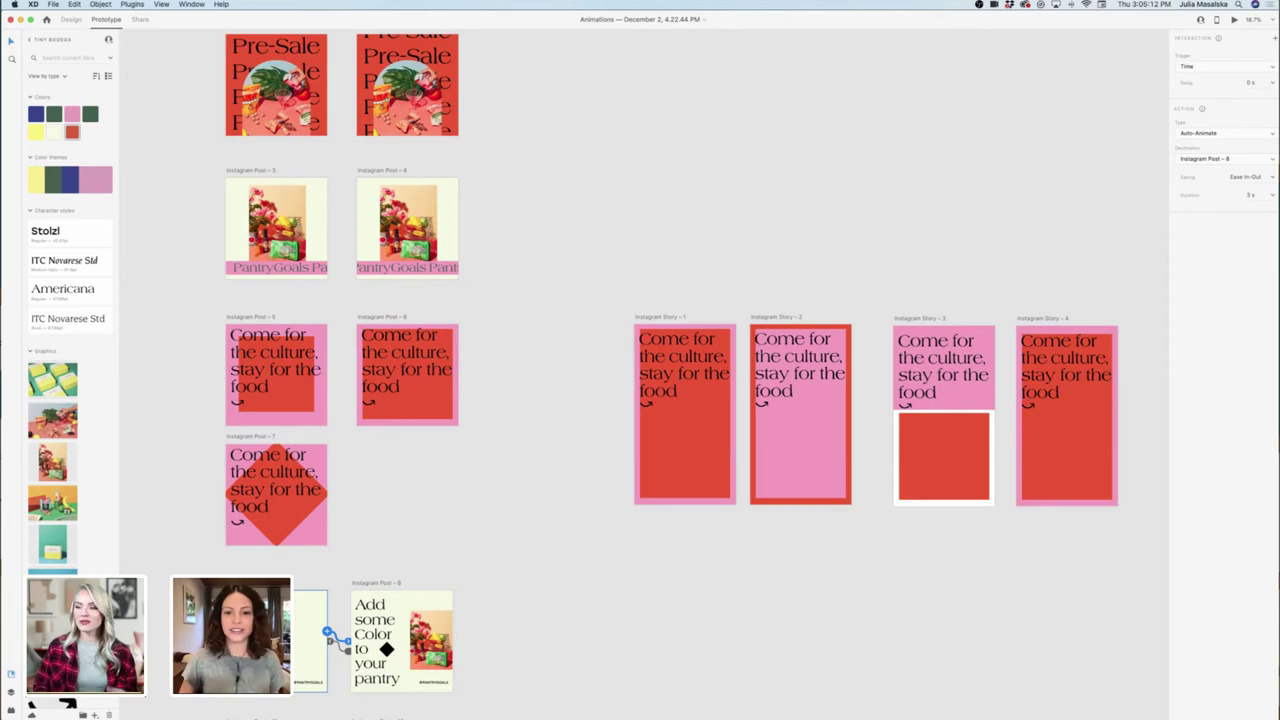
Preview the red Pre-Sale post animation starting from the Instagram Post – 1 artboard, and close the preview.
{"action": "scroll", "coordinate": [546, 377], "scroll_direction": "up", "scroll_amount": 3}
{"action": "scroll", "coordinate": [546, 377], "scroll_direction": "left", "scroll_amount": 2}
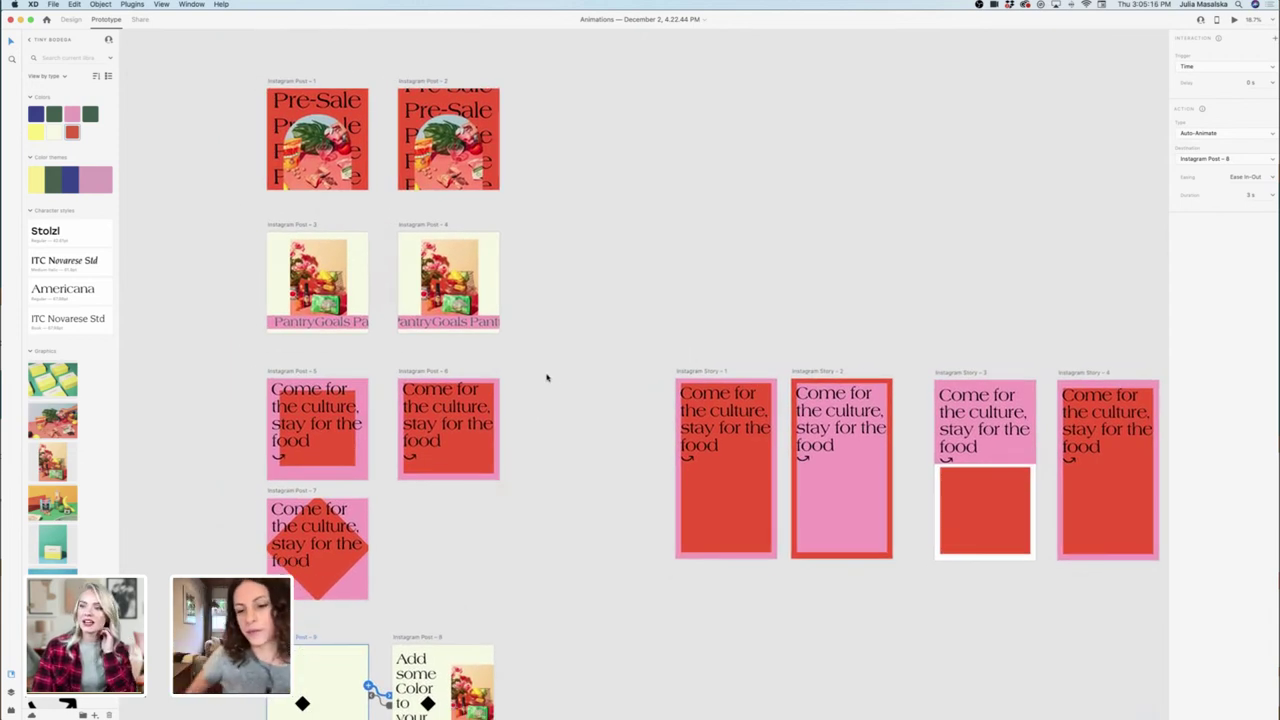
{"action": "scroll", "coordinate": [546, 377], "scroll_direction": "up", "scroll_amount": 2}
{"action": "scroll", "coordinate": [546, 377], "scroll_direction": "left", "scroll_amount": 1}
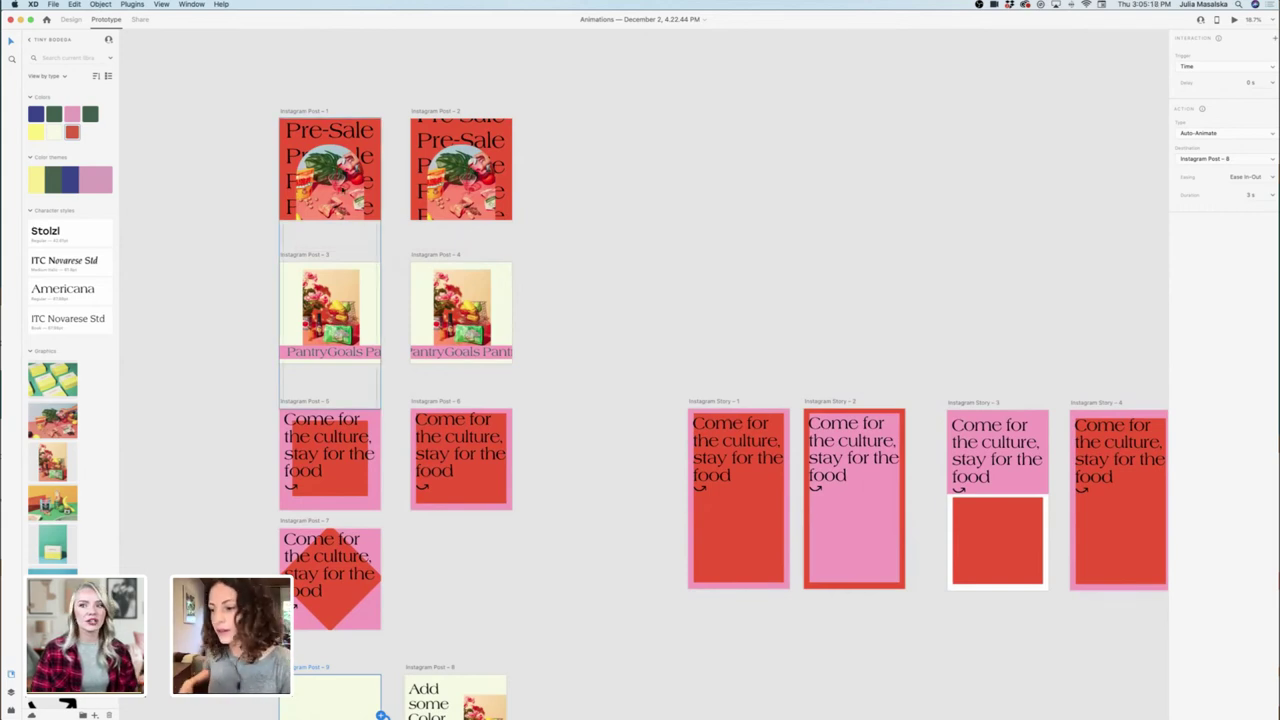
{"action": "scroll", "coordinate": [555, 192], "scroll_direction": "up", "scroll_amount": 2}
{"action": "scroll", "coordinate": [555, 192], "scroll_direction": "left", "scroll_amount": 2}
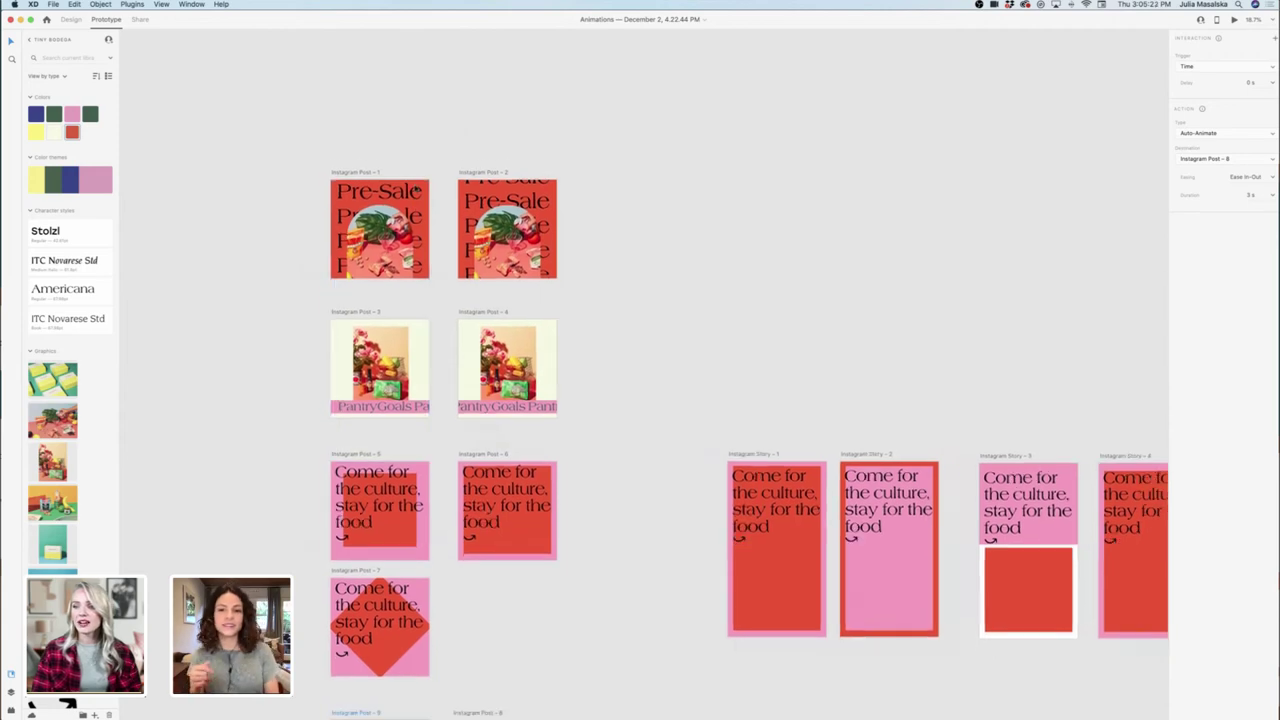
{"action": "scroll", "coordinate": [418, 189], "scroll_direction": "up", "scroll_amount": 3}
{"action": "scroll", "coordinate": [418, 189], "scroll_direction": "up", "scroll_amount": 3}
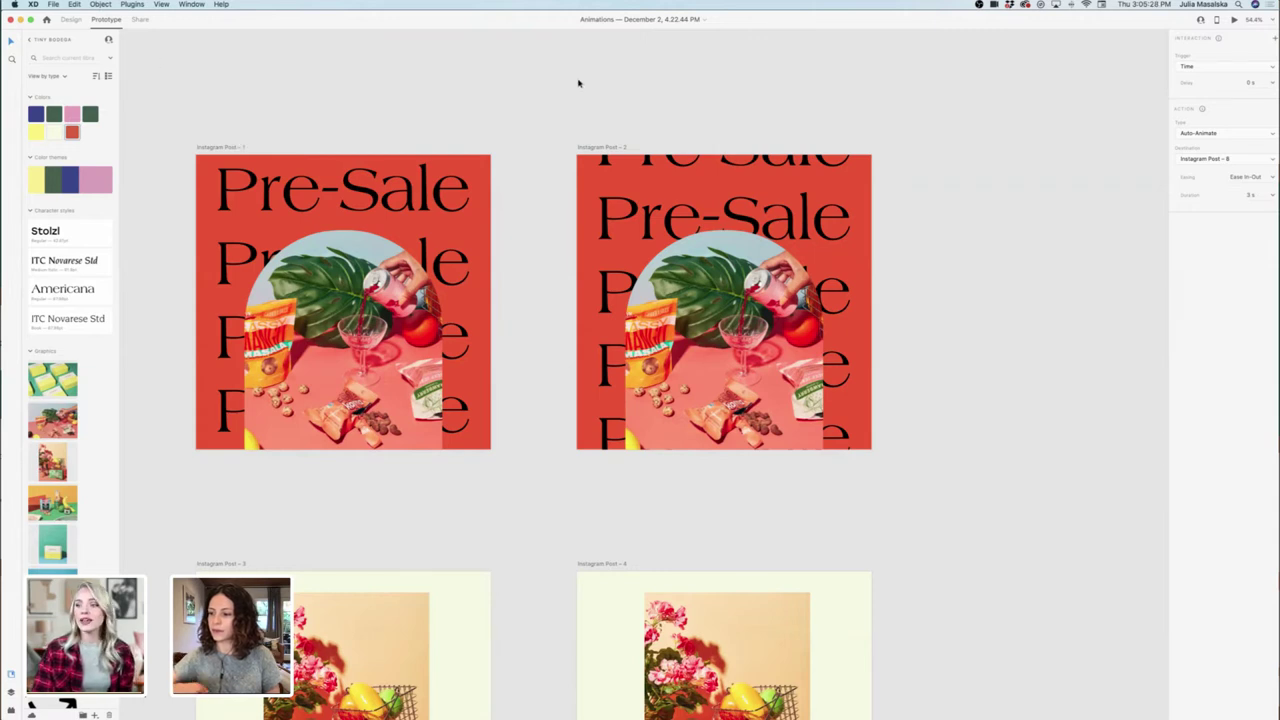
{"action": "left_click", "coordinate": [232, 150]}
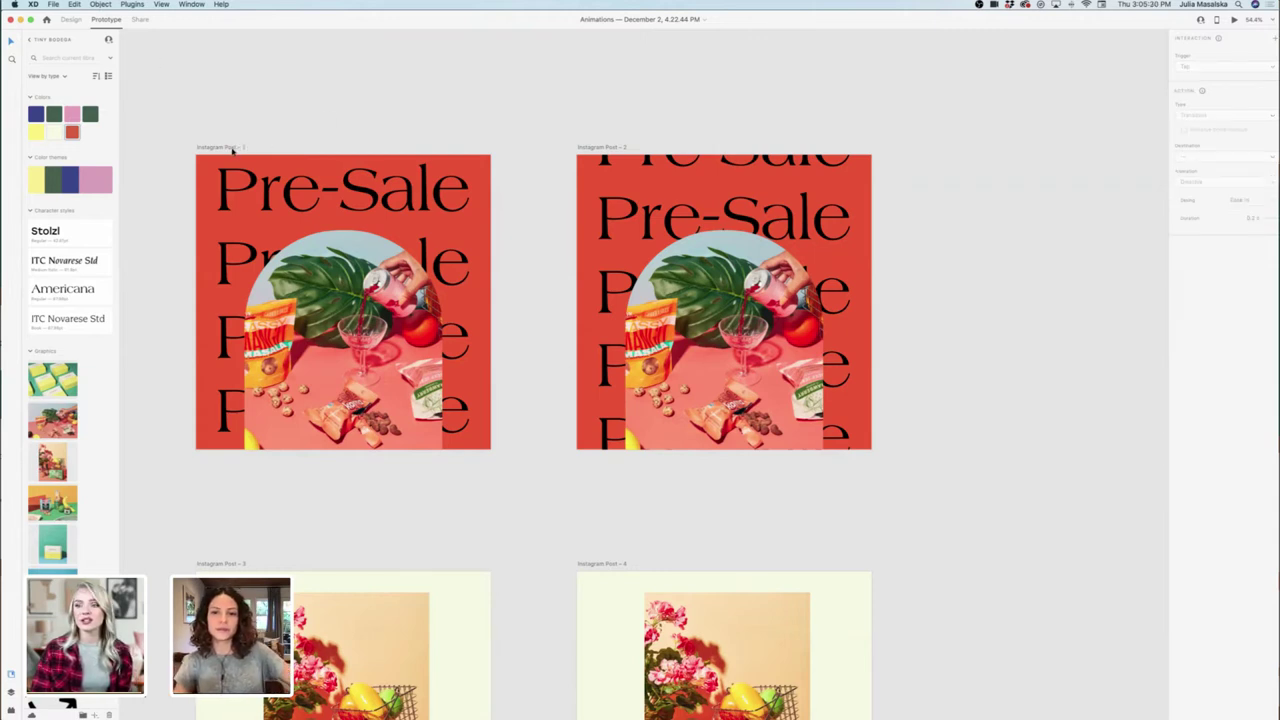
{"action": "left_click", "coordinate": [232, 150]}
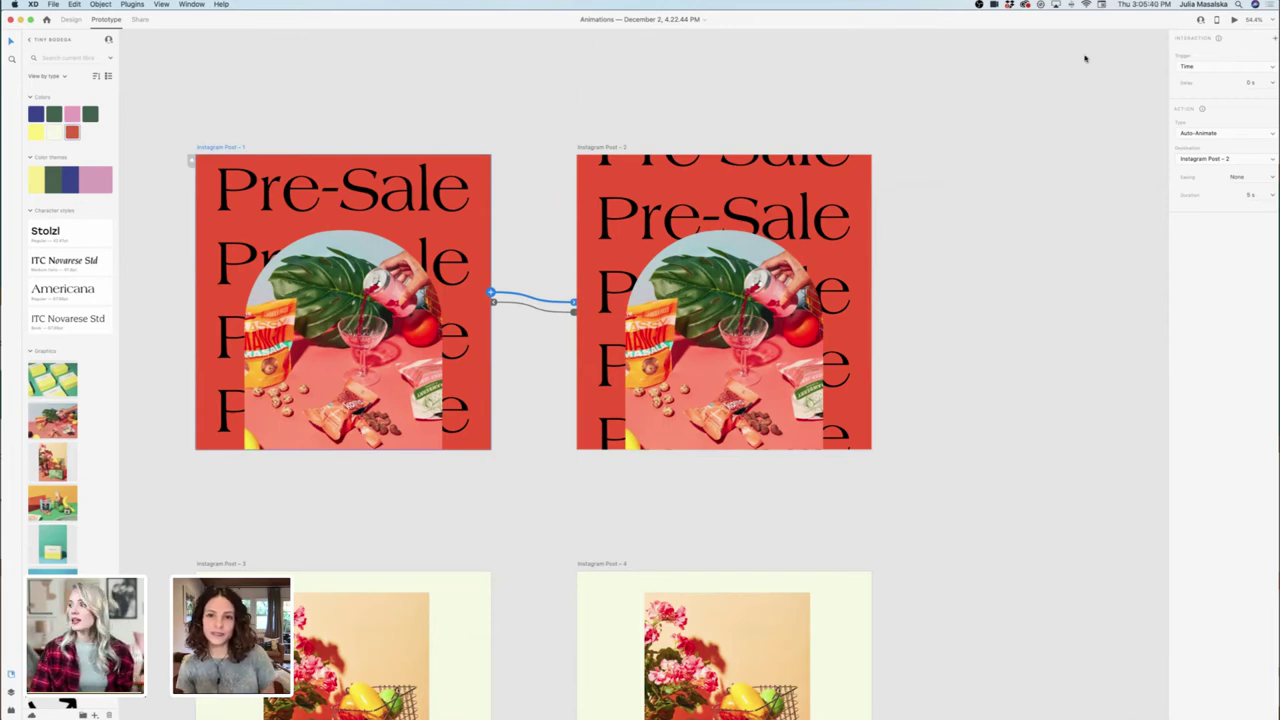
{"action": "left_click", "coordinate": [1235, 21]}
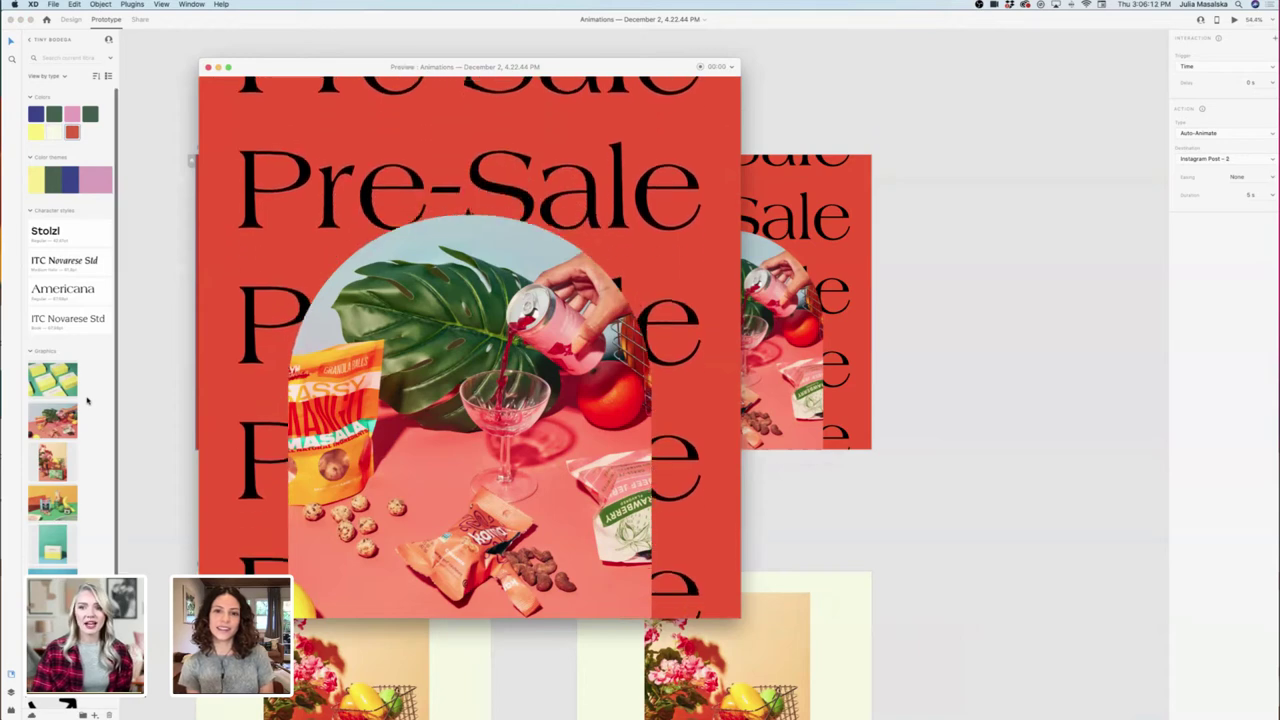
{"action": "scroll", "coordinate": [87, 400], "scroll_direction": "down", "scroll_amount": 5}
{"action": "scroll", "coordinate": [87, 400], "scroll_direction": "up", "scroll_amount": 5}
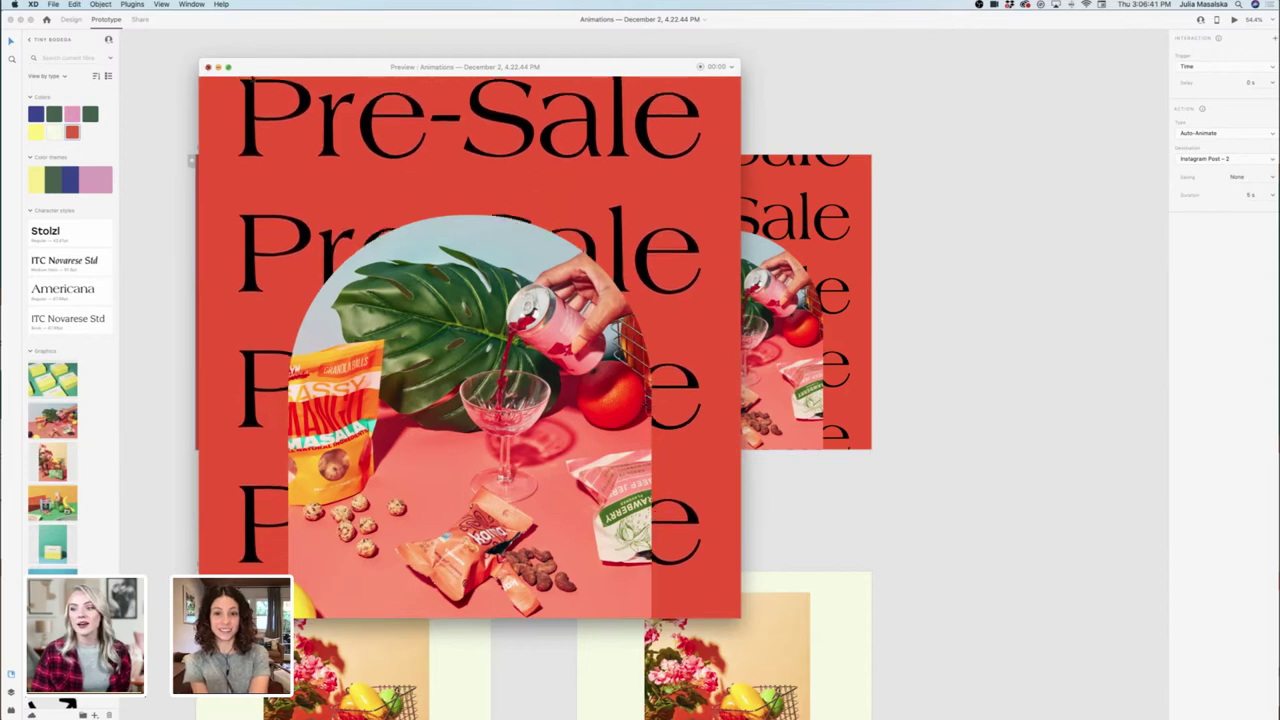
{"action": "left_click", "coordinate": [208, 67]}
Preview the scrolling PantryGoals banner animation from the Instagram Post – 3 artboard, and close the preview.
{"action": "scroll", "coordinate": [431, 277], "scroll_direction": "down", "scroll_amount": 5}
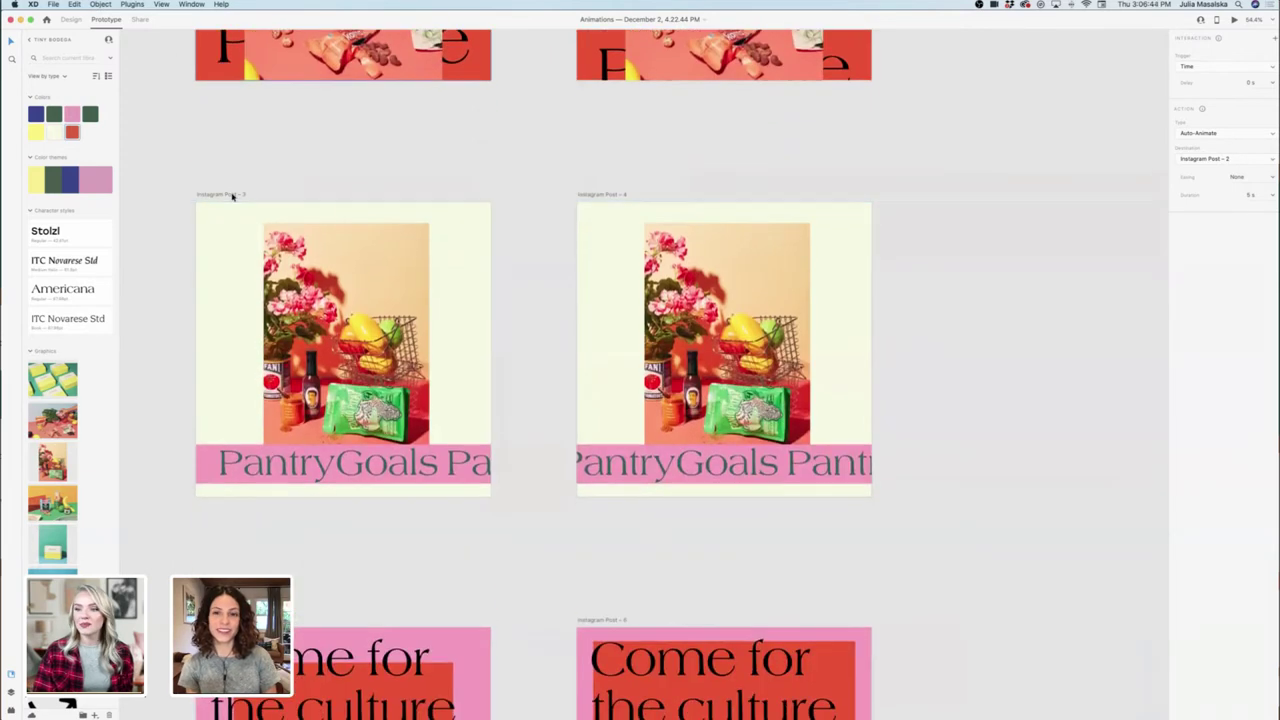
{"action": "left_click", "coordinate": [231, 194]}
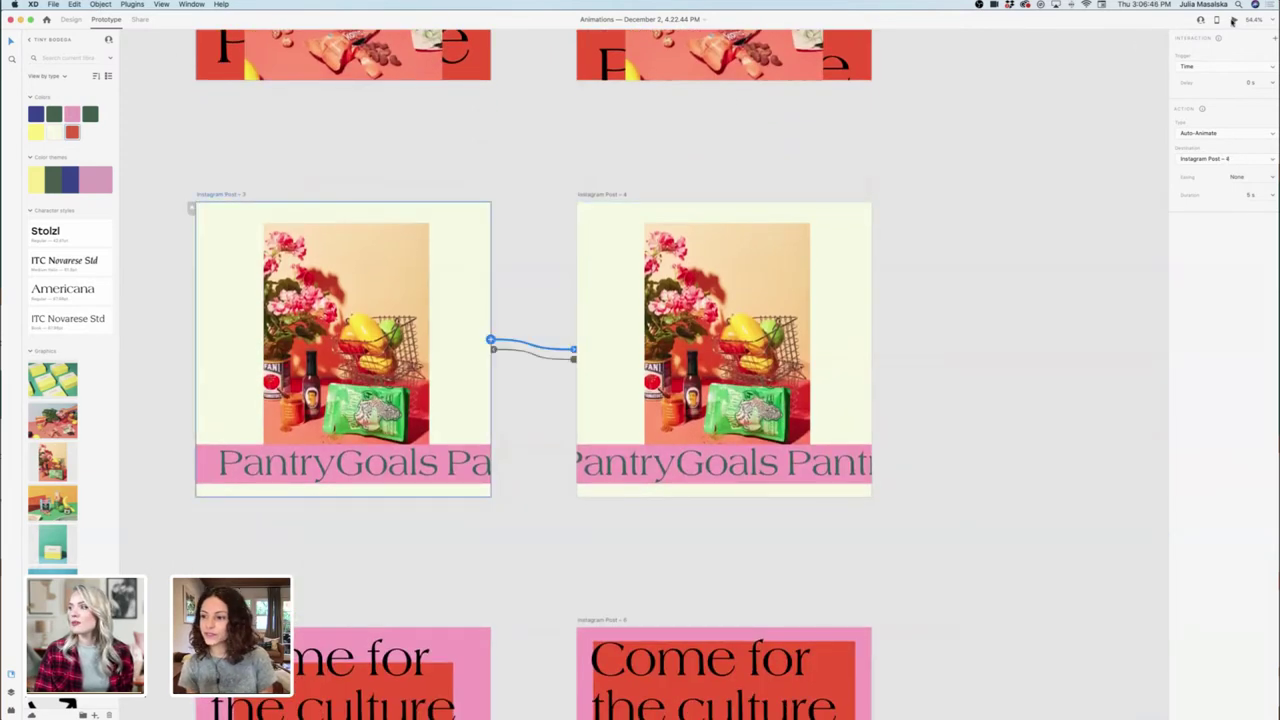
{"action": "key", "text": "super+Return"}
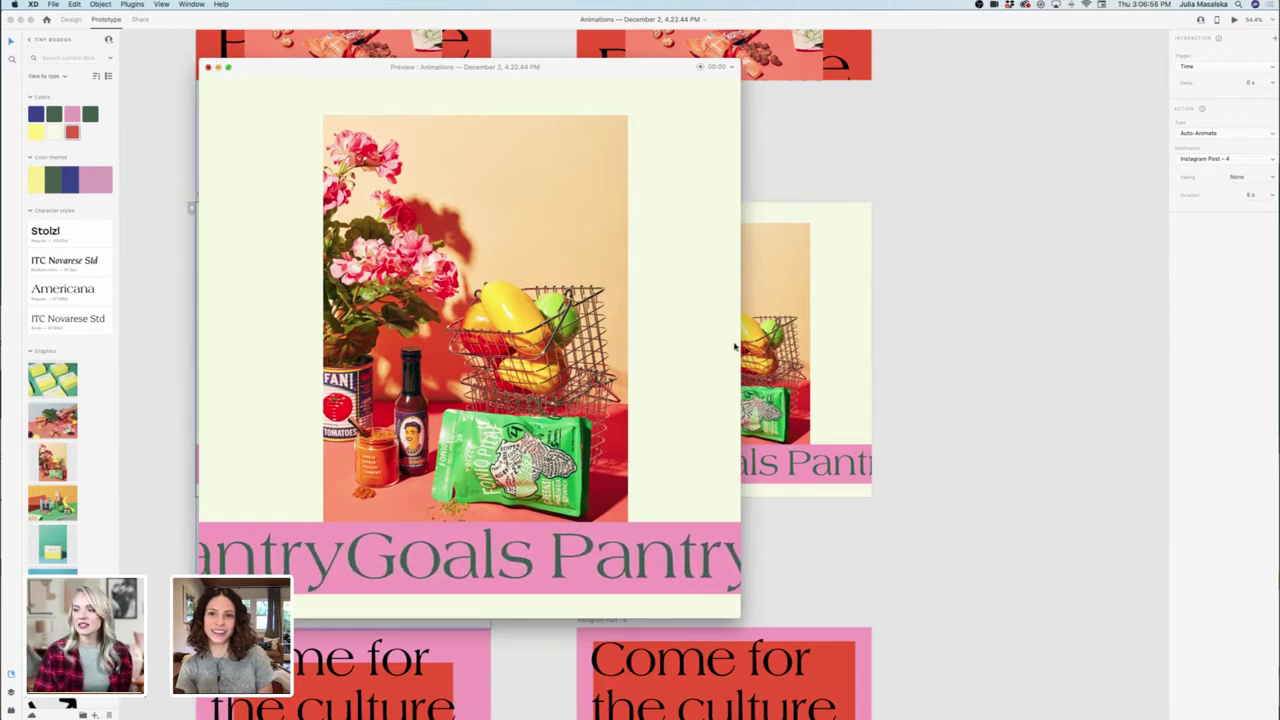
{"action": "left_click", "coordinate": [207, 67]}
Preview the rotating red square animation from the Instagram Post – 5 artboard, and close the preview.
{"action": "scroll", "coordinate": [735, 347], "scroll_direction": "down", "scroll_amount": 5}
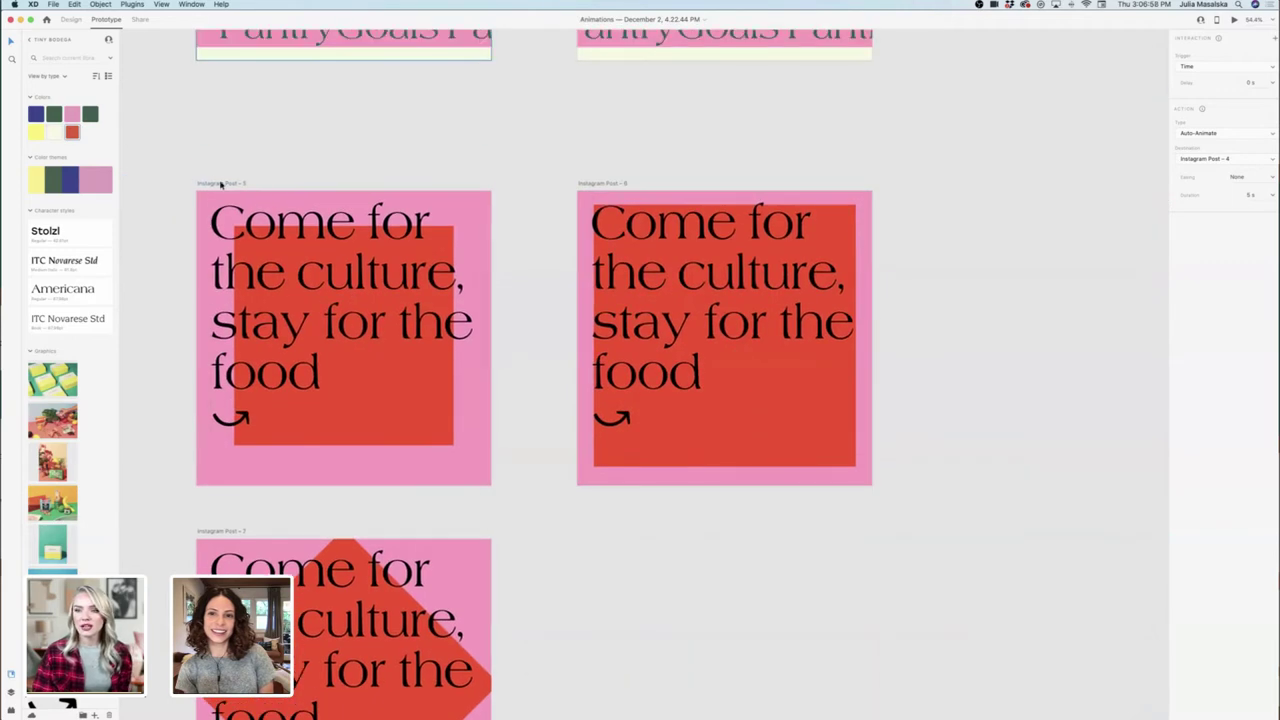
{"action": "left_click", "coordinate": [221, 184]}
{"action": "scroll", "coordinate": [221, 185], "scroll_direction": "down", "scroll_amount": 3}
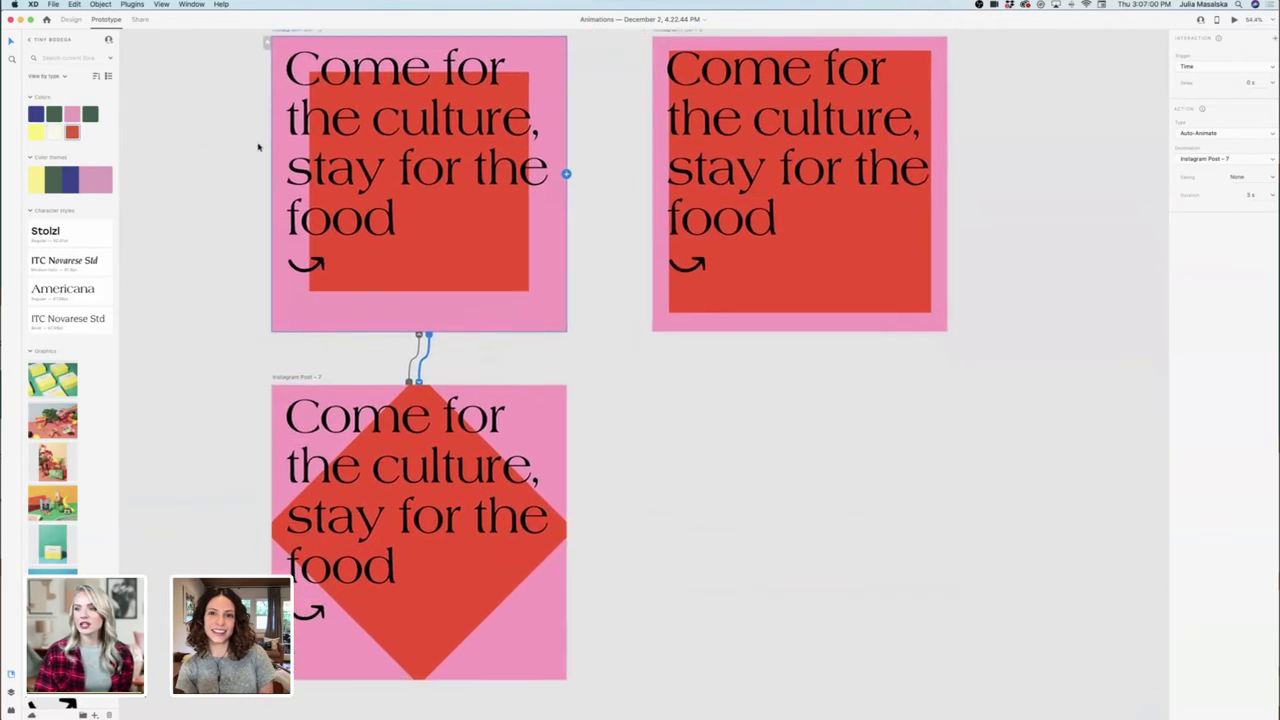
{"action": "key", "text": "super+Return"}
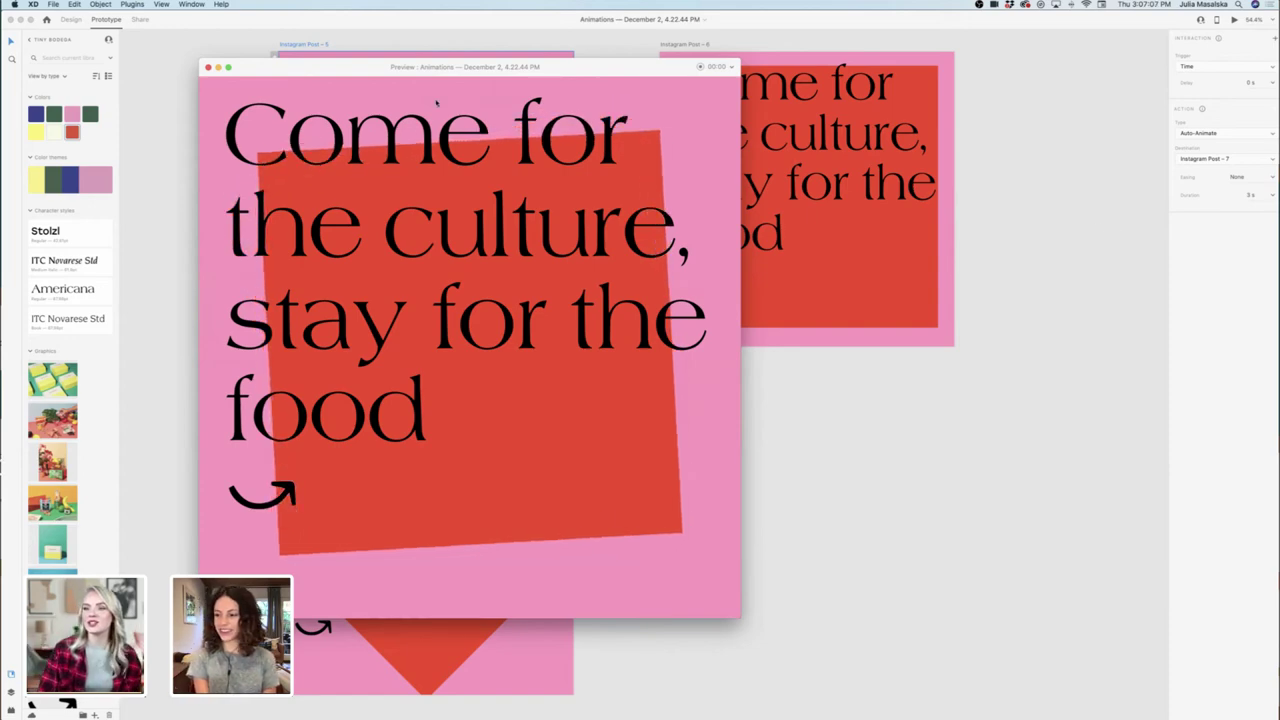
{"action": "key", "text": "super+w"}
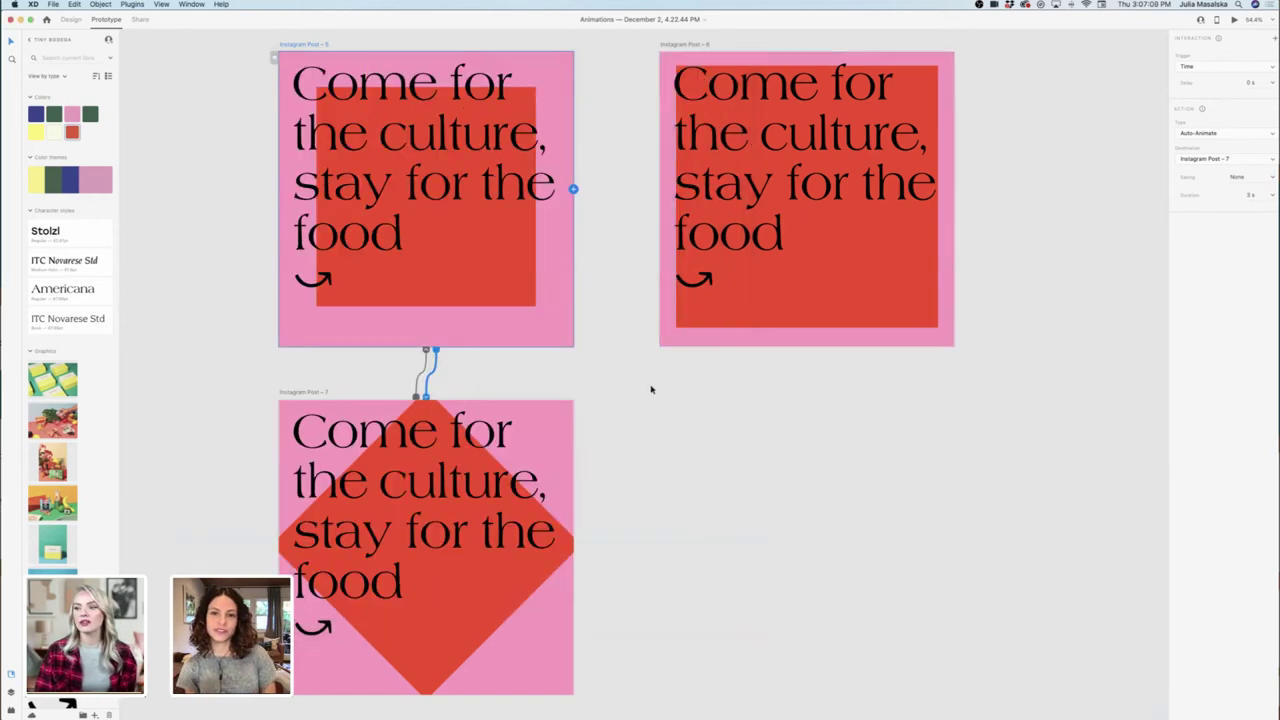
Preview the color-swapping "Come for the culture" story animation starting from the Instagram Story – 1 artboard.
{"action": "scroll", "coordinate": [691, 474], "scroll_direction": "down", "scroll_amount": 10}
{"action": "scroll", "coordinate": [691, 474], "scroll_direction": "right", "scroll_amount": 7}
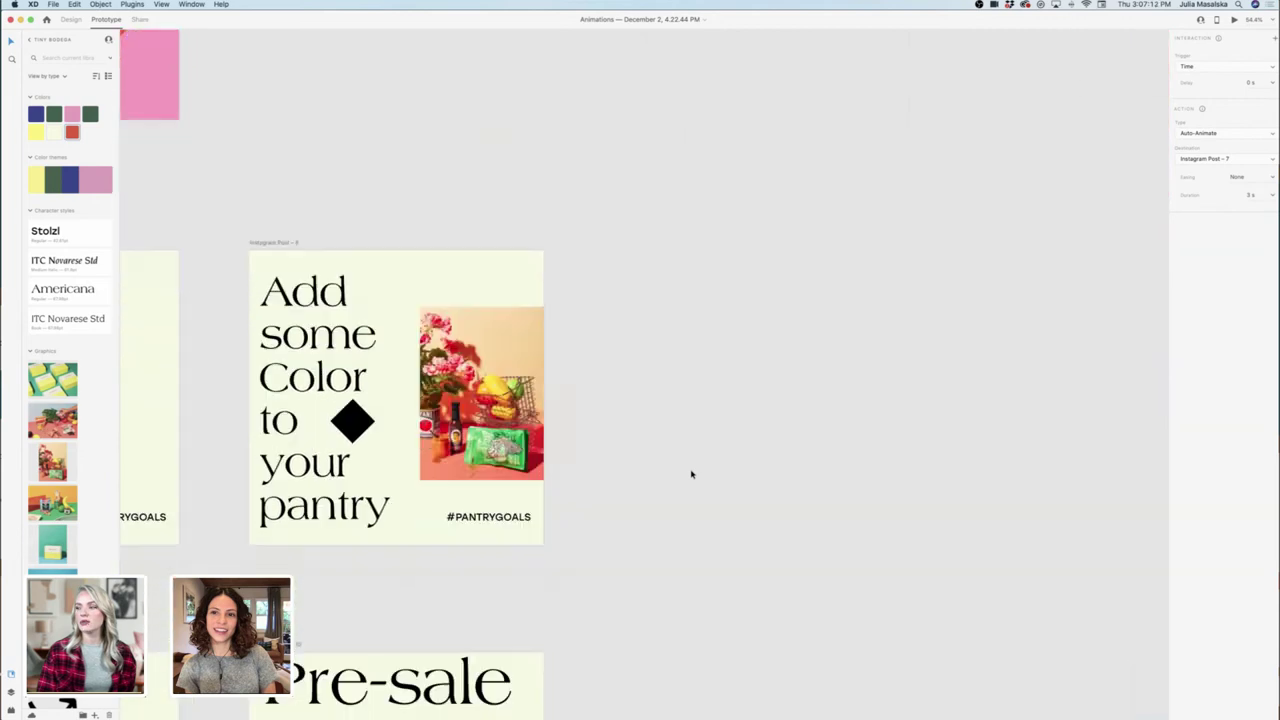
{"action": "scroll", "coordinate": [691, 474], "scroll_direction": "up", "scroll_amount": 8}
{"action": "scroll", "coordinate": [691, 474], "scroll_direction": "right", "scroll_amount": 7}
{"action": "scroll", "coordinate": [691, 474], "scroll_direction": "right", "scroll_amount": 5}
{"action": "scroll", "coordinate": [691, 474], "scroll_direction": "up", "scroll_amount": 2}
{"action": "scroll", "coordinate": [503, 223], "scroll_direction": "left", "scroll_amount": 1}
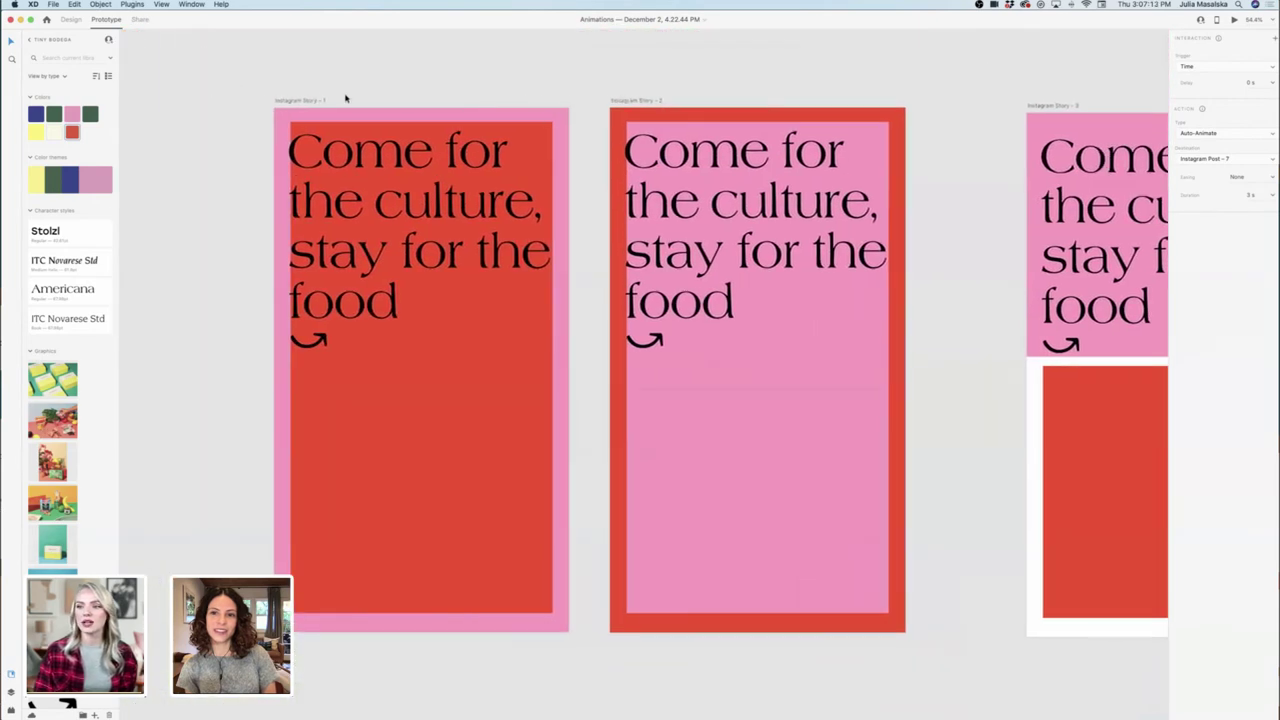
{"action": "left_click", "coordinate": [315, 100]}
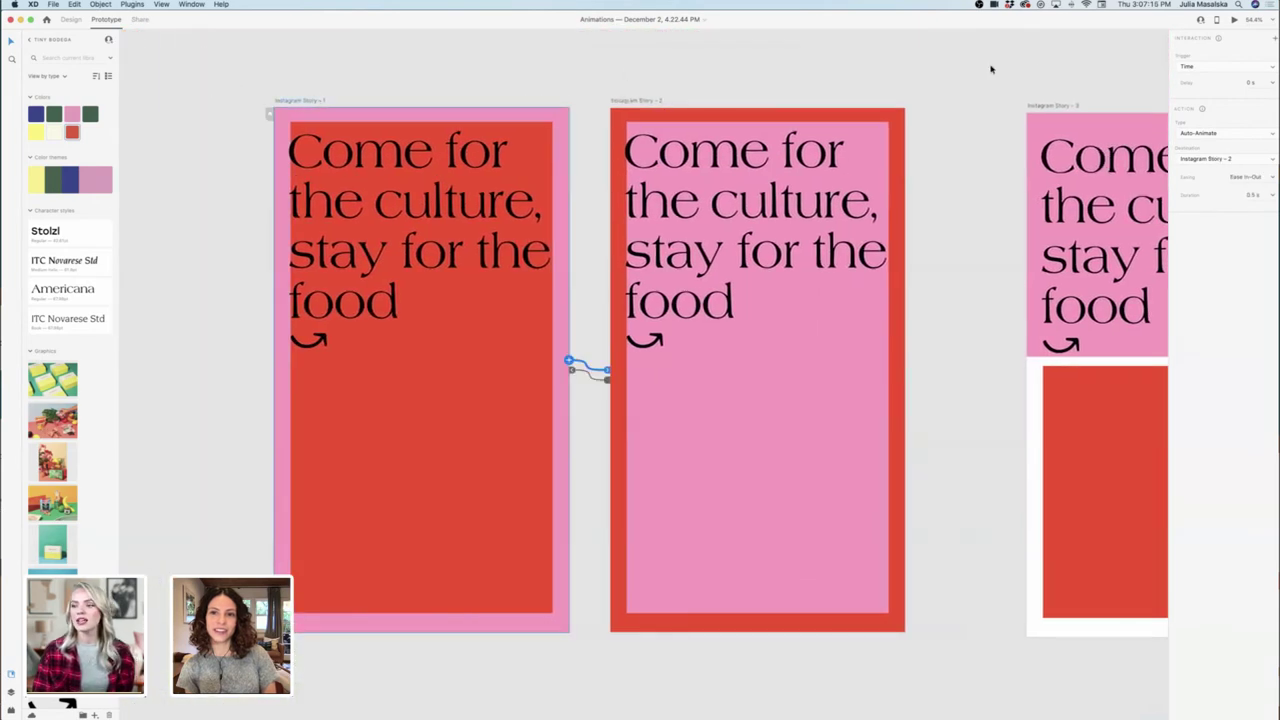
{"action": "left_click", "coordinate": [1234, 20]}
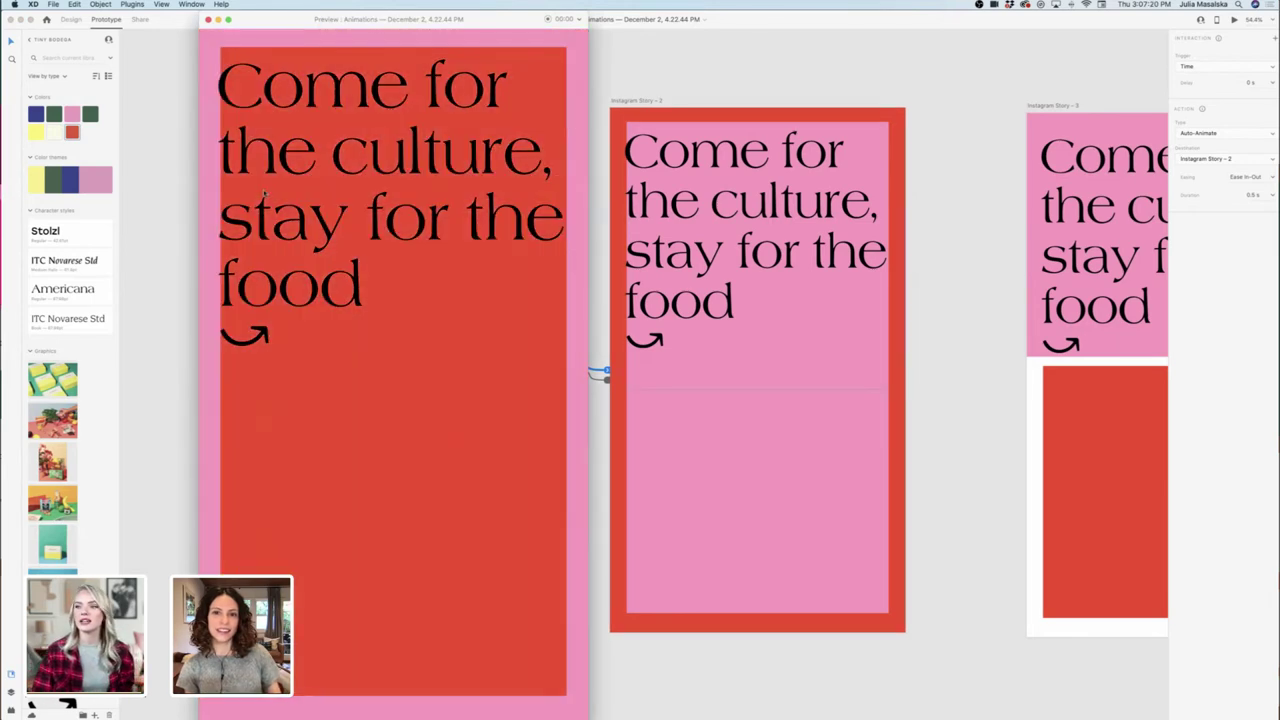
Preview the story animation that runs from Instagram Story – 3 to Instagram Story – 4, and close the preview.
{"action": "scroll", "coordinate": [603, 308], "scroll_direction": "right", "scroll_amount": 10}
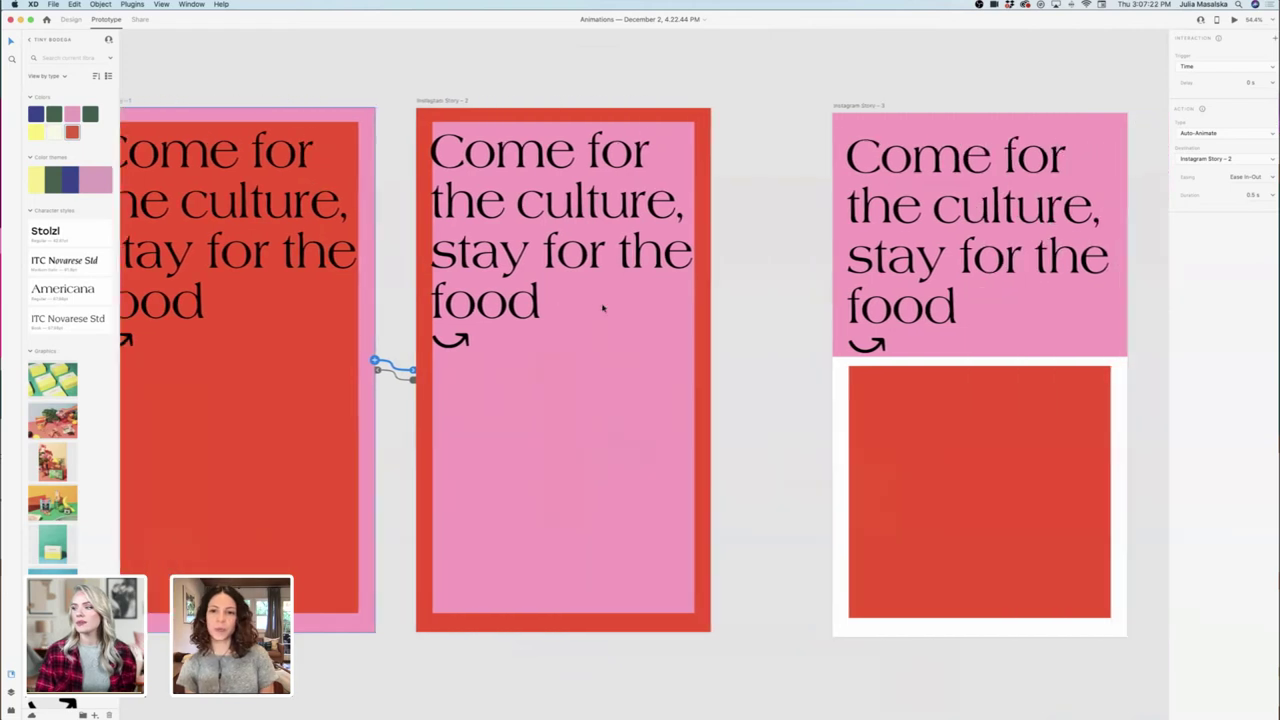
{"action": "left_click", "coordinate": [370, 106]}
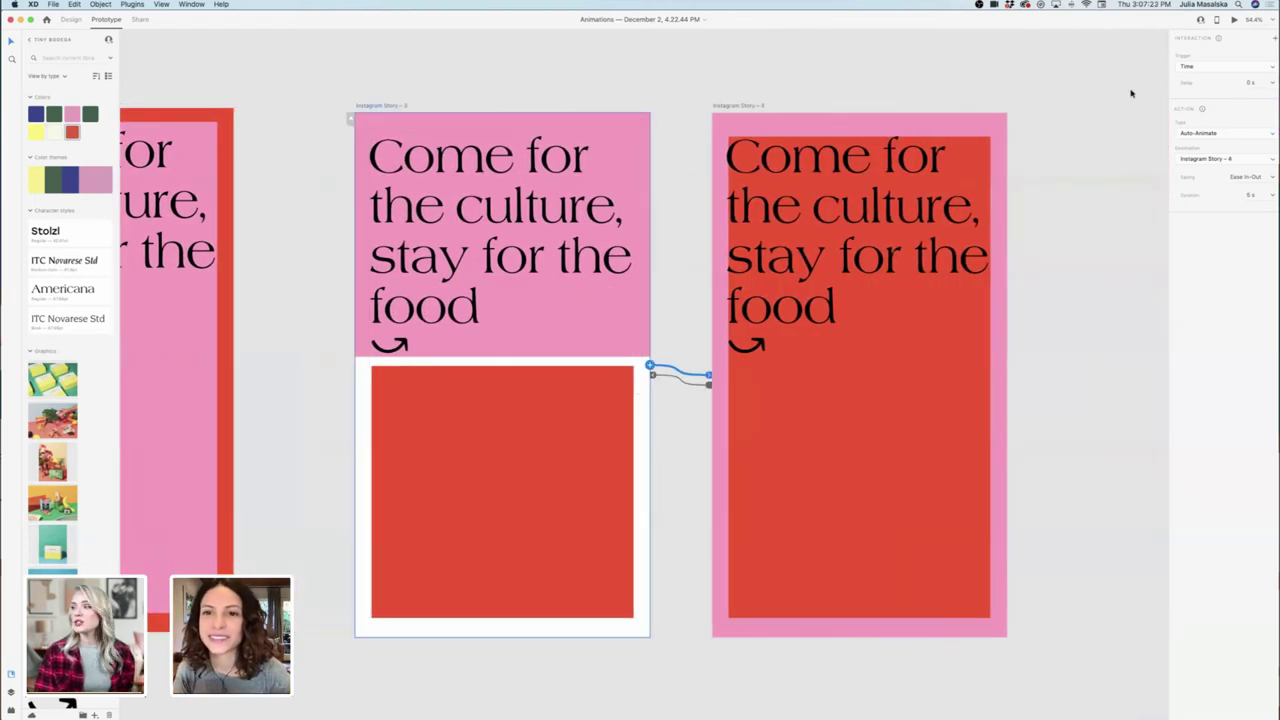
{"action": "key", "text": "super+Return"}
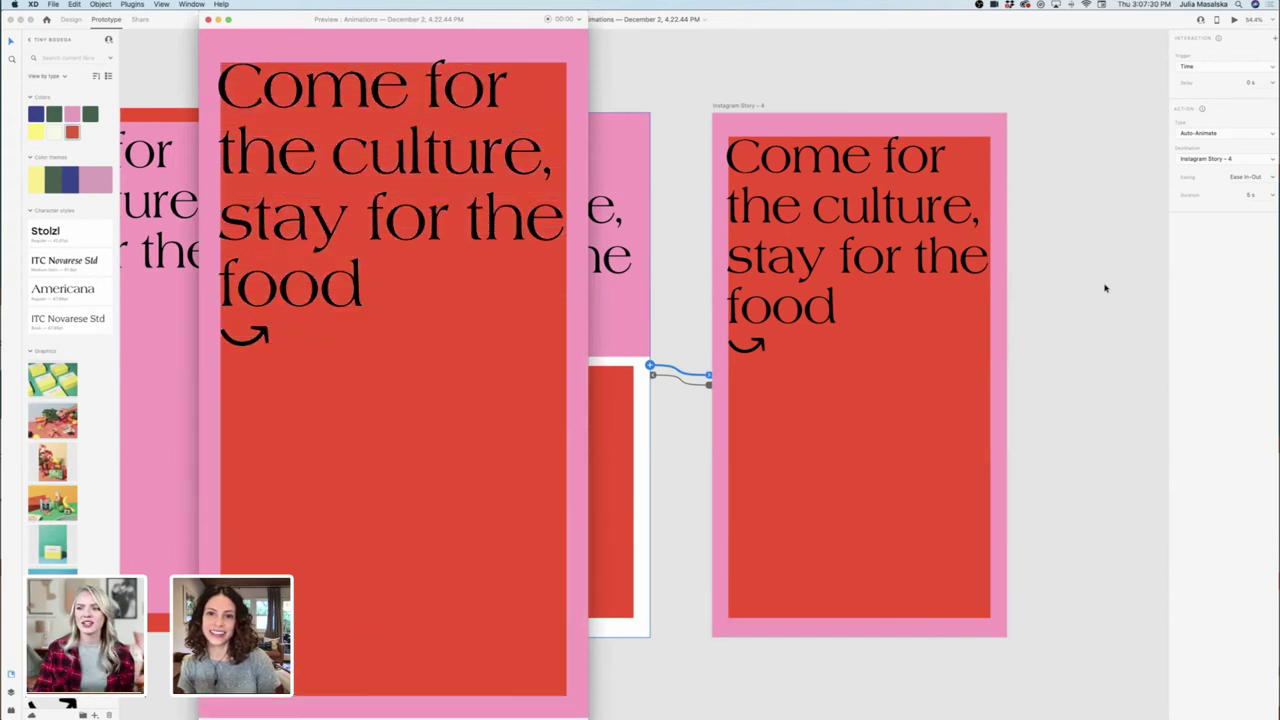
{"action": "left_click", "coordinate": [208, 19]}
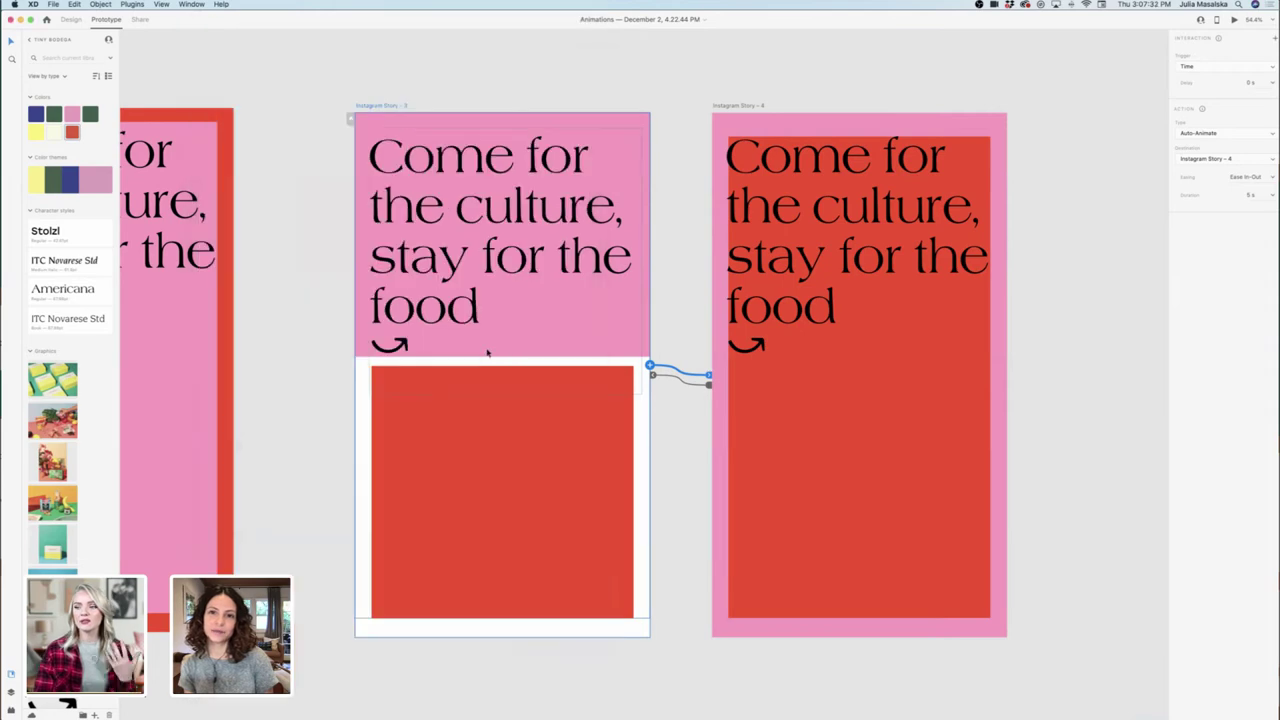
Preview the "Add some Color to your pantry" animation from its artboard without headline and photo, and close the preview.
{"action": "scroll", "coordinate": [489, 351], "scroll_direction": "left", "scroll_amount": 8}
{"action": "scroll", "coordinate": [489, 351], "scroll_direction": "down", "scroll_amount": 4}
{"action": "scroll", "coordinate": [487, 352], "scroll_direction": "down", "scroll_amount": 10}
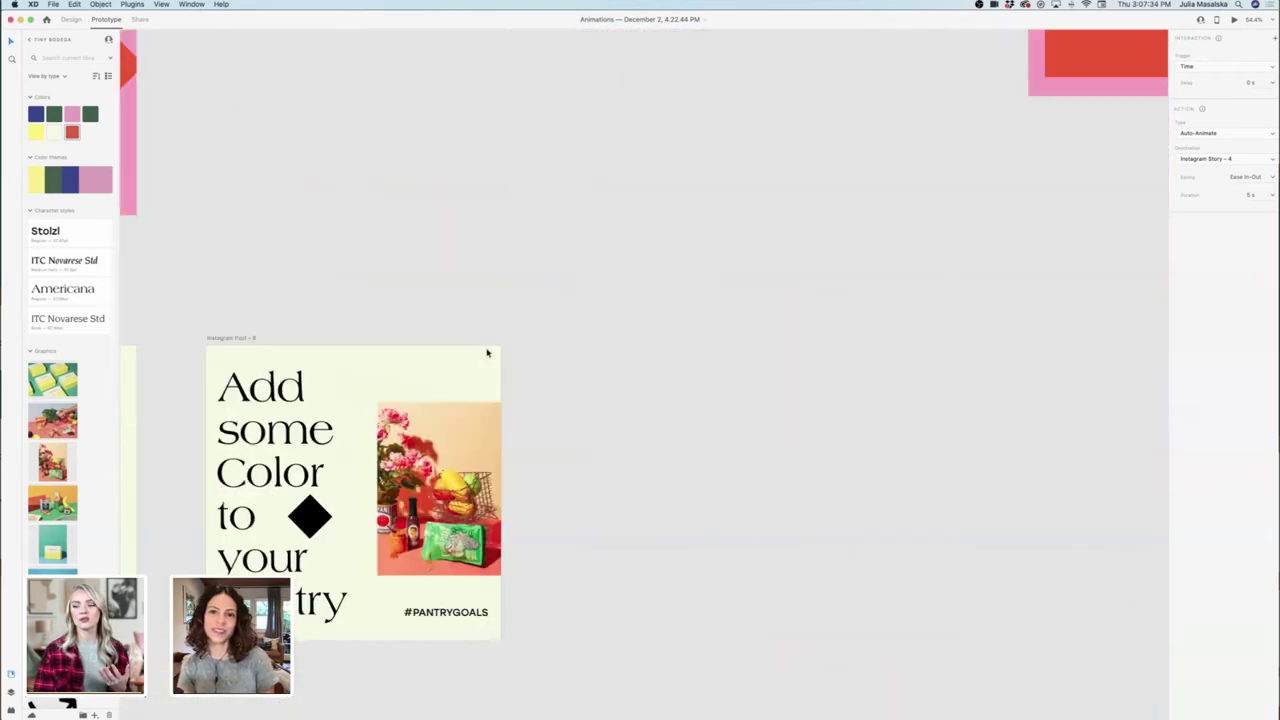
{"action": "scroll", "coordinate": [487, 352], "scroll_direction": "down", "scroll_amount": 2}
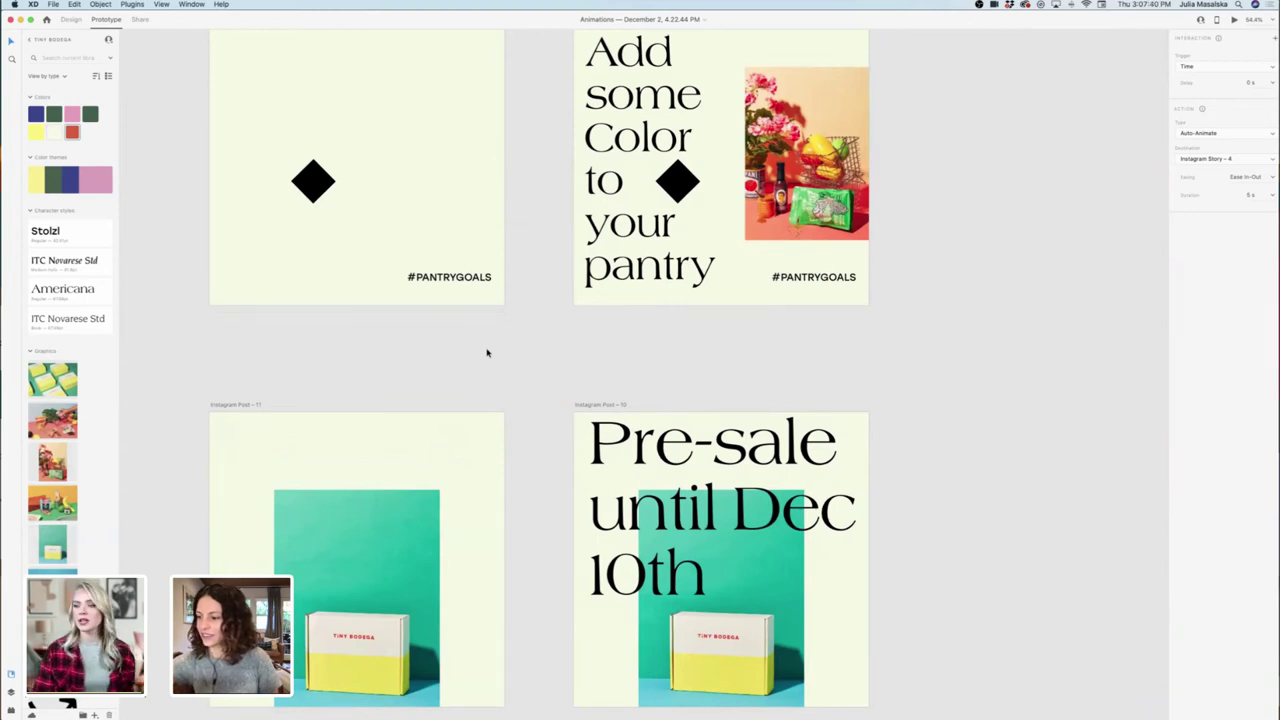
{"action": "scroll", "coordinate": [487, 352], "scroll_direction": "up", "scroll_amount": 5}
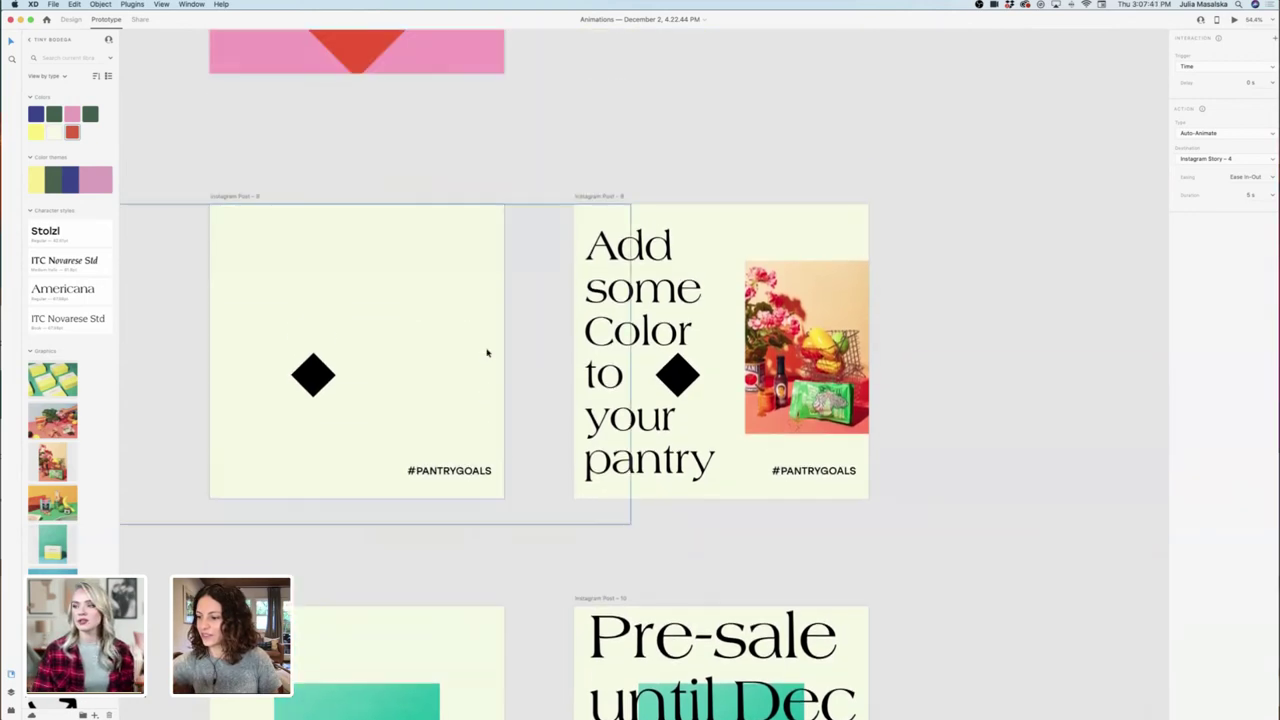
{"action": "left_click", "coordinate": [252, 203]}
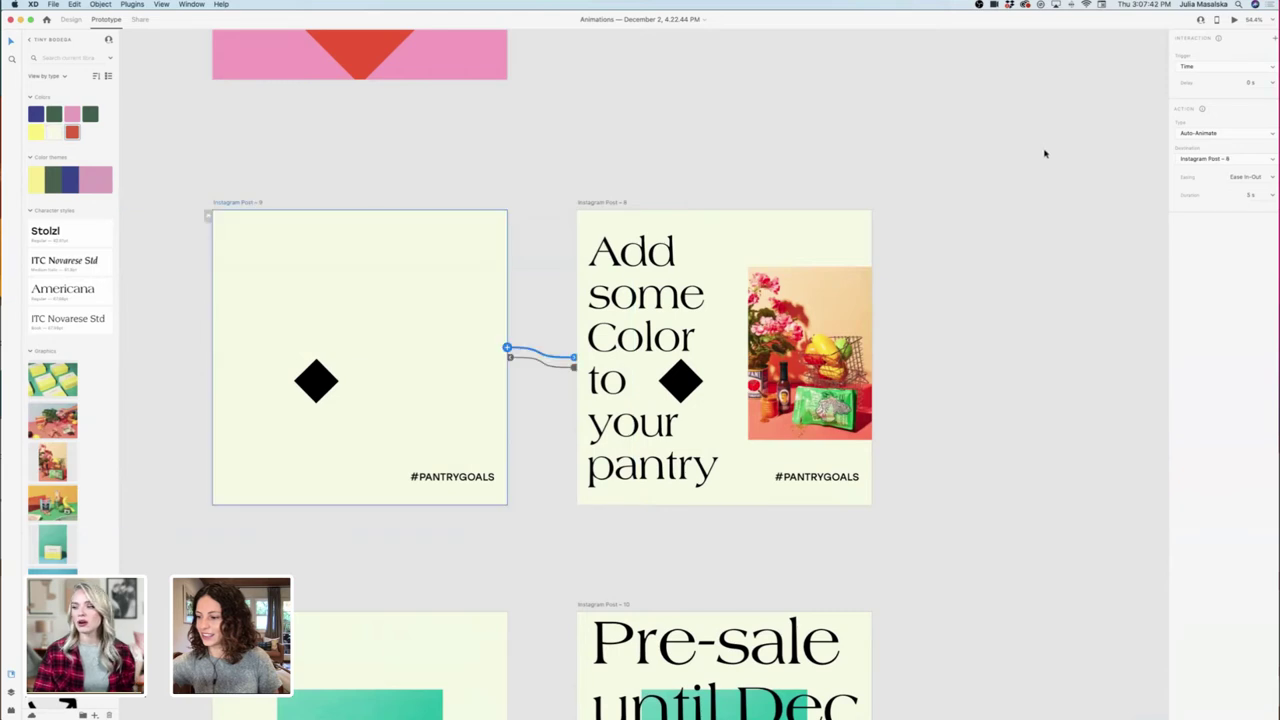
{"action": "left_click", "coordinate": [1234, 20]}
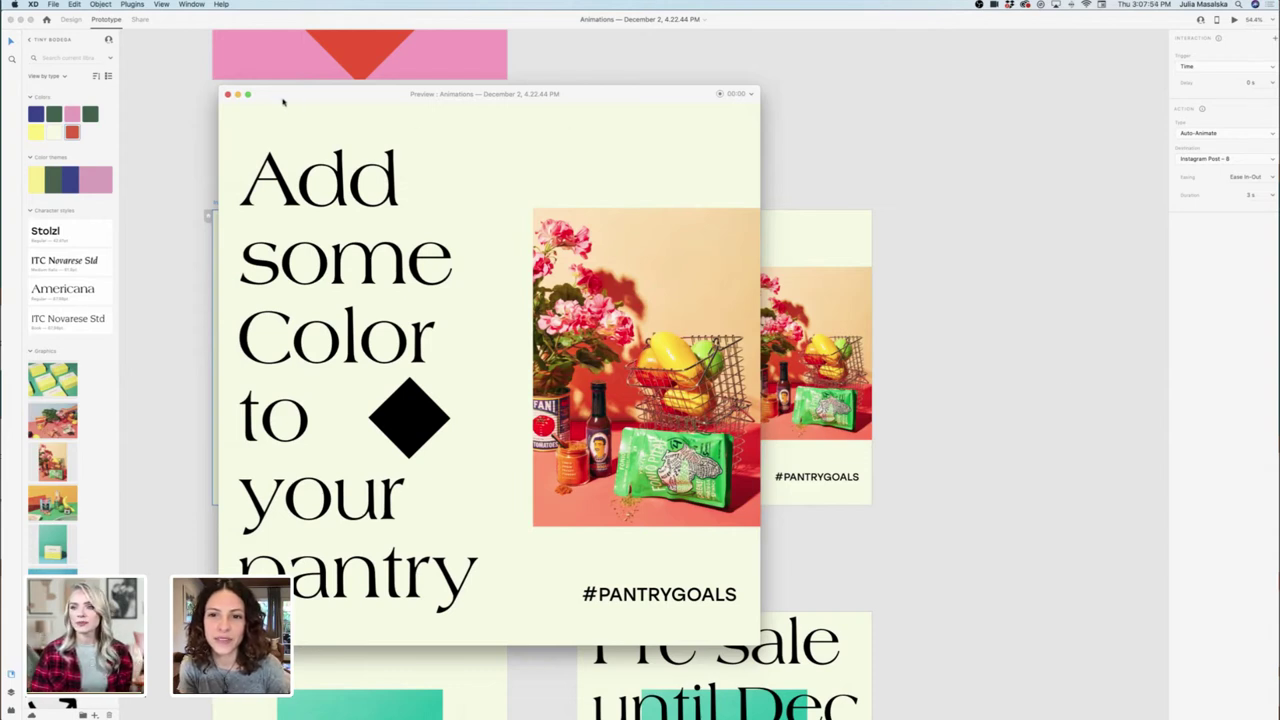
{"action": "left_click", "coordinate": [228, 94]}
Preview the "Pre-sale until Dec 10th" post animation from the Instagram Post – 11 artboard, and leave the preview.
{"action": "scroll", "coordinate": [378, 284], "scroll_direction": "down", "scroll_amount": 5}
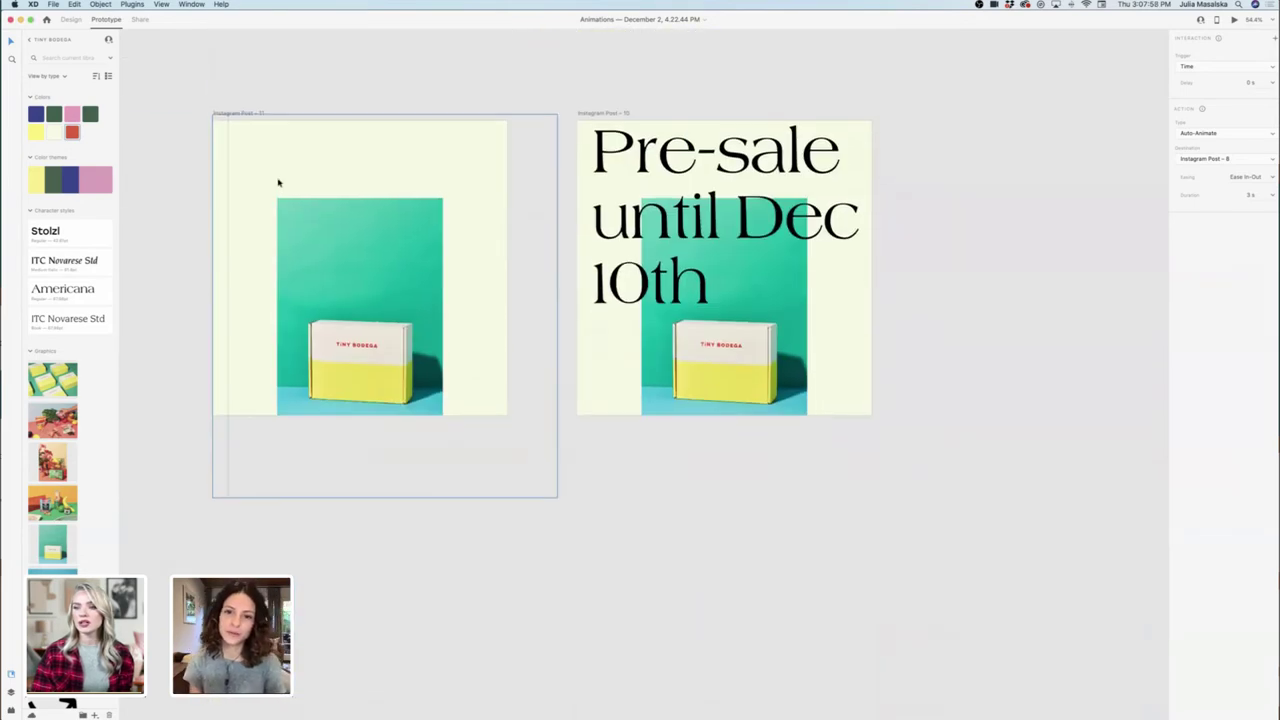
{"action": "left_click", "coordinate": [1235, 21]}
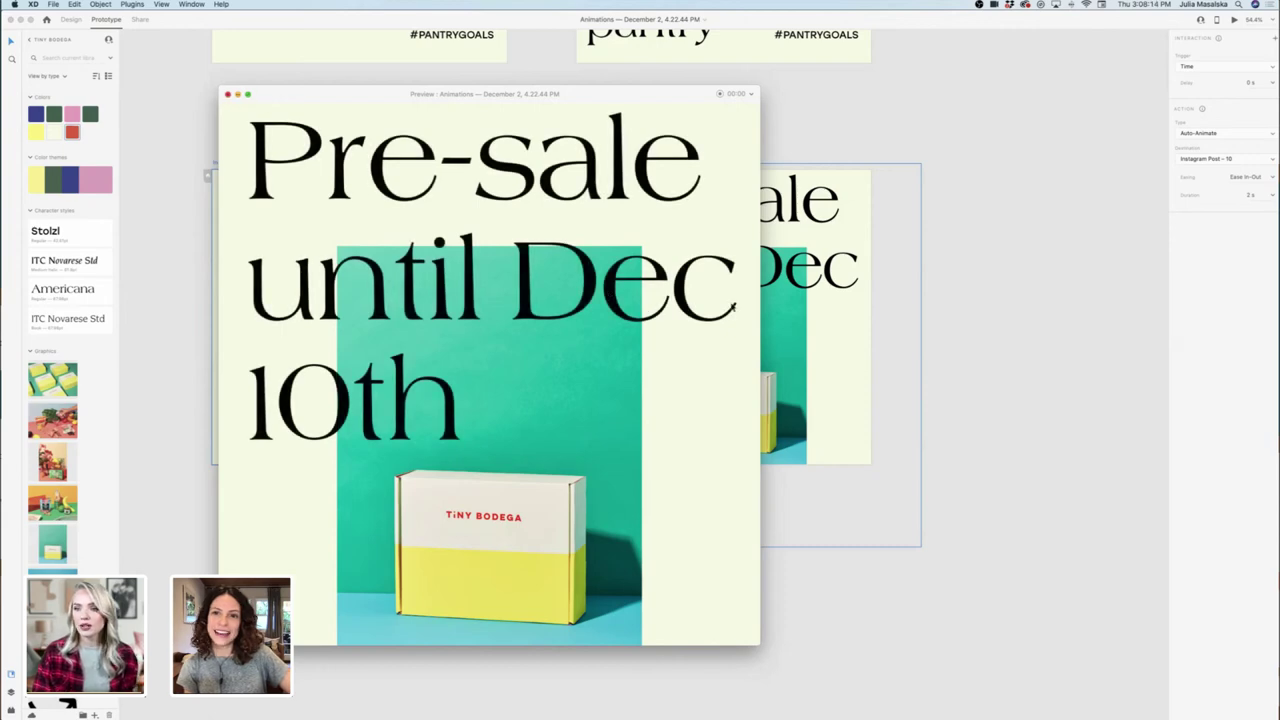
{"action": "left_click", "coordinate": [971, 346]}
Switch to Adobe Illustrator and examine the brand guidelines and to-do list in TinyBodega-QuickGuidelines.ai.
{"action": "scroll", "coordinate": [972, 346], "scroll_direction": "up", "scroll_amount": 6}
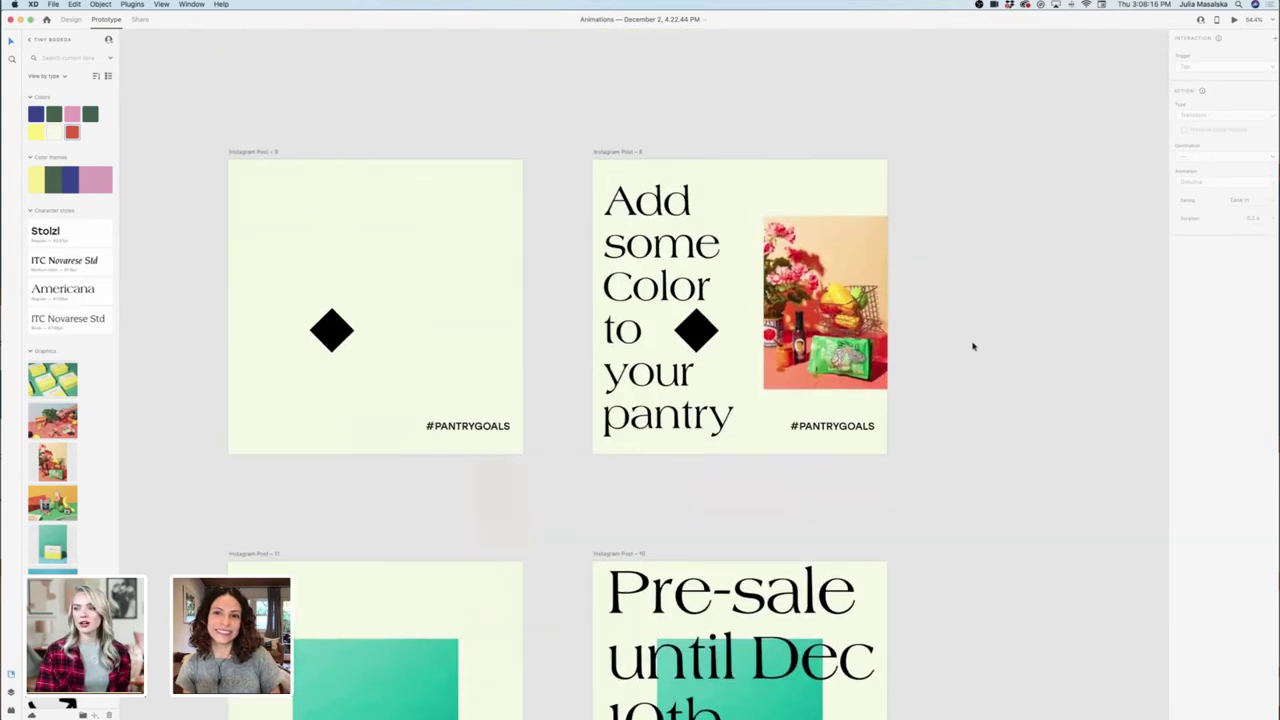
{"action": "scroll", "coordinate": [971, 346], "scroll_direction": "up", "scroll_amount": 4}
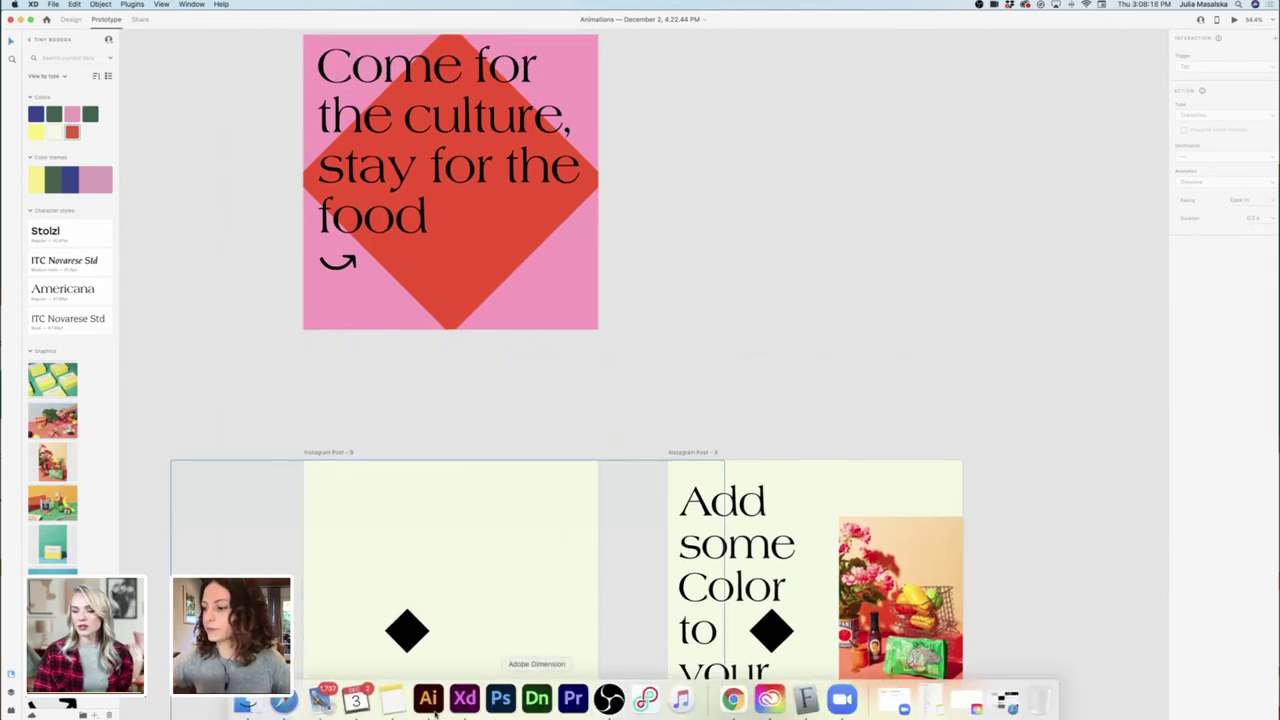
{"action": "left_click", "coordinate": [437, 700]}
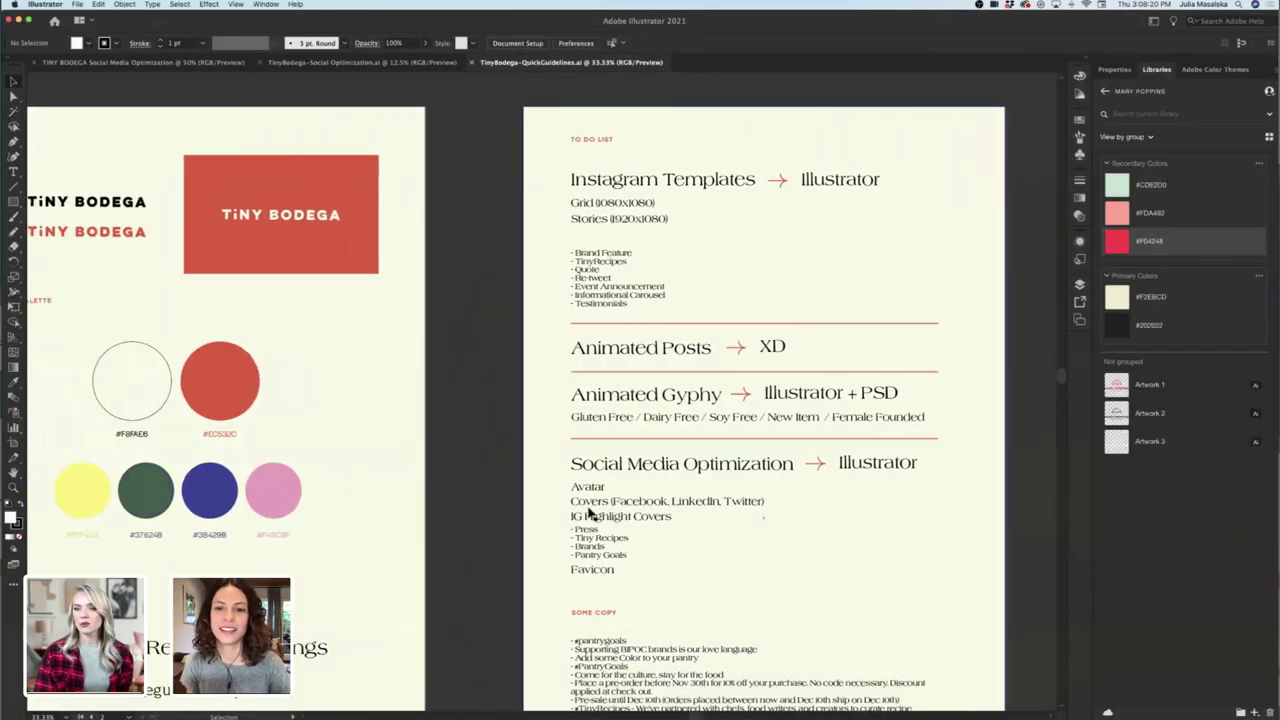
{"action": "scroll", "coordinate": [590, 512], "scroll_direction": "left", "scroll_amount": 5}
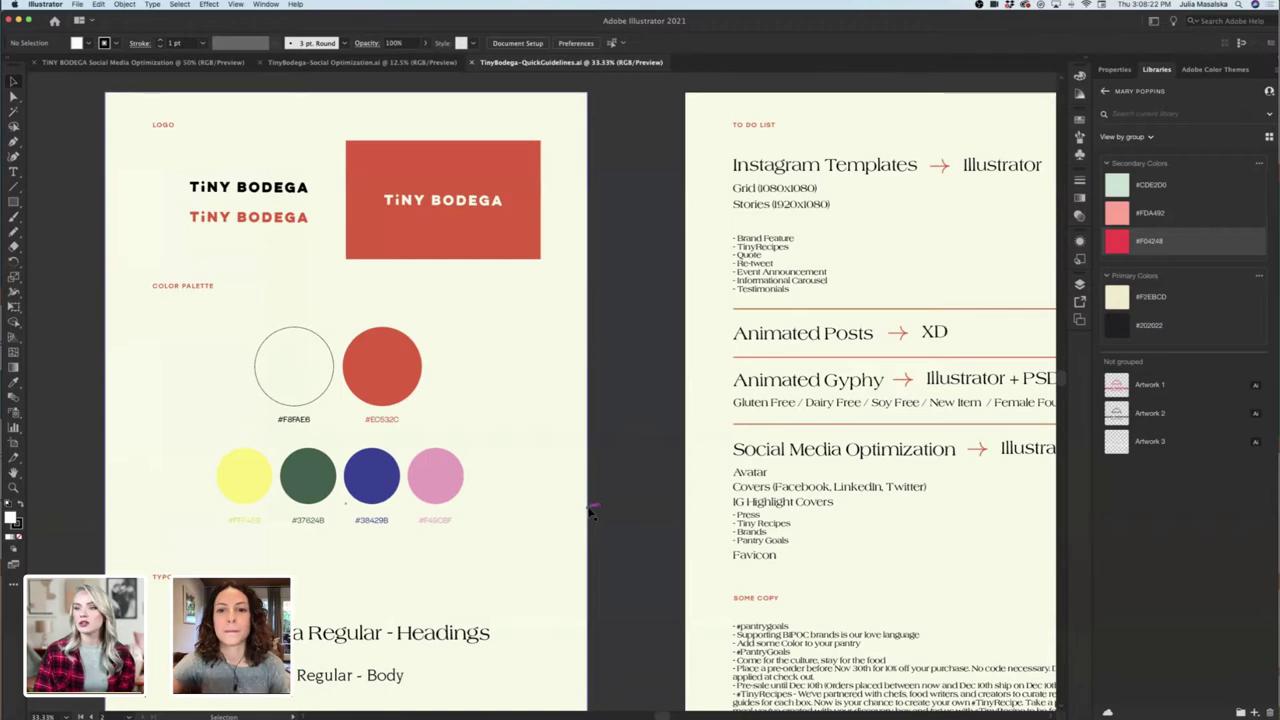
{"action": "scroll", "coordinate": [591, 512], "scroll_direction": "down", "scroll_amount": 1}
{"action": "scroll", "coordinate": [591, 512], "scroll_direction": "down", "scroll_amount": 2}
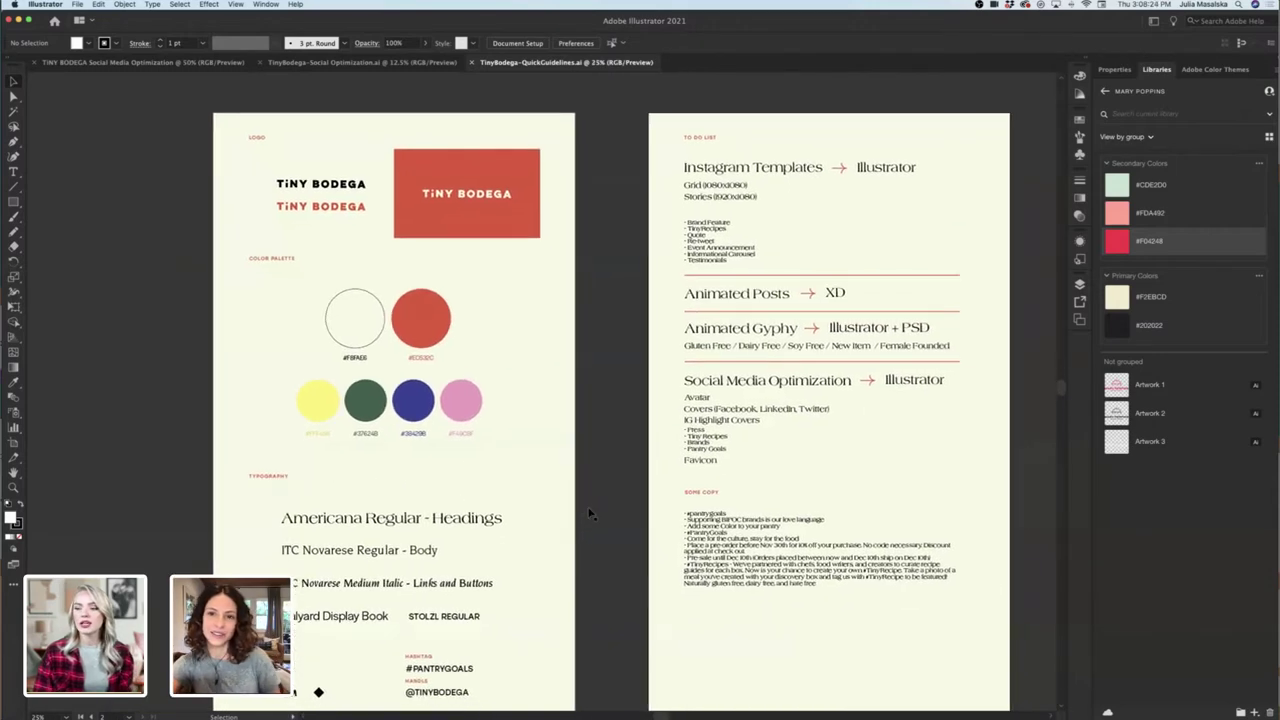
Bring the logo section of the brand guidelines into focus and open the Tiny Bodega library in place of Mary Poppins.
{"action": "scroll", "coordinate": [590, 513], "scroll_direction": "down", "scroll_amount": 1}
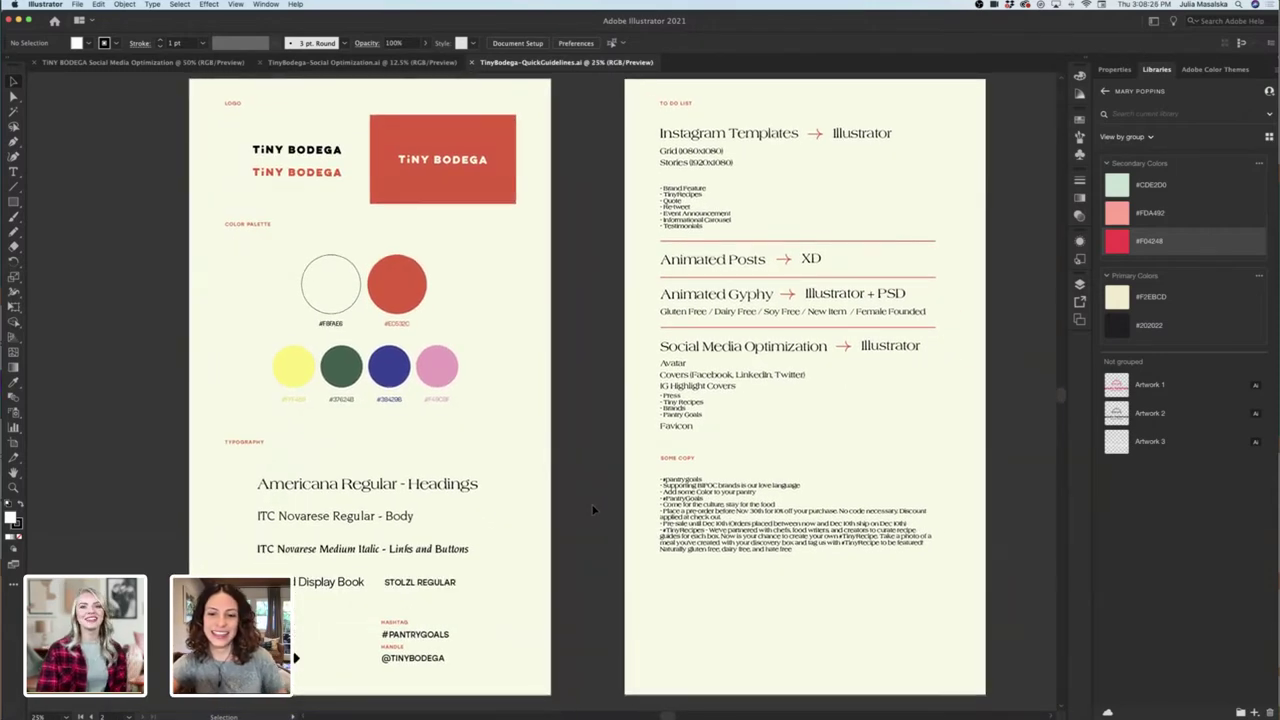
{"action": "scroll", "coordinate": [592, 510], "scroll_direction": "left", "scroll_amount": 1}
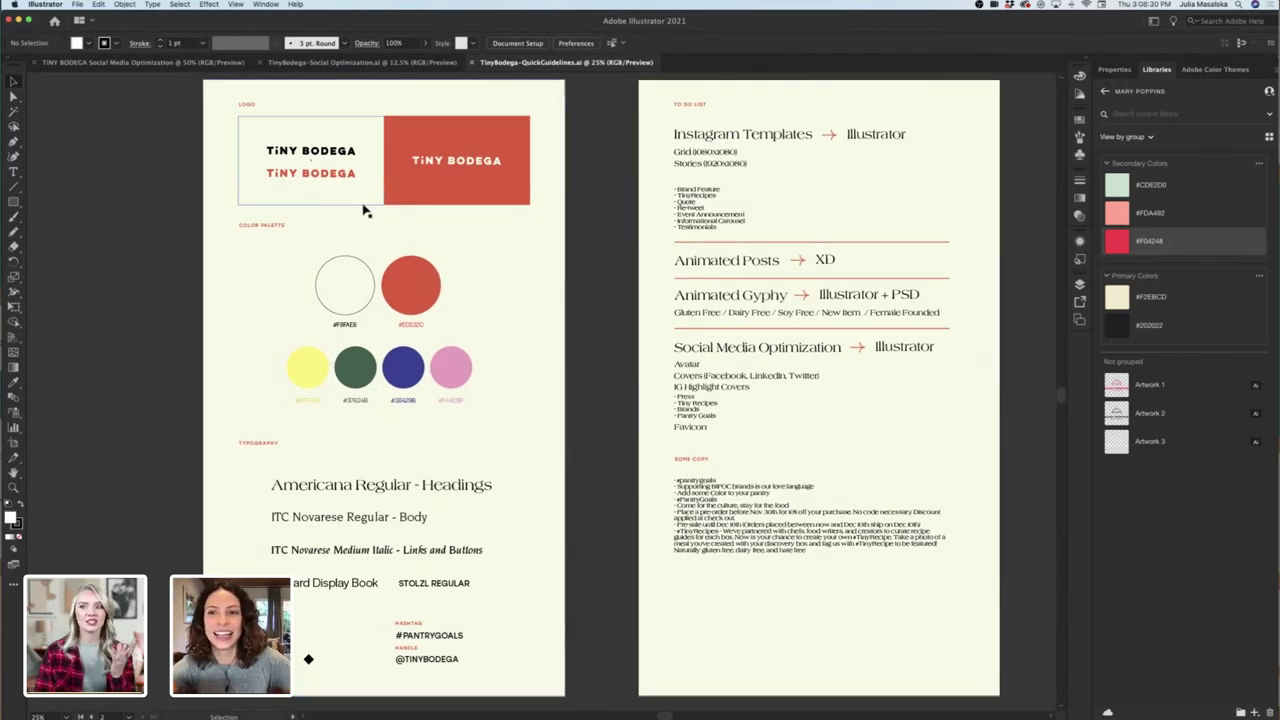
{"action": "scroll", "coordinate": [368, 208], "scroll_direction": "up", "scroll_amount": 2}
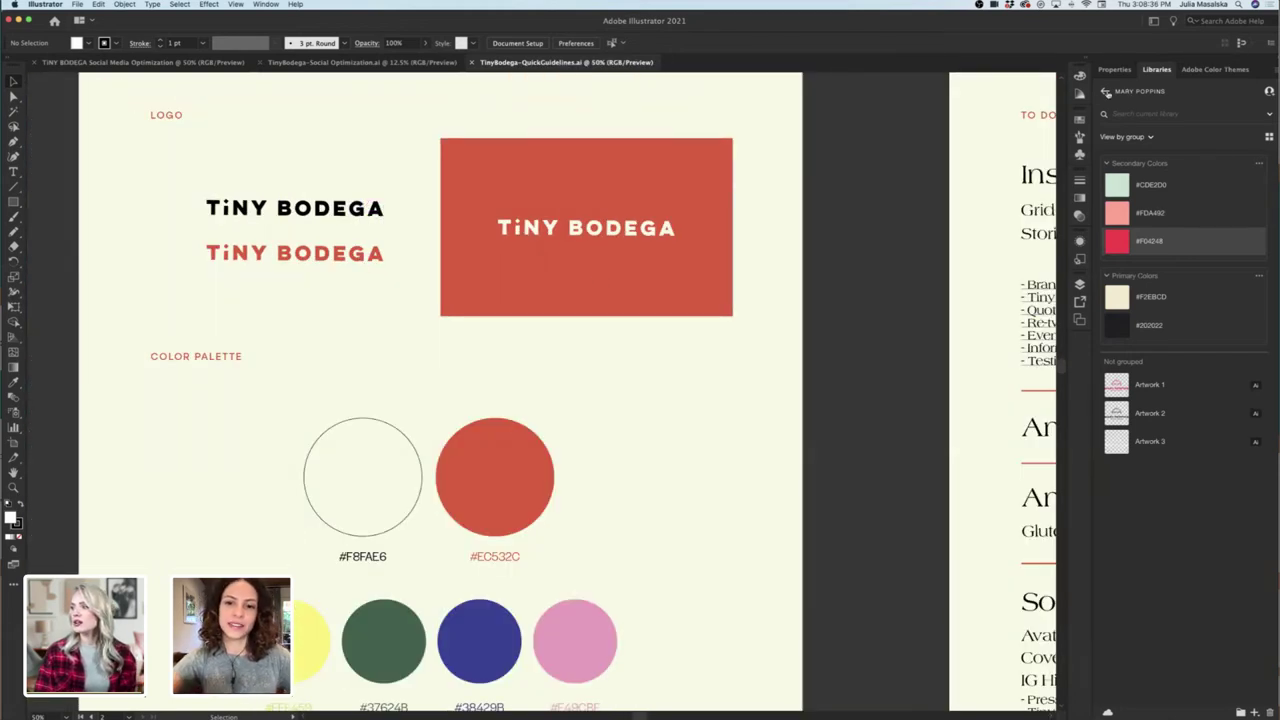
{"action": "left_click", "coordinate": [1104, 92]}
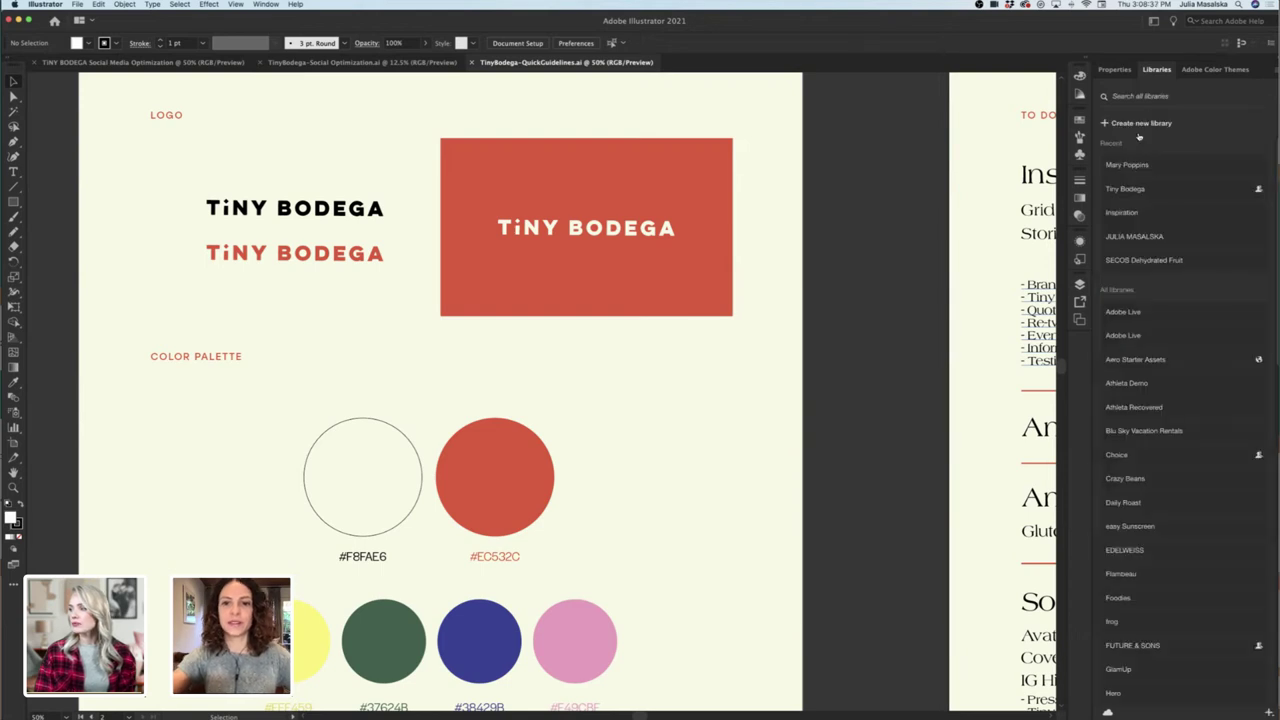
{"action": "left_click", "coordinate": [1139, 189]}
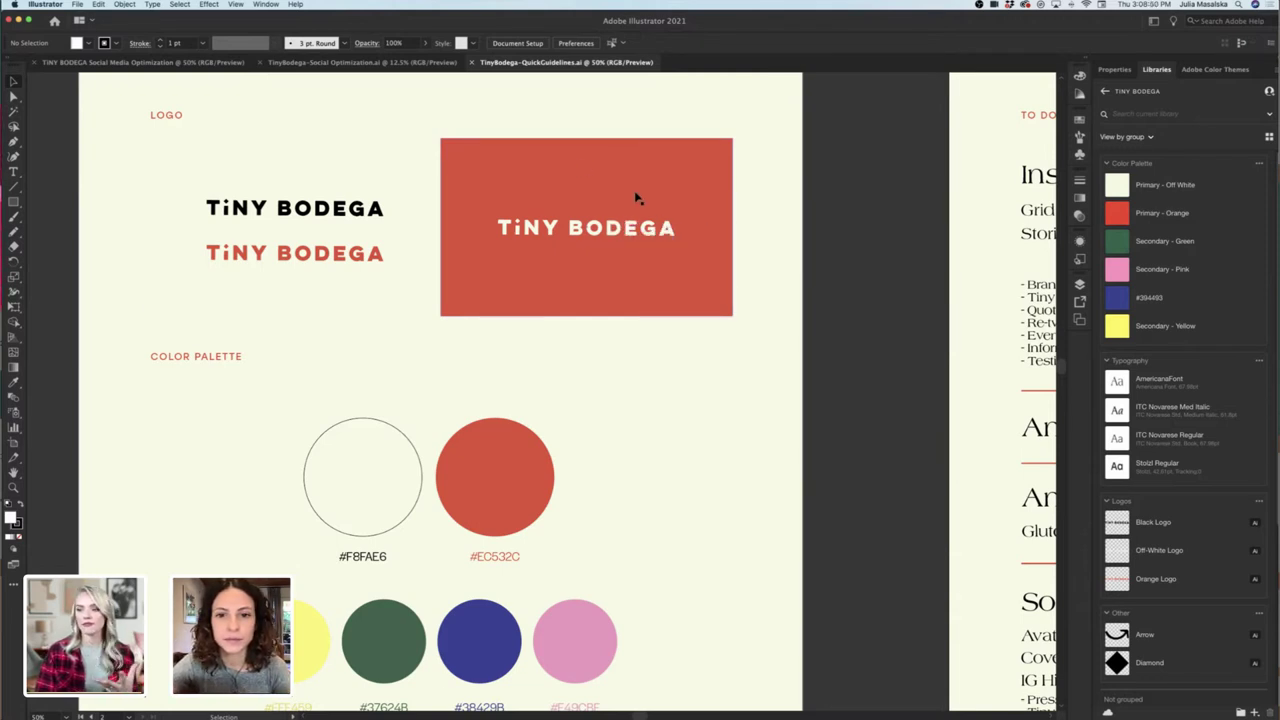
Examine the logo versions and the color palette swatches in the guidelines alongside the Tiny Bodega library.
{"action": "scroll", "coordinate": [636, 197], "scroll_direction": "down", "scroll_amount": 5}
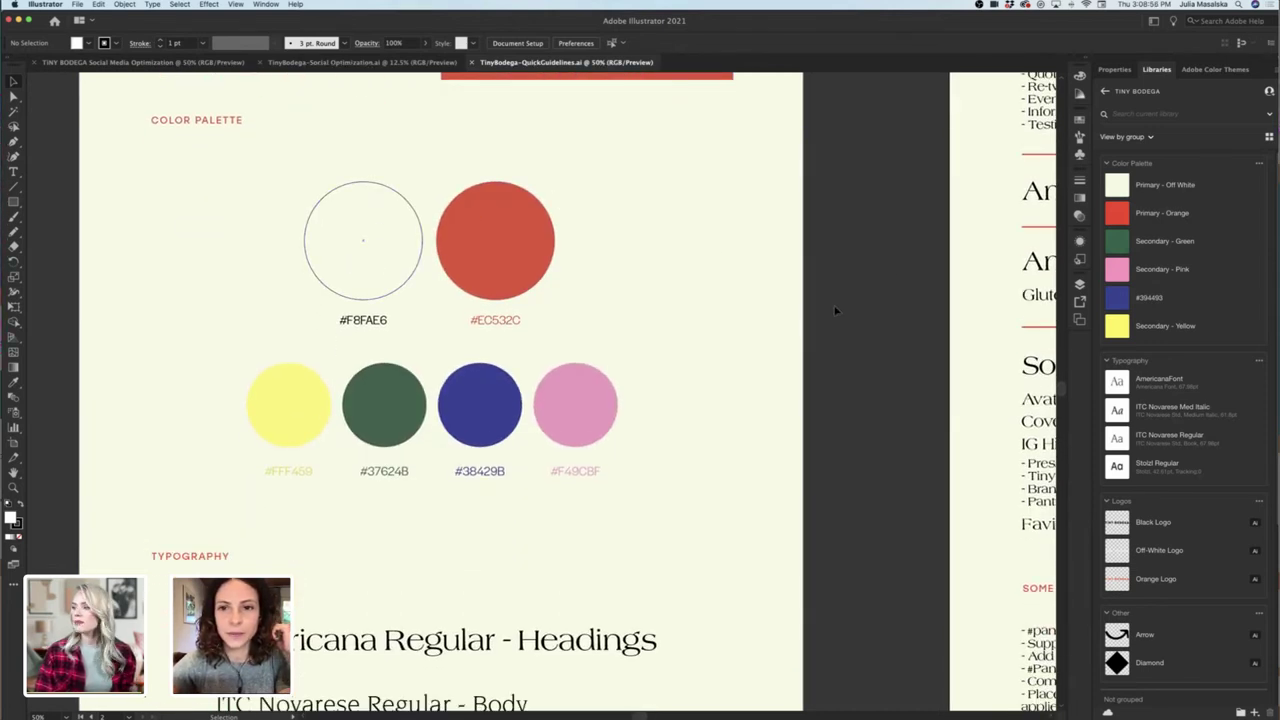
{"action": "scroll", "coordinate": [835, 310], "scroll_direction": "up", "scroll_amount": 5}
{"action": "scroll", "coordinate": [835, 310], "scroll_direction": "down", "scroll_amount": 4}
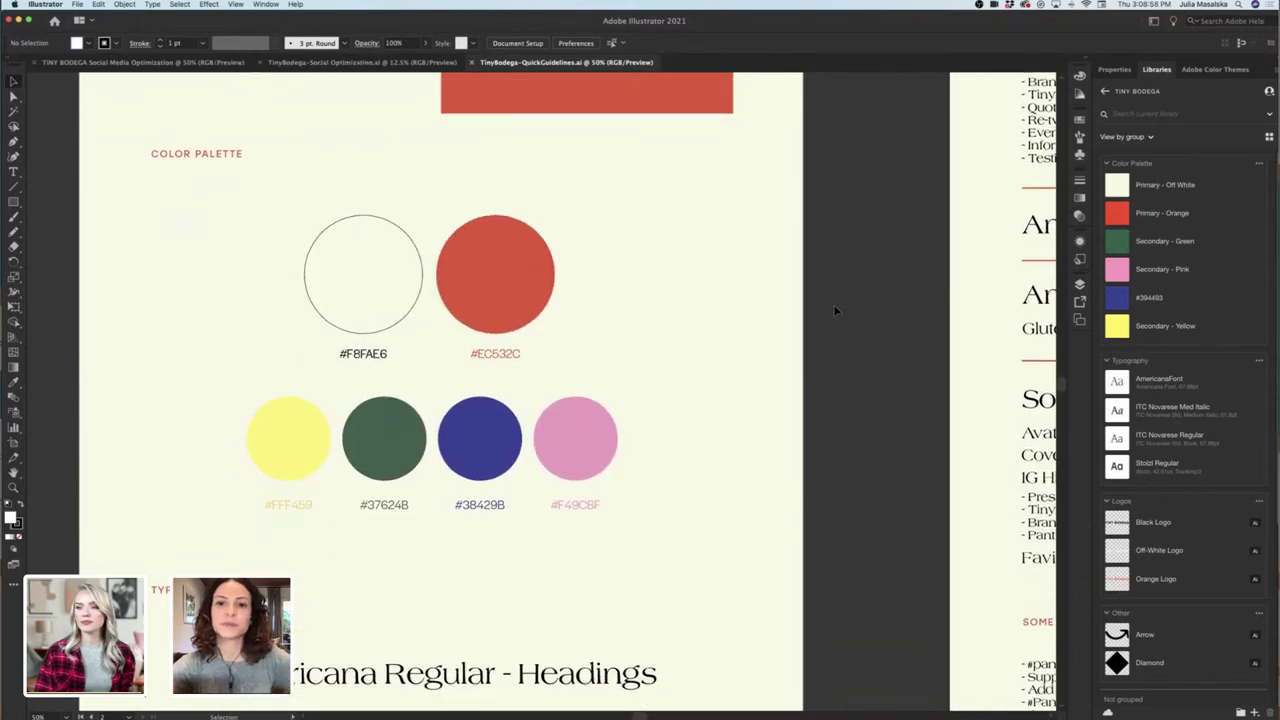
{"action": "scroll", "coordinate": [835, 310], "scroll_direction": "up", "scroll_amount": 5}
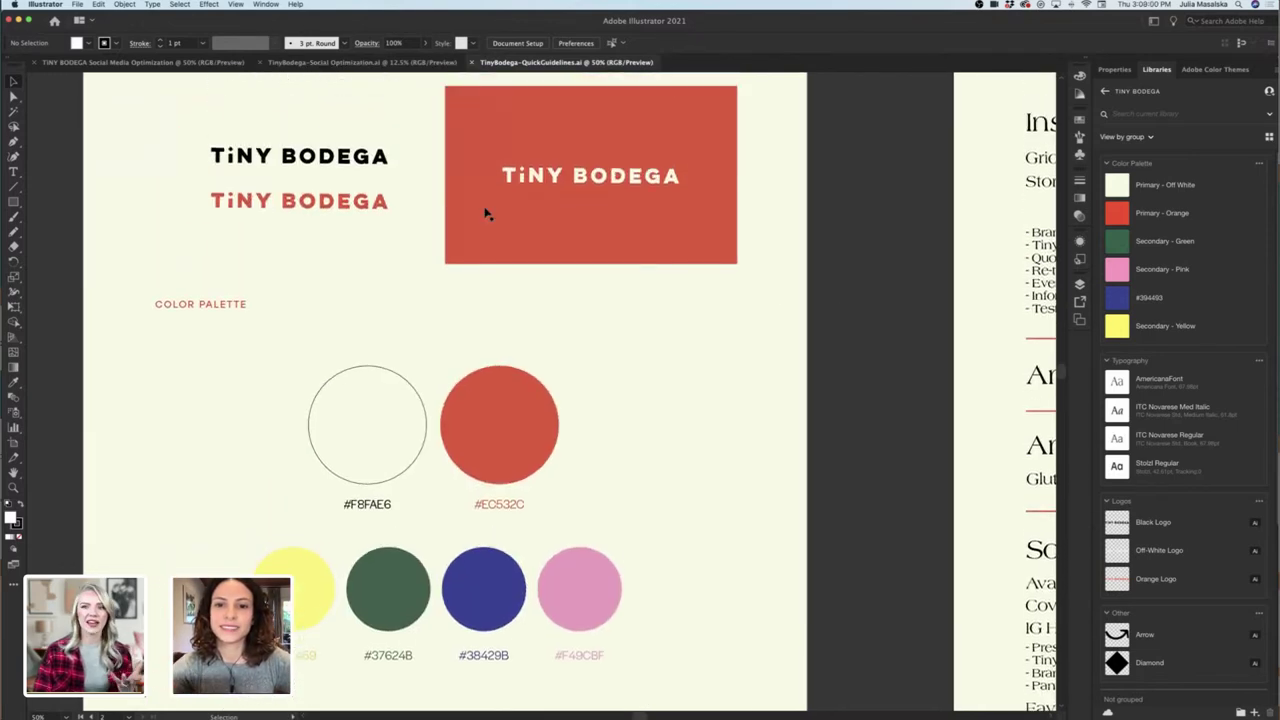
{"action": "left_click", "coordinate": [381, 162]}
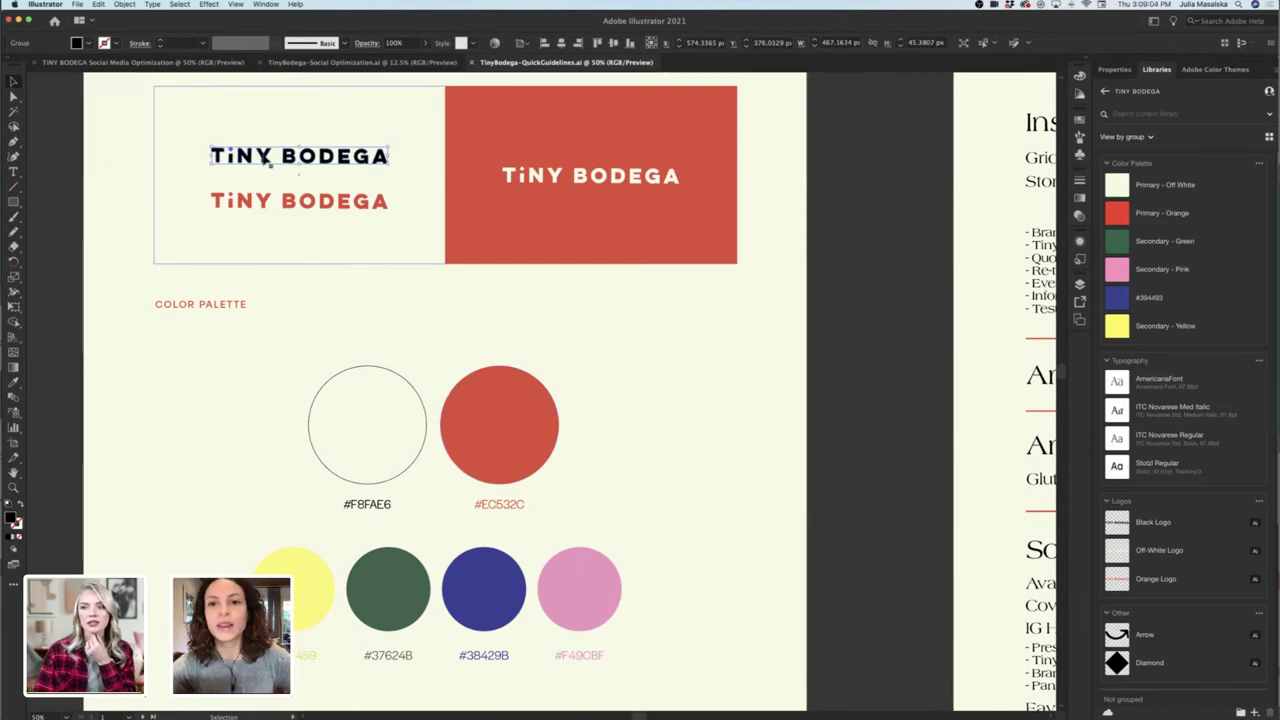
{"action": "left_click", "coordinate": [869, 366]}
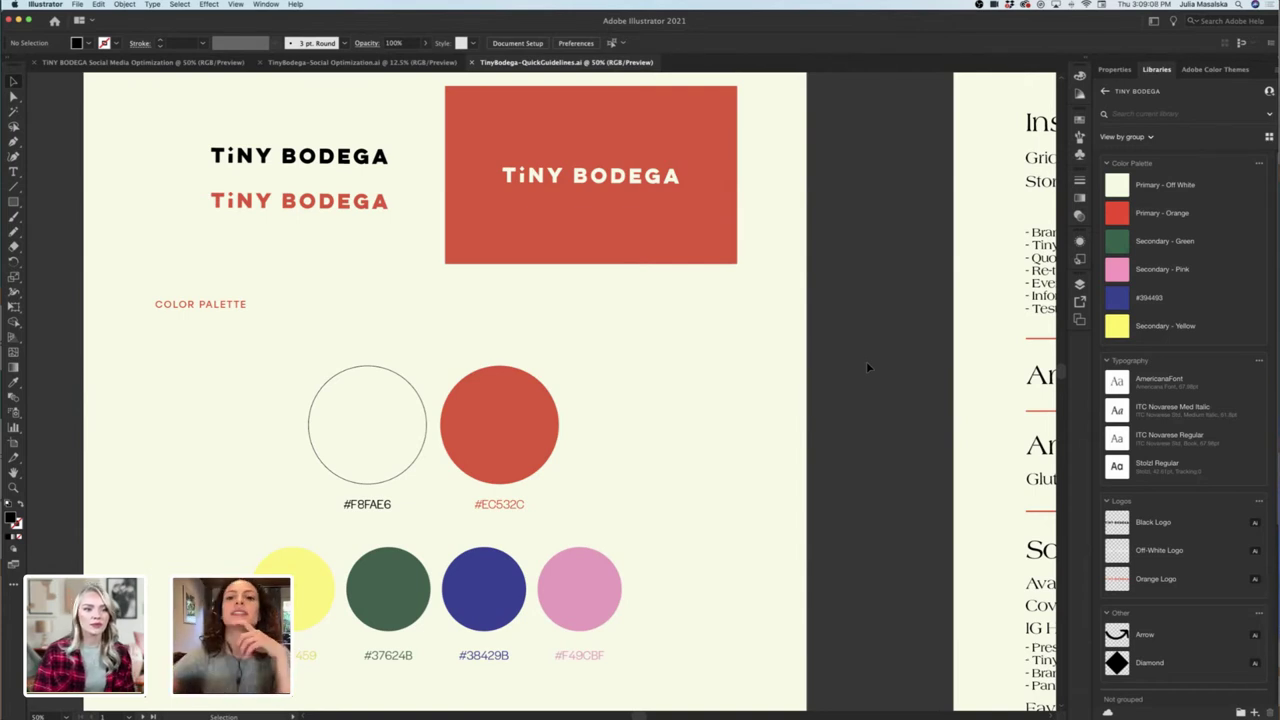
{"action": "scroll", "coordinate": [867, 367], "scroll_direction": "down", "scroll_amount": 2}
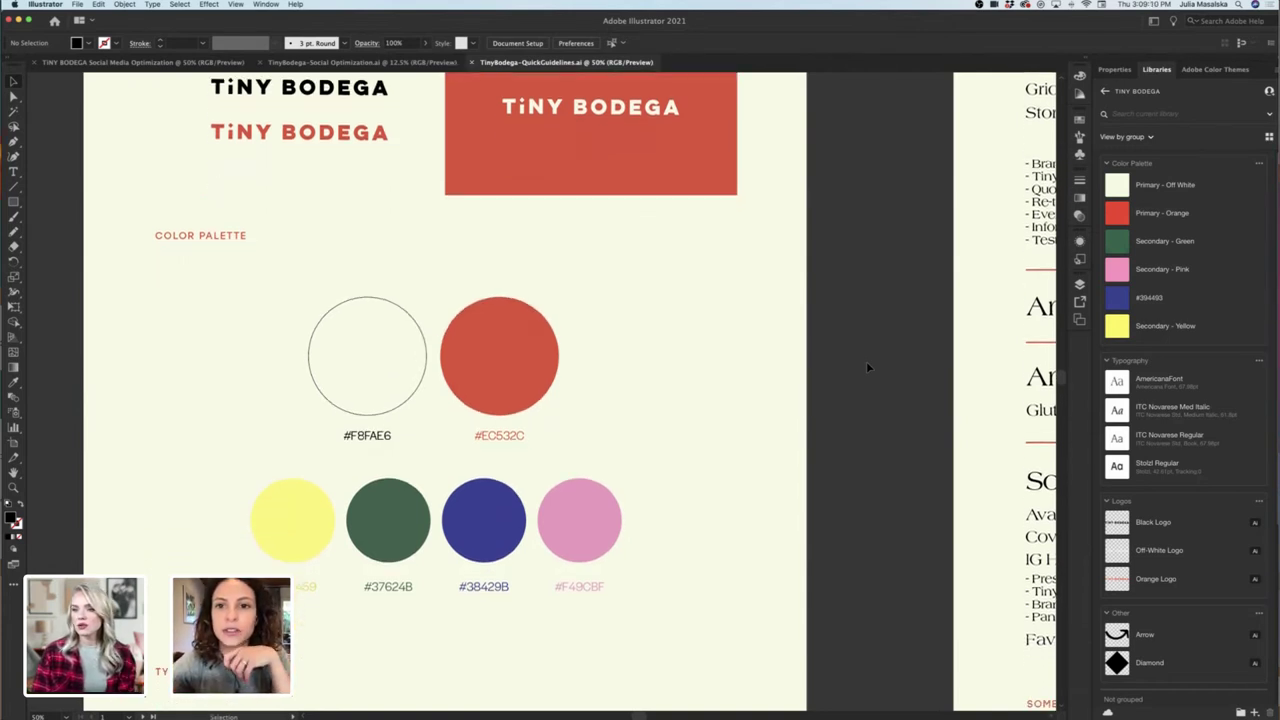
{"action": "scroll", "coordinate": [867, 367], "scroll_direction": "up", "scroll_amount": 2}
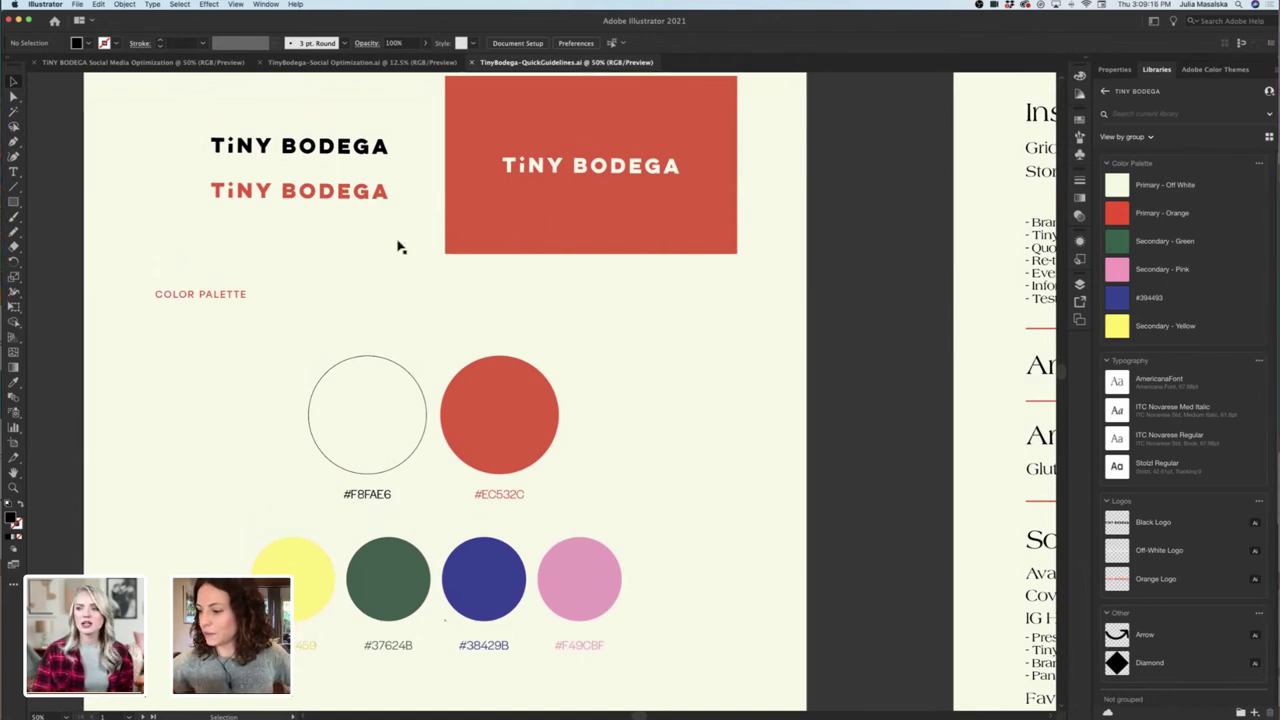
Check the fill color of the black Tiny Bodega logo in the Color Picker and deselect the logo.
{"action": "left_click", "coordinate": [293, 148]}
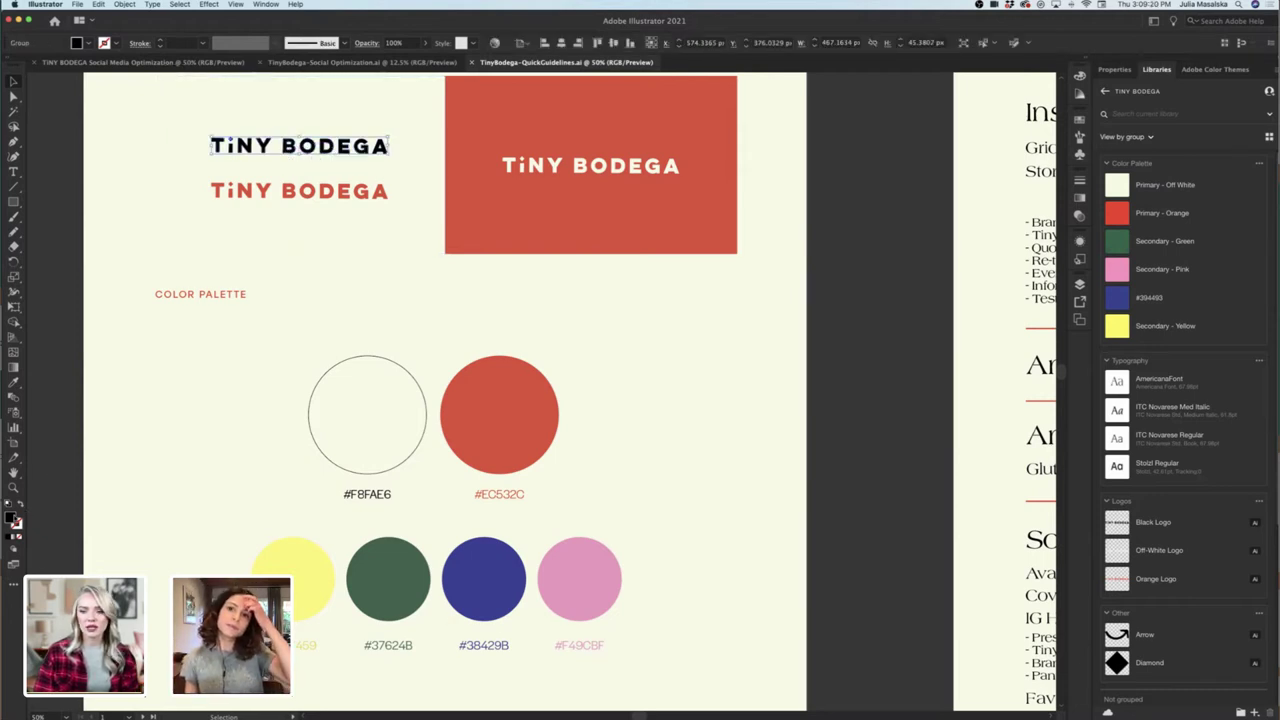
{"action": "double_click", "coordinate": [13, 518]}
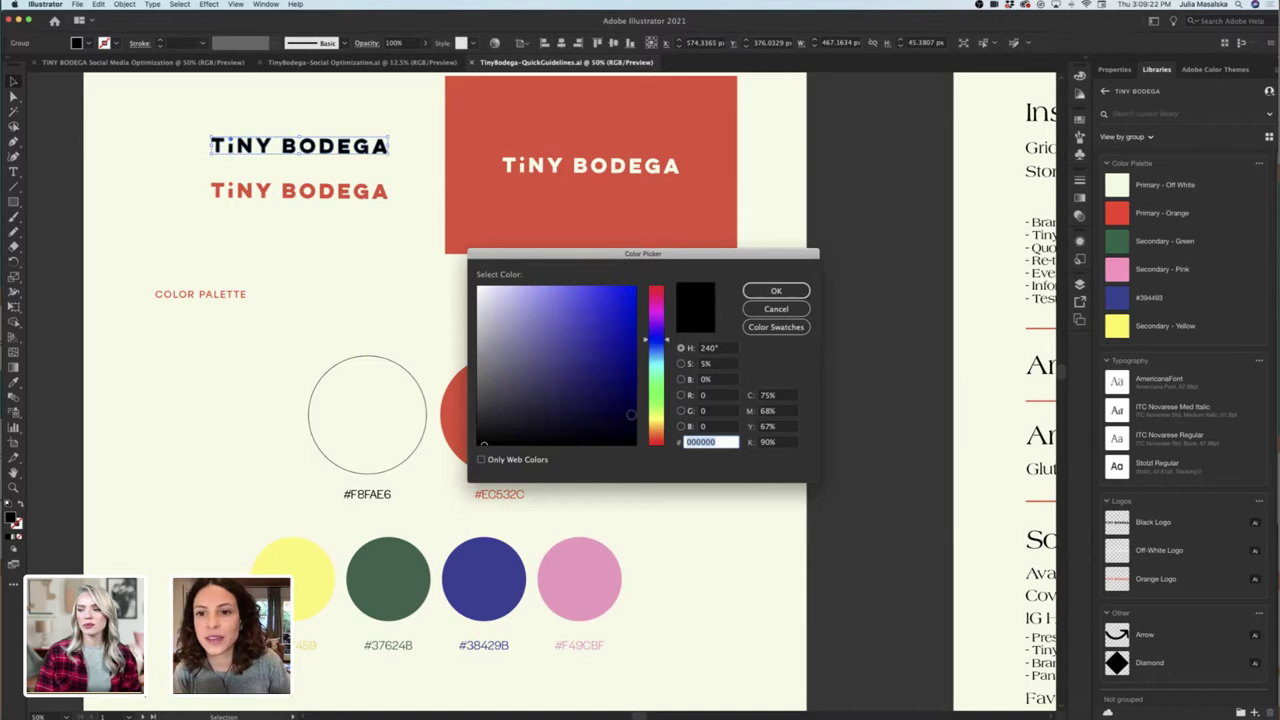
{"action": "left_click", "coordinate": [776, 291]}
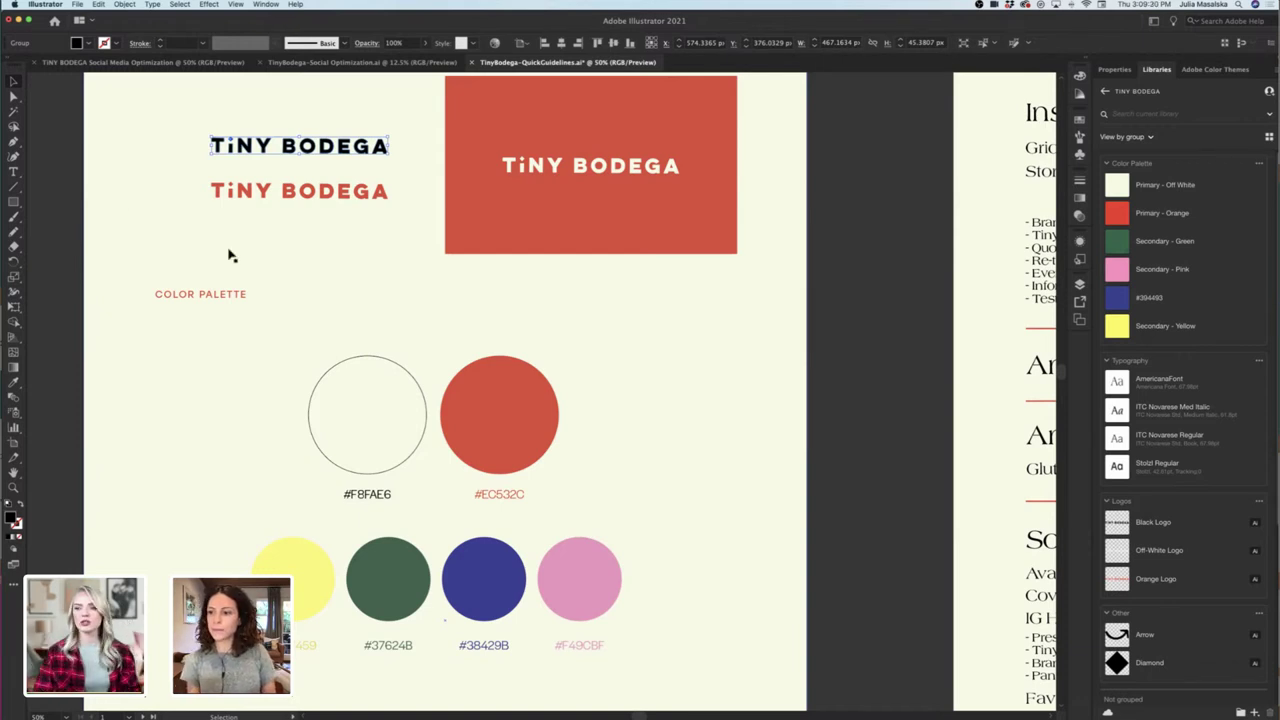
{"action": "left_click", "coordinate": [922, 451]}
Examine the typography section and inspect the font settings of the "Americana Regular - Headings" sample.
{"action": "scroll", "coordinate": [922, 451], "scroll_direction": "down", "scroll_amount": 1}
{"action": "scroll", "coordinate": [922, 450], "scroll_direction": "down", "scroll_amount": 10}
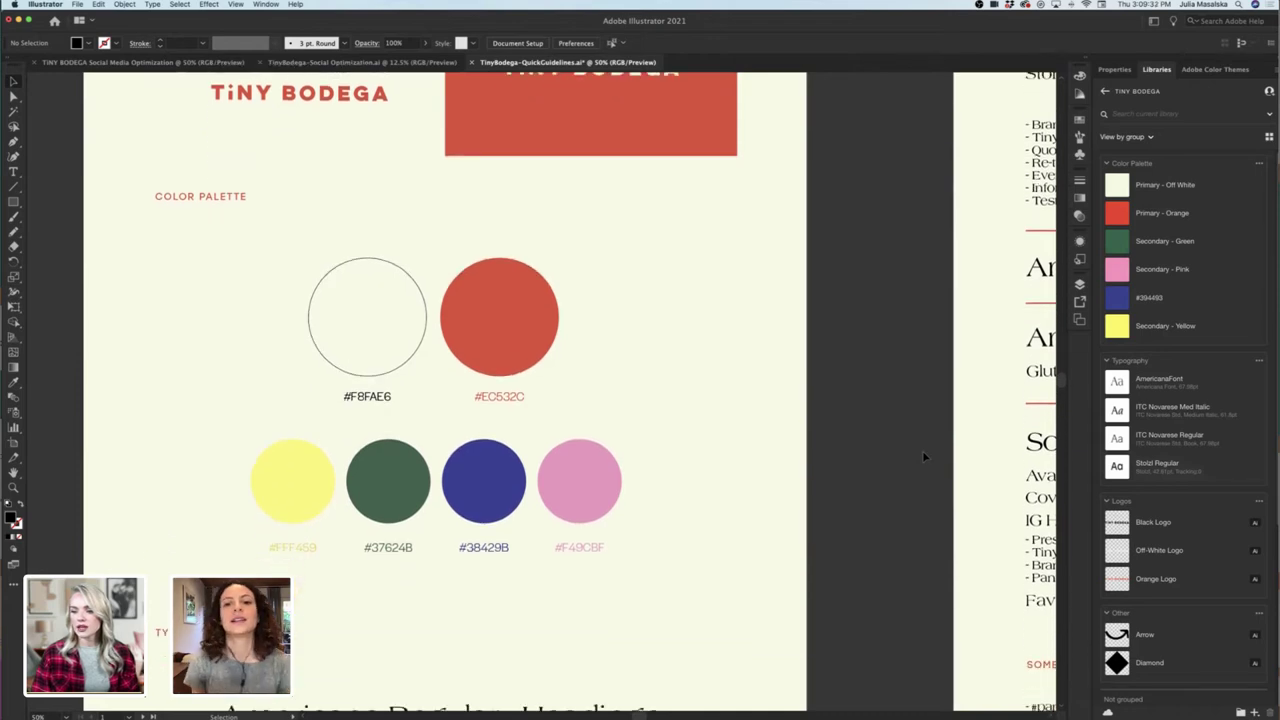
{"action": "scroll", "coordinate": [922, 450], "scroll_direction": "down", "scroll_amount": 1}
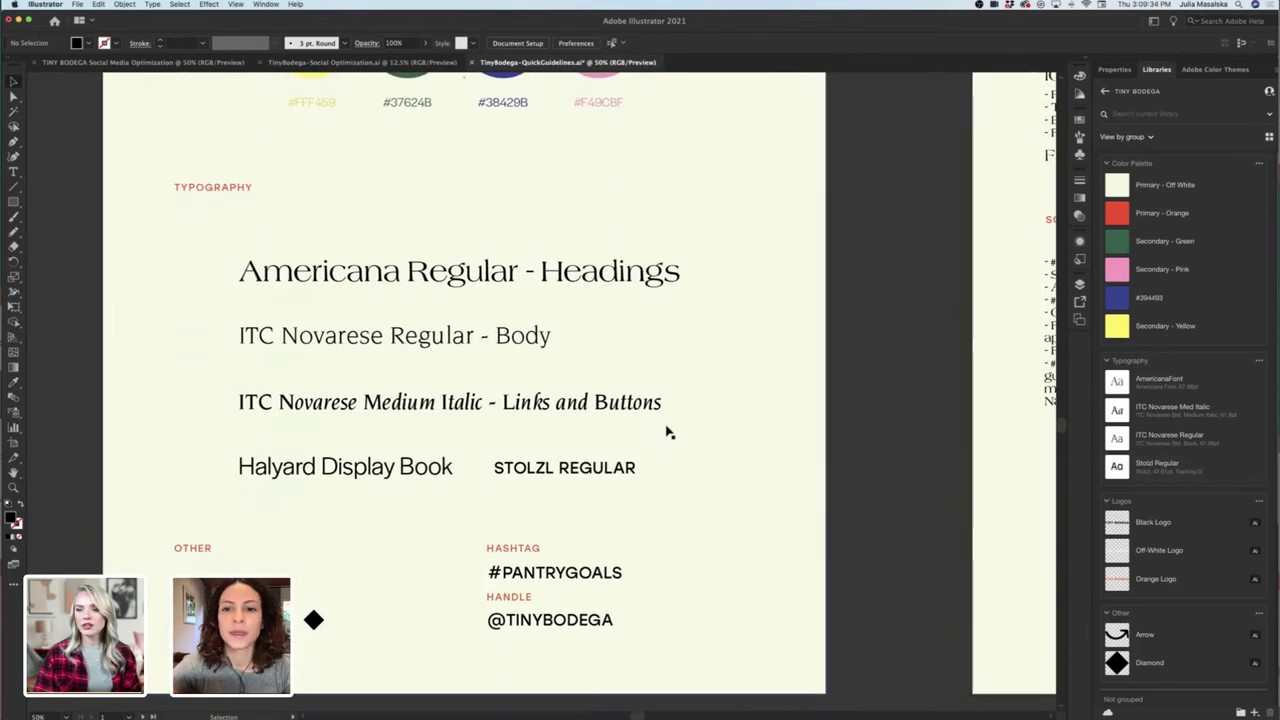
{"action": "scroll", "coordinate": [668, 431], "scroll_direction": "up", "scroll_amount": 1}
{"action": "scroll", "coordinate": [668, 431], "scroll_direction": "left", "scroll_amount": 4}
{"action": "scroll", "coordinate": [668, 431], "scroll_direction": "up", "scroll_amount": 3}
{"action": "left_click", "coordinate": [497, 338]}
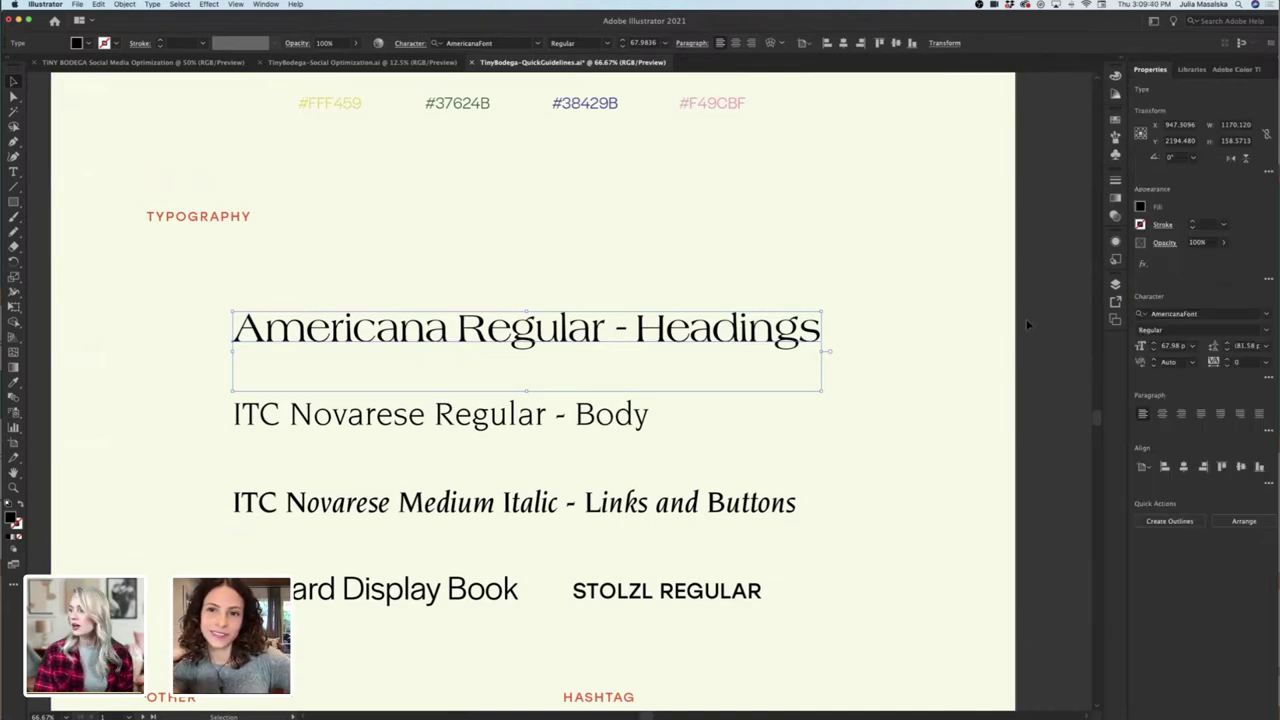
{"action": "scroll", "coordinate": [1027, 323], "scroll_direction": "down", "scroll_amount": 2}
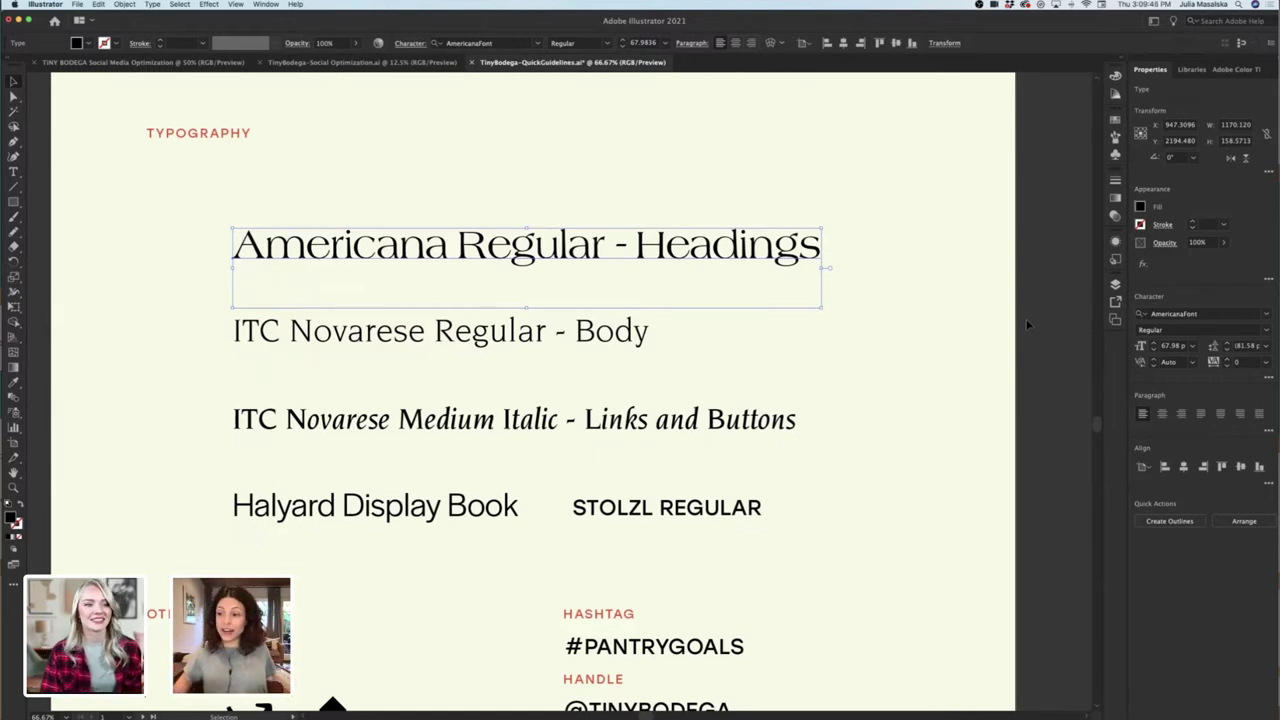
{"action": "scroll", "coordinate": [1027, 323], "scroll_direction": "down", "scroll_amount": 1}
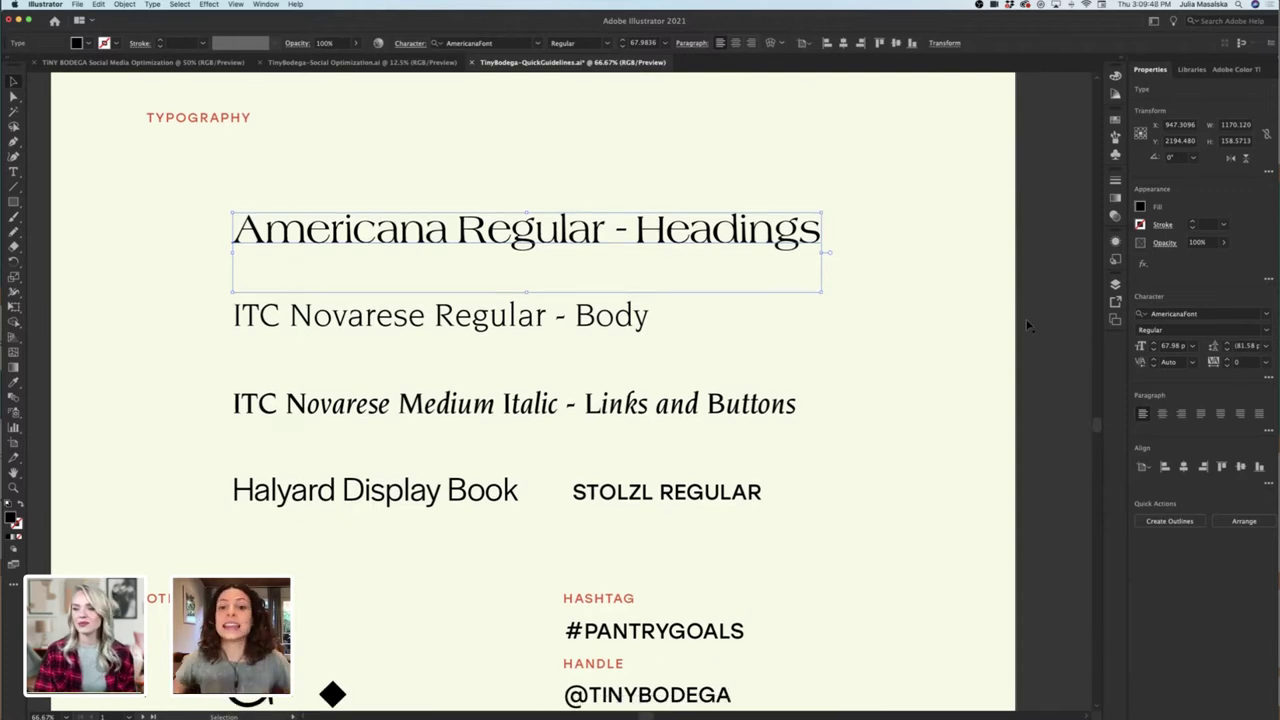
Compare the font settings of the ITC Novarese body, Americana heading and ITC Novarese Medium Italic samples.
{"action": "left_click", "coordinate": [526, 320]}
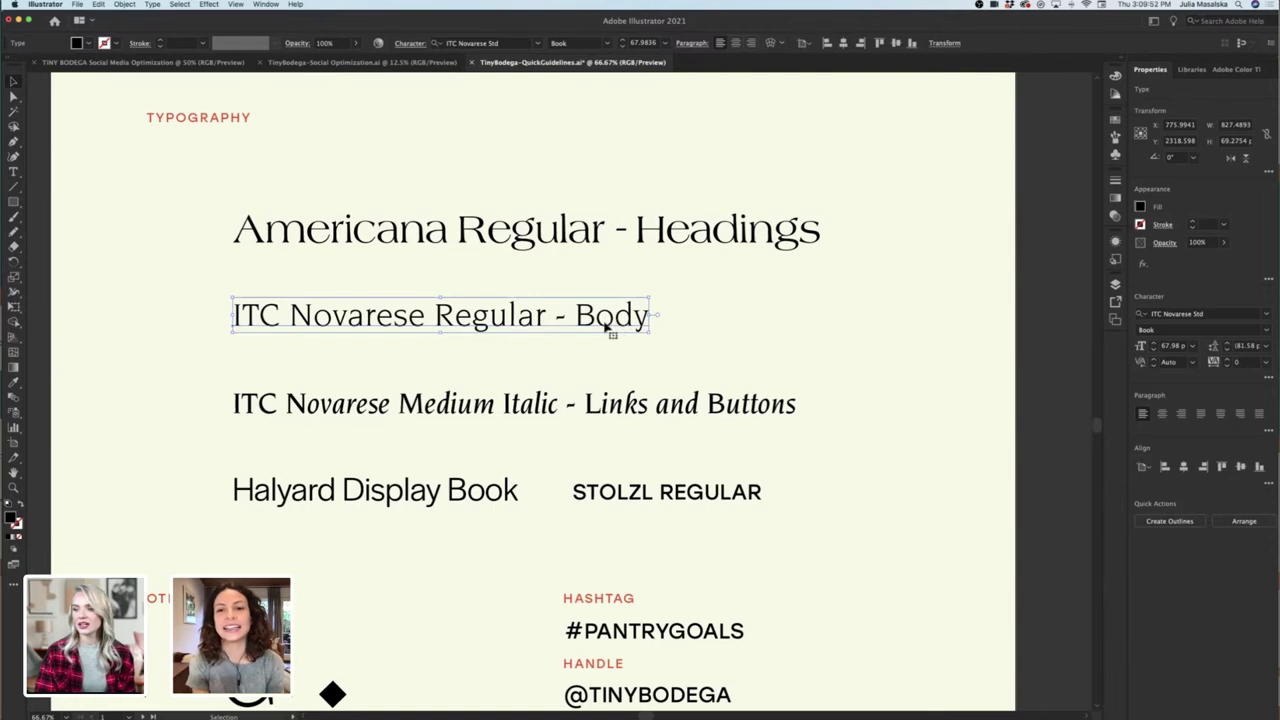
{"action": "scroll", "coordinate": [514, 322], "scroll_direction": "up", "scroll_amount": 1}
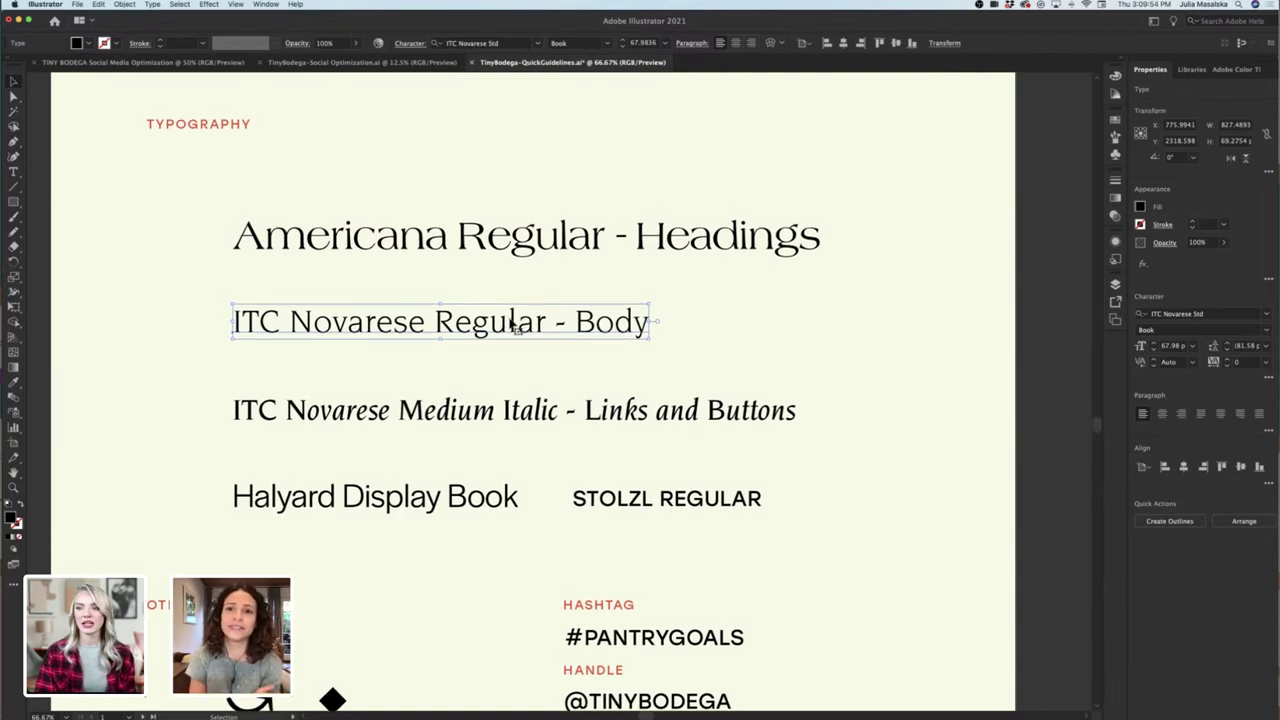
{"action": "left_click", "coordinate": [523, 252]}
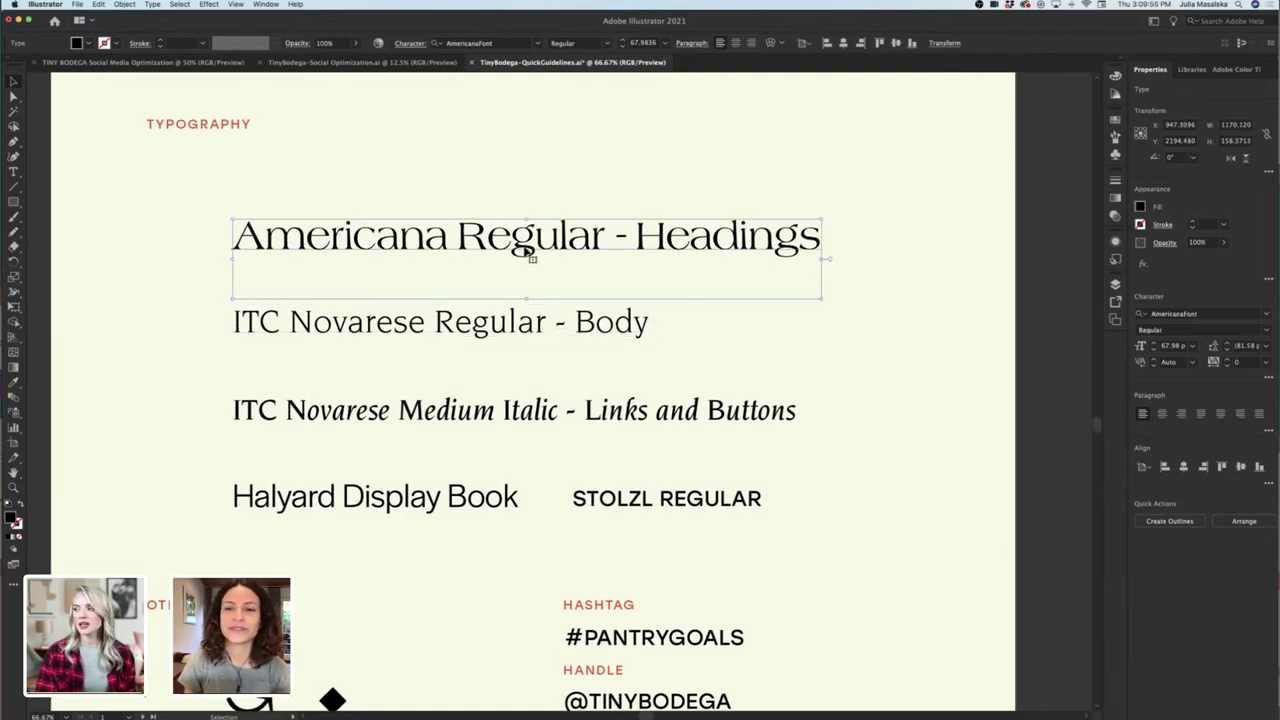
{"action": "left_click", "coordinate": [522, 332]}
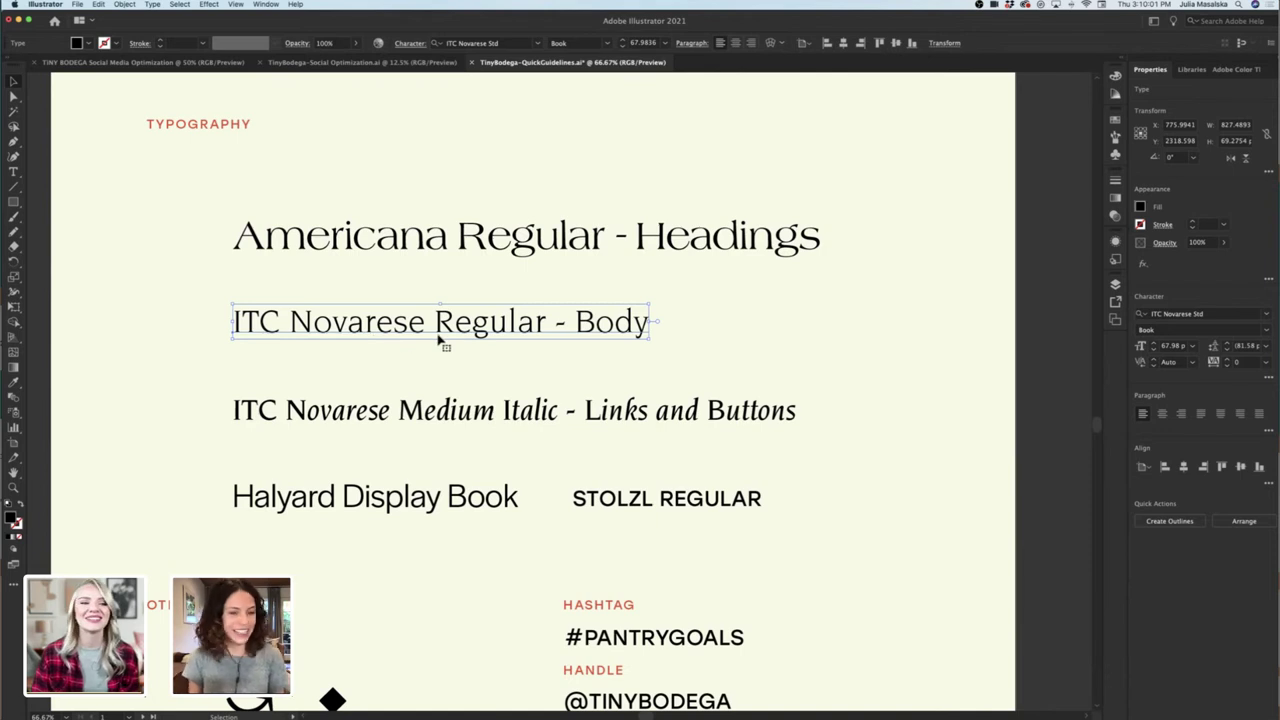
{"action": "left_click", "coordinate": [468, 420]}
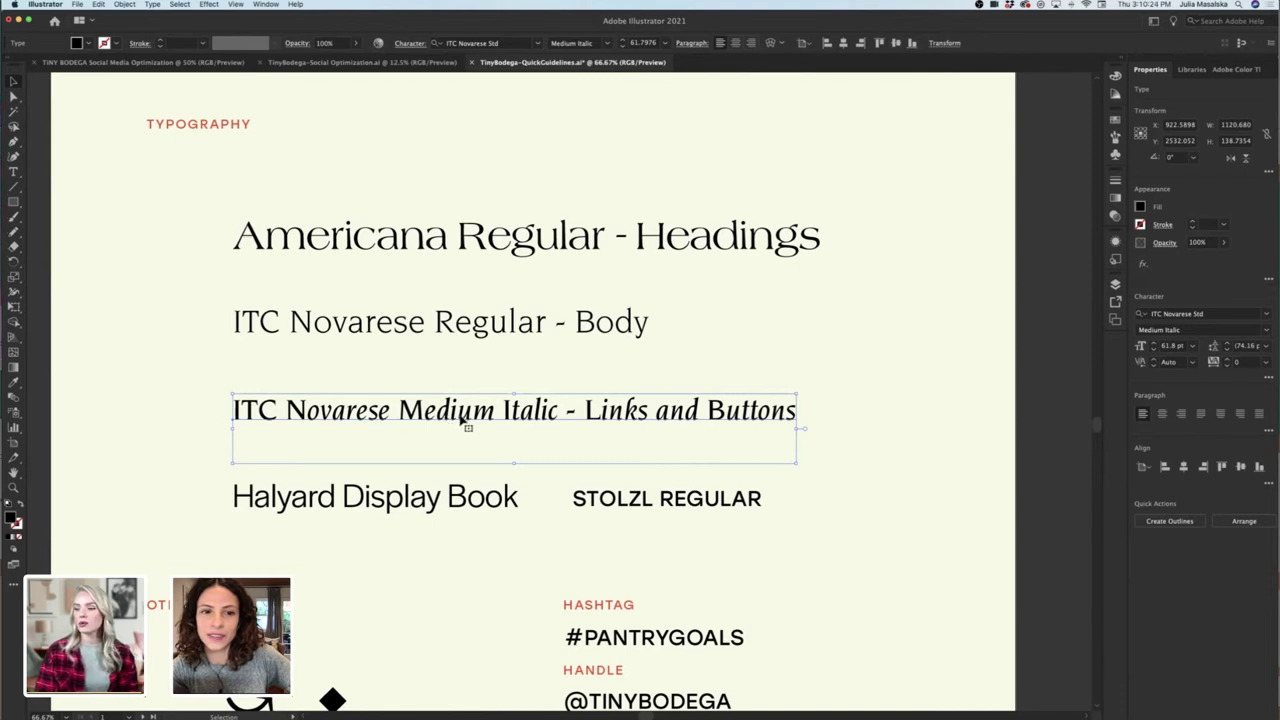
Compare the heading and links samples with the Halyard Display Book sample by inspecting each one's font settings.
{"action": "scroll", "coordinate": [465, 420], "scroll_direction": "down", "scroll_amount": 3}
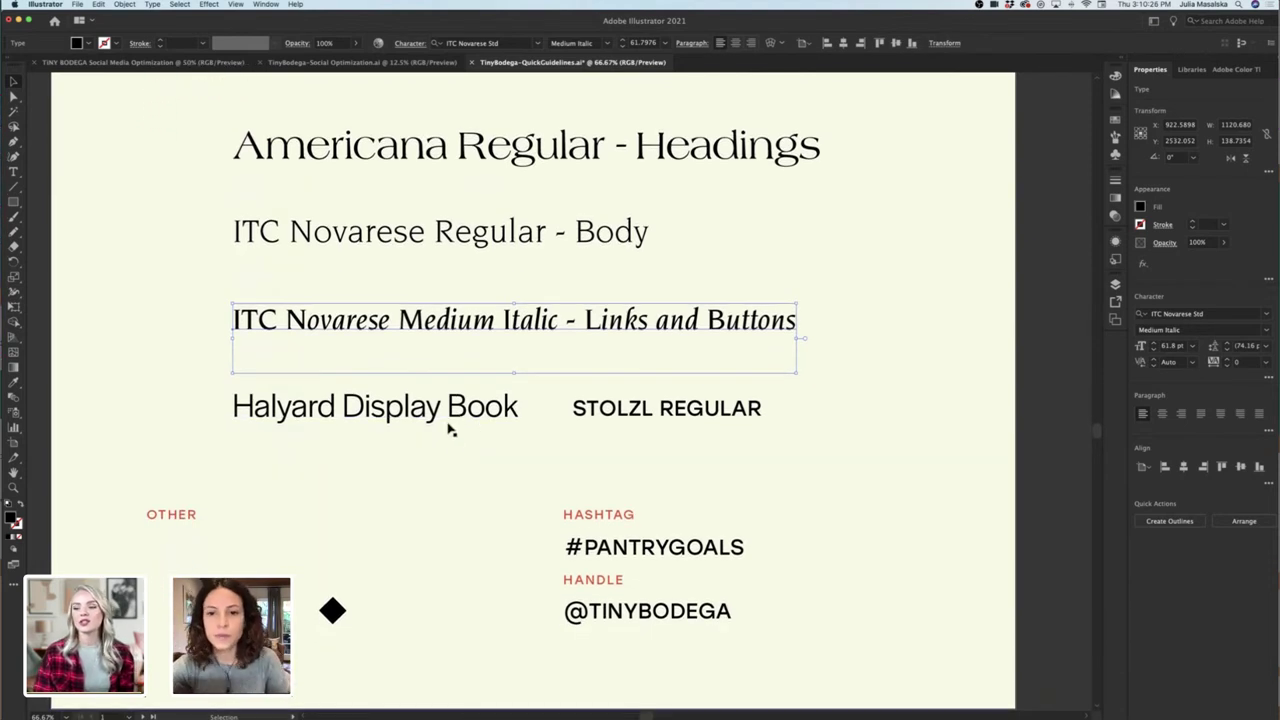
{"action": "left_click", "coordinate": [449, 428]}
{"action": "left_click", "coordinate": [443, 167]}
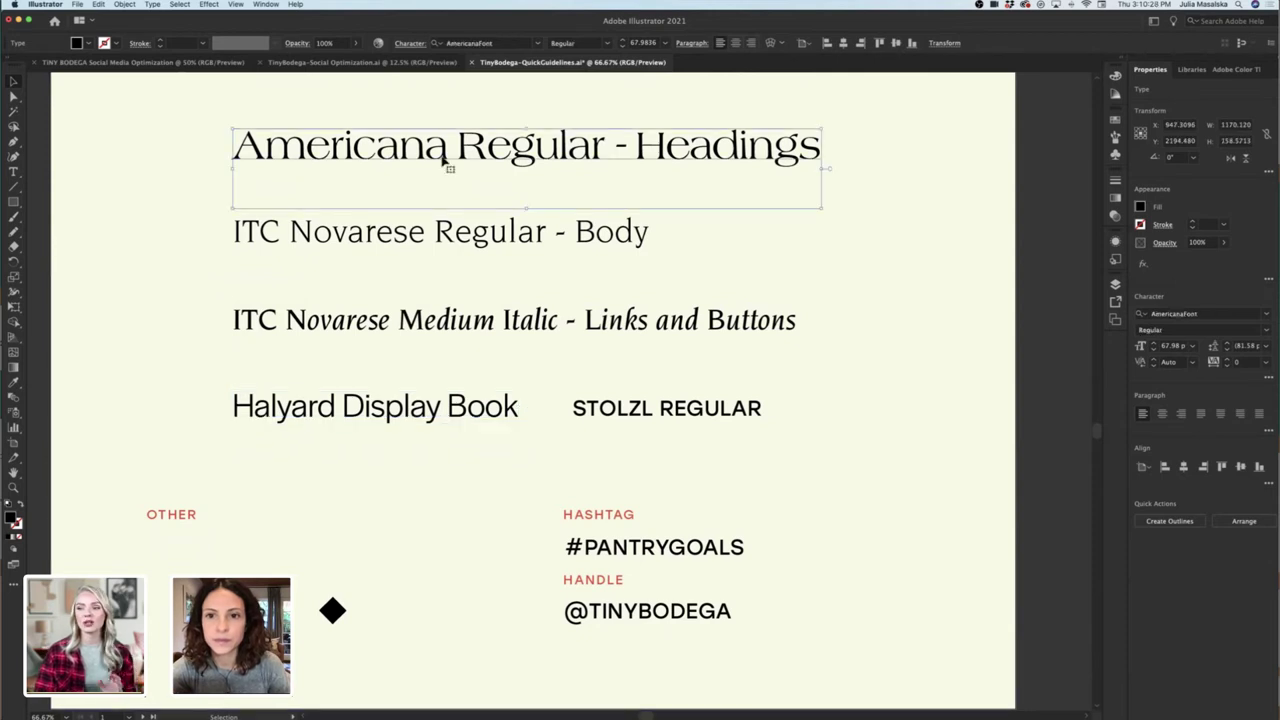
{"action": "left_click", "coordinate": [443, 325]}
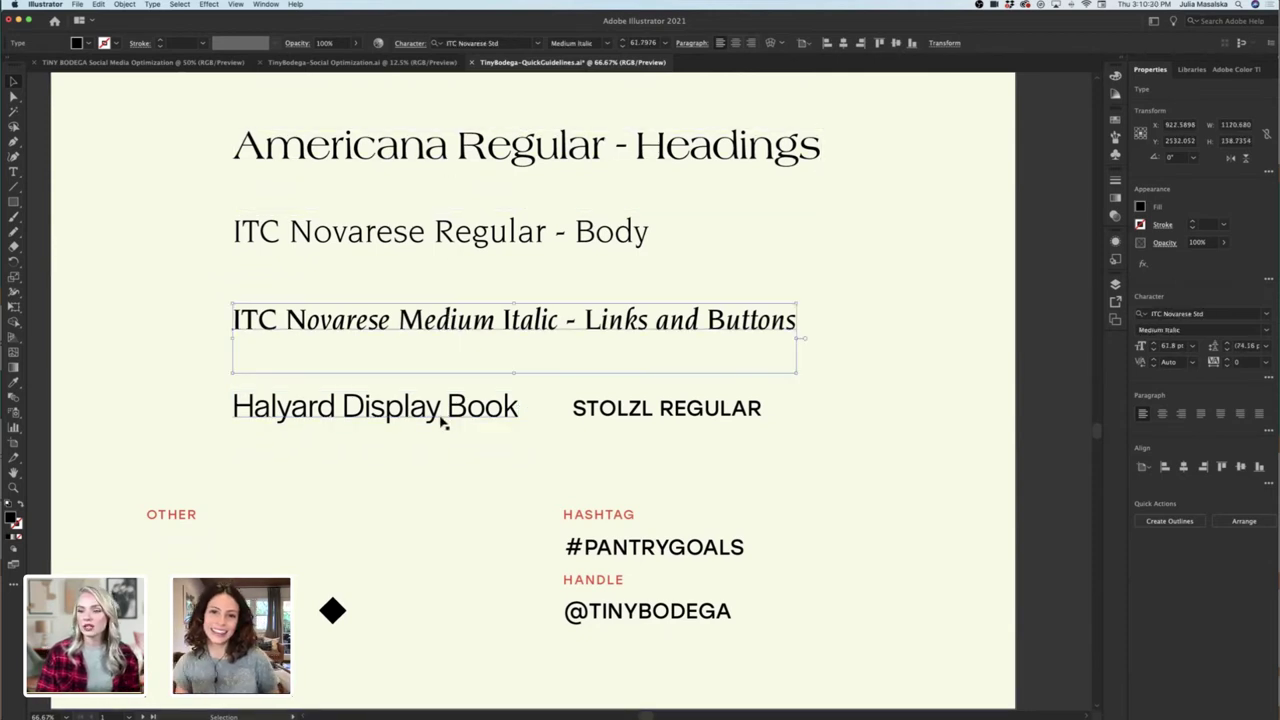
{"action": "left_click", "coordinate": [440, 418]}
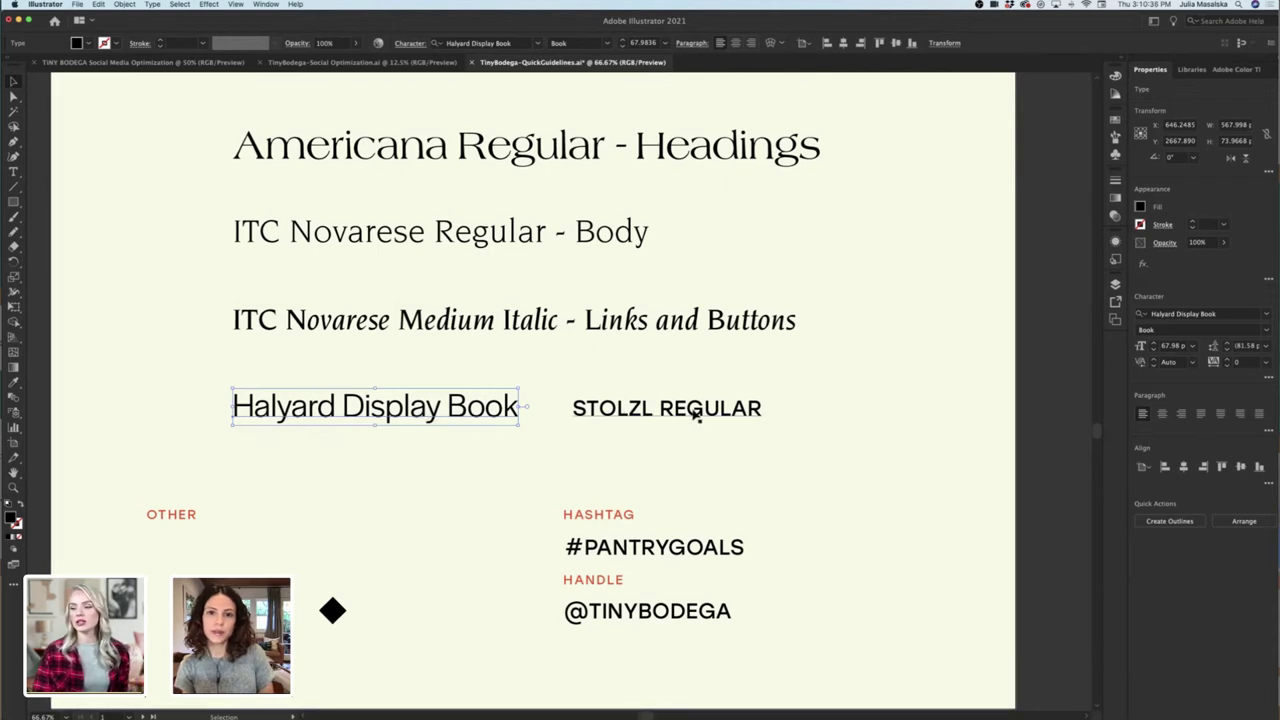
Examine the arrow and diamond in the Other section with the hashtag and handle, and clear the selection.
{"action": "scroll", "coordinate": [697, 418], "scroll_direction": "down", "scroll_amount": 3}
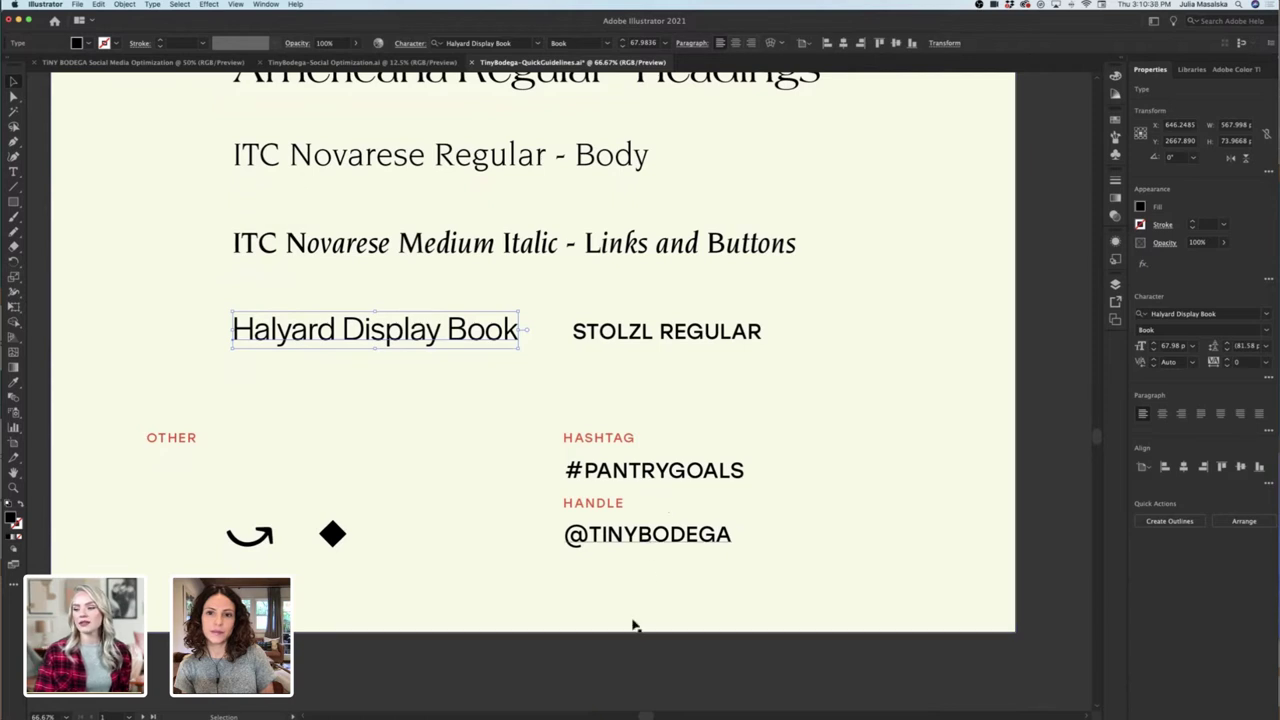
{"action": "left_click", "coordinate": [322, 537]}
{"action": "left_click", "coordinate": [305, 651]}
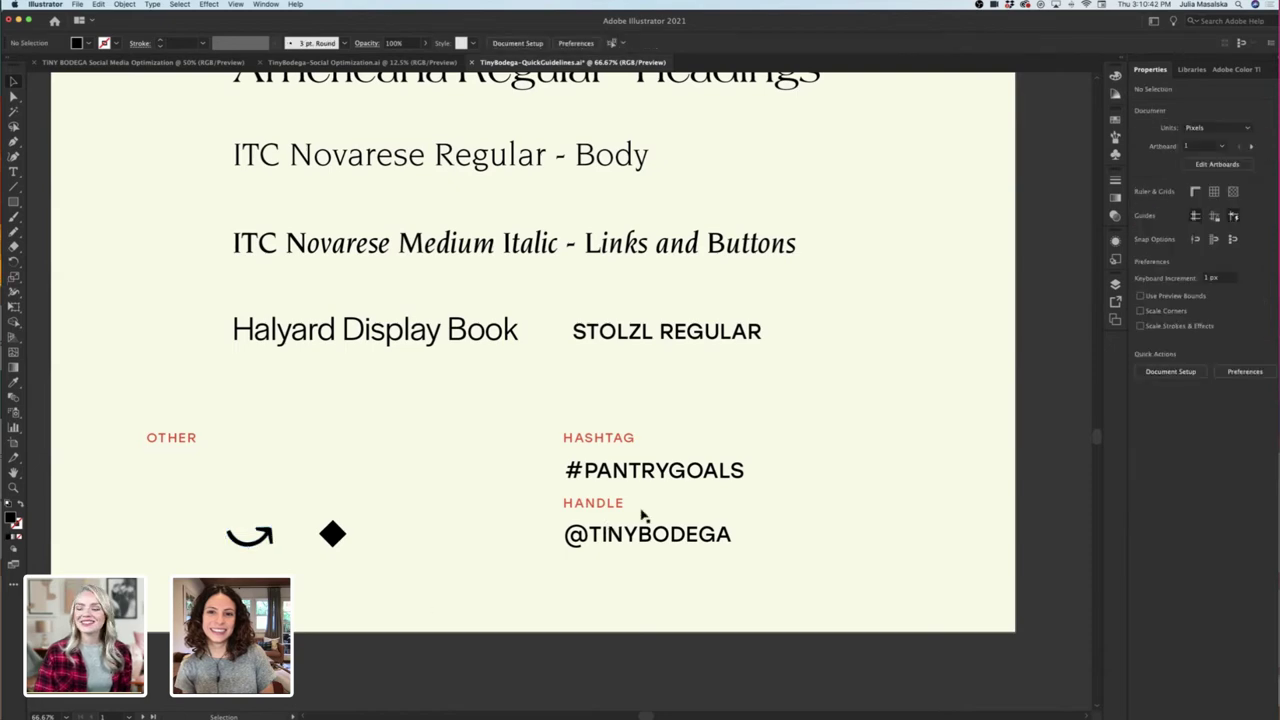
Examine the to-do list for animated posts, animated Gyphy and social media optimization, and the sample copy on the second artboard.
{"action": "scroll", "coordinate": [375, 544], "scroll_direction": "up", "scroll_amount": 5}
{"action": "scroll", "coordinate": [375, 544], "scroll_direction": "right", "scroll_amount": 10}
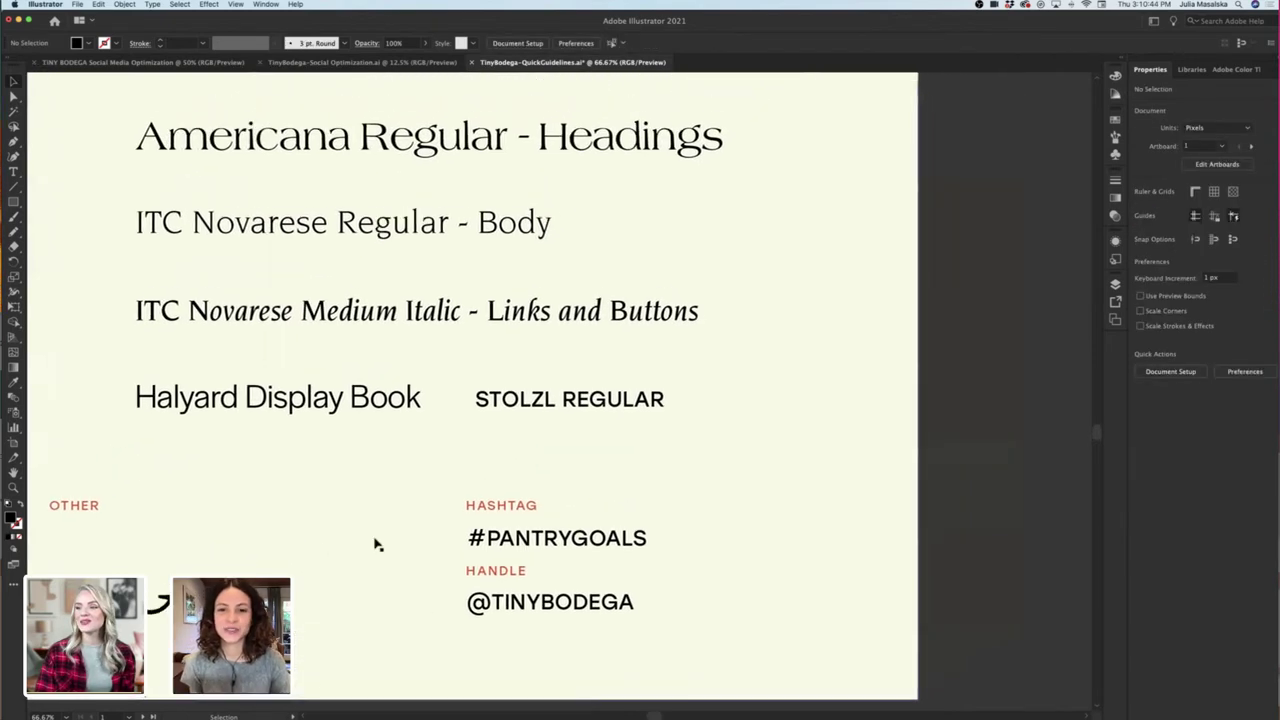
{"action": "scroll", "coordinate": [375, 544], "scroll_direction": "right", "scroll_amount": 10}
{"action": "scroll", "coordinate": [375, 544], "scroll_direction": "up", "scroll_amount": 5}
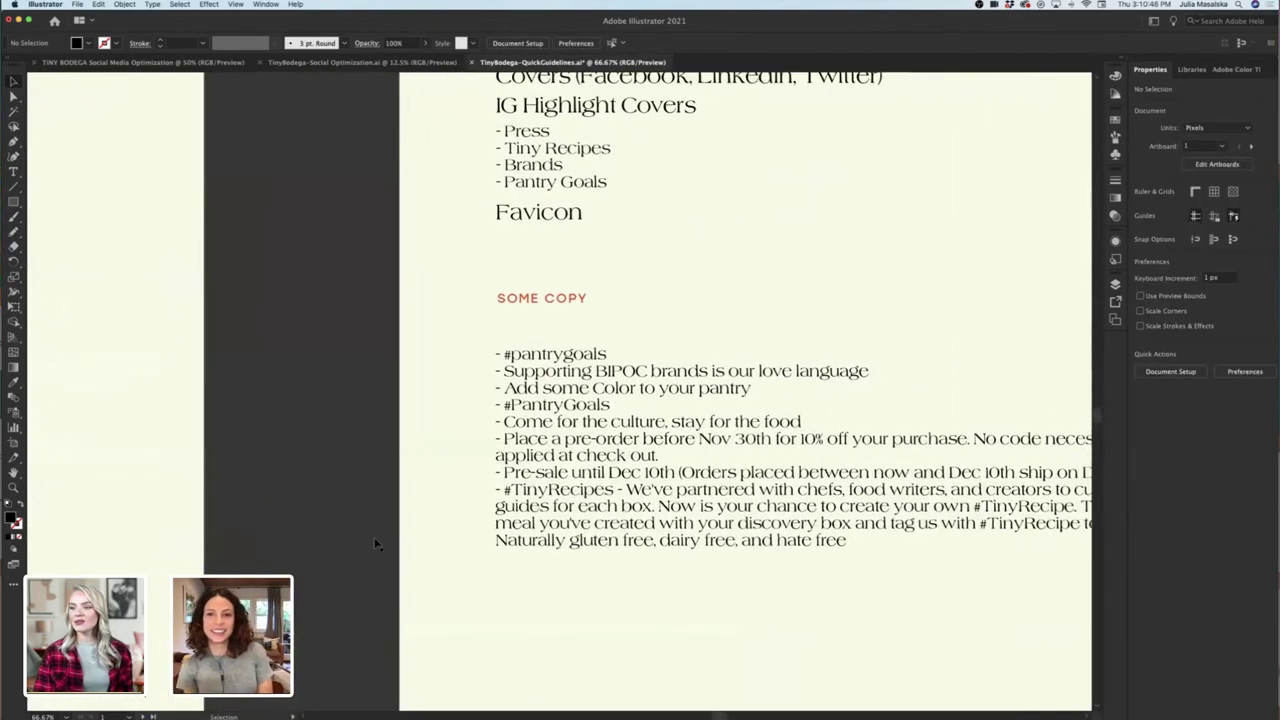
{"action": "scroll", "coordinate": [375, 544], "scroll_direction": "up", "scroll_amount": 3}
{"action": "scroll", "coordinate": [375, 544], "scroll_direction": "right", "scroll_amount": 1}
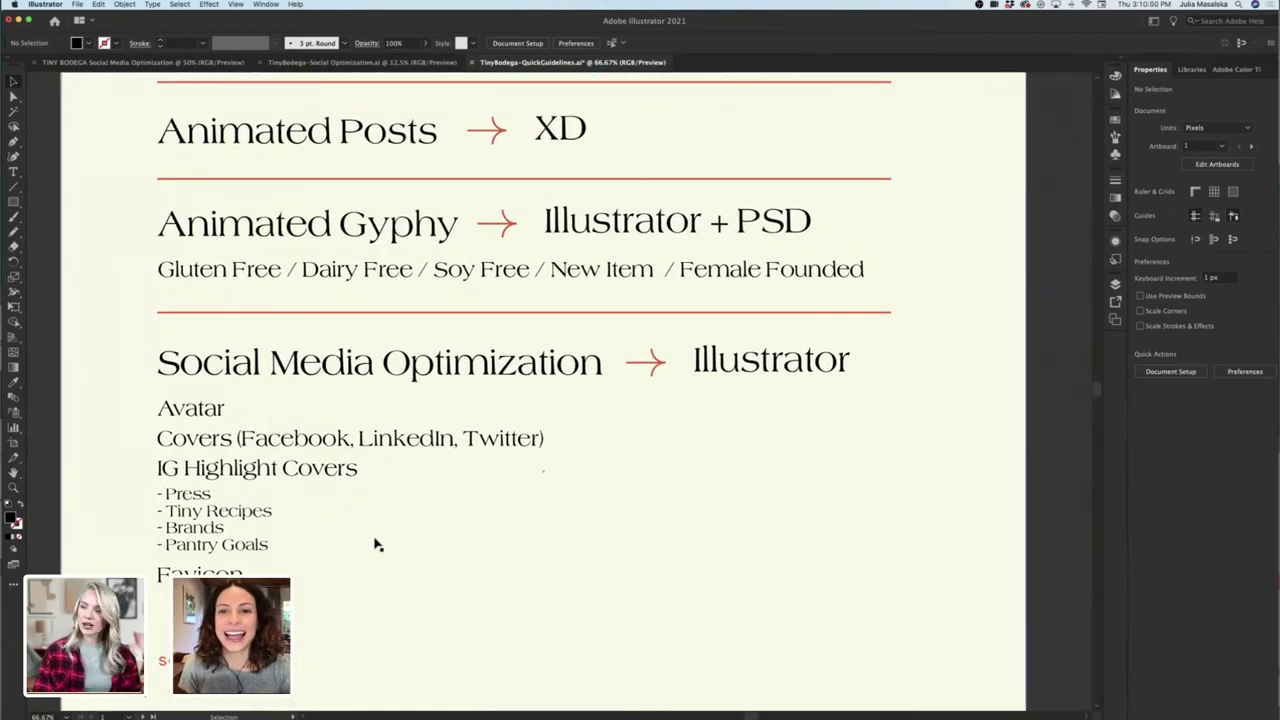
{"action": "scroll", "coordinate": [375, 544], "scroll_direction": "down", "scroll_amount": 2}
{"action": "scroll", "coordinate": [375, 544], "scroll_direction": "down", "scroll_amount": 3}
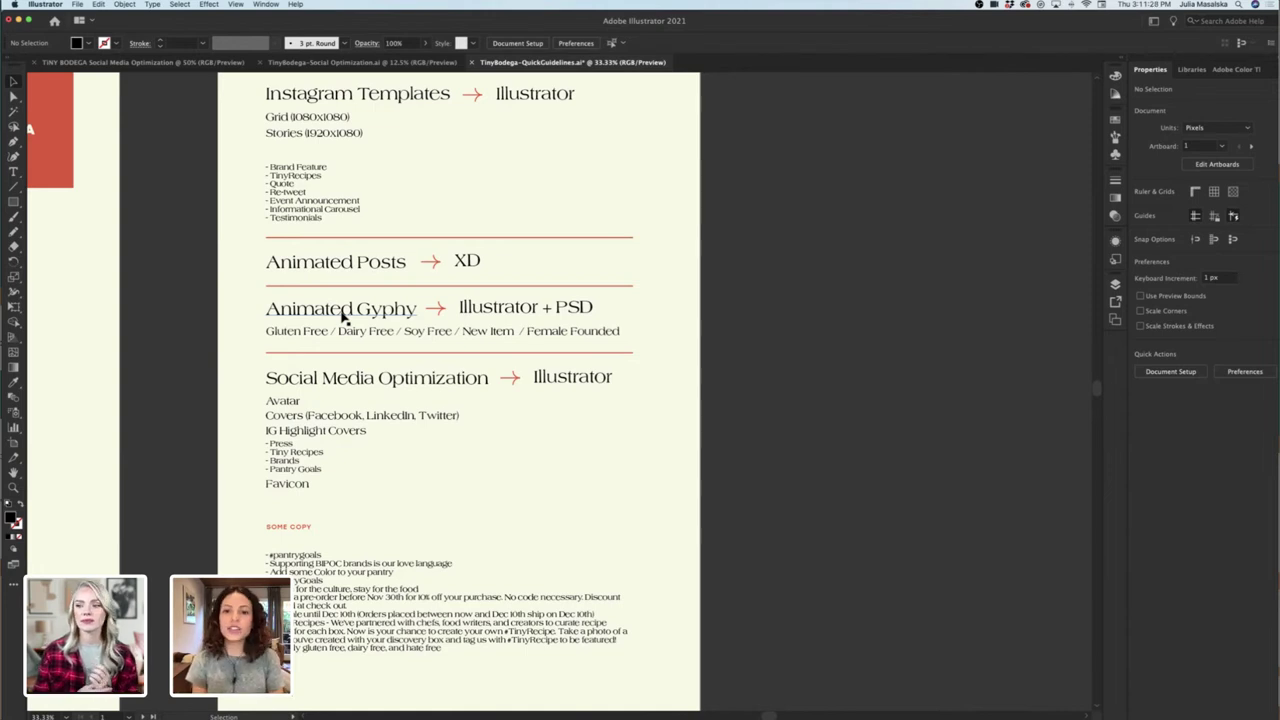
Examine the Social Media Optimization section of the to-do list, covering the avatar, covers, IG highlight covers and favicon.
{"action": "scroll", "coordinate": [342, 314], "scroll_direction": "down", "scroll_amount": 2}
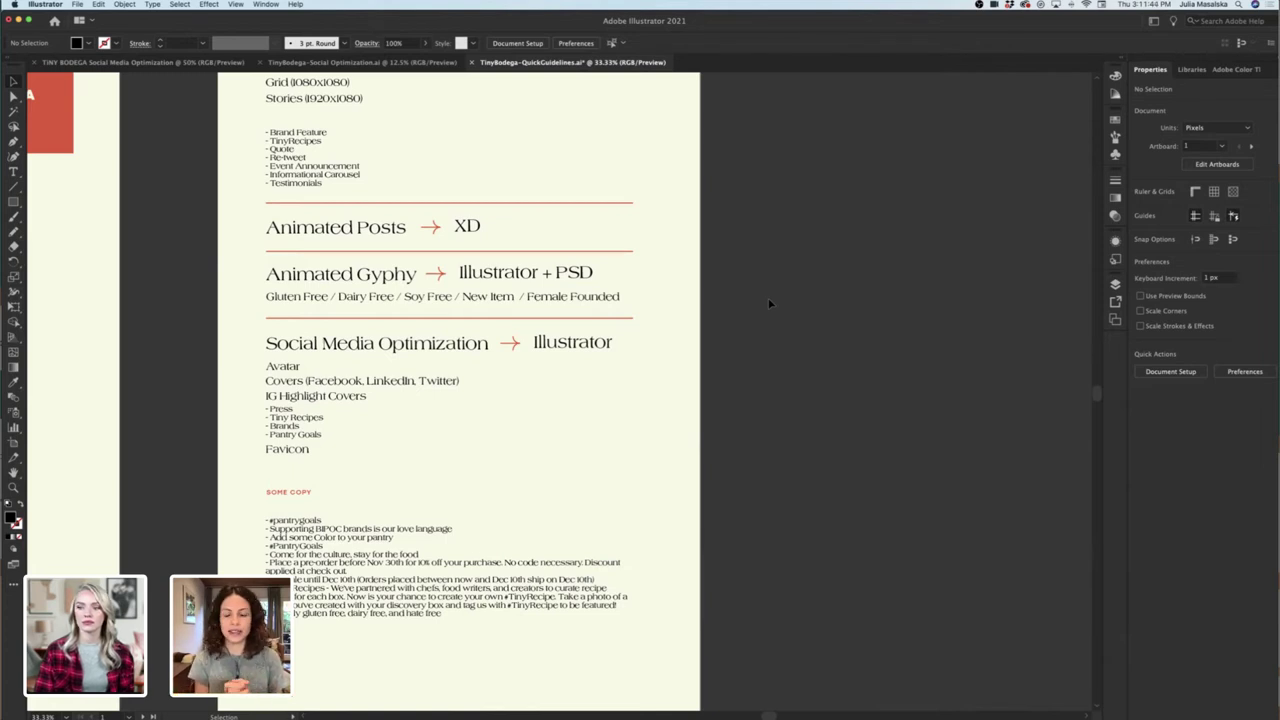
{"action": "scroll", "coordinate": [770, 304], "scroll_direction": "down", "scroll_amount": 1}
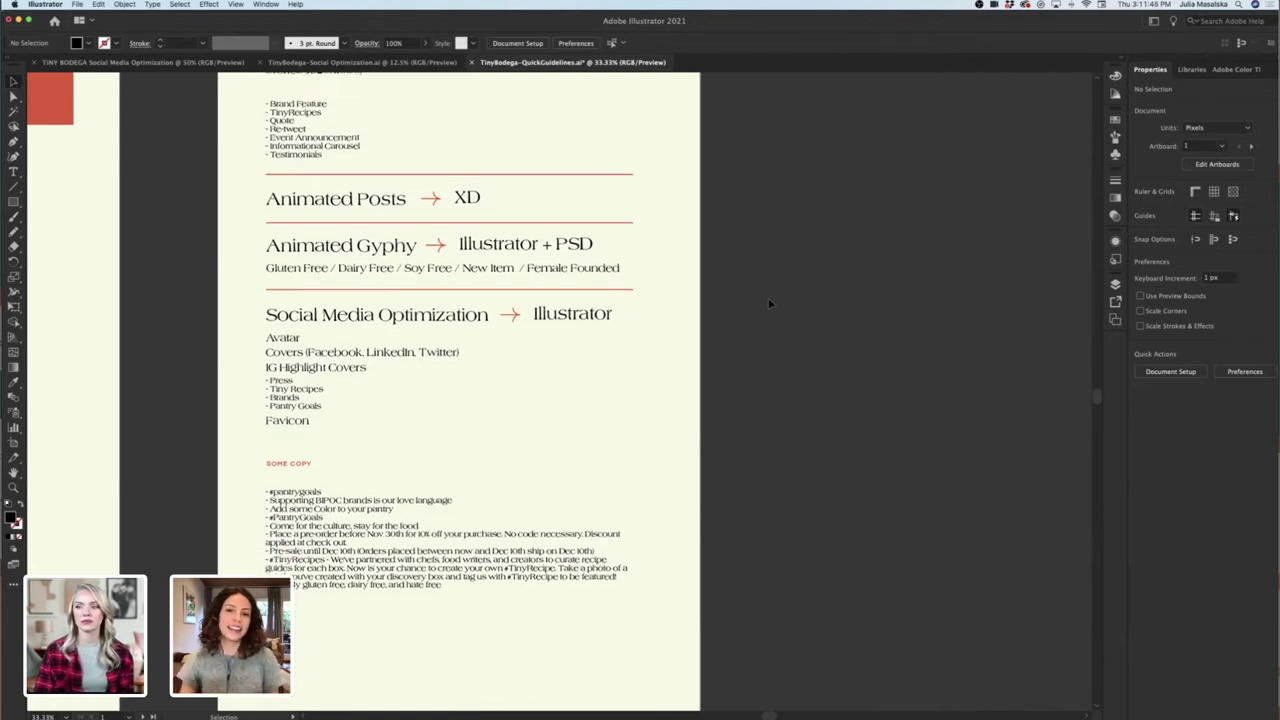
{"action": "scroll", "coordinate": [770, 304], "scroll_direction": "down", "scroll_amount": 1}
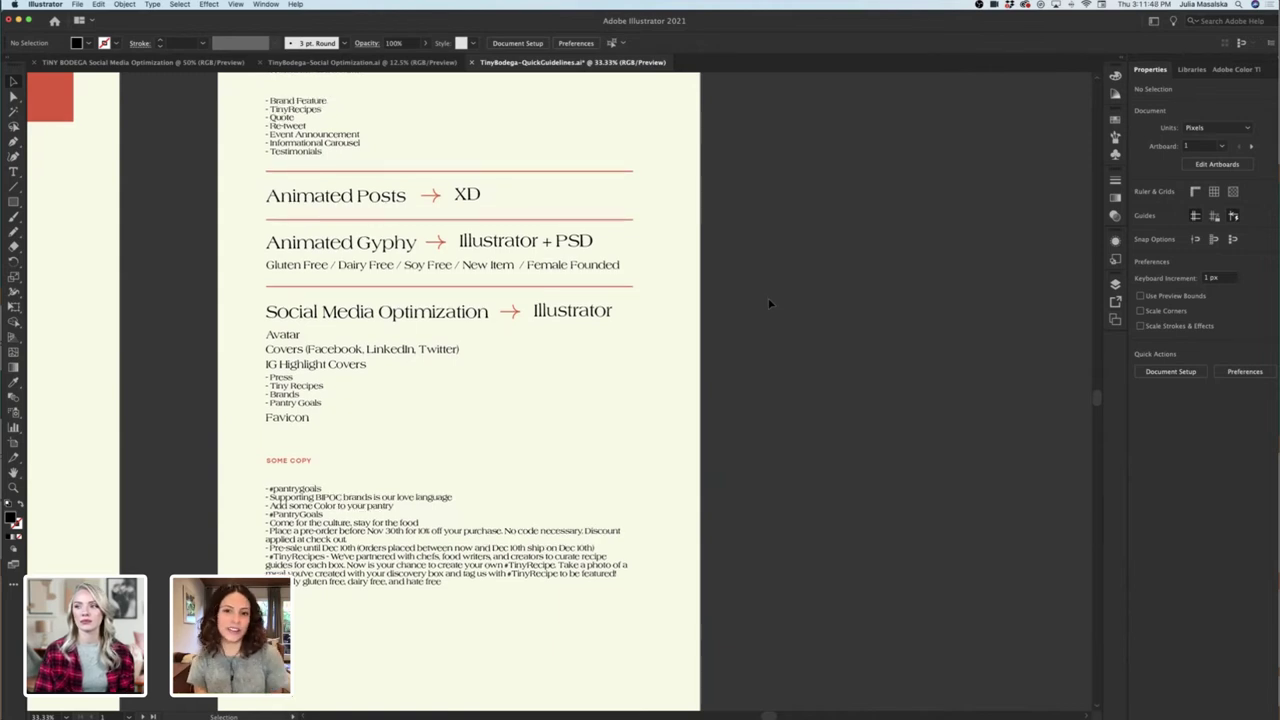
{"action": "scroll", "coordinate": [770, 304], "scroll_direction": "left", "scroll_amount": 2}
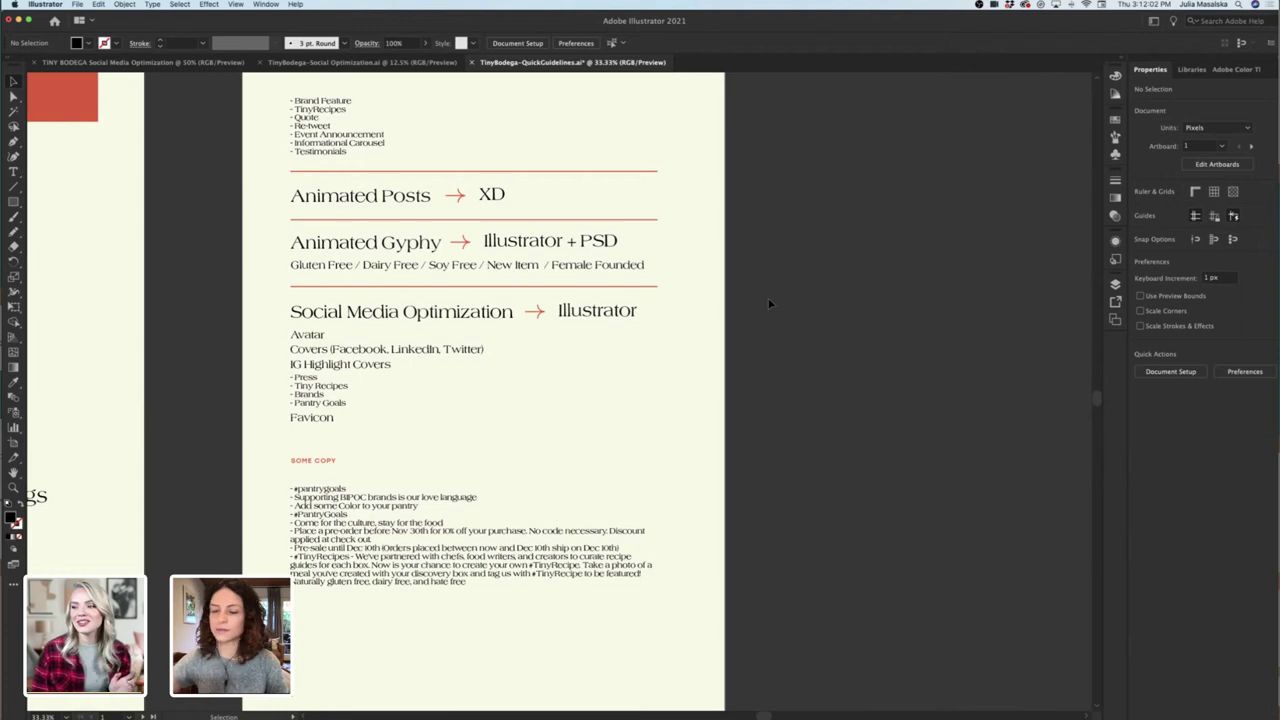
{"action": "scroll", "coordinate": [769, 303], "scroll_direction": "down", "scroll_amount": 1}
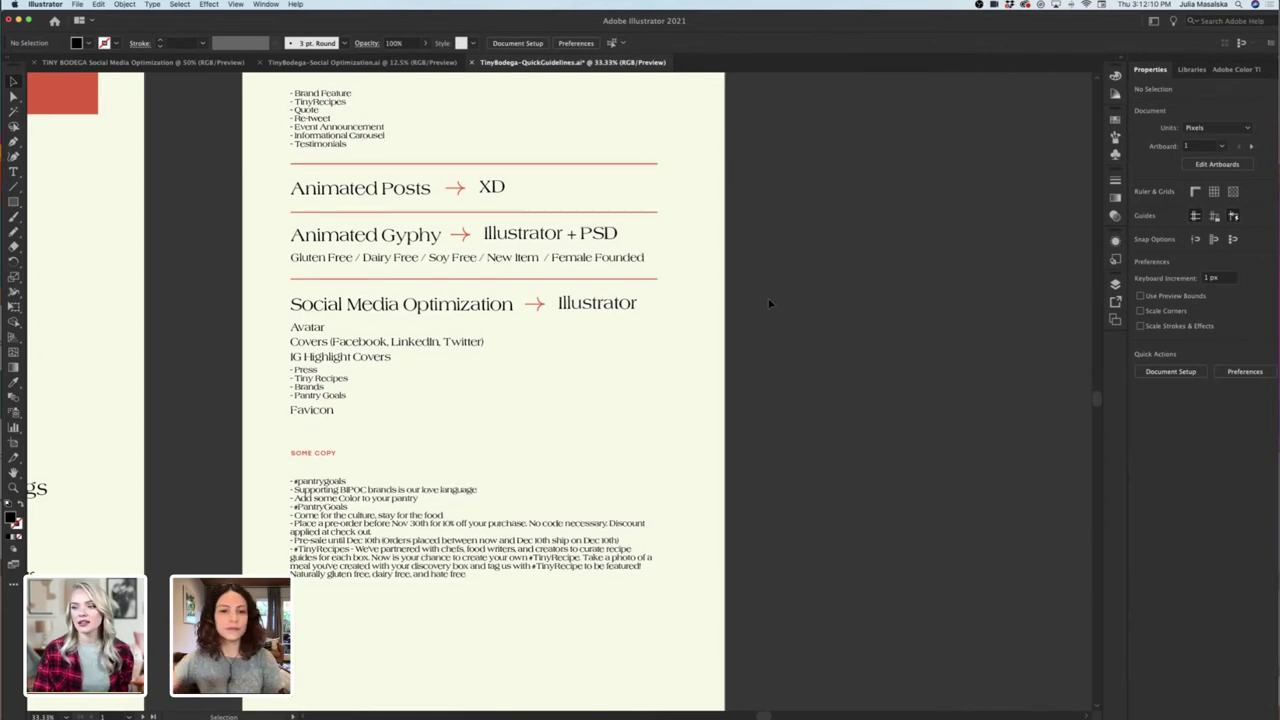
{"action": "scroll", "coordinate": [769, 303], "scroll_direction": "down", "scroll_amount": 2}
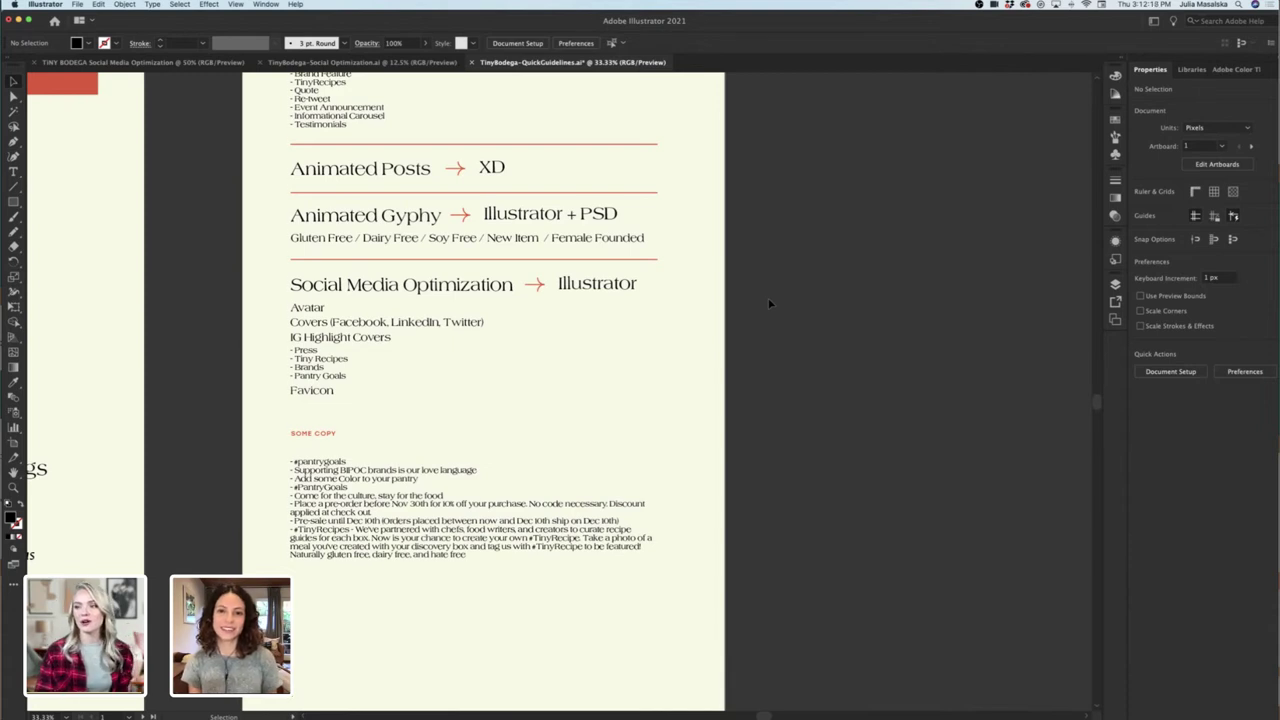
{"action": "scroll", "coordinate": [769, 303], "scroll_direction": "down", "scroll_amount": 4}
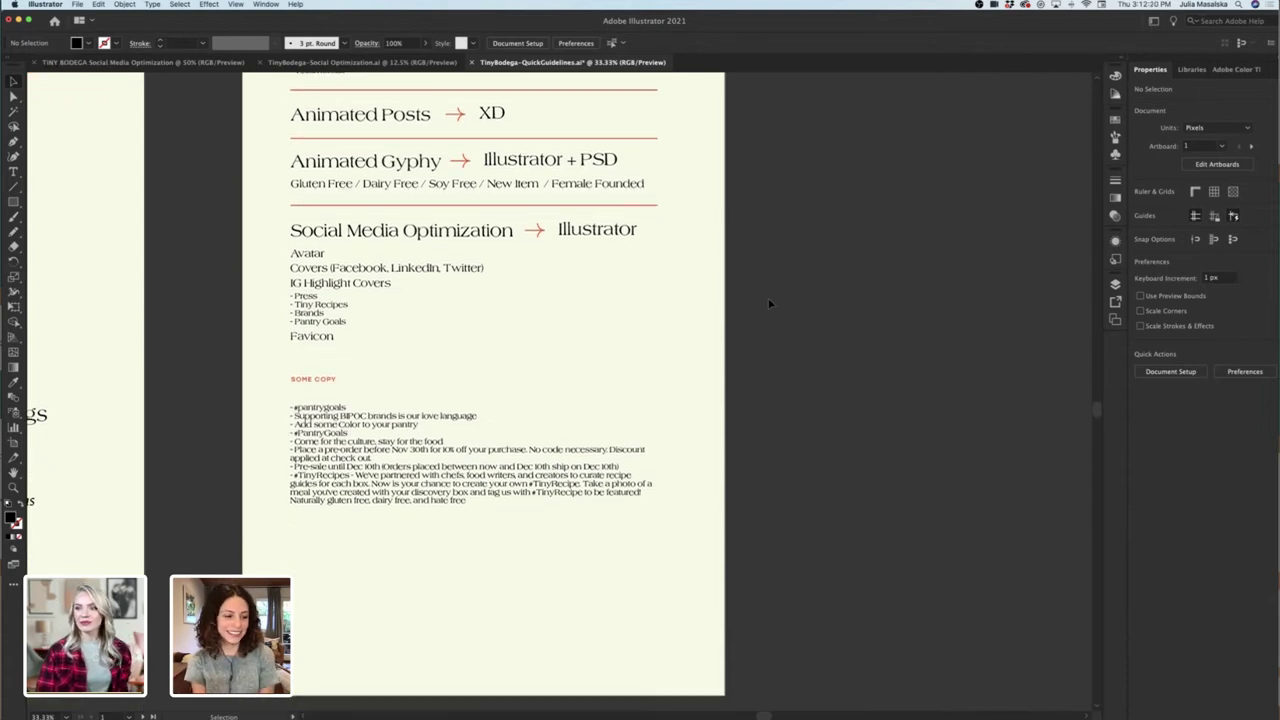
{"action": "scroll", "coordinate": [767, 301], "scroll_direction": "down", "scroll_amount": 1}
{"action": "scroll", "coordinate": [766, 300], "scroll_direction": "up", "scroll_amount": 2}
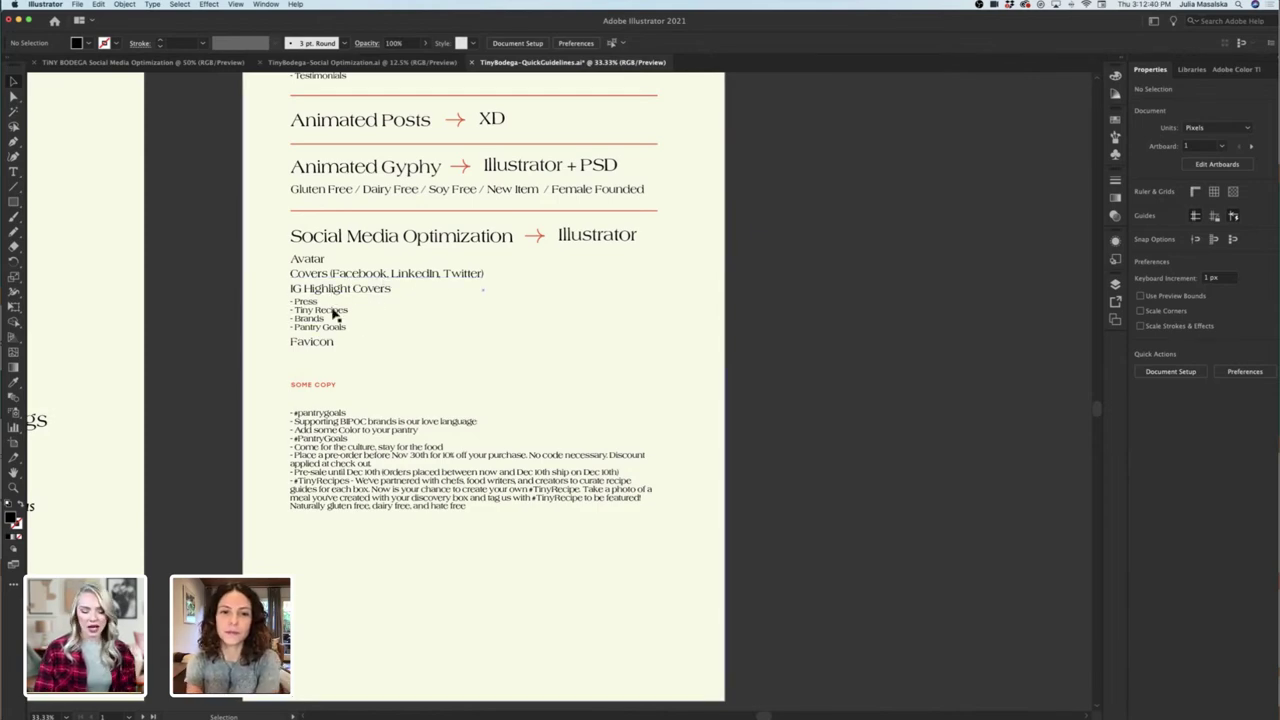
{"action": "scroll", "coordinate": [323, 316], "scroll_direction": "up", "scroll_amount": 1}
{"action": "scroll", "coordinate": [323, 316], "scroll_direction": "up", "scroll_amount": 1}
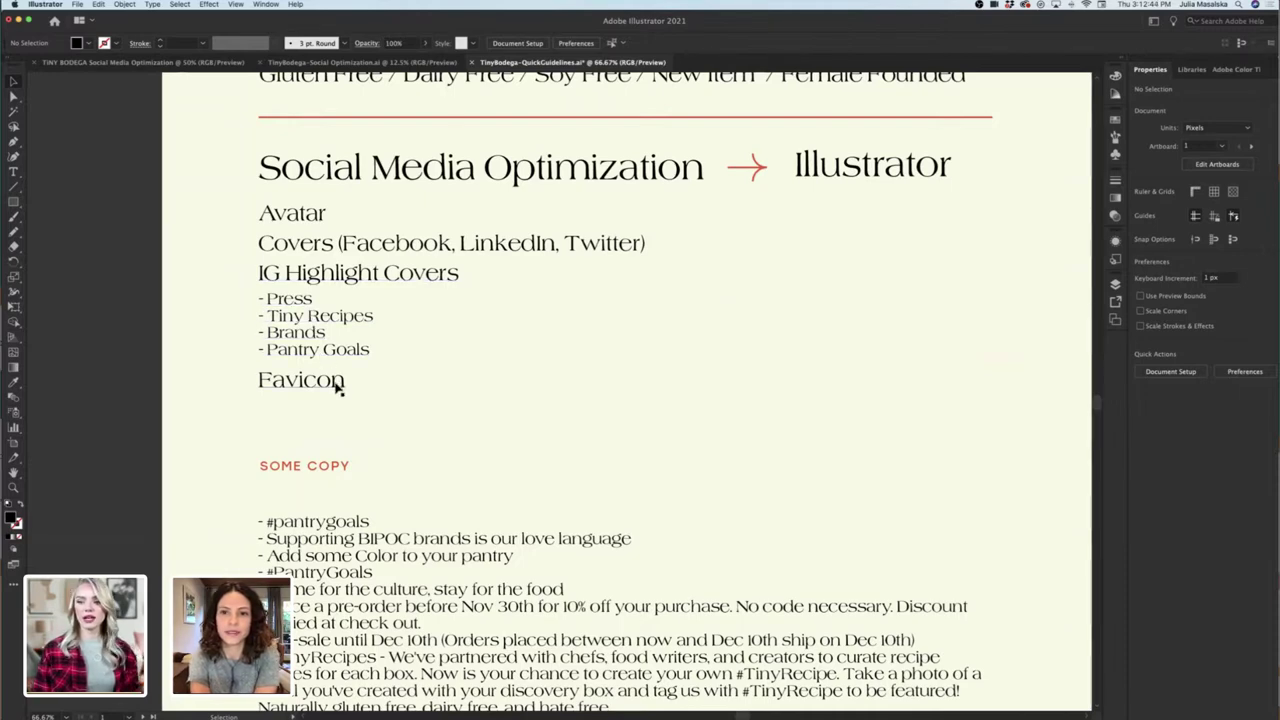
Inspect the sample text under Some Copy up close, clear its selection and return to the surrounding to-do sections.
{"action": "scroll", "coordinate": [336, 385], "scroll_direction": "down", "scroll_amount": 5}
{"action": "scroll", "coordinate": [336, 385], "scroll_direction": "down", "scroll_amount": 1}
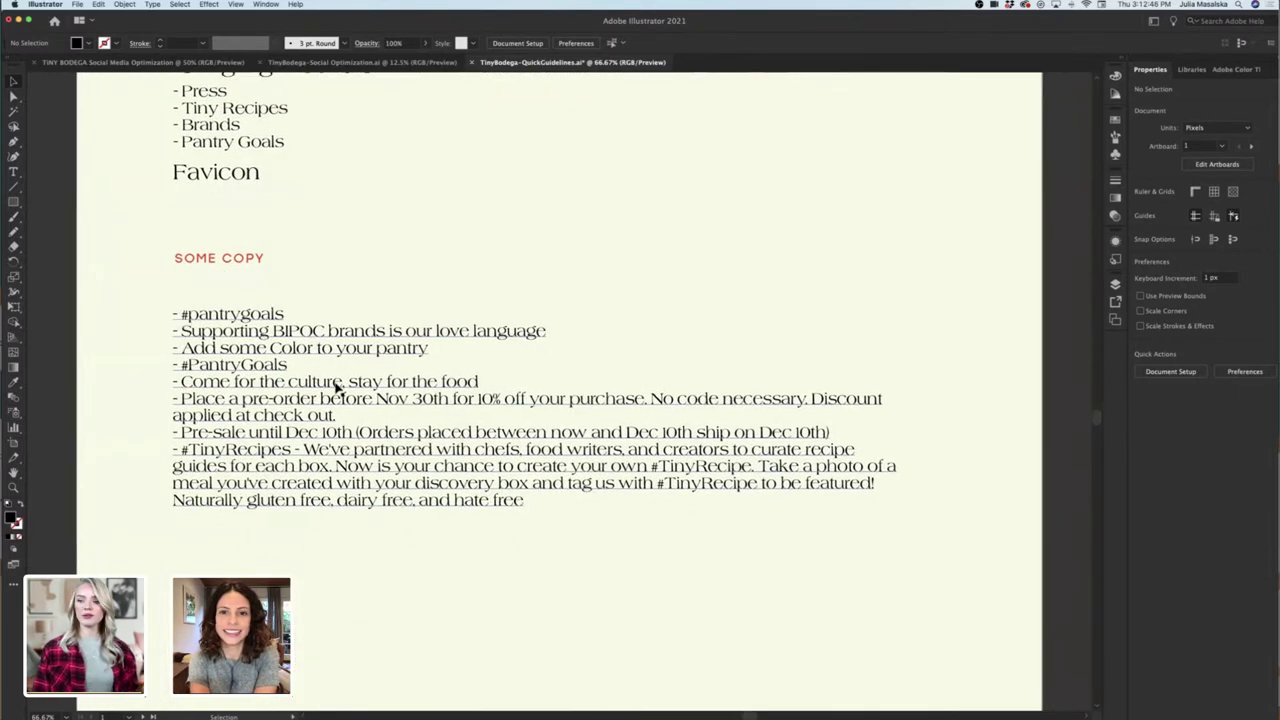
{"action": "left_click", "coordinate": [336, 385]}
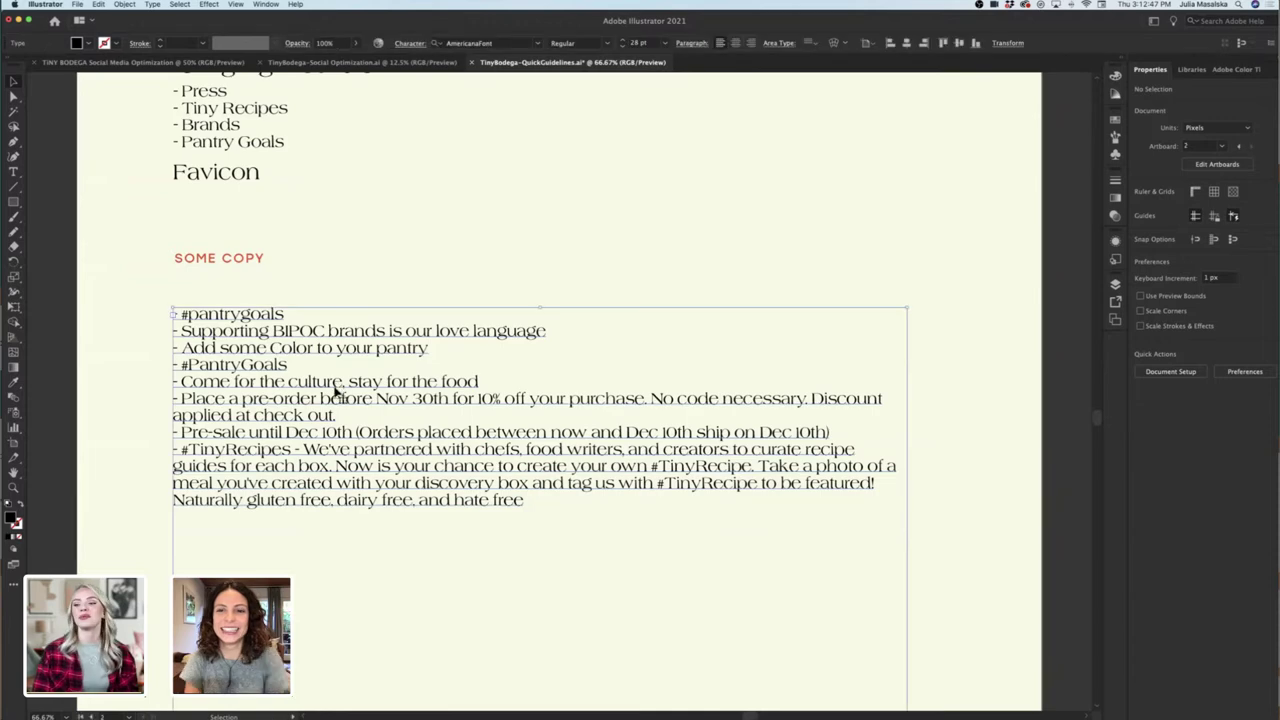
{"action": "left_click", "coordinate": [64, 397]}
{"action": "scroll", "coordinate": [65, 397], "scroll_direction": "down", "scroll_amount": 4}
{"action": "scroll", "coordinate": [65, 397], "scroll_direction": "left", "scroll_amount": 2}
{"action": "scroll", "coordinate": [127, 377], "scroll_direction": "up", "scroll_amount": 3}
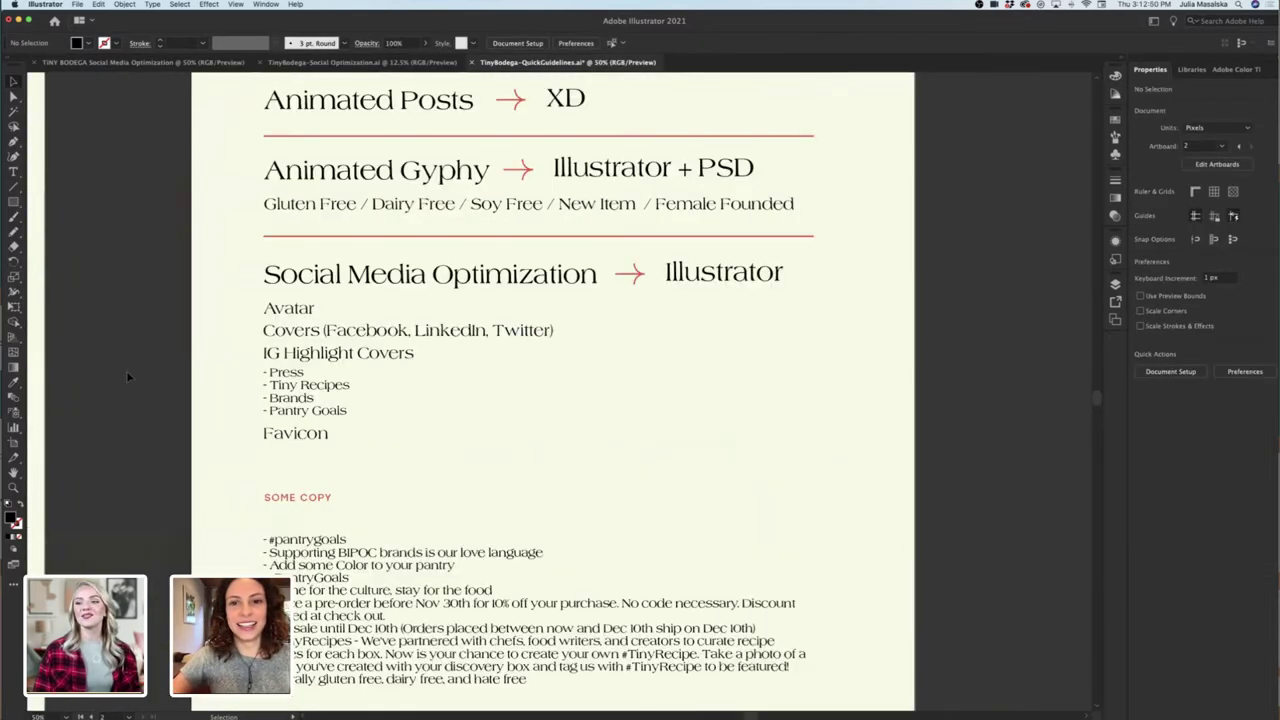
{"action": "scroll", "coordinate": [128, 377], "scroll_direction": "down", "scroll_amount": 2}
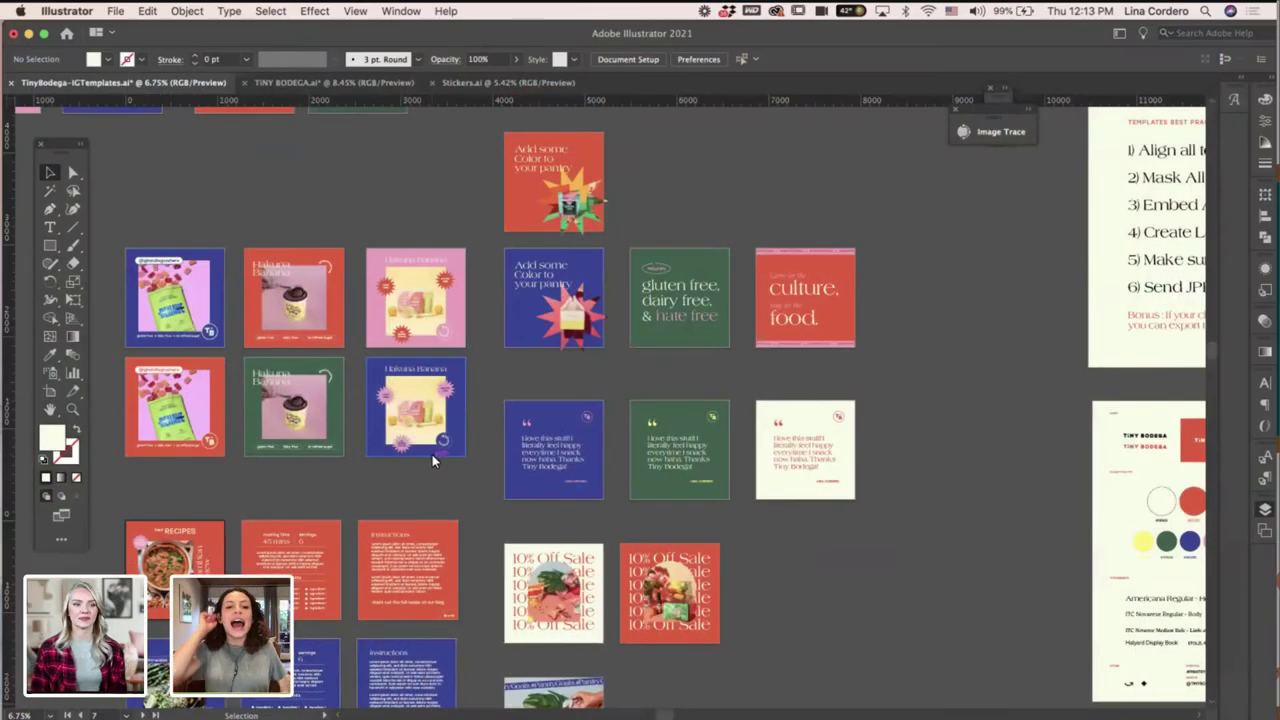
Examine the square brand feature, quote, testimonial and sale post layouts in the Instagram templates document.
{"action": "scroll", "coordinate": [432, 454], "scroll_direction": "left", "scroll_amount": 5}
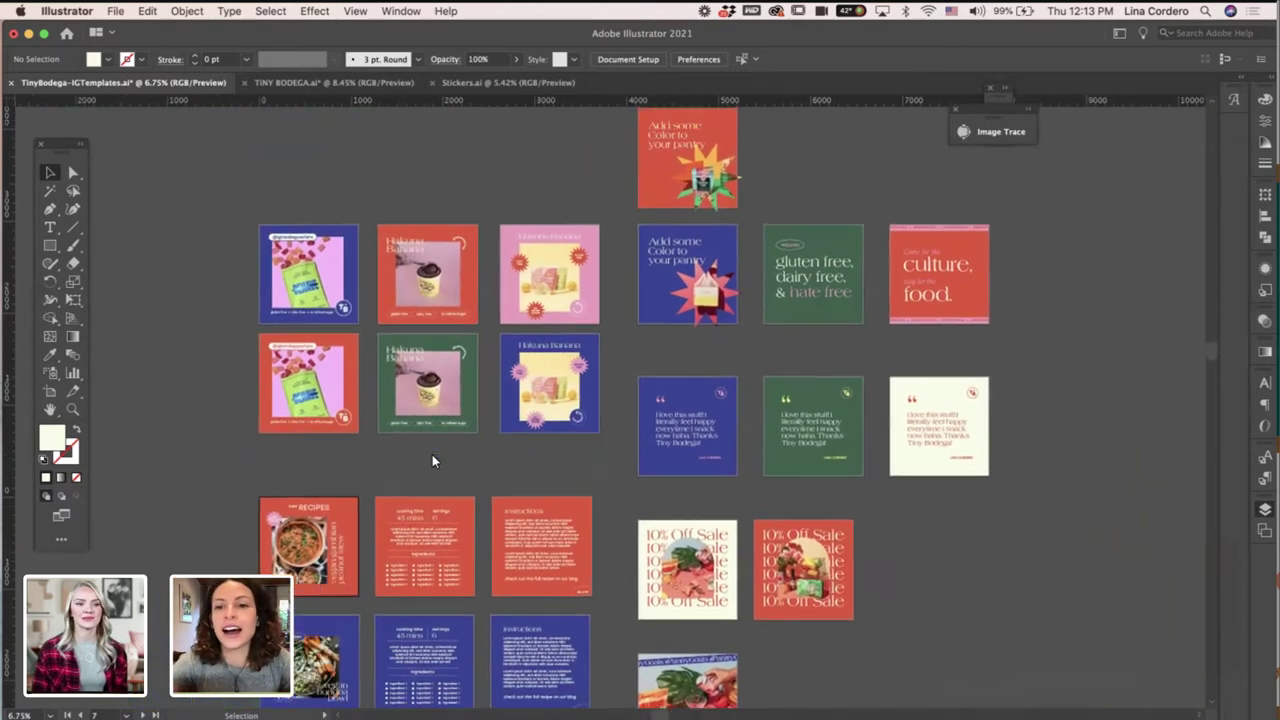
{"action": "scroll", "coordinate": [432, 460], "scroll_direction": "left", "scroll_amount": 3}
{"action": "scroll", "coordinate": [432, 460], "scroll_direction": "up", "scroll_amount": 1}
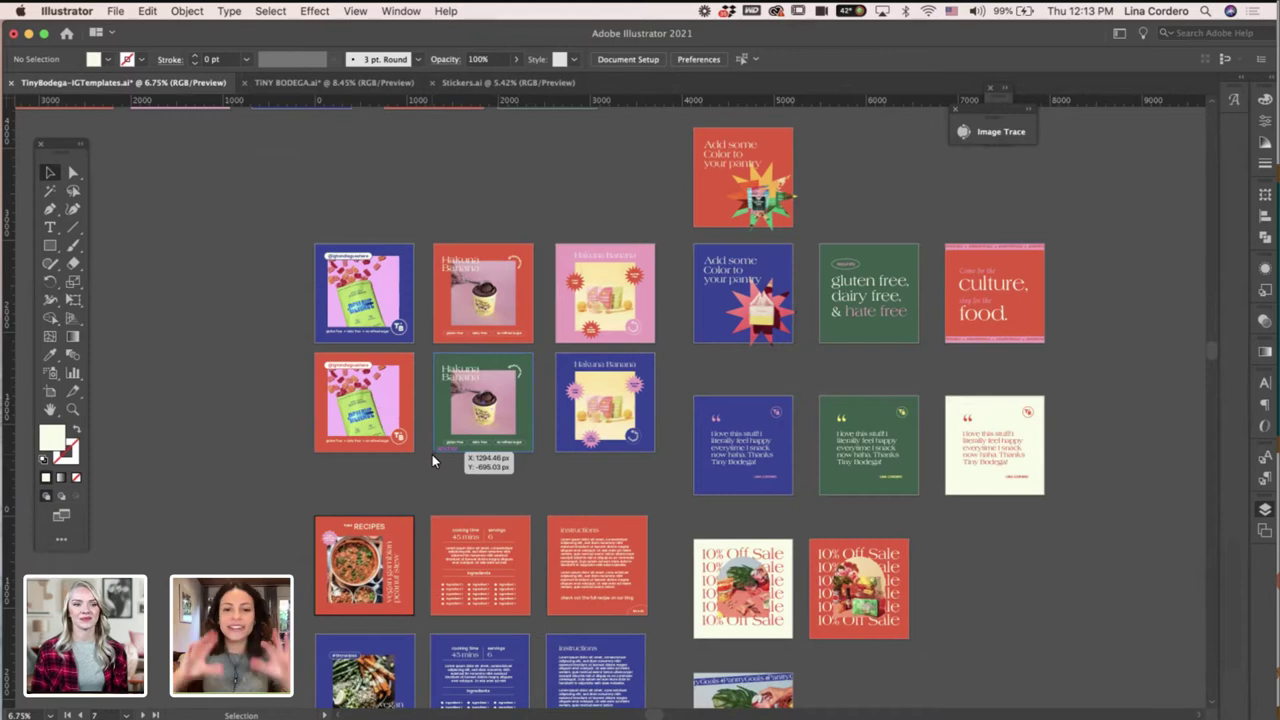
{"action": "scroll", "coordinate": [428, 303], "scroll_direction": "up", "scroll_amount": 1}
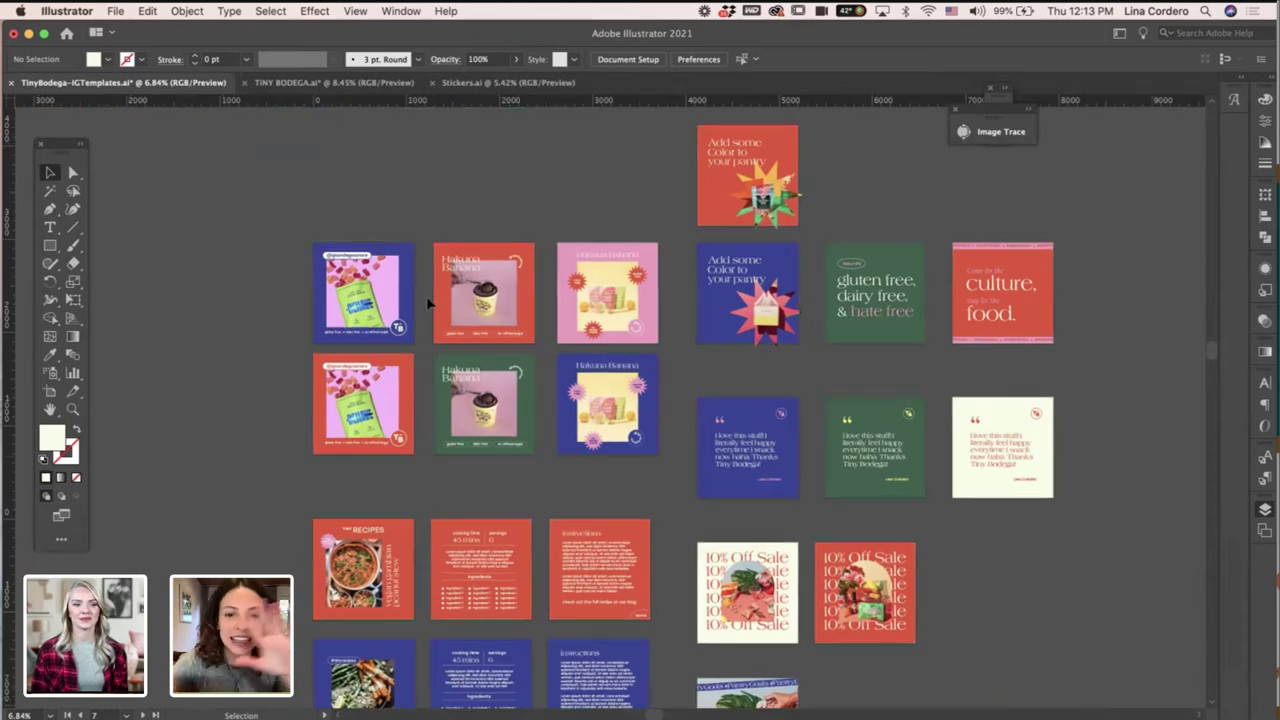
{"action": "scroll", "coordinate": [428, 303], "scroll_direction": "up", "scroll_amount": 2}
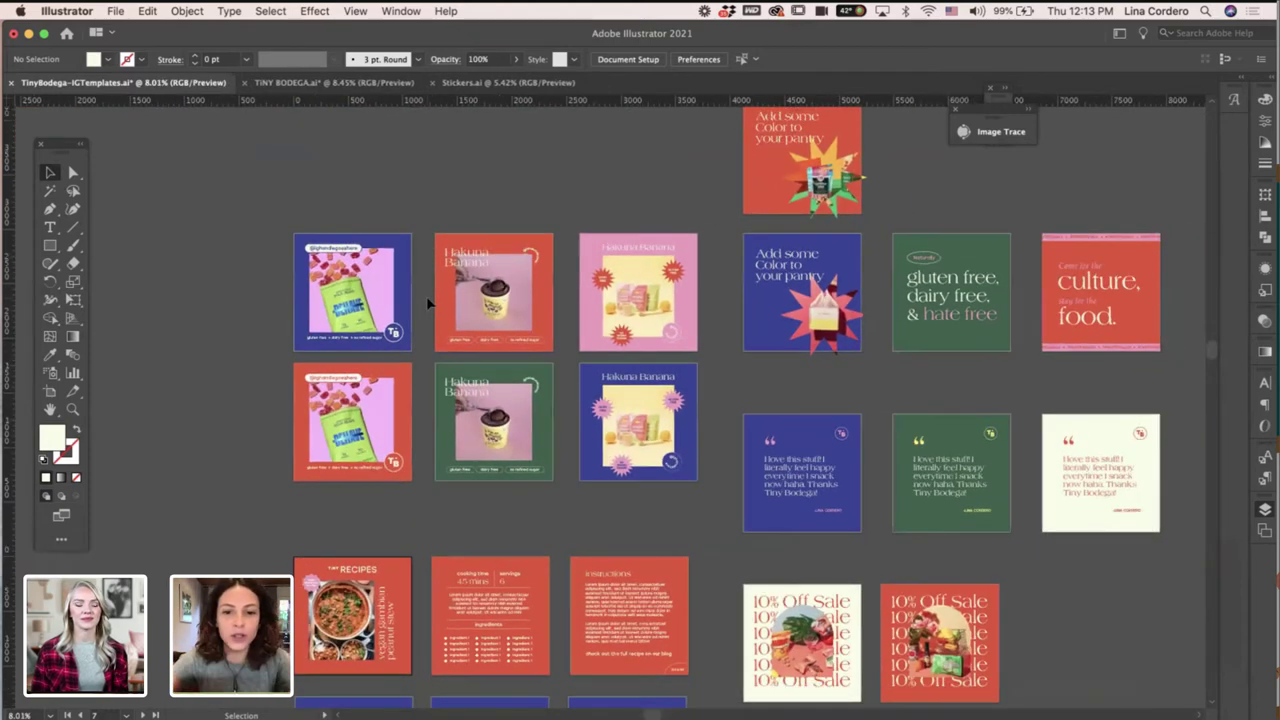
{"action": "scroll", "coordinate": [428, 303], "scroll_direction": "down", "scroll_amount": 3}
{"action": "scroll", "coordinate": [428, 303], "scroll_direction": "right", "scroll_amount": 1}
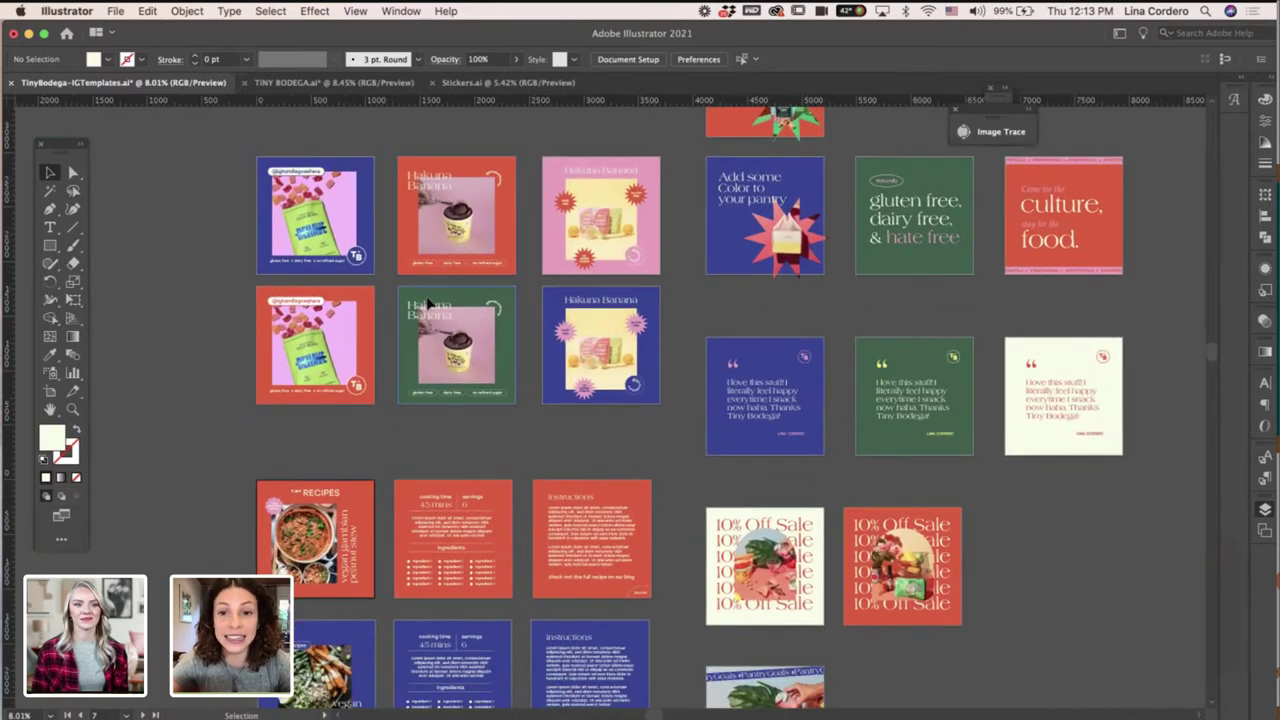
{"action": "scroll", "coordinate": [428, 303], "scroll_direction": "up", "scroll_amount": 2}
{"action": "scroll", "coordinate": [428, 303], "scroll_direction": "left", "scroll_amount": 1}
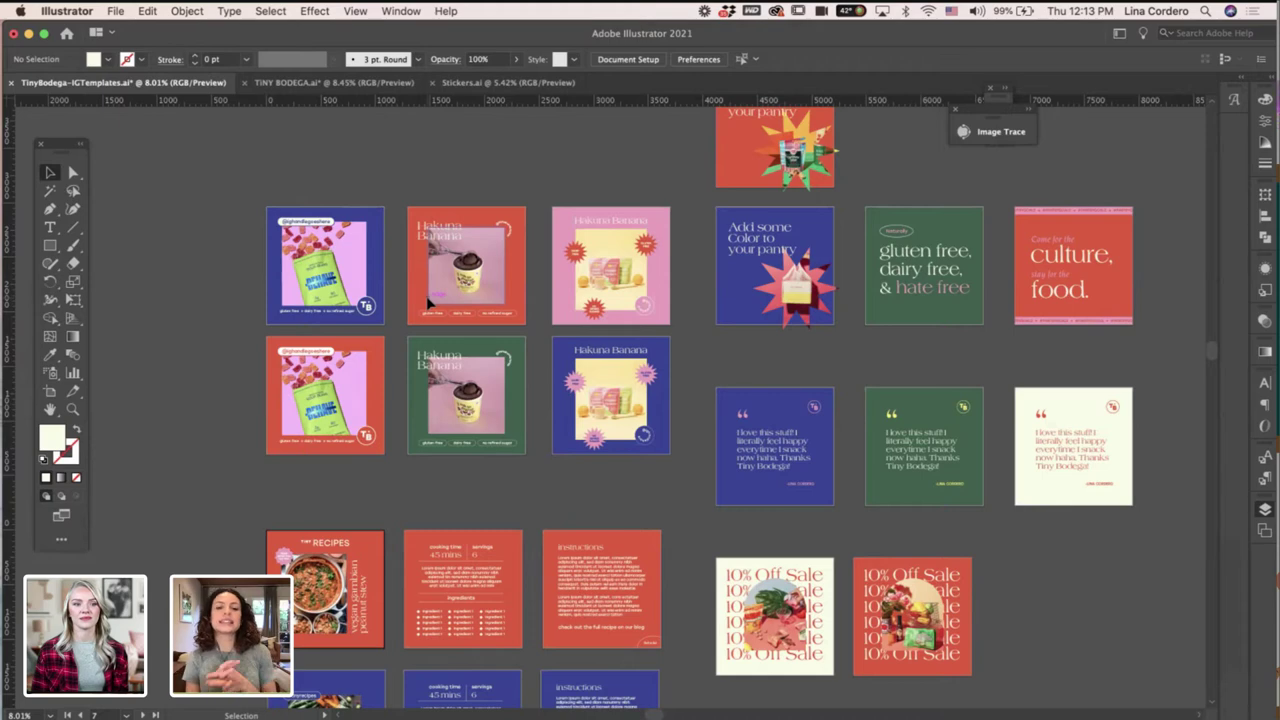
{"action": "scroll", "coordinate": [430, 302], "scroll_direction": "right", "scroll_amount": 2}
{"action": "scroll", "coordinate": [430, 302], "scroll_direction": "up", "scroll_amount": 1}
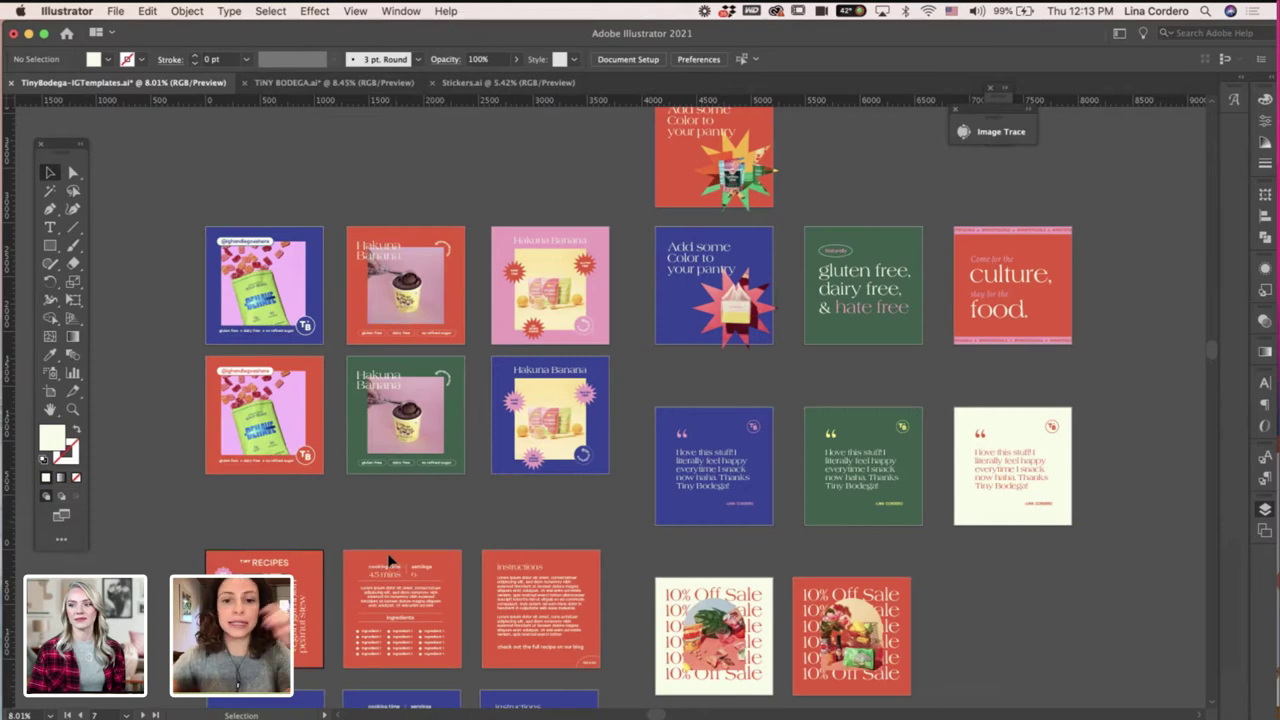
Compare the tall story versions of the brand feature templates with their square grid counterparts.
{"action": "scroll", "coordinate": [390, 562], "scroll_direction": "down", "scroll_amount": 2}
{"action": "scroll", "coordinate": [390, 562], "scroll_direction": "down", "scroll_amount": 5}
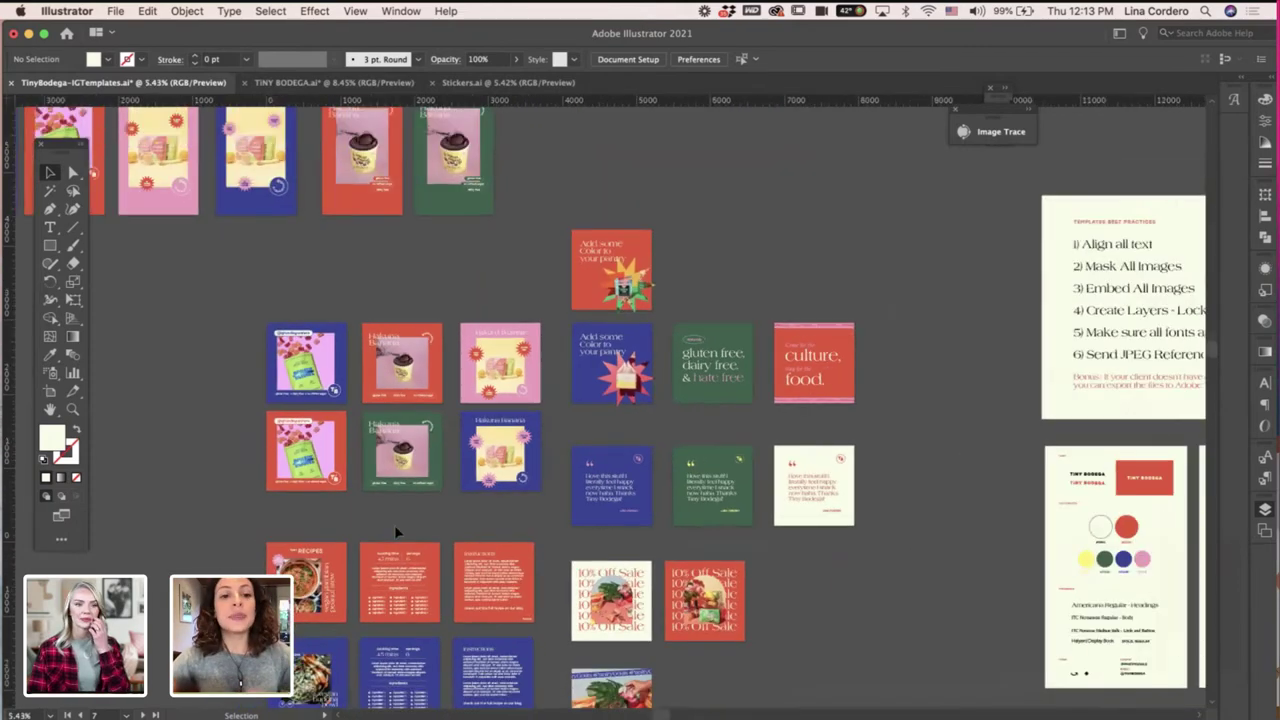
{"action": "scroll", "coordinate": [396, 530], "scroll_direction": "down", "scroll_amount": 5}
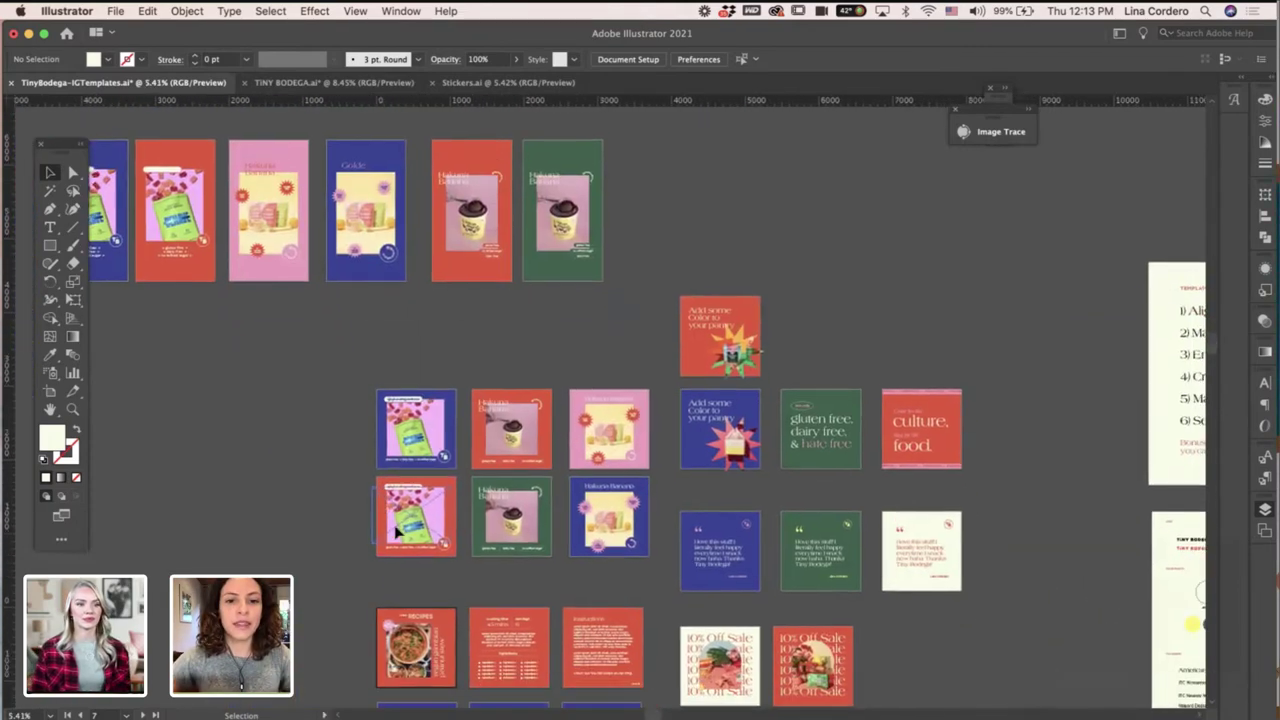
{"action": "scroll", "coordinate": [396, 532], "scroll_direction": "up", "scroll_amount": 5}
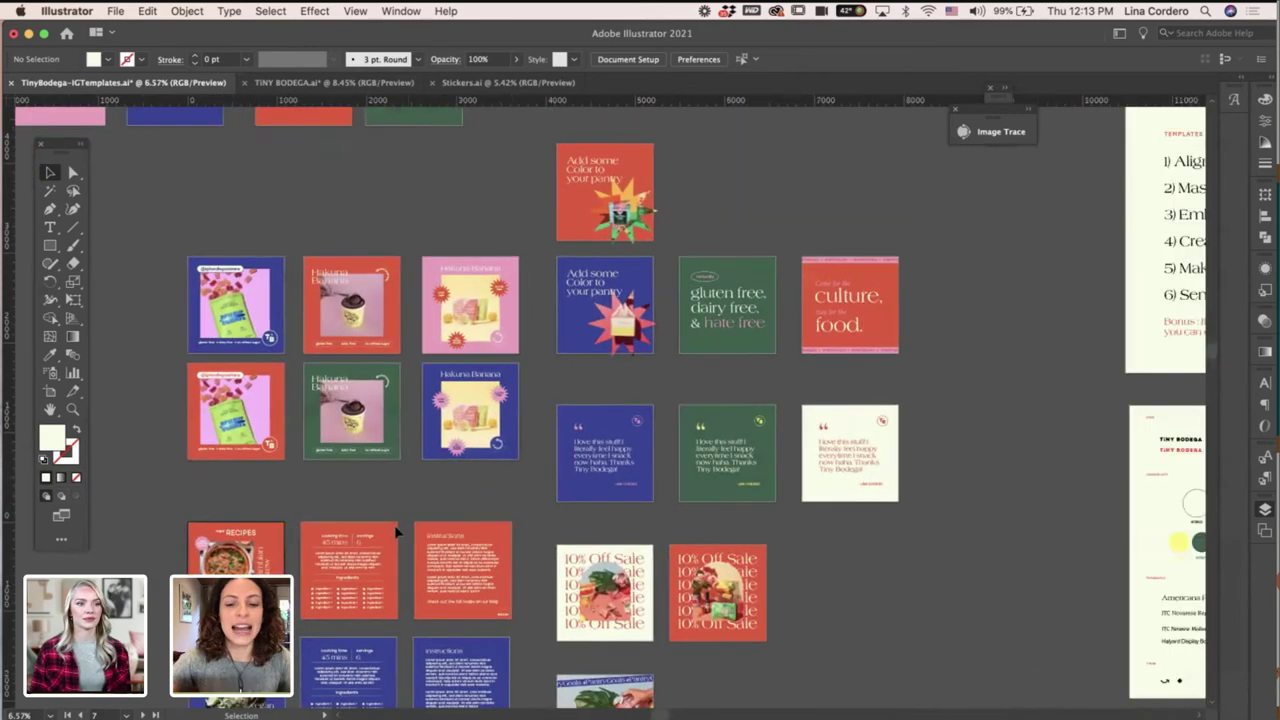
Look through the recipe, 10% off sale, BIPOC cookbook and Ital food carousel templates.
{"action": "scroll", "coordinate": [408, 519], "scroll_direction": "down", "scroll_amount": 10}
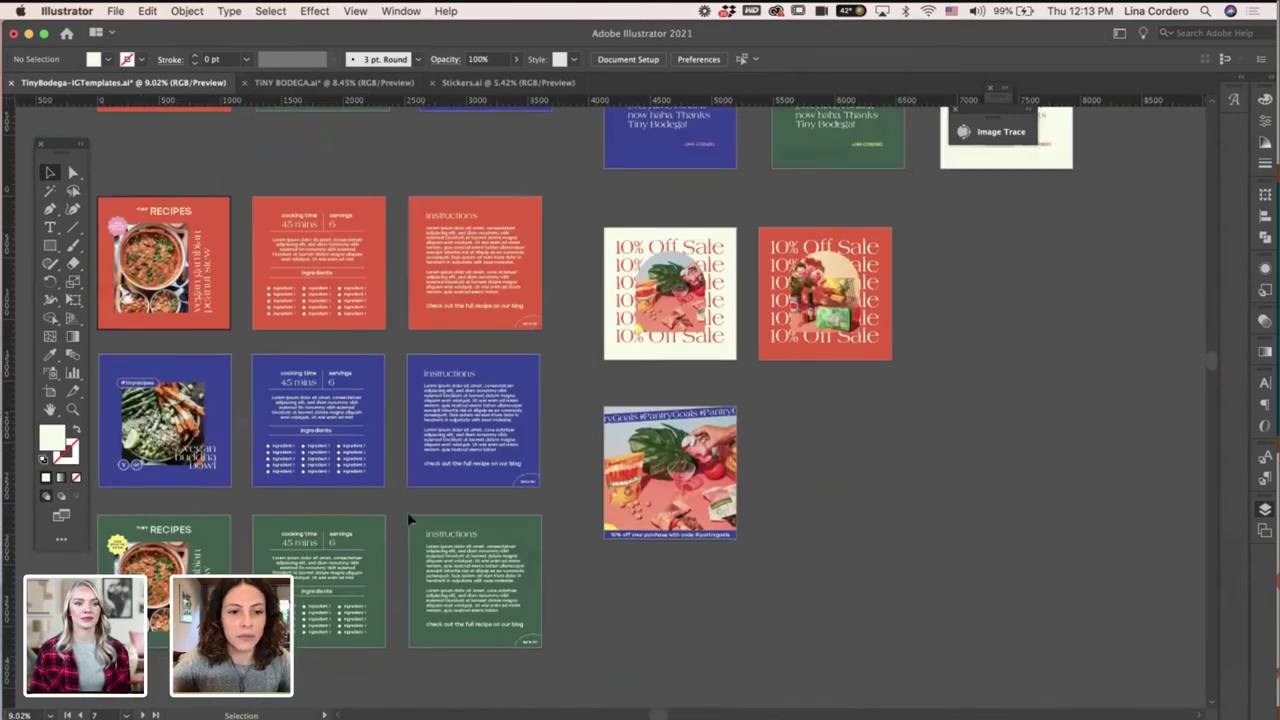
{"action": "scroll", "coordinate": [1096, 551], "scroll_direction": "down", "scroll_amount": 10}
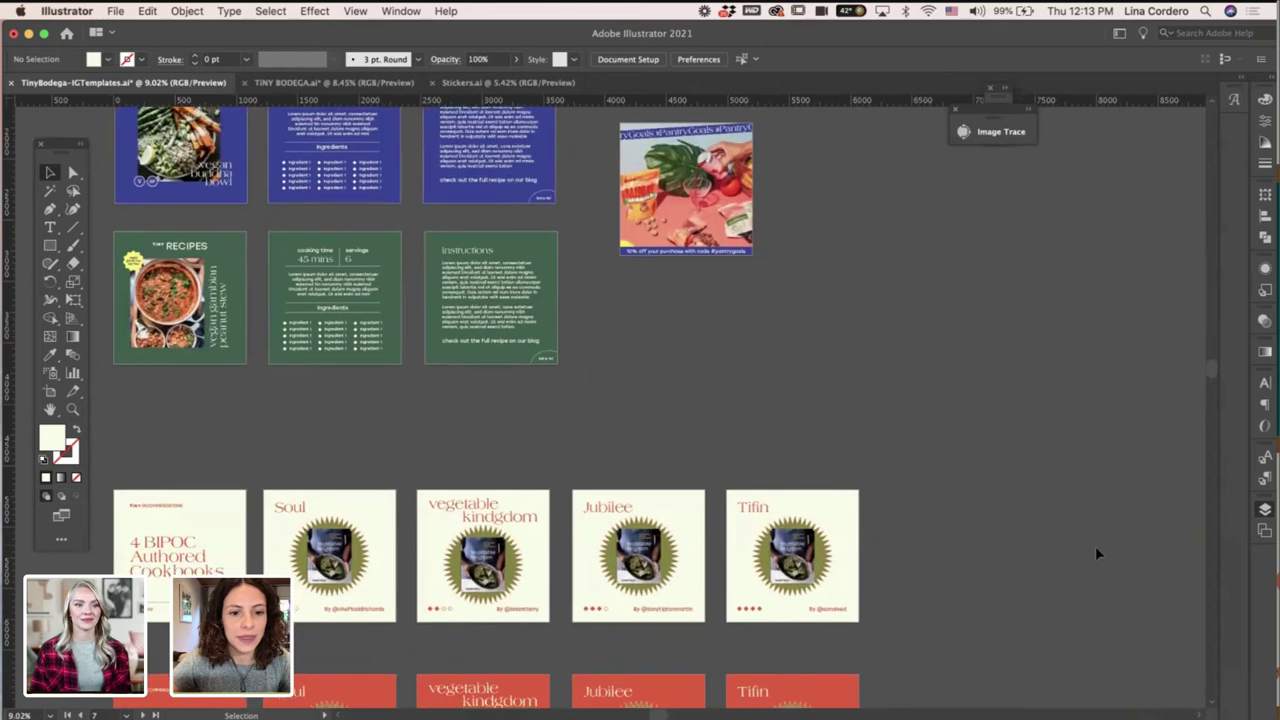
{"action": "scroll", "coordinate": [1096, 551], "scroll_direction": "down", "scroll_amount": 8}
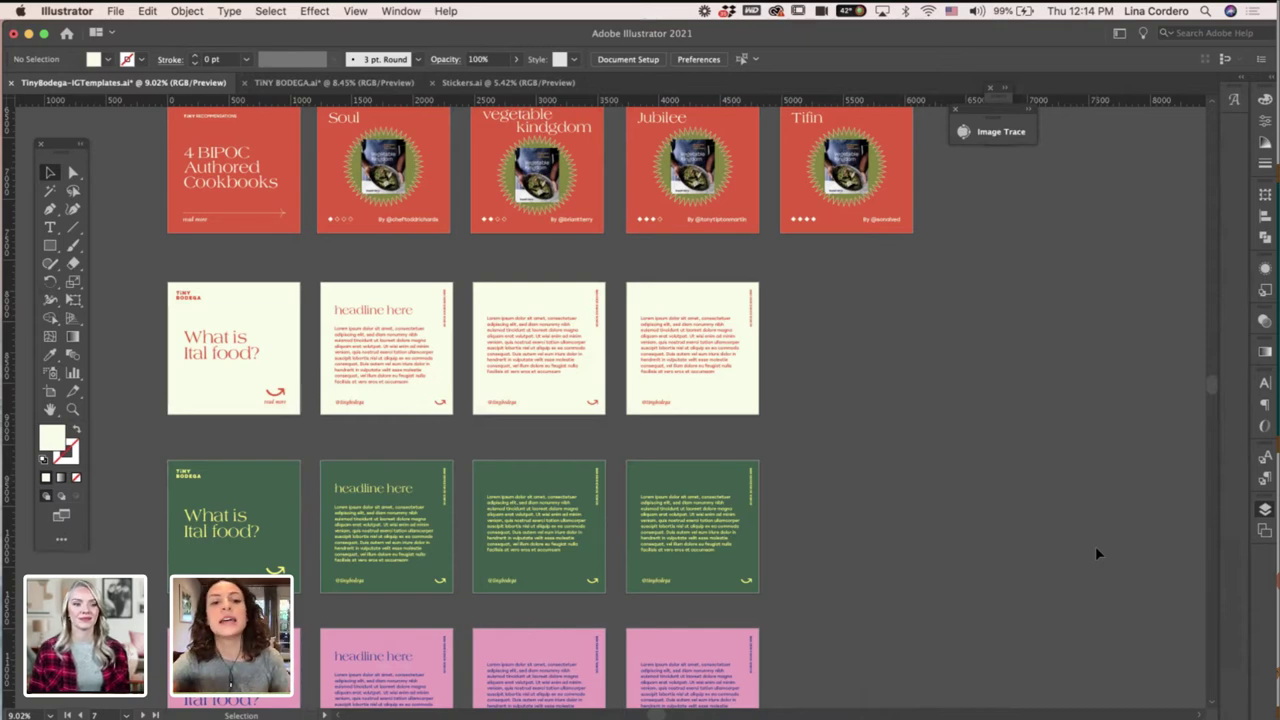
{"action": "scroll", "coordinate": [1096, 551], "scroll_direction": "up", "scroll_amount": 5}
{"action": "scroll", "coordinate": [1096, 551], "scroll_direction": "left", "scroll_amount": 3}
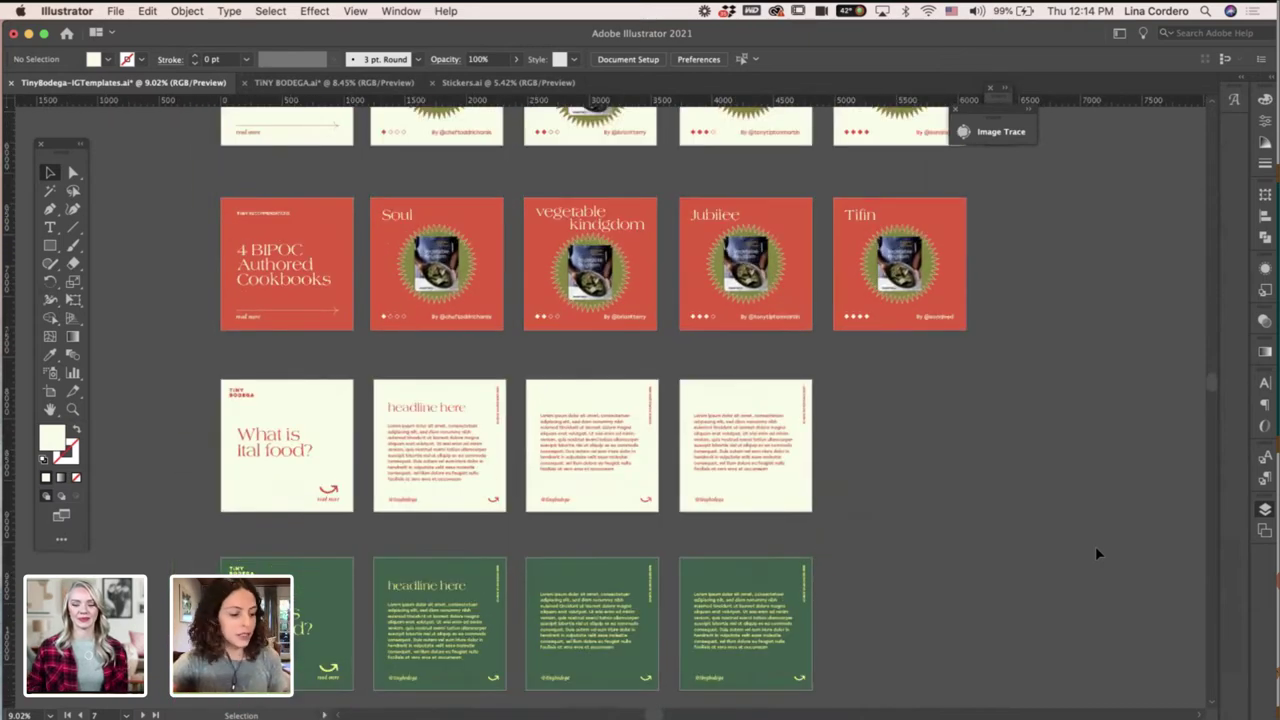
Go back past the cookbook and recipe carousels to the brand feature, pantry quote and testimonial posts.
{"action": "scroll", "coordinate": [1095, 553], "scroll_direction": "up", "scroll_amount": 20}
{"action": "scroll", "coordinate": [1095, 553], "scroll_direction": "left", "scroll_amount": 5}
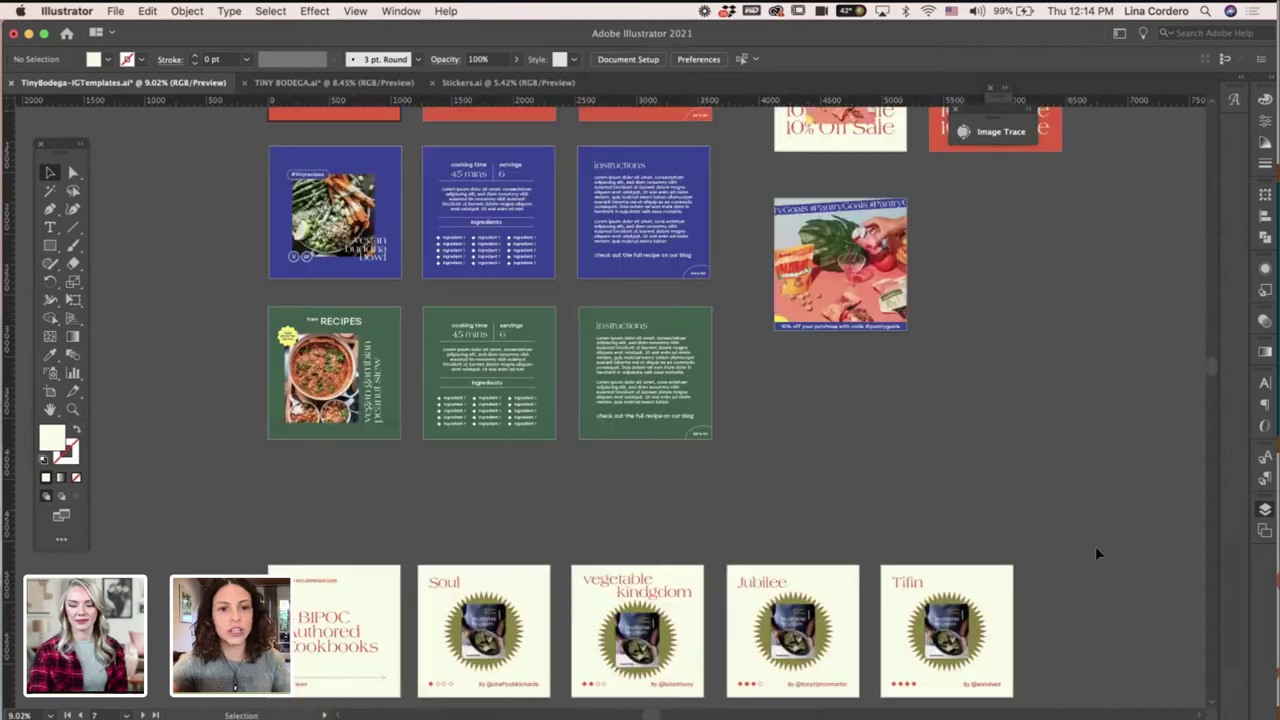
{"action": "scroll", "coordinate": [1095, 553], "scroll_direction": "up", "scroll_amount": 20}
{"action": "scroll", "coordinate": [1095, 553], "scroll_direction": "left", "scroll_amount": 1}
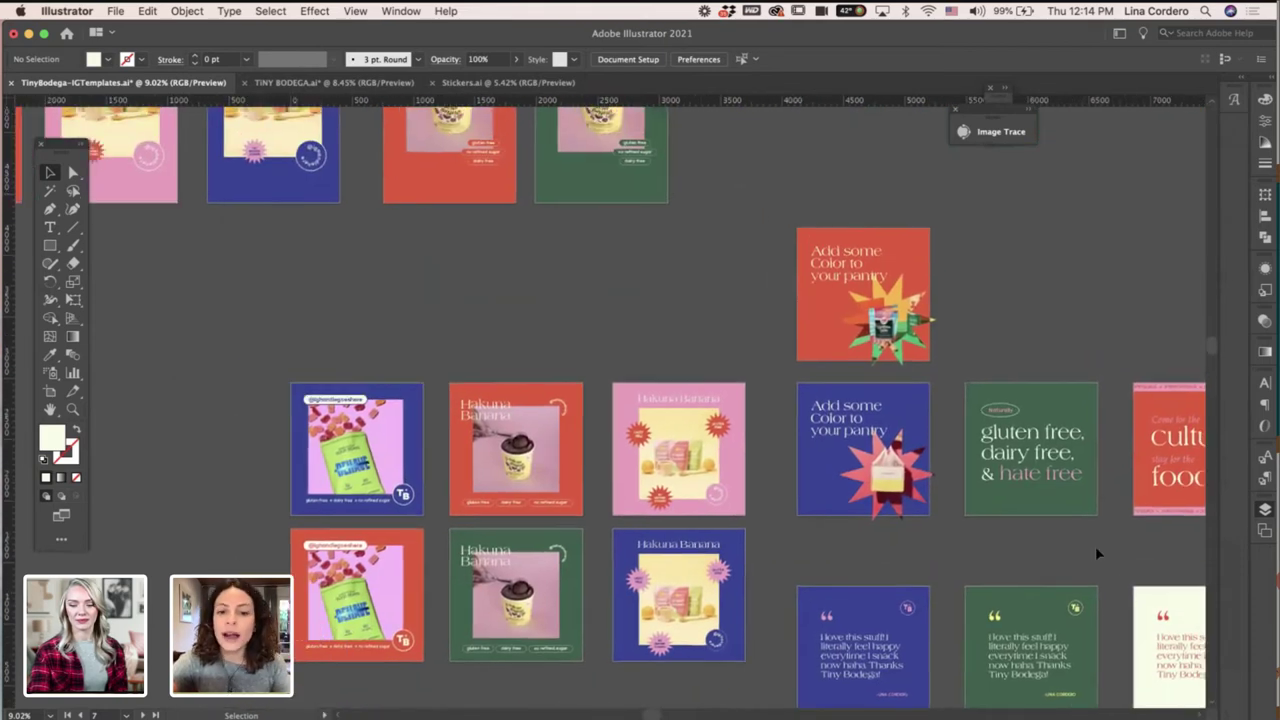
{"action": "scroll", "coordinate": [1095, 546], "scroll_direction": "left", "scroll_amount": 2}
{"action": "scroll", "coordinate": [1095, 546], "scroll_direction": "down", "scroll_amount": 6}
{"action": "scroll", "coordinate": [1095, 546], "scroll_direction": "right", "scroll_amount": 6}
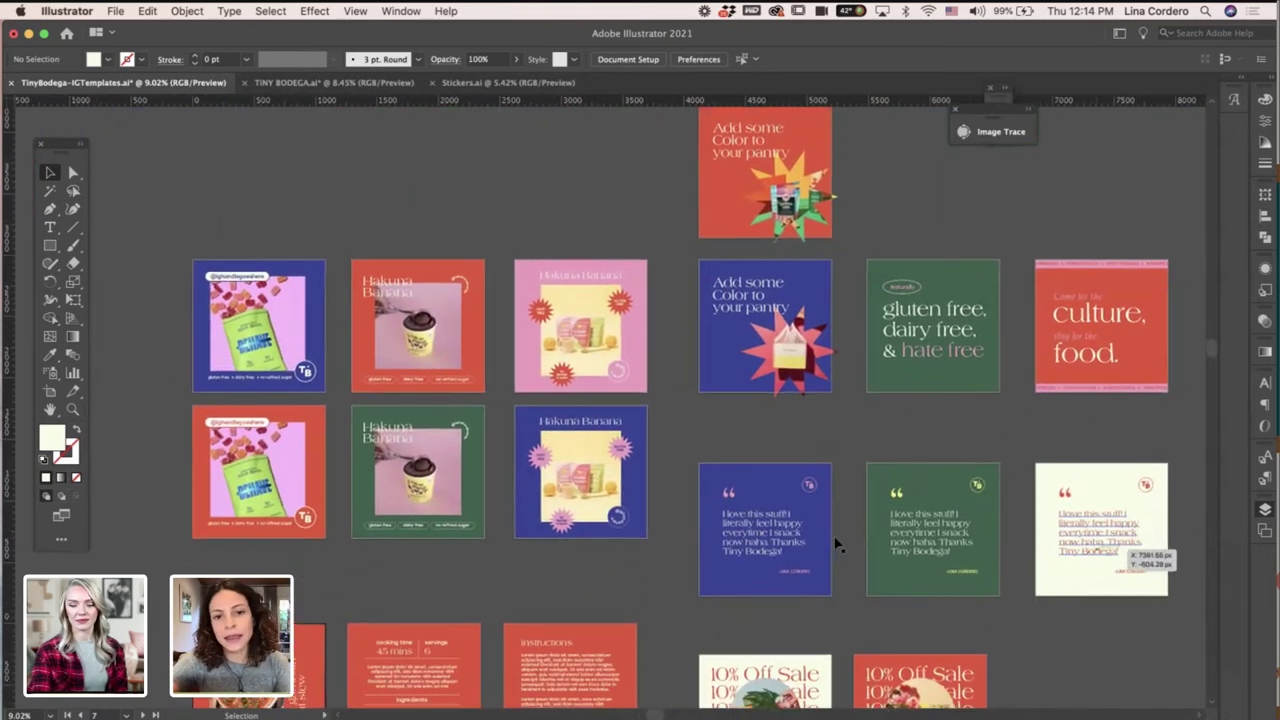
Examine the Behave and Hakuna Banana brand feature posts up close in their different background colours.
{"action": "scroll", "coordinate": [838, 545], "scroll_direction": "up", "scroll_amount": 2}
{"action": "scroll", "coordinate": [838, 545], "scroll_direction": "up", "scroll_amount": 2}
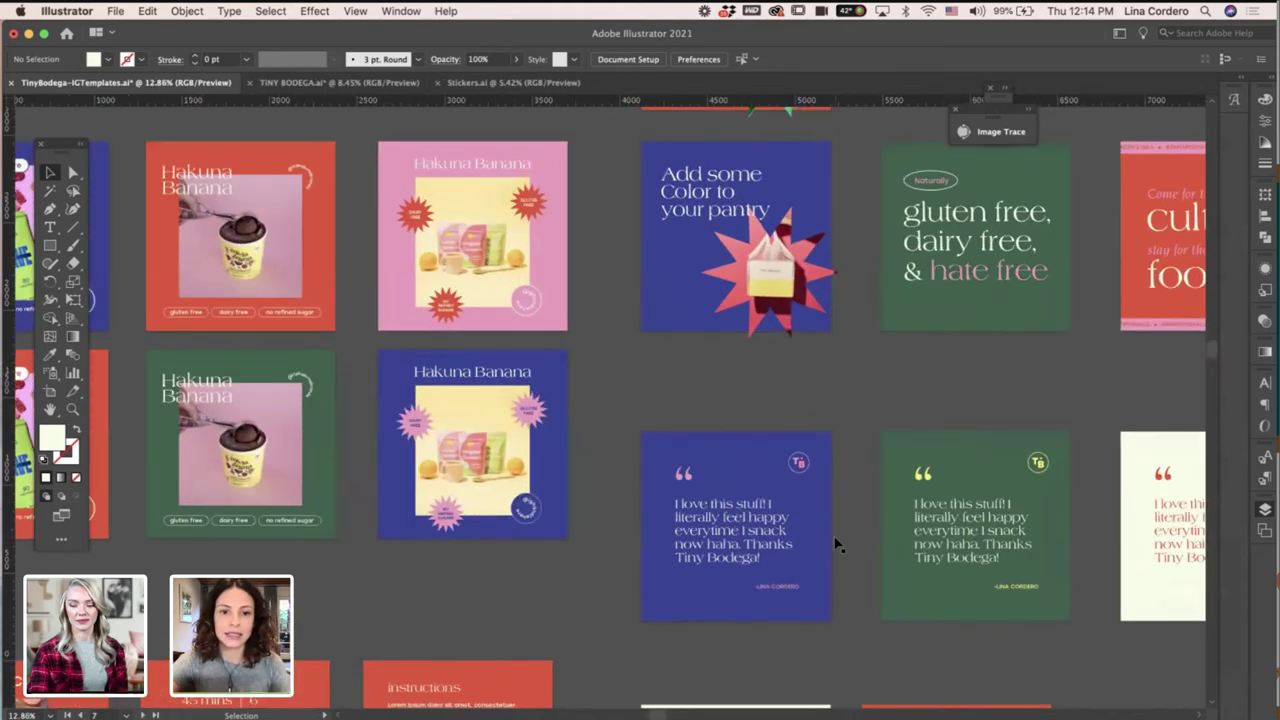
{"action": "scroll", "coordinate": [838, 545], "scroll_direction": "left", "scroll_amount": 5}
{"action": "scroll", "coordinate": [860, 400], "scroll_direction": "up", "scroll_amount": 1}
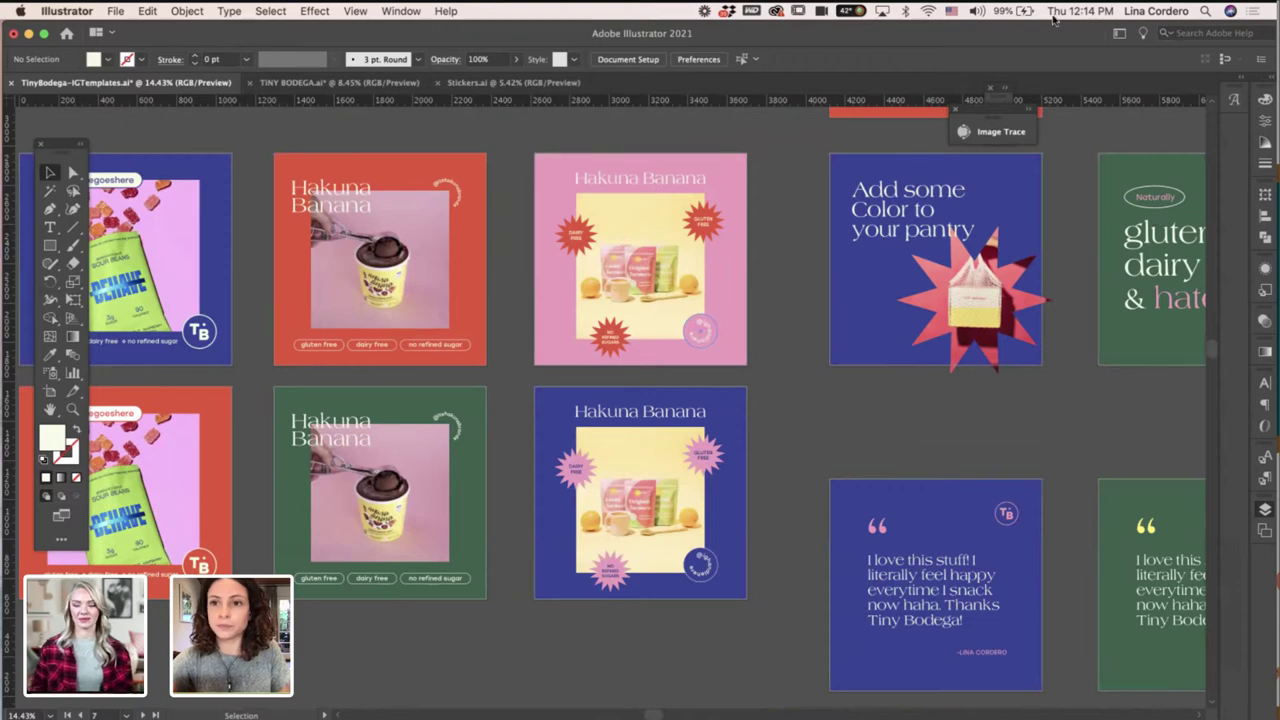
{"action": "scroll", "coordinate": [616, 483], "scroll_direction": "left", "scroll_amount": 5}
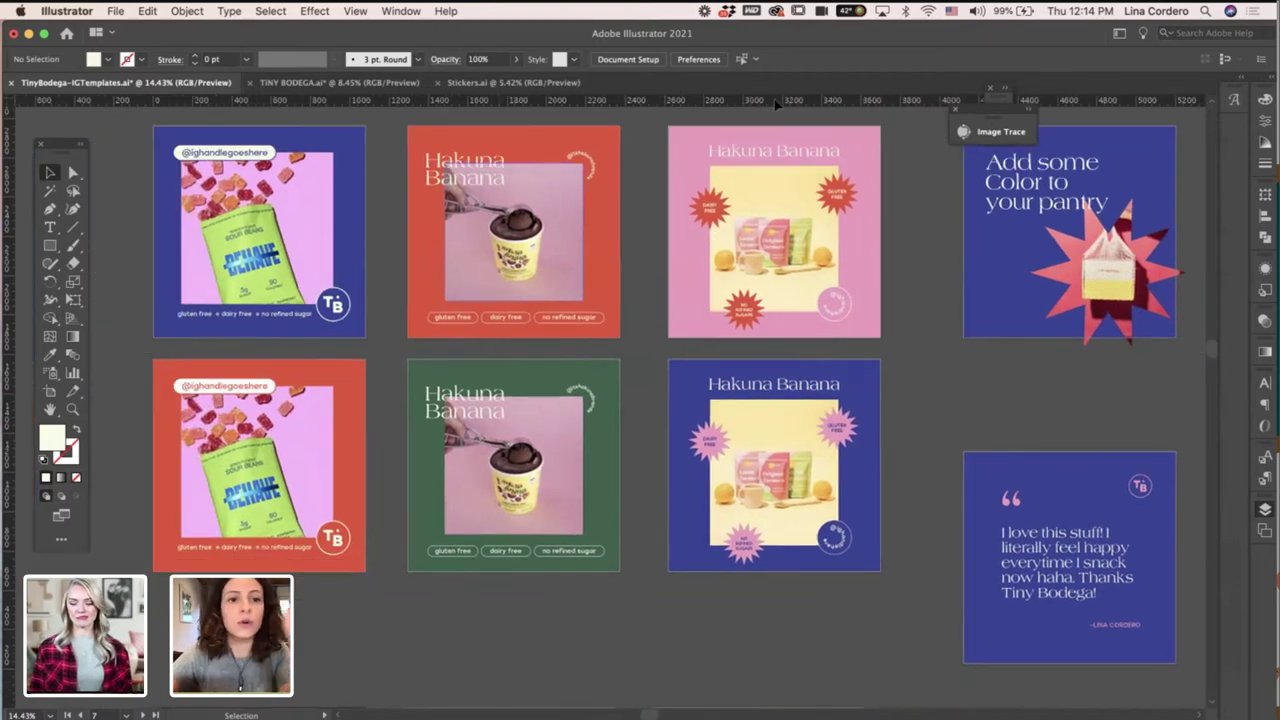
{"action": "scroll", "coordinate": [616, 483], "scroll_direction": "up", "scroll_amount": 2}
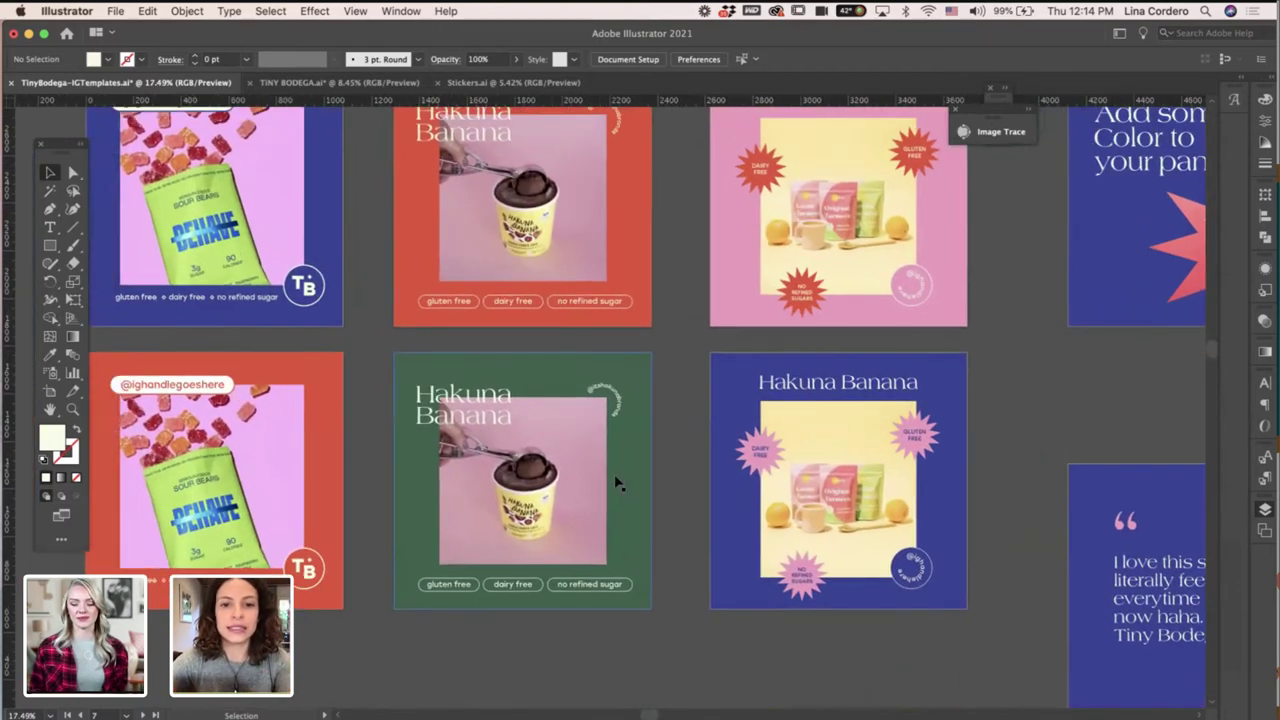
{"action": "scroll", "coordinate": [650, 475], "scroll_direction": "left", "scroll_amount": 3}
{"action": "scroll", "coordinate": [720, 465], "scroll_direction": "up", "scroll_amount": 2}
{"action": "scroll", "coordinate": [693, 443], "scroll_direction": "down", "scroll_amount": 2}
{"action": "scroll", "coordinate": [693, 443], "scroll_direction": "left", "scroll_amount": 1}
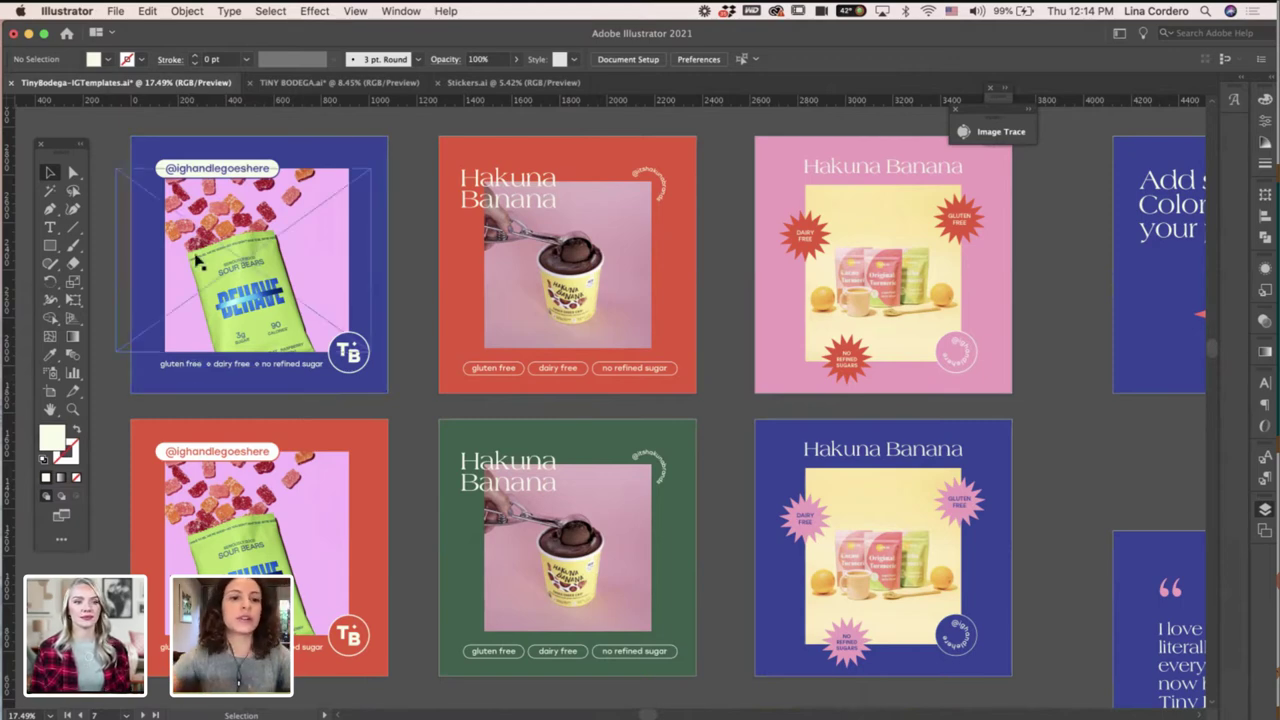
Look across the Behave and Hakuna Banana brand feature posts alongside the neighbouring quote and testimonial templates.
{"action": "scroll", "coordinate": [195, 395], "scroll_direction": "right", "scroll_amount": 3}
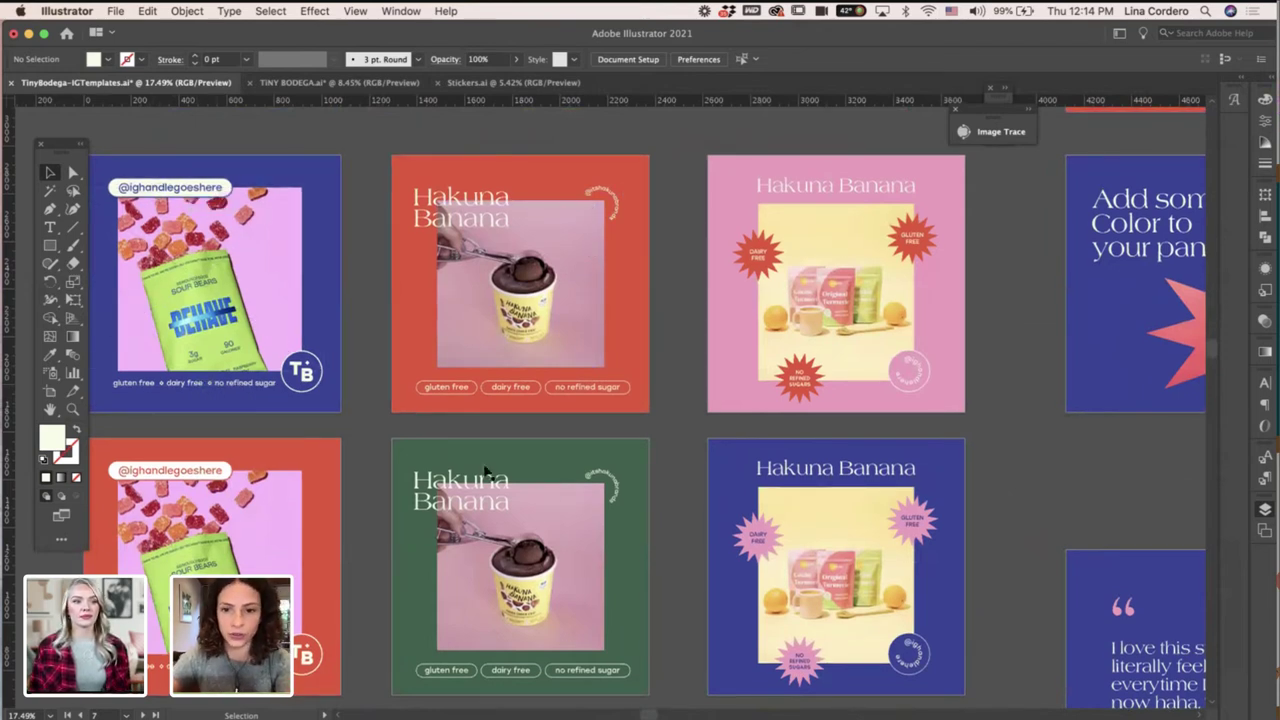
{"action": "scroll", "coordinate": [563, 494], "scroll_direction": "right", "scroll_amount": 10}
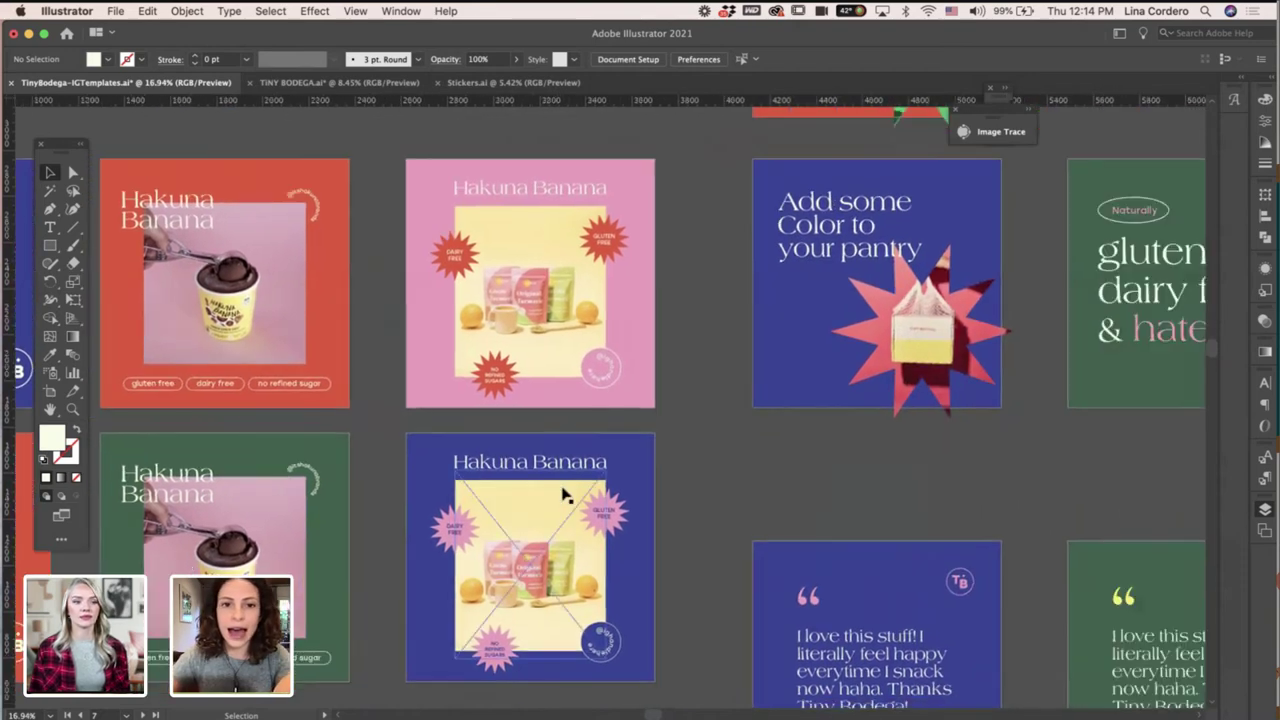
{"action": "scroll", "coordinate": [563, 494], "scroll_direction": "down", "scroll_amount": 5}
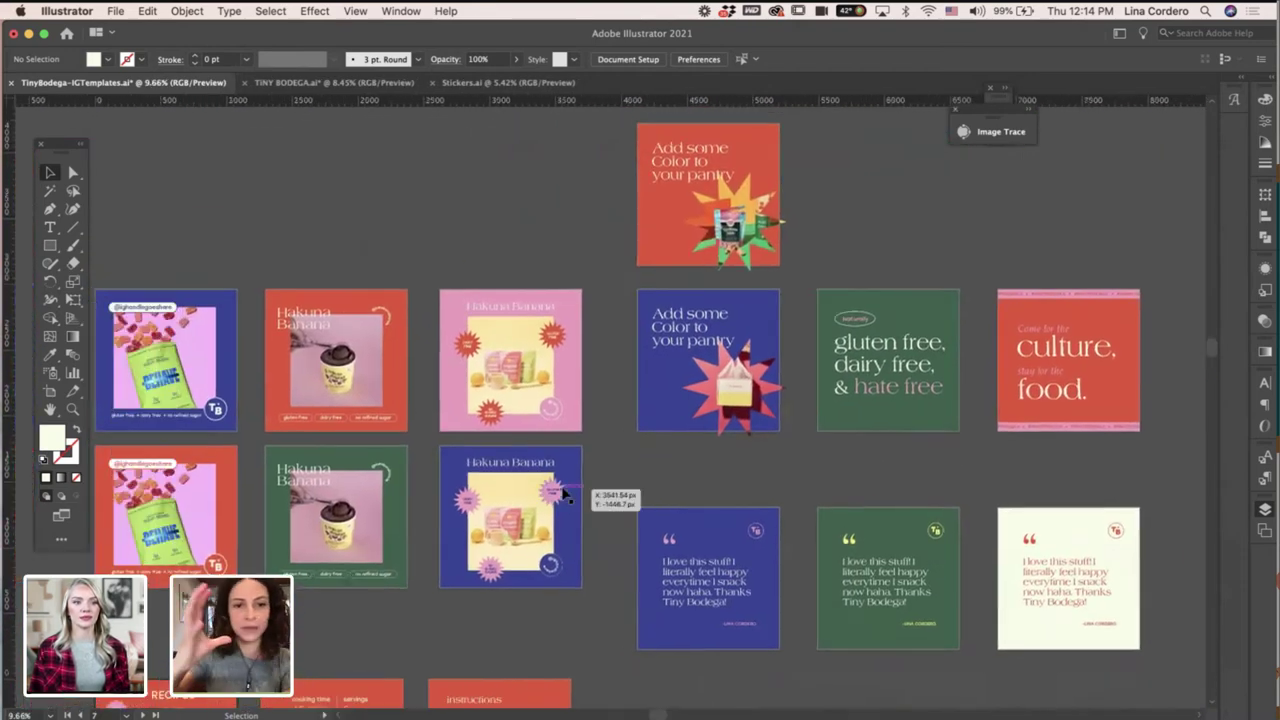
{"action": "scroll", "coordinate": [563, 494], "scroll_direction": "down", "scroll_amount": 6}
{"action": "scroll", "coordinate": [563, 494], "scroll_direction": "left", "scroll_amount": 2}
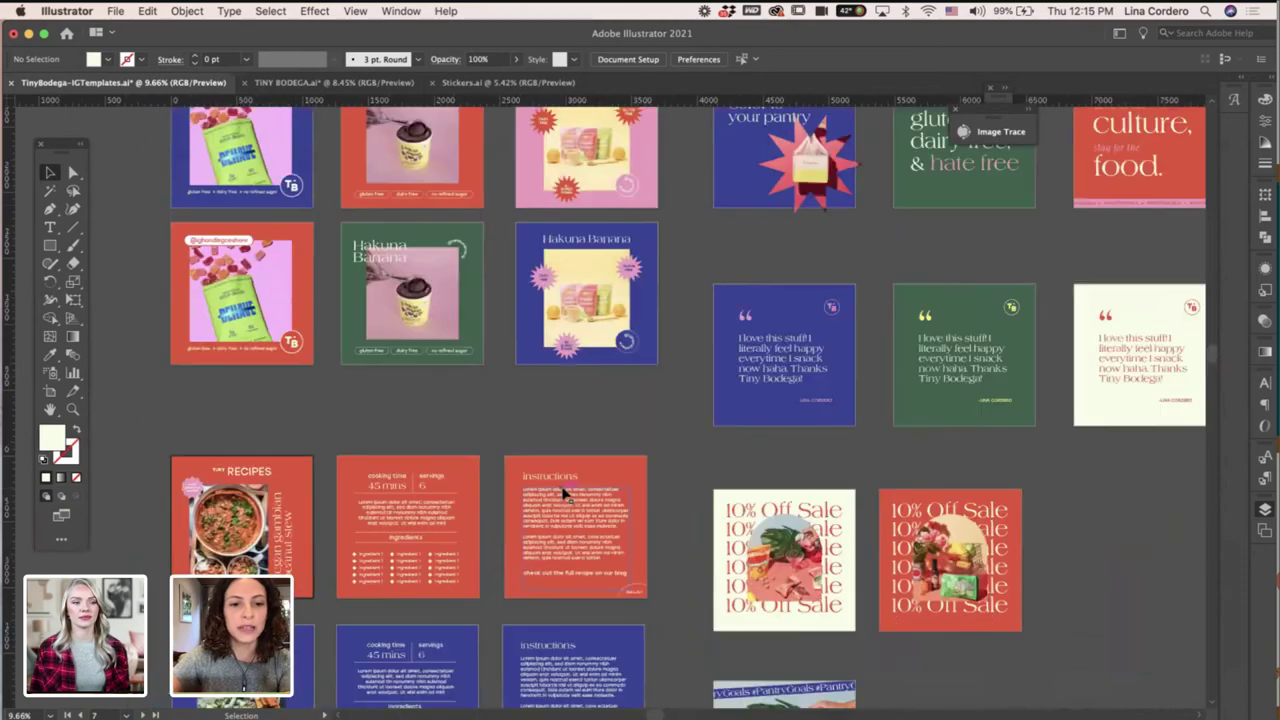
Examine the red, blue and green recipe carousels up close, including their cover, ingredients and instructions slides.
{"action": "scroll", "coordinate": [563, 494], "scroll_direction": "down", "scroll_amount": 3}
{"action": "scroll", "coordinate": [563, 494], "scroll_direction": "up", "scroll_amount": 3}
{"action": "scroll", "coordinate": [563, 494], "scroll_direction": "down", "scroll_amount": 2}
{"action": "scroll", "coordinate": [563, 494], "scroll_direction": "left", "scroll_amount": 2}
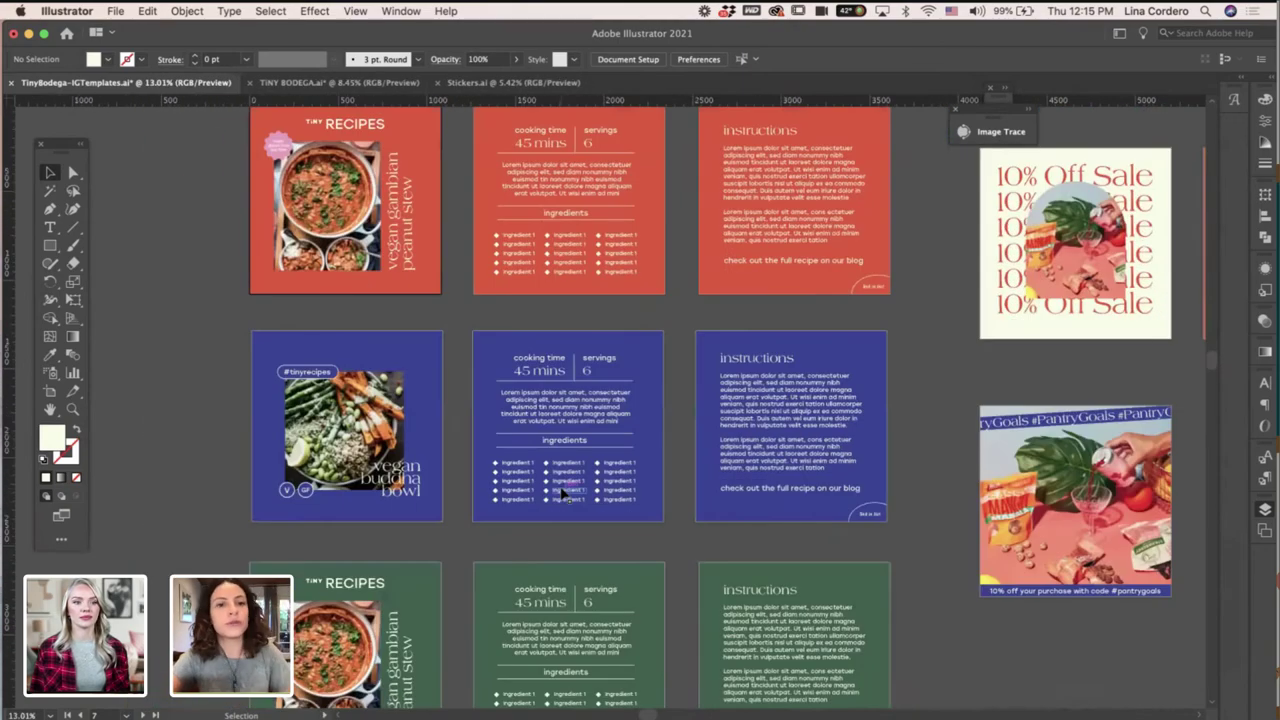
{"action": "scroll", "coordinate": [563, 493], "scroll_direction": "up", "scroll_amount": 3}
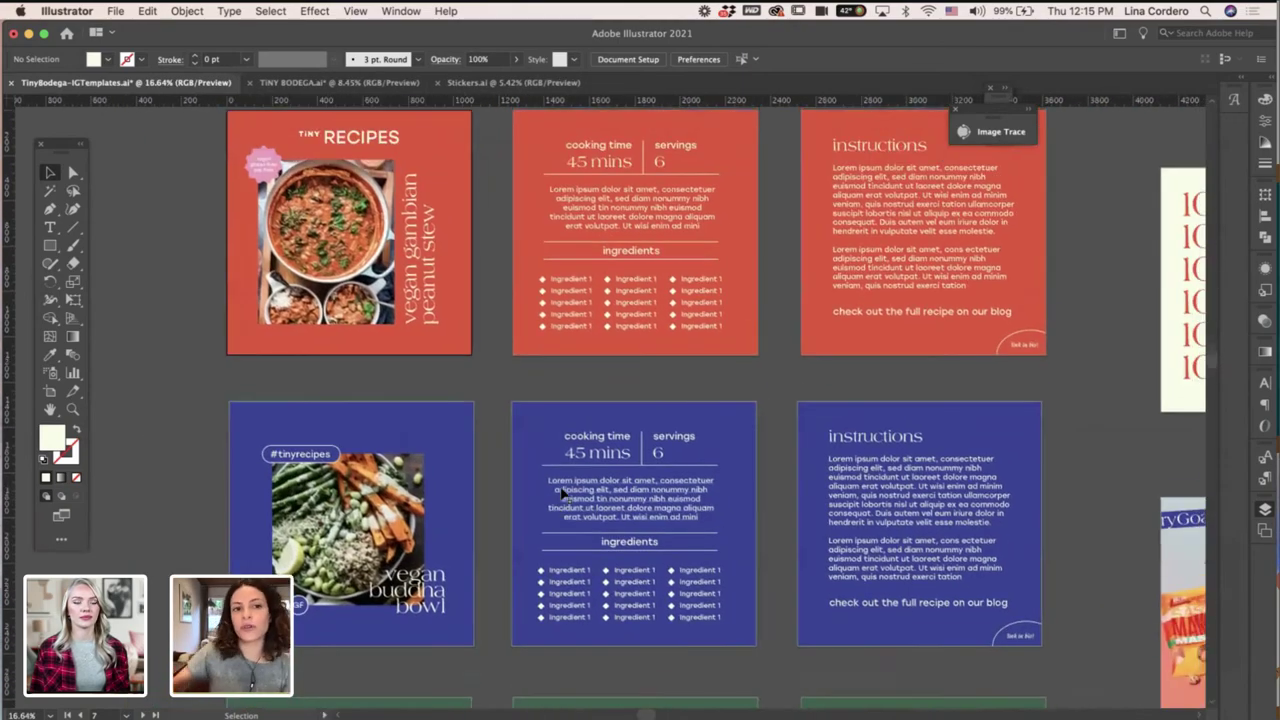
{"action": "scroll", "coordinate": [563, 493], "scroll_direction": "up", "scroll_amount": 1}
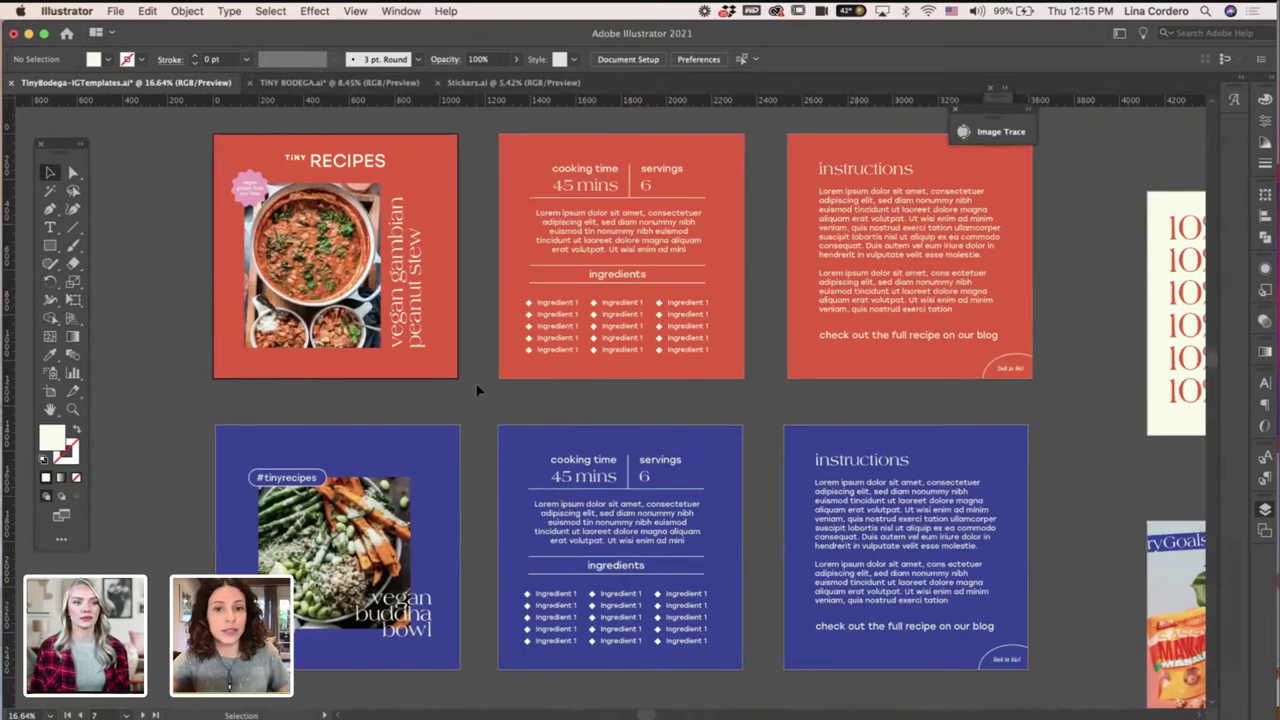
{"action": "scroll", "coordinate": [490, 420], "scroll_direction": "down", "scroll_amount": 5}
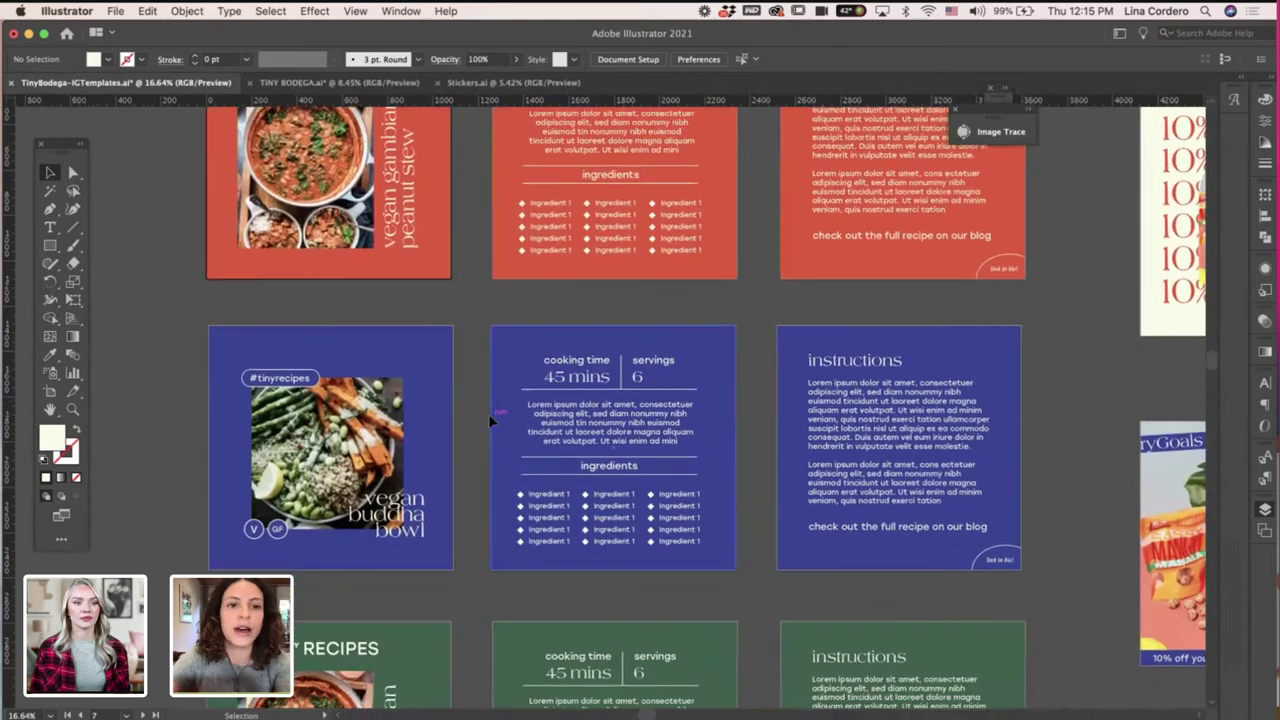
{"action": "scroll", "coordinate": [490, 421], "scroll_direction": "up", "scroll_amount": 4}
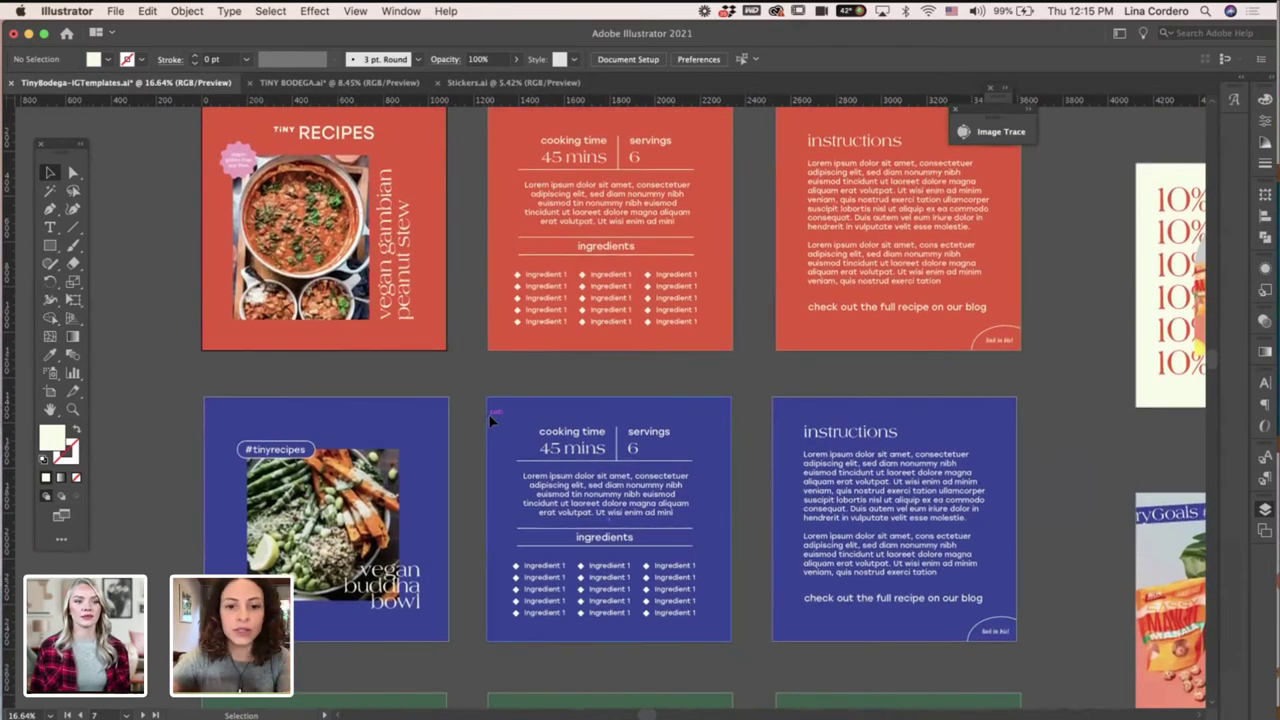
{"action": "scroll", "coordinate": [490, 420], "scroll_direction": "up", "scroll_amount": 1}
{"action": "scroll", "coordinate": [489, 421], "scroll_direction": "up", "scroll_amount": 1}
{"action": "scroll", "coordinate": [489, 421], "scroll_direction": "right", "scroll_amount": 2}
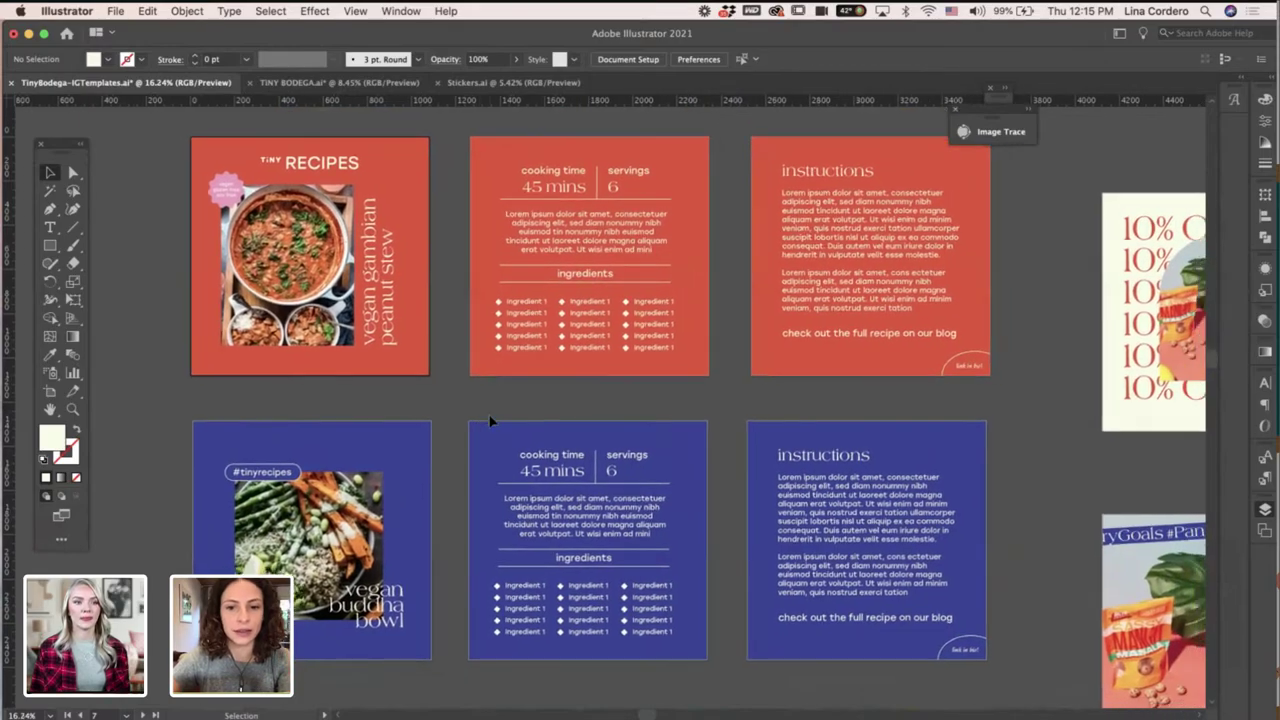
{"action": "scroll", "coordinate": [490, 421], "scroll_direction": "down", "scroll_amount": 10}
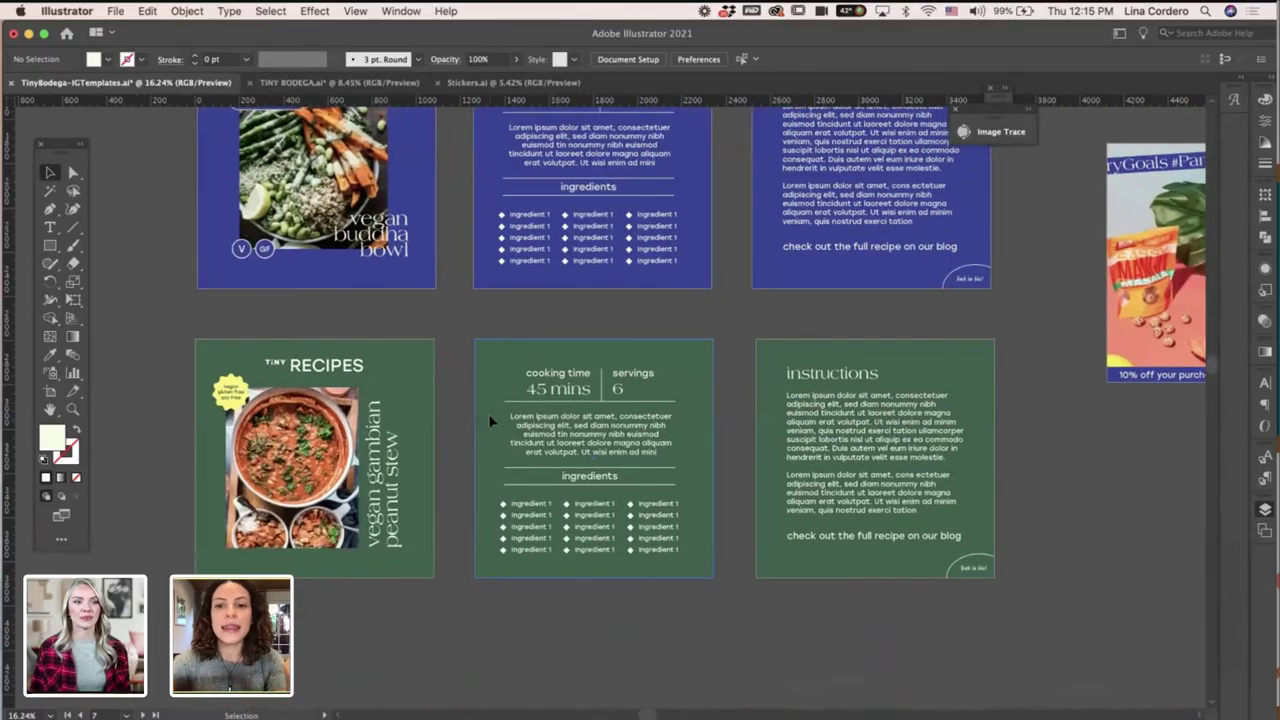
Examine the testimonial posts and the "Add some Color to your pantry", "gluten free, dairy free" and "culture, food" statement posts.
{"action": "scroll", "coordinate": [490, 421], "scroll_direction": "right", "scroll_amount": 4}
{"action": "scroll", "coordinate": [490, 421], "scroll_direction": "right", "scroll_amount": 15}
{"action": "scroll", "coordinate": [490, 421], "scroll_direction": "up", "scroll_amount": 10}
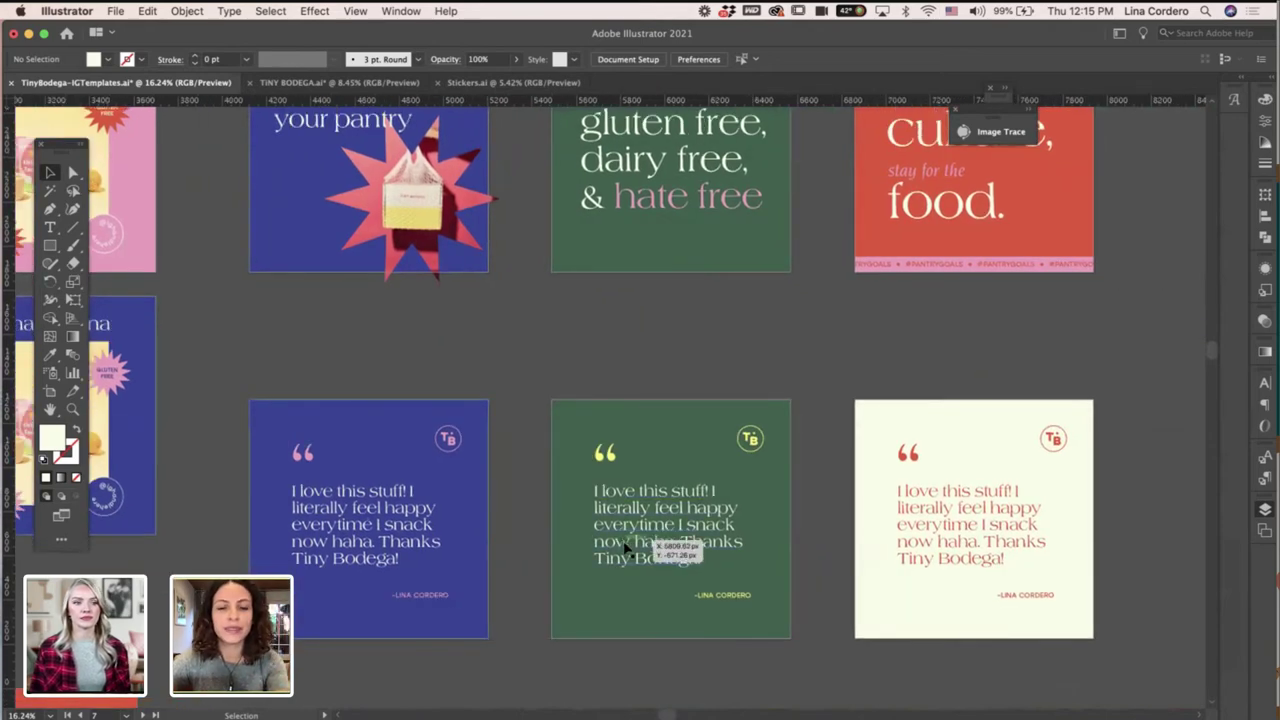
{"action": "scroll", "coordinate": [563, 487], "scroll_direction": "up", "scroll_amount": 1}
{"action": "scroll", "coordinate": [563, 487], "scroll_direction": "right", "scroll_amount": 1}
{"action": "scroll", "coordinate": [563, 500], "scroll_direction": "up", "scroll_amount": 5}
{"action": "scroll", "coordinate": [563, 500], "scroll_direction": "right", "scroll_amount": 1}
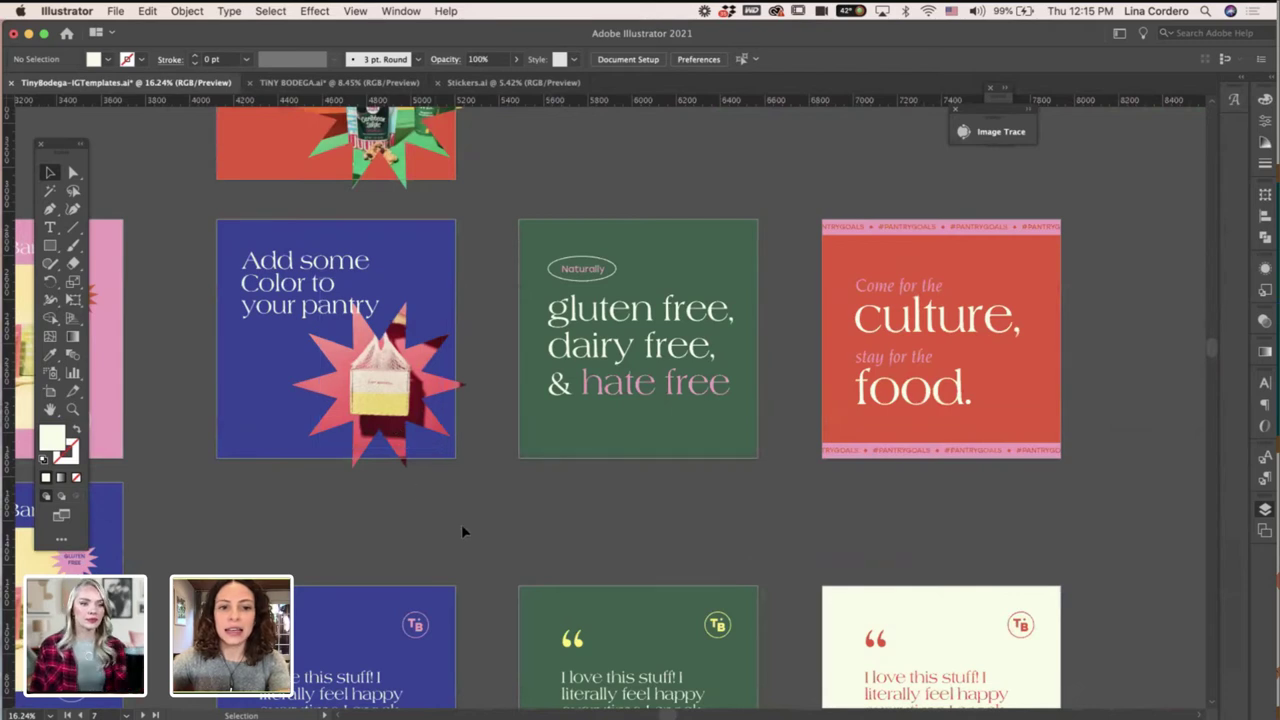
{"action": "scroll", "coordinate": [474, 540], "scroll_direction": "up", "scroll_amount": 2}
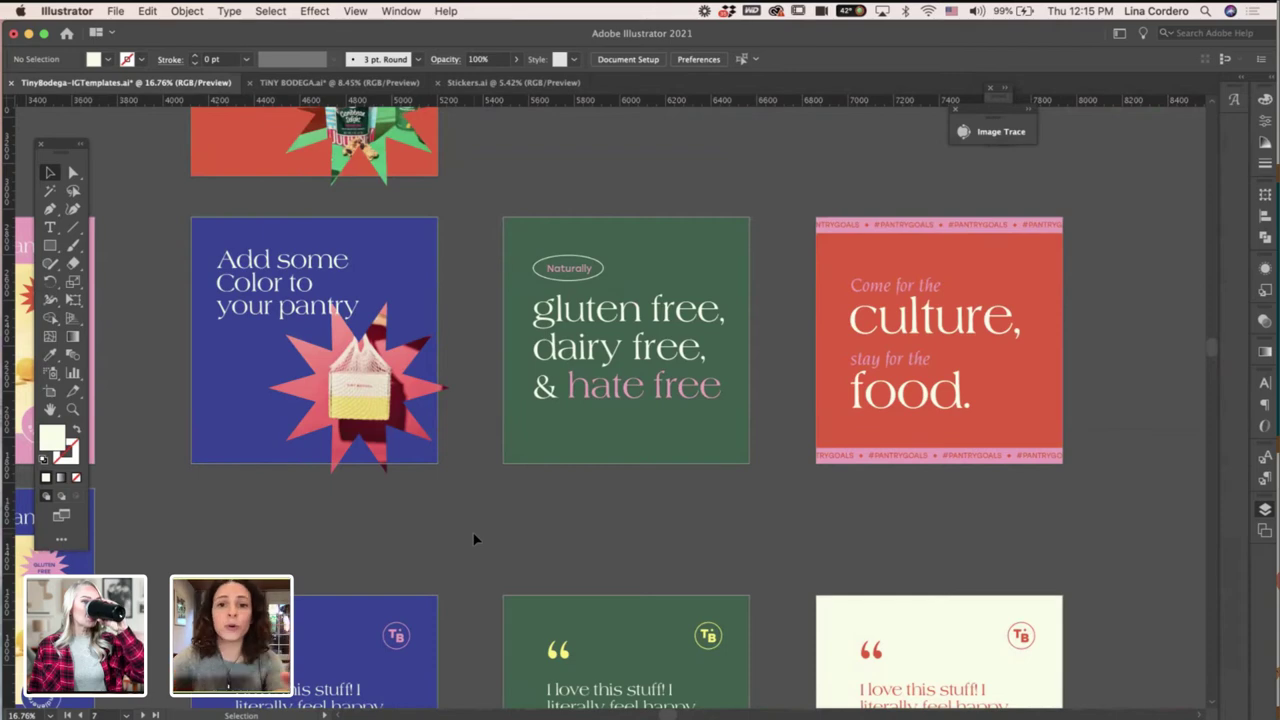
{"action": "scroll", "coordinate": [543, 520], "scroll_direction": "up", "scroll_amount": 4}
{"action": "scroll", "coordinate": [543, 520], "scroll_direction": "left", "scroll_amount": 2}
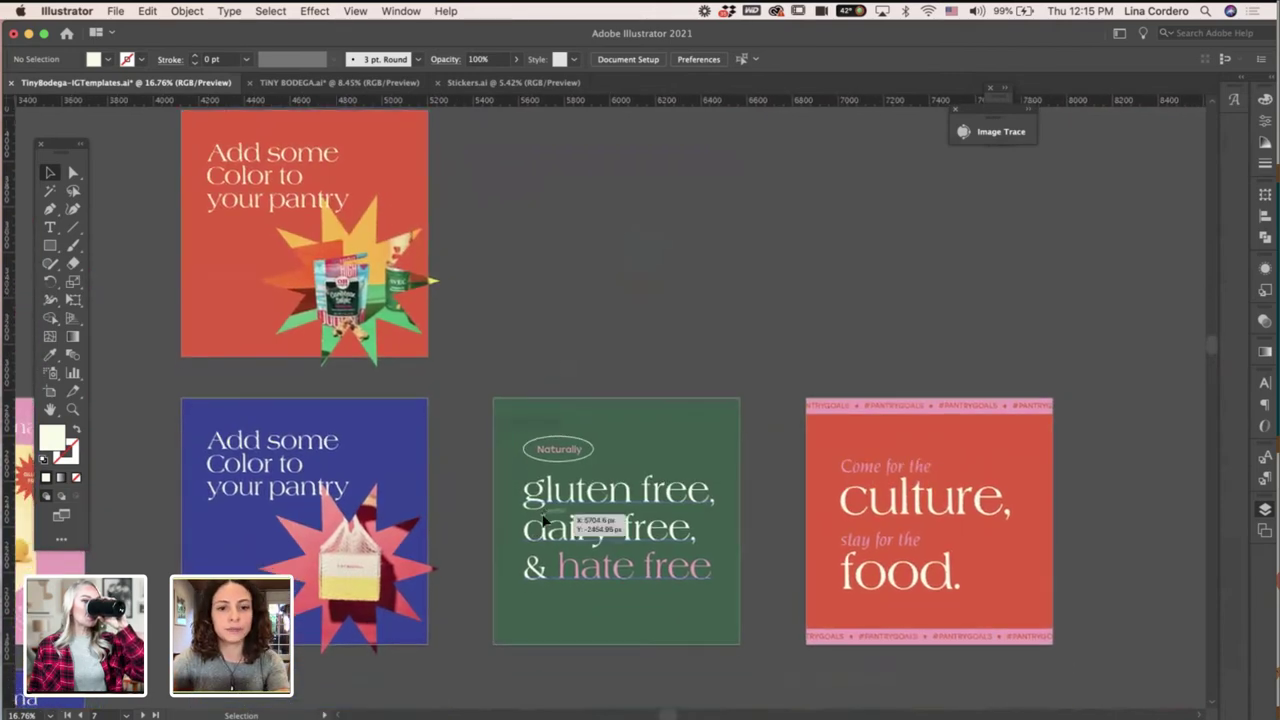
View the cream and red 10% Off Sale posts and the #PantryGoals promo post.
{"action": "scroll", "coordinate": [543, 520], "scroll_direction": "down", "scroll_amount": 10}
{"action": "scroll", "coordinate": [543, 520], "scroll_direction": "down", "scroll_amount": 10}
{"action": "scroll", "coordinate": [543, 520], "scroll_direction": "left", "scroll_amount": 2}
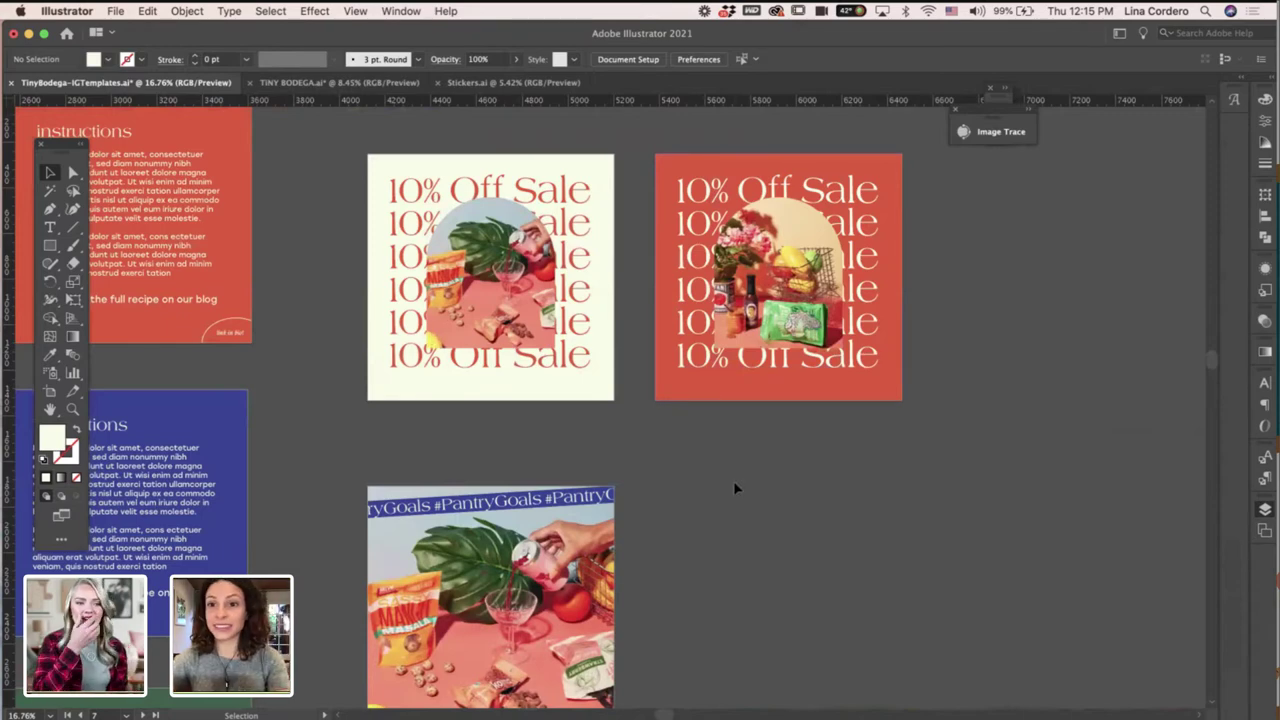
Go back over the testimonial posts and compare the red and blue versions of the "Add some Color to your pantry" post.
{"action": "scroll", "coordinate": [735, 488], "scroll_direction": "up", "scroll_amount": 10}
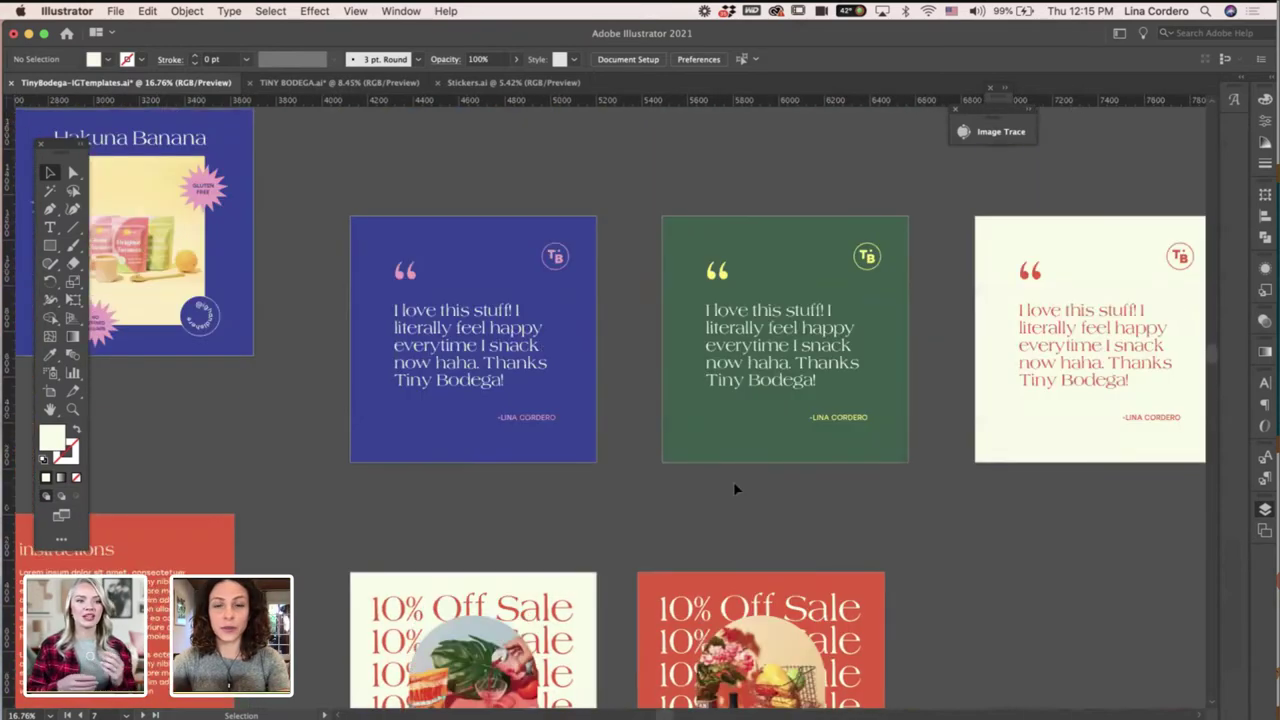
{"action": "scroll", "coordinate": [735, 488], "scroll_direction": "right", "scroll_amount": 2}
{"action": "scroll", "coordinate": [735, 488], "scroll_direction": "up", "scroll_amount": 3}
{"action": "scroll", "coordinate": [735, 488], "scroll_direction": "right", "scroll_amount": 1}
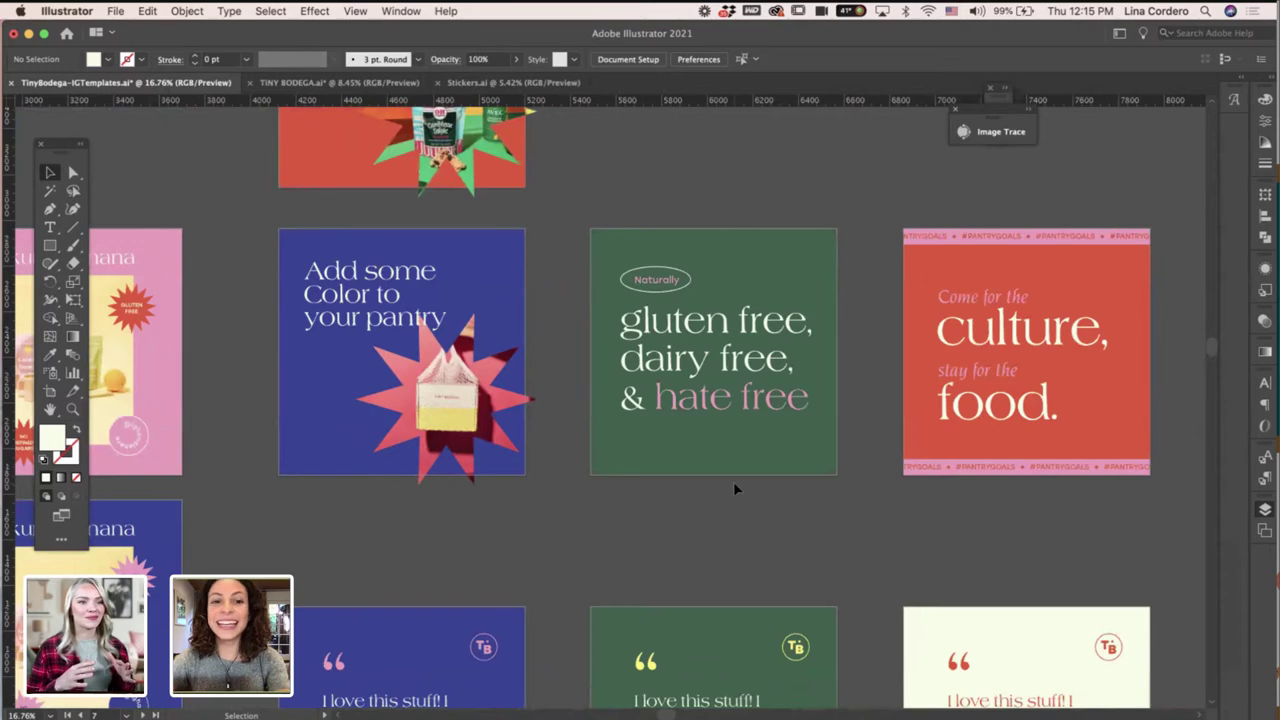
{"action": "scroll", "coordinate": [735, 488], "scroll_direction": "up", "scroll_amount": 3}
{"action": "scroll", "coordinate": [735, 488], "scroll_direction": "right", "scroll_amount": 1}
{"action": "scroll", "coordinate": [733, 481], "scroll_direction": "down", "scroll_amount": 1}
{"action": "scroll", "coordinate": [733, 481], "scroll_direction": "up", "scroll_amount": 2}
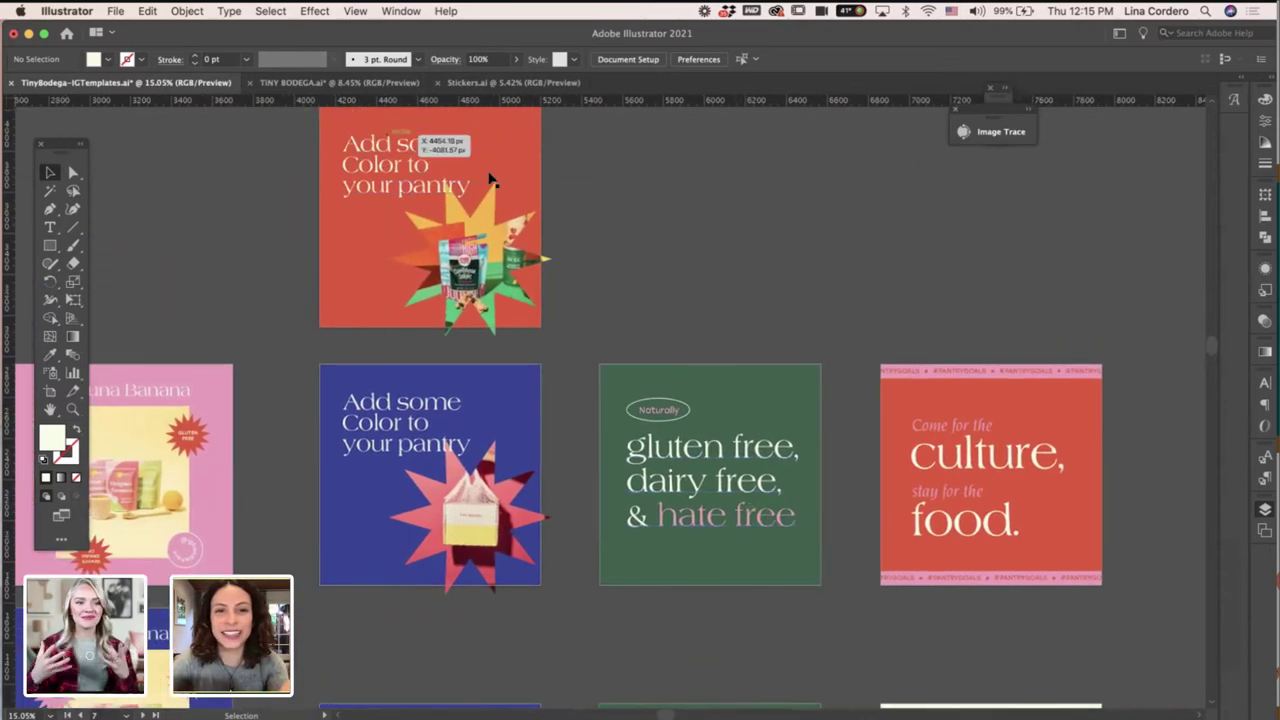
Survey the square templates as a set, from brand features and testimonials to the recipe carousels and sale posts.
{"action": "scroll", "coordinate": [722, 316], "scroll_direction": "down", "scroll_amount": 12}
{"action": "scroll", "coordinate": [722, 316], "scroll_direction": "left", "scroll_amount": 3}
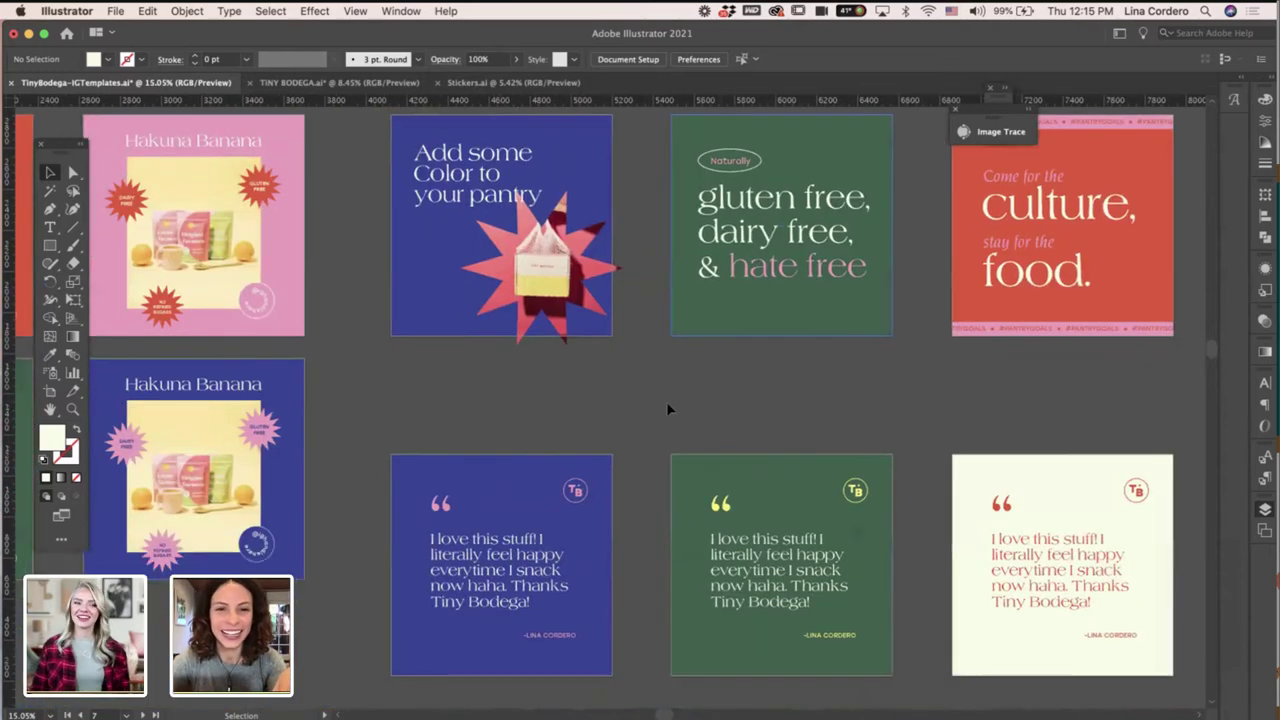
{"action": "scroll", "coordinate": [668, 408], "scroll_direction": "down", "scroll_amount": 6}
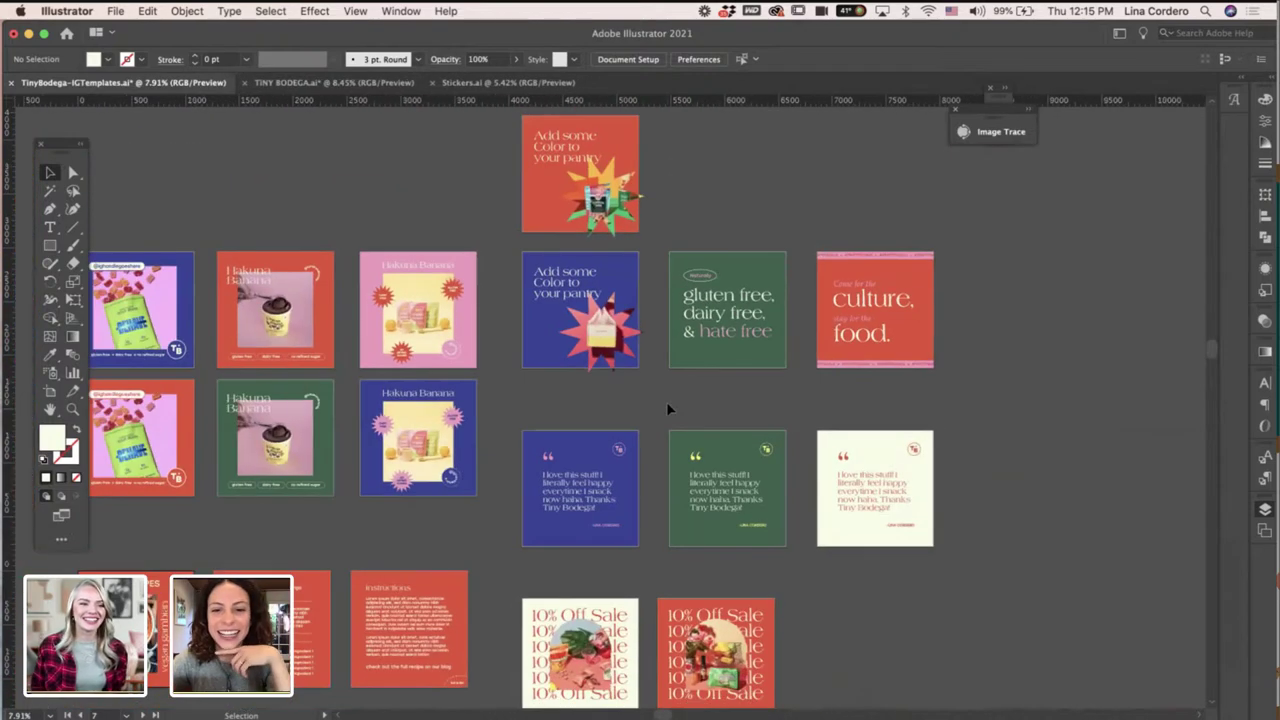
{"action": "scroll", "coordinate": [668, 408], "scroll_direction": "down", "scroll_amount": 2}
{"action": "scroll", "coordinate": [666, 401], "scroll_direction": "down", "scroll_amount": 4}
{"action": "scroll", "coordinate": [666, 401], "scroll_direction": "left", "scroll_amount": 1}
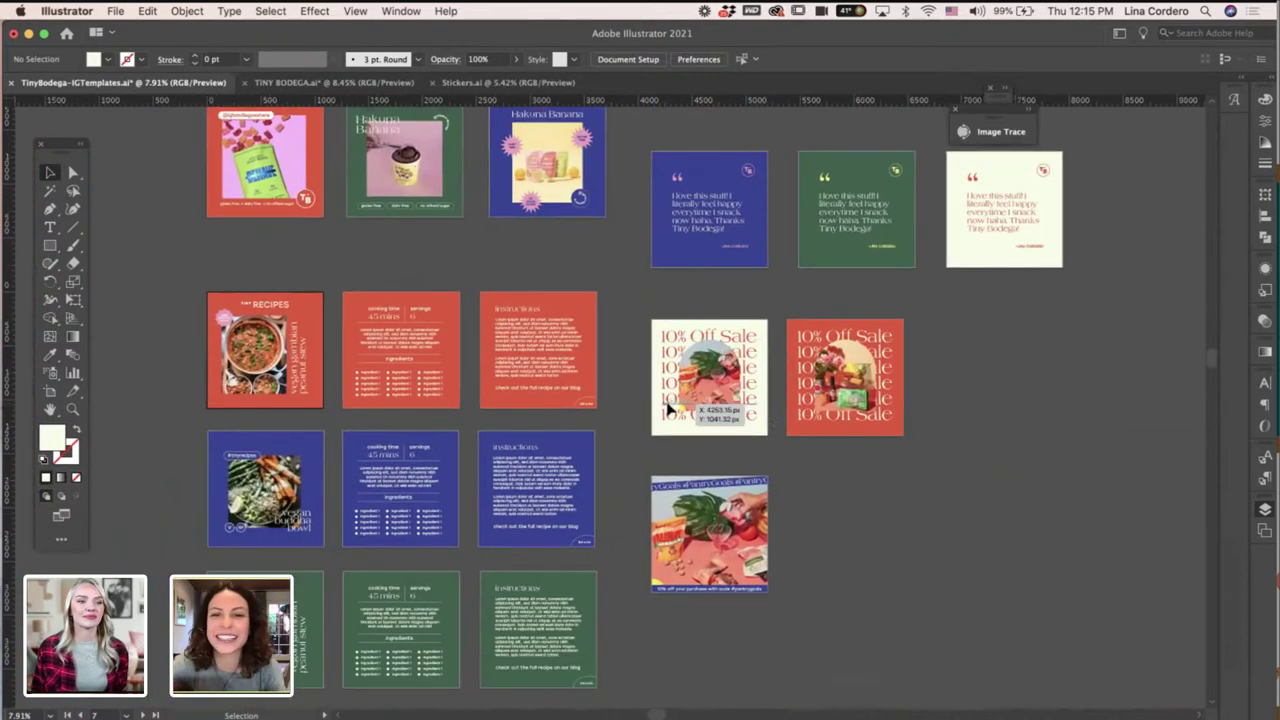
Examine the "4 BIPOC Authored Cookbooks" carousel slides in their cream and red versions.
{"action": "scroll", "coordinate": [666, 401], "scroll_direction": "down", "scroll_amount": 10}
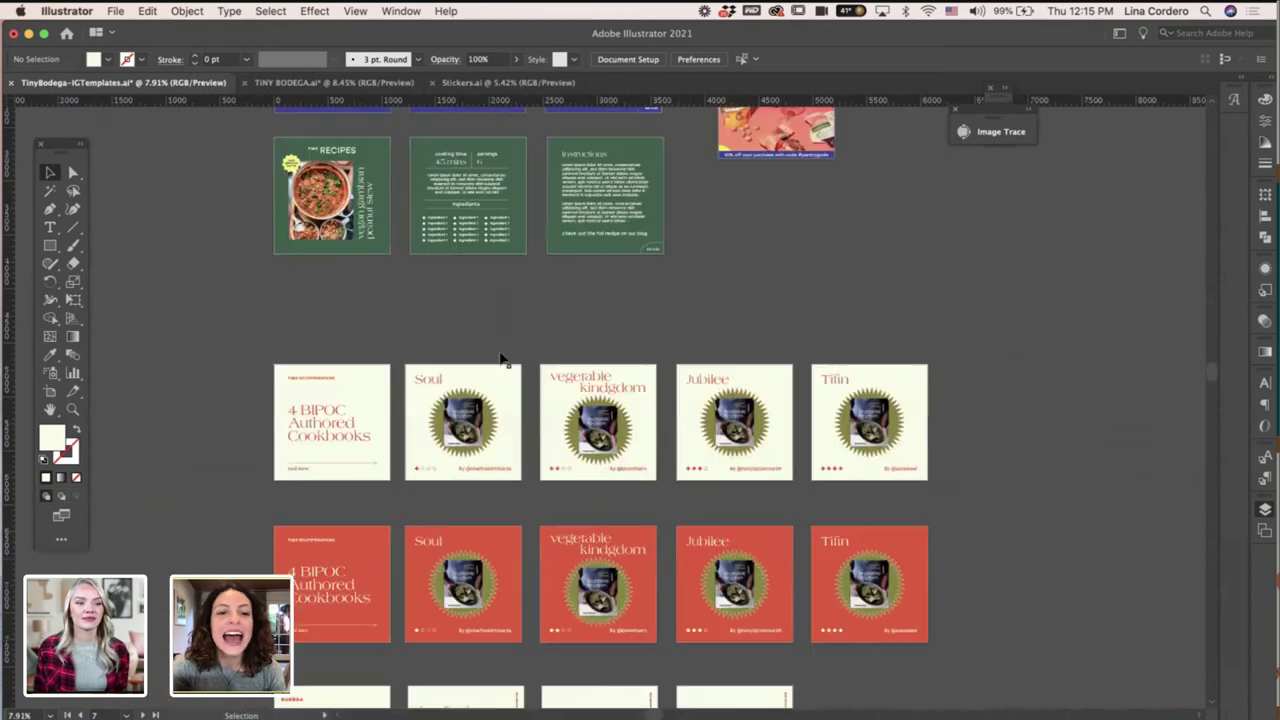
{"action": "scroll", "coordinate": [502, 358], "scroll_direction": "up", "scroll_amount": 1}
{"action": "scroll", "coordinate": [423, 330], "scroll_direction": "up", "scroll_amount": 5}
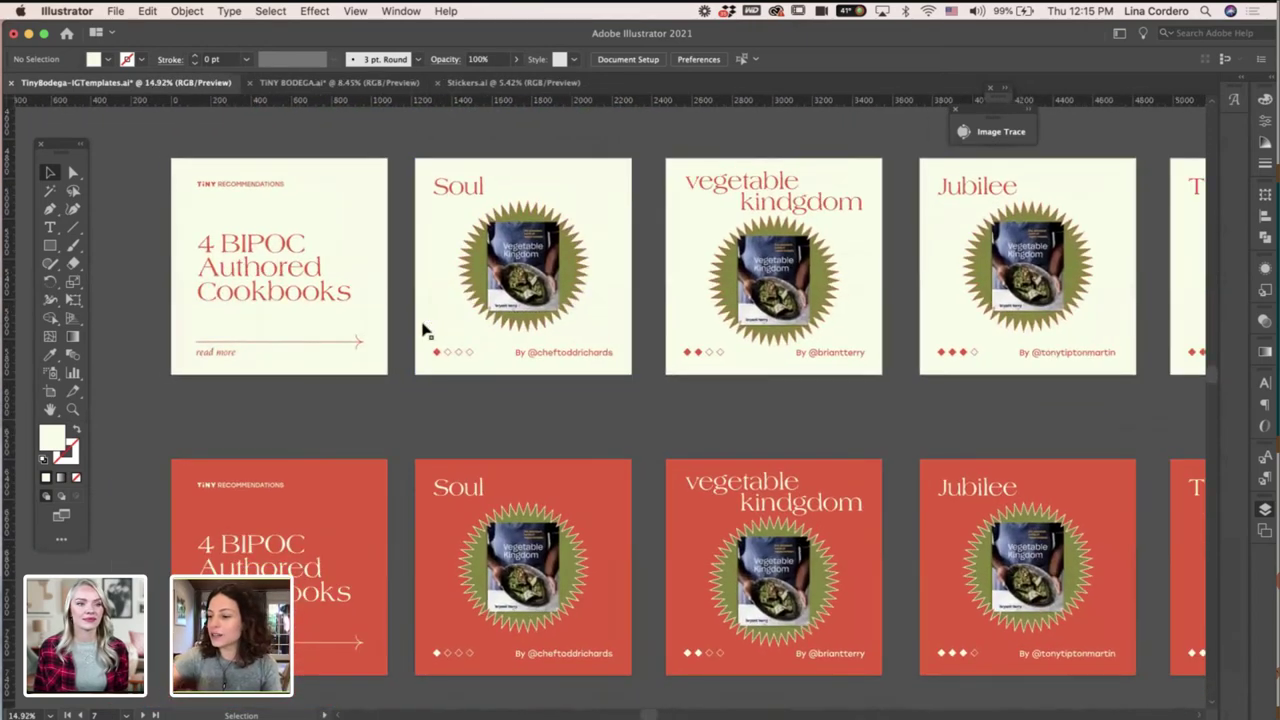
{"action": "scroll", "coordinate": [415, 470], "scroll_direction": "right", "scroll_amount": 3}
{"action": "scroll", "coordinate": [415, 470], "scroll_direction": "up", "scroll_amount": 1}
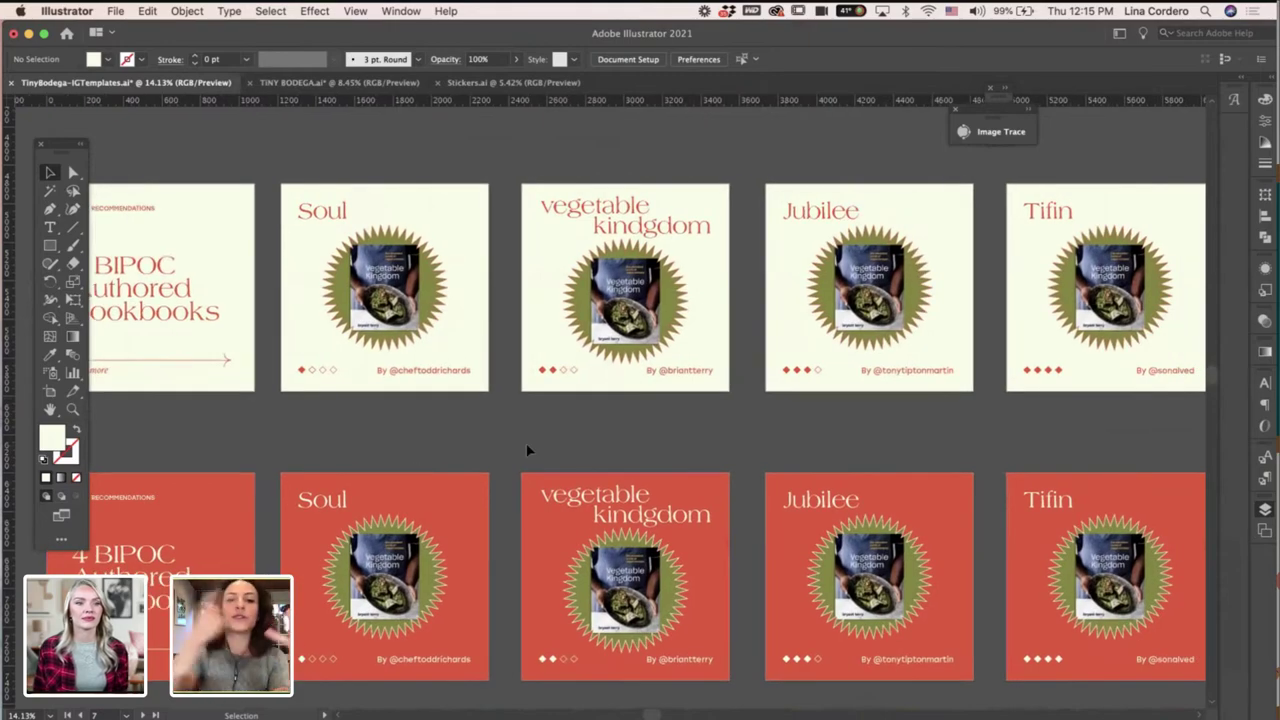
{"action": "scroll", "coordinate": [526, 443], "scroll_direction": "left", "scroll_amount": 3}
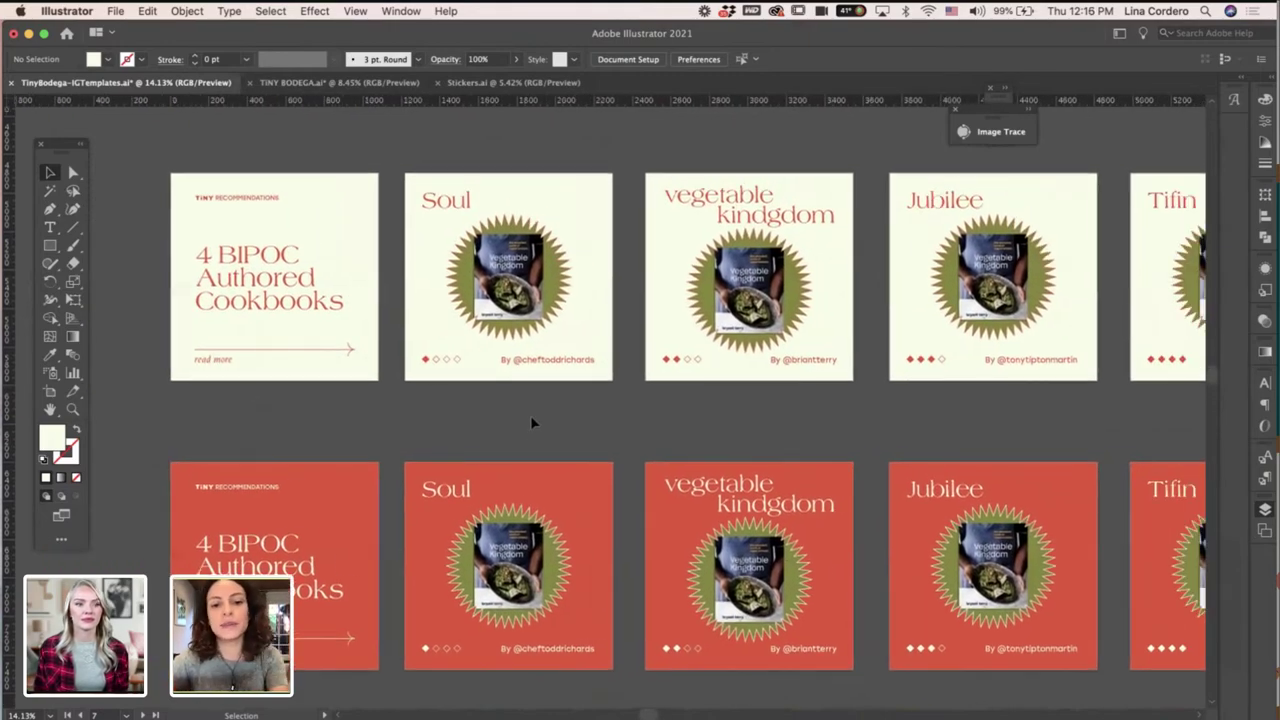
Examine the "What is Ital food?" carousel slides in their different background colours.
{"action": "scroll", "coordinate": [532, 422], "scroll_direction": "down", "scroll_amount": 10}
{"action": "scroll", "coordinate": [532, 512], "scroll_direction": "up", "scroll_amount": 1}
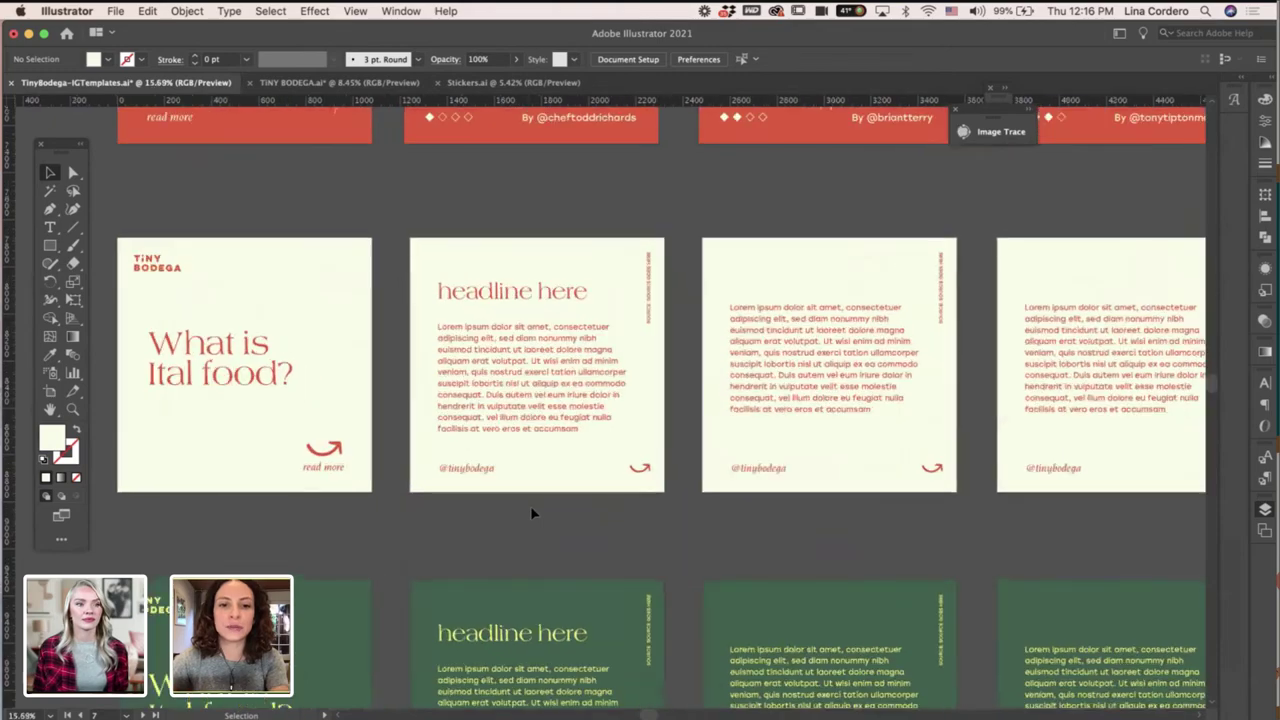
{"action": "scroll", "coordinate": [530, 512], "scroll_direction": "up", "scroll_amount": 2}
{"action": "scroll", "coordinate": [527, 531], "scroll_direction": "down", "scroll_amount": 4}
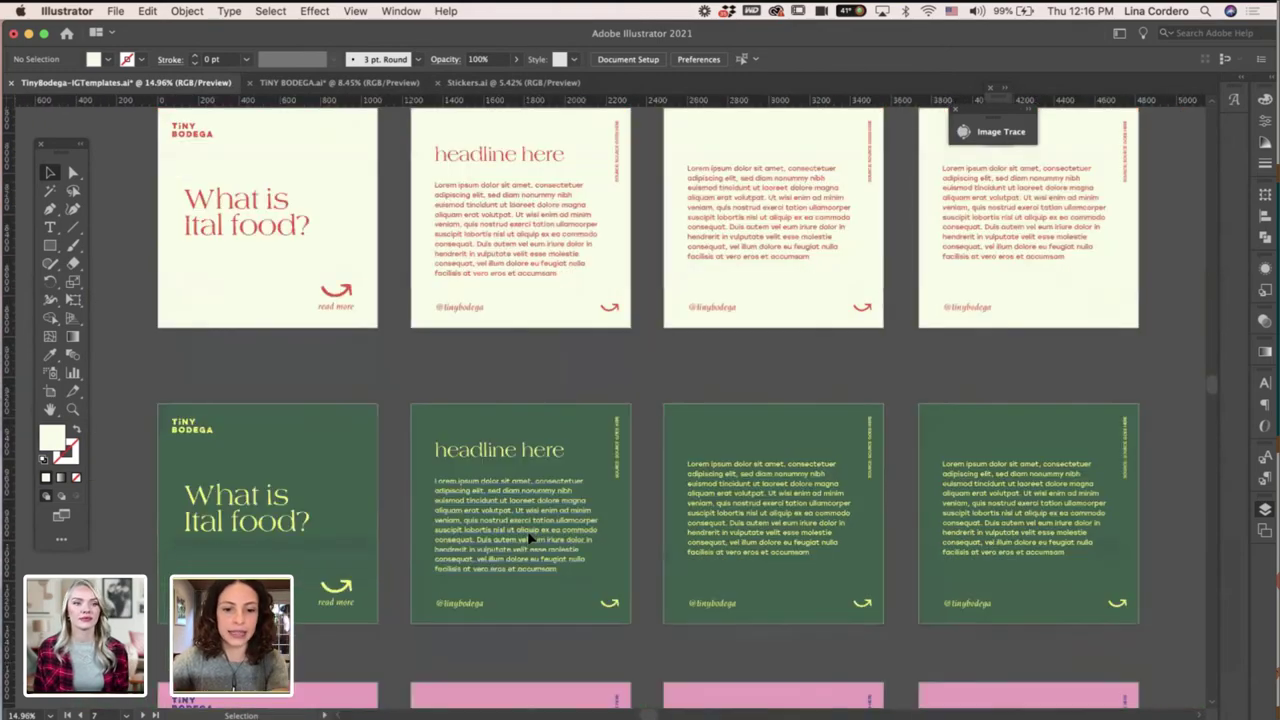
{"action": "scroll", "coordinate": [527, 531], "scroll_direction": "down", "scroll_amount": 4}
{"action": "scroll", "coordinate": [529, 534], "scroll_direction": "up", "scroll_amount": 5}
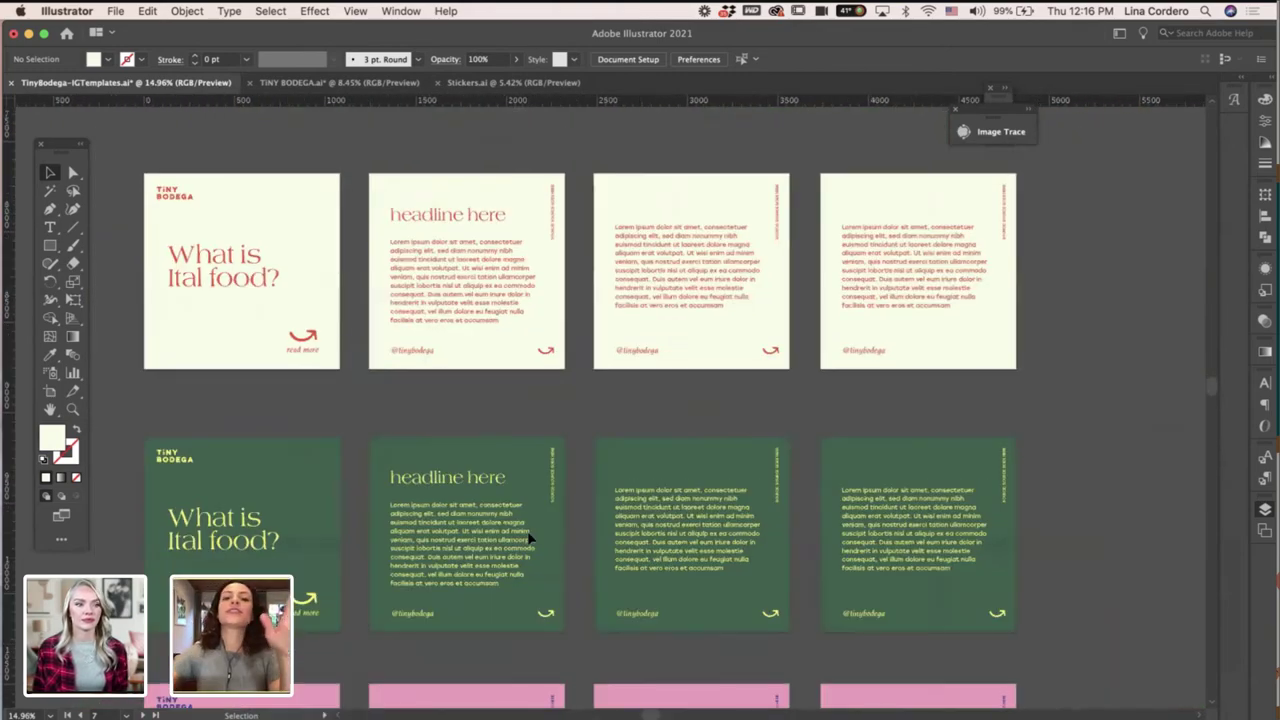
{"action": "scroll", "coordinate": [530, 540], "scroll_direction": "down", "scroll_amount": 5}
Go past the template overview to the Templates Best Practices board and read its list up close.
{"action": "scroll", "coordinate": [528, 531], "scroll_direction": "up", "scroll_amount": 8}
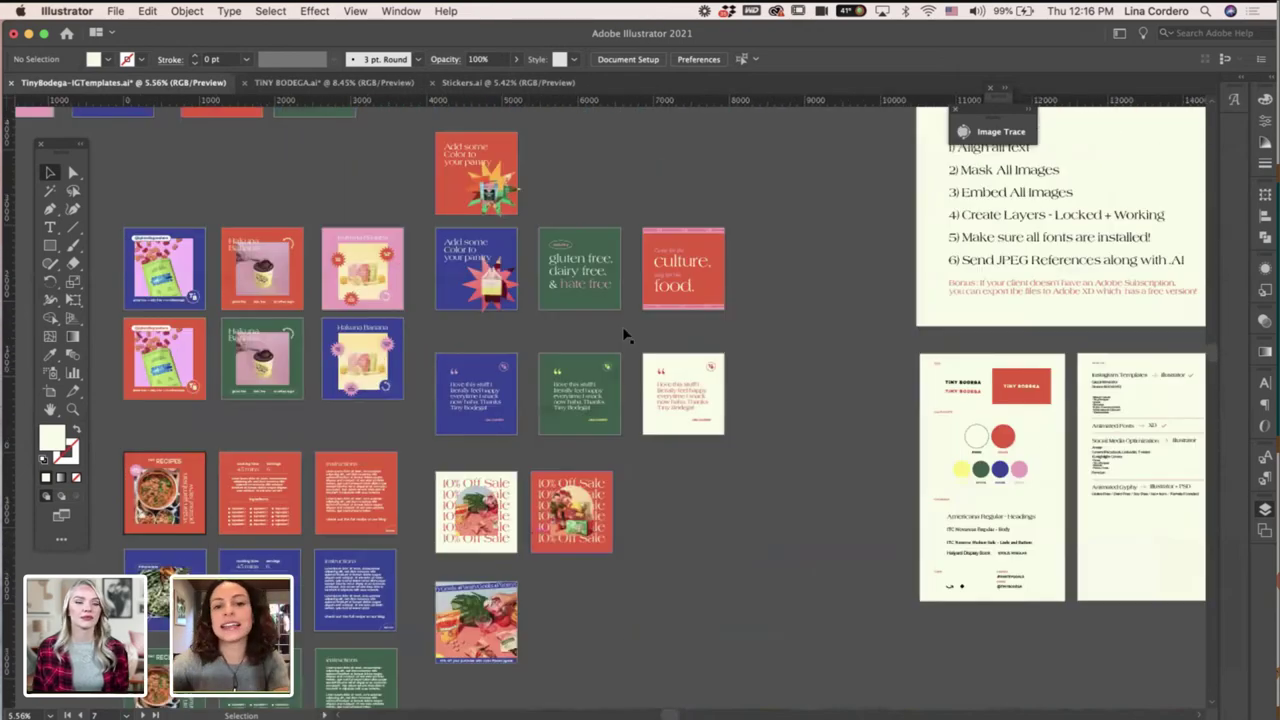
{"action": "scroll", "coordinate": [625, 335], "scroll_direction": "up", "scroll_amount": 3}
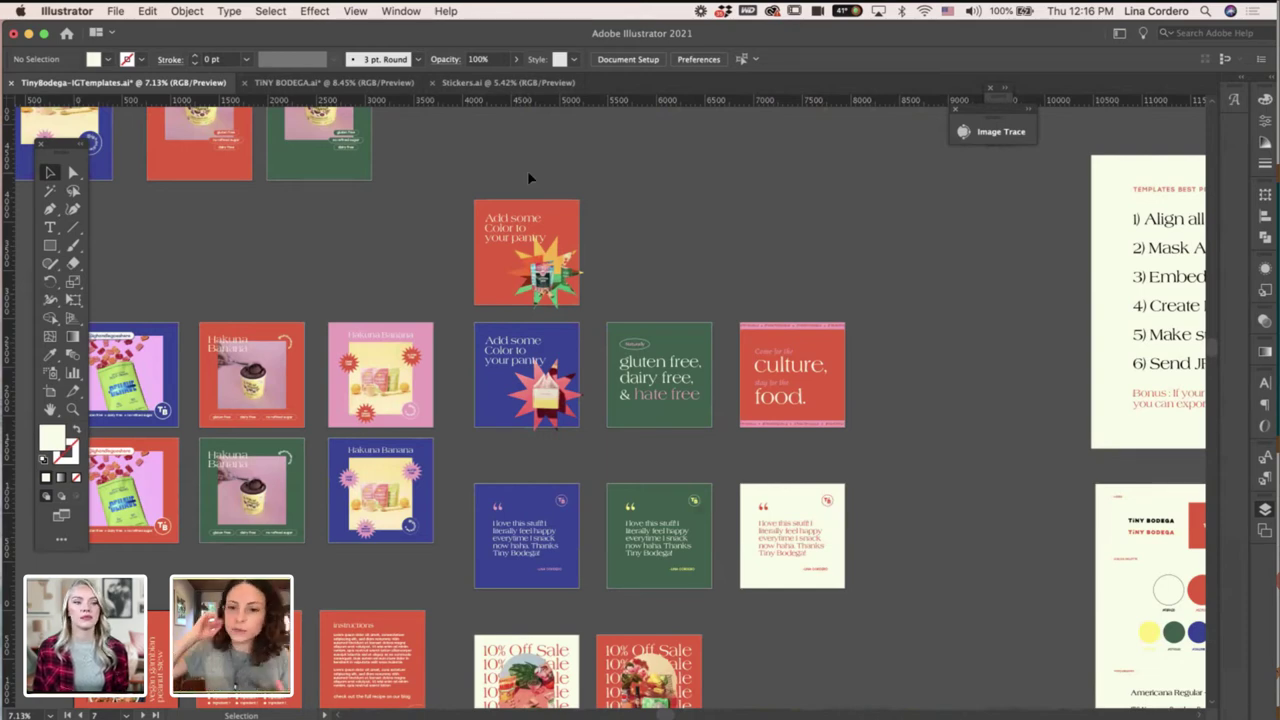
{"action": "scroll", "coordinate": [530, 178], "scroll_direction": "right", "scroll_amount": 15}
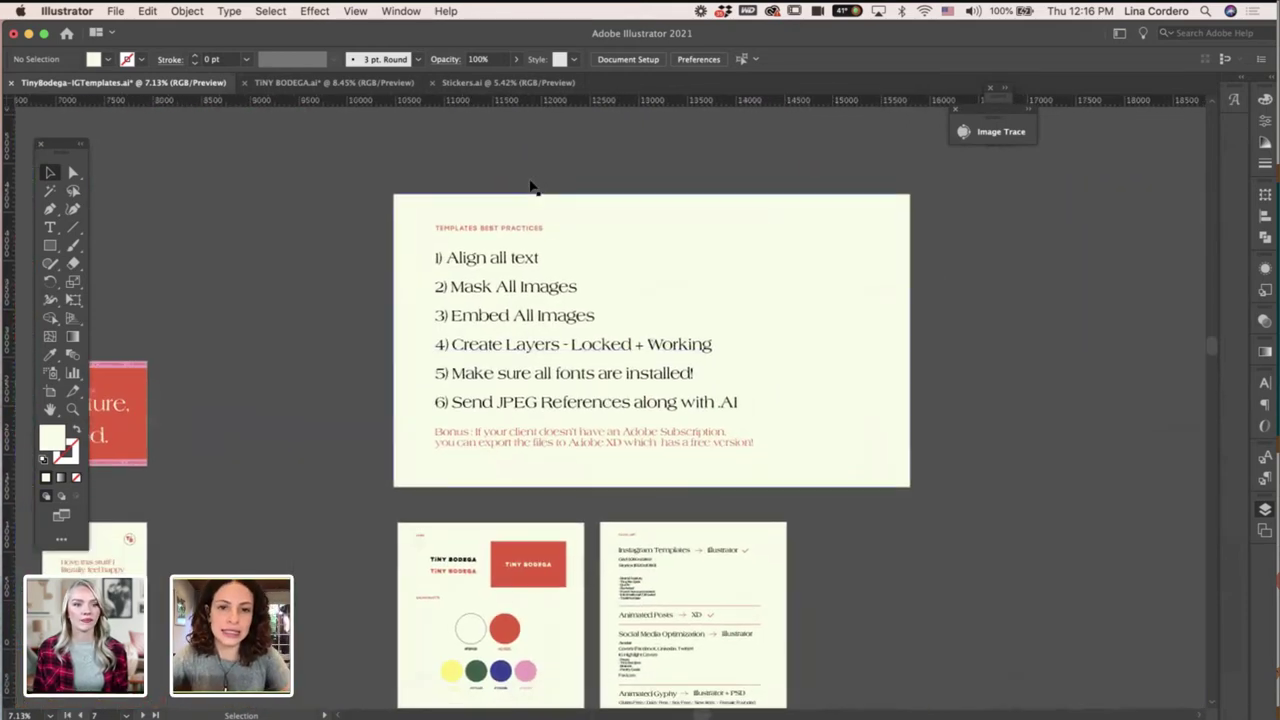
{"action": "scroll", "coordinate": [530, 187], "scroll_direction": "up", "scroll_amount": 5}
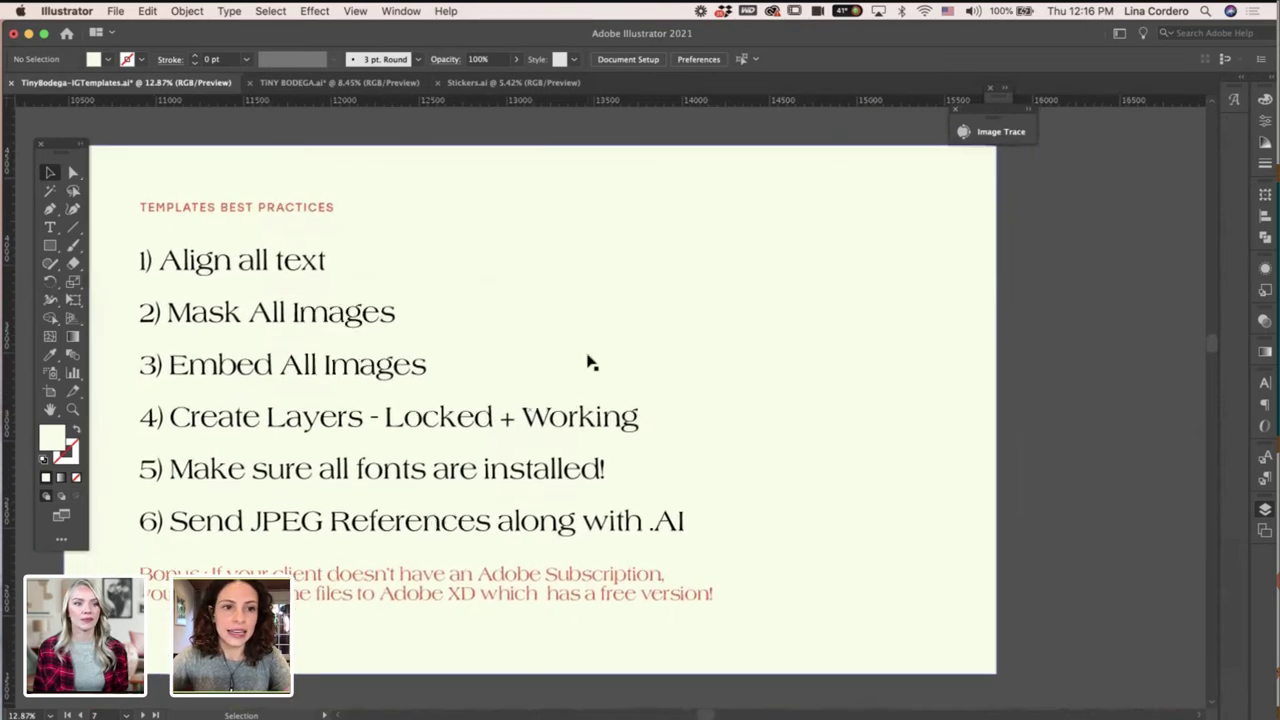
{"action": "scroll", "coordinate": [588, 355], "scroll_direction": "down", "scroll_amount": 1}
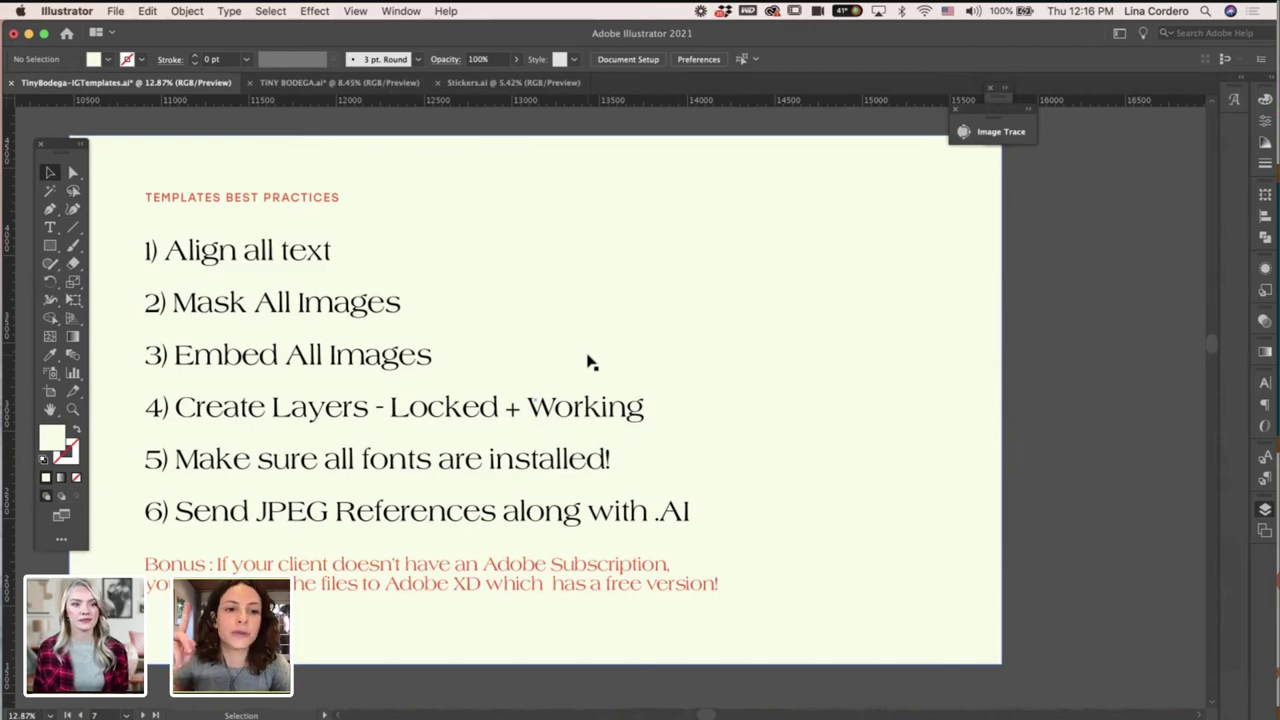
{"action": "scroll", "coordinate": [590, 363], "scroll_direction": "left", "scroll_amount": 20}
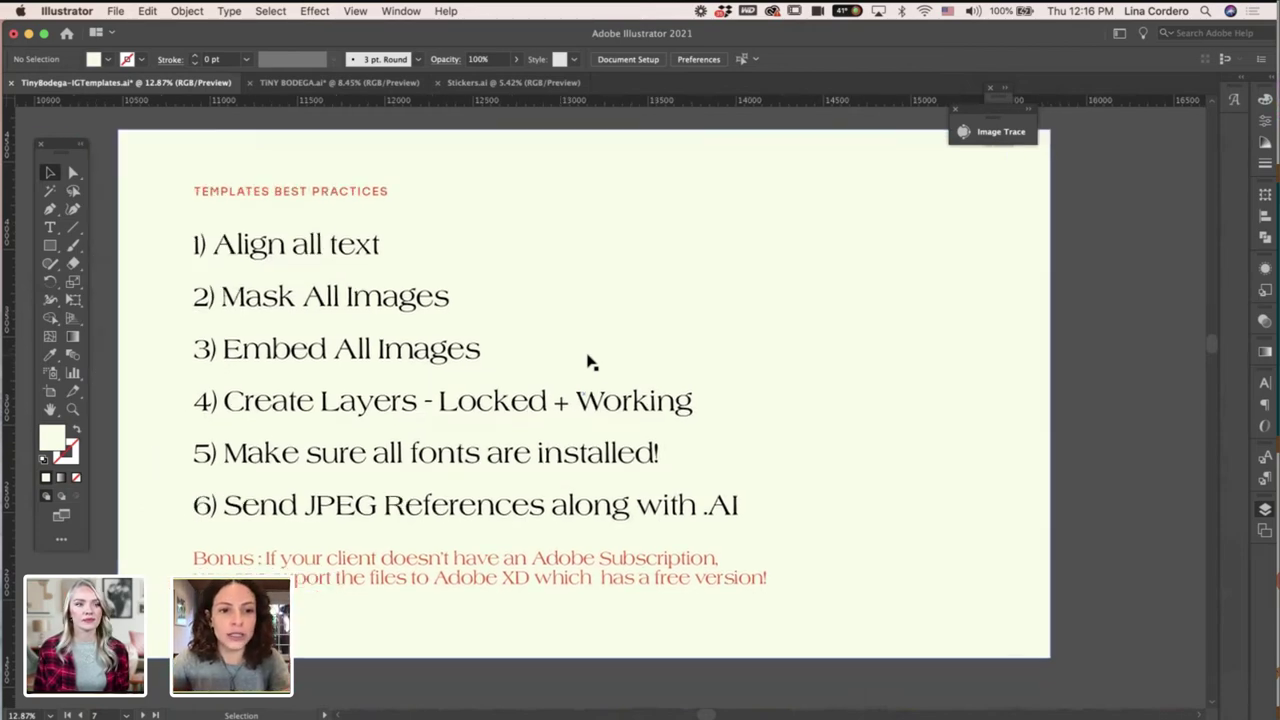
Examine the product feature templates in their colour variants up close, ending at the pink Hakuna Banana square.
{"action": "scroll", "coordinate": [590, 363], "scroll_direction": "left", "scroll_amount": 15}
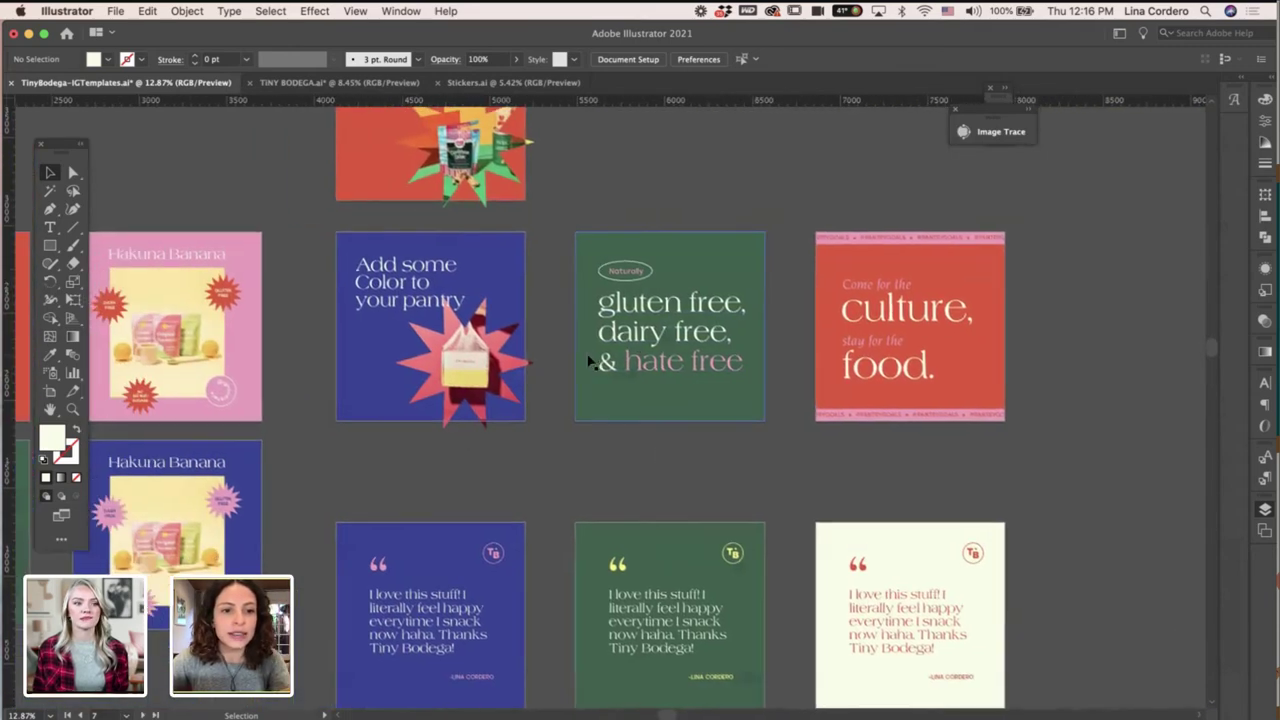
{"action": "scroll", "coordinate": [590, 362], "scroll_direction": "left", "scroll_amount": 8}
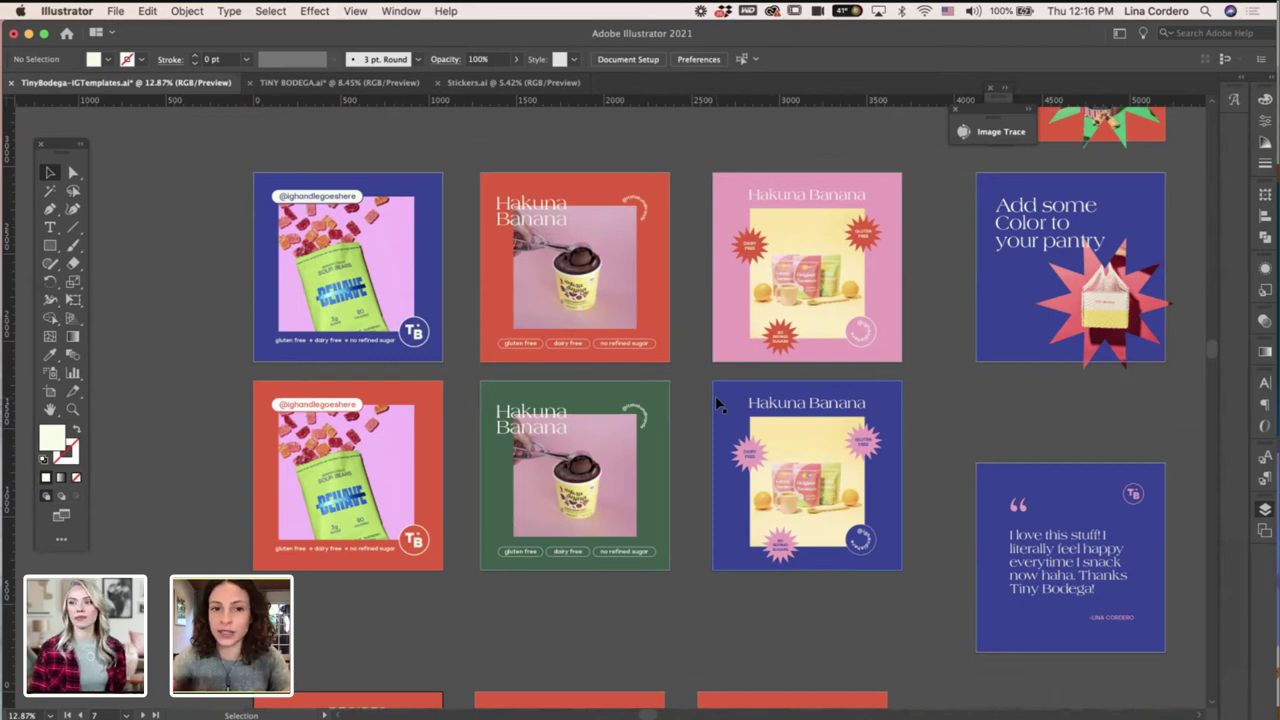
{"action": "scroll", "coordinate": [500, 190], "scroll_direction": "up", "scroll_amount": 5}
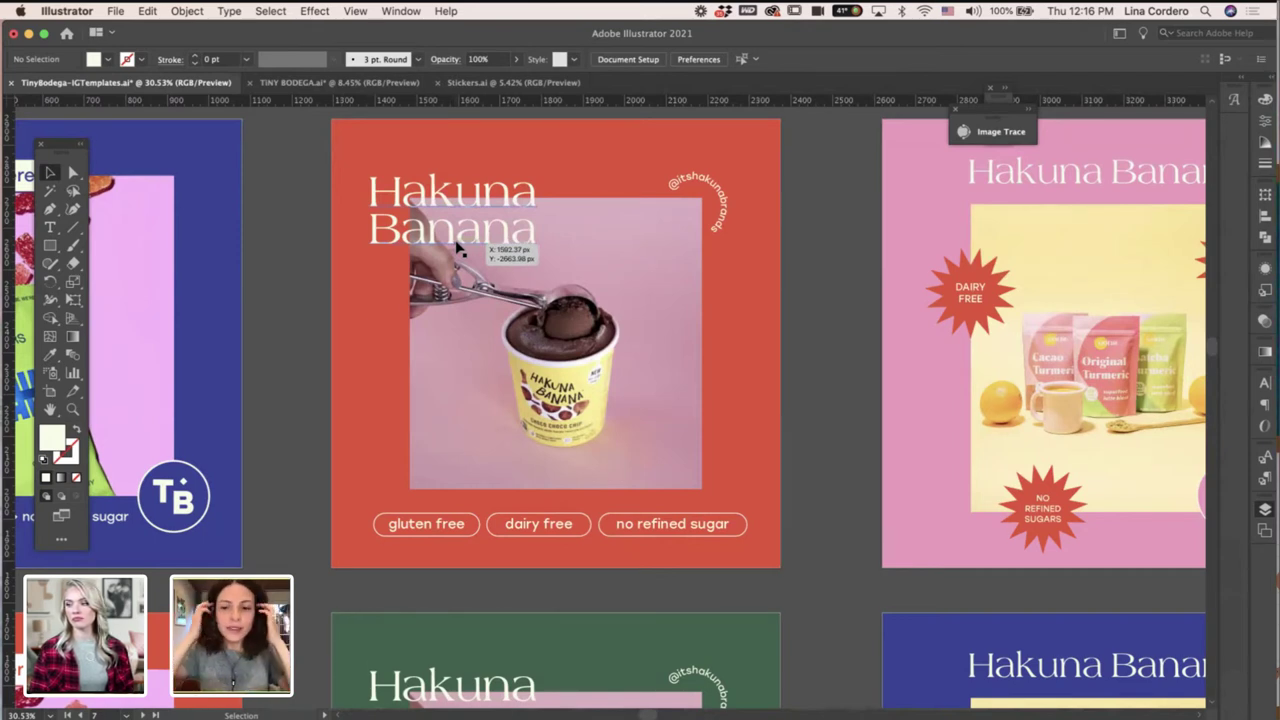
{"action": "scroll", "coordinate": [456, 248], "scroll_direction": "down", "scroll_amount": 5}
{"action": "scroll", "coordinate": [456, 248], "scroll_direction": "right", "scroll_amount": 5}
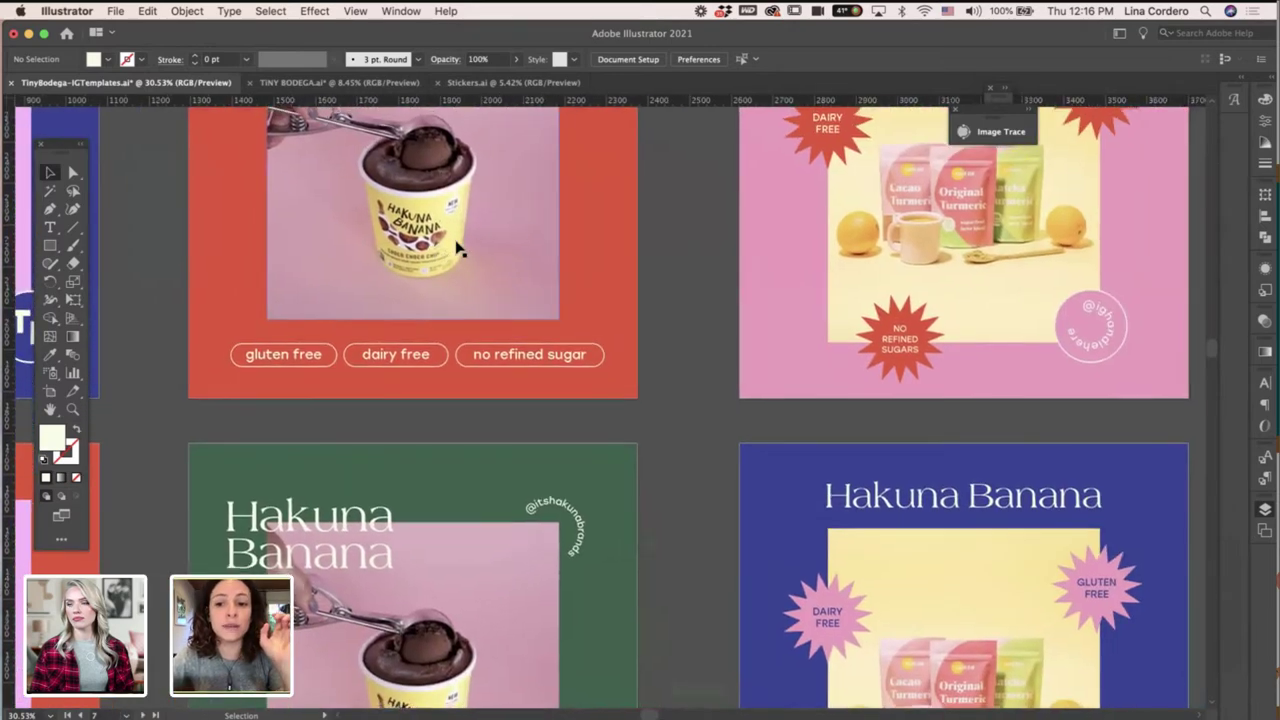
{"action": "scroll", "coordinate": [456, 248], "scroll_direction": "down", "scroll_amount": 1}
{"action": "scroll", "coordinate": [456, 248], "scroll_direction": "right", "scroll_amount": 3}
{"action": "scroll", "coordinate": [456, 248], "scroll_direction": "up", "scroll_amount": 4}
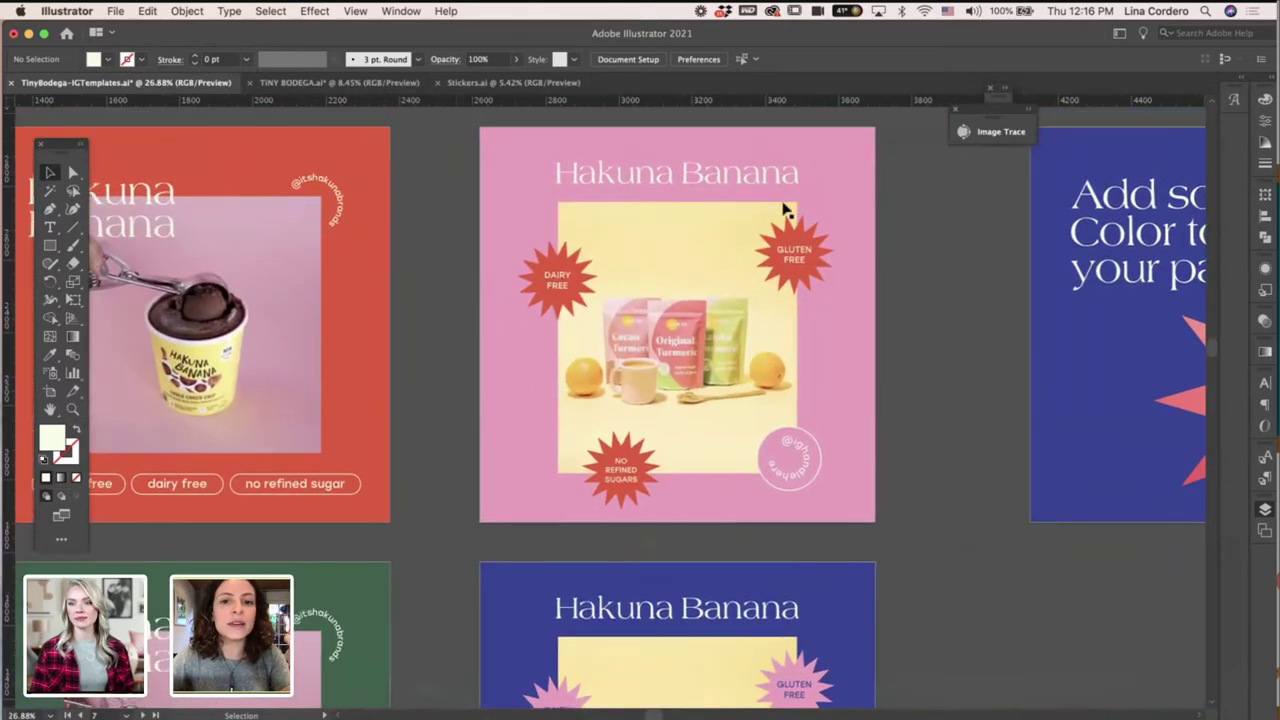
{"action": "scroll", "coordinate": [737, 409], "scroll_direction": "right", "scroll_amount": 2}
{"action": "scroll", "coordinate": [646, 380], "scroll_direction": "up", "scroll_amount": 5}
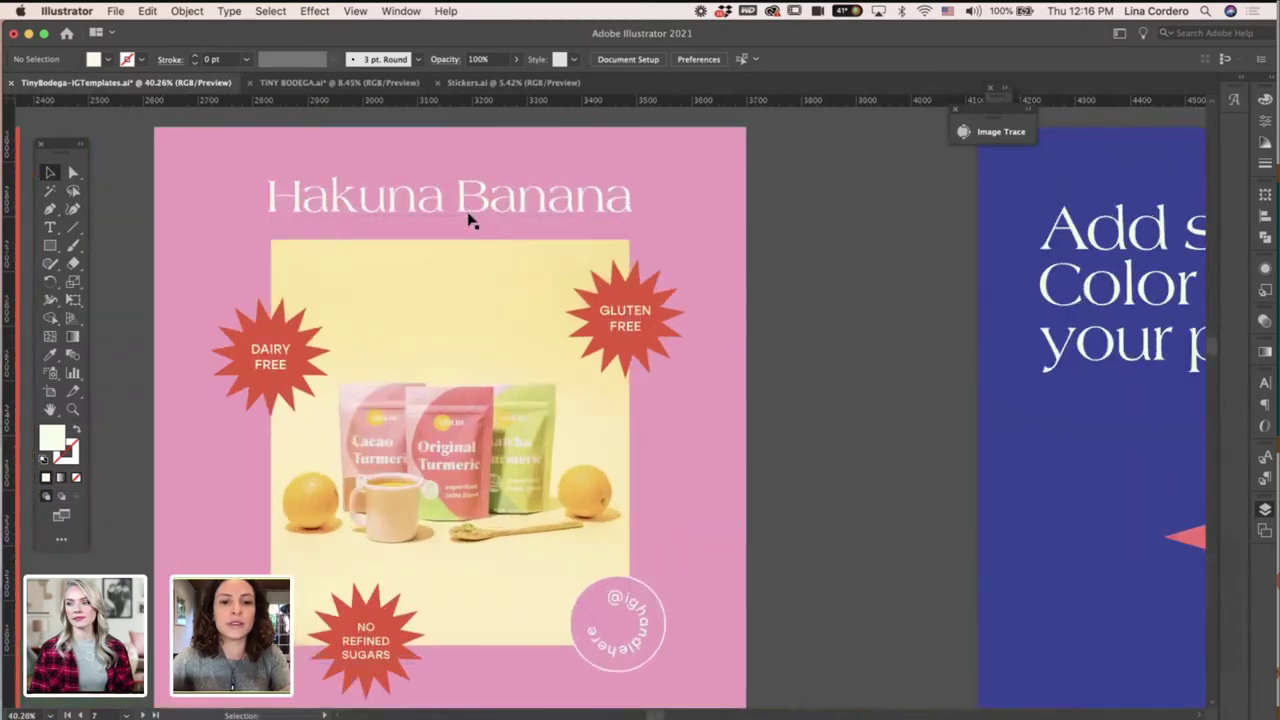
Try replacing the pink template's centre-aligned "Hakuna Banana" heading with "Behave" and undo the replacement.
{"action": "left_click", "coordinate": [470, 215]}
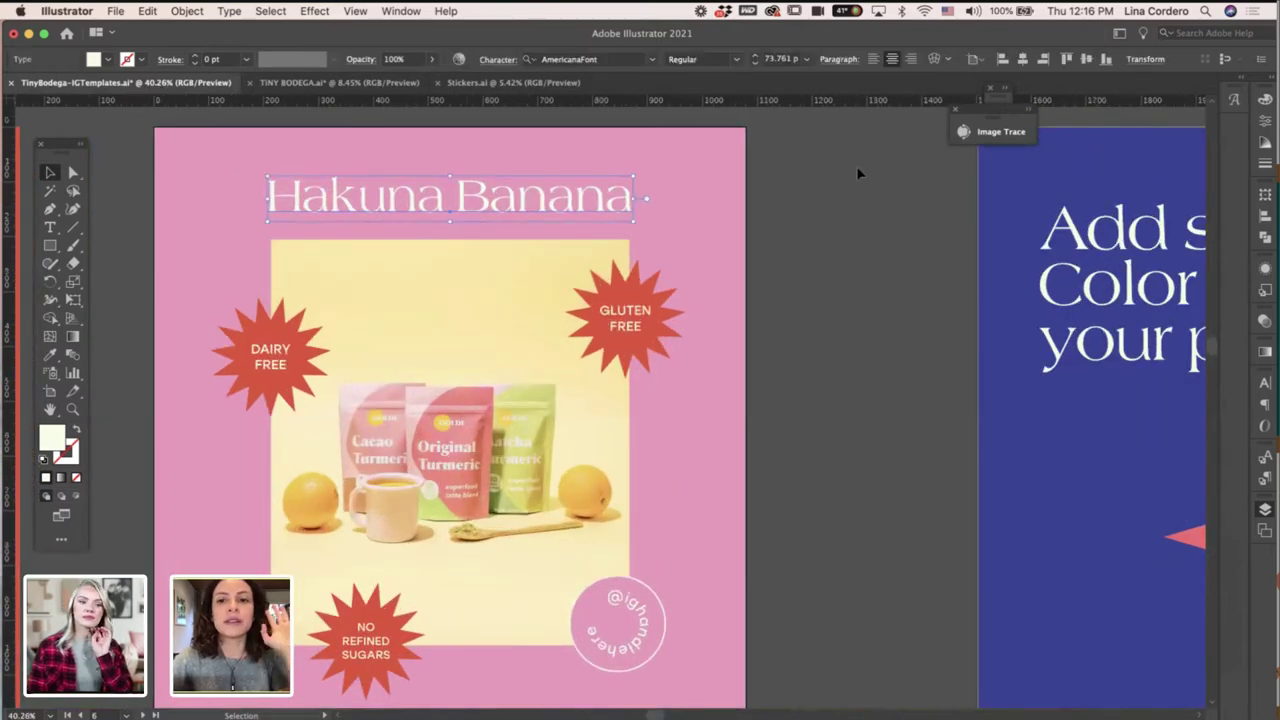
{"action": "left_click", "coordinate": [893, 60]}
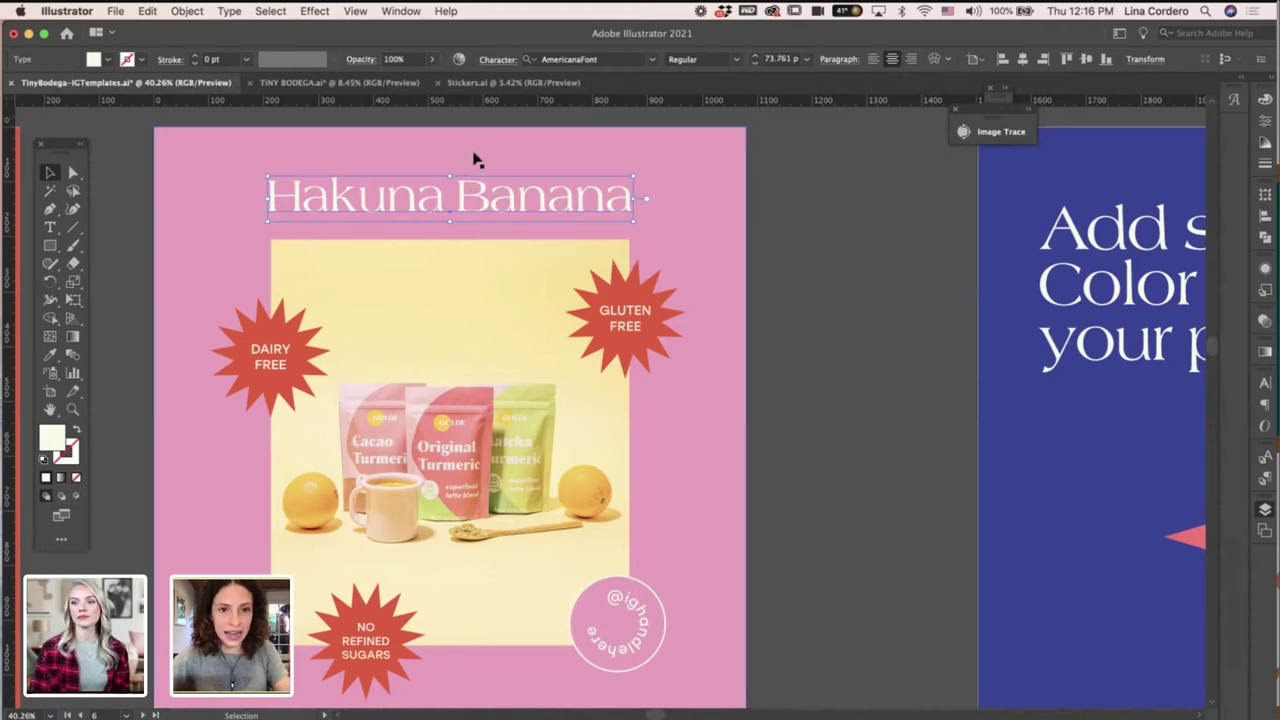
{"action": "triple_click", "coordinate": [466, 205]}
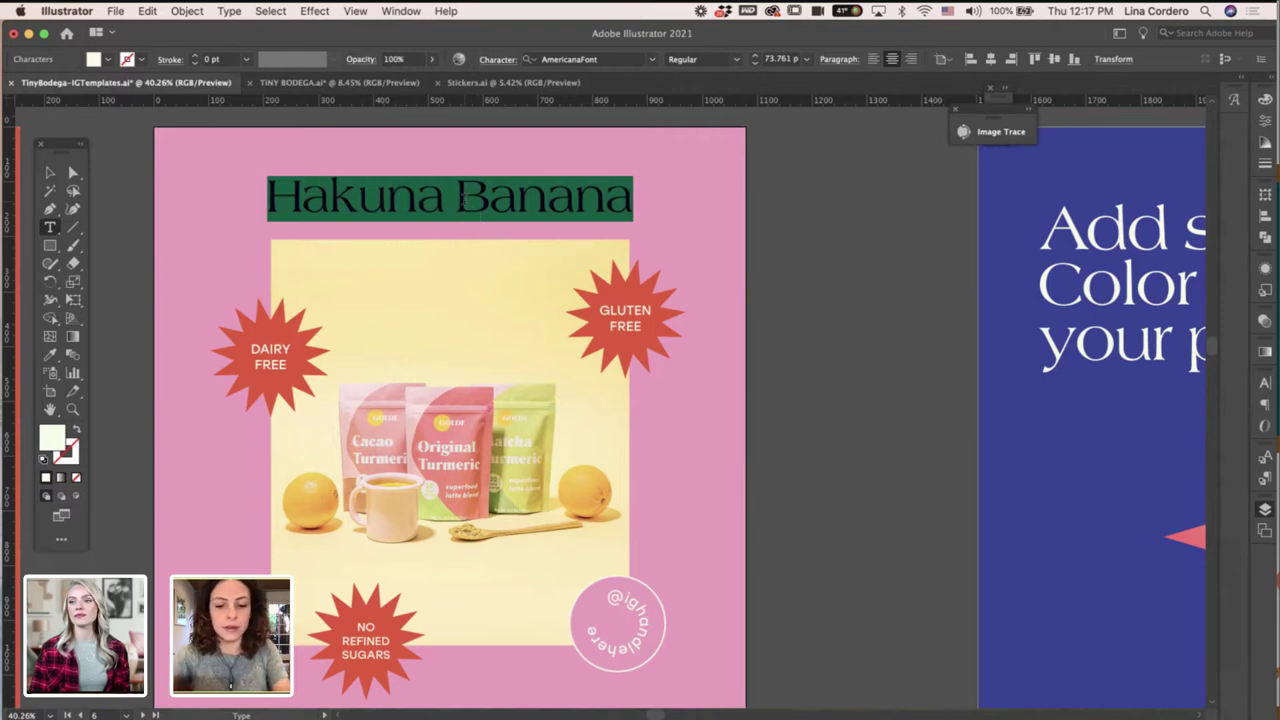
{"action": "type", "text": "Behave"}
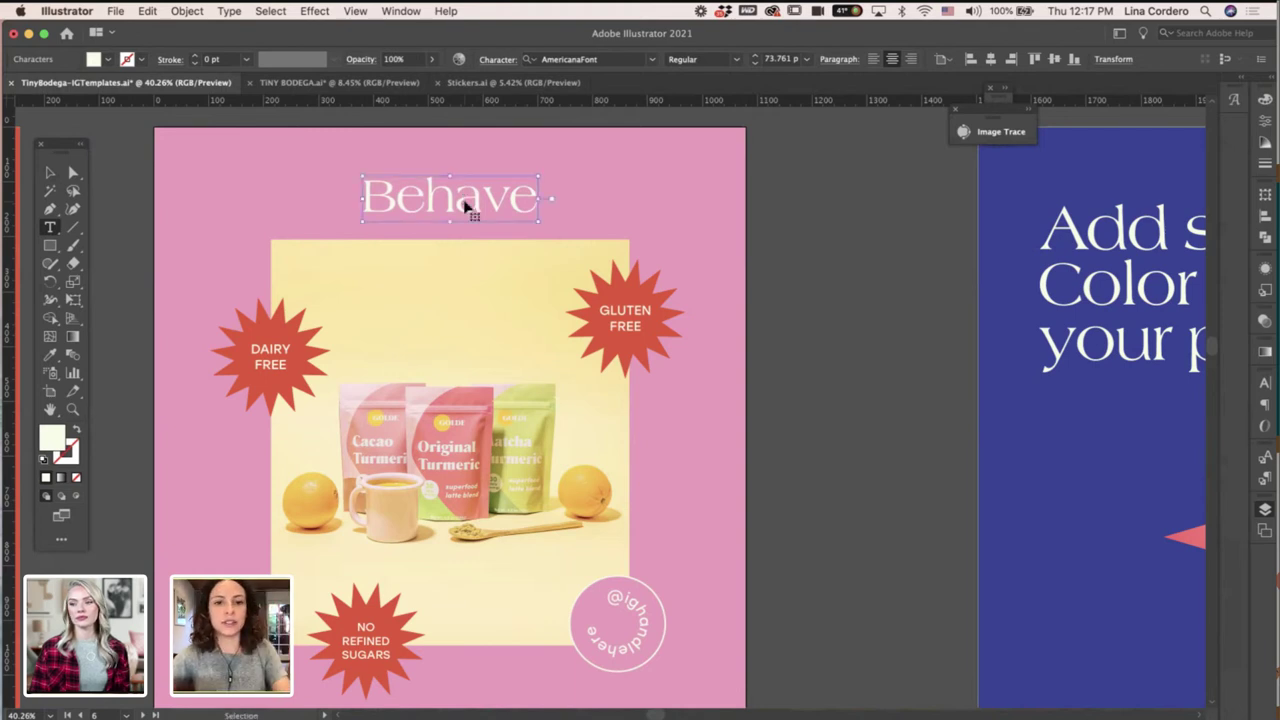
{"action": "key", "text": "super+z"}
{"action": "left_click", "coordinate": [457, 202]}
Check the paragraph alignment of the "DAIRY FREE" badge text on the pink template.
{"action": "scroll", "coordinate": [457, 203], "scroll_direction": "down", "scroll_amount": 1}
{"action": "scroll", "coordinate": [456, 202], "scroll_direction": "down", "scroll_amount": 3}
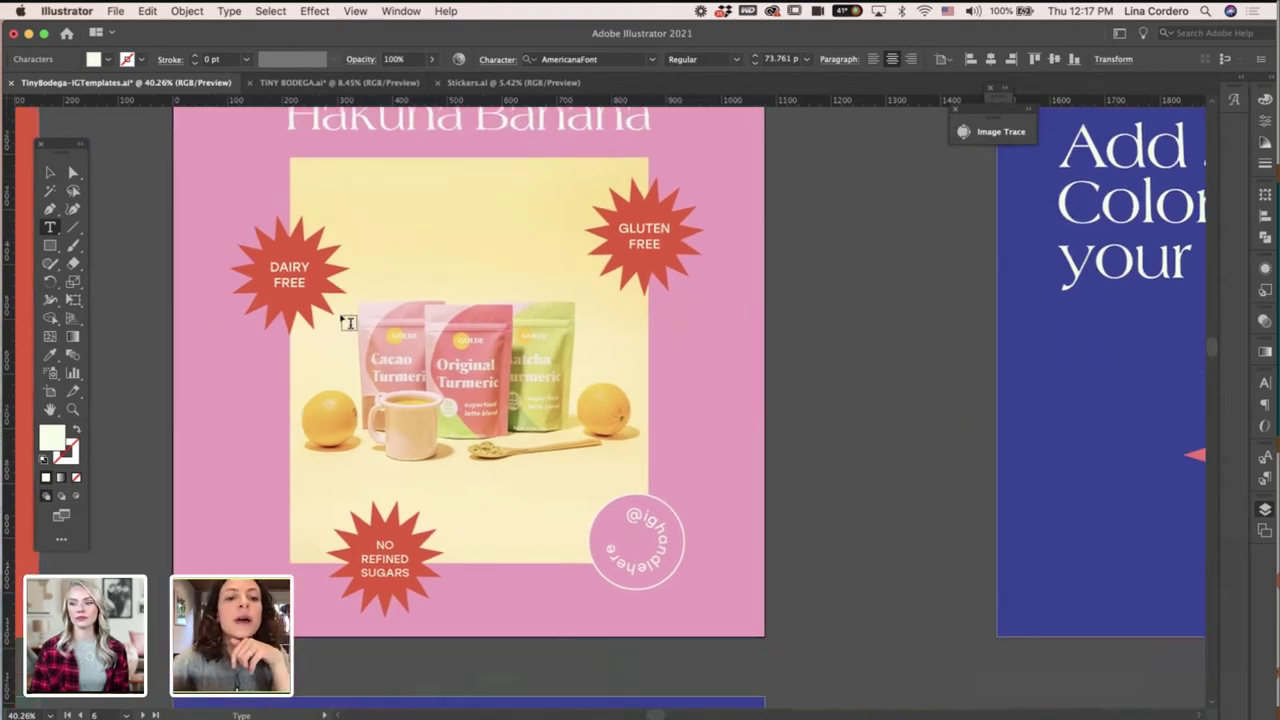
{"action": "left_click", "coordinate": [287, 267]}
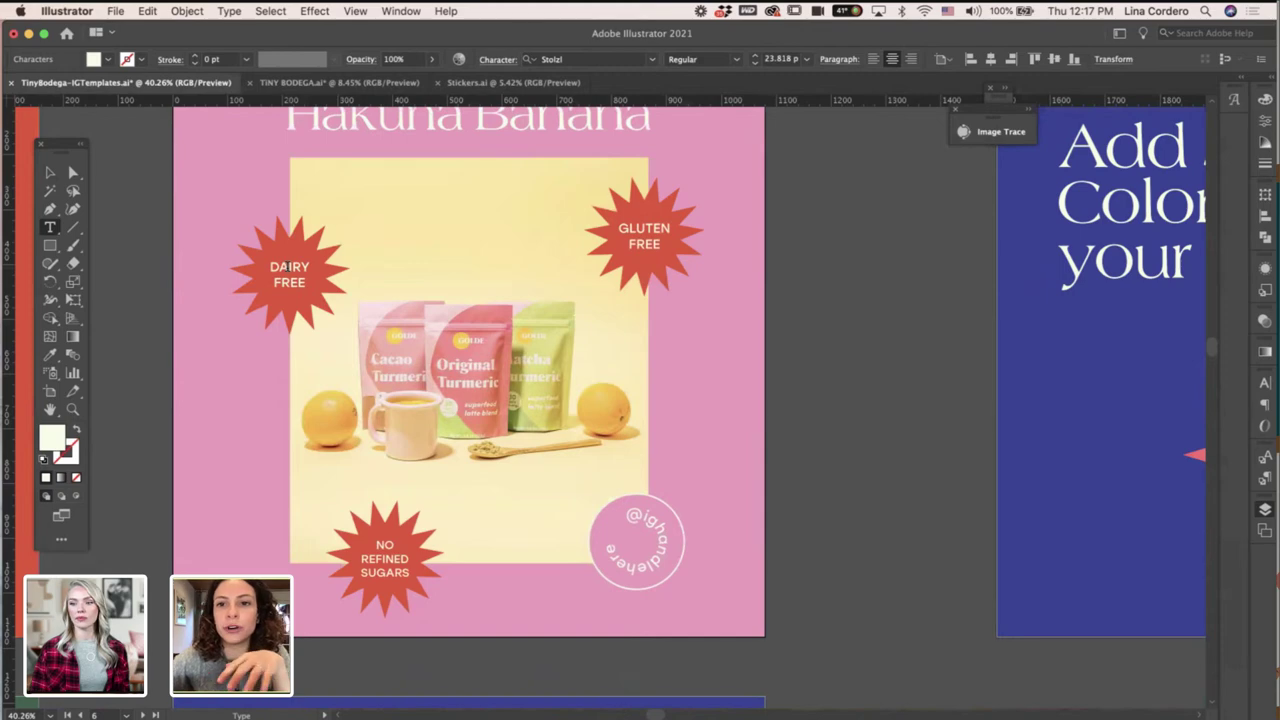
Right-align the "link in bio!" text on the red instructions slide and move it back inside the corner arc.
{"action": "key", "text": "super+minus"}
{"action": "key", "text": "super+minus"}
{"action": "key", "text": "super+minus"}
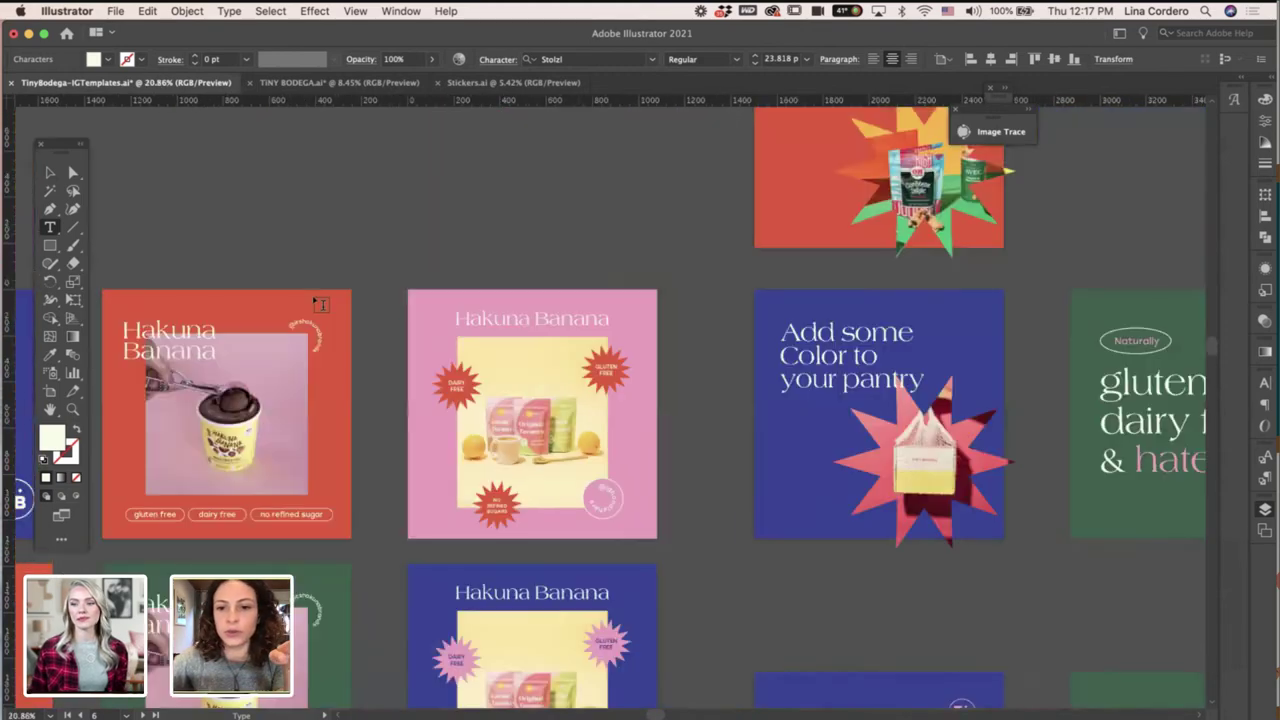
{"action": "scroll", "coordinate": [321, 304], "scroll_direction": "right", "scroll_amount": 3}
{"action": "scroll", "coordinate": [320, 305], "scroll_direction": "down", "scroll_amount": 10}
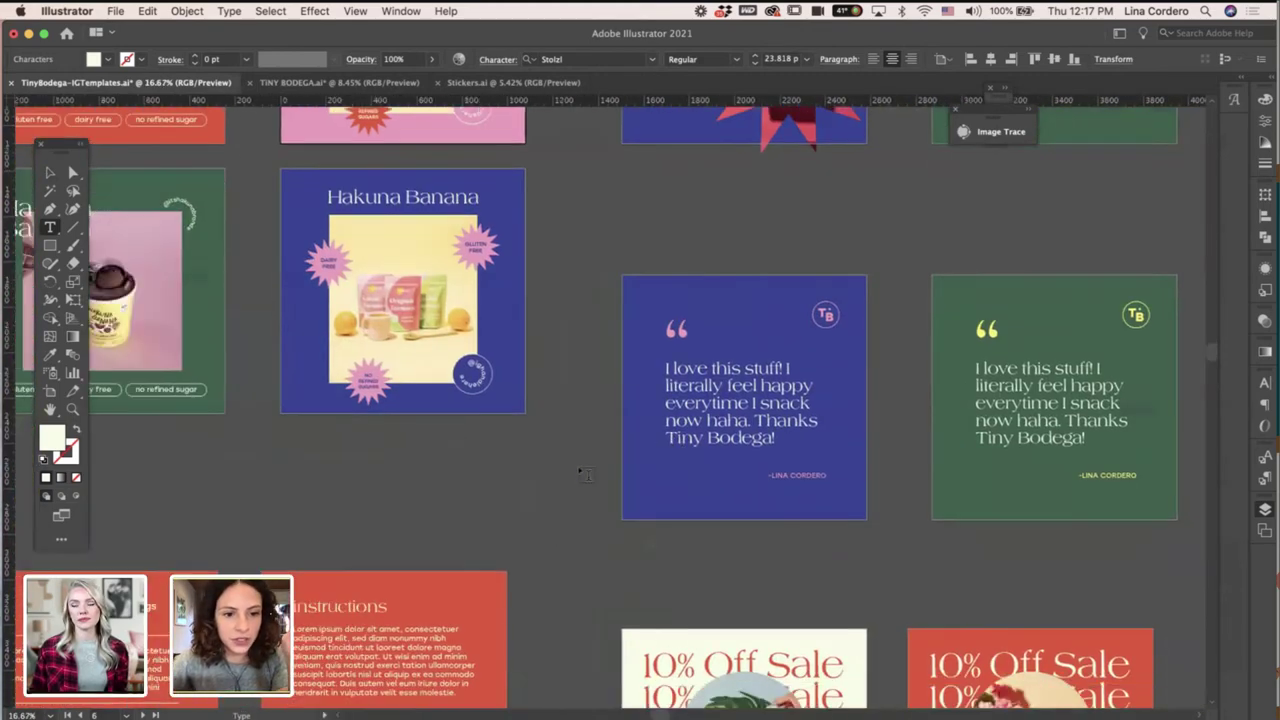
{"action": "scroll", "coordinate": [587, 475], "scroll_direction": "down", "scroll_amount": 4}
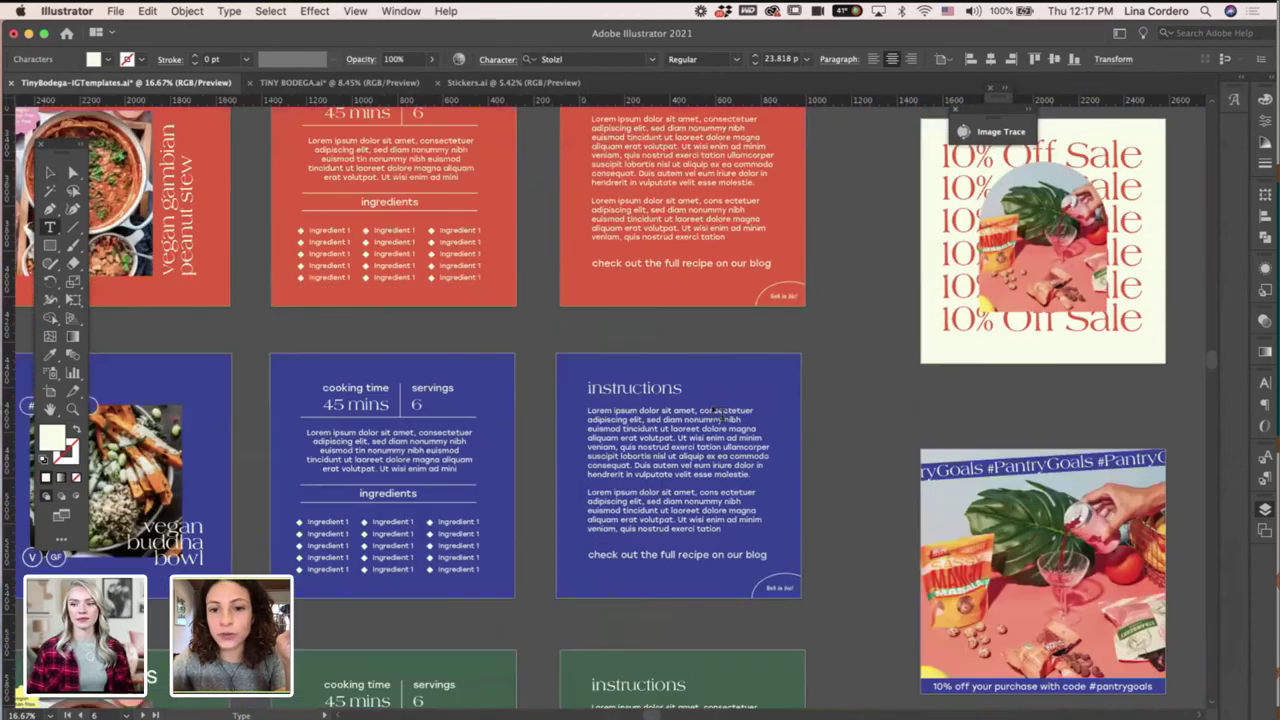
{"action": "scroll", "coordinate": [705, 280], "scroll_direction": "right", "scroll_amount": 1}
{"action": "scroll", "coordinate": [705, 280], "scroll_direction": "up", "scroll_amount": 4}
{"action": "scroll", "coordinate": [592, 325], "scroll_direction": "up", "scroll_amount": 2}
{"action": "left_click", "coordinate": [590, 325]}
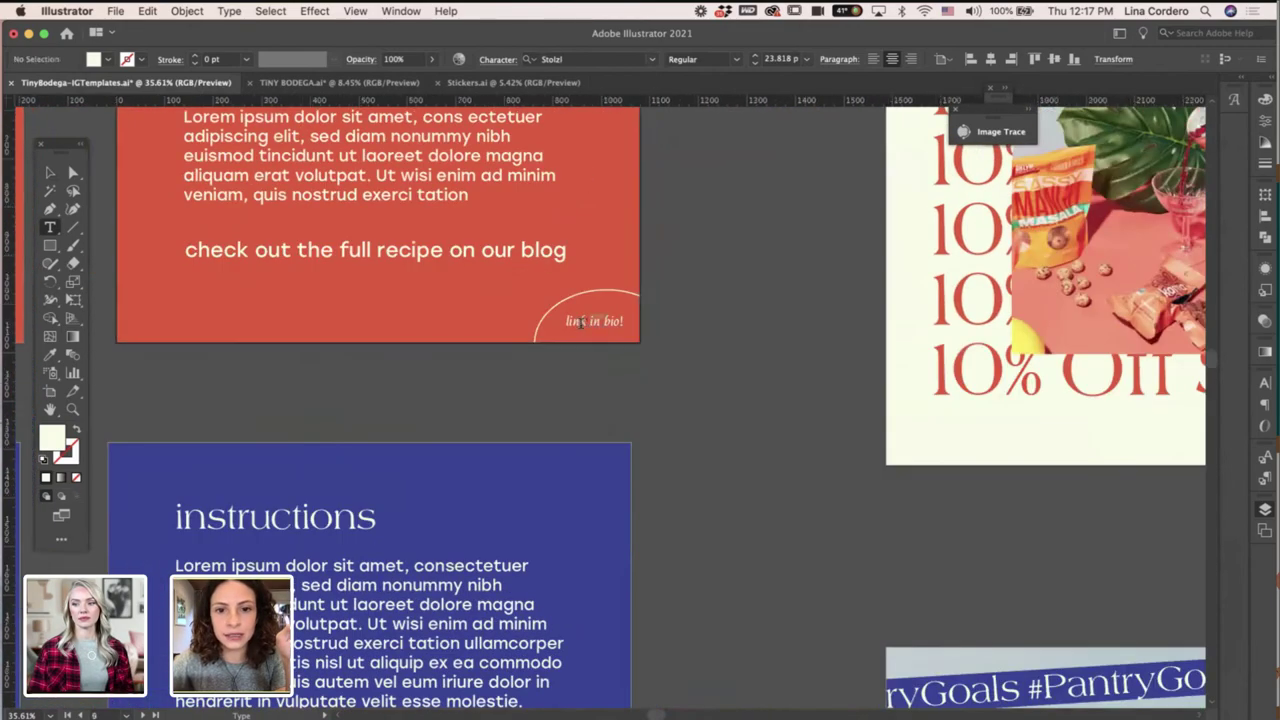
{"action": "left_click", "coordinate": [911, 59]}
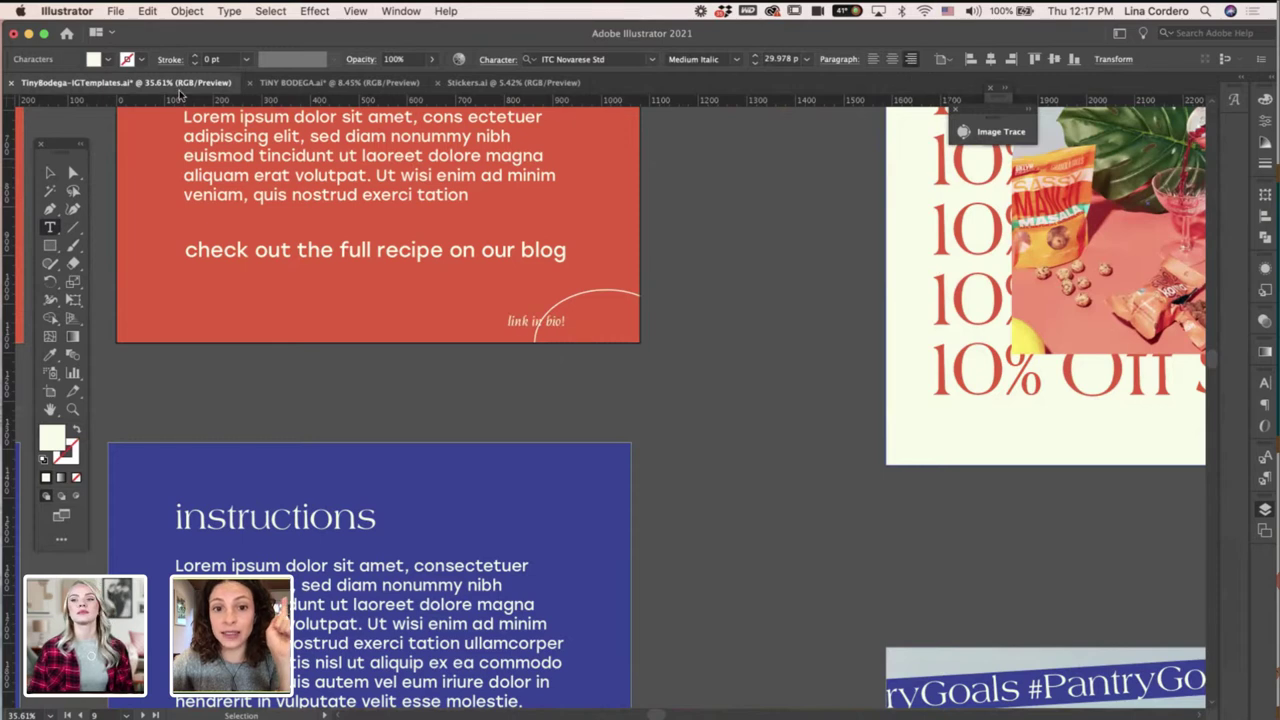
{"action": "left_click", "coordinate": [50, 172]}
{"action": "left_click_drag", "start_coordinate": [566, 337], "coordinate": [613, 330]}
Try replacing the right-aligned "link in bio!" text with "follow us!", undo the replacement and deselect the text.
{"action": "double_click", "coordinate": [613, 330]}
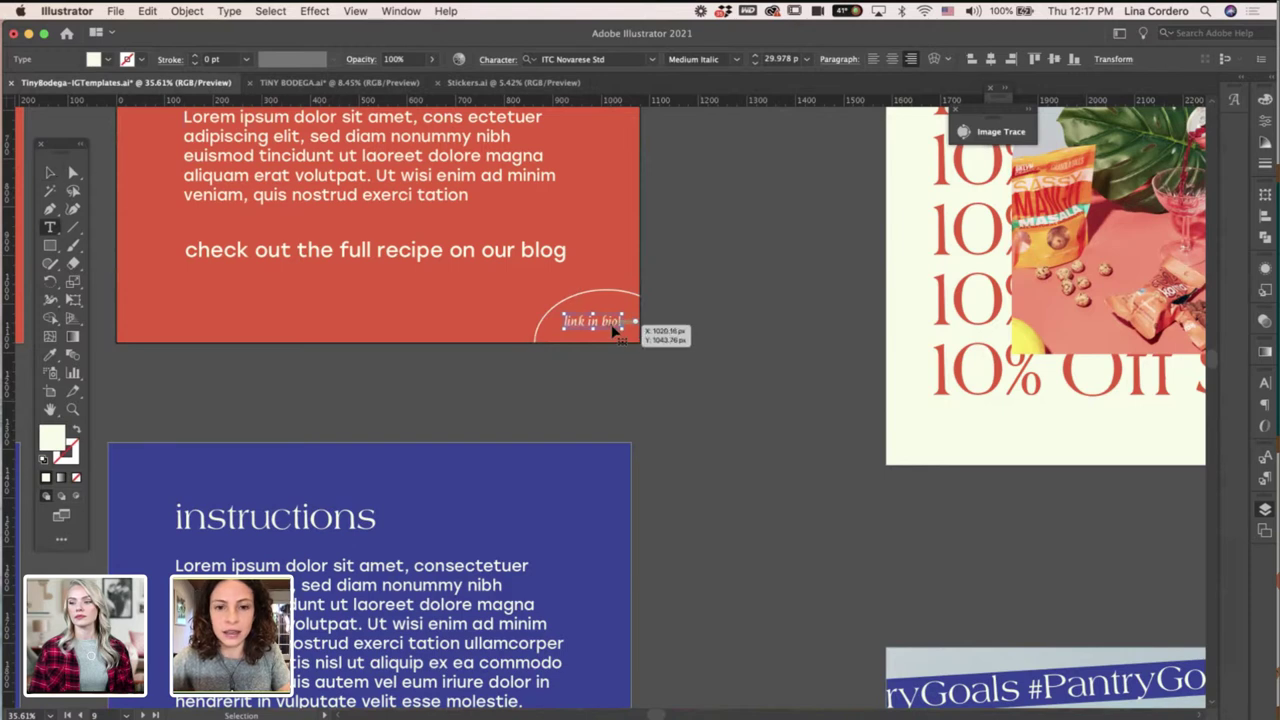
{"action": "triple_click", "coordinate": [613, 330]}
{"action": "type", "text": "follow us!"}
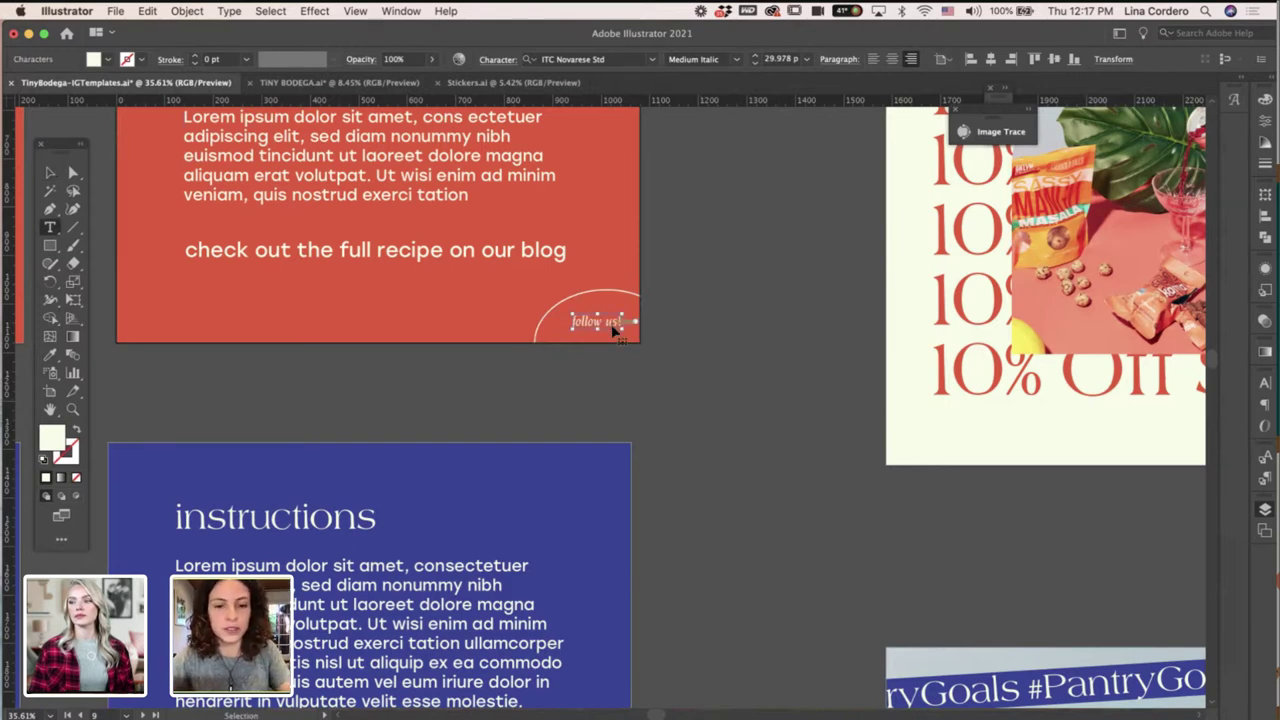
{"action": "key", "text": "ctrl+z"}
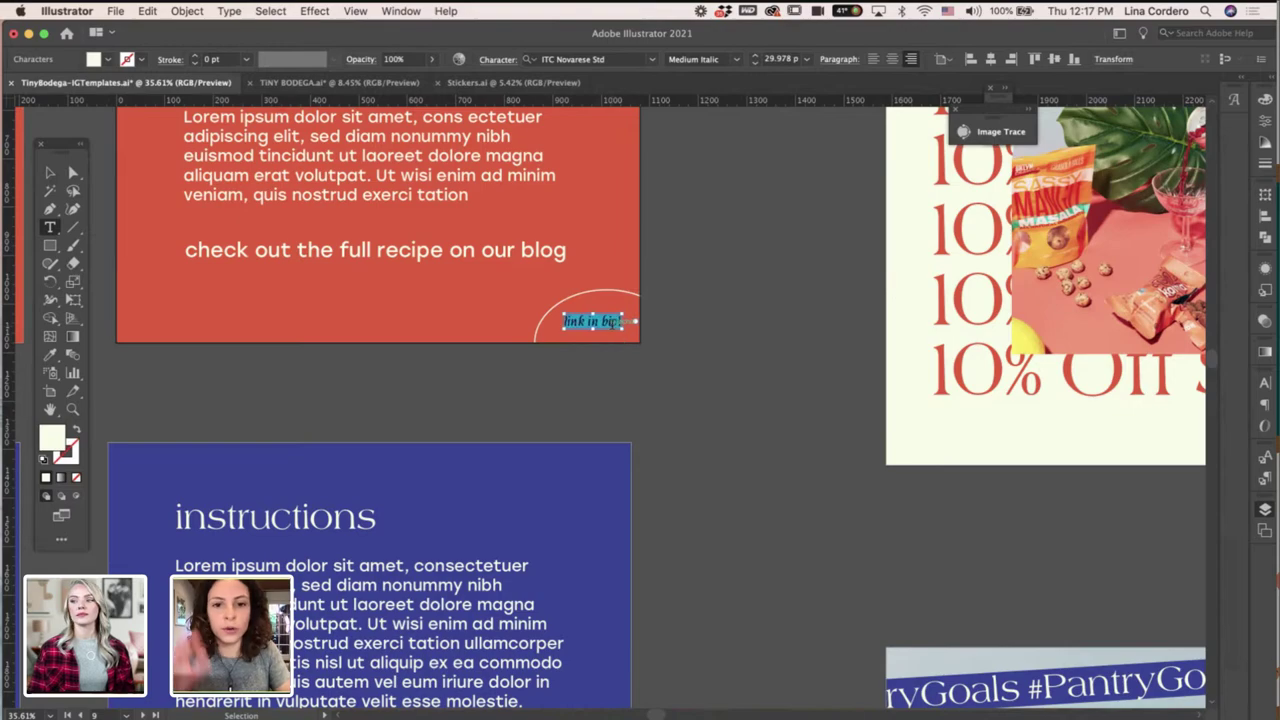
{"action": "left_click", "coordinate": [50, 173]}
{"action": "left_click", "coordinate": [743, 449]}
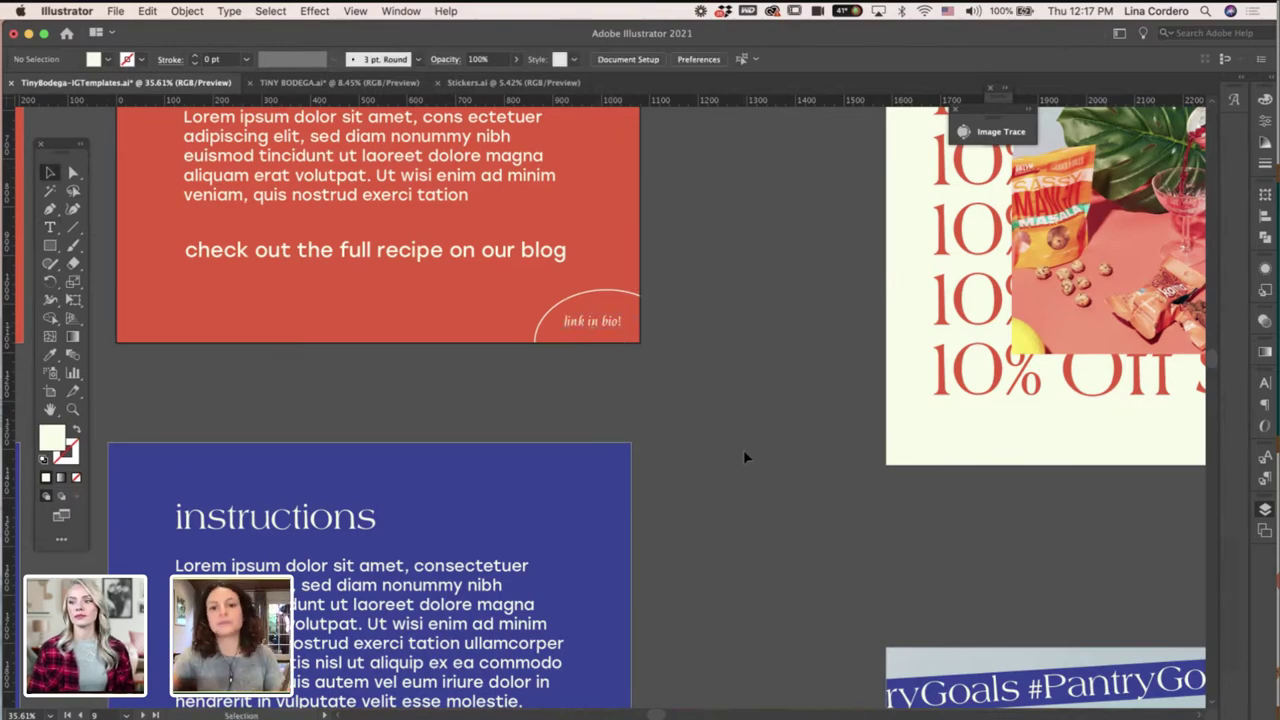
Check the Templates Best Practices list again and look over the templates with masked product photos, ending at the pink Hakuna Banana square.
{"action": "scroll", "coordinate": [743, 449], "scroll_direction": "down", "scroll_amount": 3}
{"action": "scroll", "coordinate": [743, 449], "scroll_direction": "right", "scroll_amount": 7}
{"action": "scroll", "coordinate": [743, 449], "scroll_direction": "down", "scroll_amount": 3}
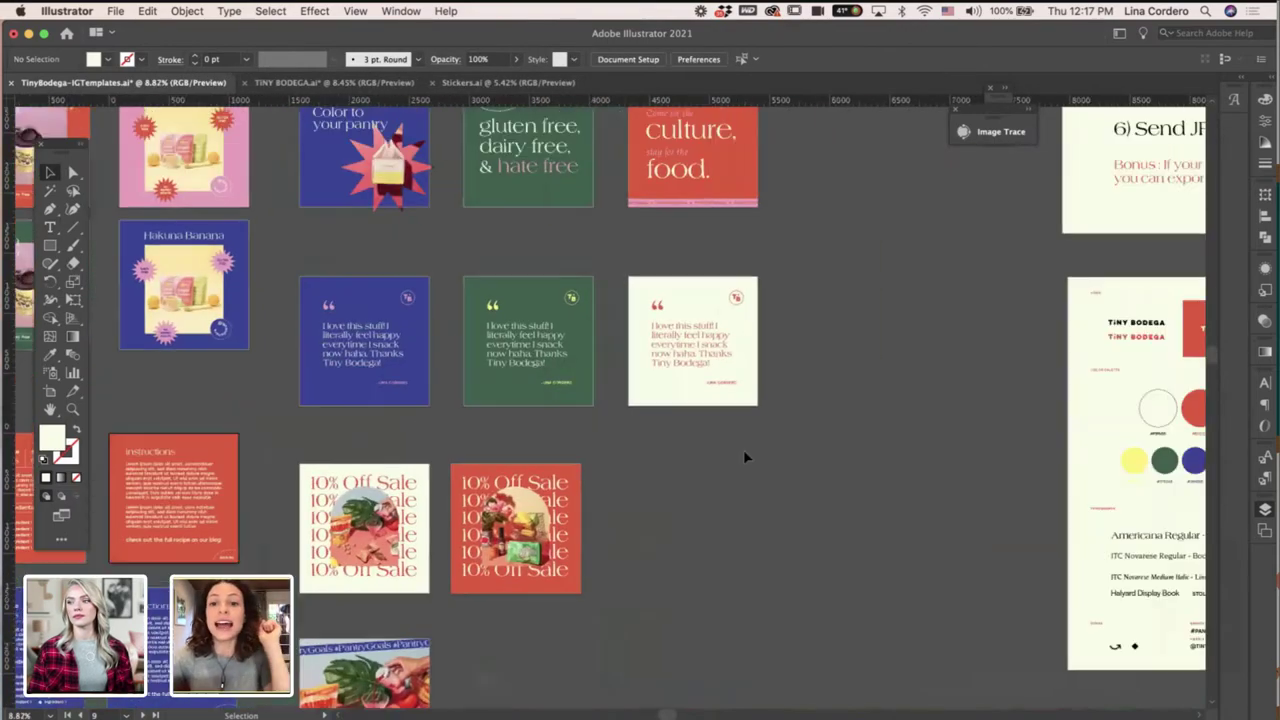
{"action": "scroll", "coordinate": [743, 449], "scroll_direction": "right", "scroll_amount": 6}
{"action": "scroll", "coordinate": [743, 457], "scroll_direction": "left", "scroll_amount": 10}
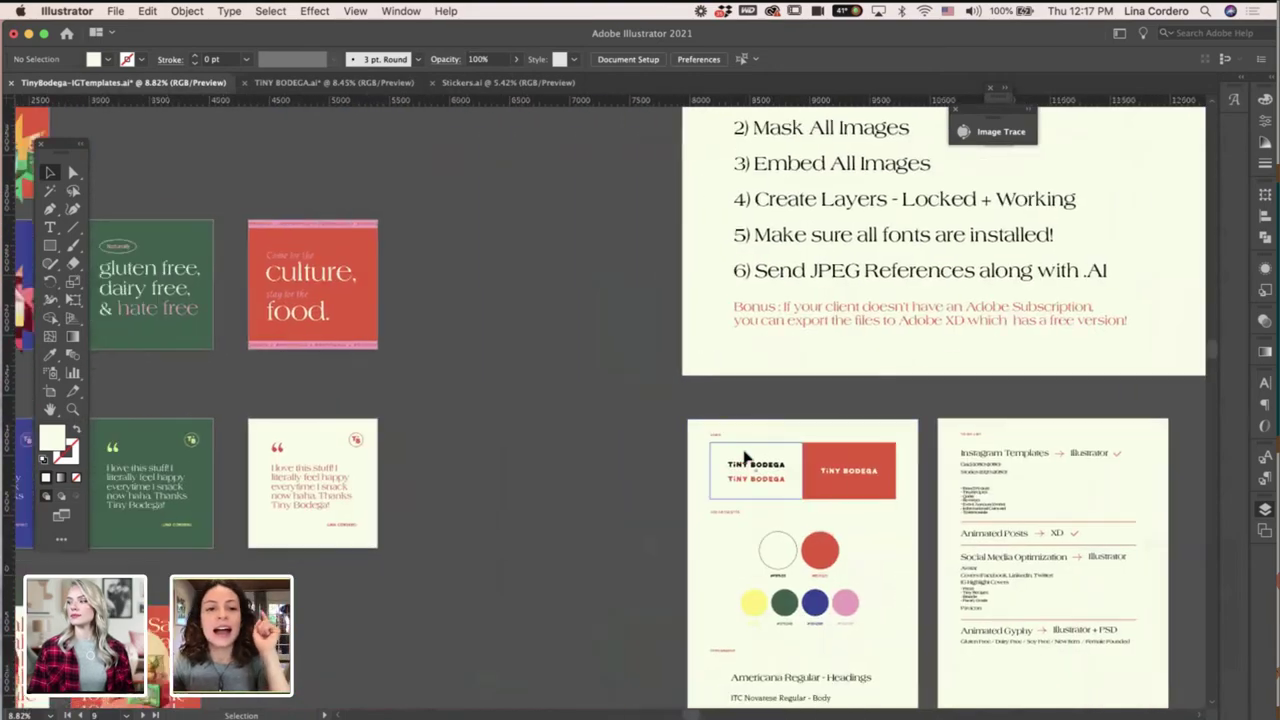
{"action": "scroll", "coordinate": [745, 457], "scroll_direction": "left", "scroll_amount": 5}
{"action": "scroll", "coordinate": [745, 457], "scroll_direction": "down", "scroll_amount": 2}
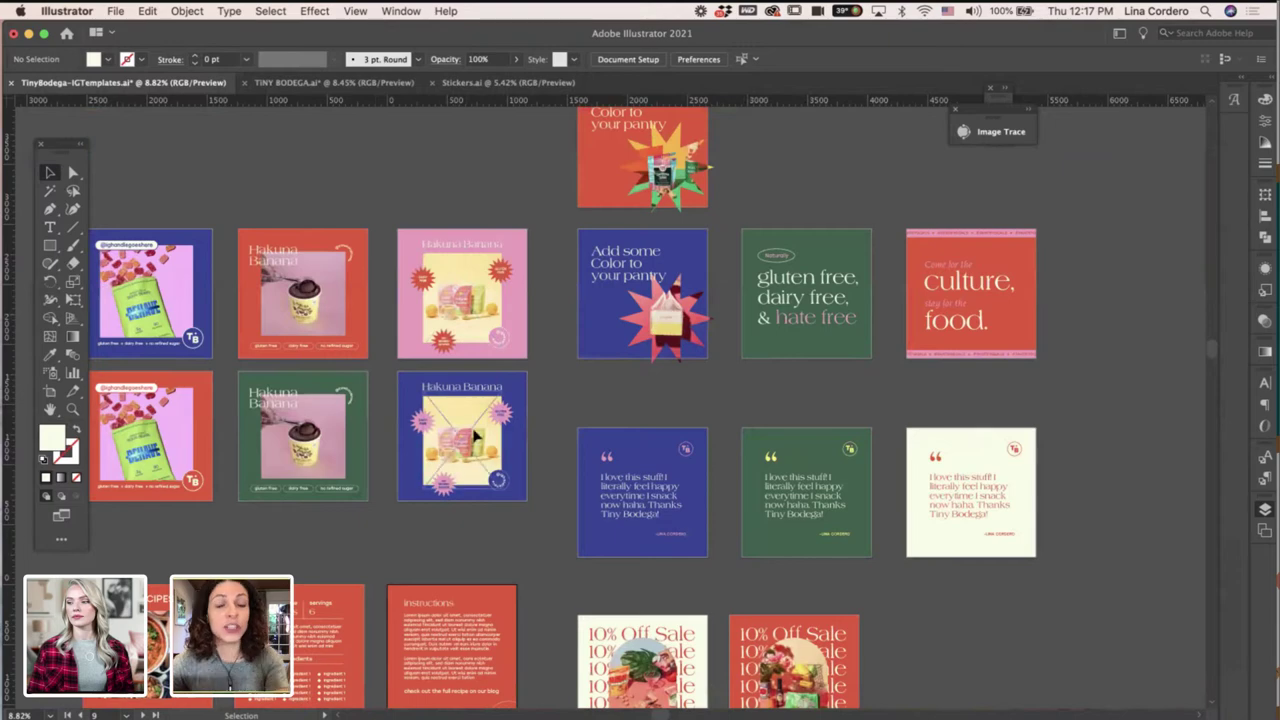
{"action": "scroll", "coordinate": [540, 360], "scroll_direction": "up", "scroll_amount": 3}
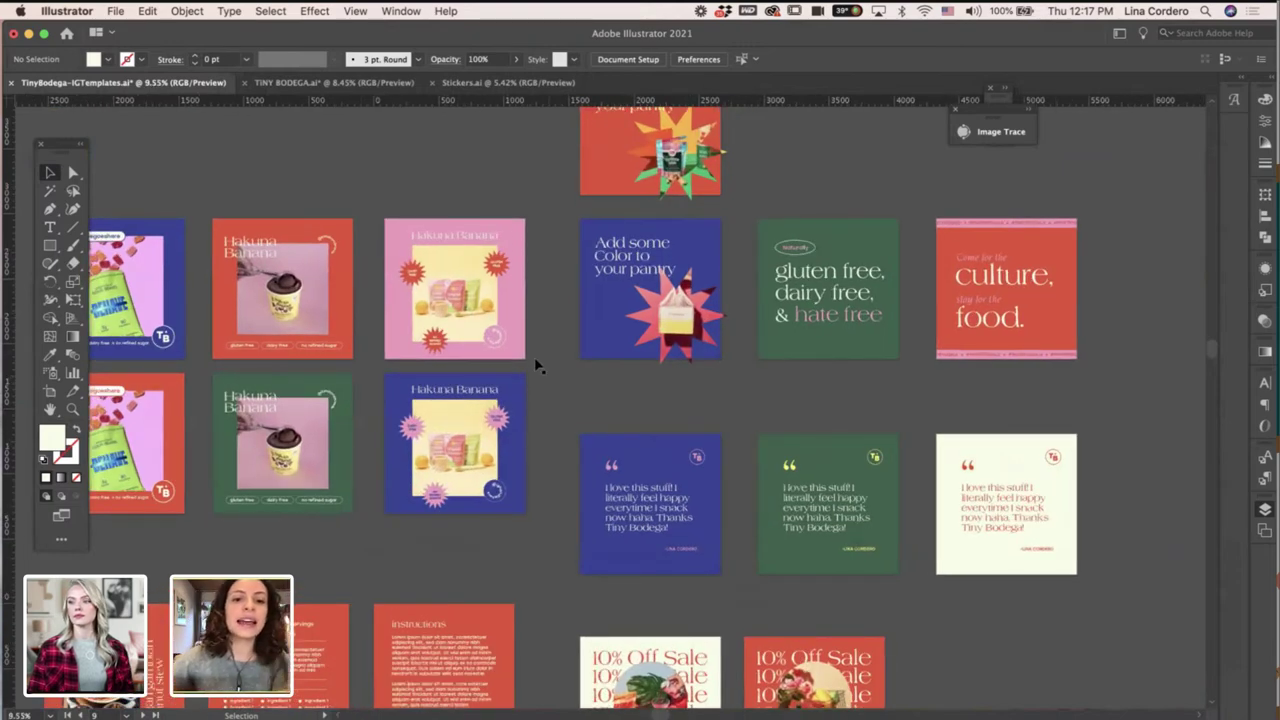
{"action": "scroll", "coordinate": [726, 368], "scroll_direction": "up", "scroll_amount": 4}
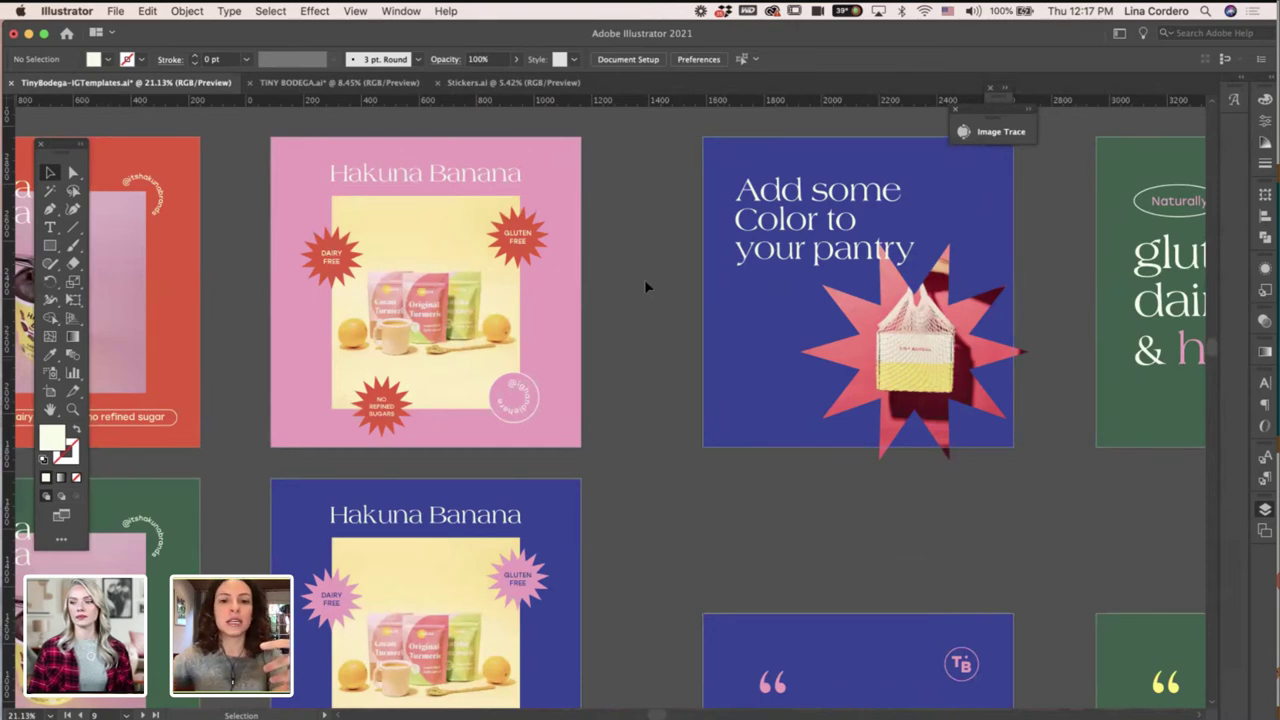
{"action": "scroll", "coordinate": [645, 287], "scroll_direction": "down", "scroll_amount": 1}
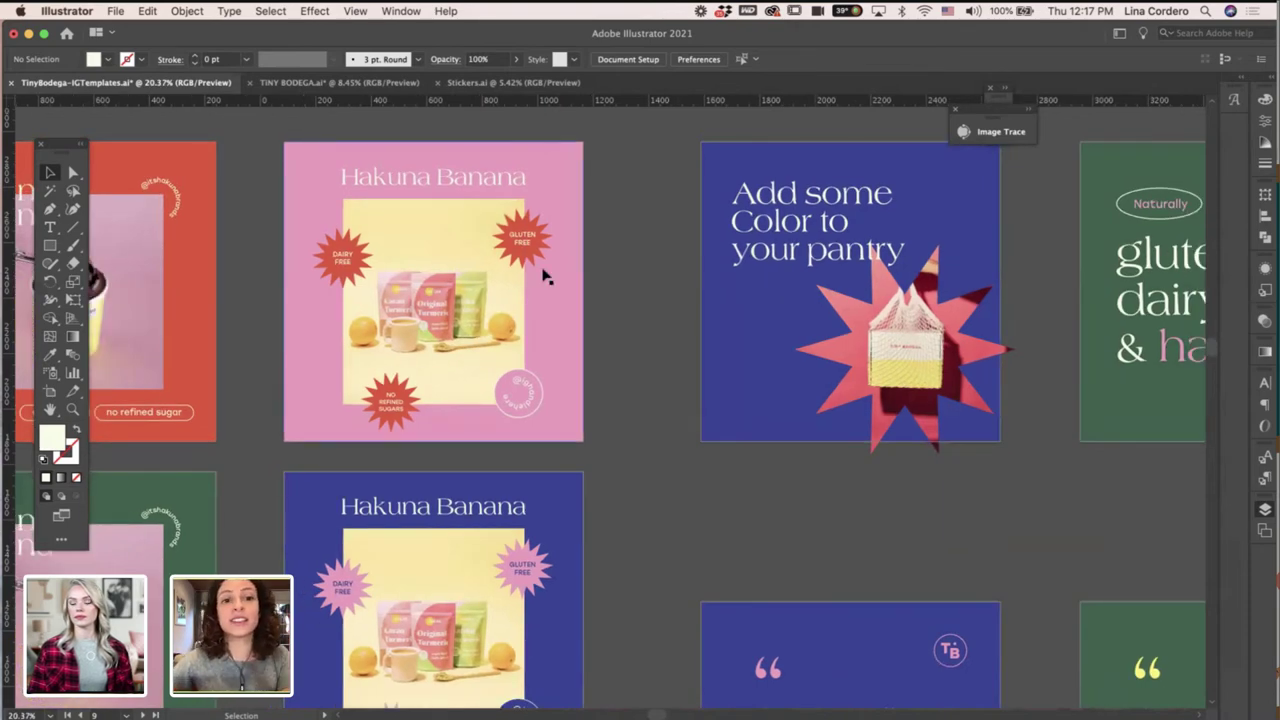
{"action": "scroll", "coordinate": [546, 278], "scroll_direction": "down", "scroll_amount": 5}
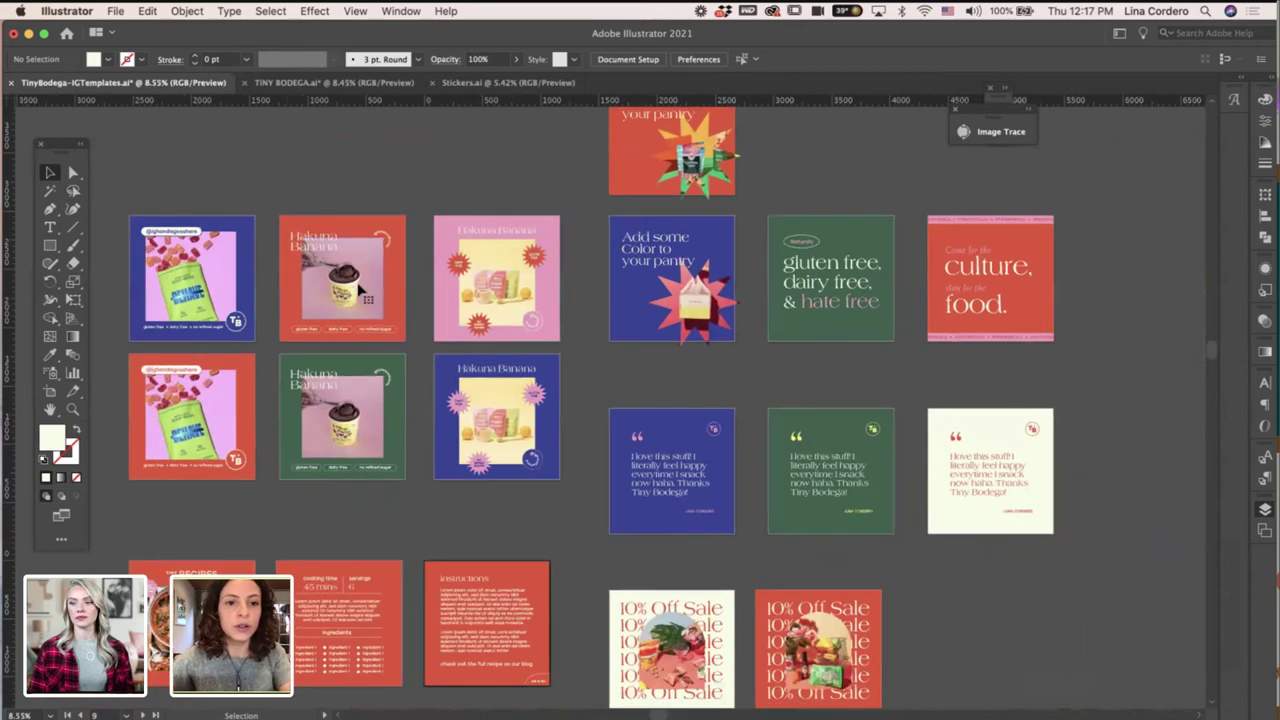
{"action": "scroll", "coordinate": [510, 272], "scroll_direction": "up", "scroll_amount": 3}
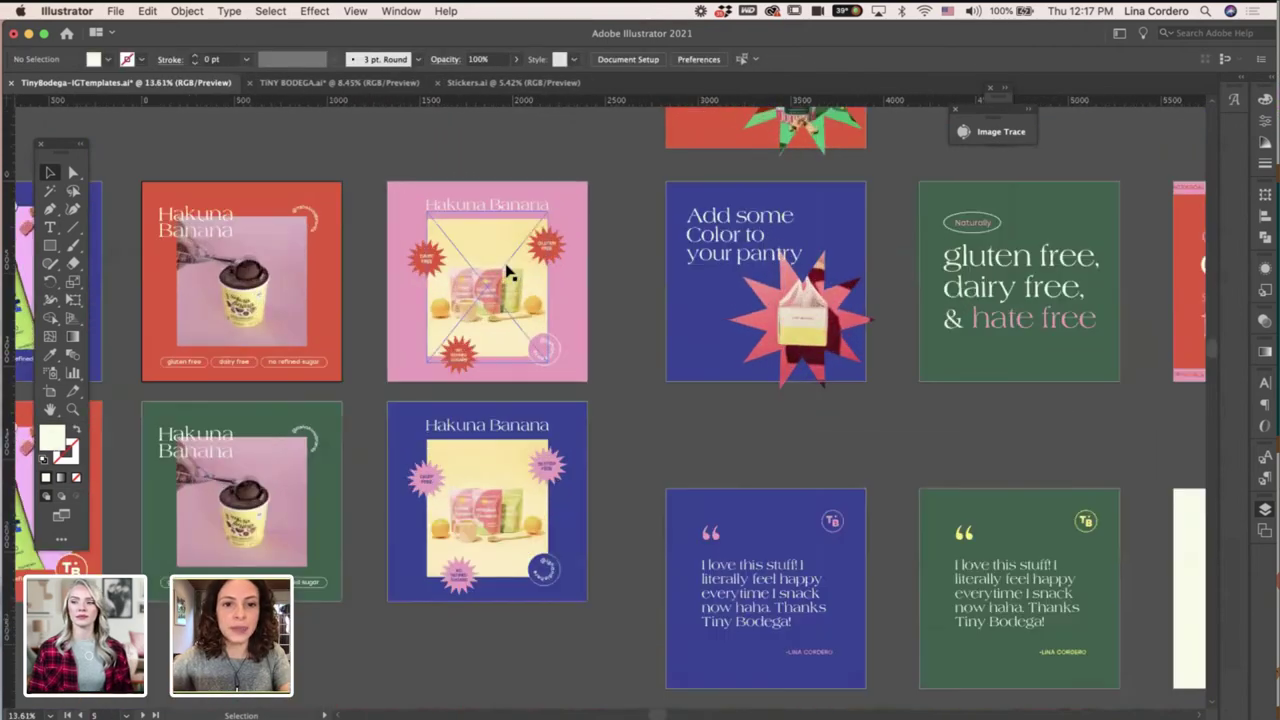
{"action": "scroll", "coordinate": [510, 272], "scroll_direction": "up", "scroll_amount": 4}
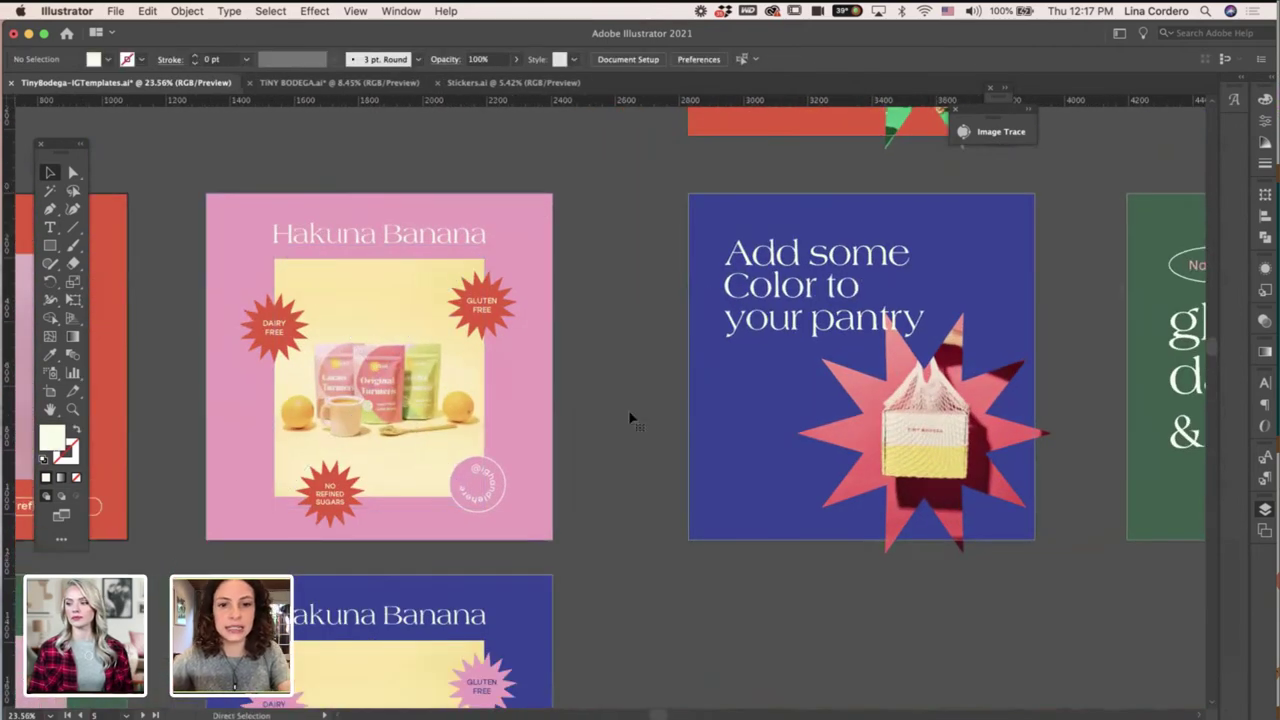
Try pasting the copied ice cream photo directly over the pink template without a mask, and delete it.
{"action": "key", "text": "super+v"}
{"action": "left_click_drag", "start_coordinate": [623, 382], "coordinate": [398, 358]}
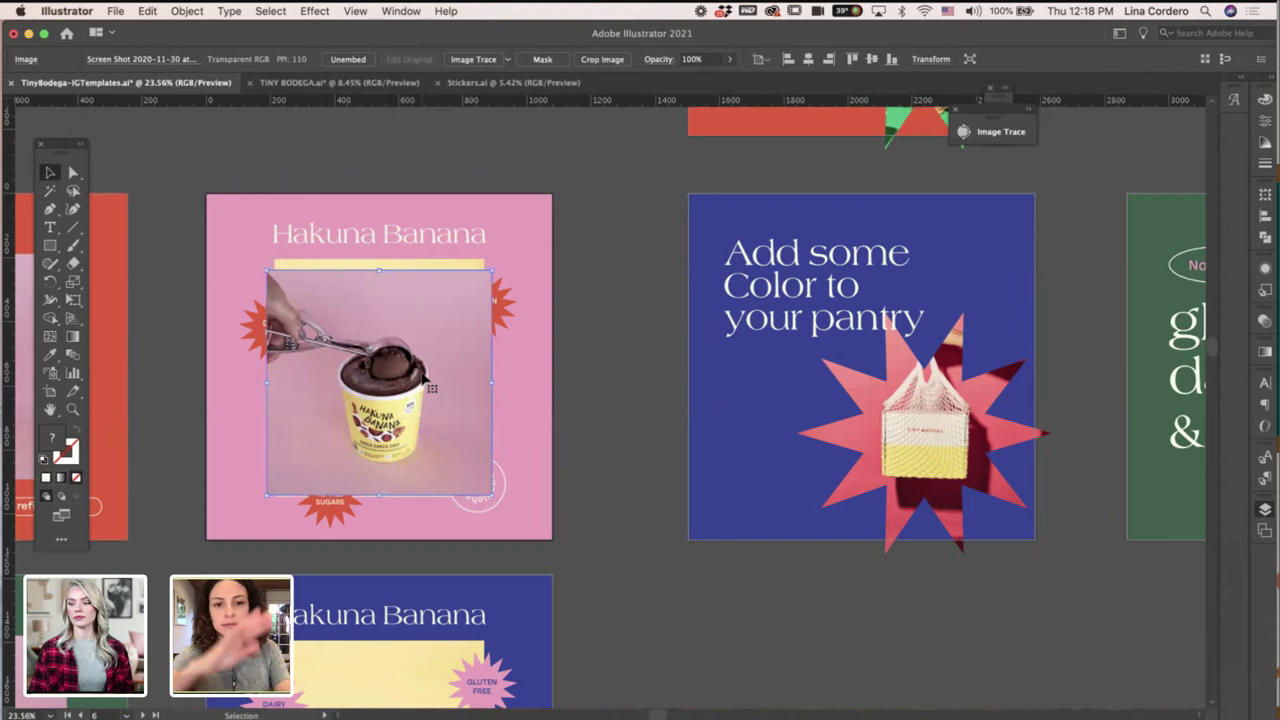
{"action": "key", "text": "Delete"}
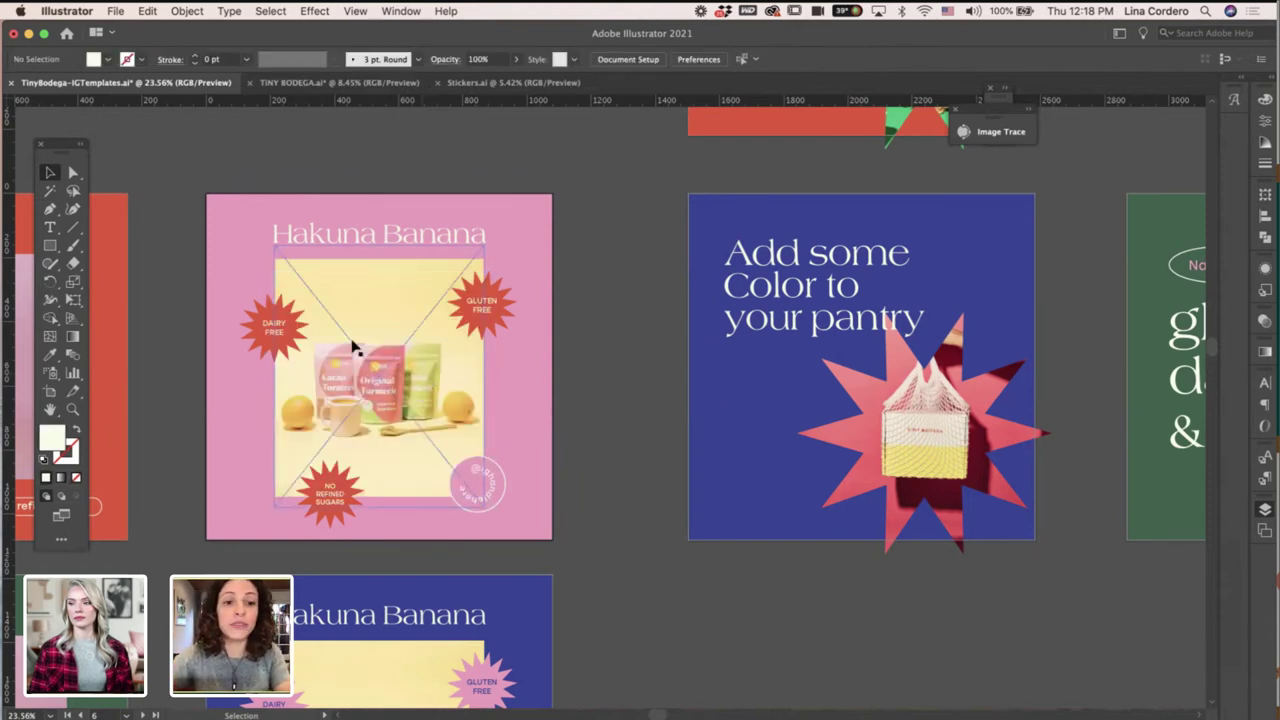
Replace the product photo inside the pink template's clipping mask with the ice cream photo, scale it to fill the mask, and exit isolation mode.
{"action": "double_click", "coordinate": [390, 338]}
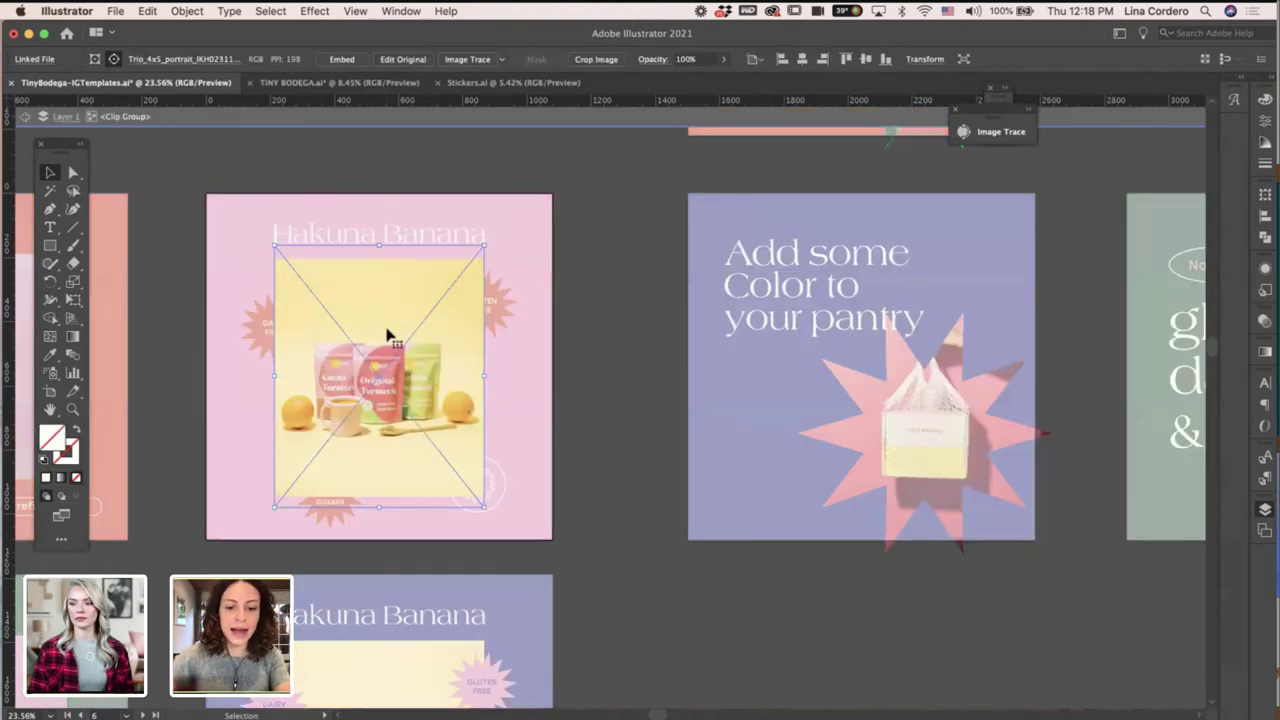
{"action": "left_click_drag", "start_coordinate": [574, 362], "coordinate": [343, 349]}
{"action": "left_click_drag", "start_coordinate": [379, 269], "coordinate": [380, 254]}
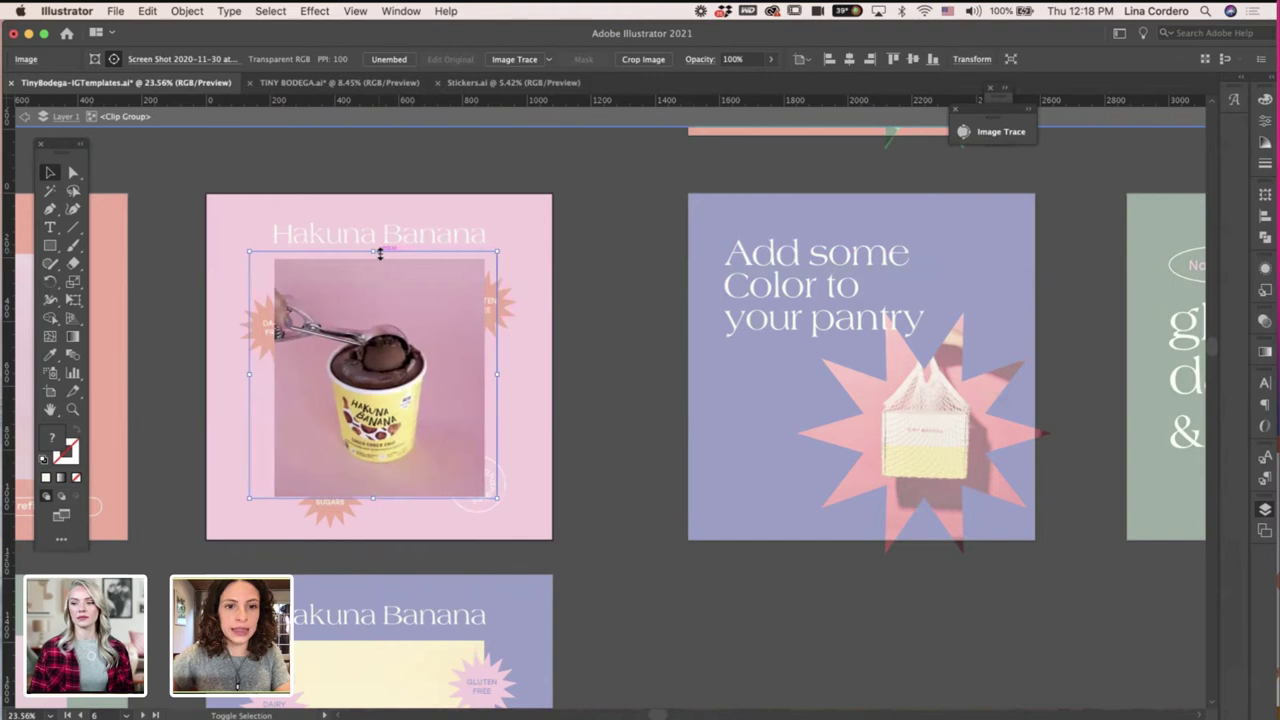
{"action": "left_click", "coordinate": [617, 291]}
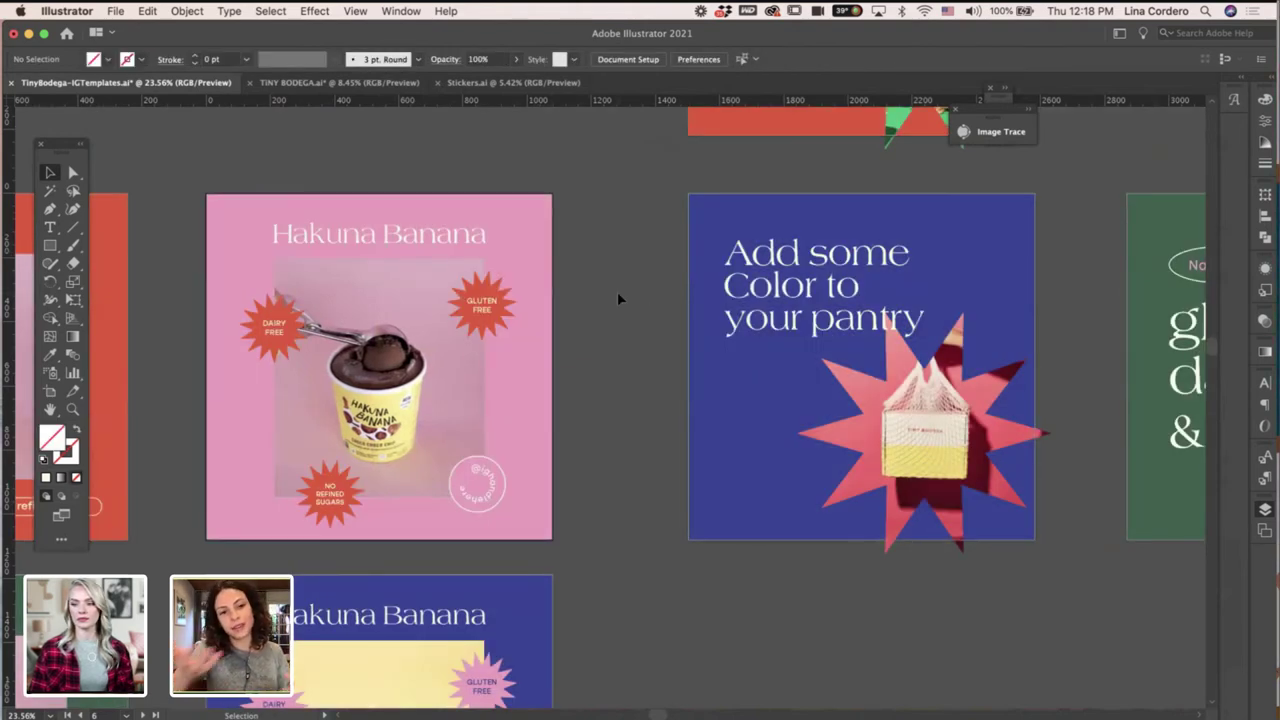
Undo the photo replacement in the pink Hakuna Banana template back to its original product photo, and exit isolation mode.
{"action": "key", "text": "super+z"}
{"action": "key", "text": "super+z"}
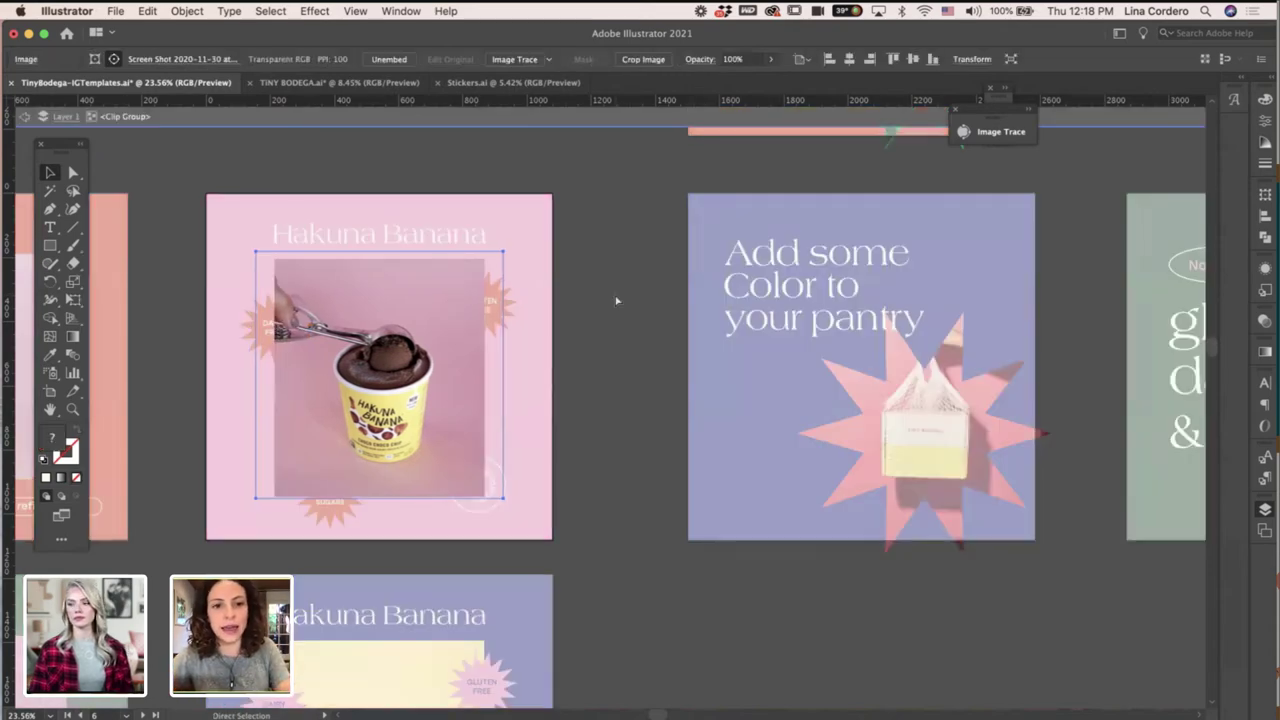
{"action": "key", "text": "super+z"}
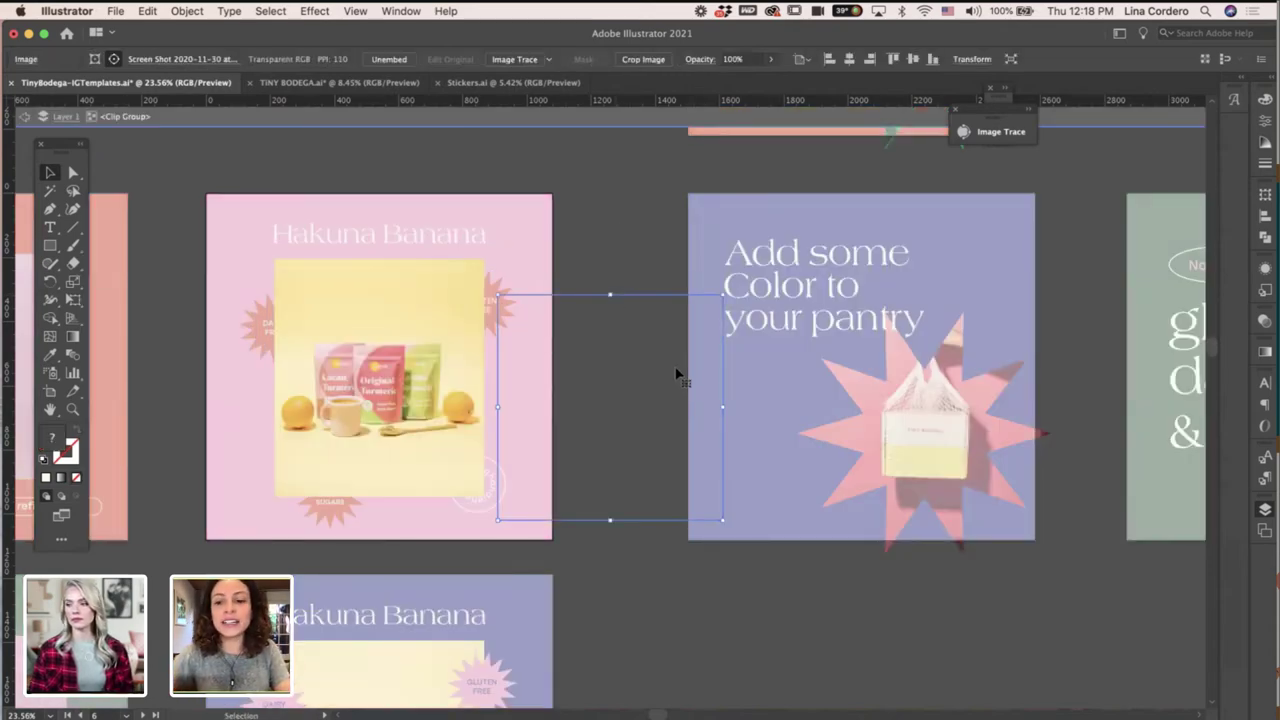
{"action": "key", "text": "super+z"}
{"action": "double_click", "coordinate": [640, 323]}
{"action": "key", "text": "super+minus"}
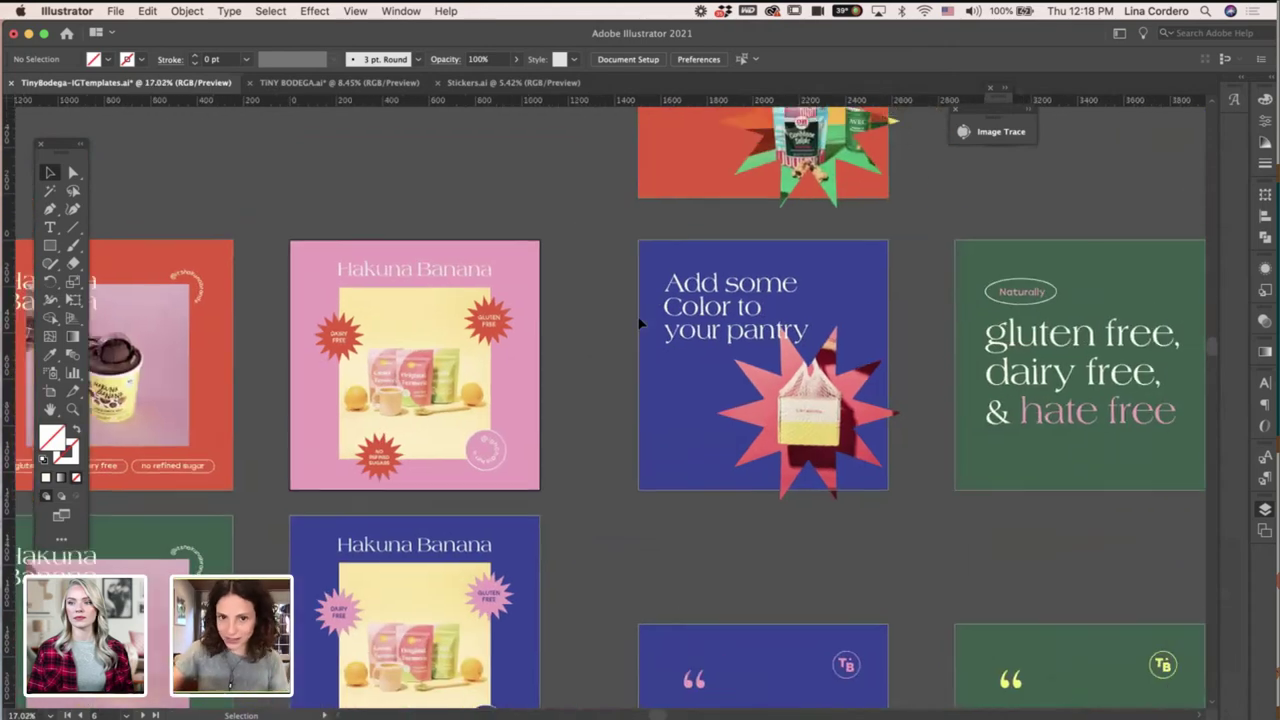
Review the Templates Best Practices list, focusing on embedding images, and compare it with the neighbouring quote and sale templates.
{"action": "scroll", "coordinate": [640, 323], "scroll_direction": "right", "scroll_amount": 1}
{"action": "scroll", "coordinate": [640, 323], "scroll_direction": "up", "scroll_amount": 1}
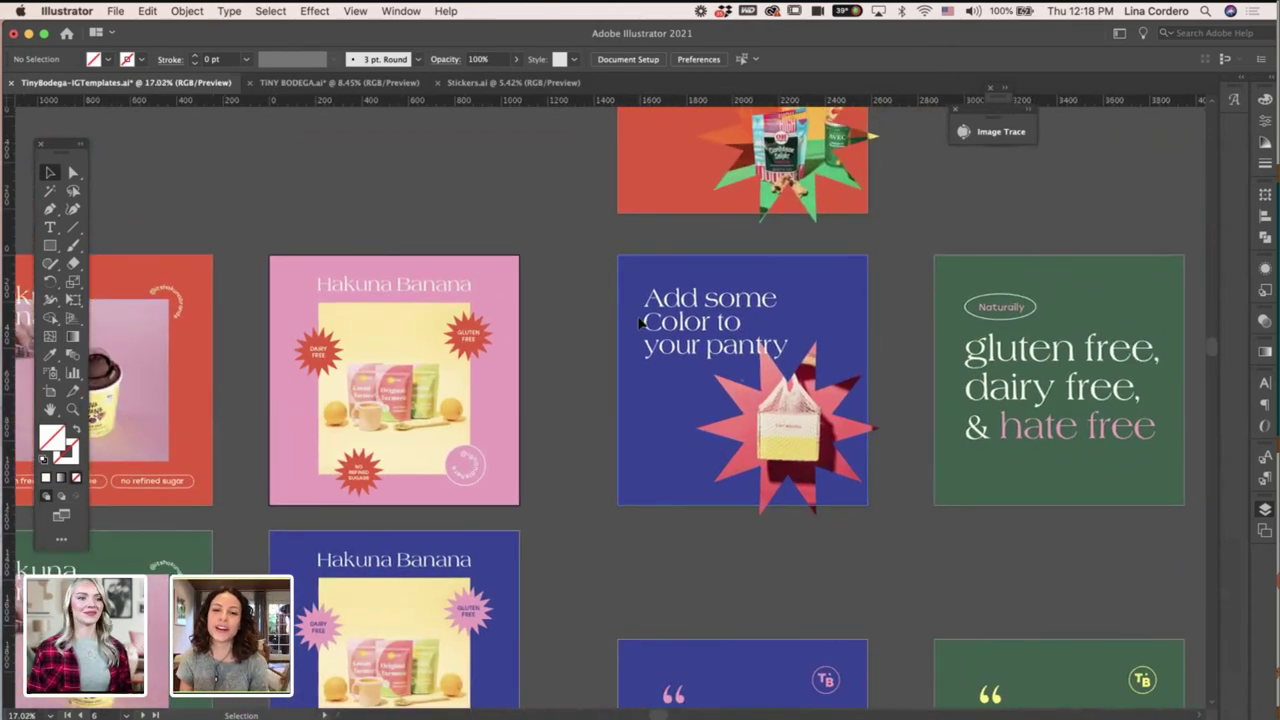
{"action": "scroll", "coordinate": [640, 323], "scroll_direction": "down", "scroll_amount": 4}
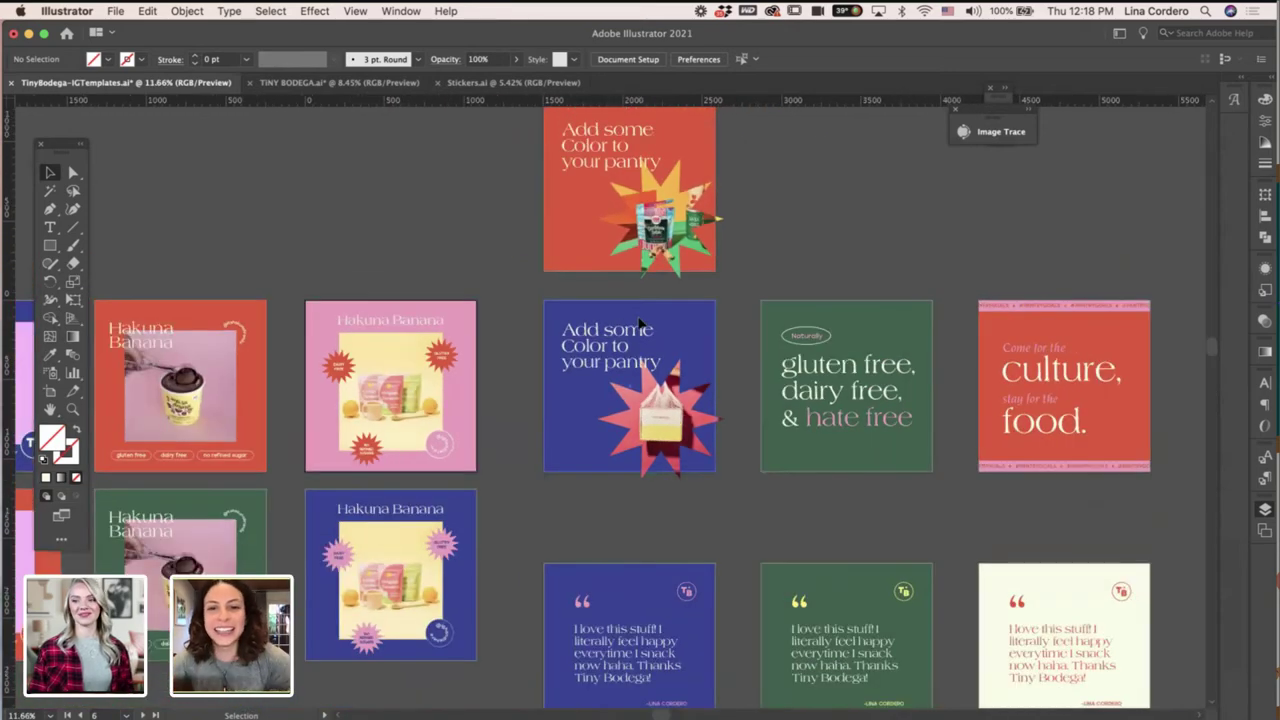
{"action": "scroll", "coordinate": [640, 323], "scroll_direction": "right", "scroll_amount": 4}
{"action": "scroll", "coordinate": [640, 323], "scroll_direction": "up", "scroll_amount": 1}
{"action": "scroll", "coordinate": [640, 323], "scroll_direction": "down", "scroll_amount": 3}
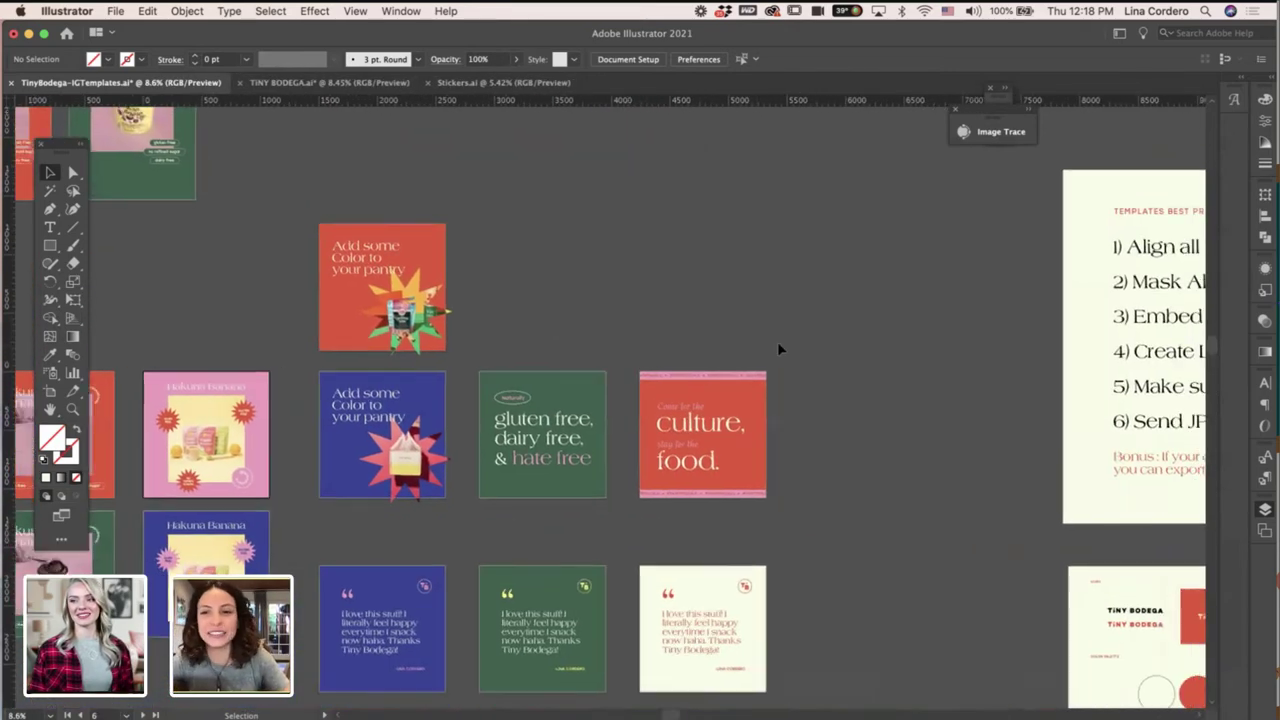
{"action": "scroll", "coordinate": [777, 349], "scroll_direction": "right", "scroll_amount": 4}
{"action": "scroll", "coordinate": [777, 349], "scroll_direction": "up", "scroll_amount": 1}
{"action": "scroll", "coordinate": [778, 446], "scroll_direction": "up", "scroll_amount": 1}
{"action": "scroll", "coordinate": [778, 446], "scroll_direction": "right", "scroll_amount": 3}
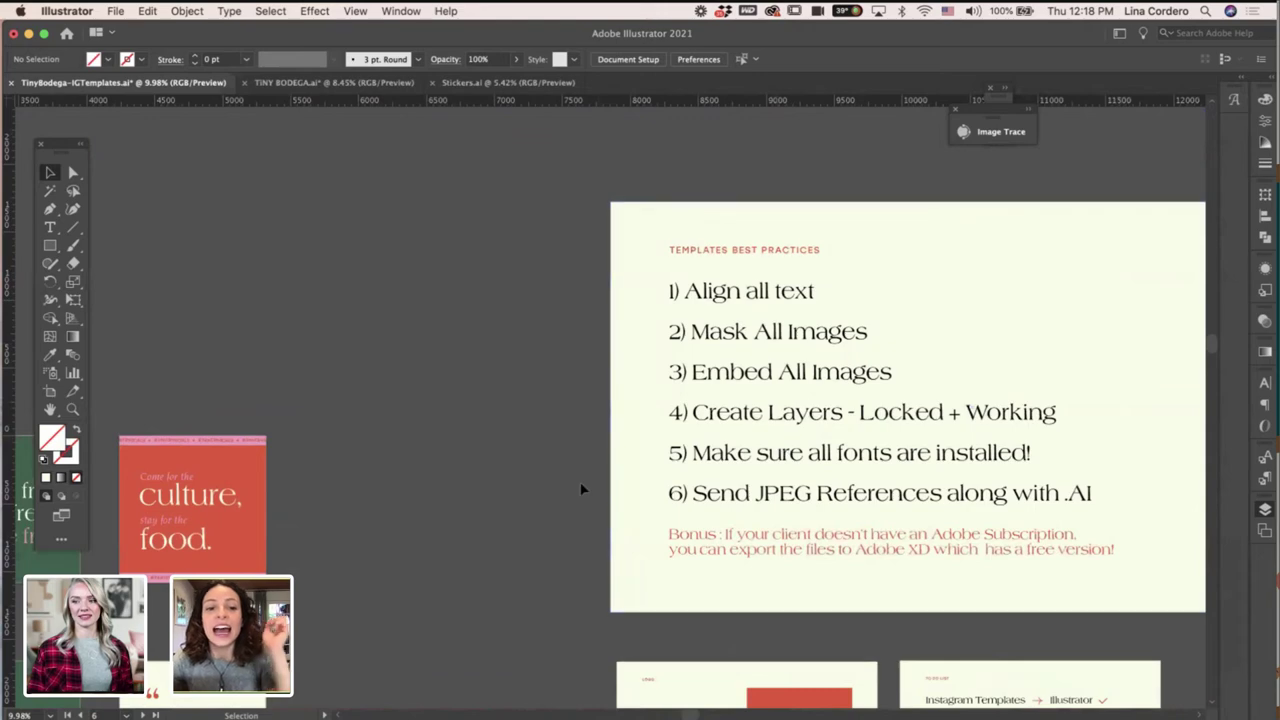
{"action": "scroll", "coordinate": [513, 463], "scroll_direction": "down", "scroll_amount": 4}
{"action": "scroll", "coordinate": [513, 463], "scroll_direction": "left", "scroll_amount": 3}
{"action": "scroll", "coordinate": [513, 463], "scroll_direction": "down", "scroll_amount": 2}
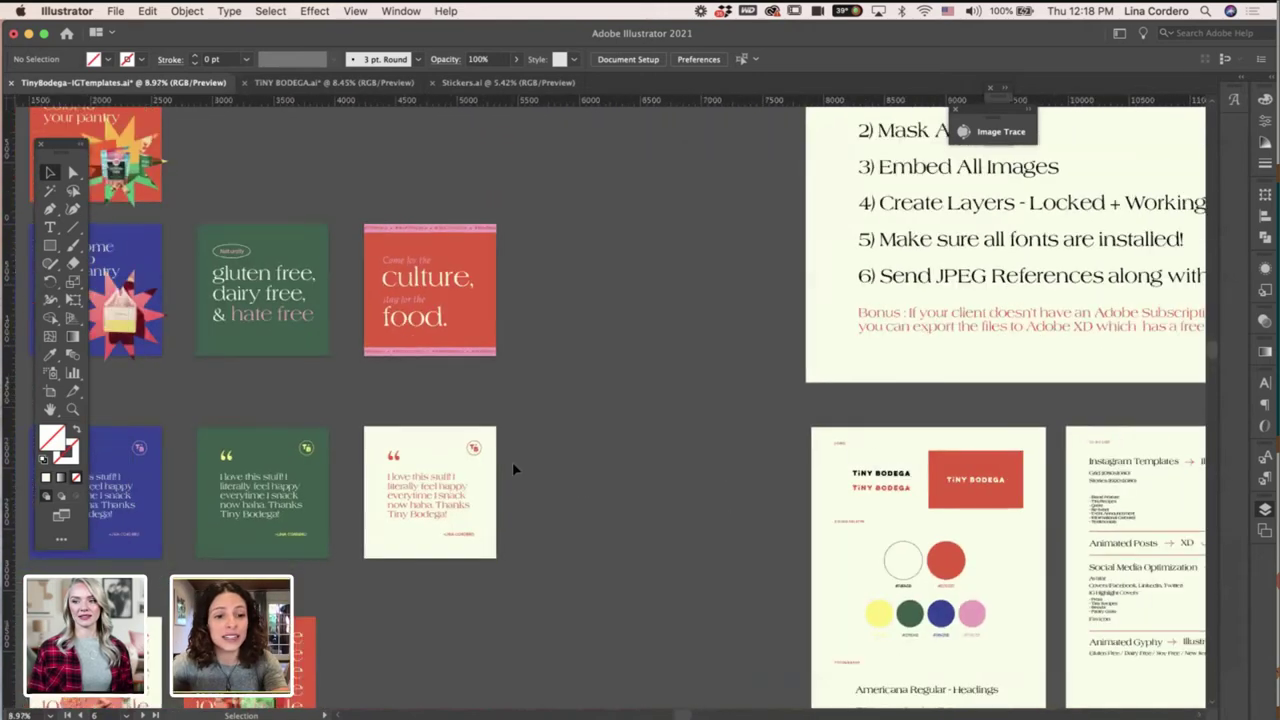
{"action": "scroll", "coordinate": [330, 568], "scroll_direction": "down", "scroll_amount": 1}
{"action": "scroll", "coordinate": [330, 568], "scroll_direction": "left", "scroll_amount": 1}
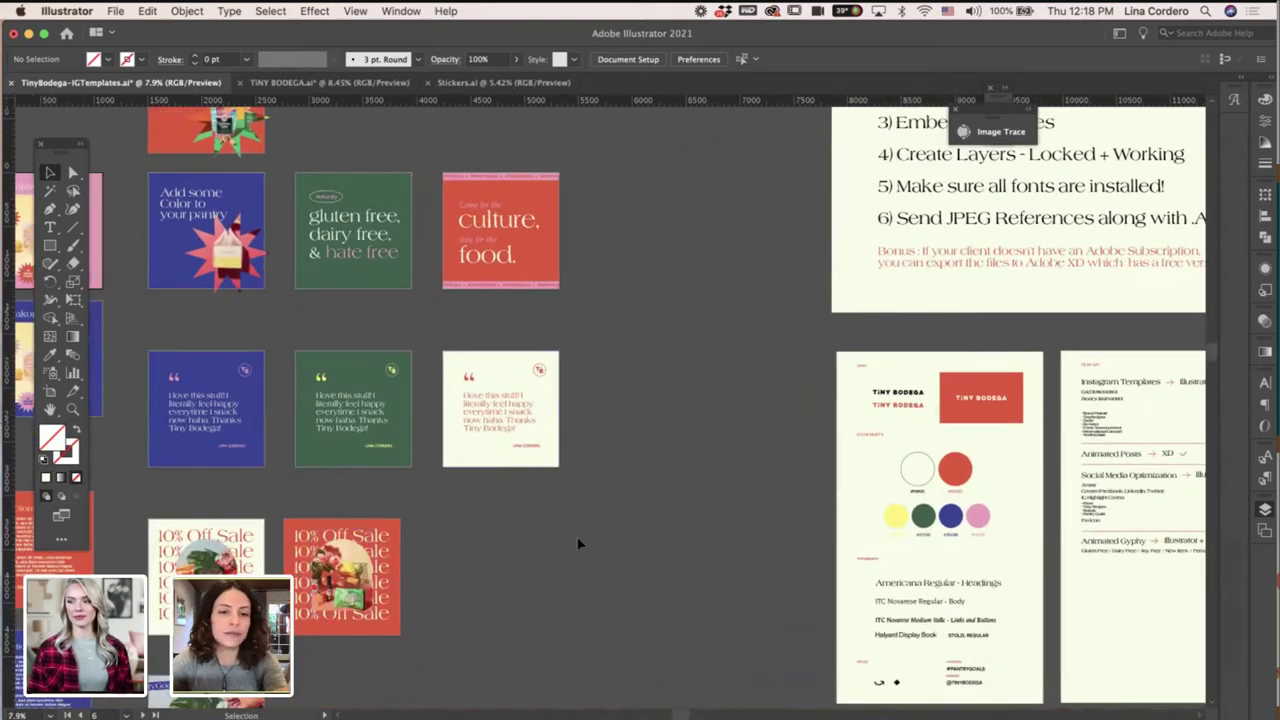
{"action": "scroll", "coordinate": [578, 544], "scroll_direction": "right", "scroll_amount": 5}
{"action": "scroll", "coordinate": [578, 544], "scroll_direction": "up", "scroll_amount": 2}
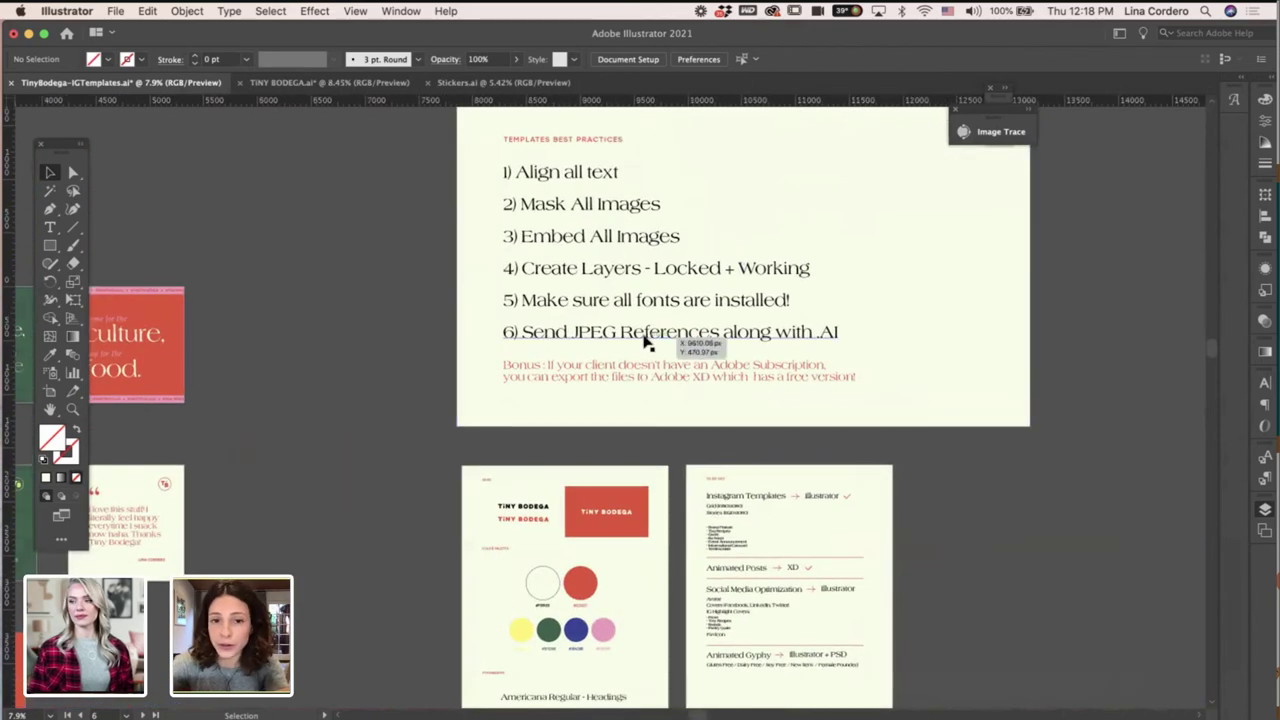
{"action": "scroll", "coordinate": [324, 374], "scroll_direction": "left", "scroll_amount": 2}
{"action": "scroll", "coordinate": [324, 374], "scroll_direction": "down", "scroll_amount": 1}
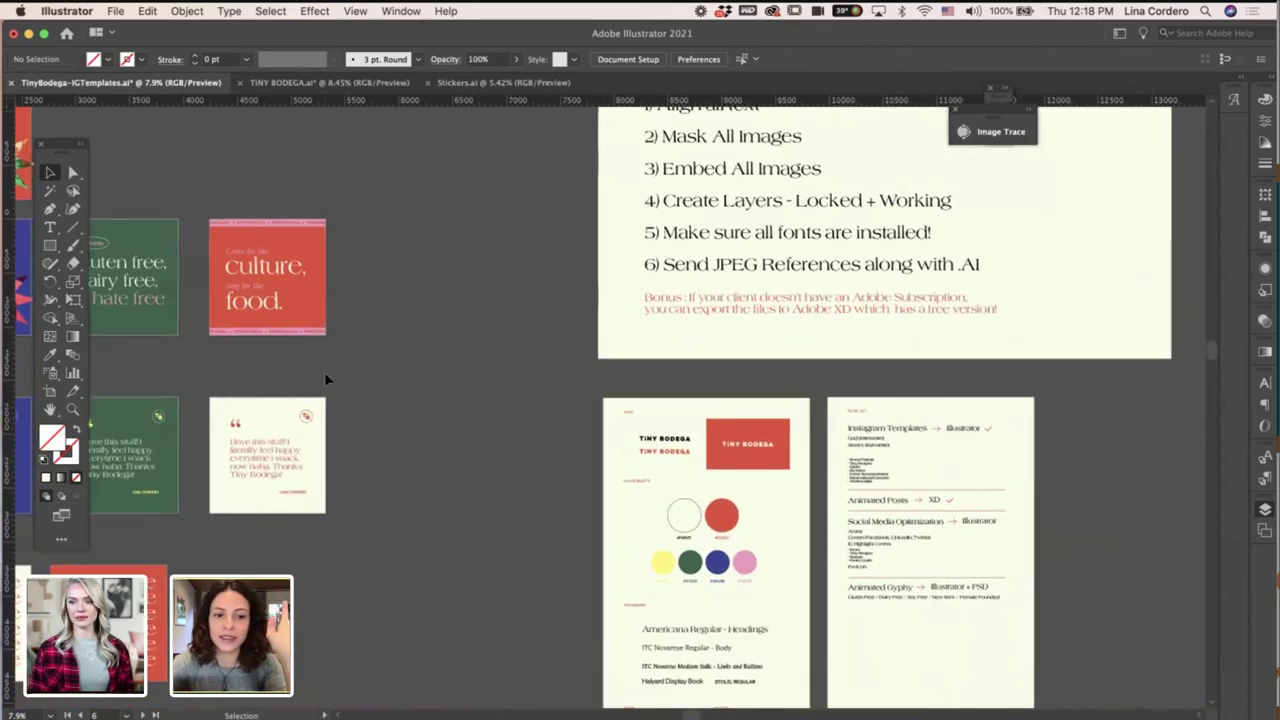
{"action": "scroll", "coordinate": [306, 471], "scroll_direction": "right", "scroll_amount": 2}
{"action": "scroll", "coordinate": [306, 471], "scroll_direction": "up", "scroll_amount": 1}
Check whether the masked photo in the red 10% Off Sale template is embedded, cancel the Unembed dialog, and exit isolation mode.
{"action": "scroll", "coordinate": [294, 484], "scroll_direction": "left", "scroll_amount": 4}
{"action": "scroll", "coordinate": [294, 484], "scroll_direction": "down", "scroll_amount": 2}
{"action": "scroll", "coordinate": [312, 474], "scroll_direction": "up", "scroll_amount": 3}
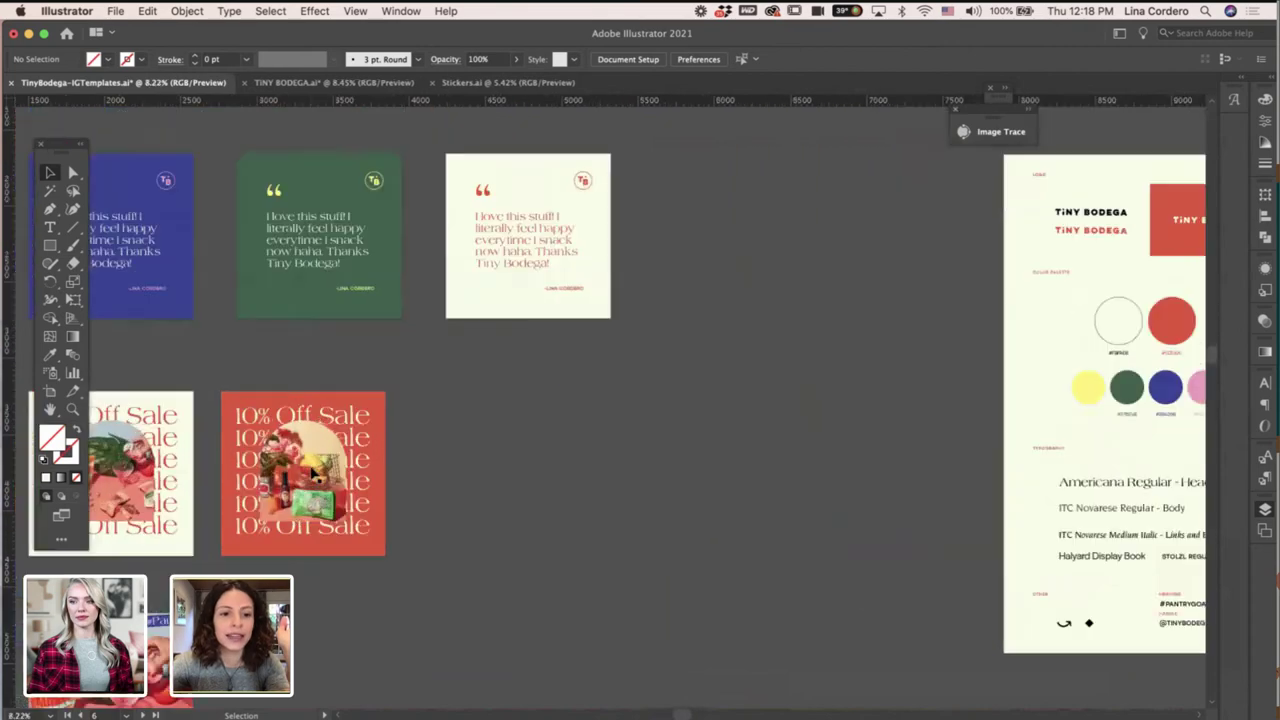
{"action": "scroll", "coordinate": [312, 472], "scroll_direction": "up", "scroll_amount": 3}
{"action": "double_click", "coordinate": [314, 424]}
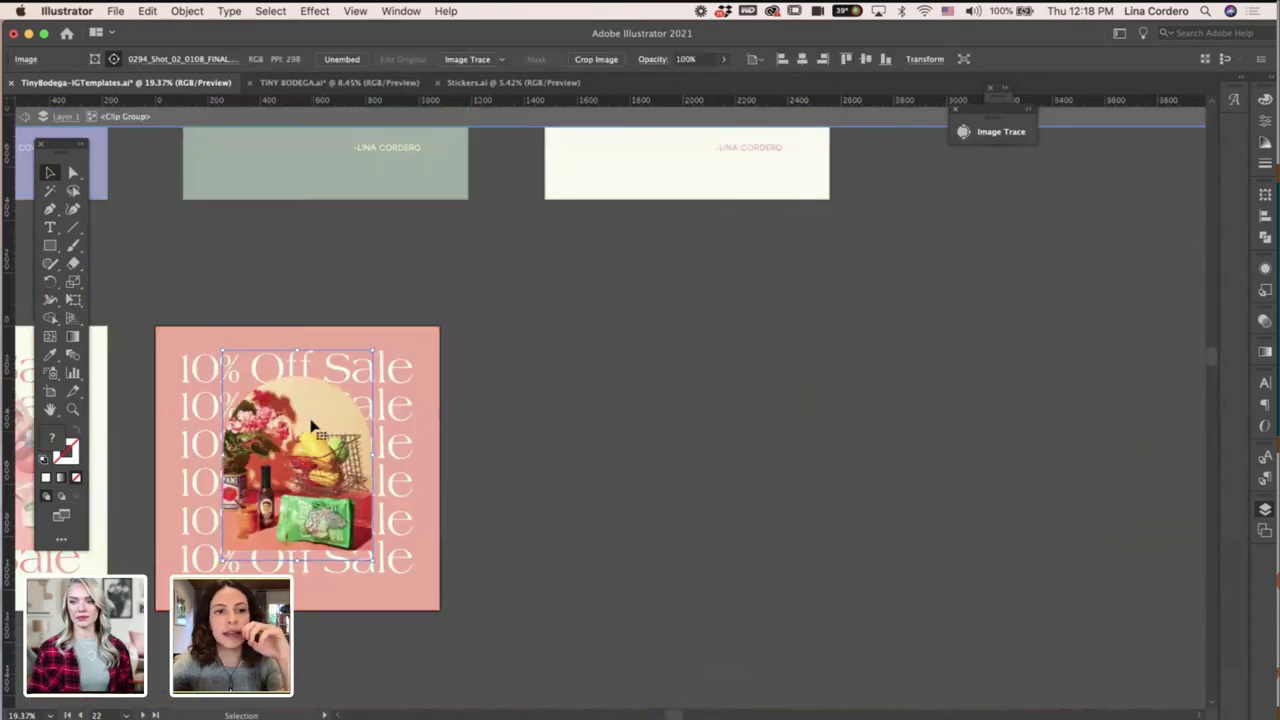
{"action": "left_click", "coordinate": [342, 59]}
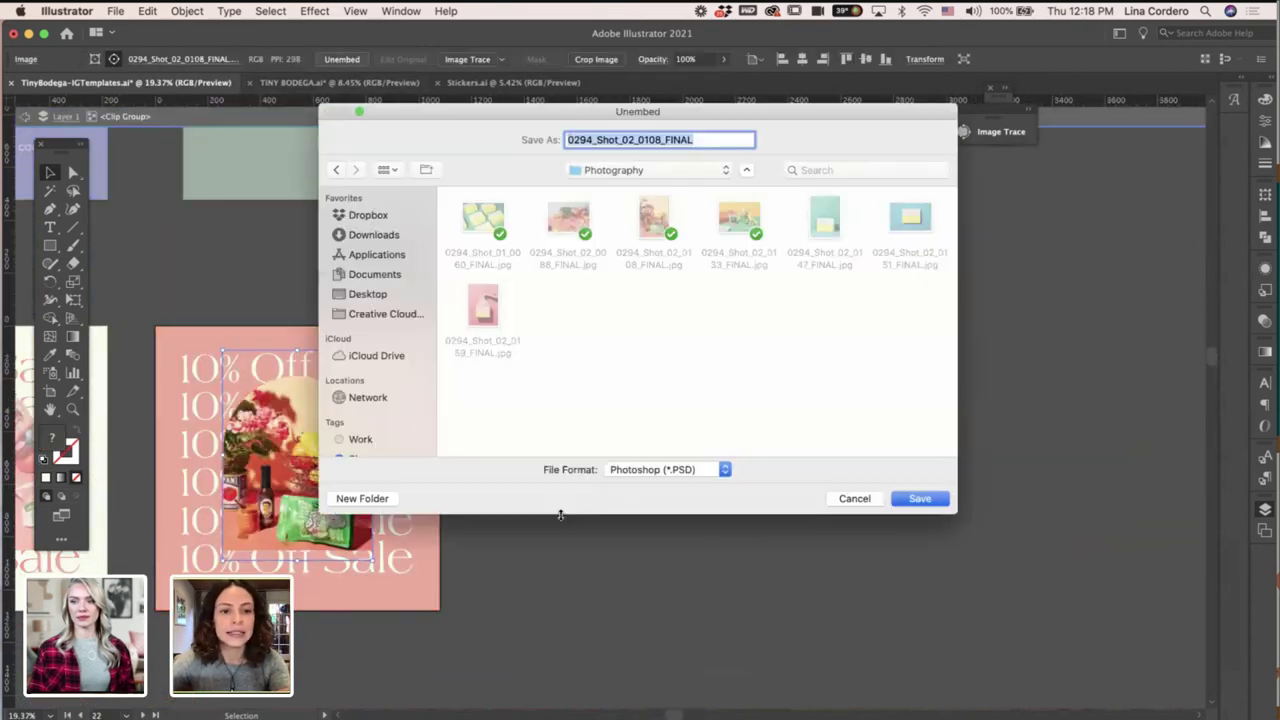
{"action": "left_click", "coordinate": [853, 500]}
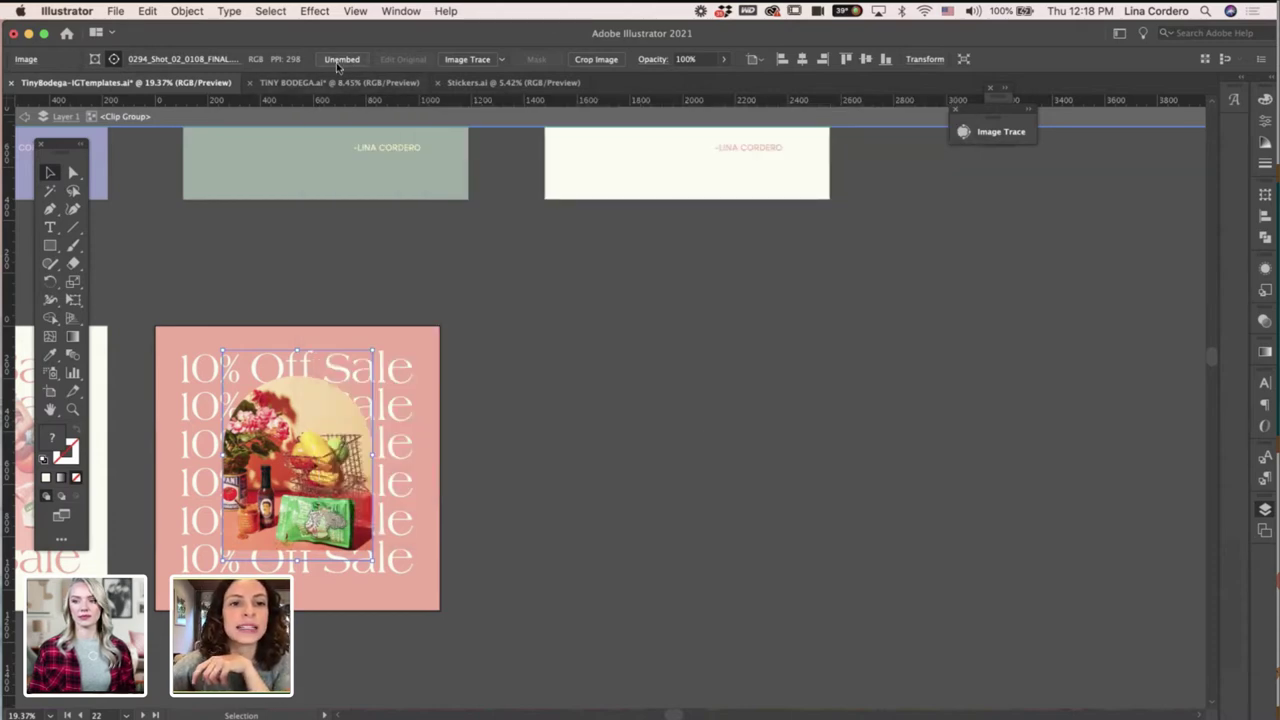
{"action": "double_click", "coordinate": [597, 463]}
Check the Templates Best Practices list for the layers guideline and look over the product, recipe and sale templates, ending at the Behave and Hakuna Banana squares.
{"action": "scroll", "coordinate": [597, 463], "scroll_direction": "down", "scroll_amount": 4}
{"action": "scroll", "coordinate": [597, 463], "scroll_direction": "right", "scroll_amount": 6}
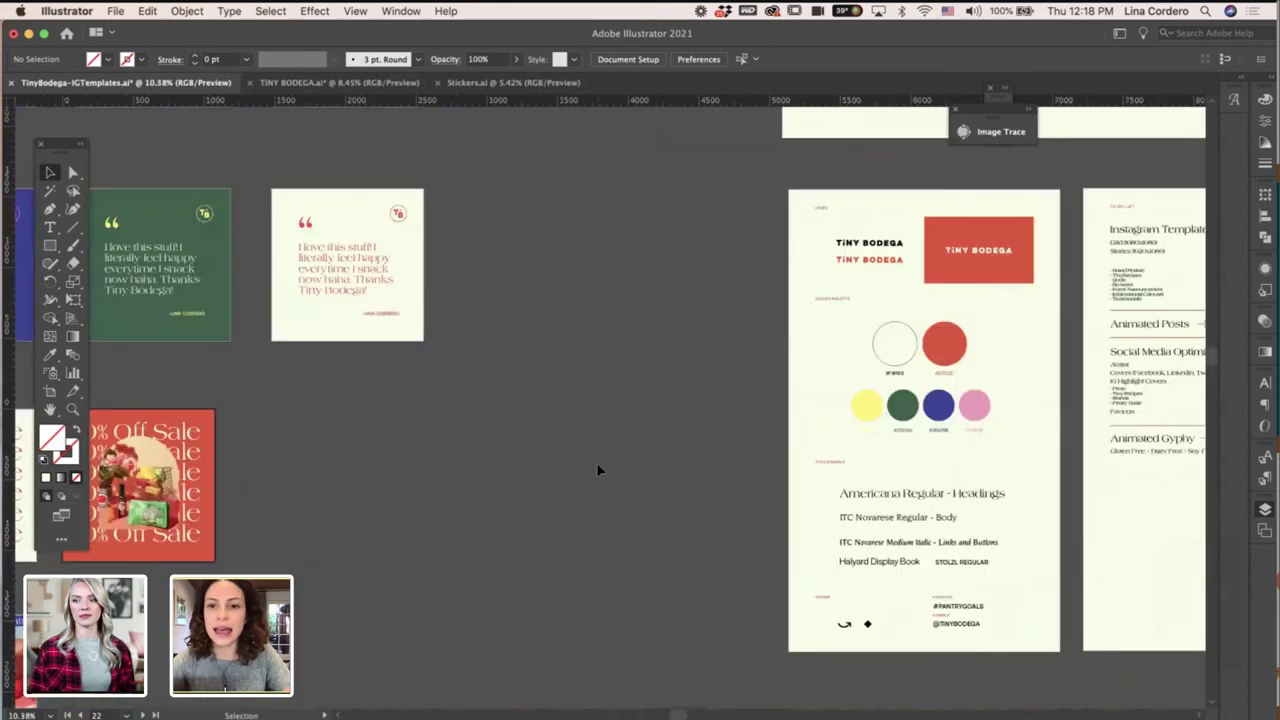
{"action": "scroll", "coordinate": [597, 463], "scroll_direction": "up", "scroll_amount": 4}
{"action": "scroll", "coordinate": [597, 469], "scroll_direction": "up", "scroll_amount": 2}
{"action": "scroll", "coordinate": [597, 469], "scroll_direction": "right", "scroll_amount": 2}
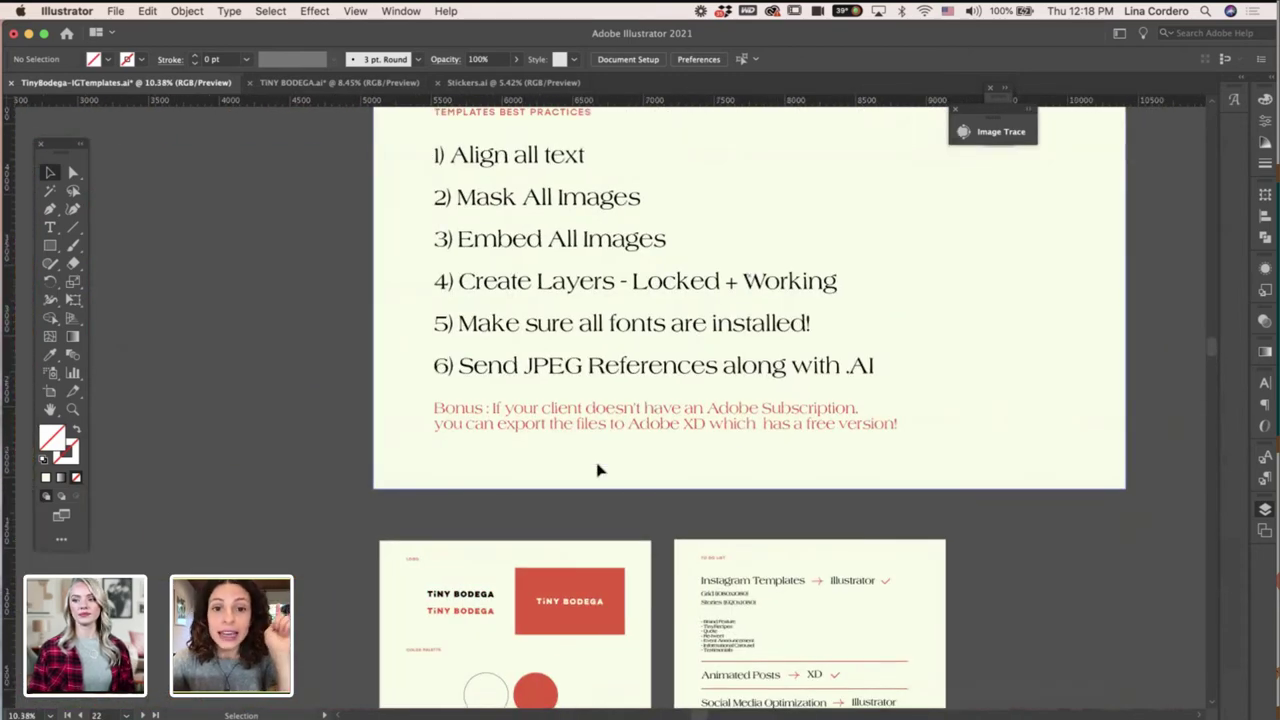
{"action": "scroll", "coordinate": [597, 469], "scroll_direction": "down", "scroll_amount": 2}
{"action": "scroll", "coordinate": [597, 469], "scroll_direction": "left", "scroll_amount": 8}
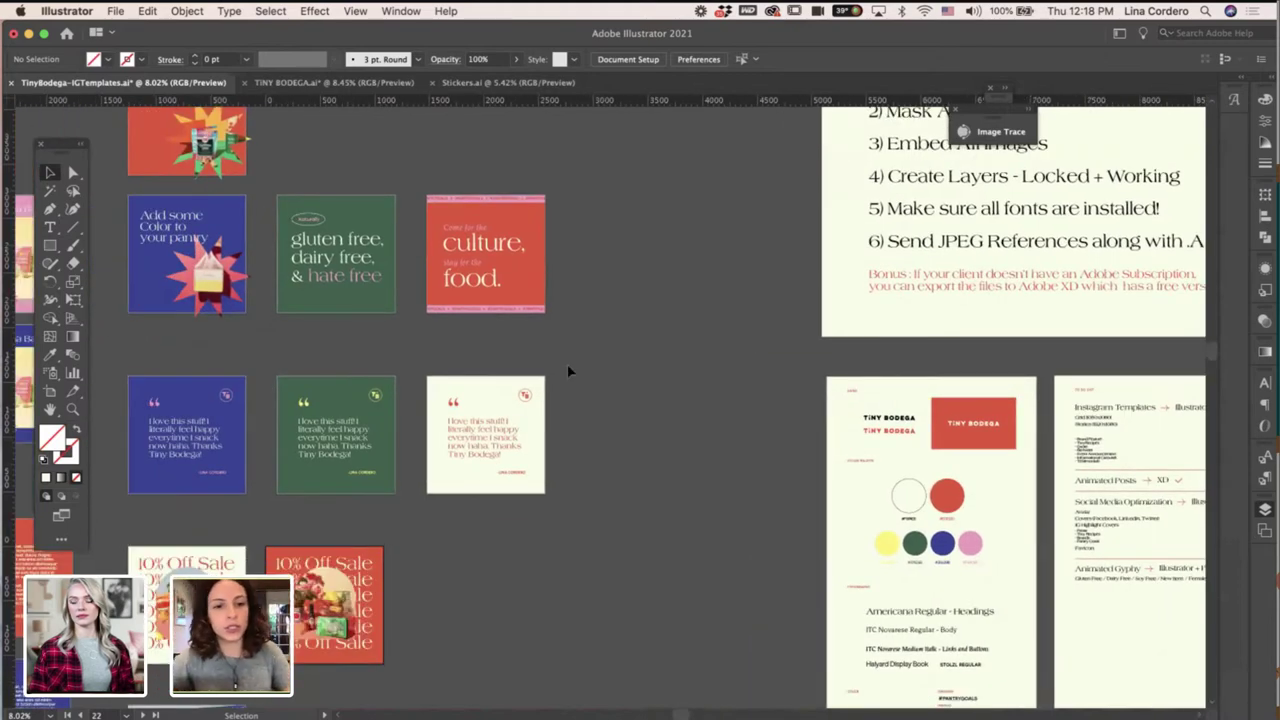
{"action": "scroll", "coordinate": [567, 366], "scroll_direction": "left", "scroll_amount": 10}
{"action": "scroll", "coordinate": [567, 366], "scroll_direction": "down", "scroll_amount": 2}
{"action": "scroll", "coordinate": [567, 371], "scroll_direction": "up", "scroll_amount": 3}
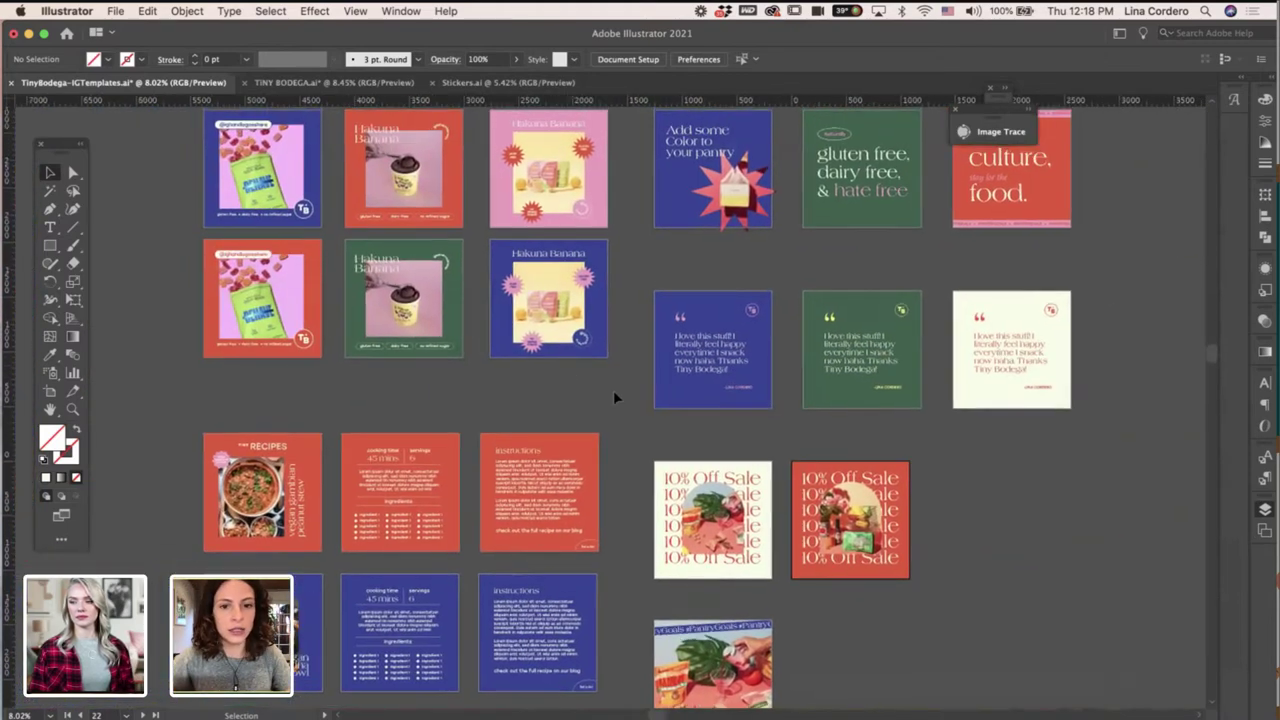
{"action": "scroll", "coordinate": [564, 375], "scroll_direction": "up", "scroll_amount": 4}
{"action": "scroll", "coordinate": [562, 376], "scroll_direction": "up", "scroll_amount": 2}
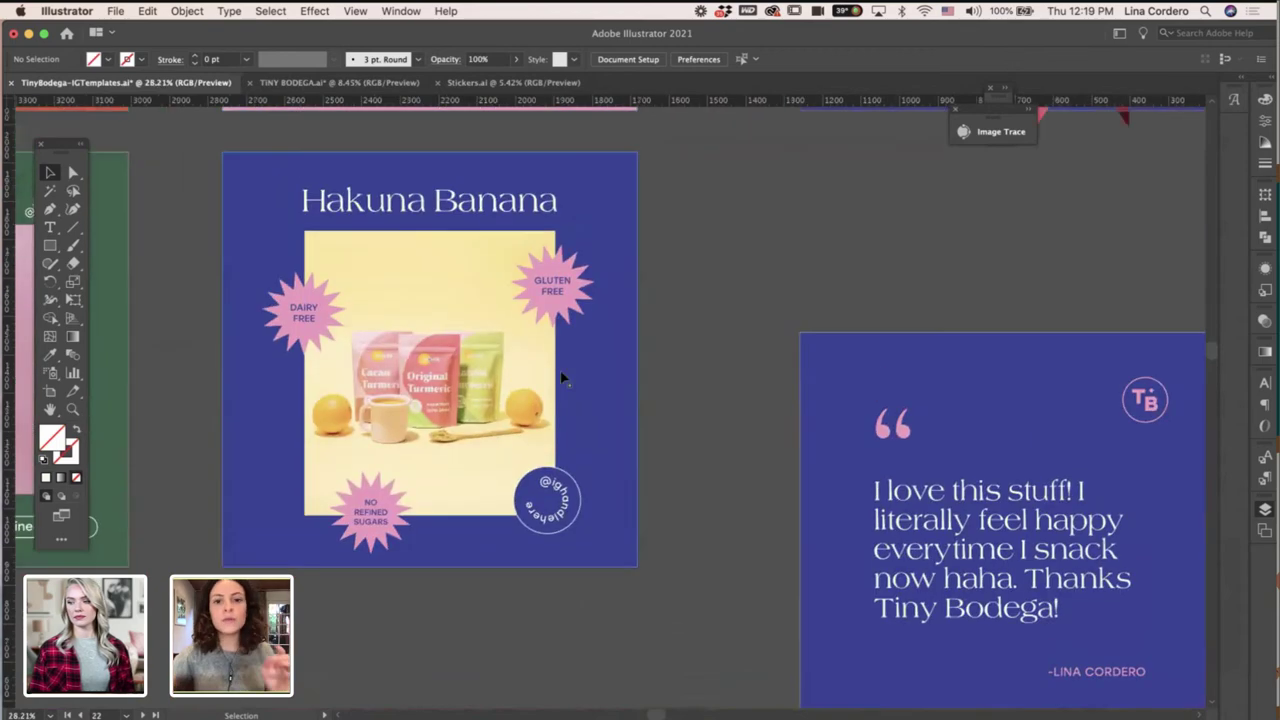
{"action": "scroll", "coordinate": [562, 377], "scroll_direction": "down", "scroll_amount": 2}
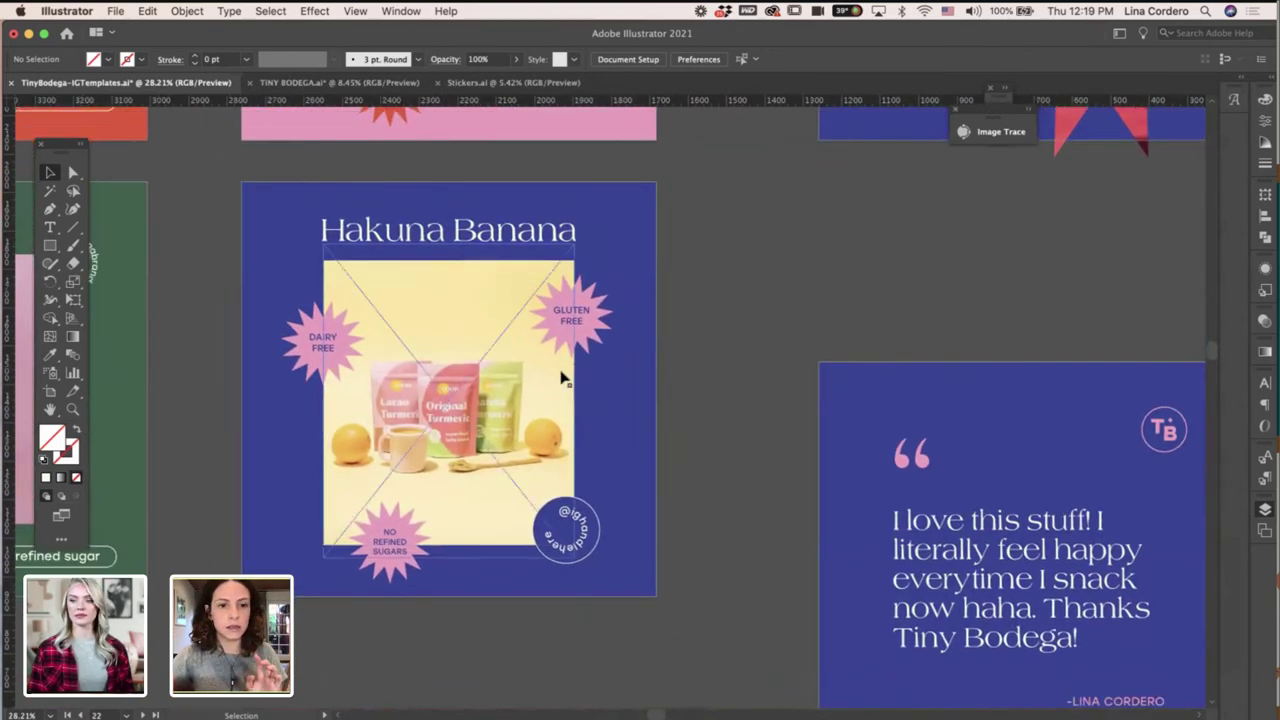
{"action": "scroll", "coordinate": [562, 377], "scroll_direction": "down", "scroll_amount": 3}
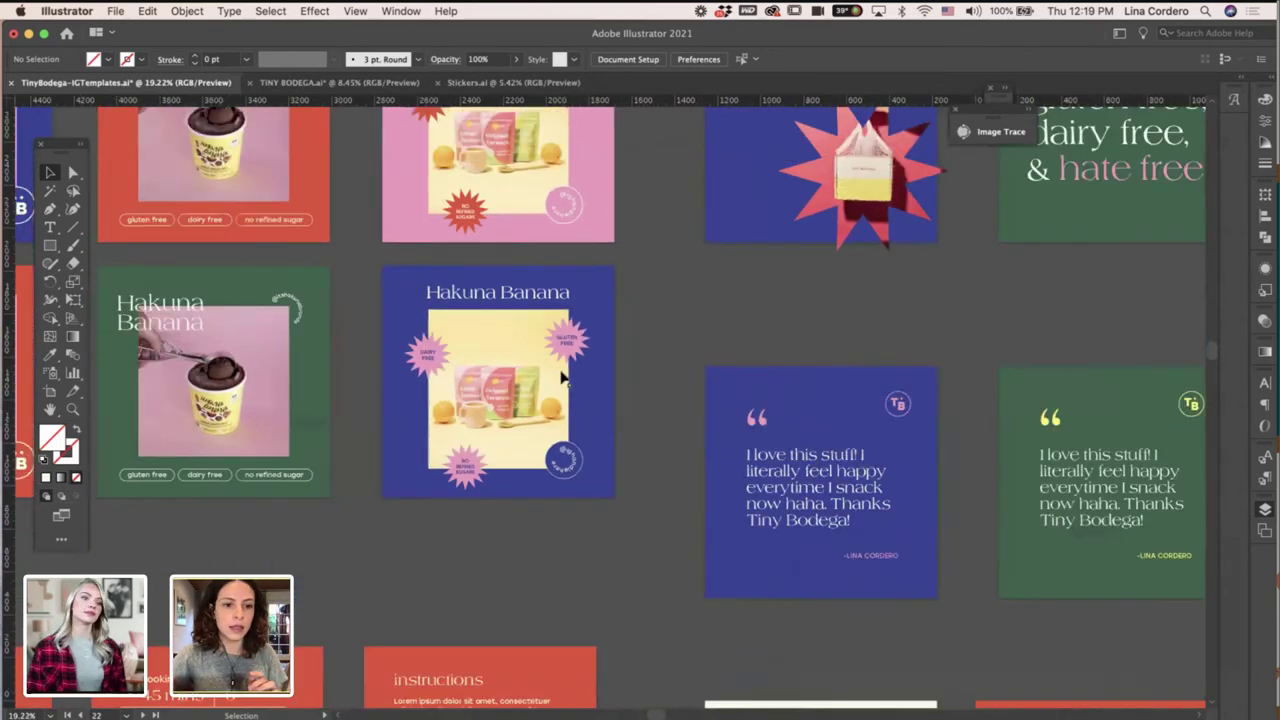
{"action": "scroll", "coordinate": [562, 377], "scroll_direction": "down", "scroll_amount": 5}
{"action": "scroll", "coordinate": [563, 377], "scroll_direction": "down", "scroll_amount": 5}
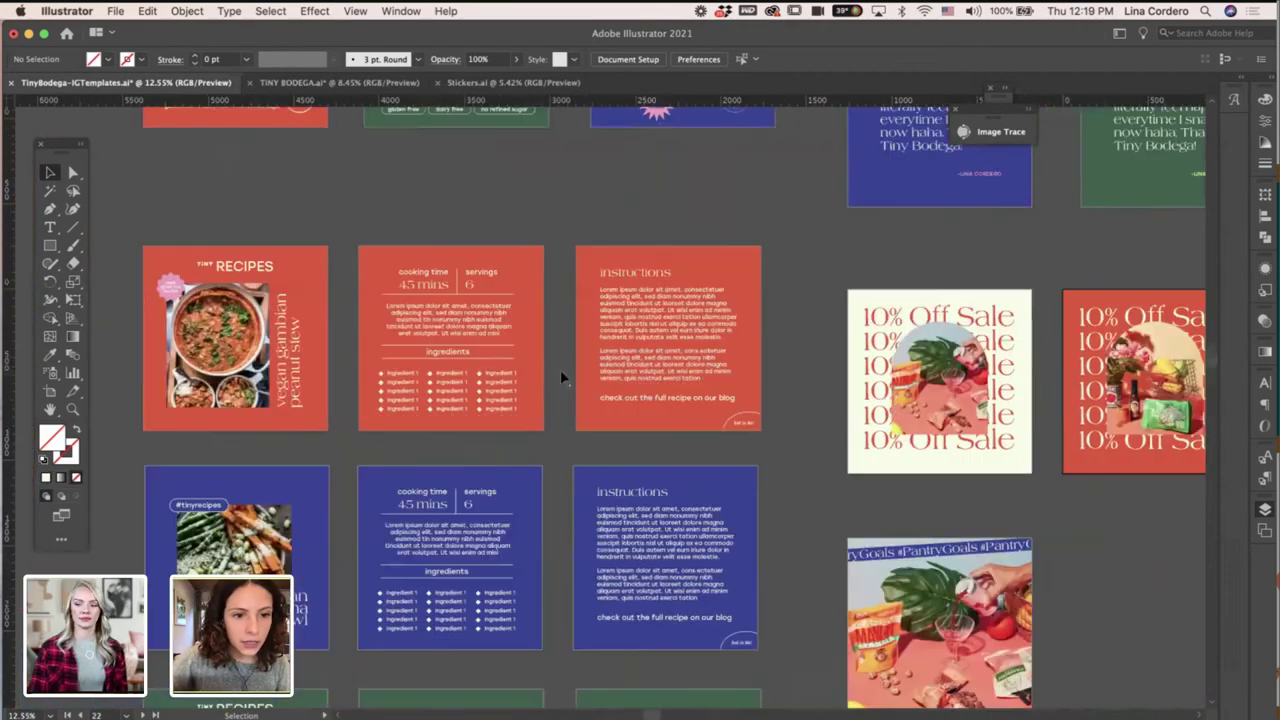
{"action": "scroll", "coordinate": [563, 377], "scroll_direction": "up", "scroll_amount": 10}
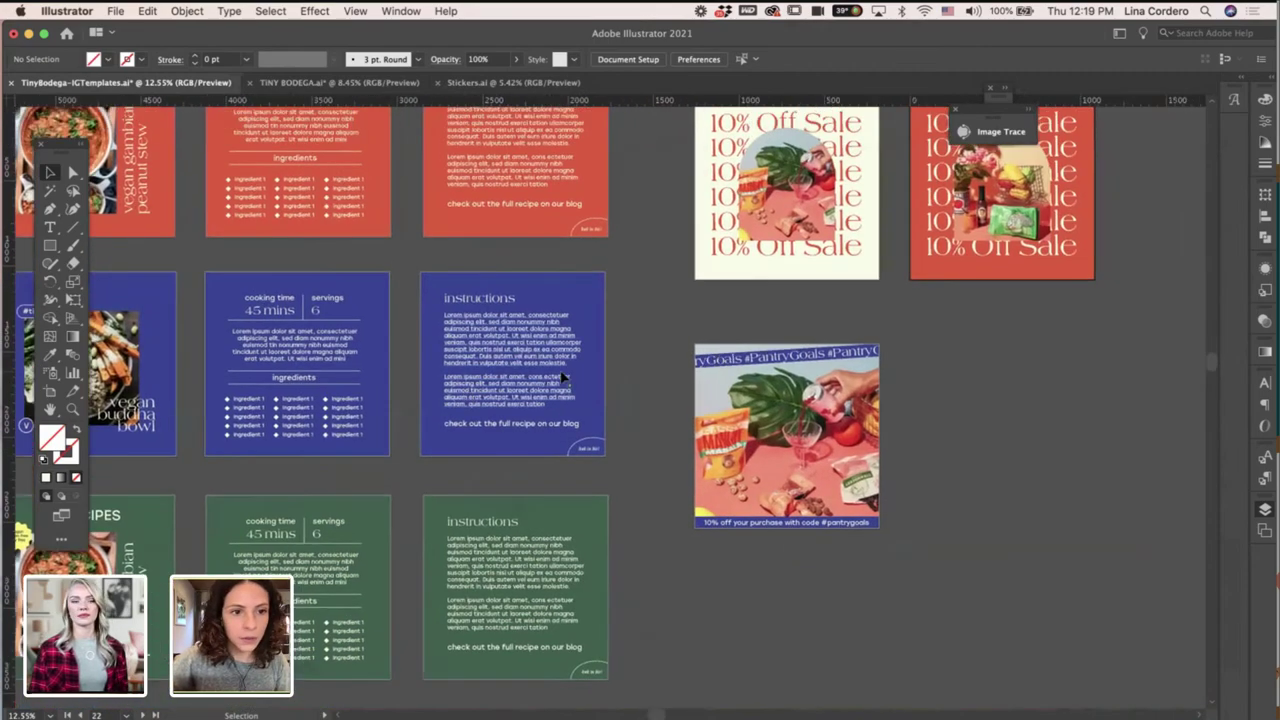
{"action": "scroll", "coordinate": [563, 377], "scroll_direction": "up", "scroll_amount": 4}
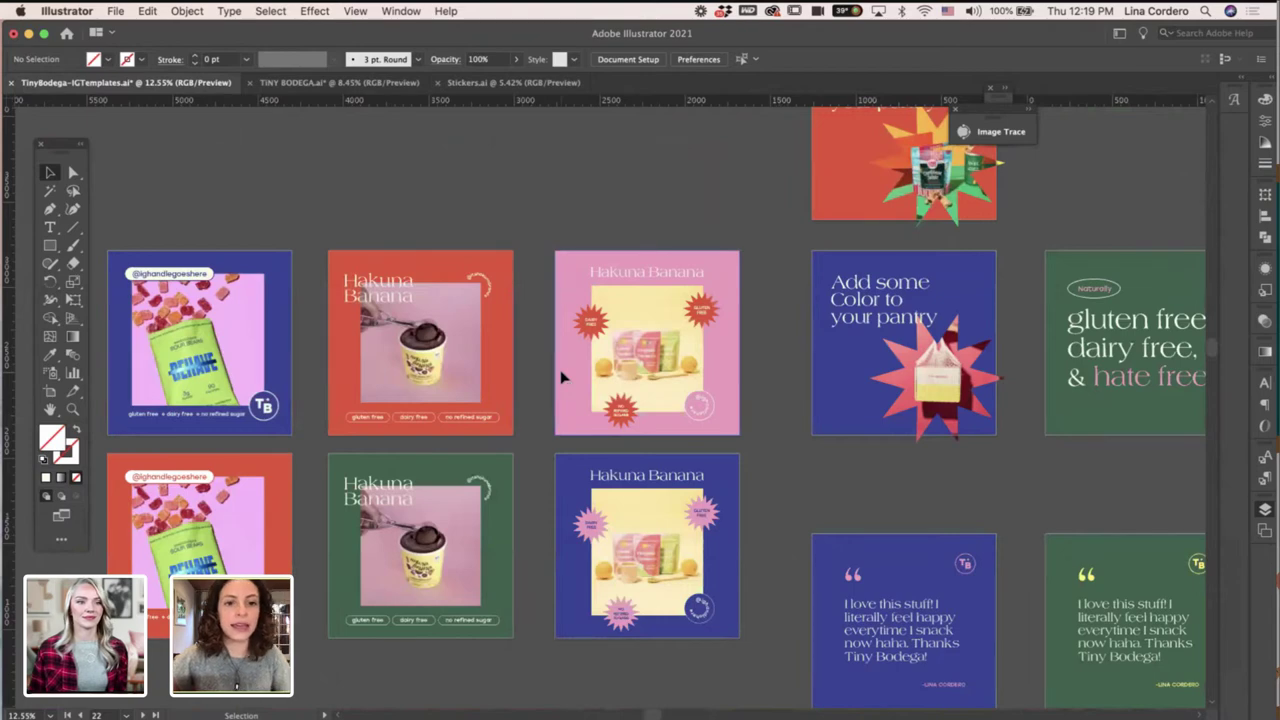
{"action": "scroll", "coordinate": [561, 372], "scroll_direction": "left", "scroll_amount": 5}
{"action": "scroll", "coordinate": [560, 372], "scroll_direction": "up", "scroll_amount": 4}
{"action": "scroll", "coordinate": [561, 374], "scroll_direction": "right", "scroll_amount": 5}
{"action": "scroll", "coordinate": [561, 374], "scroll_direction": "up", "scroll_amount": 2}
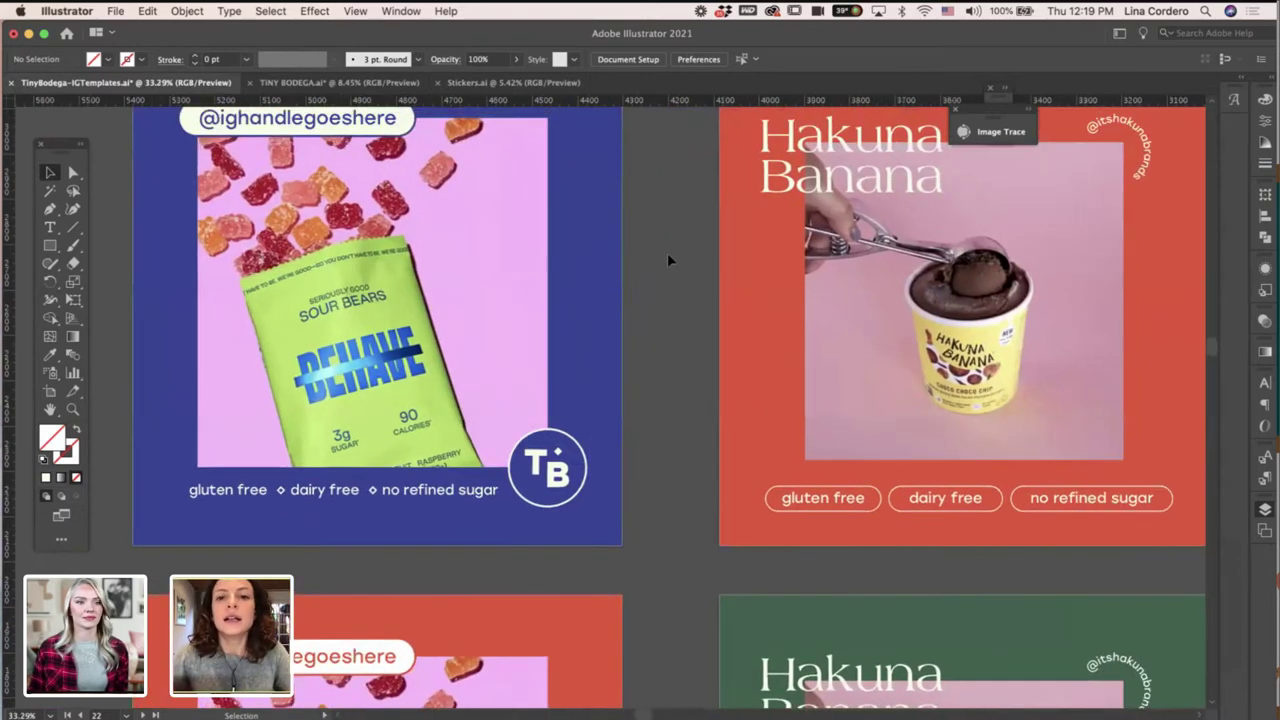
Shift the document window aside, then create a new layer and name it Background.
{"action": "left_click_drag", "start_coordinate": [798, 37], "coordinate": [728, 36]}
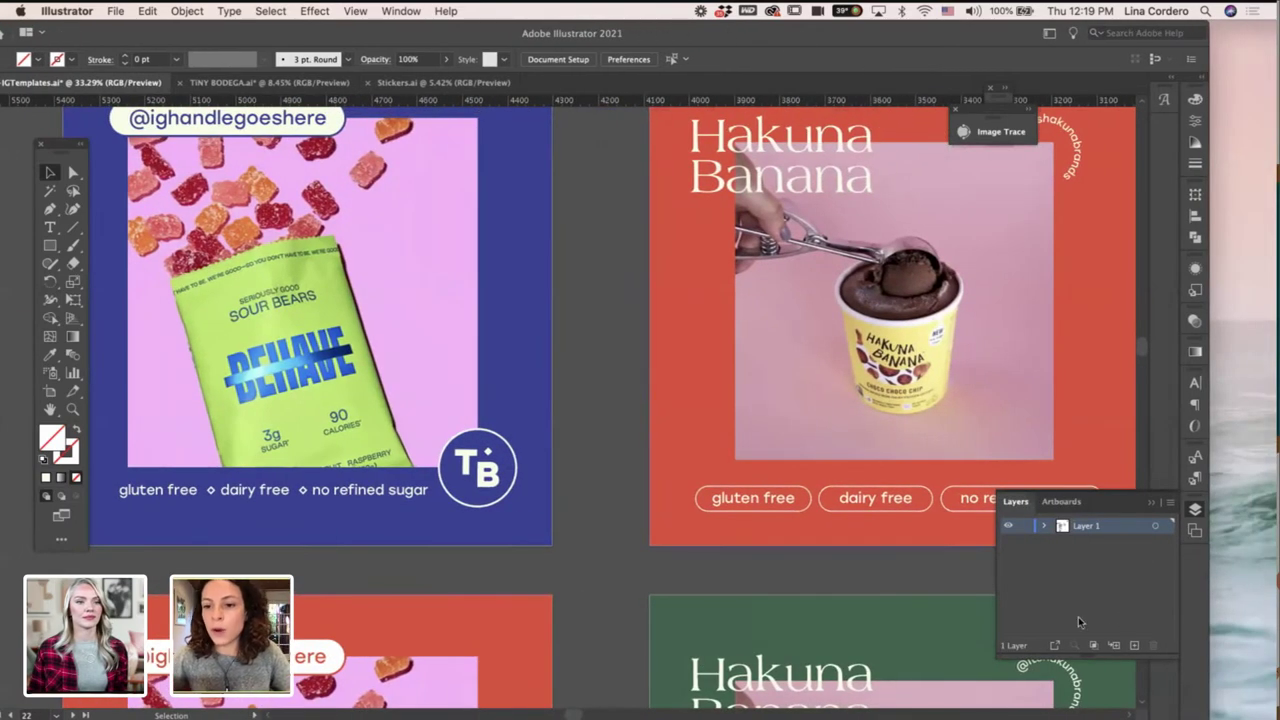
{"action": "left_click", "coordinate": [1134, 646]}
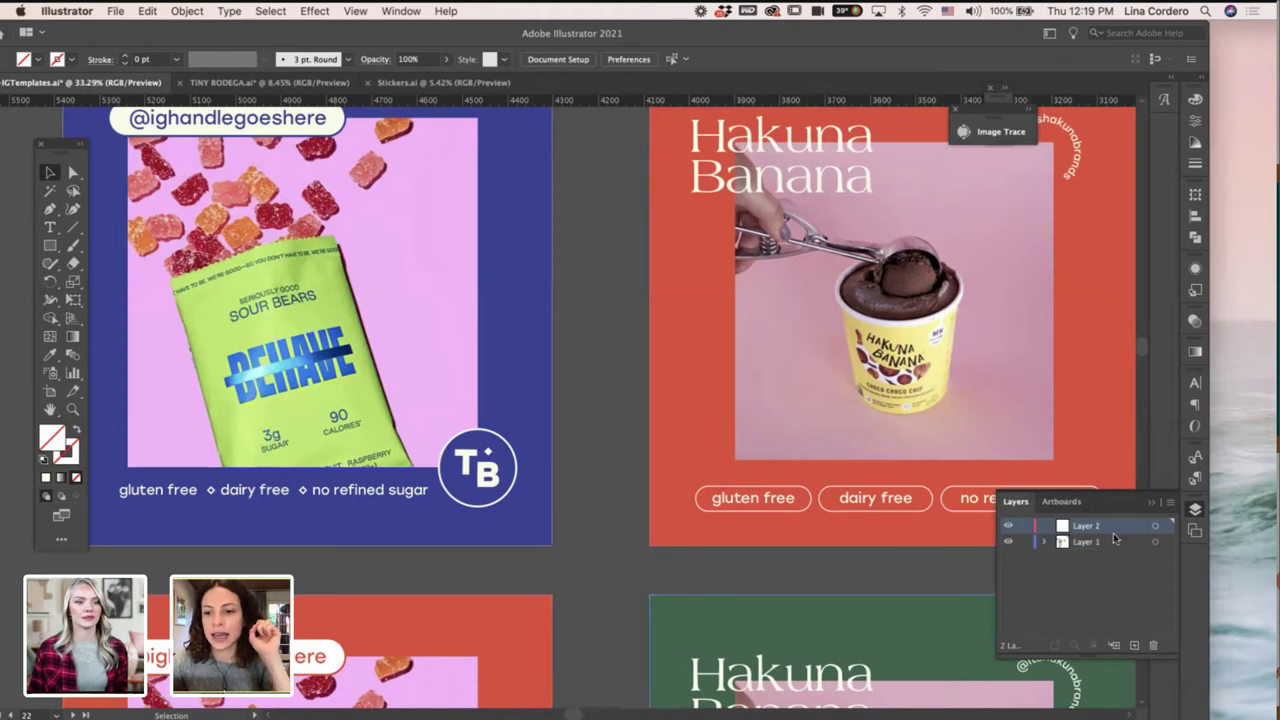
{"action": "double_click", "coordinate": [1086, 526]}
{"action": "type", "text": "Background"}
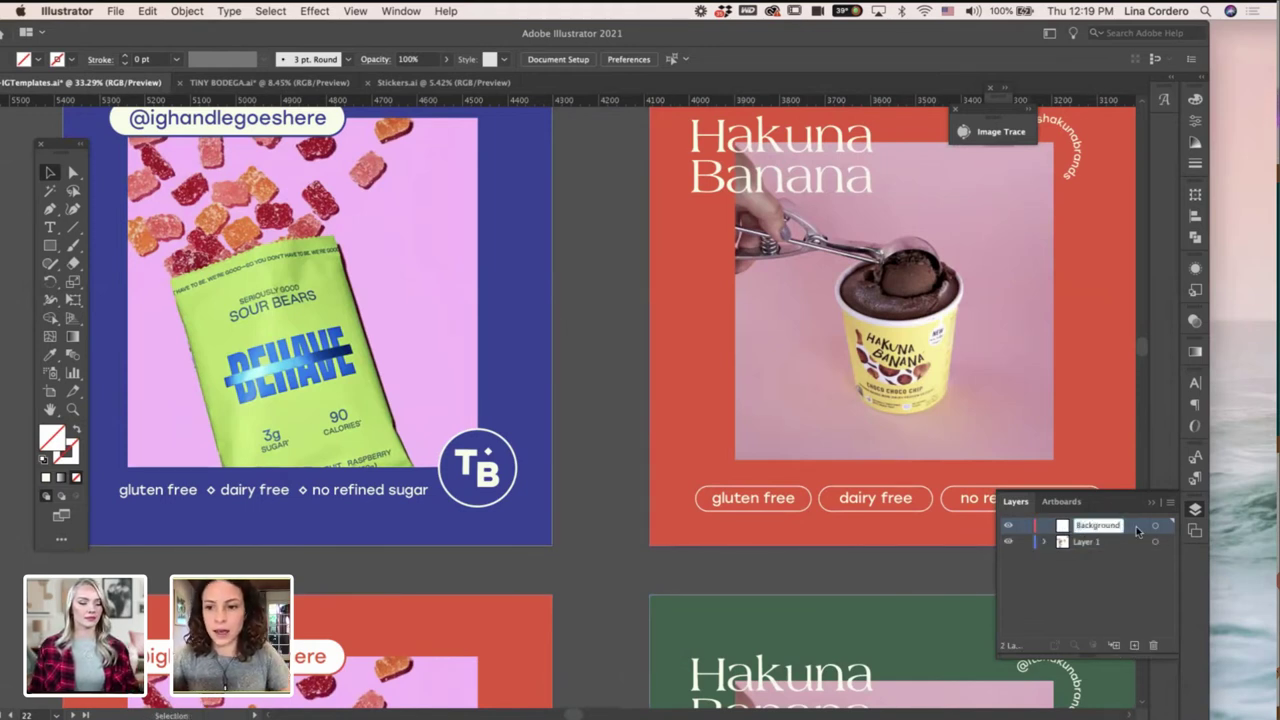
{"action": "key", "text": "Return"}
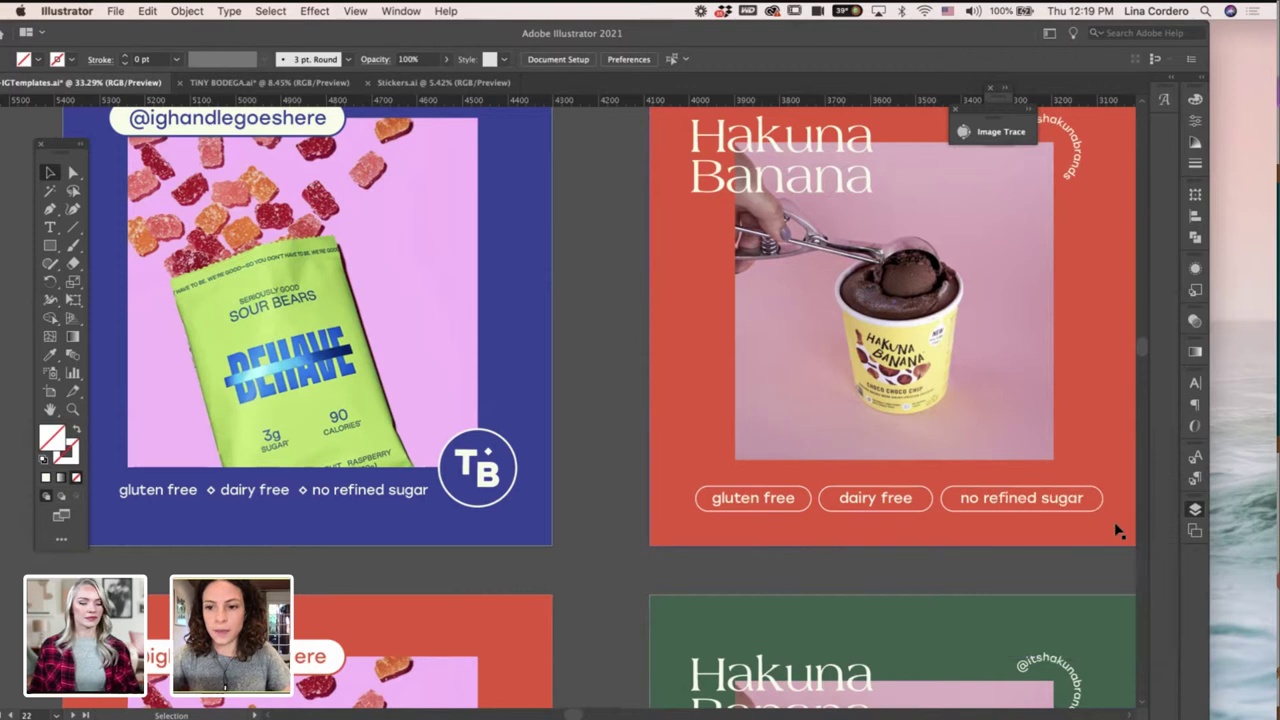
Move the Background layer below Layer 1 in the layer order.
{"action": "left_click", "coordinate": [1193, 530]}
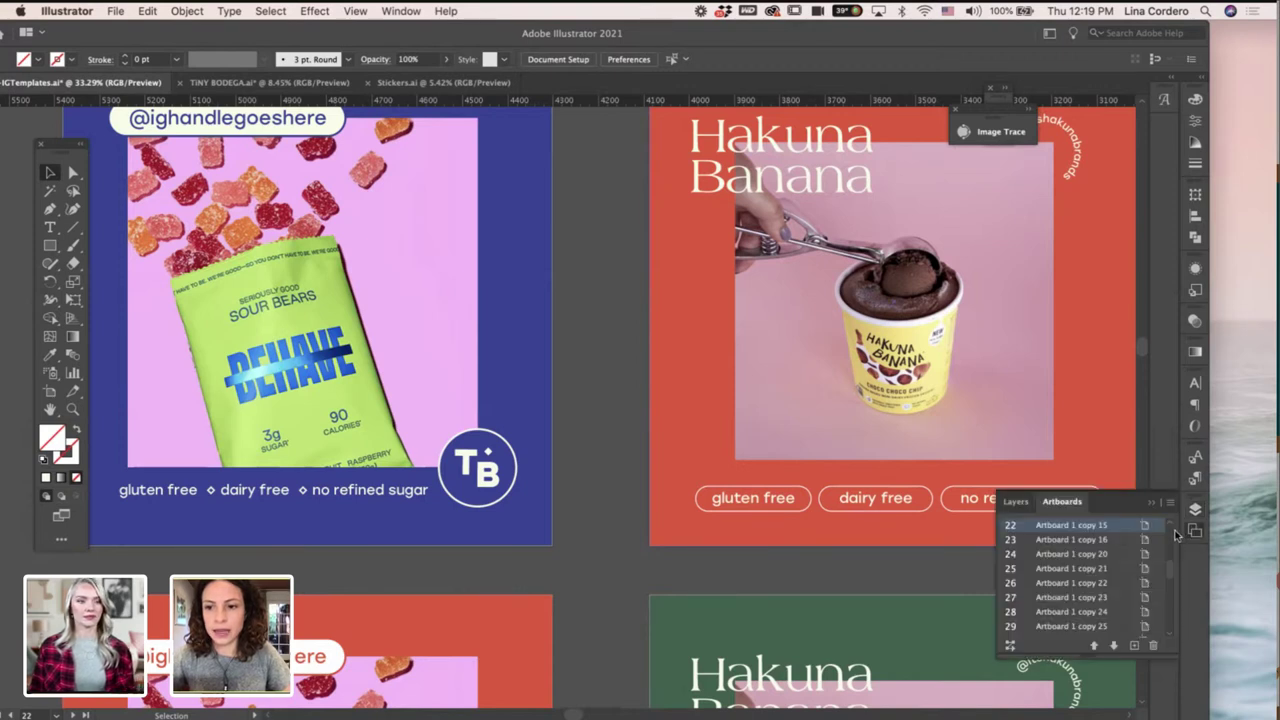
{"action": "left_click", "coordinate": [1016, 501]}
{"action": "left_click_drag", "start_coordinate": [1100, 526], "coordinate": [1104, 550]}
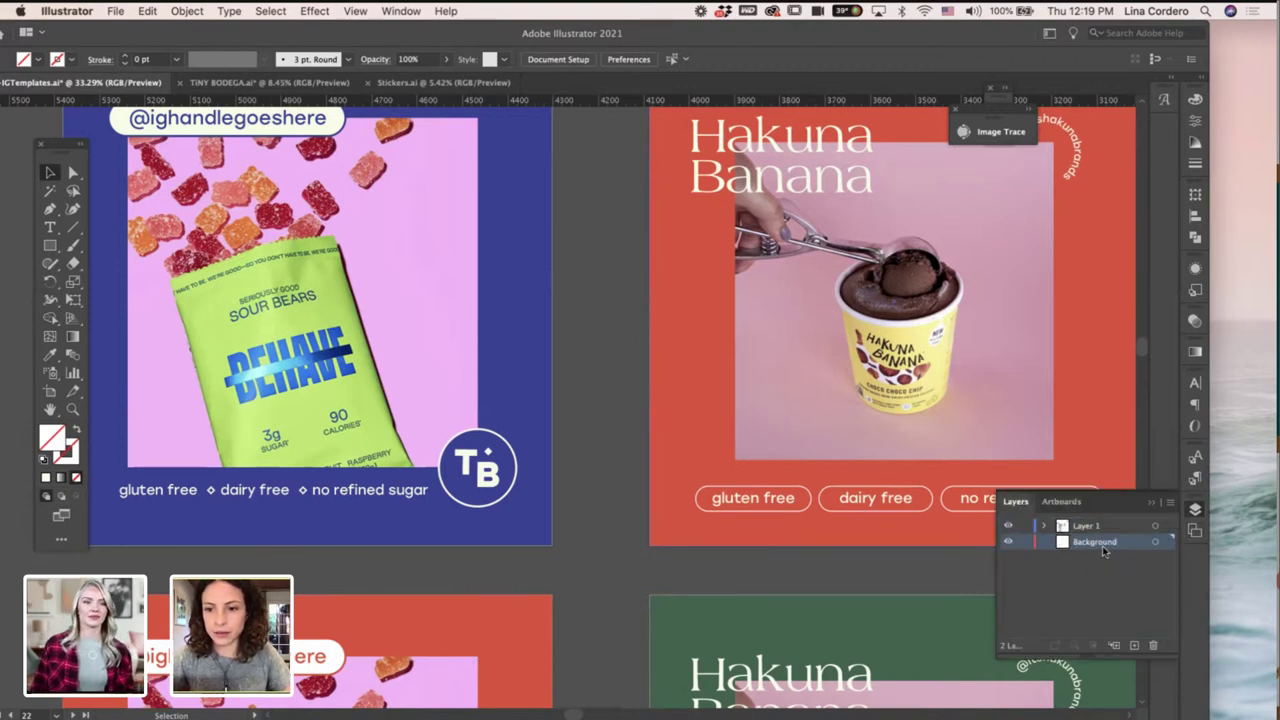
Create a new layer above the Background layer and name it Editable Images.
{"action": "left_click", "coordinate": [1134, 645]}
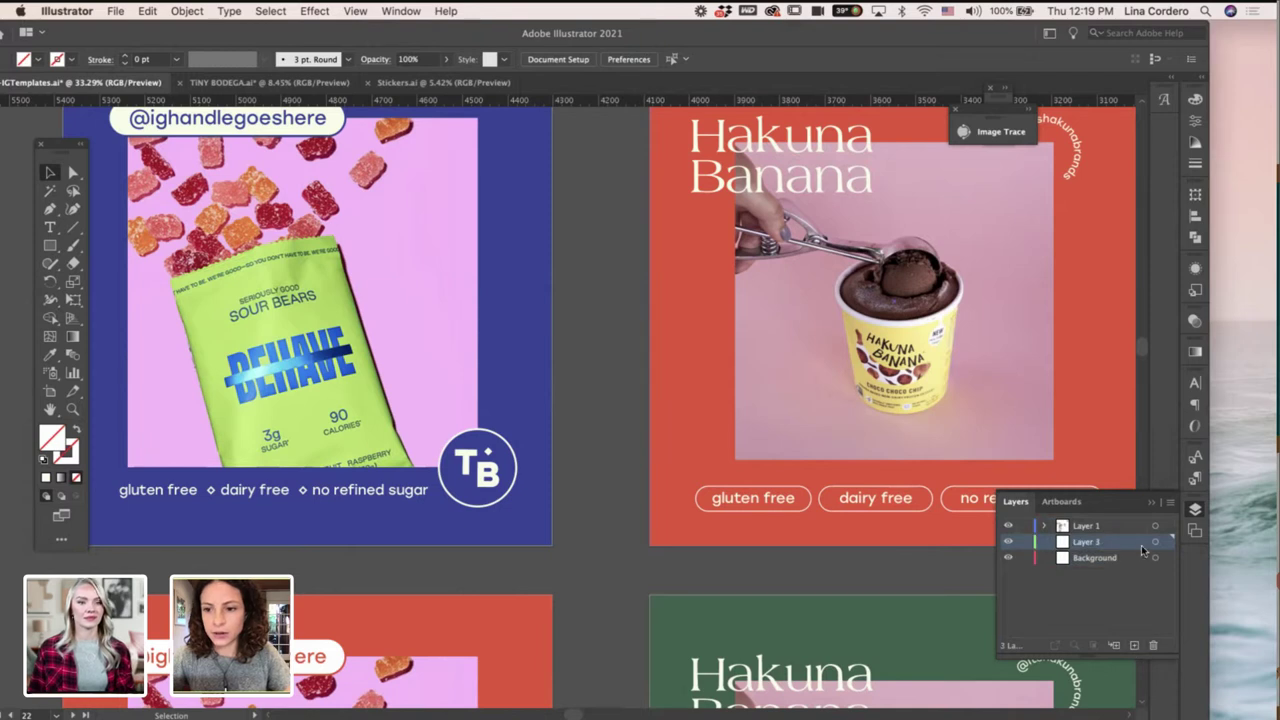
{"action": "double_click", "coordinate": [1087, 542]}
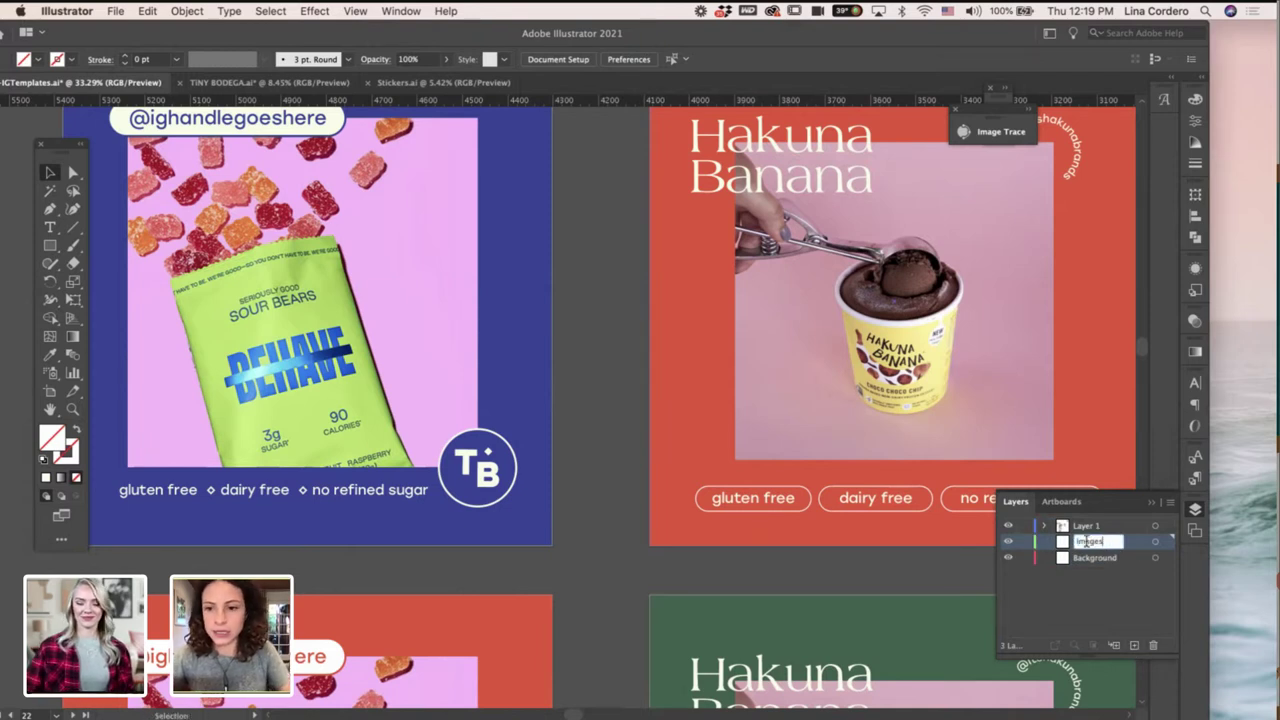
{"action": "type", "text": "Editable"}
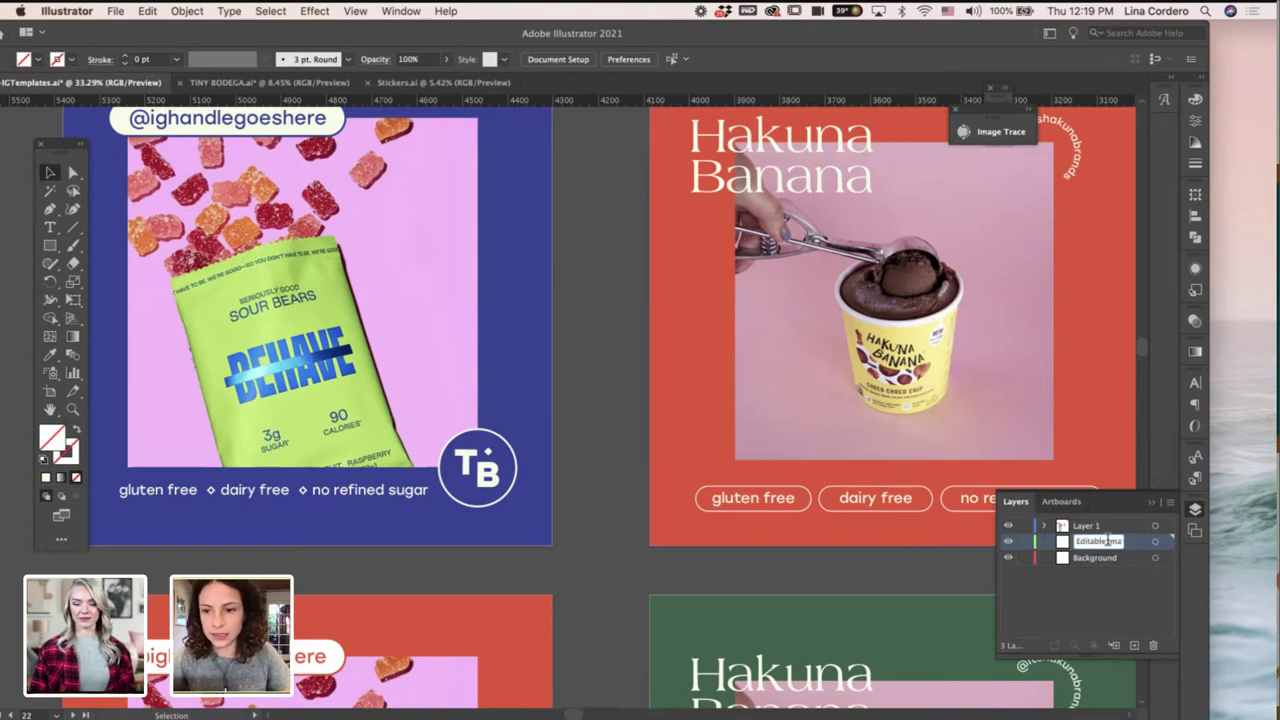
{"action": "left_click", "coordinate": [1195, 509]}
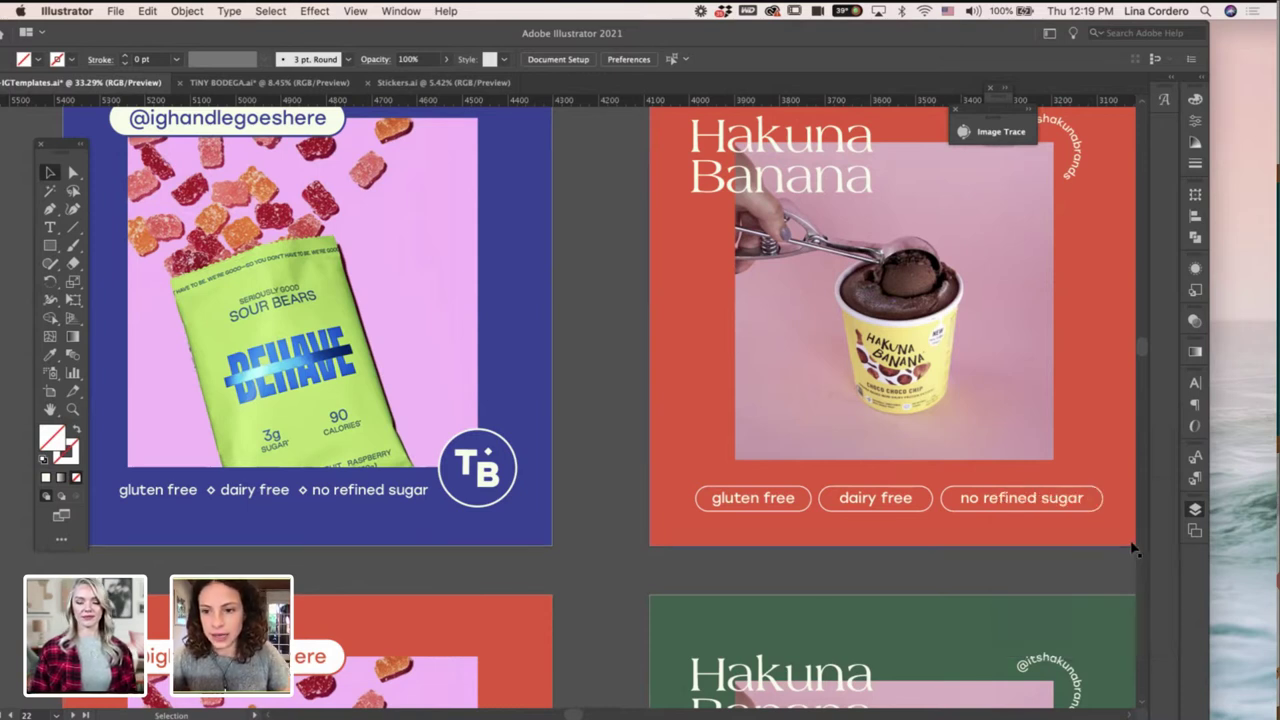
Add another layer above Editable Images and name it Editable text.
{"action": "left_click", "coordinate": [1195, 510]}
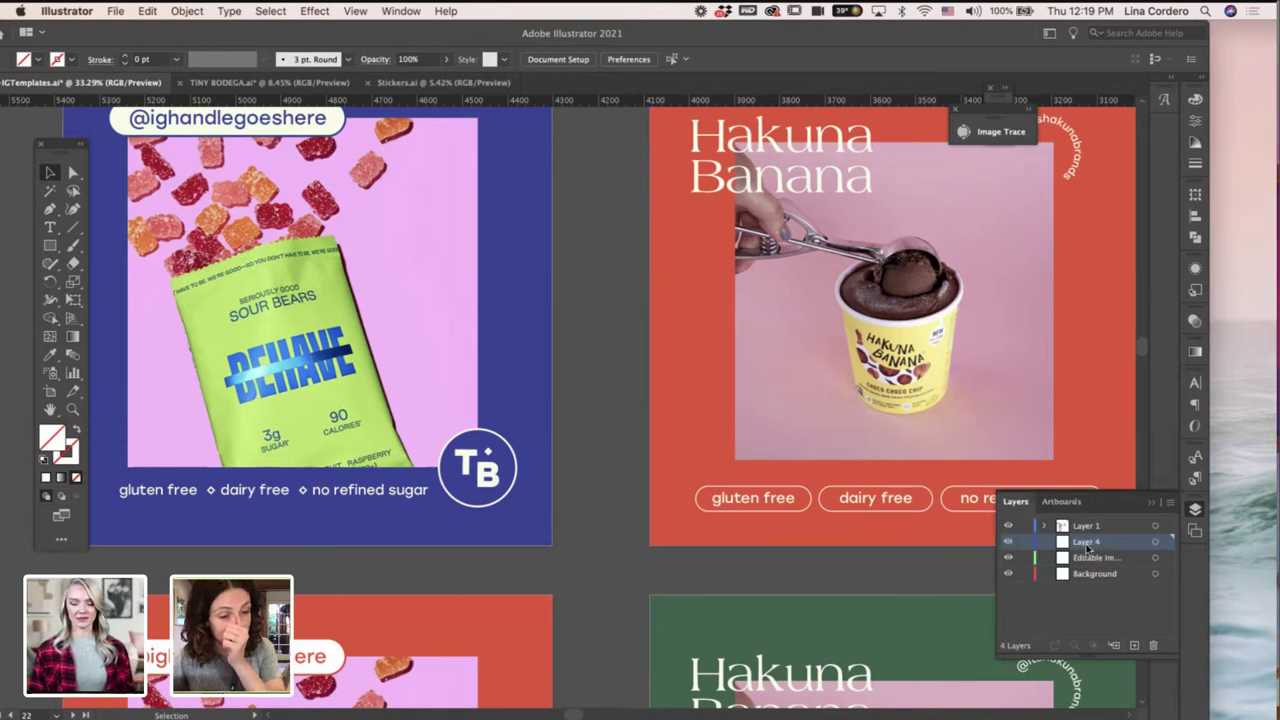
{"action": "double_click", "coordinate": [1087, 543]}
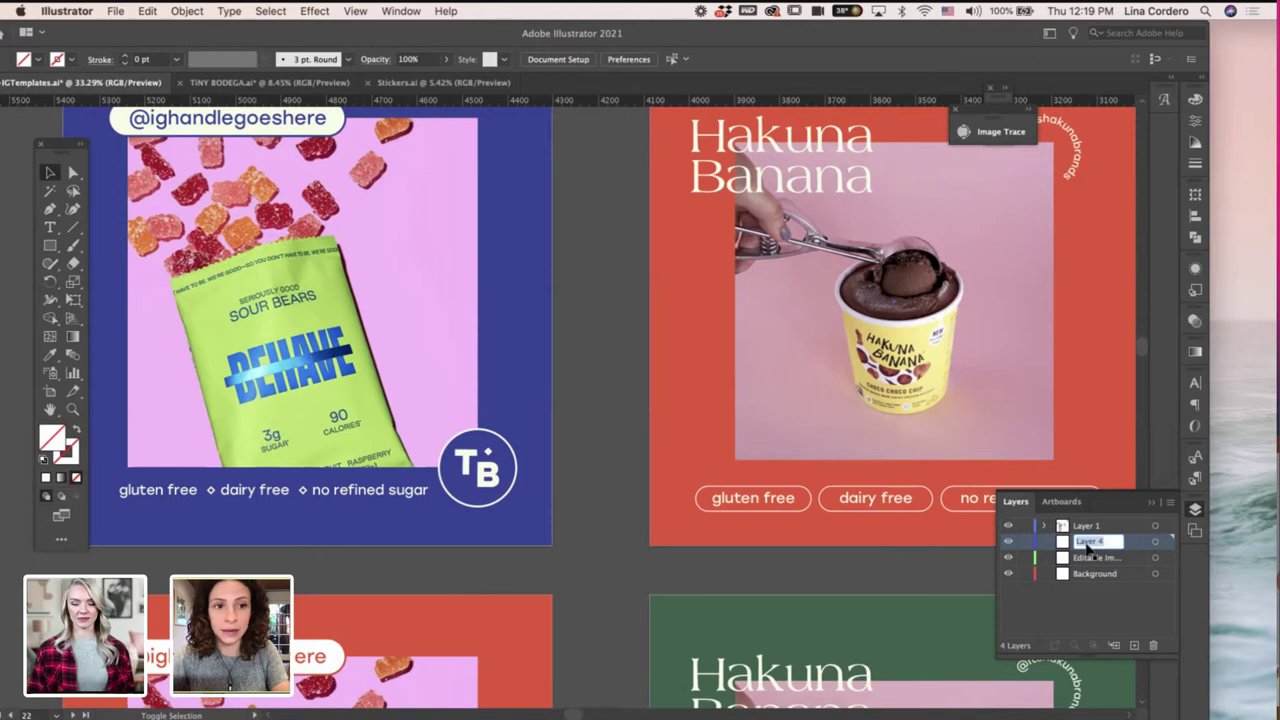
{"action": "type", "text": "Edi"}
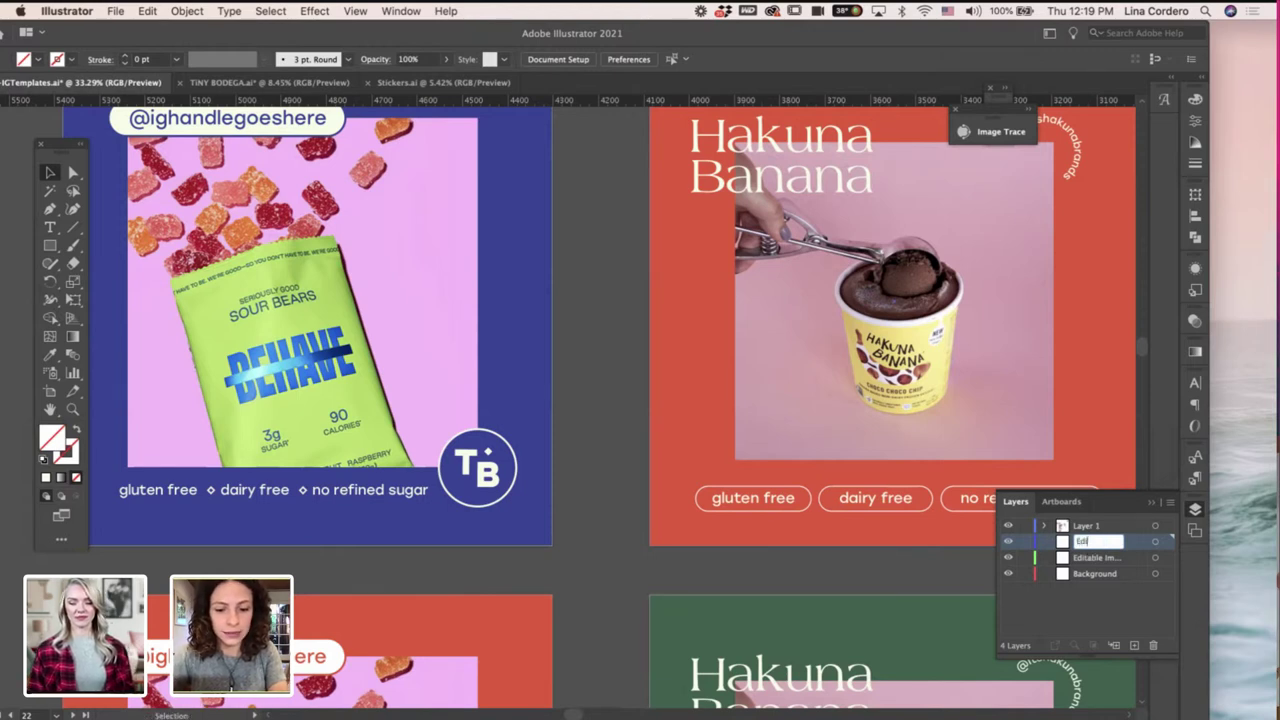
{"action": "type", "text": "table te"}
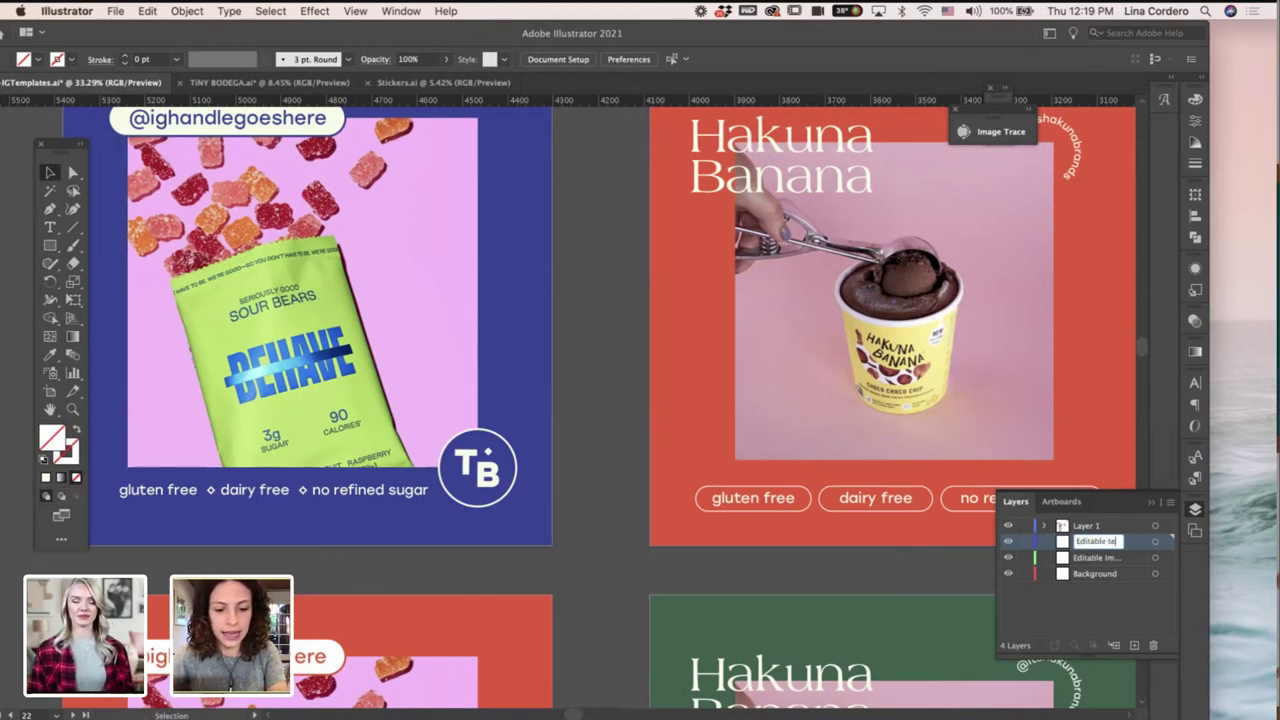
{"action": "type", "text": "xt"}
{"action": "key", "text": "Return"}
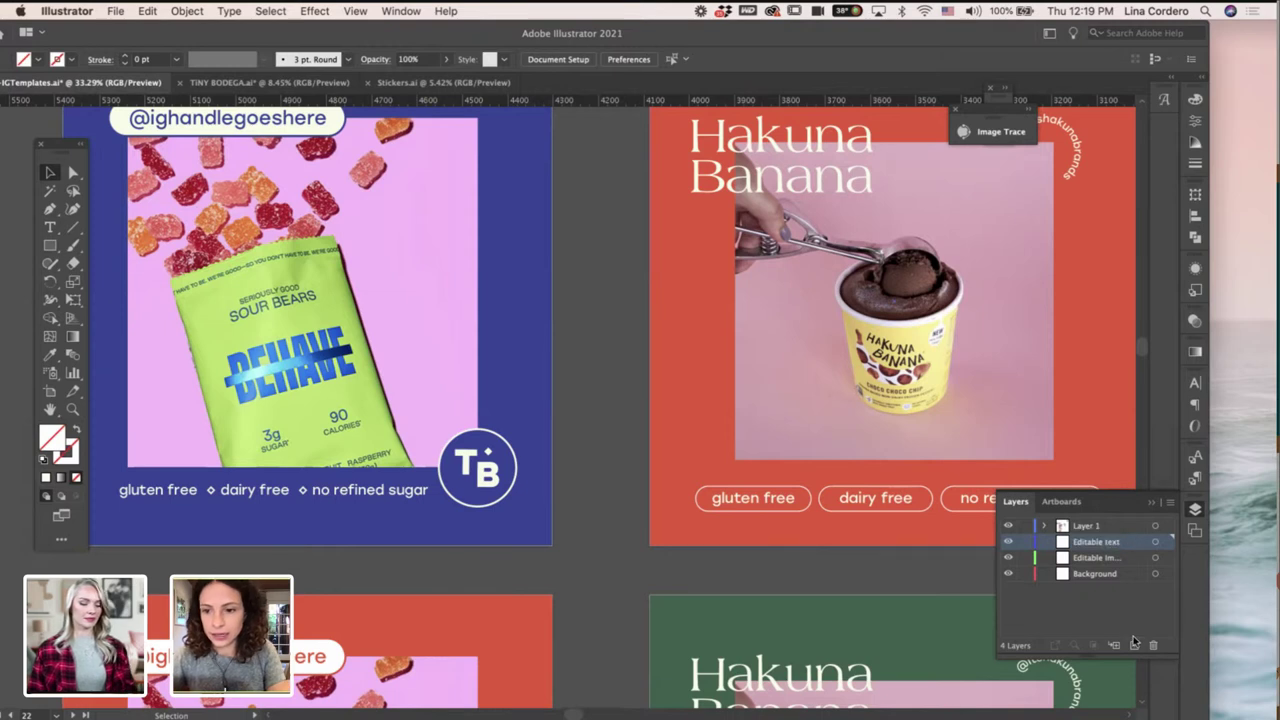
Add a layer named Locked Items and place it between the Editable text and Editable Images layers.
{"action": "left_click", "coordinate": [1134, 645]}
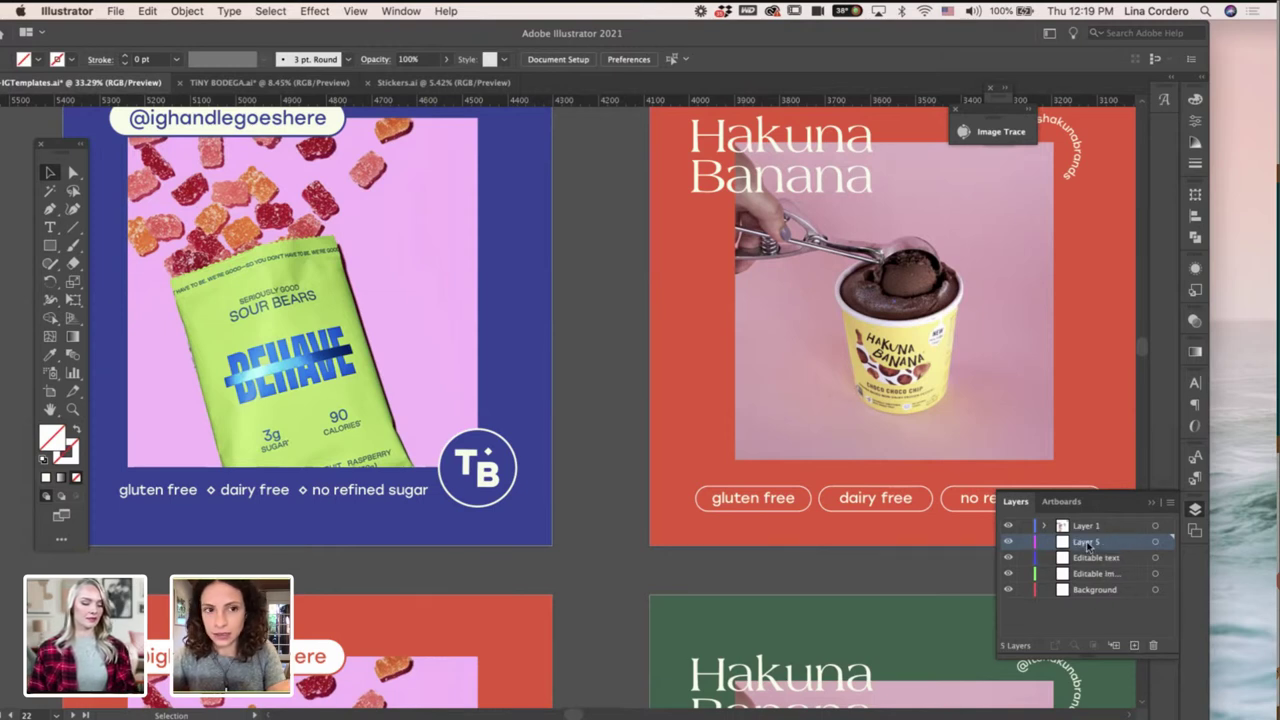
{"action": "left_click_drag", "start_coordinate": [1095, 549], "coordinate": [1092, 565]}
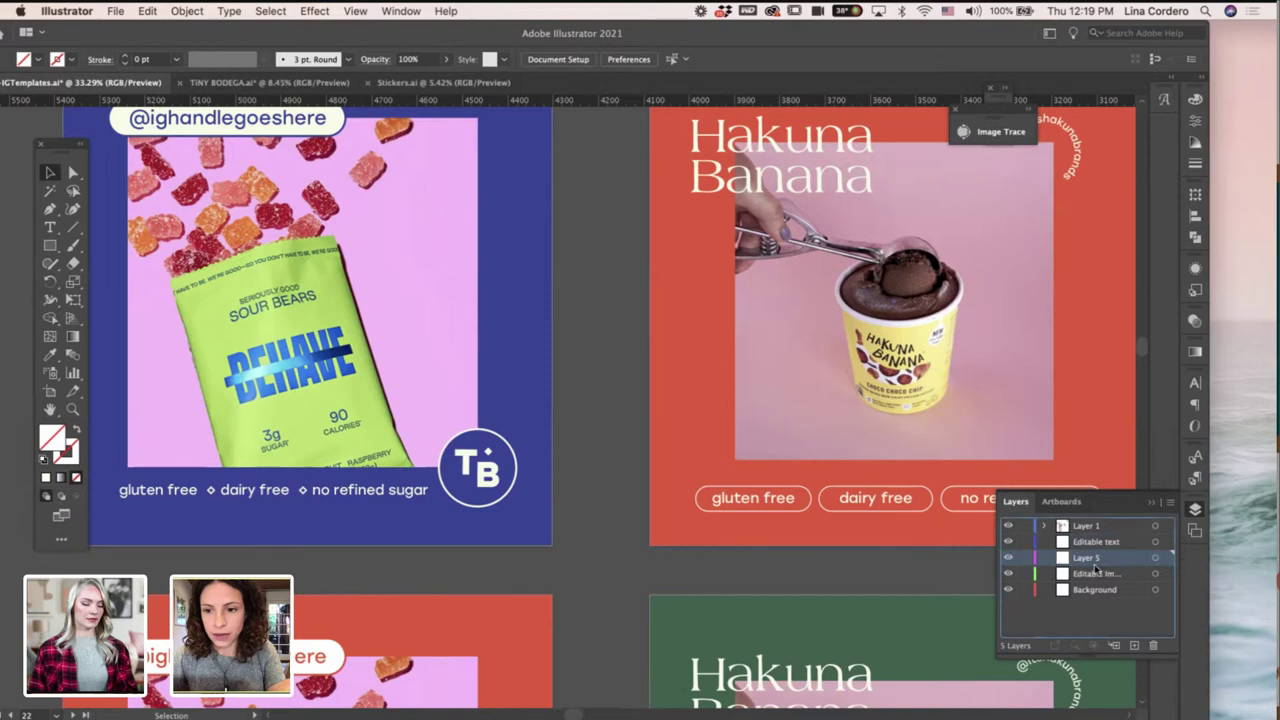
{"action": "double_click", "coordinate": [1090, 561]}
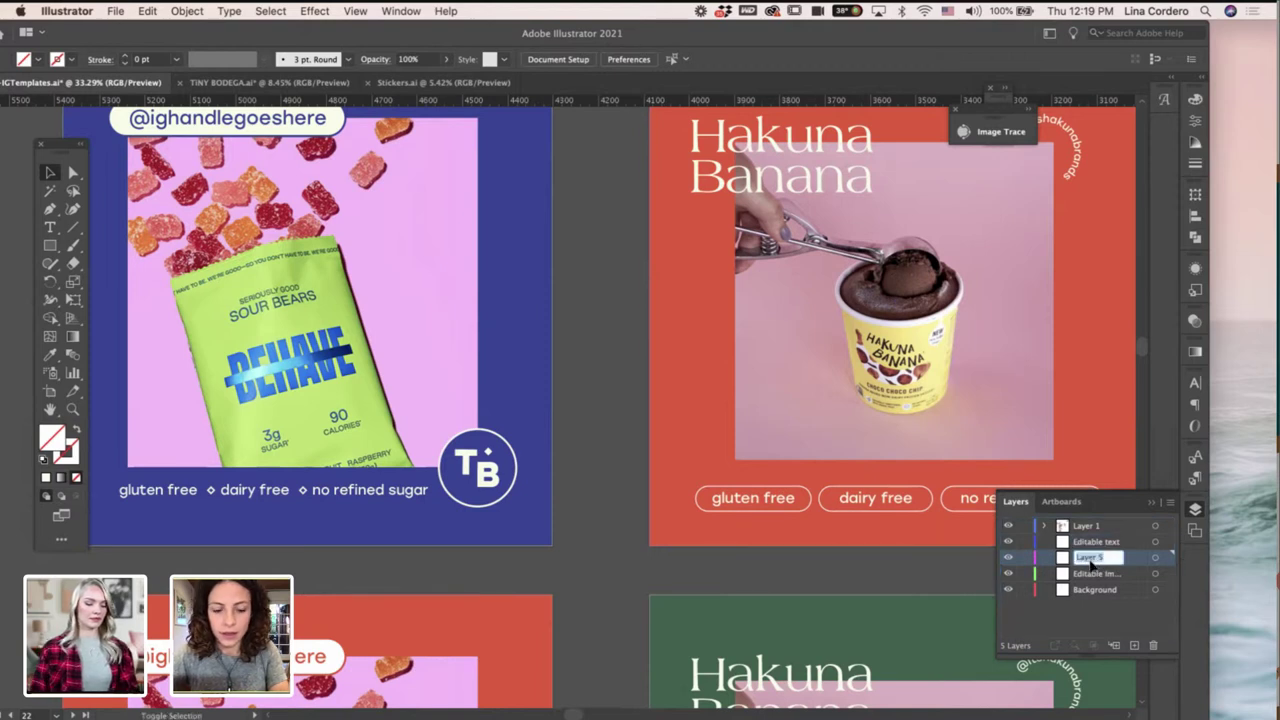
{"action": "type", "text": "Locked It"}
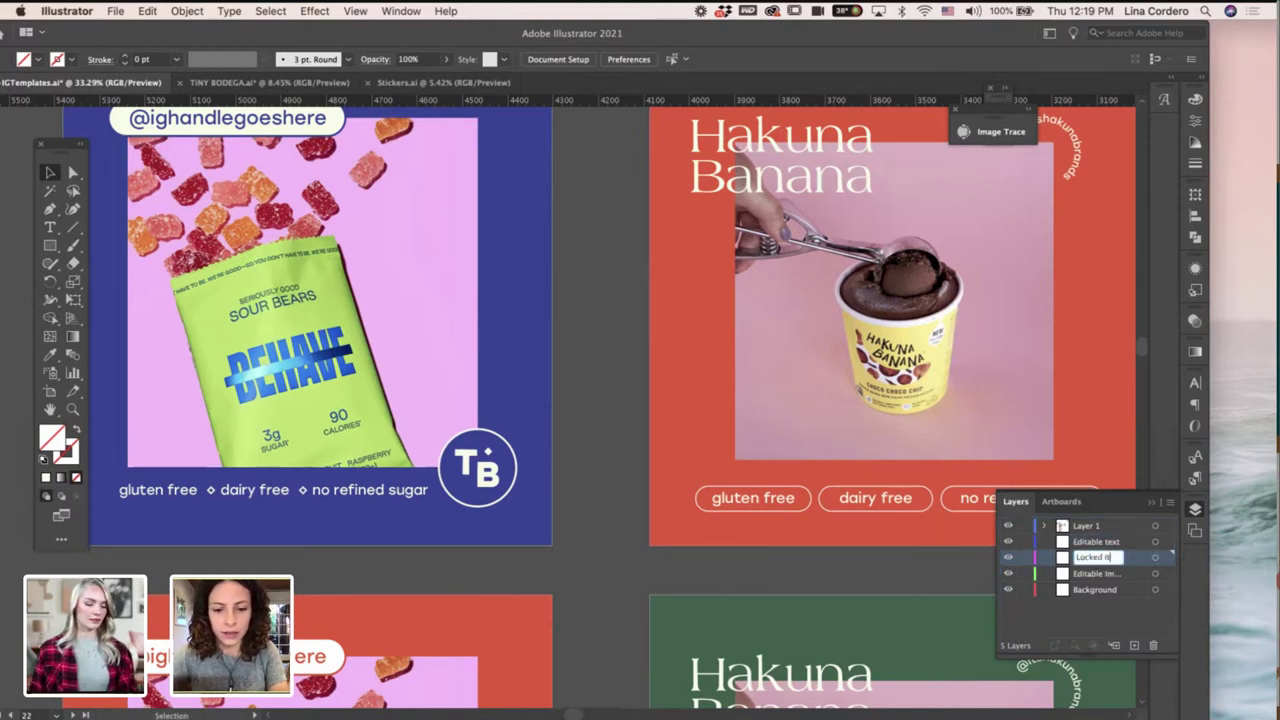
{"action": "type", "text": "ems"}
{"action": "key", "text": "Return"}
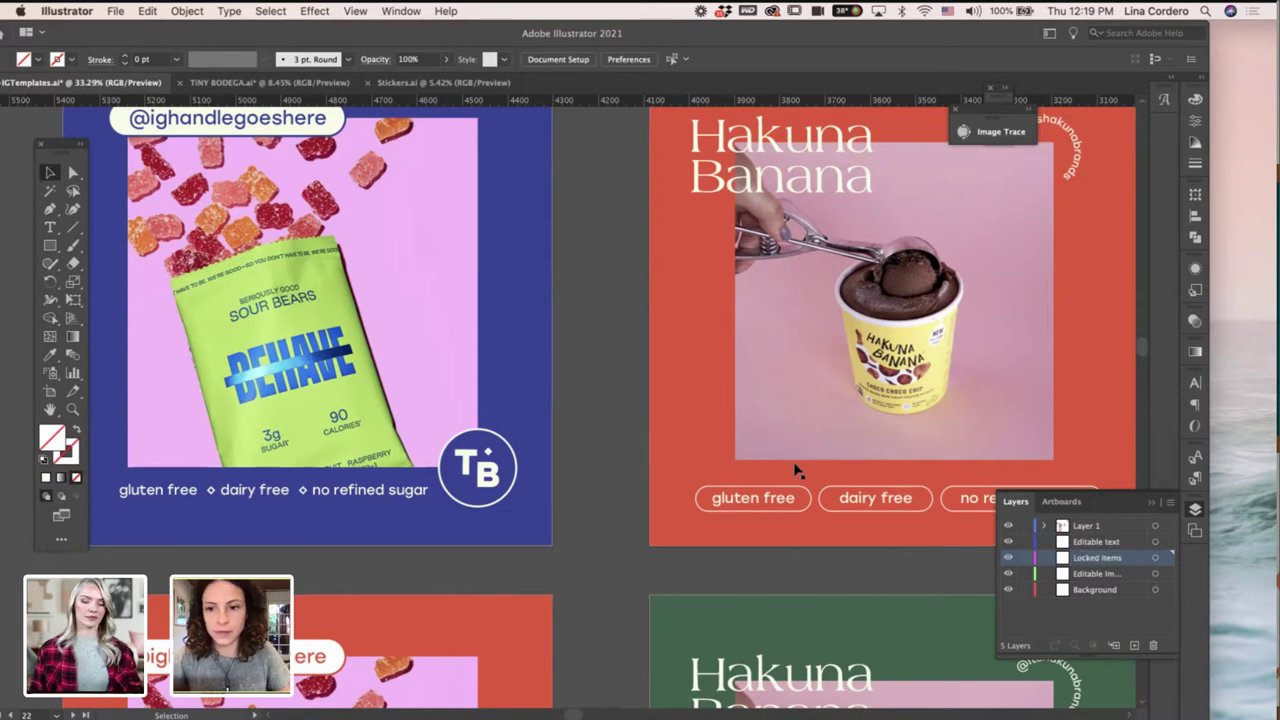
Move the blue background square of the Behave template to the Background layer and lock that layer.
{"action": "scroll", "coordinate": [794, 466], "scroll_direction": "down", "scroll_amount": 3}
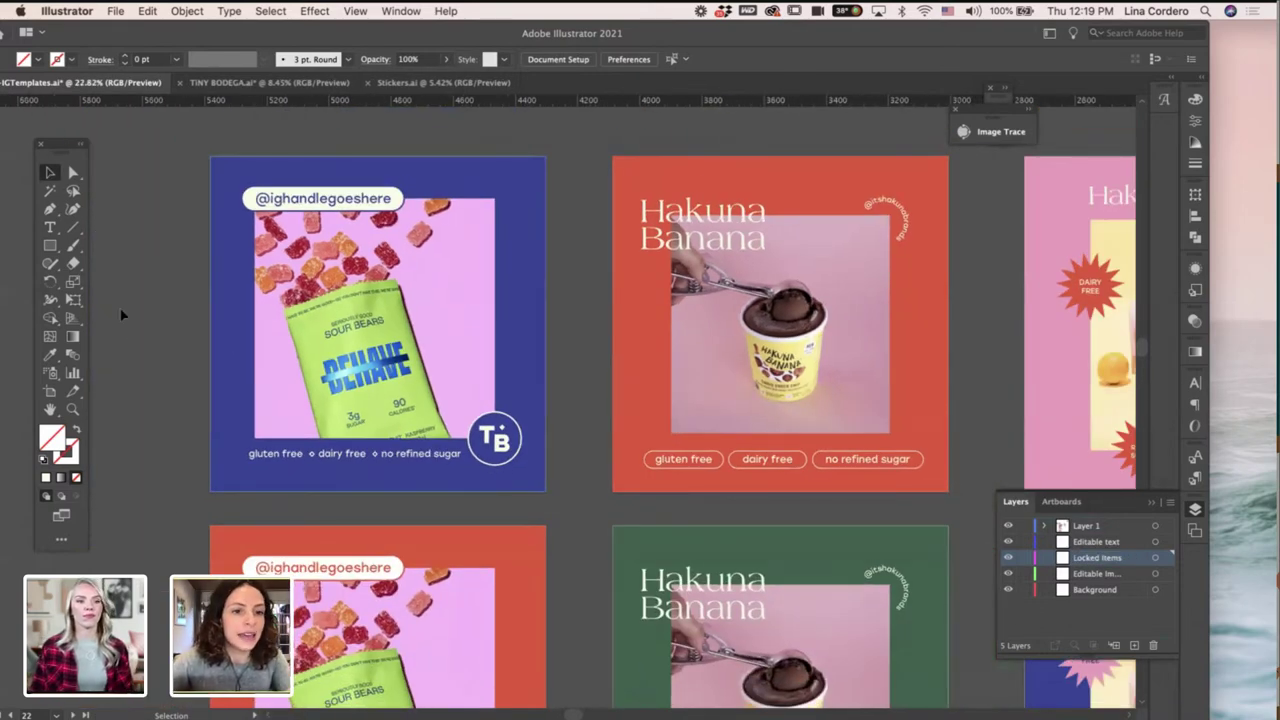
{"action": "scroll", "coordinate": [225, 396], "scroll_direction": "up", "scroll_amount": 2}
{"action": "left_click", "coordinate": [234, 364]}
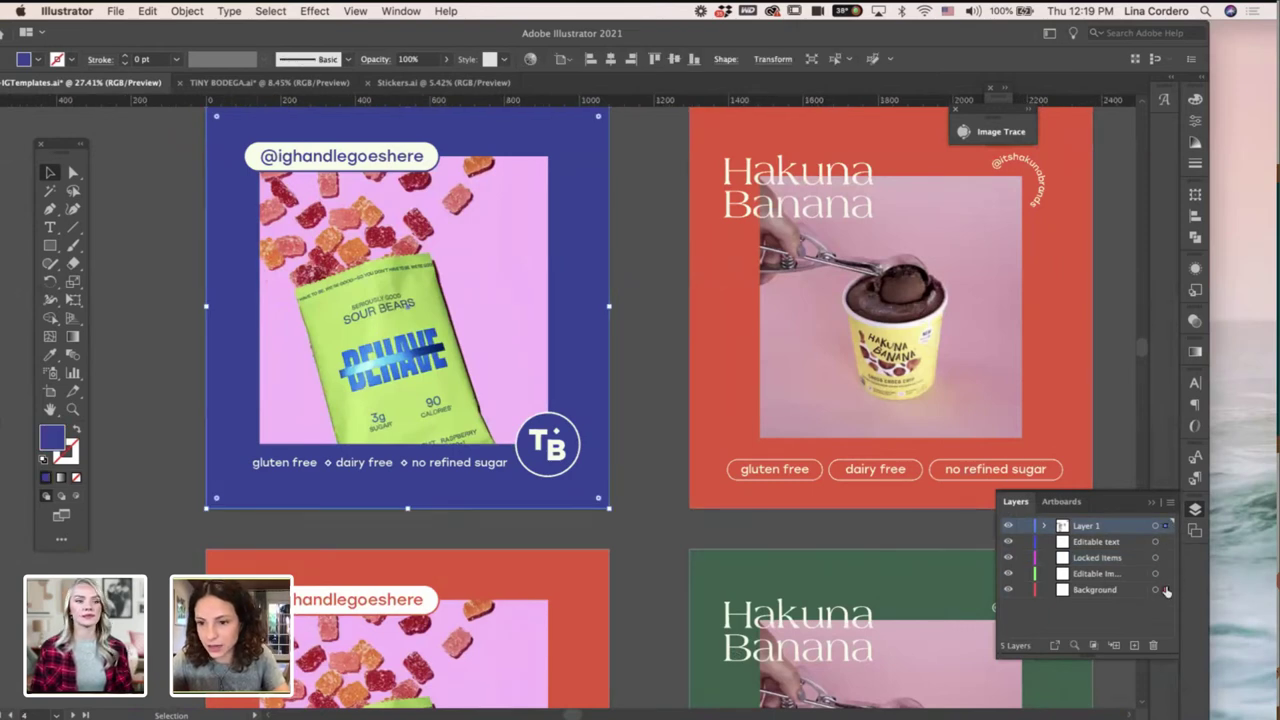
{"action": "left_click_drag", "start_coordinate": [1166, 592], "coordinate": [1166, 590]}
{"action": "left_click", "coordinate": [1025, 591]}
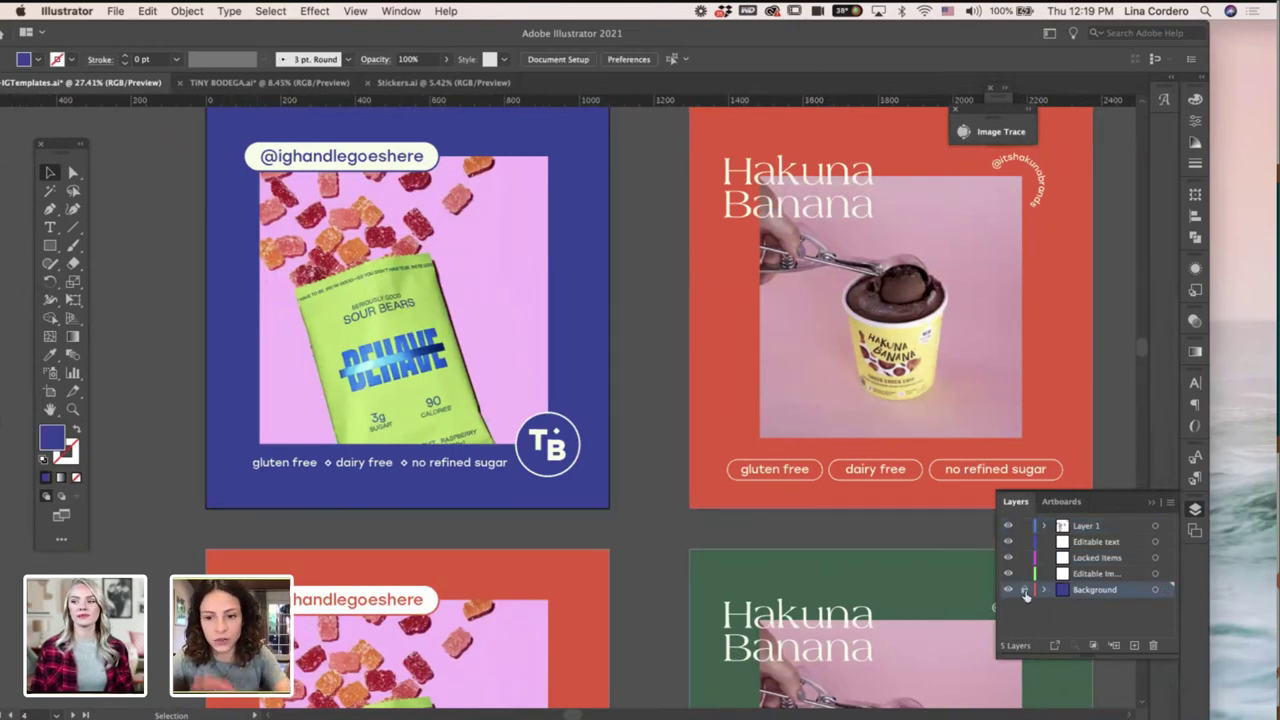
{"action": "left_click", "coordinate": [426, 467]}
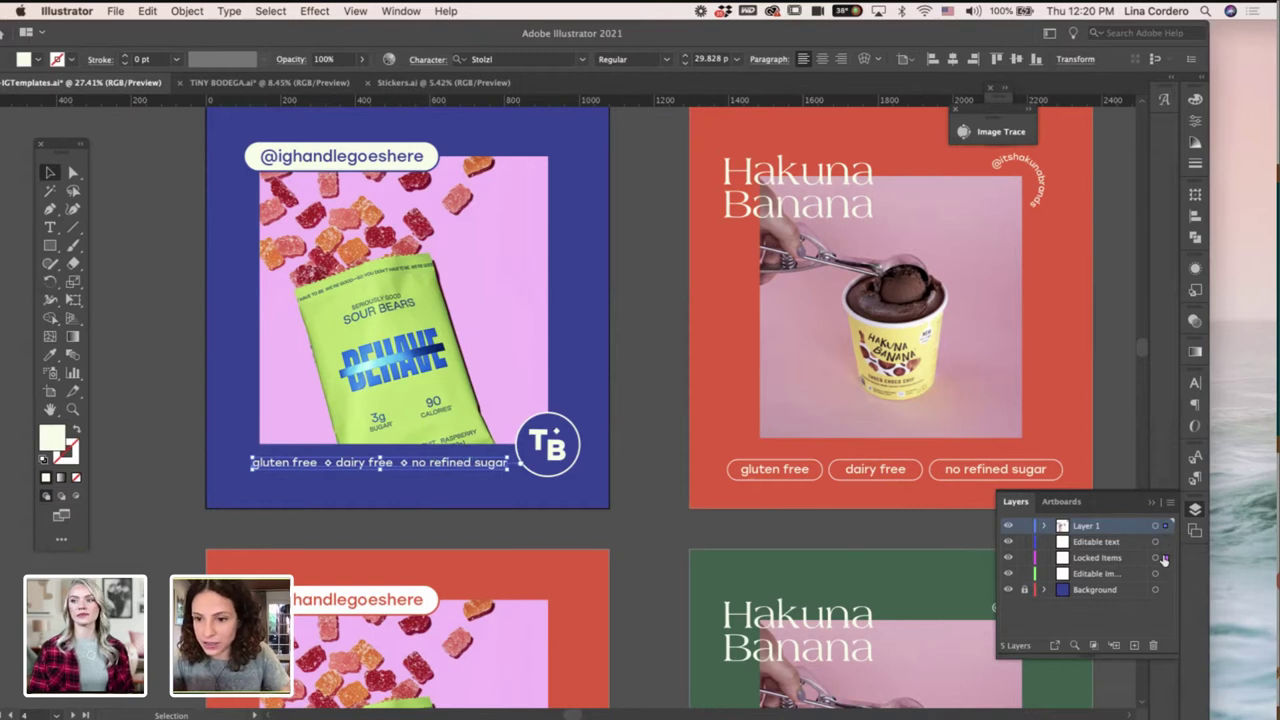
{"action": "left_click_drag", "start_coordinate": [1164, 547], "coordinate": [1158, 548]}
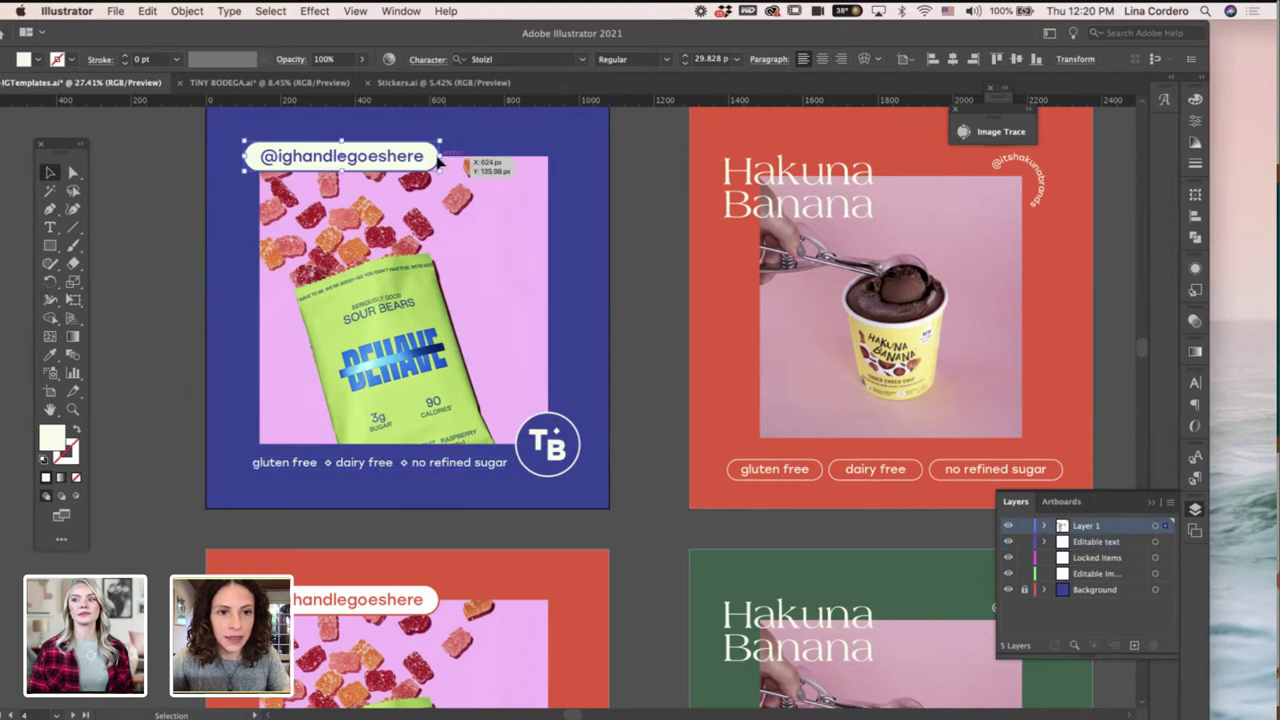
{"action": "left_click", "coordinate": [1165, 527]}
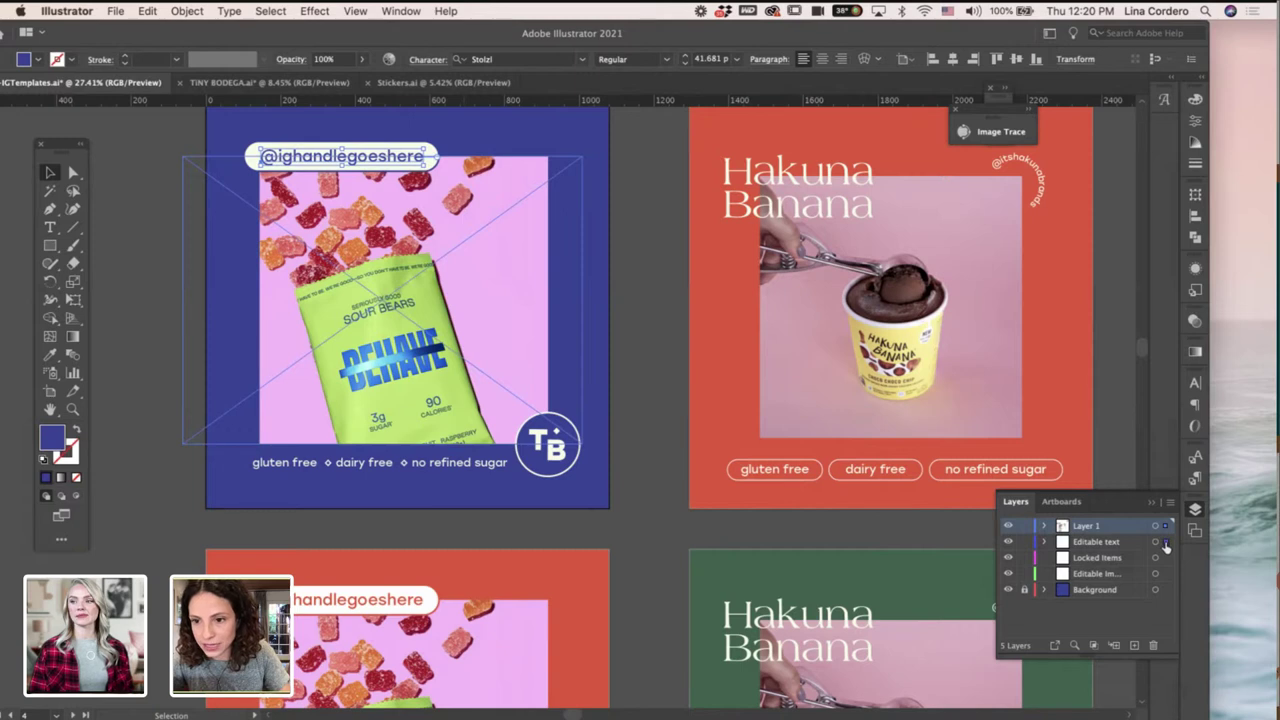
{"action": "left_click", "coordinate": [1165, 542]}
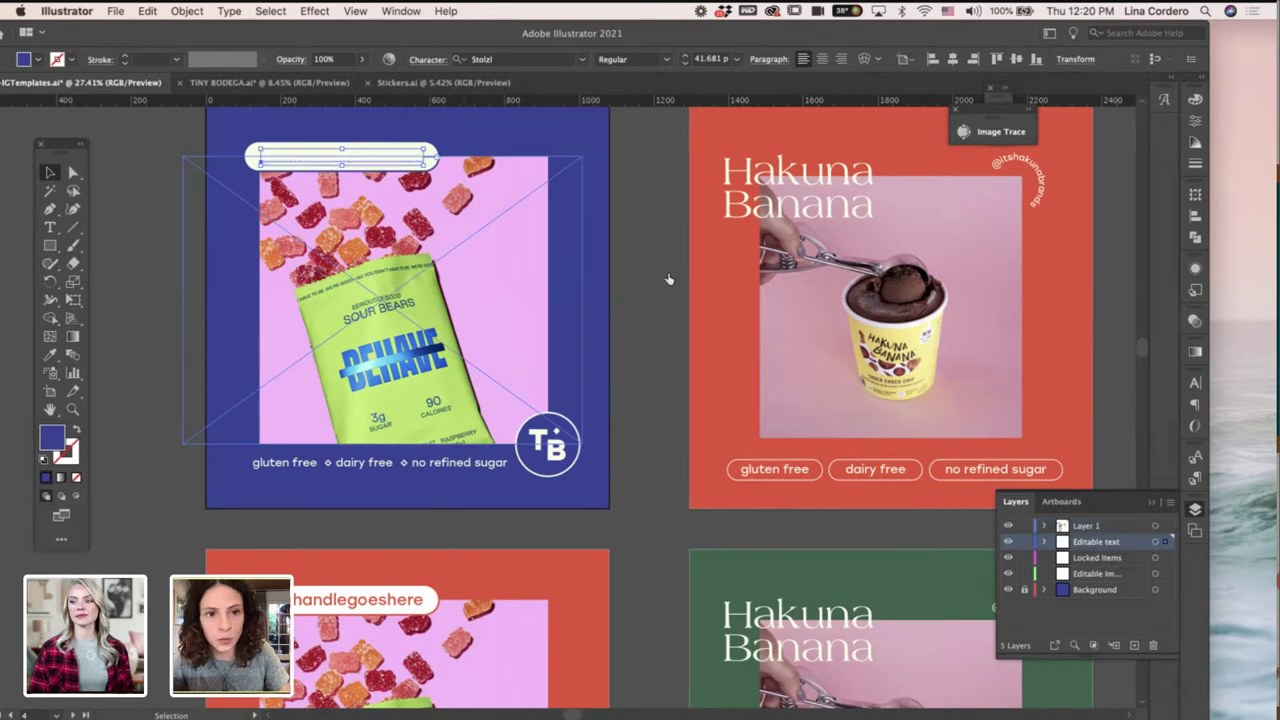
Move the cream pill shape behind the handle and the round TB logo to the Locked Items layer.
{"action": "left_click", "coordinate": [354, 160]}
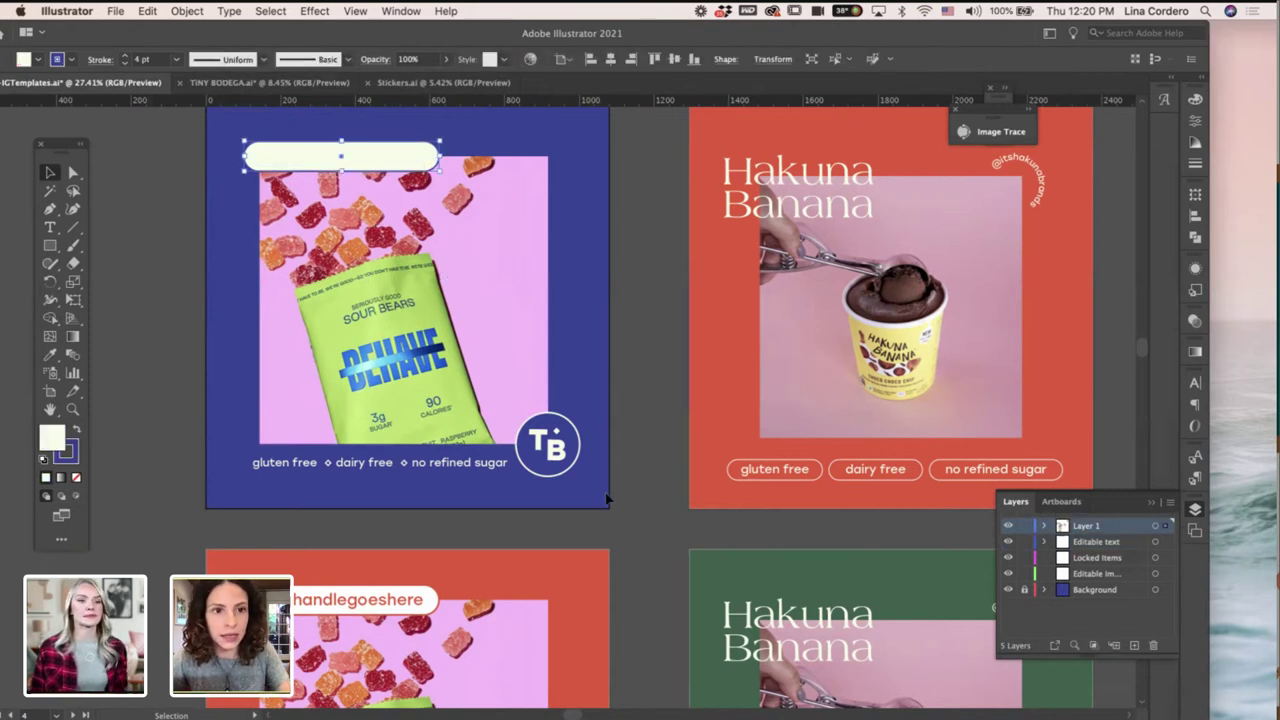
{"action": "left_click", "coordinate": [555, 446], "text": "shift"}
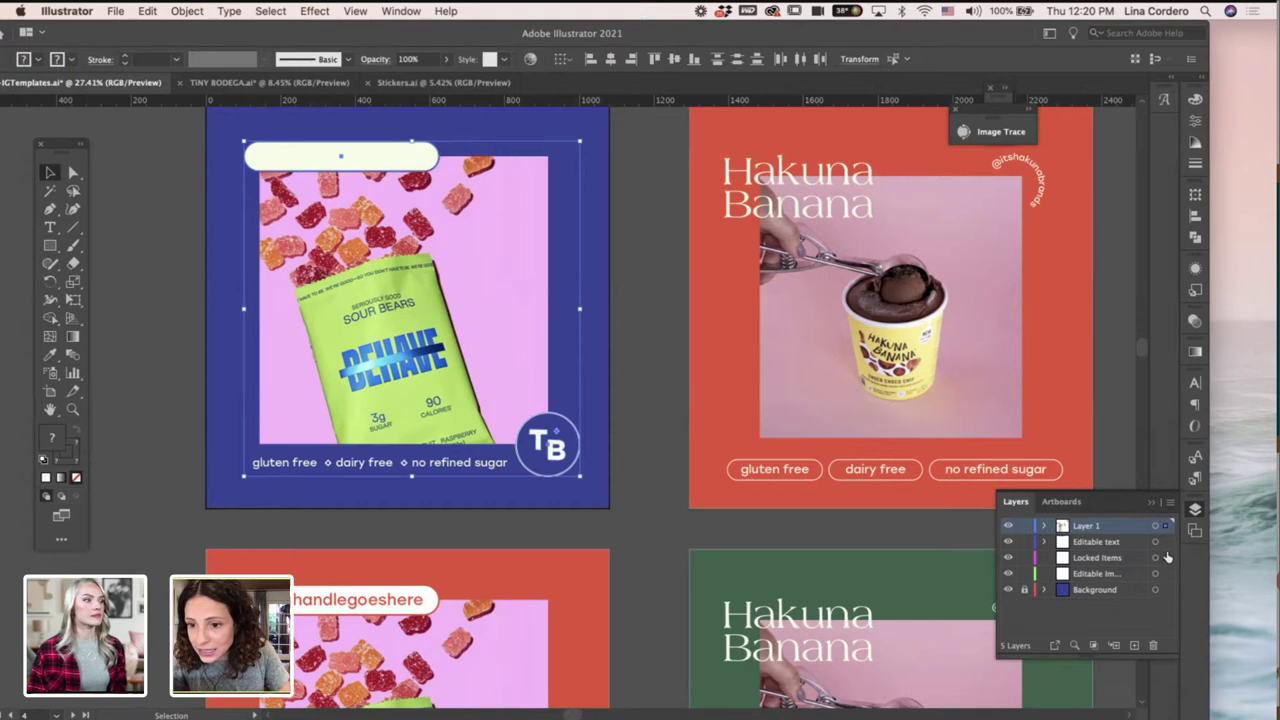
{"action": "left_click_drag", "start_coordinate": [1167, 557], "coordinate": [1165, 557]}
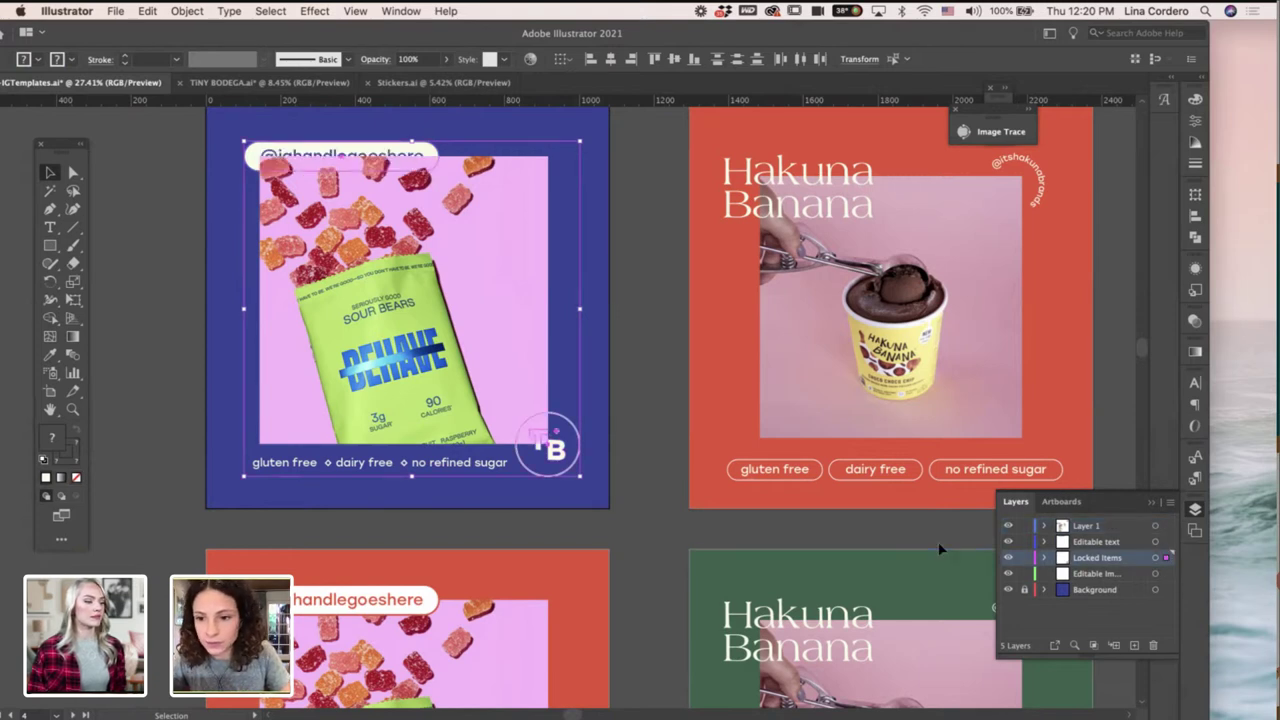
Move the masked Behave photo to the Editable Images layer and lock the Locked Items layer.
{"action": "left_click", "coordinate": [471, 357]}
{"action": "left_click_drag", "start_coordinate": [1165, 527], "coordinate": [1163, 575]}
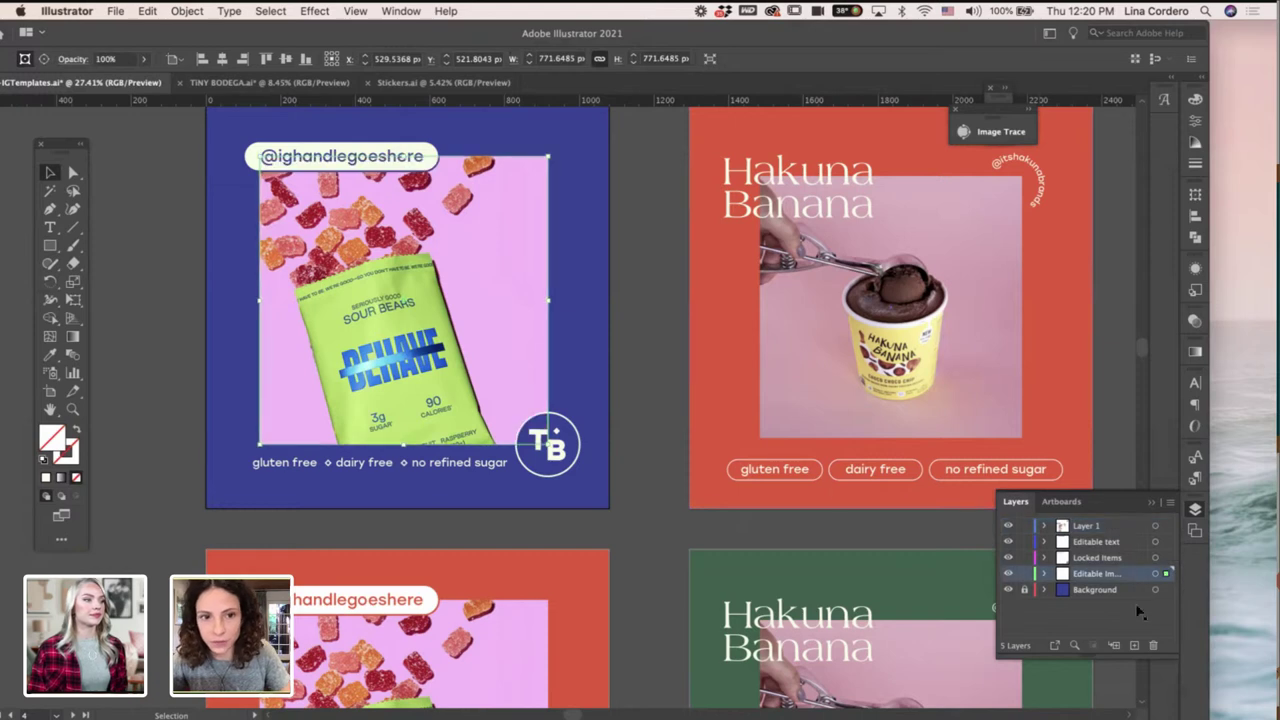
{"action": "left_click", "coordinate": [1024, 557]}
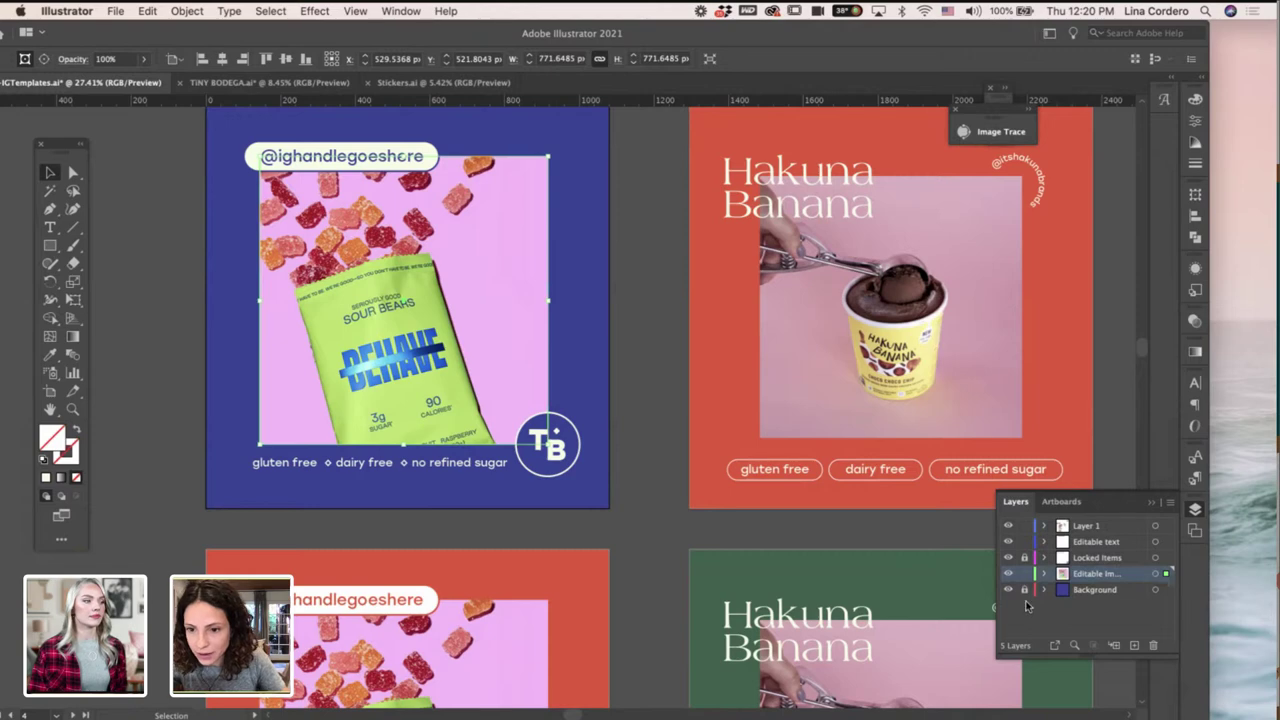
Select the handle text on the blue template to check its layer, and read the remaining guidelines in the Templates Best Practices list.
{"action": "scroll", "coordinate": [667, 388], "scroll_direction": "down", "scroll_amount": 1}
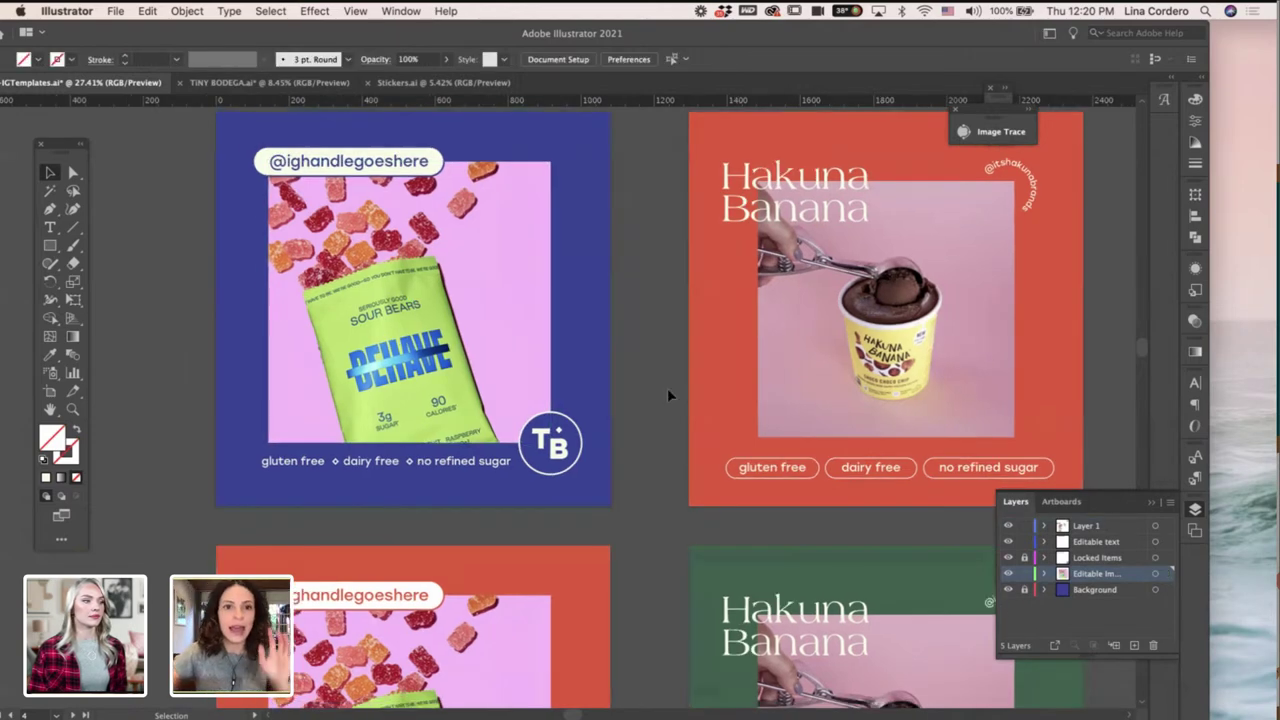
{"action": "left_click", "coordinate": [383, 187]}
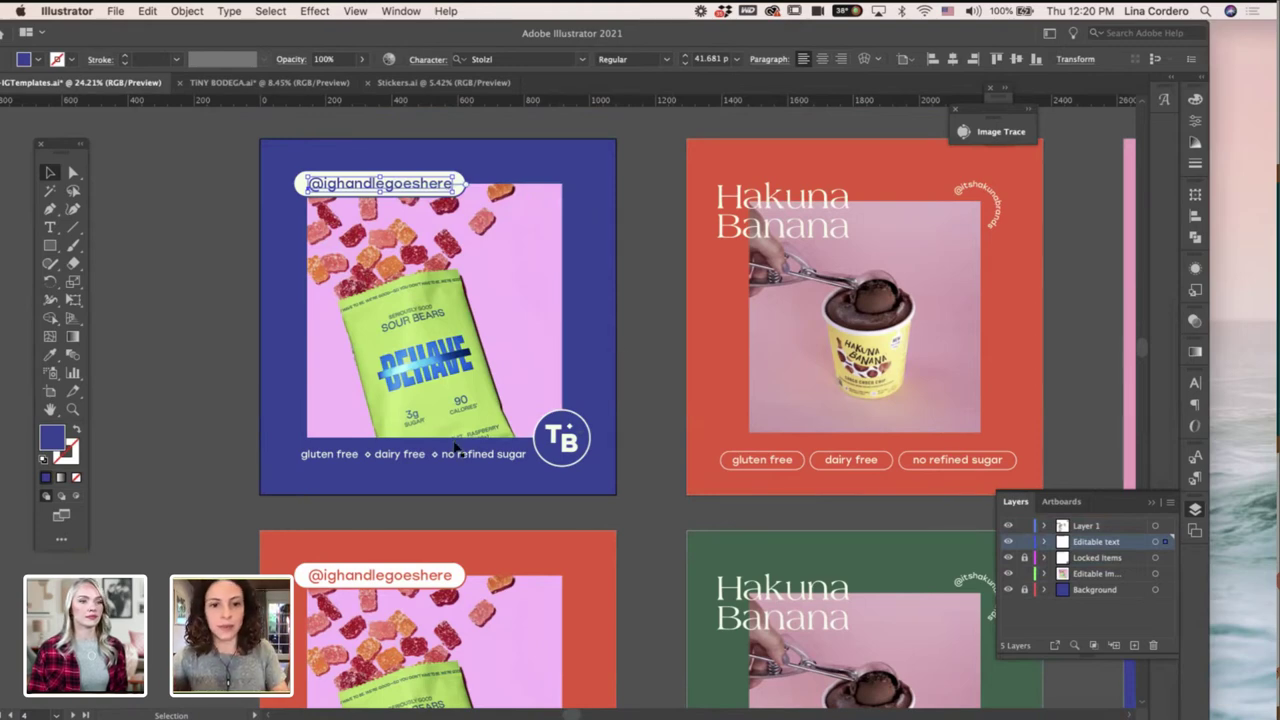
{"action": "scroll", "coordinate": [552, 400], "scroll_direction": "down", "scroll_amount": 2}
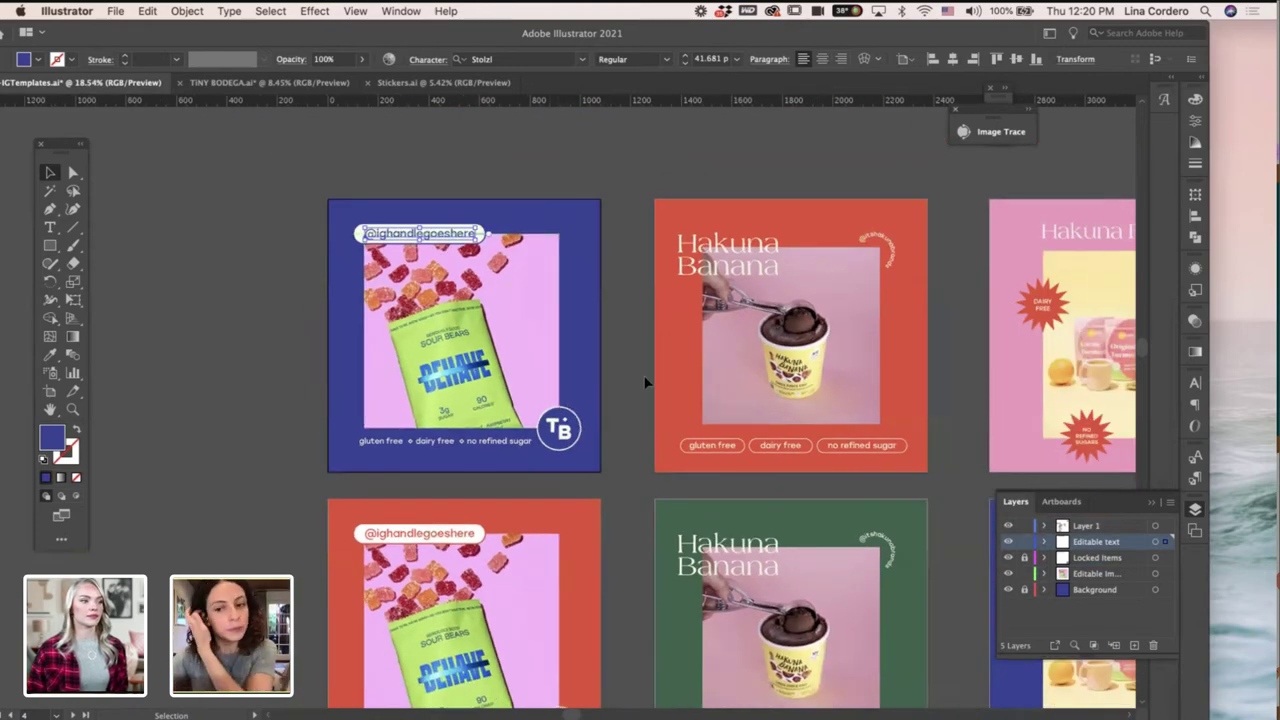
{"action": "scroll", "coordinate": [643, 380], "scroll_direction": "right", "scroll_amount": 3}
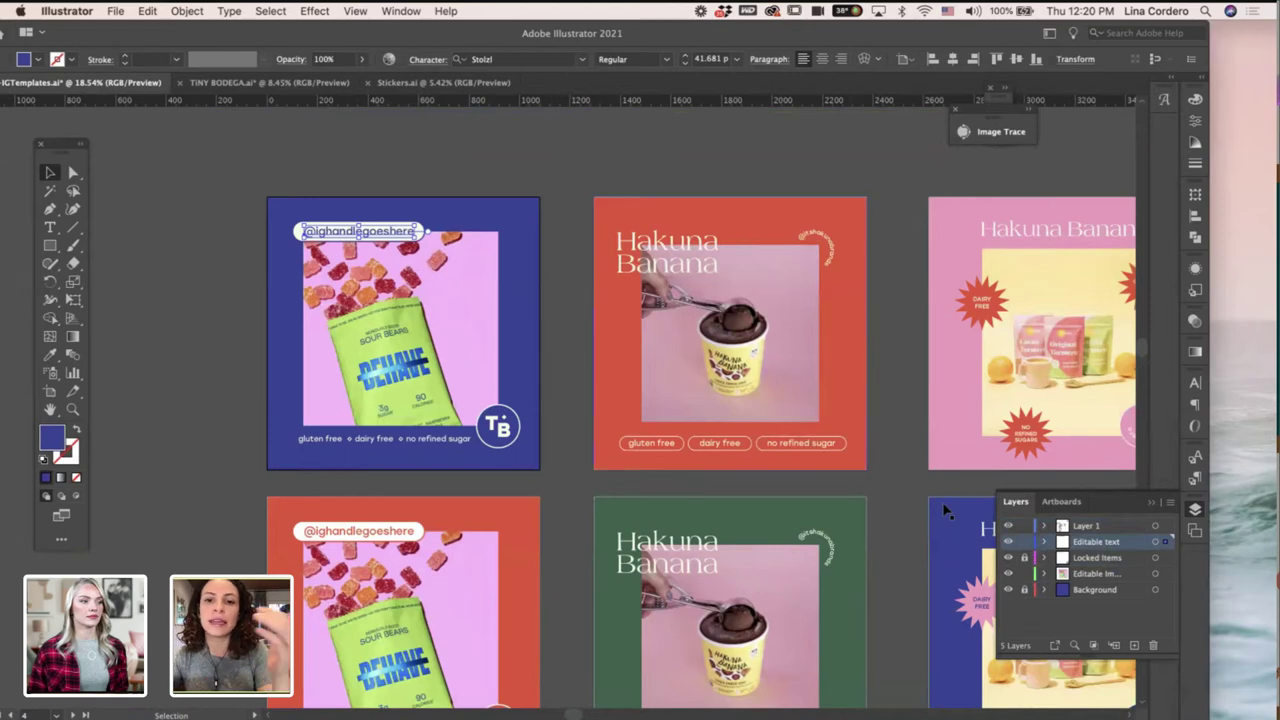
{"action": "scroll", "coordinate": [846, 423], "scroll_direction": "down", "scroll_amount": 2}
{"action": "scroll", "coordinate": [846, 423], "scroll_direction": "right", "scroll_amount": 1}
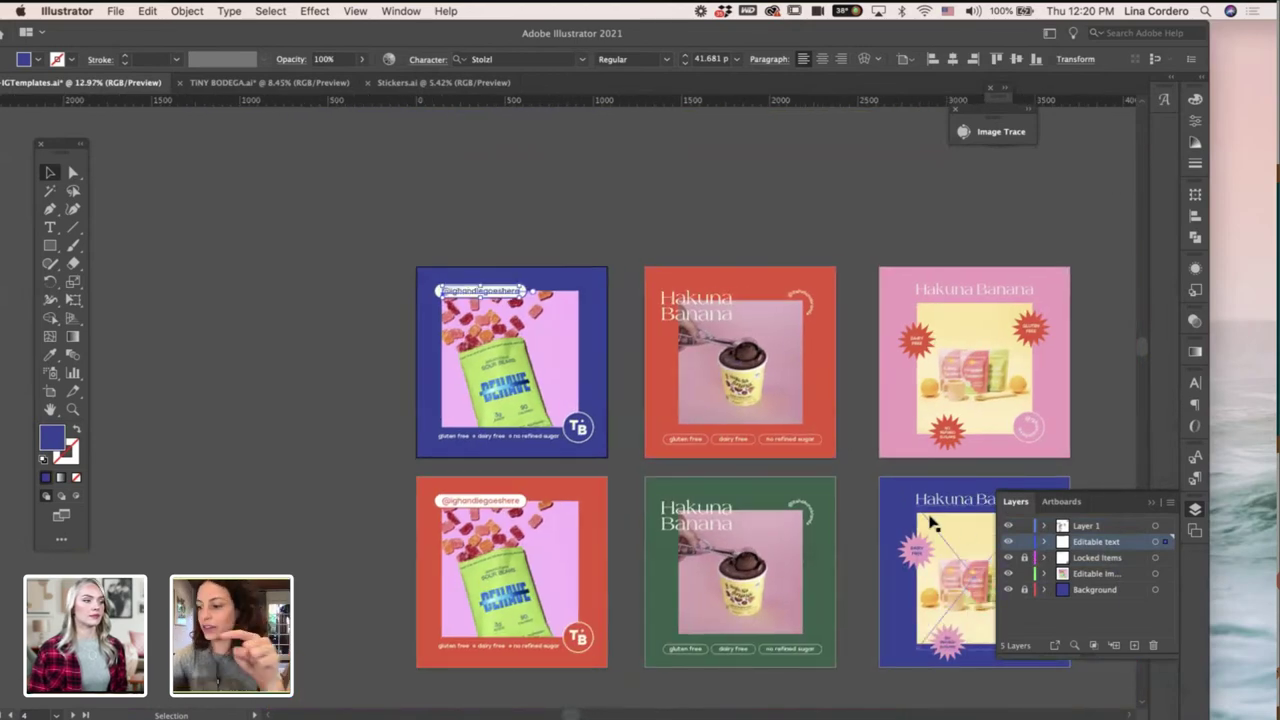
{"action": "scroll", "coordinate": [677, 437], "scroll_direction": "down", "scroll_amount": 1}
{"action": "scroll", "coordinate": [677, 437], "scroll_direction": "down", "scroll_amount": 1}
{"action": "scroll", "coordinate": [677, 437], "scroll_direction": "right", "scroll_amount": 10}
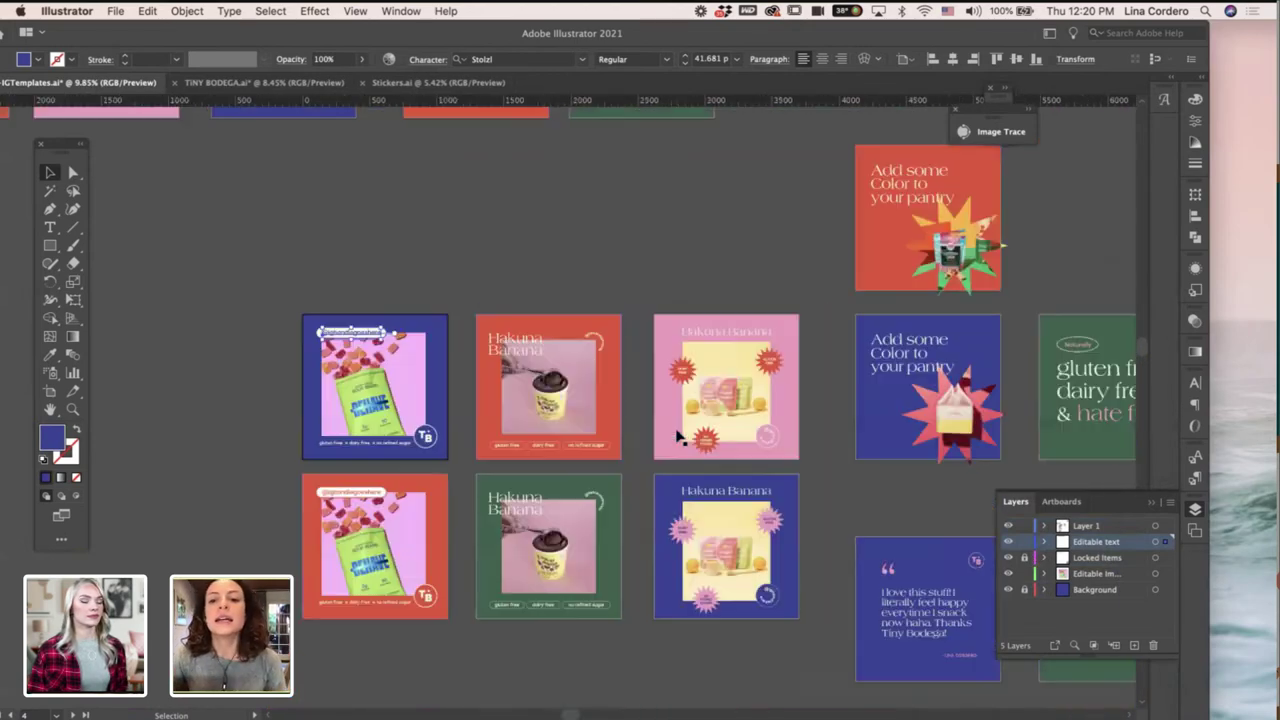
{"action": "scroll", "coordinate": [677, 437], "scroll_direction": "up", "scroll_amount": 4}
{"action": "scroll", "coordinate": [677, 437], "scroll_direction": "right", "scroll_amount": 8}
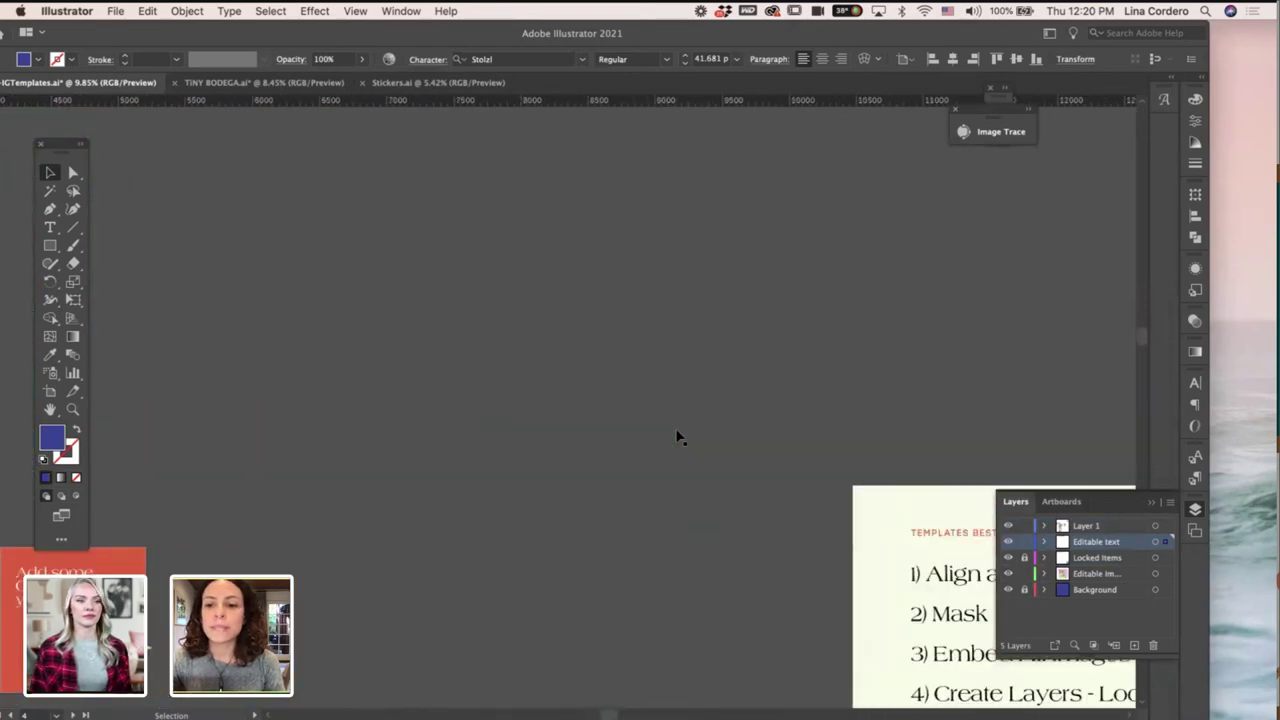
{"action": "scroll", "coordinate": [677, 437], "scroll_direction": "up", "scroll_amount": 3}
{"action": "scroll", "coordinate": [677, 437], "scroll_direction": "down", "scroll_amount": 3}
{"action": "scroll", "coordinate": [677, 437], "scroll_direction": "right", "scroll_amount": 2}
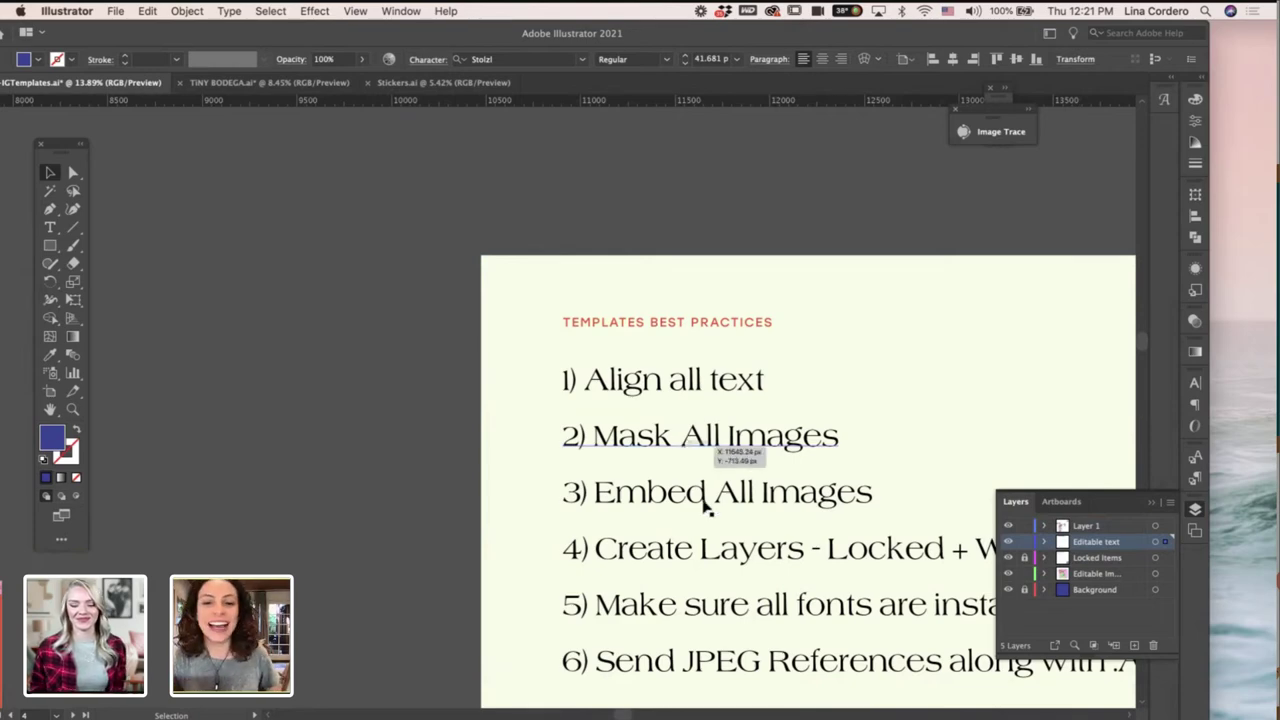
{"action": "scroll", "coordinate": [700, 491], "scroll_direction": "down", "scroll_amount": 5}
{"action": "scroll", "coordinate": [700, 500], "scroll_direction": "right", "scroll_amount": 5}
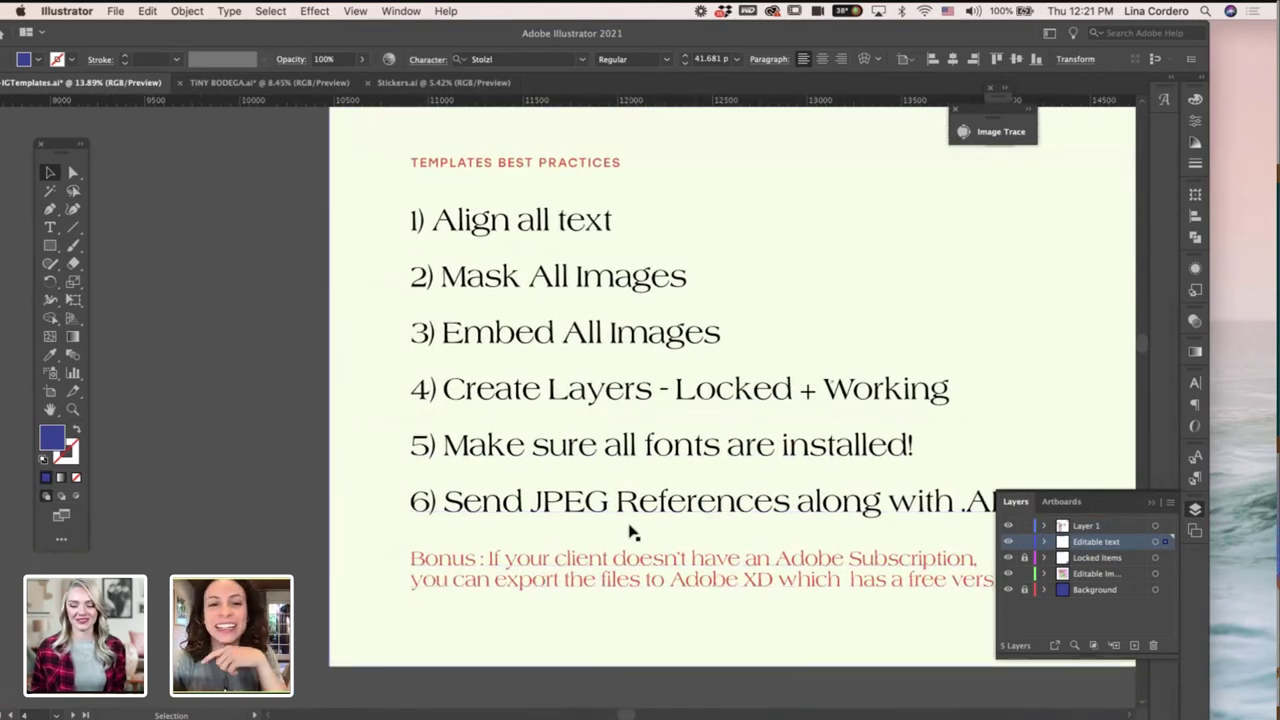
Clear the text selection and read the font and JPEG reference guidelines in the Templates Best Practices list.
{"action": "scroll", "coordinate": [572, 456], "scroll_direction": "up", "scroll_amount": 4}
{"action": "scroll", "coordinate": [572, 456], "scroll_direction": "right", "scroll_amount": 1}
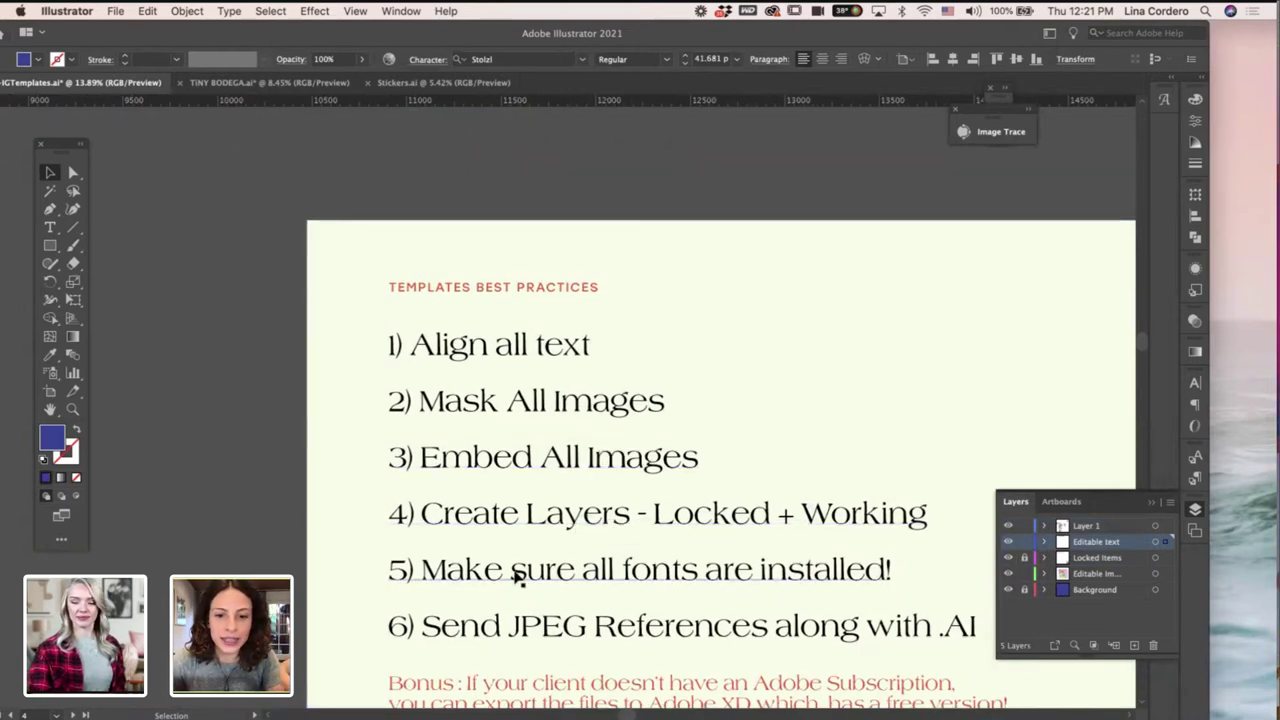
{"action": "scroll", "coordinate": [517, 577], "scroll_direction": "down", "scroll_amount": 1}
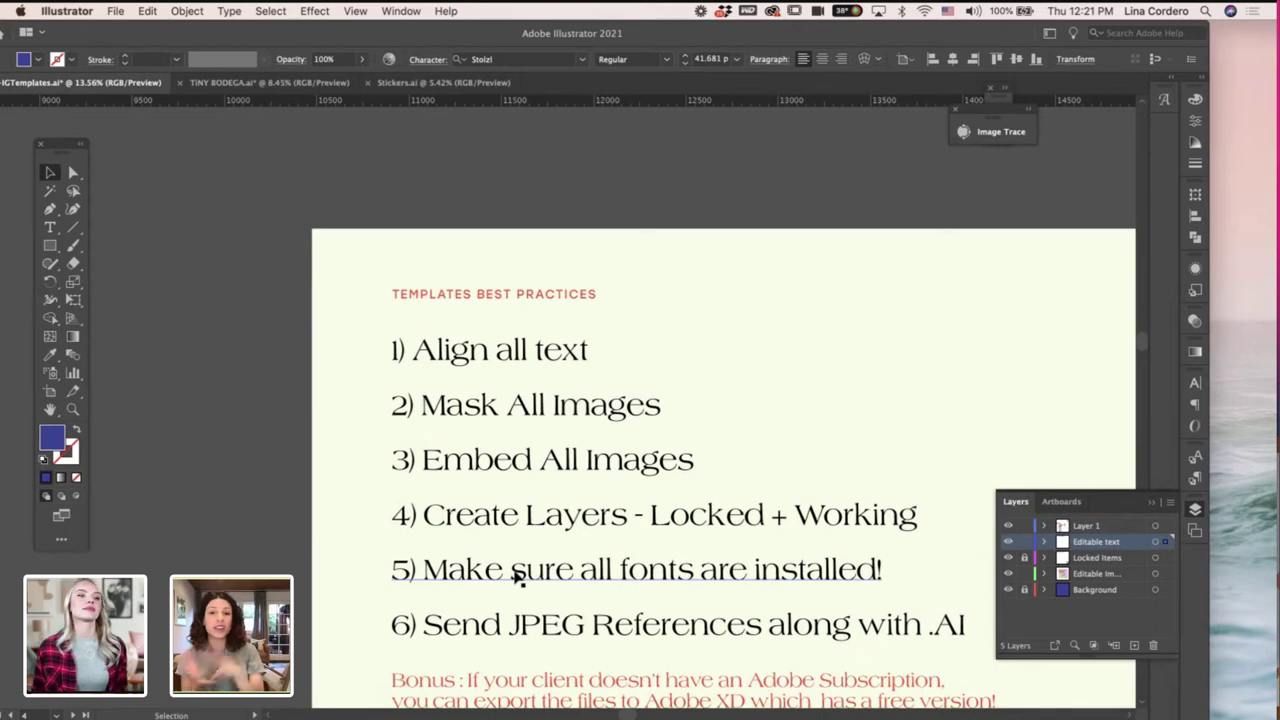
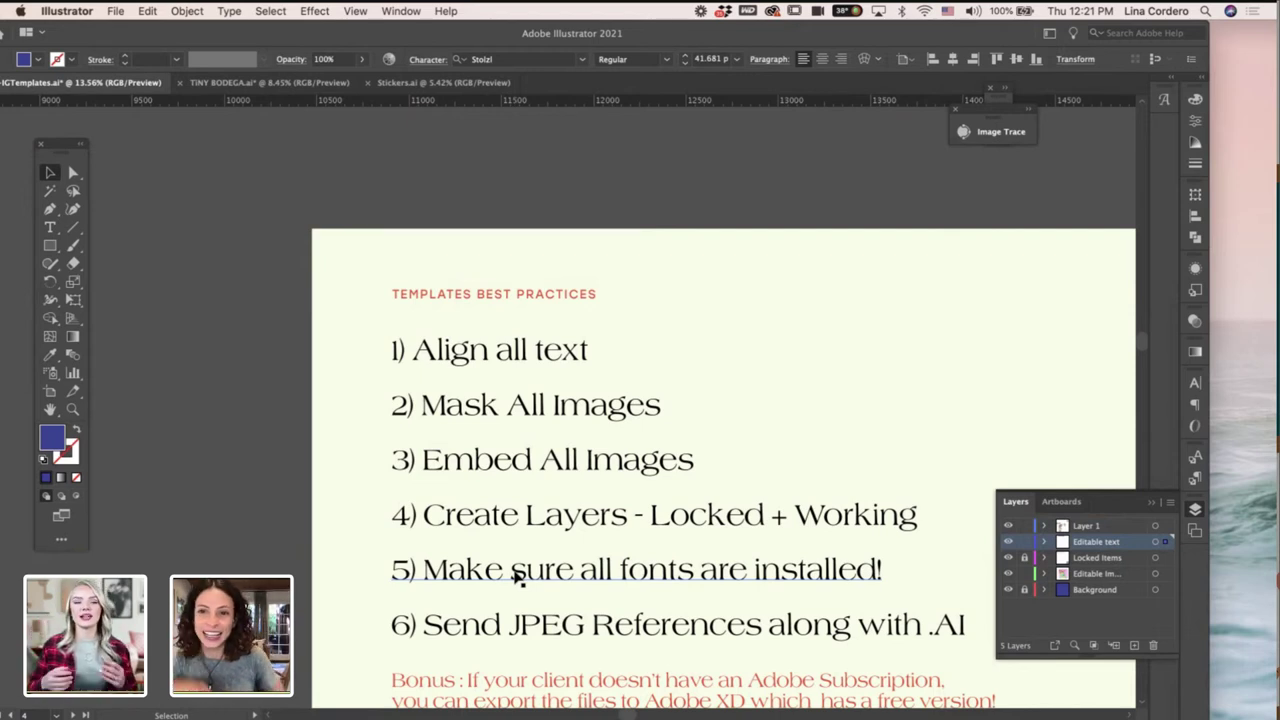
{"action": "left_click", "coordinate": [652, 205]}
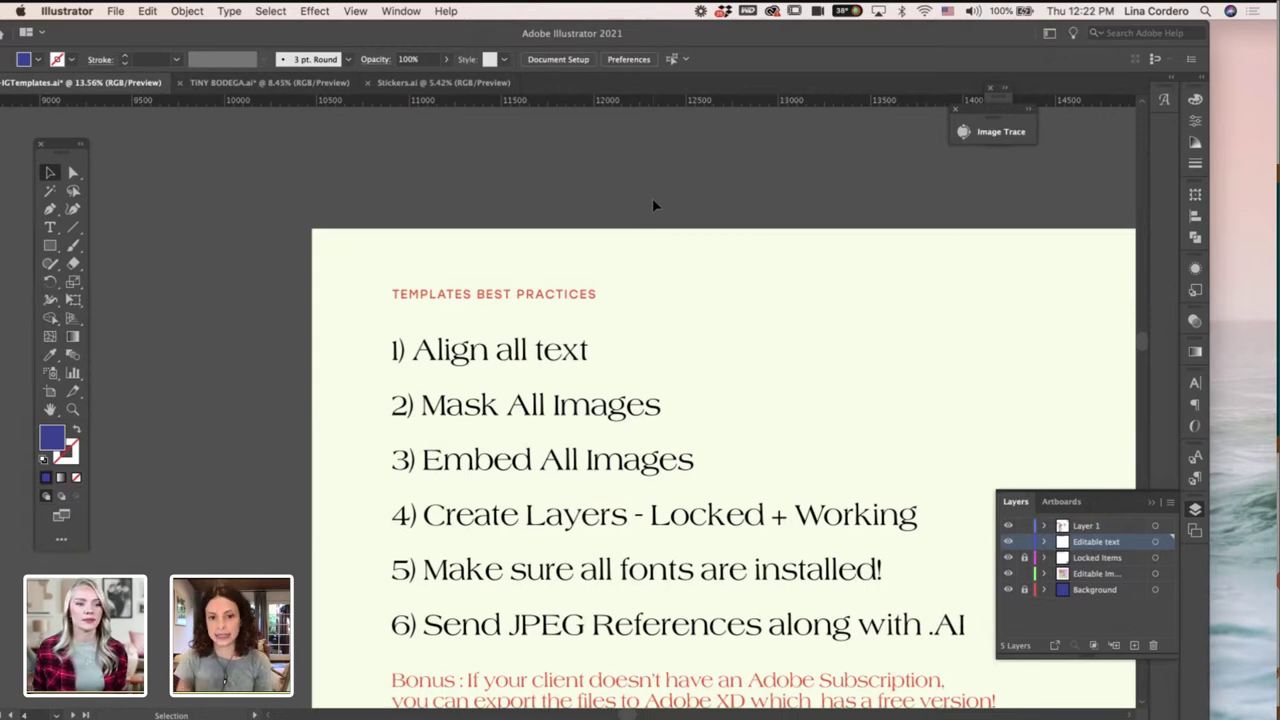
{"action": "scroll", "coordinate": [666, 318], "scroll_direction": "down", "scroll_amount": 2}
{"action": "scroll", "coordinate": [666, 318], "scroll_direction": "down", "scroll_amount": 1}
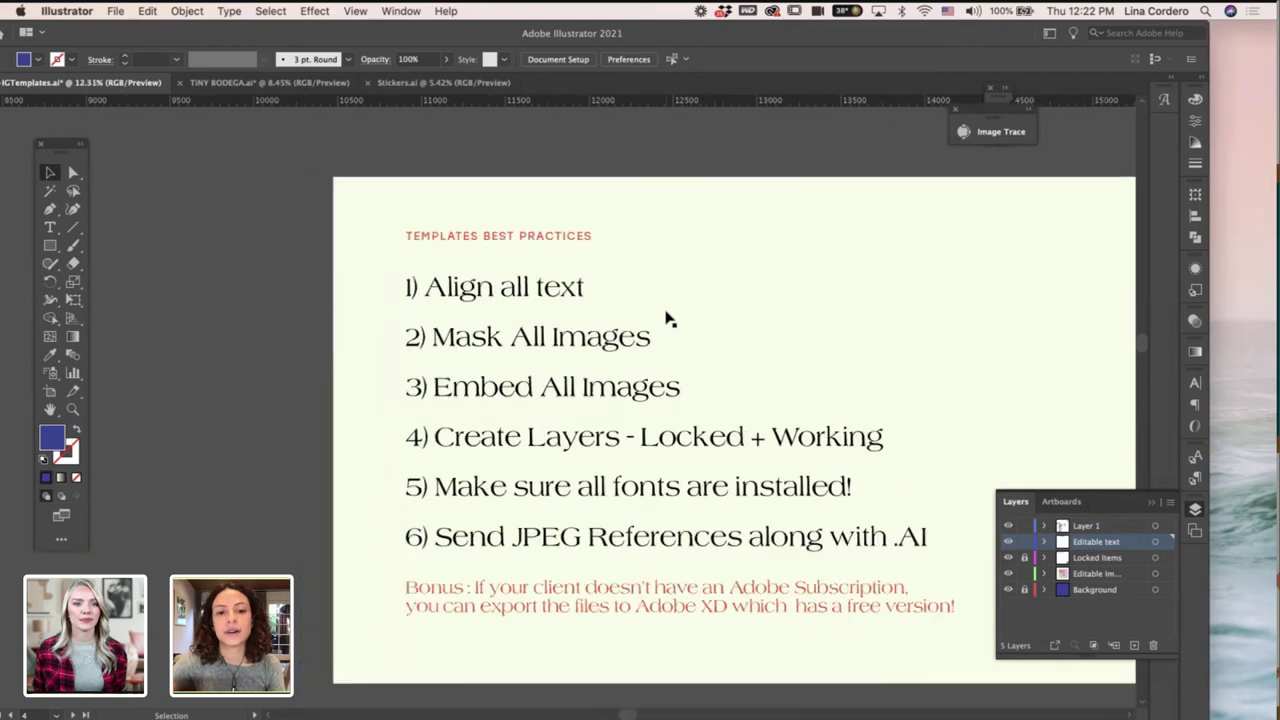
{"action": "scroll", "coordinate": [666, 380], "scroll_direction": "down", "scroll_amount": 1}
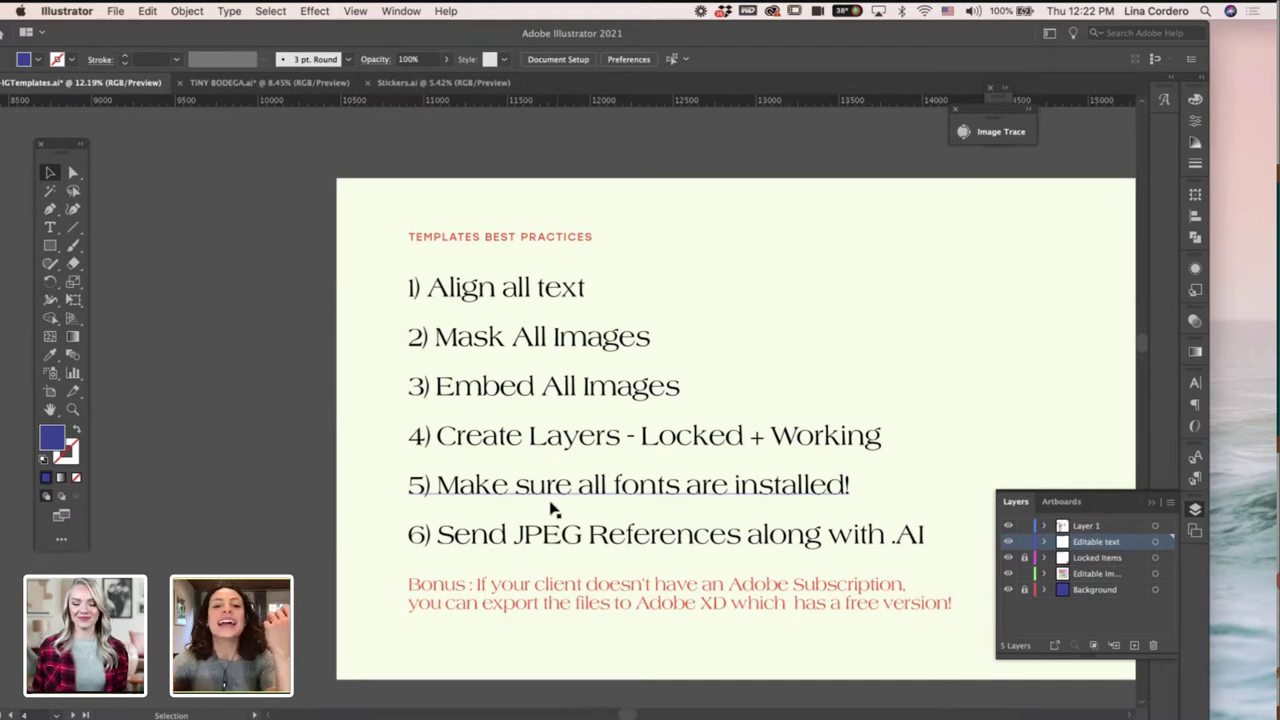
{"action": "scroll", "coordinate": [269, 490], "scroll_direction": "down", "scroll_amount": 1}
{"action": "scroll", "coordinate": [269, 490], "scroll_direction": "down", "scroll_amount": 2}
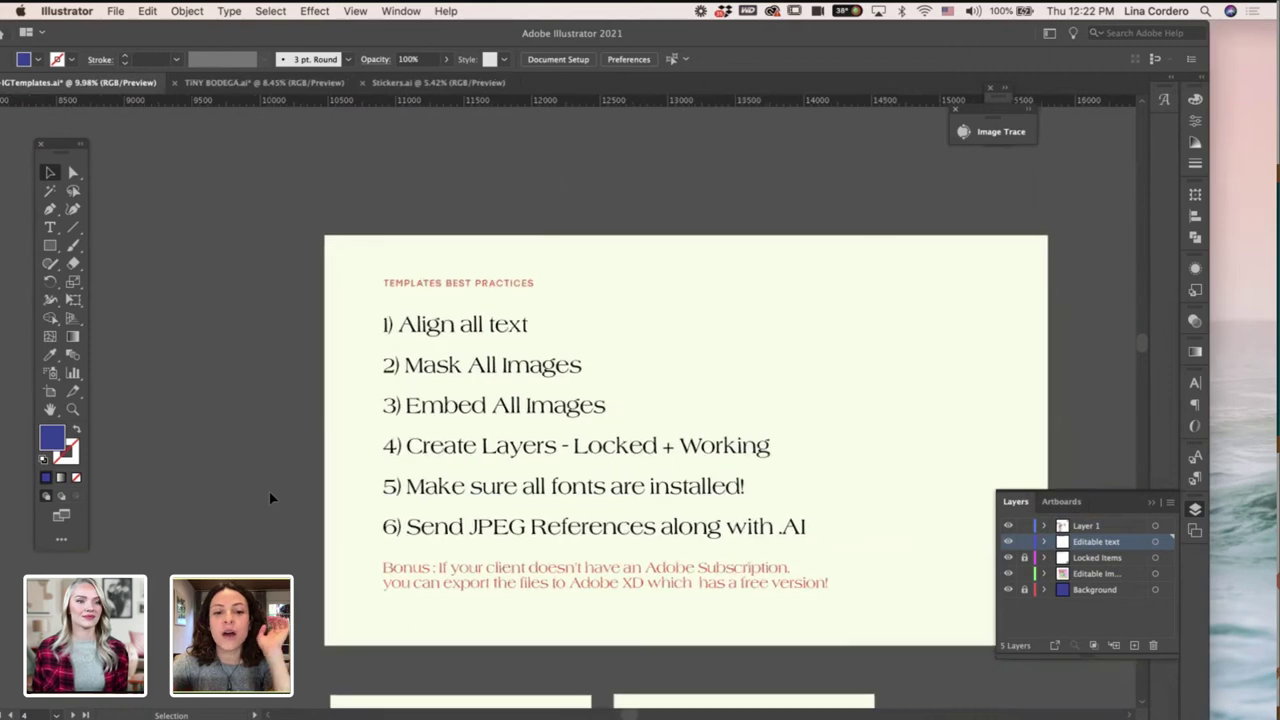
Look over the square template artboards, from the culture and food post to the product, quote, recipe and sale posts.
{"action": "scroll", "coordinate": [275, 474], "scroll_direction": "left", "scroll_amount": 5}
{"action": "scroll", "coordinate": [275, 474], "scroll_direction": "down", "scroll_amount": 1}
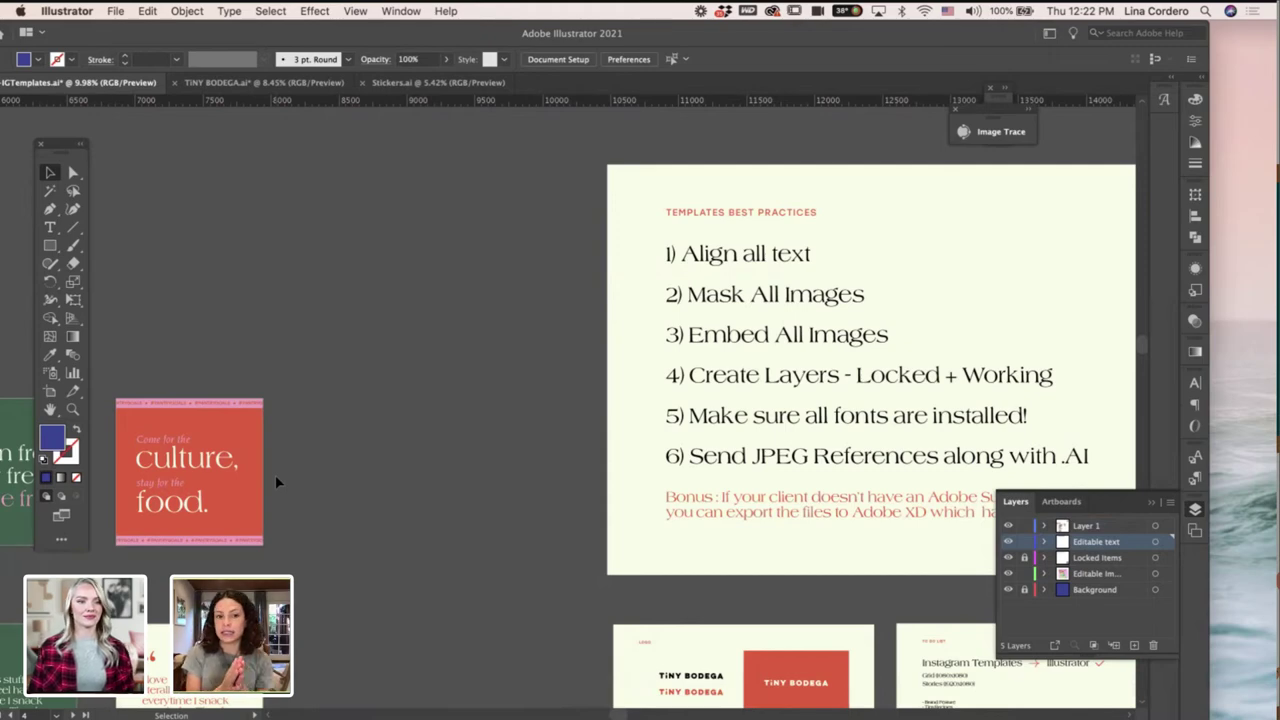
{"action": "scroll", "coordinate": [277, 483], "scroll_direction": "left", "scroll_amount": 4}
{"action": "scroll", "coordinate": [277, 483], "scroll_direction": "down", "scroll_amount": 1}
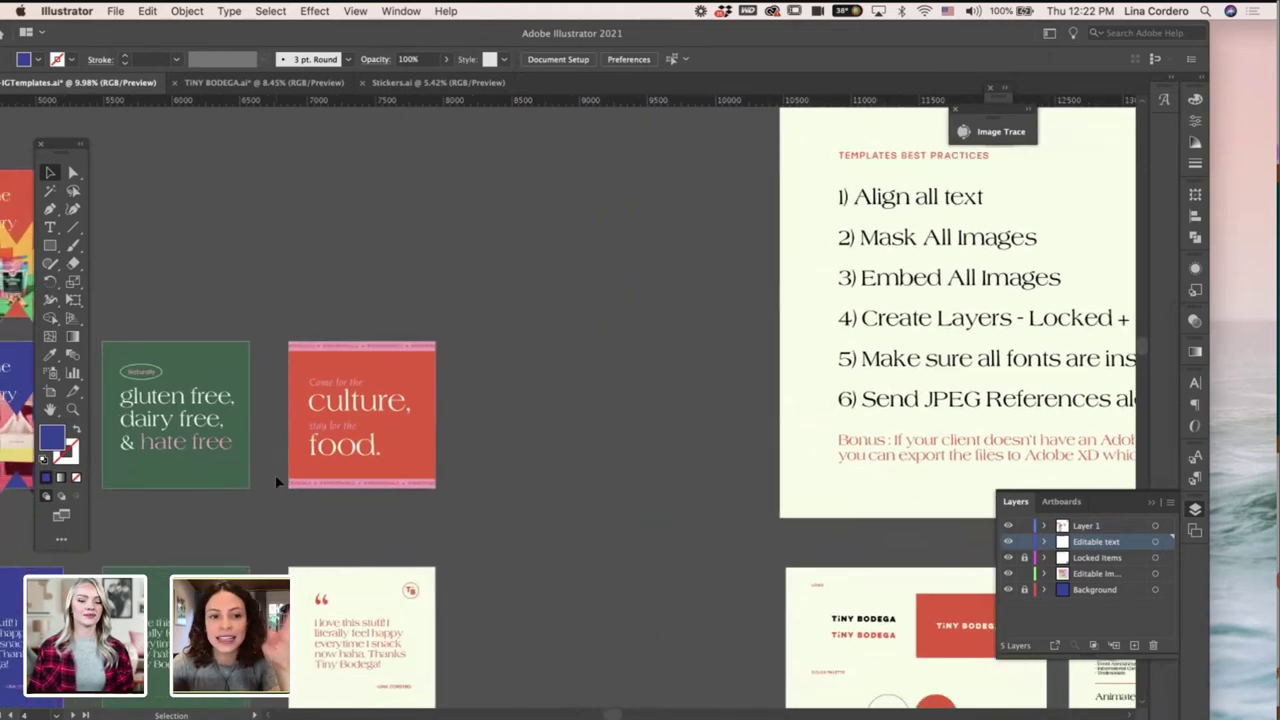
{"action": "scroll", "coordinate": [452, 553], "scroll_direction": "left", "scroll_amount": 3}
{"action": "scroll", "coordinate": [452, 553], "scroll_direction": "down", "scroll_amount": 2}
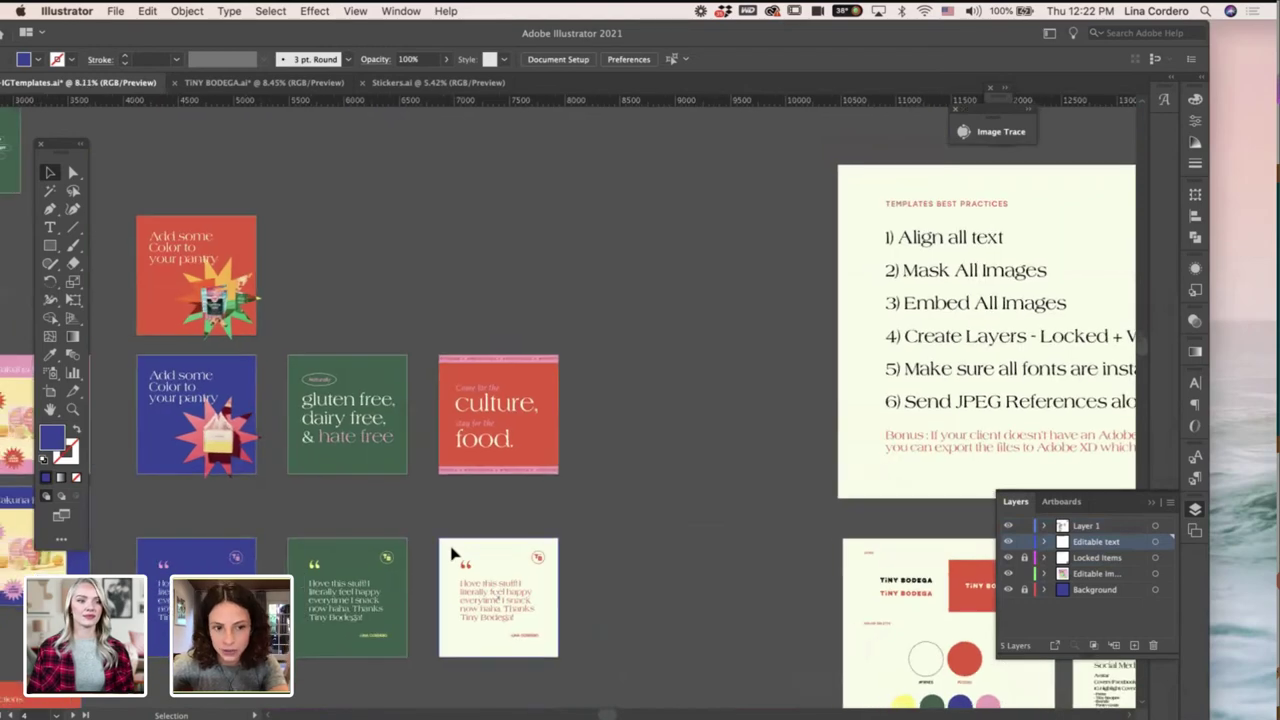
{"action": "scroll", "coordinate": [452, 553], "scroll_direction": "left", "scroll_amount": 3}
{"action": "scroll", "coordinate": [452, 553], "scroll_direction": "down", "scroll_amount": 1}
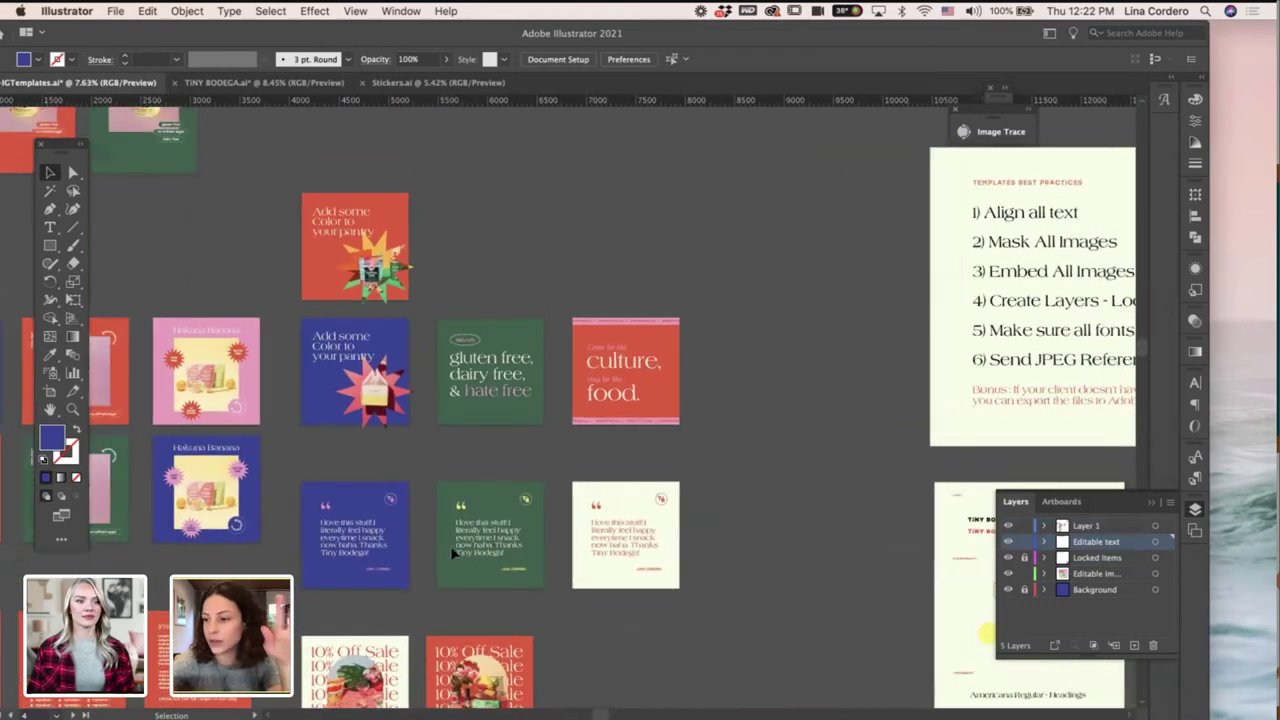
{"action": "scroll", "coordinate": [452, 553], "scroll_direction": "left", "scroll_amount": 4}
{"action": "scroll", "coordinate": [450, 546], "scroll_direction": "down", "scroll_amount": 3}
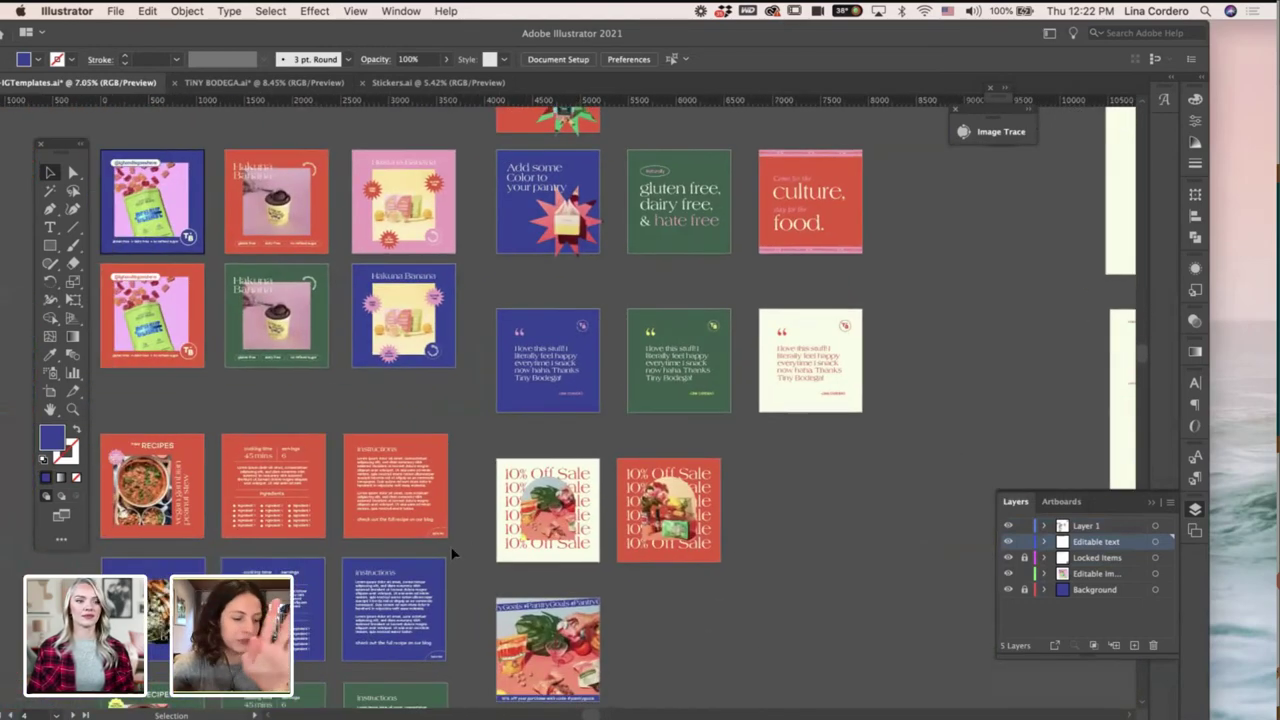
{"action": "scroll", "coordinate": [450, 546], "scroll_direction": "down", "scroll_amount": 1}
{"action": "scroll", "coordinate": [945, 372], "scroll_direction": "up", "scroll_amount": 5}
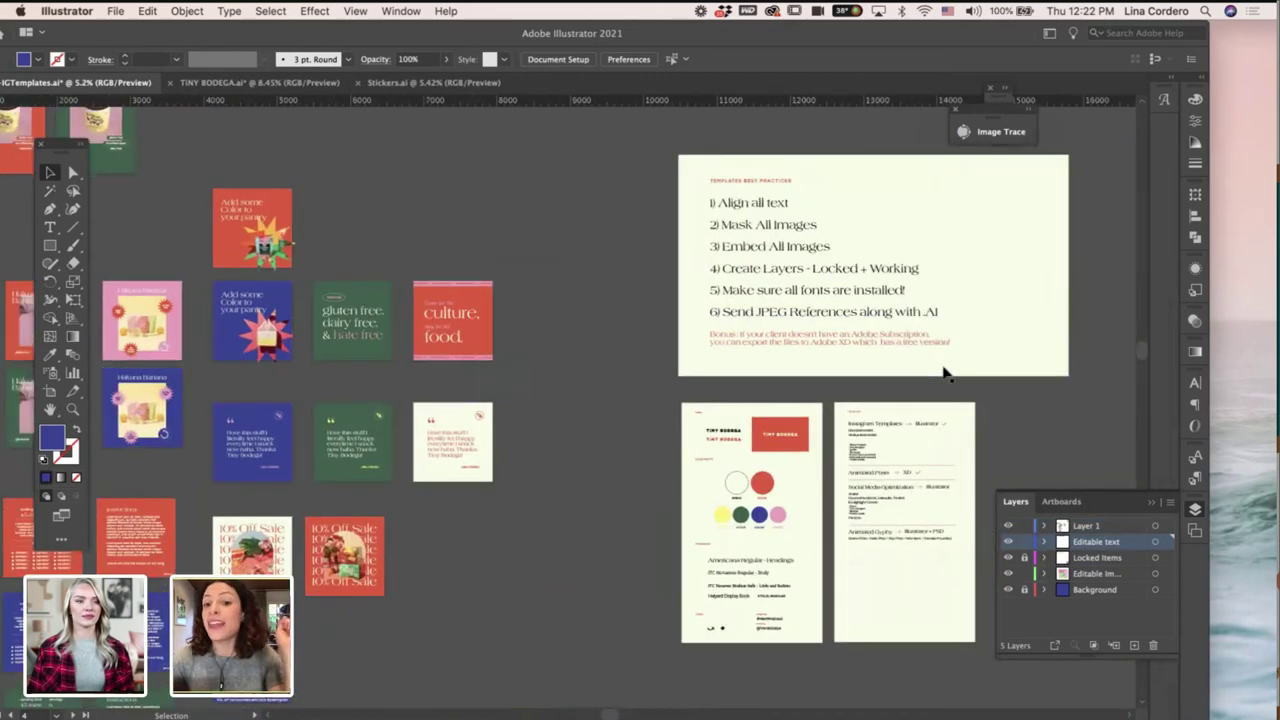
Review guideline 6 on JPEG references and the Adobe XD bonus note on the Templates Best Practices artboard.
{"action": "scroll", "coordinate": [944, 369], "scroll_direction": "right", "scroll_amount": 2}
{"action": "scroll", "coordinate": [944, 369], "scroll_direction": "up", "scroll_amount": 1}
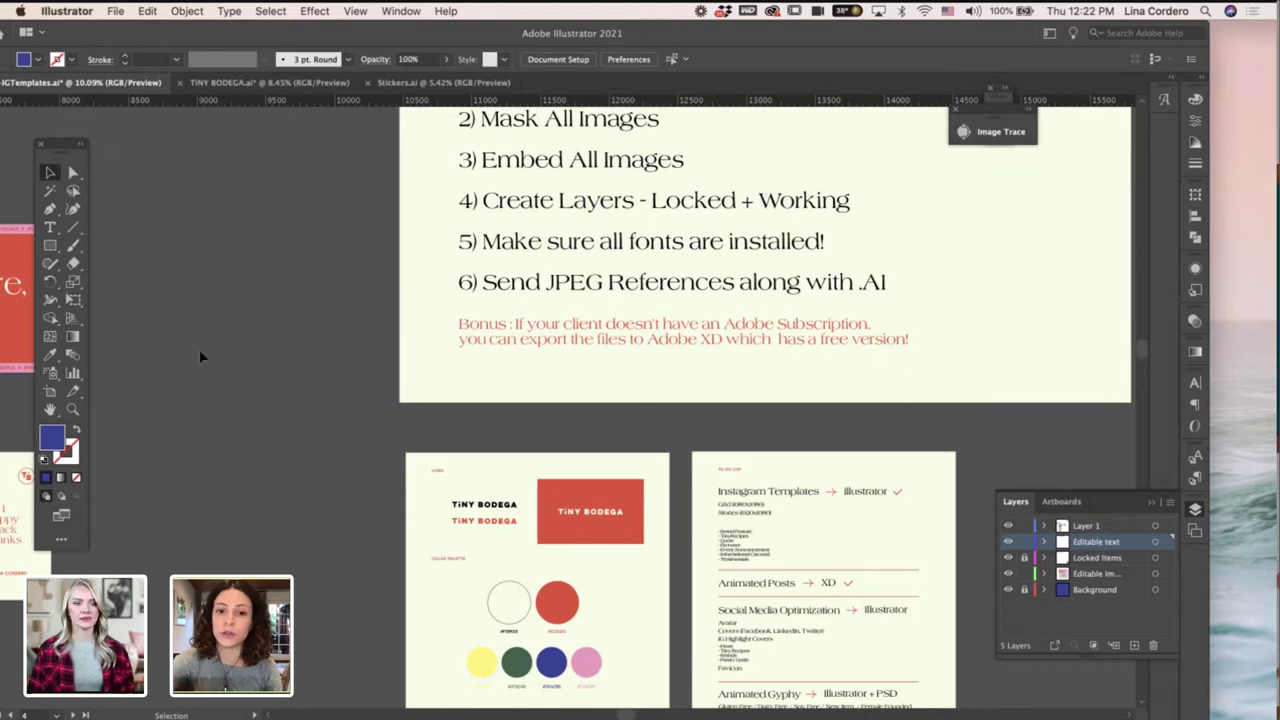
{"action": "scroll", "coordinate": [210, 377], "scroll_direction": "down", "scroll_amount": 2}
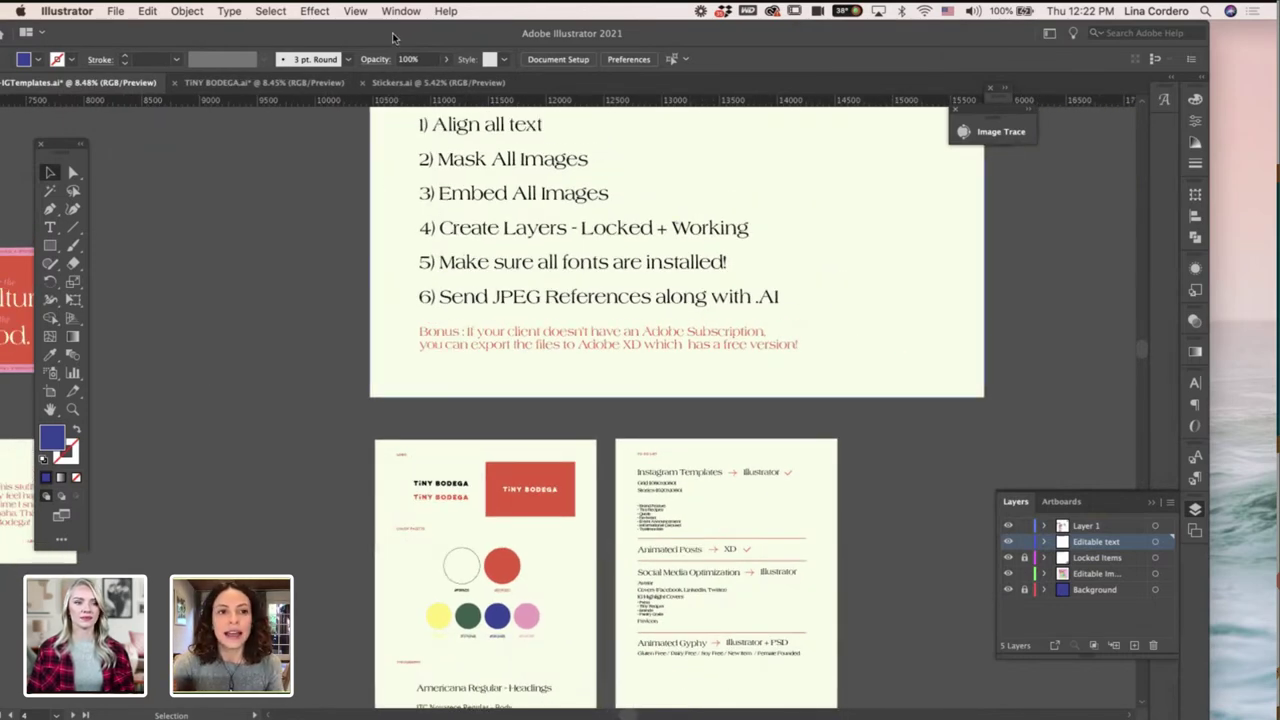
{"action": "scroll", "coordinate": [296, 147], "scroll_direction": "down", "scroll_amount": 2}
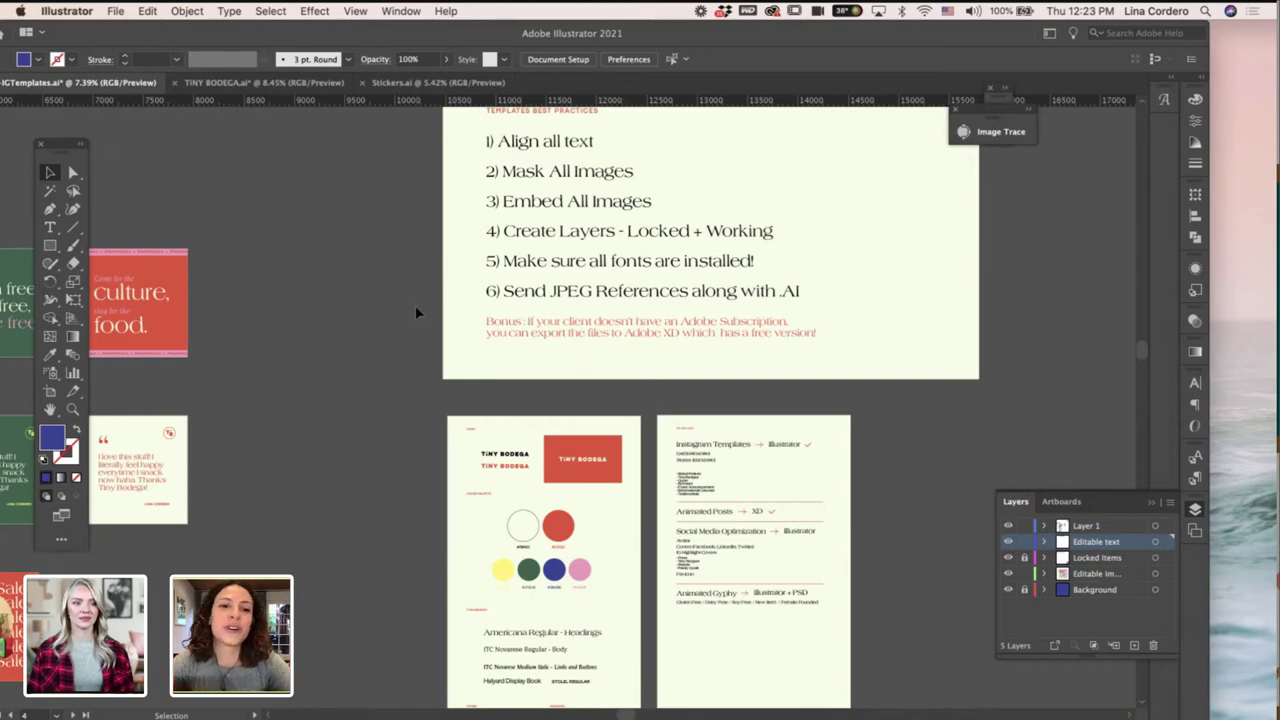
{"action": "left_click", "coordinate": [455, 316]}
{"action": "scroll", "coordinate": [458, 318], "scroll_direction": "down", "scroll_amount": 1}
{"action": "scroll", "coordinate": [458, 318], "scroll_direction": "down", "scroll_amount": 1}
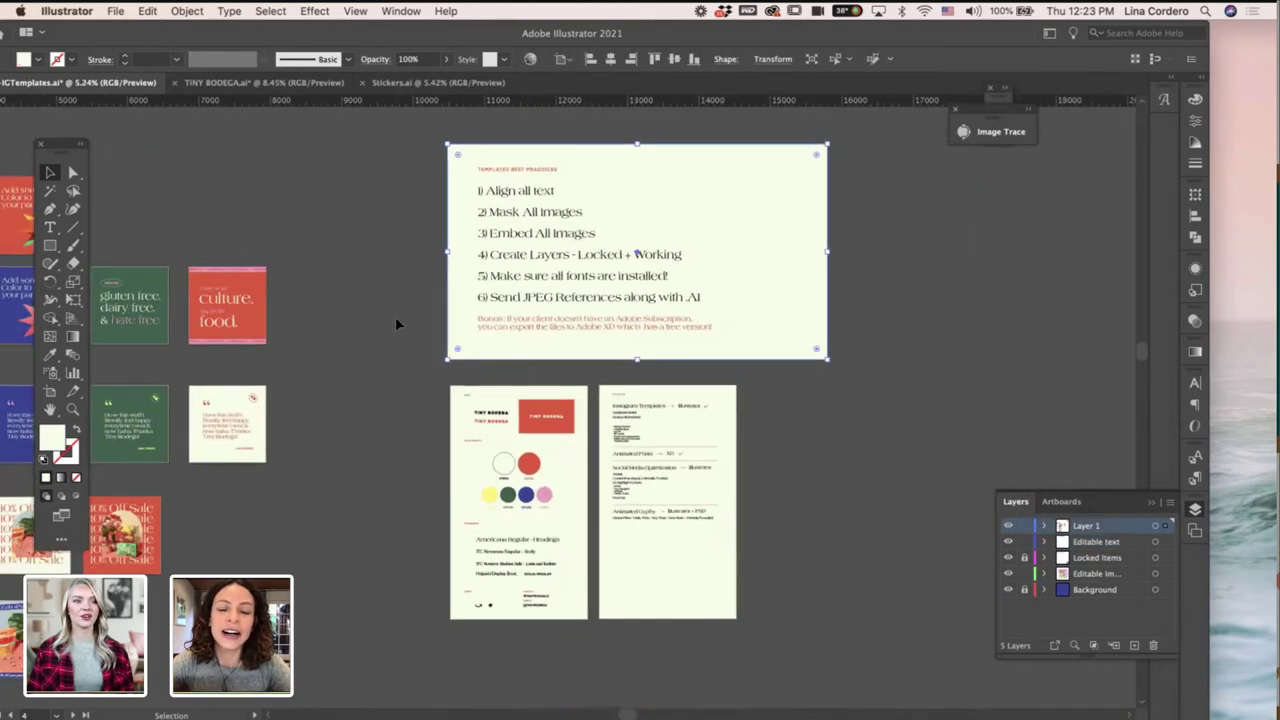
{"action": "left_click", "coordinate": [395, 316]}
{"action": "scroll", "coordinate": [708, 316], "scroll_direction": "up", "scroll_amount": 1}
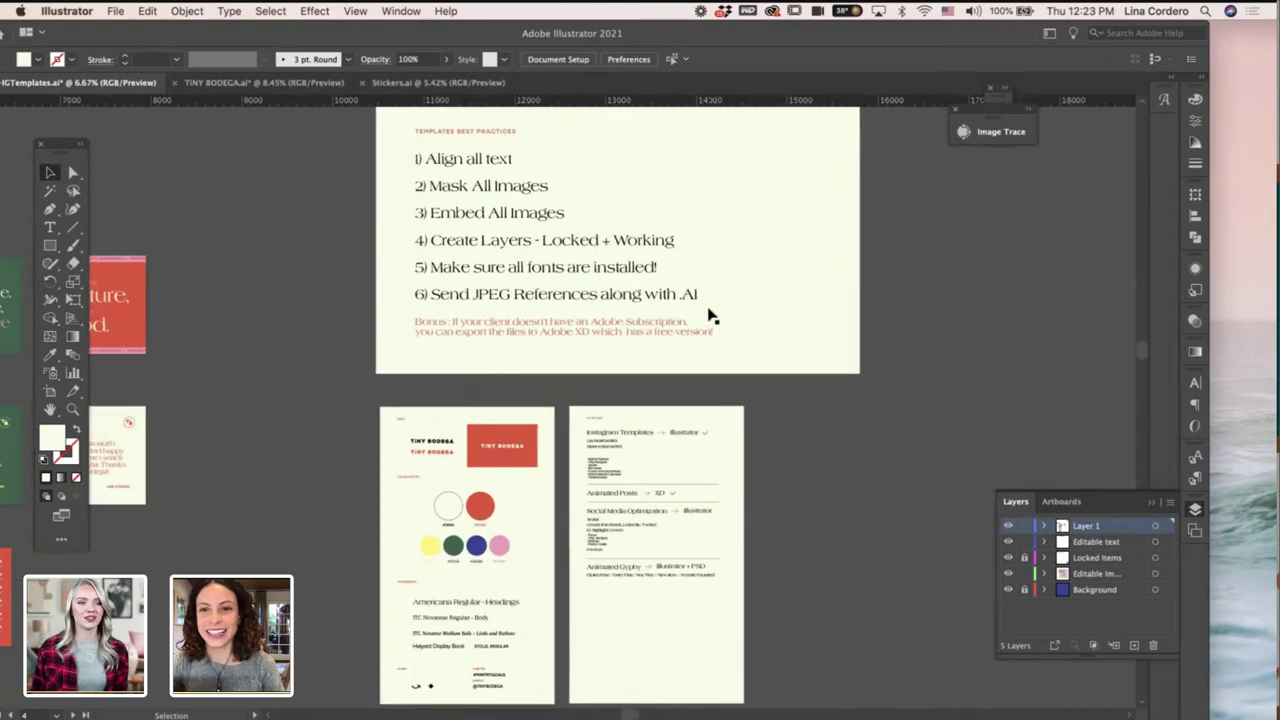
{"action": "scroll", "coordinate": [881, 381], "scroll_direction": "up", "scroll_amount": 1}
{"action": "left_click_drag", "start_coordinate": [882, 380], "coordinate": [838, 137]}
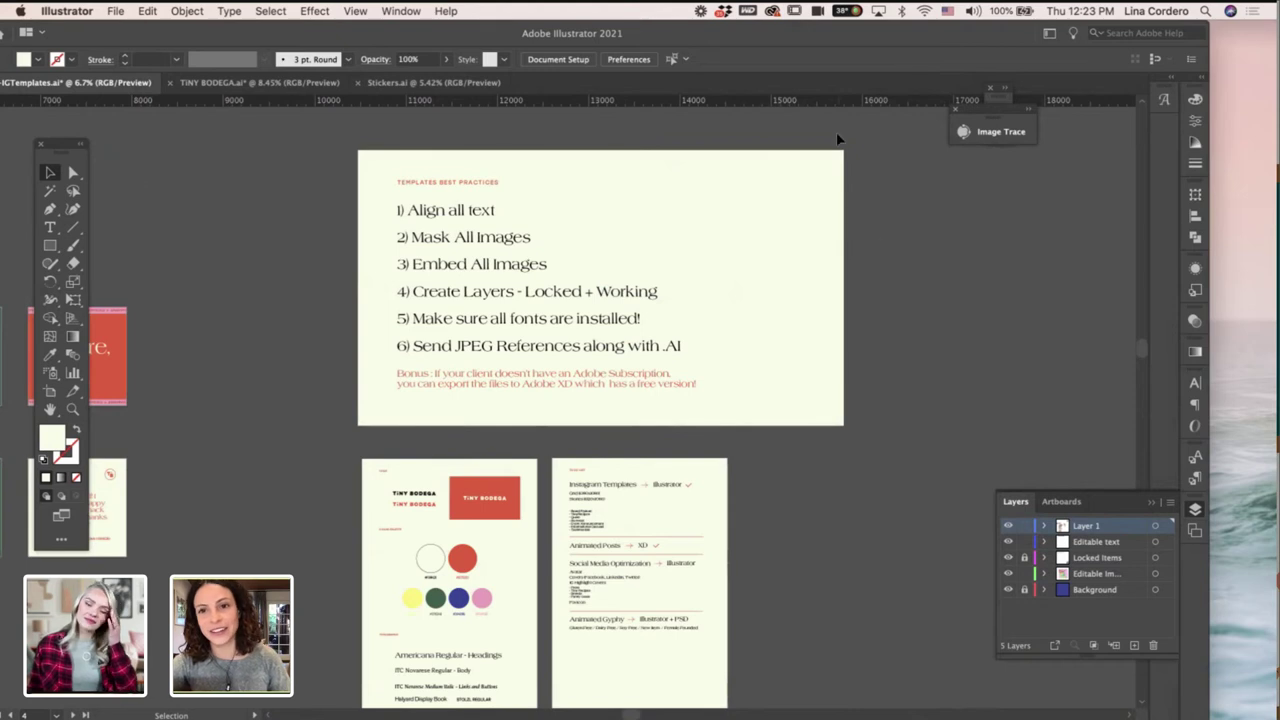
{"action": "left_click", "coordinate": [938, 480]}
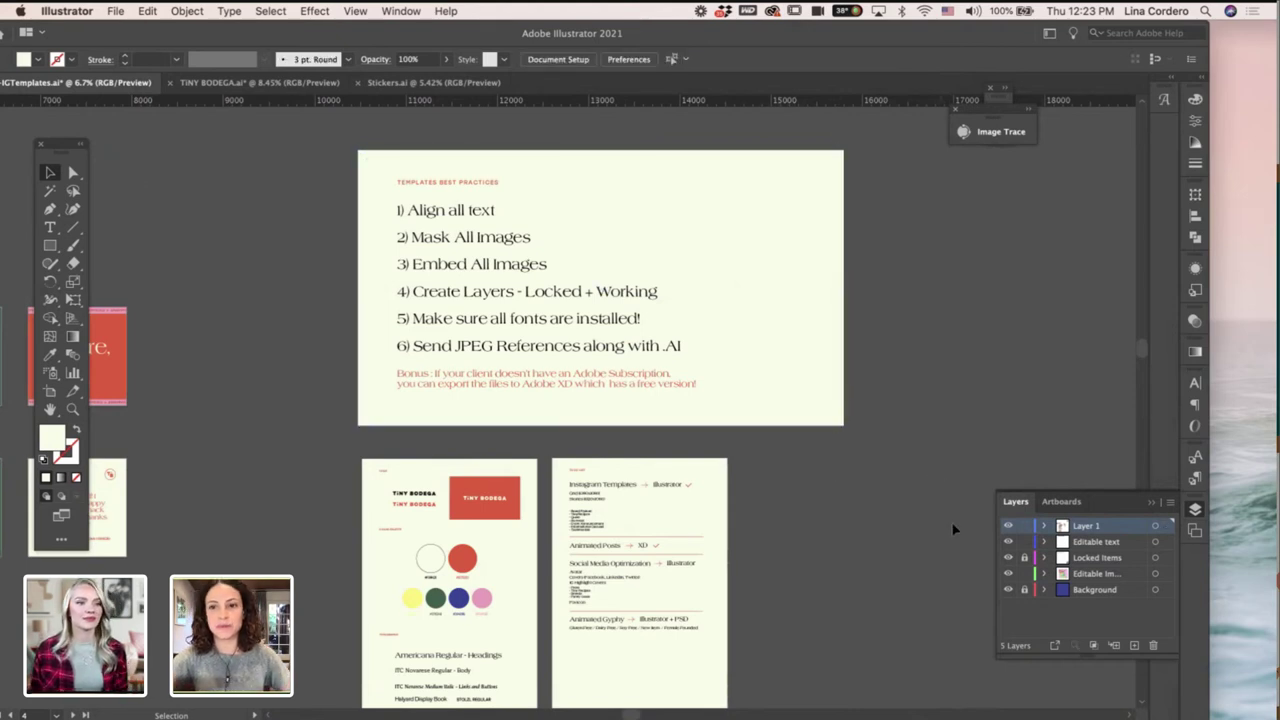
{"action": "scroll", "coordinate": [900, 406], "scroll_direction": "up", "scroll_amount": 1}
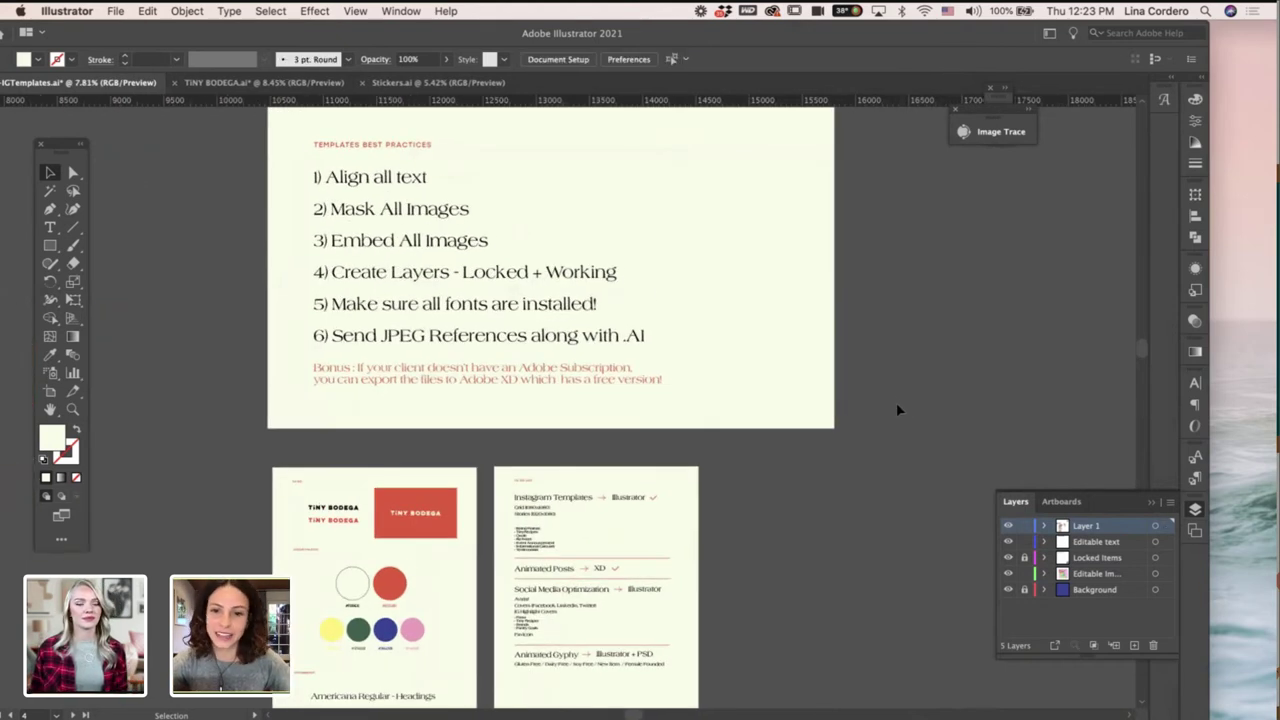
{"action": "scroll", "coordinate": [891, 400], "scroll_direction": "down", "scroll_amount": 1}
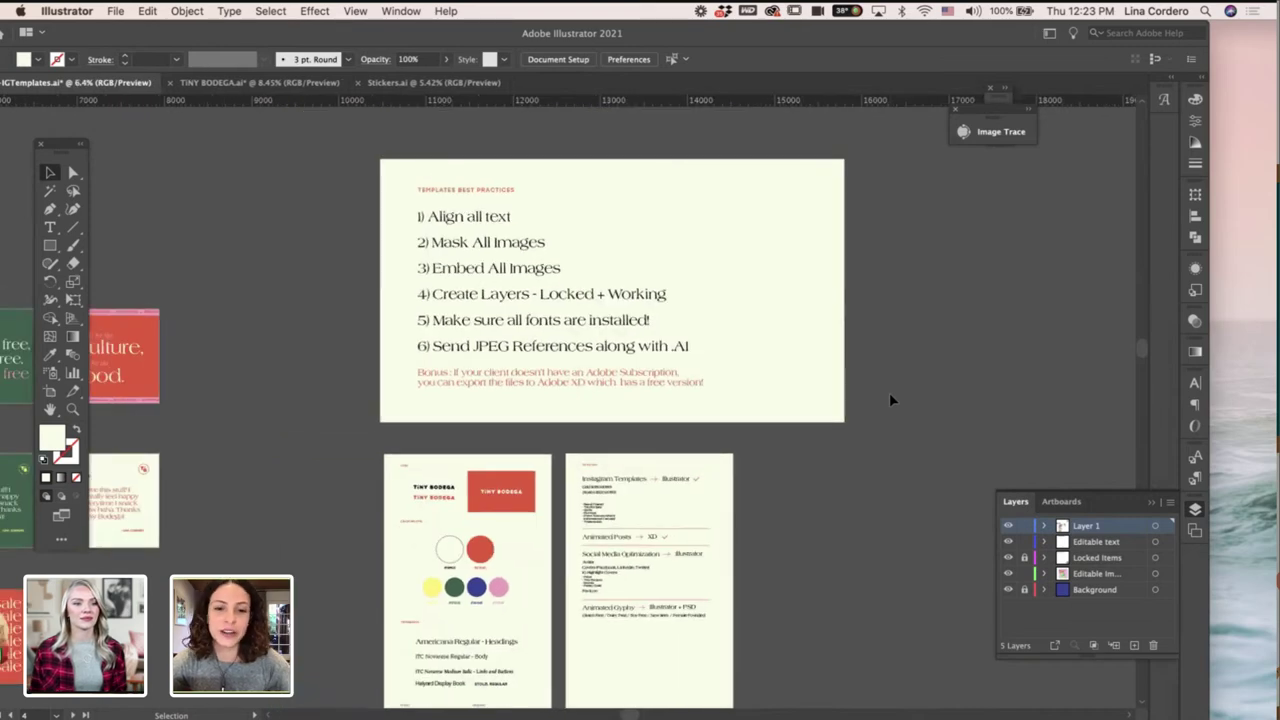
{"action": "scroll", "coordinate": [890, 398], "scroll_direction": "down", "scroll_amount": 1}
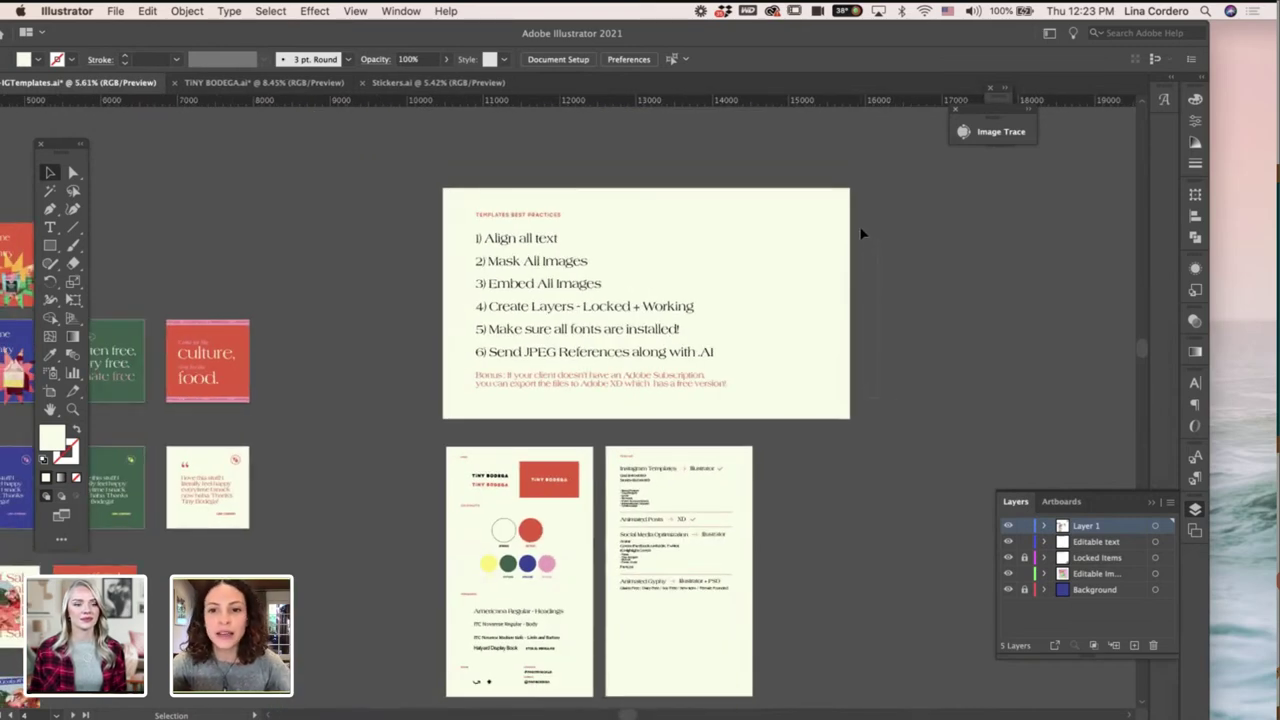
Examine the whole set of square posts and tall story templates alongside the best practices artboard.
{"action": "scroll", "coordinate": [881, 465], "scroll_direction": "left", "scroll_amount": 5}
{"action": "scroll", "coordinate": [881, 465], "scroll_direction": "down", "scroll_amount": 1}
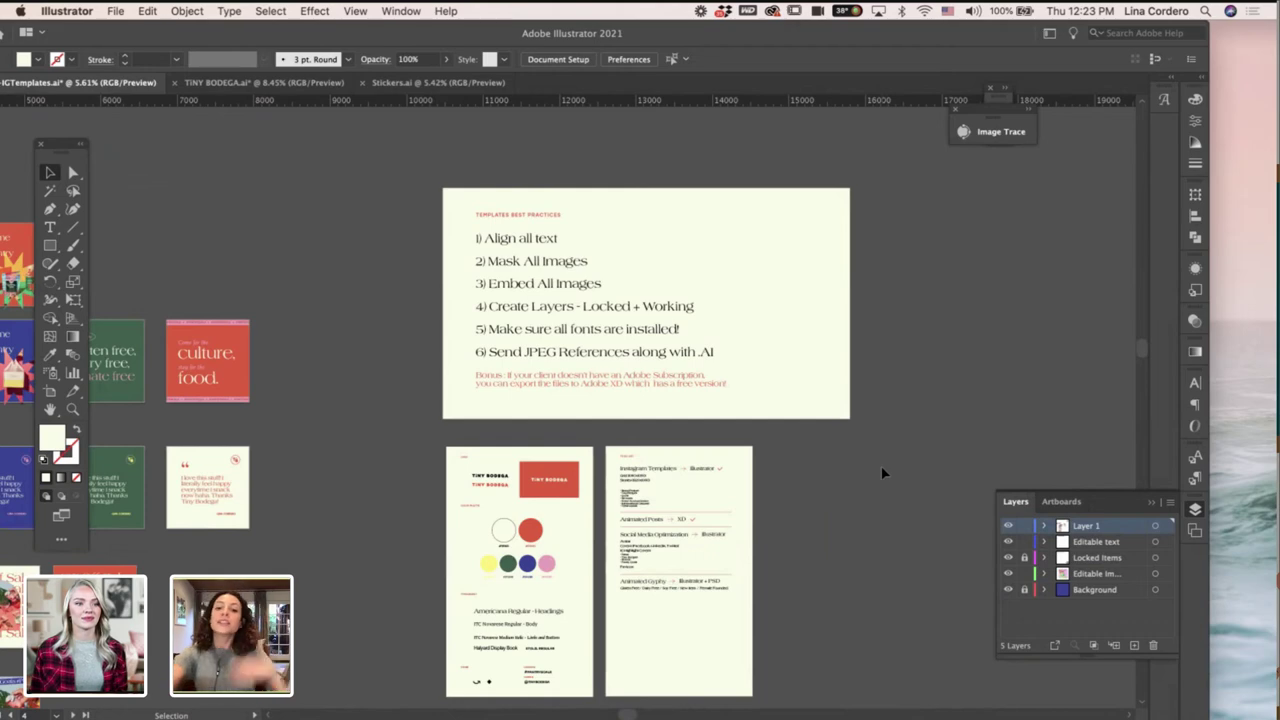
{"action": "scroll", "coordinate": [446, 254], "scroll_direction": "up", "scroll_amount": 2}
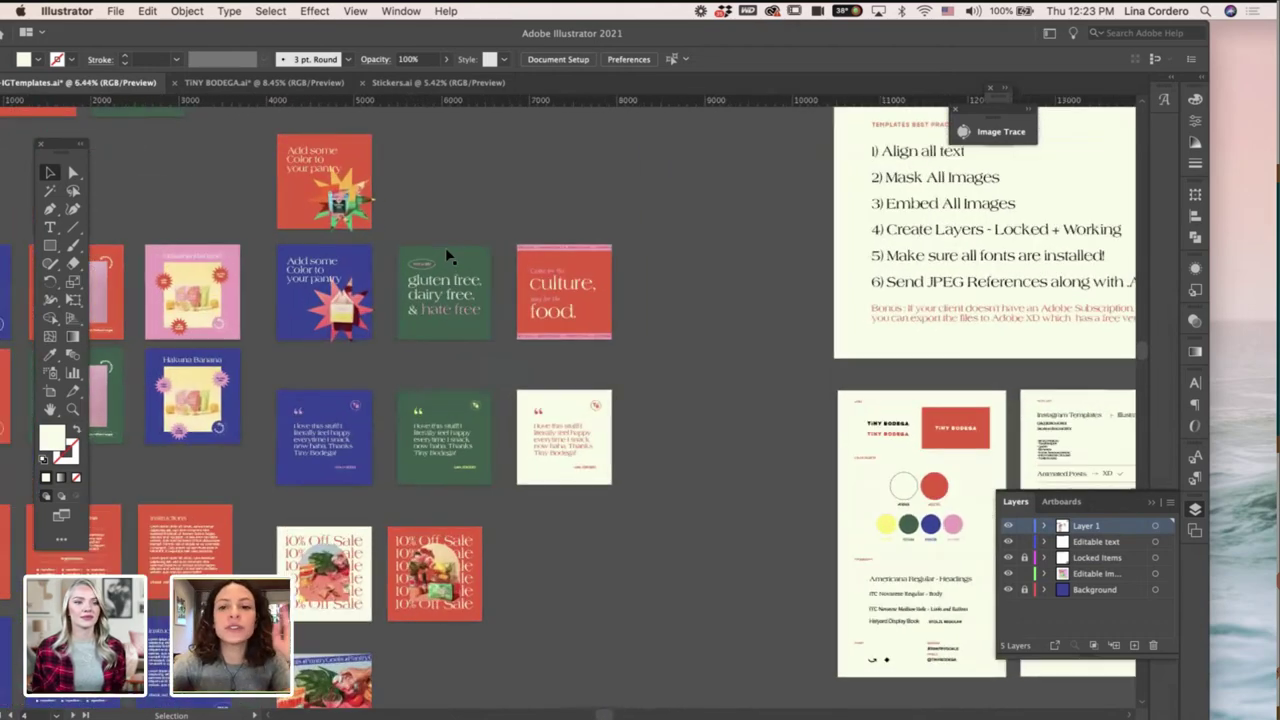
{"action": "scroll", "coordinate": [490, 266], "scroll_direction": "right", "scroll_amount": 5}
{"action": "scroll", "coordinate": [490, 266], "scroll_direction": "up", "scroll_amount": 2}
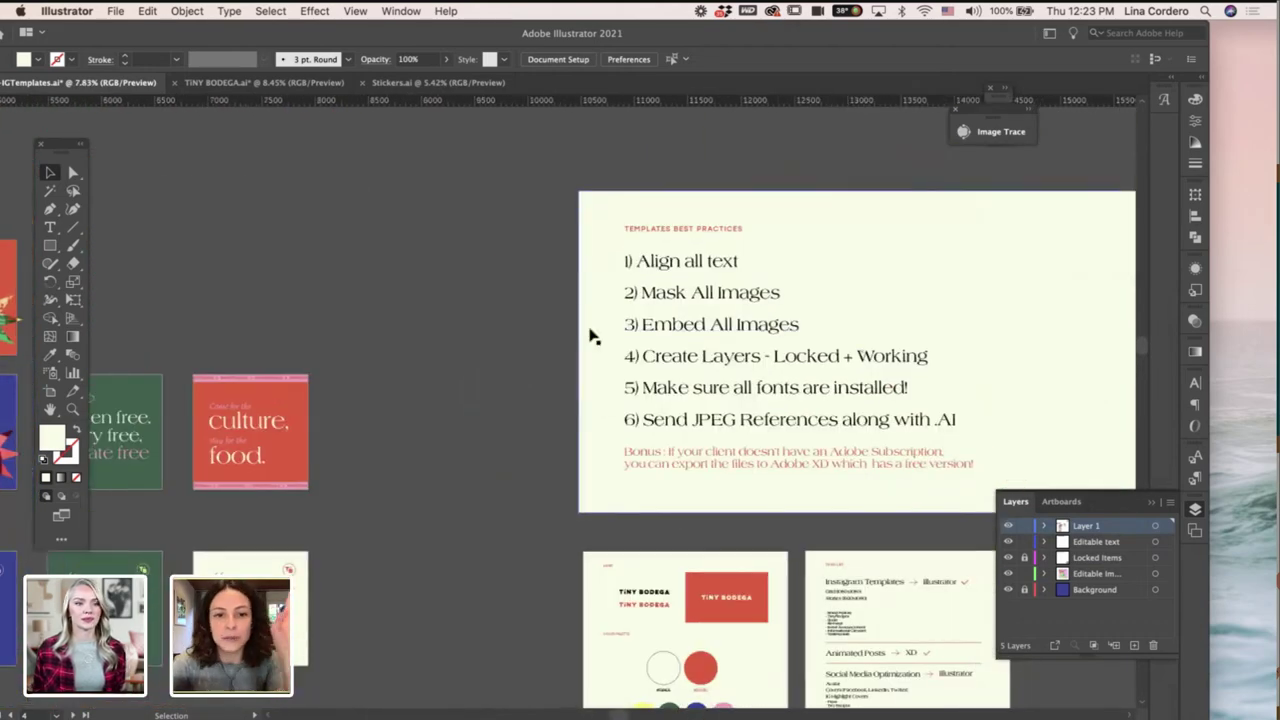
{"action": "scroll", "coordinate": [880, 533], "scroll_direction": "down", "scroll_amount": 2}
{"action": "scroll", "coordinate": [700, 420], "scroll_direction": "left", "scroll_amount": 8}
{"action": "scroll", "coordinate": [590, 337], "scroll_direction": "left", "scroll_amount": 5}
{"action": "scroll", "coordinate": [590, 337], "scroll_direction": "down", "scroll_amount": 1}
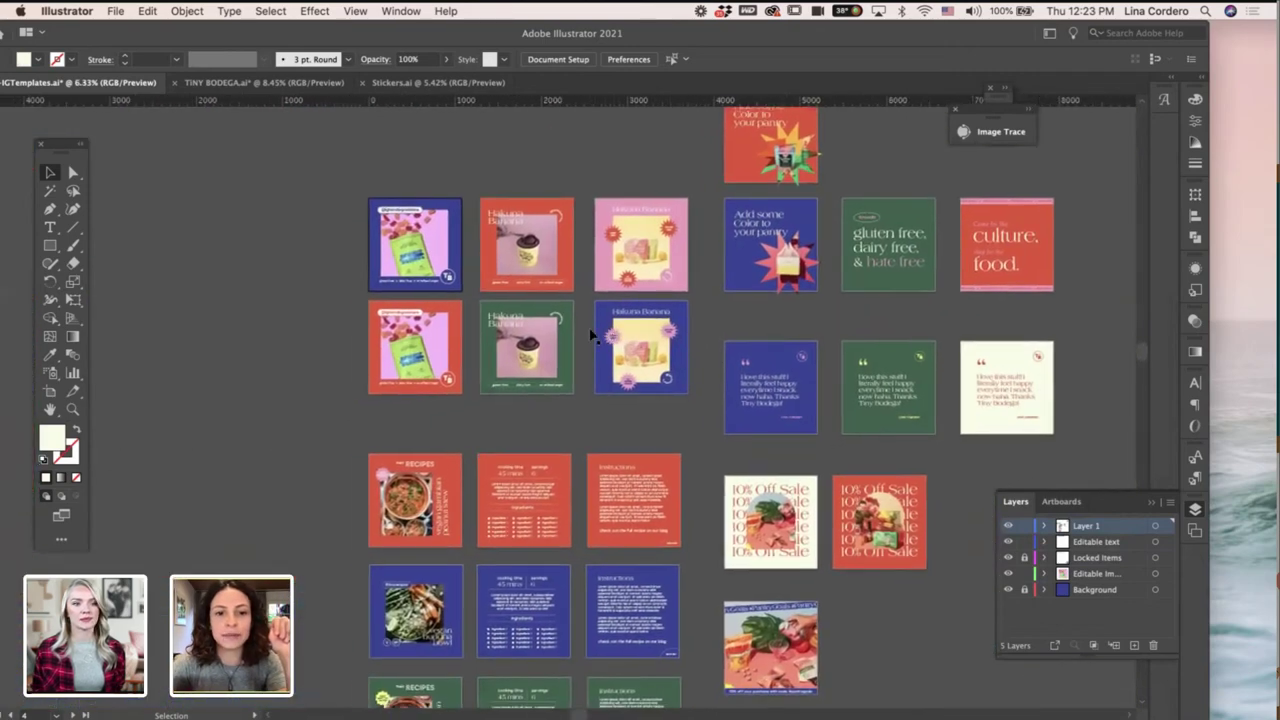
{"action": "scroll", "coordinate": [590, 335], "scroll_direction": "up", "scroll_amount": 3}
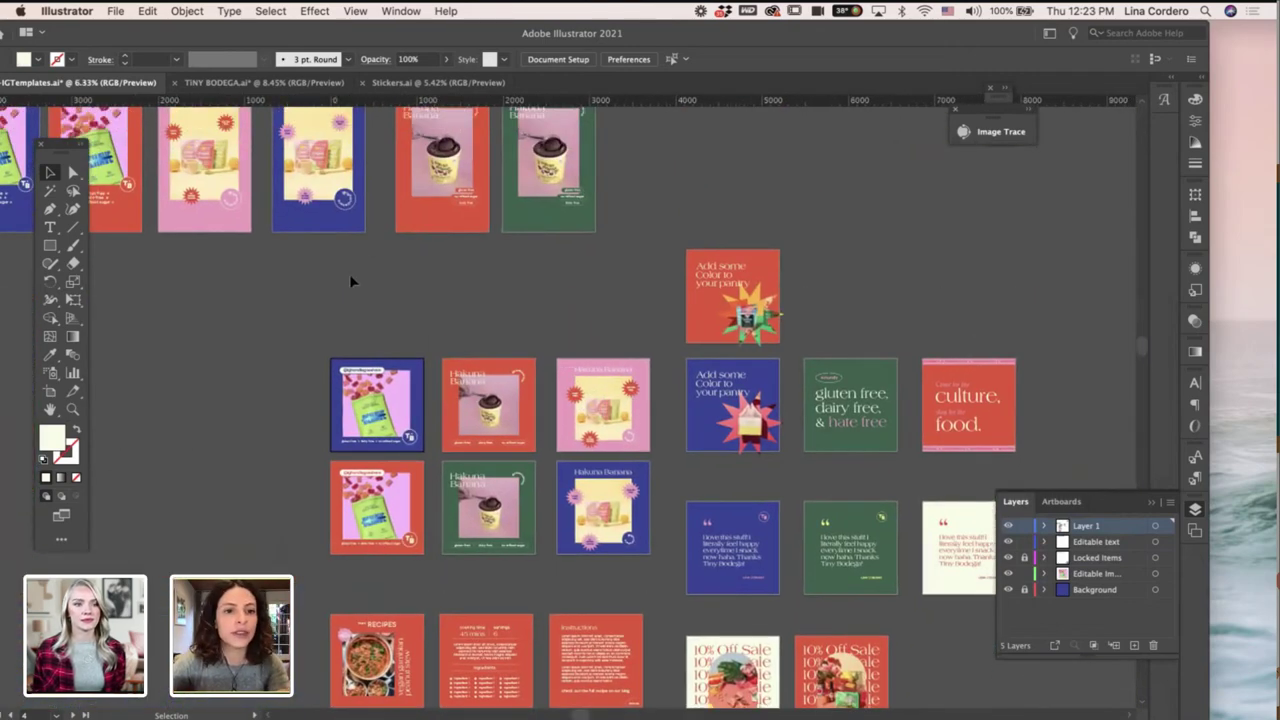
{"action": "scroll", "coordinate": [350, 280], "scroll_direction": "down", "scroll_amount": 2}
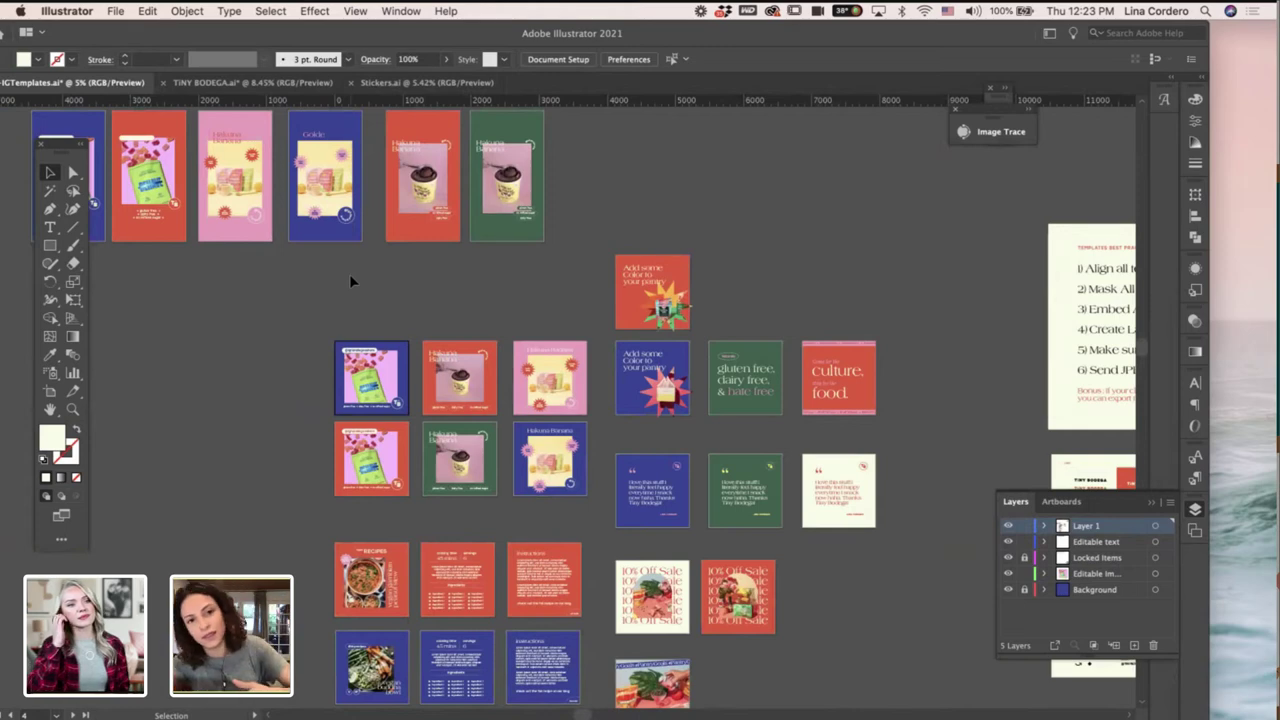
{"action": "scroll", "coordinate": [323, 277], "scroll_direction": "down", "scroll_amount": 2}
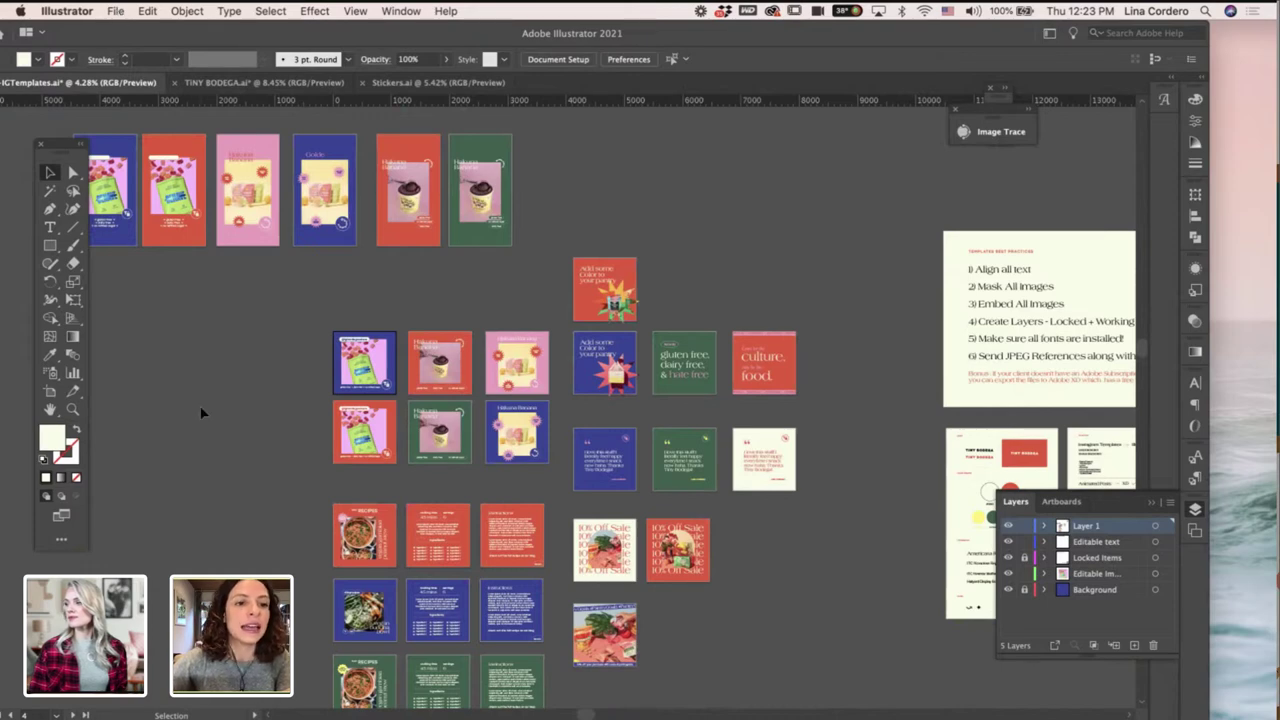
Open Export for Screens and look through the document's artboards listed for export.
{"action": "left_click", "coordinate": [115, 11]}
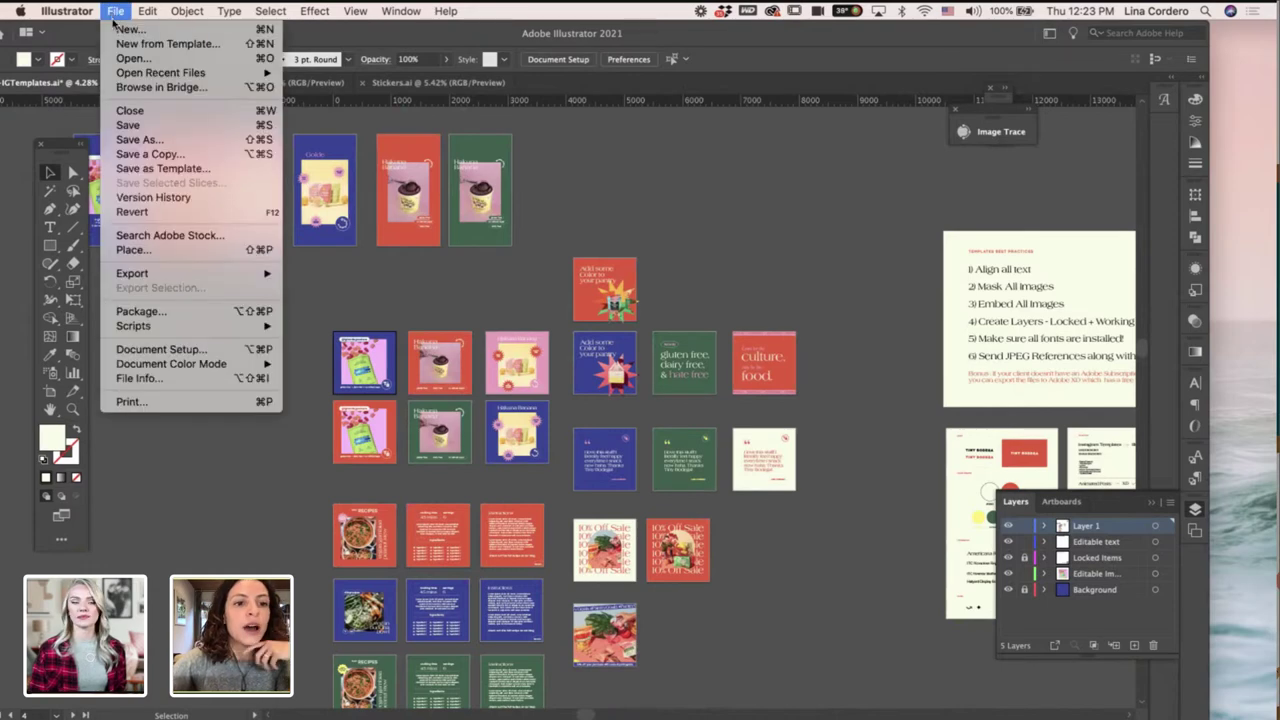
{"action": "mouse_move", "coordinate": [215, 274]}
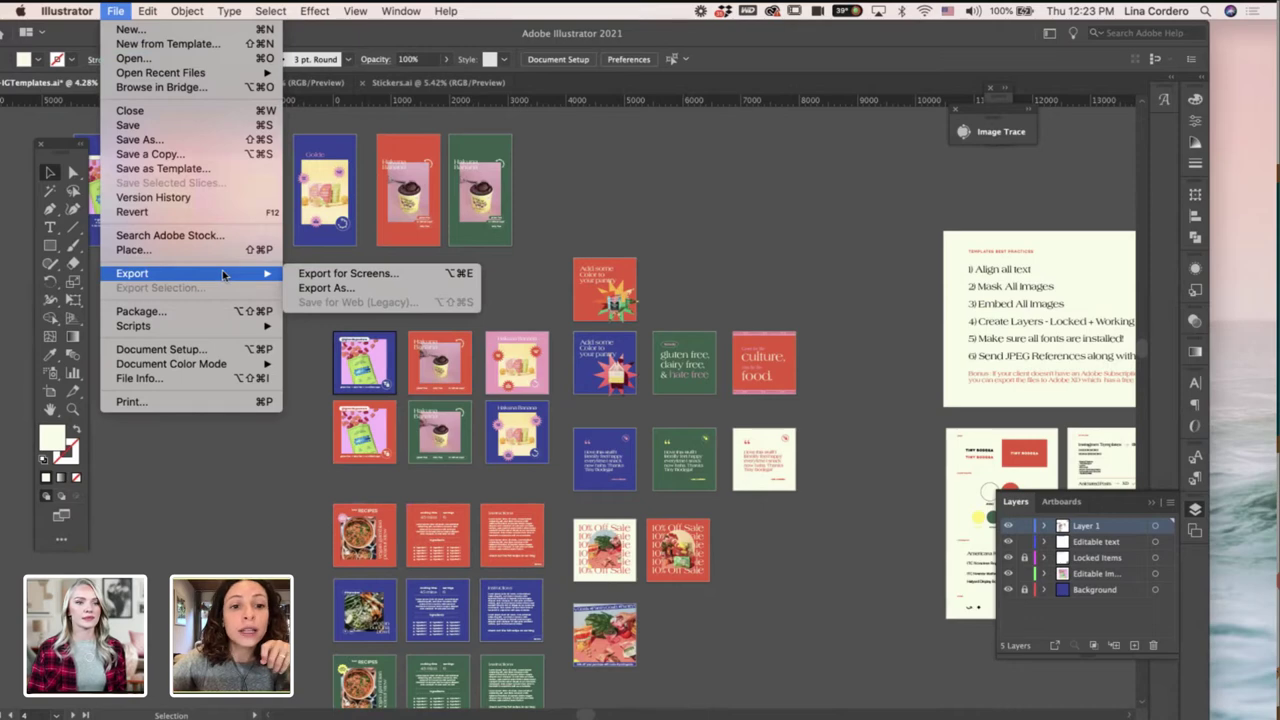
{"action": "left_click", "coordinate": [376, 274]}
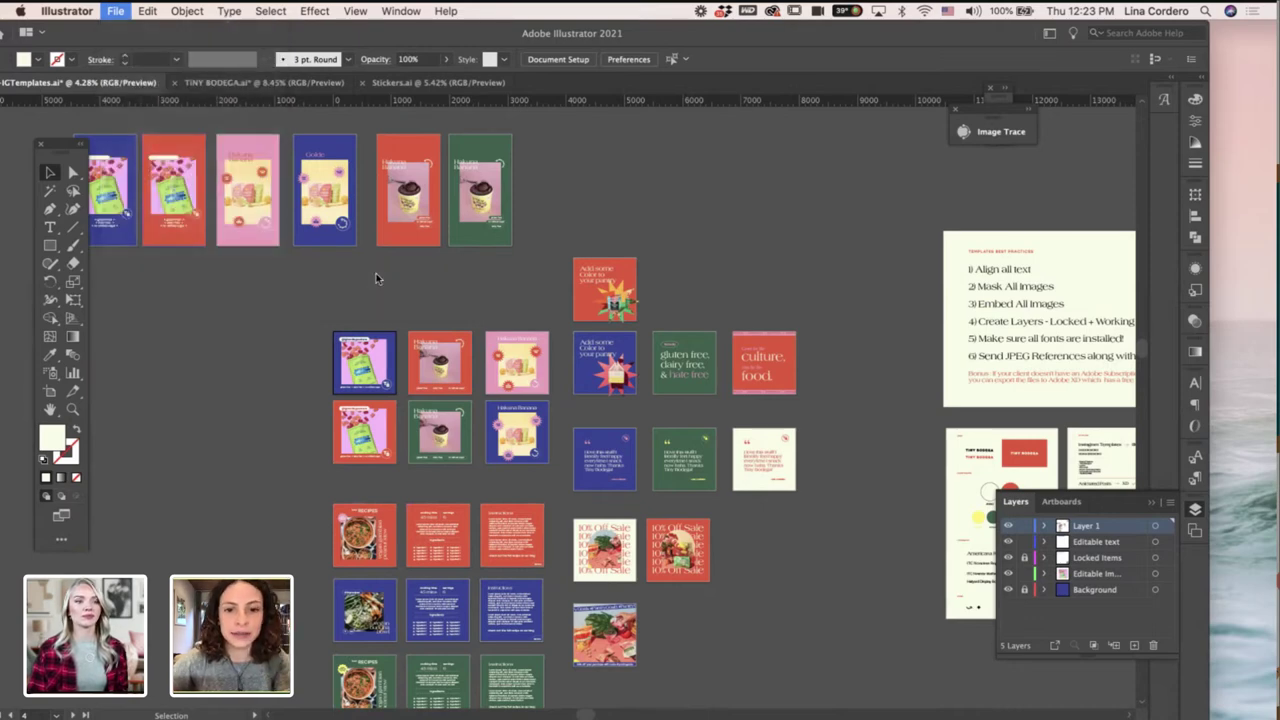
{"action": "scroll", "coordinate": [370, 408], "scroll_direction": "down", "scroll_amount": 15}
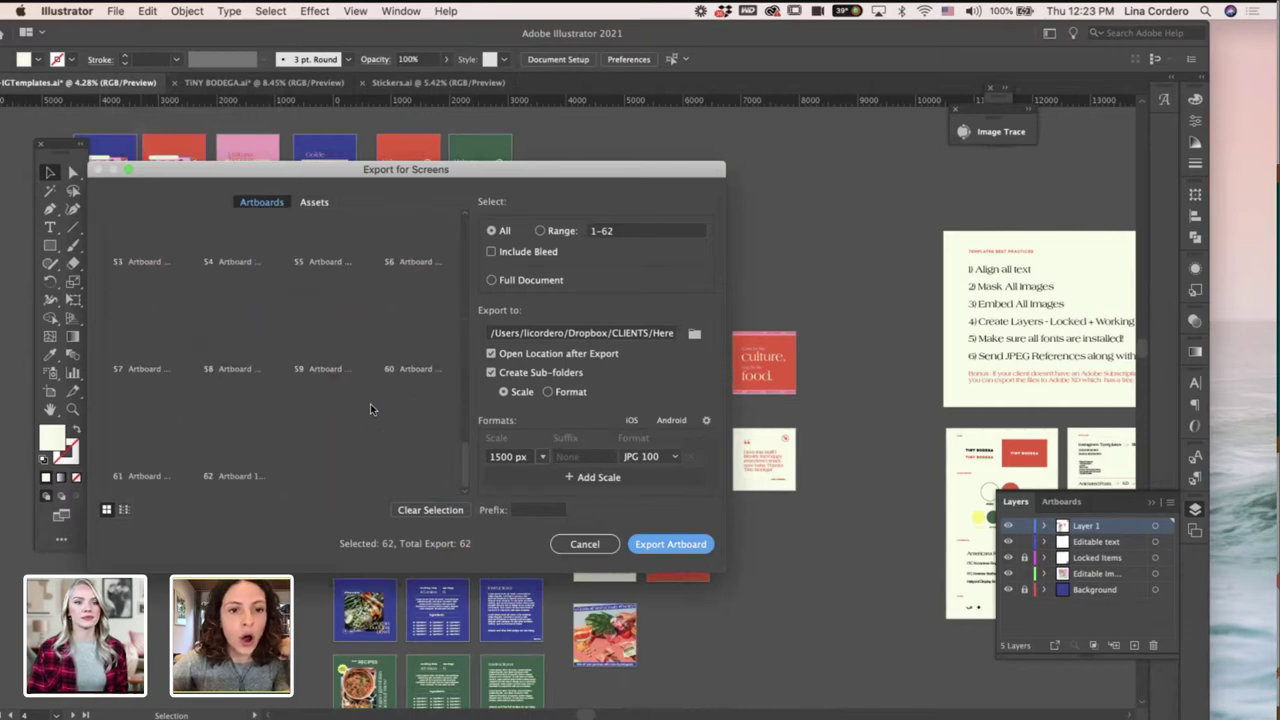
{"action": "scroll", "coordinate": [370, 403], "scroll_direction": "up", "scroll_amount": 15}
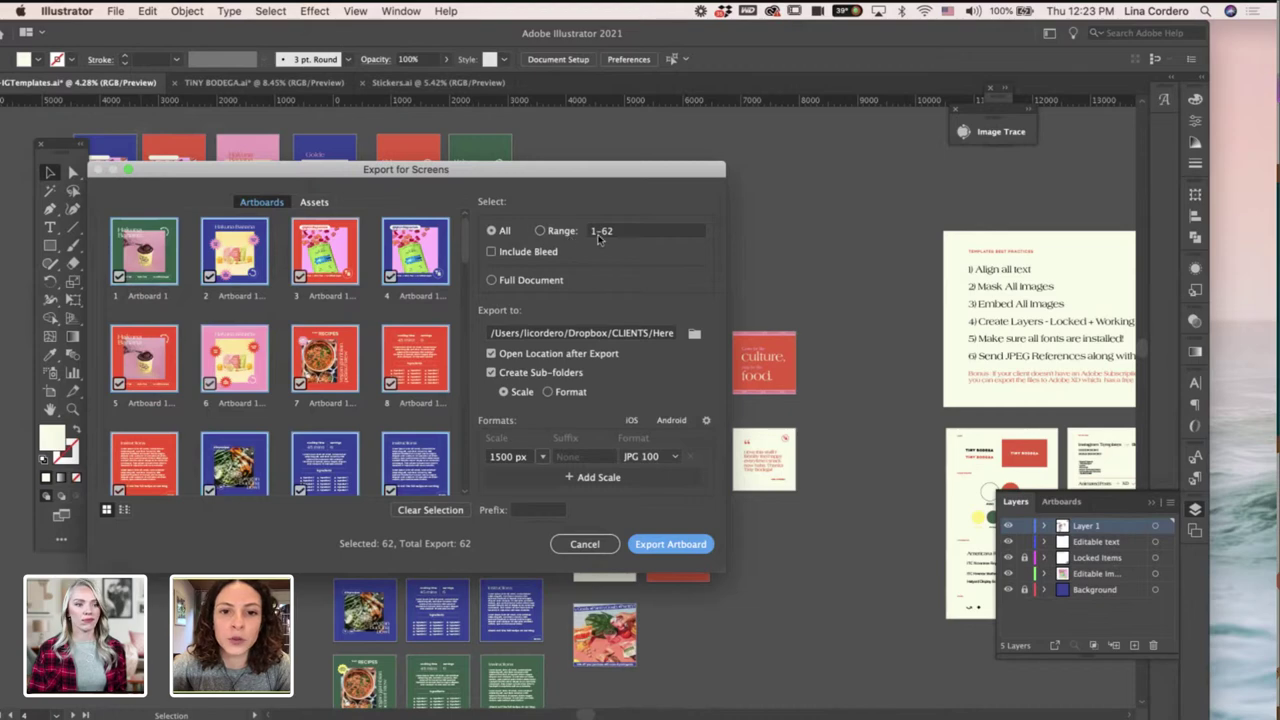
Keep Here2Help-TinyBodega as the export destination folder and set the export scale to a width of 1080 px.
{"action": "left_click", "coordinate": [694, 334]}
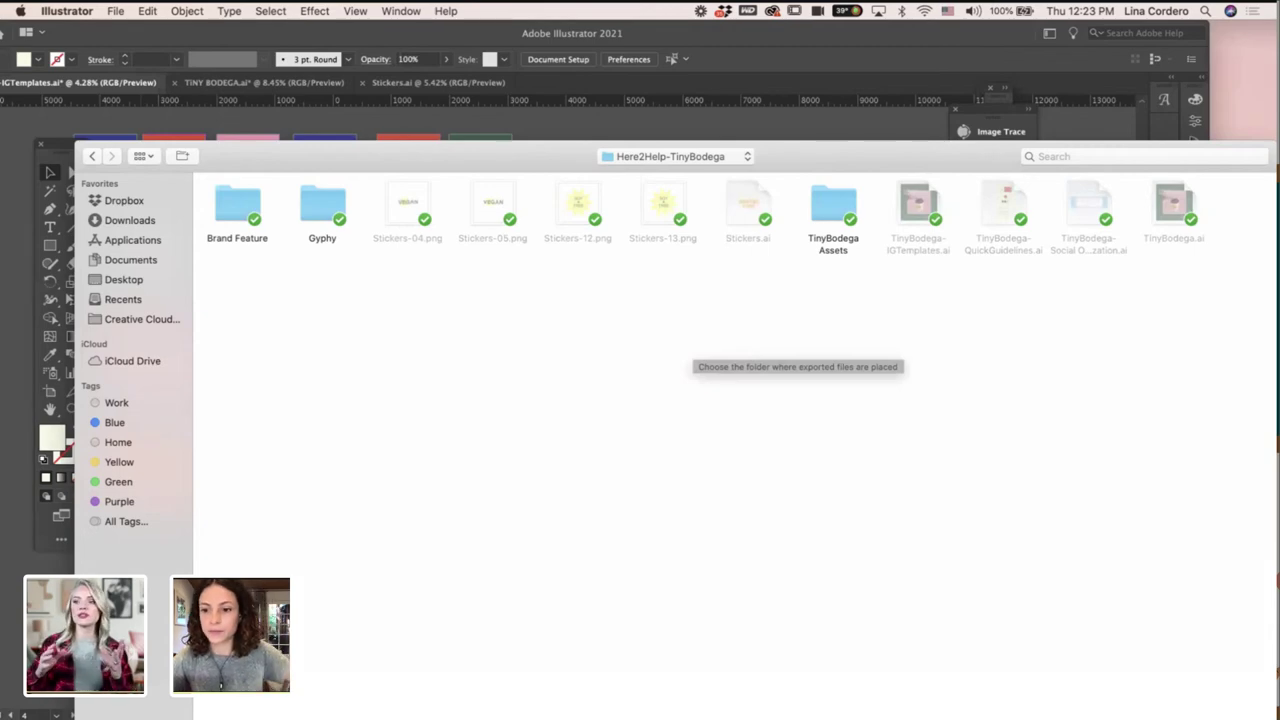
{"action": "left_click", "coordinate": [1178, 700]}
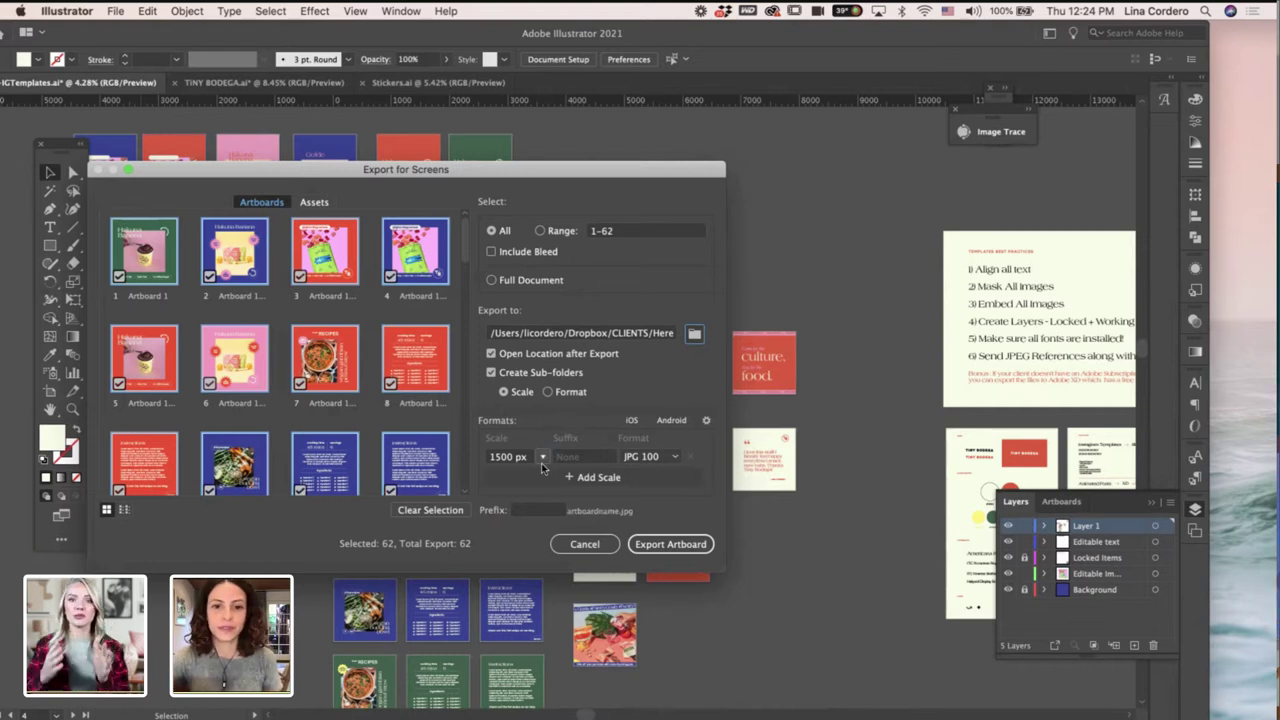
{"action": "left_click", "coordinate": [495, 457]}
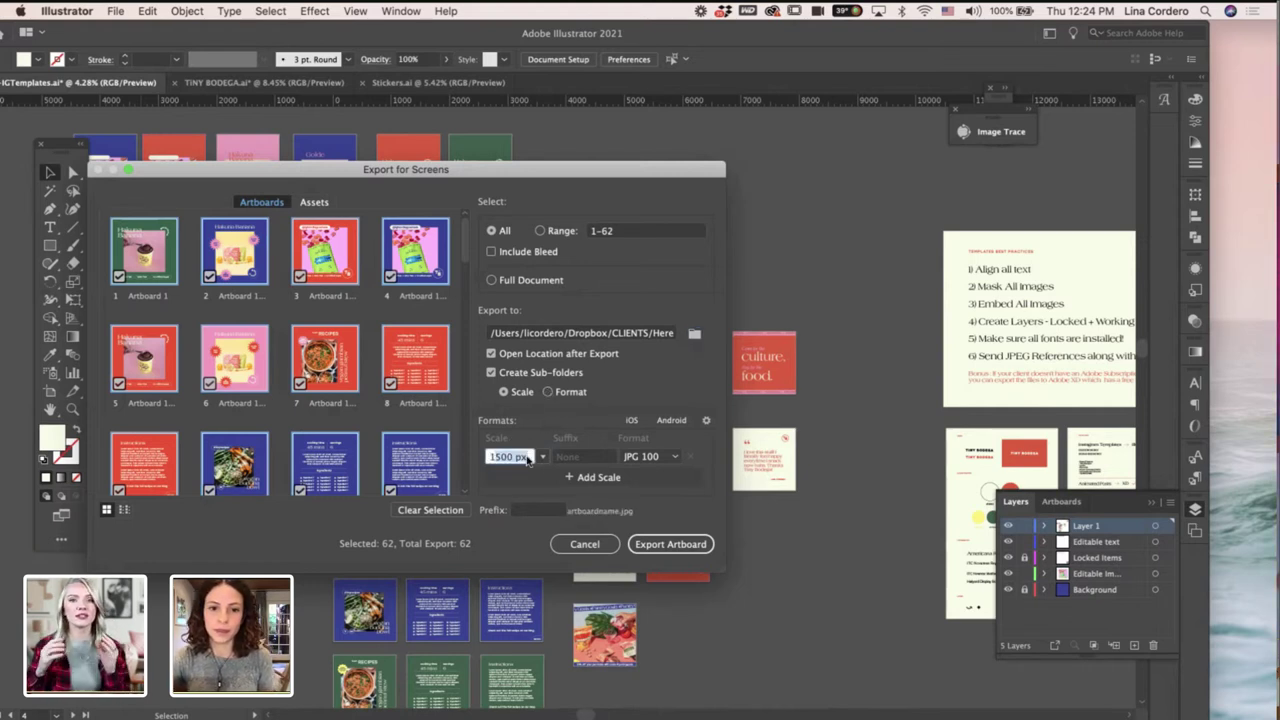
{"action": "left_click", "coordinate": [523, 457]}
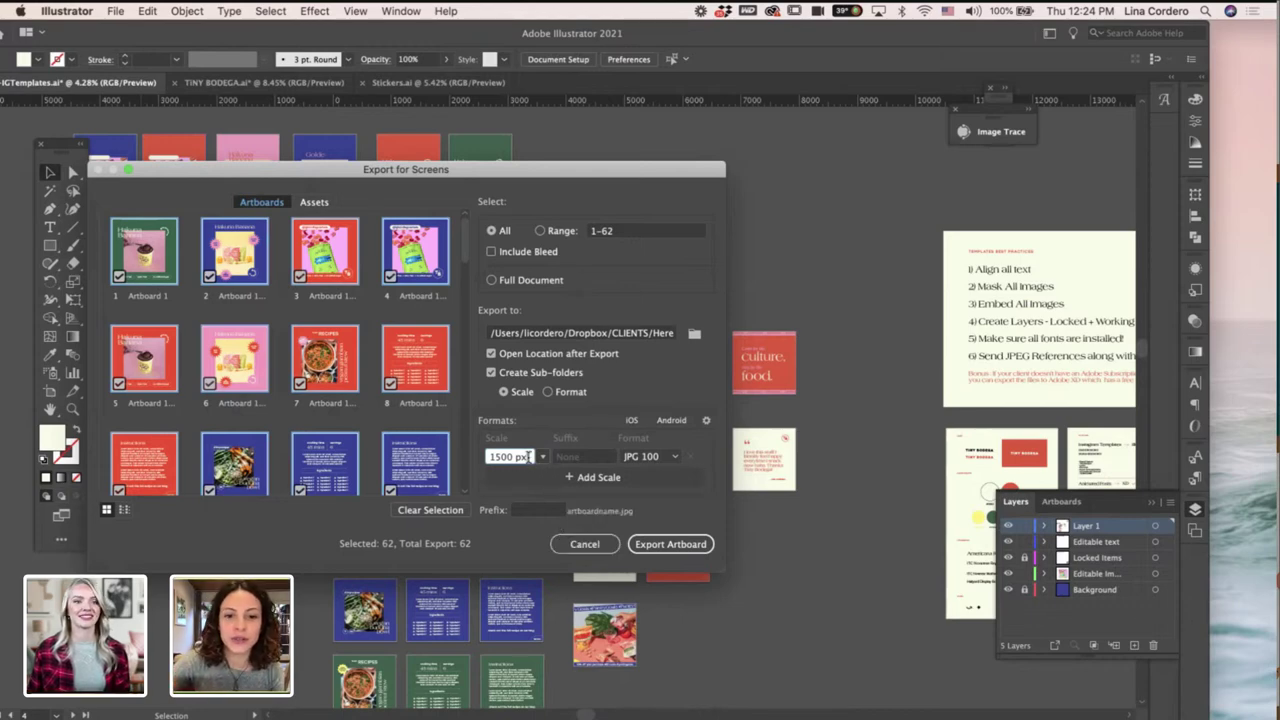
{"action": "left_click_drag", "start_coordinate": [528, 456], "coordinate": [516, 456]}
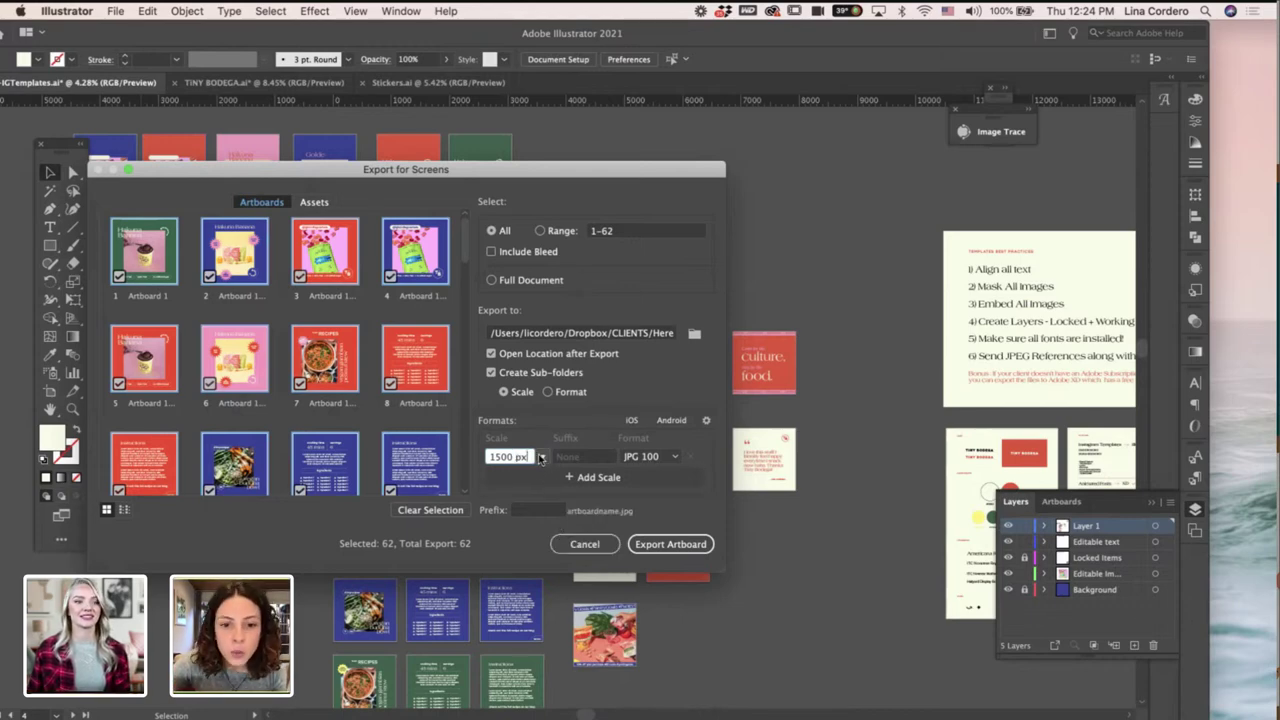
{"action": "left_click", "coordinate": [542, 456]}
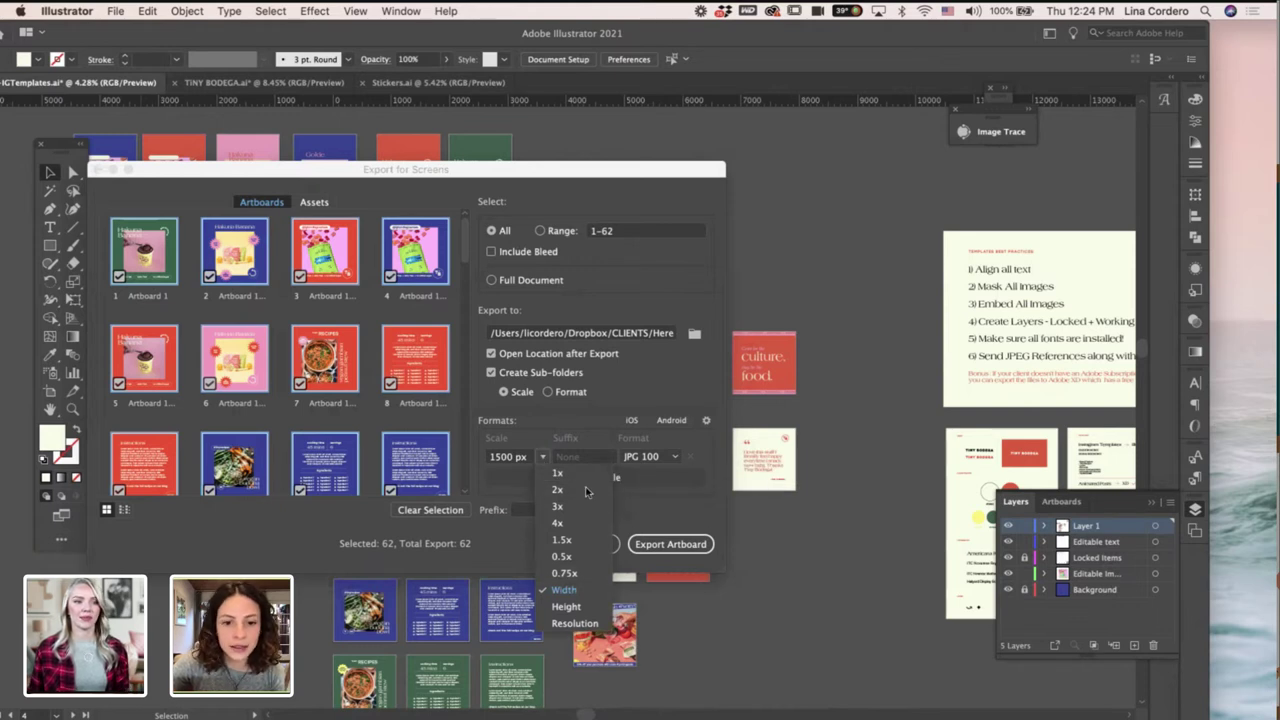
{"action": "left_click", "coordinate": [590, 589]}
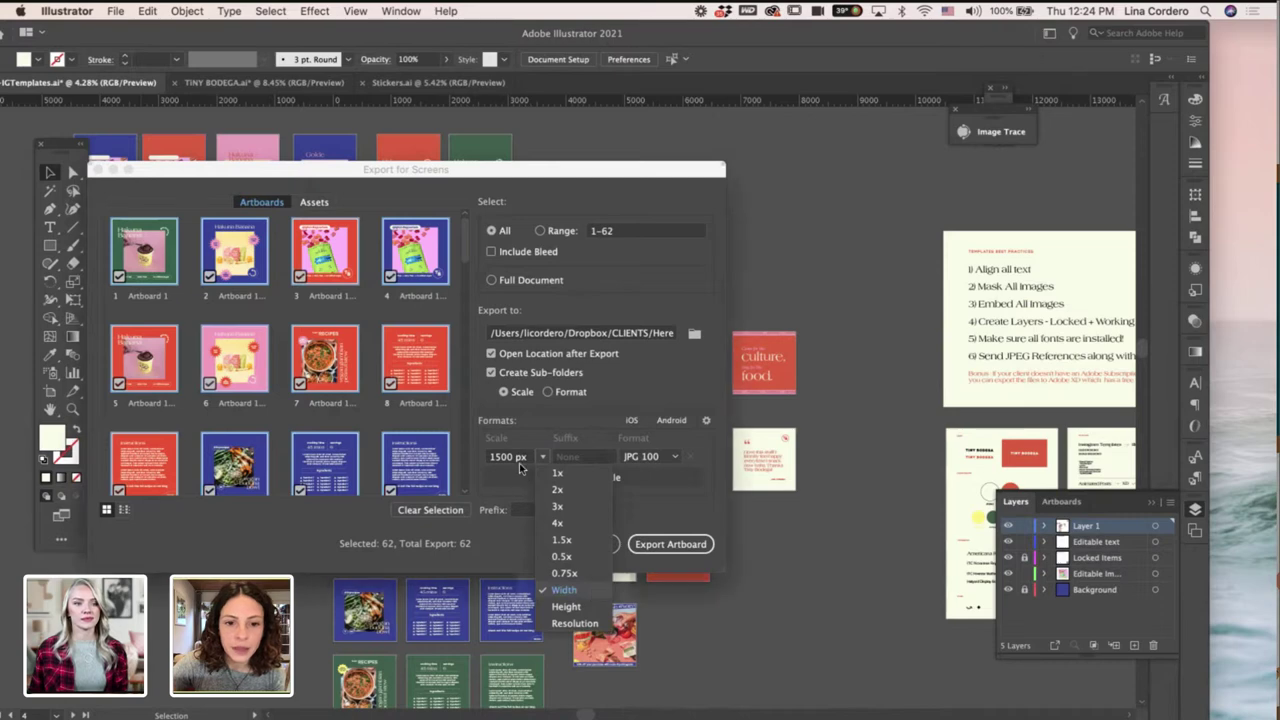
{"action": "left_click", "coordinate": [512, 456]}
{"action": "left_click_drag", "start_coordinate": [512, 456], "coordinate": [463, 458]}
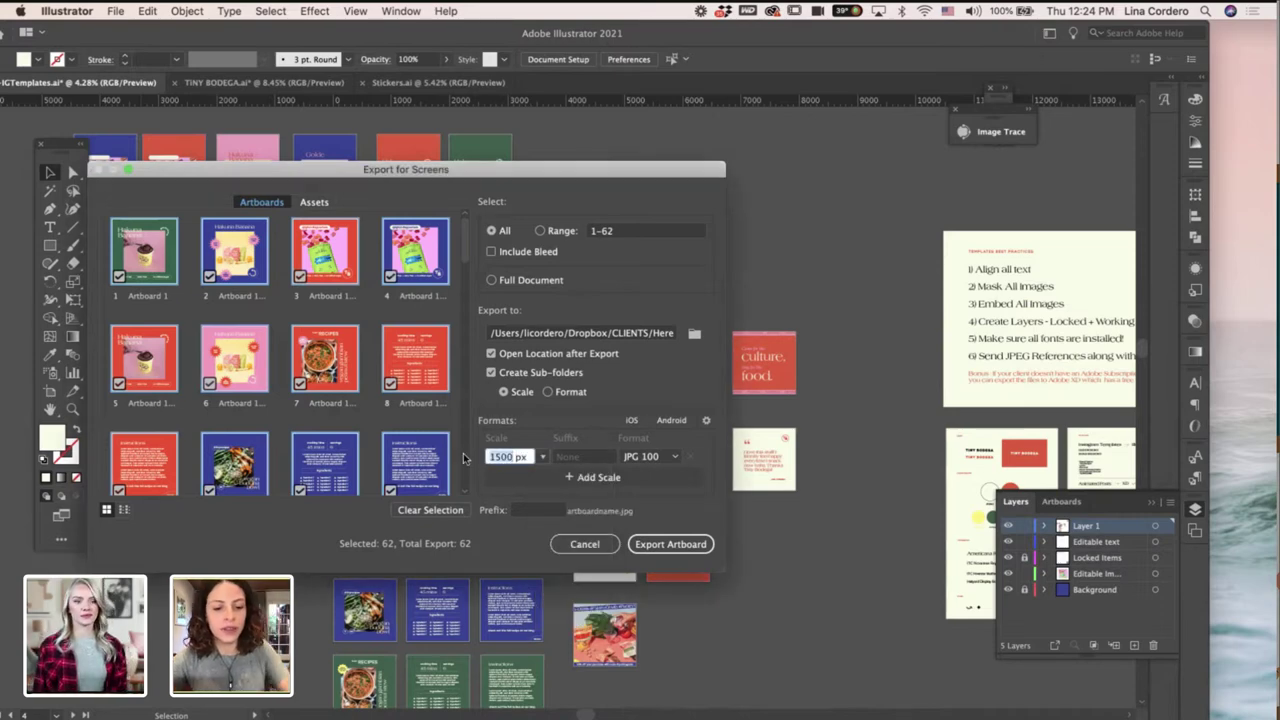
{"action": "type", "text": "1080"}
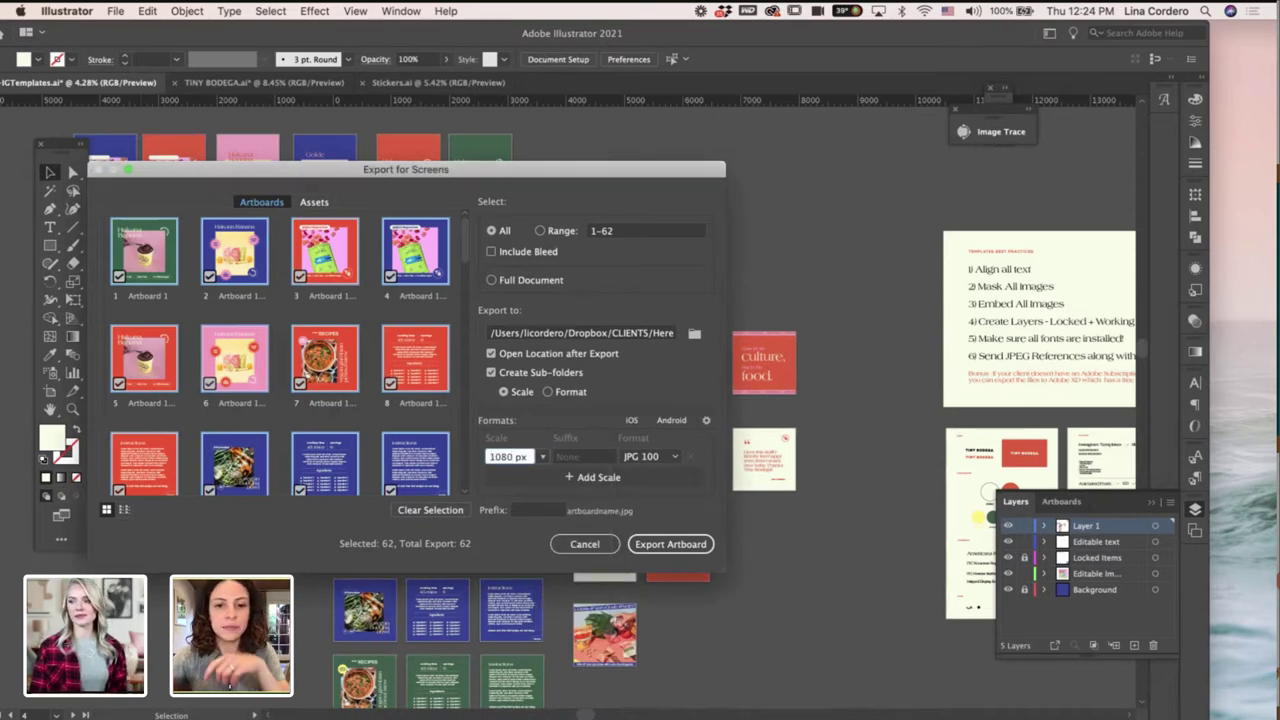
Keep JPG 100 as the format and export all artboards, 1-62.
{"action": "left_click", "coordinate": [677, 457]}
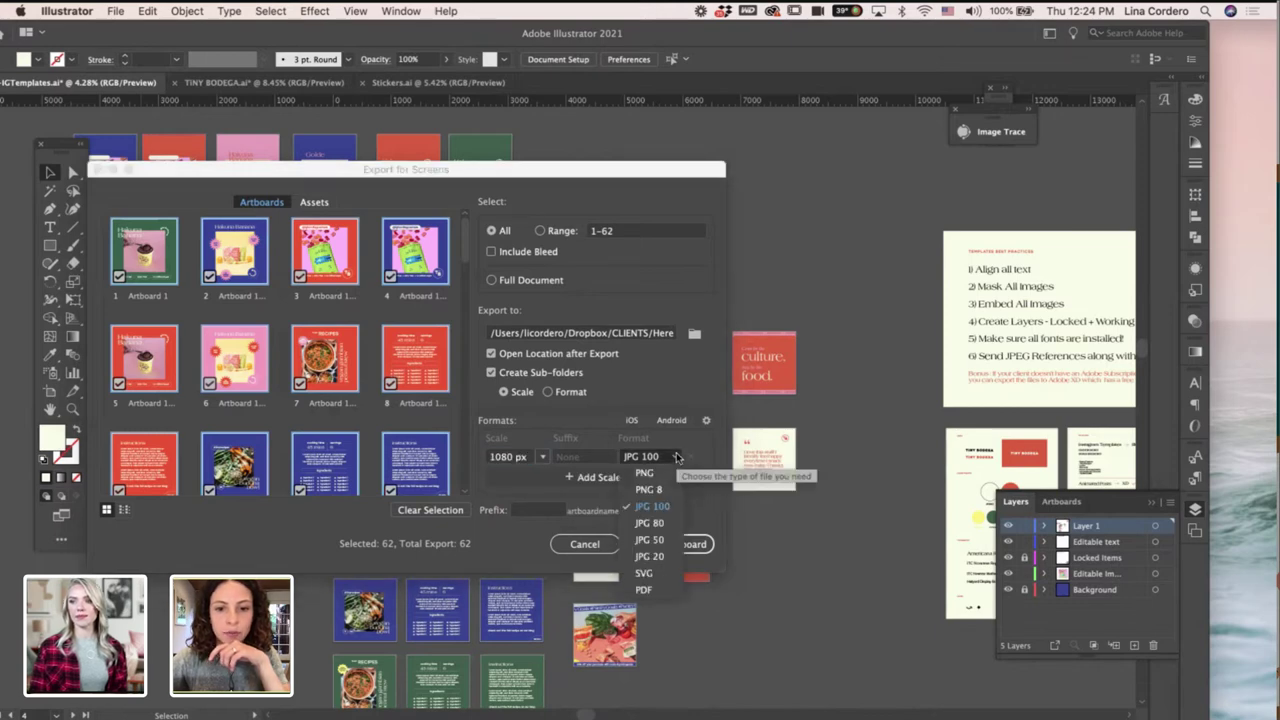
{"action": "left_click", "coordinate": [677, 457]}
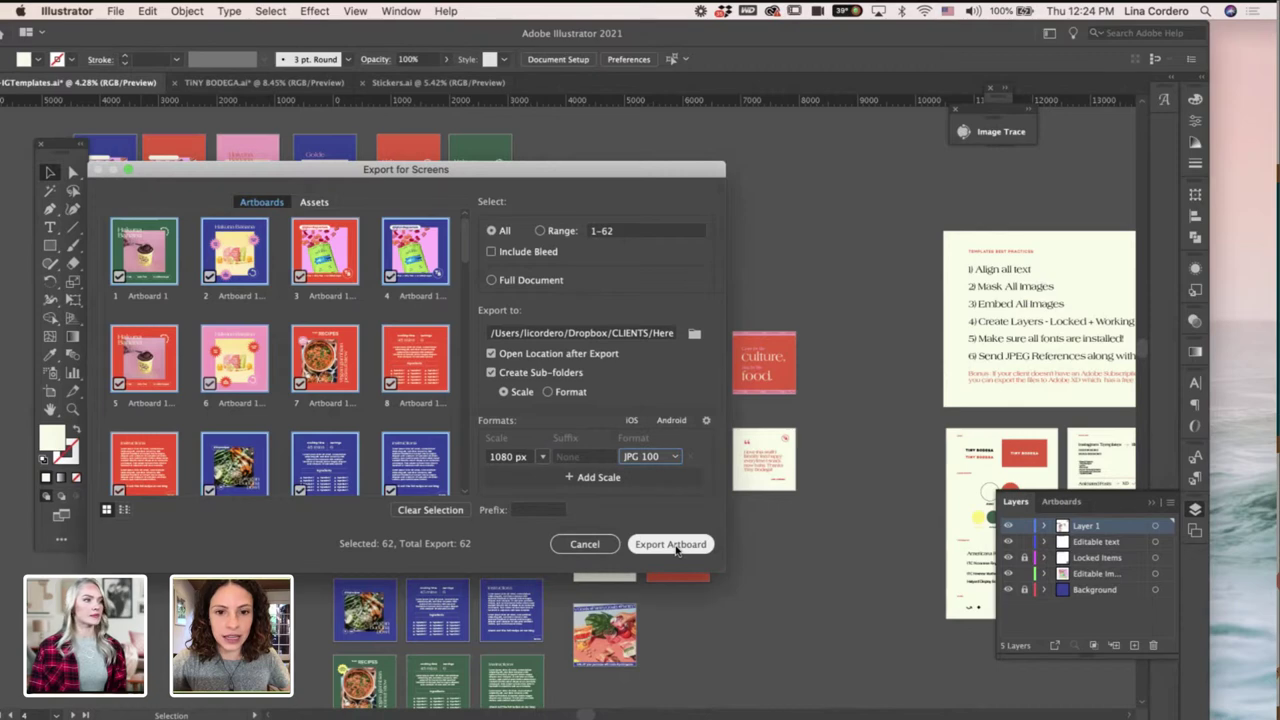
{"action": "left_click", "coordinate": [672, 545]}
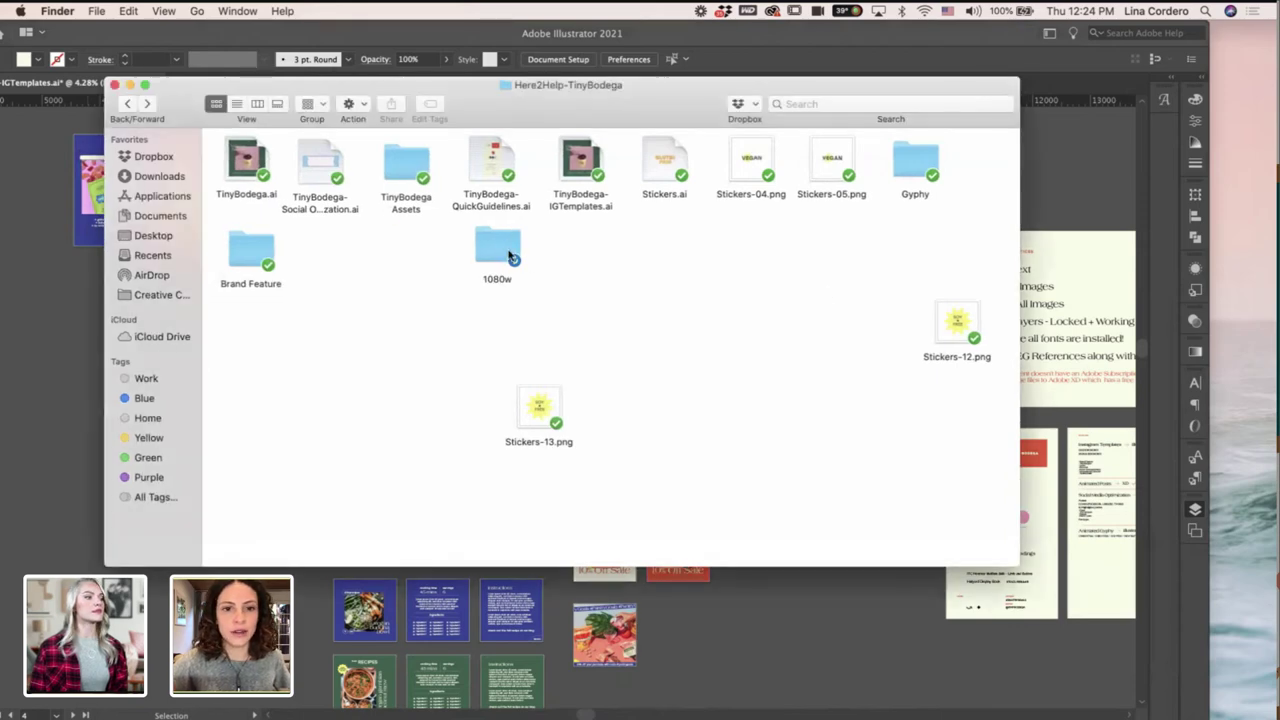
Open the exported 1080w folder, preview the JPEGs from Artboard 1 copy 2.jpg through Artboard 1 copy 15.jpg, and close the folder.
{"action": "left_click", "coordinate": [501, 250]}
{"action": "double_click", "coordinate": [501, 250]}
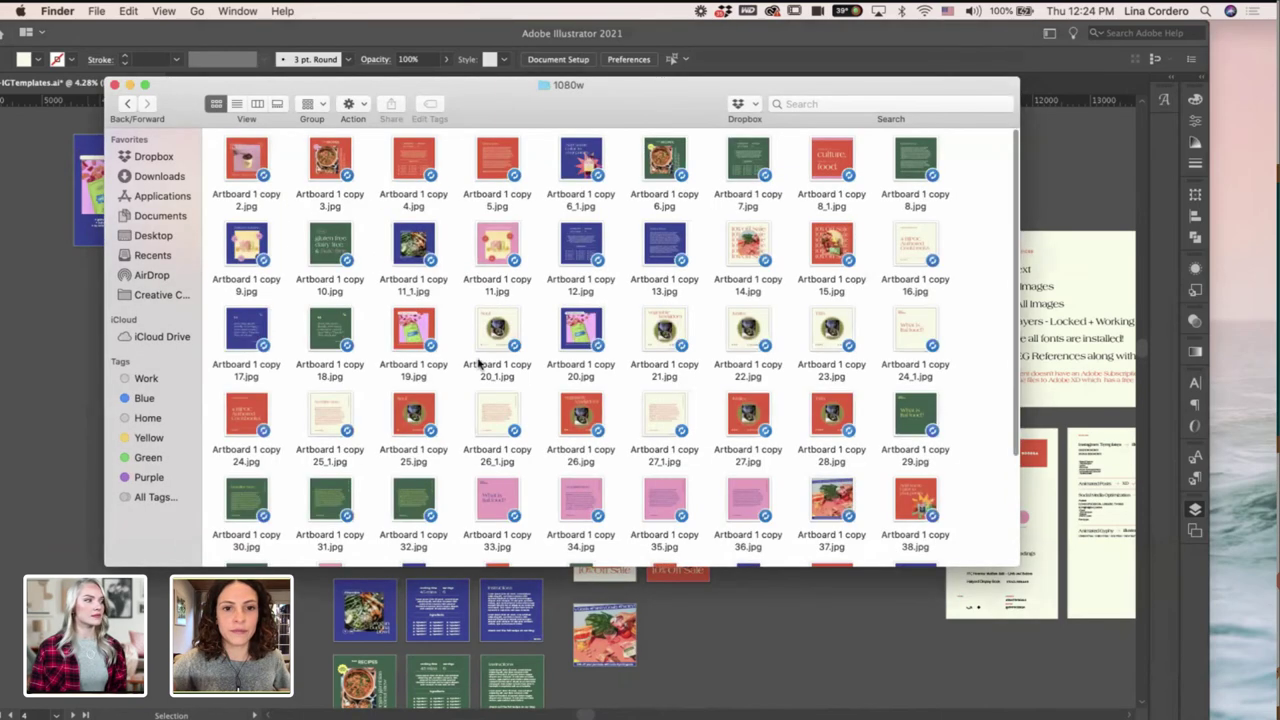
{"action": "left_click", "coordinate": [255, 160]}
{"action": "key", "text": "space"}
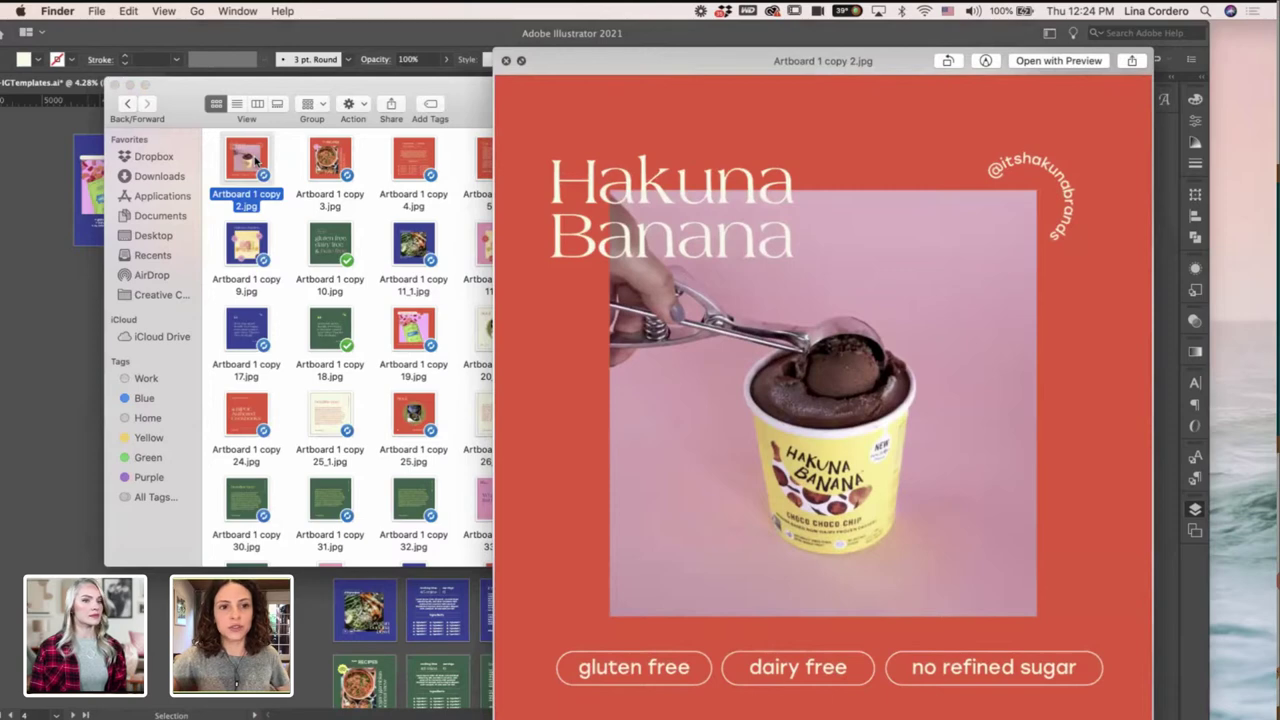
{"action": "key", "text": "Right"}
{"action": "key", "text": "Right"}
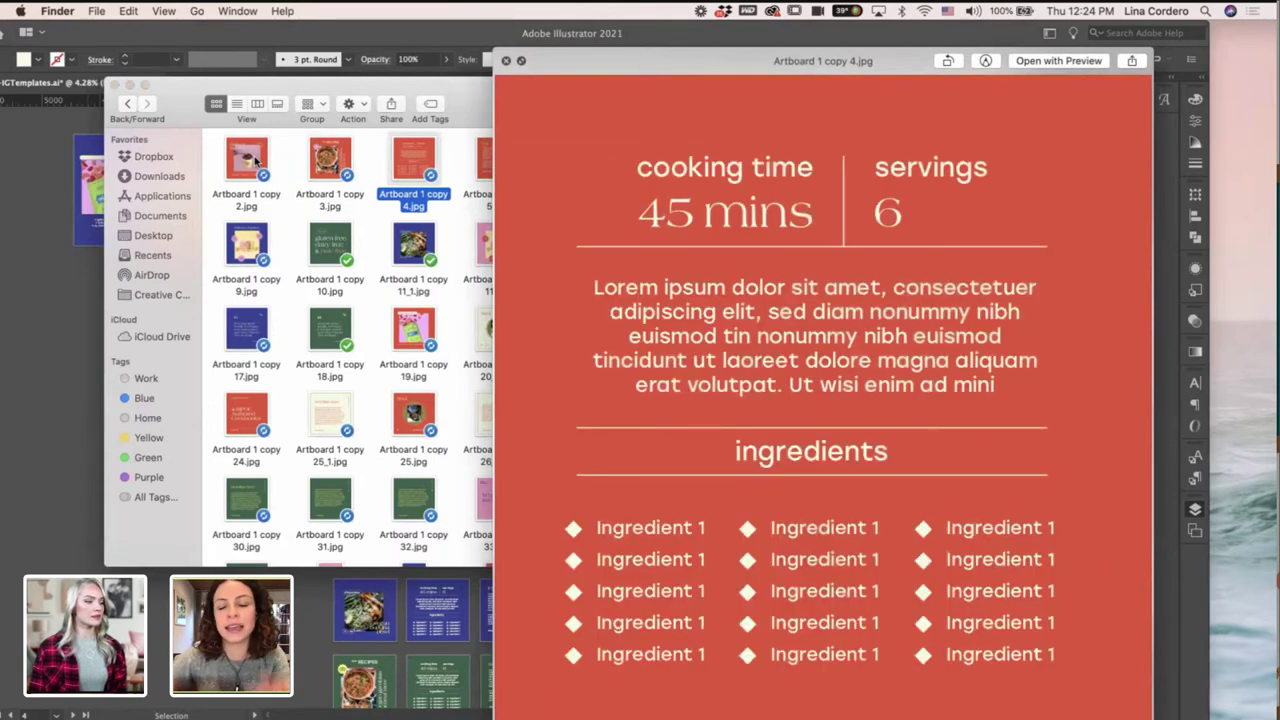
{"action": "key", "text": "Right"}
{"action": "key", "text": "Right"}
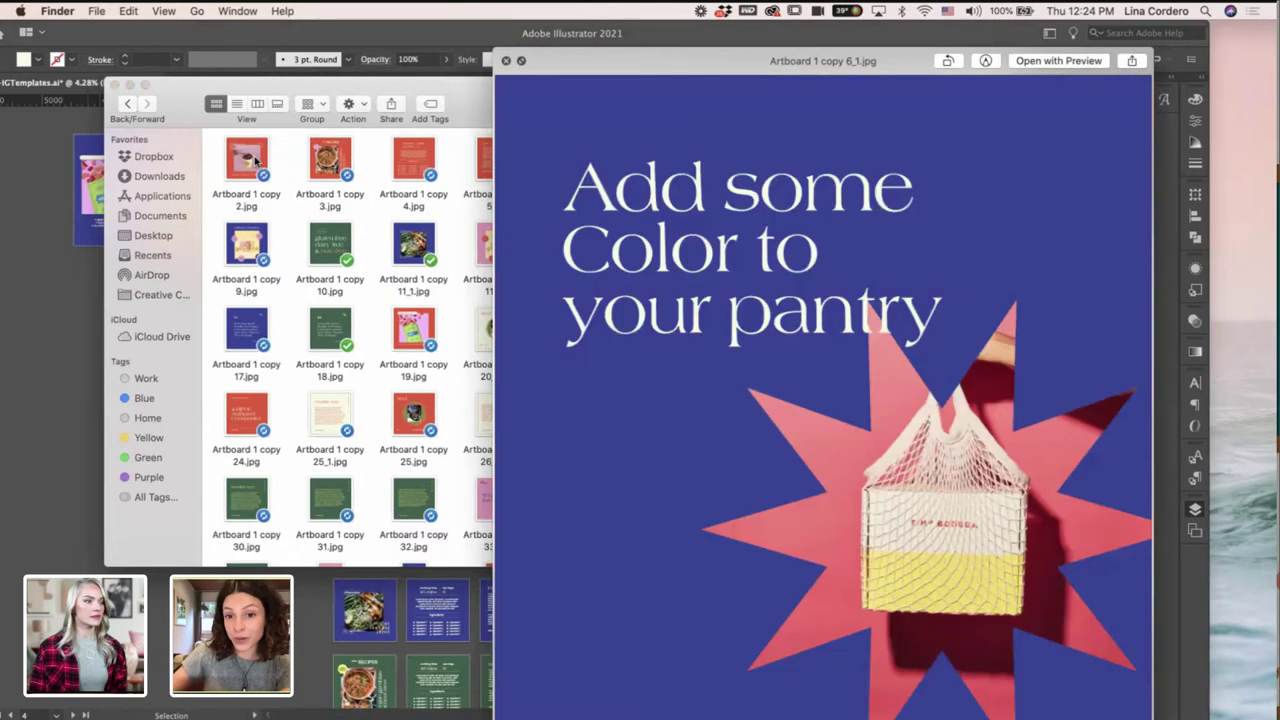
{"action": "key", "text": "Right"}
{"action": "key", "text": "Right"}
{"action": "key", "text": "Right"}
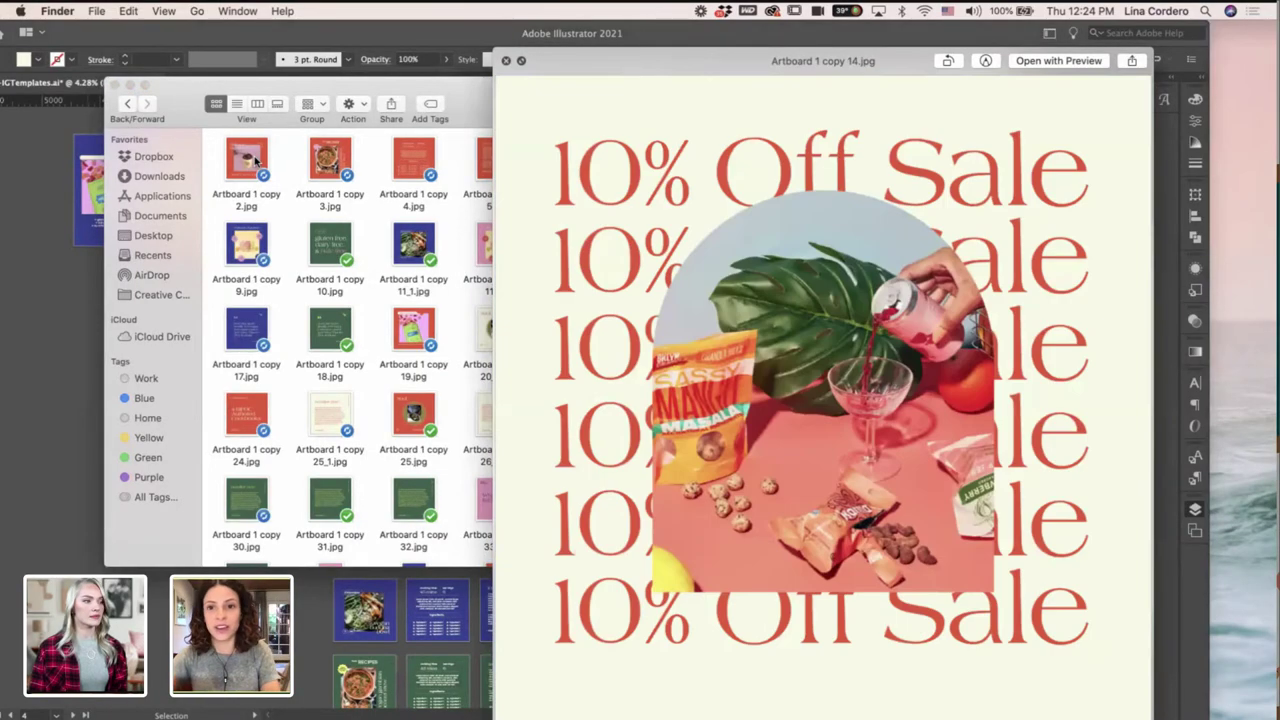
{"action": "key", "text": "Right"}
{"action": "key", "text": "space"}
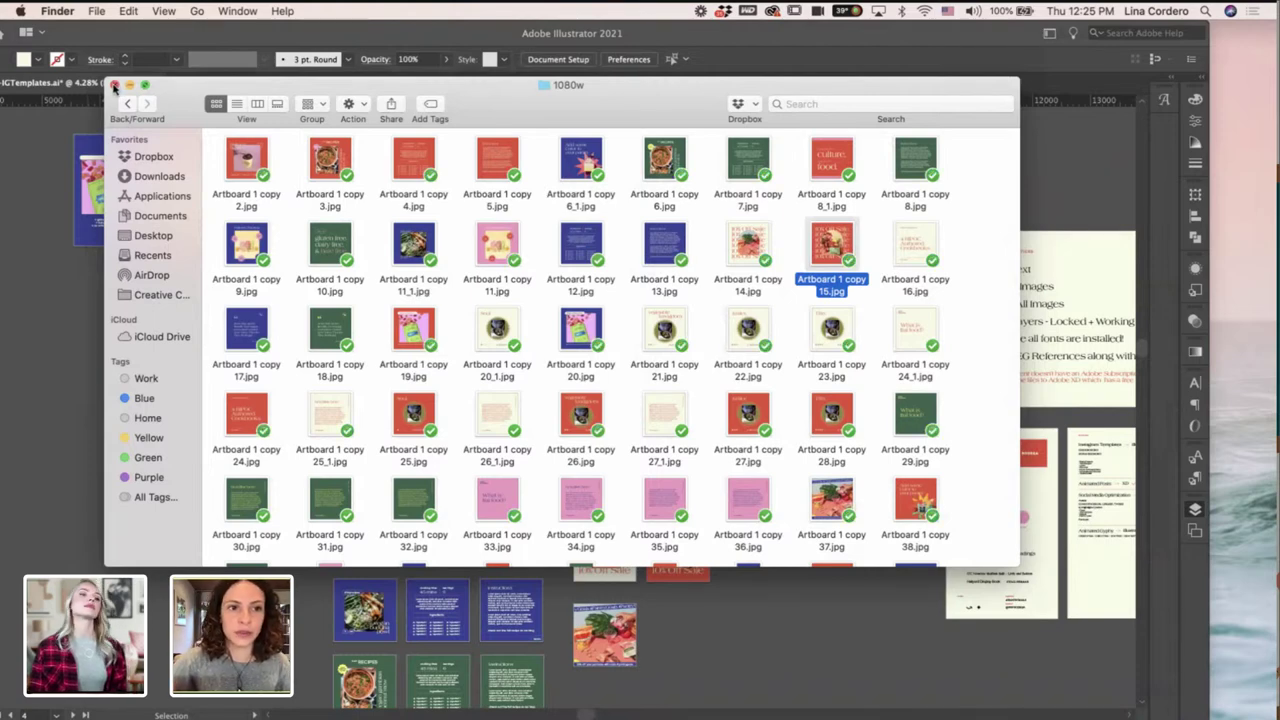
{"action": "left_click", "coordinate": [115, 86]}
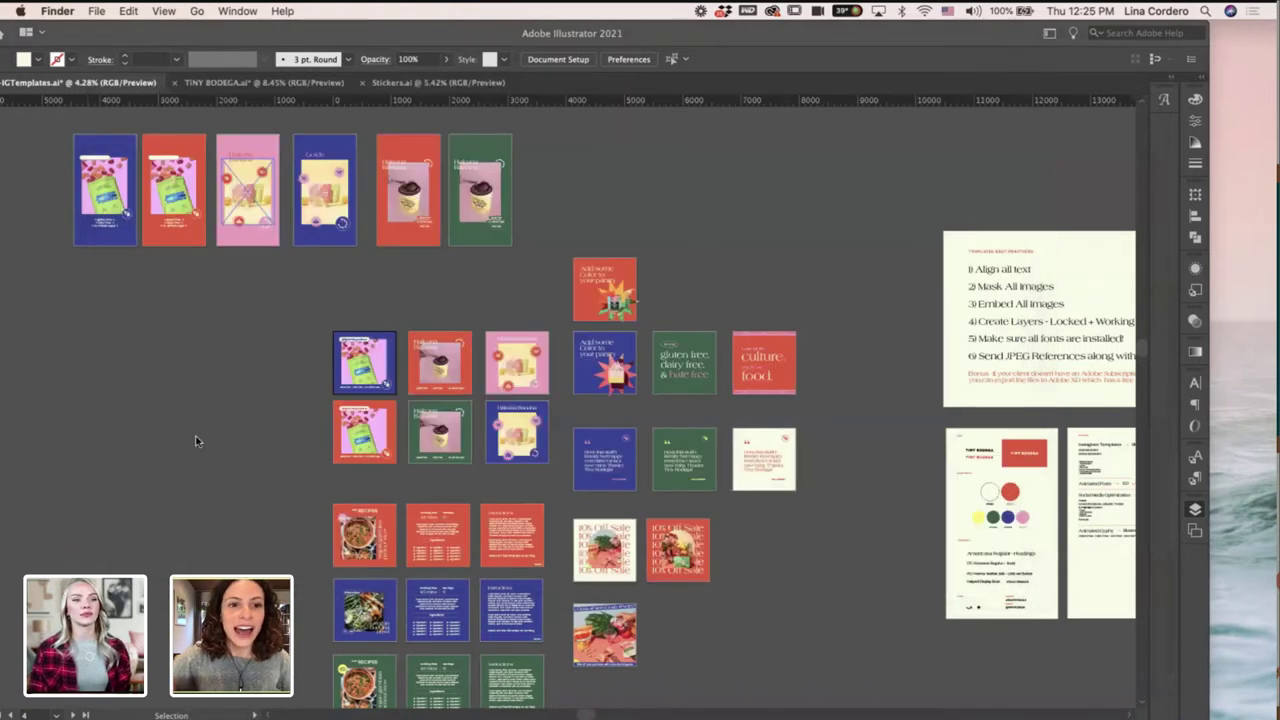
{"action": "left_click", "coordinate": [196, 444]}
{"action": "scroll", "coordinate": [550, 466], "scroll_direction": "up", "scroll_amount": 3}
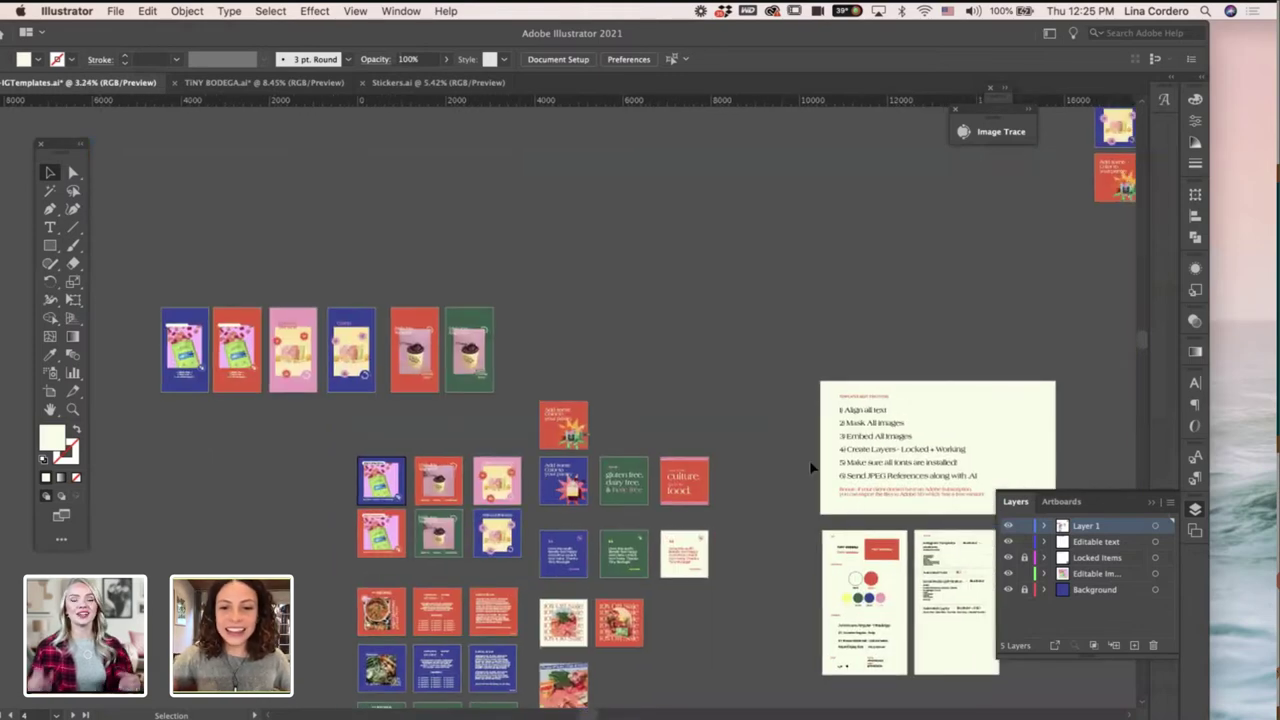
{"action": "scroll", "coordinate": [811, 464], "scroll_direction": "down", "scroll_amount": 2}
{"action": "scroll", "coordinate": [812, 468], "scroll_direction": "up", "scroll_amount": 5}
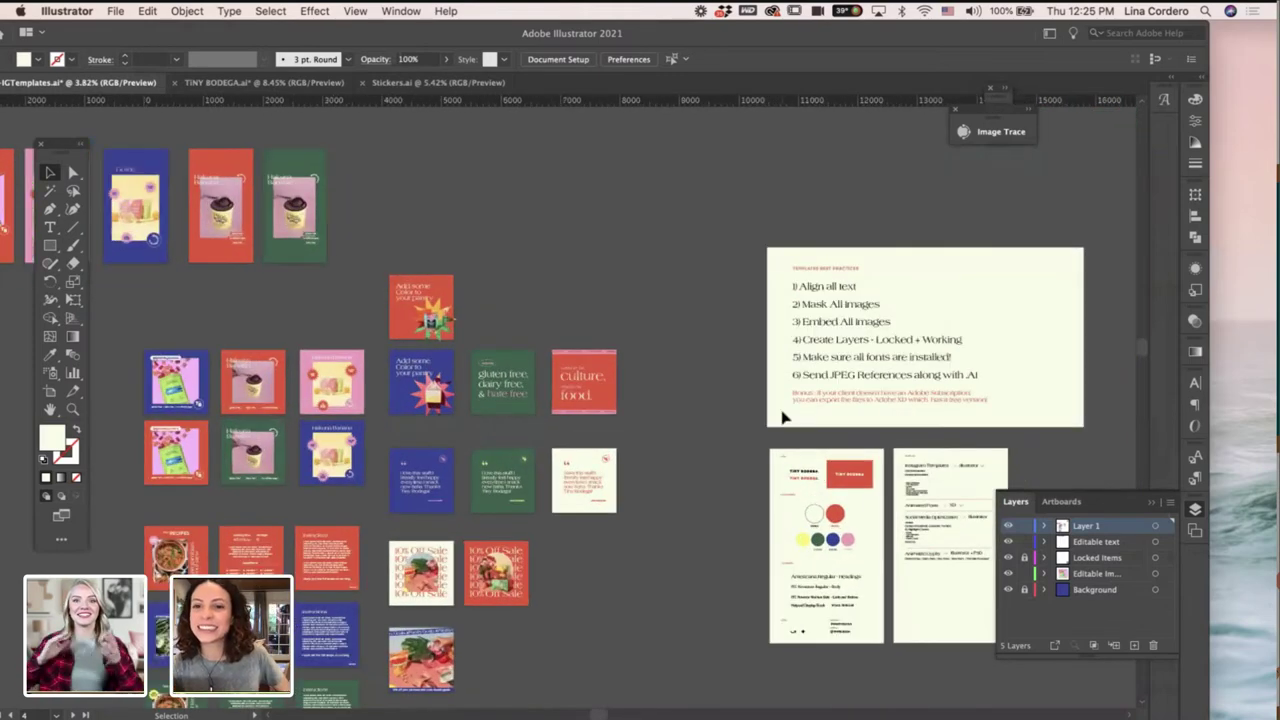
{"action": "scroll", "coordinate": [680, 372], "scroll_direction": "up", "scroll_amount": 4}
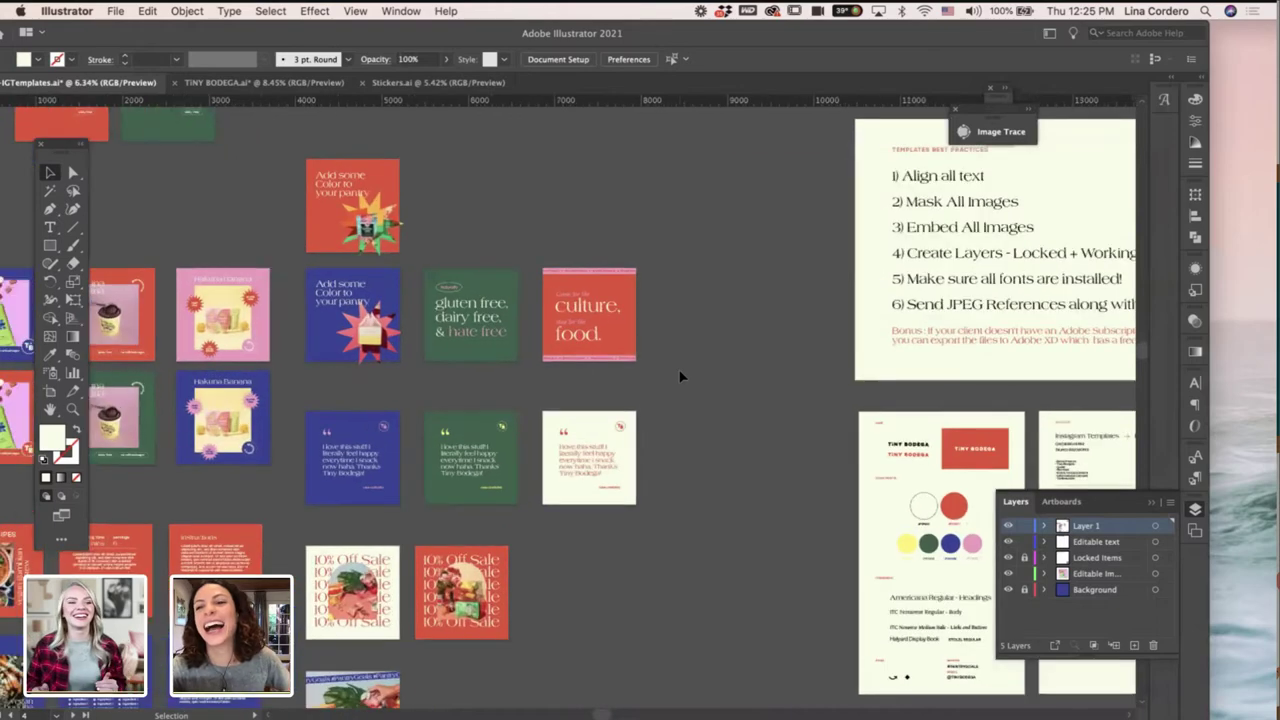
{"action": "scroll", "coordinate": [690, 374], "scroll_direction": "down", "scroll_amount": 1}
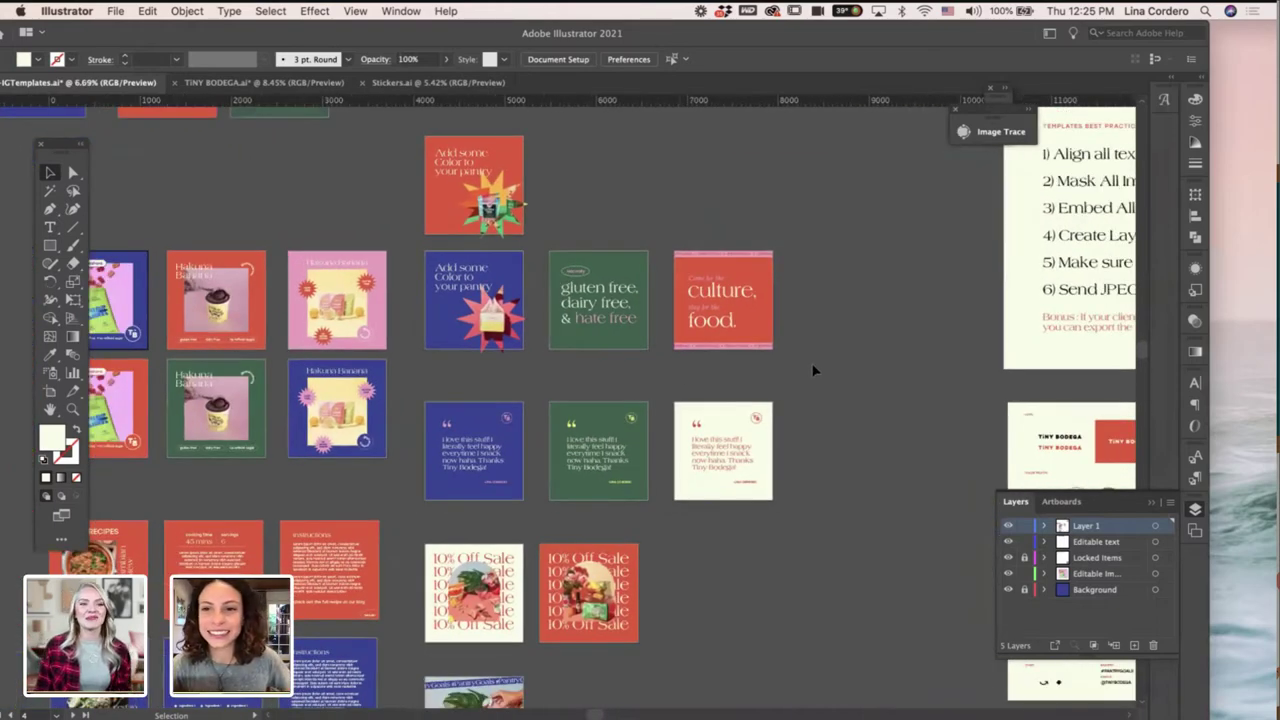
{"action": "scroll", "coordinate": [812, 370], "scroll_direction": "left", "scroll_amount": 1}
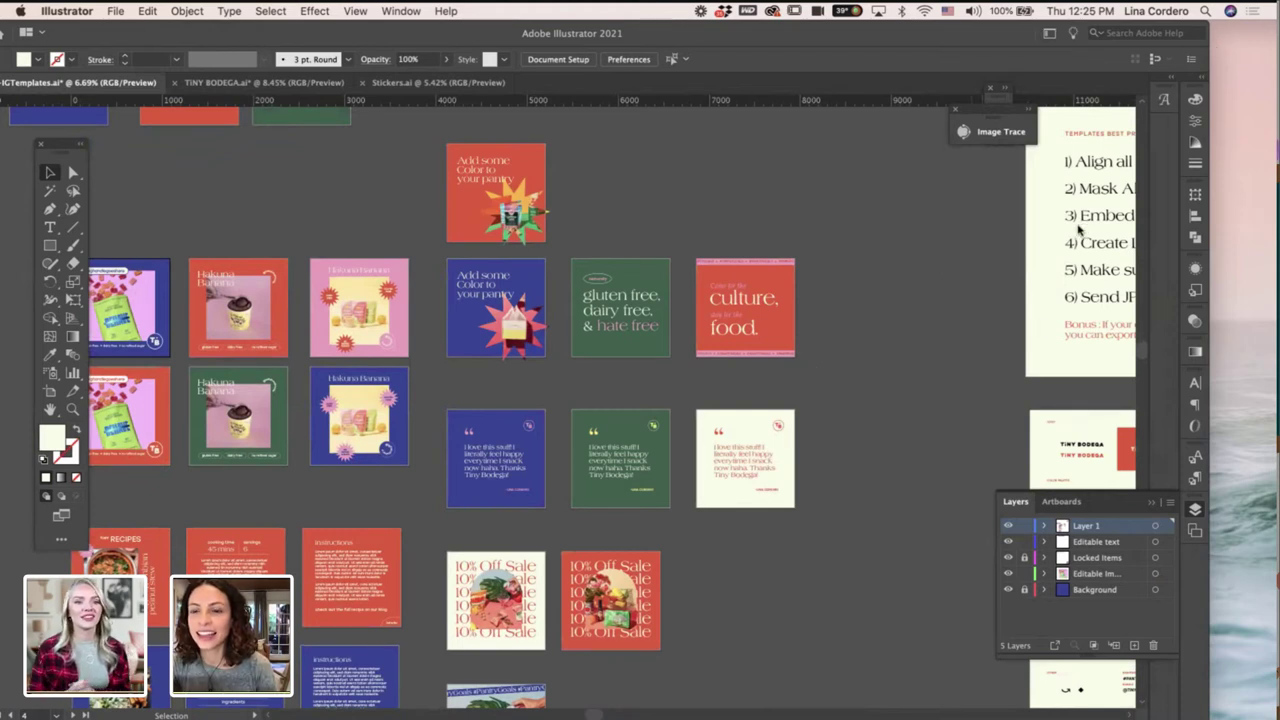
Open the TINY BODEGA library and look through its color palette, typography and logos.
{"action": "left_click", "coordinate": [402, 12]}
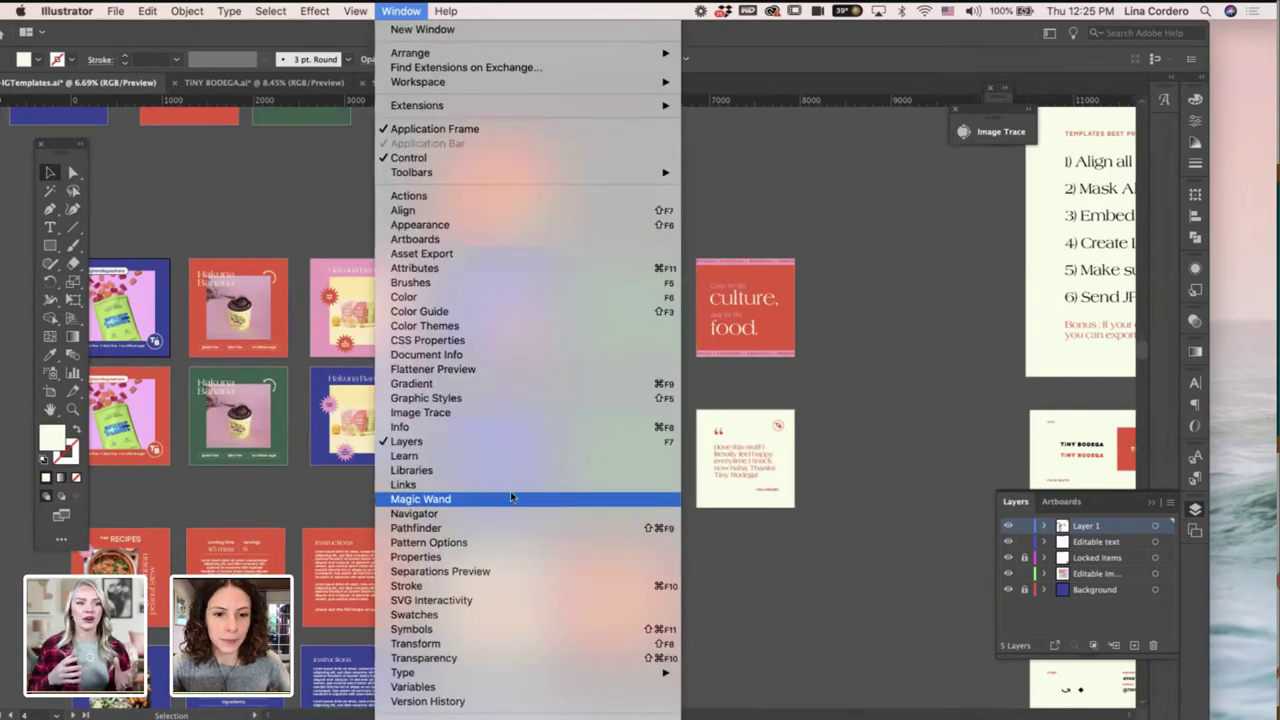
{"action": "left_click", "coordinate": [508, 470]}
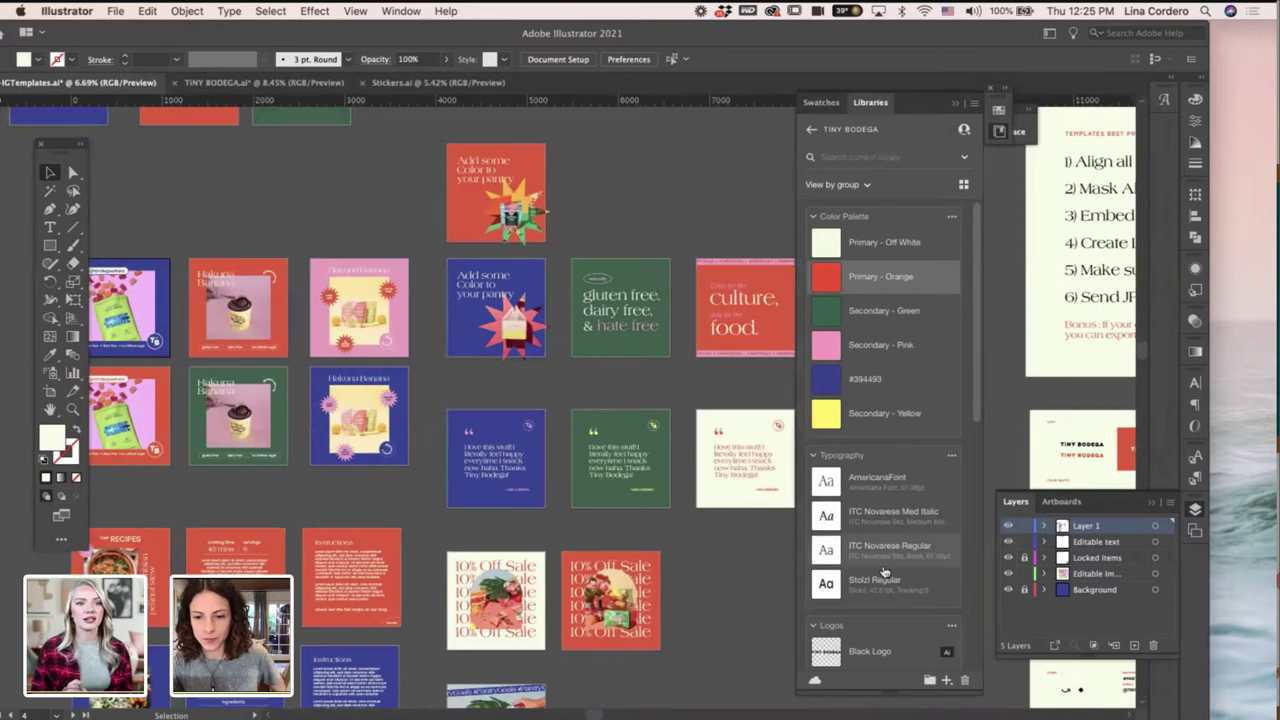
{"action": "scroll", "coordinate": [880, 550], "scroll_direction": "down", "scroll_amount": 3}
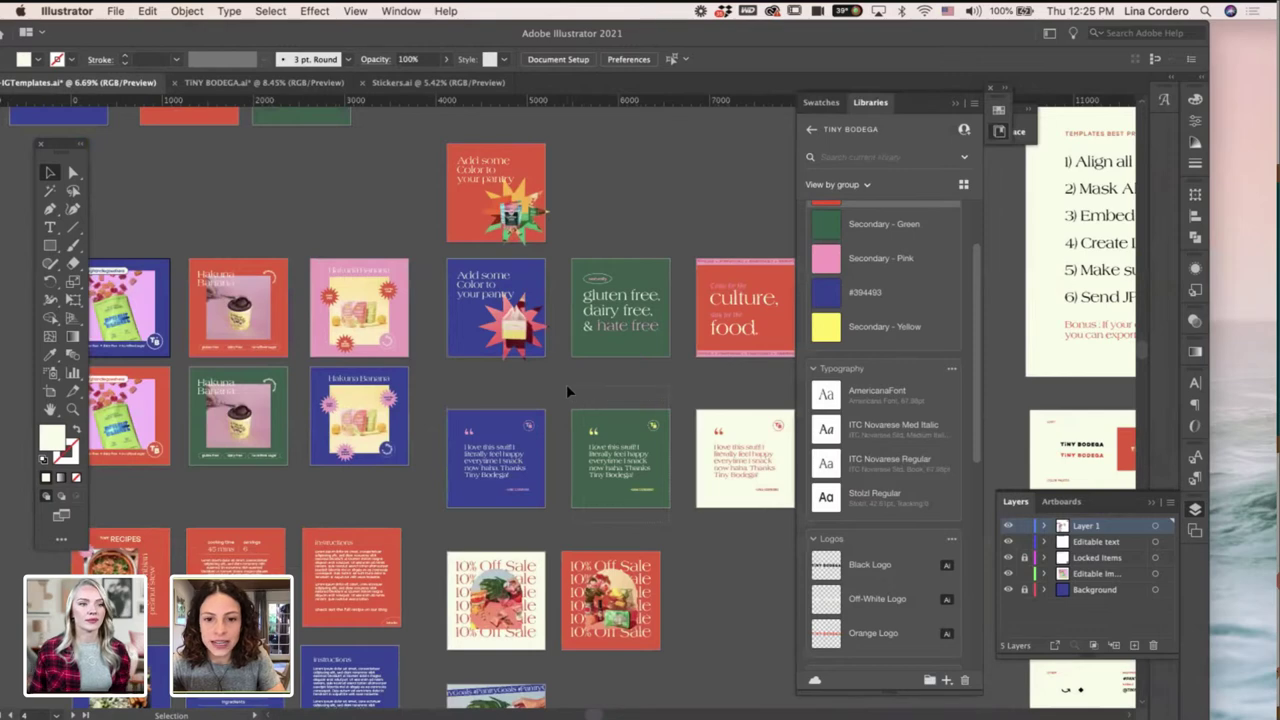
Add the whole green quote post to the TINY BODEGA library as a graphic.
{"action": "left_click", "coordinate": [585, 420]}
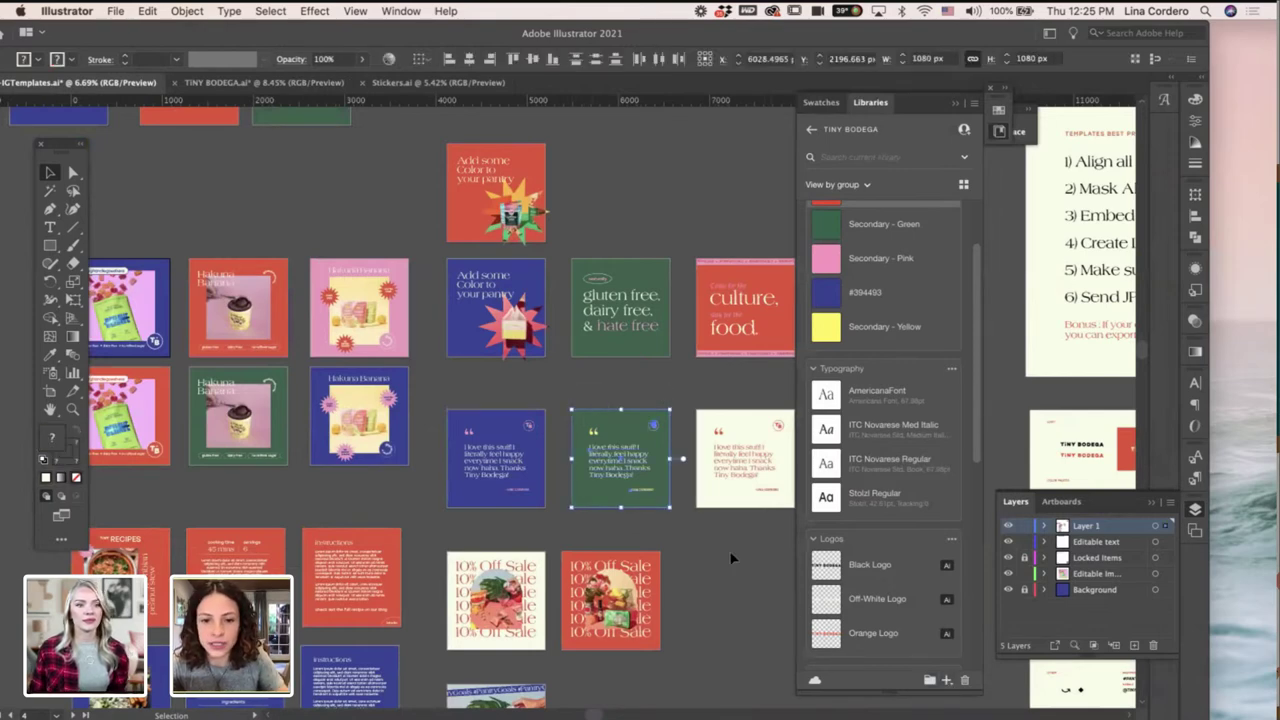
{"action": "left_click_drag", "start_coordinate": [550, 388], "coordinate": [573, 411]}
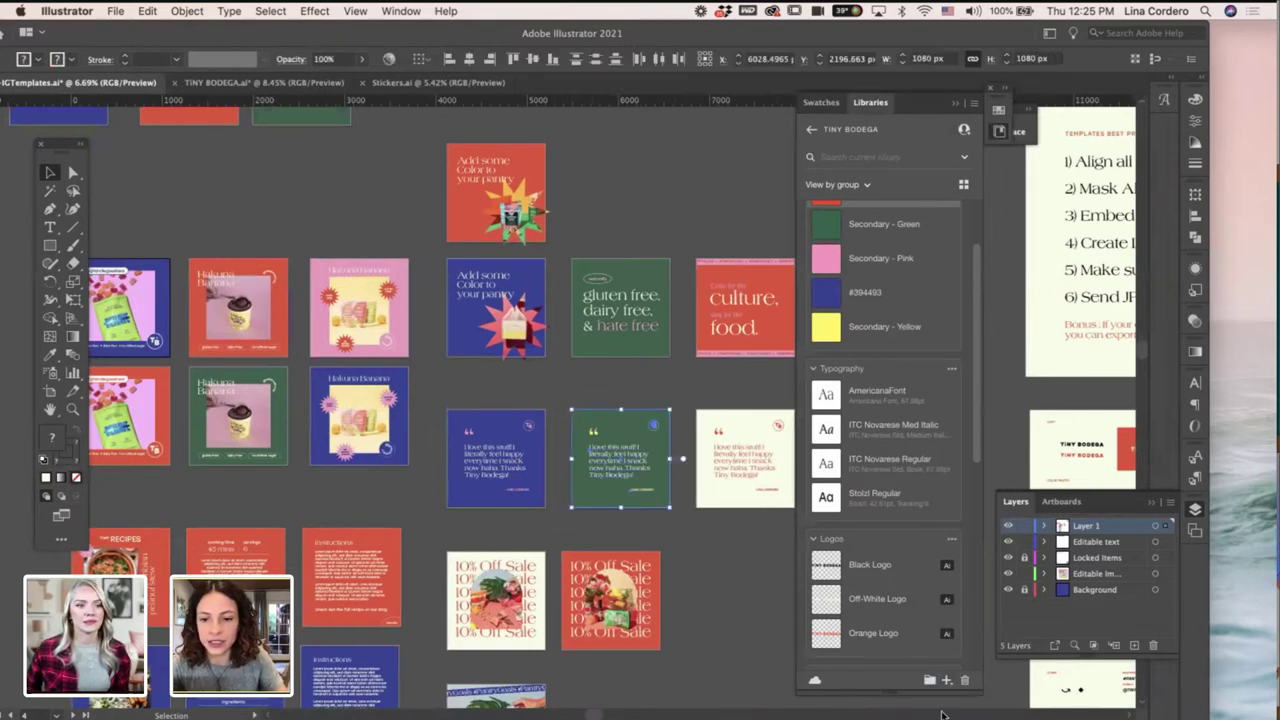
{"action": "left_click", "coordinate": [947, 682]}
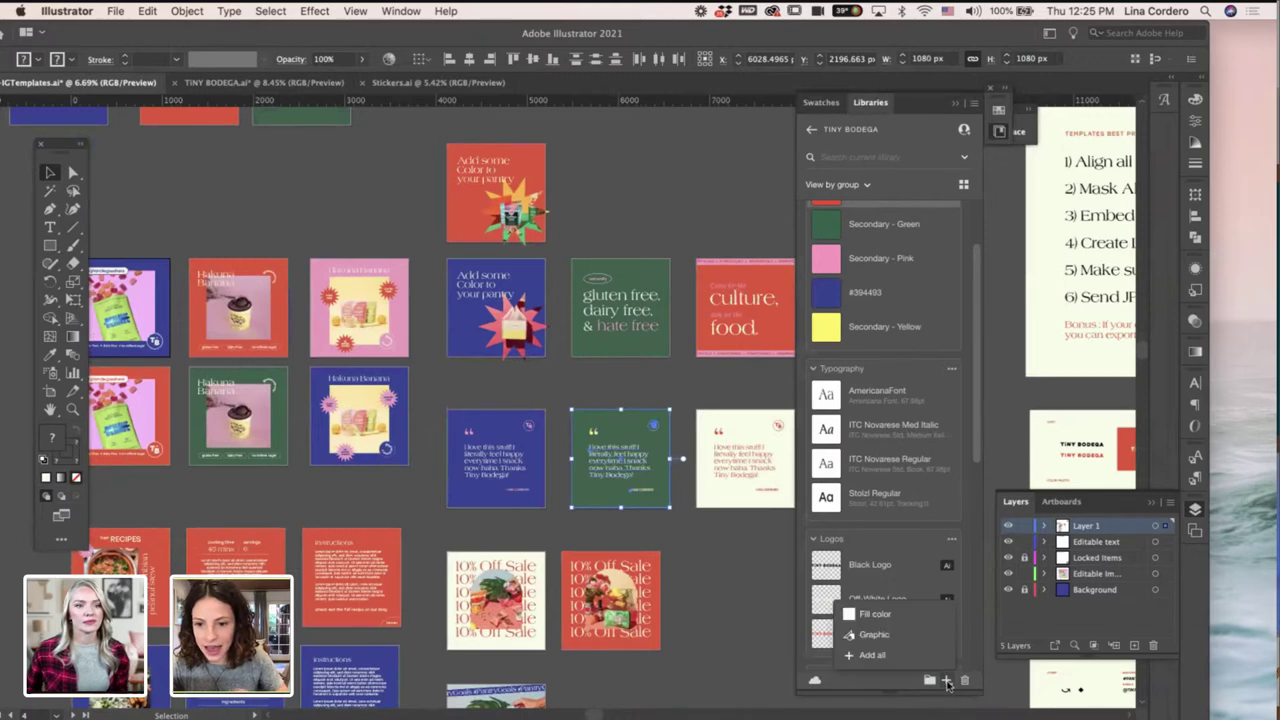
{"action": "left_click", "coordinate": [900, 636]}
Place the green quote graphic from the library on the empty canvas below the cream quote post, enabling Honor scale on PDF import.
{"action": "scroll", "coordinate": [899, 540], "scroll_direction": "down", "scroll_amount": 10}
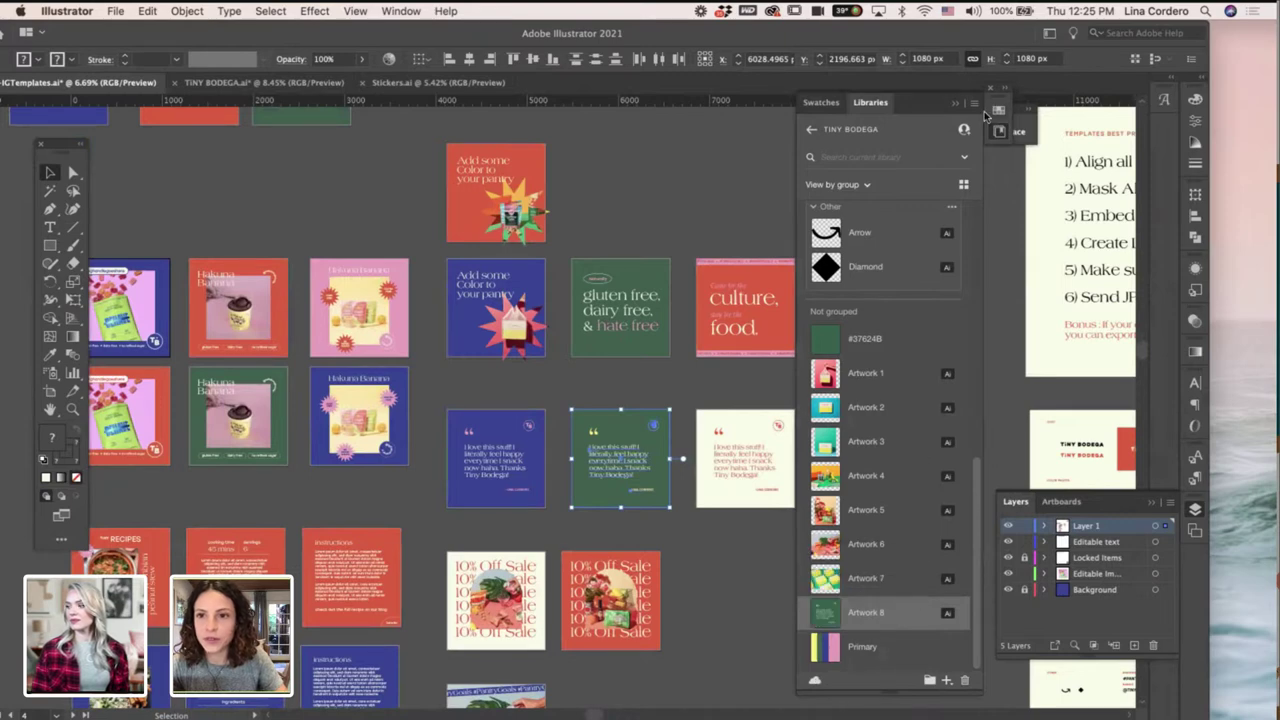
{"action": "left_click_drag", "start_coordinate": [865, 616], "coordinate": [757, 589]}
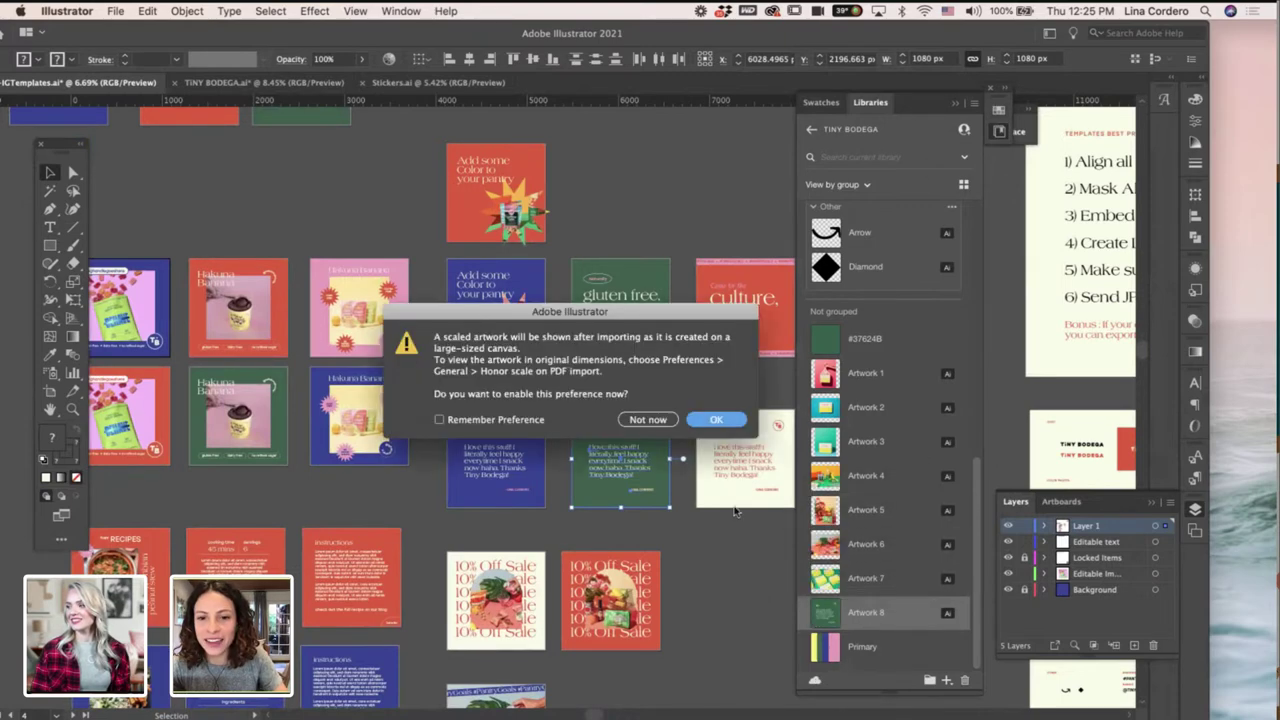
{"action": "left_click", "coordinate": [703, 420]}
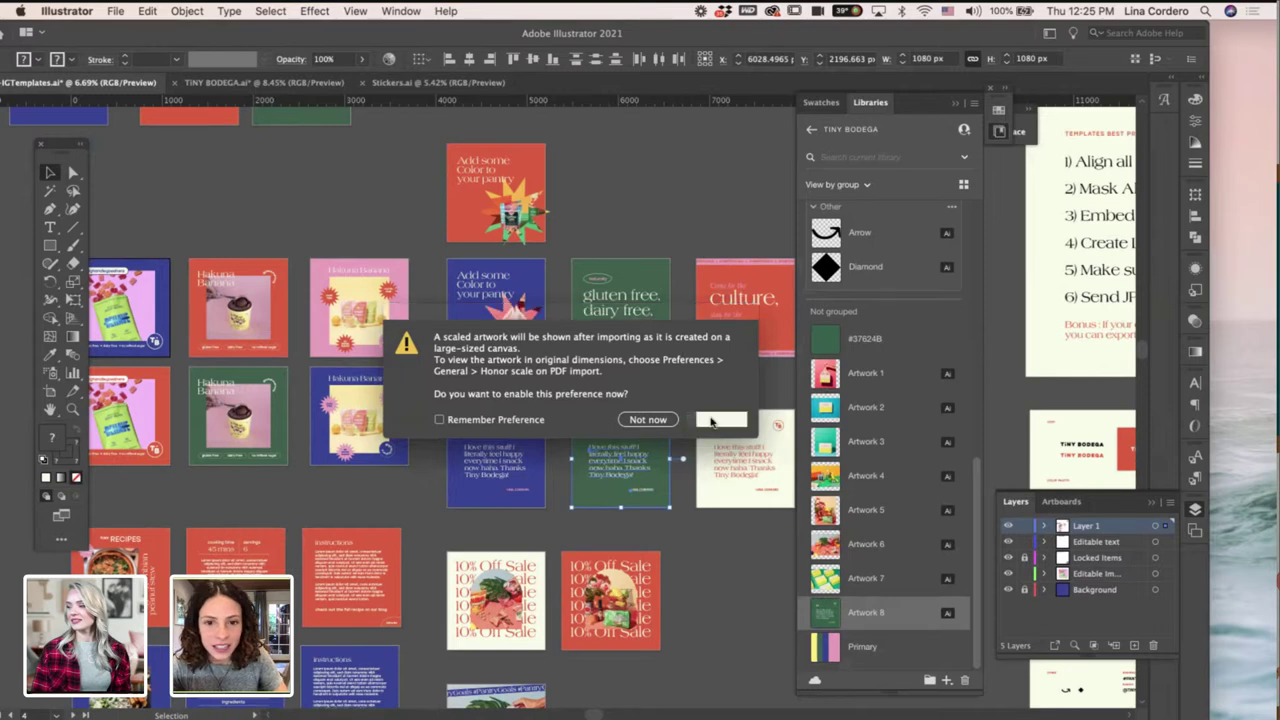
{"action": "left_click", "coordinate": [712, 600]}
{"action": "scroll", "coordinate": [714, 600], "scroll_direction": "down", "scroll_amount": 2}
{"action": "scroll", "coordinate": [714, 600], "scroll_direction": "right", "scroll_amount": 2}
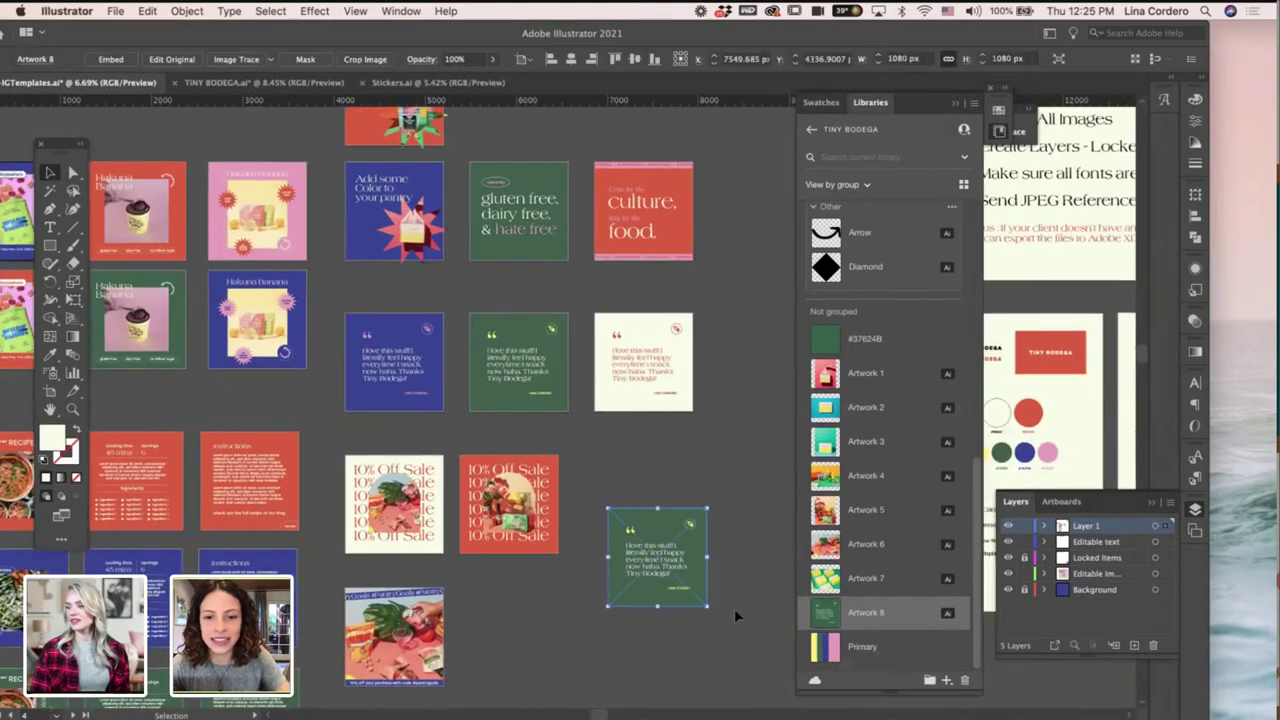
{"action": "left_click", "coordinate": [734, 608]}
{"action": "left_click", "coordinate": [662, 573]}
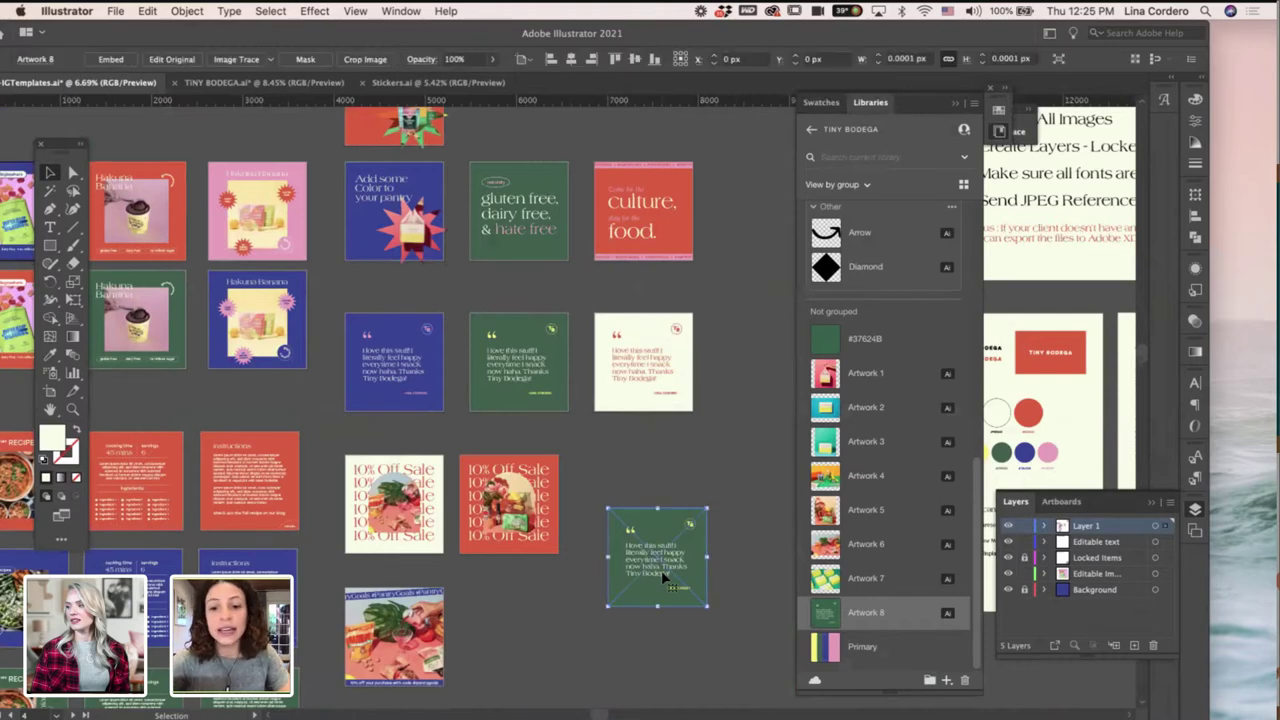
Open the TINY BODEGA library's sharing invitation in Creative Cloud, review its members and permissions, and return to Illustrator.
{"action": "left_click", "coordinate": [964, 133]}
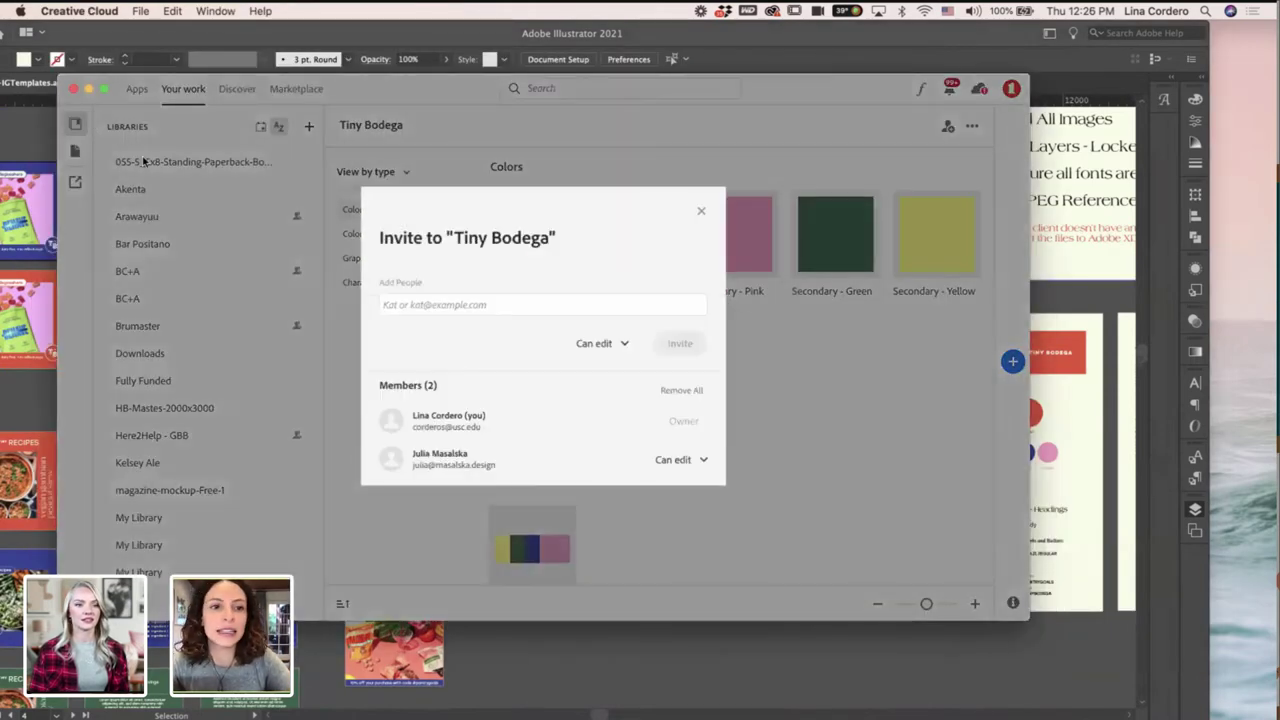
{"action": "left_click", "coordinate": [423, 303]}
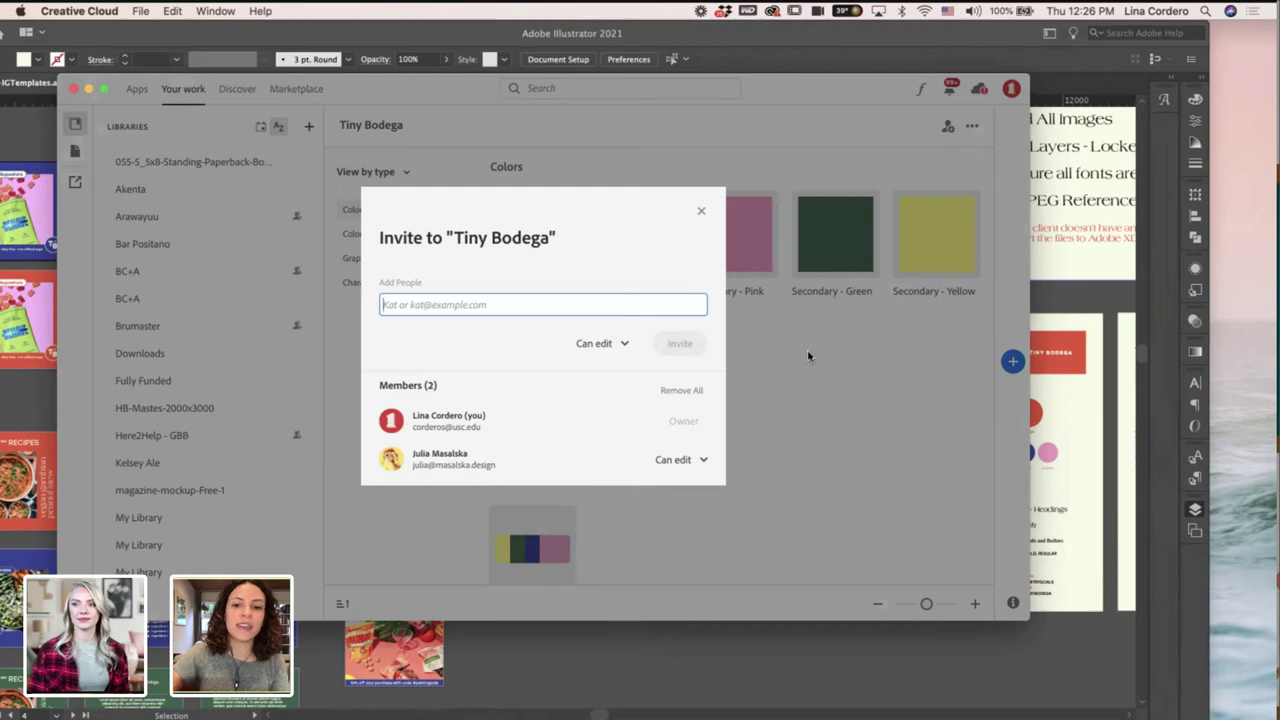
{"action": "left_click", "coordinate": [697, 212]}
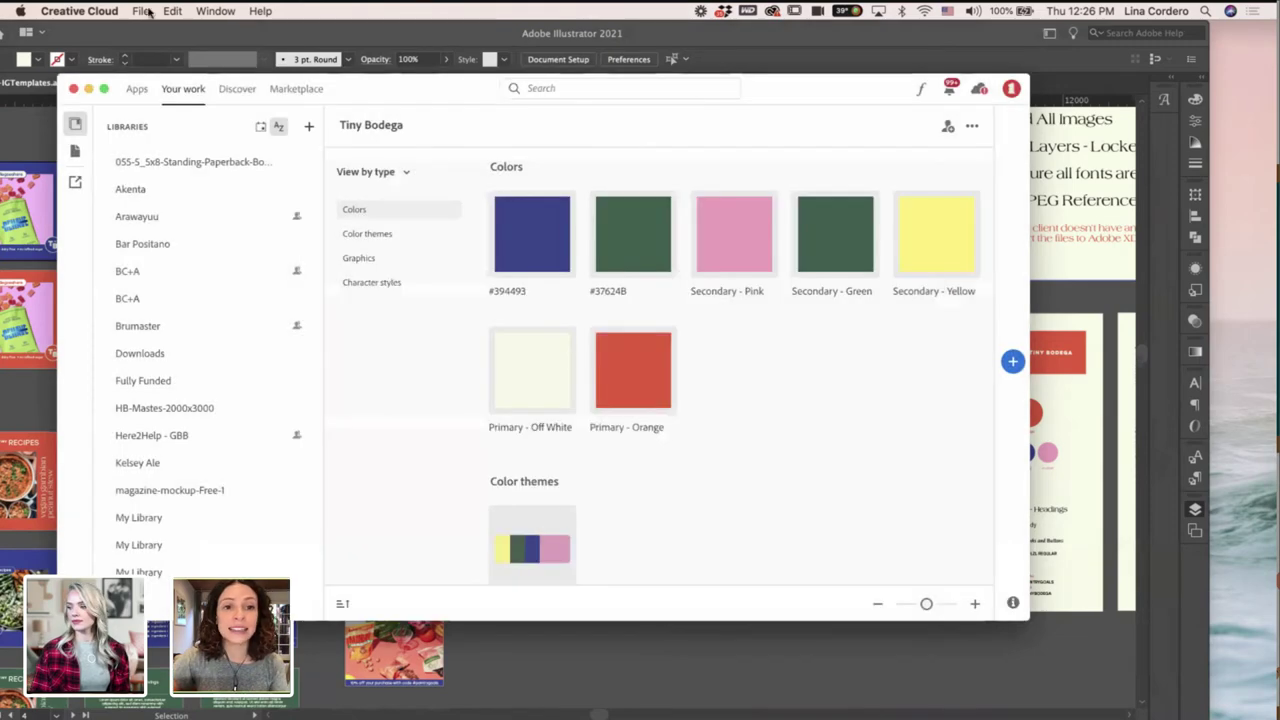
{"action": "left_click", "coordinate": [73, 88]}
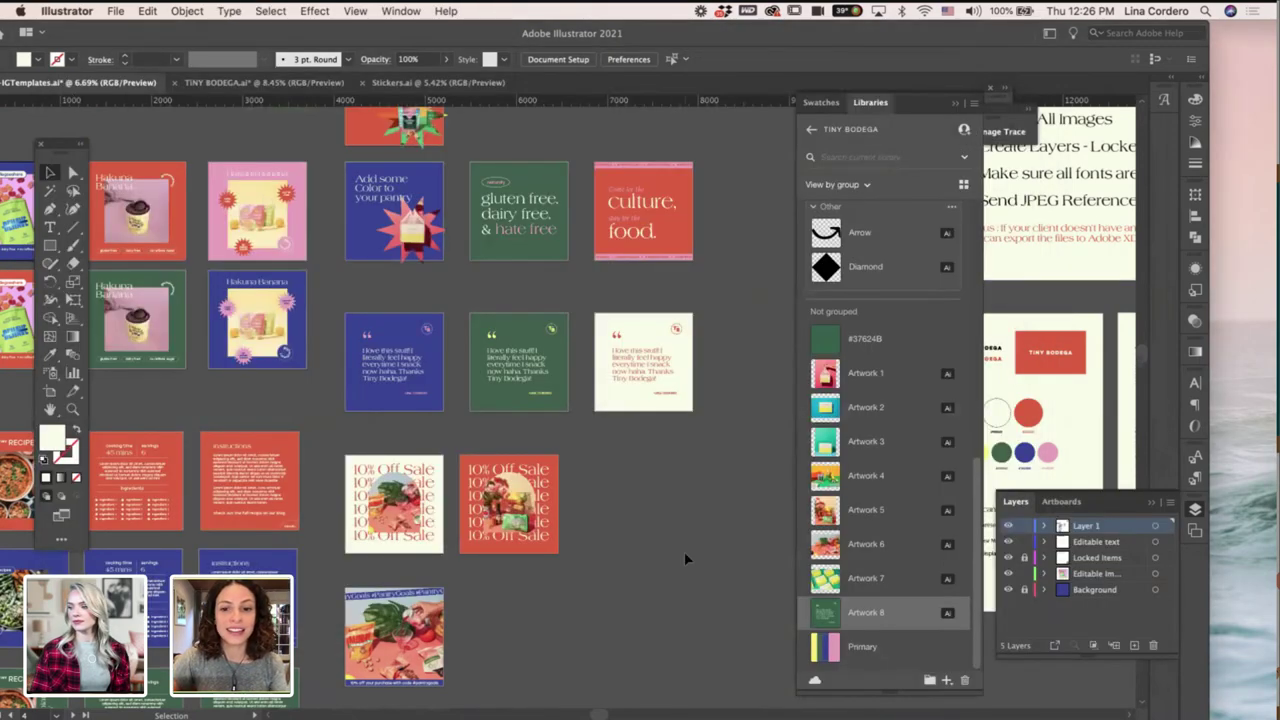
Look over the complete set of Instagram template artboards, from the story designs to the recipe and cookbook carousels.
{"action": "scroll", "coordinate": [685, 553], "scroll_direction": "down", "scroll_amount": 4}
{"action": "scroll", "coordinate": [685, 553], "scroll_direction": "left", "scroll_amount": 3}
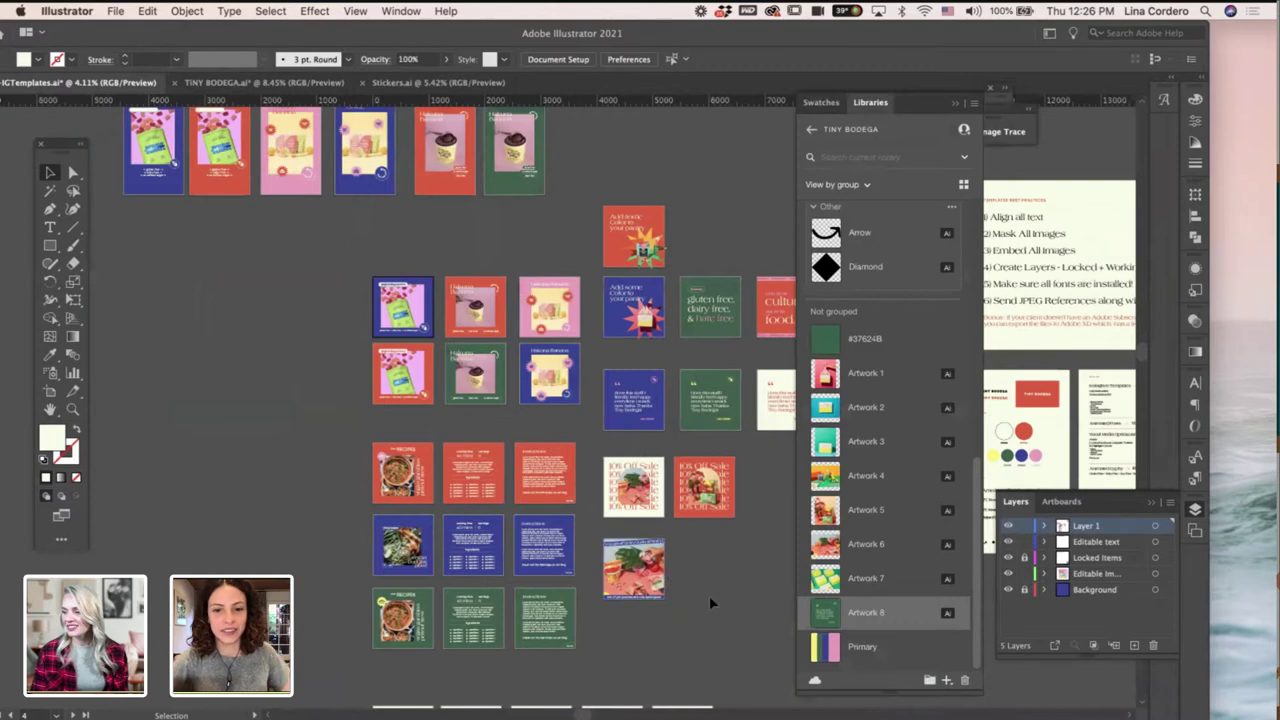
{"action": "scroll", "coordinate": [709, 595], "scroll_direction": "down", "scroll_amount": 2}
{"action": "scroll", "coordinate": [456, 381], "scroll_direction": "down", "scroll_amount": 5}
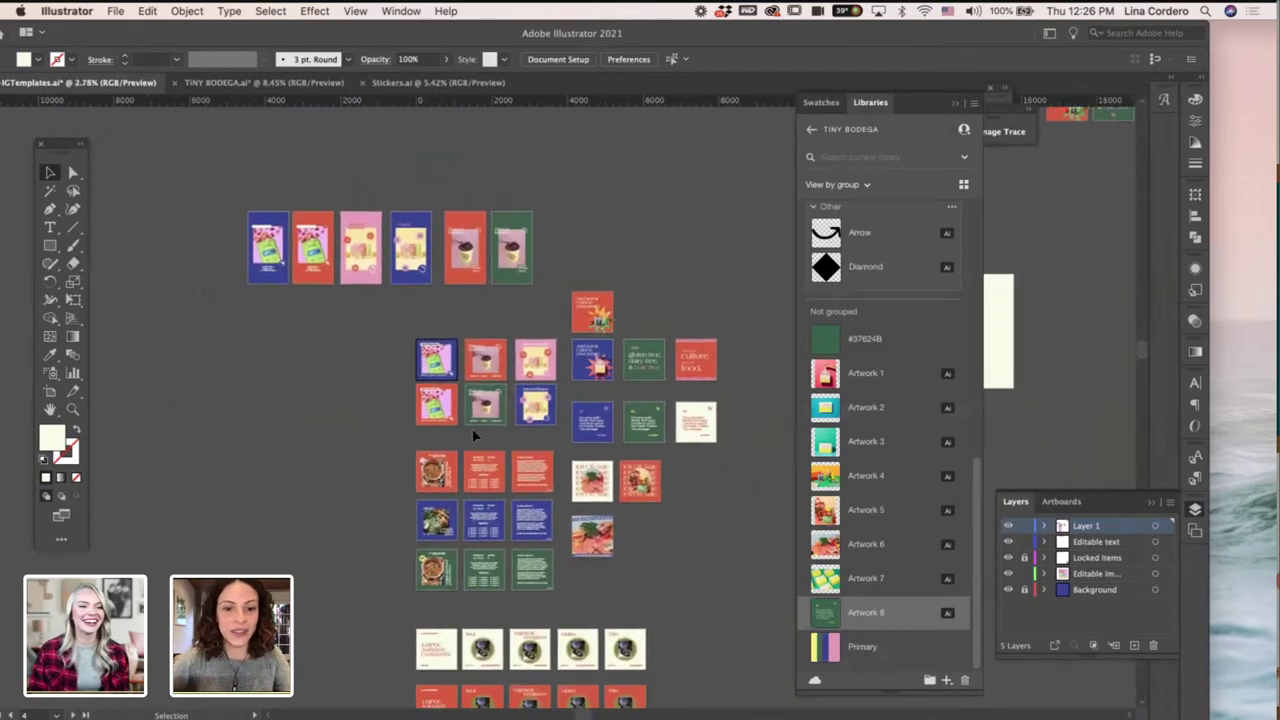
{"action": "scroll", "coordinate": [472, 428], "scroll_direction": "up", "scroll_amount": 5}
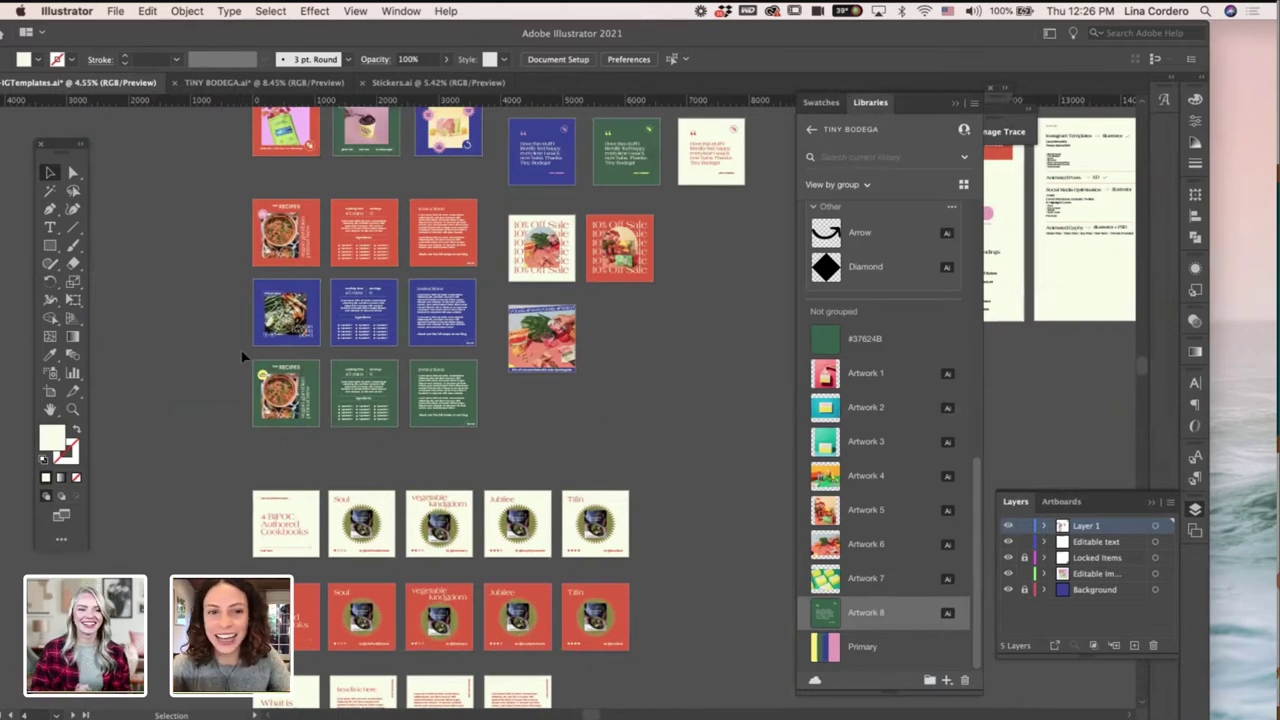
{"action": "scroll", "coordinate": [625, 401], "scroll_direction": "down", "scroll_amount": 4}
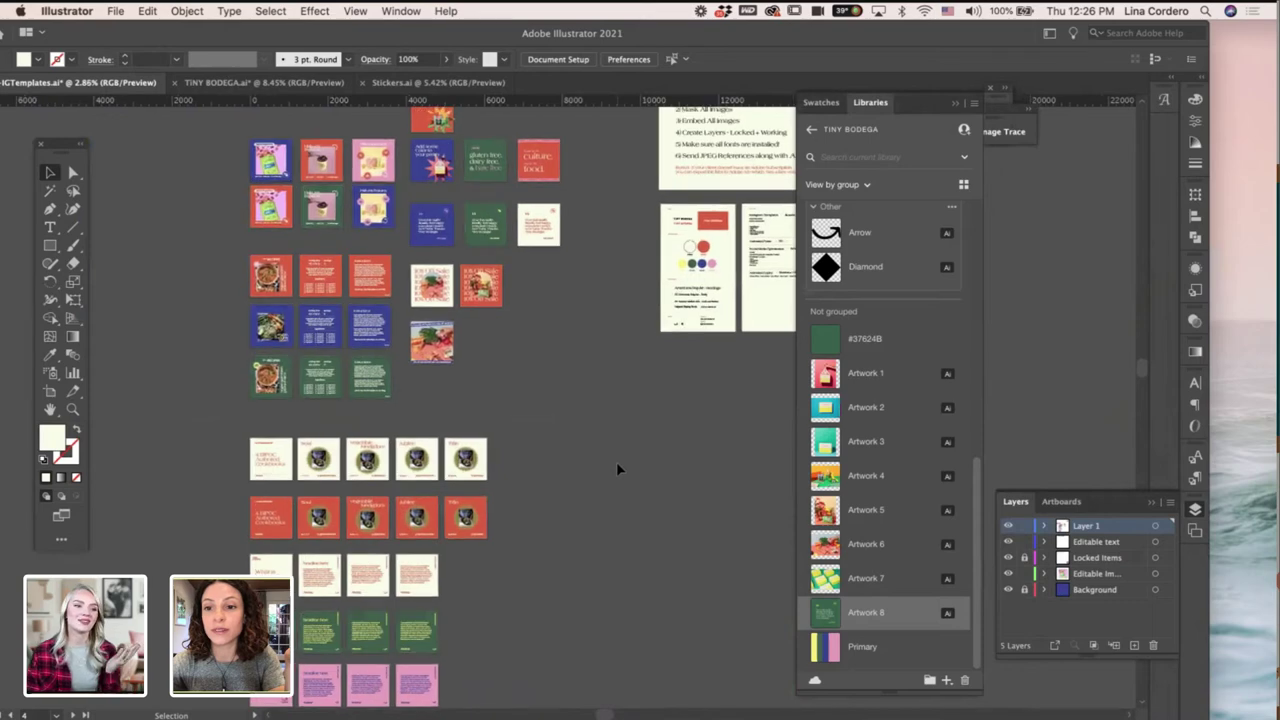
{"action": "scroll", "coordinate": [616, 469], "scroll_direction": "up", "scroll_amount": 1}
{"action": "scroll", "coordinate": [617, 466], "scroll_direction": "down", "scroll_amount": 2}
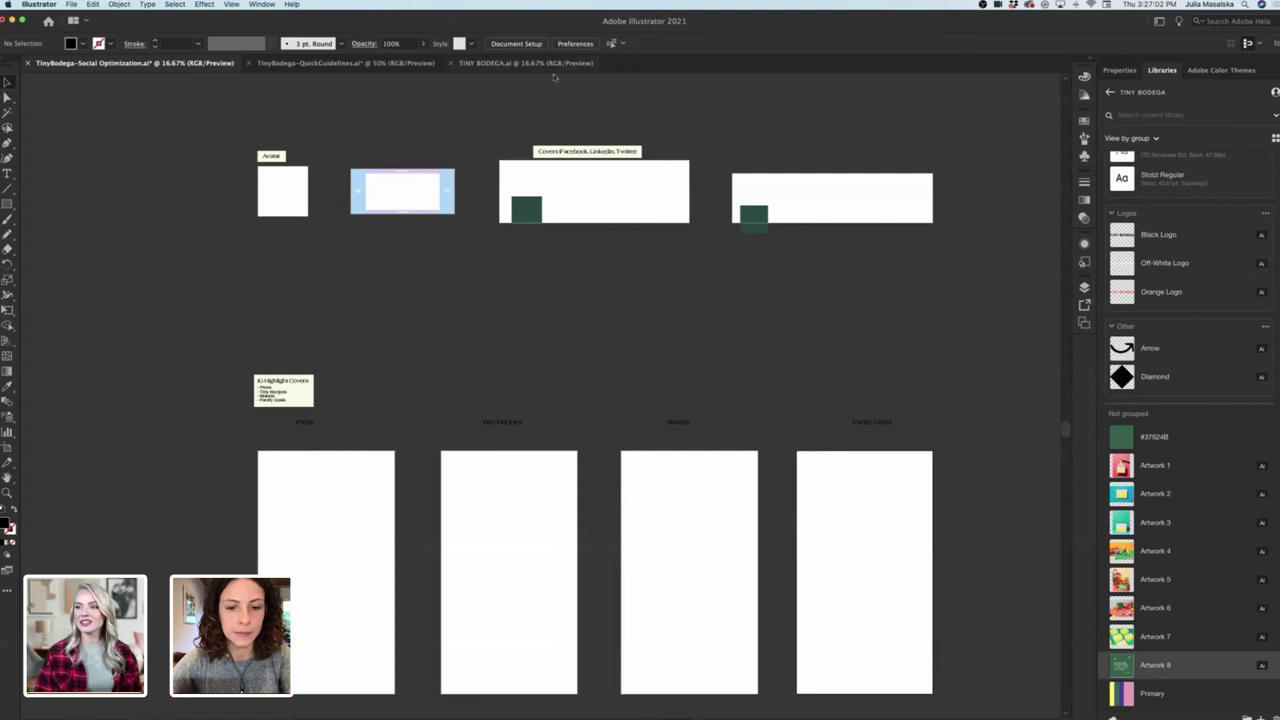
Look through the TINY BODEGA.ai and TinyBodega-QuickGuidelines.ai documents, clear the text selection, and return to TinyBodega-Social Optimization.ai.
{"action": "left_click", "coordinate": [538, 64]}
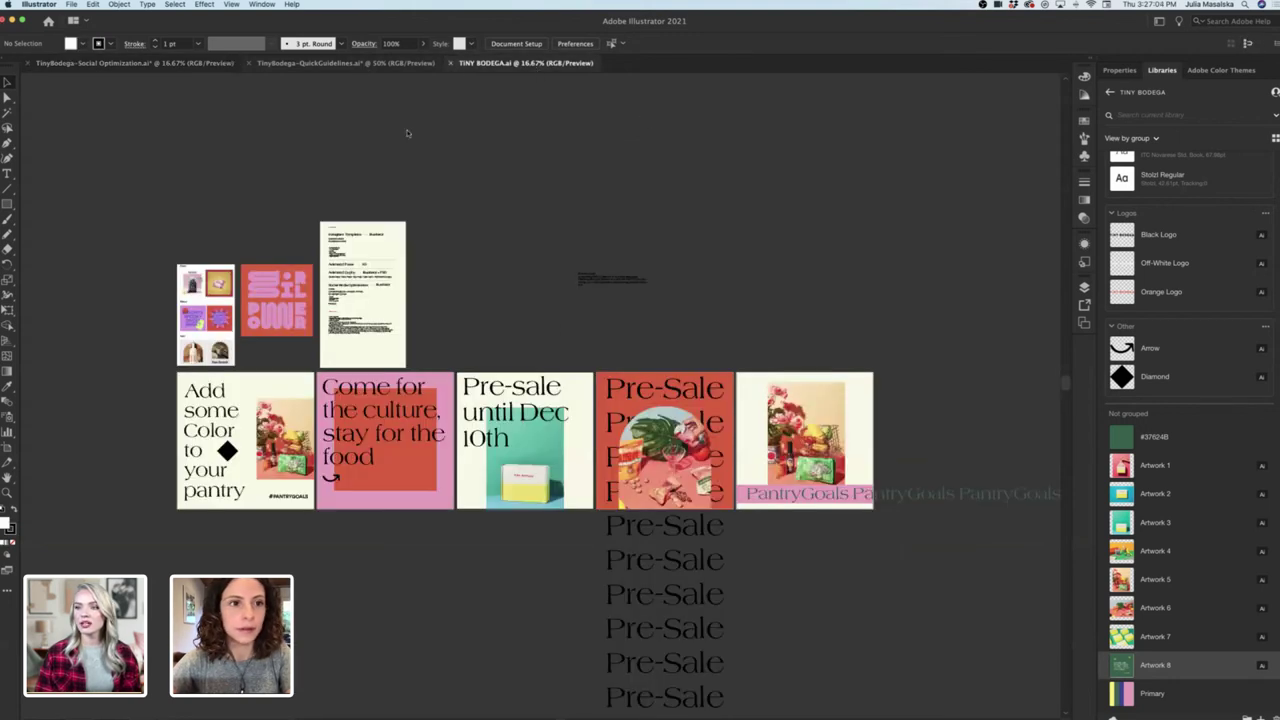
{"action": "left_click", "coordinate": [365, 63]}
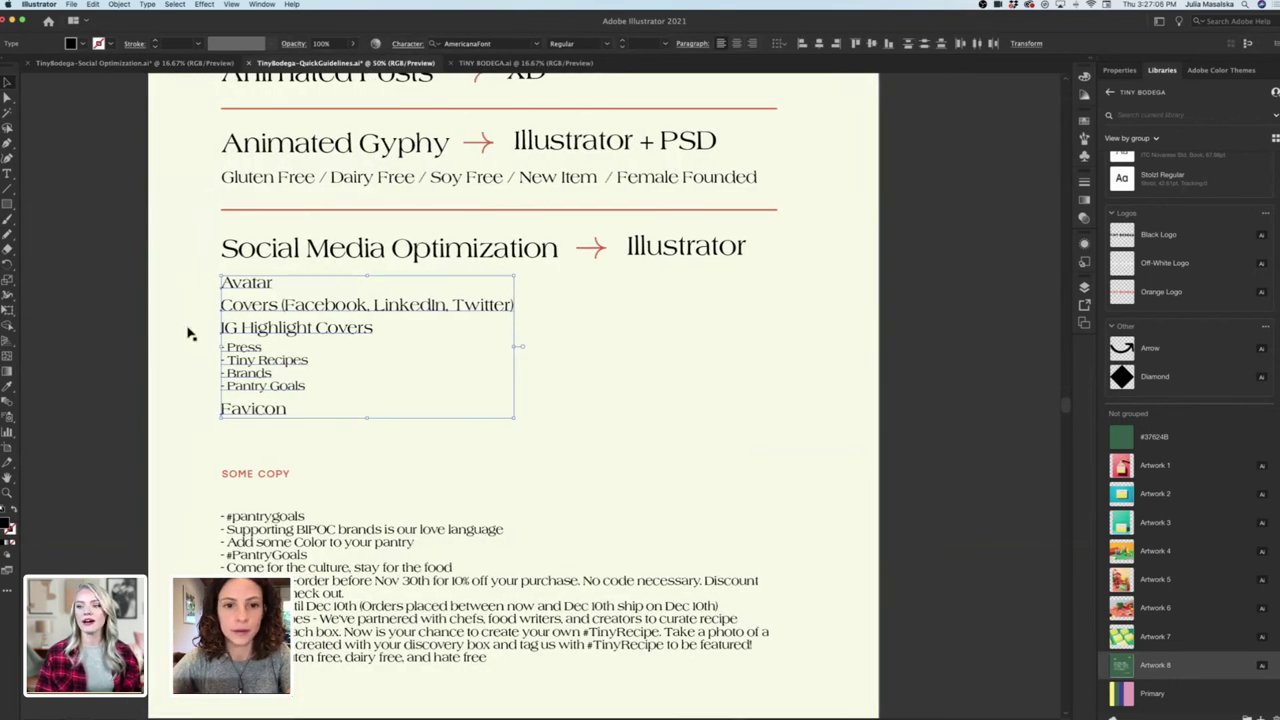
{"action": "left_click", "coordinate": [190, 333]}
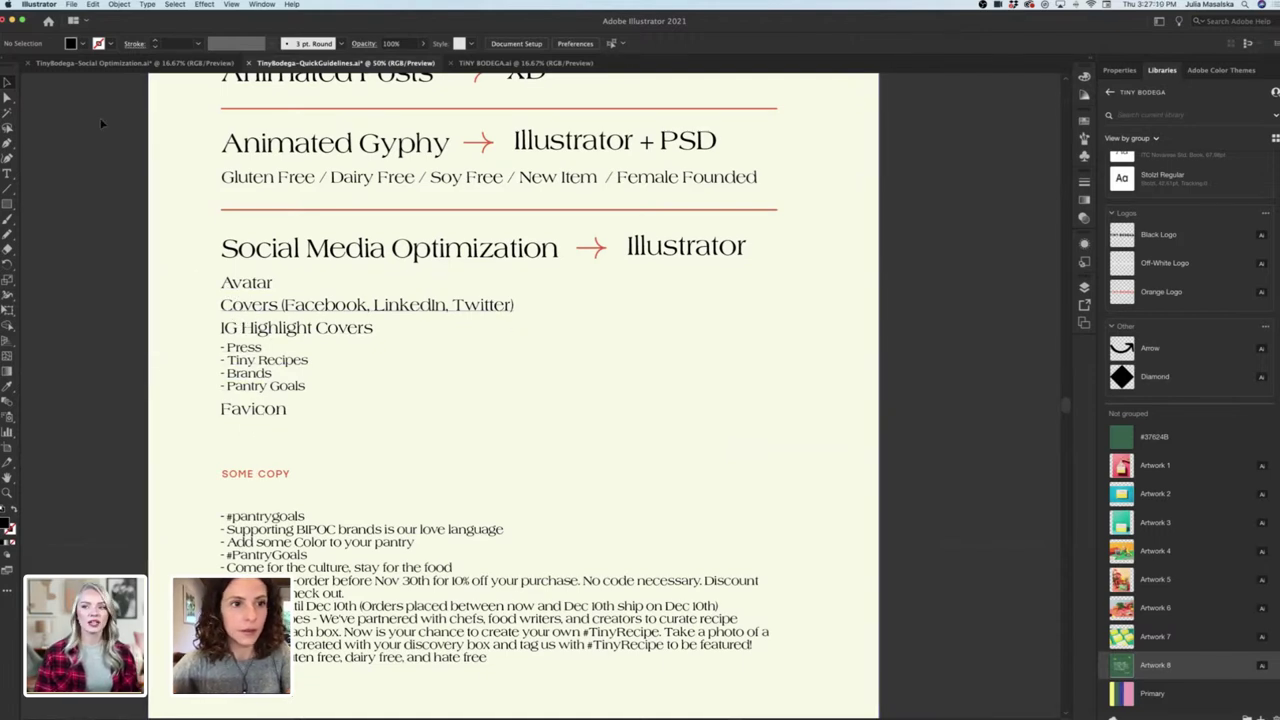
{"action": "left_click", "coordinate": [135, 63]}
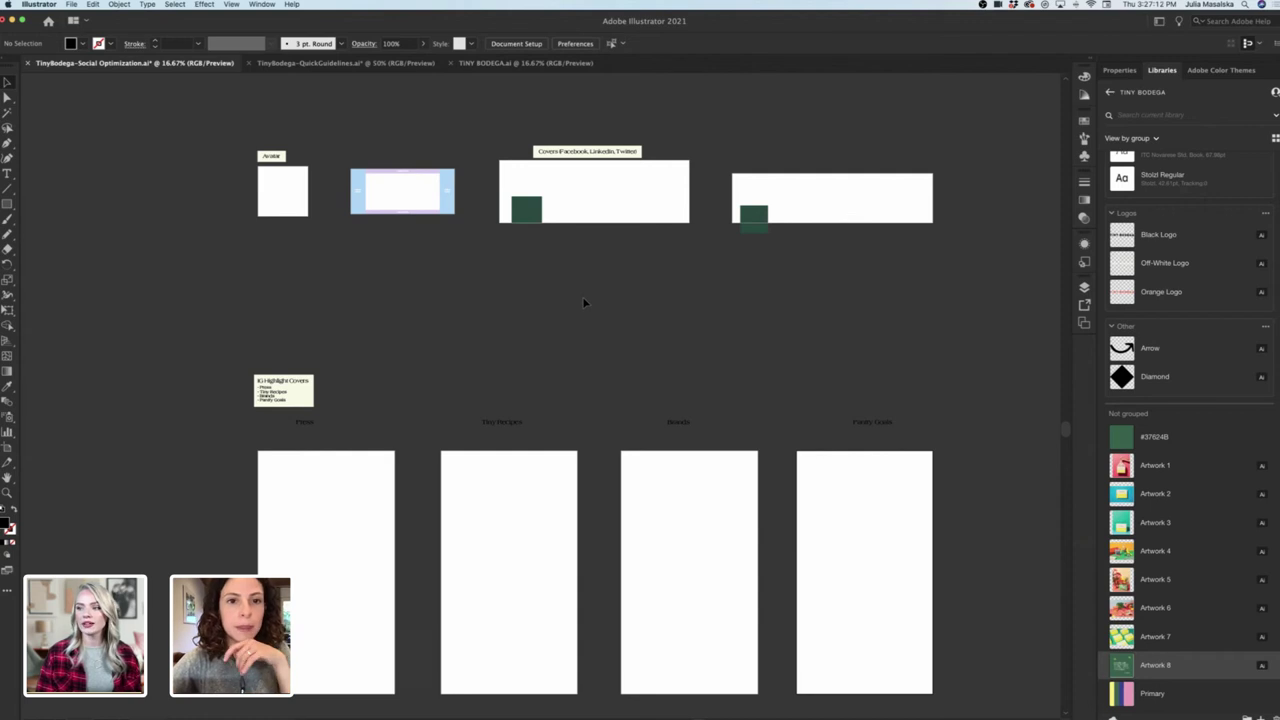
Examine the blank IG highlight cover artboards for Press, Tiny Recipes, Brands and Pantry Goals.
{"action": "scroll", "coordinate": [583, 302], "scroll_direction": "down", "scroll_amount": 3}
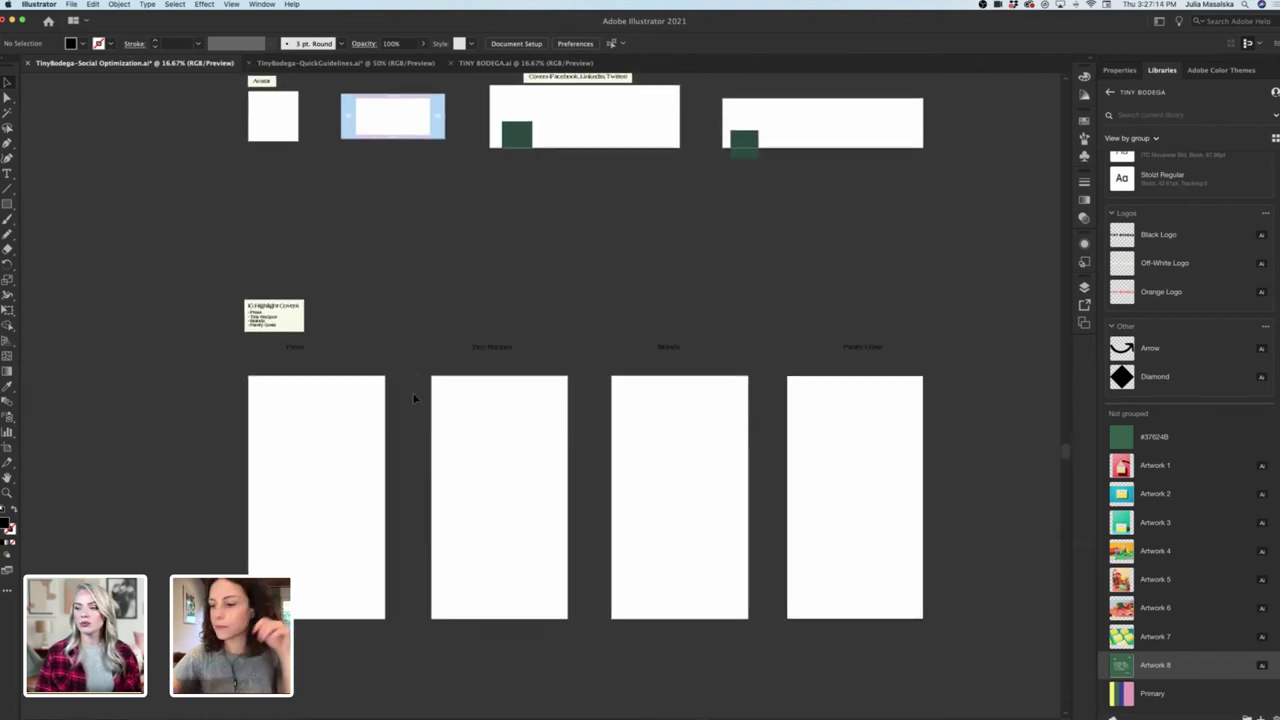
{"action": "scroll", "coordinate": [414, 398], "scroll_direction": "up", "scroll_amount": 1}
{"action": "scroll", "coordinate": [414, 398], "scroll_direction": "down", "scroll_amount": 3}
{"action": "scroll", "coordinate": [414, 398], "scroll_direction": "right", "scroll_amount": 3}
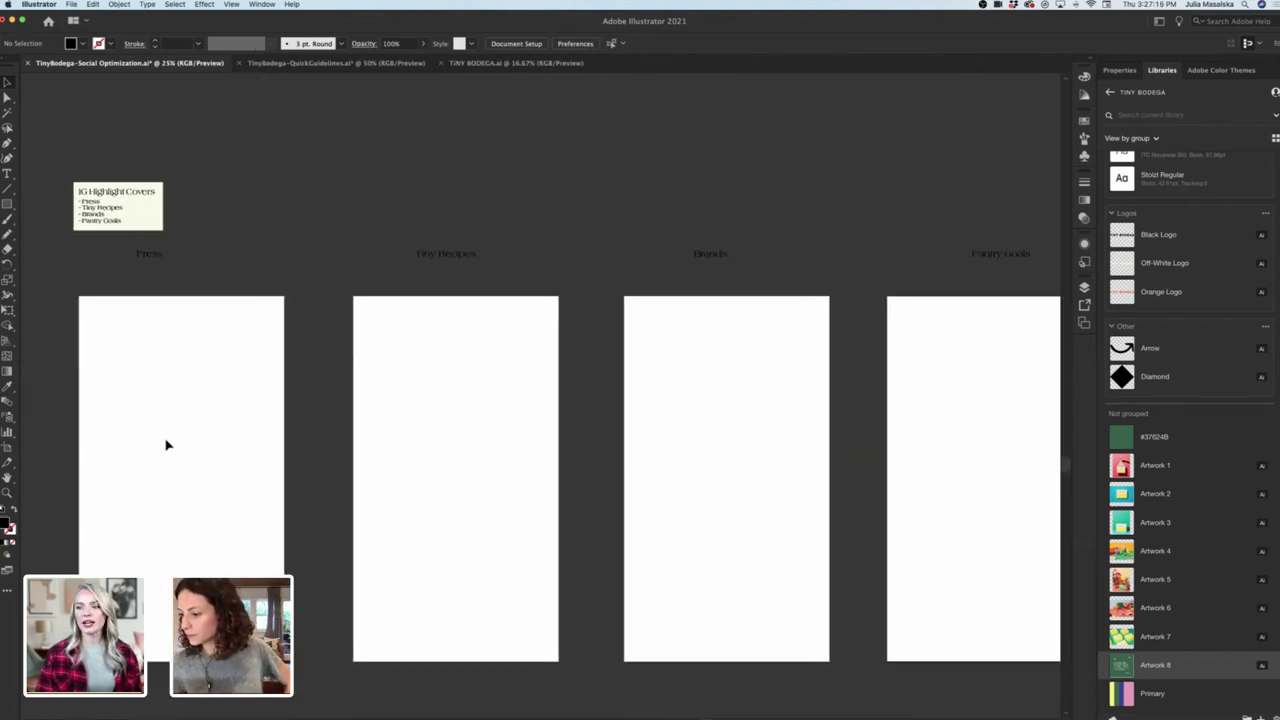
{"action": "scroll", "coordinate": [166, 445], "scroll_direction": "right", "scroll_amount": 2}
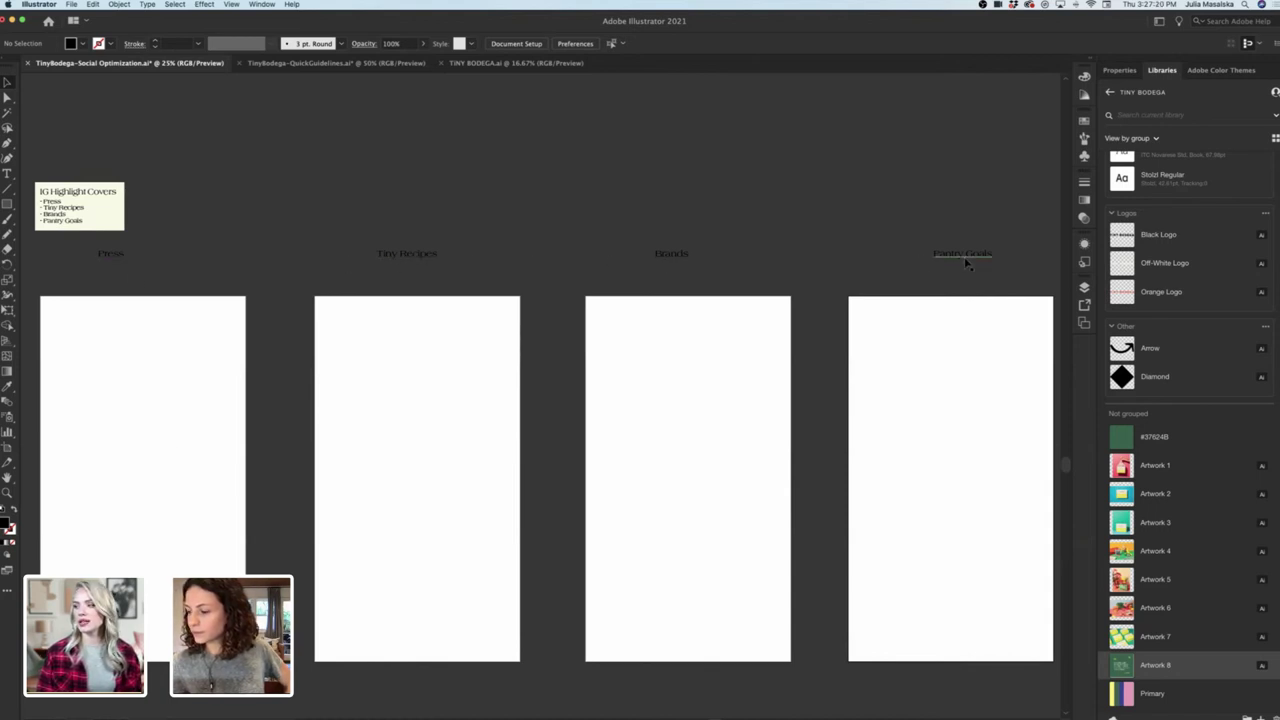
Examine the avatar artboard and the Facebook, LinkedIn and Twitter cover artboards with their safe-area guides.
{"action": "scroll", "coordinate": [391, 306], "scroll_direction": "up", "scroll_amount": 3}
{"action": "scroll", "coordinate": [391, 306], "scroll_direction": "left", "scroll_amount": 1}
{"action": "scroll", "coordinate": [390, 307], "scroll_direction": "up", "scroll_amount": 5}
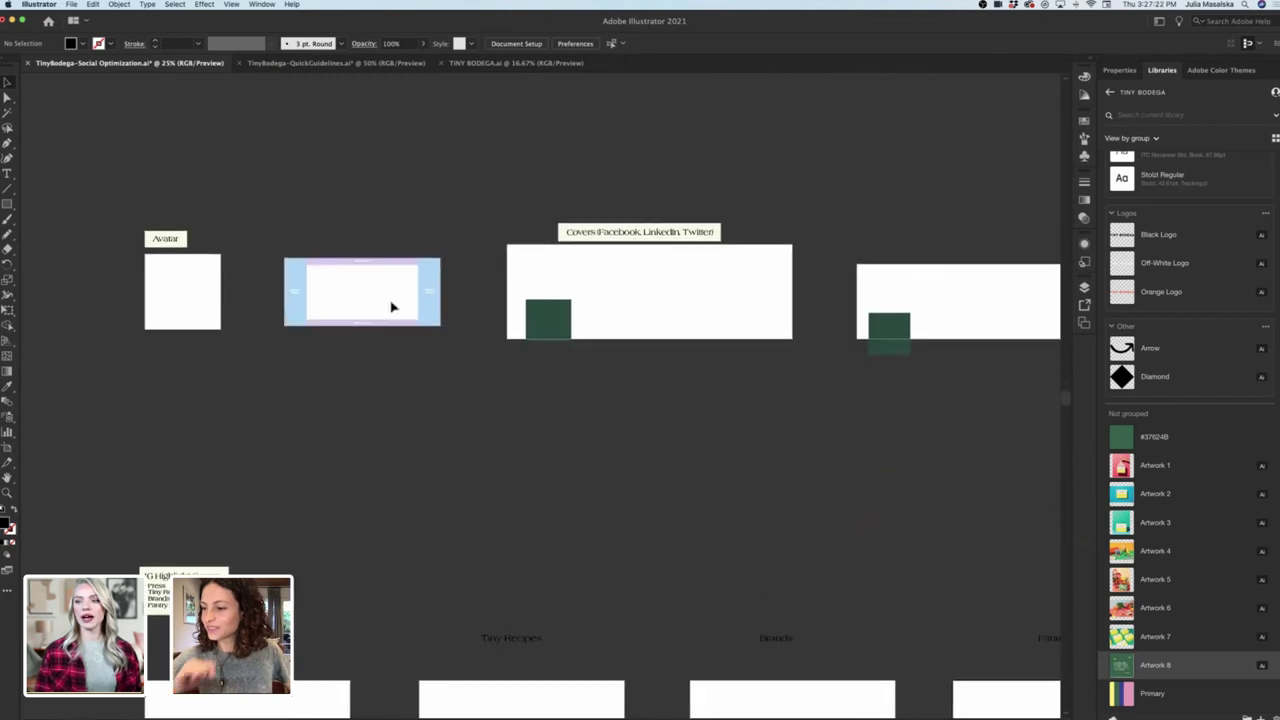
{"action": "scroll", "coordinate": [172, 290], "scroll_direction": "up", "scroll_amount": 1}
{"action": "scroll", "coordinate": [172, 290], "scroll_direction": "up", "scroll_amount": 1}
{"action": "scroll", "coordinate": [172, 290], "scroll_direction": "right", "scroll_amount": 1}
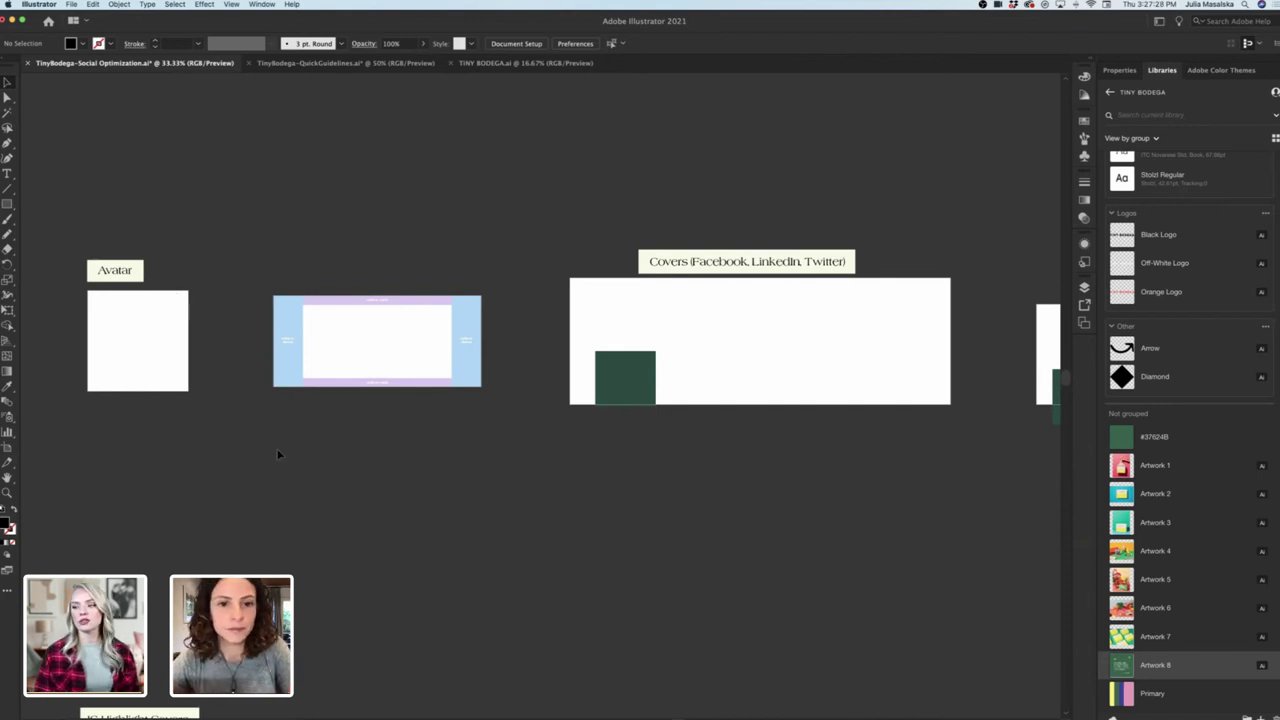
{"action": "scroll", "coordinate": [278, 455], "scroll_direction": "right", "scroll_amount": 5}
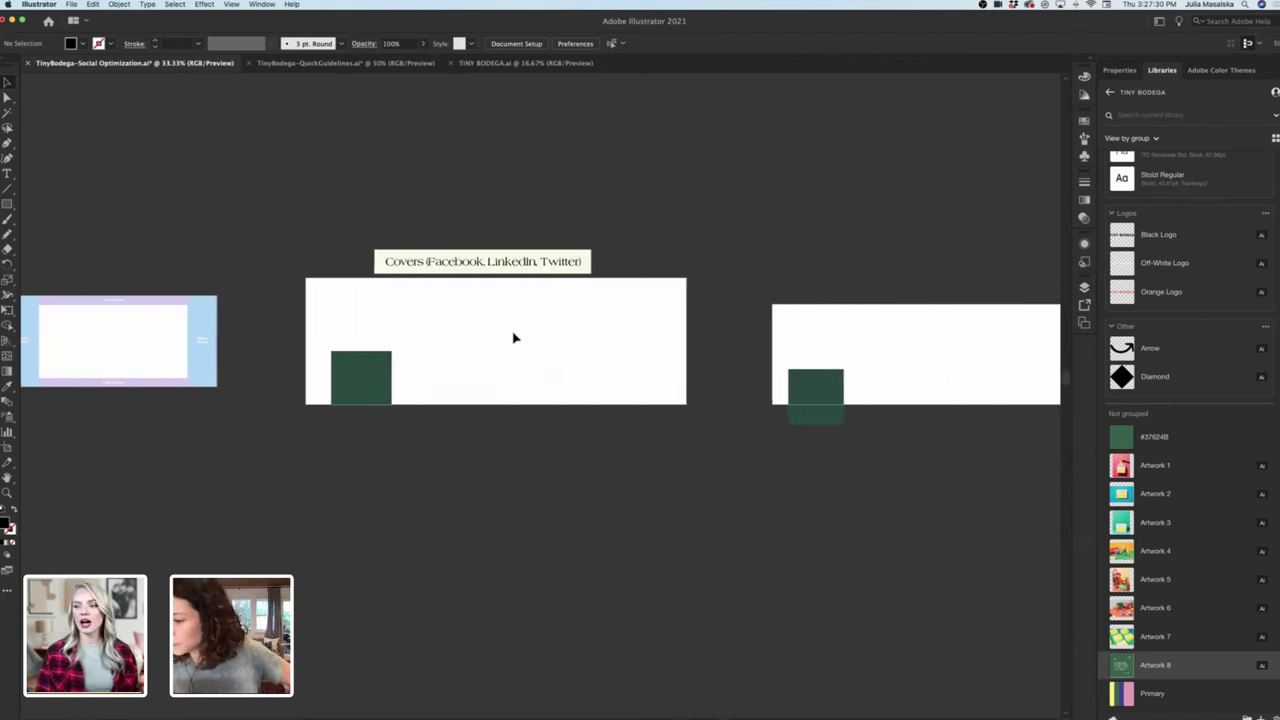
{"action": "scroll", "coordinate": [513, 338], "scroll_direction": "up", "scroll_amount": 2}
{"action": "scroll", "coordinate": [513, 338], "scroll_direction": "down", "scroll_amount": 3}
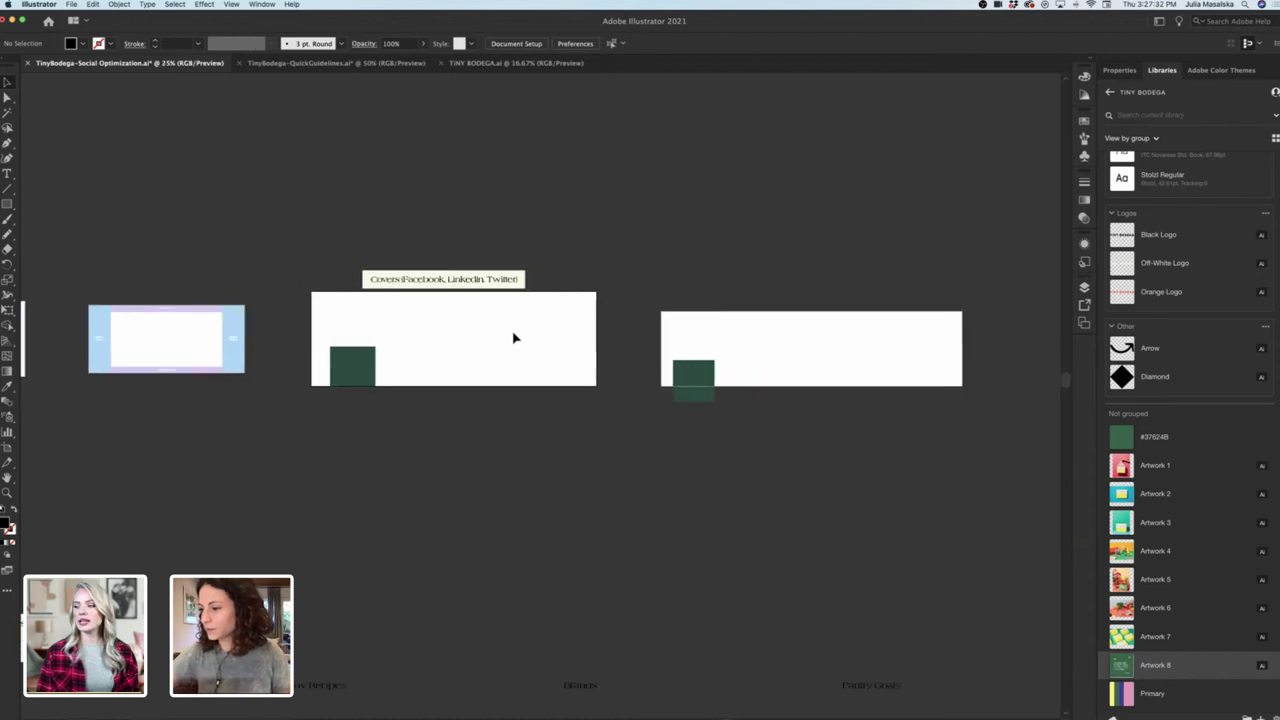
{"action": "scroll", "coordinate": [513, 338], "scroll_direction": "right", "scroll_amount": 6}
{"action": "scroll", "coordinate": [513, 338], "scroll_direction": "left", "scroll_amount": 9}
{"action": "scroll", "coordinate": [513, 338], "scroll_direction": "right", "scroll_amount": 2}
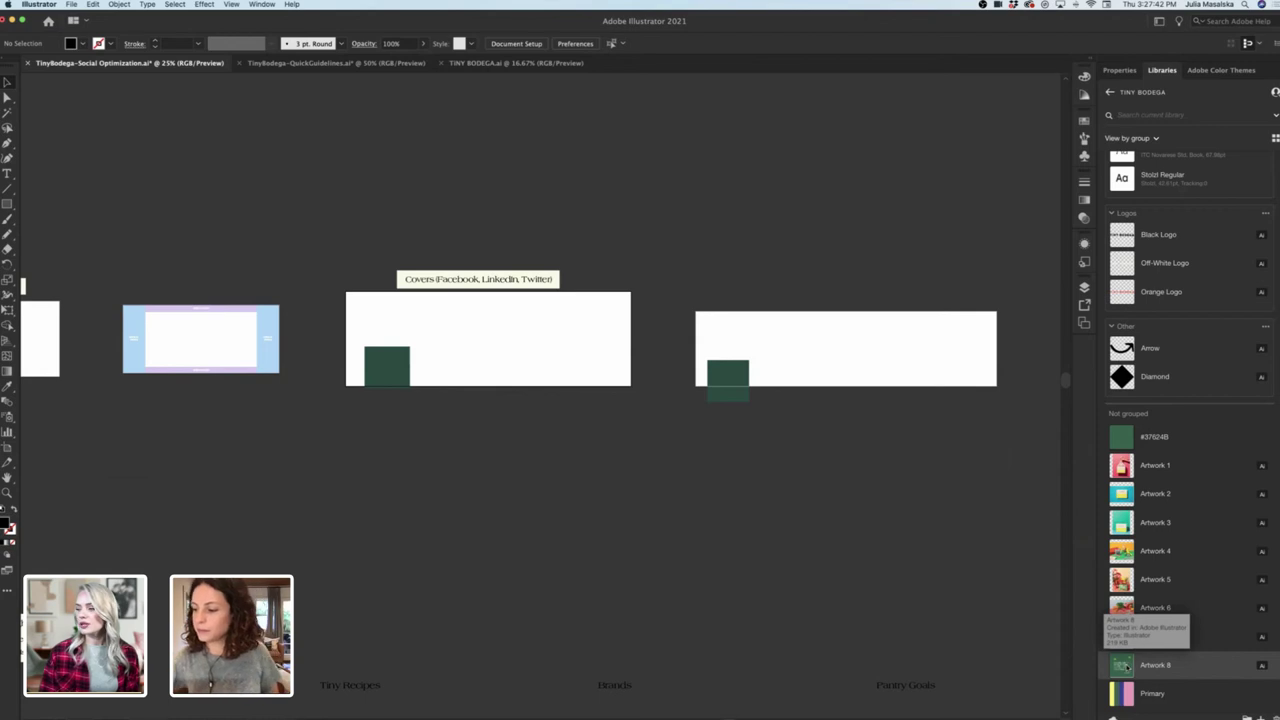
Place the green quote graphic Artwork 8 from the library over the last cover artboard, enabling Honor scale on PDF import.
{"action": "left_click_drag", "start_coordinate": [1122, 664], "coordinate": [538, 458]}
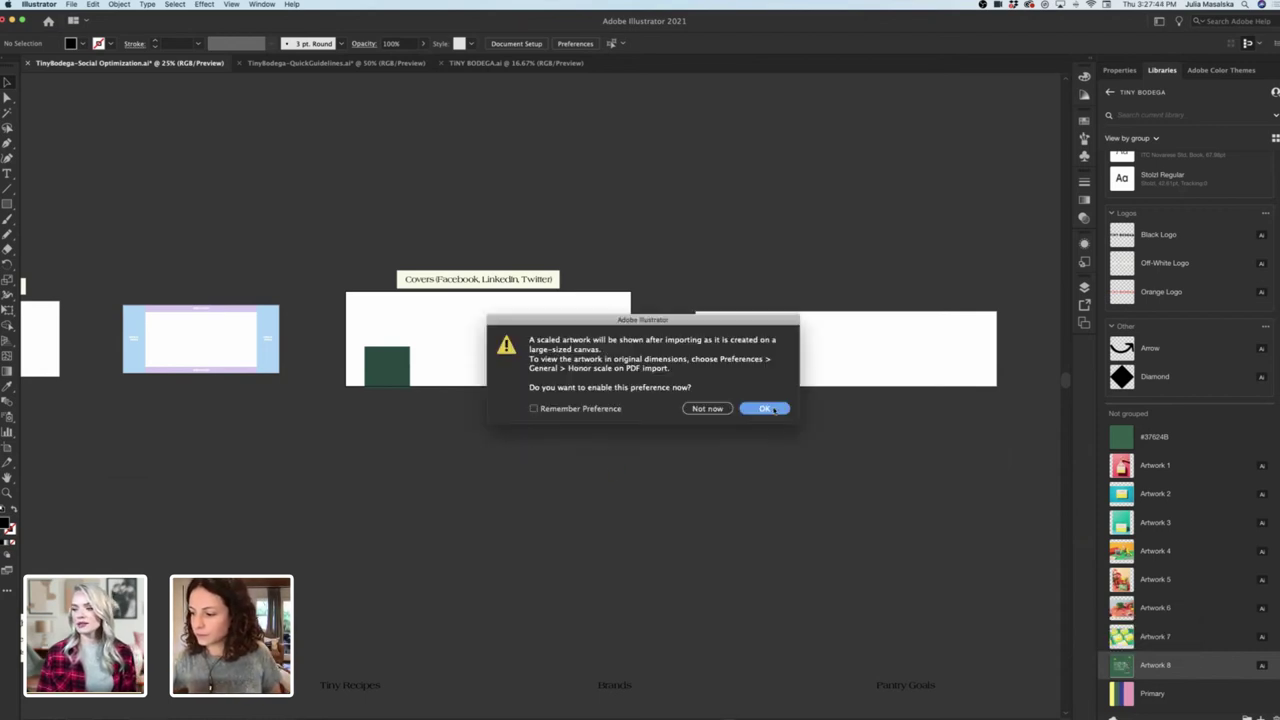
{"action": "key", "text": "Return"}
{"action": "left_click", "coordinate": [809, 327]}
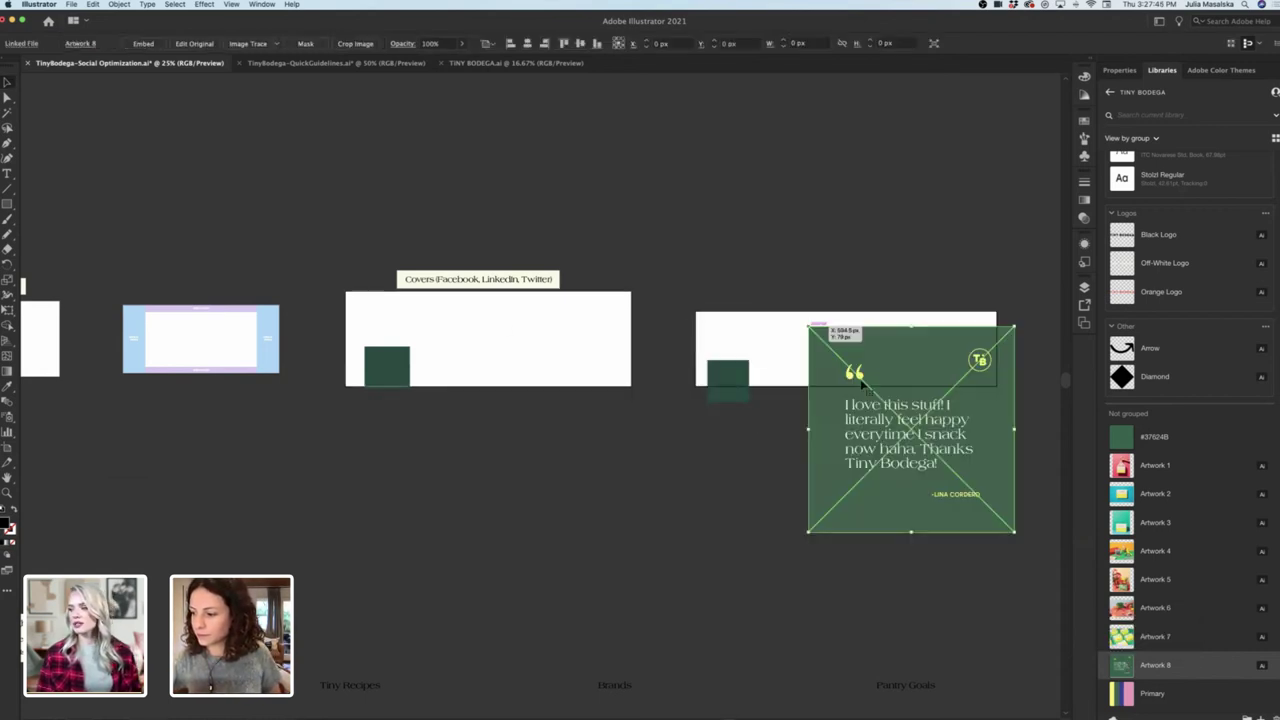
Embed the placed green quote graphic in the document and deselect it.
{"action": "scroll", "coordinate": [996, 414], "scroll_direction": "right", "scroll_amount": 3}
{"action": "scroll", "coordinate": [959, 410], "scroll_direction": "up", "scroll_amount": 3}
{"action": "scroll", "coordinate": [950, 414], "scroll_direction": "right", "scroll_amount": 2}
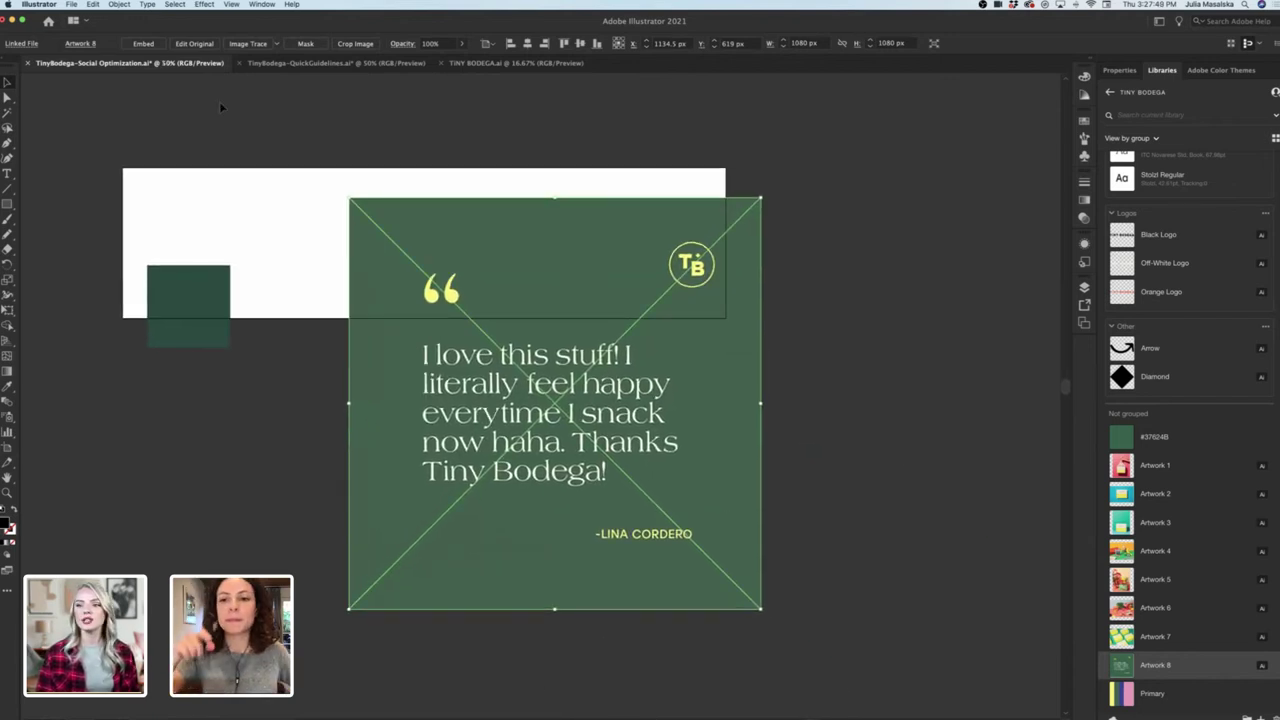
{"action": "left_click", "coordinate": [157, 45]}
{"action": "left_click", "coordinate": [902, 245]}
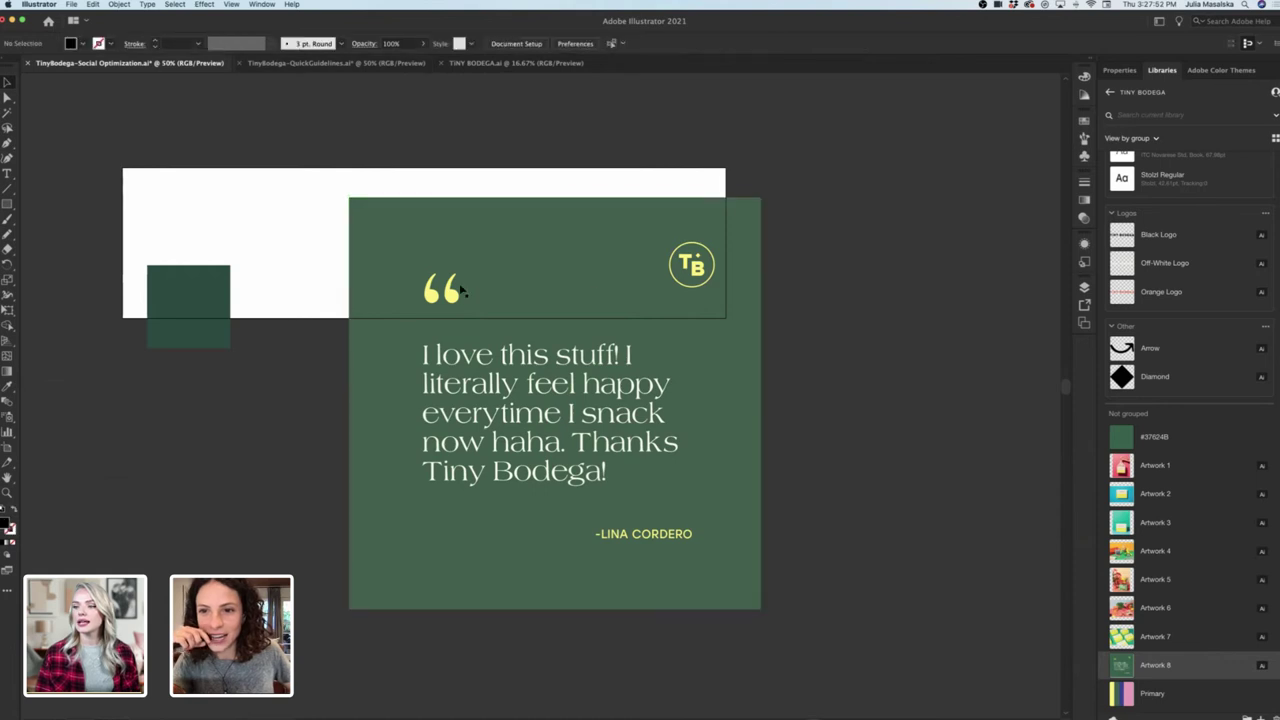
Isolate the embedded graphic down to its clip group and select the quote's "now haha. Thanks" text line.
{"action": "double_click", "coordinate": [447, 292]}
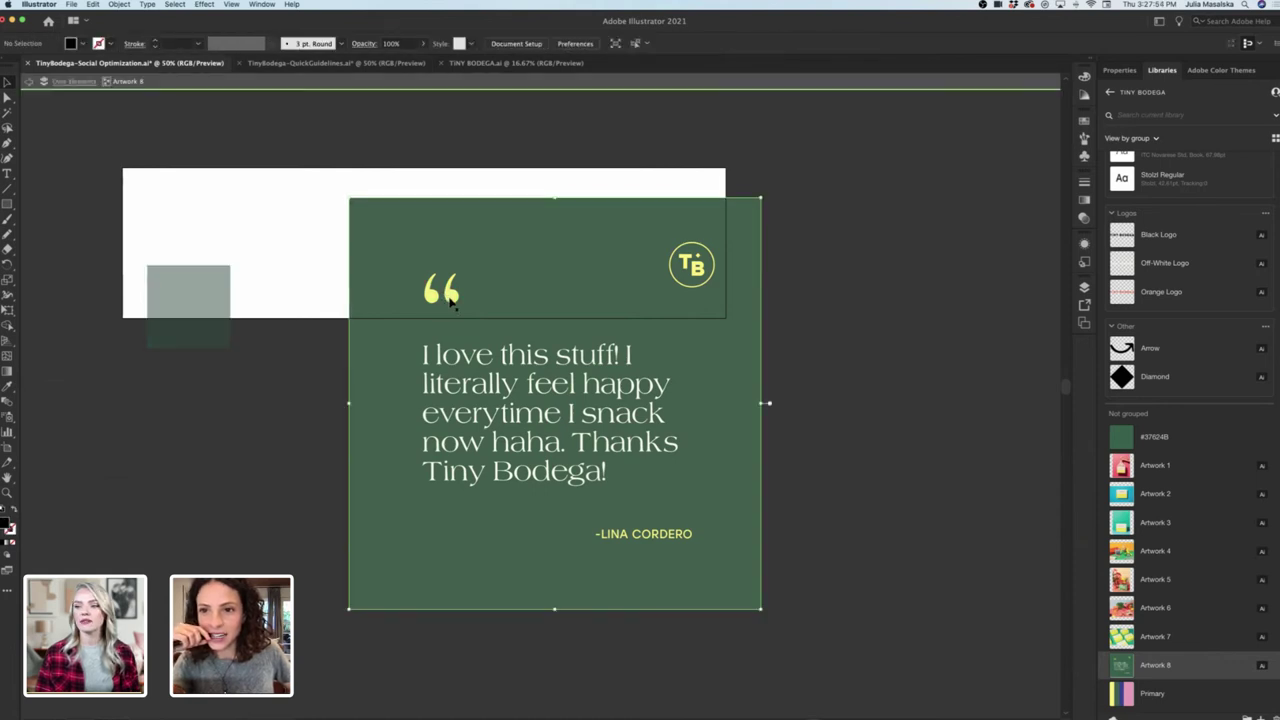
{"action": "left_click", "coordinate": [447, 292]}
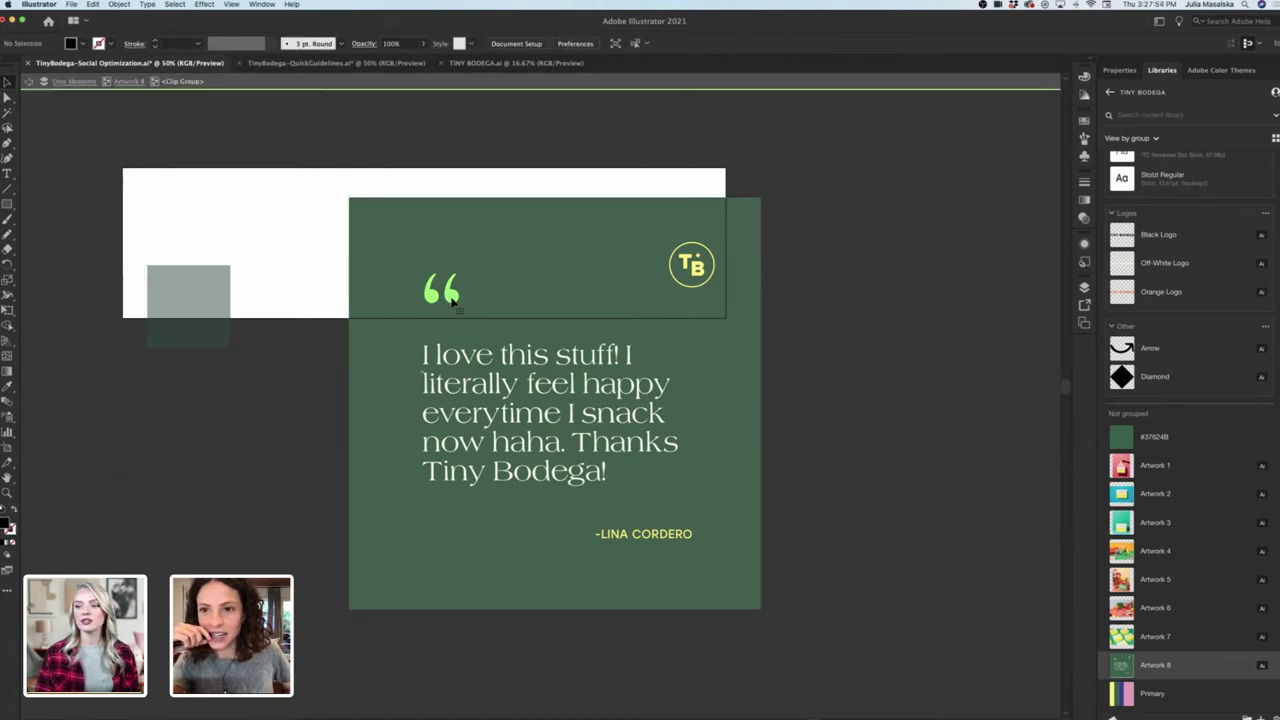
{"action": "left_click", "coordinate": [851, 354]}
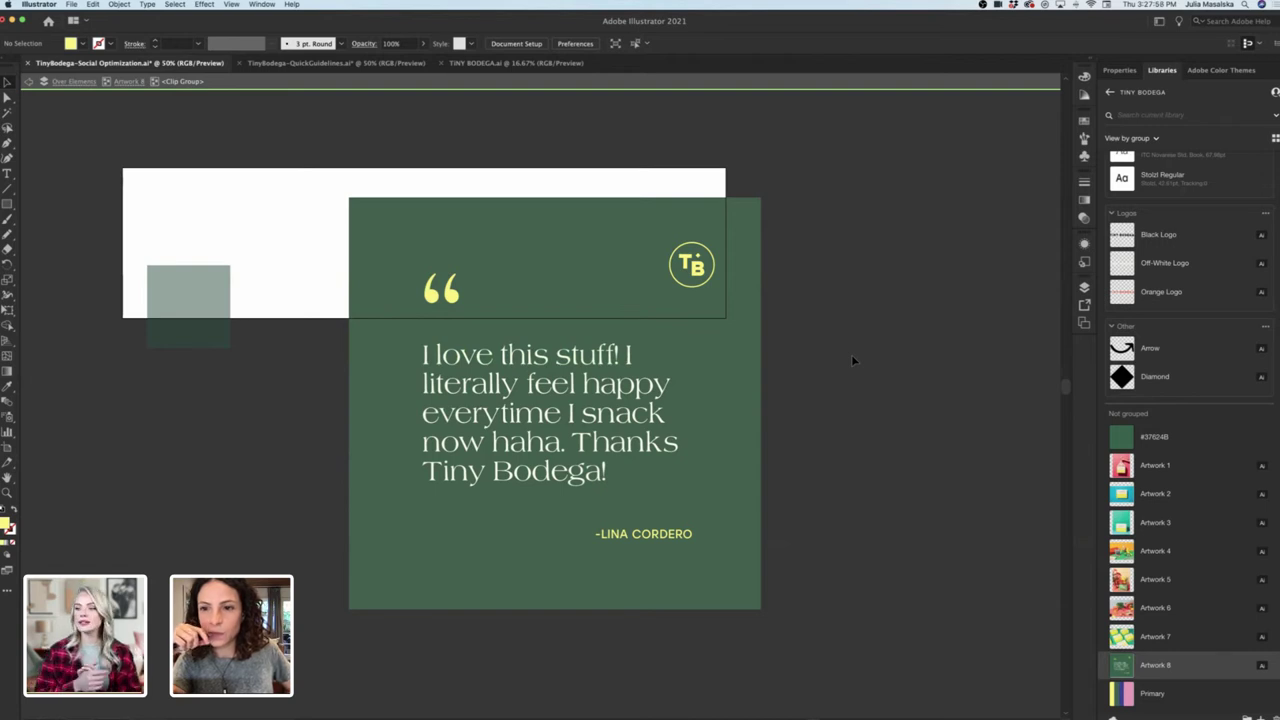
{"action": "left_click", "coordinate": [657, 452]}
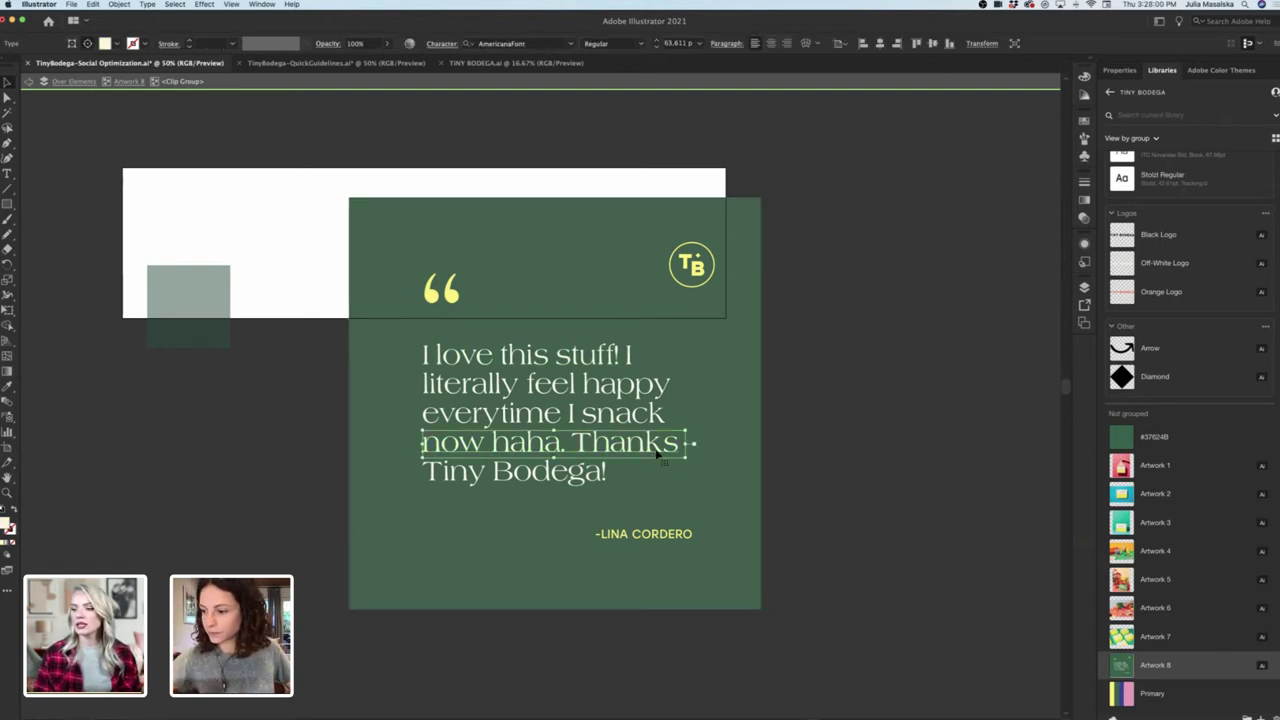
Exit isolation mode on the green testimonial artwork and move the whole square clear of the cover artboards, above their far end.
{"action": "double_click", "coordinate": [657, 452]}
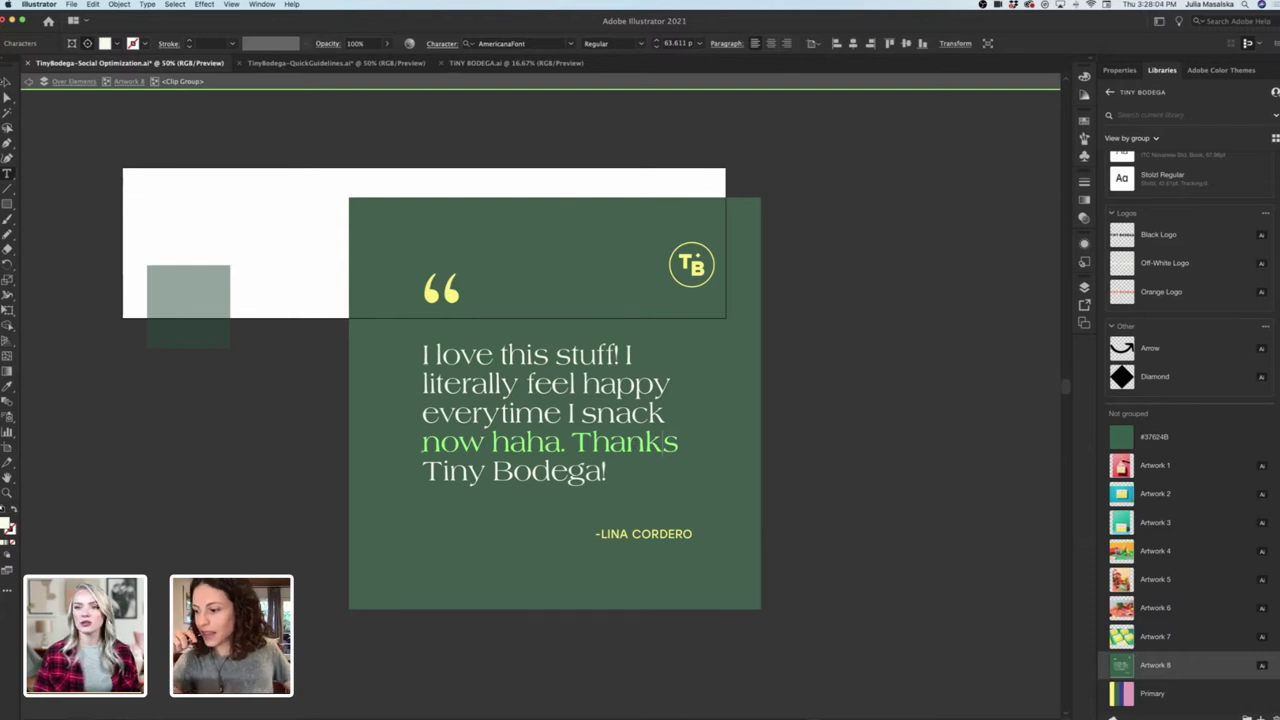
{"action": "key", "text": "Escape"}
{"action": "left_click", "coordinate": [837, 405]}
{"action": "key", "text": "super+minus"}
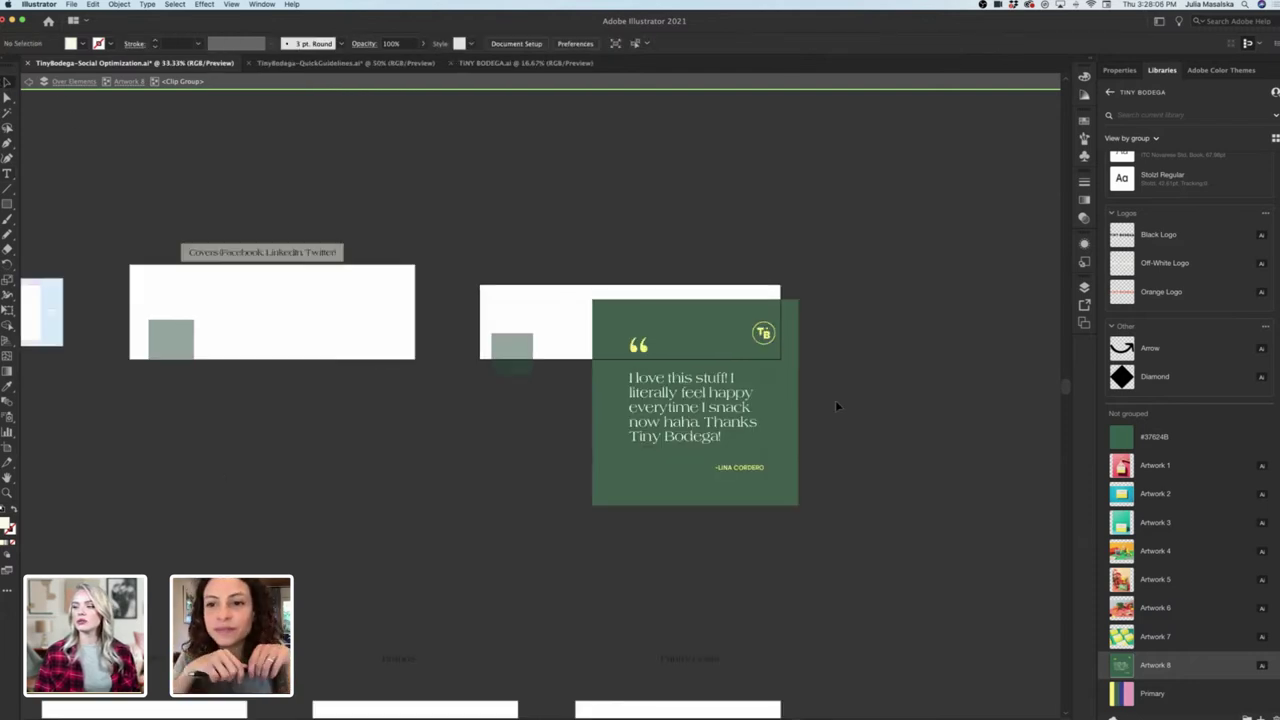
{"action": "key", "text": "super+minus"}
{"action": "left_click", "coordinate": [780, 405]}
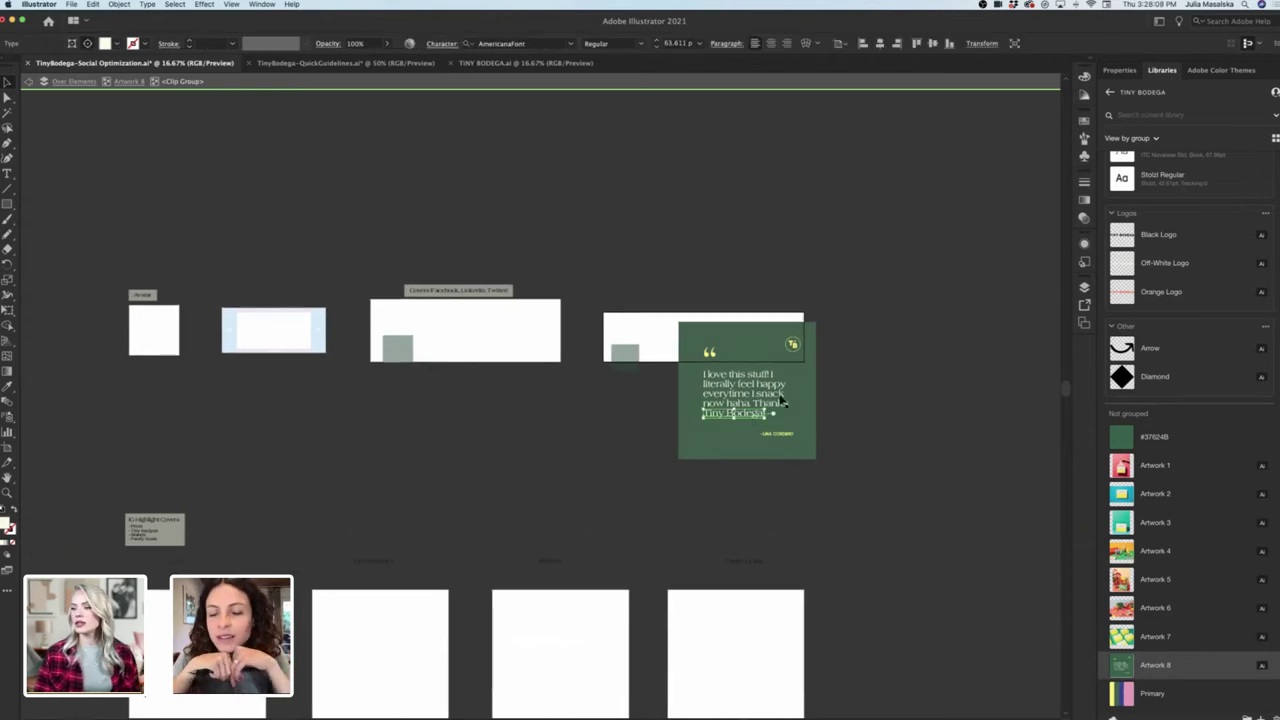
{"action": "double_click", "coordinate": [846, 336]}
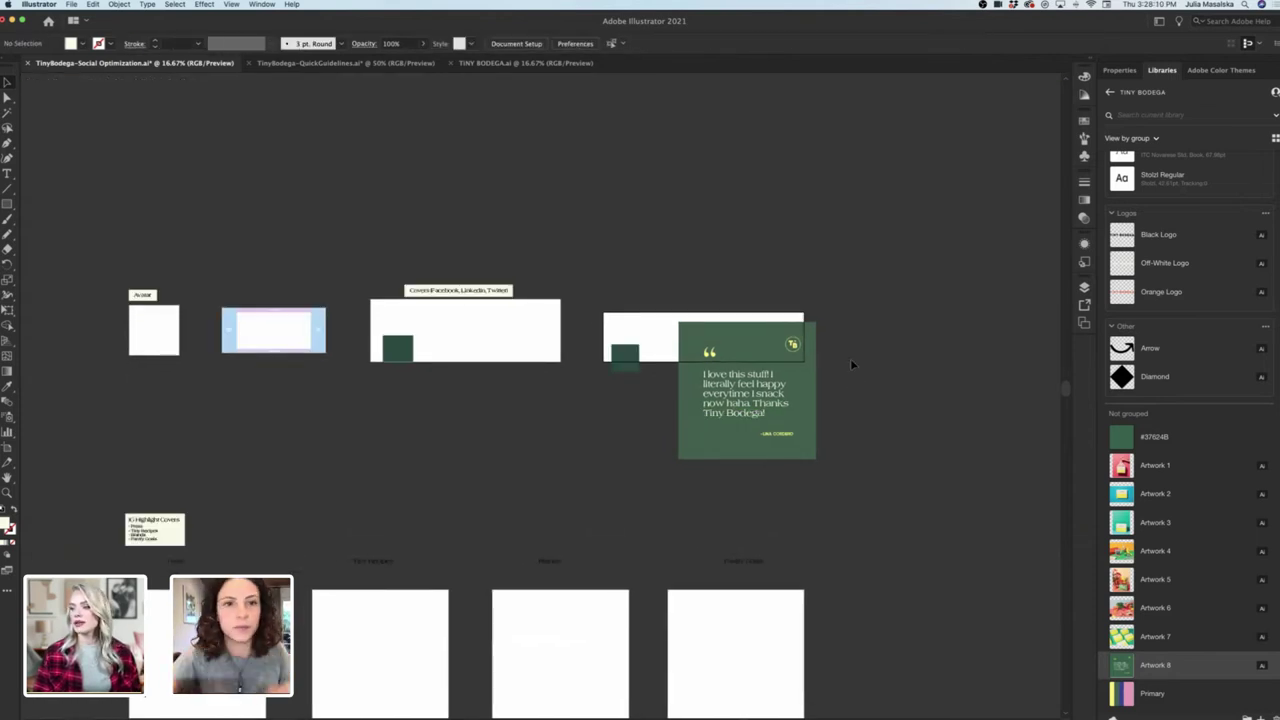
{"action": "left_click_drag", "start_coordinate": [812, 385], "coordinate": [942, 231]}
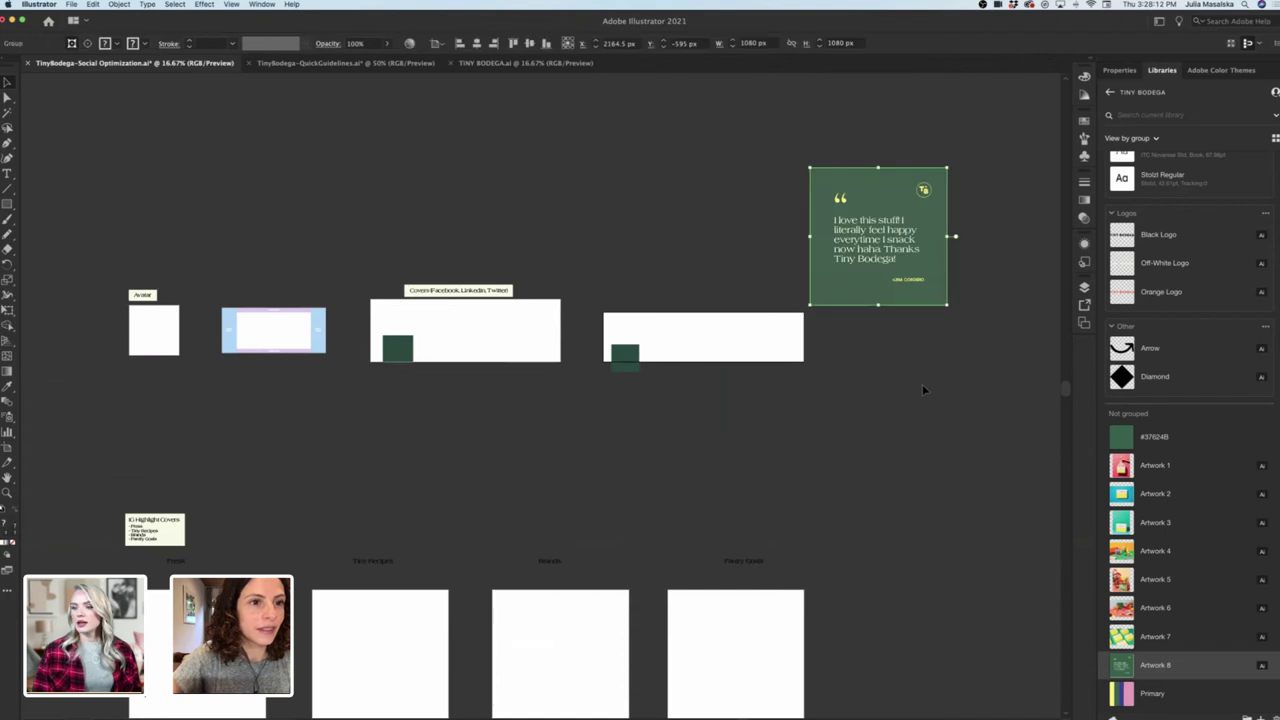
{"action": "left_click", "coordinate": [922, 384]}
Look over the avatar, banner, cover and highlight artboards to see which layouts are still empty.
{"action": "scroll", "coordinate": [922, 388], "scroll_direction": "down", "scroll_amount": 2}
{"action": "scroll", "coordinate": [922, 388], "scroll_direction": "left", "scroll_amount": 1}
{"action": "scroll", "coordinate": [922, 385], "scroll_direction": "down", "scroll_amount": 2}
{"action": "scroll", "coordinate": [922, 385], "scroll_direction": "left", "scroll_amount": 1}
{"action": "scroll", "coordinate": [922, 385], "scroll_direction": "up", "scroll_amount": 1}
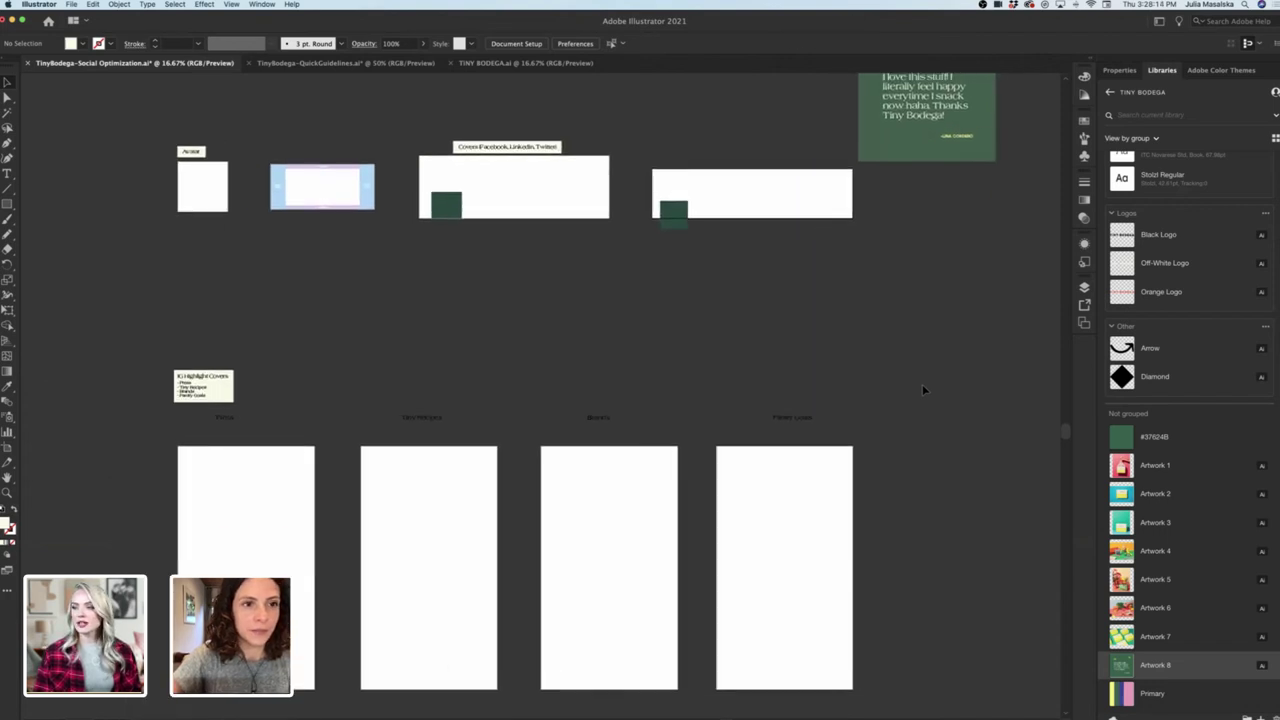
{"action": "scroll", "coordinate": [922, 389], "scroll_direction": "up", "scroll_amount": 3}
{"action": "scroll", "coordinate": [922, 389], "scroll_direction": "right", "scroll_amount": 1}
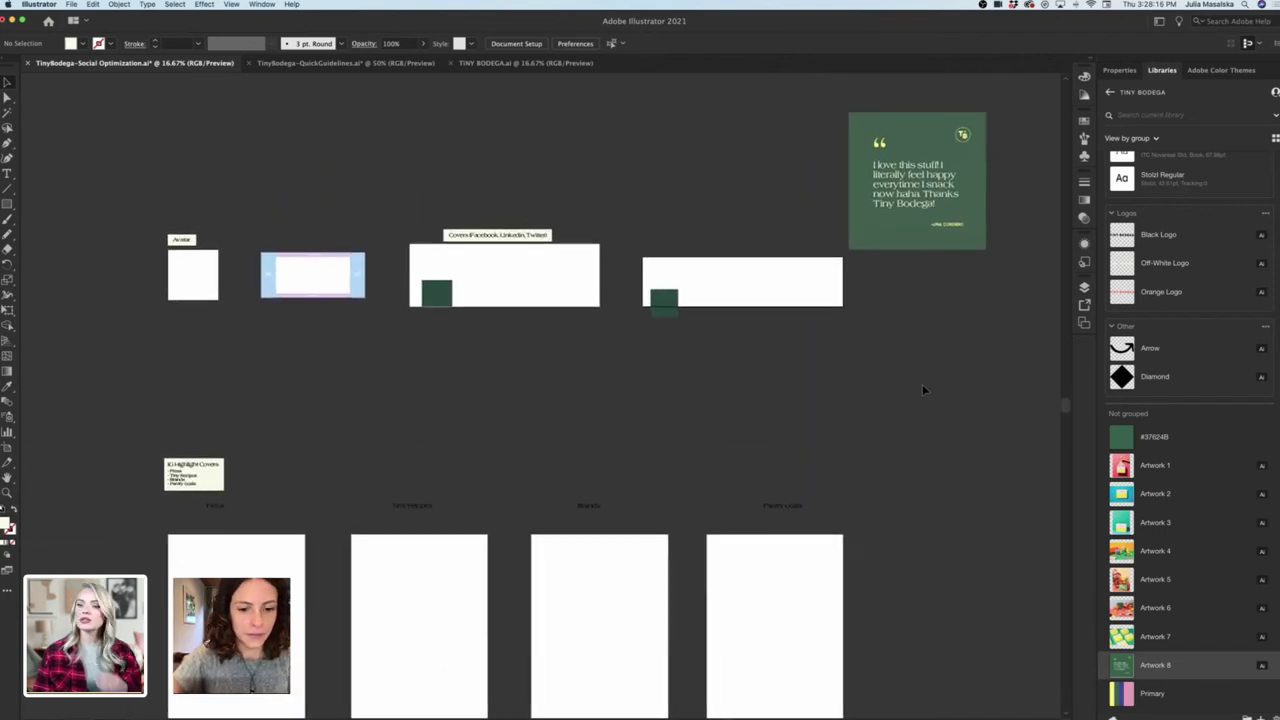
{"action": "scroll", "coordinate": [922, 388], "scroll_direction": "left", "scroll_amount": 5}
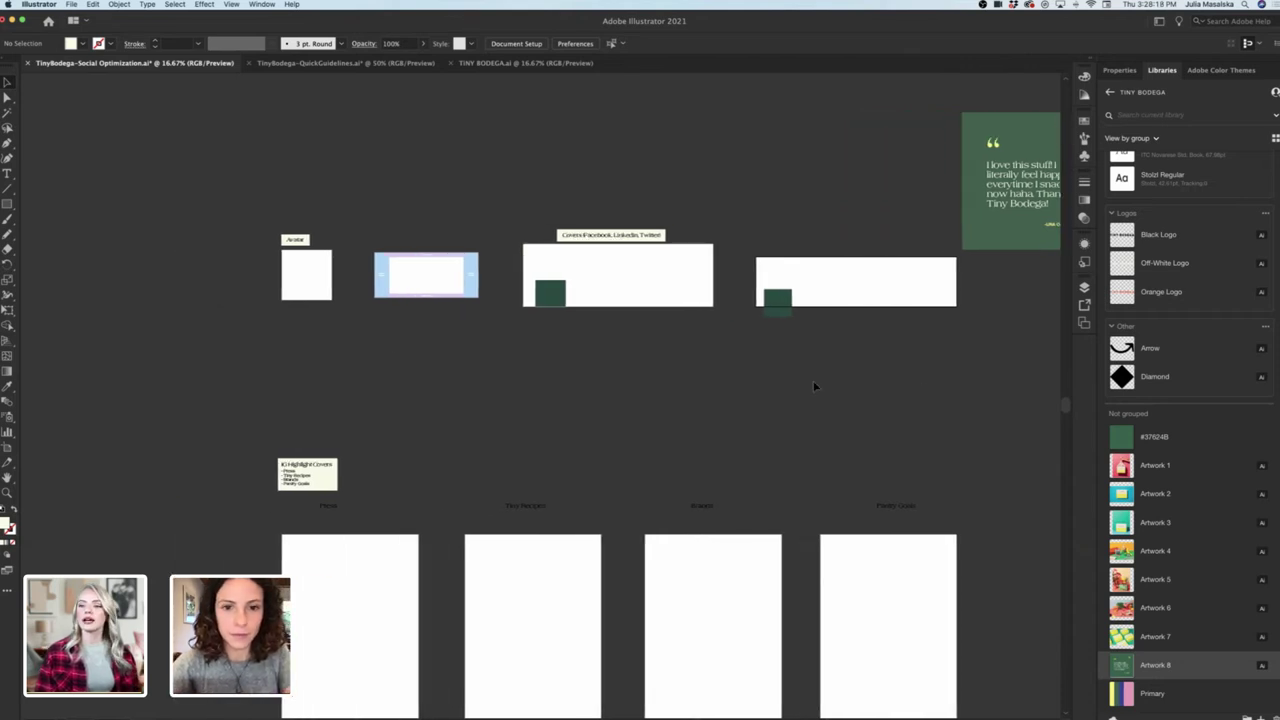
{"action": "scroll", "coordinate": [305, 282], "scroll_direction": "up", "scroll_amount": 5}
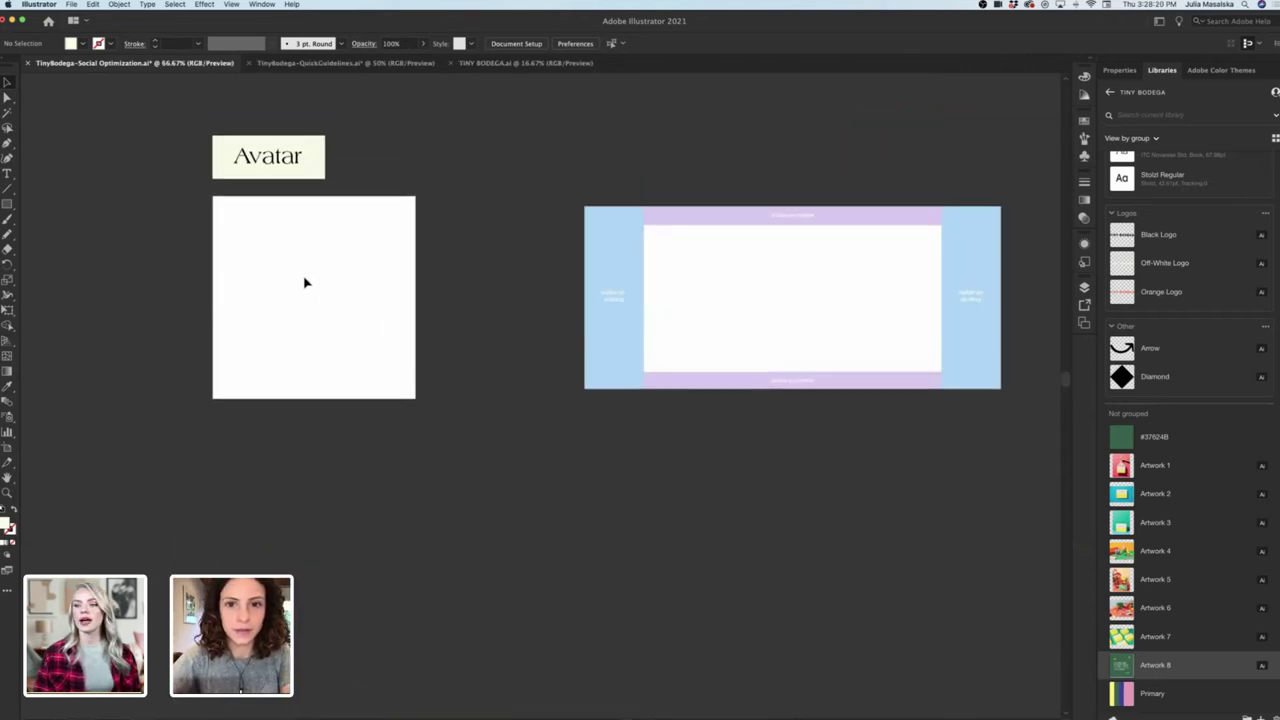
{"action": "scroll", "coordinate": [300, 280], "scroll_direction": "left", "scroll_amount": 3}
{"action": "scroll", "coordinate": [318, 305], "scroll_direction": "up", "scroll_amount": 2}
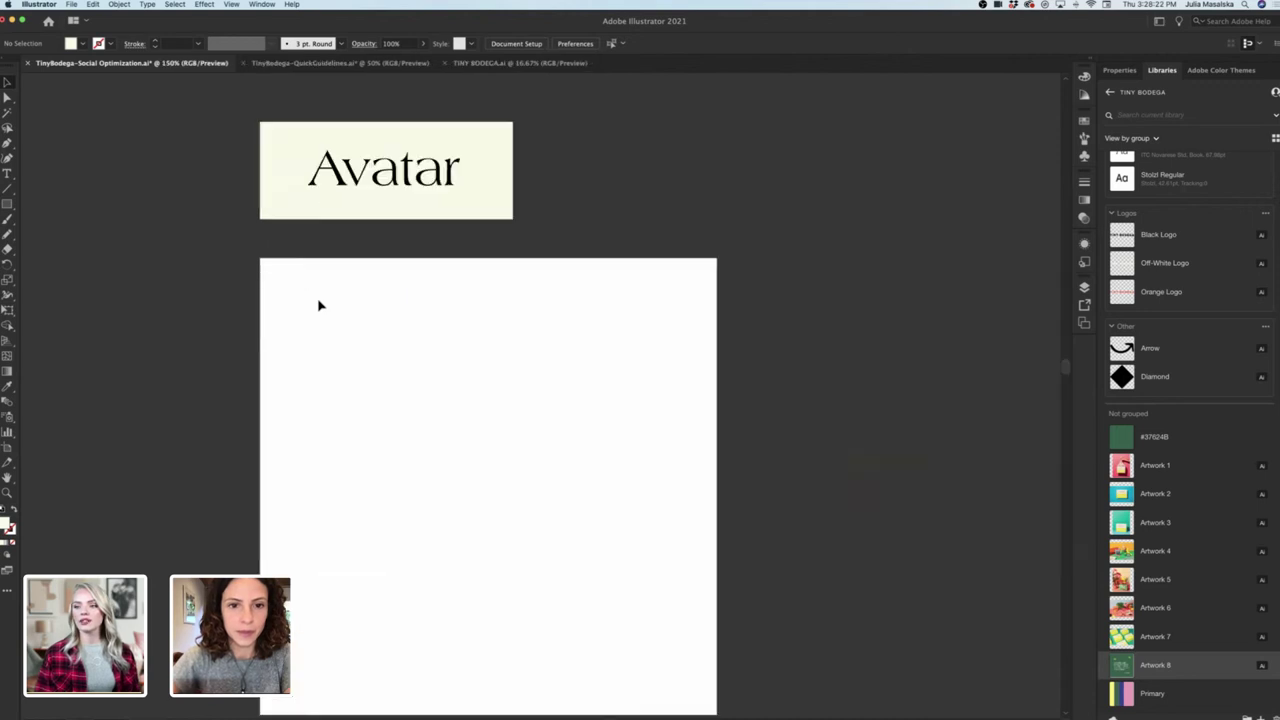
{"action": "scroll", "coordinate": [319, 304], "scroll_direction": "down", "scroll_amount": 6}
{"action": "scroll", "coordinate": [357, 289], "scroll_direction": "right", "scroll_amount": 4}
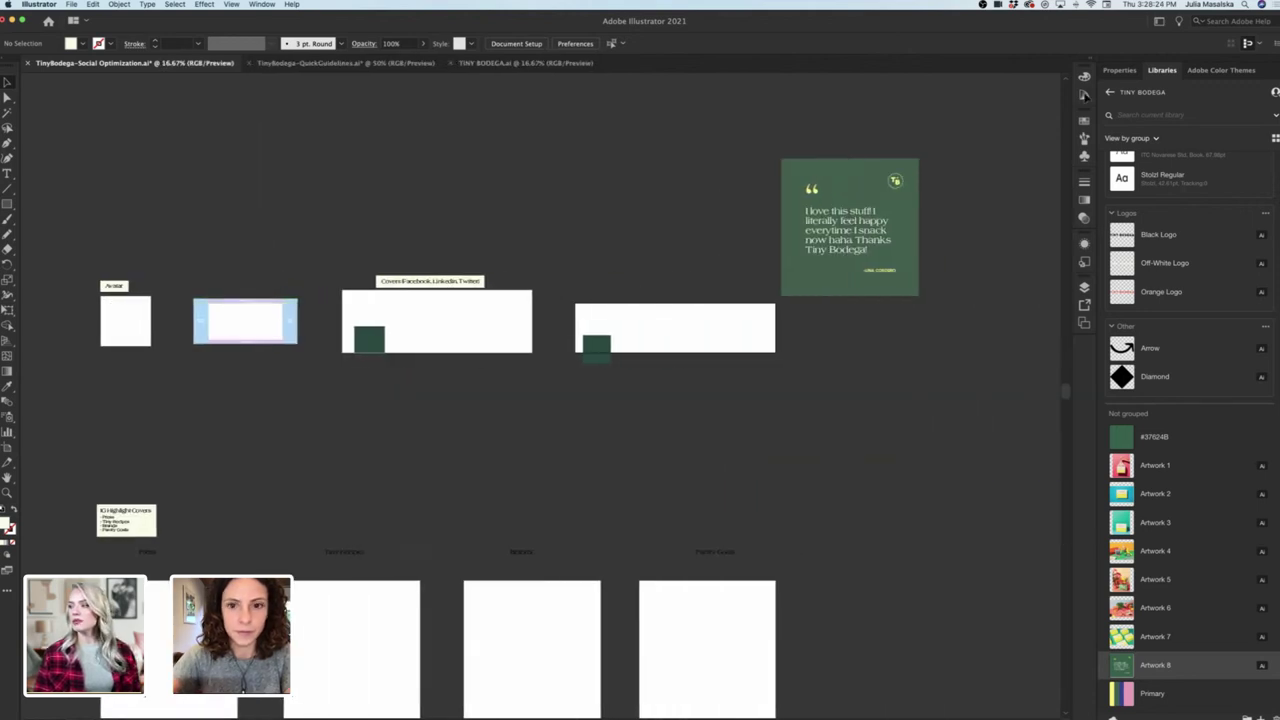
Copy the circular TB badge, including its letters and ring, from inside the green testimonial artwork and leave isolation mode.
{"action": "scroll", "coordinate": [949, 176], "scroll_direction": "up", "scroll_amount": 5}
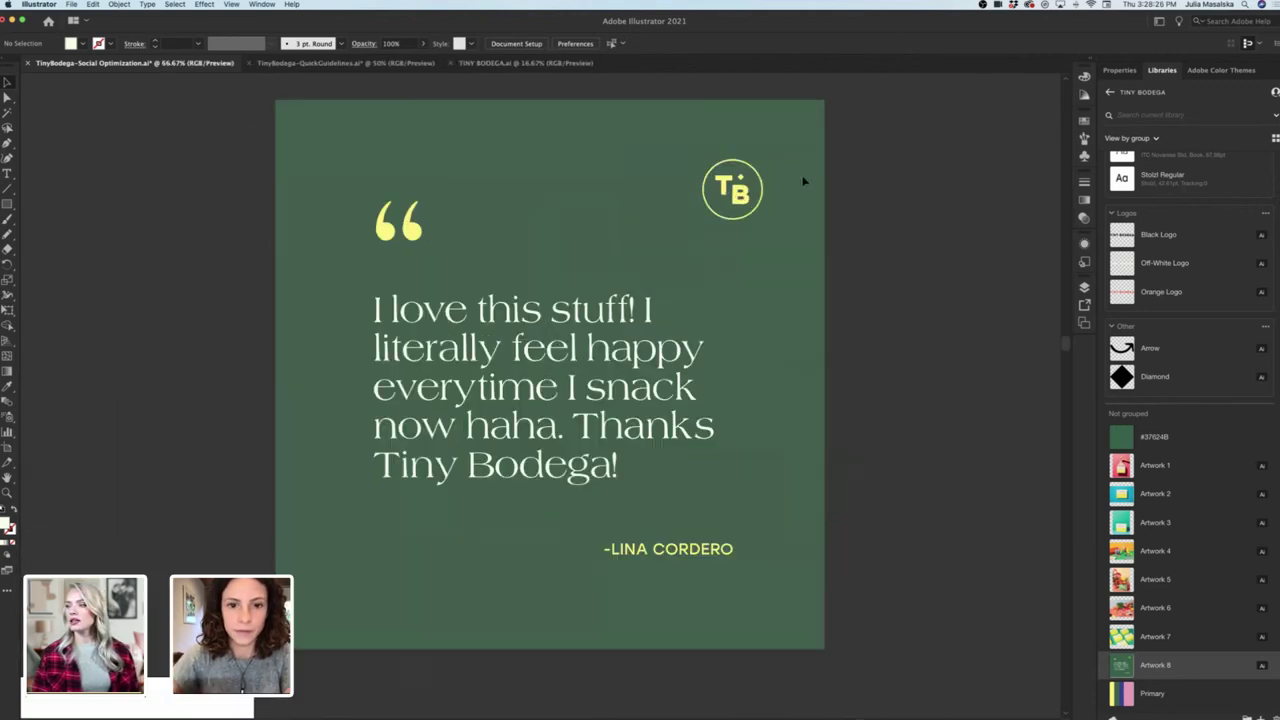
{"action": "double_click", "coordinate": [648, 201]}
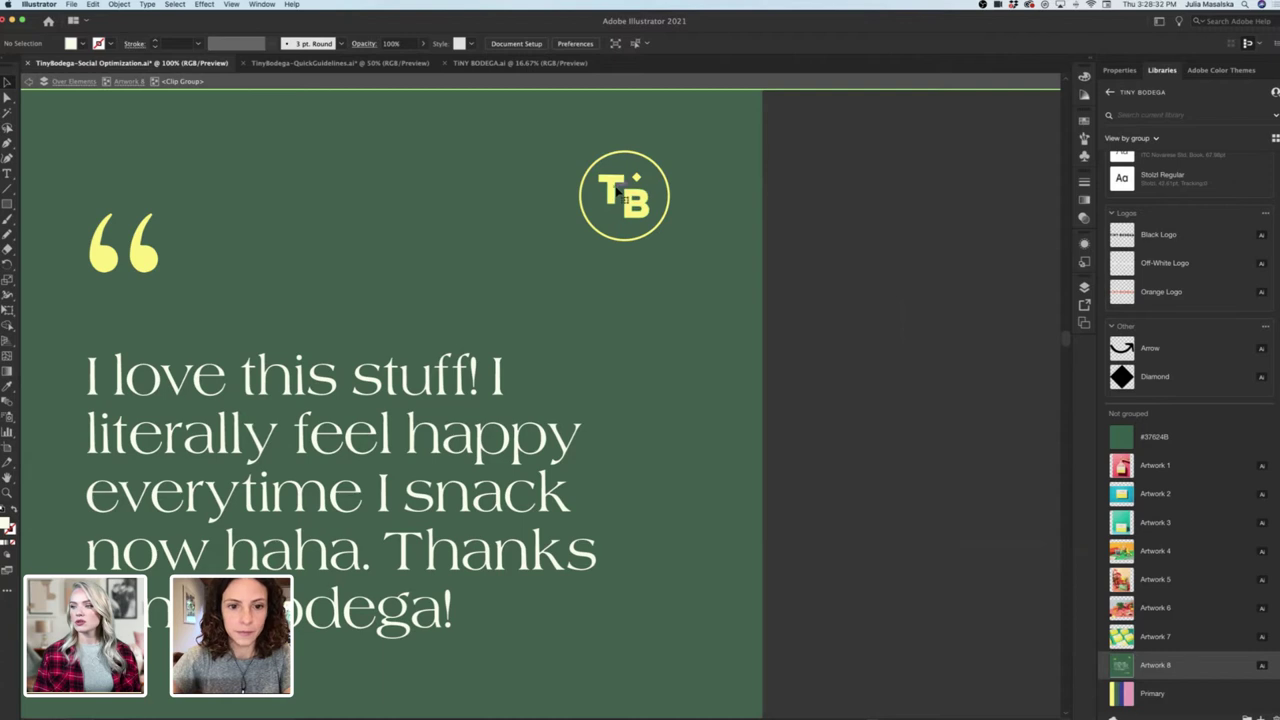
{"action": "double_click", "coordinate": [618, 192]}
{"action": "left_click", "coordinate": [617, 191]}
{"action": "left_click_drag", "start_coordinate": [700, 140], "coordinate": [548, 292]}
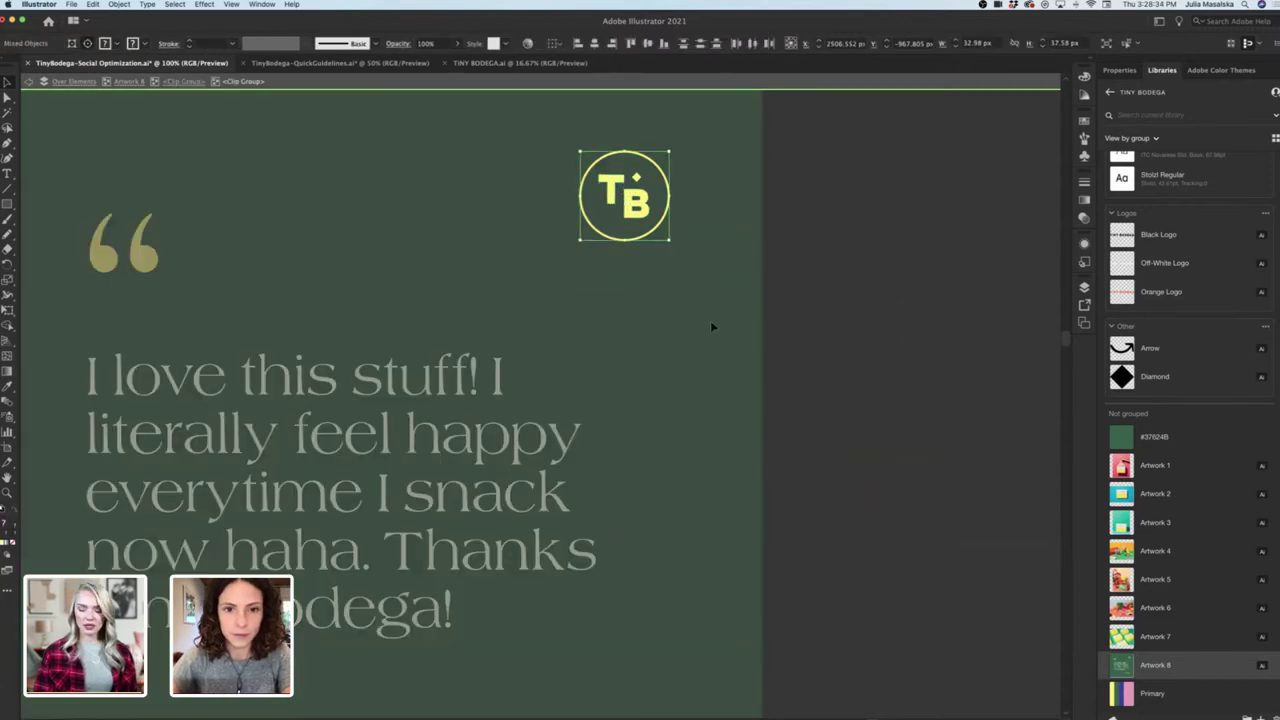
{"action": "double_click", "coordinate": [834, 343]}
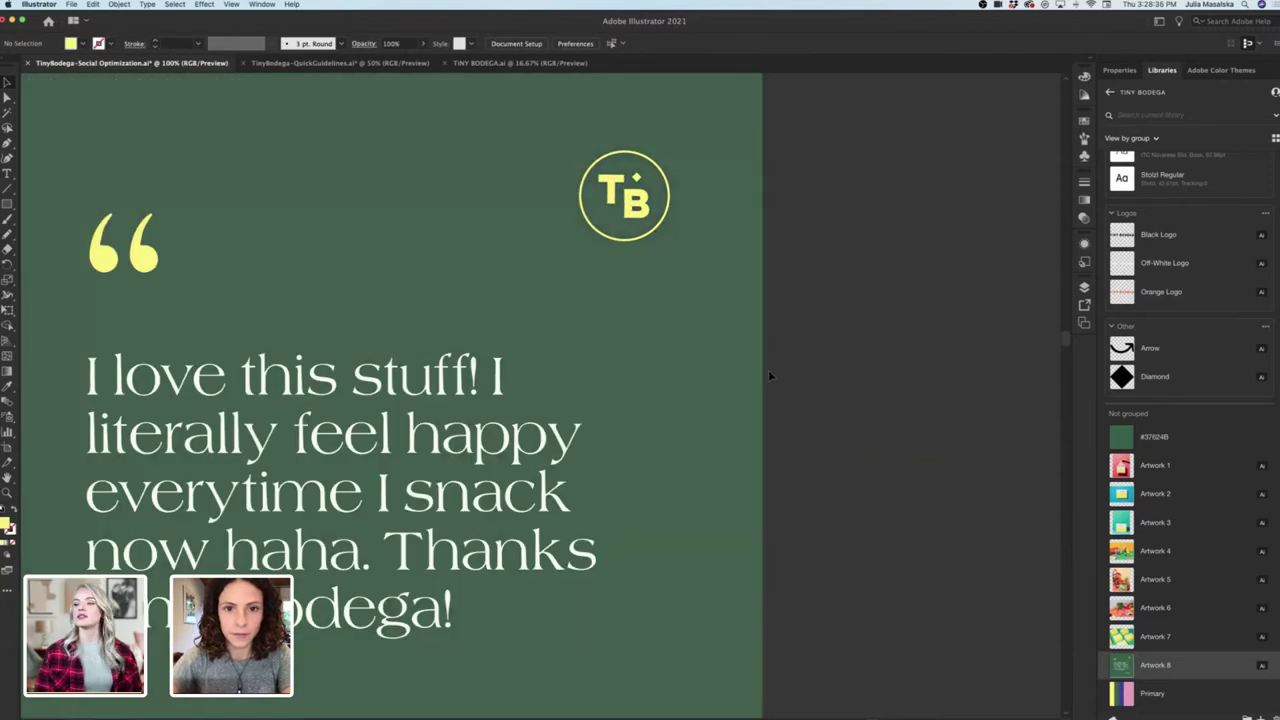
Paste the TB badge onto the empty canvas above the Covers label.
{"action": "scroll", "coordinate": [797, 368], "scroll_direction": "left", "scroll_amount": 1}
{"action": "scroll", "coordinate": [797, 368], "scroll_direction": "left", "scroll_amount": 1}
{"action": "scroll", "coordinate": [797, 368], "scroll_direction": "down", "scroll_amount": 6}
{"action": "scroll", "coordinate": [797, 368], "scroll_direction": "left", "scroll_amount": 2}
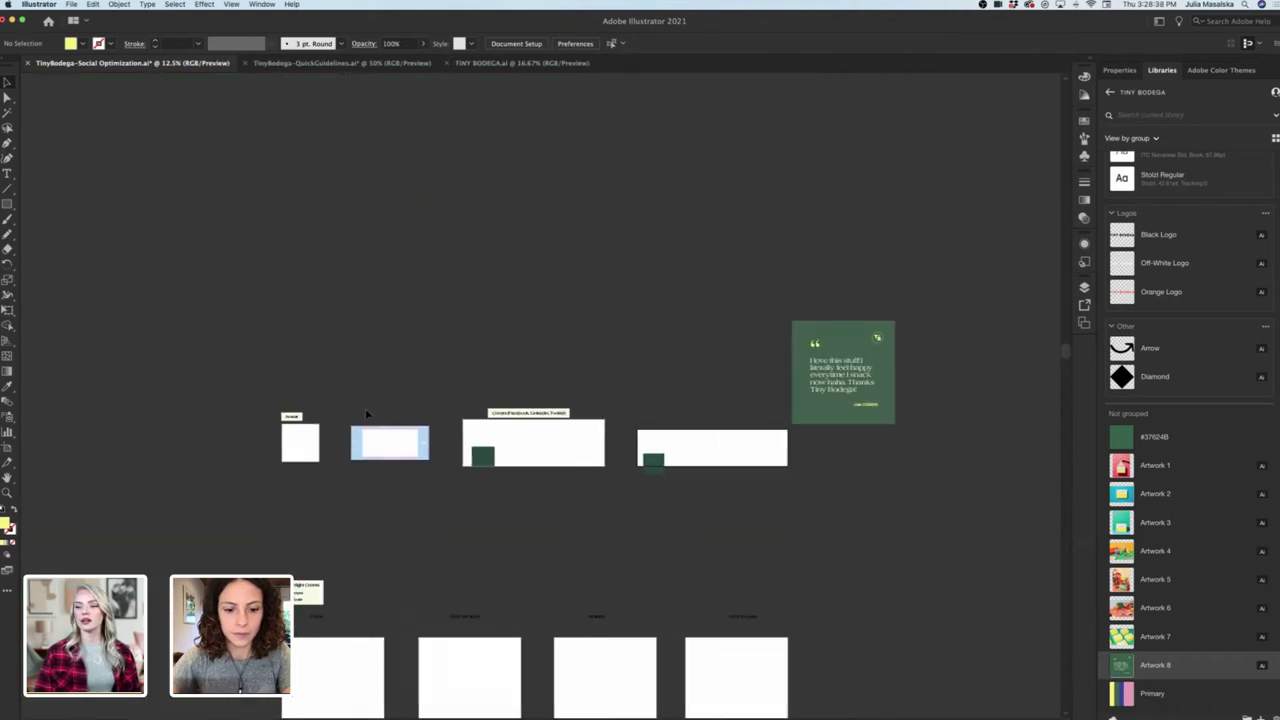
{"action": "key", "text": "super+v"}
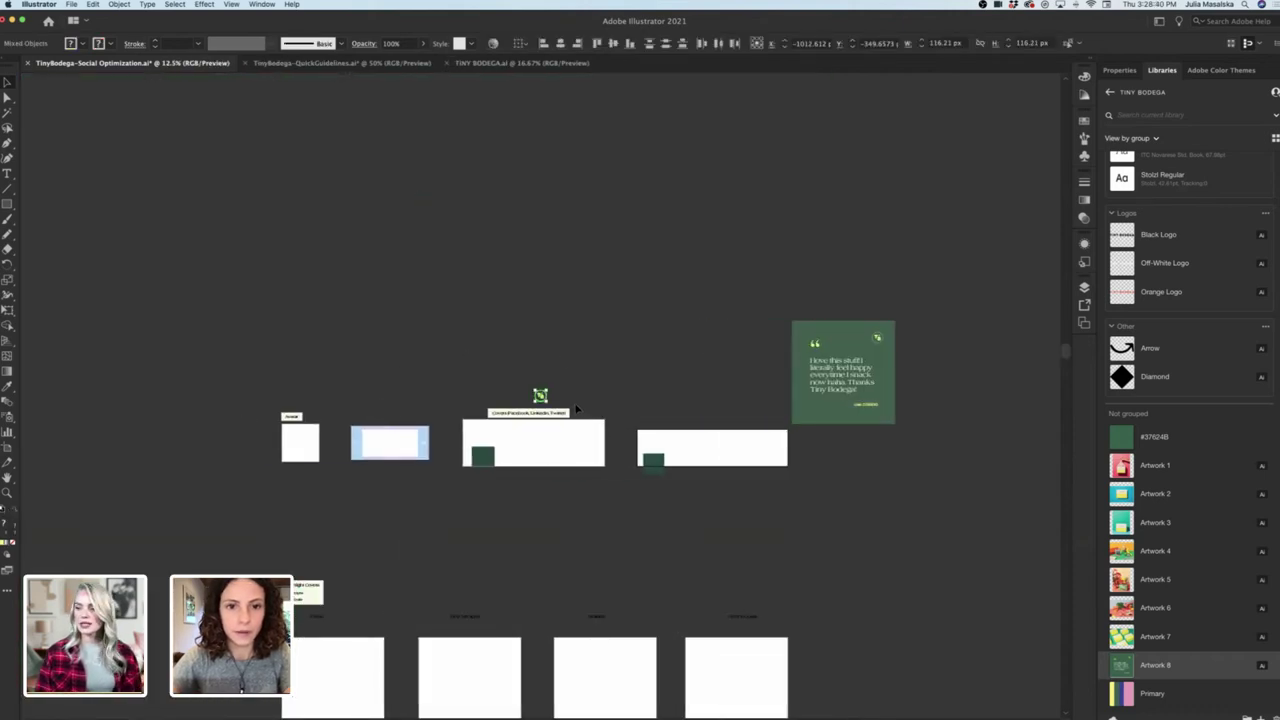
Examine the ring of the pasted TB badge up close to see whether it is a live stroke.
{"action": "scroll", "coordinate": [576, 409], "scroll_direction": "up", "scroll_amount": 8}
{"action": "scroll", "coordinate": [330, 249], "scroll_direction": "left", "scroll_amount": 2}
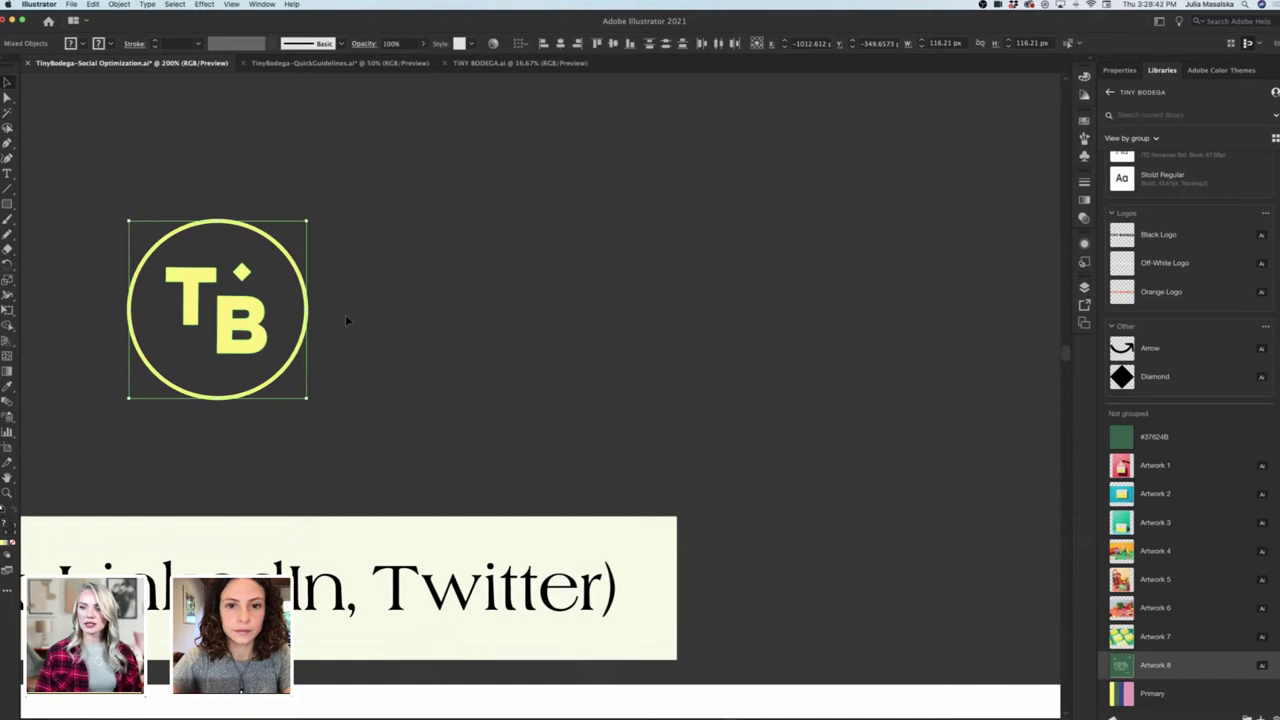
{"action": "scroll", "coordinate": [346, 320], "scroll_direction": "left", "scroll_amount": 3}
{"action": "scroll", "coordinate": [348, 314], "scroll_direction": "up", "scroll_amount": 2}
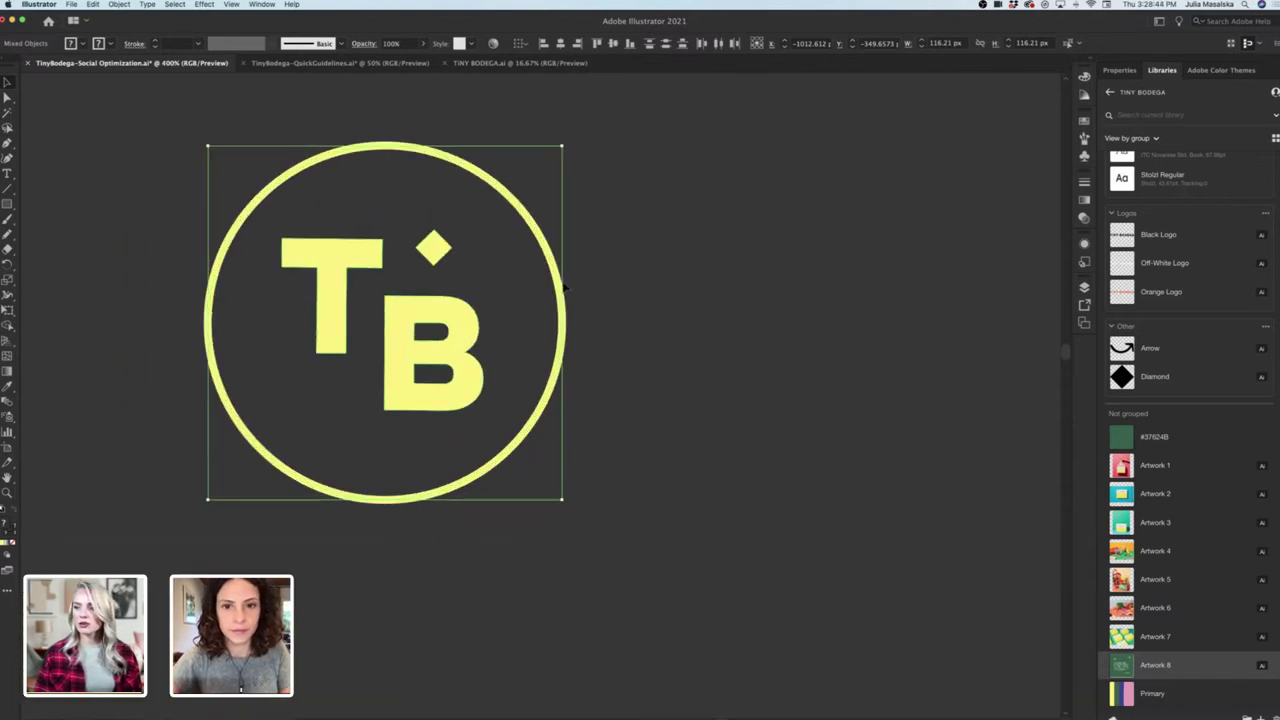
{"action": "scroll", "coordinate": [565, 288], "scroll_direction": "up", "scroll_amount": 4}
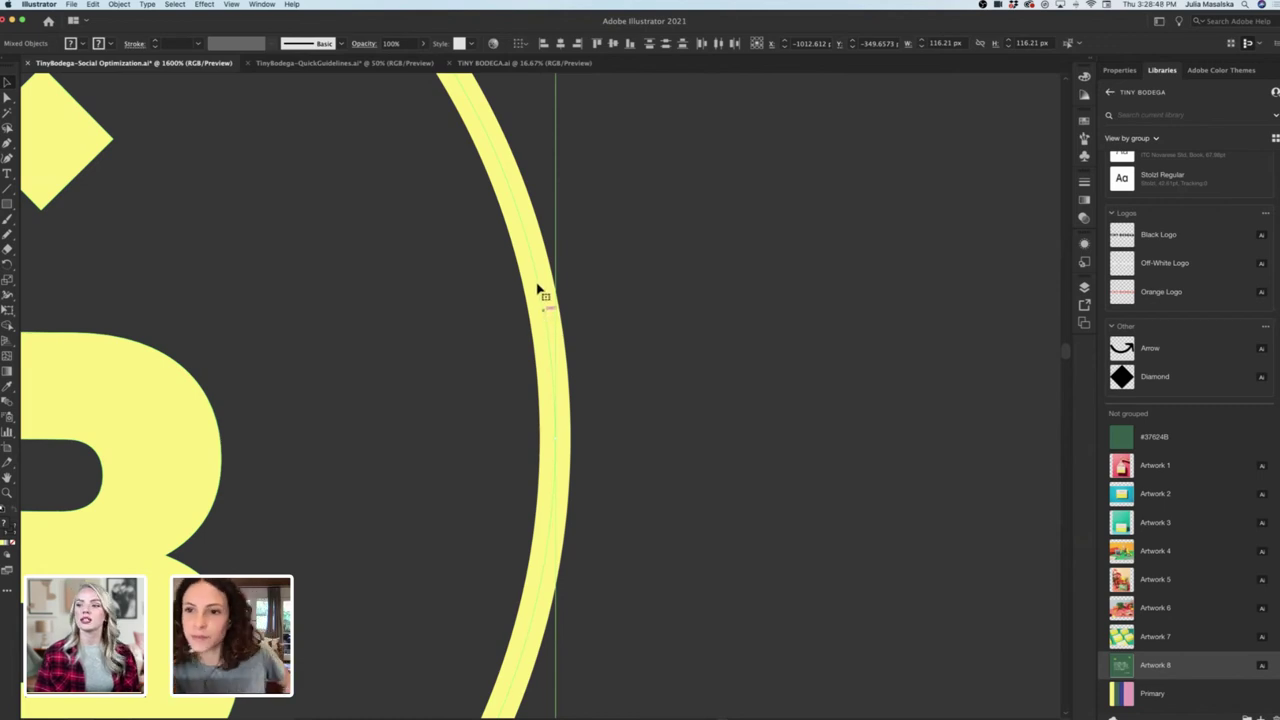
{"action": "scroll", "coordinate": [540, 300], "scroll_direction": "down", "scroll_amount": 1}
{"action": "scroll", "coordinate": [540, 300], "scroll_direction": "up", "scroll_amount": 3}
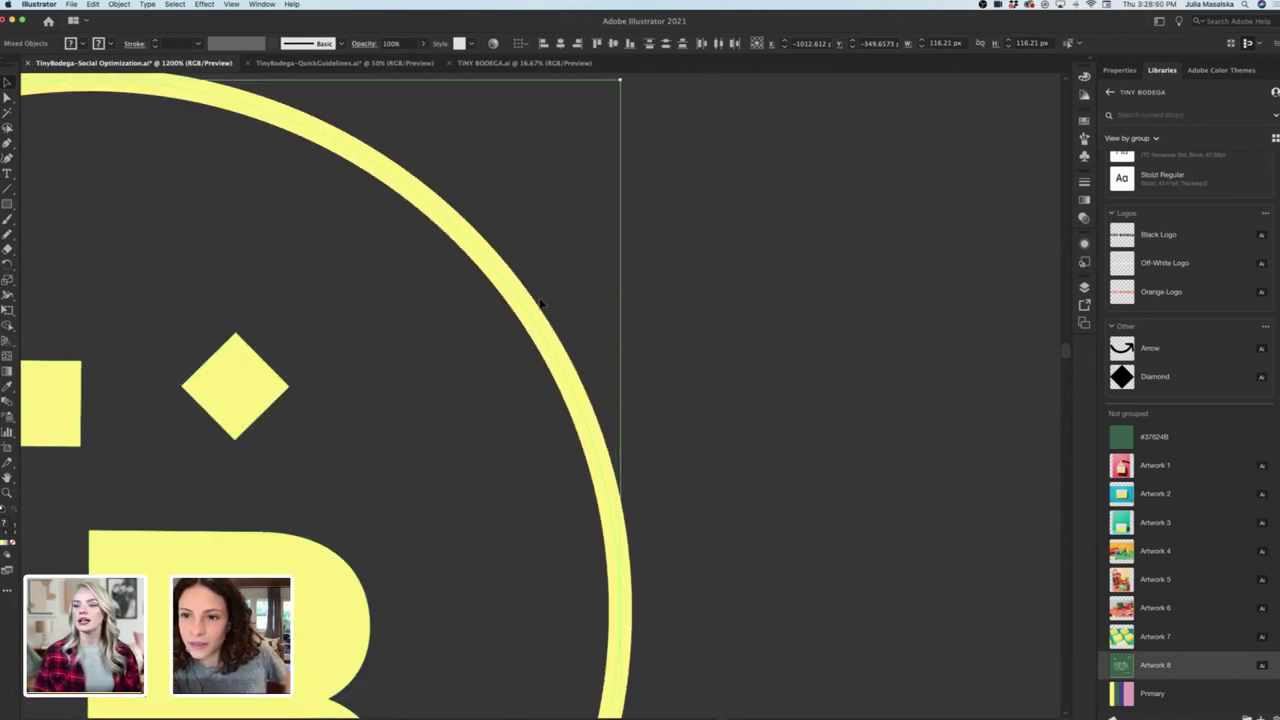
Try enlarging the TB badge proportionally from its centre to about 319 px wide, and undo the scaling.
{"action": "scroll", "coordinate": [540, 300], "scroll_direction": "left", "scroll_amount": 2}
{"action": "scroll", "coordinate": [531, 392], "scroll_direction": "down", "scroll_amount": 5}
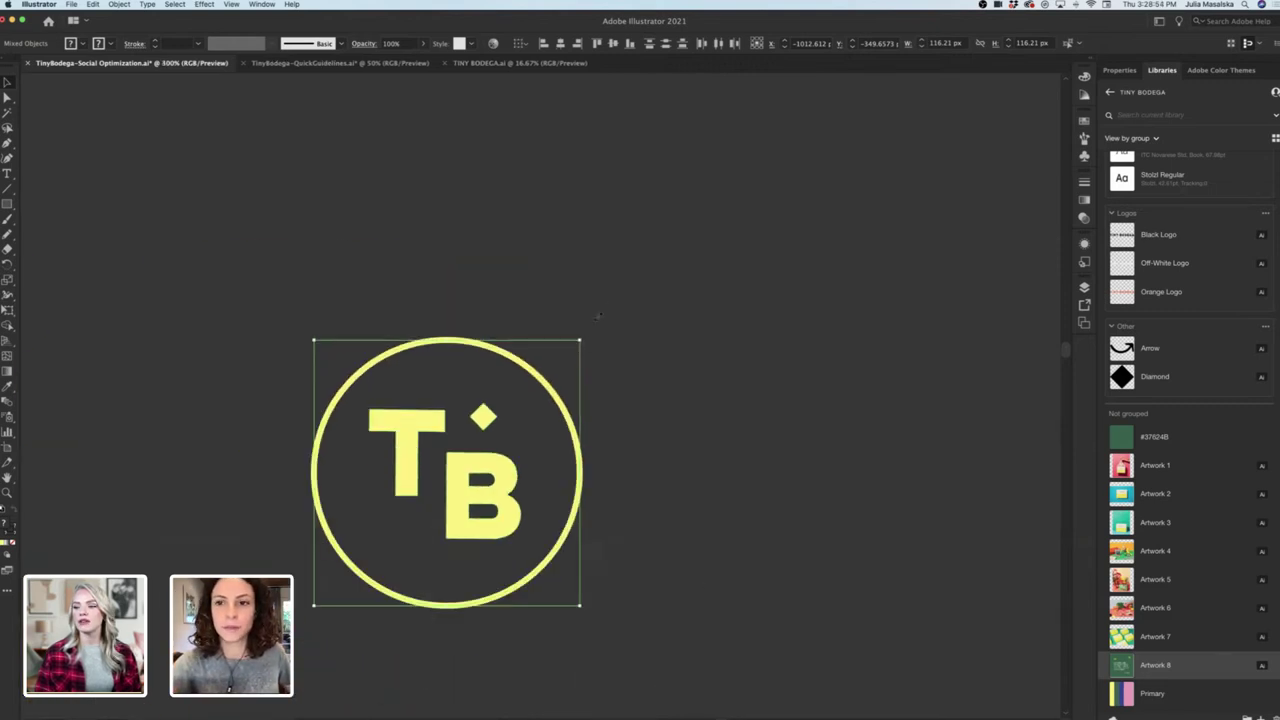
{"action": "left_click_drag", "start_coordinate": [598, 316], "coordinate": [905, 108]}
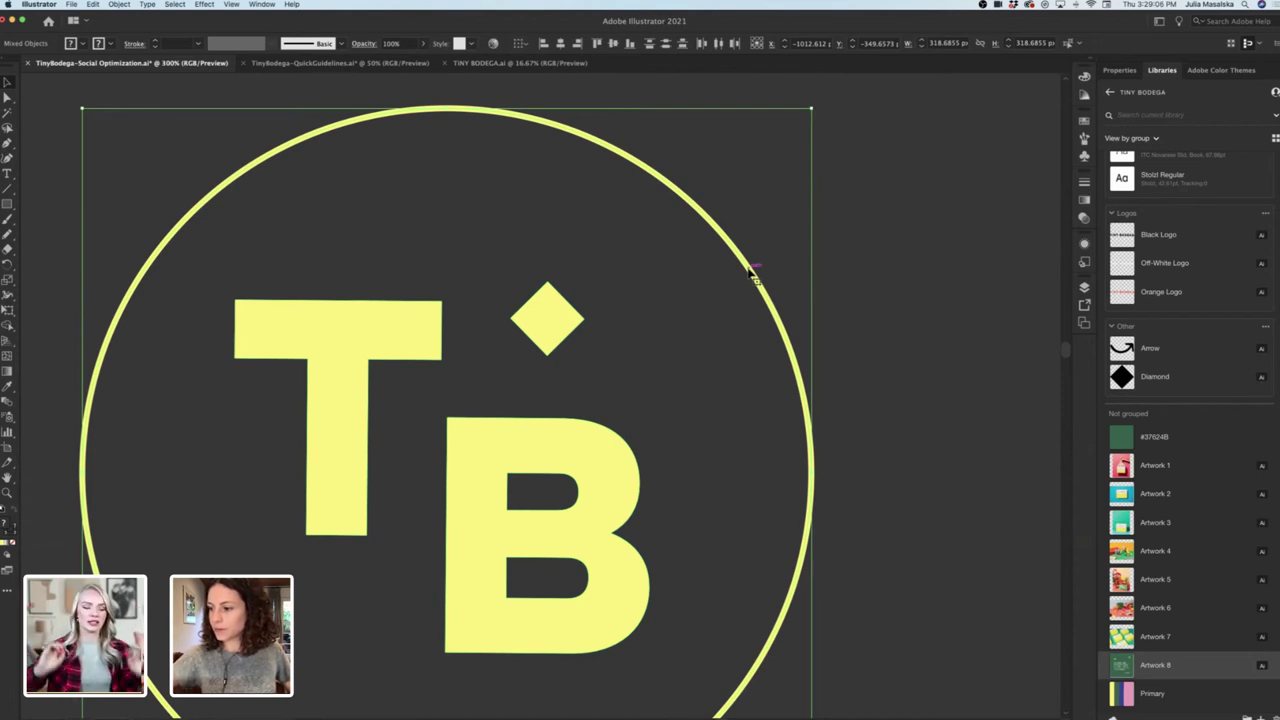
{"action": "key", "text": "super+z"}
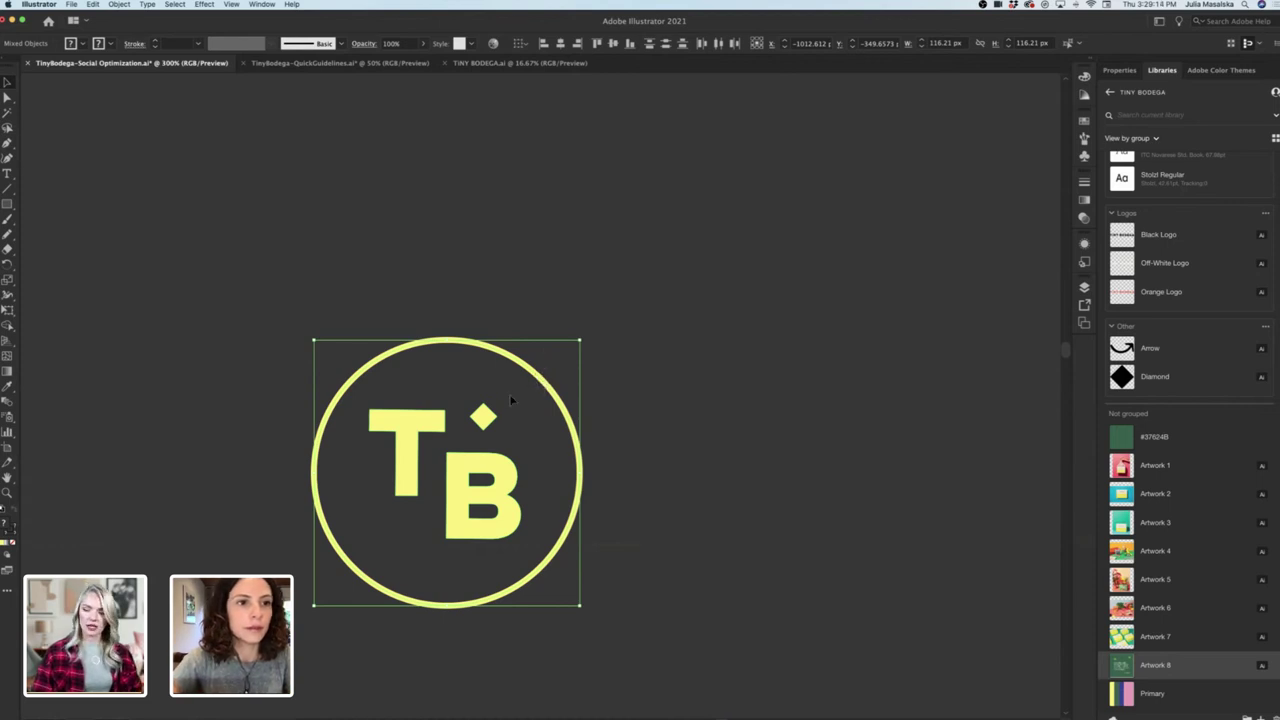
Convert the TB badge's ring to a filled shape with Outline Stroke and deselect it.
{"action": "key", "text": "super+equal"}
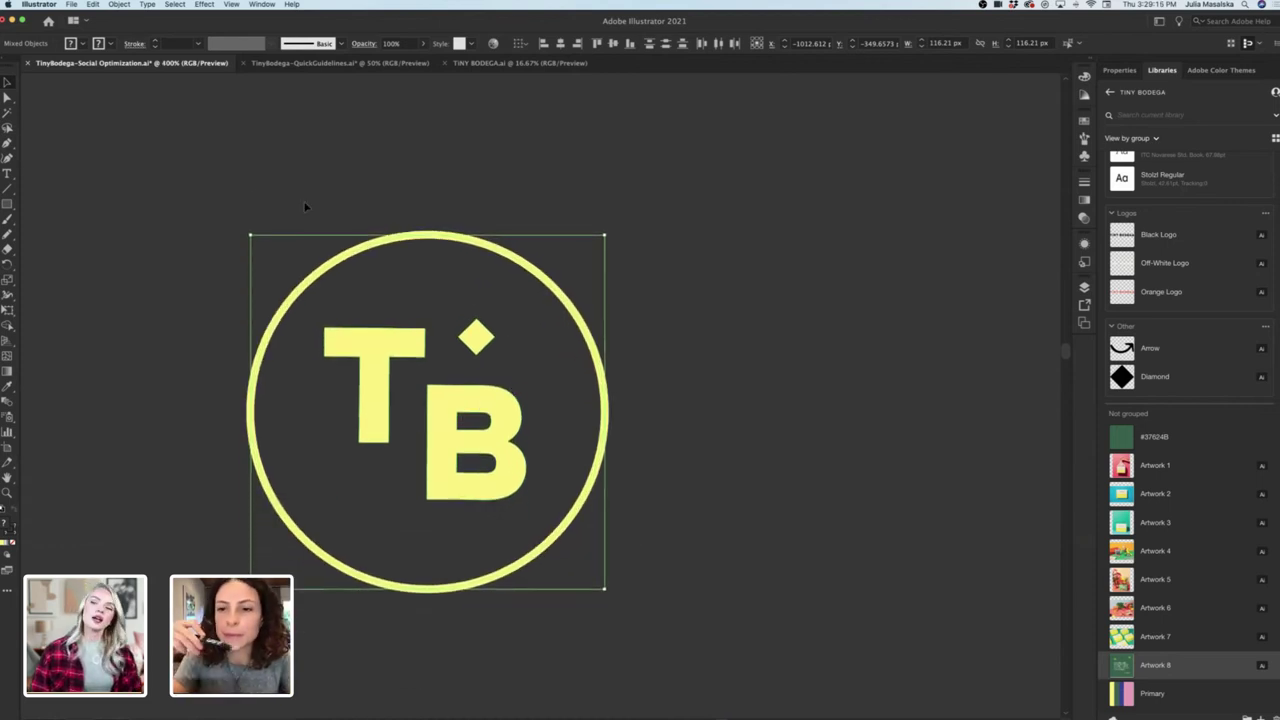
{"action": "key", "text": "super+equal"}
{"action": "key", "text": "super+equal"}
{"action": "key", "text": "super+equal"}
{"action": "key", "text": "super+equal"}
{"action": "key", "text": "super+equal"}
{"action": "key", "text": "super+equal"}
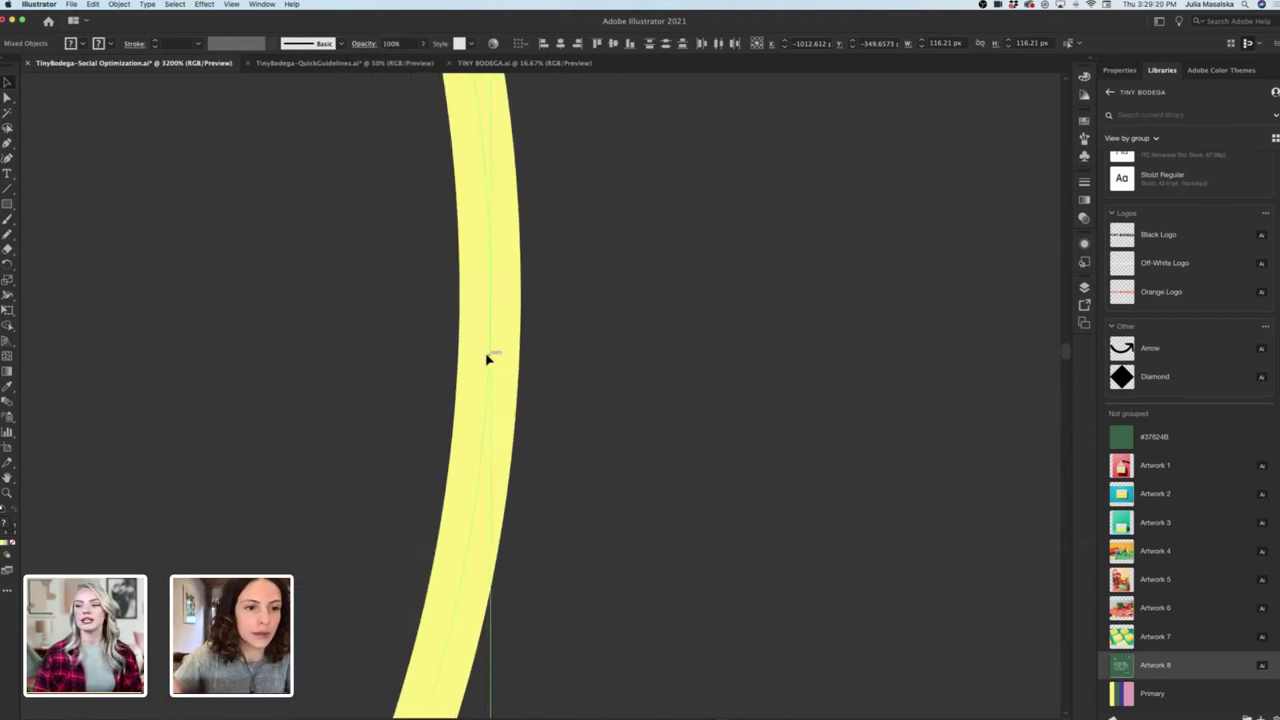
{"action": "key", "text": "super+equal"}
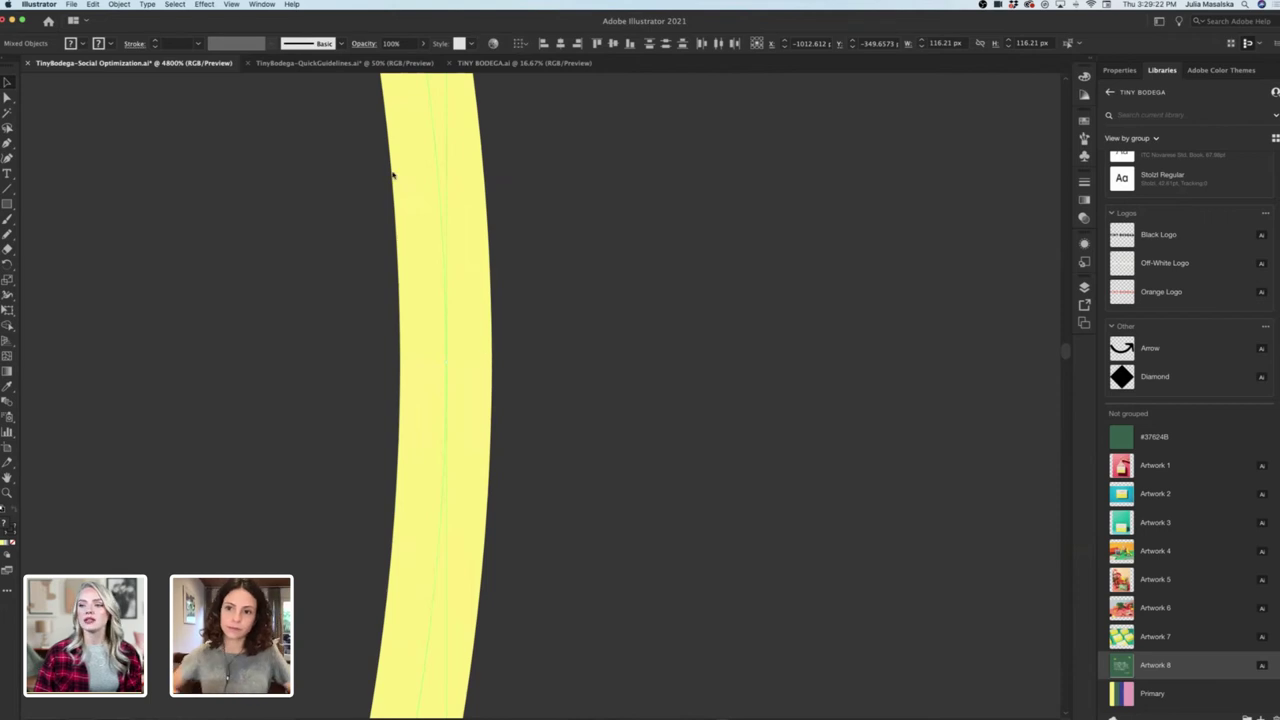
{"action": "left_click", "coordinate": [117, 5]}
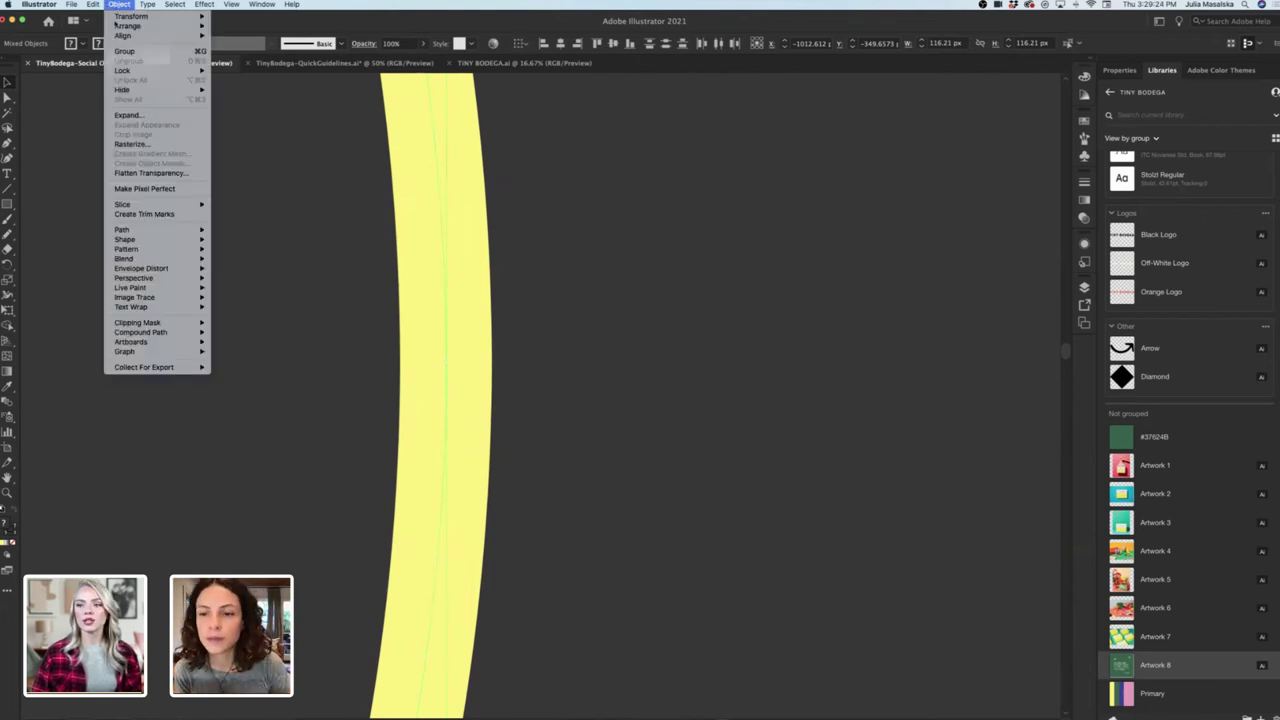
{"action": "mouse_move", "coordinate": [166, 234]}
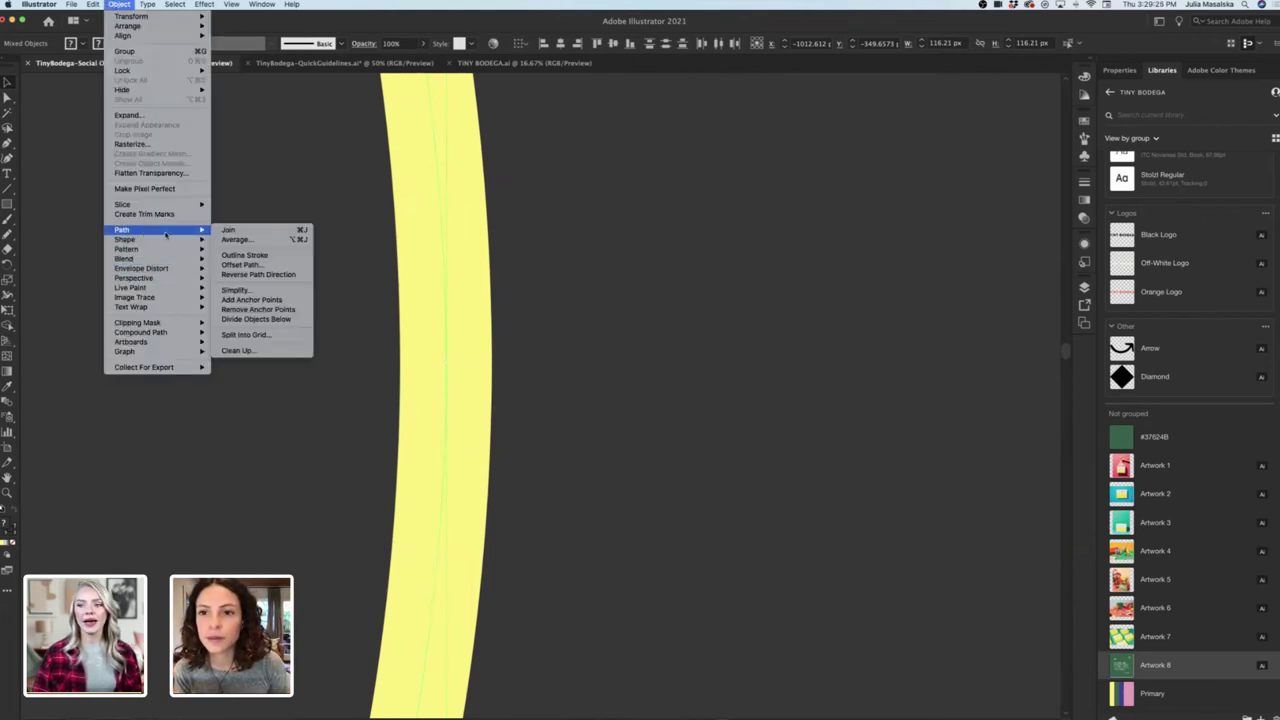
{"action": "left_click", "coordinate": [244, 255]}
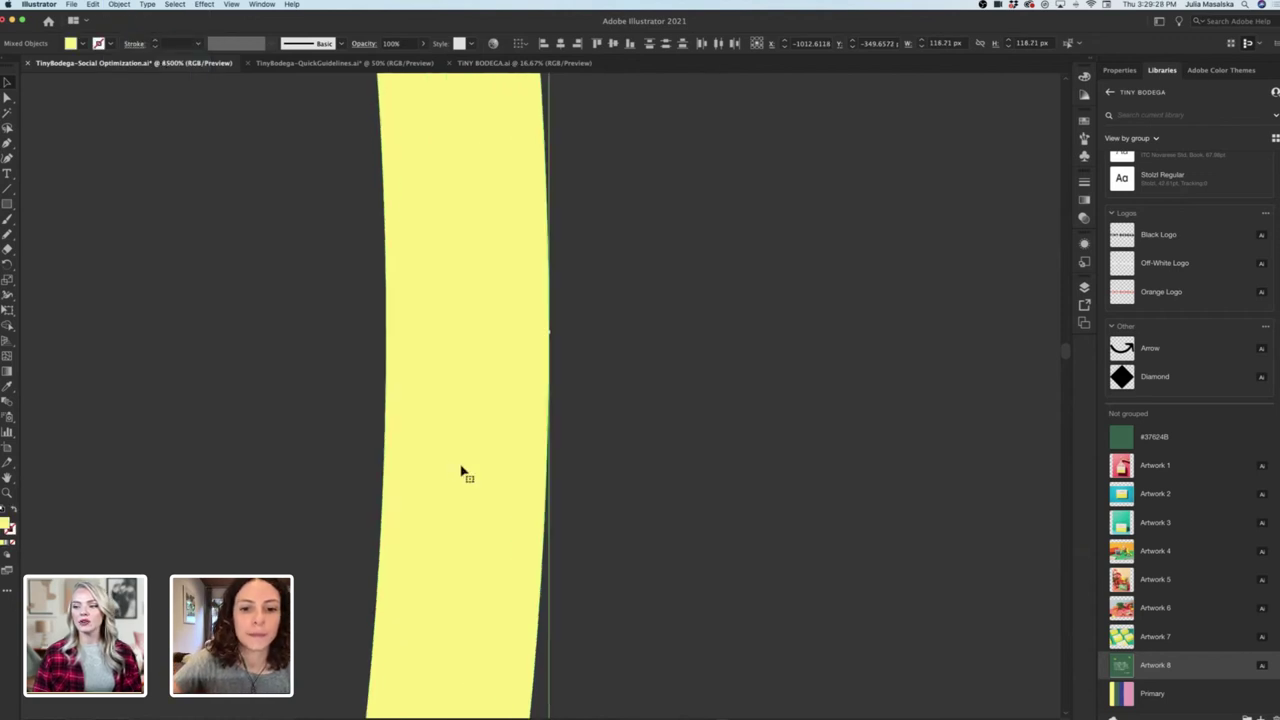
{"action": "key", "text": "super+equal"}
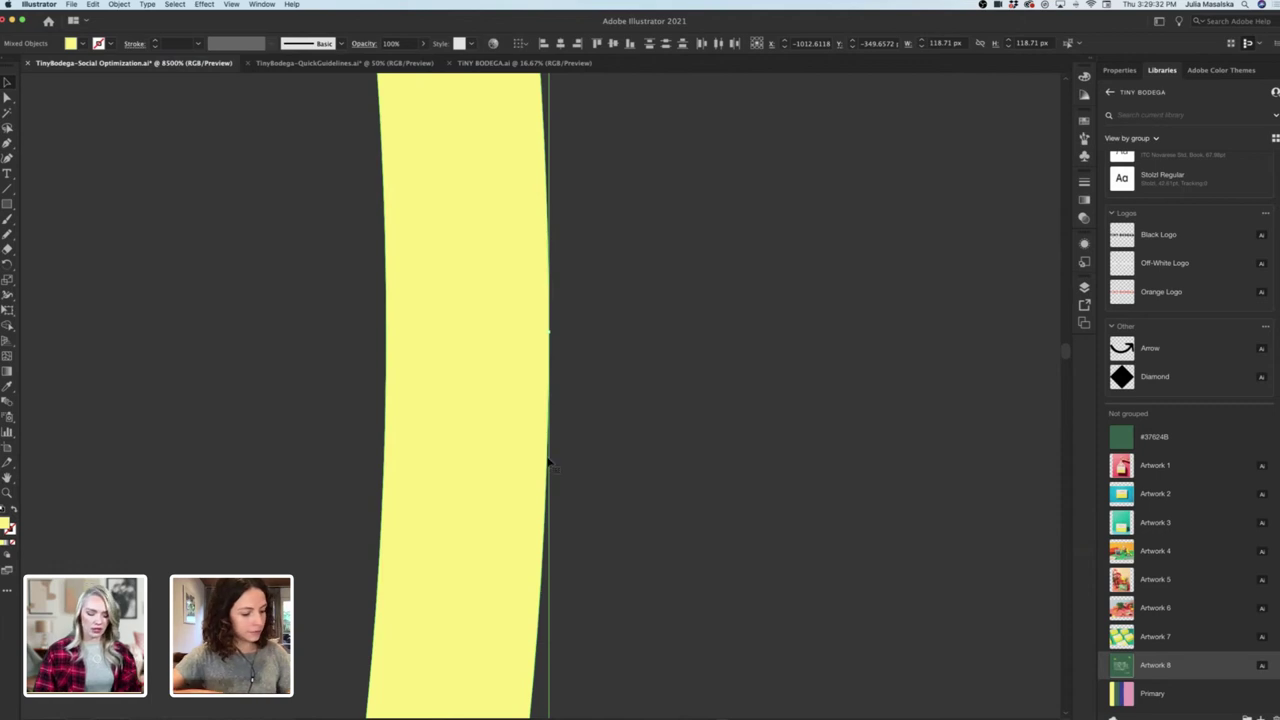
{"action": "left_click", "coordinate": [600, 477]}
Try enlarging the outlined TB badge proportionally from its centre to about 384 px wide, undo the scaling and deselect it.
{"action": "scroll", "coordinate": [600, 476], "scroll_direction": "down", "scroll_amount": 10}
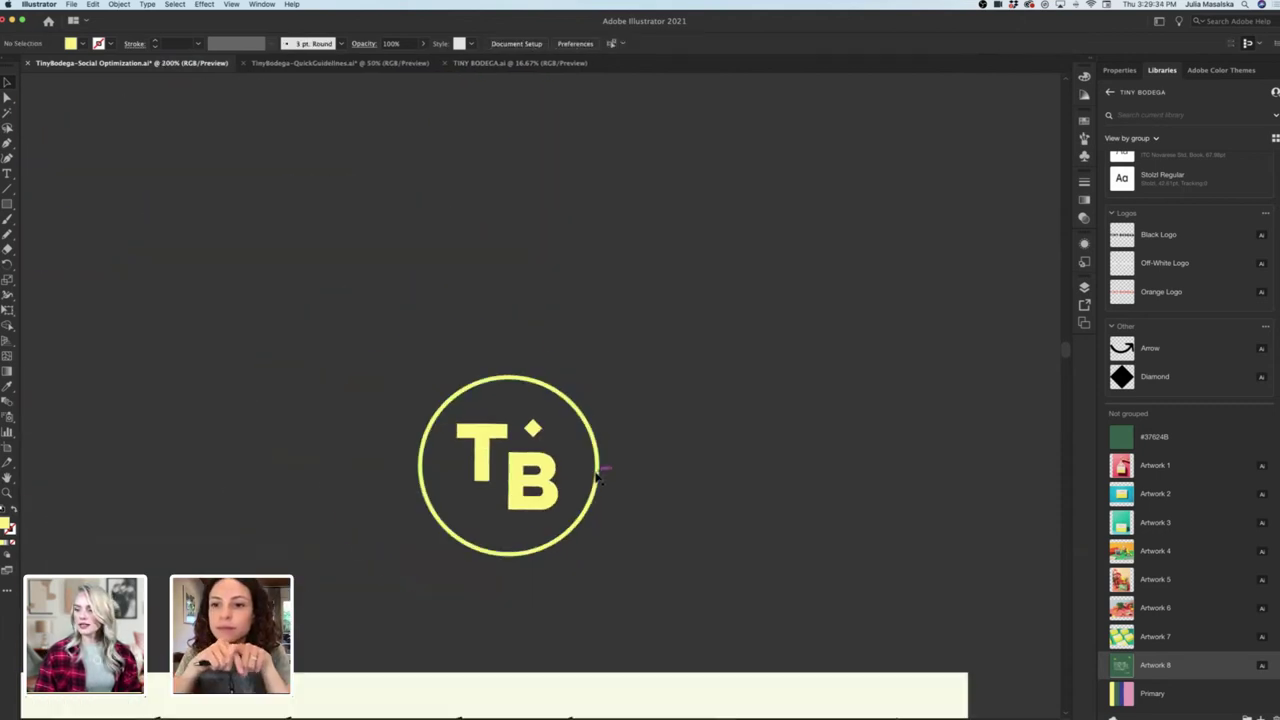
{"action": "left_click_drag", "start_coordinate": [635, 391], "coordinate": [408, 599]}
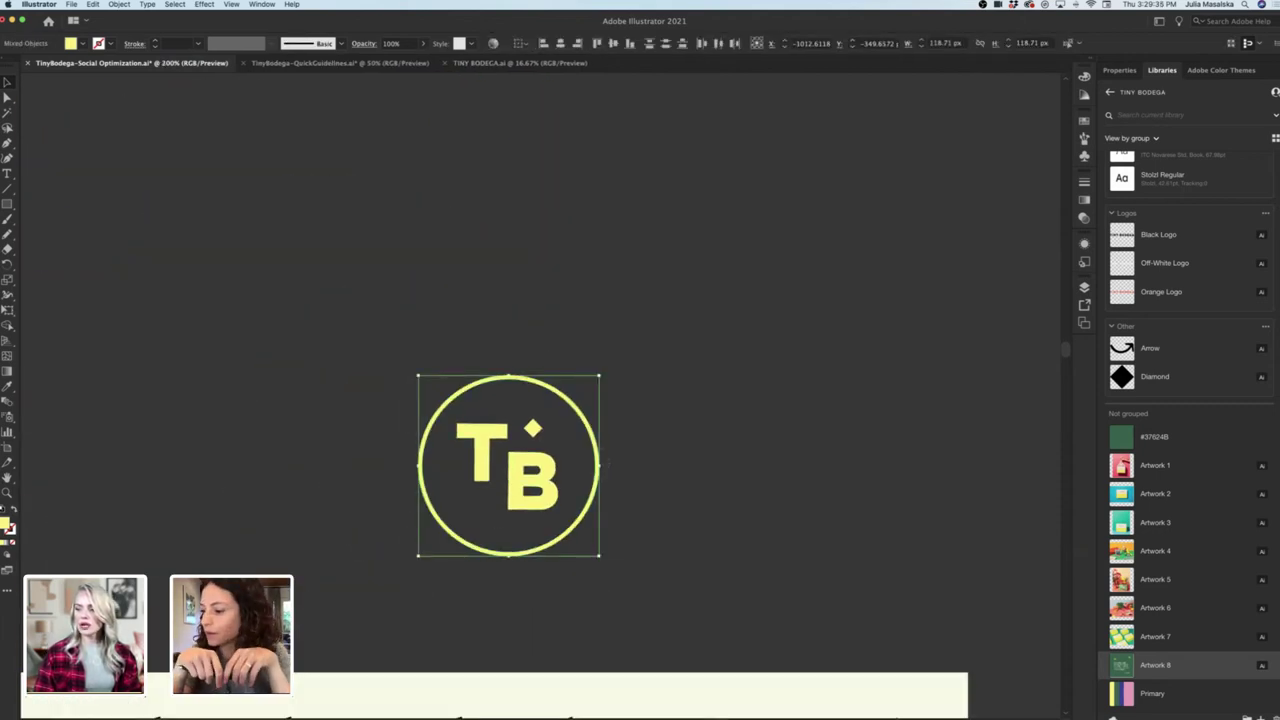
{"action": "left_click_drag", "start_coordinate": [600, 464], "coordinate": [825, 464]}
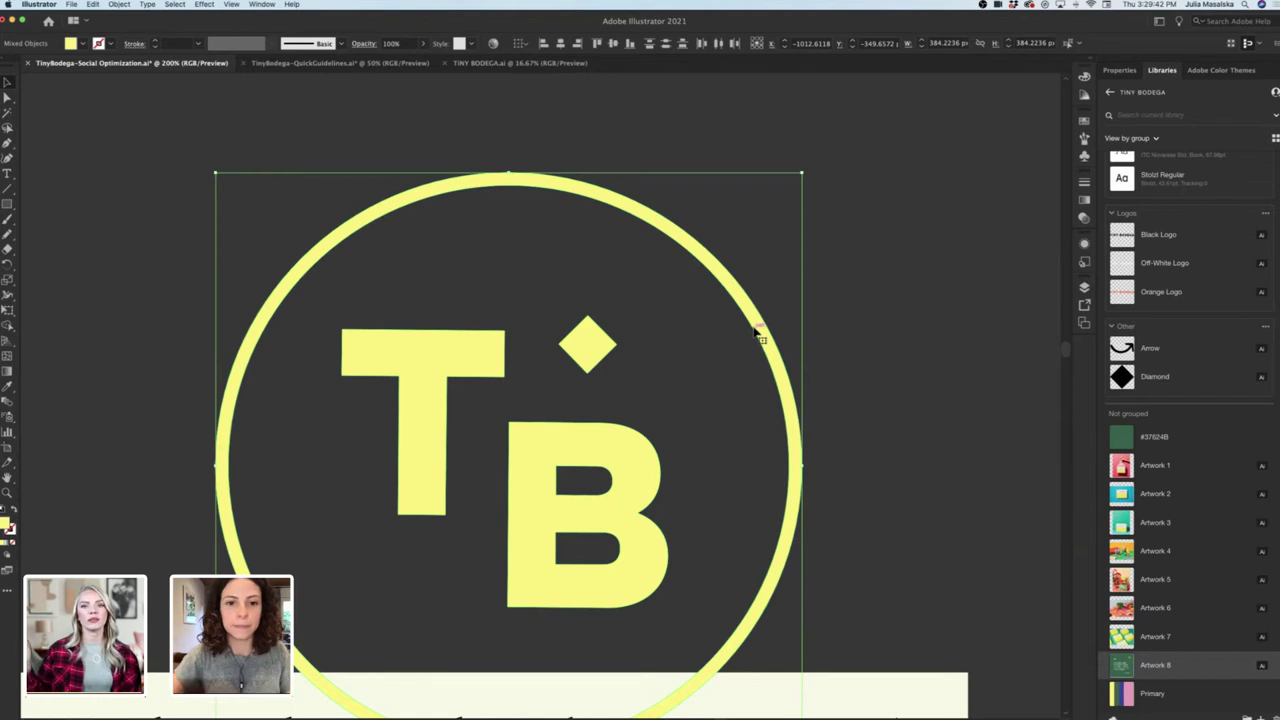
{"action": "key", "text": "super+z"}
{"action": "left_click", "coordinate": [693, 461]}
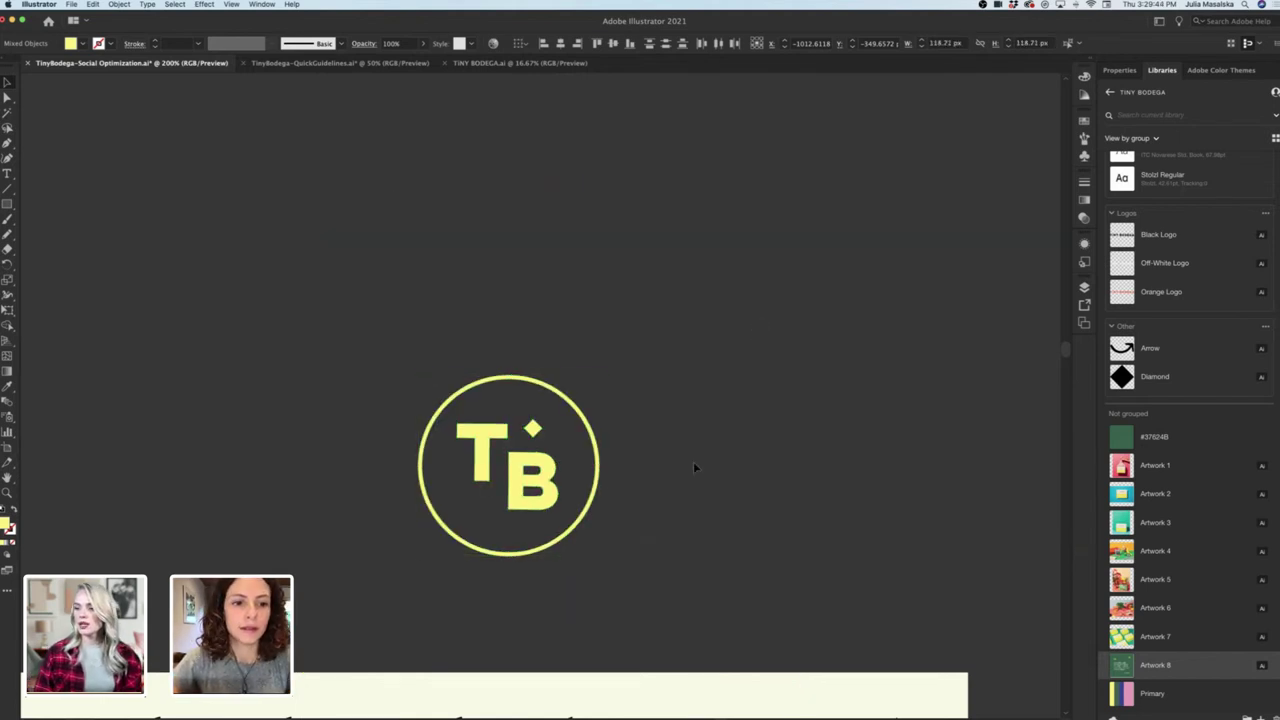
Move the outlined TB badge from above the covers onto the Avatar artboard.
{"action": "scroll", "coordinate": [693, 461], "scroll_direction": "down", "scroll_amount": 3}
{"action": "scroll", "coordinate": [693, 461], "scroll_direction": "down", "scroll_amount": 2}
{"action": "left_click", "coordinate": [620, 410]}
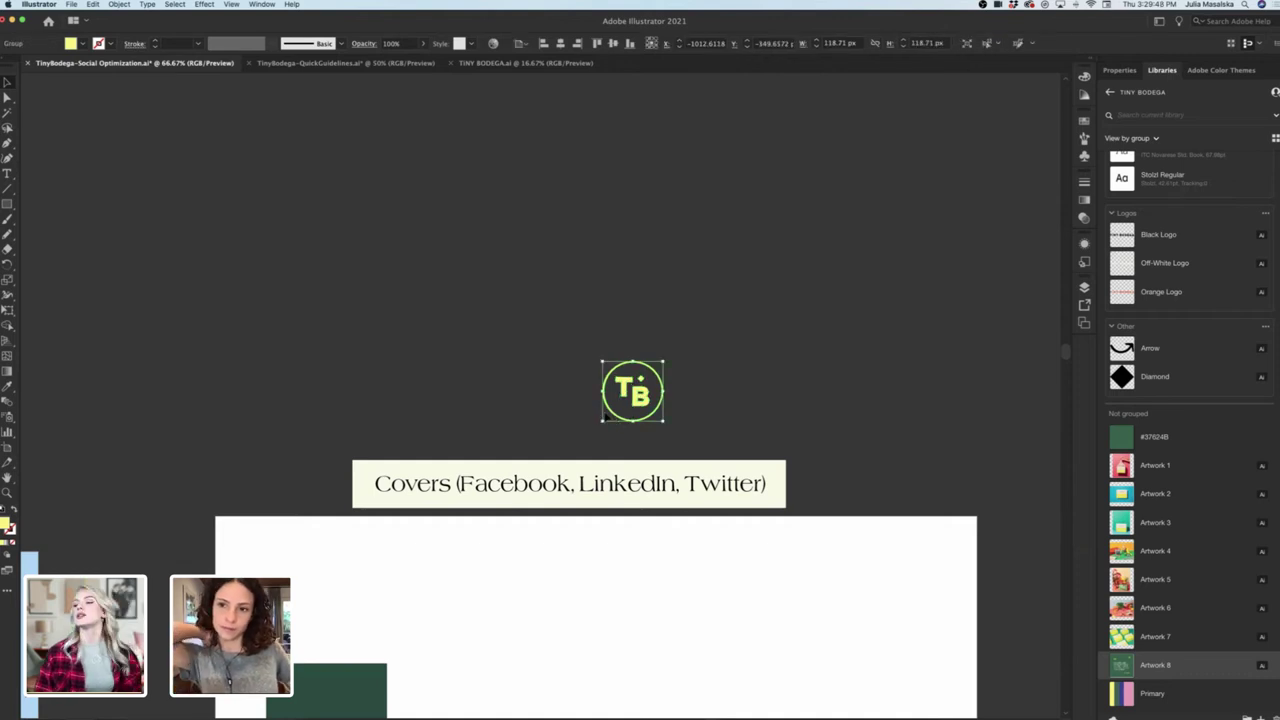
{"action": "left_click_drag", "start_coordinate": [617, 424], "coordinate": [178, 398]}
{"action": "scroll", "coordinate": [178, 398], "scroll_direction": "left", "scroll_amount": 3}
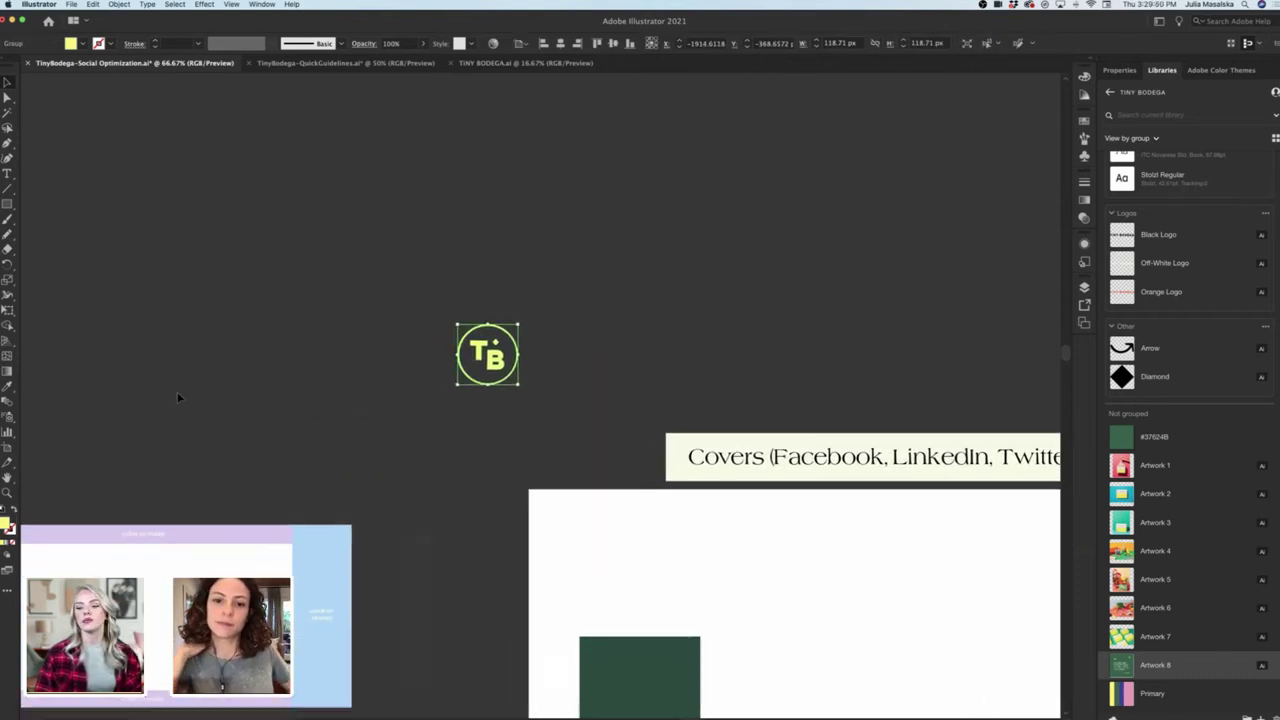
{"action": "scroll", "coordinate": [178, 398], "scroll_direction": "down", "scroll_amount": 1}
{"action": "scroll", "coordinate": [178, 398], "scroll_direction": "left", "scroll_amount": 6}
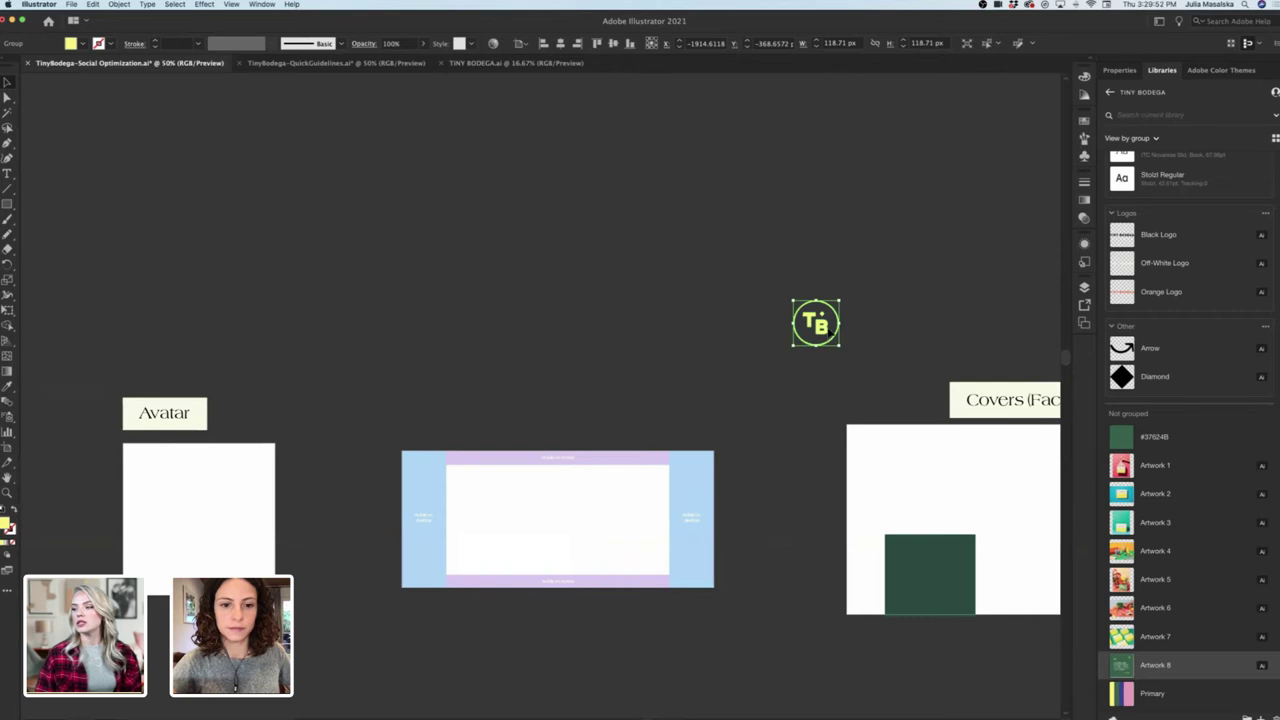
{"action": "left_click_drag", "start_coordinate": [816, 322], "coordinate": [191, 517]}
{"action": "scroll", "coordinate": [280, 525], "scroll_direction": "left", "scroll_amount": 3}
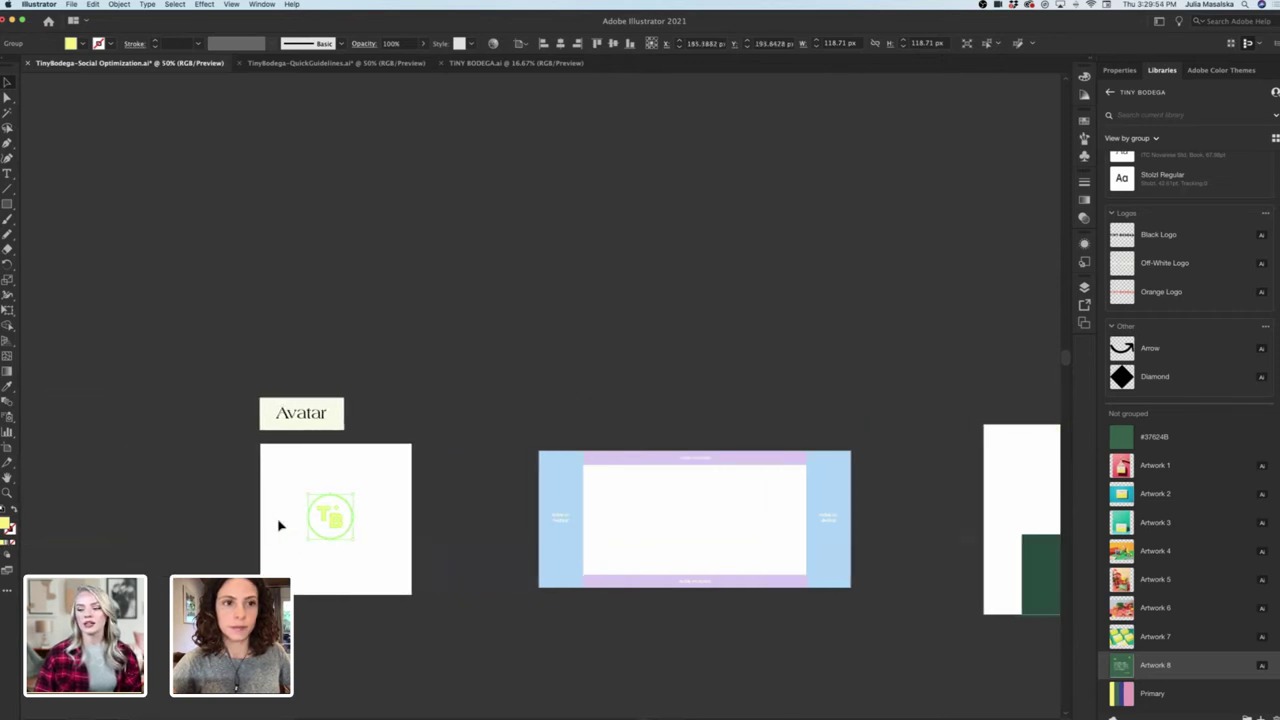
Enlarge the TB badge proportionally from its centre to about 297 px wide and reposition it near the middle of the Avatar artboard.
{"action": "scroll", "coordinate": [279, 525], "scroll_direction": "up", "scroll_amount": 6}
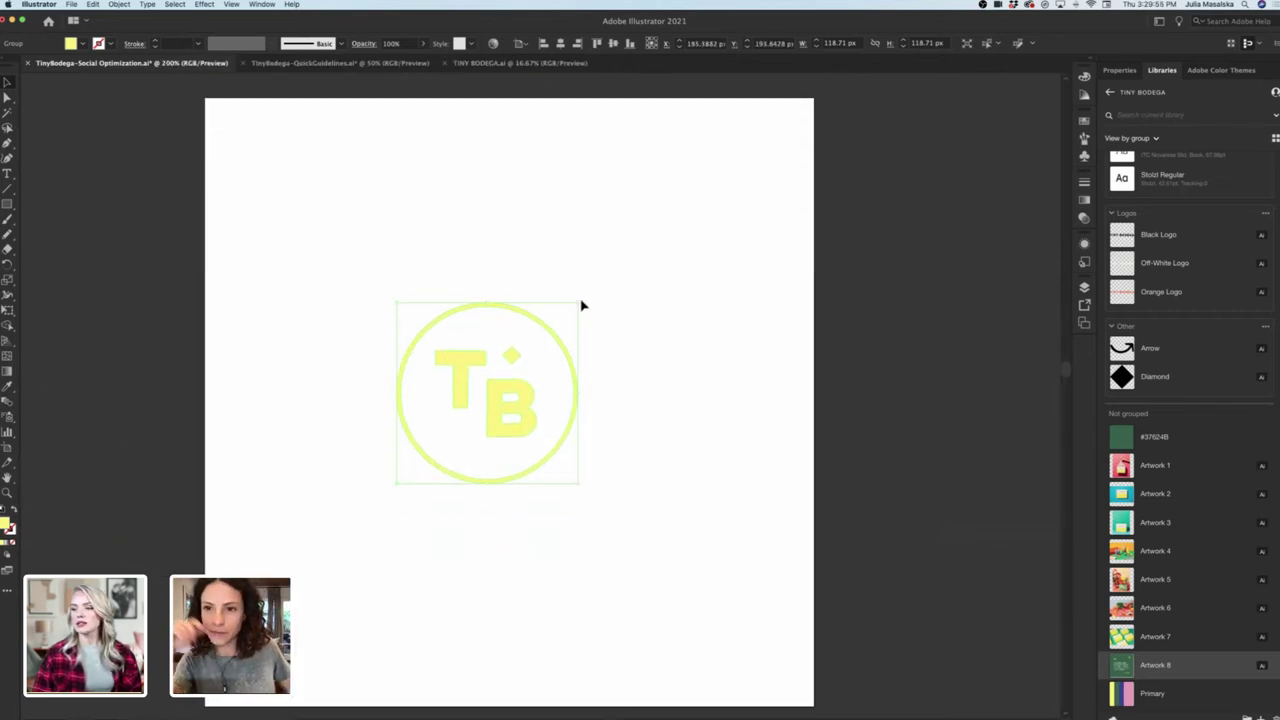
{"action": "left_click_drag", "start_coordinate": [582, 305], "coordinate": [723, 183]}
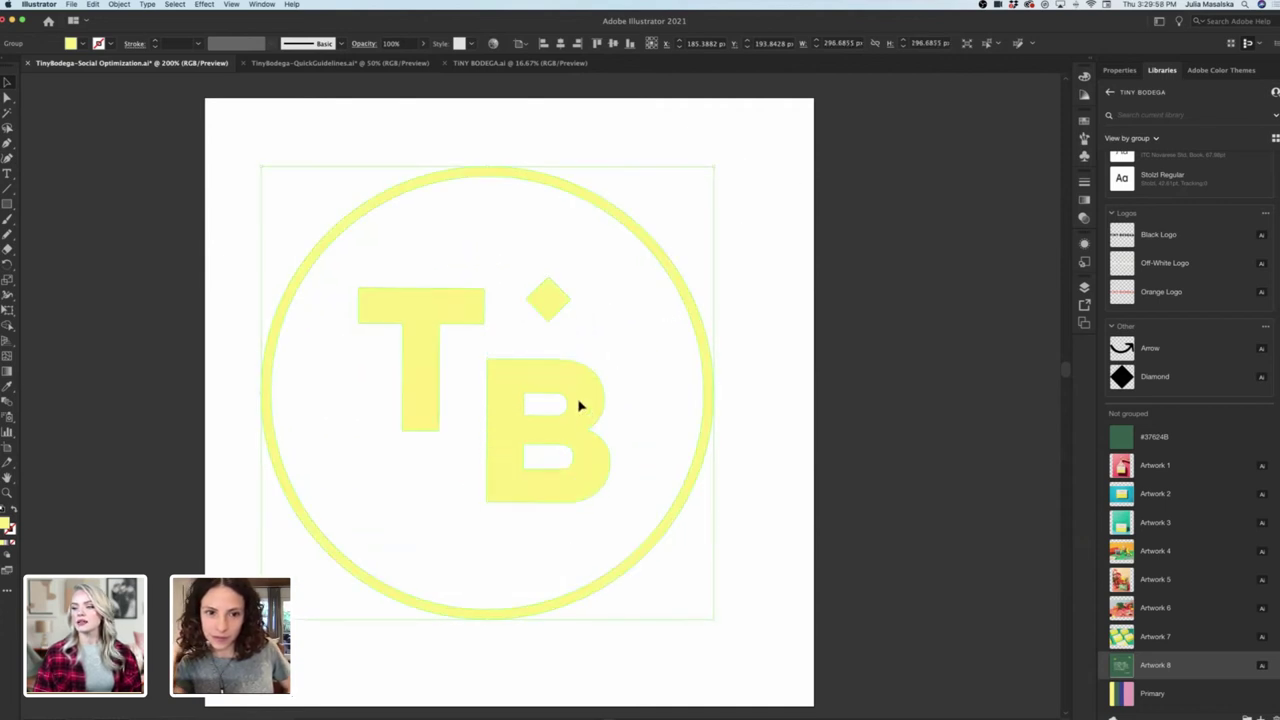
{"action": "left_click_drag", "start_coordinate": [603, 413], "coordinate": [598, 418]}
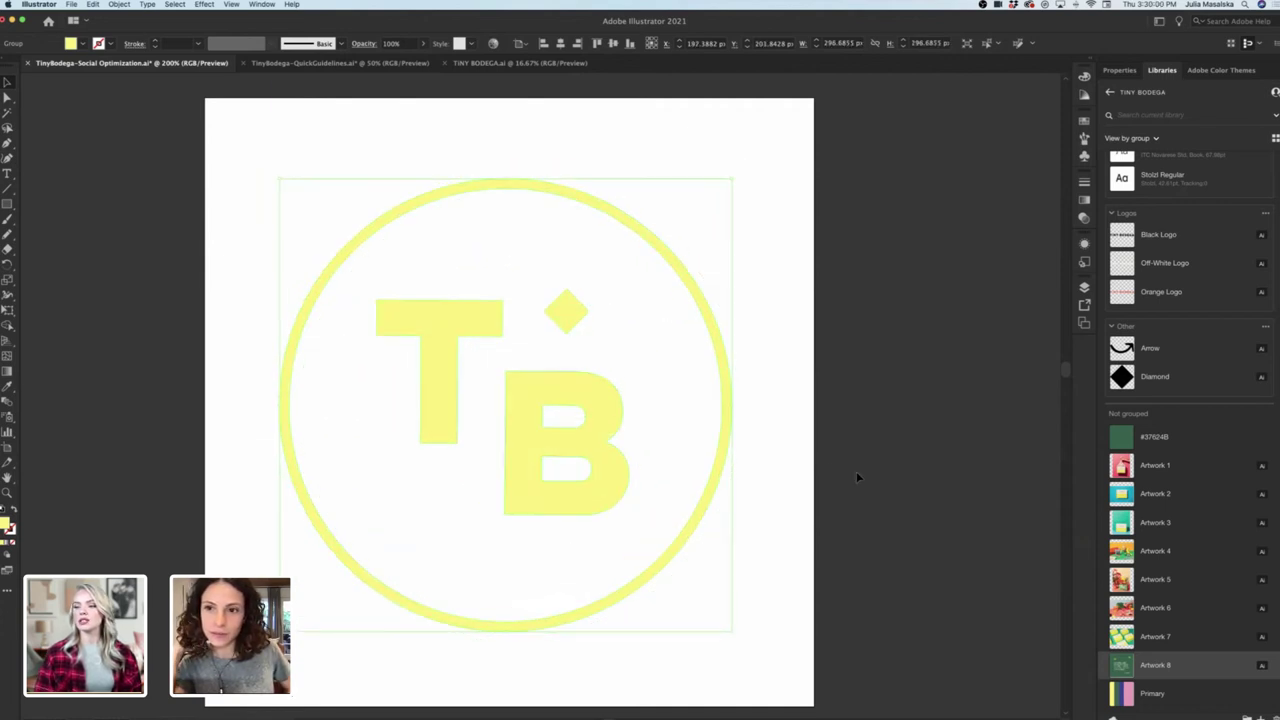
{"action": "left_click", "coordinate": [856, 475]}
{"action": "scroll", "coordinate": [856, 476], "scroll_direction": "down", "scroll_amount": 1}
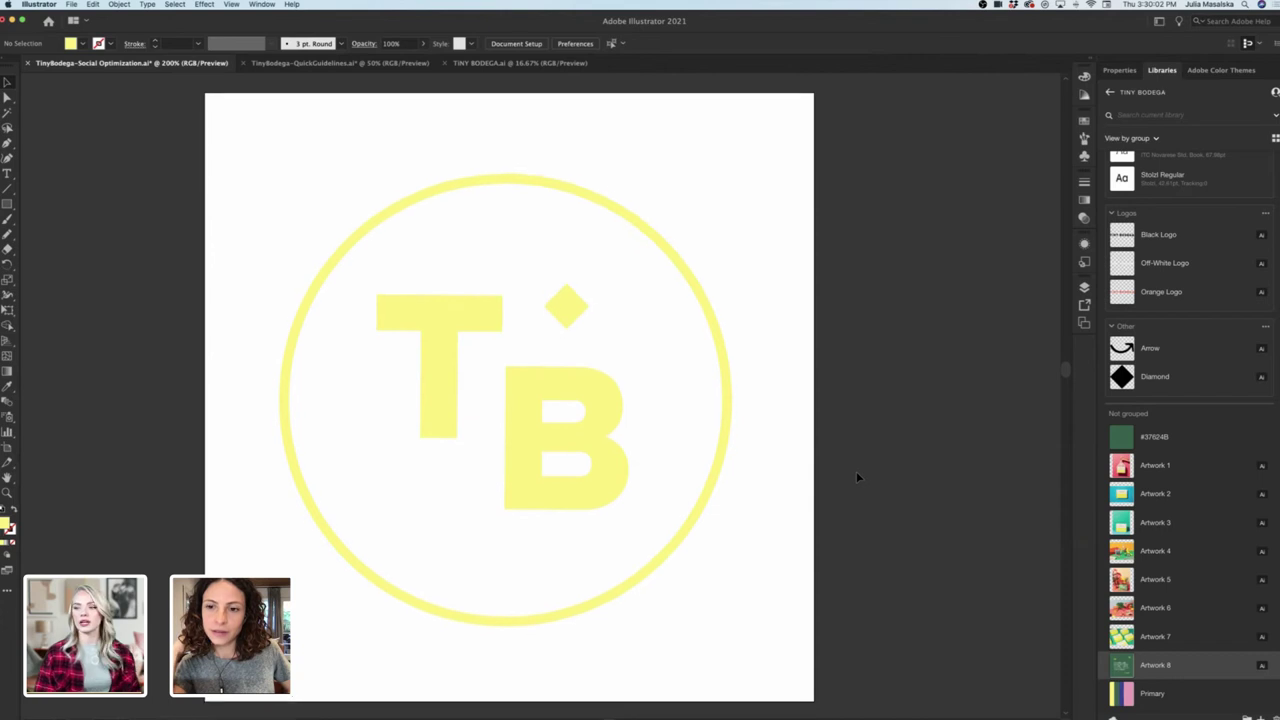
{"action": "scroll", "coordinate": [856, 476], "scroll_direction": "down", "scroll_amount": 2}
{"action": "scroll", "coordinate": [856, 477], "scroll_direction": "right", "scroll_amount": 2}
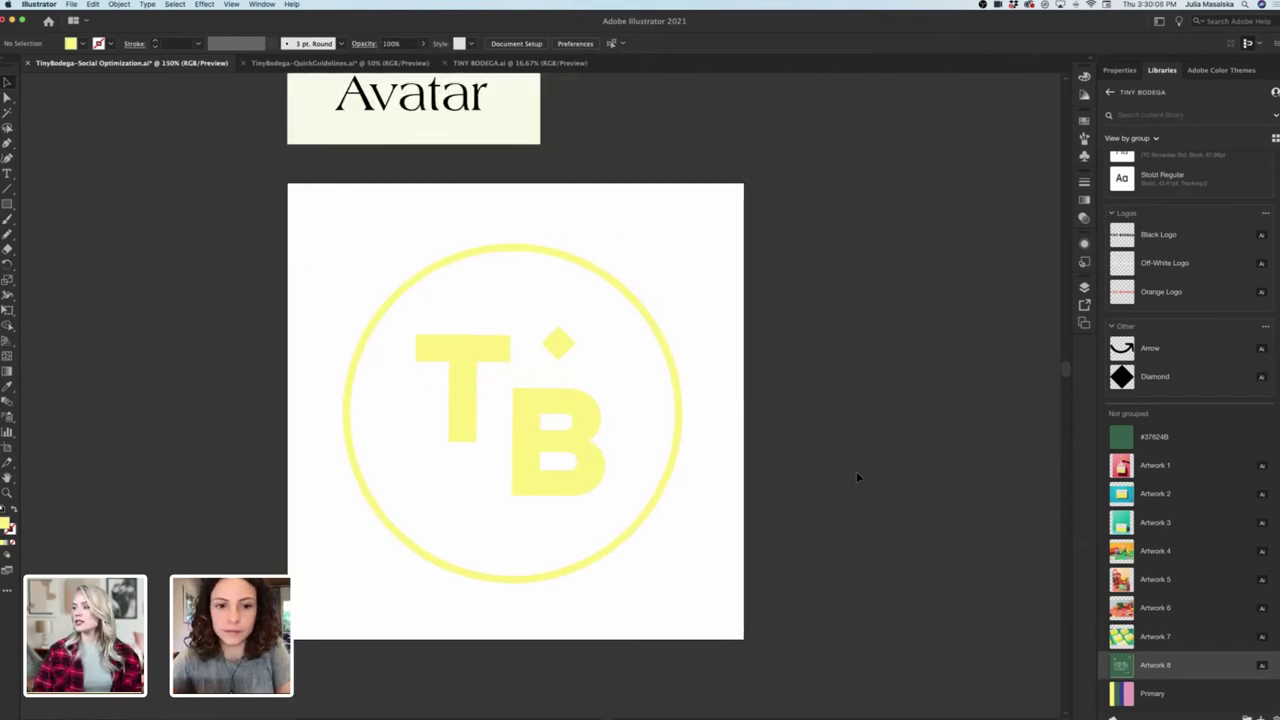
Place the Black Logo wordmark from the library beside the Avatar artboard at about 467 px wide.
{"action": "left_click_drag", "start_coordinate": [1146, 232], "coordinate": [818, 311]}
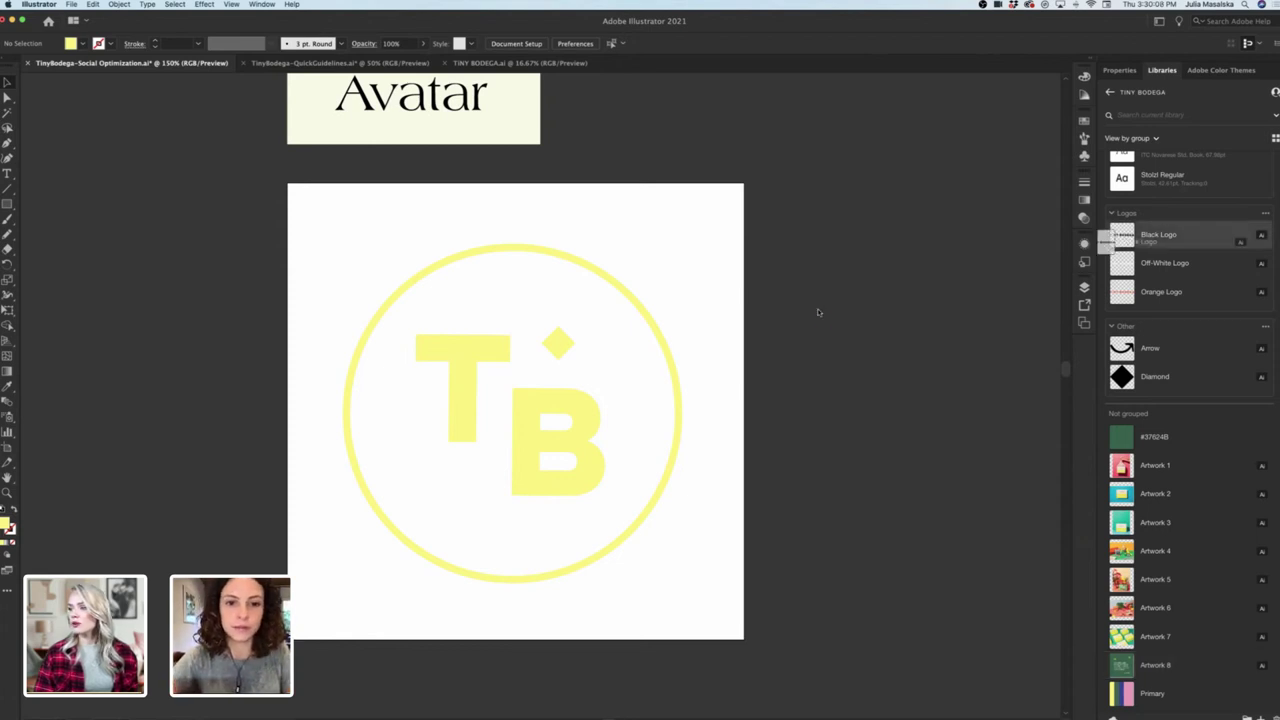
{"action": "left_click_drag", "start_coordinate": [787, 232], "coordinate": [949, 262]}
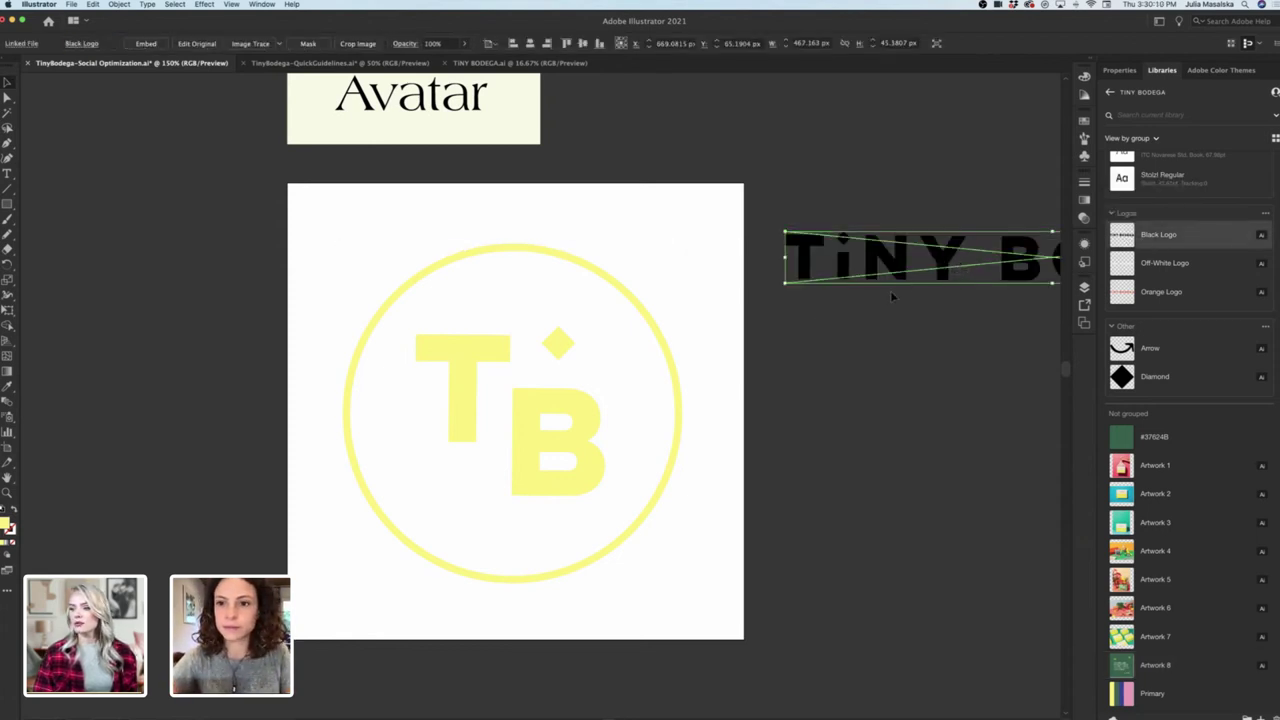
{"action": "left_click_drag", "start_coordinate": [637, 251], "coordinate": [478, 530]}
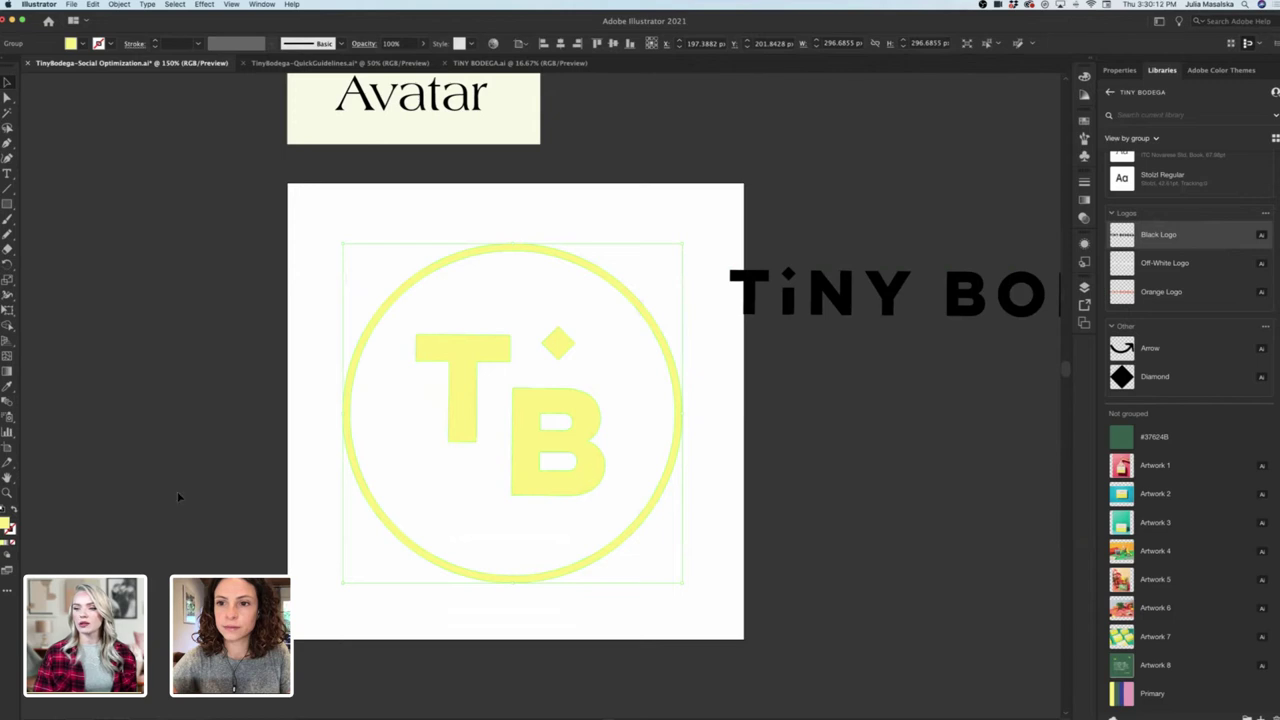
Move the TB badge off the Avatar artboard and put the black wordmark in its place to judge its legibility at small size.
{"action": "left_click_drag", "start_coordinate": [590, 463], "coordinate": [161, 494]}
{"action": "left_click_drag", "start_coordinate": [879, 281], "coordinate": [666, 402]}
{"action": "left_click", "coordinate": [762, 444]}
{"action": "scroll", "coordinate": [762, 444], "scroll_direction": "down", "scroll_amount": 7}
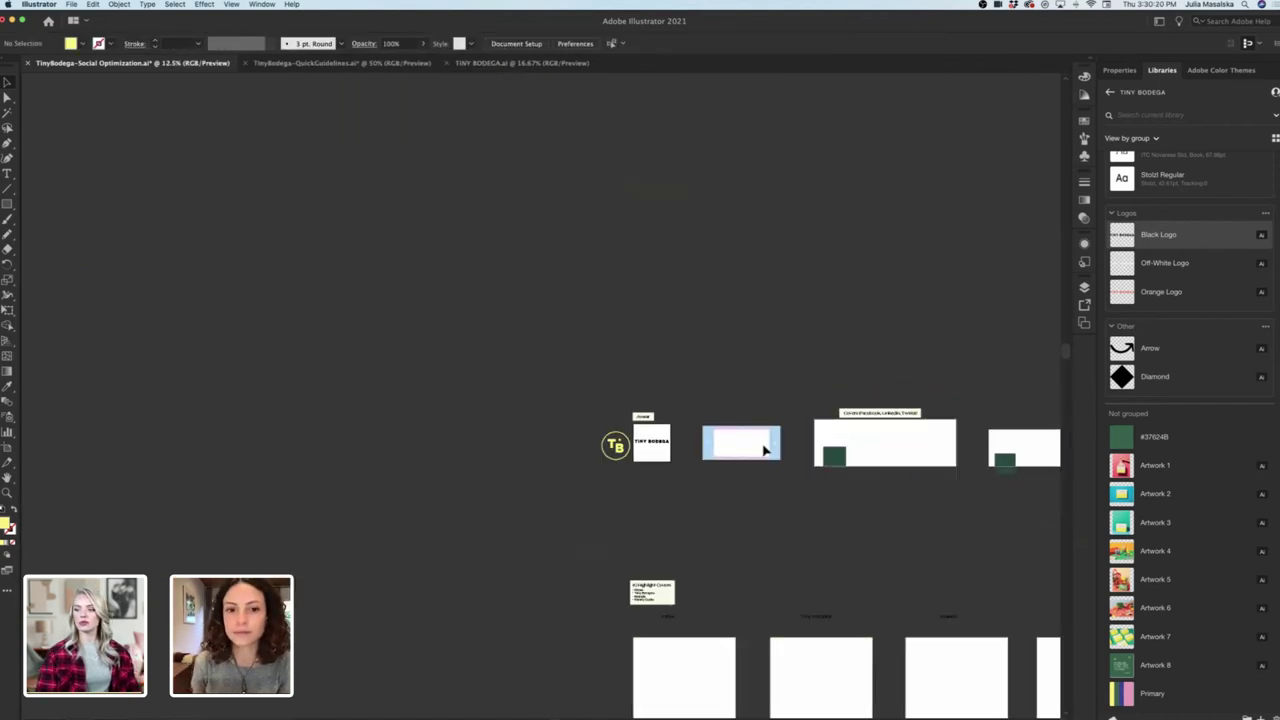
{"action": "scroll", "coordinate": [650, 467], "scroll_direction": "up", "scroll_amount": 8}
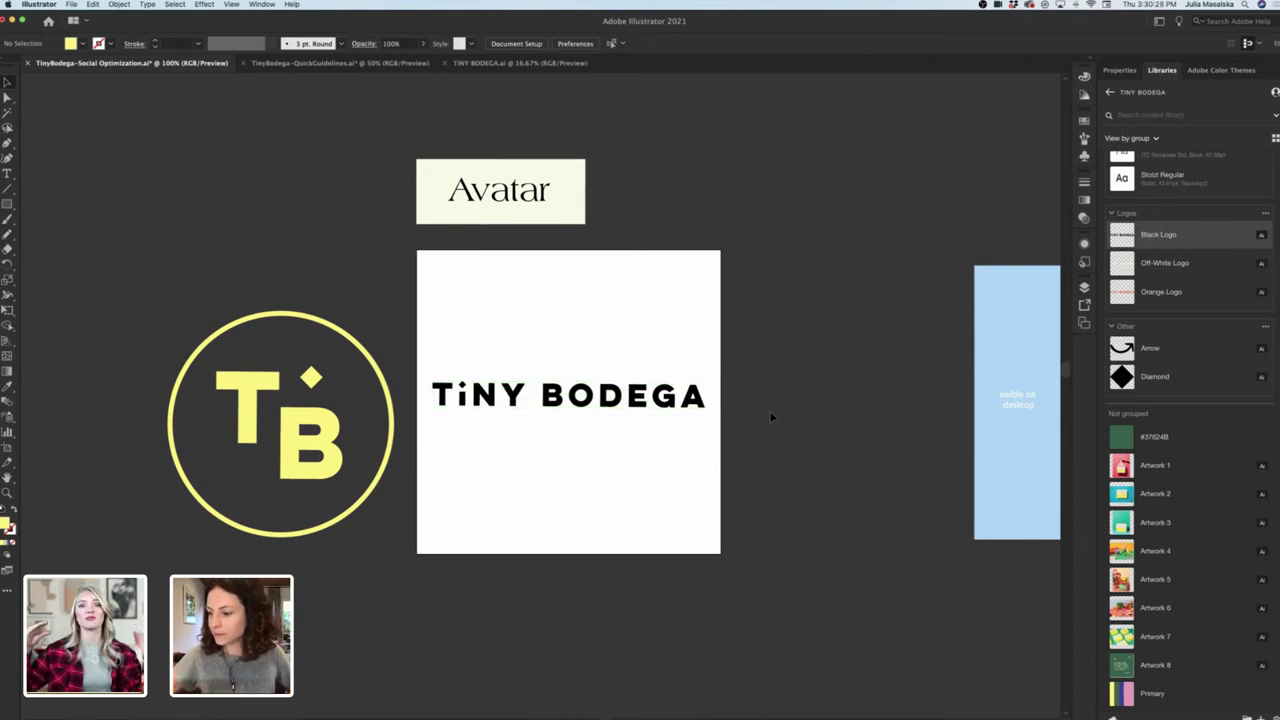
Delete the black wordmark and move the TB badge back to the centre of the Avatar artboard.
{"action": "left_click", "coordinate": [677, 405]}
{"action": "key", "text": "Delete"}
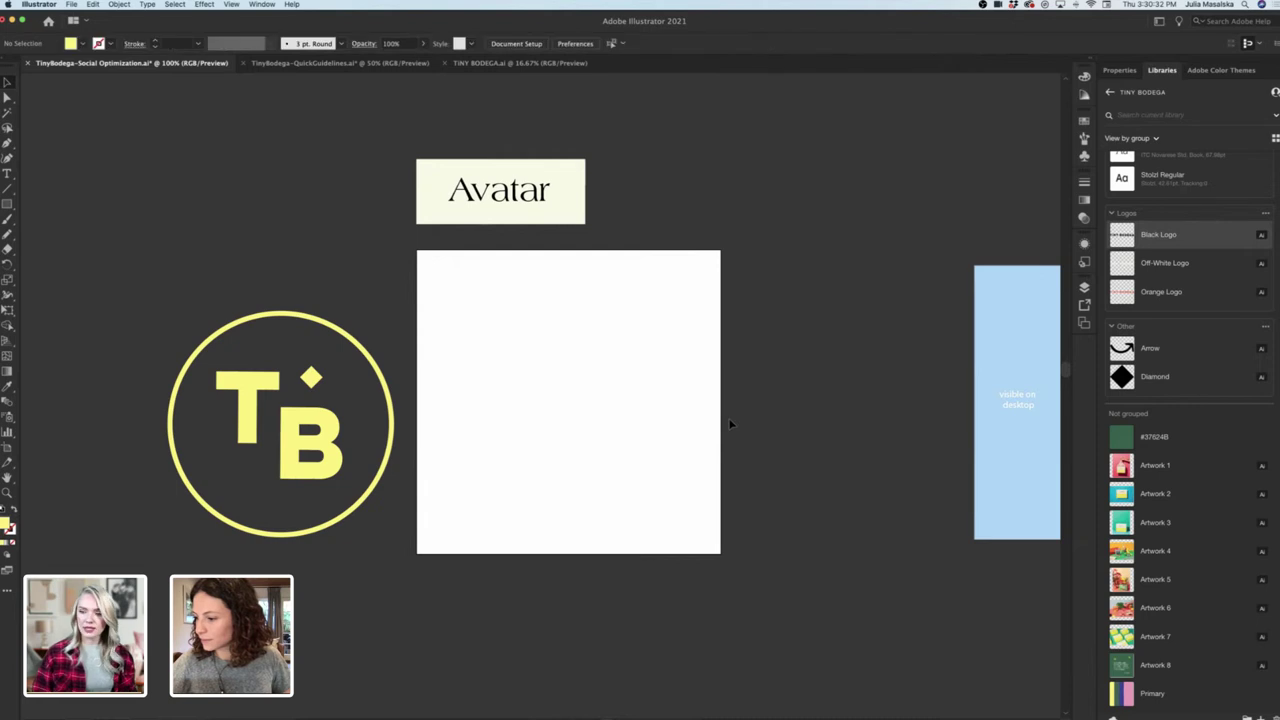
{"action": "left_click_drag", "start_coordinate": [172, 571], "coordinate": [914, 357]}
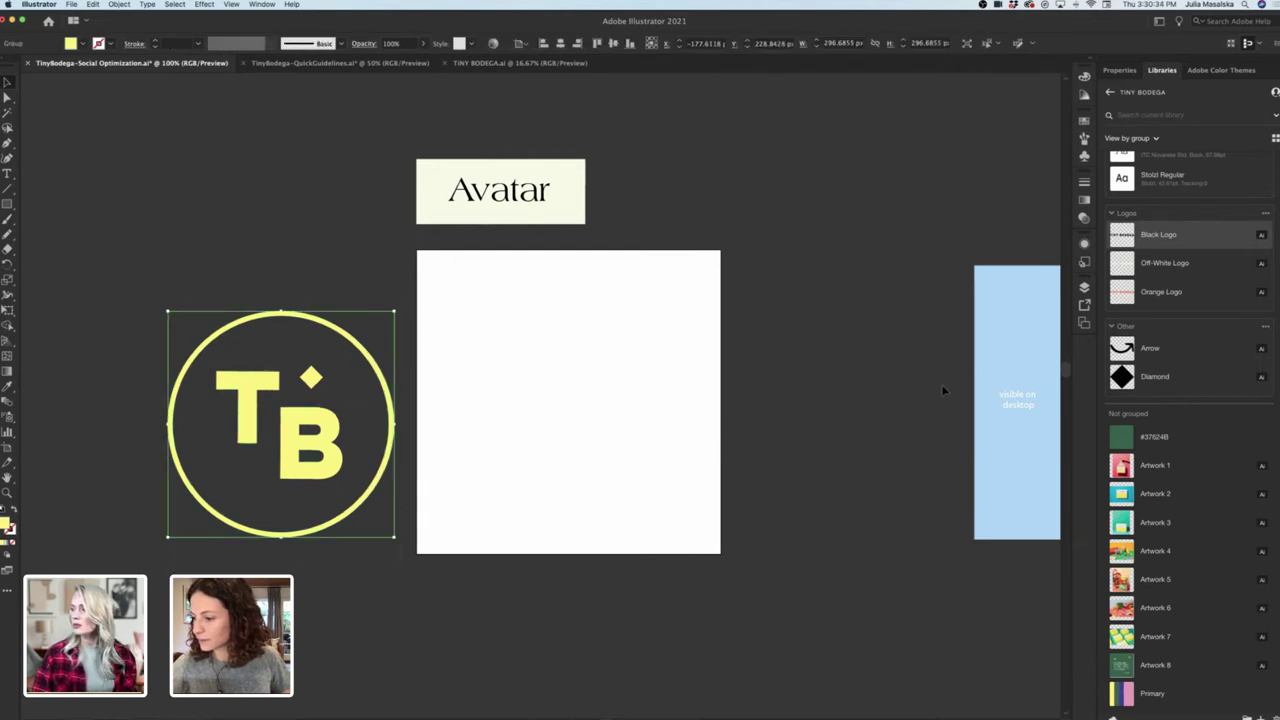
{"action": "left_click_drag", "start_coordinate": [391, 442], "coordinate": [828, 416]}
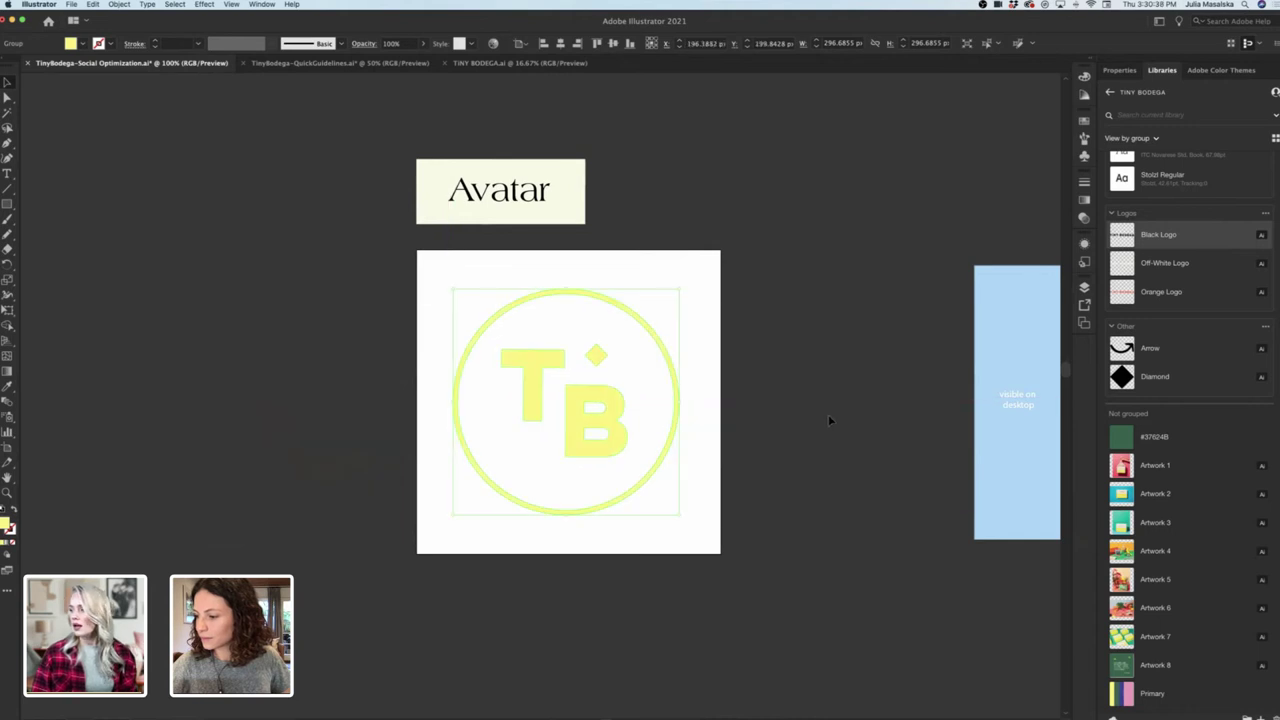
{"action": "left_click", "coordinate": [828, 416]}
Add the Avatar heading's black text fill colour #000000 to the library and file it in the Color Palette group.
{"action": "scroll", "coordinate": [828, 416], "scroll_direction": "right", "scroll_amount": 4}
{"action": "scroll", "coordinate": [723, 490], "scroll_direction": "down", "scroll_amount": 3}
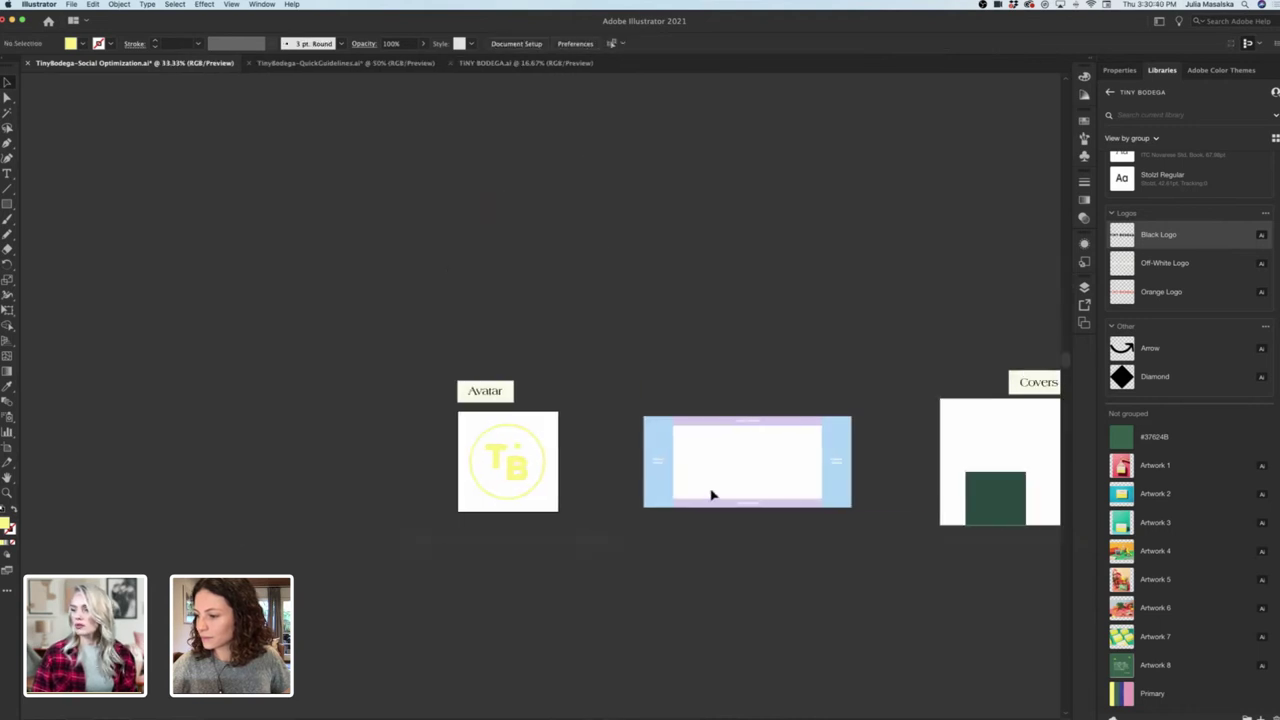
{"action": "scroll", "coordinate": [531, 432], "scroll_direction": "up", "scroll_amount": 5}
{"action": "scroll", "coordinate": [367, 210], "scroll_direction": "down", "scroll_amount": 1}
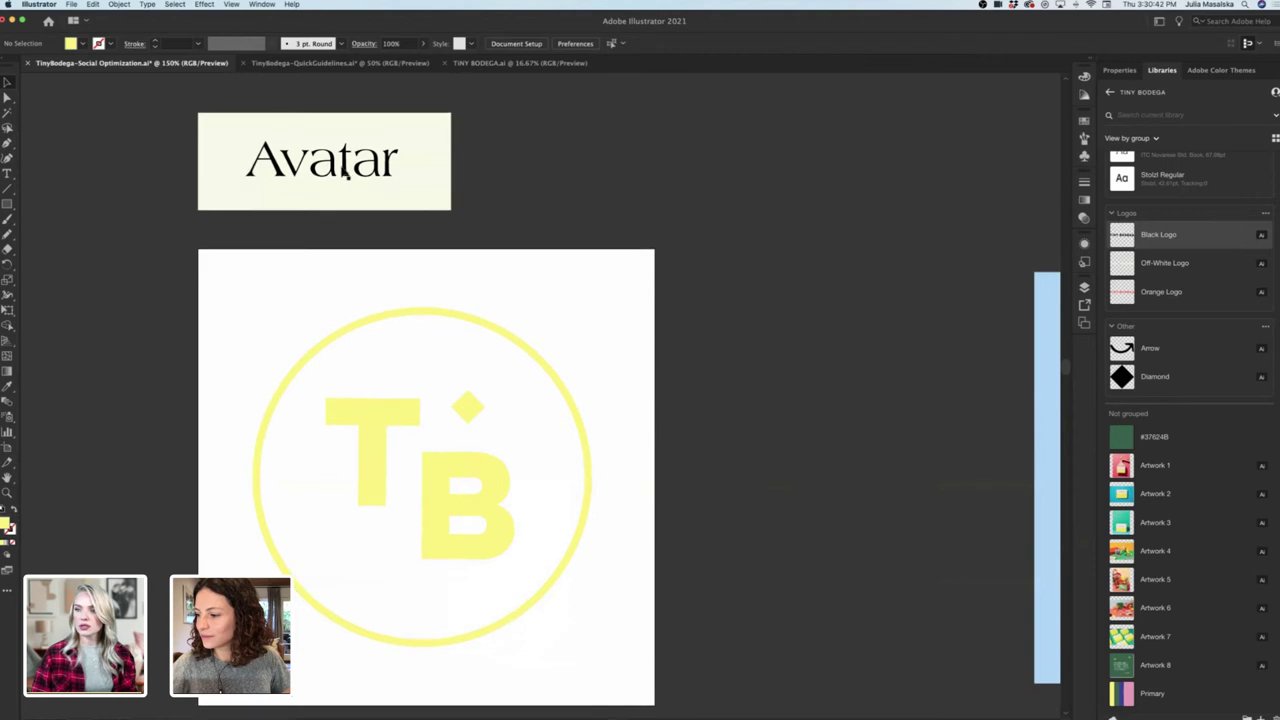
{"action": "left_click", "coordinate": [343, 168]}
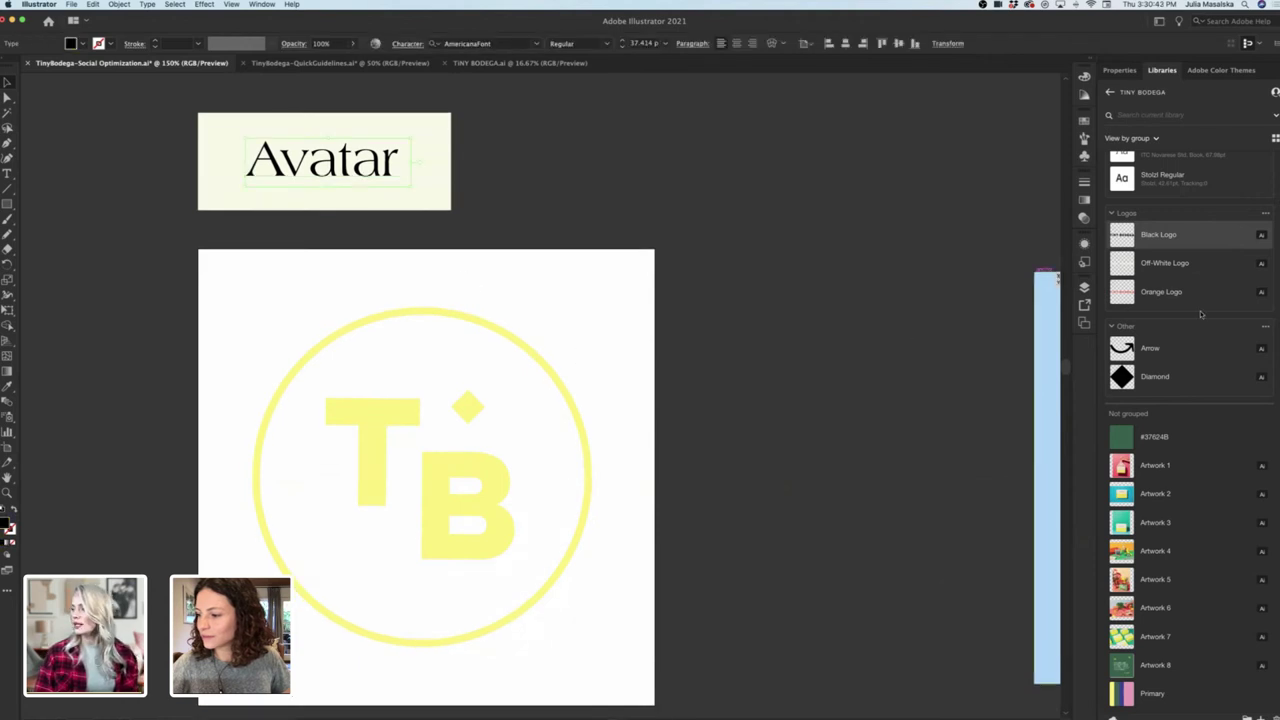
{"action": "scroll", "coordinate": [1195, 270], "scroll_direction": "up", "scroll_amount": 6}
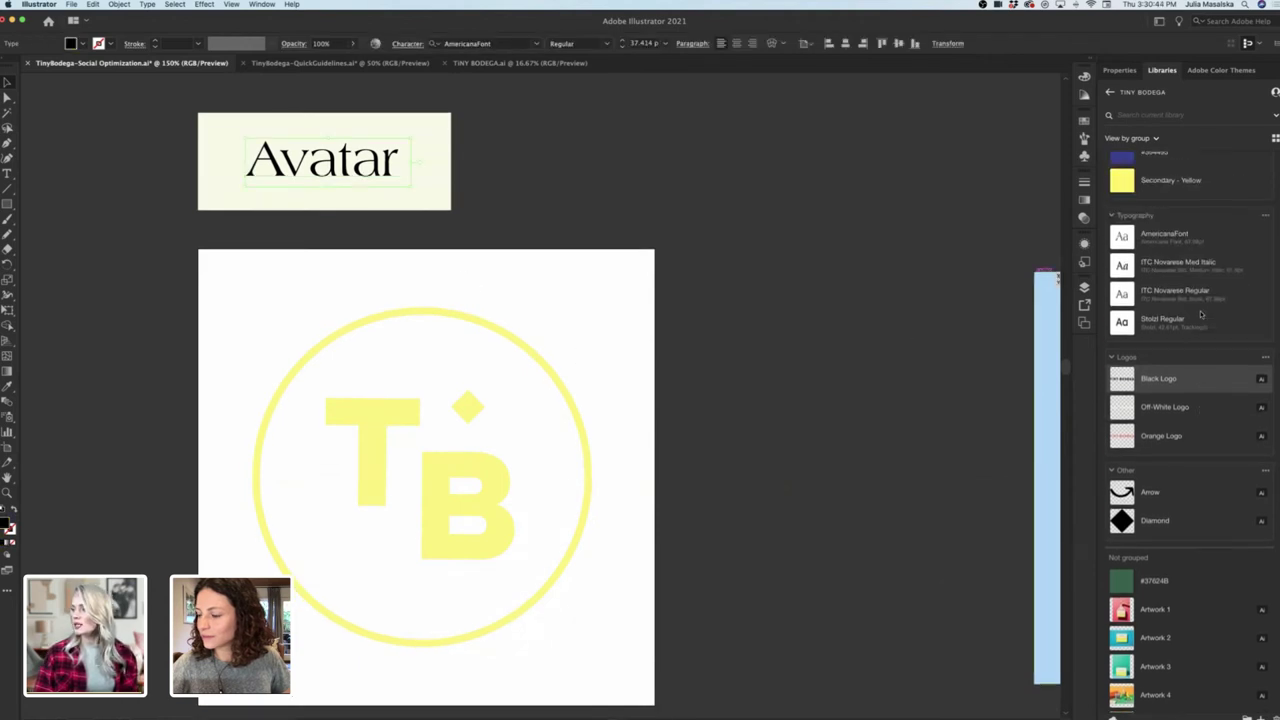
{"action": "left_click", "coordinate": [1248, 716]}
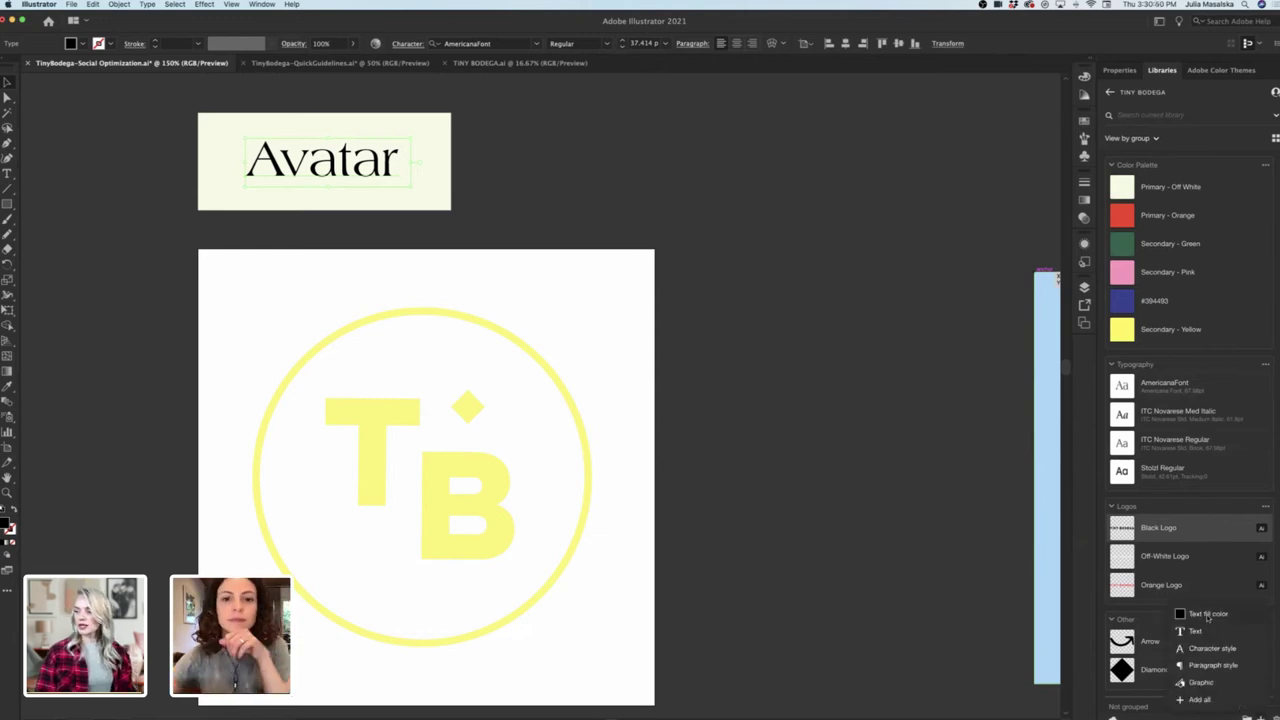
{"action": "left_click", "coordinate": [1207, 614]}
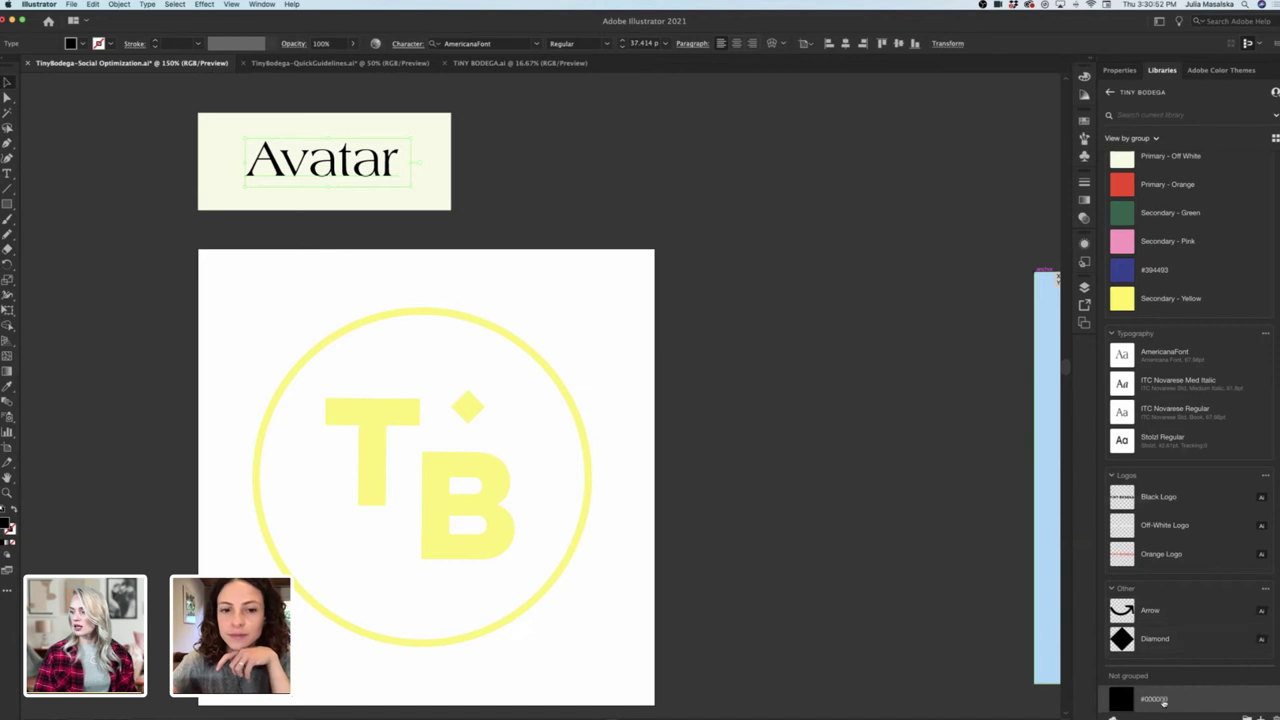
{"action": "left_click_drag", "start_coordinate": [1165, 698], "coordinate": [1180, 326]}
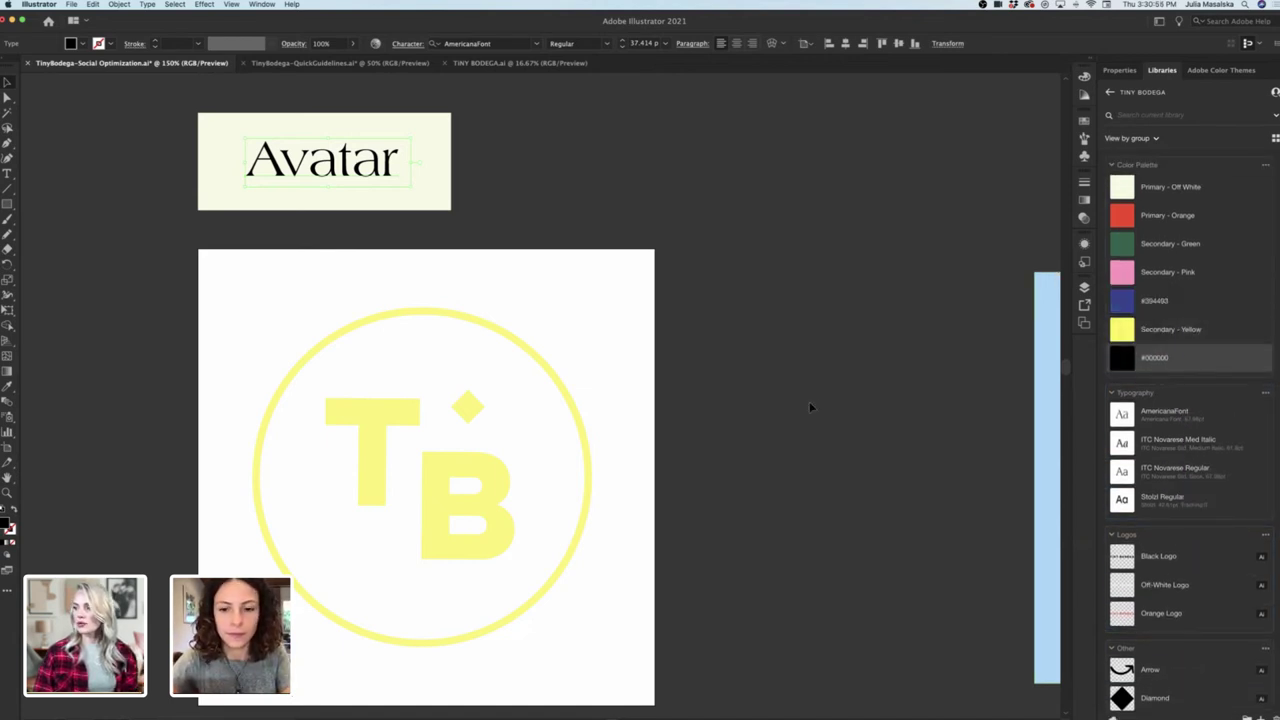
Recolour the TB badge on the Avatar artboard with the library colour #000000 and deselect it.
{"action": "left_click", "coordinate": [437, 497]}
{"action": "key", "text": "super+z"}
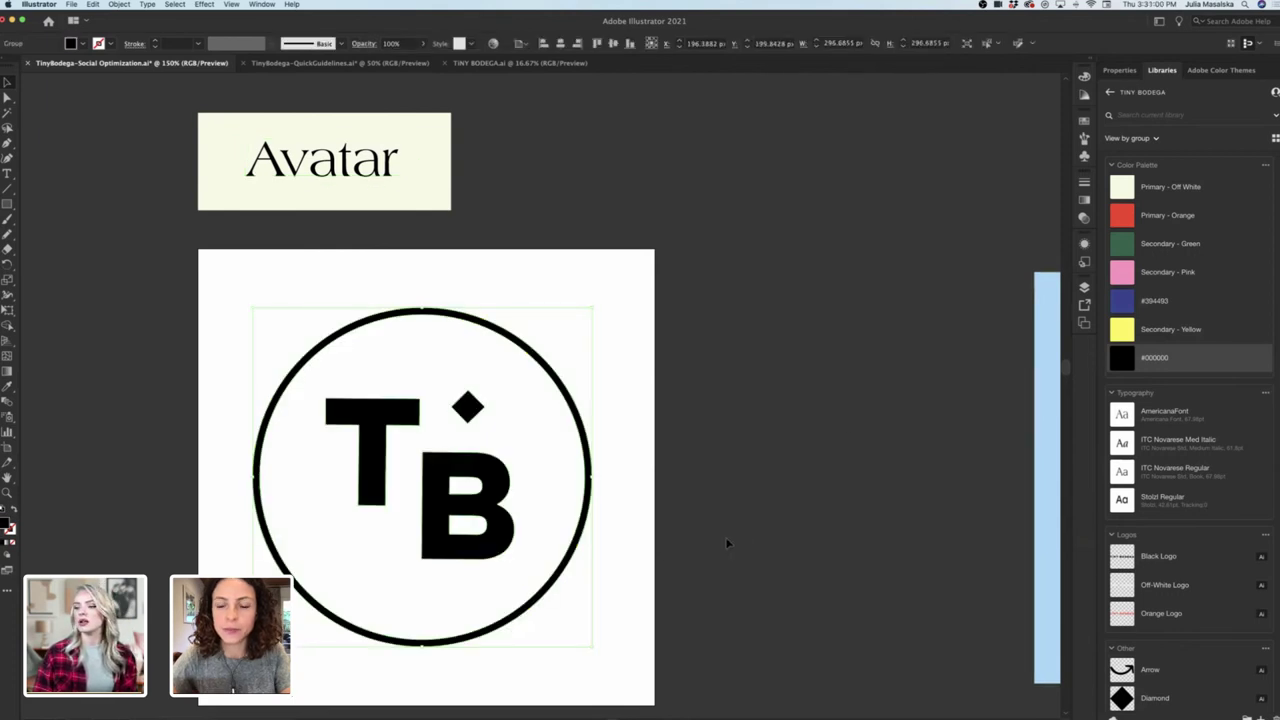
{"action": "left_click", "coordinate": [741, 540]}
{"action": "scroll", "coordinate": [740, 520], "scroll_direction": "down", "scroll_amount": 3}
{"action": "scroll", "coordinate": [739, 496], "scroll_direction": "left", "scroll_amount": 2}
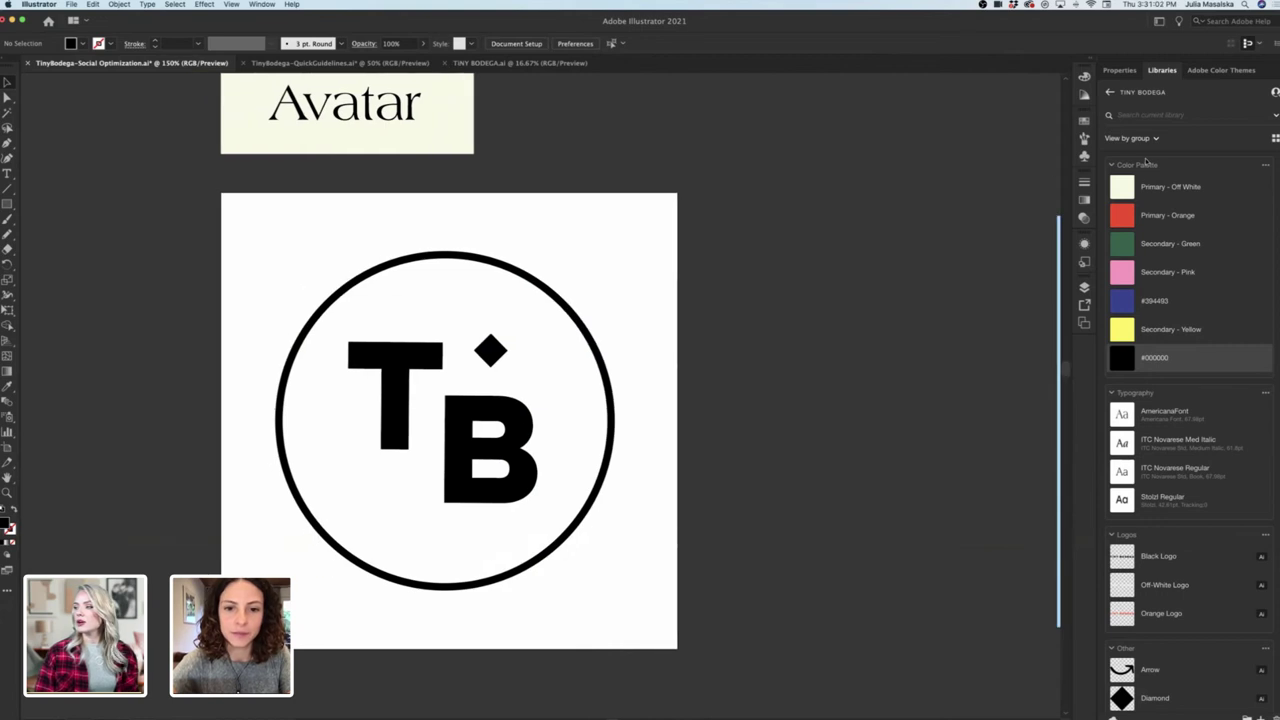
{"action": "scroll", "coordinate": [730, 388], "scroll_direction": "right", "scroll_amount": 2}
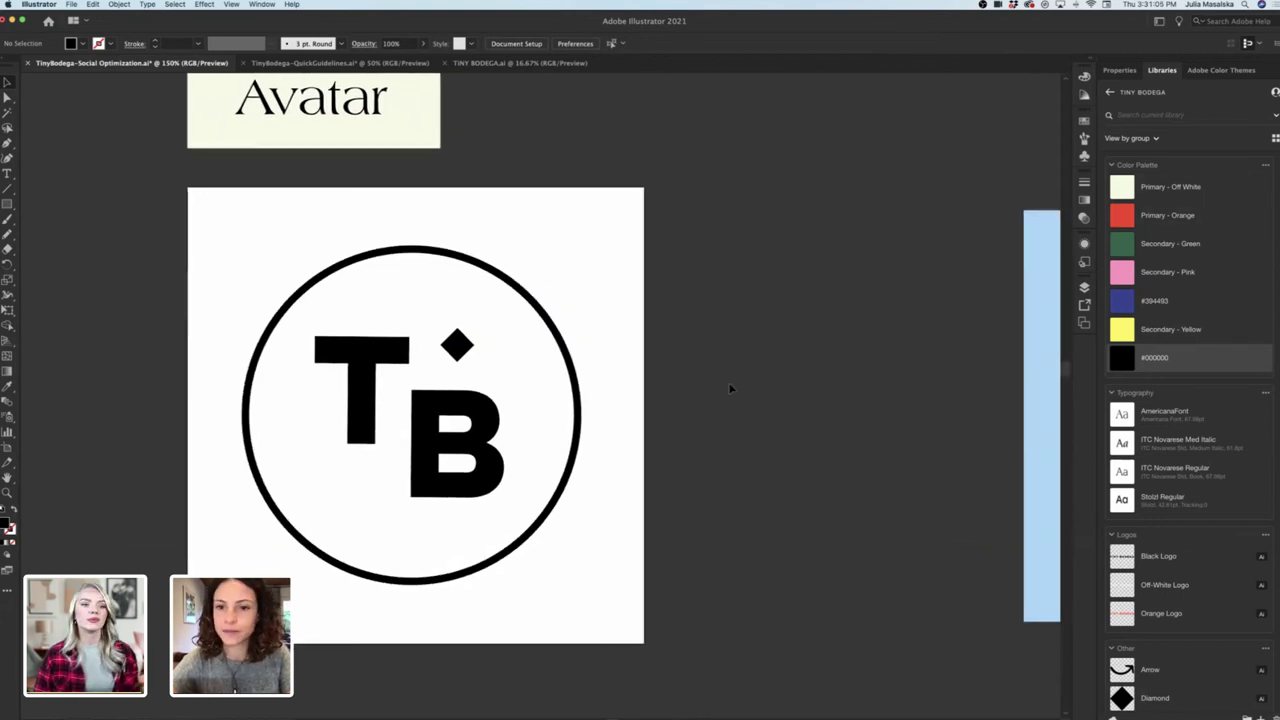
Draw a rectangle about 400 by 401 px over the Avatar artboard and fill it with Primary - Orange.
{"action": "left_click", "coordinate": [1167, 215]}
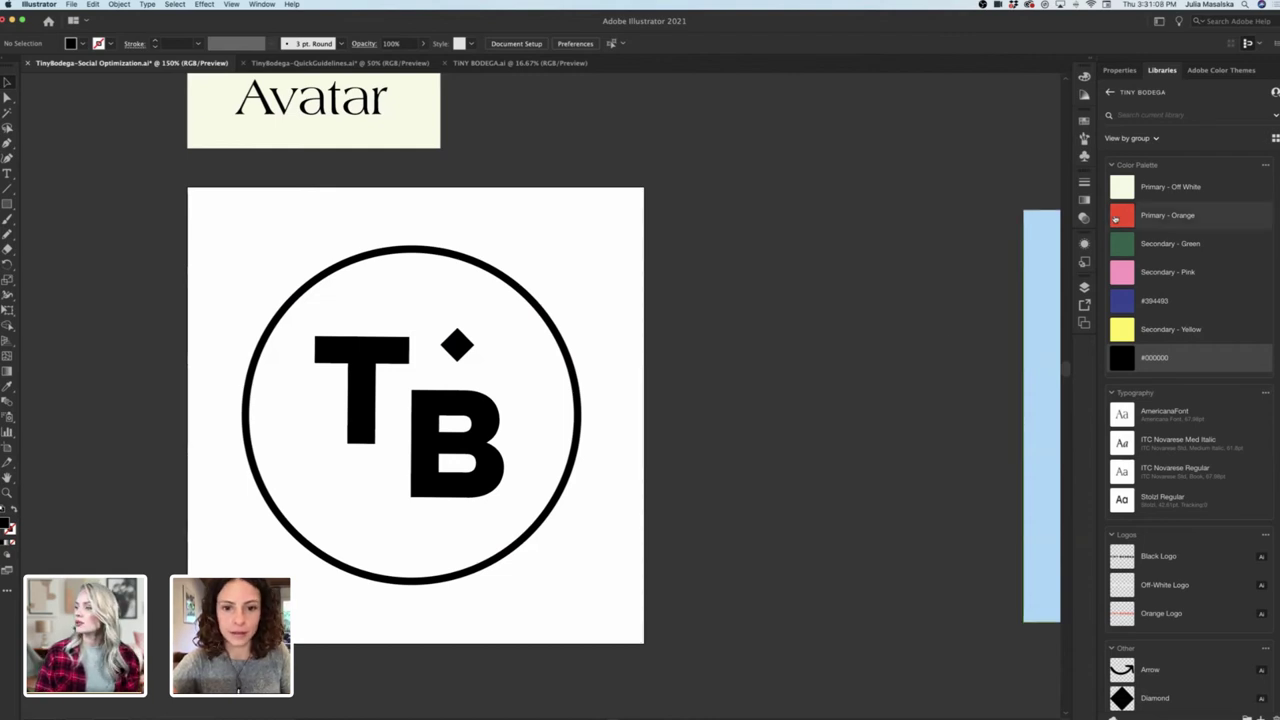
{"action": "scroll", "coordinate": [1006, 197], "scroll_direction": "down", "scroll_amount": 1}
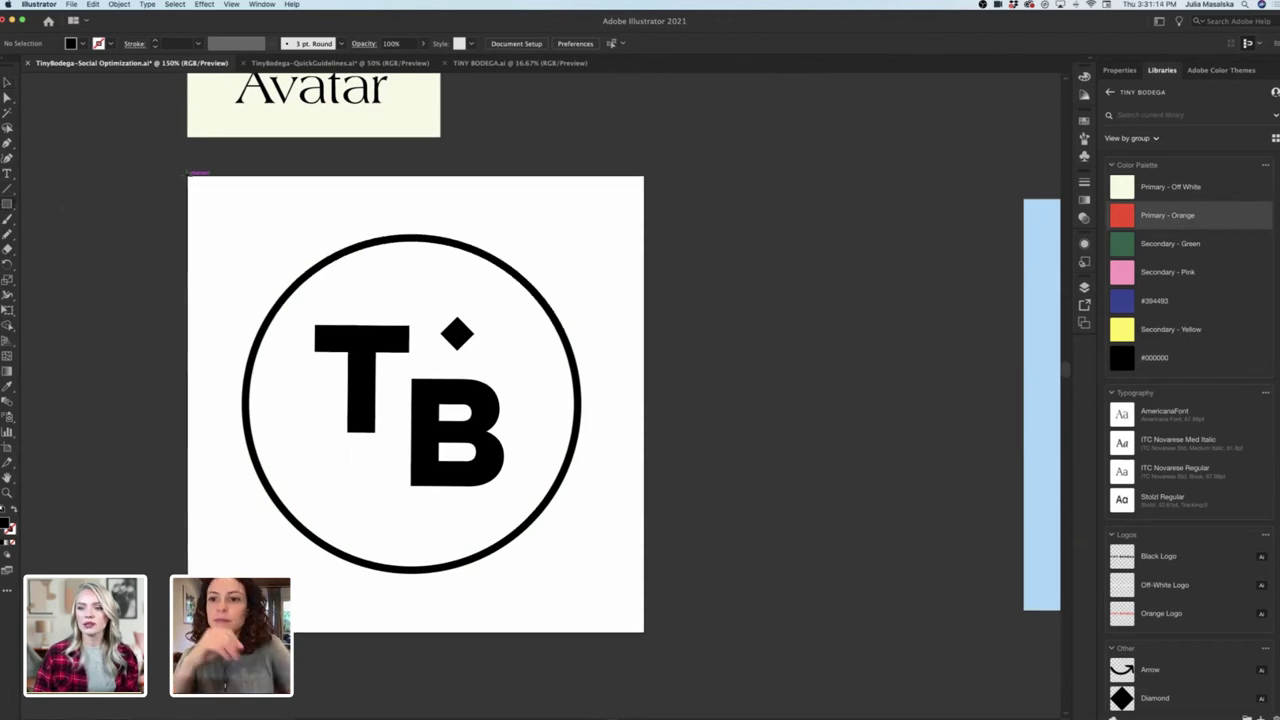
{"action": "left_click_drag", "start_coordinate": [188, 177], "coordinate": [644, 633]}
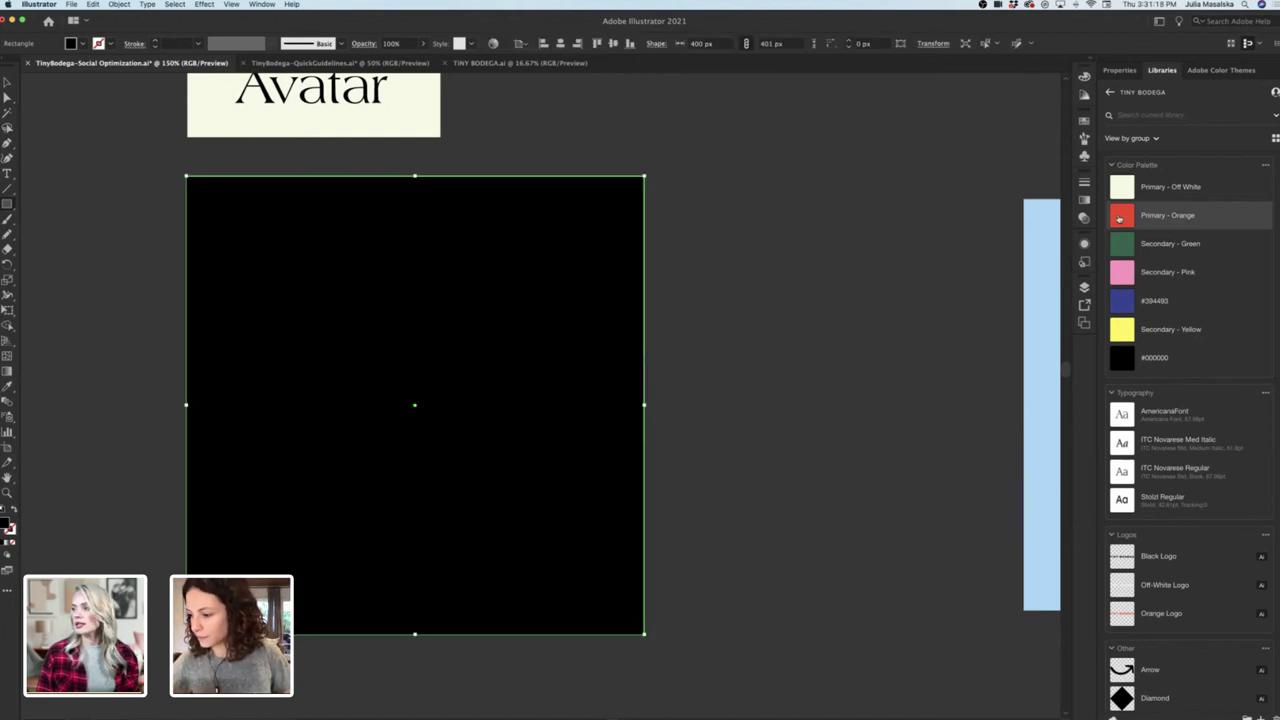
{"action": "left_click", "coordinate": [1119, 218]}
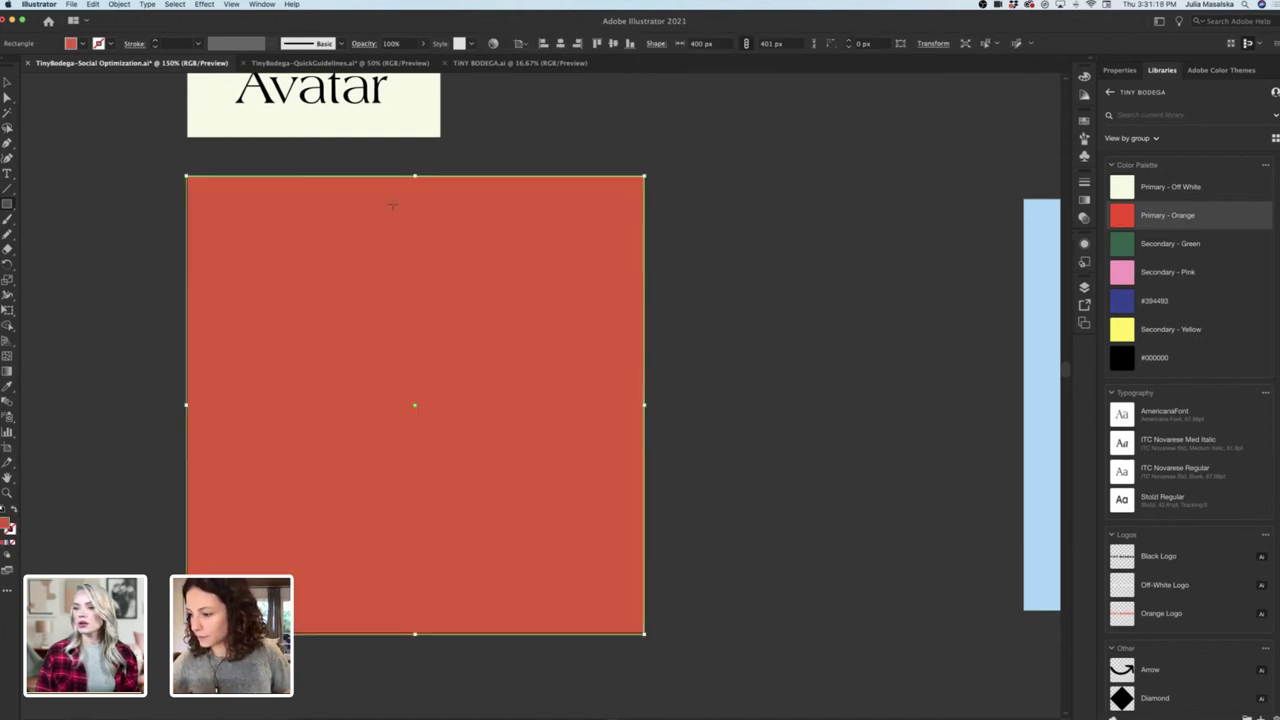
Send the orange rectangle to the back, behind the TB badge.
{"action": "right_click", "coordinate": [355, 390]}
{"action": "mouse_move", "coordinate": [409, 566]}
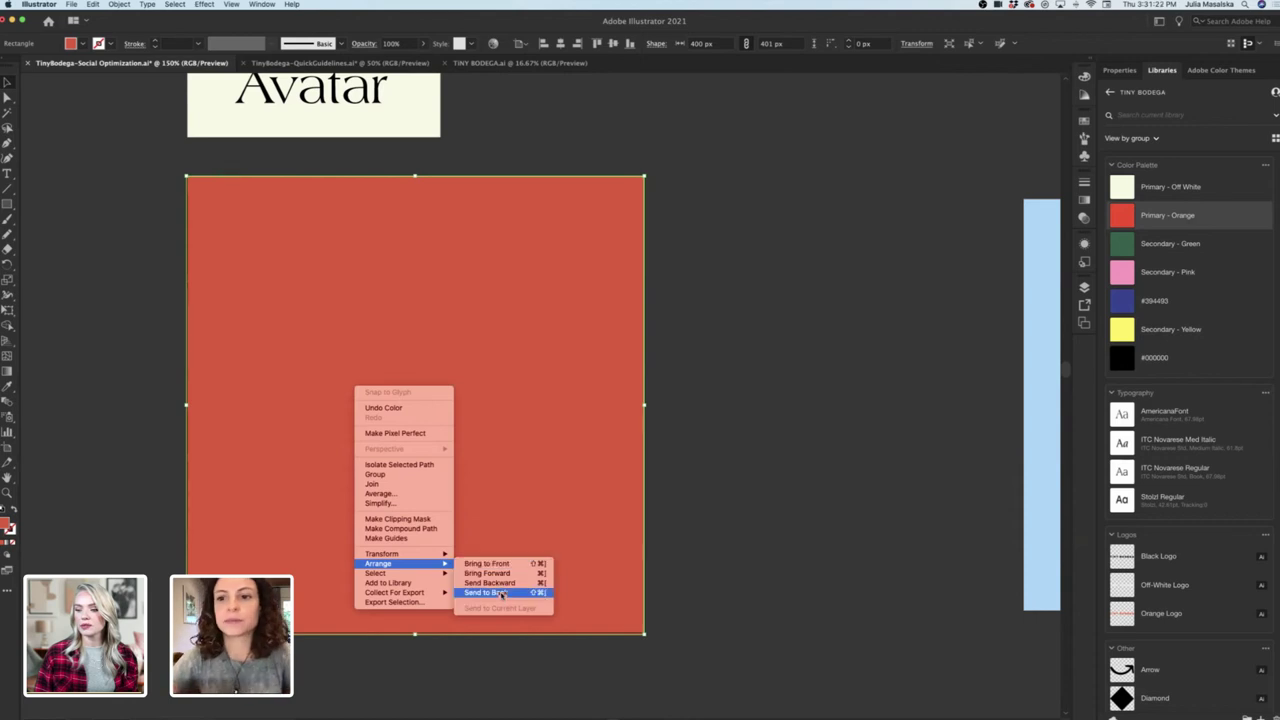
{"action": "left_click", "coordinate": [505, 592]}
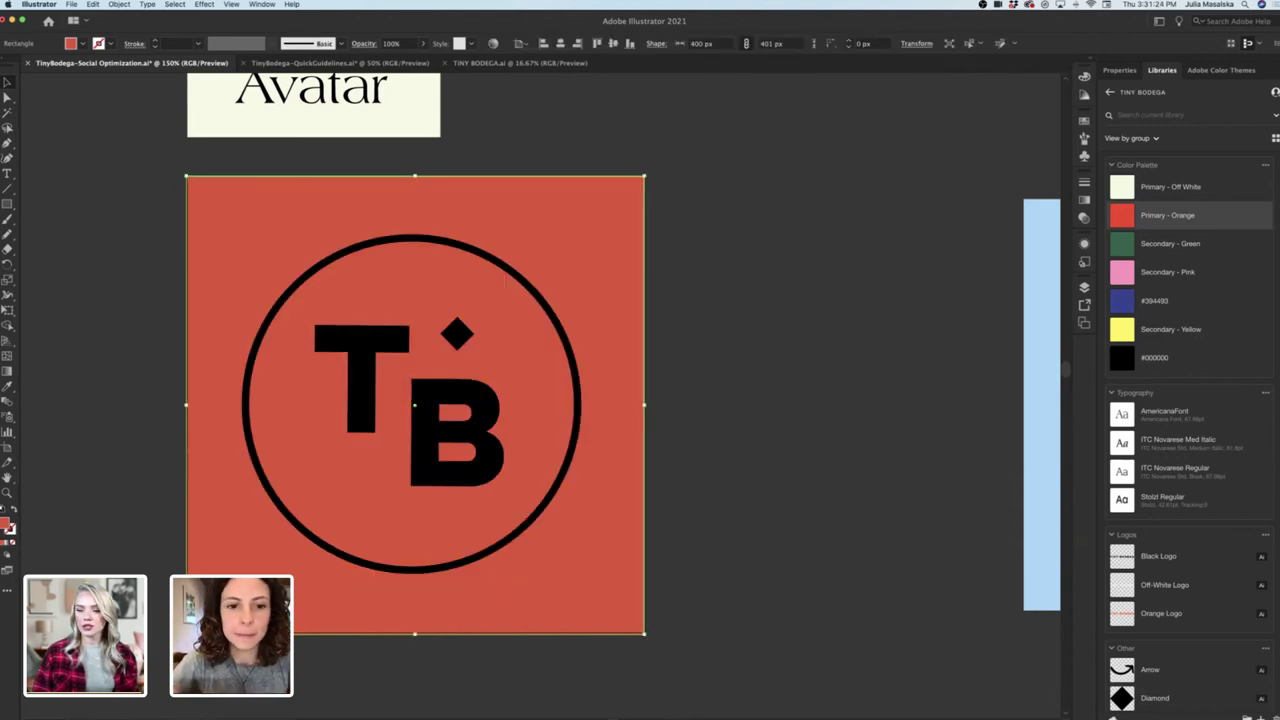
Deselect the orange rectangle and examine how its lower edge fits the Avatar artboard.
{"action": "left_click_drag", "start_coordinate": [415, 634], "coordinate": [433, 668]}
{"action": "scroll", "coordinate": [417, 630], "scroll_direction": "up", "scroll_amount": 5}
{"action": "left_click", "coordinate": [432, 668]}
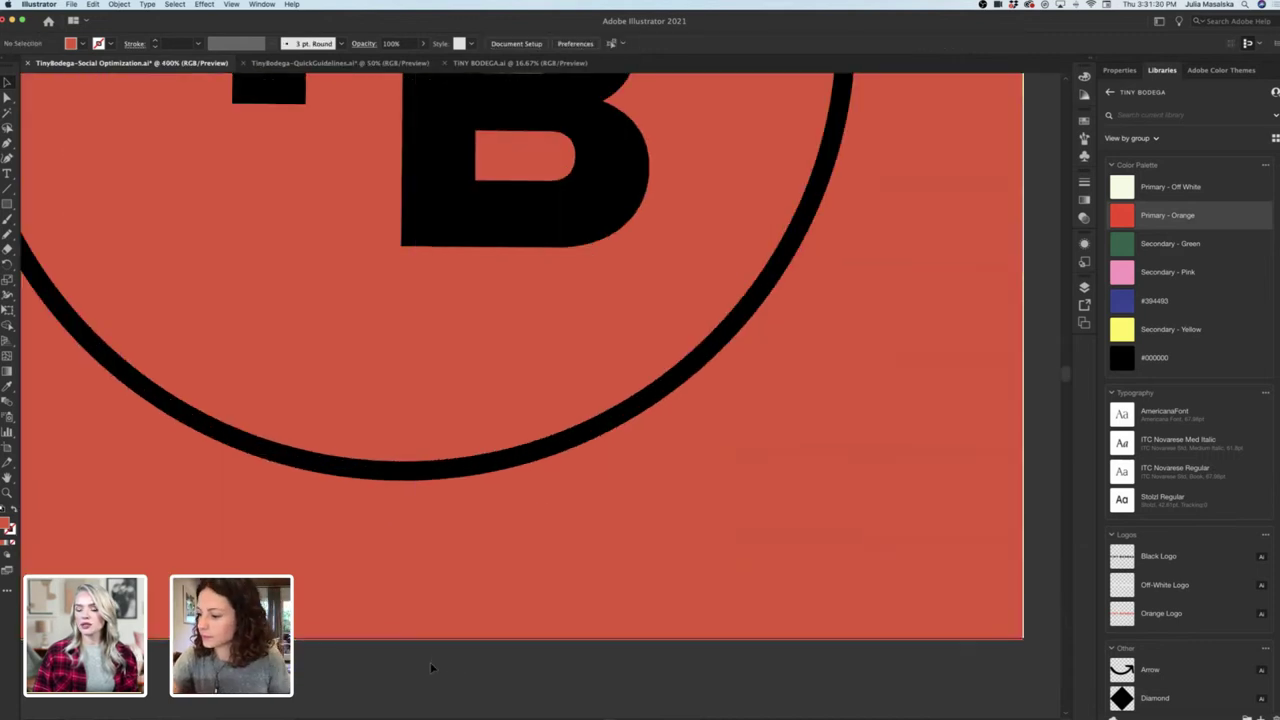
{"action": "scroll", "coordinate": [432, 668], "scroll_direction": "down", "scroll_amount": 4}
{"action": "scroll", "coordinate": [432, 668], "scroll_direction": "down", "scroll_amount": 1}
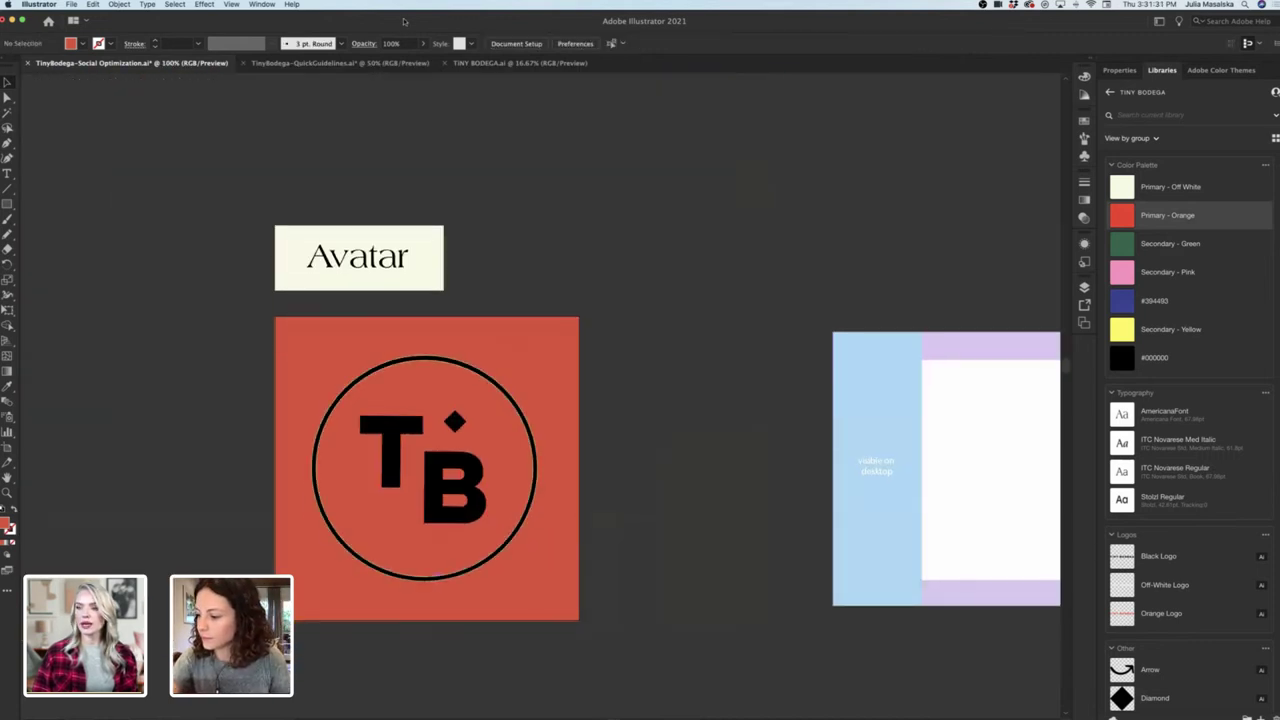
Switch to the quick guidelines document to review the logo and colour palette, and check the TINY BODEGA document's post designs.
{"action": "left_click", "coordinate": [350, 64]}
{"action": "scroll", "coordinate": [522, 249], "scroll_direction": "down", "scroll_amount": 3}
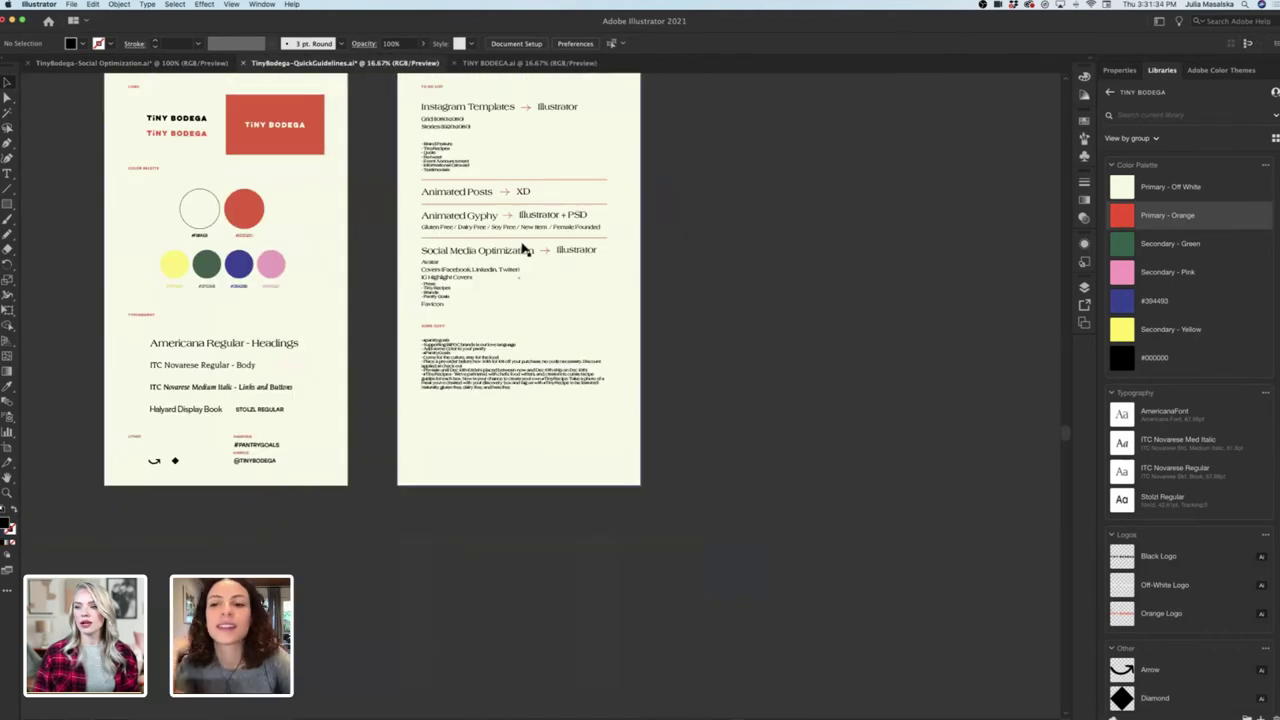
{"action": "scroll", "coordinate": [522, 249], "scroll_direction": "up", "scroll_amount": 2}
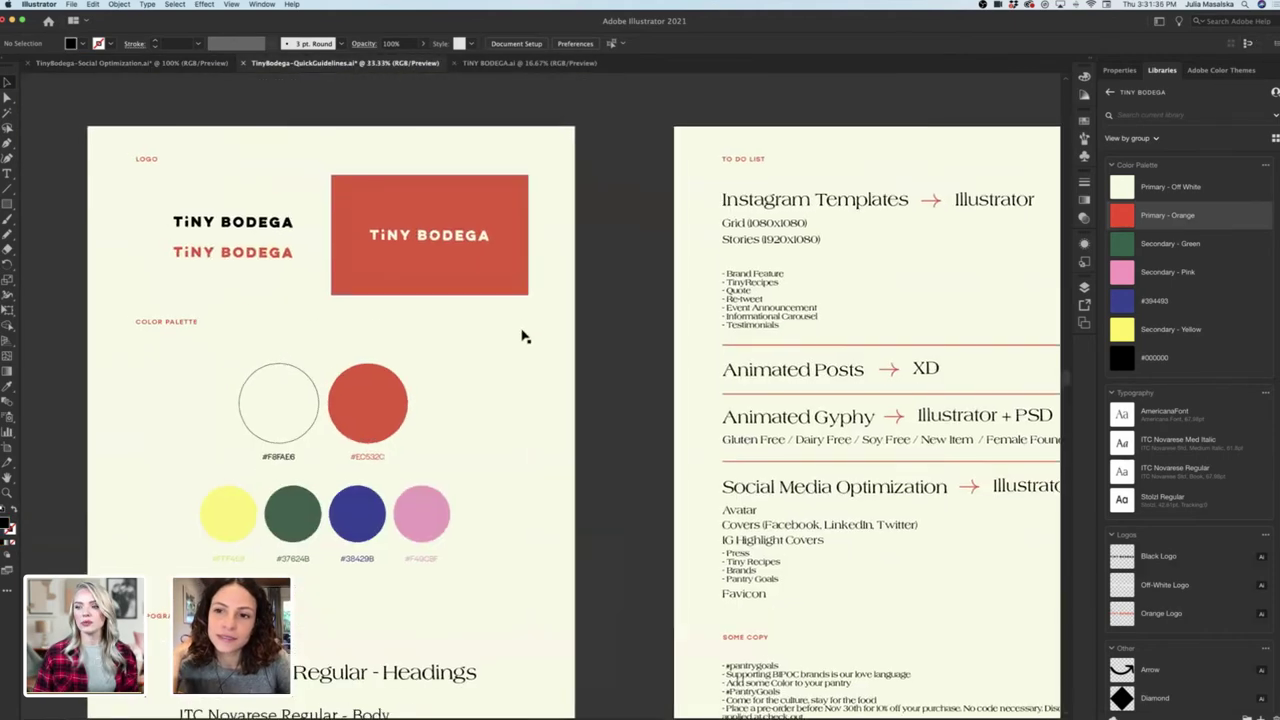
{"action": "scroll", "coordinate": [518, 337], "scroll_direction": "up", "scroll_amount": 1}
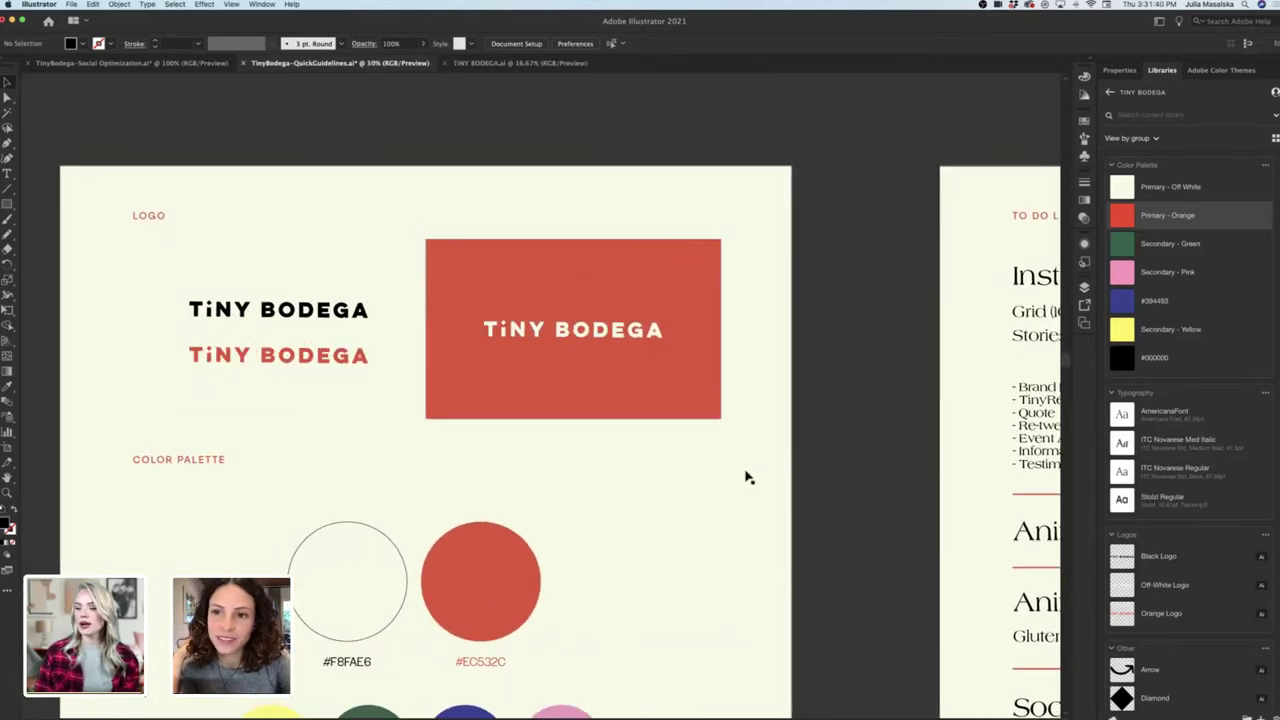
{"action": "left_click", "coordinate": [540, 64]}
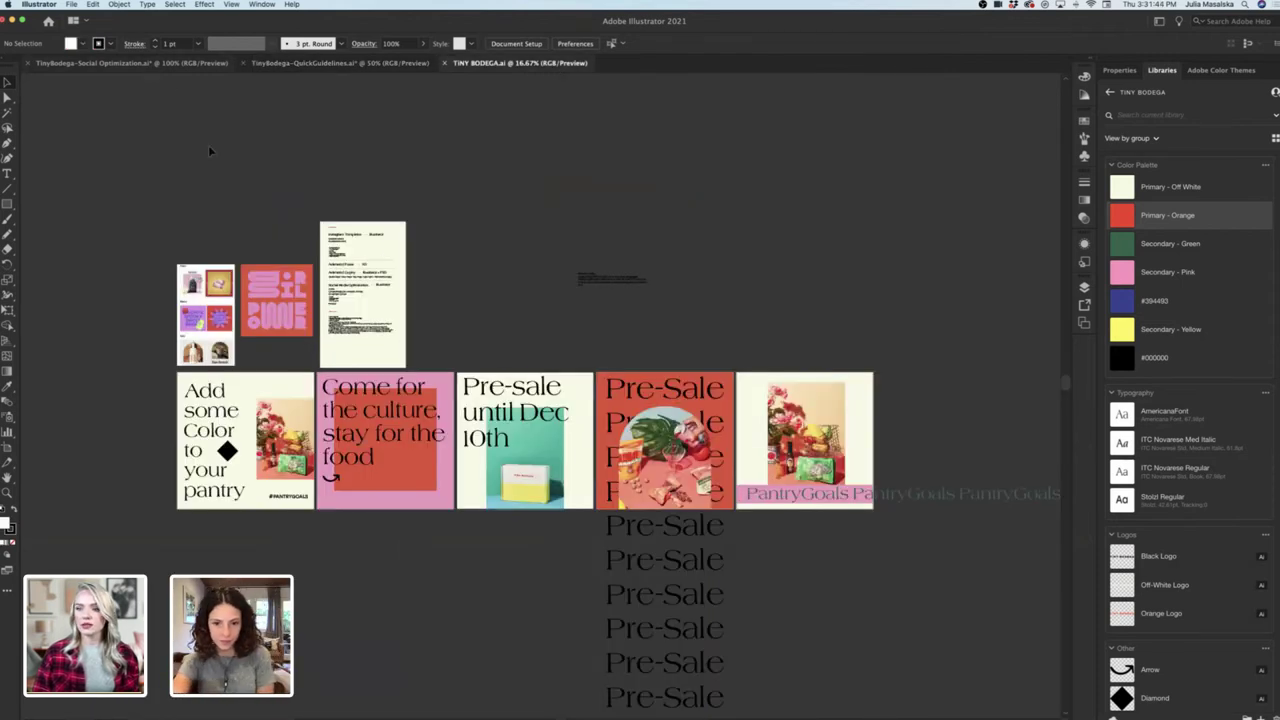
Return to the Social Optimization document and recolour the TB badge on the Avatar artboard with Primary - Off White.
{"action": "left_click", "coordinate": [132, 63]}
{"action": "left_click", "coordinate": [443, 489]}
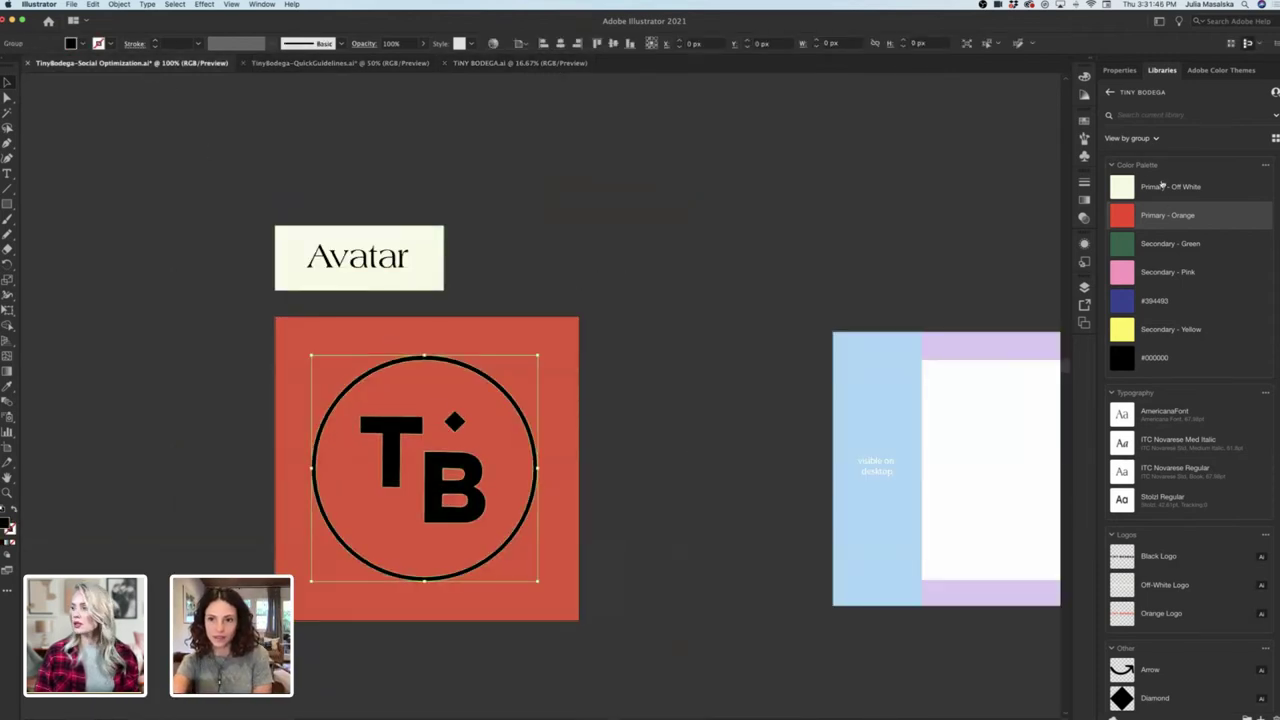
{"action": "left_click", "coordinate": [635, 375]}
{"action": "scroll", "coordinate": [560, 440], "scroll_direction": "down", "scroll_amount": 1}
{"action": "scroll", "coordinate": [531, 483], "scroll_direction": "up", "scroll_amount": 3}
{"action": "scroll", "coordinate": [531, 480], "scroll_direction": "down", "scroll_amount": 3}
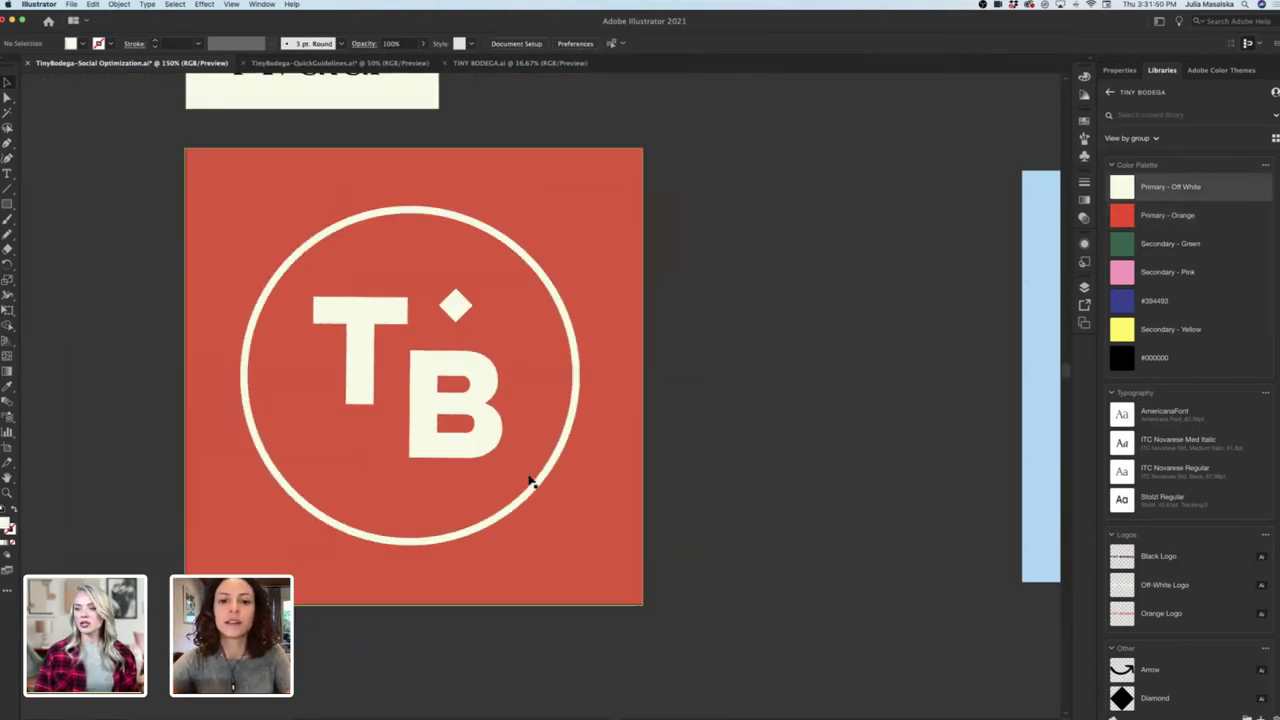
{"action": "scroll", "coordinate": [672, 425], "scroll_direction": "down", "scroll_amount": 1}
{"action": "scroll", "coordinate": [672, 425], "scroll_direction": "down", "scroll_amount": 1}
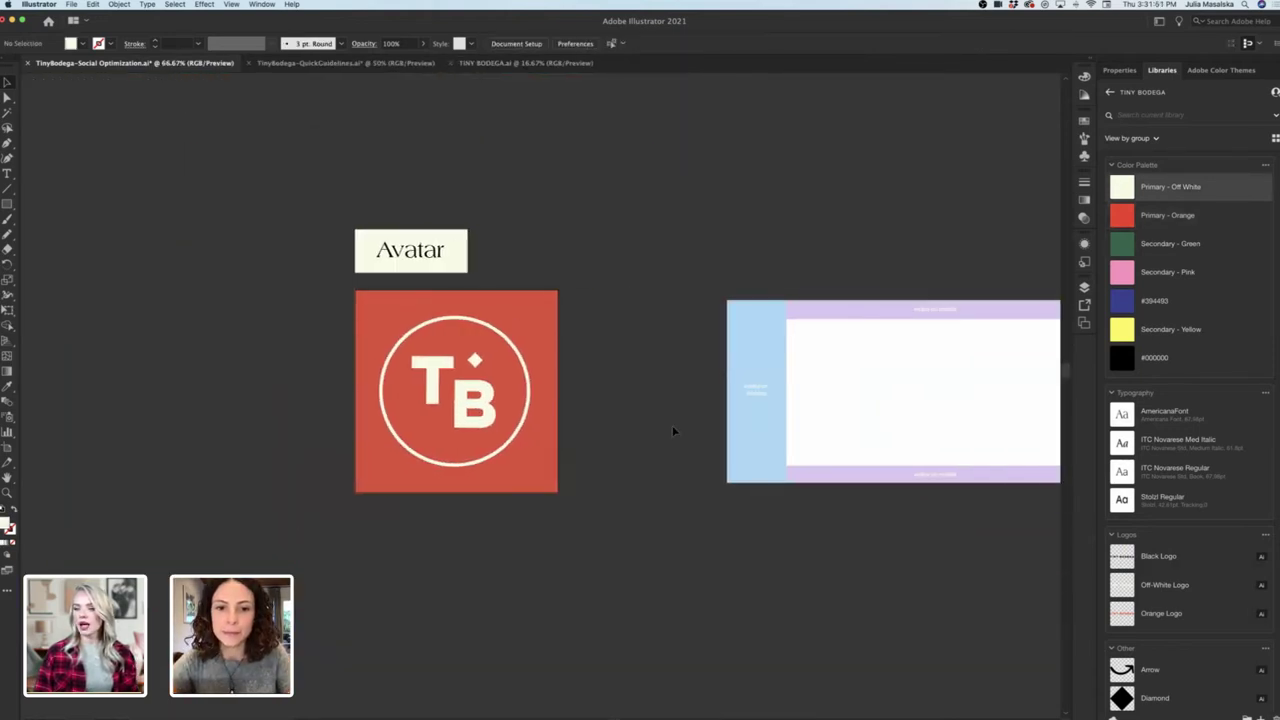
Place Artwork 5 from the library and scale the photo down to about 438 by 613 px beside the Avatar artboard.
{"action": "left_click", "coordinate": [554, 437]}
{"action": "scroll", "coordinate": [1213, 596], "scroll_direction": "down", "scroll_amount": 8}
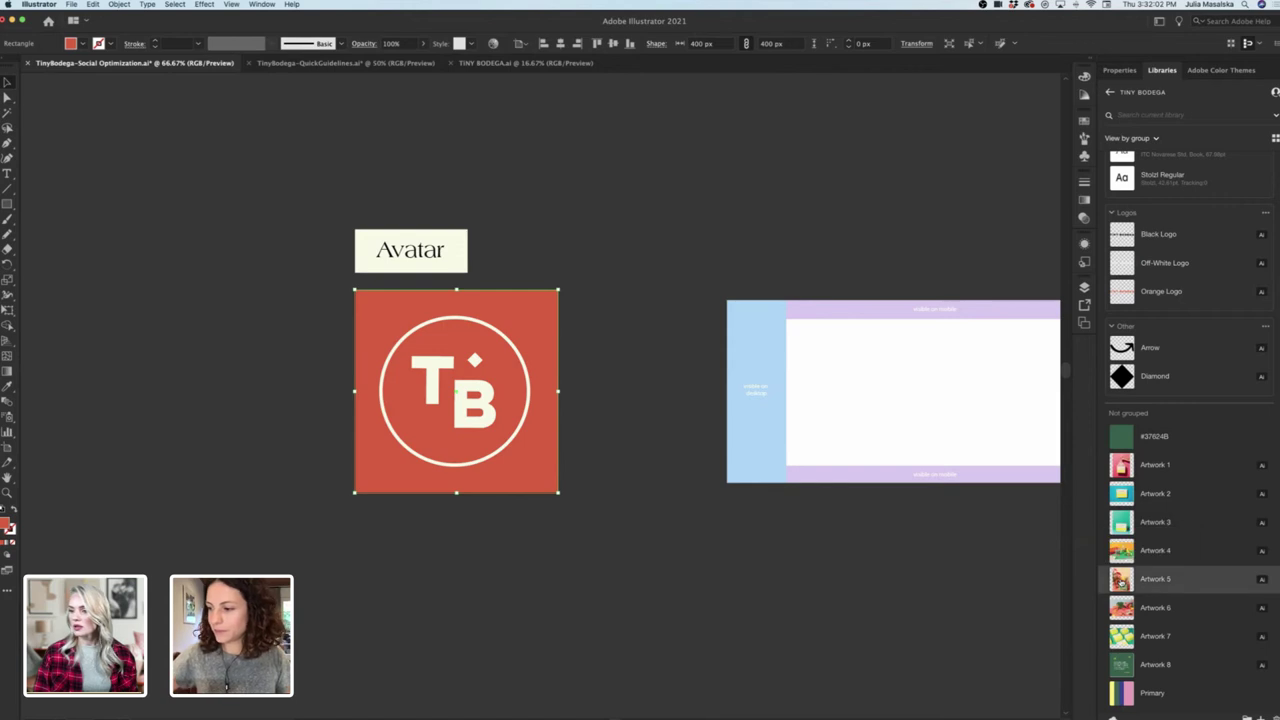
{"action": "left_click_drag", "start_coordinate": [1122, 582], "coordinate": [632, 580]}
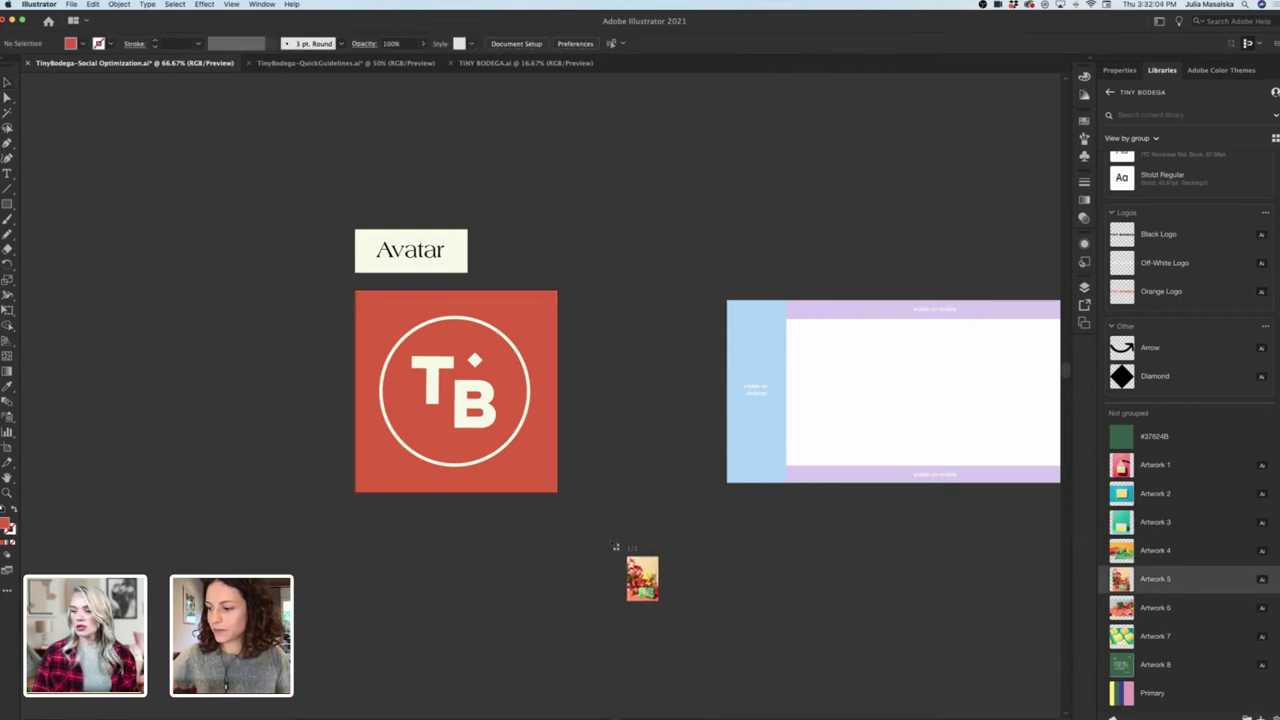
{"action": "left_click", "coordinate": [611, 541]}
{"action": "left_click_drag", "start_coordinate": [868, 664], "coordinate": [312, 552]}
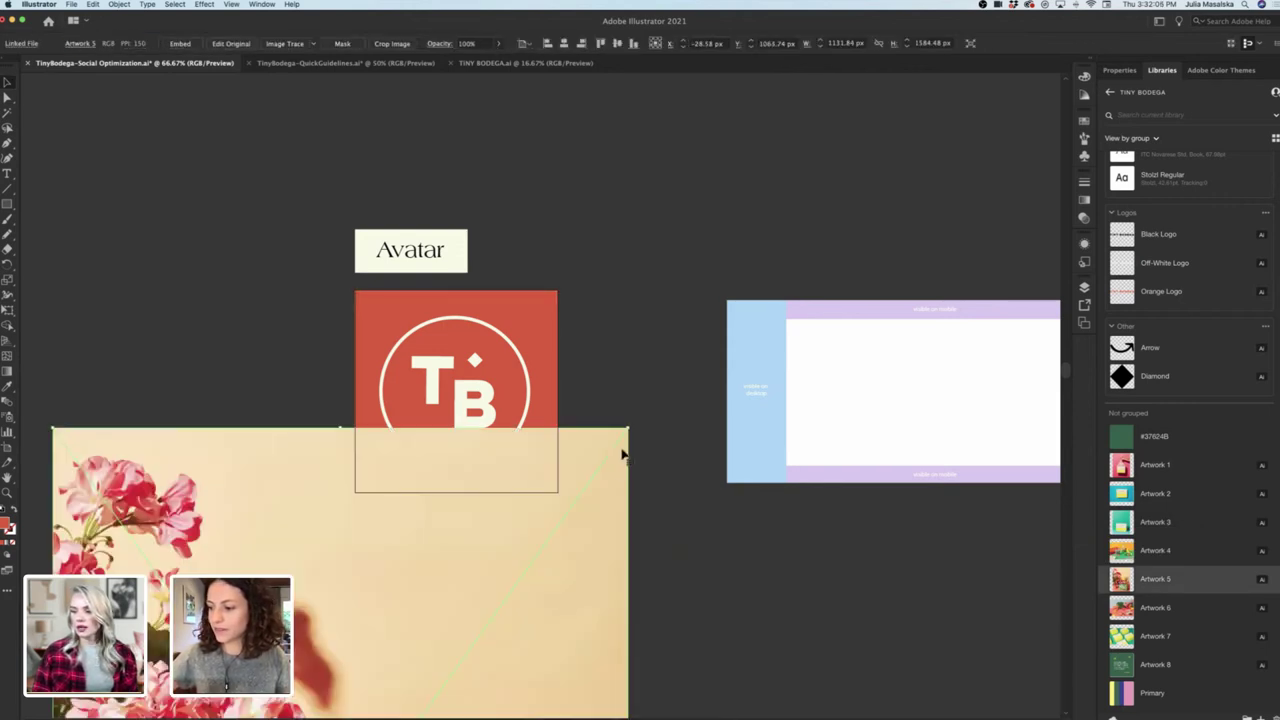
{"action": "left_click_drag", "start_coordinate": [627, 428], "coordinate": [481, 632]}
{"action": "left_click_drag", "start_coordinate": [421, 681], "coordinate": [275, 227]}
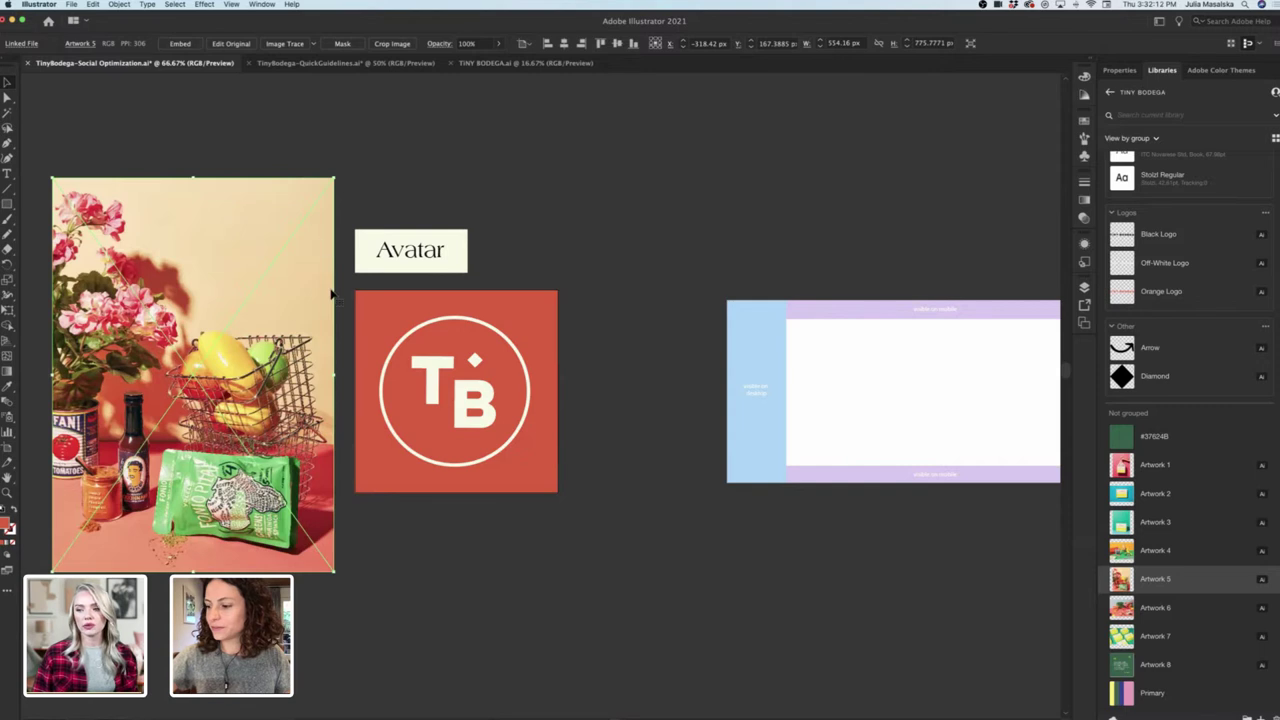
{"action": "left_click_drag", "start_coordinate": [337, 378], "coordinate": [305, 375]}
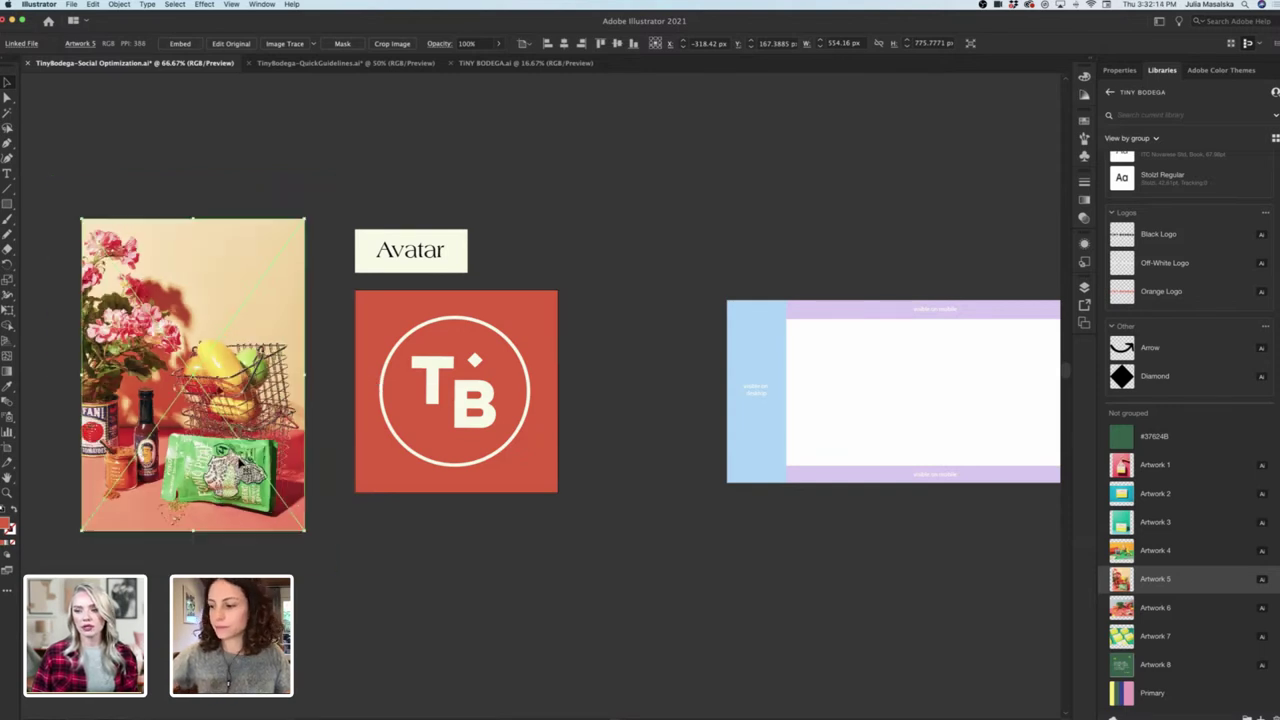
Move the photo over the Avatar artboard and send it to the back, behind the orange rectangle.
{"action": "left_click_drag", "start_coordinate": [250, 458], "coordinate": [506, 472]}
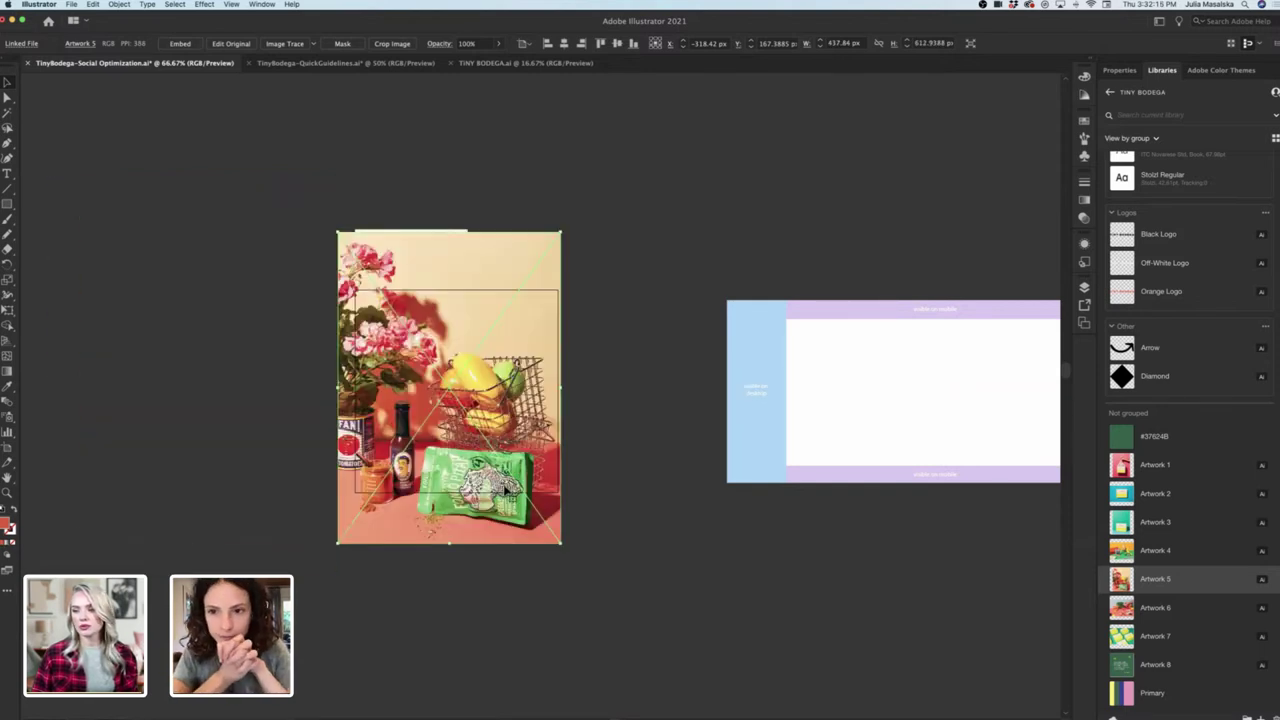
{"action": "right_click", "coordinate": [496, 511]}
{"action": "mouse_move", "coordinate": [575, 597]}
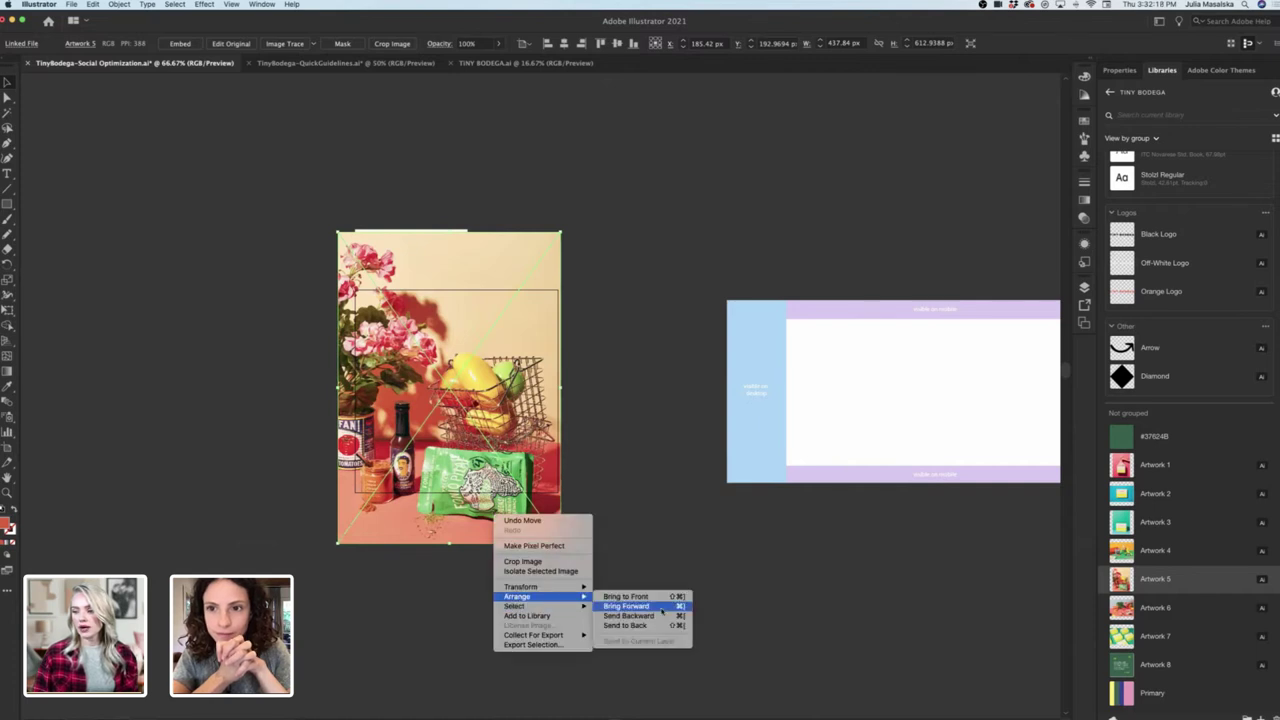
{"action": "left_click", "coordinate": [662, 627]}
Try the Multiply blending mode on the orange rectangle over the photo and examine the overlay.
{"action": "left_click", "coordinate": [527, 484]}
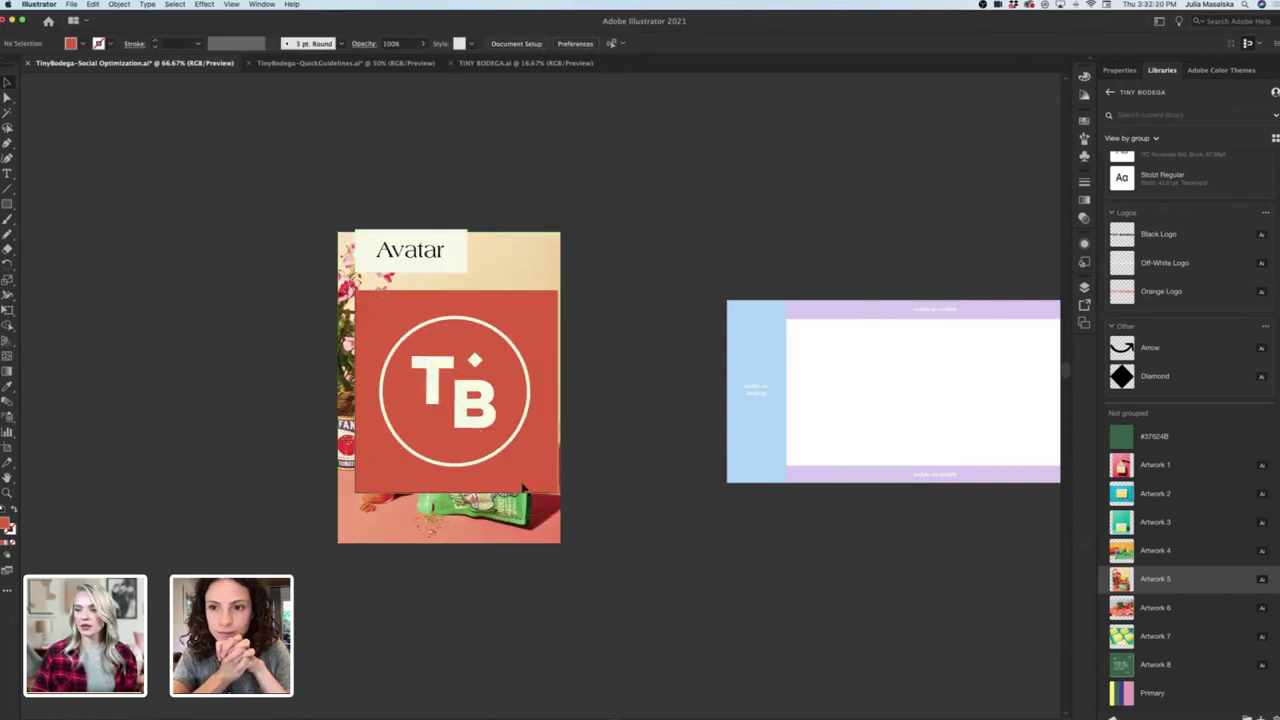
{"action": "left_click", "coordinate": [259, 5]}
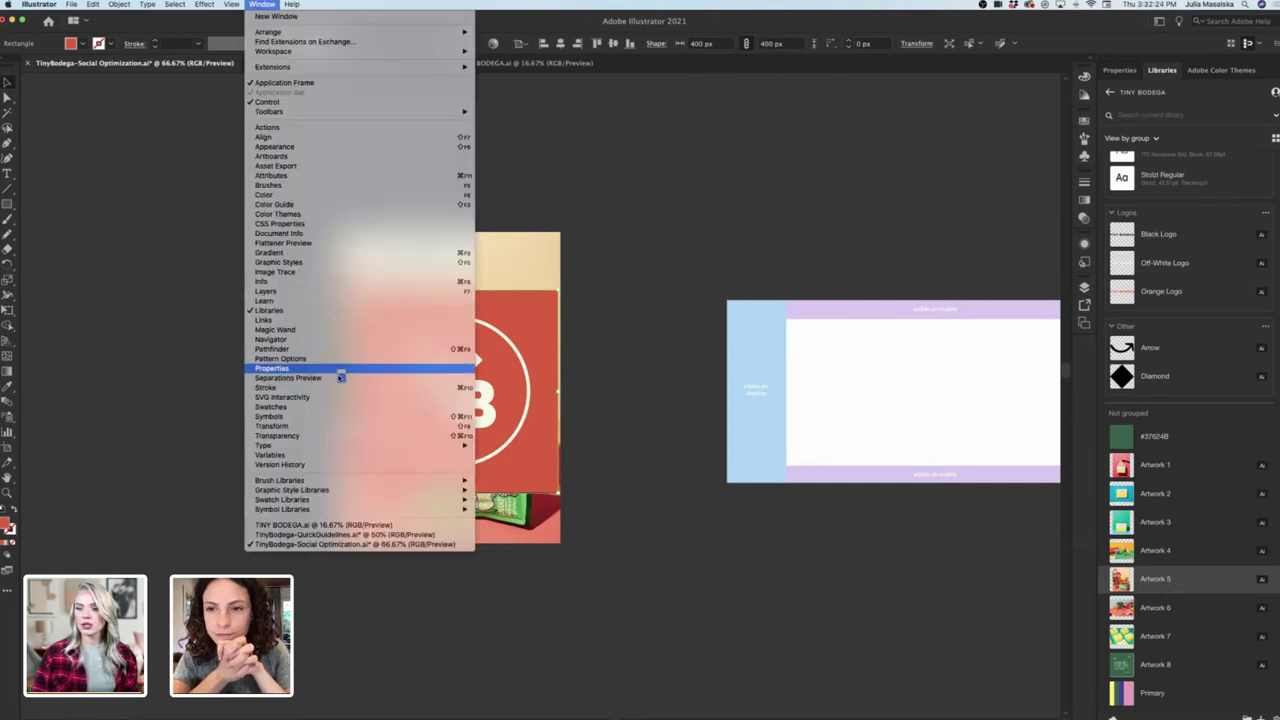
{"action": "left_click", "coordinate": [331, 436]}
{"action": "left_click", "coordinate": [960, 195]}
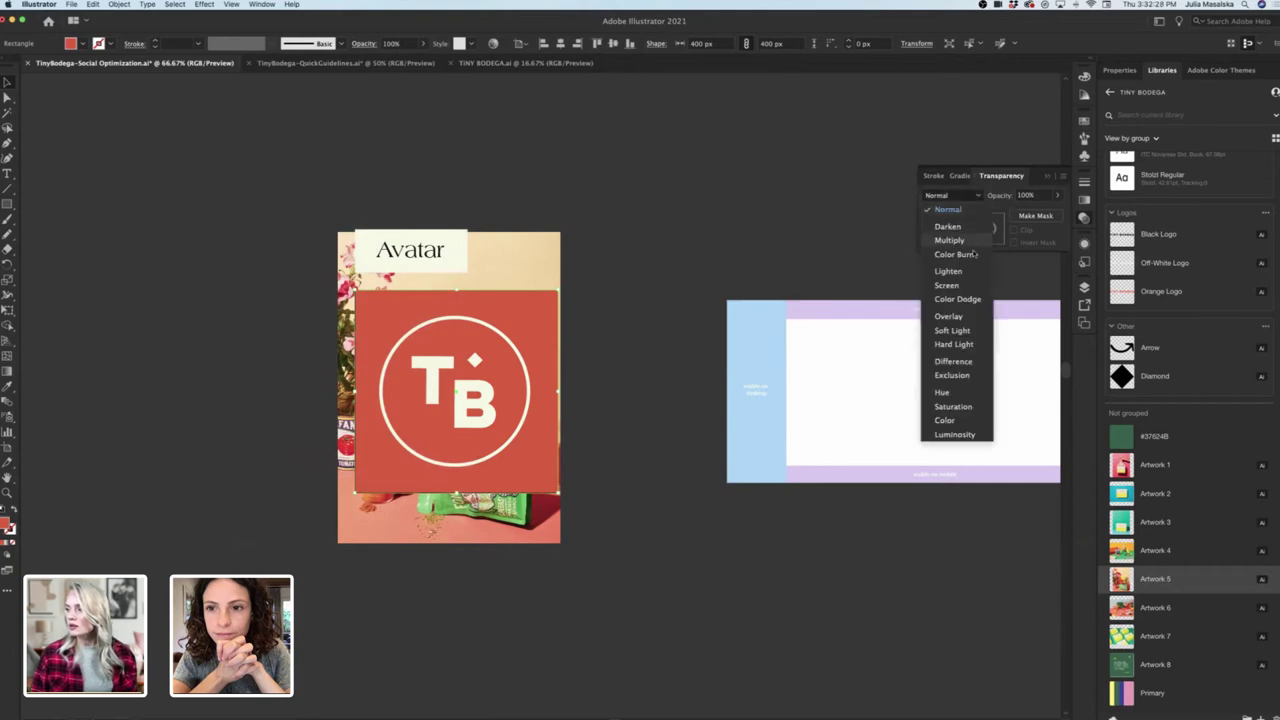
{"action": "left_click", "coordinate": [940, 232]}
{"action": "left_click", "coordinate": [613, 662]}
{"action": "scroll", "coordinate": [496, 424], "scroll_direction": "up", "scroll_amount": 3}
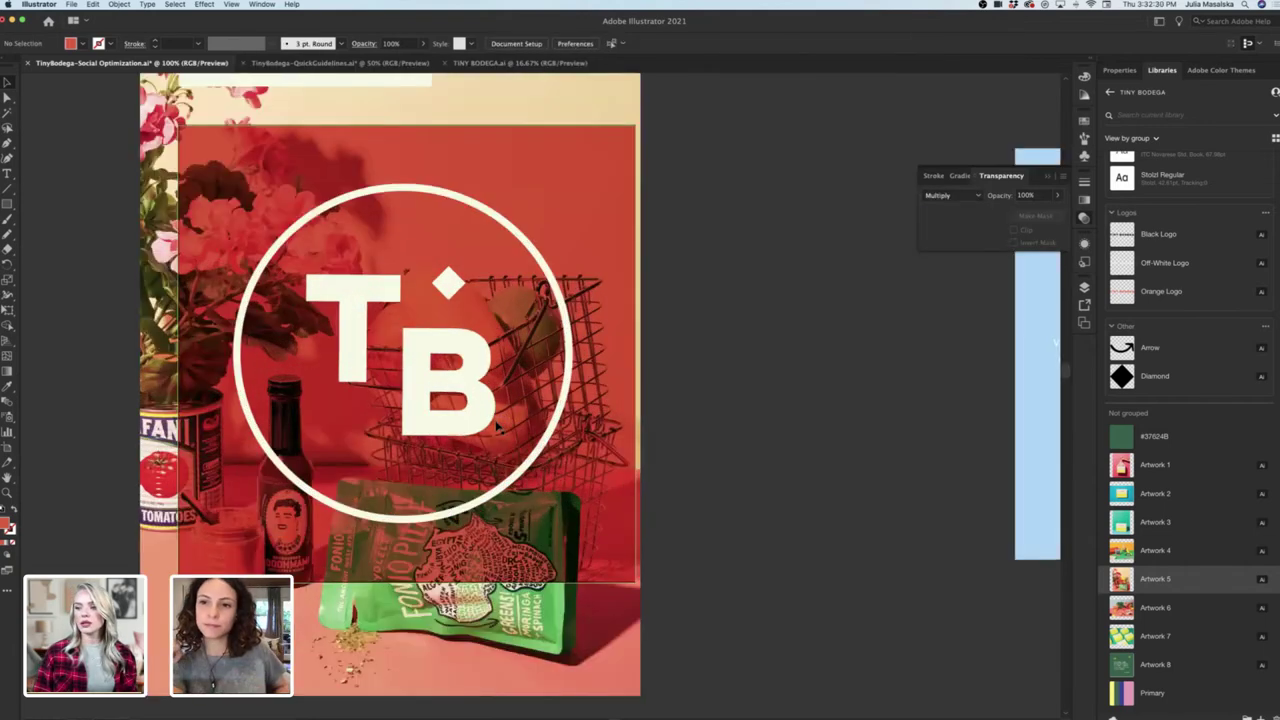
{"action": "scroll", "coordinate": [608, 499], "scroll_direction": "down", "scroll_amount": 2}
{"action": "left_click", "coordinate": [624, 272]}
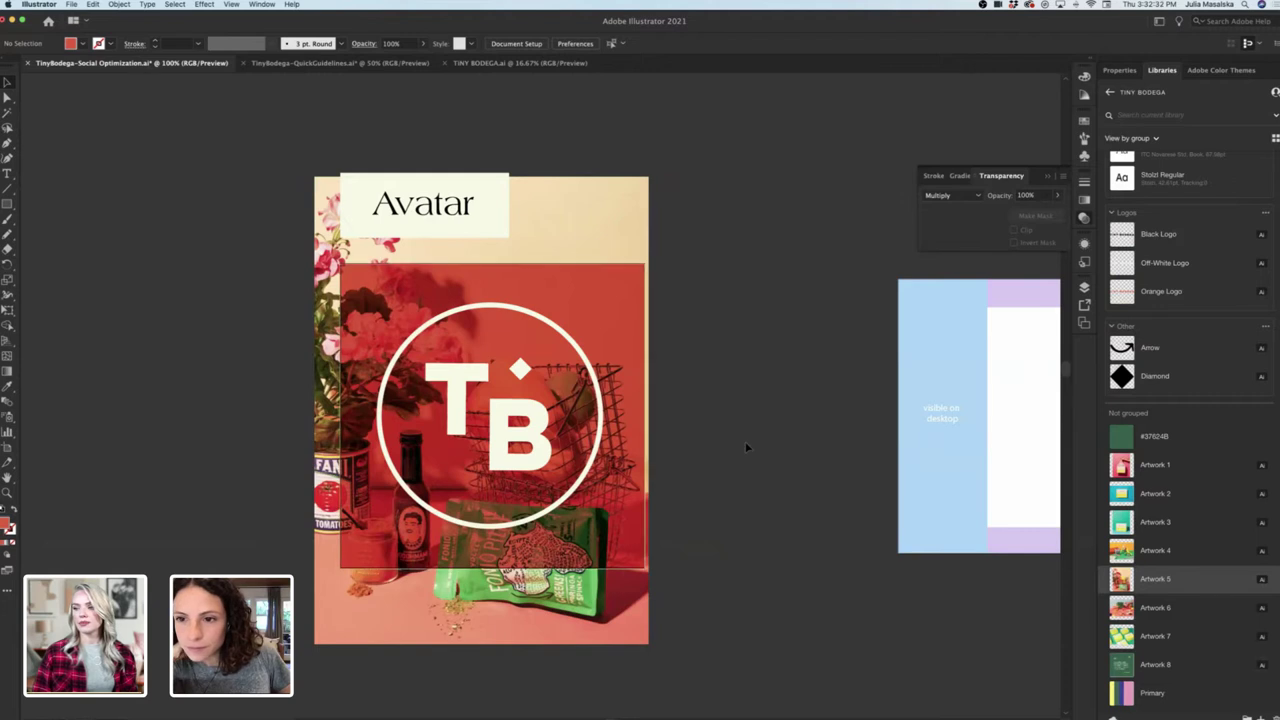
Undo the Multiply blend on the orange rectangle and delete the photo behind it.
{"action": "key", "text": "super+z"}
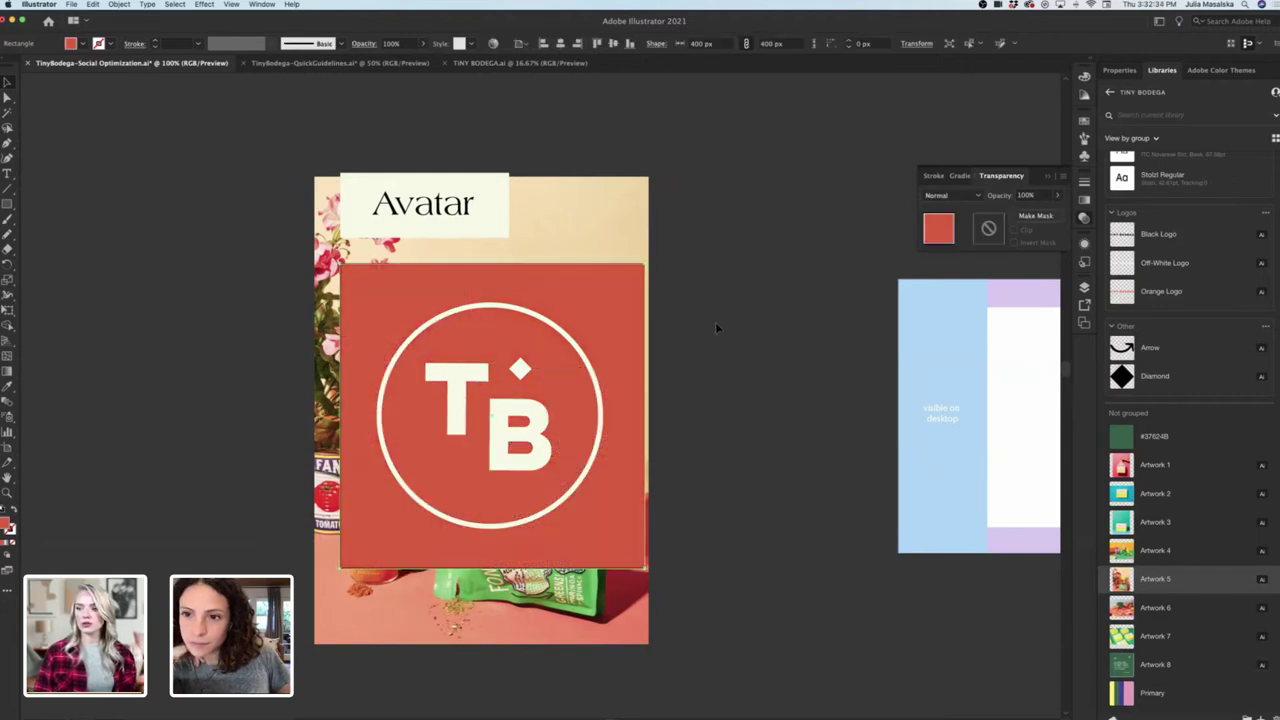
{"action": "left_click", "coordinate": [643, 250]}
{"action": "key", "text": "Delete"}
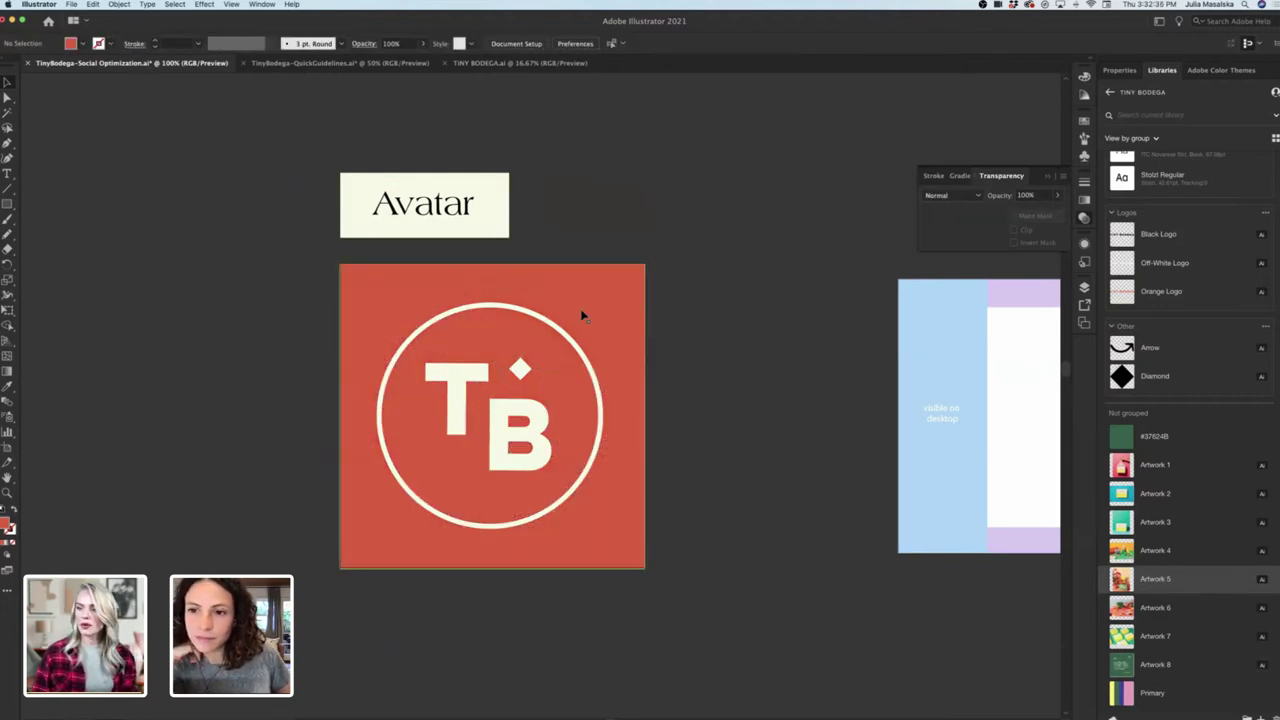
Enlarge the TB badge proportionally from its centre to about 374 px wide and check it at small and large sizes.
{"action": "scroll", "coordinate": [702, 484], "scroll_direction": "down", "scroll_amount": 3}
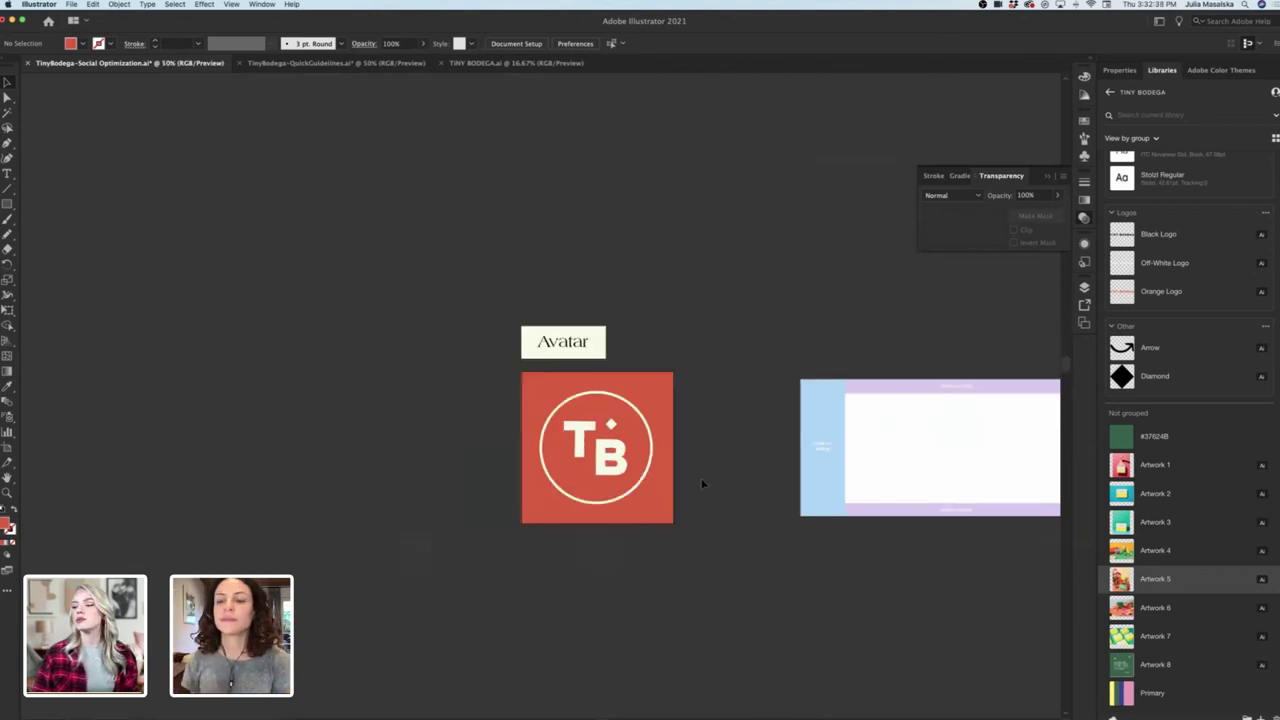
{"action": "scroll", "coordinate": [629, 449], "scroll_direction": "up", "scroll_amount": 6}
{"action": "scroll", "coordinate": [600, 418], "scroll_direction": "down", "scroll_amount": 5}
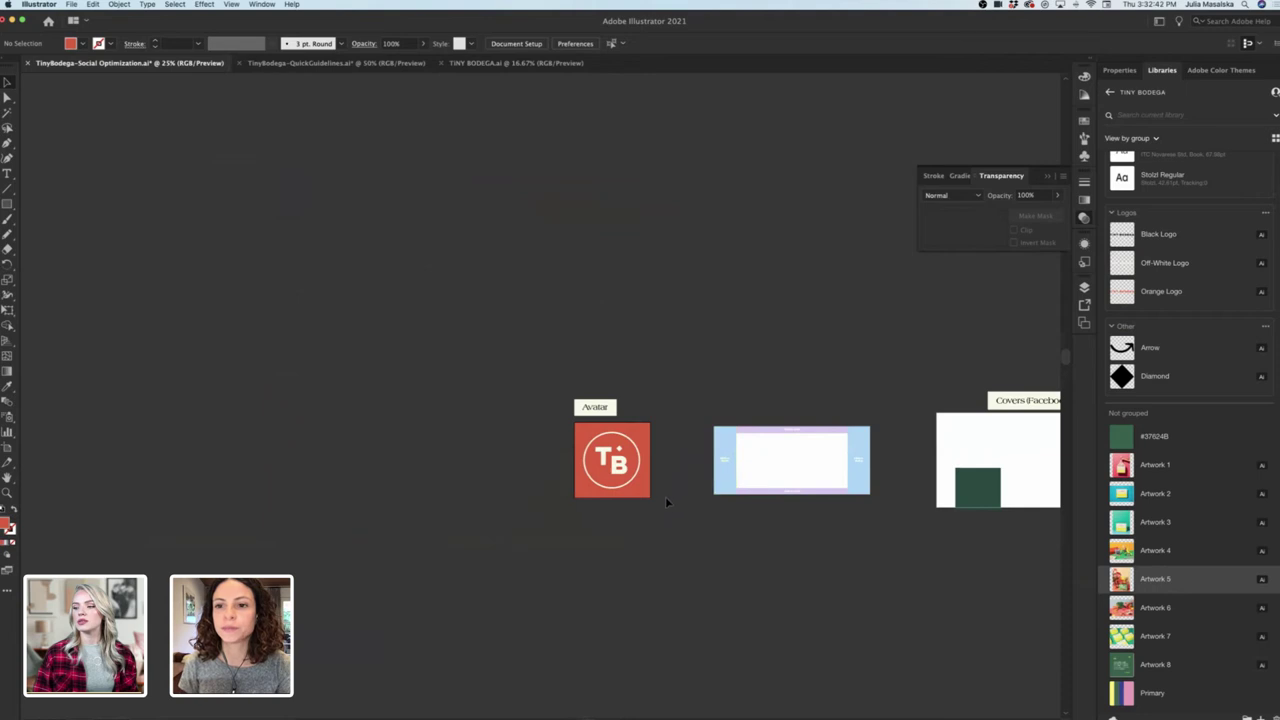
{"action": "scroll", "coordinate": [666, 497], "scroll_direction": "up", "scroll_amount": 6}
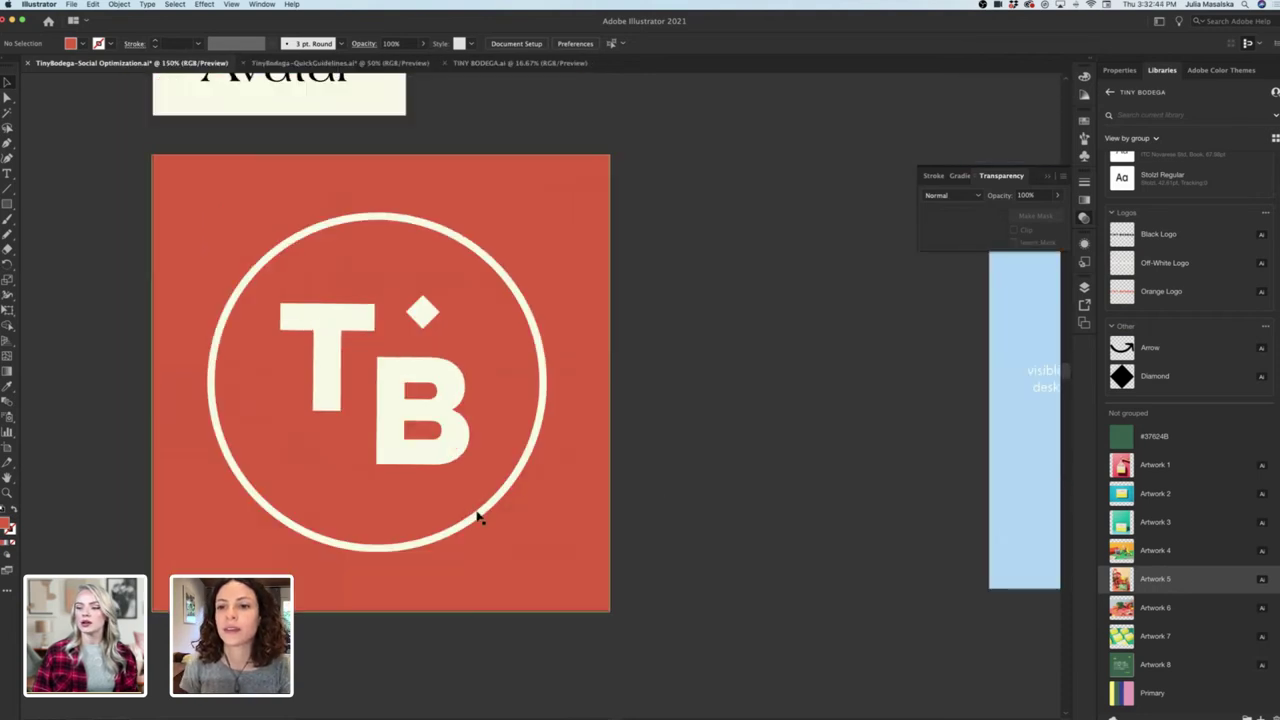
{"action": "left_click", "coordinate": [546, 378]}
{"action": "left_click_drag", "start_coordinate": [553, 379], "coordinate": [591, 372]}
{"action": "left_click", "coordinate": [722, 489]}
{"action": "scroll", "coordinate": [715, 489], "scroll_direction": "down", "scroll_amount": 6}
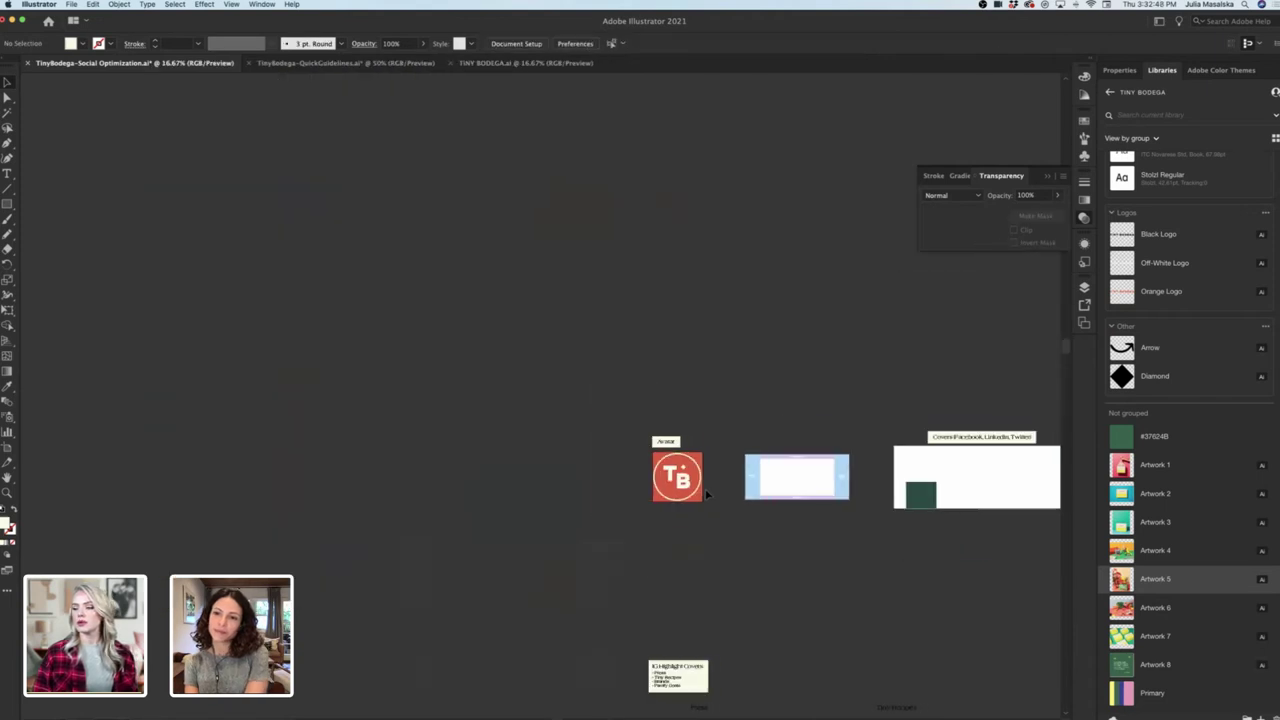
{"action": "scroll", "coordinate": [705, 488], "scroll_direction": "right", "scroll_amount": 2}
{"action": "scroll", "coordinate": [586, 508], "scroll_direction": "up", "scroll_amount": 5}
{"action": "scroll", "coordinate": [585, 508], "scroll_direction": "up", "scroll_amount": 3}
{"action": "scroll", "coordinate": [600, 500], "scroll_direction": "up", "scroll_amount": 4}
{"action": "scroll", "coordinate": [617, 486], "scroll_direction": "right", "scroll_amount": 5}
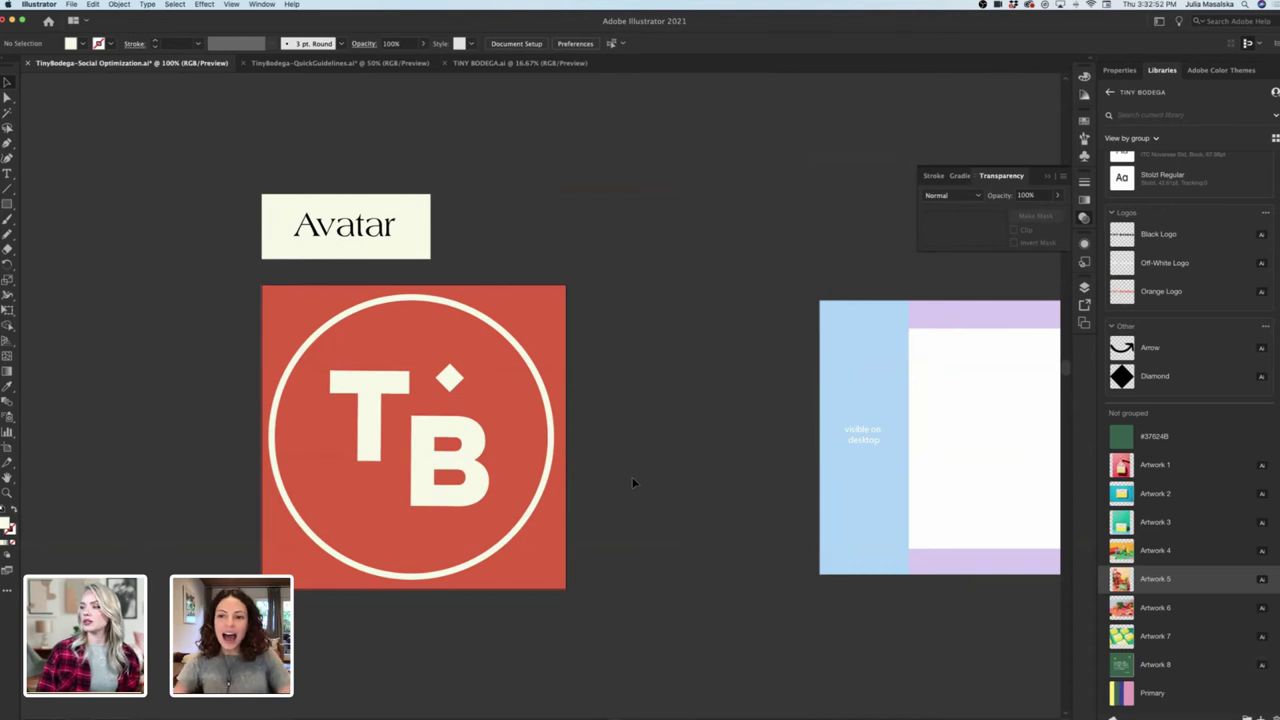
{"action": "scroll", "coordinate": [632, 483], "scroll_direction": "down", "scroll_amount": 2}
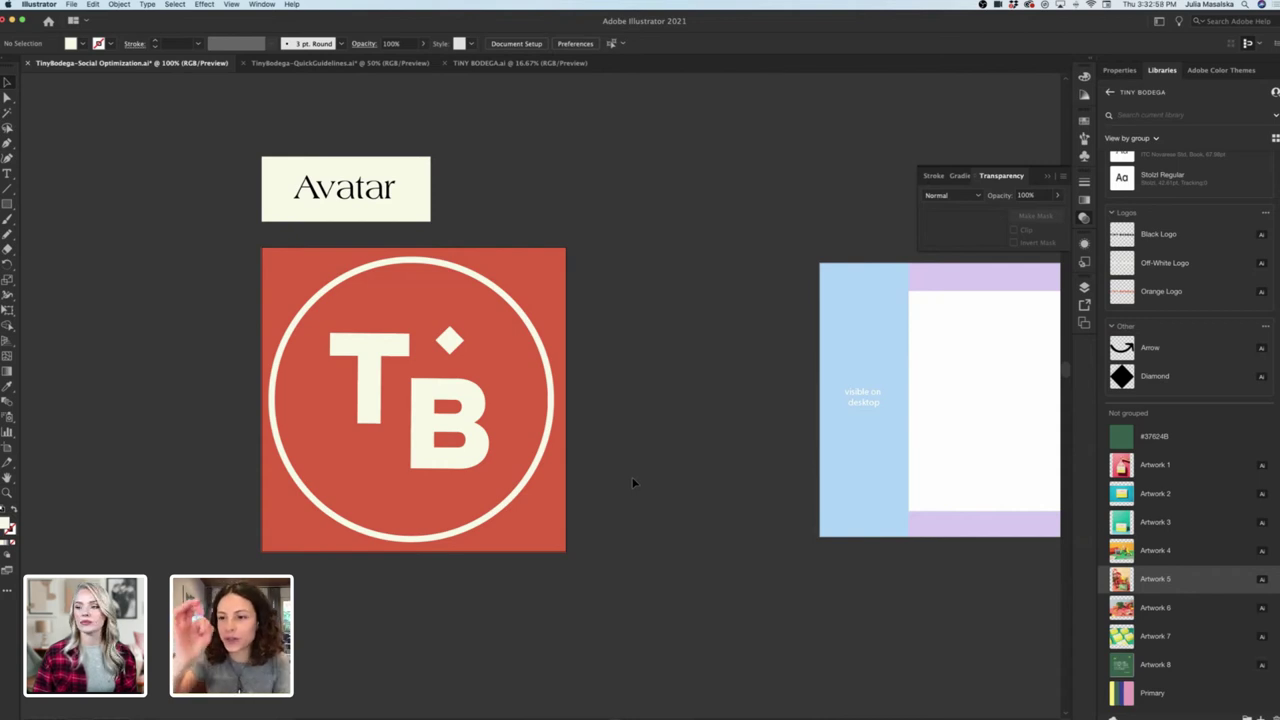
Scale the TB badge down slightly to about 366 px wide and check its legibility at a small size.
{"action": "left_click", "coordinate": [550, 443]}
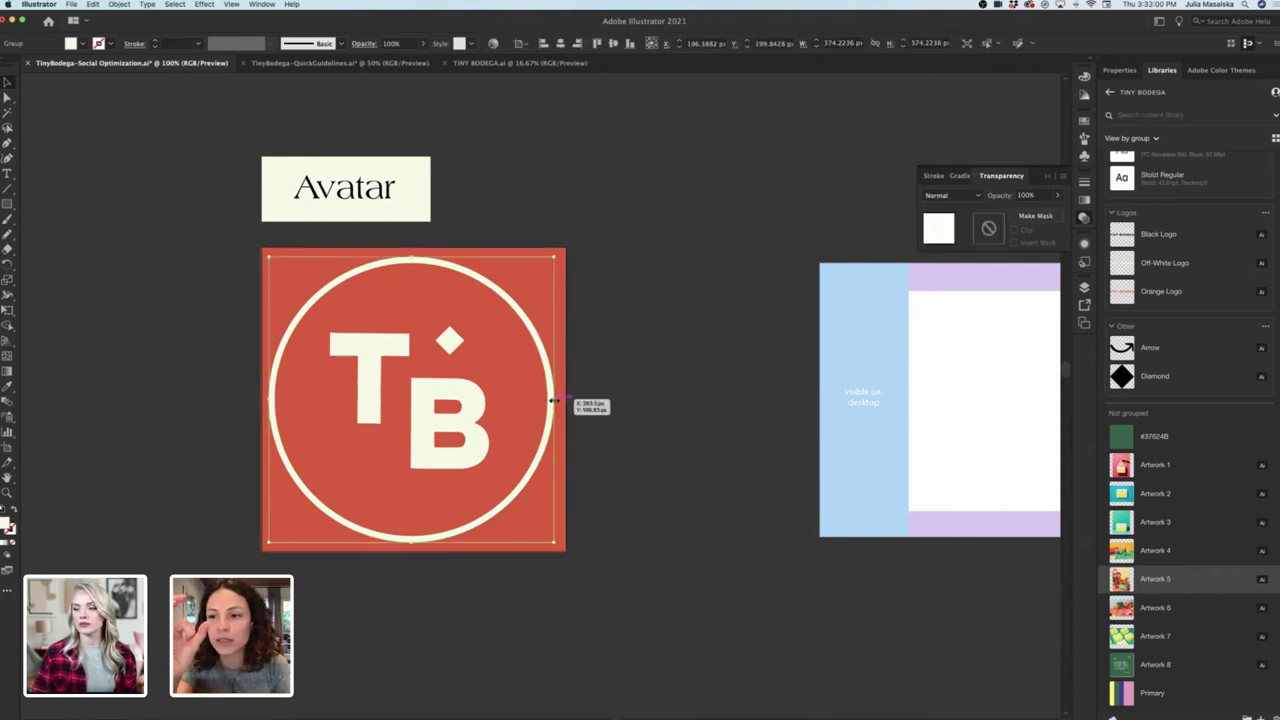
{"action": "left_click_drag", "start_coordinate": [554, 400], "coordinate": [550, 401]}
{"action": "left_click", "coordinate": [631, 460]}
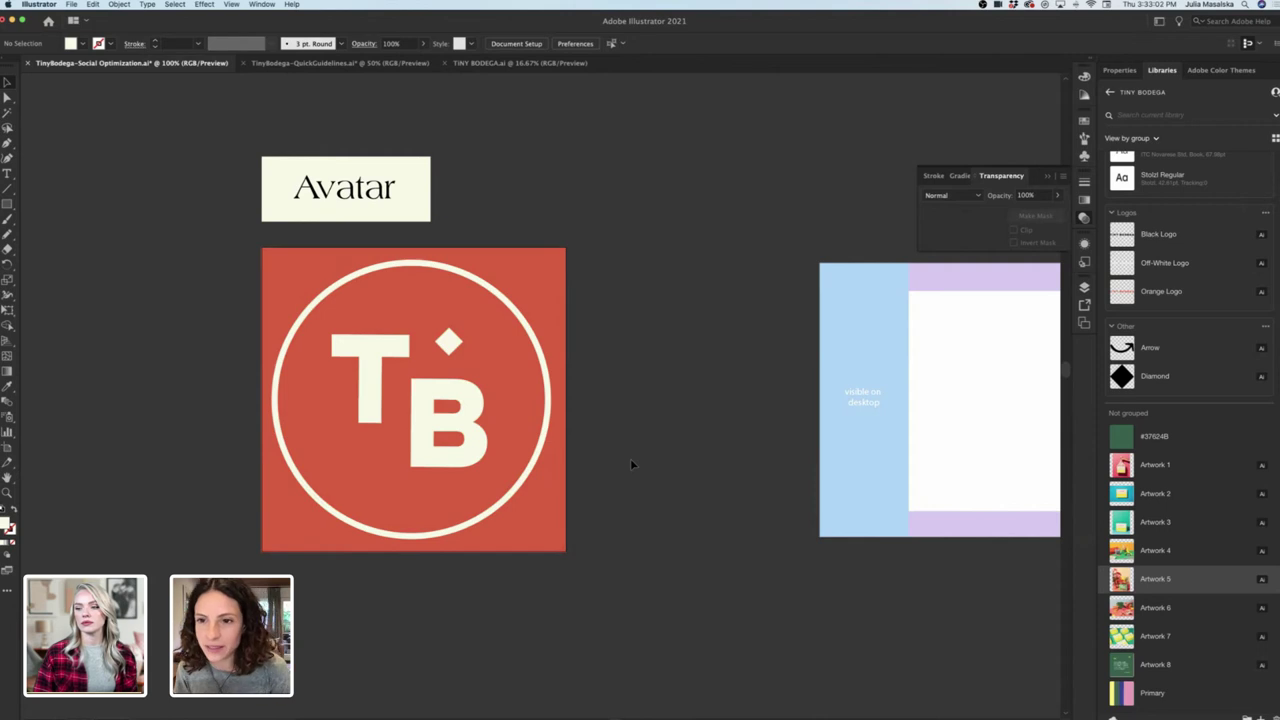
{"action": "scroll", "coordinate": [630, 460], "scroll_direction": "down", "scroll_amount": 4}
{"action": "scroll", "coordinate": [630, 460], "scroll_direction": "down", "scroll_amount": 3}
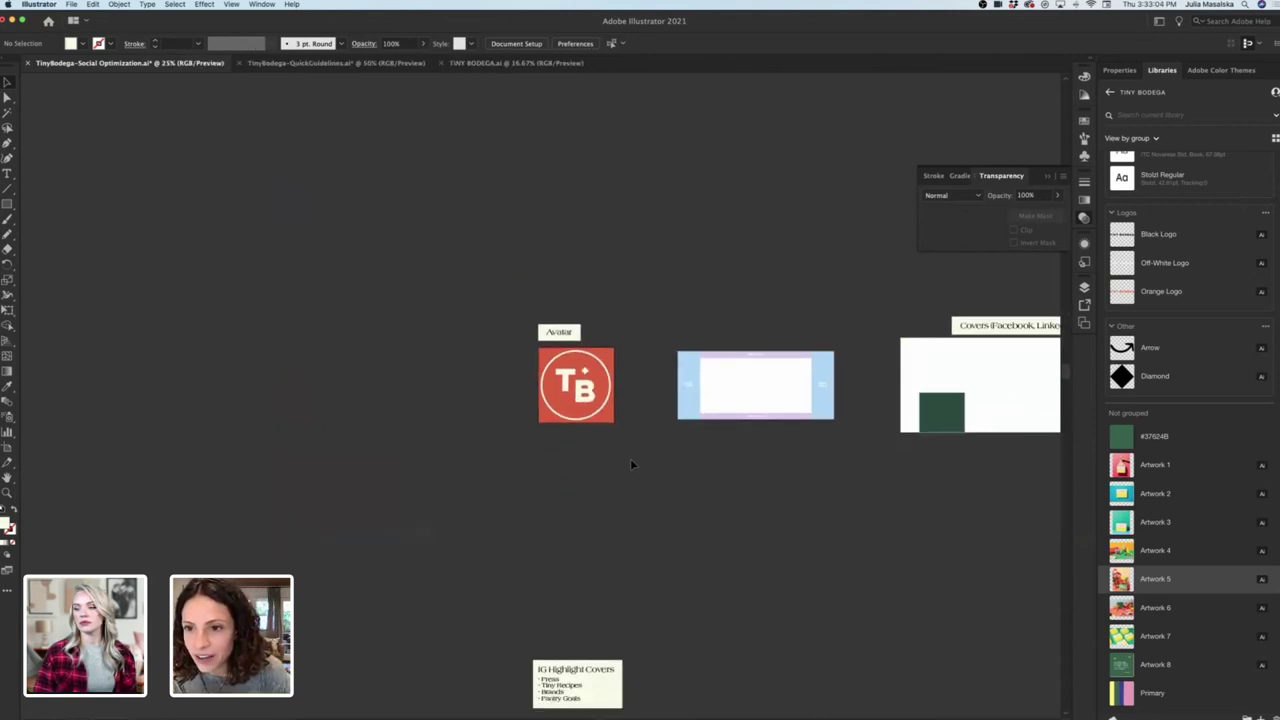
{"action": "scroll", "coordinate": [630, 458], "scroll_direction": "right", "scroll_amount": 3}
{"action": "scroll", "coordinate": [566, 429], "scroll_direction": "up", "scroll_amount": 4}
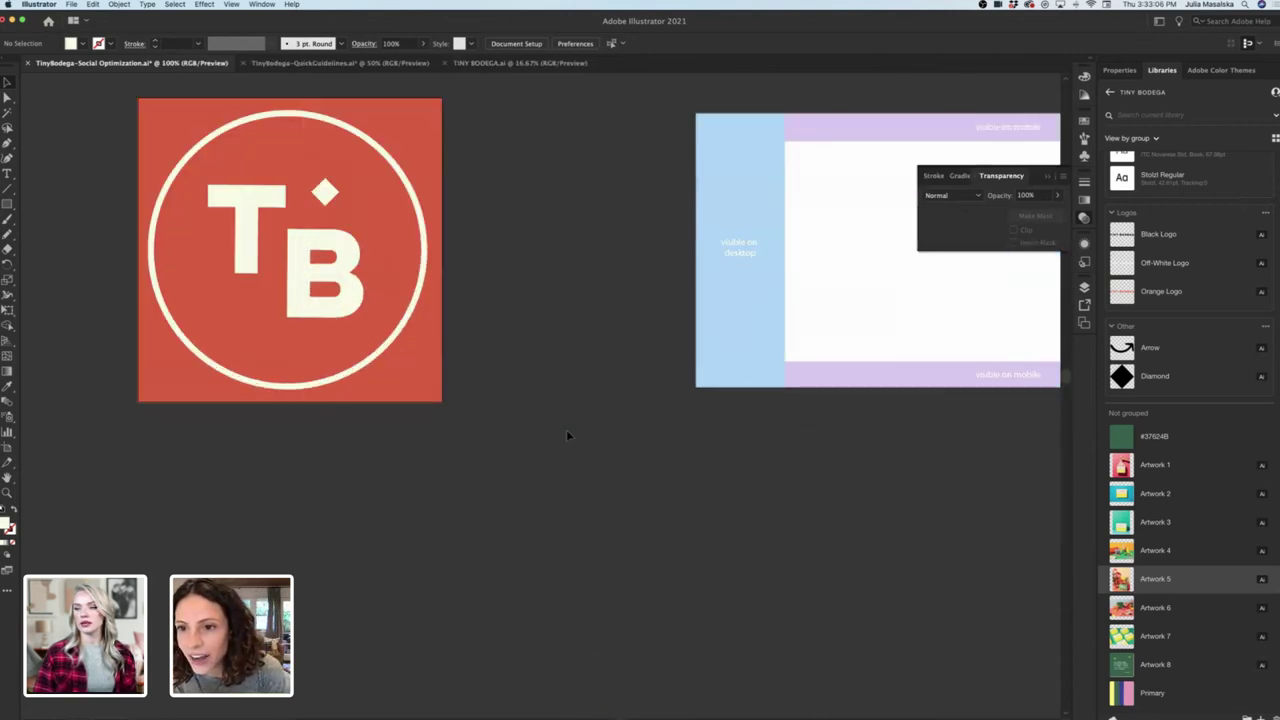
{"action": "scroll", "coordinate": [566, 434], "scroll_direction": "up", "scroll_amount": 4}
{"action": "scroll", "coordinate": [566, 434], "scroll_direction": "left", "scroll_amount": 2}
Select the TB badge and display its transform, appearance and alignment properties.
{"action": "left_click", "coordinate": [516, 451]}
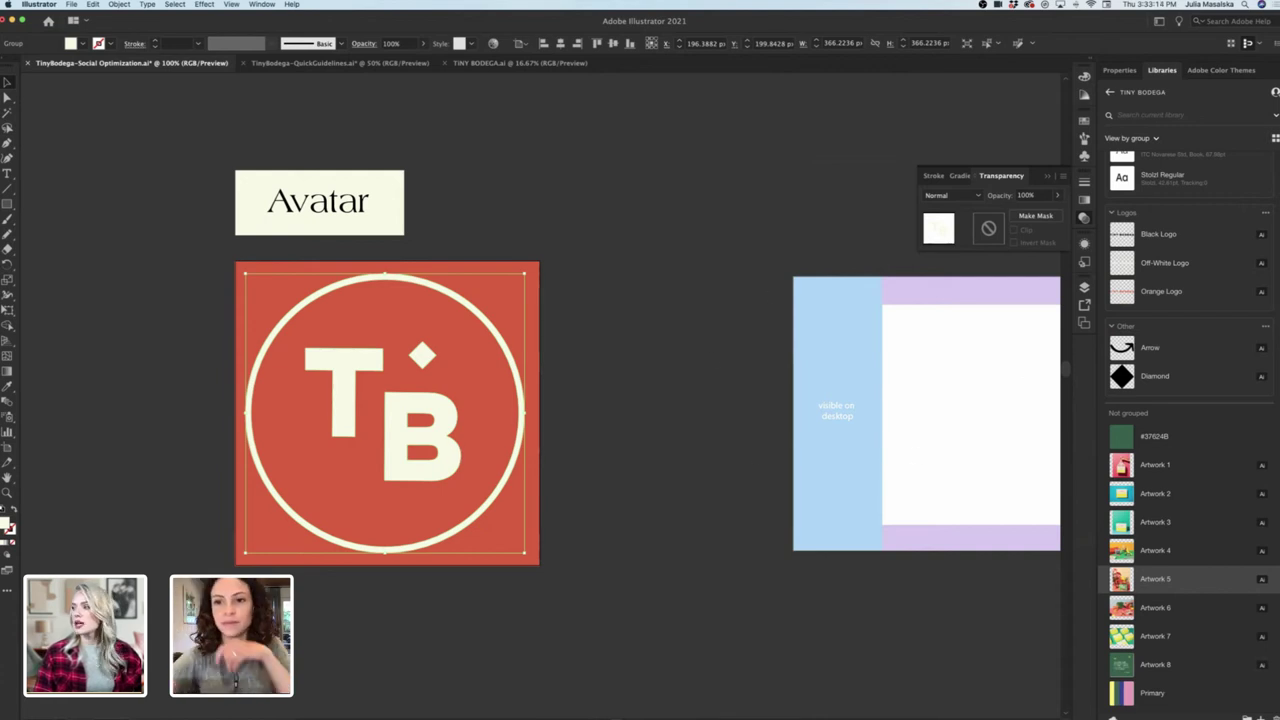
{"action": "left_click", "coordinate": [1119, 70]}
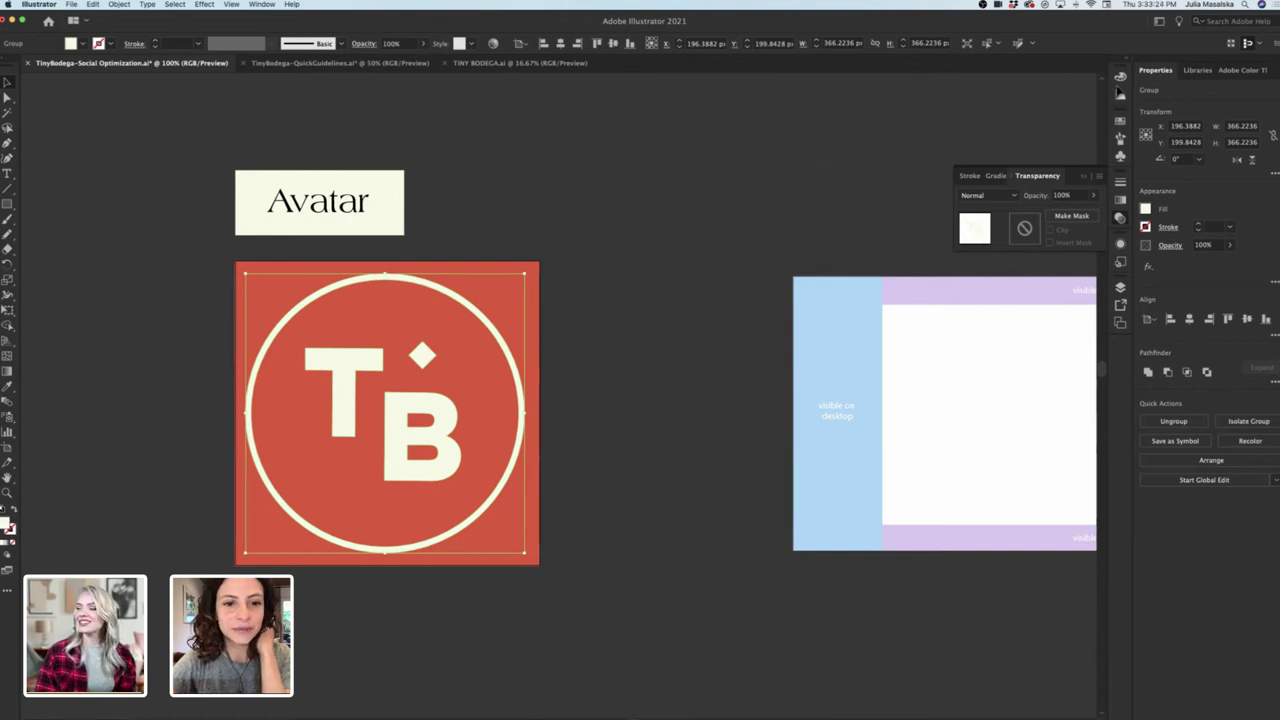
{"action": "left_click", "coordinate": [262, 4]}
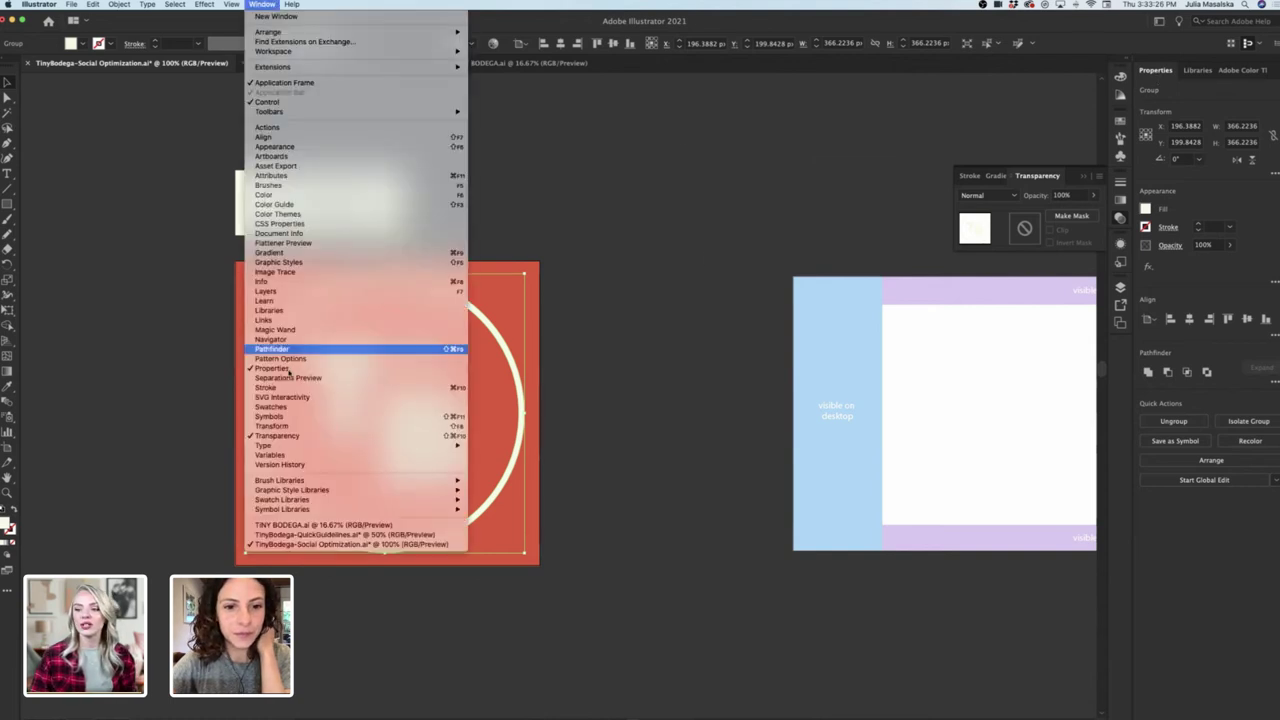
{"action": "left_click", "coordinate": [645, 368]}
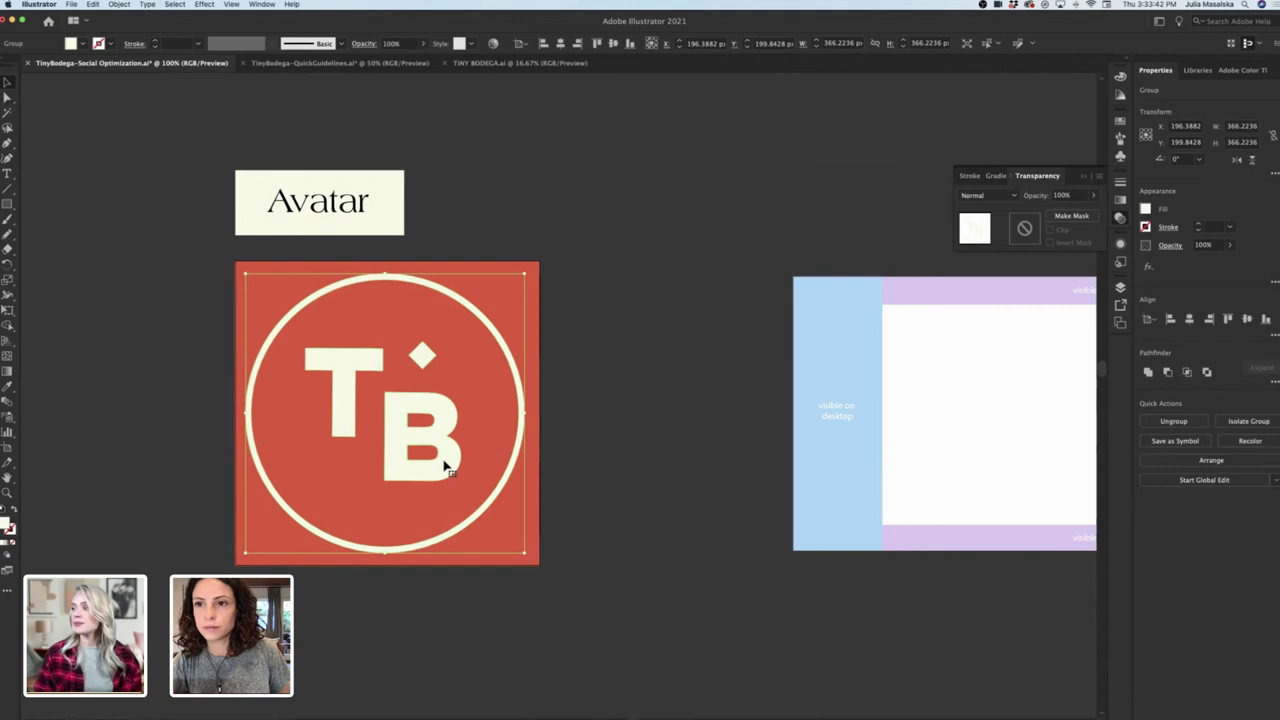
Compare the properties offered with nothing selected, with the Avatar label text selected and with the TB badge selected.
{"action": "scroll", "coordinate": [966, 340], "scroll_direction": "left", "scroll_amount": 1}
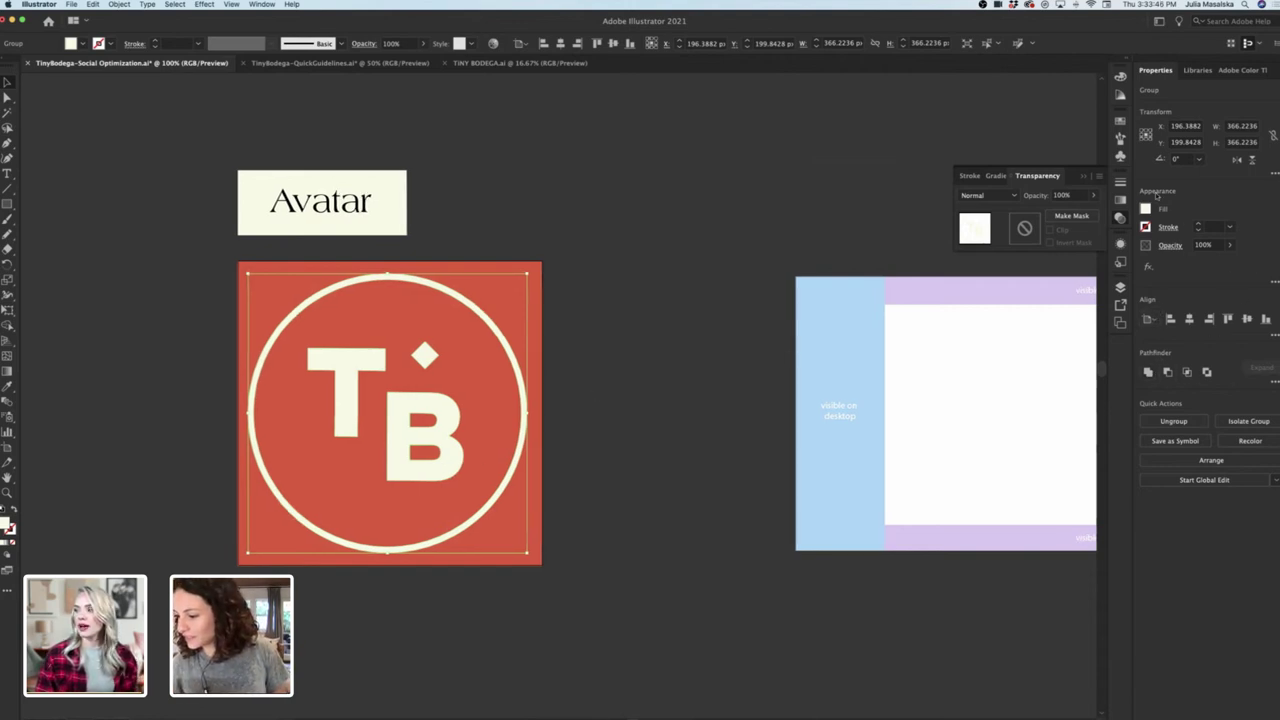
{"action": "left_click", "coordinate": [688, 484]}
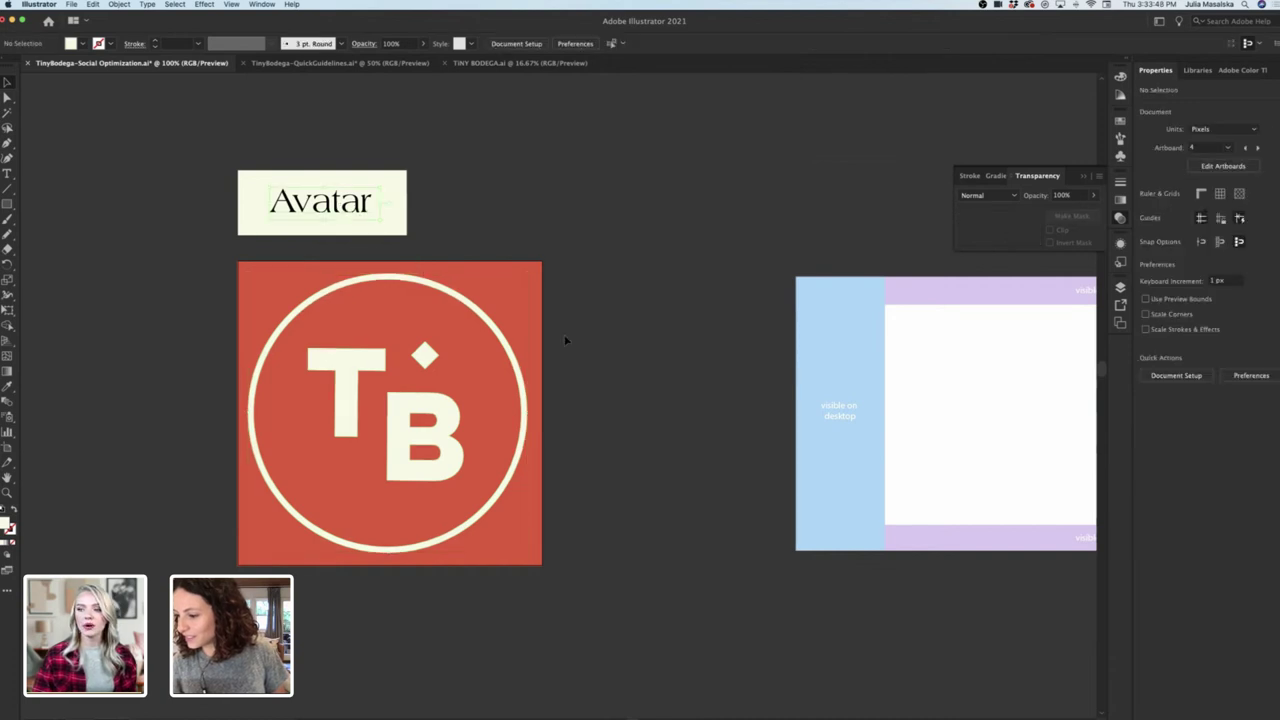
{"action": "left_click", "coordinate": [305, 208]}
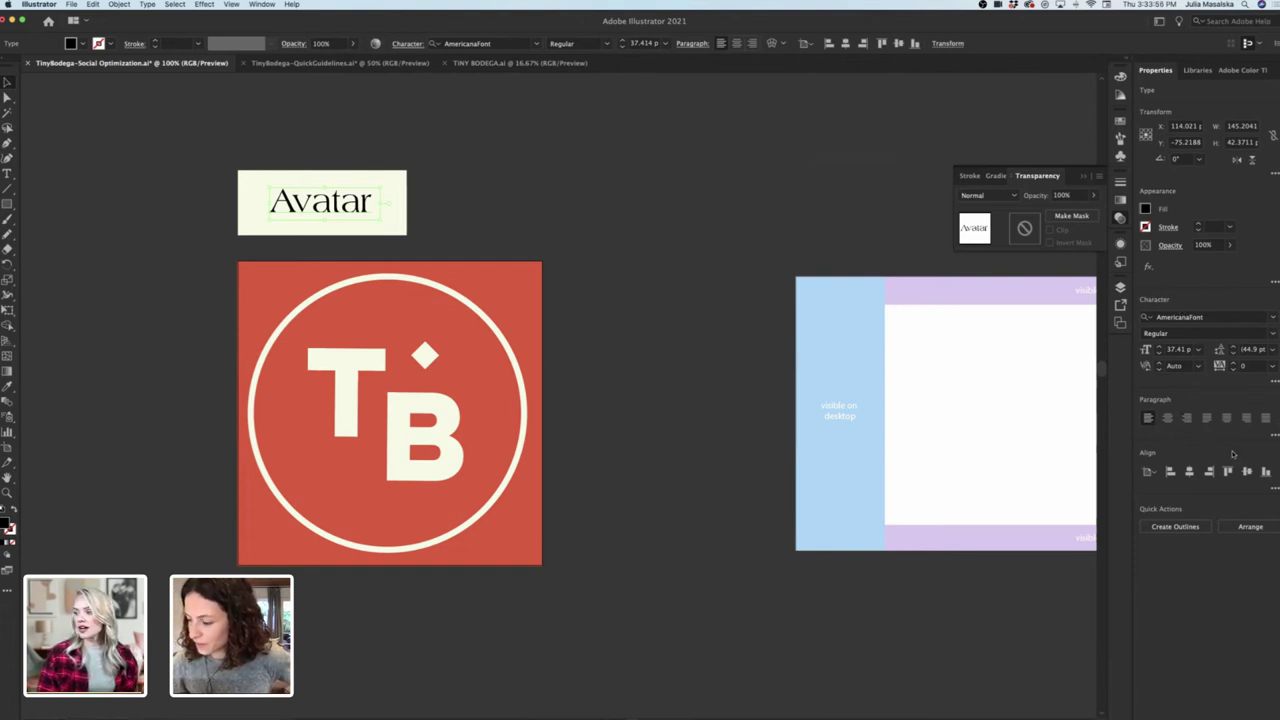
{"action": "left_click", "coordinate": [712, 377]}
{"action": "left_click", "coordinate": [452, 444]}
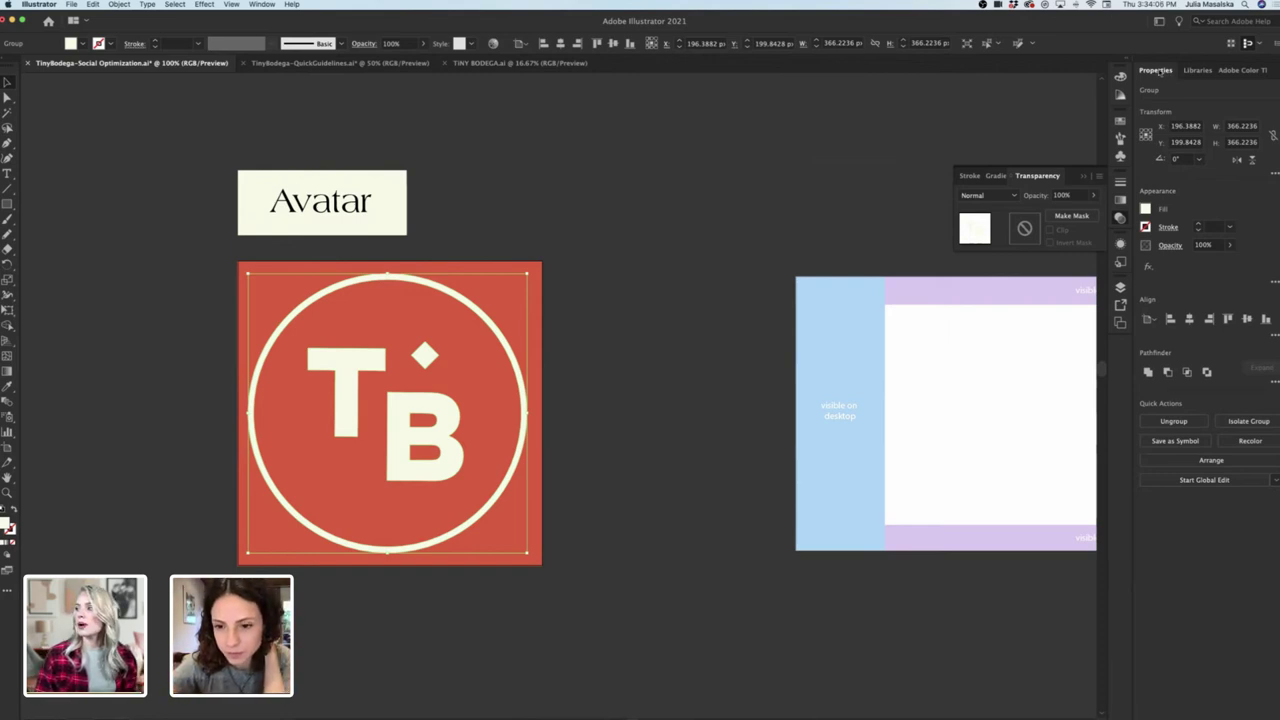
Browse the most popular Adobe Color Themes and return to the TB badge's properties.
{"action": "left_click", "coordinate": [1196, 70]}
{"action": "left_click", "coordinate": [1232, 71]}
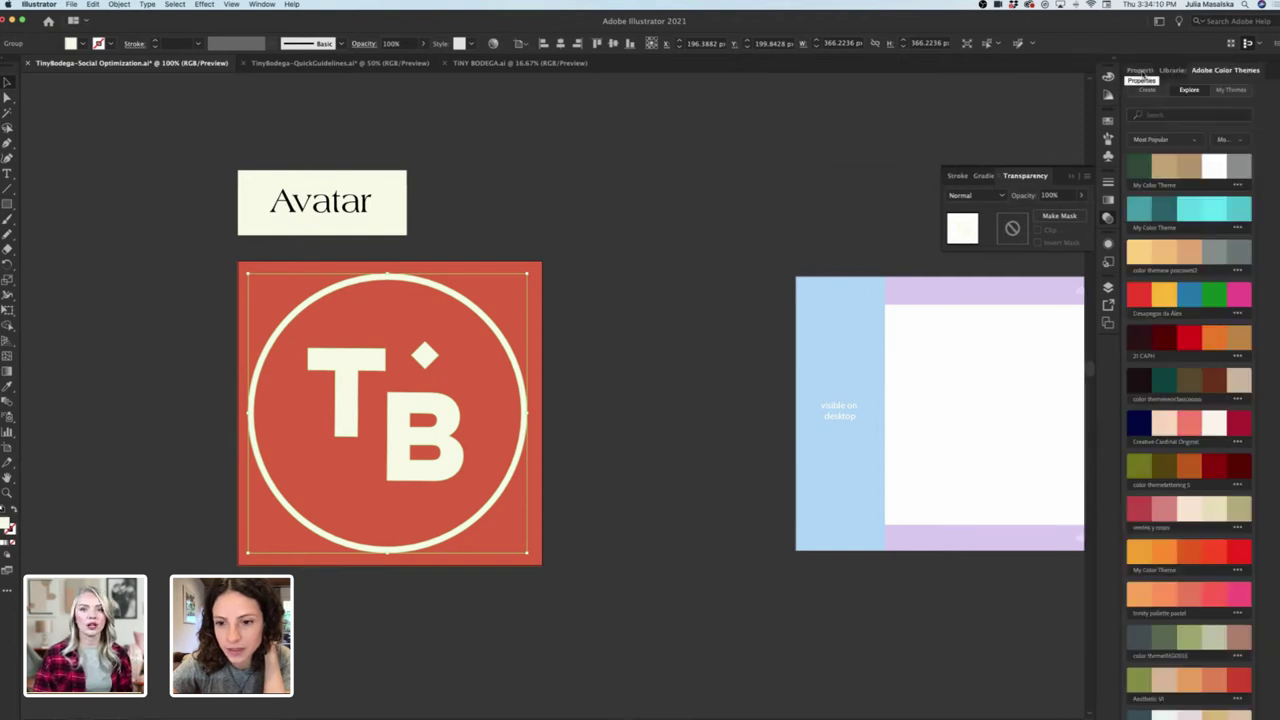
{"action": "scroll", "coordinate": [1199, 216], "scroll_direction": "down", "scroll_amount": 10}
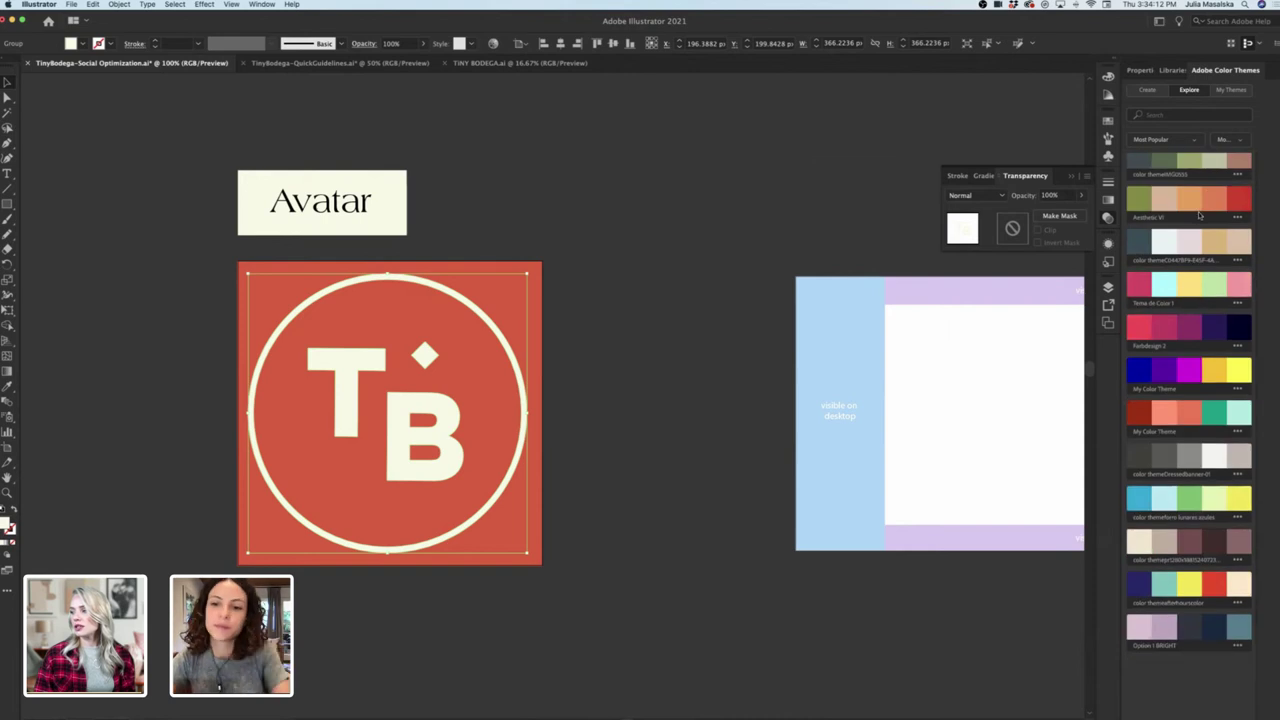
{"action": "left_click", "coordinate": [1137, 71]}
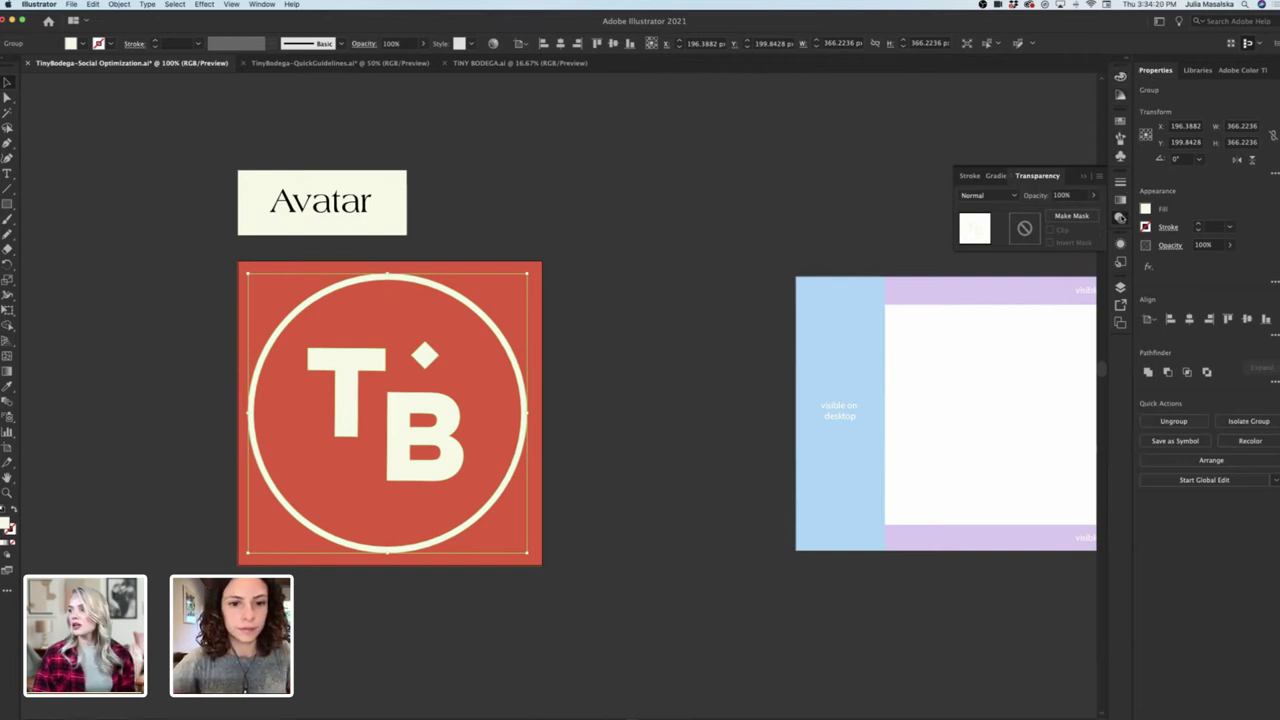
Collapse the Transparency settings, glance at the other collapsed panels and review the available workspace layouts.
{"action": "left_click", "coordinate": [1120, 217]}
{"action": "left_click", "coordinate": [1120, 138]}
{"action": "left_click", "coordinate": [1120, 138]}
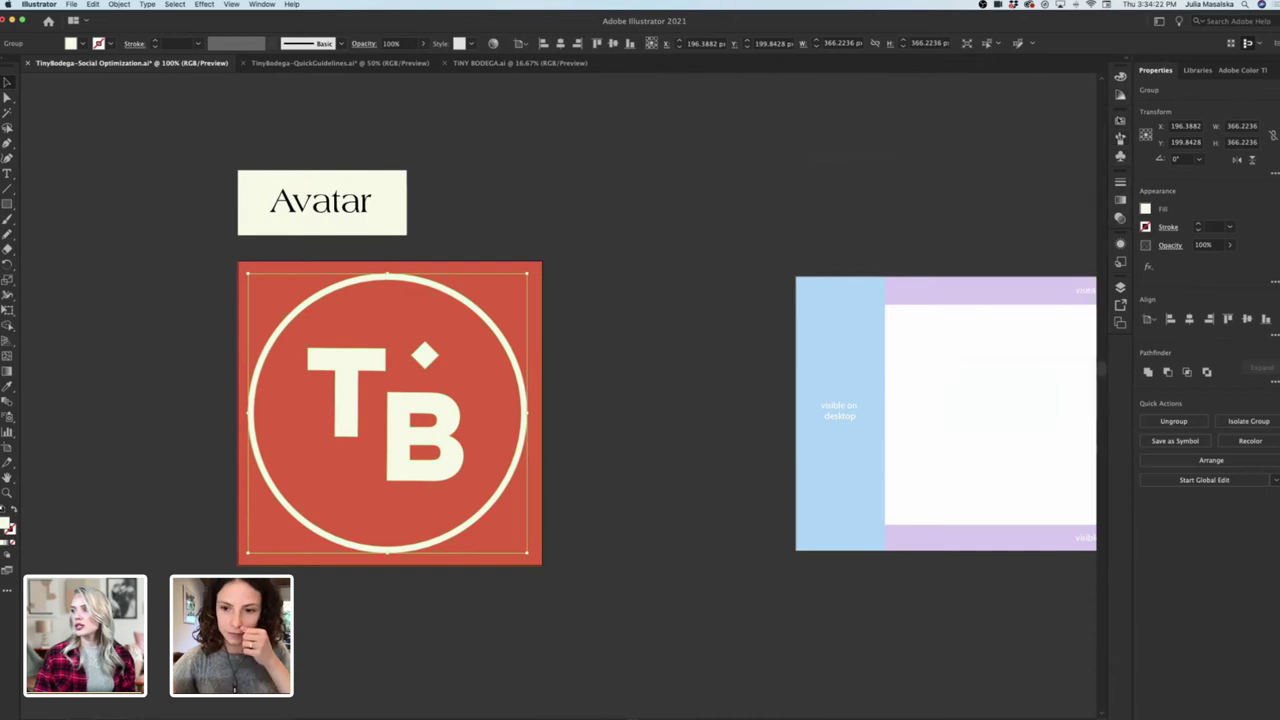
{"action": "left_click", "coordinate": [1120, 121]}
{"action": "left_click", "coordinate": [1120, 121]}
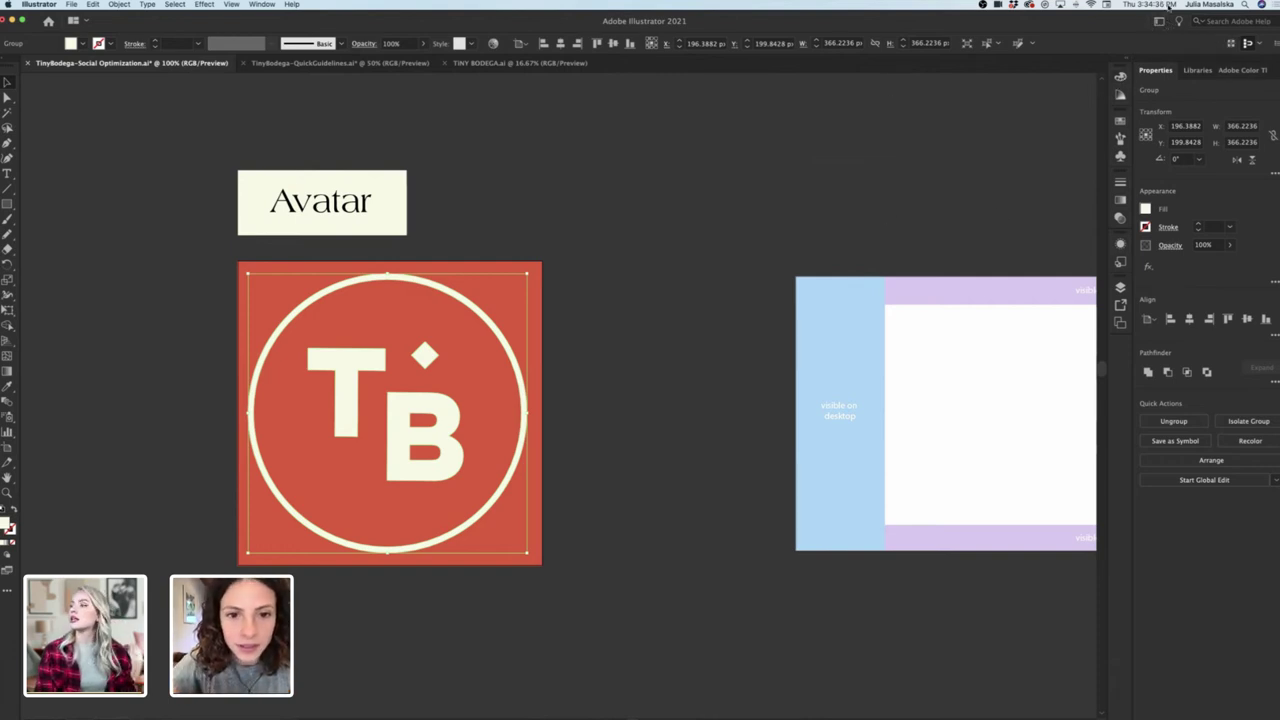
{"action": "left_click", "coordinate": [1159, 21]}
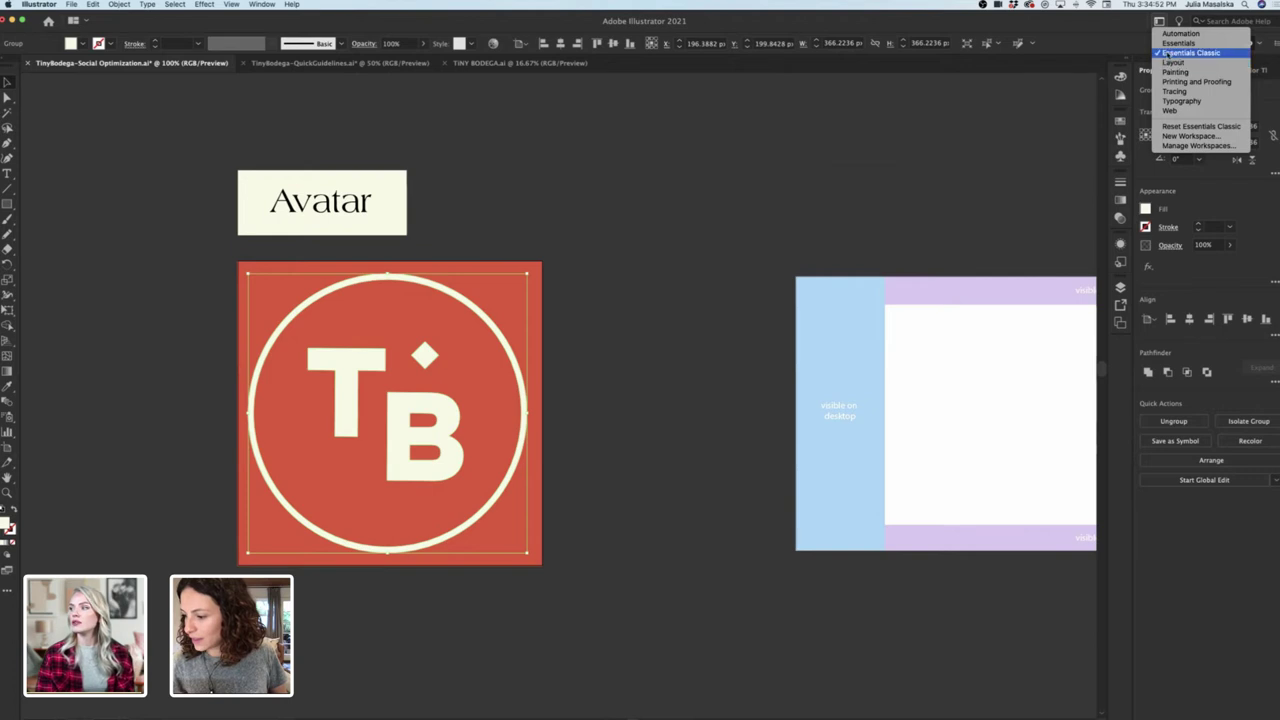
{"action": "left_click", "coordinate": [966, 210]}
Show the complete list of drawing and selection tools, close it and deselect the TB badge.
{"action": "scroll", "coordinate": [757, 221], "scroll_direction": "left", "scroll_amount": 5}
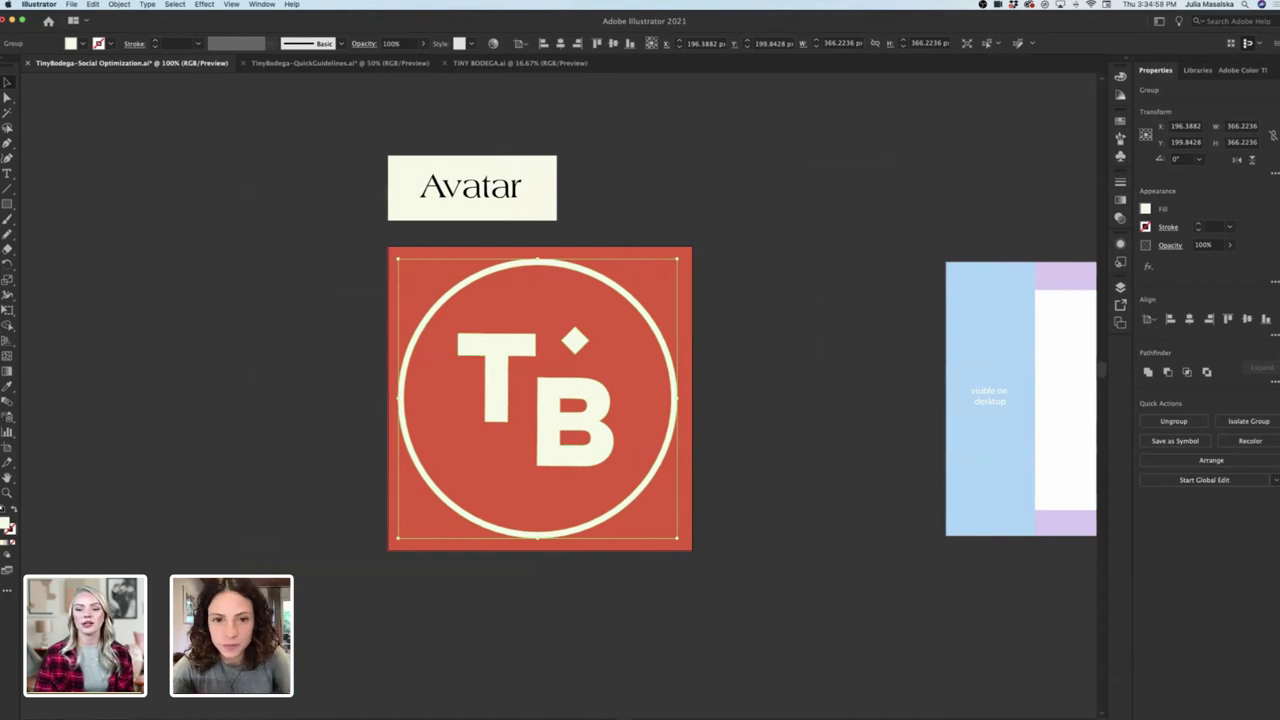
{"action": "left_click", "coordinate": [7, 591]}
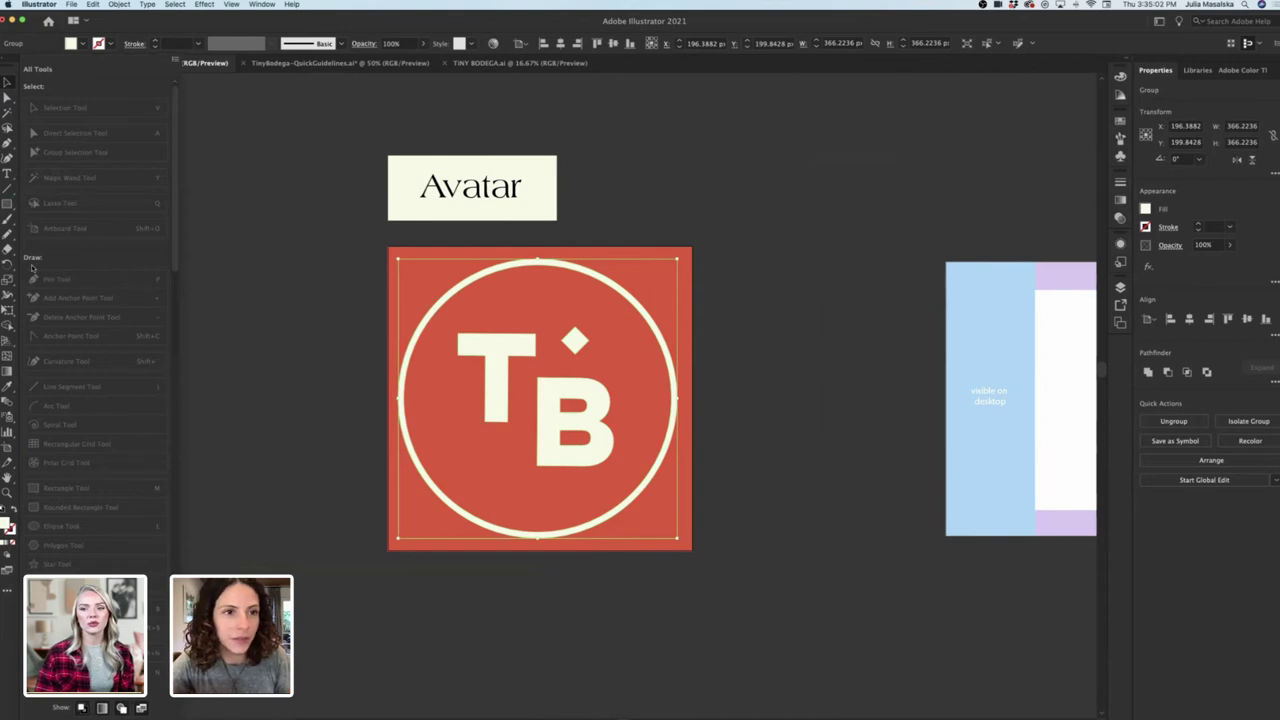
{"action": "left_click", "coordinate": [243, 433]}
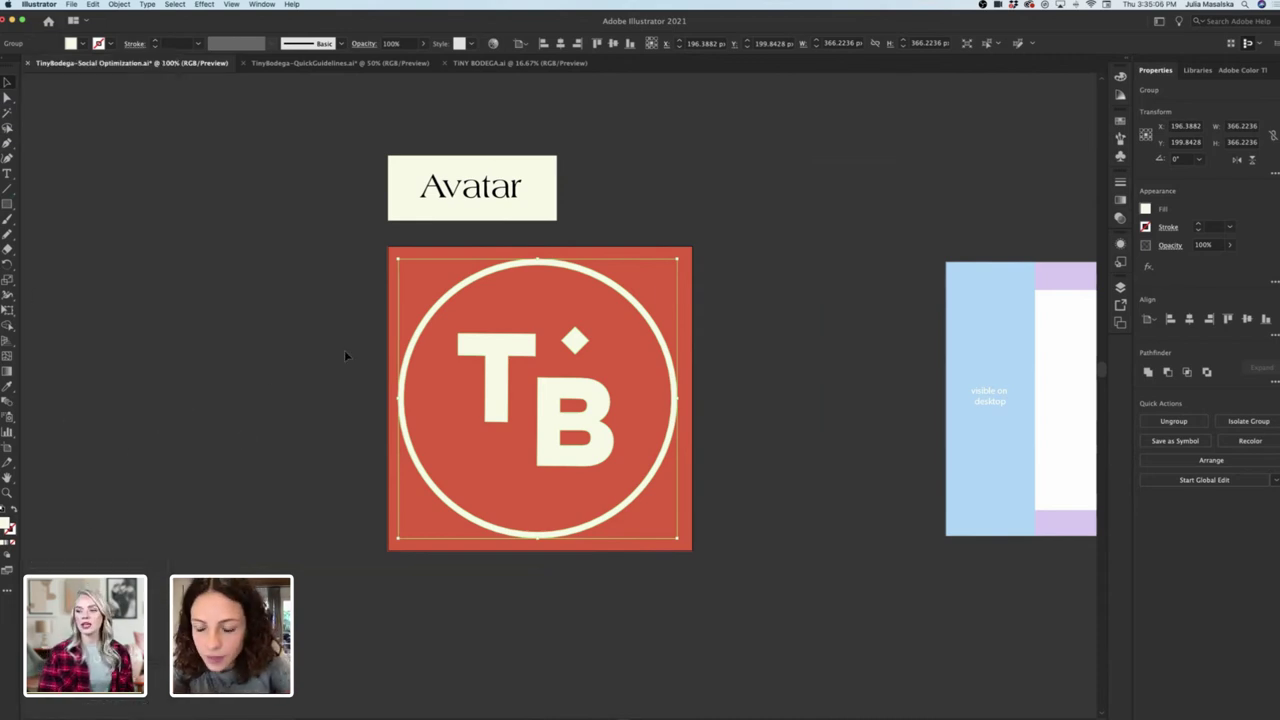
{"action": "left_click", "coordinate": [314, 358]}
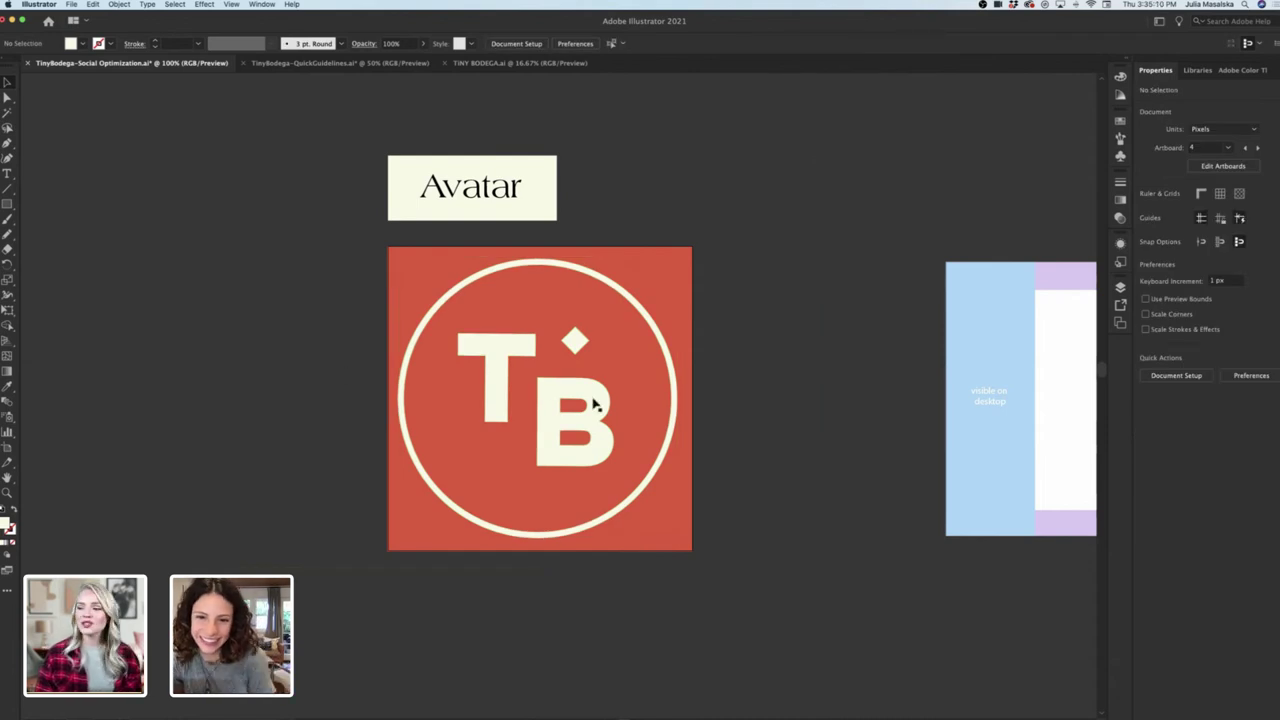
Examine the blank Covers (Facebook, LinkedIn, Twitter) artboard and its dark green placeholder square.
{"action": "scroll", "coordinate": [735, 393], "scroll_direction": "right", "scroll_amount": 10}
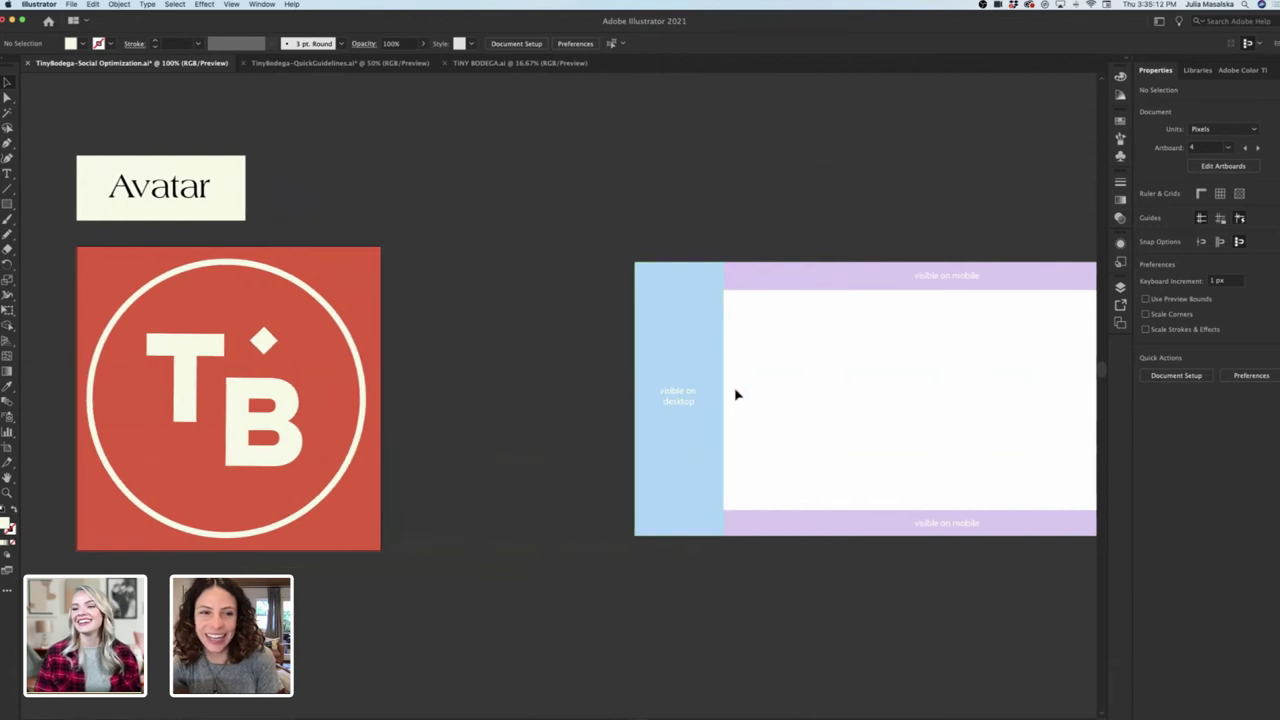
{"action": "scroll", "coordinate": [735, 393], "scroll_direction": "down", "scroll_amount": 3}
{"action": "scroll", "coordinate": [735, 393], "scroll_direction": "right", "scroll_amount": 10}
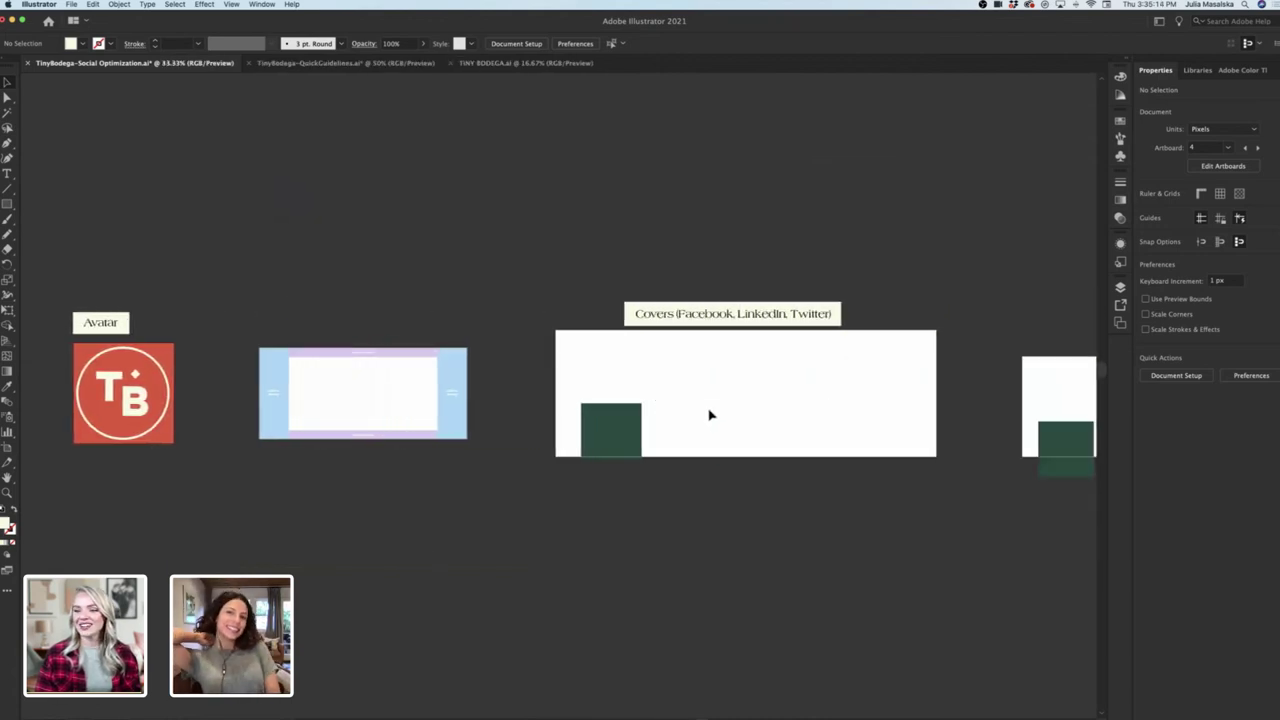
{"action": "scroll", "coordinate": [709, 416], "scroll_direction": "right", "scroll_amount": 3}
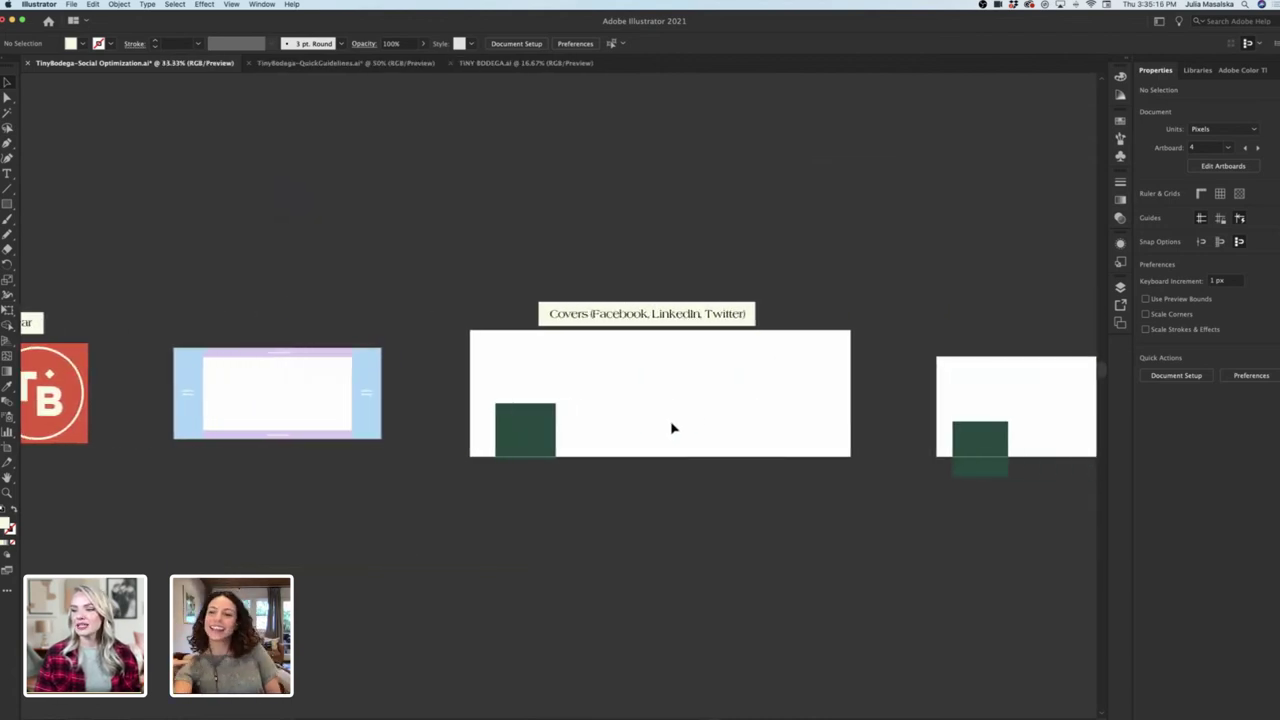
{"action": "scroll", "coordinate": [672, 428], "scroll_direction": "right", "scroll_amount": 2}
{"action": "left_click", "coordinate": [486, 434]}
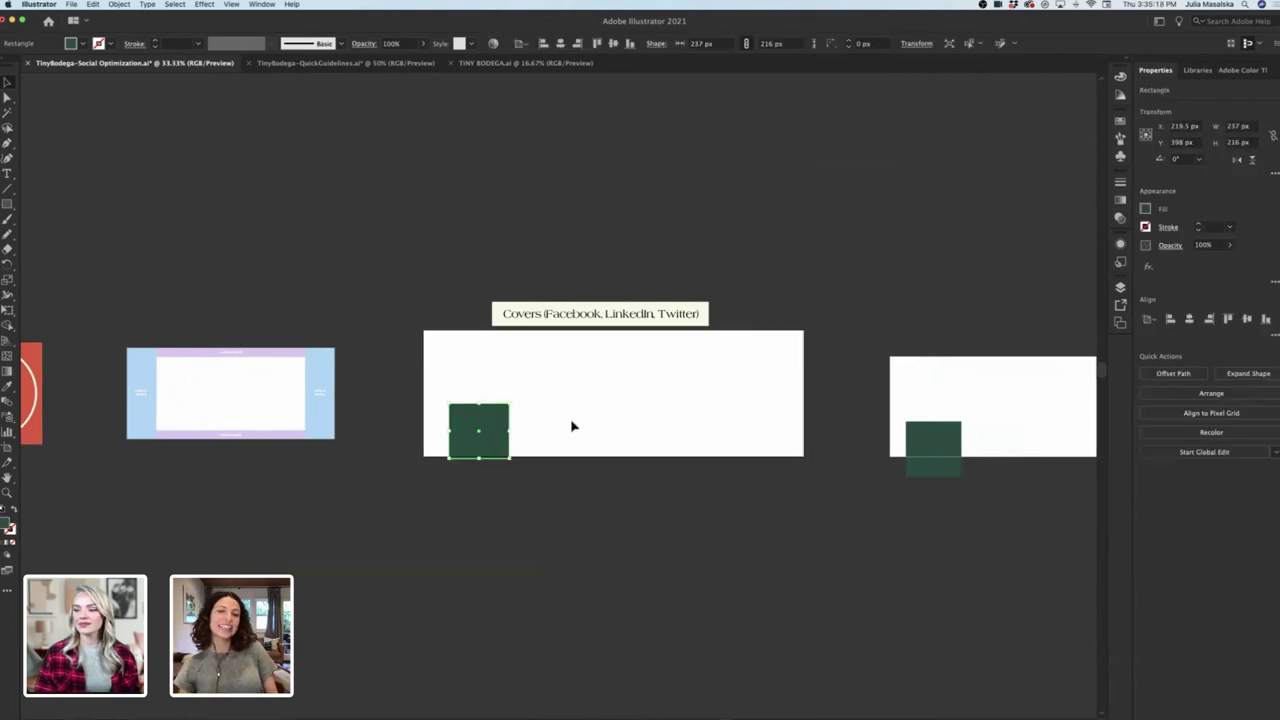
{"action": "scroll", "coordinate": [571, 423], "scroll_direction": "up", "scroll_amount": 1}
{"action": "scroll", "coordinate": [572, 426], "scroll_direction": "right", "scroll_amount": 3}
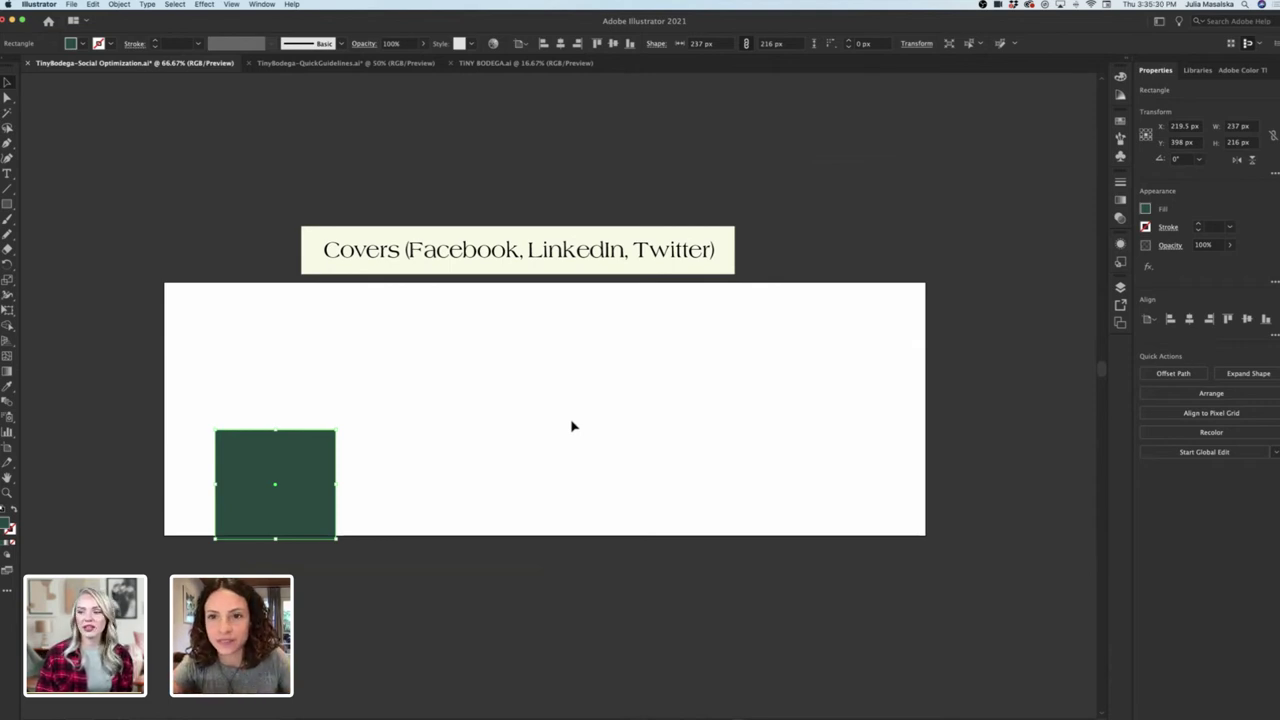
{"action": "scroll", "coordinate": [572, 426], "scroll_direction": "right", "scroll_amount": 3}
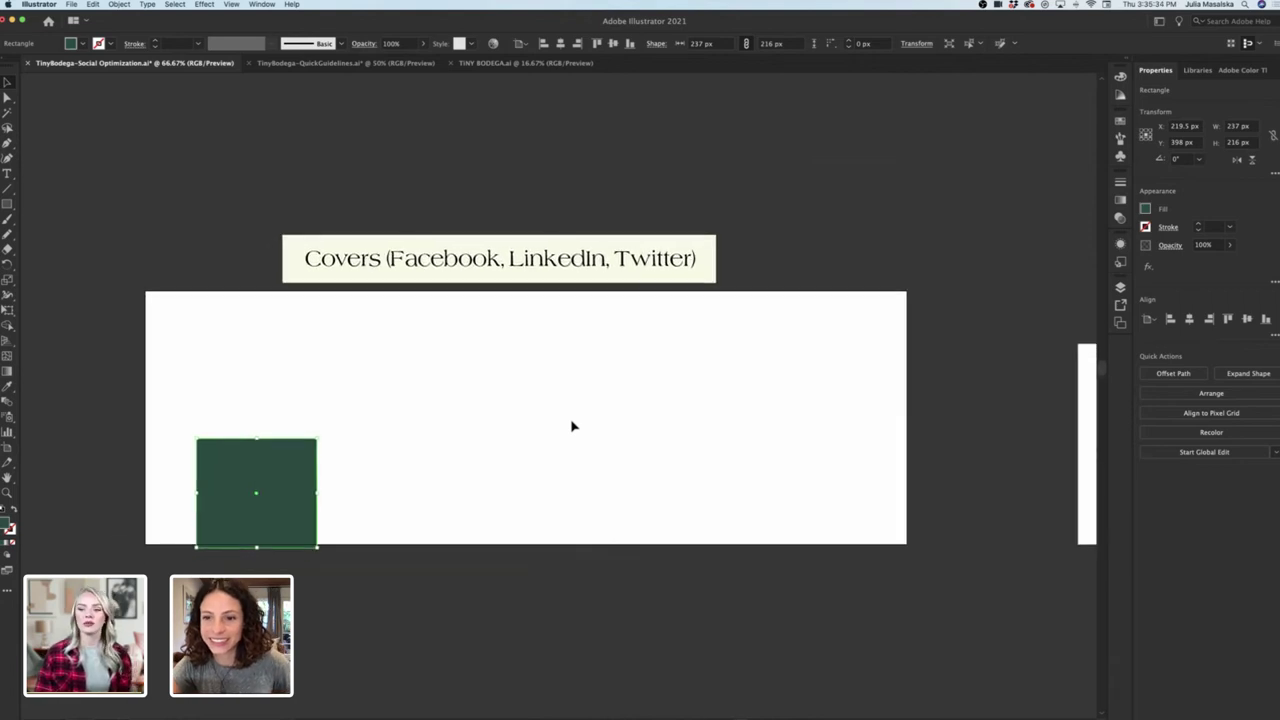
{"action": "left_click", "coordinate": [572, 426]}
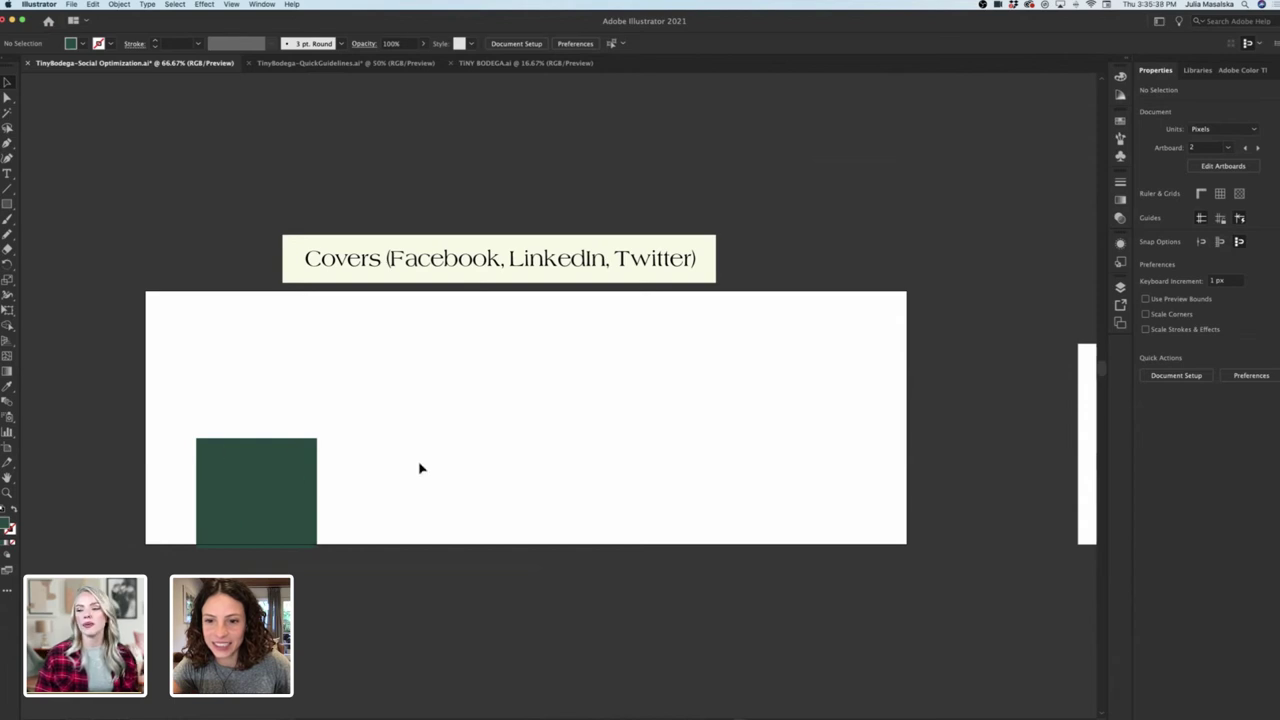
{"action": "scroll", "coordinate": [421, 485], "scroll_direction": "down", "scroll_amount": 1}
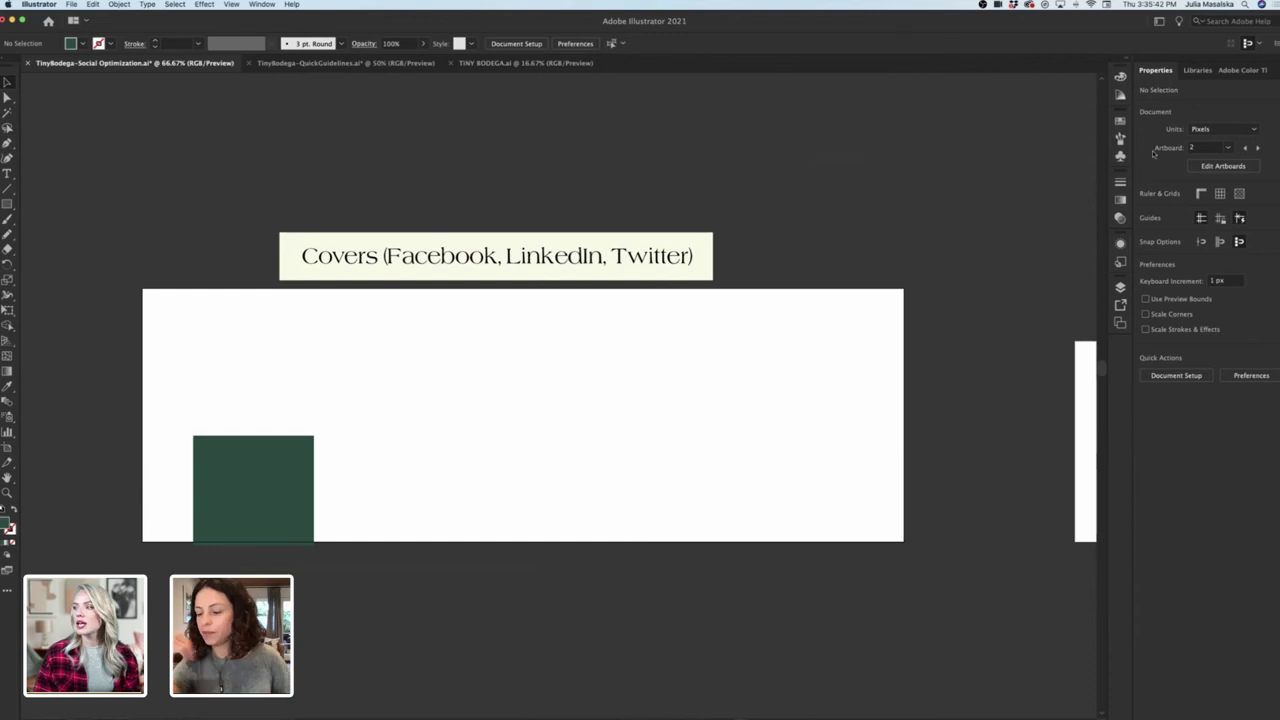
Place the Artwork 4 product photo from the TINY BODEGA library over the Covers artboard, about 1066 px wide.
{"action": "left_click", "coordinate": [1204, 75]}
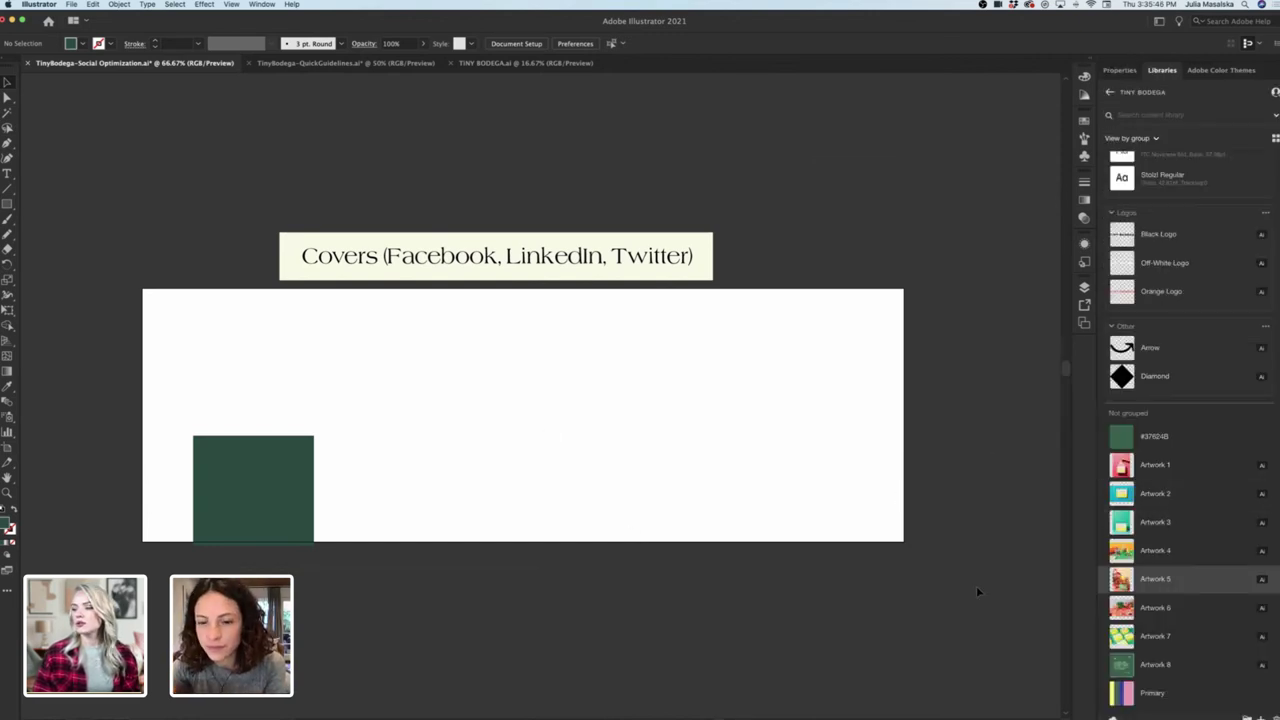
{"action": "left_click_drag", "start_coordinate": [1160, 551], "coordinate": [574, 406]}
{"action": "left_click_drag", "start_coordinate": [864, 608], "coordinate": [634, 534]}
{"action": "left_click_drag", "start_coordinate": [905, 506], "coordinate": [505, 618]}
{"action": "left_click_drag", "start_coordinate": [684, 708], "coordinate": [586, 708]}
{"action": "left_click_drag", "start_coordinate": [477, 611], "coordinate": [1011, 459]}
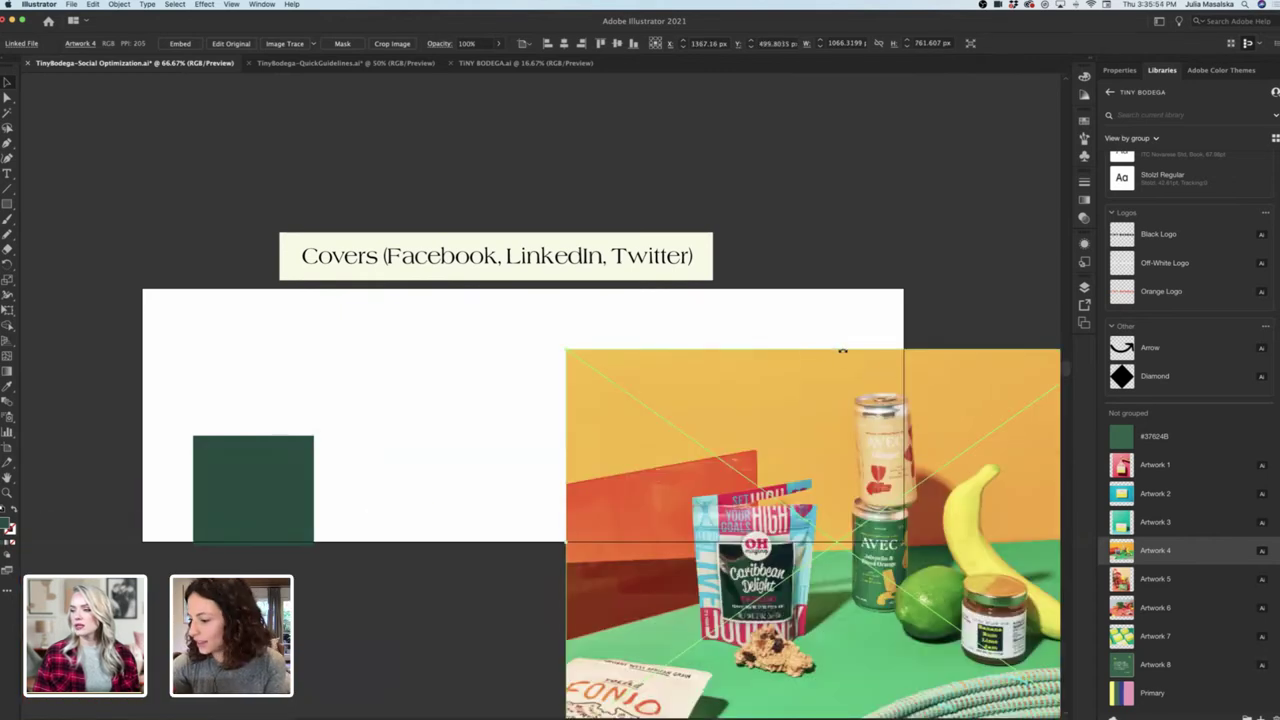
Scale the product photo down to about 610 px wide and position it in the right half of the cover.
{"action": "left_click_drag", "start_coordinate": [836, 432], "coordinate": [836, 431]}
{"action": "left_click_drag", "start_coordinate": [964, 568], "coordinate": [812, 429]}
{"action": "left_click", "coordinate": [891, 443]}
Copy every object of the "Add some Color to your pantry" post in TINY BODEGA.ai and return to the Social Optimization document.
{"action": "left_click", "coordinate": [531, 64]}
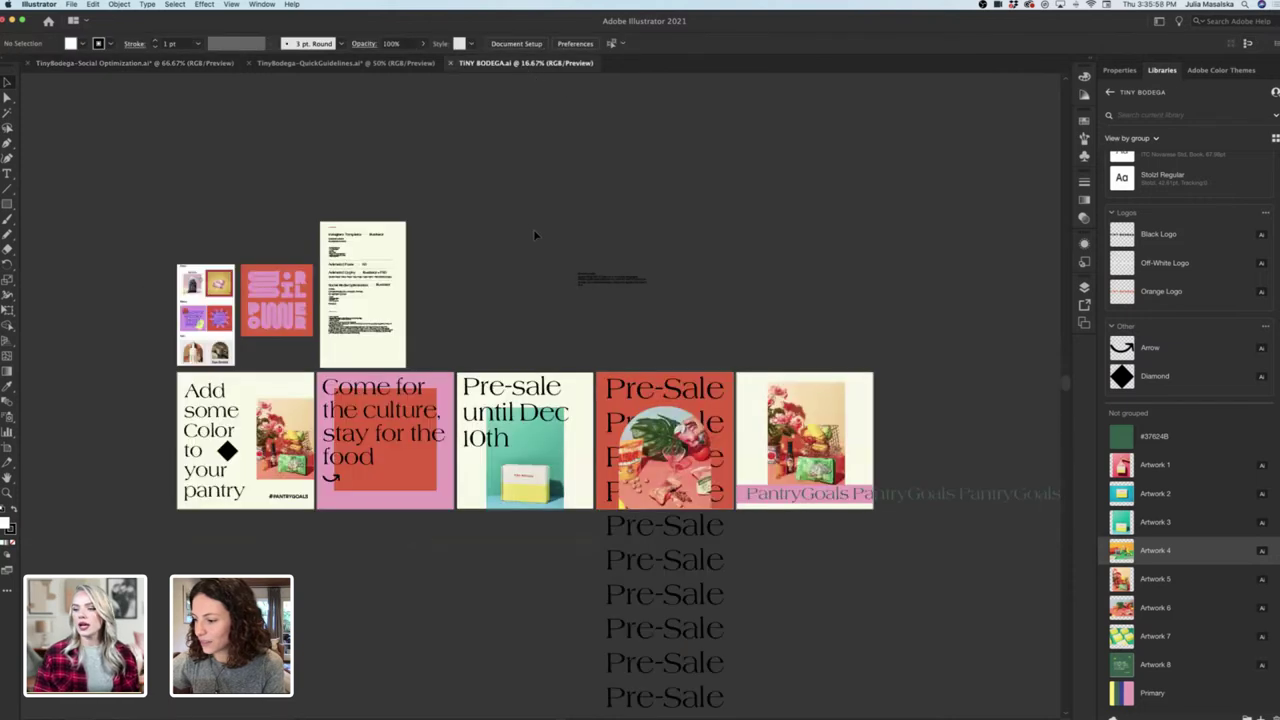
{"action": "scroll", "coordinate": [207, 476], "scroll_direction": "down", "scroll_amount": 2}
{"action": "left_click", "coordinate": [208, 472]}
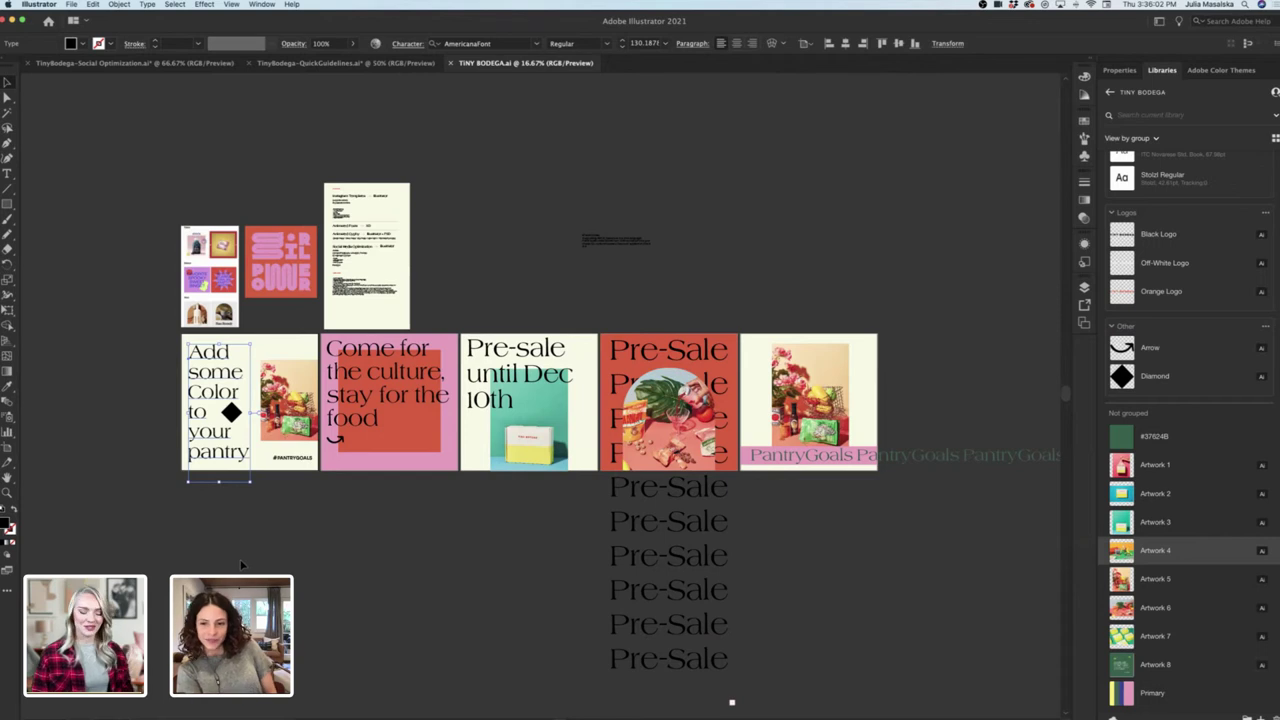
{"action": "left_click", "coordinate": [241, 565]}
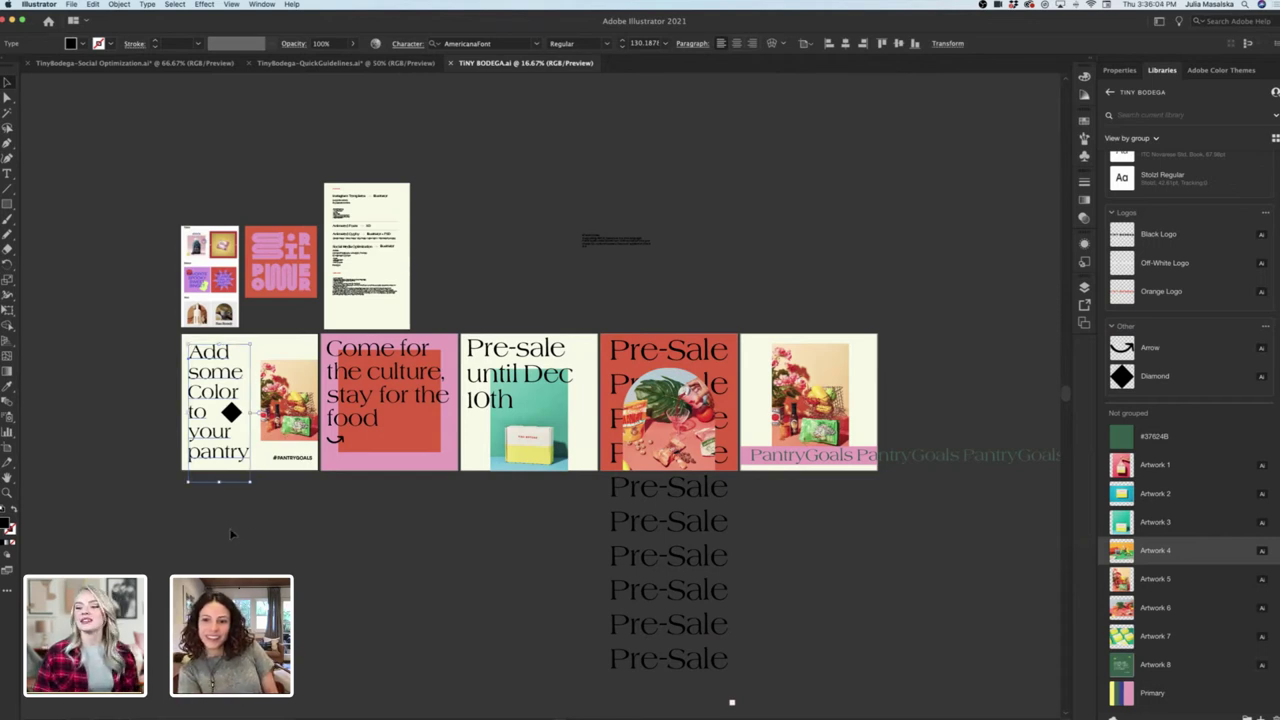
{"action": "left_click_drag", "start_coordinate": [207, 519], "coordinate": [255, 480]}
{"action": "left_click", "coordinate": [295, 374]}
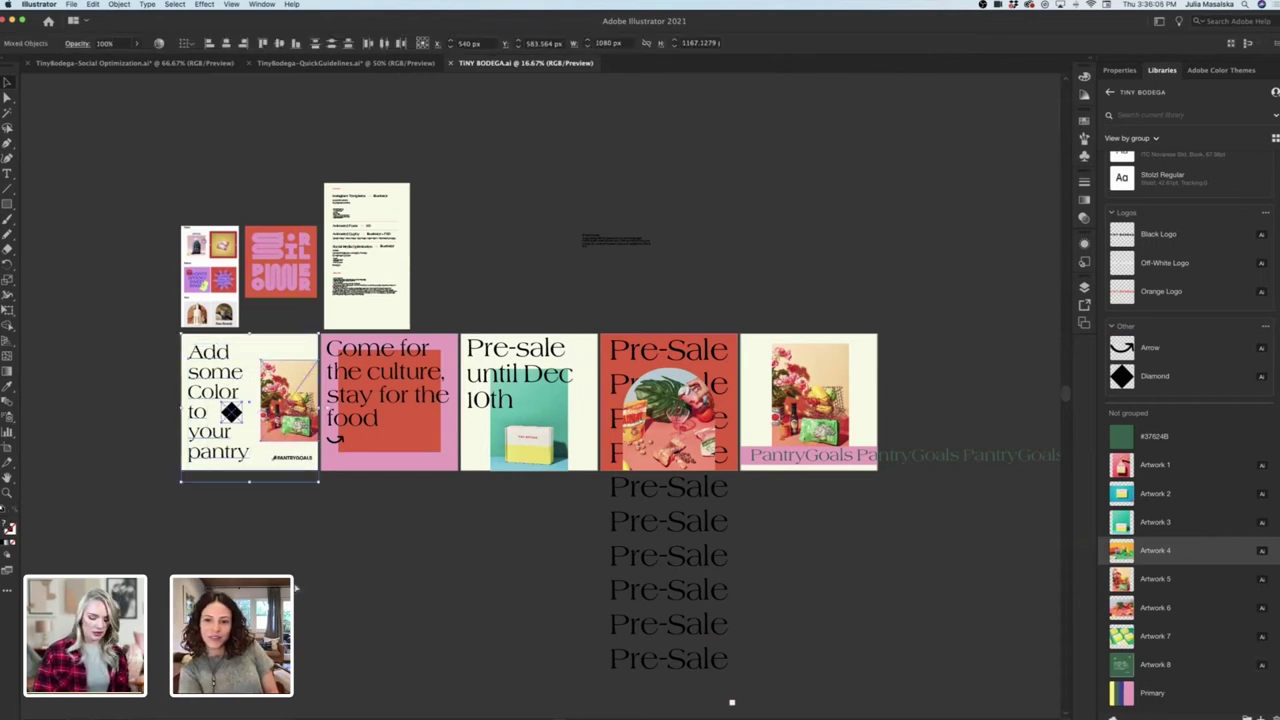
{"action": "left_click", "coordinate": [104, 63]}
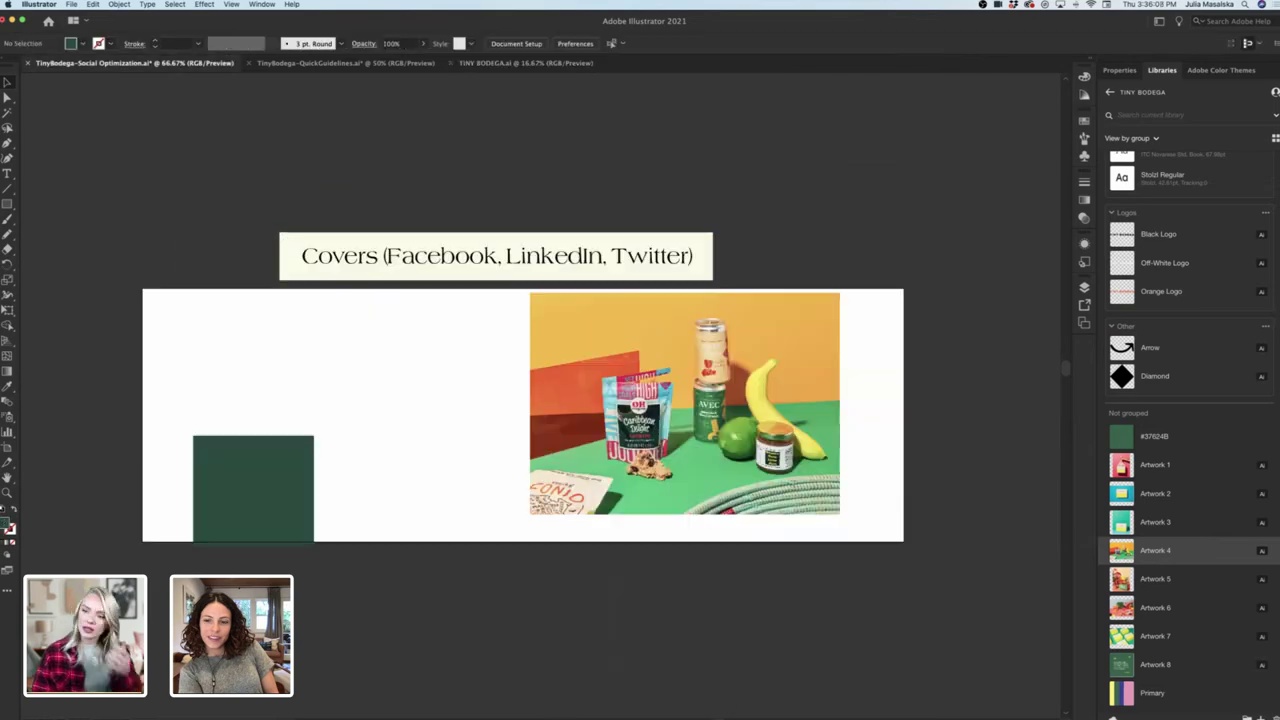
{"action": "key", "text": "super+Tab"}
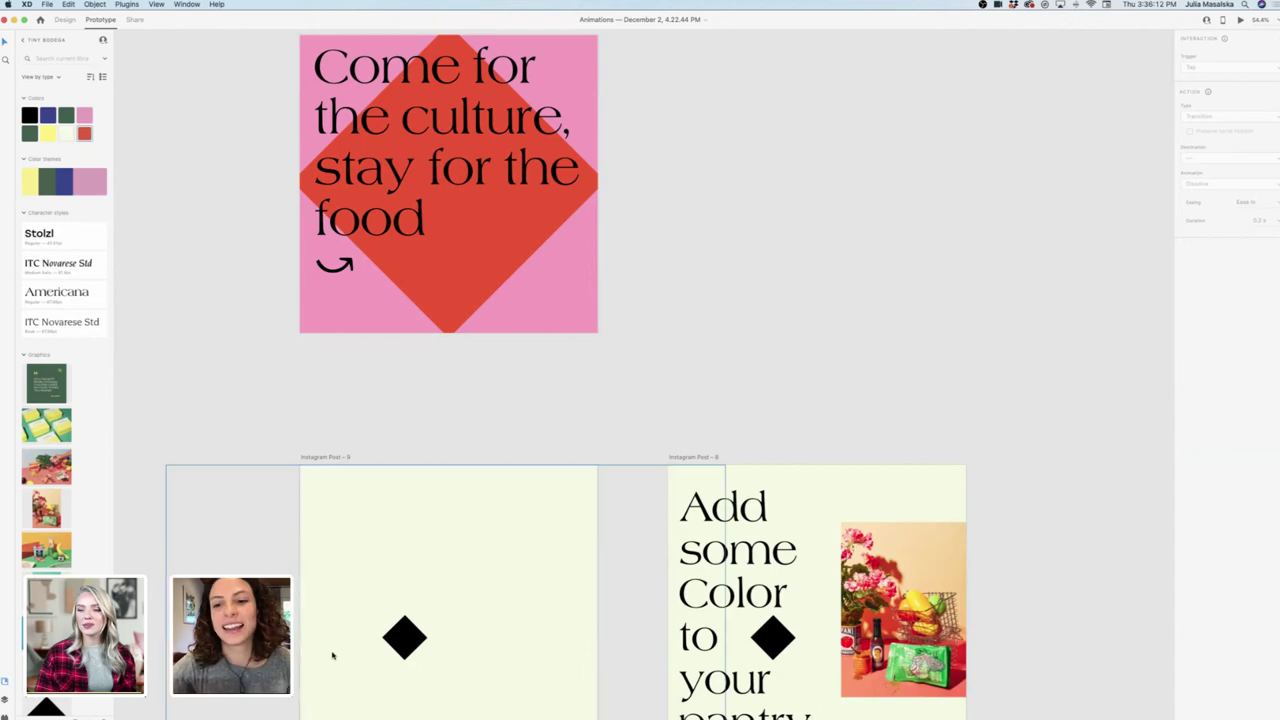
{"action": "mouse_move", "coordinate": [368, 712]}
{"action": "left_click", "coordinate": [407, 706]}
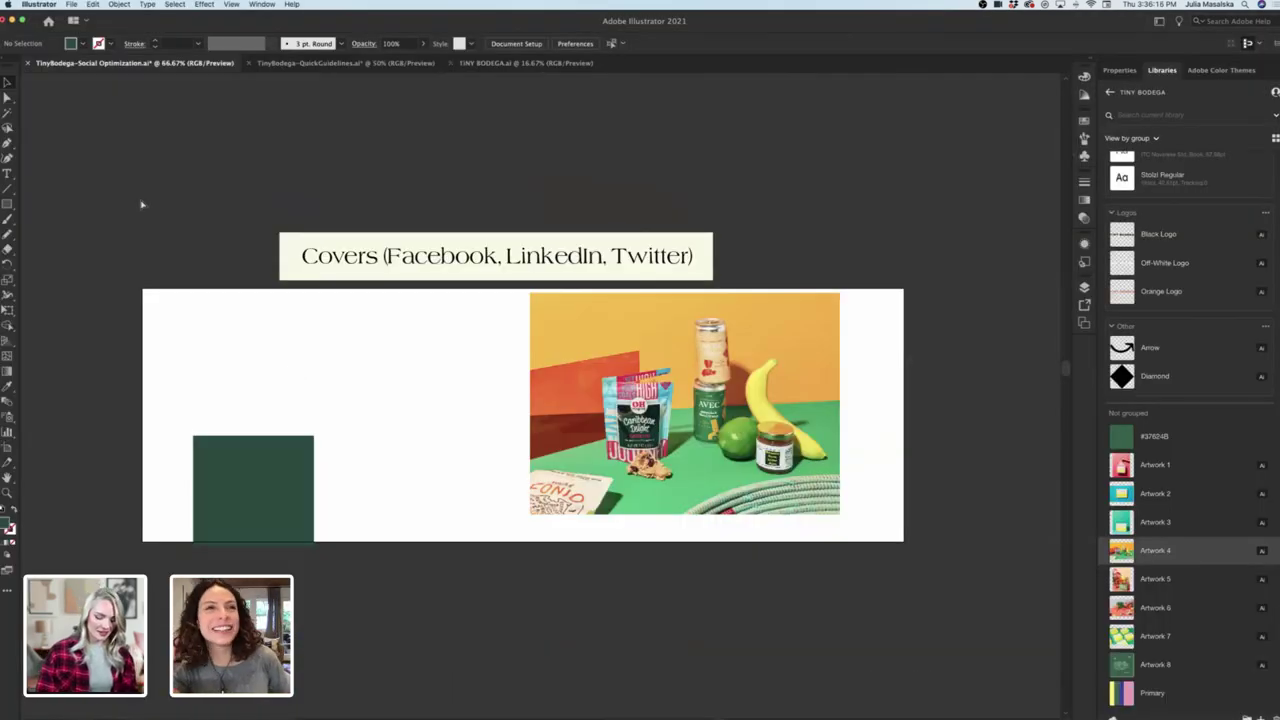
Paste the "Add some Color to your pantry" post, scale it to about half size and place it over the cover's left edge.
{"action": "key", "text": "super+v"}
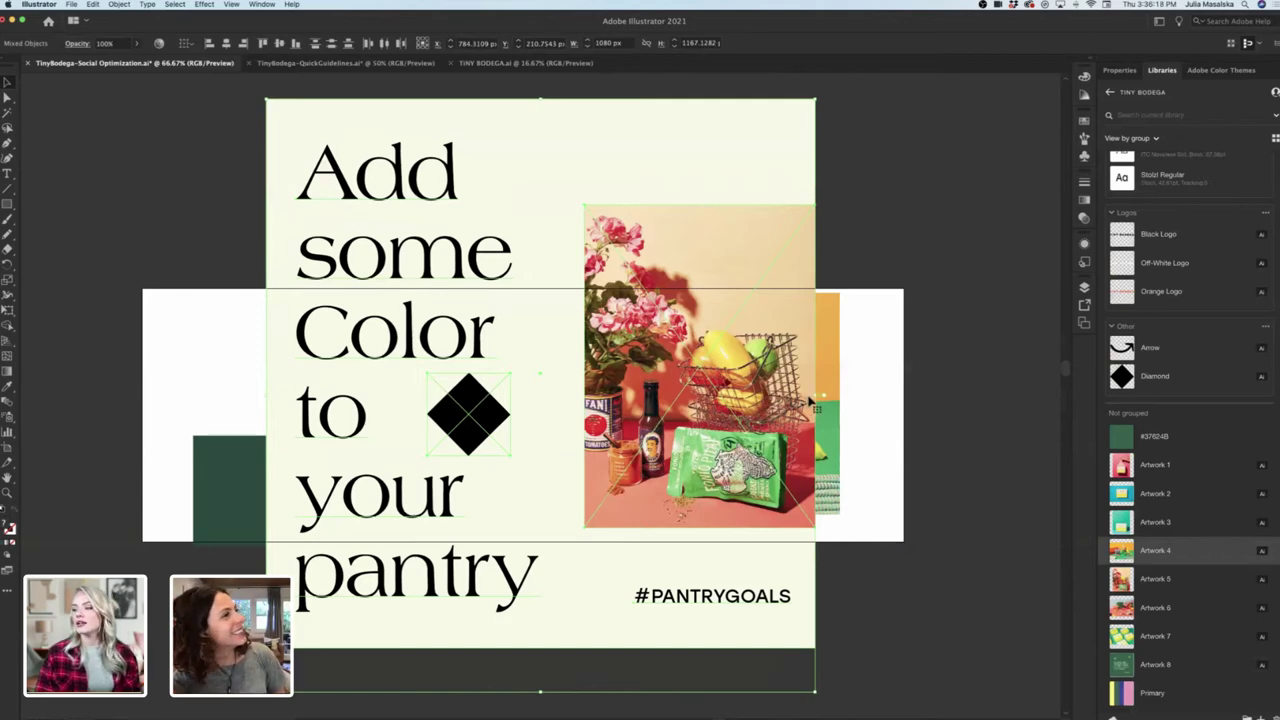
{"action": "left_click_drag", "start_coordinate": [808, 394], "coordinate": [688, 400]}
{"action": "left_click_drag", "start_coordinate": [222, 405], "coordinate": [60, 306]}
{"action": "left_click", "coordinate": [182, 206]}
{"action": "scroll", "coordinate": [182, 205], "scroll_direction": "left", "scroll_amount": 5}
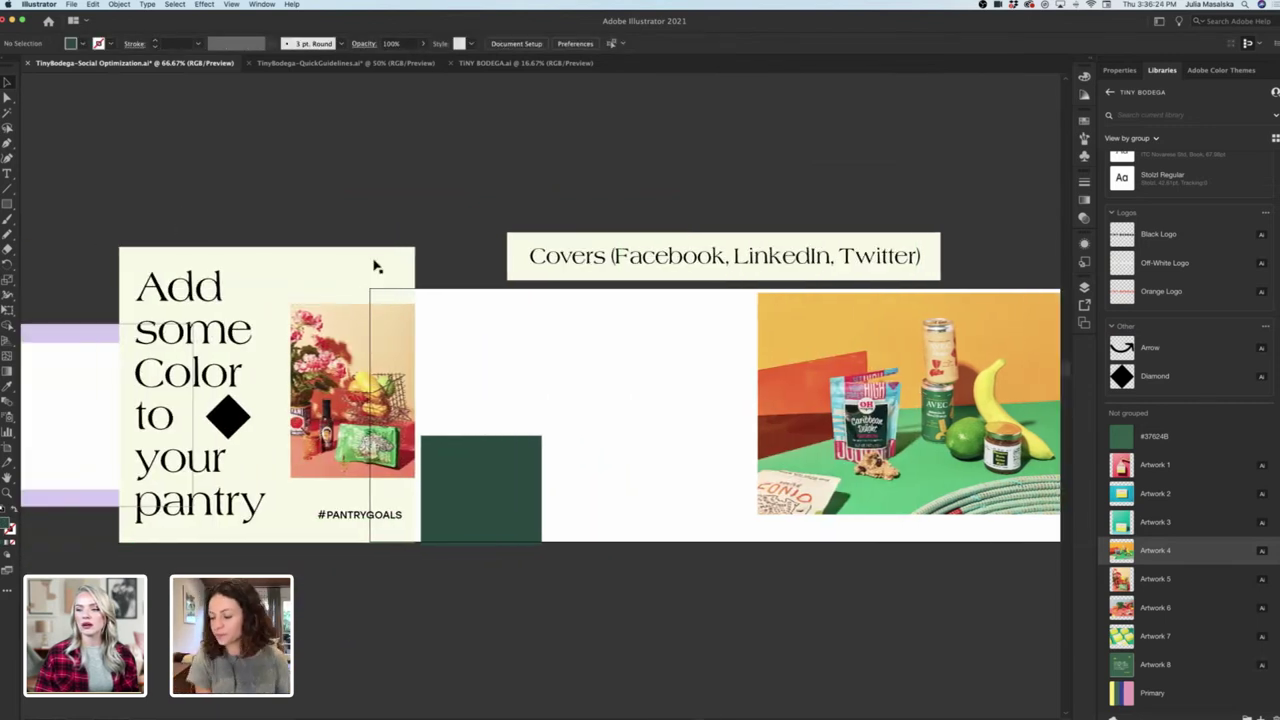
Undo the move of the pasted post's off-white background and select the product photo on the cover.
{"action": "left_click_drag", "start_coordinate": [328, 545], "coordinate": [305, 559]}
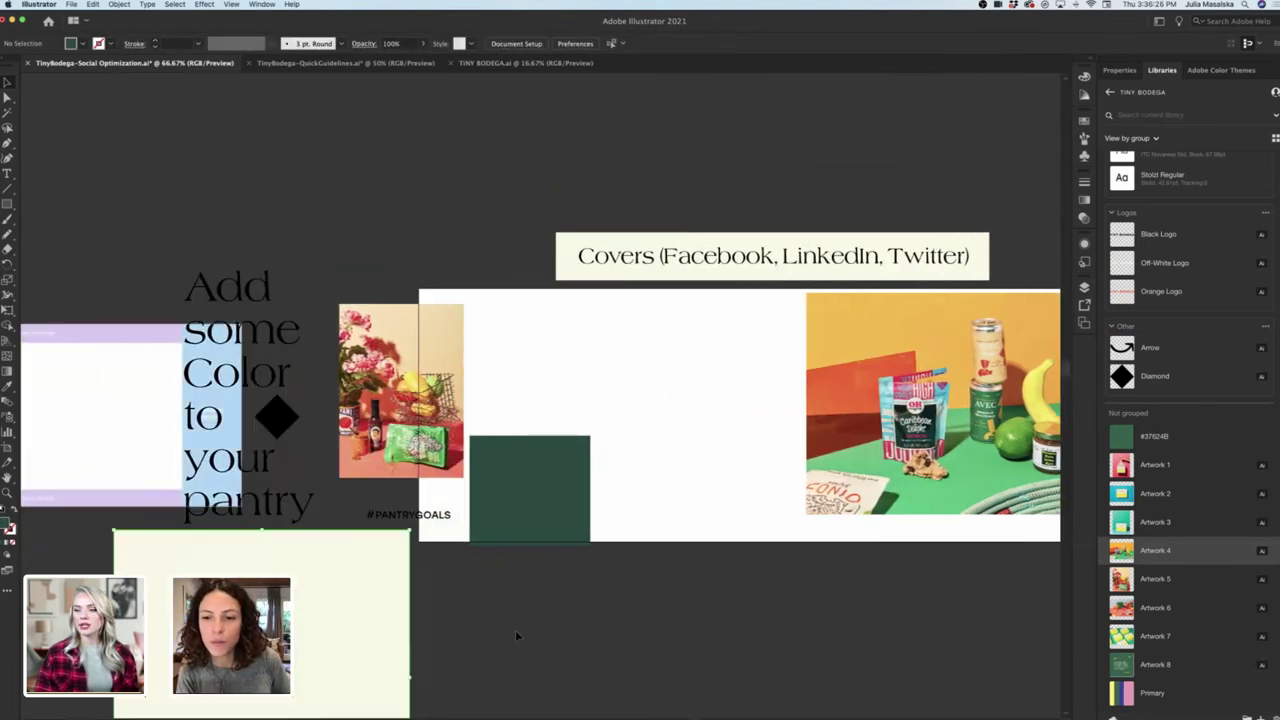
{"action": "key", "text": "super+z"}
{"action": "left_click", "coordinate": [517, 630]}
{"action": "scroll", "coordinate": [517, 630], "scroll_direction": "right", "scroll_amount": 1}
{"action": "scroll", "coordinate": [518, 630], "scroll_direction": "right", "scroll_amount": 3}
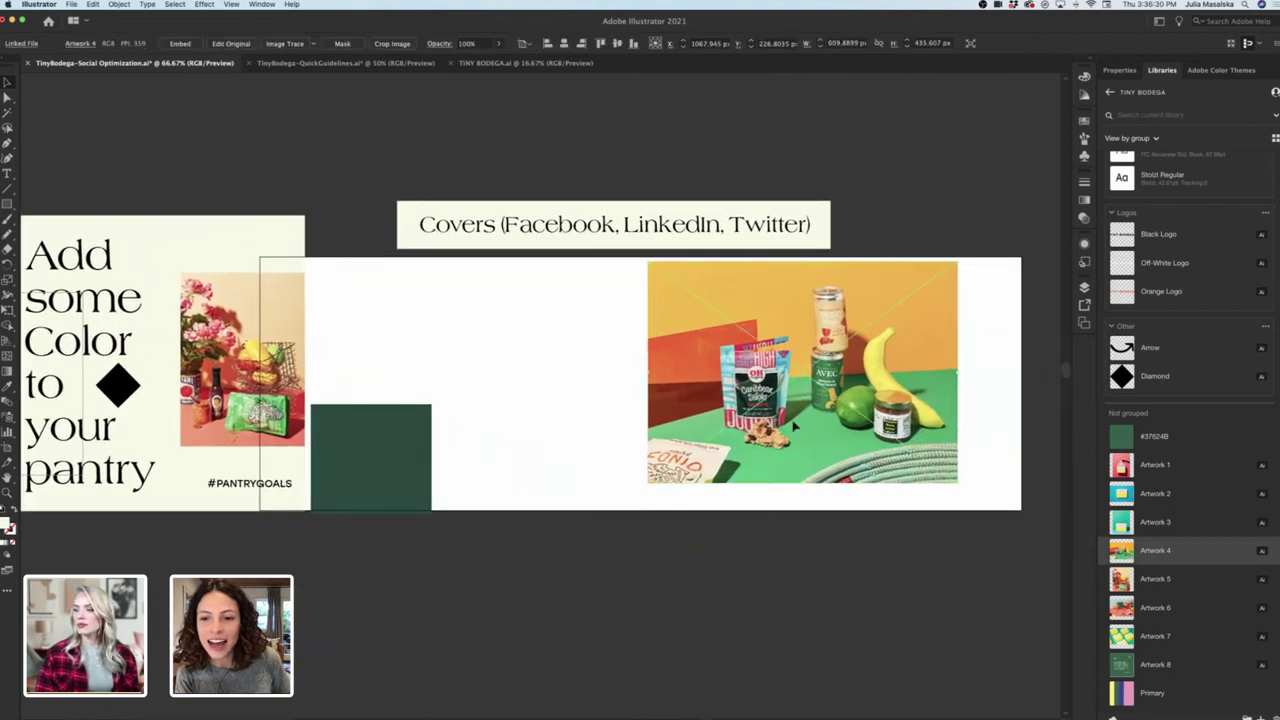
Scale the product photo down and rest it on the cover's bottom edge in the right half.
{"action": "left_click_drag", "start_coordinate": [766, 398], "coordinate": [794, 496]}
{"action": "left_click_drag", "start_coordinate": [986, 468], "coordinate": [908, 470]}
{"action": "left_click", "coordinate": [517, 528]}
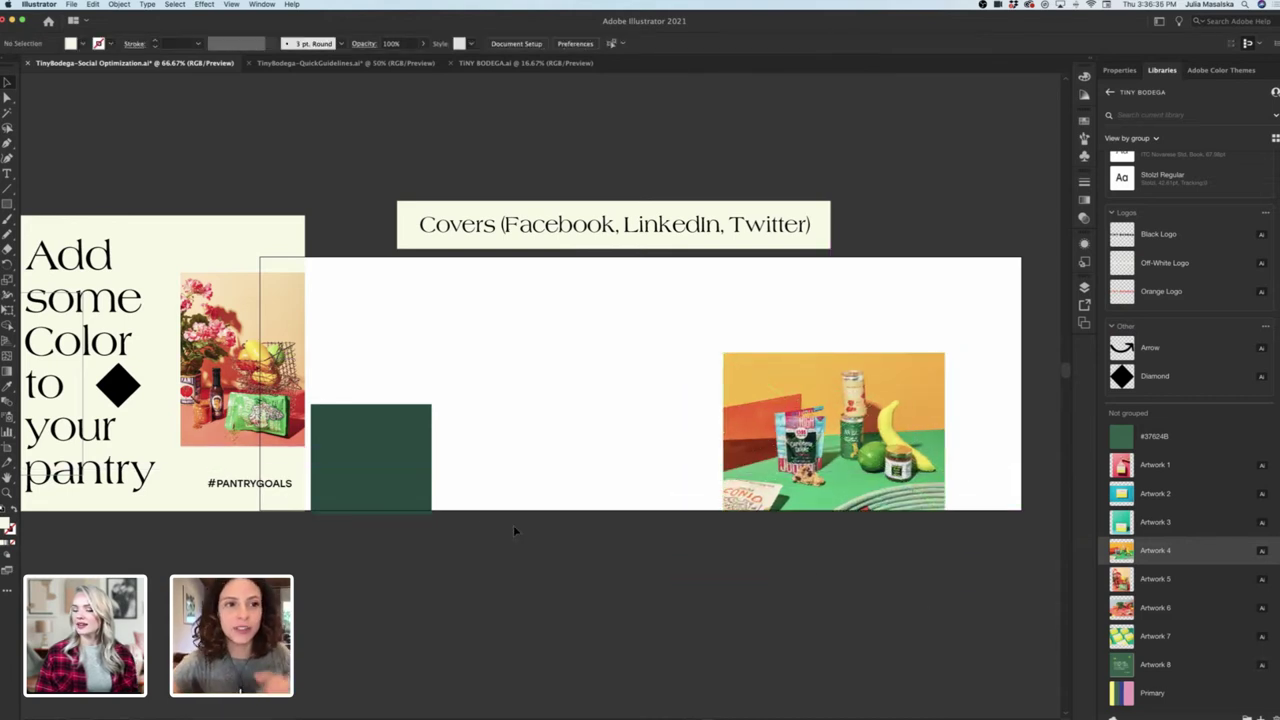
Move the complete pasted post off the cover into the empty area below the cover's left end.
{"action": "scroll", "coordinate": [228, 165], "scroll_direction": "left", "scroll_amount": 2}
{"action": "scroll", "coordinate": [228, 165], "scroll_direction": "left", "scroll_amount": 6}
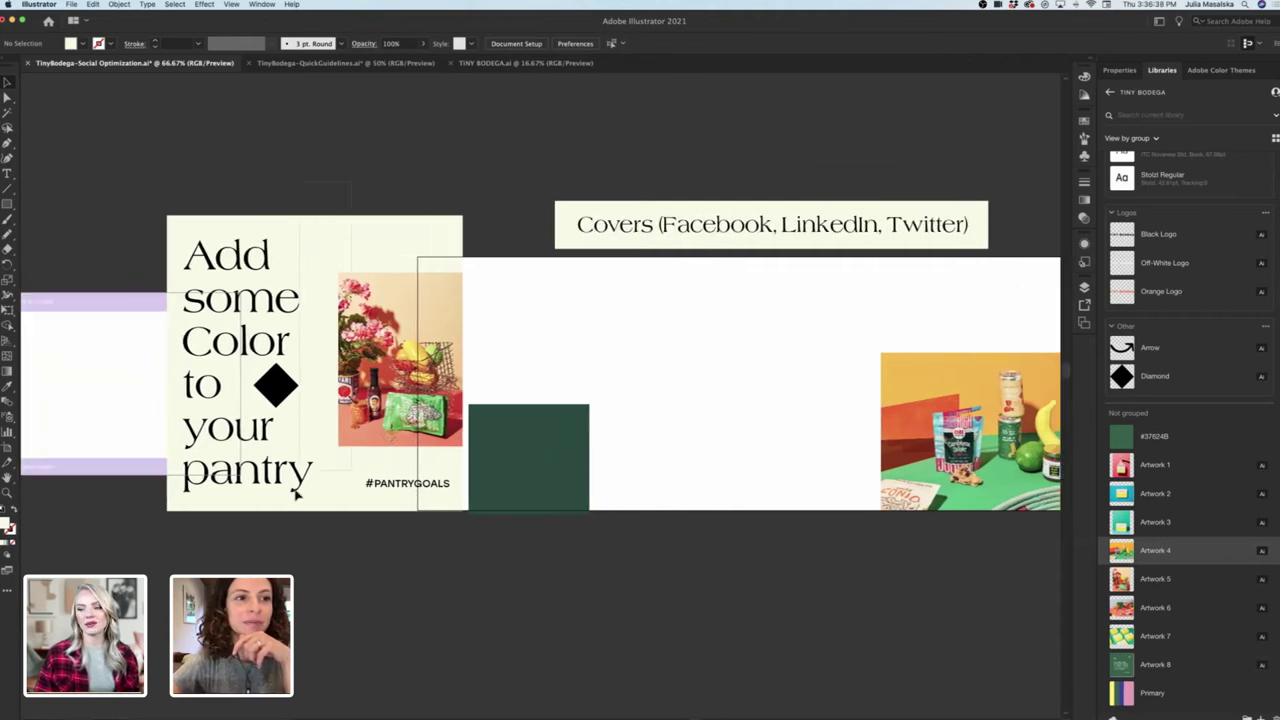
{"action": "left_click_drag", "start_coordinate": [271, 540], "coordinate": [315, 318]}
{"action": "left_click_drag", "start_coordinate": [411, 308], "coordinate": [331, 550]}
{"action": "key", "text": "super+z"}
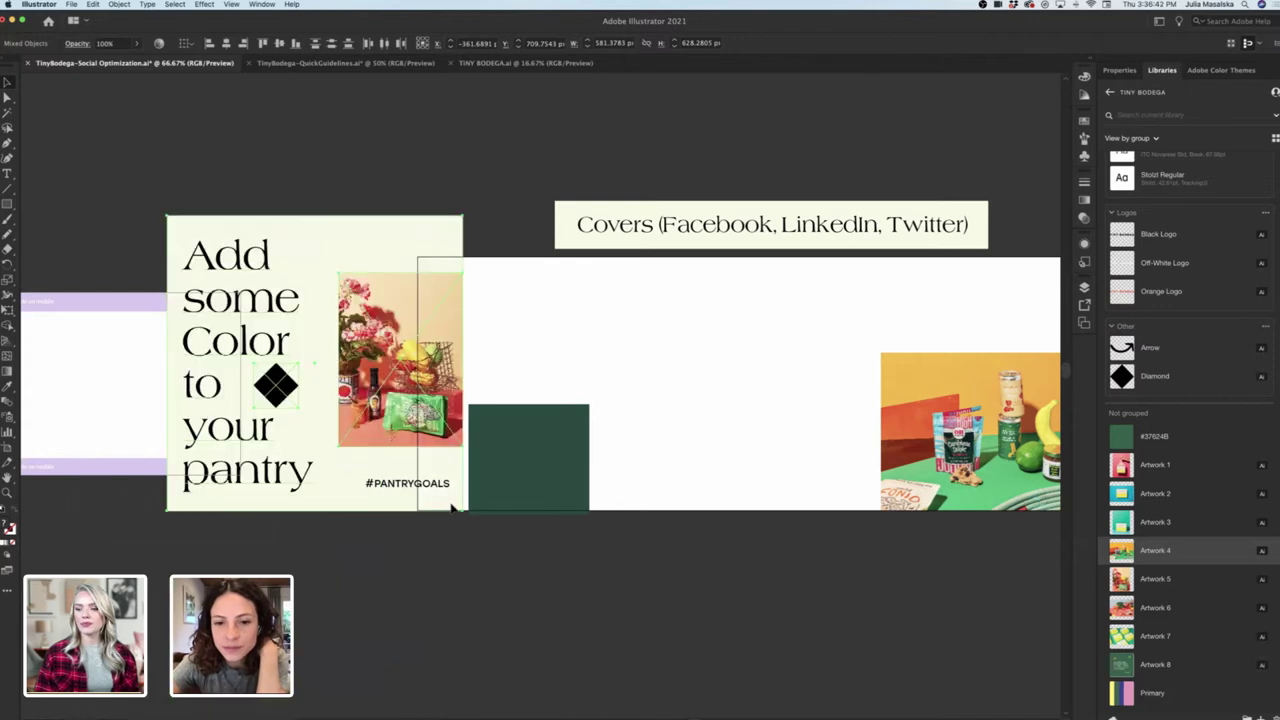
{"action": "scroll", "coordinate": [457, 508], "scroll_direction": "down", "scroll_amount": 2}
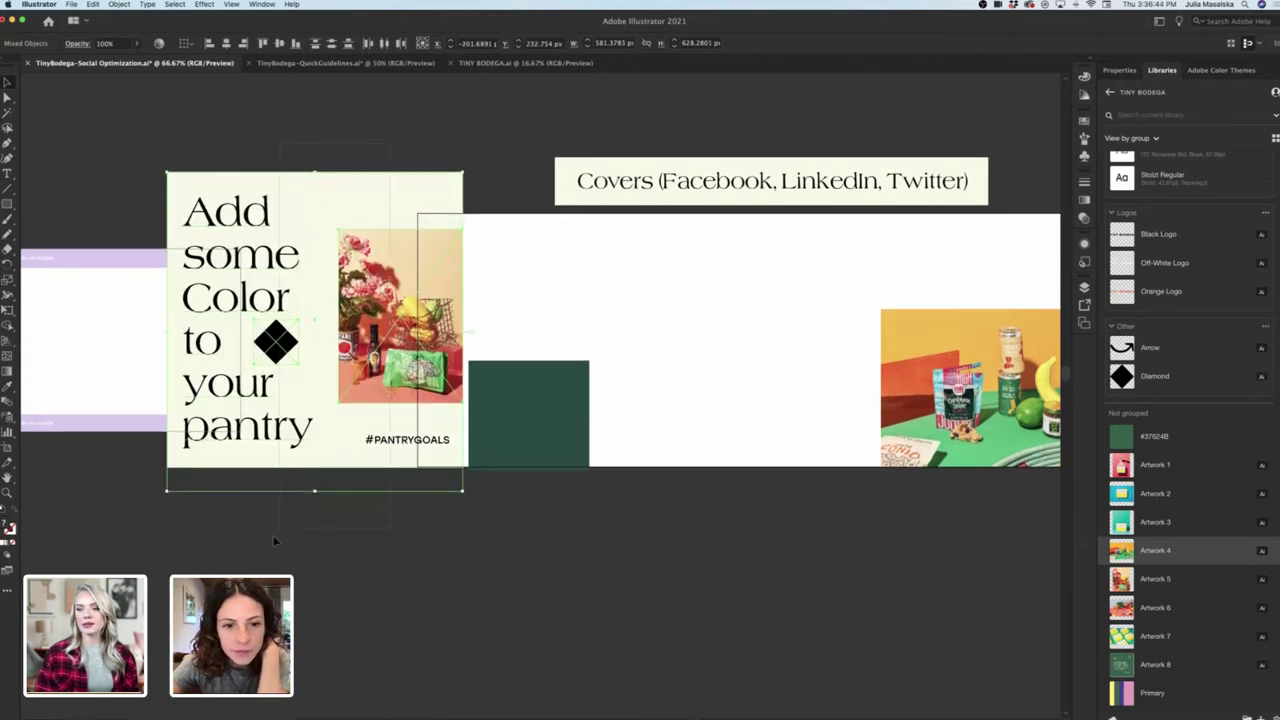
{"action": "left_click_drag", "start_coordinate": [415, 222], "coordinate": [334, 494]}
{"action": "left_click", "coordinate": [517, 541]}
Move the "Add some Color to your pantry" headline from the pasted post onto the middle of the cover.
{"action": "scroll", "coordinate": [517, 541], "scroll_direction": "right", "scroll_amount": 5}
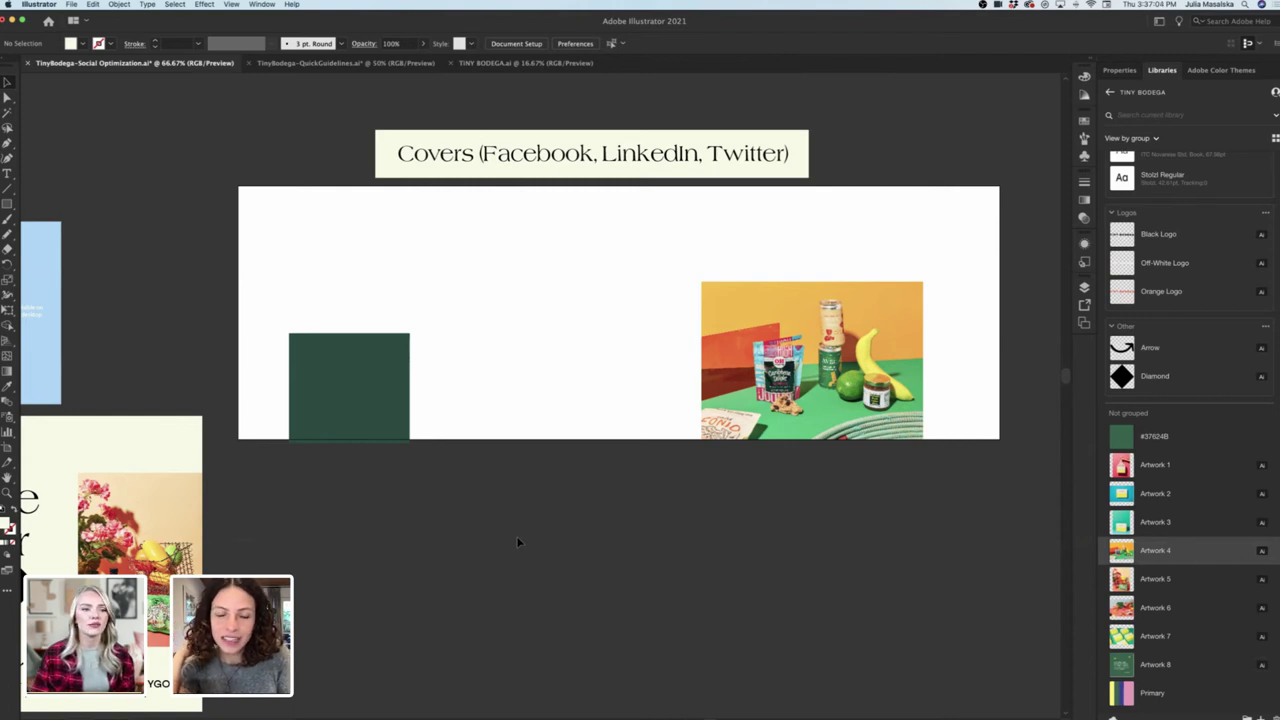
{"action": "key", "text": "super+minus"}
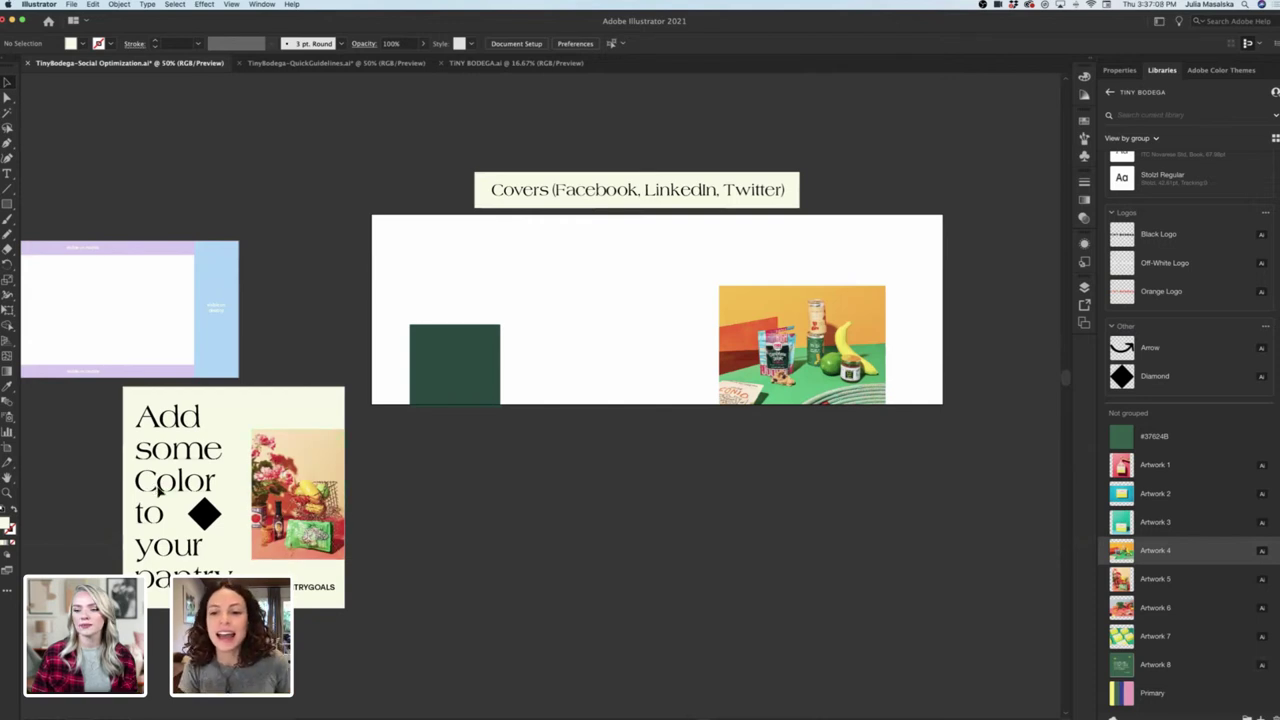
{"action": "left_click_drag", "start_coordinate": [163, 490], "coordinate": [618, 398]}
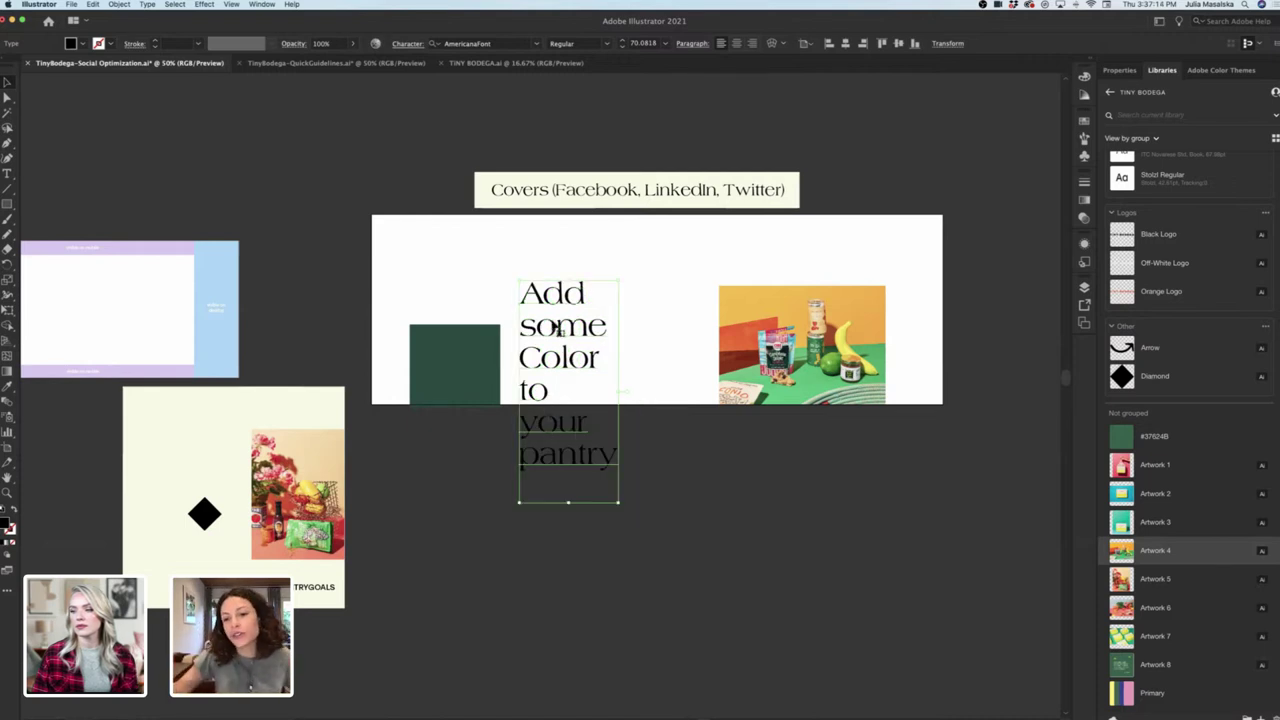
Remove the headline's extra line breaks so it runs on two lines, "Add some Color" and "to your pantry".
{"action": "double_click", "coordinate": [524, 328]}
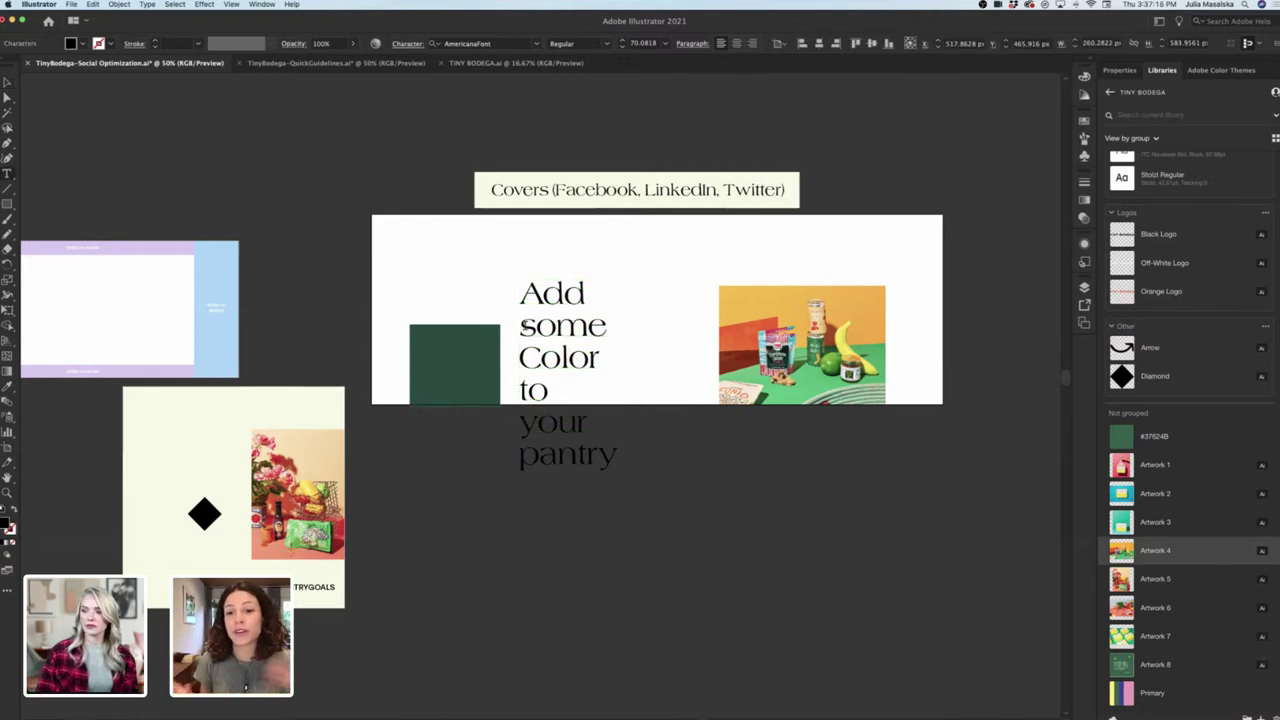
{"action": "key", "text": "BackSpace"}
{"action": "left_click", "coordinate": [522, 325]}
{"action": "key", "text": "BackSpace"}
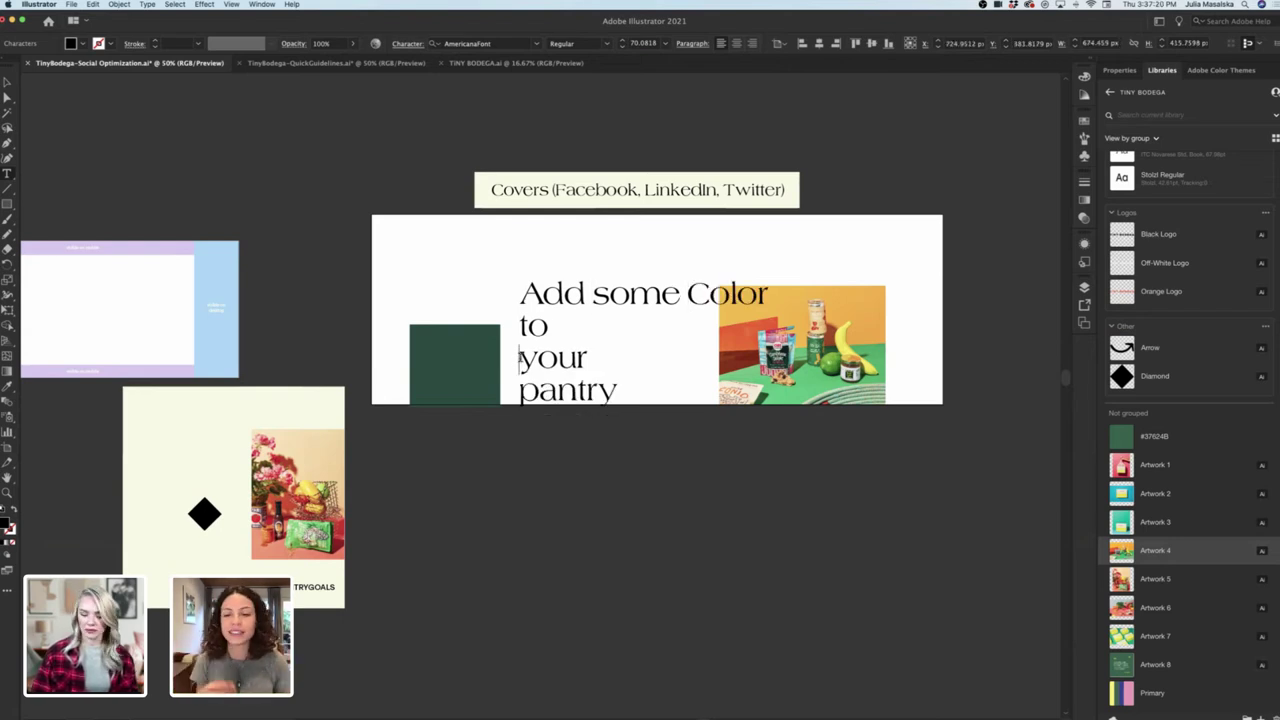
{"action": "key", "text": "BackSpace"}
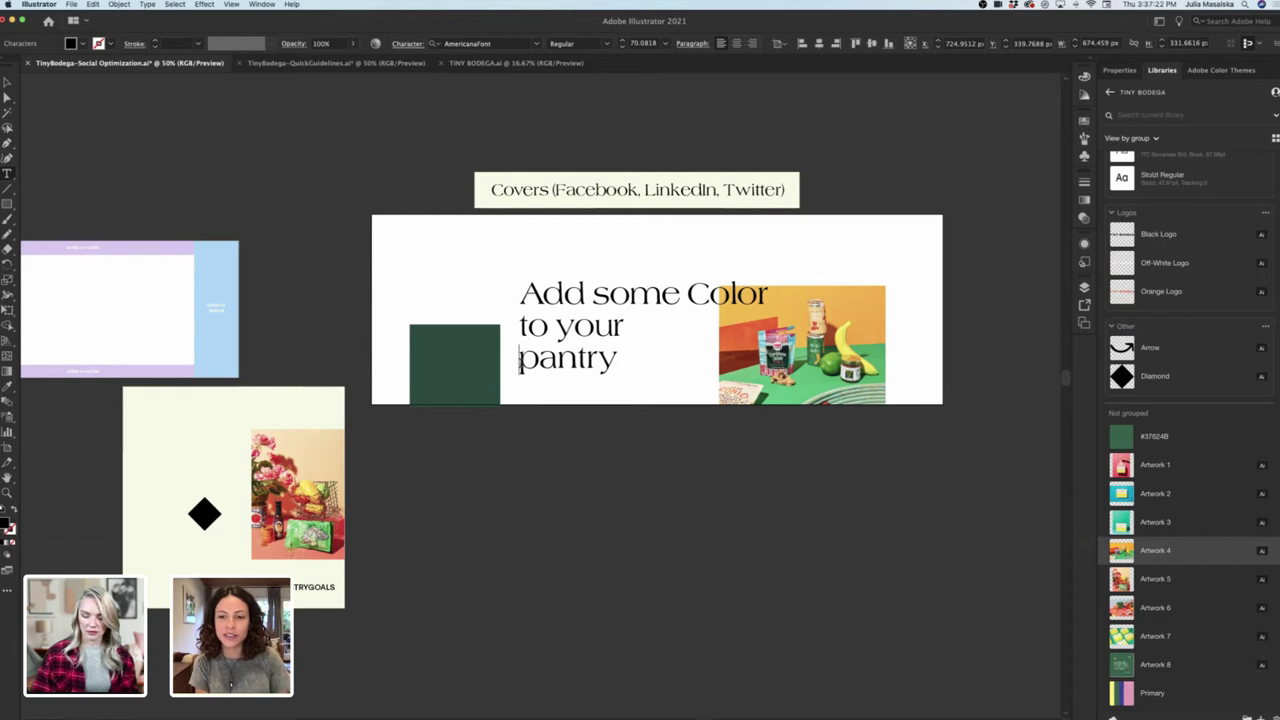
{"action": "key", "text": "BackSpace"}
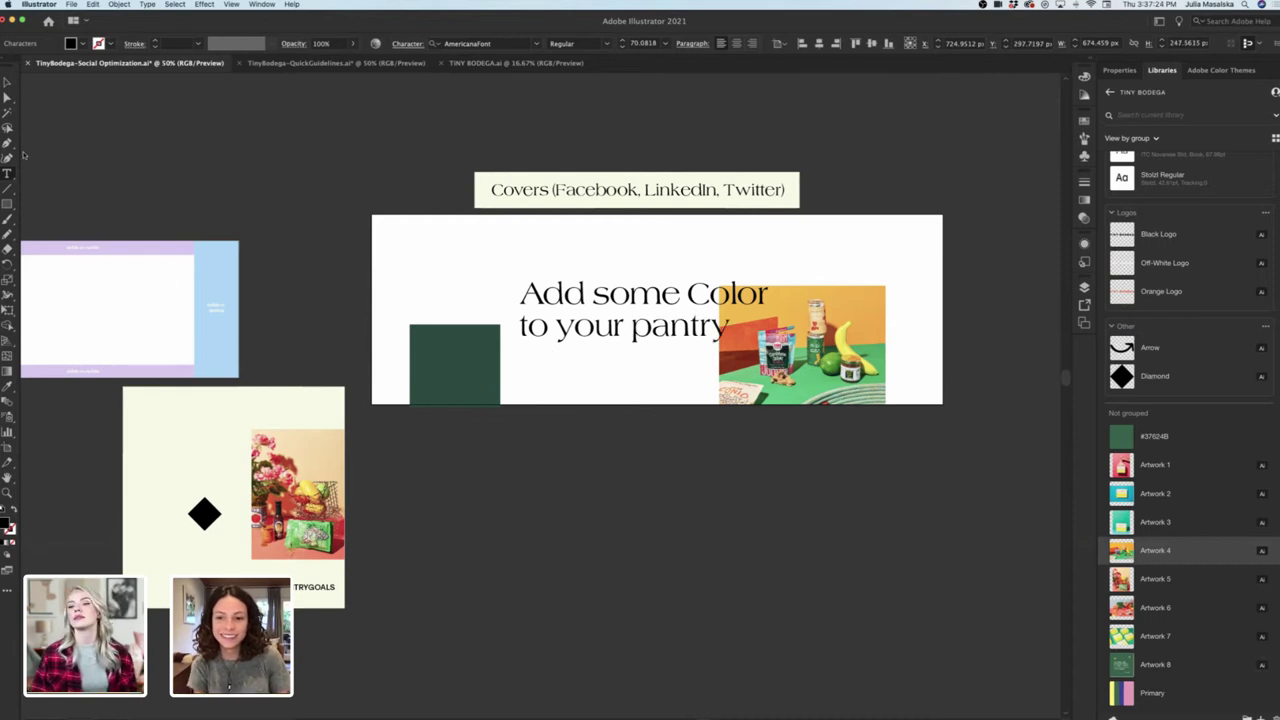
Leave text editing and shift the two-line headline slightly to the right on the cover.
{"action": "left_click", "coordinate": [7, 82]}
{"action": "left_click", "coordinate": [559, 476]}
{"action": "double_click", "coordinate": [688, 330]}
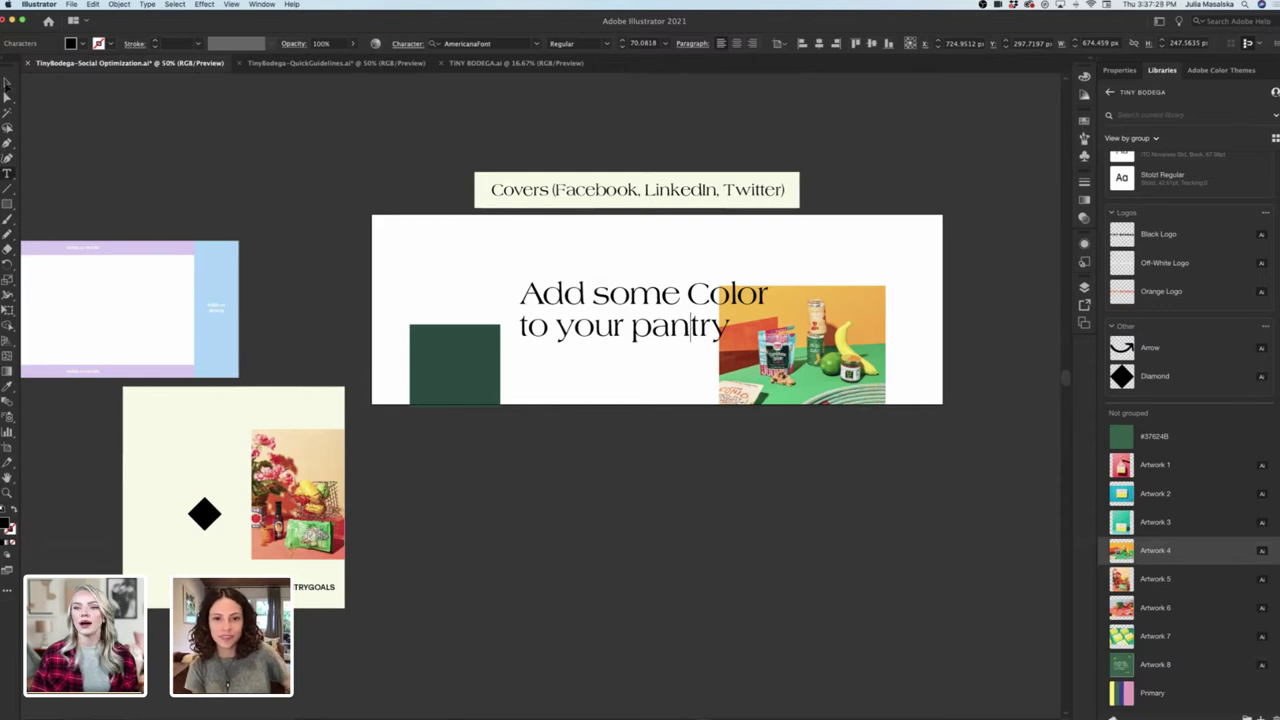
{"action": "key", "text": "Escape"}
{"action": "left_click_drag", "start_coordinate": [631, 334], "coordinate": [650, 335]}
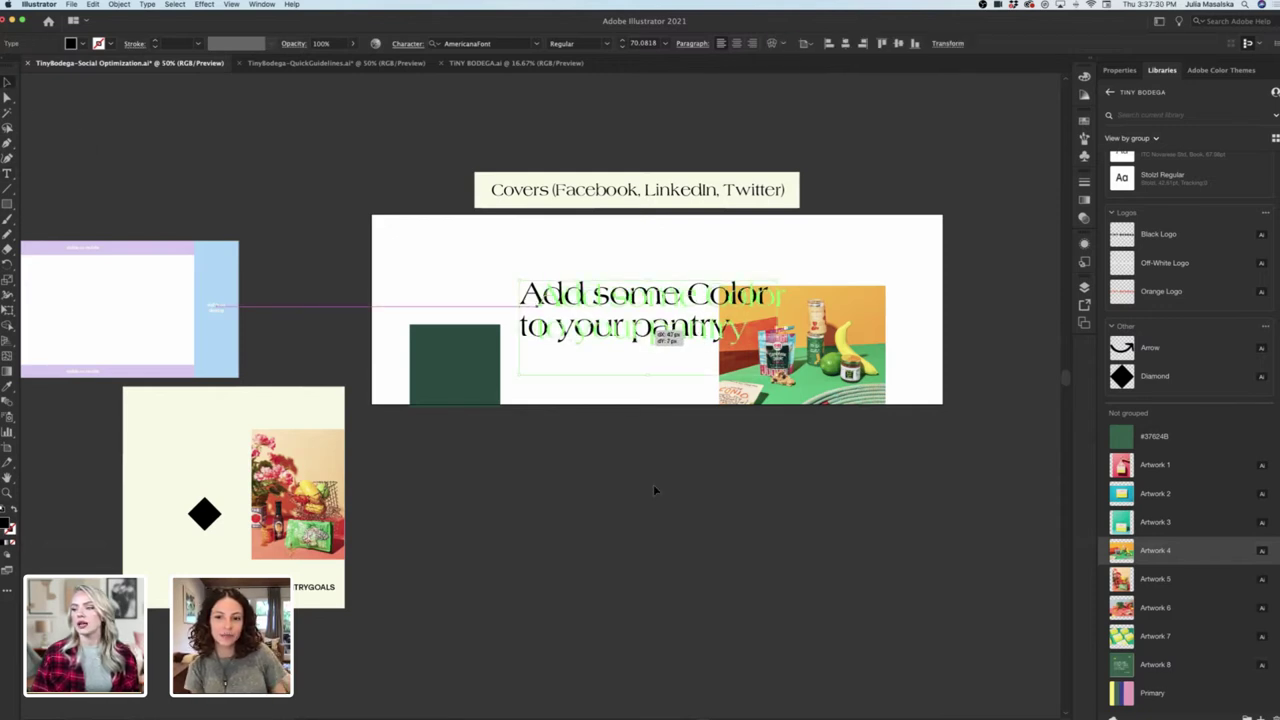
{"action": "left_click", "coordinate": [653, 484]}
Move the flower and grocery basket photo from the pasted post onto the cover, over the start of the headline.
{"action": "scroll", "coordinate": [270, 504], "scroll_direction": "right", "scroll_amount": 3}
{"action": "left_click_drag", "start_coordinate": [226, 522], "coordinate": [452, 308]}
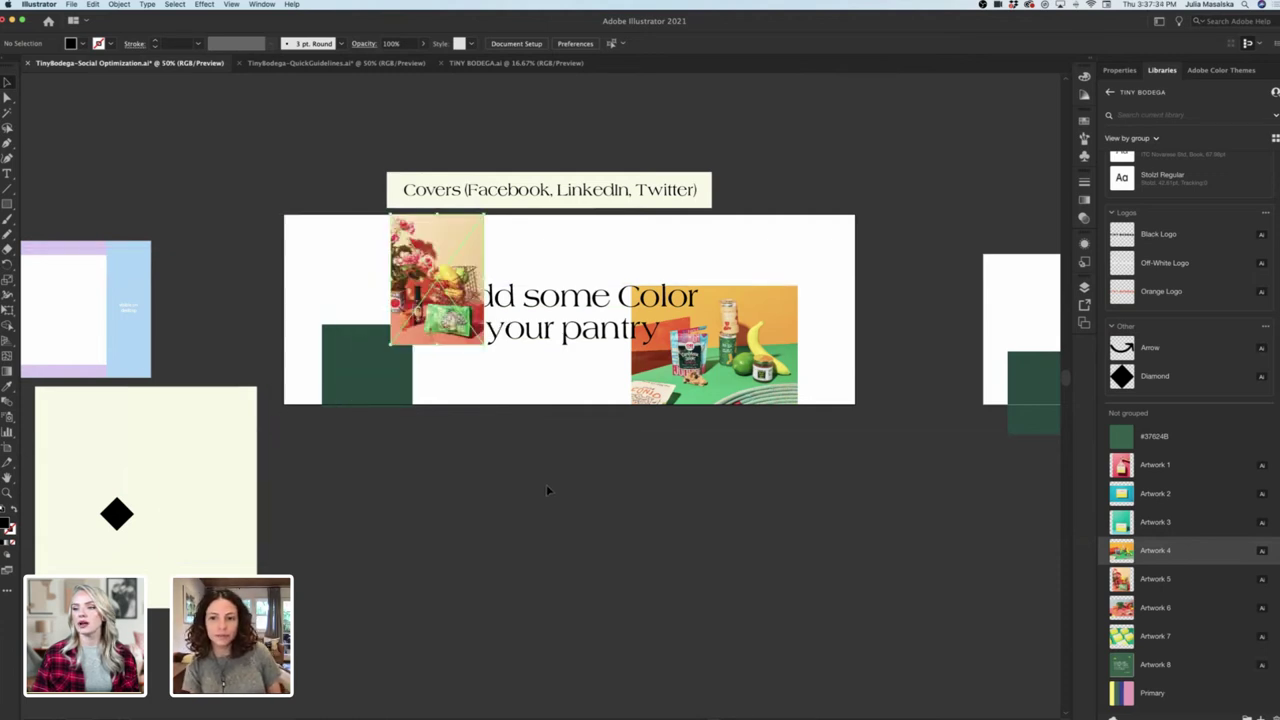
{"action": "left_click", "coordinate": [546, 484]}
{"action": "scroll", "coordinate": [546, 484], "scroll_direction": "right", "scroll_amount": 1}
{"action": "scroll", "coordinate": [546, 484], "scroll_direction": "up", "scroll_amount": 1}
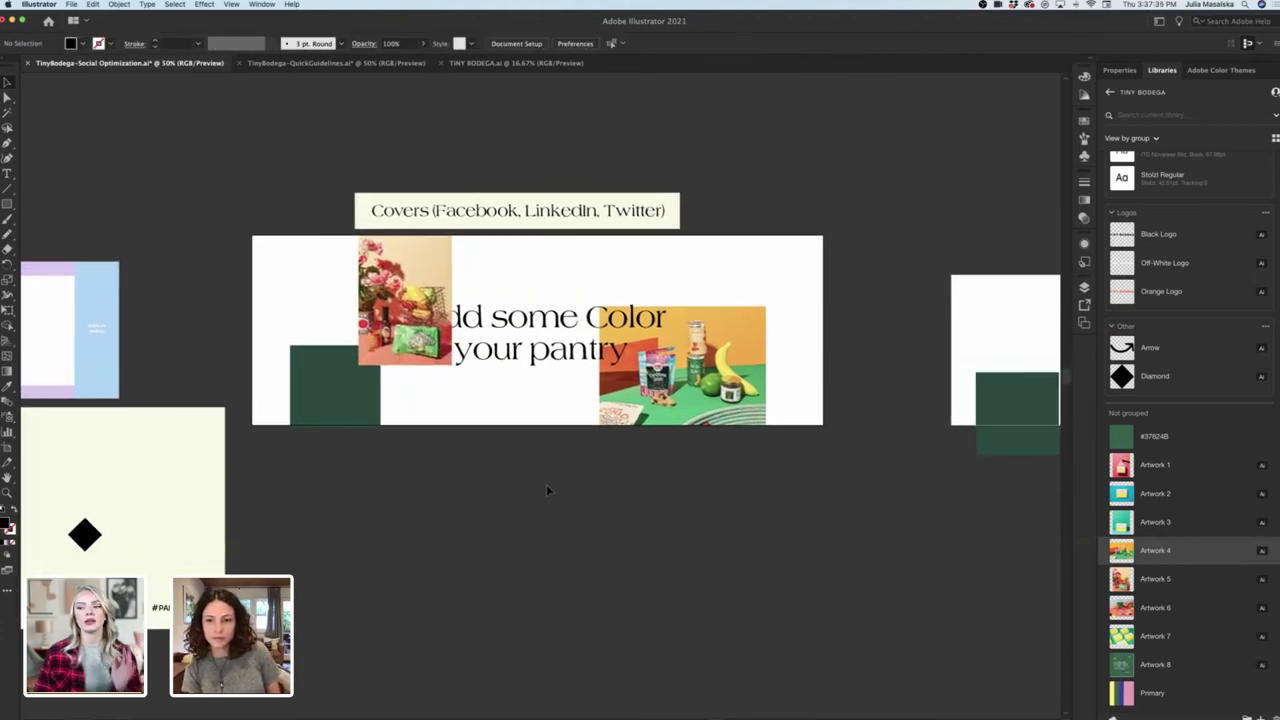
{"action": "left_click", "coordinate": [550, 365]}
{"action": "left_click", "coordinate": [240, 550]}
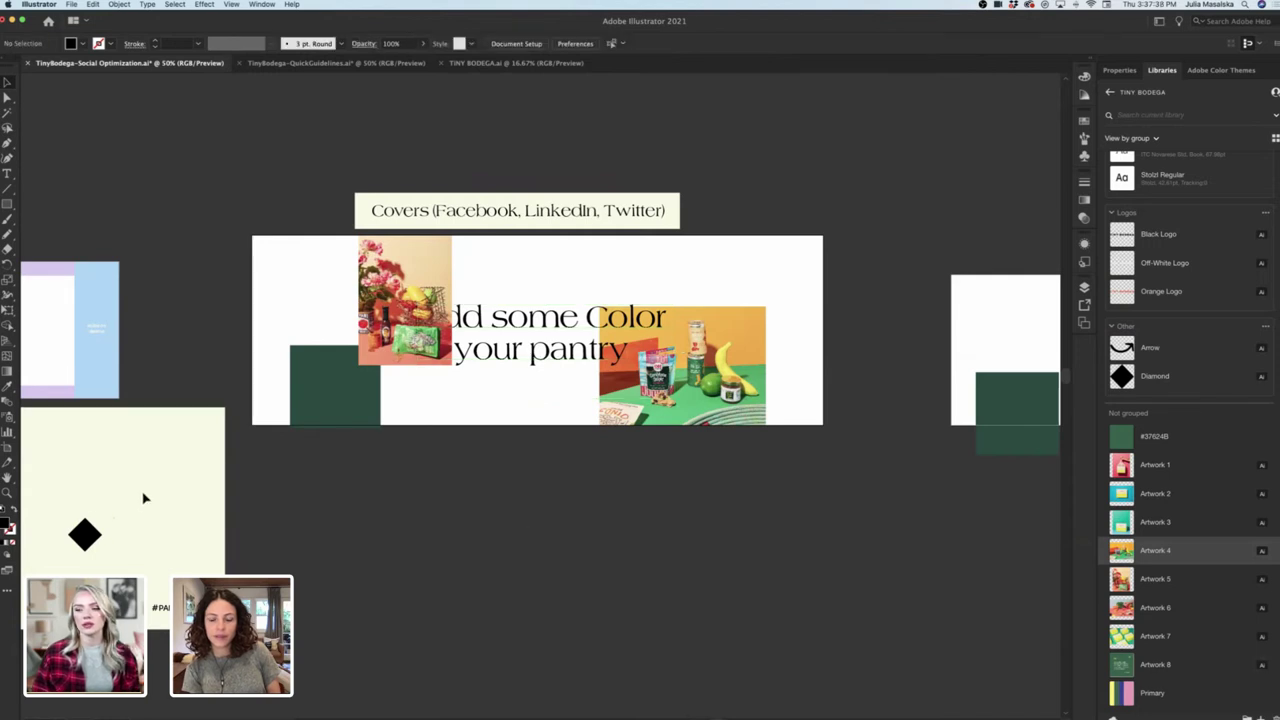
Stretch the post's off-white background over the whole cover, about 1500 × 499 px, and send it to the back.
{"action": "left_click_drag", "start_coordinate": [145, 497], "coordinate": [396, 322]}
{"action": "left_click_drag", "start_coordinate": [475, 458], "coordinate": [824, 425]}
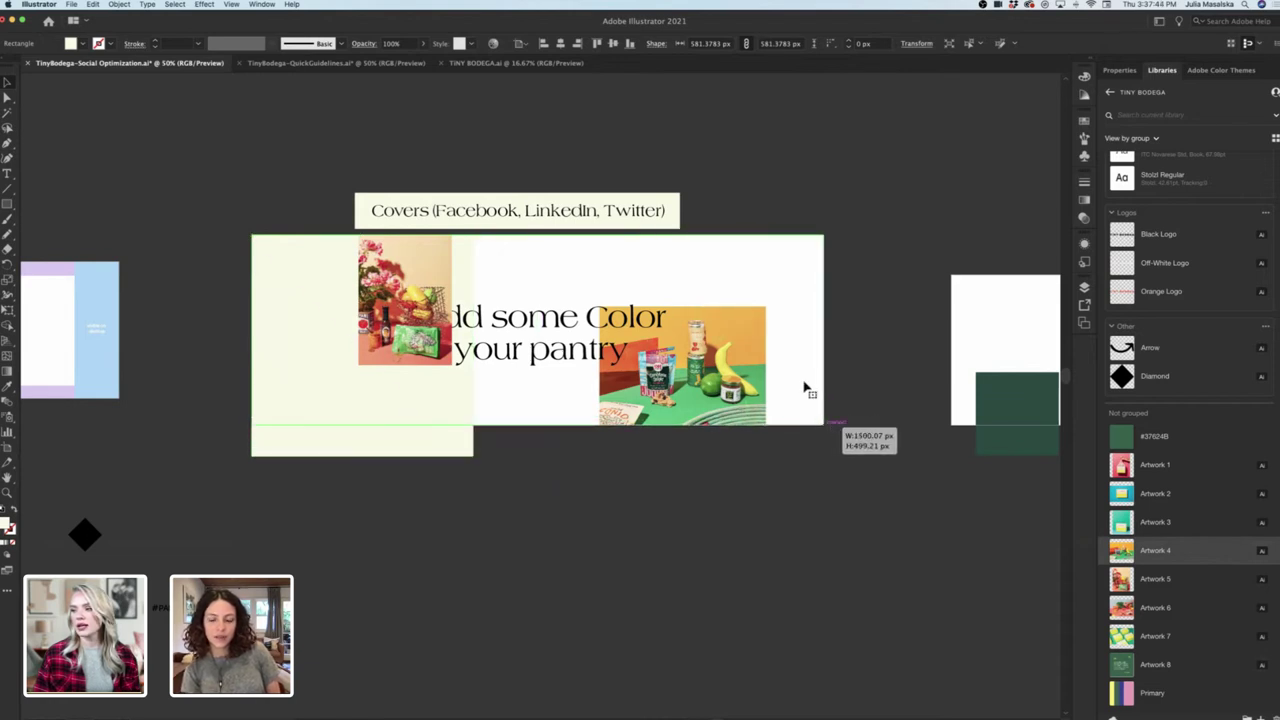
{"action": "right_click", "coordinate": [803, 382]}
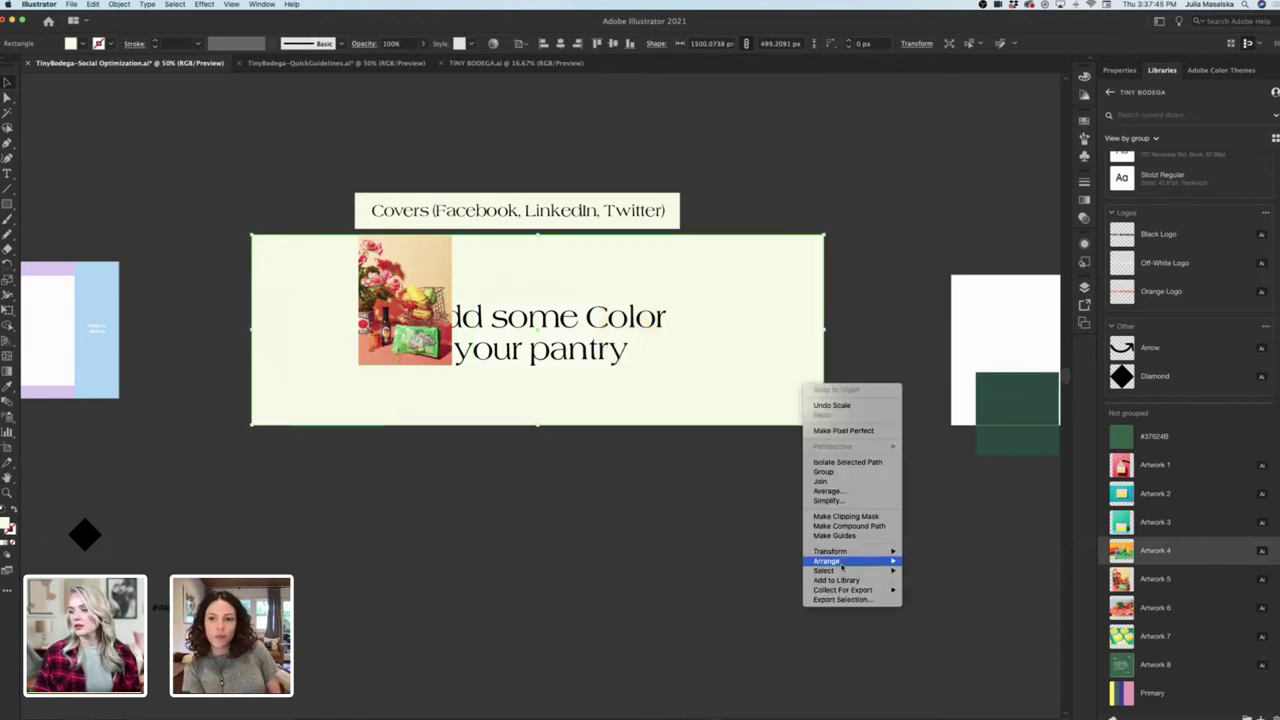
{"action": "mouse_move", "coordinate": [840, 561]}
{"action": "left_click", "coordinate": [934, 590]}
{"action": "key", "text": "Return"}
{"action": "left_click", "coordinate": [643, 471]}
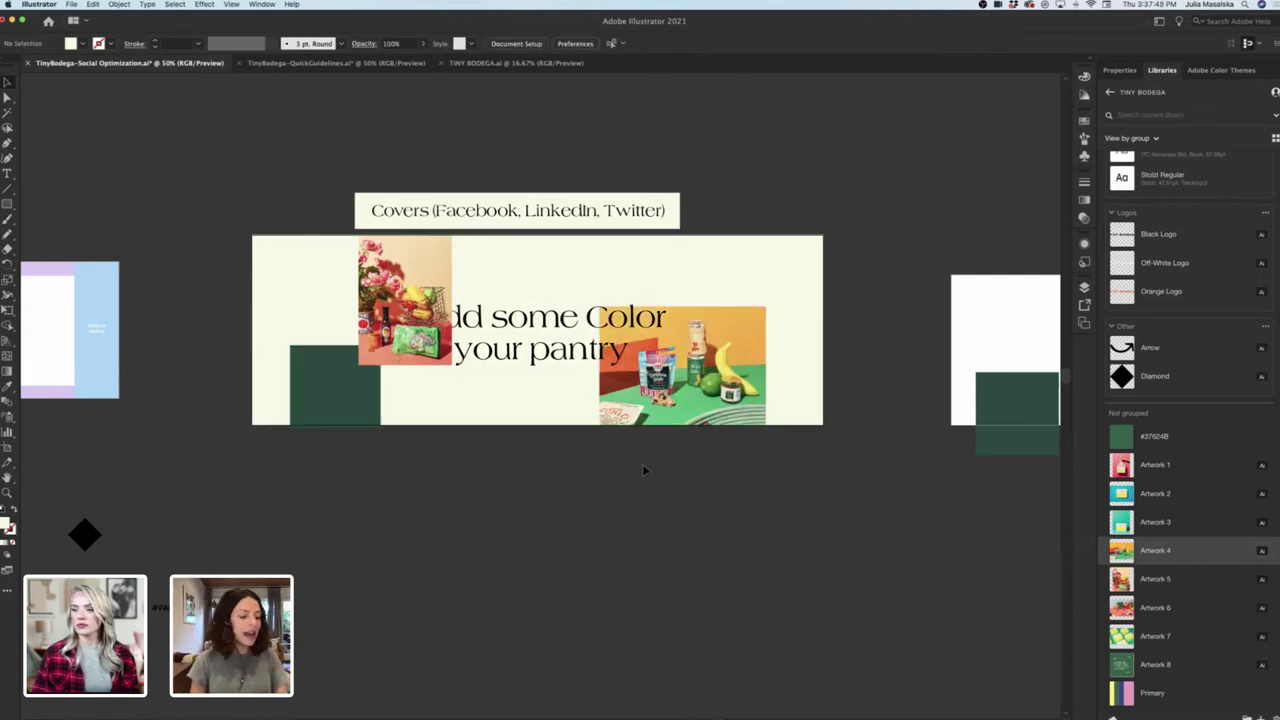
Align the product photo with the cover's right edge and move the flower photo so it overhangs the cover's upper-left corner.
{"action": "left_click_drag", "start_coordinate": [706, 402], "coordinate": [764, 369]}
{"action": "left_click_drag", "start_coordinate": [396, 292], "coordinate": [278, 249]}
{"action": "scroll", "coordinate": [386, 503], "scroll_direction": "right", "scroll_amount": 3}
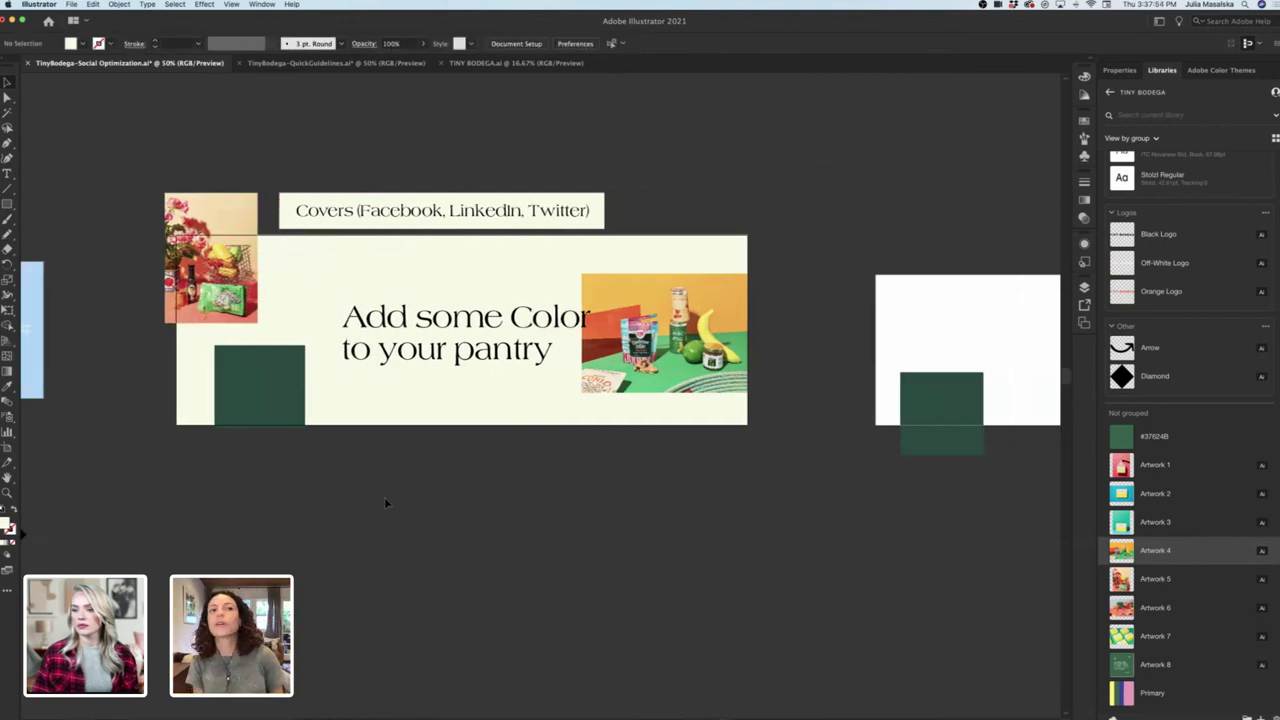
{"action": "scroll", "coordinate": [386, 503], "scroll_direction": "up", "scroll_amount": 1}
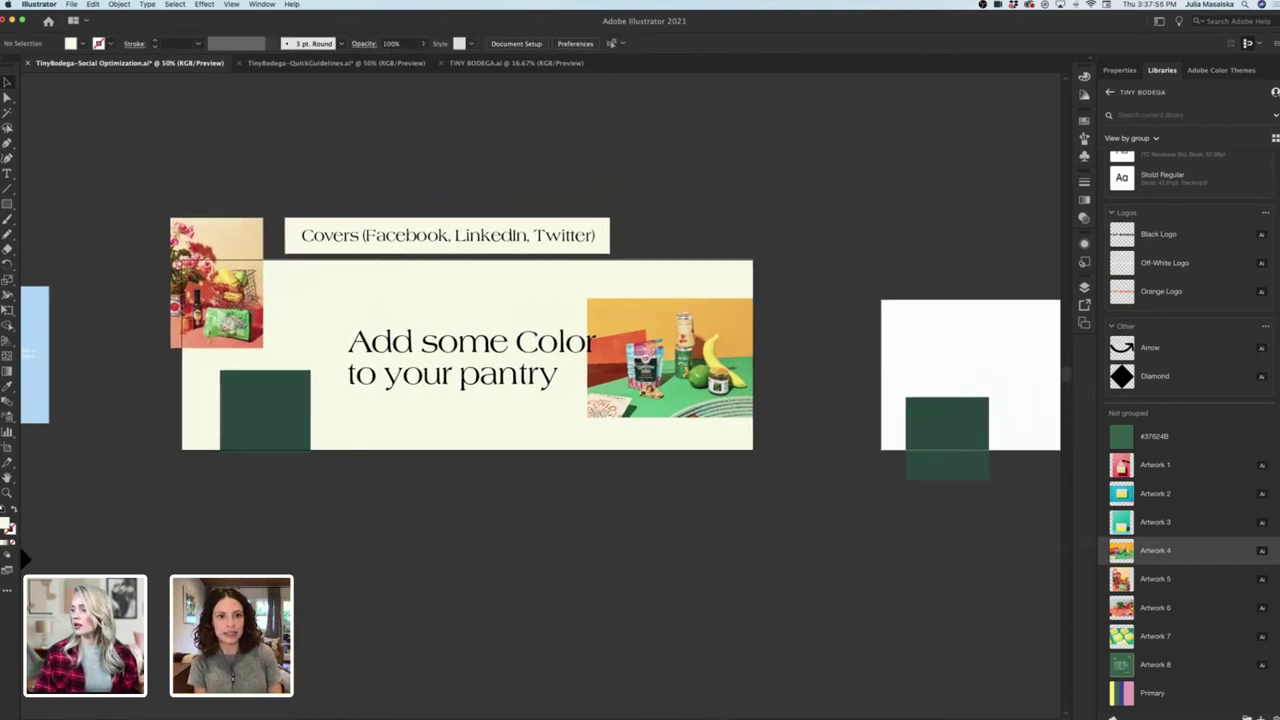
Switch to Finder and look through the Animations and Brand Assets folders inside TinyBodega Assets.
{"action": "mouse_move", "coordinate": [627, 714]}
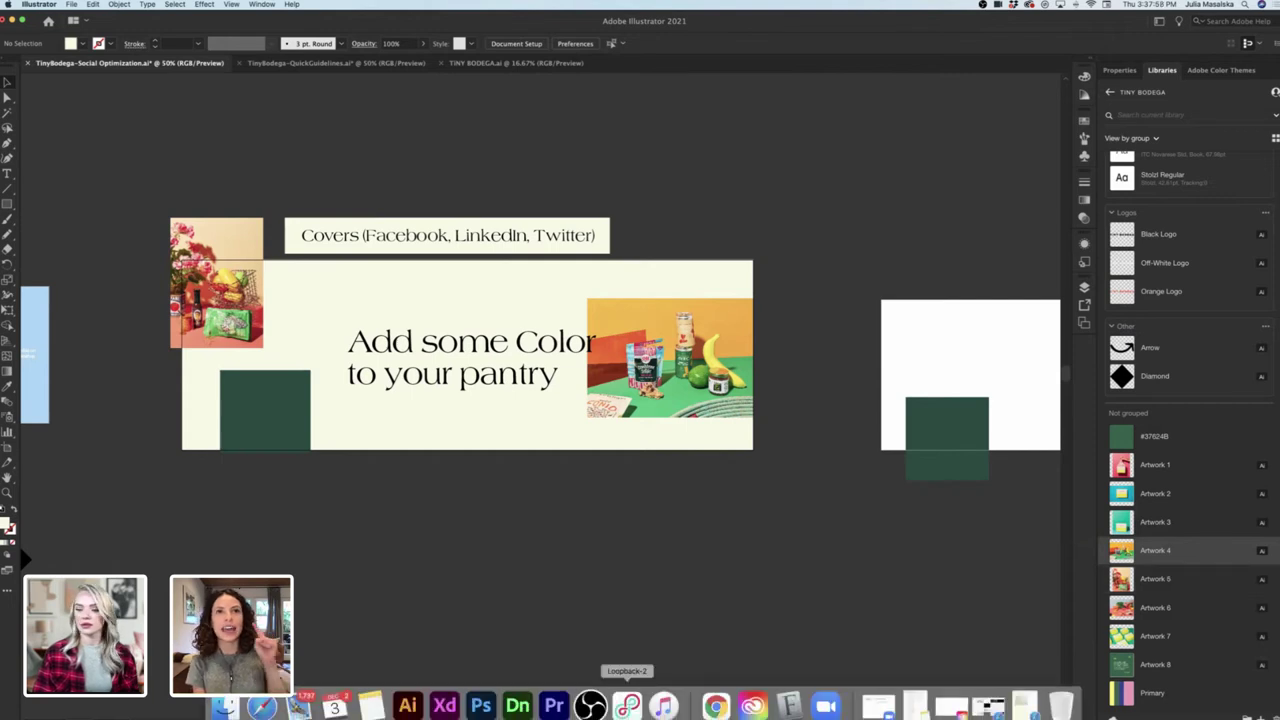
{"action": "left_click", "coordinate": [230, 707]}
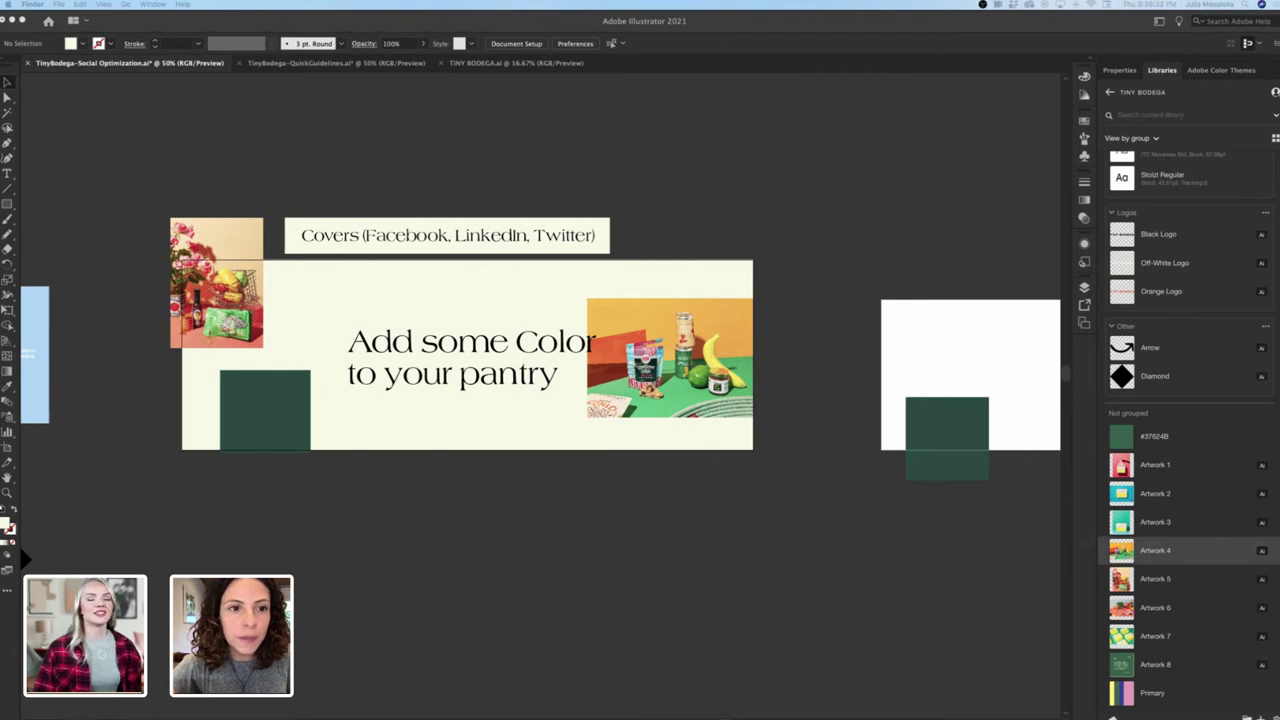
{"action": "left_click_drag", "start_coordinate": [0, 222], "coordinate": [535, 247]}
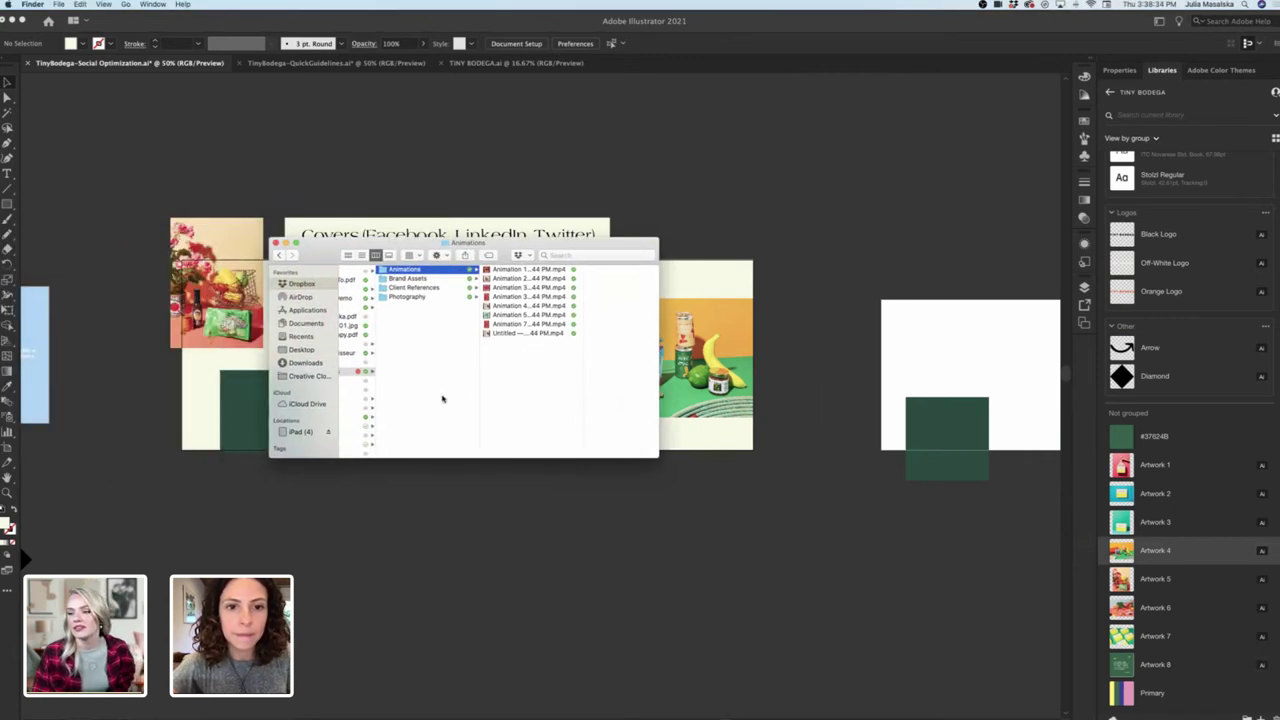
{"action": "scroll", "coordinate": [443, 399], "scroll_direction": "left", "scroll_amount": 3}
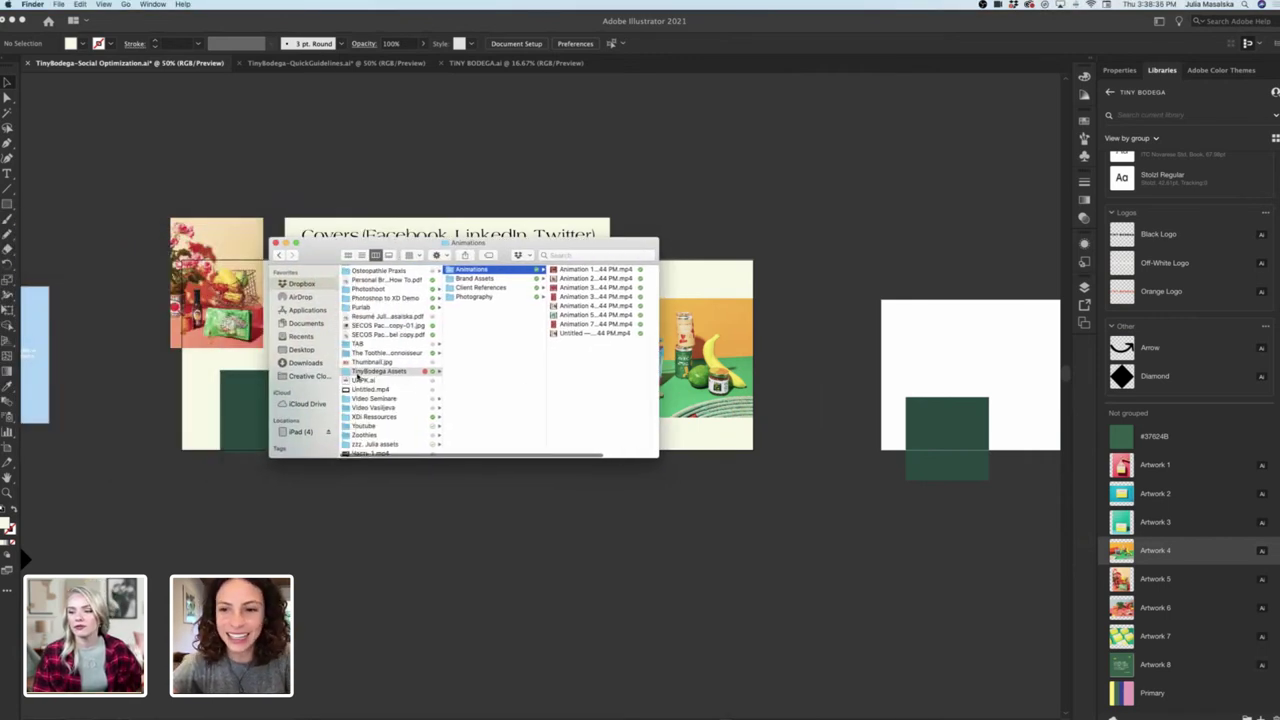
{"action": "scroll", "coordinate": [462, 387], "scroll_direction": "right", "scroll_amount": 3}
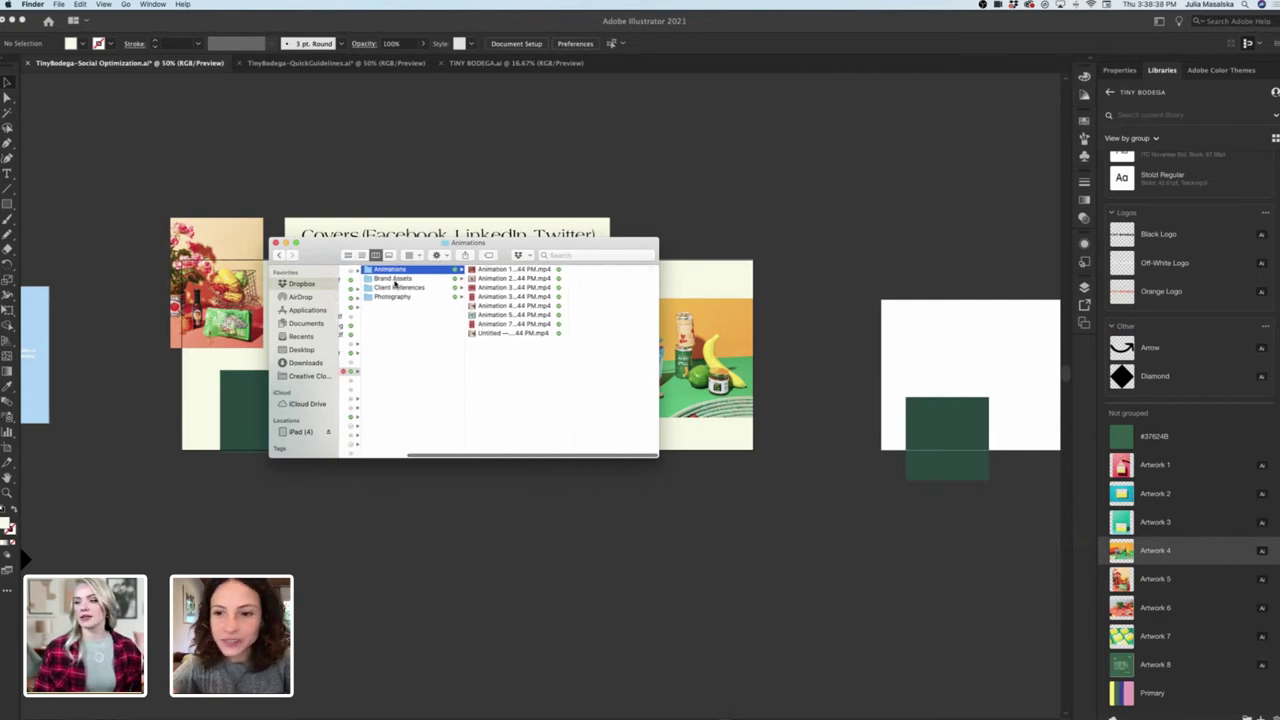
{"action": "scroll", "coordinate": [396, 285], "scroll_direction": "left", "scroll_amount": 1}
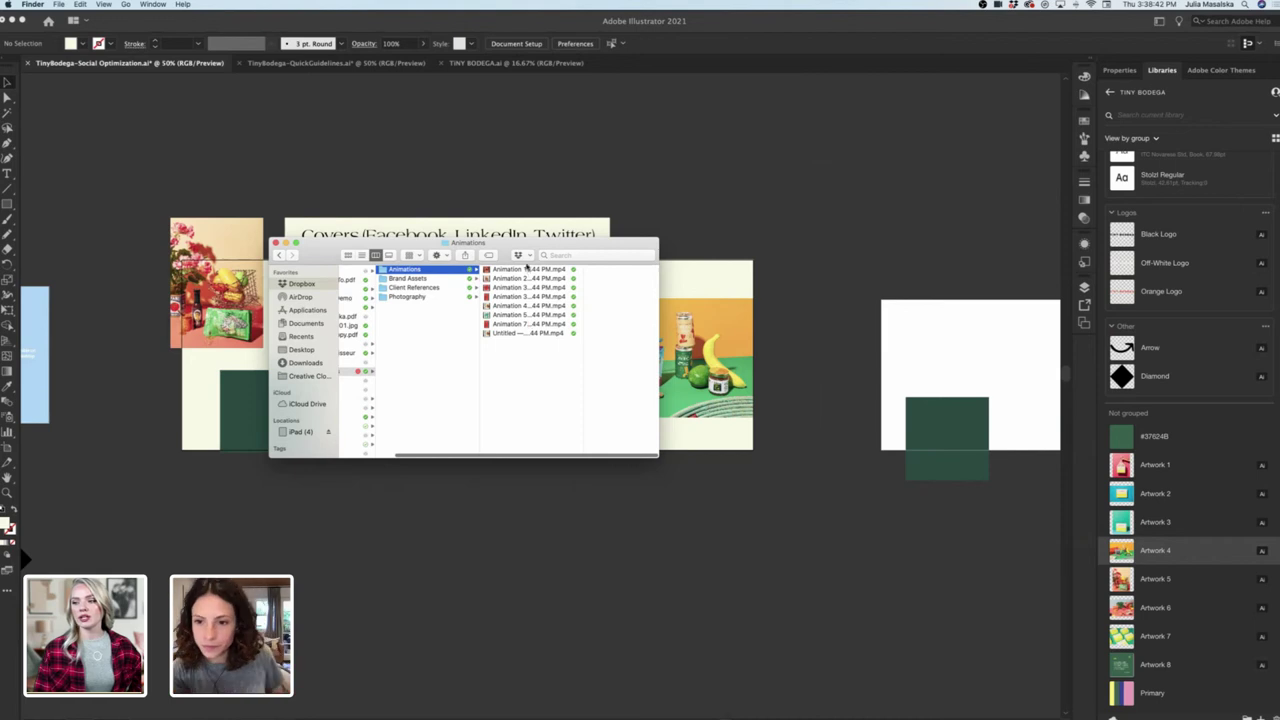
{"action": "left_click", "coordinate": [400, 279]}
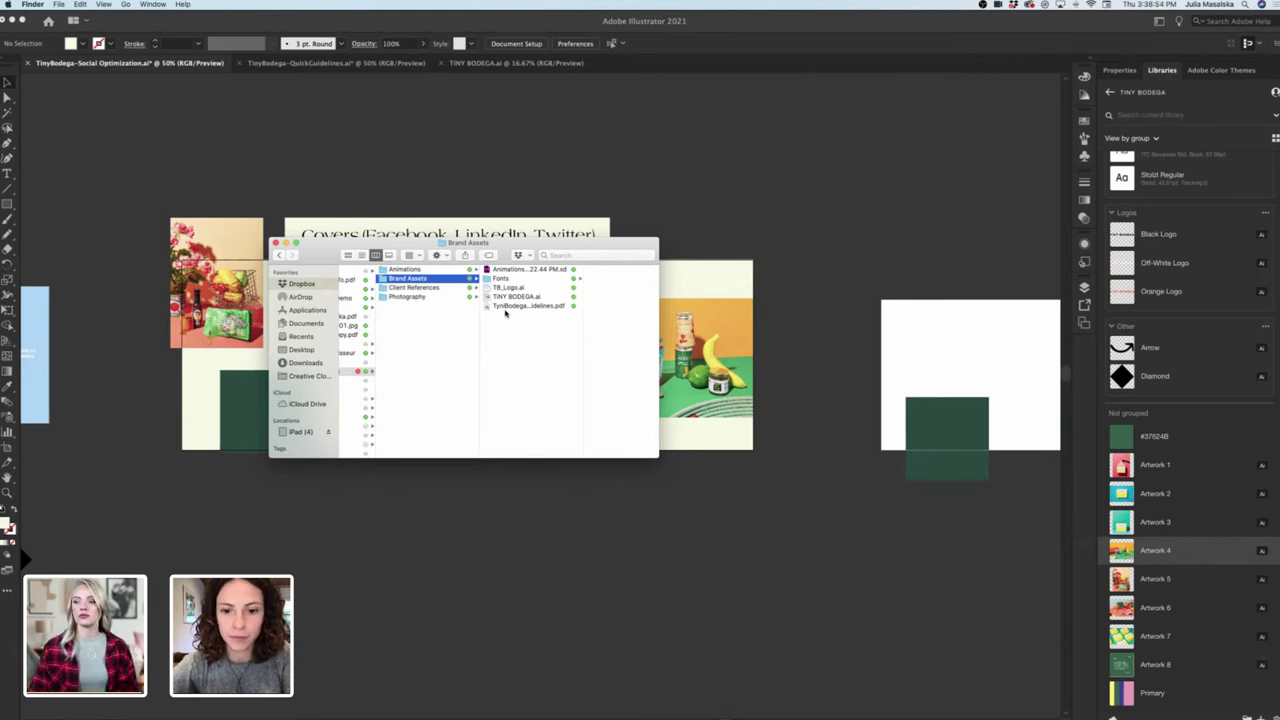
Preview the screen recordings in the Client References folder one after another.
{"action": "left_click", "coordinate": [418, 288]}
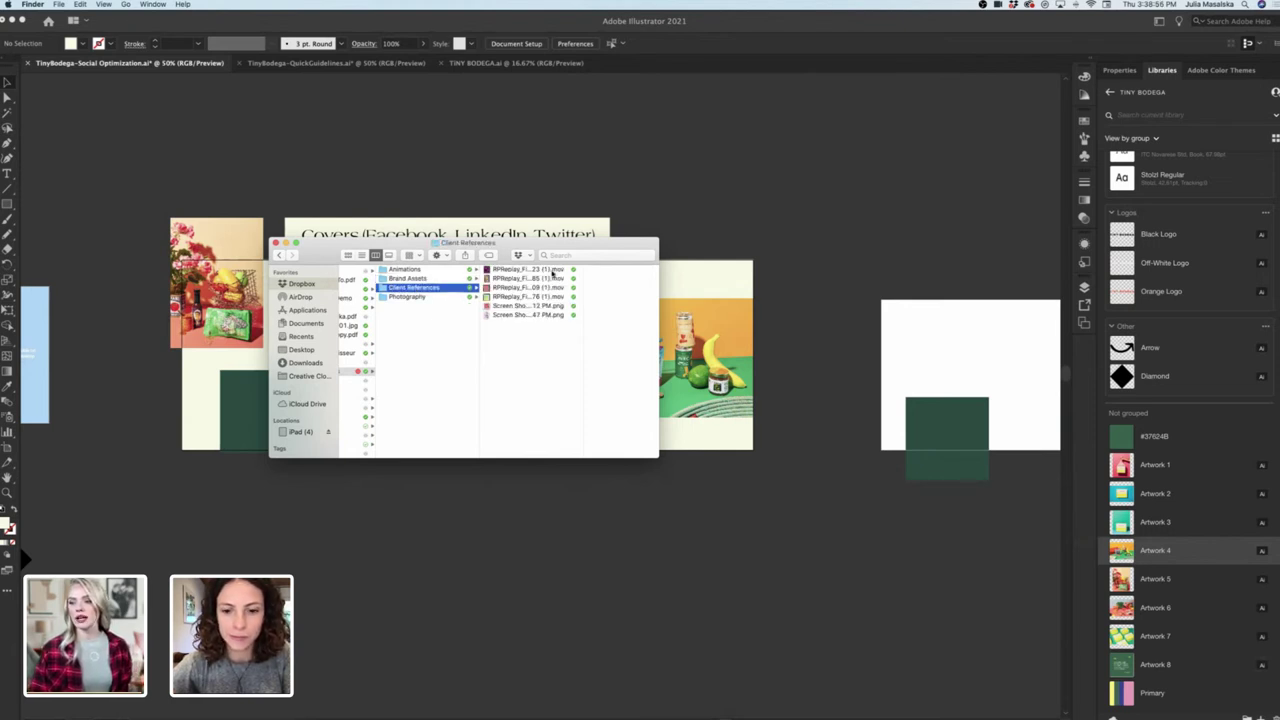
{"action": "key", "text": "Right"}
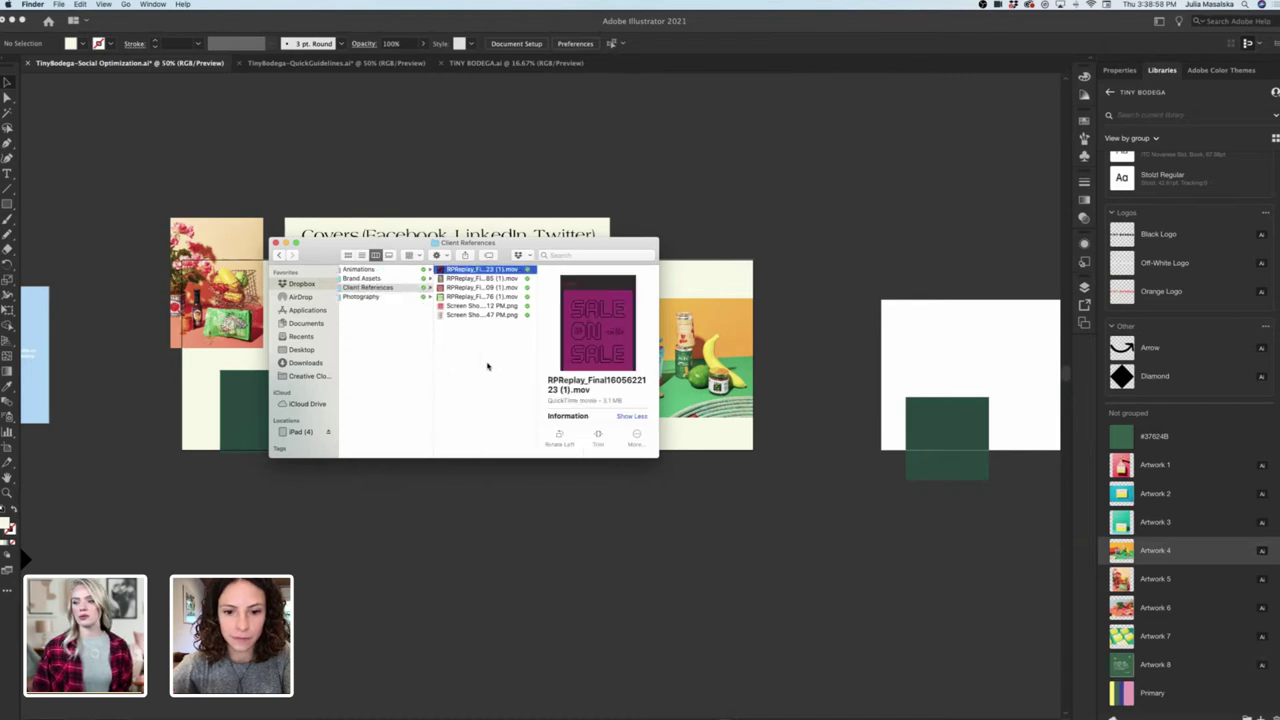
{"action": "key", "text": "Down"}
{"action": "key", "text": "Down"}
{"action": "key", "text": "Down"}
{"action": "key", "text": "Down"}
{"action": "key", "text": "Down"}
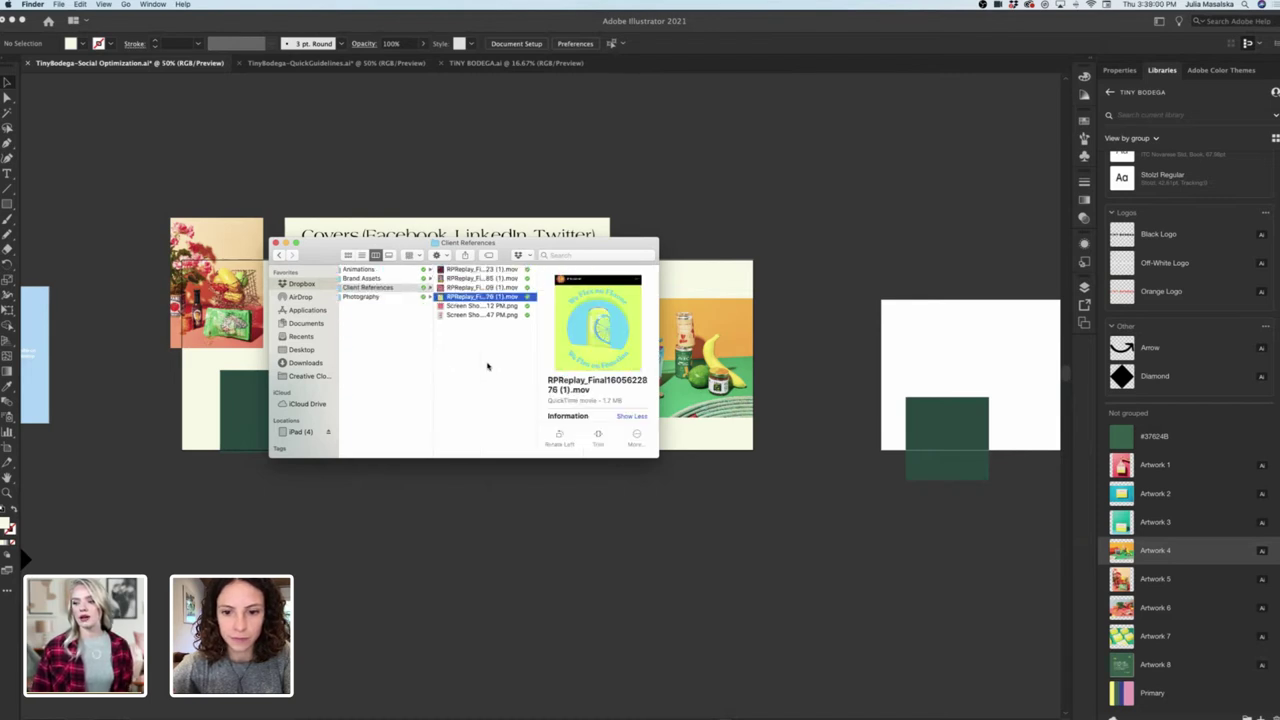
{"action": "key", "text": "Up"}
{"action": "key", "text": "Up"}
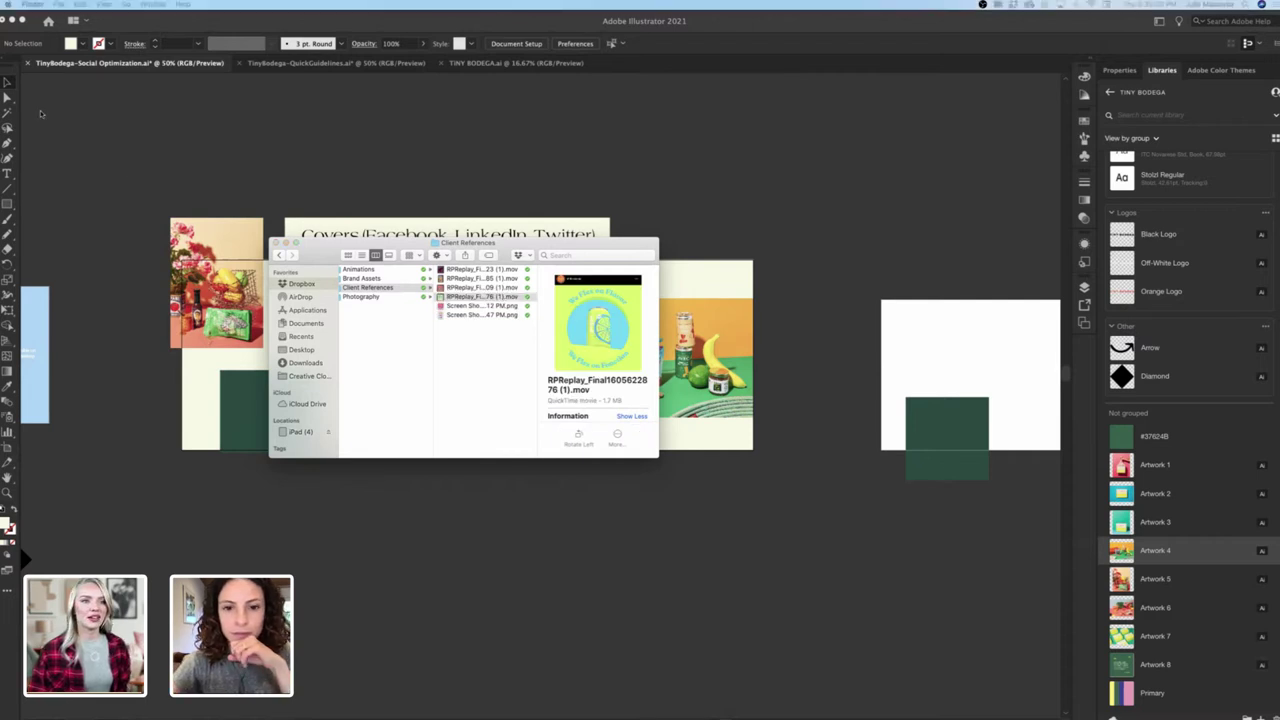
{"action": "left_click", "coordinate": [520, 360]}
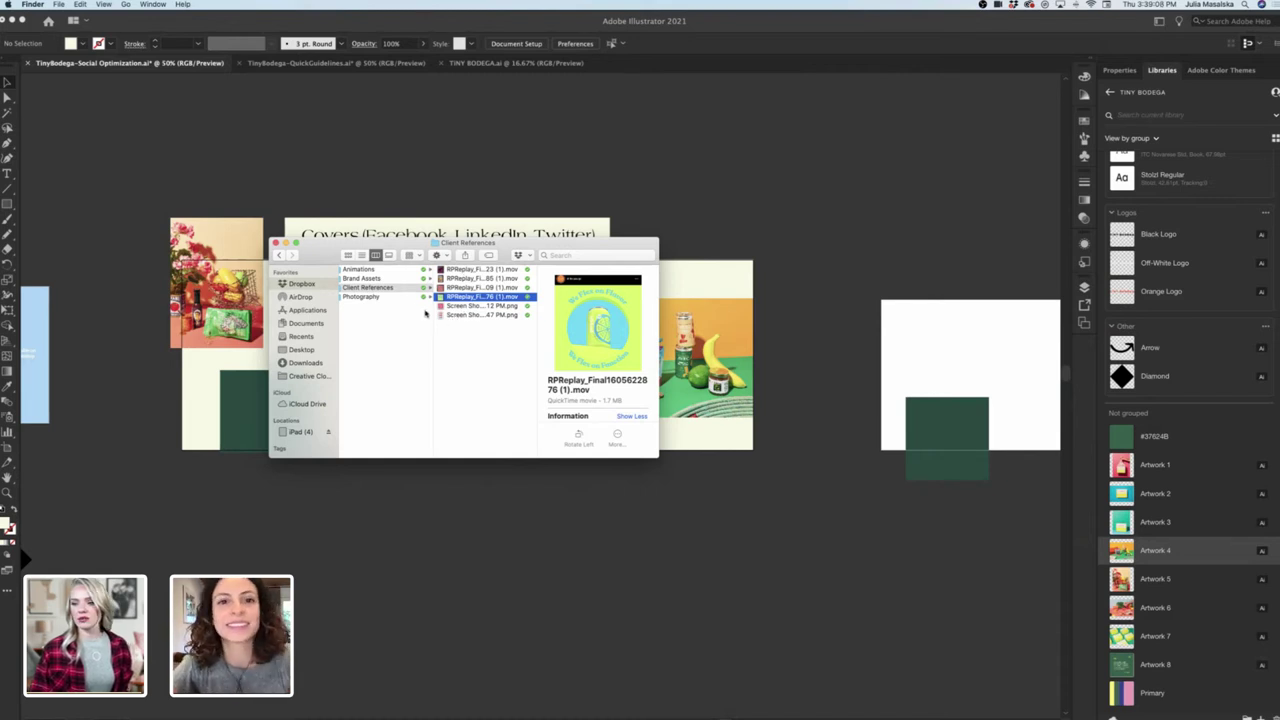
Preview the product photos in the Photography folder one after another.
{"action": "key", "text": "Left"}
{"action": "key", "text": "Down"}
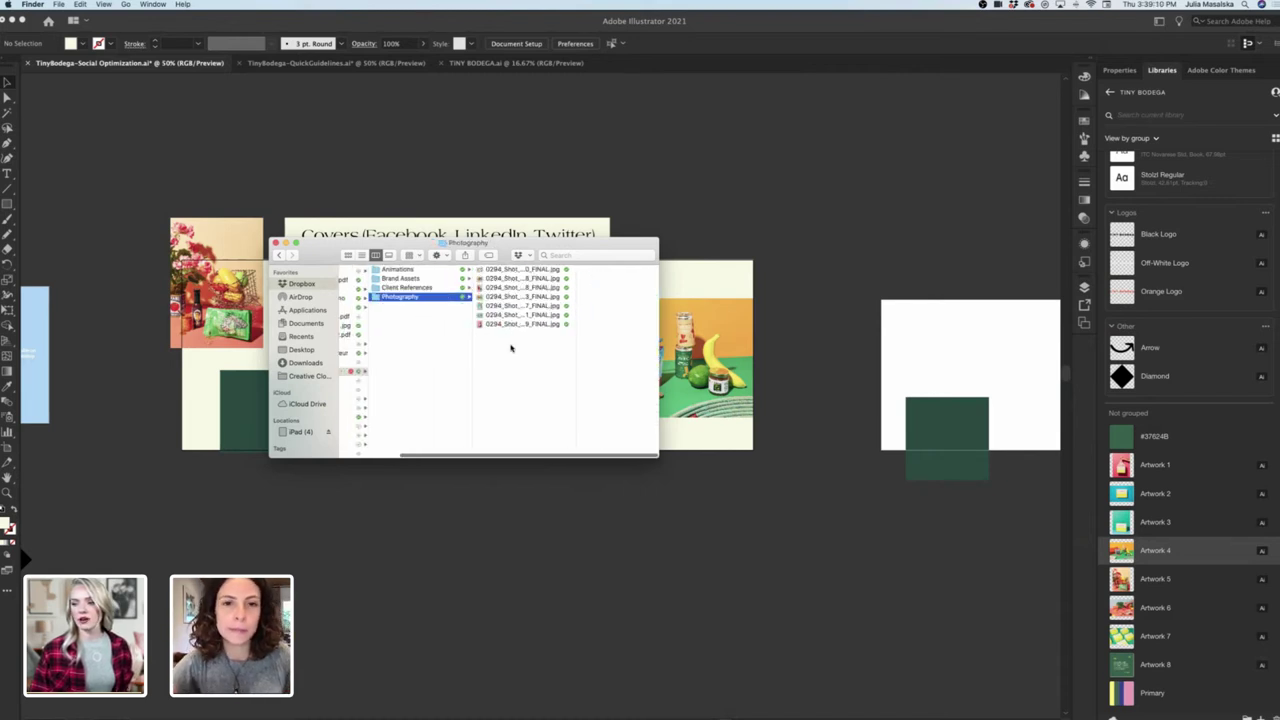
{"action": "key", "text": "Right"}
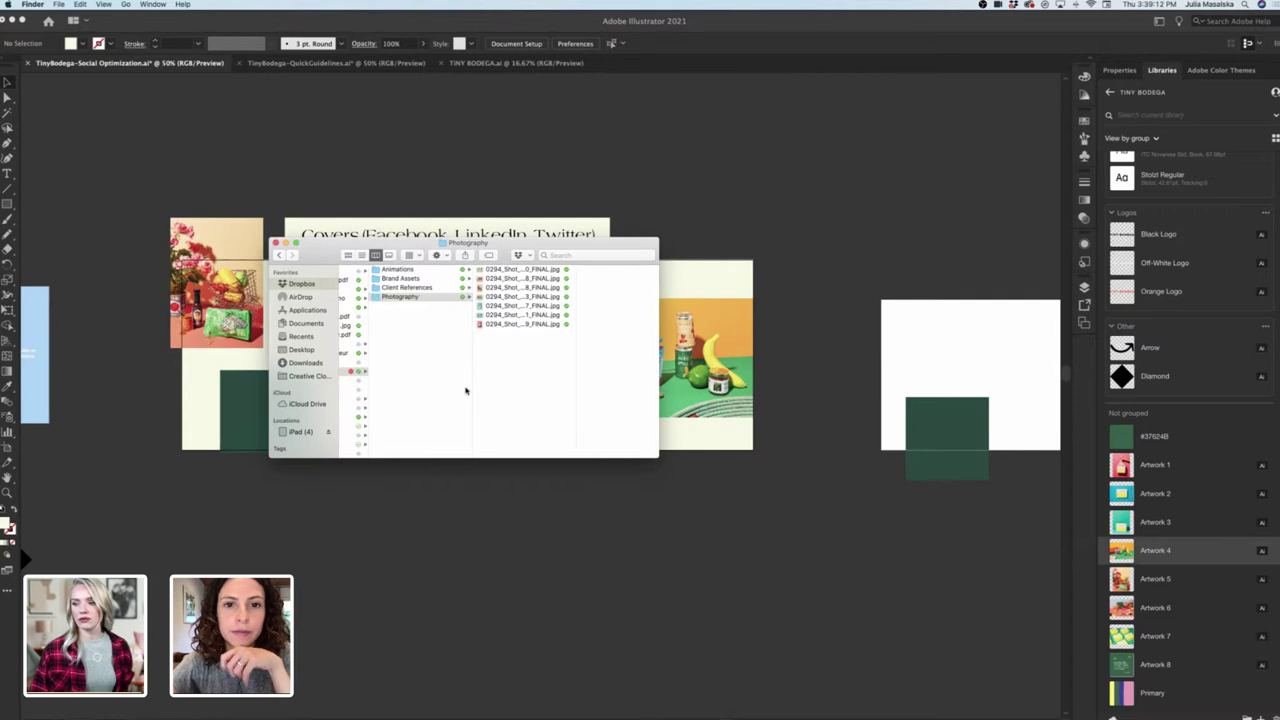
{"action": "key", "text": "Down"}
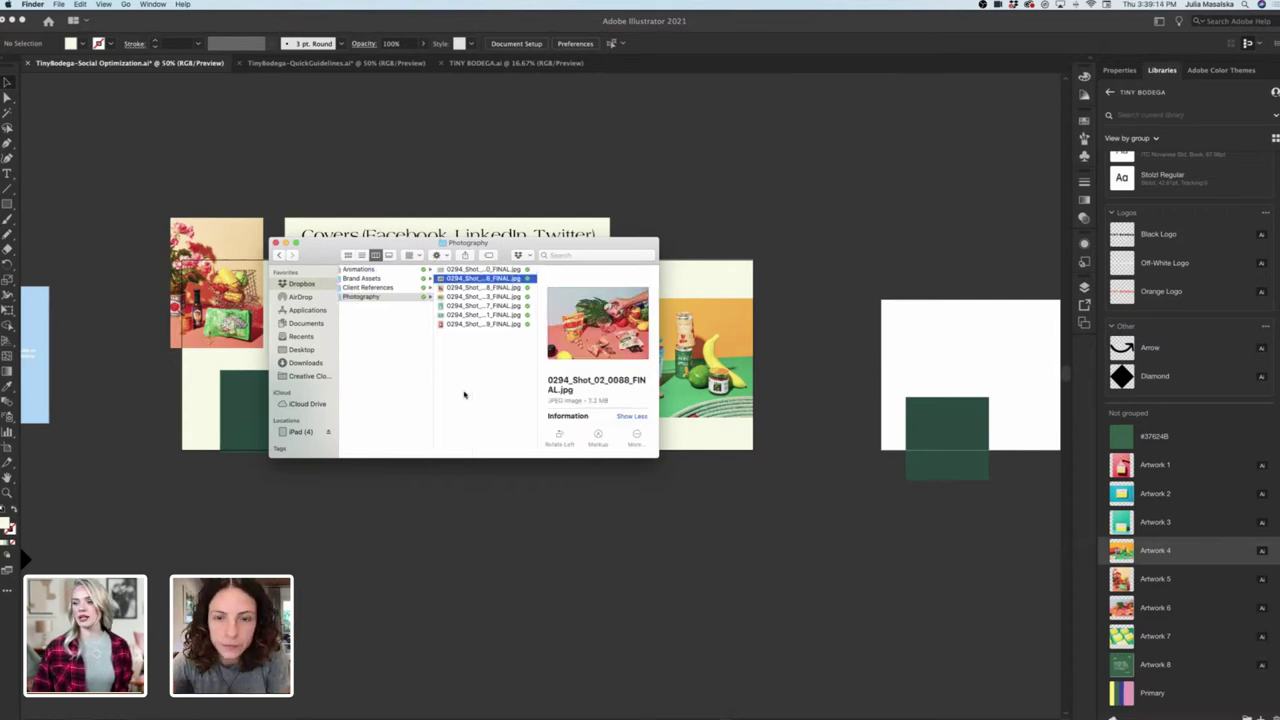
{"action": "key", "text": "Down"}
{"action": "key", "text": "Down"}
{"action": "key", "text": "Down"}
{"action": "key", "text": "Down"}
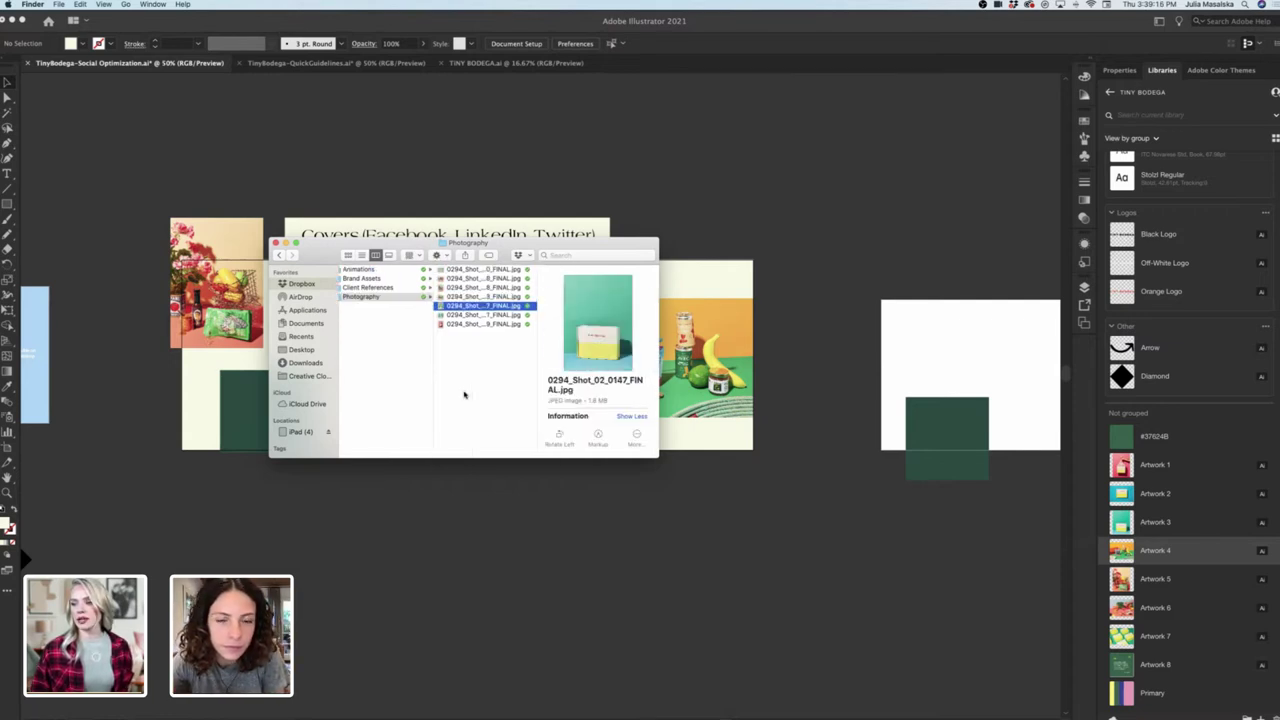
{"action": "key", "text": "Down"}
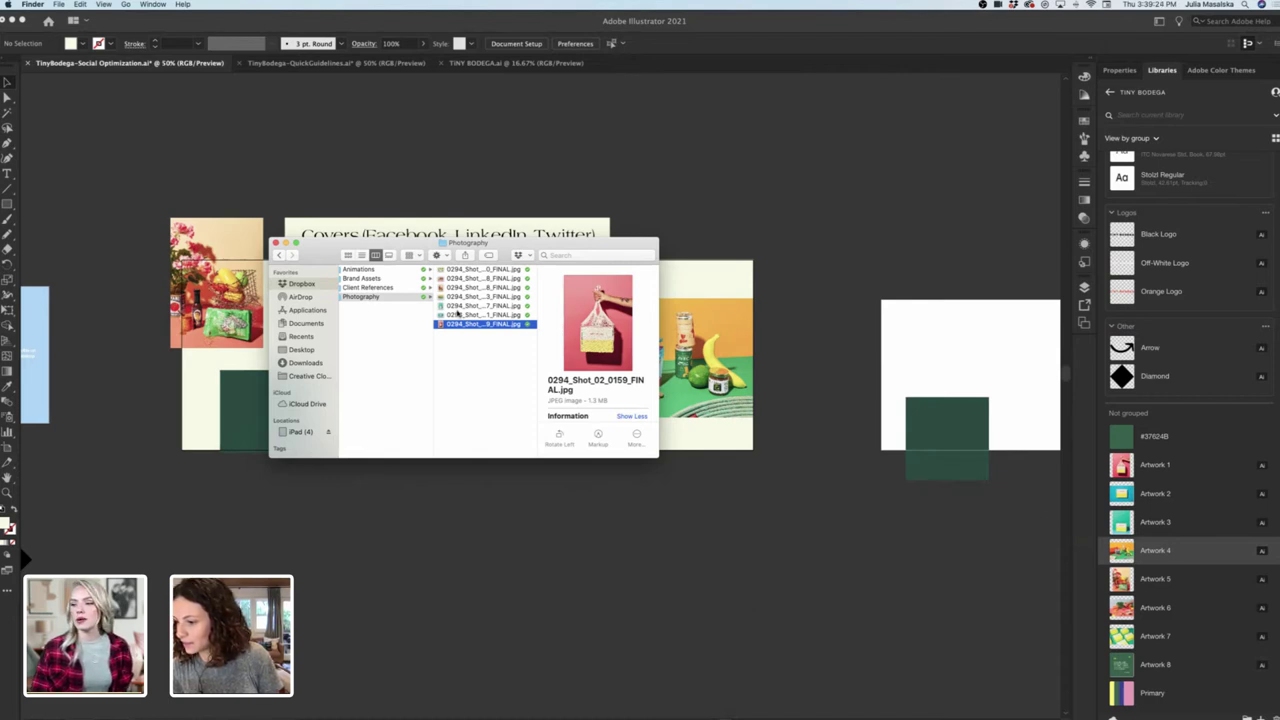
Revisit the Client References and Brand Assets folders and preview the guidelines PDF and TiNY BODEGA.ai.
{"action": "scroll", "coordinate": [417, 354], "scroll_direction": "left", "scroll_amount": 2}
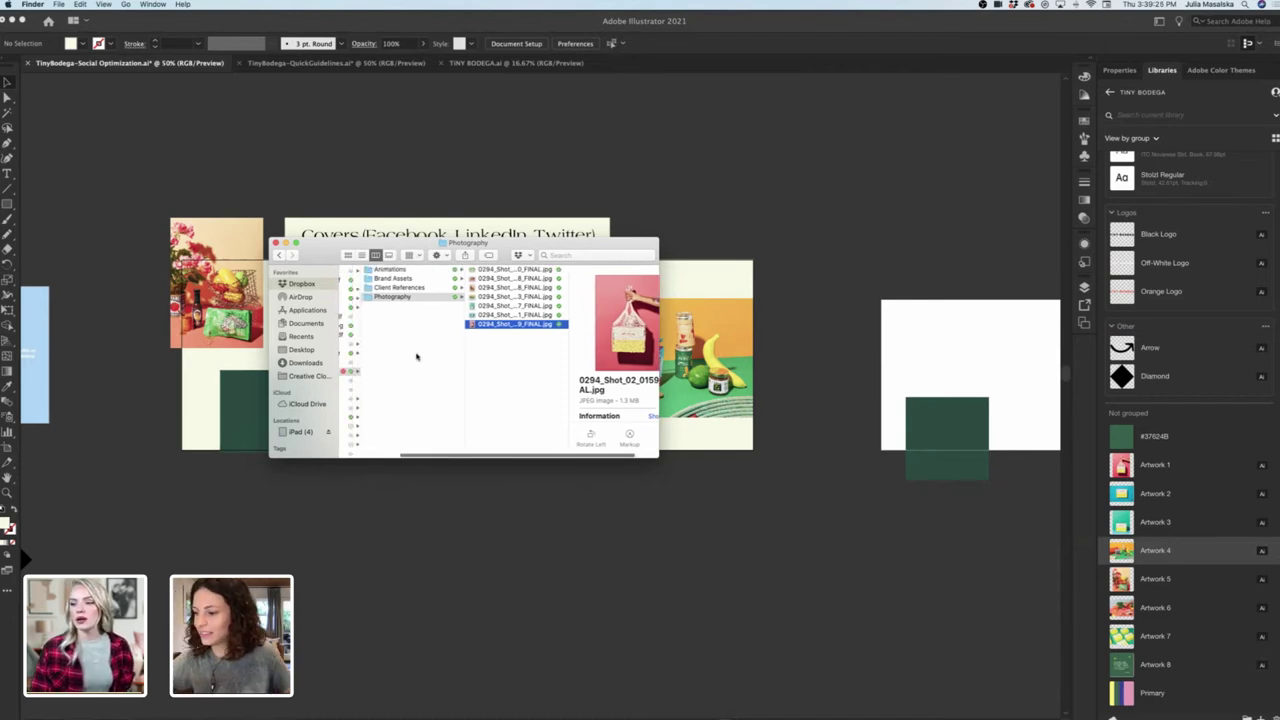
{"action": "left_click", "coordinate": [390, 287]}
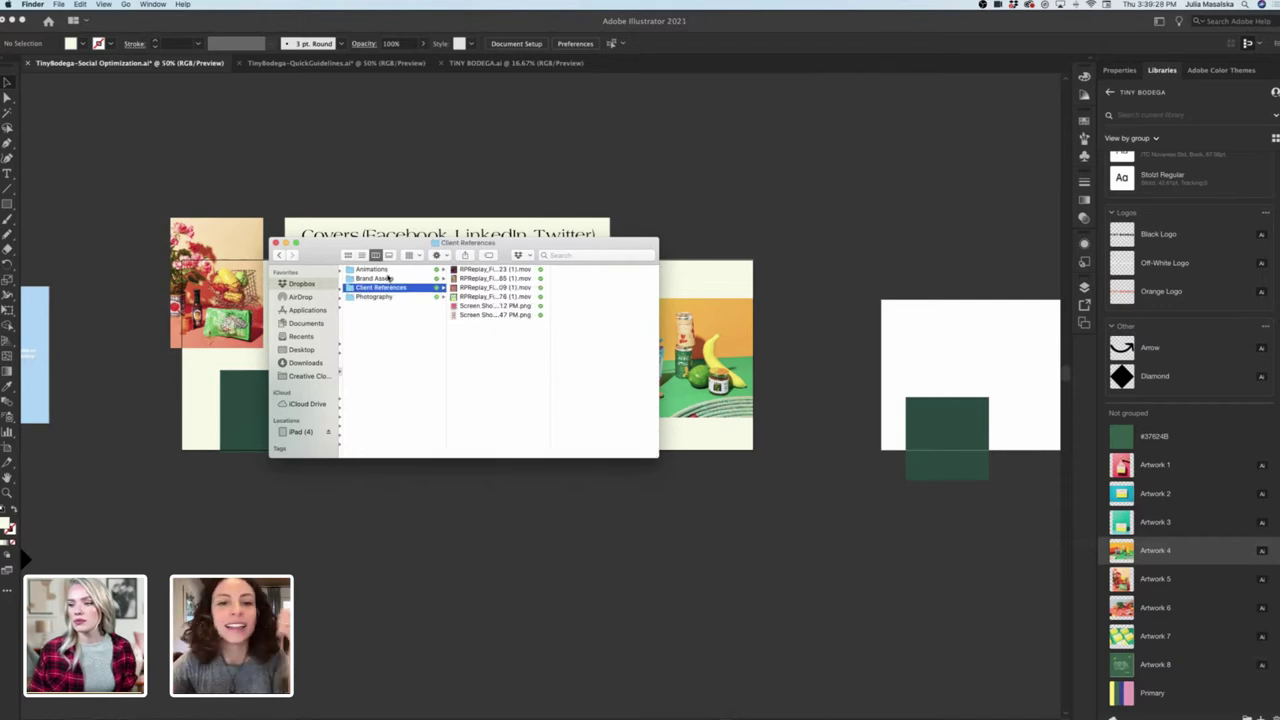
{"action": "left_click", "coordinate": [387, 277]}
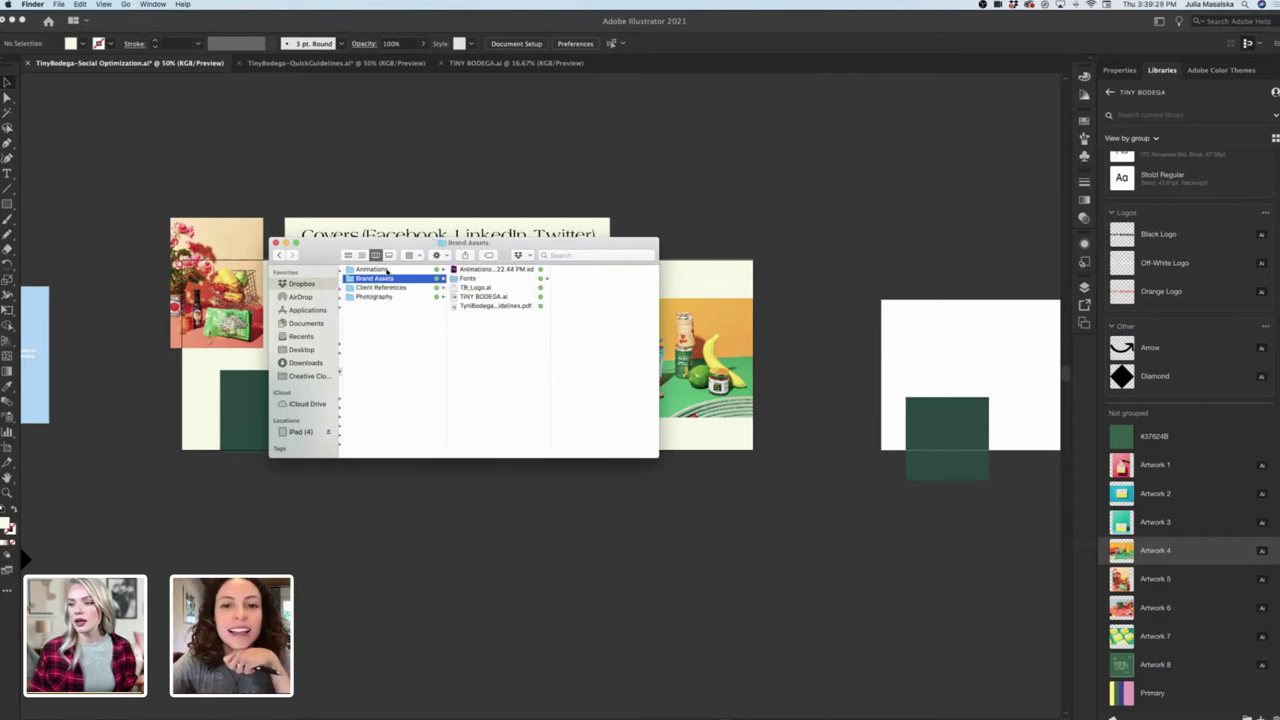
{"action": "left_click", "coordinate": [495, 305]}
{"action": "key", "text": "Up"}
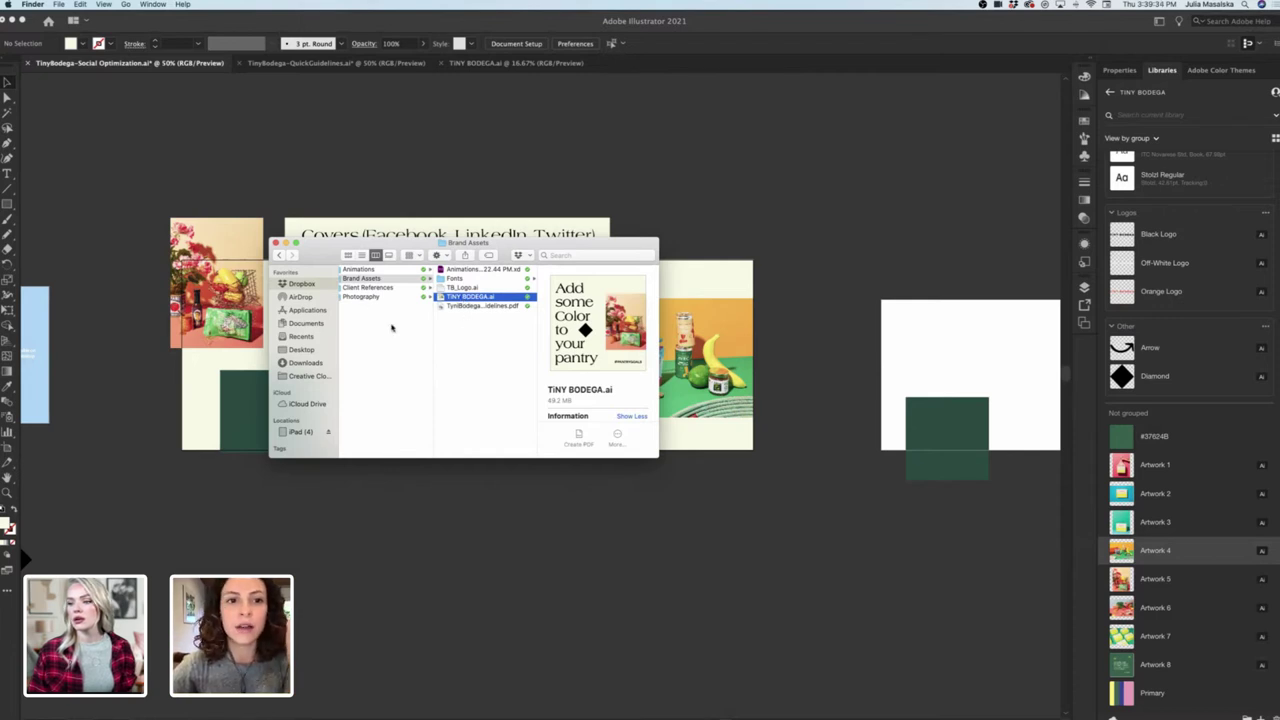
Look through the Animations, Brand Assets, Client References and Photography folders again and dismiss the Finder window.
{"action": "scroll", "coordinate": [415, 348], "scroll_direction": "left", "scroll_amount": 5}
{"action": "scroll", "coordinate": [418, 350], "scroll_direction": "right", "scroll_amount": 2}
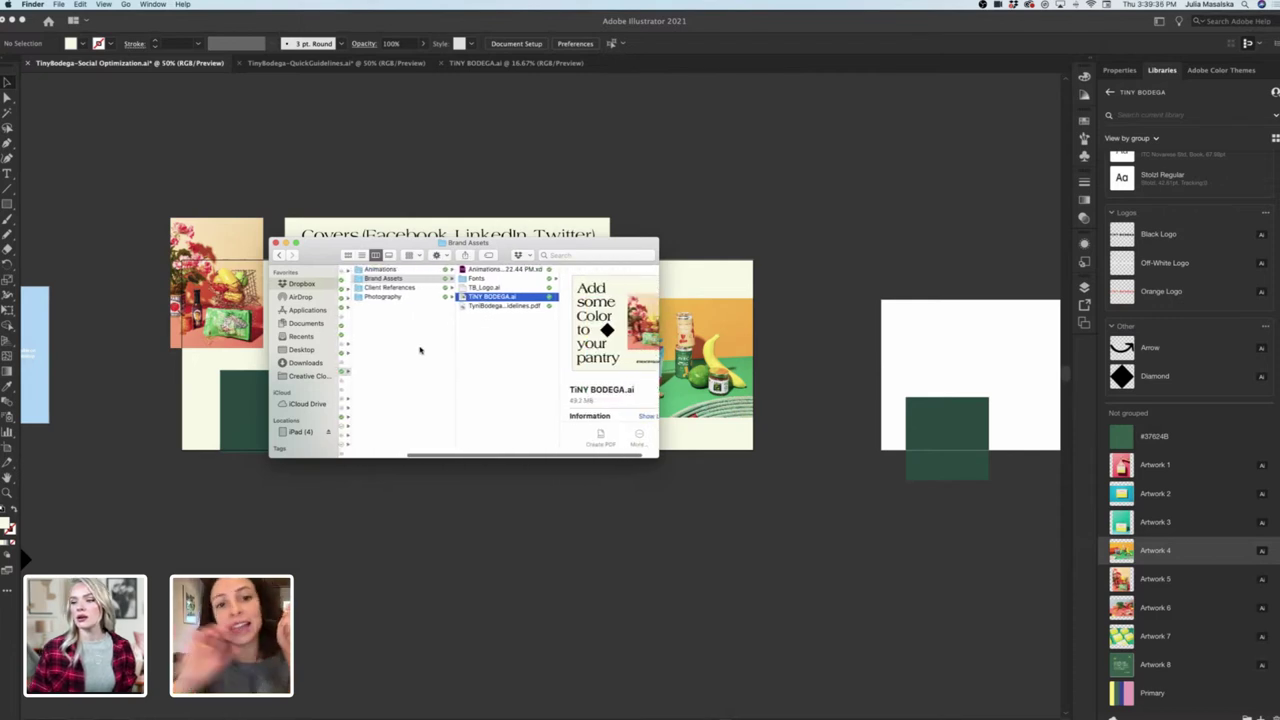
{"action": "scroll", "coordinate": [420, 350], "scroll_direction": "left", "scroll_amount": 5}
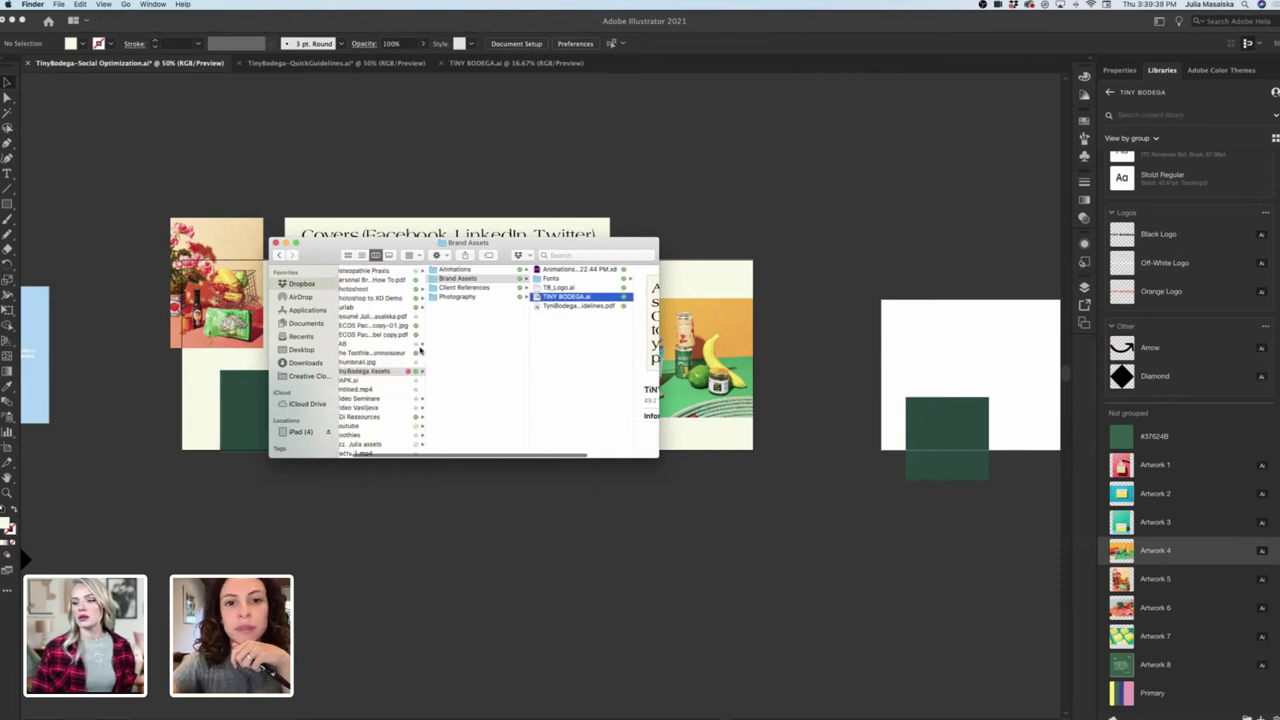
{"action": "scroll", "coordinate": [420, 350], "scroll_direction": "right", "scroll_amount": 4}
{"action": "scroll", "coordinate": [420, 350], "scroll_direction": "right", "scroll_amount": 2}
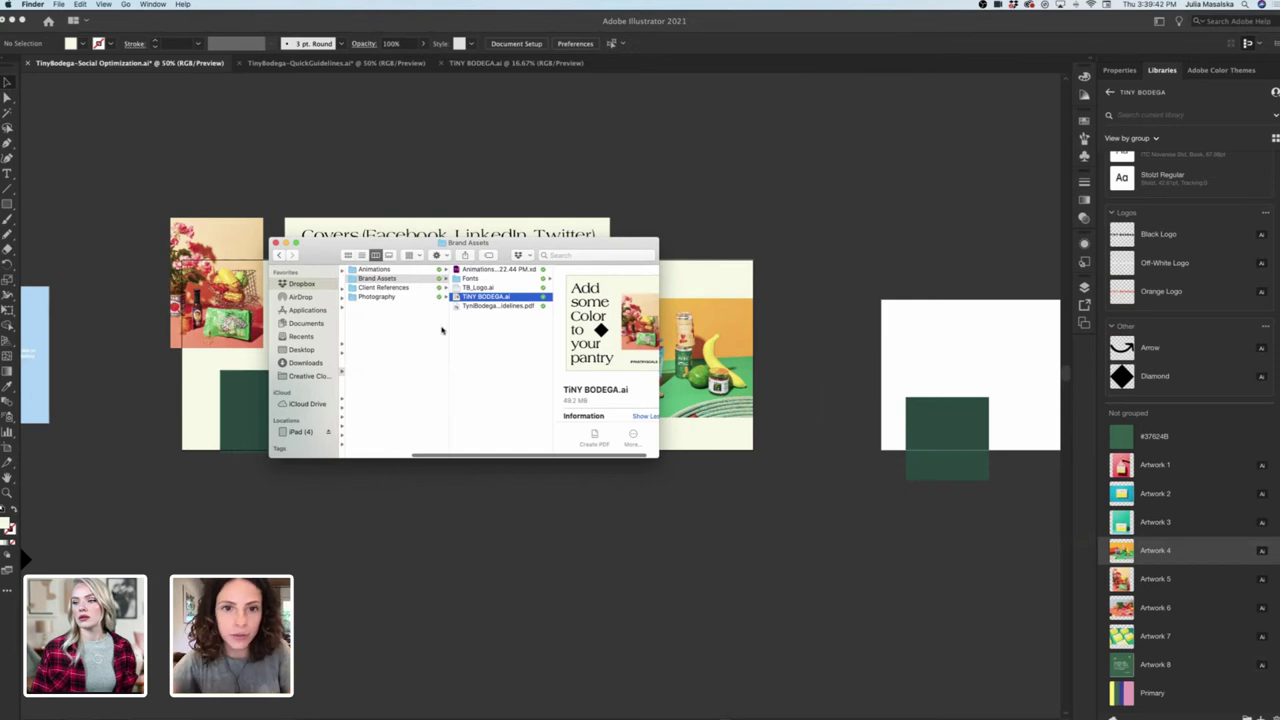
{"action": "left_click", "coordinate": [377, 270]}
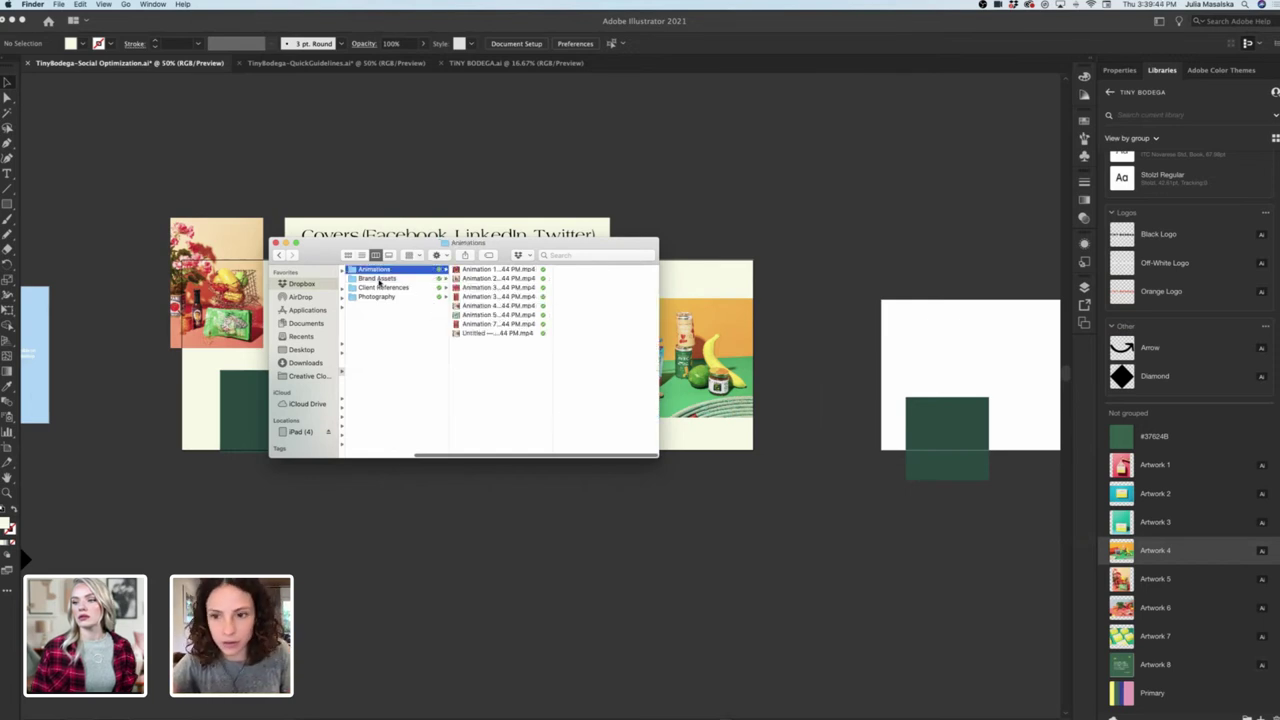
{"action": "left_click", "coordinate": [378, 279]}
{"action": "left_click", "coordinate": [378, 288]}
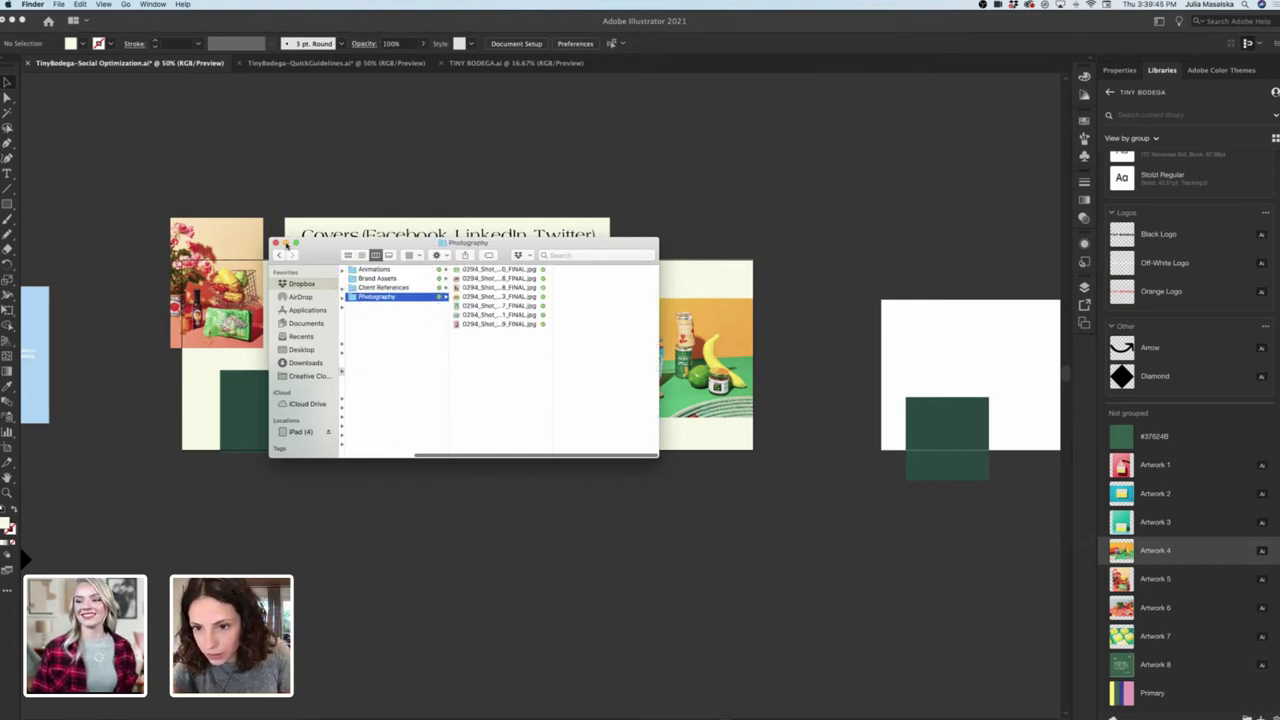
{"action": "key", "text": "super+w"}
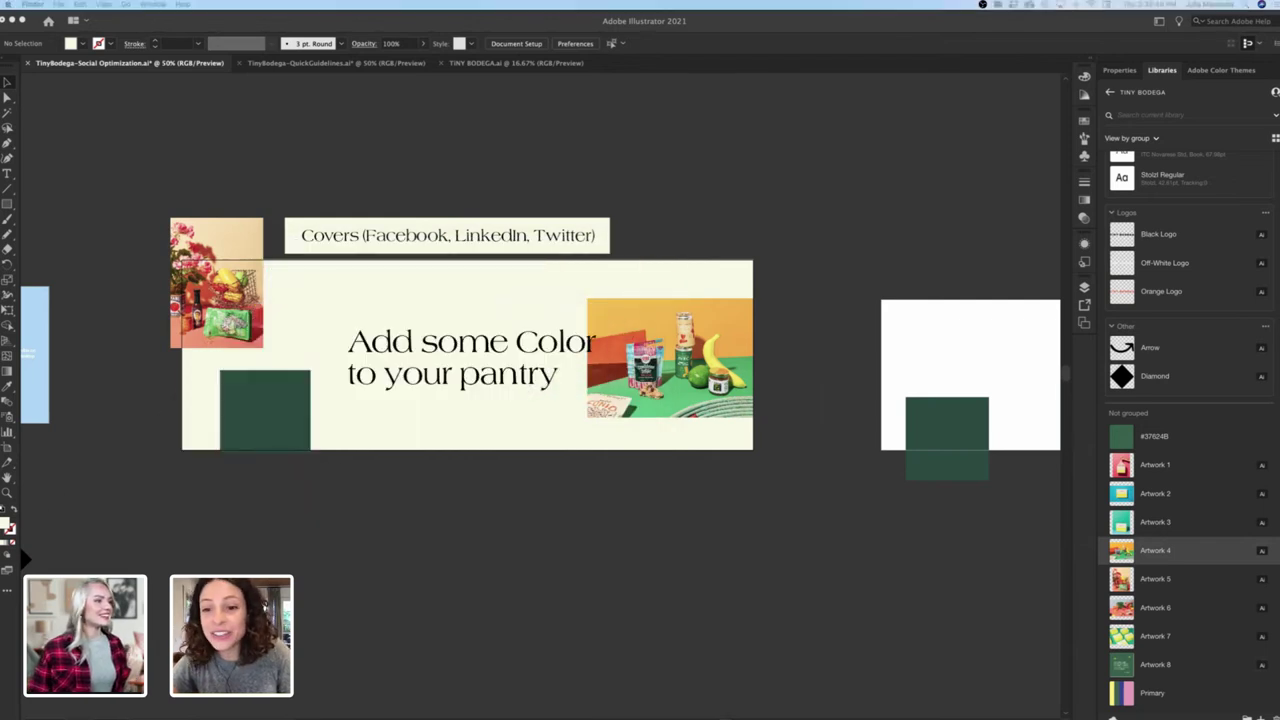
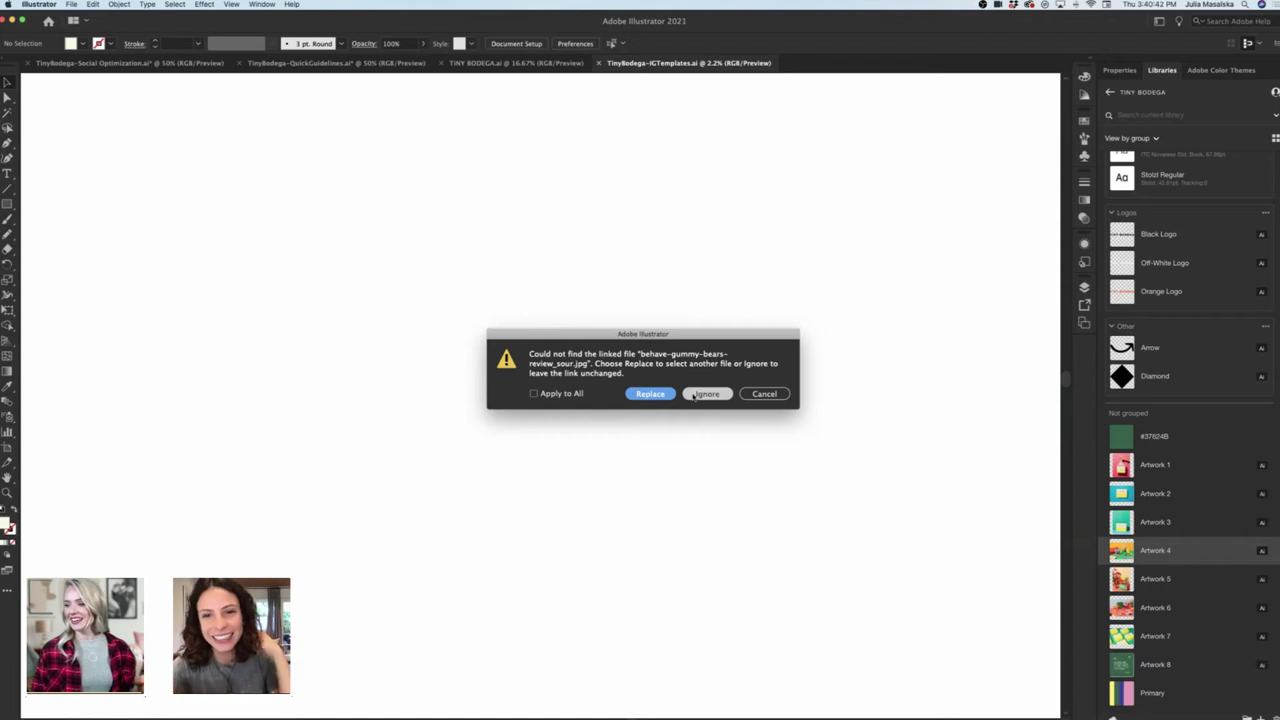
Finish opening TinyBodega-IGTemplates.ai in Illustrator, ignoring all missing linked files.
{"action": "left_click", "coordinate": [694, 395]}
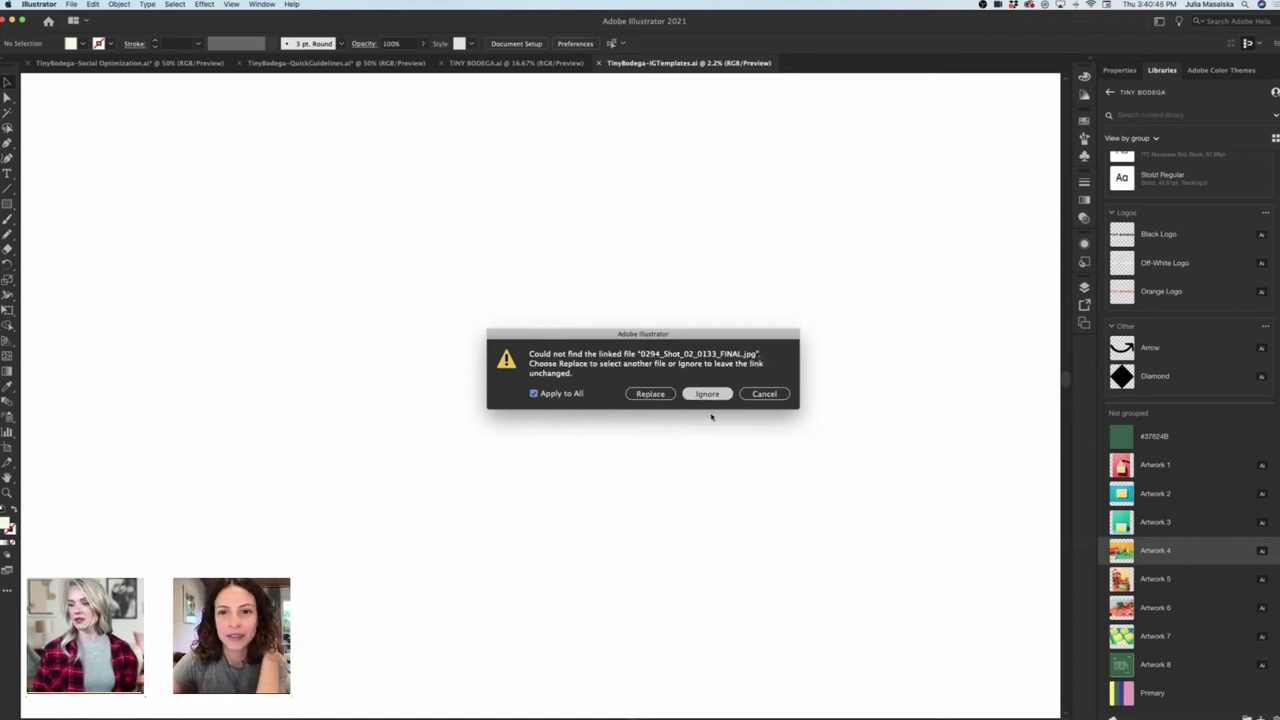
{"action": "key", "text": "Return"}
{"action": "scroll", "coordinate": [523, 391], "scroll_direction": "left", "scroll_amount": 3}
{"action": "scroll", "coordinate": [523, 391], "scroll_direction": "up", "scroll_amount": 1}
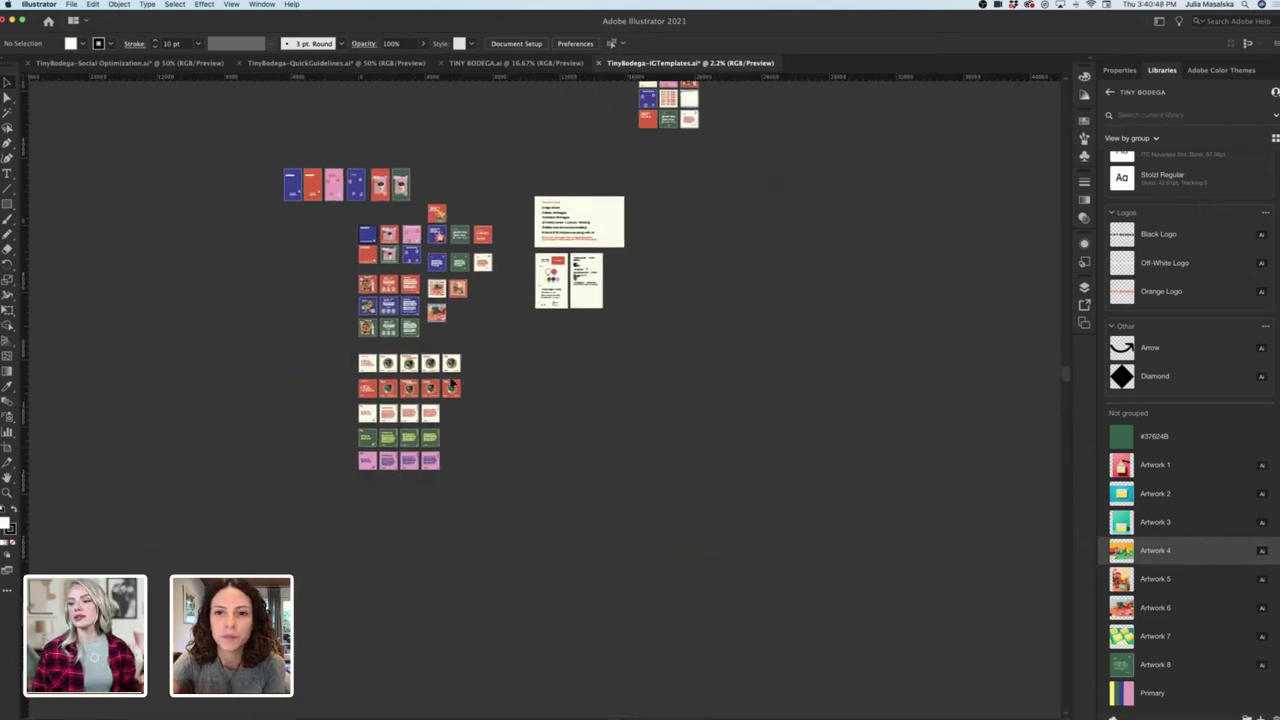
Survey the Instagram template artboards, including the cookbook recommendation and recipe posts.
{"action": "scroll", "coordinate": [420, 366], "scroll_direction": "up", "scroll_amount": 5}
{"action": "scroll", "coordinate": [420, 366], "scroll_direction": "up", "scroll_amount": 3}
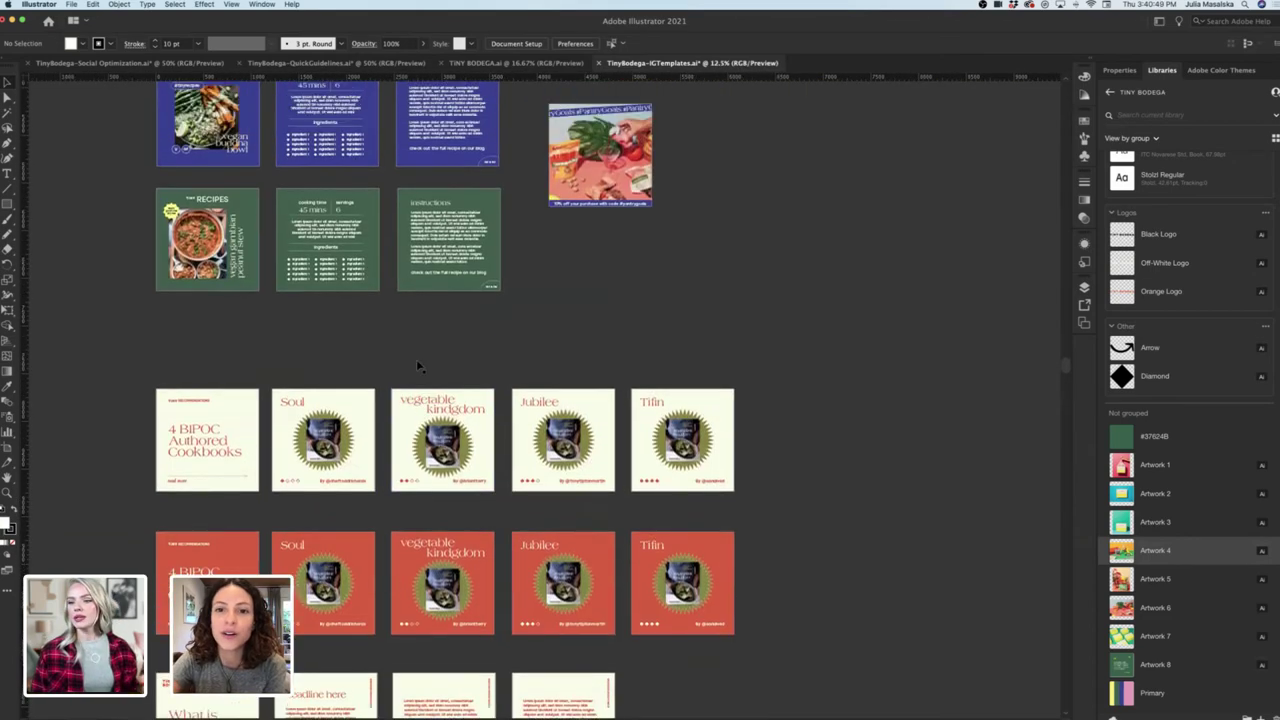
{"action": "scroll", "coordinate": [420, 366], "scroll_direction": "up", "scroll_amount": 5}
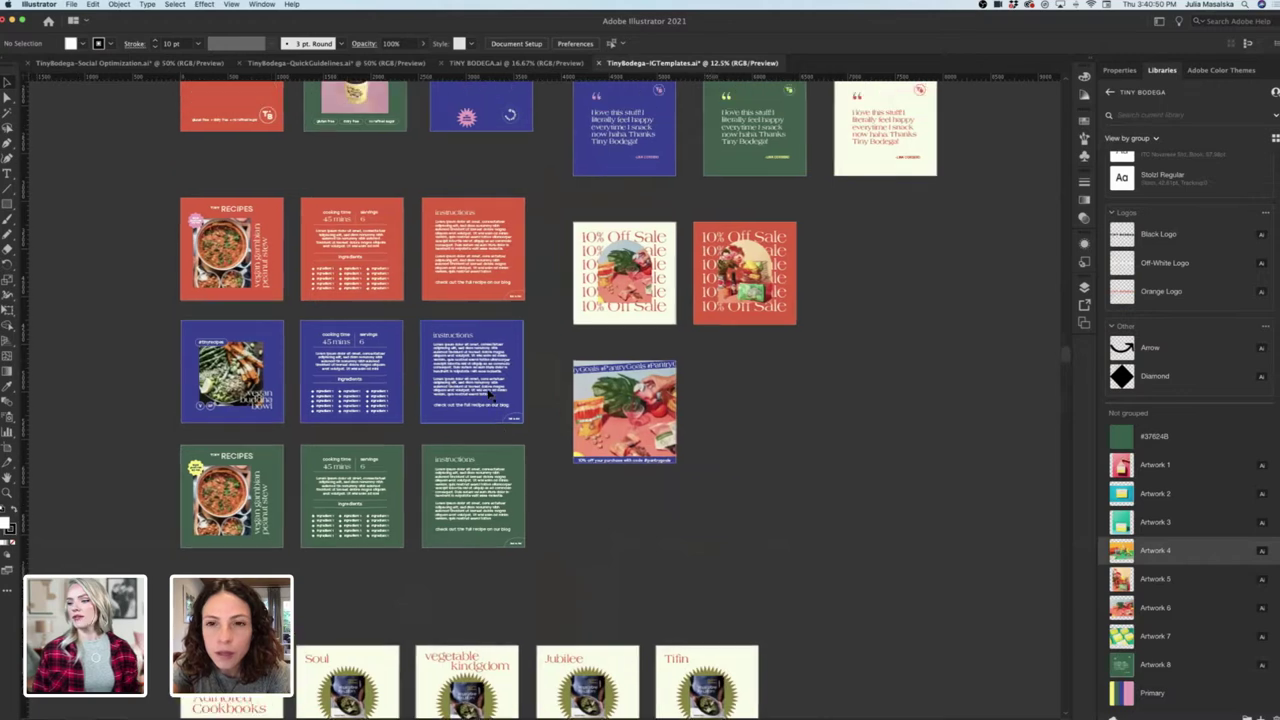
{"action": "scroll", "coordinate": [594, 422], "scroll_direction": "up", "scroll_amount": 4}
{"action": "key", "text": "super+minus"}
{"action": "key", "text": "super+minus"}
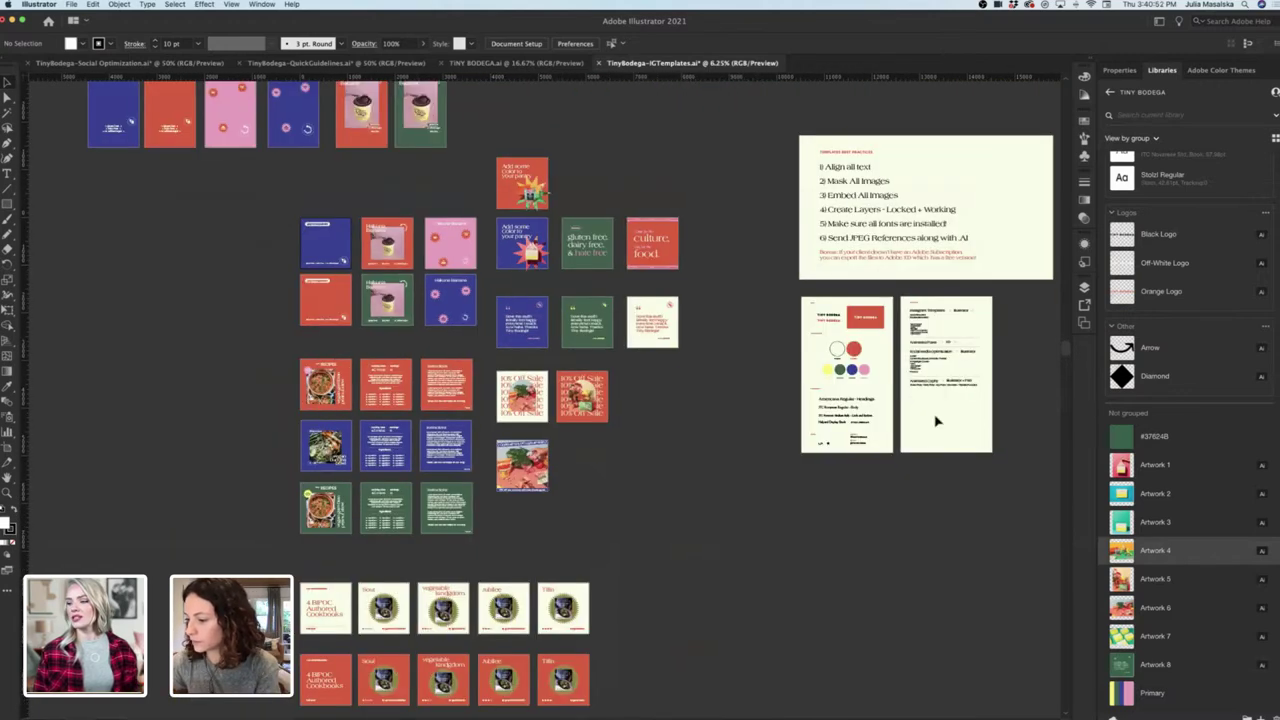
Examine the two 10% Off Sale posts and the #PantryGoals post up close.
{"action": "key", "text": "super+equal"}
{"action": "key", "text": "super+equal"}
{"action": "key", "text": "super+equal"}
{"action": "key", "text": "super+equal"}
{"action": "key", "text": "super+equal"}
{"action": "scroll", "coordinate": [934, 420], "scroll_direction": "right", "scroll_amount": 3}
{"action": "scroll", "coordinate": [438, 503], "scroll_direction": "right", "scroll_amount": 1}
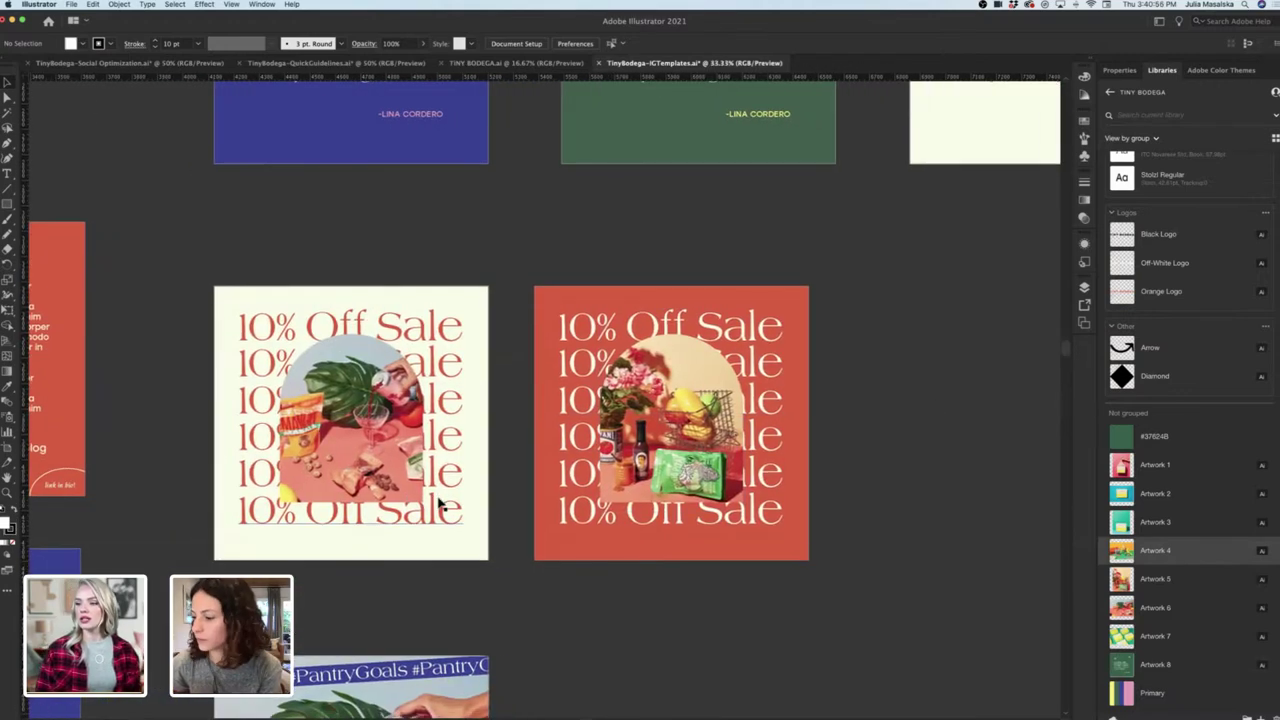
{"action": "scroll", "coordinate": [503, 528], "scroll_direction": "down", "scroll_amount": 5}
{"action": "scroll", "coordinate": [503, 528], "scroll_direction": "down", "scroll_amount": 5}
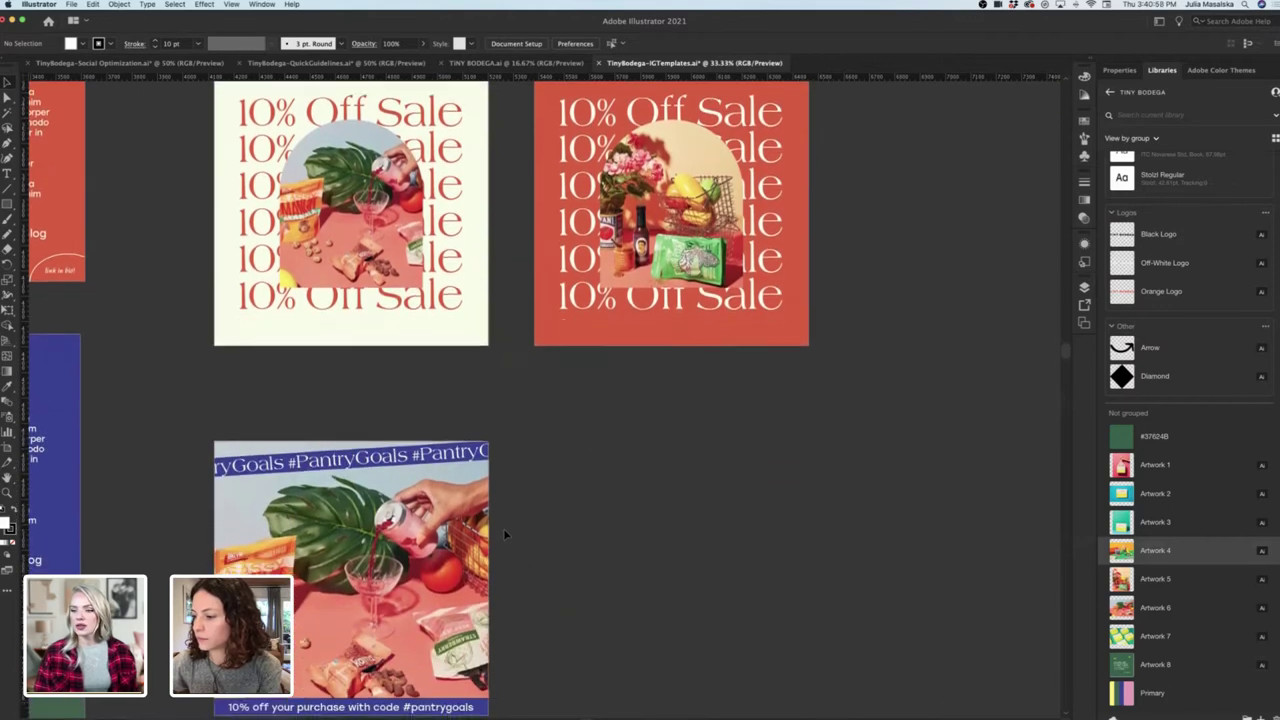
{"action": "scroll", "coordinate": [450, 560], "scroll_direction": "left", "scroll_amount": 2}
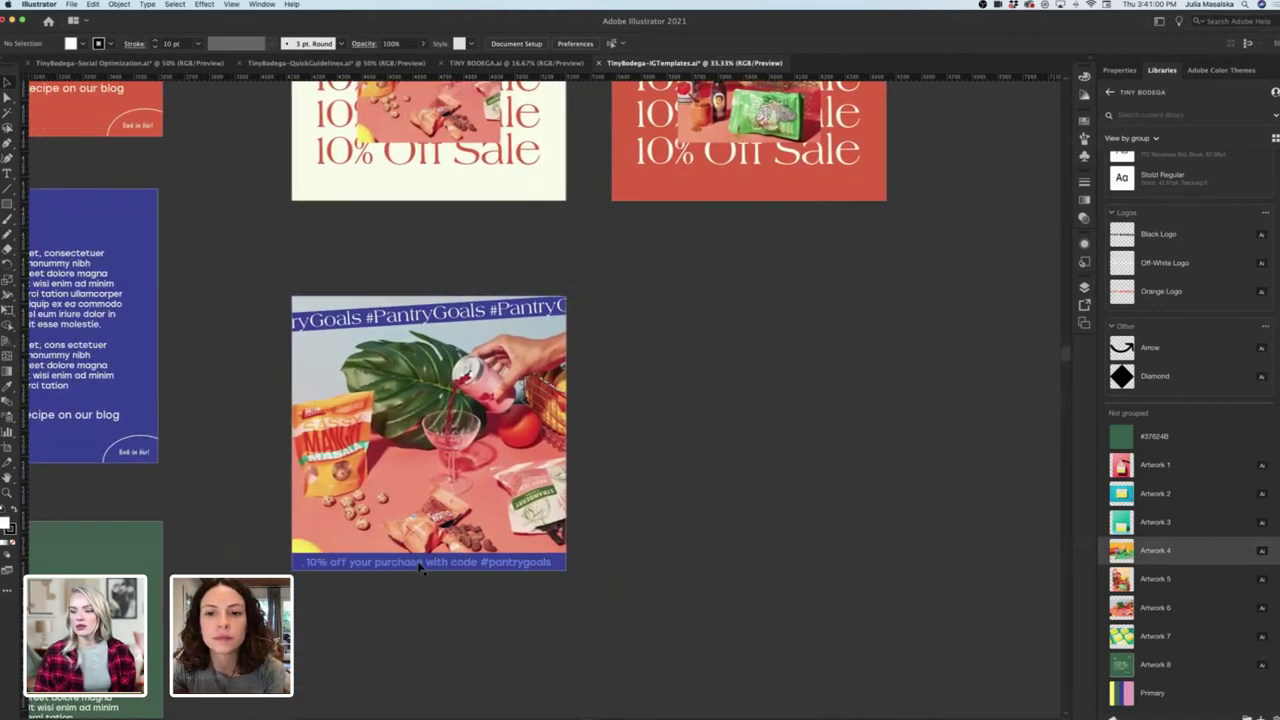
Isolate the clipped group of the #PantryGoals post to inspect its banners, and exit isolation mode.
{"action": "triple_click", "coordinate": [425, 577]}
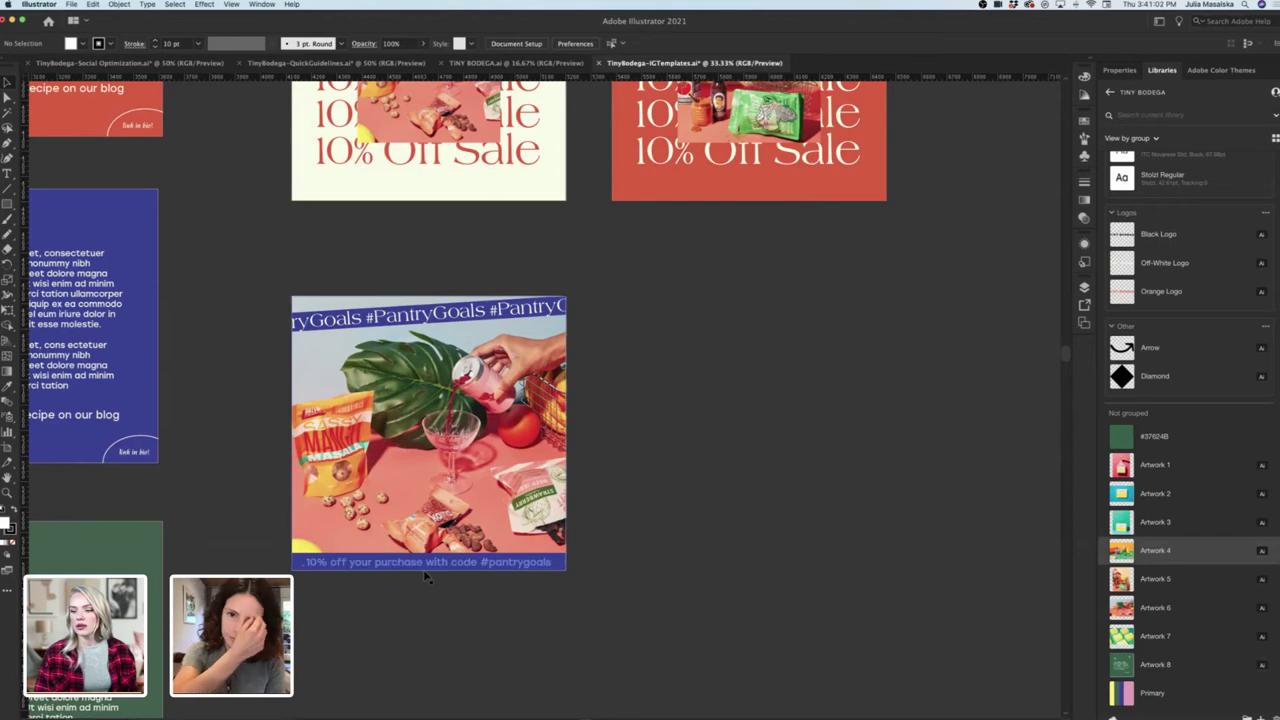
{"action": "double_click", "coordinate": [426, 564]}
{"action": "double_click", "coordinate": [426, 564]}
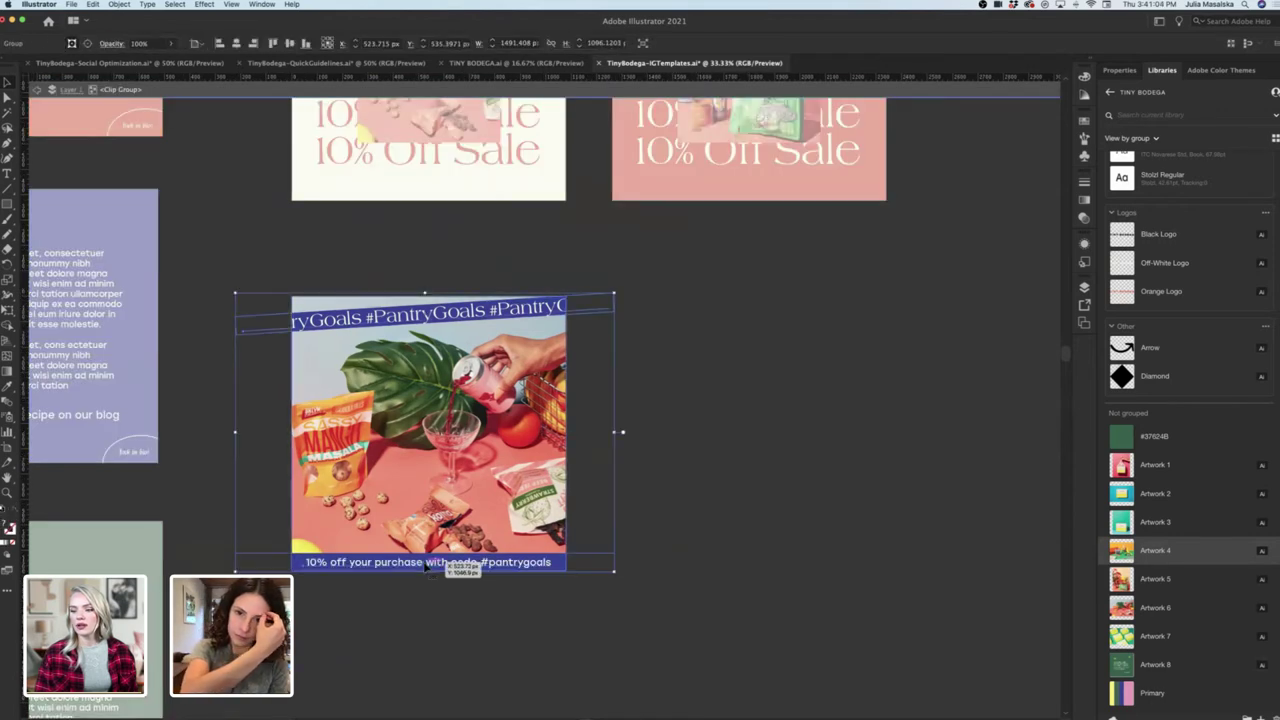
{"action": "left_click", "coordinate": [429, 601]}
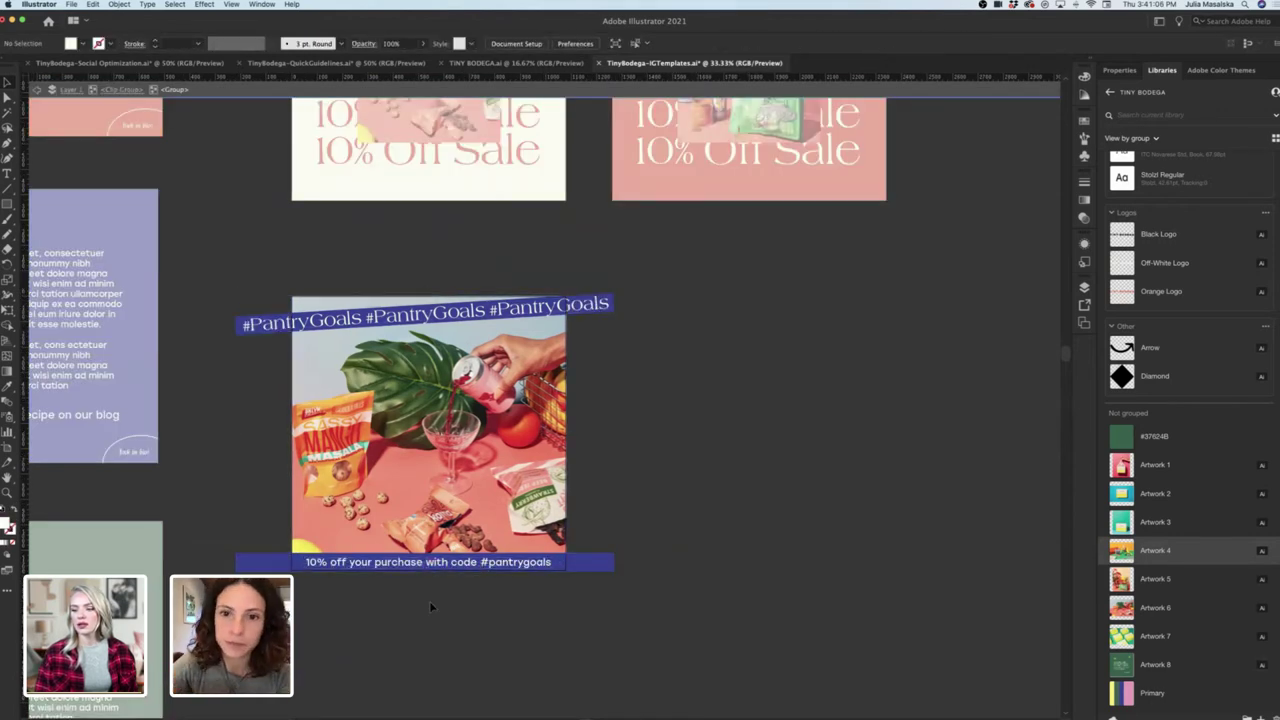
{"action": "double_click", "coordinate": [429, 601]}
Copy the Gluten Free, Dairy Free and No Refined Sugars starburst badges from the blue Hakuna Banana post into the Social Optimization cover.
{"action": "scroll", "coordinate": [430, 602], "scroll_direction": "down", "scroll_amount": 3}
{"action": "scroll", "coordinate": [430, 602], "scroll_direction": "left", "scroll_amount": 2}
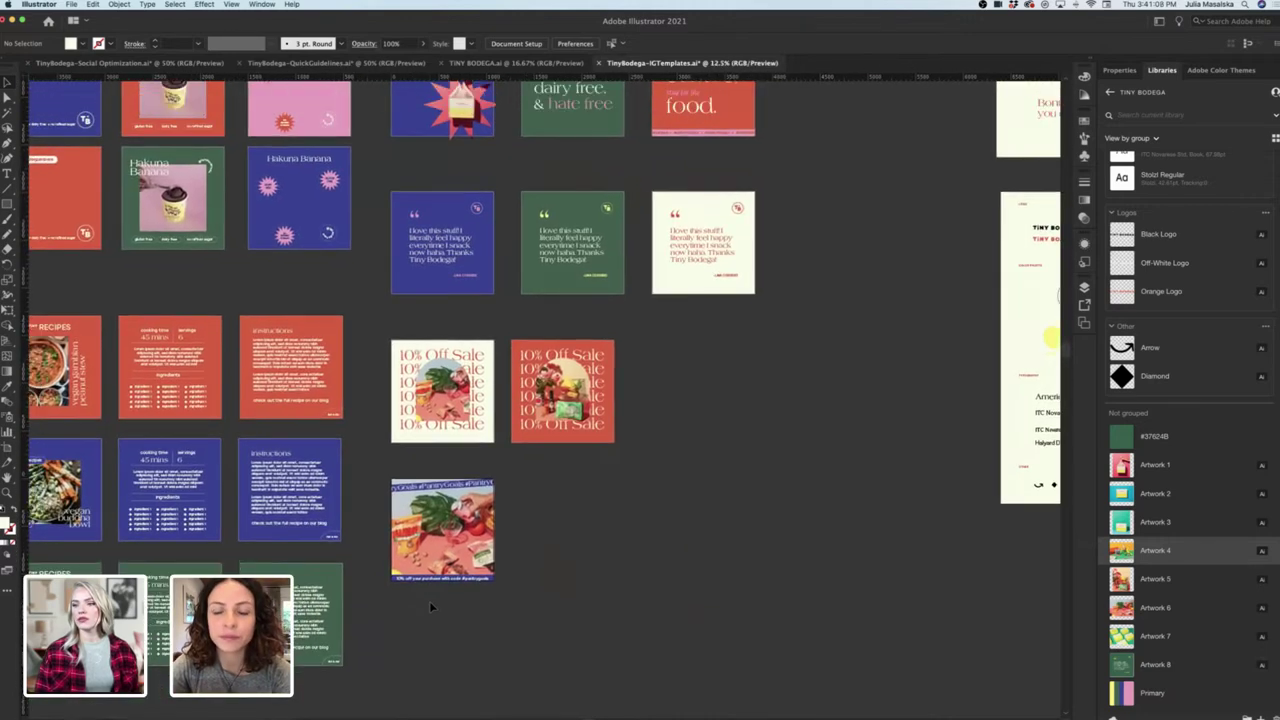
{"action": "scroll", "coordinate": [430, 602], "scroll_direction": "up", "scroll_amount": 3}
{"action": "scroll", "coordinate": [432, 606], "scroll_direction": "up", "scroll_amount": 5}
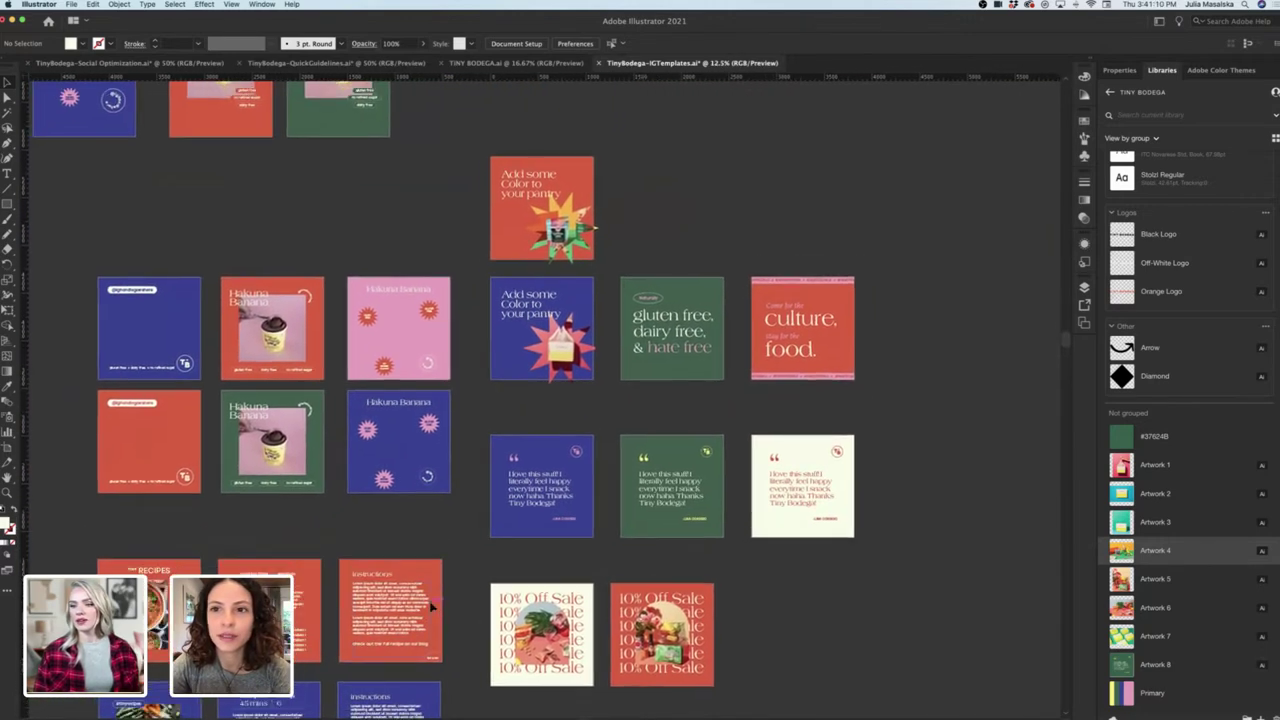
{"action": "scroll", "coordinate": [438, 408], "scroll_direction": "down", "scroll_amount": 1}
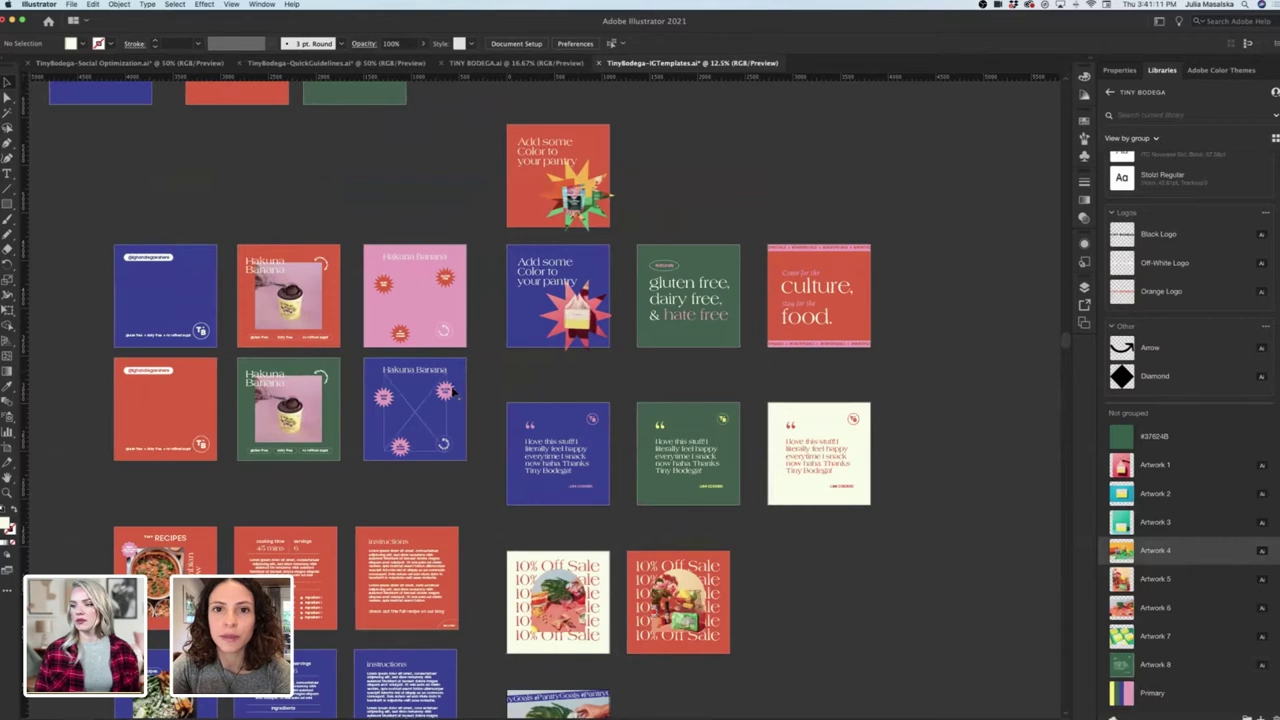
{"action": "scroll", "coordinate": [450, 395], "scroll_direction": "up", "scroll_amount": 5}
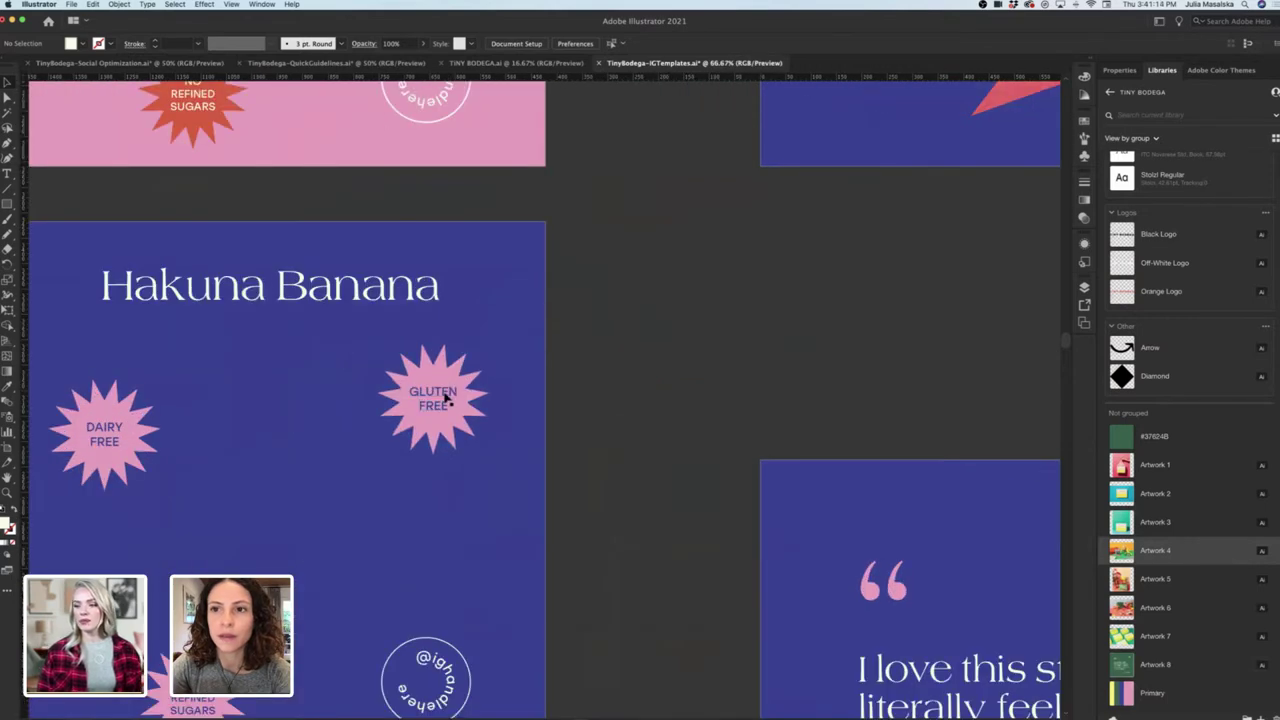
{"action": "left_click", "coordinate": [446, 396]}
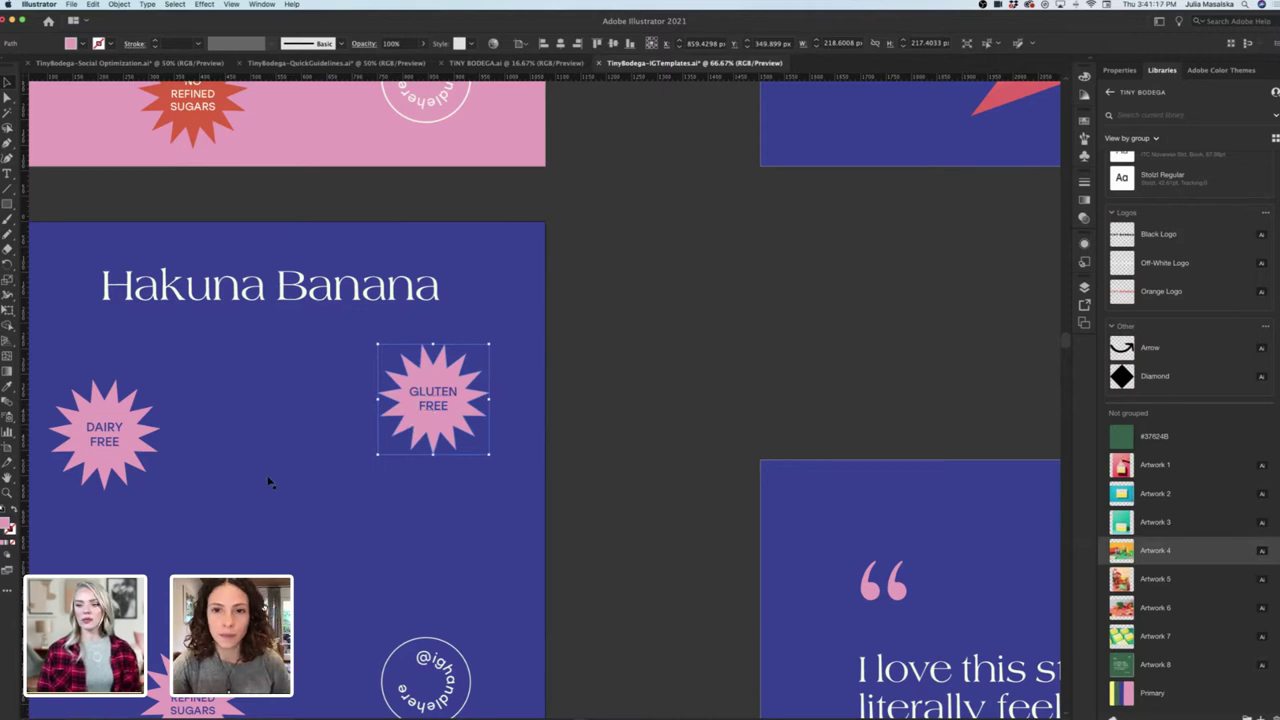
{"action": "left_click", "coordinate": [92, 446], "text": "shift"}
{"action": "left_click", "coordinate": [125, 462], "text": "shift"}
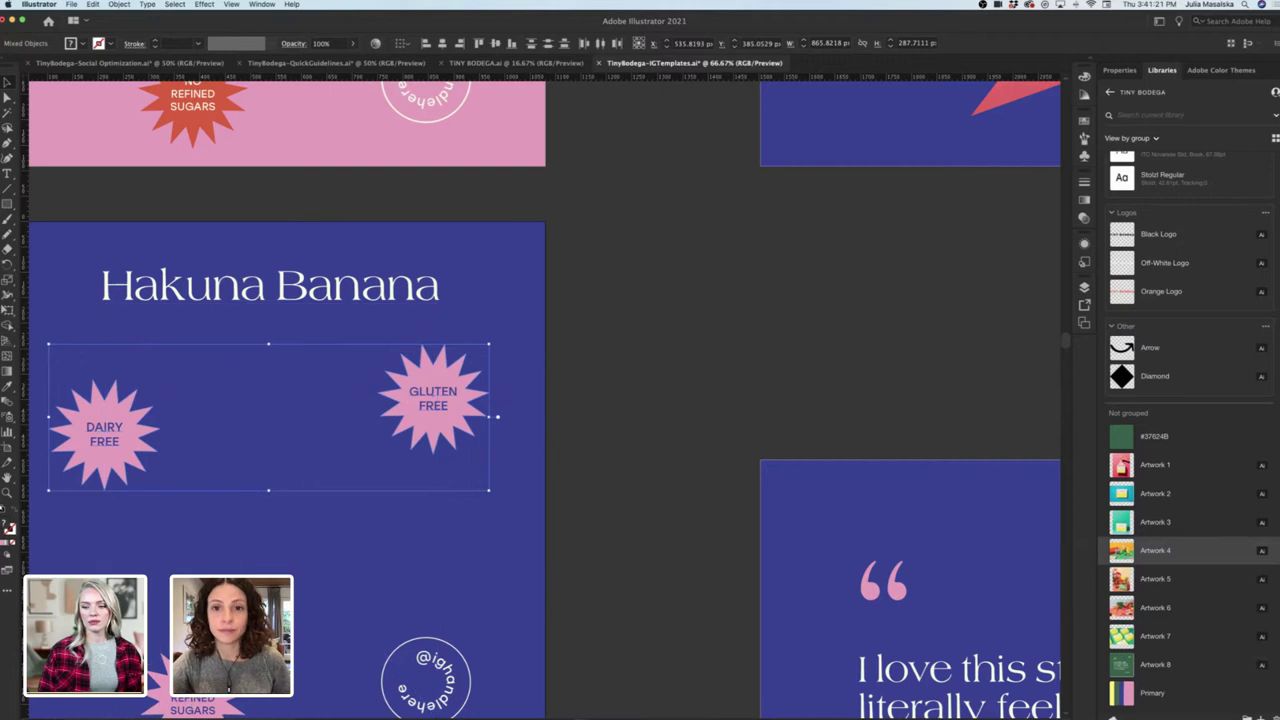
{"action": "left_click", "coordinate": [200, 697], "text": "shift"}
{"action": "left_click", "coordinate": [200, 697], "text": "shift"}
{"action": "left_click", "coordinate": [200, 697], "text": "shift"}
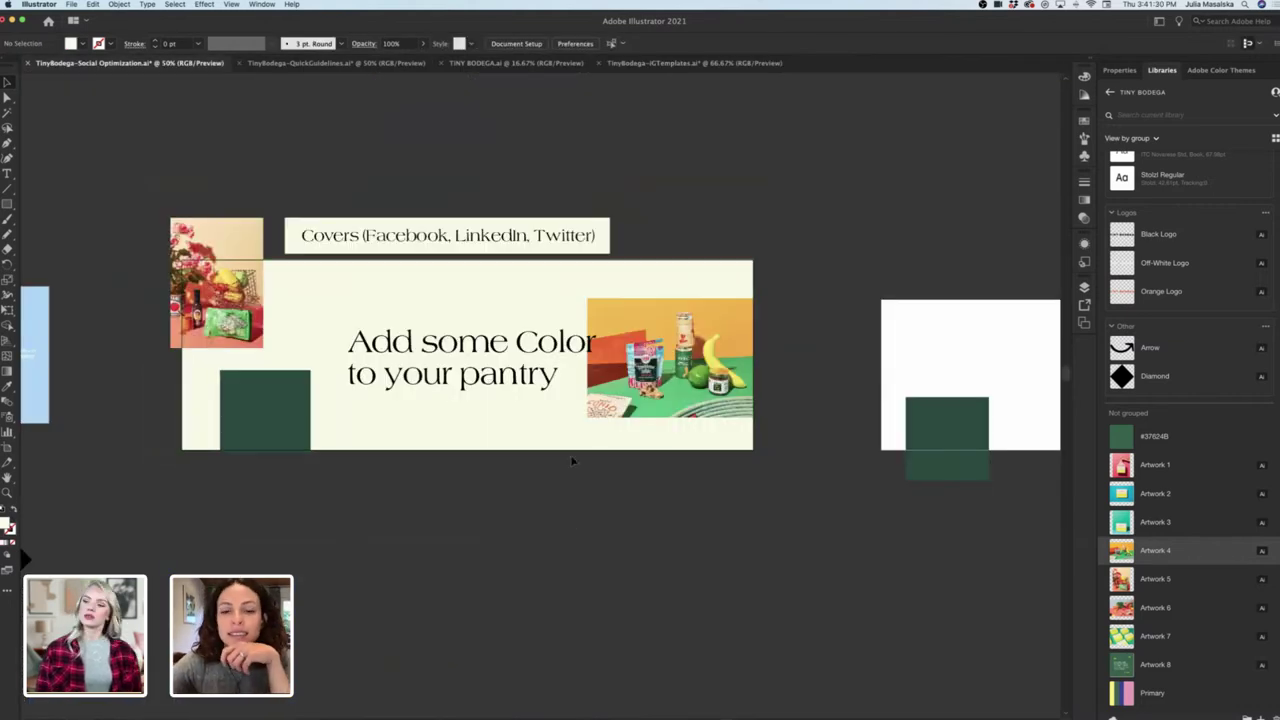
{"action": "key", "text": "super+v"}
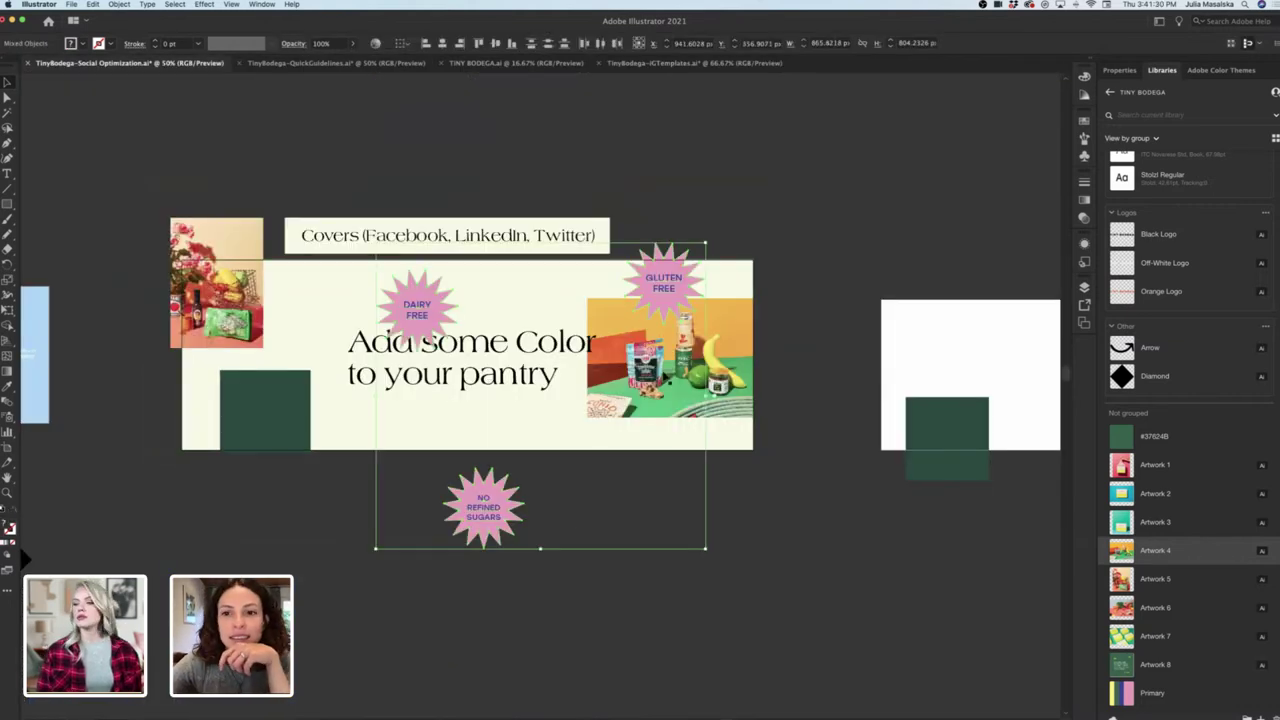
Group each starburst shape on the cover with its Dairy Free, Gluten Free or No Refined Sugars label.
{"action": "left_click", "coordinate": [518, 302]}
{"action": "left_click", "coordinate": [428, 316]}
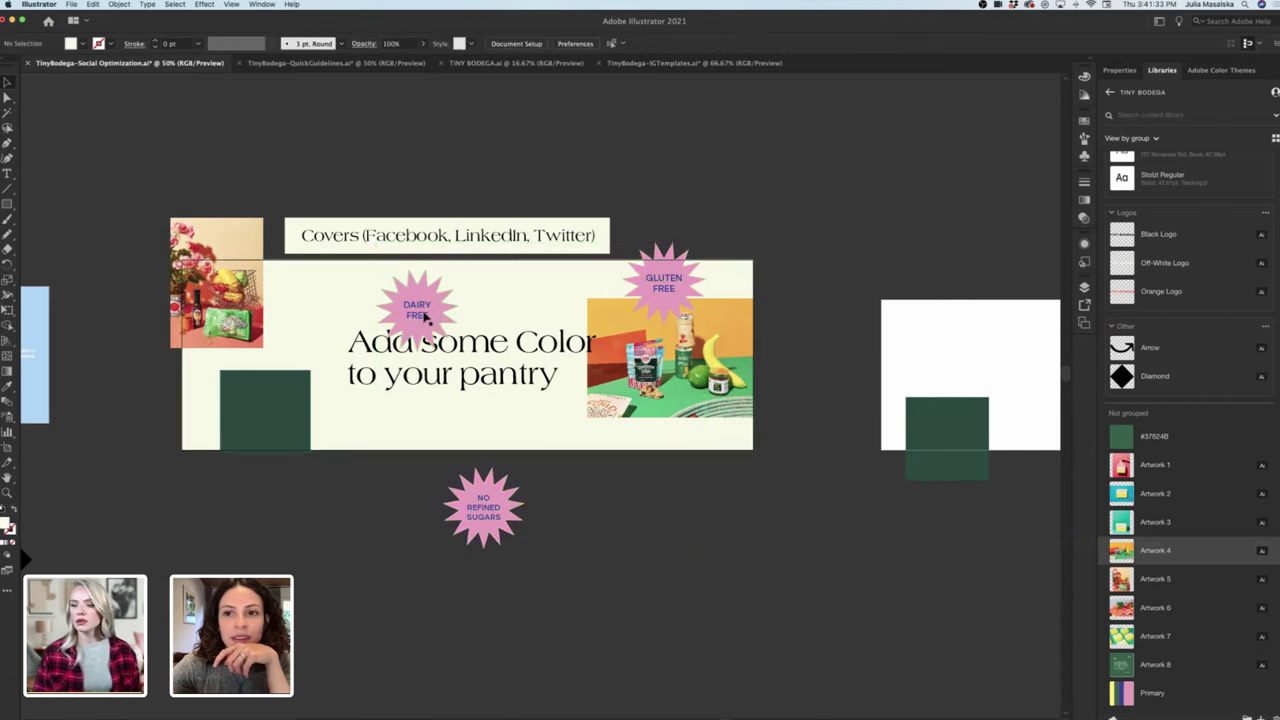
{"action": "left_click", "coordinate": [477, 300], "text": "shift"}
{"action": "left_click", "coordinate": [663, 286]}
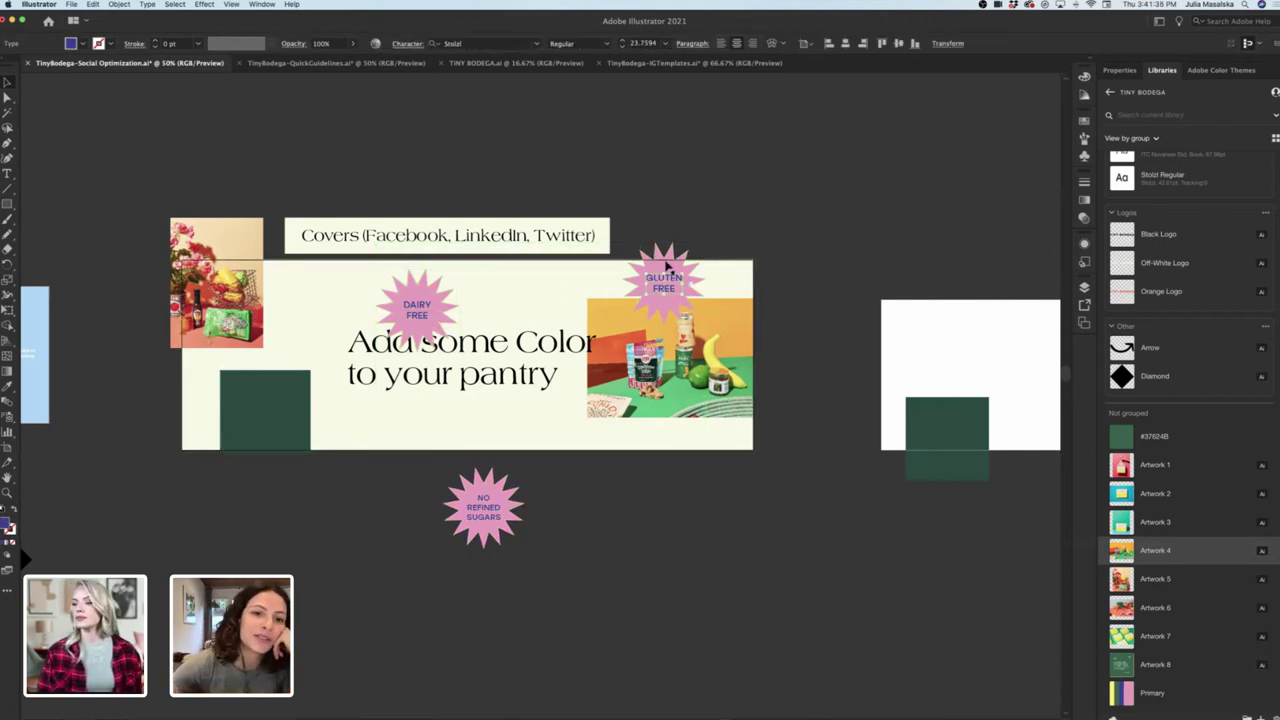
{"action": "left_click", "coordinate": [668, 270], "text": "shift"}
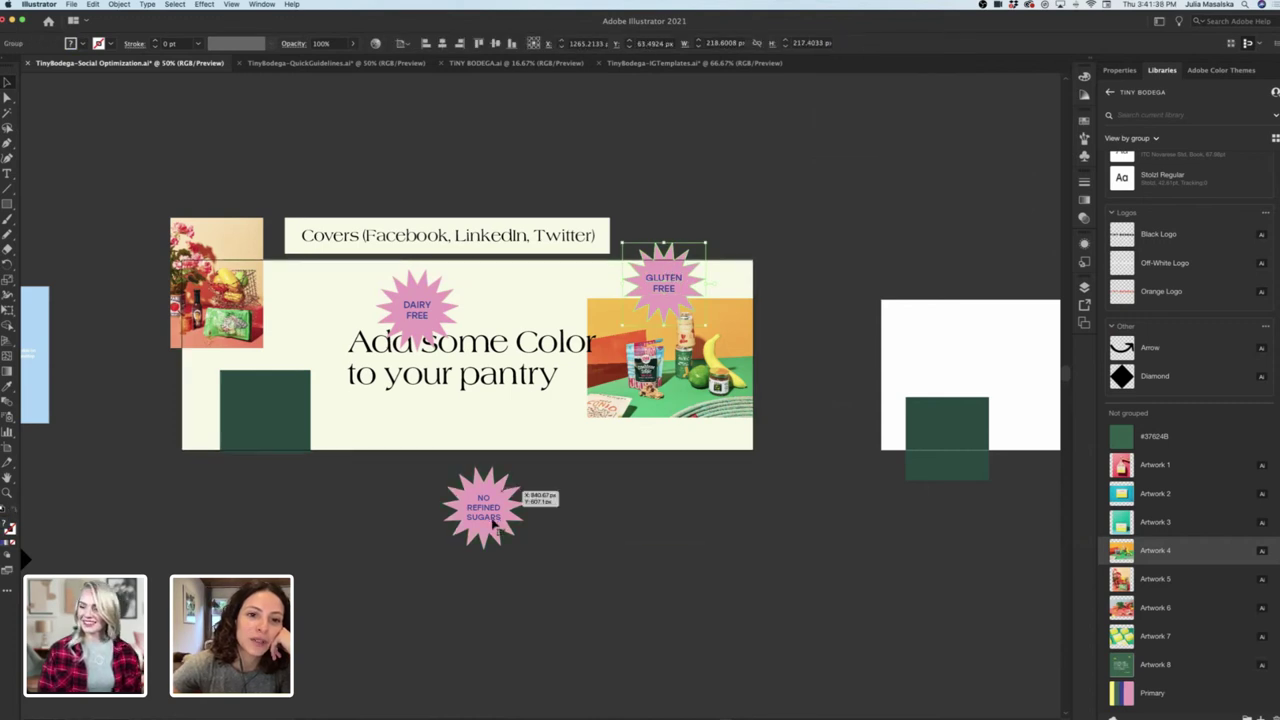
{"action": "left_click", "coordinate": [493, 490]}
{"action": "left_click", "coordinate": [558, 521]}
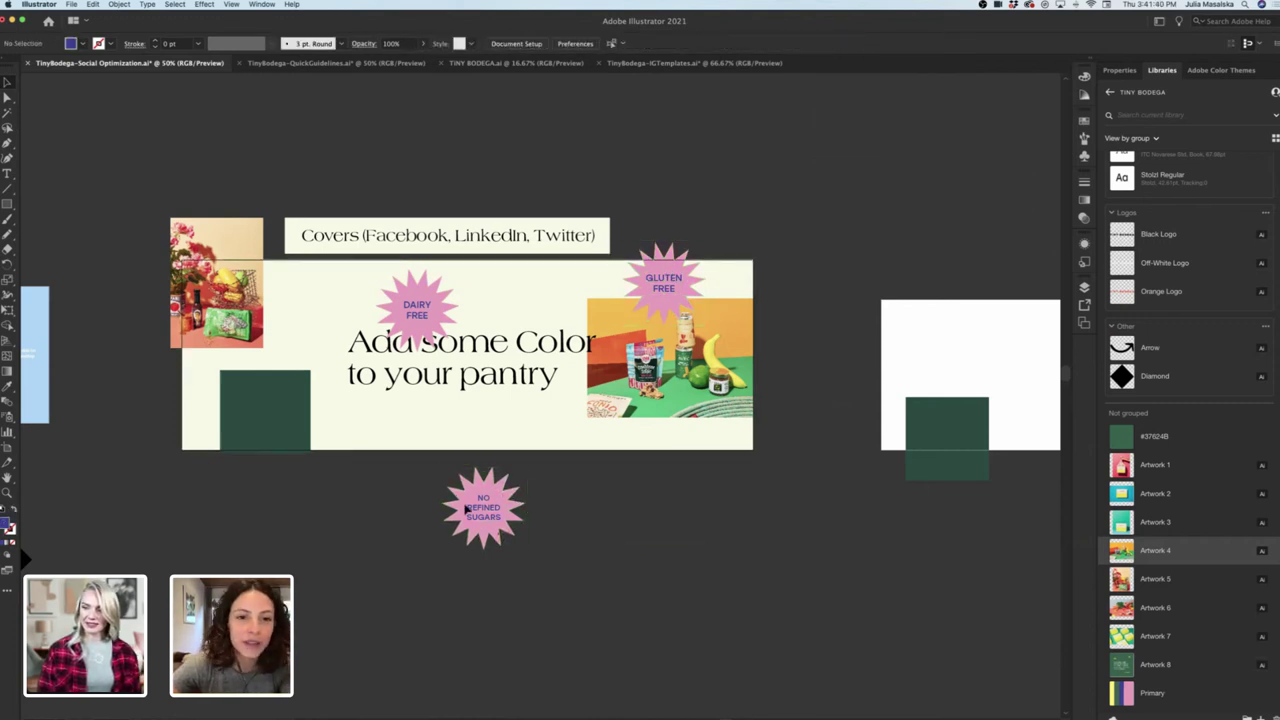
Spread the badges: No Refined Sugars beside the green square, Dairy Free above the headline, Gluten Free on the product photo's lower-right corner.
{"action": "left_click_drag", "start_coordinate": [520, 510], "coordinate": [378, 421]}
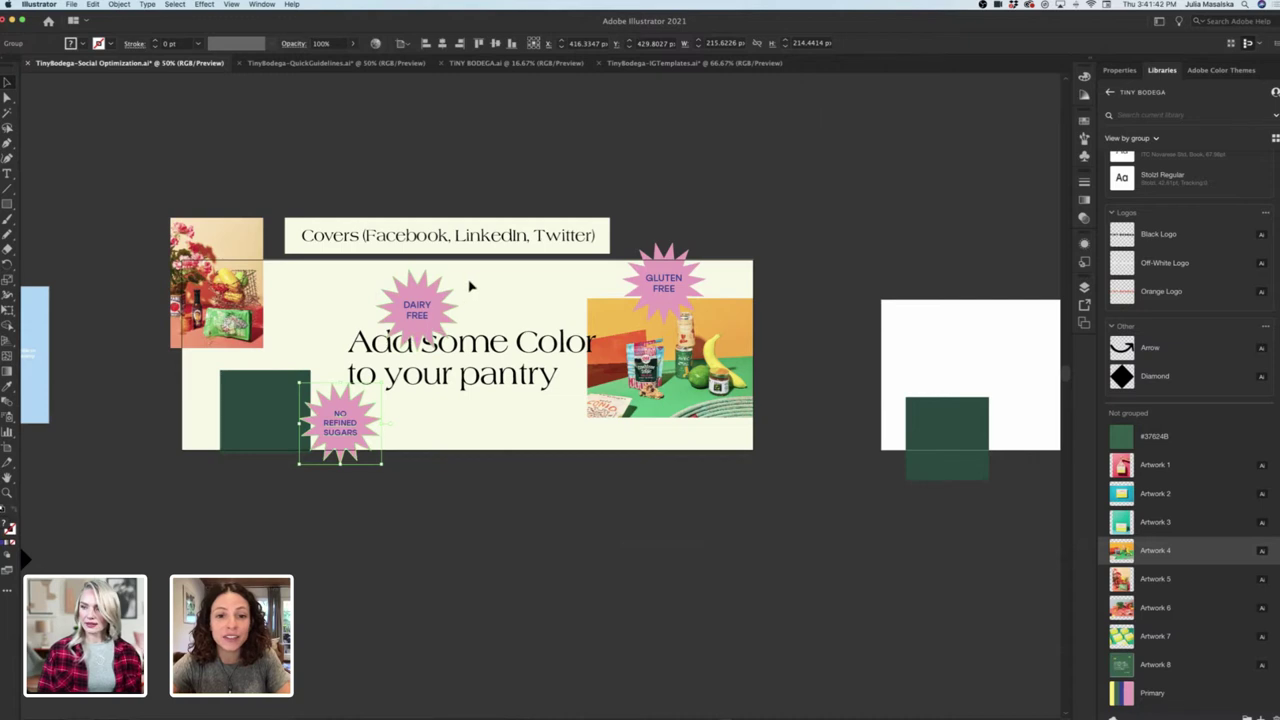
{"action": "left_click_drag", "start_coordinate": [462, 292], "coordinate": [522, 259]}
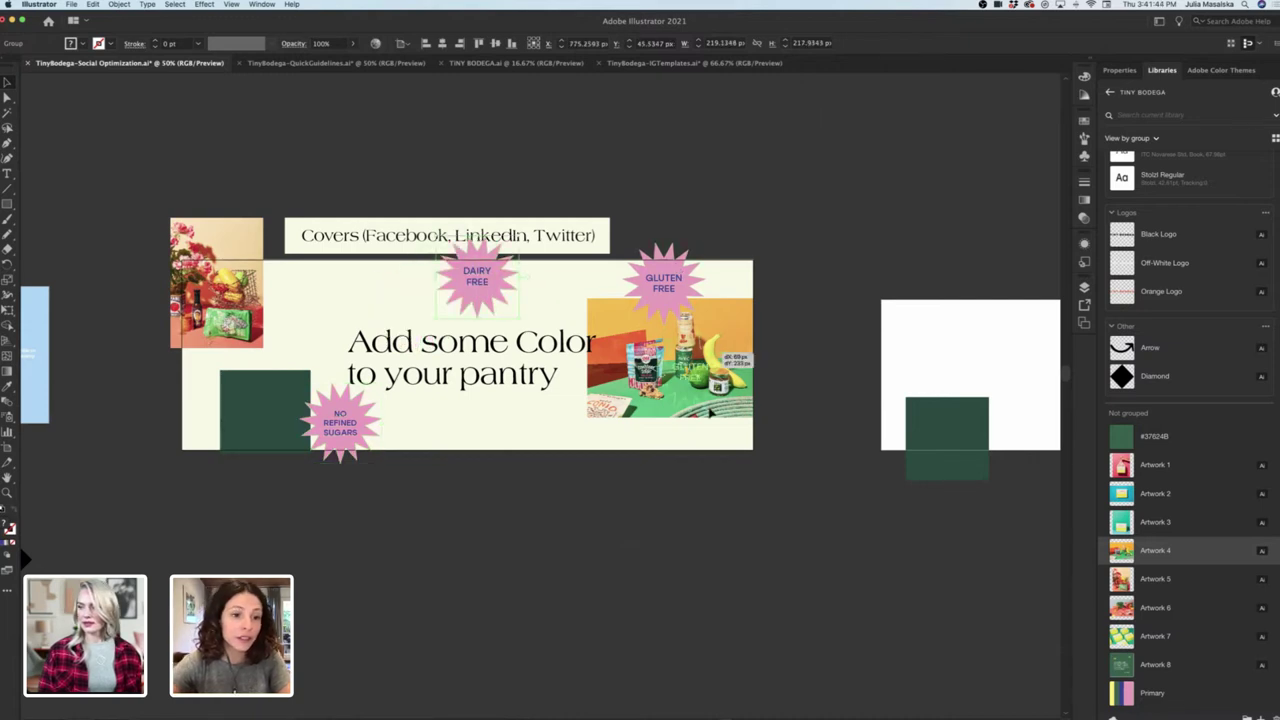
{"action": "left_click_drag", "start_coordinate": [710, 412], "coordinate": [748, 365]}
{"action": "left_click", "coordinate": [794, 490]}
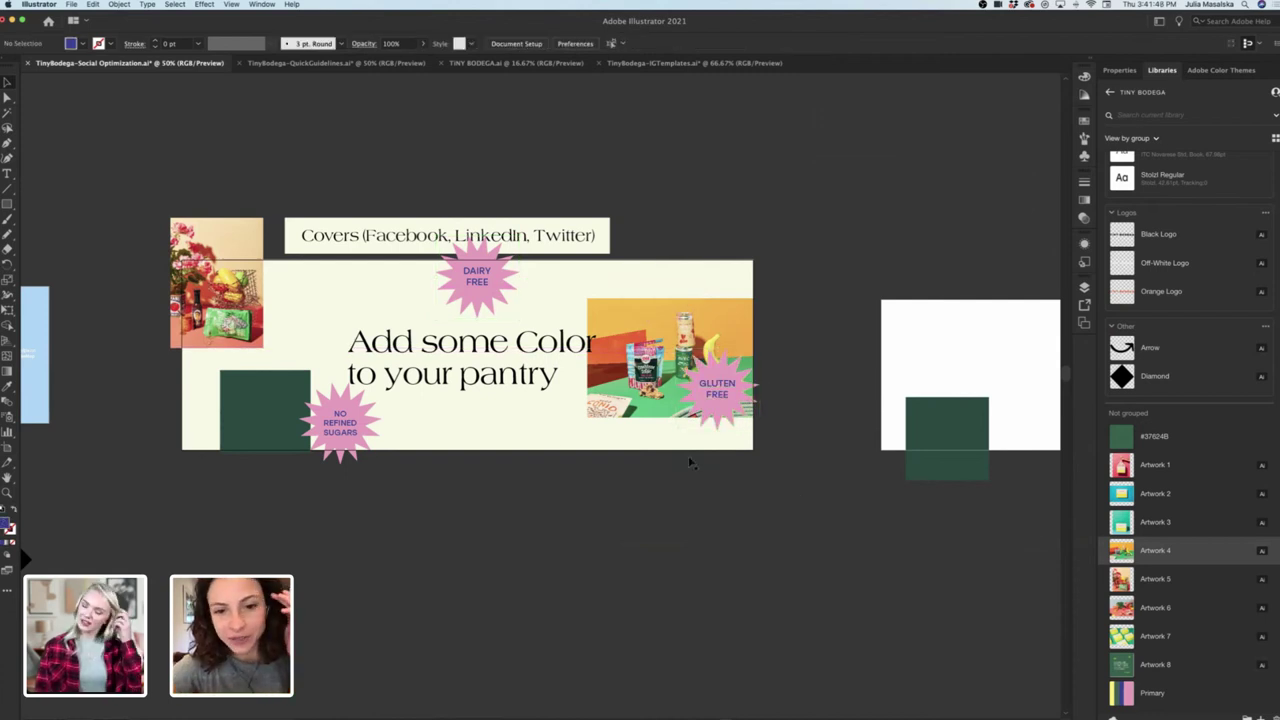
Fill the cover's off-white background rectangle with the blue #394493 library colour.
{"action": "left_click", "coordinate": [521, 450]}
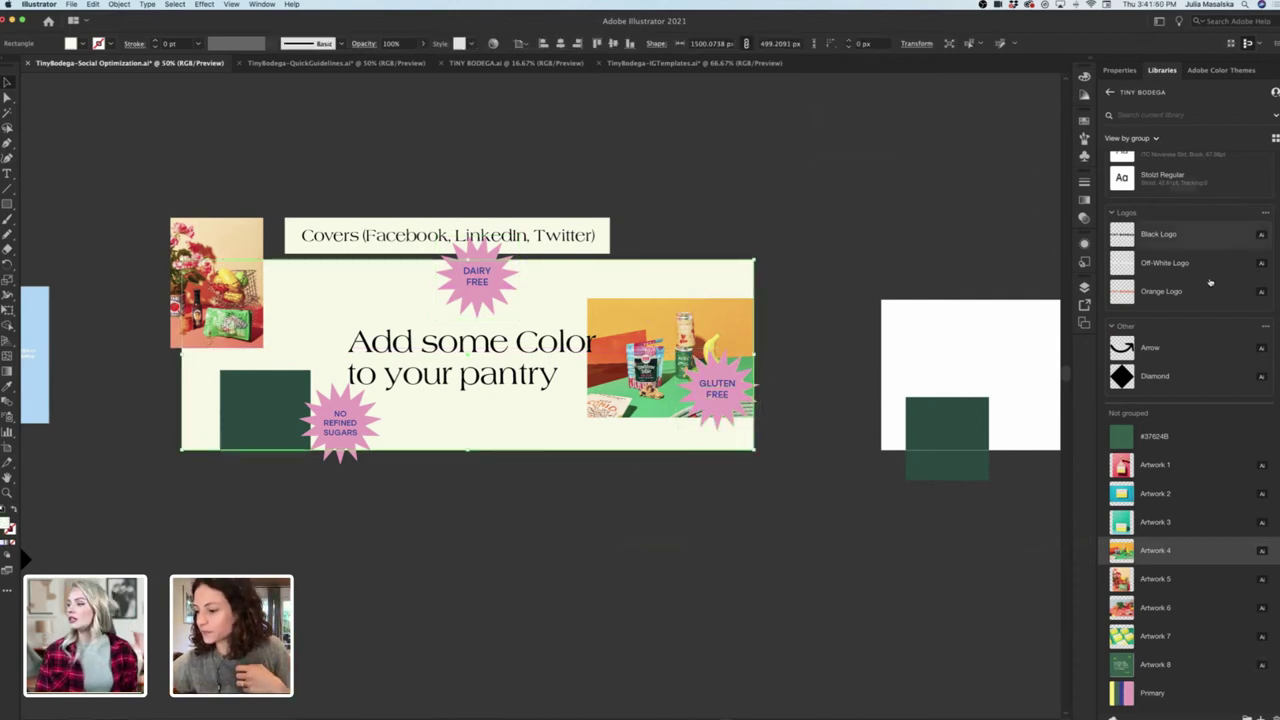
{"action": "scroll", "coordinate": [1190, 300], "scroll_direction": "up", "scroll_amount": 5}
{"action": "scroll", "coordinate": [1198, 286], "scroll_direction": "up", "scroll_amount": 2}
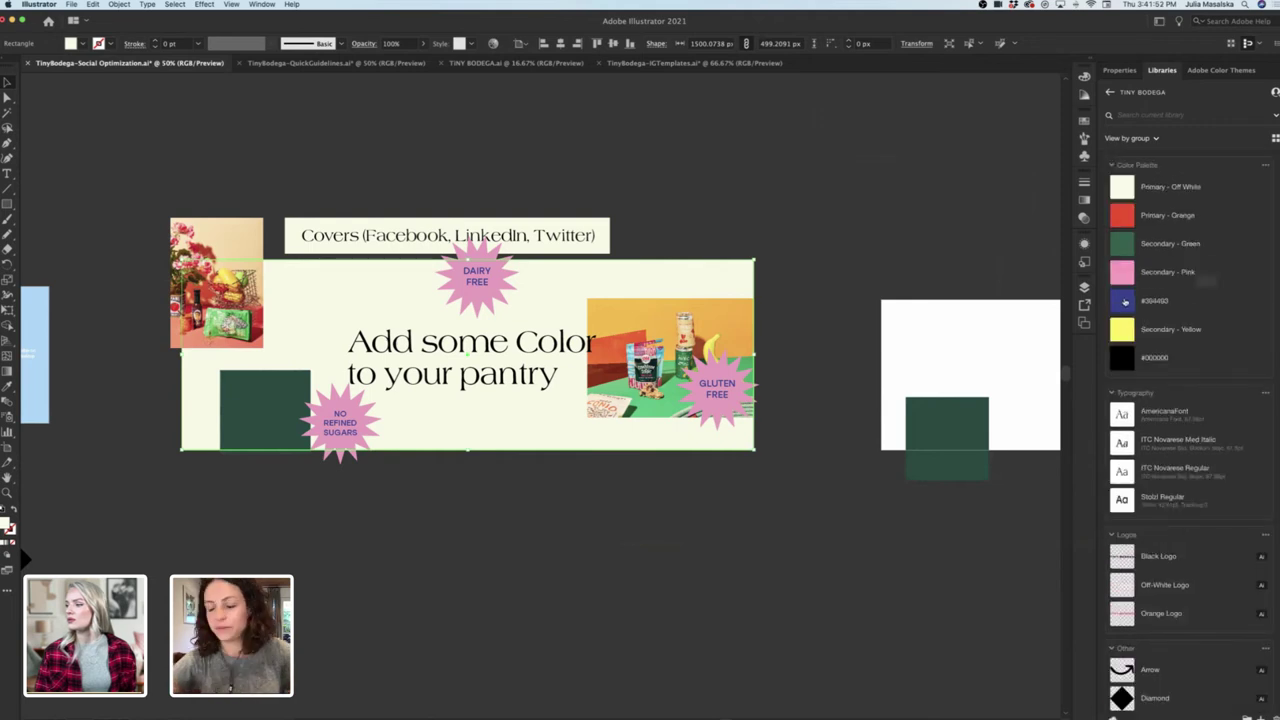
{"action": "left_click", "coordinate": [1165, 300]}
{"action": "key", "text": "super+shift+a"}
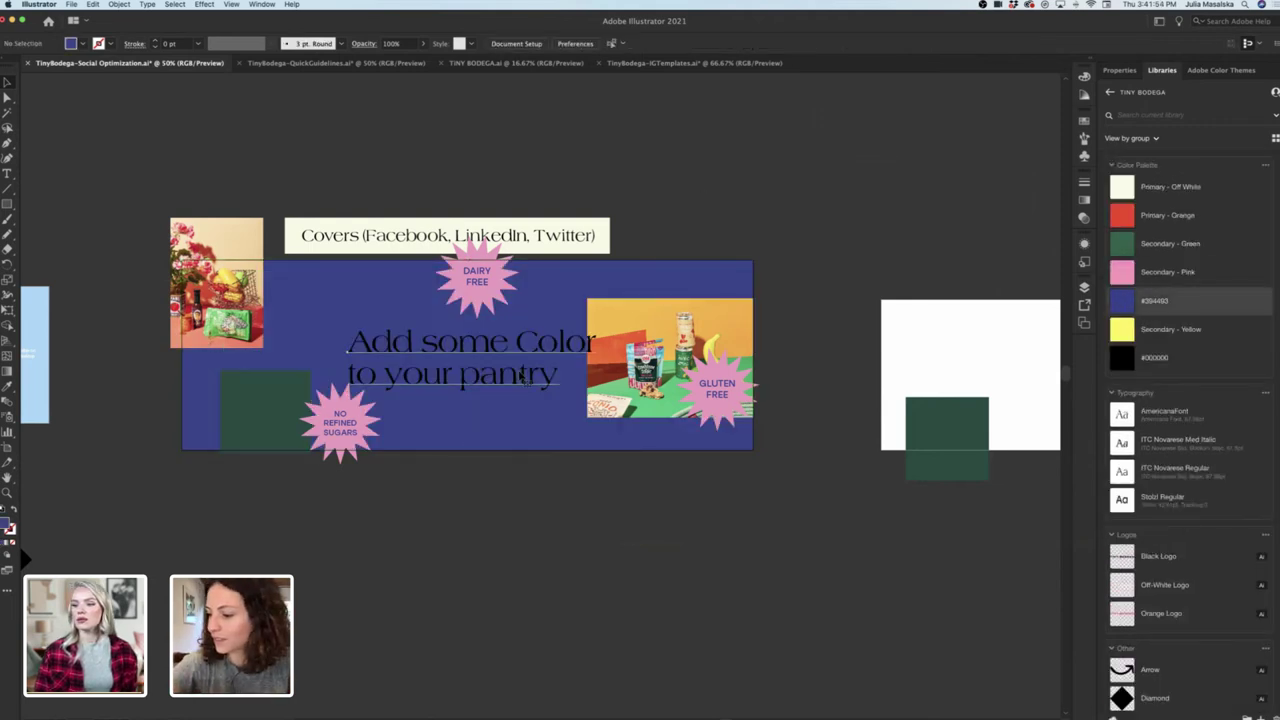
Recolour the "Add some Color to your pantry" headline with the Primary - Off White library colour.
{"action": "left_click", "coordinate": [523, 377]}
{"action": "left_click", "coordinate": [539, 502]}
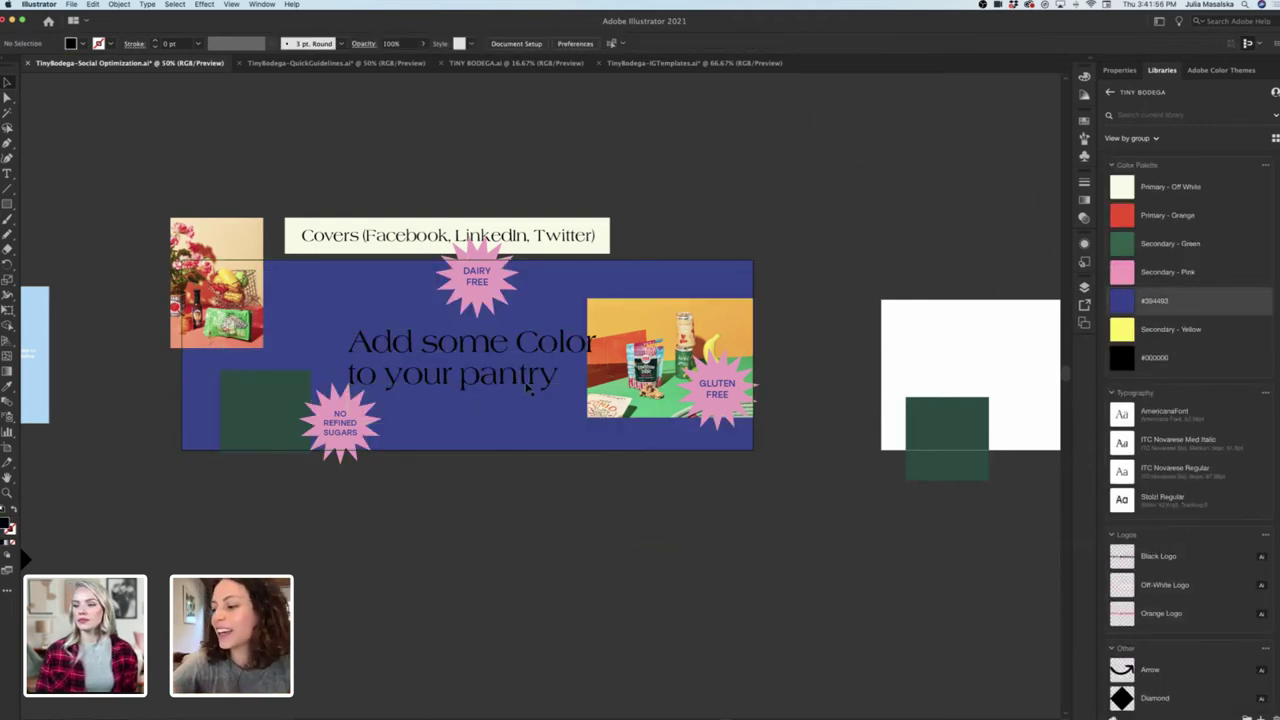
{"action": "left_click", "coordinate": [526, 381]}
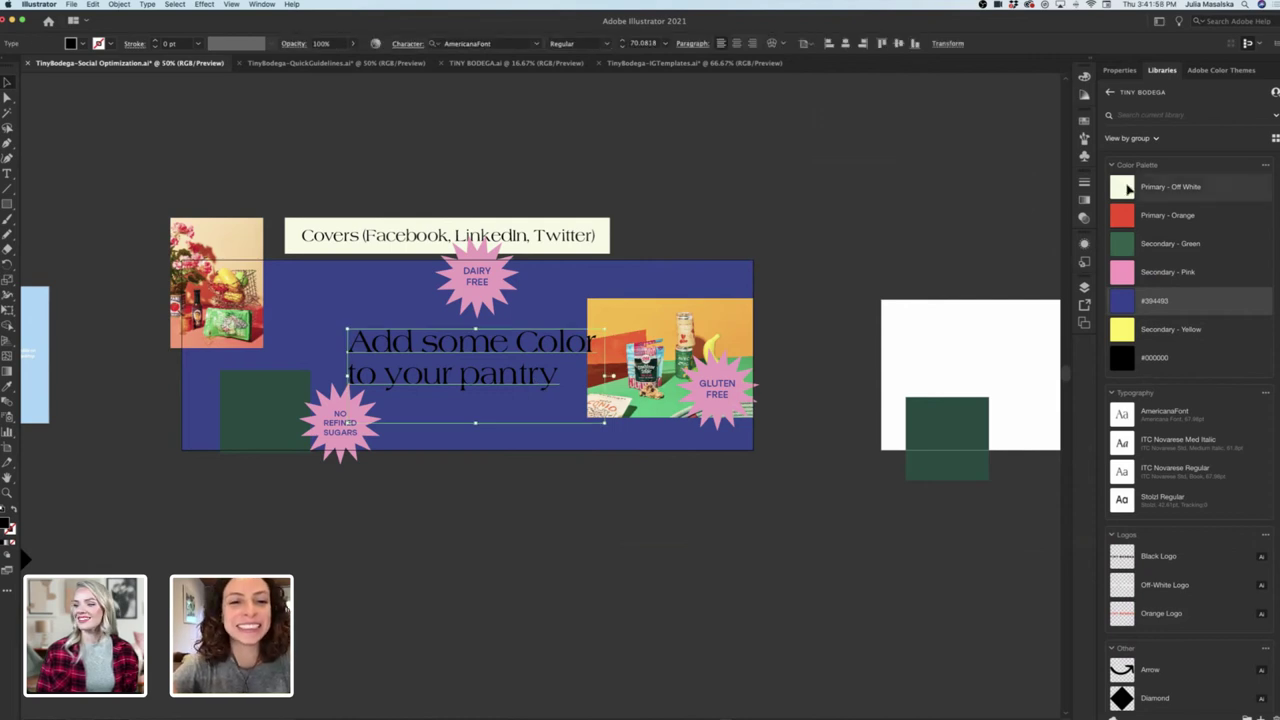
{"action": "left_click", "coordinate": [1135, 187]}
{"action": "left_click", "coordinate": [773, 179]}
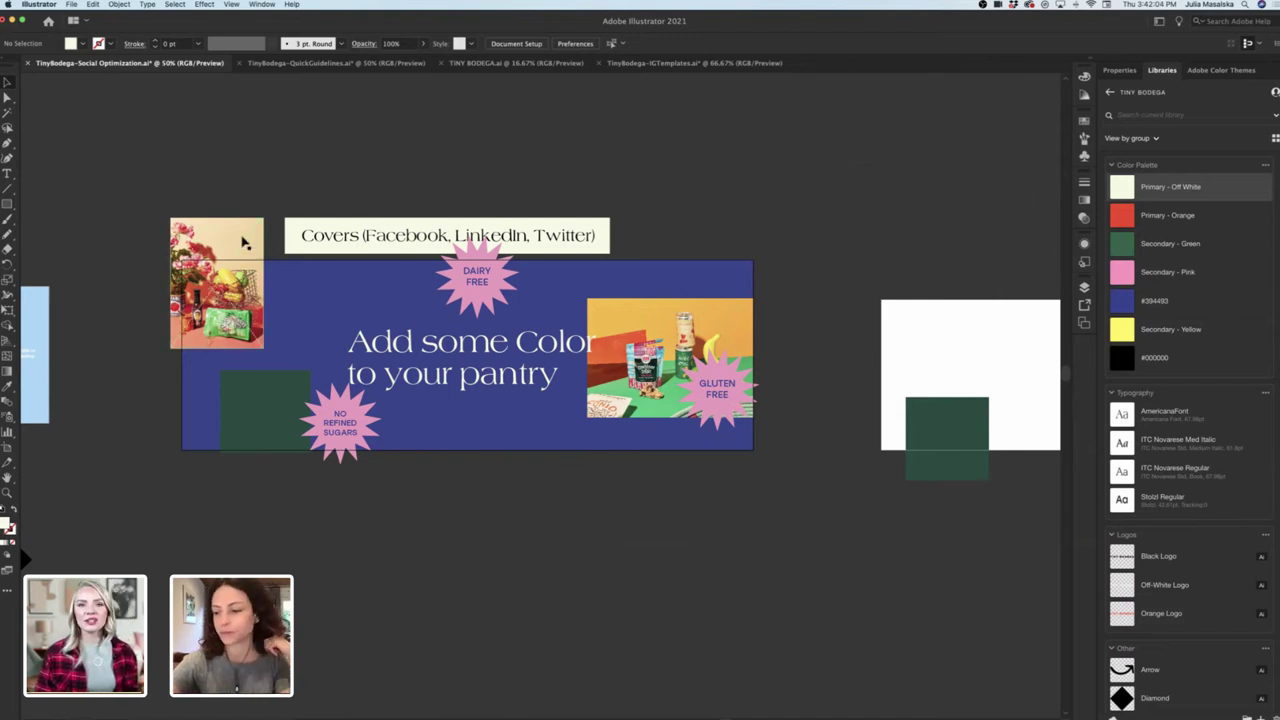
Delete the flower photo at the cover's upper-left corner and move the Dairy Free badge into that spot.
{"action": "left_click_drag", "start_coordinate": [242, 242], "coordinate": [245, 243]}
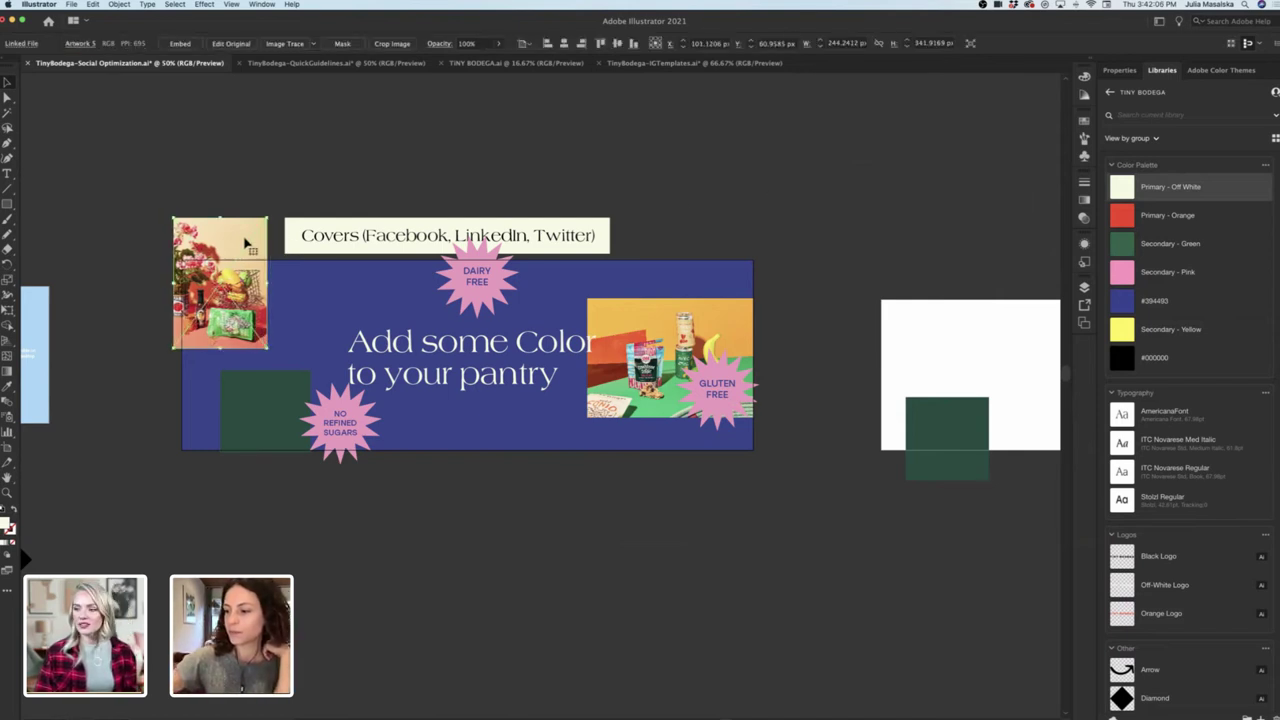
{"action": "key", "text": "Delete"}
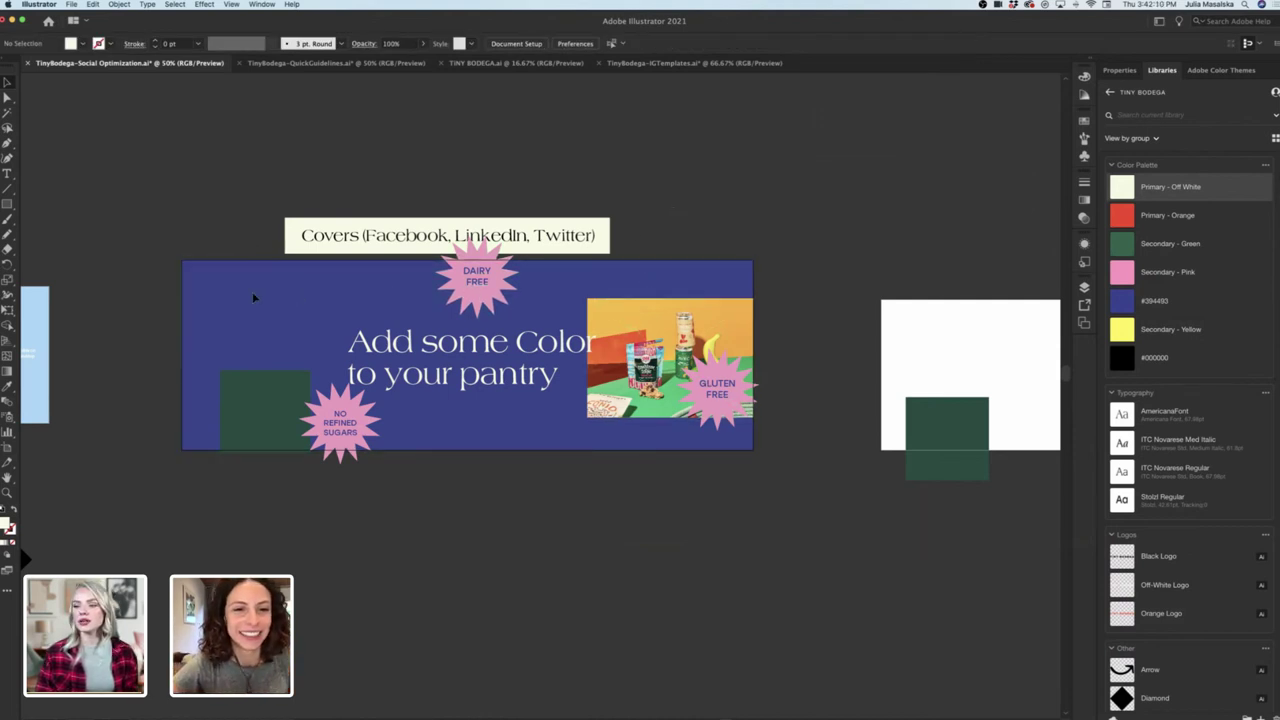
{"action": "left_click_drag", "start_coordinate": [480, 286], "coordinate": [252, 298]}
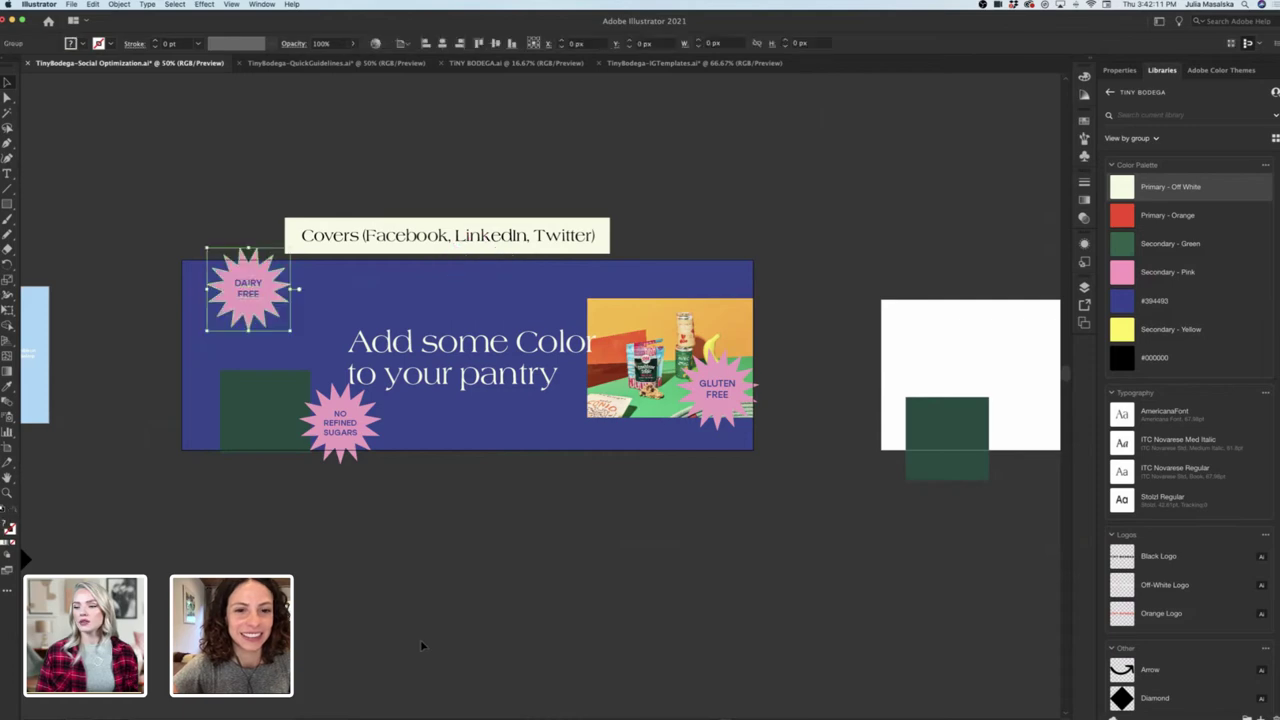
{"action": "left_click", "coordinate": [422, 646]}
Switch to Safari, review the Behance Creative Challenge page with its daily challenges, and return to Illustrator.
{"action": "mouse_move", "coordinate": [338, 712]}
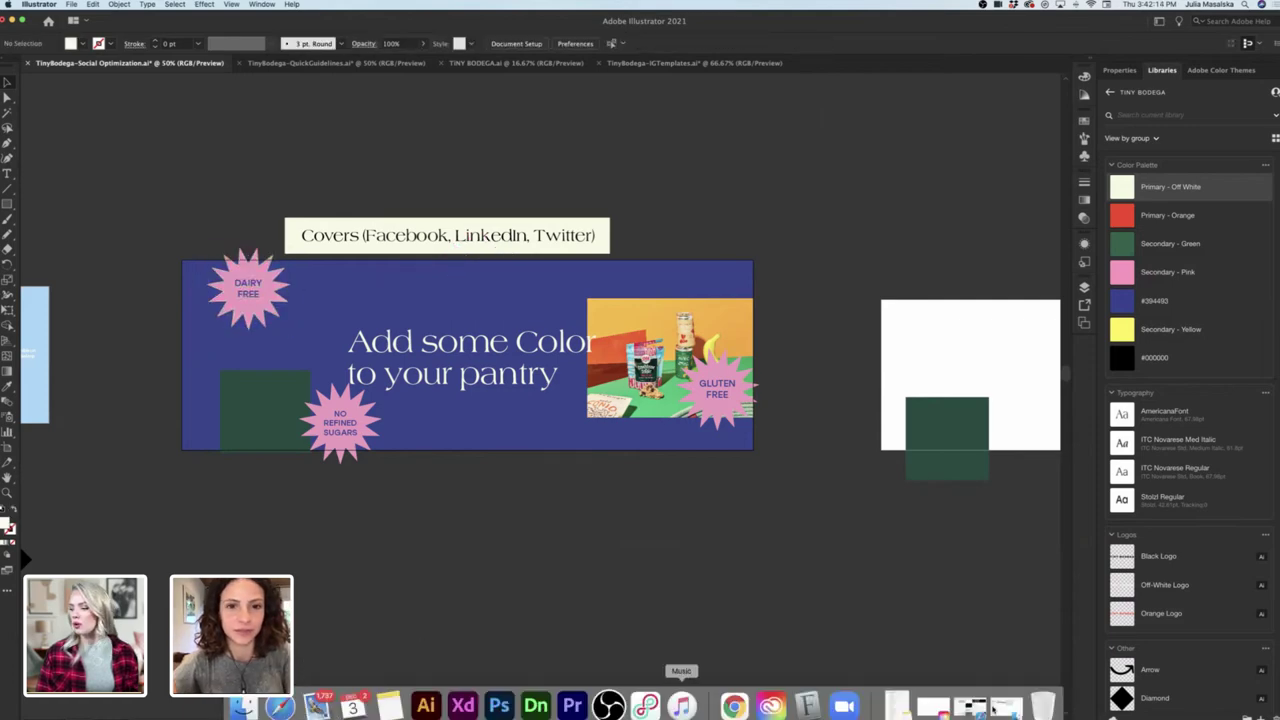
{"action": "left_click", "coordinate": [970, 706]}
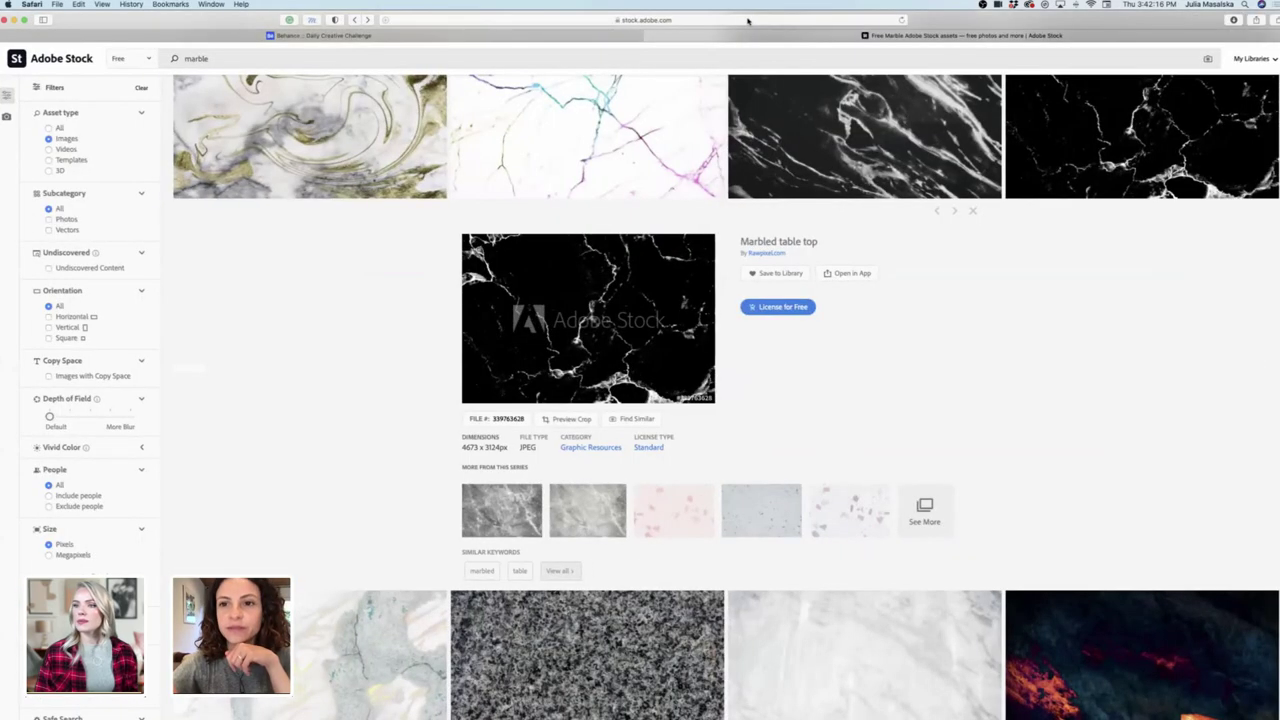
{"action": "left_click", "coordinate": [480, 37]}
{"action": "key", "text": "super+l"}
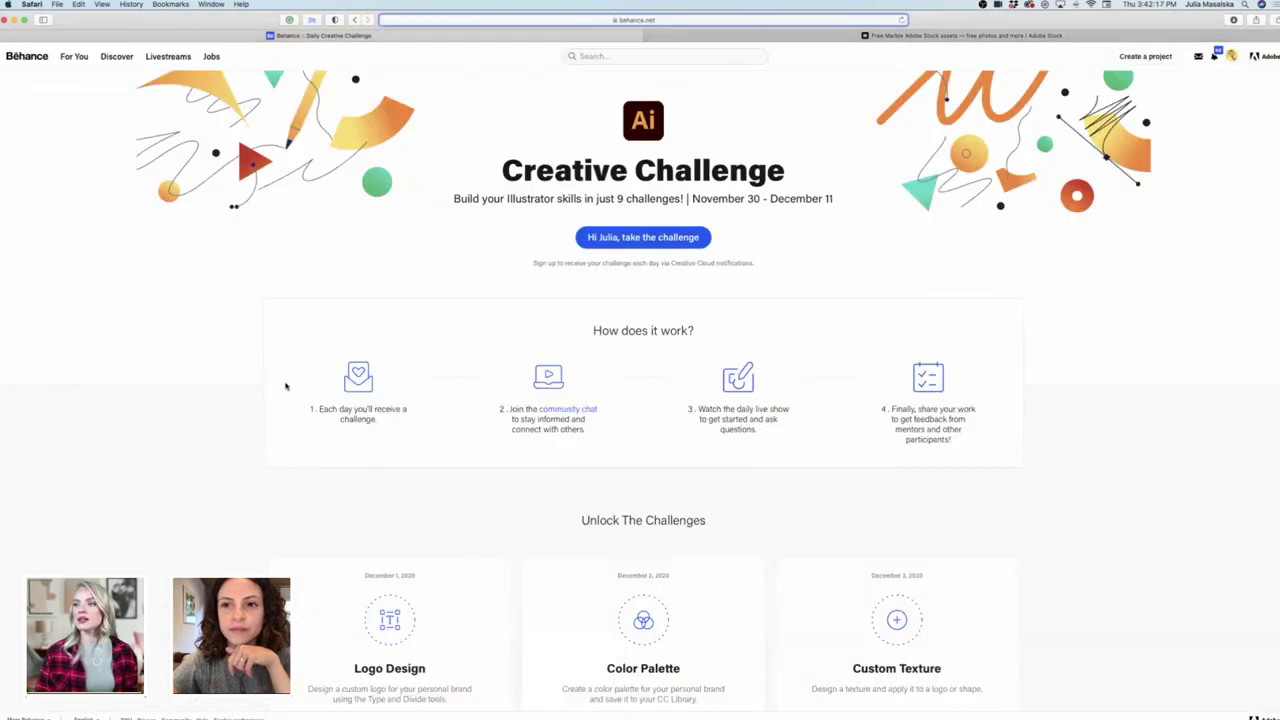
{"action": "left_click", "coordinate": [246, 420]}
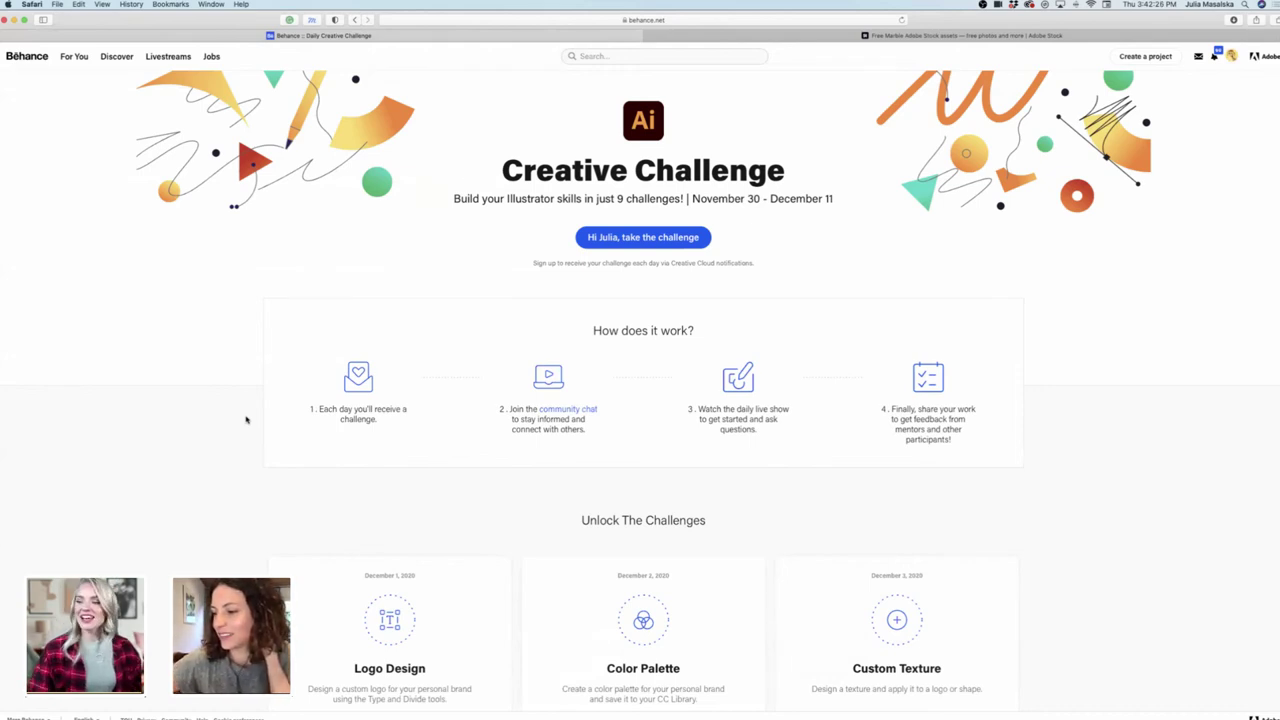
{"action": "scroll", "coordinate": [366, 554], "scroll_direction": "down", "scroll_amount": 5}
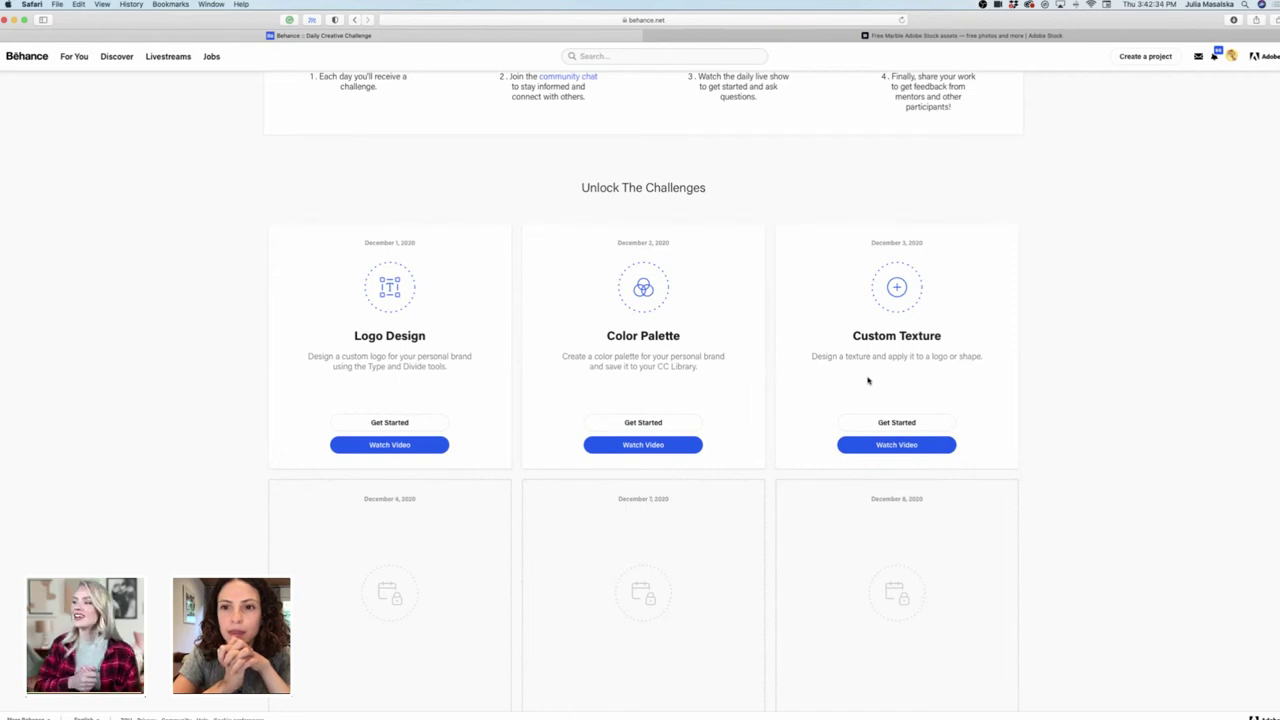
{"action": "scroll", "coordinate": [868, 380], "scroll_direction": "up", "scroll_amount": 5}
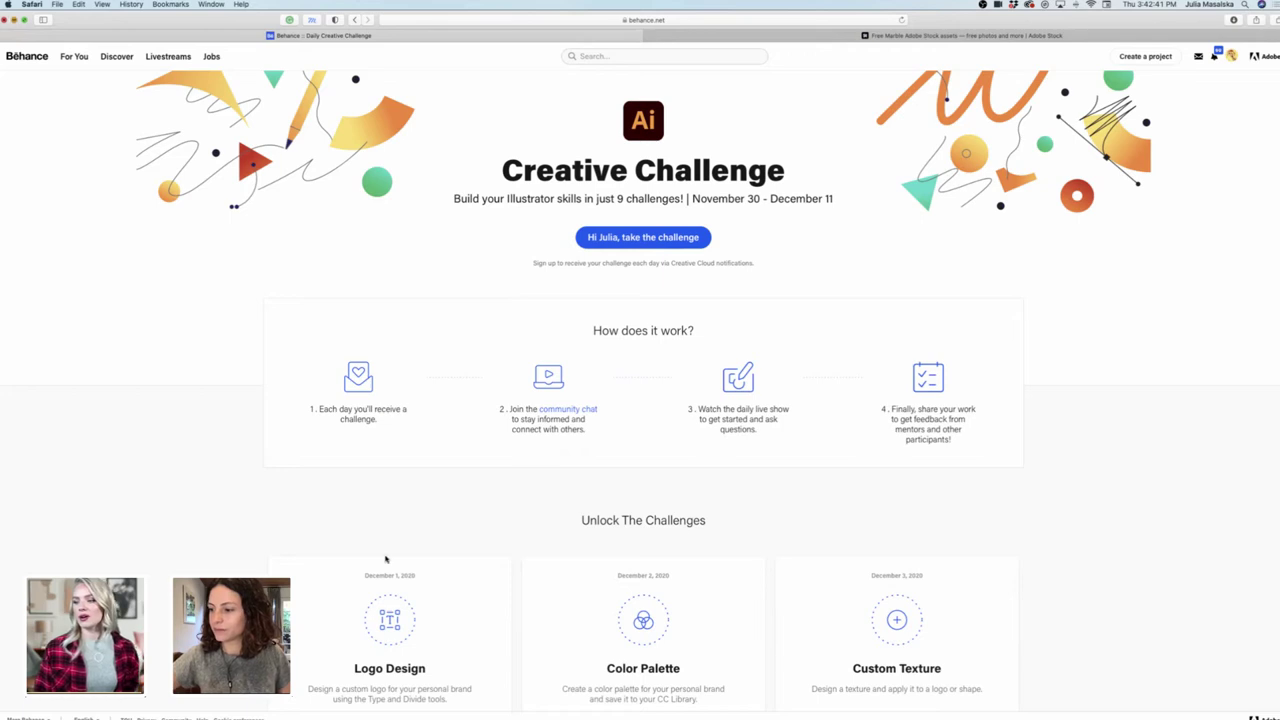
{"action": "key", "text": "super+Tab"}
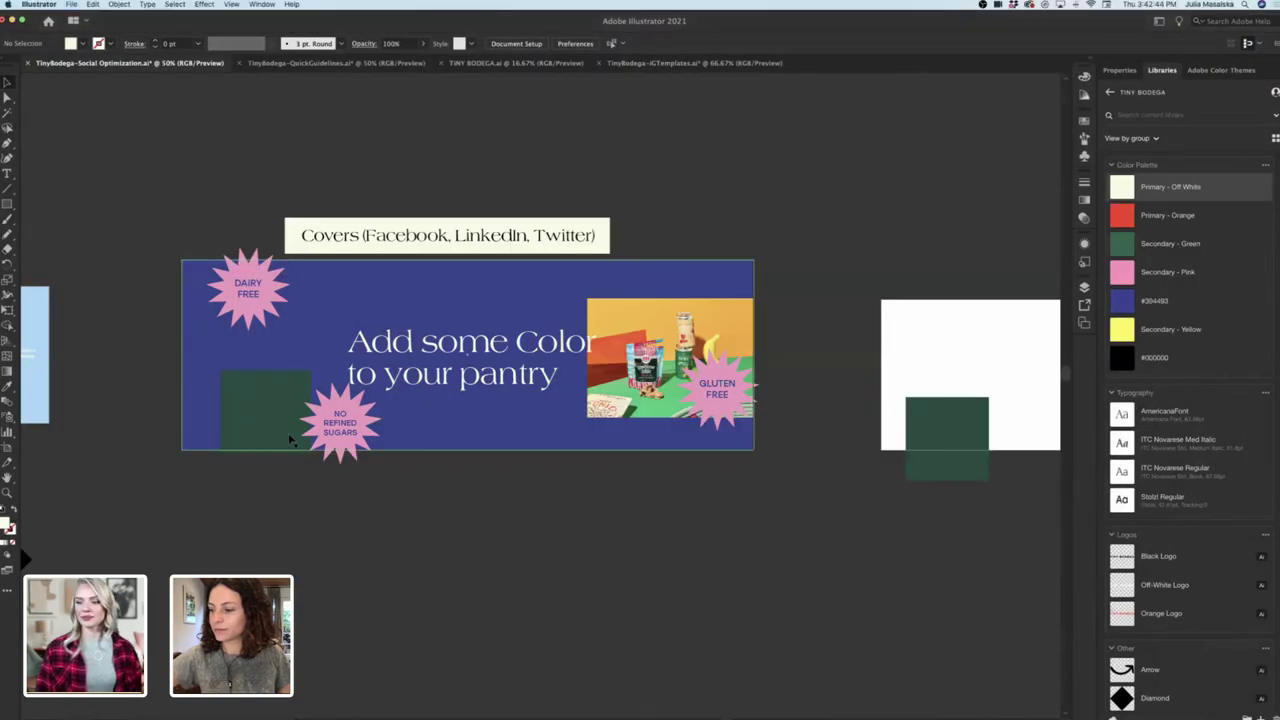
Unlock all locked objects so the cover's green placeholder square can be selected.
{"action": "left_click", "coordinate": [335, 430]}
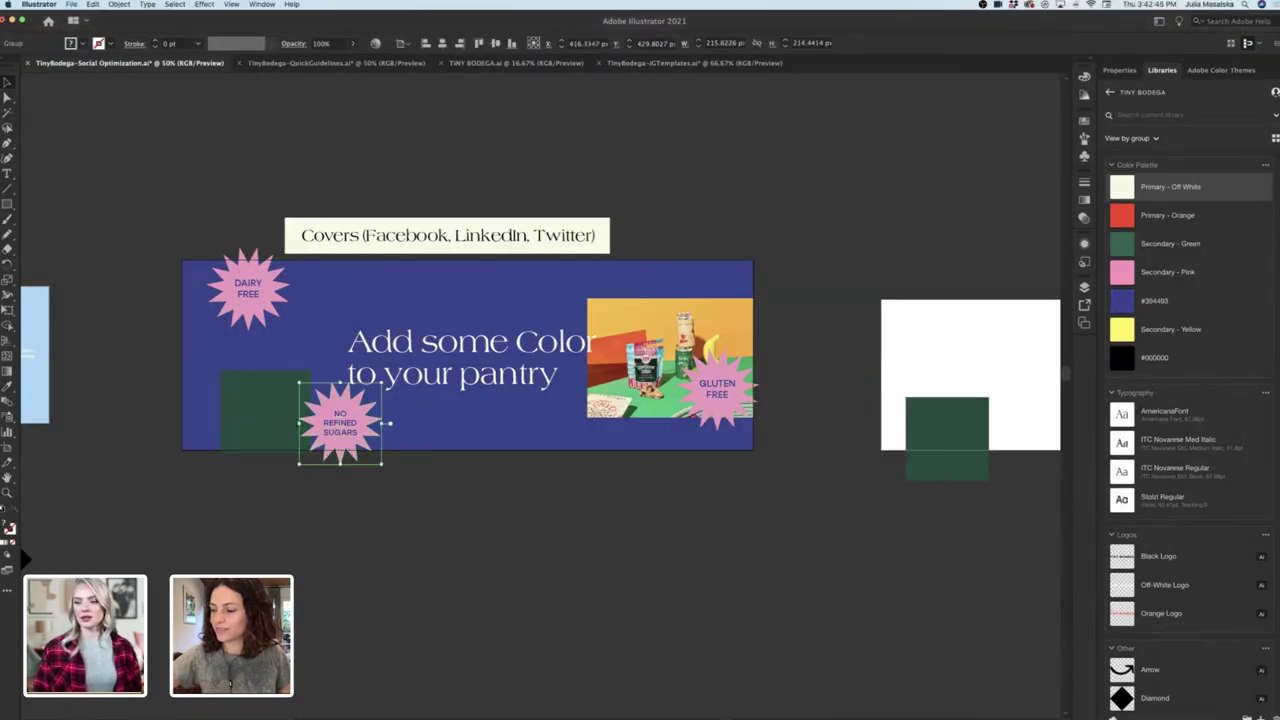
{"action": "left_click", "coordinate": [300, 522]}
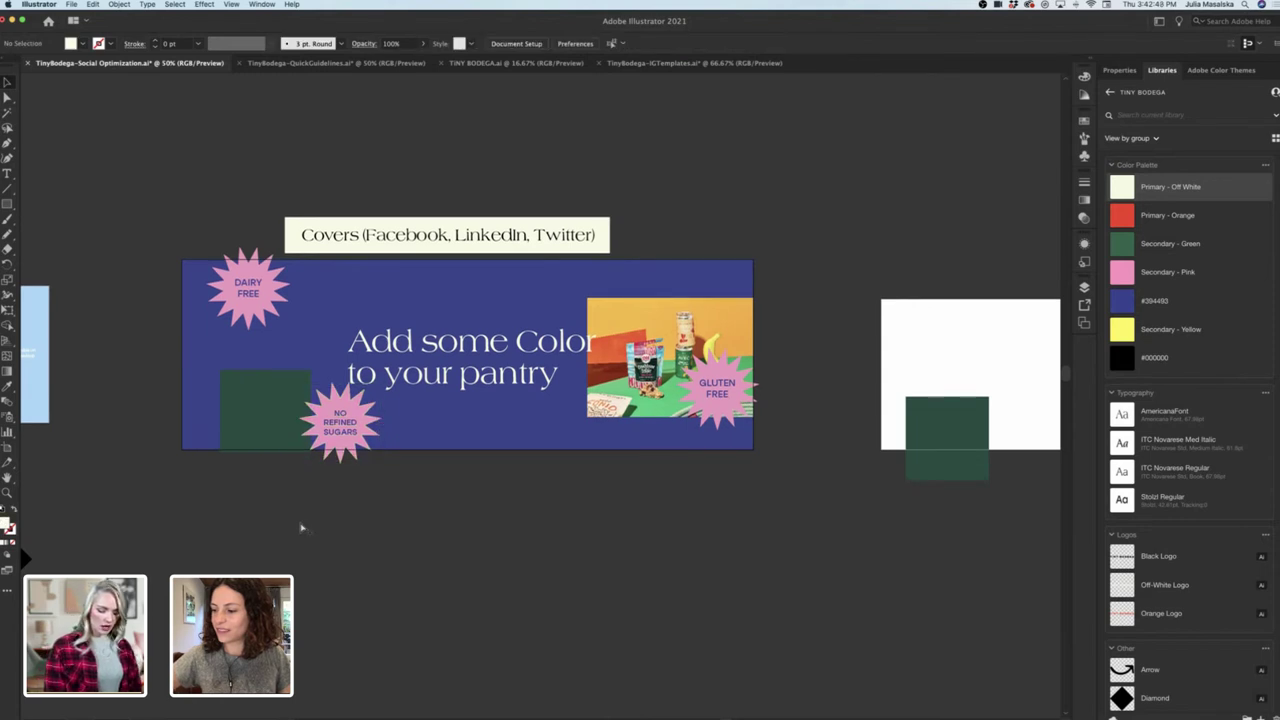
{"action": "key", "text": "super+z"}
{"action": "left_click", "coordinate": [291, 516]}
{"action": "right_click", "coordinate": [273, 443]}
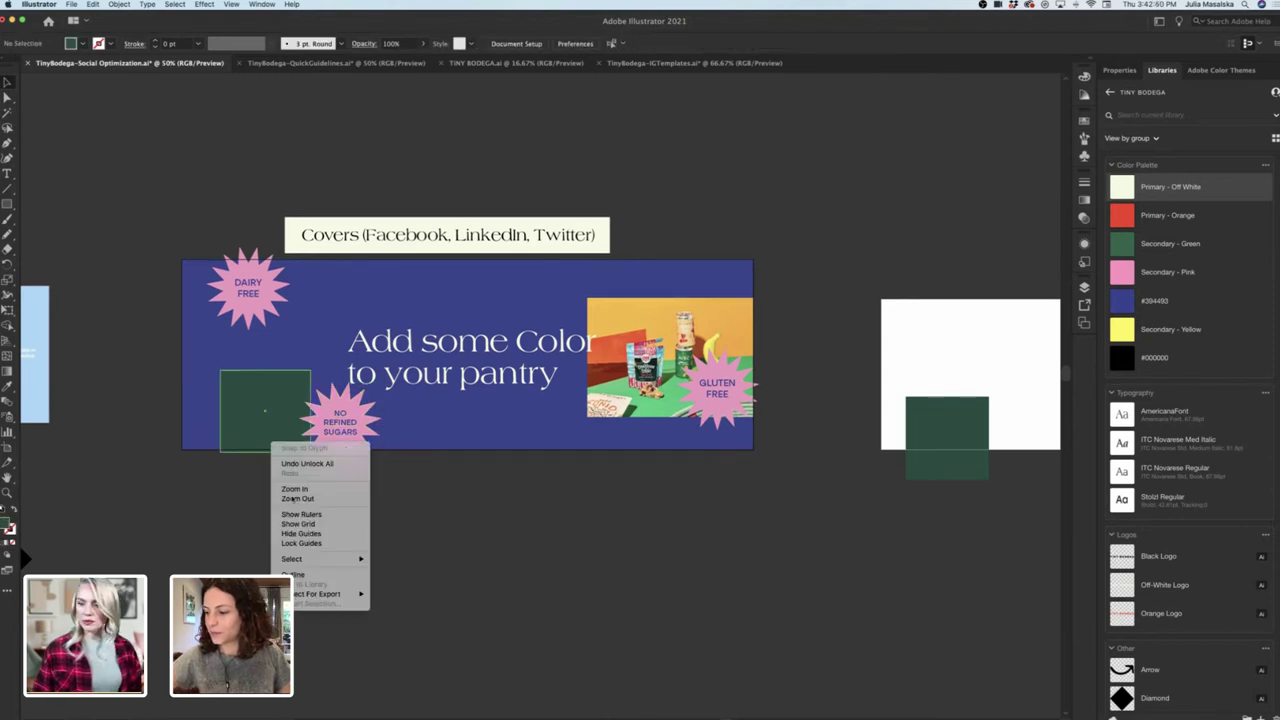
{"action": "left_click", "coordinate": [208, 510]}
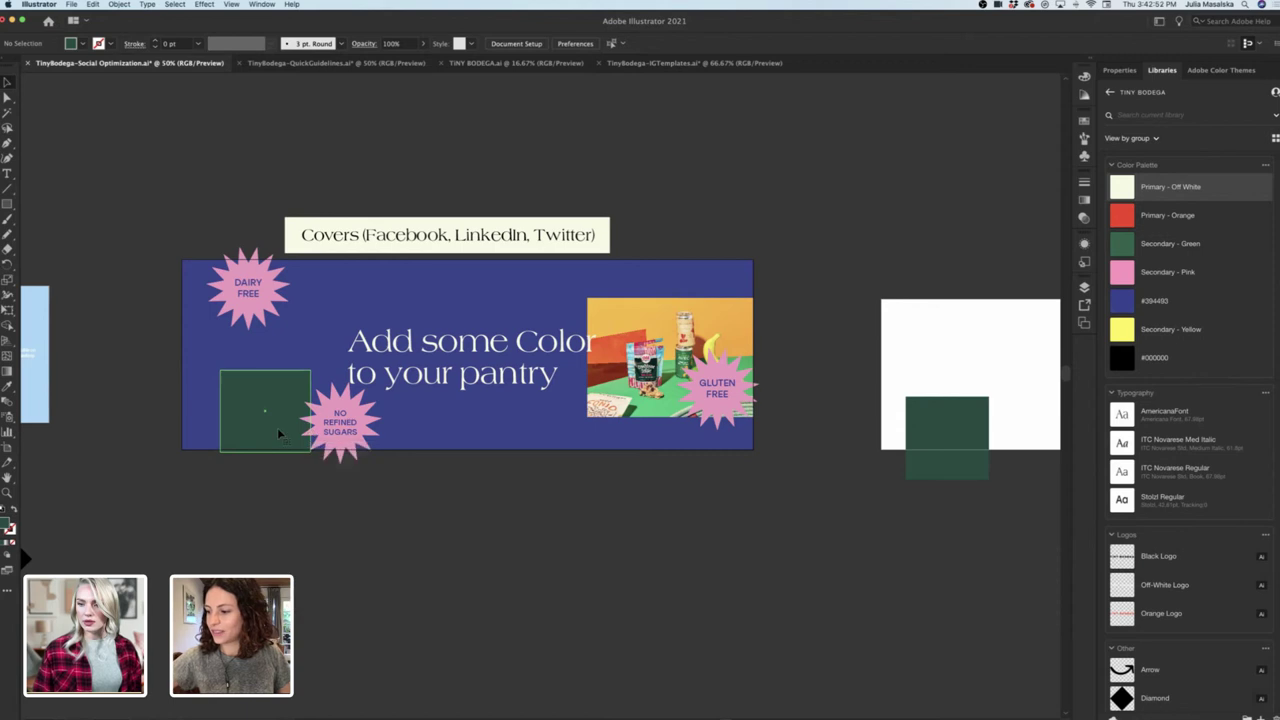
Bring the cover's green placeholder square to the front of the other artwork.
{"action": "left_click", "coordinate": [273, 428]}
{"action": "right_click", "coordinate": [273, 429]}
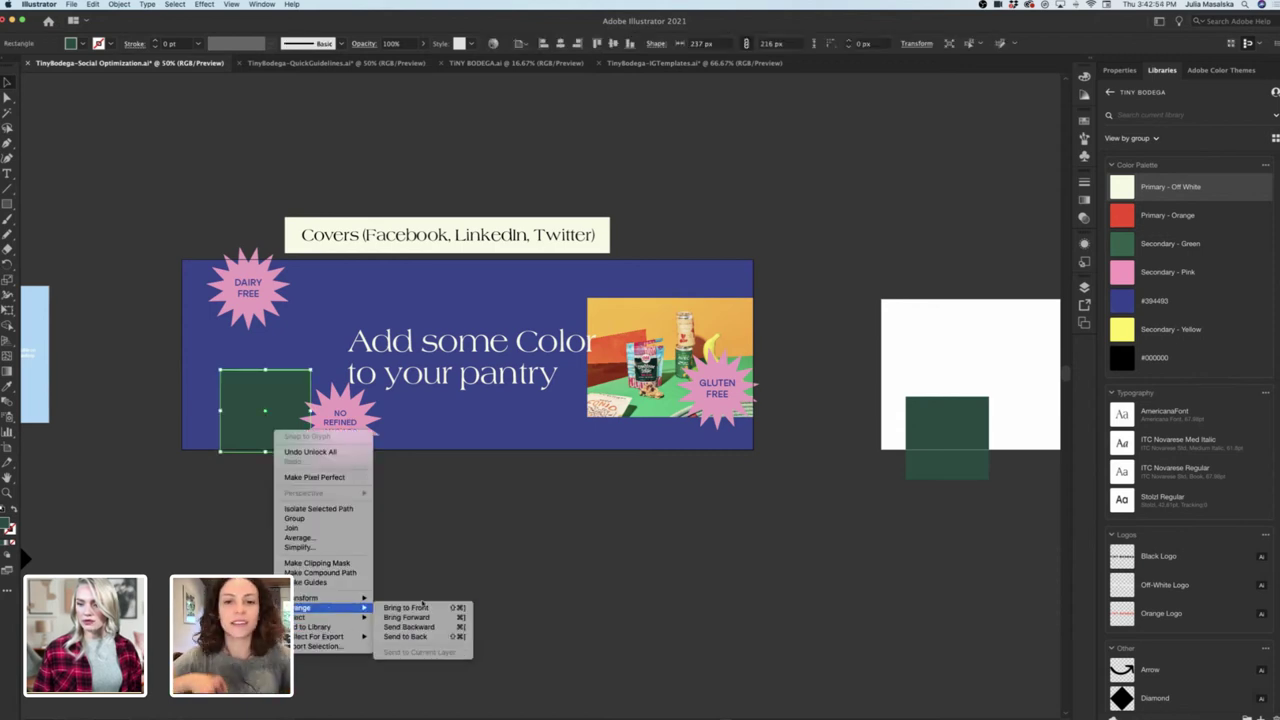
{"action": "left_click", "coordinate": [406, 607]}
{"action": "left_click", "coordinate": [434, 578]}
Place the red TB avatar just below the cover's green square and scale it proportionally to 236 px wide.
{"action": "scroll", "coordinate": [434, 578], "scroll_direction": "left", "scroll_amount": 2}
{"action": "scroll", "coordinate": [434, 578], "scroll_direction": "down", "scroll_amount": 1}
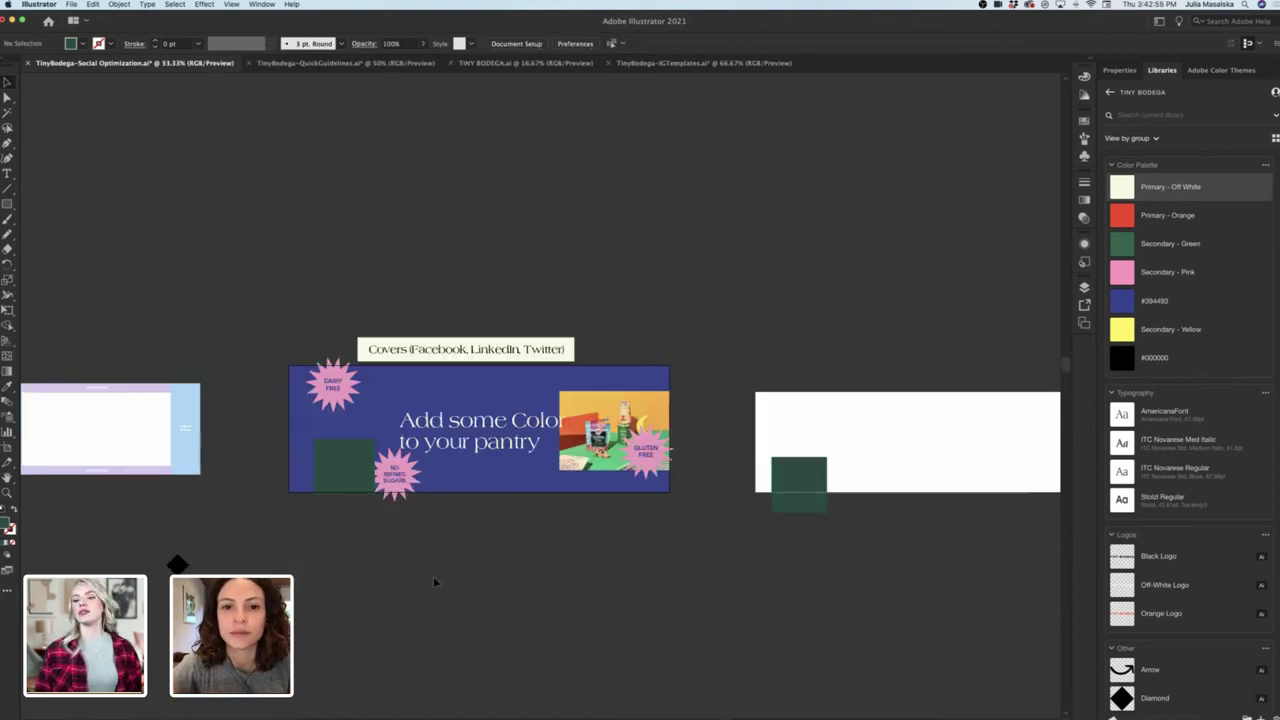
{"action": "scroll", "coordinate": [434, 578], "scroll_direction": "left", "scroll_amount": 3}
{"action": "scroll", "coordinate": [156, 377], "scroll_direction": "left", "scroll_amount": 3}
{"action": "scroll", "coordinate": [156, 377], "scroll_direction": "down", "scroll_amount": 2}
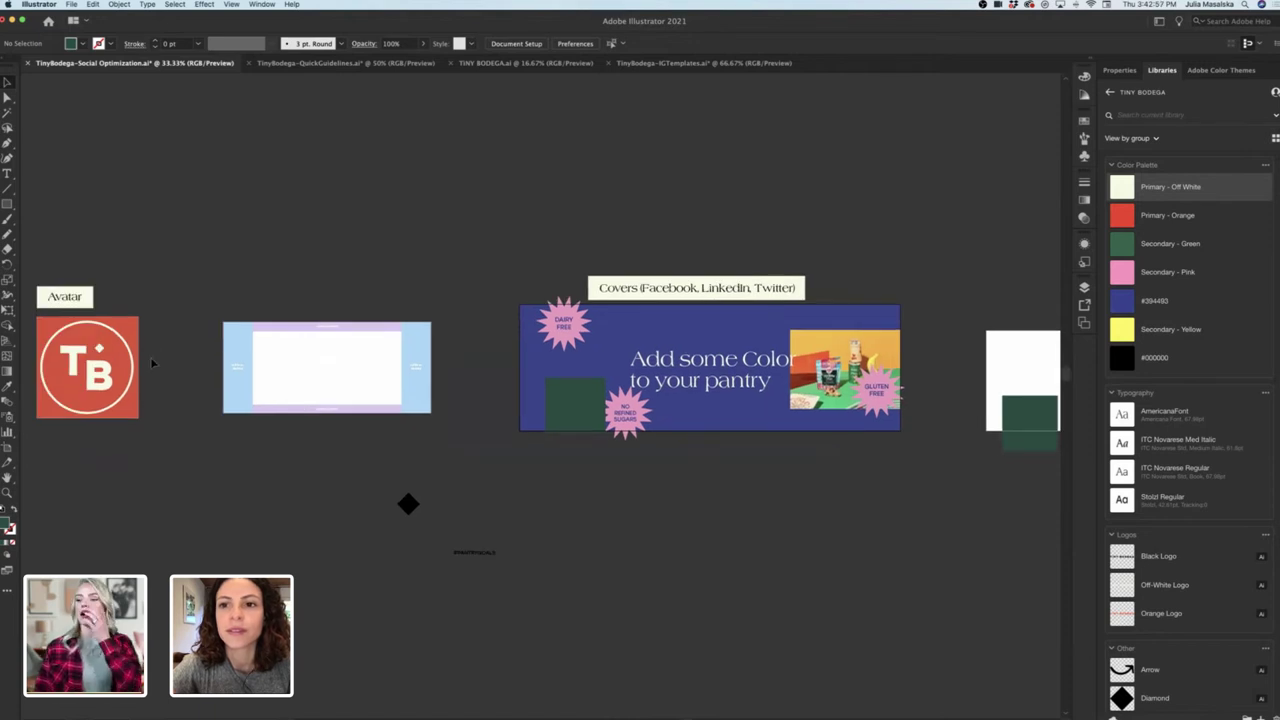
{"action": "left_click_drag", "start_coordinate": [102, 397], "coordinate": [620, 494]}
{"action": "scroll", "coordinate": [592, 488], "scroll_direction": "up", "scroll_amount": 3}
{"action": "scroll", "coordinate": [592, 488], "scroll_direction": "right", "scroll_amount": 3}
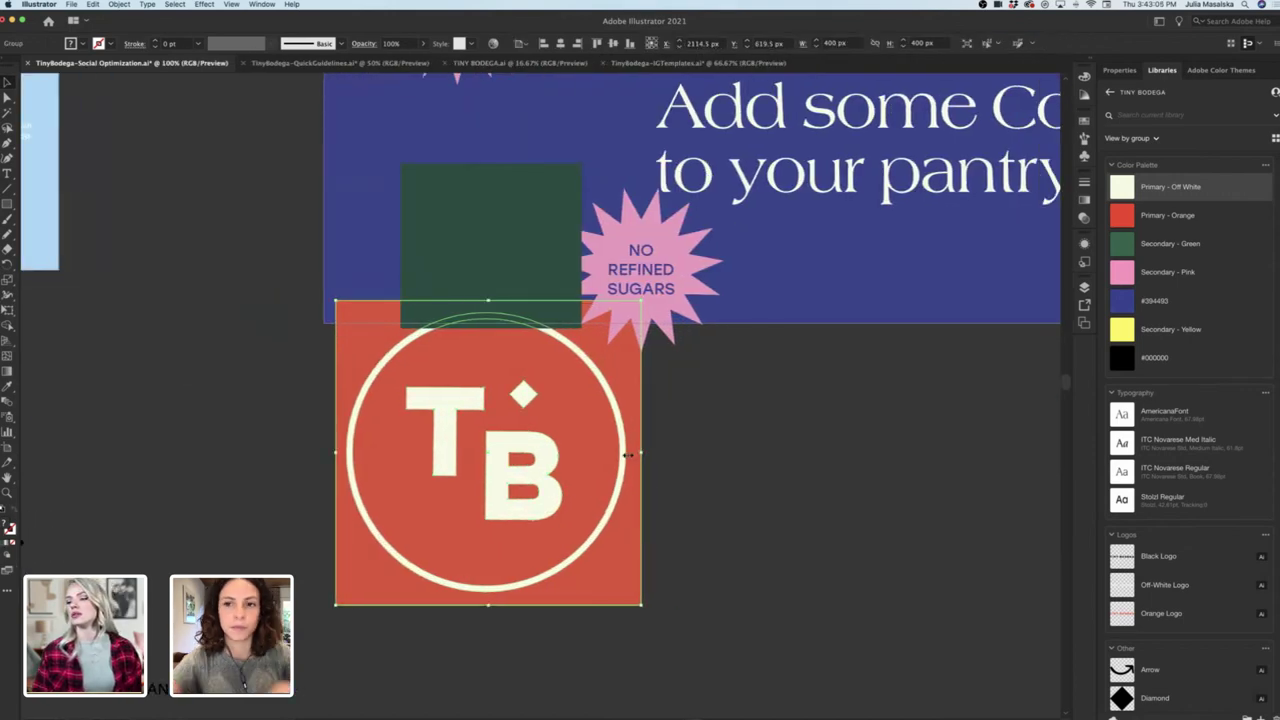
{"action": "left_click_drag", "start_coordinate": [597, 455], "coordinate": [583, 455]}
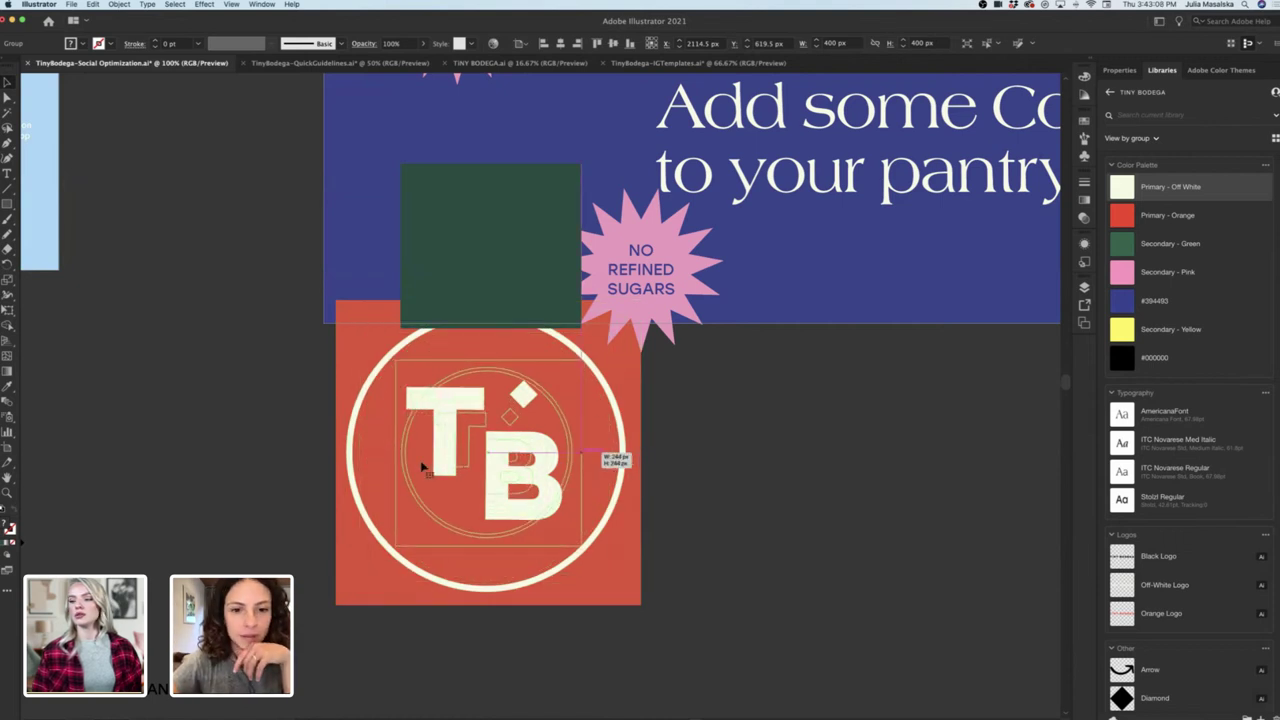
{"action": "left_click_drag", "start_coordinate": [399, 455], "coordinate": [405, 455]}
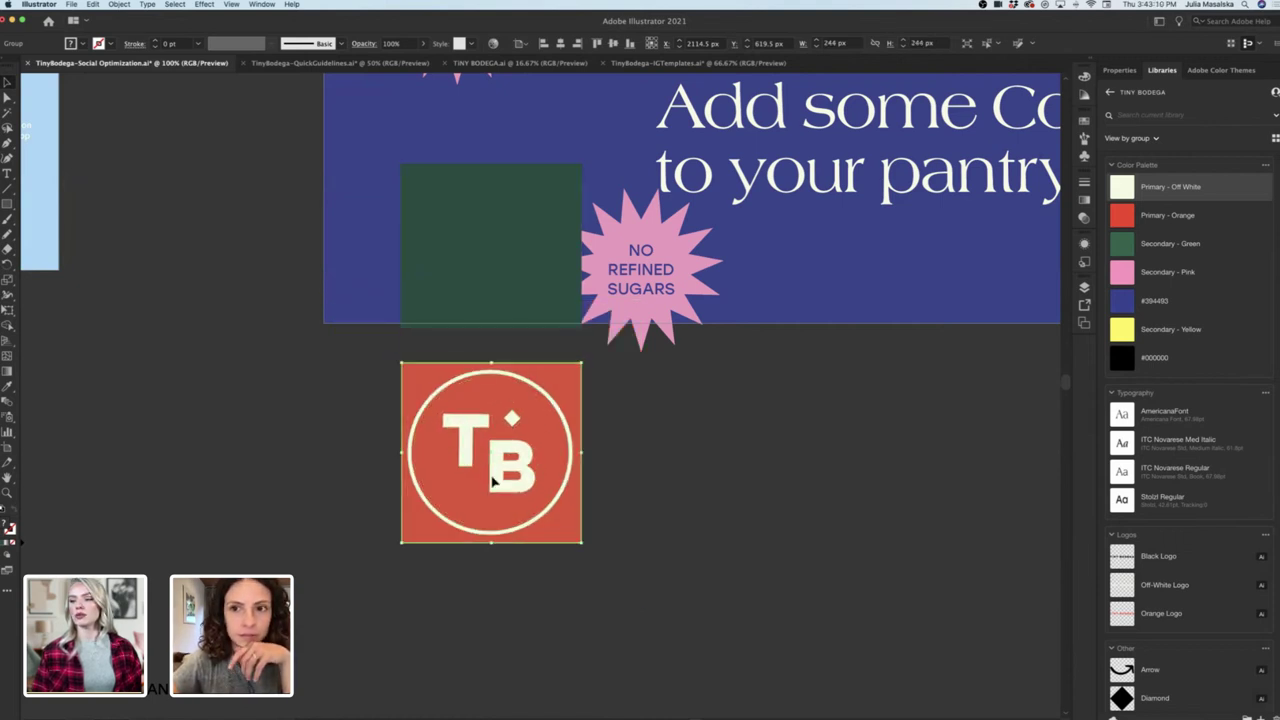
Align the TB avatar with the top of the green placeholder square and bring it to the front.
{"action": "left_click_drag", "start_coordinate": [493, 472], "coordinate": [490, 273]}
{"action": "left_click", "coordinate": [485, 352]}
{"action": "left_click", "coordinate": [484, 337]}
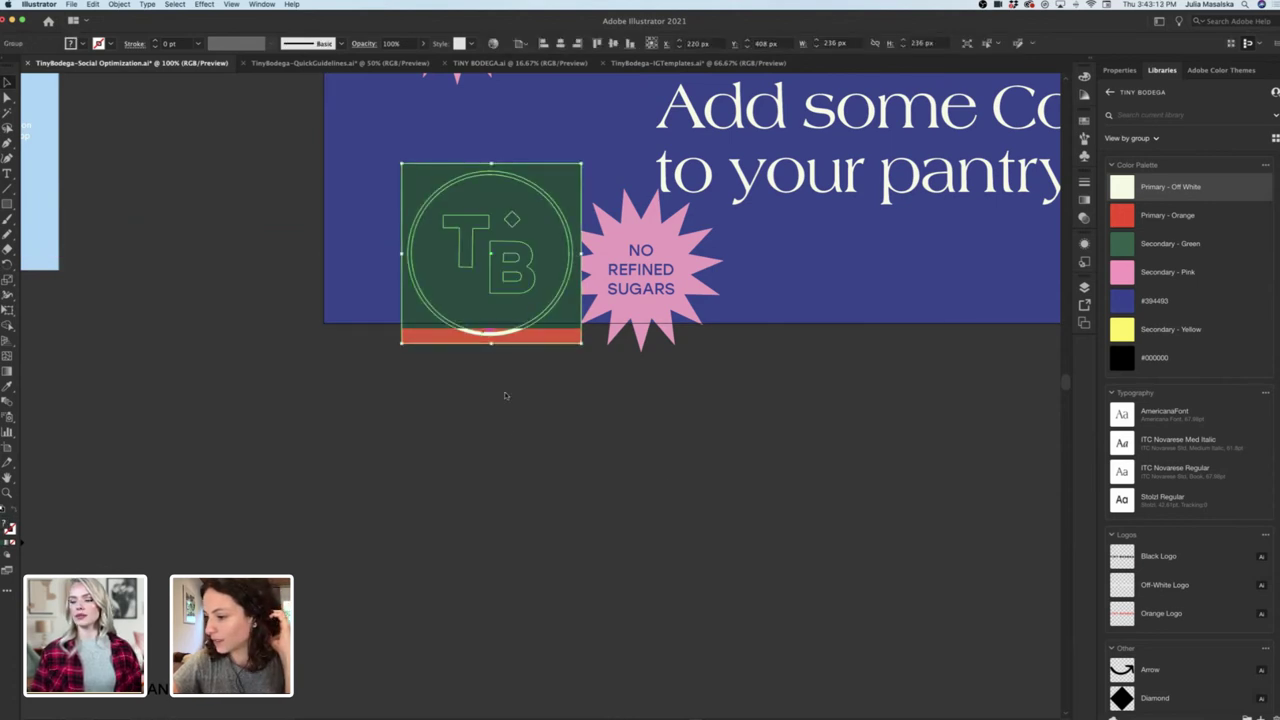
{"action": "right_click", "coordinate": [484, 337]}
{"action": "mouse_move", "coordinate": [540, 460]}
{"action": "left_click", "coordinate": [616, 460]}
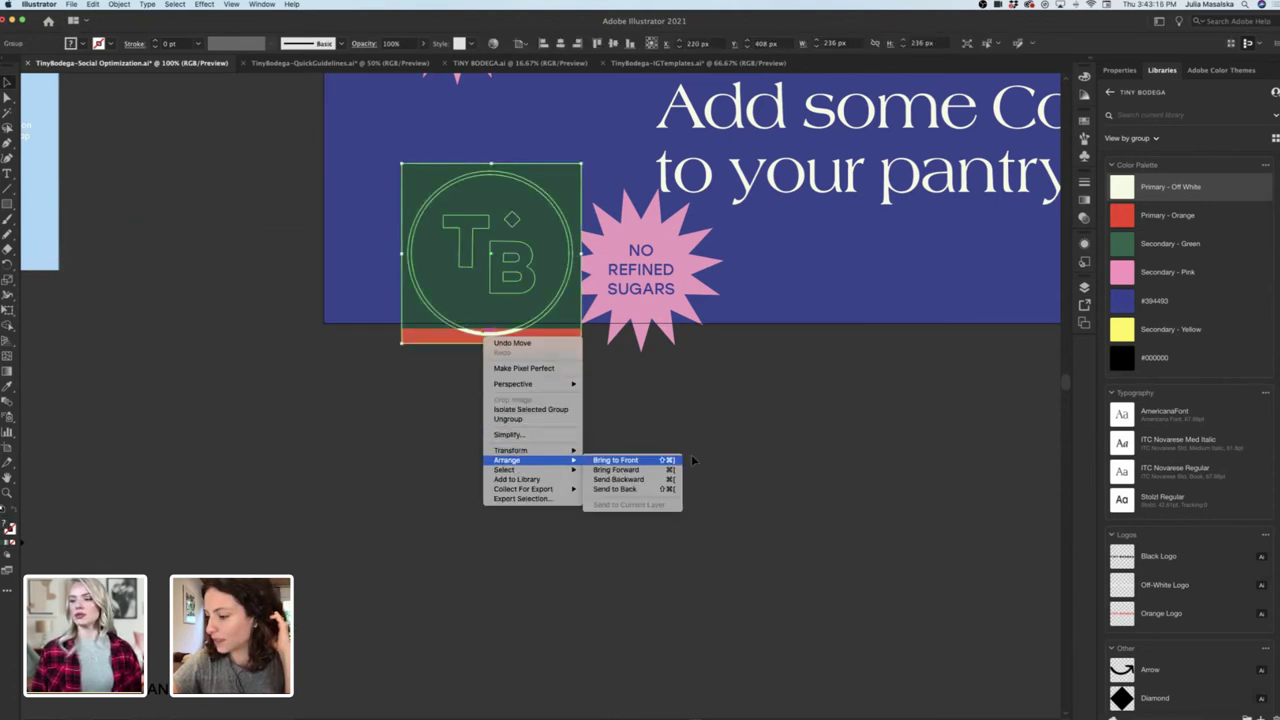
Delete the red background square inside the TB avatar group on the cover.
{"action": "key", "text": "super+shift+a"}
{"action": "key", "text": "super+minus"}
{"action": "scroll", "coordinate": [691, 460], "scroll_direction": "up", "scroll_amount": 5}
{"action": "scroll", "coordinate": [691, 460], "scroll_direction": "right", "scroll_amount": 5}
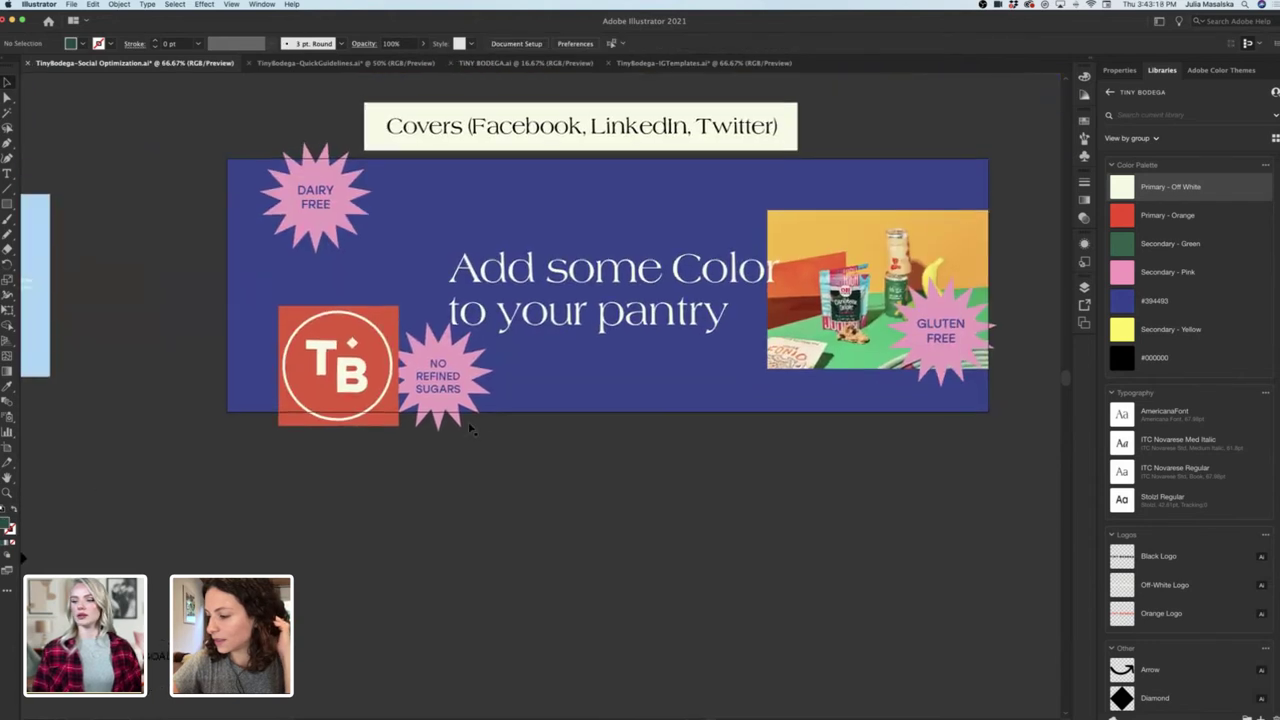
{"action": "left_click", "coordinate": [390, 476]}
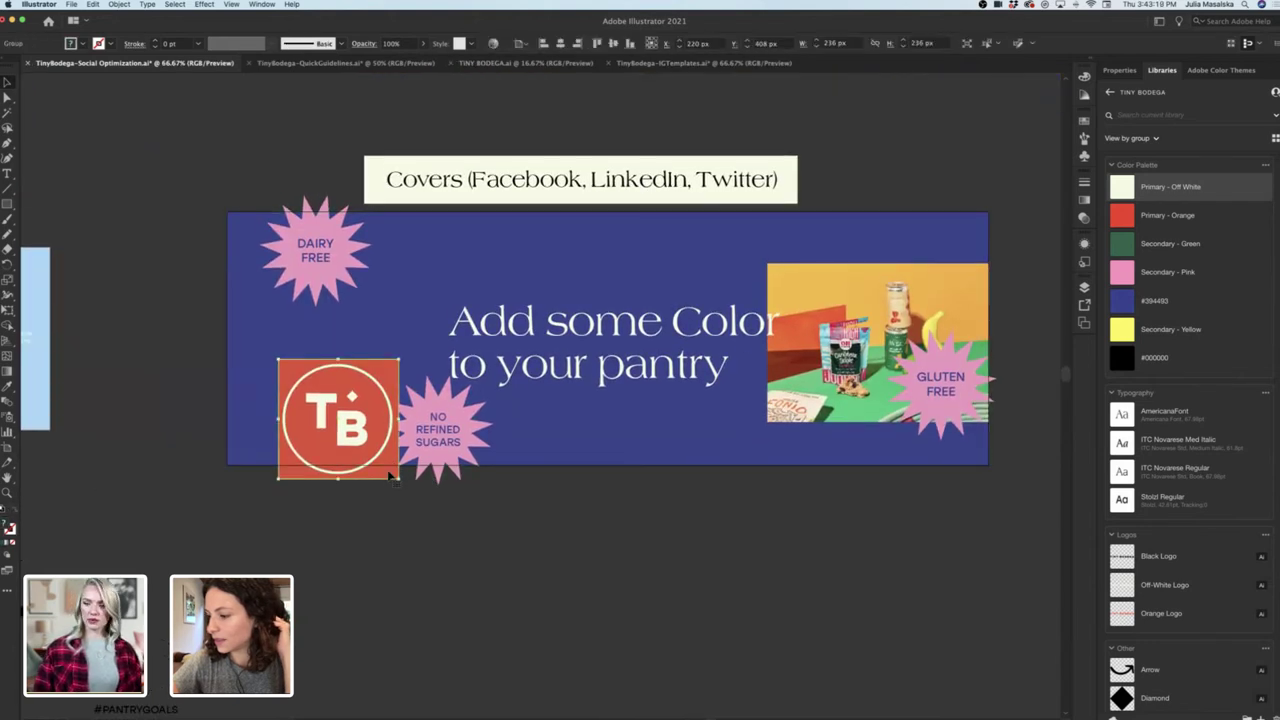
{"action": "double_click", "coordinate": [390, 476]}
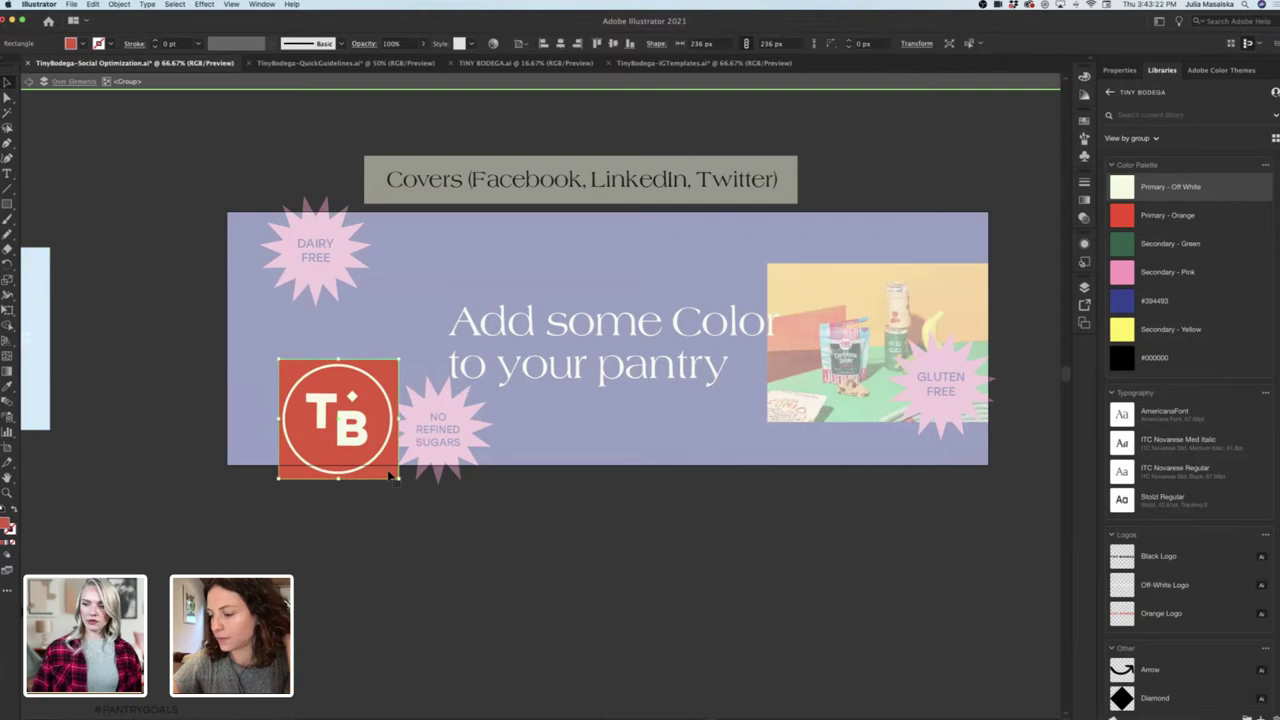
{"action": "double_click", "coordinate": [390, 495]}
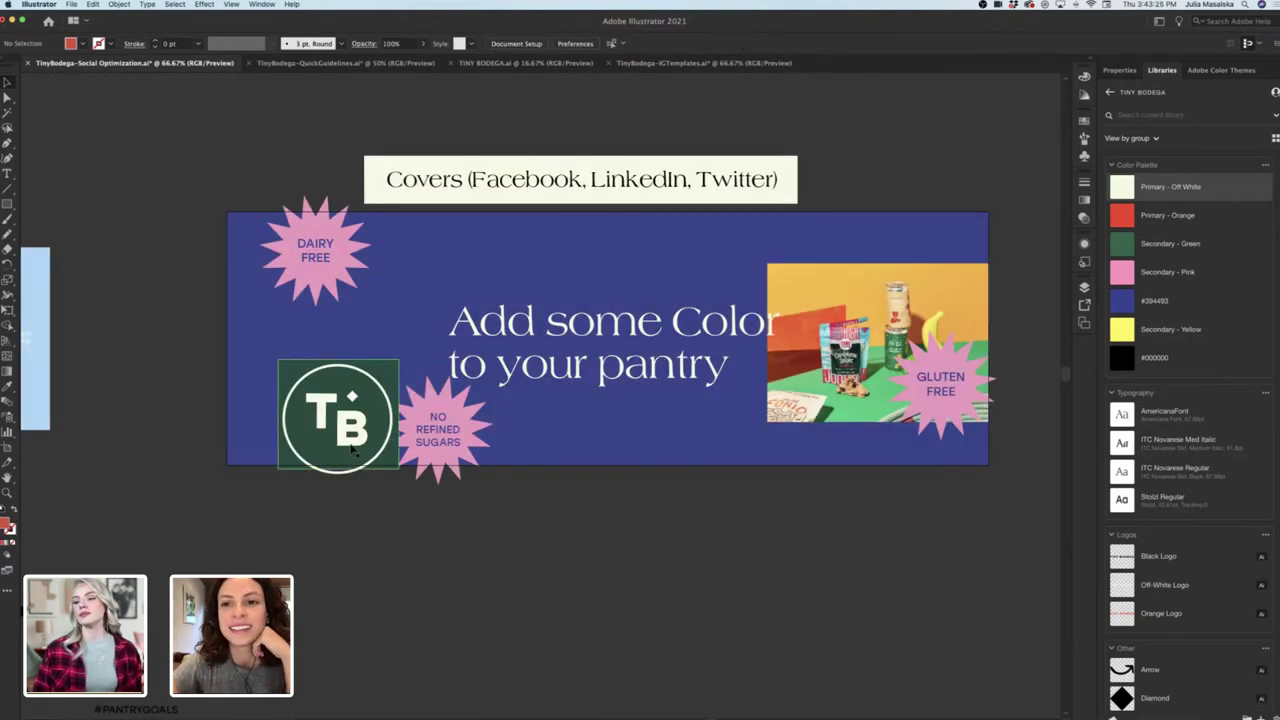
Try Primary - Orange on the cover's TB circle logo and return it to Primary - Off White.
{"action": "left_click", "coordinate": [385, 447]}
{"action": "left_click", "coordinate": [1167, 215]}
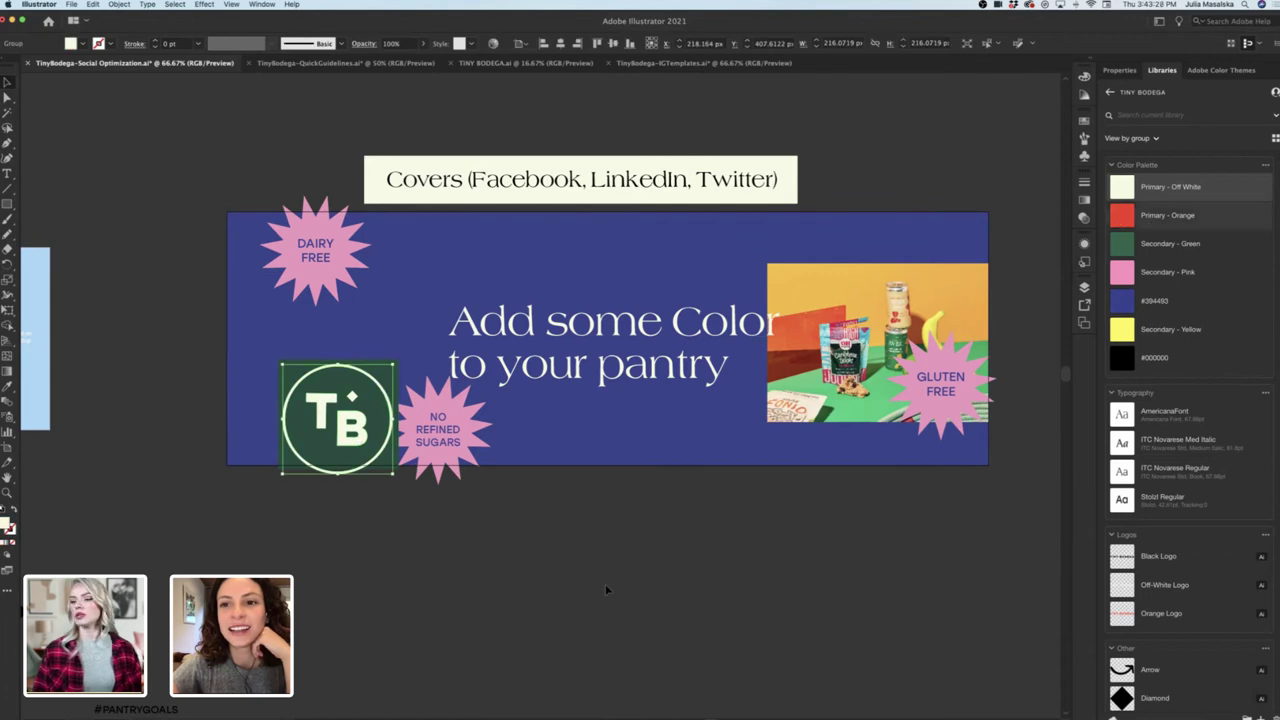
{"action": "left_click", "coordinate": [605, 591]}
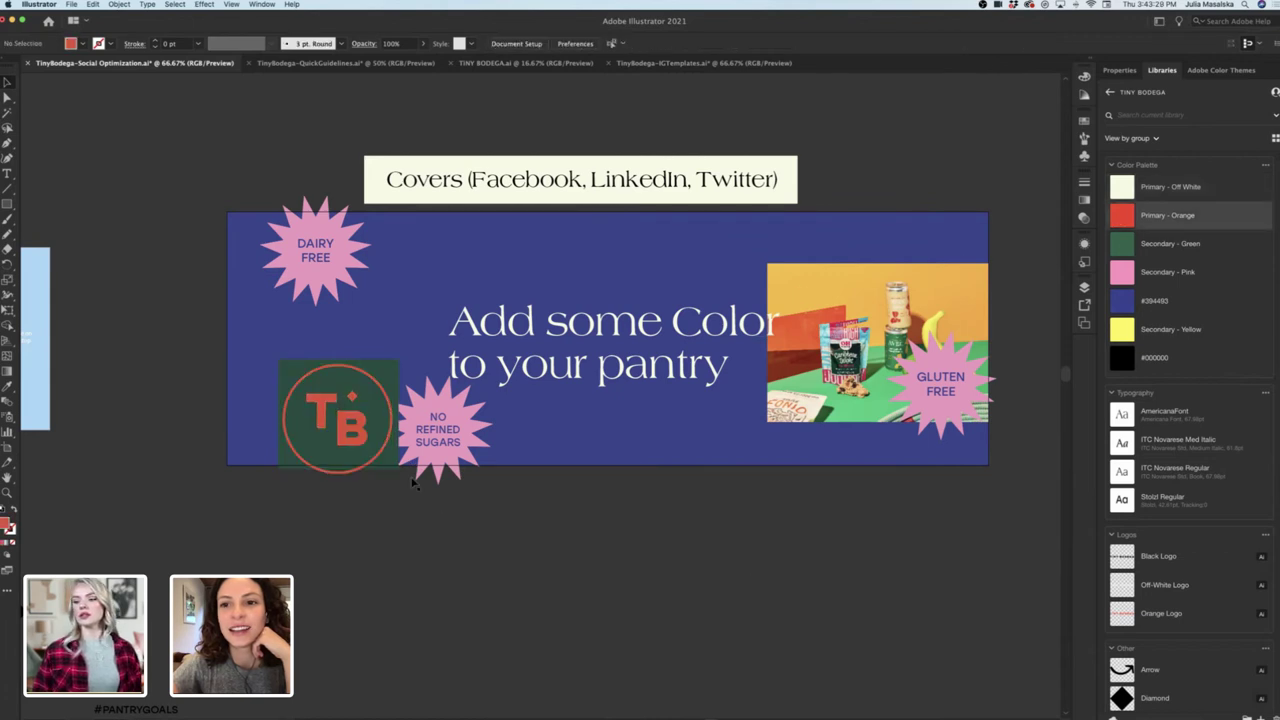
{"action": "left_click", "coordinate": [362, 446]}
{"action": "left_click", "coordinate": [1170, 187]}
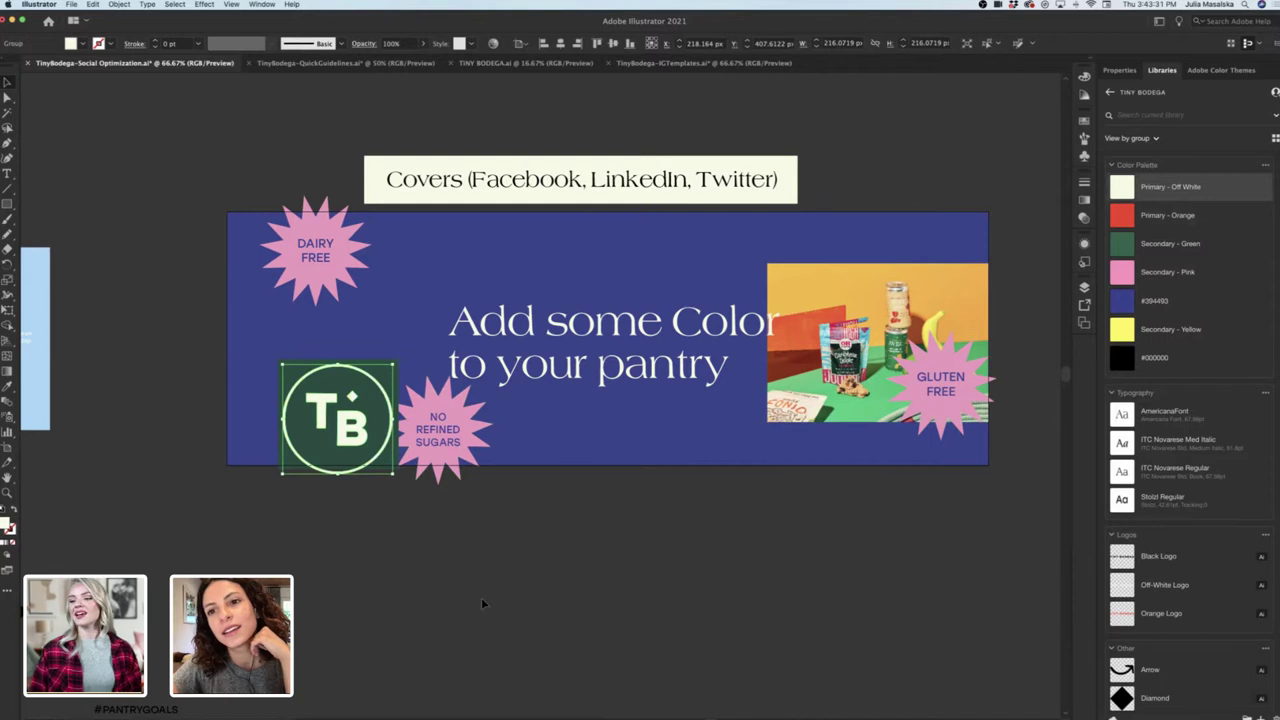
{"action": "left_click", "coordinate": [482, 603]}
Scale the TB circle logo down proportionally around its centre to about 196 px wide.
{"action": "left_click", "coordinate": [390, 428]}
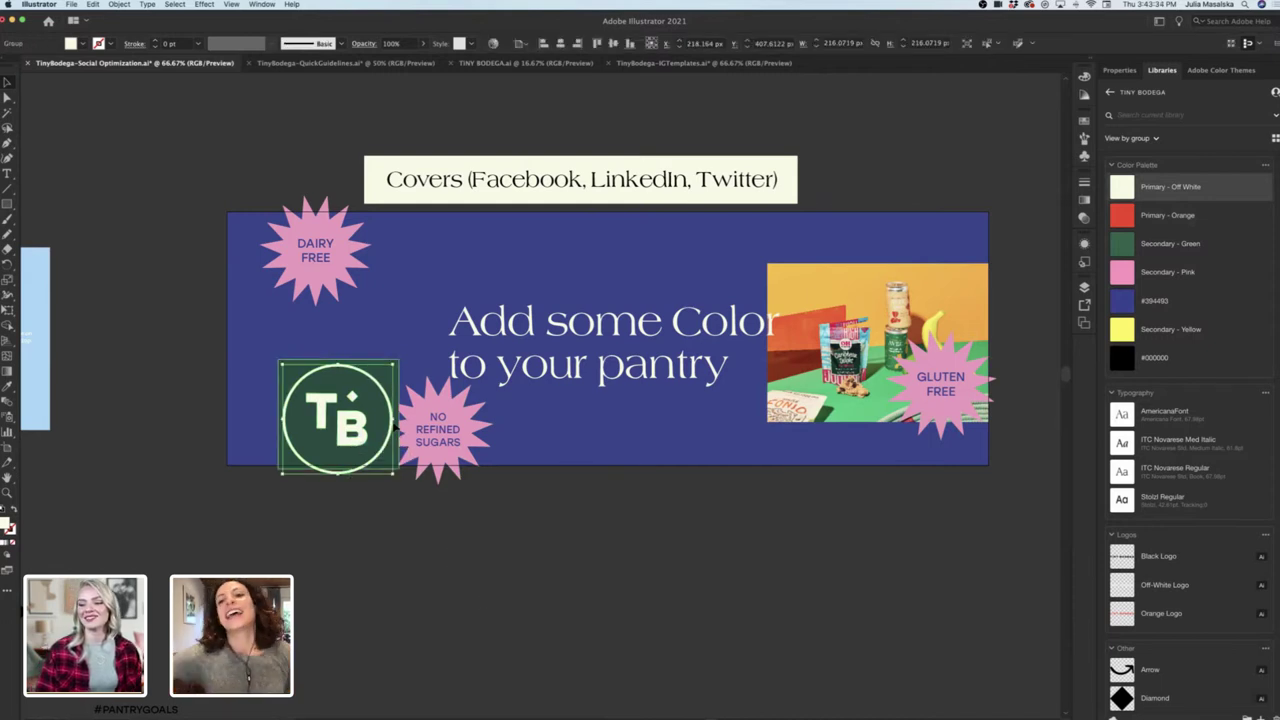
{"action": "left_click_drag", "start_coordinate": [393, 424], "coordinate": [387, 424]}
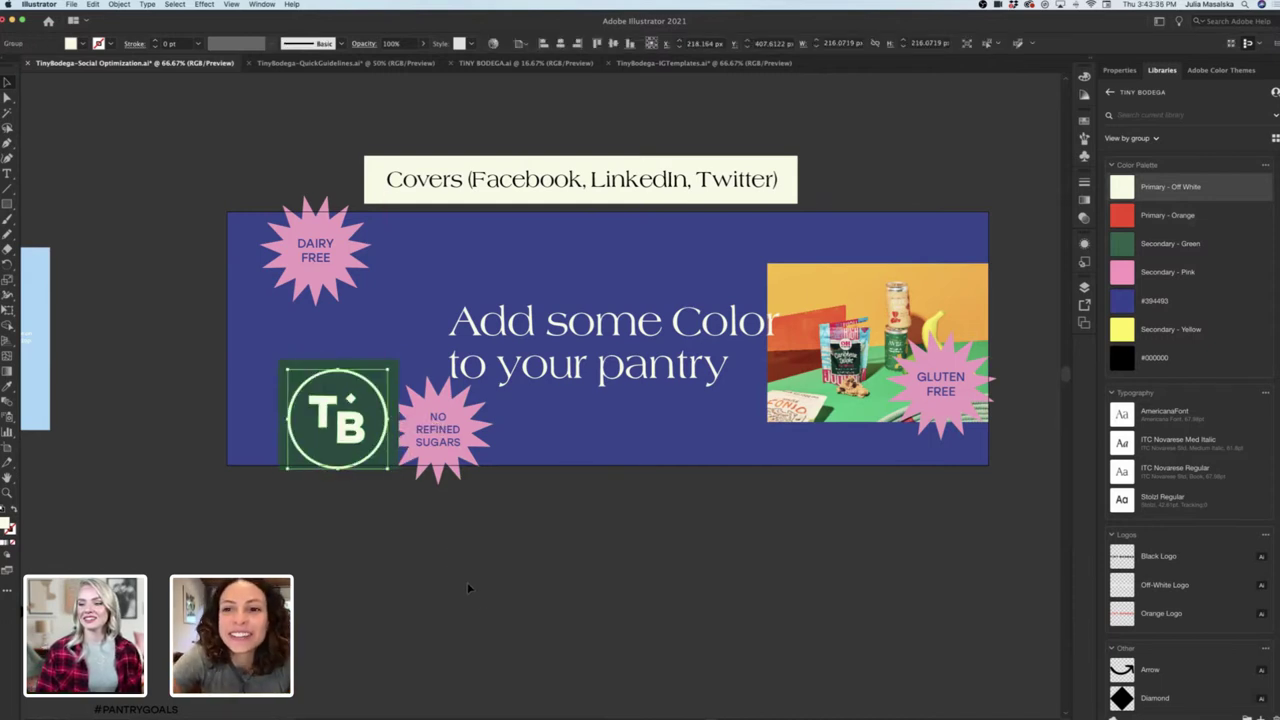
{"action": "left_click", "coordinate": [467, 584]}
Compare the updated cover with the avatar and the neighbouring template artboards.
{"action": "scroll", "coordinate": [467, 584], "scroll_direction": "right", "scroll_amount": 2}
{"action": "scroll", "coordinate": [467, 584], "scroll_direction": "up", "scroll_amount": 1}
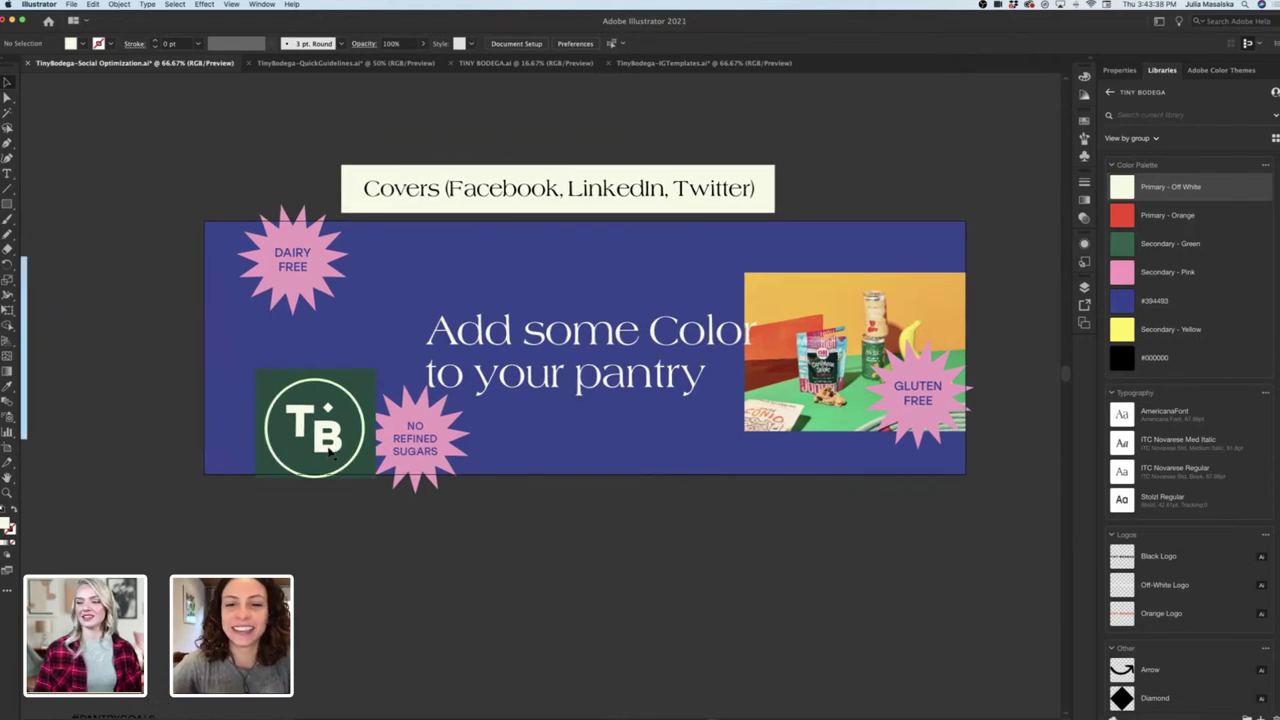
{"action": "scroll", "coordinate": [370, 580], "scroll_direction": "down", "scroll_amount": 2}
{"action": "scroll", "coordinate": [370, 580], "scroll_direction": "left", "scroll_amount": 2}
{"action": "scroll", "coordinate": [370, 580], "scroll_direction": "down", "scroll_amount": 1}
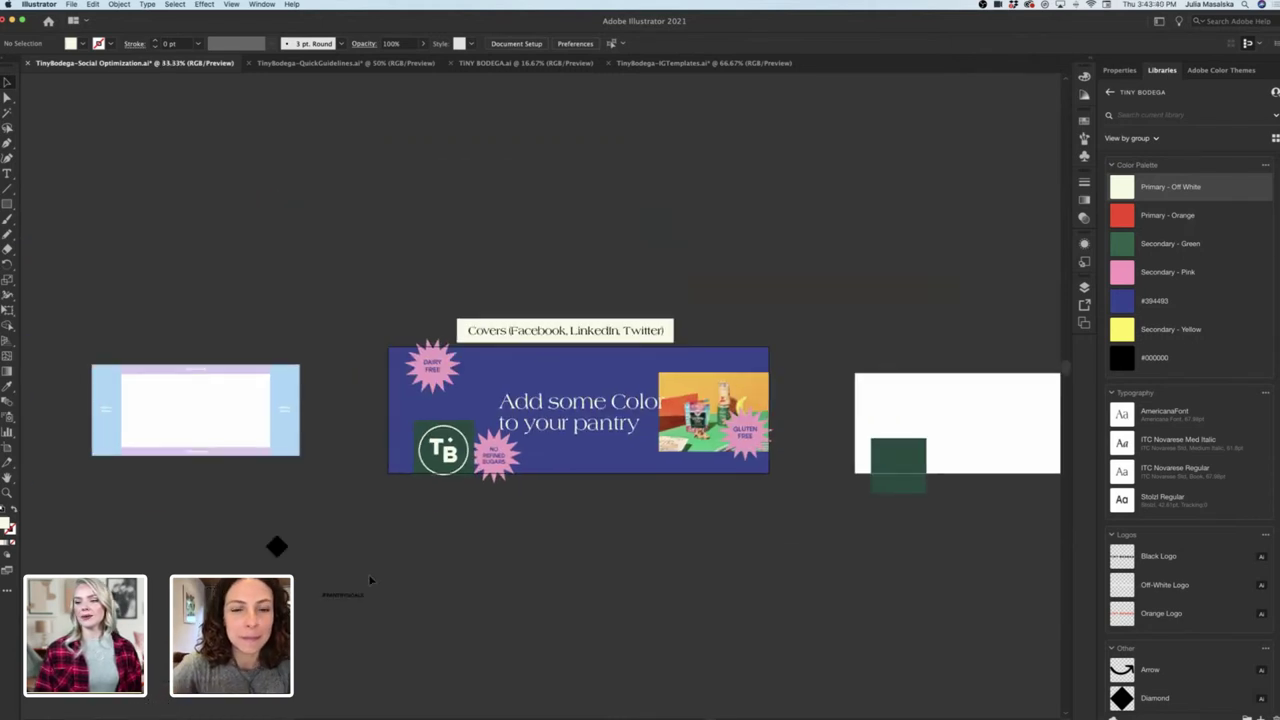
{"action": "scroll", "coordinate": [370, 580], "scroll_direction": "left", "scroll_amount": 5}
{"action": "scroll", "coordinate": [370, 580], "scroll_direction": "right", "scroll_amount": 3}
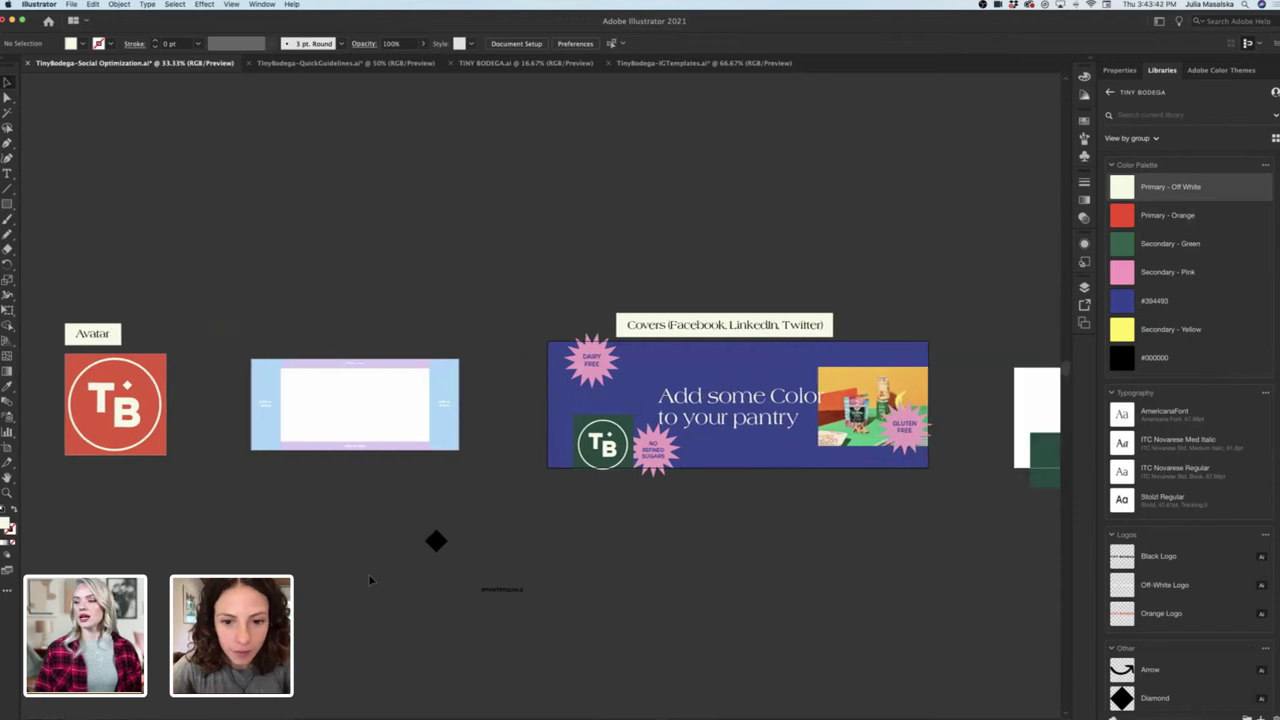
{"action": "scroll", "coordinate": [390, 570], "scroll_direction": "left", "scroll_amount": 2}
{"action": "scroll", "coordinate": [551, 509], "scroll_direction": "right", "scroll_amount": 5}
{"action": "scroll", "coordinate": [551, 510], "scroll_direction": "up", "scroll_amount": 2}
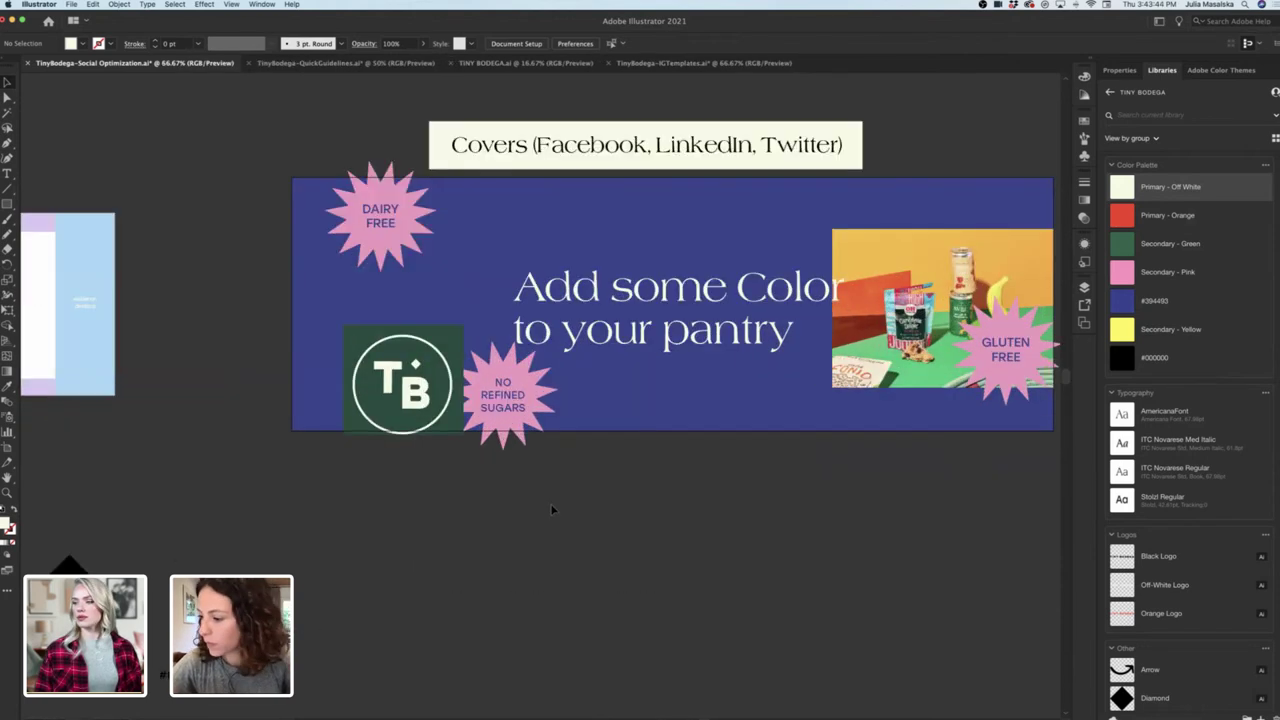
{"action": "scroll", "coordinate": [551, 509], "scroll_direction": "right", "scroll_amount": 3}
{"action": "scroll", "coordinate": [551, 509], "scroll_direction": "up", "scroll_amount": 2}
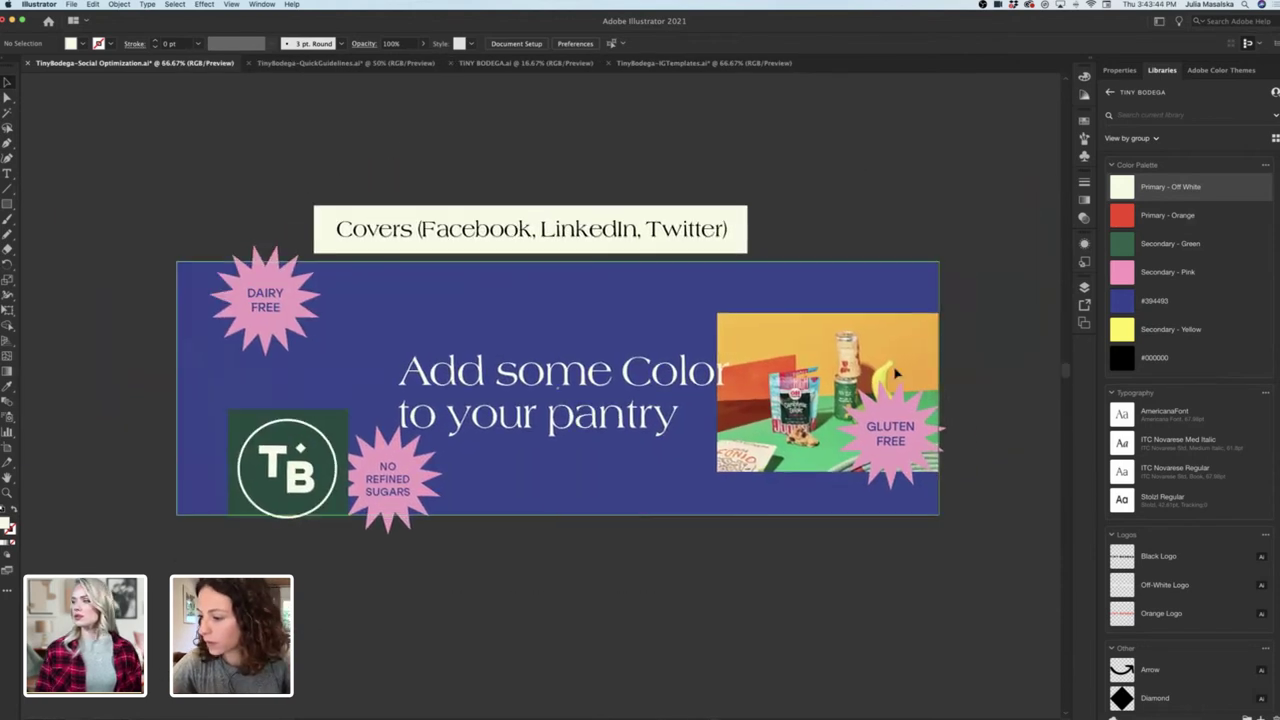
Delete the off-white ring around the TB letters inside the logo group on the green square.
{"action": "double_click", "coordinate": [322, 507]}
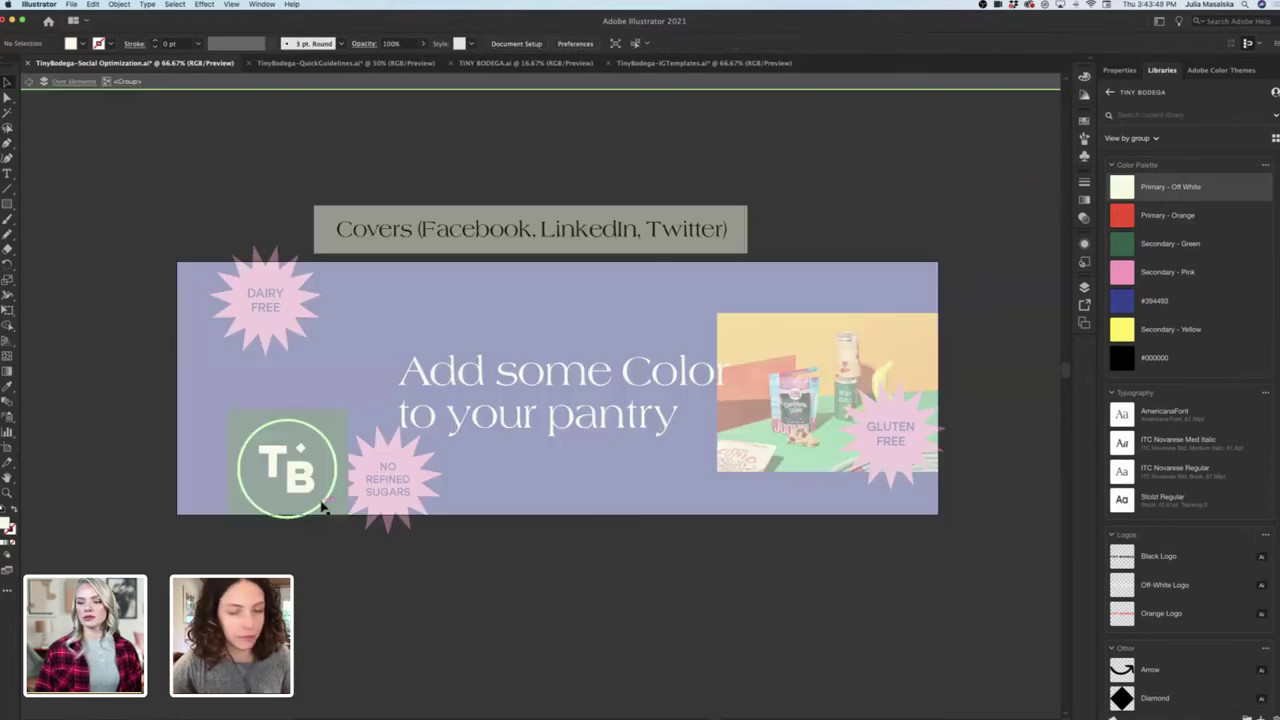
{"action": "left_click", "coordinate": [322, 507]}
{"action": "scroll", "coordinate": [302, 552], "scroll_direction": "up", "scroll_amount": 1}
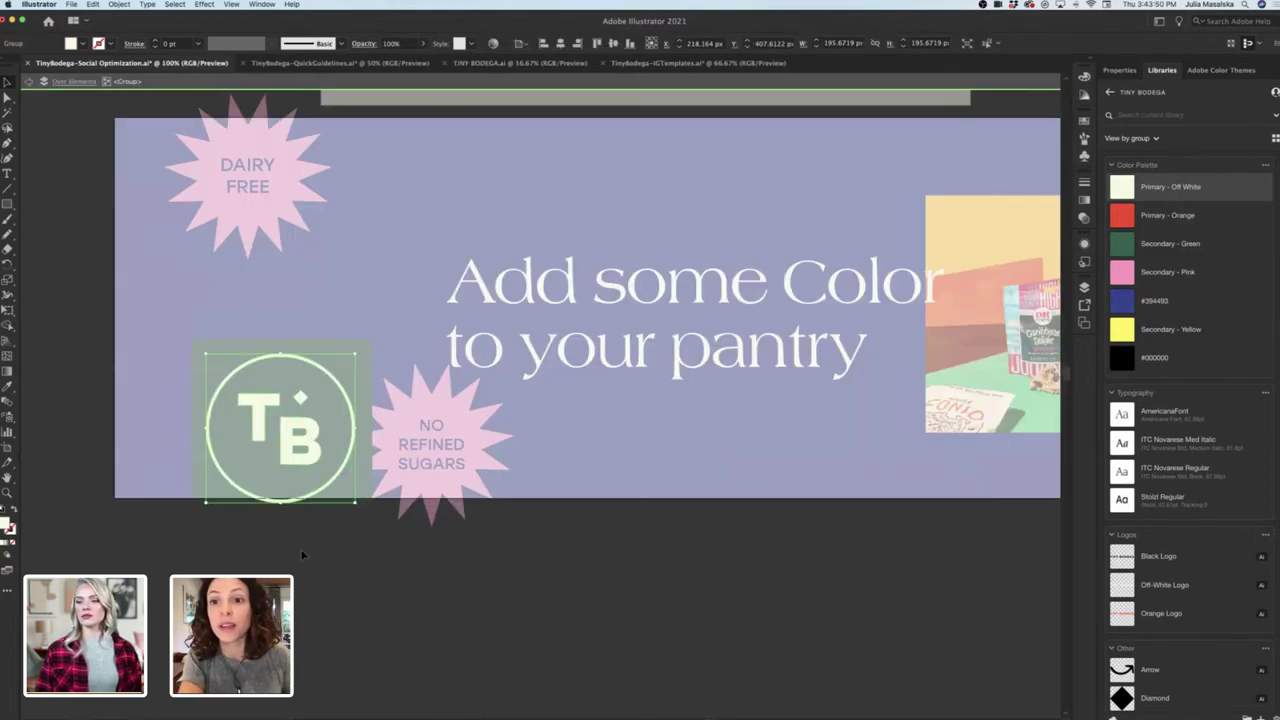
{"action": "scroll", "coordinate": [302, 555], "scroll_direction": "down", "scroll_amount": 1}
{"action": "scroll", "coordinate": [302, 553], "scroll_direction": "up", "scroll_amount": 3}
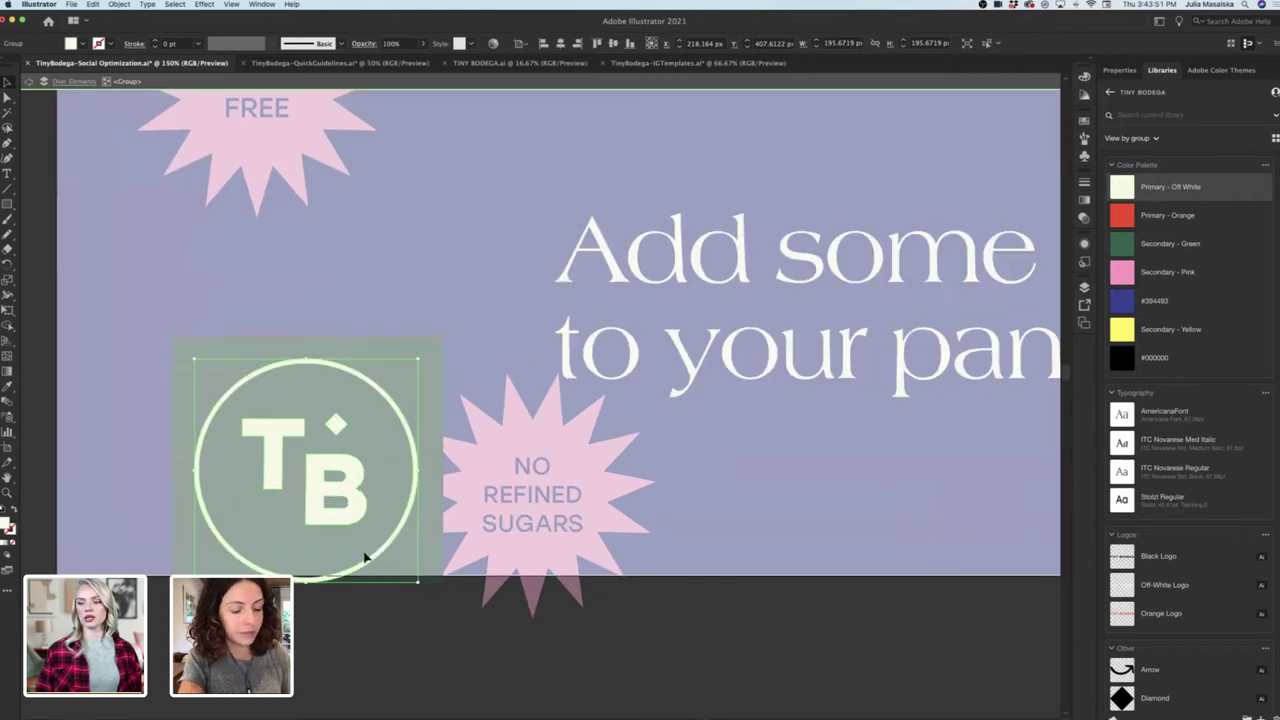
{"action": "scroll", "coordinate": [366, 558], "scroll_direction": "down", "scroll_amount": 1}
{"action": "left_click", "coordinate": [360, 586]}
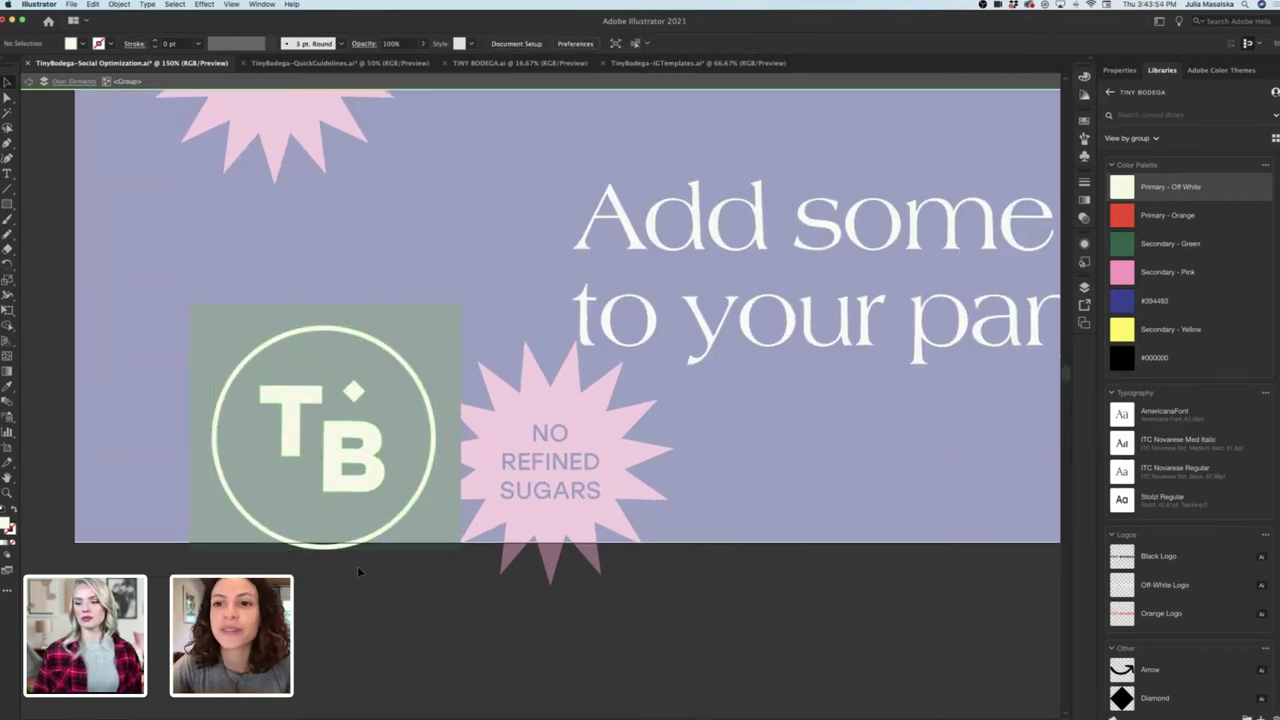
{"action": "left_click", "coordinate": [352, 550]}
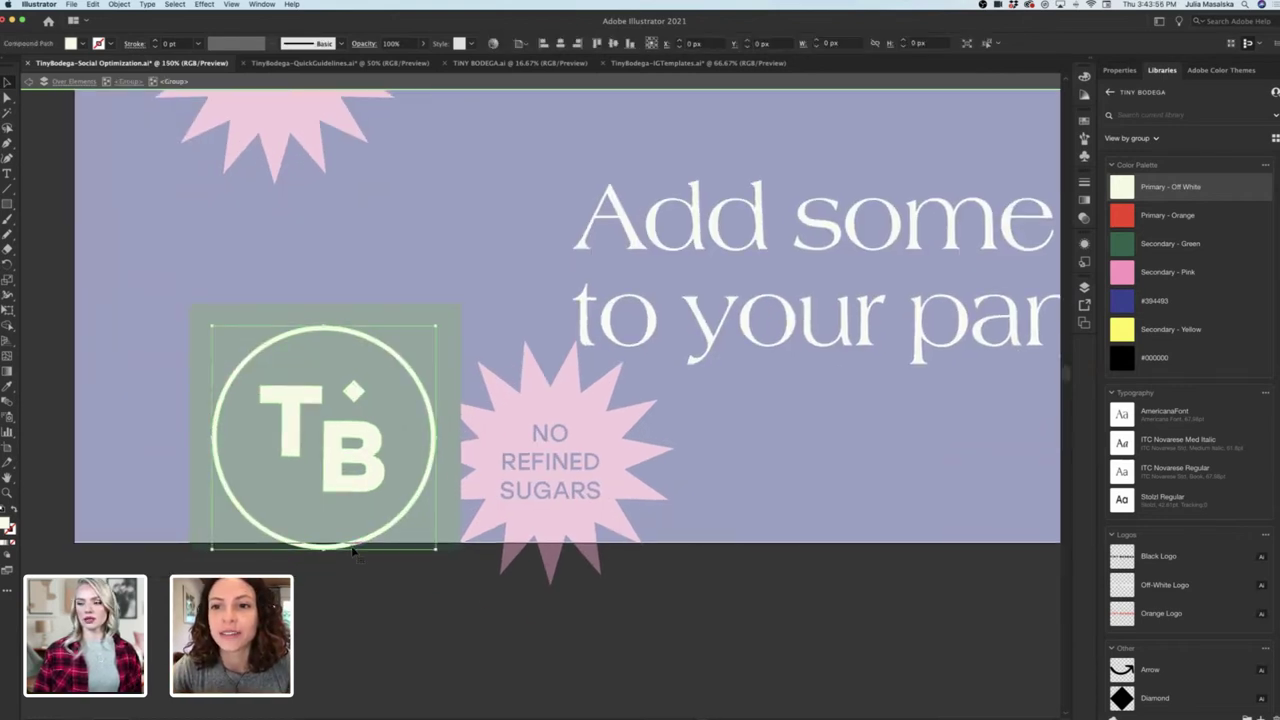
{"action": "key", "text": "Delete"}
{"action": "double_click", "coordinate": [352, 664]}
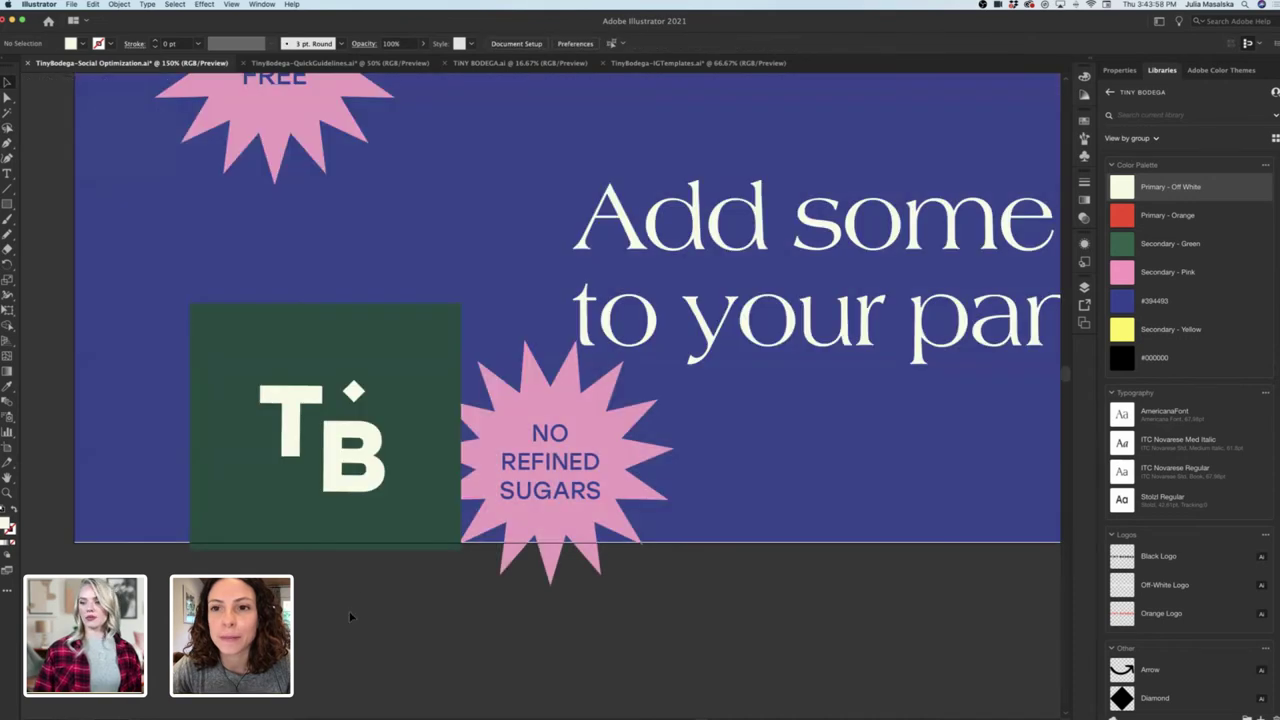
Enlarge the TB letters proportionally around their centre to about 174 px wide within the green square.
{"action": "scroll", "coordinate": [350, 617], "scroll_direction": "down", "scroll_amount": 2}
{"action": "scroll", "coordinate": [320, 600], "scroll_direction": "right", "scroll_amount": 1}
{"action": "scroll", "coordinate": [298, 591], "scroll_direction": "up", "scroll_amount": 1}
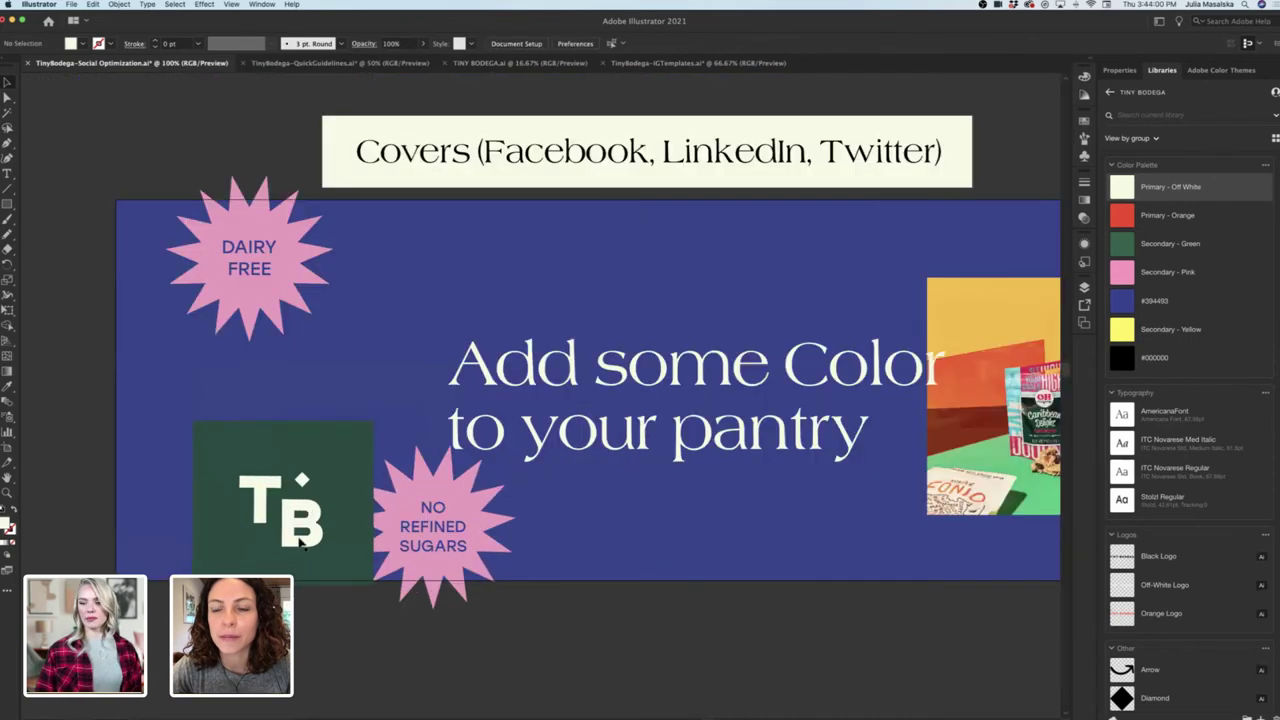
{"action": "left_click", "coordinate": [300, 540]}
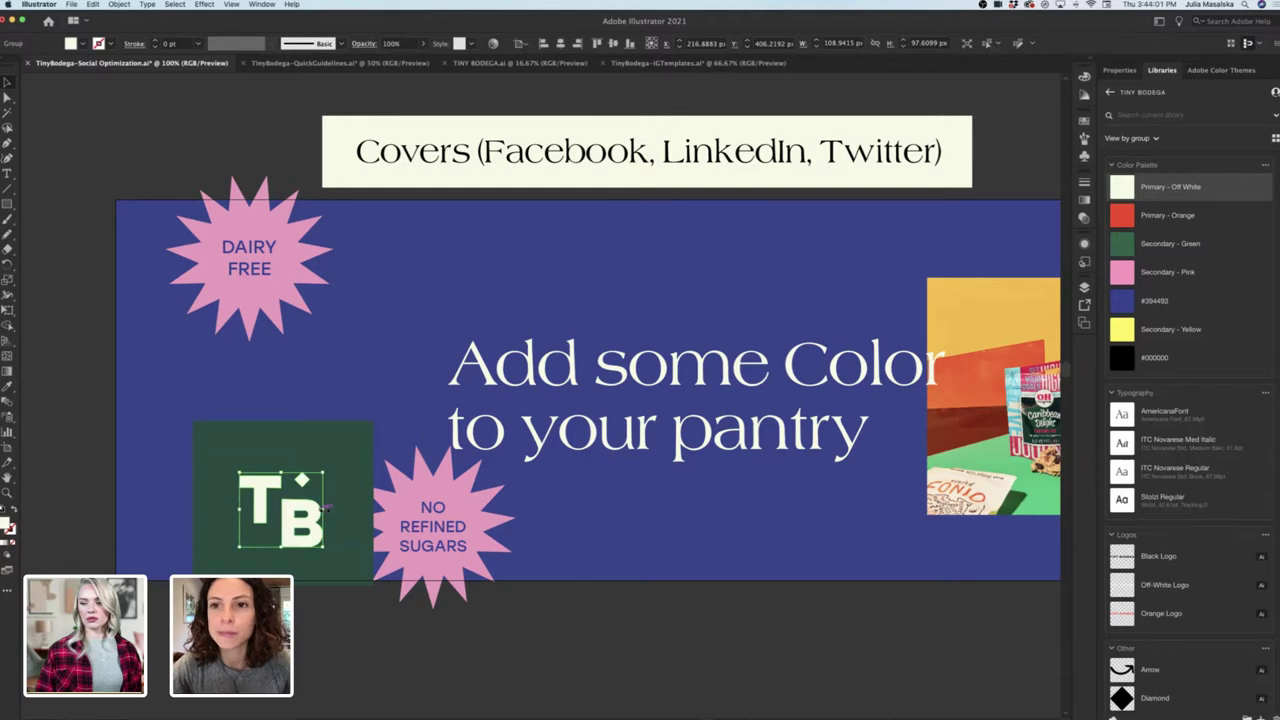
{"action": "mouse_move", "coordinate": [327, 507]}
{"action": "left_mouse_down"}
{"action": "mouse_move", "coordinate": [368, 516]}
{"action": "mouse_move", "coordinate": [352, 510]}
{"action": "left_mouse_up"}
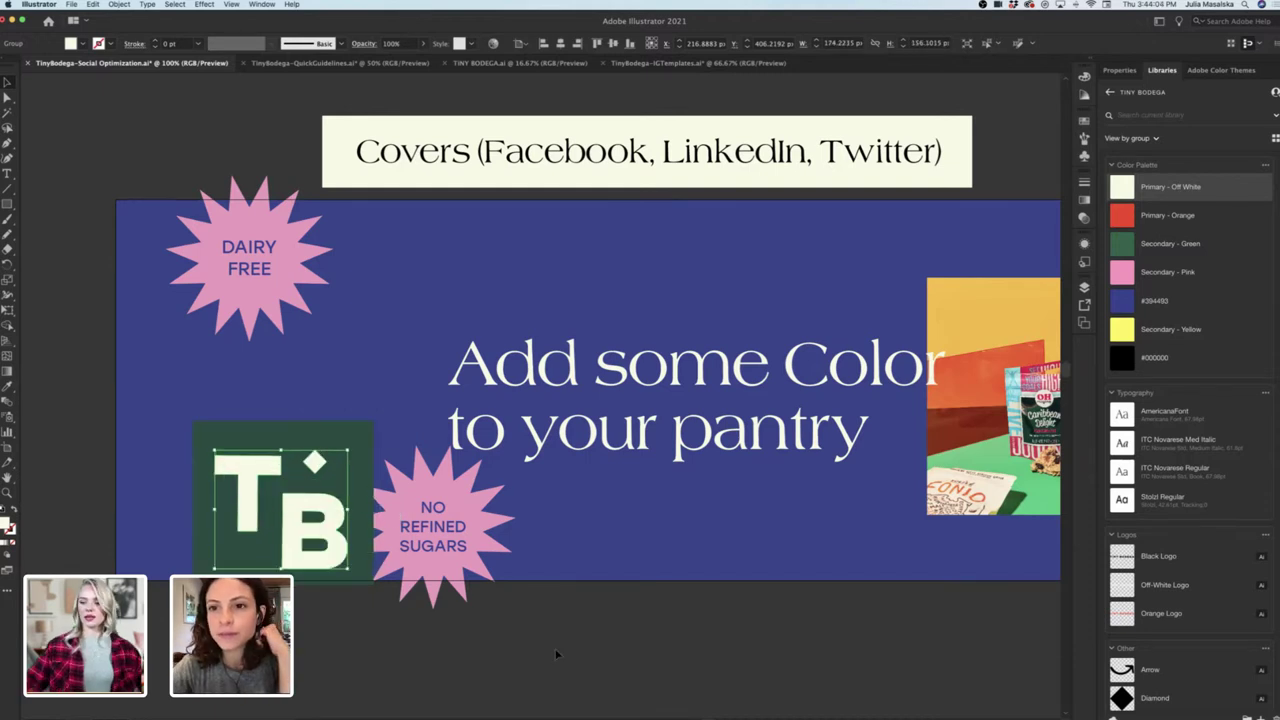
{"action": "left_click", "coordinate": [556, 654]}
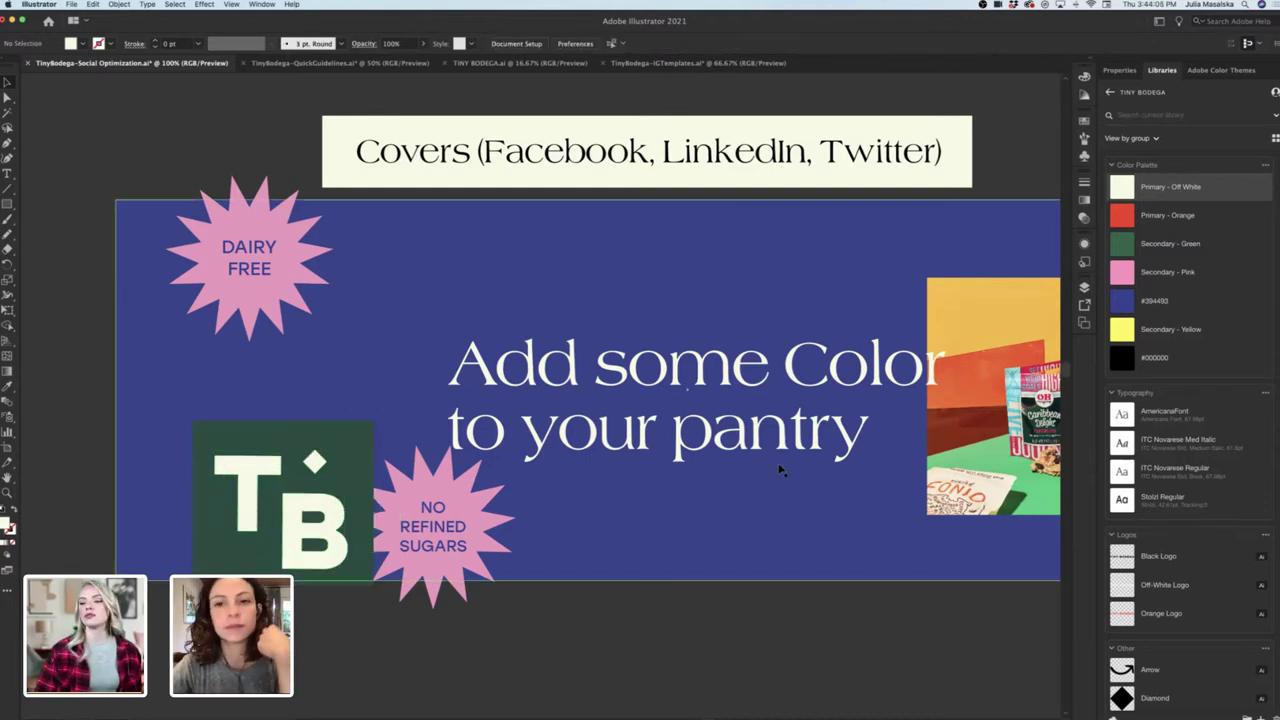
Move the NO REFINED SUGARS badge right and slightly down, clear of the green TB square and below the headline.
{"action": "key", "text": "super+minus"}
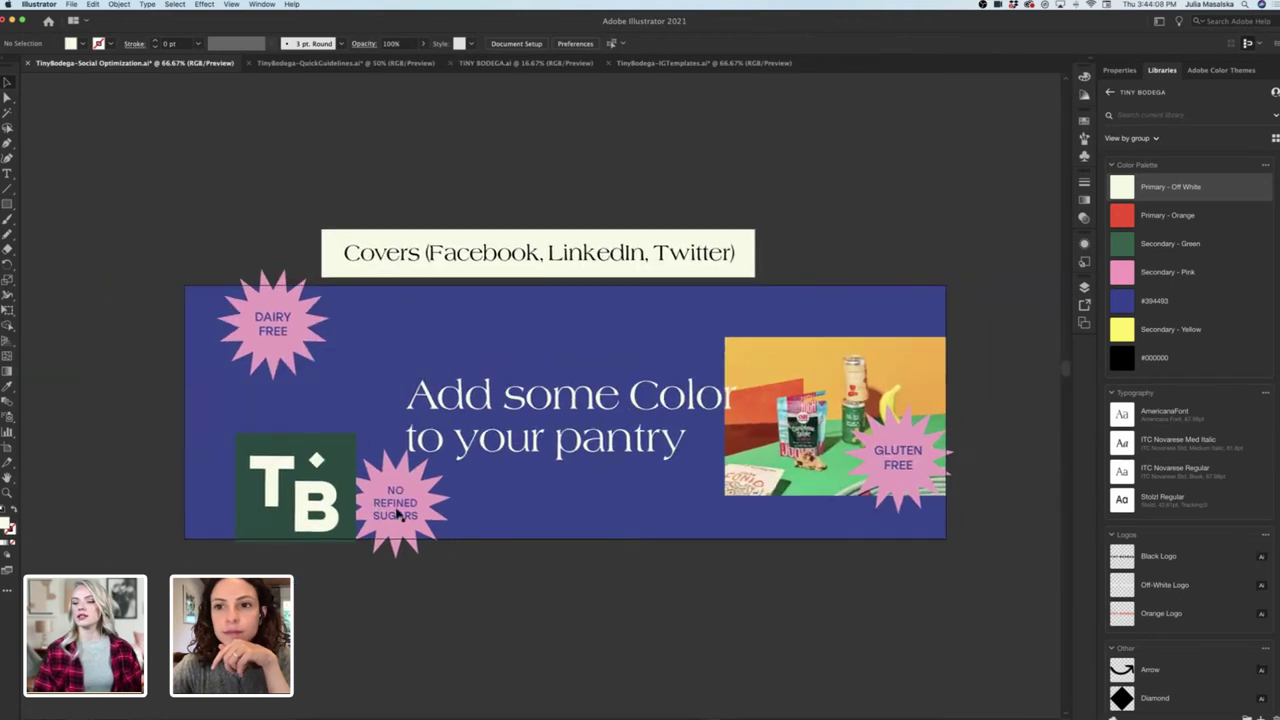
{"action": "left_click_drag", "start_coordinate": [398, 505], "coordinate": [462, 517]}
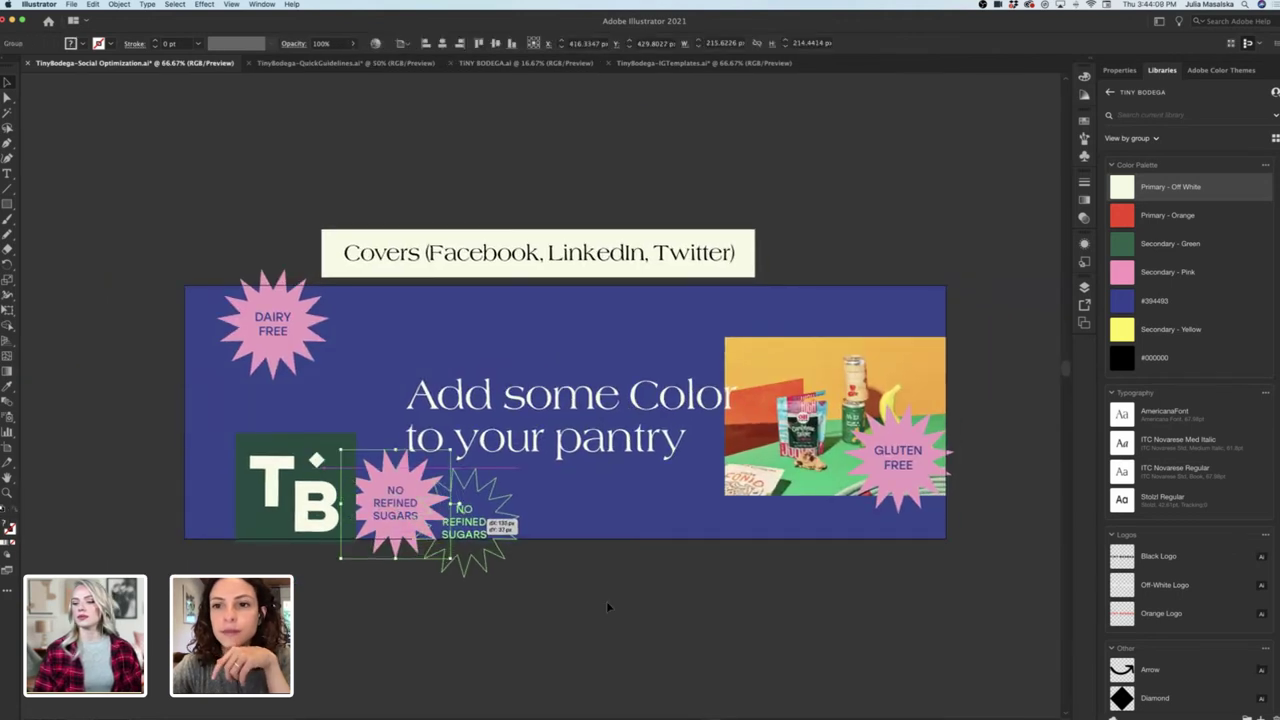
{"action": "left_click", "coordinate": [606, 601]}
{"action": "scroll", "coordinate": [740, 490], "scroll_direction": "right", "scroll_amount": 2}
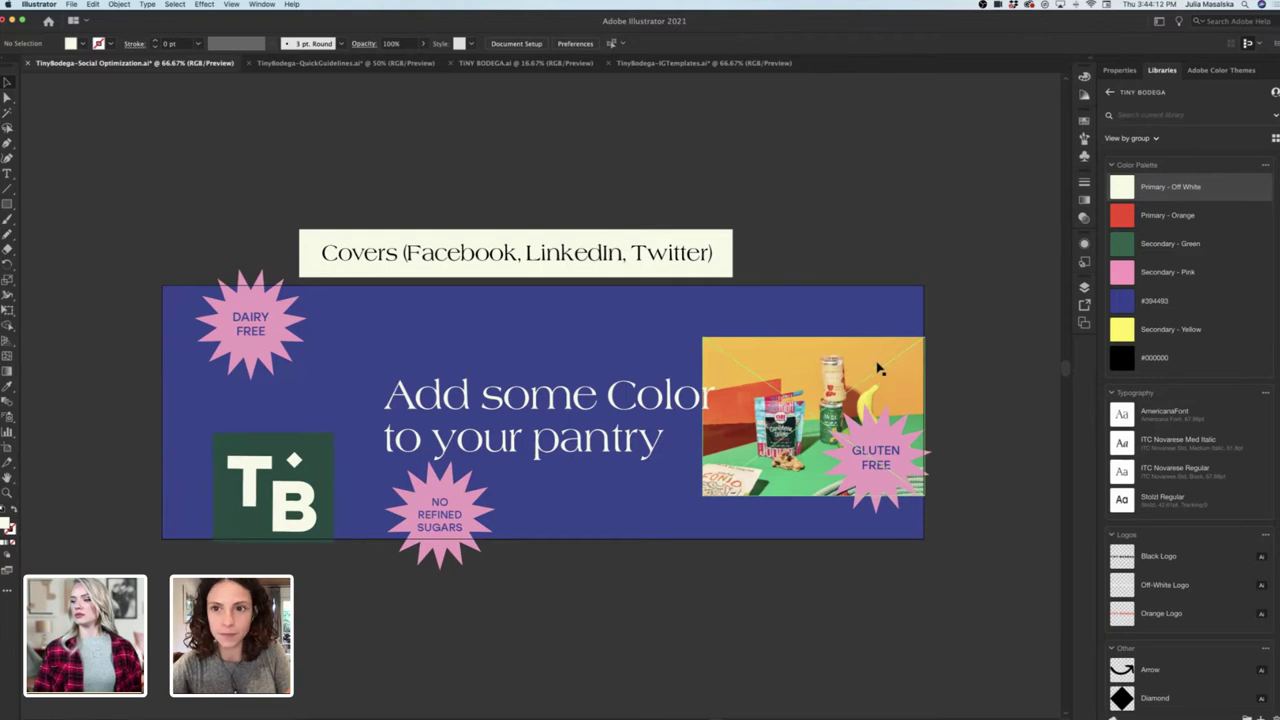
Delete the product photo from the cover and move the GLUTEN FREE badge up along the right edge.
{"action": "left_click", "coordinate": [872, 370]}
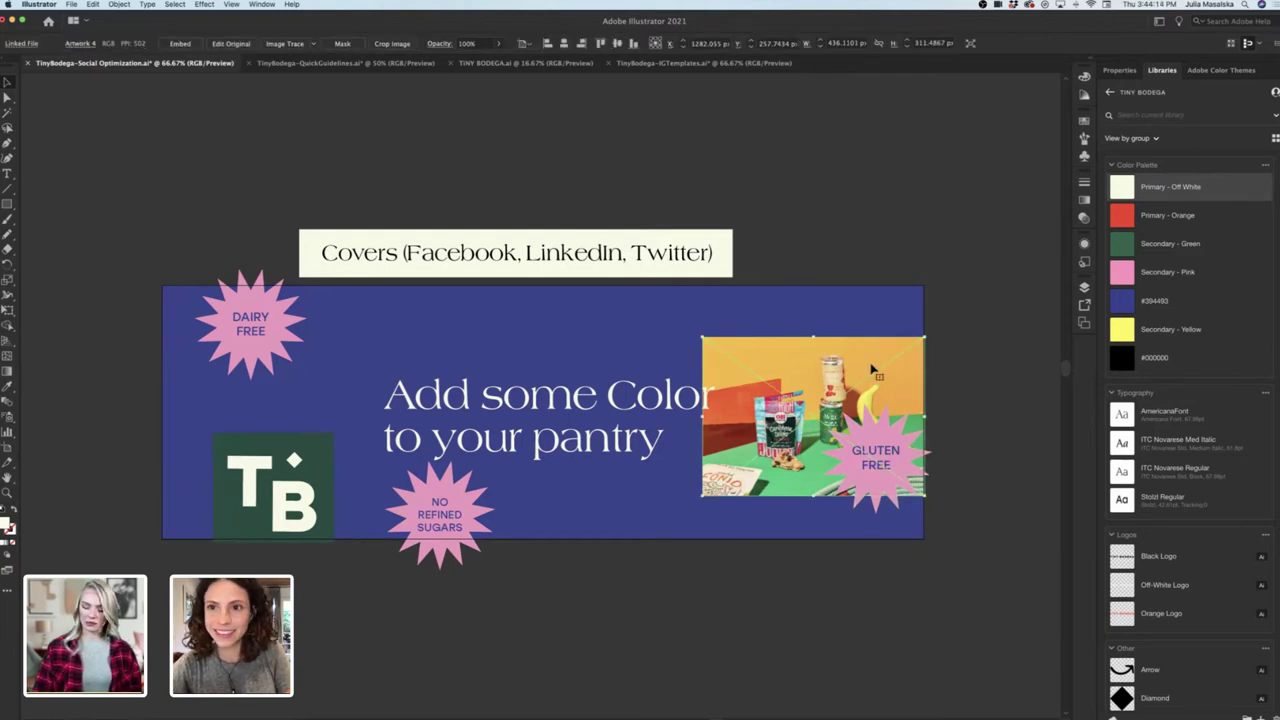
{"action": "key", "text": "Delete"}
{"action": "left_click_drag", "start_coordinate": [858, 470], "coordinate": [855, 404]}
{"action": "left_click", "coordinate": [937, 408]}
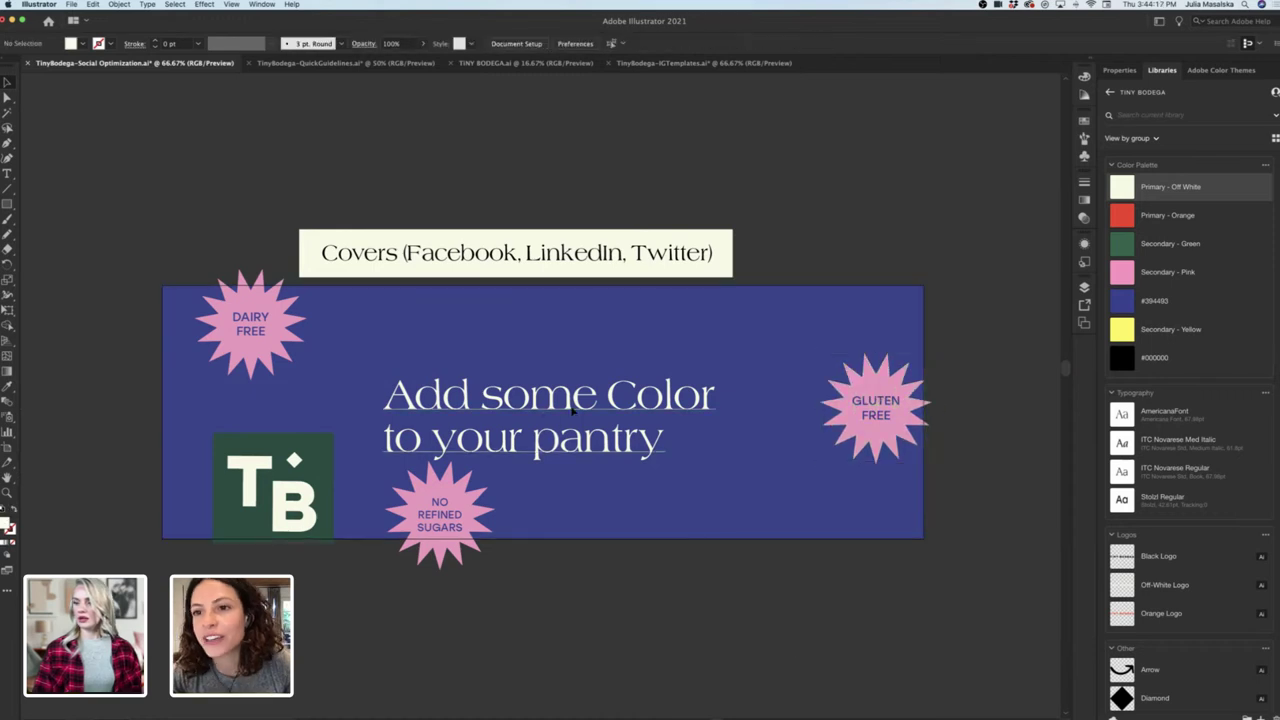
Shift the headline up and left, and place the GLUTEN FREE badge beside its upper right, overlapping the cover's top edge.
{"action": "left_click_drag", "start_coordinate": [572, 410], "coordinate": [504, 410]}
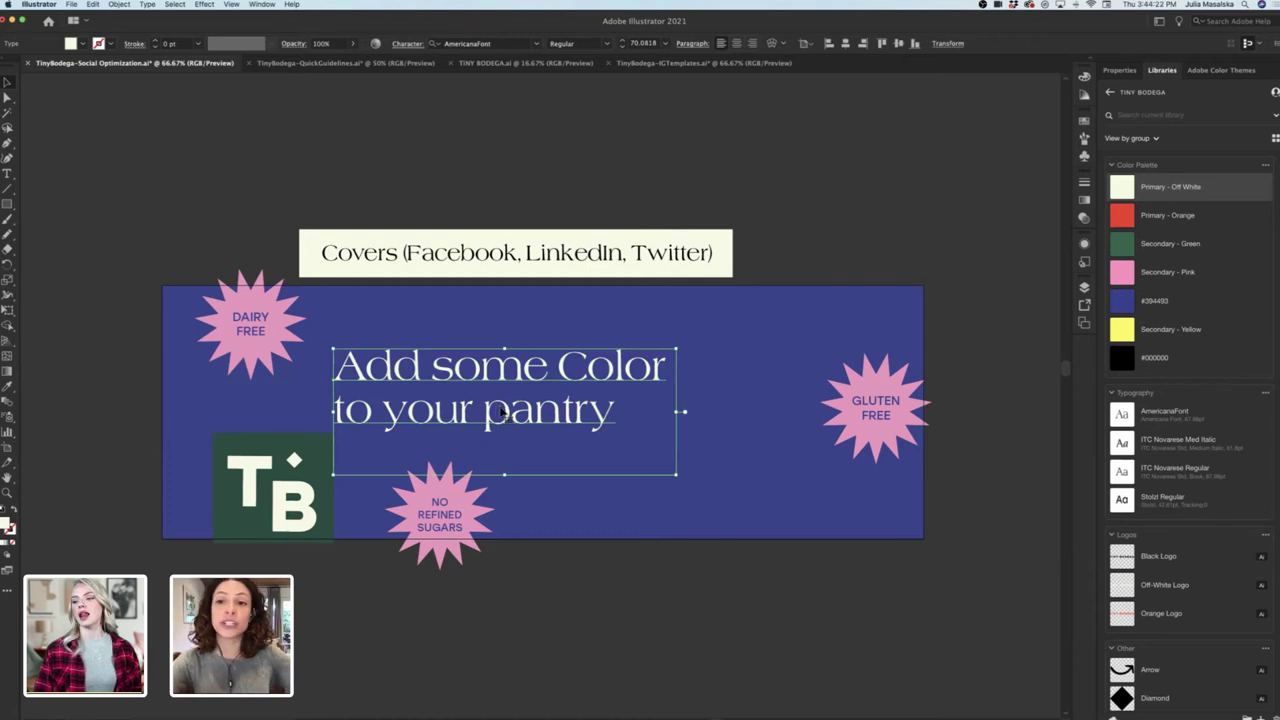
{"action": "left_click", "coordinate": [624, 592]}
{"action": "left_click_drag", "start_coordinate": [892, 410], "coordinate": [752, 325]}
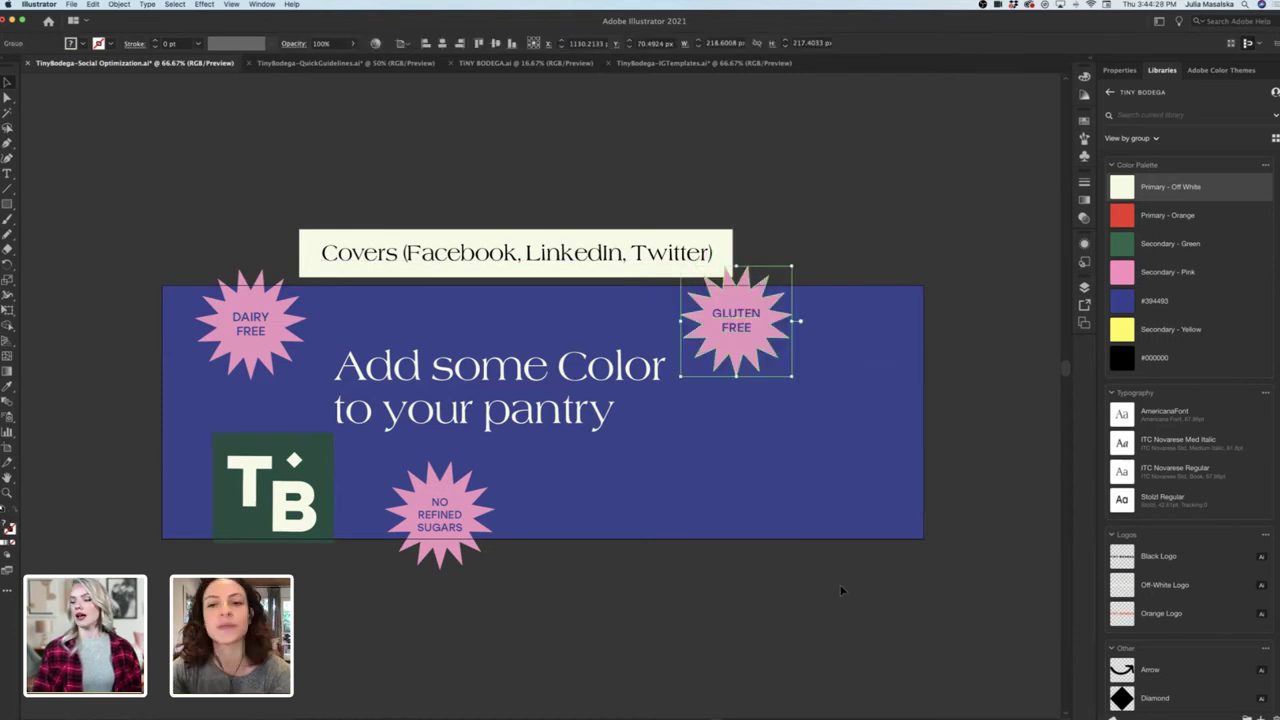
{"action": "left_click", "coordinate": [843, 591]}
{"action": "scroll", "coordinate": [843, 591], "scroll_direction": "right", "scroll_amount": 1}
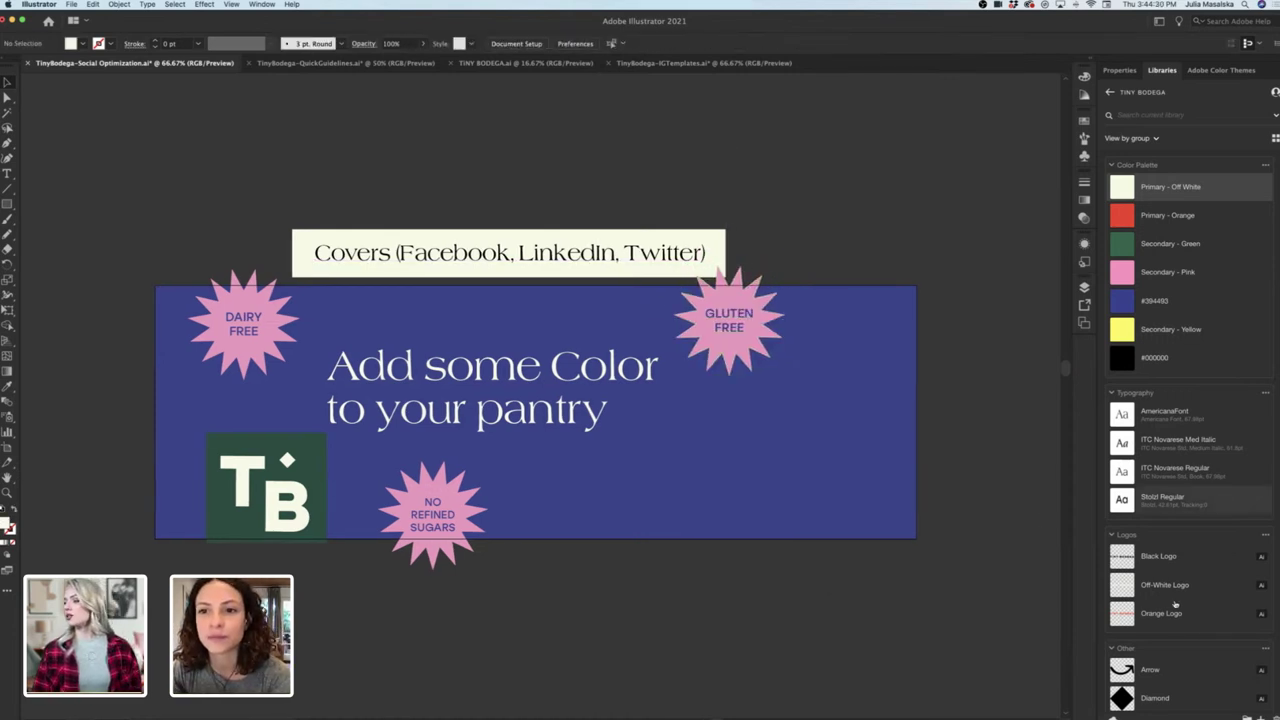
Place the Artwork 5 flower photo from the Tiny Bodega library over the right end of the cover.
{"action": "scroll", "coordinate": [1175, 603], "scroll_direction": "down", "scroll_amount": 5}
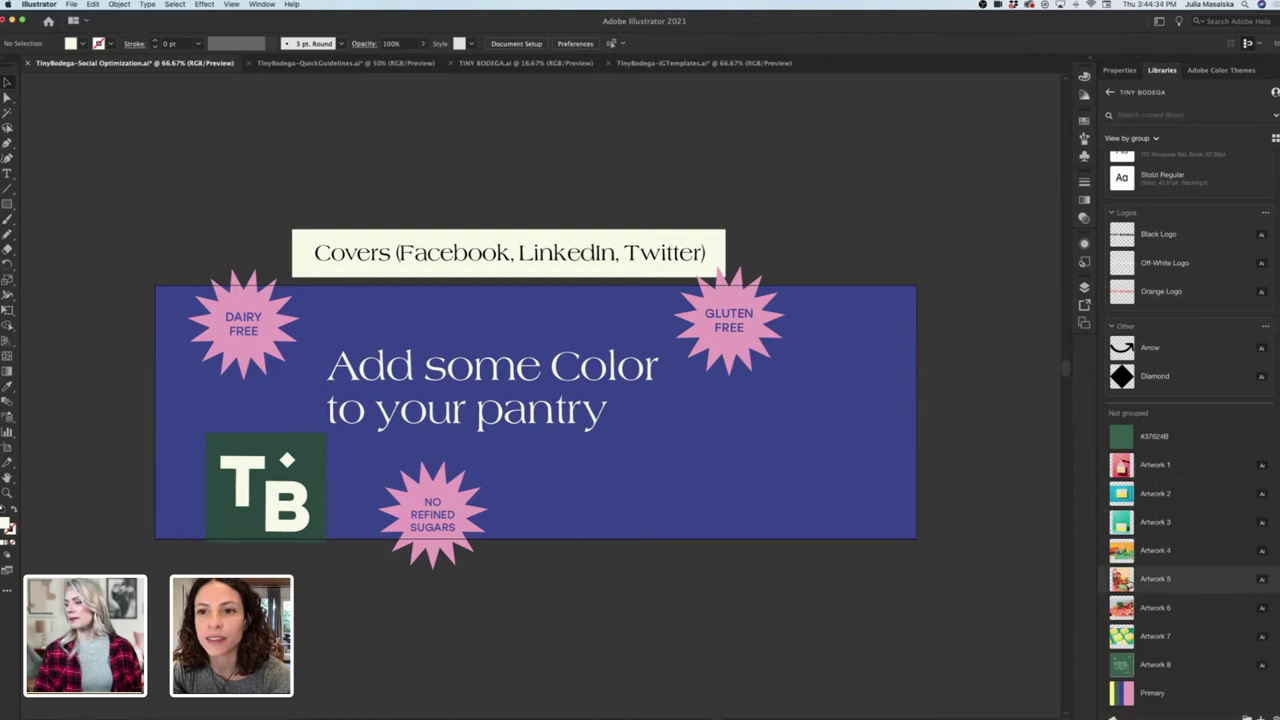
{"action": "left_click_drag", "start_coordinate": [1124, 584], "coordinate": [779, 571]}
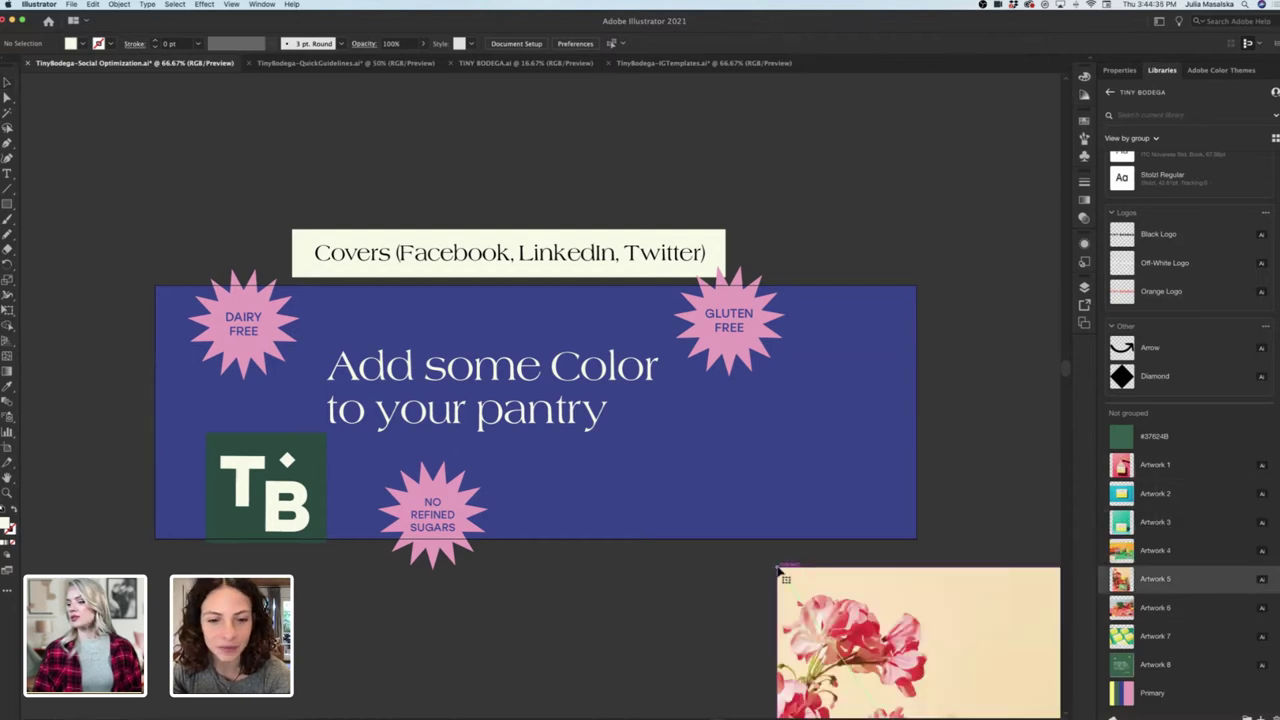
{"action": "left_click_drag", "start_coordinate": [928, 661], "coordinate": [905, 240]}
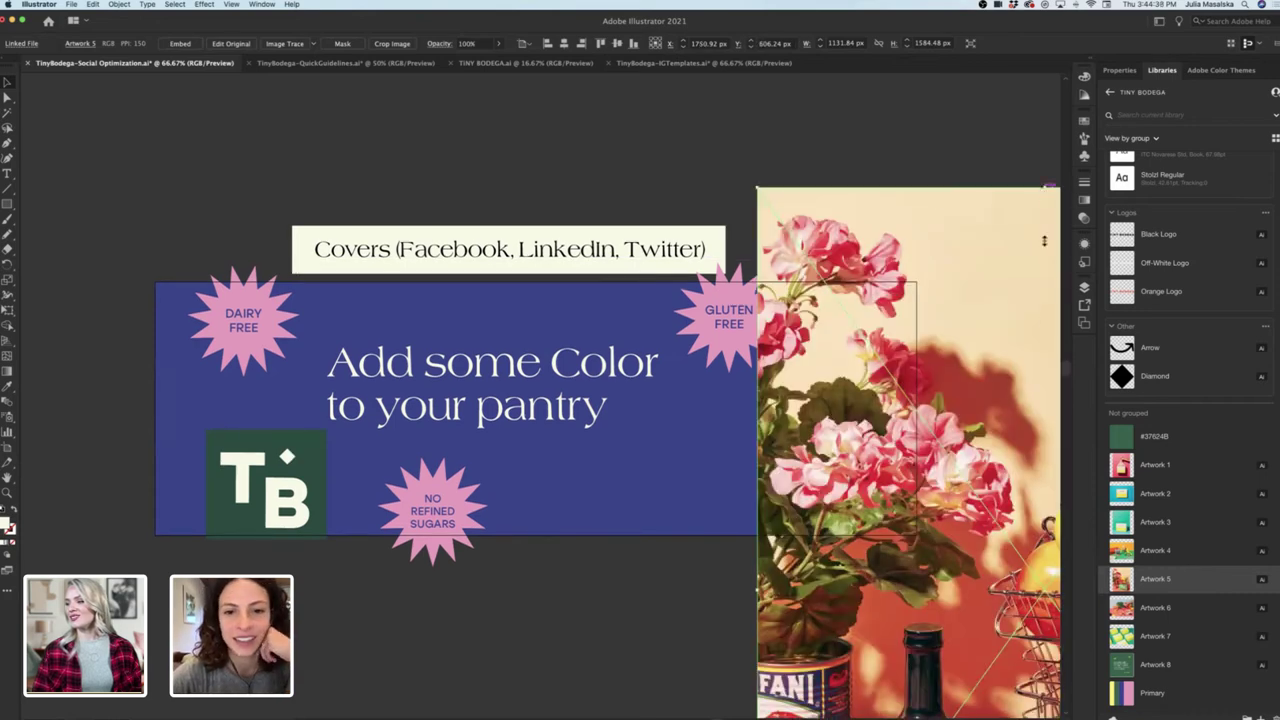
Scale the flower photo down to about 439 by 614 px and shift it over the cover's right end, overhanging the top edge.
{"action": "left_click_drag", "start_coordinate": [1044, 241], "coordinate": [1043, 391]}
{"action": "left_click_drag", "start_coordinate": [1004, 523], "coordinate": [862, 309]}
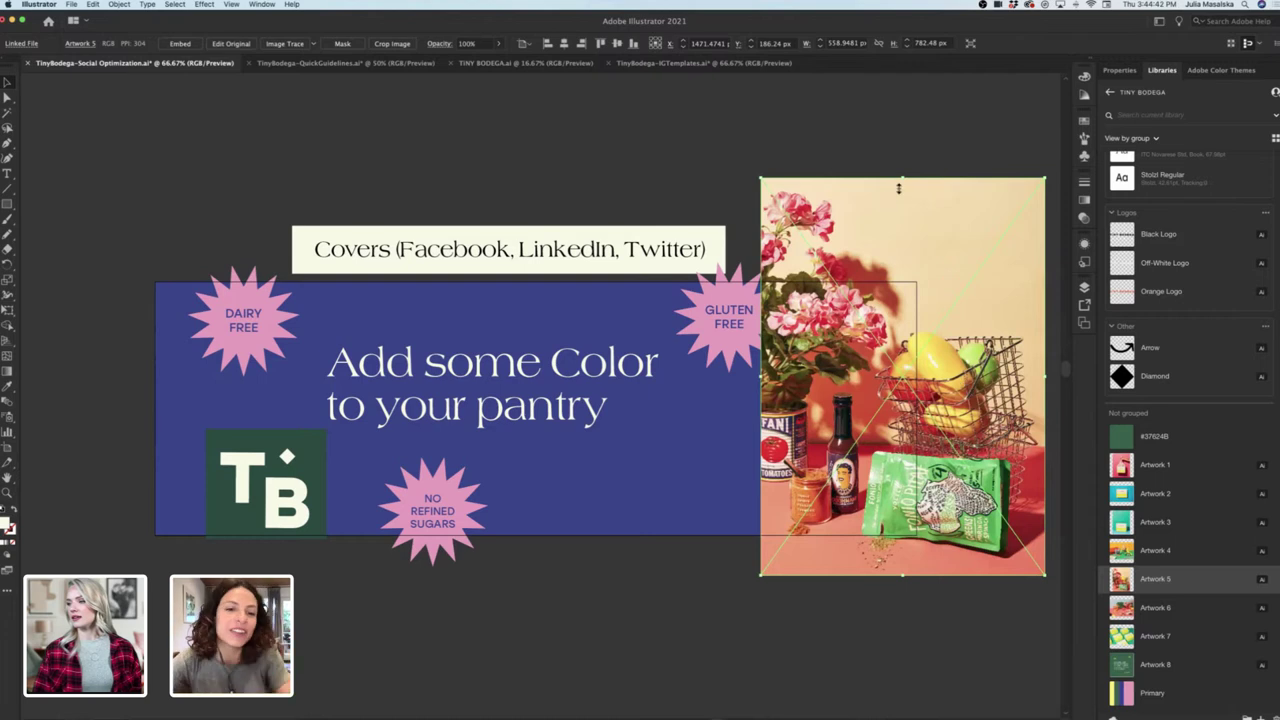
{"action": "left_click_drag", "start_coordinate": [904, 178], "coordinate": [905, 220]}
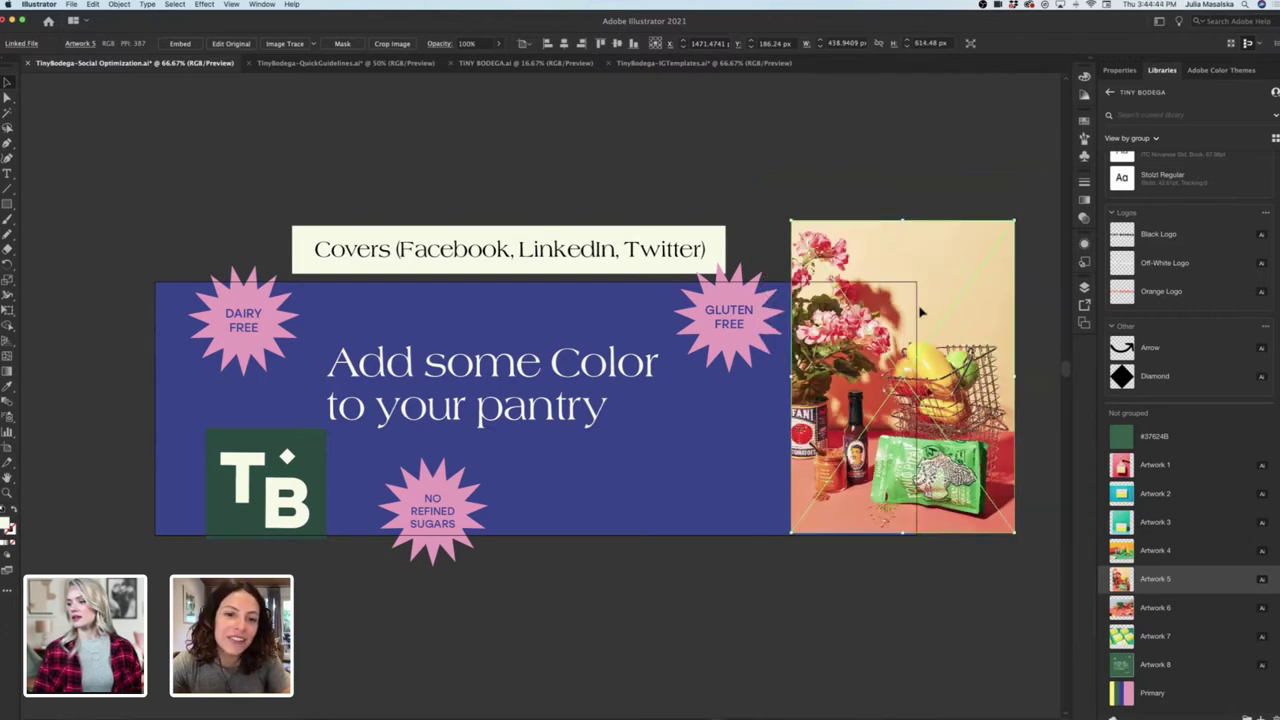
{"action": "left_click_drag", "start_coordinate": [955, 326], "coordinate": [900, 296]}
{"action": "left_click_drag", "start_coordinate": [957, 405], "coordinate": [956, 406]}
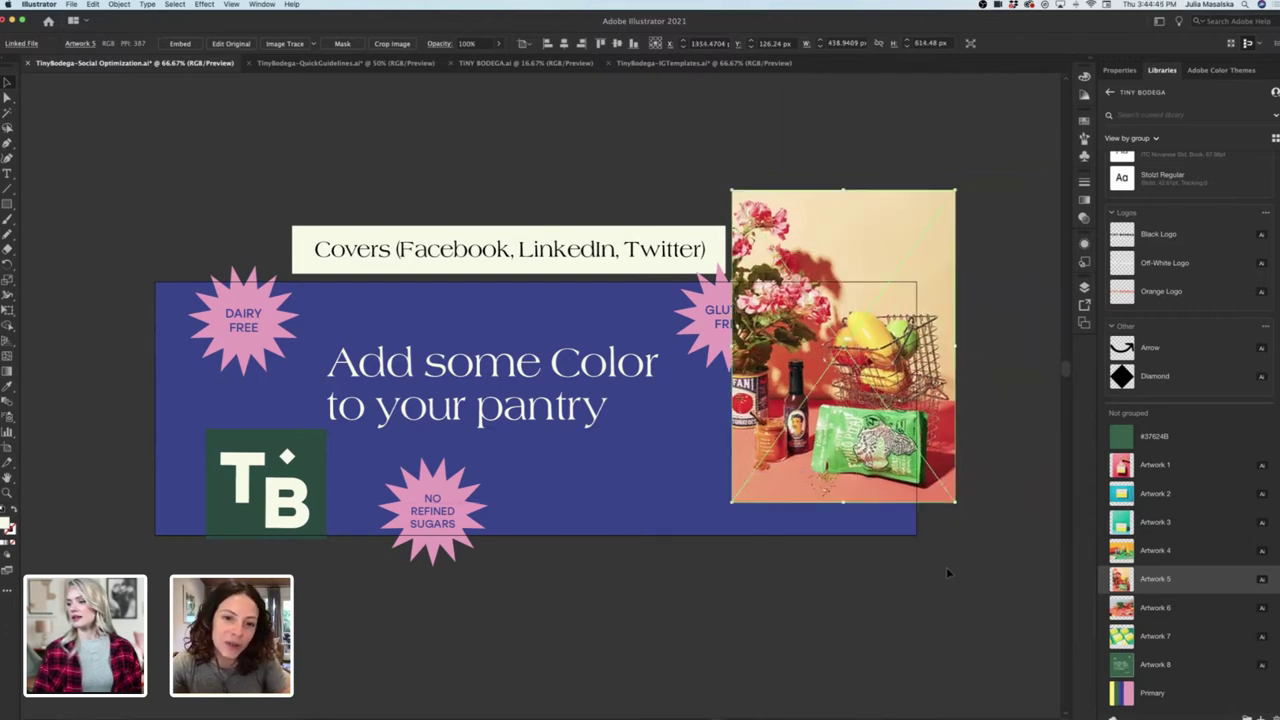
Arrange the GLUTEN FREE badge in front of the flower photo.
{"action": "left_click", "coordinate": [712, 334]}
{"action": "right_click", "coordinate": [708, 332]}
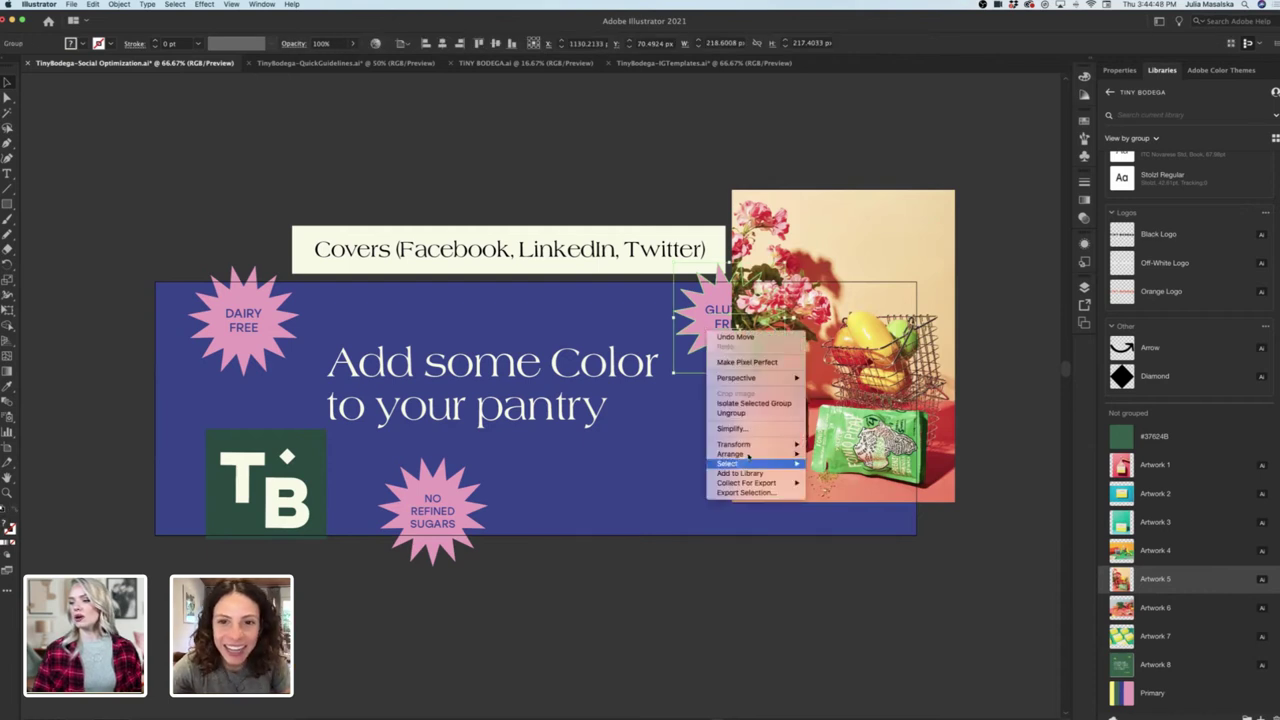
{"action": "left_click", "coordinate": [835, 454]}
{"action": "left_click", "coordinate": [811, 603]}
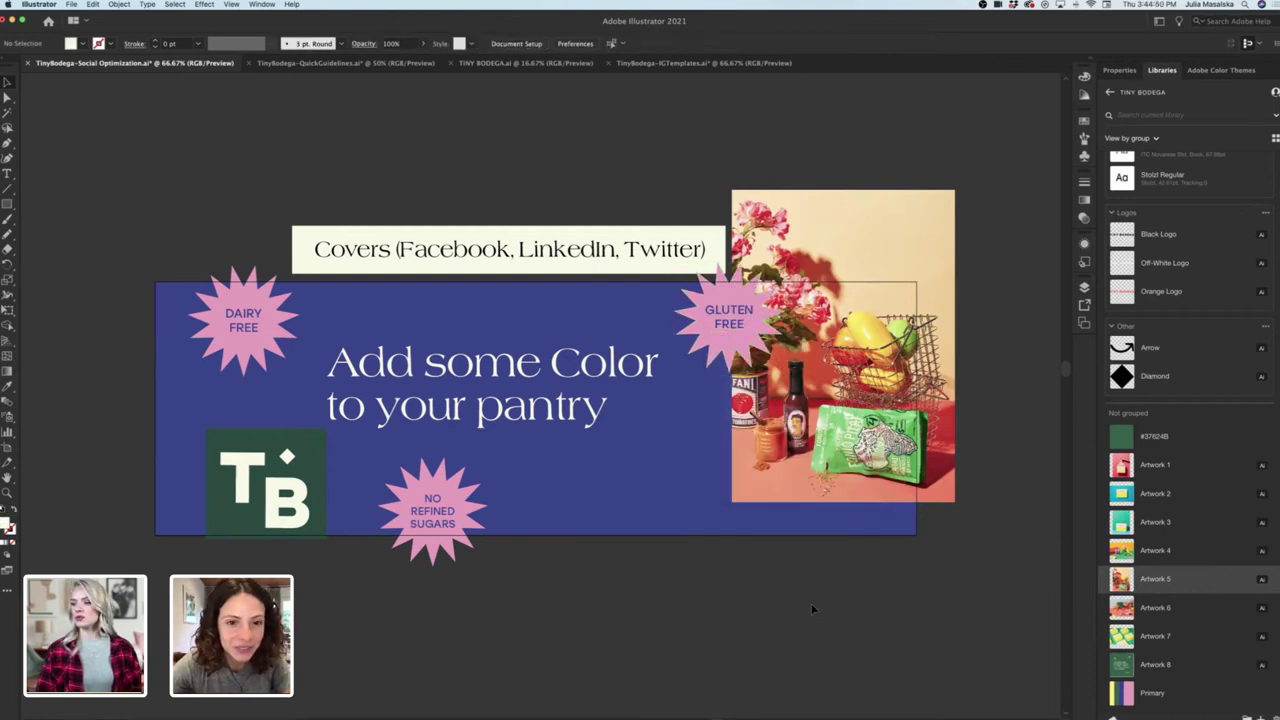
Scale the flower photo down further to fit inside the cover's right edge, and move the GLUTEN FREE badge slightly left onto its edge.
{"action": "key", "text": "super+minus"}
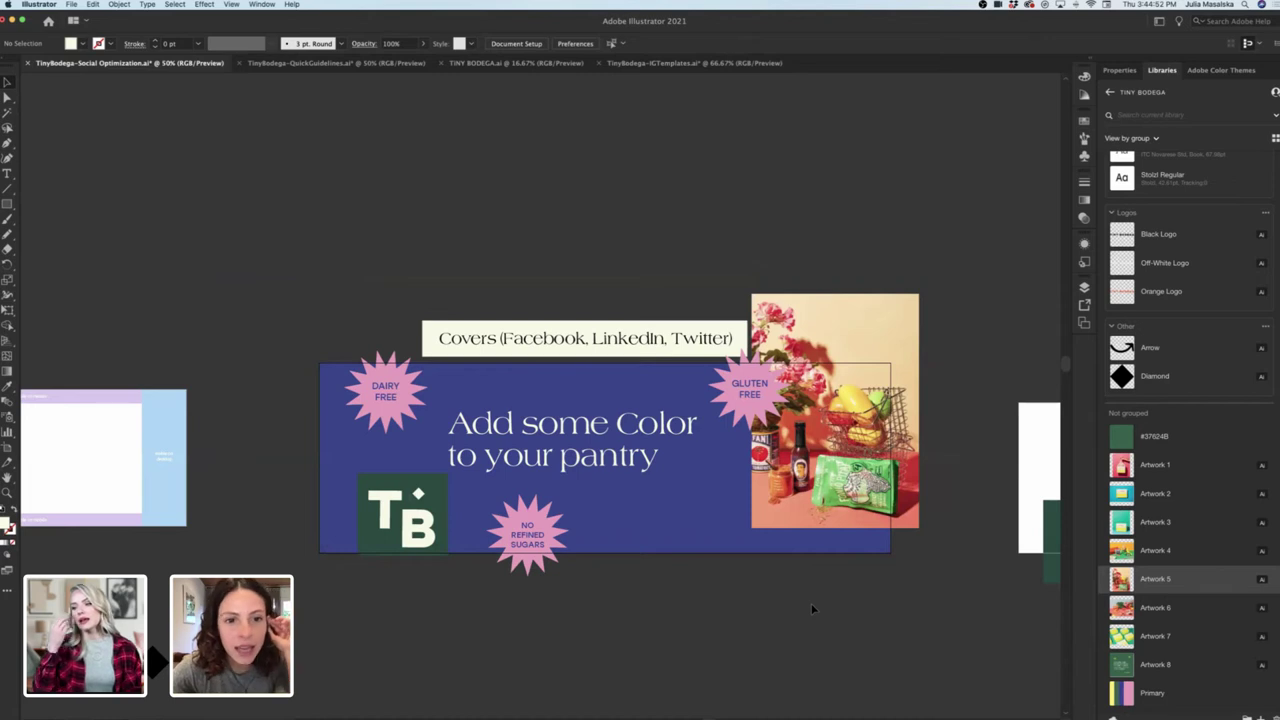
{"action": "left_click", "coordinate": [915, 487]}
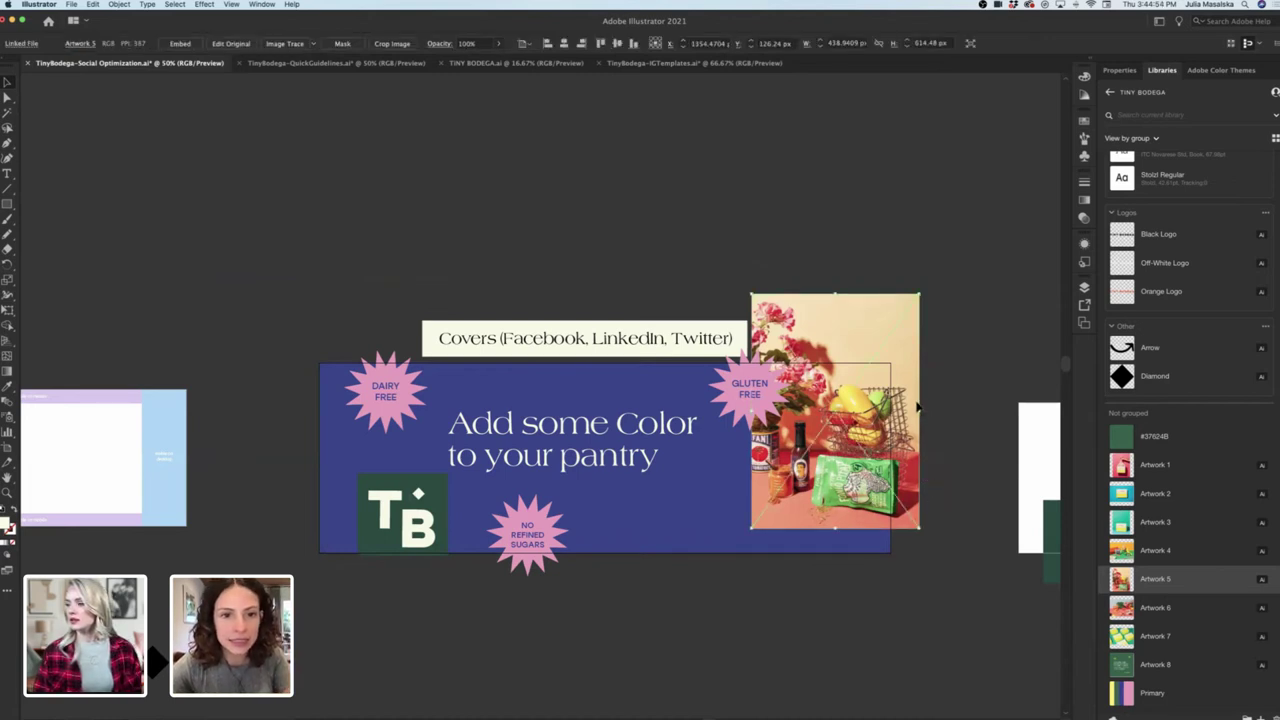
{"action": "left_click_drag", "start_coordinate": [916, 413], "coordinate": [874, 453]}
{"action": "left_click", "coordinate": [937, 480]}
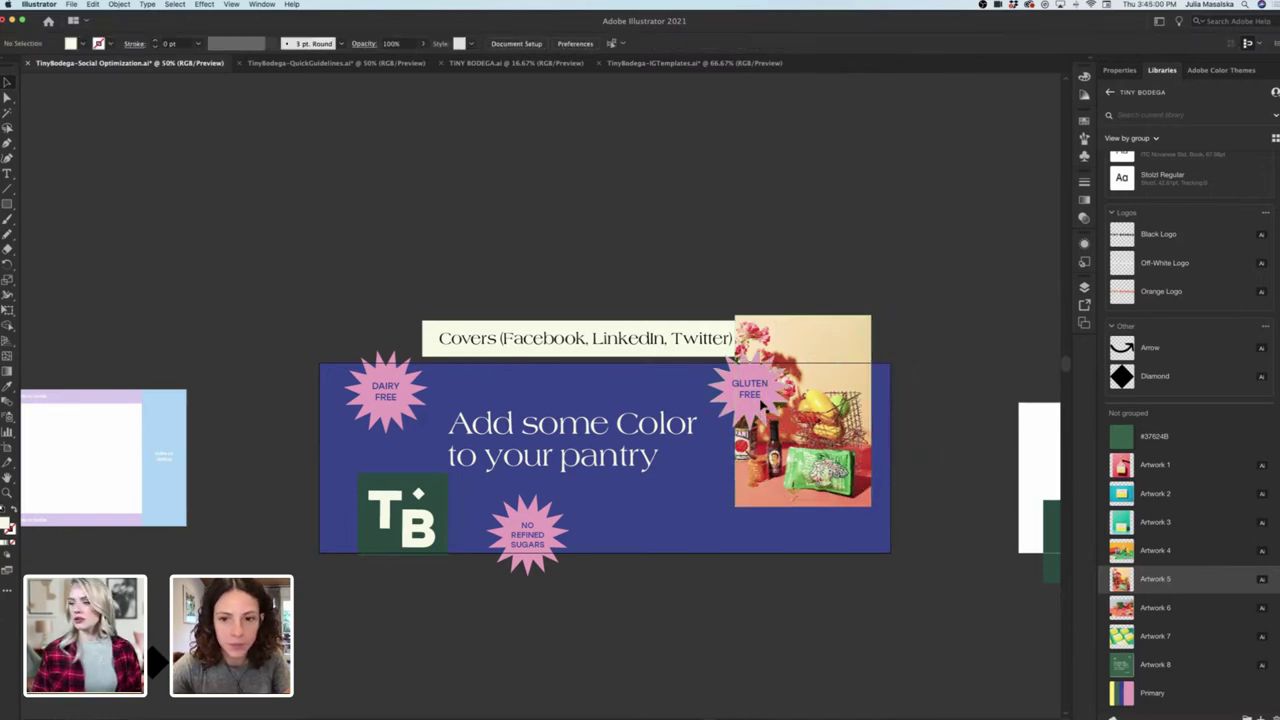
{"action": "left_click_drag", "start_coordinate": [750, 399], "coordinate": [732, 396]}
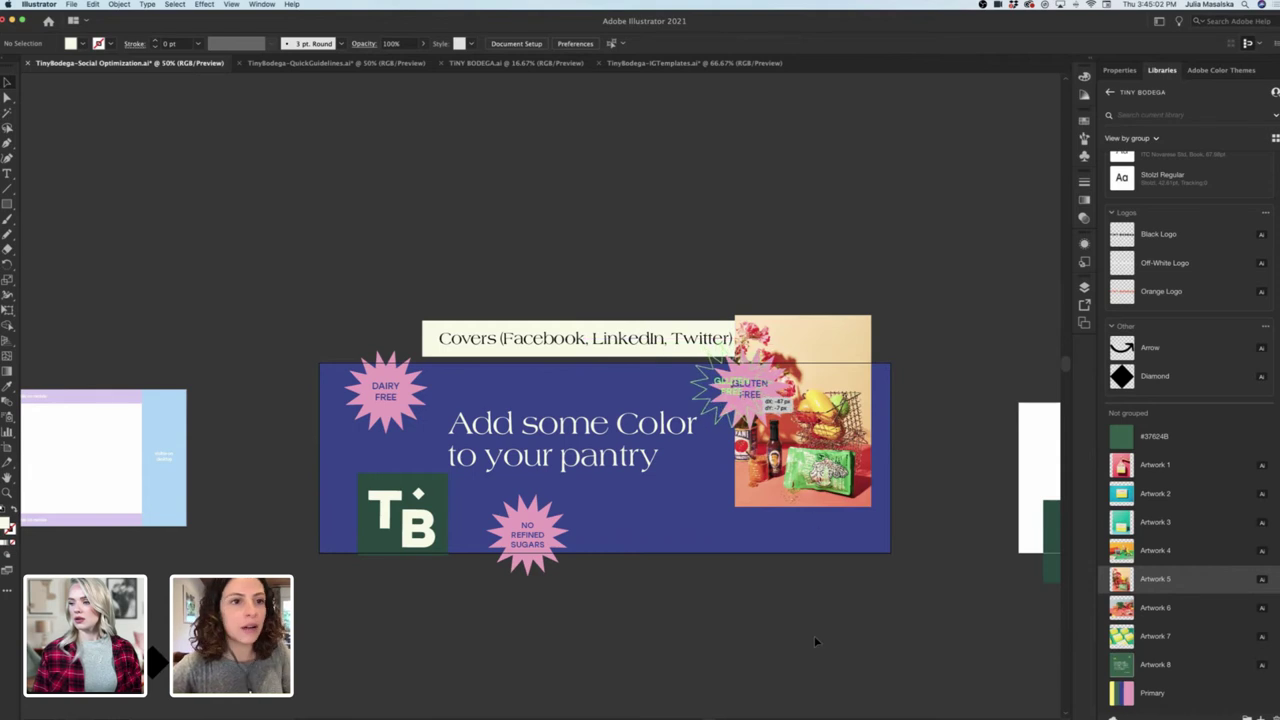
{"action": "left_click", "coordinate": [813, 641]}
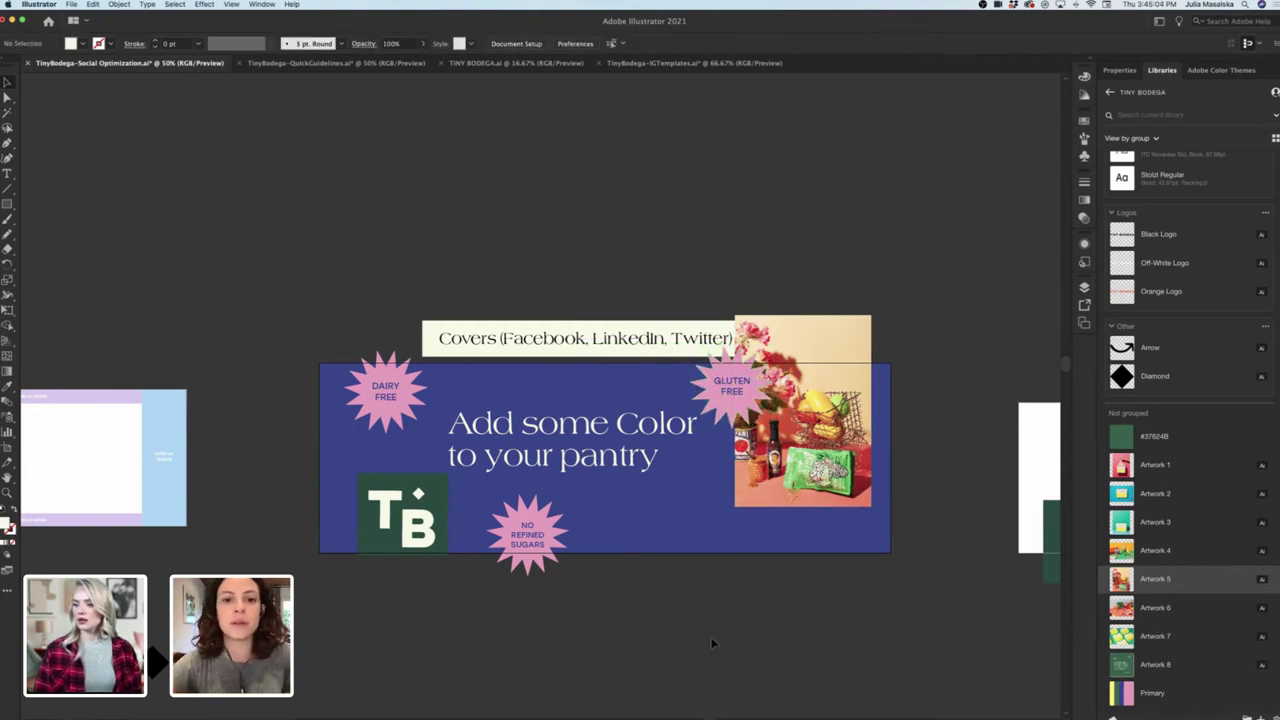
Move the flower photo down so it overhangs the cover's bottom edge, with its upper left corner under the GLUTEN FREE badge.
{"action": "scroll", "coordinate": [712, 643], "scroll_direction": "down", "scroll_amount": 1}
{"action": "scroll", "coordinate": [600, 558], "scroll_direction": "right", "scroll_amount": 3}
{"action": "scroll", "coordinate": [566, 543], "scroll_direction": "left", "scroll_amount": 2}
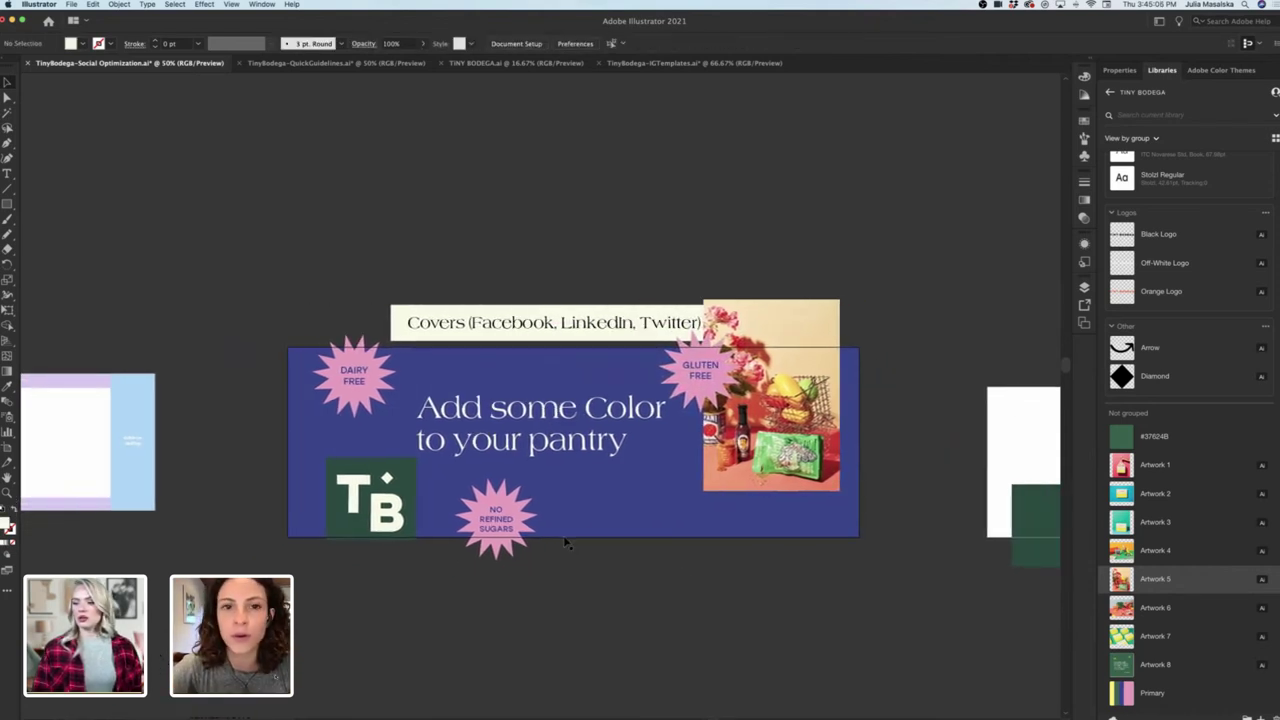
{"action": "scroll", "coordinate": [566, 543], "scroll_direction": "up", "scroll_amount": 1}
{"action": "scroll", "coordinate": [666, 595], "scroll_direction": "right", "scroll_amount": 3}
{"action": "scroll", "coordinate": [666, 595], "scroll_direction": "up", "scroll_amount": 1}
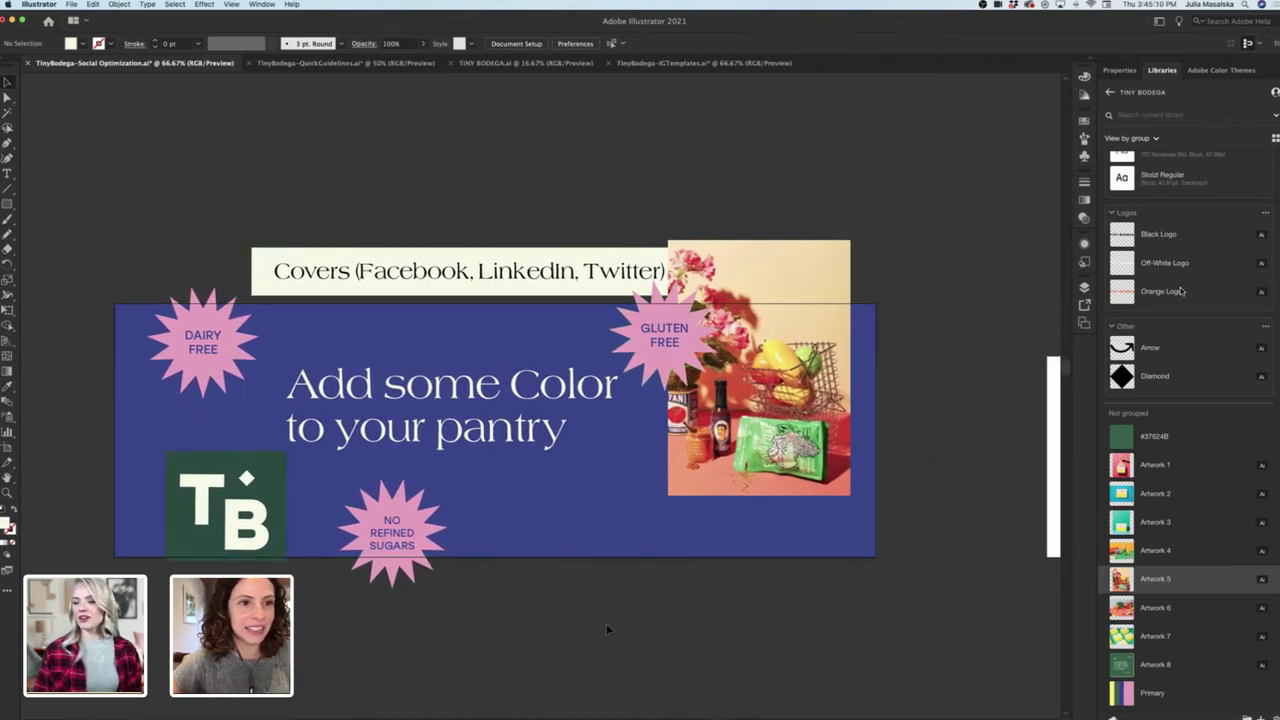
{"action": "scroll", "coordinate": [606, 623], "scroll_direction": "down", "scroll_amount": 1}
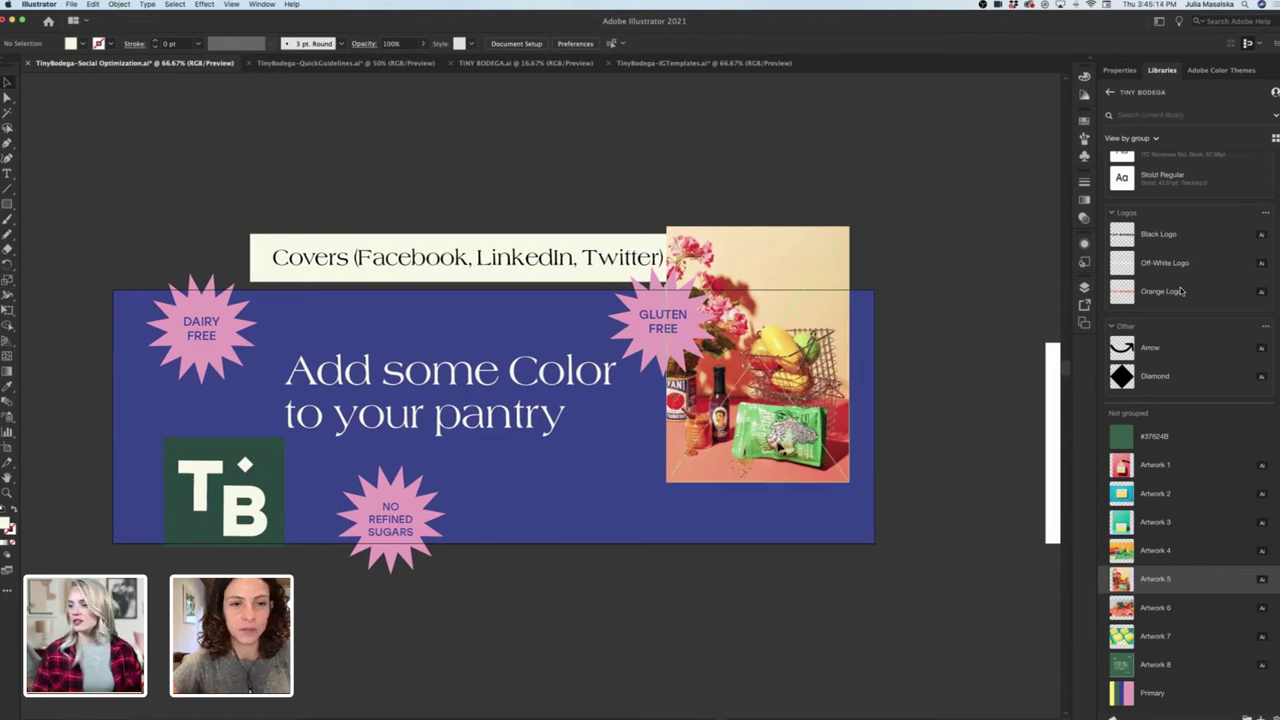
{"action": "left_click_drag", "start_coordinate": [782, 444], "coordinate": [796, 622]}
{"action": "scroll", "coordinate": [810, 646], "scroll_direction": "left", "scroll_amount": 1}
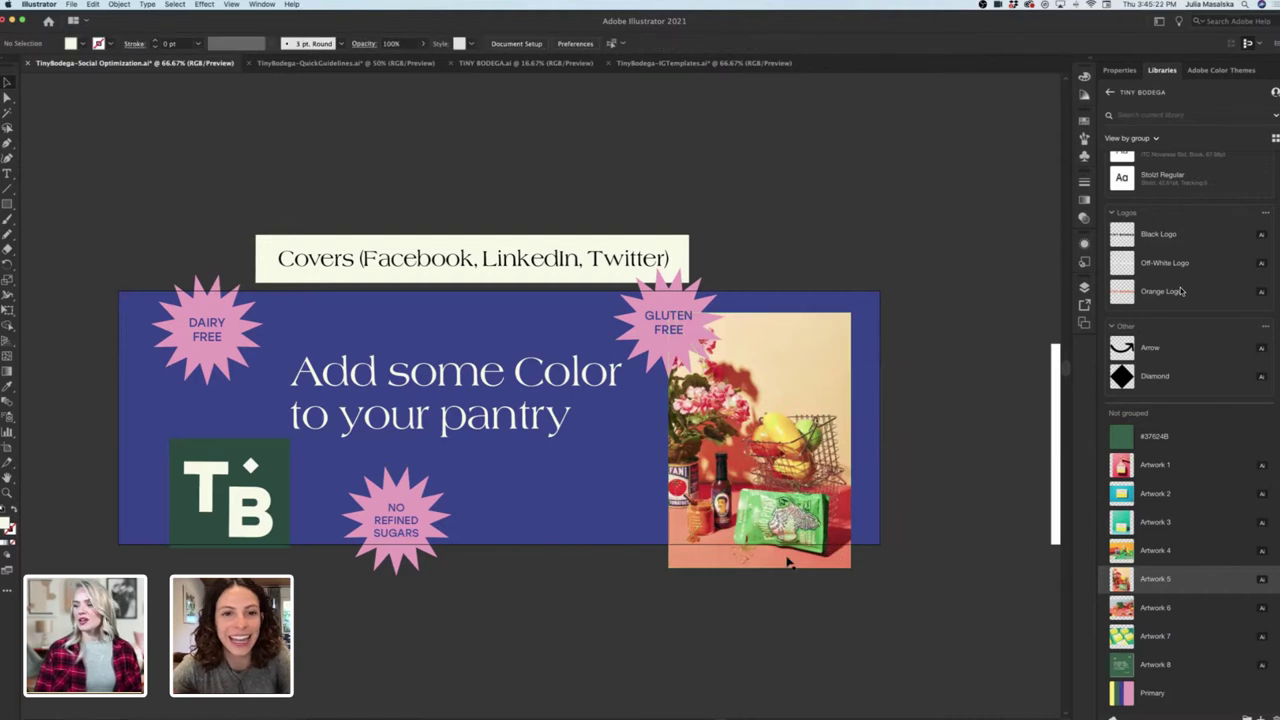
{"action": "left_click_drag", "start_coordinate": [786, 572], "coordinate": [786, 582]}
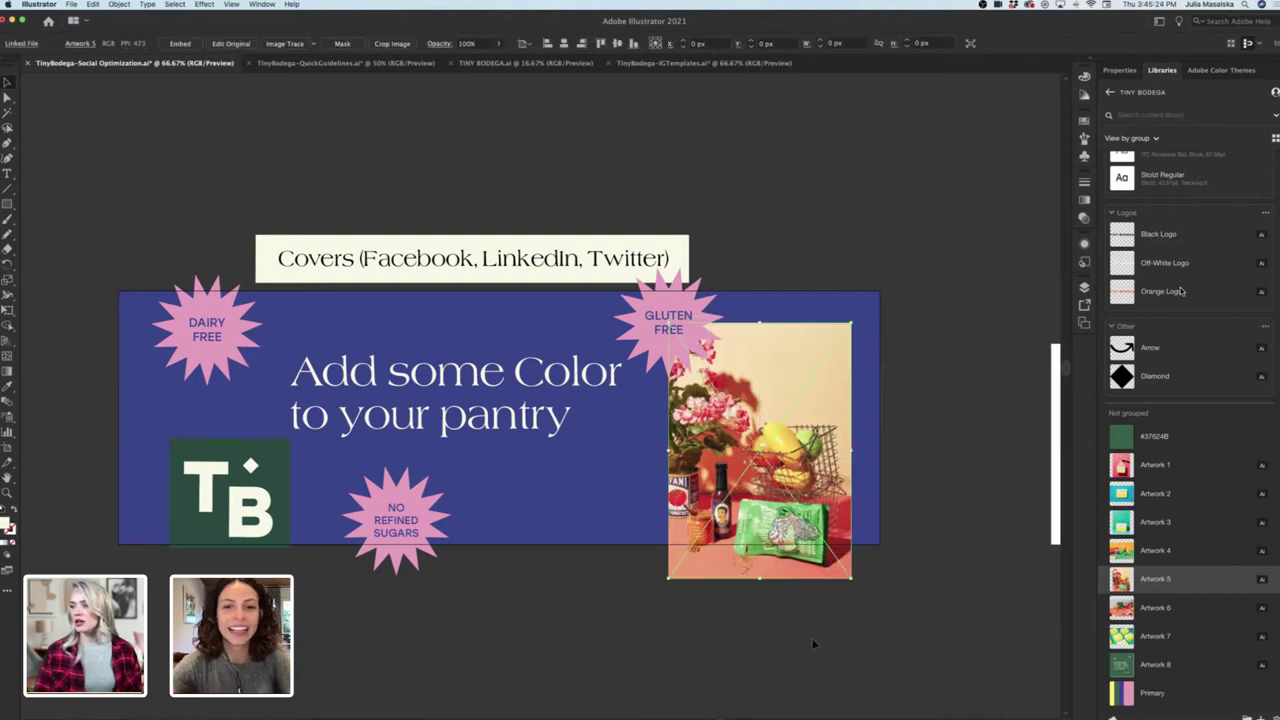
{"action": "left_click", "coordinate": [672, 343]}
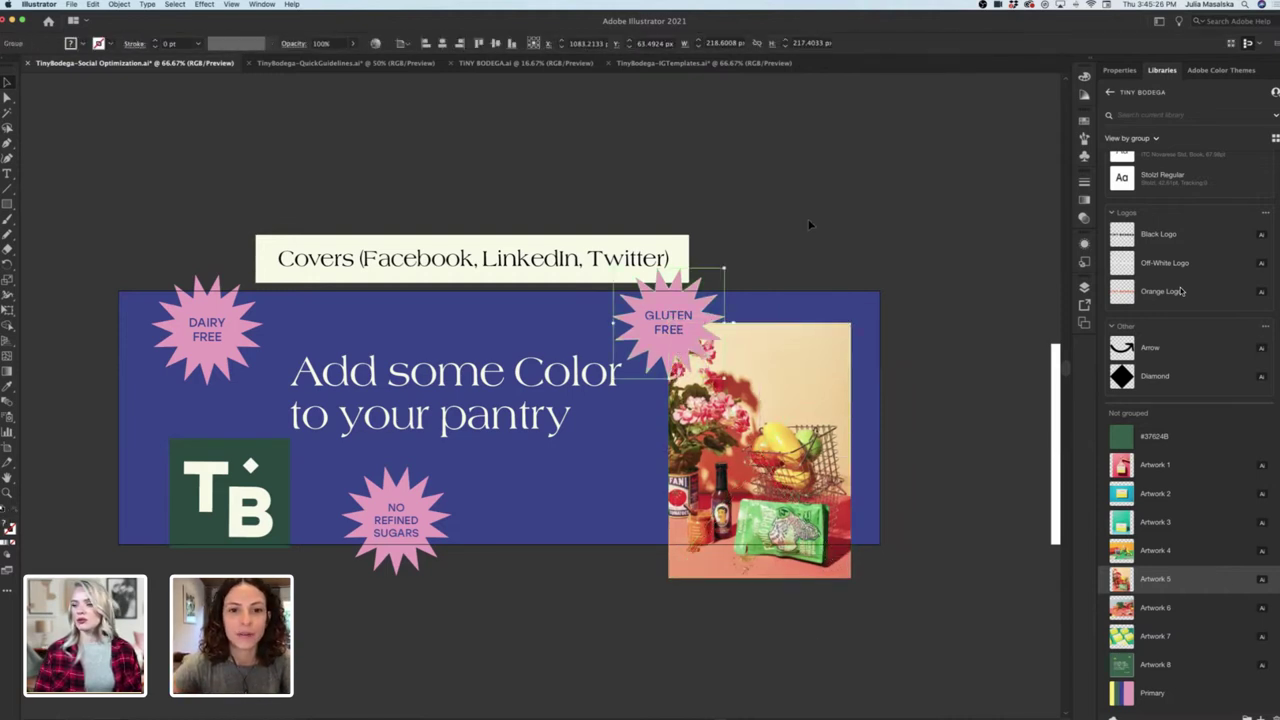
{"action": "left_click", "coordinate": [810, 225]}
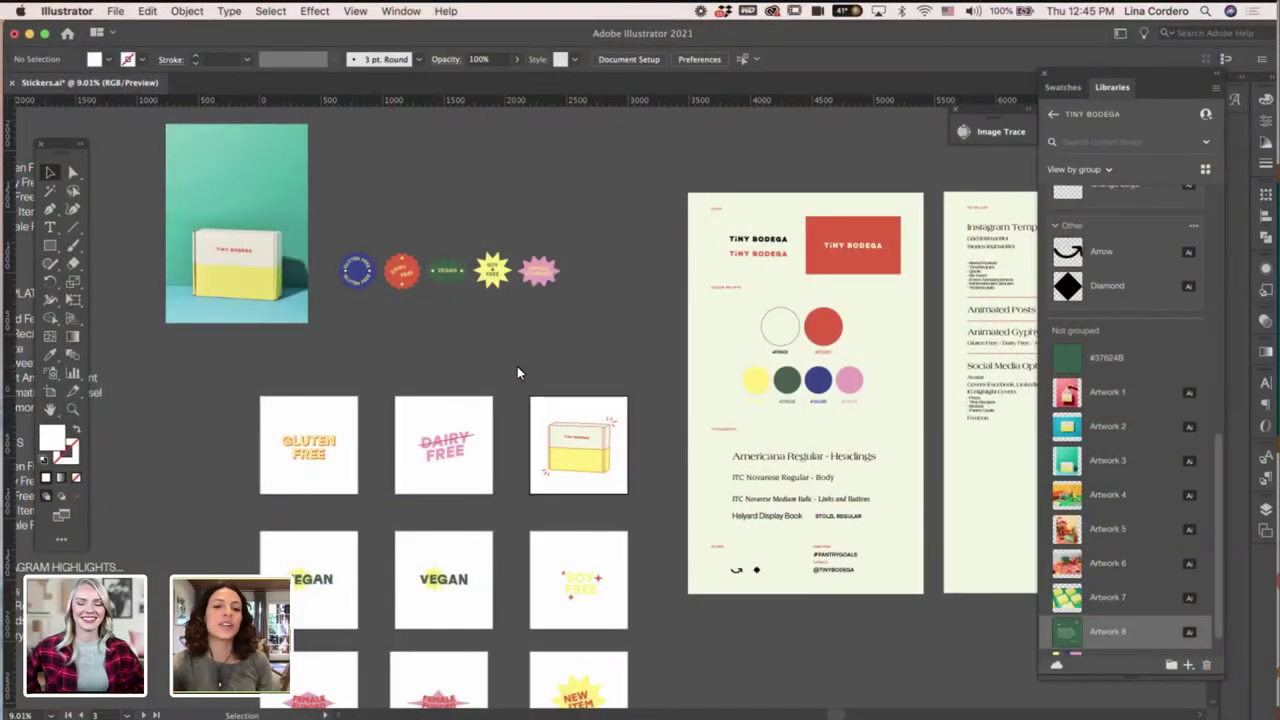
Examine the sticker artboards, brand guide and row of five colored badges in the Stickers.ai document.
{"action": "scroll", "coordinate": [517, 366], "scroll_direction": "up", "scroll_amount": 4}
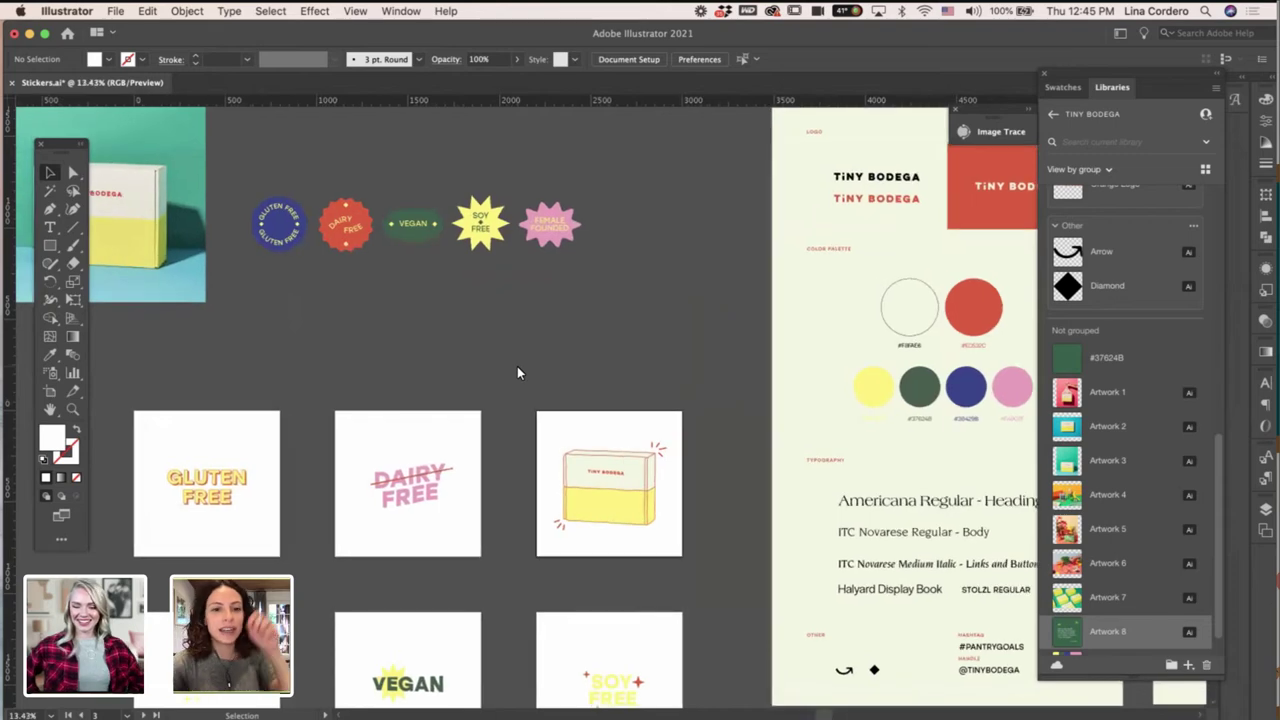
{"action": "scroll", "coordinate": [517, 366], "scroll_direction": "left", "scroll_amount": 1}
{"action": "scroll", "coordinate": [517, 373], "scroll_direction": "up", "scroll_amount": 2}
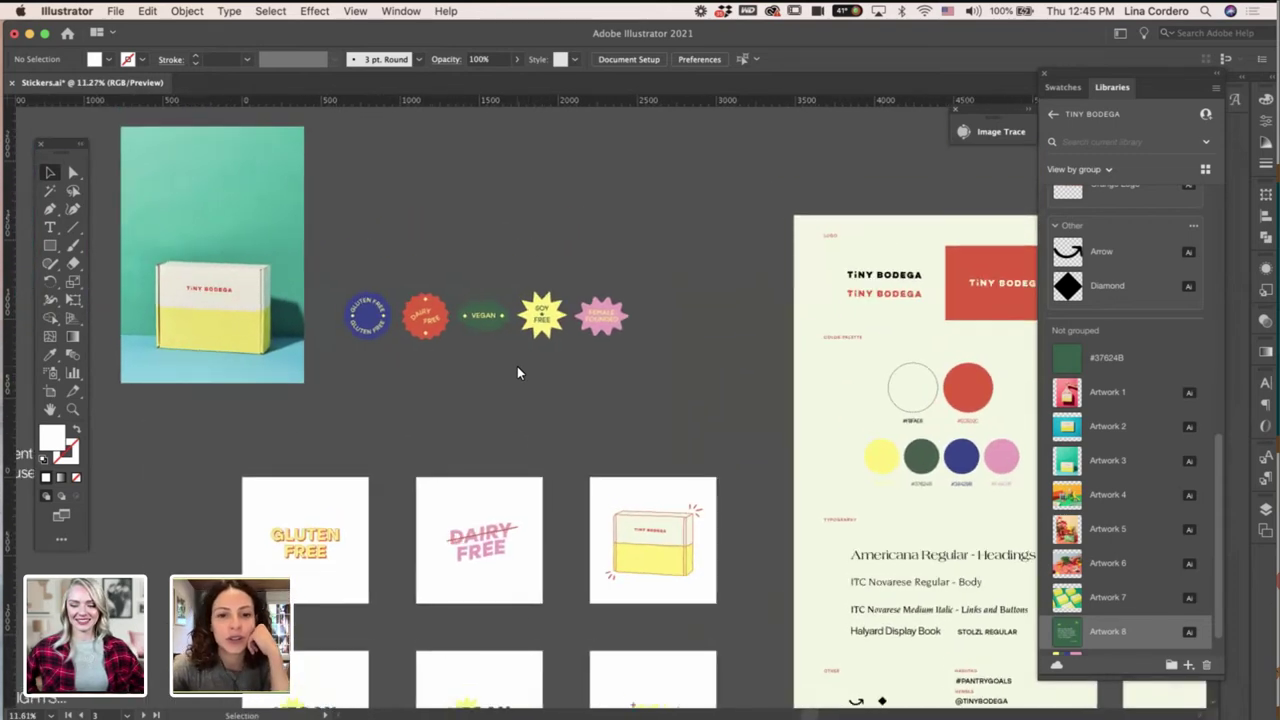
{"action": "scroll", "coordinate": [517, 373], "scroll_direction": "down", "scroll_amount": 2}
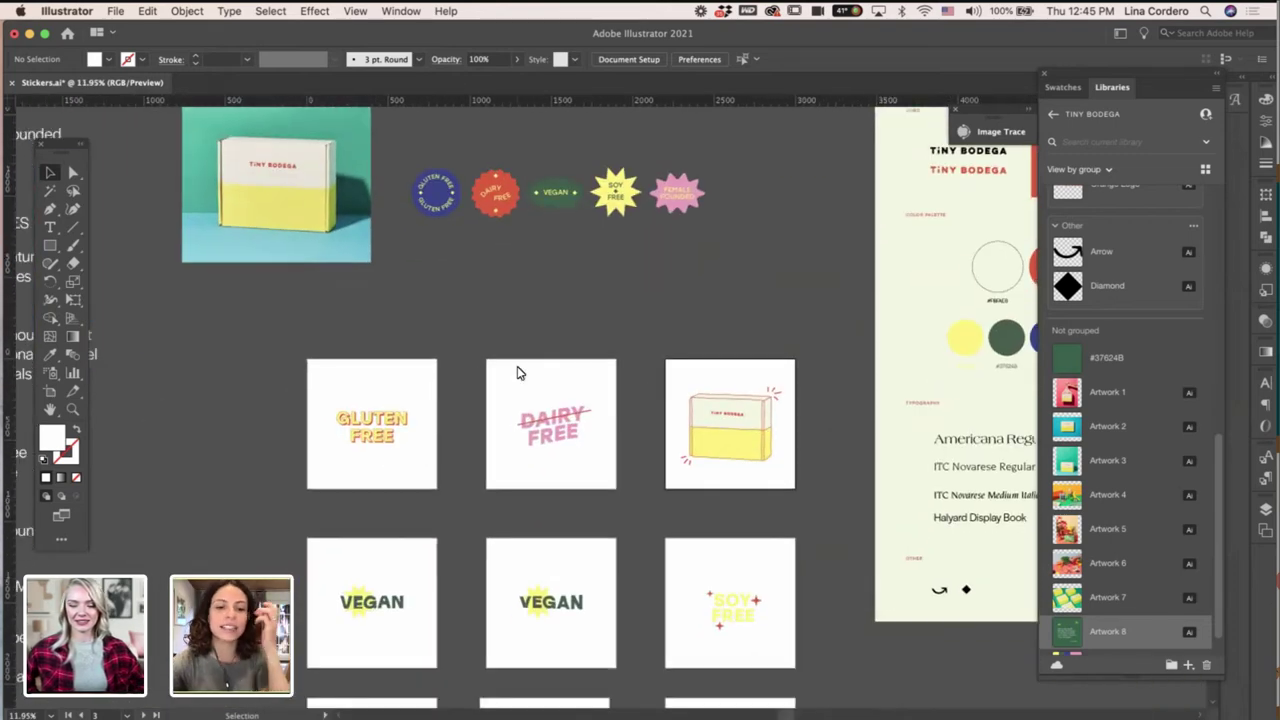
{"action": "scroll", "coordinate": [517, 373], "scroll_direction": "down", "scroll_amount": 5}
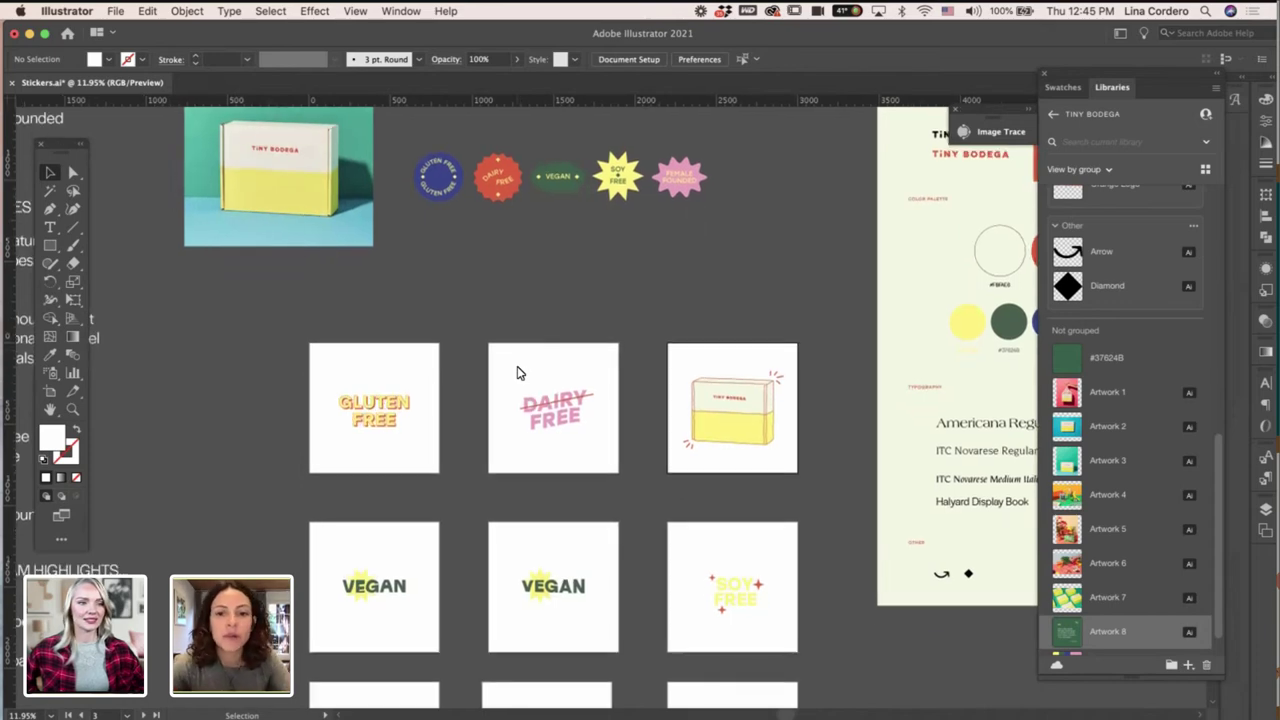
{"action": "scroll", "coordinate": [517, 373], "scroll_direction": "up", "scroll_amount": 6}
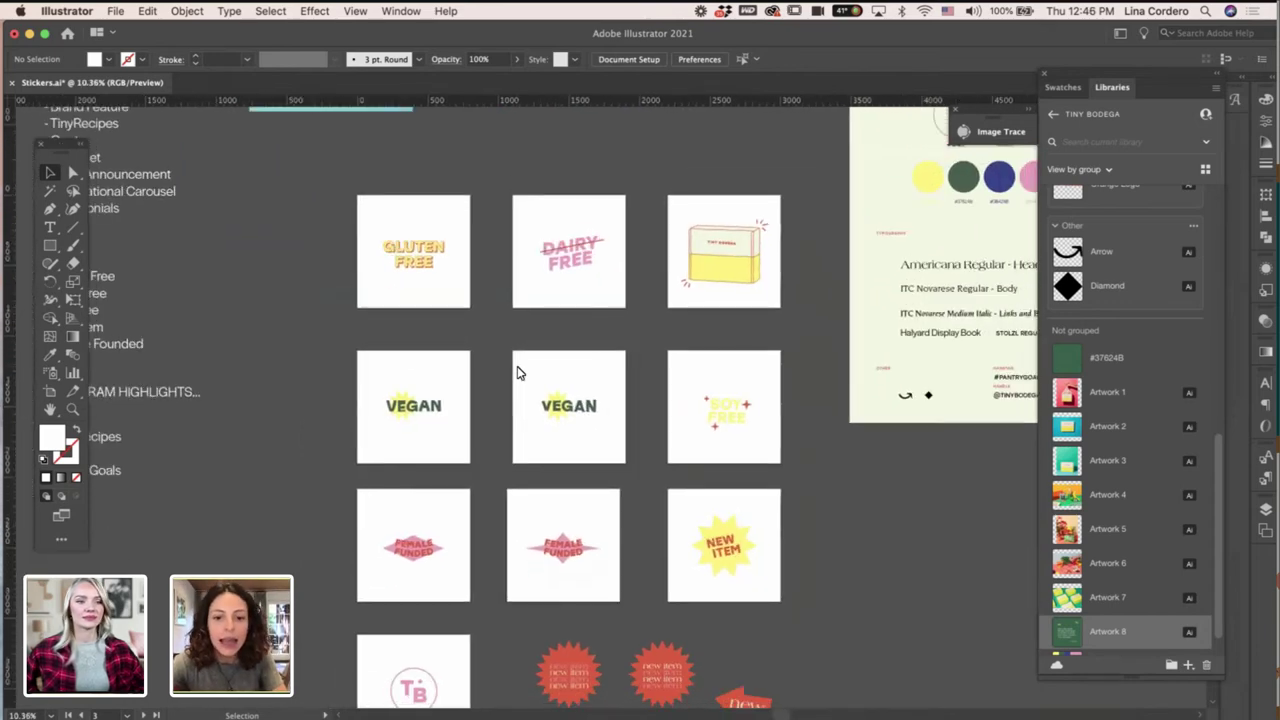
{"action": "scroll", "coordinate": [517, 373], "scroll_direction": "down", "scroll_amount": 1}
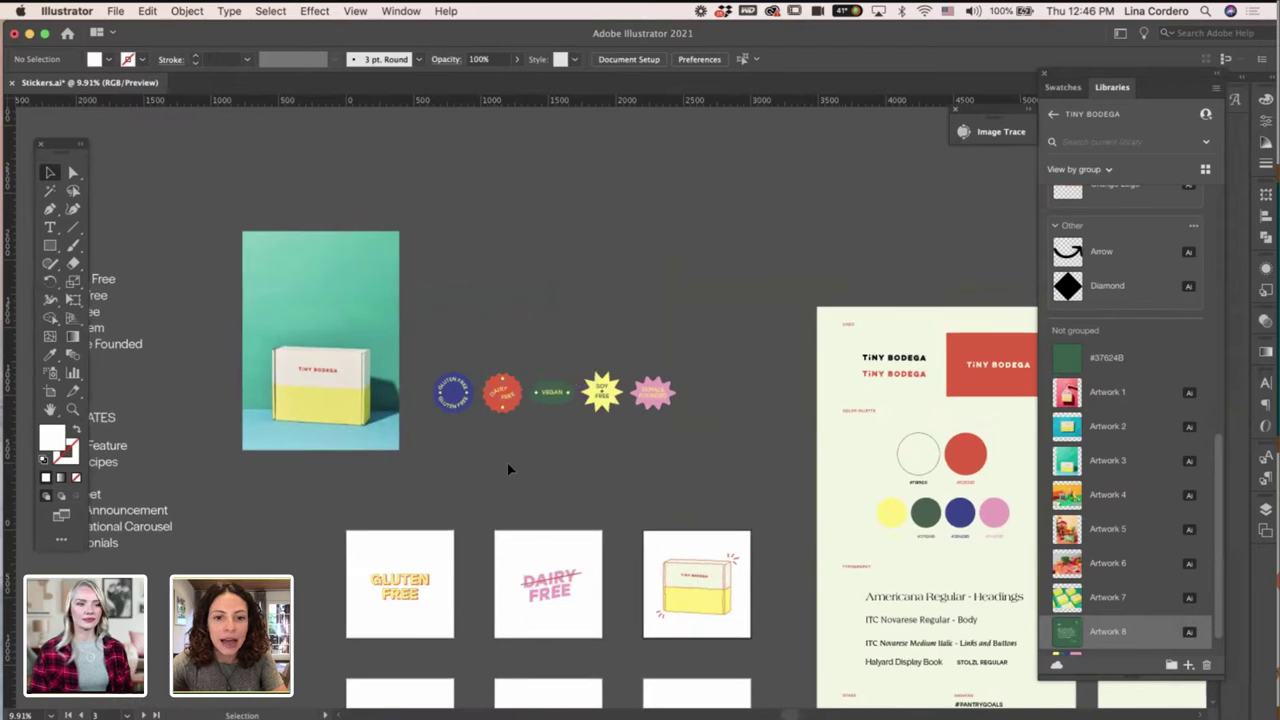
{"action": "scroll", "coordinate": [509, 466], "scroll_direction": "up", "scroll_amount": 4}
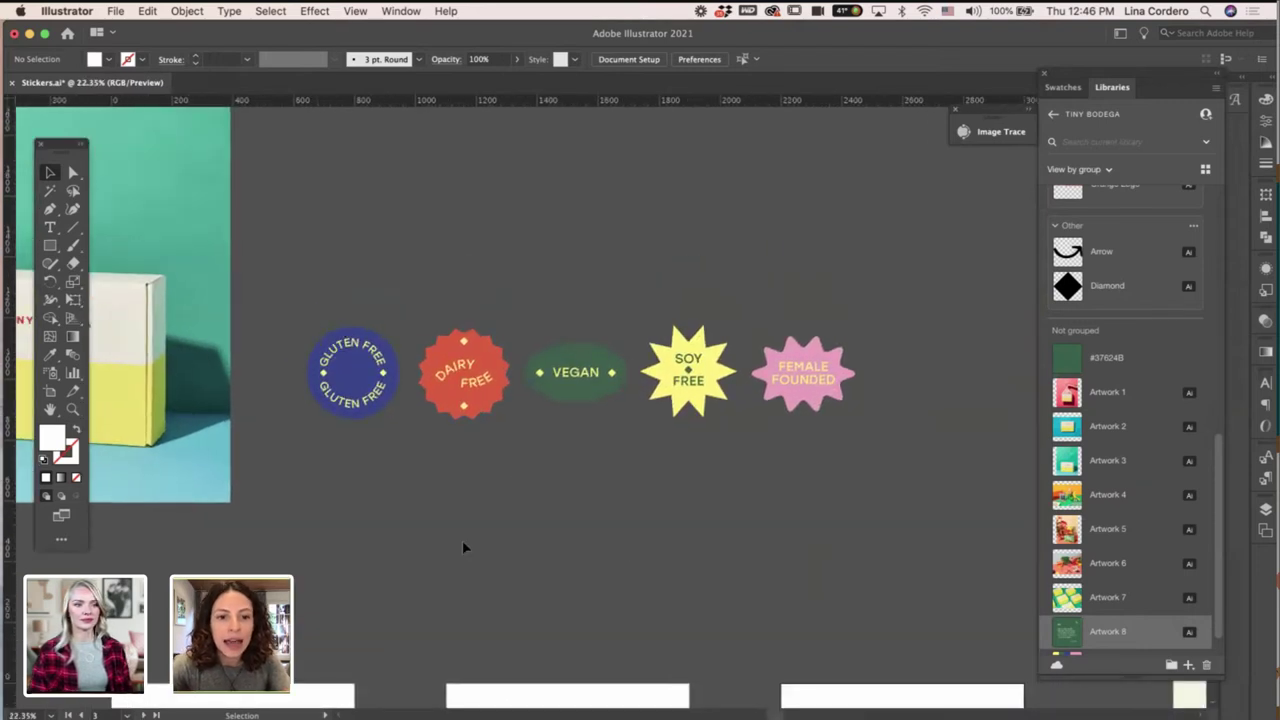
{"action": "scroll", "coordinate": [462, 542], "scroll_direction": "left", "scroll_amount": 2}
{"action": "scroll", "coordinate": [462, 542], "scroll_direction": "down", "scroll_amount": 1}
{"action": "scroll", "coordinate": [462, 542], "scroll_direction": "right", "scroll_amount": 2}
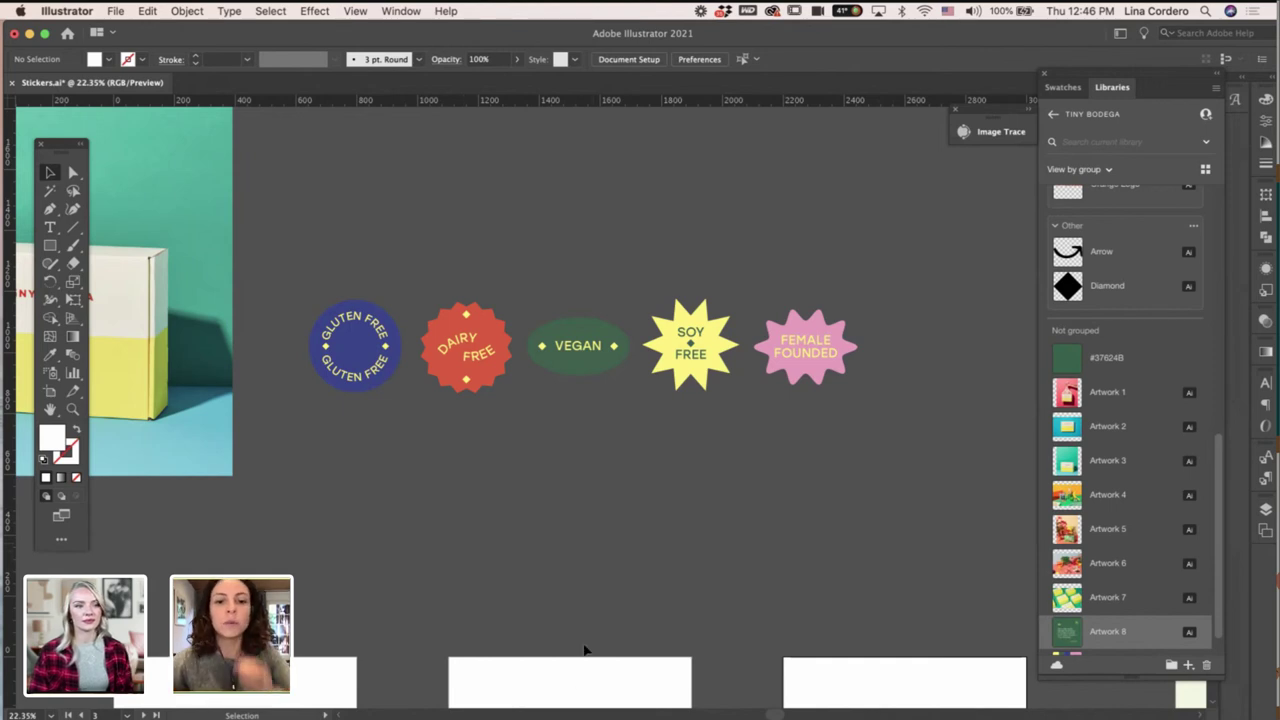
{"action": "scroll", "coordinate": [586, 651], "scroll_direction": "down", "scroll_amount": 2}
{"action": "scroll", "coordinate": [540, 480], "scroll_direction": "down", "scroll_amount": 1}
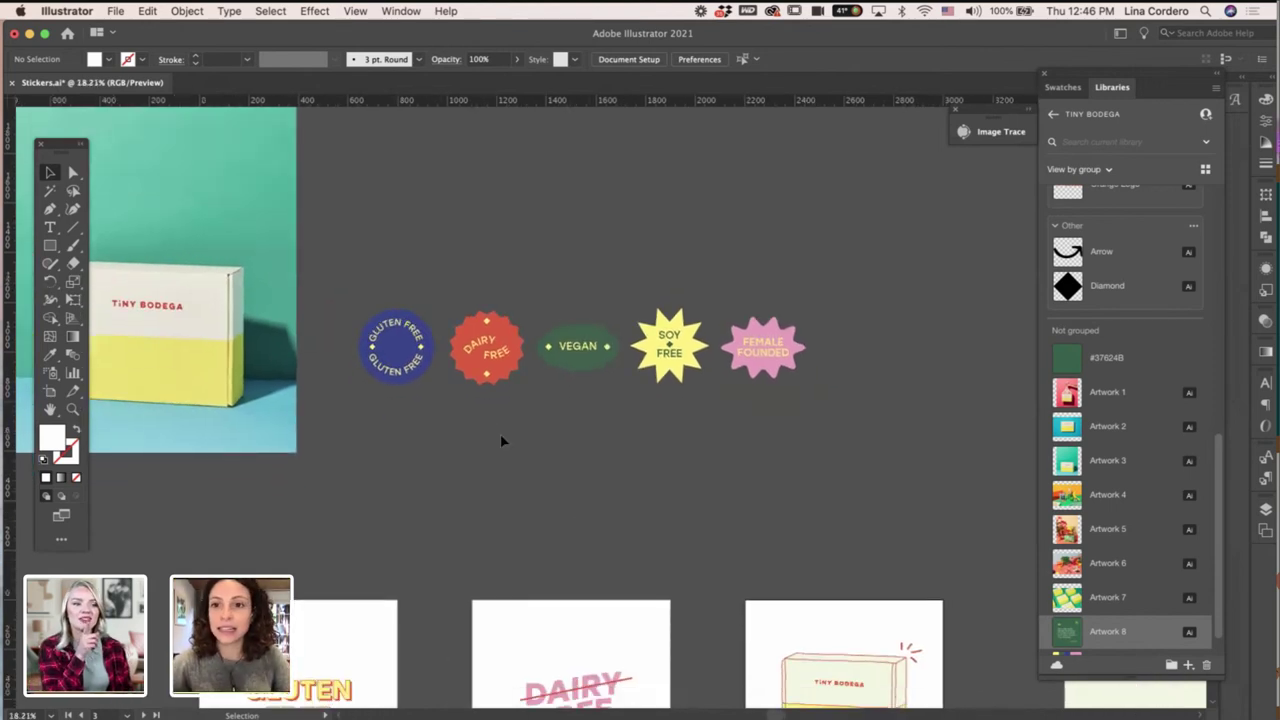
{"action": "scroll", "coordinate": [500, 433], "scroll_direction": "up", "scroll_amount": 1}
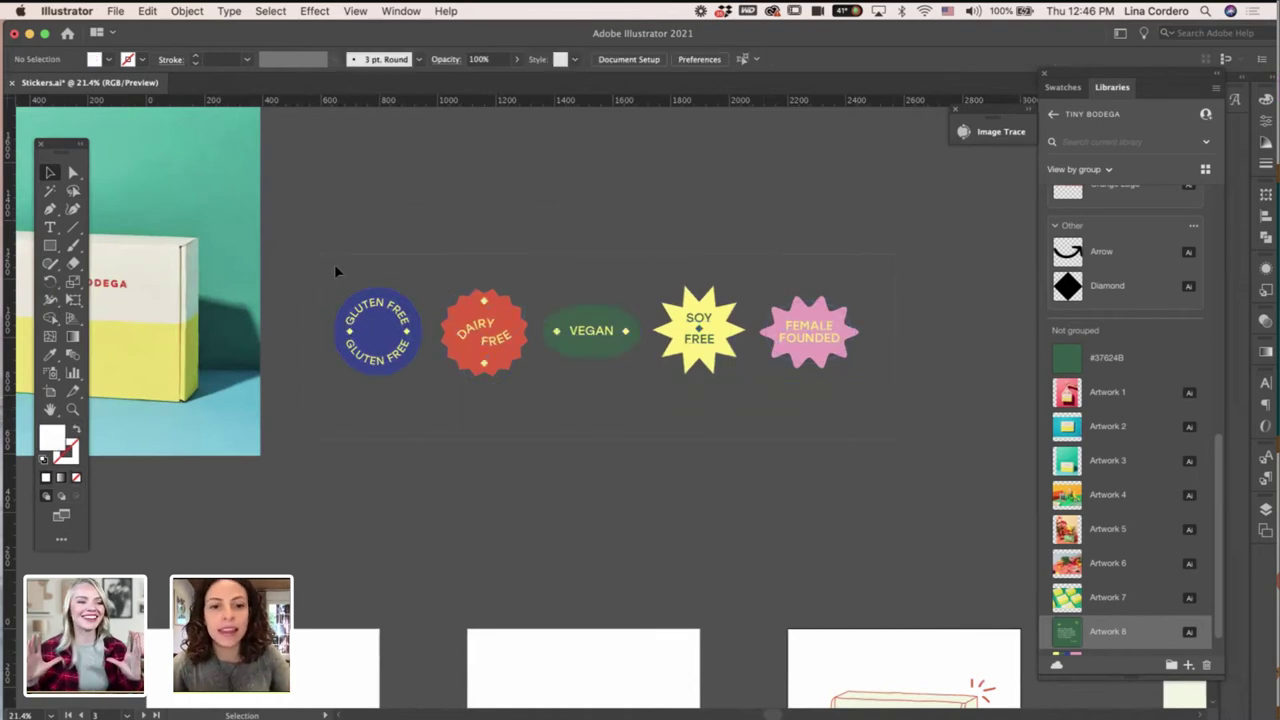
Duplicate the row of five badges directly above the original row.
{"action": "left_click_drag", "start_coordinate": [334, 265], "coordinate": [334, 268]}
{"action": "scroll", "coordinate": [334, 268], "scroll_direction": "up", "scroll_amount": 3}
{"action": "left_click_drag", "start_coordinate": [450, 518], "coordinate": [490, 289]}
{"action": "left_click", "coordinate": [718, 184]}
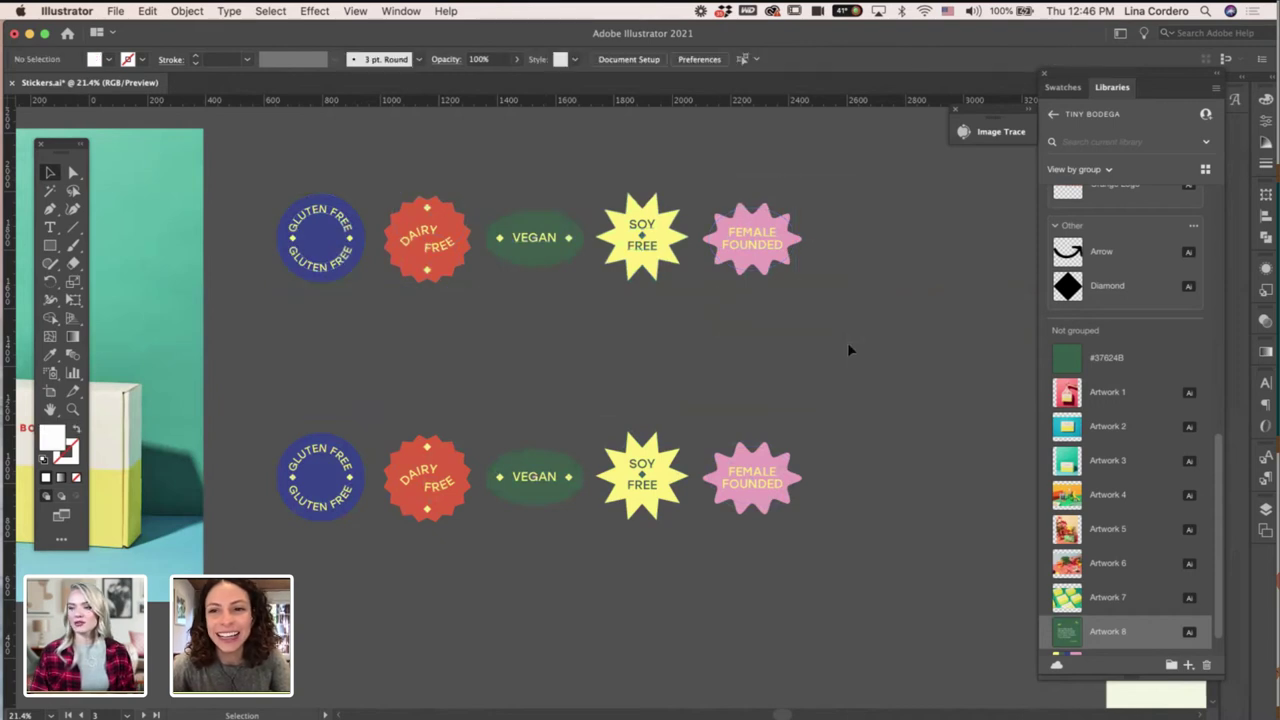
Expand the appearance of all five badges in the upper duplicated row.
{"action": "scroll", "coordinate": [848, 350], "scroll_direction": "up", "scroll_amount": 2}
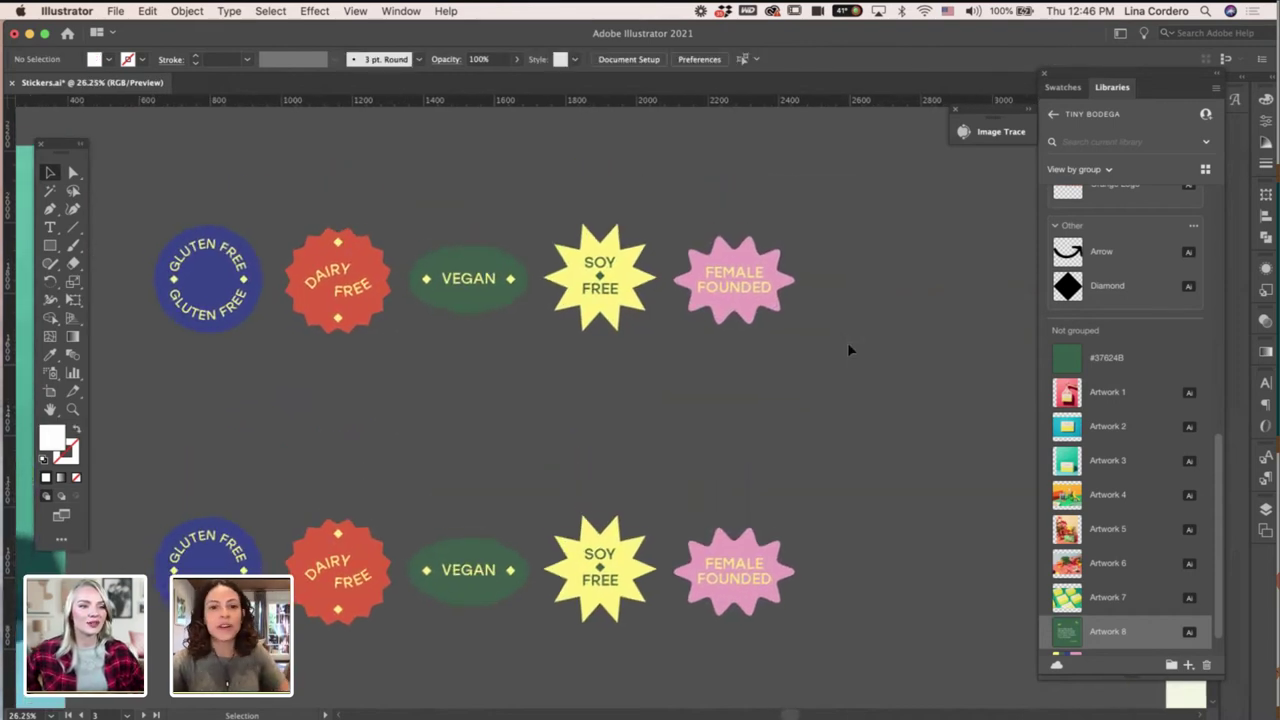
{"action": "scroll", "coordinate": [843, 357], "scroll_direction": "down", "scroll_amount": 1}
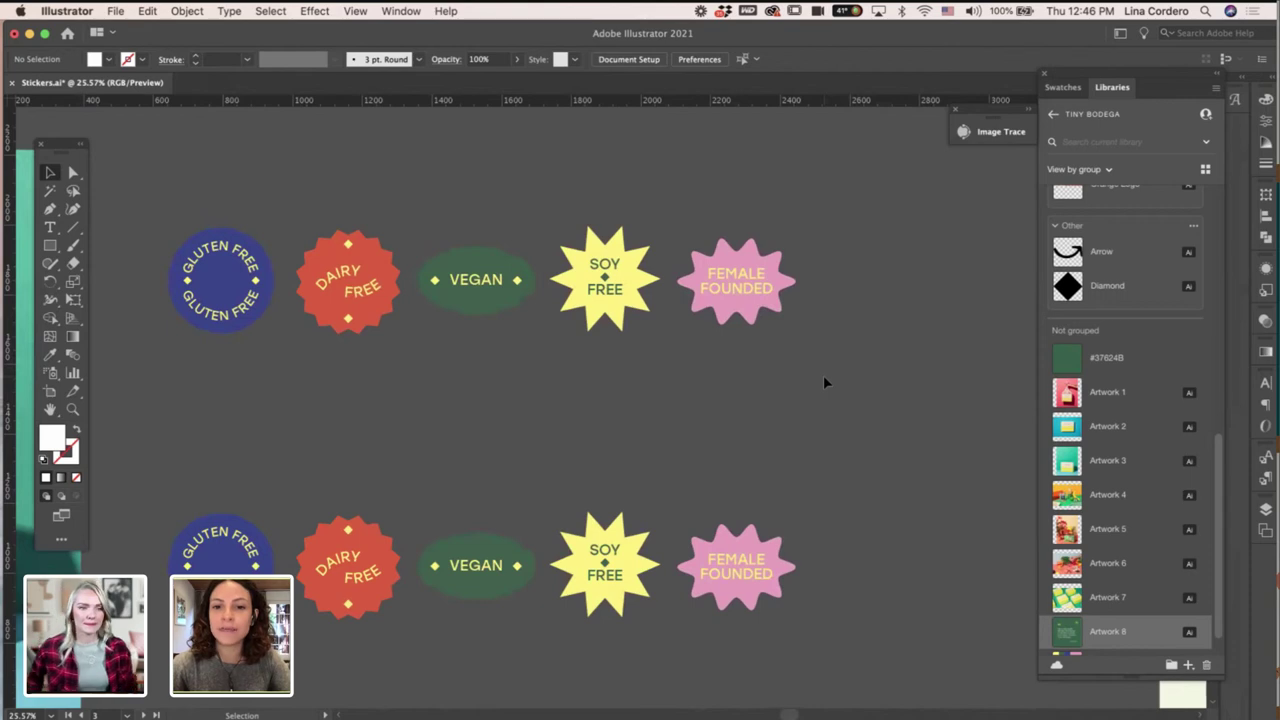
{"action": "left_click_drag", "start_coordinate": [823, 376], "coordinate": [702, 196]}
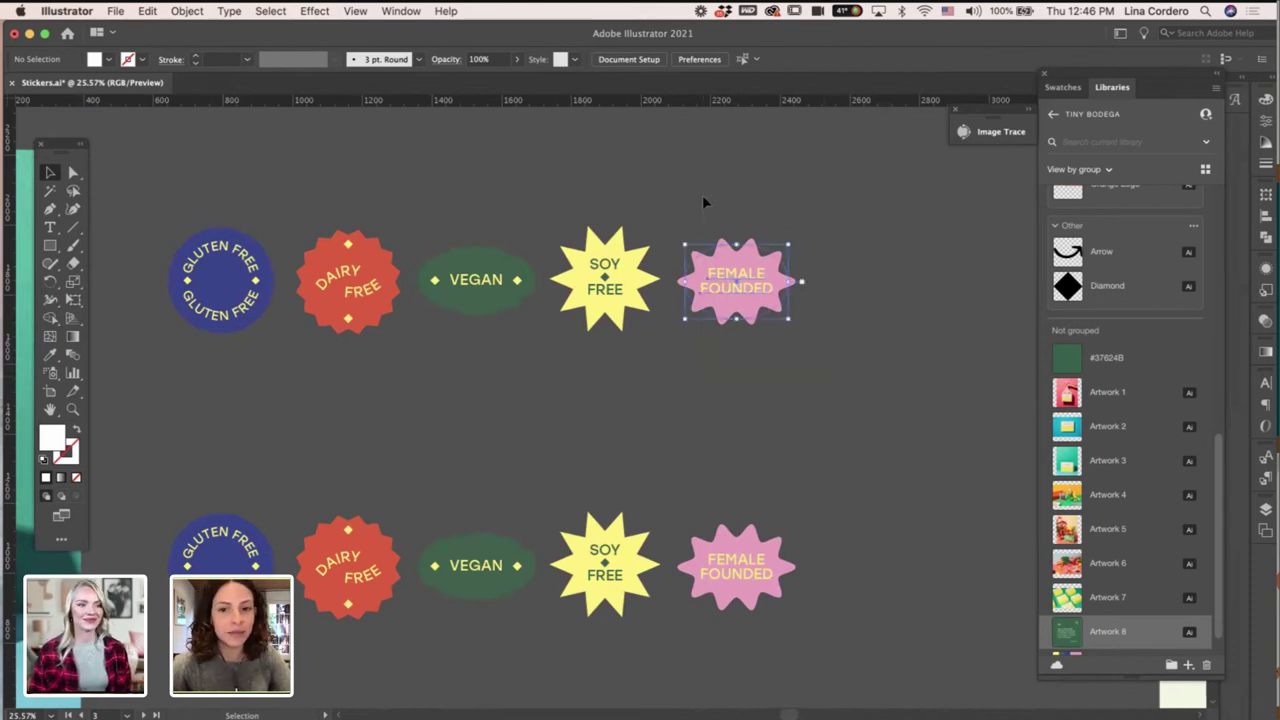
{"action": "left_click", "coordinate": [783, 363]}
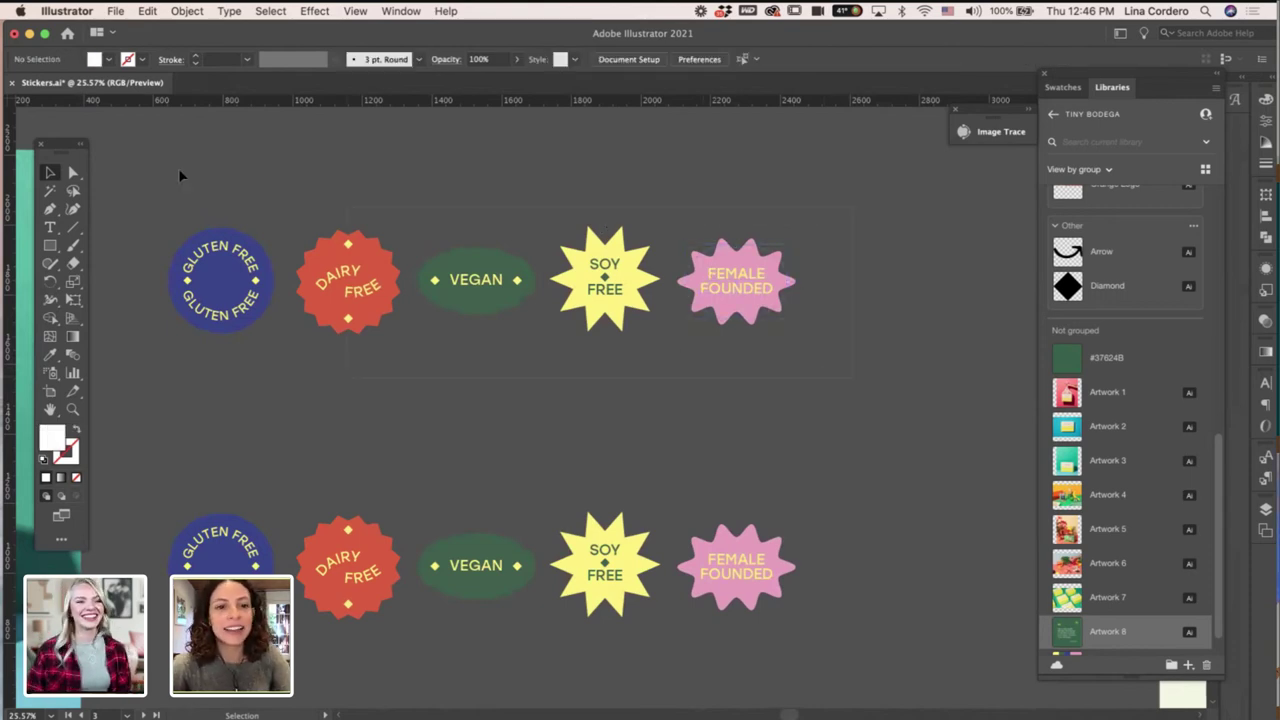
{"action": "left_click_drag", "start_coordinate": [179, 169], "coordinate": [165, 157]}
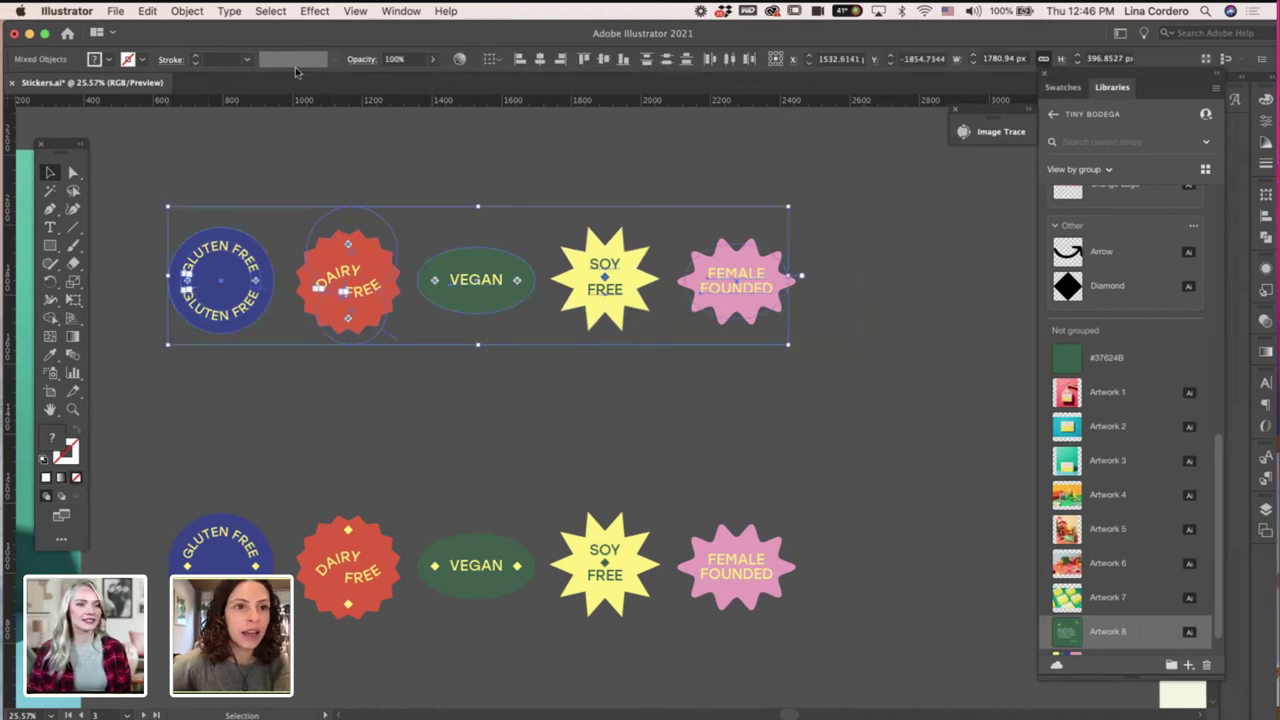
{"action": "left_click", "coordinate": [190, 12]}
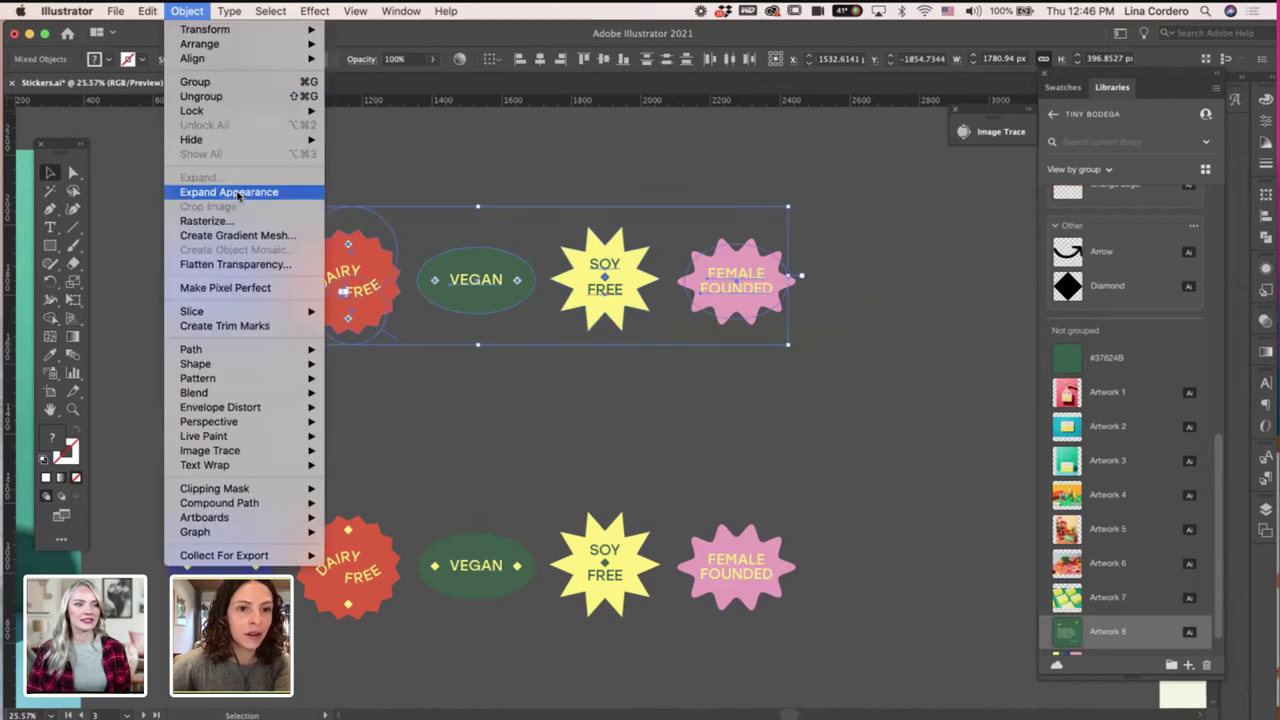
{"action": "left_click", "coordinate": [239, 192]}
Expand the text and shapes of the upper row's five badges into plain outlines.
{"action": "left_click", "coordinate": [187, 11]}
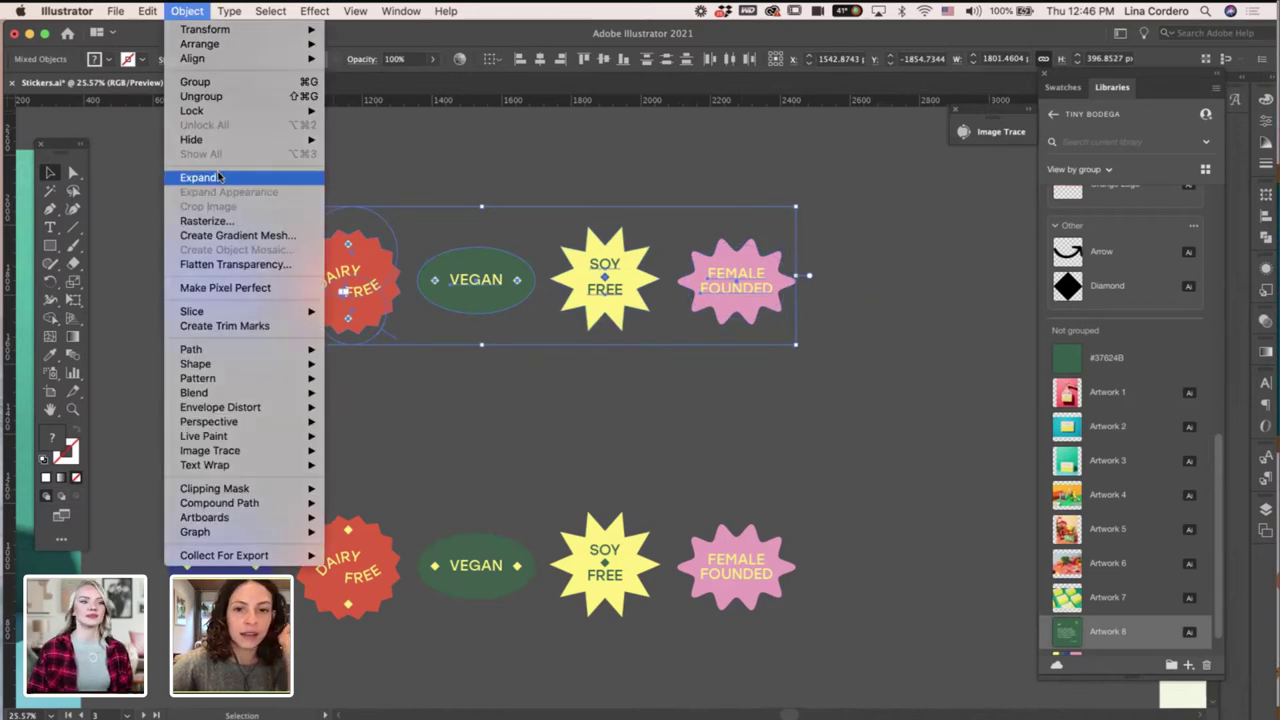
{"action": "left_click", "coordinate": [219, 177]}
{"action": "left_click", "coordinate": [133, 328]}
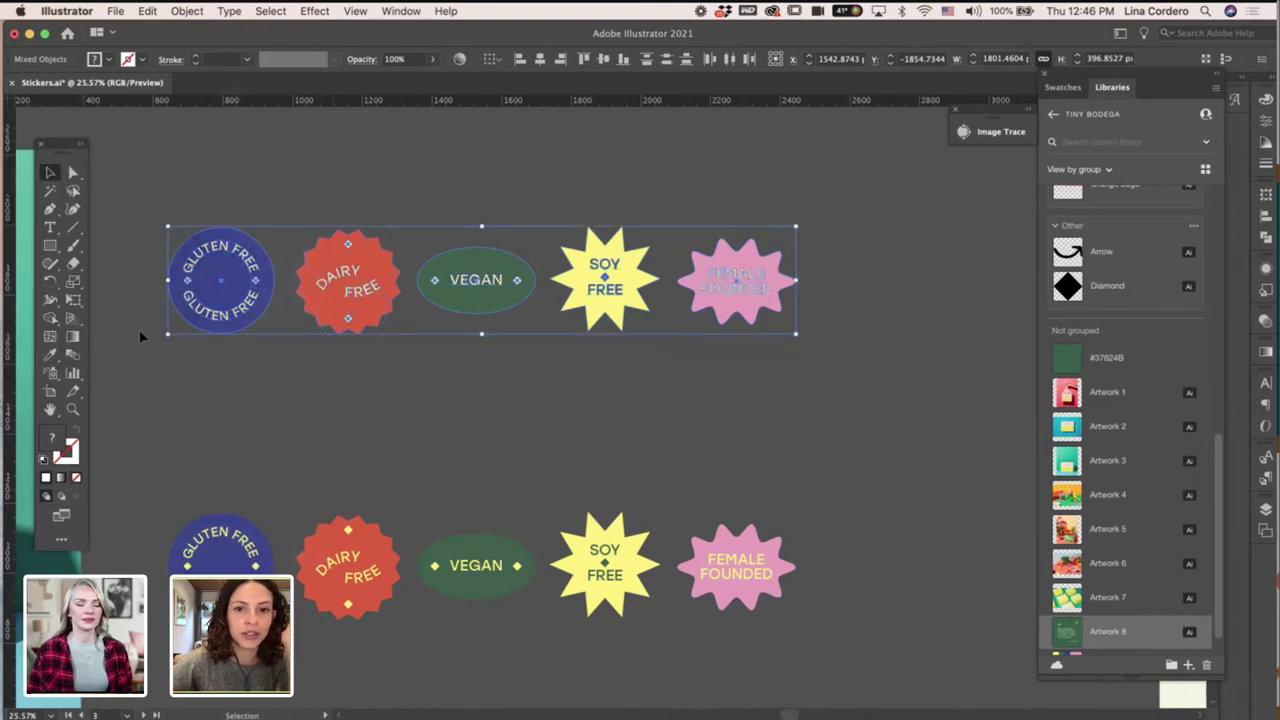
{"action": "left_click", "coordinate": [613, 436]}
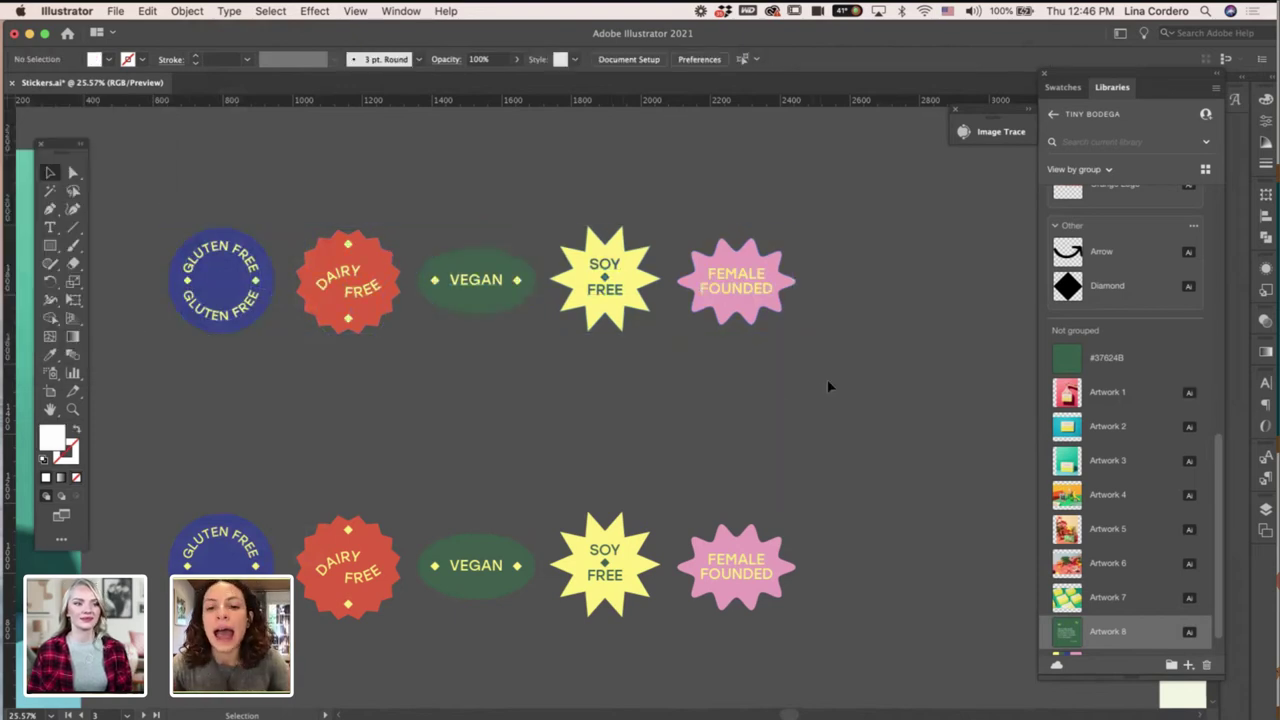
Add the expanded FEMALE FOUNDED and SOY FREE badges to the TINY BODEGA library as separate graphics.
{"action": "left_click", "coordinate": [722, 256]}
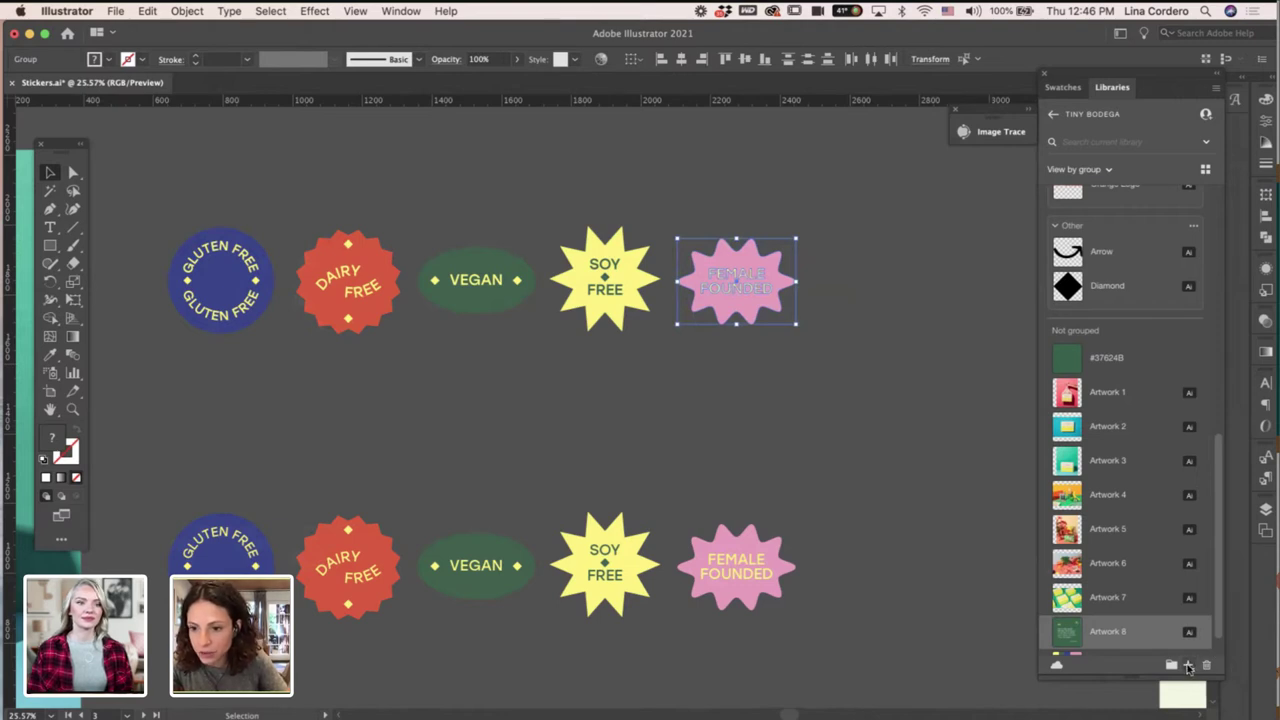
{"action": "left_click", "coordinate": [1188, 668]}
{"action": "left_click", "coordinate": [1115, 643]}
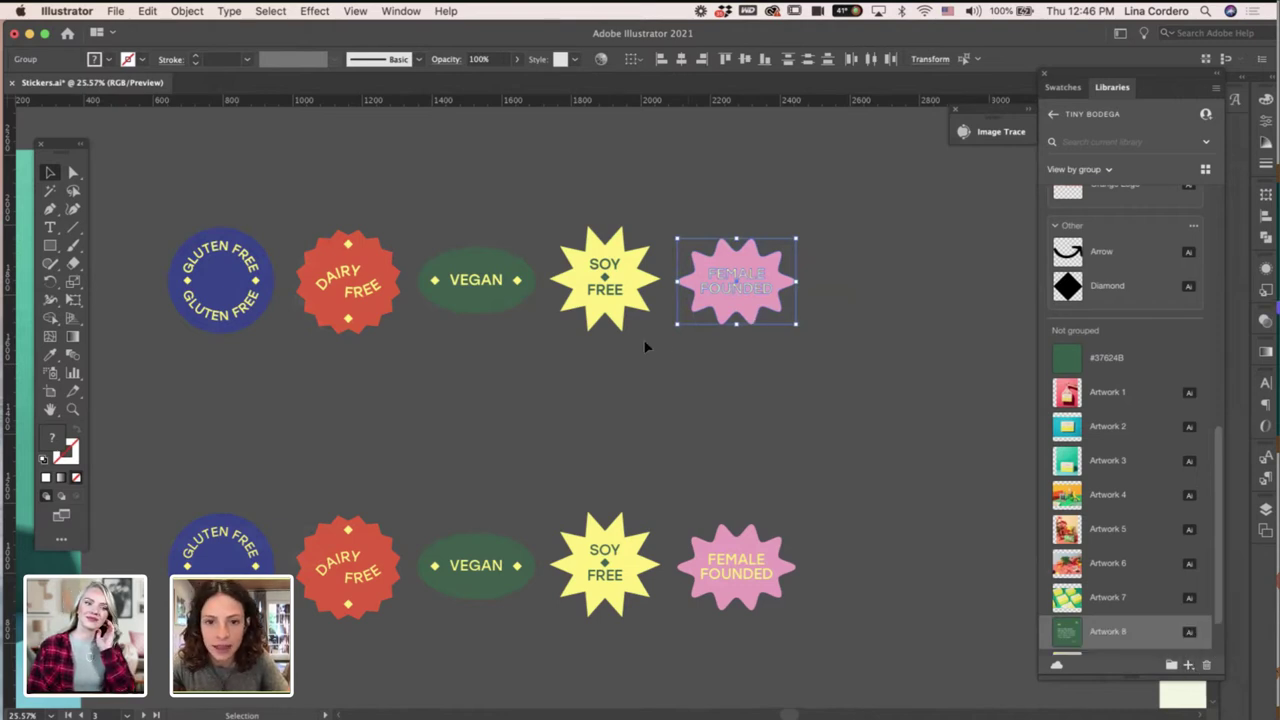
{"action": "left_click_drag", "start_coordinate": [642, 340], "coordinate": [576, 162]}
{"action": "left_click", "coordinate": [1187, 664]}
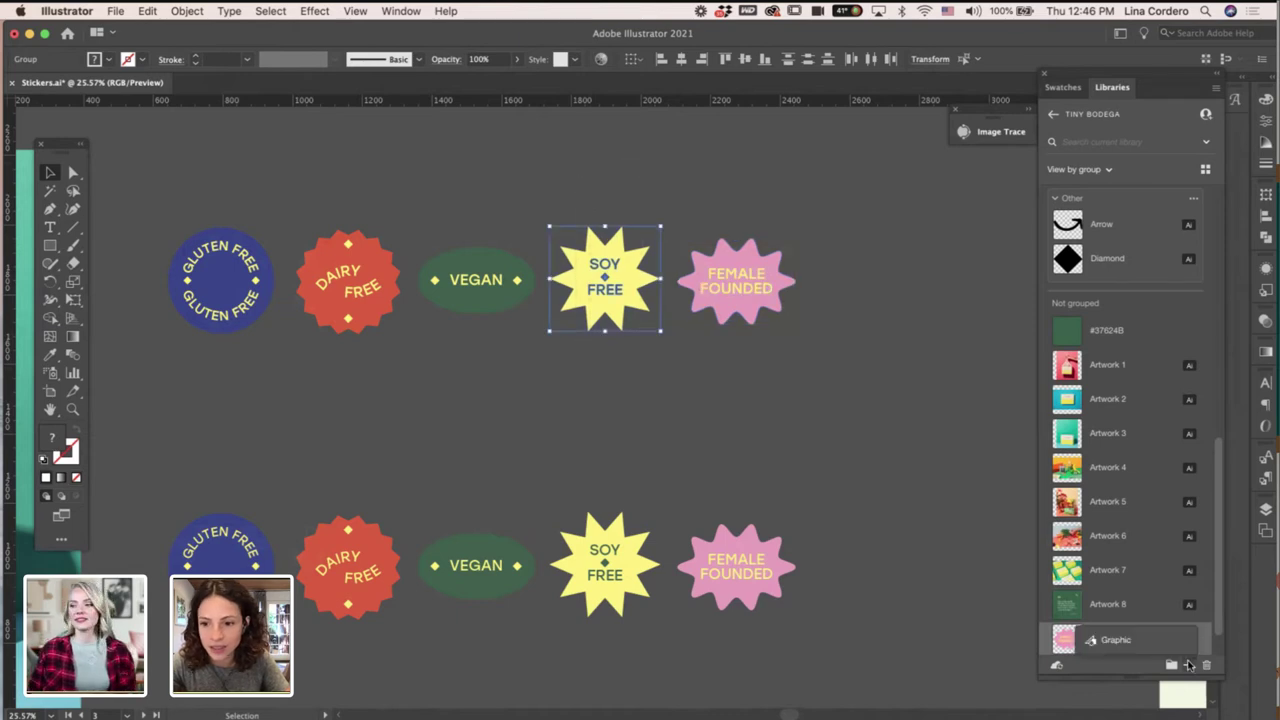
{"action": "left_click", "coordinate": [1127, 638]}
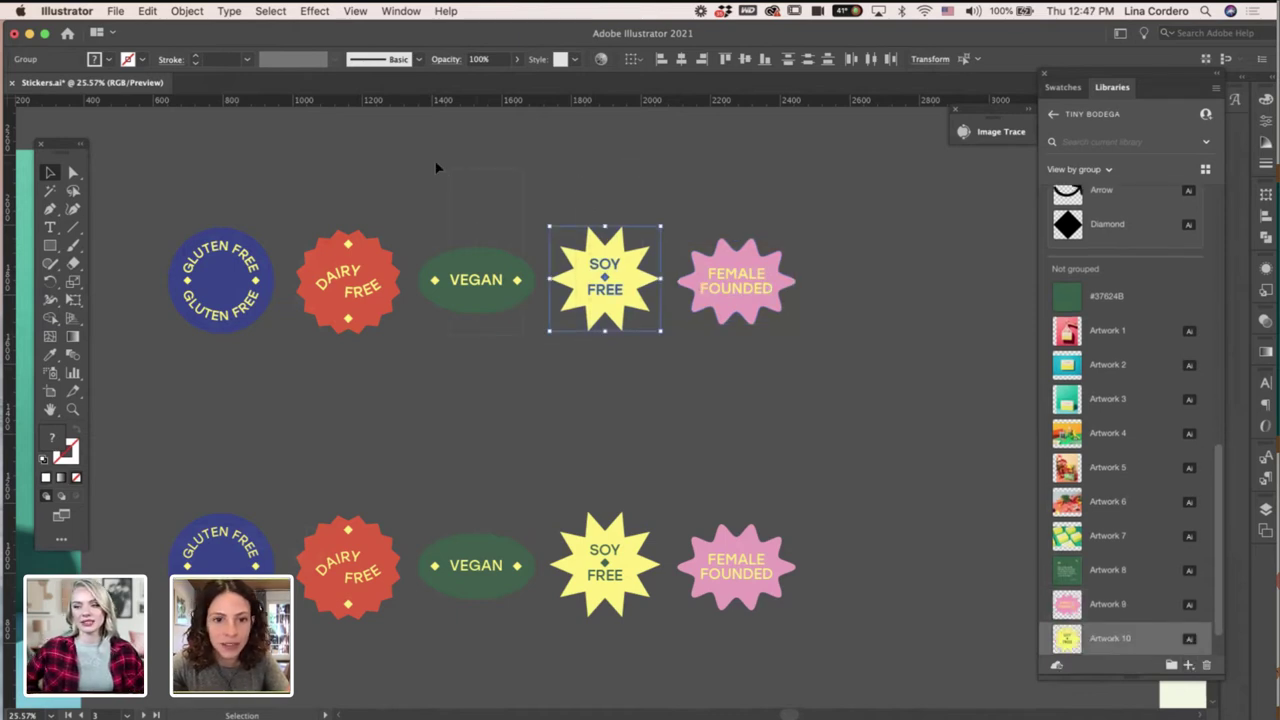
Add the expanded VEGAN and DAIRY FREE badges to the TINY BODEGA library as separate graphics.
{"action": "left_click", "coordinate": [476, 280]}
{"action": "left_click", "coordinate": [1188, 665]}
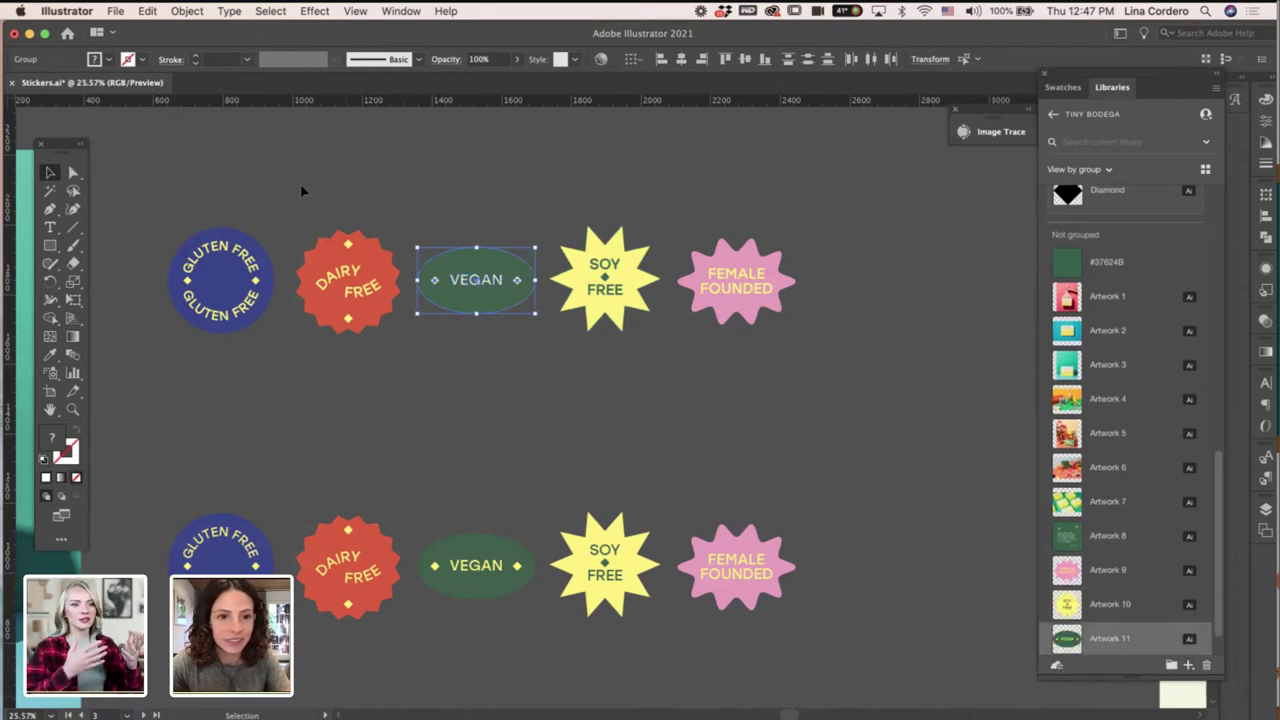
{"action": "left_click", "coordinate": [348, 262]}
{"action": "left_click", "coordinate": [1188, 665]}
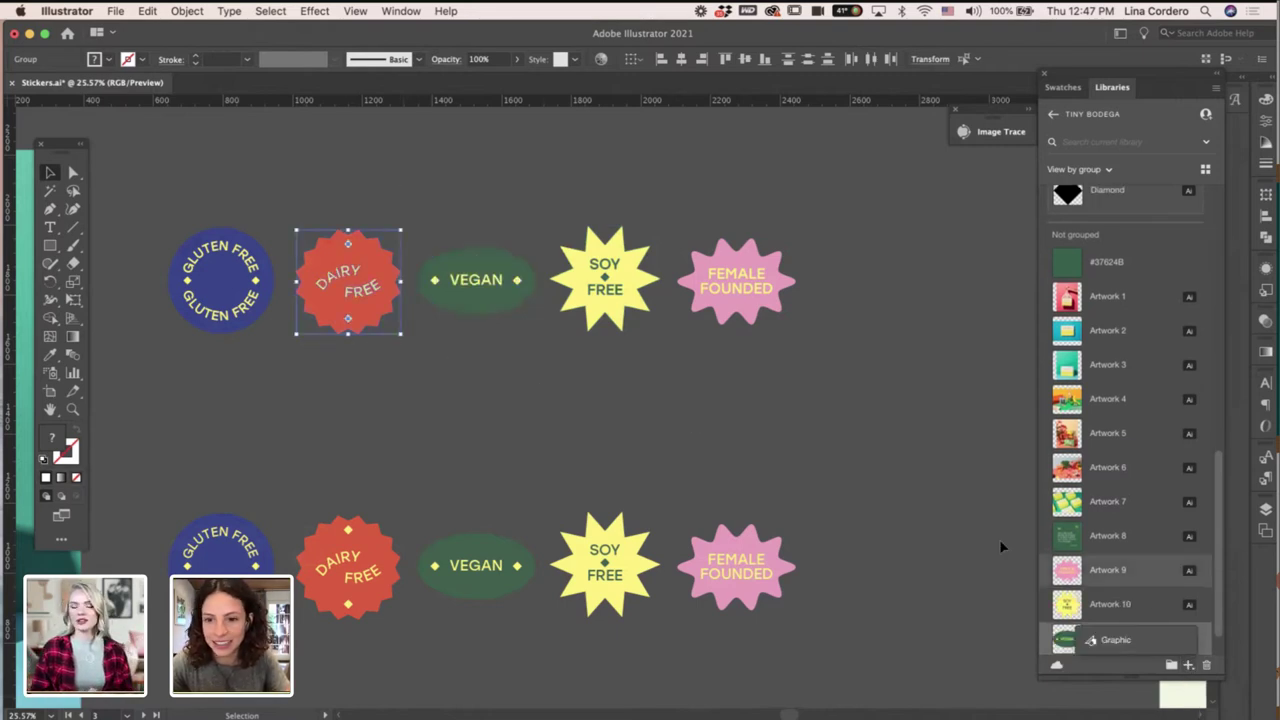
{"action": "left_click", "coordinate": [926, 530]}
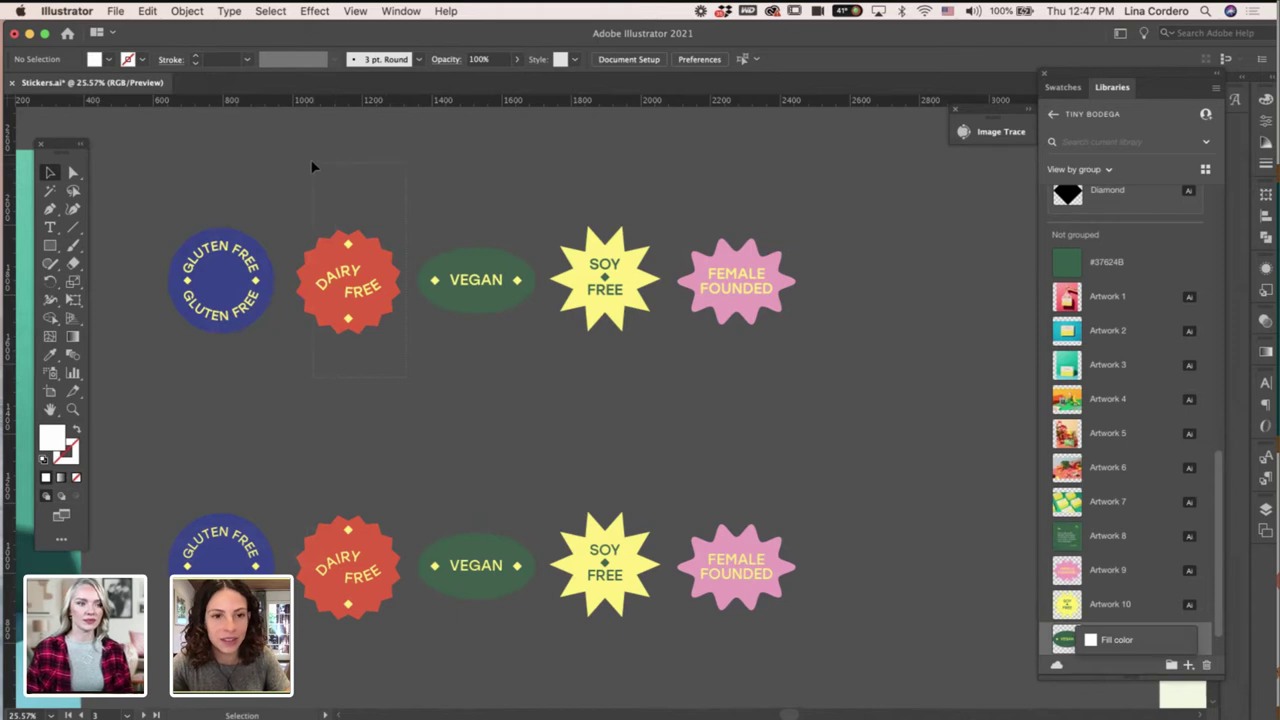
{"action": "left_click_drag", "start_coordinate": [311, 162], "coordinate": [312, 163]}
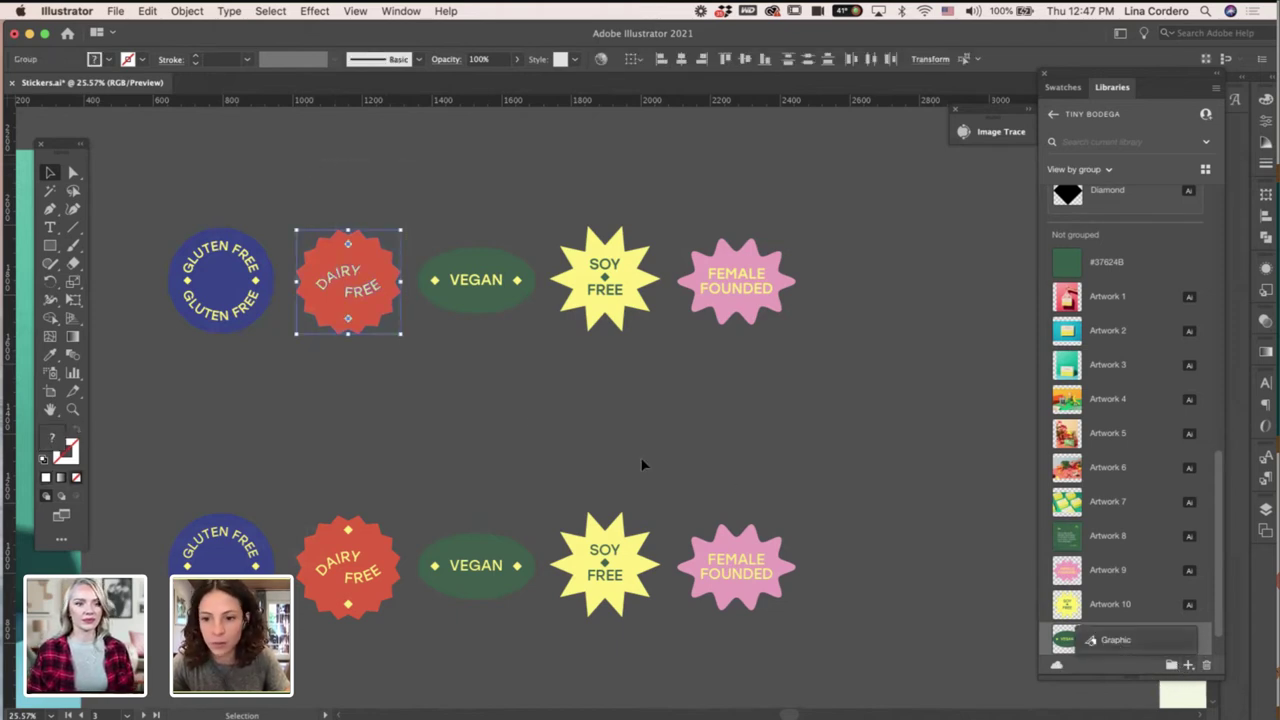
Add the expanded GLUTEN FREE badge to the TINY BODEGA library as a graphic.
{"action": "left_click_drag", "start_coordinate": [128, 170], "coordinate": [127, 169]}
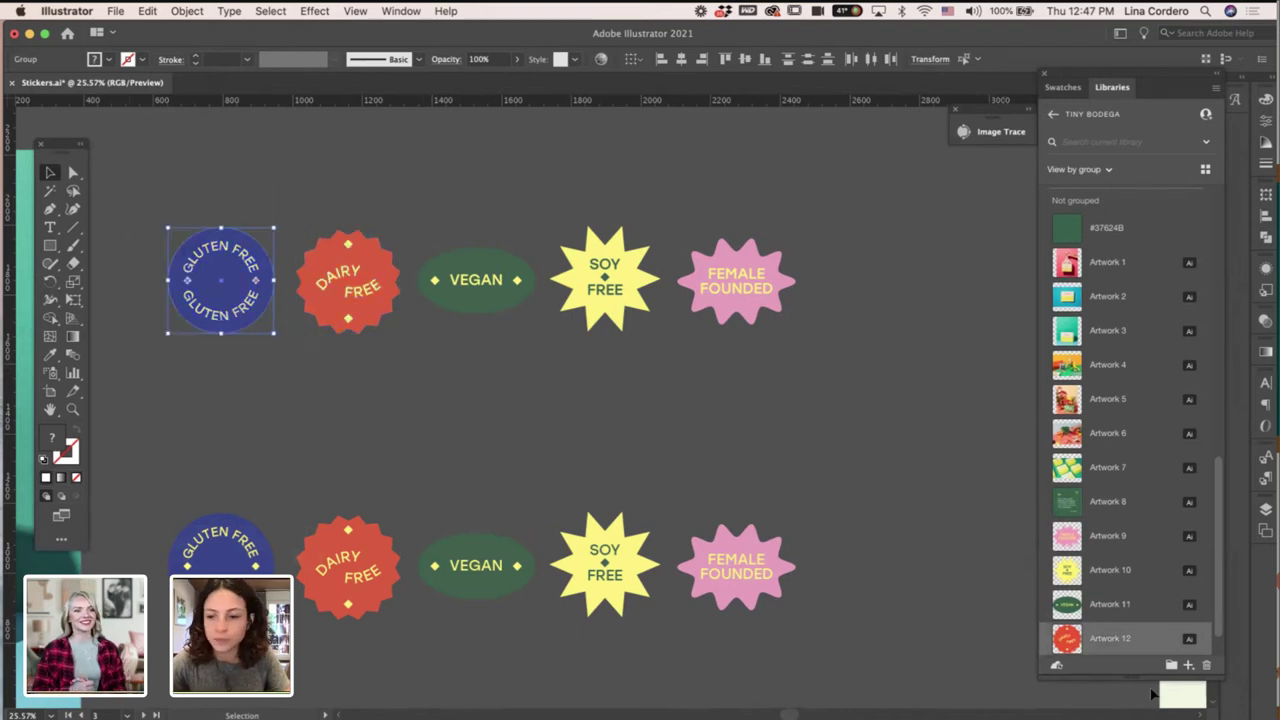
{"action": "left_click", "coordinate": [1188, 665]}
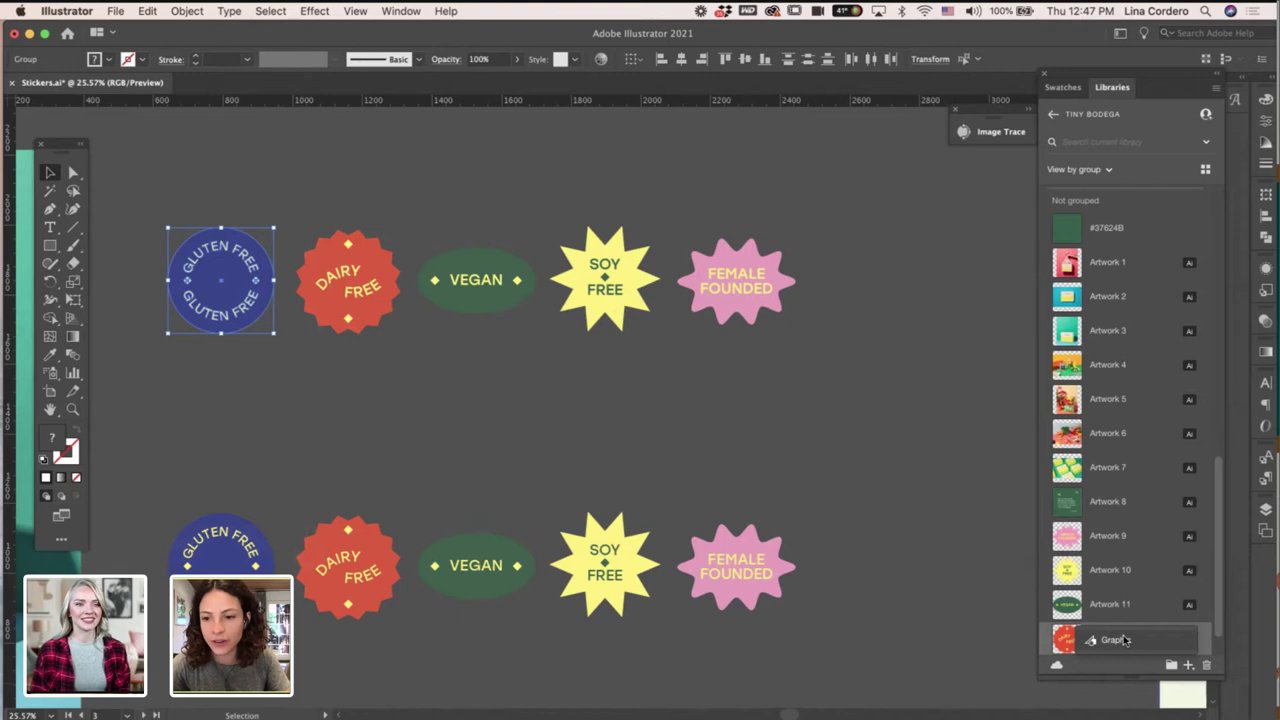
{"action": "left_click_drag", "start_coordinate": [1124, 640], "coordinate": [1104, 651]}
{"action": "left_click", "coordinate": [879, 508]}
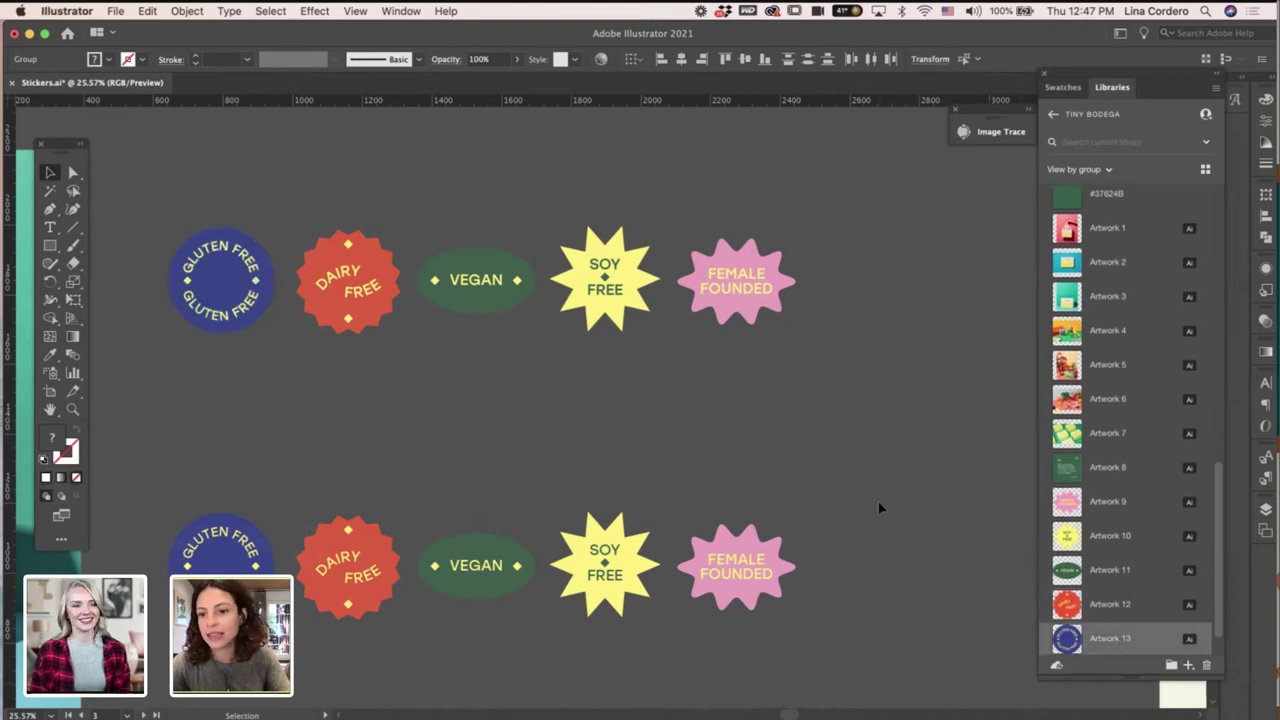
Examine both badge rows and the sticker artboards below them.
{"action": "scroll", "coordinate": [879, 508], "scroll_direction": "down", "scroll_amount": 1}
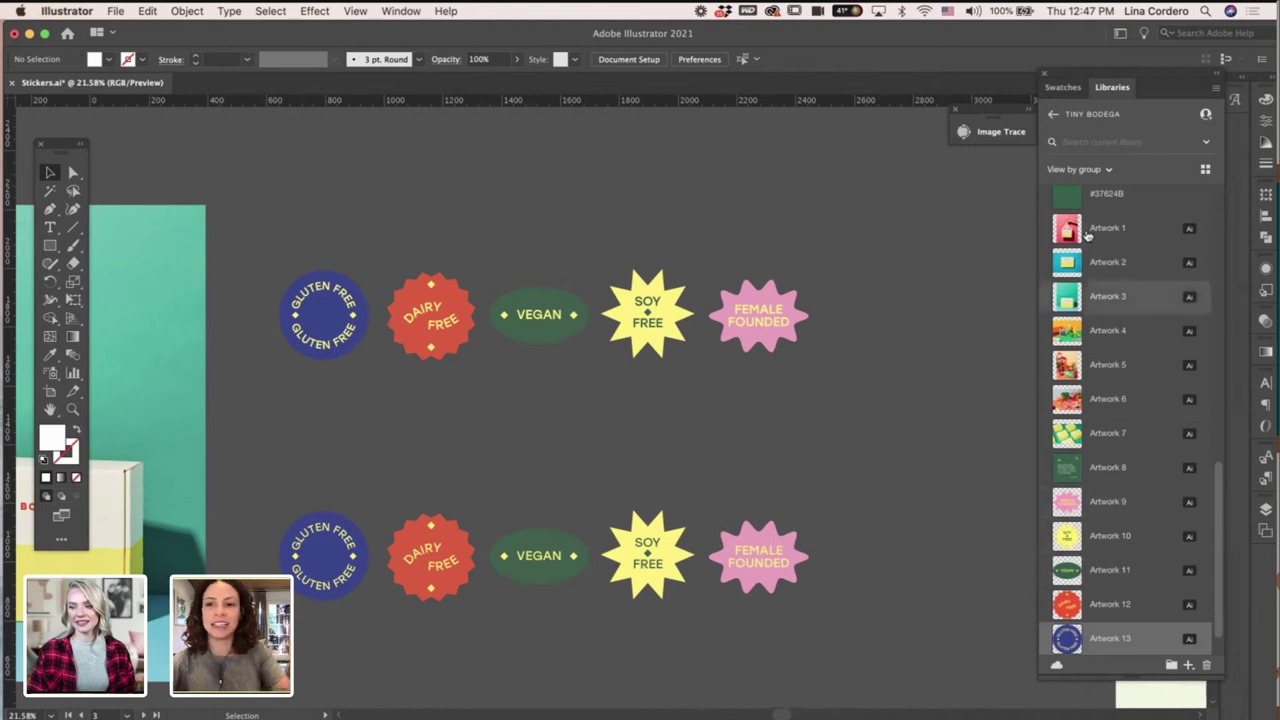
{"action": "scroll", "coordinate": [908, 315], "scroll_direction": "up", "scroll_amount": 3}
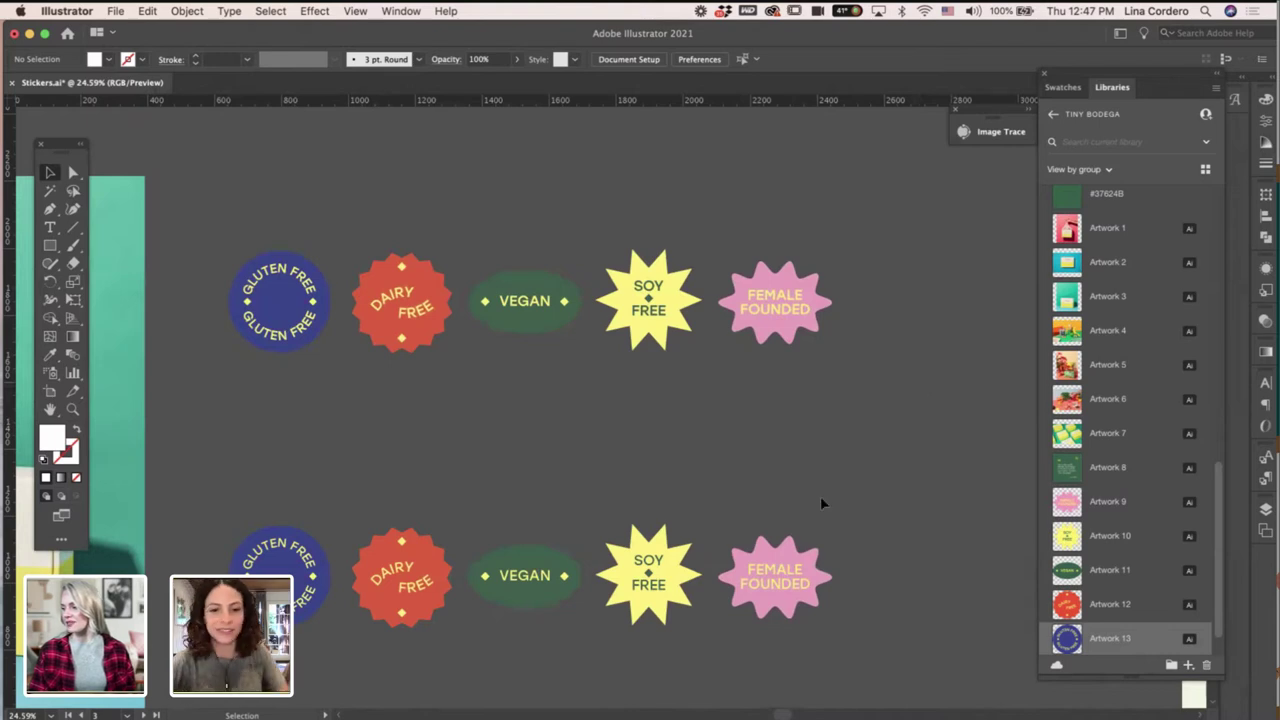
{"action": "scroll", "coordinate": [822, 503], "scroll_direction": "down", "scroll_amount": 2}
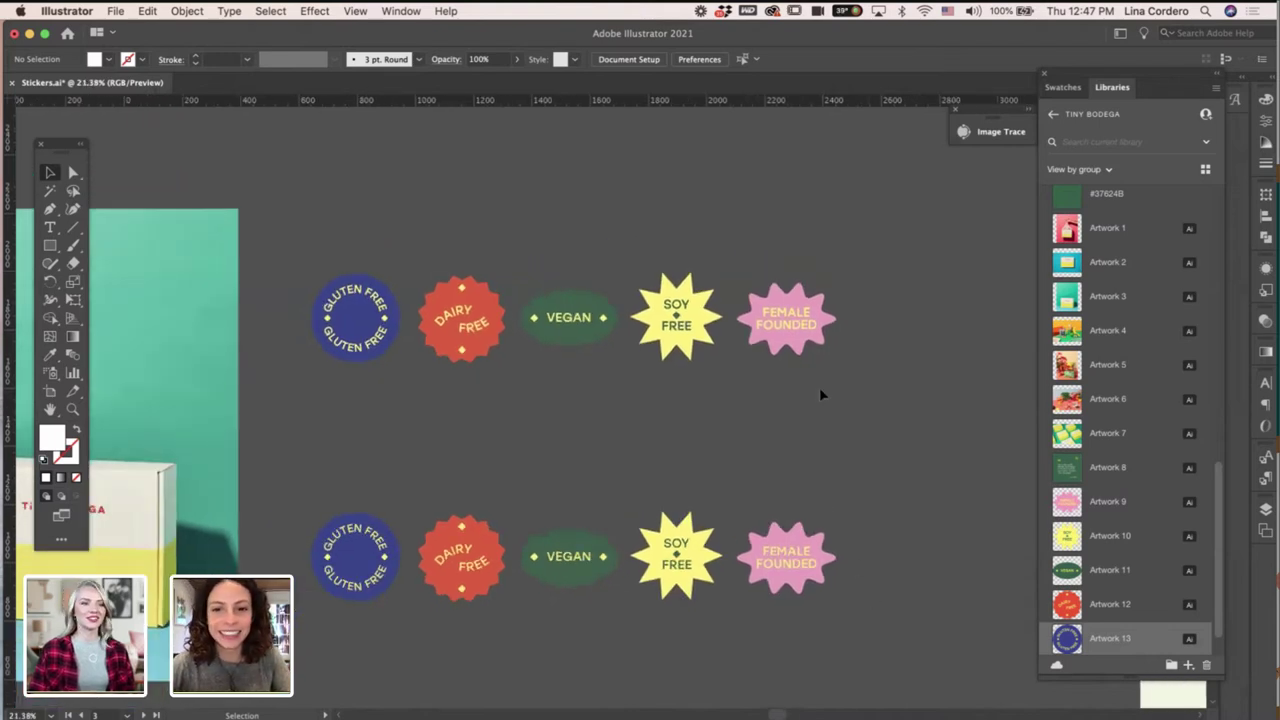
{"action": "scroll", "coordinate": [832, 494], "scroll_direction": "down", "scroll_amount": 2}
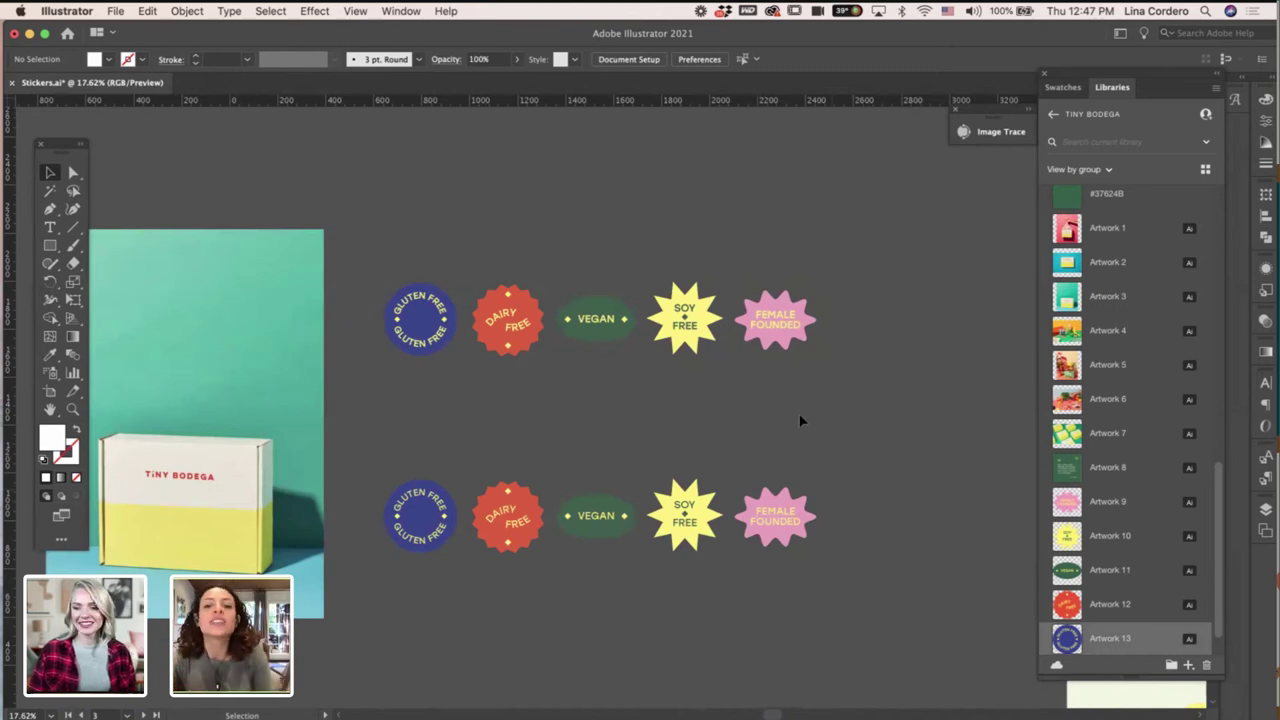
{"action": "scroll", "coordinate": [800, 421], "scroll_direction": "down", "scroll_amount": 1}
{"action": "scroll", "coordinate": [800, 421], "scroll_direction": "down", "scroll_amount": 2}
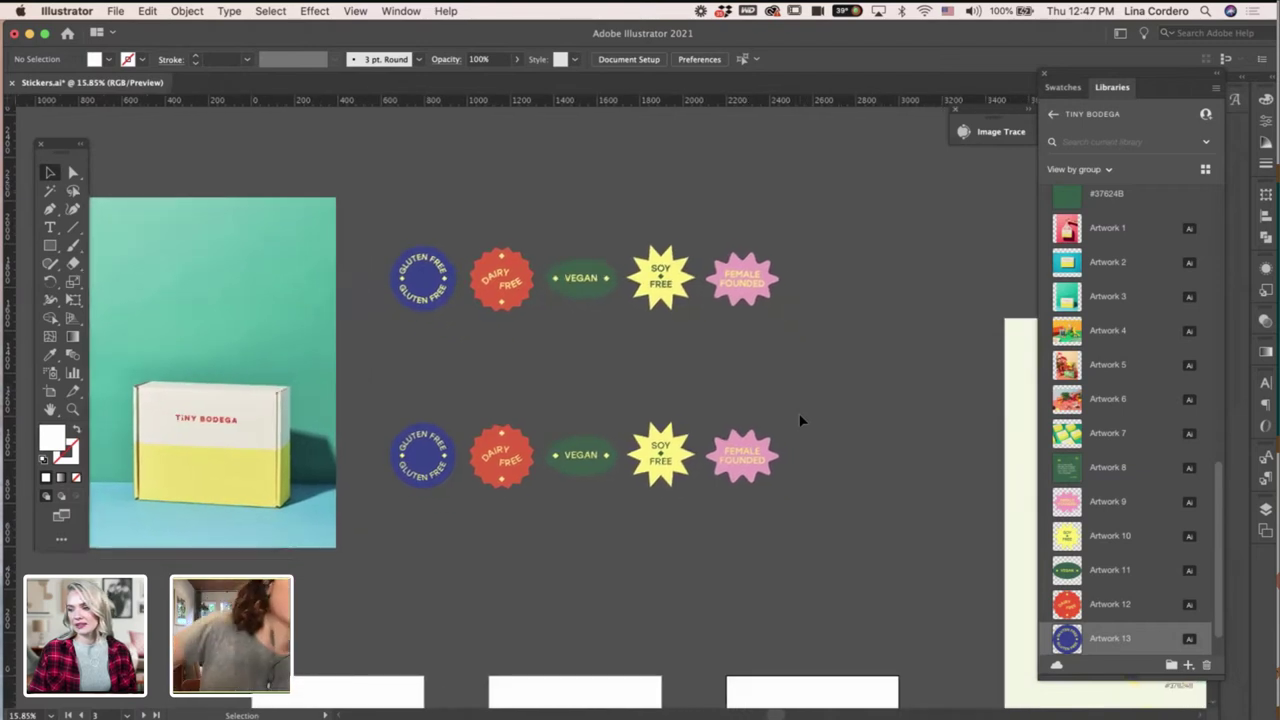
{"action": "scroll", "coordinate": [800, 421], "scroll_direction": "down", "scroll_amount": 3}
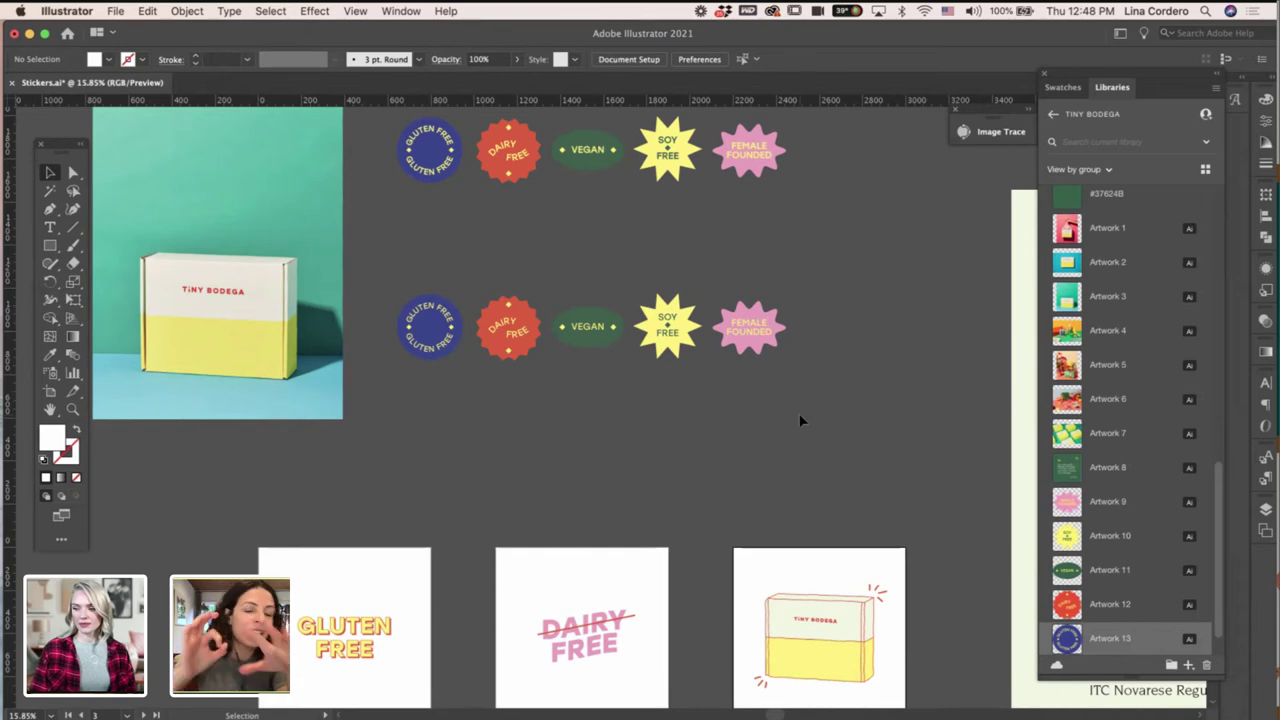
{"action": "scroll", "coordinate": [773, 455], "scroll_direction": "down", "scroll_amount": 3}
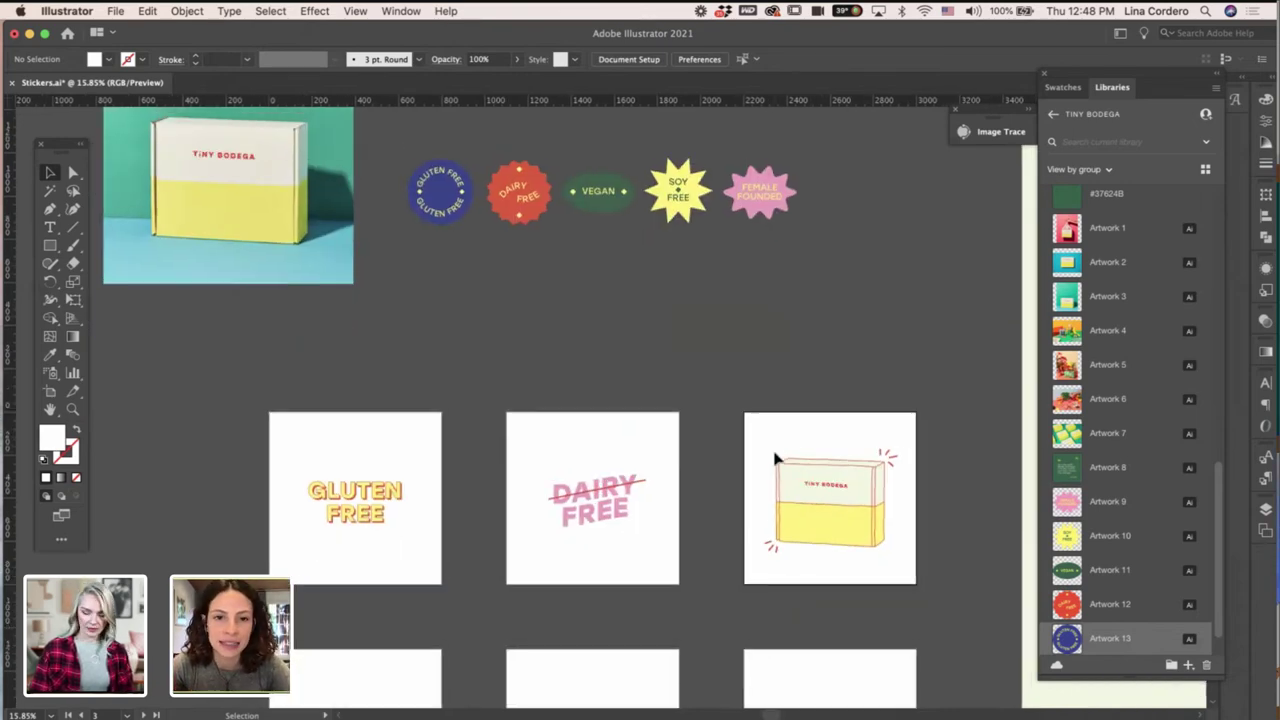
{"action": "scroll", "coordinate": [774, 457], "scroll_direction": "up", "scroll_amount": 5}
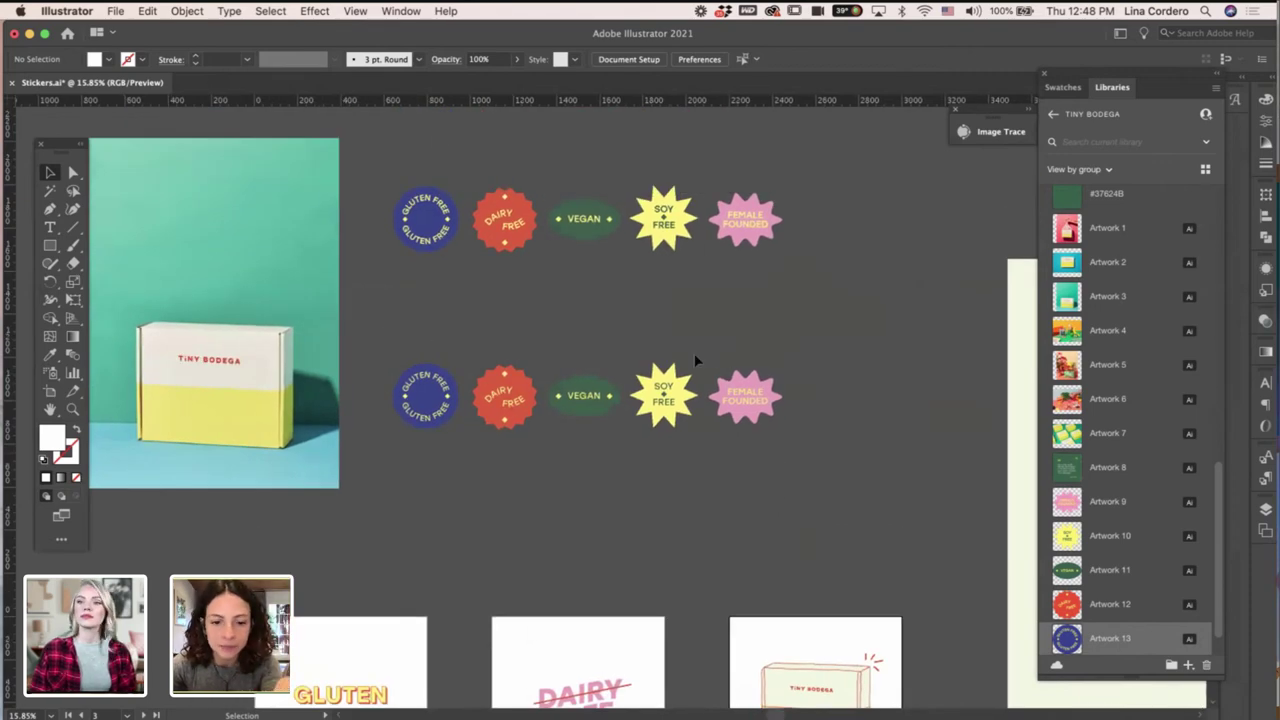
Delete the upper row of five expanded badges, keeping the row with live text.
{"action": "scroll", "coordinate": [660, 380], "scroll_direction": "up", "scroll_amount": 4}
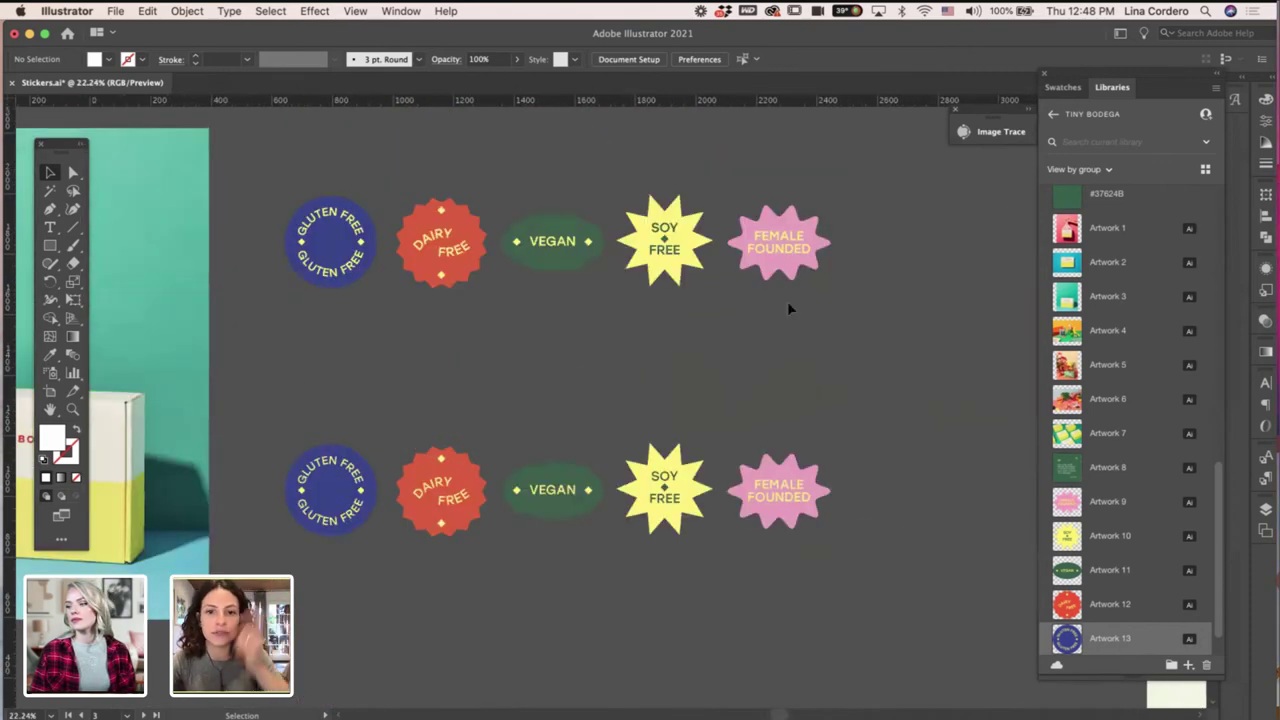
{"action": "left_click", "coordinate": [322, 198]}
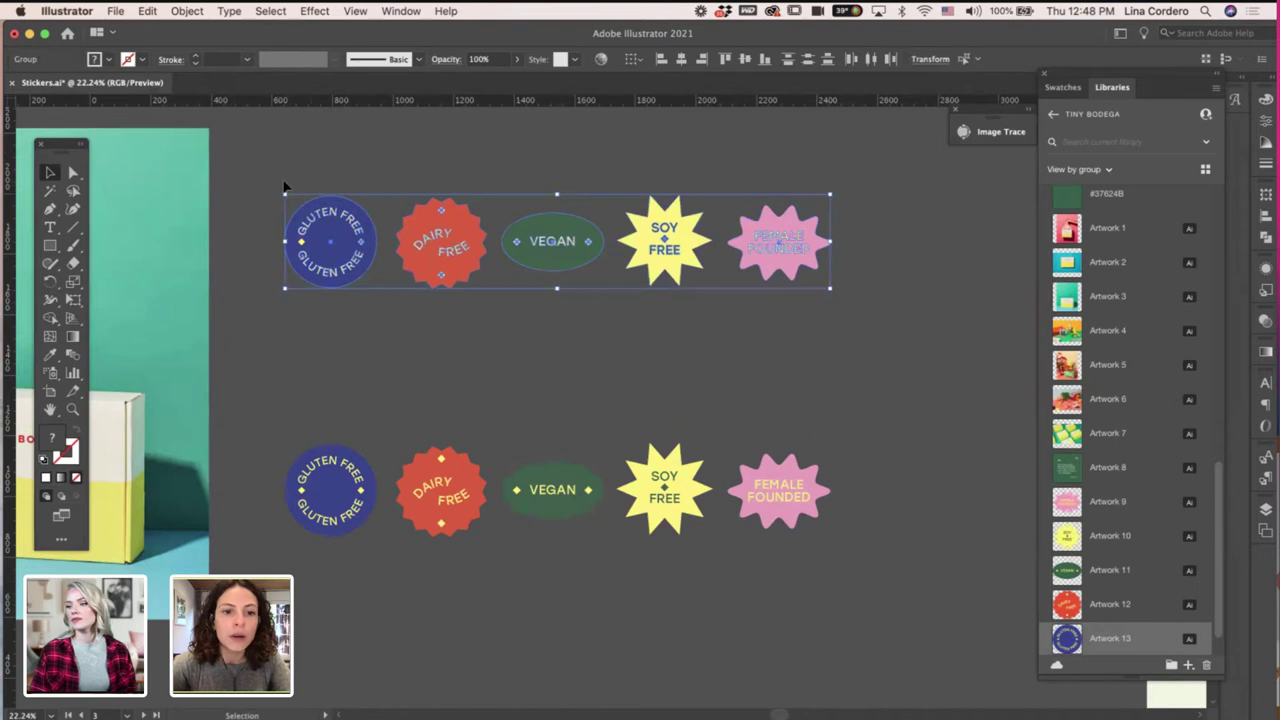
{"action": "key", "text": "Delete"}
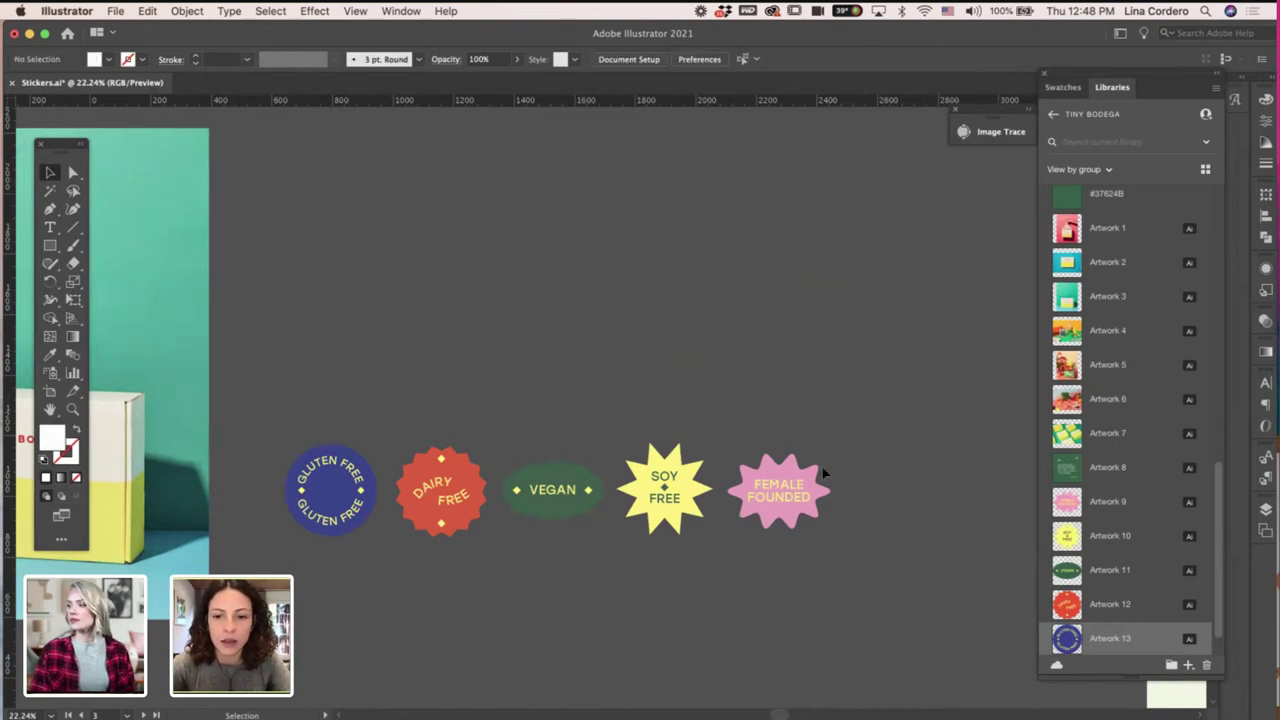
{"action": "left_click_drag", "start_coordinate": [262, 367], "coordinate": [272, 373]}
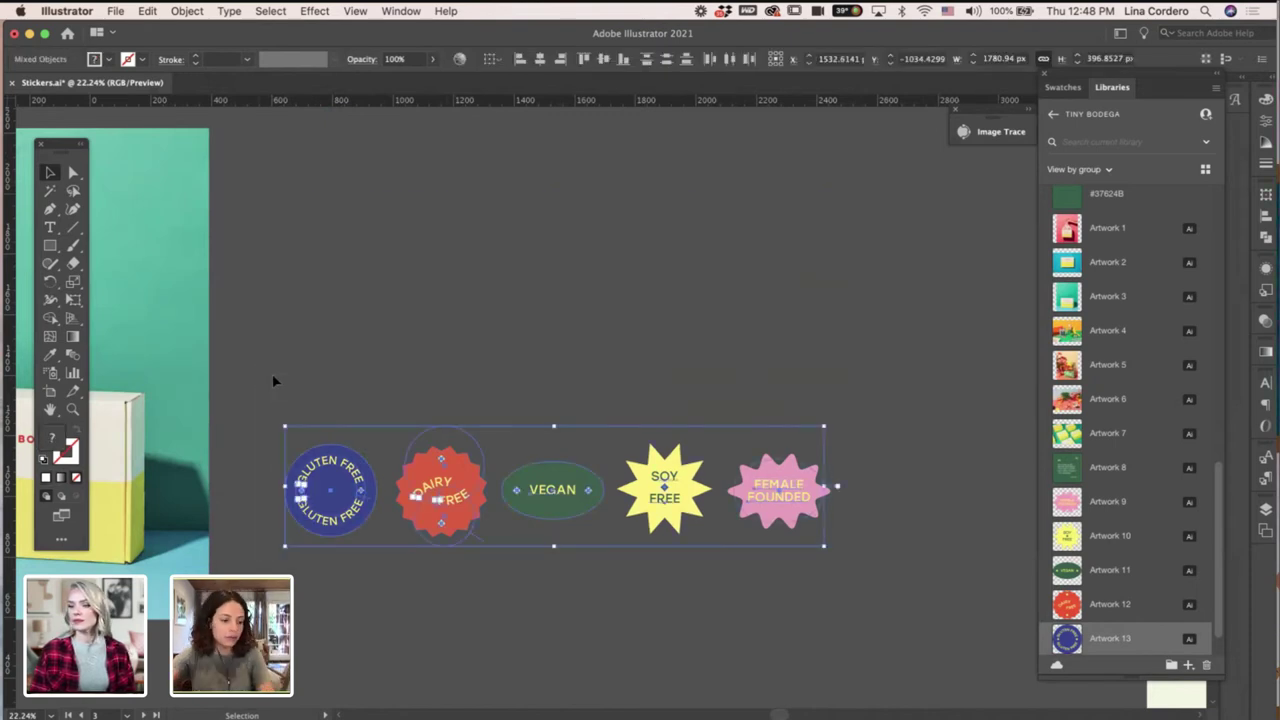
{"action": "left_click", "coordinate": [275, 362]}
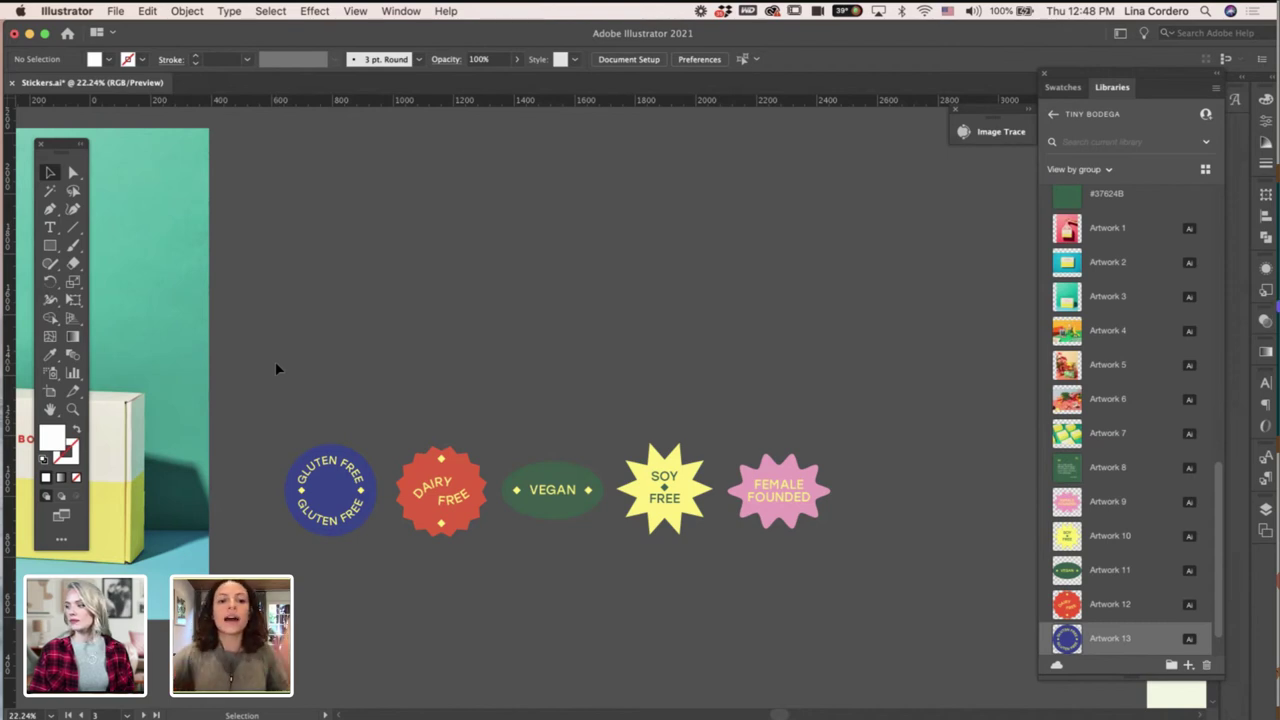
{"action": "scroll", "coordinate": [323, 397], "scroll_direction": "up", "scroll_amount": 1}
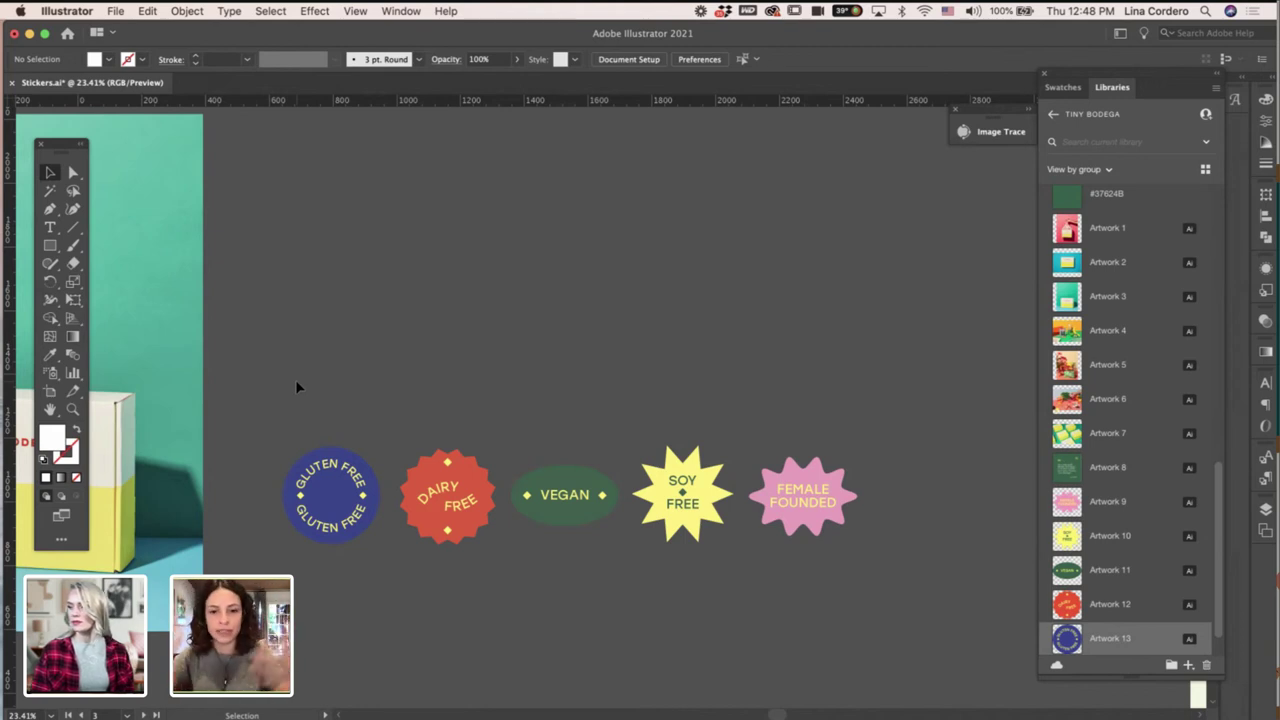
Create a new square artboard of about 468 px above the row of stickers.
{"action": "scroll", "coordinate": [410, 414], "scroll_direction": "down", "scroll_amount": 1}
{"action": "scroll", "coordinate": [410, 414], "scroll_direction": "up", "scroll_amount": 2}
{"action": "scroll", "coordinate": [410, 414], "scroll_direction": "right", "scroll_amount": 2}
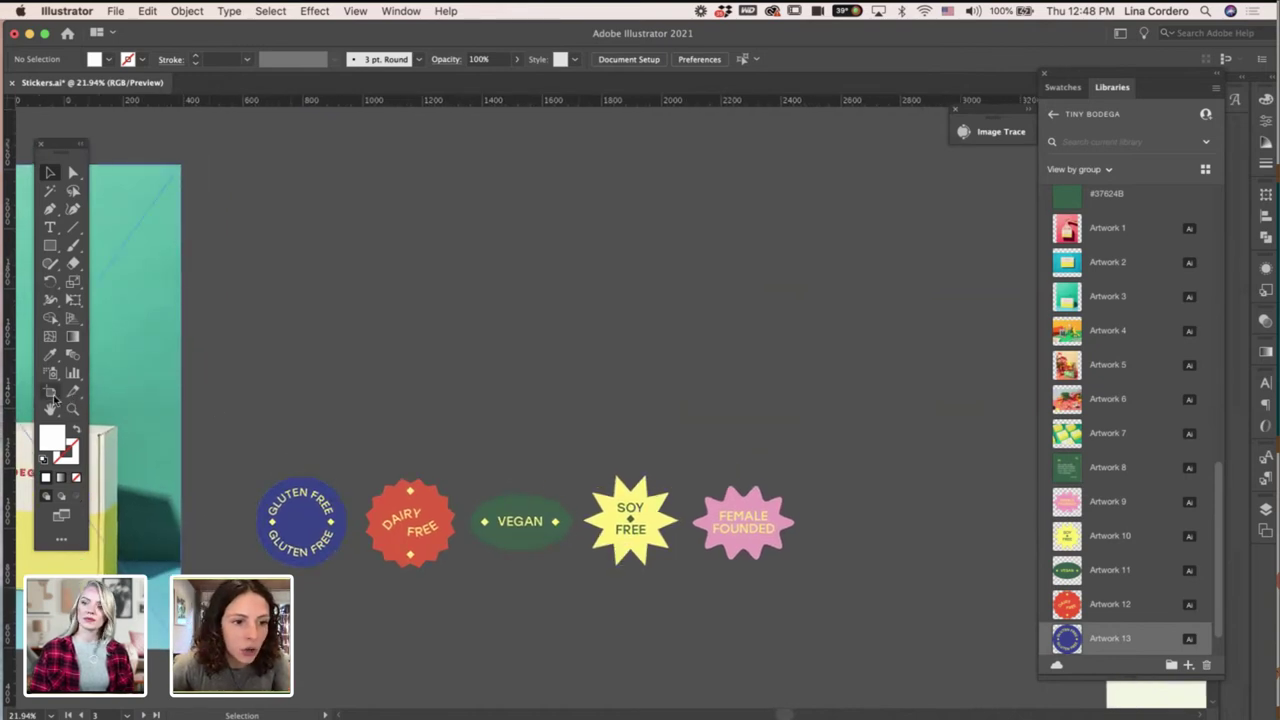
{"action": "left_click_drag", "start_coordinate": [358, 586], "coordinate": [353, 581]}
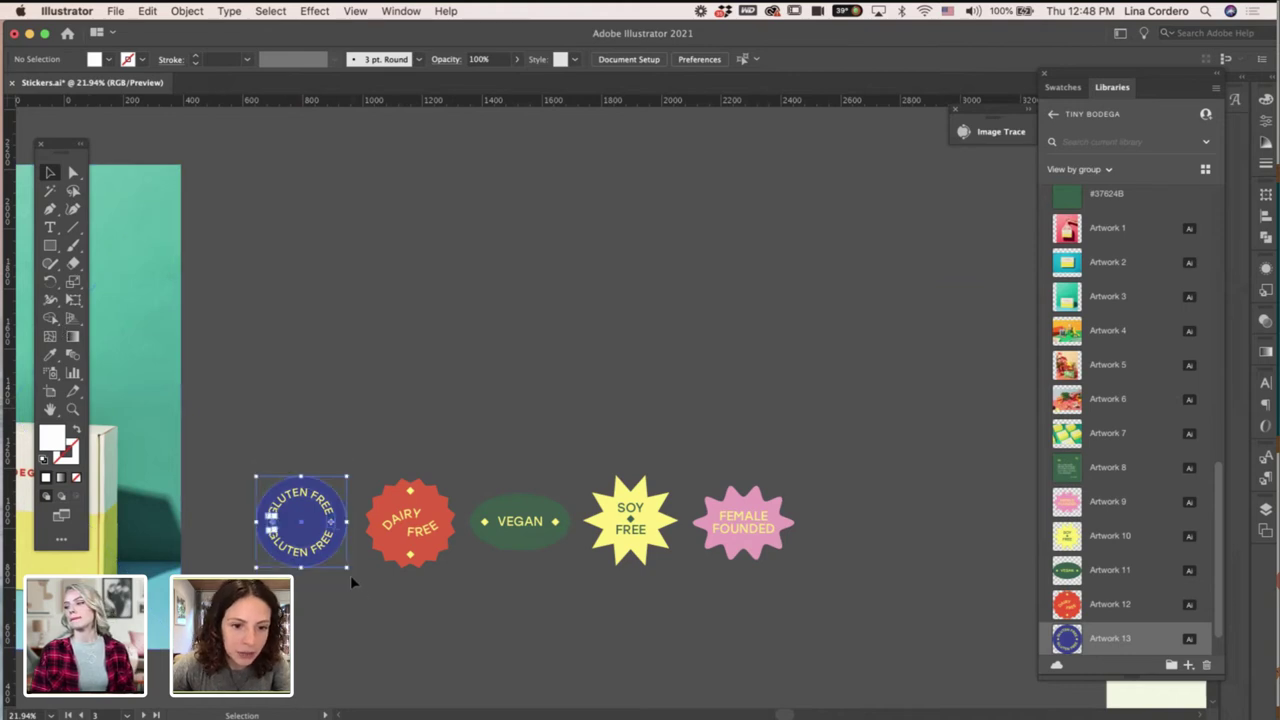
{"action": "left_click", "coordinate": [50, 391]}
{"action": "left_click_drag", "start_coordinate": [318, 216], "coordinate": [458, 354]}
{"action": "key", "text": "v"}
Move the Gluten Free sticker onto the new artboard and centre it there.
{"action": "left_click", "coordinate": [282, 507]}
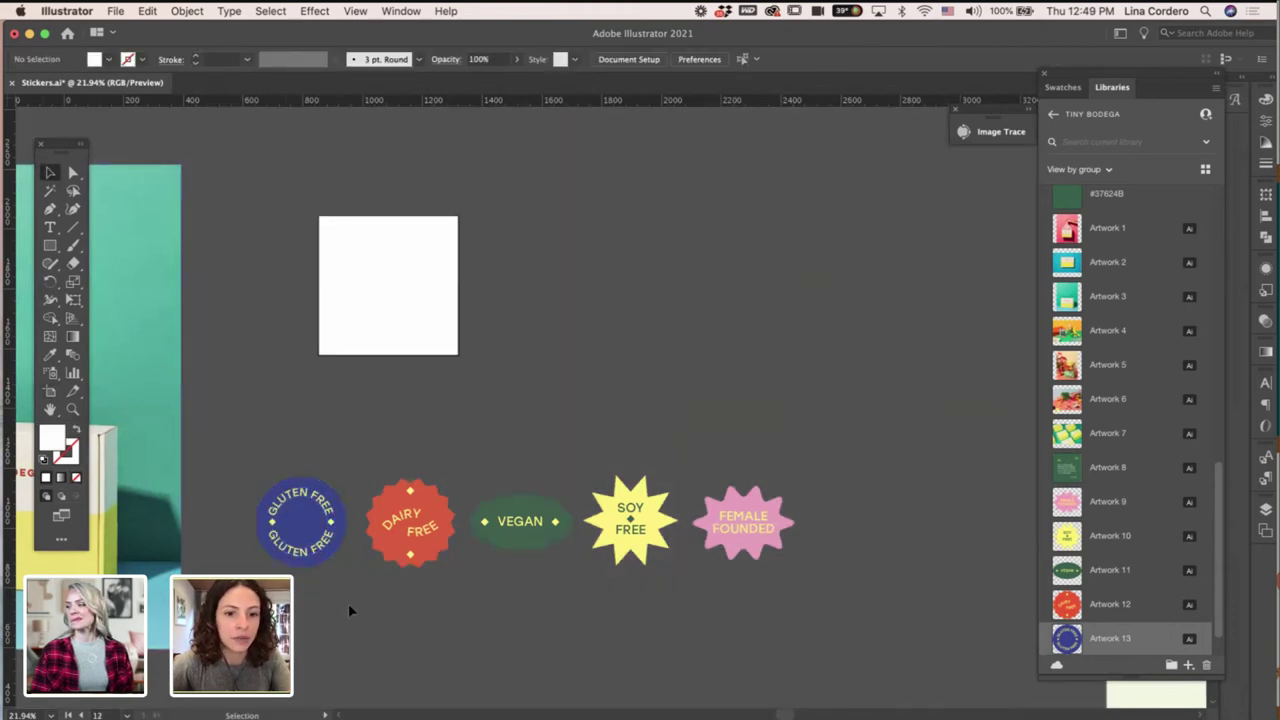
{"action": "left_click_drag", "start_coordinate": [300, 533], "coordinate": [390, 293]}
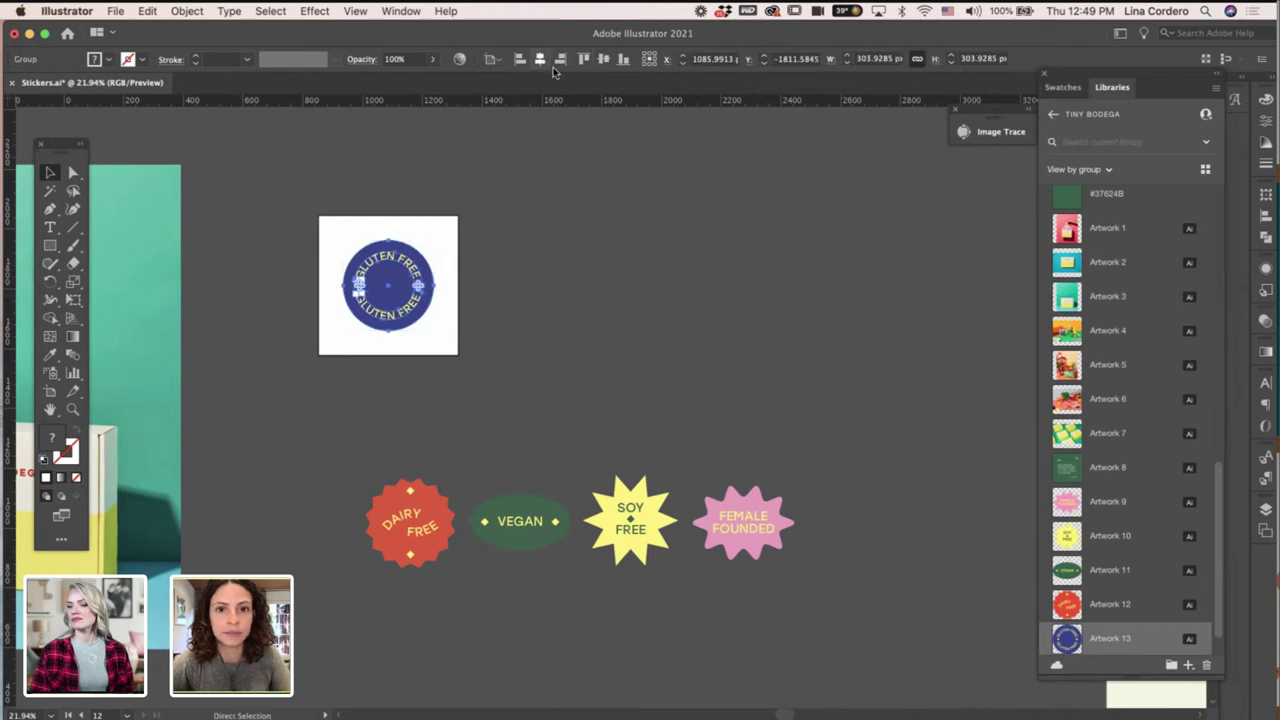
{"action": "left_click", "coordinate": [460, 346]}
{"action": "scroll", "coordinate": [461, 349], "scroll_direction": "up", "scroll_amount": 3}
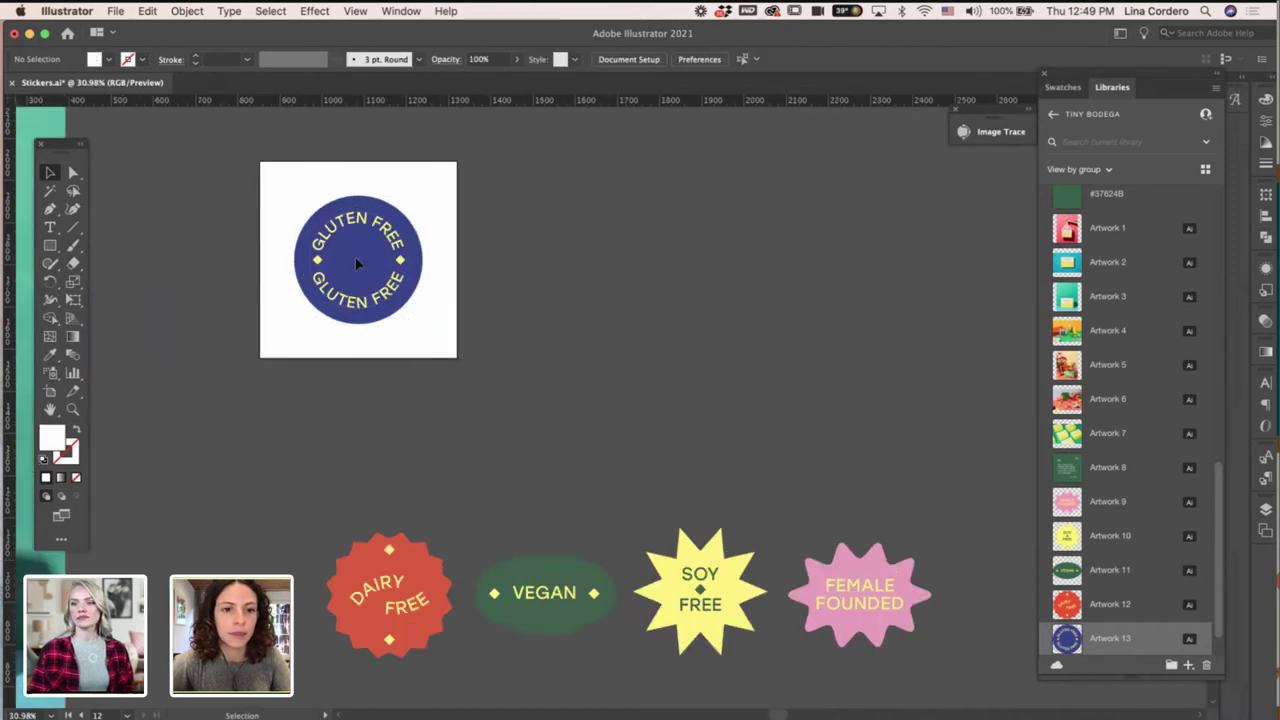
{"action": "left_click", "coordinate": [358, 262]}
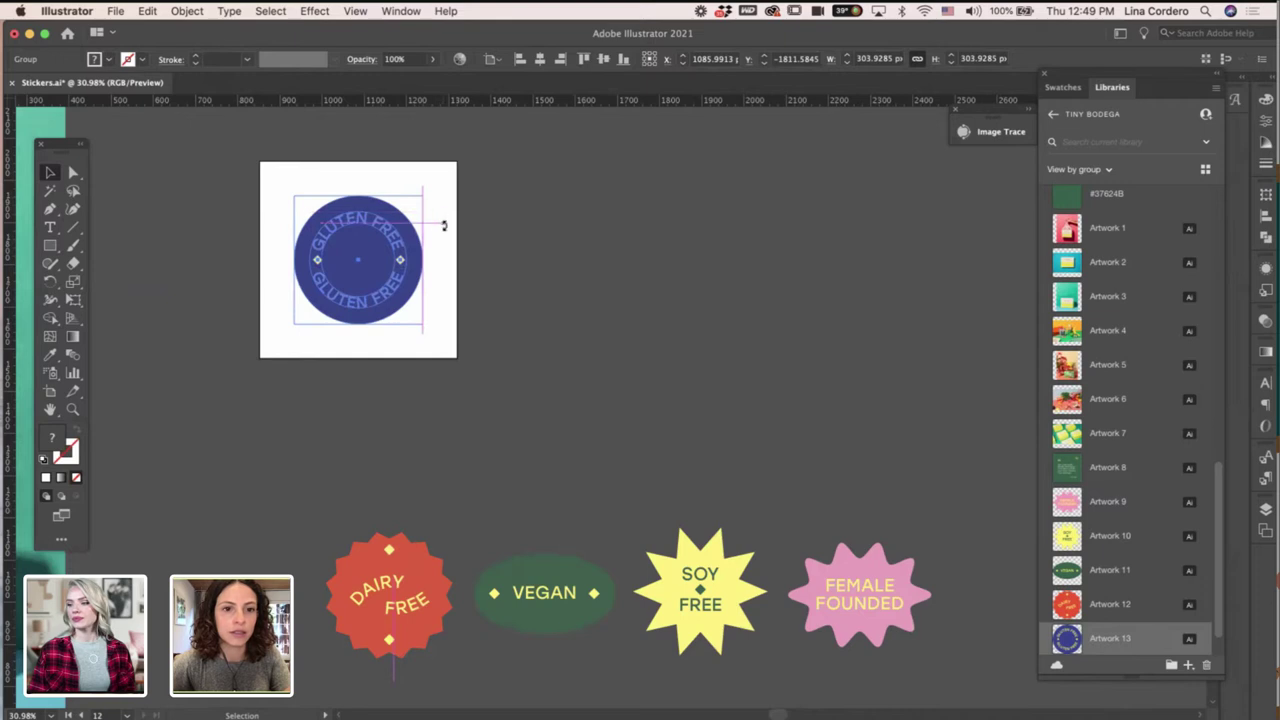
{"action": "left_click_drag", "start_coordinate": [440, 223], "coordinate": [351, 326]}
{"action": "key", "text": "super+z"}
{"action": "left_click", "coordinate": [680, 323]}
Move the Gluten Free artboard with its sticker further up, away from the remaining stickers.
{"action": "scroll", "coordinate": [680, 323], "scroll_direction": "down", "scroll_amount": 4}
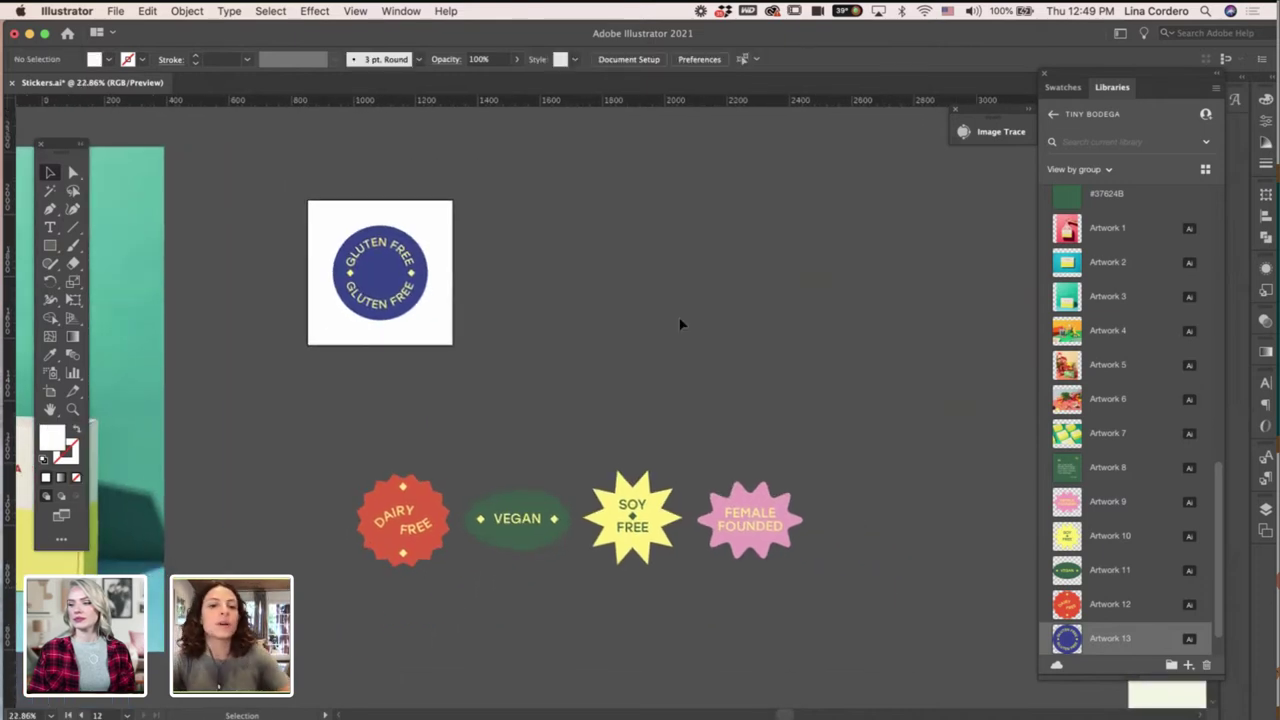
{"action": "key", "text": "shift+o"}
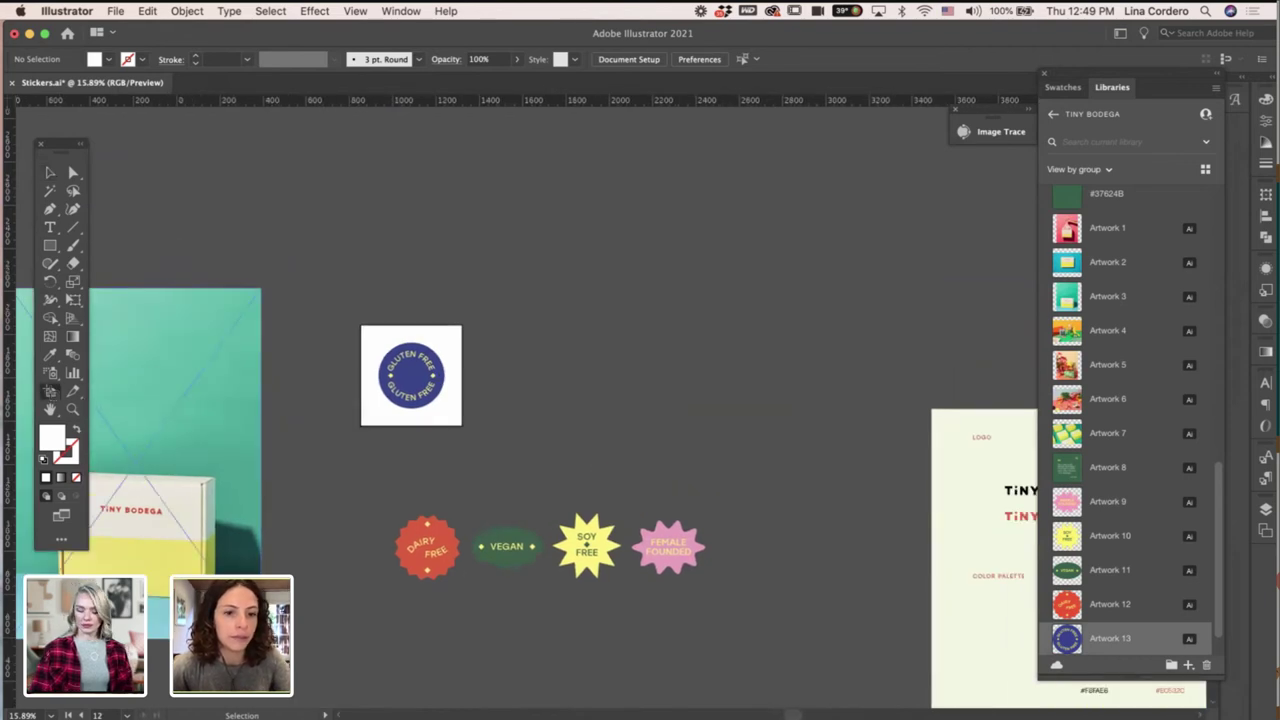
{"action": "left_click_drag", "start_coordinate": [432, 422], "coordinate": [410, 244]}
{"action": "left_click", "coordinate": [50, 172]}
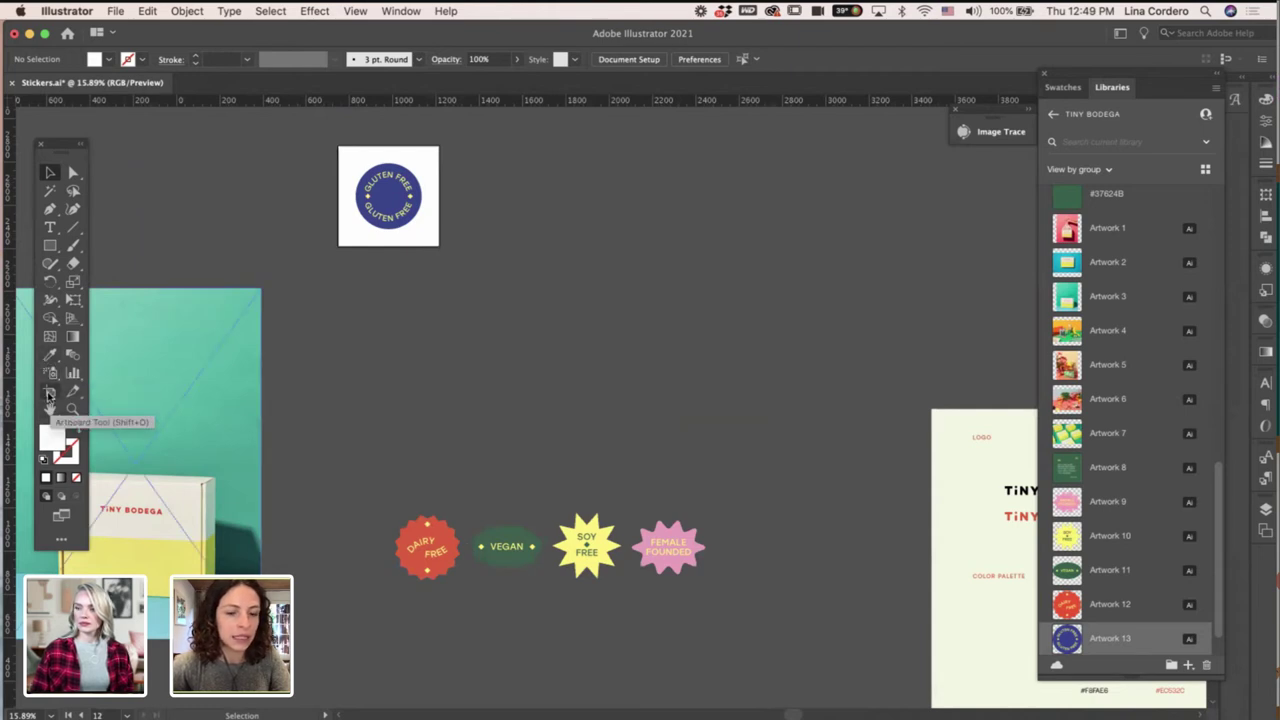
{"action": "left_click", "coordinate": [51, 392]}
{"action": "left_click", "coordinate": [50, 172]}
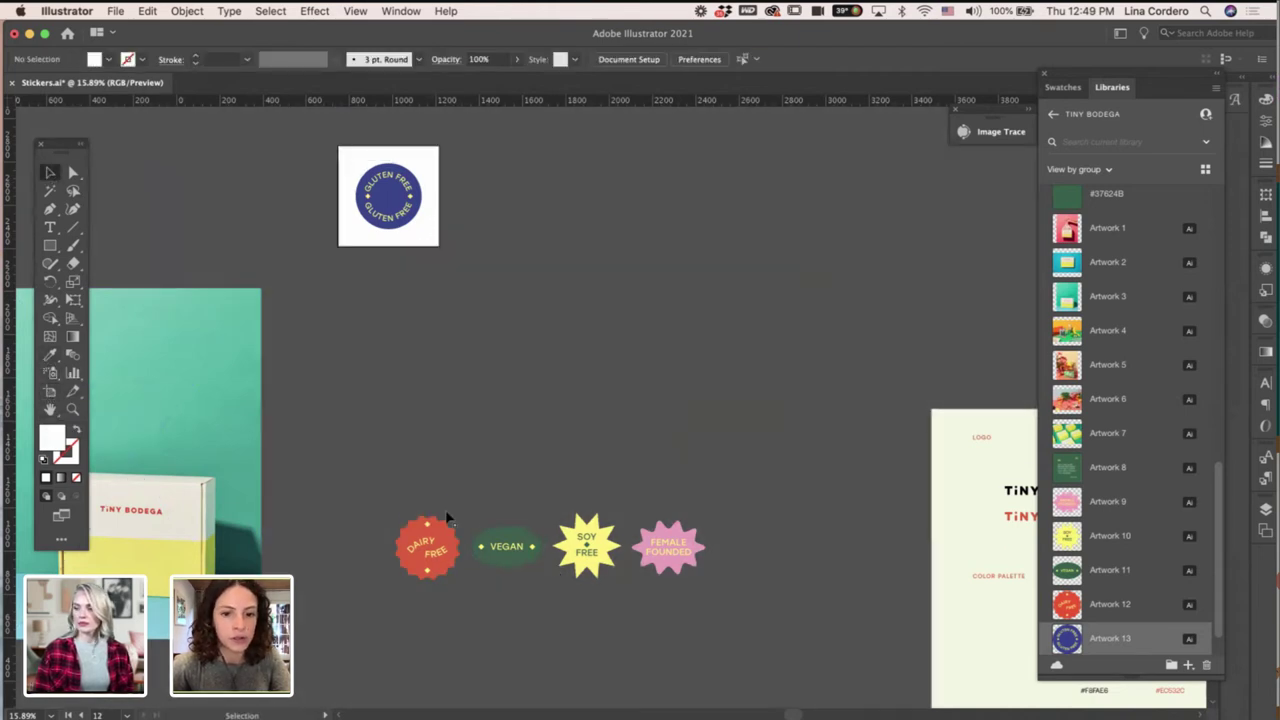
Duplicate the Gluten Free artboard beside the original and delete the sticker from the copy.
{"action": "left_click", "coordinate": [51, 392]}
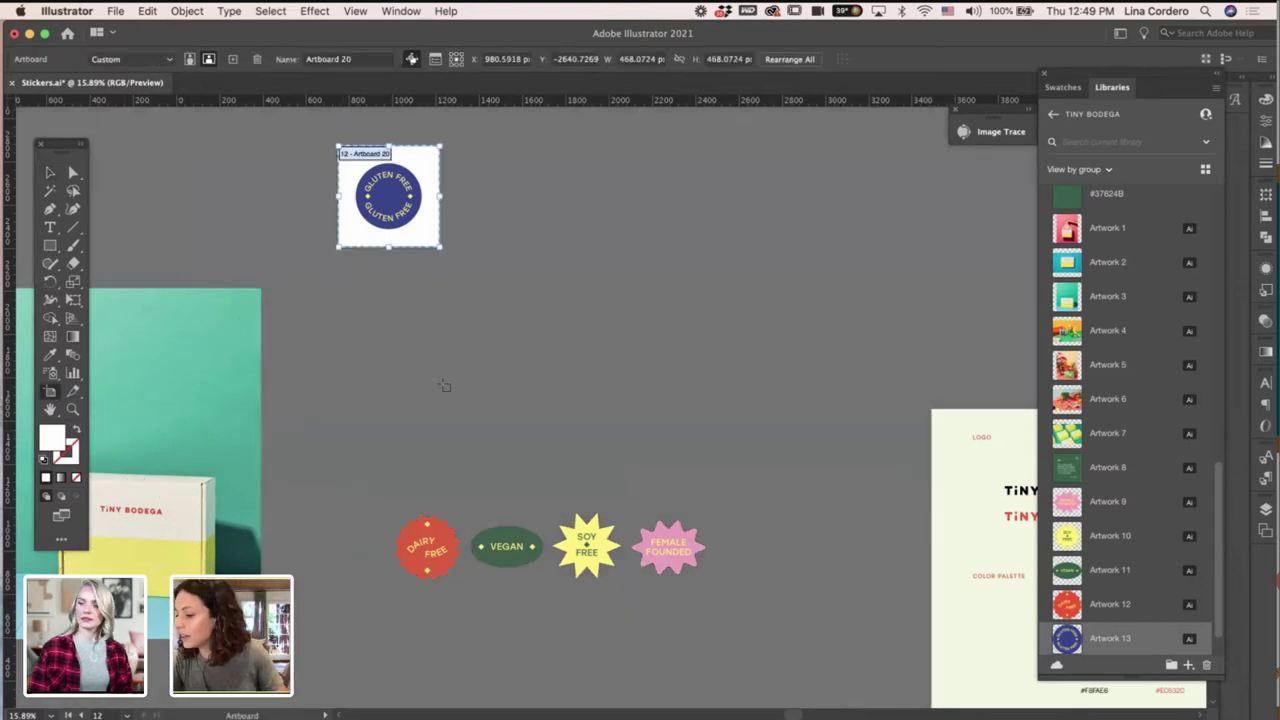
{"action": "scroll", "coordinate": [443, 386], "scroll_direction": "up", "scroll_amount": 2}
{"action": "scroll", "coordinate": [443, 386], "scroll_direction": "right", "scroll_amount": 2}
{"action": "left_click_drag", "start_coordinate": [332, 262], "coordinate": [480, 262]}
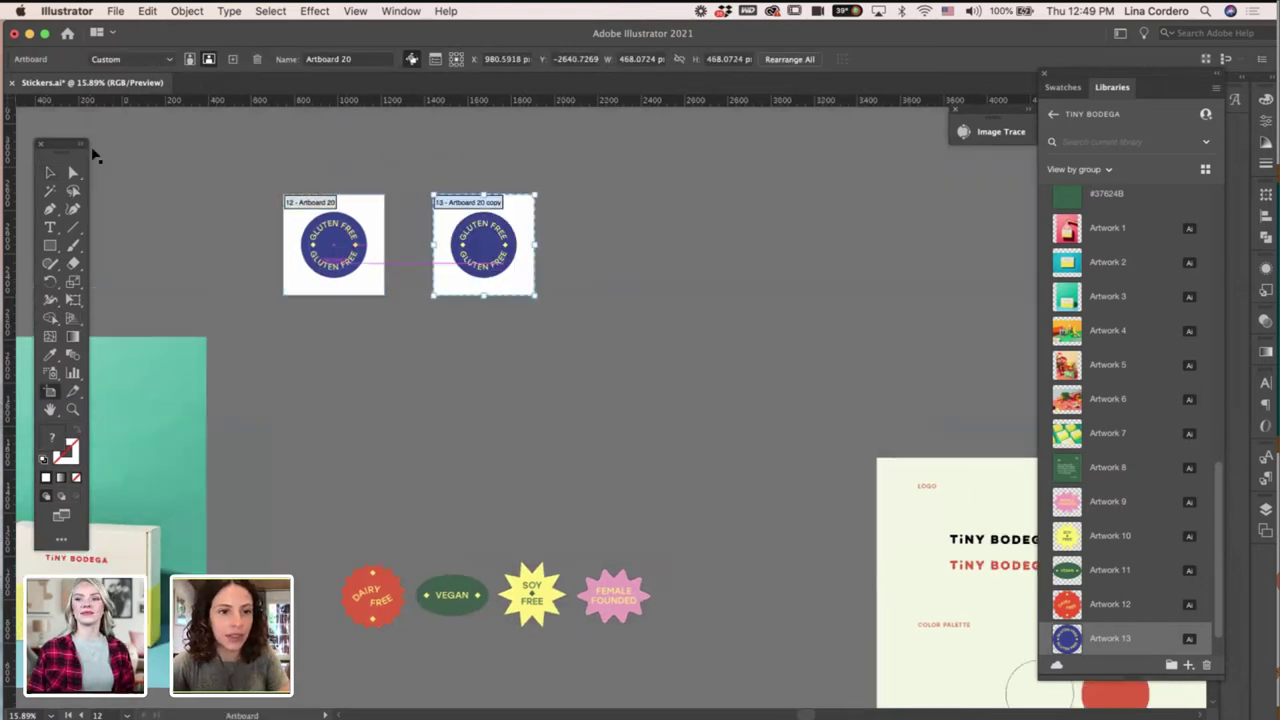
{"action": "left_click", "coordinate": [52, 172]}
{"action": "left_click", "coordinate": [452, 170]}
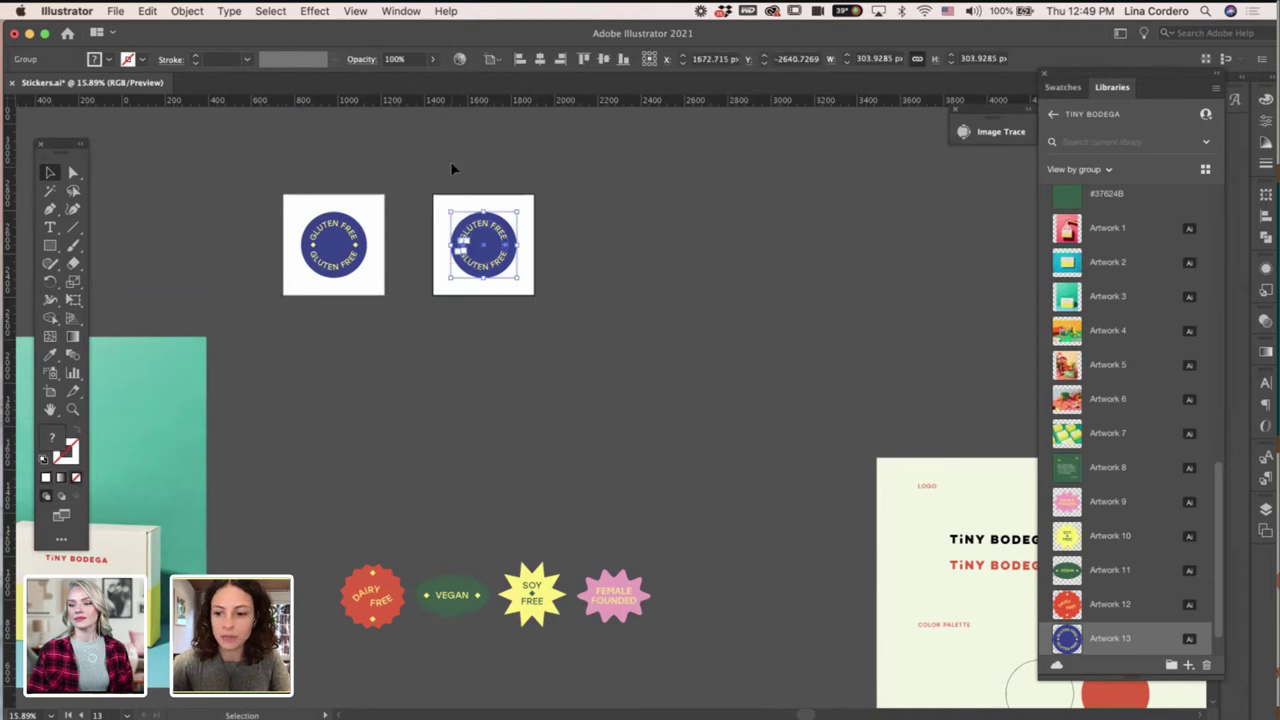
{"action": "key", "text": "BackSpace"}
Move the Soy Free sticker onto the empty second artboard and centre it there.
{"action": "scroll", "coordinate": [548, 613], "scroll_direction": "down", "scroll_amount": 2}
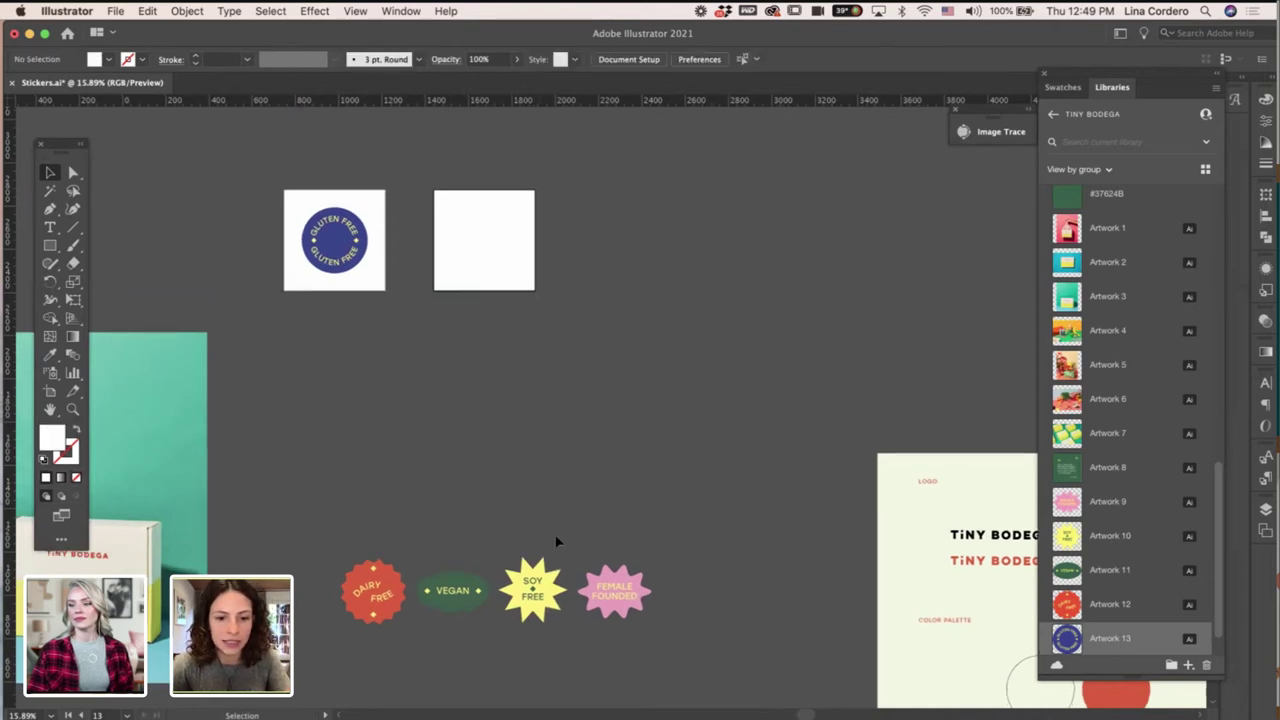
{"action": "left_click_drag", "start_coordinate": [530, 537], "coordinate": [491, 194]}
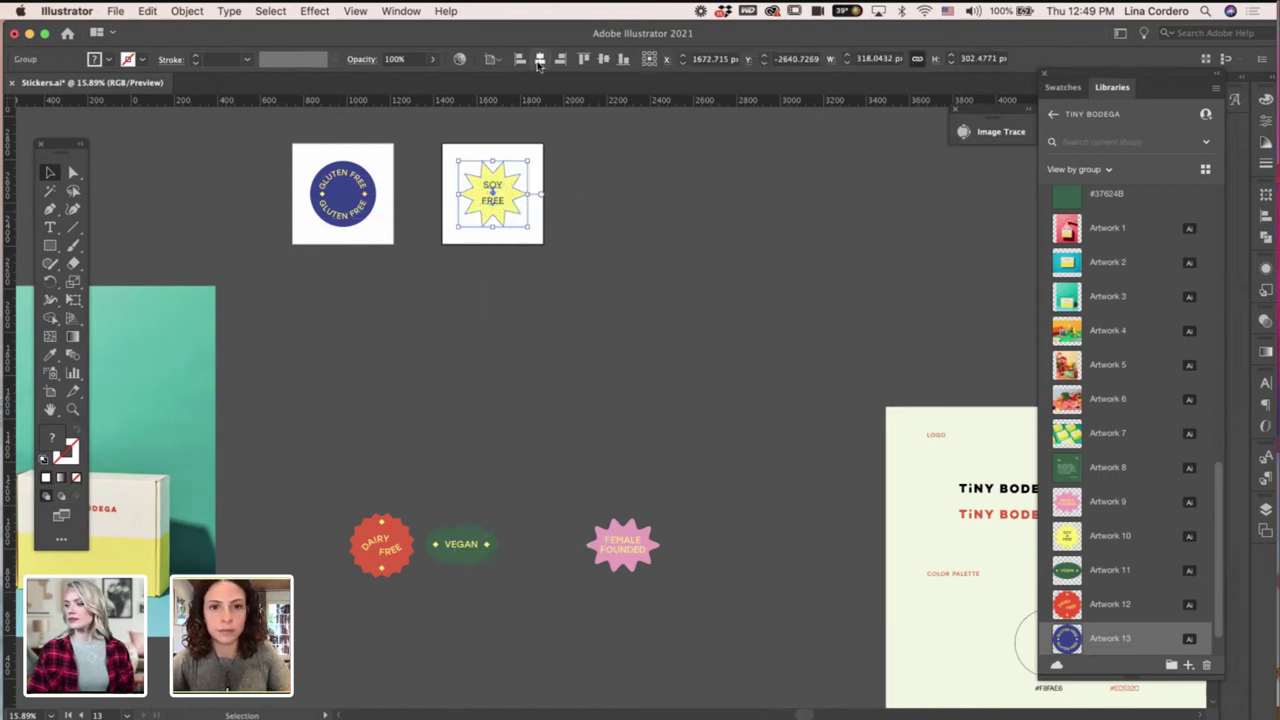
{"action": "left_click", "coordinate": [654, 593]}
Duplicate the Soy Free artboard as a third one in the row and delete the copied sticker from it.
{"action": "scroll", "coordinate": [654, 593], "scroll_direction": "right", "scroll_amount": 2}
{"action": "left_click_drag", "start_coordinate": [654, 593], "coordinate": [531, 506]}
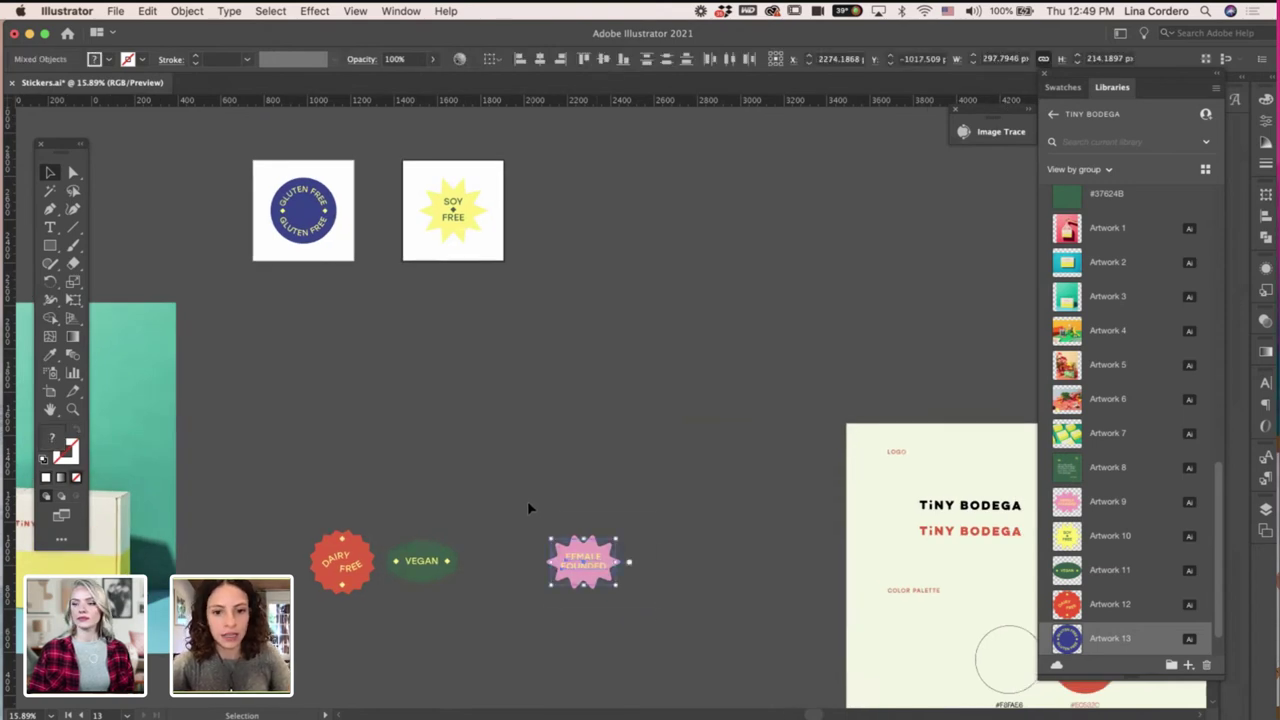
{"action": "left_click", "coordinate": [50, 394]}
{"action": "left_click_drag", "start_coordinate": [441, 210], "coordinate": [589, 206]}
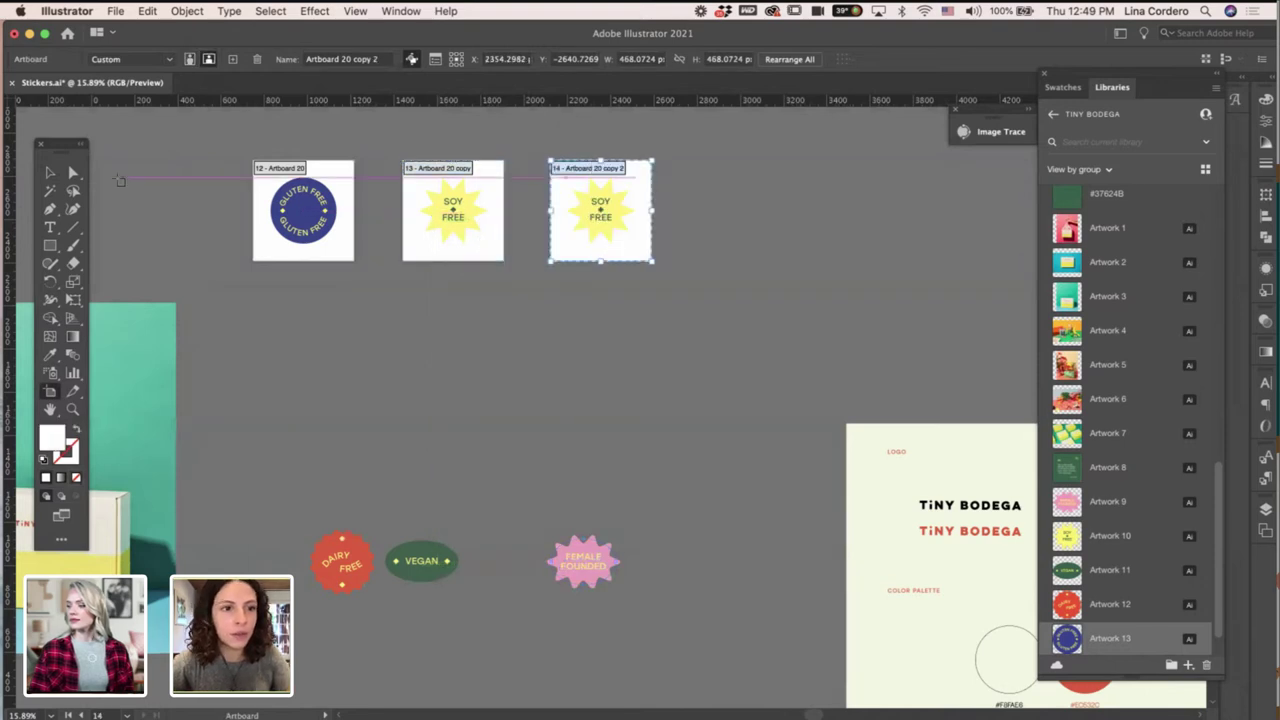
{"action": "left_click", "coordinate": [62, 173]}
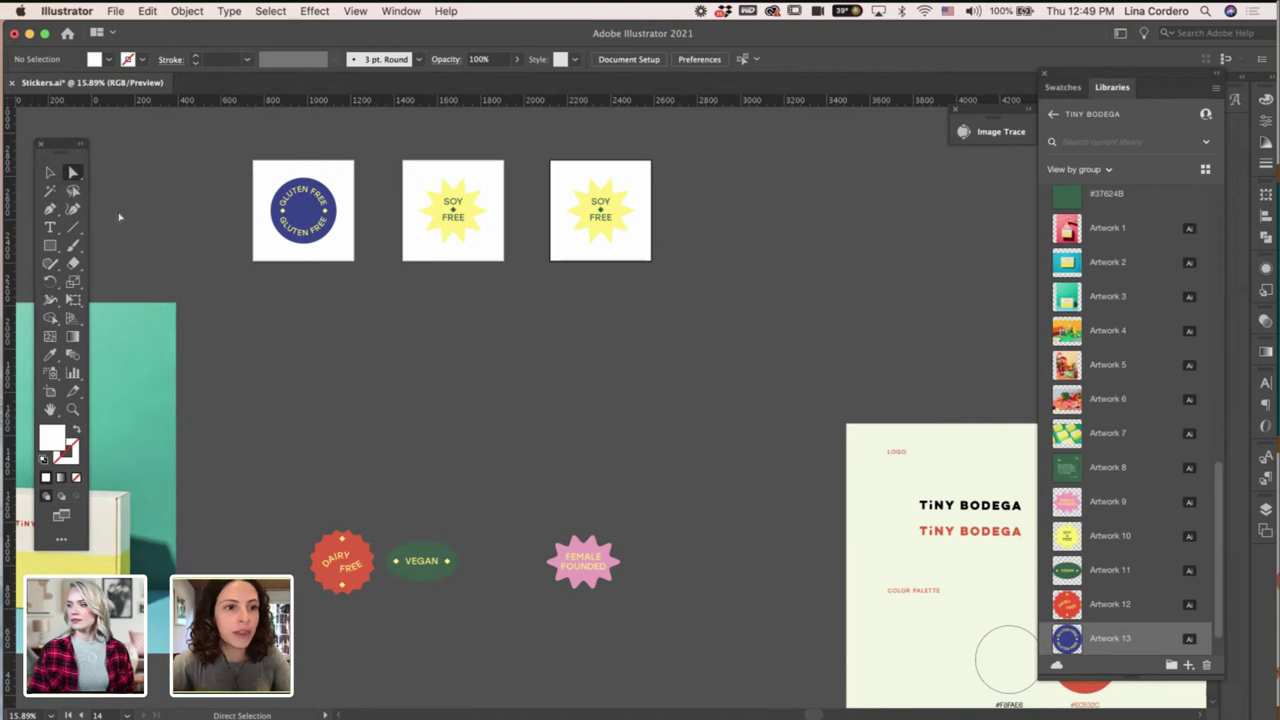
{"action": "left_click", "coordinate": [51, 172]}
{"action": "left_click", "coordinate": [573, 172]}
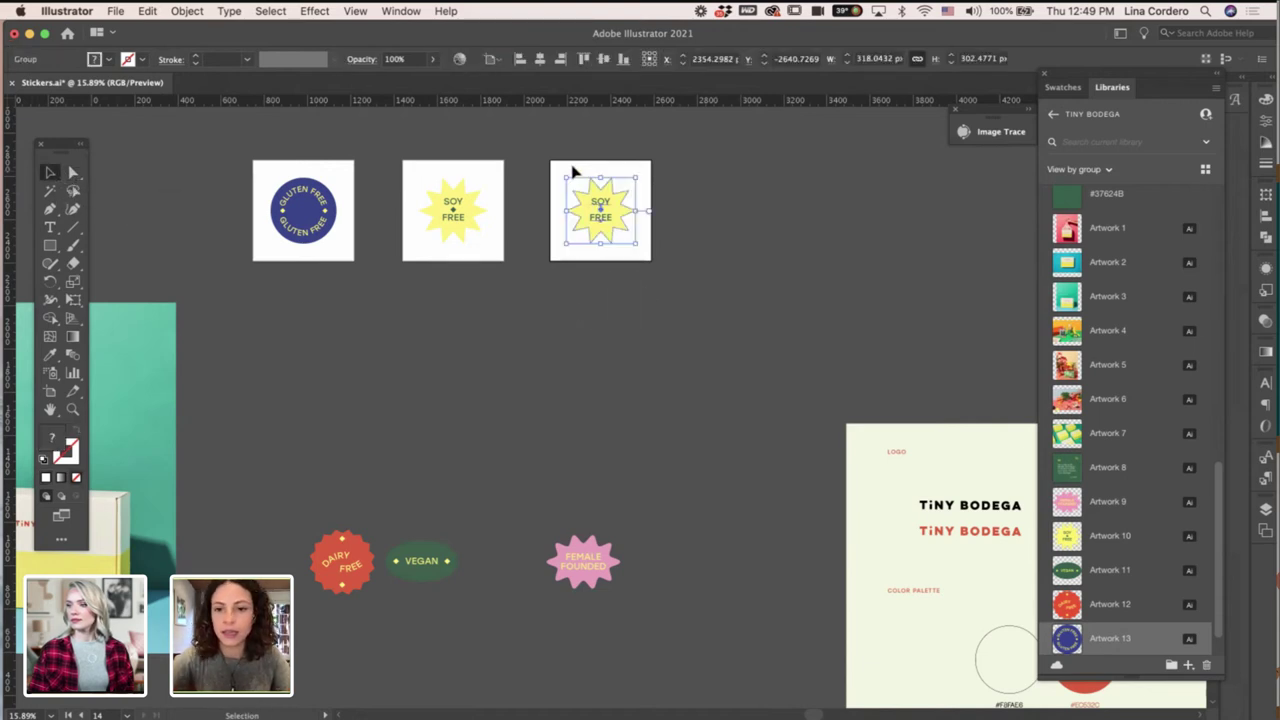
{"action": "key", "text": "Delete"}
Move the Female Founded sticker onto the empty third artboard and centre it horizontally.
{"action": "left_click_drag", "start_coordinate": [578, 560], "coordinate": [595, 222]}
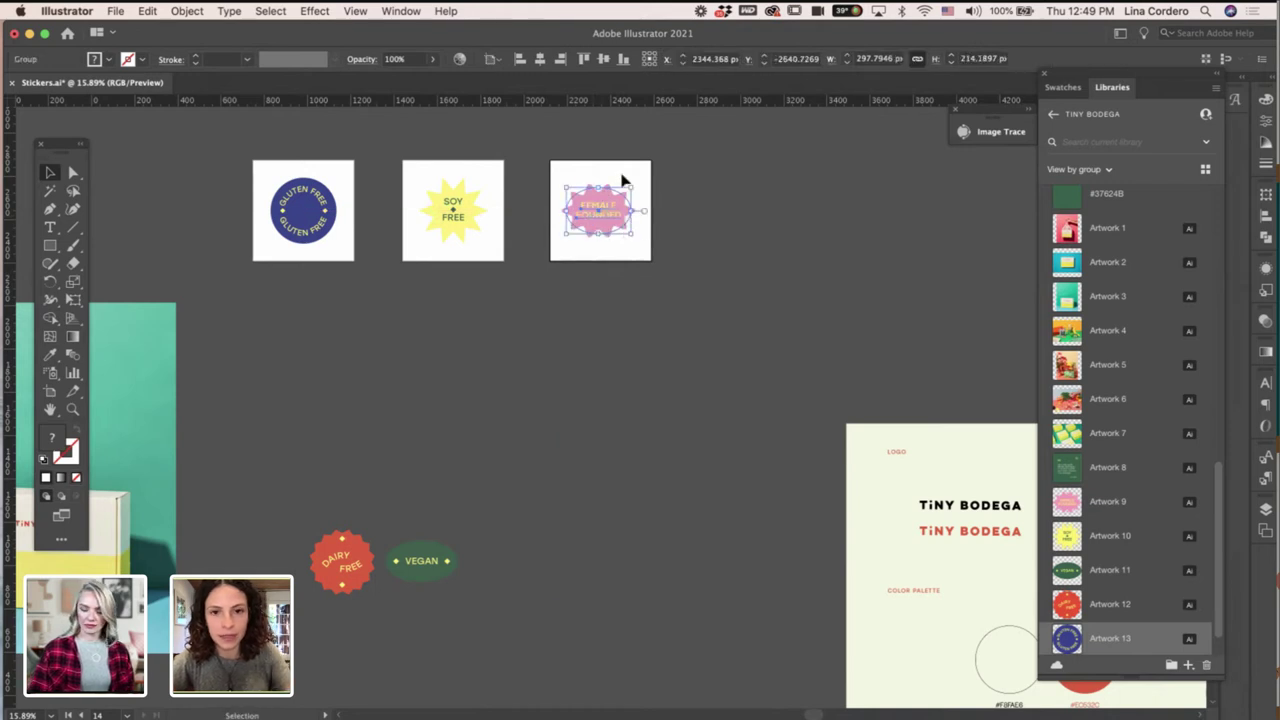
{"action": "left_click", "coordinate": [540, 59]}
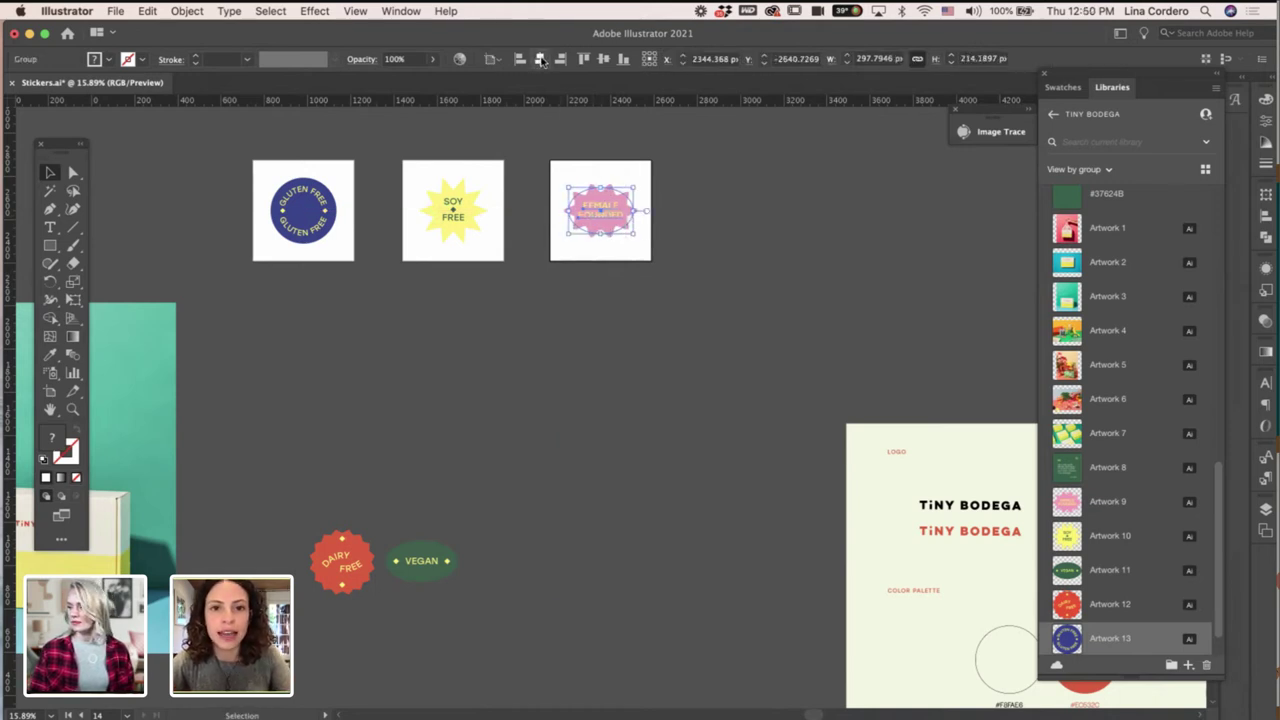
{"action": "left_click", "coordinate": [610, 527]}
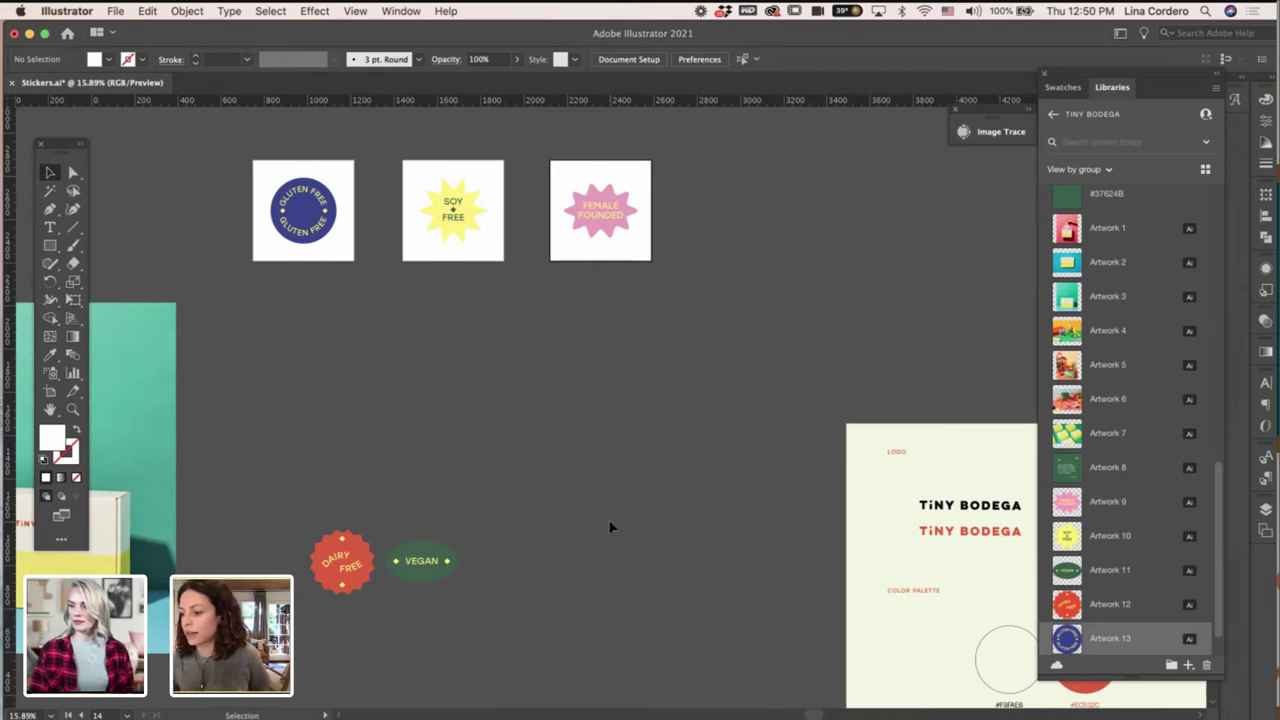
Duplicate the Female Founded artboard as a fourth one in the row and delete the copied sticker from it.
{"action": "left_click", "coordinate": [50, 391]}
{"action": "left_click_drag", "start_coordinate": [602, 210], "coordinate": [736, 210]}
{"action": "left_click", "coordinate": [50, 172]}
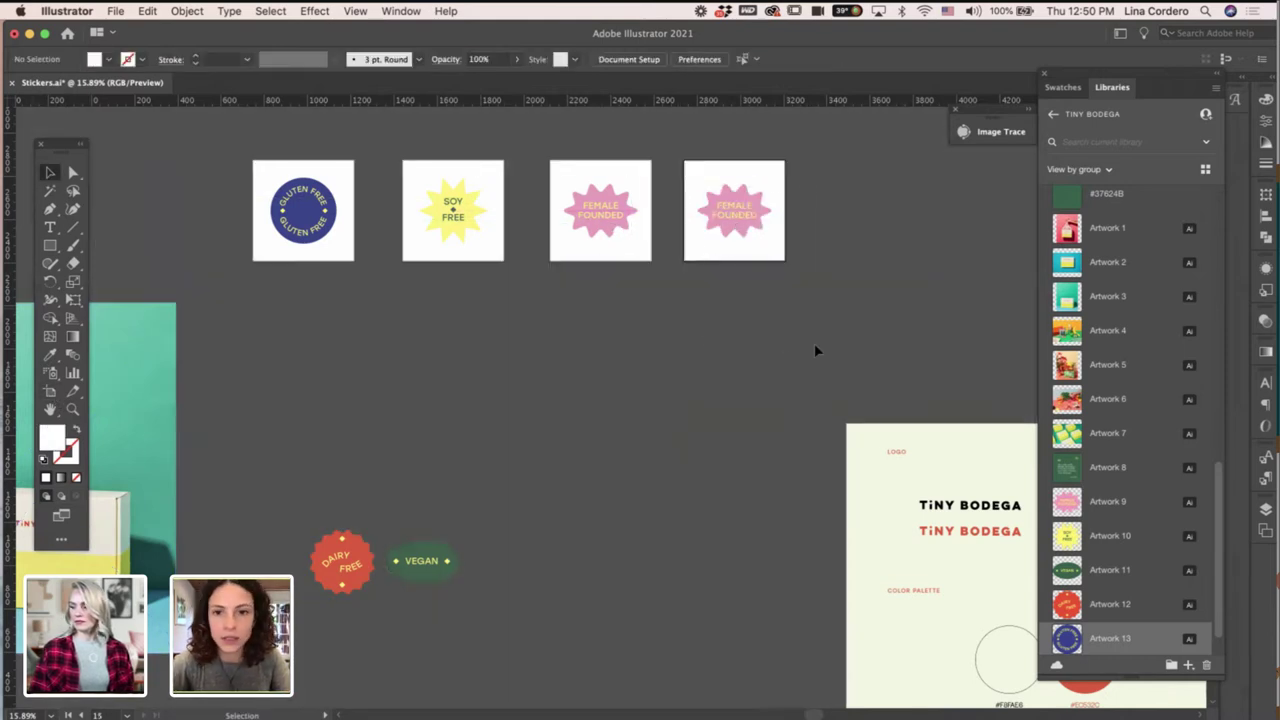
{"action": "left_click", "coordinate": [700, 188]}
{"action": "key", "text": "Delete"}
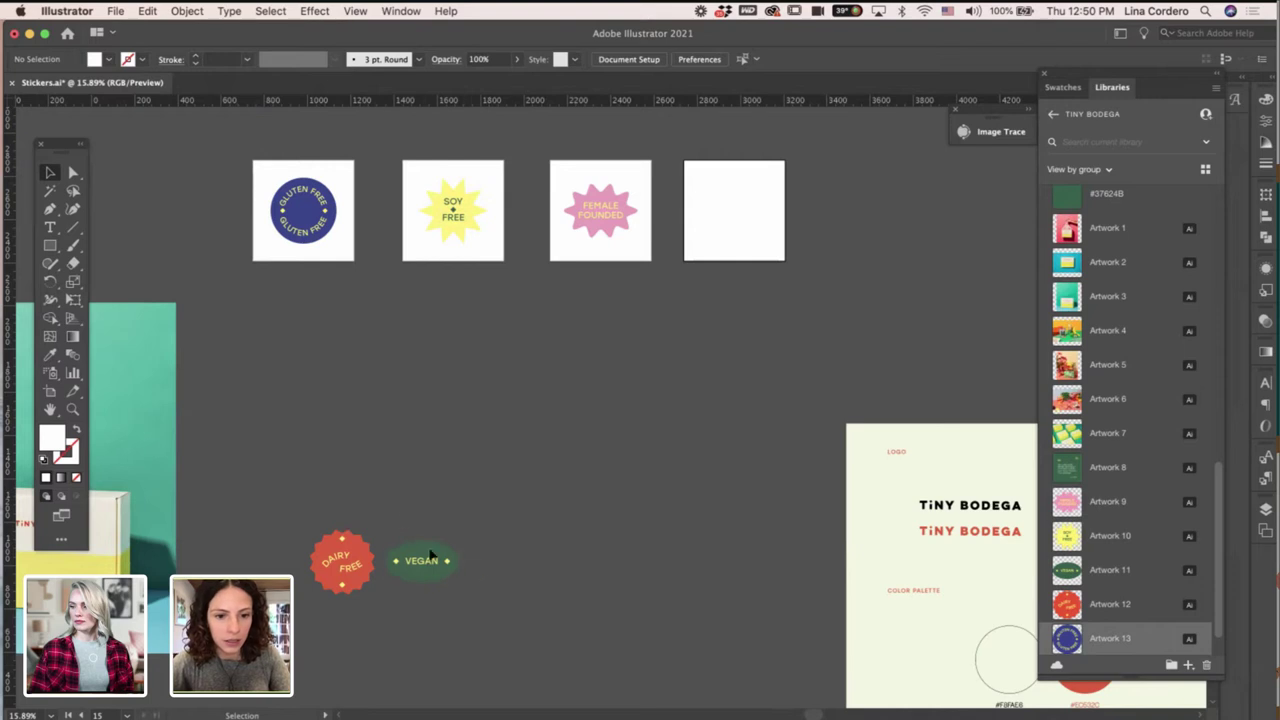
Place a copy of the Vegan sticker in the middle of the empty fourth artboard and group its parts.
{"action": "left_click_drag", "start_coordinate": [393, 505], "coordinate": [393, 505]}
{"action": "key", "text": "super+c"}
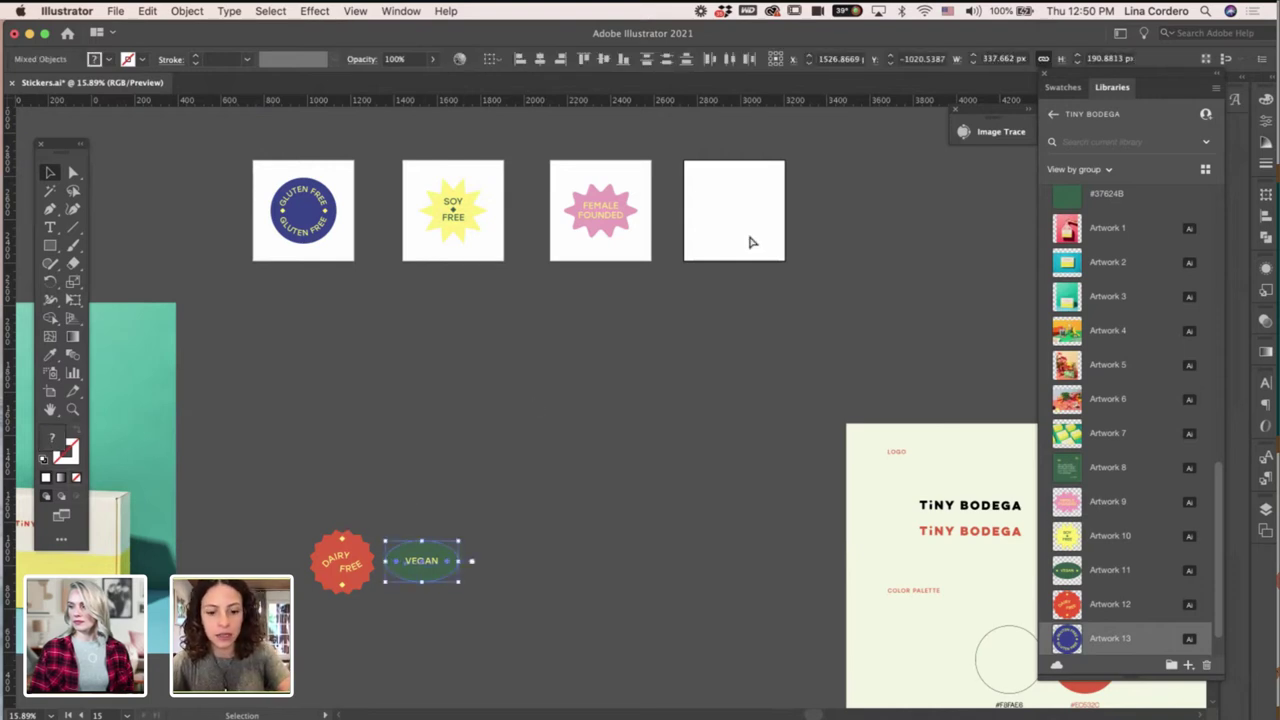
{"action": "key", "text": "super+v"}
{"action": "left_click_drag", "start_coordinate": [608, 406], "coordinate": [737, 211]}
{"action": "scroll", "coordinate": [737, 211], "scroll_direction": "up", "scroll_amount": 3}
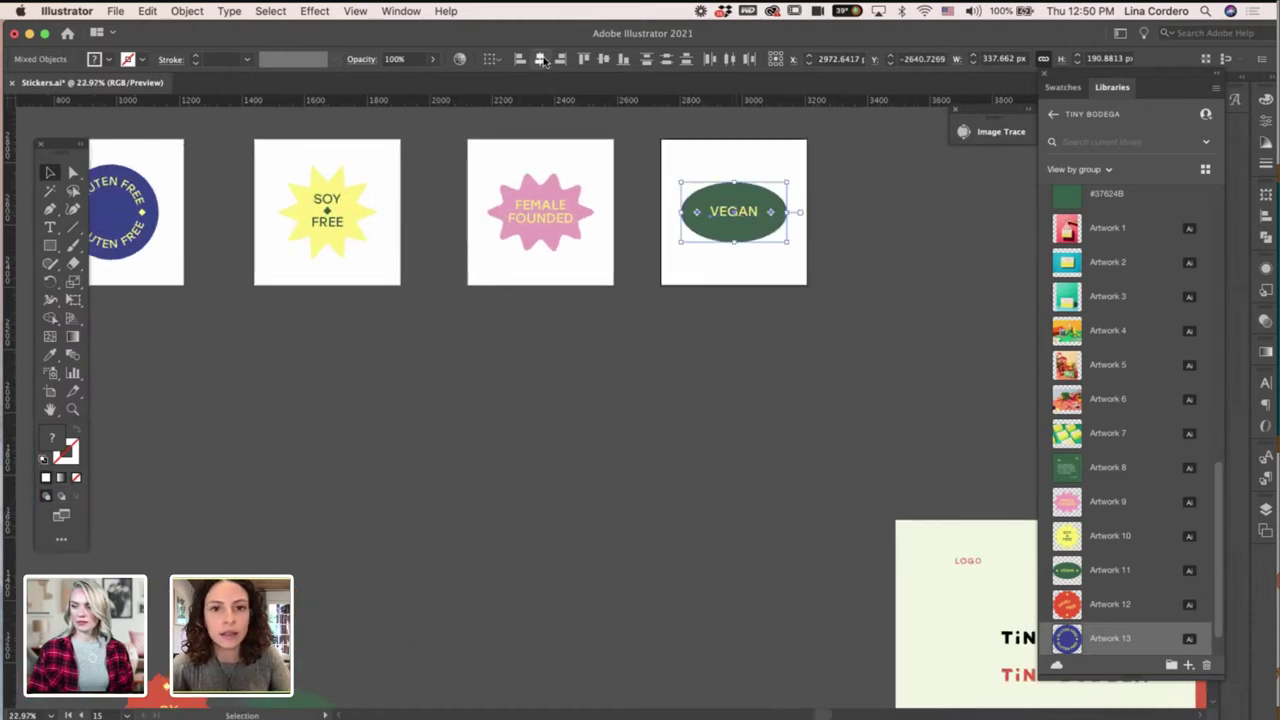
{"action": "key", "text": "super+g"}
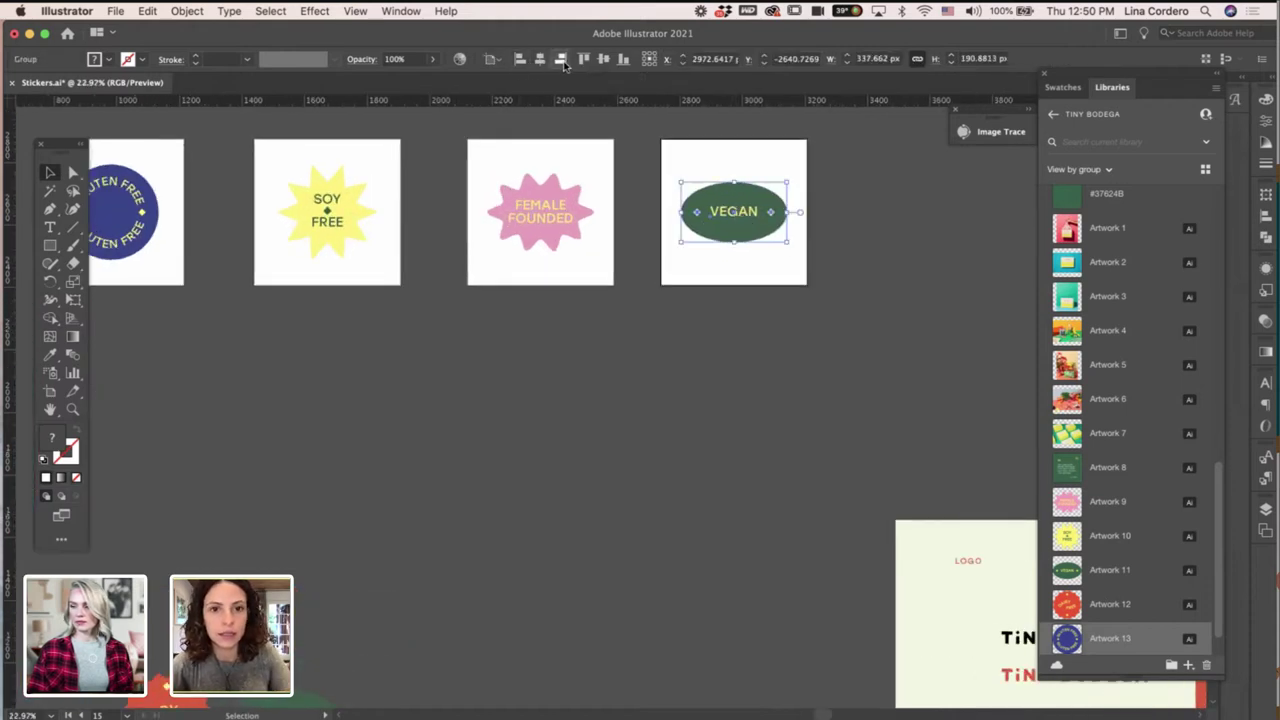
{"action": "left_click", "coordinate": [637, 396]}
{"action": "scroll", "coordinate": [637, 396], "scroll_direction": "down", "scroll_amount": 4}
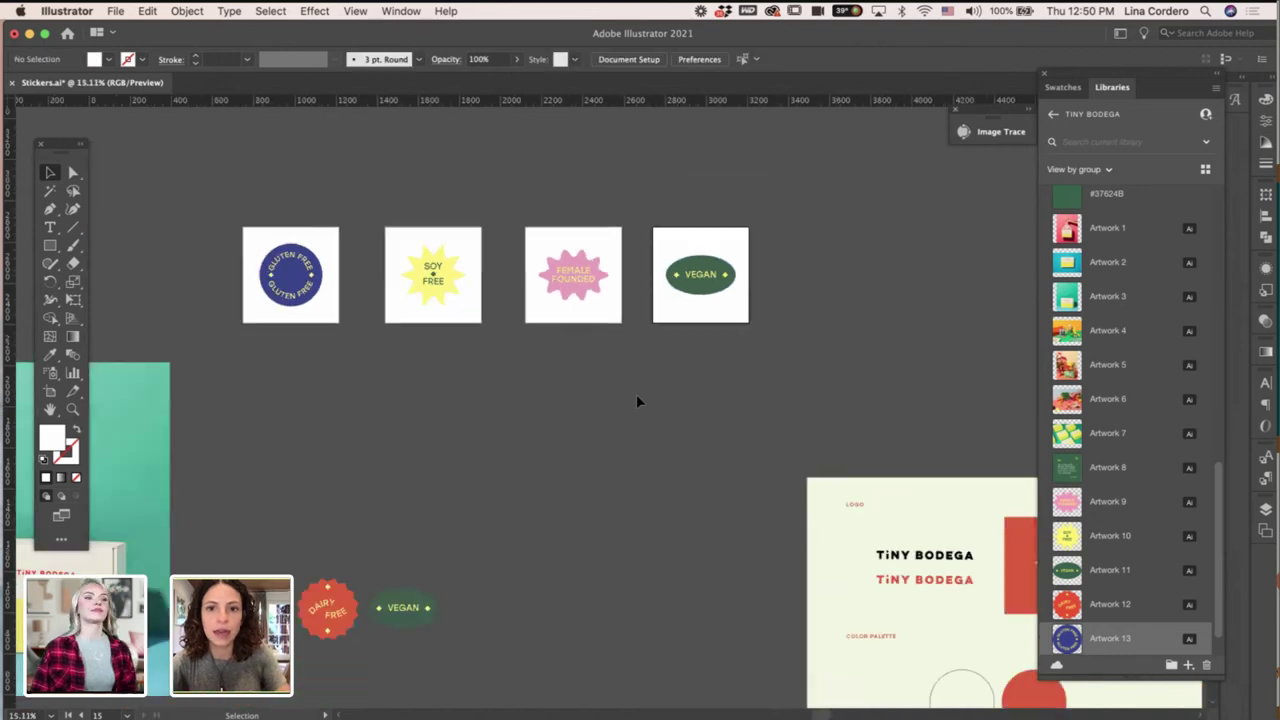
{"action": "scroll", "coordinate": [638, 316], "scroll_direction": "left", "scroll_amount": 2}
{"action": "scroll", "coordinate": [639, 316], "scroll_direction": "up", "scroll_amount": 2}
{"action": "scroll", "coordinate": [639, 316], "scroll_direction": "left", "scroll_amount": 2}
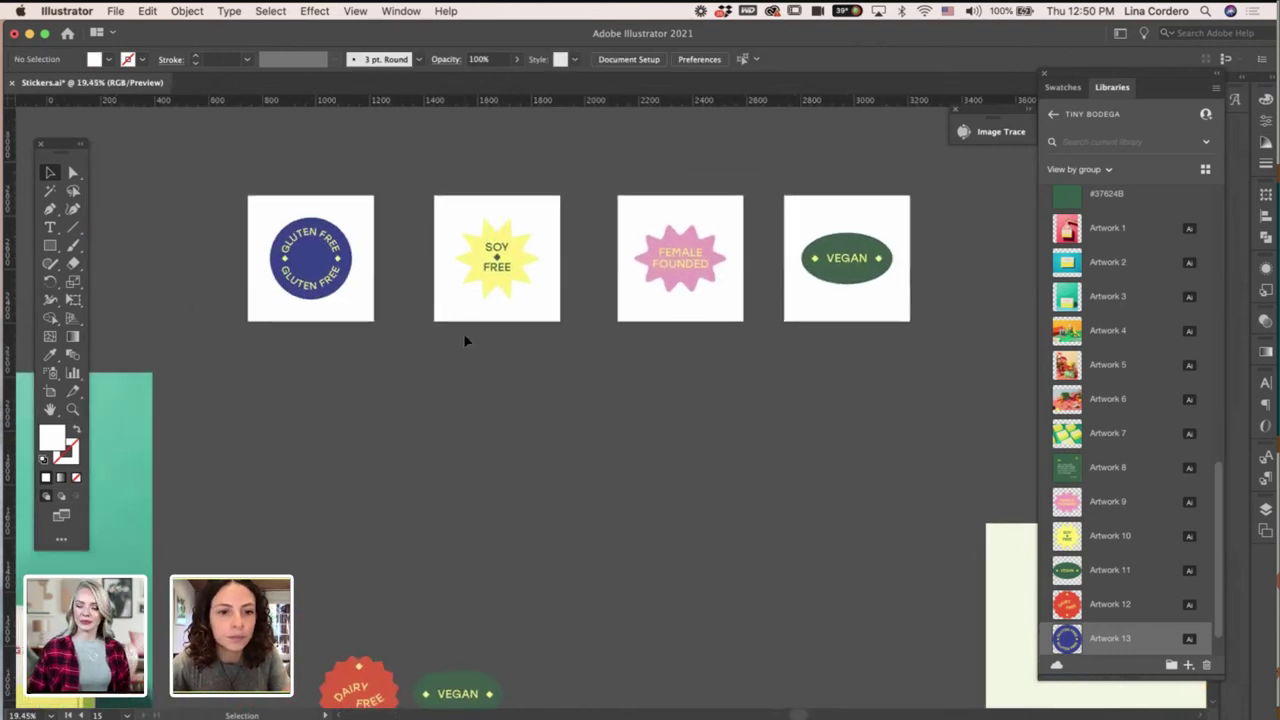
{"action": "scroll", "coordinate": [463, 333], "scroll_direction": "up", "scroll_amount": 1}
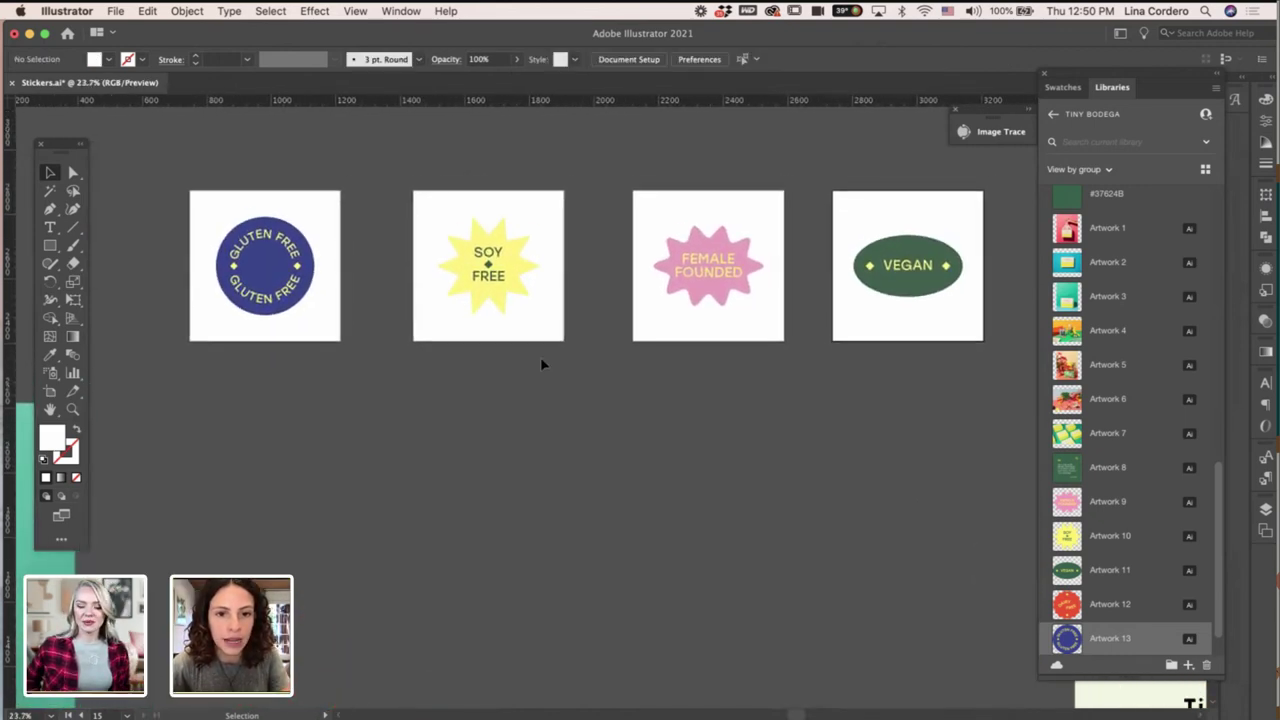
{"action": "scroll", "coordinate": [540, 365], "scroll_direction": "up", "scroll_amount": 1}
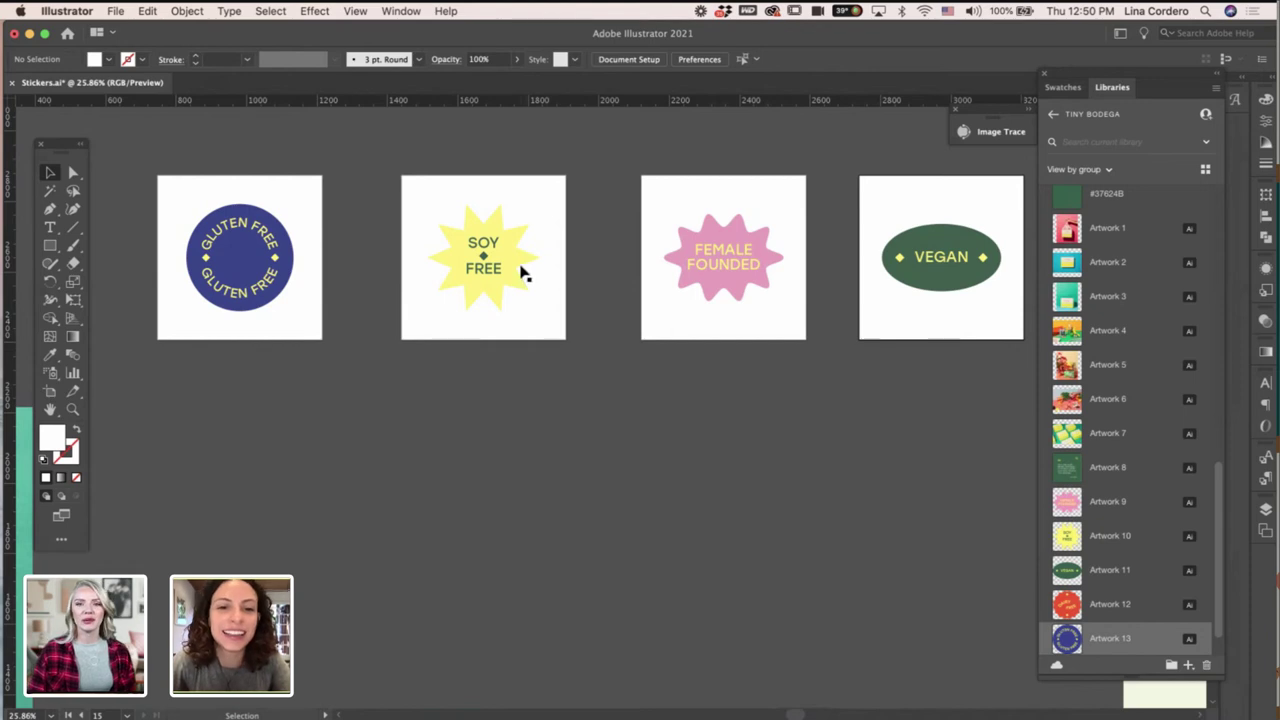
{"action": "left_click", "coordinate": [523, 271]}
{"action": "left_click", "coordinate": [528, 393]}
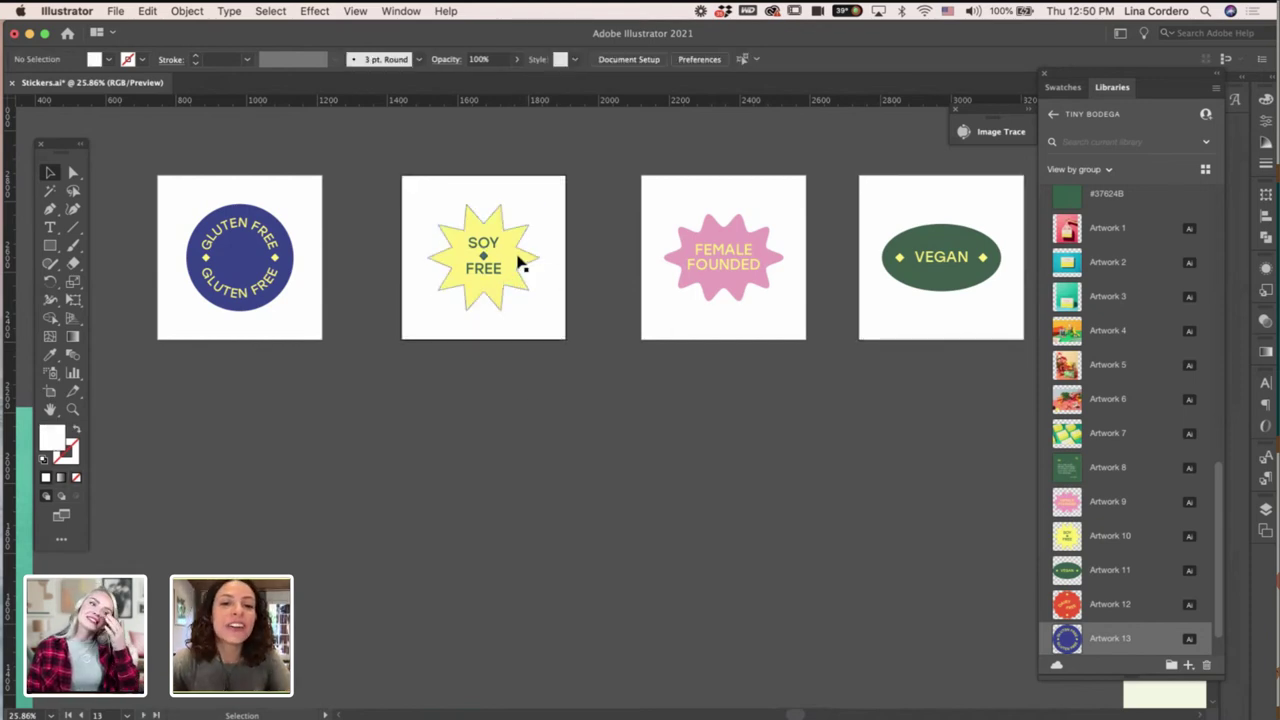
{"action": "left_click", "coordinate": [523, 259]}
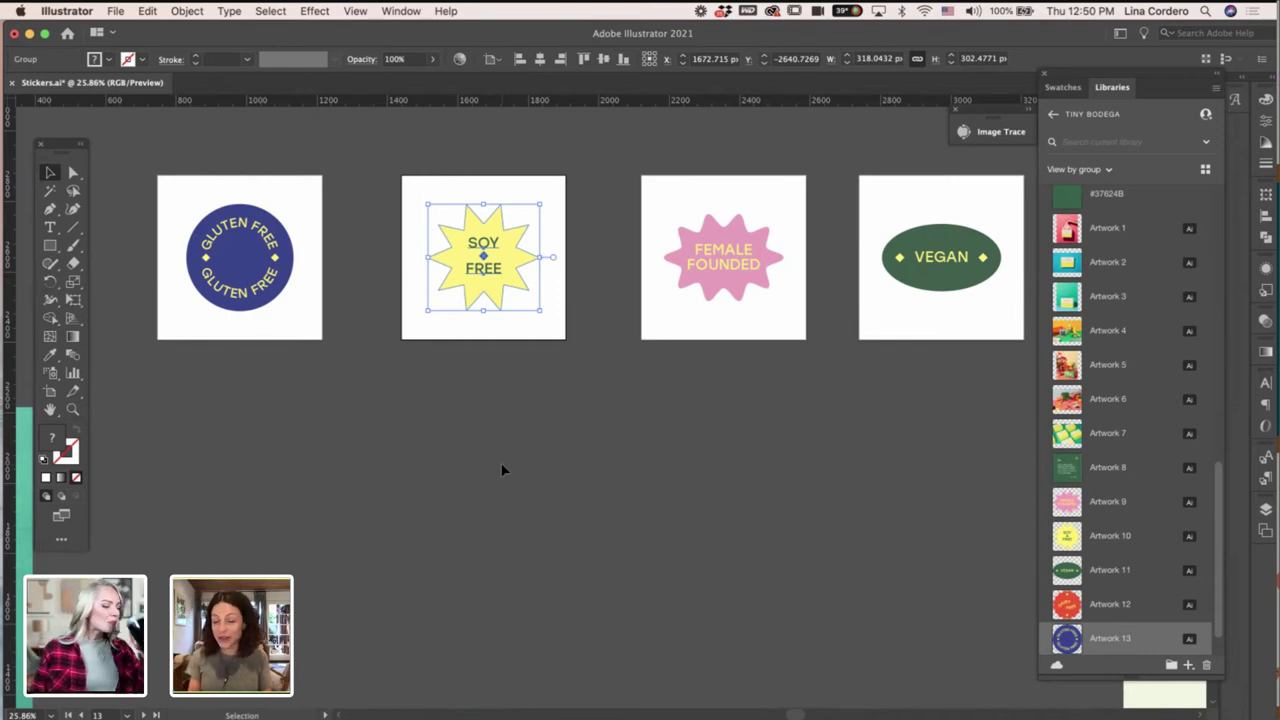
{"action": "left_click", "coordinate": [525, 478]}
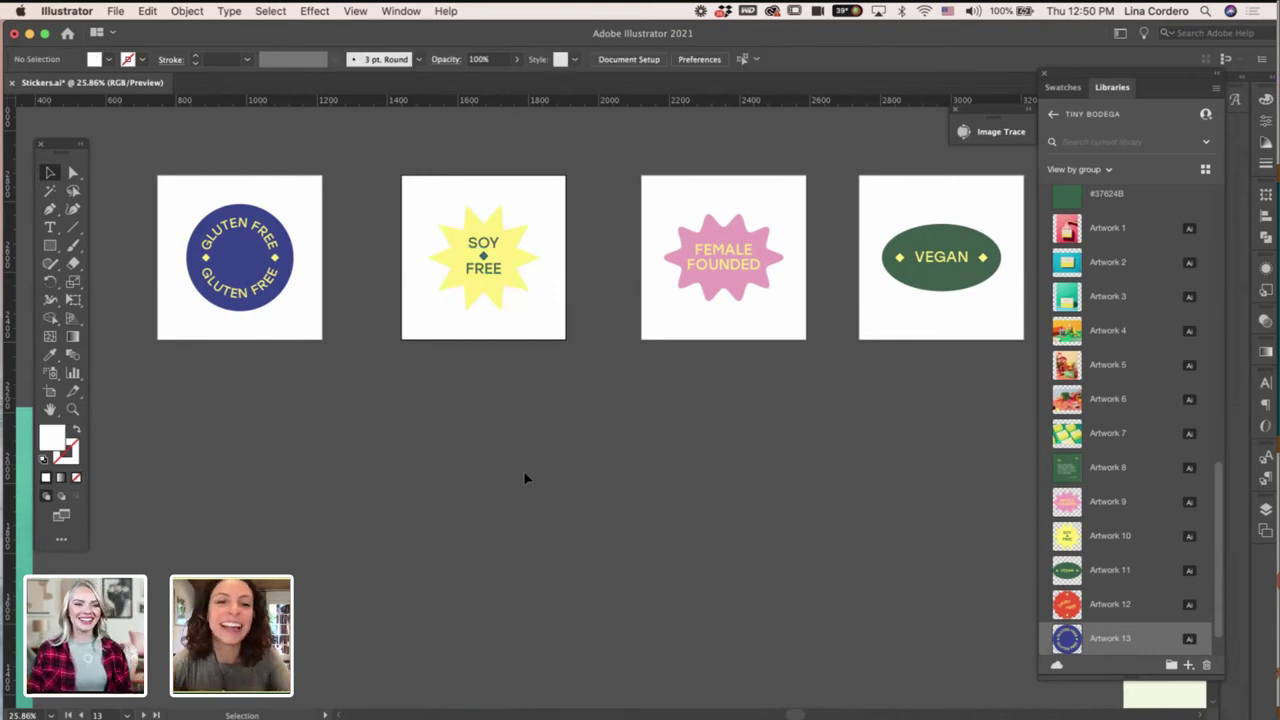
{"action": "scroll", "coordinate": [525, 478], "scroll_direction": "up", "scroll_amount": 2}
{"action": "scroll", "coordinate": [525, 478], "scroll_direction": "up", "scroll_amount": 5}
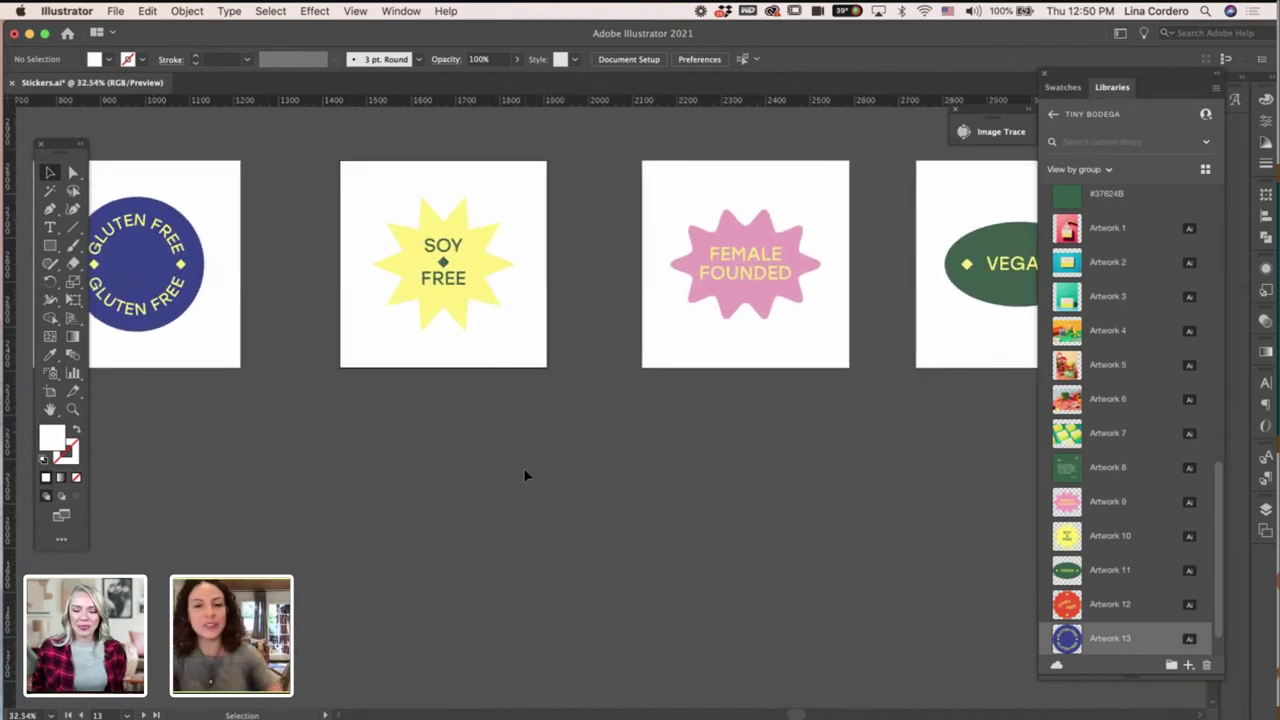
Take the SOY FREE lettering out of the sticker's group, keeping it in place over the yellow star.
{"action": "scroll", "coordinate": [513, 273], "scroll_direction": "up", "scroll_amount": 2}
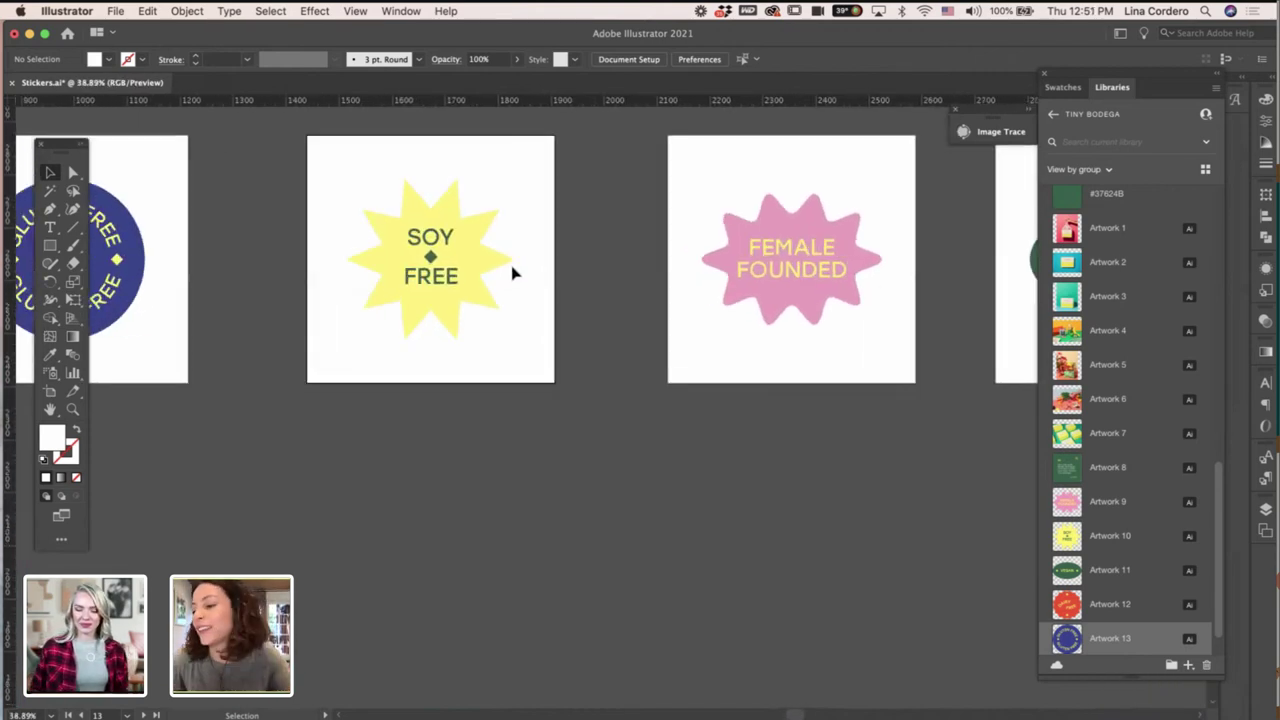
{"action": "scroll", "coordinate": [513, 272], "scroll_direction": "up", "scroll_amount": 2}
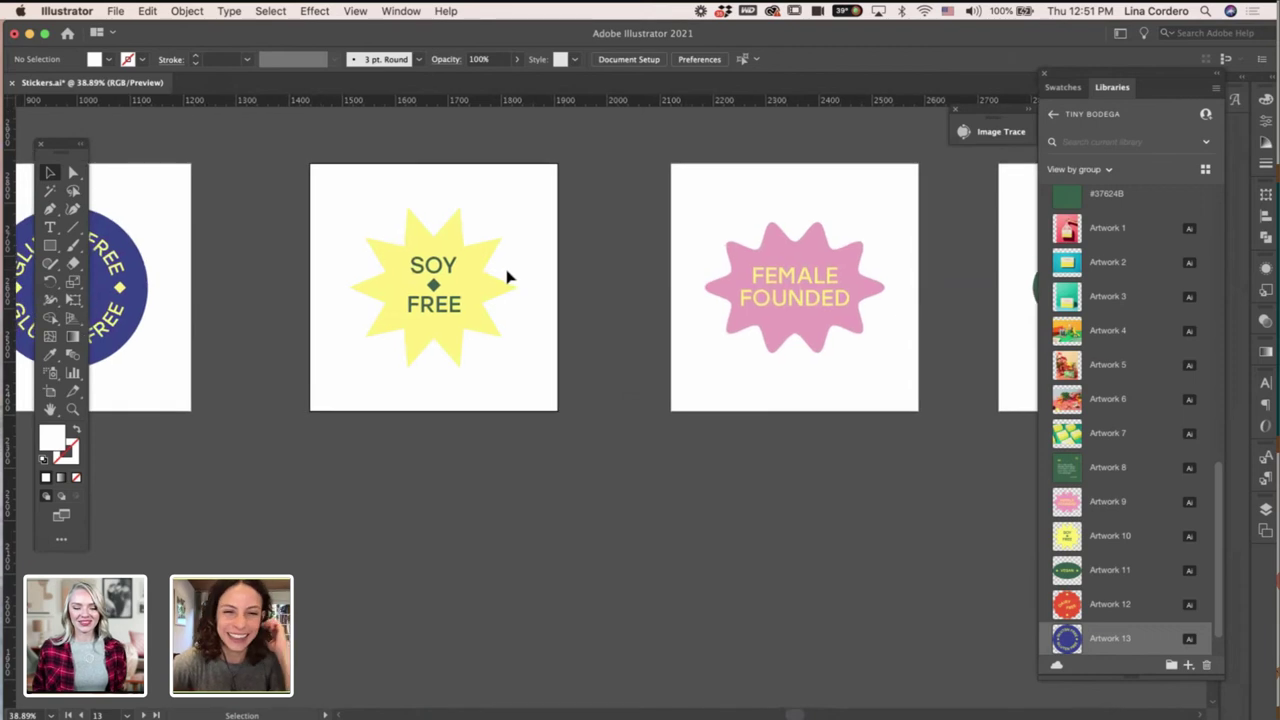
{"action": "double_click", "coordinate": [491, 281]}
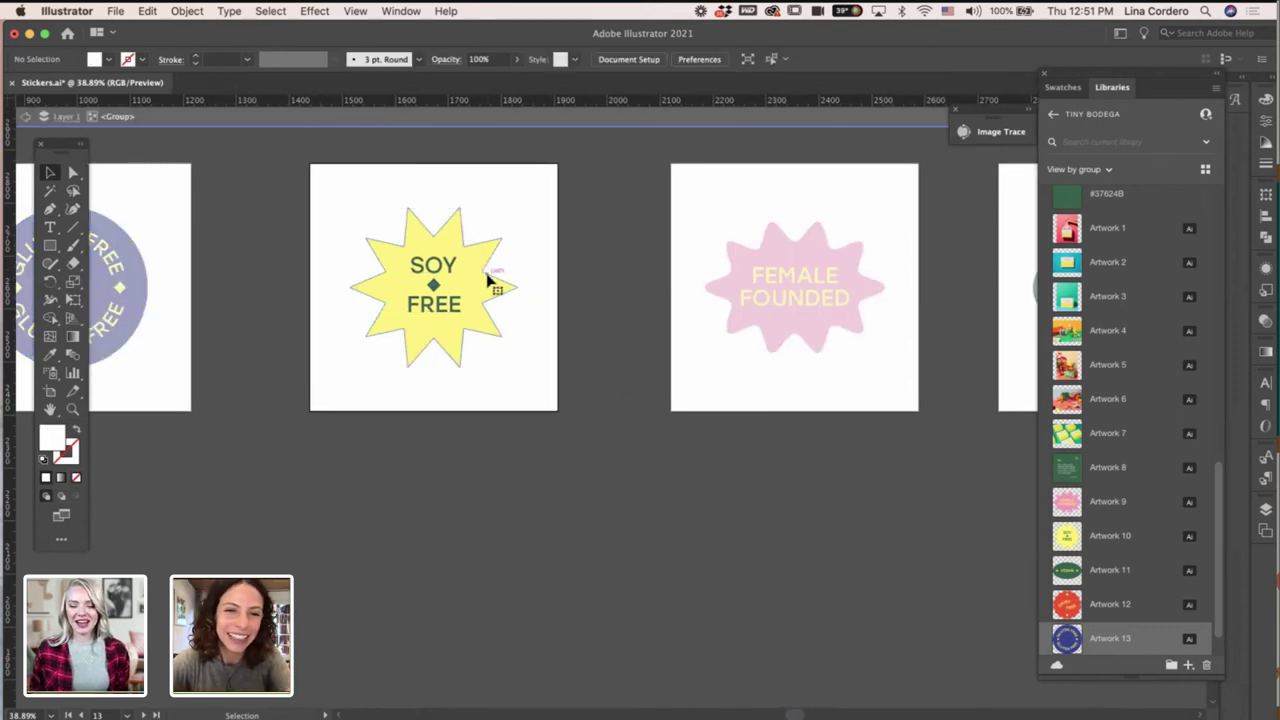
{"action": "double_click", "coordinate": [569, 289]}
{"action": "left_click", "coordinate": [437, 283]}
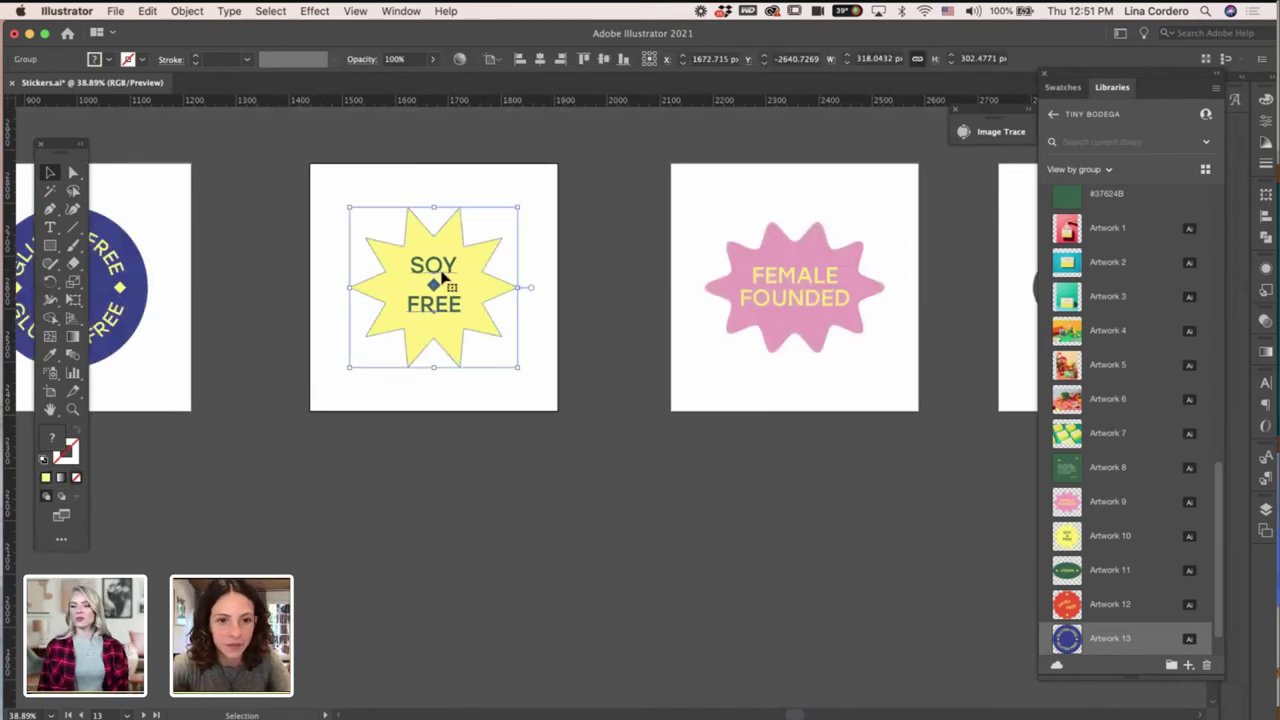
{"action": "double_click", "coordinate": [441, 280]}
{"action": "double_click", "coordinate": [475, 509]}
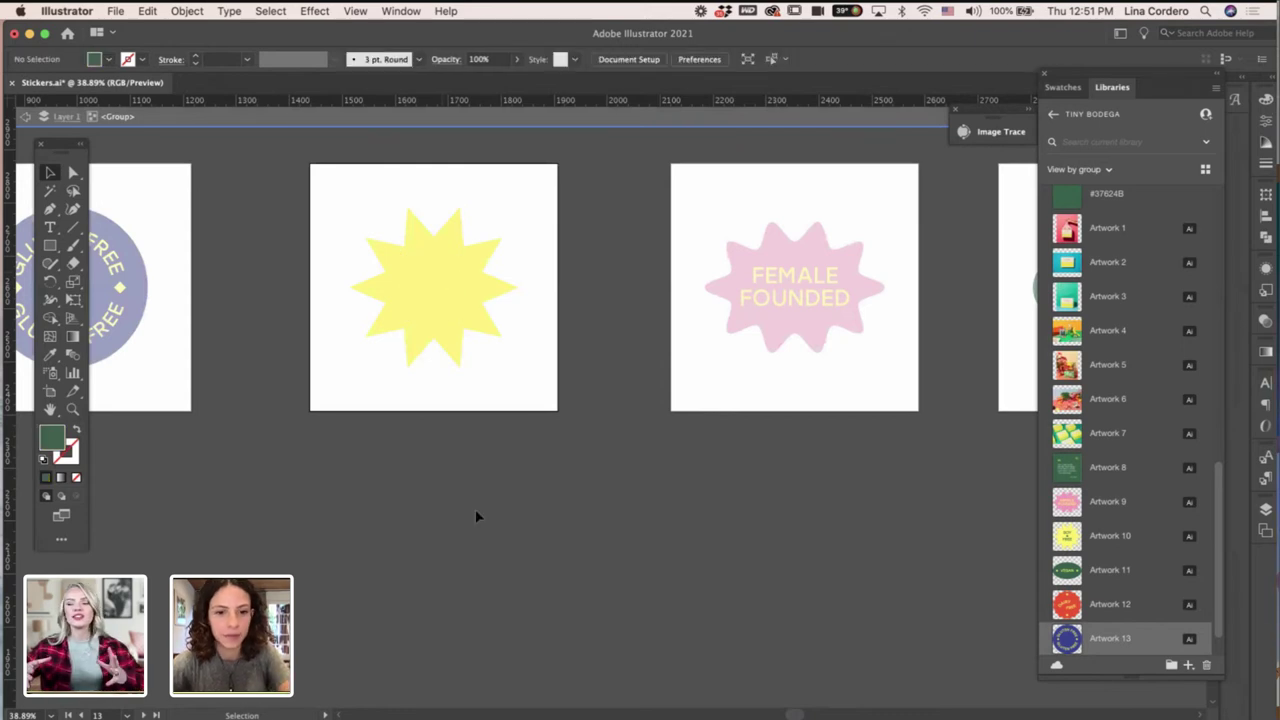
{"action": "left_click", "coordinate": [534, 507]}
{"action": "scroll", "coordinate": [534, 507], "scroll_direction": "down", "scroll_amount": 1}
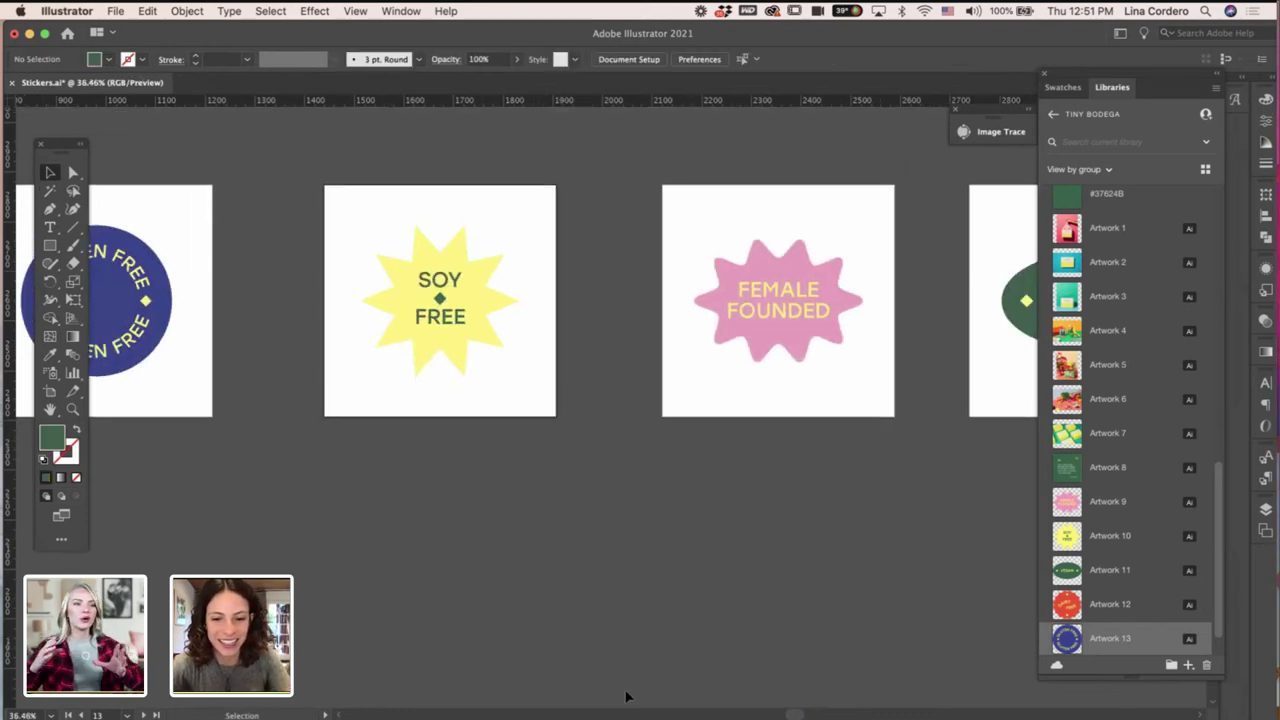
Duplicate the Soy Free artboard with its artwork directly below the original.
{"action": "key", "text": "shift+o"}
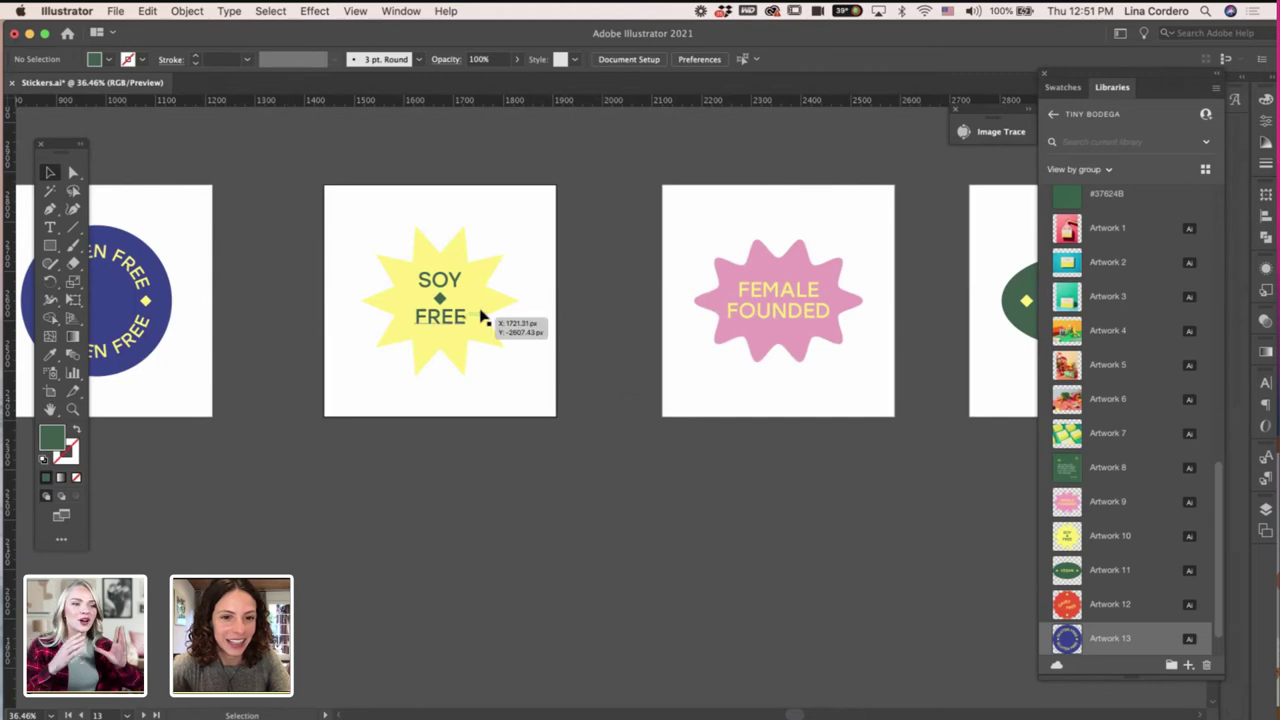
{"action": "scroll", "coordinate": [529, 220], "scroll_direction": "down", "scroll_amount": 3}
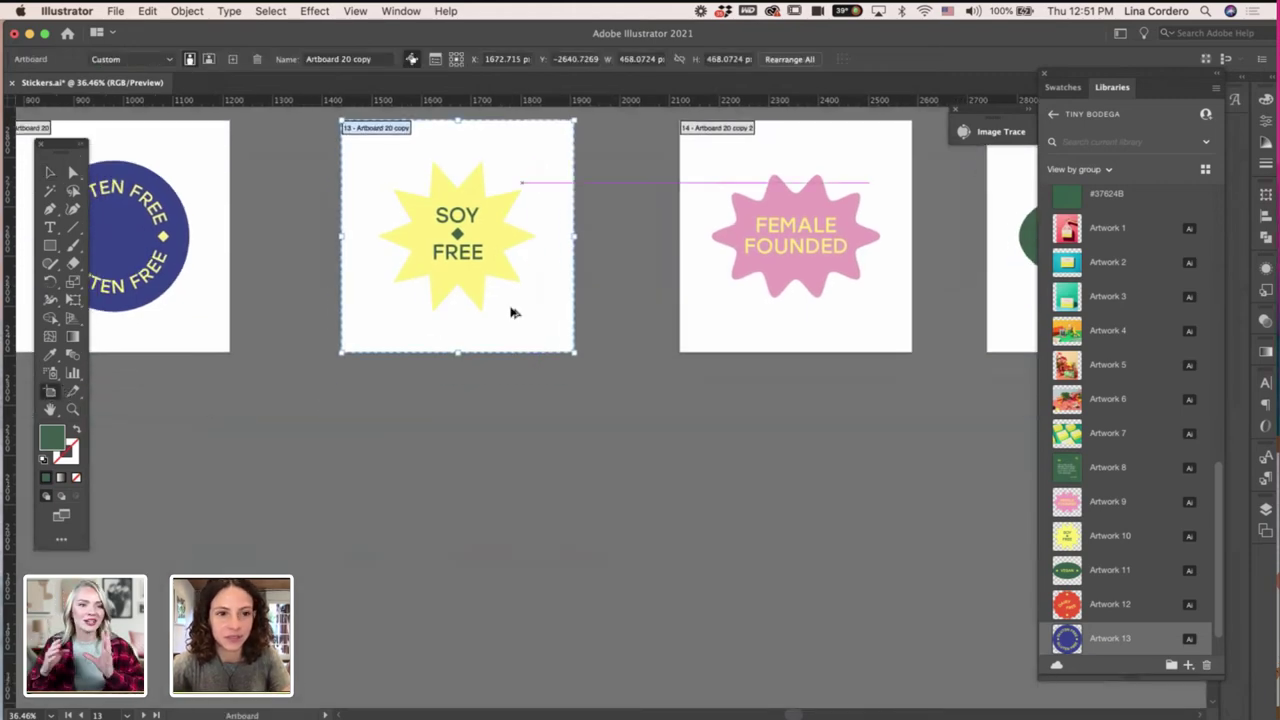
{"action": "left_click_drag", "start_coordinate": [514, 309], "coordinate": [505, 455]}
{"action": "key", "text": "super+alt+0"}
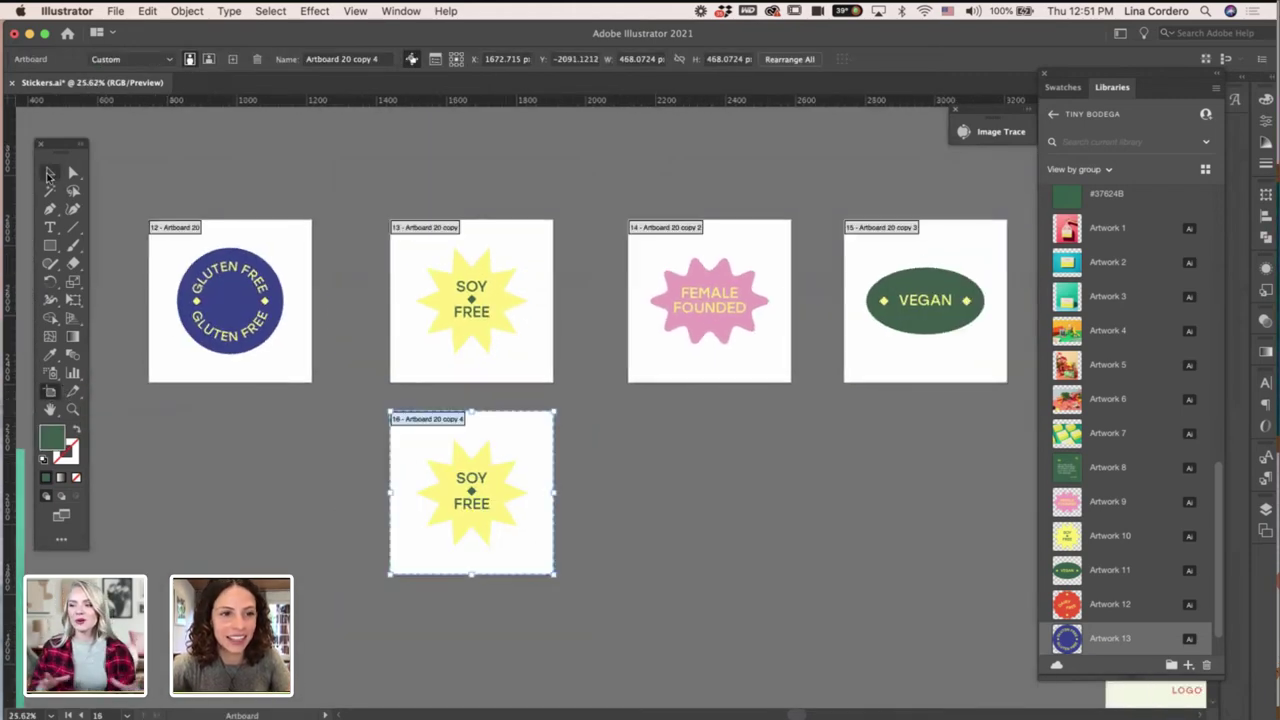
Delete the SOY FREE lettering from the lower artboard and the yellow star from the original artboard above it.
{"action": "key", "text": "v"}
{"action": "left_click", "coordinate": [474, 482]}
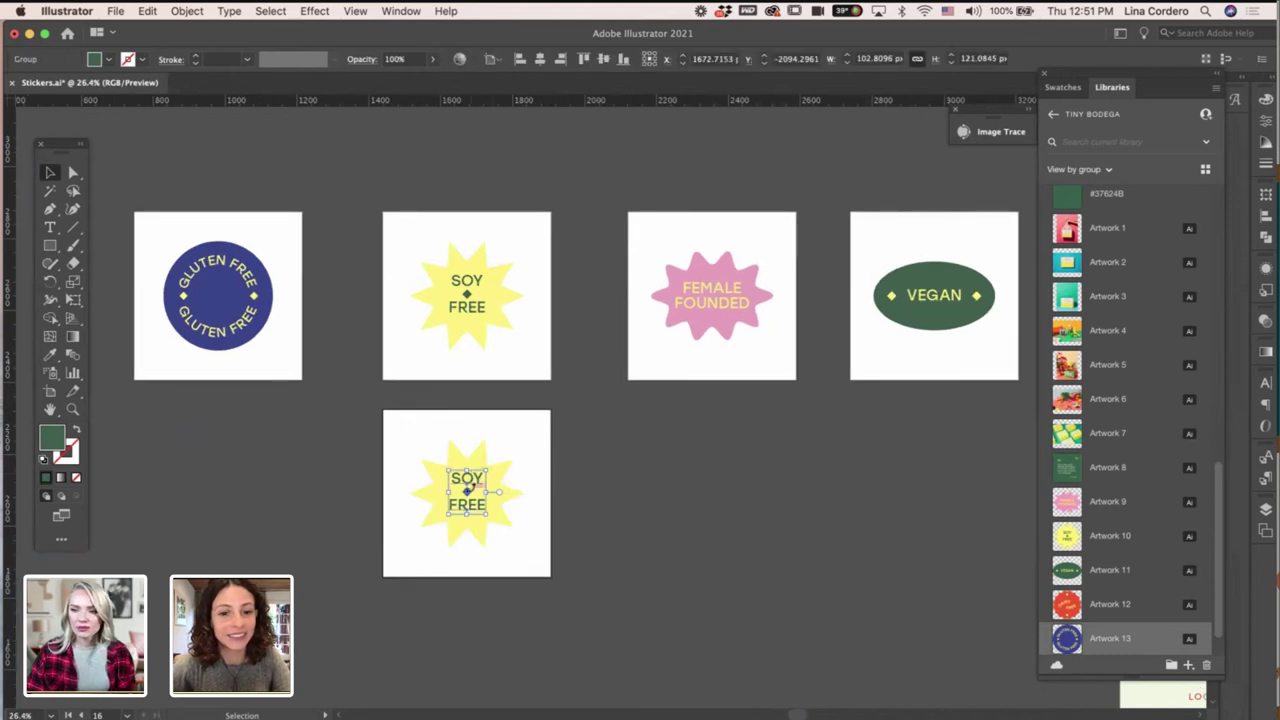
{"action": "key", "text": "Delete"}
{"action": "scroll", "coordinate": [586, 481], "scroll_direction": "up", "scroll_amount": 4}
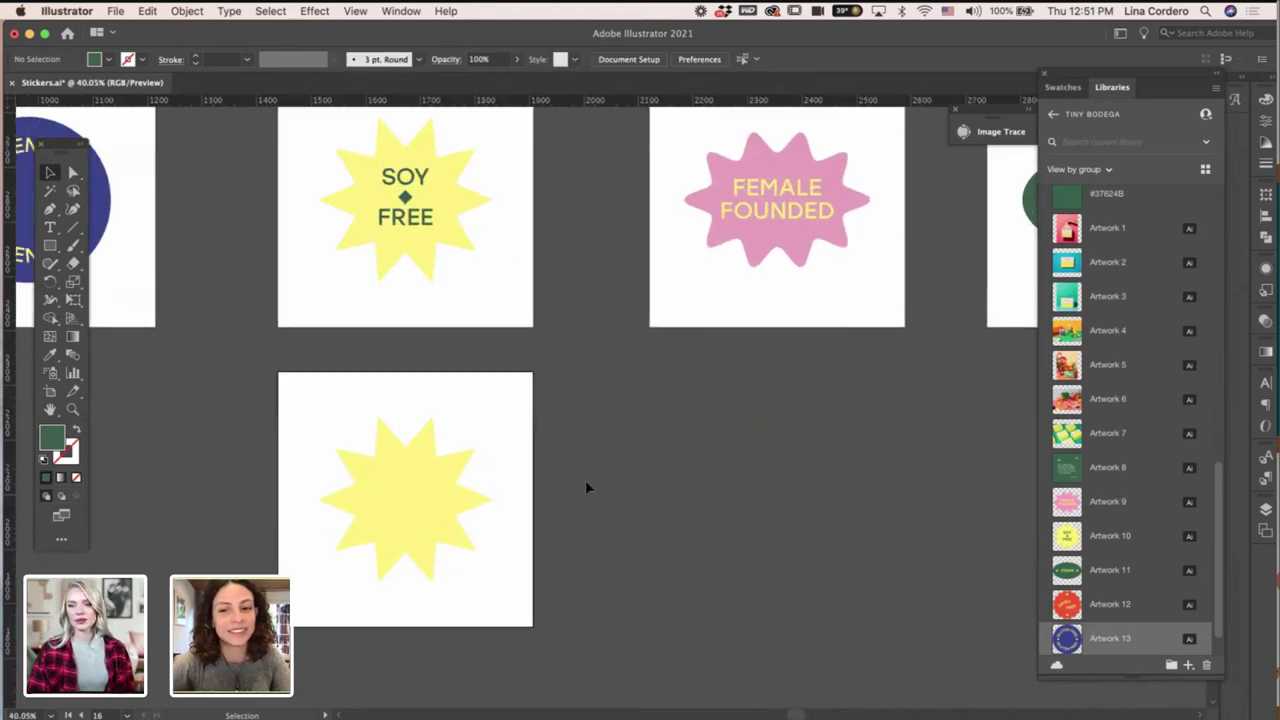
{"action": "scroll", "coordinate": [586, 481], "scroll_direction": "down", "scroll_amount": 2}
{"action": "scroll", "coordinate": [528, 466], "scroll_direction": "up", "scroll_amount": 2}
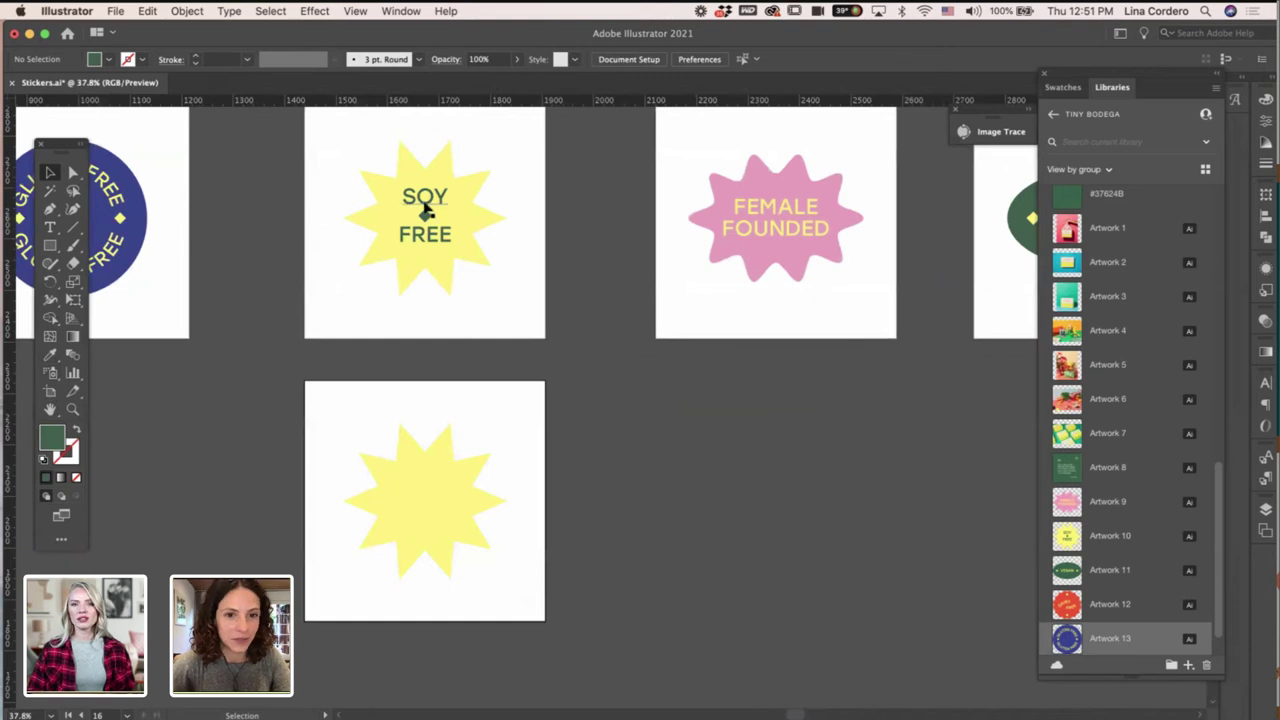
{"action": "left_click", "coordinate": [443, 177]}
{"action": "key", "text": "Delete"}
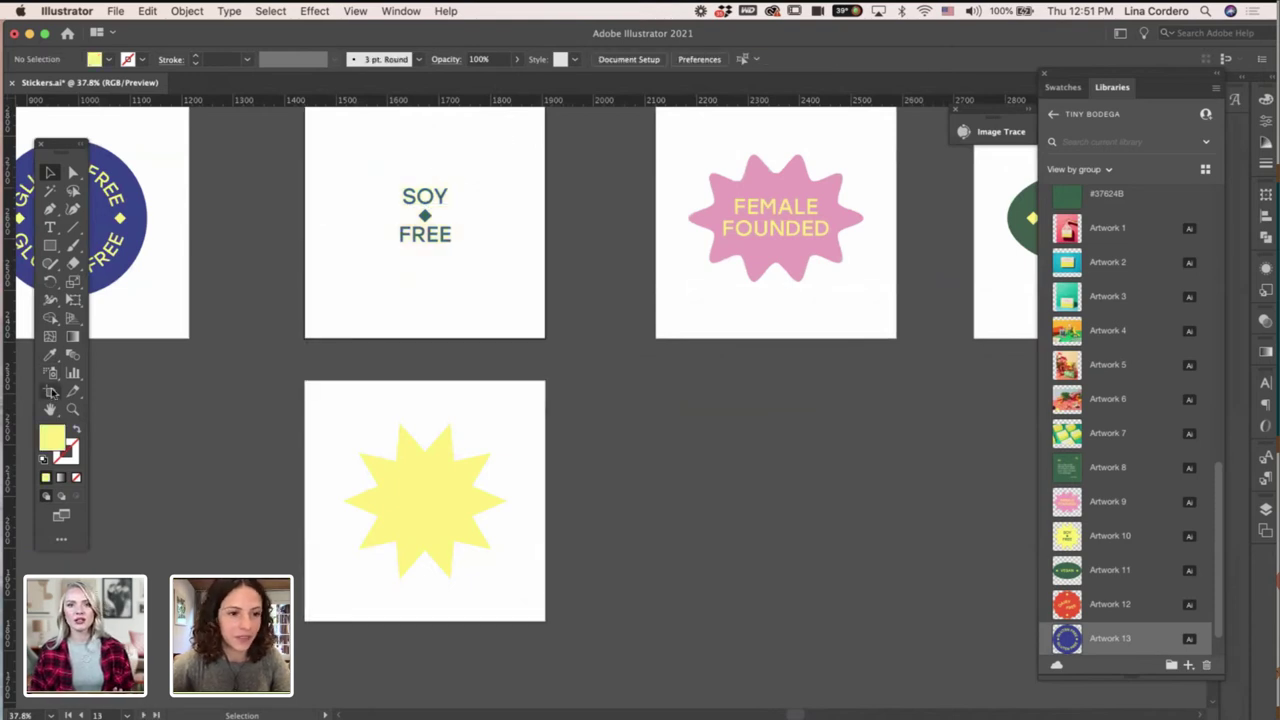
Set up an export of the Stickers file that uses artboards, limited to the range 13,16.
{"action": "left_click", "coordinate": [50, 391]}
{"action": "scroll", "coordinate": [331, 446], "scroll_direction": "up", "scroll_amount": 3}
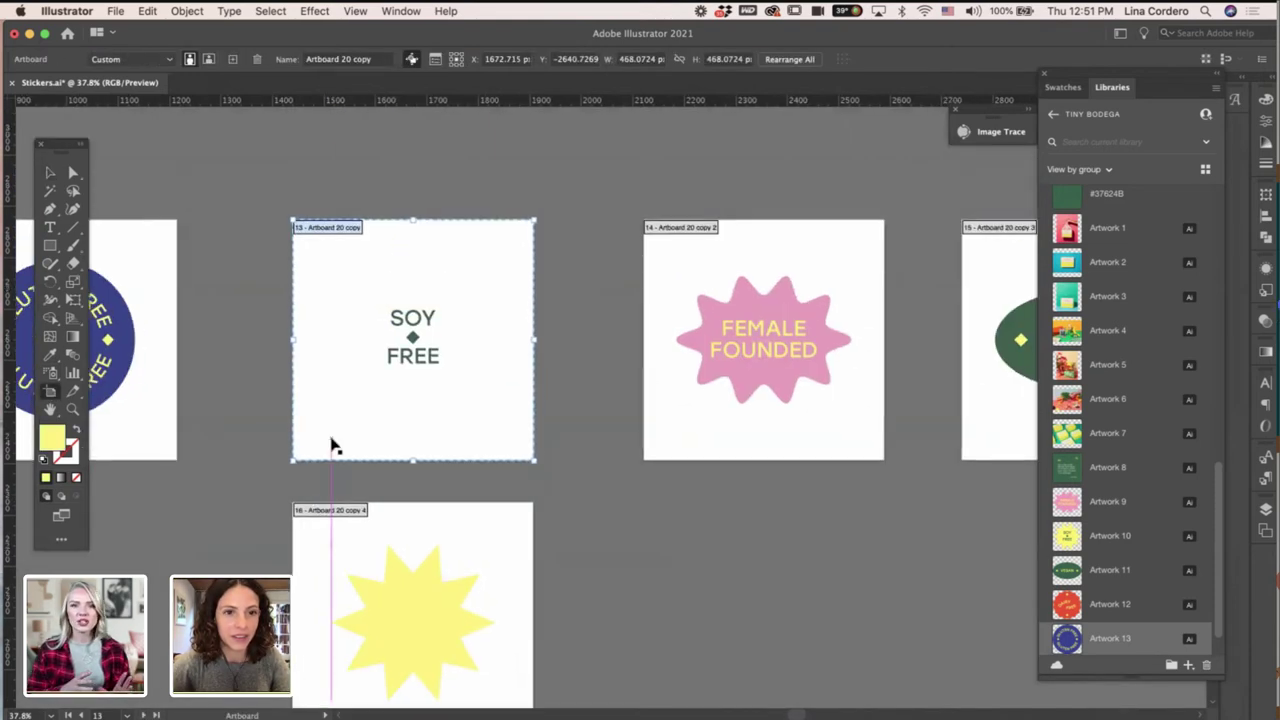
{"action": "scroll", "coordinate": [331, 410], "scroll_direction": "down", "scroll_amount": 3}
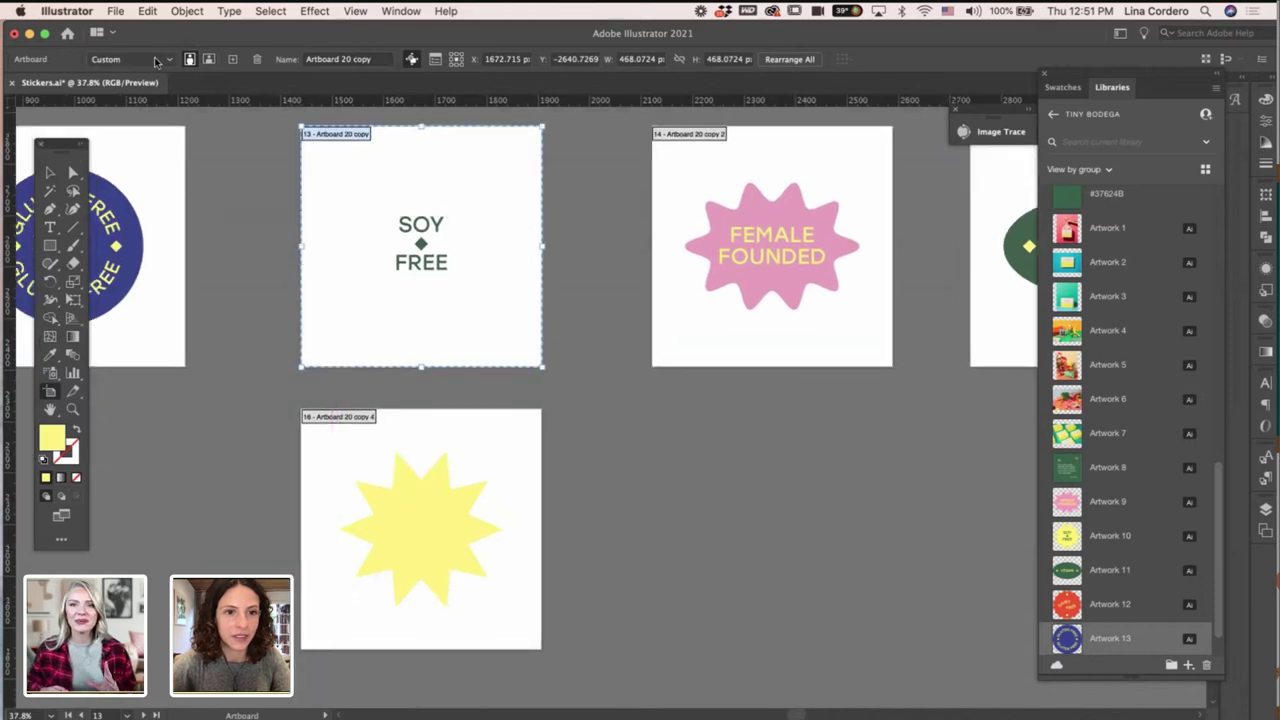
{"action": "left_click", "coordinate": [113, 12]}
{"action": "mouse_move", "coordinate": [202, 274]}
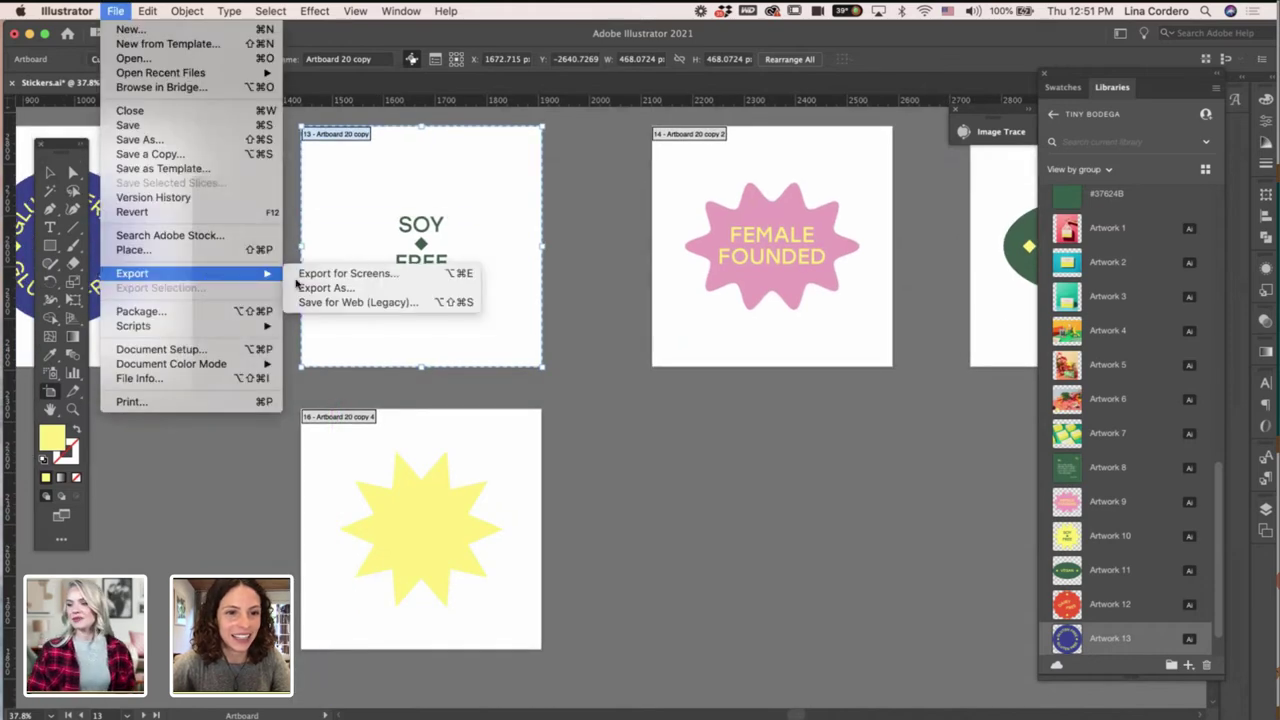
{"action": "left_click", "coordinate": [316, 289]}
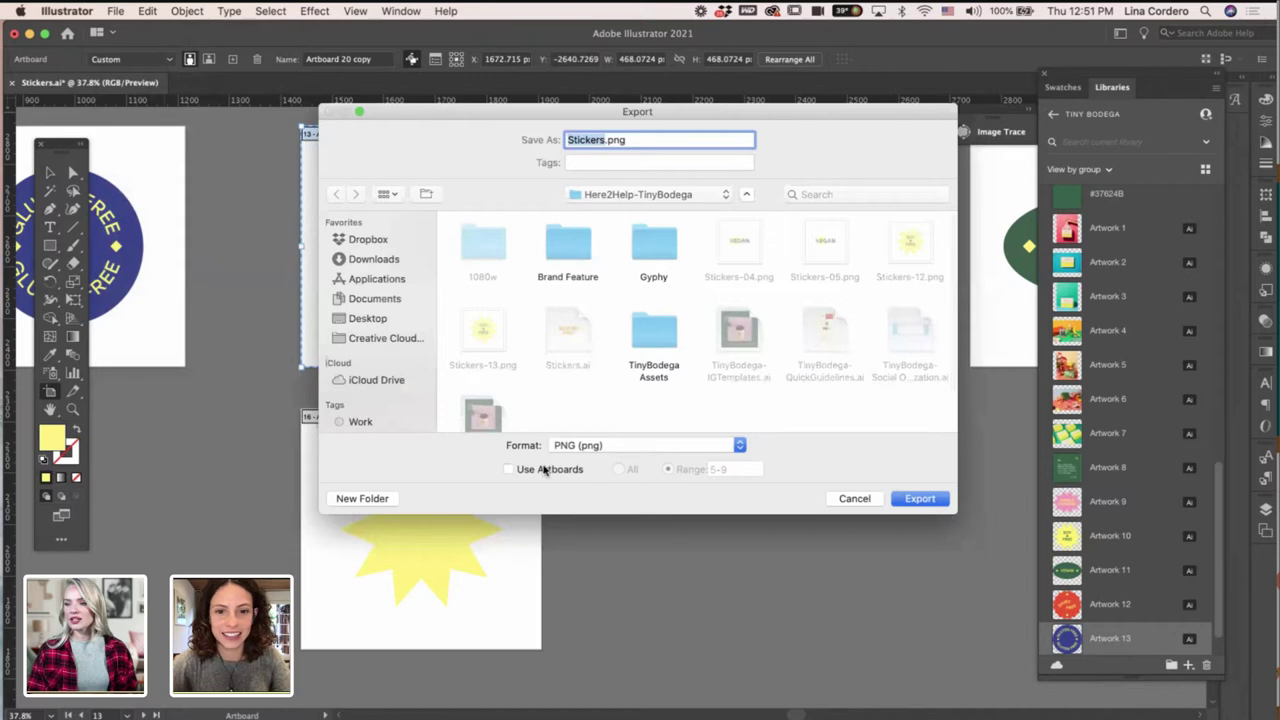
{"action": "left_click", "coordinate": [541, 472]}
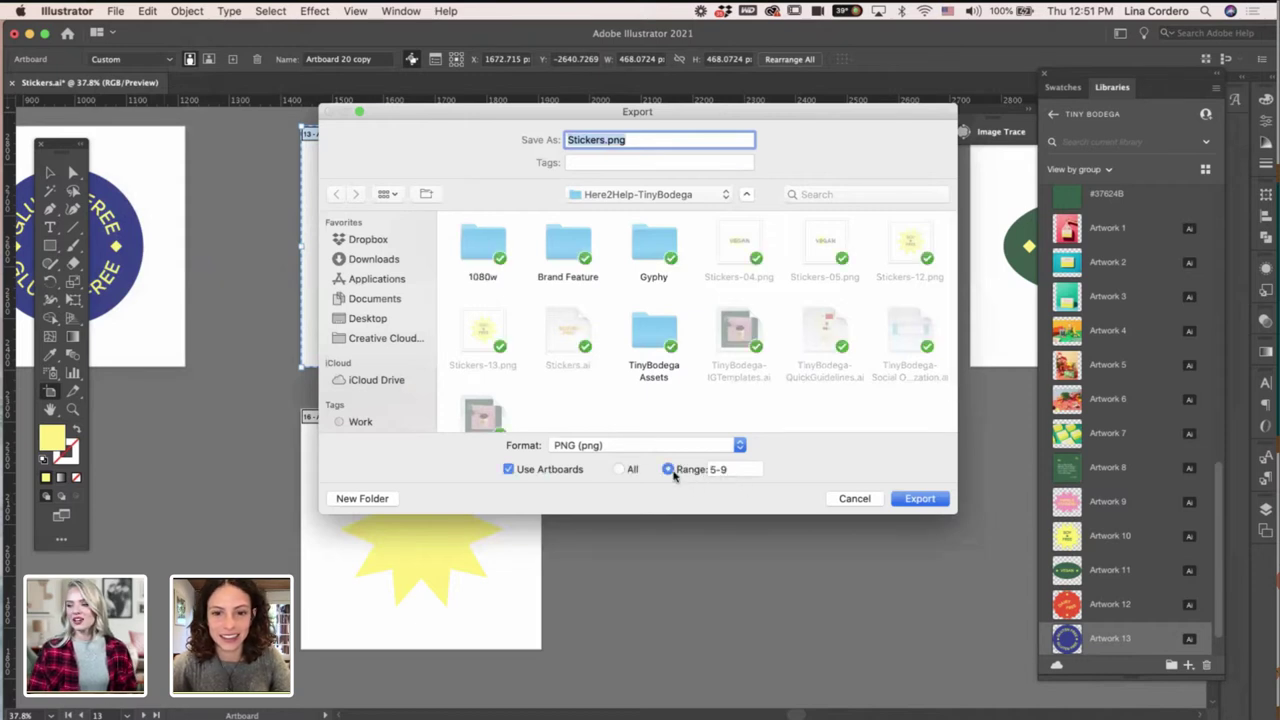
{"action": "left_click", "coordinate": [734, 470]}
{"action": "type", "text": "13,16"}
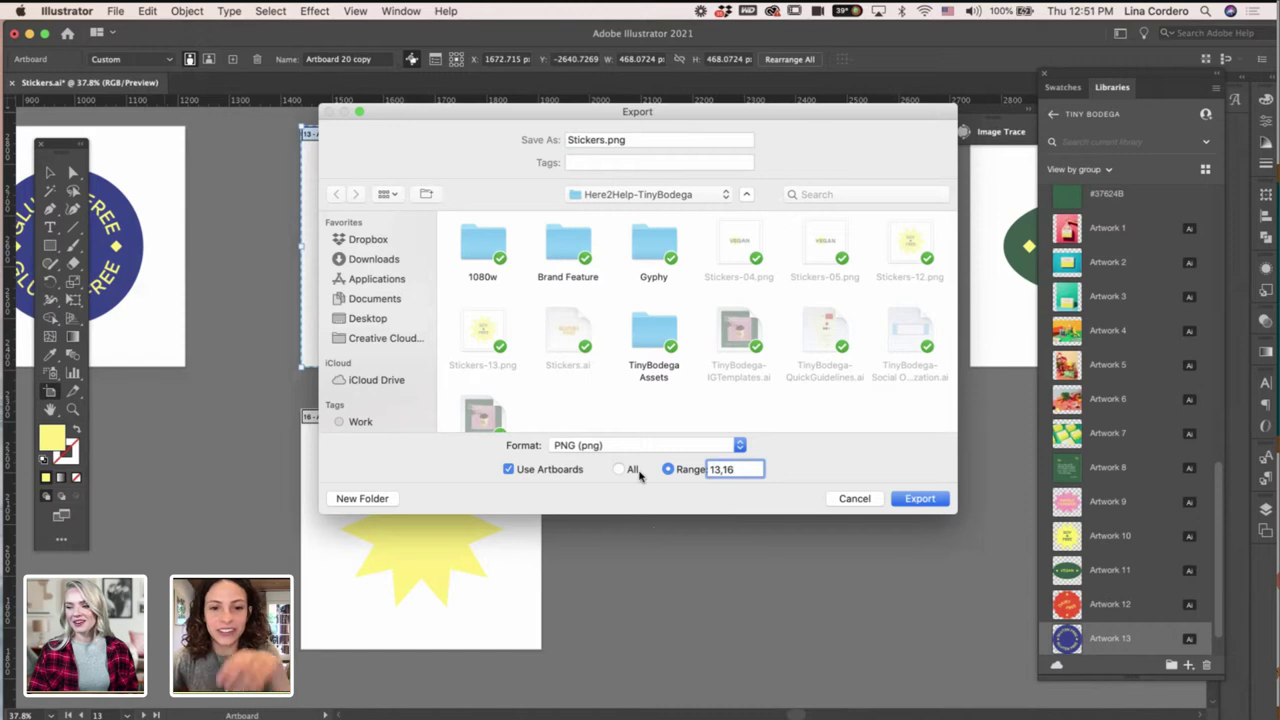
Export the artboards as PNG at Medium (150 ppi) with a transparent background, replacing the existing Stickers-13.png.
{"action": "left_click", "coordinate": [596, 446]}
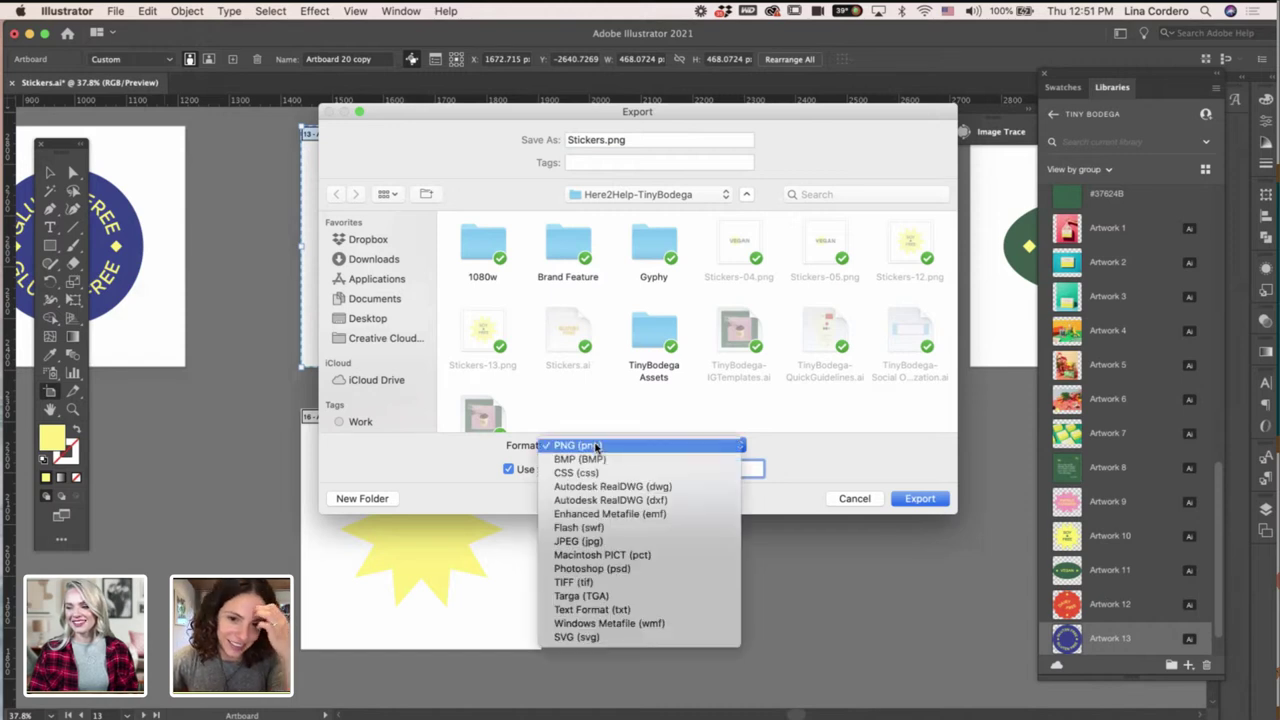
{"action": "left_click", "coordinate": [596, 446]}
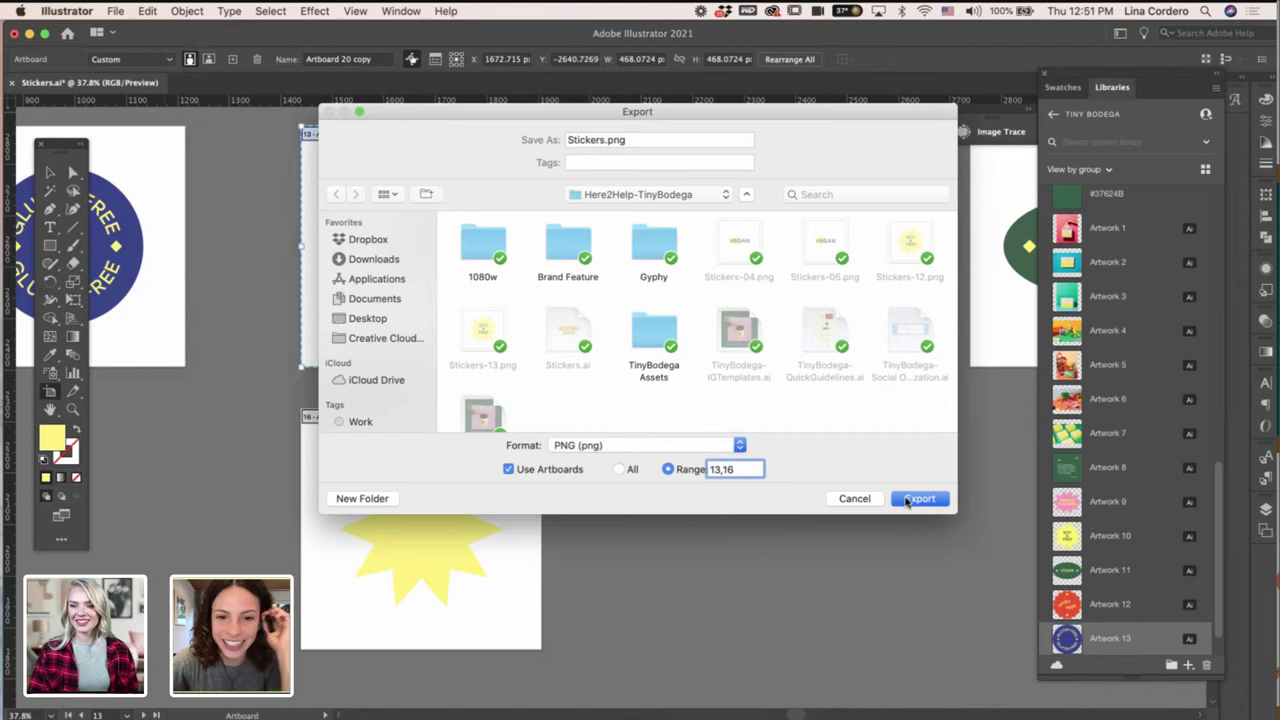
{"action": "left_click", "coordinate": [918, 498]}
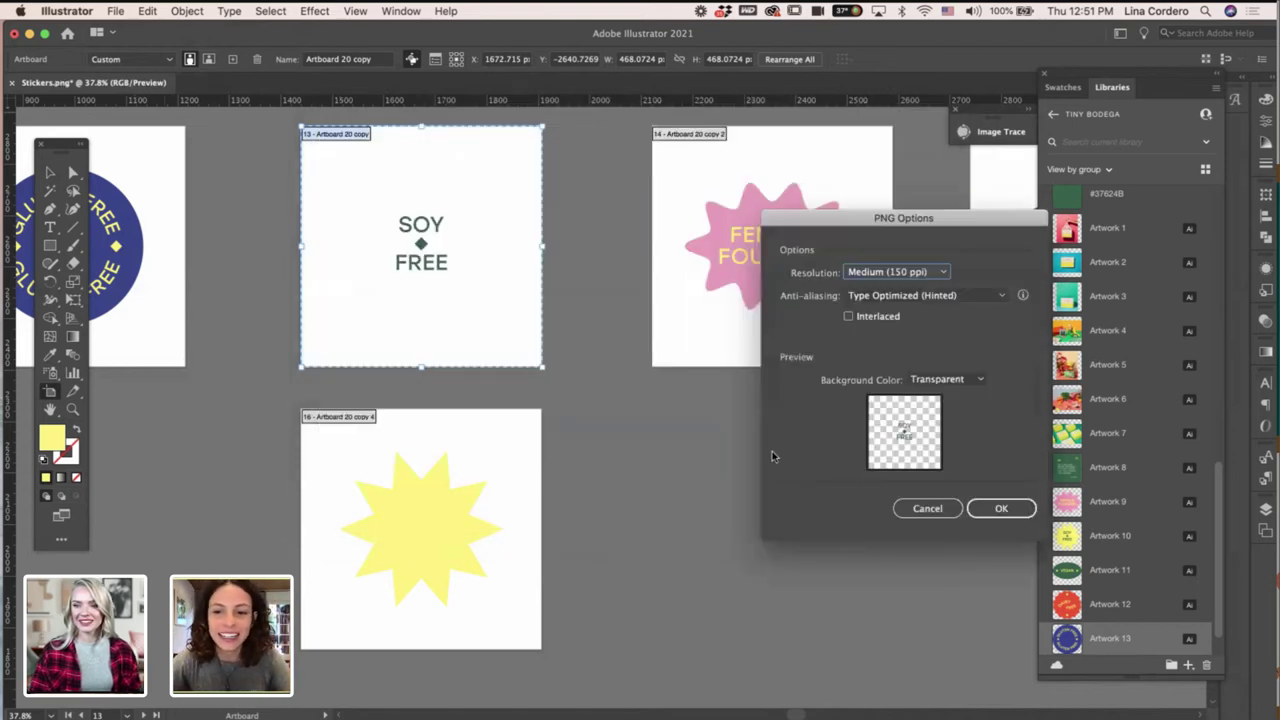
{"action": "left_click", "coordinate": [1001, 508]}
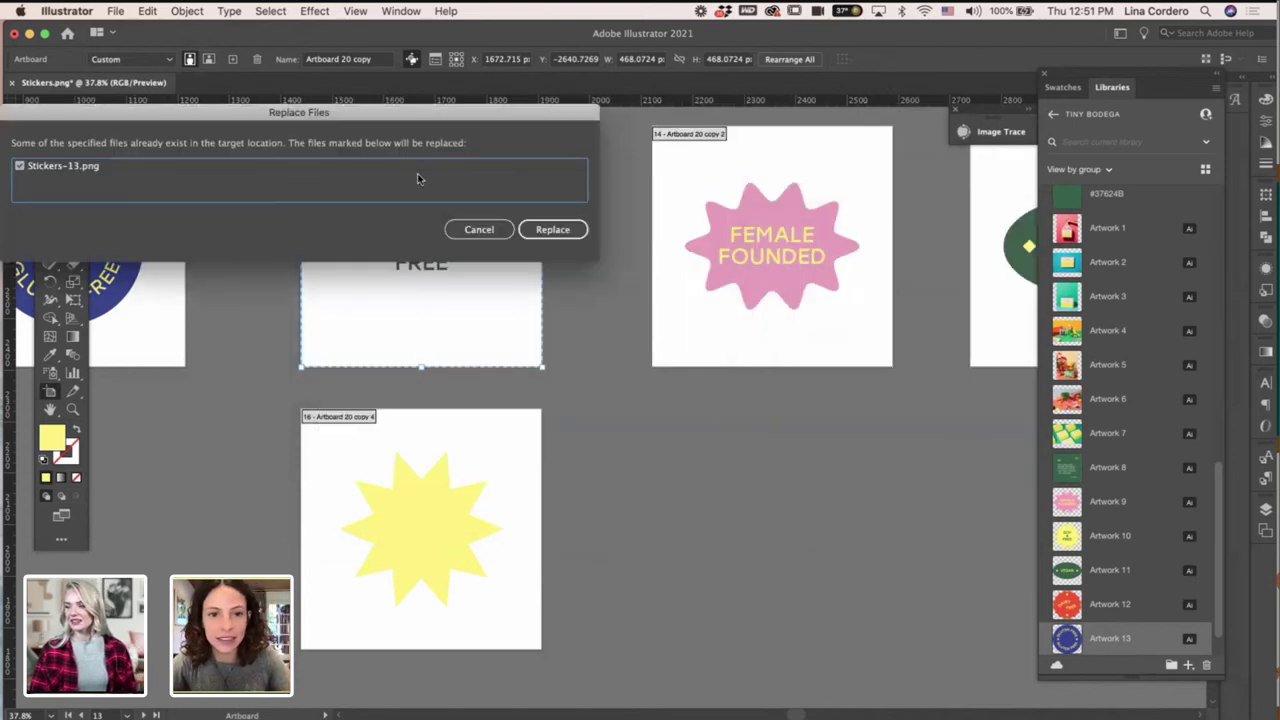
{"action": "left_click", "coordinate": [553, 230]}
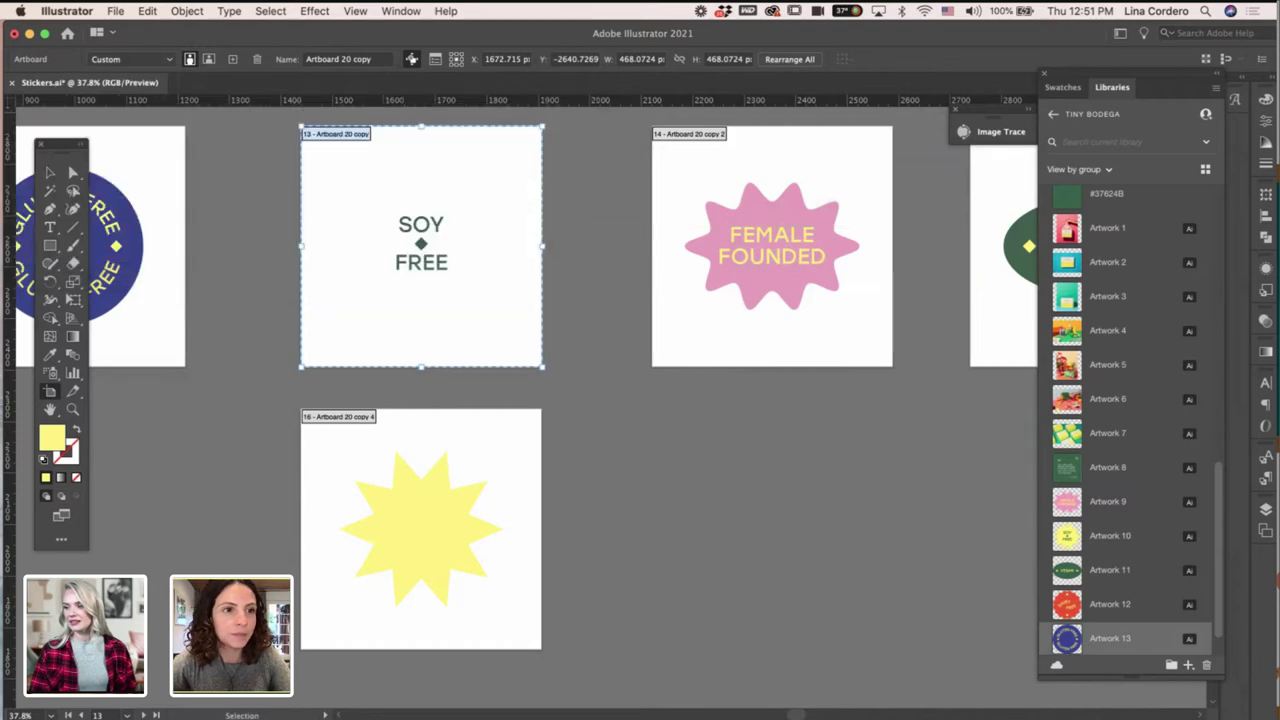
Switch to the Here2Help-TinyBodega folder in Finder, enlarge its window and open Stickers-16.png in Photoshop.
{"action": "left_click", "coordinate": [29, 34]}
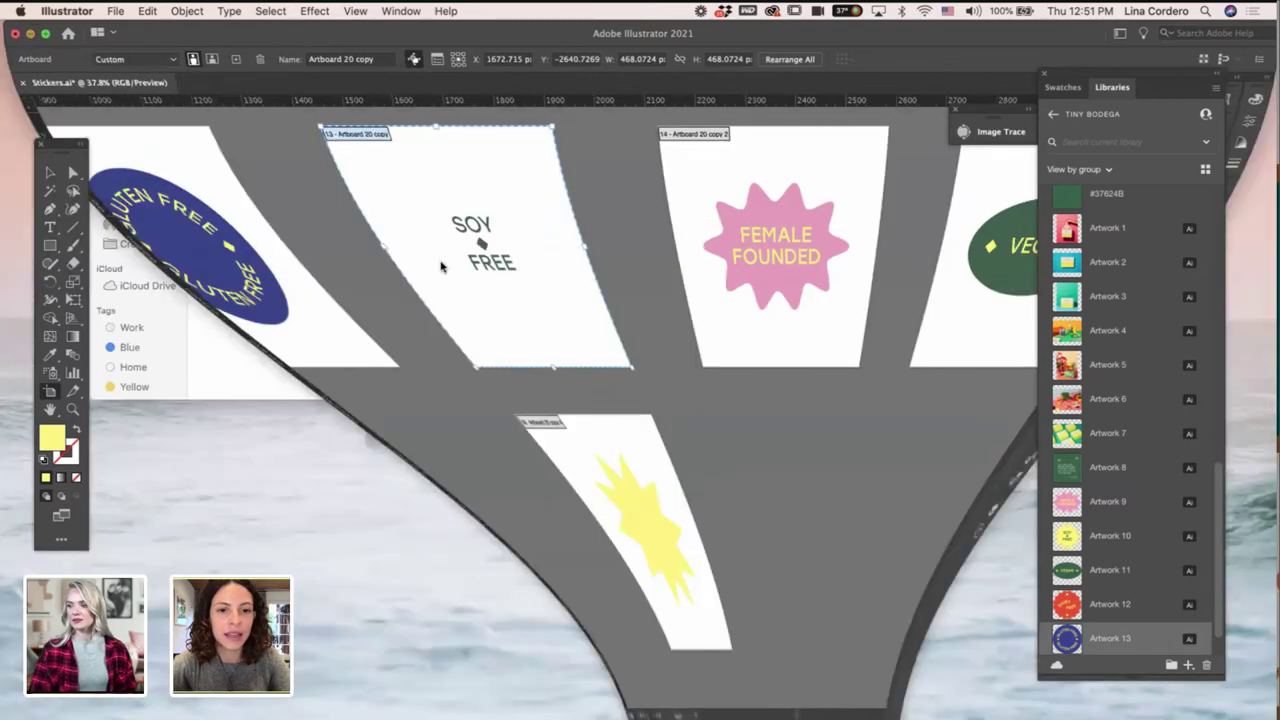
{"action": "left_click", "coordinate": [457, 286]}
{"action": "left_click", "coordinate": [116, 52]}
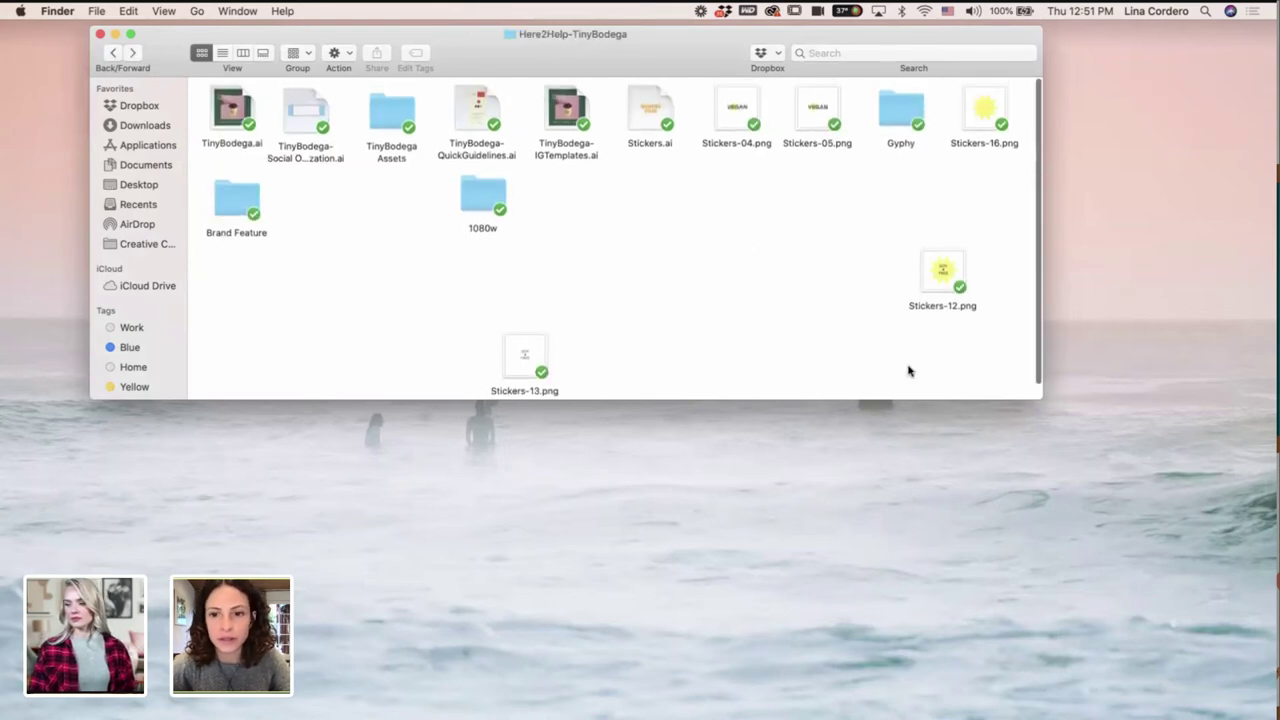
{"action": "left_click_drag", "start_coordinate": [1043, 398], "coordinate": [1246, 539]}
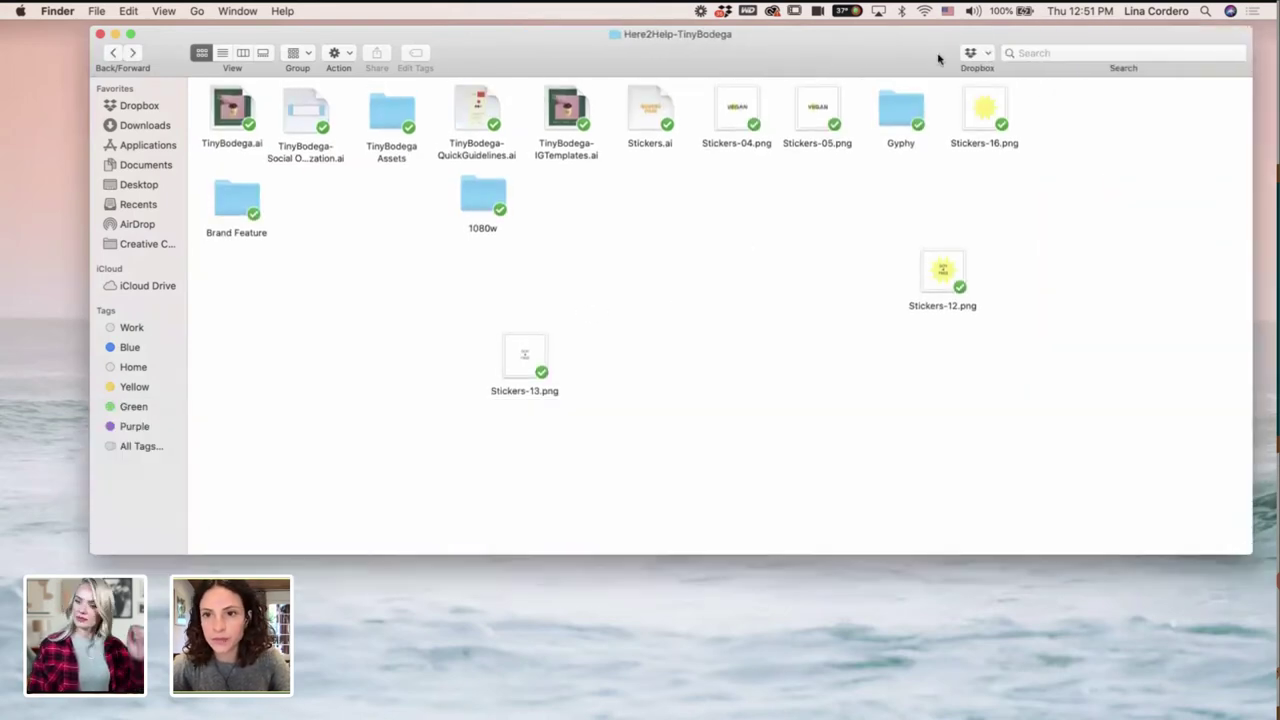
{"action": "left_click_drag", "start_coordinate": [882, 46], "coordinate": [740, 110]}
{"action": "left_click", "coordinate": [840, 180]}
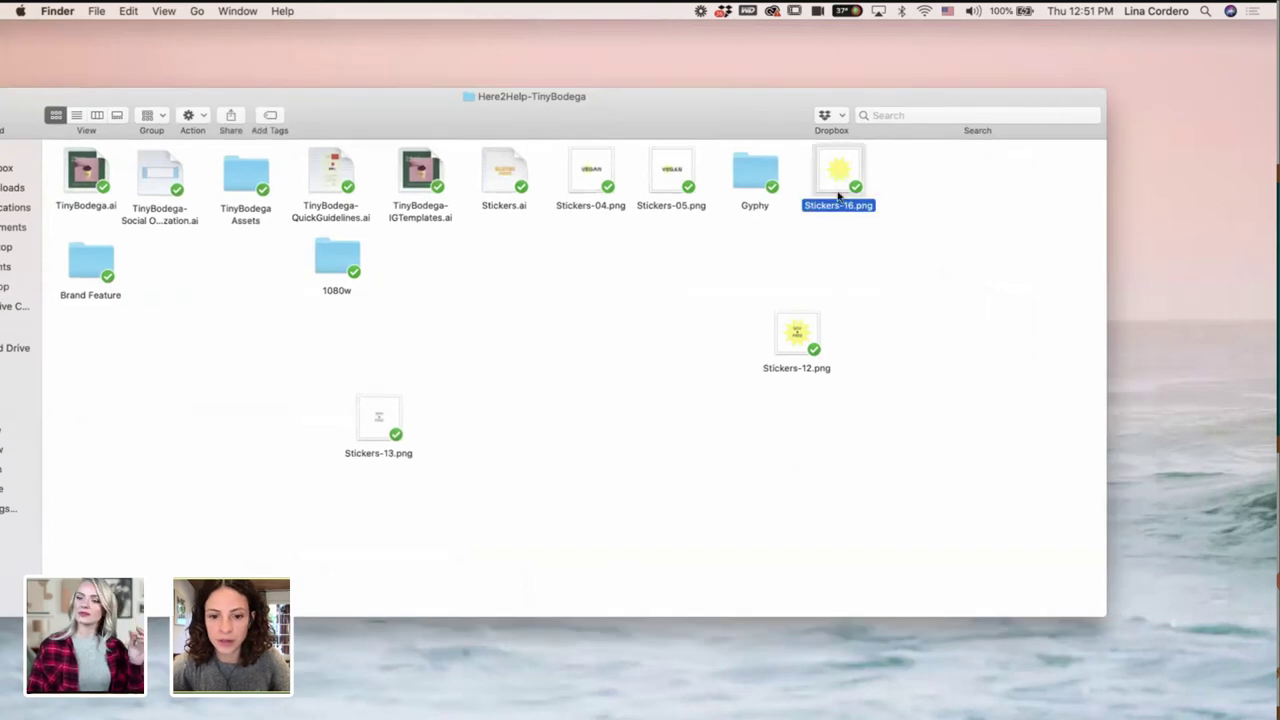
{"action": "left_click_drag", "start_coordinate": [840, 180], "coordinate": [731, 605]}
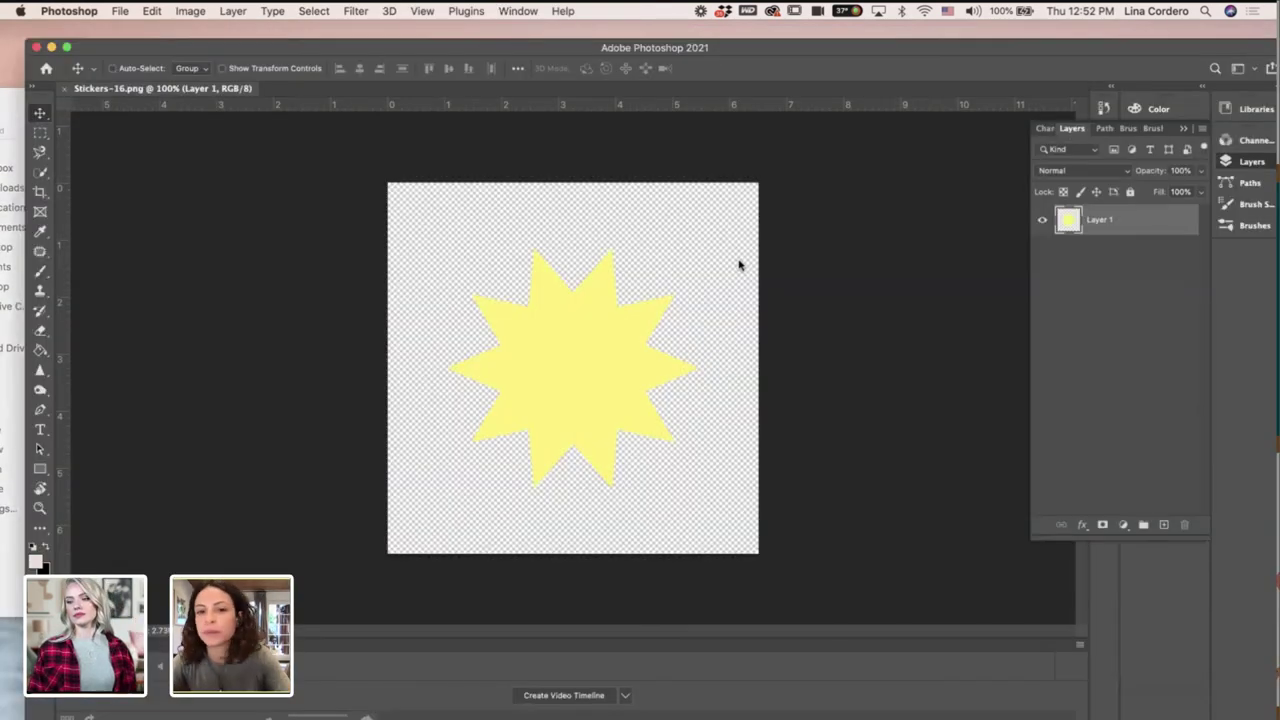
Place Stickers-12.png from the Finder folder as a new layer over the star in the Stickers-16 document.
{"action": "left_click_drag", "start_coordinate": [741, 48], "coordinate": [708, 252]}
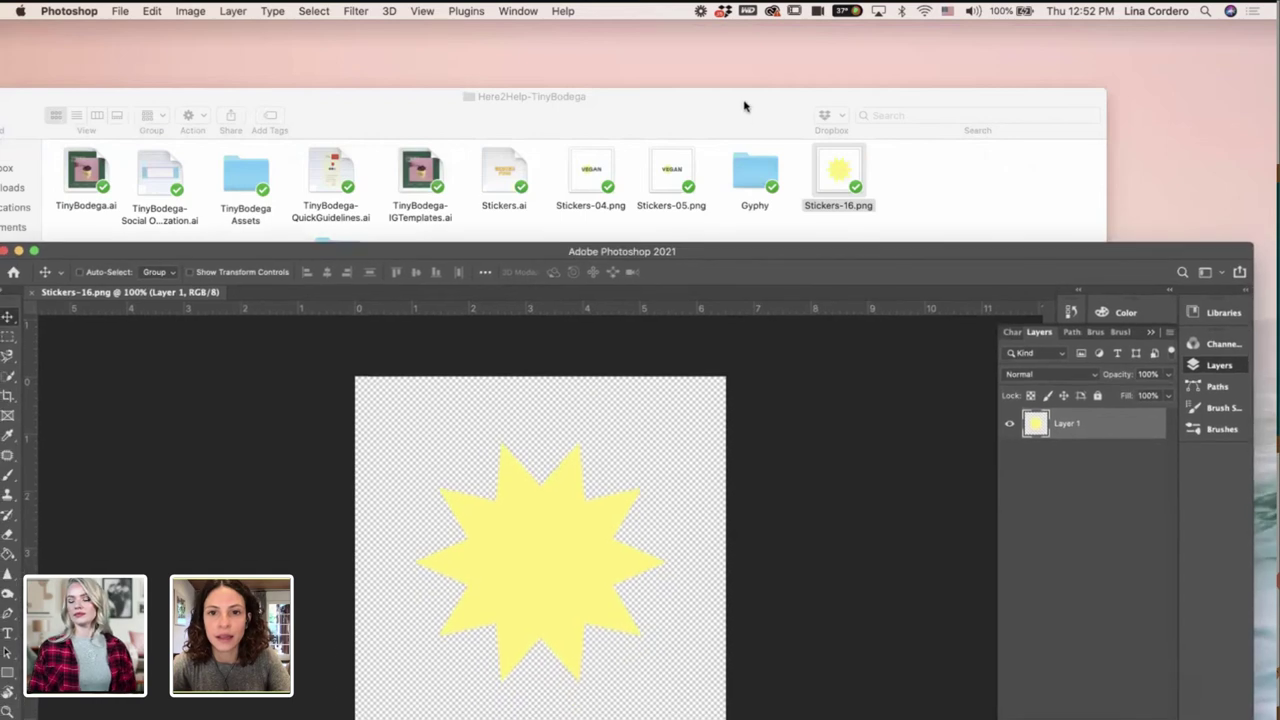
{"action": "left_click", "coordinate": [746, 106]}
{"action": "left_click_drag", "start_coordinate": [791, 340], "coordinate": [683, 668]}
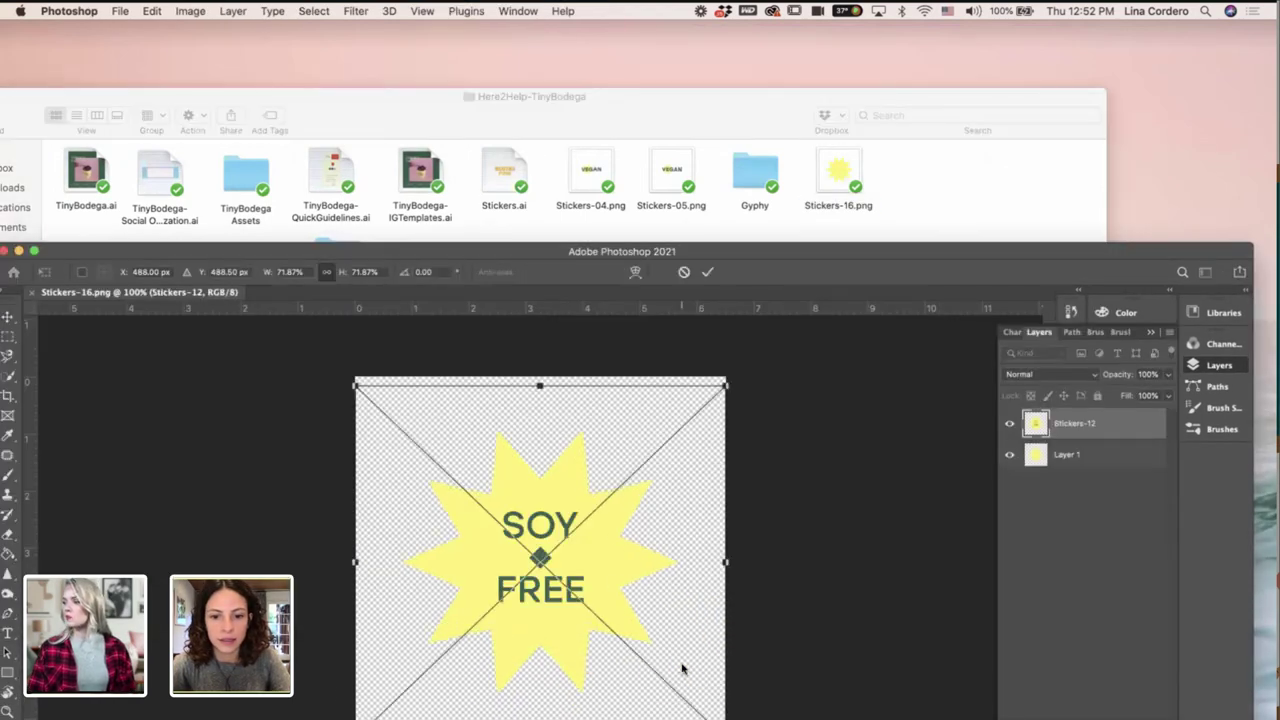
{"action": "left_click_drag", "start_coordinate": [728, 254], "coordinate": [757, 57]}
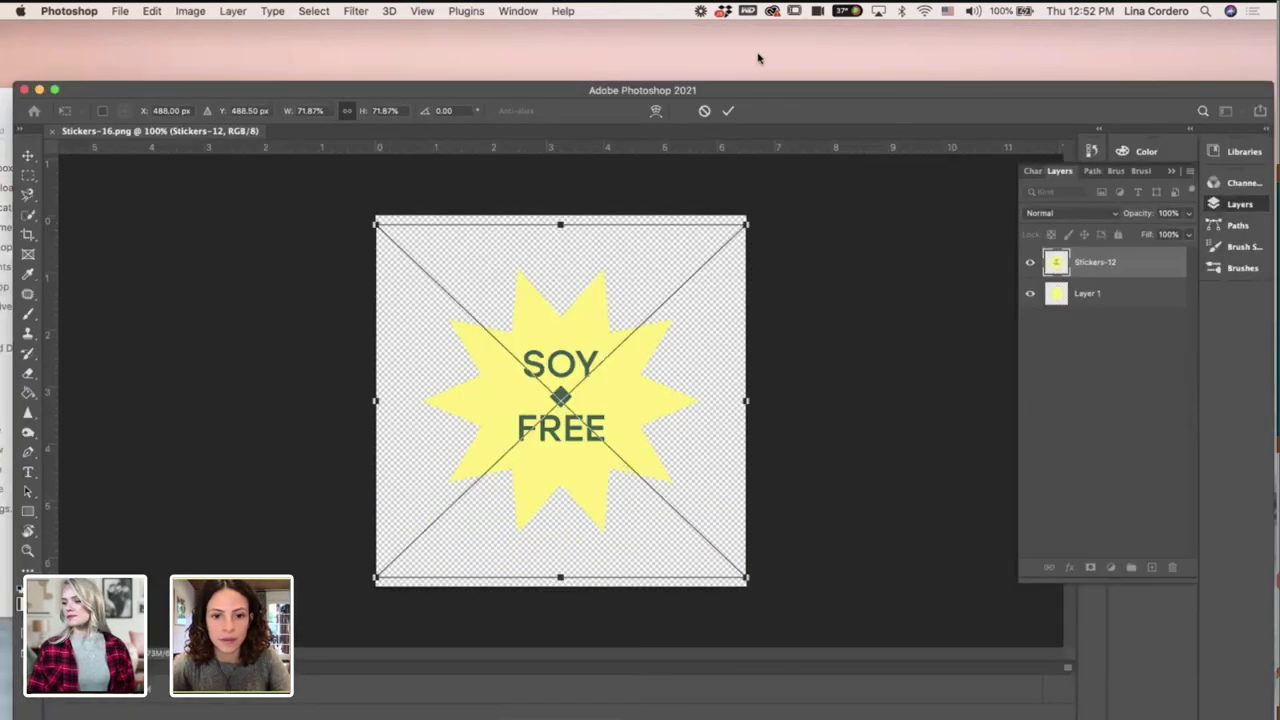
{"action": "key", "text": "Return"}
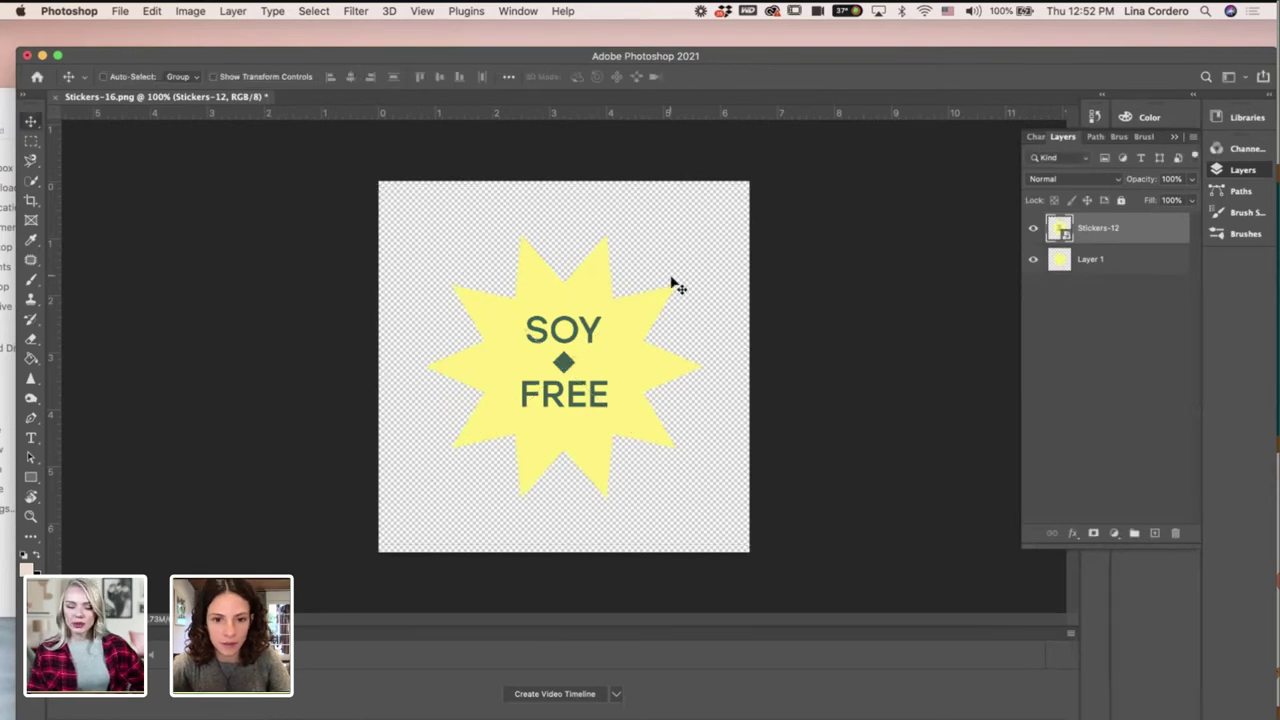
Shift the Stickers-12 layer slightly down over the star and toggle its visibility to compare both layers.
{"action": "left_click_drag", "start_coordinate": [674, 329], "coordinate": [673, 333]}
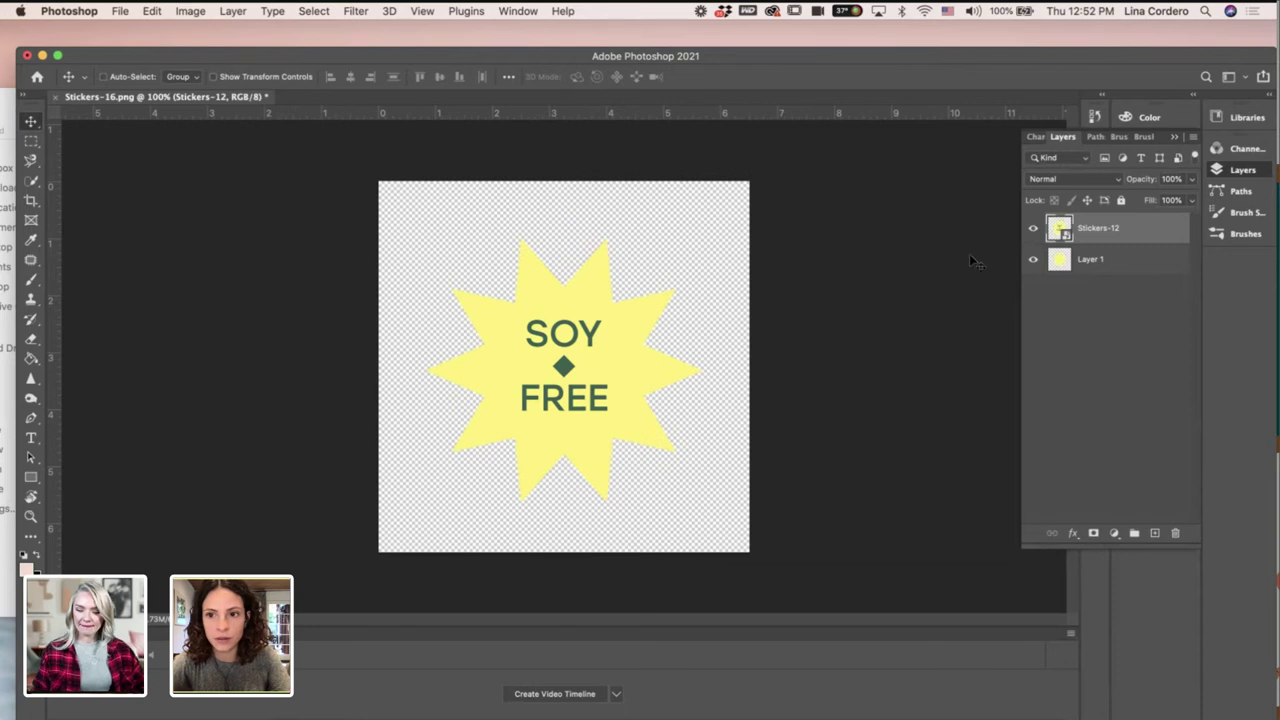
{"action": "left_click", "coordinate": [1034, 229]}
{"action": "left_click", "coordinate": [1034, 229]}
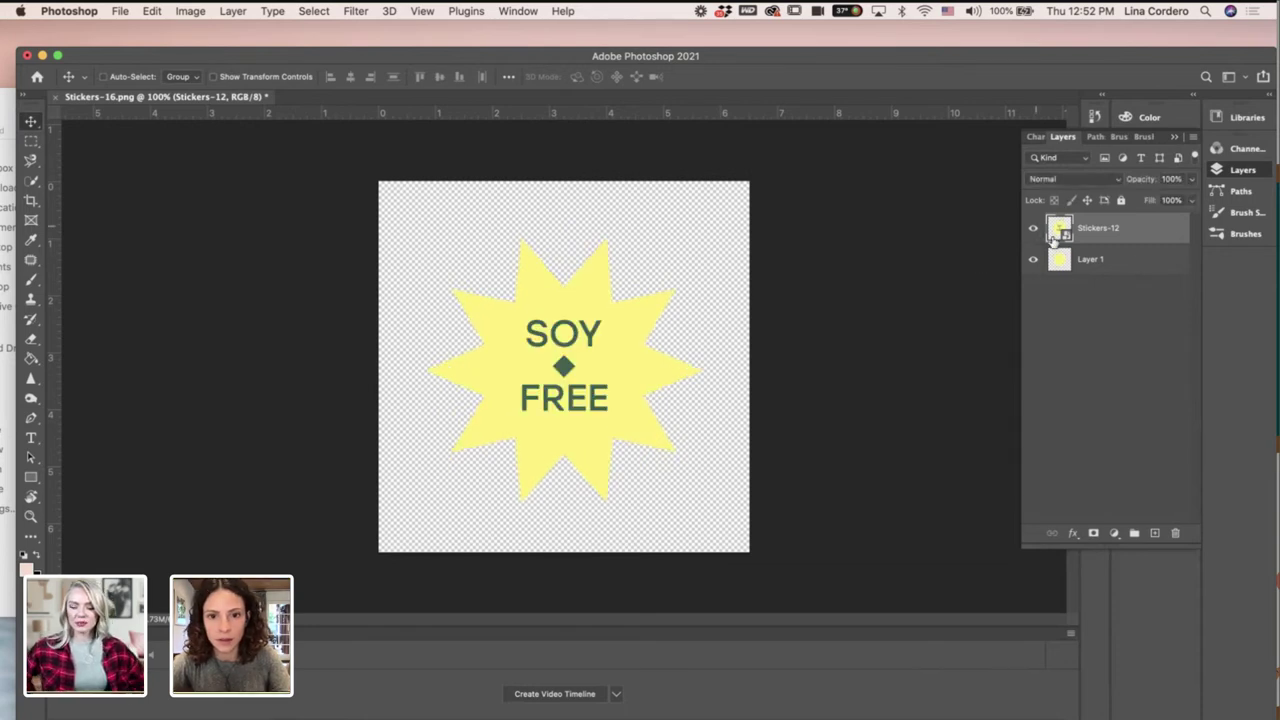
Delete the Stickers-12 layer and place Stickers-13.png from the Finder folder as a new layer over the star.
{"action": "key", "text": "Delete"}
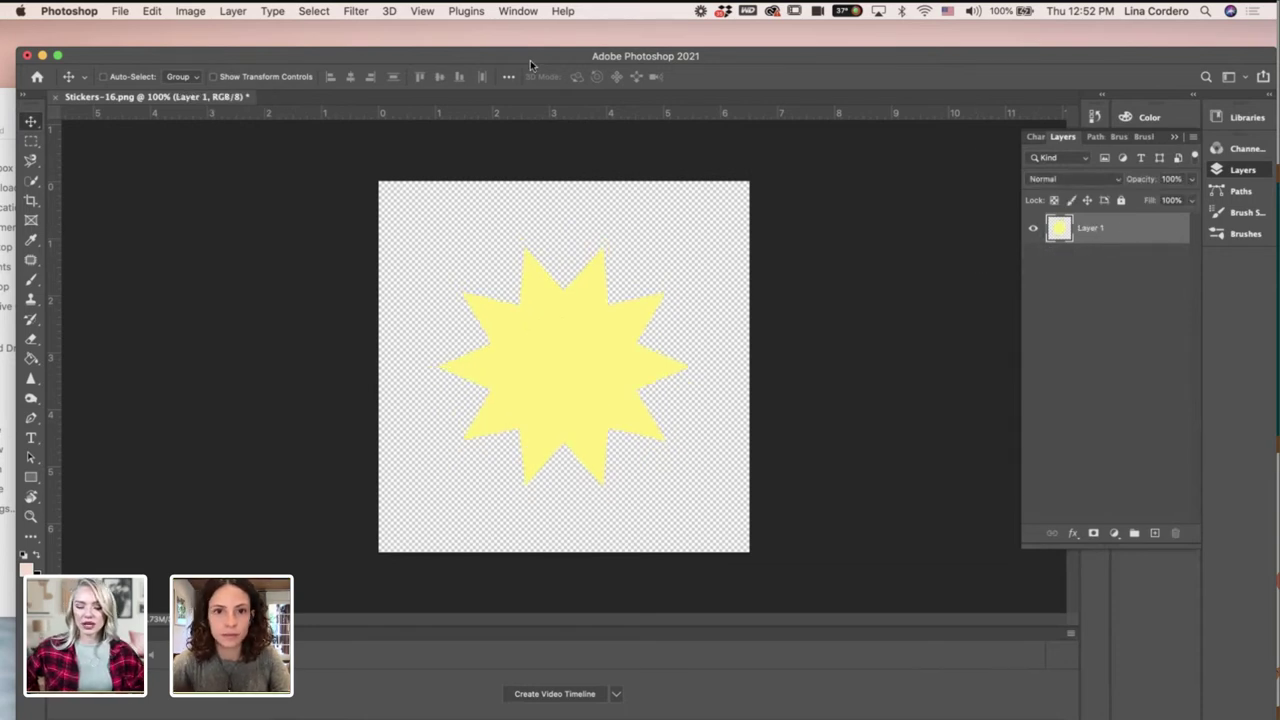
{"action": "left_click_drag", "start_coordinate": [530, 60], "coordinate": [517, 486]}
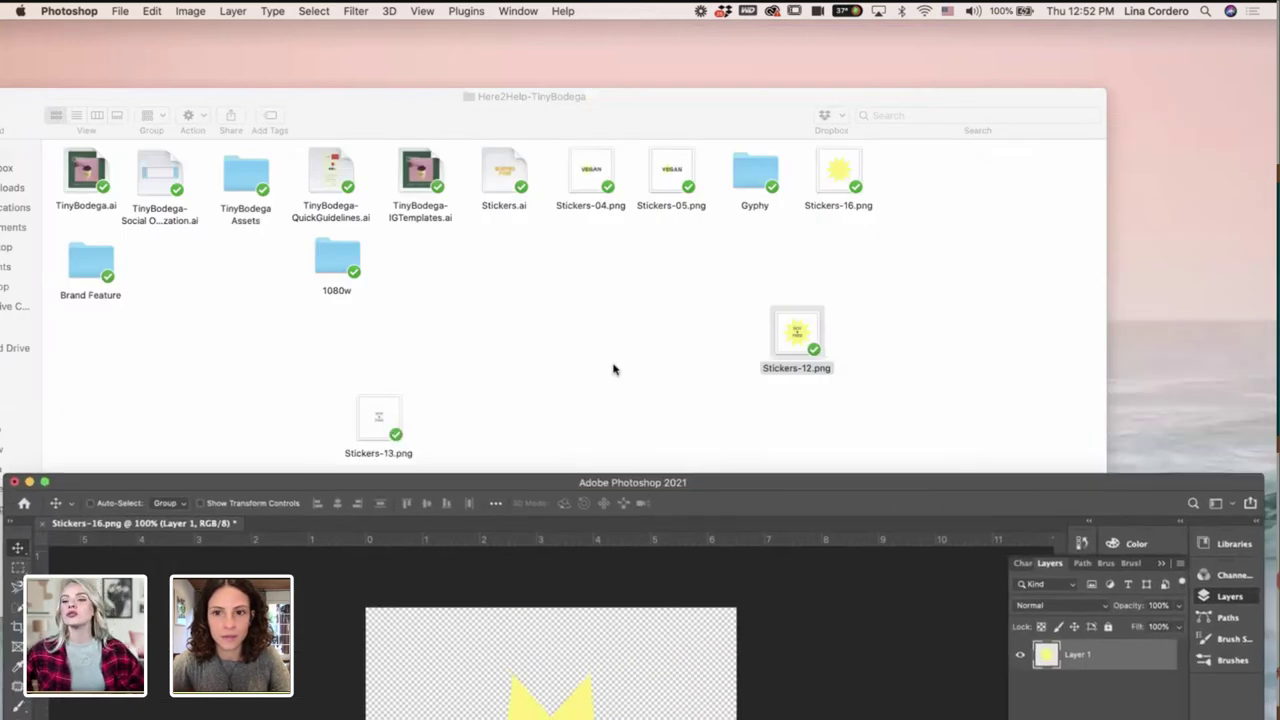
{"action": "left_click", "coordinate": [614, 369]}
{"action": "left_click_drag", "start_coordinate": [386, 414], "coordinate": [420, 713]}
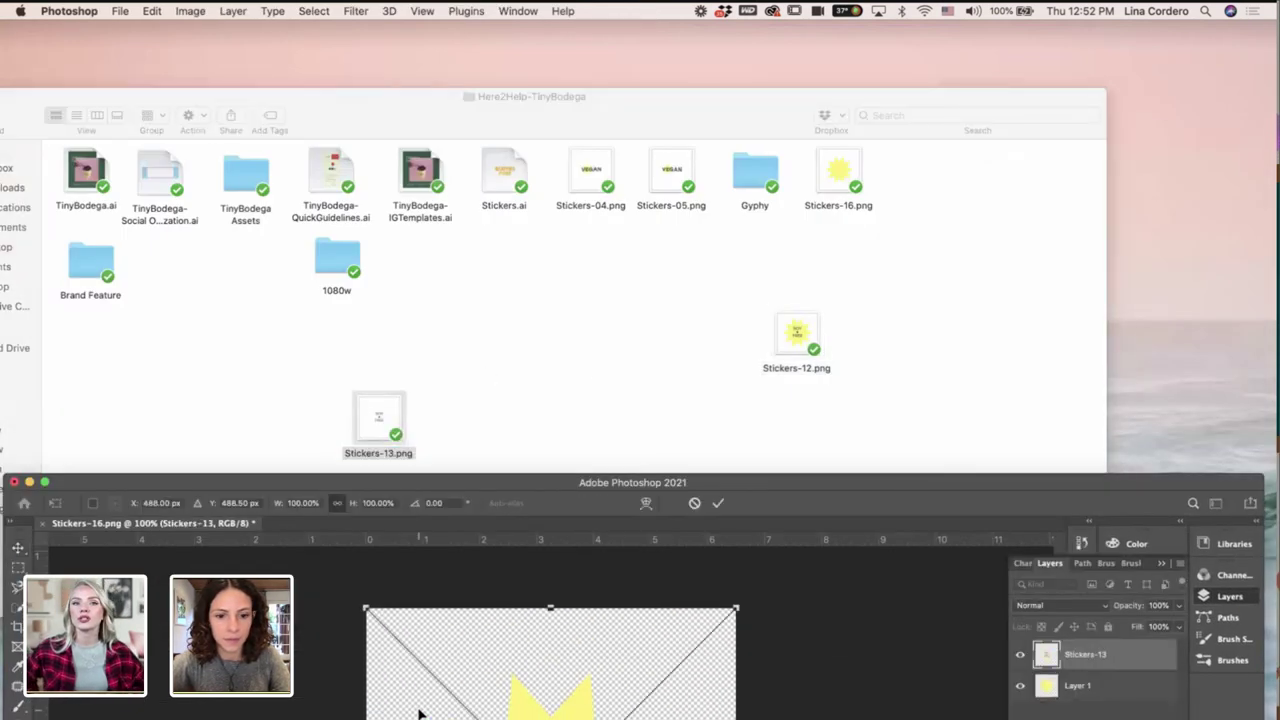
{"action": "key", "text": "Return"}
{"action": "left_click_drag", "start_coordinate": [737, 486], "coordinate": [700, 86]}
{"action": "left_click_drag", "start_coordinate": [690, 39], "coordinate": [690, 33]}
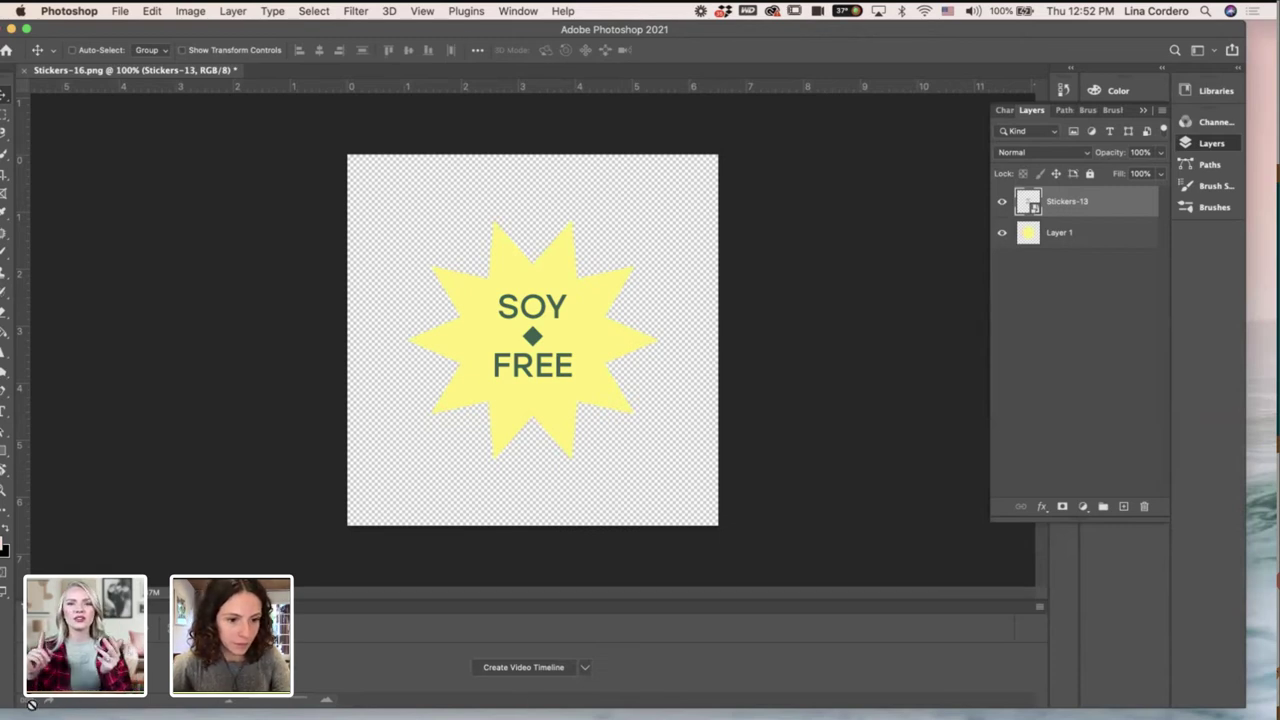
Delete the extra frames from the frame animation timeline and undo the accidental removal of the Stickers-13 layer.
{"action": "key", "text": "super+s"}
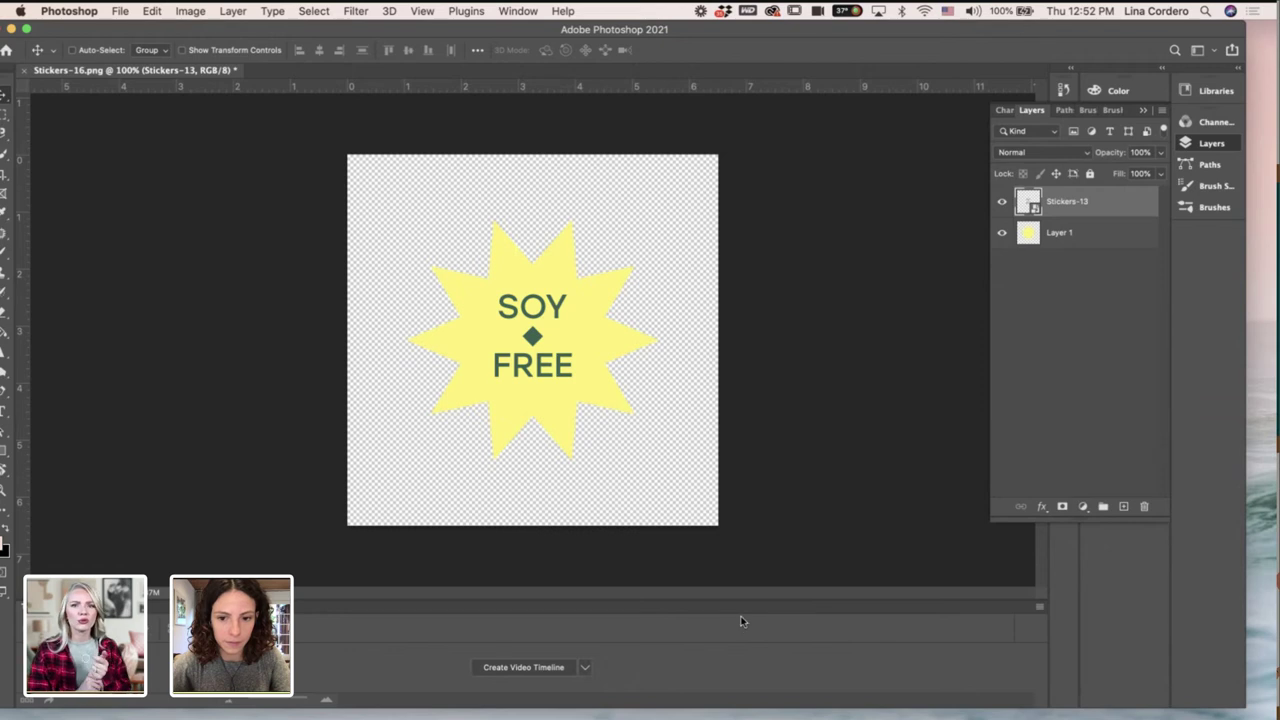
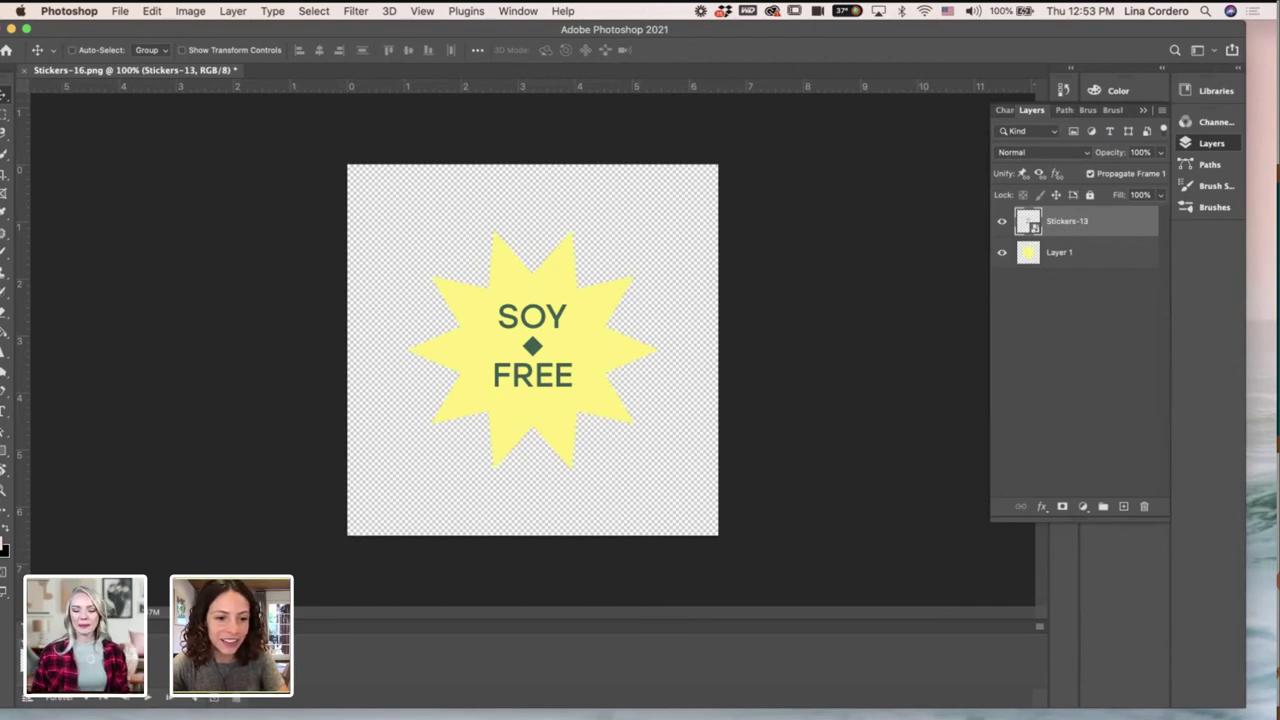
{"action": "key", "text": "BackSpace"}
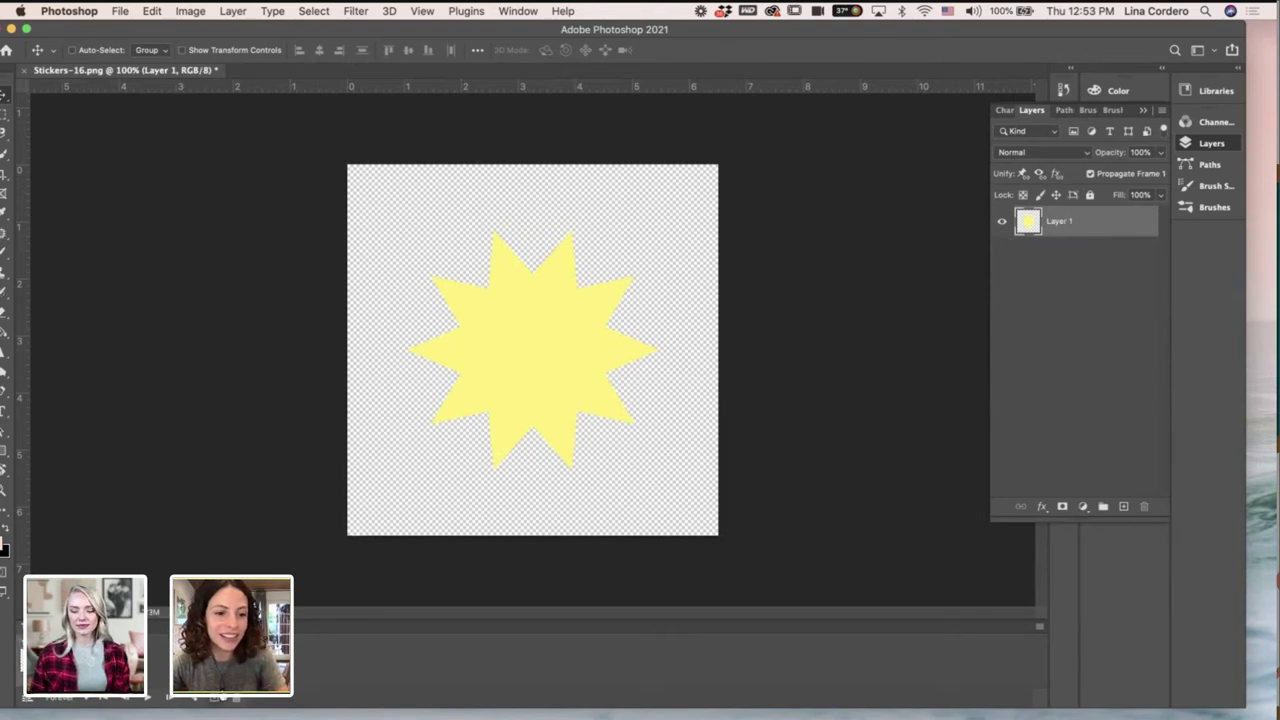
{"action": "left_click", "coordinate": [238, 702]}
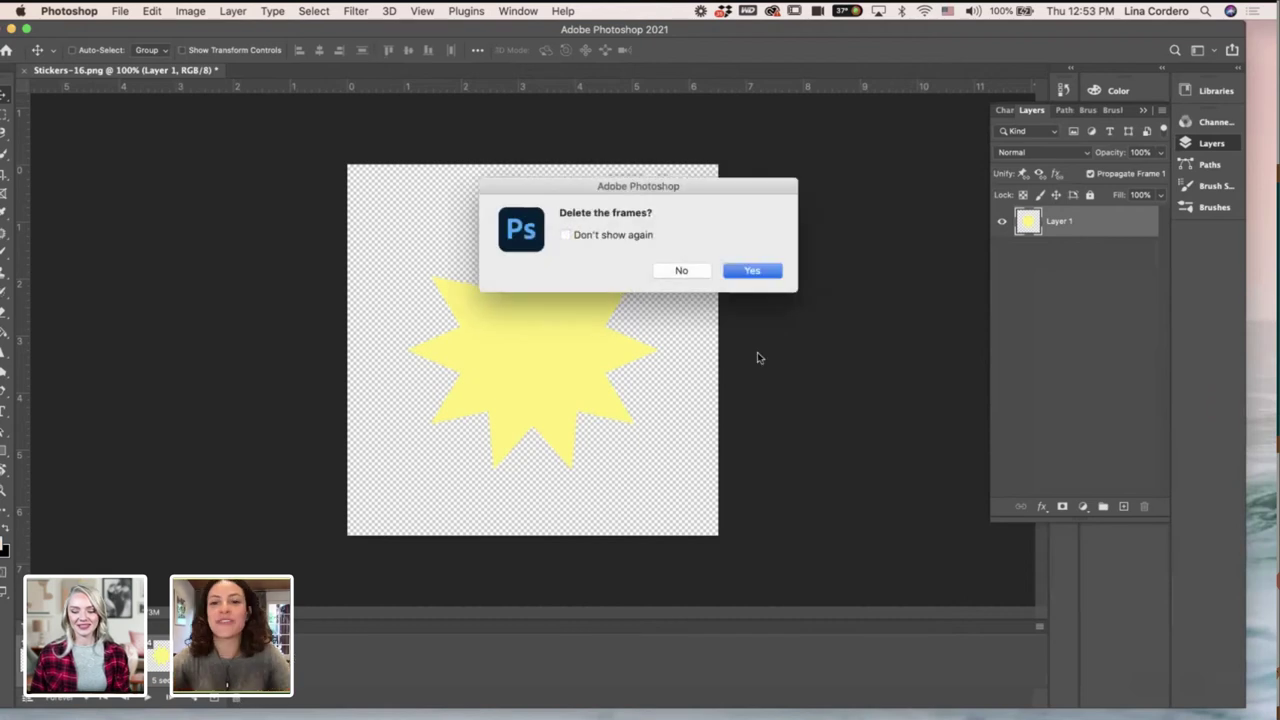
{"action": "left_click", "coordinate": [752, 270]}
{"action": "key", "text": "super+z"}
{"action": "key", "text": "super+z"}
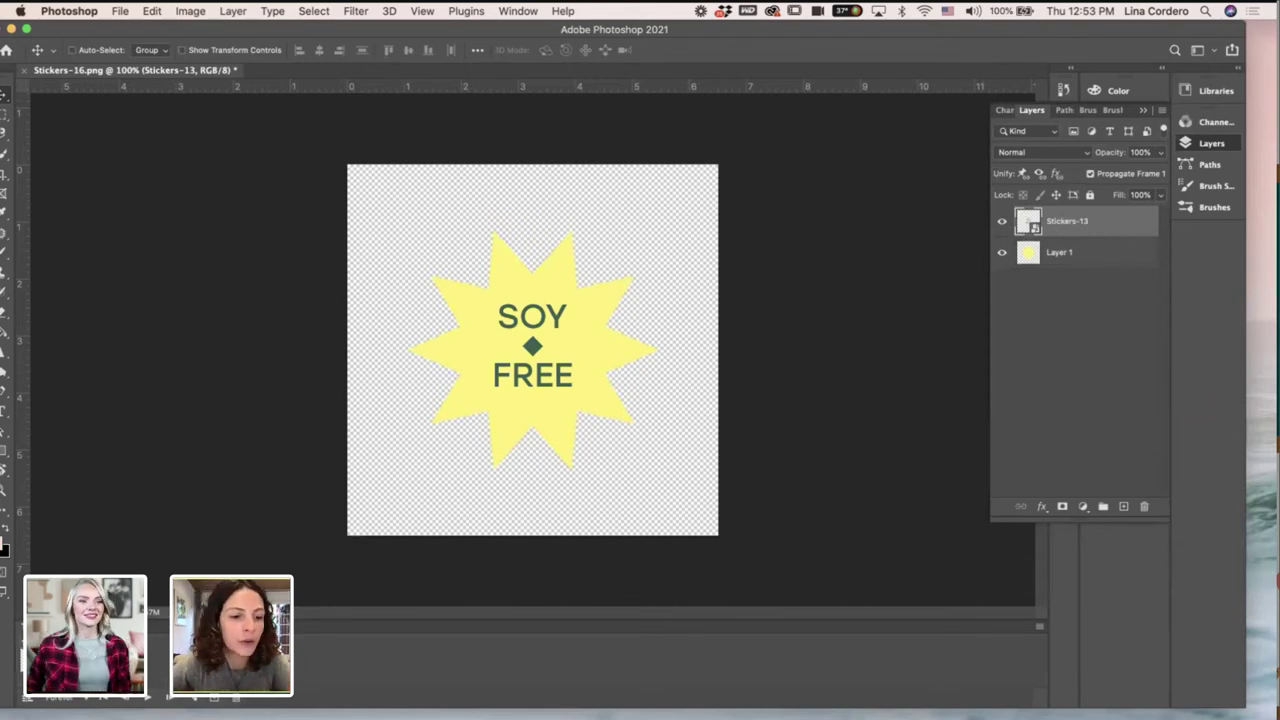
{"action": "left_click", "coordinate": [236, 699]}
{"action": "left_click", "coordinate": [752, 270]}
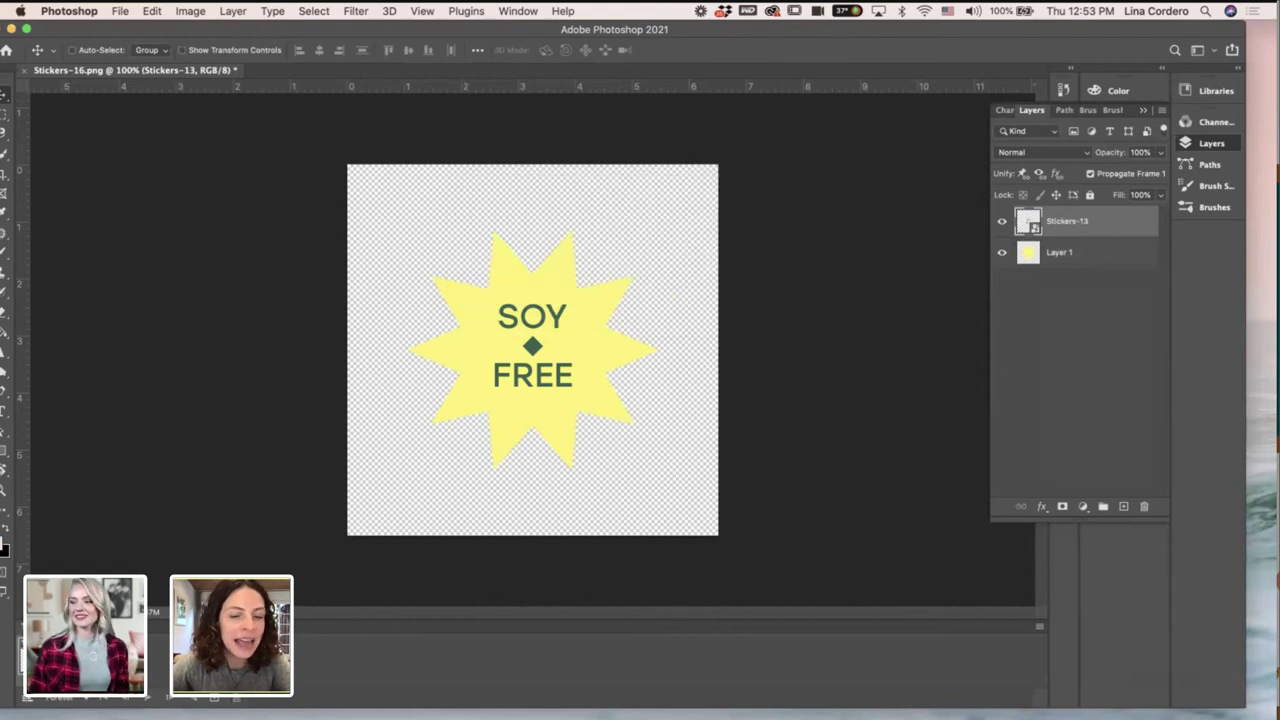
Toggle the visibility of the Stickers-13 and Layer 1 layers to check the lettering and the star separately.
{"action": "left_click", "coordinate": [1055, 256]}
{"action": "left_click", "coordinate": [1065, 222]}
{"action": "left_click", "coordinate": [1060, 252]}
{"action": "left_click", "coordinate": [1028, 222]}
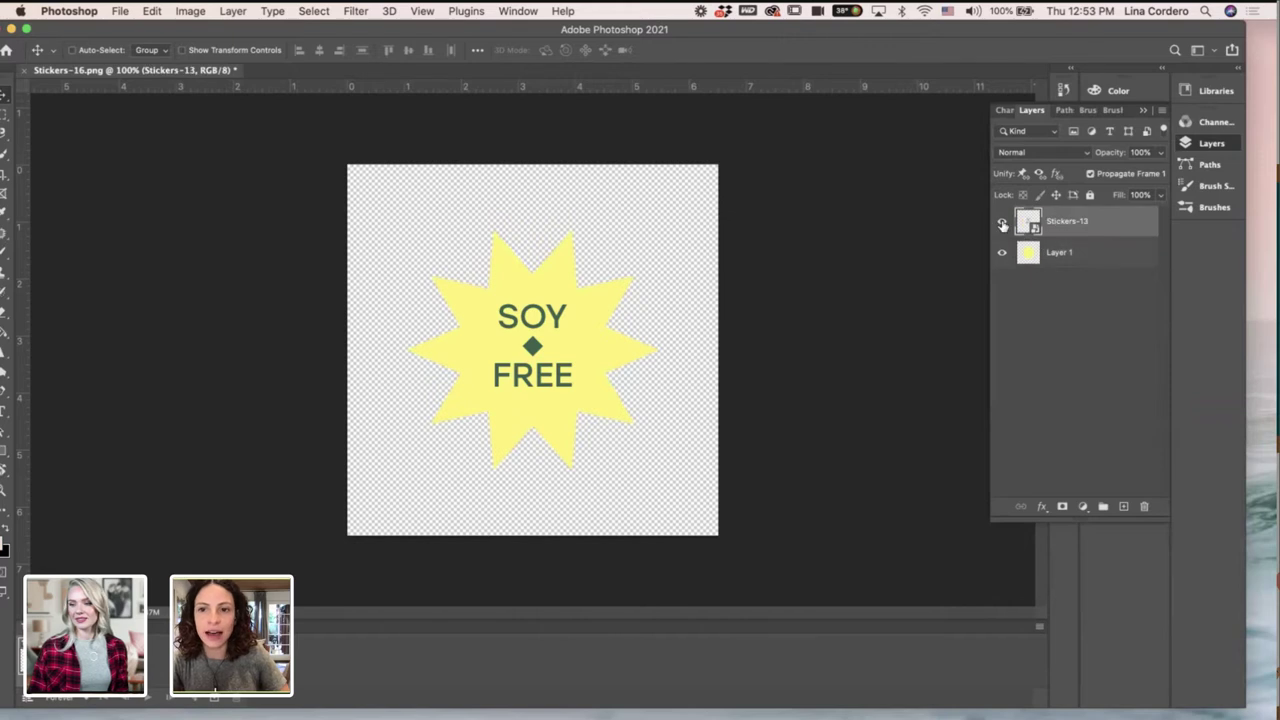
{"action": "left_click", "coordinate": [1003, 224]}
{"action": "left_click", "coordinate": [1003, 224]}
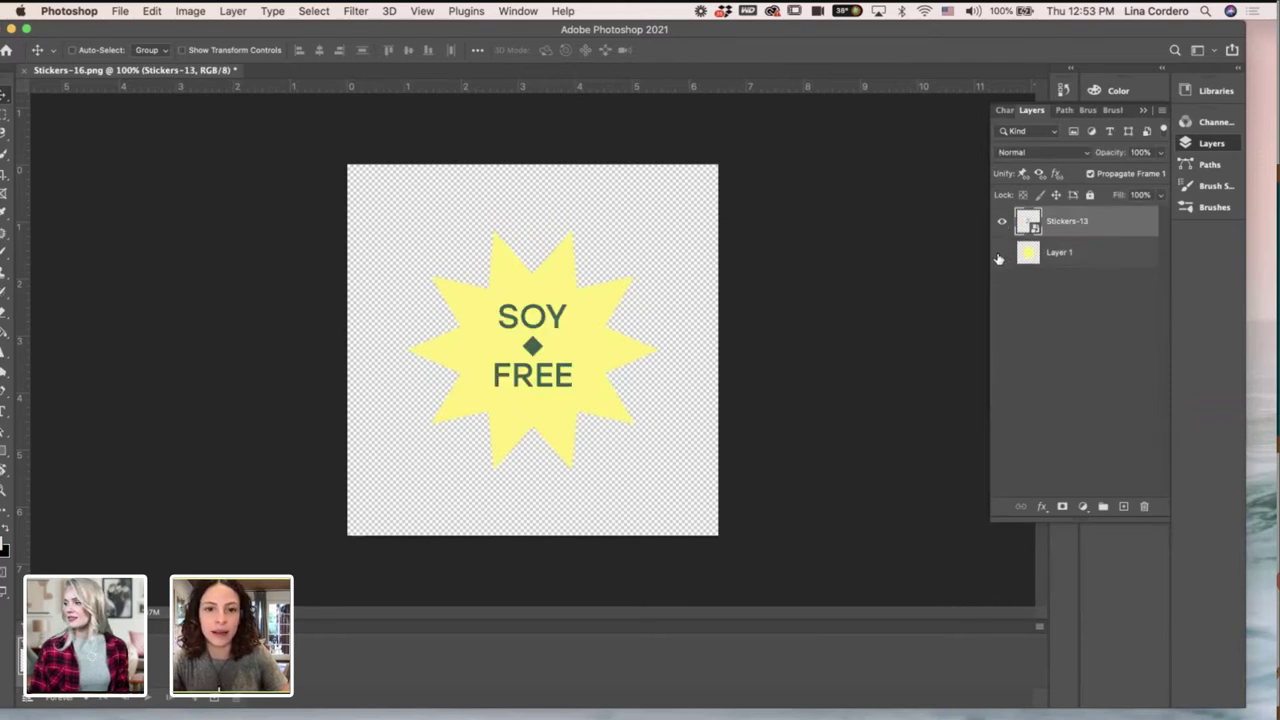
{"action": "left_click", "coordinate": [1001, 254]}
{"action": "left_click", "coordinate": [1001, 254]}
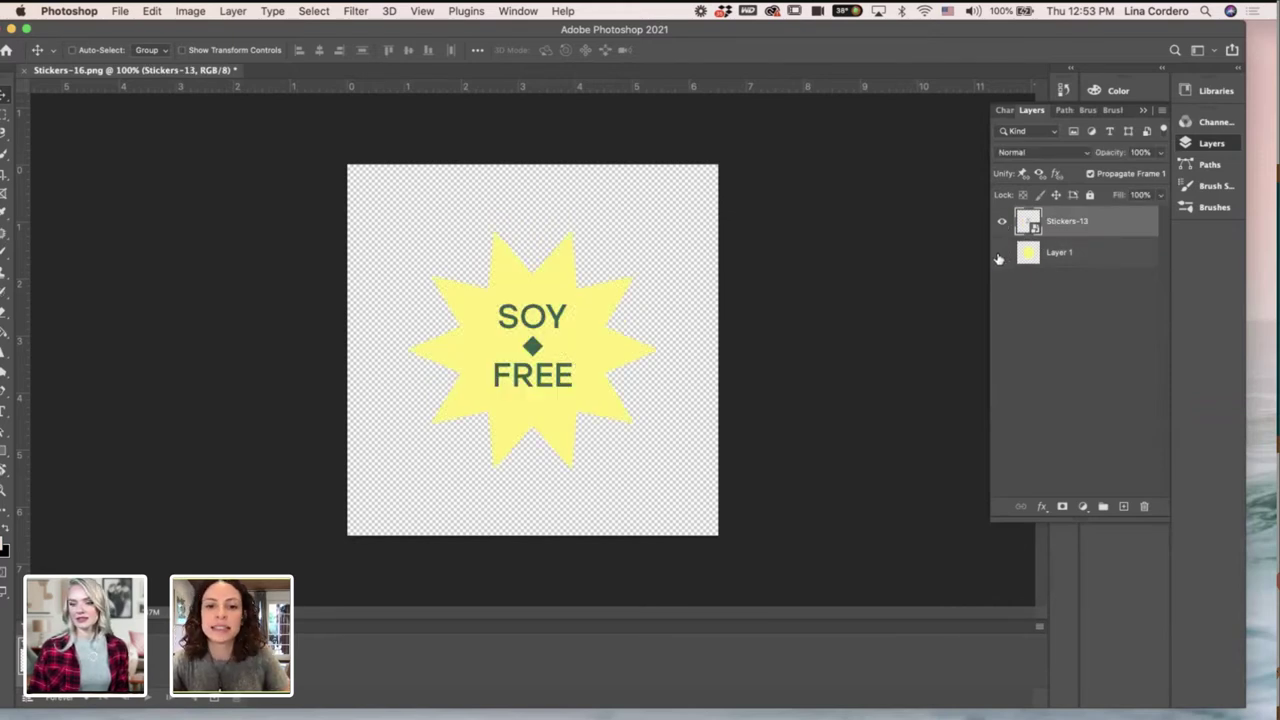
{"action": "left_click", "coordinate": [1001, 254]}
{"action": "left_click", "coordinate": [1001, 254]}
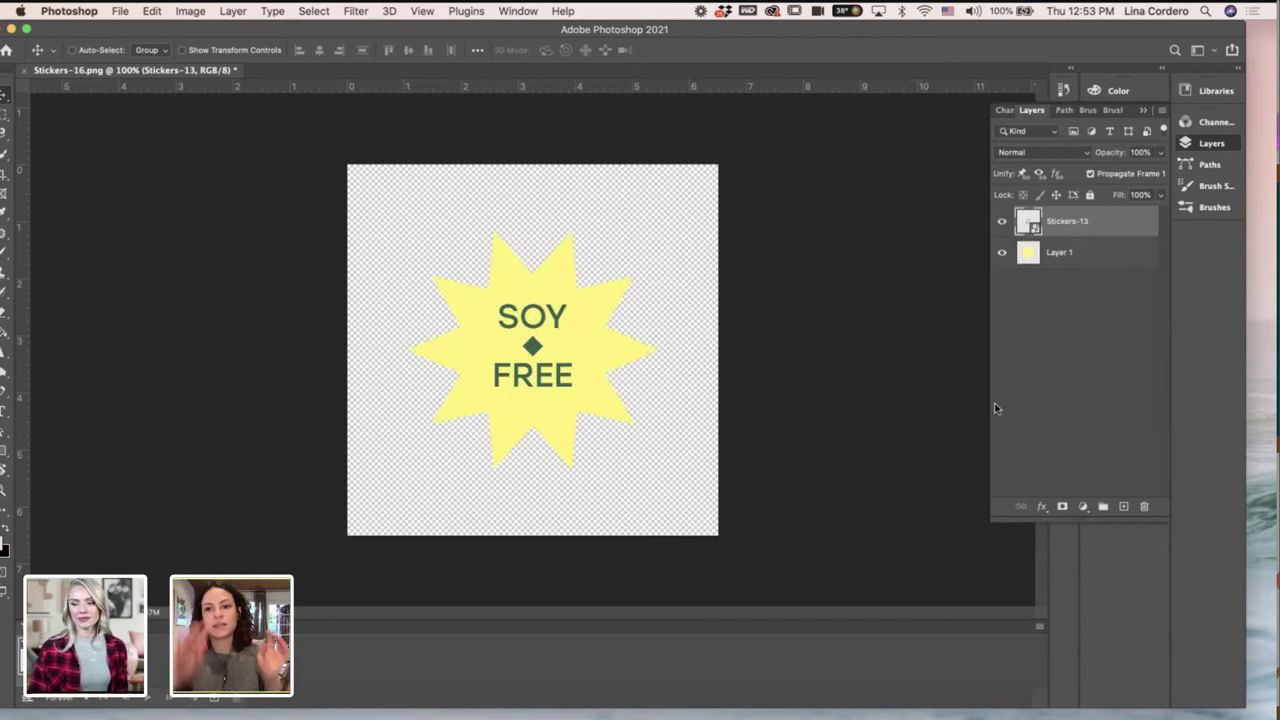
{"action": "left_click", "coordinate": [1002, 255]}
{"action": "left_click", "coordinate": [1002, 255]}
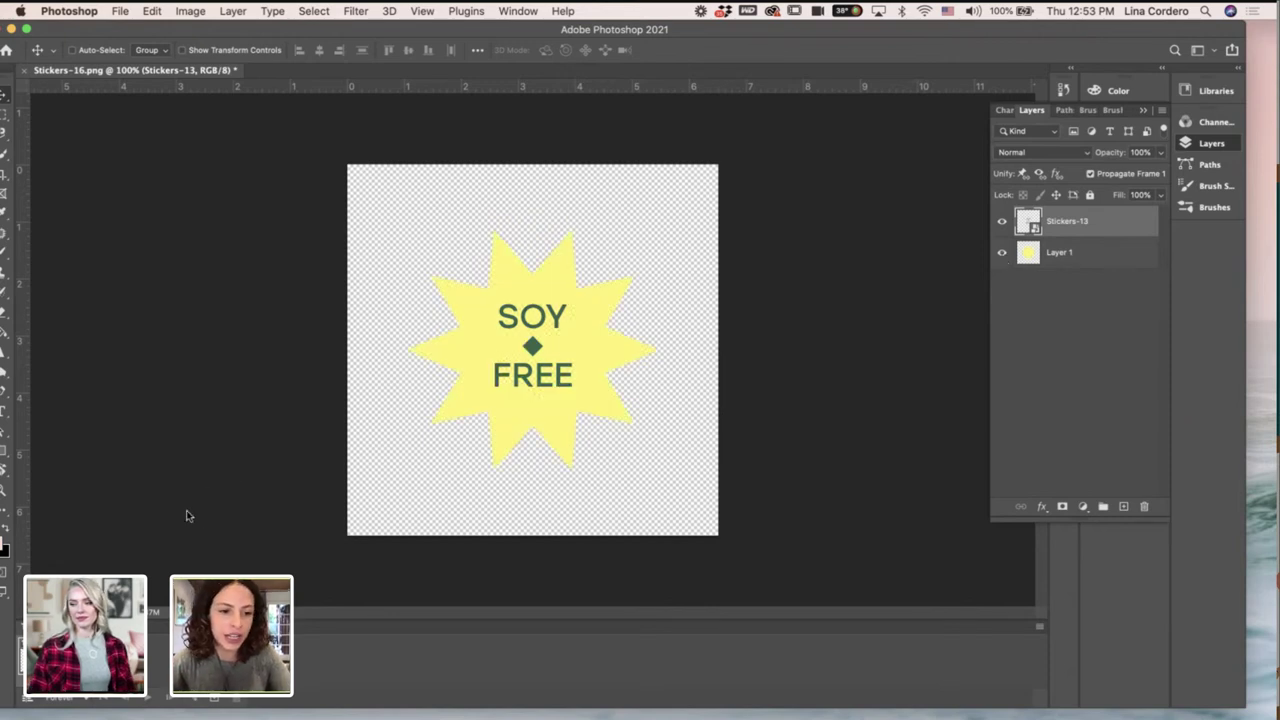
Duplicate the star on Layer 1 and rotate the copy 15° clockwise.
{"action": "left_click", "coordinate": [1077, 255]}
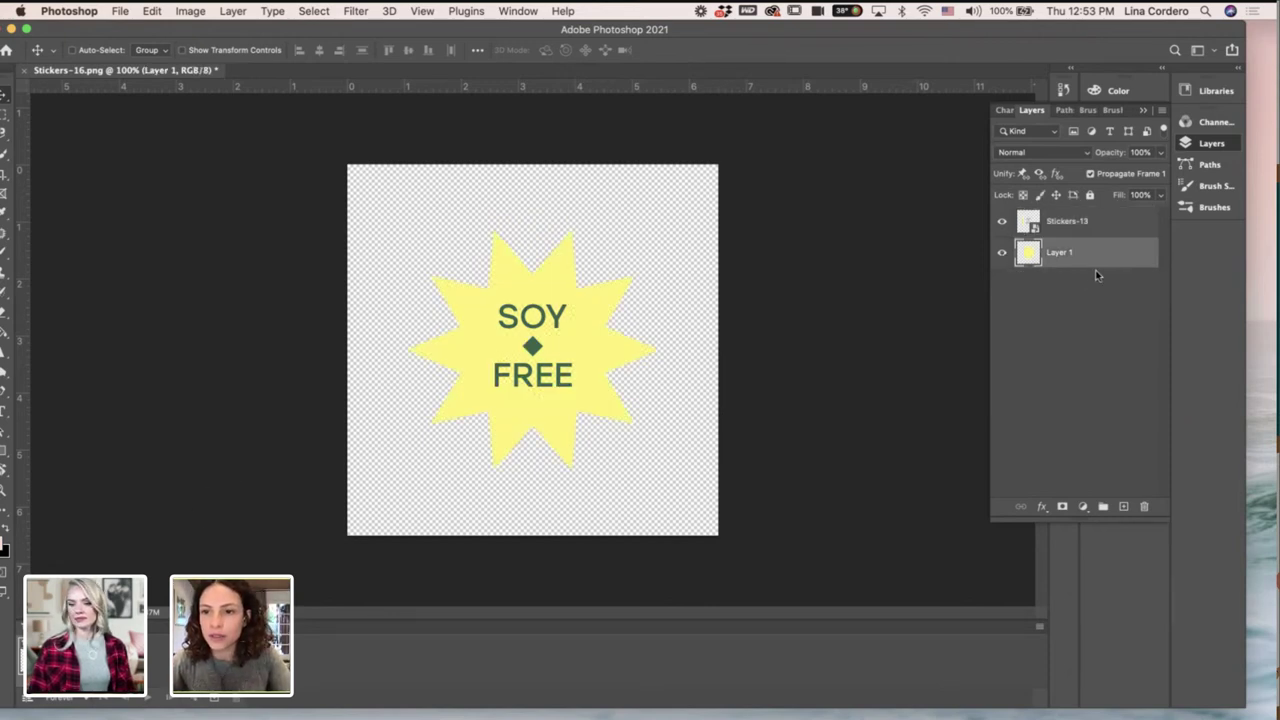
{"action": "left_click_drag", "start_coordinate": [1090, 259], "coordinate": [1123, 506]}
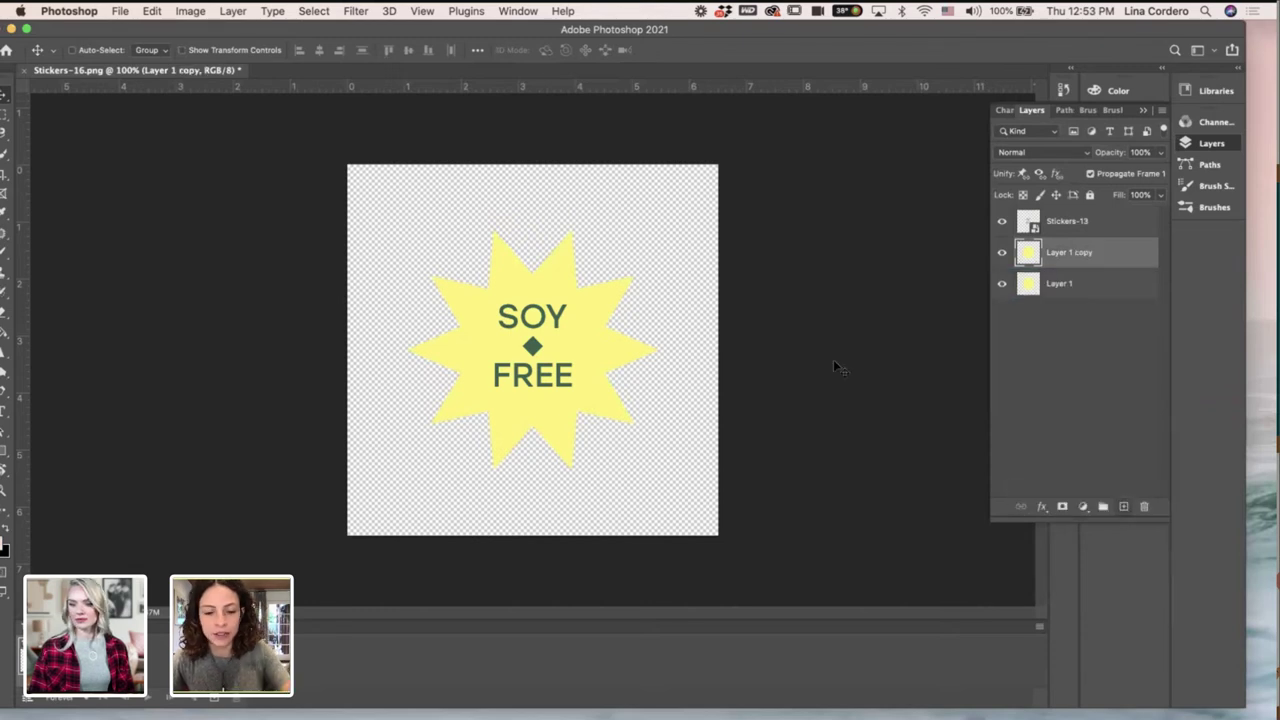
{"action": "key", "text": "super+t"}
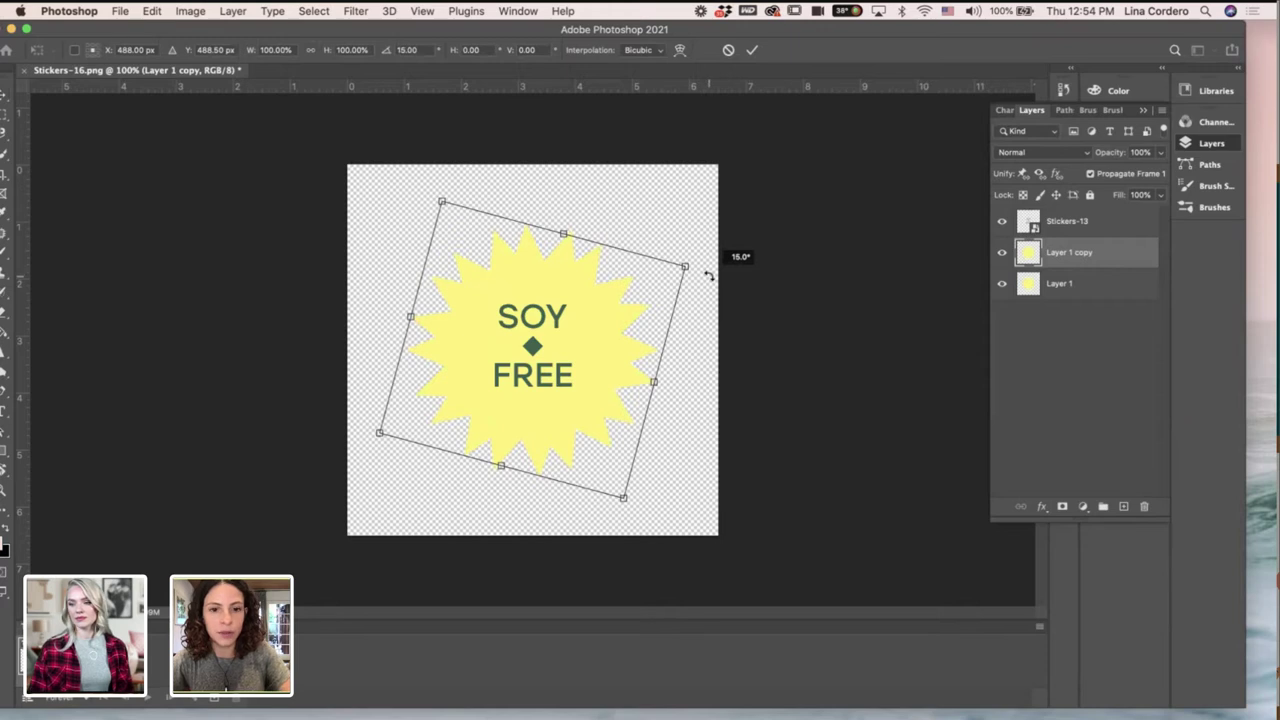
{"action": "left_click_drag", "start_coordinate": [708, 276], "coordinate": [708, 276]}
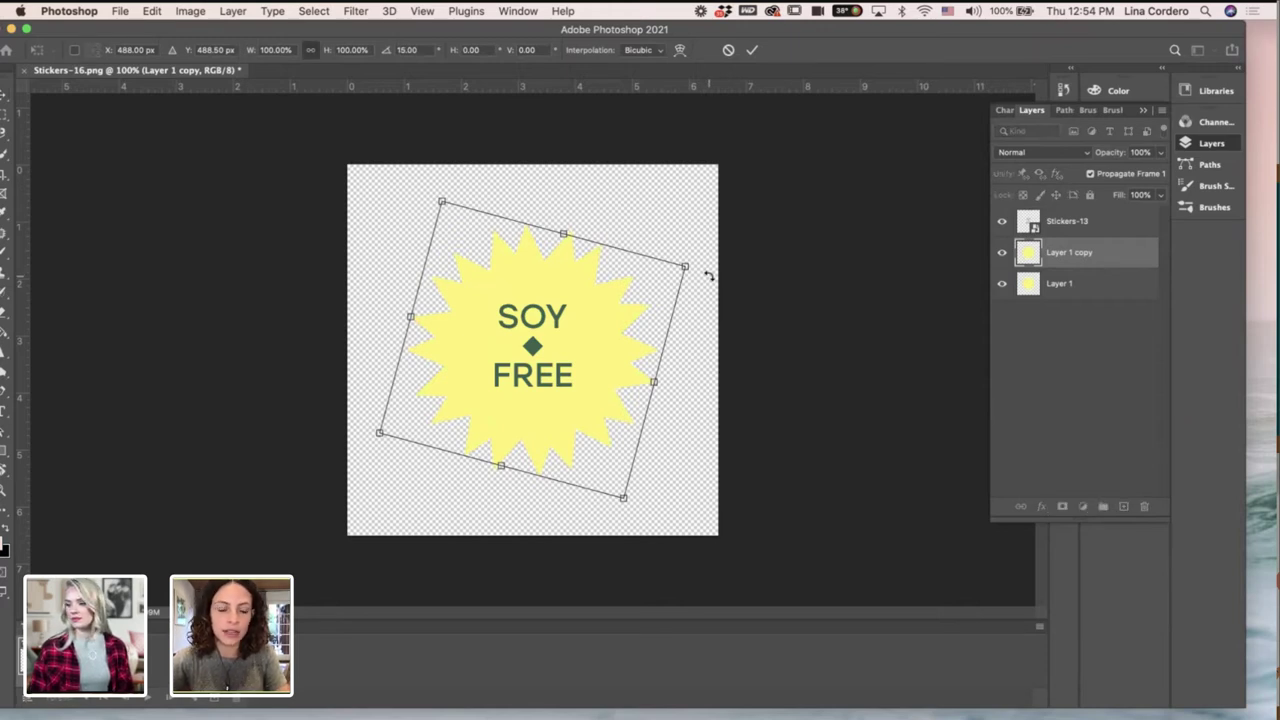
{"action": "key", "text": "Return"}
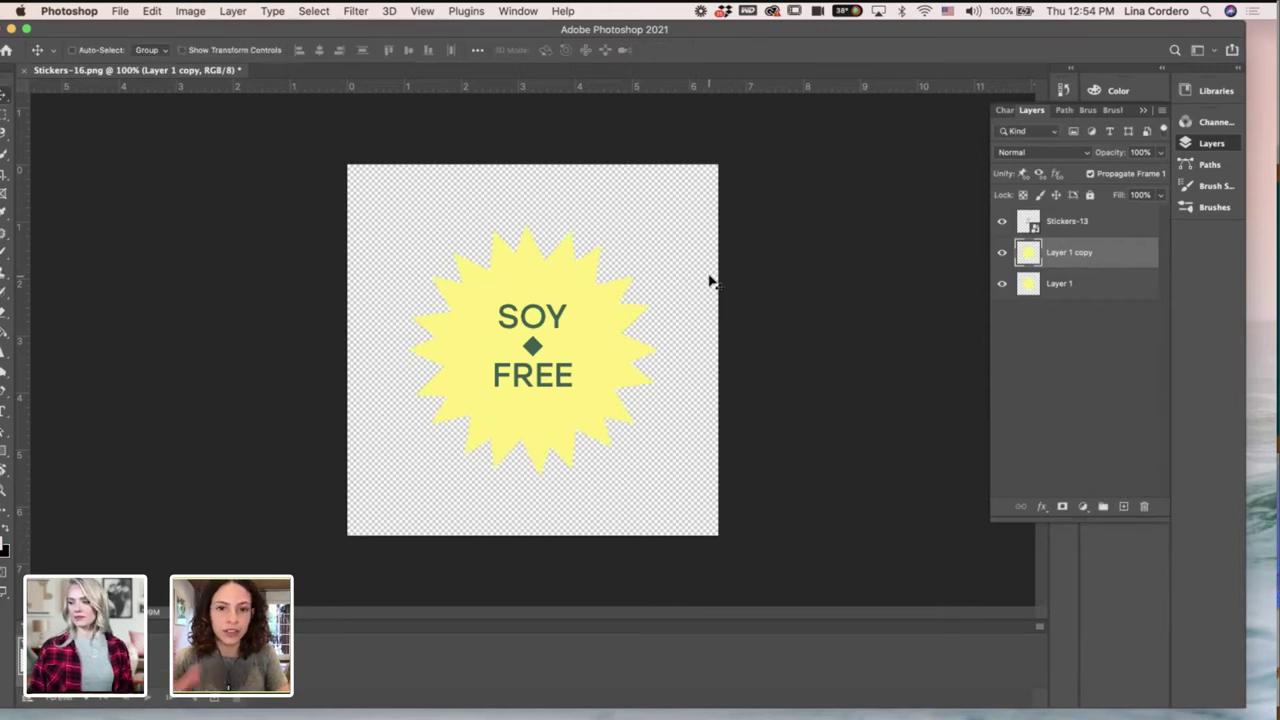
Duplicate the Layer 1 copy star and rotate the new duplicate slightly clockwise.
{"action": "left_click_drag", "start_coordinate": [1081, 256], "coordinate": [1123, 506]}
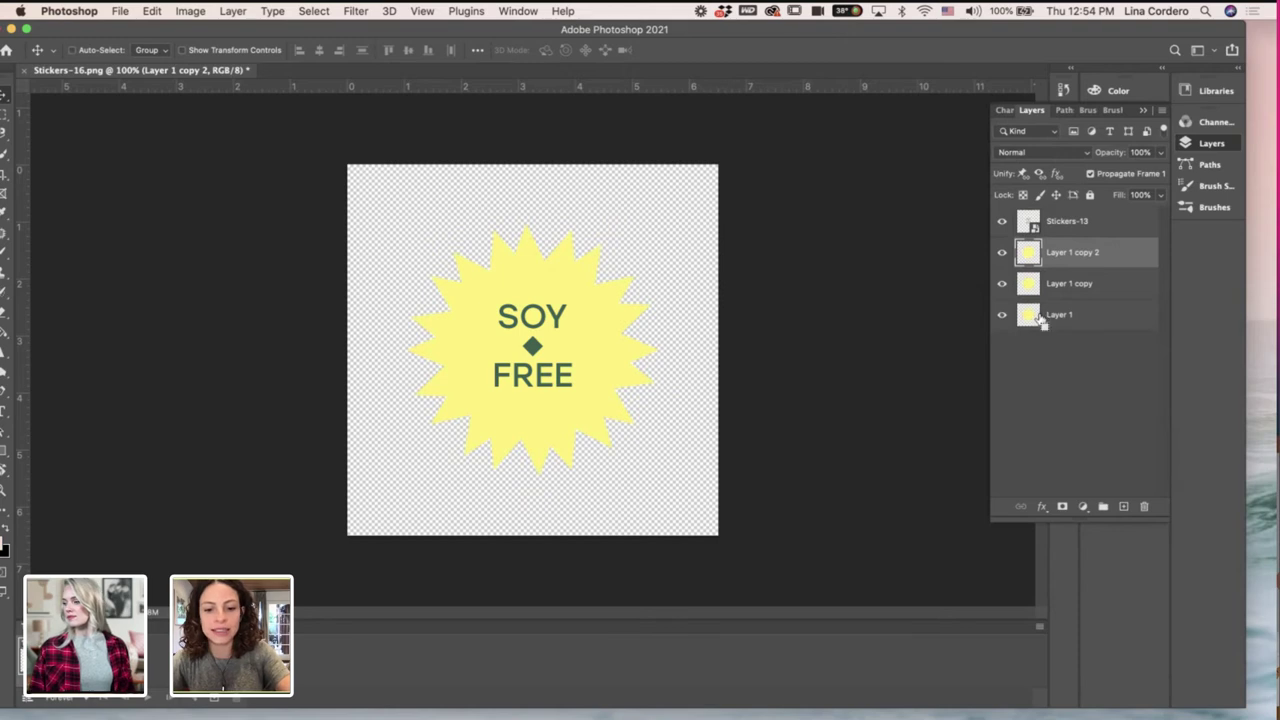
{"action": "key", "text": "super+t"}
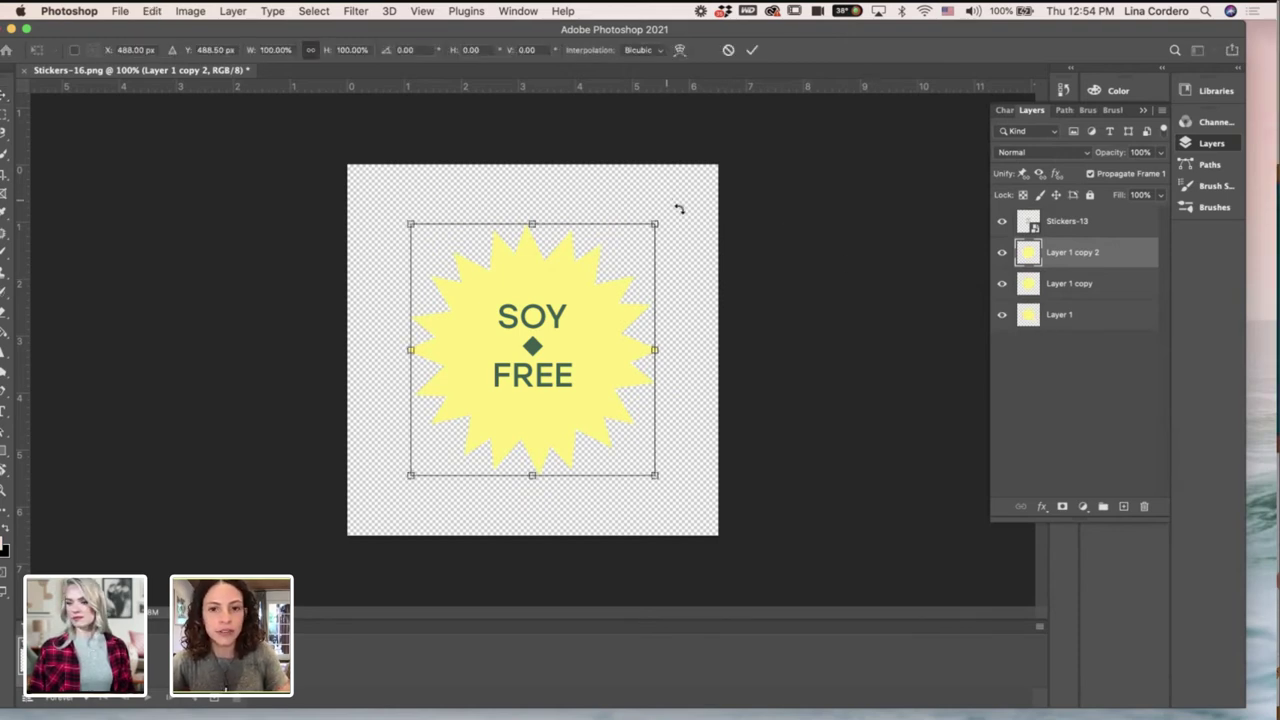
{"action": "left_click_drag", "start_coordinate": [677, 206], "coordinate": [694, 229]}
{"action": "key", "text": "Return"}
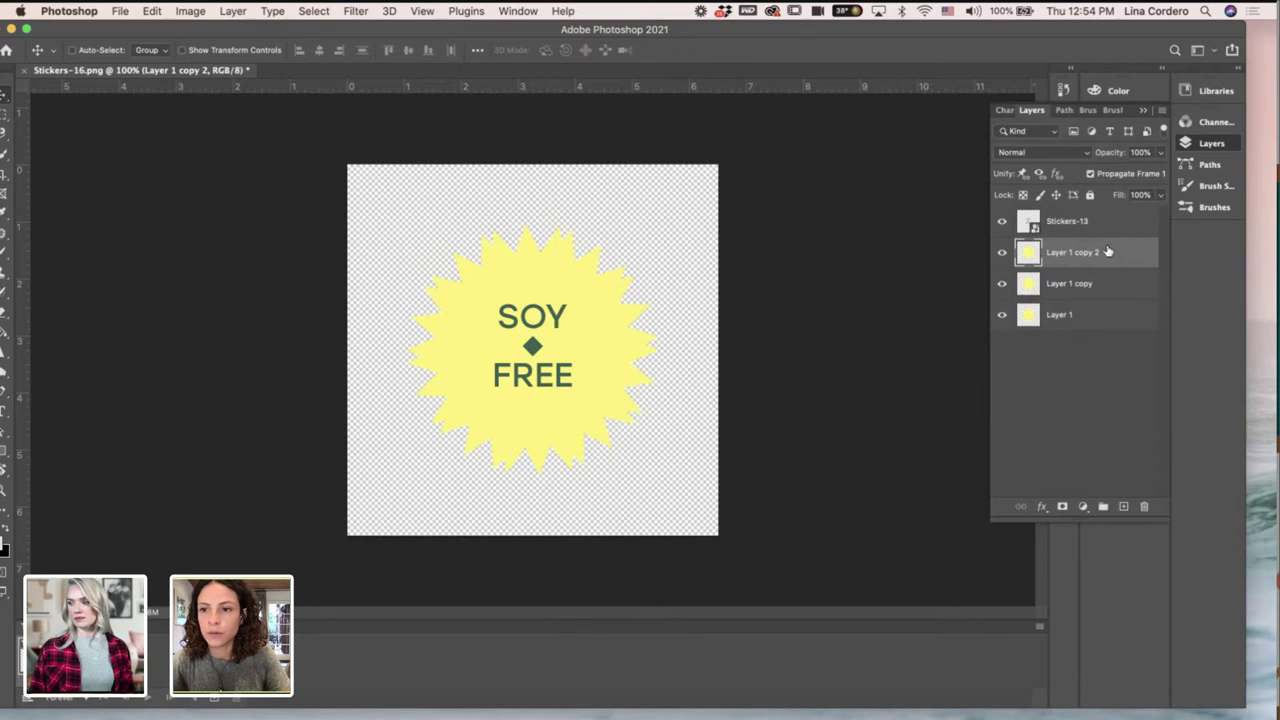
Duplicate the Layer 1 copy 2 star and rotate the new duplicate further clockwise.
{"action": "left_click_drag", "start_coordinate": [1108, 256], "coordinate": [1127, 505]}
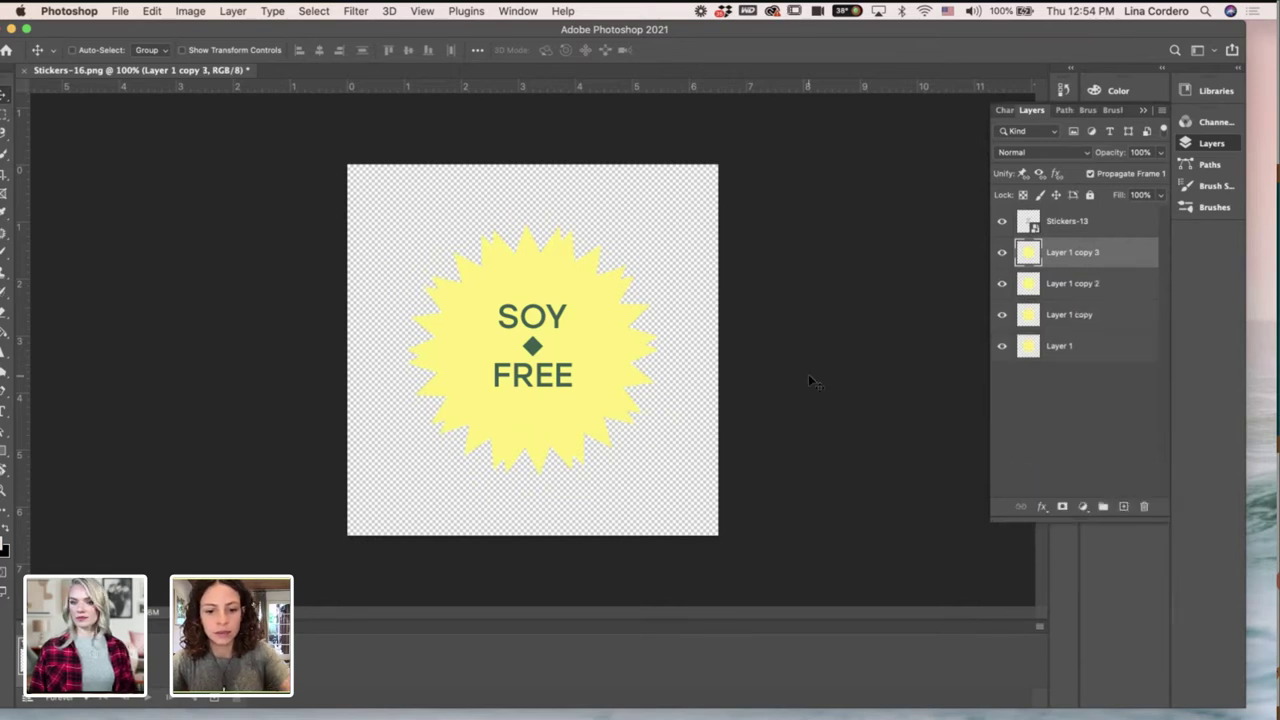
{"action": "key", "text": "ctrl+t"}
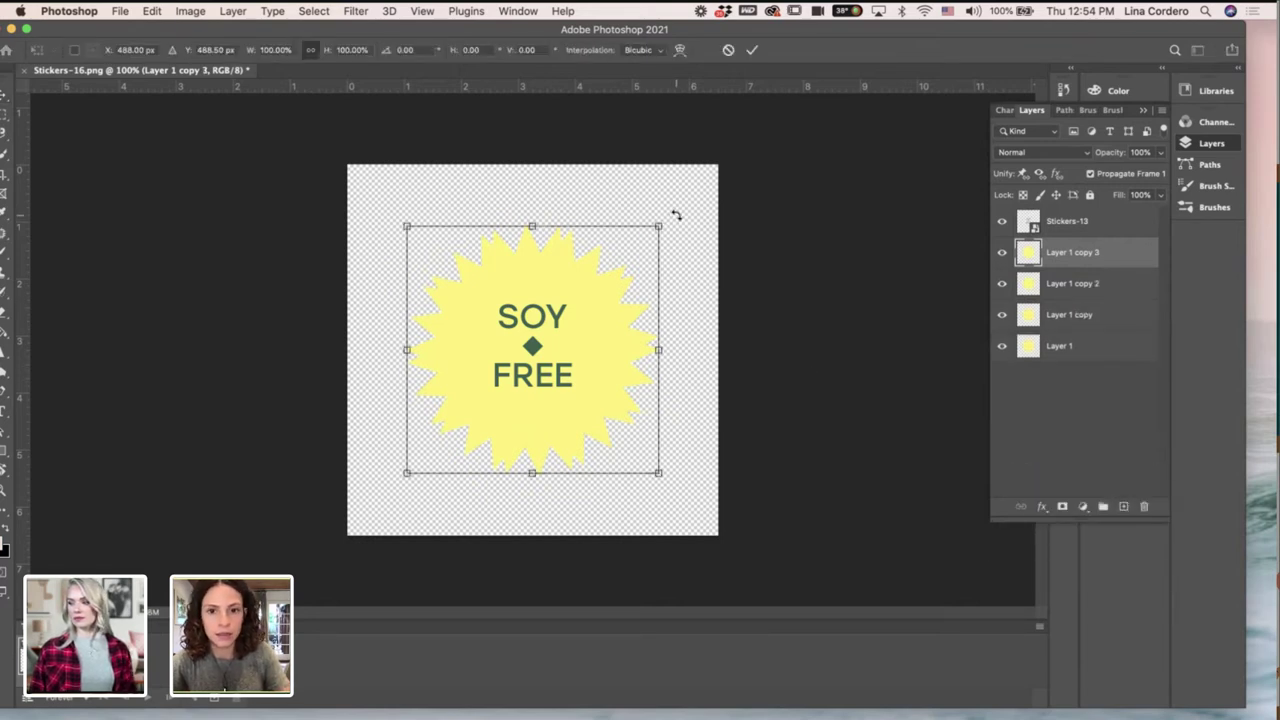
{"action": "left_click_drag", "start_coordinate": [674, 214], "coordinate": [703, 241]}
{"action": "key", "text": "Return"}
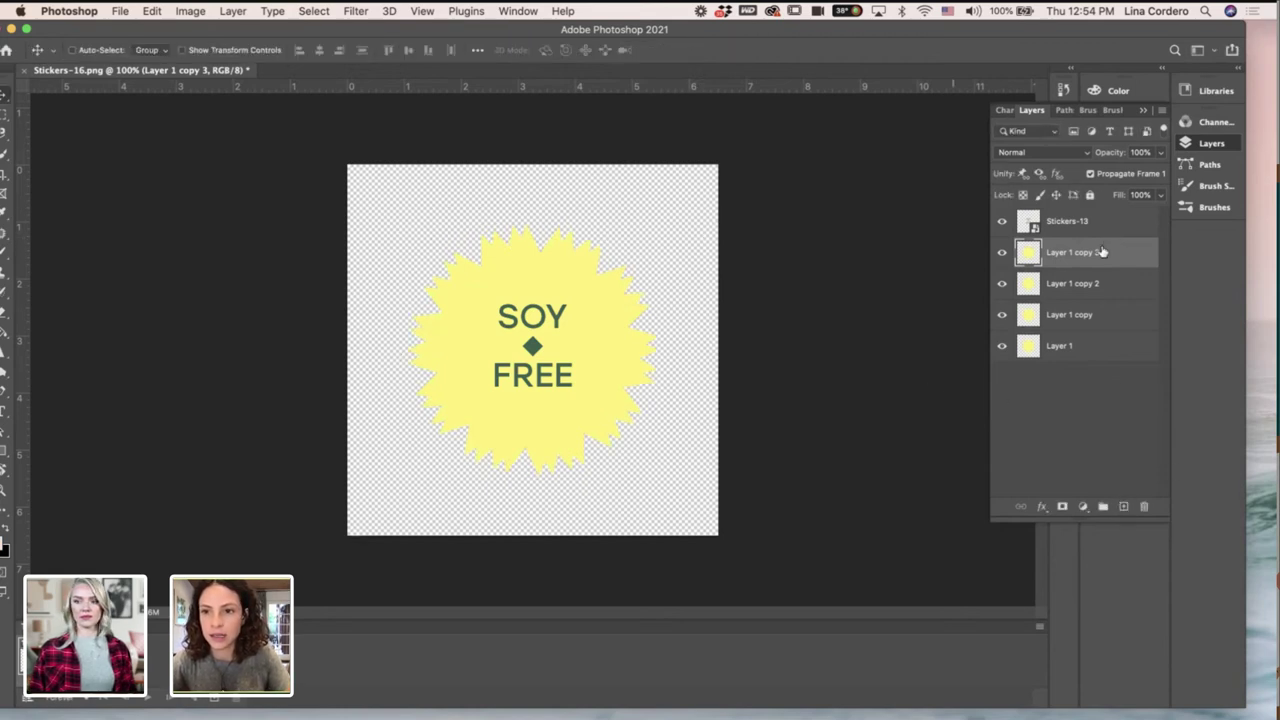
Duplicate the Layer 1 copy 3 star and rotate the new duplicate 15° clockwise.
{"action": "left_click_drag", "start_coordinate": [1102, 250], "coordinate": [1126, 508]}
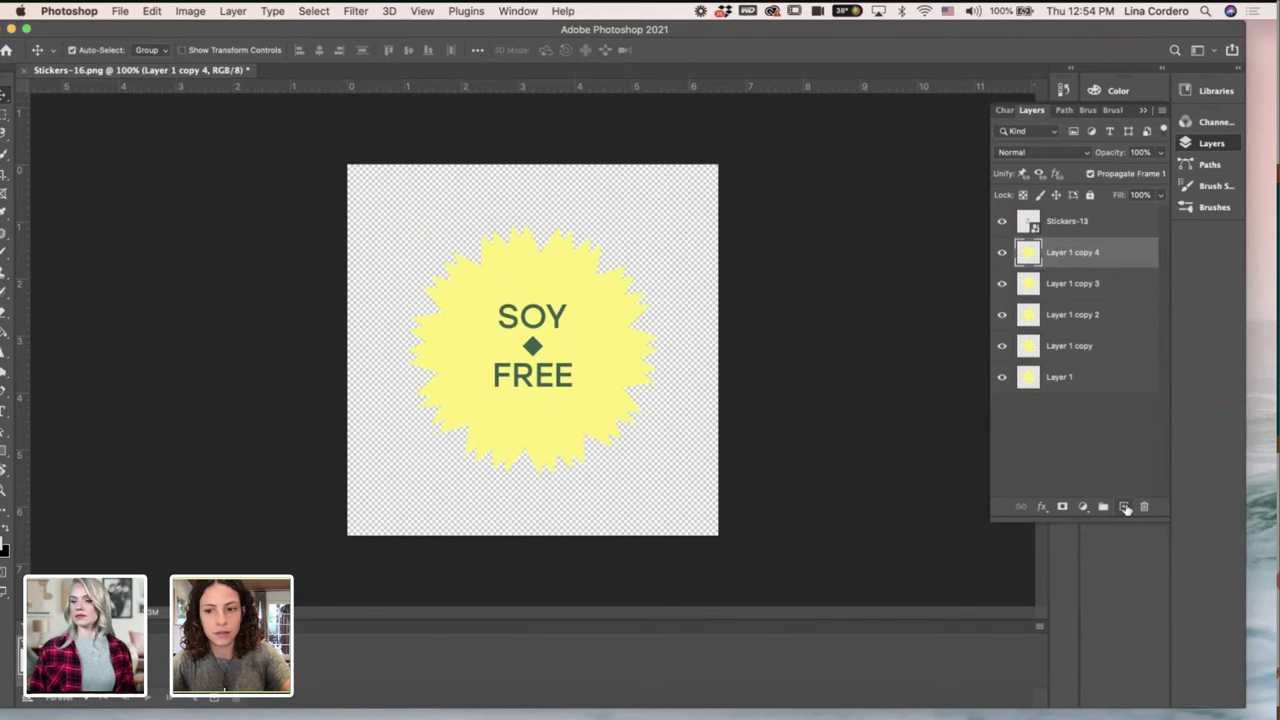
{"action": "key", "text": "super+t"}
{"action": "left_click_drag", "start_coordinate": [671, 213], "coordinate": [694, 240]}
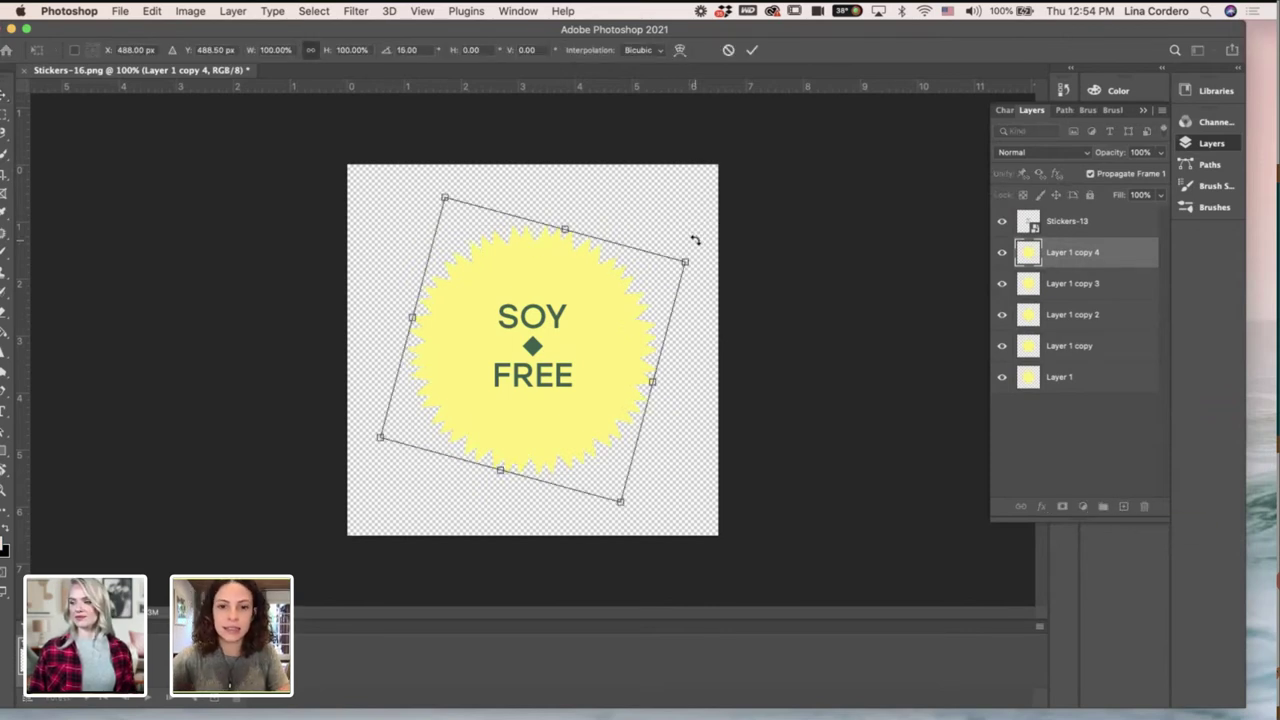
{"action": "key", "text": "Return"}
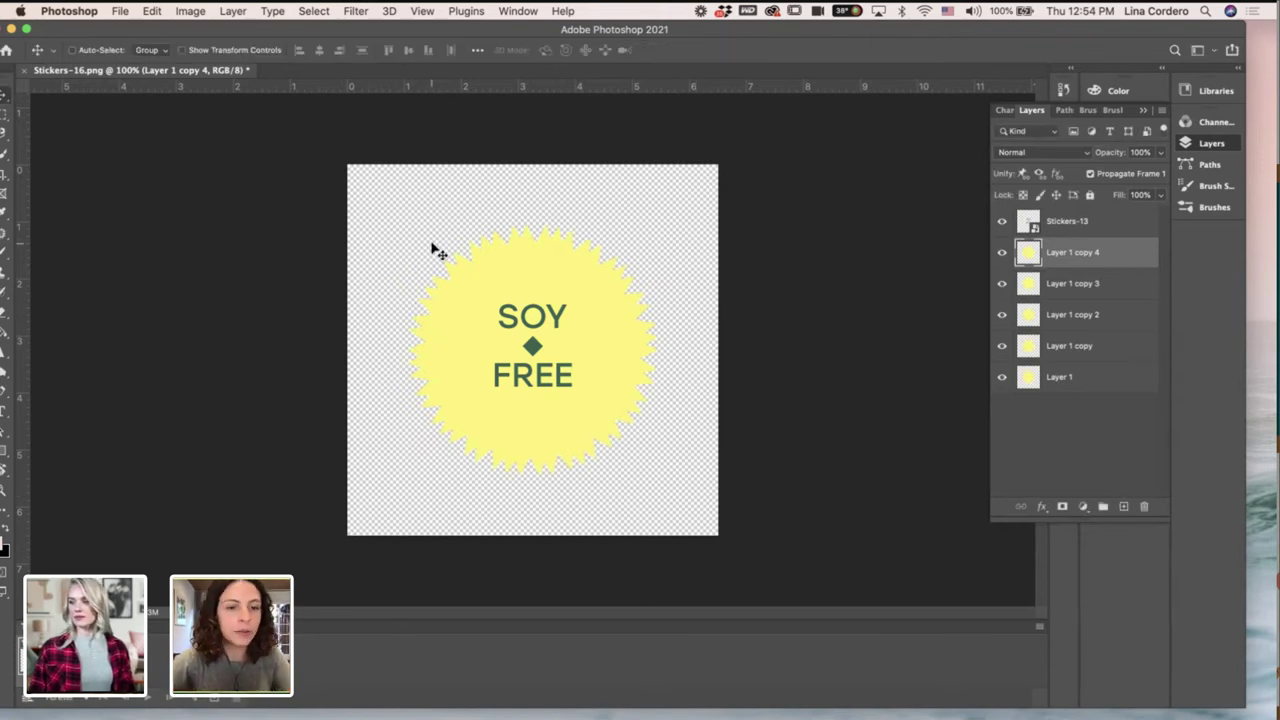
Hide the four rotated star copies for the first frame, keeping the timeline in frame animation mode.
{"action": "left_click_drag", "start_coordinate": [1002, 256], "coordinate": [1002, 348]}
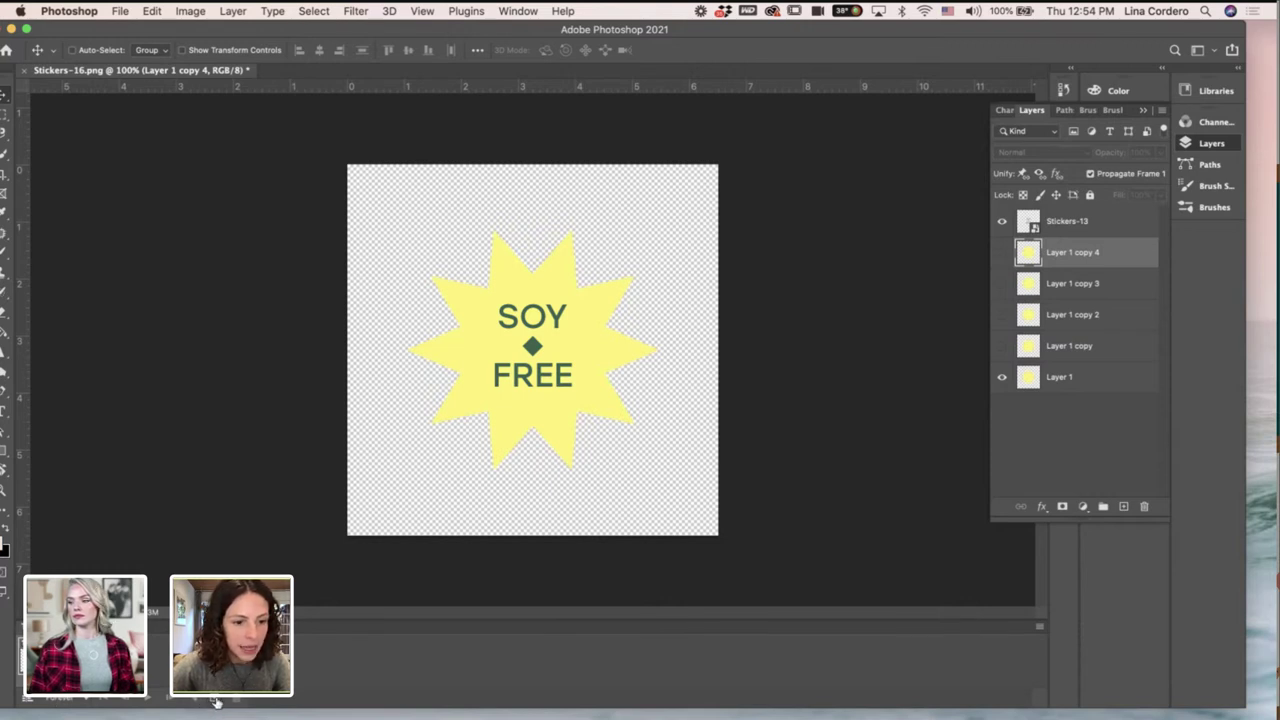
{"action": "left_click", "coordinate": [25, 706]}
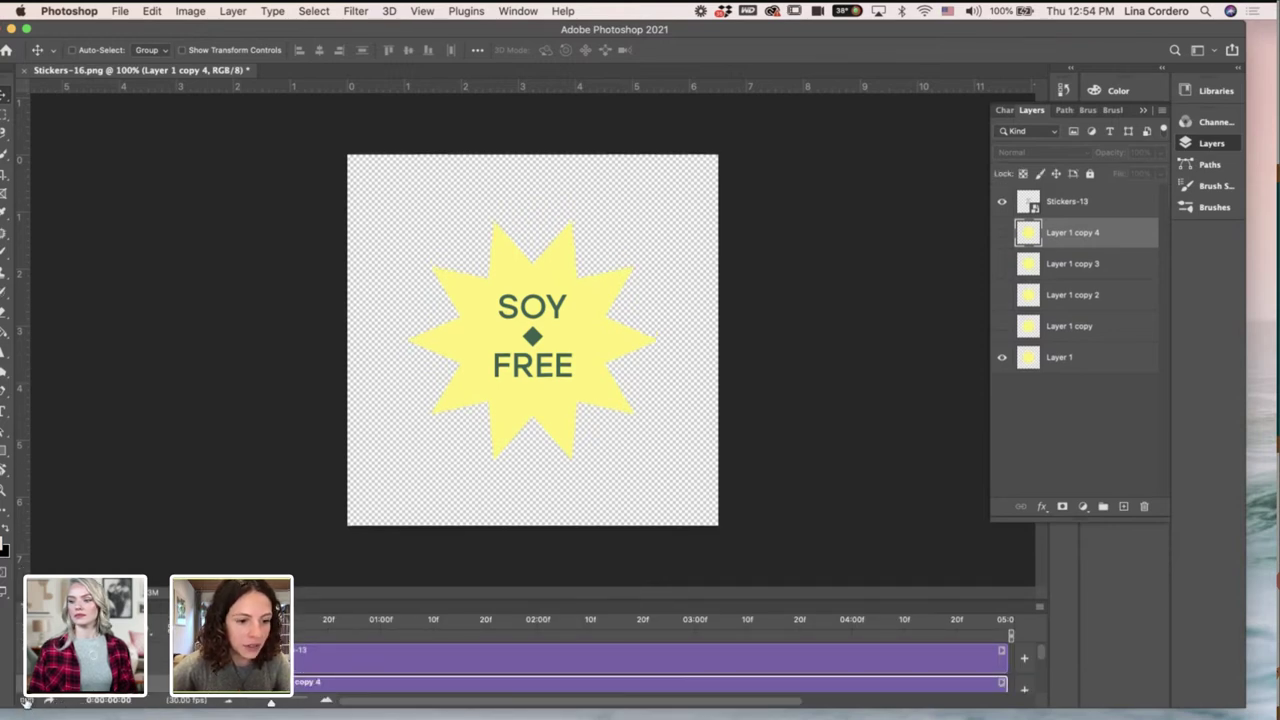
{"action": "left_click", "coordinate": [25, 703]}
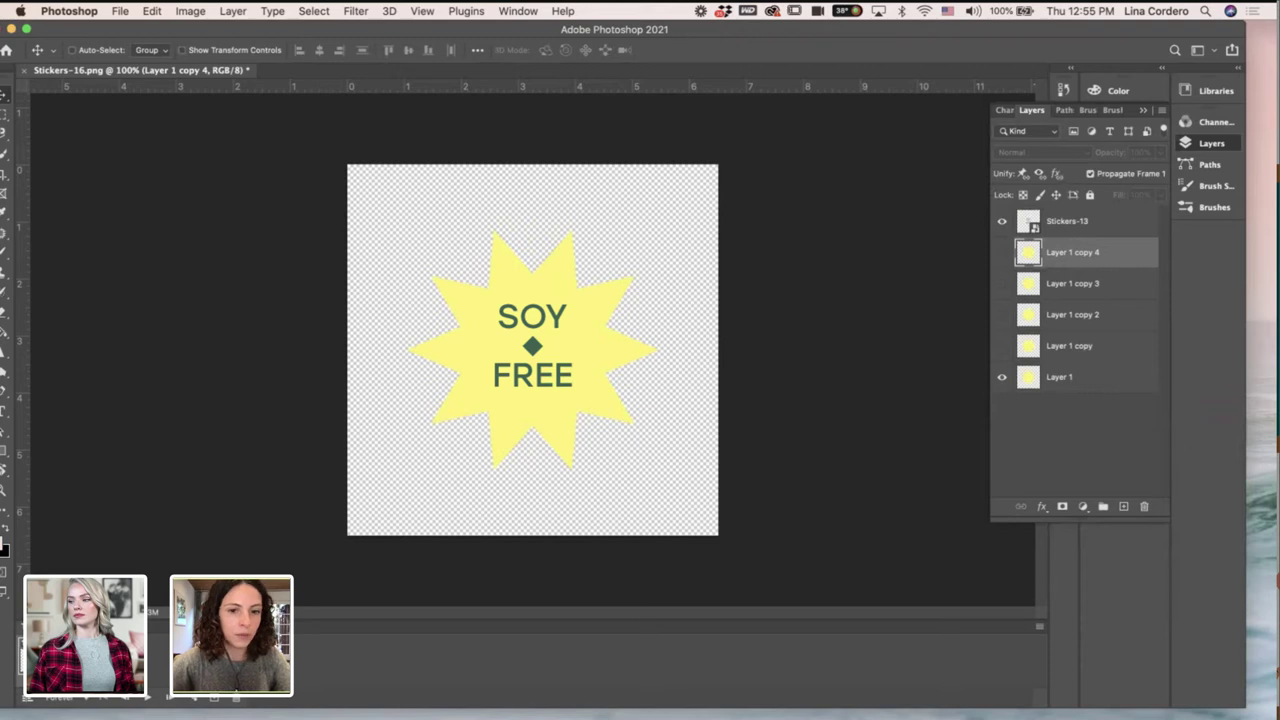
Add four more animation frames, showing only Layer 1 copy, copy 2, copy 3 and copy 4 respectively behind the lettering.
{"action": "left_click", "coordinate": [1003, 379]}
{"action": "left_click", "coordinate": [1002, 346]}
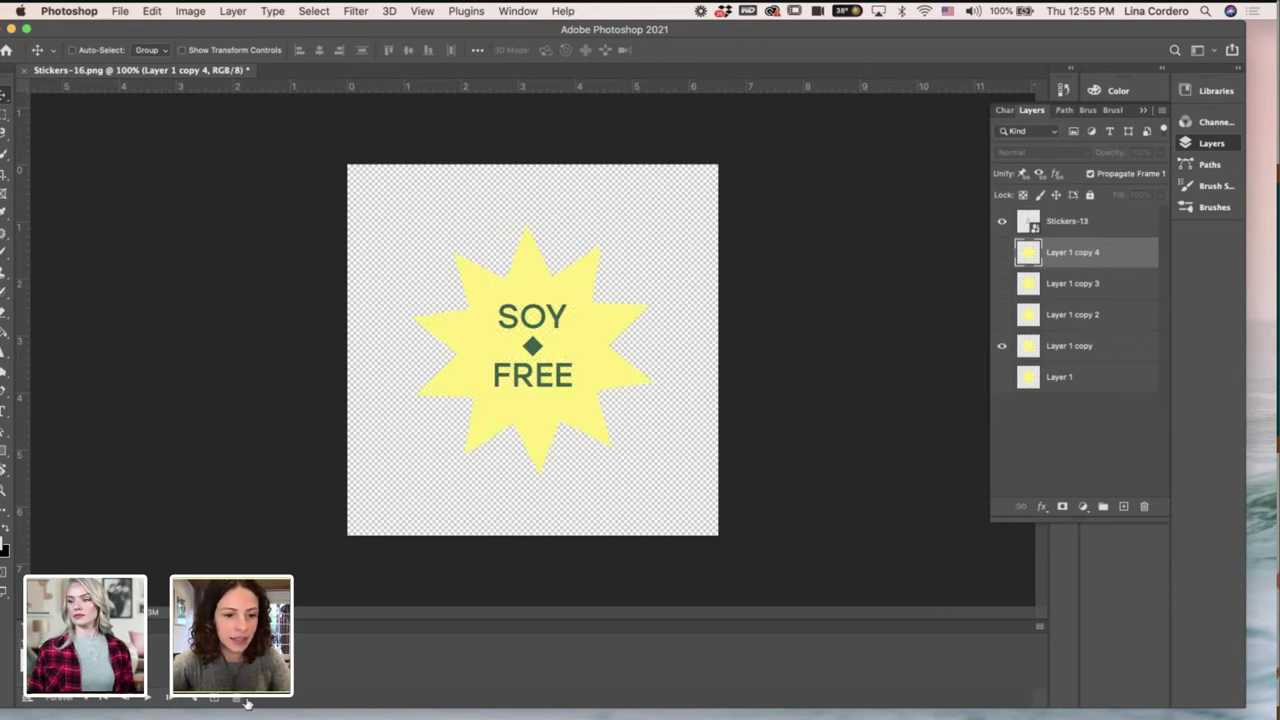
{"action": "left_click", "coordinate": [1002, 315]}
{"action": "left_click", "coordinate": [1002, 346]}
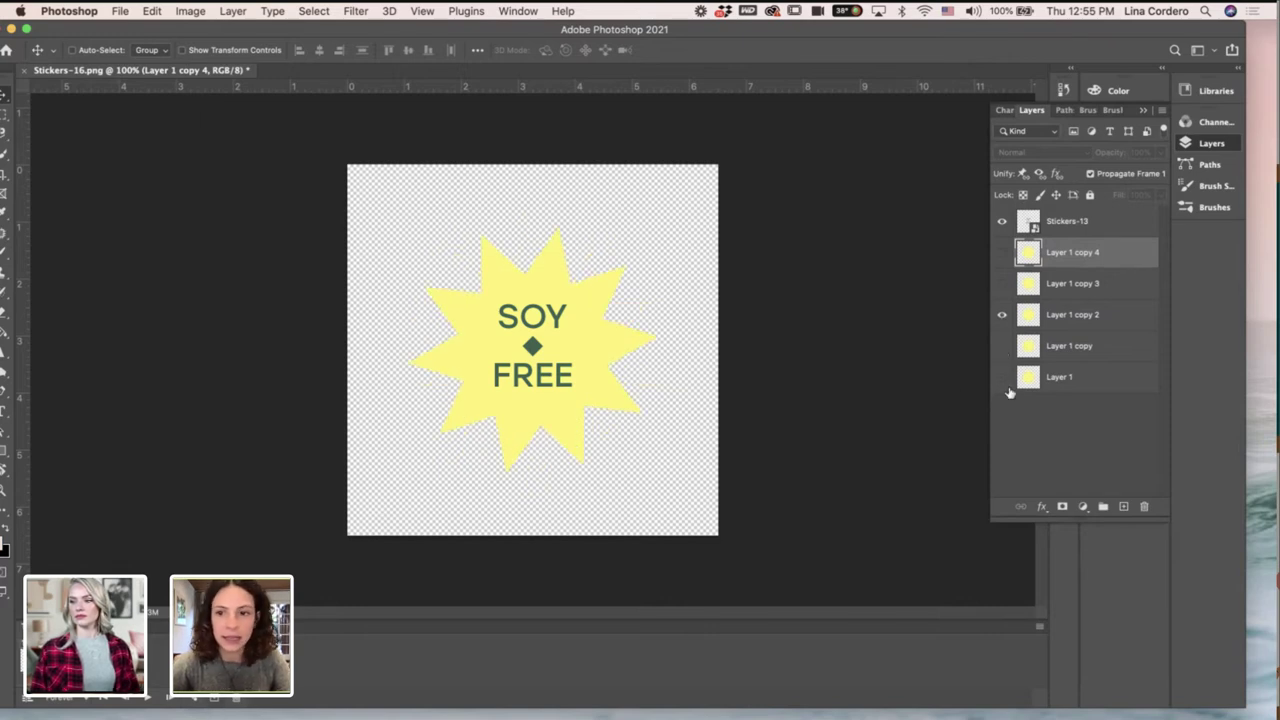
{"action": "left_click", "coordinate": [1002, 284]}
{"action": "left_click", "coordinate": [1002, 315]}
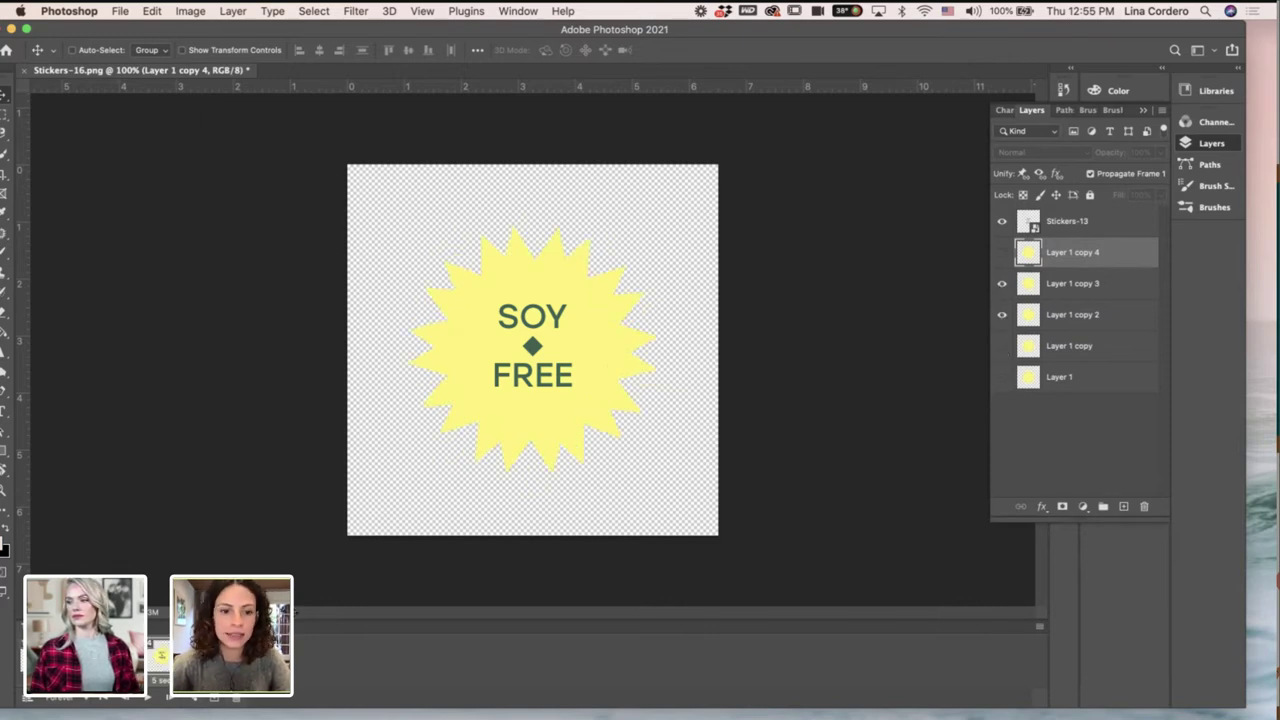
{"action": "left_click", "coordinate": [1002, 252]}
{"action": "left_click", "coordinate": [1002, 284]}
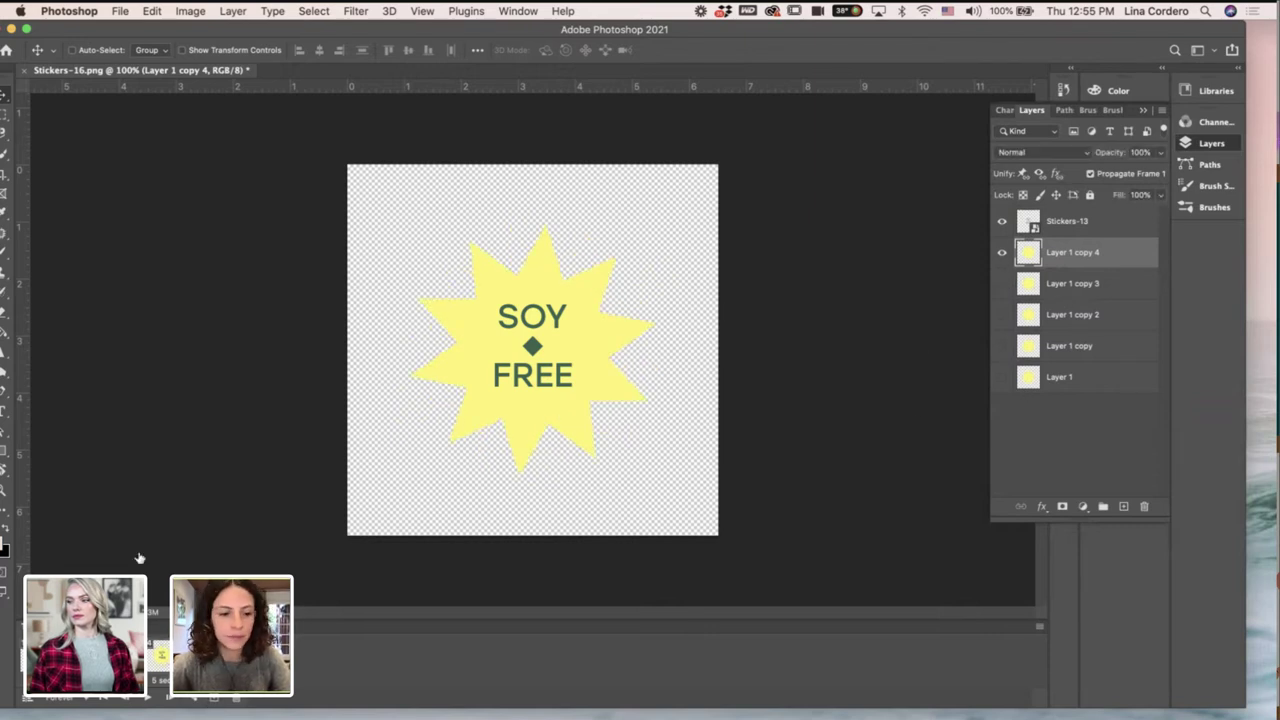
Set the delay of all five animation frames to 0.2 seconds.
{"action": "left_click", "coordinate": [36, 657]}
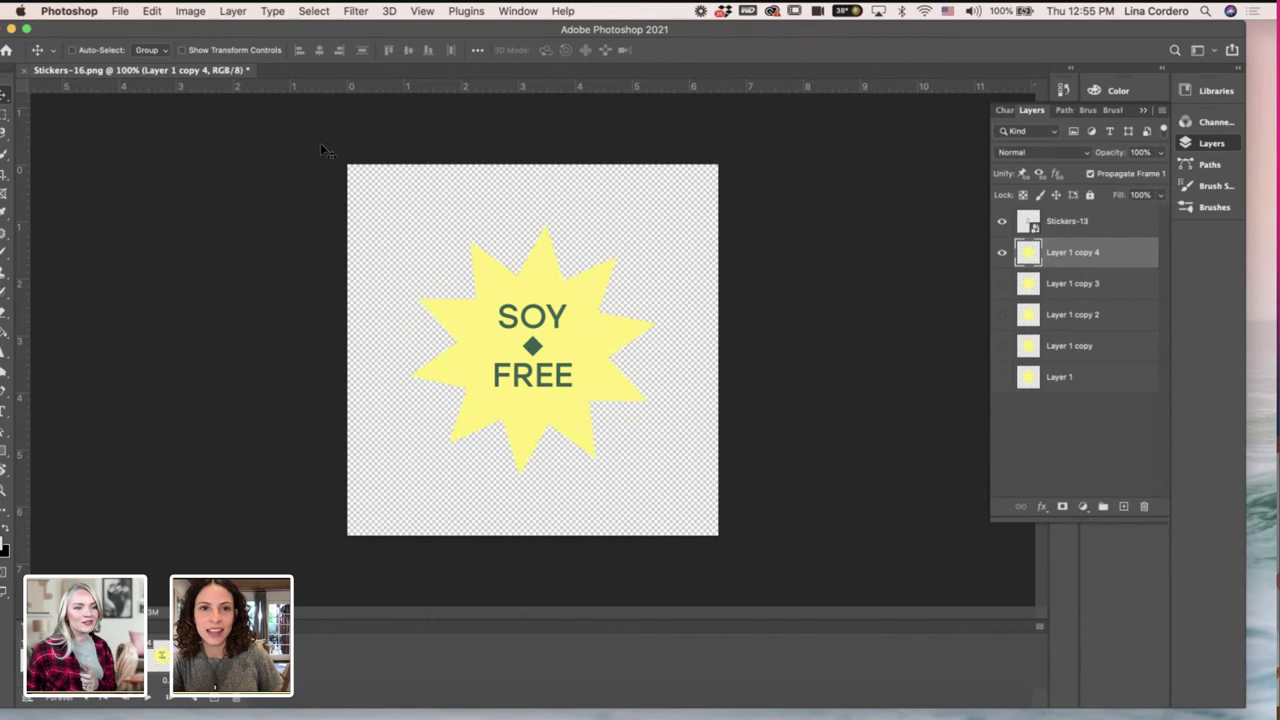
{"action": "left_click_drag", "start_coordinate": [323, 29], "coordinate": [344, 29]}
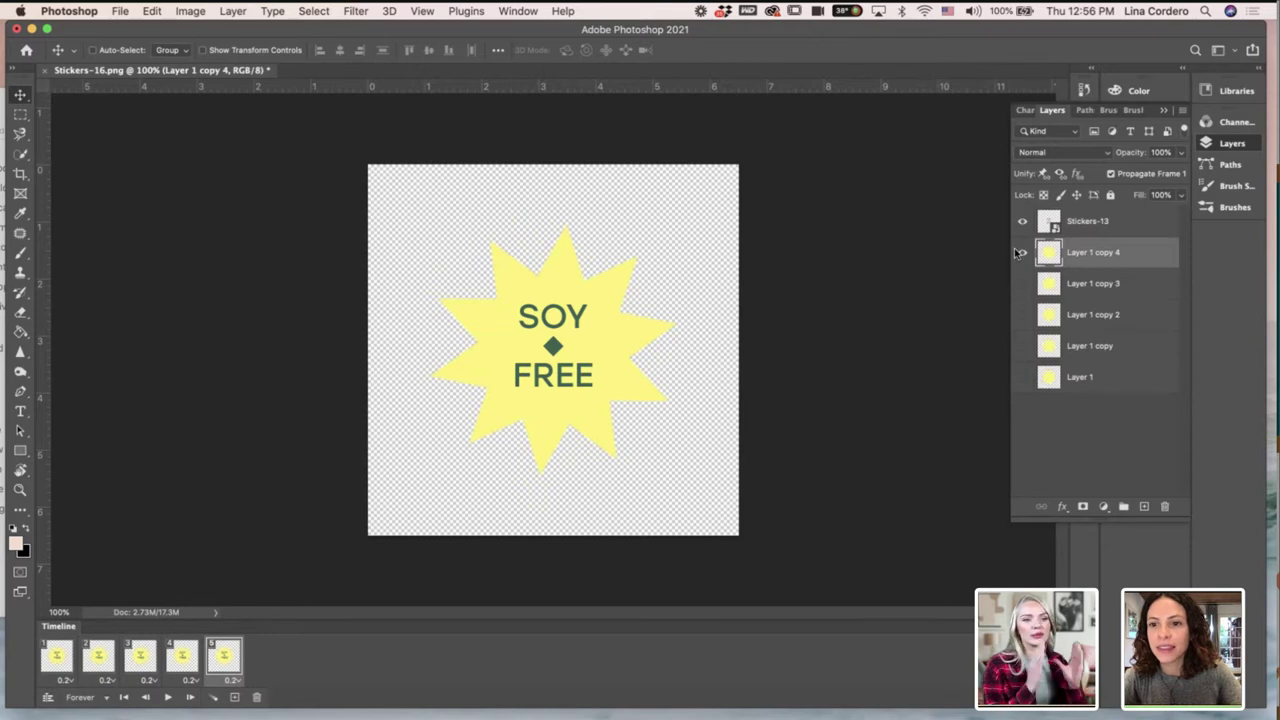
Check which star layer is visible in each of the five frames, and play the looping animation.
{"action": "left_click", "coordinate": [62, 668]}
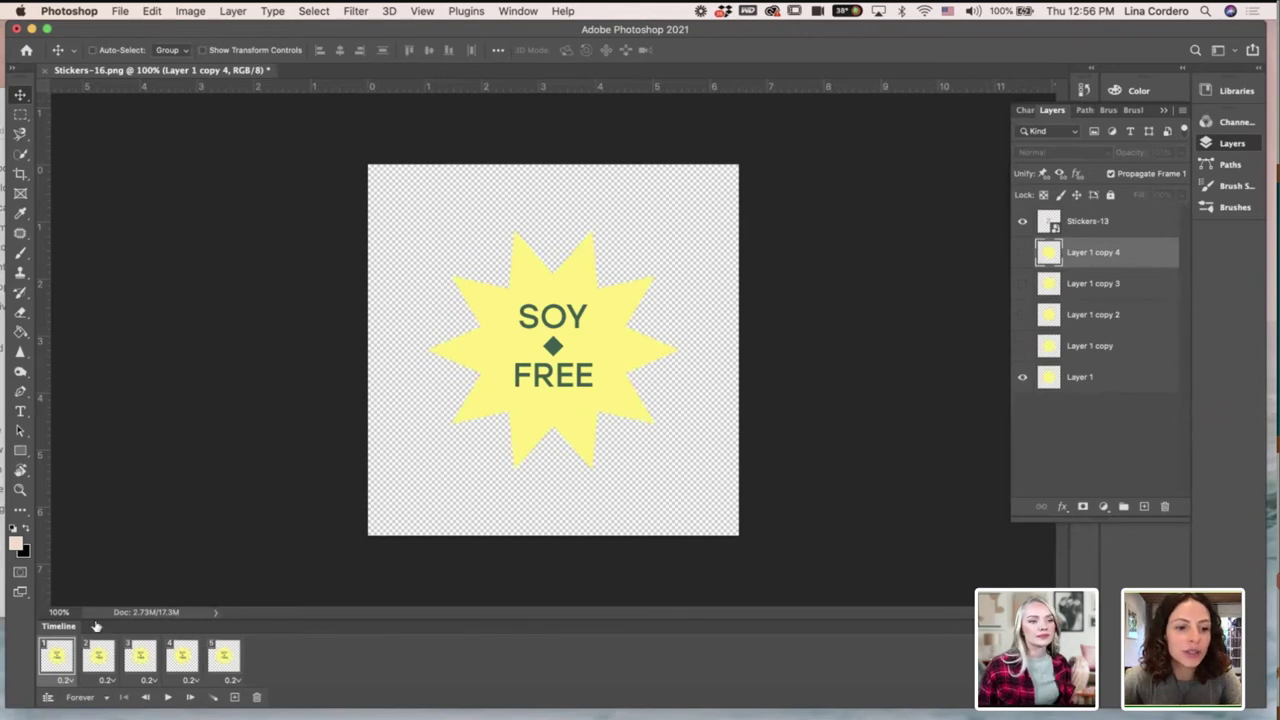
{"action": "left_click", "coordinate": [101, 657]}
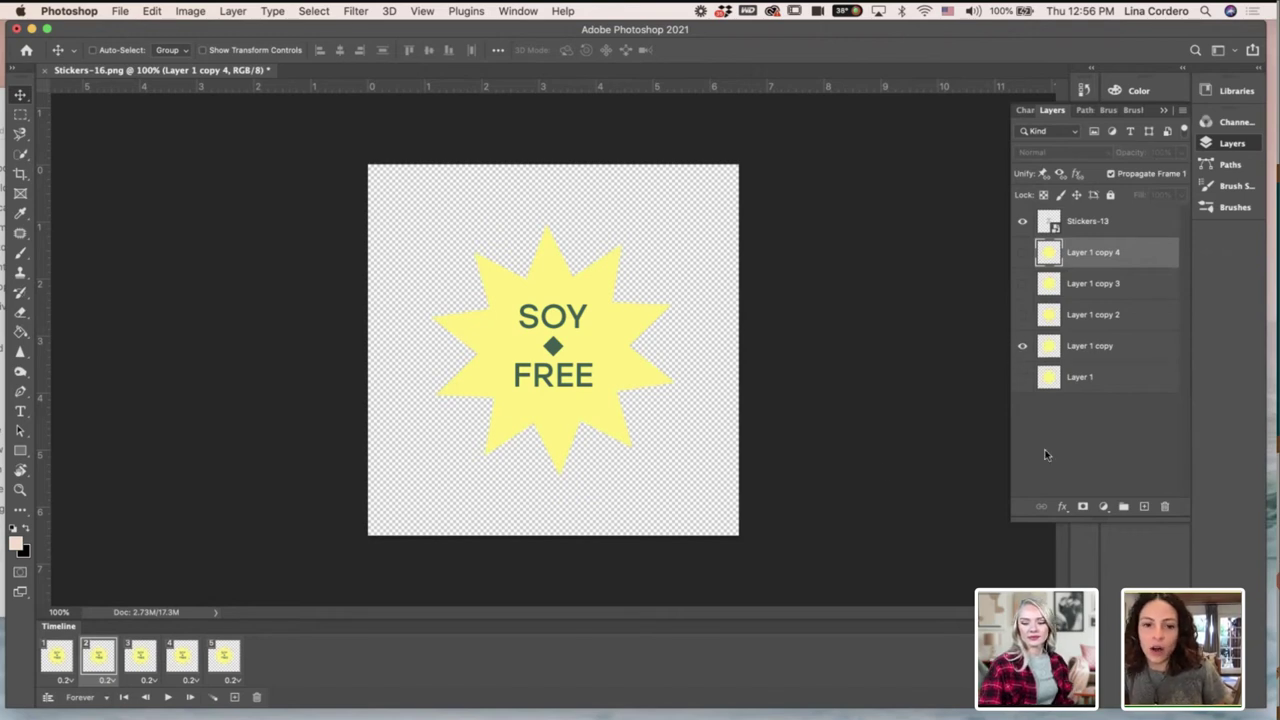
{"action": "left_click", "coordinate": [143, 664]}
{"action": "left_click", "coordinate": [185, 661]}
{"action": "left_click", "coordinate": [223, 661]}
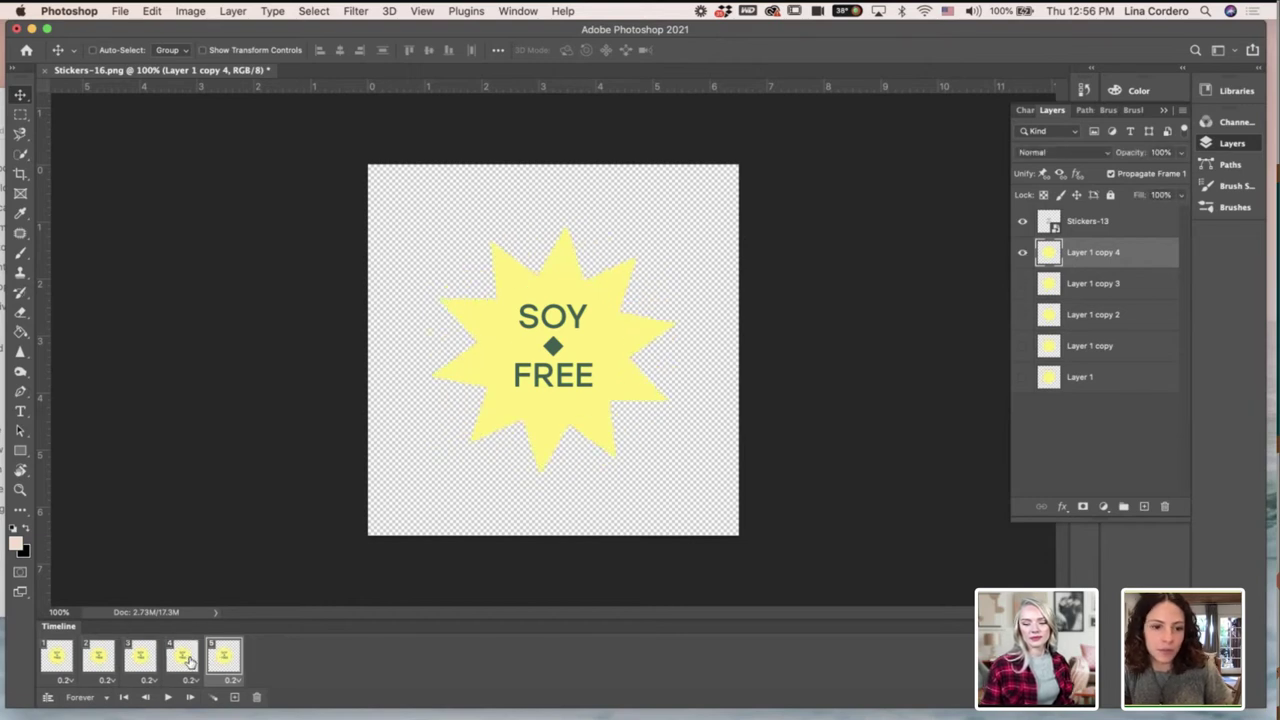
{"action": "left_click", "coordinate": [140, 660]}
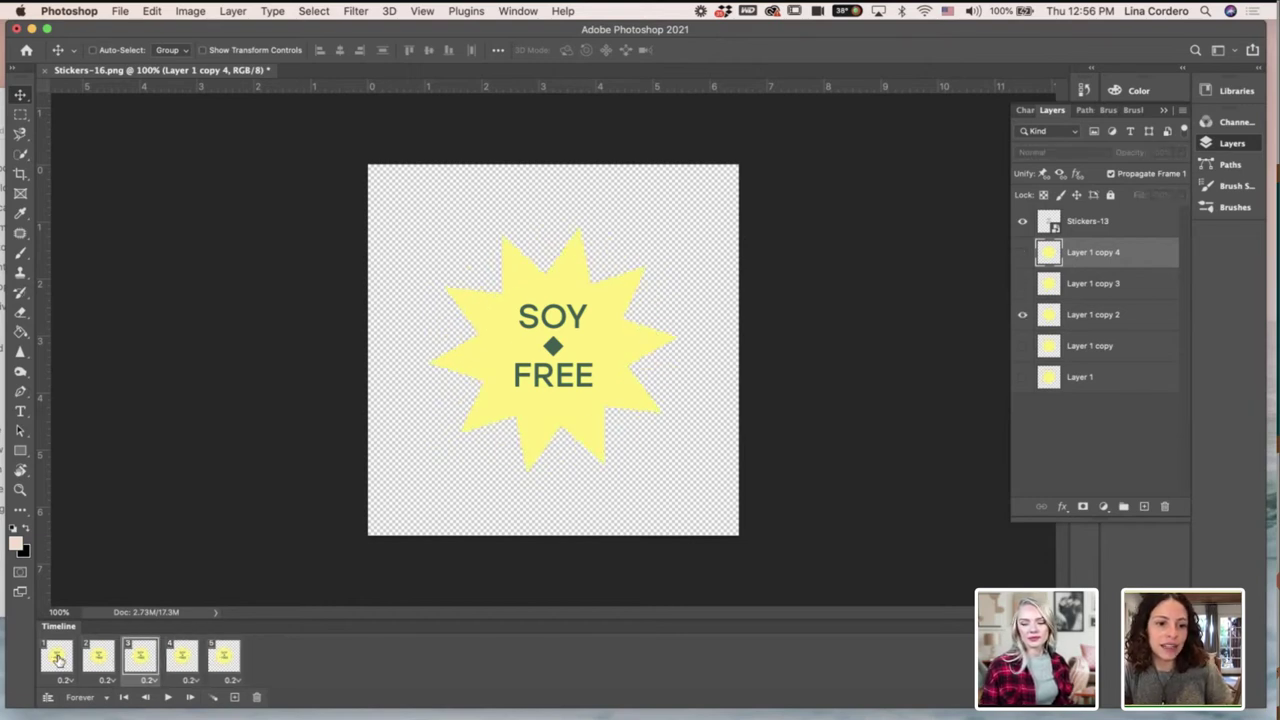
{"action": "left_click", "coordinate": [58, 658]}
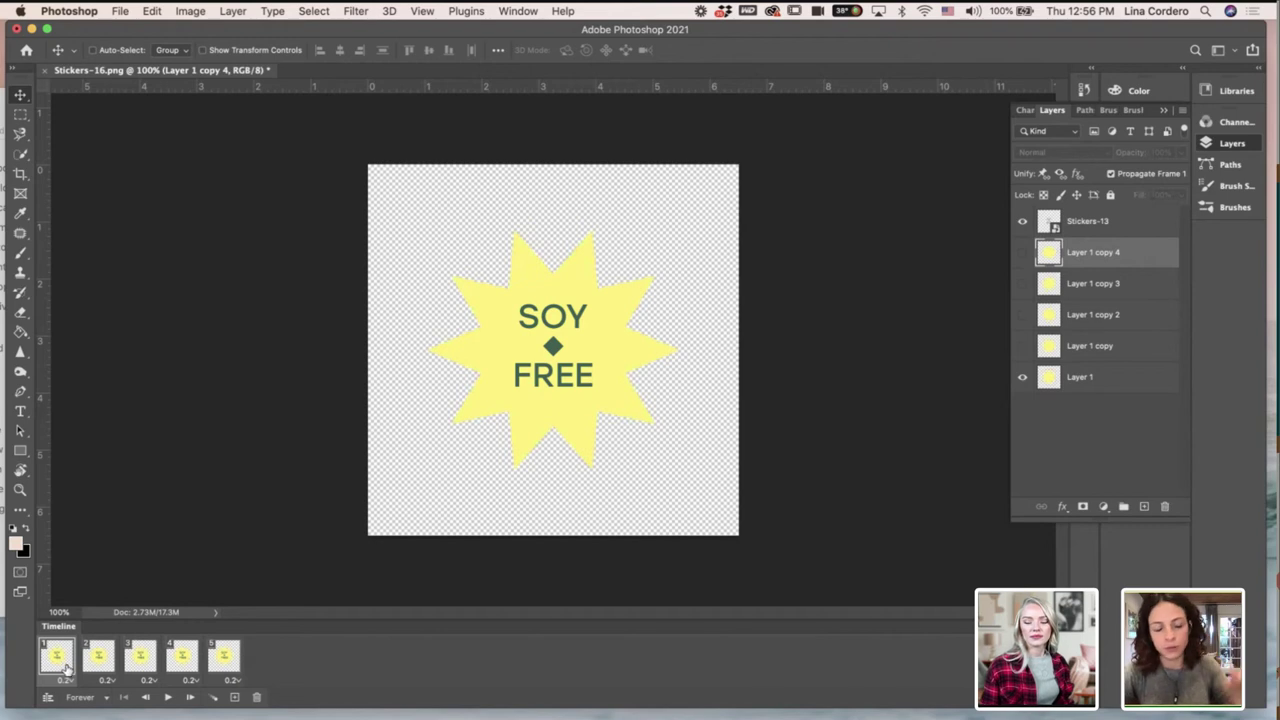
{"action": "left_click", "coordinate": [167, 697]}
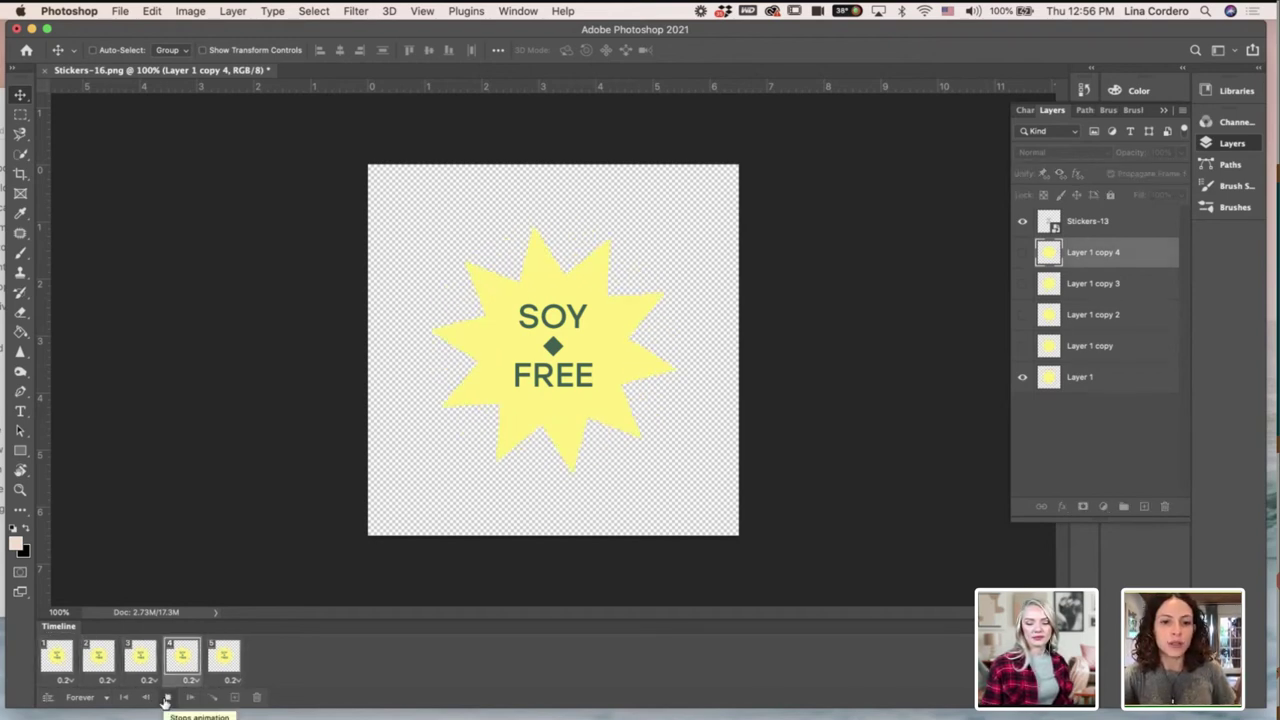
{"action": "left_click", "coordinate": [167, 697]}
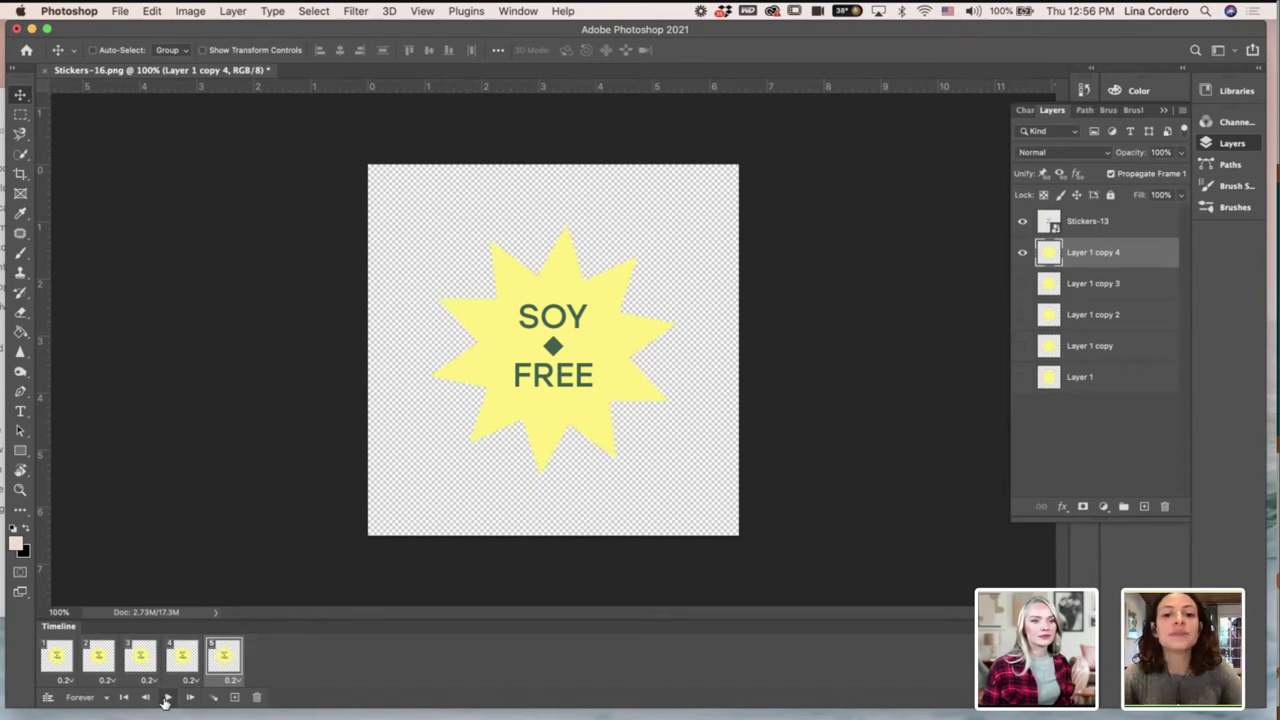
Crop the canvas symmetrically to the star's outer points, about 660 by 661 px.
{"action": "left_click", "coordinate": [20, 193]}
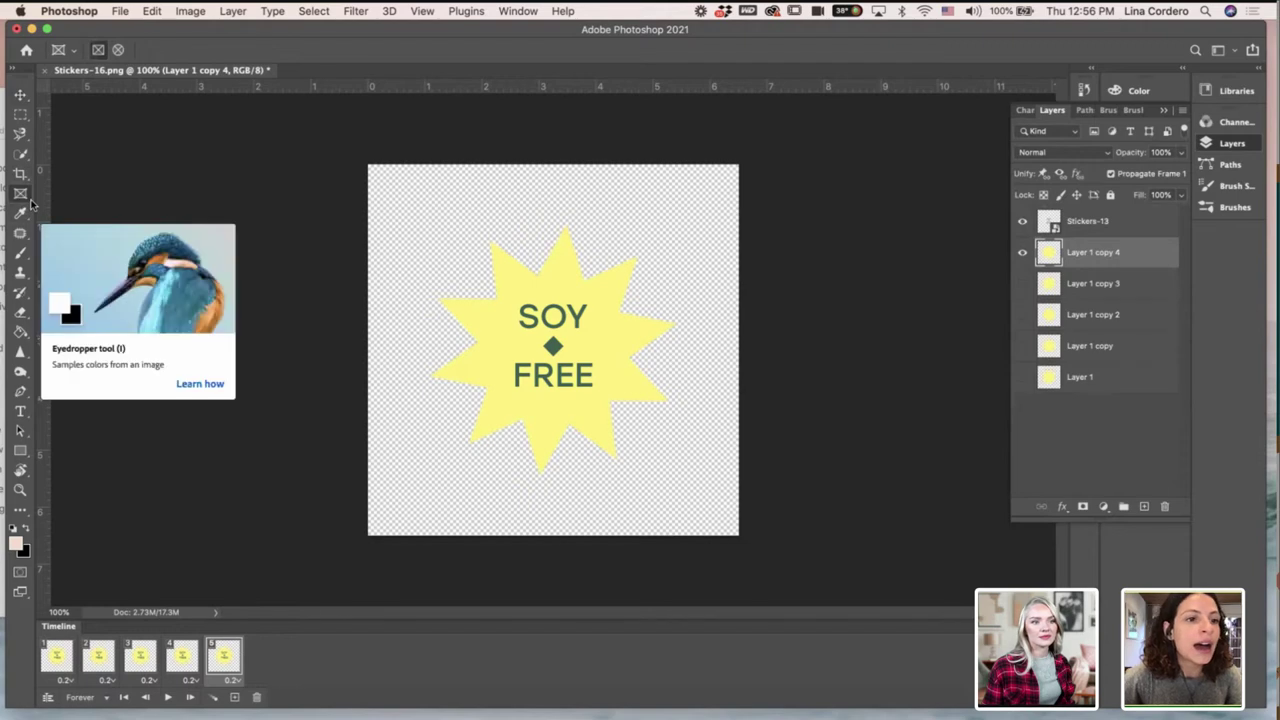
{"action": "key", "text": "c"}
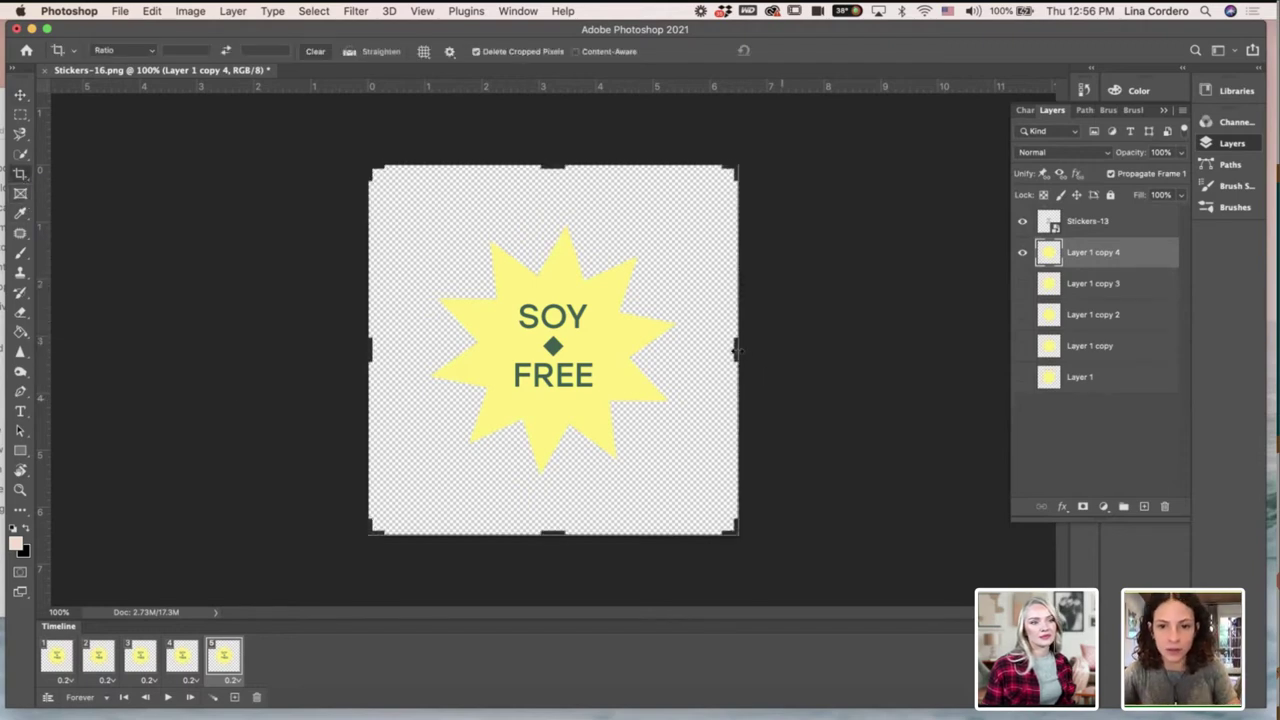
{"action": "left_click_drag", "start_coordinate": [736, 354], "coordinate": [681, 334]}
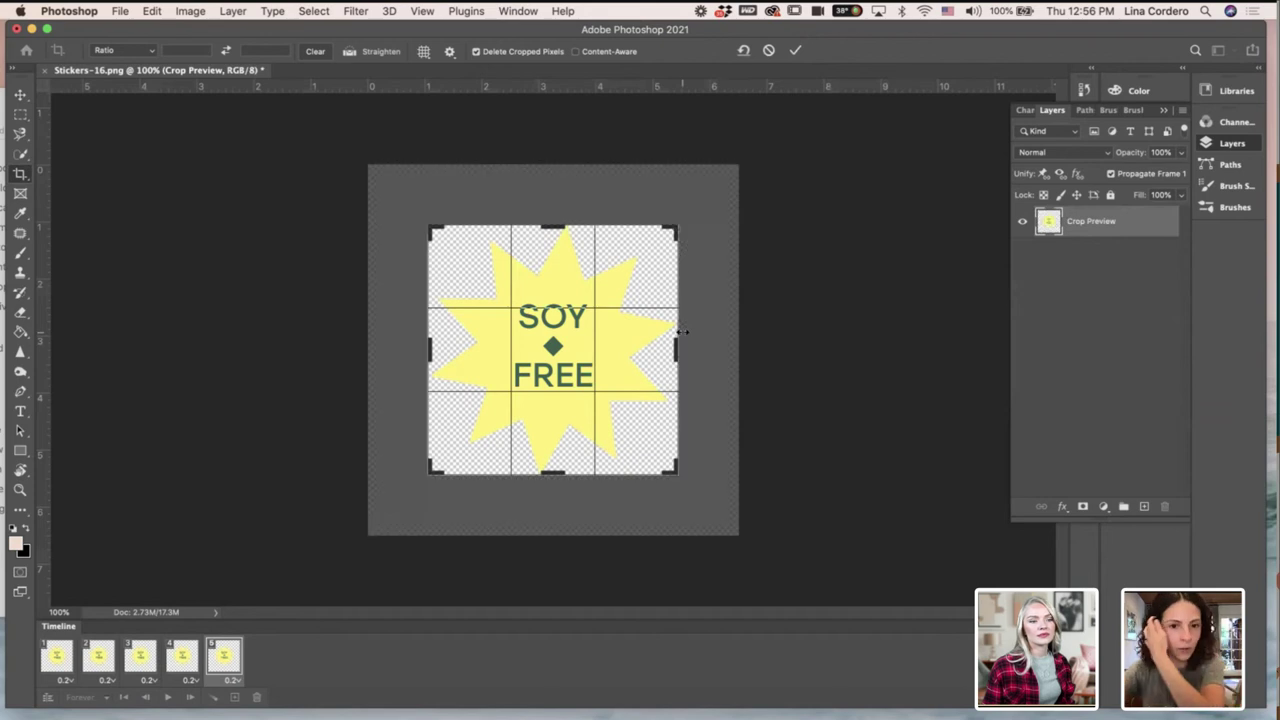
{"action": "key", "text": "Return"}
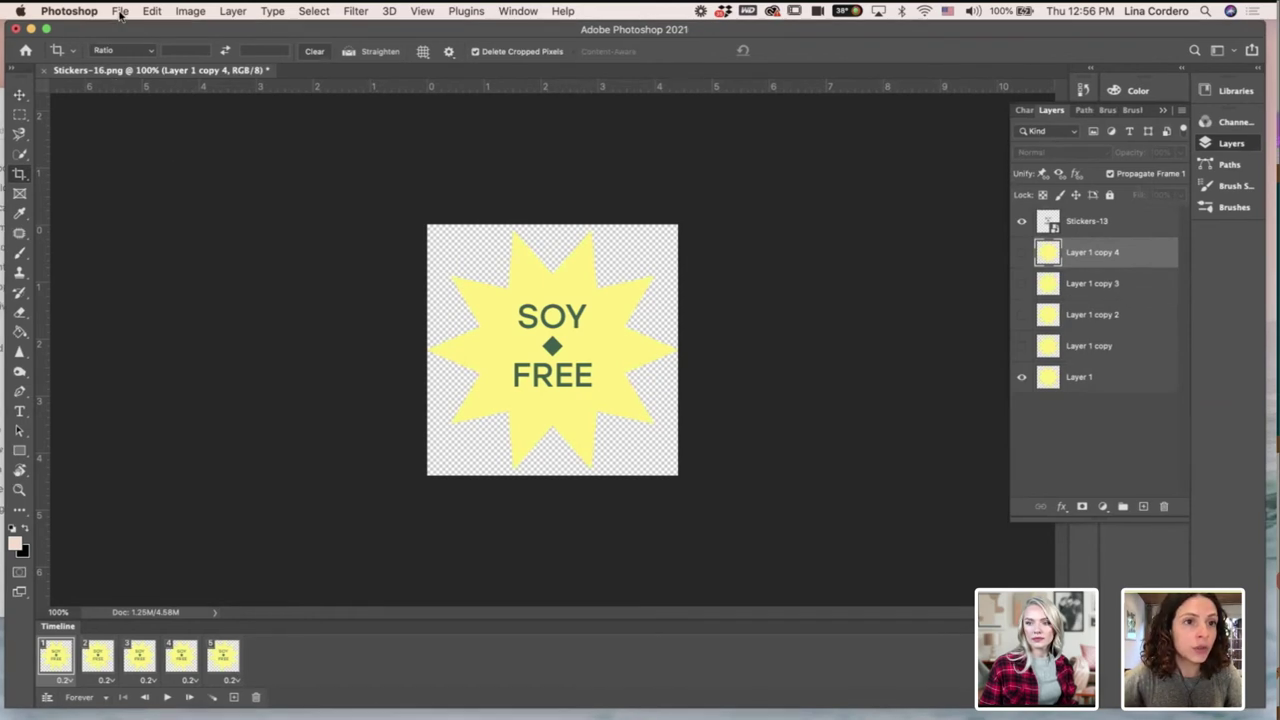
Start a Save for Web export of the animation with 256 colors and the matte left at None.
{"action": "left_click", "coordinate": [119, 11]}
{"action": "mouse_move", "coordinate": [163, 222]}
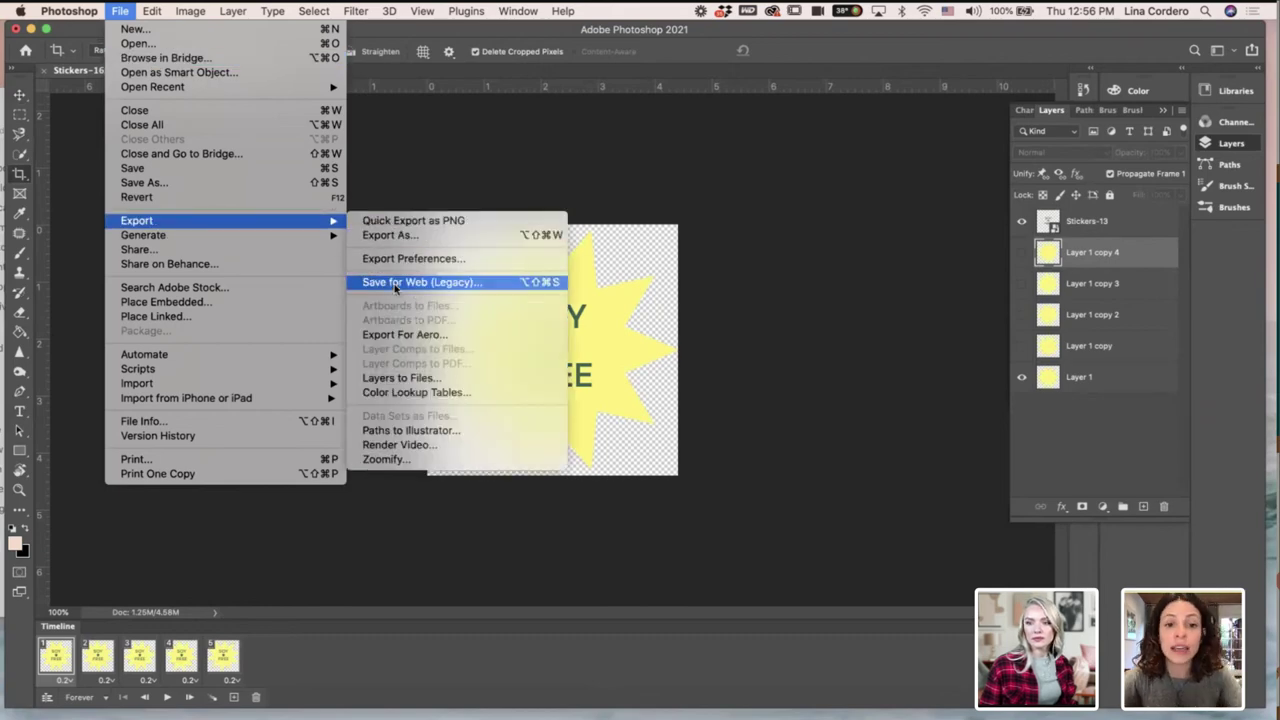
{"action": "left_click", "coordinate": [396, 283]}
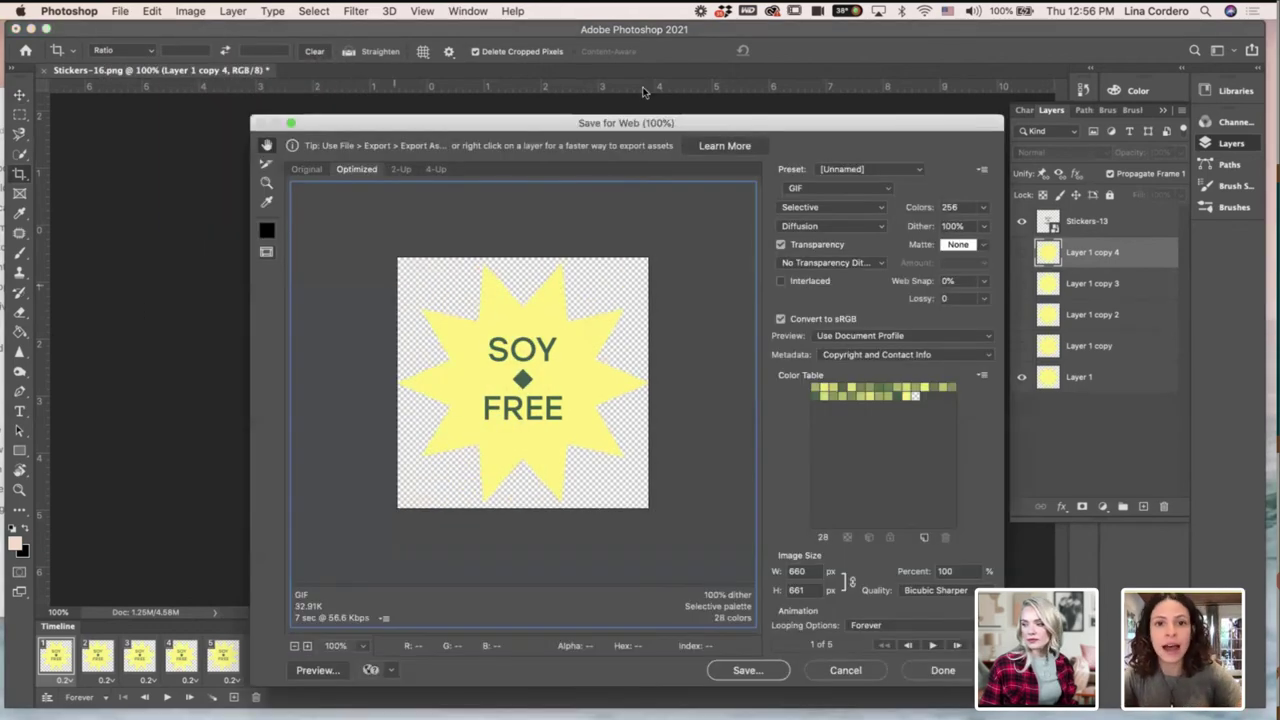
{"action": "left_click_drag", "start_coordinate": [583, 126], "coordinate": [536, 98]}
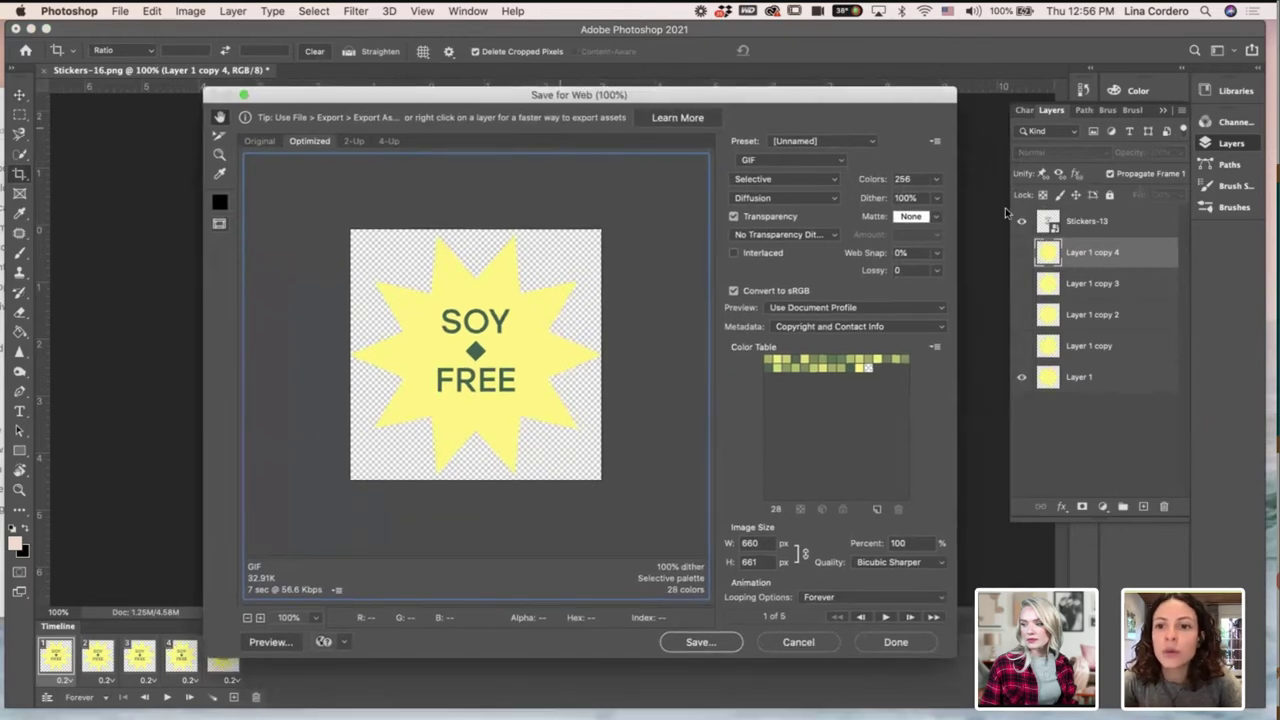
{"action": "left_click", "coordinate": [940, 180]}
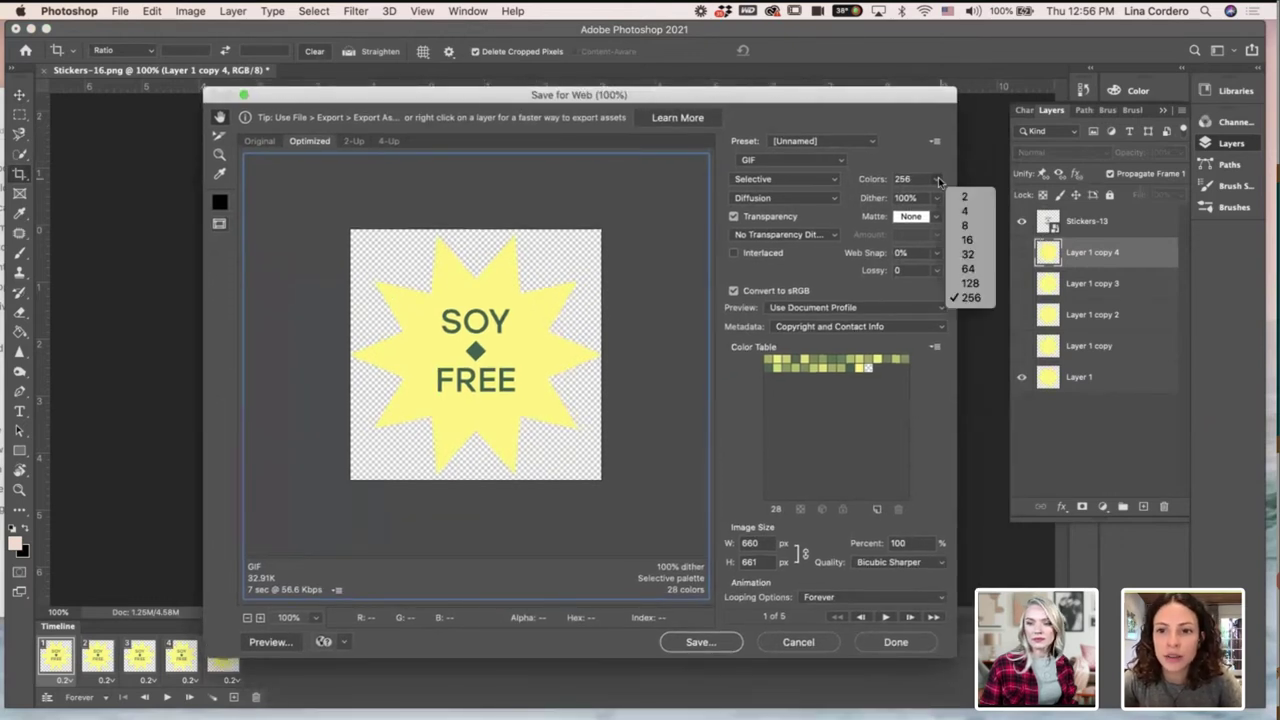
{"action": "left_click", "coordinate": [972, 298]}
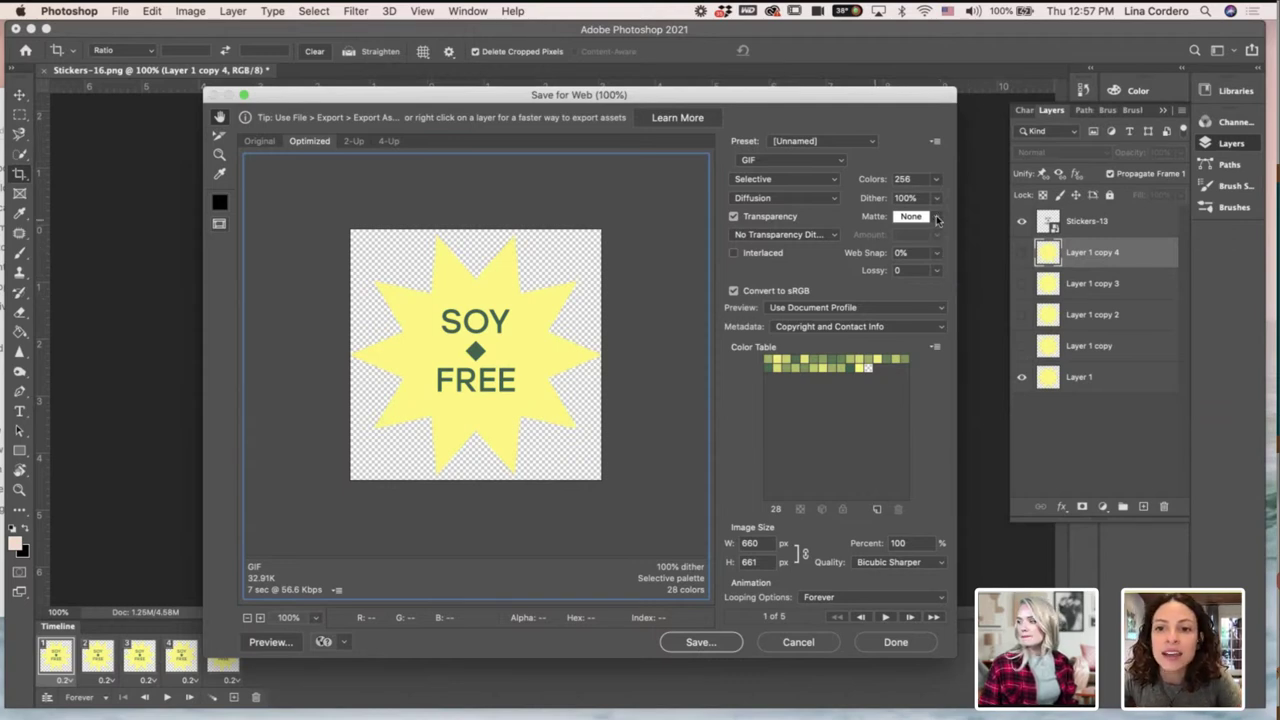
{"action": "left_click", "coordinate": [937, 218]}
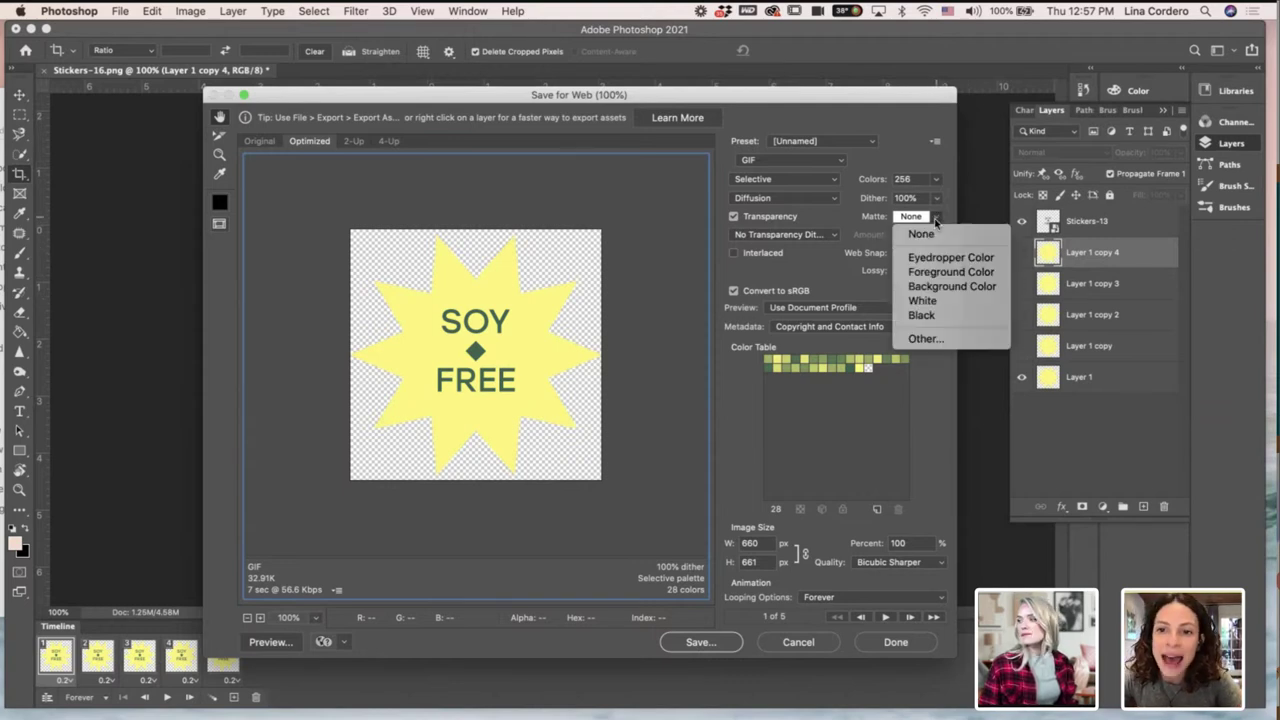
{"action": "left_click", "coordinate": [989, 232]}
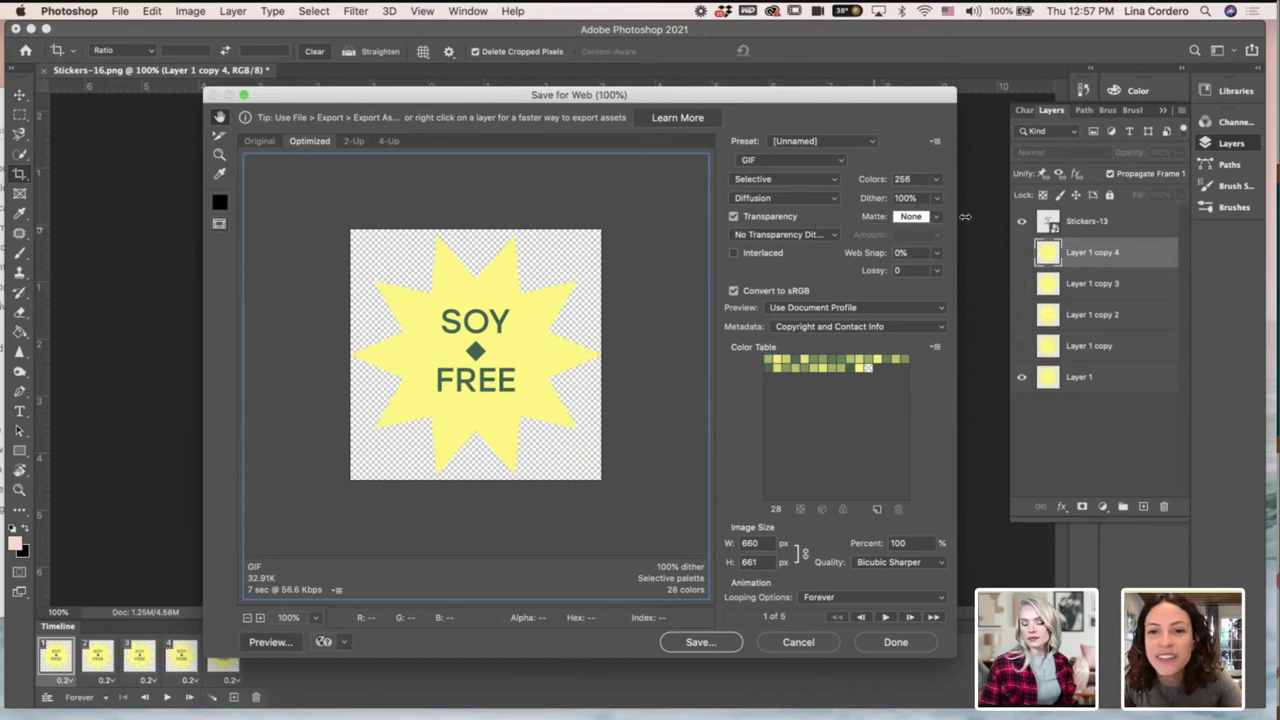
Keep GIF as the export format and set the animation to loop Forever.
{"action": "left_click", "coordinate": [839, 164]}
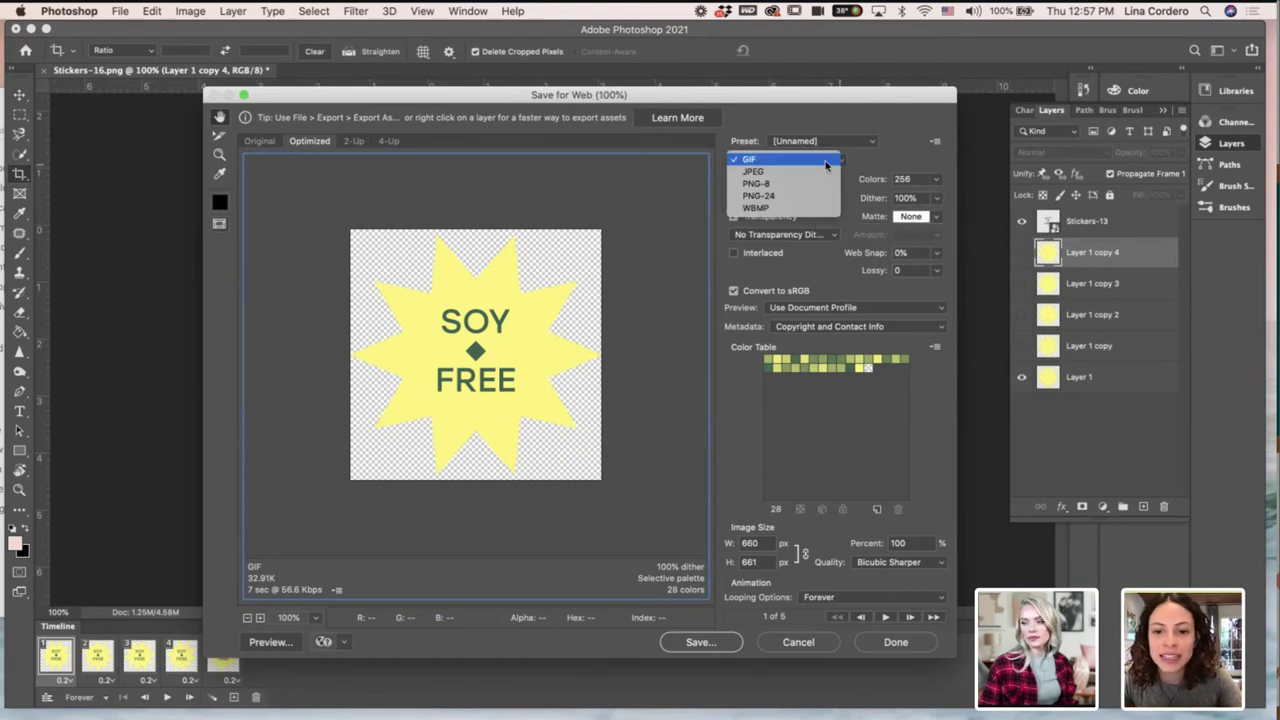
{"action": "left_click", "coordinate": [819, 380]}
{"action": "left_click", "coordinate": [818, 598]}
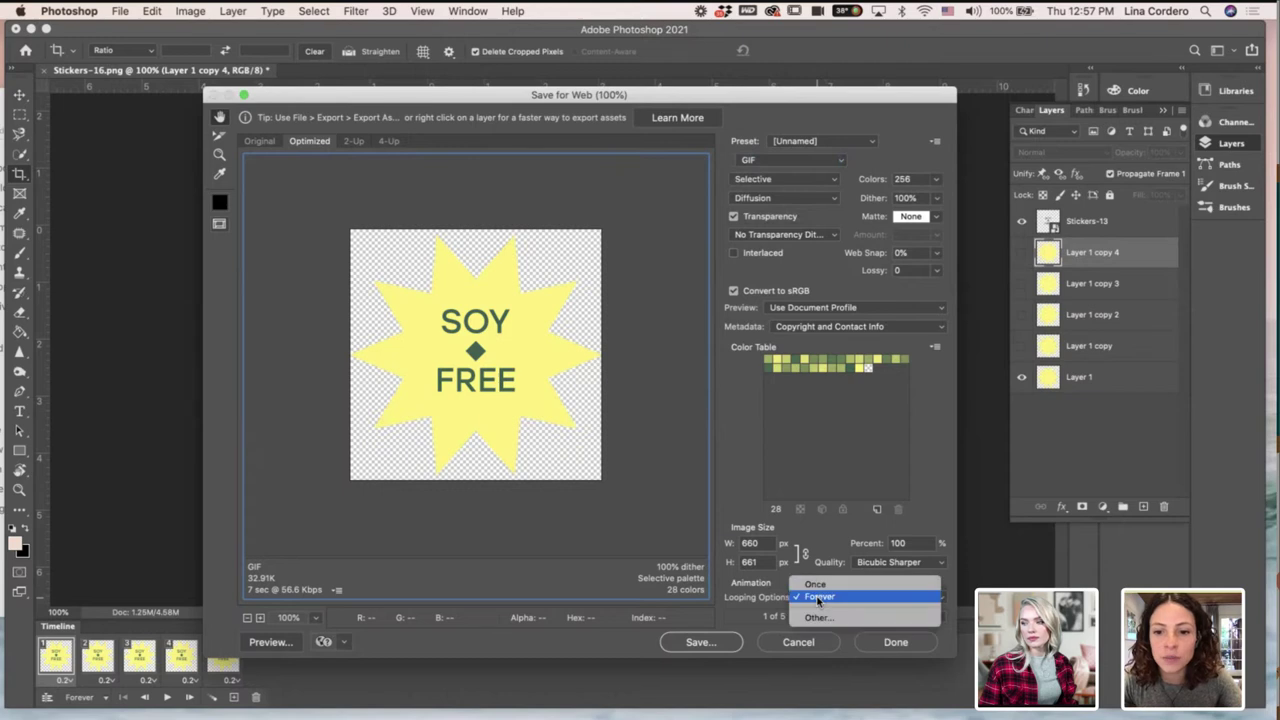
{"action": "left_click", "coordinate": [818, 597]}
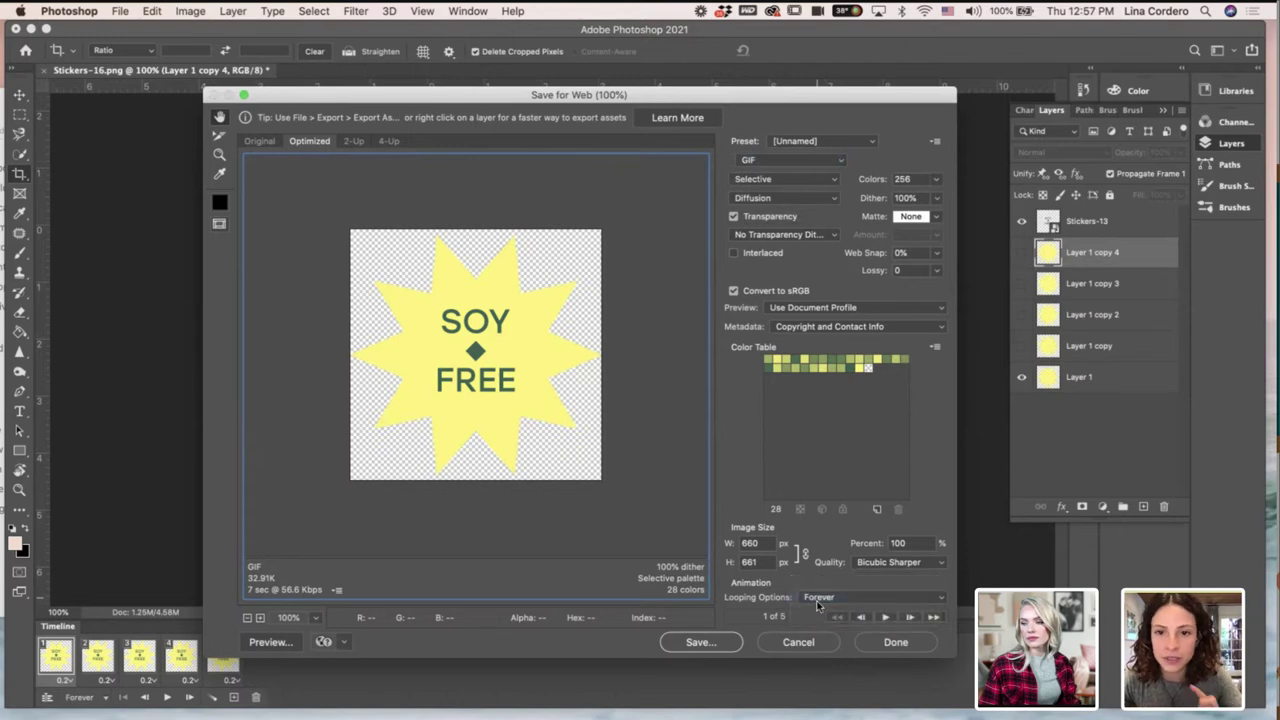
Save the optimized animation as SoyFree.gif in the Here2Help-TinyBodega folder.
{"action": "left_click", "coordinate": [700, 642]}
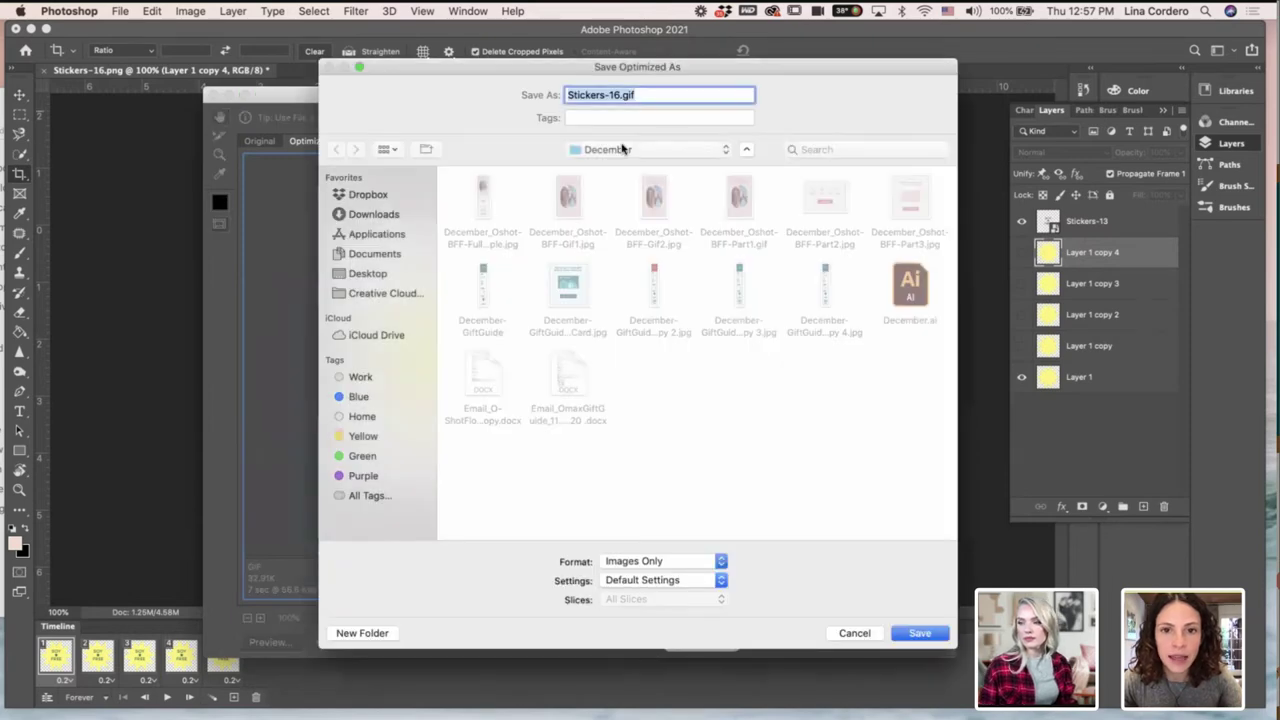
{"action": "left_click", "coordinate": [624, 149]}
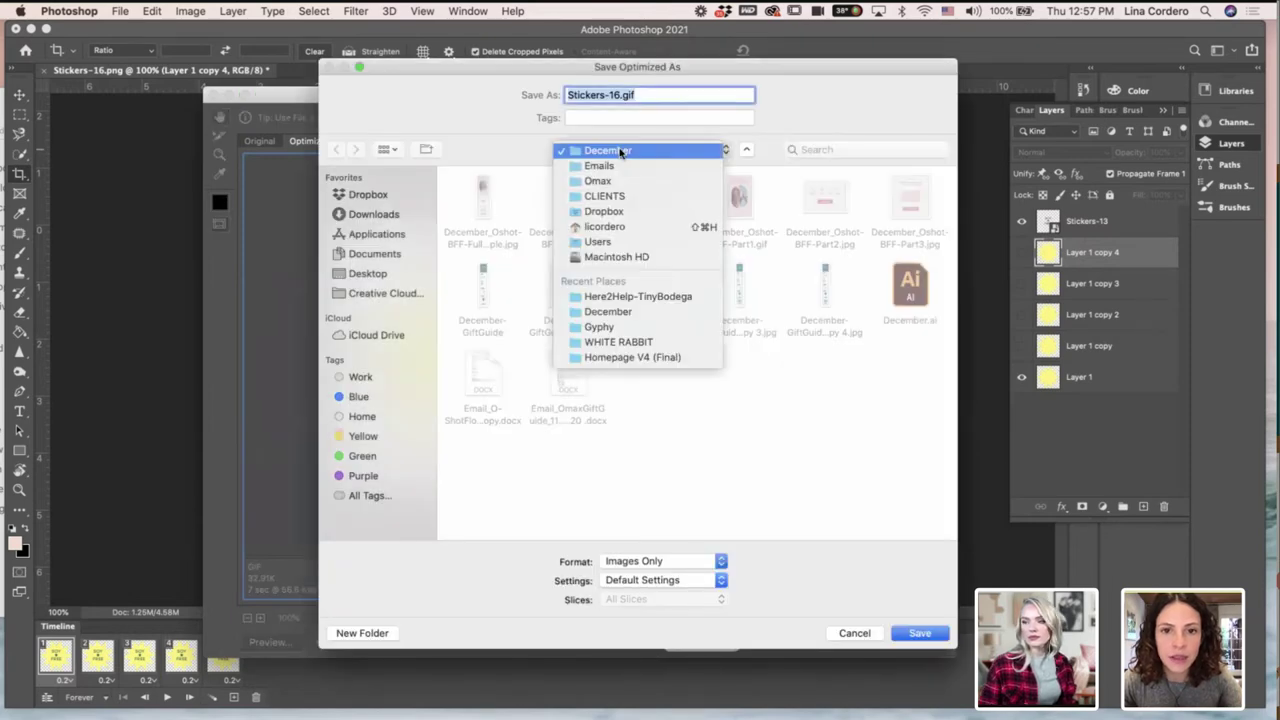
{"action": "left_click", "coordinate": [645, 296]}
{"action": "left_click_drag", "start_coordinate": [620, 95], "coordinate": [461, 97]}
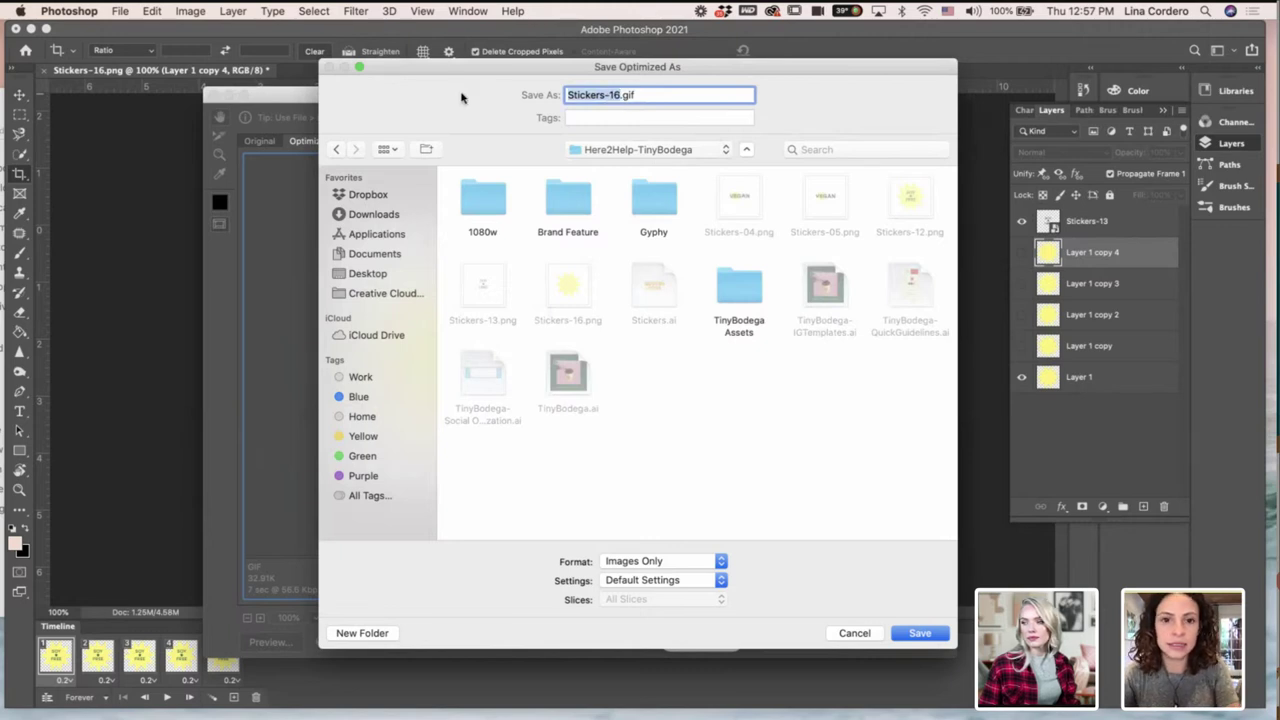
{"action": "type", "text": "SoyFree"}
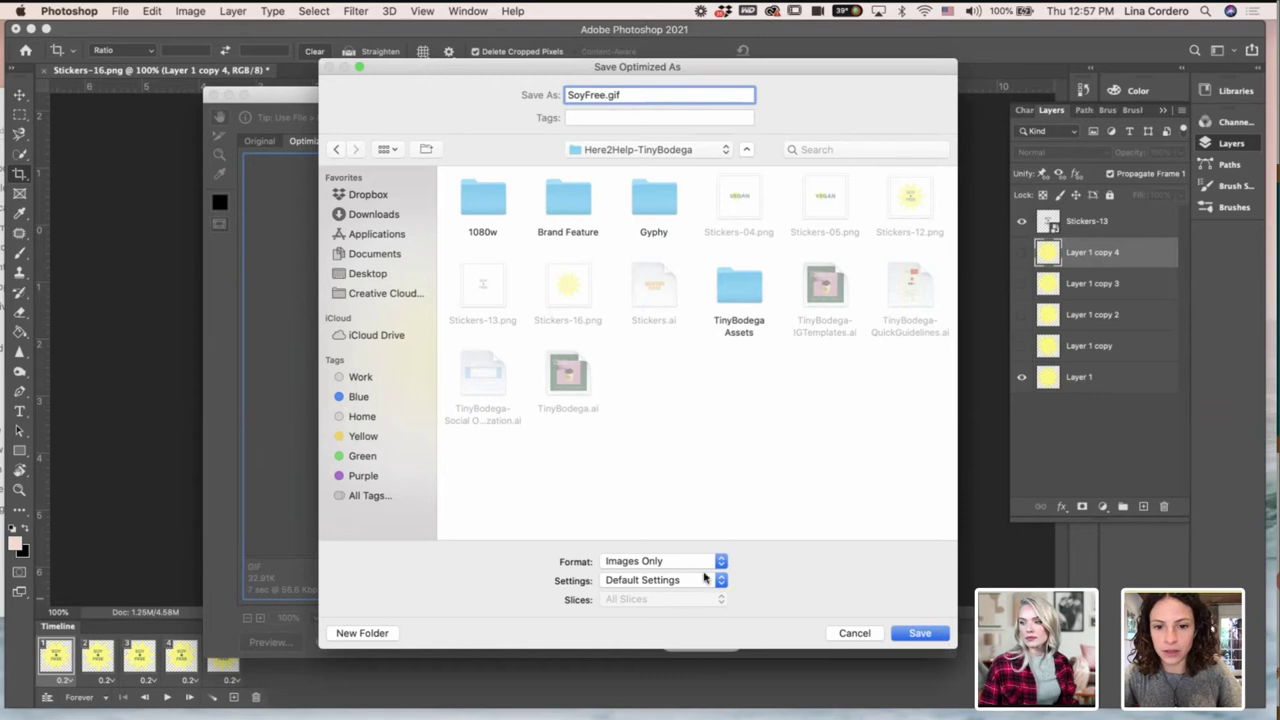
{"action": "left_click", "coordinate": [920, 633]}
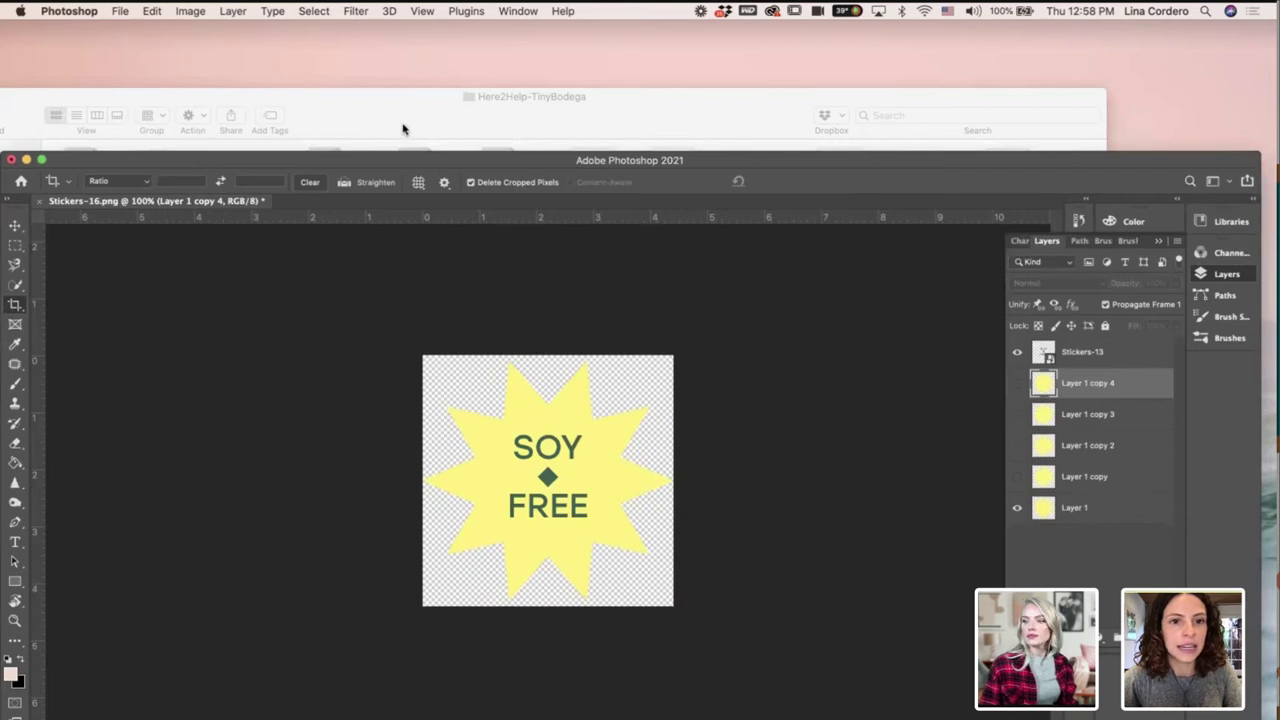
Switch to the Here2Help-TinyBodega folder in Finder and preview the exported SoyFree.gif animation.
{"action": "left_click_drag", "start_coordinate": [406, 126], "coordinate": [406, 46]}
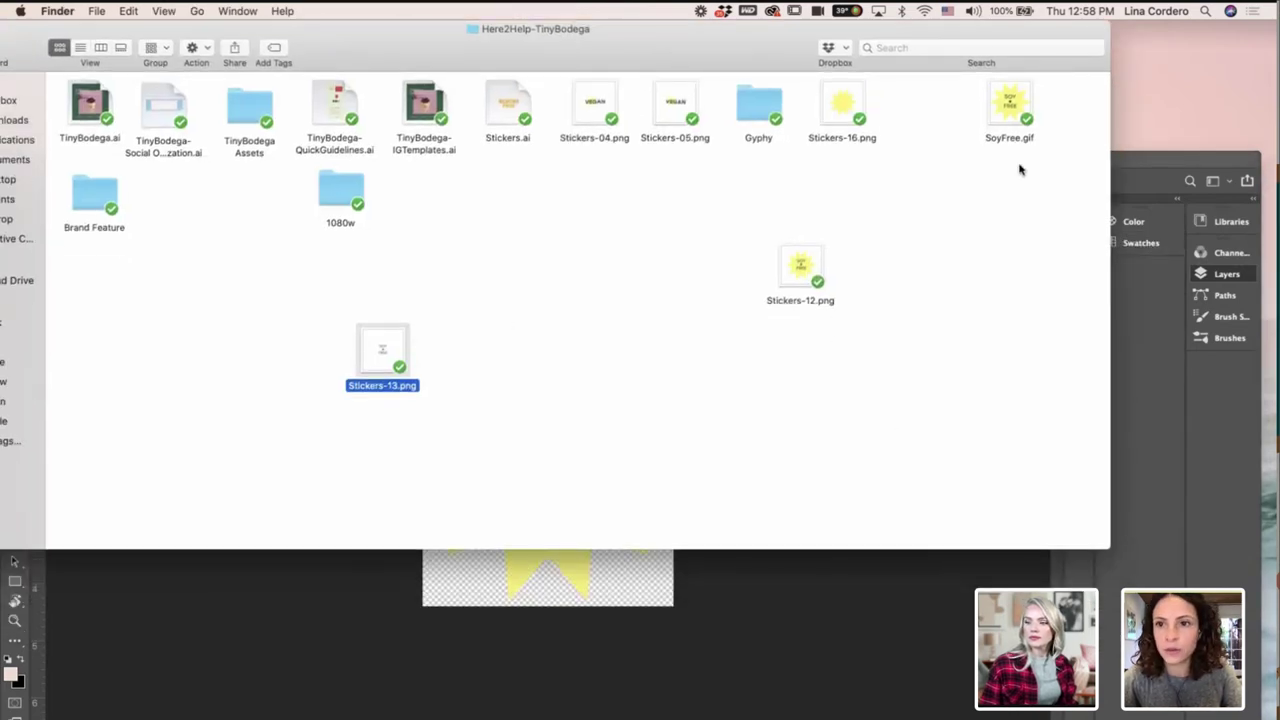
{"action": "left_click", "coordinate": [1013, 119]}
{"action": "key", "text": "space"}
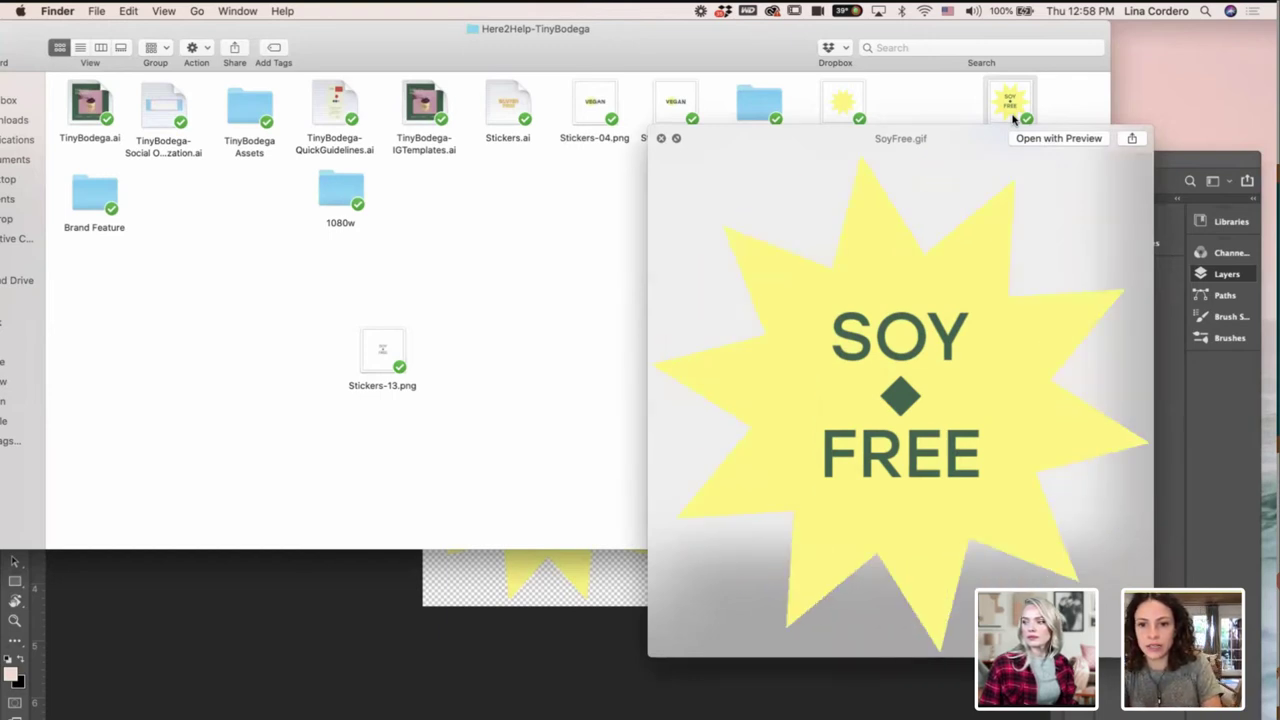
{"action": "key", "text": "space"}
{"action": "left_click", "coordinate": [1004, 135]}
{"action": "left_click_drag", "start_coordinate": [1004, 120], "coordinate": [914, 106]}
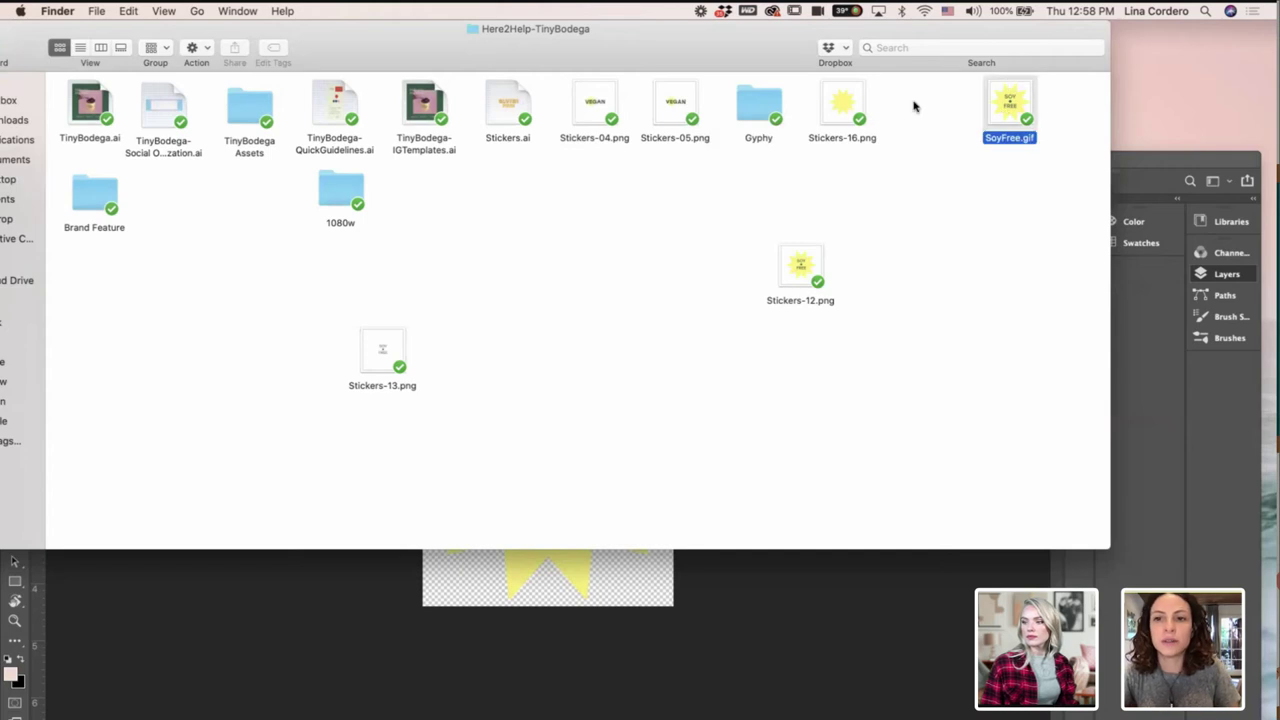
Switch to Stickers.ai in Illustrator and paste a copy of the yellow star in front on the Soy Free lettering's artboard.
{"action": "left_click", "coordinate": [697, 582]}
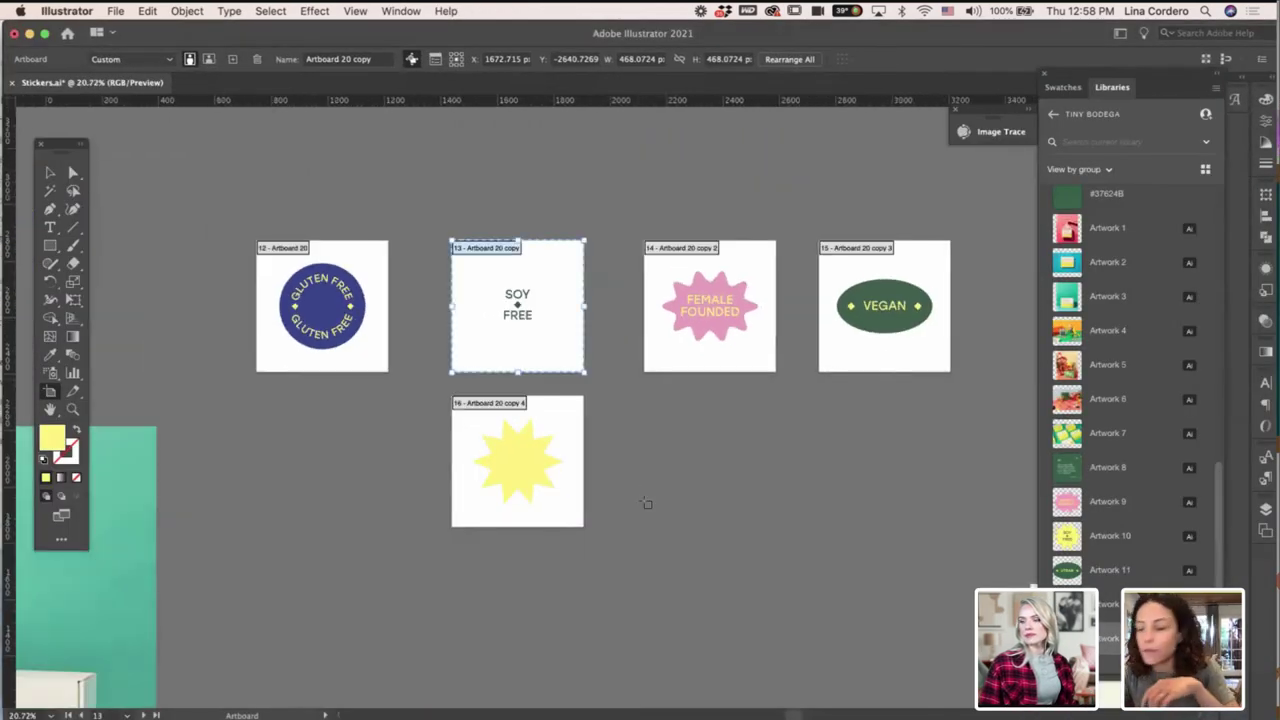
{"action": "scroll", "coordinate": [646, 503], "scroll_direction": "right", "scroll_amount": 1}
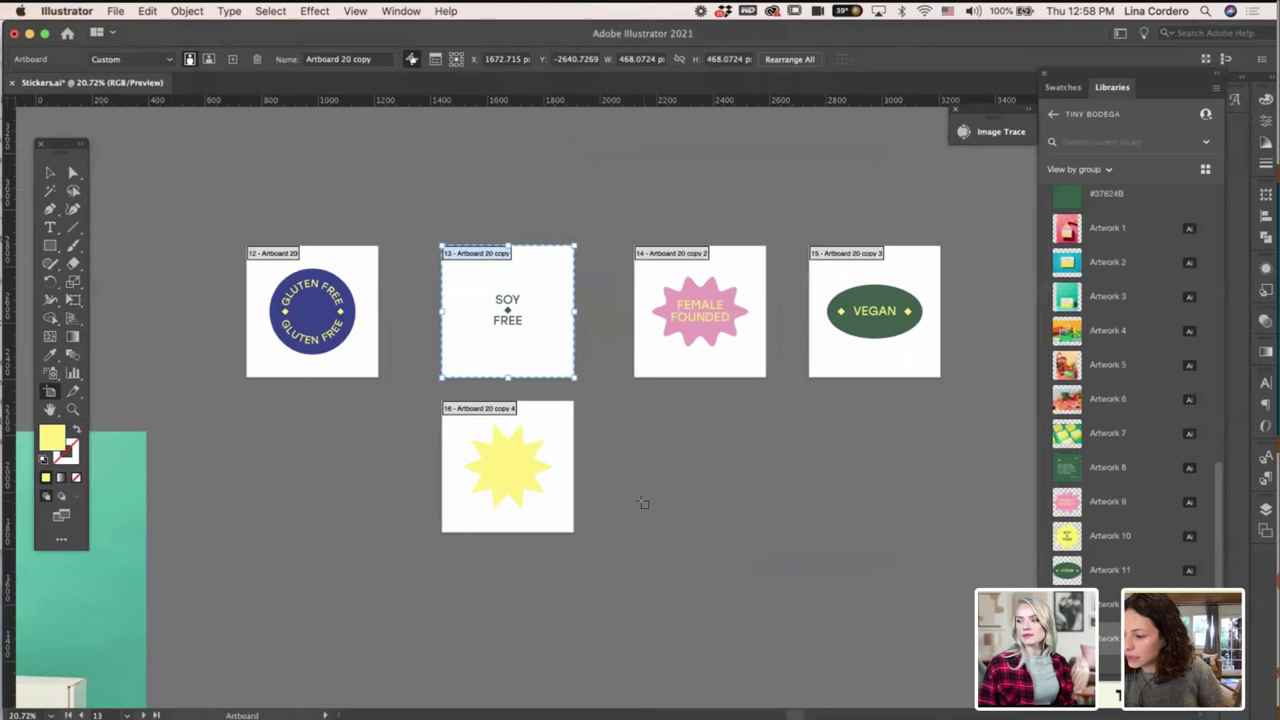
{"action": "right_click", "coordinate": [643, 503]}
{"action": "left_click", "coordinate": [48, 175]}
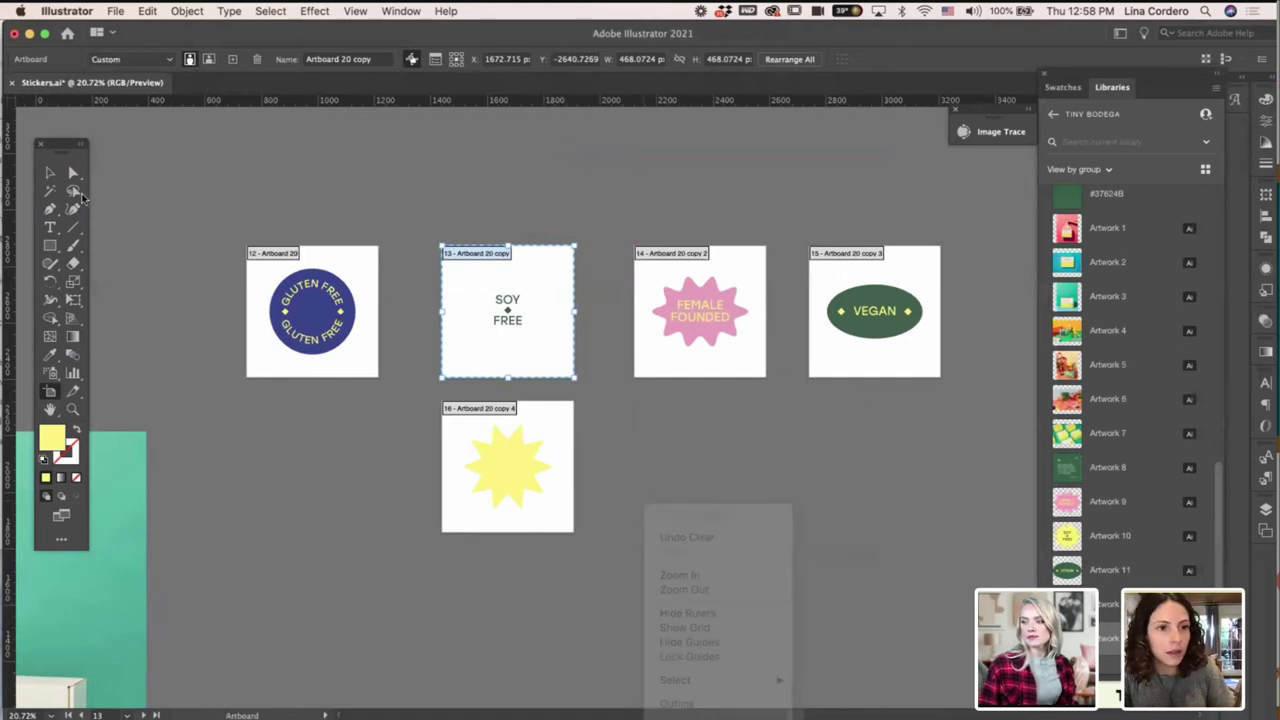
{"action": "scroll", "coordinate": [600, 611], "scroll_direction": "up", "scroll_amount": 1}
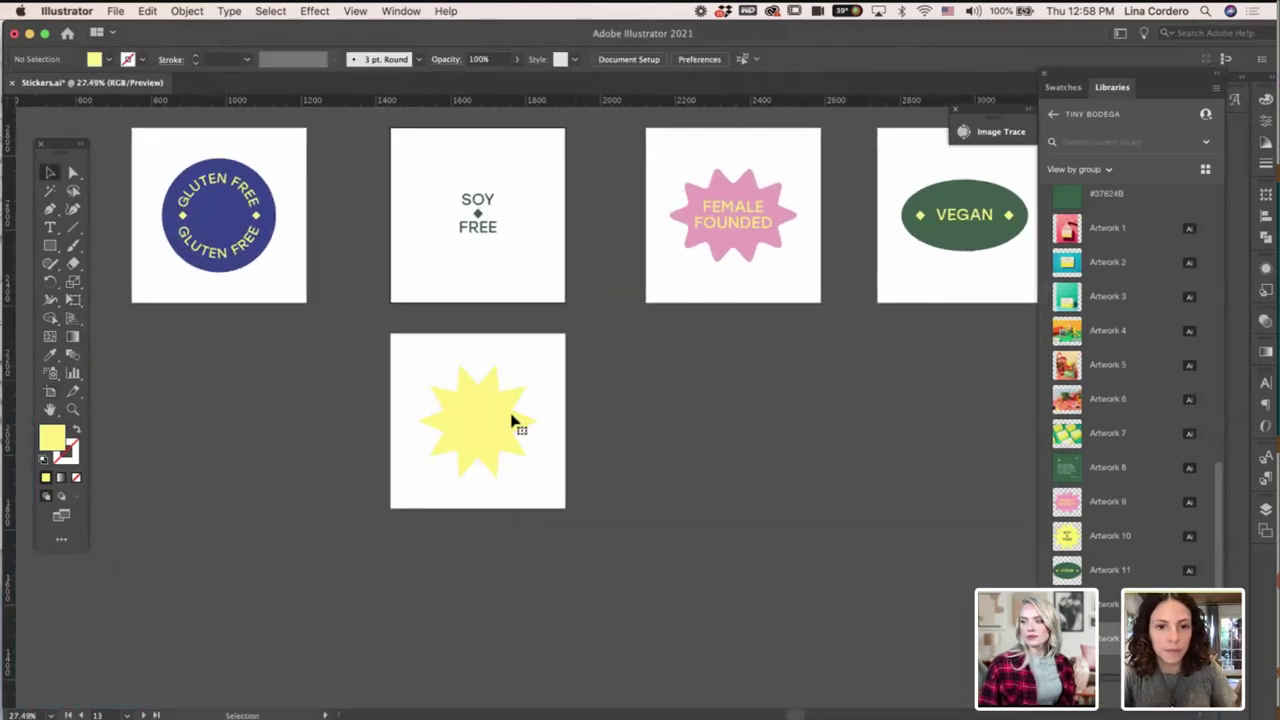
{"action": "left_click", "coordinate": [491, 429]}
{"action": "key", "text": "super+f"}
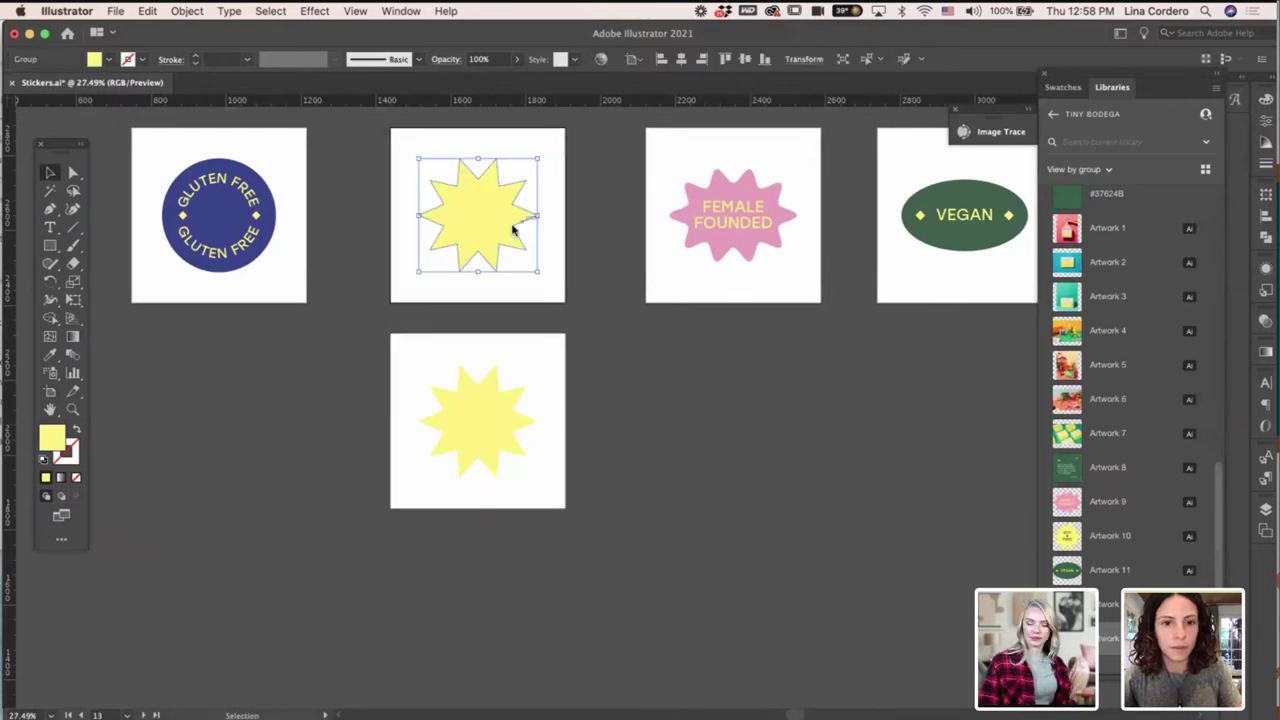
Send the pasted yellow star to the back, behind the Soy Free lettering, and deselect it.
{"action": "right_click", "coordinate": [514, 229]}
{"action": "mouse_move", "coordinate": [630, 416]}
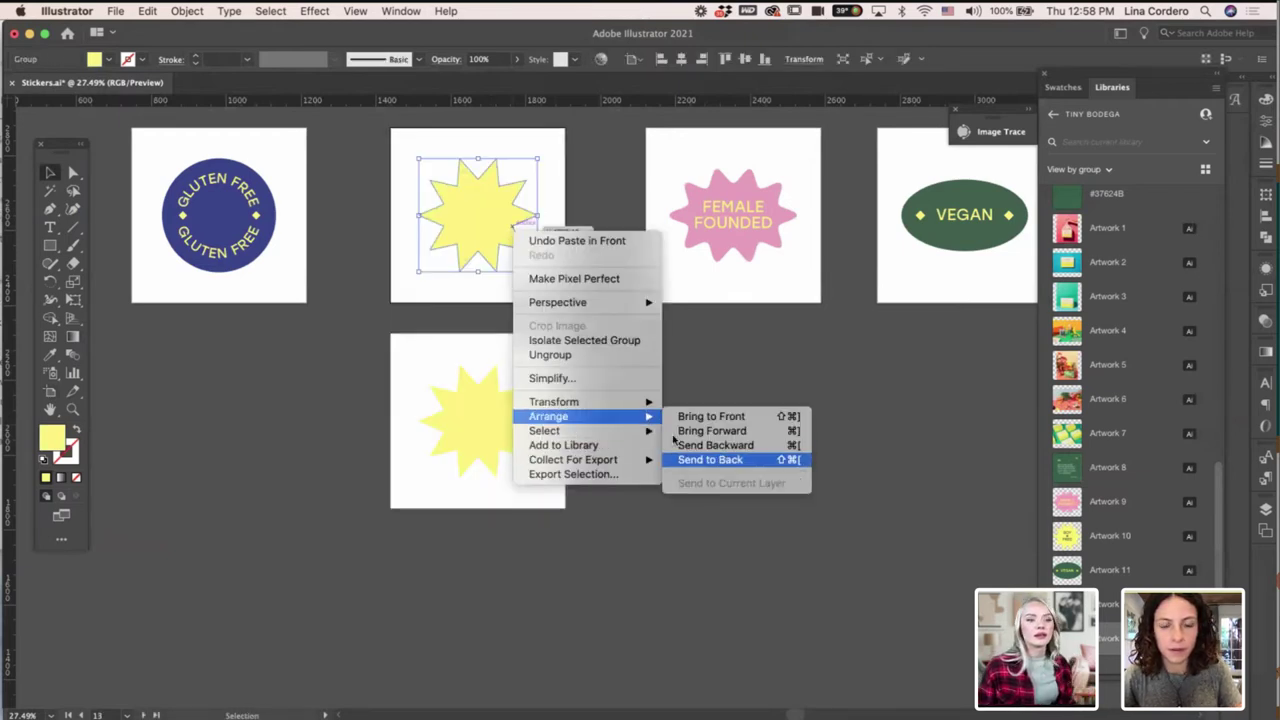
{"action": "left_click", "coordinate": [710, 459]}
{"action": "left_click", "coordinate": [612, 380]}
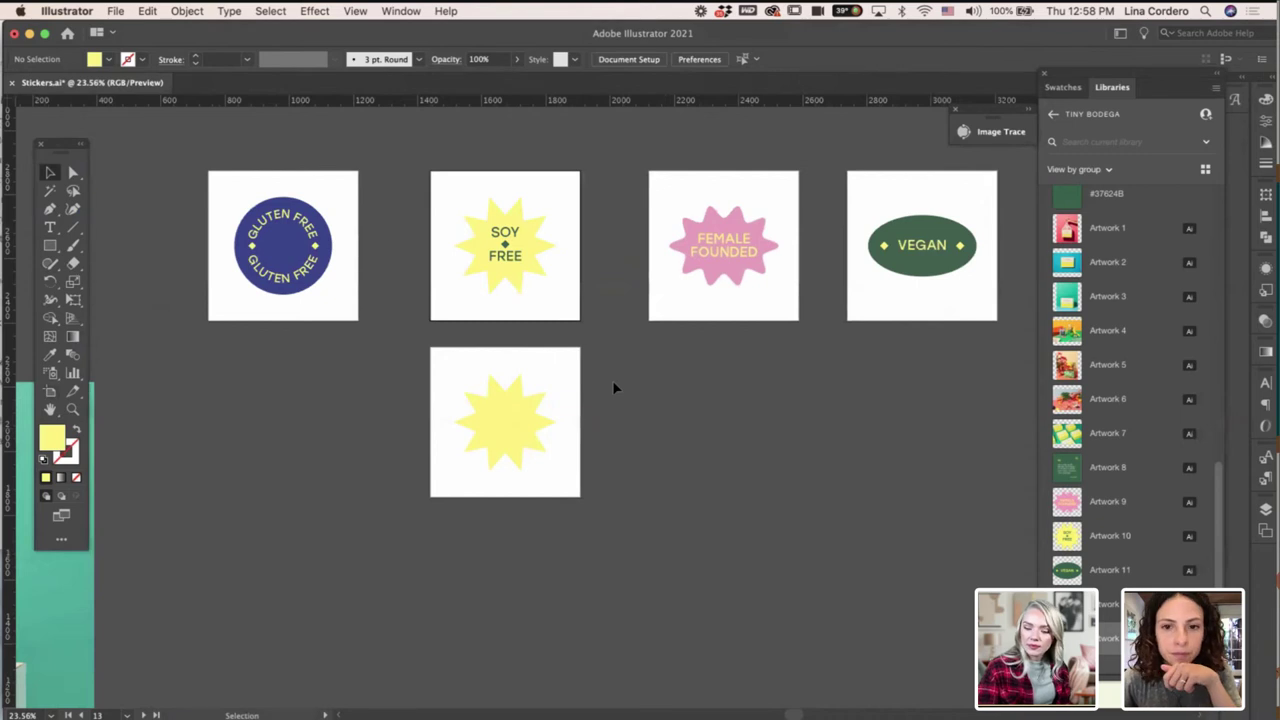
Delete the leftover yellow star from the artboard below the Soy Free sticker.
{"action": "scroll", "coordinate": [607, 390], "scroll_direction": "right", "scroll_amount": 2}
{"action": "scroll", "coordinate": [607, 390], "scroll_direction": "up", "scroll_amount": 1}
{"action": "left_click", "coordinate": [423, 463]}
{"action": "key", "text": "Delete"}
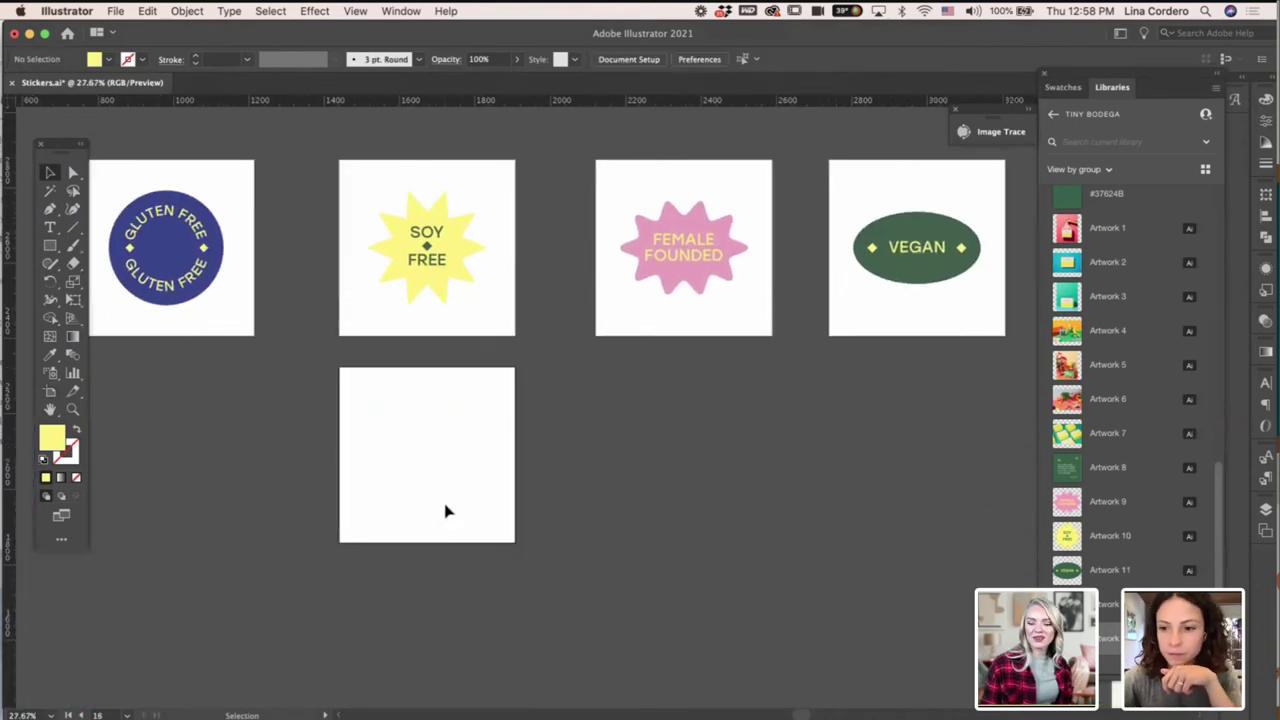
Duplicate the Female Founded artboard with its artwork directly below the original, level with the empty artboard.
{"action": "scroll", "coordinate": [451, 531], "scroll_direction": "right", "scroll_amount": 1}
{"action": "scroll", "coordinate": [451, 531], "scroll_direction": "up", "scroll_amount": 1}
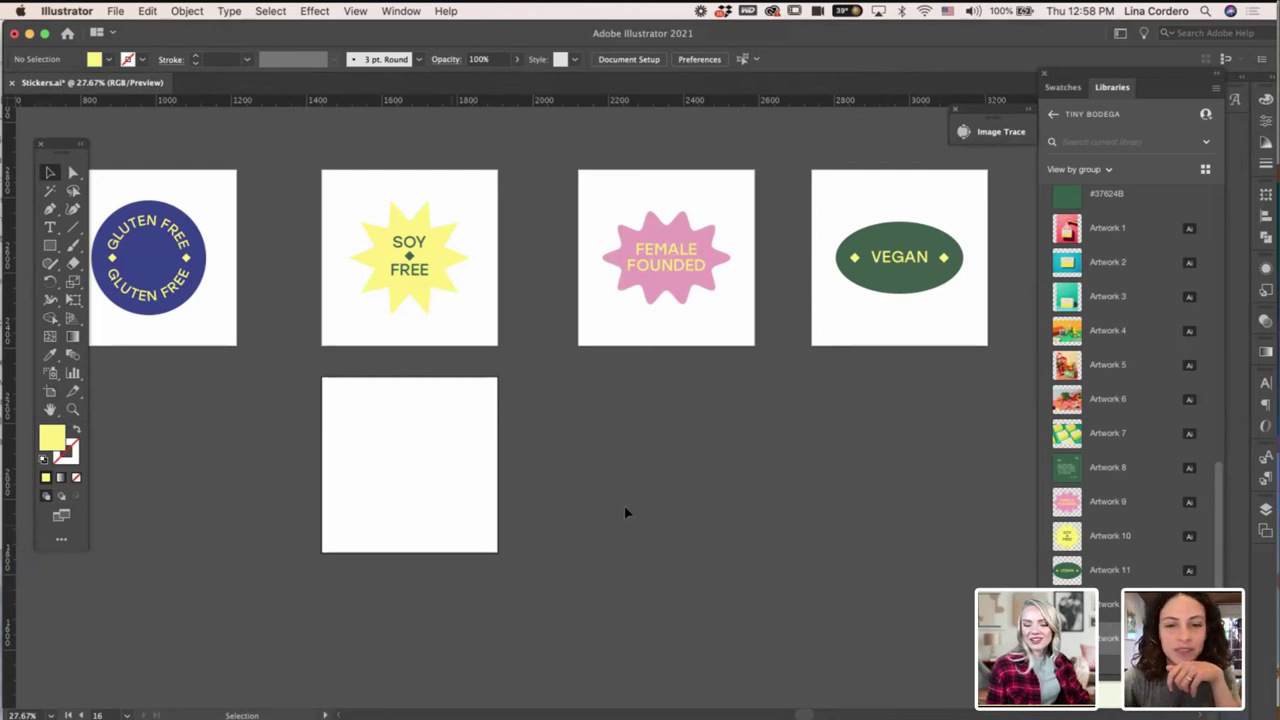
{"action": "scroll", "coordinate": [646, 381], "scroll_direction": "down", "scroll_amount": 1}
{"action": "scroll", "coordinate": [646, 381], "scroll_direction": "right", "scroll_amount": 3}
{"action": "scroll", "coordinate": [646, 381], "scroll_direction": "up", "scroll_amount": 2}
{"action": "scroll", "coordinate": [646, 381], "scroll_direction": "up", "scroll_amount": 2}
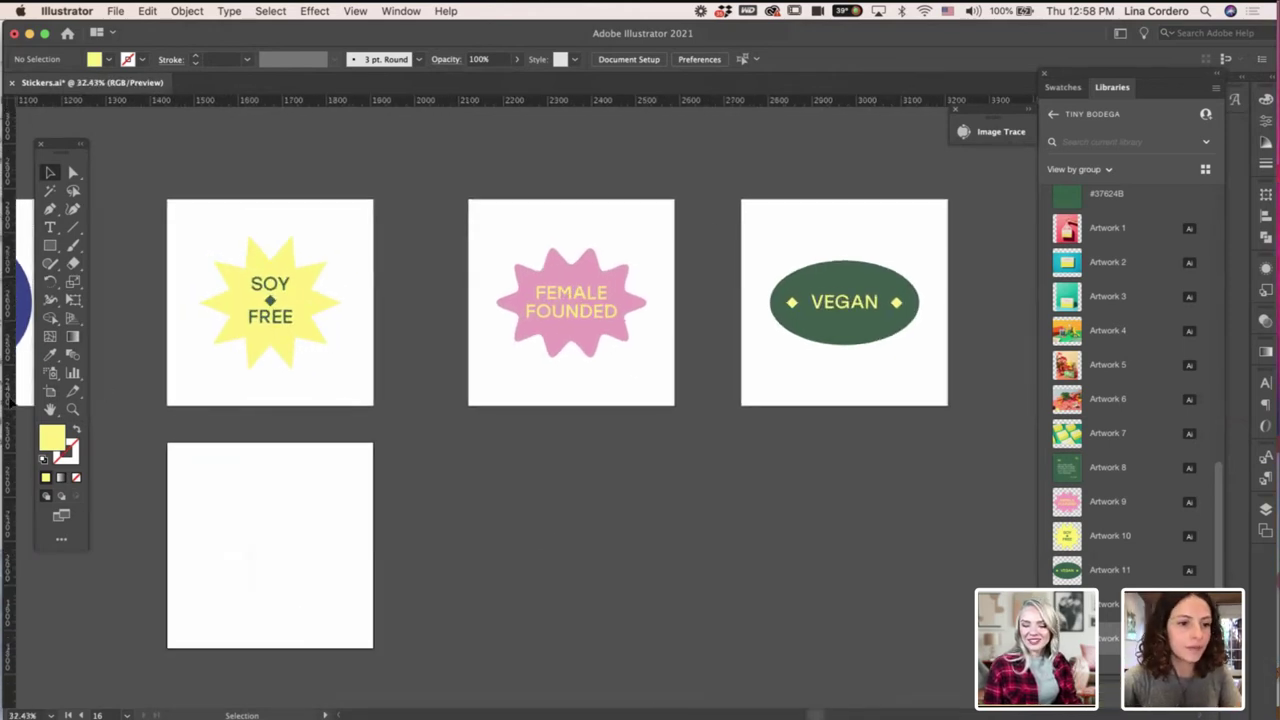
{"action": "left_click", "coordinate": [49, 392]}
{"action": "left_click_drag", "start_coordinate": [643, 257], "coordinate": [651, 489]}
{"action": "left_click", "coordinate": [50, 172]}
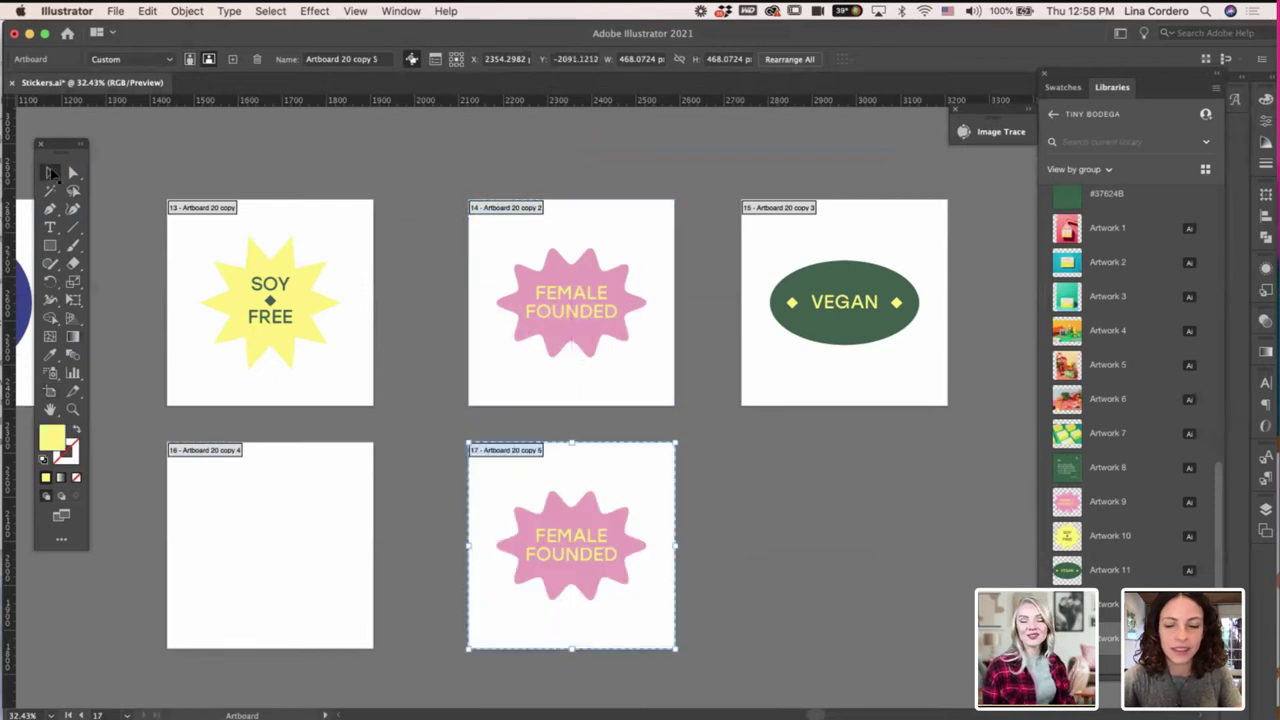
Take the Female Founded lettering out of the duplicate sticker's group and paste it back in place as separate text.
{"action": "scroll", "coordinate": [825, 588], "scroll_direction": "down", "scroll_amount": 1}
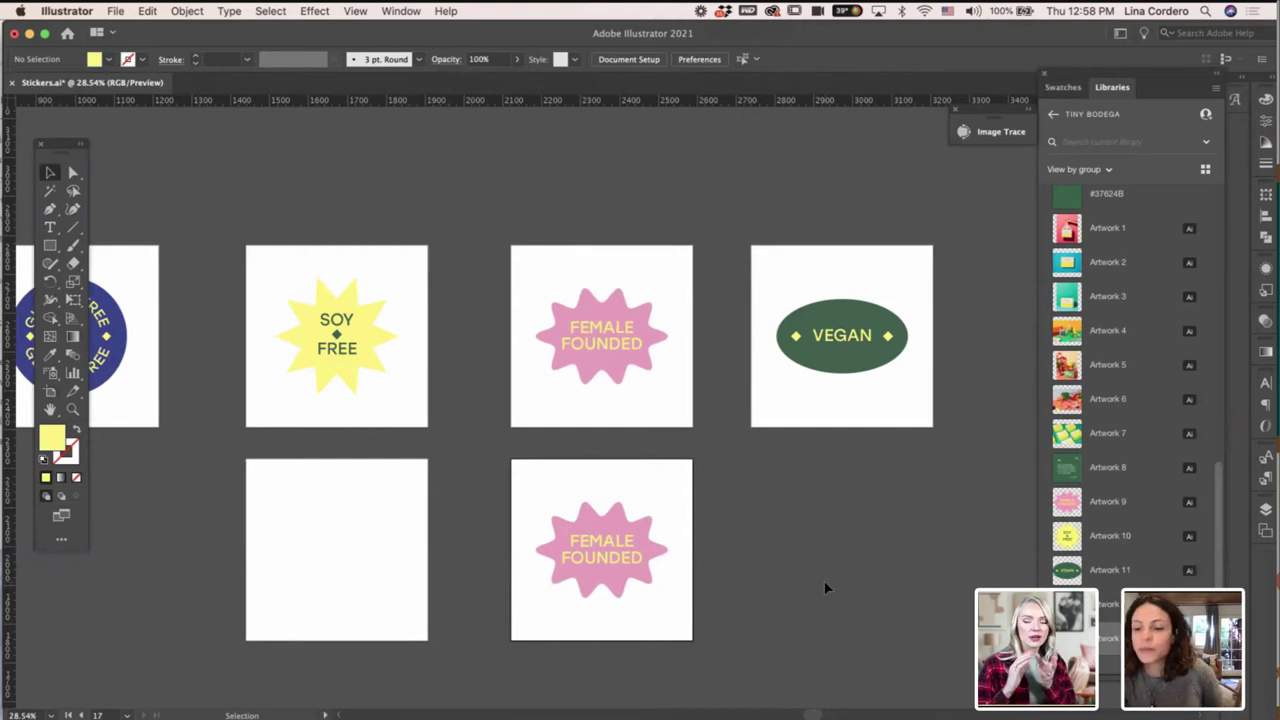
{"action": "scroll", "coordinate": [680, 541], "scroll_direction": "up", "scroll_amount": 3}
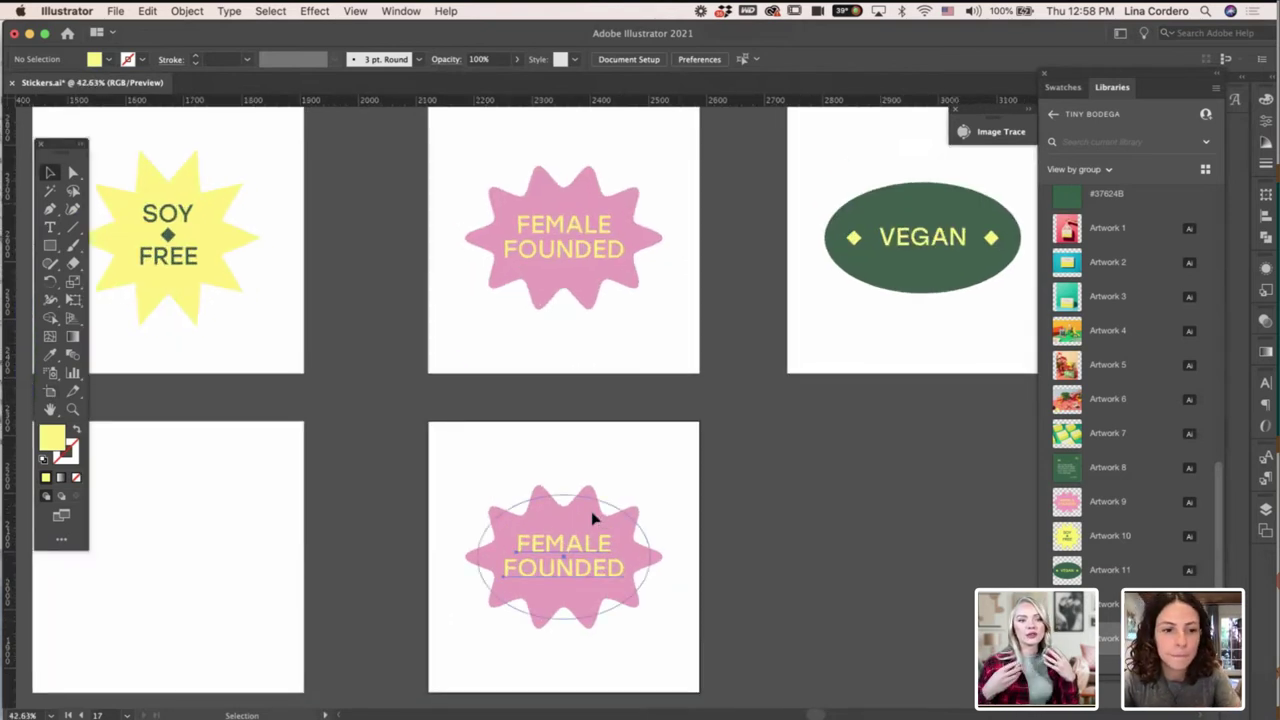
{"action": "left_click", "coordinate": [594, 512]}
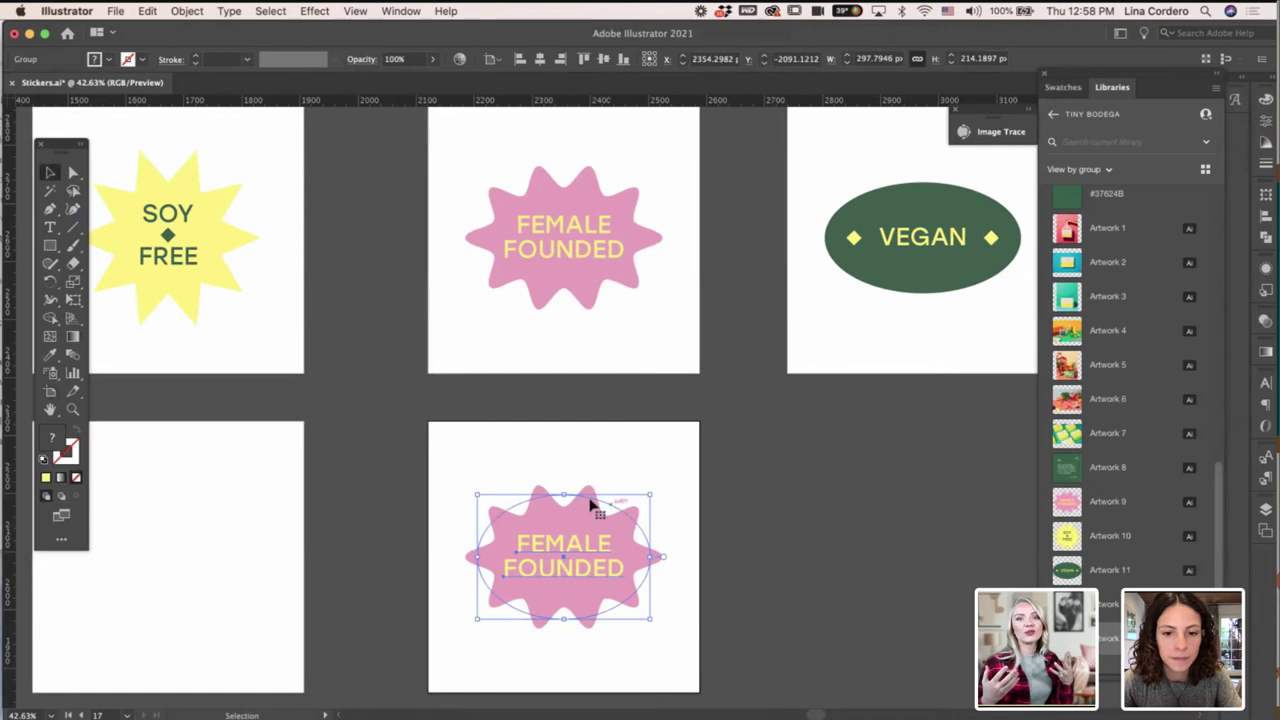
{"action": "double_click", "coordinate": [578, 541]}
{"action": "left_click", "coordinate": [578, 541]}
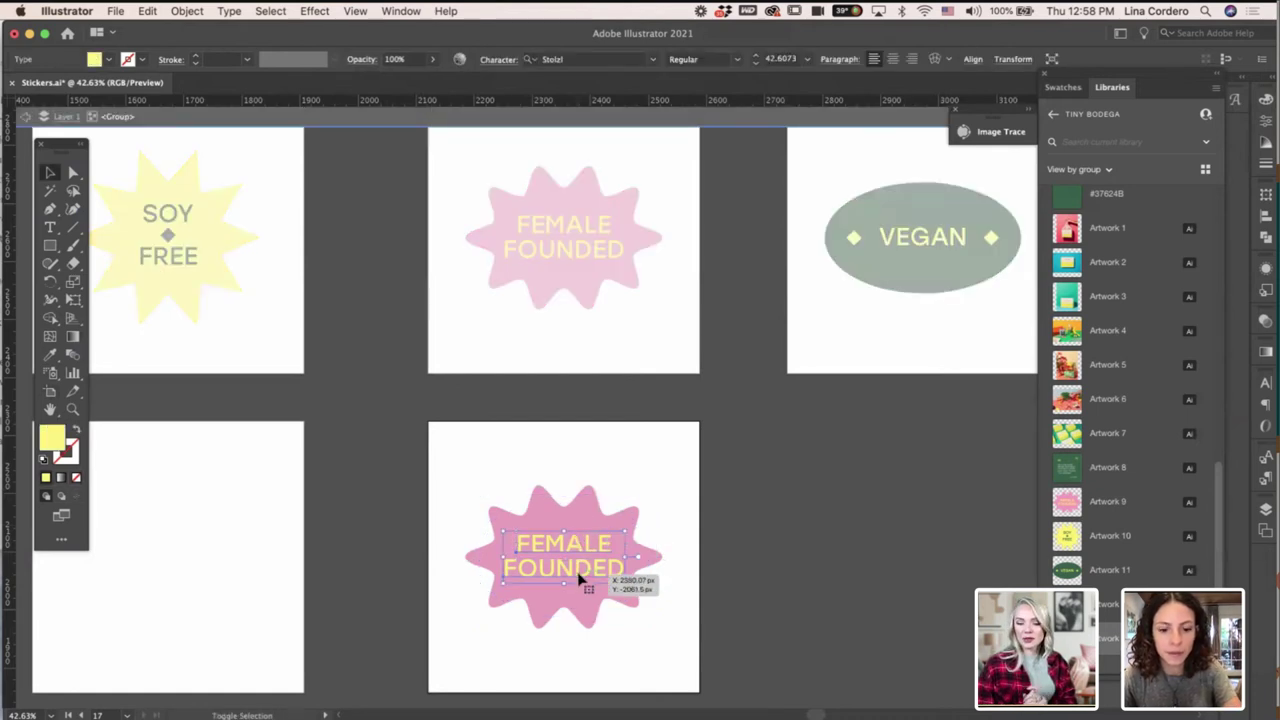
{"action": "key", "text": "Delete"}
{"action": "key", "text": "super+z"}
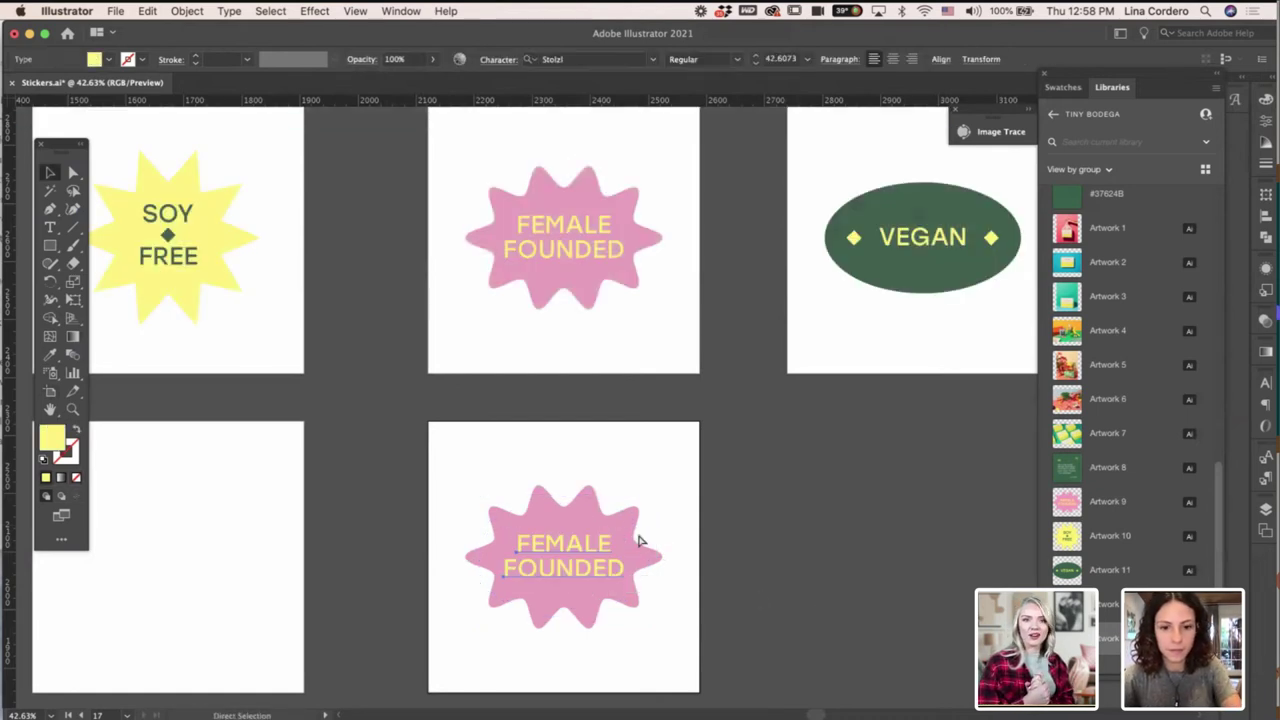
{"action": "left_click", "coordinate": [590, 517]}
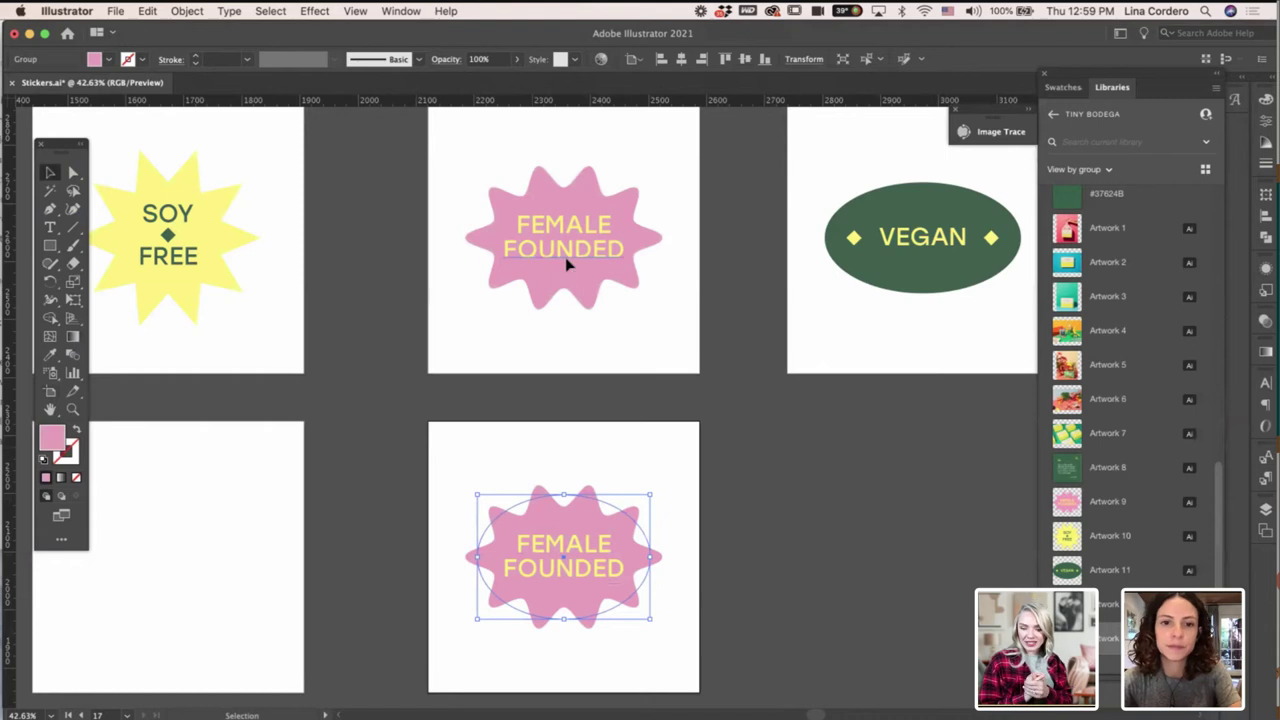
Separate the lettering of the original Female Founded sticker from its group, pasting it back in place, and deselect it.
{"action": "double_click", "coordinate": [566, 262]}
{"action": "left_click", "coordinate": [565, 257]}
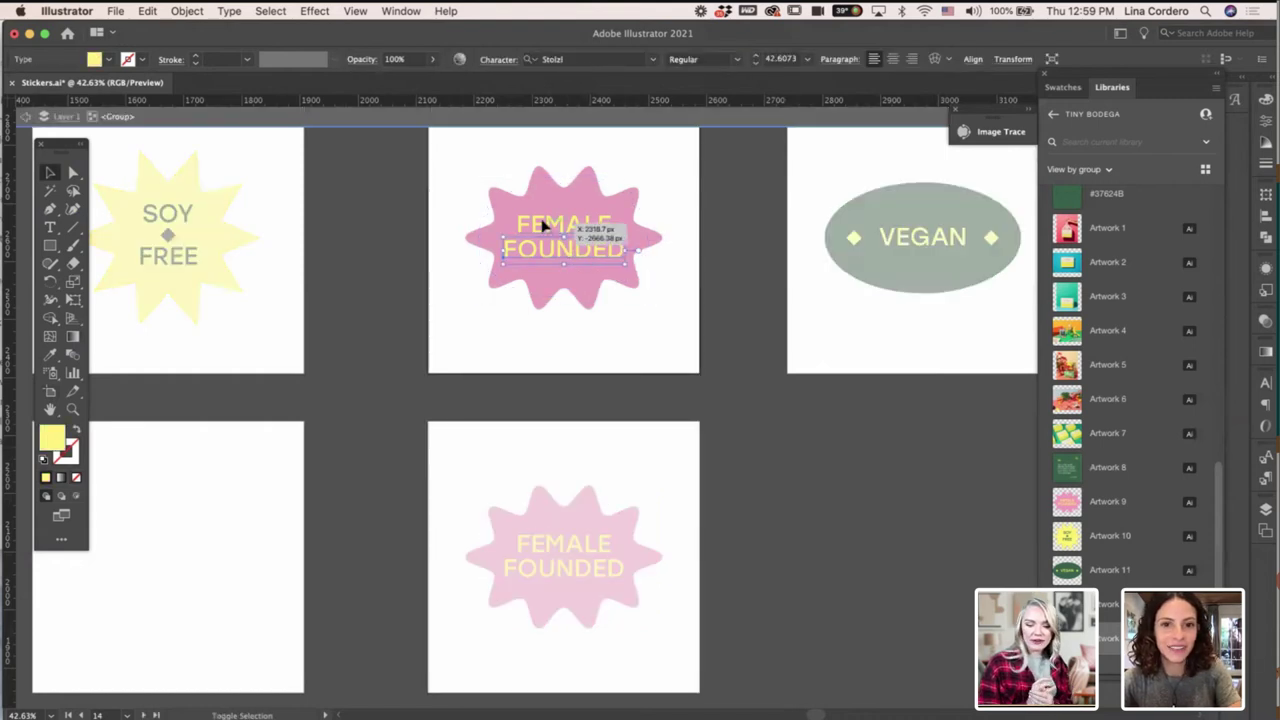
{"action": "key", "text": "Delete"}
{"action": "double_click", "coordinate": [730, 344]}
{"action": "left_click", "coordinate": [597, 231]}
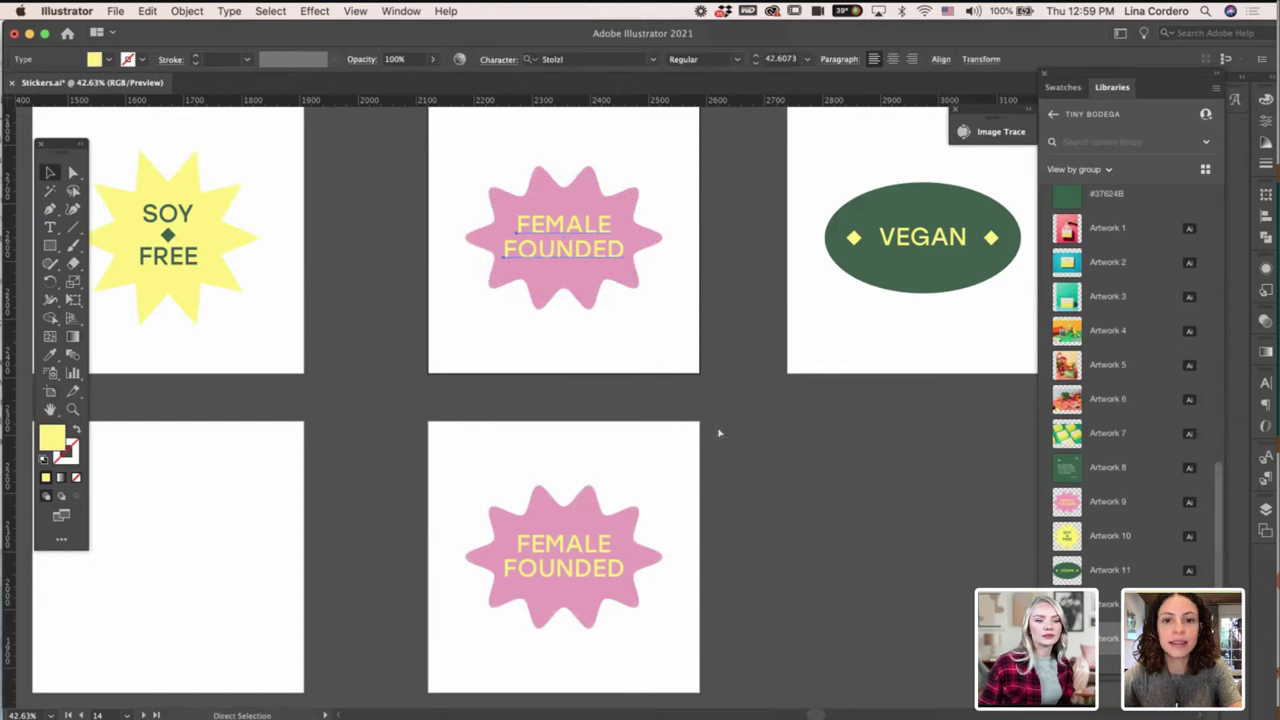
{"action": "left_click", "coordinate": [716, 425]}
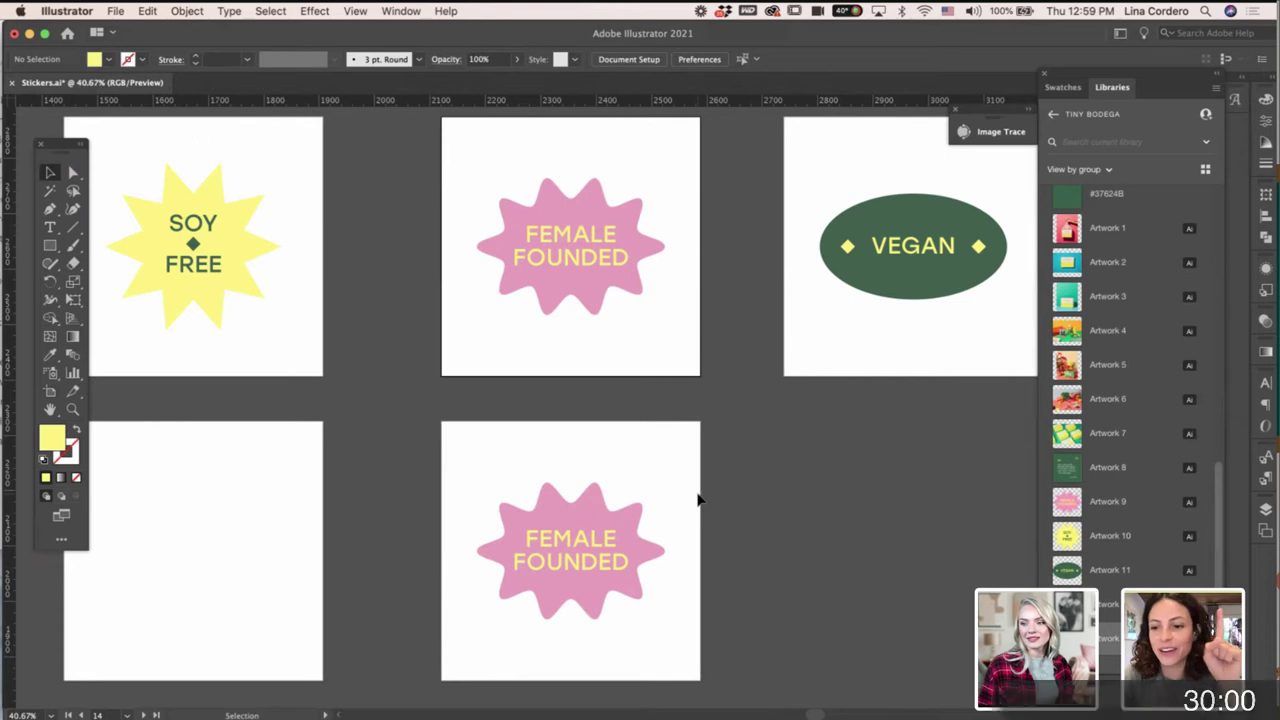
{"action": "scroll", "coordinate": [698, 498], "scroll_direction": "up", "scroll_amount": 2}
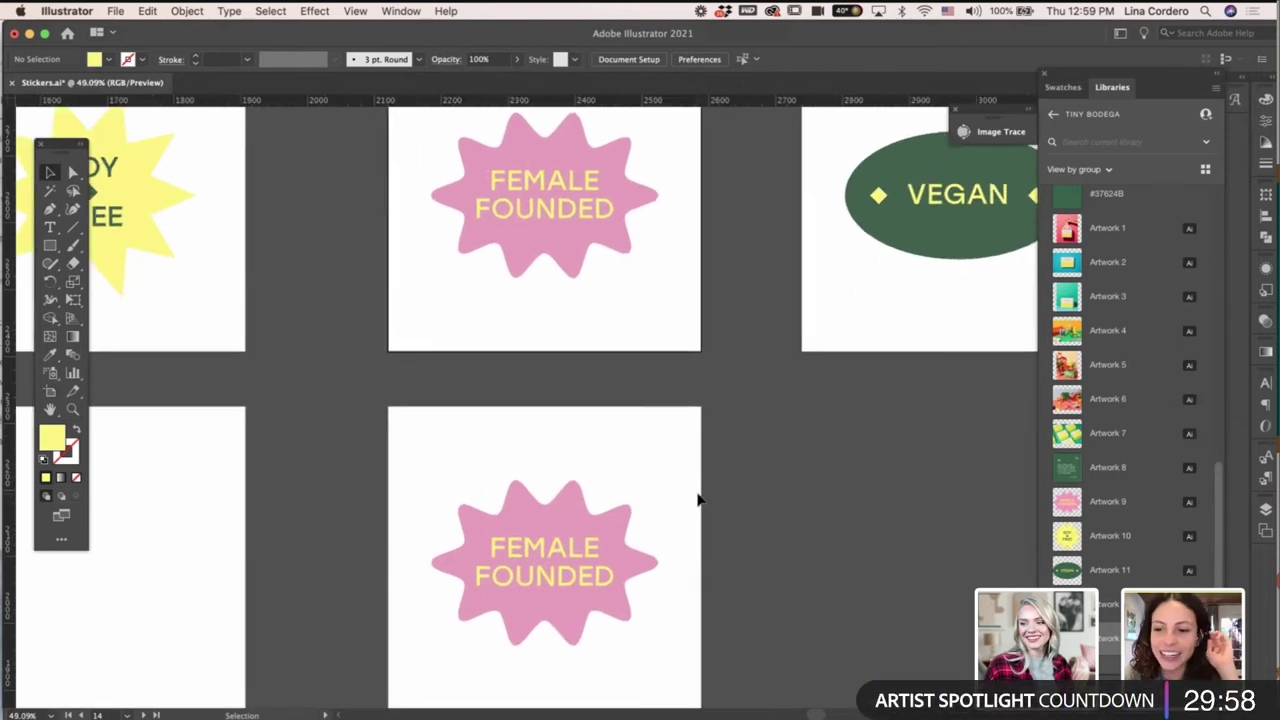
{"action": "scroll", "coordinate": [700, 500], "scroll_direction": "down", "scroll_amount": 1}
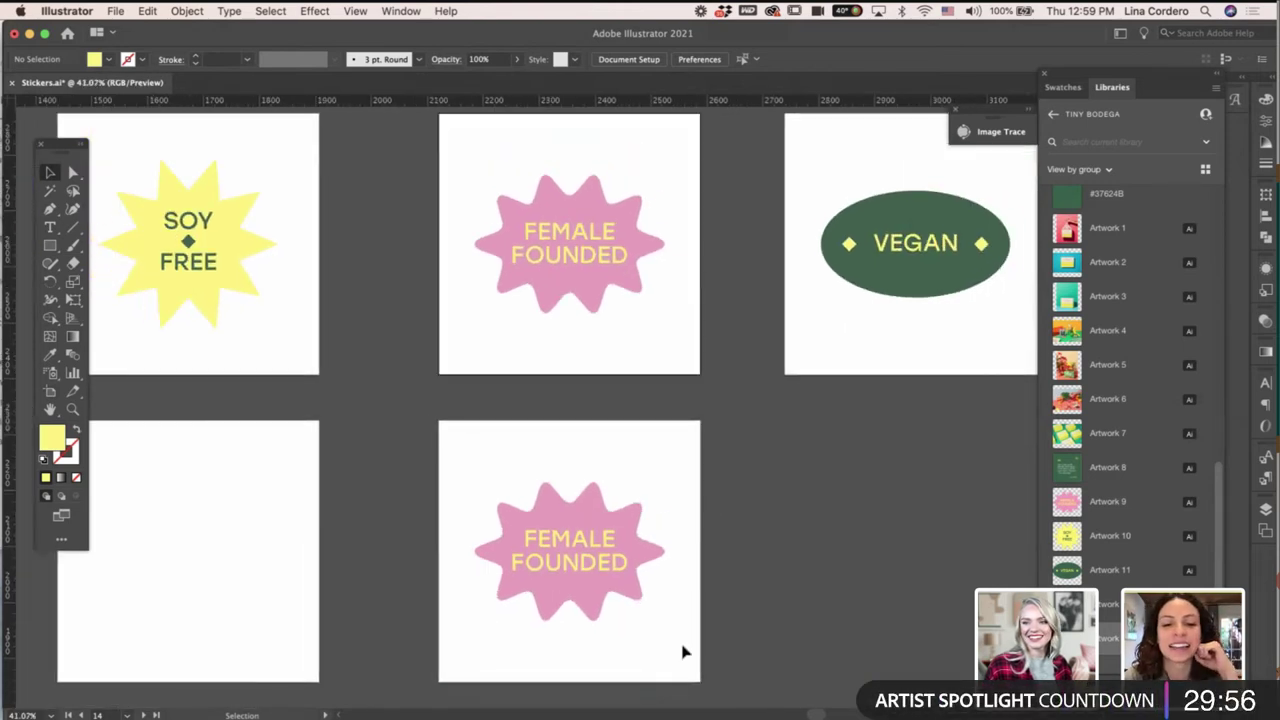
{"action": "scroll", "coordinate": [686, 651], "scroll_direction": "down", "scroll_amount": 1}
{"action": "scroll", "coordinate": [686, 651], "scroll_direction": "up", "scroll_amount": 1}
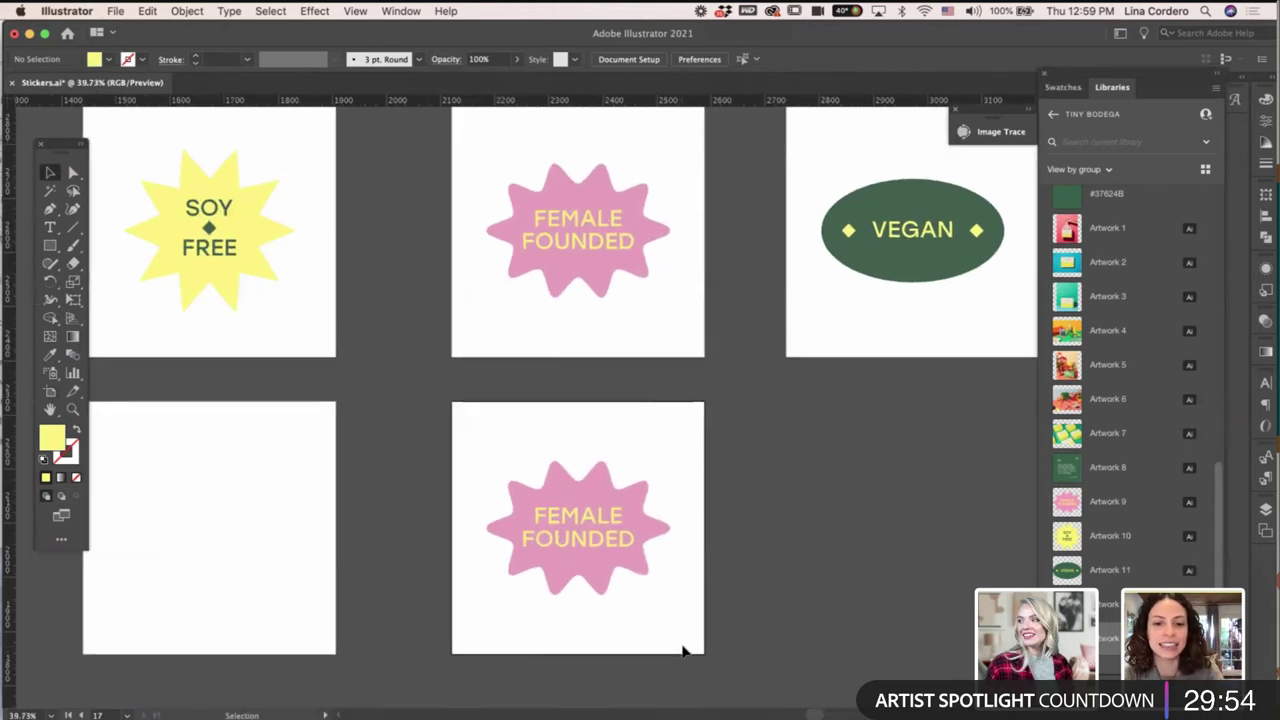
{"action": "left_click", "coordinate": [640, 508]}
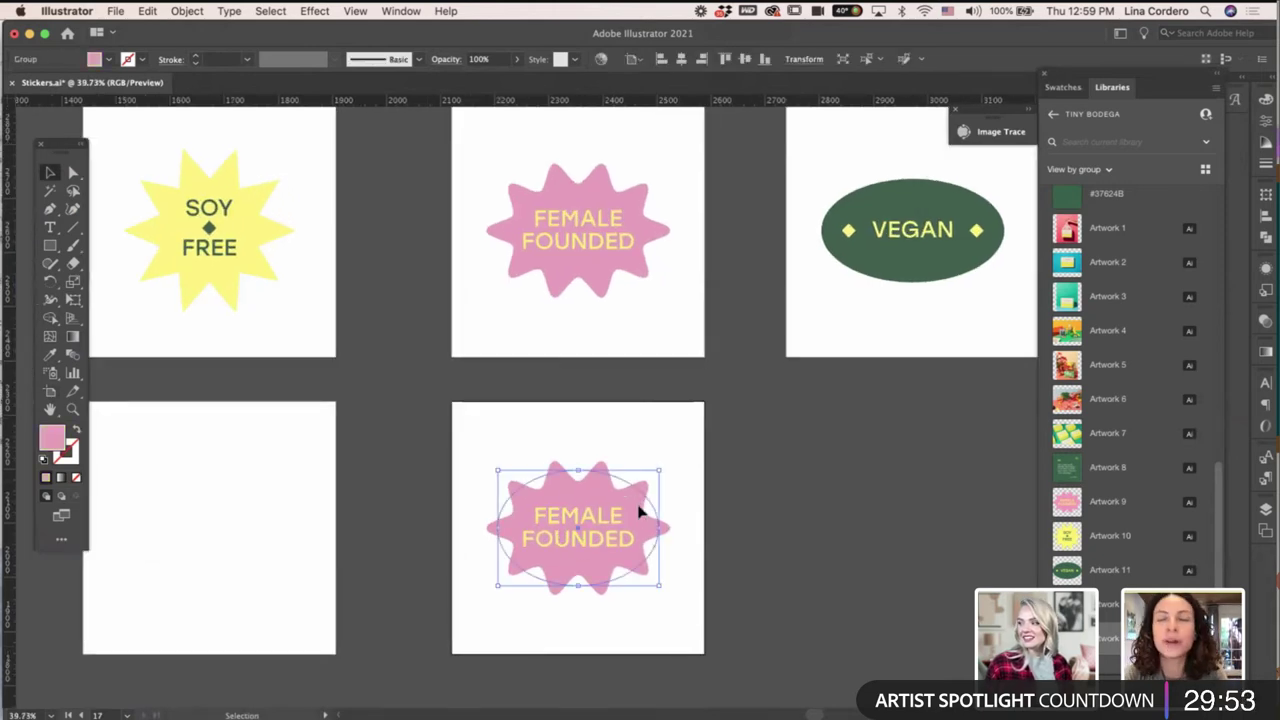
{"action": "left_click", "coordinate": [776, 518]}
{"action": "scroll", "coordinate": [776, 518], "scroll_direction": "down", "scroll_amount": 1}
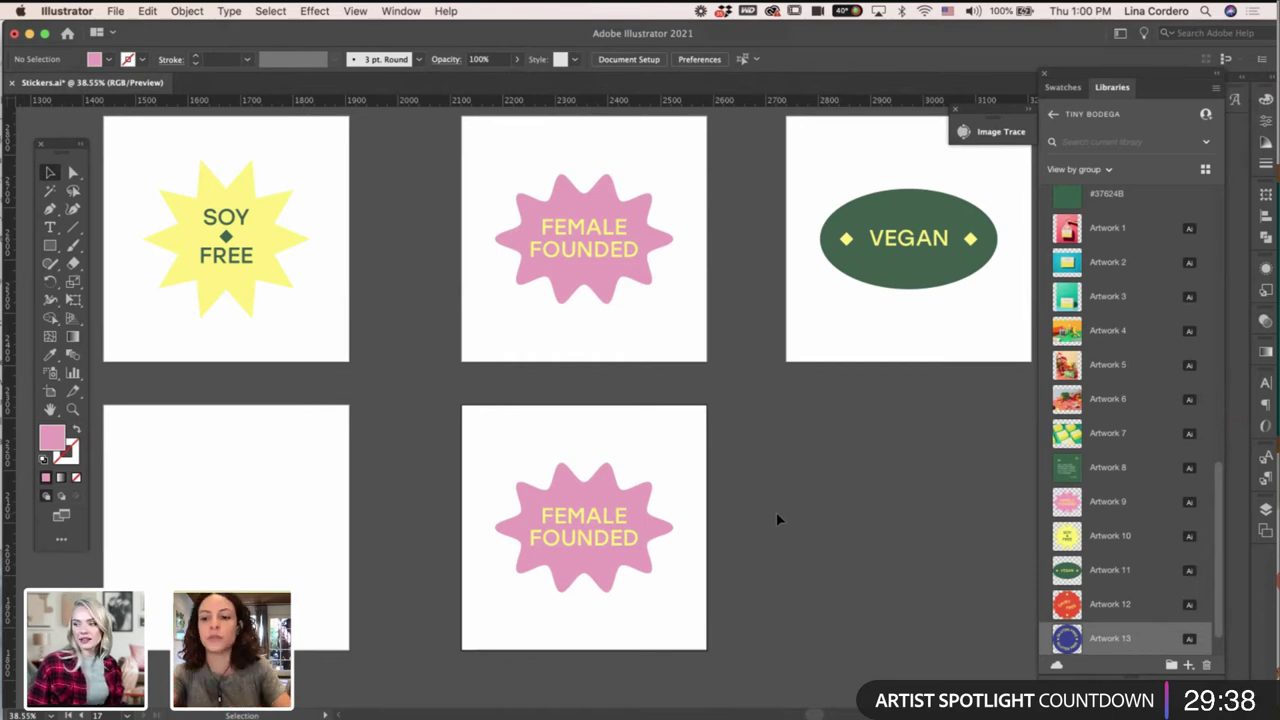
{"action": "scroll", "coordinate": [776, 512], "scroll_direction": "up", "scroll_amount": 2}
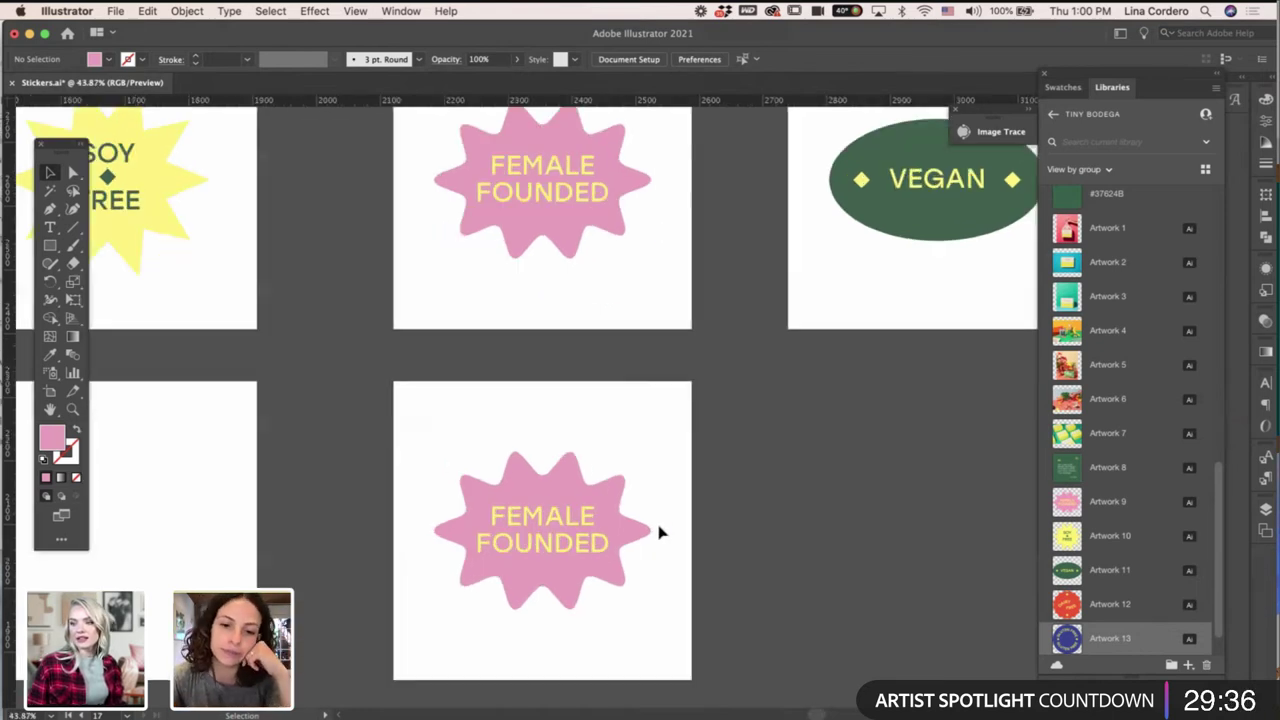
{"action": "left_click", "coordinate": [621, 524]}
{"action": "left_click", "coordinate": [740, 528]}
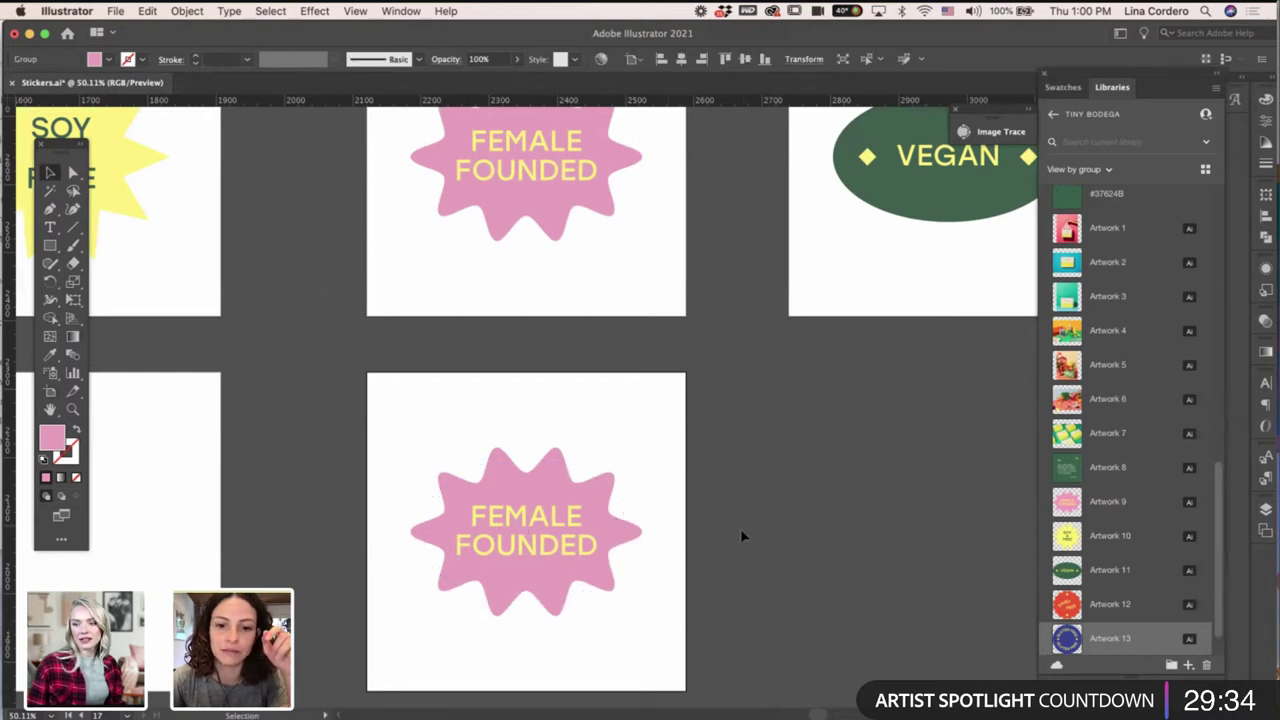
{"action": "scroll", "coordinate": [690, 525], "scroll_direction": "down", "scroll_amount": 2}
{"action": "left_click", "coordinate": [642, 513]}
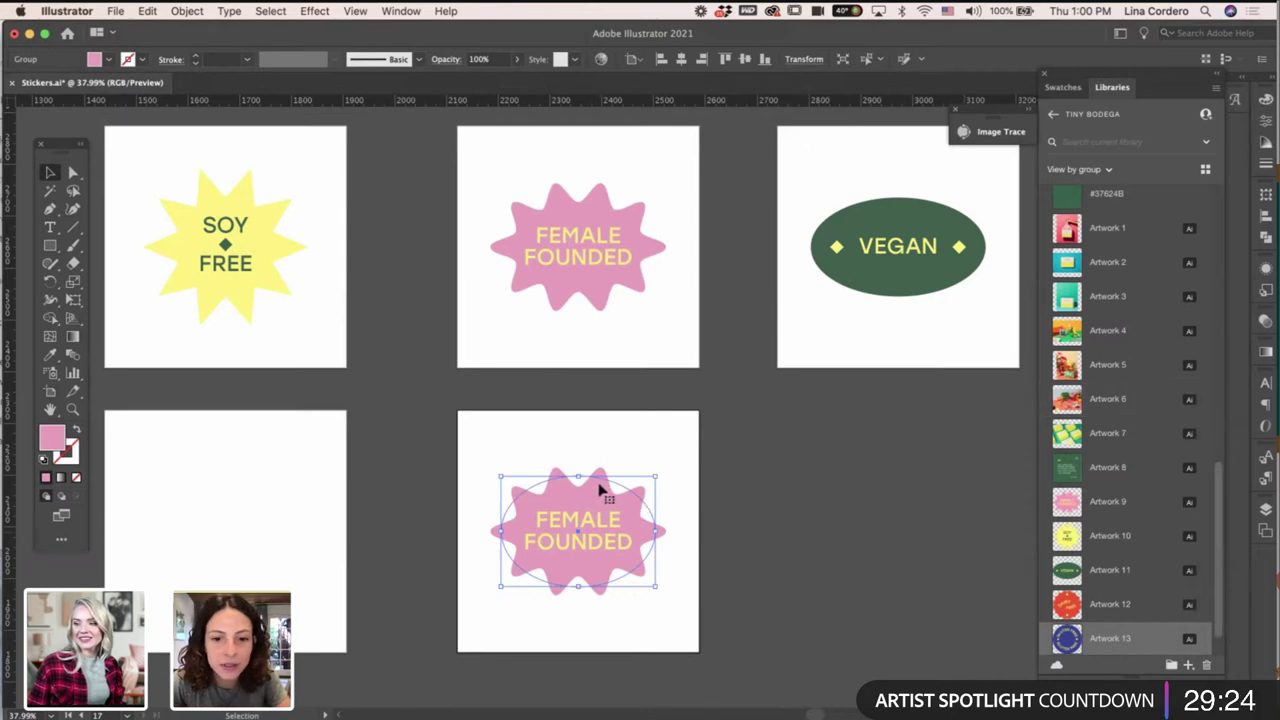
{"action": "left_click", "coordinate": [751, 530]}
{"action": "scroll", "coordinate": [738, 557], "scroll_direction": "up", "scroll_amount": 3}
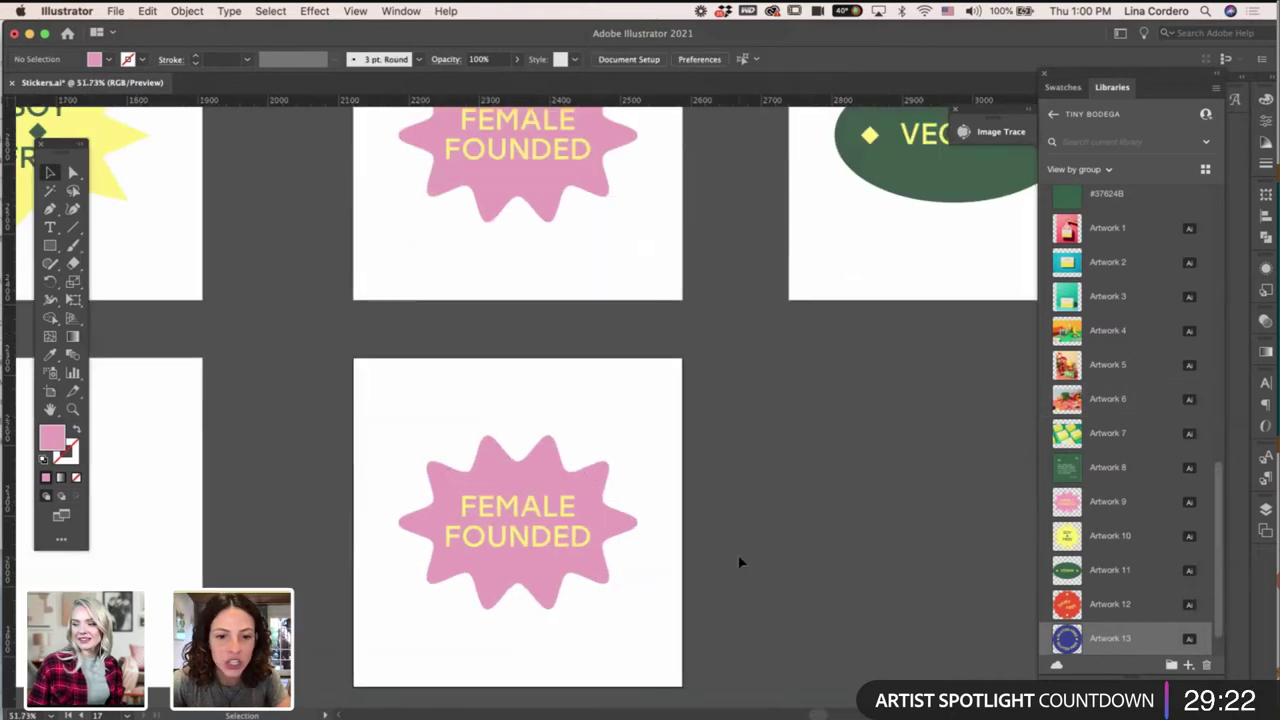
{"action": "scroll", "coordinate": [676, 546], "scroll_direction": "down", "scroll_amount": 3}
Open the Appearance settings and isolate the pink starburst path inside the duplicate Female Founded sticker's group.
{"action": "left_click", "coordinate": [556, 479]}
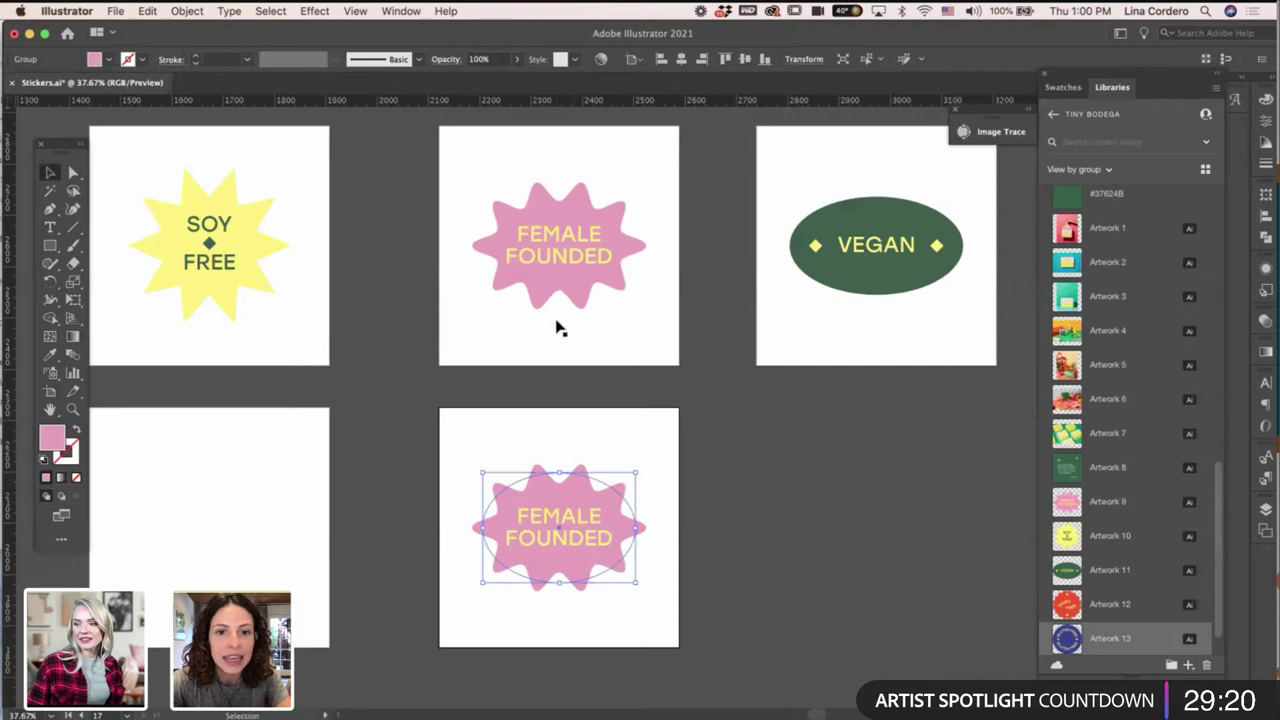
{"action": "left_click", "coordinate": [567, 300]}
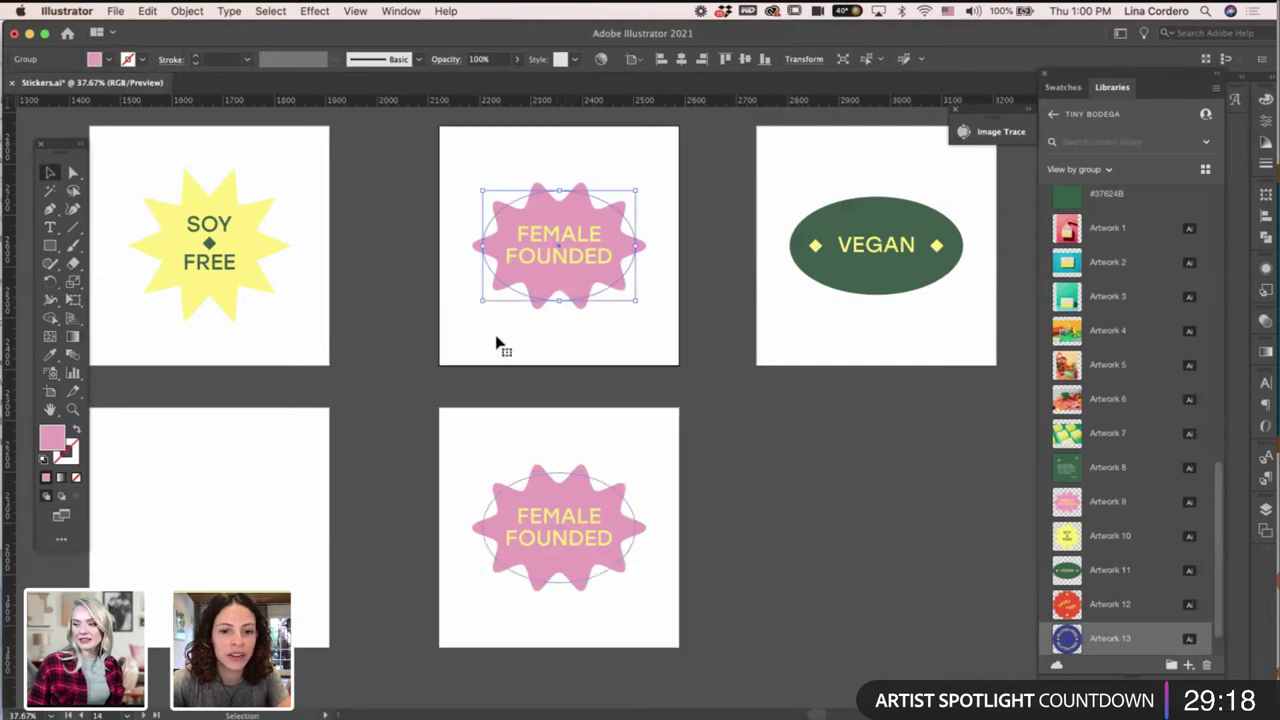
{"action": "left_click", "coordinate": [574, 563]}
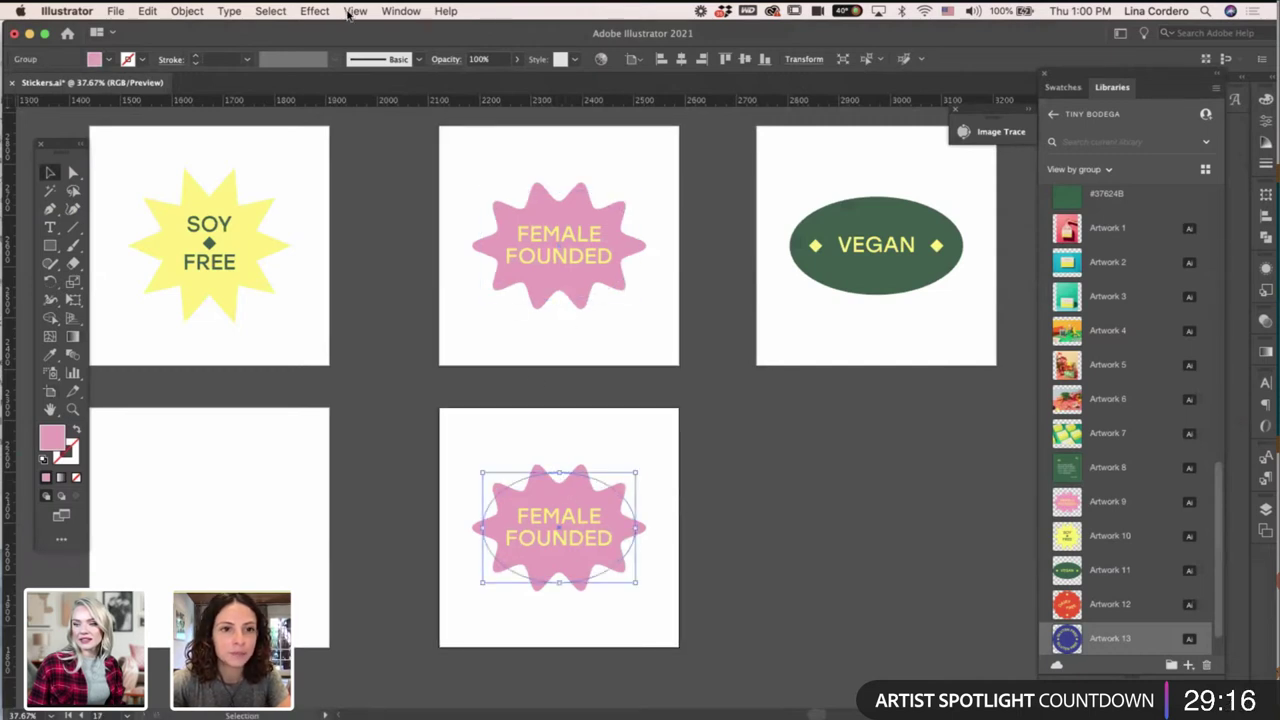
{"action": "left_click", "coordinate": [348, 12]}
{"action": "mouse_move", "coordinate": [313, 12]}
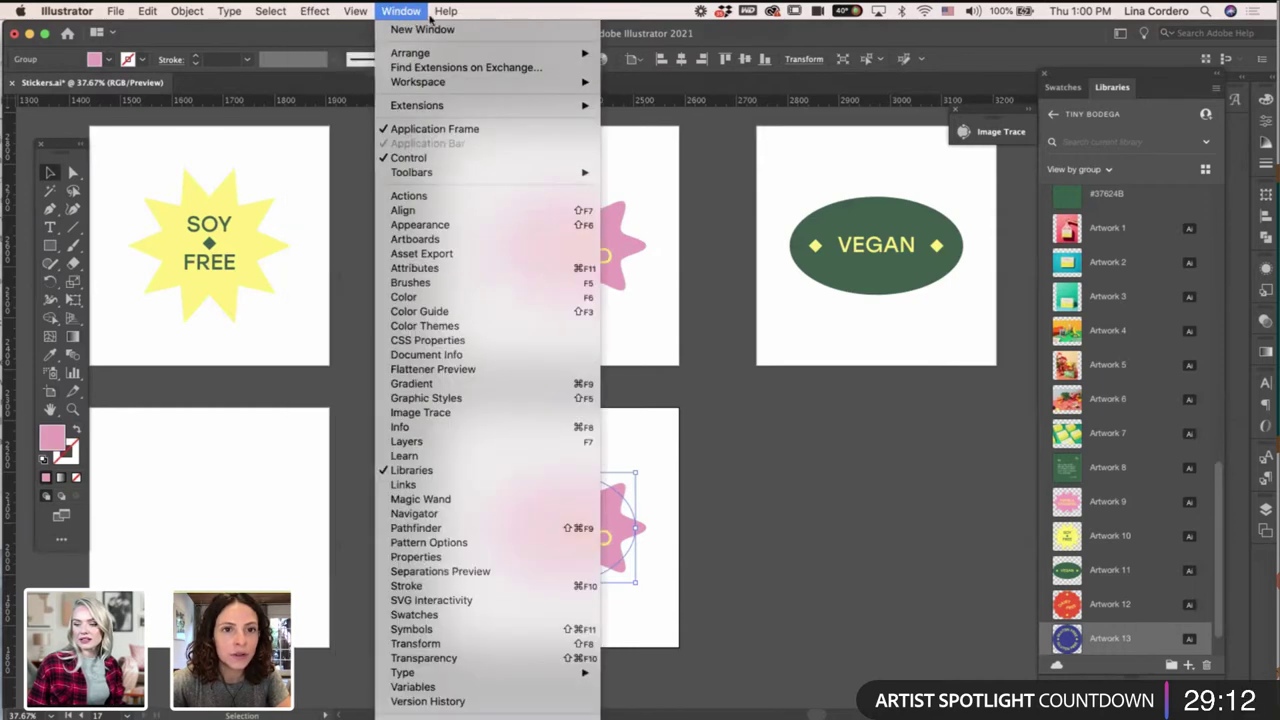
{"action": "mouse_move", "coordinate": [411, 14]}
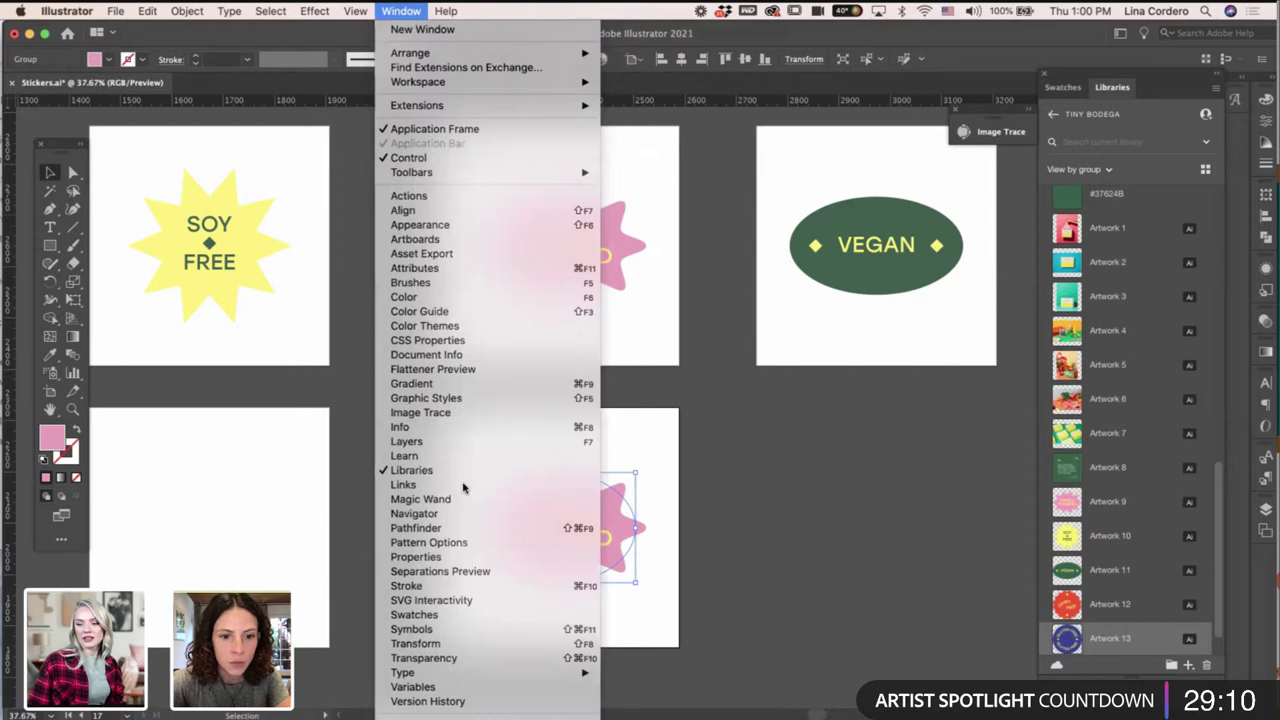
{"action": "left_click", "coordinate": [461, 225]}
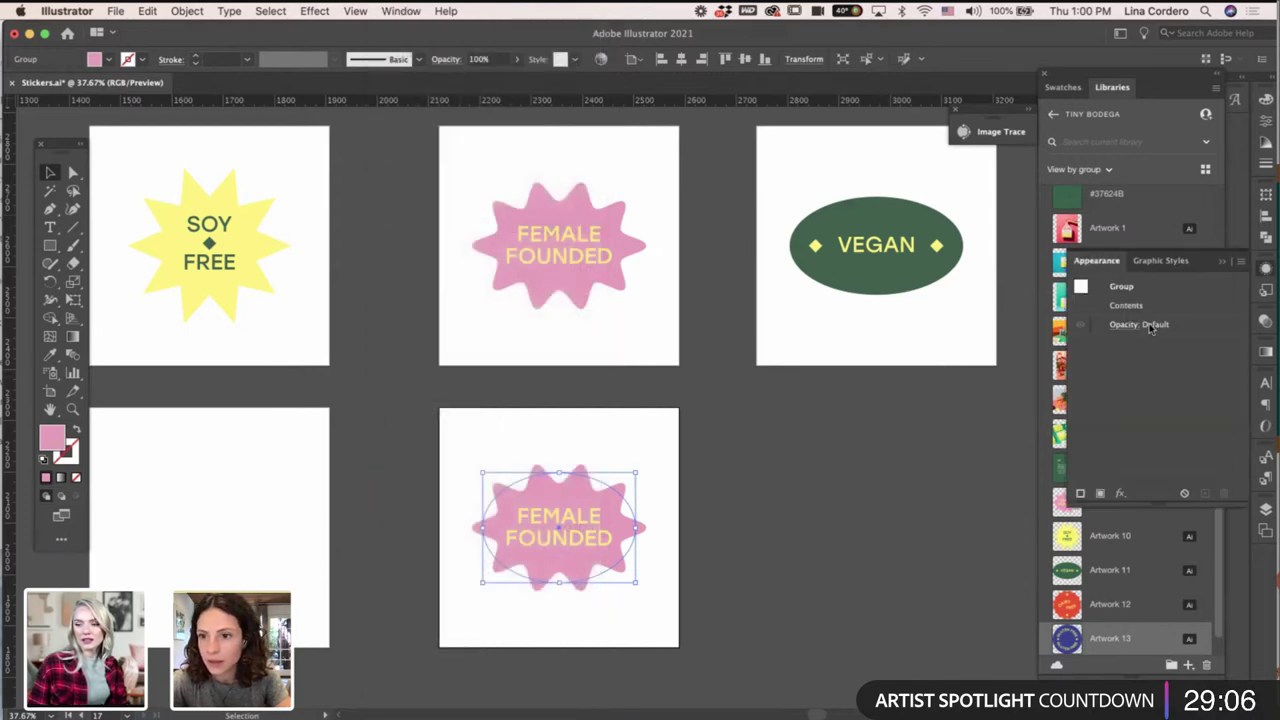
{"action": "double_click", "coordinate": [575, 495]}
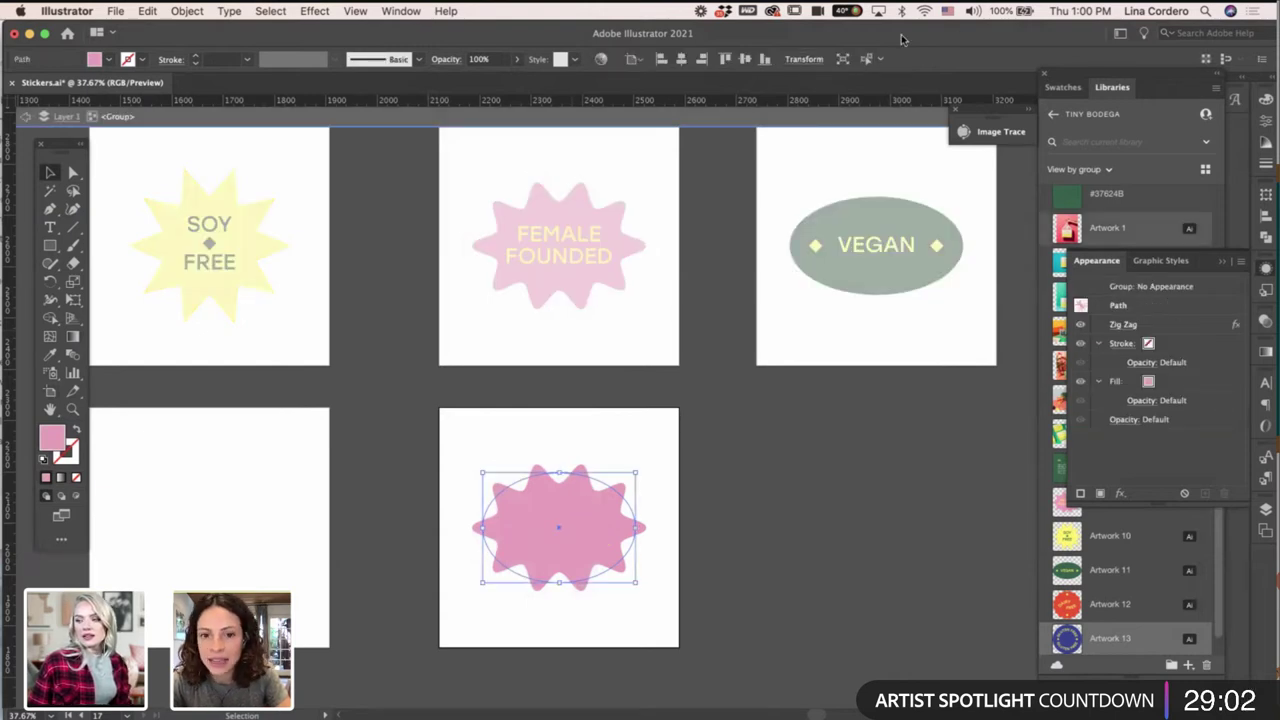
Set the Zig Zag effect's size to 31 px on the duplicate's pink starburst and leave group isolation with nothing selected.
{"action": "left_click_drag", "start_coordinate": [818, 30], "coordinate": [782, 32]}
{"action": "left_click", "coordinate": [943, 324]}
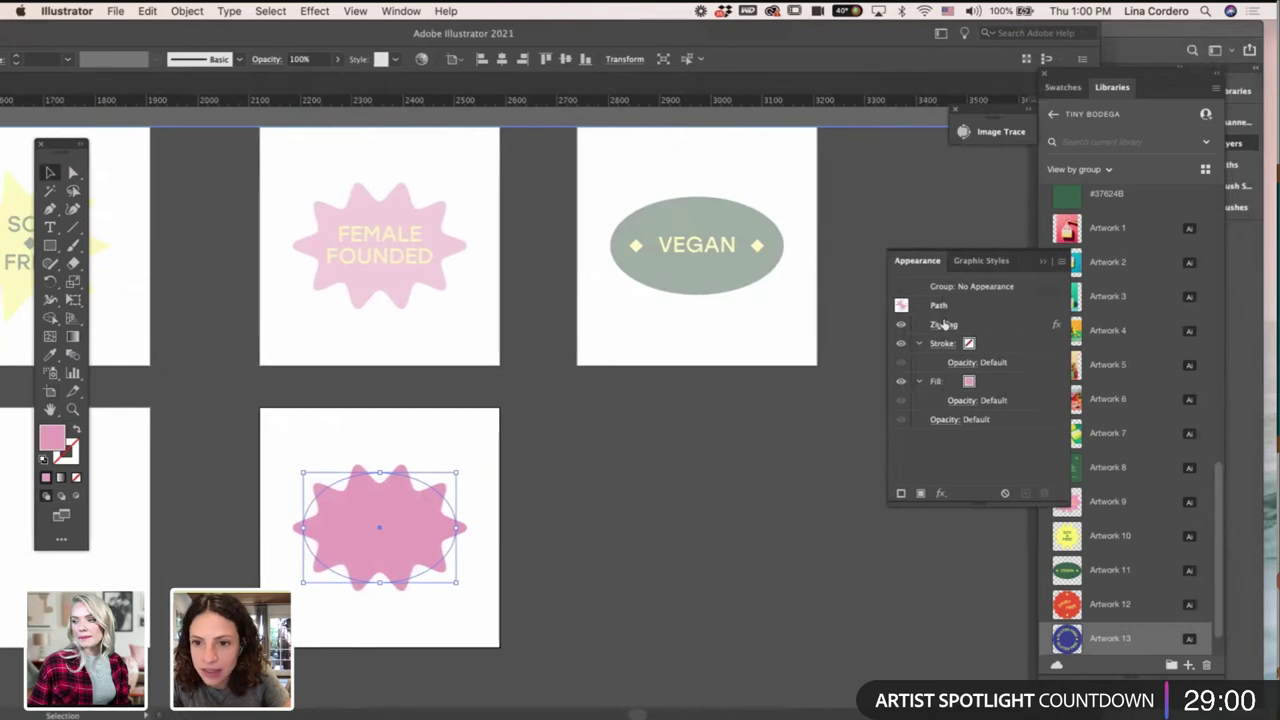
{"action": "left_click", "coordinate": [943, 325]}
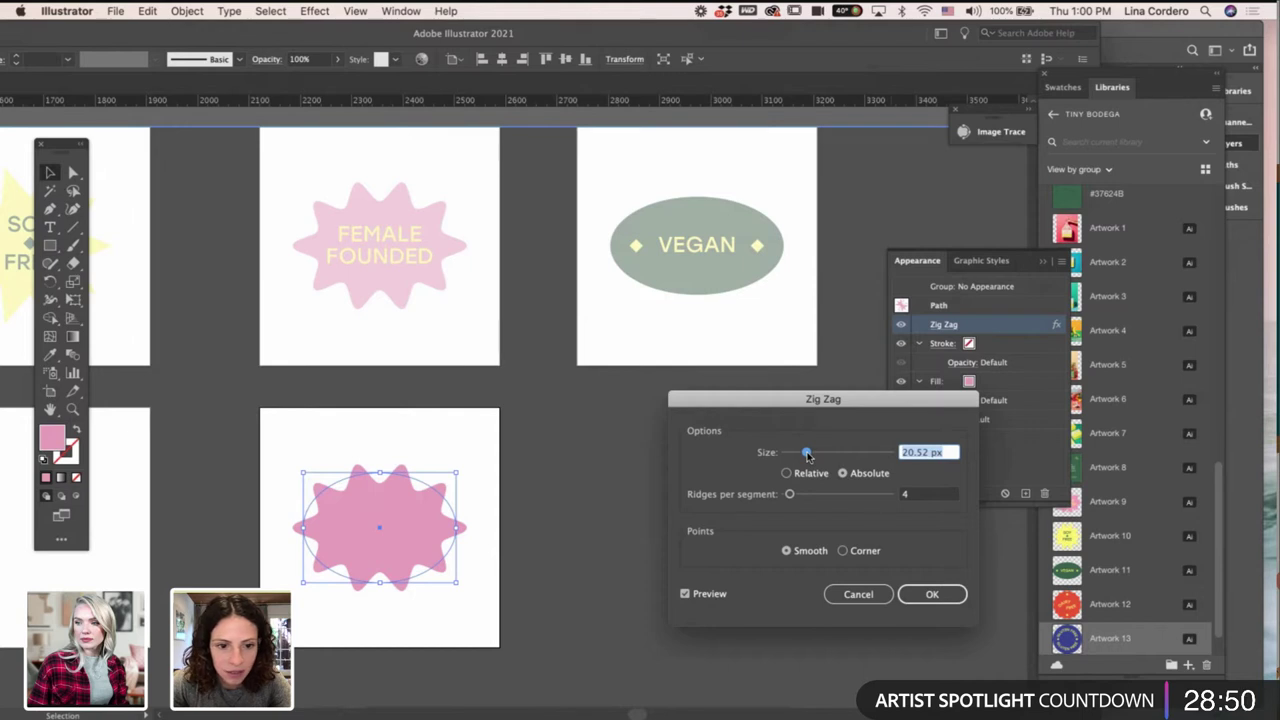
{"action": "mouse_move", "coordinate": [810, 455]}
{"action": "left_mouse_down"}
{"action": "mouse_move", "coordinate": [822, 456]}
{"action": "mouse_move", "coordinate": [793, 457]}
{"action": "mouse_move", "coordinate": [820, 456]}
{"action": "left_mouse_up"}
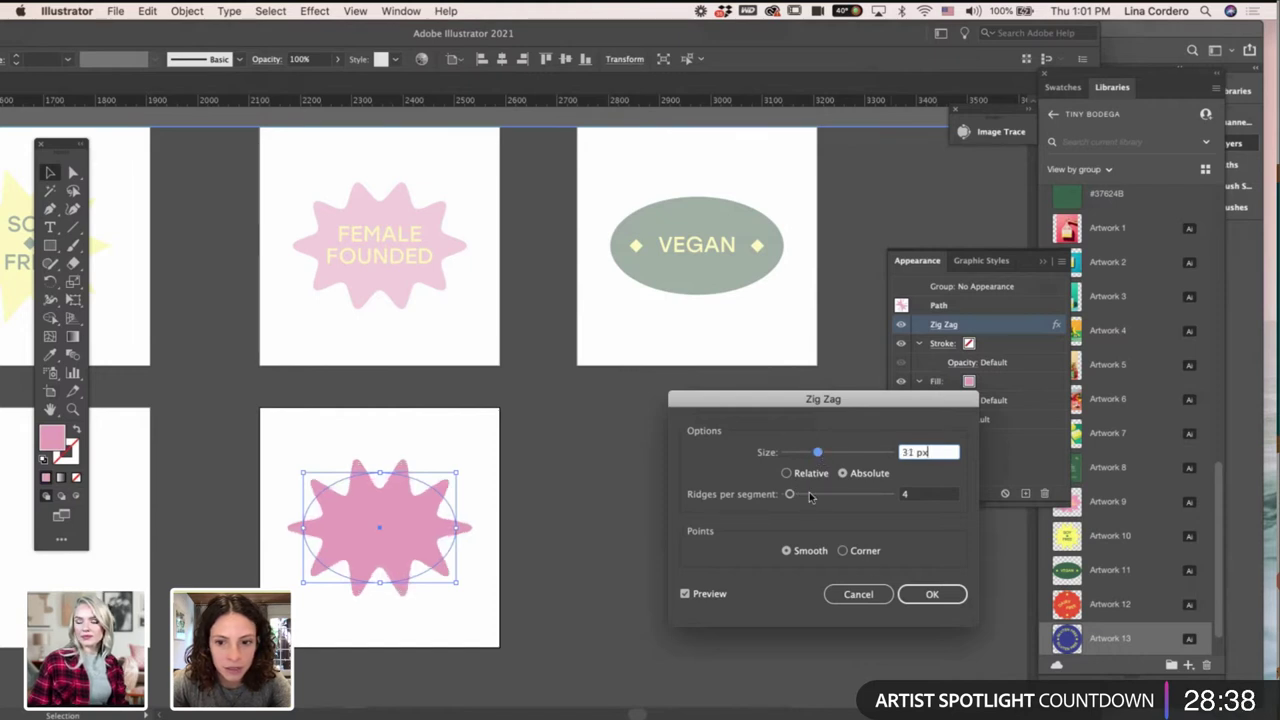
{"action": "left_click", "coordinate": [930, 594]}
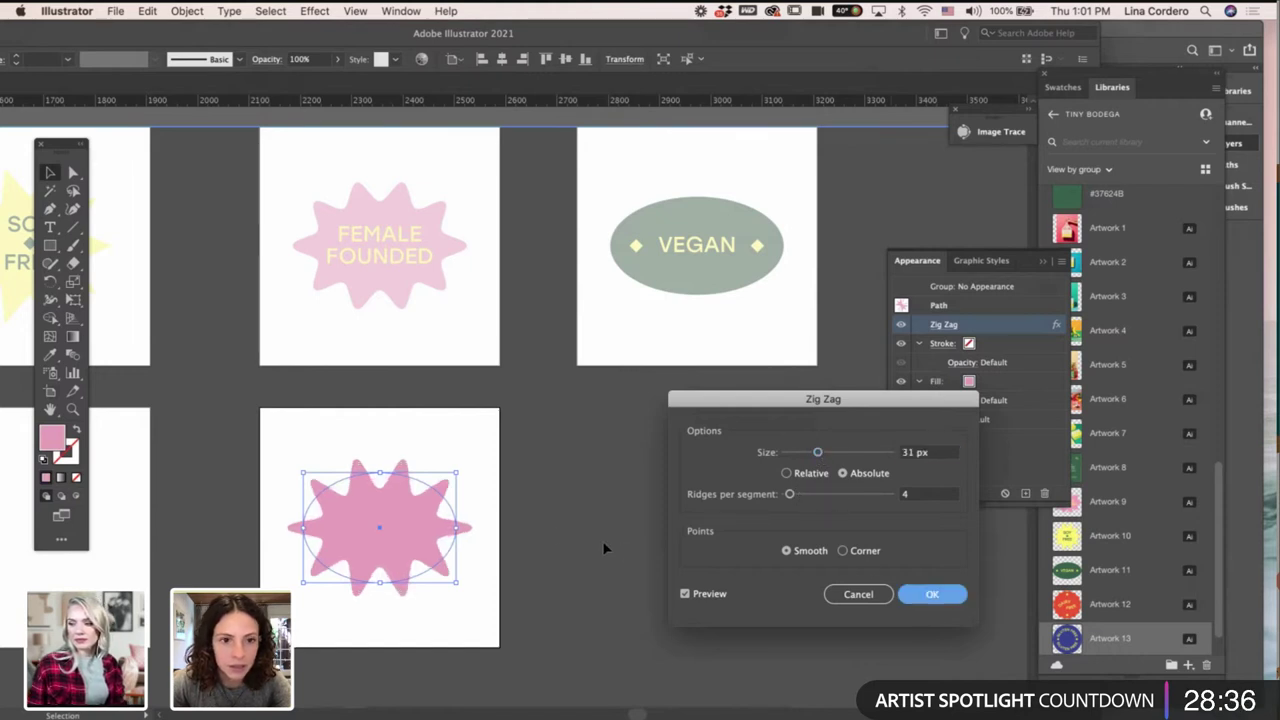
{"action": "left_click", "coordinate": [553, 525]}
{"action": "scroll", "coordinate": [553, 525], "scroll_direction": "down", "scroll_amount": 3}
{"action": "scroll", "coordinate": [553, 525], "scroll_direction": "up", "scroll_amount": 2}
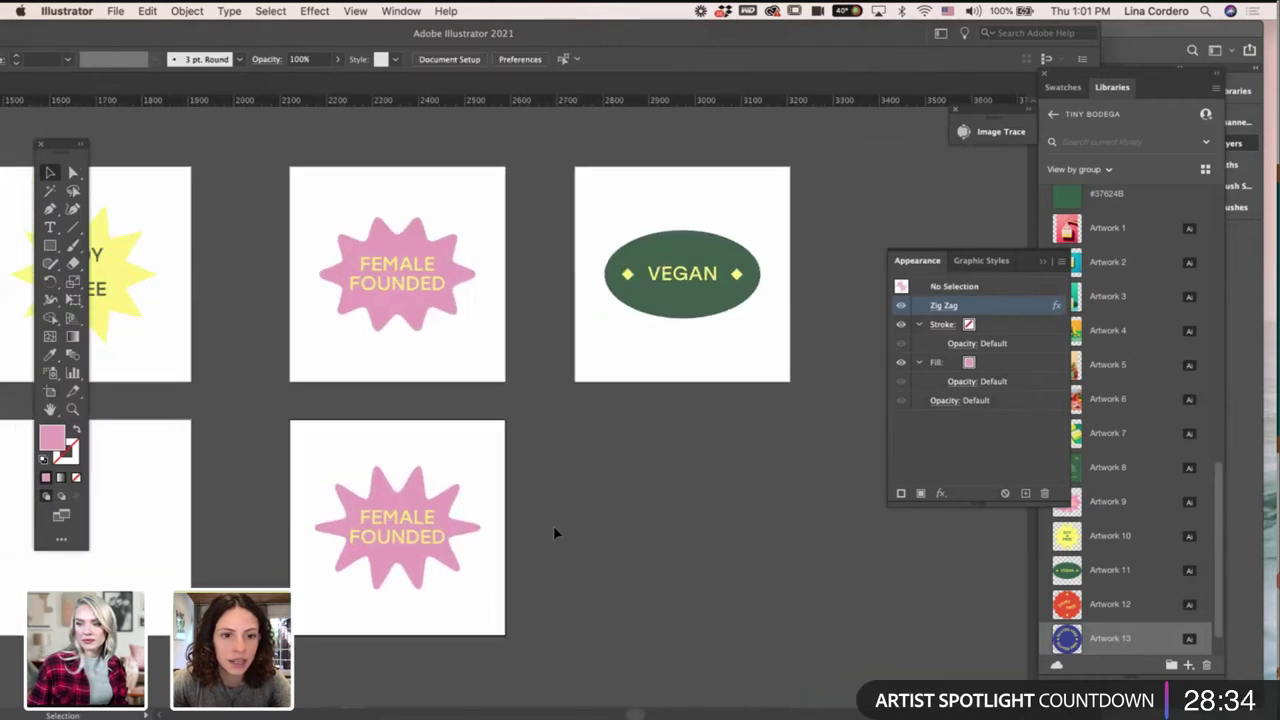
{"action": "left_click", "coordinate": [400, 496]}
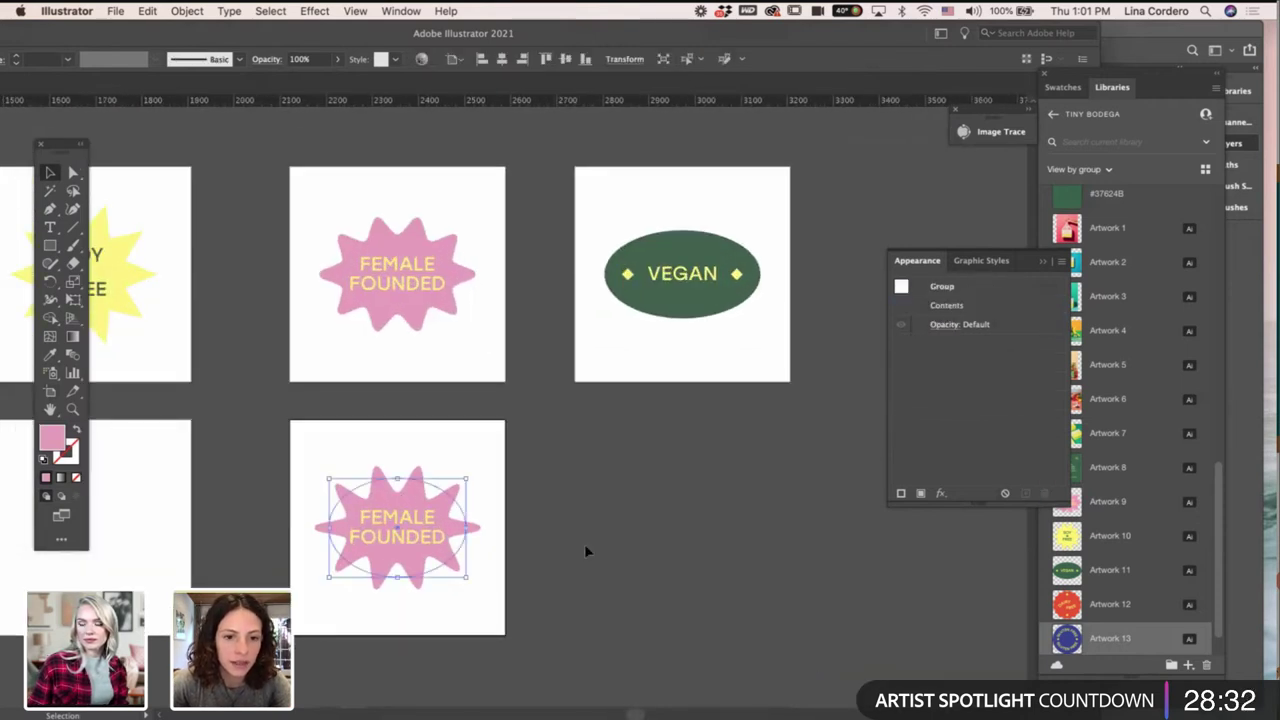
{"action": "left_click", "coordinate": [585, 545]}
Compare the altered Female Founded starburst with the original and look over the surrounding sticker artboards and brand board.
{"action": "scroll", "coordinate": [585, 545], "scroll_direction": "down", "scroll_amount": 1}
{"action": "scroll", "coordinate": [584, 544], "scroll_direction": "down", "scroll_amount": 1}
{"action": "scroll", "coordinate": [584, 544], "scroll_direction": "down", "scroll_amount": 2}
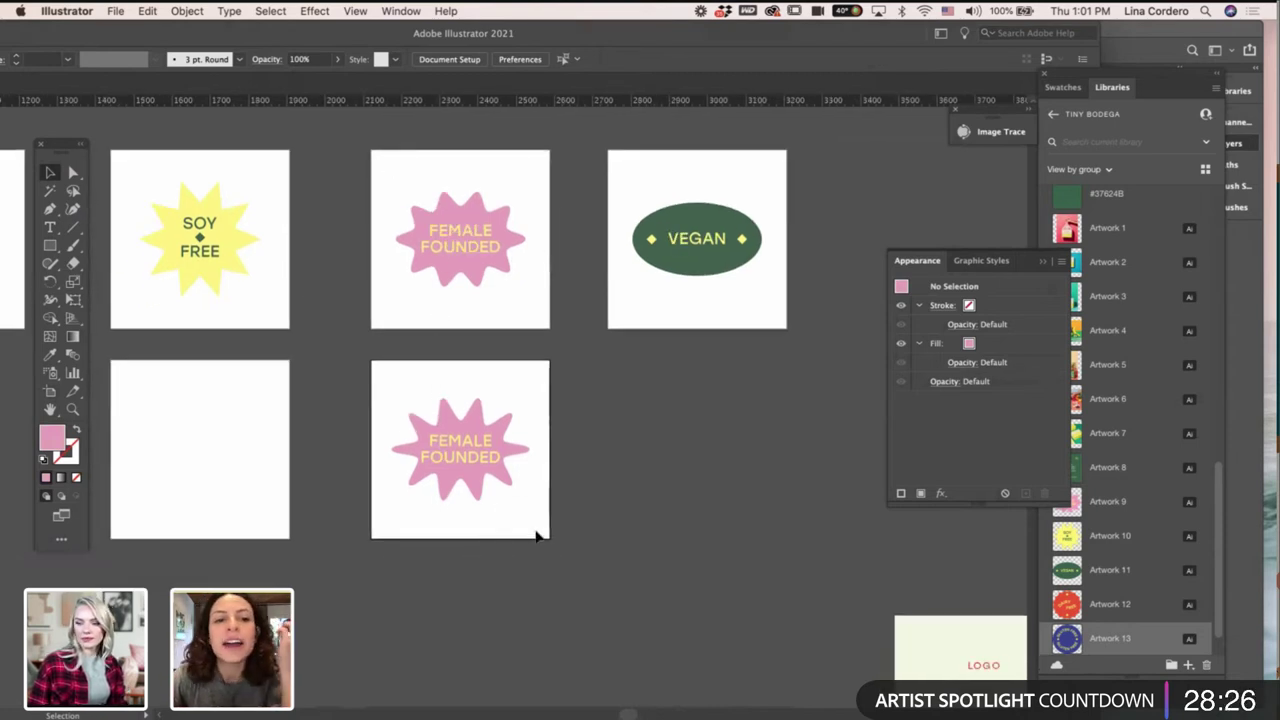
{"action": "scroll", "coordinate": [536, 536], "scroll_direction": "up", "scroll_amount": 1}
{"action": "scroll", "coordinate": [536, 536], "scroll_direction": "down", "scroll_amount": 3}
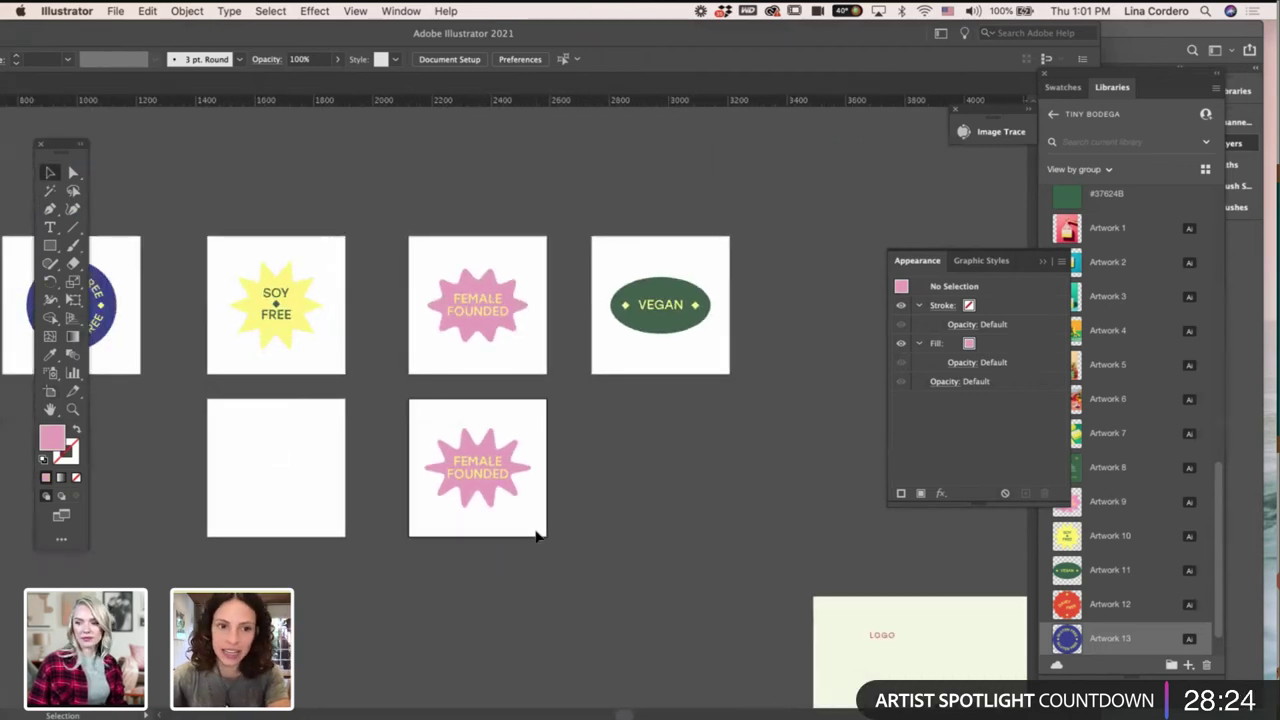
{"action": "scroll", "coordinate": [511, 518], "scroll_direction": "up", "scroll_amount": 1}
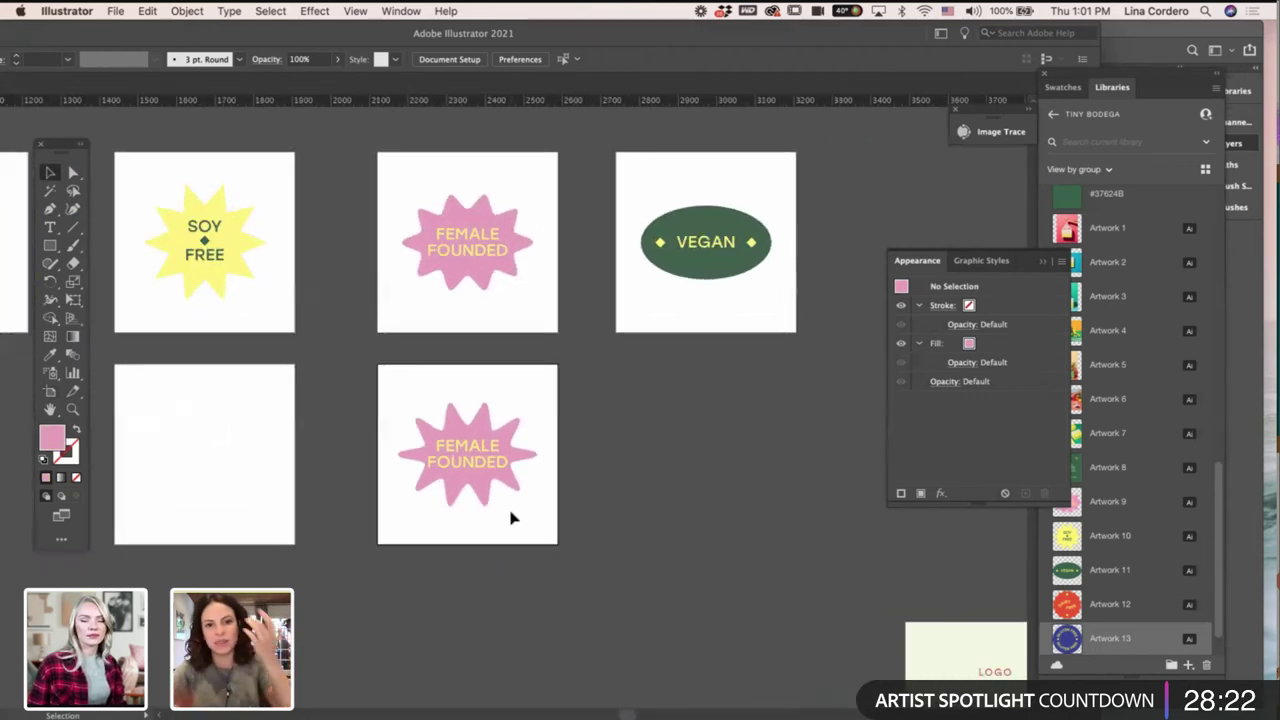
{"action": "scroll", "coordinate": [511, 518], "scroll_direction": "left", "scroll_amount": 1}
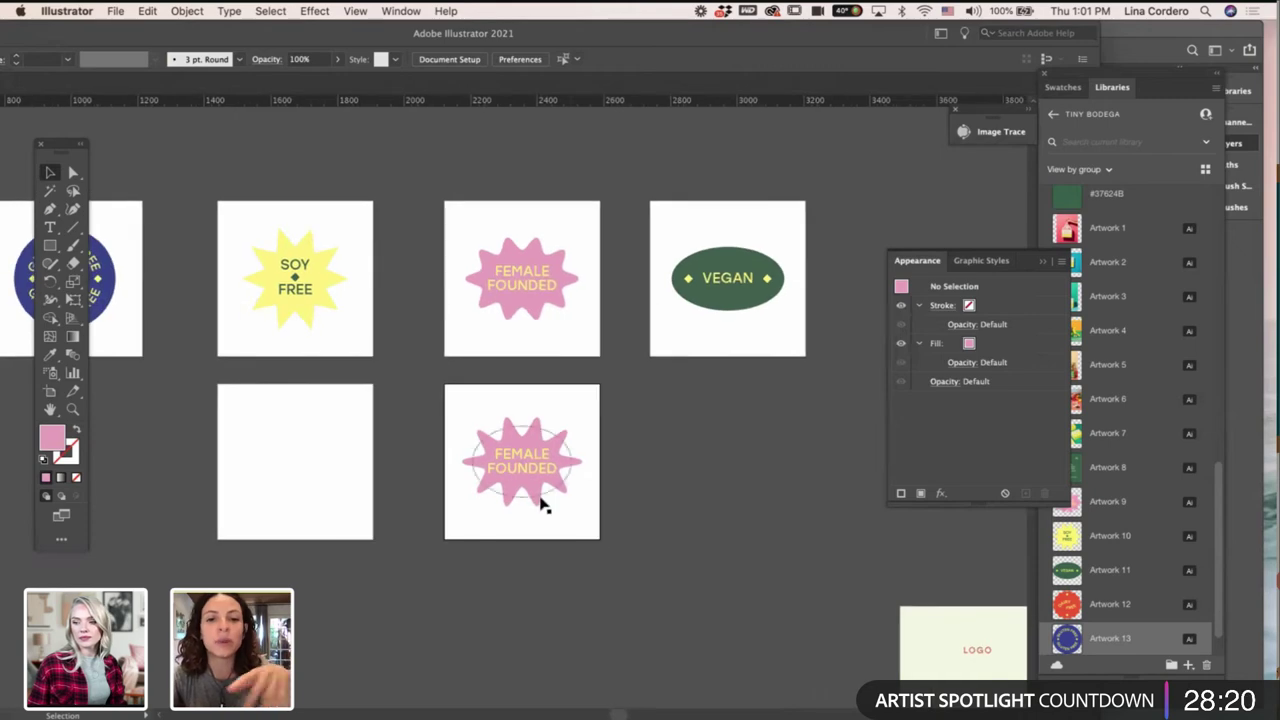
{"action": "scroll", "coordinate": [540, 502], "scroll_direction": "down", "scroll_amount": 3}
{"action": "scroll", "coordinate": [540, 503], "scroll_direction": "down", "scroll_amount": 3}
{"action": "scroll", "coordinate": [540, 503], "scroll_direction": "left", "scroll_amount": 1}
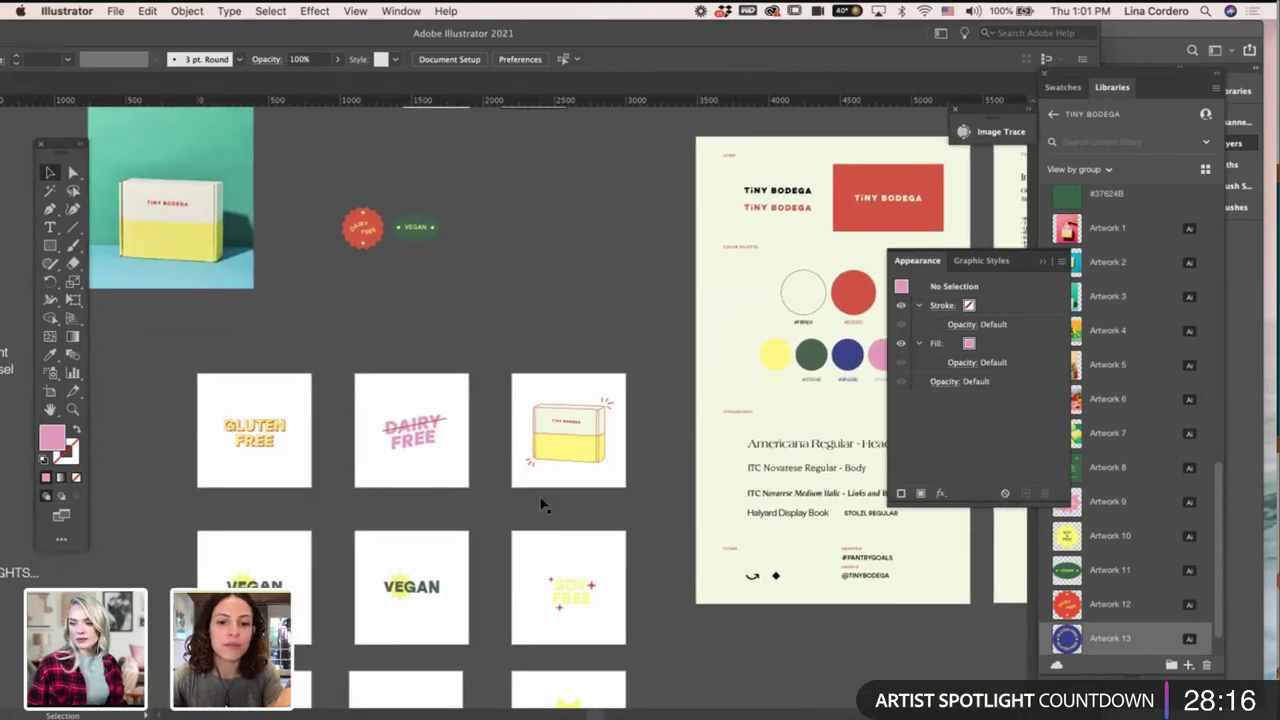
{"action": "scroll", "coordinate": [540, 504], "scroll_direction": "up", "scroll_amount": 1}
{"action": "scroll", "coordinate": [540, 504], "scroll_direction": "left", "scroll_amount": 1}
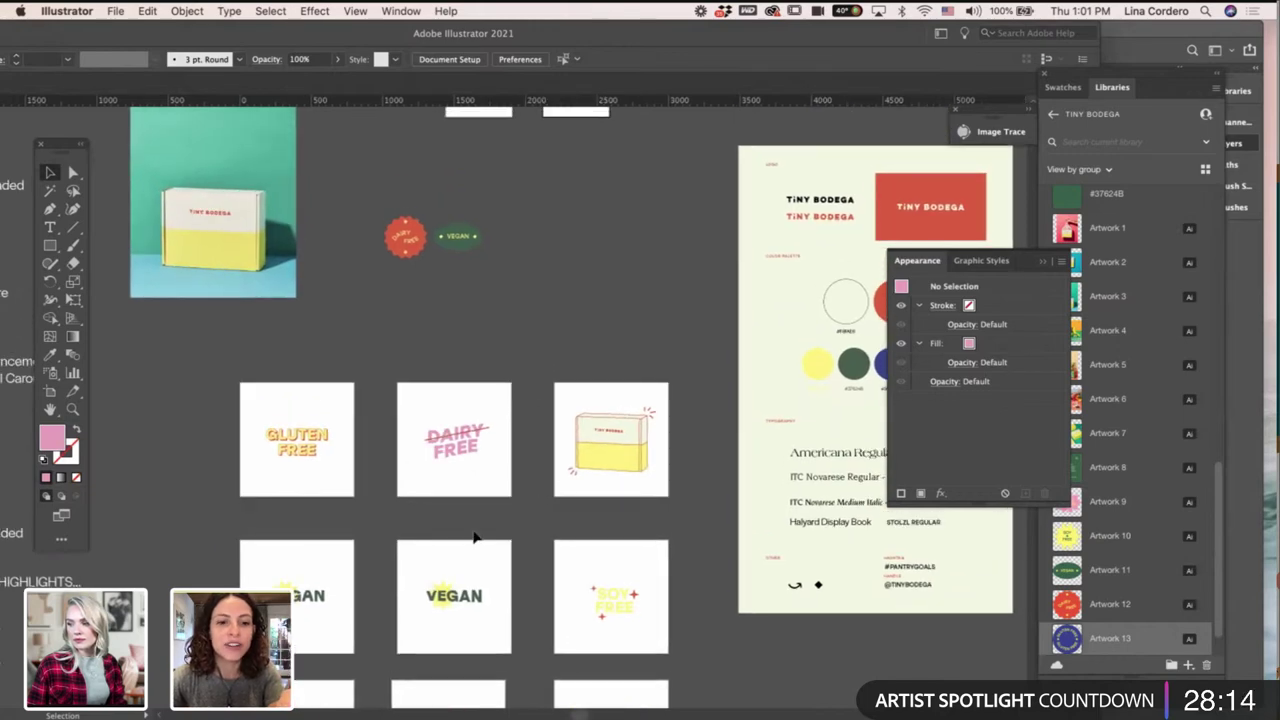
{"action": "scroll", "coordinate": [560, 505], "scroll_direction": "up", "scroll_amount": 5}
{"action": "scroll", "coordinate": [560, 505], "scroll_direction": "right", "scroll_amount": 1}
{"action": "scroll", "coordinate": [560, 505], "scroll_direction": "up", "scroll_amount": 5}
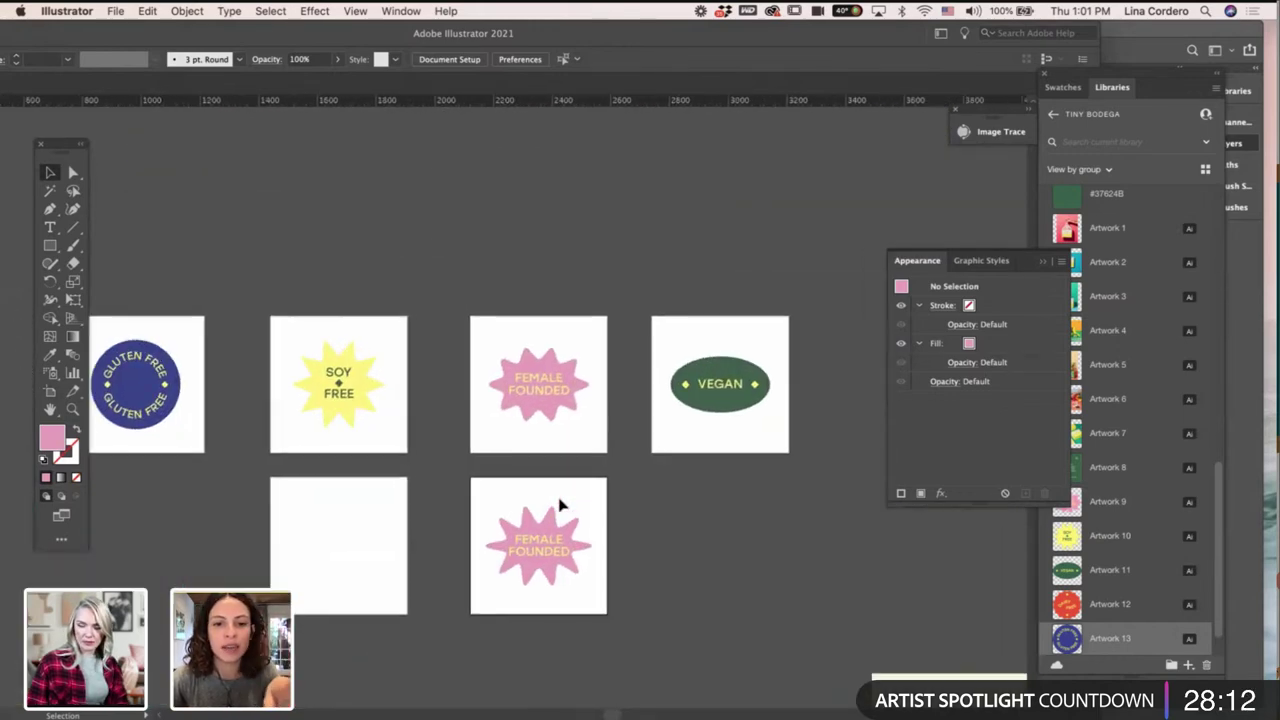
{"action": "scroll", "coordinate": [560, 505], "scroll_direction": "right", "scroll_amount": 1}
{"action": "scroll", "coordinate": [560, 505], "scroll_direction": "up", "scroll_amount": 2}
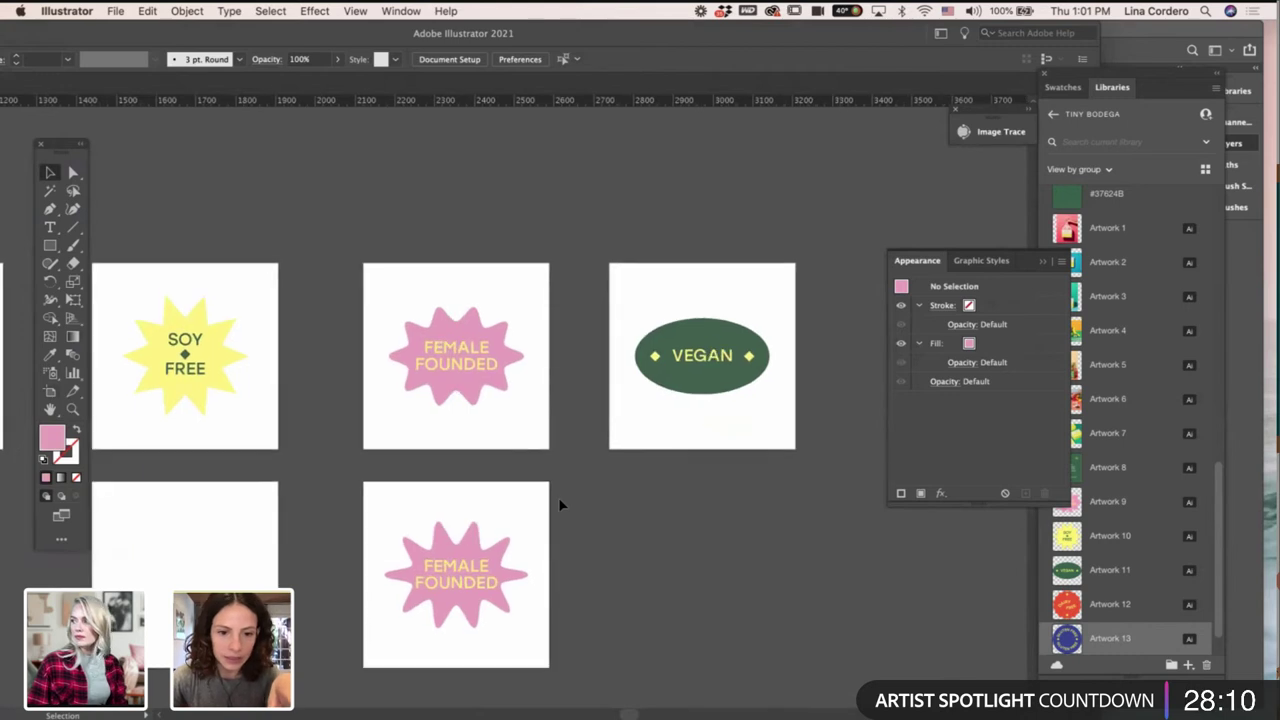
{"action": "scroll", "coordinate": [594, 535], "scroll_direction": "down", "scroll_amount": 1}
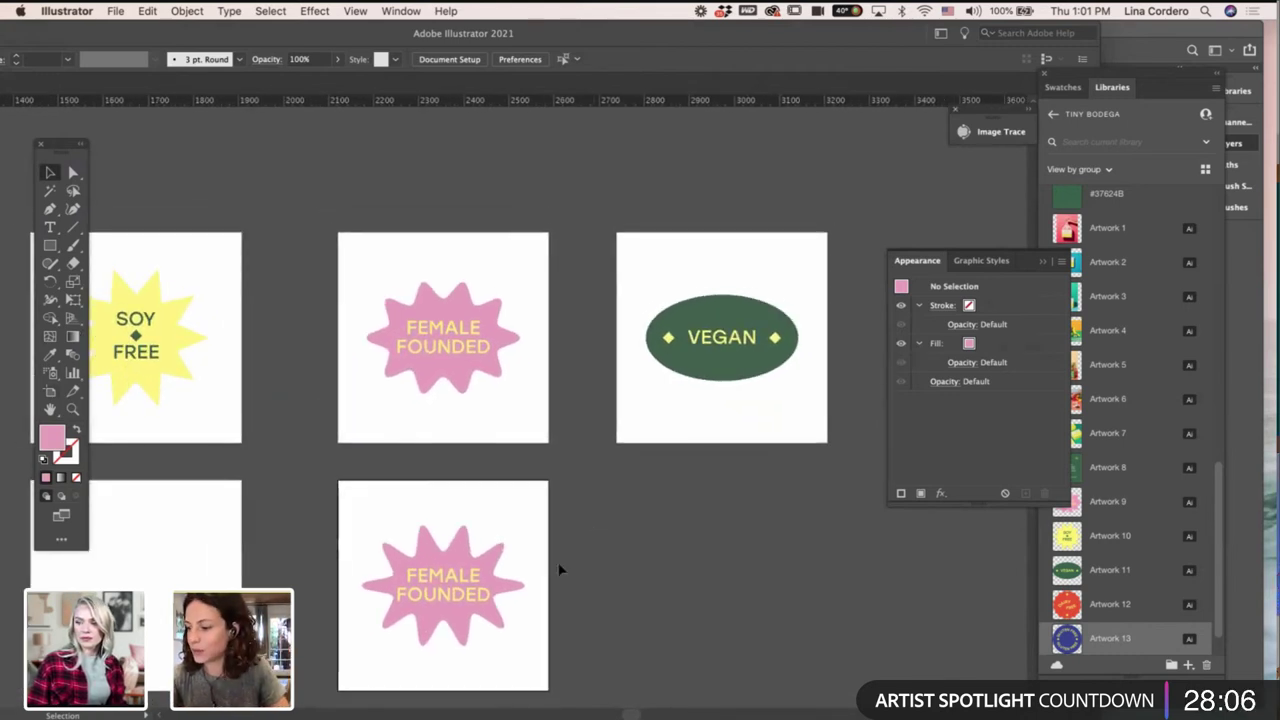
Check the artboard numbers and set up a PNG export using artboards, limited to the range 14,17.
{"action": "left_click", "coordinate": [50, 391]}
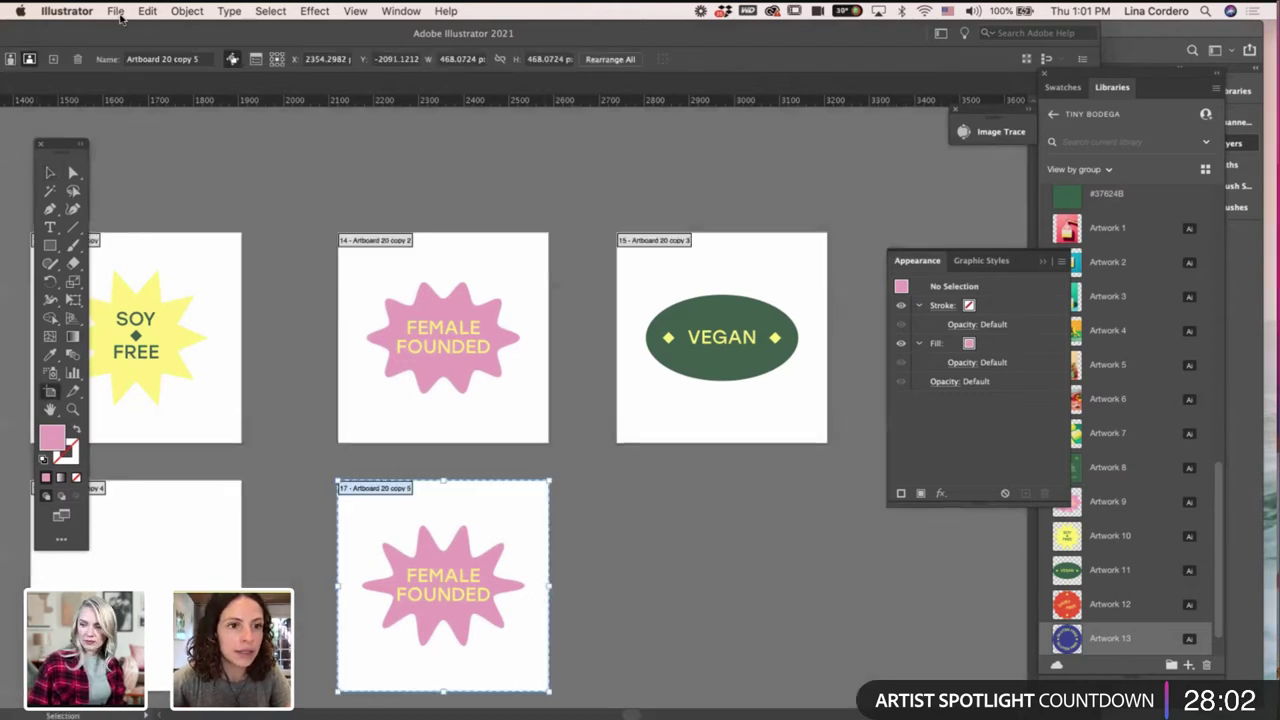
{"action": "left_click", "coordinate": [115, 11]}
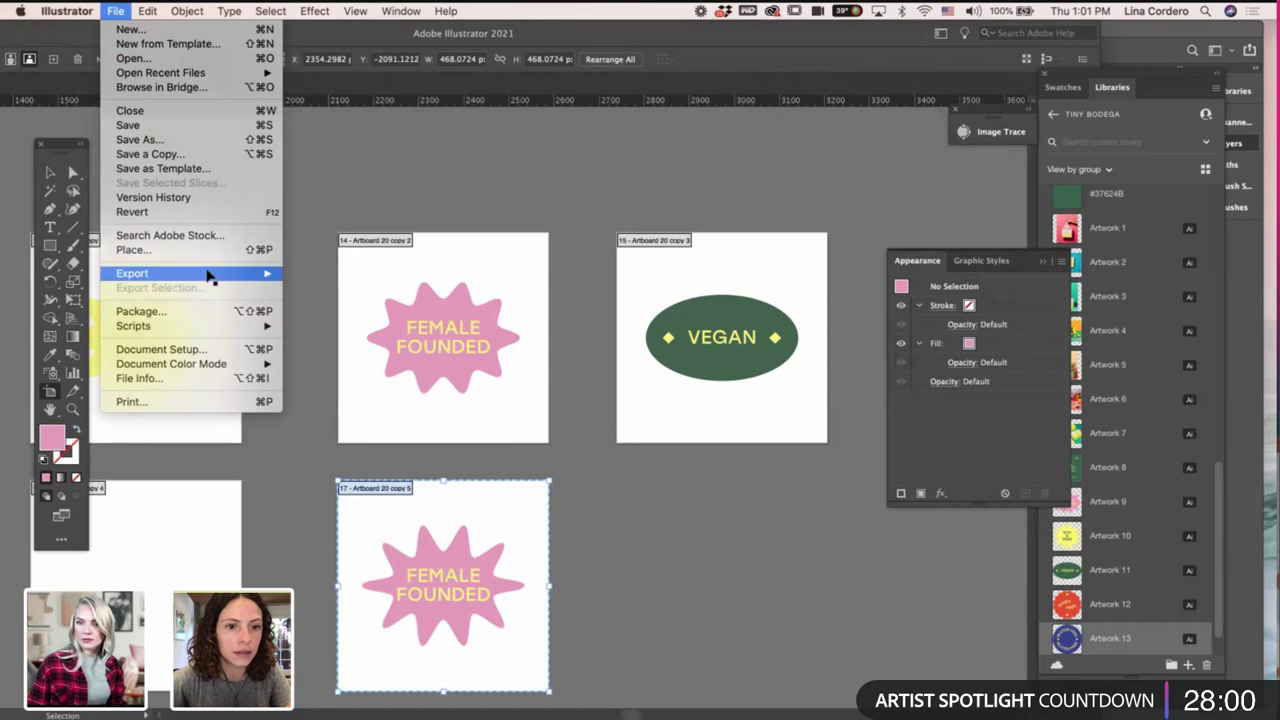
{"action": "left_click", "coordinate": [115, 11]}
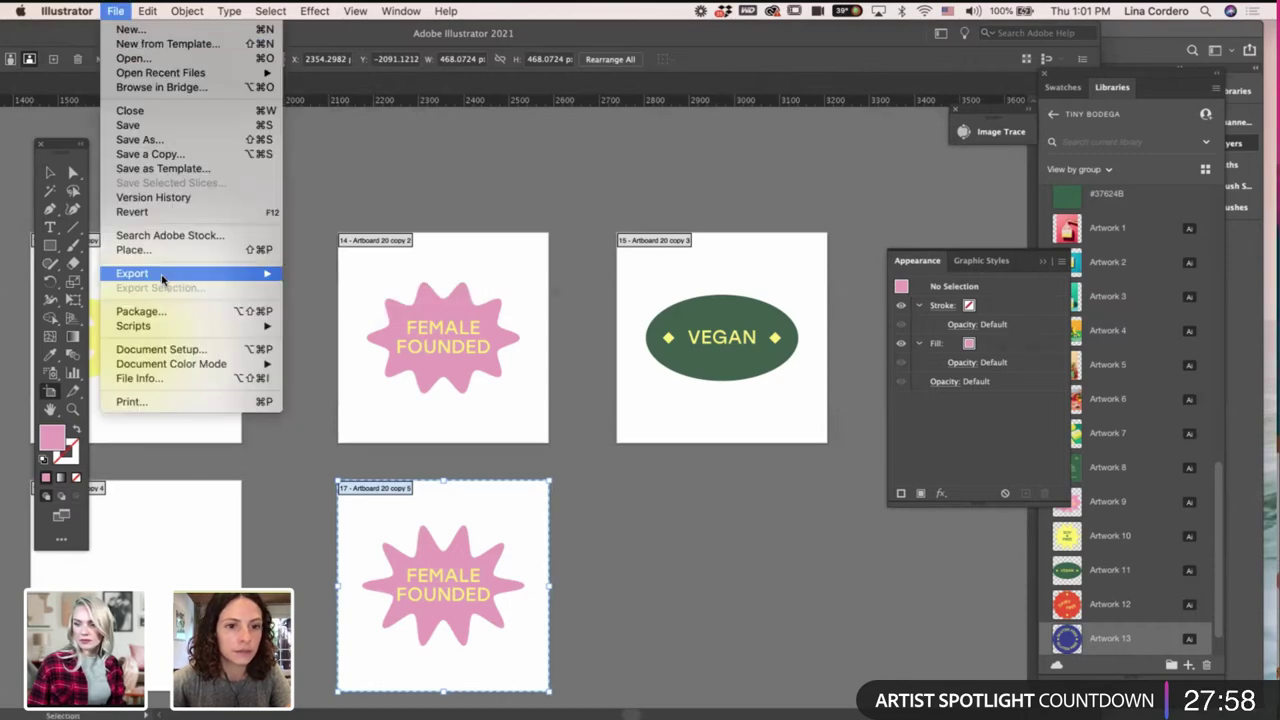
{"action": "mouse_move", "coordinate": [163, 275]}
{"action": "left_click", "coordinate": [322, 288]}
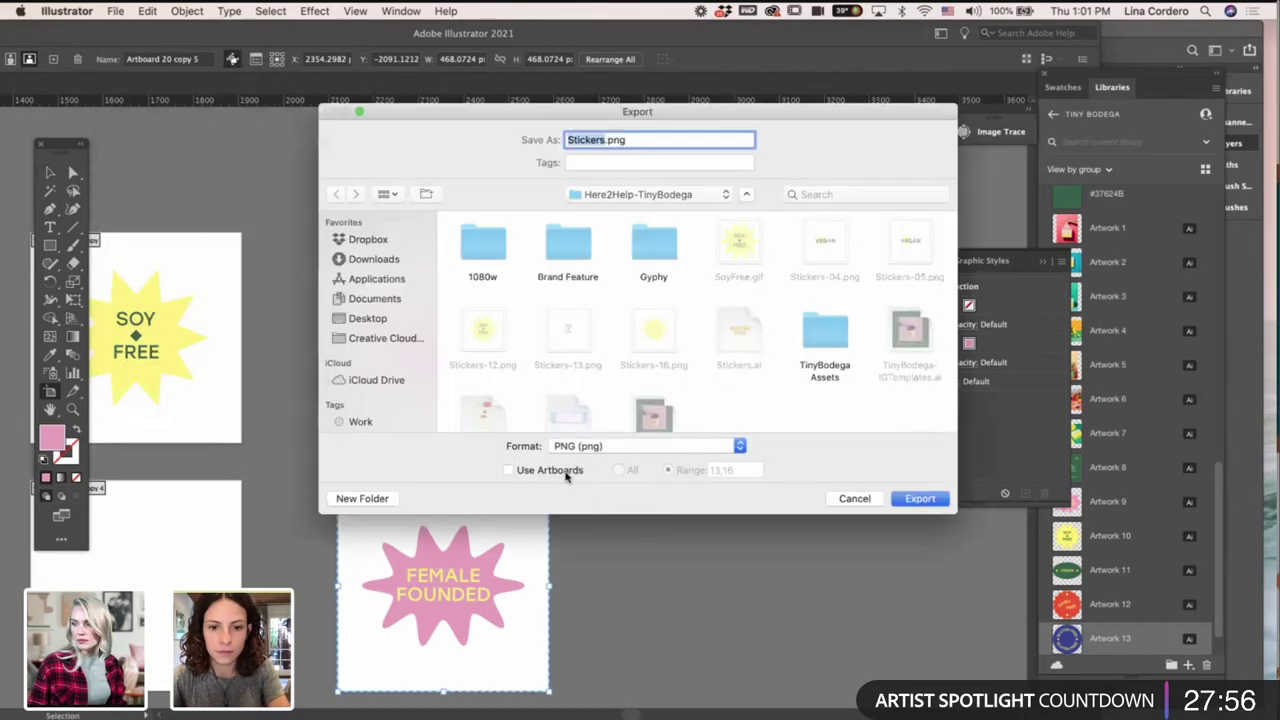
{"action": "left_click", "coordinate": [509, 469]}
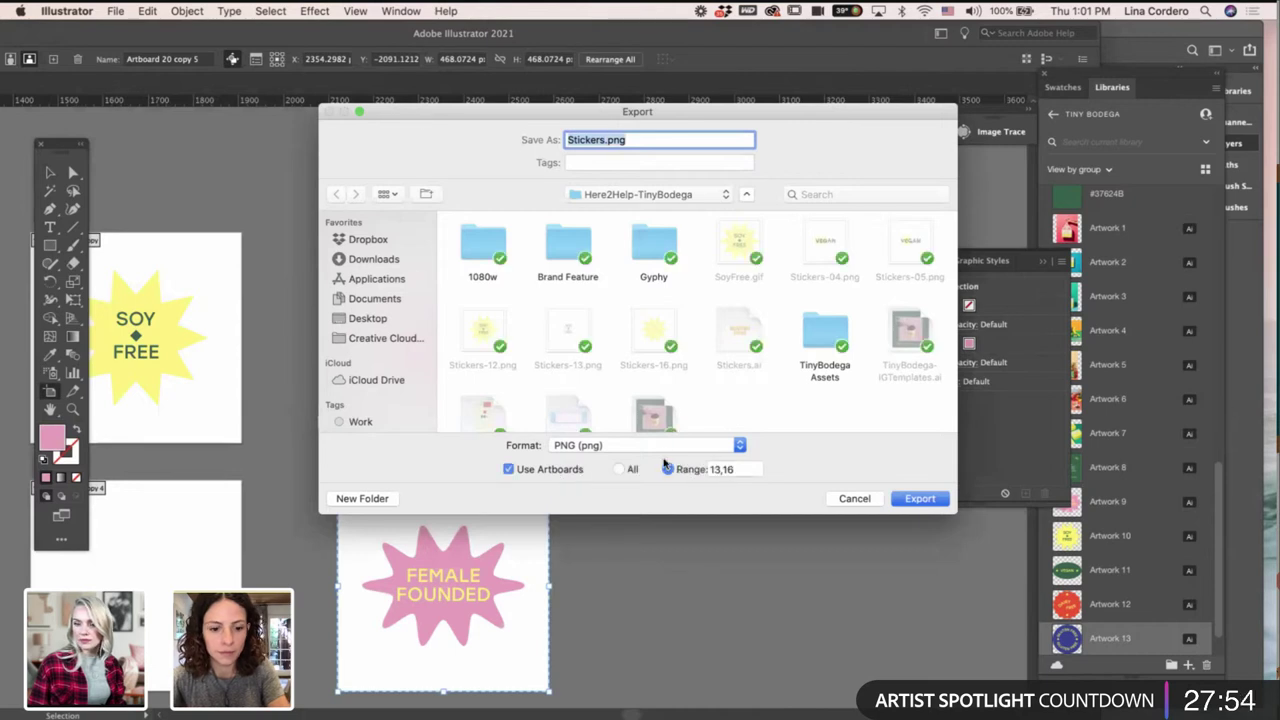
{"action": "left_click_drag", "start_coordinate": [738, 469], "coordinate": [708, 469]}
{"action": "type", "text": "14,17"}
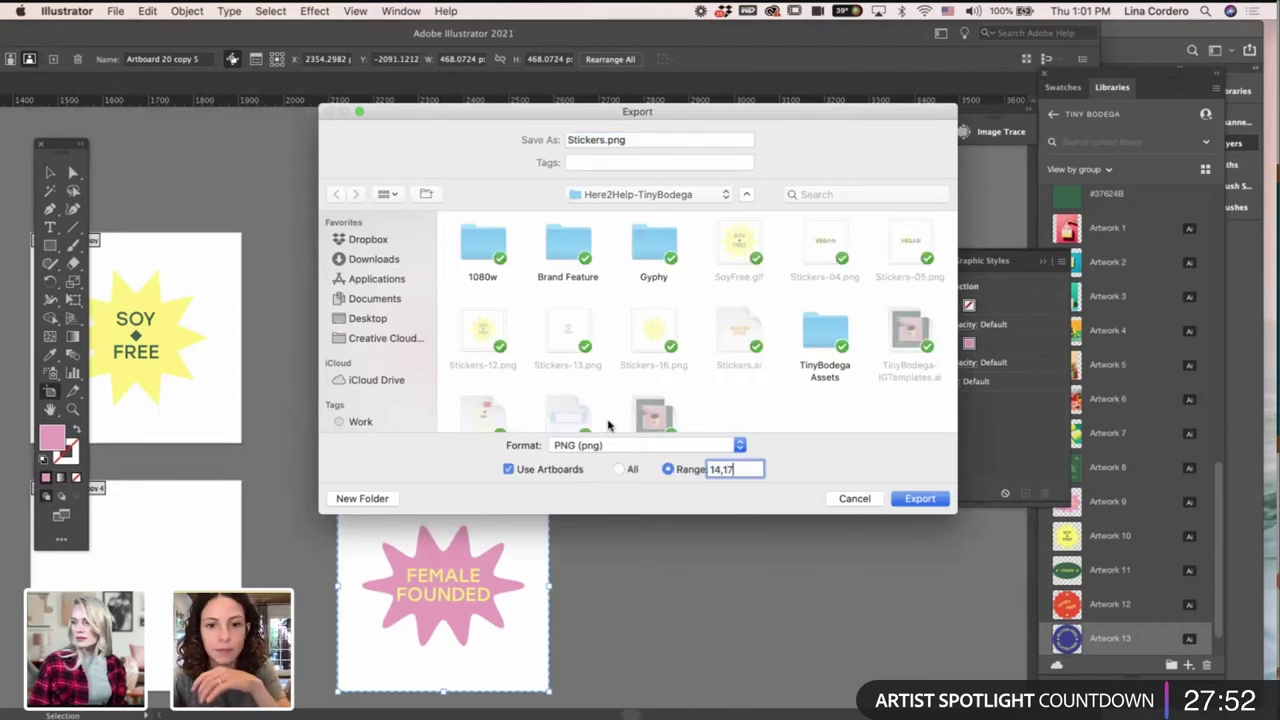
{"action": "left_click", "coordinate": [596, 450]}
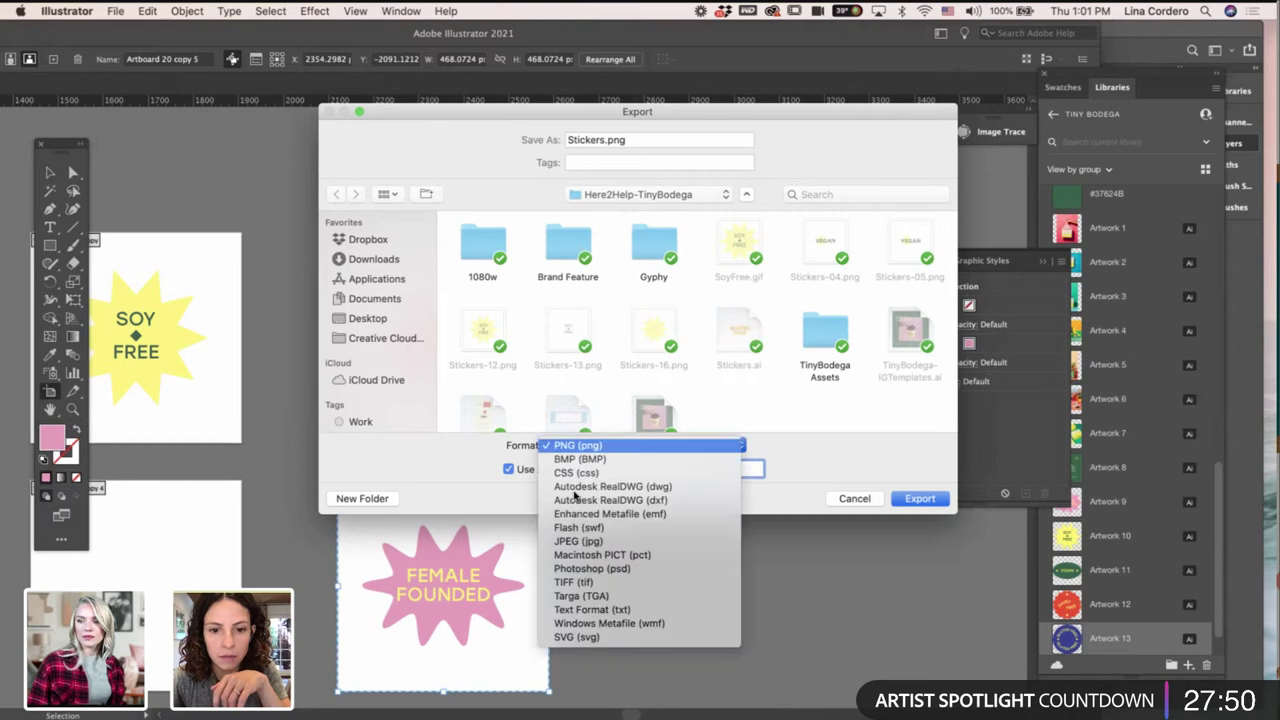
{"action": "left_click", "coordinate": [717, 298]}
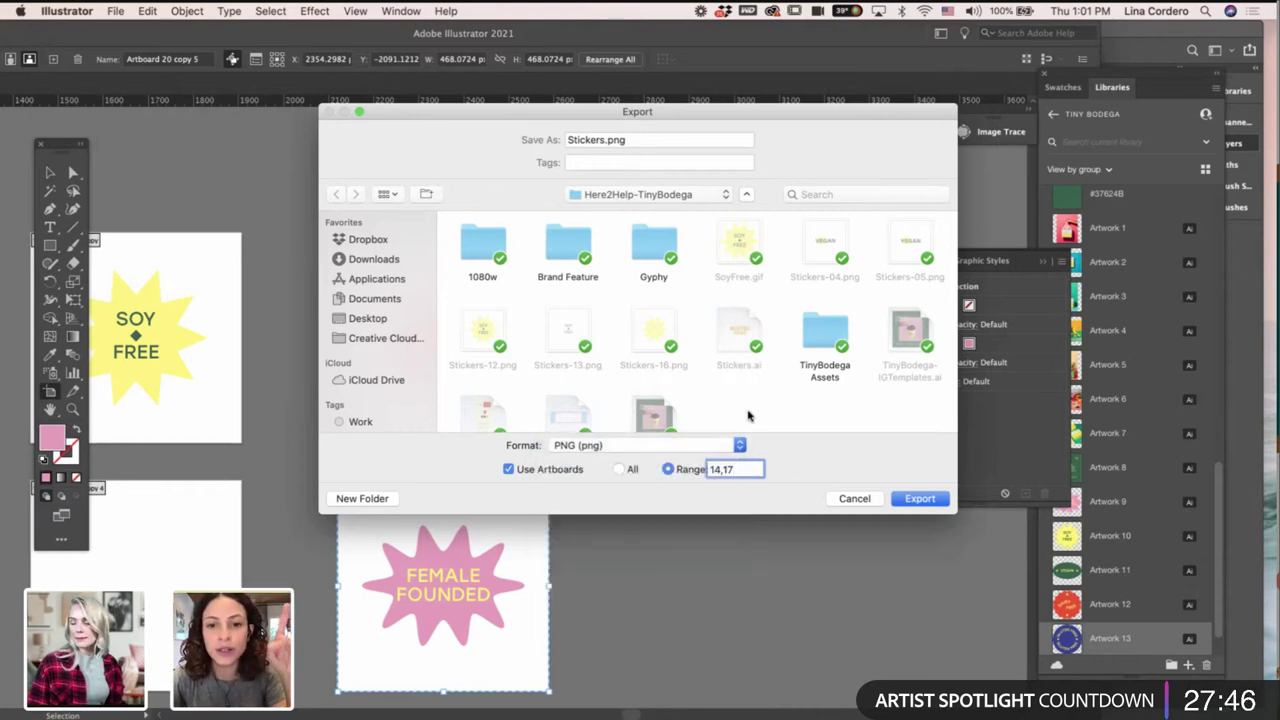
{"action": "scroll", "coordinate": [748, 416], "scroll_direction": "down", "scroll_amount": 2}
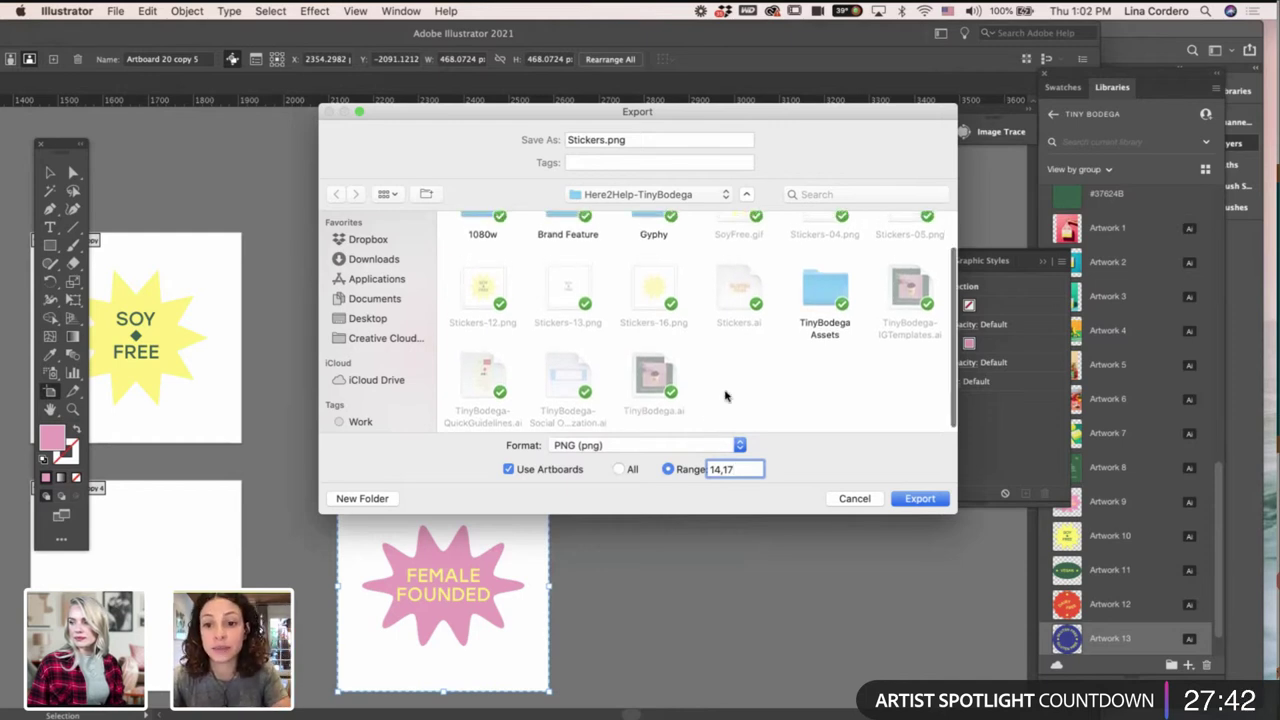
{"action": "scroll", "coordinate": [729, 394], "scroll_direction": "up", "scroll_amount": 2}
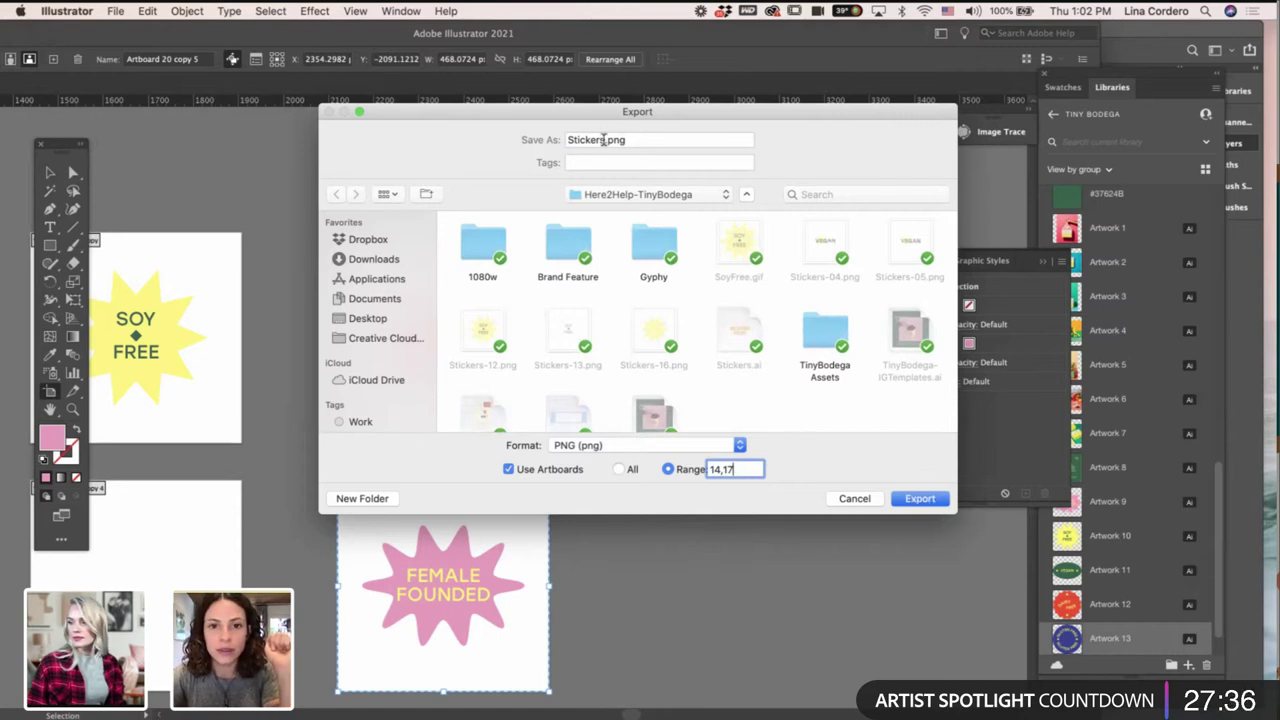
Name the export FemaleFunded.png and export the artboards as PNGs at Medium (150 ppi) with a transparent background.
{"action": "left_click", "coordinate": [604, 145]}
{"action": "double_click", "coordinate": [604, 145]}
{"action": "type", "text": "FemaleG"}
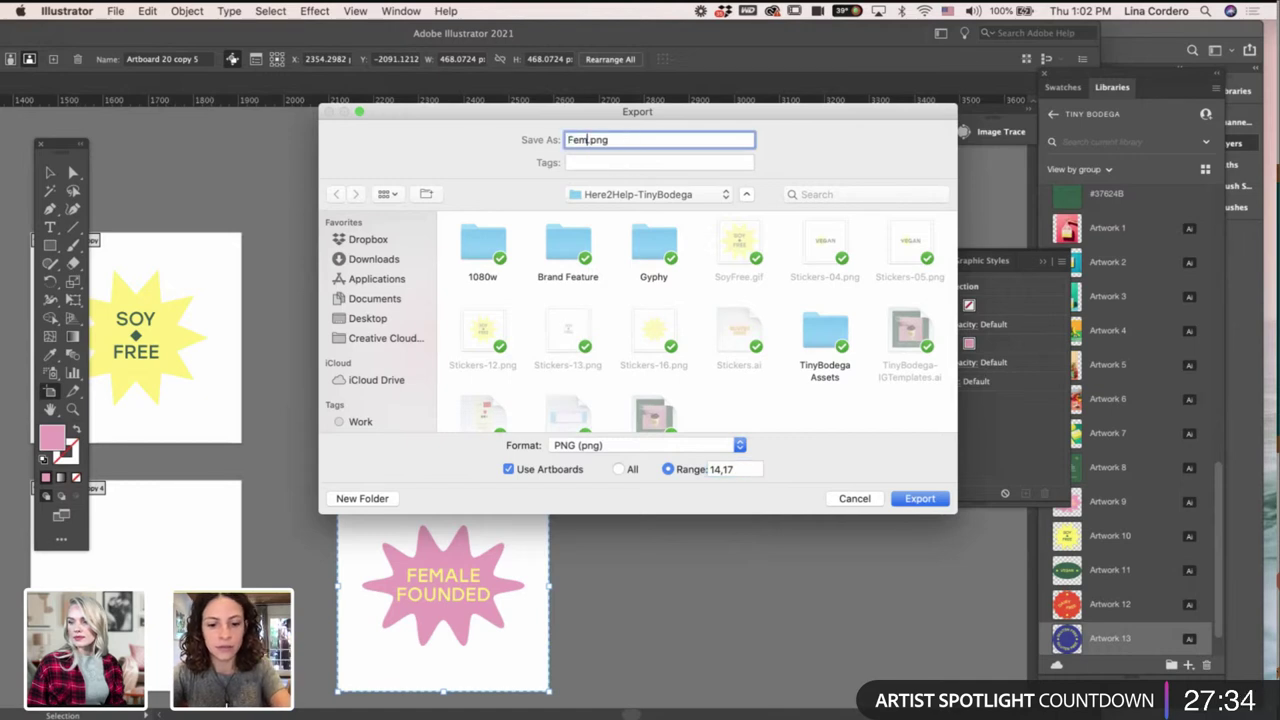
{"action": "key", "text": "BackSpace"}
{"action": "type", "text": "Funded"}
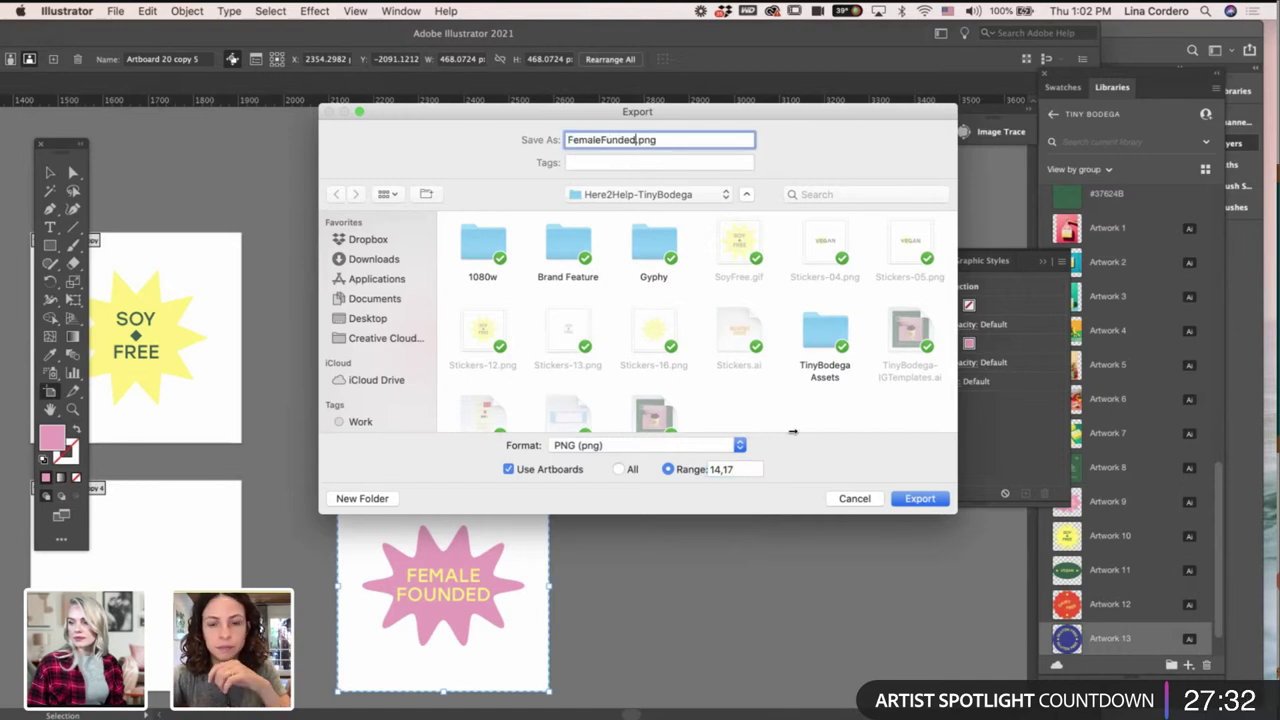
{"action": "left_click", "coordinate": [915, 500]}
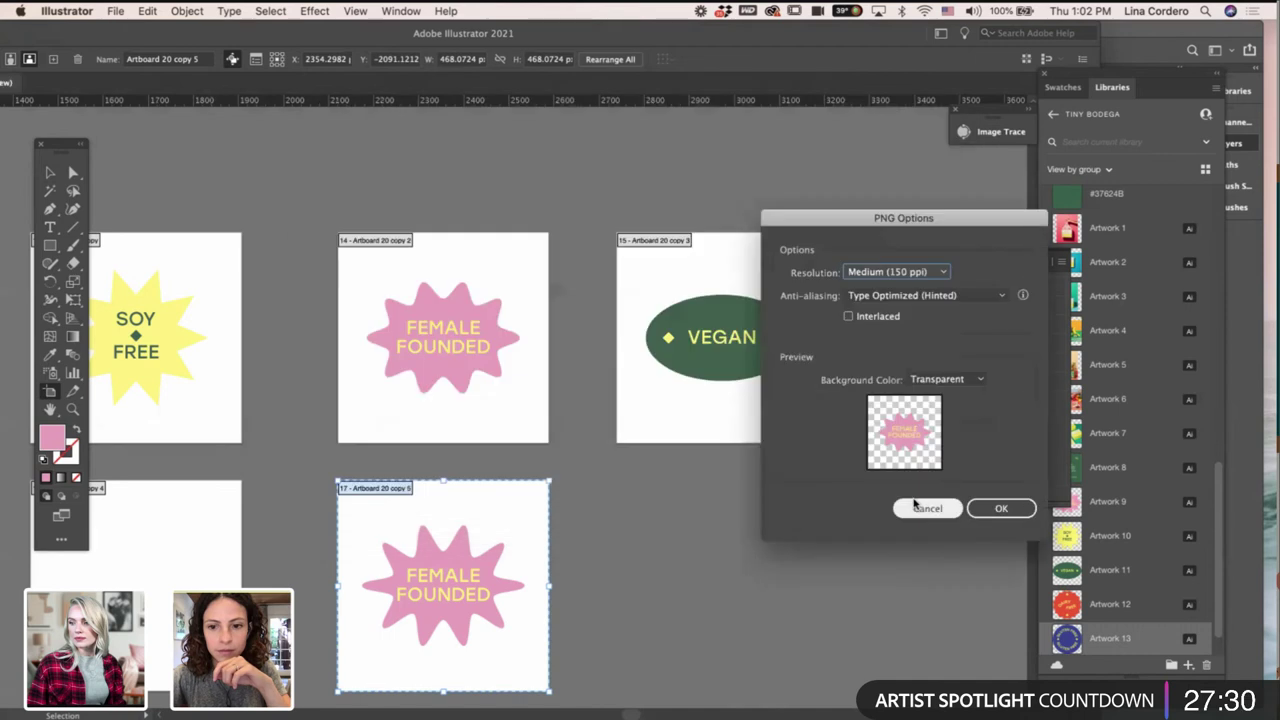
{"action": "left_click", "coordinate": [1001, 509]}
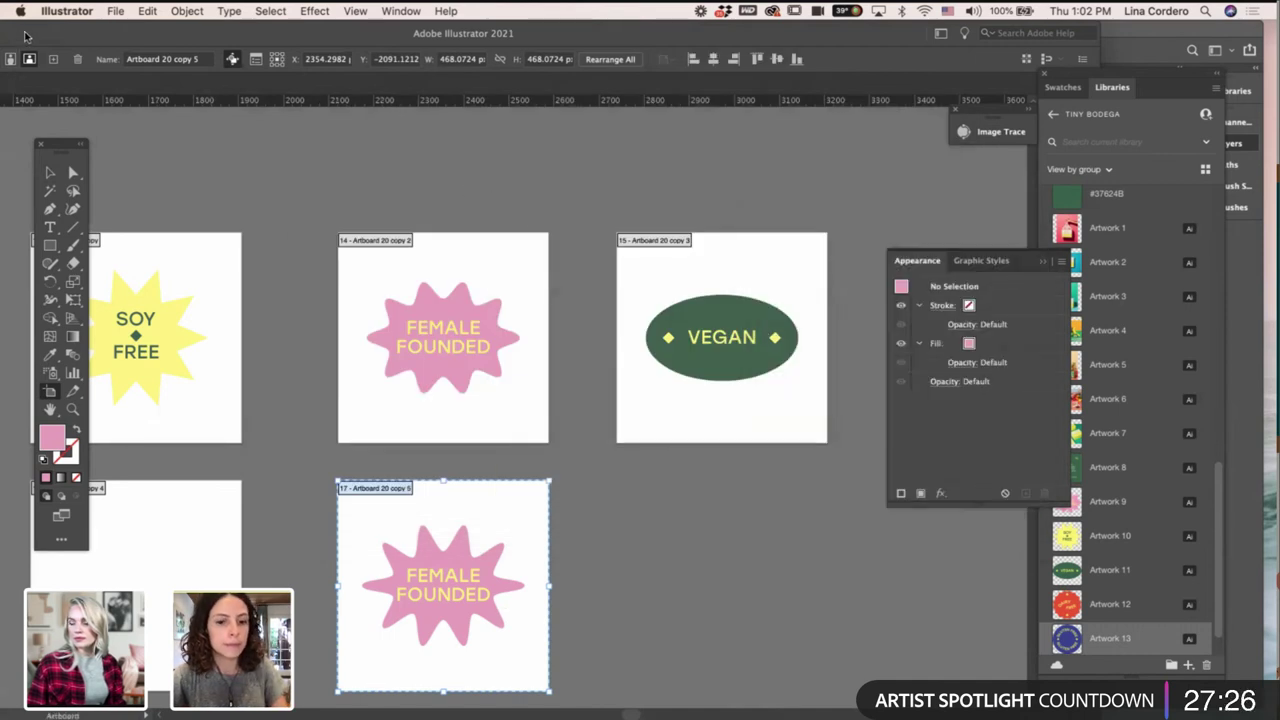
Switch to the Here2Help-TinyBodega folder in Finder and open FemaleFunded-14.png in Photoshop.
{"action": "left_click_drag", "start_coordinate": [25, 32], "coordinate": [187, 30]}
{"action": "key", "text": "super+Tab"}
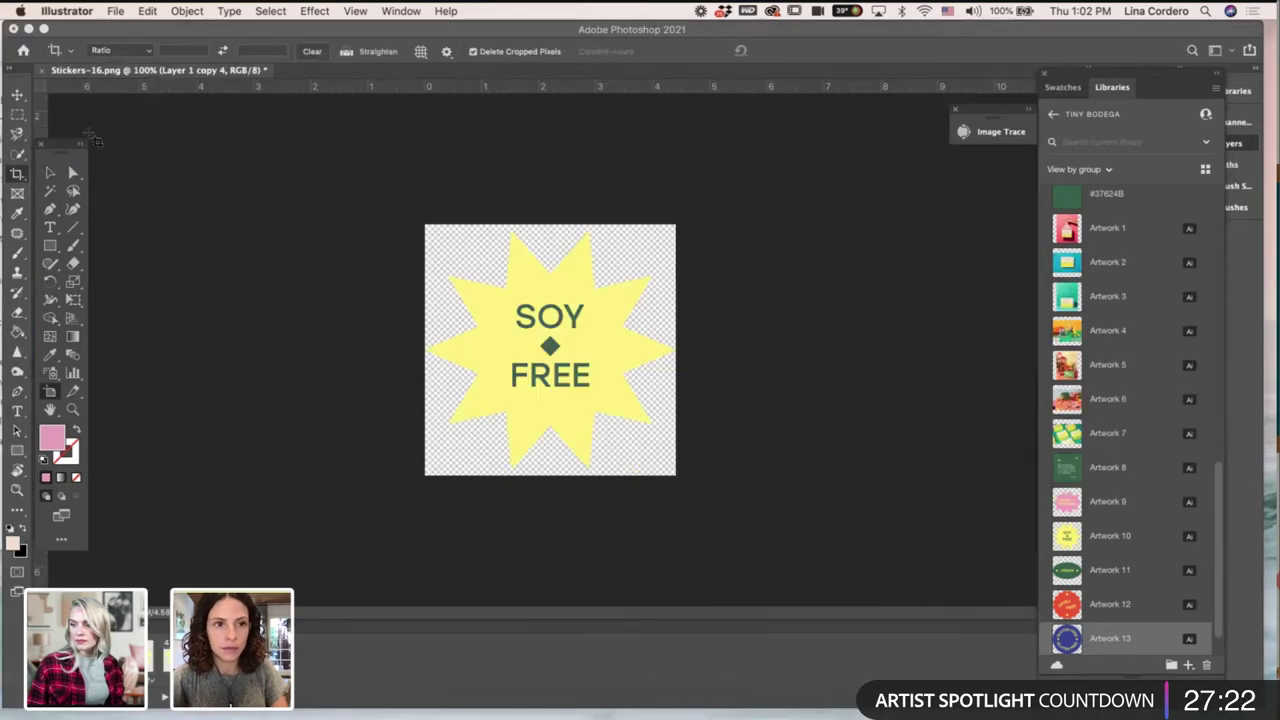
{"action": "left_click", "coordinate": [29, 29]}
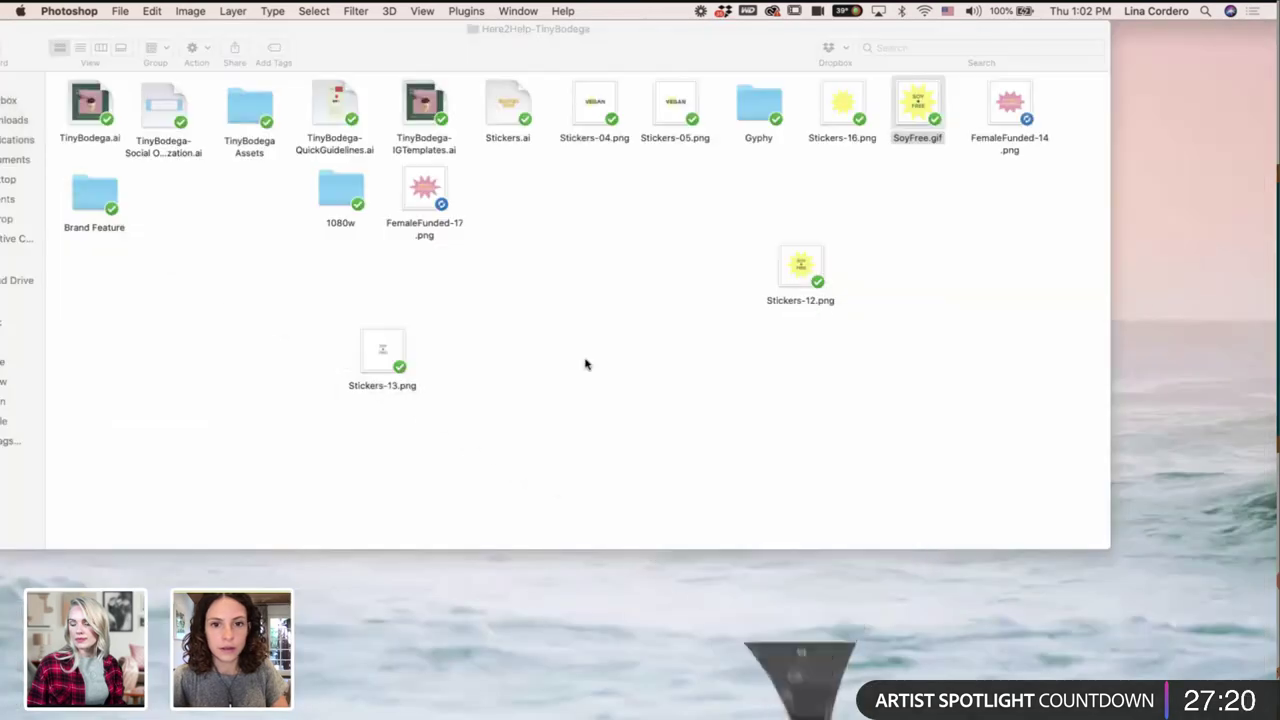
{"action": "left_click", "coordinate": [1037, 109]}
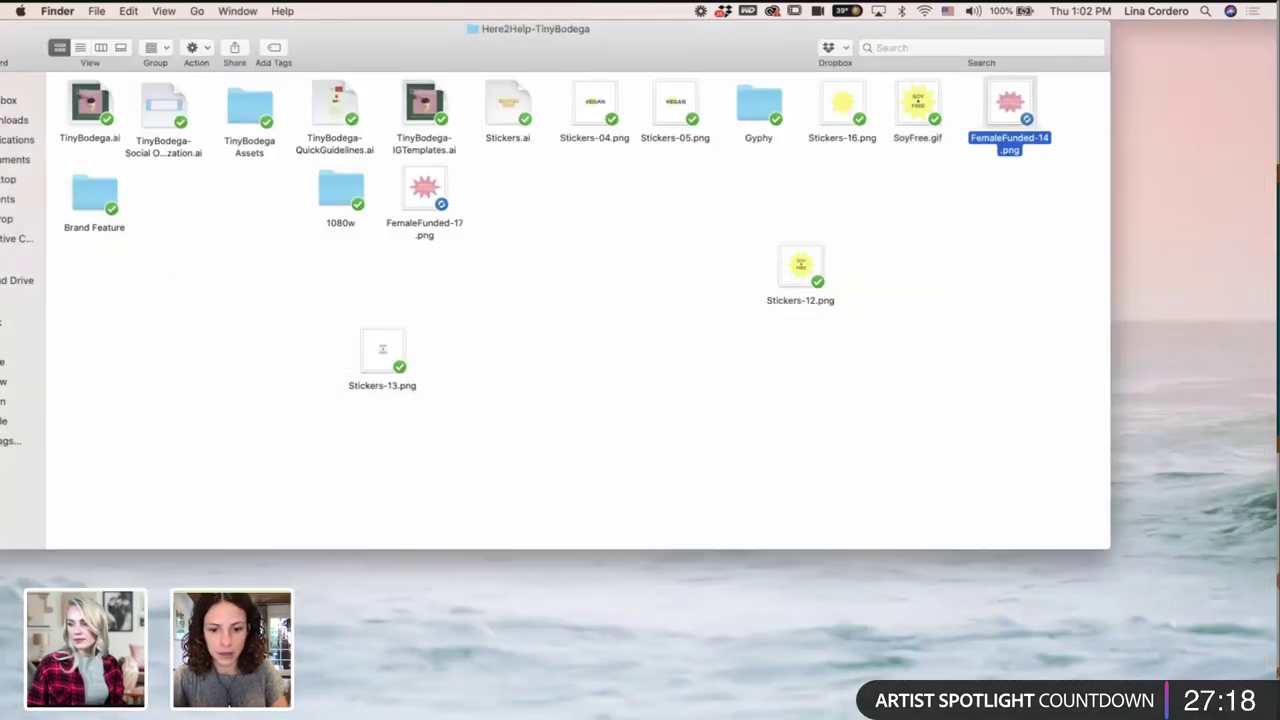
{"action": "double_click", "coordinate": [1012, 106]}
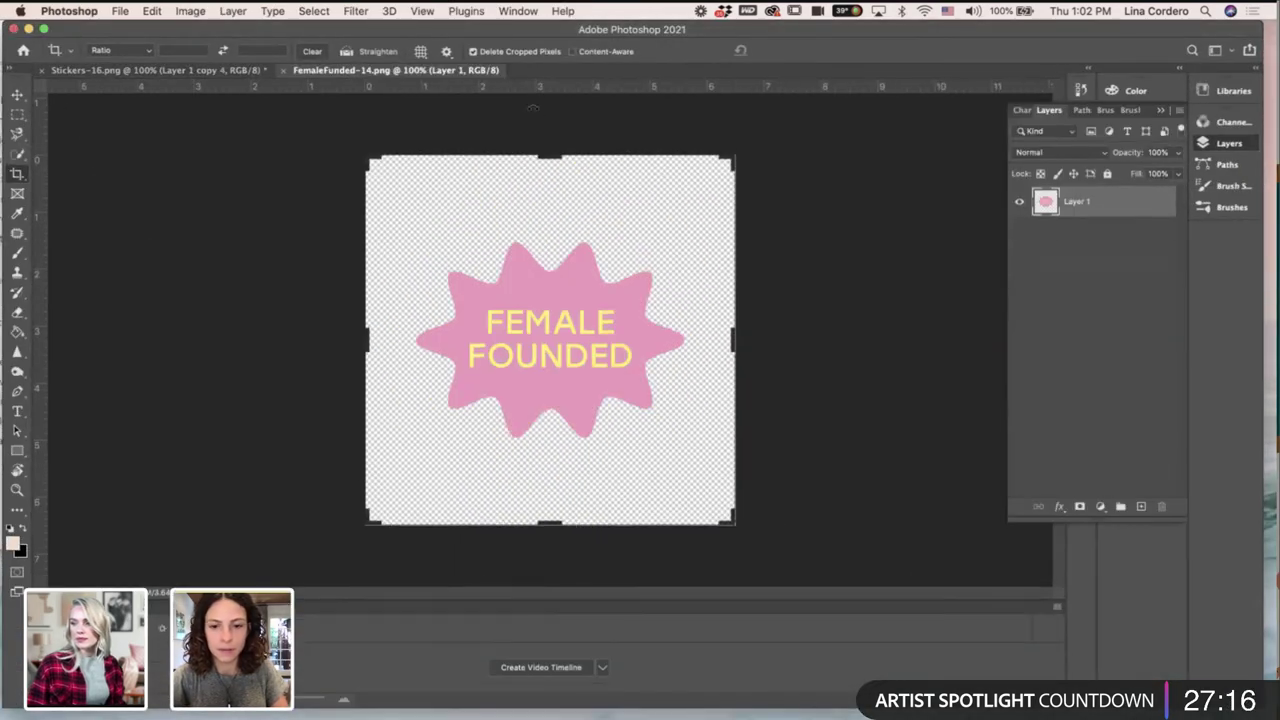
Create a timeline converted to frame animation and place FemaleFunded-17.png as a layer above Layer 1.
{"action": "left_click", "coordinate": [564, 671]}
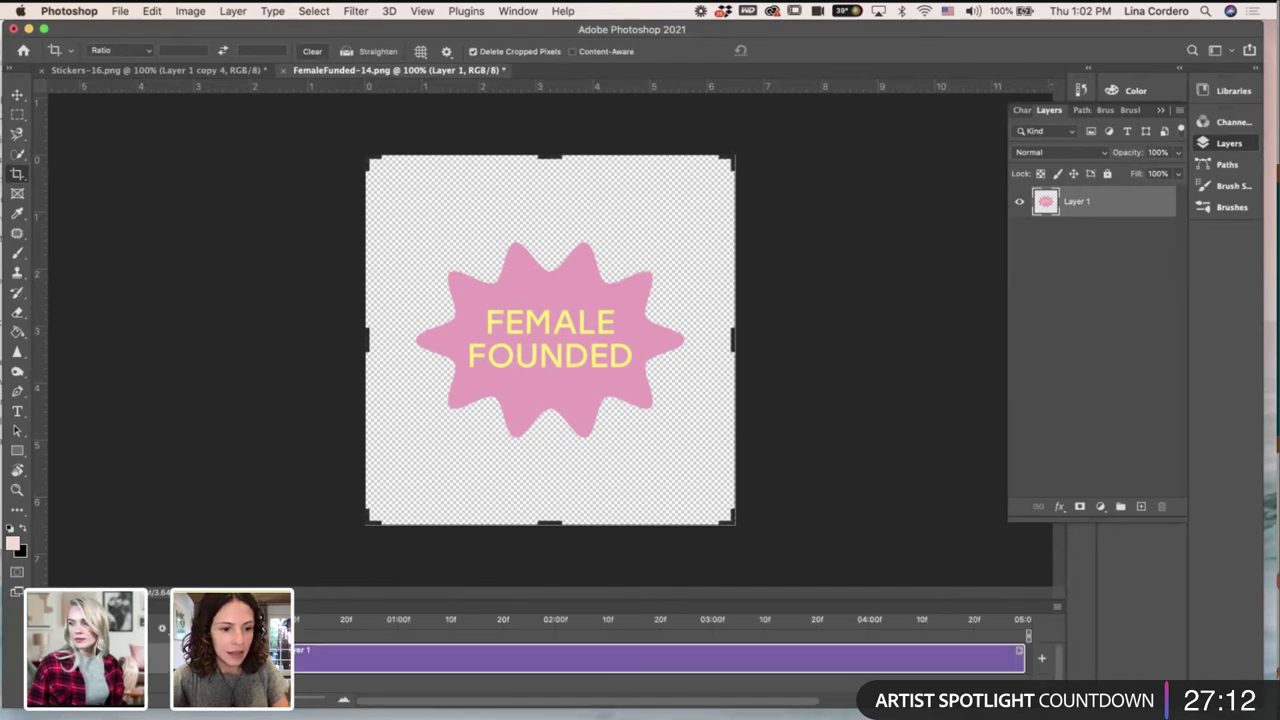
{"action": "left_click", "coordinate": [45, 699]}
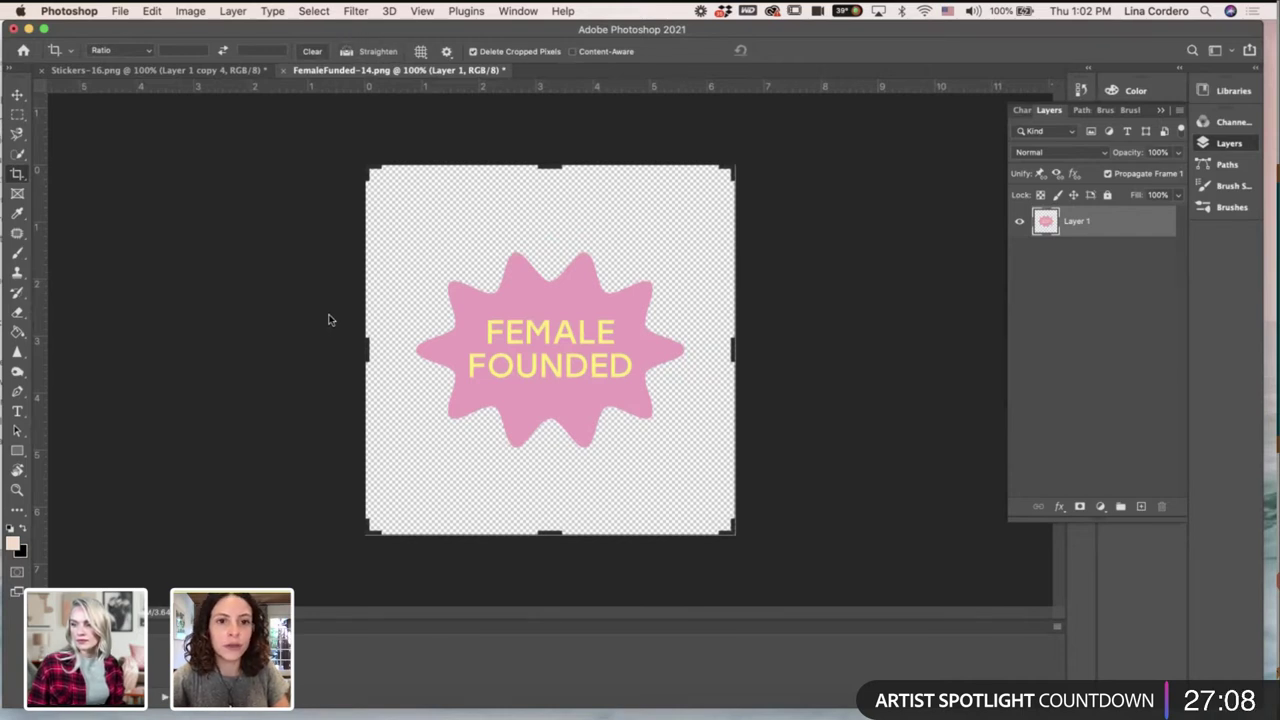
{"action": "left_click_drag", "start_coordinate": [416, 29], "coordinate": [416, 207]}
{"action": "key", "text": "super+t"}
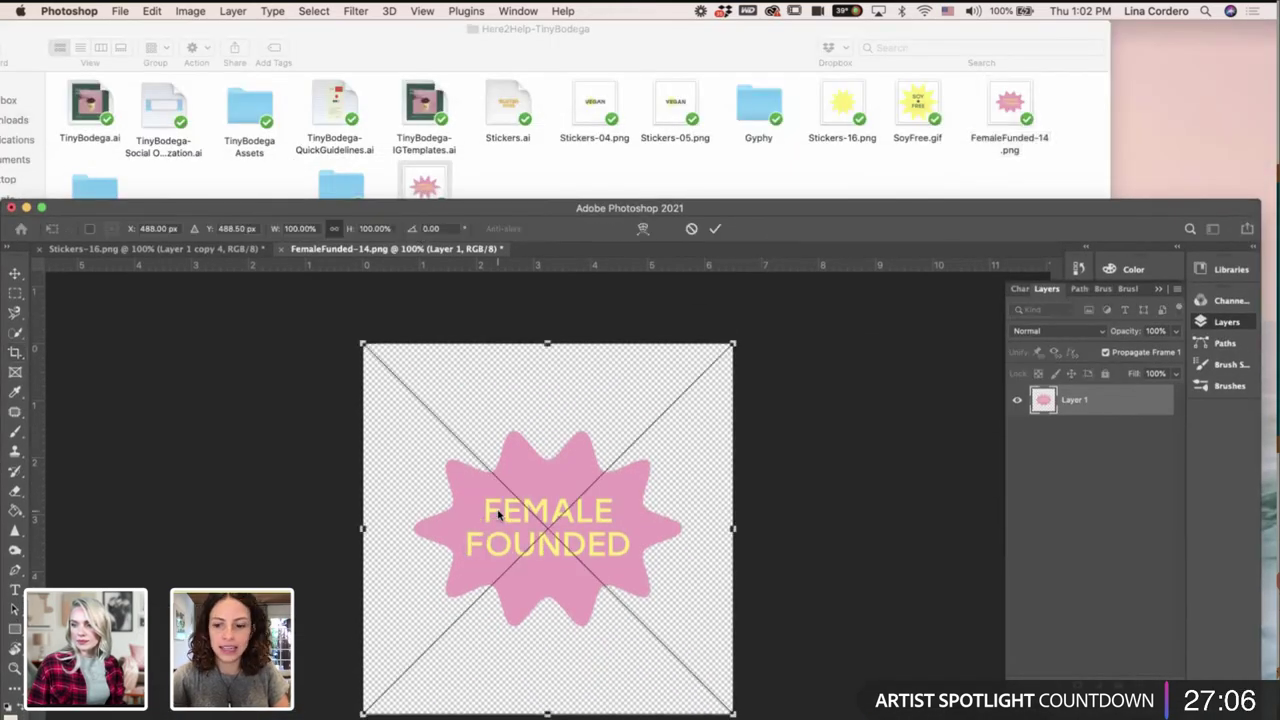
{"action": "key", "text": "Return"}
{"action": "key", "text": "c"}
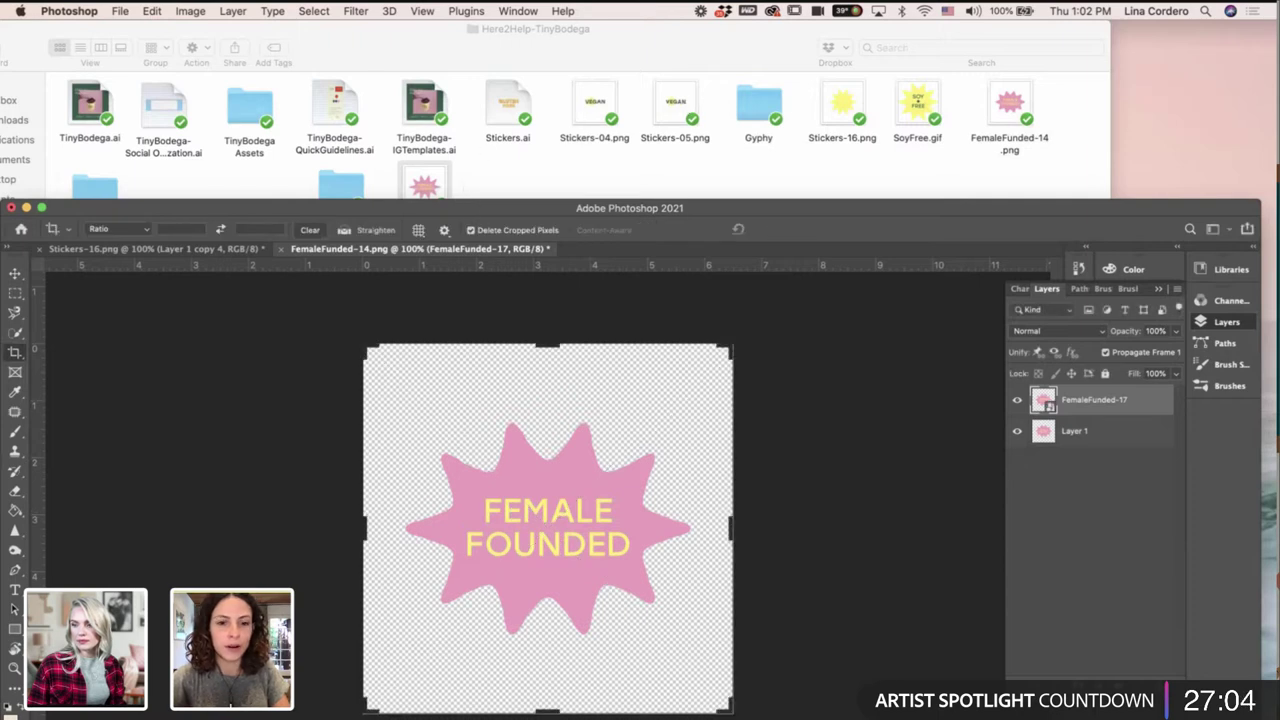
{"action": "left_click_drag", "start_coordinate": [416, 207], "coordinate": [416, 29]}
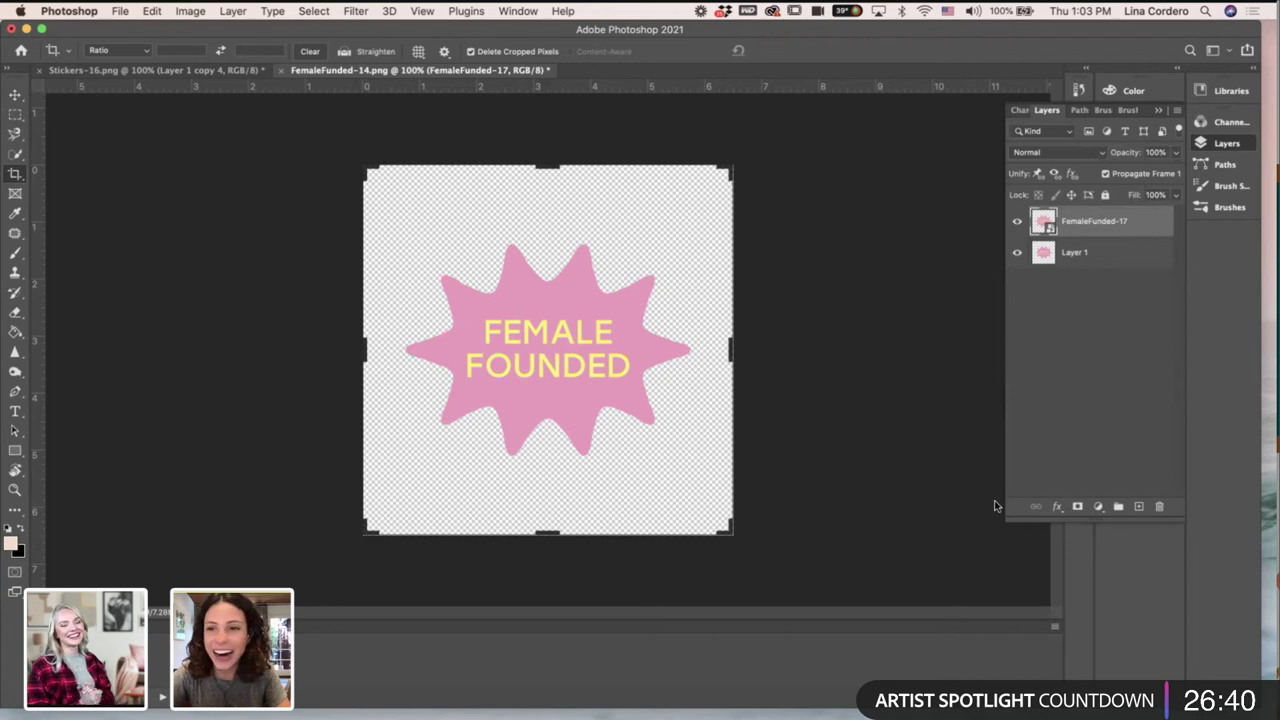
Build a sequence of animation frames that alternately hide and show the FemaleFunded-17 layer above Layer 1.
{"action": "left_click", "coordinate": [1017, 221]}
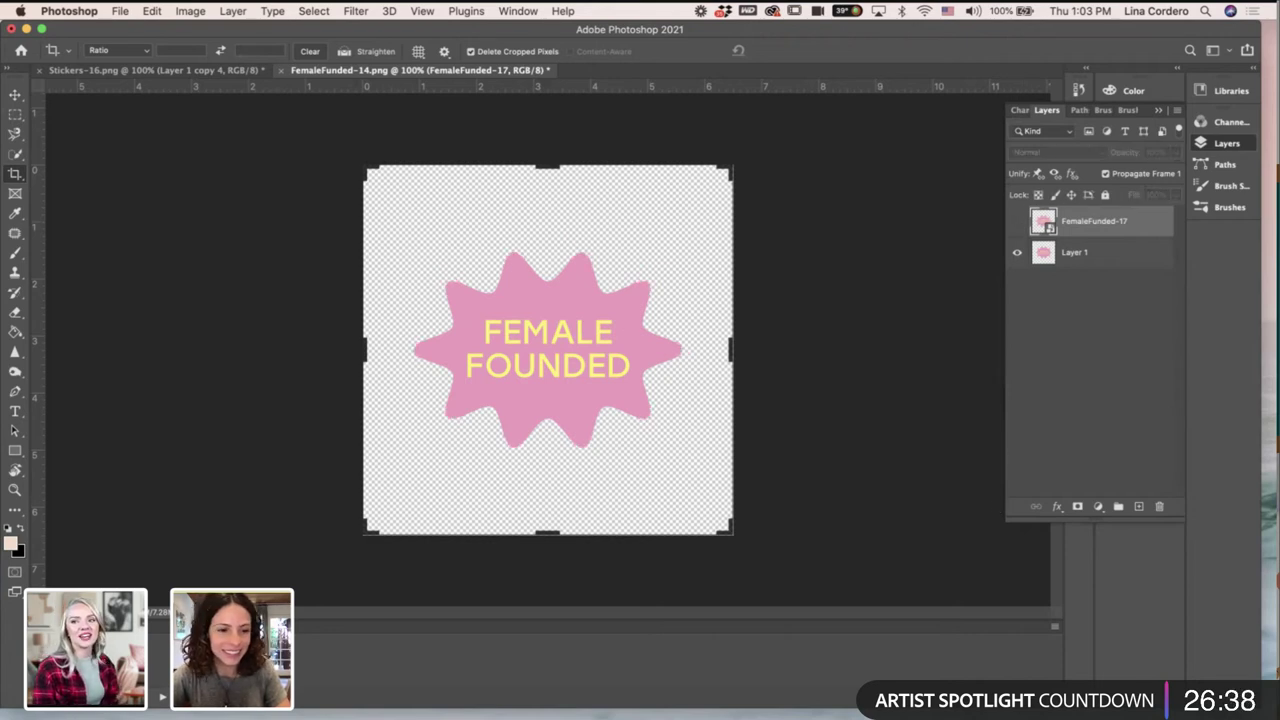
{"action": "left_click", "coordinate": [1017, 221]}
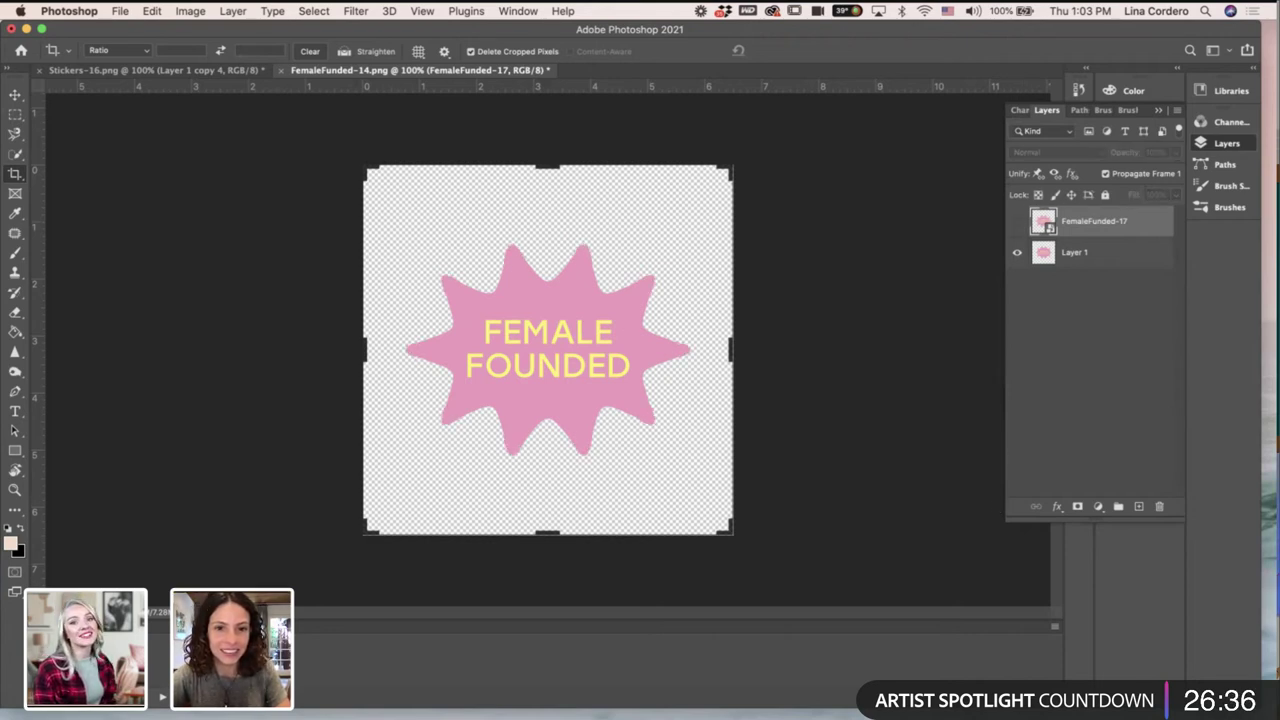
{"action": "left_click", "coordinate": [1017, 221]}
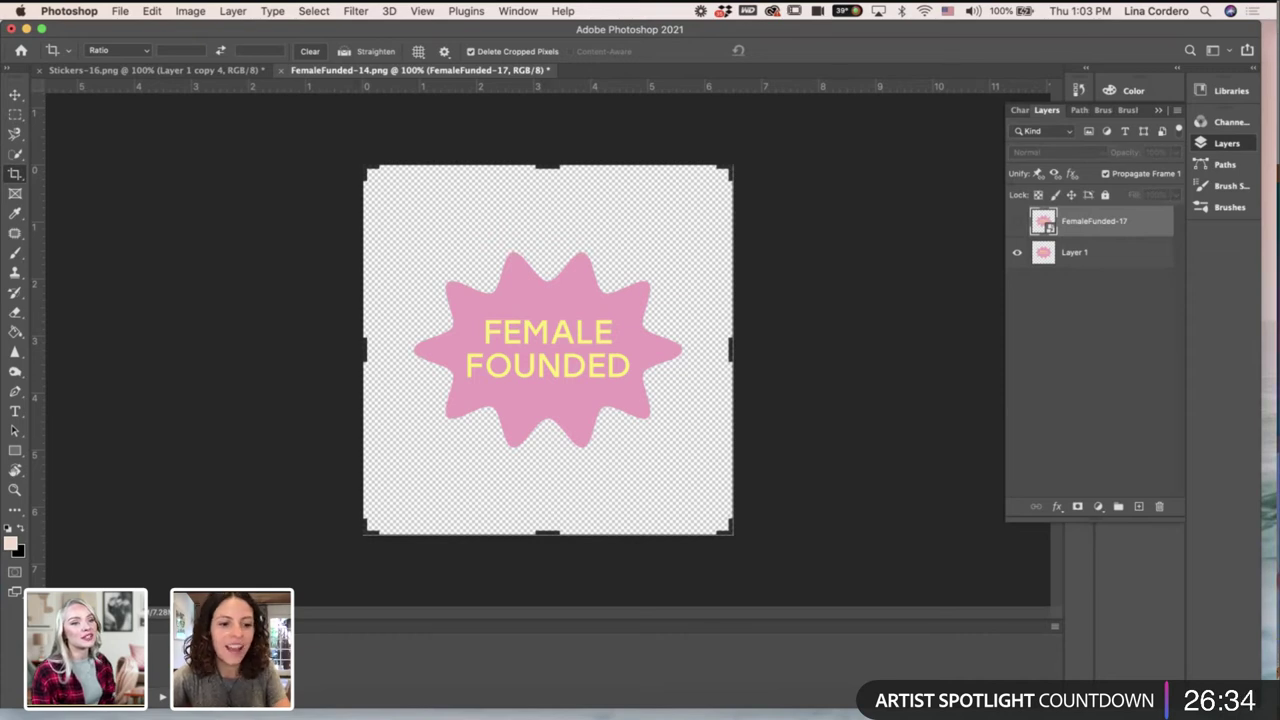
{"action": "left_click", "coordinate": [1017, 221]}
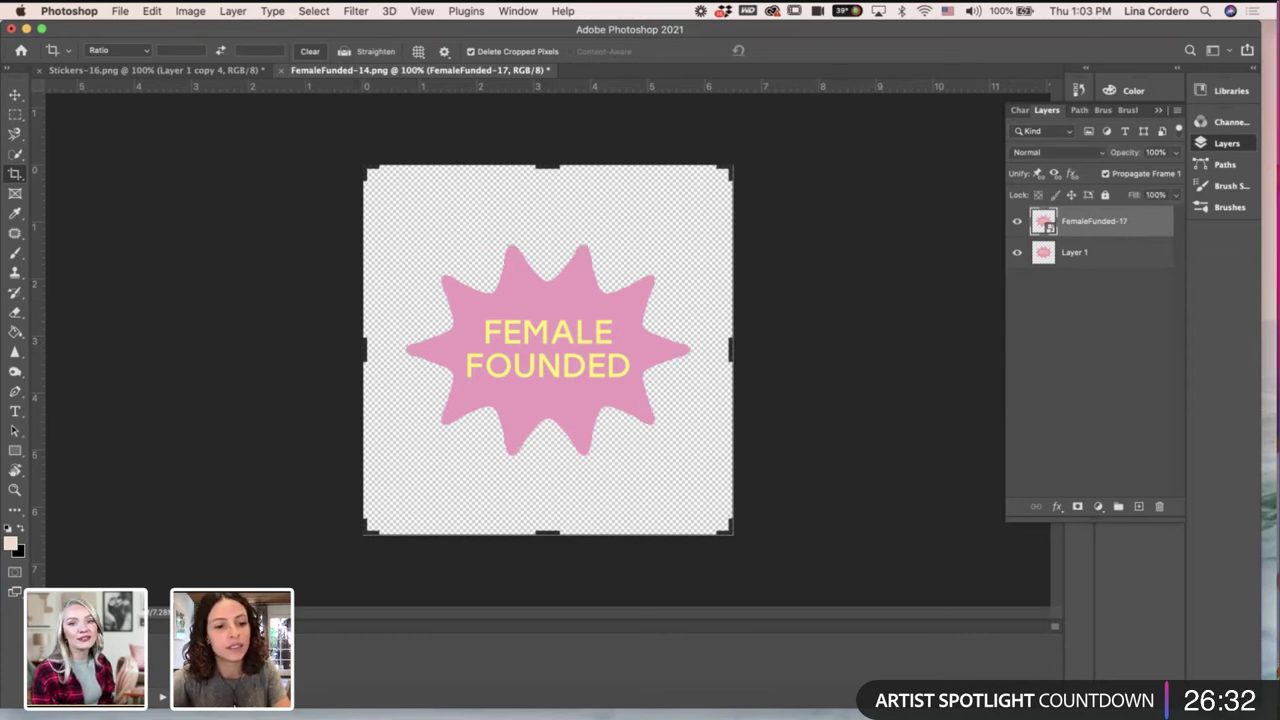
{"action": "left_click", "coordinate": [1017, 221]}
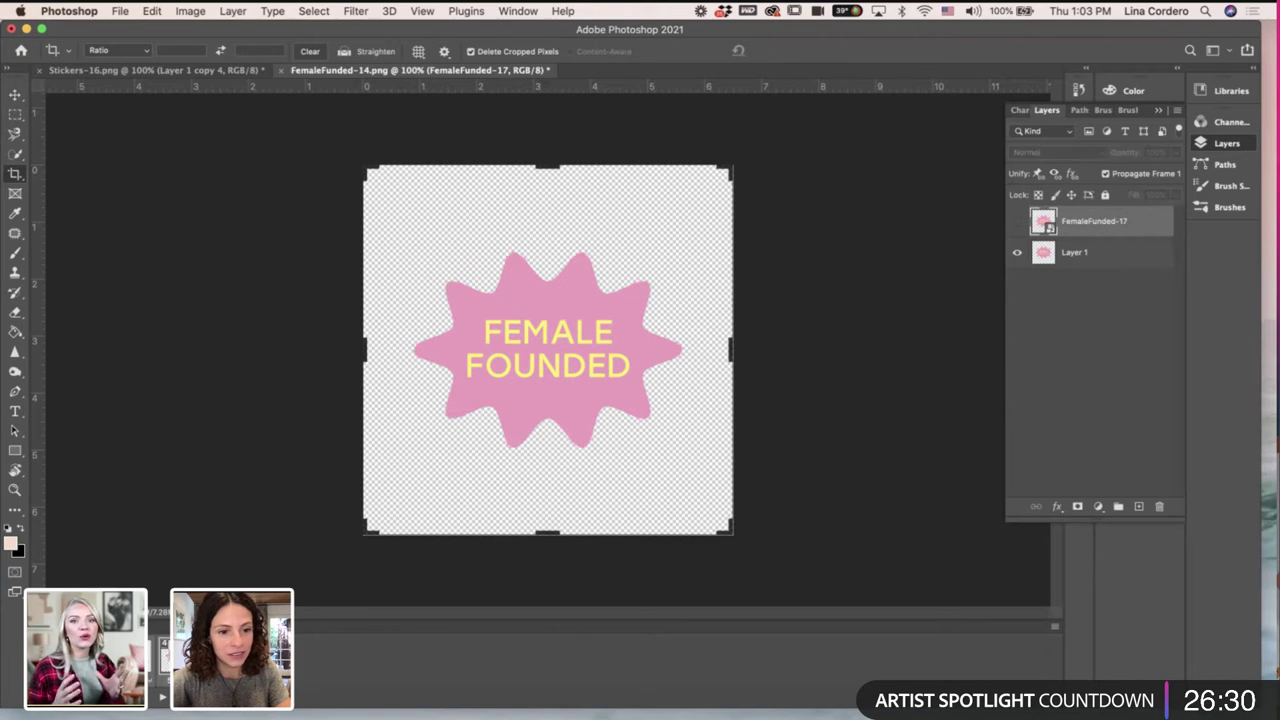
{"action": "key", "text": "Return"}
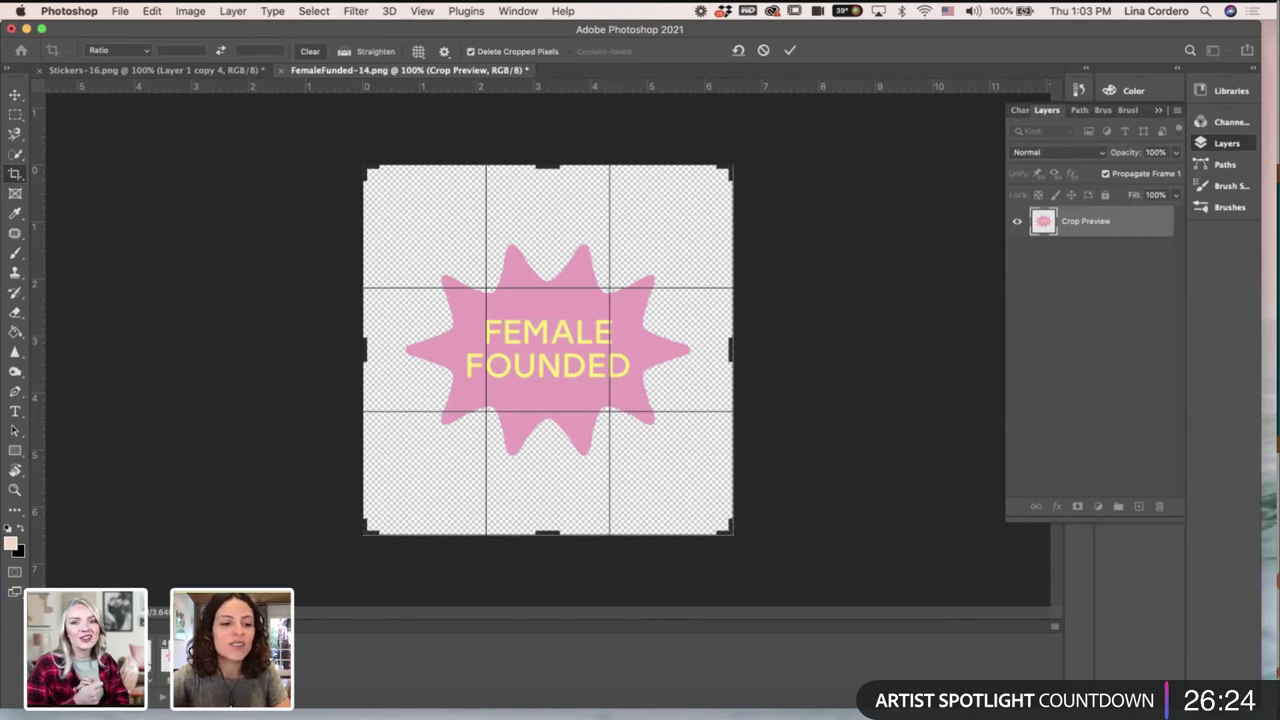
{"action": "key", "text": "Return"}
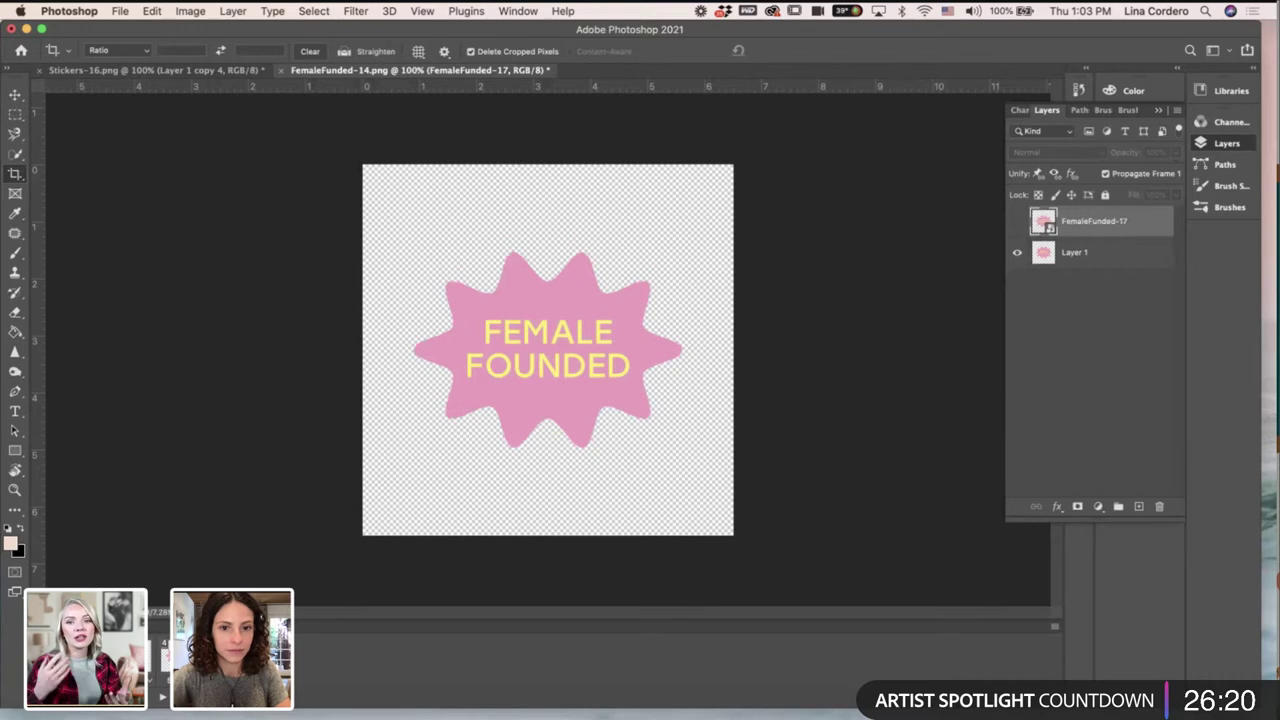
{"action": "key", "text": "super+comma"}
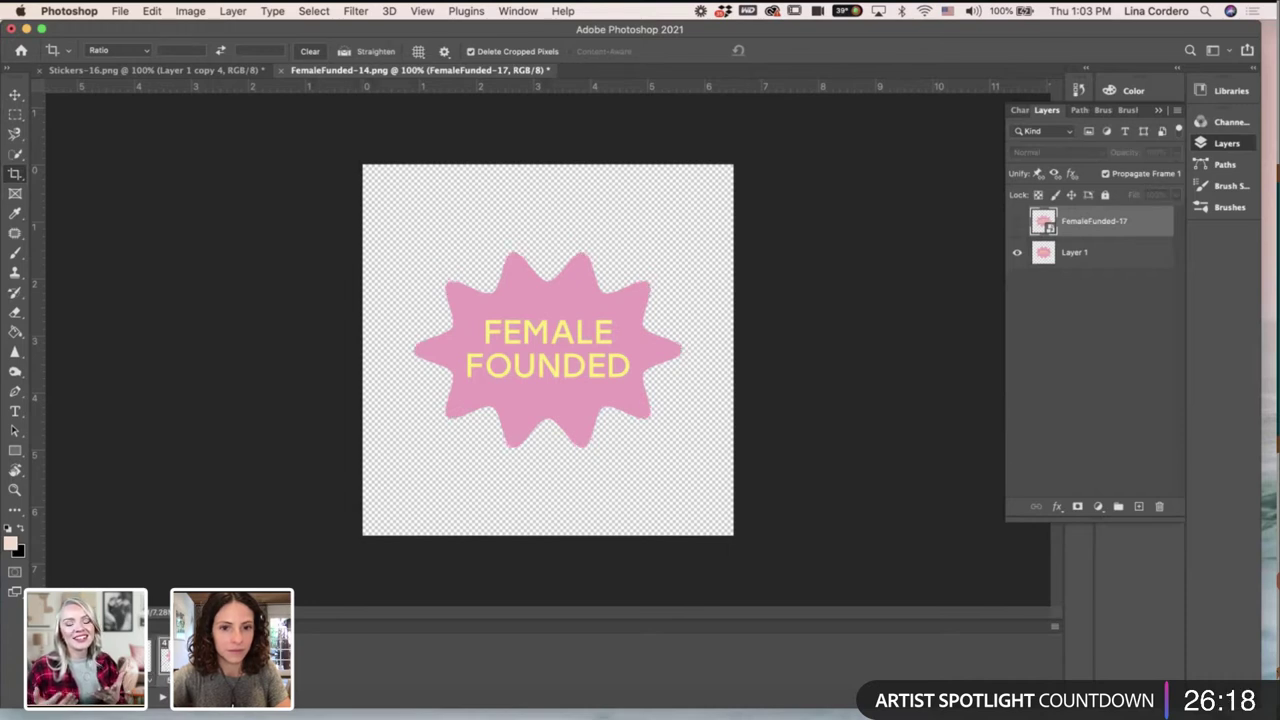
{"action": "key", "text": "super+comma"}
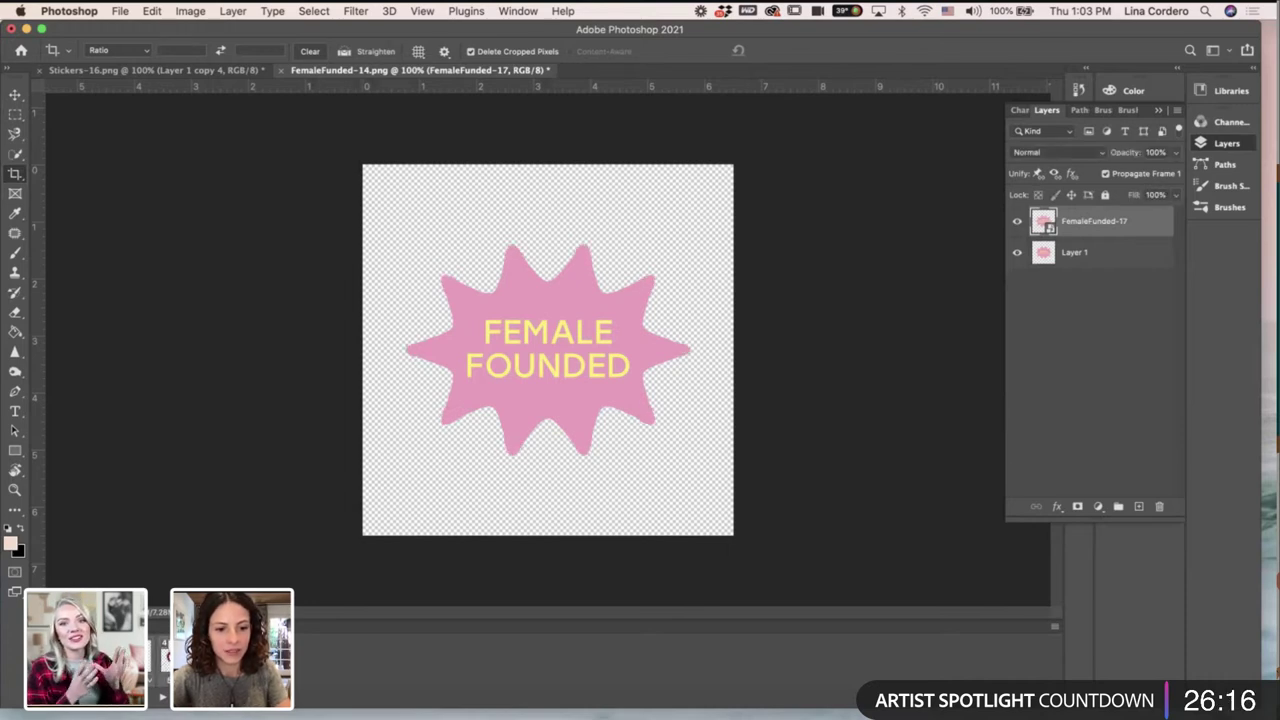
{"action": "key", "text": "super+comma"}
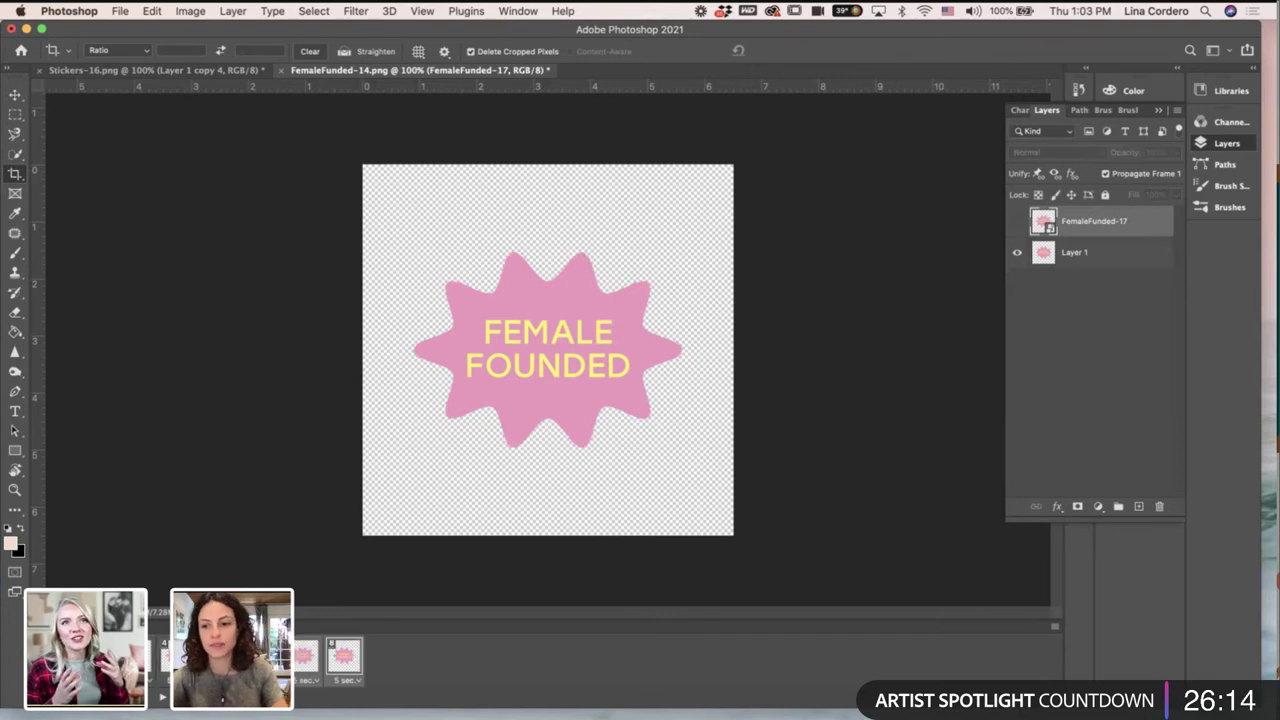
{"action": "key", "text": "super+comma"}
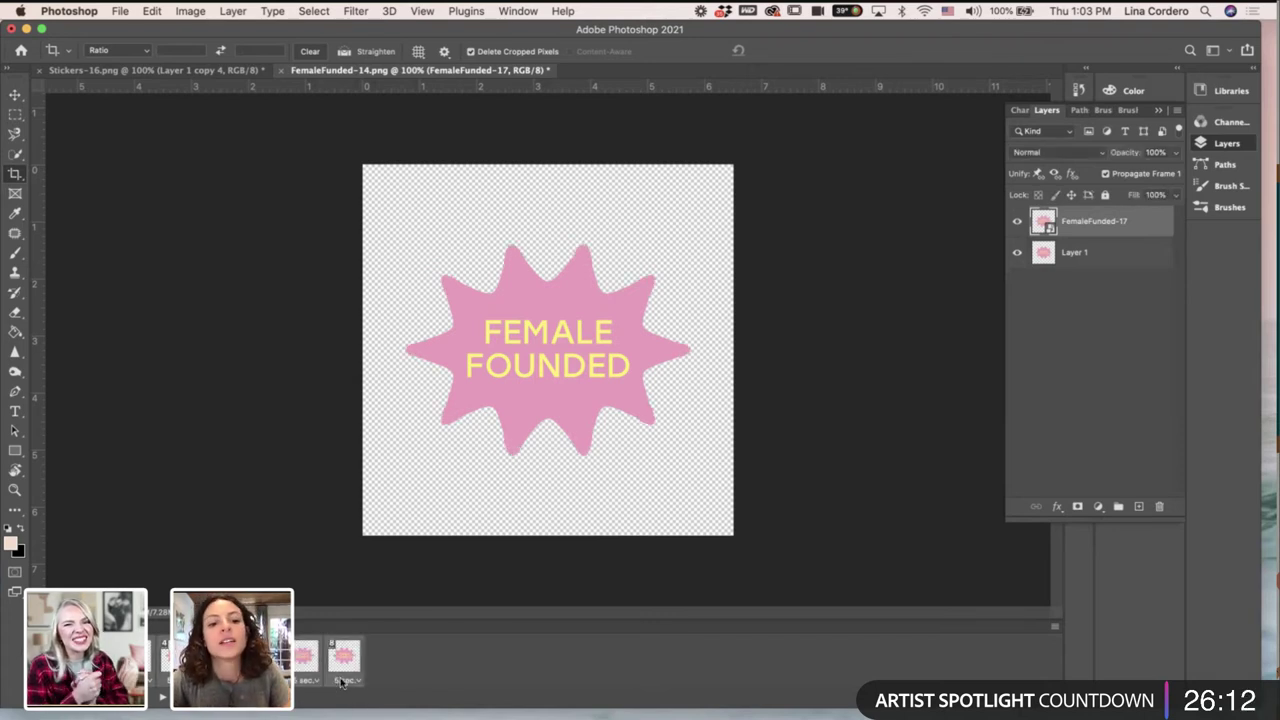
Set the delay of all animation frames to 0.5 seconds and play the animation as a preview.
{"action": "left_click", "coordinate": [345, 680]}
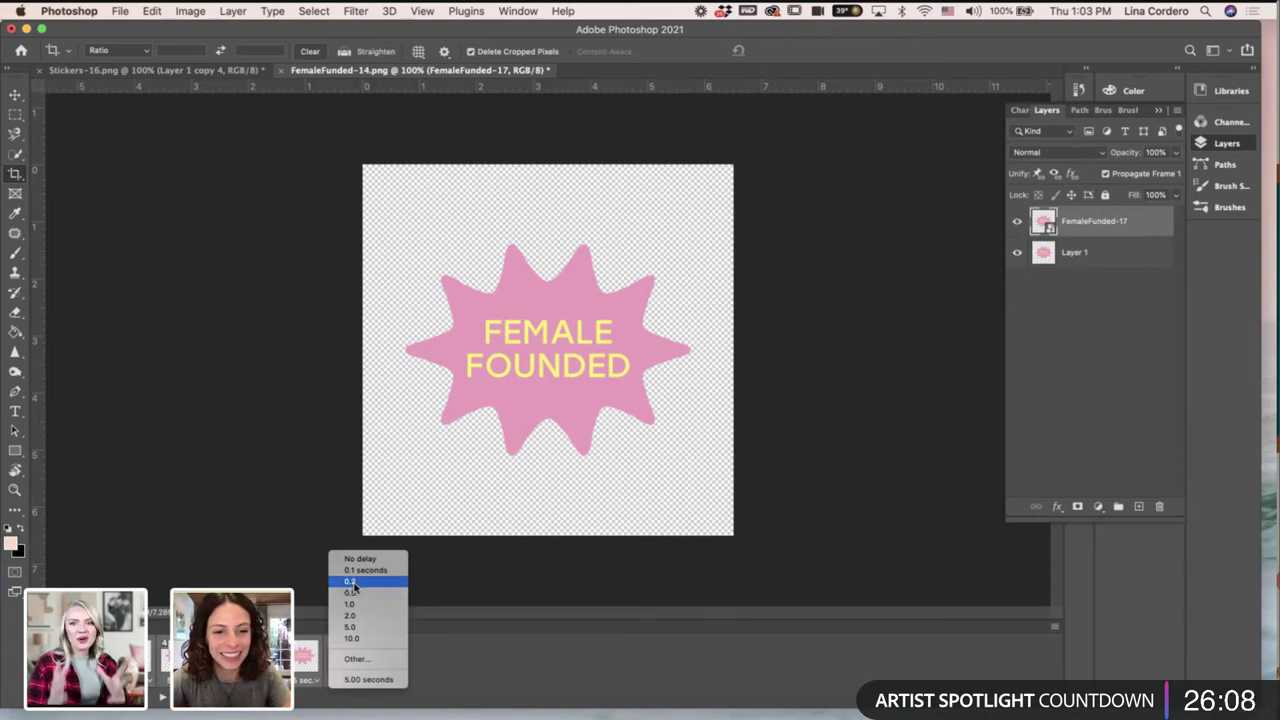
{"action": "left_click", "coordinate": [380, 593]}
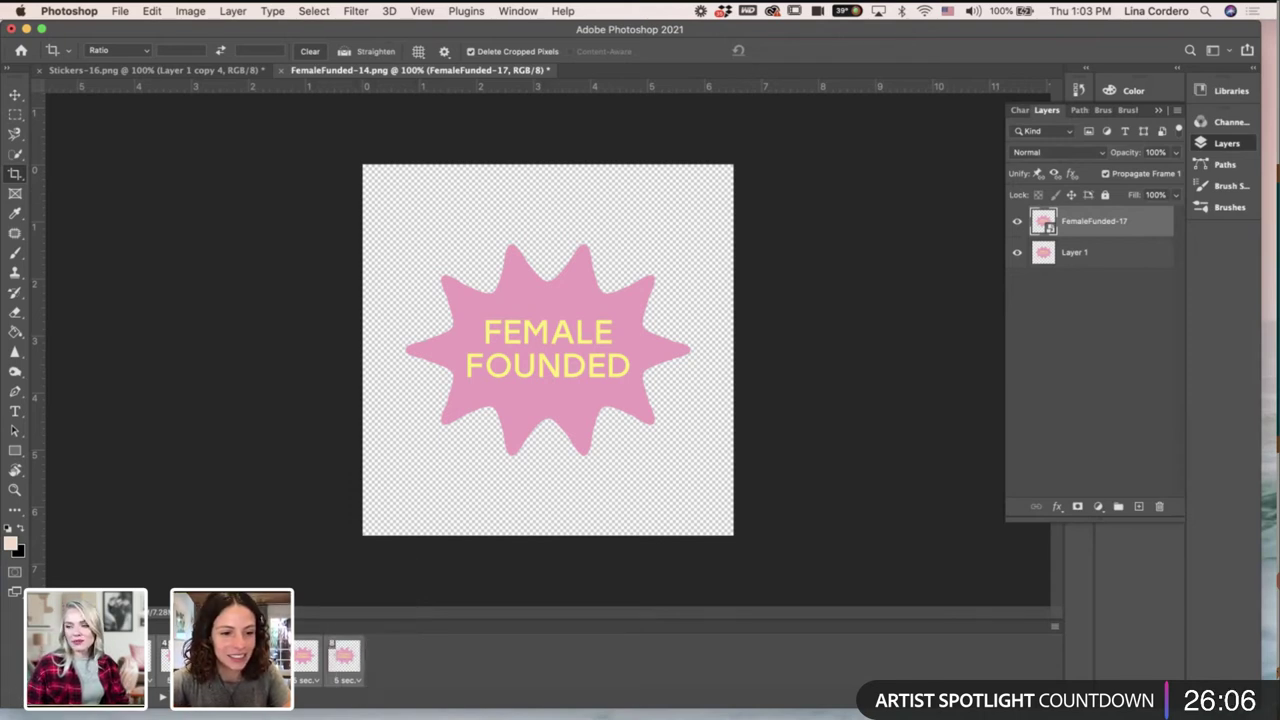
{"action": "left_click", "coordinate": [163, 701]}
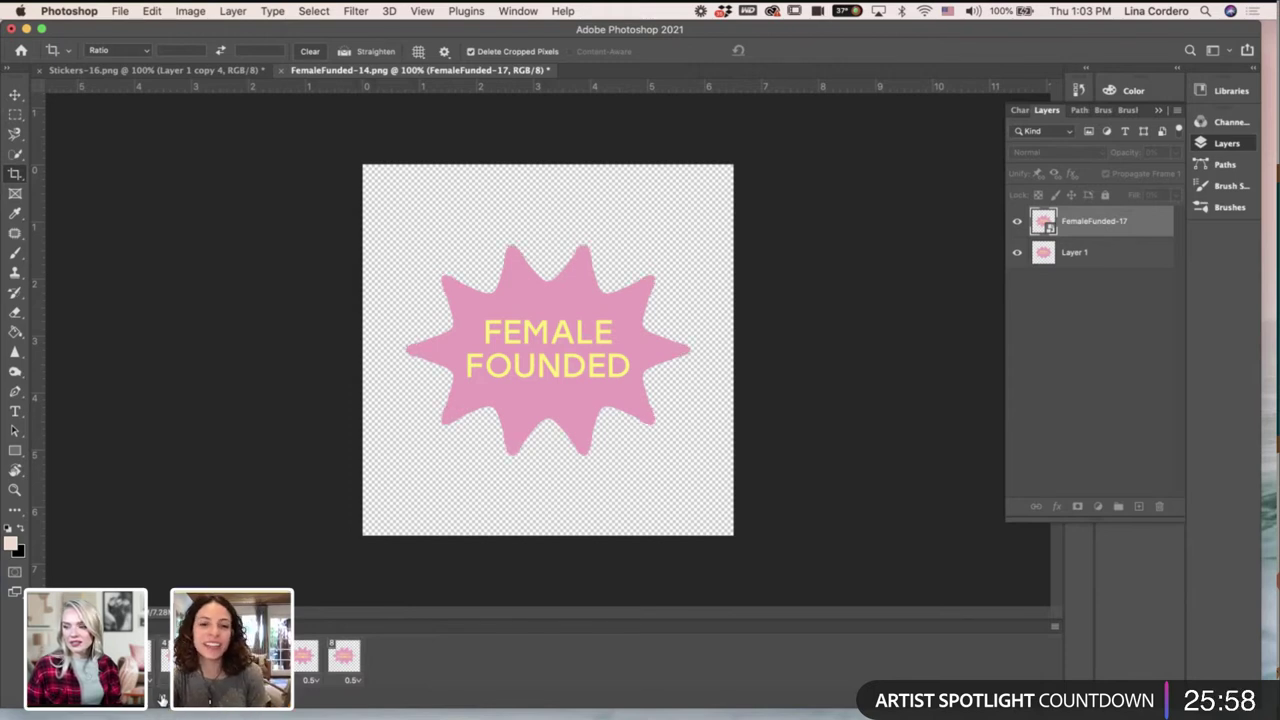
{"action": "left_click", "coordinate": [163, 701]}
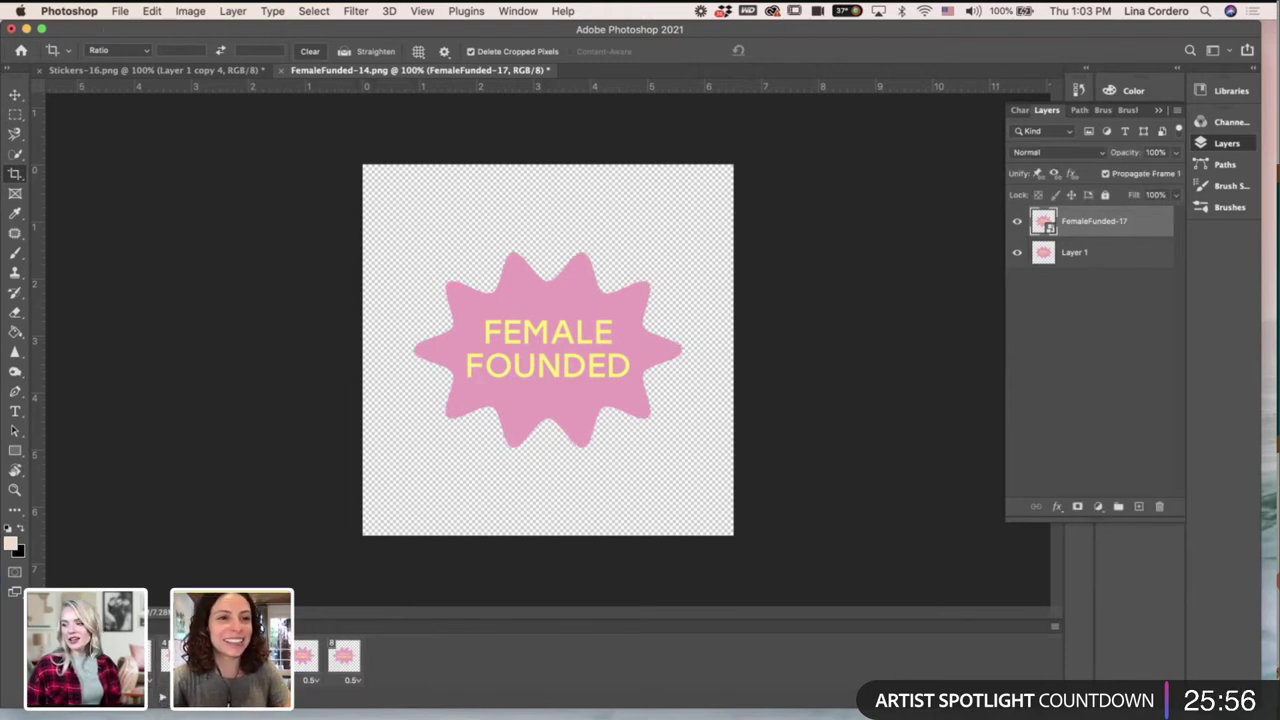
Crop the canvas evenly on all sides to a tighter square just outside the longer starburst spikes.
{"action": "left_click", "coordinate": [119, 10]}
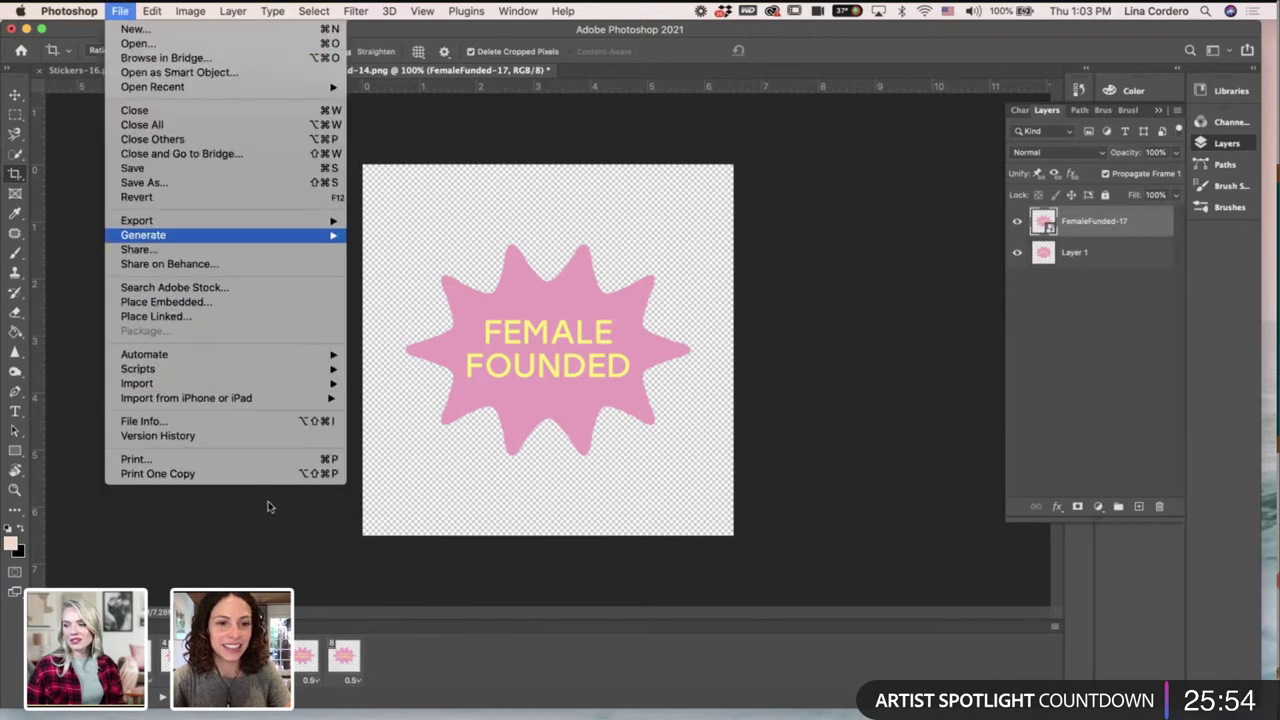
{"action": "left_click", "coordinate": [12, 208]}
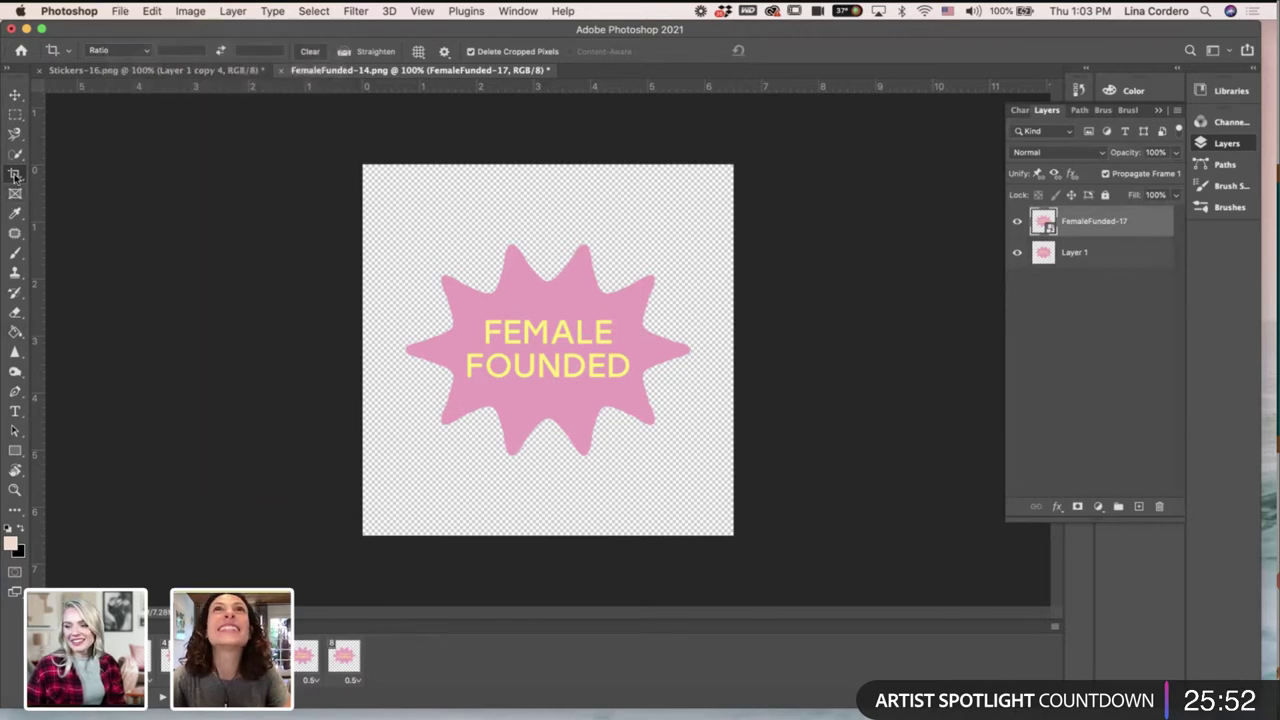
{"action": "left_click", "coordinate": [789, 340]}
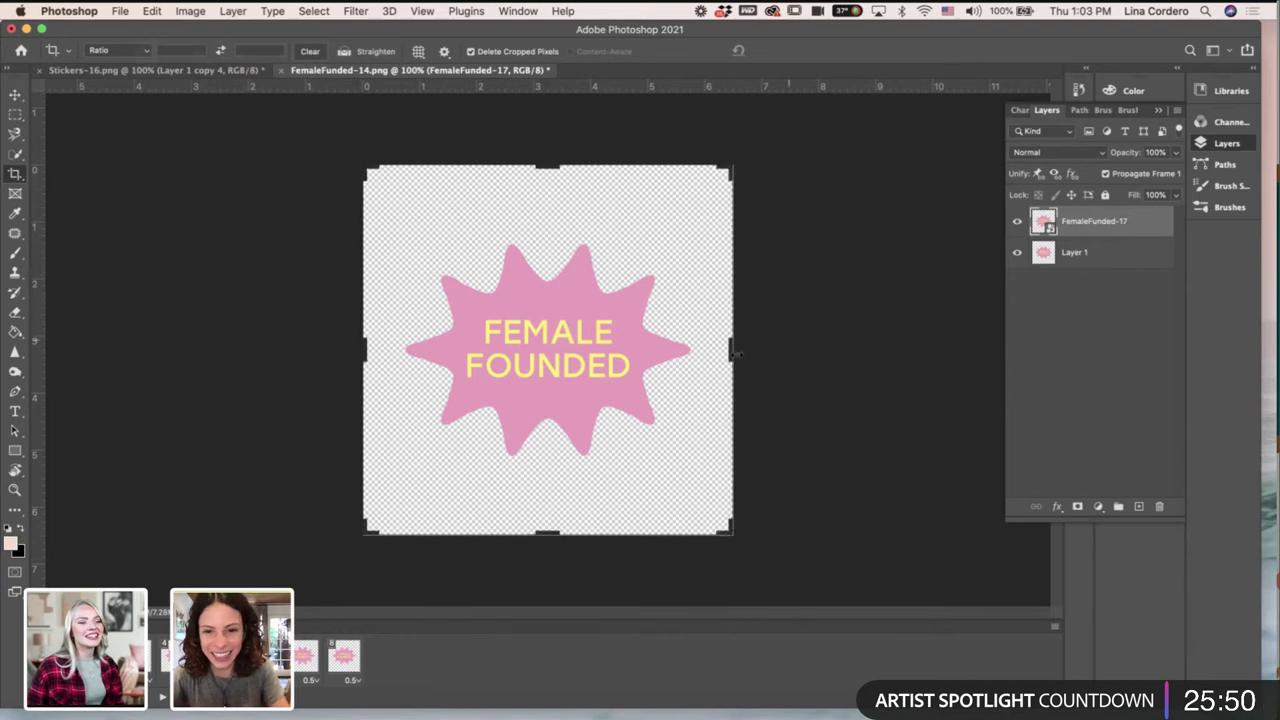
{"action": "left_click_drag", "start_coordinate": [720, 356], "coordinate": [694, 346]}
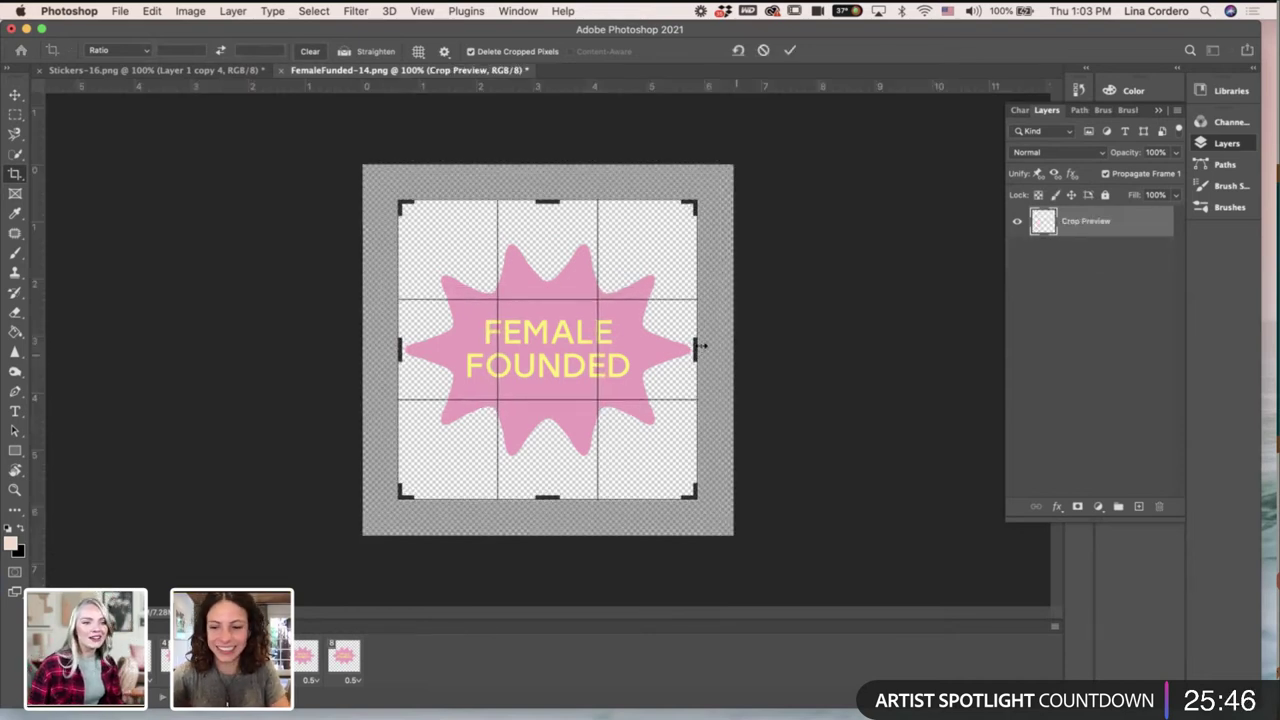
{"action": "key", "text": "Return"}
{"action": "key", "text": "super+r"}
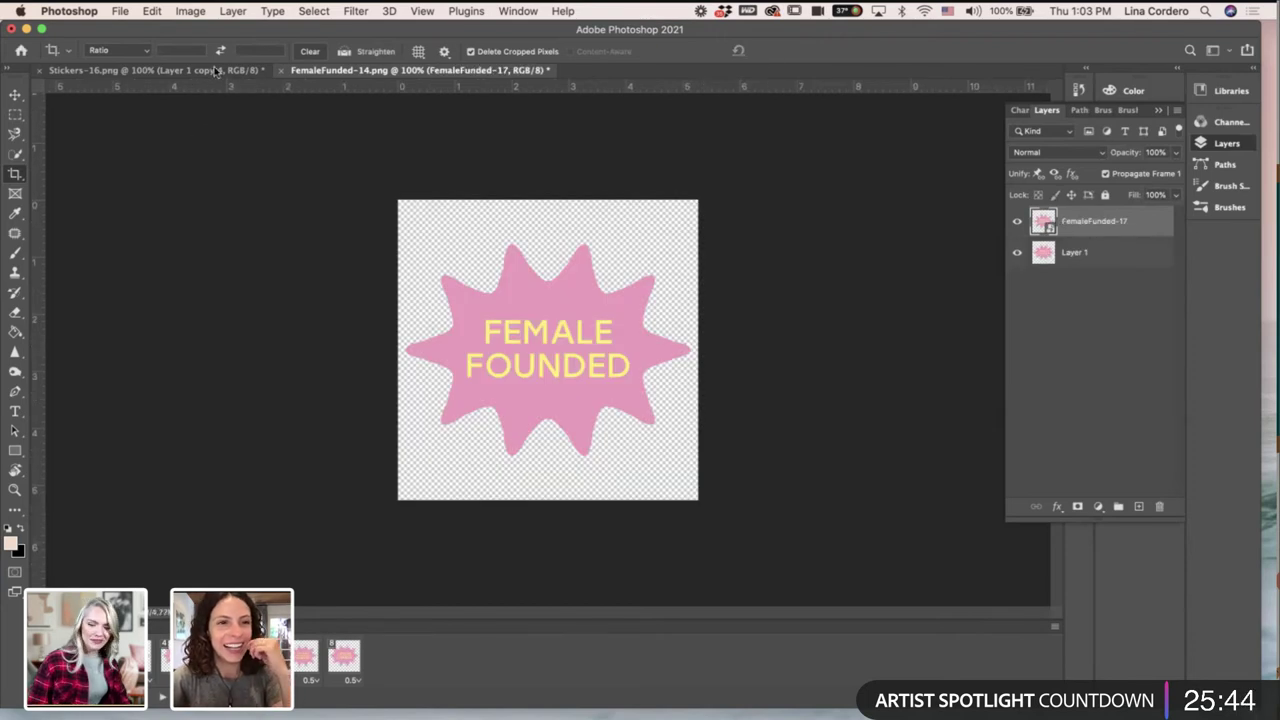
Start saving the Female Founded animation as a GIF through Save for Web and open its file name for editing.
{"action": "left_click", "coordinate": [120, 11]}
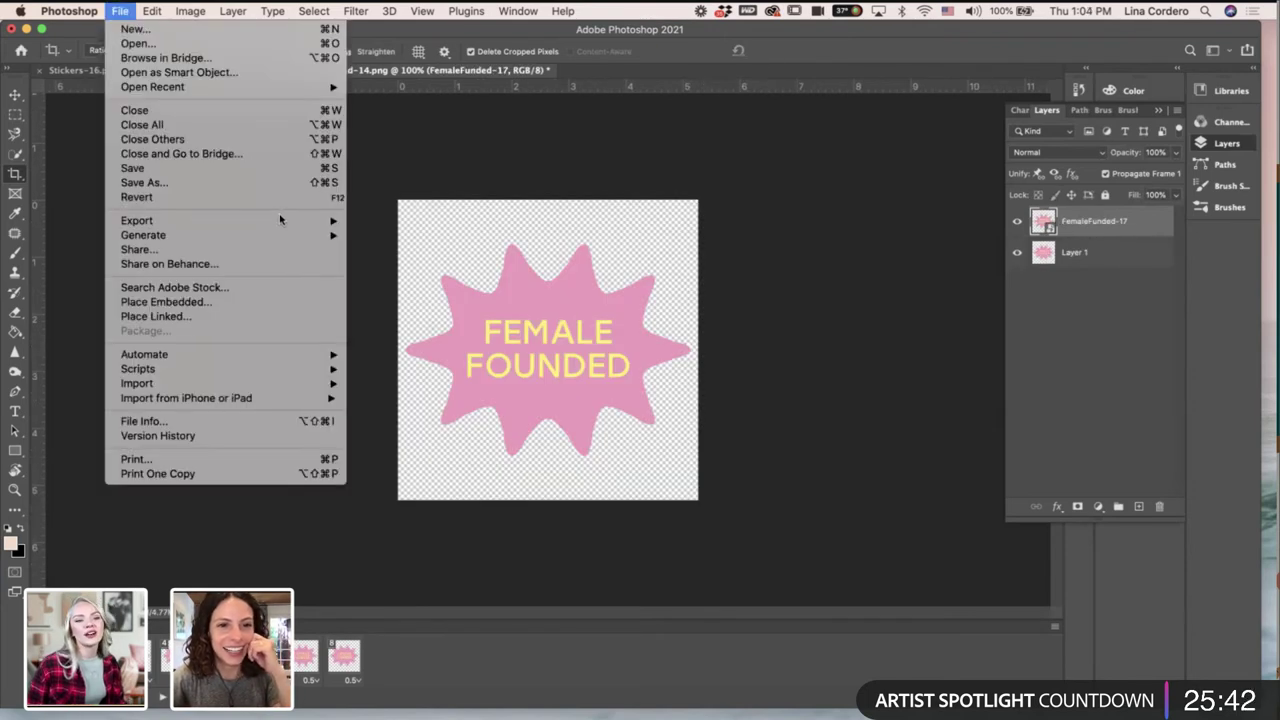
{"action": "mouse_move", "coordinate": [281, 220]}
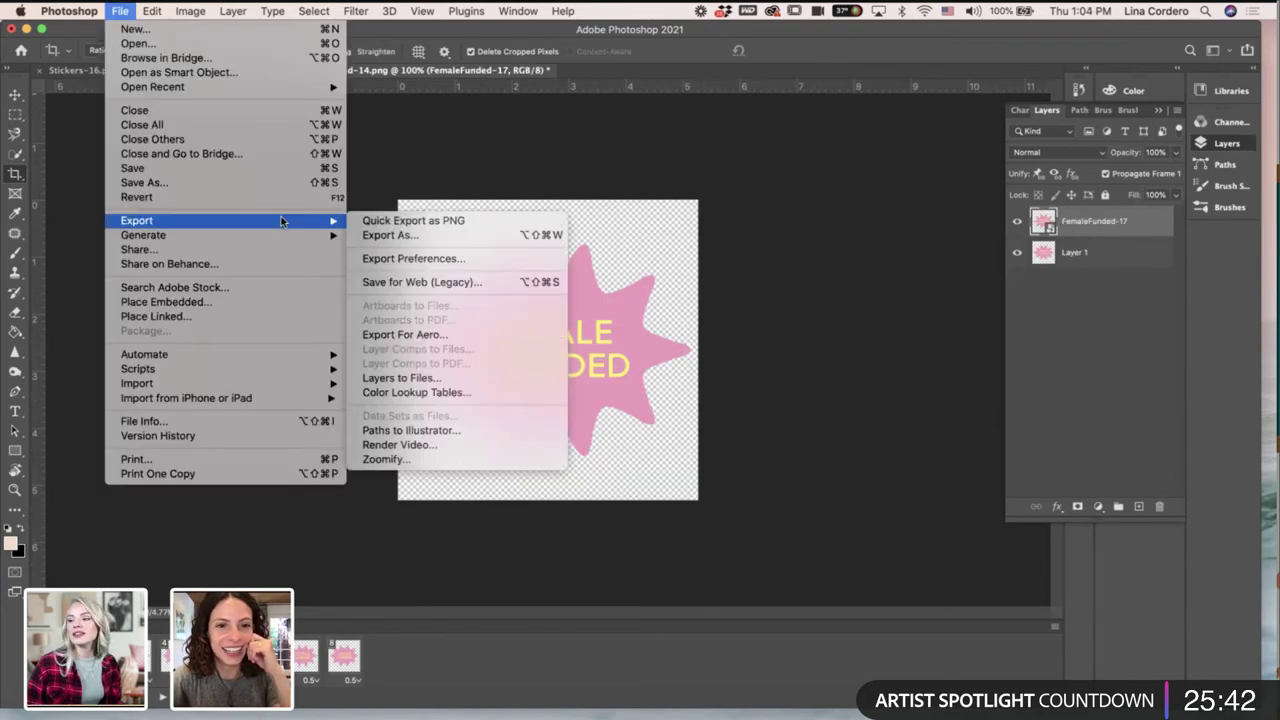
{"action": "left_click", "coordinate": [387, 287]}
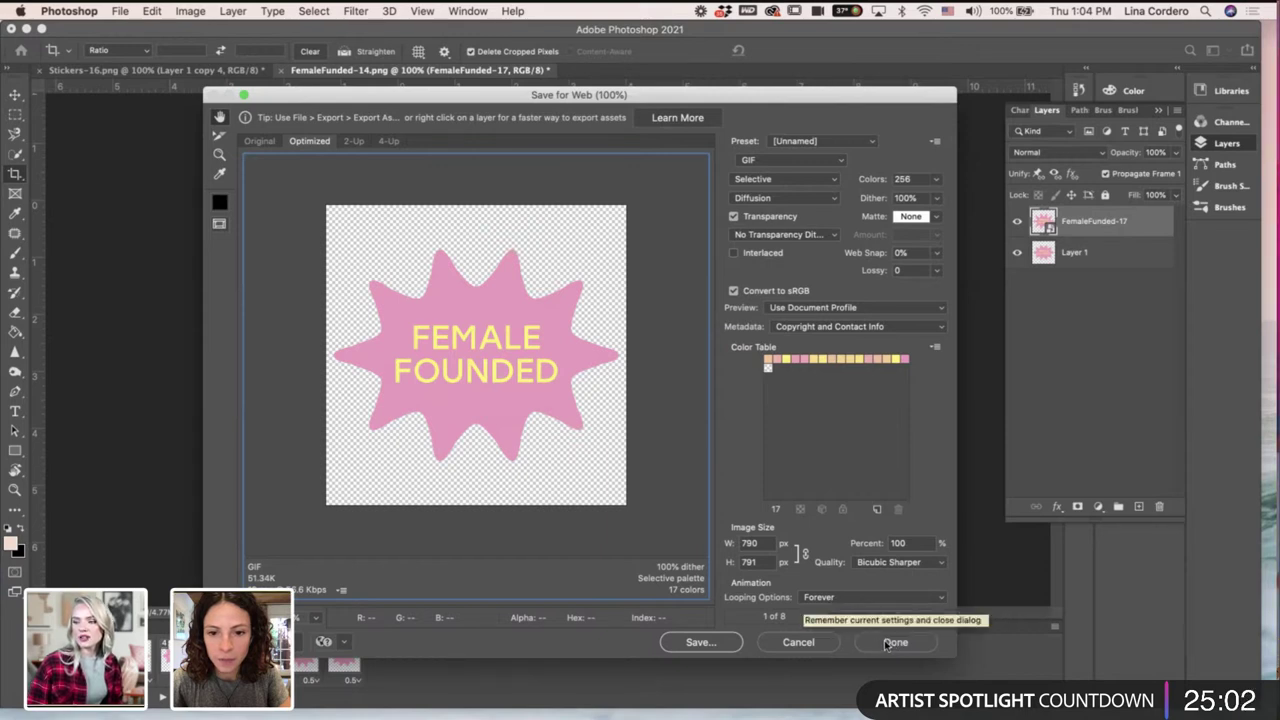
{"action": "left_click", "coordinate": [700, 642]}
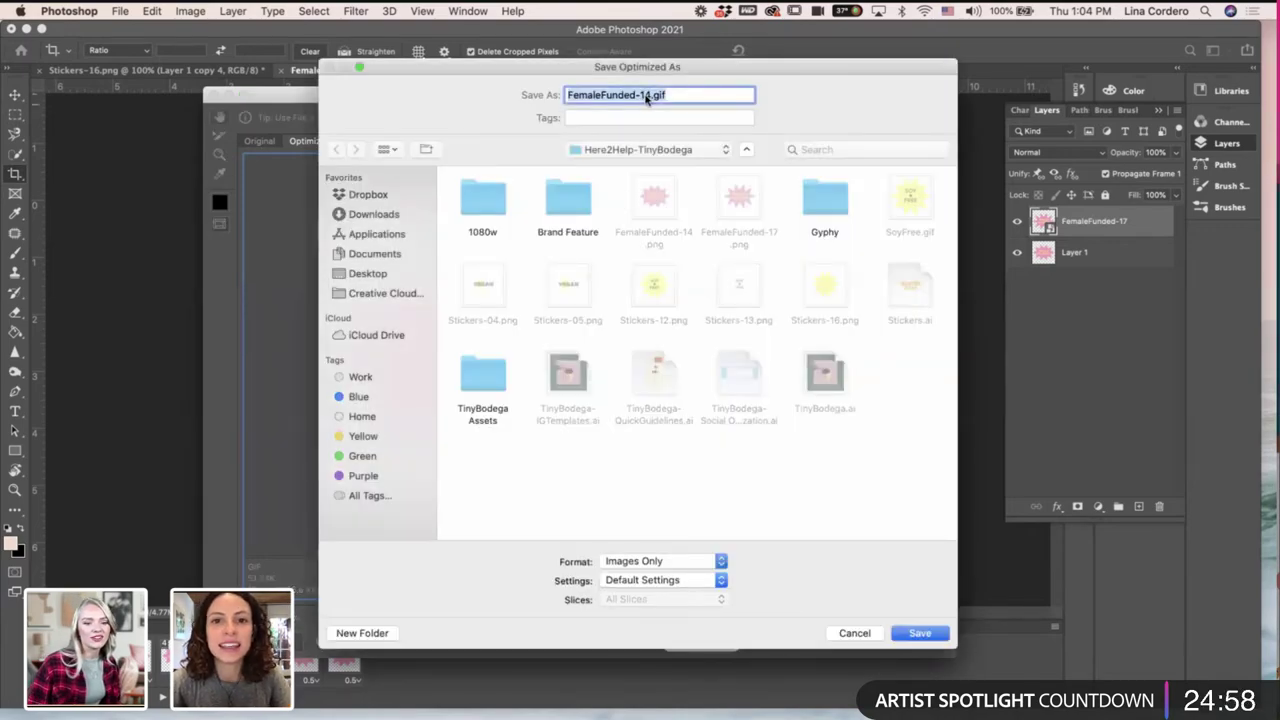
{"action": "left_click", "coordinate": [650, 96]}
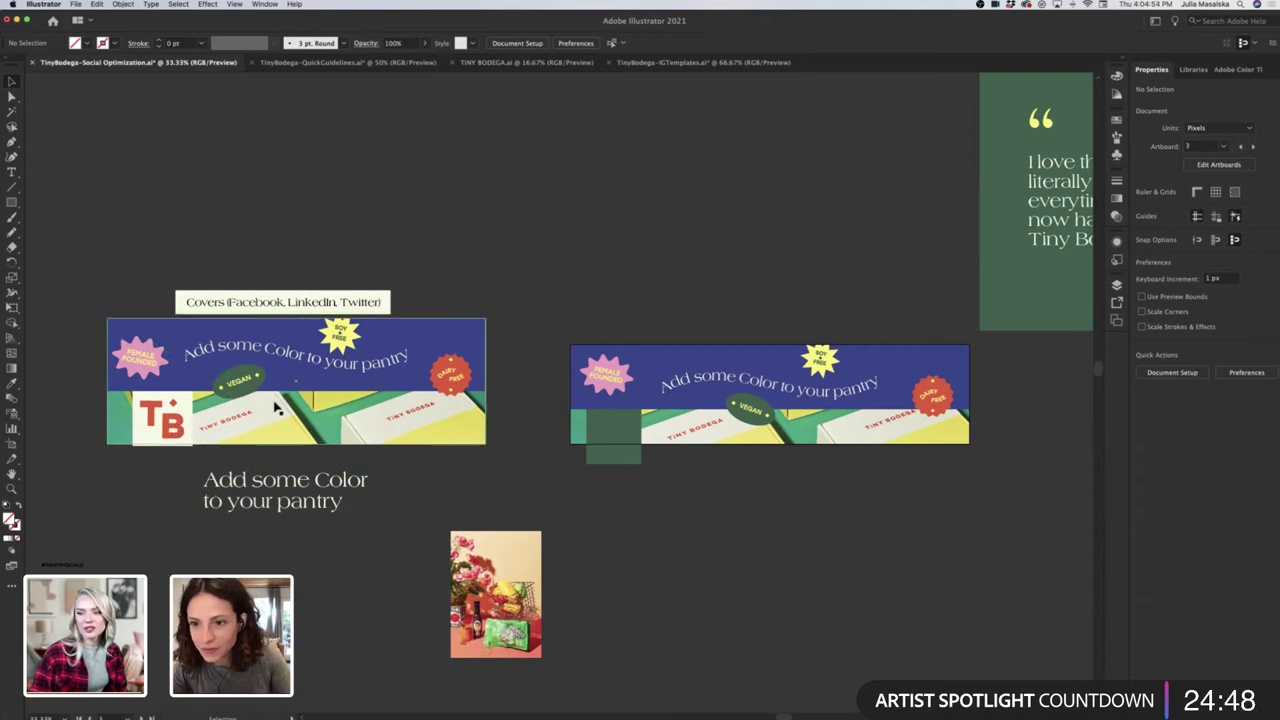
In Illustrator, place the Gluten Free badge from the TiNY BODEGA library between the boxes on the first cover, about 174 px wide.
{"action": "scroll", "coordinate": [180, 400], "scroll_direction": "up", "scroll_amount": 2}
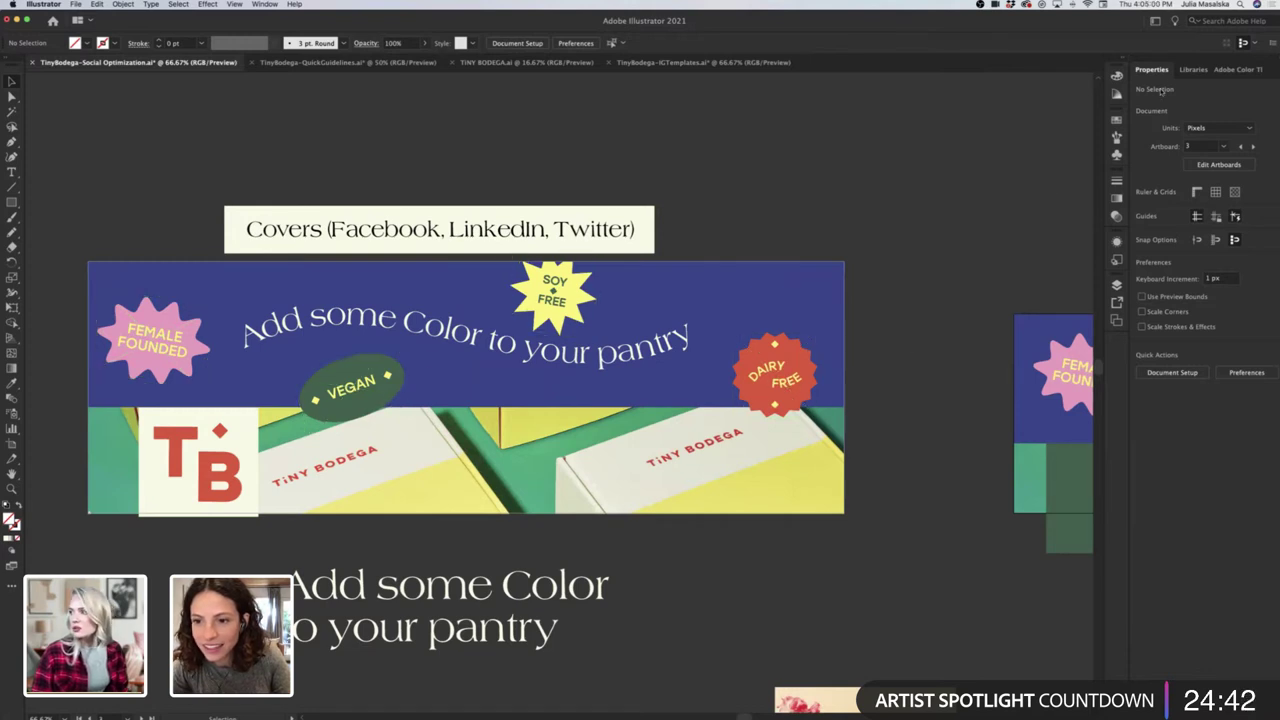
{"action": "left_click", "coordinate": [1192, 70]}
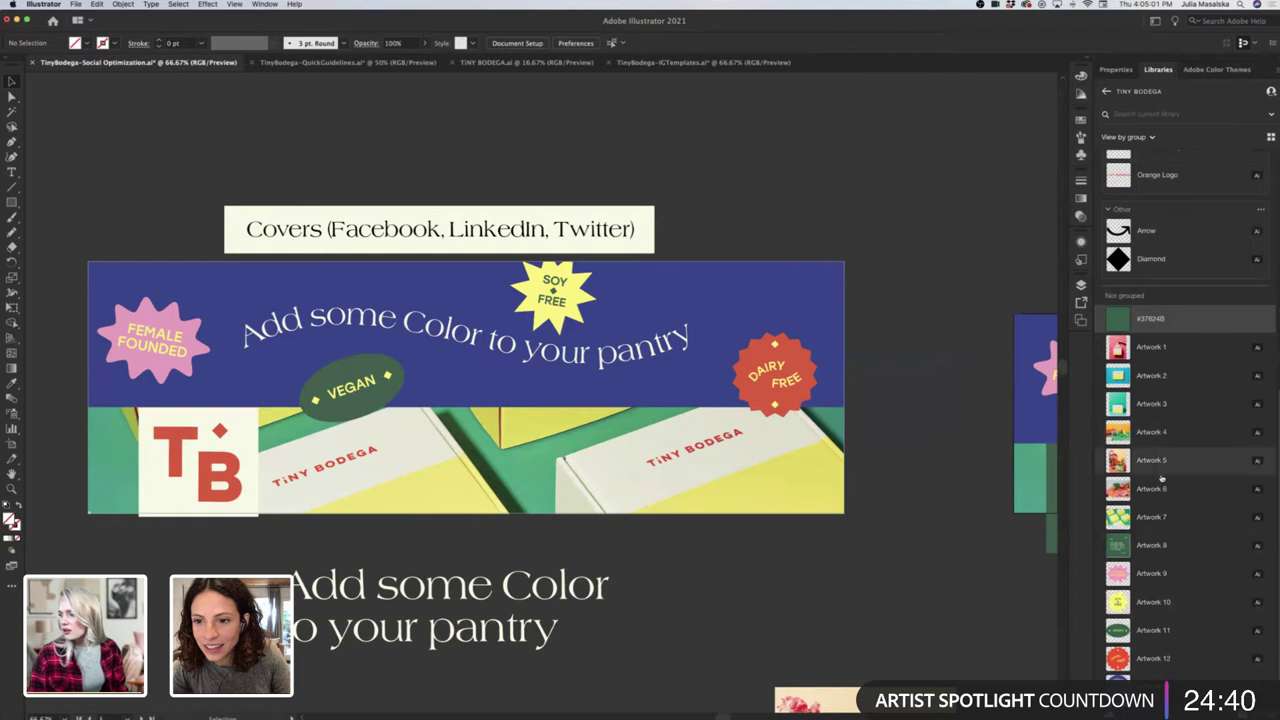
{"action": "scroll", "coordinate": [1185, 420], "scroll_direction": "down", "scroll_amount": 1}
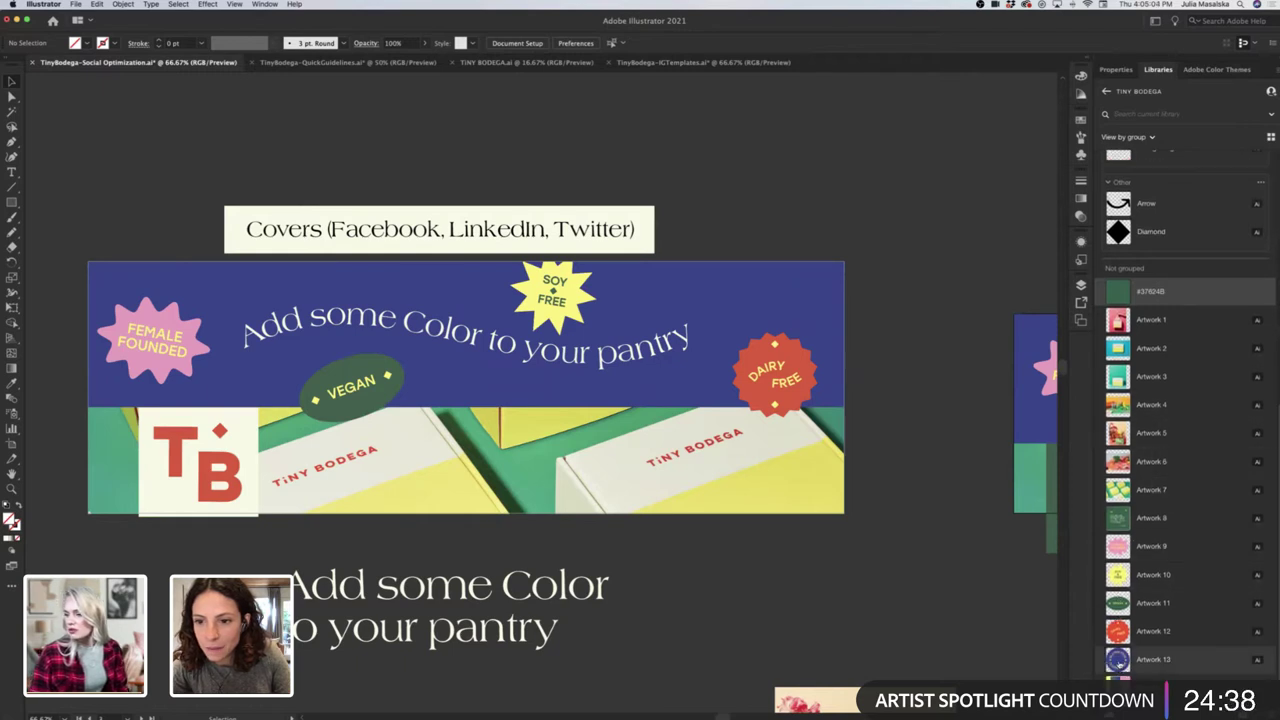
{"action": "left_click_drag", "start_coordinate": [1119, 663], "coordinate": [816, 575]}
{"action": "left_click", "coordinate": [785, 575]}
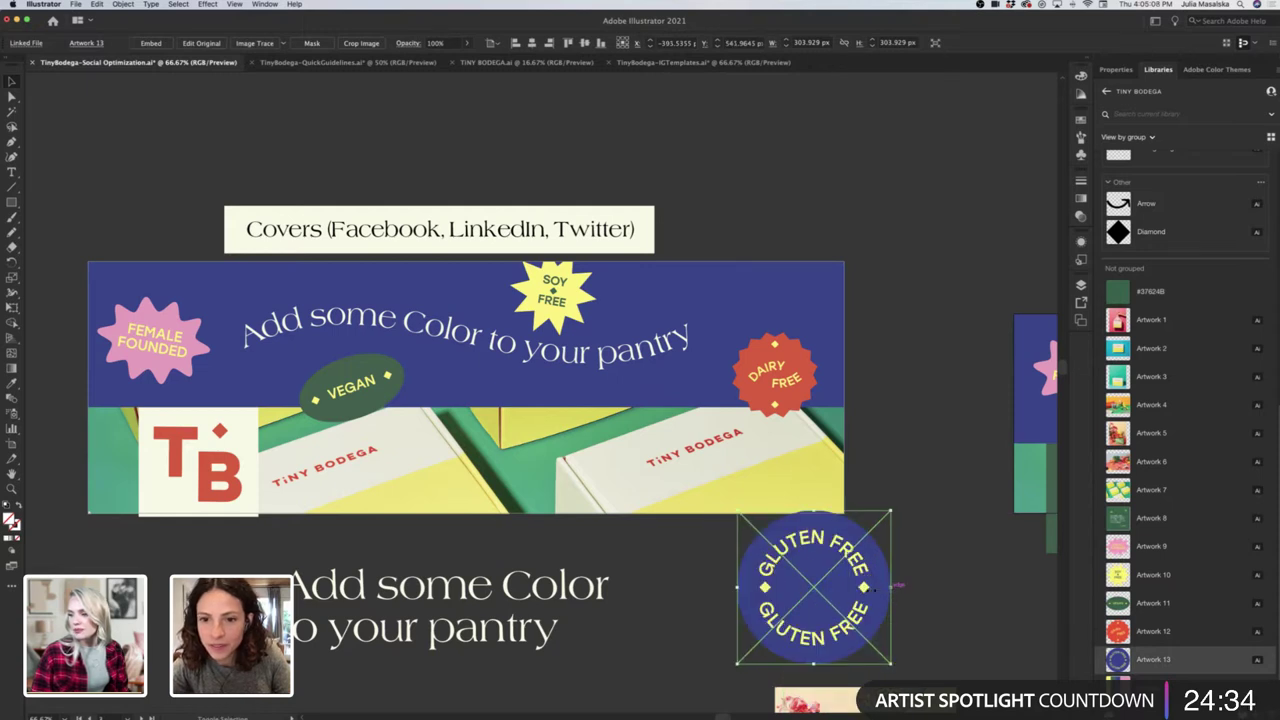
{"action": "left_click_drag", "start_coordinate": [890, 587], "coordinate": [573, 462]}
{"action": "left_click", "coordinate": [709, 626]}
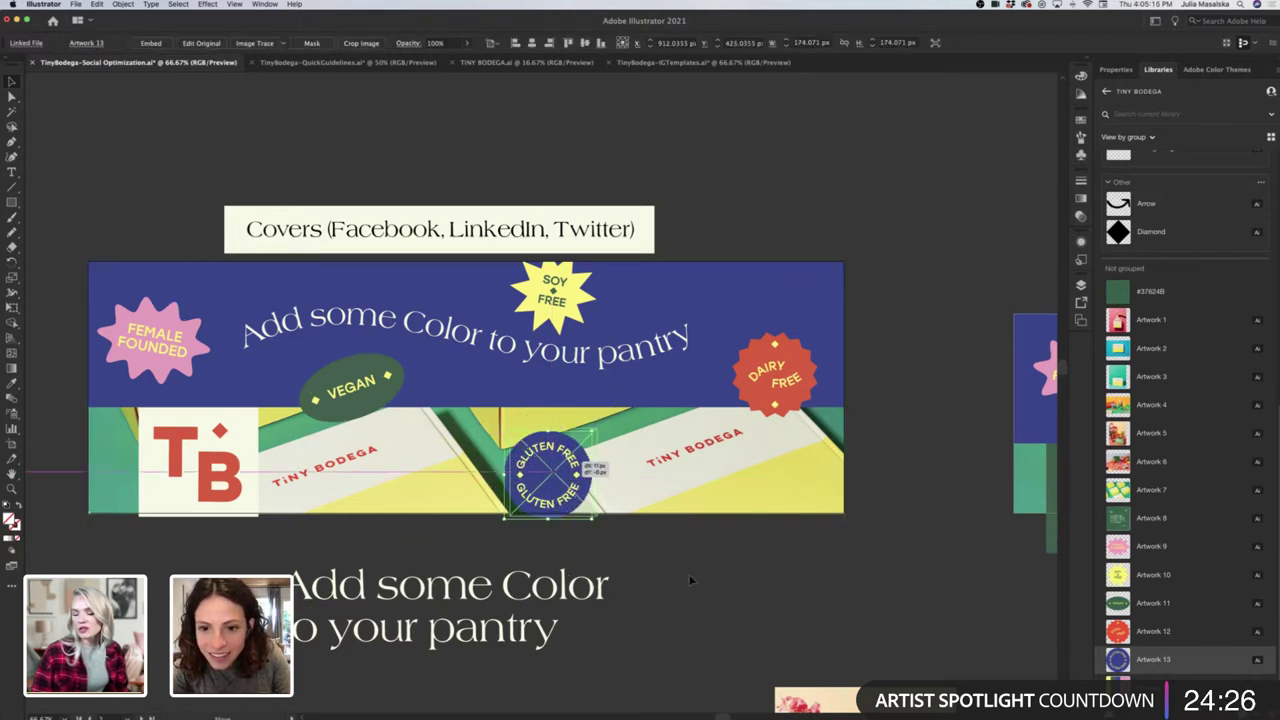
{"action": "left_click", "coordinate": [690, 580]}
Shift the Gluten Free badge slightly right and down so it overlaps the first cover's lower edge.
{"action": "scroll", "coordinate": [690, 580], "scroll_direction": "down", "scroll_amount": 1}
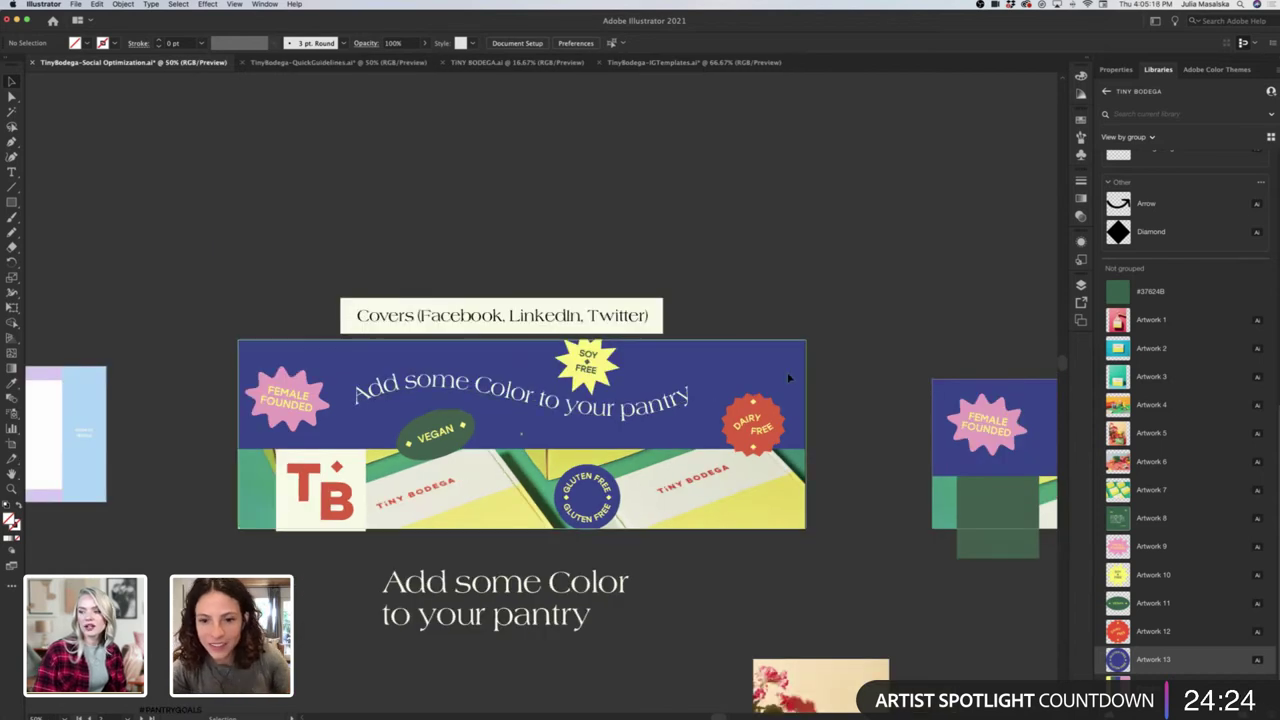
{"action": "scroll", "coordinate": [857, 322], "scroll_direction": "right", "scroll_amount": 3}
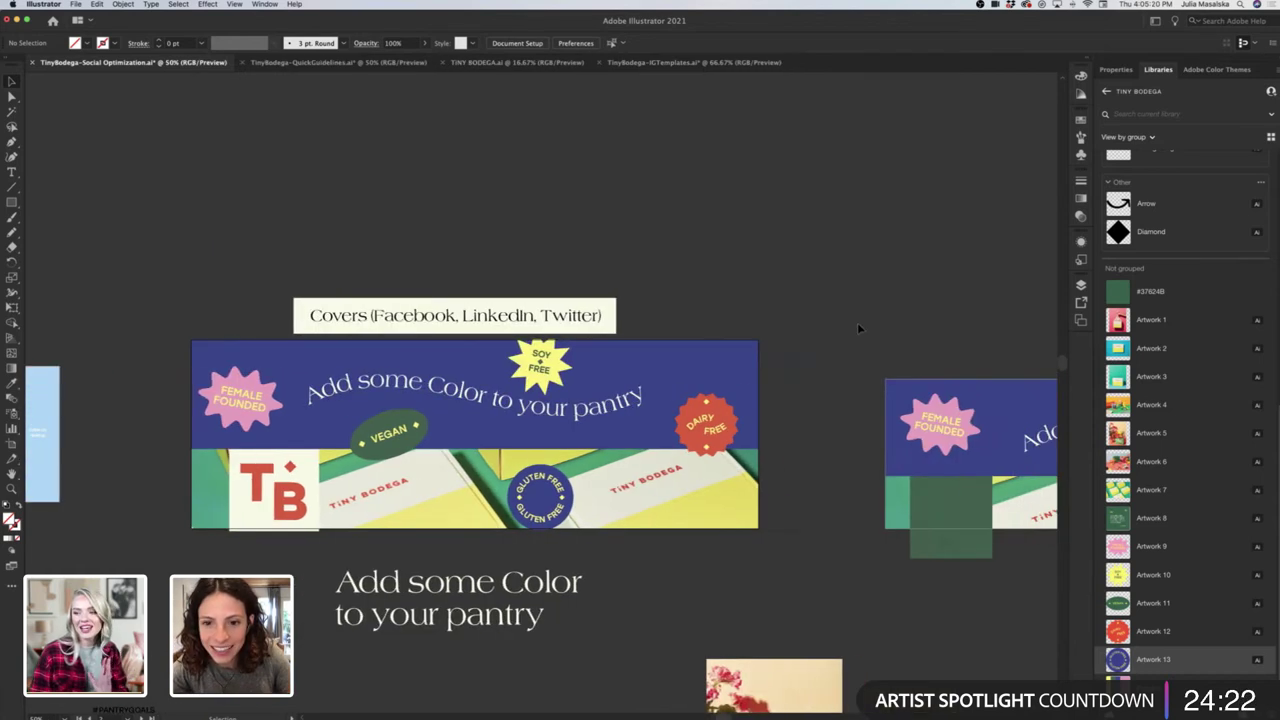
{"action": "scroll", "coordinate": [857, 322], "scroll_direction": "right", "scroll_amount": 2}
{"action": "scroll", "coordinate": [857, 322], "scroll_direction": "down", "scroll_amount": 1}
{"action": "left_click_drag", "start_coordinate": [528, 474], "coordinate": [540, 484]}
{"action": "left_click", "coordinate": [582, 527]}
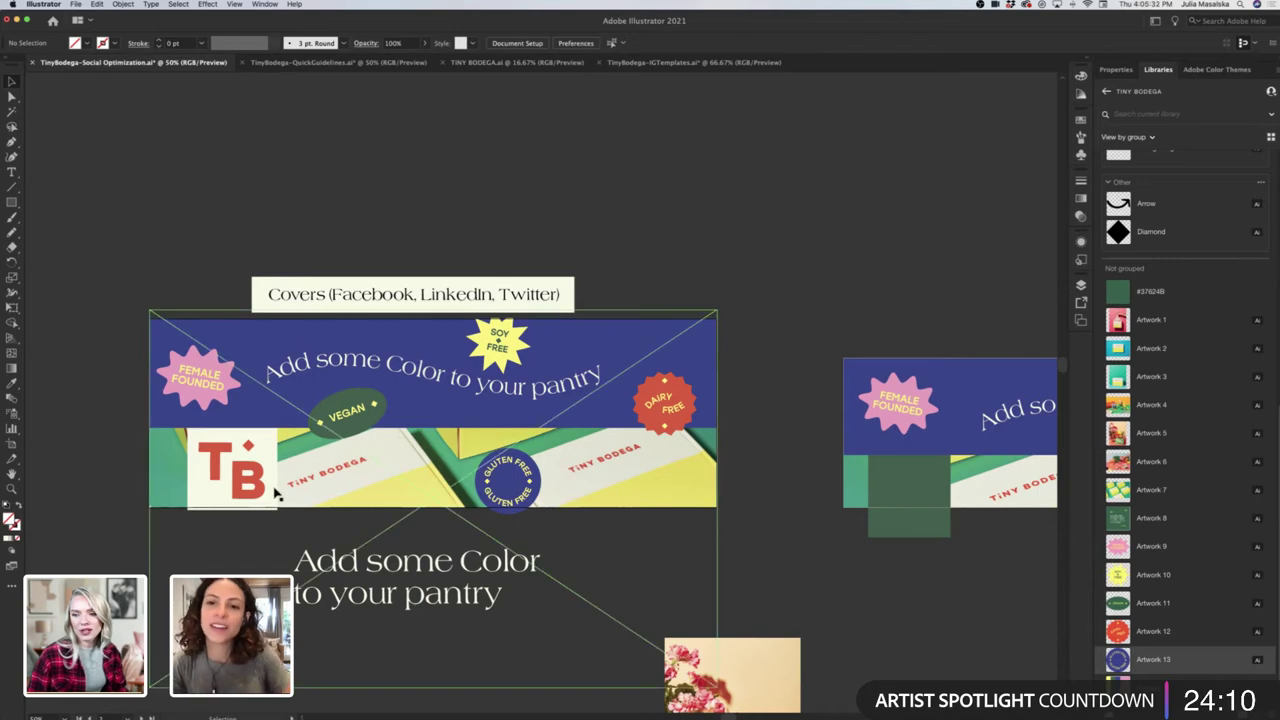
Inspect the TB logo tile and the badge arrangement on the first cover.
{"action": "scroll", "coordinate": [276, 491], "scroll_direction": "up", "scroll_amount": 5}
{"action": "scroll", "coordinate": [276, 491], "scroll_direction": "left", "scroll_amount": 2}
{"action": "scroll", "coordinate": [276, 491], "scroll_direction": "down", "scroll_amount": 1}
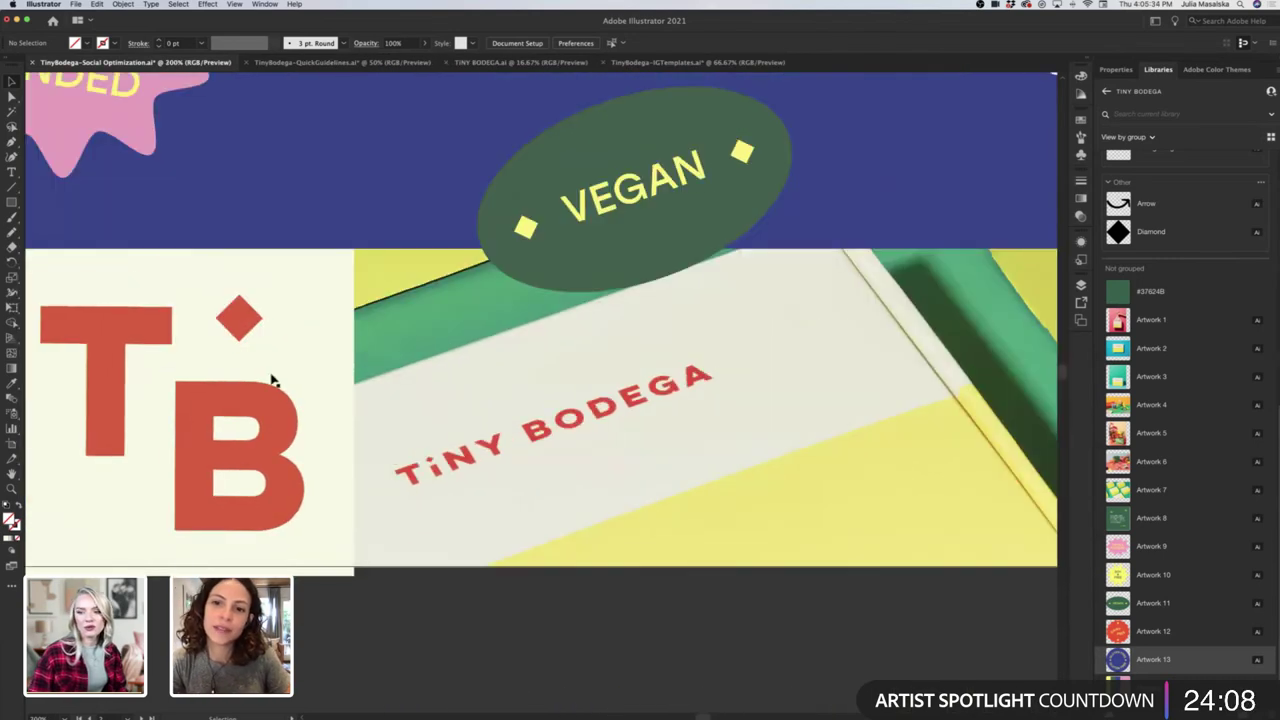
{"action": "scroll", "coordinate": [220, 391], "scroll_direction": "left", "scroll_amount": 2}
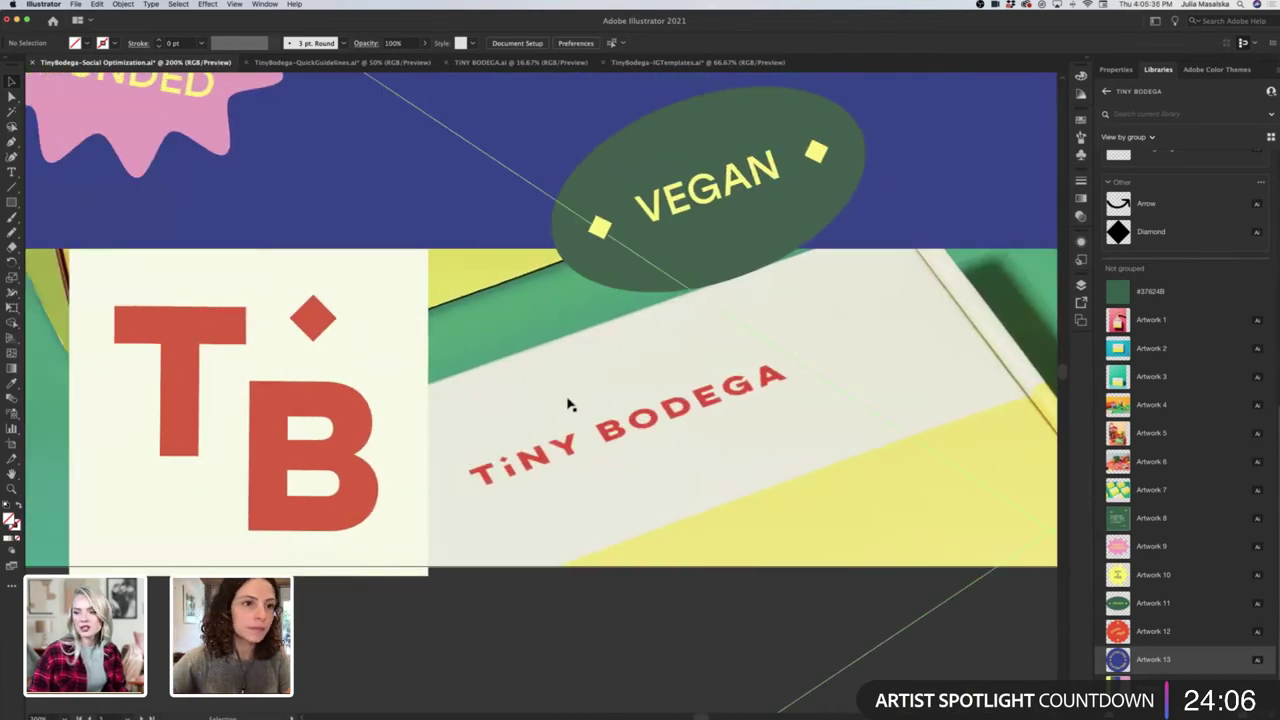
{"action": "scroll", "coordinate": [376, 432], "scroll_direction": "down", "scroll_amount": 3}
{"action": "scroll", "coordinate": [949, 173], "scroll_direction": "right", "scroll_amount": 2}
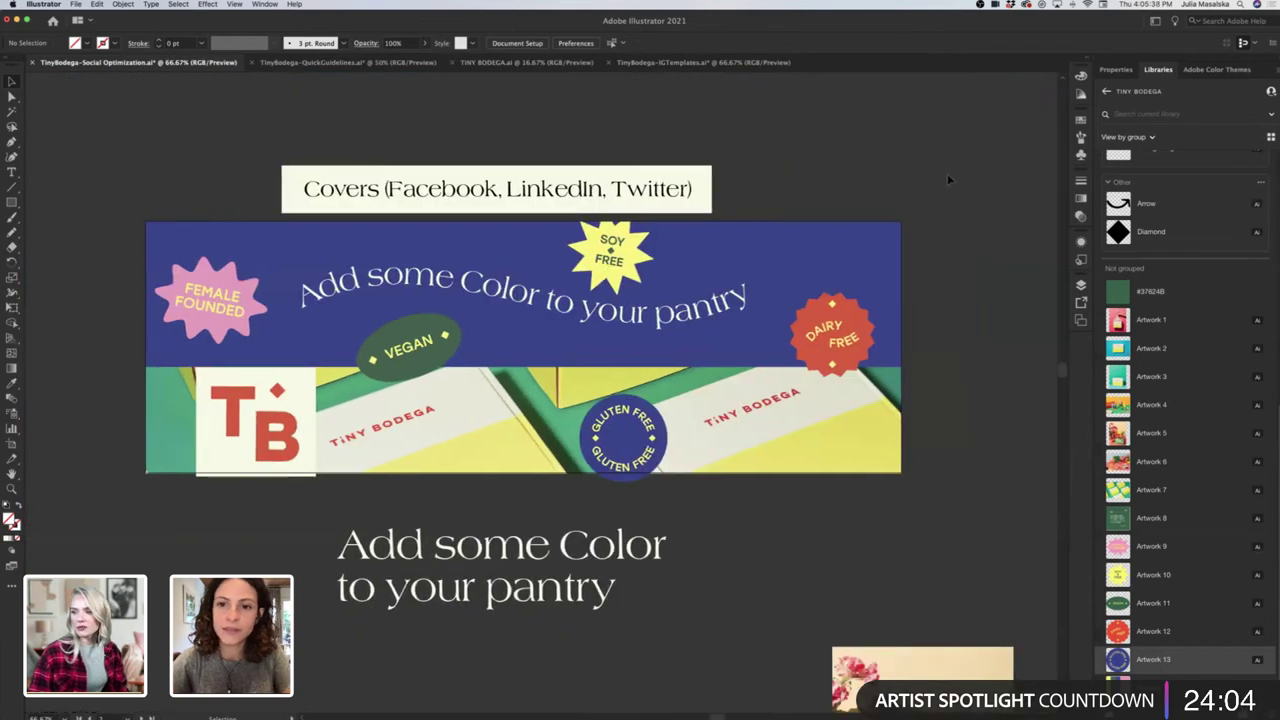
{"action": "scroll", "coordinate": [549, 309], "scroll_direction": "right", "scroll_amount": 1}
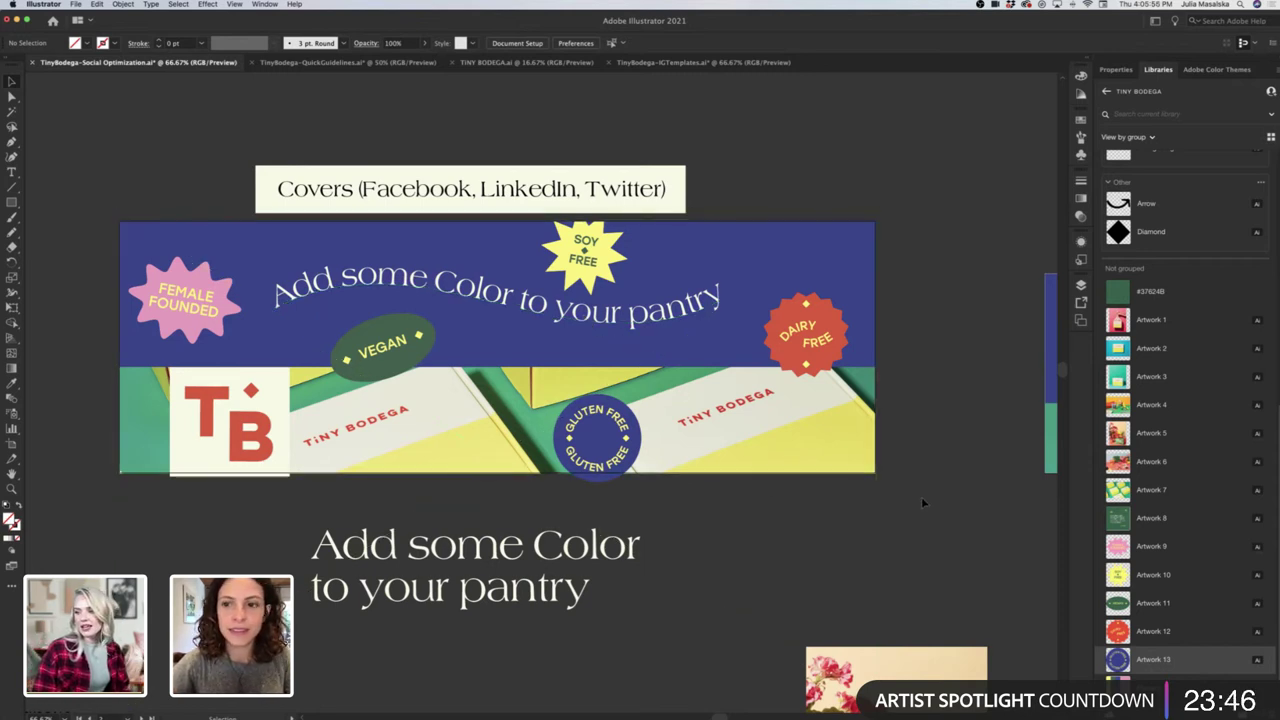
Compare the two cover banners, examining the second cover's green placeholder square against the first cover's TB logo tile.
{"action": "scroll", "coordinate": [921, 496], "scroll_direction": "down", "scroll_amount": 3}
{"action": "scroll", "coordinate": [921, 496], "scroll_direction": "right", "scroll_amount": 4}
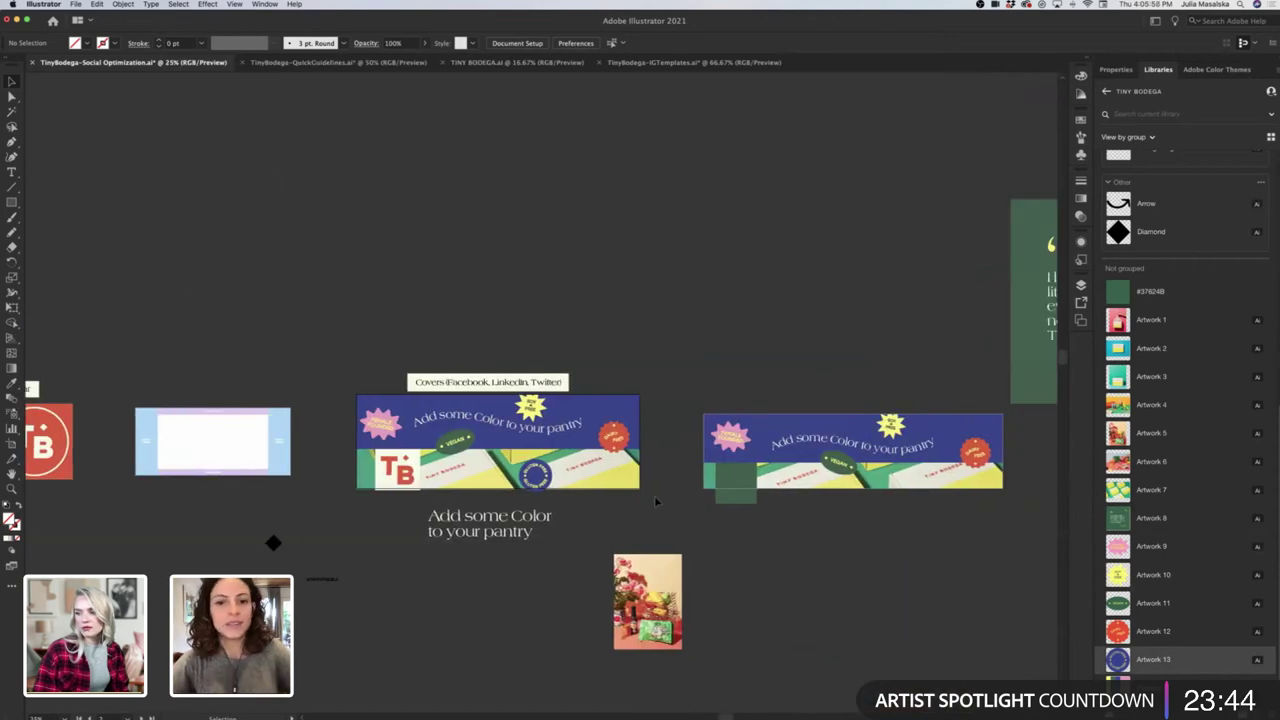
{"action": "scroll", "coordinate": [888, 545], "scroll_direction": "right", "scroll_amount": 4}
{"action": "scroll", "coordinate": [882, 541], "scroll_direction": "up", "scroll_amount": 3}
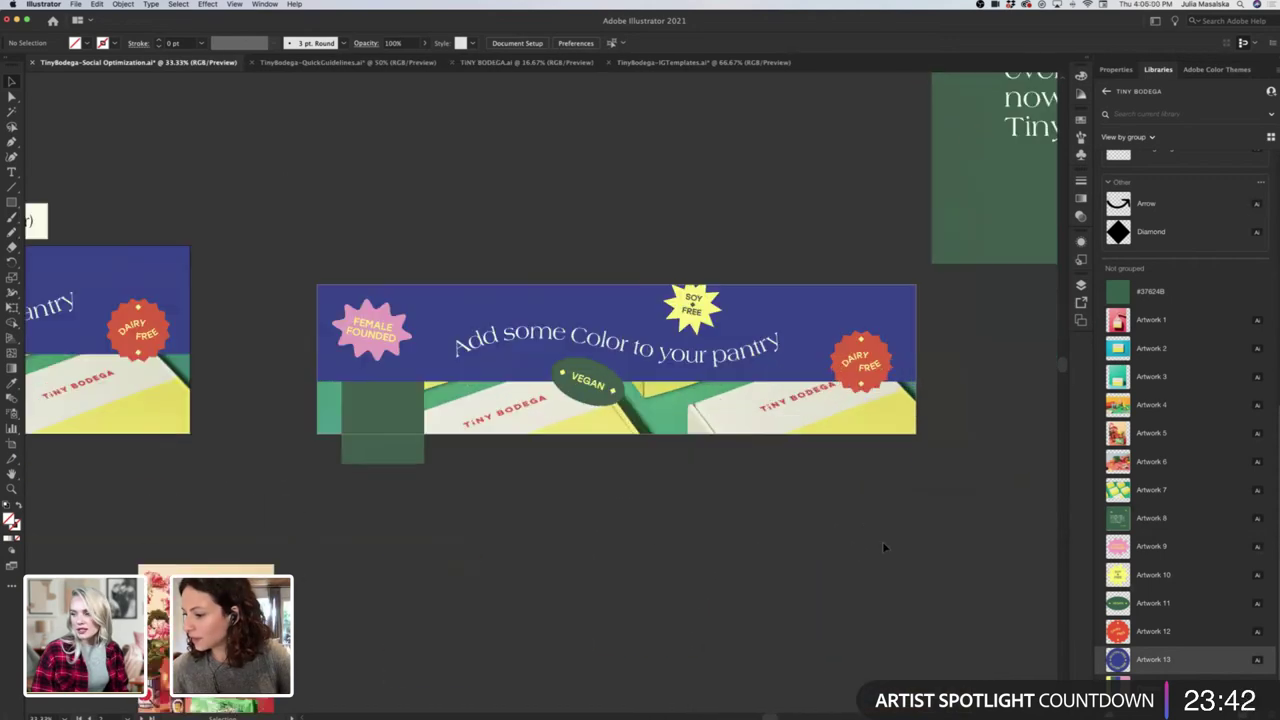
{"action": "scroll", "coordinate": [773, 535], "scroll_direction": "left", "scroll_amount": 2}
{"action": "scroll", "coordinate": [773, 535], "scroll_direction": "down", "scroll_amount": 2}
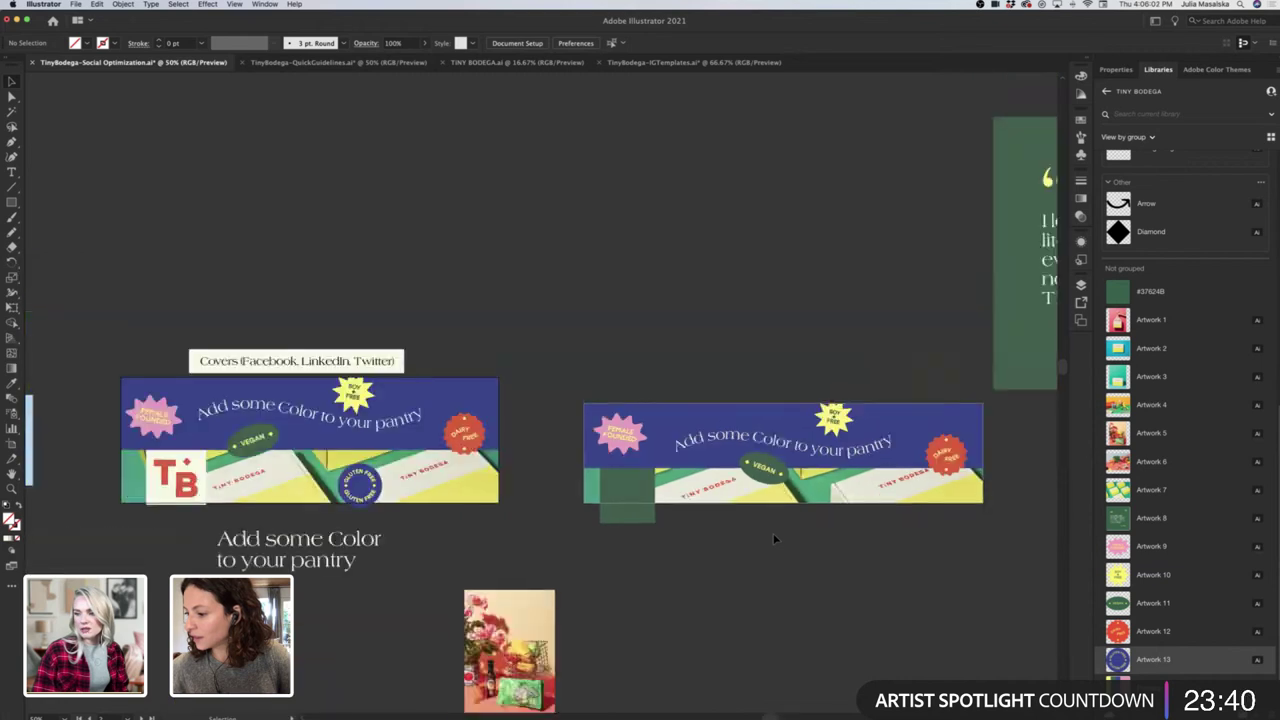
{"action": "scroll", "coordinate": [503, 497], "scroll_direction": "right", "scroll_amount": 2}
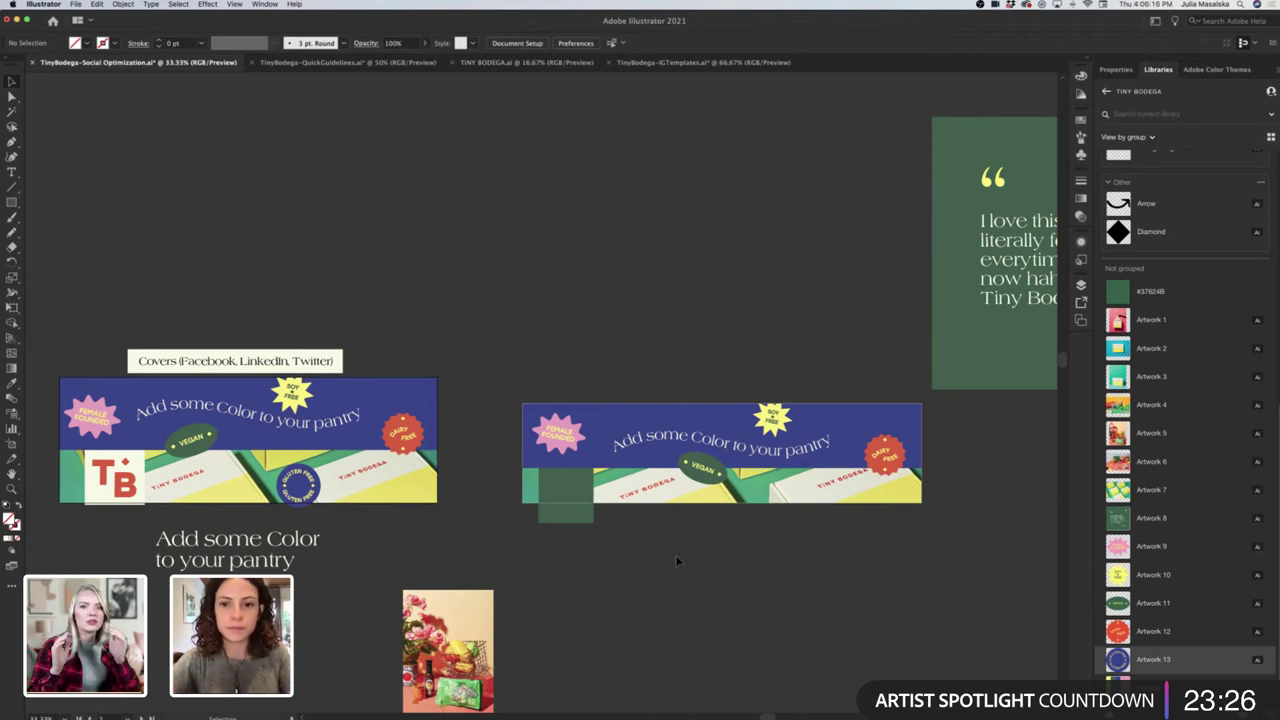
{"action": "scroll", "coordinate": [676, 555], "scroll_direction": "right", "scroll_amount": 1}
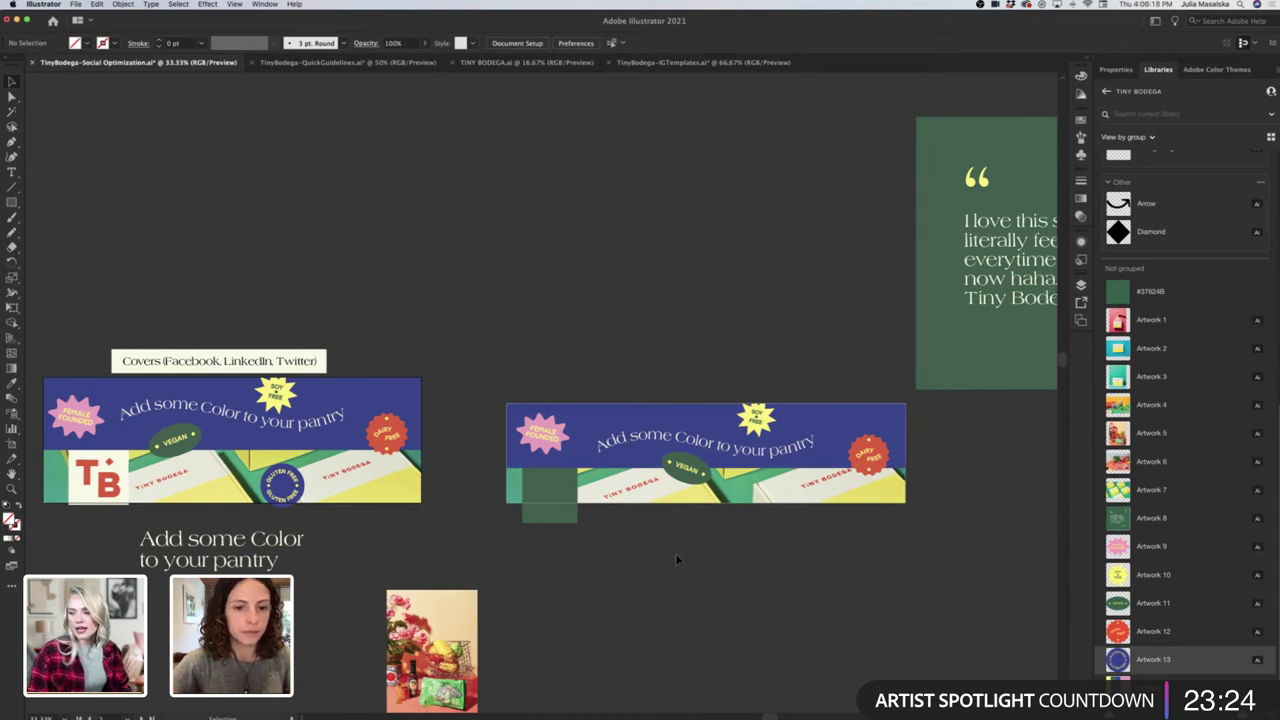
{"action": "scroll", "coordinate": [691, 505], "scroll_direction": "up", "scroll_amount": 2}
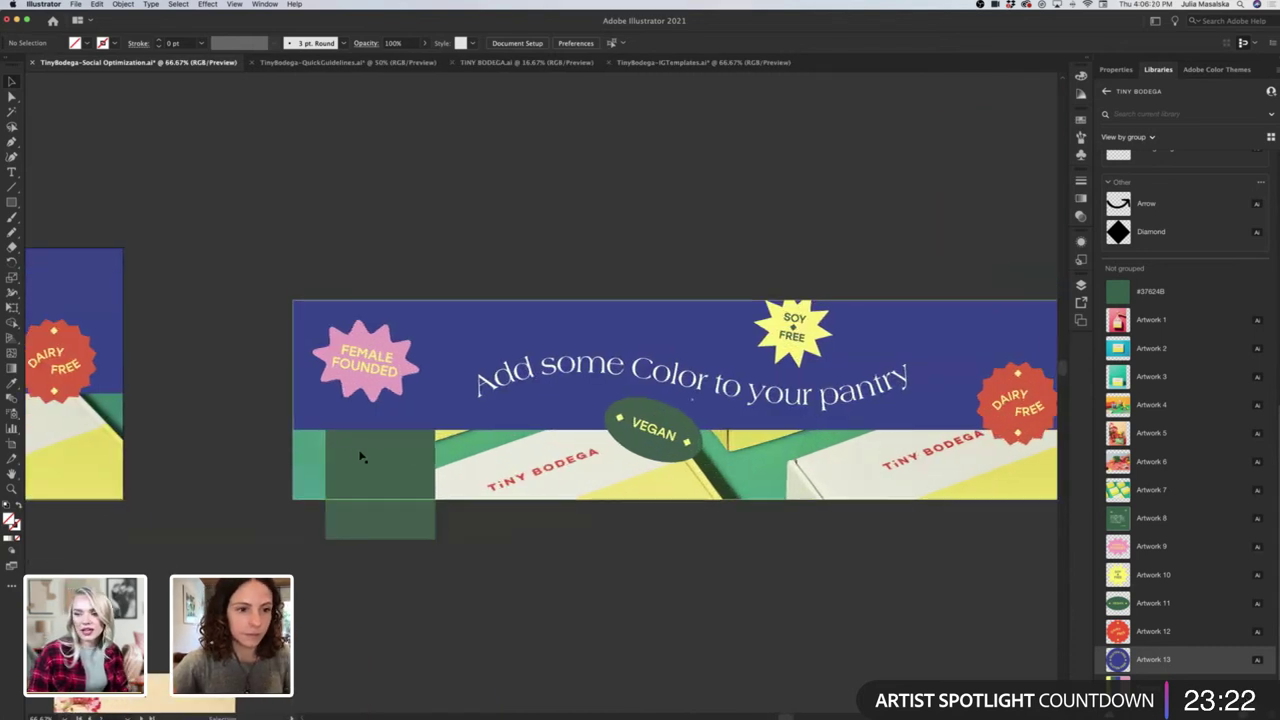
{"action": "left_click", "coordinate": [468, 442]}
{"action": "left_click", "coordinate": [192, 472]}
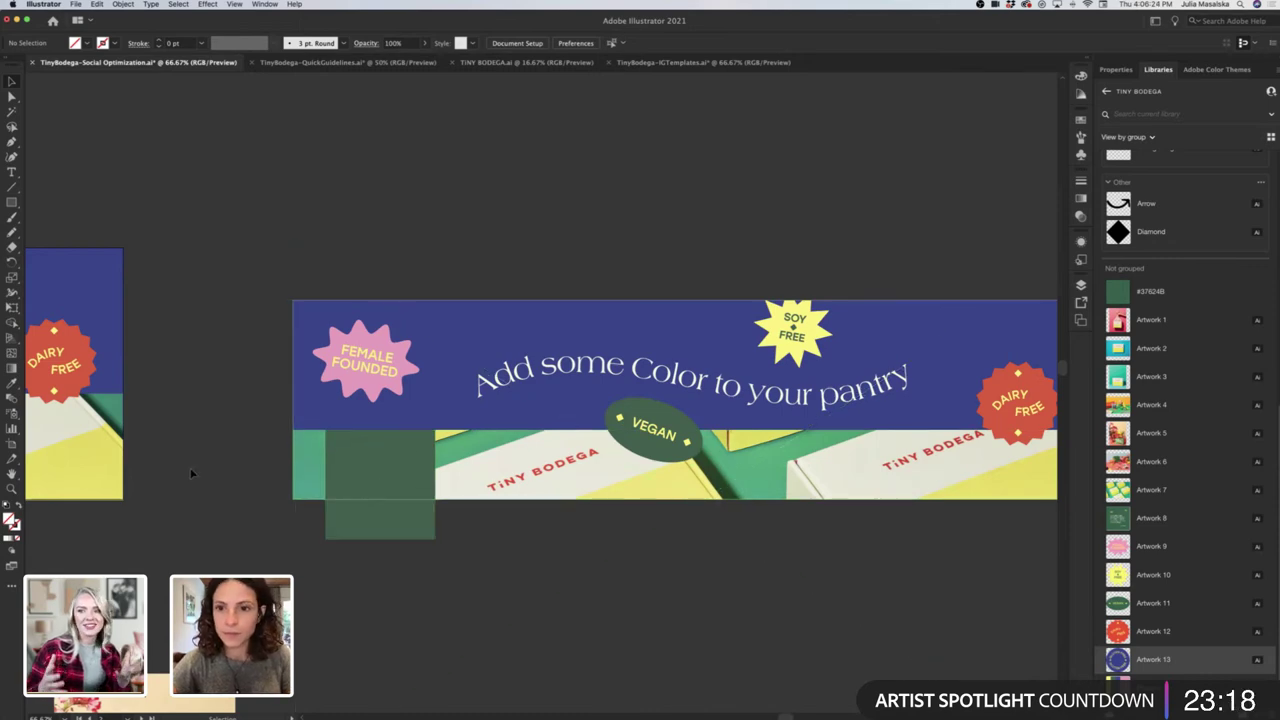
{"action": "left_click", "coordinate": [442, 458]}
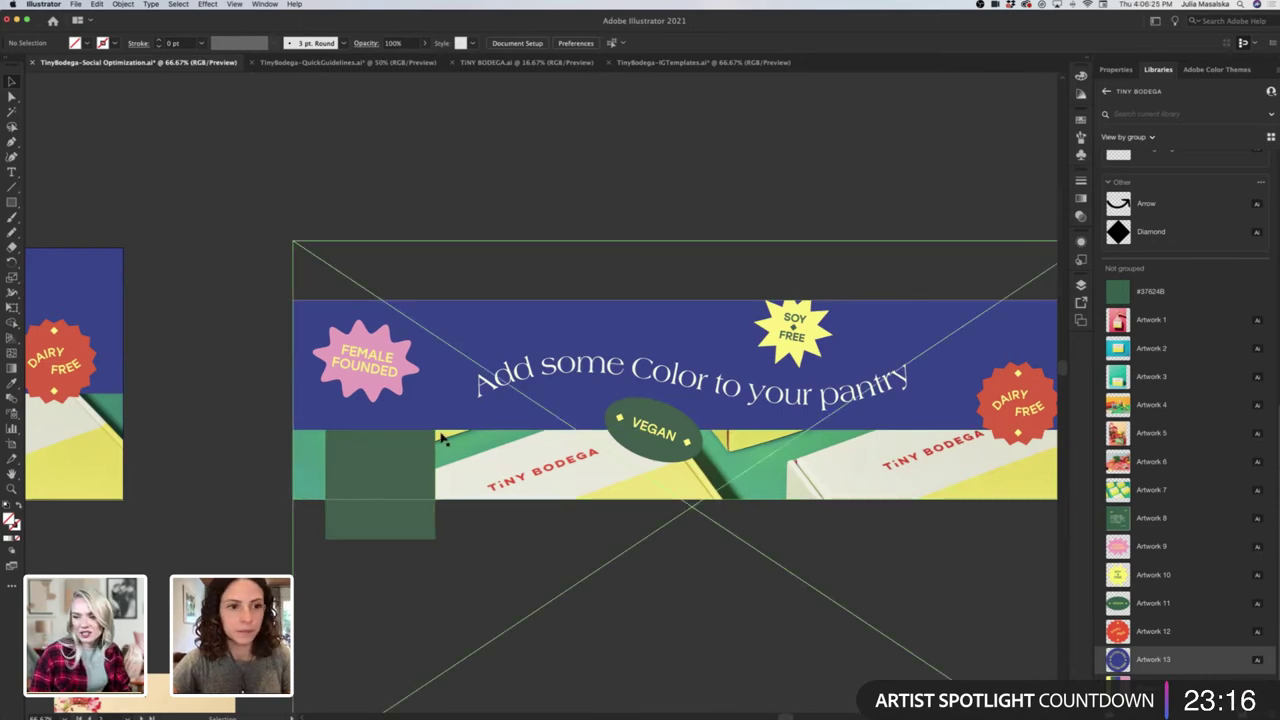
{"action": "scroll", "coordinate": [432, 428], "scroll_direction": "up", "scroll_amount": 4}
{"action": "scroll", "coordinate": [283, 423], "scroll_direction": "down", "scroll_amount": 4}
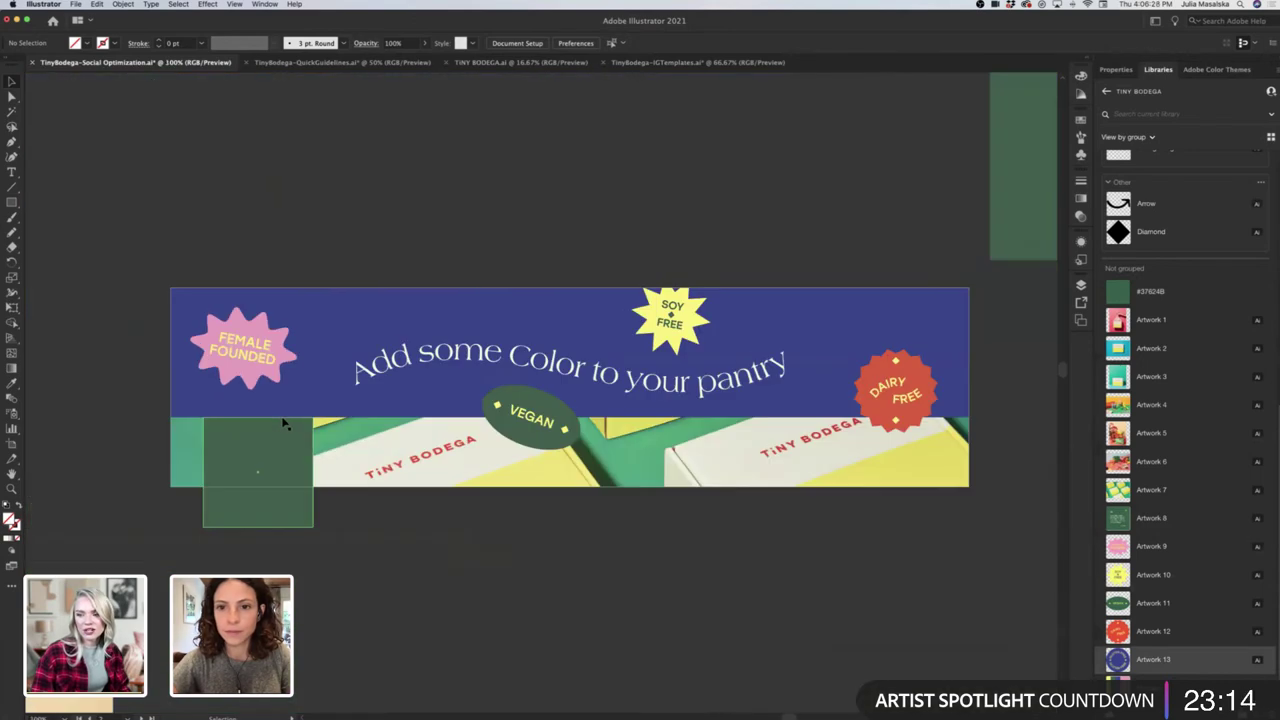
{"action": "scroll", "coordinate": [283, 423], "scroll_direction": "left", "scroll_amount": 10}
{"action": "scroll", "coordinate": [237, 423], "scroll_direction": "left", "scroll_amount": 5}
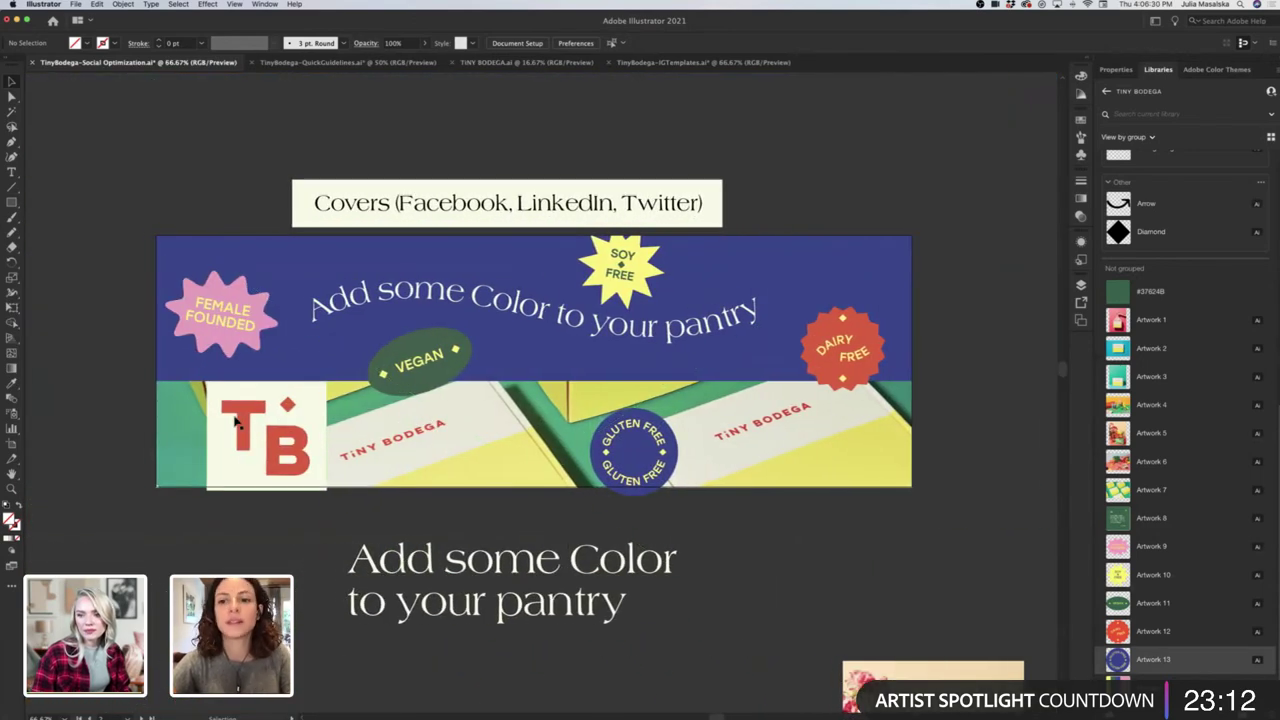
{"action": "scroll", "coordinate": [237, 400], "scroll_direction": "up", "scroll_amount": 3}
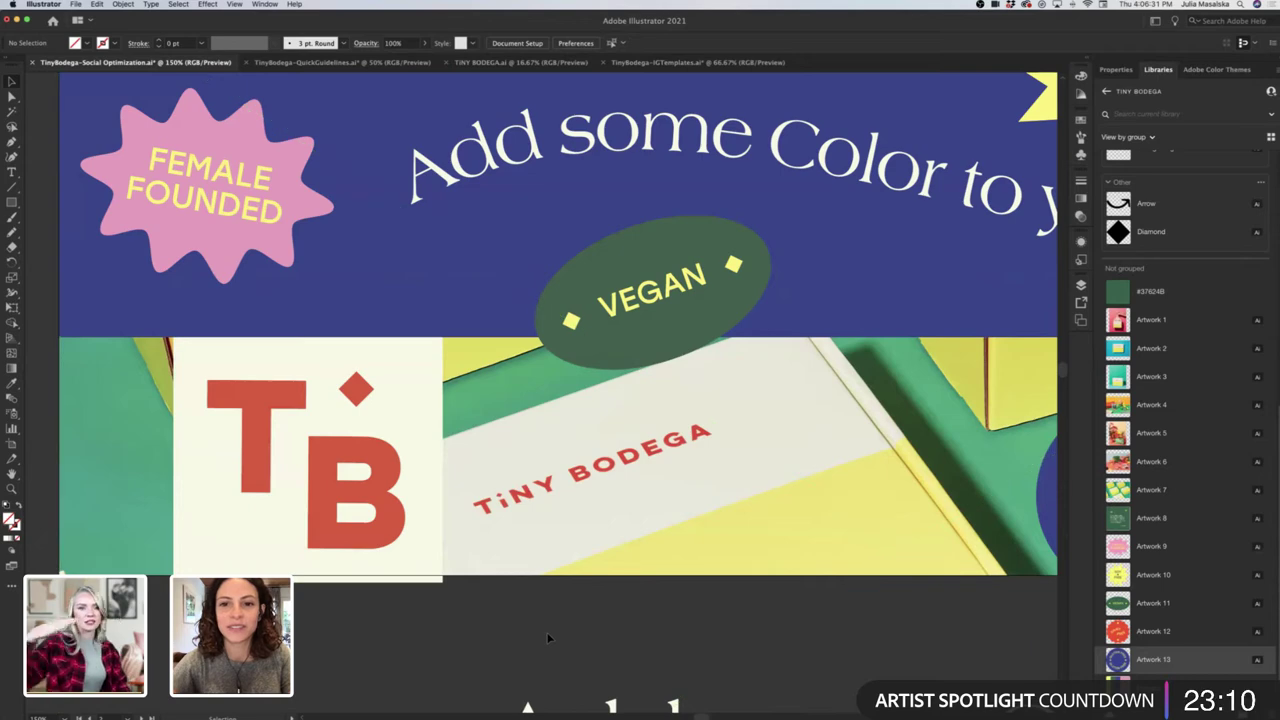
{"action": "scroll", "coordinate": [548, 638], "scroll_direction": "down", "scroll_amount": 5}
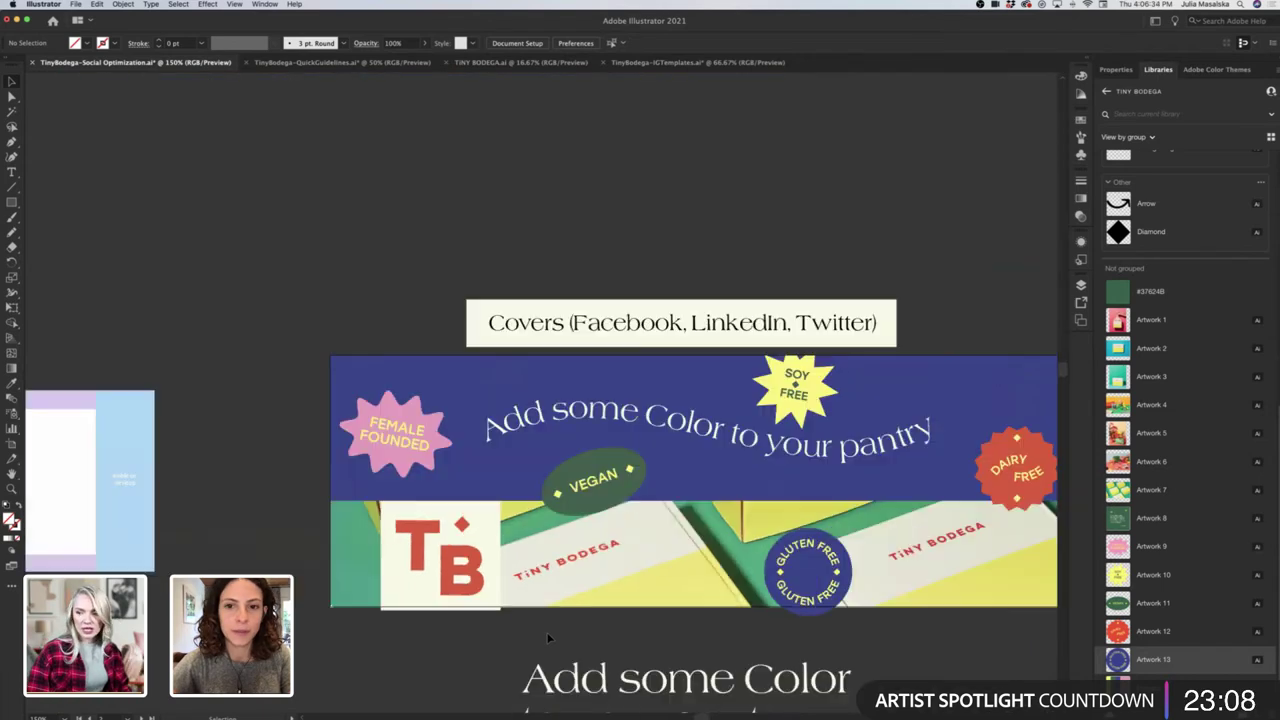
{"action": "scroll", "coordinate": [548, 638], "scroll_direction": "right", "scroll_amount": 5}
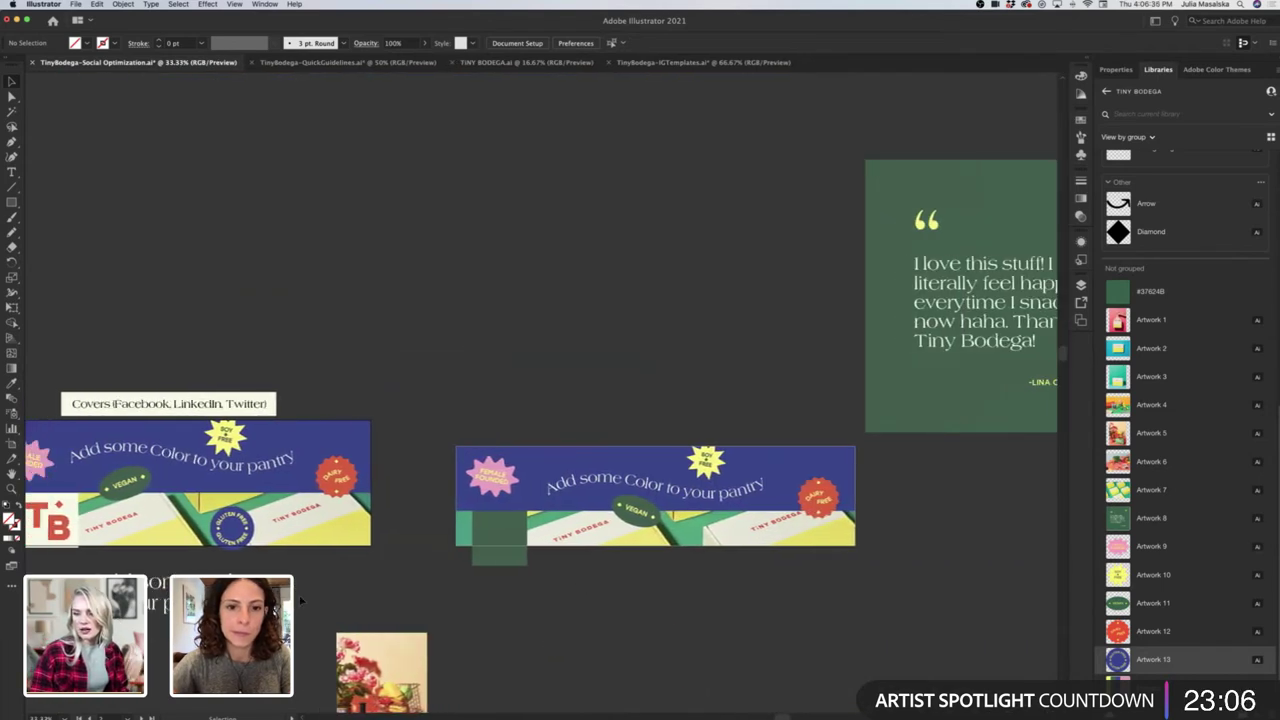
Copy the TB logo together with its cream tile from the first cover and paste it onto the second cover.
{"action": "scroll", "coordinate": [175, 548], "scroll_direction": "left", "scroll_amount": 3}
{"action": "left_click", "coordinate": [158, 545]}
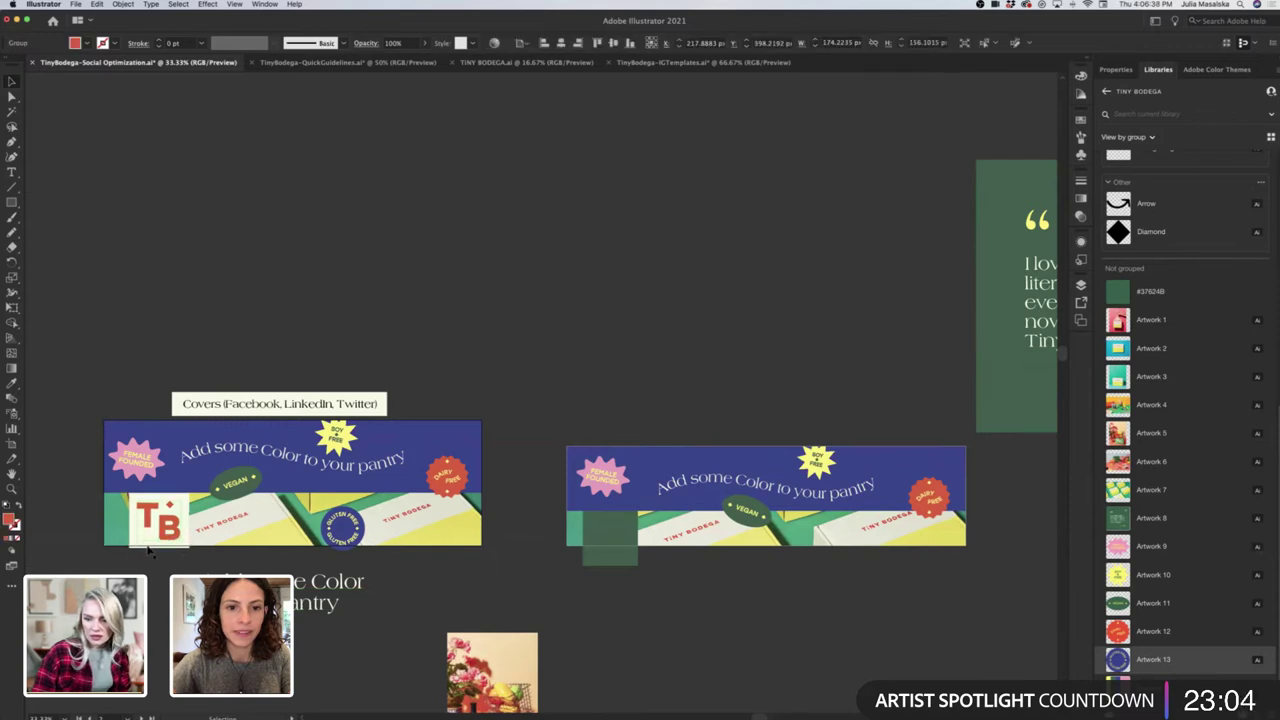
{"action": "left_click", "coordinate": [160, 546], "text": "shift"}
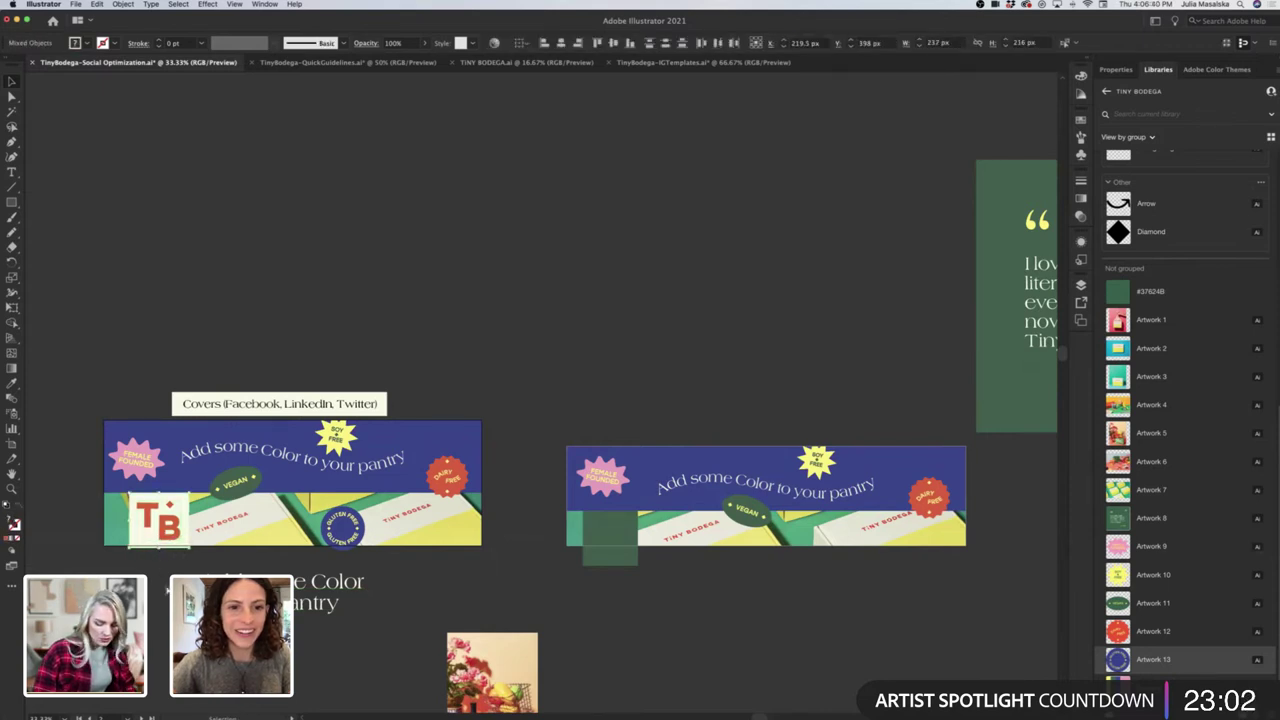
{"action": "left_click", "coordinate": [674, 583]}
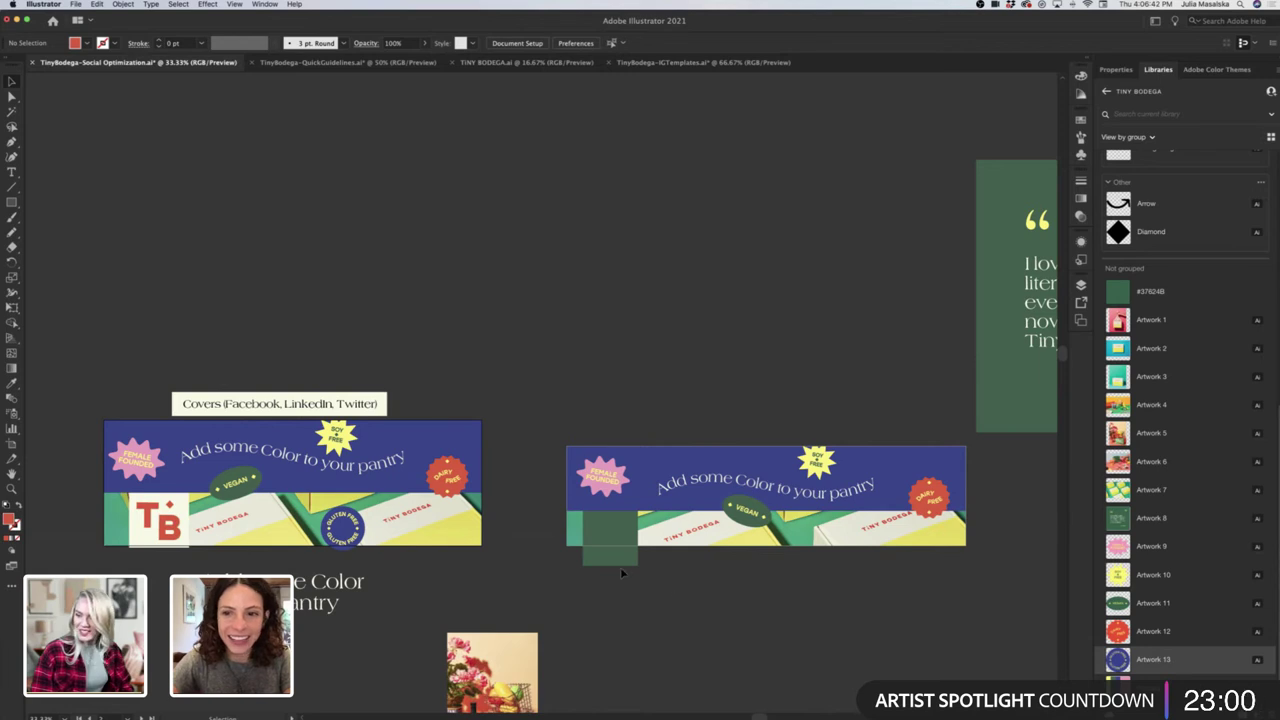
{"action": "scroll", "coordinate": [674, 583], "scroll_direction": "up", "scroll_amount": 2}
{"action": "key", "text": "super+v"}
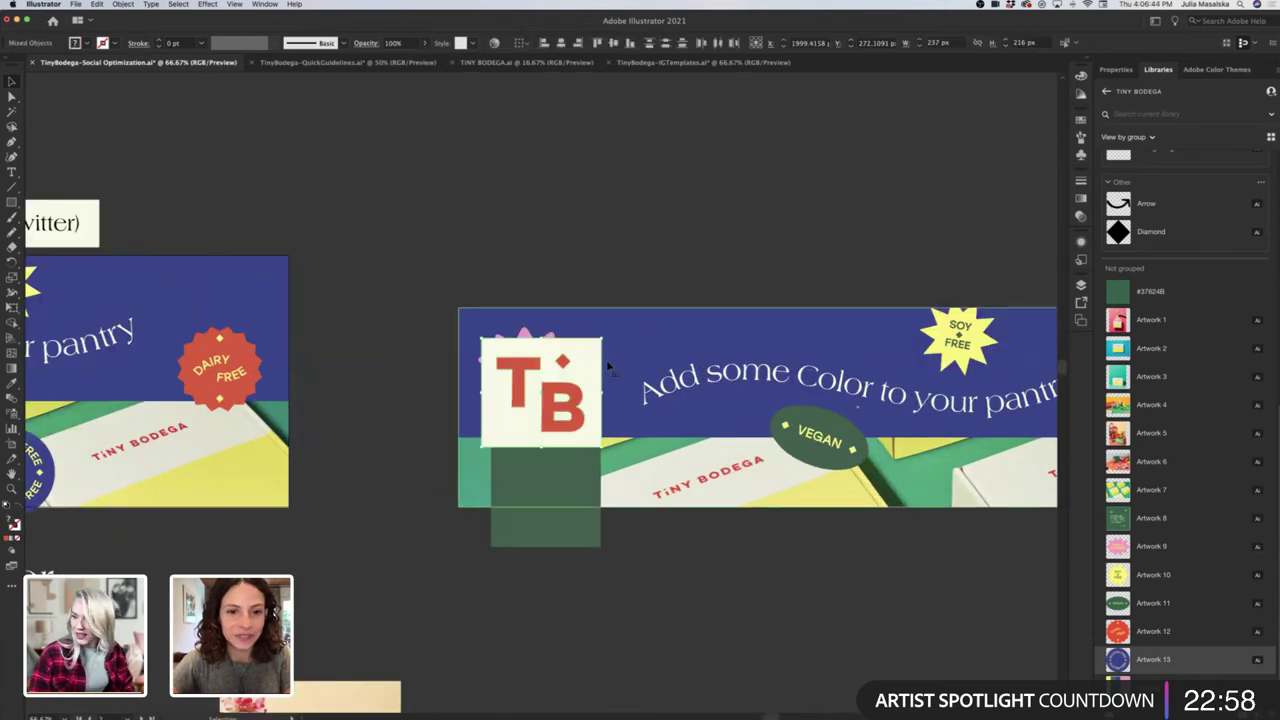
Scale the pasted TB logo tile to the green placeholder square's width and align it over the square's lower part.
{"action": "left_click_drag", "start_coordinate": [600, 362], "coordinate": [433, 413]}
{"action": "scroll", "coordinate": [517, 462], "scroll_direction": "up", "scroll_amount": 3}
{"action": "left_click", "coordinate": [236, 445]}
{"action": "scroll", "coordinate": [236, 443], "scroll_direction": "down", "scroll_amount": 1}
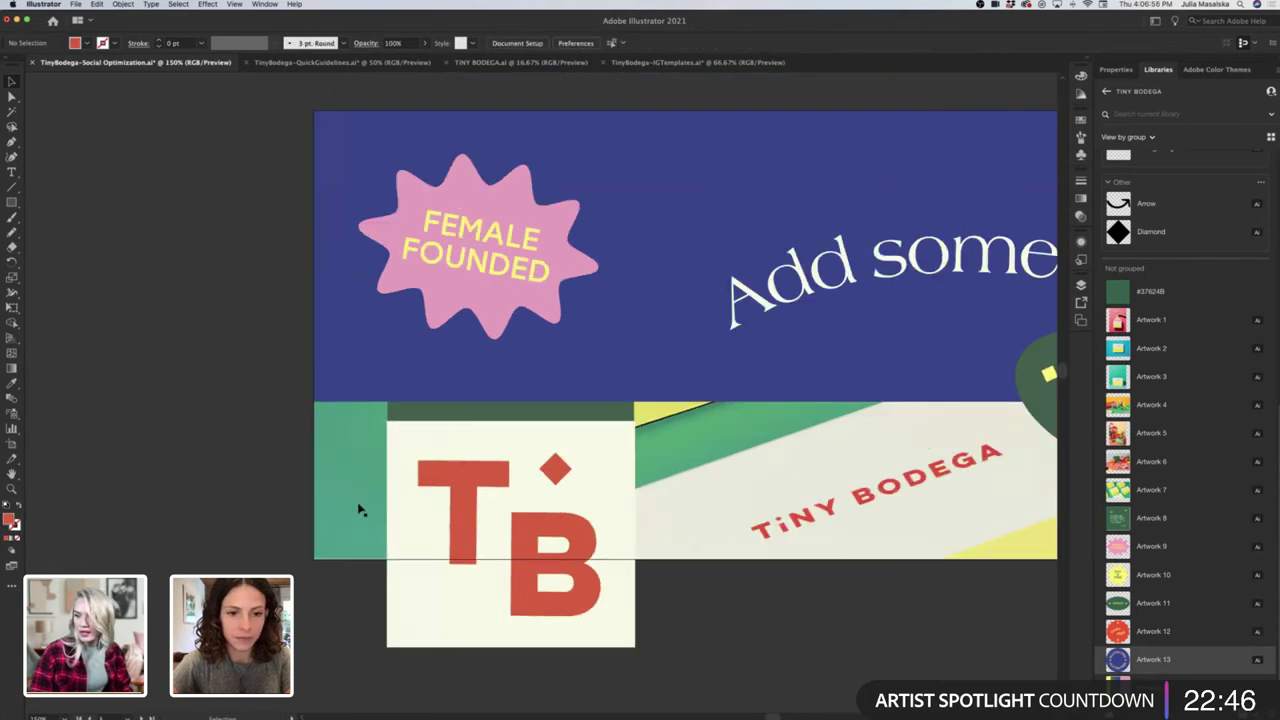
Extend the cream tile's top edge to the blue band on the second cover and move the TB logo up to recenter it.
{"action": "scroll", "coordinate": [540, 485], "scroll_direction": "down", "scroll_amount": 1}
{"action": "left_click", "coordinate": [499, 390]}
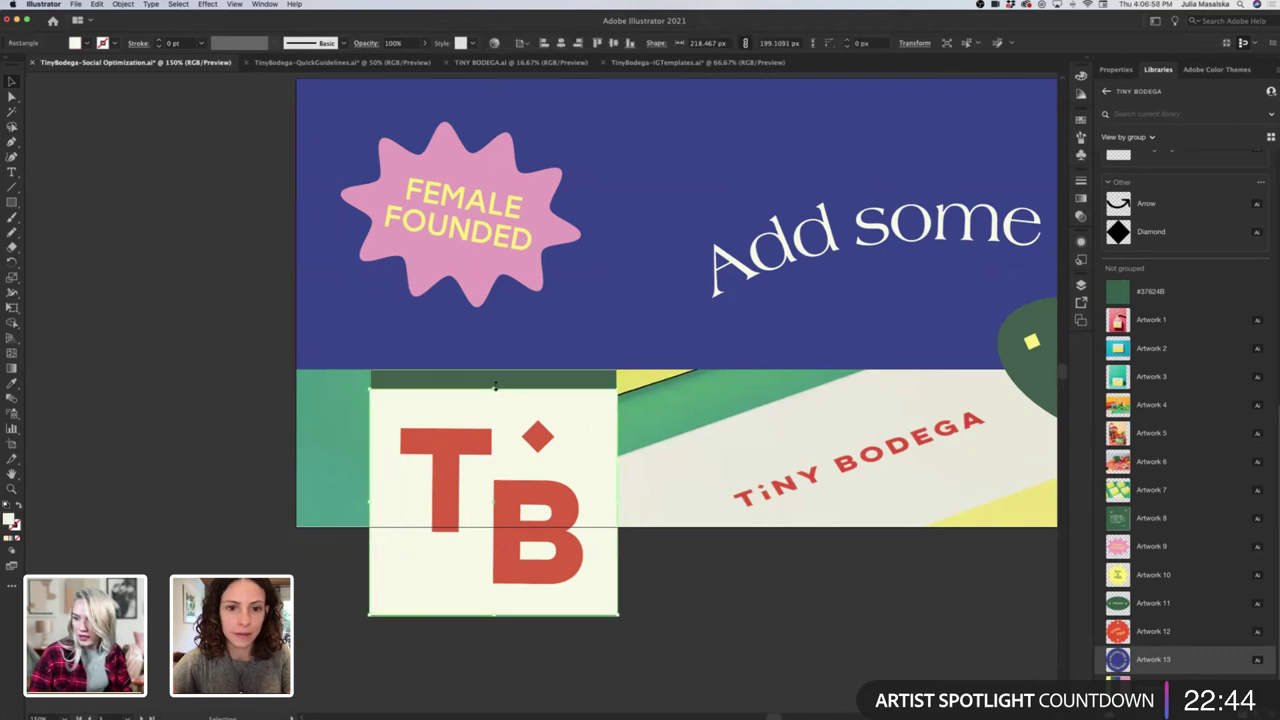
{"action": "left_click_drag", "start_coordinate": [494, 389], "coordinate": [495, 369]}
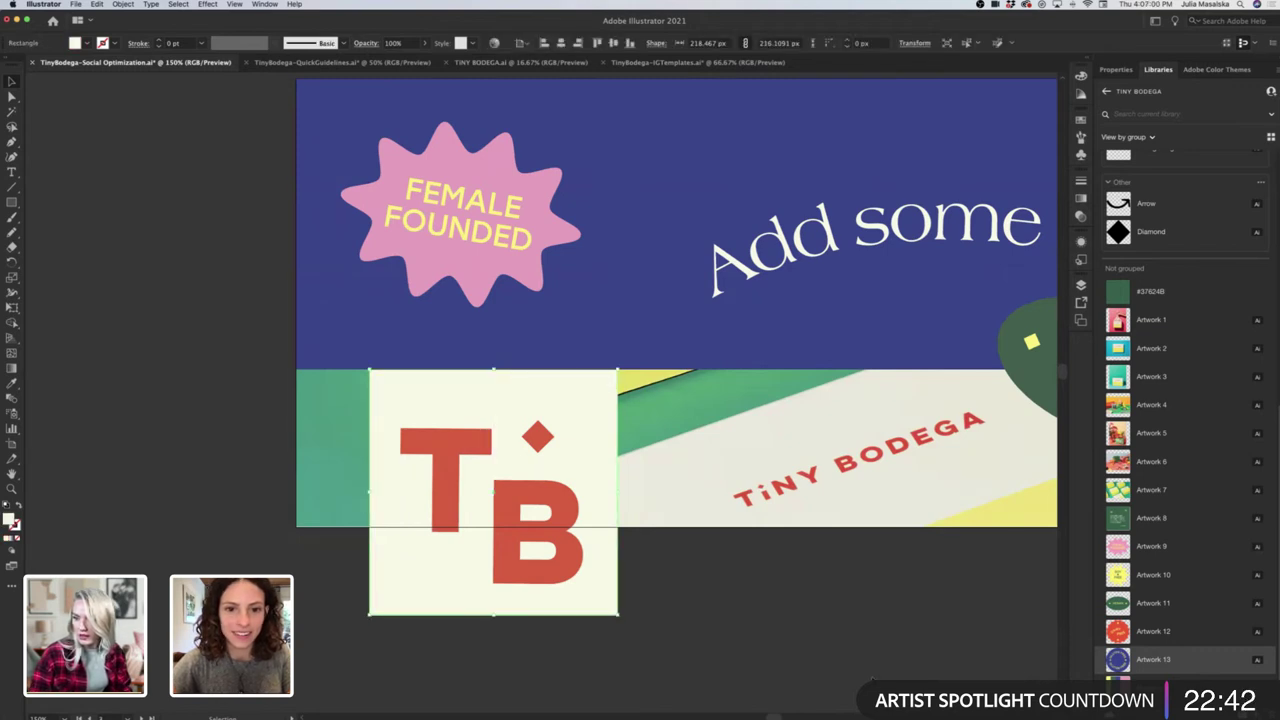
{"action": "left_click", "coordinate": [820, 660]}
{"action": "scroll", "coordinate": [540, 543], "scroll_direction": "down", "scroll_amount": 1}
{"action": "left_click_drag", "start_coordinate": [538, 554], "coordinate": [541, 539]}
{"action": "left_click", "coordinate": [679, 627]}
Copy the blue Gluten Free badge from the first cover to the right half of the second cover's photo strip.
{"action": "scroll", "coordinate": [678, 626], "scroll_direction": "down", "scroll_amount": 2}
{"action": "scroll", "coordinate": [678, 627], "scroll_direction": "down", "scroll_amount": 3}
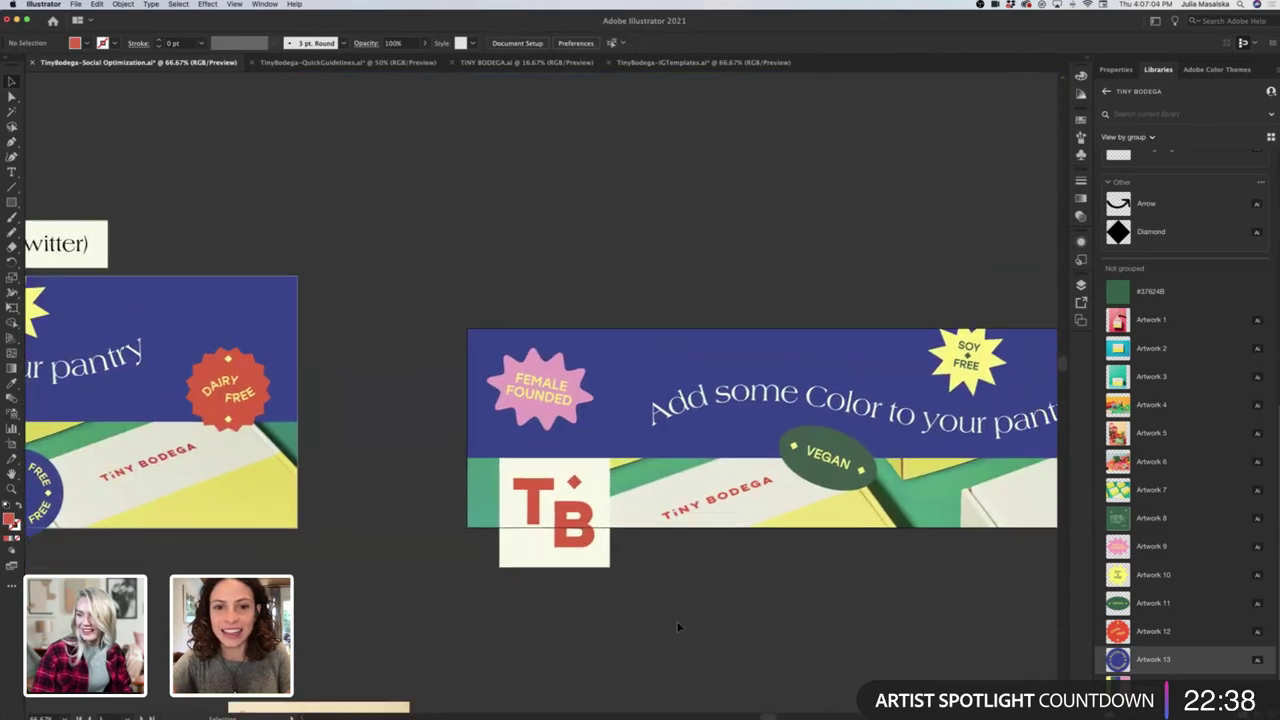
{"action": "scroll", "coordinate": [678, 627], "scroll_direction": "down", "scroll_amount": 3}
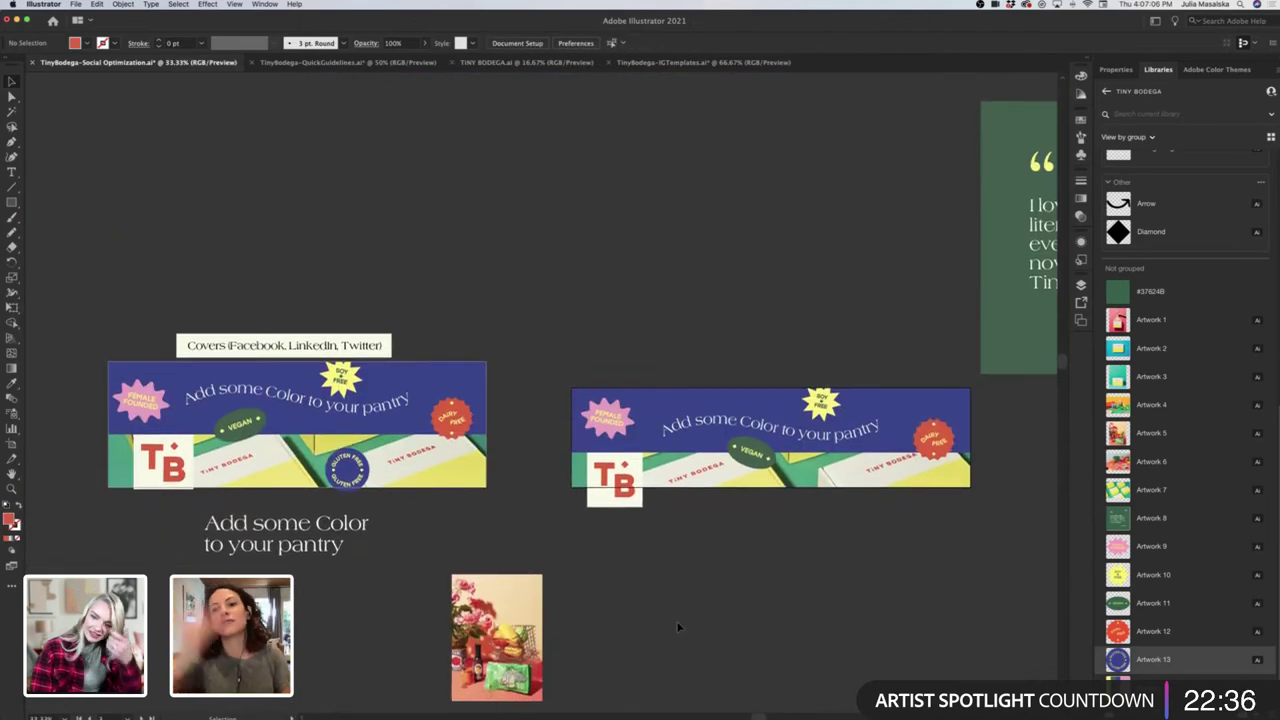
{"action": "scroll", "coordinate": [678, 627], "scroll_direction": "down", "scroll_amount": 1}
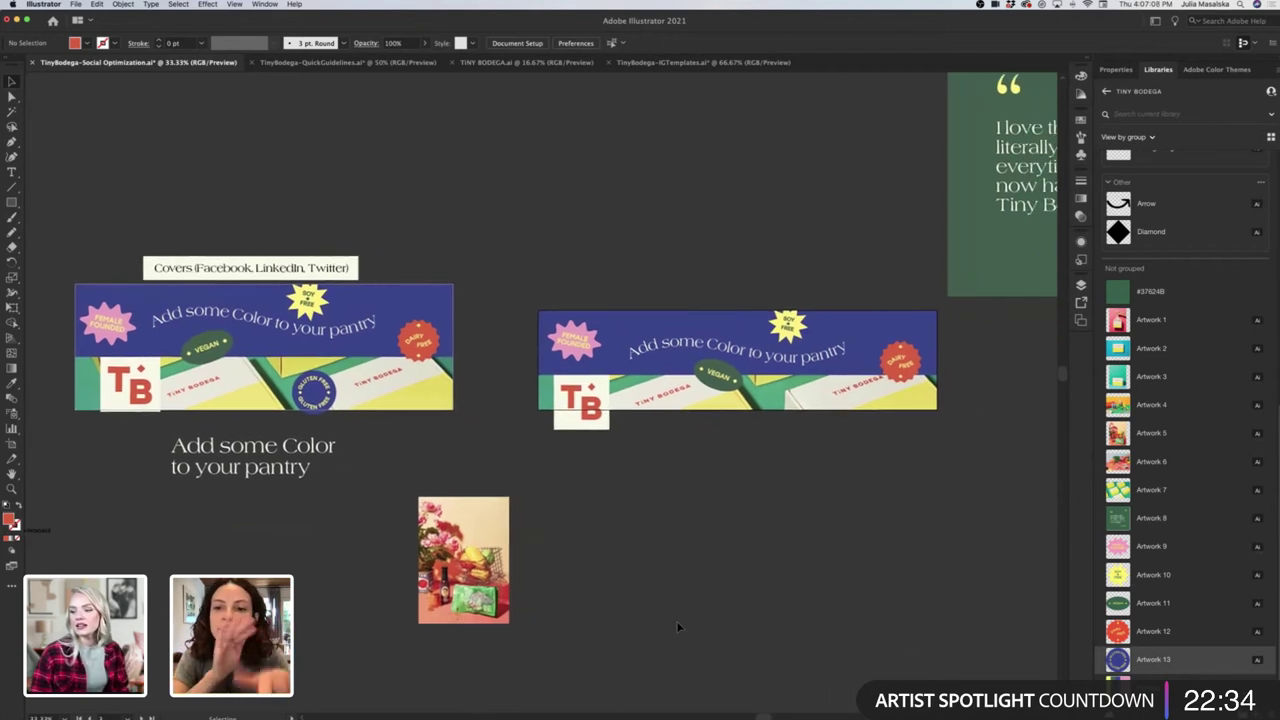
{"action": "left_click_drag", "start_coordinate": [335, 378], "coordinate": [785, 385]}
{"action": "scroll", "coordinate": [866, 388], "scroll_direction": "up", "scroll_amount": 4}
{"action": "left_click", "coordinate": [850, 506]}
Examine the cover template's visible-on-mobile and visible-on-desktop zones against the first cover's layout.
{"action": "key", "text": "super+minus"}
{"action": "key", "text": "super+minus"}
{"action": "key", "text": "super+minus"}
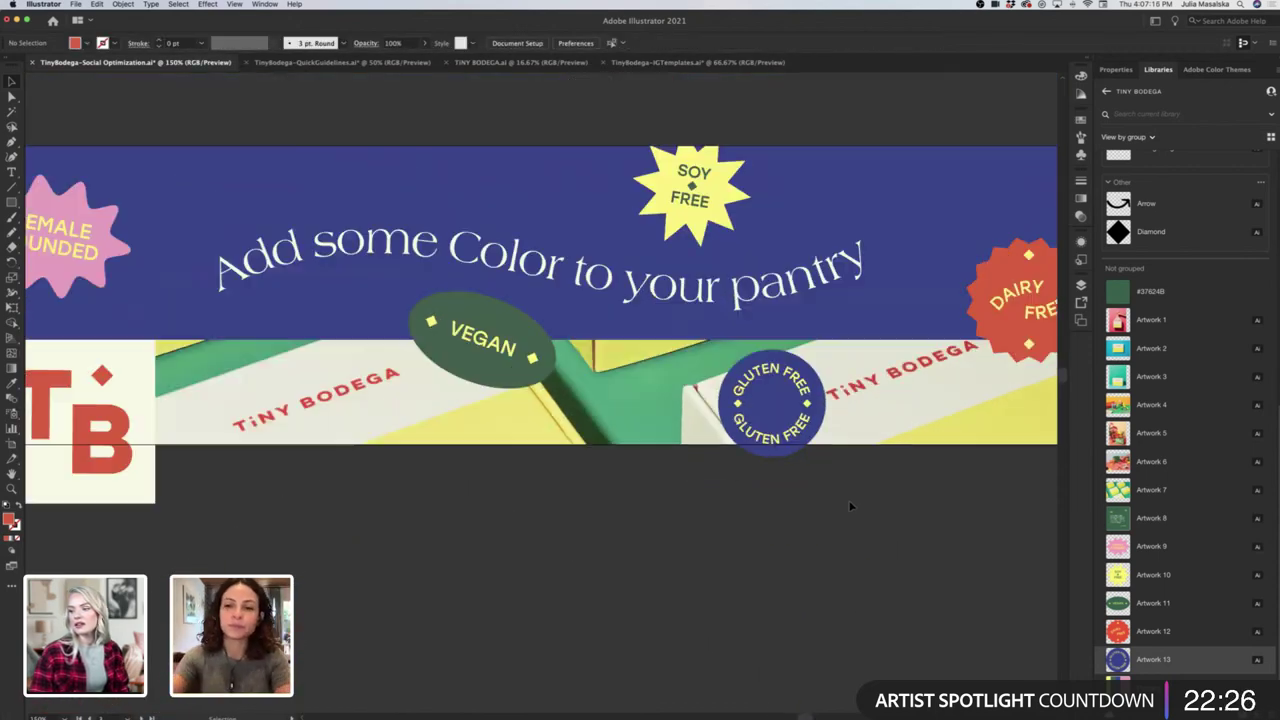
{"action": "key", "text": "super+minus"}
{"action": "key", "text": "super+minus"}
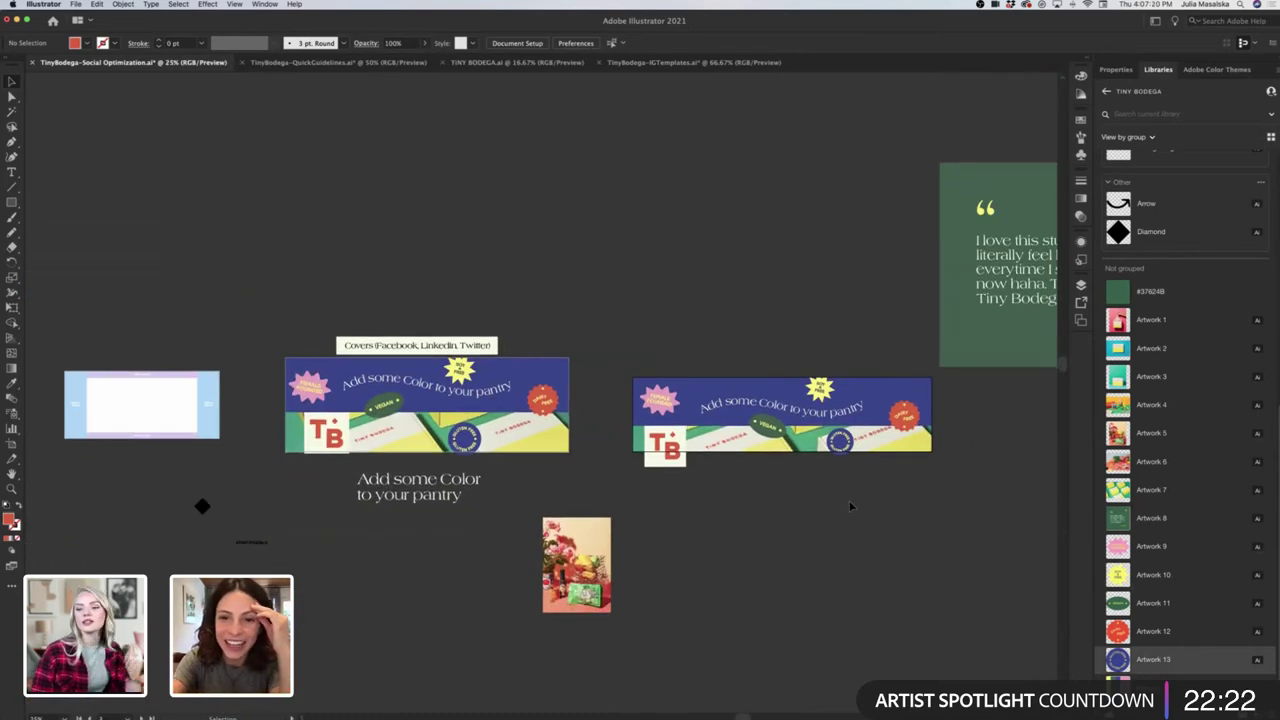
{"action": "scroll", "coordinate": [849, 506], "scroll_direction": "left", "scroll_amount": 1}
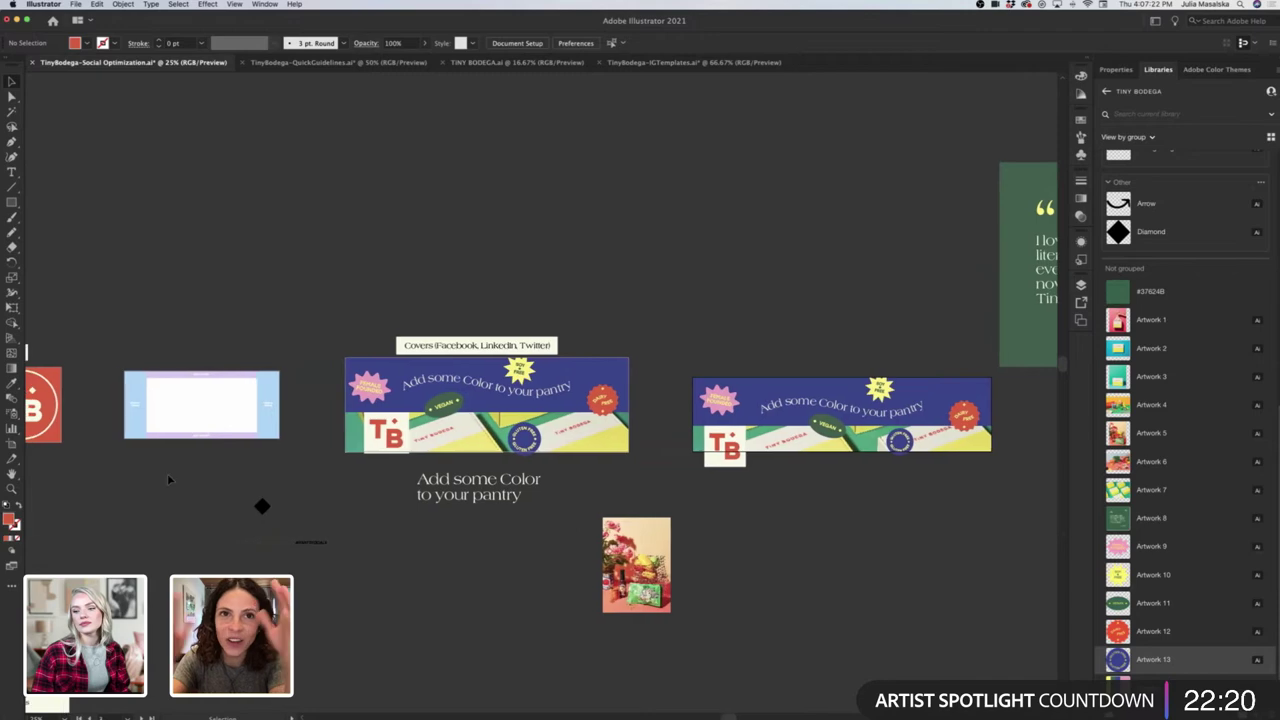
{"action": "scroll", "coordinate": [146, 439], "scroll_direction": "up", "scroll_amount": 5}
{"action": "scroll", "coordinate": [146, 440], "scroll_direction": "up", "scroll_amount": 2}
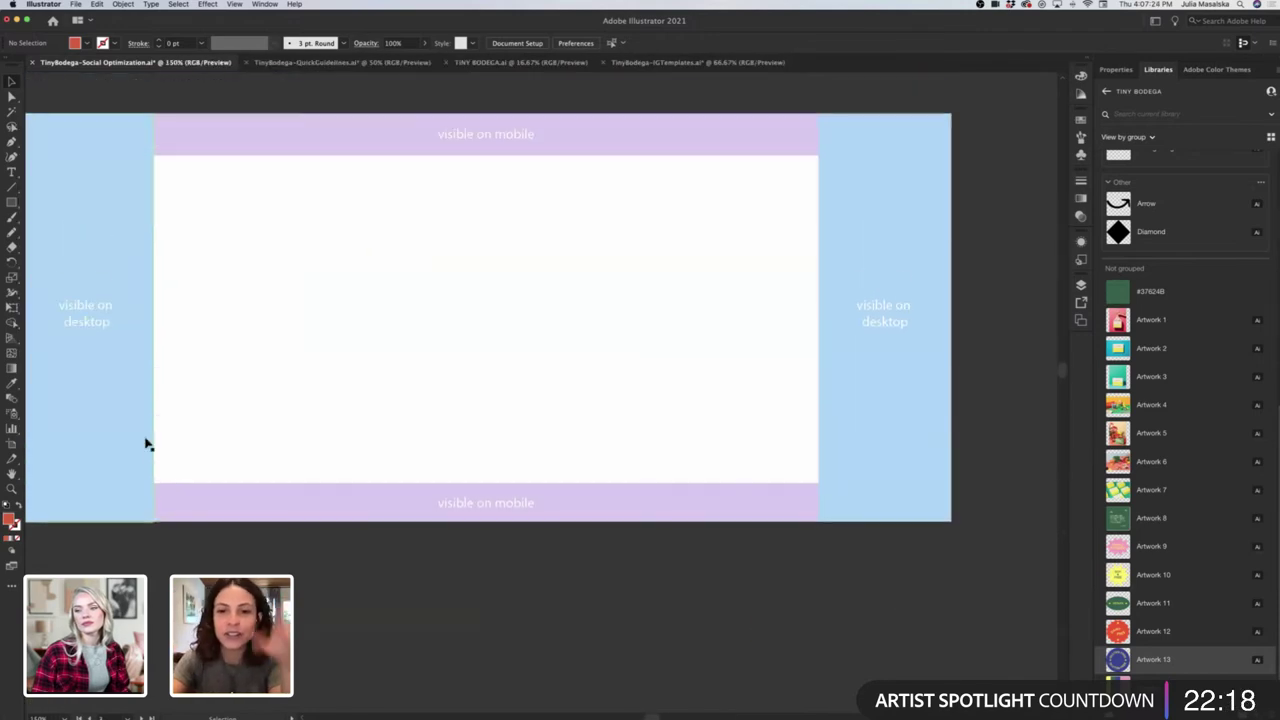
{"action": "scroll", "coordinate": [146, 441], "scroll_direction": "down", "scroll_amount": 1}
{"action": "scroll", "coordinate": [147, 443], "scroll_direction": "down", "scroll_amount": 5}
{"action": "scroll", "coordinate": [149, 443], "scroll_direction": "down", "scroll_amount": 2}
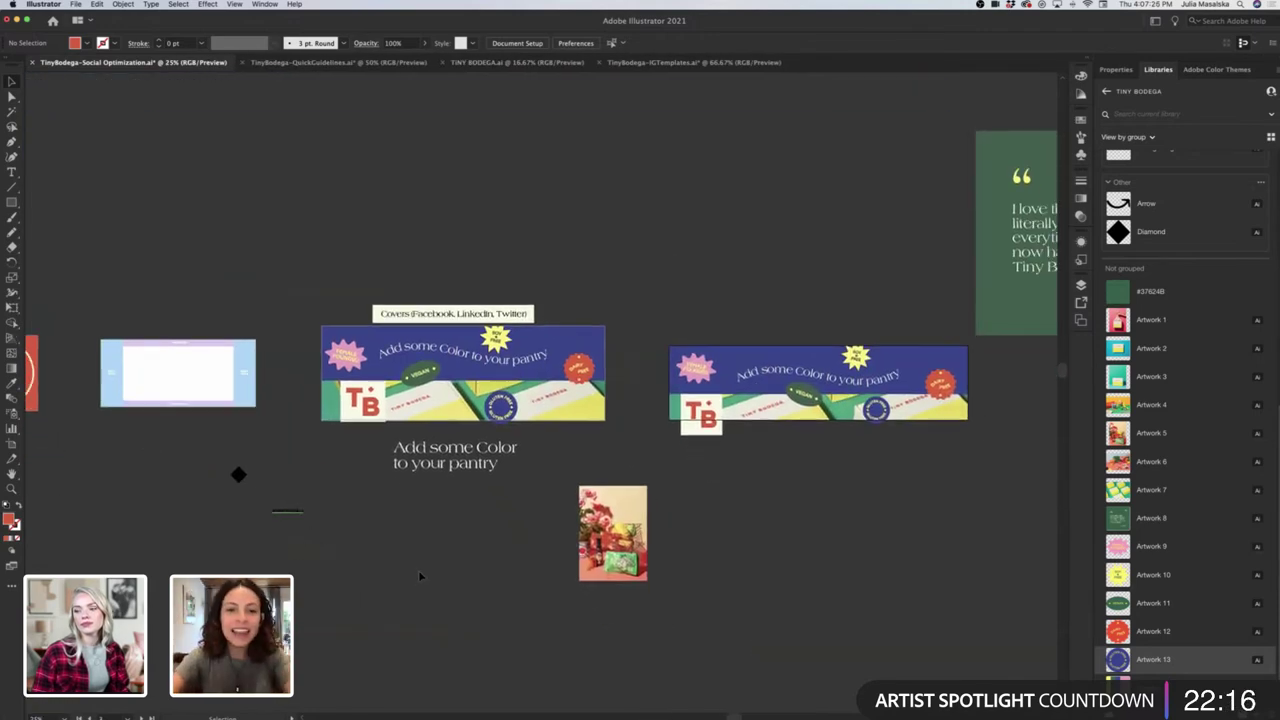
{"action": "scroll", "coordinate": [423, 564], "scroll_direction": "up", "scroll_amount": 1}
{"action": "scroll", "coordinate": [423, 564], "scroll_direction": "left", "scroll_amount": 1}
{"action": "scroll", "coordinate": [426, 560], "scroll_direction": "right", "scroll_amount": 1}
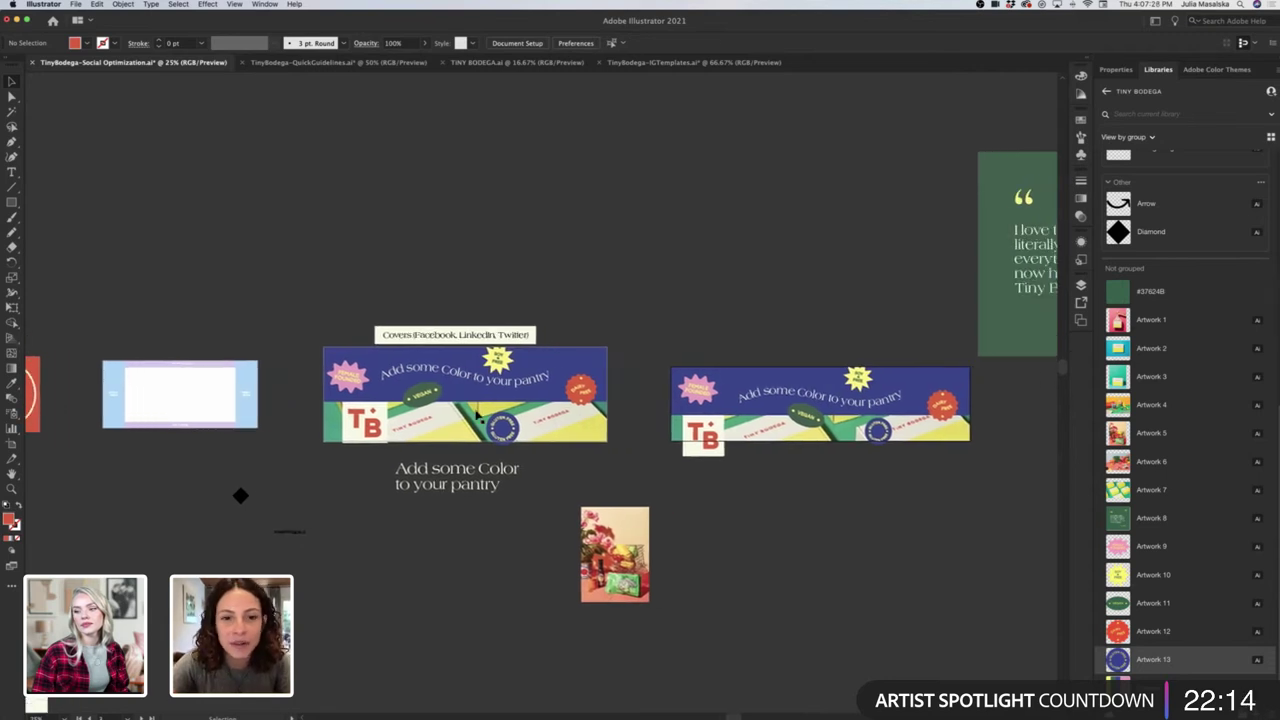
{"action": "scroll", "coordinate": [466, 420], "scroll_direction": "up", "scroll_amount": 2}
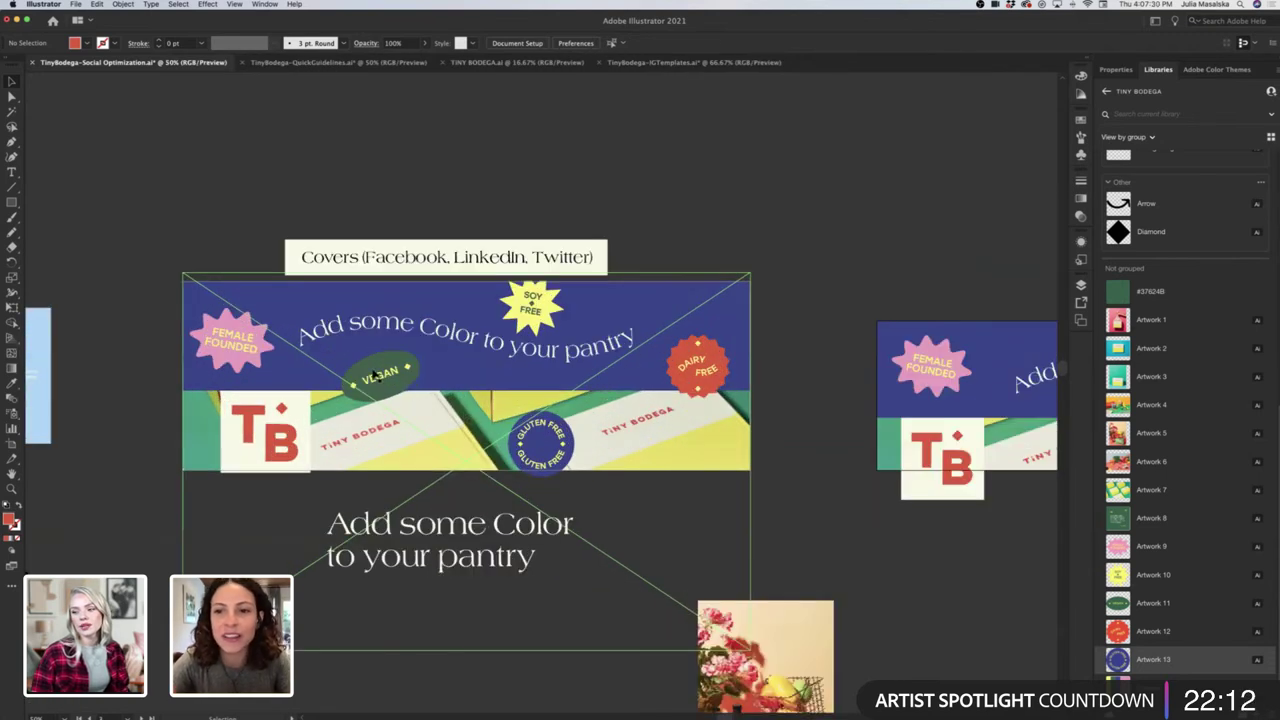
{"action": "scroll", "coordinate": [160, 371], "scroll_direction": "left", "scroll_amount": 5}
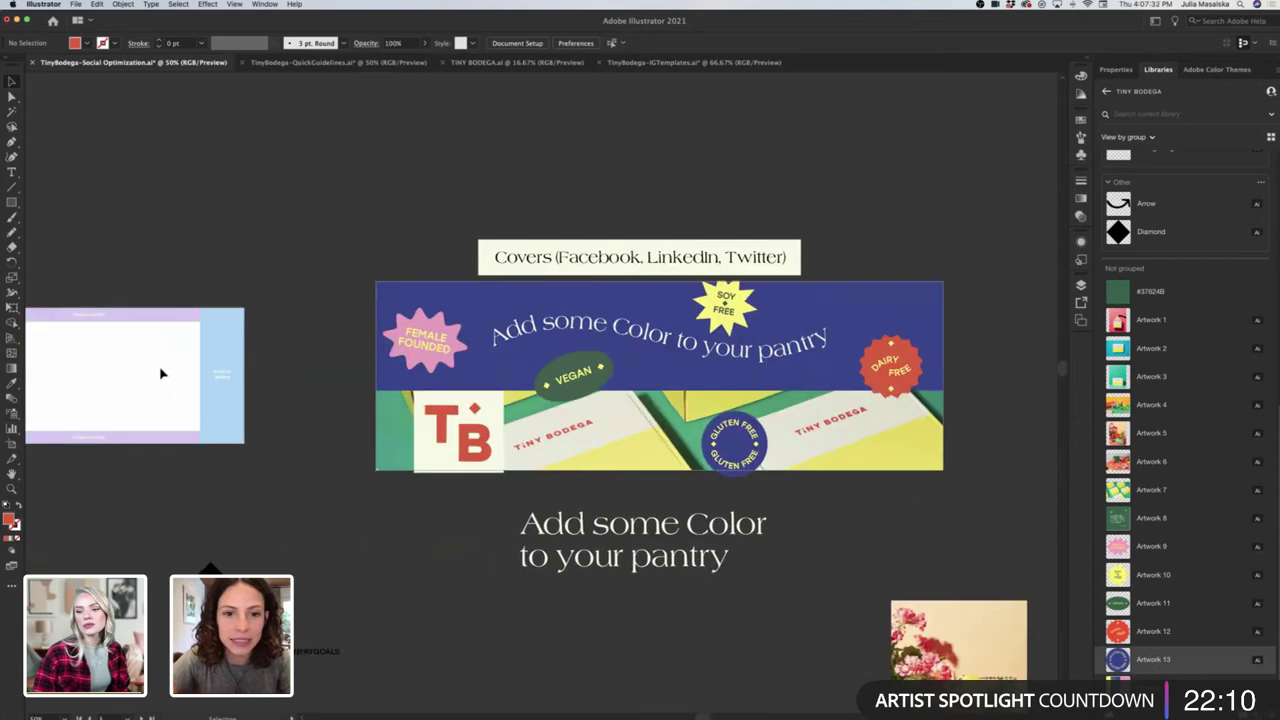
{"action": "scroll", "coordinate": [166, 398], "scroll_direction": "up", "scroll_amount": 2}
{"action": "scroll", "coordinate": [166, 398], "scroll_direction": "left", "scroll_amount": 2}
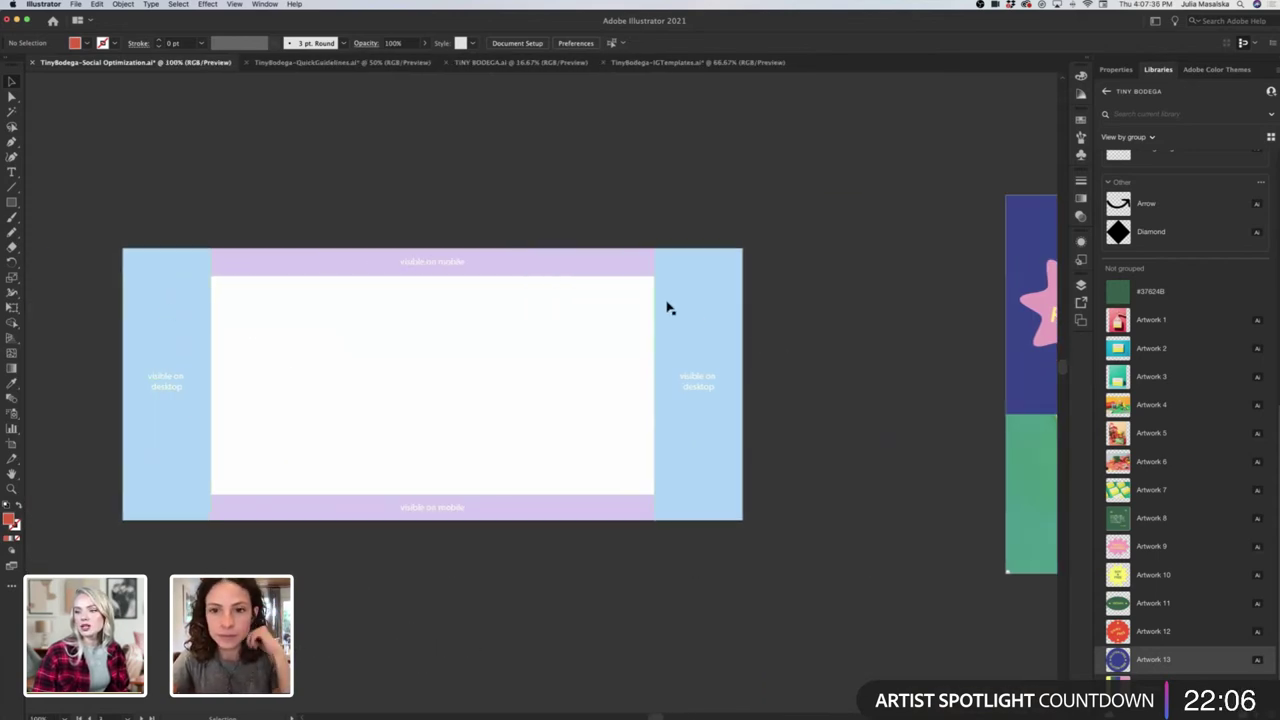
{"action": "scroll", "coordinate": [753, 518], "scroll_direction": "right", "scroll_amount": 4}
{"action": "scroll", "coordinate": [755, 523], "scroll_direction": "down", "scroll_amount": 6}
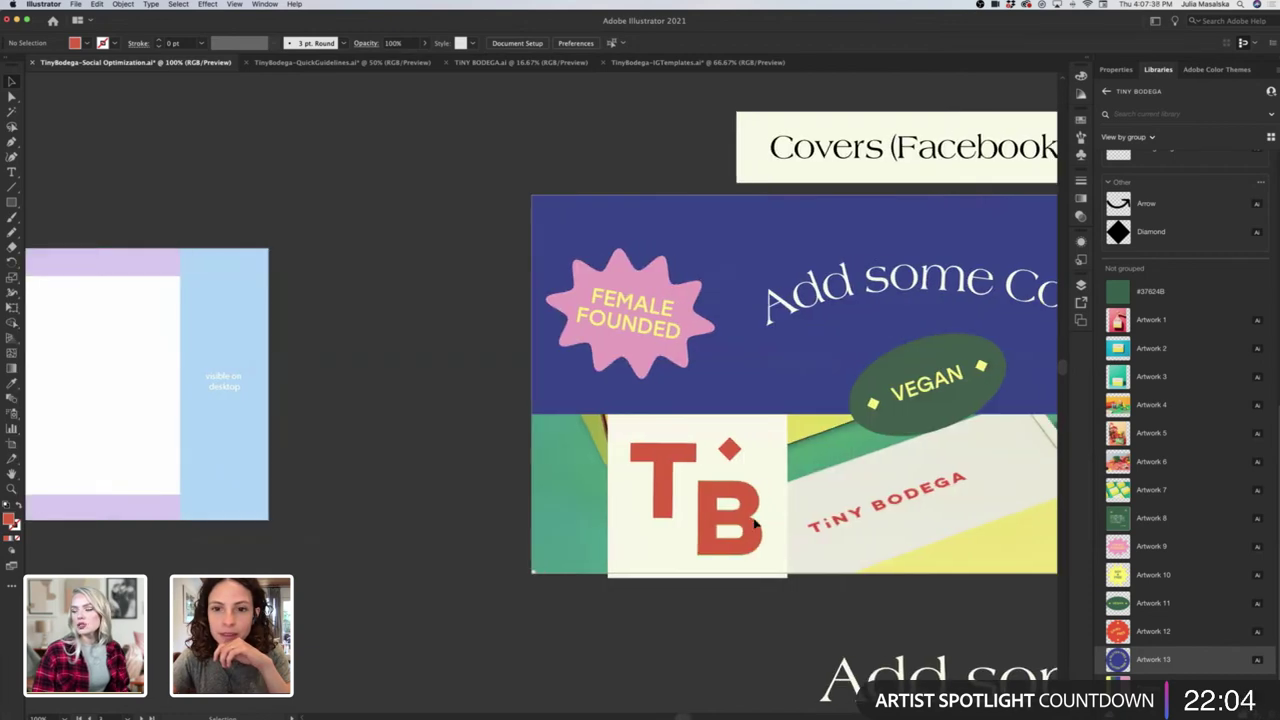
{"action": "scroll", "coordinate": [848, 355], "scroll_direction": "up", "scroll_amount": 2}
{"action": "scroll", "coordinate": [848, 355], "scroll_direction": "right", "scroll_amount": 2}
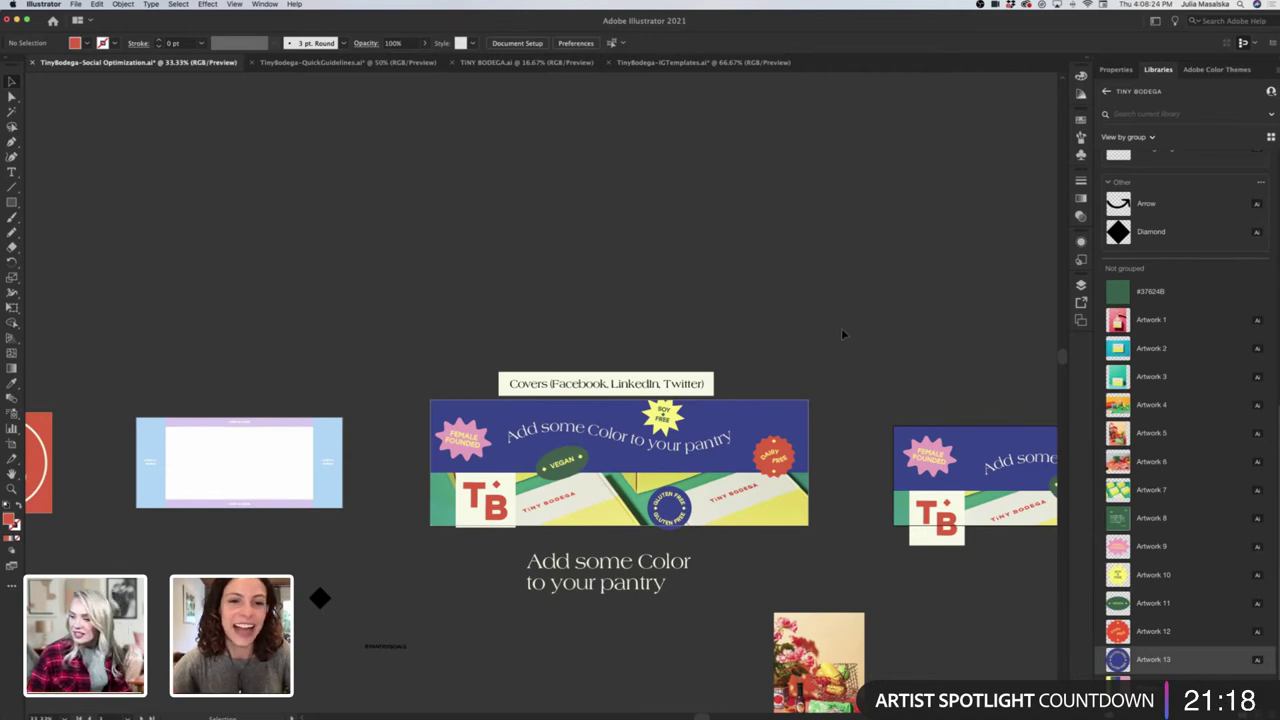
Compare the badge and logo tile arrangement on the two finished cover banners.
{"action": "scroll", "coordinate": [841, 328], "scroll_direction": "down", "scroll_amount": 2}
{"action": "scroll", "coordinate": [841, 328], "scroll_direction": "right", "scroll_amount": 3}
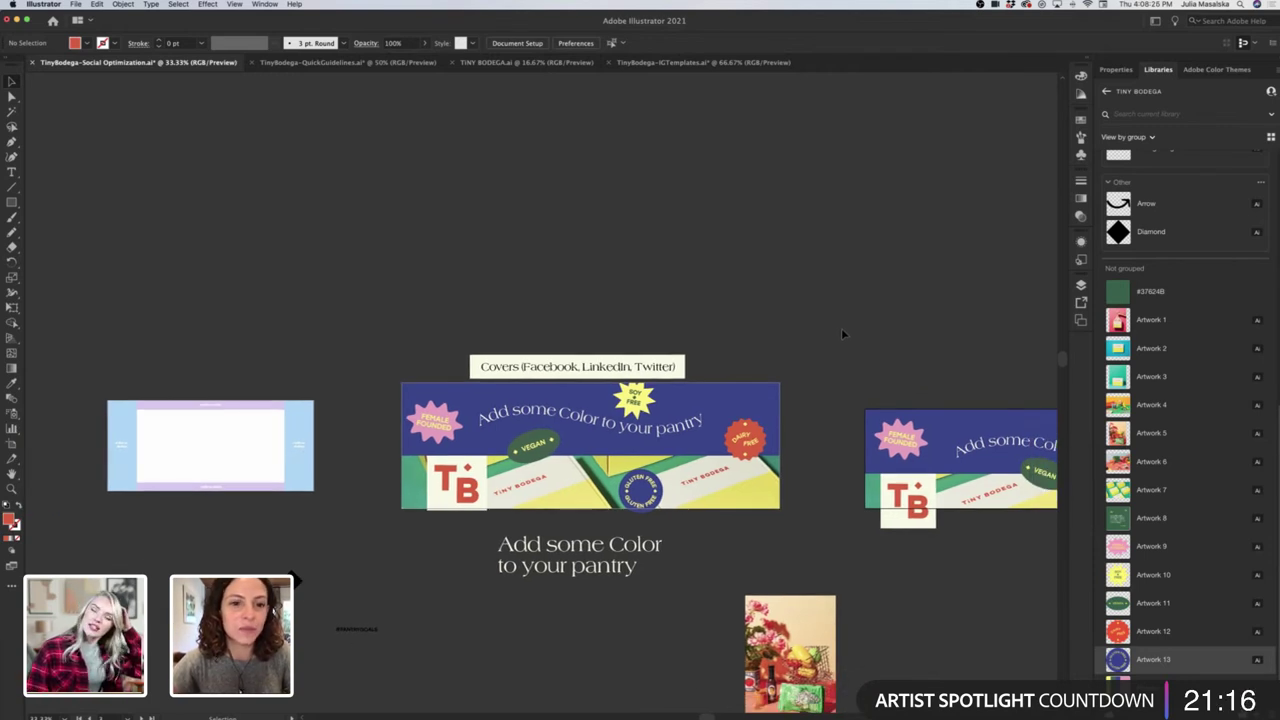
{"action": "scroll", "coordinate": [841, 328], "scroll_direction": "right", "scroll_amount": 8}
{"action": "scroll", "coordinate": [841, 328], "scroll_direction": "down", "scroll_amount": 3}
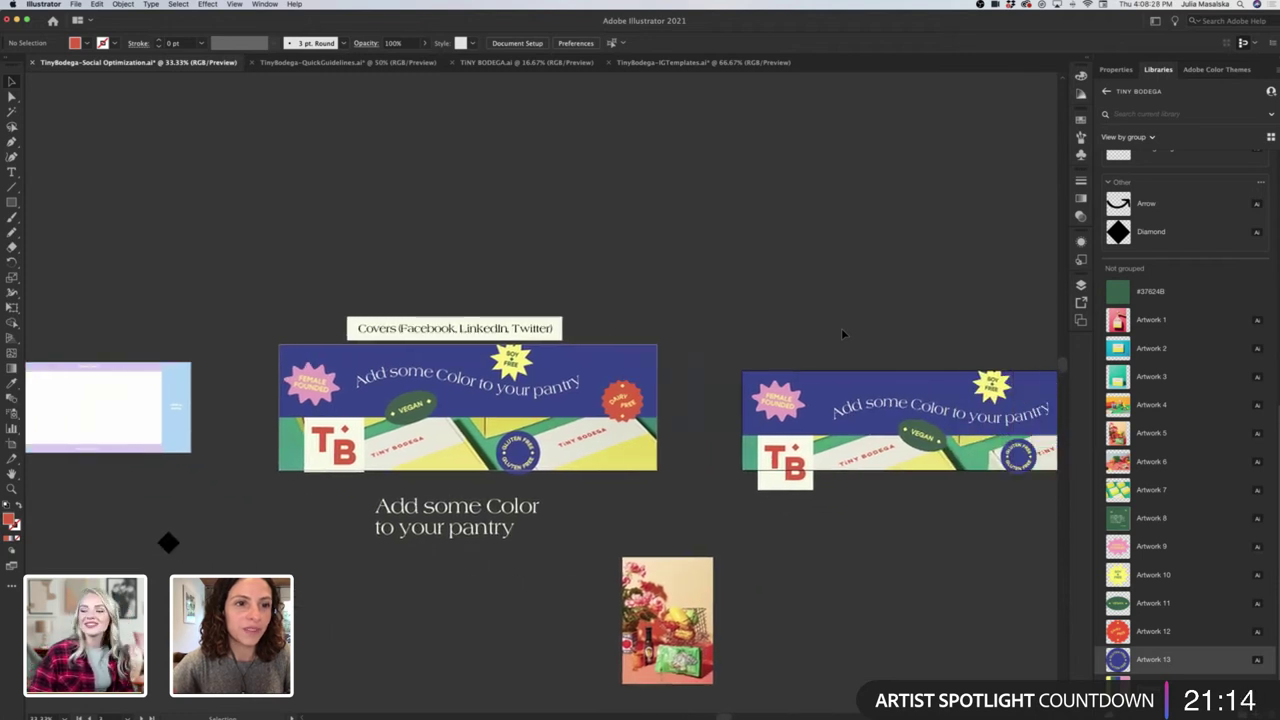
{"action": "scroll", "coordinate": [842, 334], "scroll_direction": "right", "scroll_amount": 4}
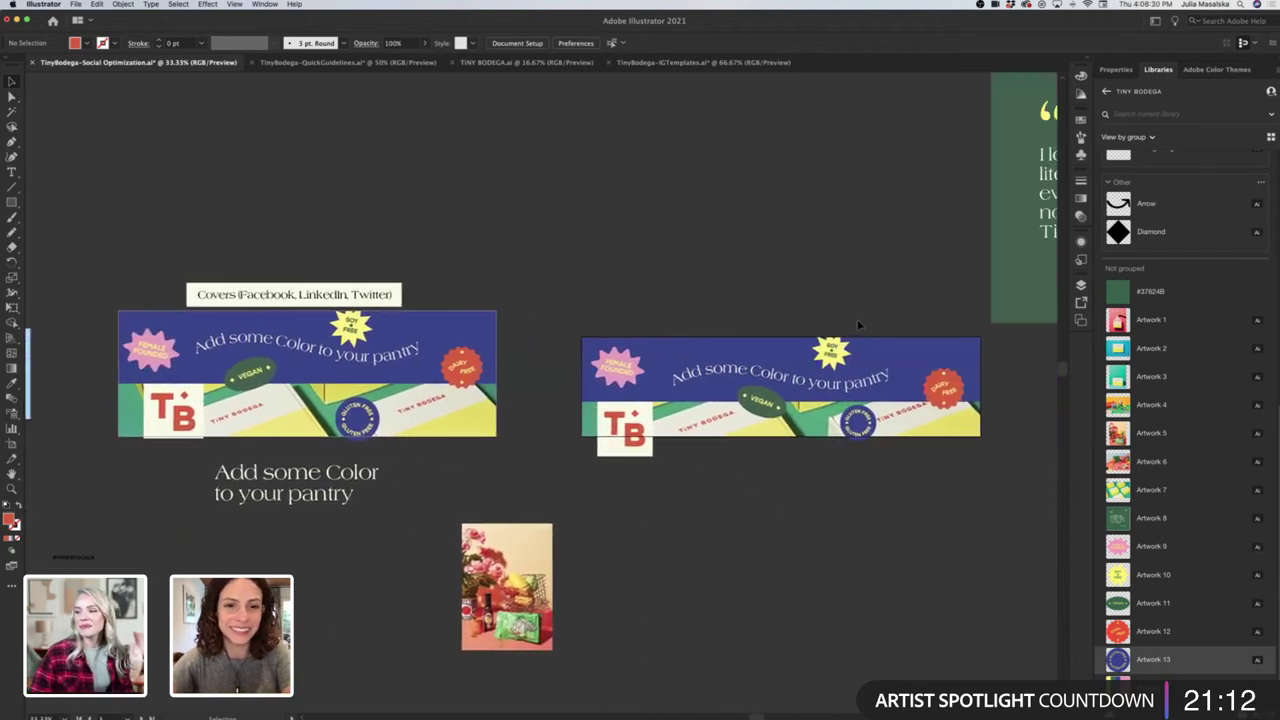
{"action": "scroll", "coordinate": [858, 325], "scroll_direction": "left", "scroll_amount": 2}
{"action": "scroll", "coordinate": [858, 325], "scroll_direction": "right", "scroll_amount": 5}
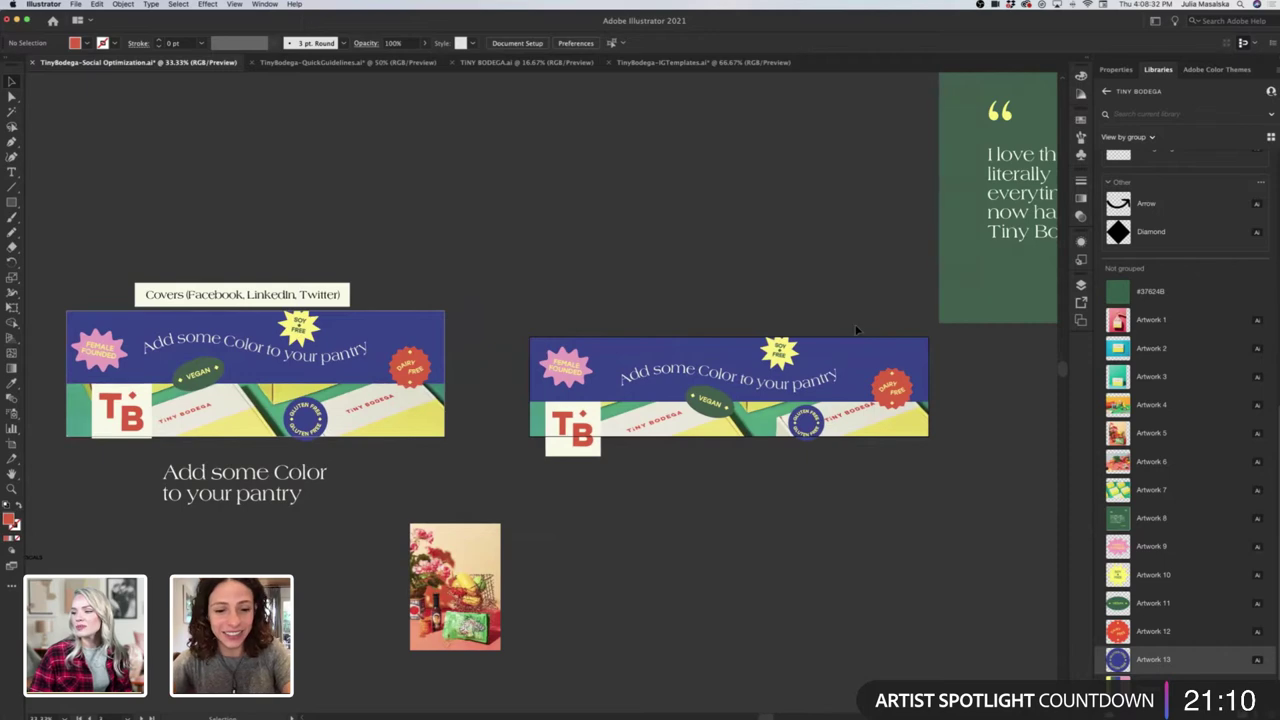
{"action": "scroll", "coordinate": [857, 337], "scroll_direction": "up", "scroll_amount": 1}
{"action": "scroll", "coordinate": [857, 337], "scroll_direction": "right", "scroll_amount": 5}
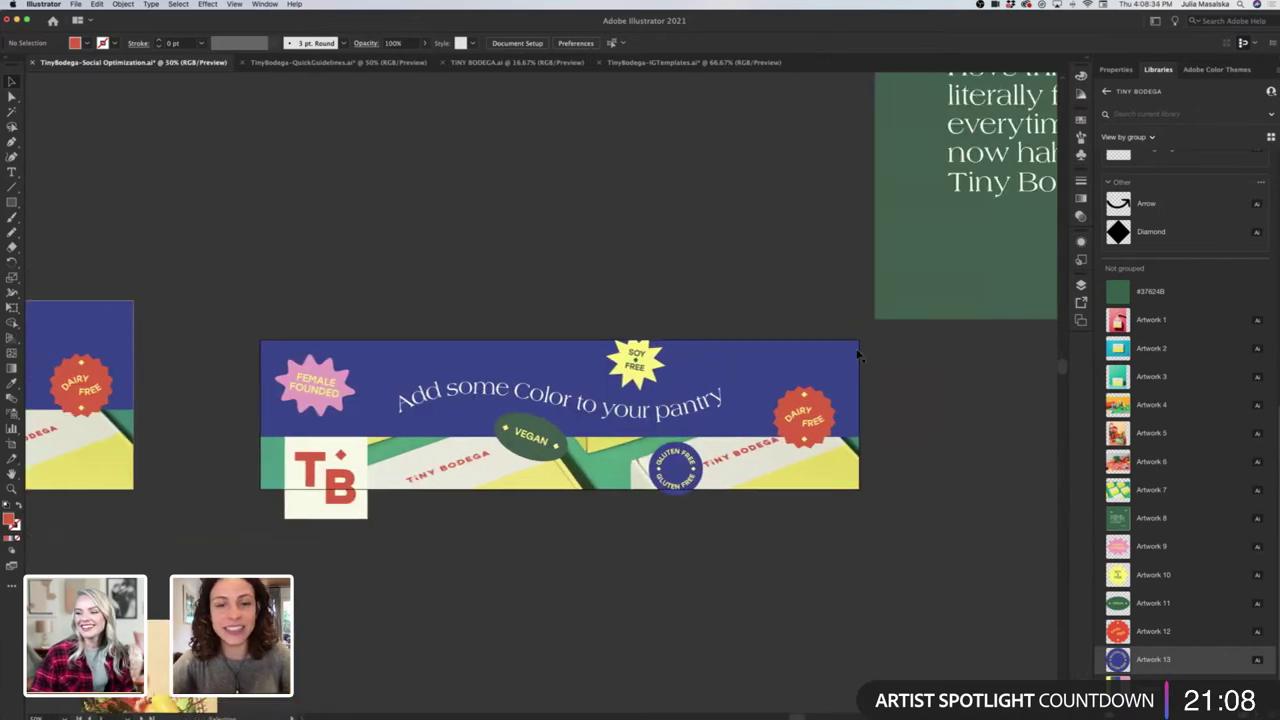
{"action": "scroll", "coordinate": [857, 352], "scroll_direction": "down", "scroll_amount": 2}
{"action": "scroll", "coordinate": [755, 437], "scroll_direction": "left", "scroll_amount": 5}
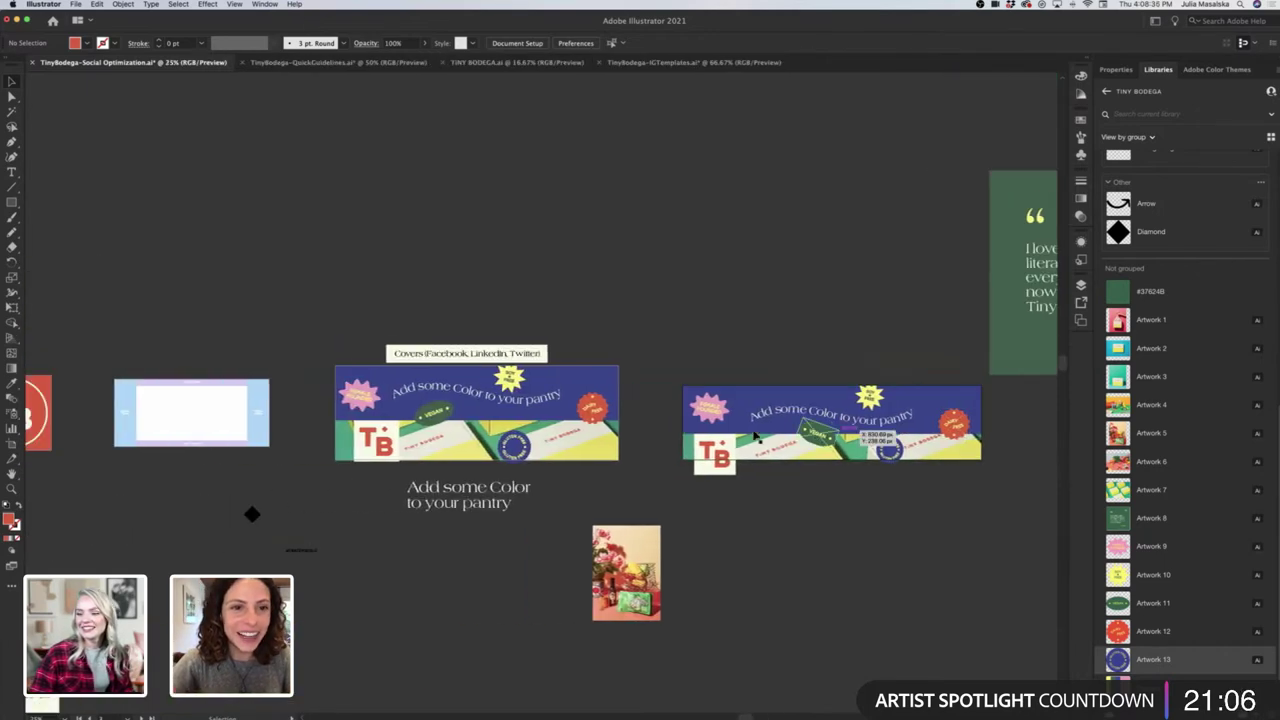
Move the loose "Add some Color to your pantry" text farther down below the first cover.
{"action": "scroll", "coordinate": [755, 437], "scroll_direction": "left", "scroll_amount": 3}
{"action": "left_click_drag", "start_coordinate": [532, 496], "coordinate": [545, 567]}
{"action": "left_click", "coordinate": [534, 500]}
Delete the circular TB logo group from the red Avatar square.
{"action": "scroll", "coordinate": [534, 500], "scroll_direction": "left", "scroll_amount": 2}
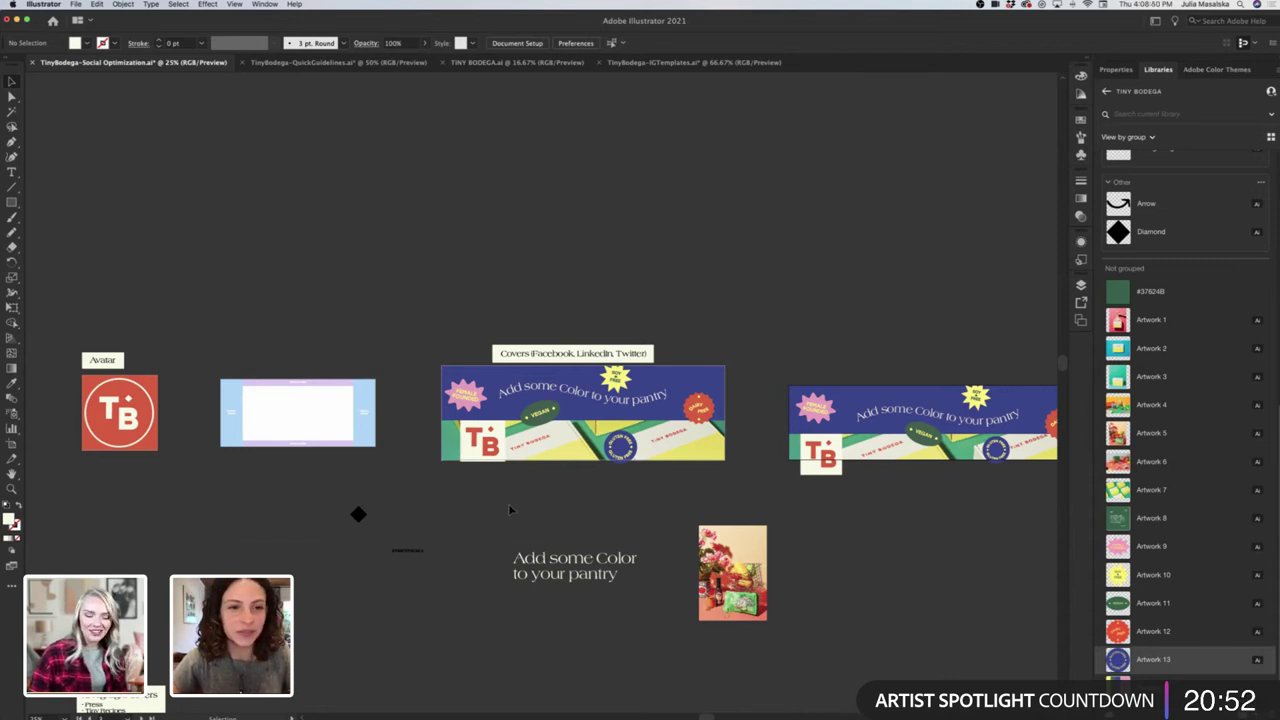
{"action": "scroll", "coordinate": [508, 503], "scroll_direction": "right", "scroll_amount": 2}
{"action": "scroll", "coordinate": [508, 503], "scroll_direction": "down", "scroll_amount": 1}
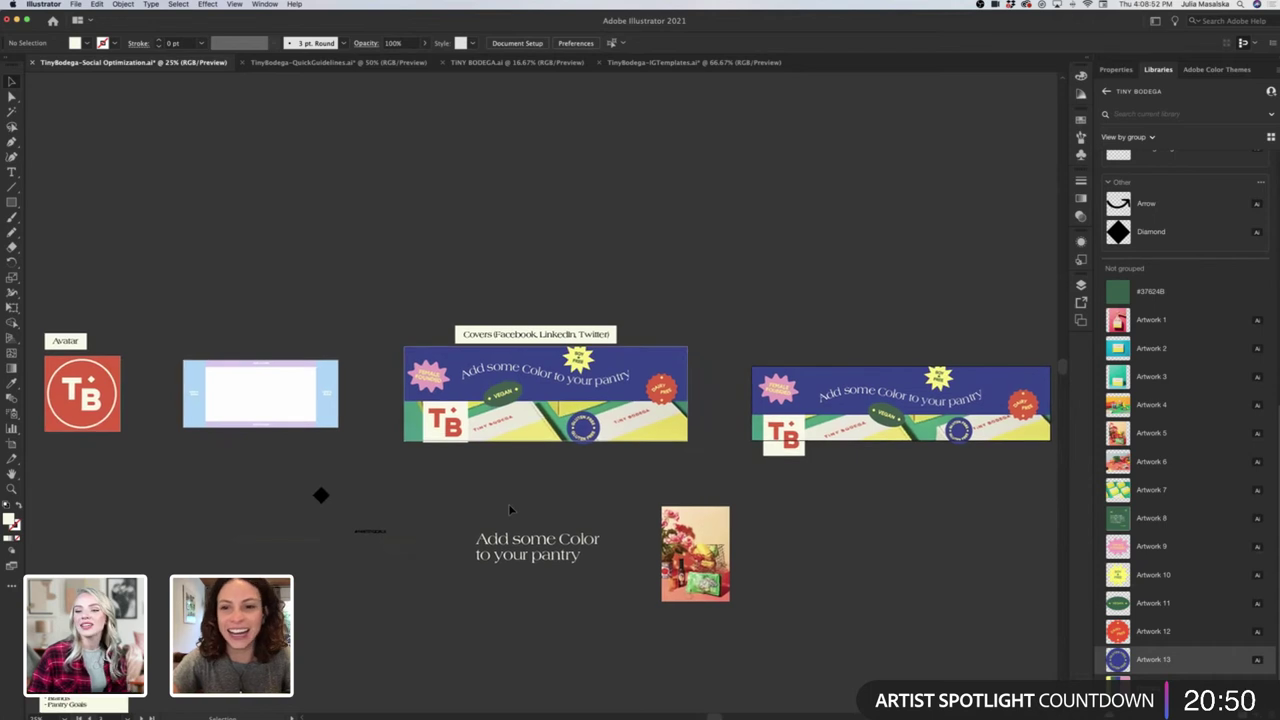
{"action": "scroll", "coordinate": [508, 503], "scroll_direction": "down", "scroll_amount": 1}
{"action": "scroll", "coordinate": [508, 503], "scroll_direction": "left", "scroll_amount": 2}
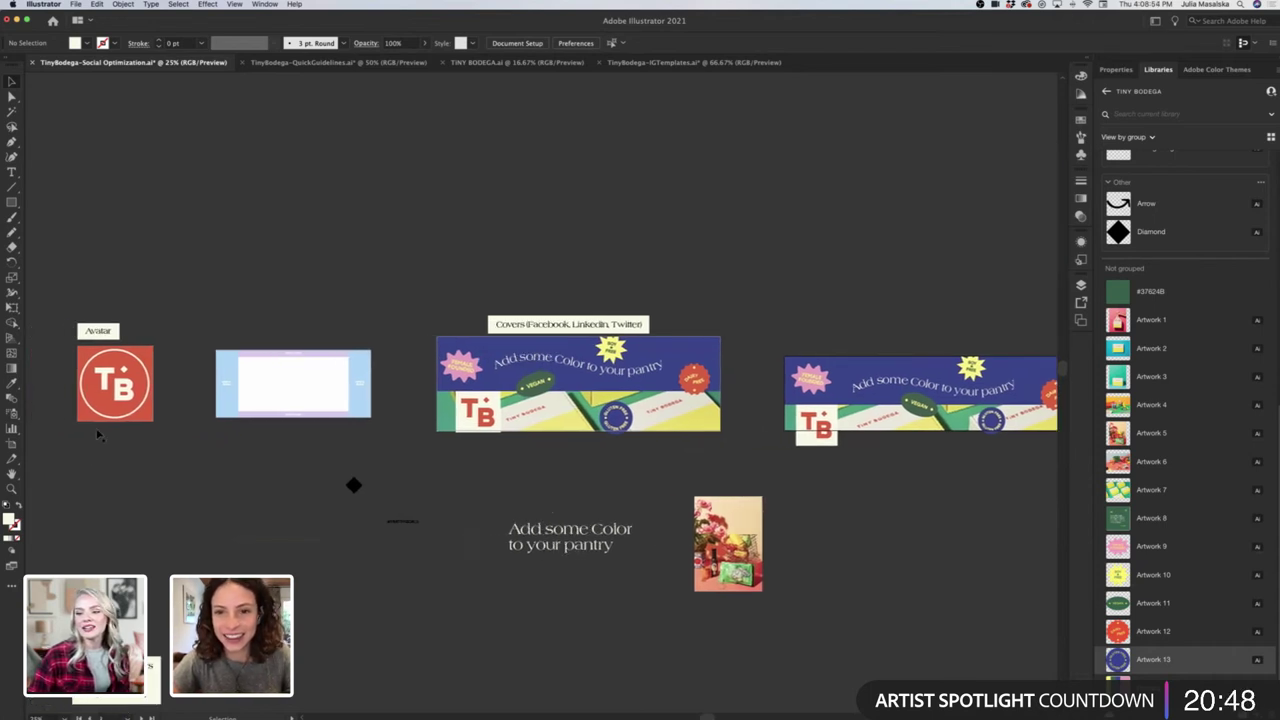
{"action": "left_click", "coordinate": [103, 393]}
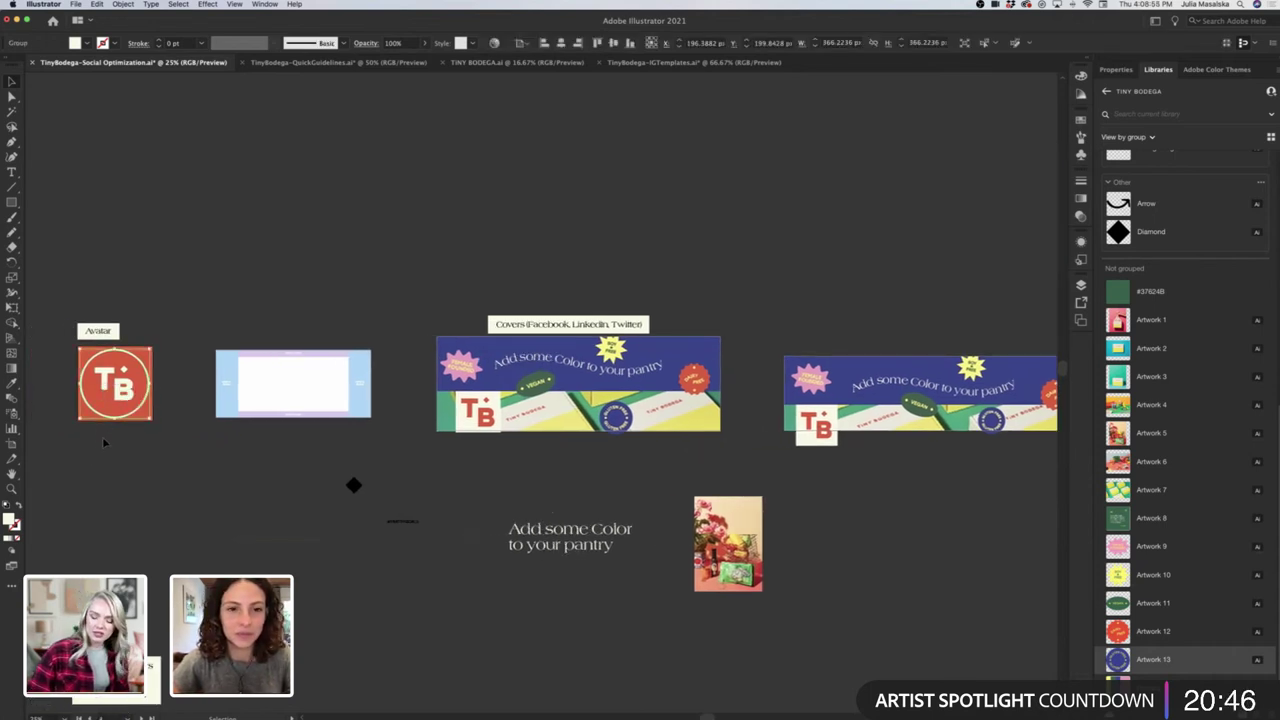
{"action": "key", "text": "Delete"}
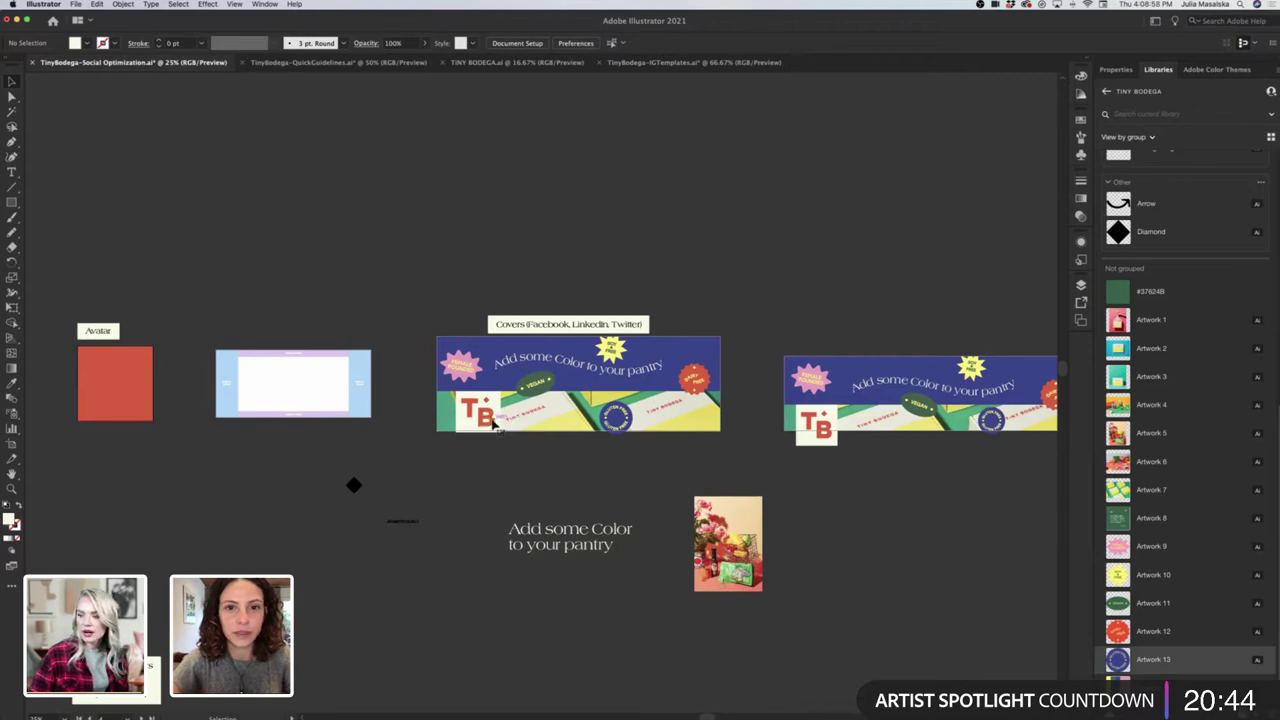
Copy the TB logo with its cream tile from the first cover to the empty space left of the Avatar square.
{"action": "left_click", "coordinate": [481, 418]}
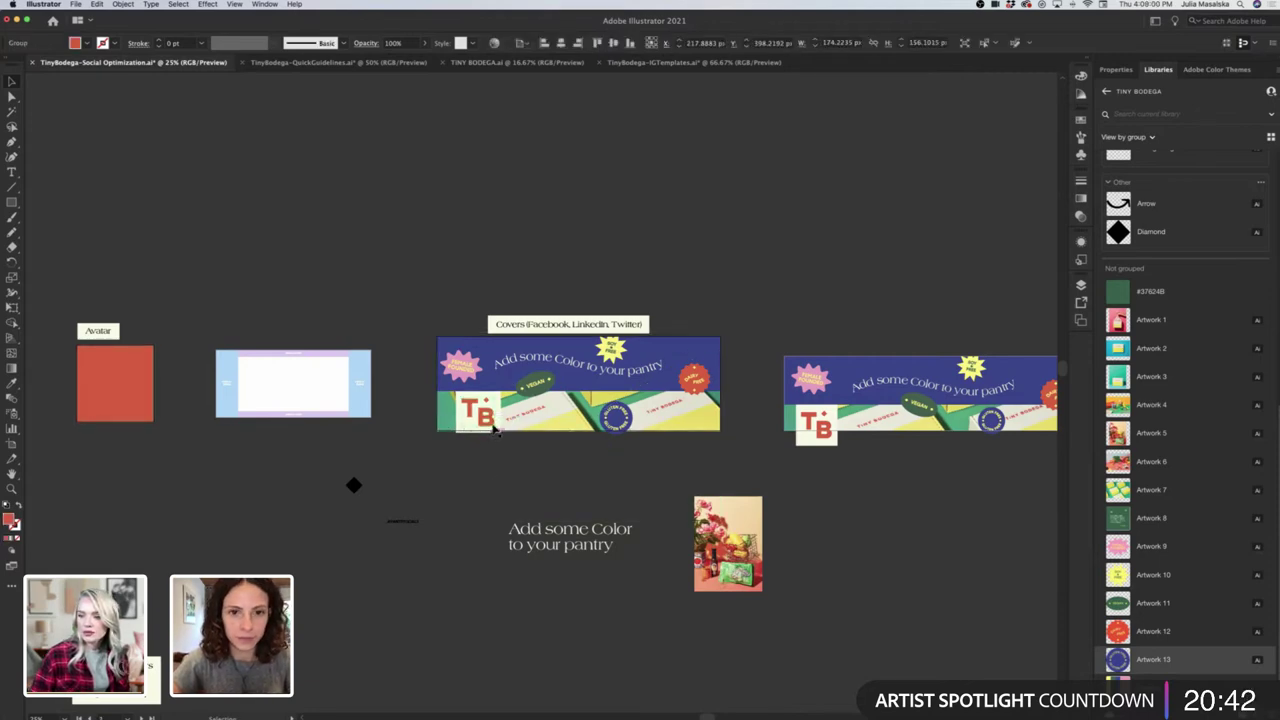
{"action": "scroll", "coordinate": [493, 428], "scroll_direction": "up", "scroll_amount": 4}
{"action": "left_click", "coordinate": [493, 428], "text": "shift"}
{"action": "scroll", "coordinate": [493, 428], "scroll_direction": "down", "scroll_amount": 5}
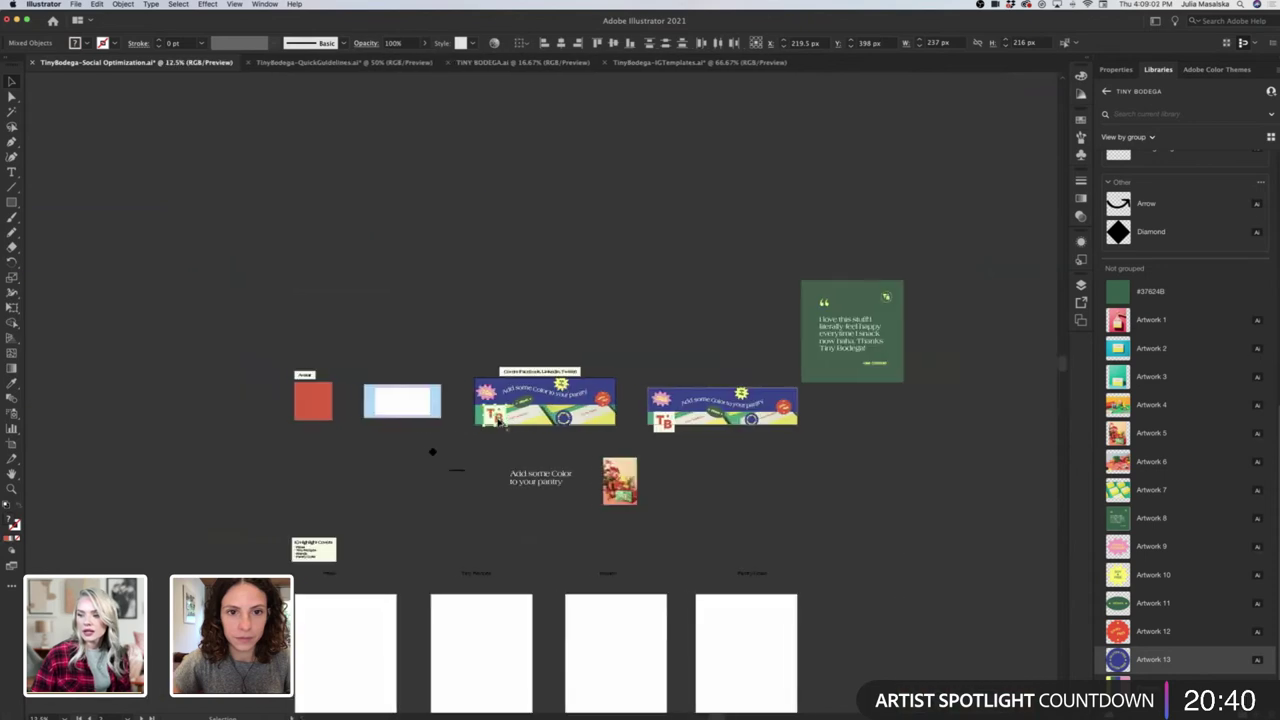
{"action": "left_click_drag", "start_coordinate": [281, 412], "coordinate": [297, 404]}
{"action": "scroll", "coordinate": [297, 404], "scroll_direction": "up", "scroll_amount": 4}
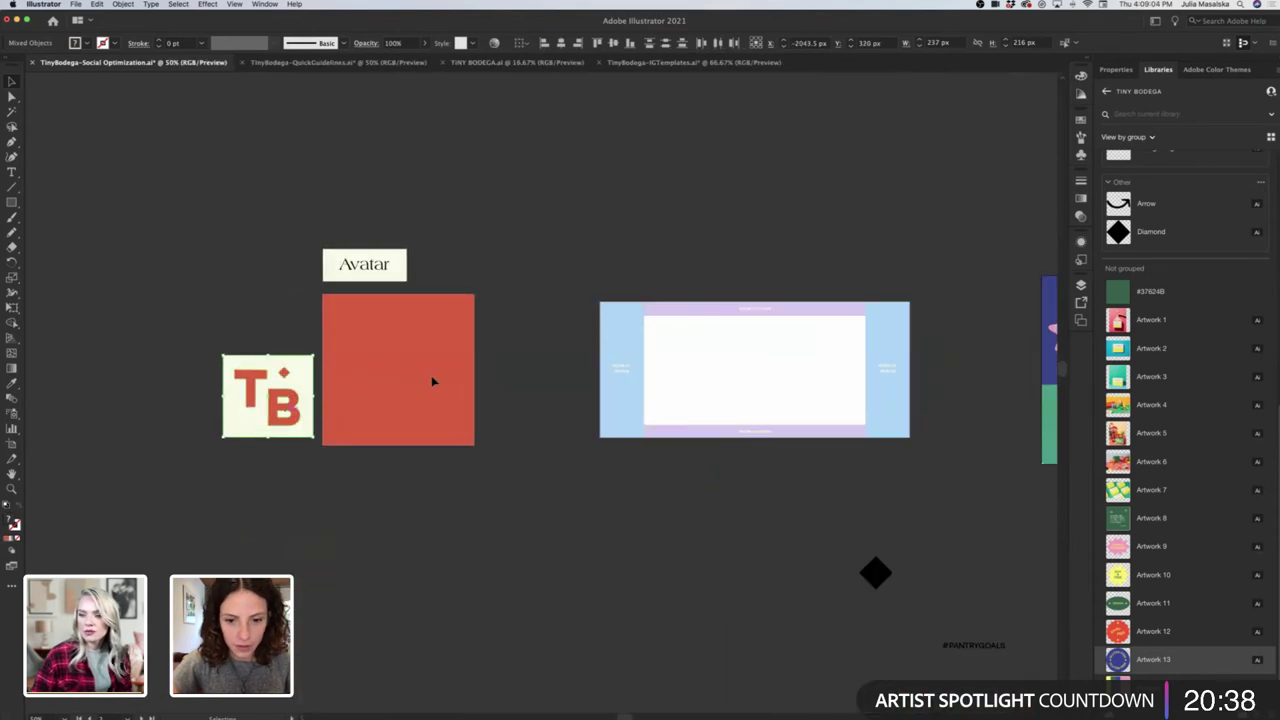
Replace the Avatar's red background with the TB logo tile, aligned to the artboard's top-left corner and scaled to its full width.
{"action": "left_click", "coordinate": [368, 402]}
{"action": "key", "text": "Delete"}
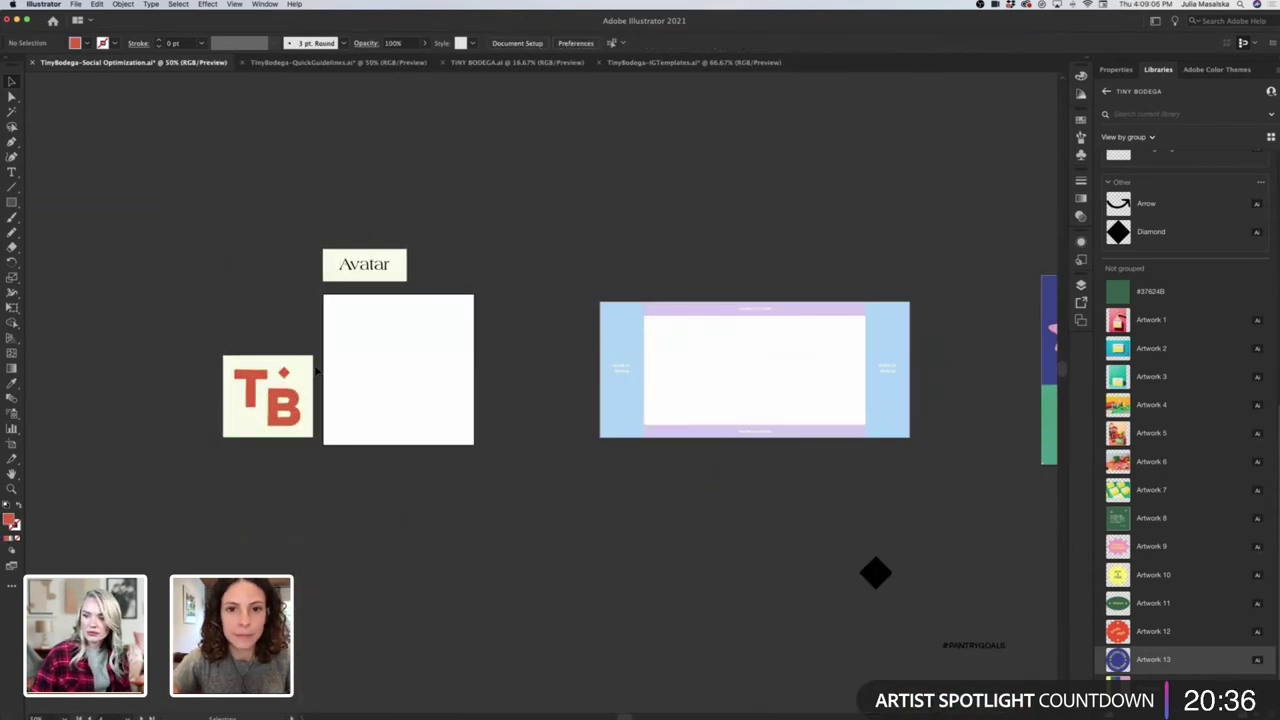
{"action": "left_click_drag", "start_coordinate": [268, 424], "coordinate": [370, 360]}
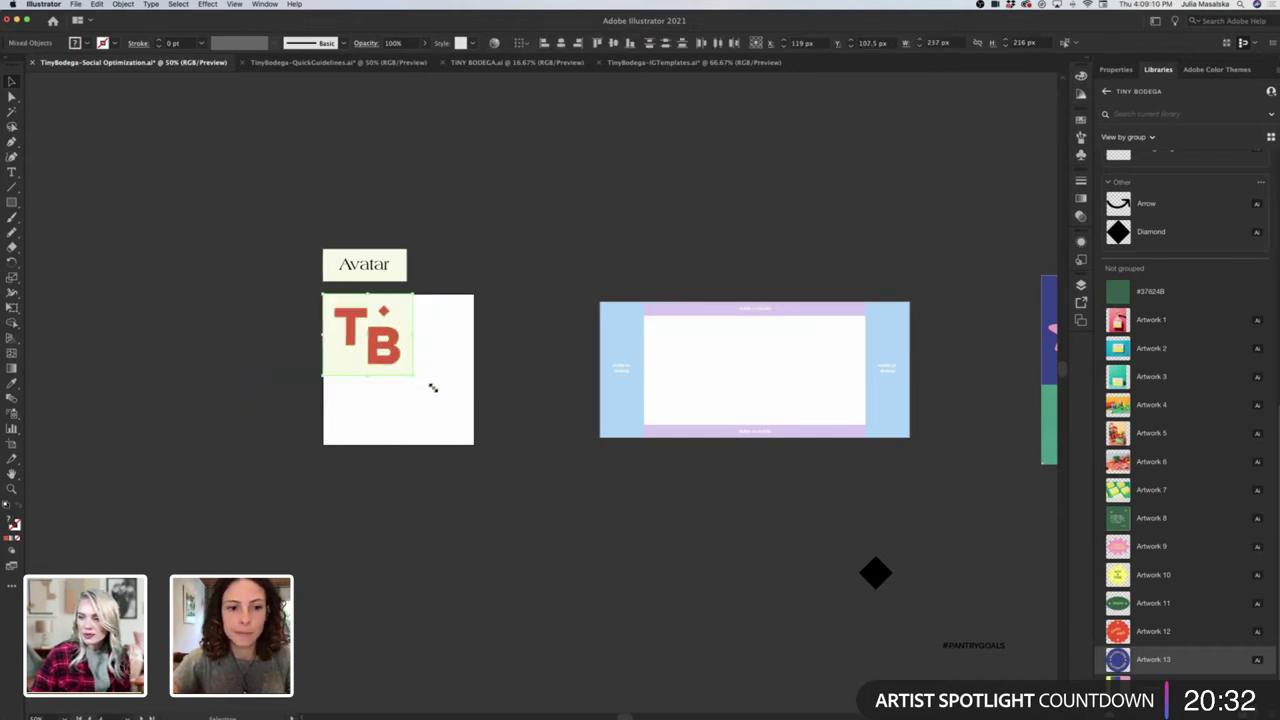
{"action": "left_click_drag", "start_coordinate": [432, 387], "coordinate": [493, 430]}
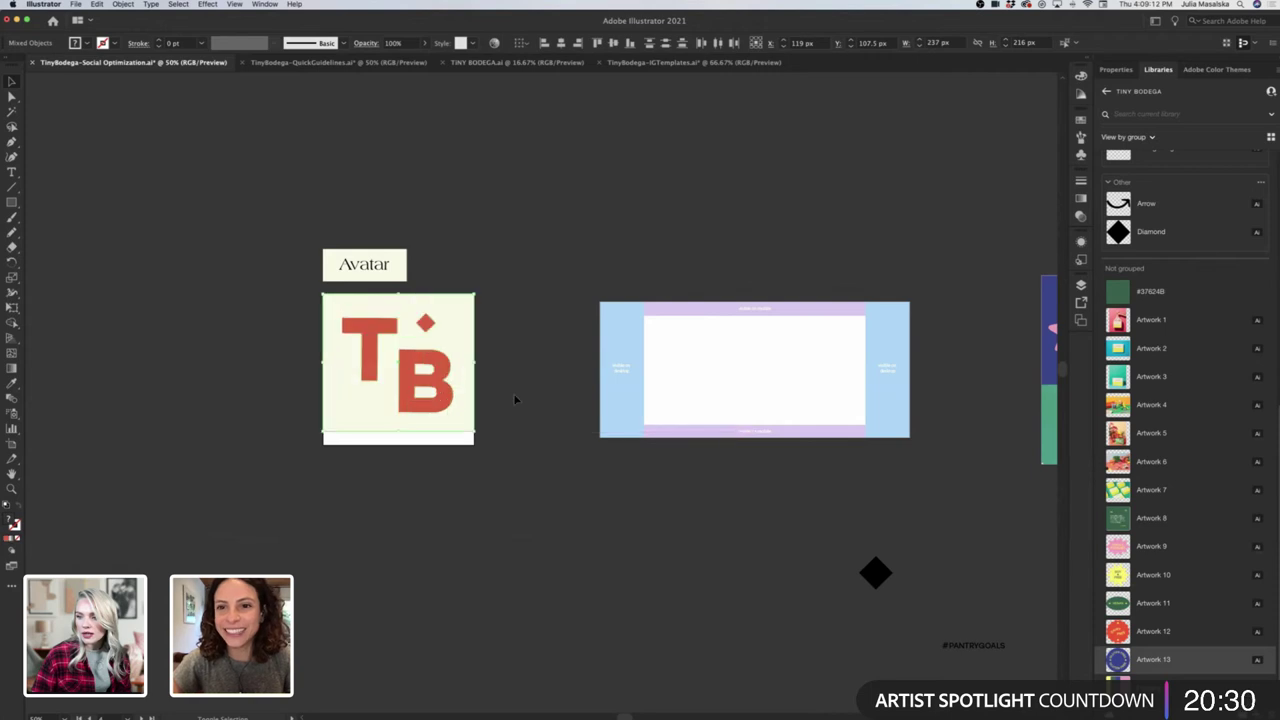
Extend the cream tile to the Avatar artboard's bottom edge and shift the TB logo down to center it.
{"action": "left_click", "coordinate": [488, 284]}
{"action": "left_click", "coordinate": [421, 394]}
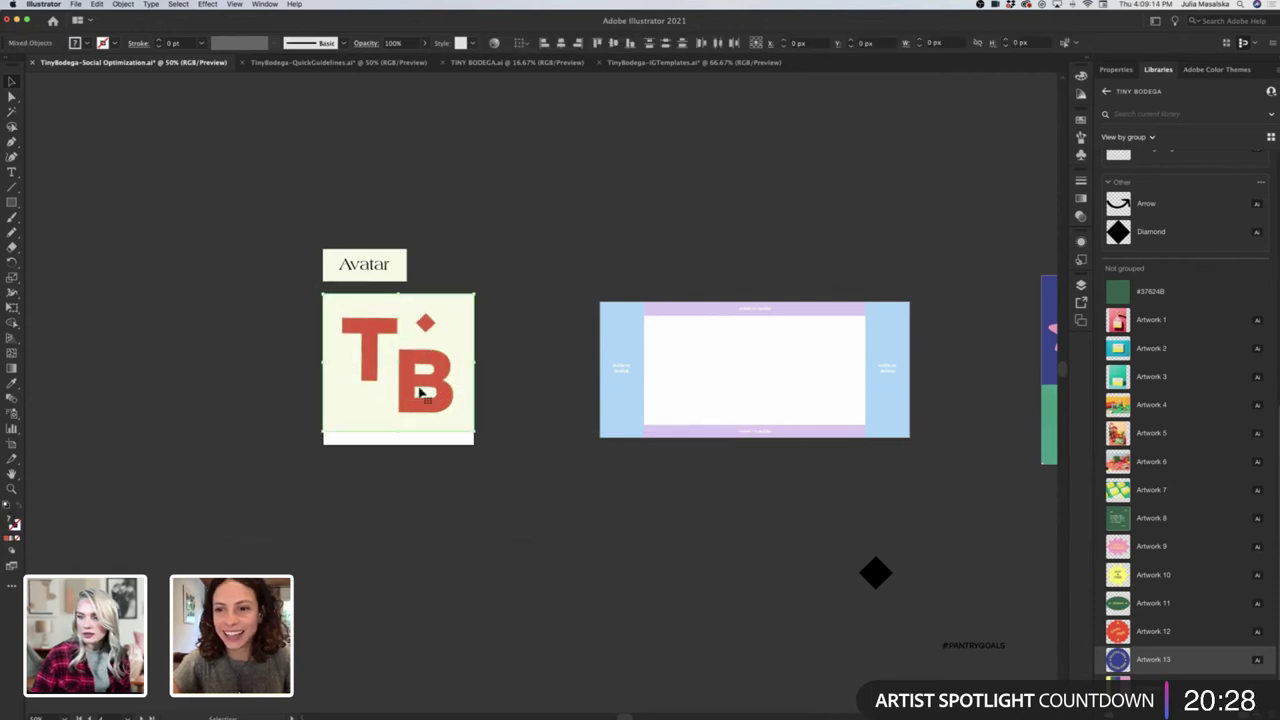
{"action": "left_click_drag", "start_coordinate": [420, 402], "coordinate": [421, 409]}
{"action": "left_click", "coordinate": [514, 411]}
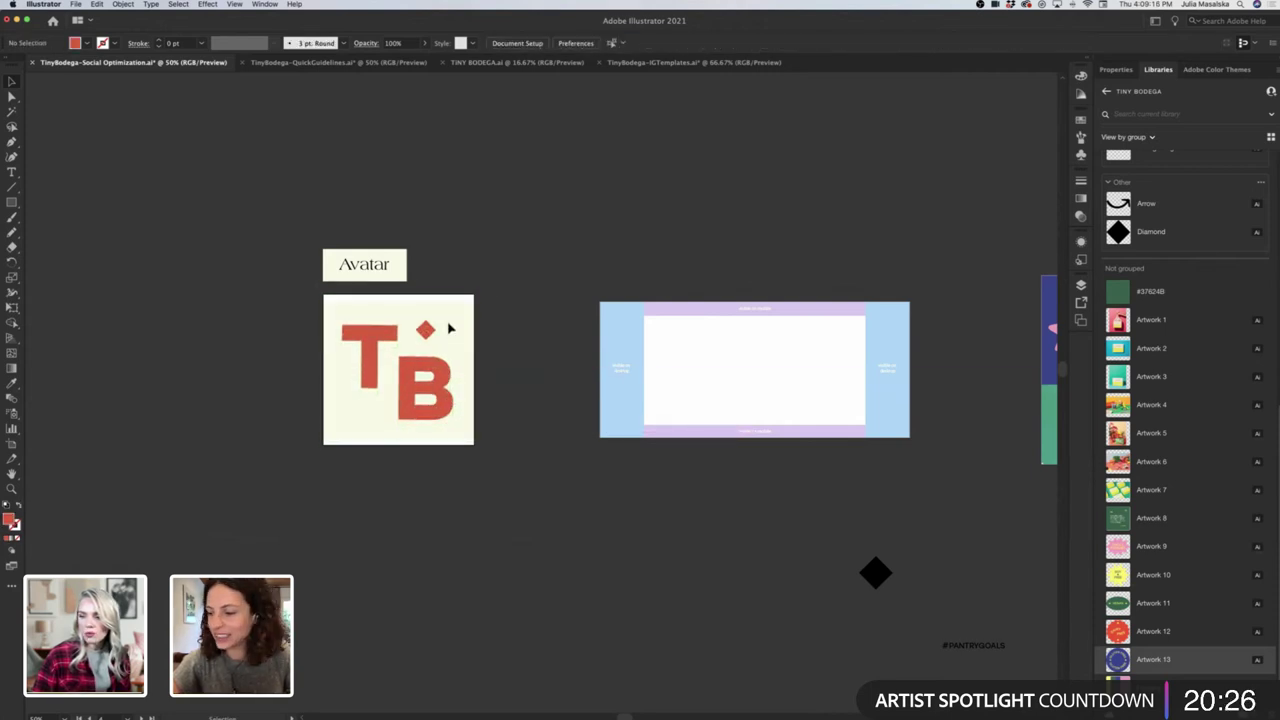
Adjust the Avatar's cream tile so its top and bottom edges fully cover the artboard.
{"action": "left_click", "coordinate": [400, 303]}
{"action": "left_click_drag", "start_coordinate": [400, 298], "coordinate": [400, 296]}
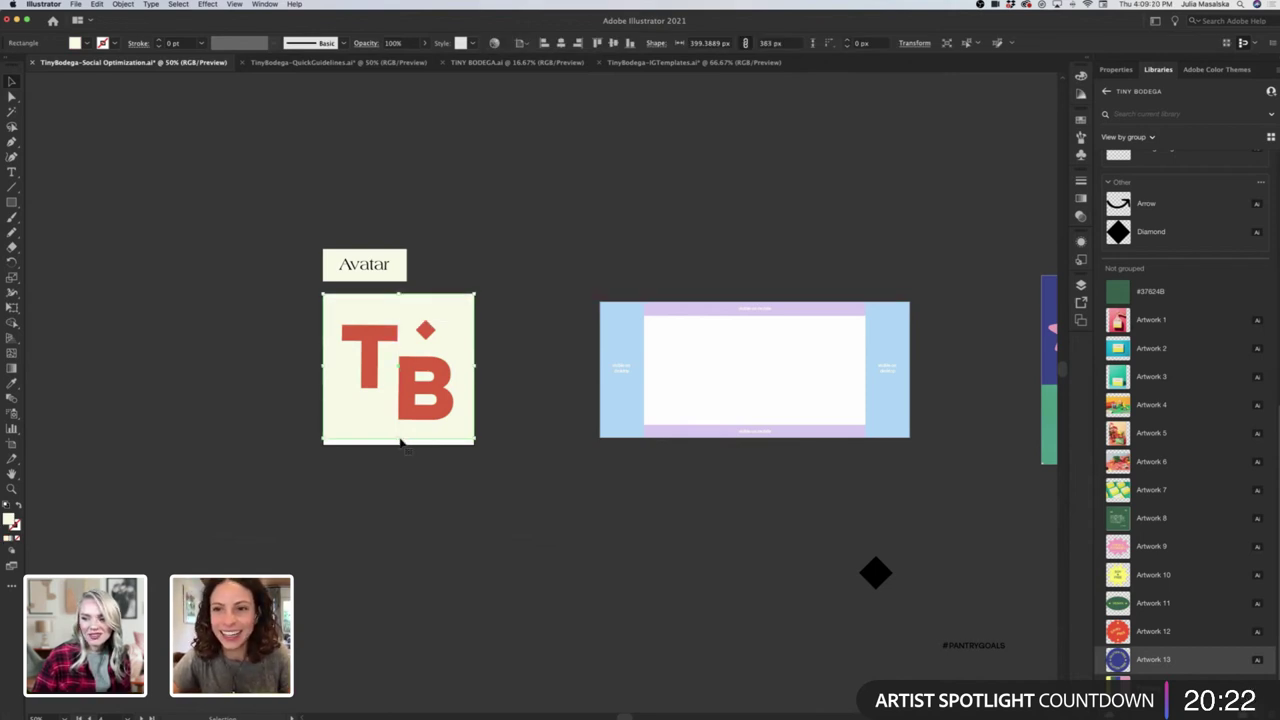
{"action": "left_click_drag", "start_coordinate": [400, 443], "coordinate": [405, 443]}
{"action": "key", "text": "a"}
{"action": "left_click", "coordinate": [442, 507]}
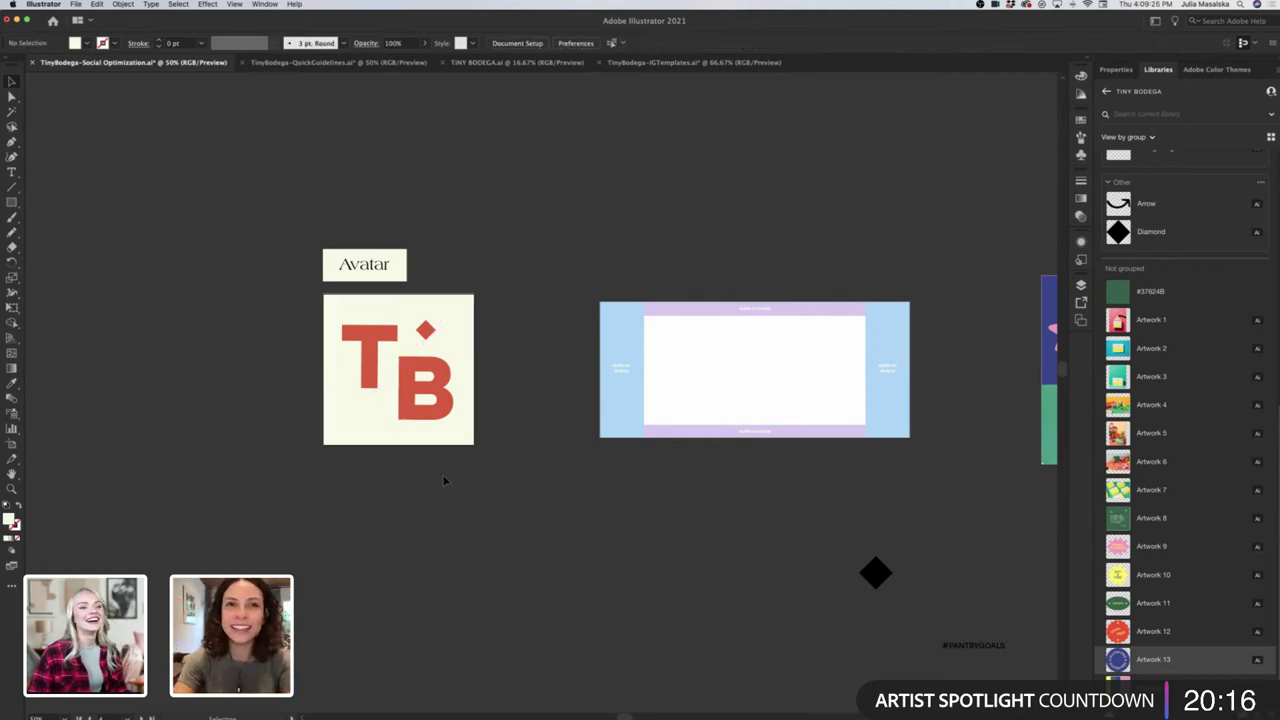
Nudge the TB logo slightly up on the Avatar's cream tile to center it vertically.
{"action": "scroll", "coordinate": [506, 477], "scroll_direction": "down", "scroll_amount": 2}
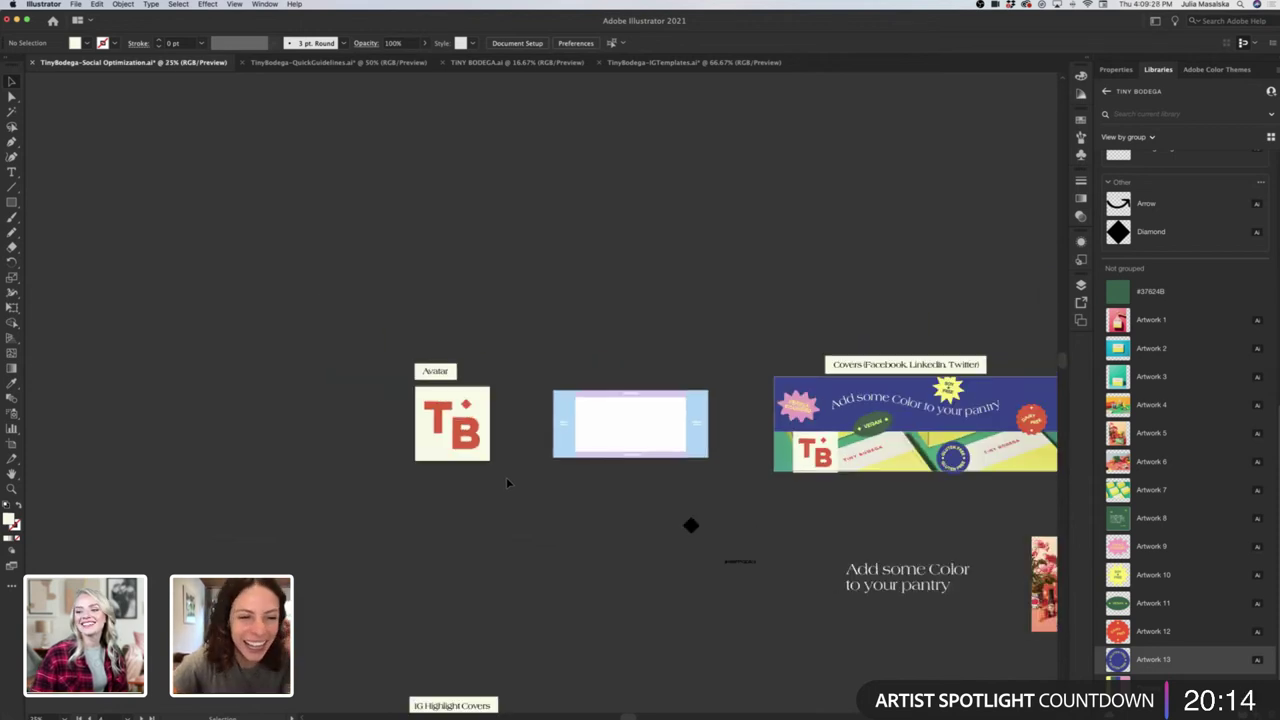
{"action": "scroll", "coordinate": [456, 442], "scroll_direction": "up", "scroll_amount": 3}
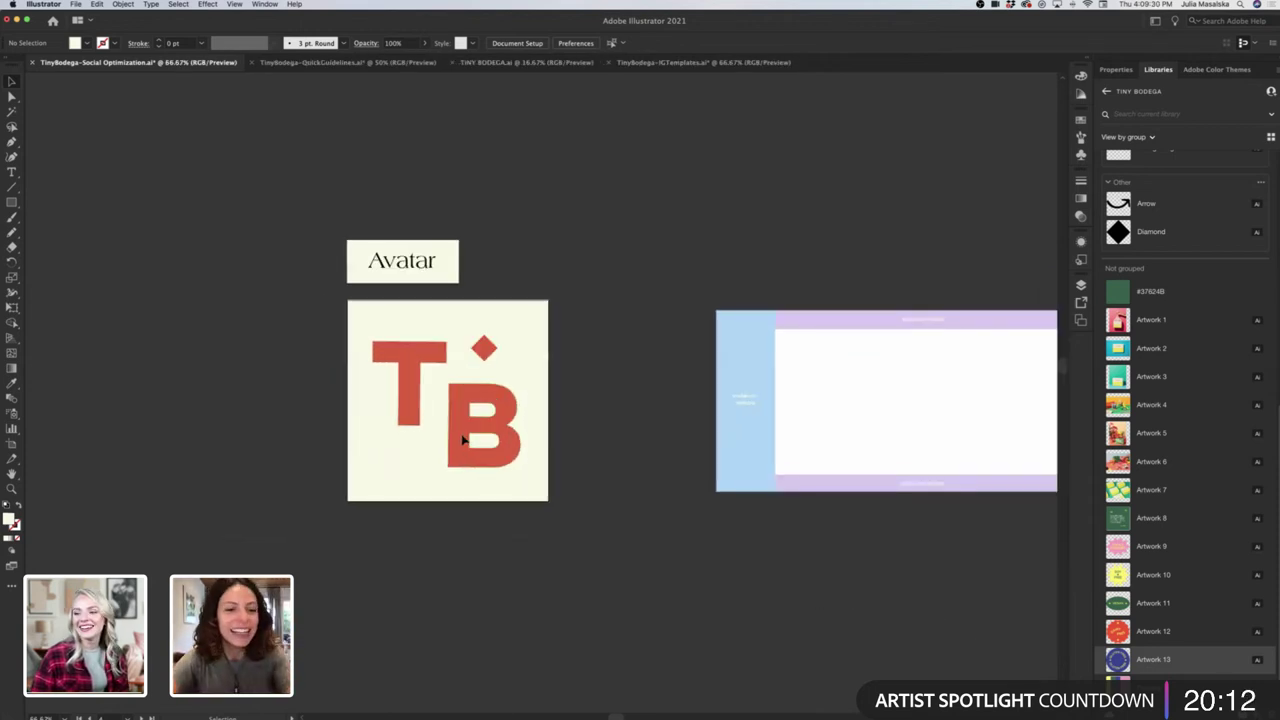
{"action": "left_click_drag", "start_coordinate": [508, 458], "coordinate": [508, 454]}
{"action": "left_click", "coordinate": [654, 504]}
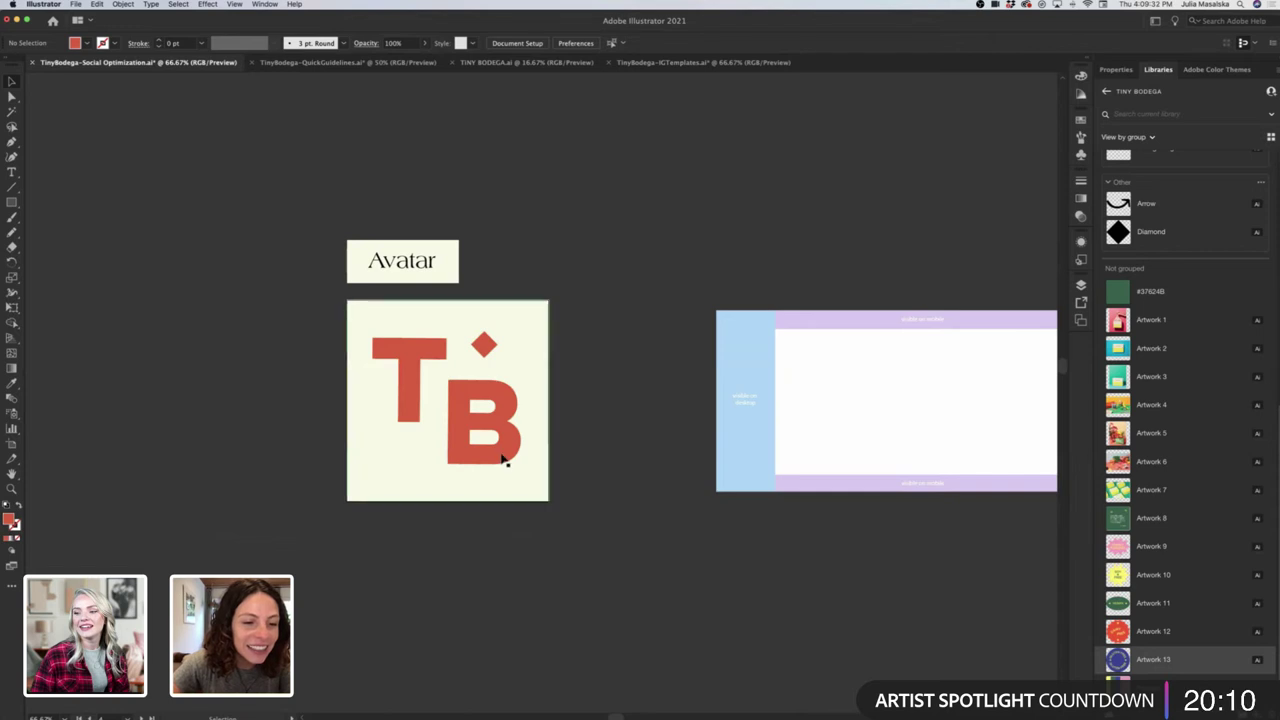
Compare both cover banners with the mobile and desktop safe-area template beside them.
{"action": "scroll", "coordinate": [637, 491], "scroll_direction": "down", "scroll_amount": 2}
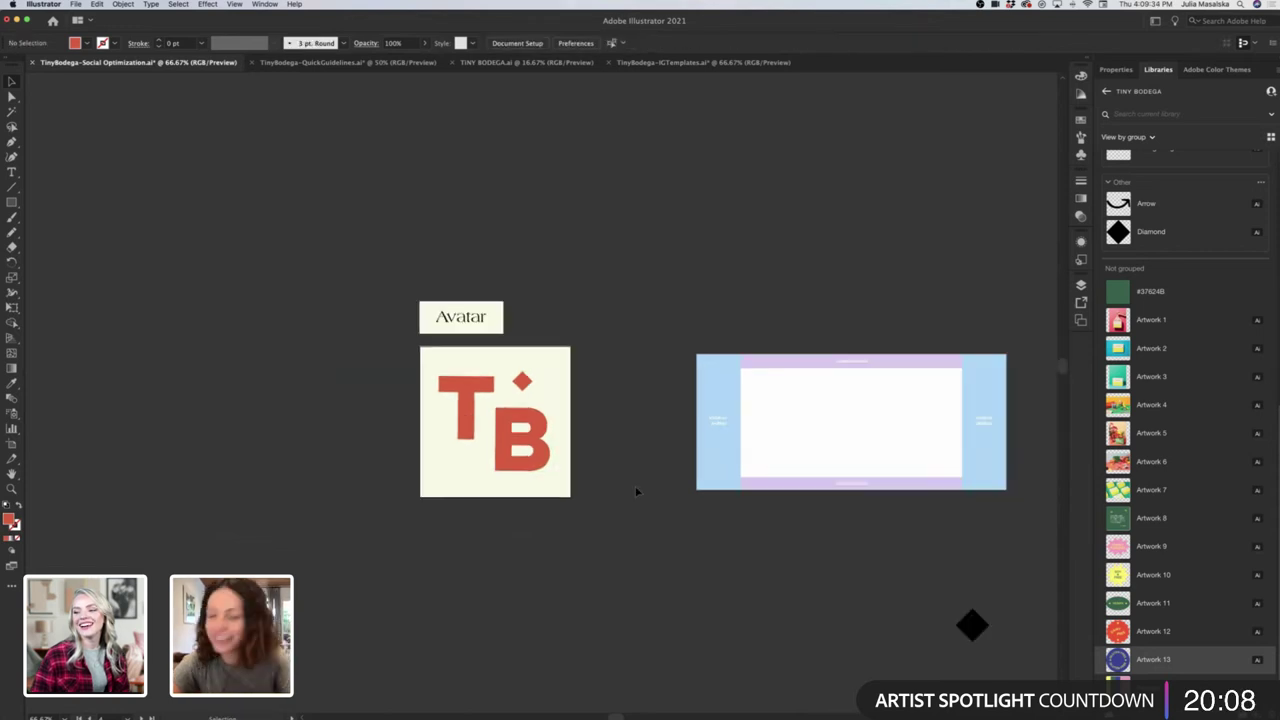
{"action": "scroll", "coordinate": [637, 491], "scroll_direction": "right", "scroll_amount": 5}
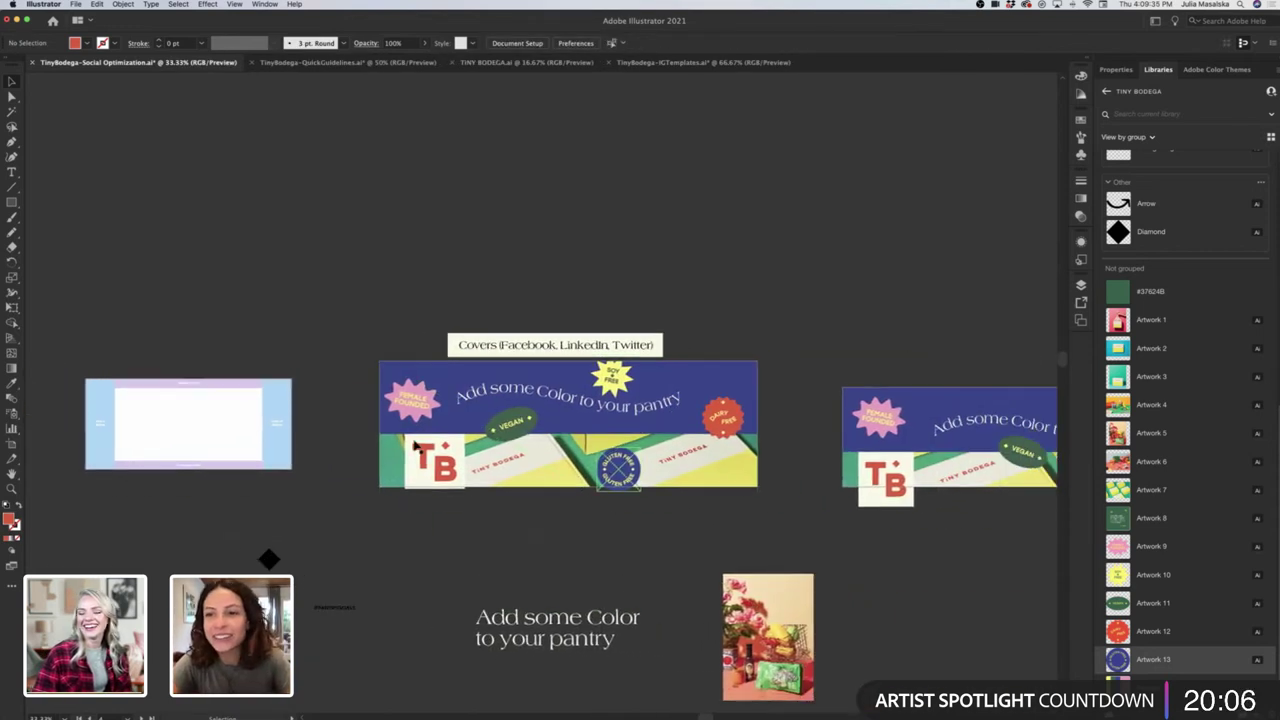
{"action": "scroll", "coordinate": [417, 447], "scroll_direction": "up", "scroll_amount": 3}
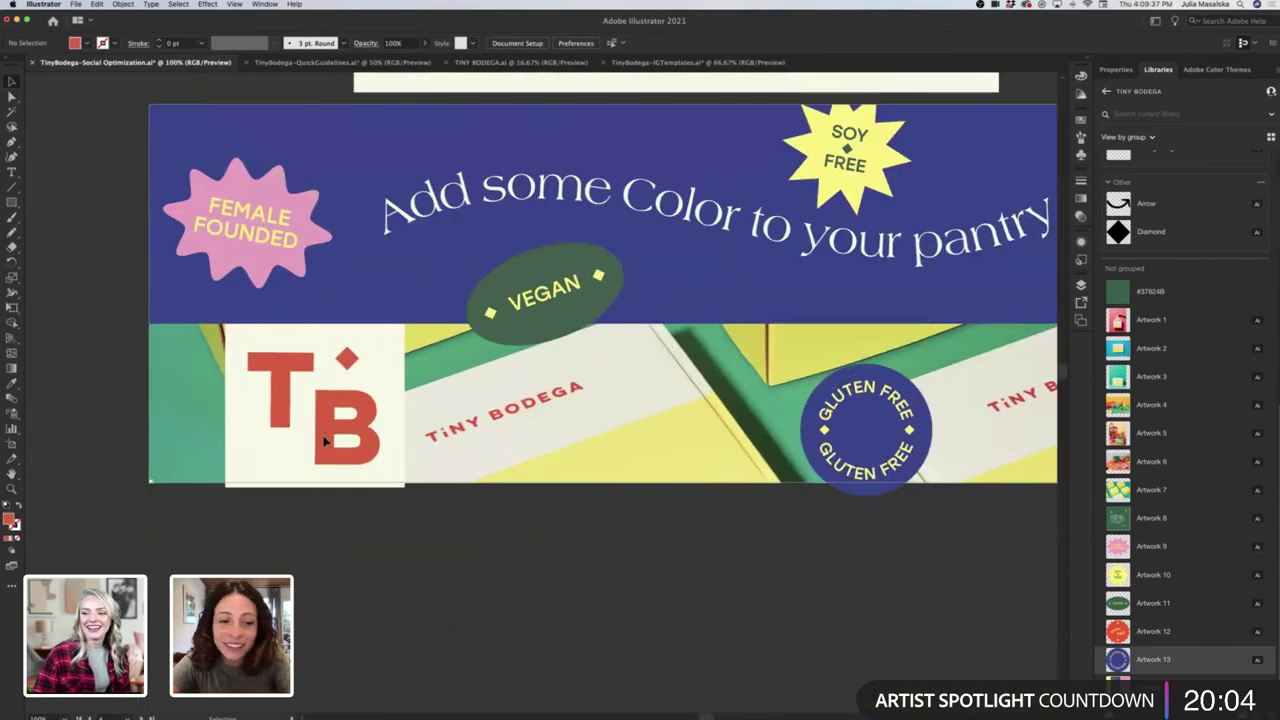
{"action": "scroll", "coordinate": [244, 547], "scroll_direction": "down", "scroll_amount": 3}
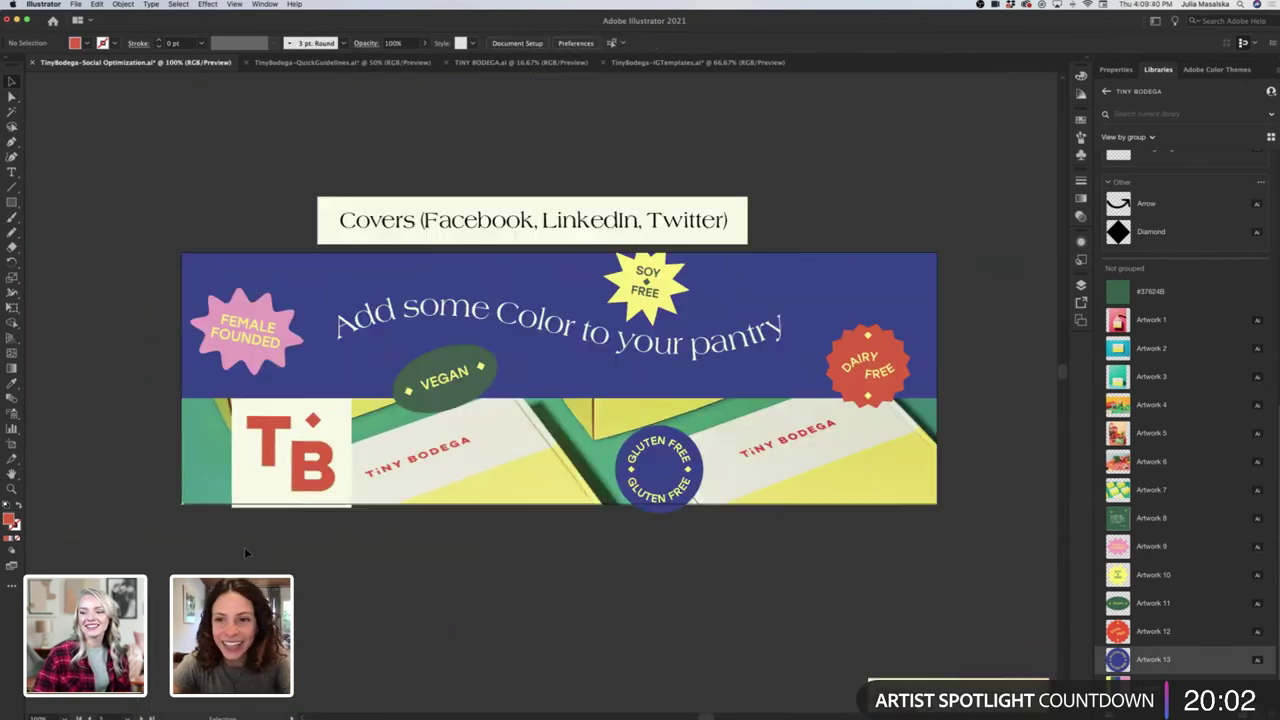
{"action": "scroll", "coordinate": [441, 535], "scroll_direction": "right", "scroll_amount": 3}
{"action": "scroll", "coordinate": [441, 535], "scroll_direction": "up", "scroll_amount": 3}
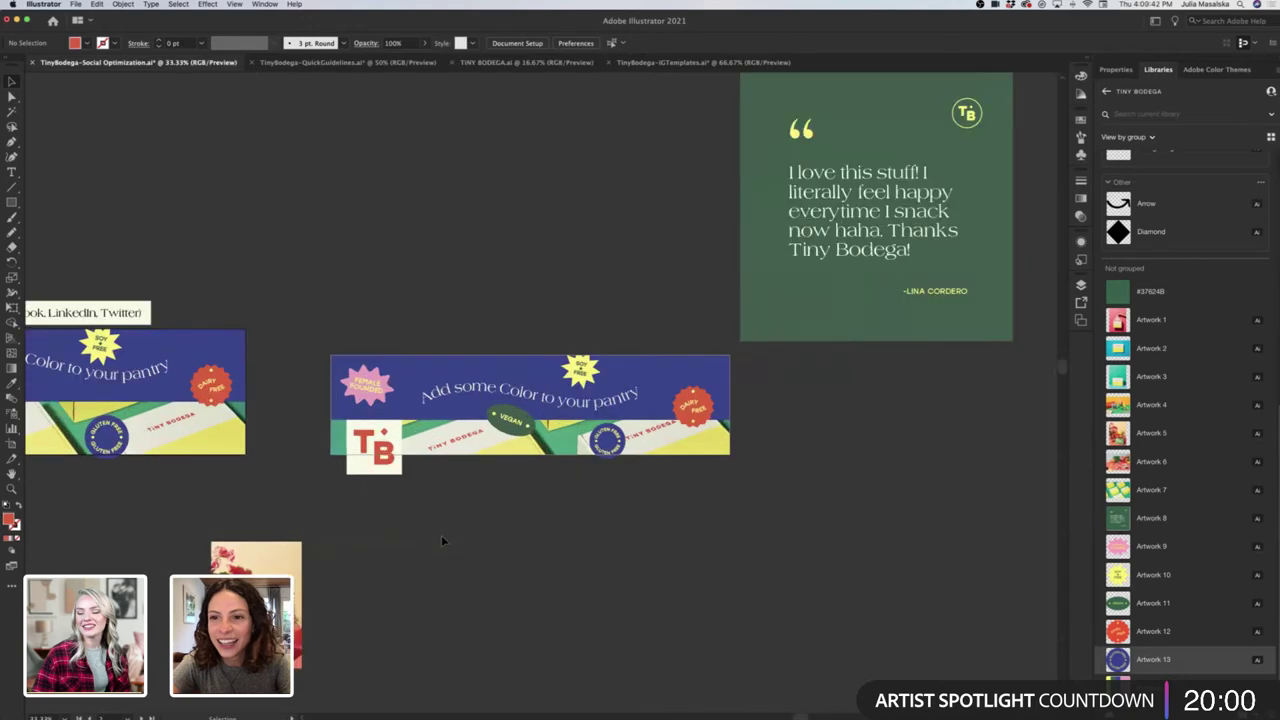
{"action": "scroll", "coordinate": [441, 535], "scroll_direction": "down", "scroll_amount": 3}
{"action": "scroll", "coordinate": [441, 535], "scroll_direction": "left", "scroll_amount": 3}
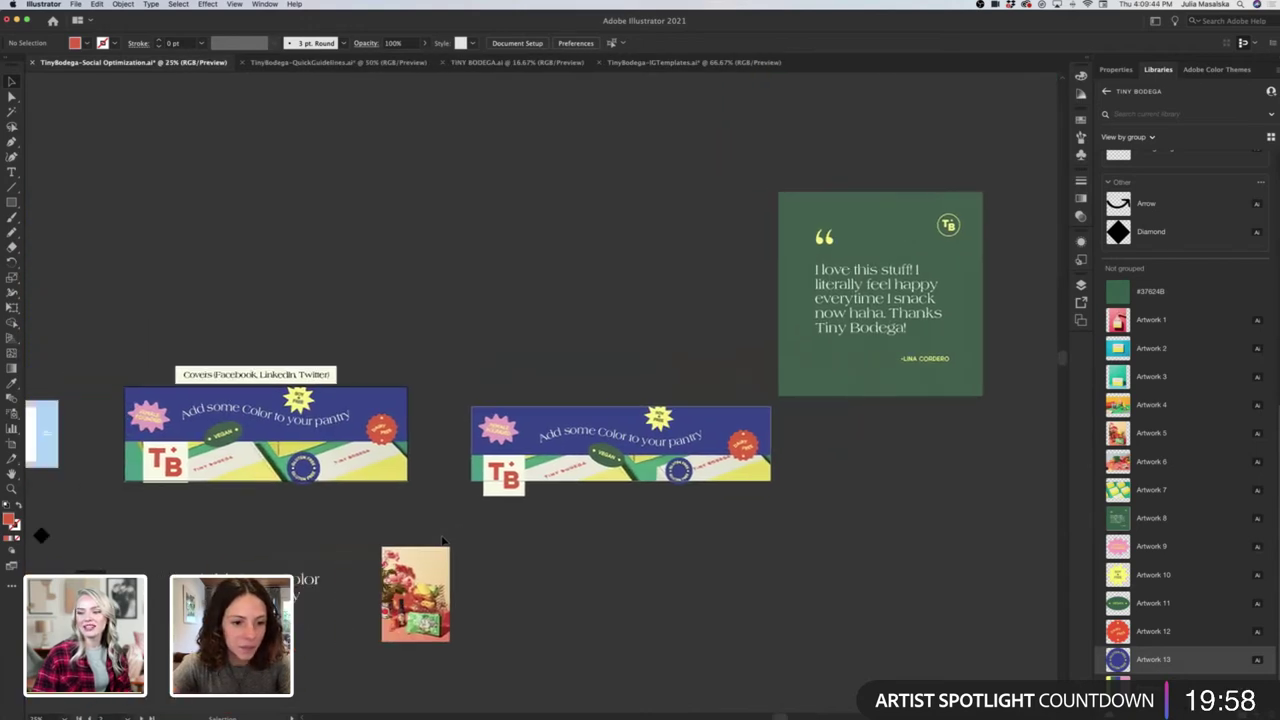
{"action": "scroll", "coordinate": [218, 493], "scroll_direction": "left", "scroll_amount": 2}
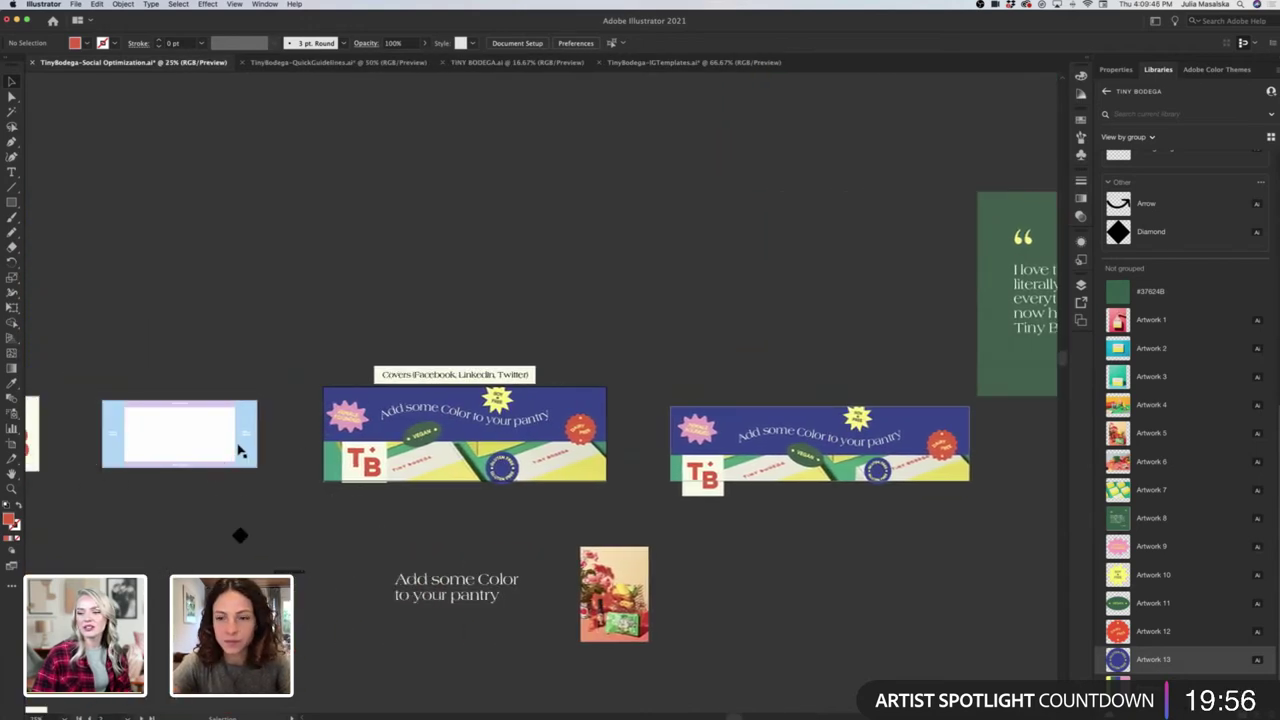
{"action": "scroll", "coordinate": [150, 462], "scroll_direction": "up", "scroll_amount": 5}
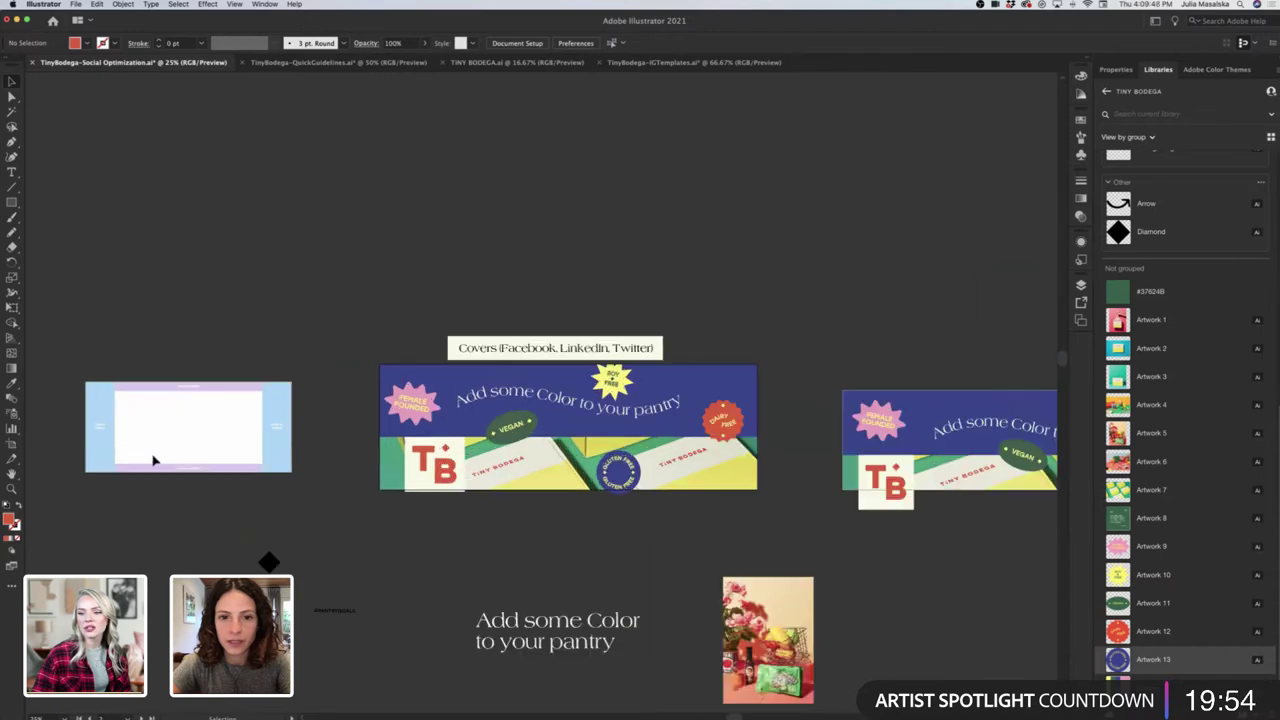
{"action": "scroll", "coordinate": [153, 460], "scroll_direction": "down", "scroll_amount": 5}
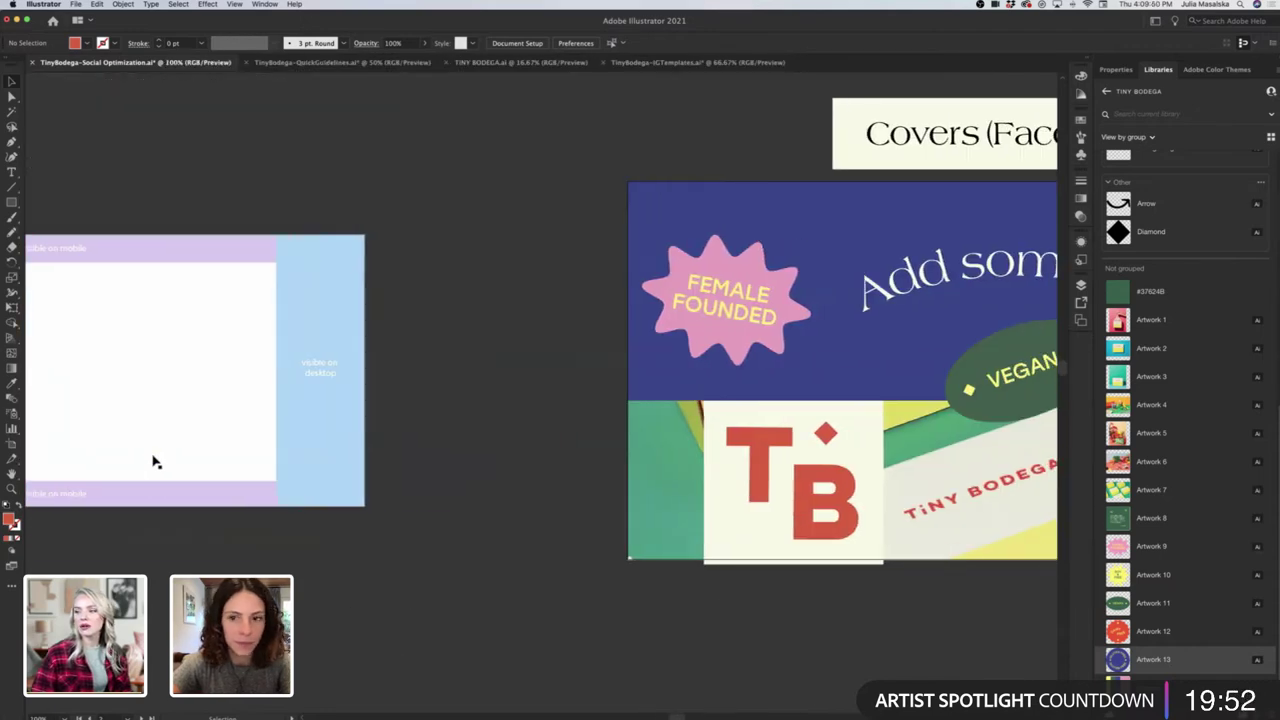
Scale the first cover's curved headline and five badges down together about their center to 941 px wide.
{"action": "scroll", "coordinate": [465, 452], "scroll_direction": "up", "scroll_amount": 1}
{"action": "scroll", "coordinate": [465, 452], "scroll_direction": "left", "scroll_amount": 1}
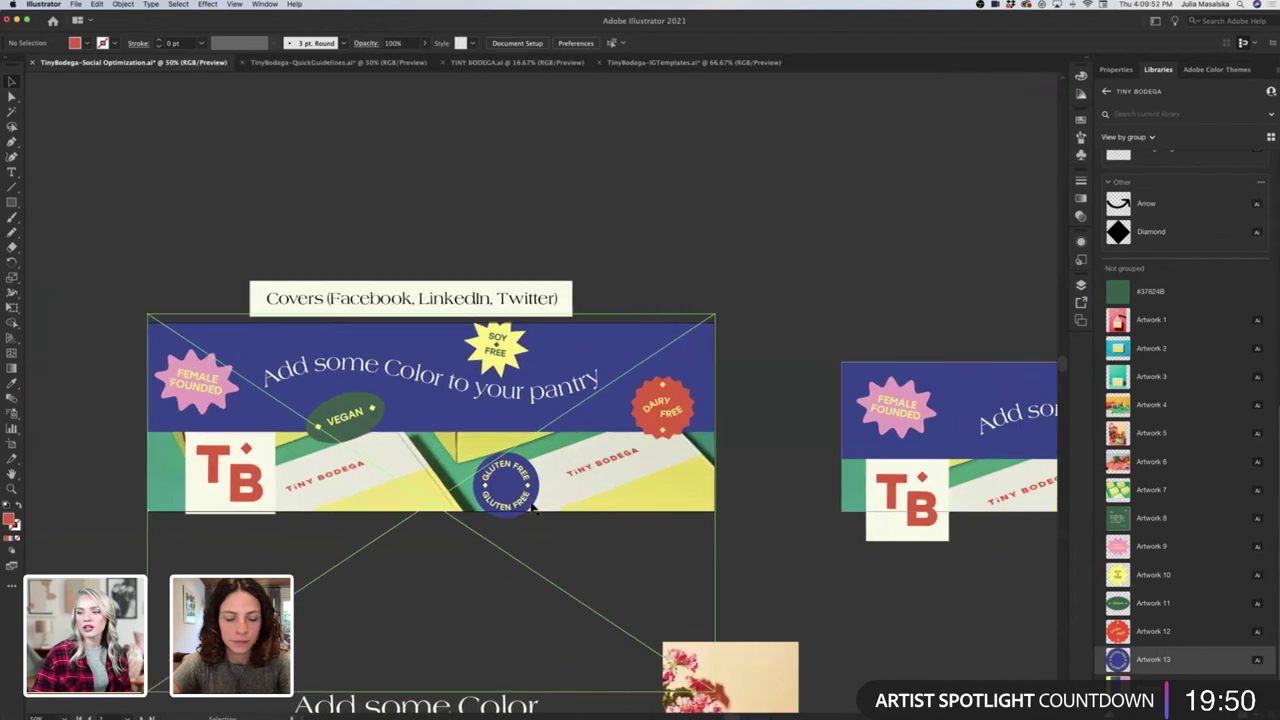
{"action": "left_click", "coordinate": [520, 484]}
{"action": "left_click", "coordinate": [676, 408], "text": "shift"}
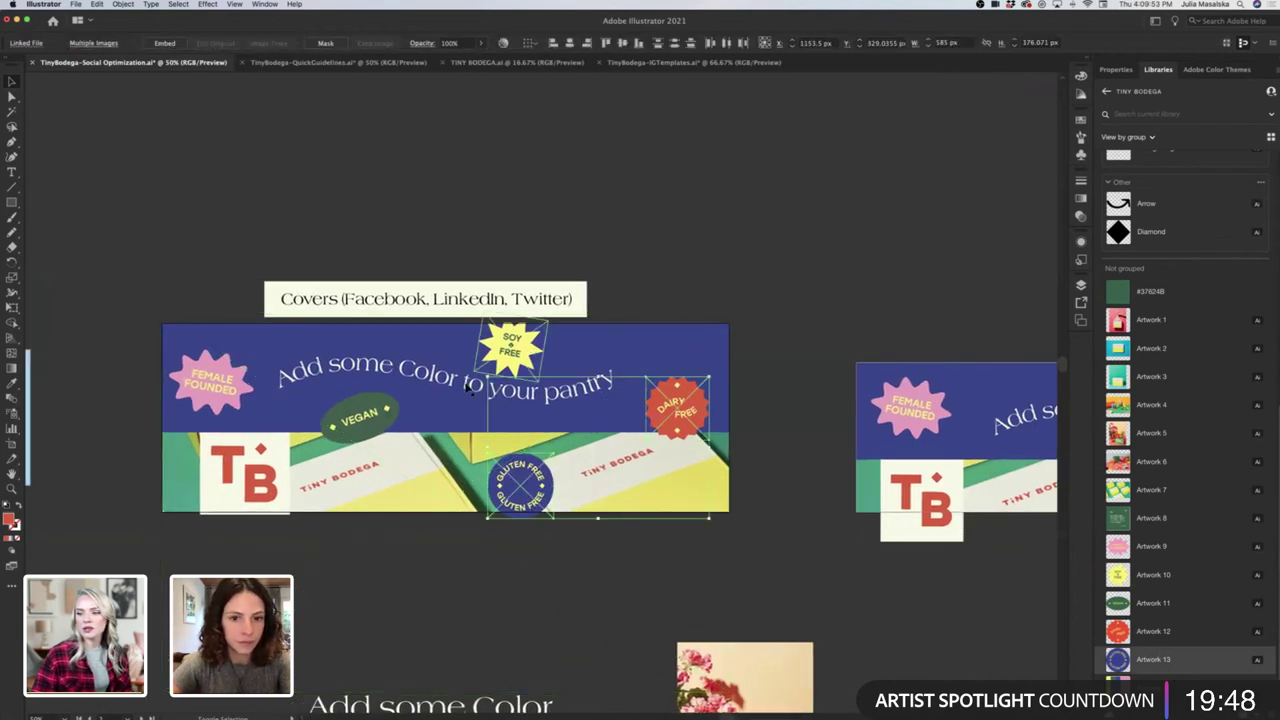
{"action": "left_click", "coordinate": [510, 348], "text": "shift"}
{"action": "left_click", "coordinate": [330, 372], "text": "shift"}
{"action": "left_click", "coordinate": [356, 415], "text": "shift"}
{"action": "left_click", "coordinate": [225, 400], "text": "shift"}
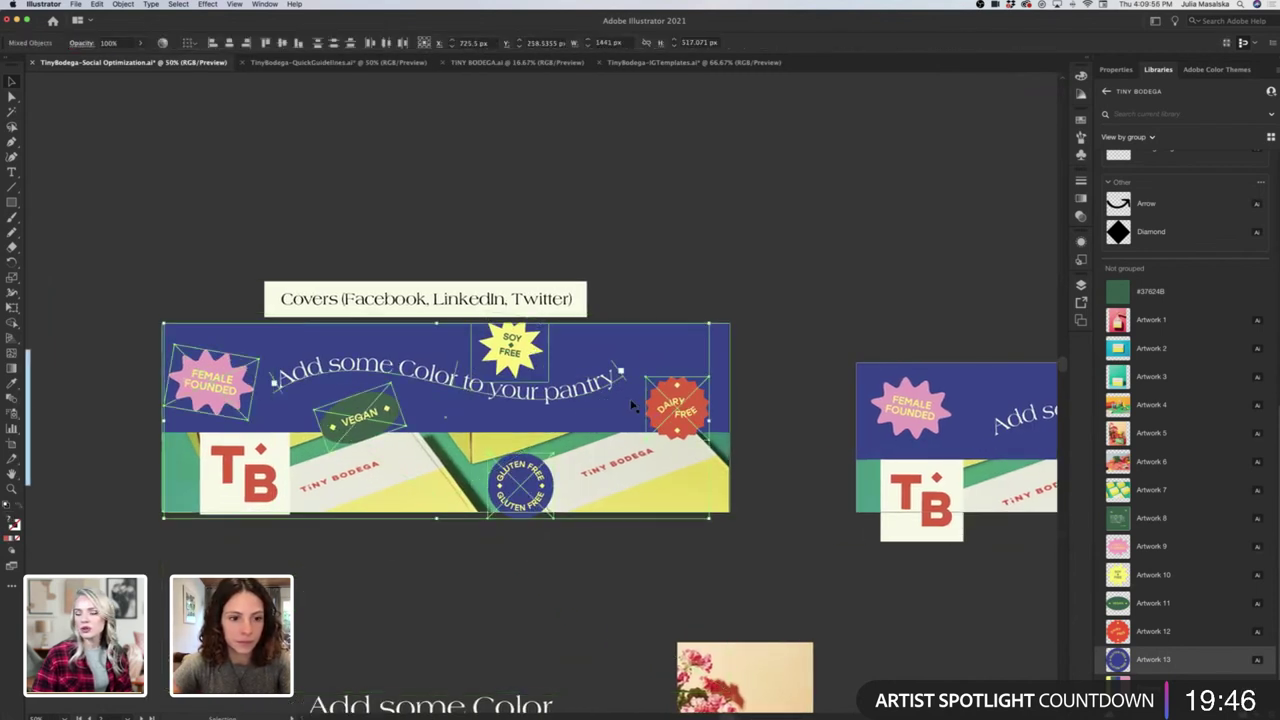
{"action": "left_click_drag", "start_coordinate": [710, 420], "coordinate": [615, 420]}
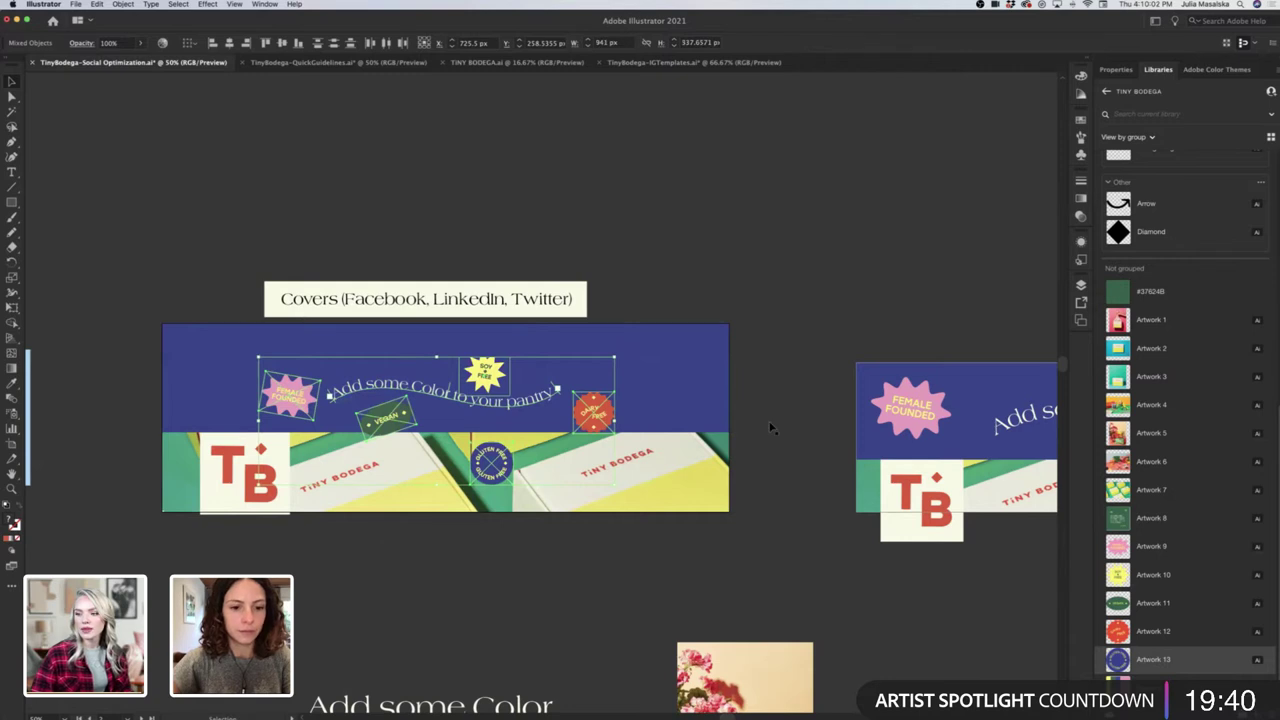
{"action": "left_click", "coordinate": [770, 428]}
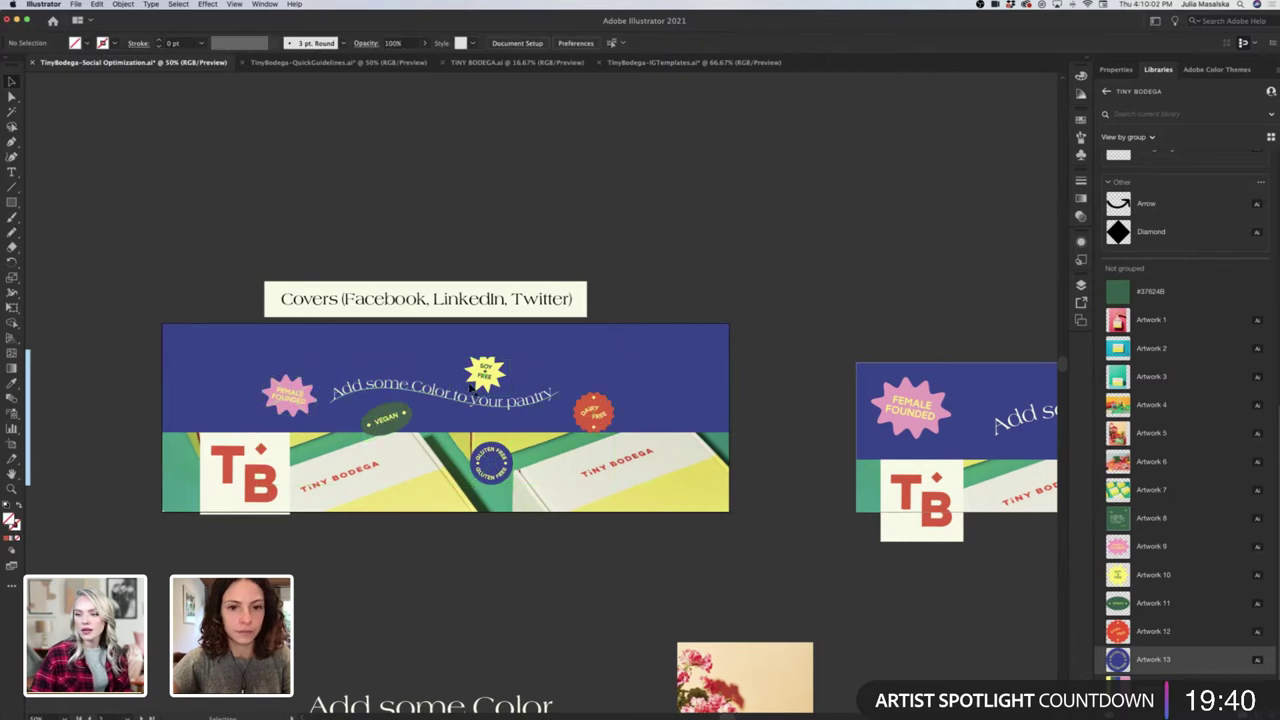
Tilt the first cover's Vegan badge the opposite way and shift it, the Gluten Free and the Dairy Free badges slightly down.
{"action": "left_click", "coordinate": [500, 472]}
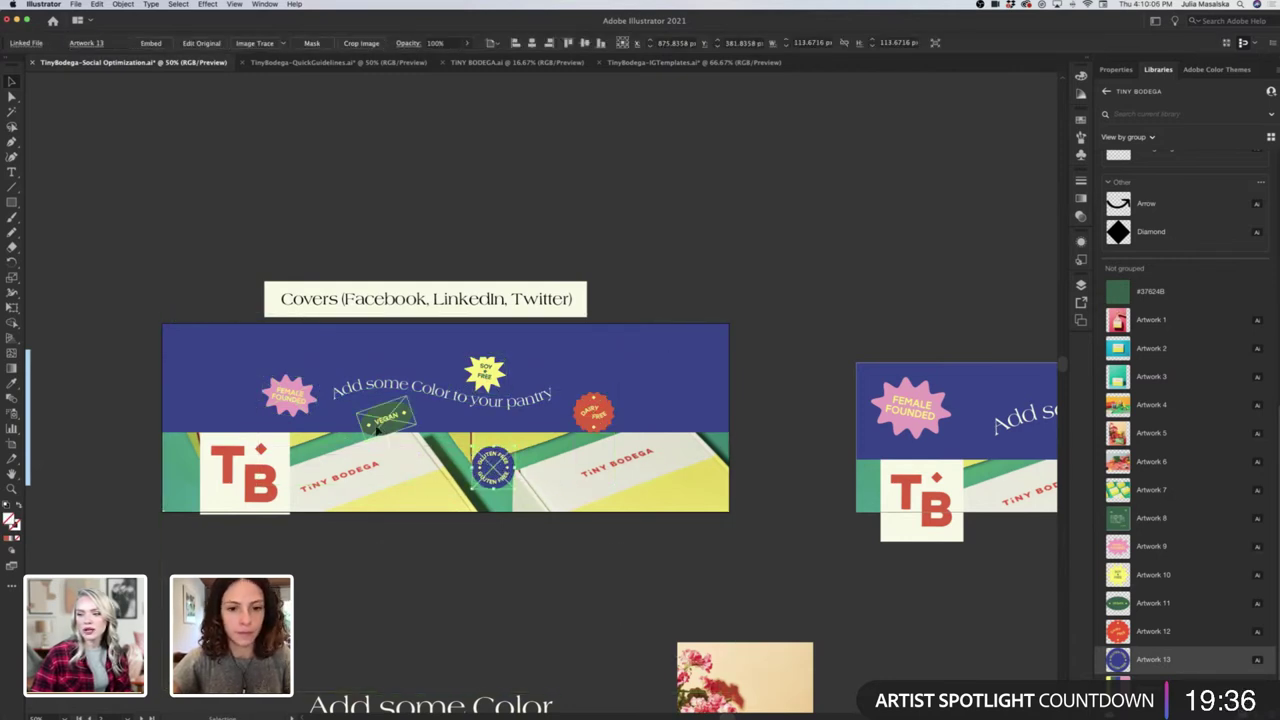
{"action": "left_click_drag", "start_coordinate": [377, 430], "coordinate": [423, 454]}
{"action": "left_click", "coordinate": [745, 278]}
{"action": "left_click_drag", "start_coordinate": [600, 411], "coordinate": [596, 419]}
{"action": "left_click", "coordinate": [697, 311]}
Extend the top edge of the Soy Free badge's clipping mask on the first cover to uncover its cropped points.
{"action": "left_click", "coordinate": [488, 386]}
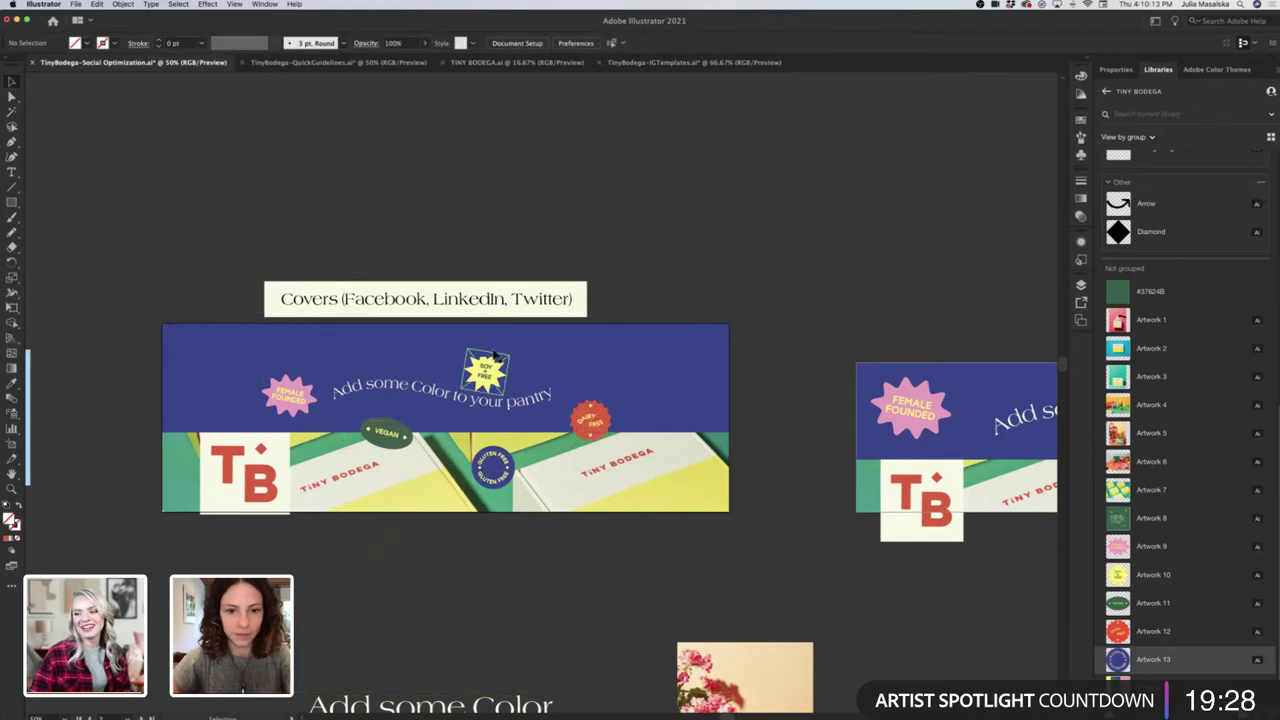
{"action": "scroll", "coordinate": [493, 349], "scroll_direction": "up", "scroll_amount": 8}
{"action": "scroll", "coordinate": [465, 387], "scroll_direction": "down", "scroll_amount": 2}
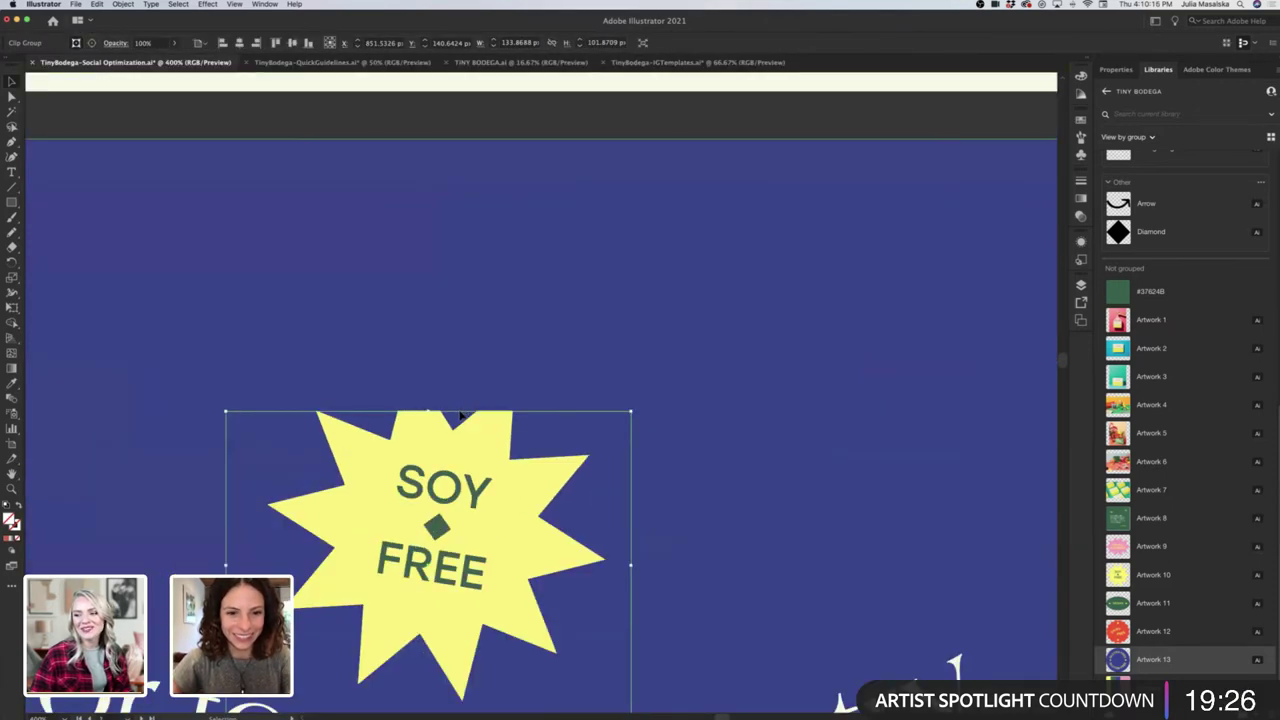
{"action": "double_click", "coordinate": [427, 417]}
{"action": "left_click_drag", "start_coordinate": [431, 413], "coordinate": [433, 334]}
{"action": "key", "text": "super+minus"}
{"action": "key", "text": "super+minus"}
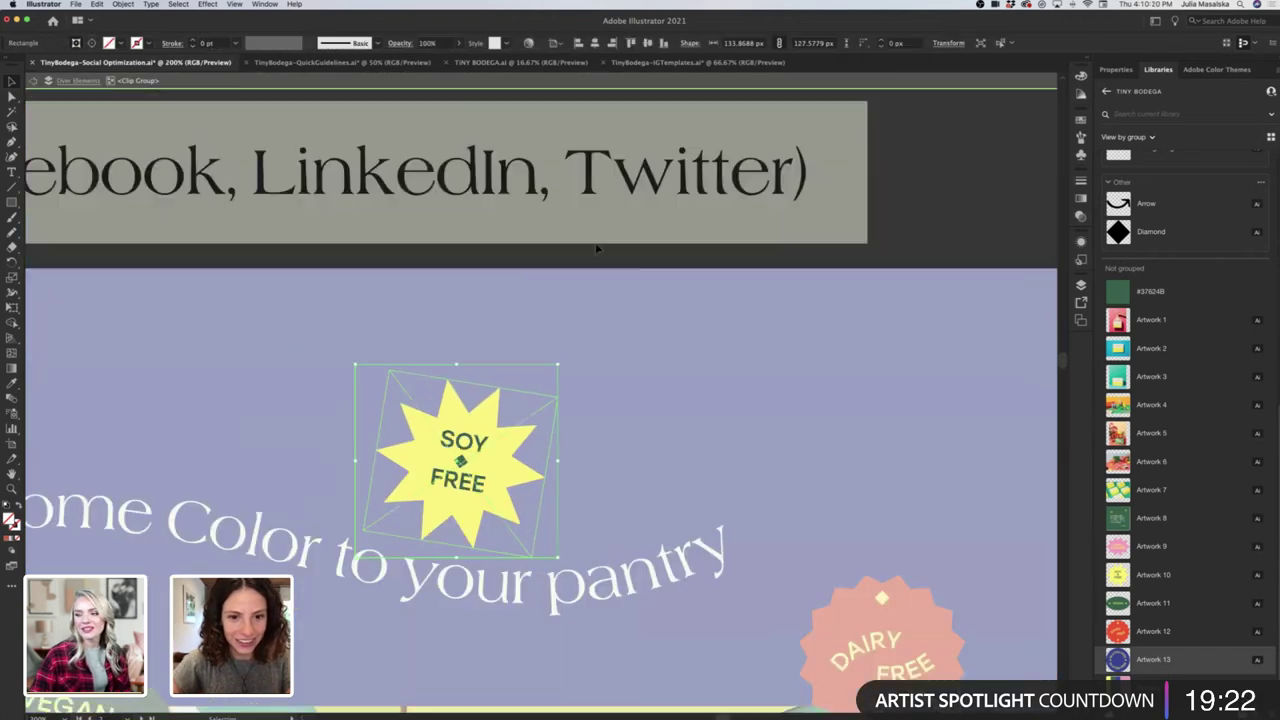
{"action": "double_click", "coordinate": [698, 263]}
Move the Female Founded badge closer to the first cover's headline and raise the Dairy Free and Soy Free badges.
{"action": "scroll", "coordinate": [680, 377], "scroll_direction": "down", "scroll_amount": 5}
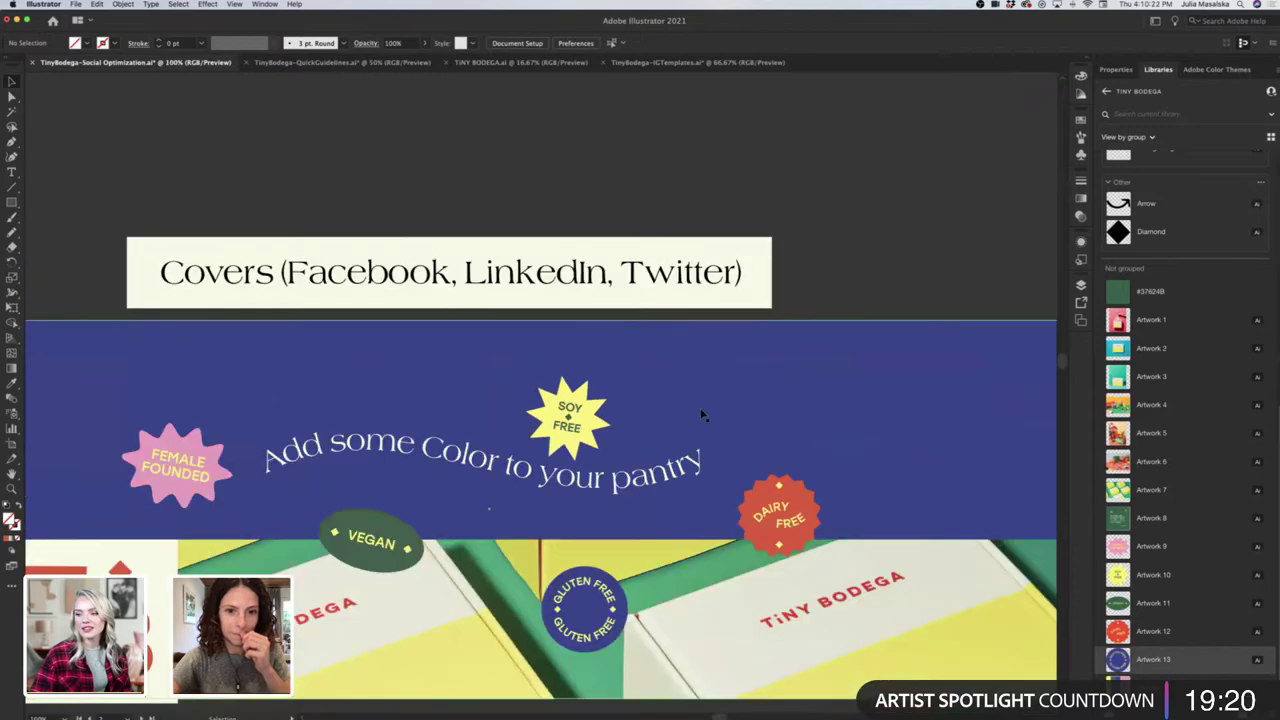
{"action": "scroll", "coordinate": [697, 412], "scroll_direction": "up", "scroll_amount": 1}
{"action": "scroll", "coordinate": [696, 411], "scroll_direction": "up", "scroll_amount": 1}
{"action": "scroll", "coordinate": [694, 413], "scroll_direction": "right", "scroll_amount": 2}
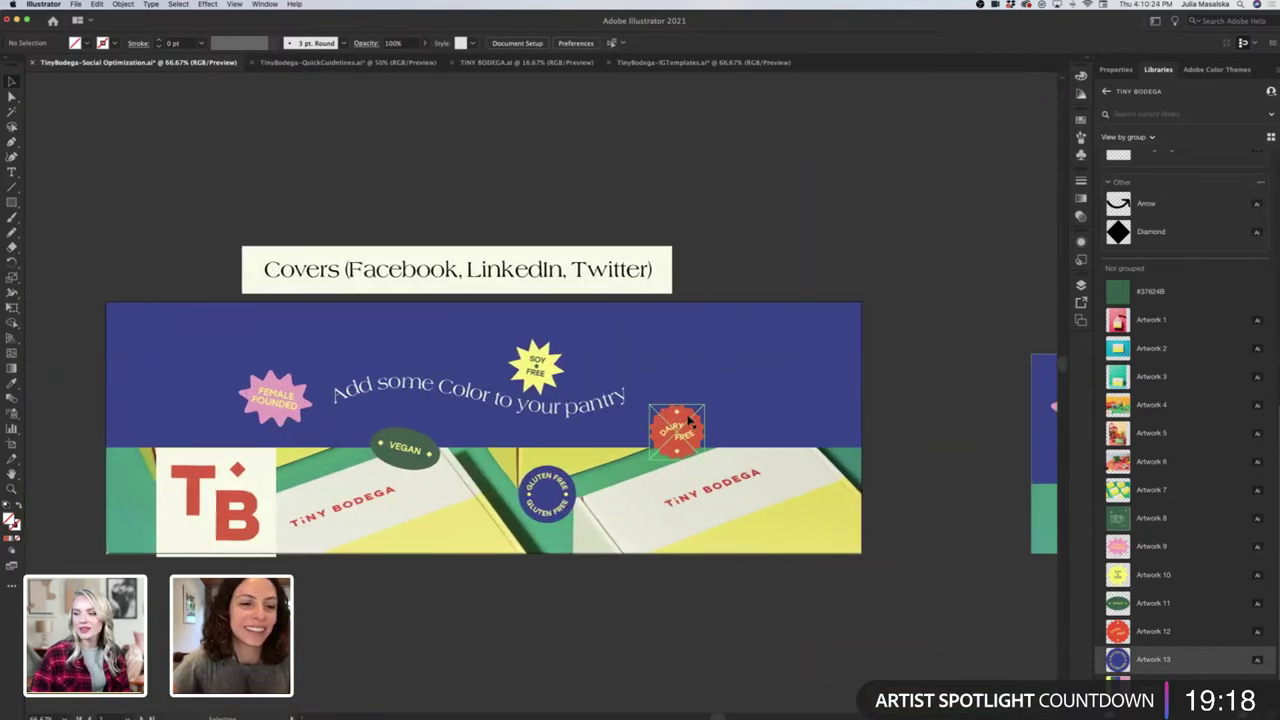
{"action": "scroll", "coordinate": [680, 418], "scroll_direction": "up", "scroll_amount": 1}
{"action": "mouse_move", "coordinate": [277, 425]}
{"action": "left_mouse_down"}
{"action": "mouse_move", "coordinate": [257, 409]}
{"action": "mouse_move", "coordinate": [293, 410]}
{"action": "left_mouse_up"}
{"action": "left_click", "coordinate": [777, 266]}
{"action": "left_click_drag", "start_coordinate": [659, 457], "coordinate": [665, 427]}
{"action": "left_click", "coordinate": [766, 270]}
{"action": "left_click_drag", "start_coordinate": [547, 383], "coordinate": [554, 374]}
{"action": "left_click", "coordinate": [756, 270]}
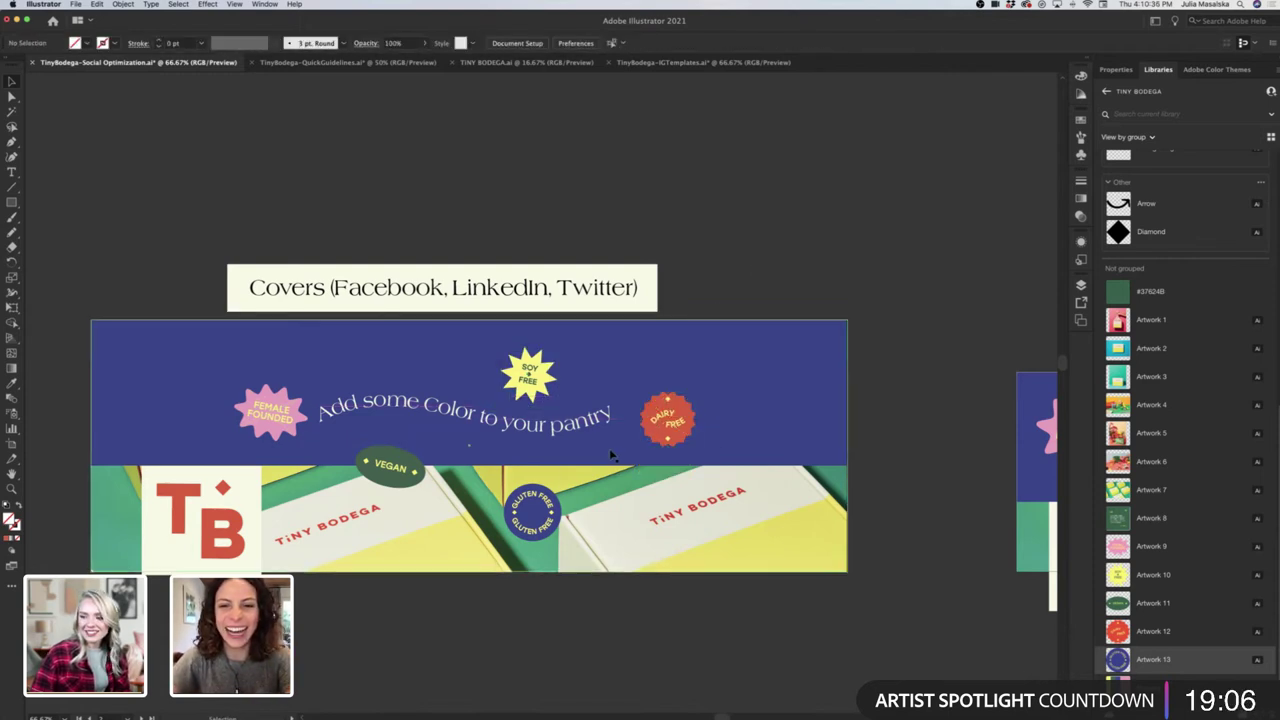
Try the Gluten Free badge farther right and the Vegan badge lower on the first cover's photo strip.
{"action": "left_click_drag", "start_coordinate": [544, 512], "coordinate": [570, 513]}
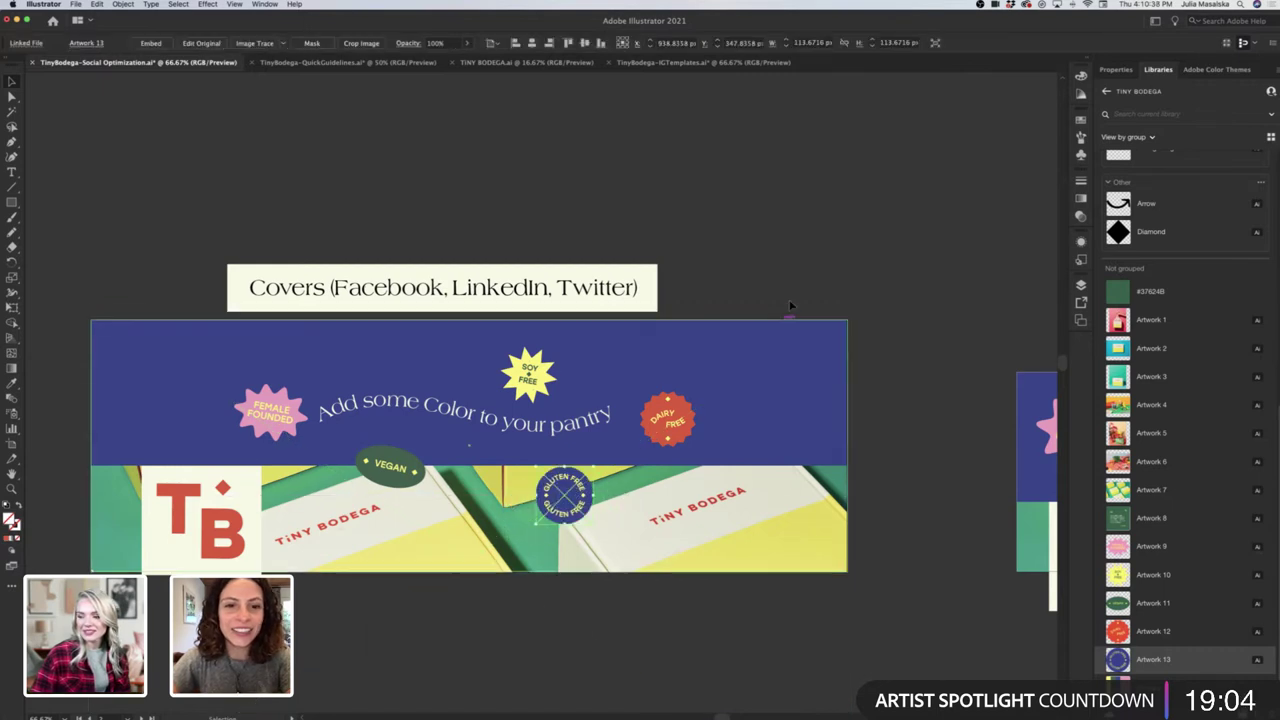
{"action": "left_click", "coordinate": [684, 305]}
{"action": "left_click_drag", "start_coordinate": [406, 484], "coordinate": [407, 488]}
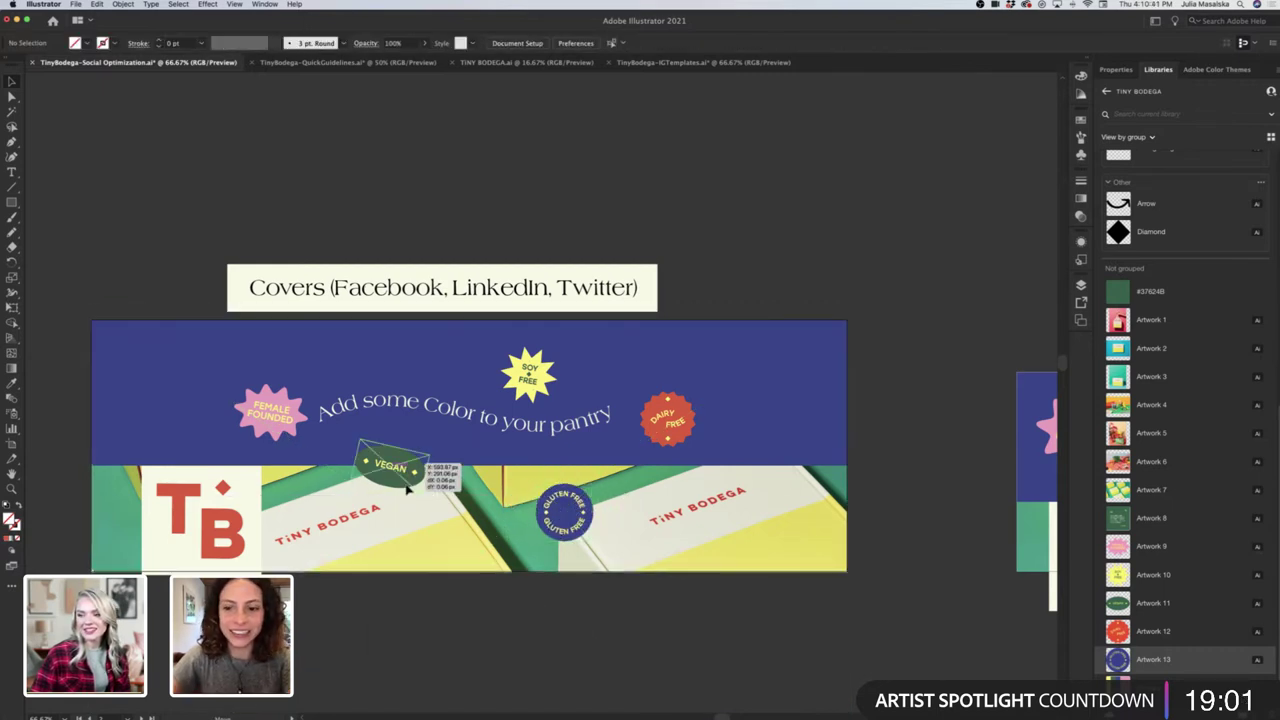
{"action": "left_click", "coordinate": [696, 245]}
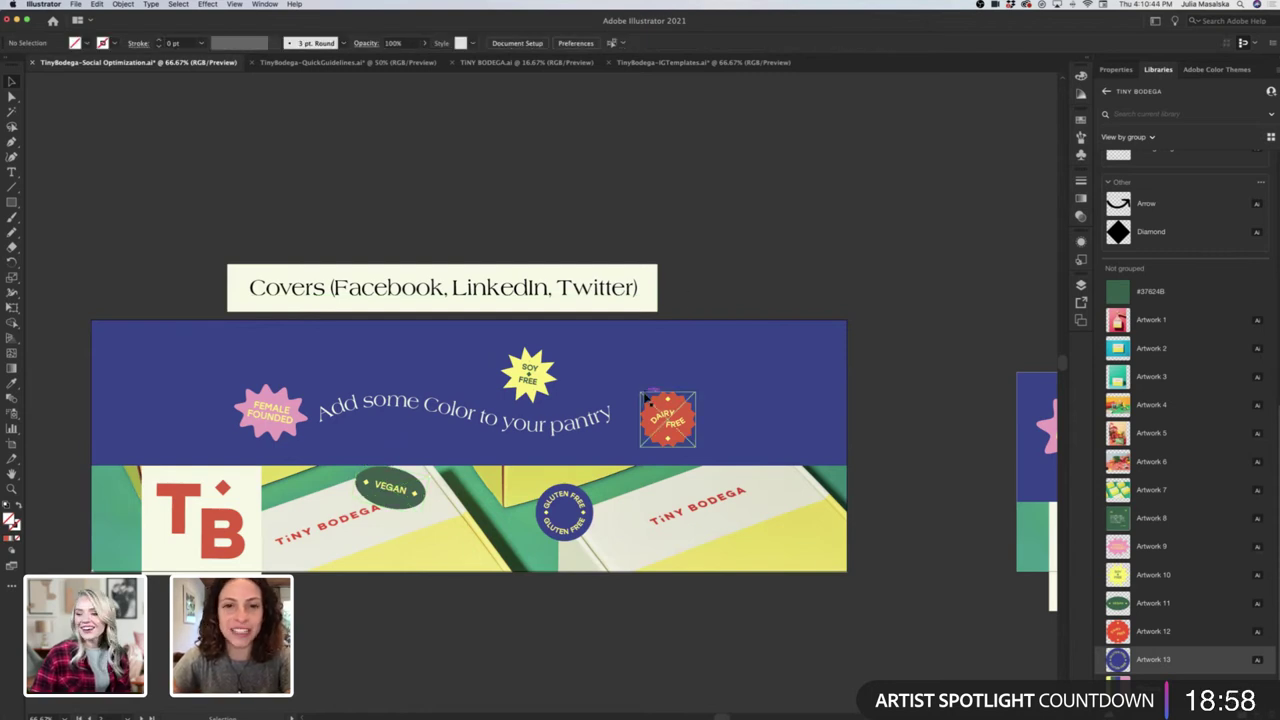
Raise the Female Founded badge above the headline's start and shift the Vegan and Gluten Free badges left on the first cover.
{"action": "scroll", "coordinate": [200, 429], "scroll_direction": "left", "scroll_amount": 2}
{"action": "left_click", "coordinate": [278, 420]}
{"action": "left_click_drag", "start_coordinate": [278, 420], "coordinate": [288, 378]}
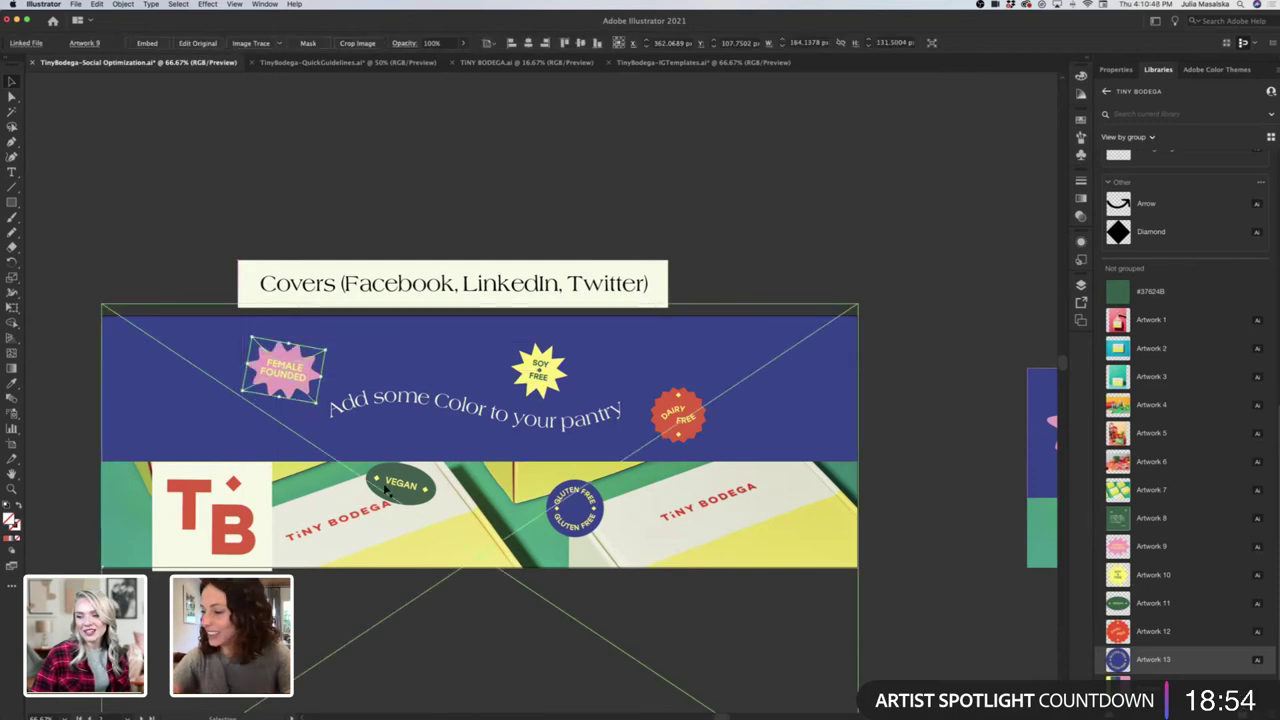
{"action": "left_click_drag", "start_coordinate": [392, 488], "coordinate": [350, 483]}
{"action": "left_click", "coordinate": [416, 634]}
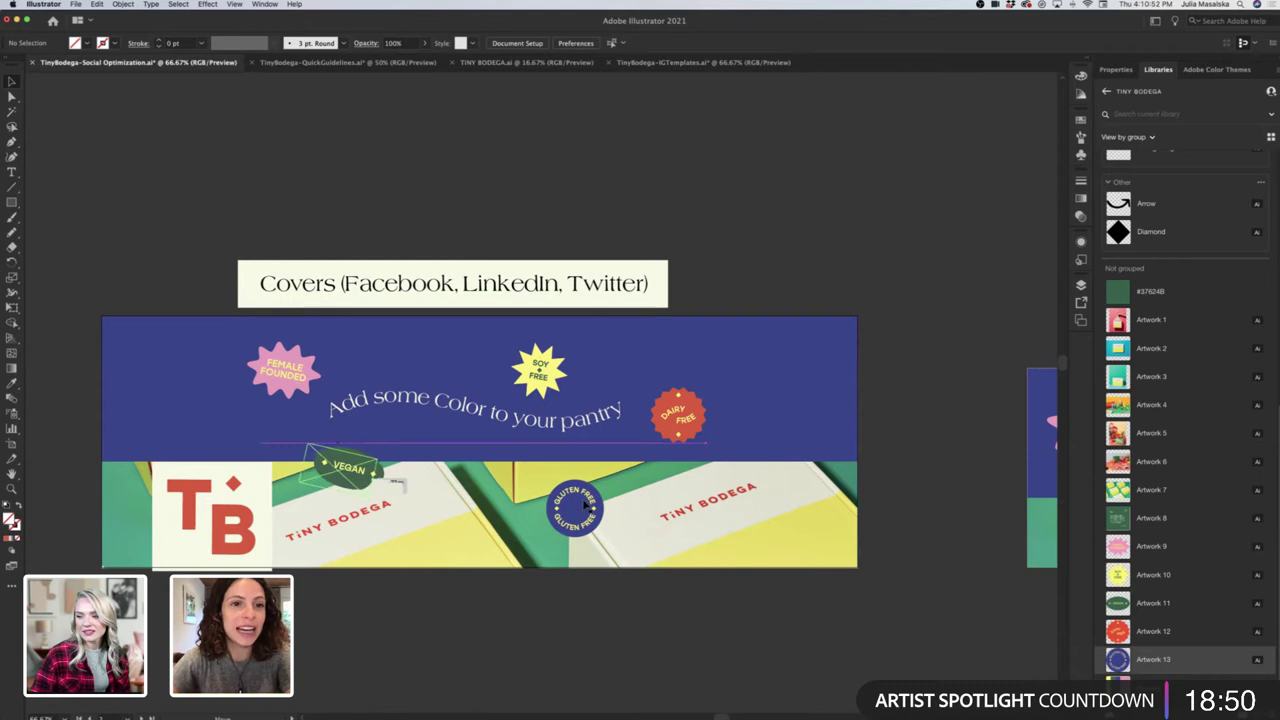
{"action": "left_click_drag", "start_coordinate": [575, 510], "coordinate": [543, 525]}
{"action": "left_click", "coordinate": [590, 645]}
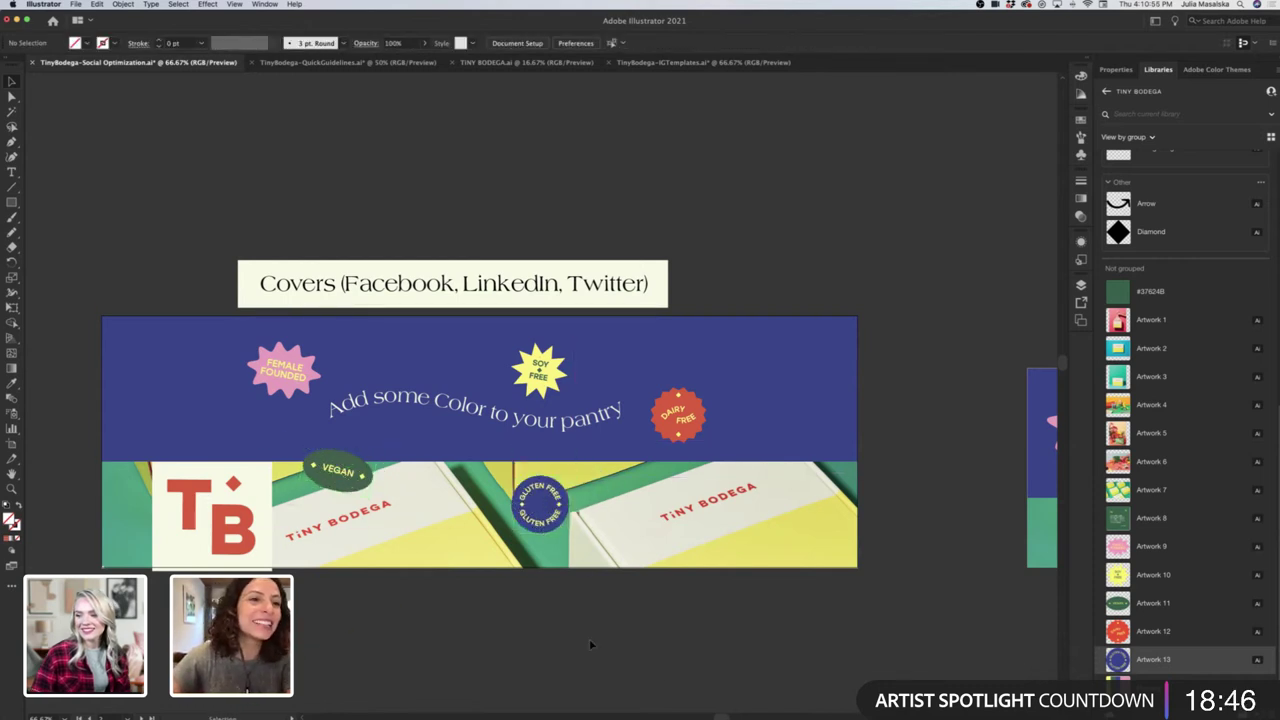
Align the "Covers (Facebook, LinkedIn, Twitter)" label with the first cover's left edge, just above the banner.
{"action": "scroll", "coordinate": [590, 645], "scroll_direction": "down", "scroll_amount": 2}
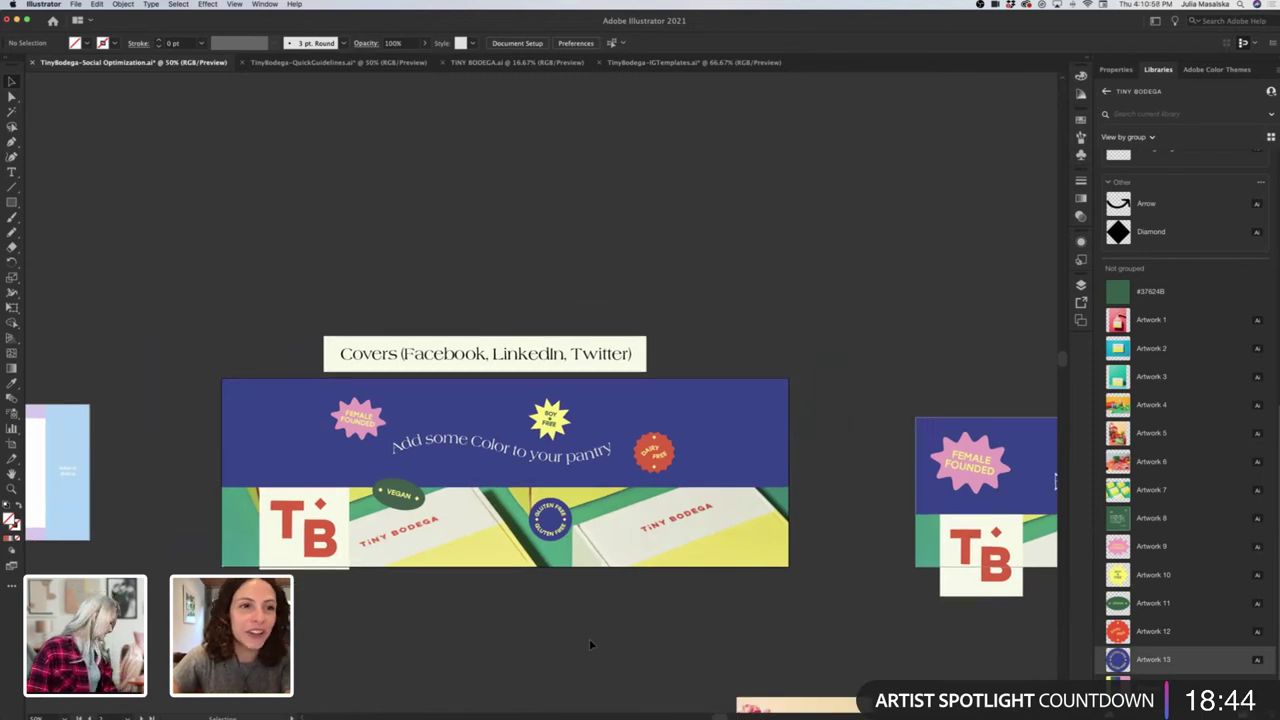
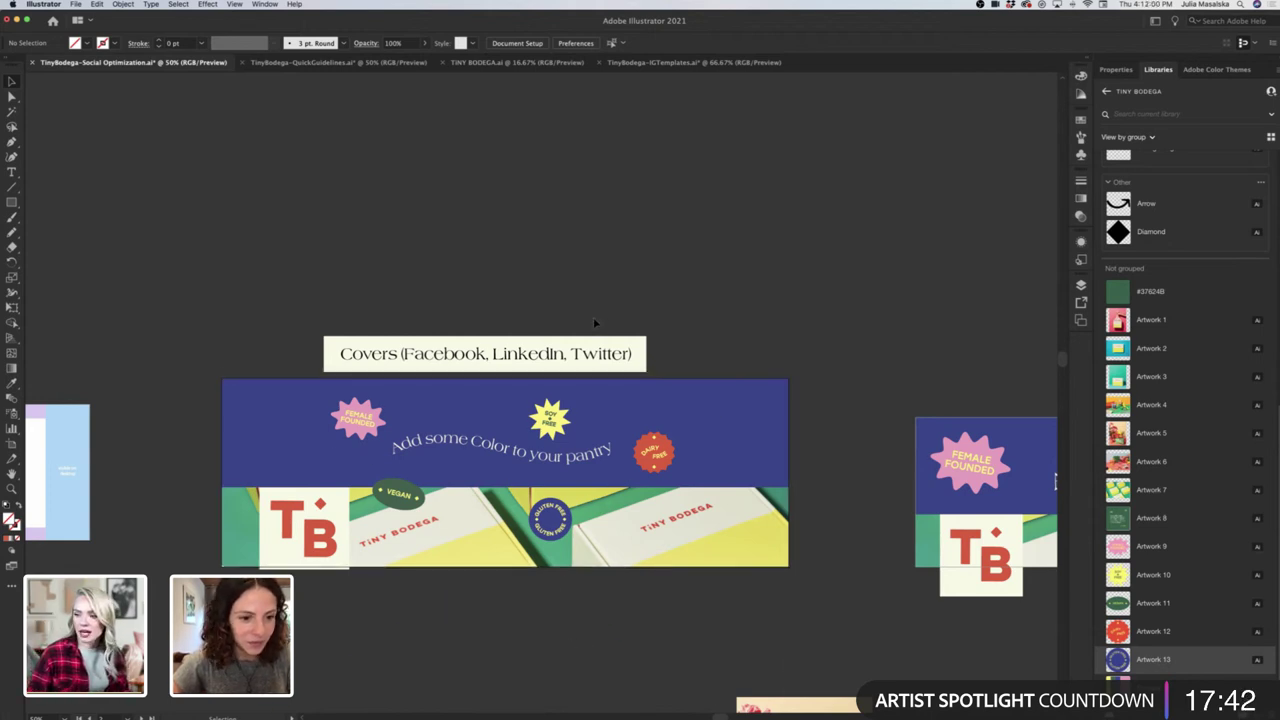
{"action": "left_click_drag", "start_coordinate": [555, 362], "coordinate": [490, 287]}
{"action": "left_click", "coordinate": [563, 286]}
Scale the second cover's headline and its badges except Vegan down together about their center to about 1142 px wide.
{"action": "scroll", "coordinate": [505, 614], "scroll_direction": "down", "scroll_amount": 2}
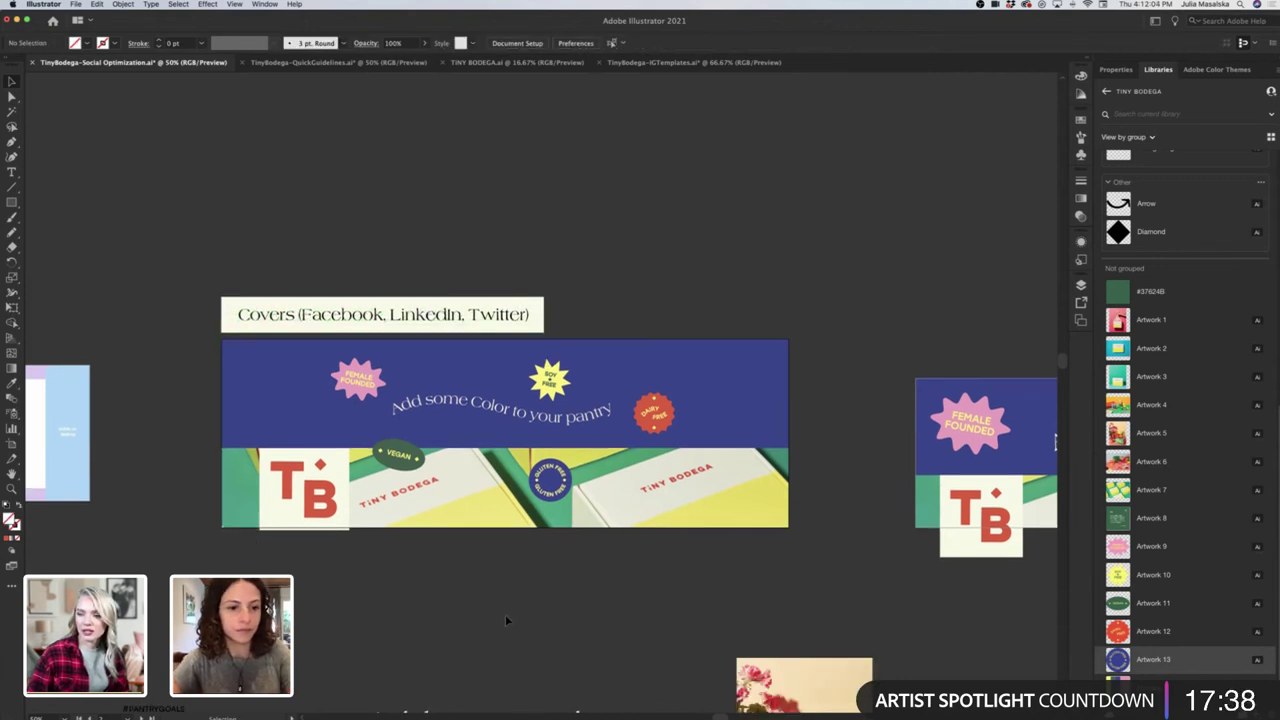
{"action": "scroll", "coordinate": [505, 619], "scroll_direction": "right", "scroll_amount": 3}
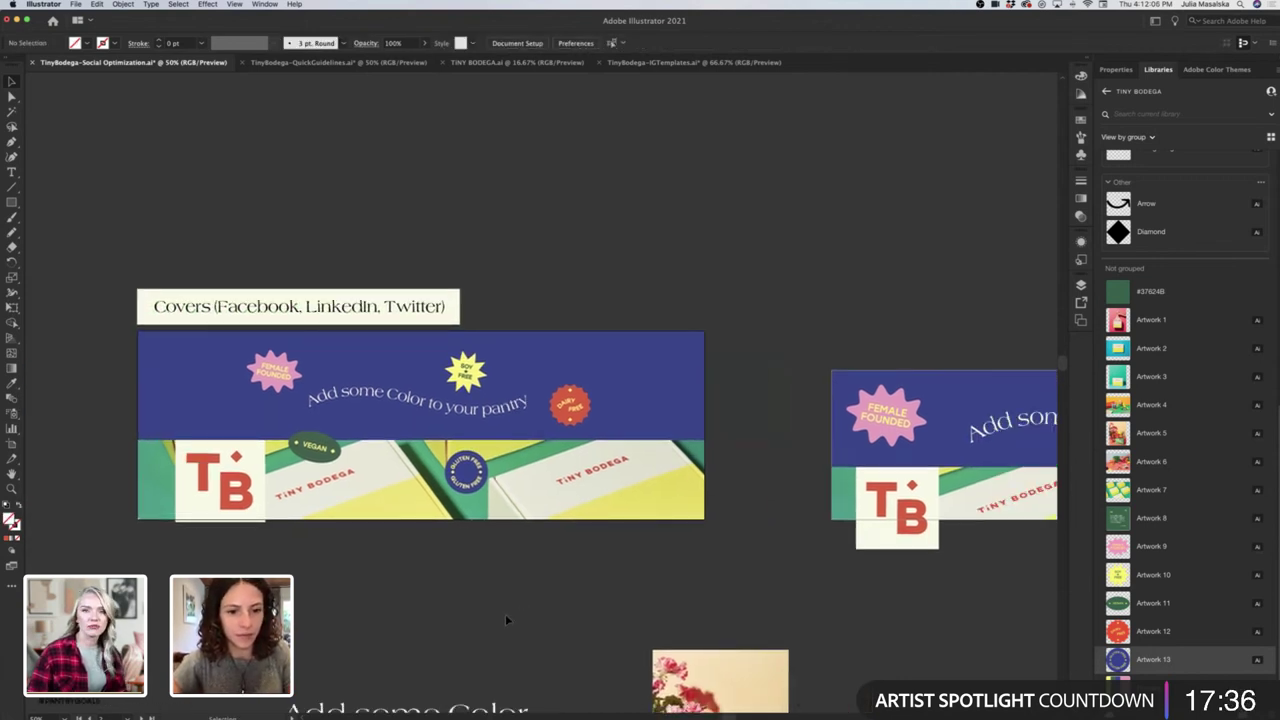
{"action": "scroll", "coordinate": [505, 614], "scroll_direction": "right", "scroll_amount": 10}
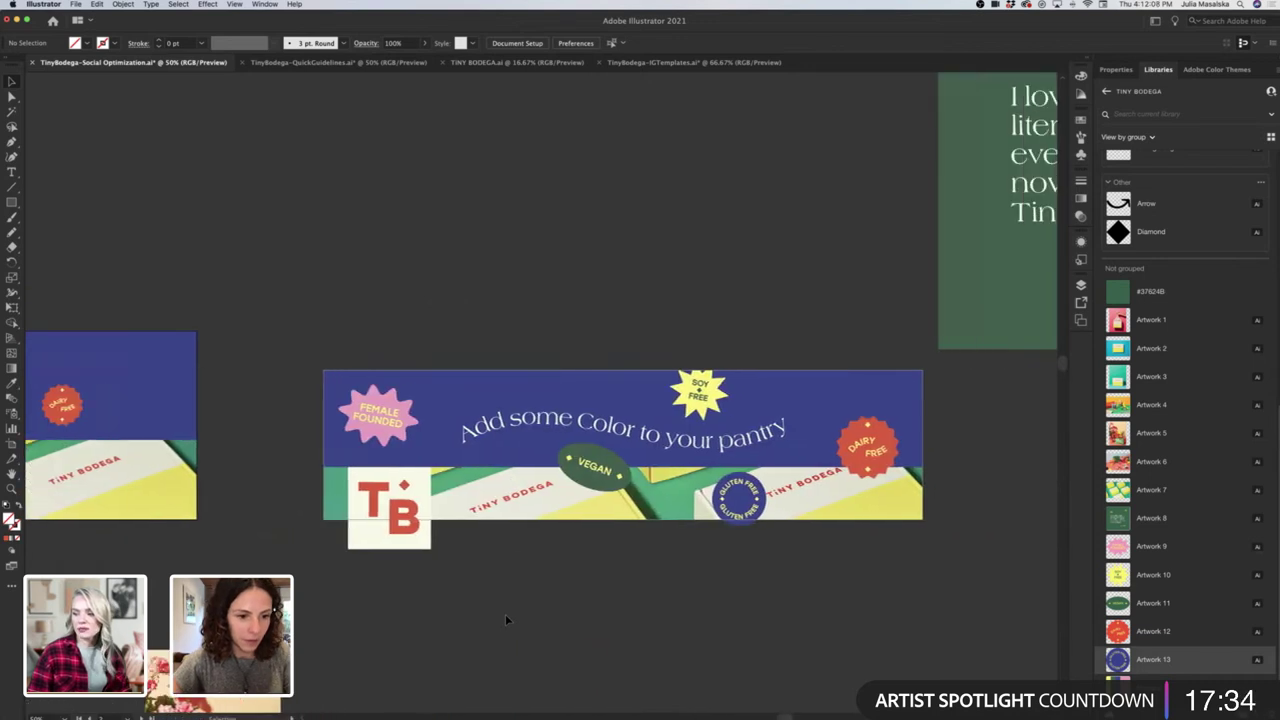
{"action": "left_click", "coordinate": [368, 424]}
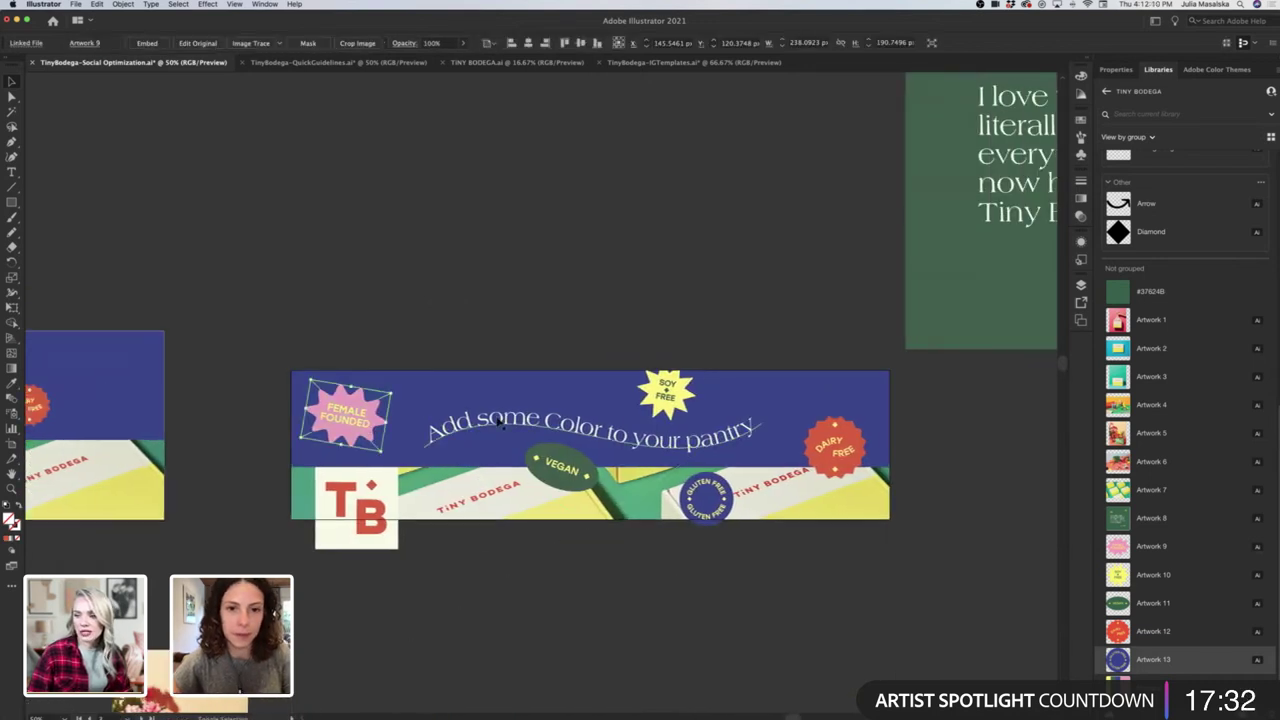
{"action": "left_click", "coordinate": [474, 428], "text": "shift"}
{"action": "left_click", "coordinate": [668, 400], "text": "shift"}
{"action": "left_click", "coordinate": [852, 464], "text": "shift"}
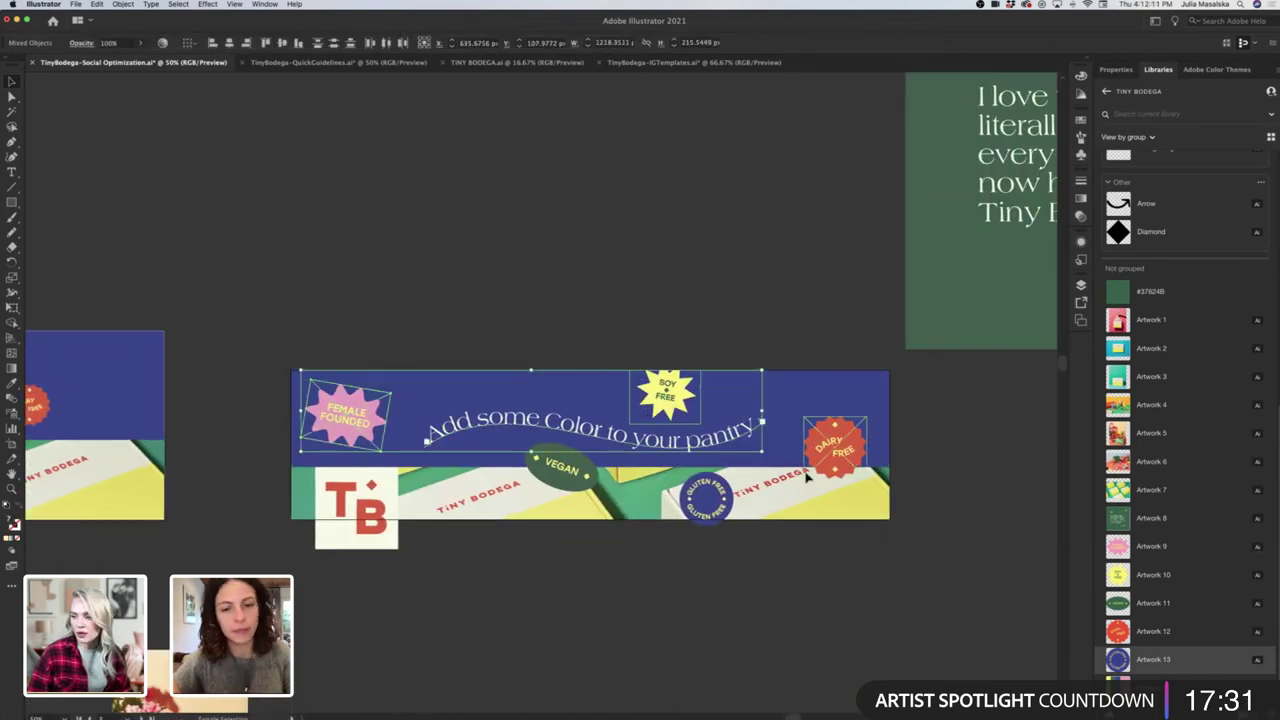
{"action": "left_click", "coordinate": [728, 500], "text": "shift"}
{"action": "left_click", "coordinate": [755, 498], "text": "shift"}
{"action": "left_click_drag", "start_coordinate": [868, 448], "coordinate": [637, 541]}
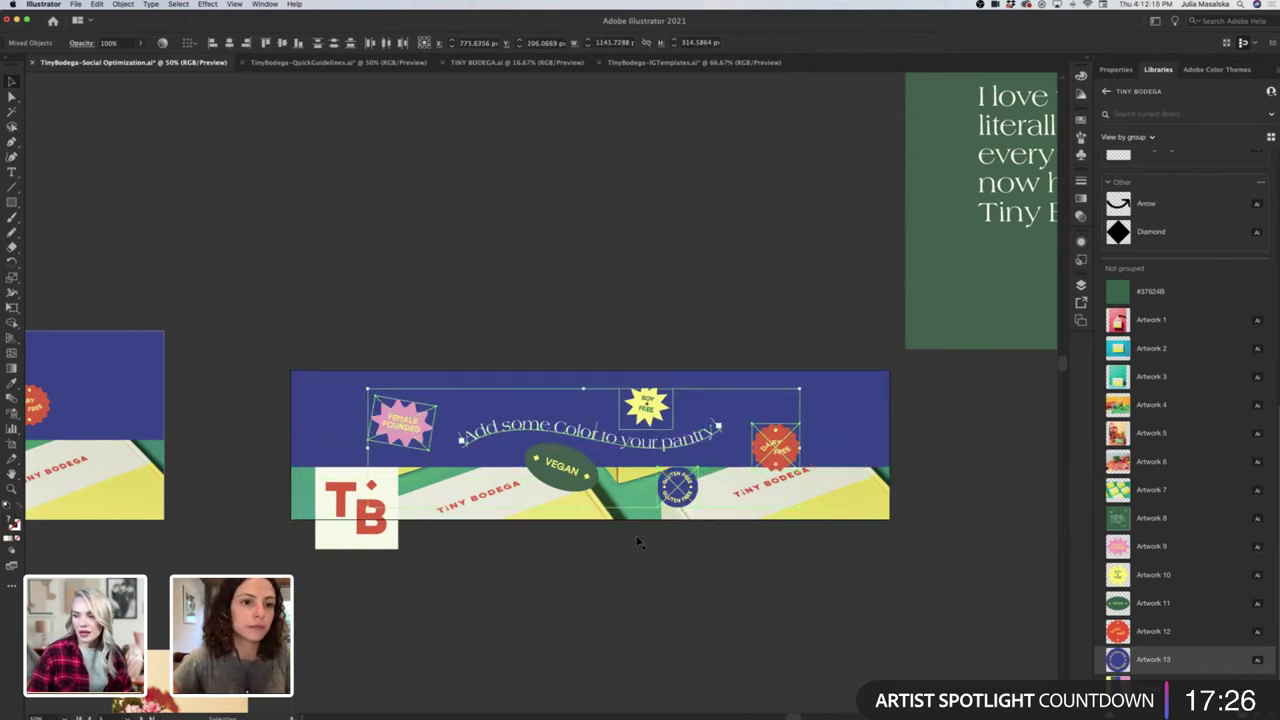
Shrink the Vegan badge on the right-hand cover and move its Gluten Free badge slightly down.
{"action": "left_click", "coordinate": [566, 569]}
{"action": "left_click", "coordinate": [592, 464]}
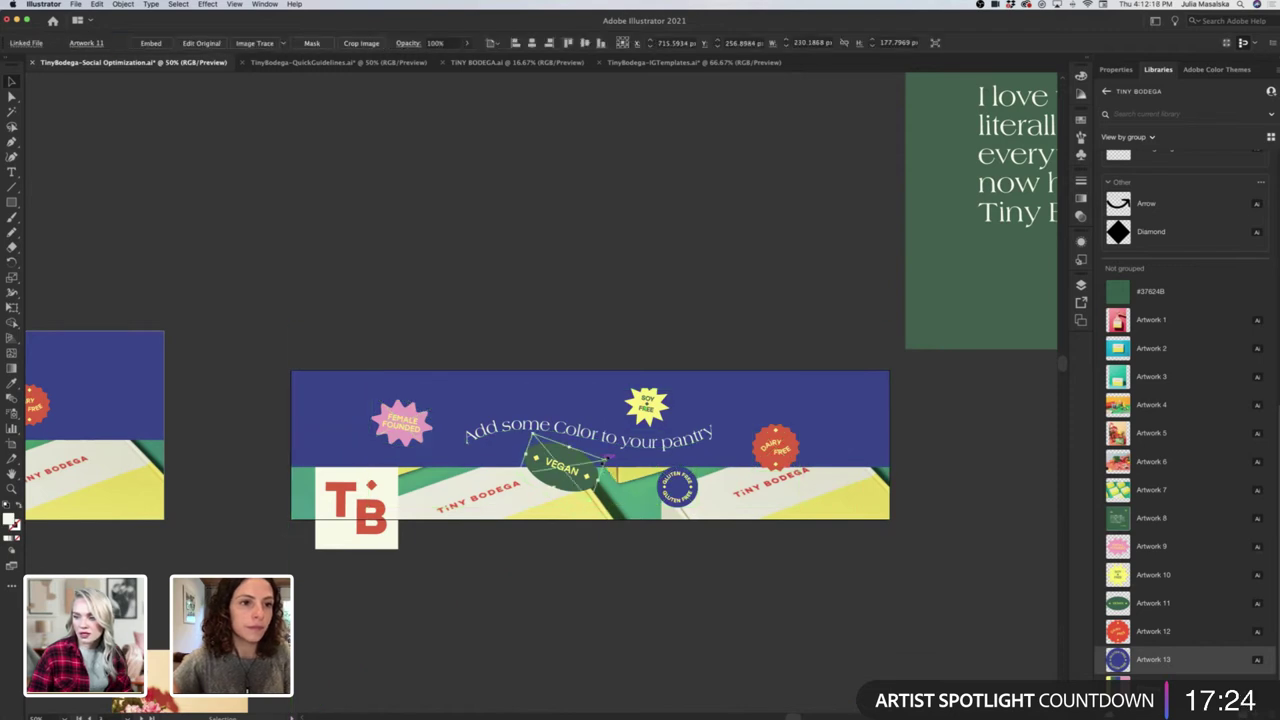
{"action": "left_click_drag", "start_coordinate": [612, 462], "coordinate": [566, 479]}
{"action": "left_click", "coordinate": [626, 580]}
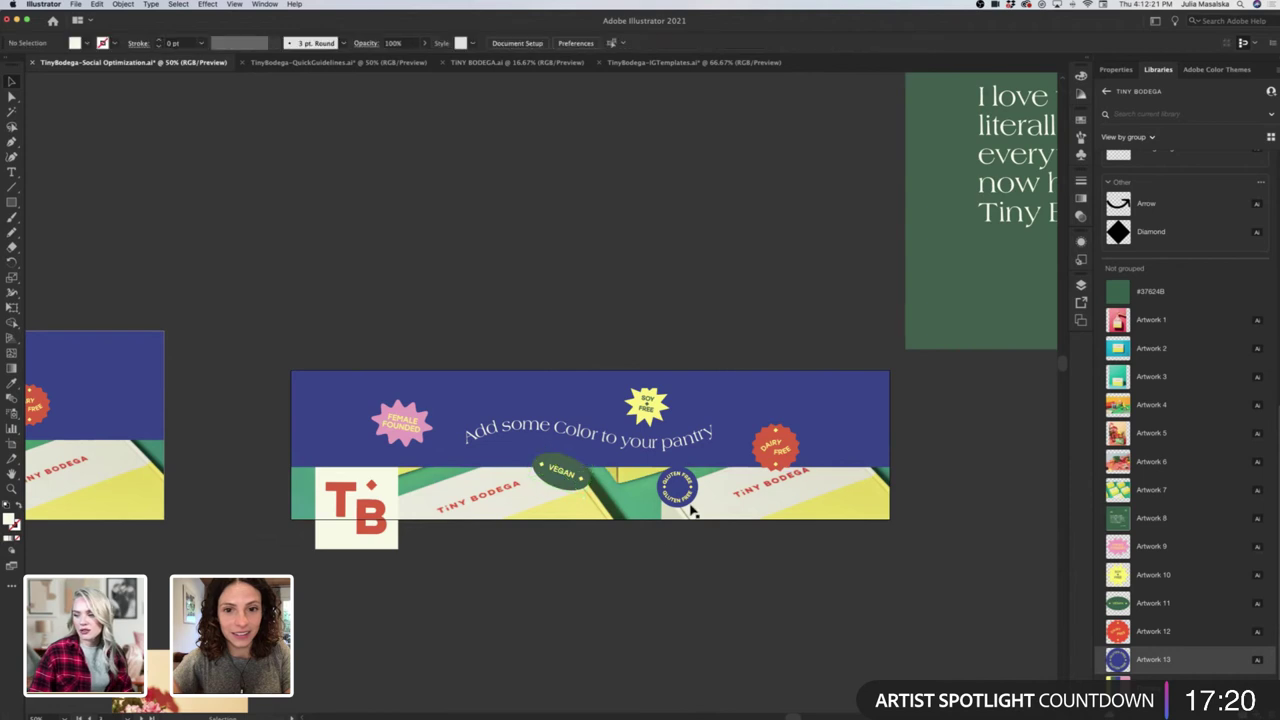
{"action": "left_click_drag", "start_coordinate": [689, 506], "coordinate": [690, 512]}
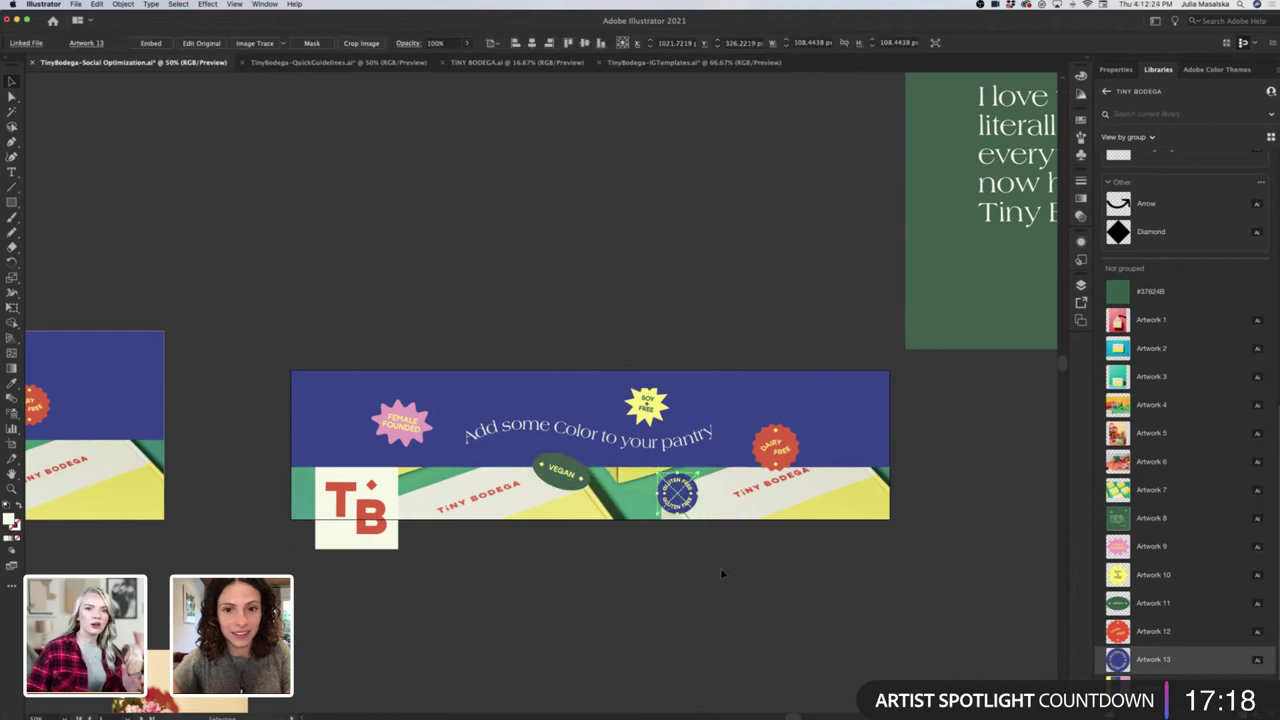
{"action": "left_click", "coordinate": [720, 567]}
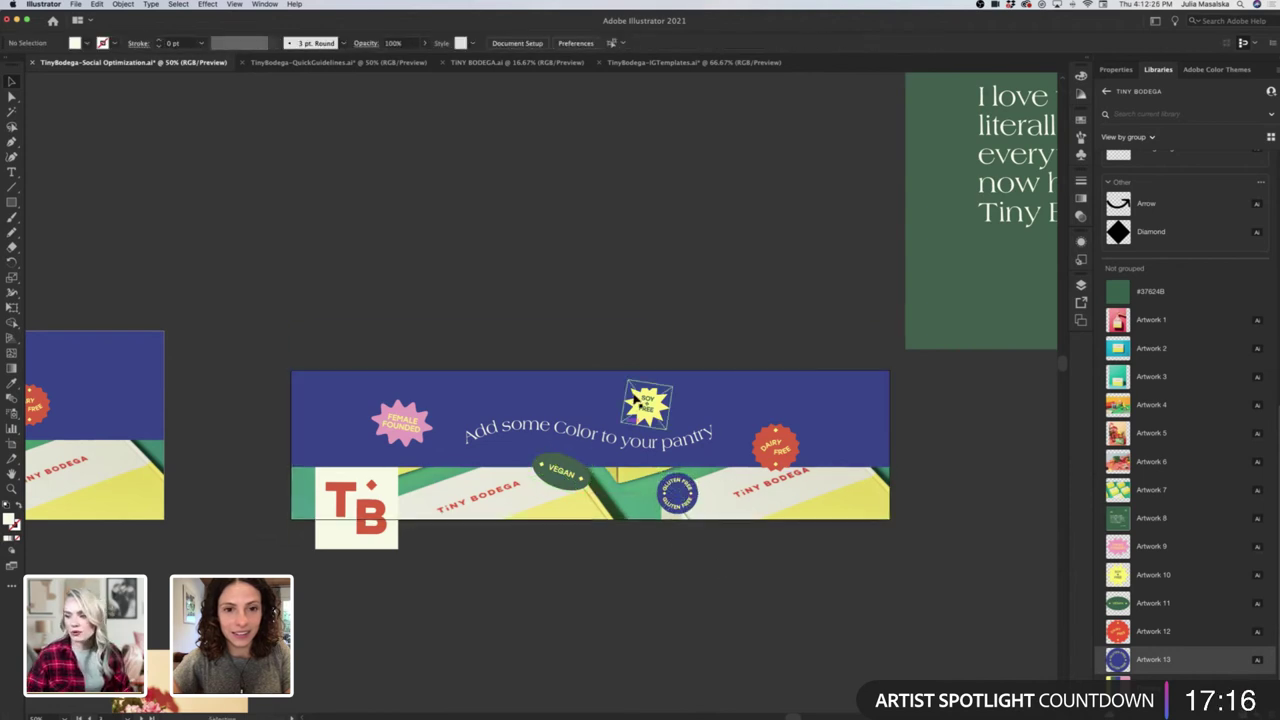
Extend the clipping mask of the Soy Free badge upward so the star's cut-off top points show in full.
{"action": "key", "text": "super+1"}
{"action": "left_click", "coordinate": [636, 400]}
{"action": "scroll", "coordinate": [440, 335], "scroll_direction": "up", "scroll_amount": 5}
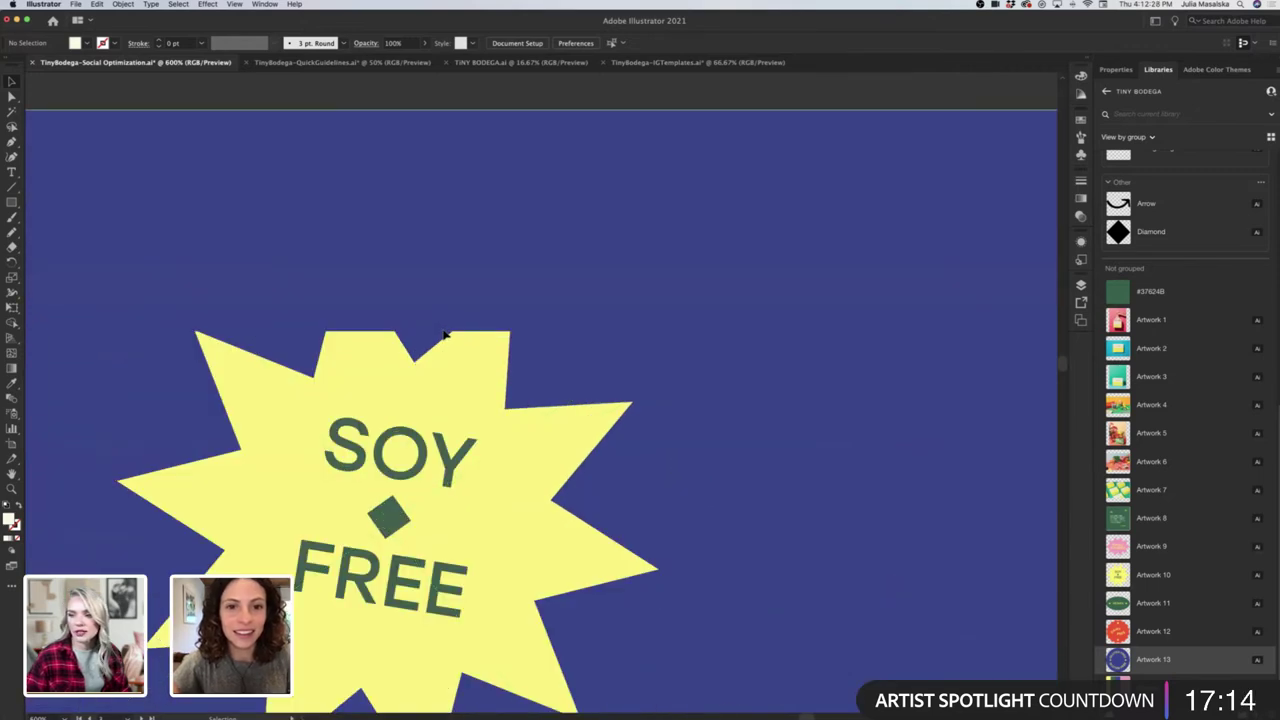
{"action": "double_click", "coordinate": [440, 335]}
{"action": "left_click_drag", "start_coordinate": [368, 333], "coordinate": [380, 231]}
{"action": "scroll", "coordinate": [466, 388], "scroll_direction": "down", "scroll_amount": 5}
{"action": "double_click", "coordinate": [509, 277]}
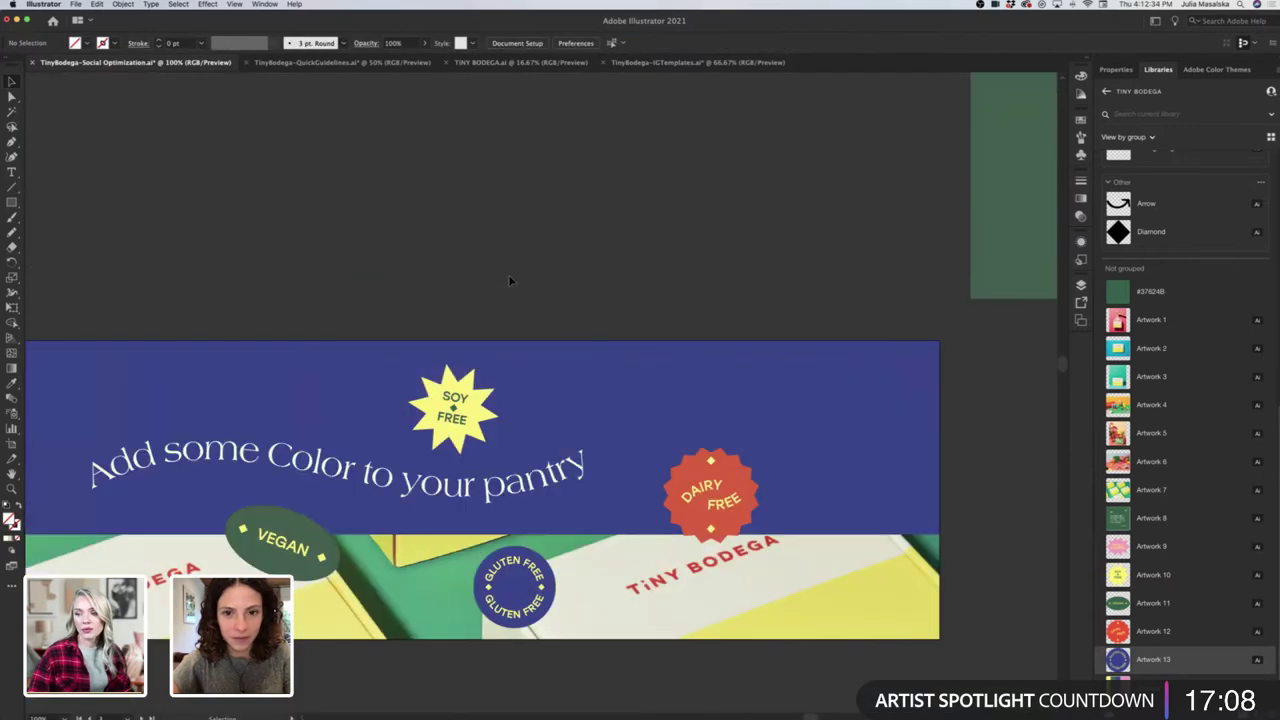
On the cover under the Covers heading, lower the Dairy Free badge onto the photo's edge and enlarge the Gluten Free badge to about 148 px.
{"action": "scroll", "coordinate": [509, 277], "scroll_direction": "left", "scroll_amount": 3}
{"action": "scroll", "coordinate": [509, 277], "scroll_direction": "down", "scroll_amount": 2}
{"action": "scroll", "coordinate": [509, 277], "scroll_direction": "left", "scroll_amount": 4}
{"action": "scroll", "coordinate": [509, 277], "scroll_direction": "left", "scroll_amount": 3}
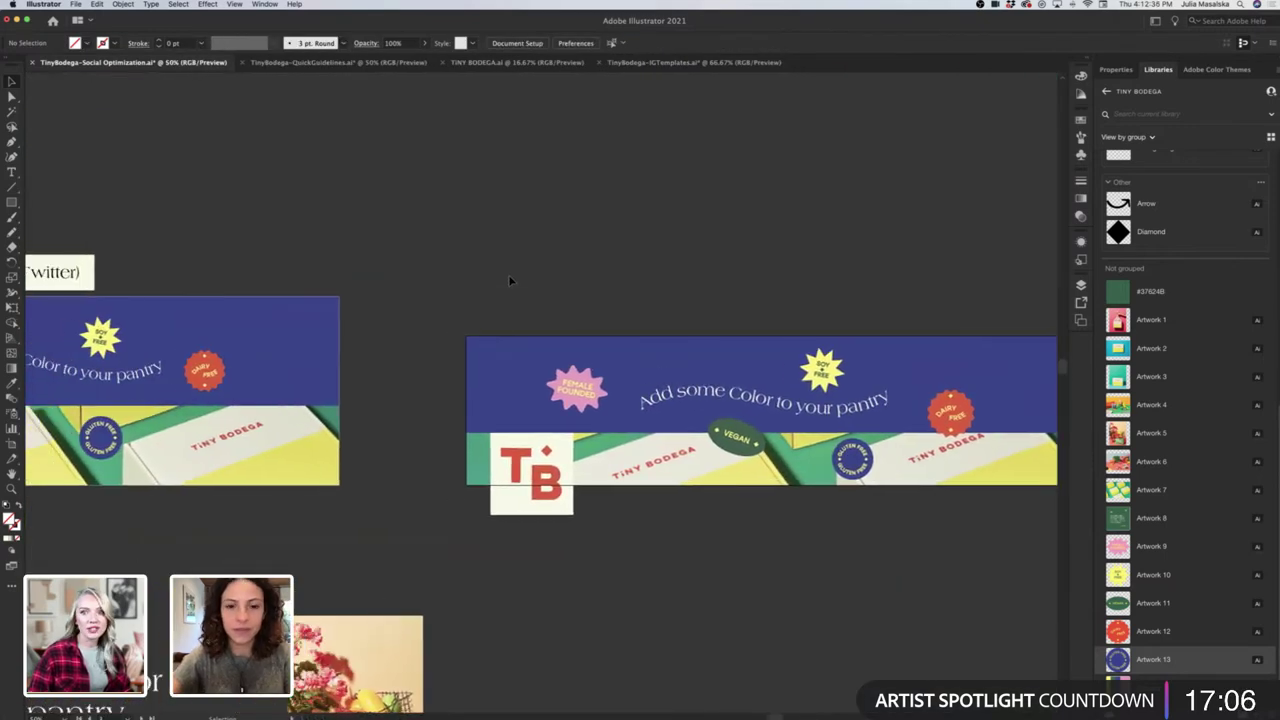
{"action": "scroll", "coordinate": [509, 277], "scroll_direction": "down", "scroll_amount": 1}
{"action": "scroll", "coordinate": [509, 277], "scroll_direction": "up", "scroll_amount": 2}
{"action": "scroll", "coordinate": [508, 280], "scroll_direction": "right", "scroll_amount": 1}
{"action": "scroll", "coordinate": [508, 280], "scroll_direction": "down", "scroll_amount": 1}
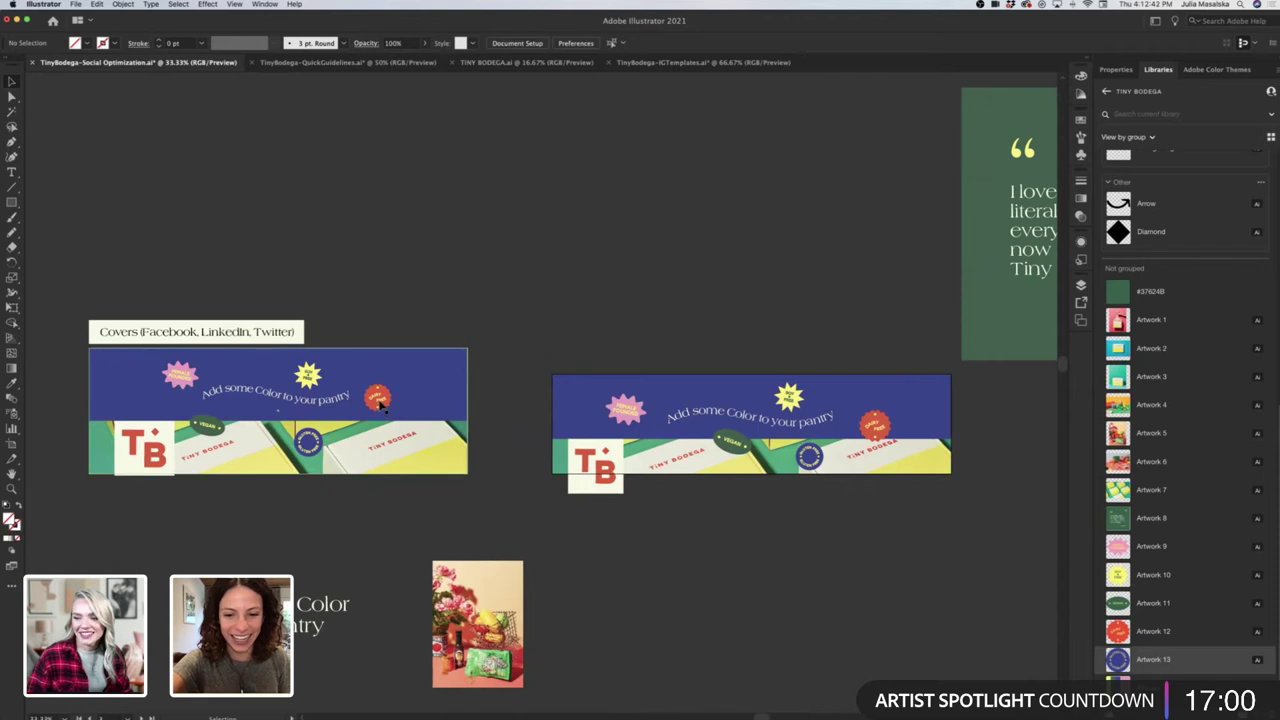
{"action": "left_click_drag", "start_coordinate": [380, 402], "coordinate": [381, 416]}
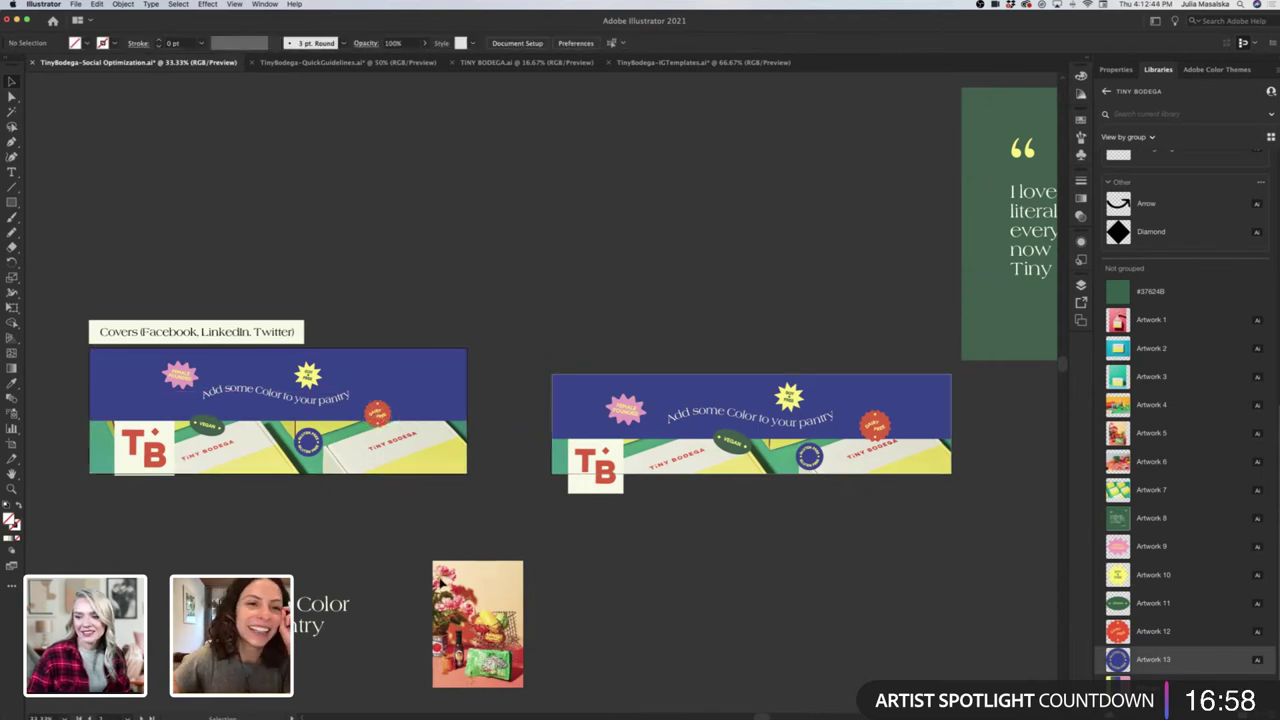
{"action": "scroll", "coordinate": [343, 458], "scroll_direction": "left", "scroll_amount": 2}
{"action": "scroll", "coordinate": [344, 446], "scroll_direction": "up", "scroll_amount": 2}
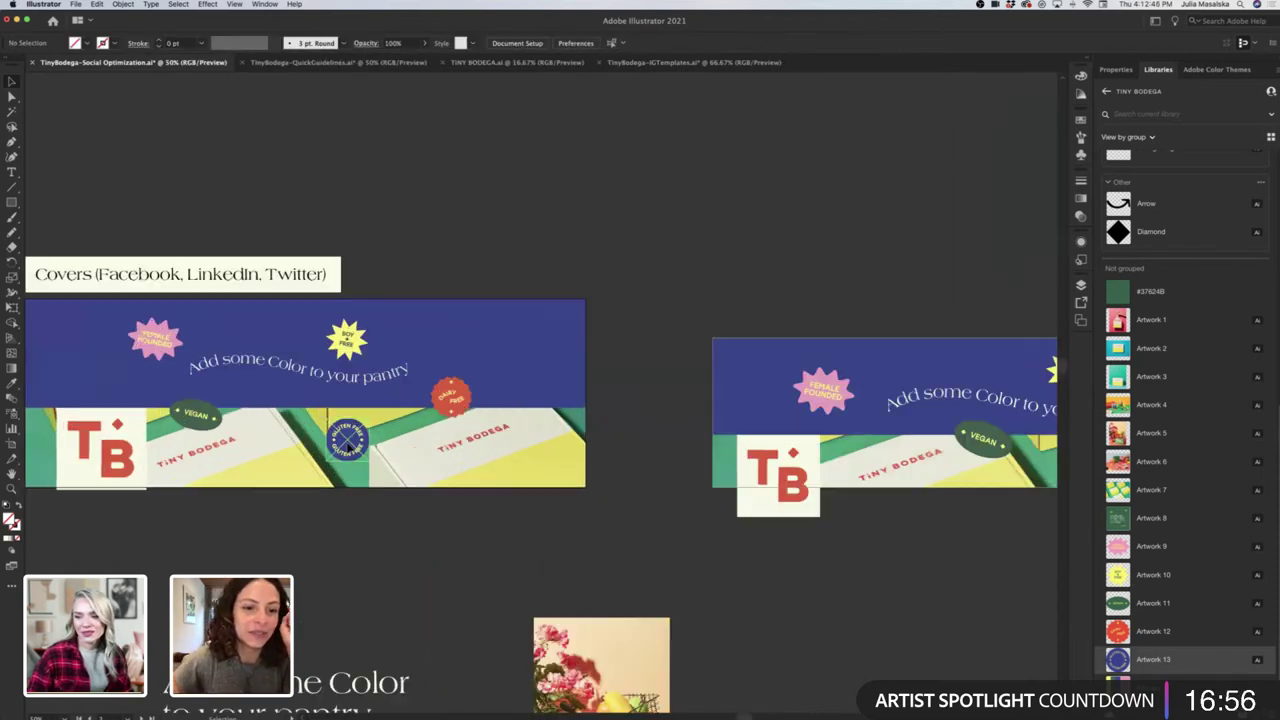
{"action": "left_click_drag", "start_coordinate": [378, 443], "coordinate": [420, 445]}
{"action": "key", "text": "super+shift+a"}
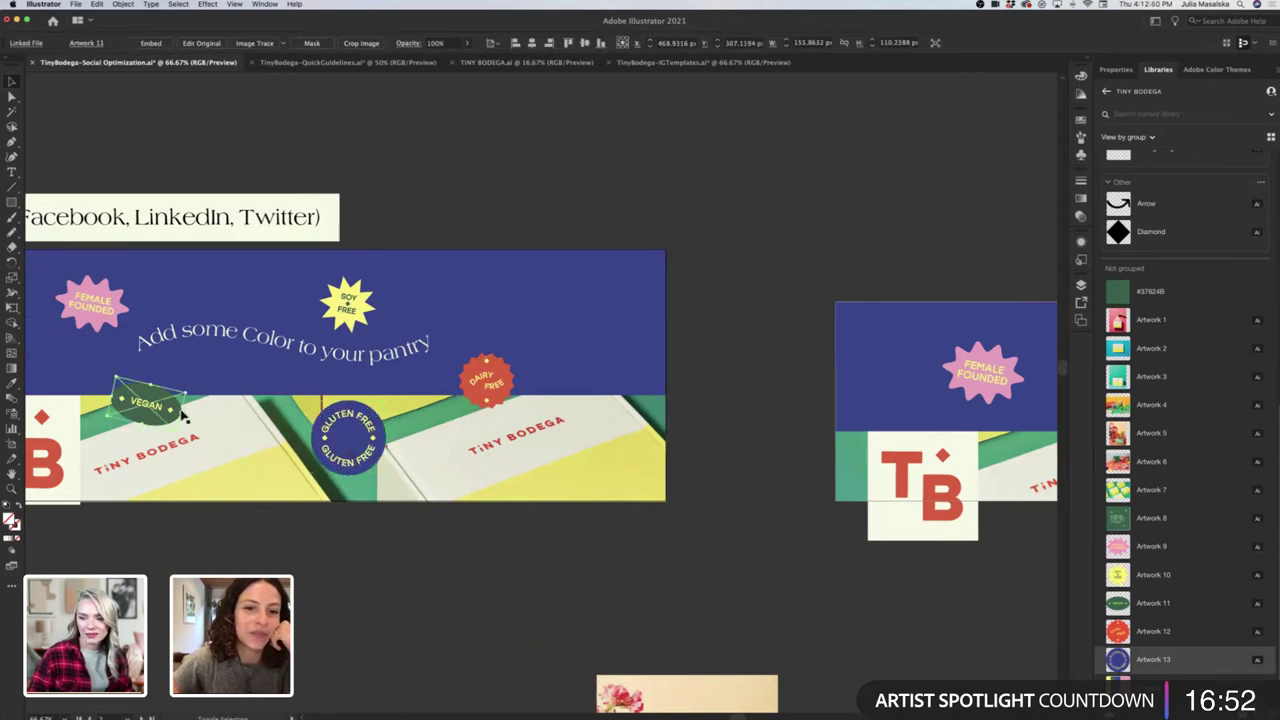
Enlarge the green Vegan badge beside the TB logo on the cover under the Covers heading.
{"action": "left_click", "coordinate": [179, 415]}
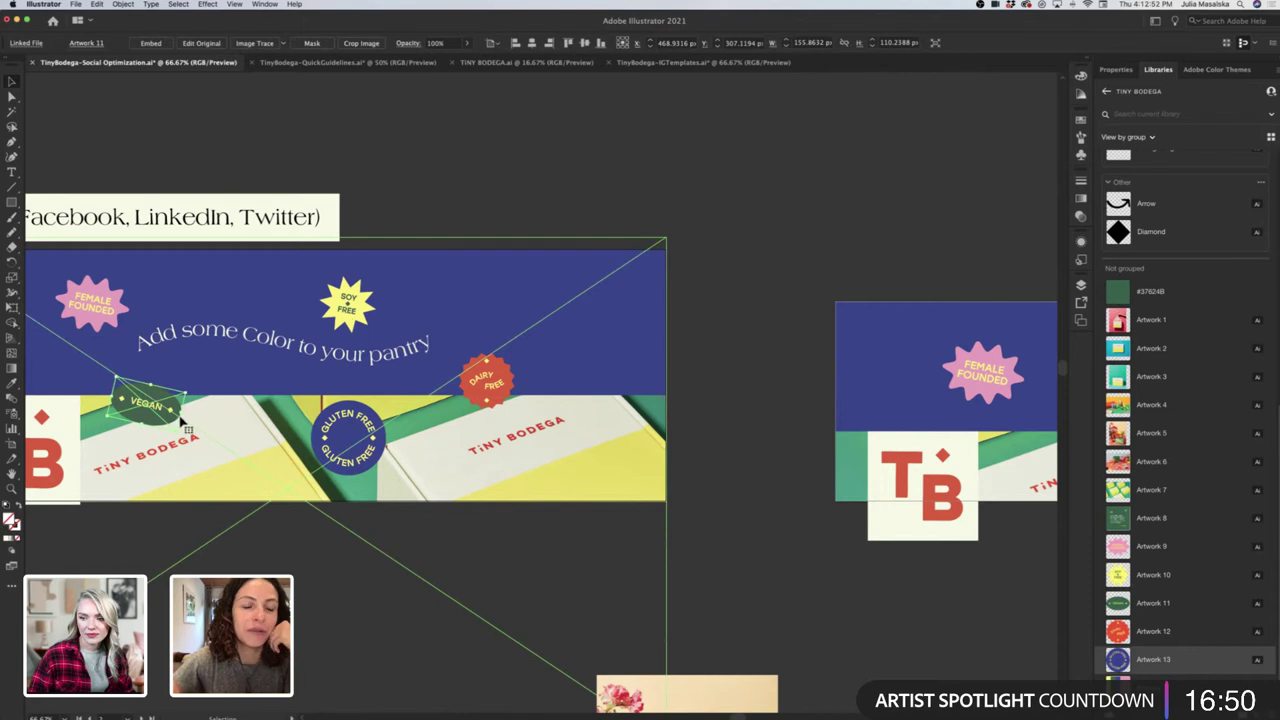
{"action": "left_click_drag", "start_coordinate": [181, 415], "coordinate": [198, 425]}
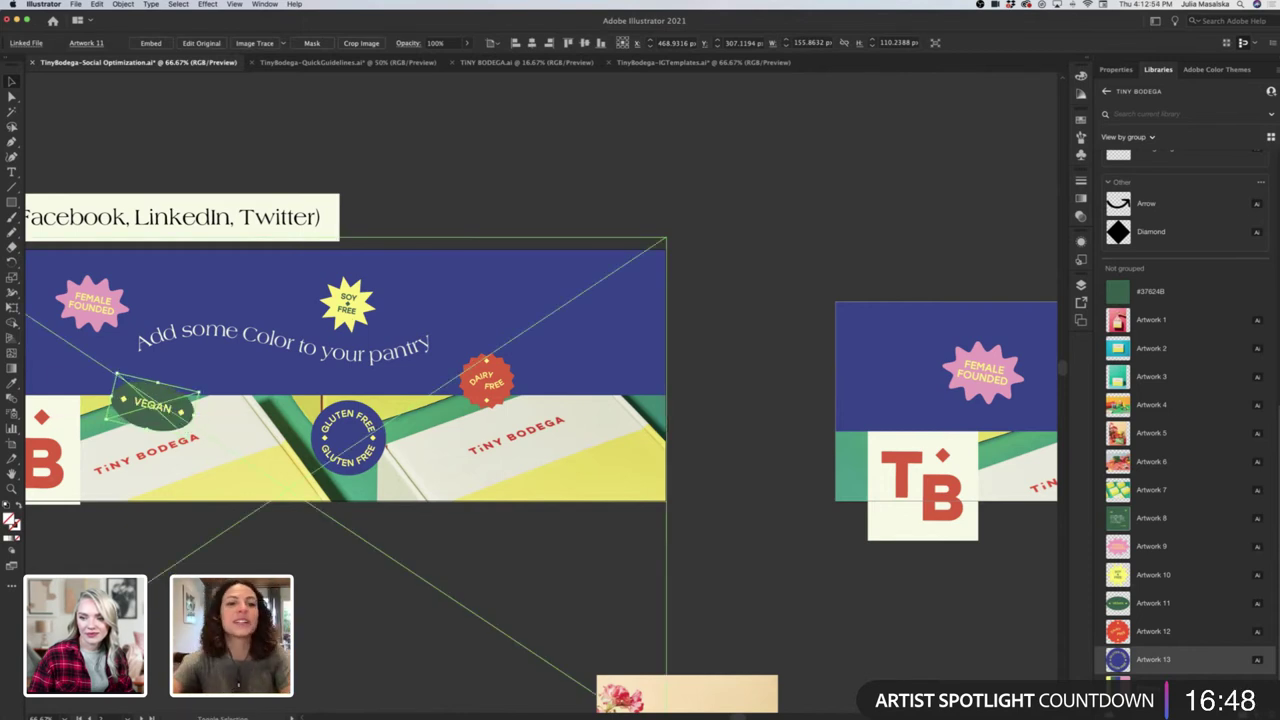
{"action": "left_click", "coordinate": [447, 385]}
{"action": "scroll", "coordinate": [447, 385], "scroll_direction": "up", "scroll_amount": 2}
{"action": "scroll", "coordinate": [447, 385], "scroll_direction": "left", "scroll_amount": 2}
Enlarge the Female Founded badge and tilt it counterclockwise, and enlarge the Soy Free badge on the same cover.
{"action": "left_click", "coordinate": [176, 378]}
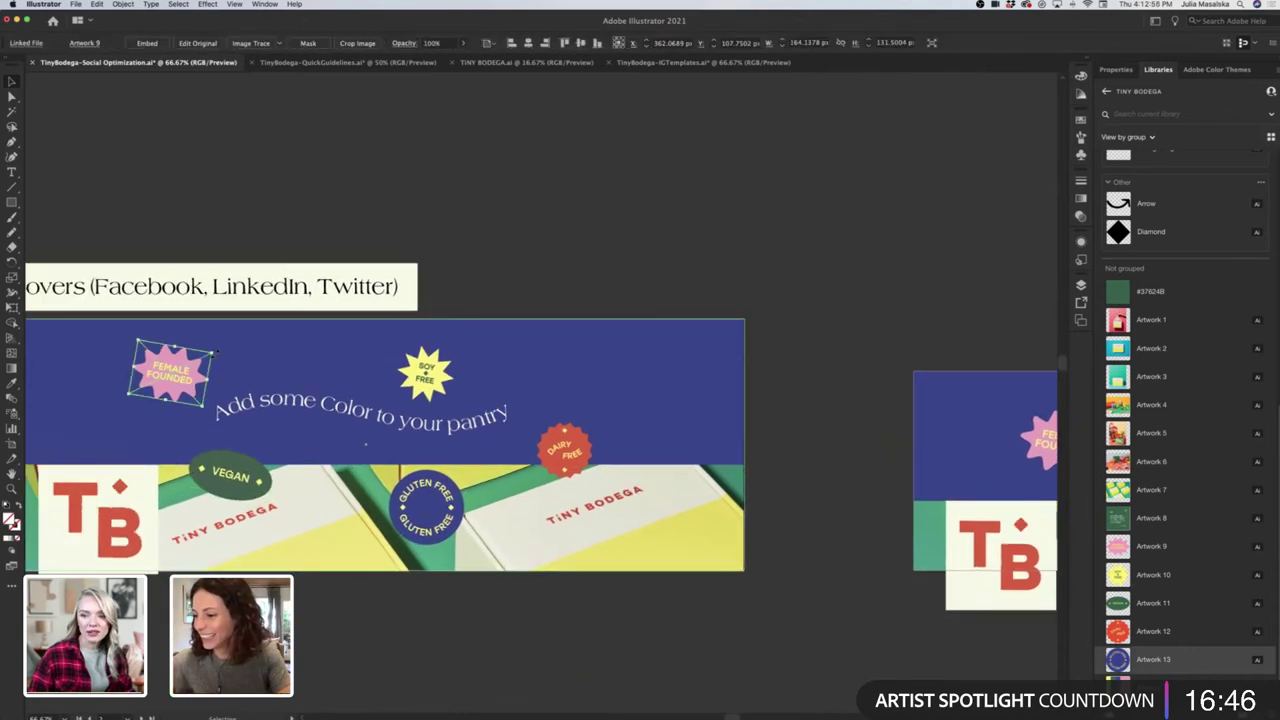
{"action": "left_click_drag", "start_coordinate": [221, 346], "coordinate": [212, 398]}
{"action": "left_click", "coordinate": [423, 372]}
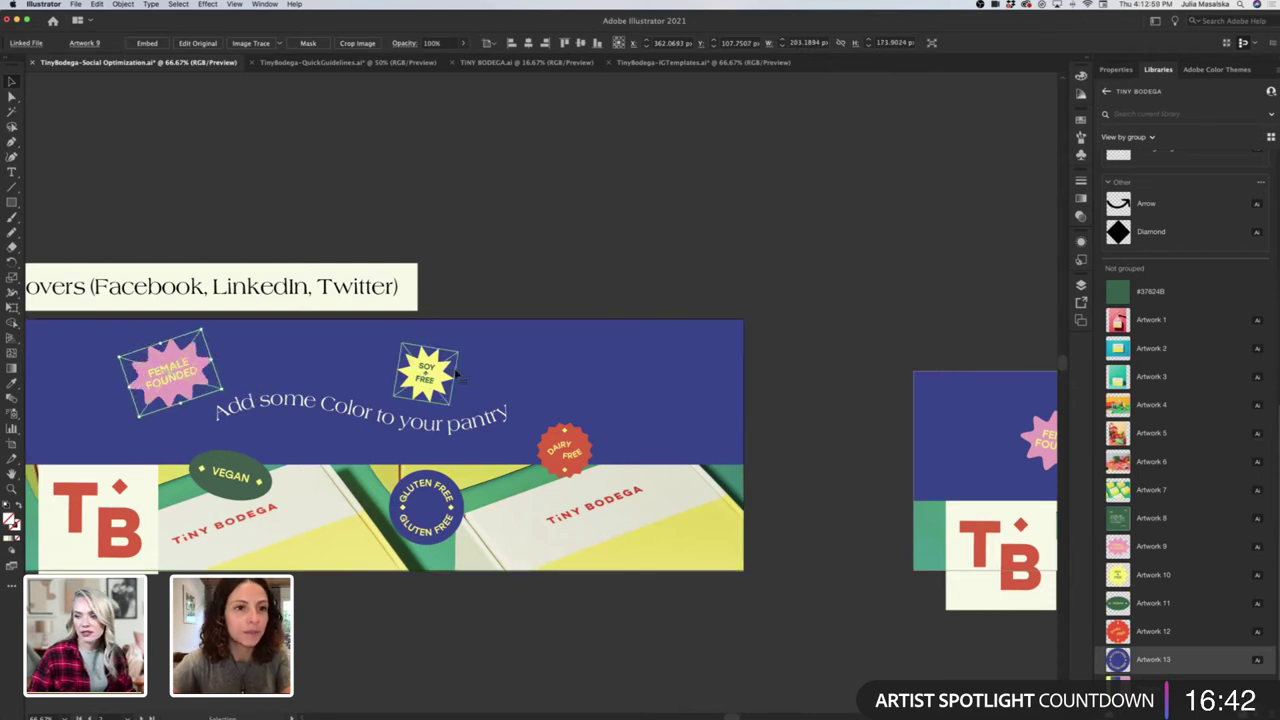
{"action": "mouse_move", "coordinate": [463, 369]}
{"action": "left_mouse_down"}
{"action": "mouse_move", "coordinate": [462, 395]}
{"action": "mouse_move", "coordinate": [448, 393]}
{"action": "mouse_move", "coordinate": [459, 386]}
{"action": "left_mouse_up"}
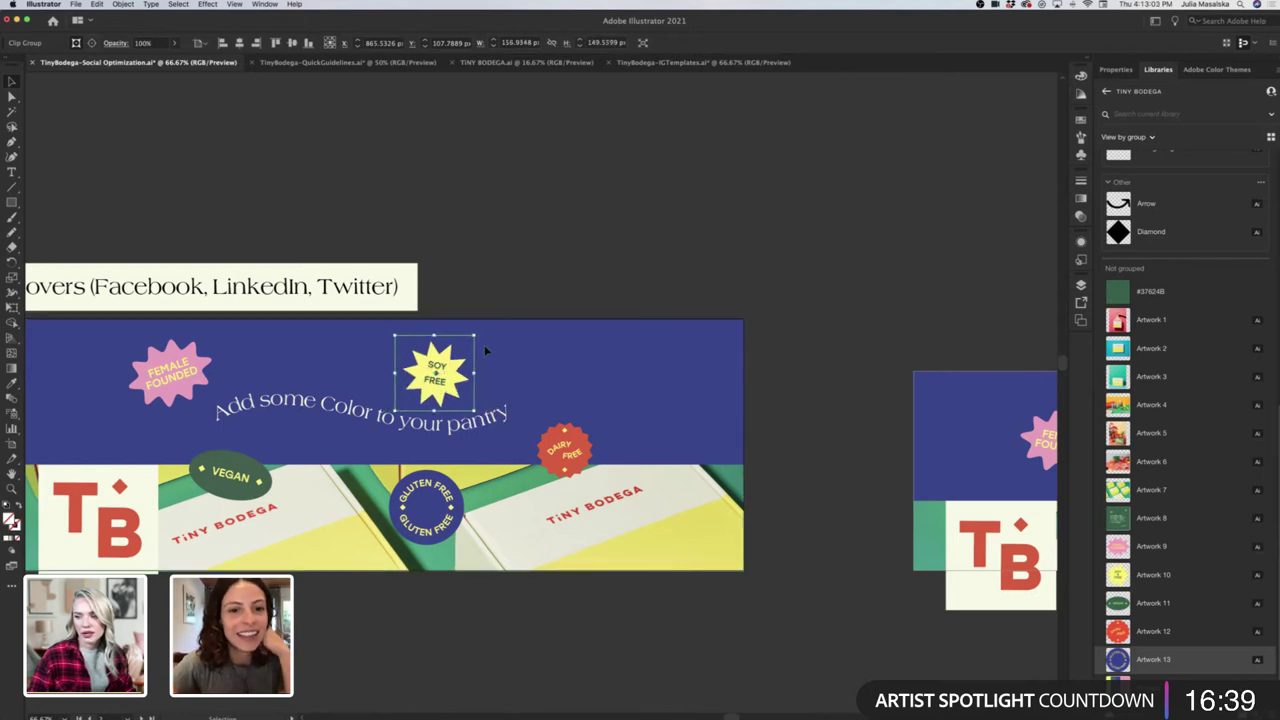
{"action": "left_click", "coordinate": [525, 275]}
Enlarge the red Dairy Free badge on the cover under the Covers heading.
{"action": "left_click", "coordinate": [548, 441]}
{"action": "left_click_drag", "start_coordinate": [592, 424], "coordinate": [606, 406]}
{"action": "left_click", "coordinate": [600, 286]}
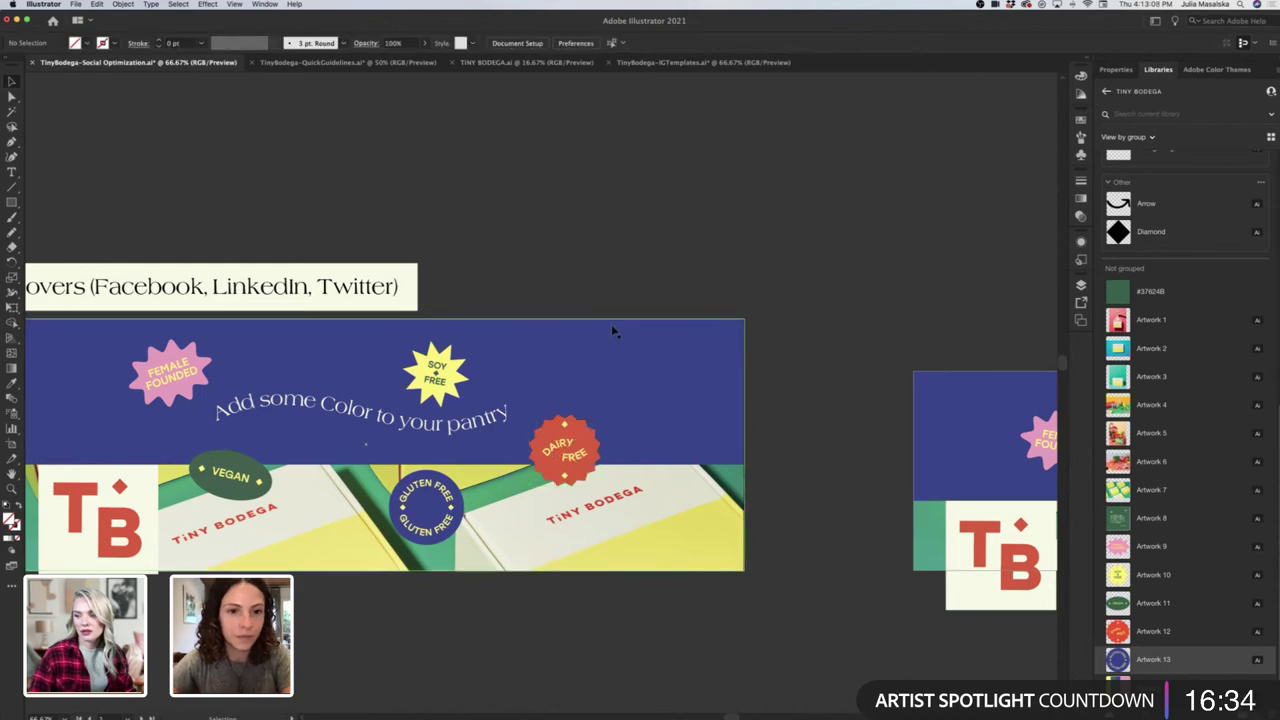
Swap the positions of the Vegan and Gluten Free badges on the cover and enlarge the Vegan badge.
{"action": "key", "text": "ctrl+minus"}
{"action": "scroll", "coordinate": [474, 588], "scroll_direction": "down", "scroll_amount": 1}
{"action": "scroll", "coordinate": [474, 588], "scroll_direction": "up", "scroll_amount": 2}
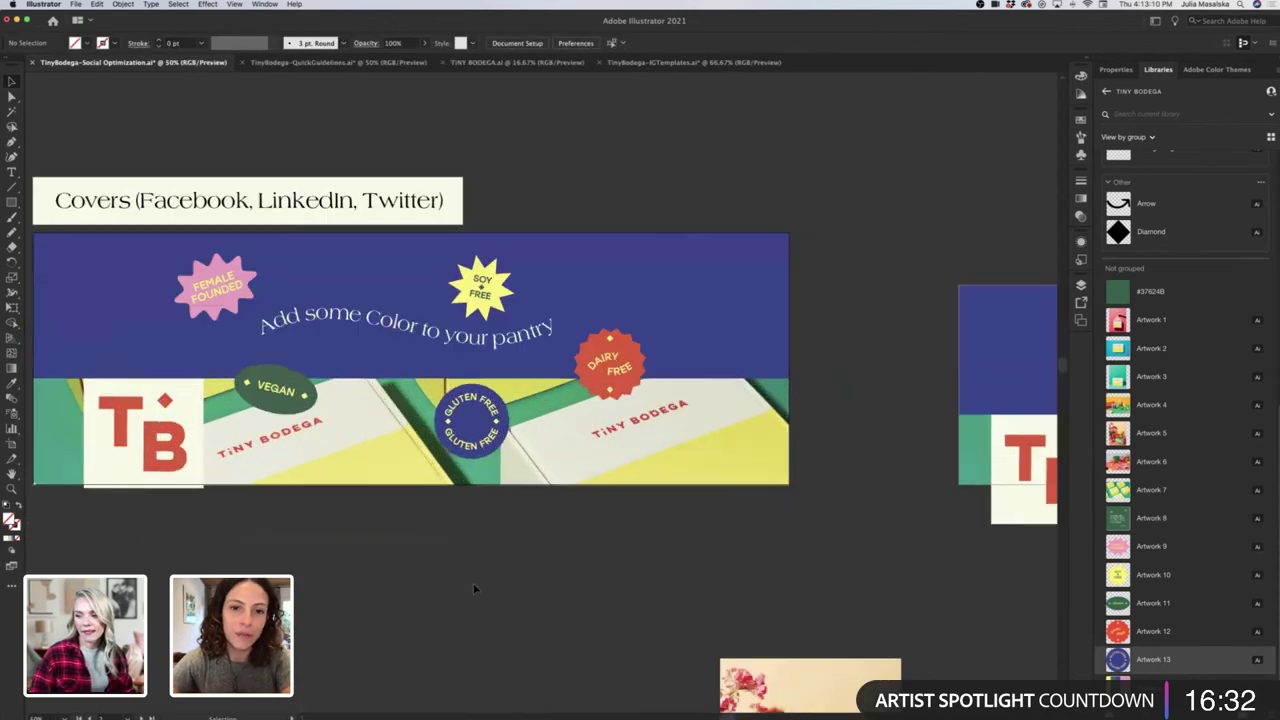
{"action": "scroll", "coordinate": [474, 588], "scroll_direction": "up", "scroll_amount": 1}
{"action": "scroll", "coordinate": [474, 588], "scroll_direction": "left", "scroll_amount": 1}
{"action": "scroll", "coordinate": [474, 588], "scroll_direction": "left", "scroll_amount": 1}
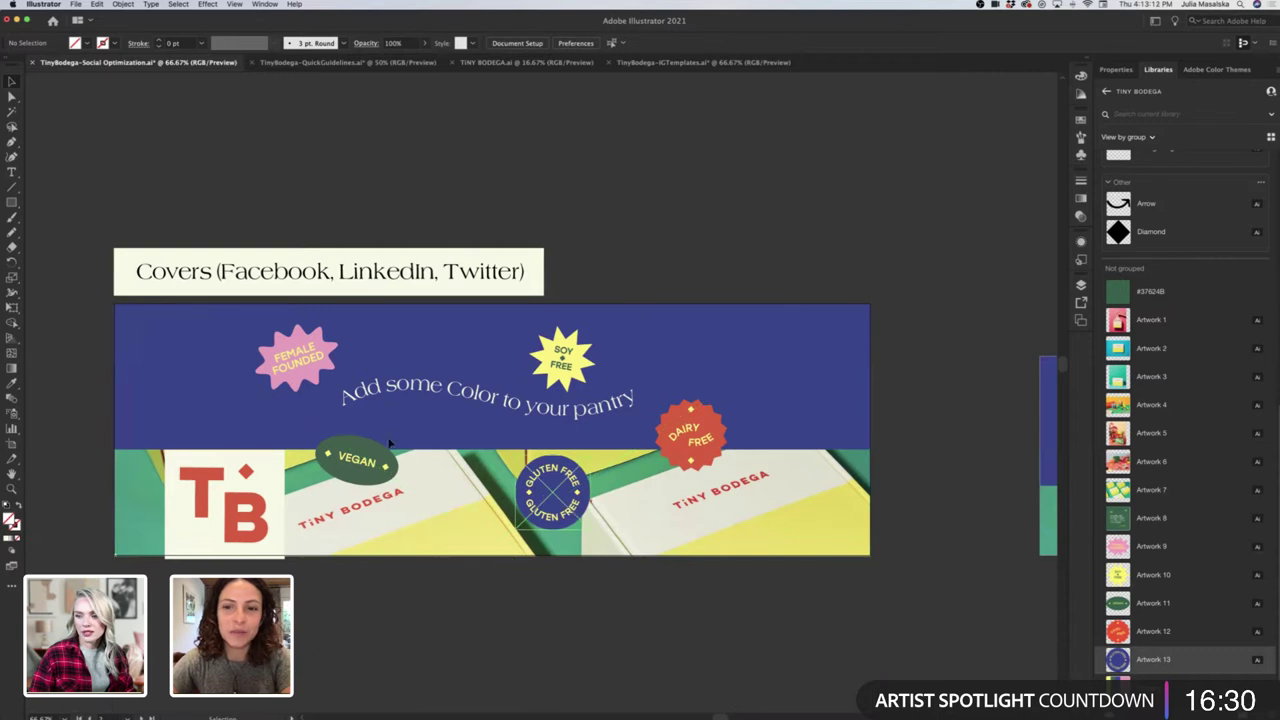
{"action": "mouse_move", "coordinate": [547, 495]}
{"action": "left_mouse_down"}
{"action": "mouse_move", "coordinate": [507, 485]}
{"action": "mouse_move", "coordinate": [554, 493]}
{"action": "left_mouse_up"}
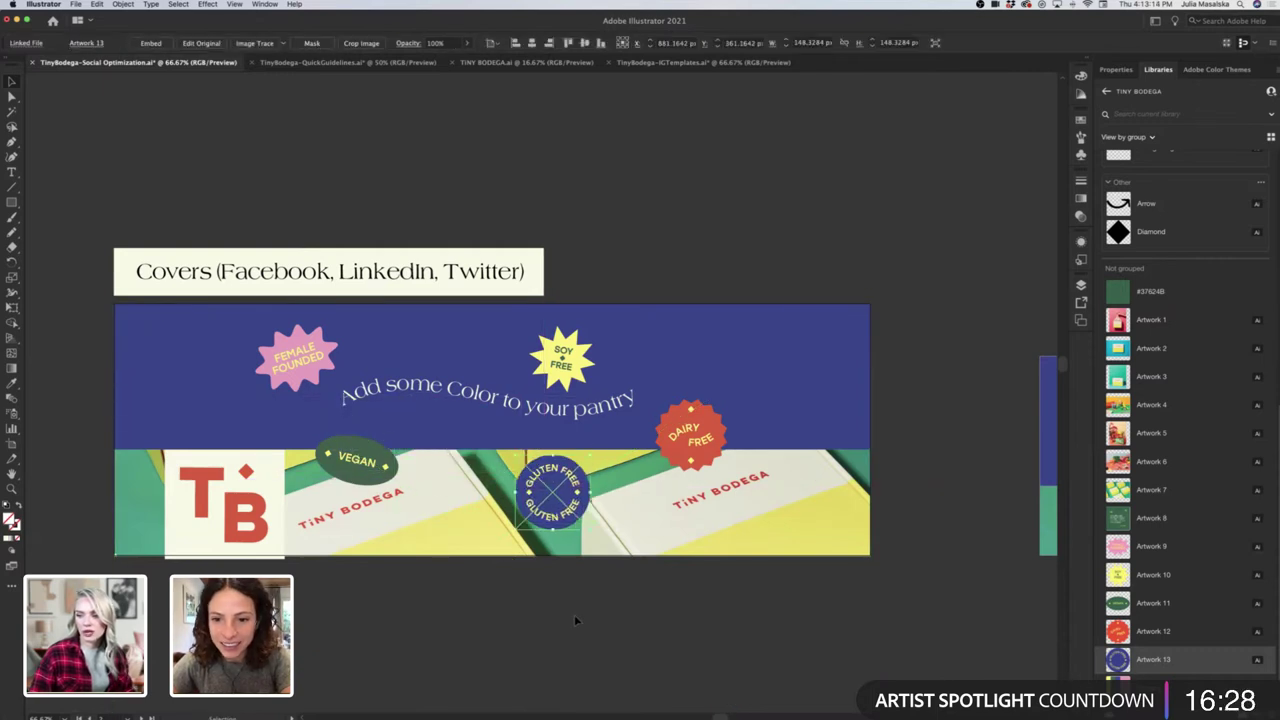
{"action": "left_click", "coordinate": [574, 614]}
{"action": "left_click_drag", "start_coordinate": [384, 459], "coordinate": [576, 570]}
{"action": "left_click_drag", "start_coordinate": [563, 484], "coordinate": [376, 461]}
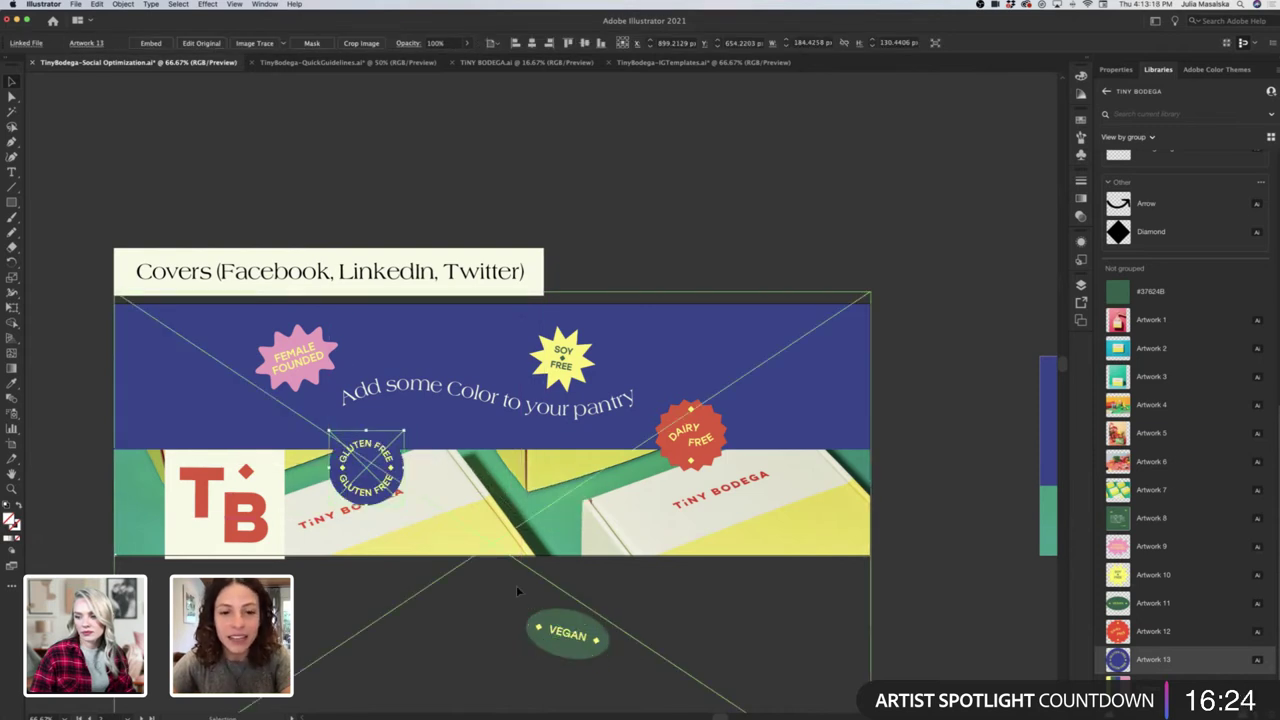
{"action": "left_click_drag", "start_coordinate": [568, 652], "coordinate": [590, 498]}
{"action": "left_click", "coordinate": [589, 636]}
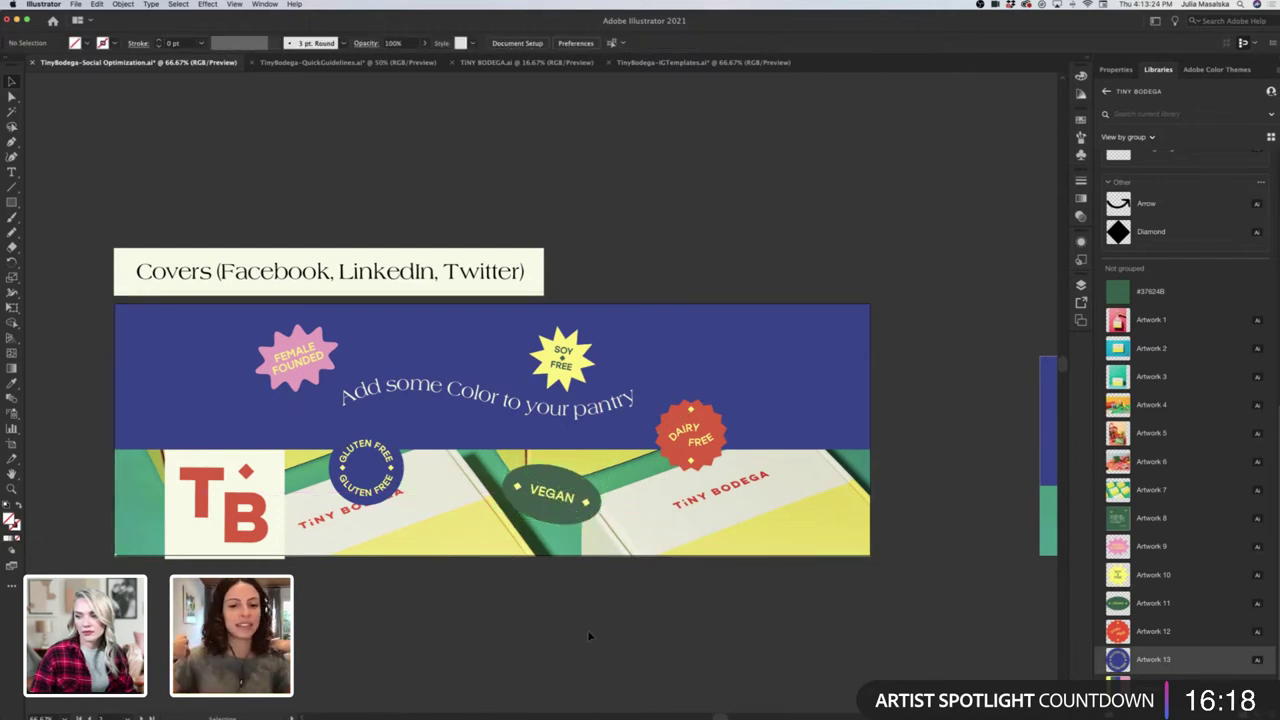
{"action": "left_click_drag", "start_coordinate": [553, 509], "coordinate": [545, 507]}
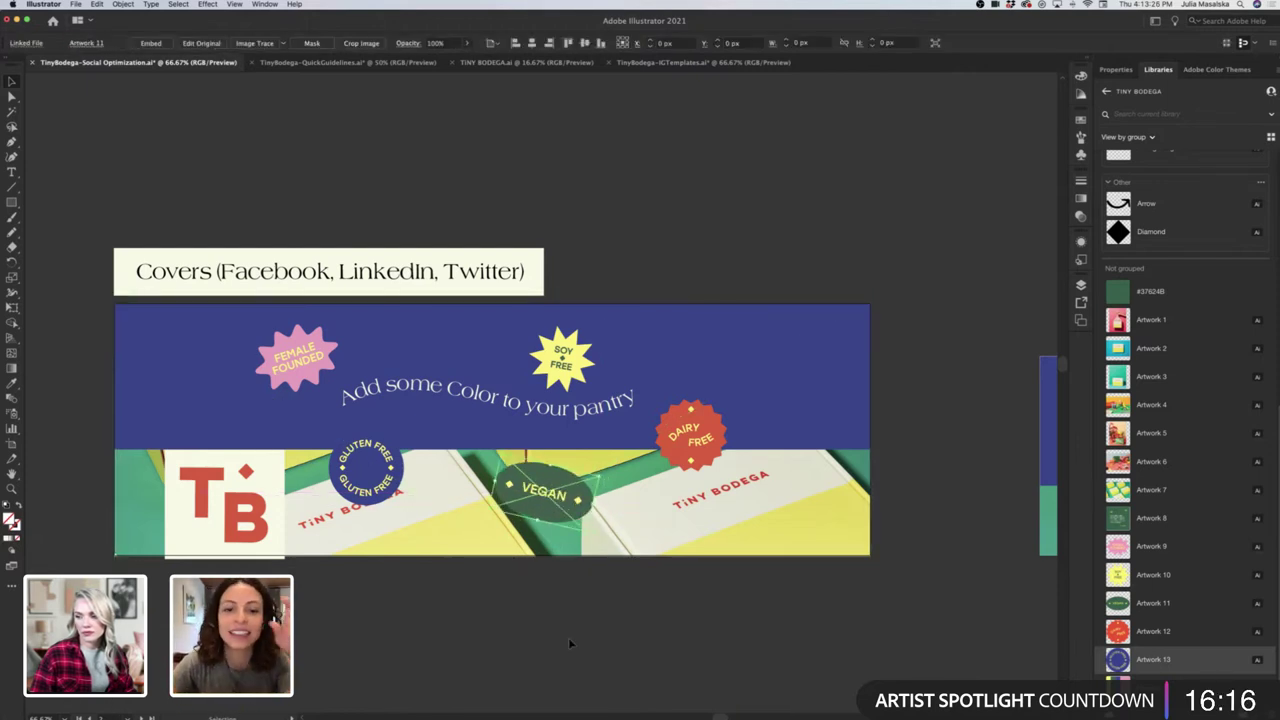
{"action": "left_click", "coordinate": [571, 643]}
Move the Vegan badge back beside the TB logo and the Gluten Free badge back between the two boxes.
{"action": "mouse_move", "coordinate": [360, 488]}
{"action": "left_mouse_down"}
{"action": "mouse_move", "coordinate": [586, 549]}
{"action": "mouse_move", "coordinate": [372, 470]}
{"action": "left_mouse_up"}
{"action": "left_click", "coordinate": [506, 643]}
{"action": "left_click", "coordinate": [476, 604]}
{"action": "left_click_drag", "start_coordinate": [565, 566], "coordinate": [544, 515]}
{"action": "key", "text": "super+shift+a"}
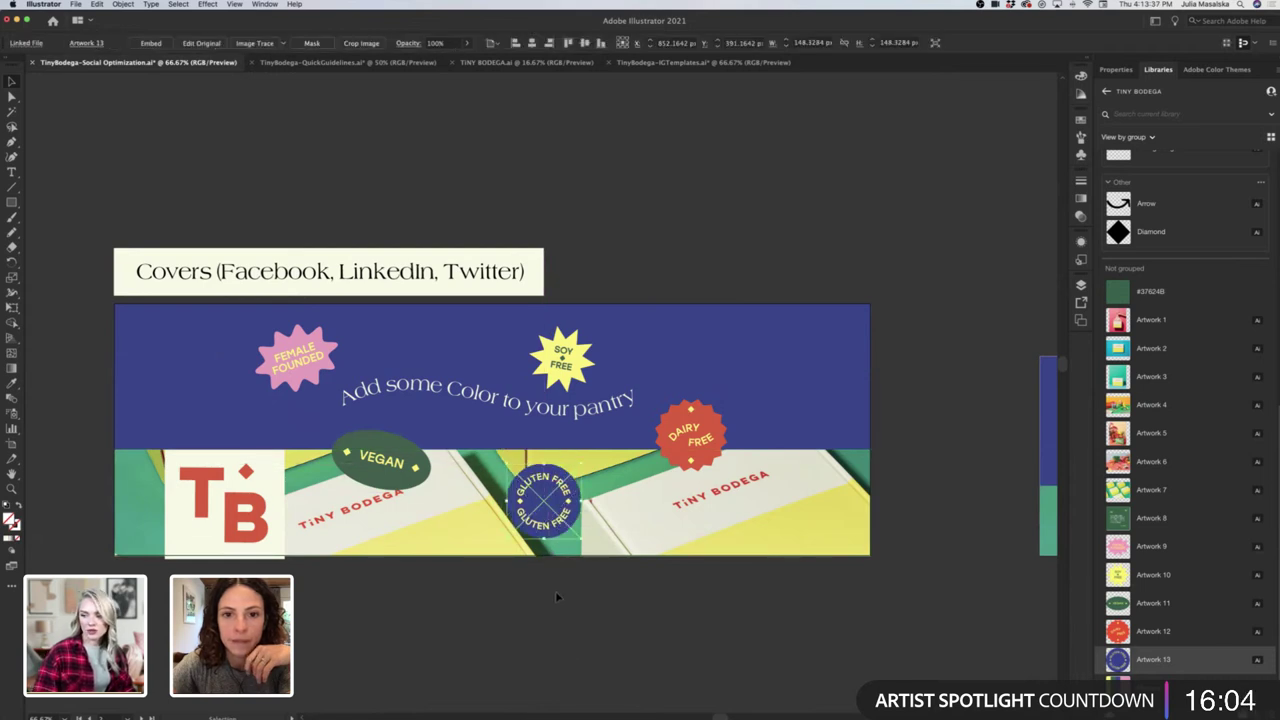
{"action": "left_click", "coordinate": [559, 595]}
Shrink the Gluten Free badge slightly and scale the Vegan badge down to about 194 px wide.
{"action": "left_click", "coordinate": [574, 516]}
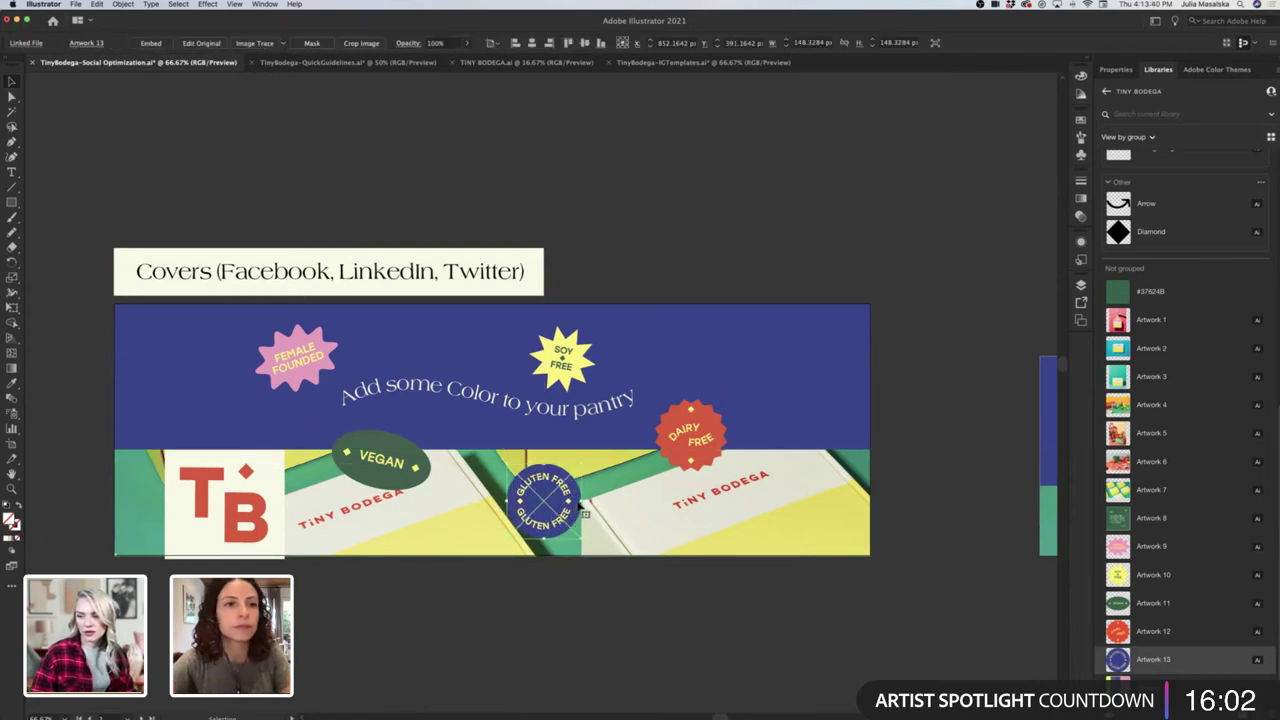
{"action": "left_click_drag", "start_coordinate": [581, 502], "coordinate": [576, 492]}
{"action": "left_click", "coordinate": [571, 604]}
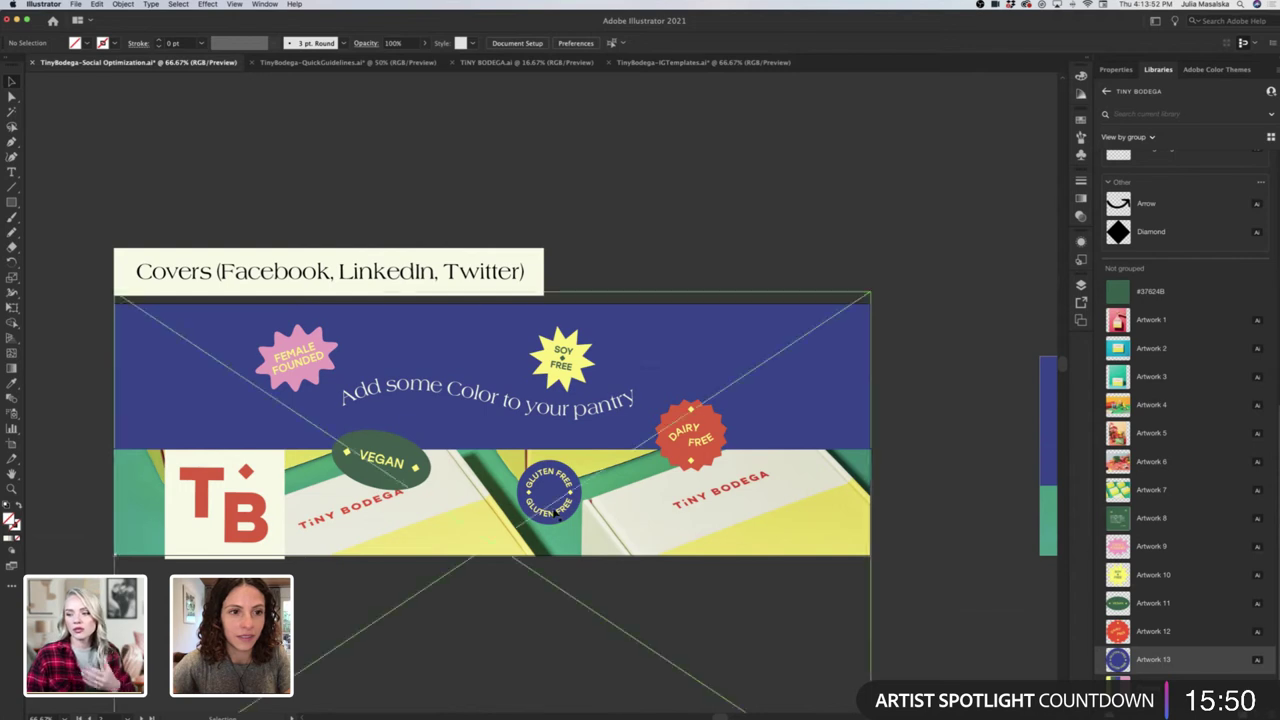
{"action": "left_click", "coordinate": [547, 499]}
{"action": "left_click", "coordinate": [426, 474]}
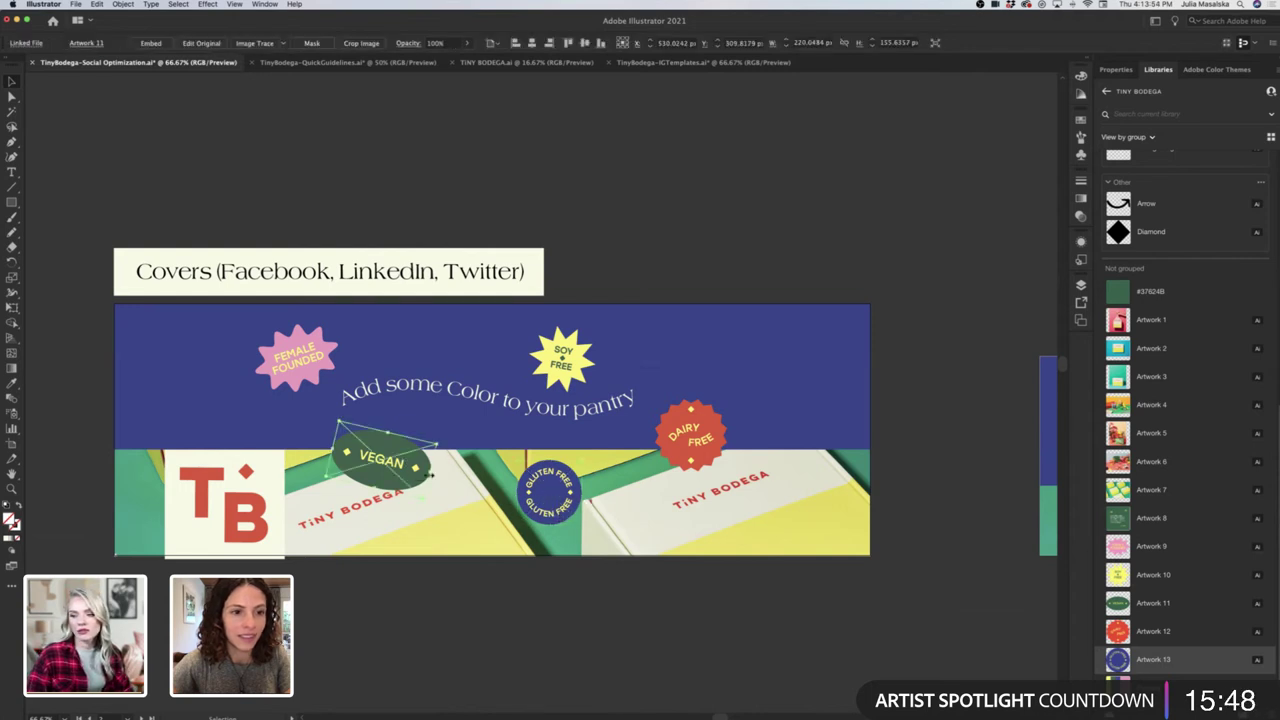
{"action": "left_click_drag", "start_coordinate": [426, 472], "coordinate": [420, 470]}
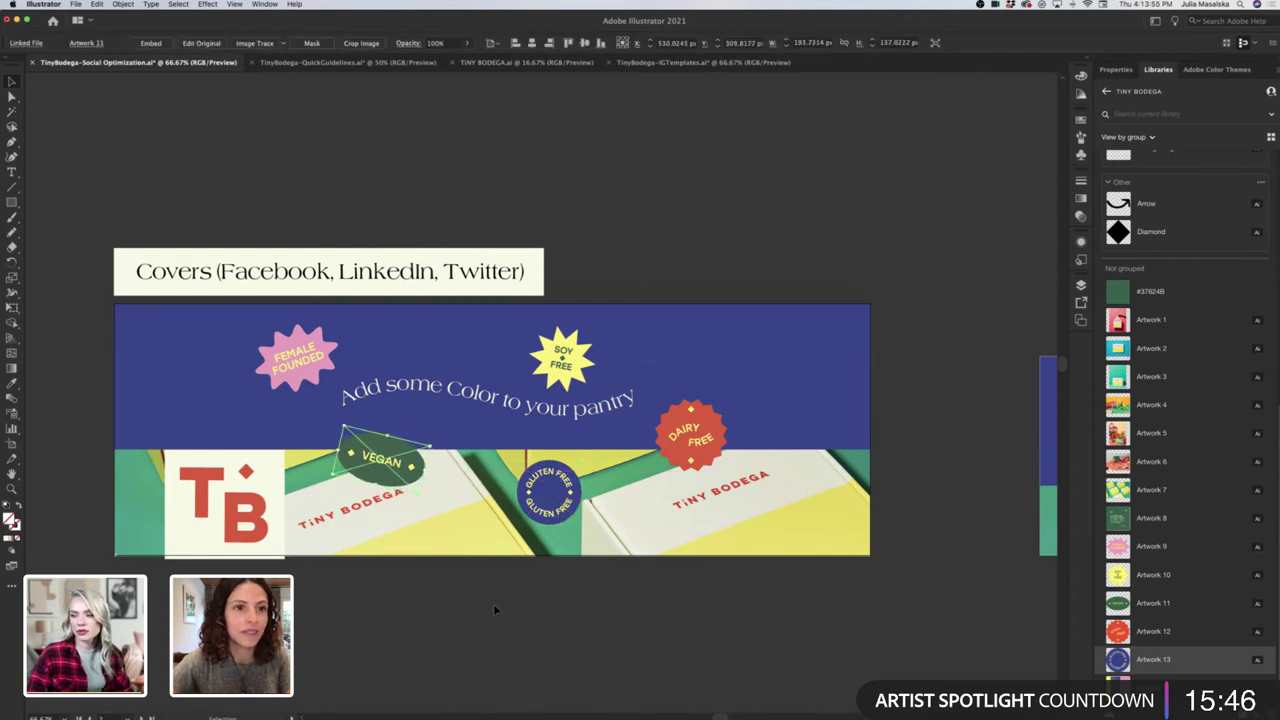
{"action": "left_click", "coordinate": [628, 193]}
Move the Gluten Free badge slightly right and down, onto the edge of the right-hand box in the photo.
{"action": "scroll", "coordinate": [623, 198], "scroll_direction": "down", "scroll_amount": 1}
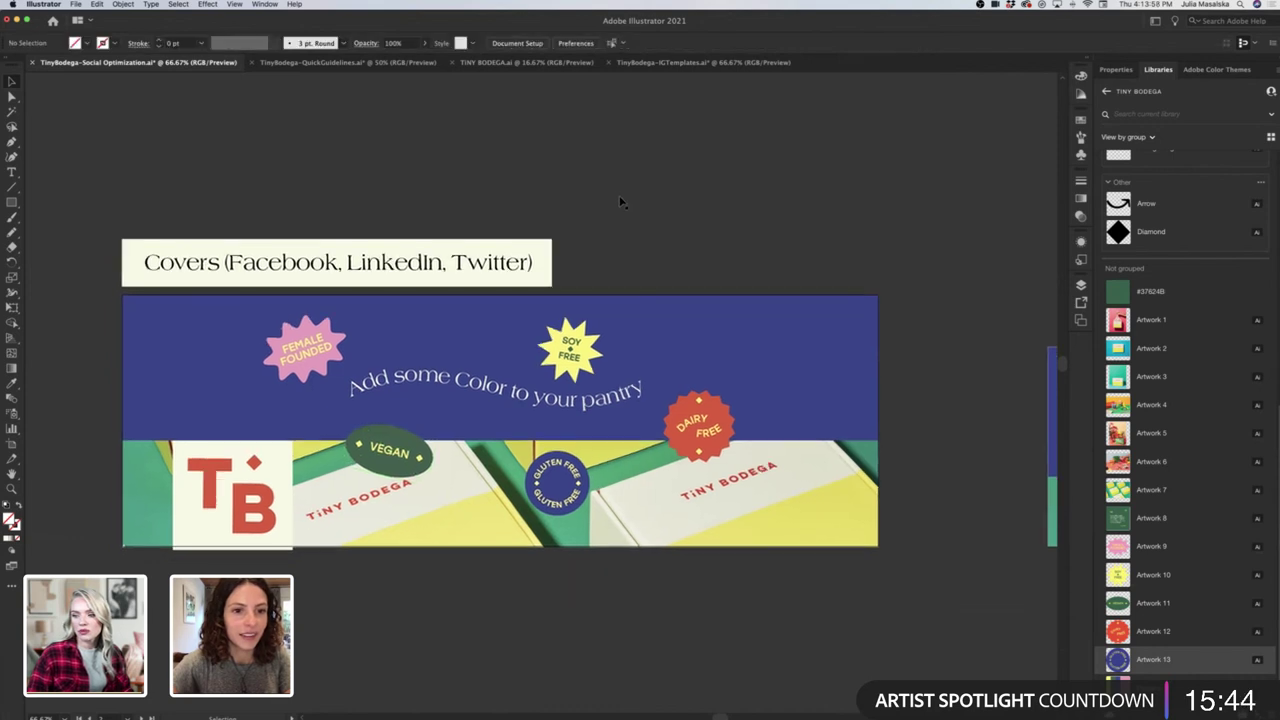
{"action": "left_click_drag", "start_coordinate": [574, 484], "coordinate": [575, 492]}
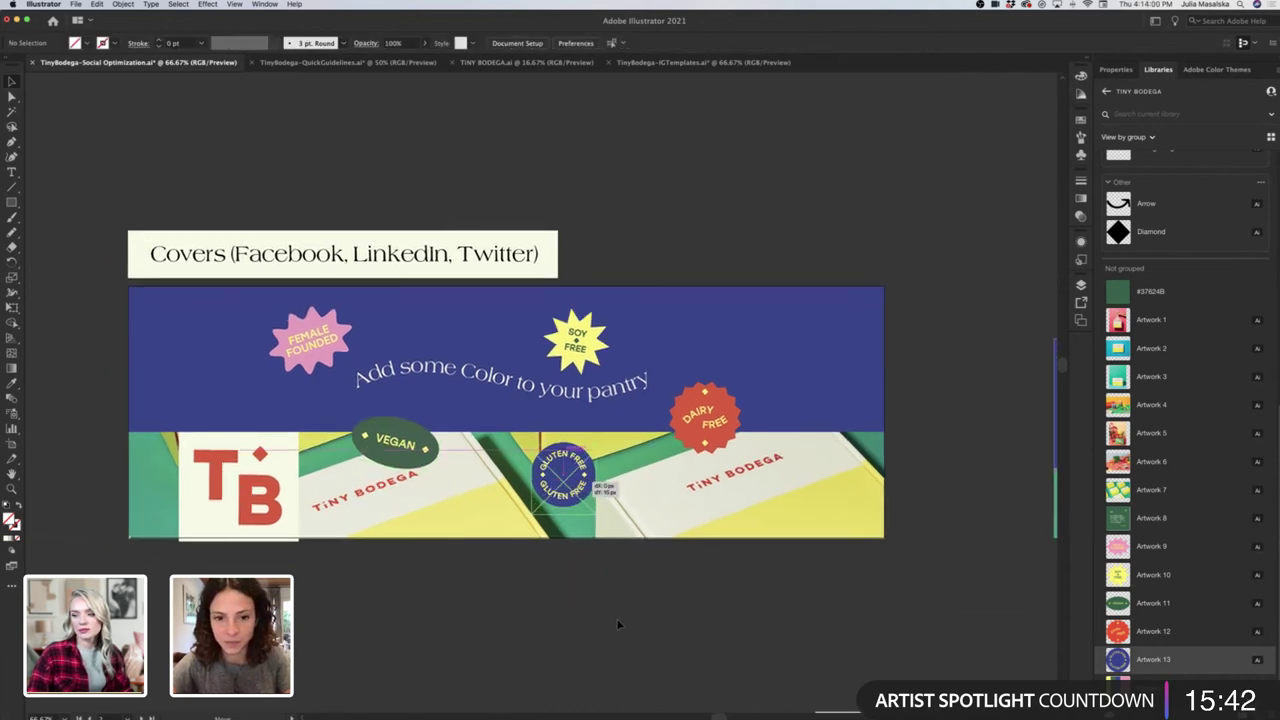
{"action": "left_click", "coordinate": [616, 622]}
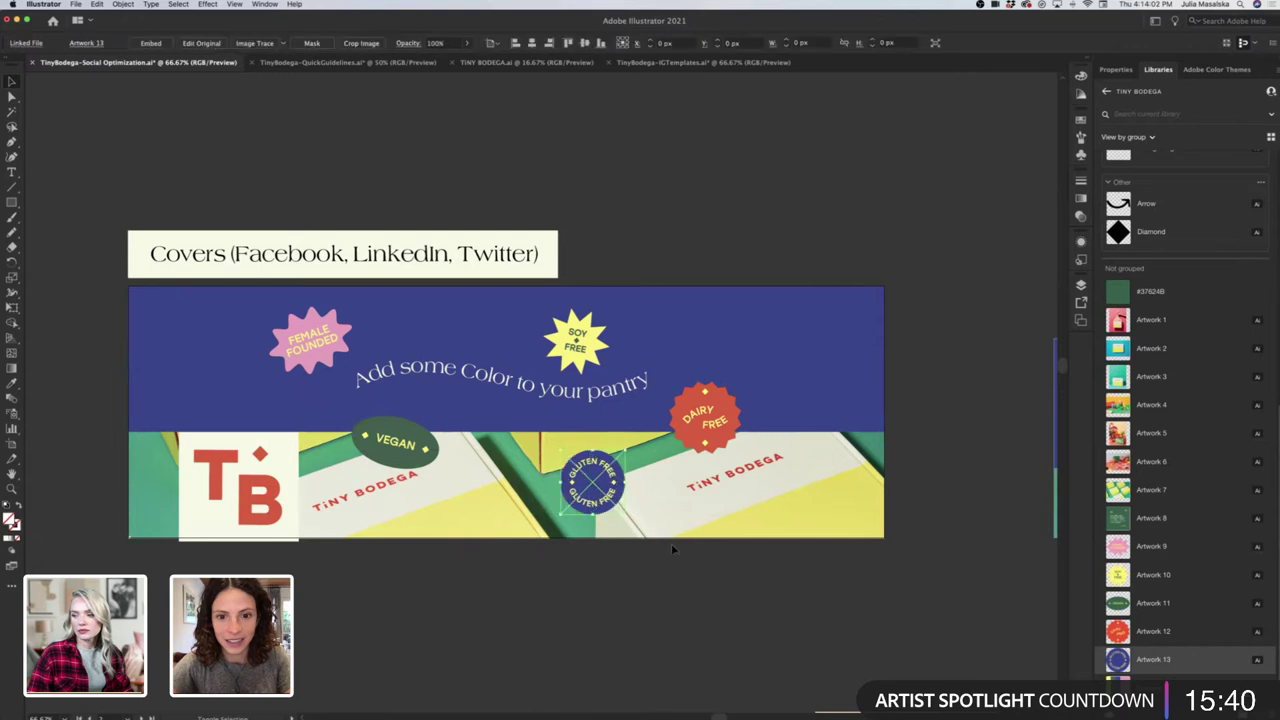
{"action": "key", "text": "super+minus"}
{"action": "scroll", "coordinate": [683, 603], "scroll_direction": "down", "scroll_amount": 2}
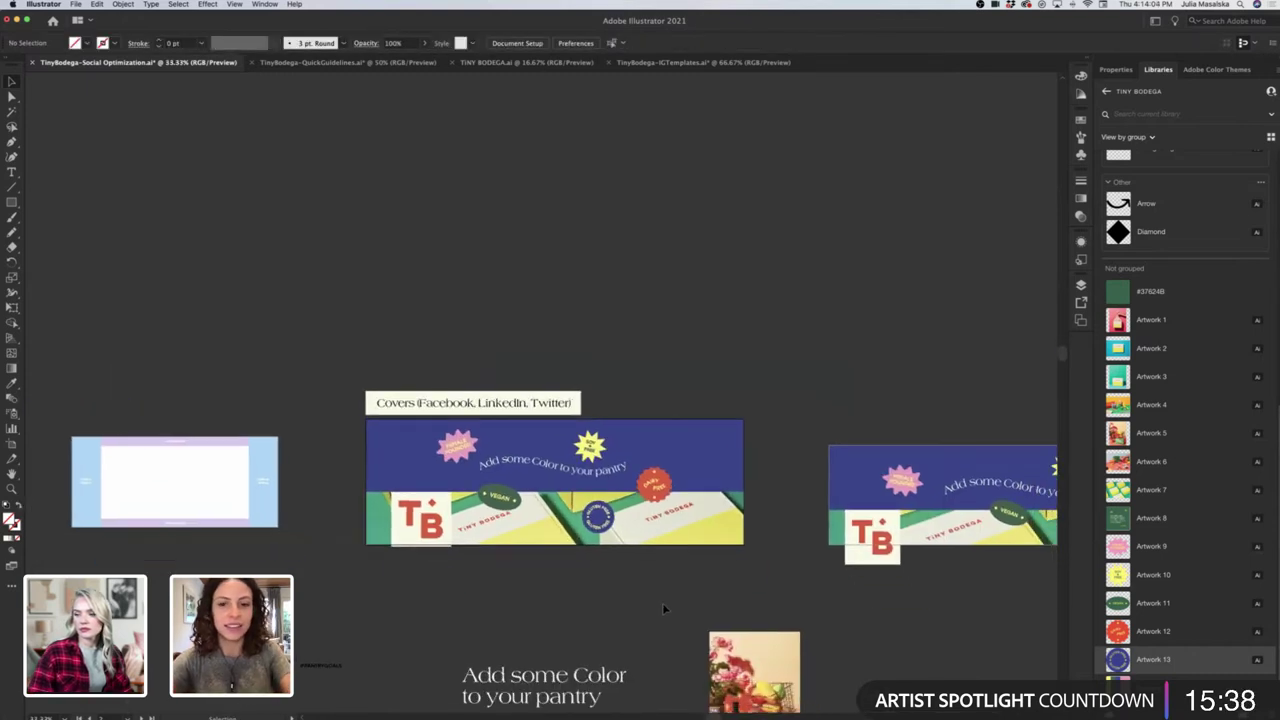
{"action": "scroll", "coordinate": [591, 598], "scroll_direction": "right", "scroll_amount": 2}
{"action": "key", "text": "super+equal"}
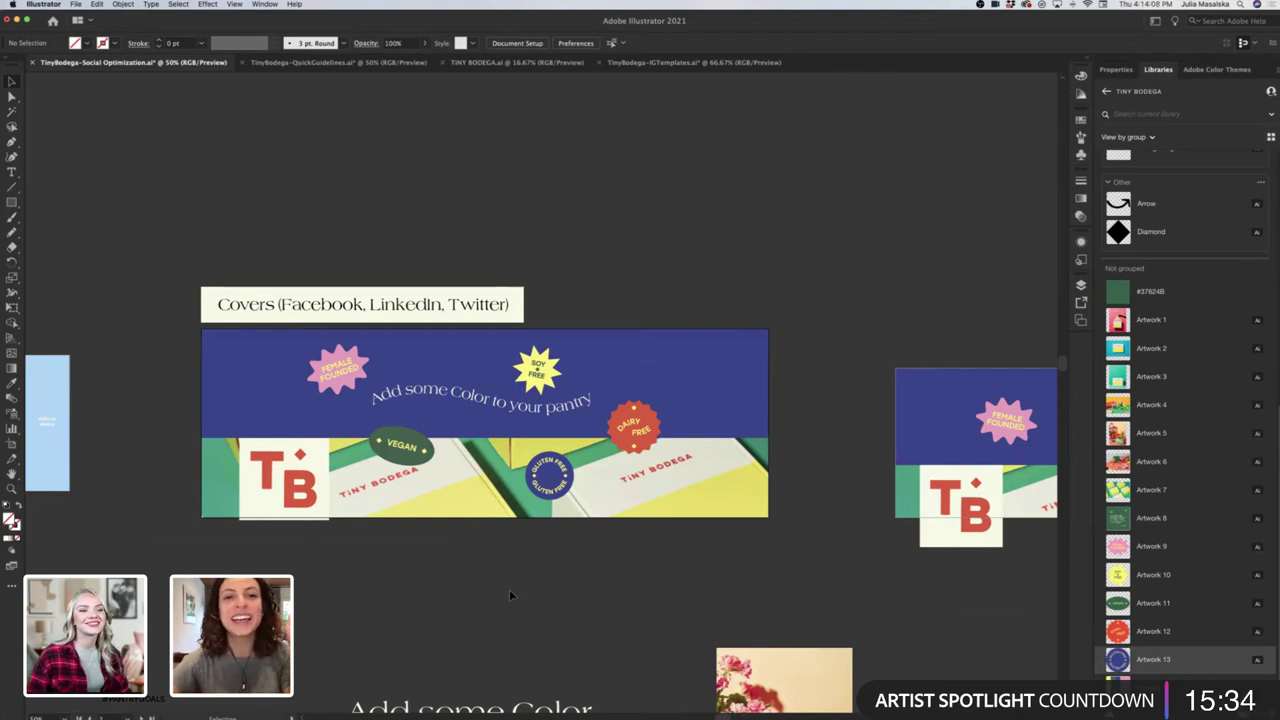
{"action": "scroll", "coordinate": [509, 589], "scroll_direction": "right", "scroll_amount": 3}
{"action": "scroll", "coordinate": [509, 589], "scroll_direction": "left", "scroll_amount": 2}
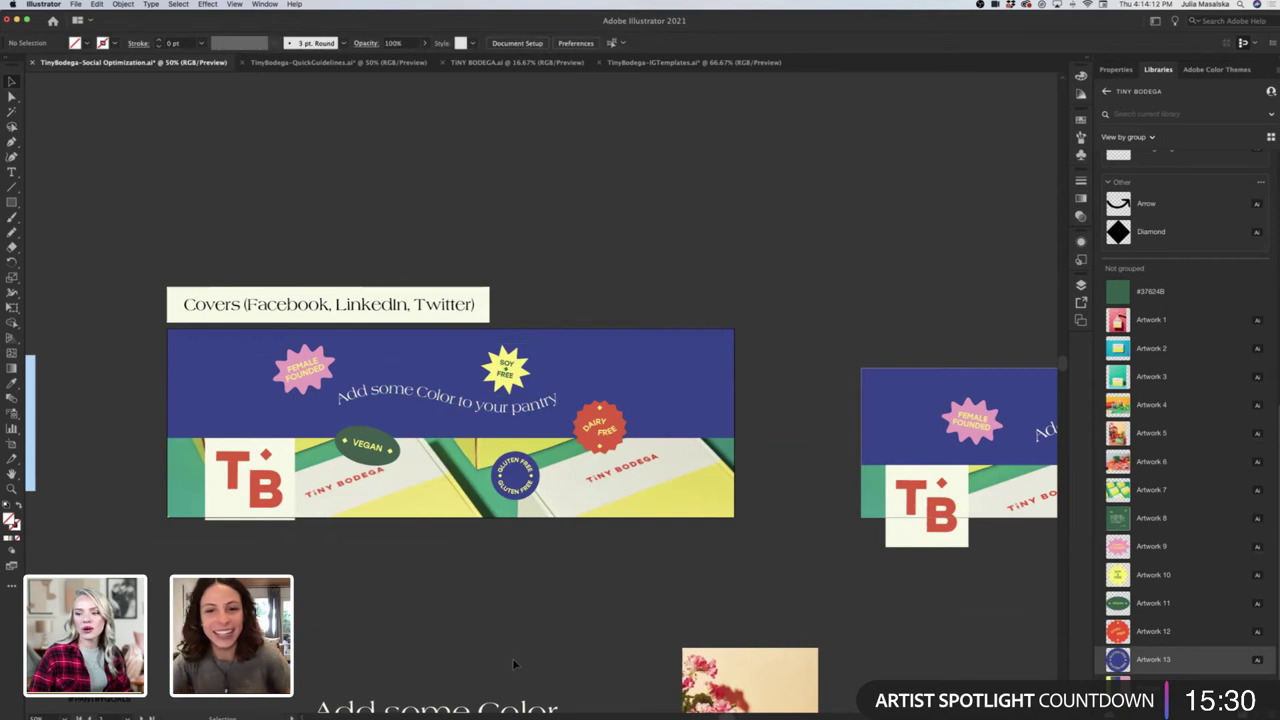
{"action": "left_click", "coordinate": [294, 379]}
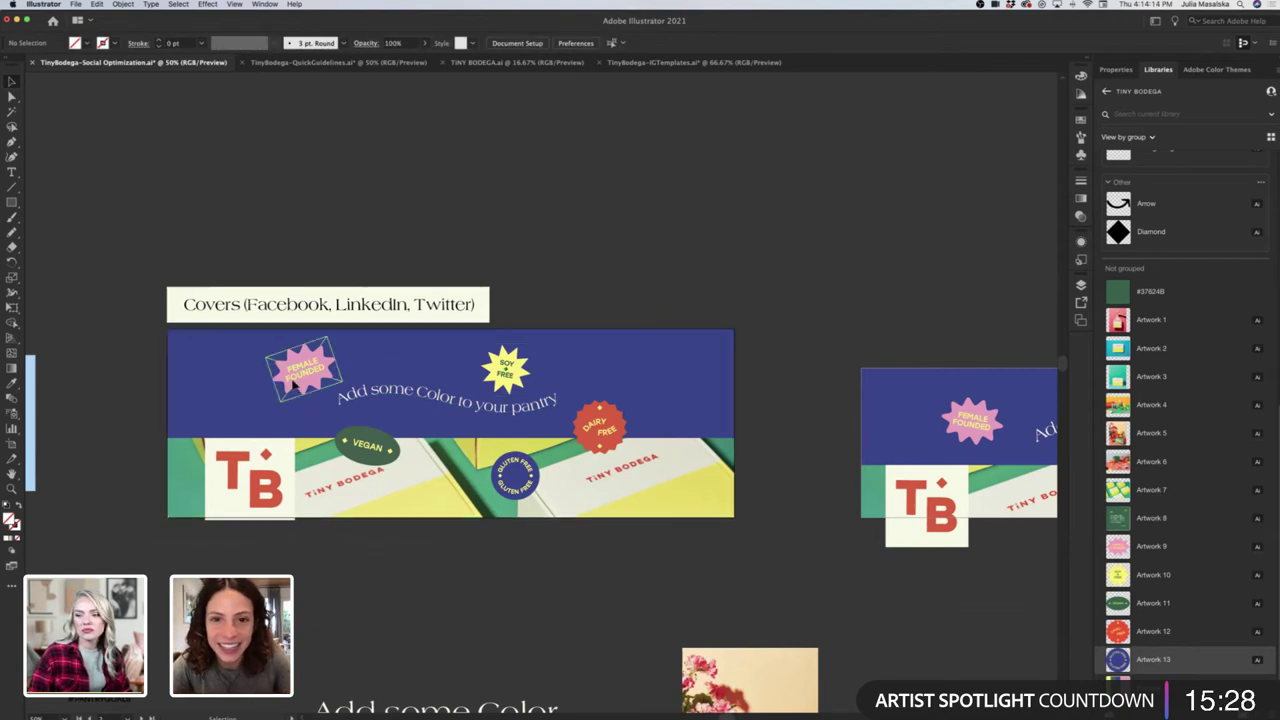
Nudge the Female Founded badge slightly left and down and the Vegan badge slightly right on the Facebook cover.
{"action": "left_click_drag", "start_coordinate": [294, 384], "coordinate": [370, 517]}
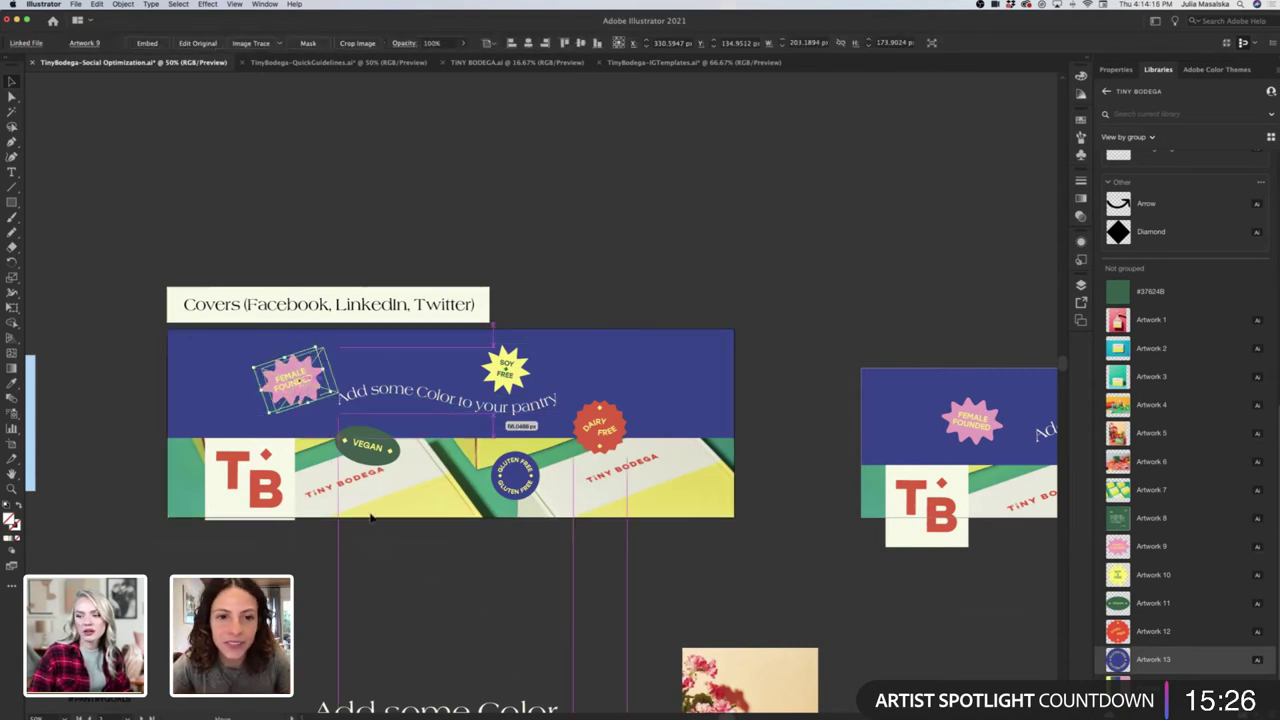
{"action": "left_click", "coordinate": [399, 581]}
{"action": "mouse_move", "coordinate": [375, 458]}
{"action": "left_mouse_down"}
{"action": "mouse_move", "coordinate": [391, 429]}
{"action": "mouse_move", "coordinate": [383, 444]}
{"action": "left_mouse_up"}
{"action": "left_click", "coordinate": [465, 622]}
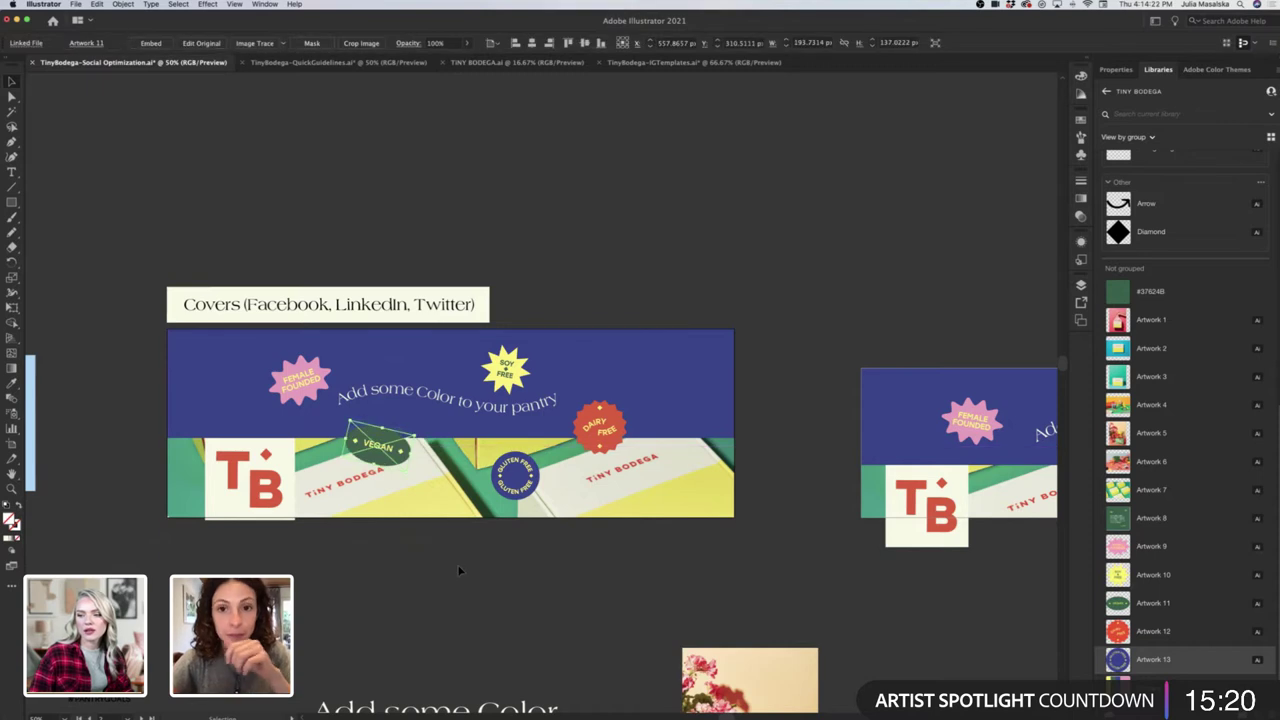
{"action": "left_click", "coordinate": [458, 571]}
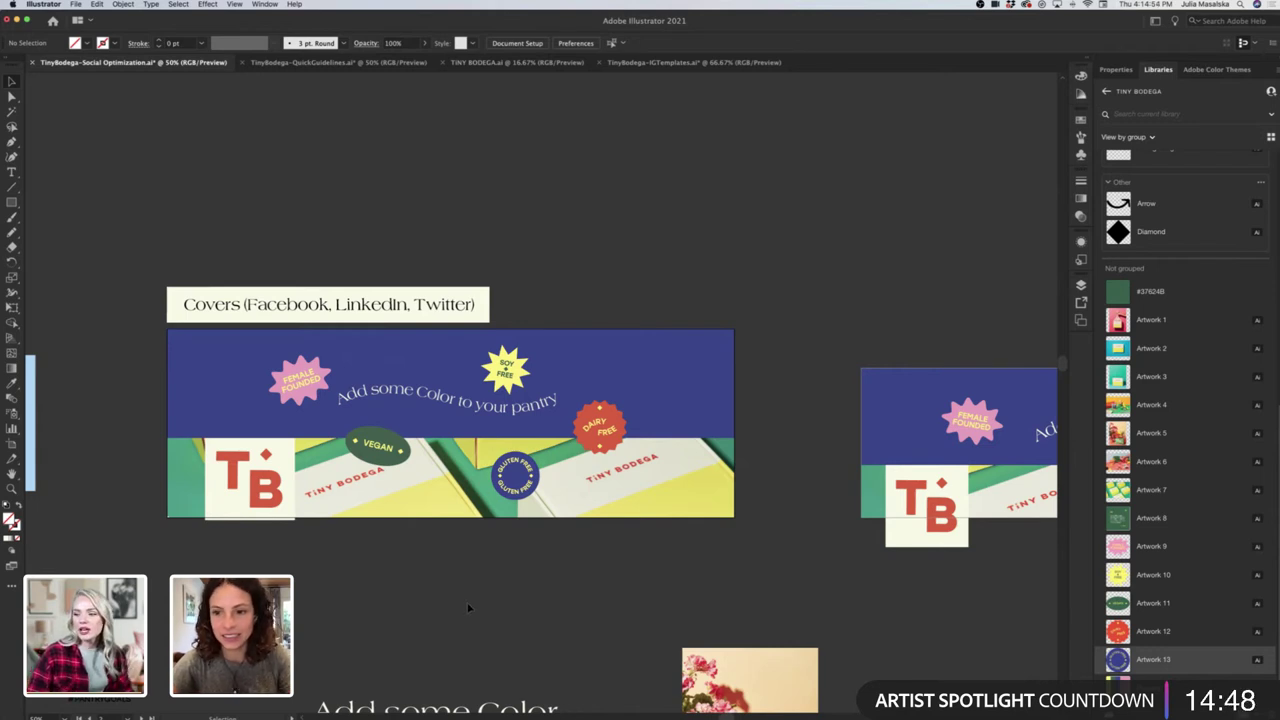
Compare the badge sizes and placement on the first cover with those on the wider second cover.
{"action": "scroll", "coordinate": [468, 607], "scroll_direction": "right", "scroll_amount": 3}
{"action": "scroll", "coordinate": [468, 607], "scroll_direction": "down", "scroll_amount": 1}
{"action": "scroll", "coordinate": [468, 607], "scroll_direction": "up", "scroll_amount": 1}
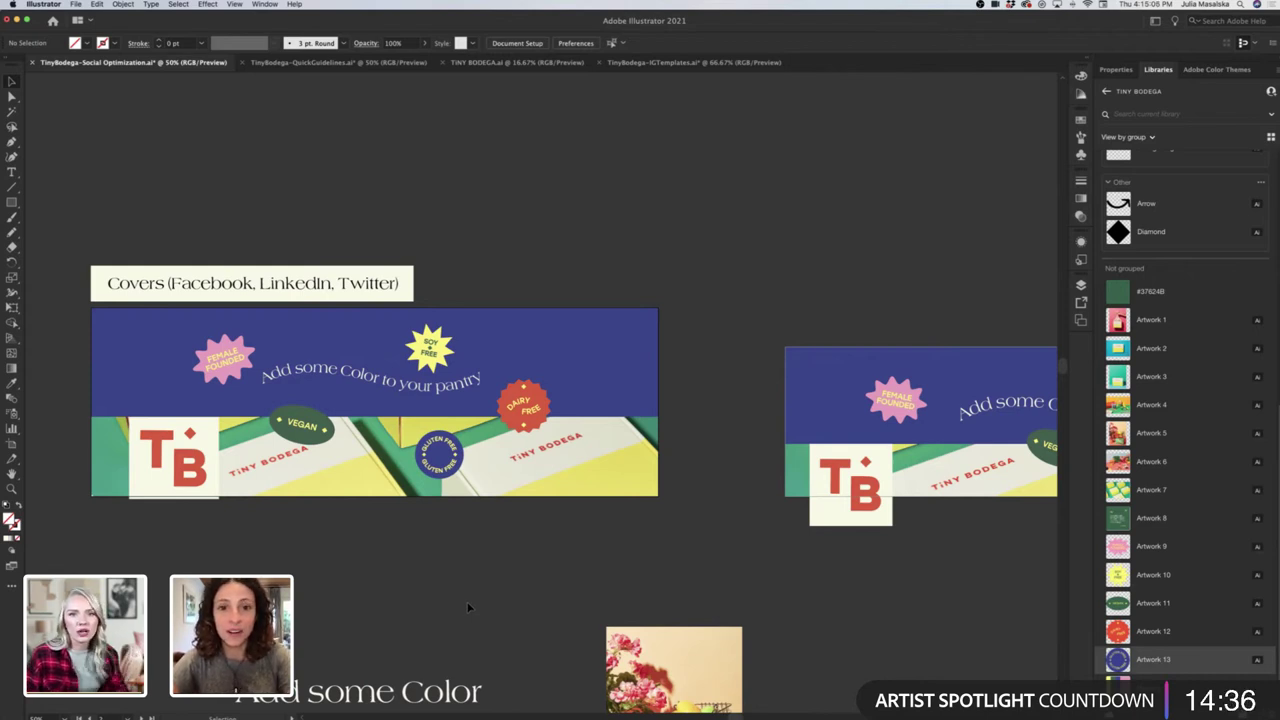
{"action": "scroll", "coordinate": [470, 610], "scroll_direction": "down", "scroll_amount": 5}
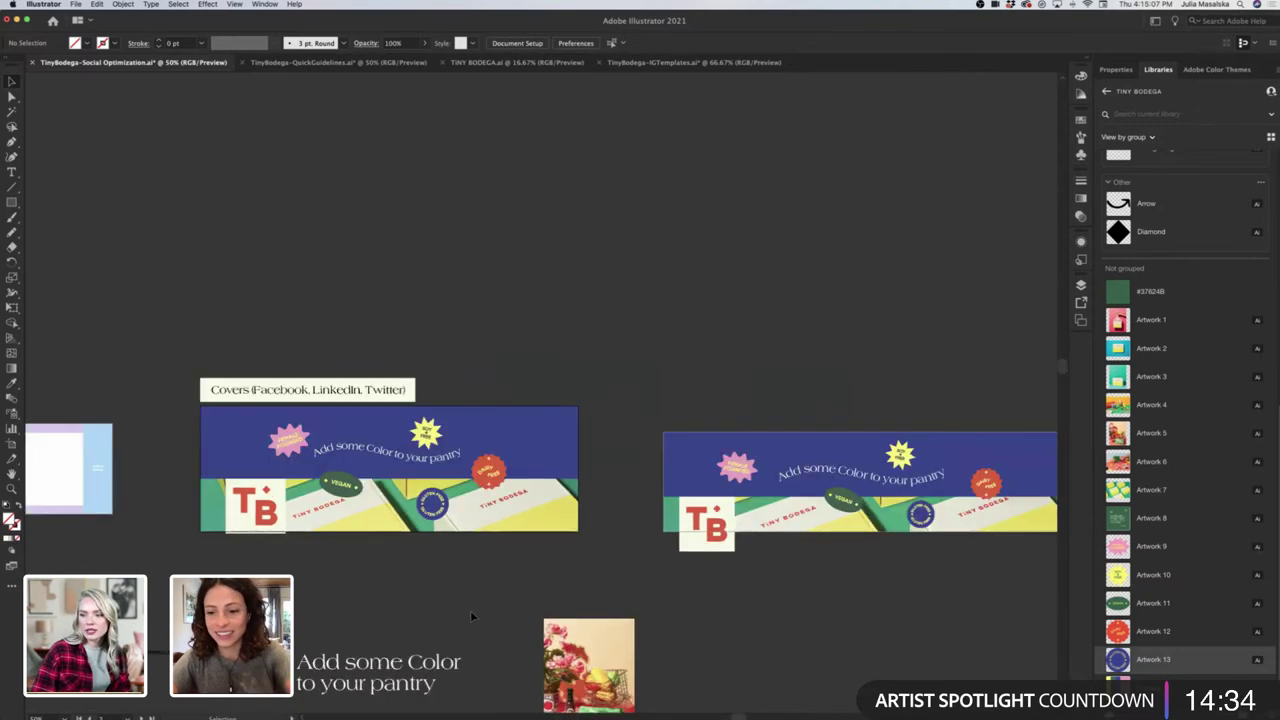
{"action": "scroll", "coordinate": [470, 610], "scroll_direction": "down", "scroll_amount": 2}
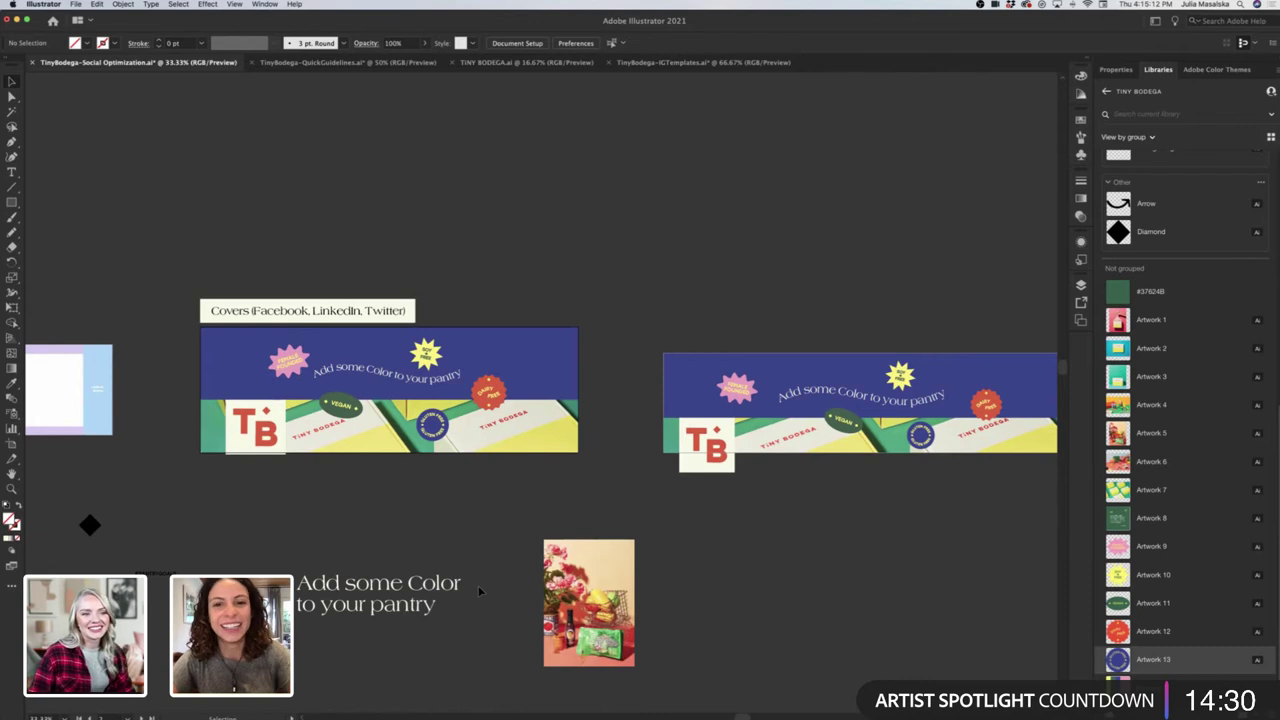
{"action": "scroll", "coordinate": [480, 594], "scroll_direction": "right", "scroll_amount": 5}
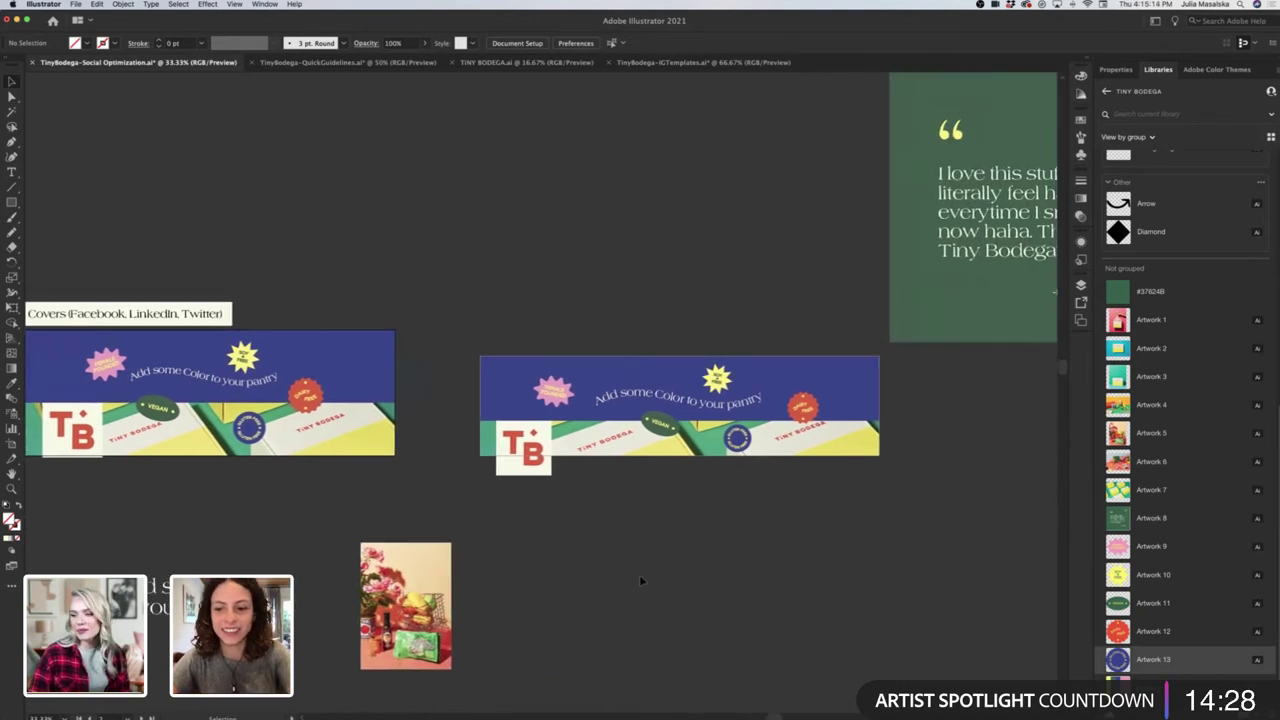
{"action": "scroll", "coordinate": [639, 574], "scroll_direction": "up", "scroll_amount": 2}
{"action": "scroll", "coordinate": [654, 563], "scroll_direction": "up", "scroll_amount": 3}
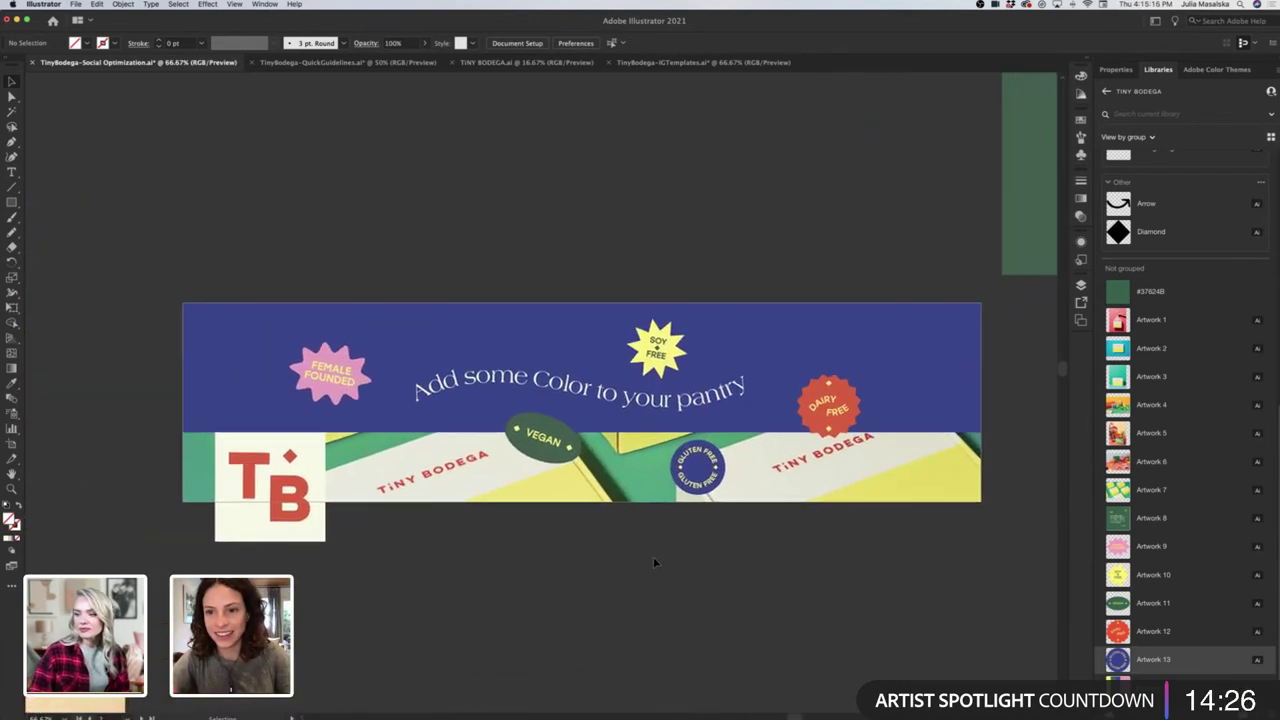
{"action": "scroll", "coordinate": [653, 562], "scroll_direction": "down", "scroll_amount": 1}
{"action": "scroll", "coordinate": [653, 562], "scroll_direction": "left", "scroll_amount": 7}
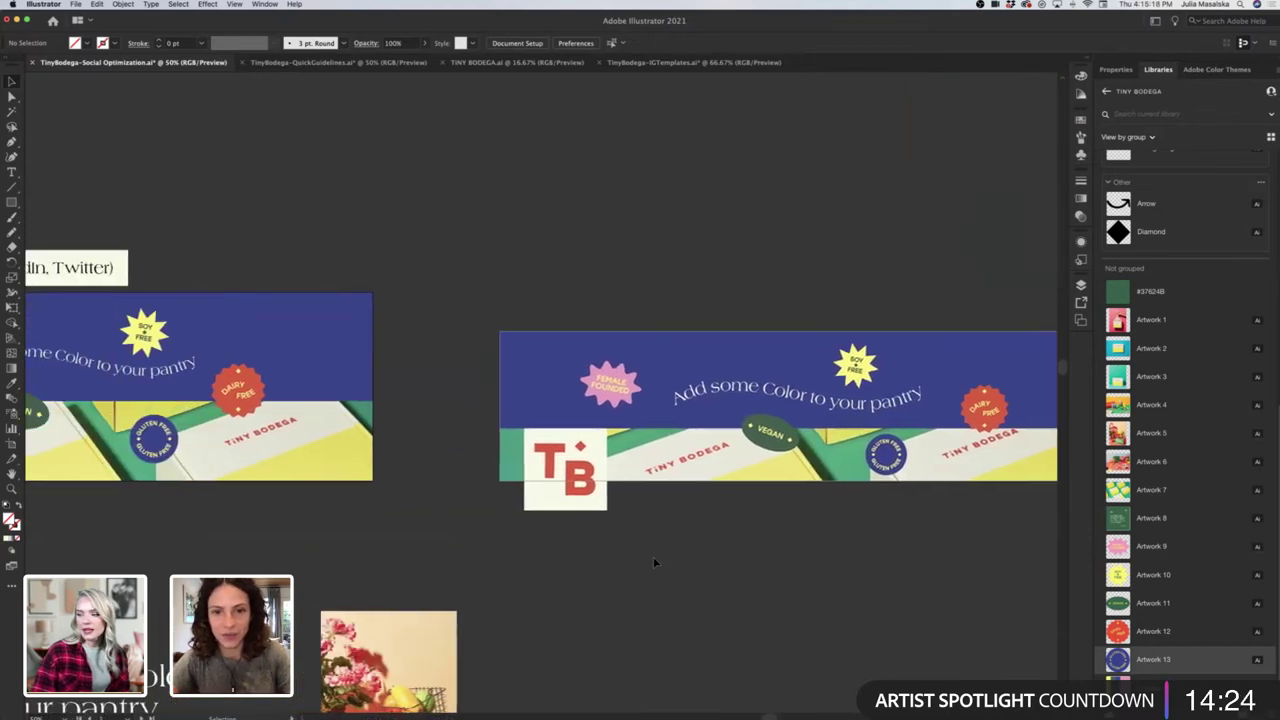
{"action": "scroll", "coordinate": [653, 556], "scroll_direction": "right", "scroll_amount": 4}
{"action": "scroll", "coordinate": [876, 497], "scroll_direction": "up", "scroll_amount": 1}
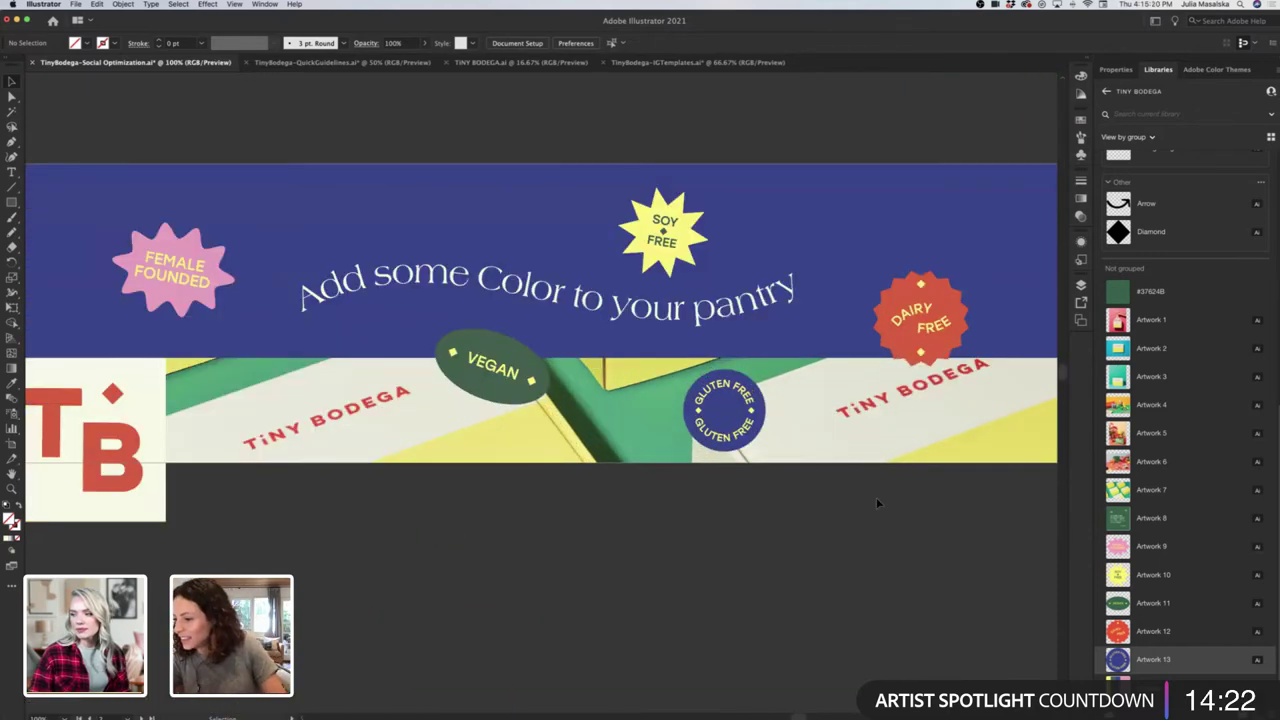
Try the Primary - Off White library colour as the fill of the wider cover's background rectangle.
{"action": "scroll", "coordinate": [876, 504], "scroll_direction": "right", "scroll_amount": 2}
{"action": "left_click", "coordinate": [971, 323]}
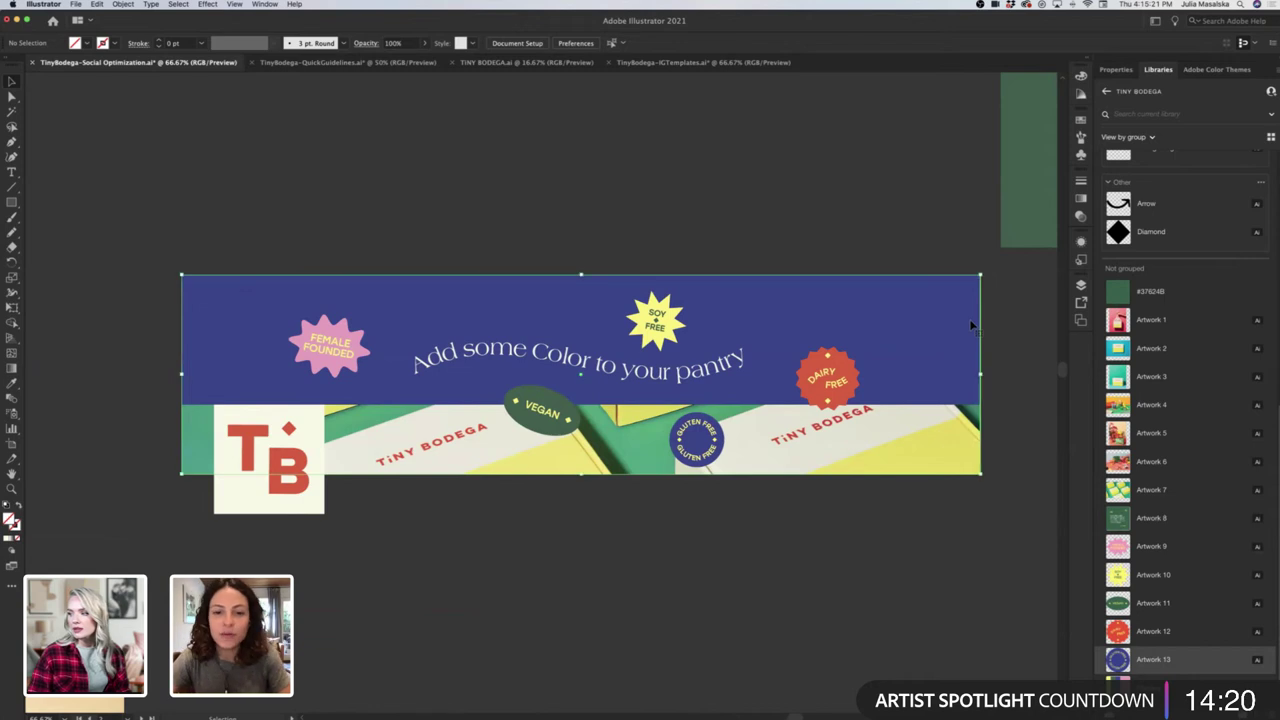
{"action": "double_click", "coordinate": [971, 323]}
{"action": "scroll", "coordinate": [1165, 490], "scroll_direction": "up", "scroll_amount": 10}
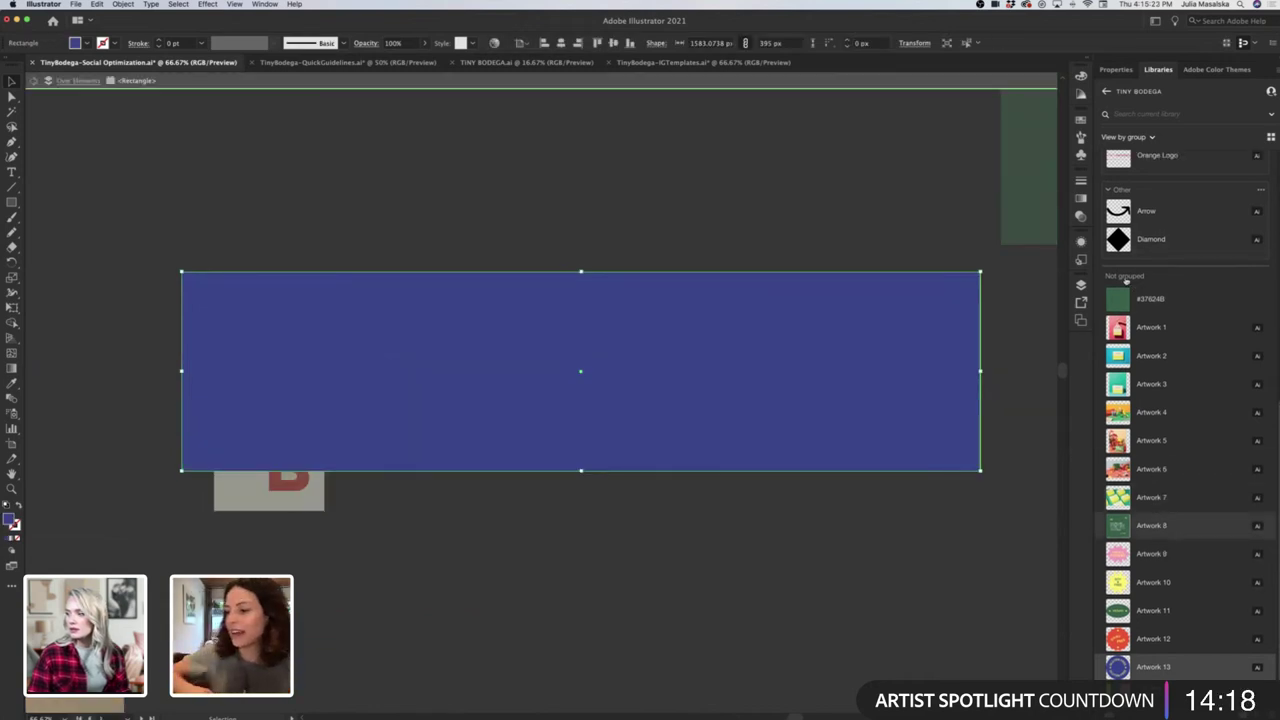
{"action": "left_click", "coordinate": [1122, 184]}
{"action": "double_click", "coordinate": [740, 590]}
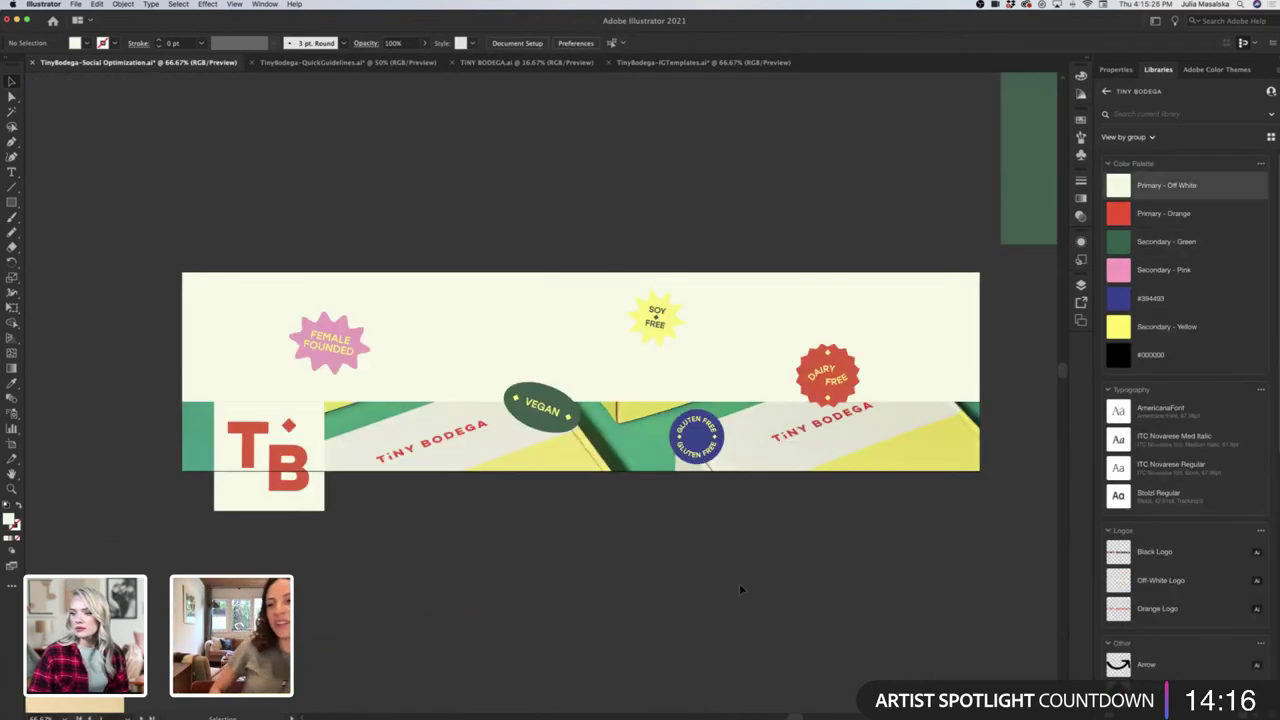
{"action": "key", "text": "super+z"}
{"action": "double_click", "coordinate": [738, 583]}
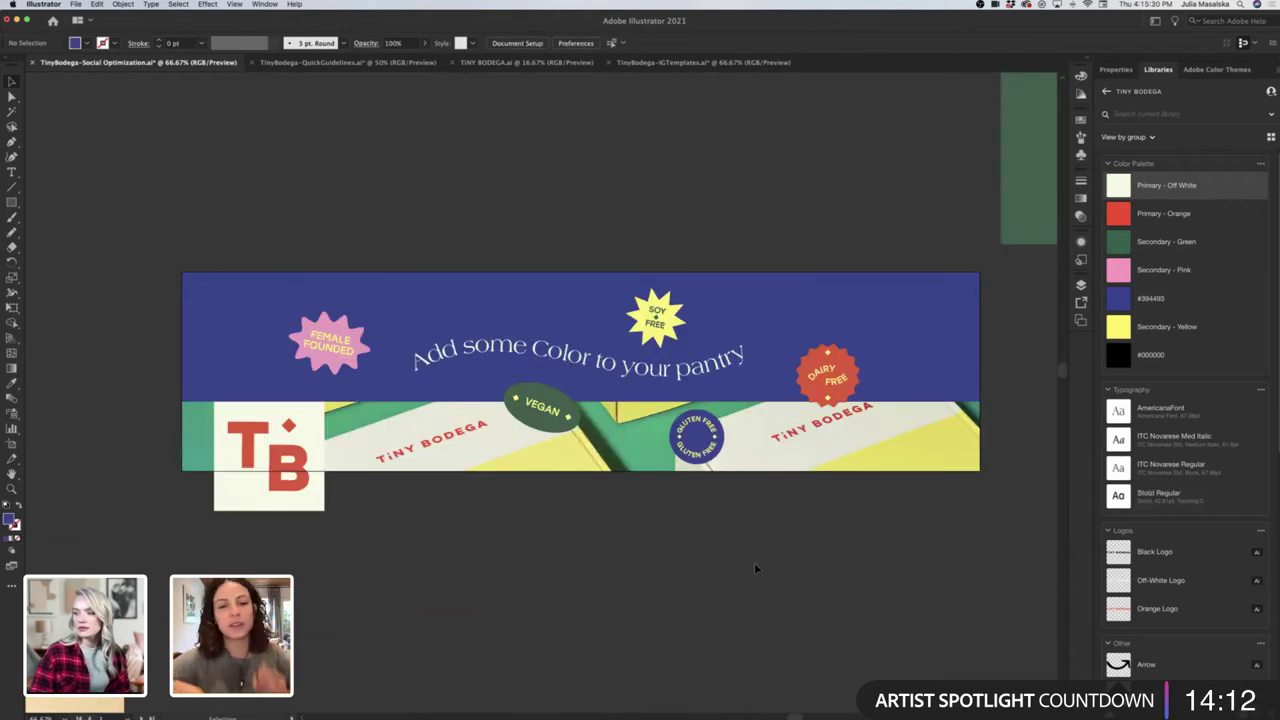
Try recolouring the TB logo on the wider cover with the library blue #394493.
{"action": "scroll", "coordinate": [754, 562], "scroll_direction": "left", "scroll_amount": 2}
{"action": "scroll", "coordinate": [754, 562], "scroll_direction": "right", "scroll_amount": 2}
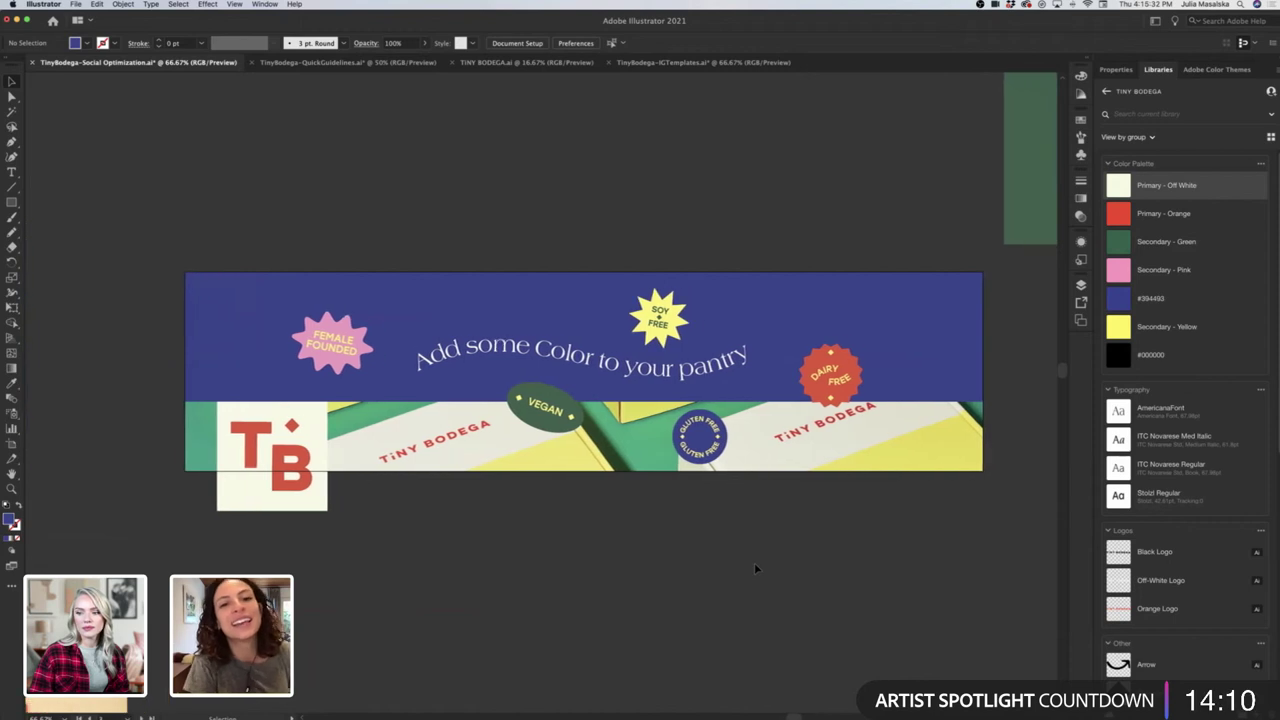
{"action": "scroll", "coordinate": [754, 562], "scroll_direction": "down", "scroll_amount": 2}
{"action": "scroll", "coordinate": [754, 568], "scroll_direction": "down", "scroll_amount": 2}
{"action": "scroll", "coordinate": [754, 568], "scroll_direction": "left", "scroll_amount": 5}
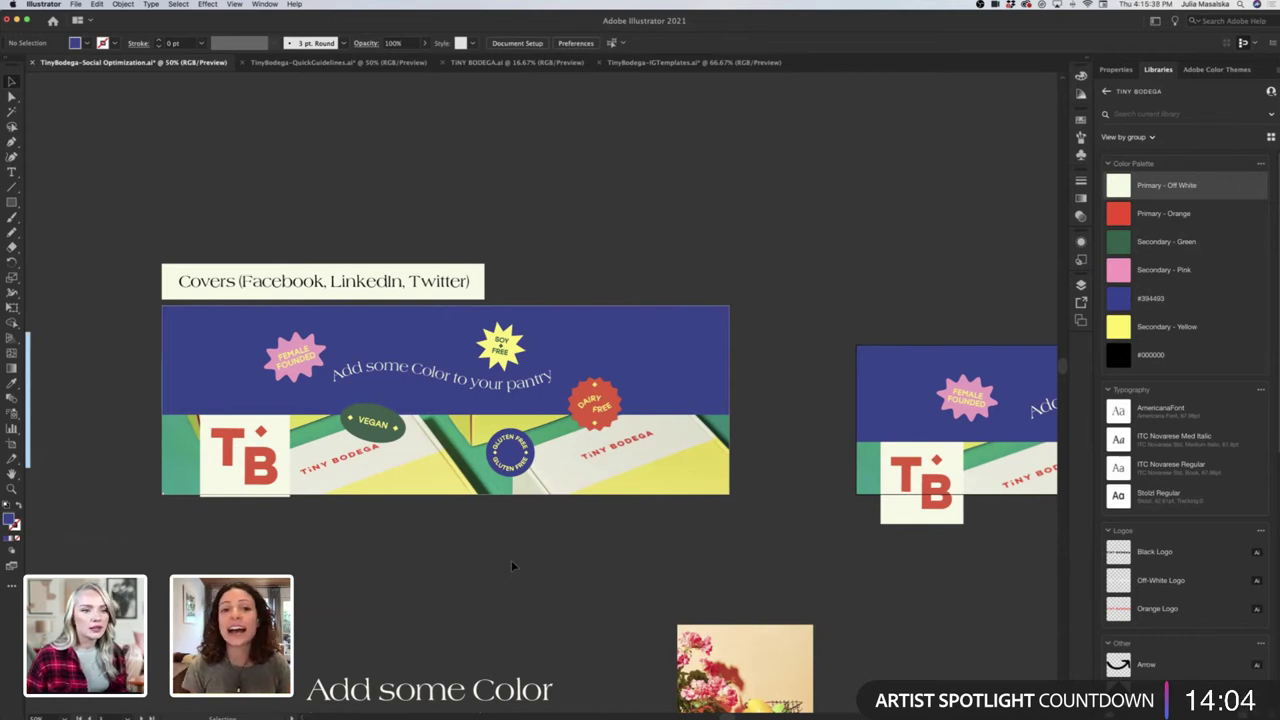
{"action": "scroll", "coordinate": [511, 566], "scroll_direction": "right", "scroll_amount": 8}
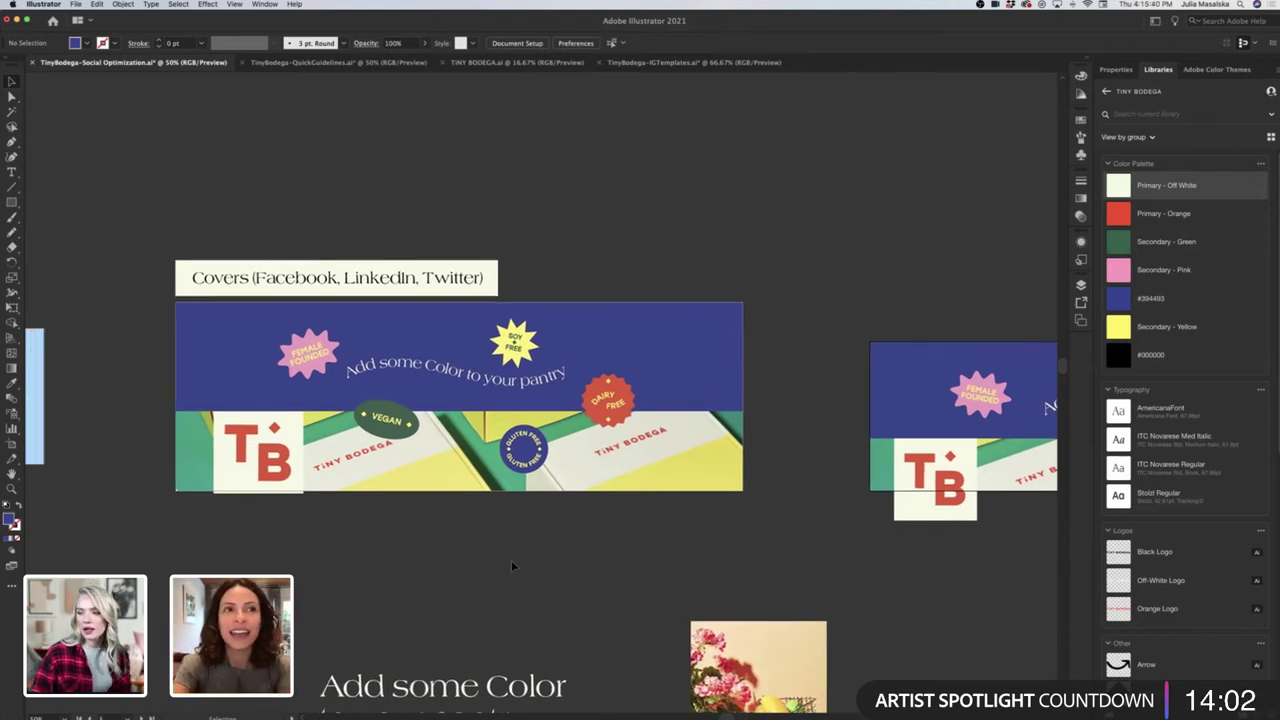
{"action": "scroll", "coordinate": [511, 566], "scroll_direction": "right", "scroll_amount": 5}
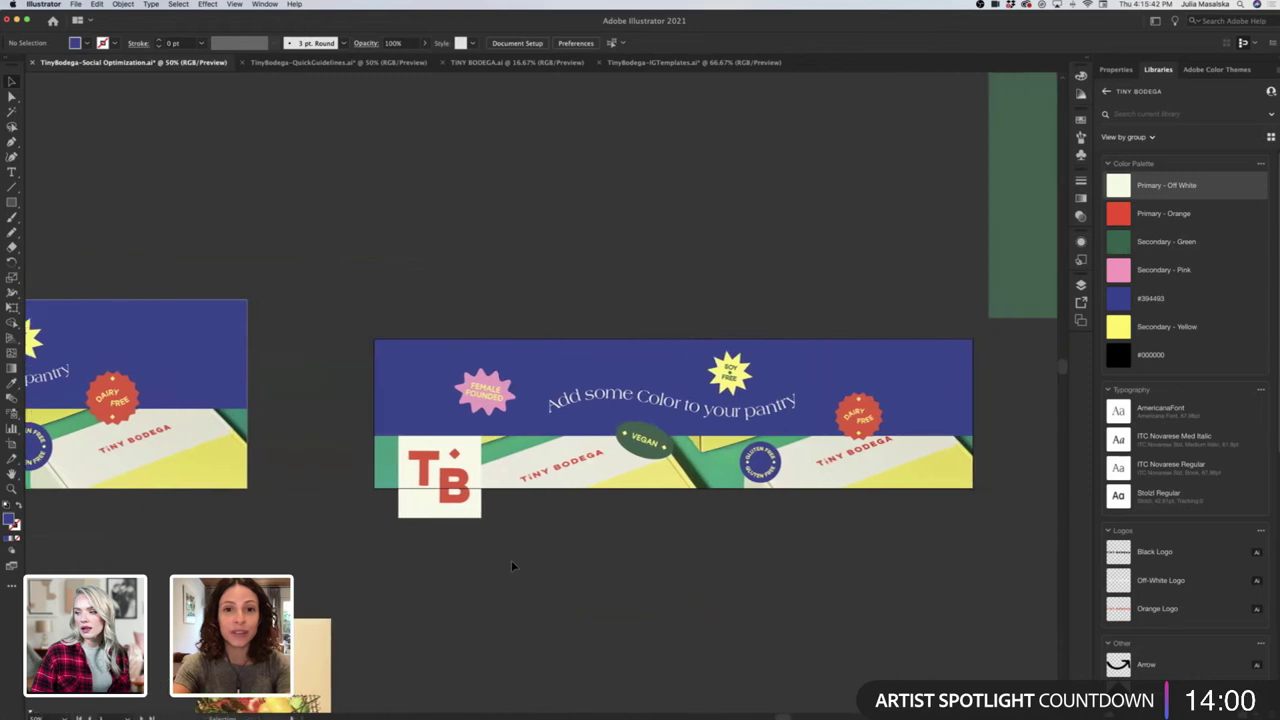
{"action": "left_click", "coordinate": [415, 503]}
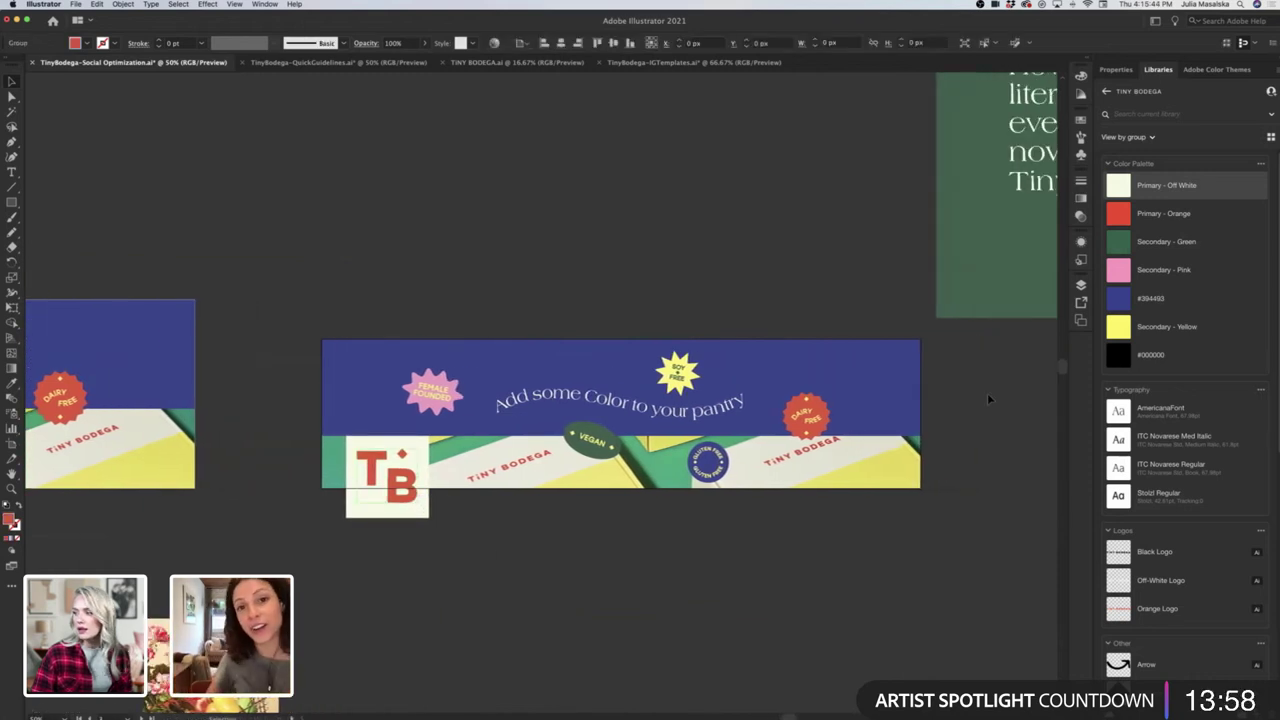
{"action": "left_click", "coordinate": [1150, 298]}
{"action": "left_click", "coordinate": [594, 251]}
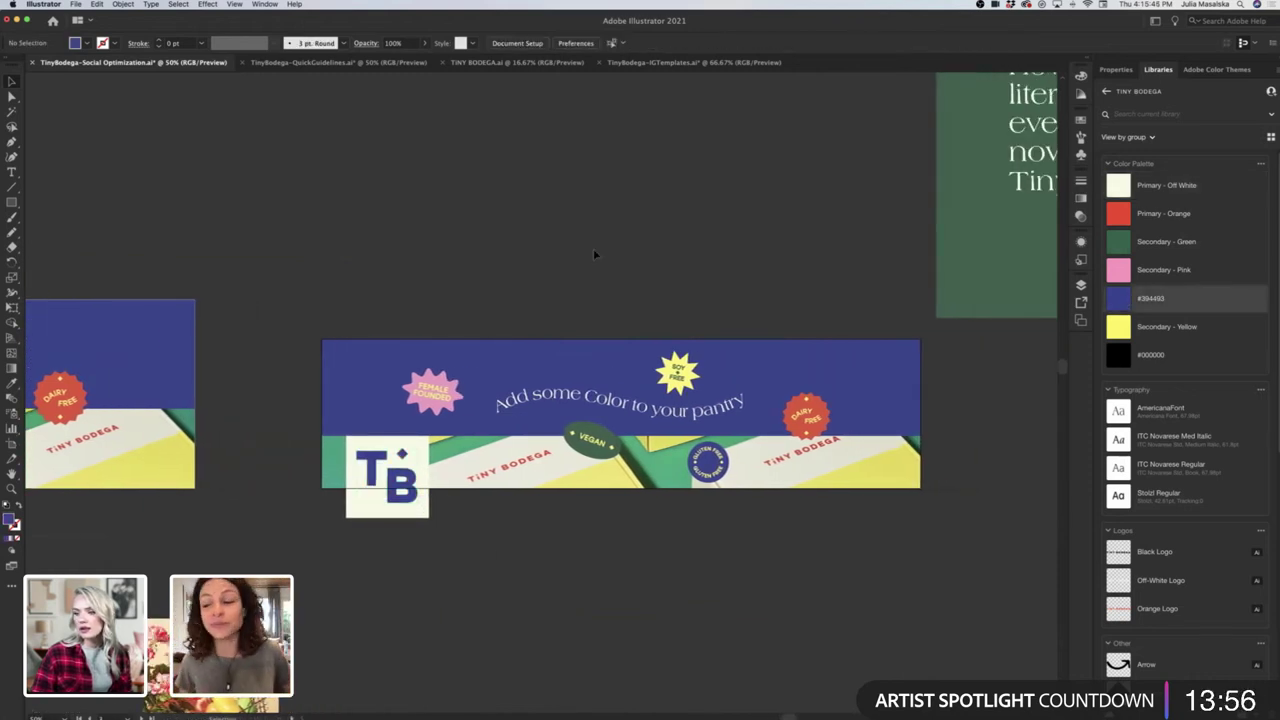
{"action": "key", "text": "super+z"}
{"action": "left_click", "coordinate": [594, 251]}
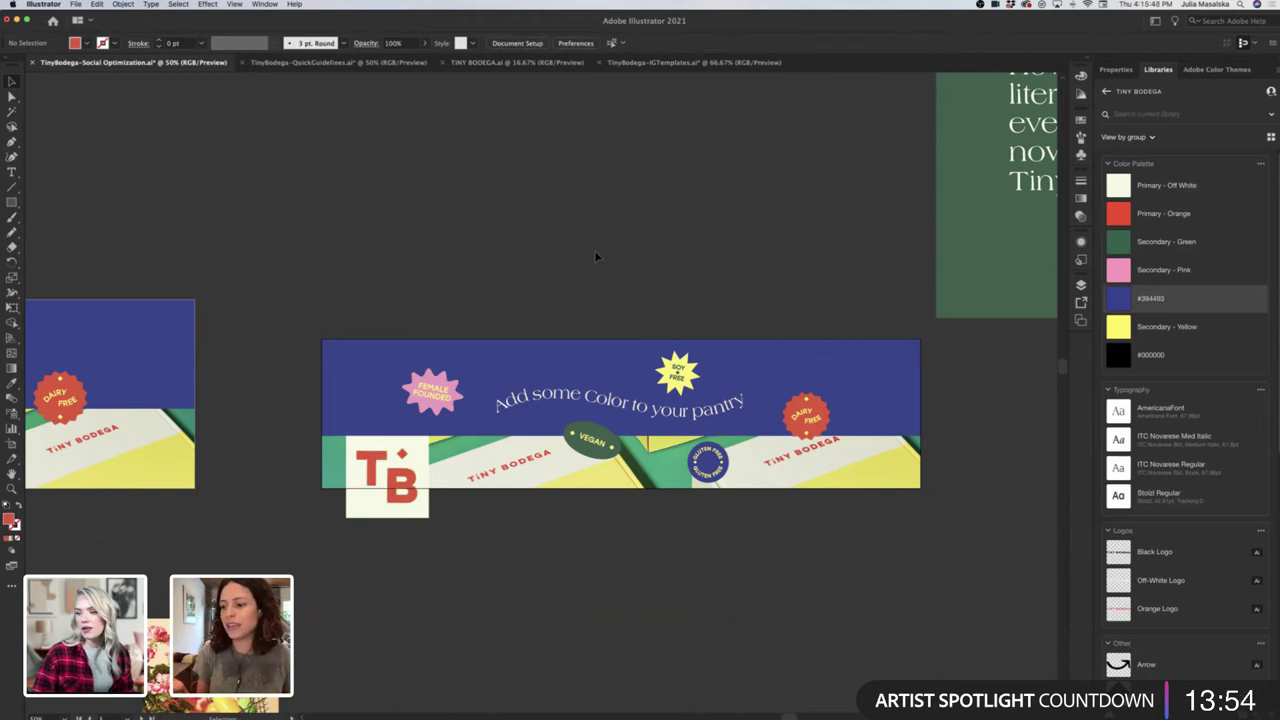
Scale the five badges and the curved tagline on the wider cover down together to about 1056 px wide.
{"action": "key", "text": "ctrl+minus"}
{"action": "scroll", "coordinate": [594, 250], "scroll_direction": "left", "scroll_amount": 3}
{"action": "scroll", "coordinate": [594, 250], "scroll_direction": "left", "scroll_amount": 3}
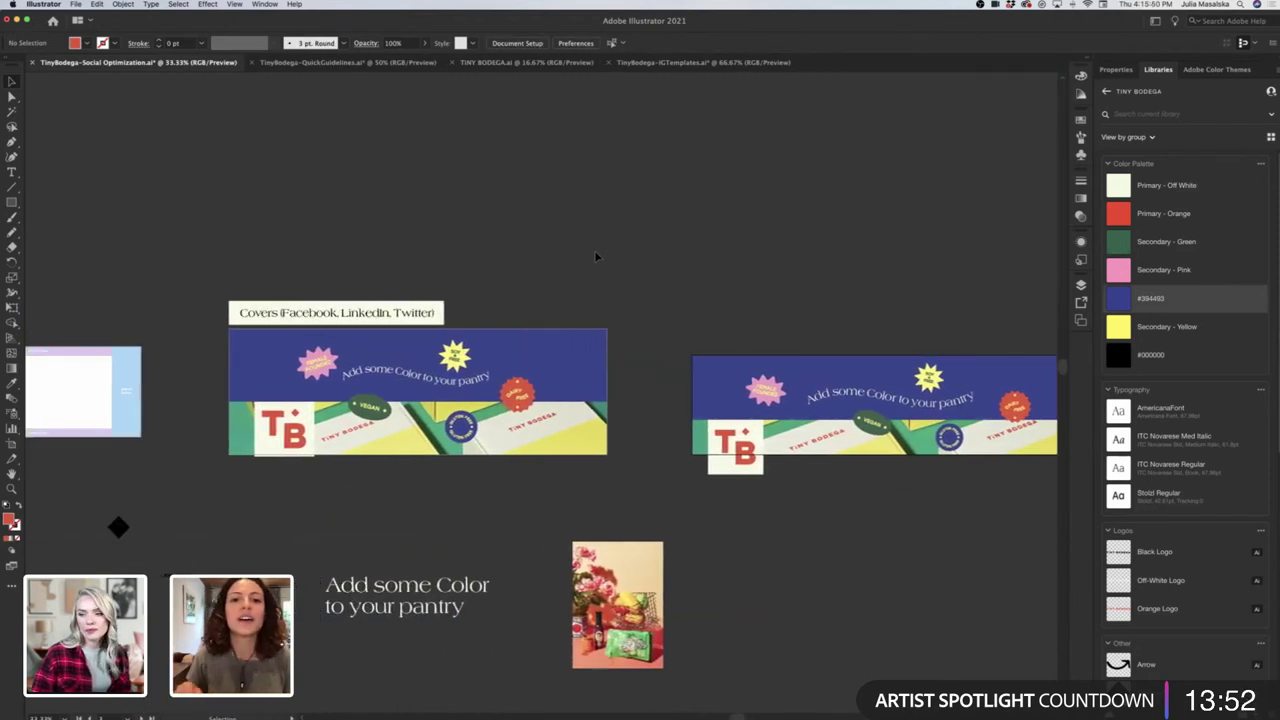
{"action": "scroll", "coordinate": [594, 250], "scroll_direction": "right", "scroll_amount": 4}
{"action": "scroll", "coordinate": [594, 257], "scroll_direction": "right", "scroll_amount": 5}
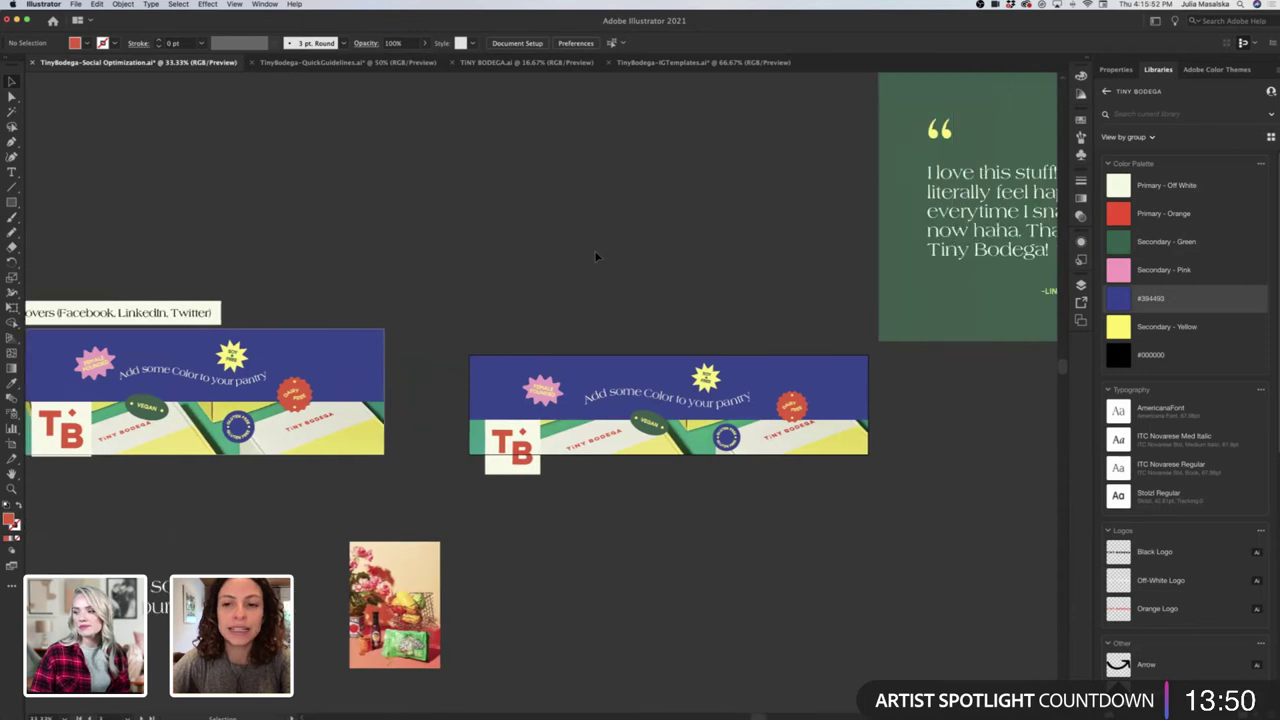
{"action": "left_click", "coordinate": [678, 405]}
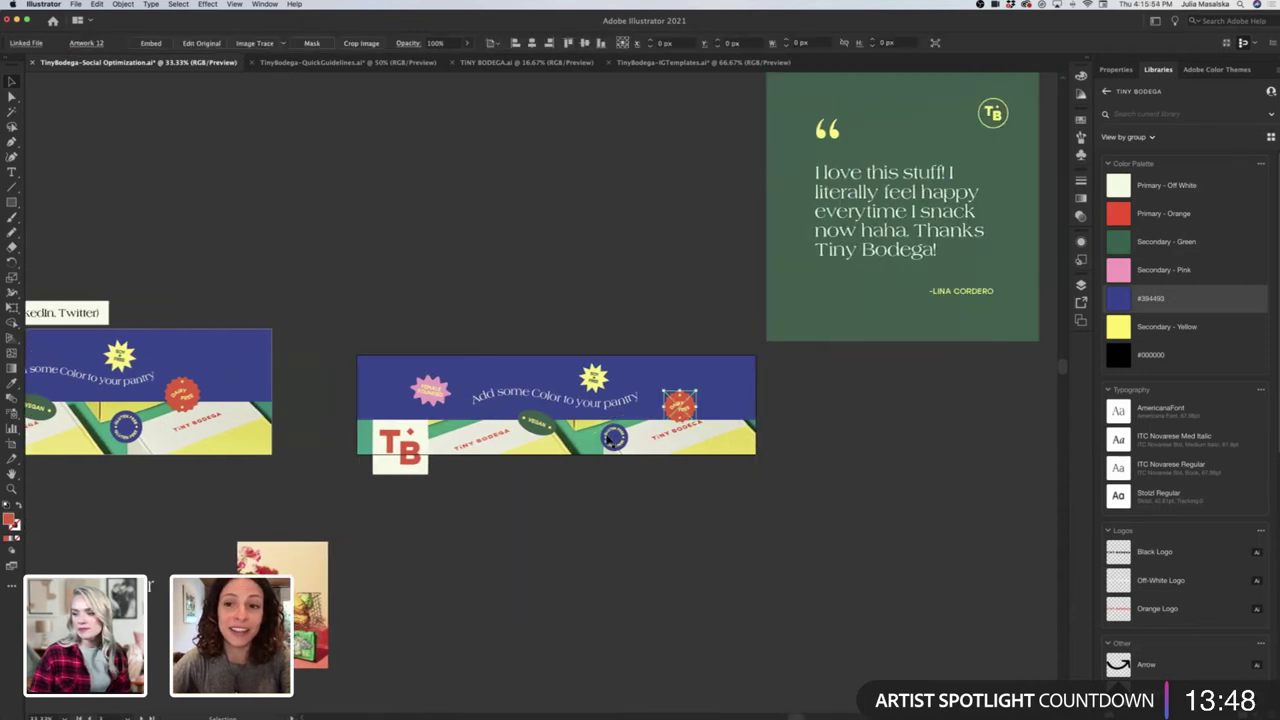
{"action": "left_click", "coordinate": [432, 390], "text": "shift"}
{"action": "left_click", "coordinate": [490, 398], "text": "shift"}
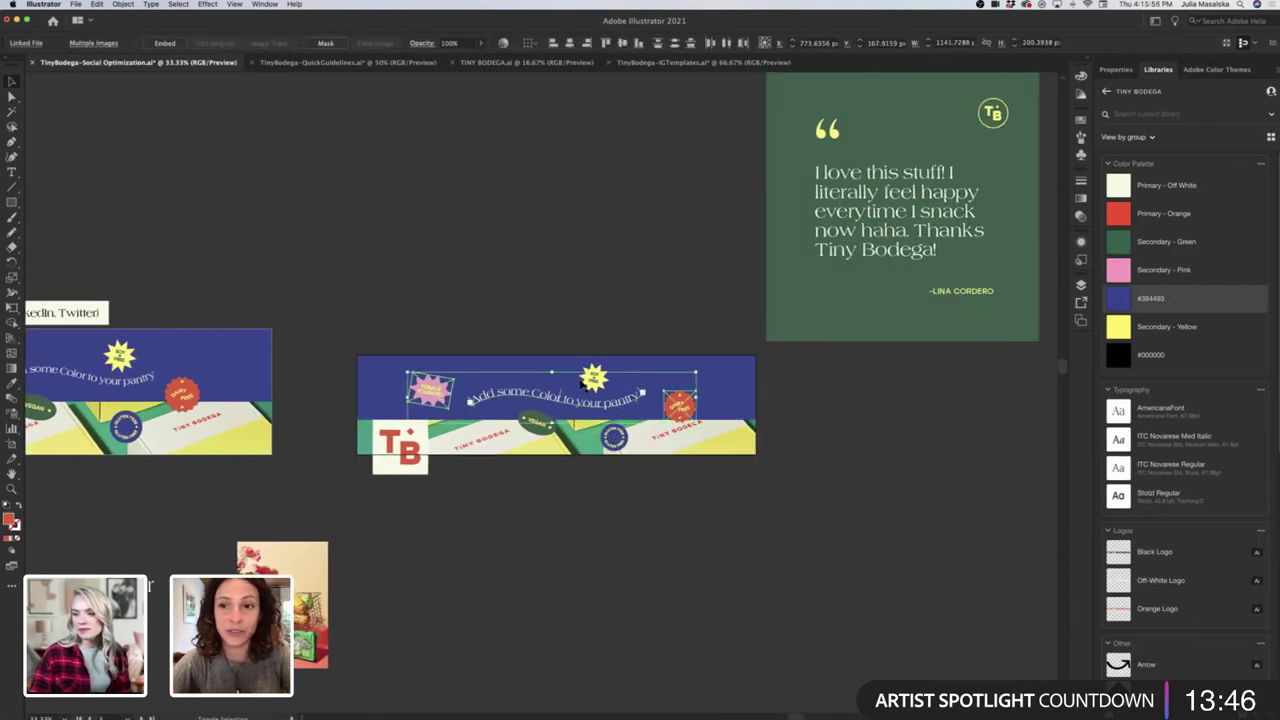
{"action": "left_click", "coordinate": [593, 377], "text": "shift"}
{"action": "left_click", "coordinate": [614, 436], "text": "shift"}
{"action": "left_click", "coordinate": [535, 426], "text": "shift"}
{"action": "left_click", "coordinate": [535, 428], "text": "shift"}
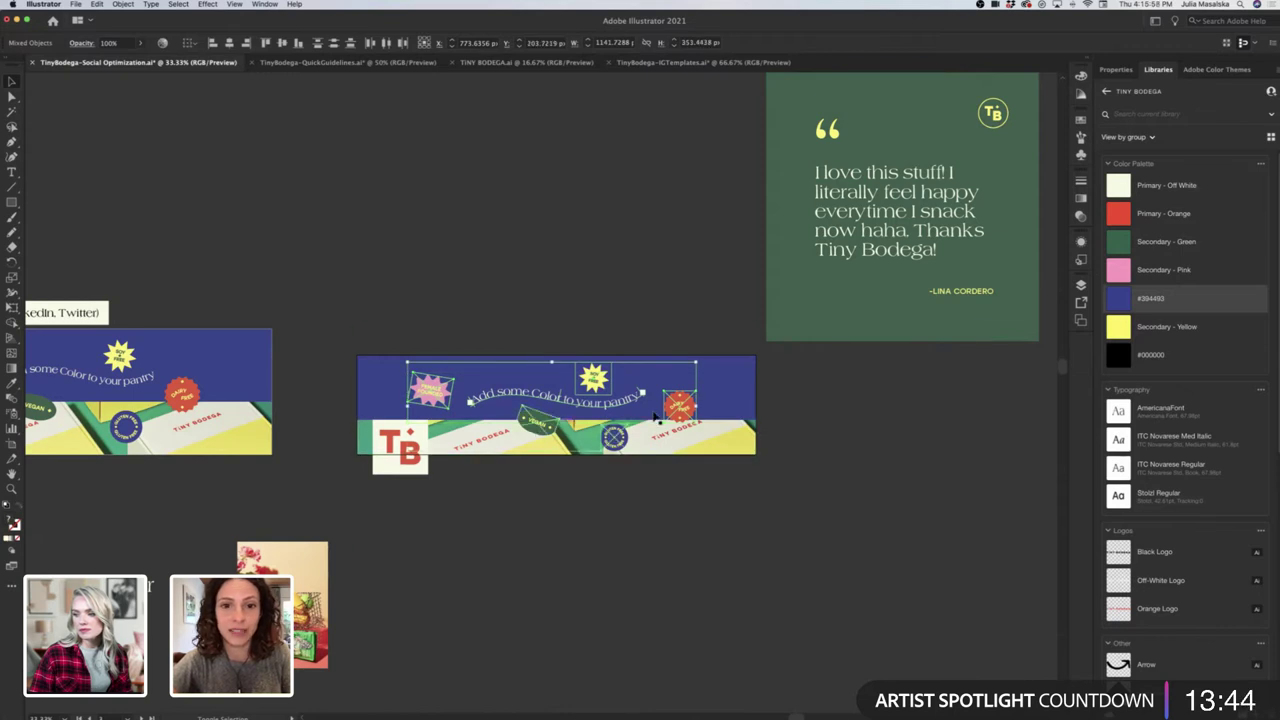
{"action": "left_click_drag", "start_coordinate": [696, 405], "coordinate": [685, 489]}
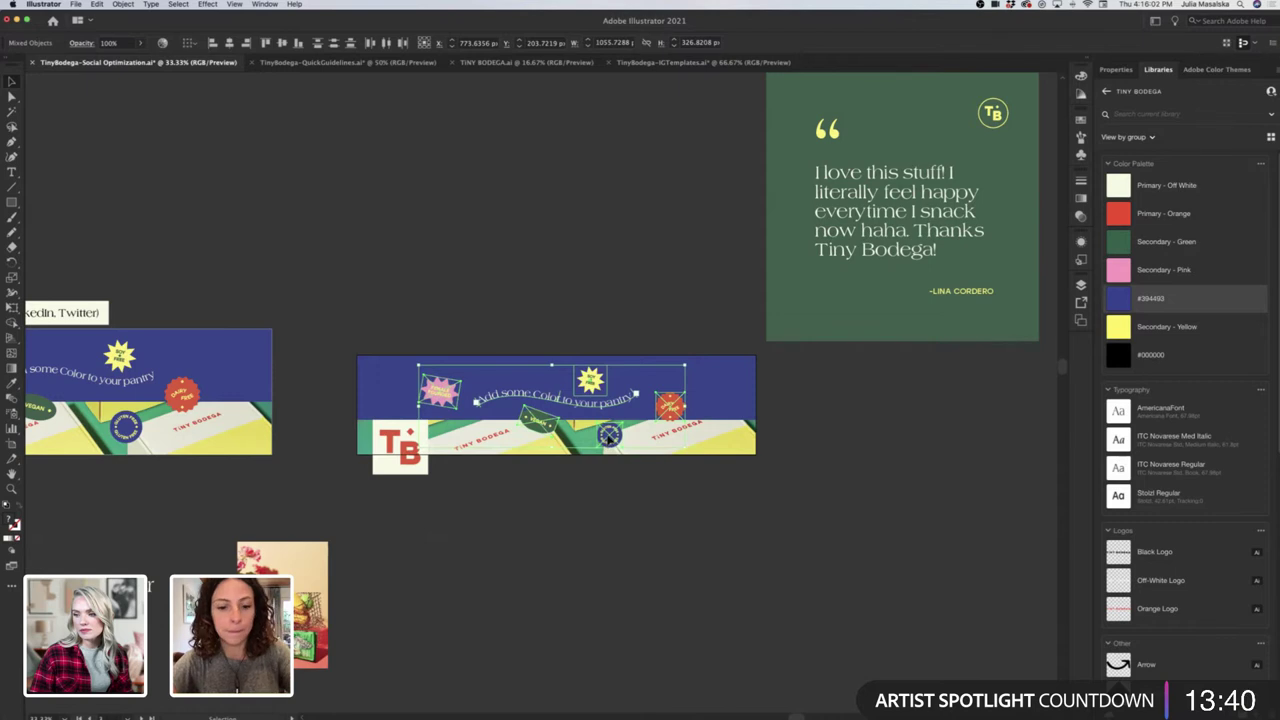
{"action": "left_click", "coordinate": [633, 525]}
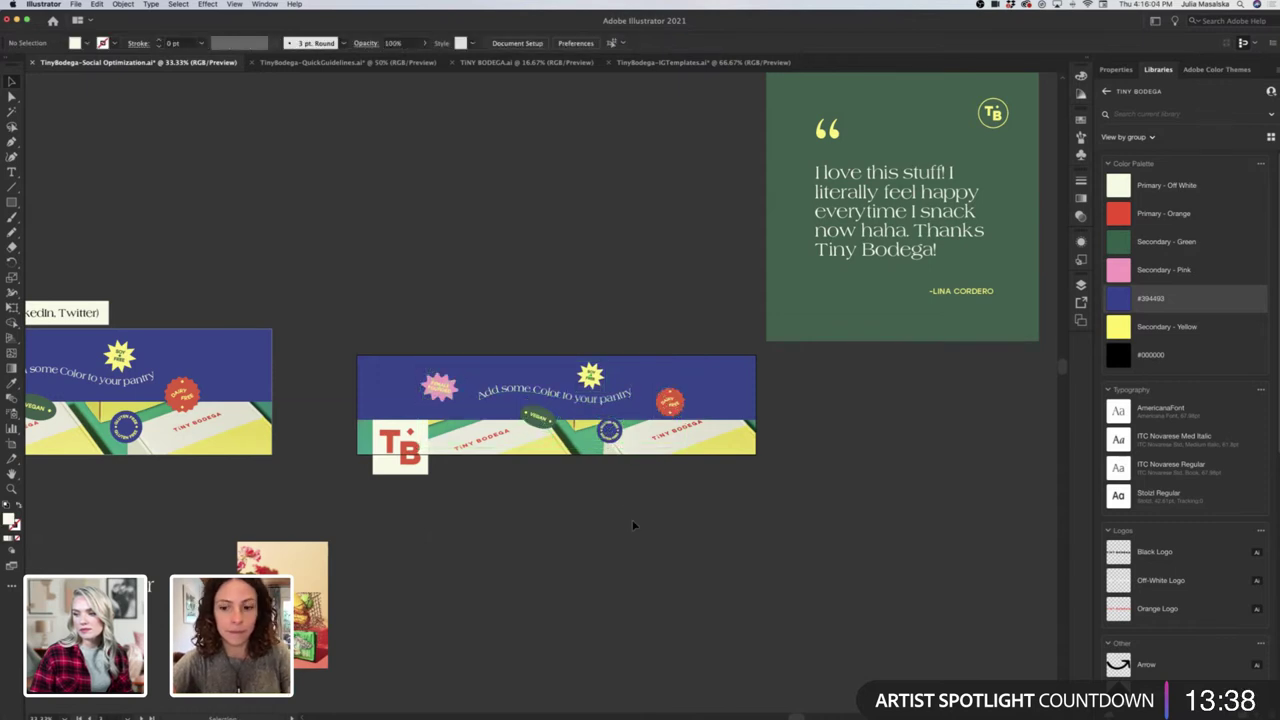
Enlarge the Vegan badge slightly on the wider cover.
{"action": "scroll", "coordinate": [633, 525], "scroll_direction": "up", "scroll_amount": 1}
{"action": "left_click_drag", "start_coordinate": [489, 377], "coordinate": [521, 391]}
{"action": "left_click", "coordinate": [546, 462]}
Enlarge the Gluten Free badge on the wider cover and reposition it on the edge of the right-hand box in the photo.
{"action": "scroll", "coordinate": [546, 462], "scroll_direction": "up", "scroll_amount": 2}
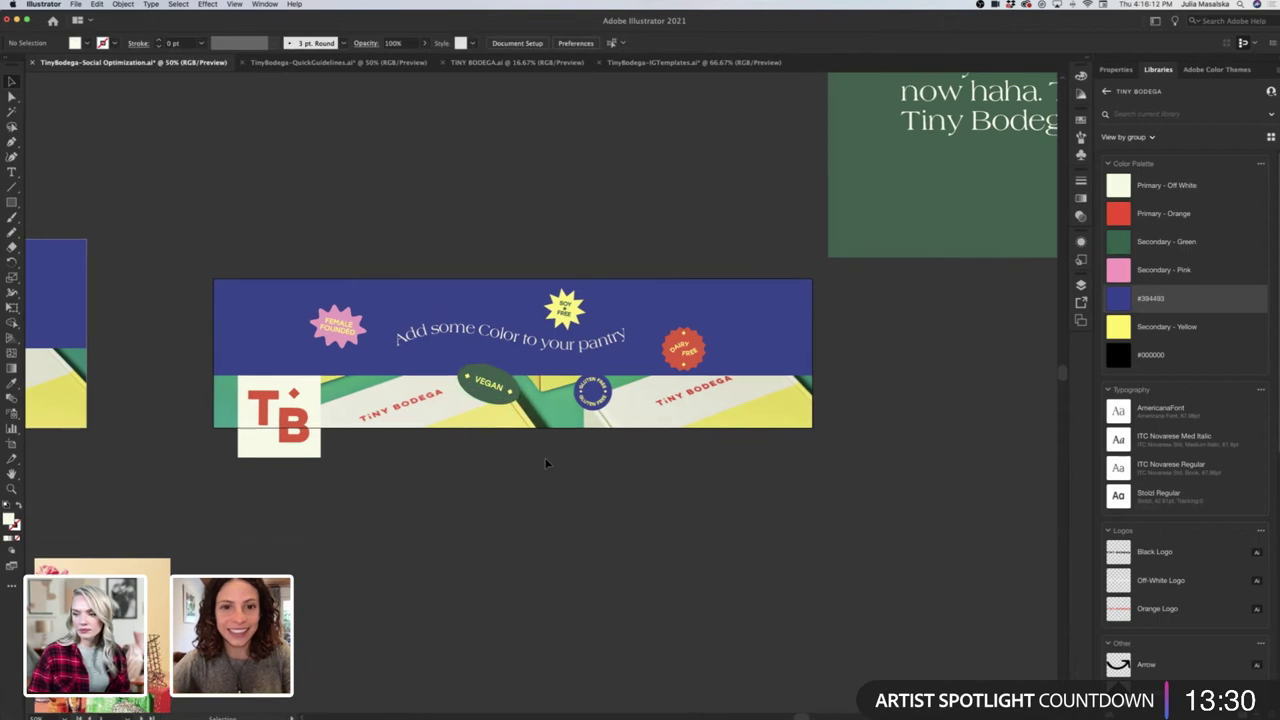
{"action": "mouse_move", "coordinate": [595, 414]}
{"action": "left_mouse_down"}
{"action": "mouse_move", "coordinate": [614, 414]}
{"action": "mouse_move", "coordinate": [601, 432]}
{"action": "left_mouse_up"}
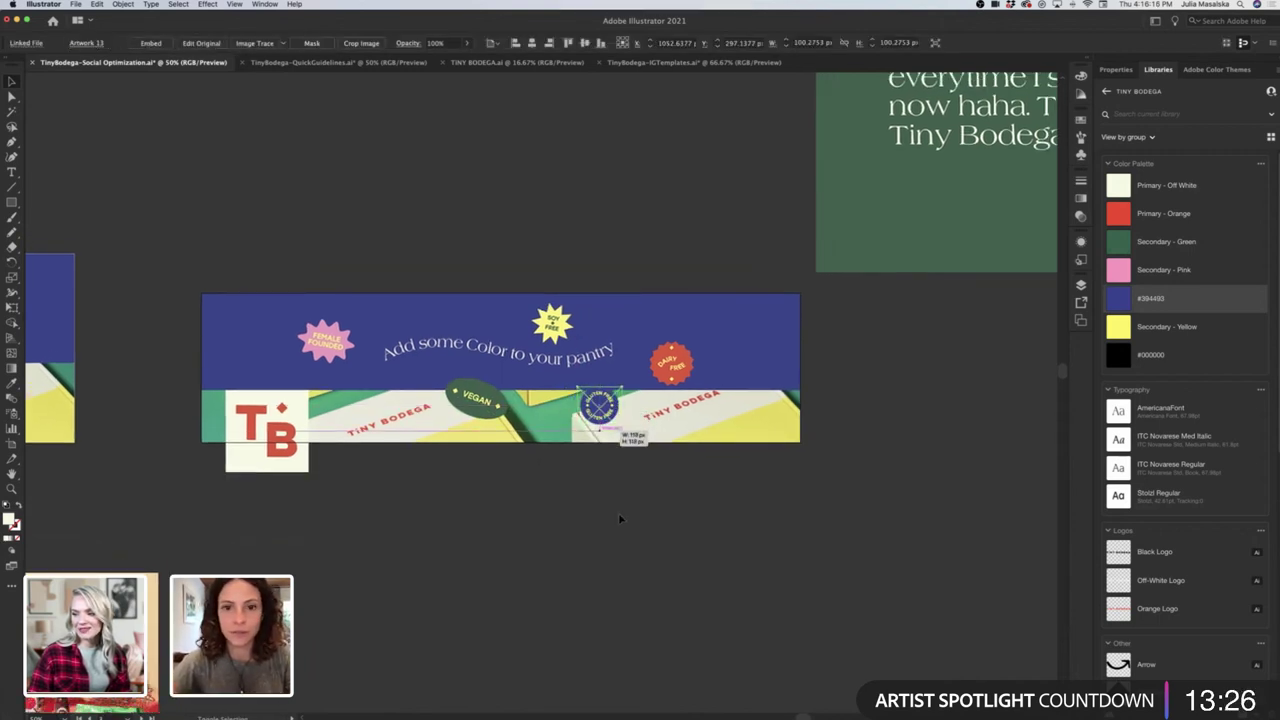
{"action": "left_click", "coordinate": [603, 451]}
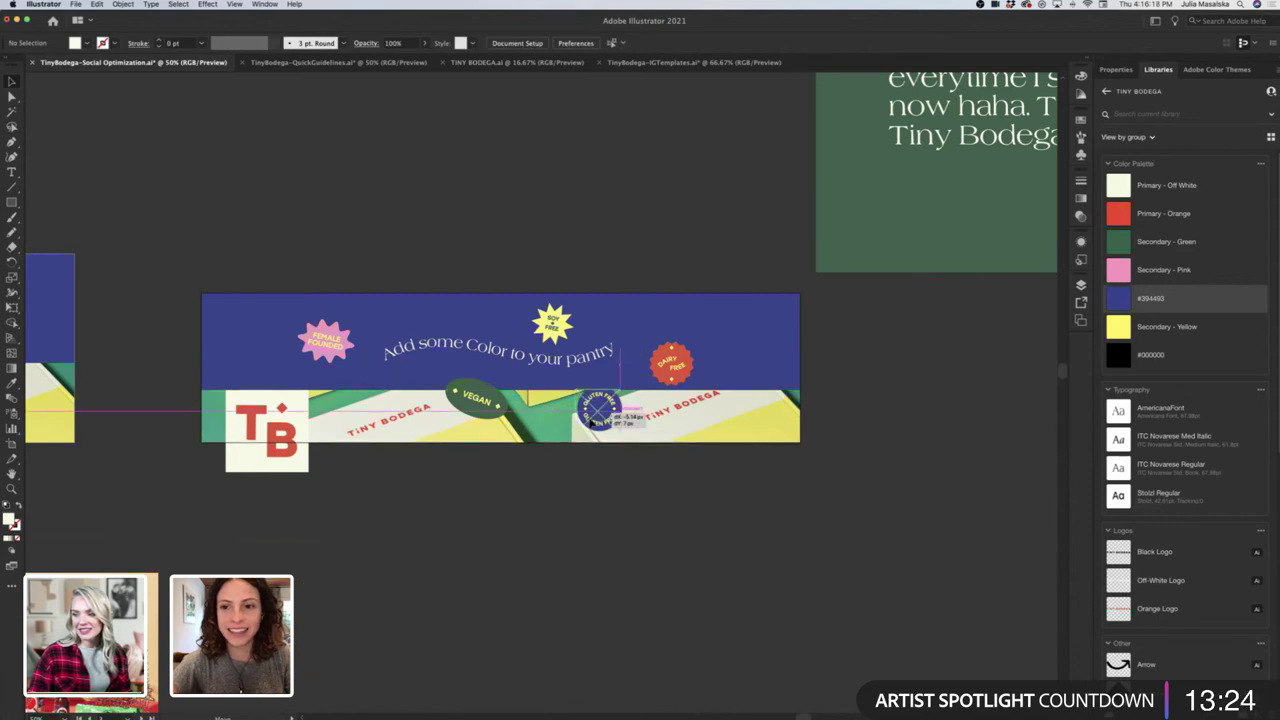
{"action": "left_click_drag", "start_coordinate": [595, 416], "coordinate": [594, 424]}
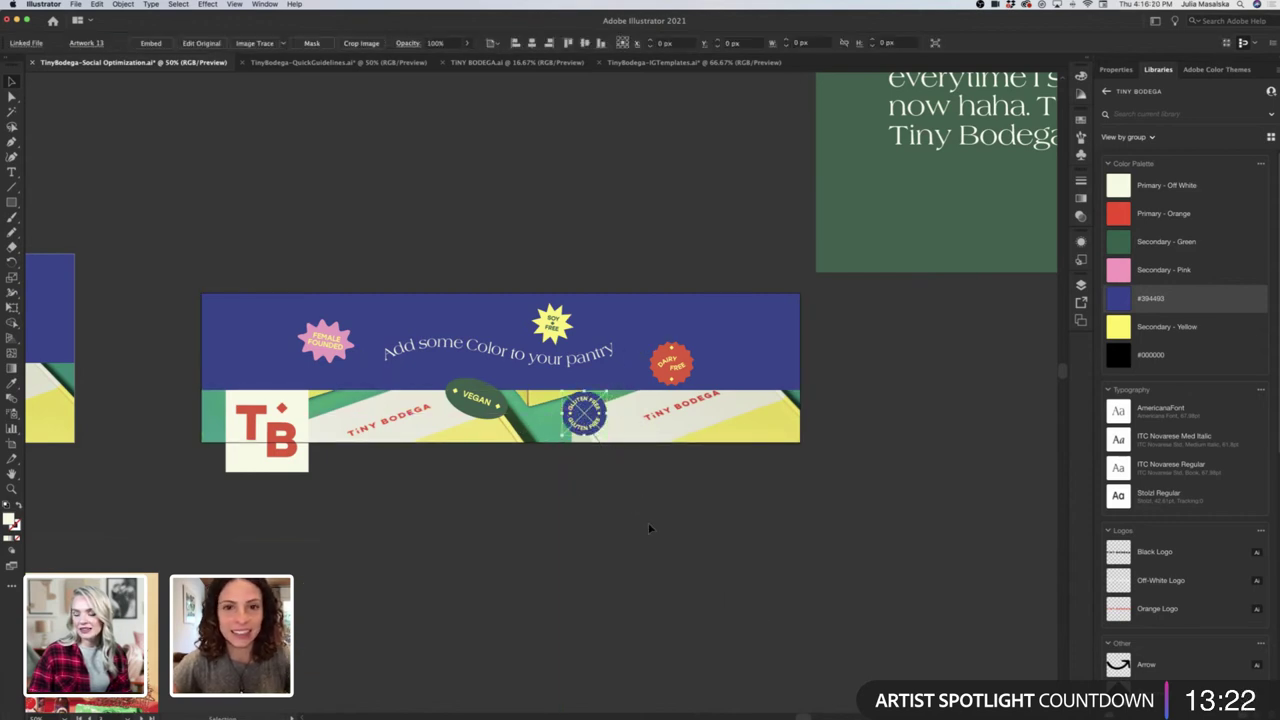
{"action": "scroll", "coordinate": [648, 522], "scroll_direction": "down", "scroll_amount": 1}
{"action": "scroll", "coordinate": [624, 463], "scroll_direction": "up", "scroll_amount": 5}
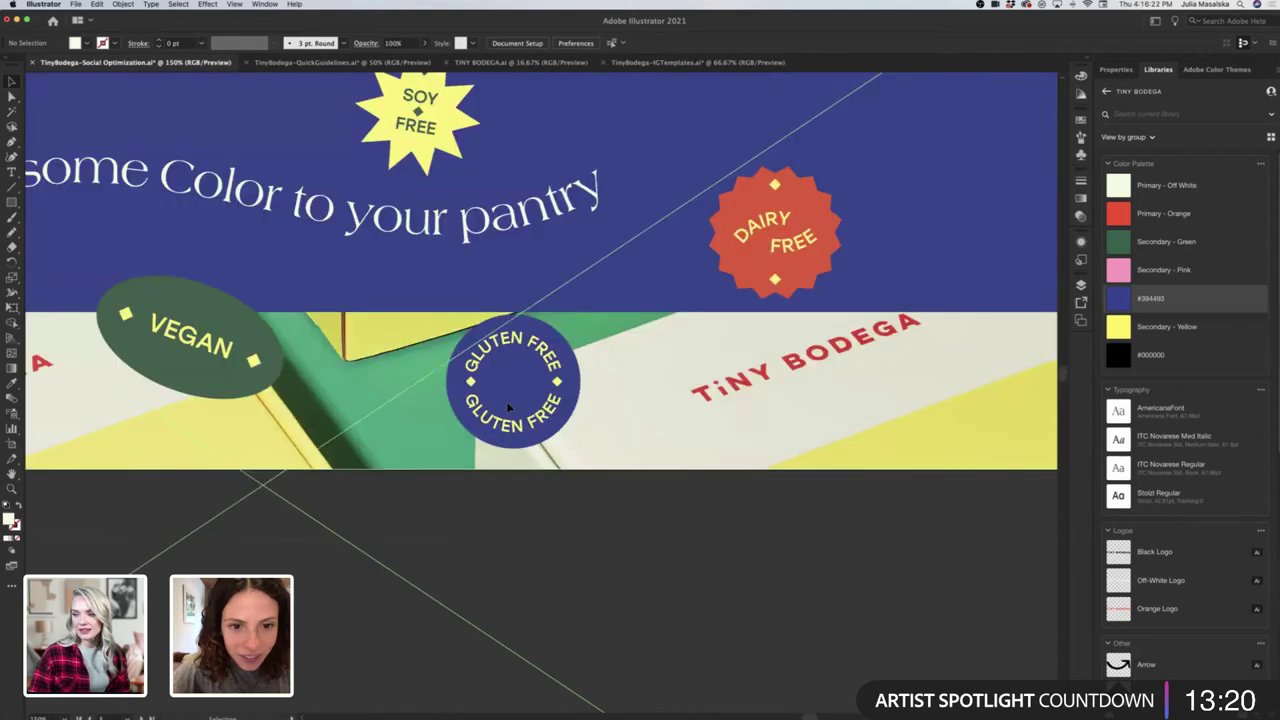
{"action": "left_click_drag", "start_coordinate": [506, 401], "coordinate": [505, 414]}
{"action": "left_click", "coordinate": [571, 560]}
Nudge the Dairy Free badge slightly up and toward the tagline on the wider cover.
{"action": "scroll", "coordinate": [571, 560], "scroll_direction": "down", "scroll_amount": 3}
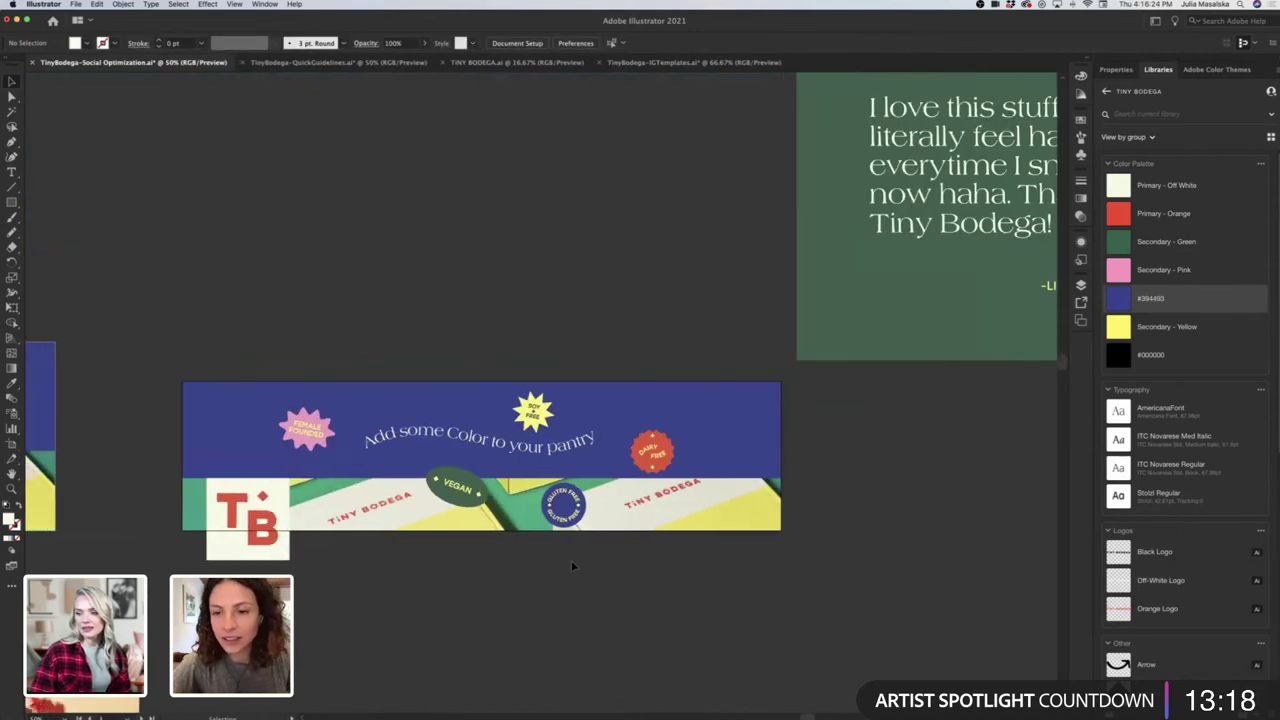
{"action": "scroll", "coordinate": [570, 558], "scroll_direction": "left", "scroll_amount": 2}
{"action": "left_click", "coordinate": [679, 450]}
{"action": "left_click_drag", "start_coordinate": [679, 450], "coordinate": [673, 445]}
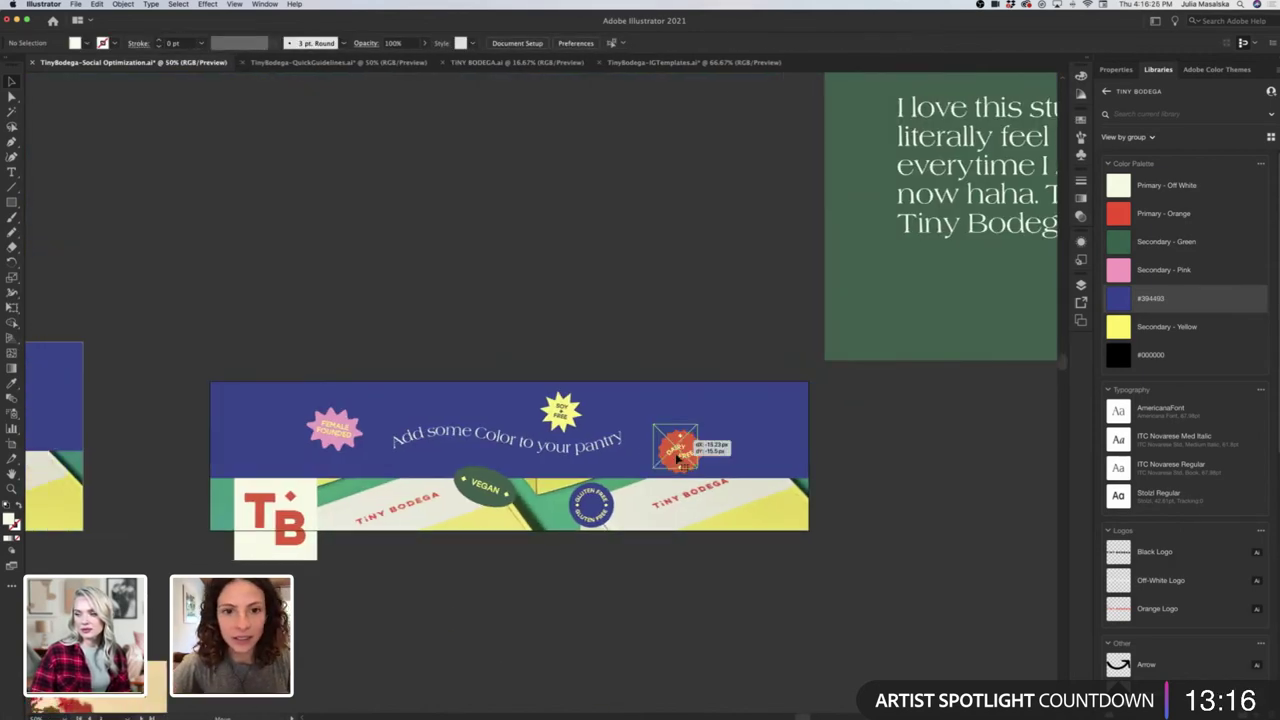
{"action": "left_click", "coordinate": [684, 578]}
{"action": "left_click", "coordinate": [565, 429]}
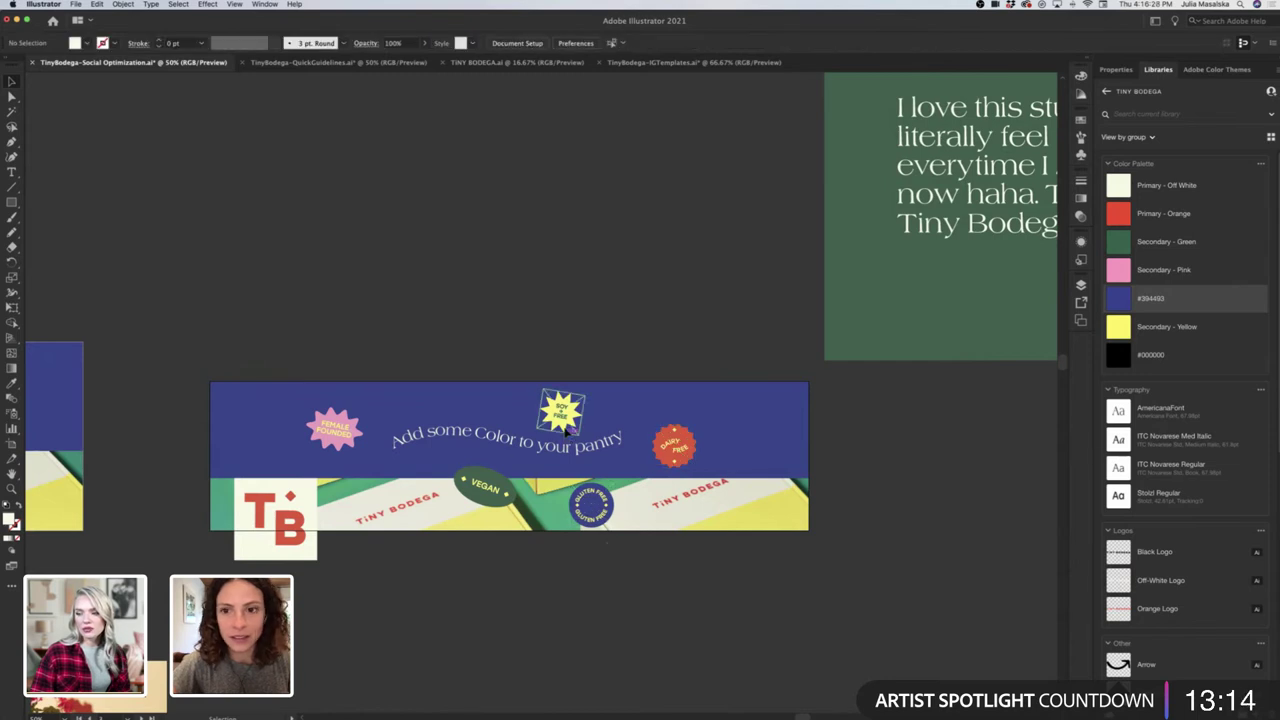
{"action": "left_click", "coordinate": [559, 588]}
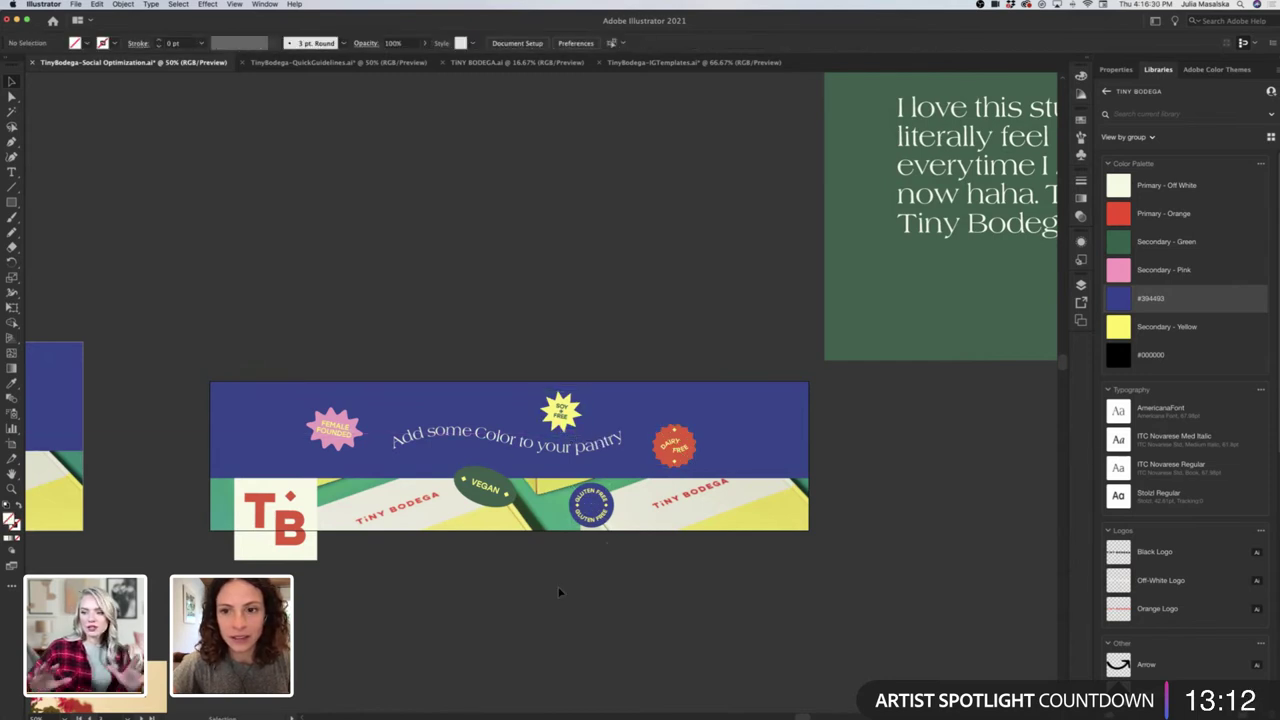
Shift the box photo up inside its mask on the wider cover, then move the Vegan badge slightly left and the Gluten Free badge slightly right.
{"action": "left_click", "coordinate": [737, 517]}
{"action": "double_click", "coordinate": [737, 517]}
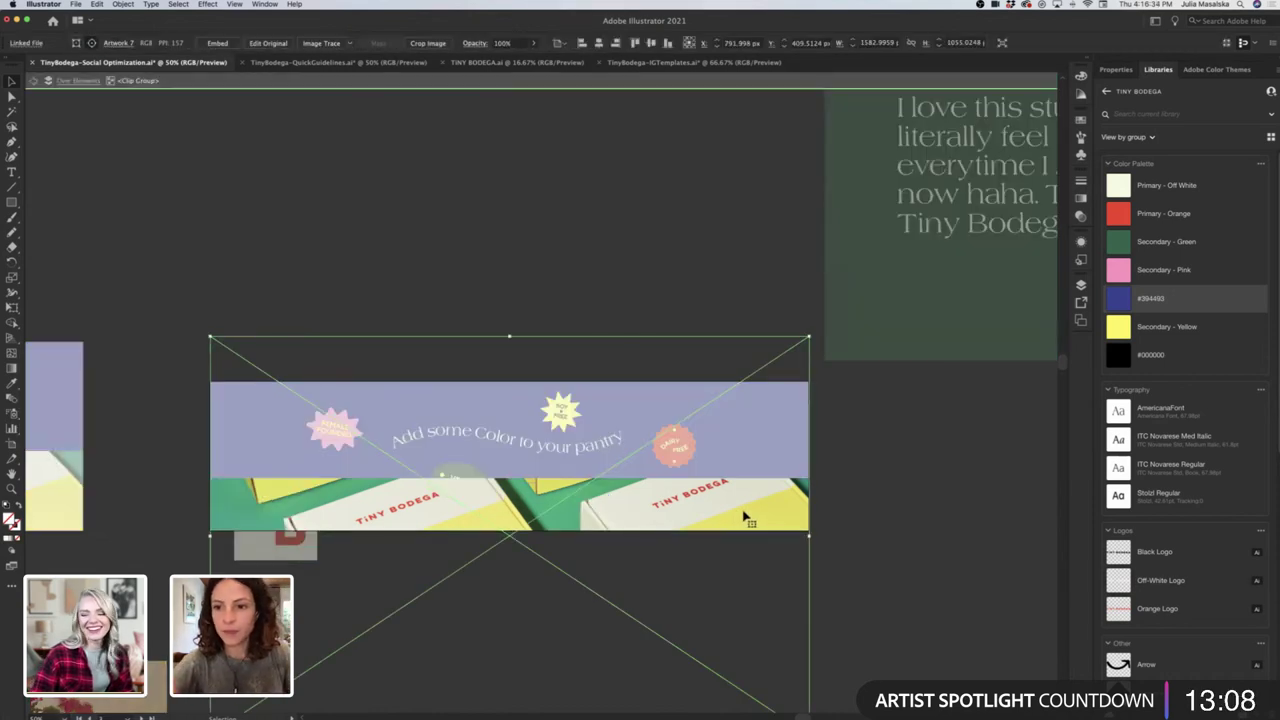
{"action": "left_click_drag", "start_coordinate": [743, 513], "coordinate": [748, 514]}
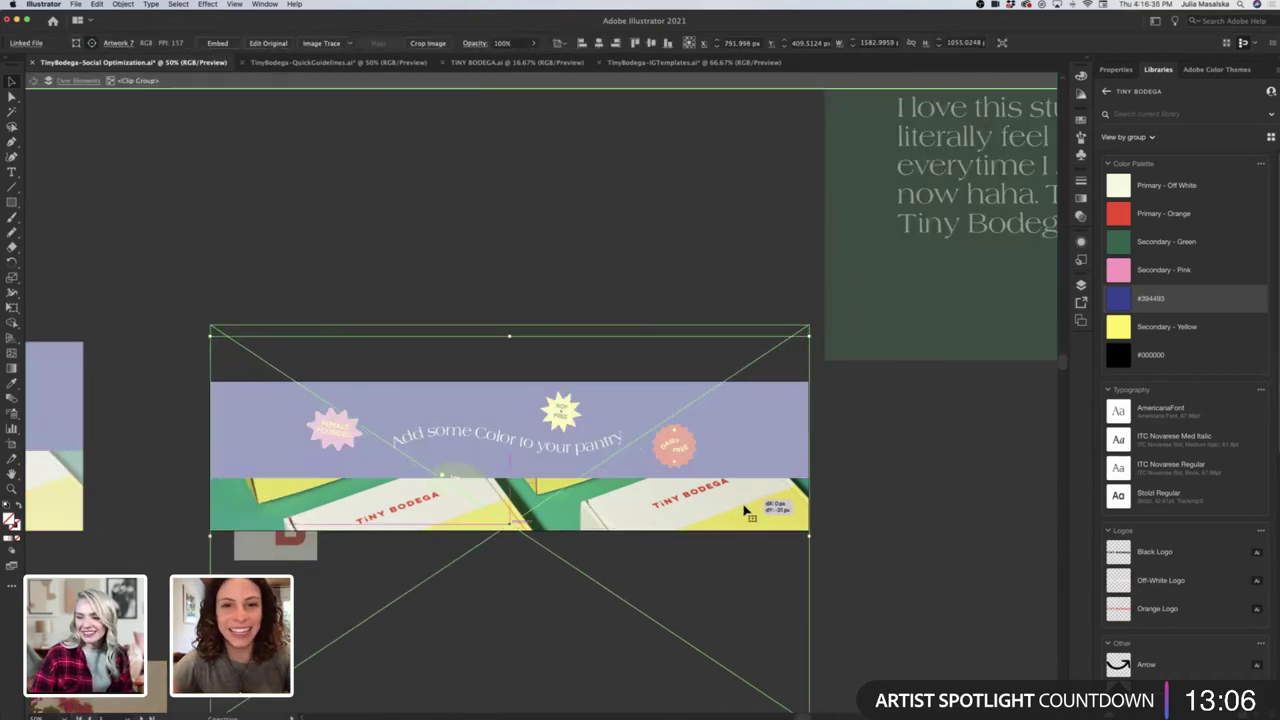
{"action": "double_click", "coordinate": [861, 565]}
{"action": "scroll", "coordinate": [755, 552], "scroll_direction": "left", "scroll_amount": 1}
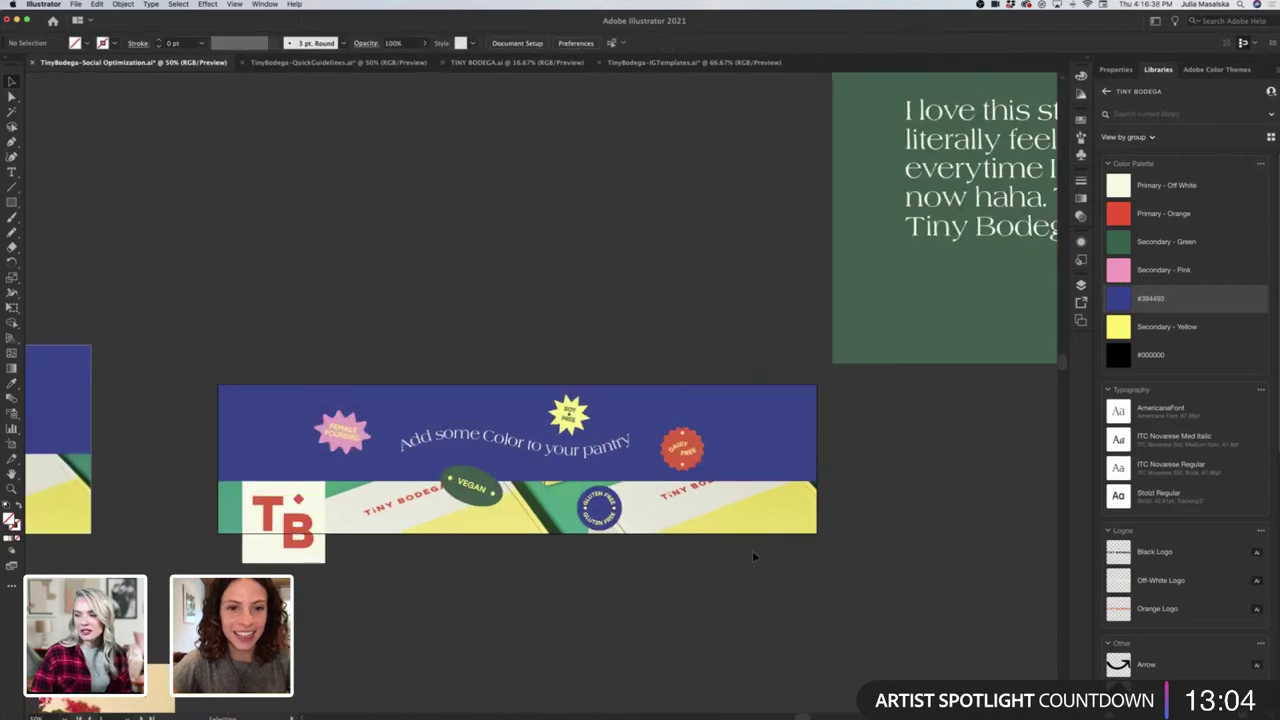
{"action": "left_click_drag", "start_coordinate": [621, 512], "coordinate": [630, 512]}
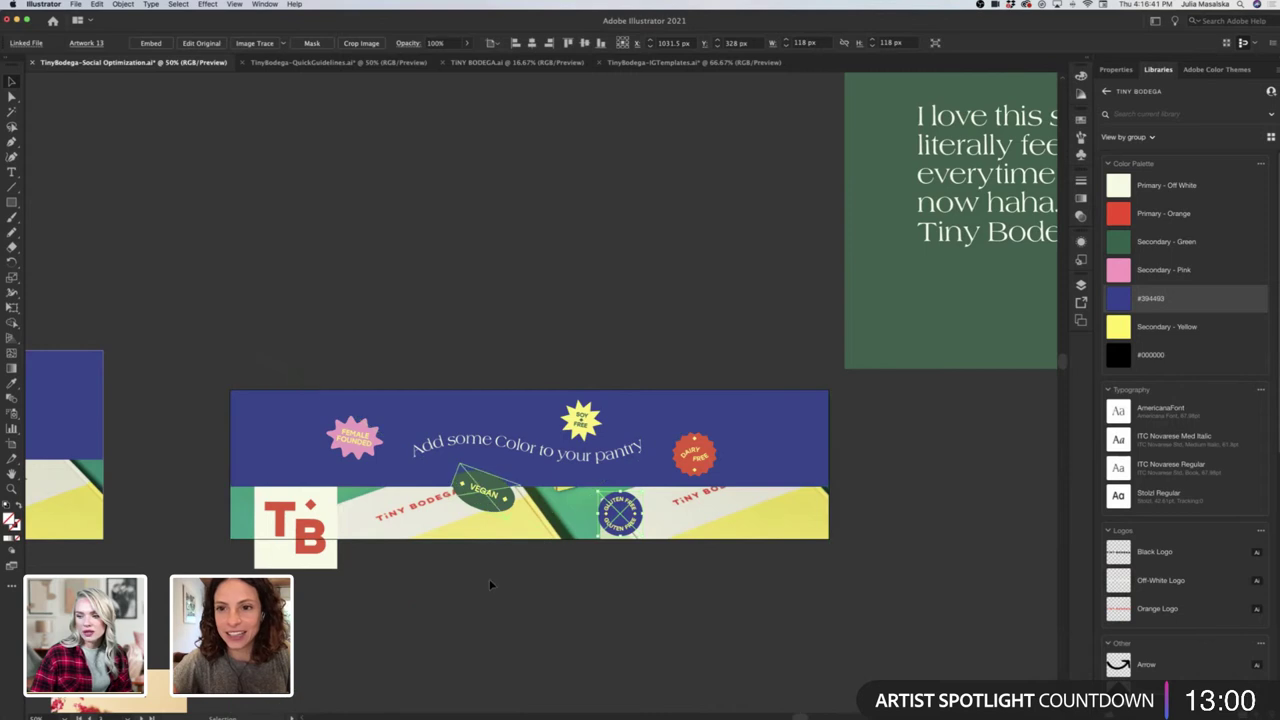
Enlarge the masked box photo on the wider cover to 1633 px wide and rotate it slightly clockwise.
{"action": "double_click", "coordinate": [443, 527]}
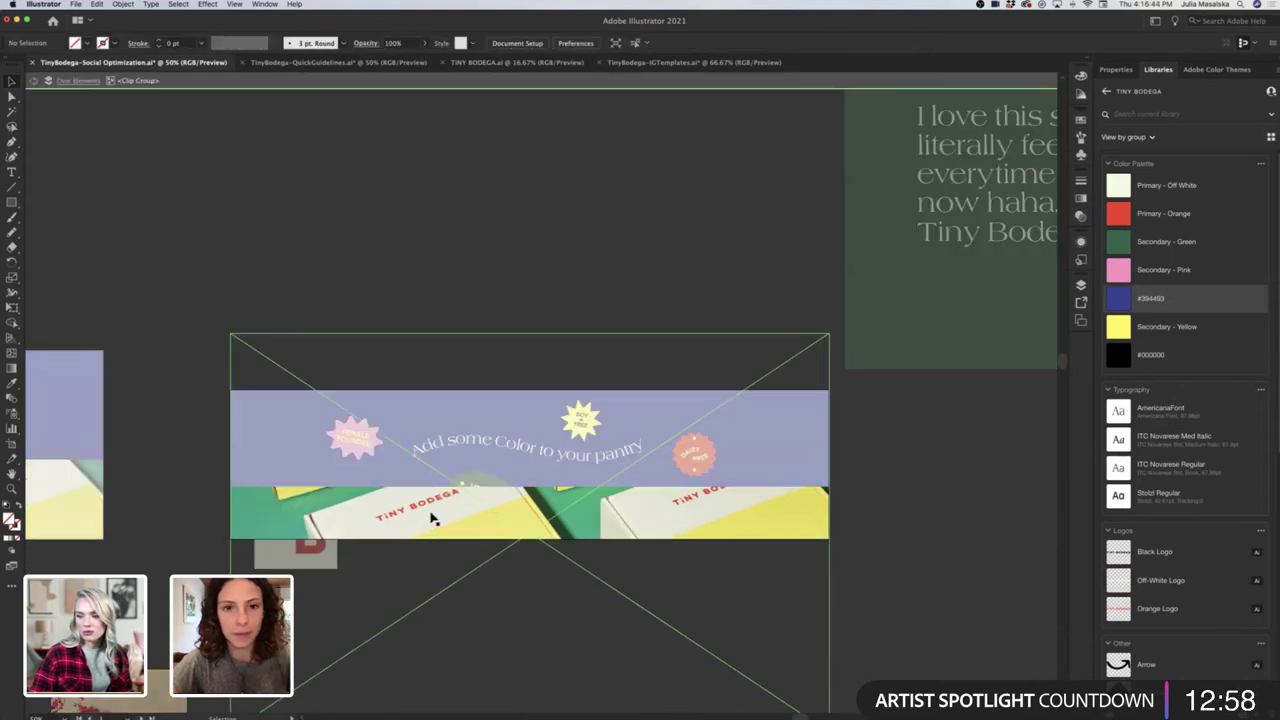
{"action": "left_click", "coordinate": [433, 518]}
{"action": "left_click_drag", "start_coordinate": [826, 535], "coordinate": [850, 534]}
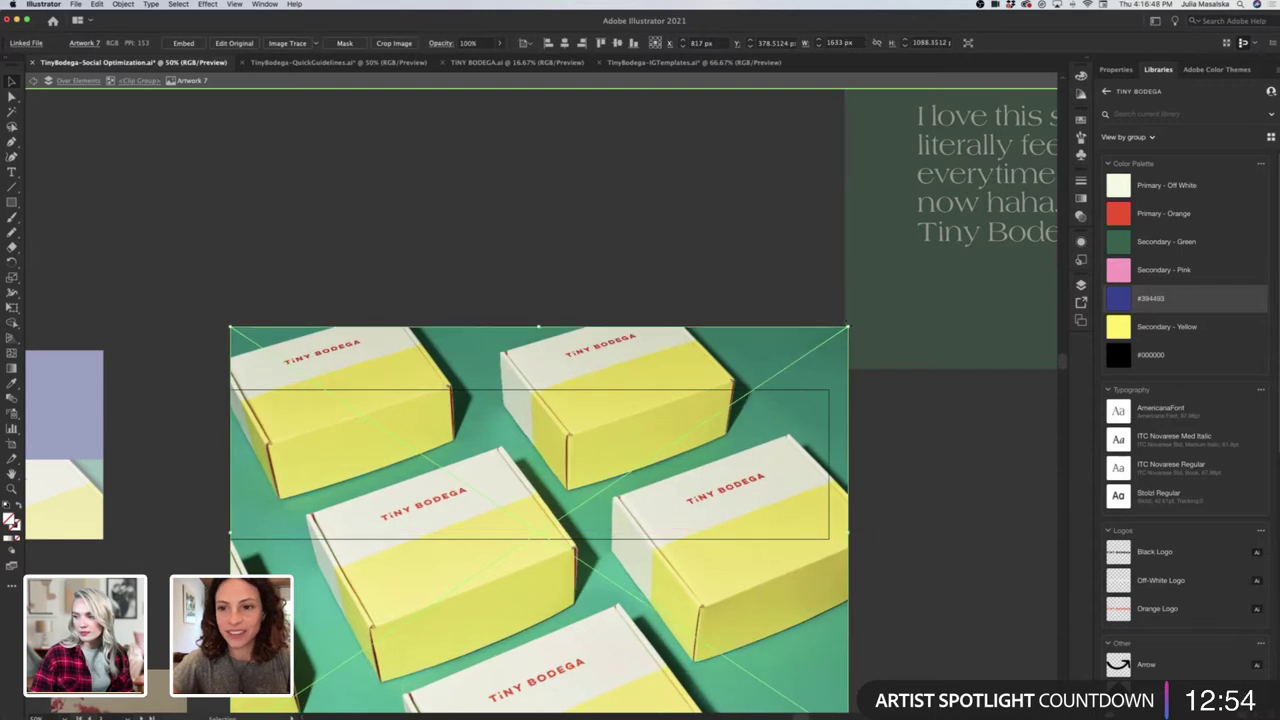
{"action": "left_click_drag", "start_coordinate": [852, 327], "coordinate": [790, 445]}
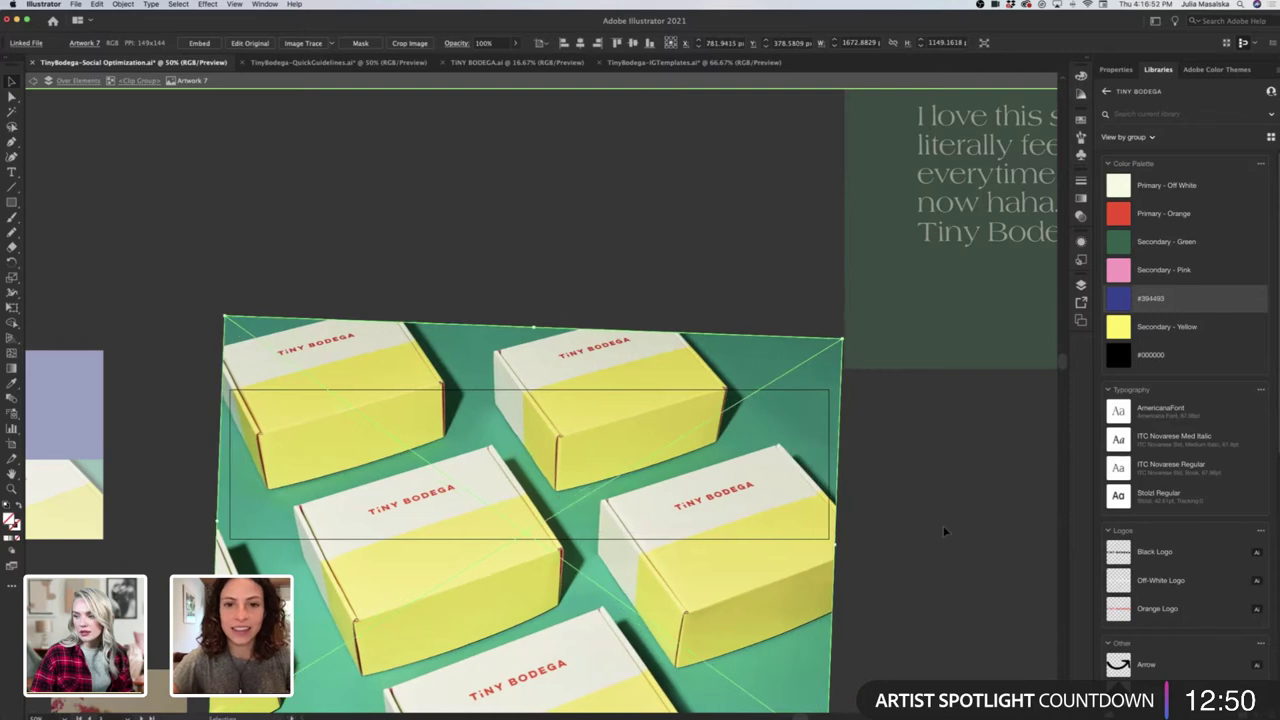
{"action": "left_click", "coordinate": [943, 525]}
Shift the rotated box photo slightly straight down inside its mask on the wider cover.
{"action": "double_click", "coordinate": [748, 534]}
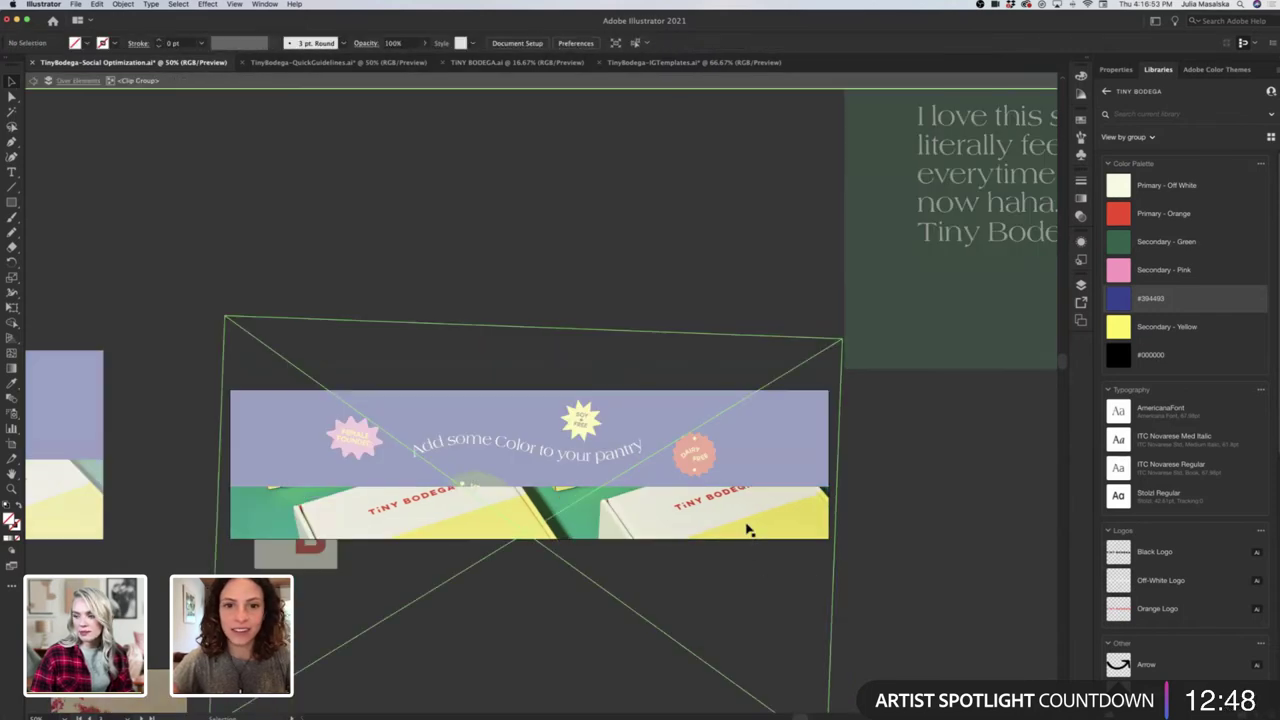
{"action": "left_click_drag", "start_coordinate": [746, 524], "coordinate": [747, 533]}
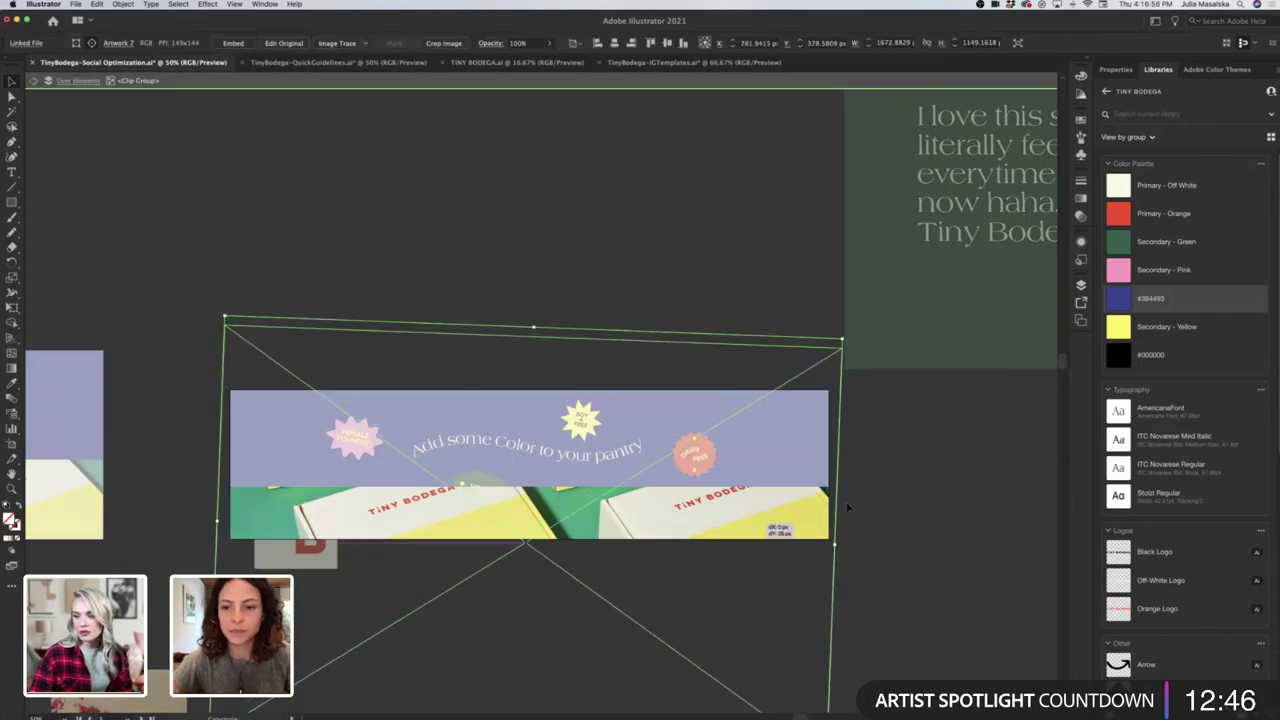
{"action": "double_click", "coordinate": [779, 610]}
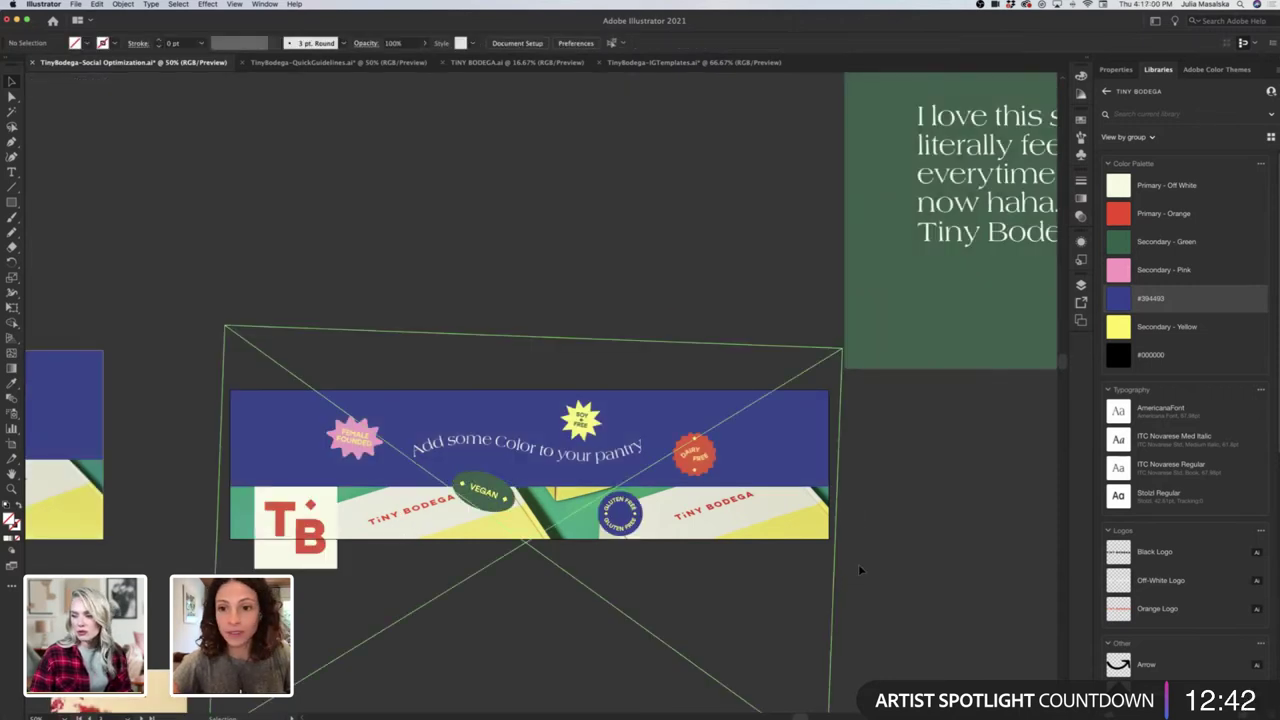
Fine-tune the Gluten Free badge's position on the edge of the right-hand box in the wider cover.
{"action": "left_click_drag", "start_coordinate": [630, 514], "coordinate": [918, 522]}
{"action": "left_click", "coordinate": [874, 525]}
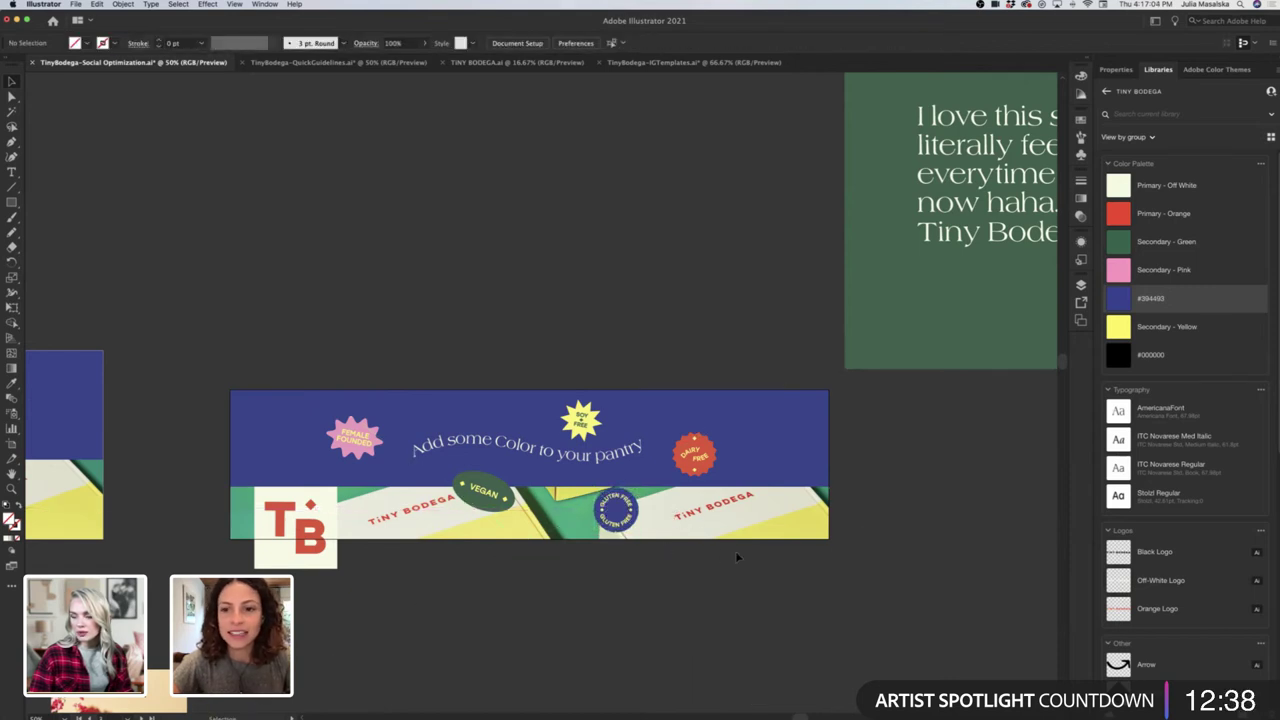
{"action": "scroll", "coordinate": [736, 551], "scroll_direction": "right", "scroll_amount": 1}
{"action": "scroll", "coordinate": [736, 551], "scroll_direction": "left", "scroll_amount": 1}
{"action": "left_click_drag", "start_coordinate": [633, 526], "coordinate": [638, 534]}
Compare the two cover banners with the avatar, quote post and empty highlight cover artboards.
{"action": "scroll", "coordinate": [694, 606], "scroll_direction": "down", "scroll_amount": 3}
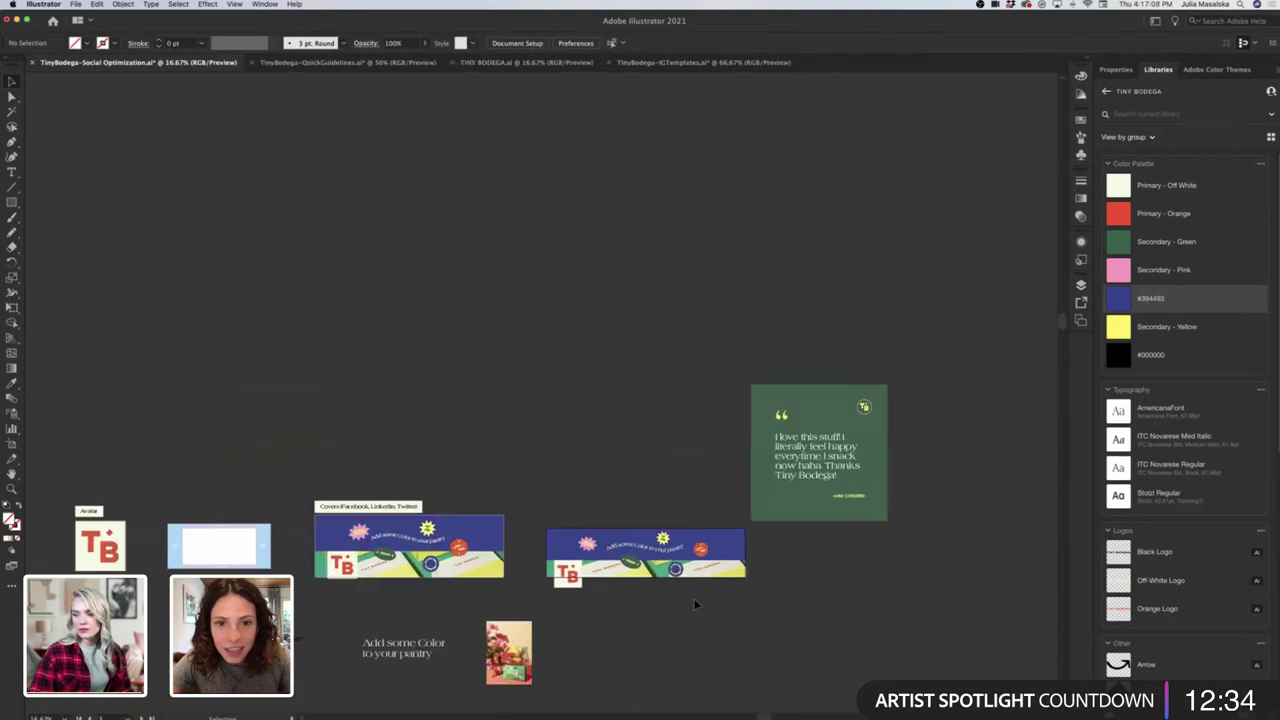
{"action": "scroll", "coordinate": [694, 606], "scroll_direction": "down", "scroll_amount": 5}
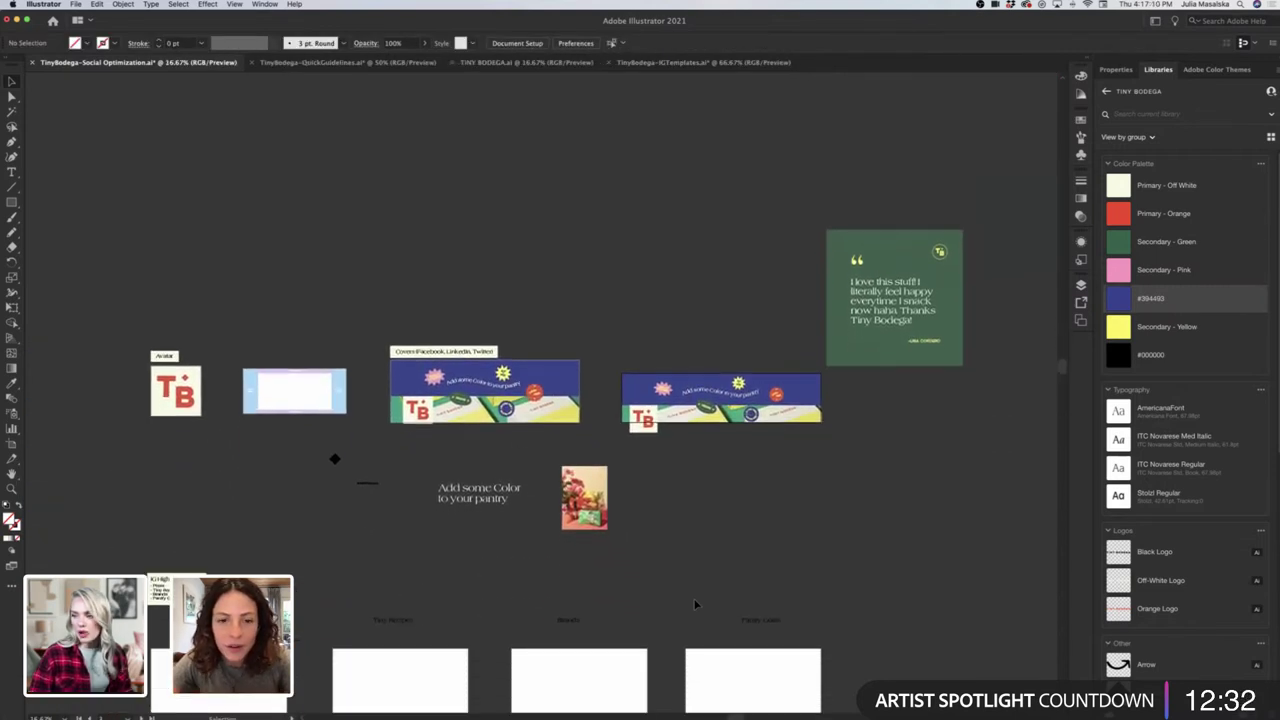
{"action": "scroll", "coordinate": [694, 604], "scroll_direction": "down", "scroll_amount": 2}
{"action": "scroll", "coordinate": [694, 604], "scroll_direction": "up", "scroll_amount": 2}
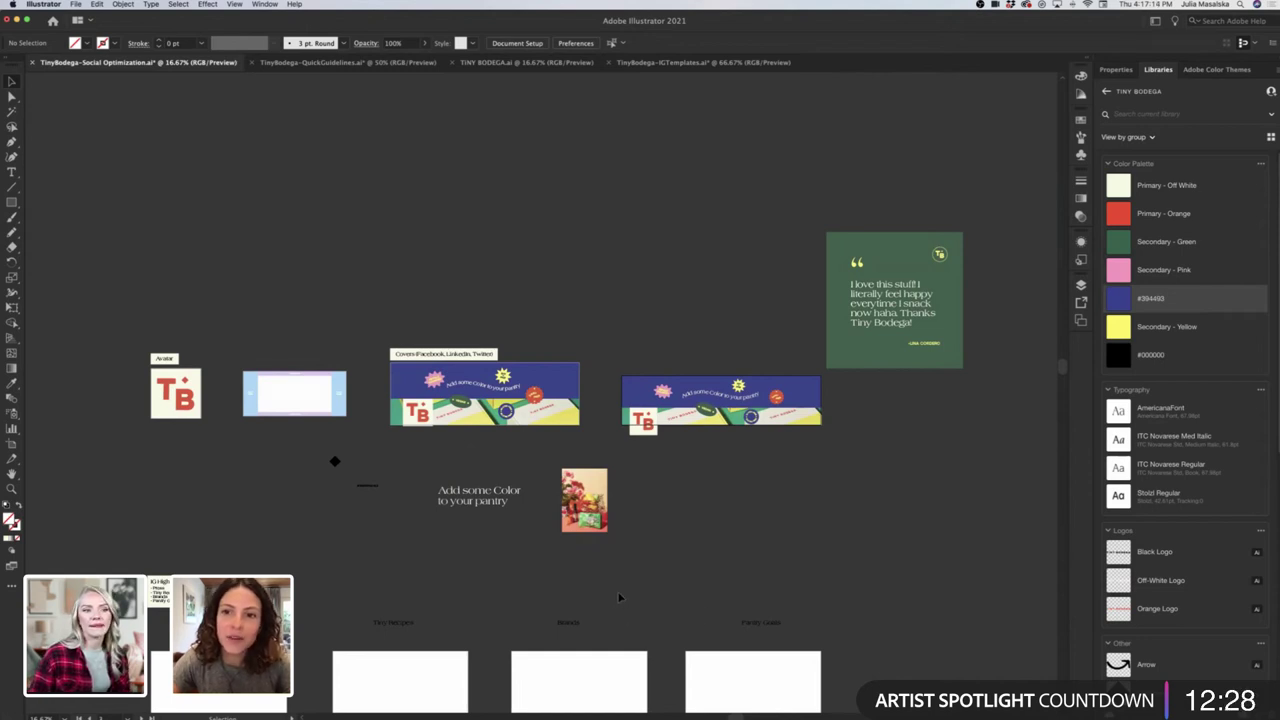
{"action": "scroll", "coordinate": [619, 597], "scroll_direction": "down", "scroll_amount": 4}
{"action": "scroll", "coordinate": [617, 594], "scroll_direction": "up", "scroll_amount": 3}
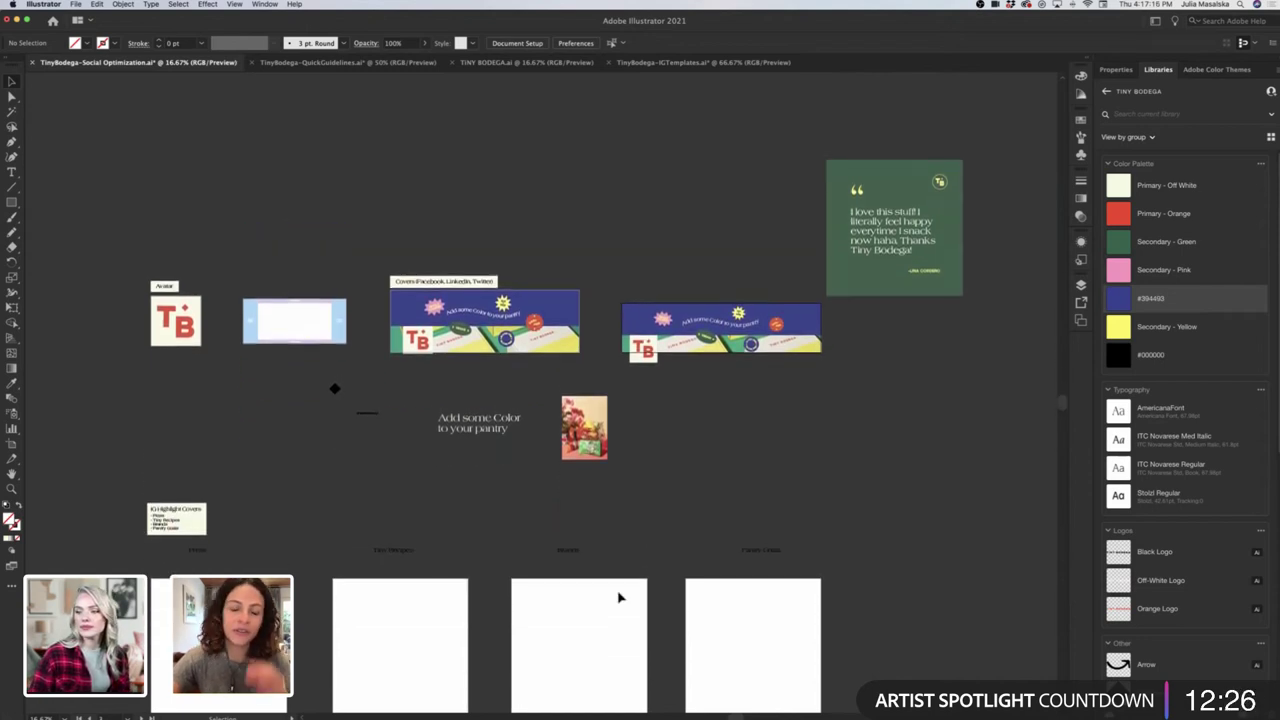
{"action": "scroll", "coordinate": [410, 501], "scroll_direction": "up", "scroll_amount": 2}
{"action": "scroll", "coordinate": [410, 501], "scroll_direction": "right", "scroll_amount": 3}
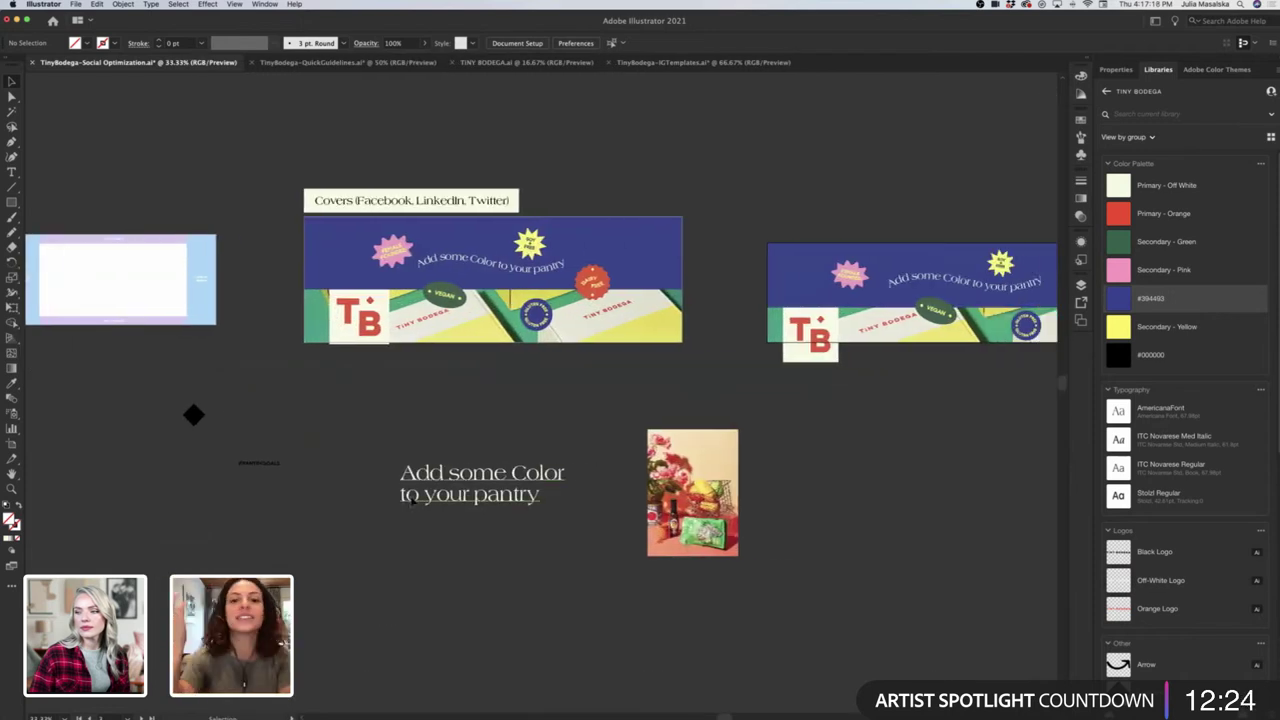
{"action": "scroll", "coordinate": [410, 501], "scroll_direction": "up", "scroll_amount": 1}
{"action": "scroll", "coordinate": [410, 500], "scroll_direction": "right", "scroll_amount": 3}
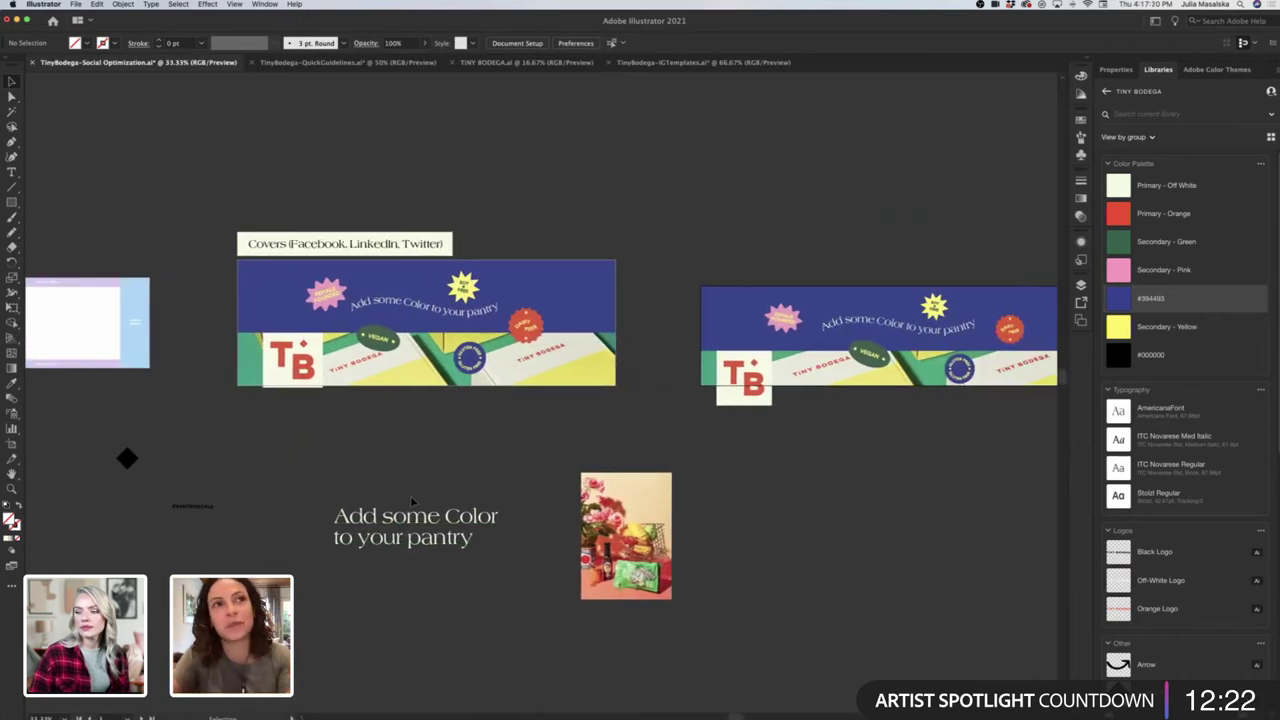
{"action": "scroll", "coordinate": [410, 495], "scroll_direction": "right", "scroll_amount": 5}
{"action": "scroll", "coordinate": [411, 499], "scroll_direction": "down", "scroll_amount": 2}
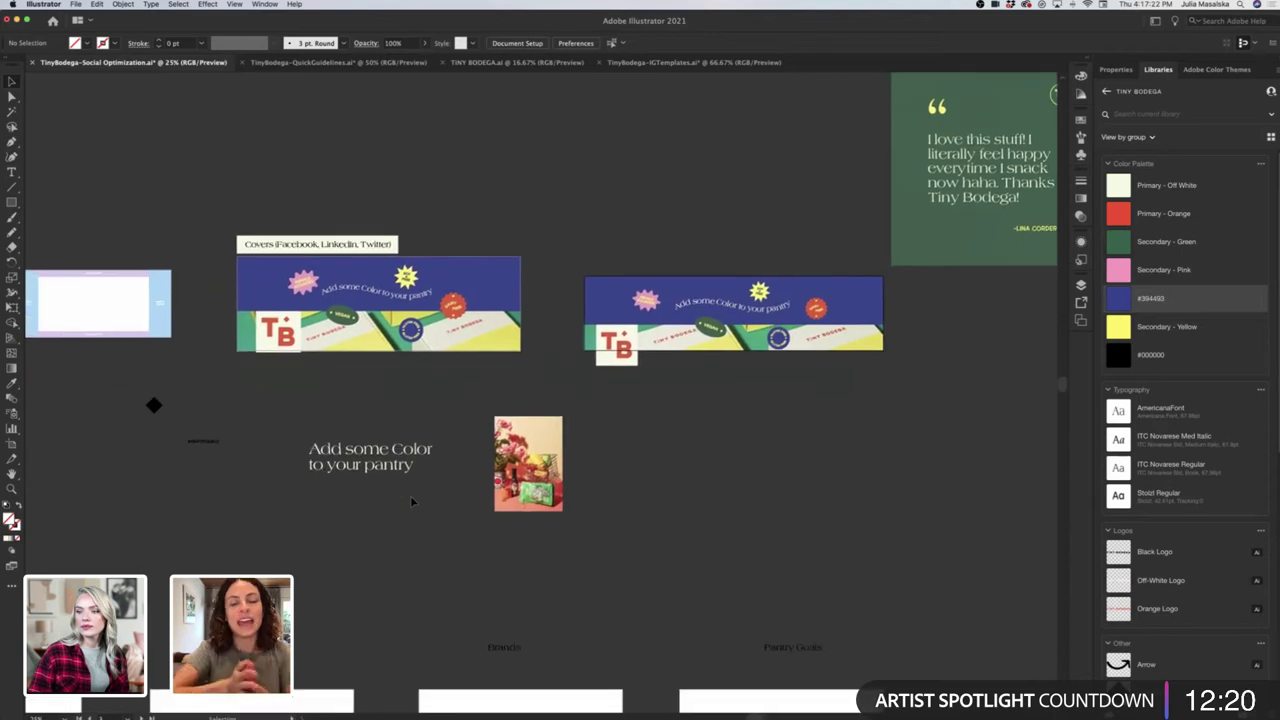
{"action": "scroll", "coordinate": [411, 499], "scroll_direction": "down", "scroll_amount": 2}
{"action": "scroll", "coordinate": [411, 499], "scroll_direction": "left", "scroll_amount": 1}
{"action": "scroll", "coordinate": [410, 495], "scroll_direction": "right", "scroll_amount": 2}
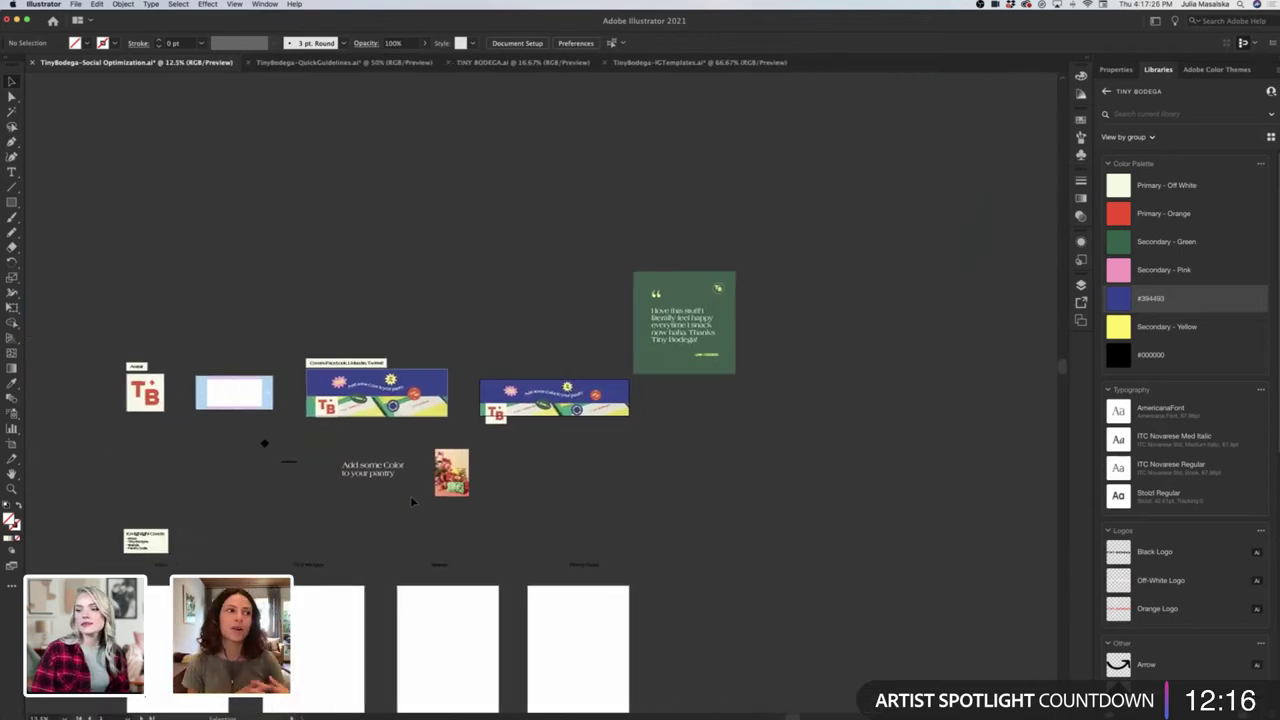
{"action": "scroll", "coordinate": [306, 482], "scroll_direction": "left", "scroll_amount": 8}
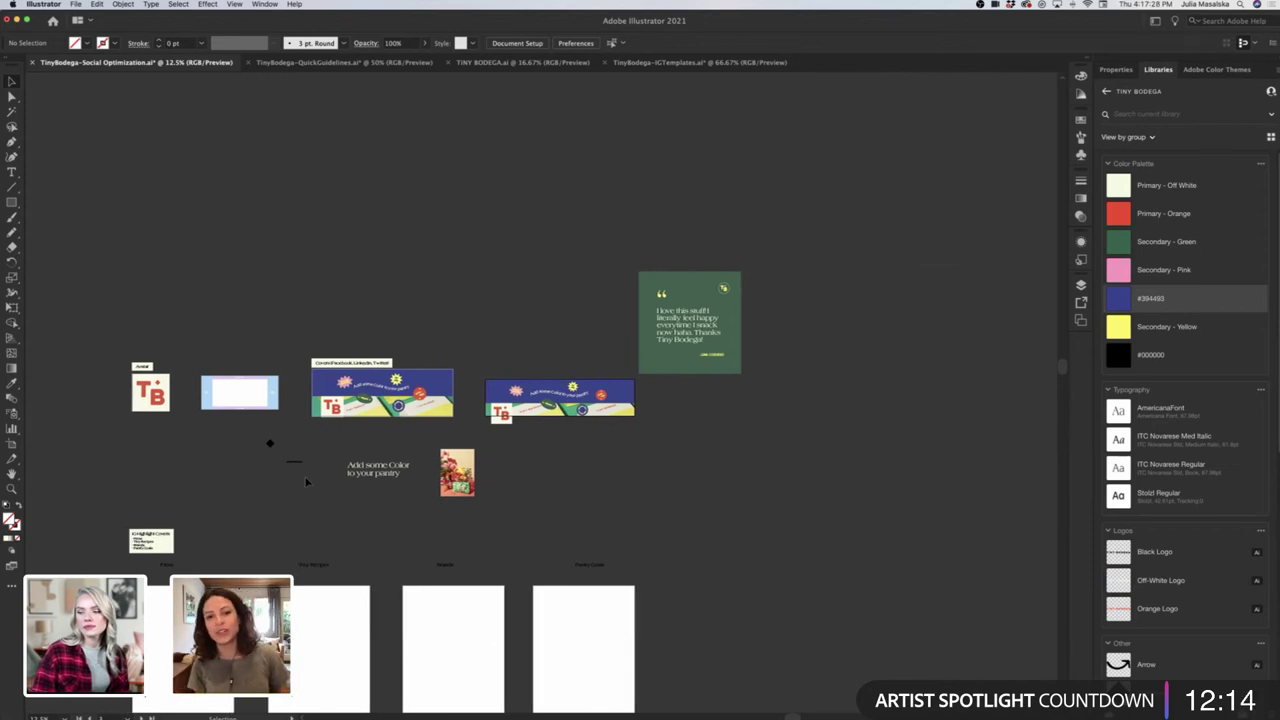
{"action": "scroll", "coordinate": [306, 482], "scroll_direction": "down", "scroll_amount": 5}
{"action": "scroll", "coordinate": [306, 482], "scroll_direction": "right", "scroll_amount": 3}
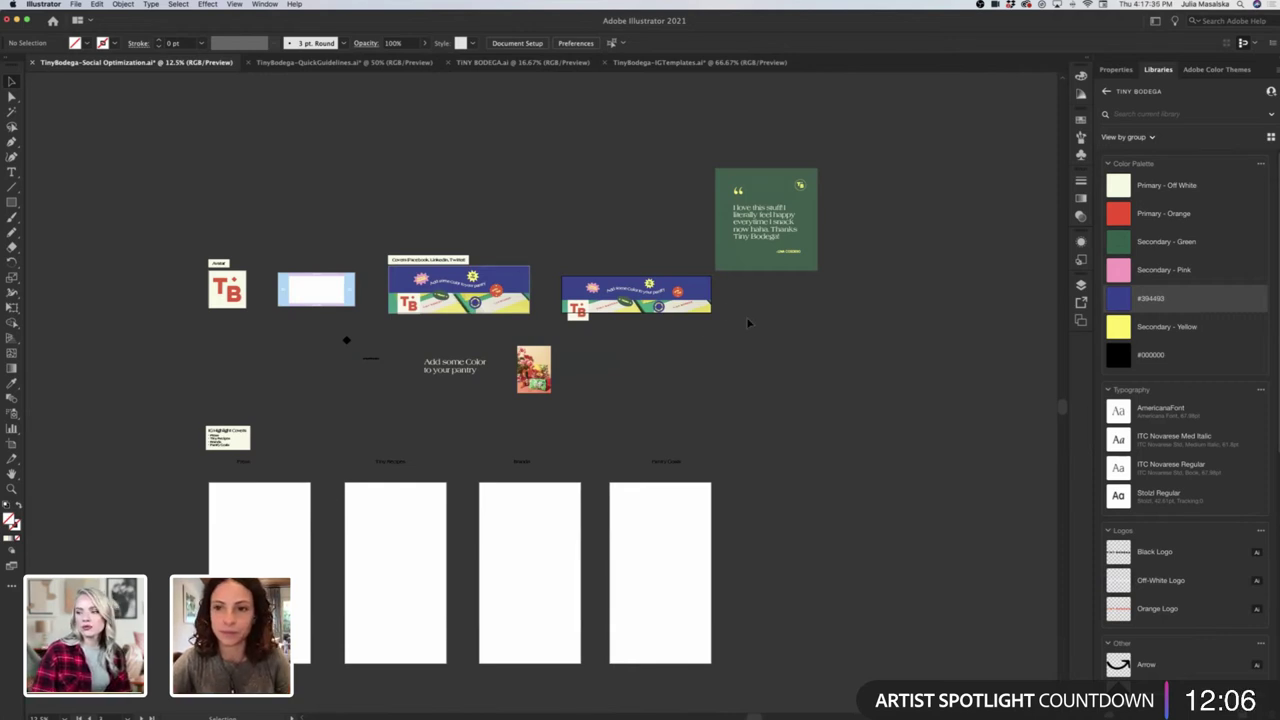
Examine the badge and photo placement on the wider cover close up and beside the first cover.
{"action": "scroll", "coordinate": [725, 309], "scroll_direction": "up", "scroll_amount": 10}
{"action": "scroll", "coordinate": [724, 306], "scroll_direction": "down", "scroll_amount": 4}
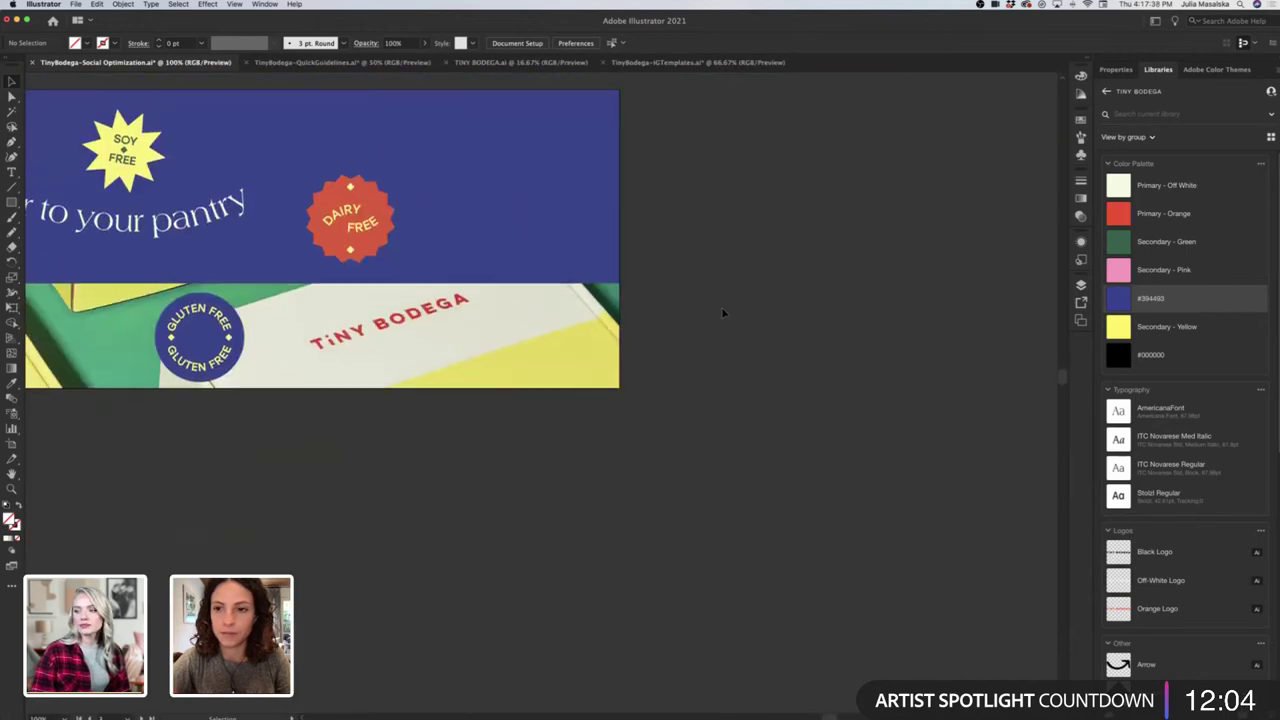
{"action": "scroll", "coordinate": [721, 307], "scroll_direction": "up", "scroll_amount": 2}
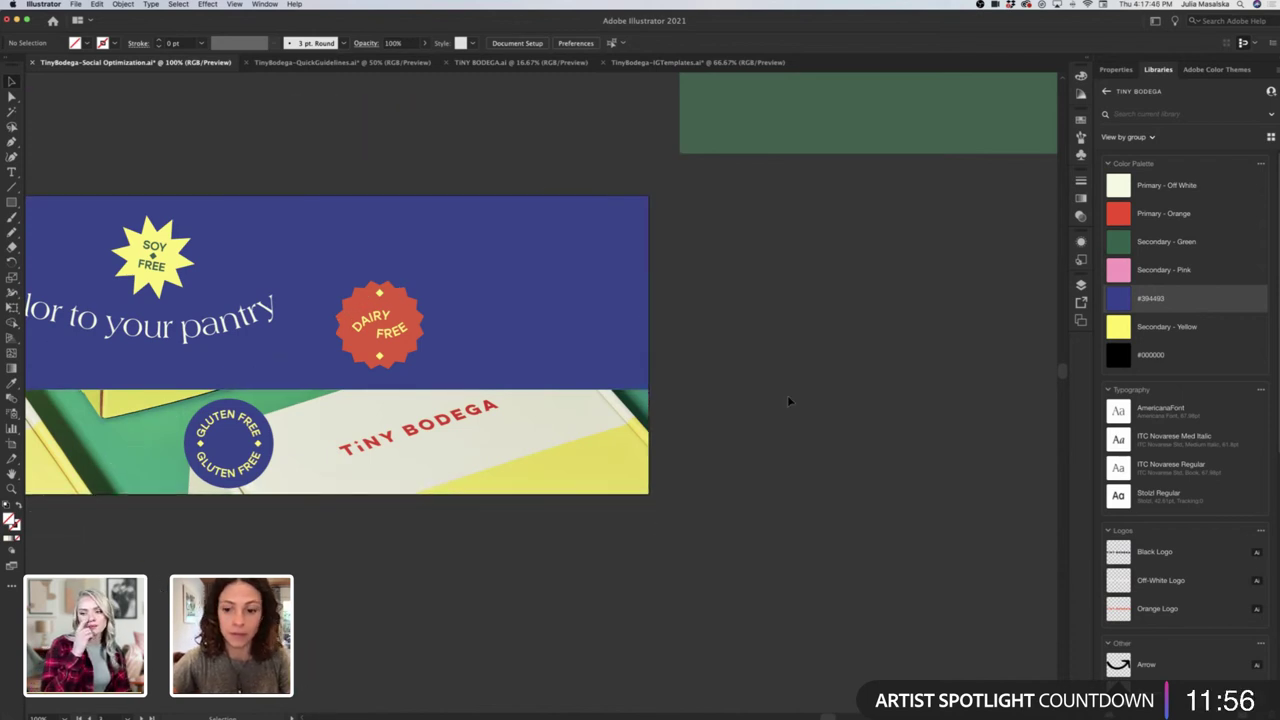
{"action": "scroll", "coordinate": [788, 400], "scroll_direction": "down", "scroll_amount": 2}
{"action": "scroll", "coordinate": [788, 400], "scroll_direction": "left", "scroll_amount": 1}
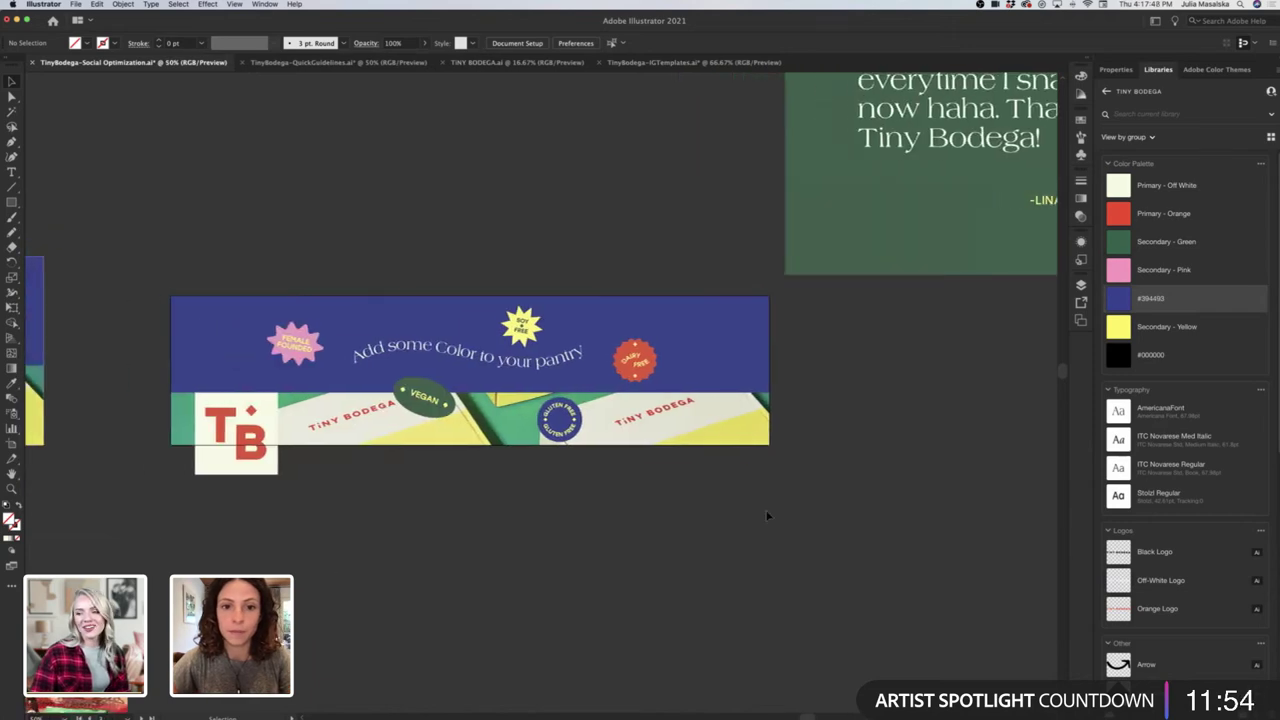
{"action": "scroll", "coordinate": [768, 514], "scroll_direction": "down", "scroll_amount": 1}
{"action": "key", "text": "super+minus"}
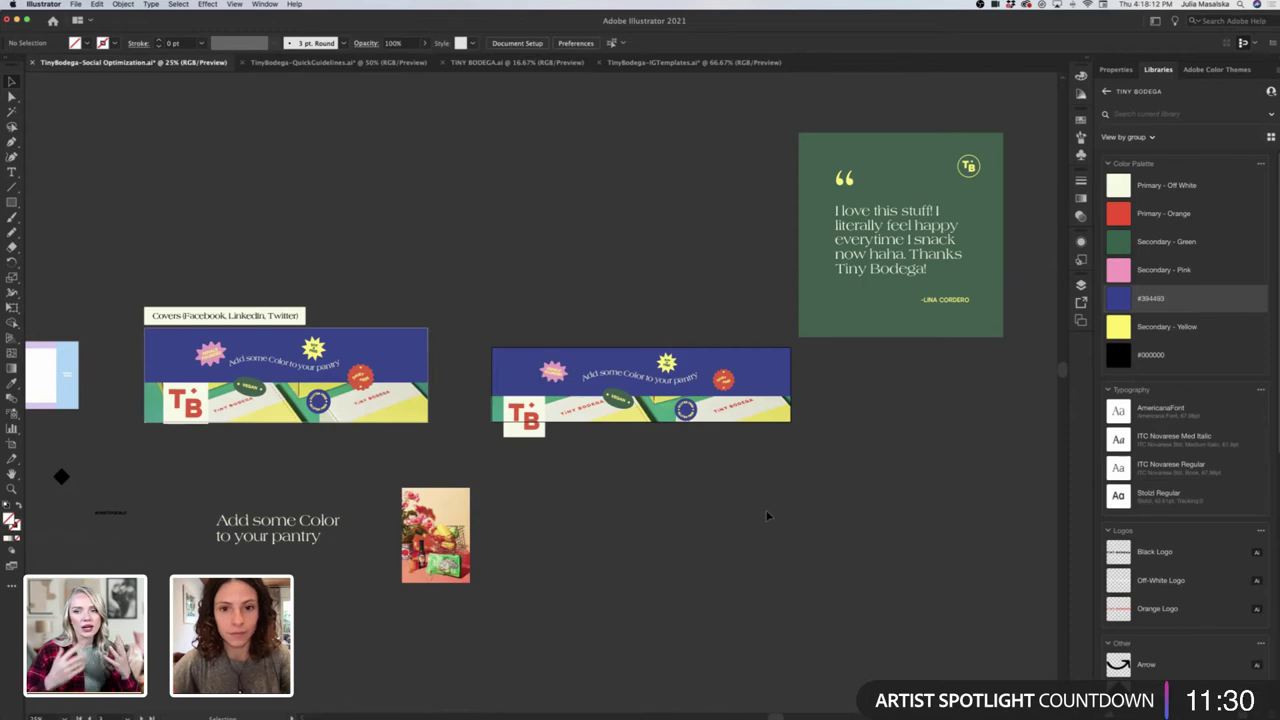
{"action": "scroll", "coordinate": [767, 432], "scroll_direction": "up", "scroll_amount": 3}
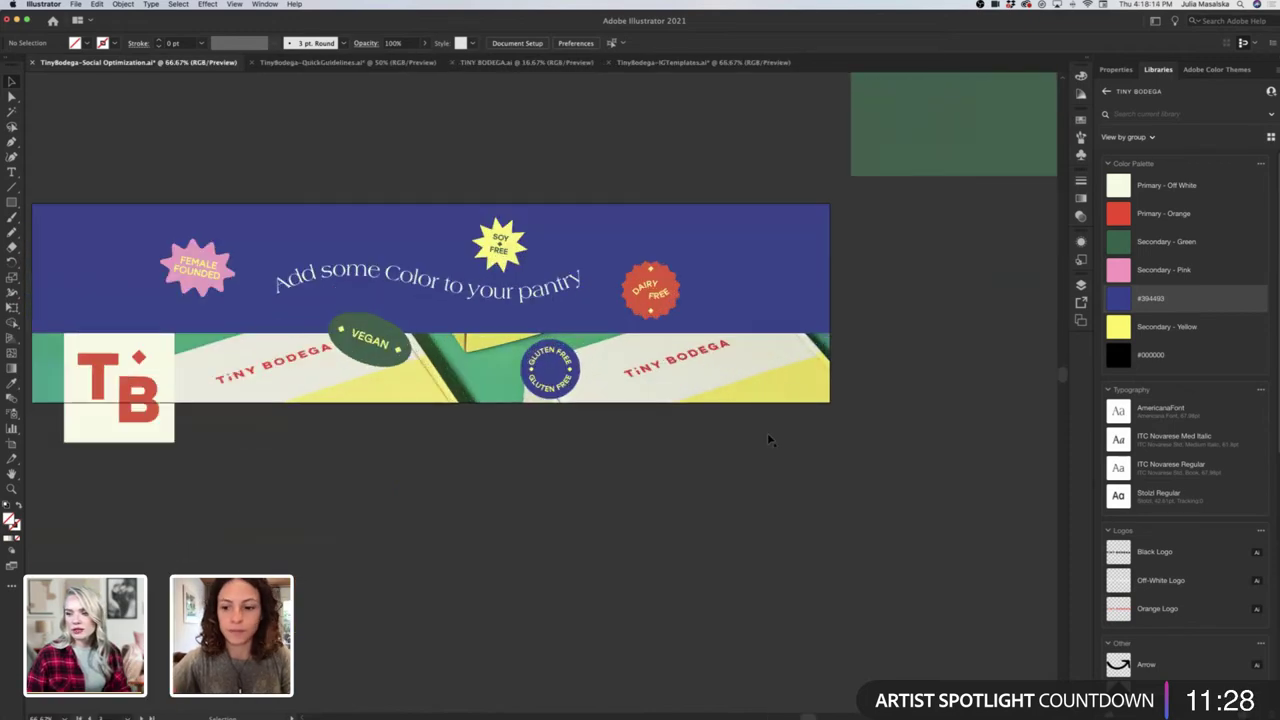
Enlarge the curved tagline on the wider cover about its centre to a font size of about 40.6.
{"action": "scroll", "coordinate": [846, 403], "scroll_direction": "left", "scroll_amount": 1}
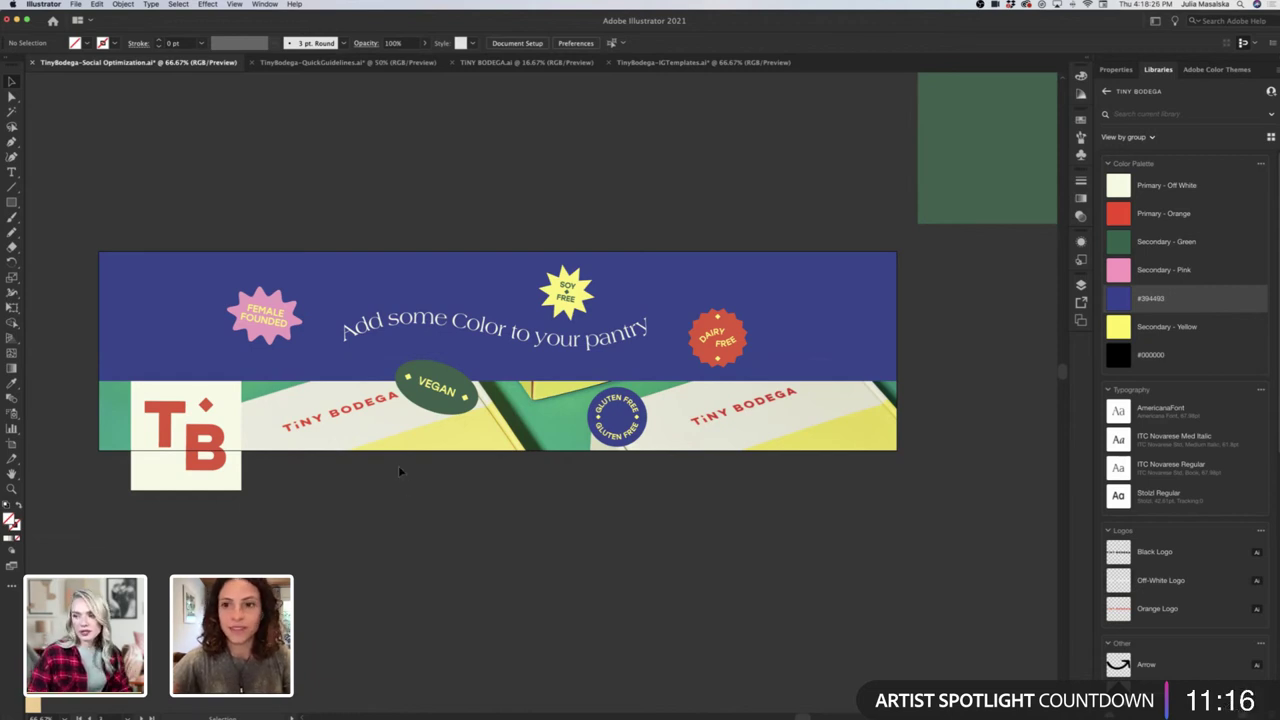
{"action": "left_click", "coordinate": [660, 330]}
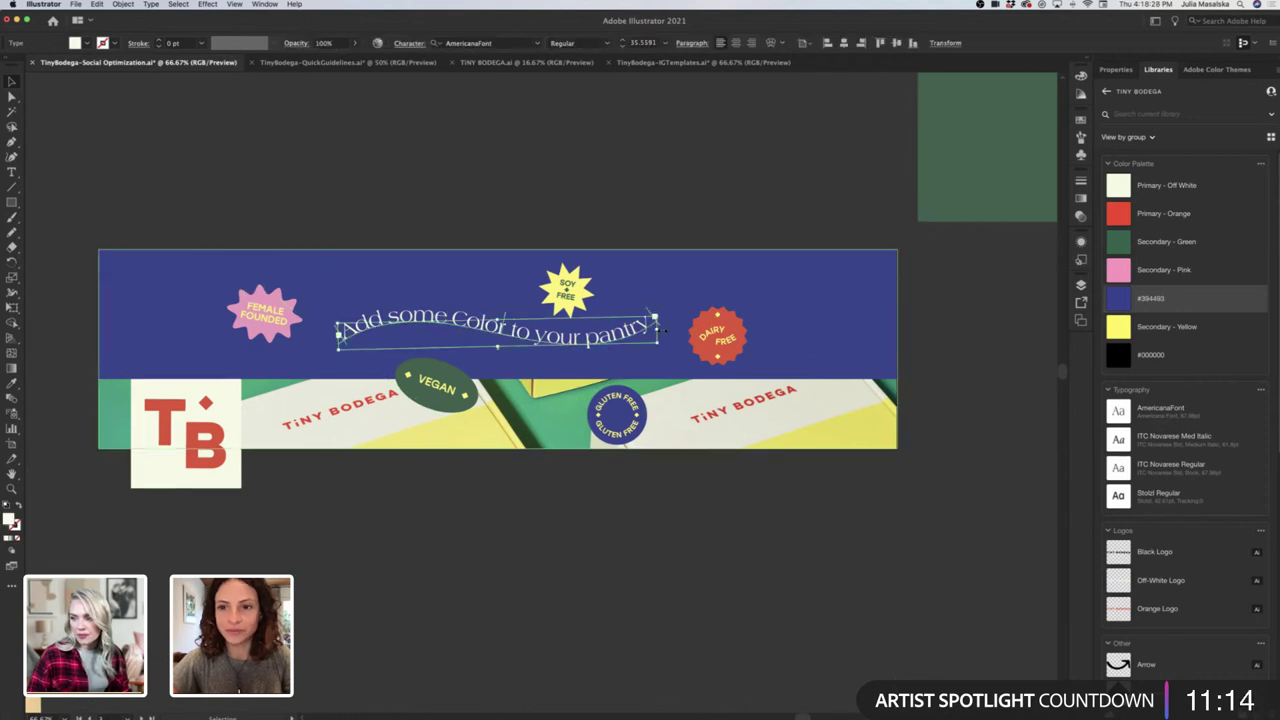
{"action": "left_click_drag", "start_coordinate": [658, 326], "coordinate": [680, 318]}
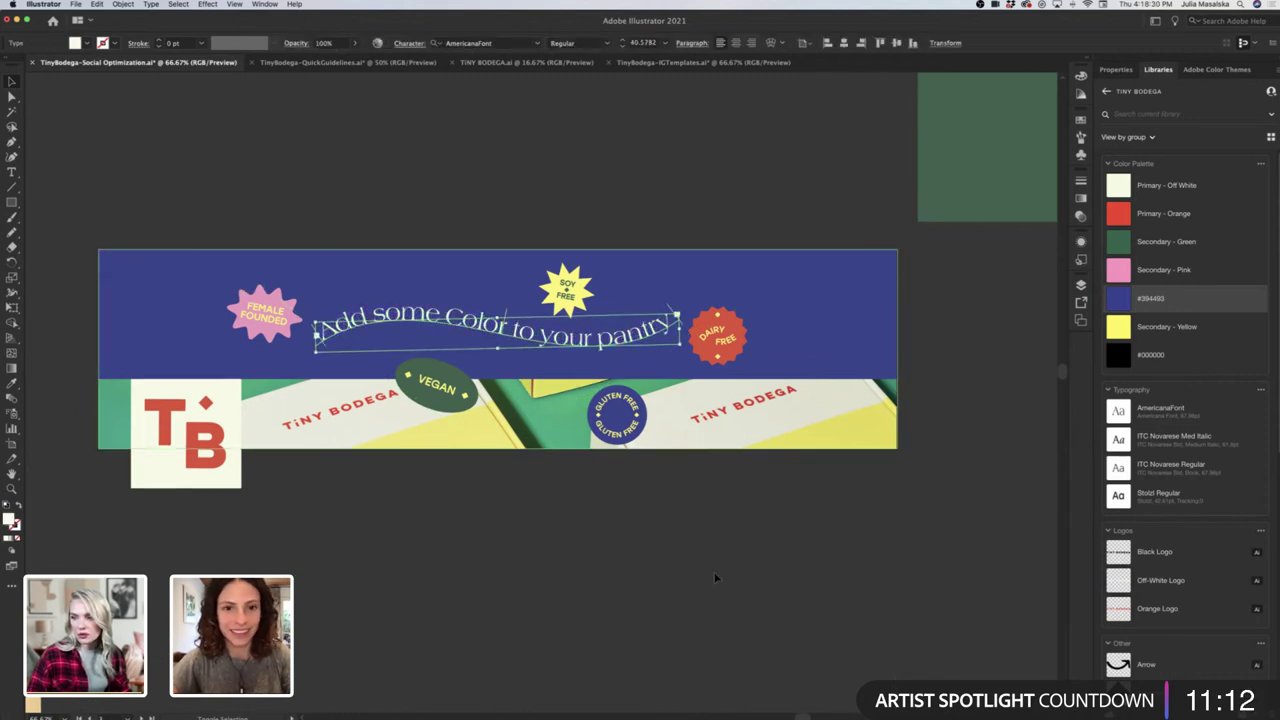
{"action": "left_click", "coordinate": [714, 577]}
Move the Soy Free badge slightly right above the enlarged tagline on the wider cover.
{"action": "left_click_drag", "start_coordinate": [583, 315], "coordinate": [608, 316]}
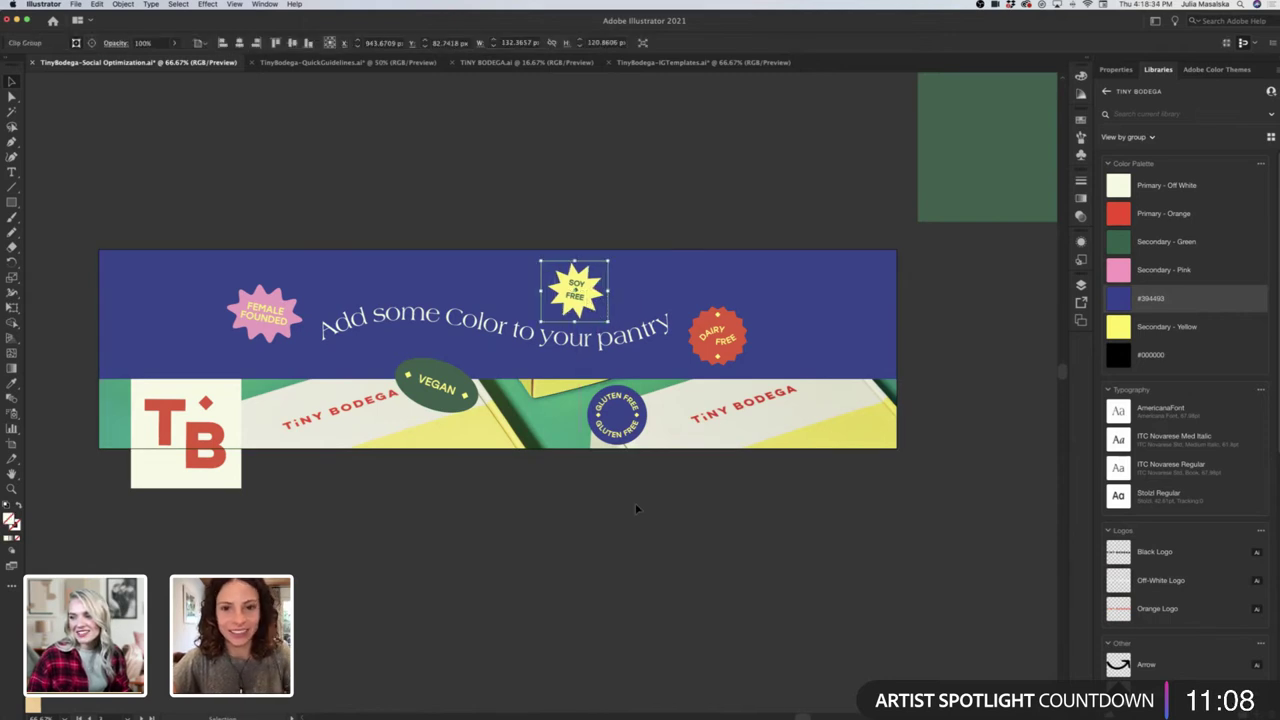
{"action": "left_click", "coordinate": [641, 549]}
{"action": "scroll", "coordinate": [641, 549], "scroll_direction": "down", "scroll_amount": 1}
{"action": "scroll", "coordinate": [641, 549], "scroll_direction": "right", "scroll_amount": 1}
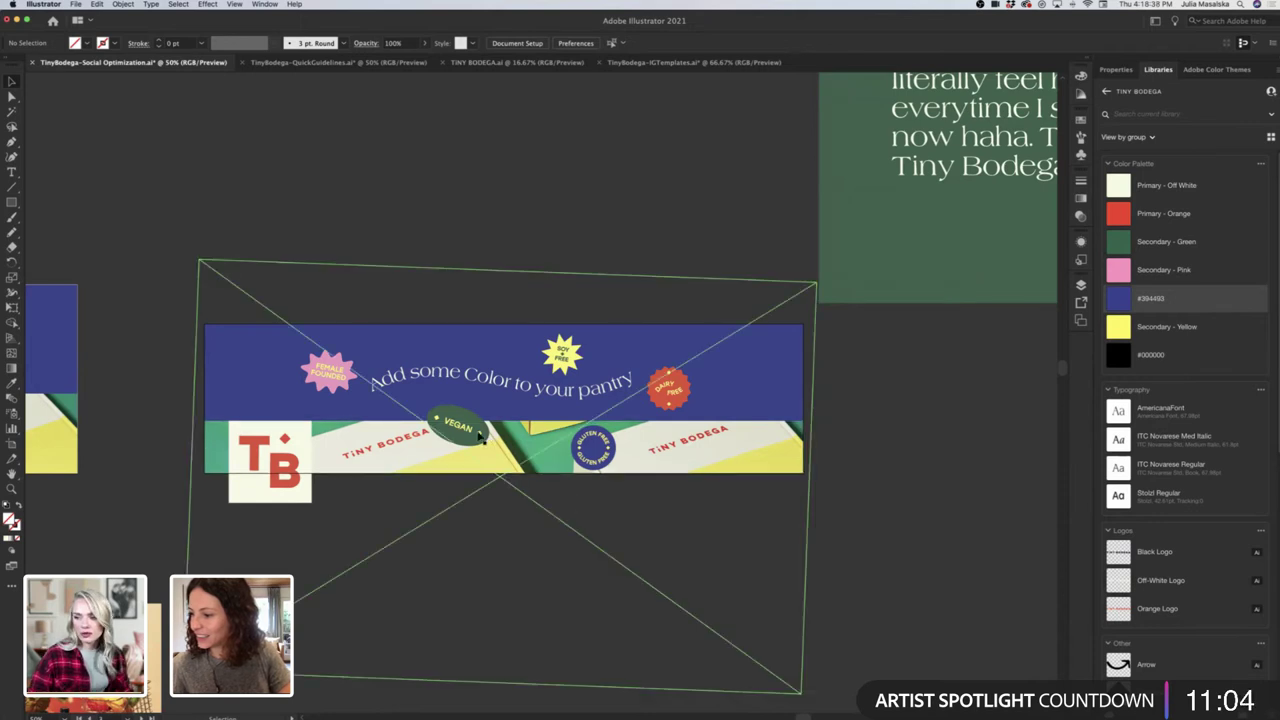
Move the Vegan badge on the wider cover slightly up and to the left.
{"action": "left_click_drag", "start_coordinate": [476, 432], "coordinate": [471, 427]}
{"action": "left_click", "coordinate": [563, 586]}
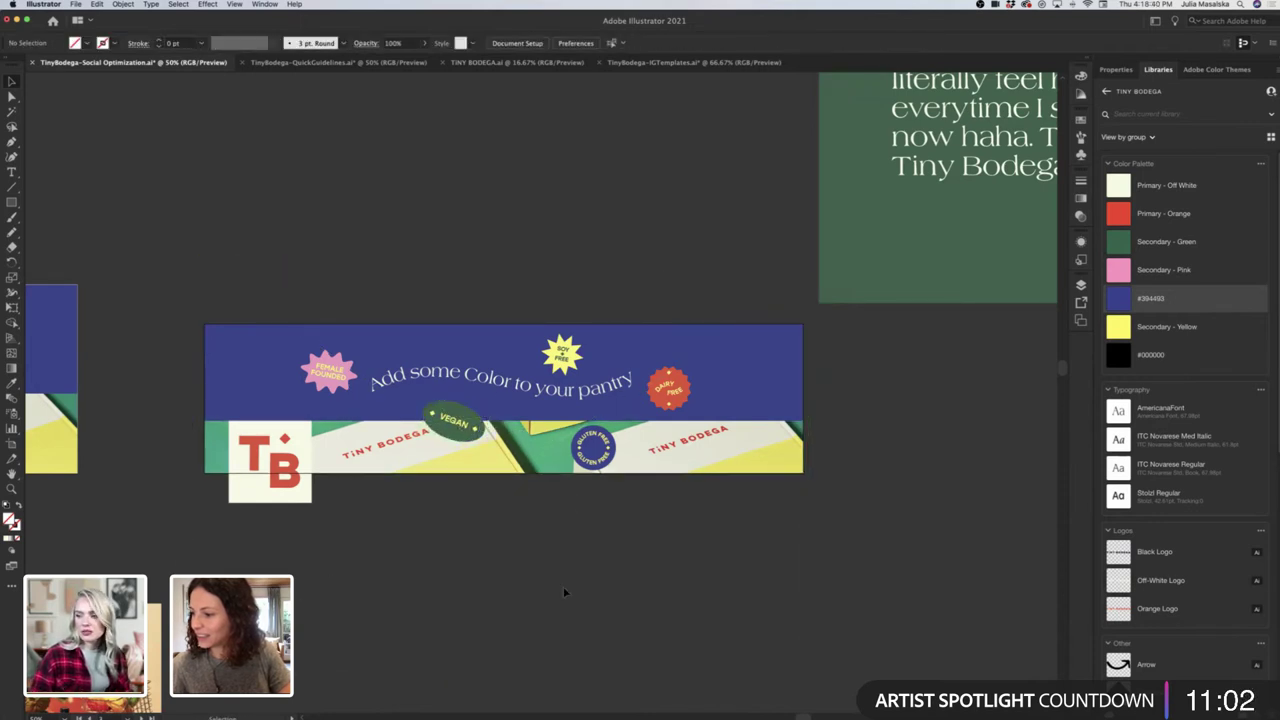
Compare the badge placement and tagline size on the two cover banners, from a distance and close up.
{"action": "scroll", "coordinate": [563, 586], "scroll_direction": "down", "scroll_amount": 1}
{"action": "scroll", "coordinate": [563, 586], "scroll_direction": "down", "scroll_amount": 2}
{"action": "scroll", "coordinate": [563, 586], "scroll_direction": "left", "scroll_amount": 3}
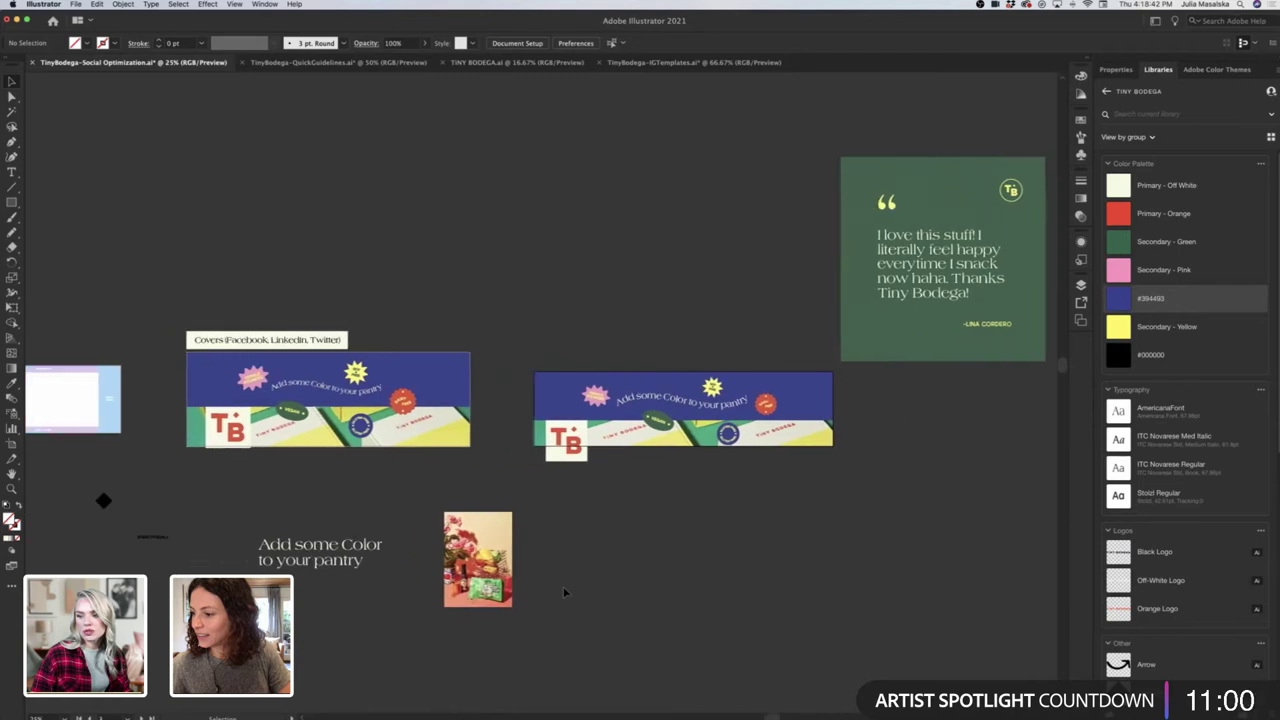
{"action": "scroll", "coordinate": [408, 481], "scroll_direction": "left", "scroll_amount": 1}
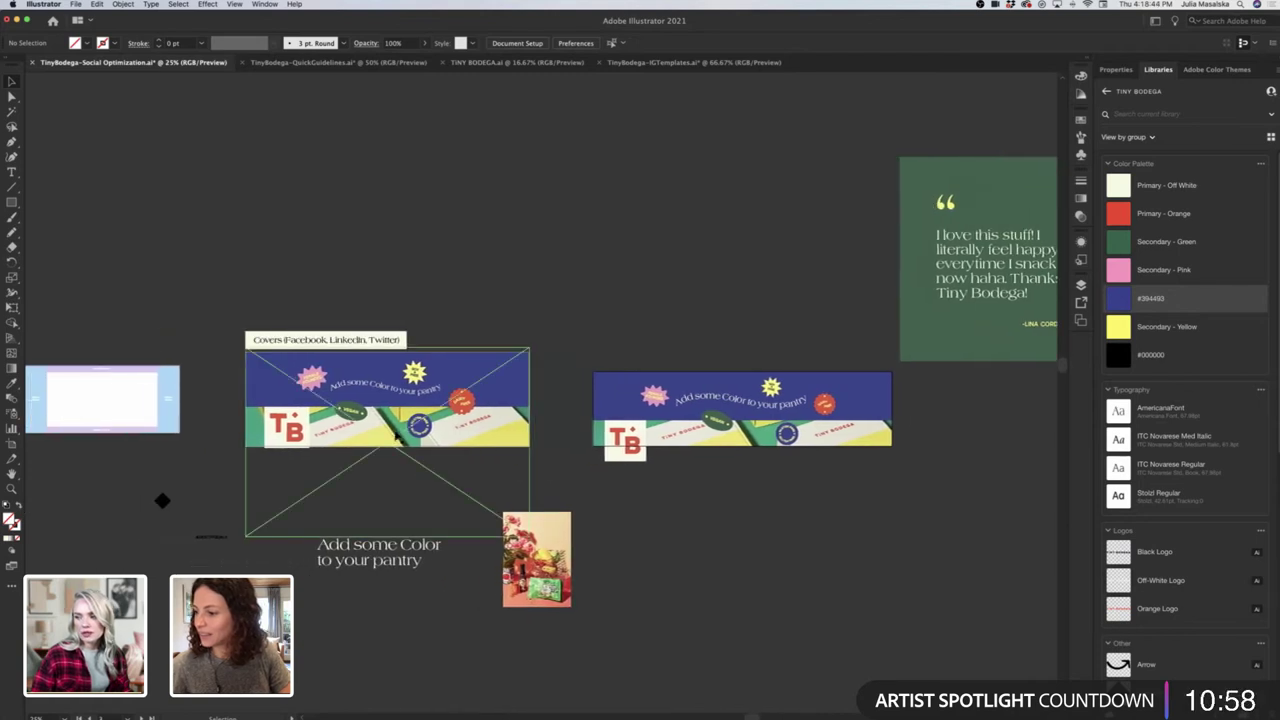
{"action": "scroll", "coordinate": [400, 443], "scroll_direction": "up", "scroll_amount": 1}
{"action": "scroll", "coordinate": [340, 446], "scroll_direction": "right", "scroll_amount": 1}
{"action": "scroll", "coordinate": [338, 443], "scroll_direction": "up", "scroll_amount": 1}
{"action": "scroll", "coordinate": [370, 448], "scroll_direction": "right", "scroll_amount": 5}
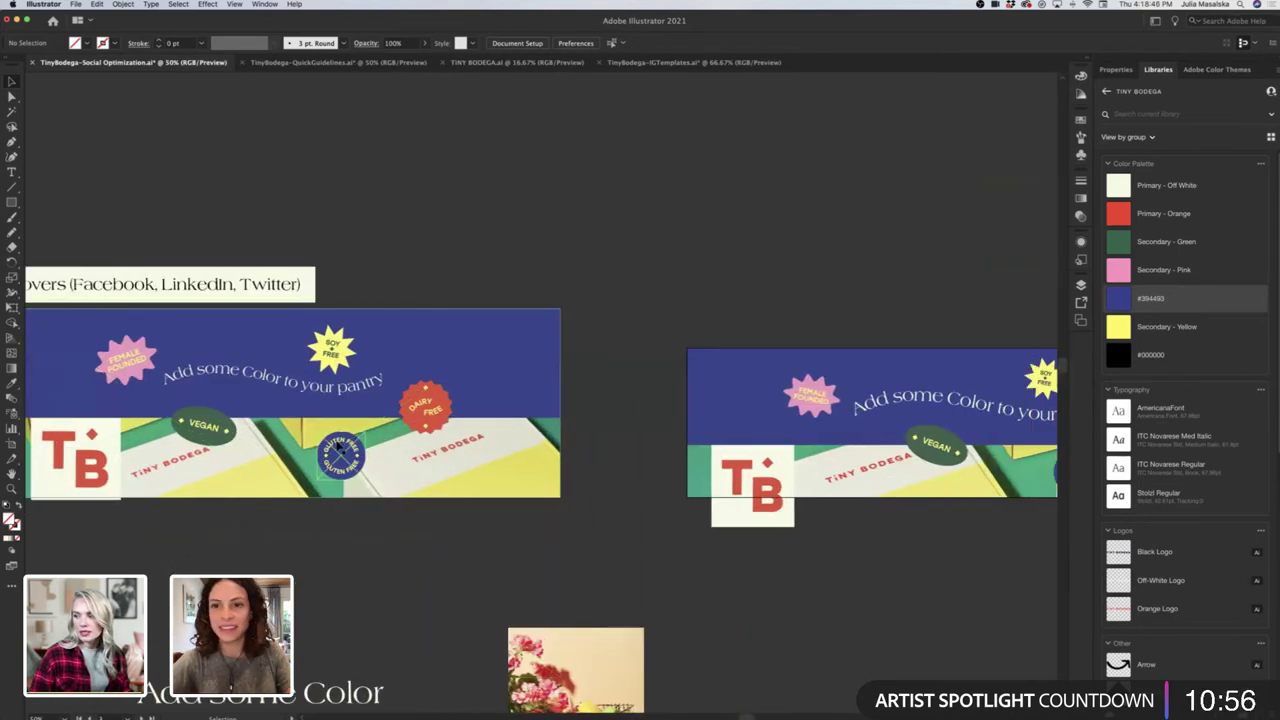
{"action": "scroll", "coordinate": [390, 444], "scroll_direction": "right", "scroll_amount": 4}
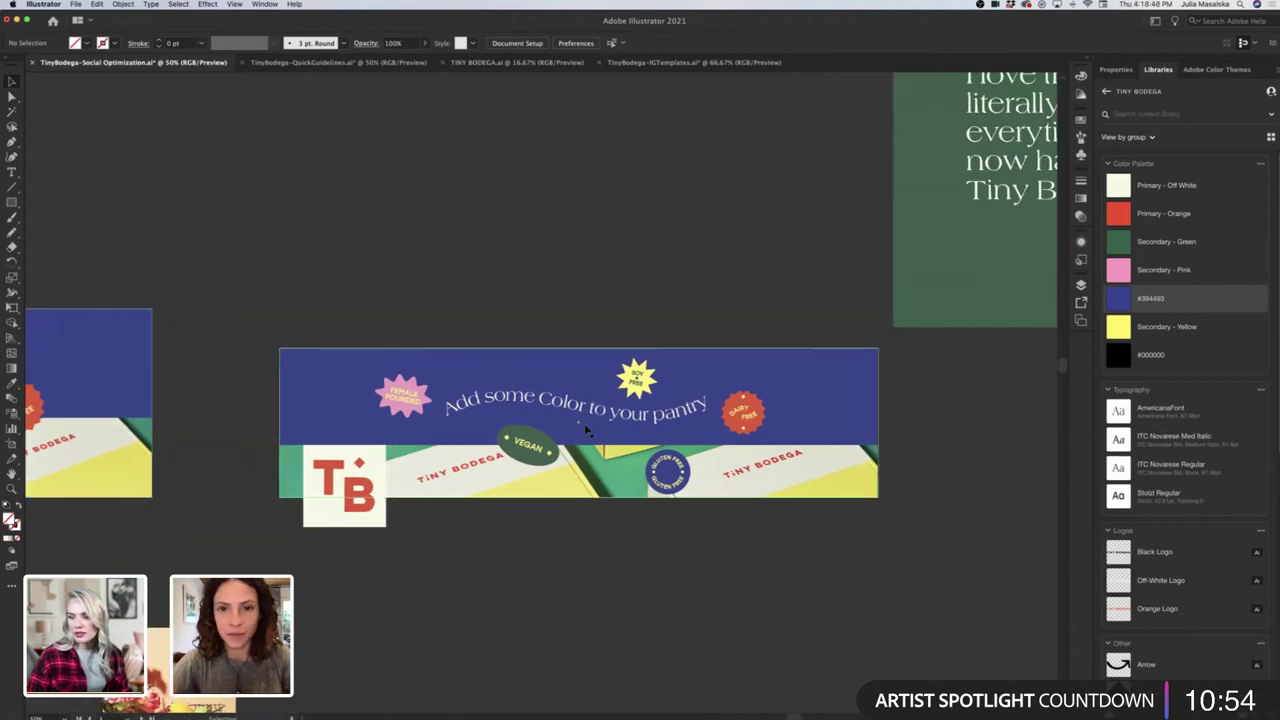
{"action": "scroll", "coordinate": [578, 447], "scroll_direction": "up", "scroll_amount": 1}
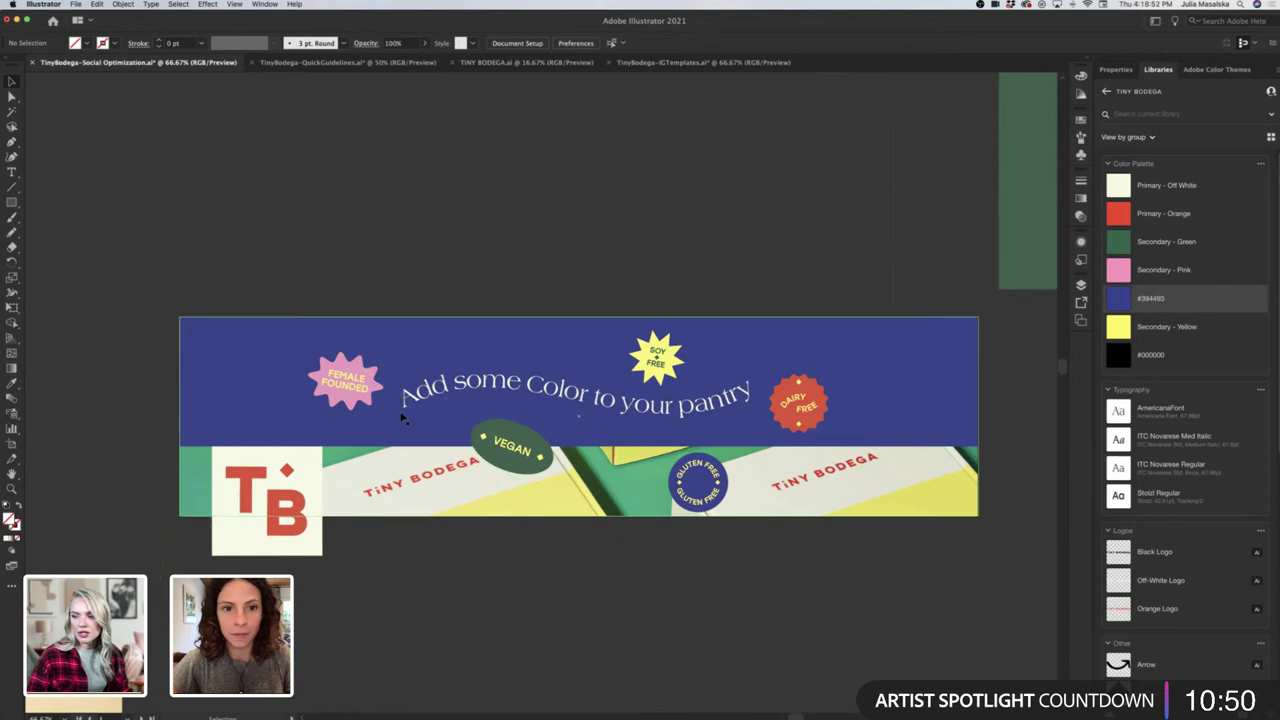
{"action": "left_click", "coordinate": [518, 450]}
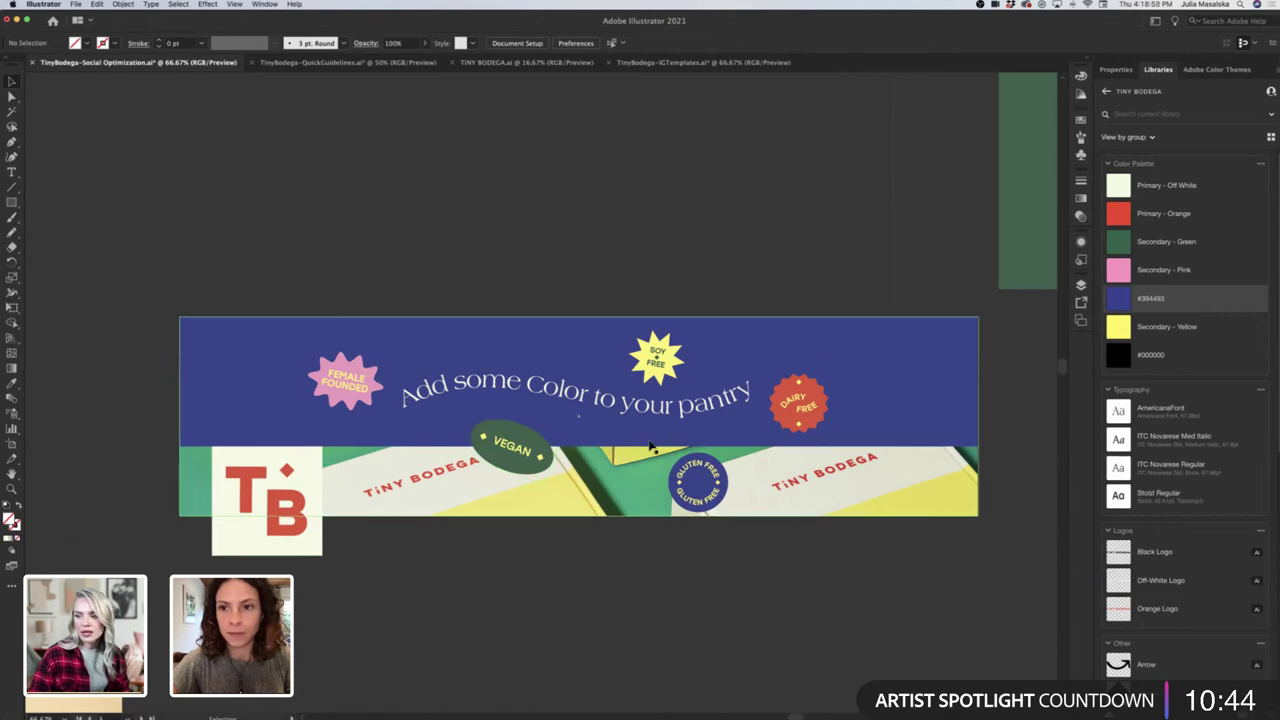
Enlarge the curved tagline on the first cover about its centre to a font size of about 37.5.
{"action": "scroll", "coordinate": [648, 448], "scroll_direction": "left", "scroll_amount": 5}
{"action": "scroll", "coordinate": [650, 447], "scroll_direction": "left", "scroll_amount": 9}
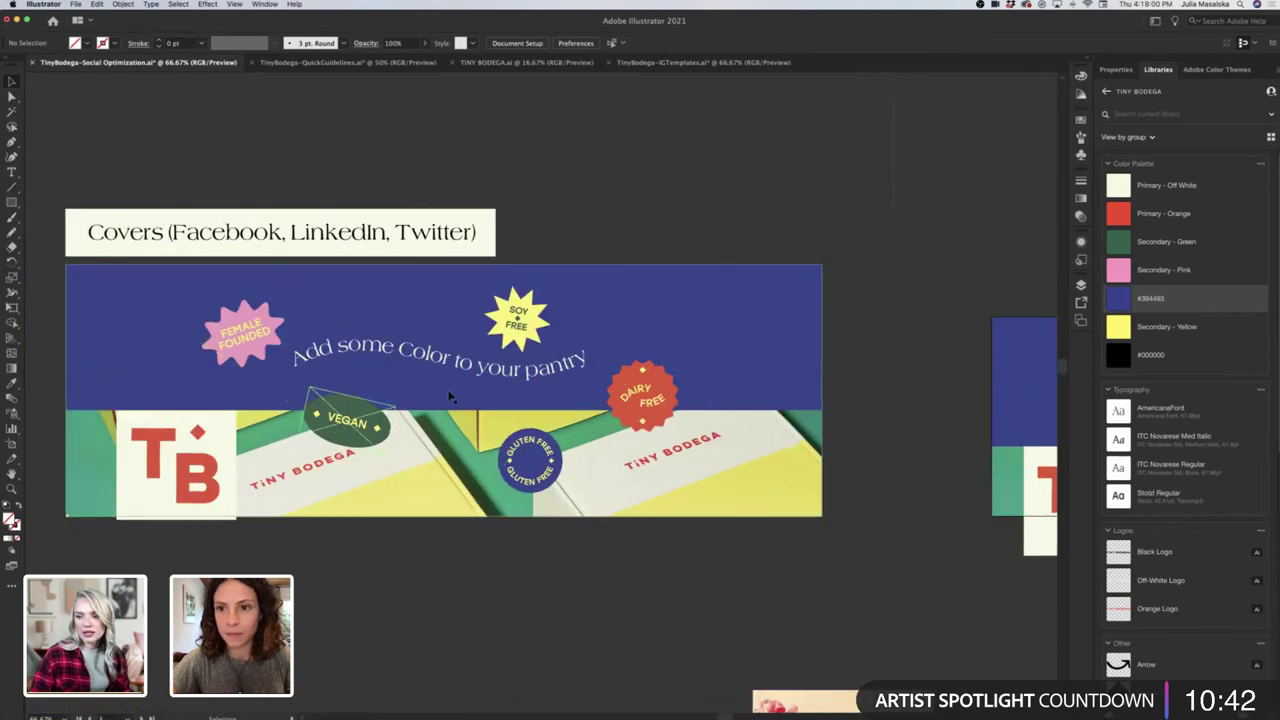
{"action": "scroll", "coordinate": [420, 390], "scroll_direction": "up", "scroll_amount": 1}
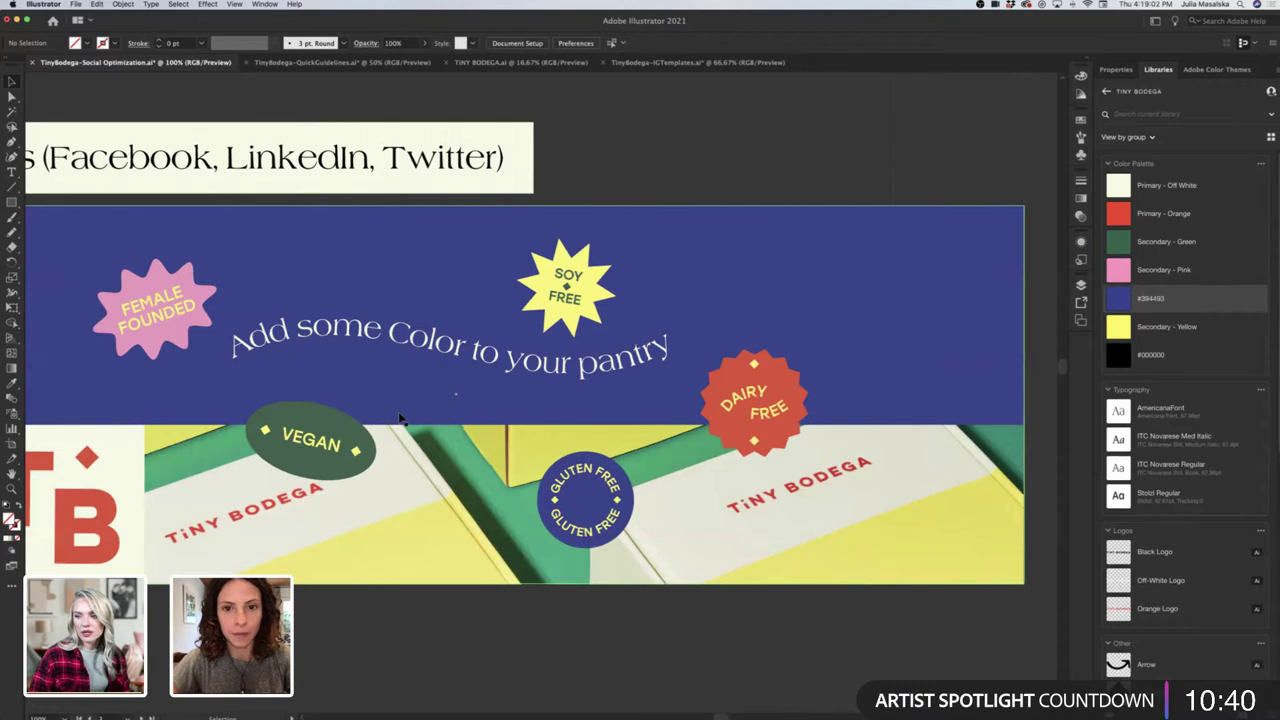
{"action": "left_click", "coordinate": [458, 368]}
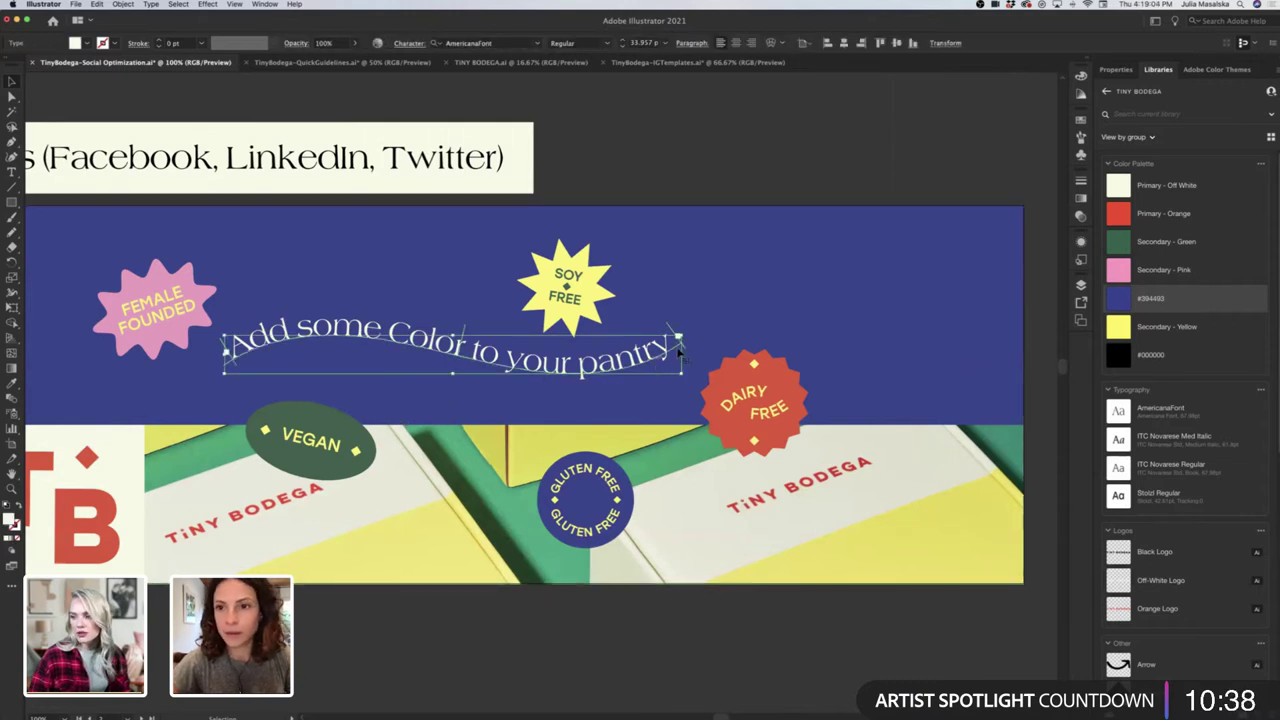
{"action": "left_click_drag", "start_coordinate": [681, 349], "coordinate": [705, 352]}
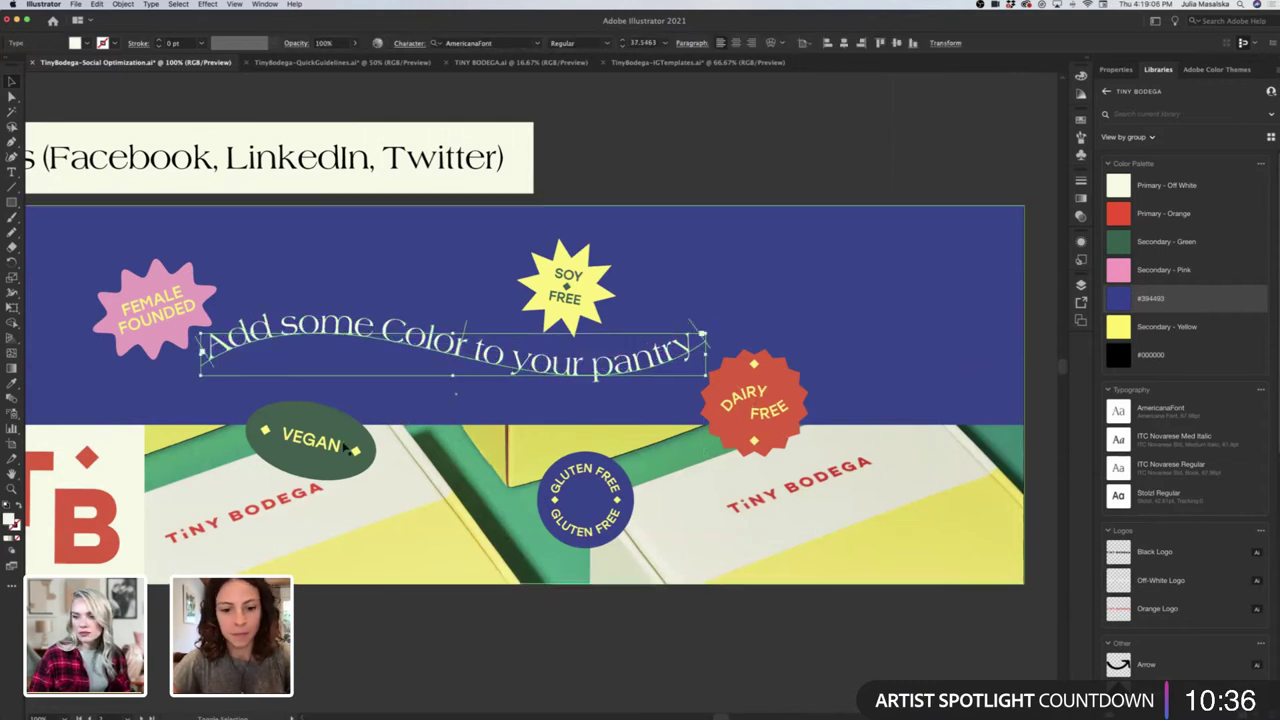
Enlarge the Vegan badge on the first cover and shift it slightly right beneath the tagline.
{"action": "left_click_drag", "start_coordinate": [344, 438], "coordinate": [410, 443]}
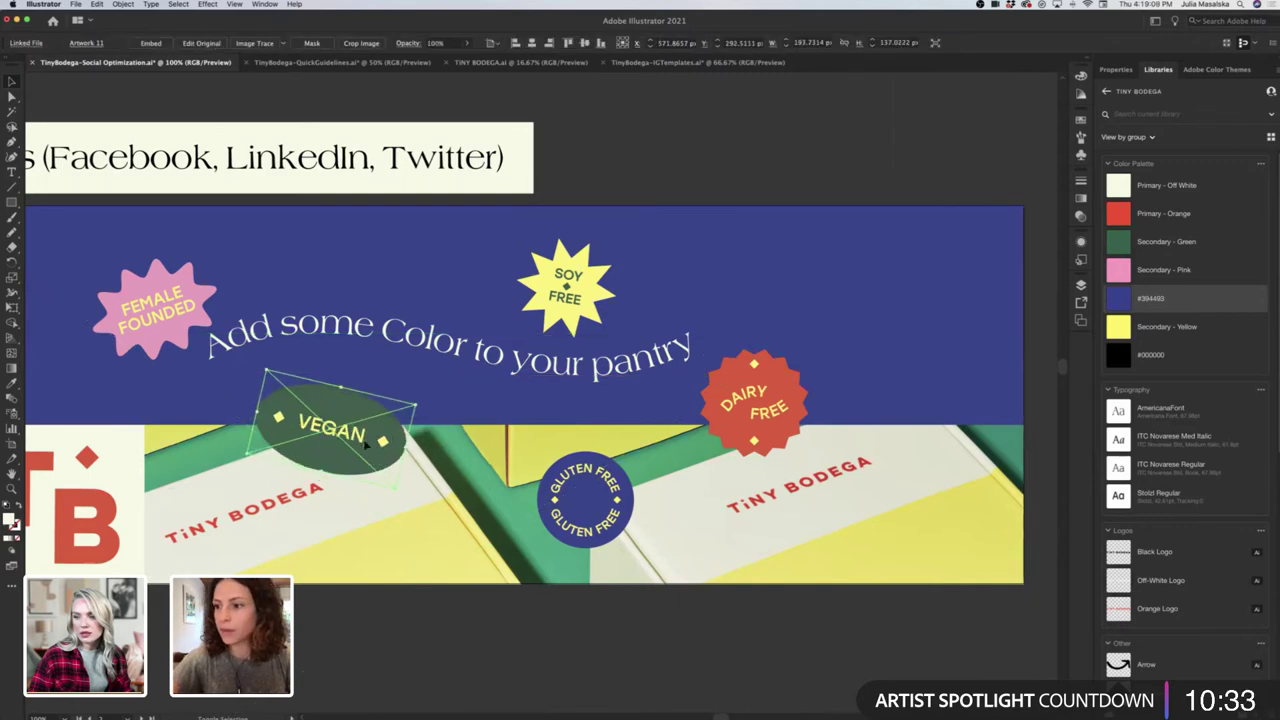
{"action": "left_click", "coordinate": [396, 620]}
Move the Female Founded badge on the first cover slightly up and left of the tagline, and rotate it slightly clockwise.
{"action": "scroll", "coordinate": [396, 620], "scroll_direction": "down", "scroll_amount": 2}
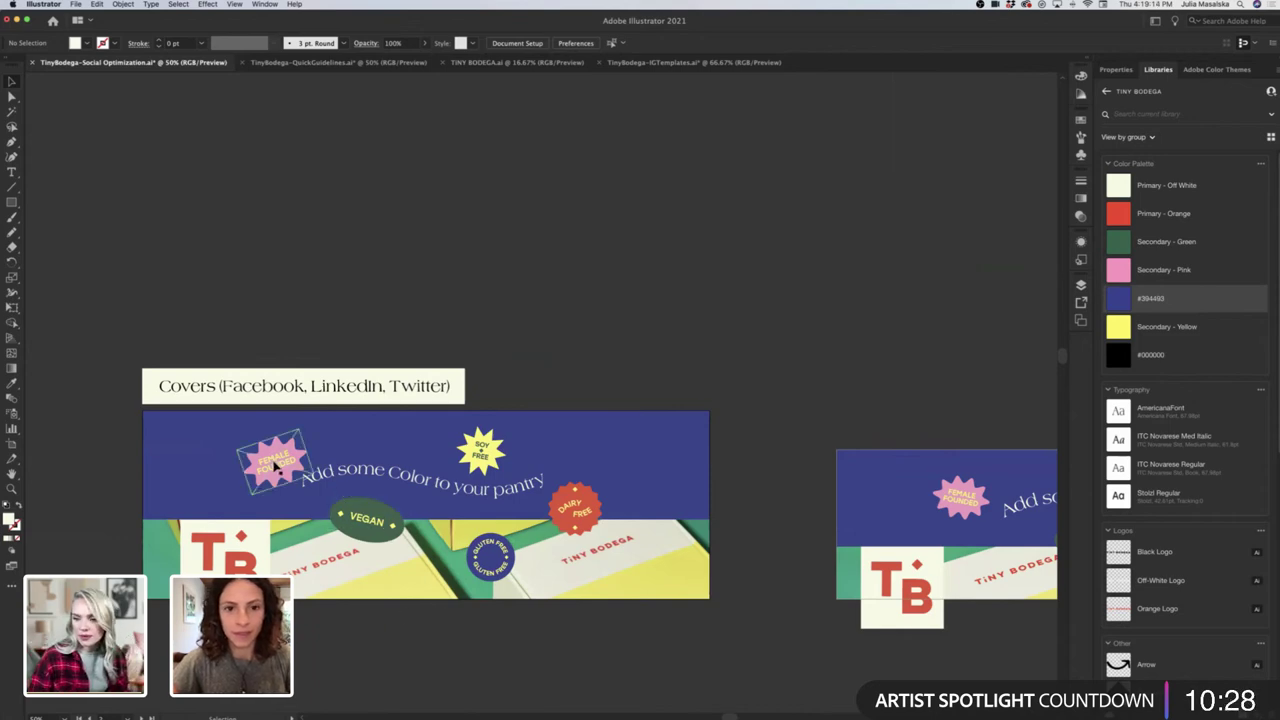
{"action": "scroll", "coordinate": [287, 481], "scroll_direction": "up", "scroll_amount": 3}
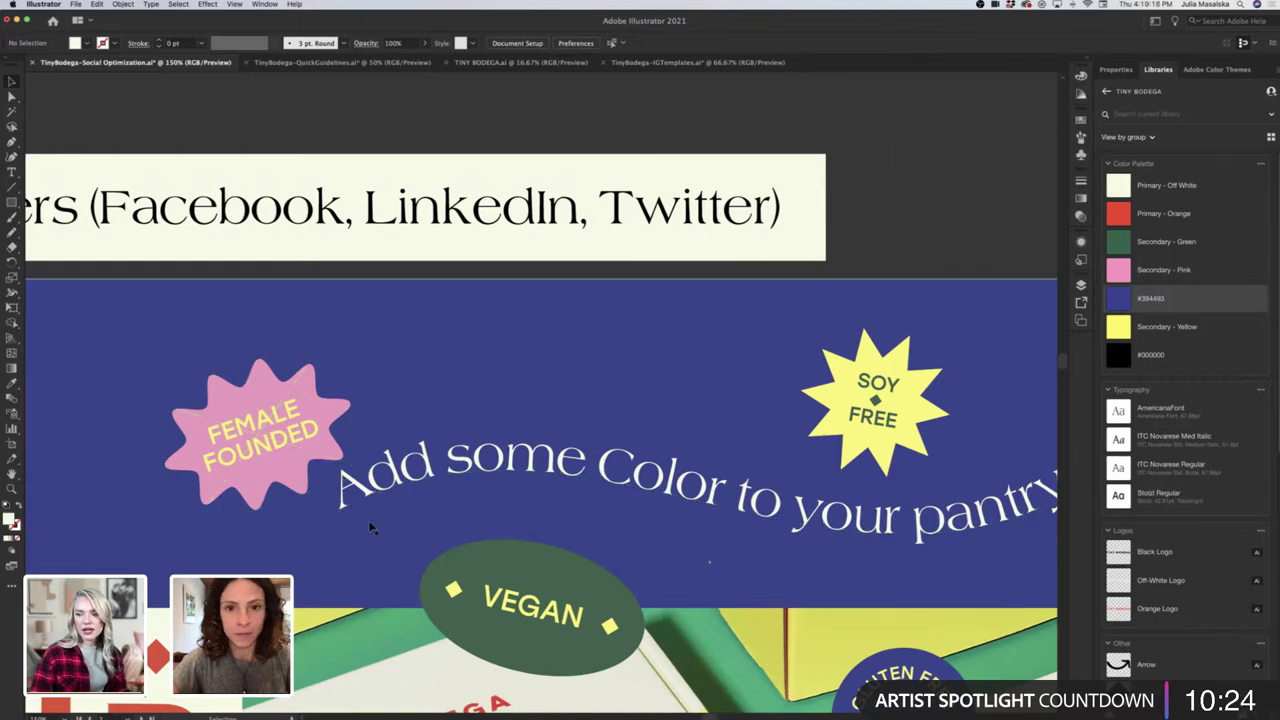
{"action": "scroll", "coordinate": [368, 520], "scroll_direction": "down", "scroll_amount": 2}
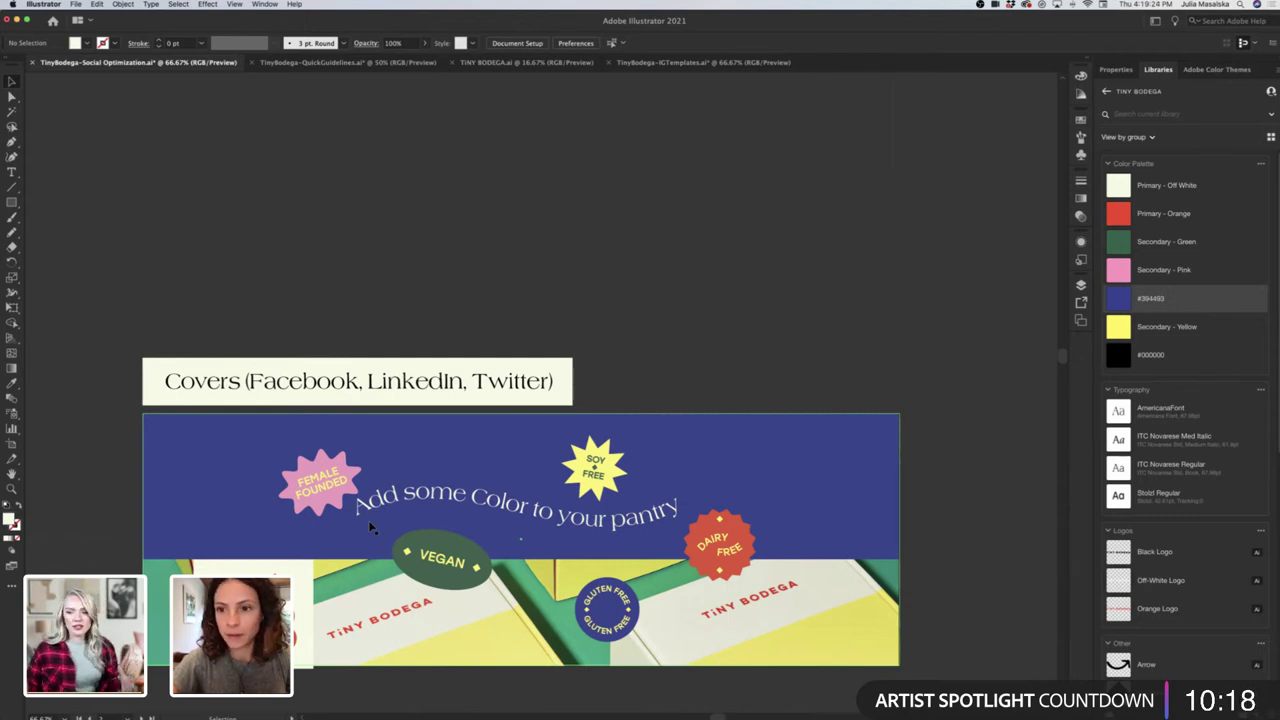
{"action": "left_click", "coordinate": [315, 482]}
{"action": "left_click_drag", "start_coordinate": [315, 482], "coordinate": [302, 475]}
{"action": "scroll", "coordinate": [331, 551], "scroll_direction": "up", "scroll_amount": 4}
{"action": "scroll", "coordinate": [305, 300], "scroll_direction": "up", "scroll_amount": 2}
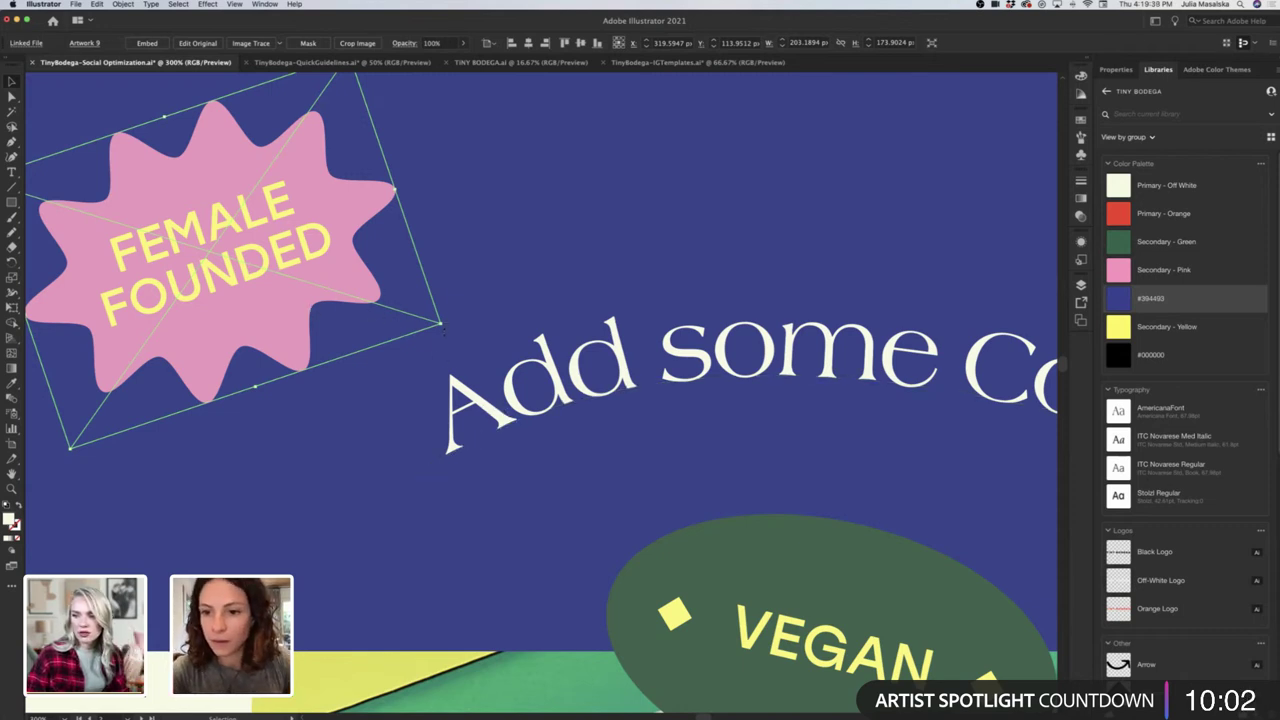
{"action": "mouse_move", "coordinate": [462, 340]}
{"action": "left_mouse_down"}
{"action": "mouse_move", "coordinate": [460, 370]}
{"action": "mouse_move", "coordinate": [439, 344]}
{"action": "left_mouse_up"}
{"action": "scroll", "coordinate": [440, 397], "scroll_direction": "down", "scroll_amount": 3}
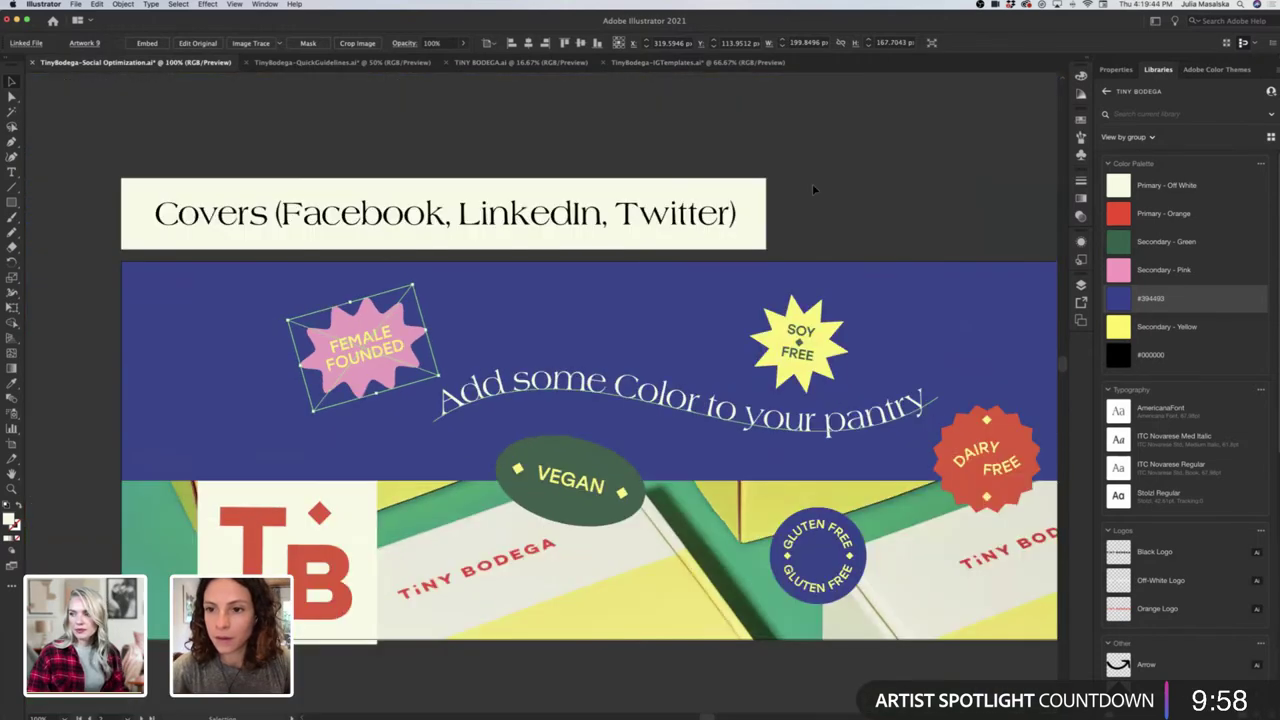
{"action": "left_click", "coordinate": [812, 183]}
Rotate the Female Founded badge on the first cover a little further clockwise so its text sits more level.
{"action": "scroll", "coordinate": [700, 220], "scroll_direction": "right", "scroll_amount": 5}
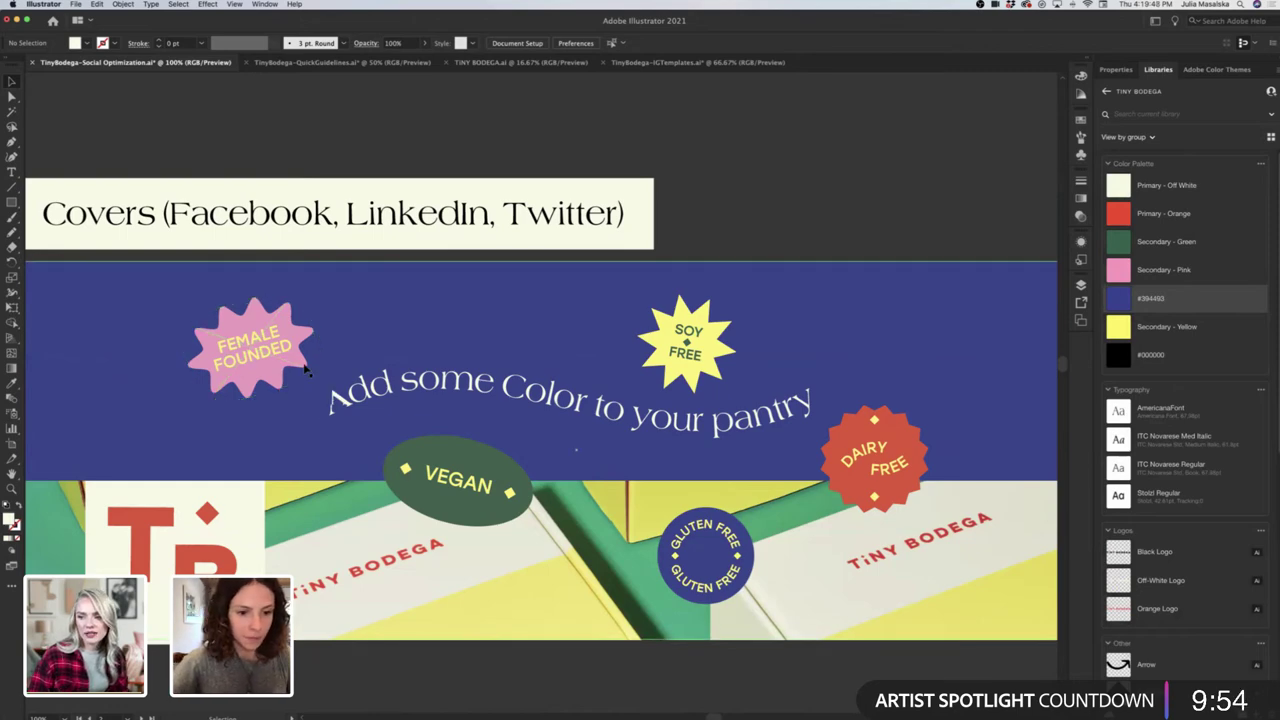
{"action": "scroll", "coordinate": [291, 362], "scroll_direction": "up", "scroll_amount": 1}
{"action": "left_click", "coordinate": [291, 362]}
{"action": "scroll", "coordinate": [291, 362], "scroll_direction": "up", "scroll_amount": 2}
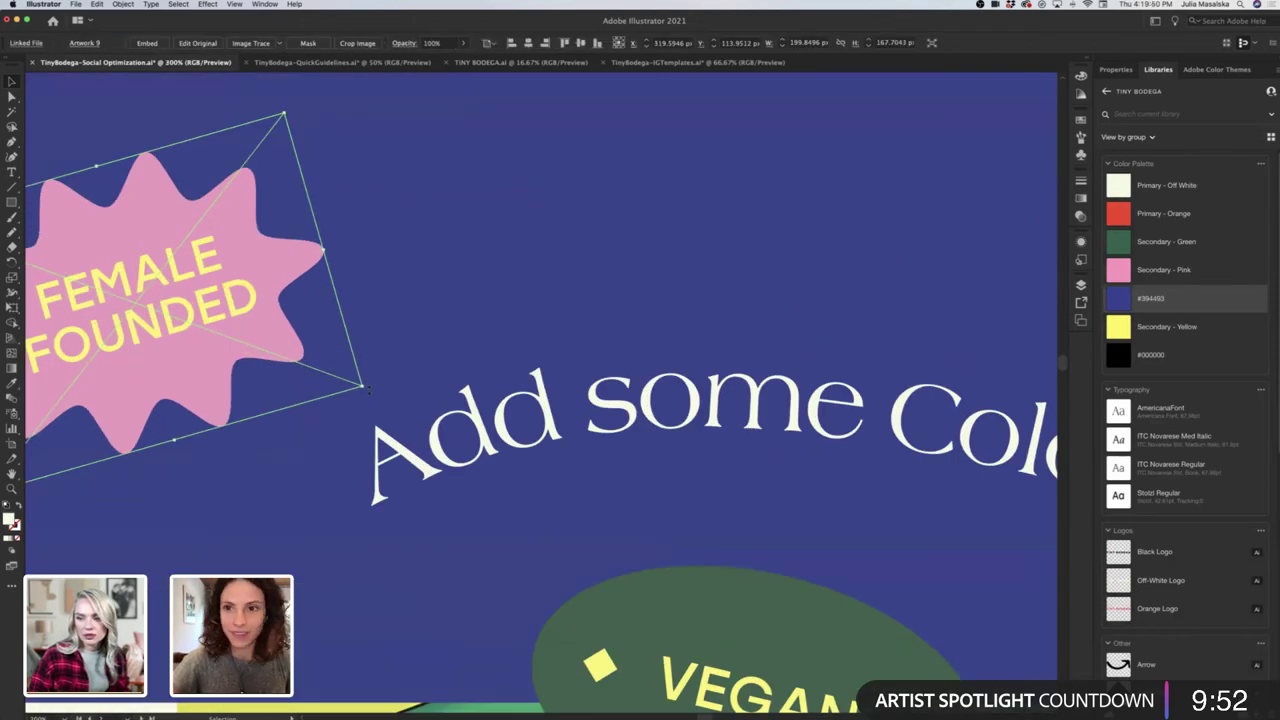
{"action": "left_click_drag", "start_coordinate": [364, 389], "coordinate": [400, 420]}
{"action": "scroll", "coordinate": [402, 416], "scroll_direction": "down", "scroll_amount": 4}
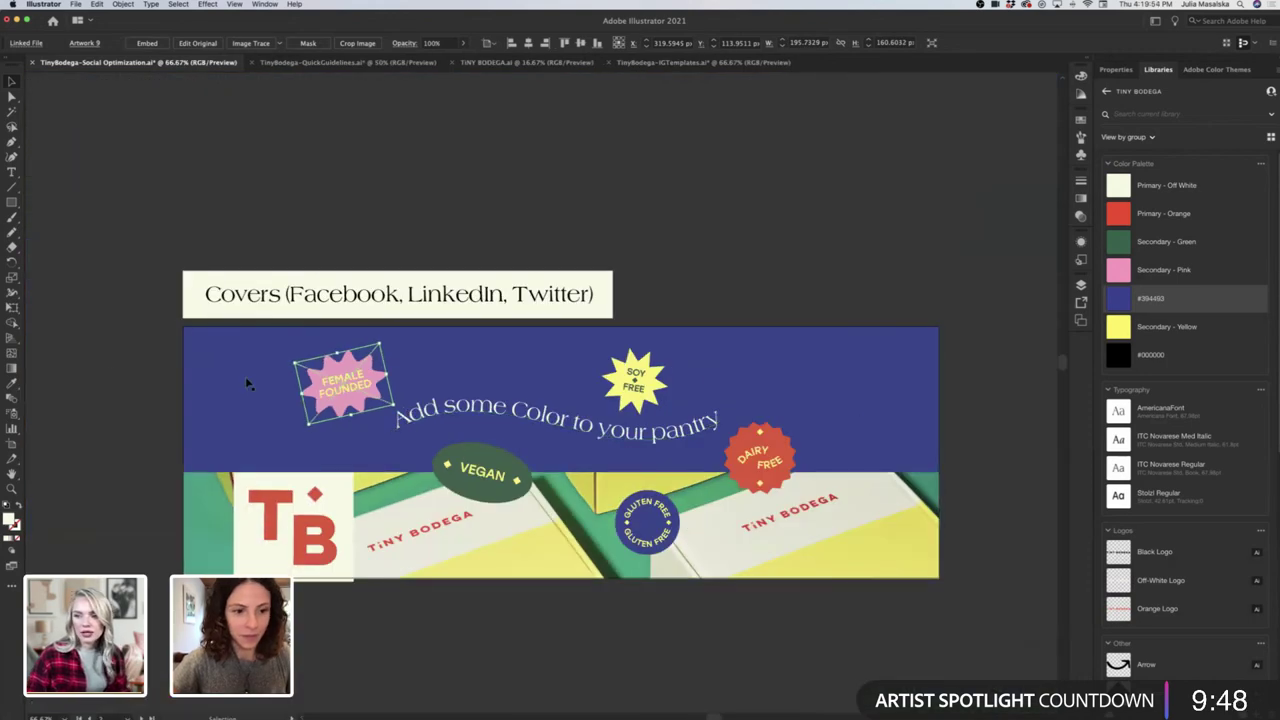
{"action": "key", "text": "super+shift+a"}
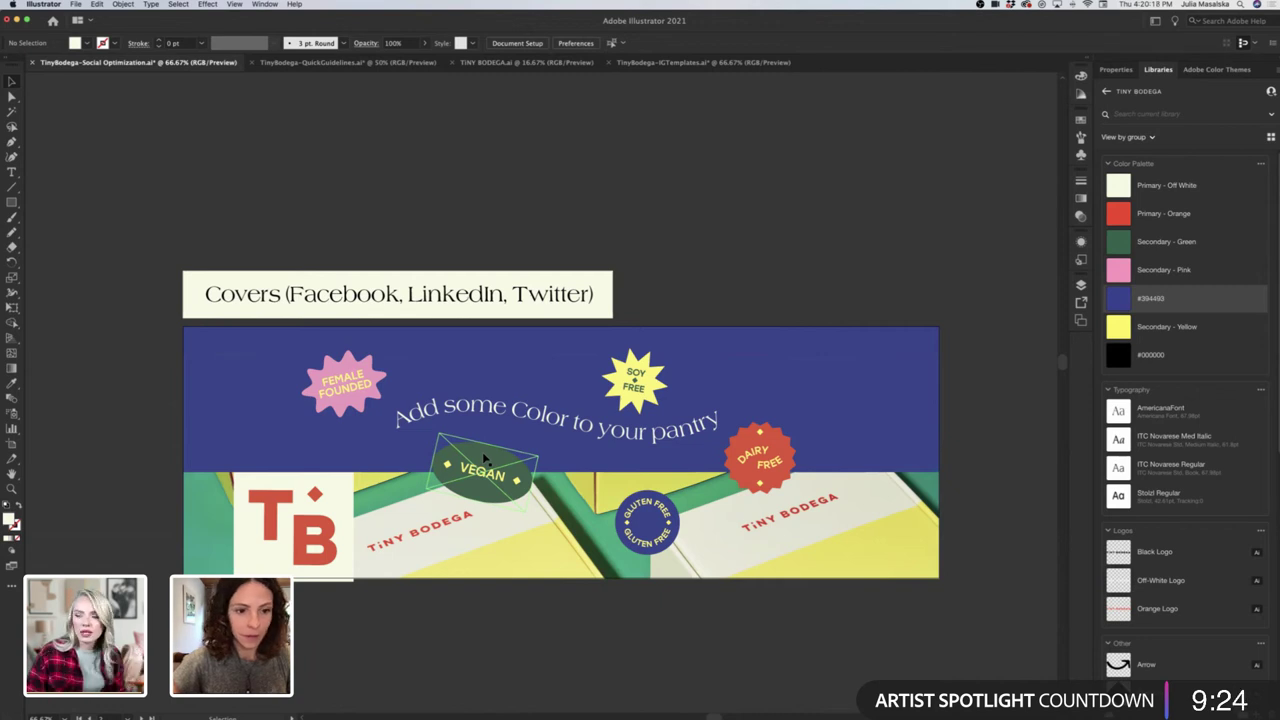
Move the Soy Free badge on the first cover slightly right and up above the tagline.
{"action": "scroll", "coordinate": [484, 457], "scroll_direction": "up", "scroll_amount": 1}
{"action": "scroll", "coordinate": [484, 457], "scroll_direction": "down", "scroll_amount": 1}
{"action": "scroll", "coordinate": [484, 457], "scroll_direction": "right", "scroll_amount": 1}
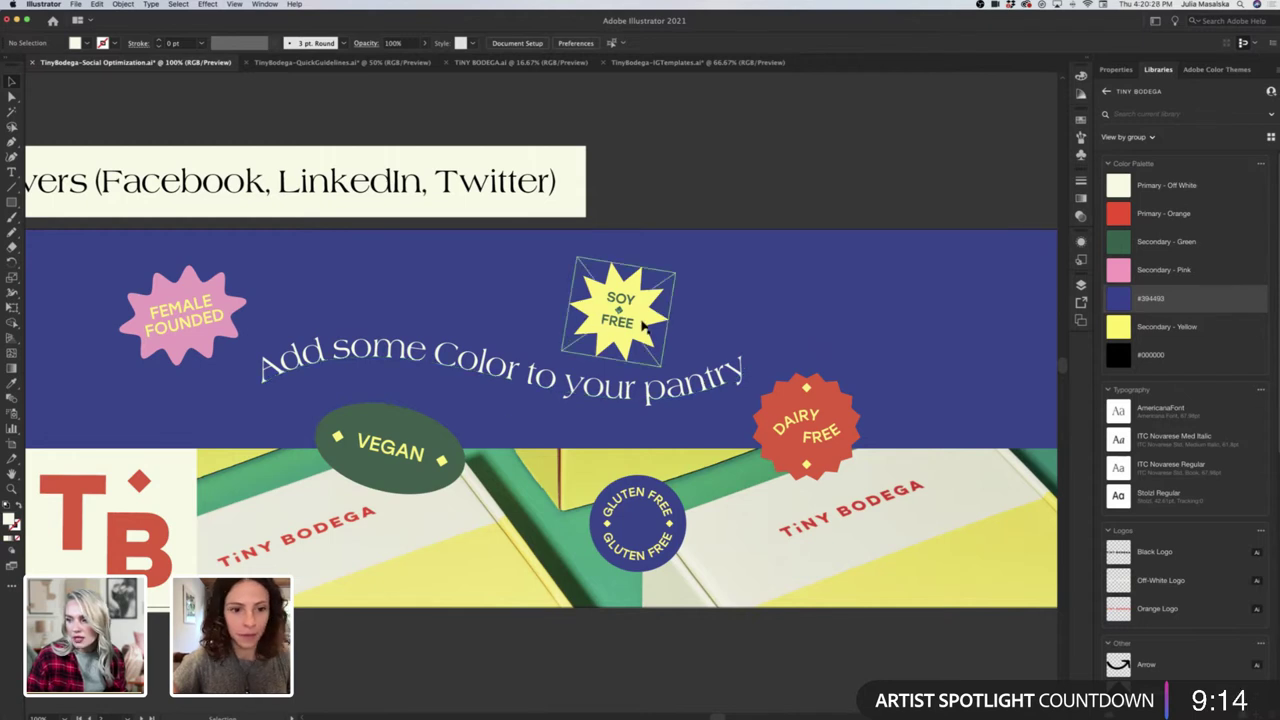
{"action": "left_click_drag", "start_coordinate": [628, 312], "coordinate": [639, 311]}
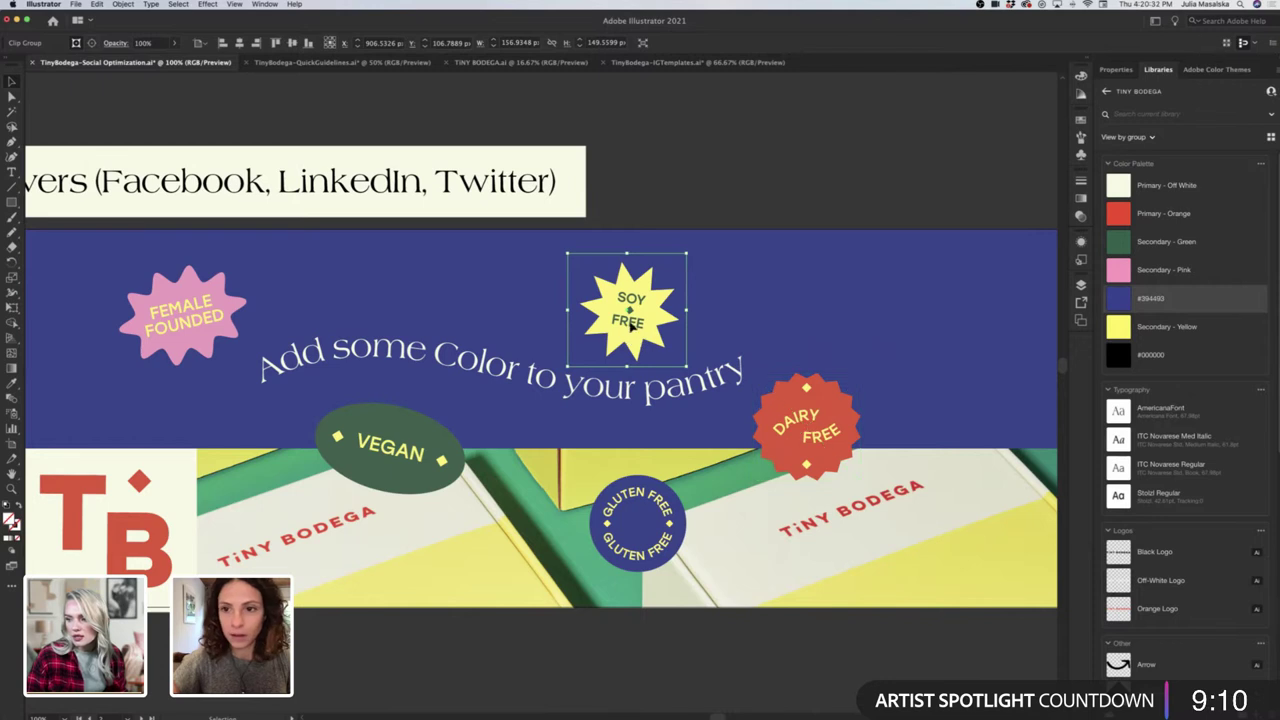
{"action": "left_click_drag", "start_coordinate": [631, 330], "coordinate": [635, 323]}
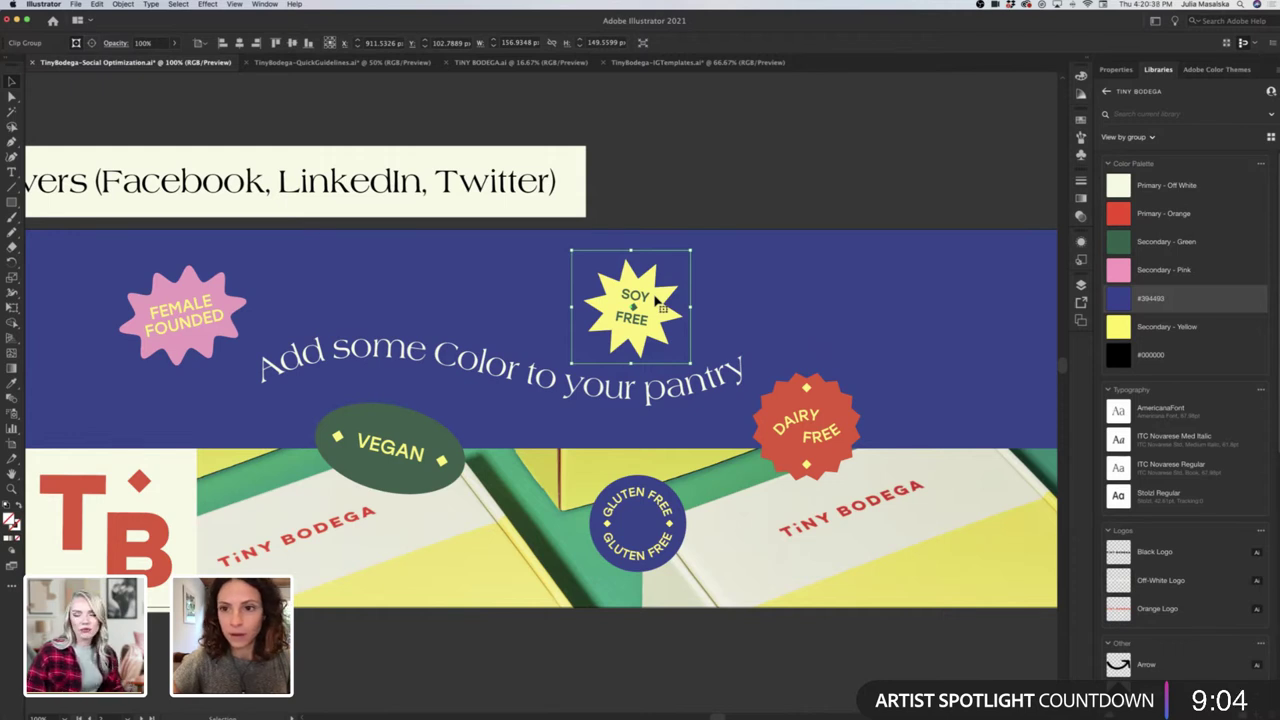
Try the Soy Free badge lower, touching the tagline on the first cover, and undo the move.
{"action": "left_click_drag", "start_coordinate": [660, 312], "coordinate": [667, 335]}
{"action": "left_click", "coordinate": [694, 190]}
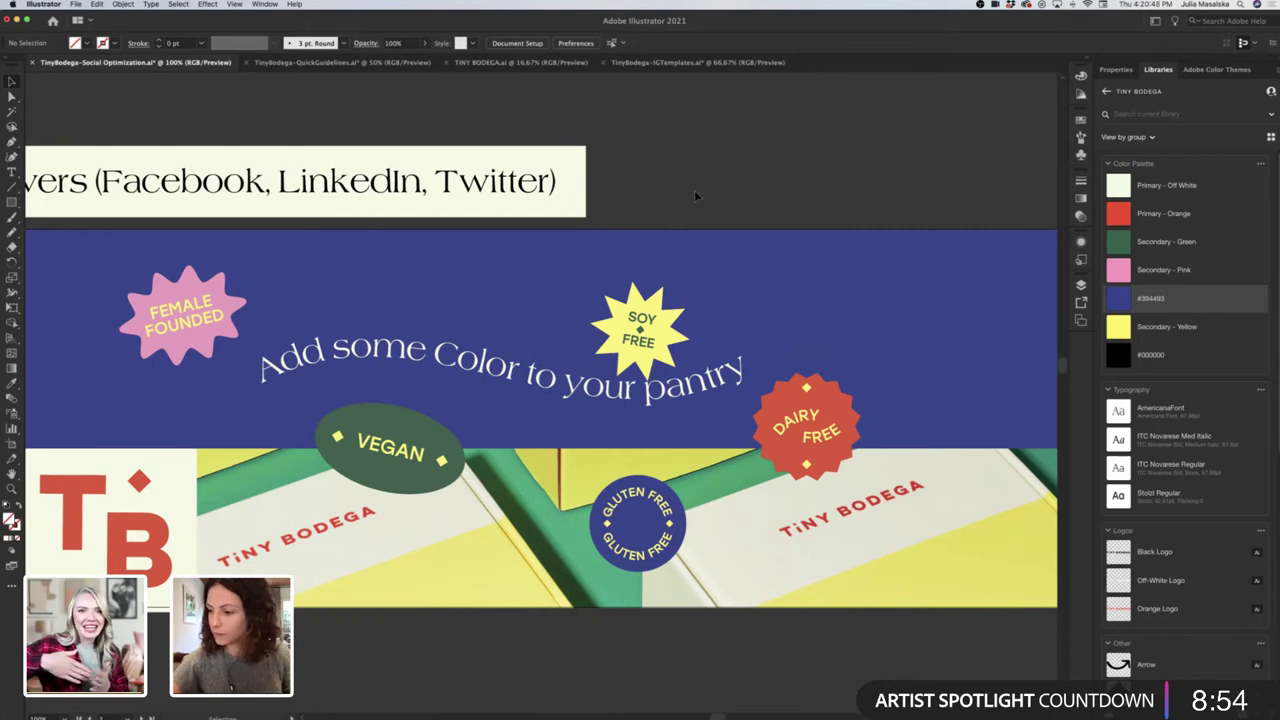
{"action": "key", "text": "super+z"}
{"action": "key", "text": "super+z"}
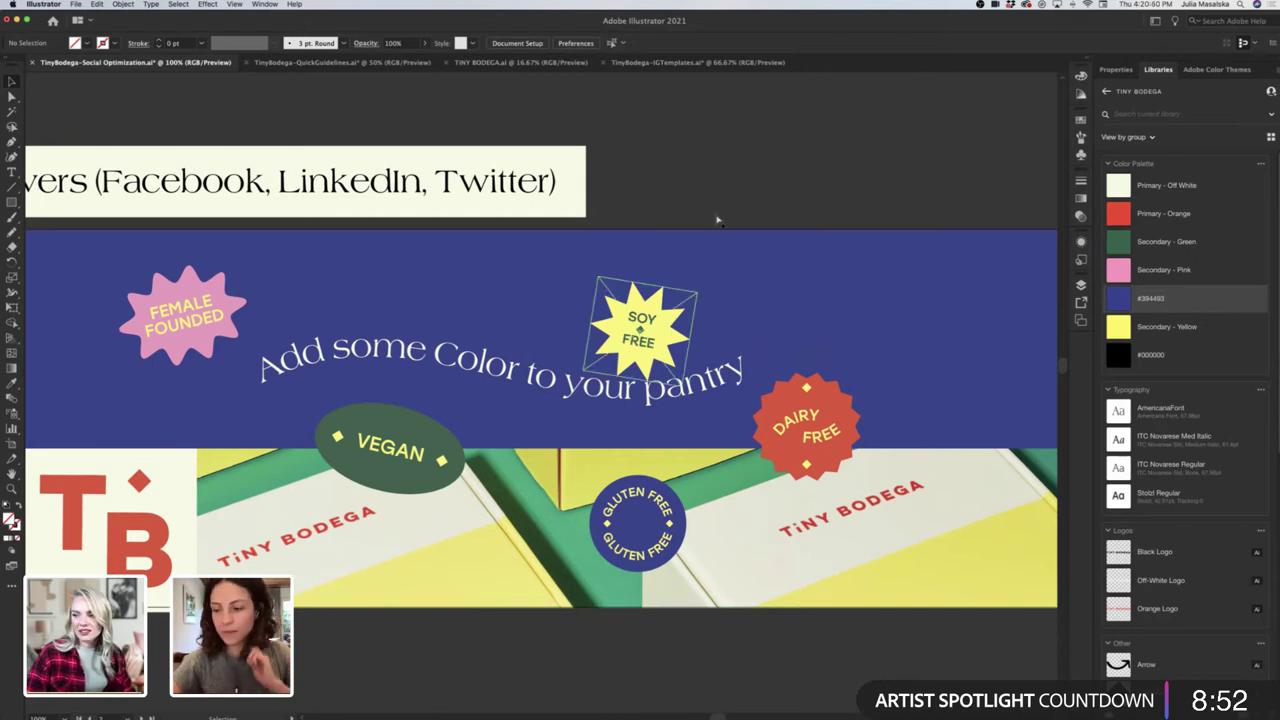
{"action": "left_click", "coordinate": [722, 168]}
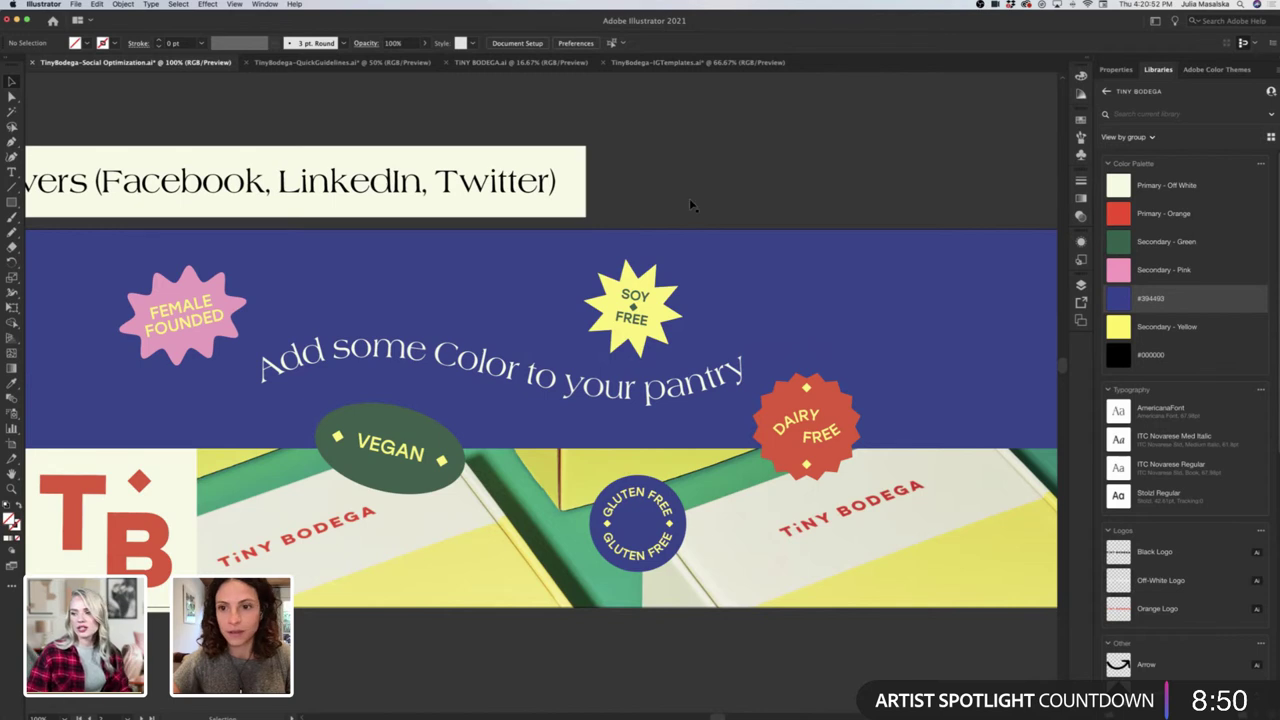
Rotate the Soy Free badge on the first cover slightly counterclockwise to level its text.
{"action": "left_click", "coordinate": [668, 312]}
{"action": "scroll", "coordinate": [664, 312], "scroll_direction": "up", "scroll_amount": 2}
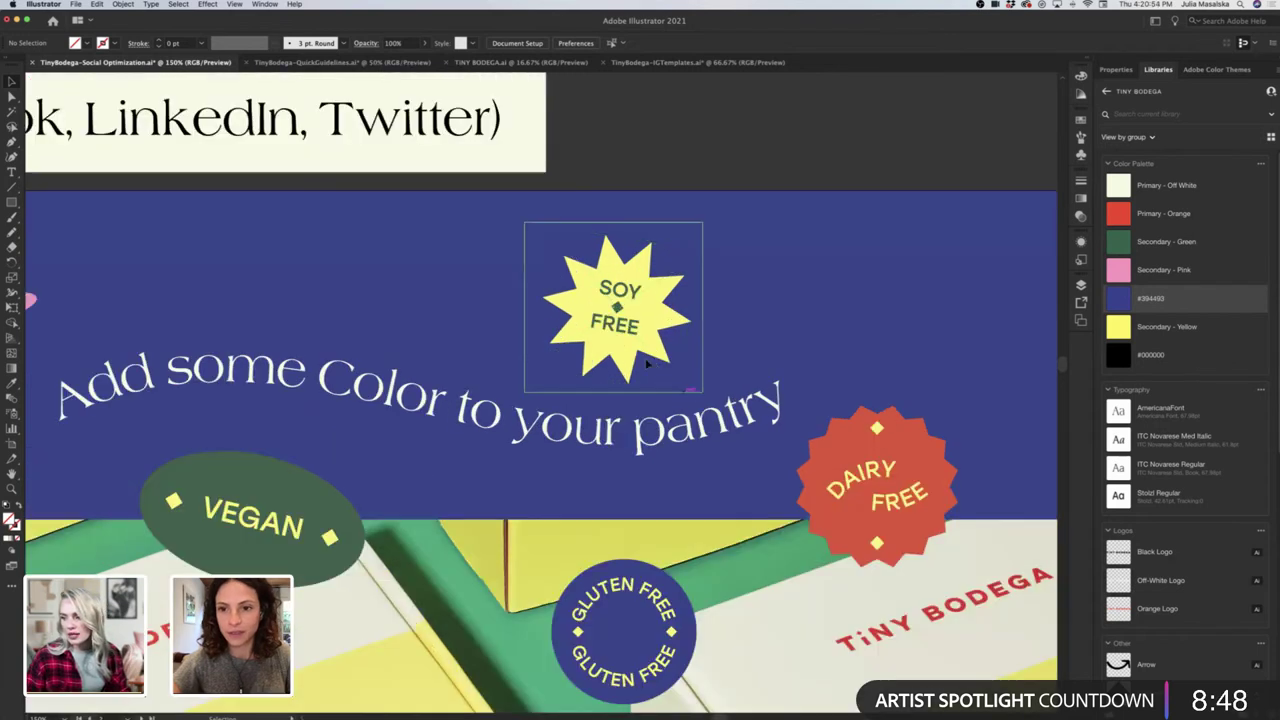
{"action": "left_click", "coordinate": [694, 399]}
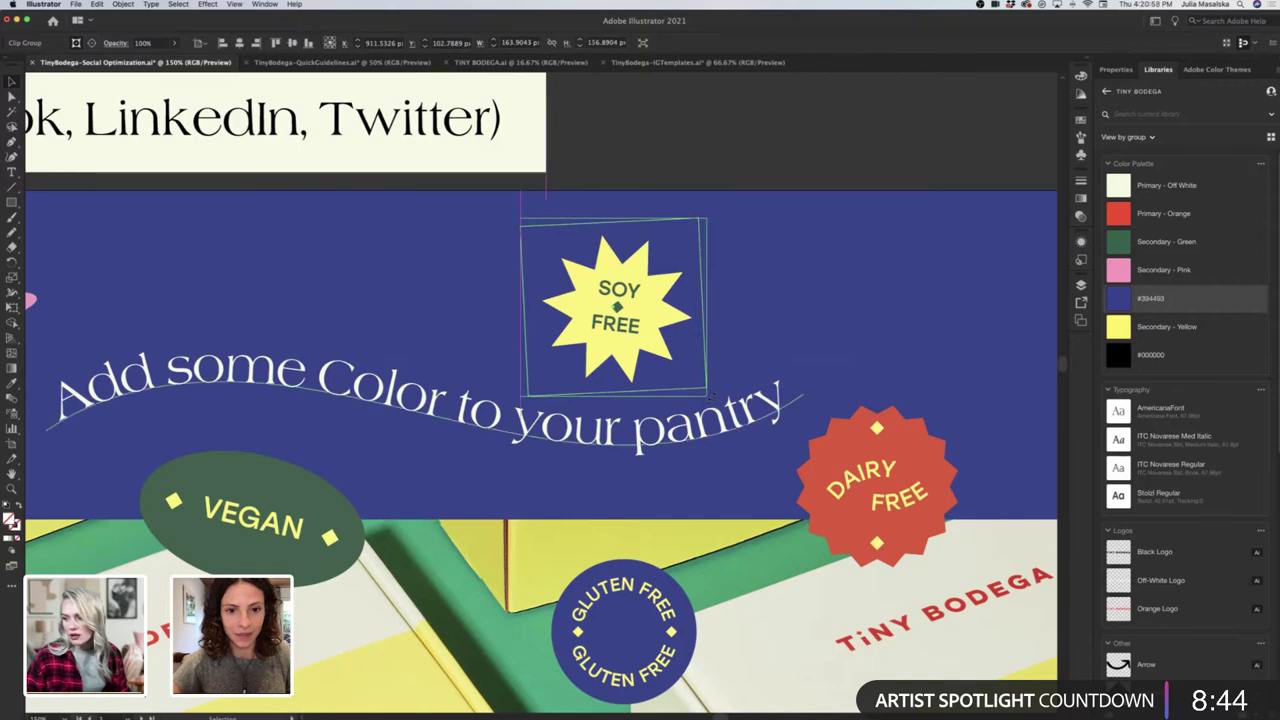
{"action": "left_click_drag", "start_coordinate": [709, 402], "coordinate": [707, 160]}
{"action": "left_click", "coordinate": [707, 160]}
{"action": "scroll", "coordinate": [707, 229], "scroll_direction": "down", "scroll_amount": 3}
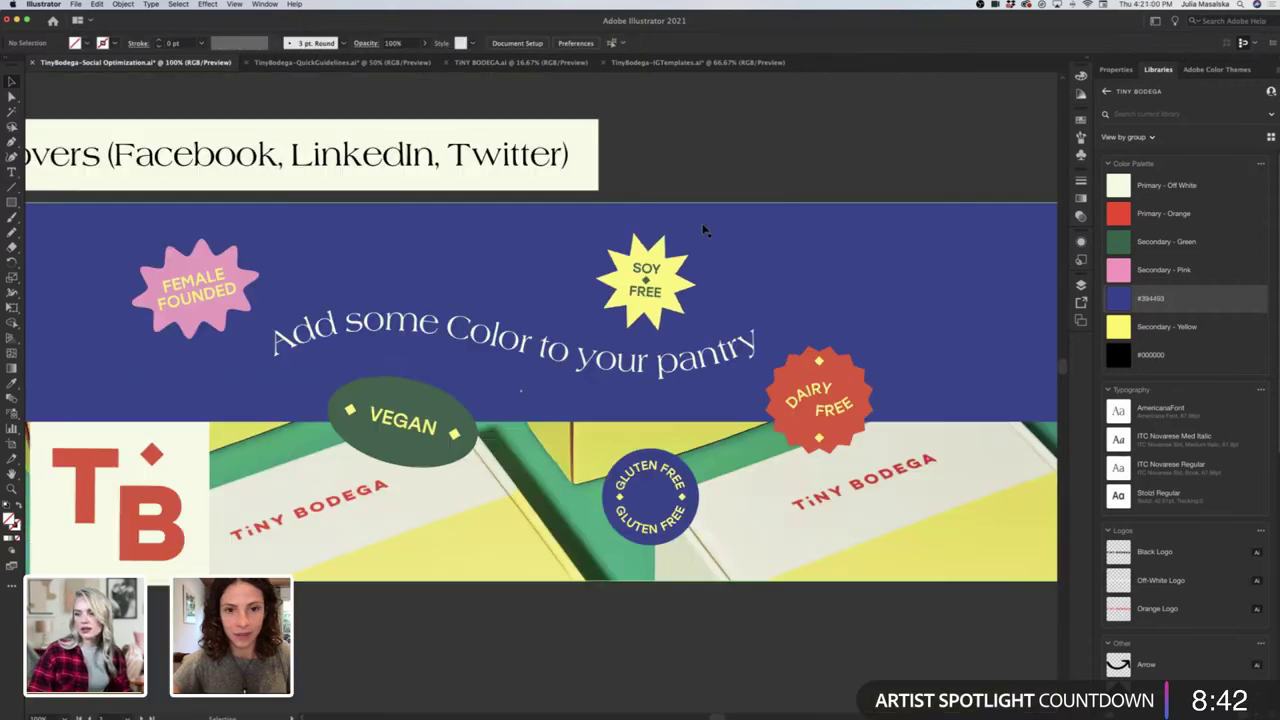
Try the Vegan badge lower, entirely over the box photo on the first cover, and undo the moves.
{"action": "scroll", "coordinate": [390, 464], "scroll_direction": "up", "scroll_amount": 1}
{"action": "scroll", "coordinate": [390, 464], "scroll_direction": "right", "scroll_amount": 1}
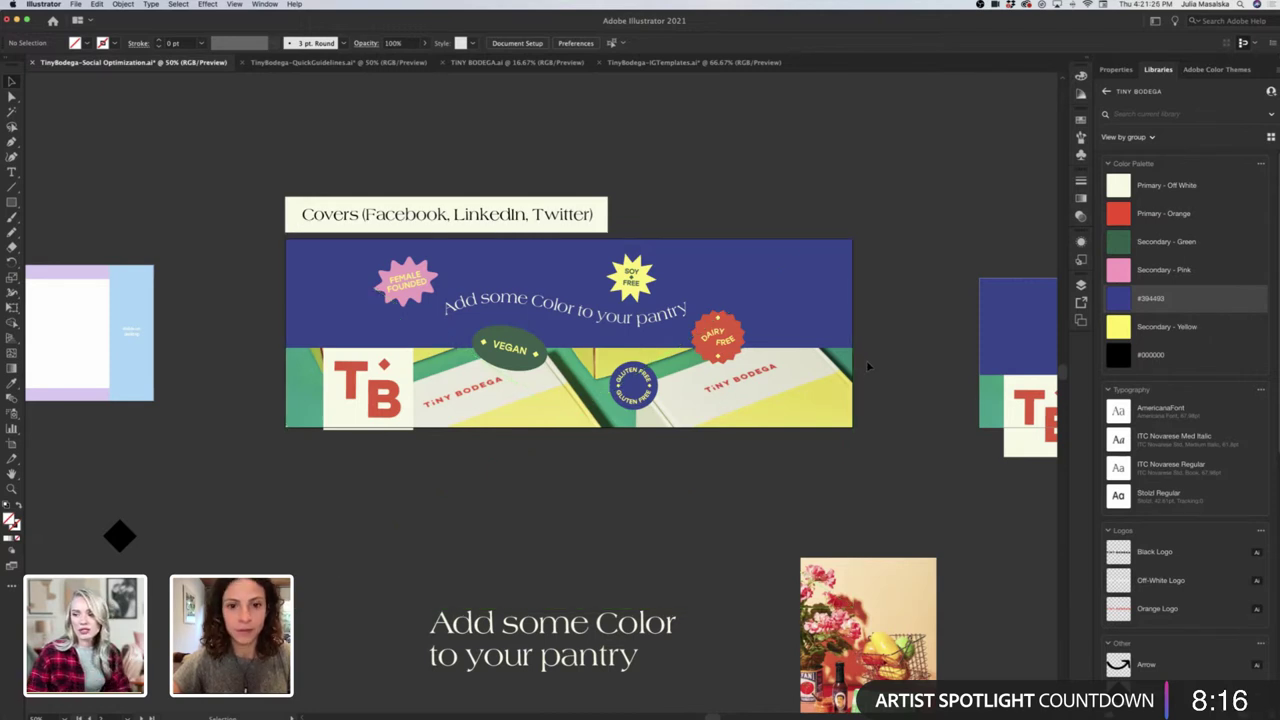
{"action": "left_click_drag", "start_coordinate": [535, 383], "coordinate": [501, 404]}
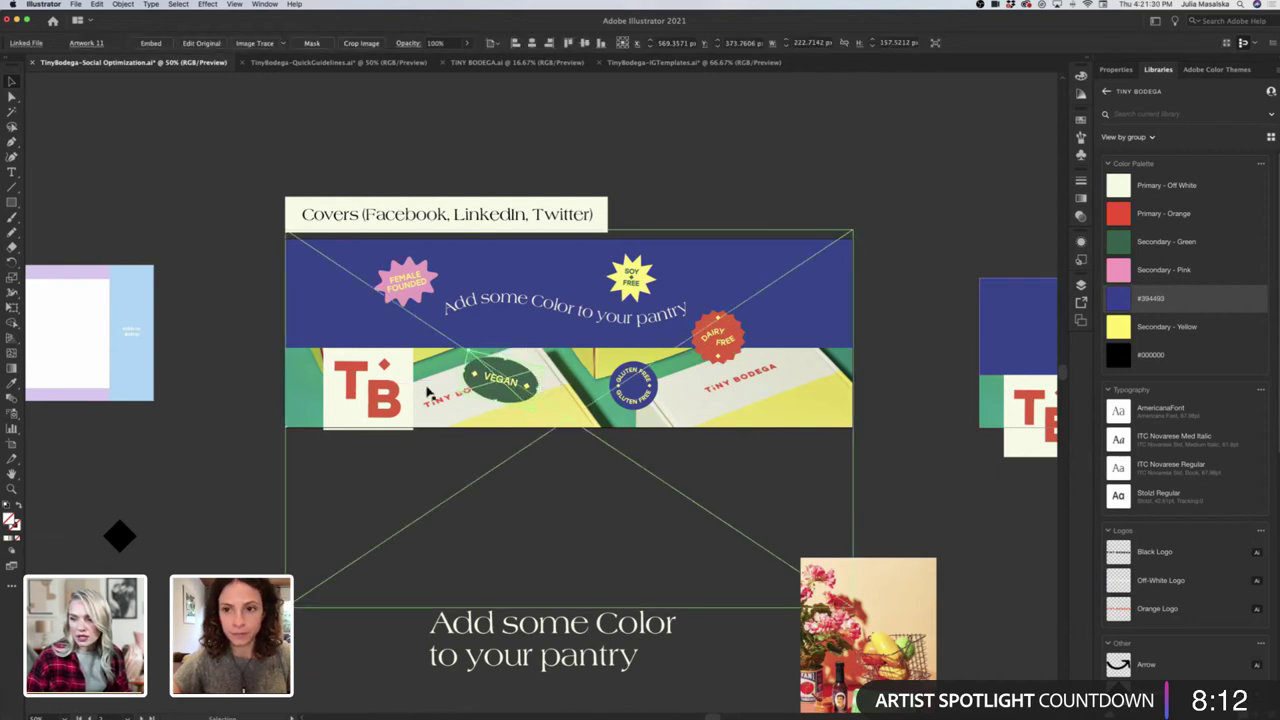
{"action": "key", "text": "super+="}
{"action": "left_click", "coordinate": [202, 383]}
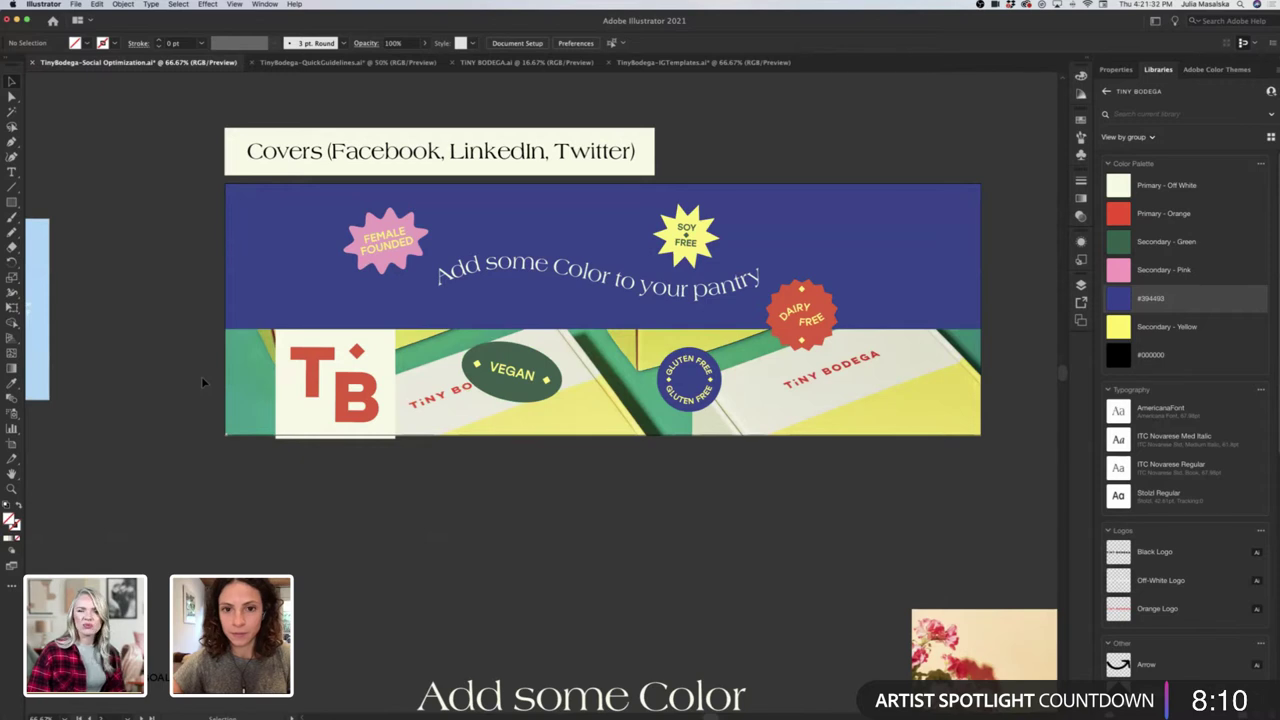
{"action": "key", "text": "super+z"}
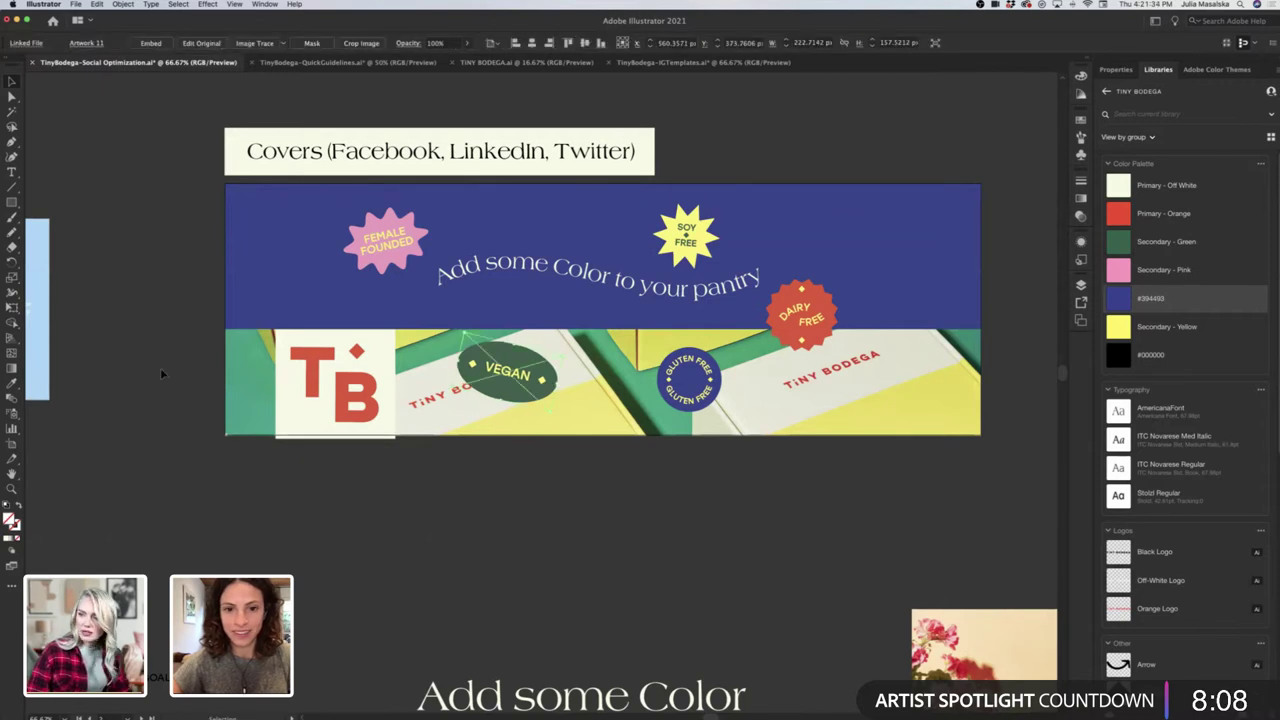
{"action": "key", "text": "super+z"}
{"action": "left_click", "coordinate": [426, 414]}
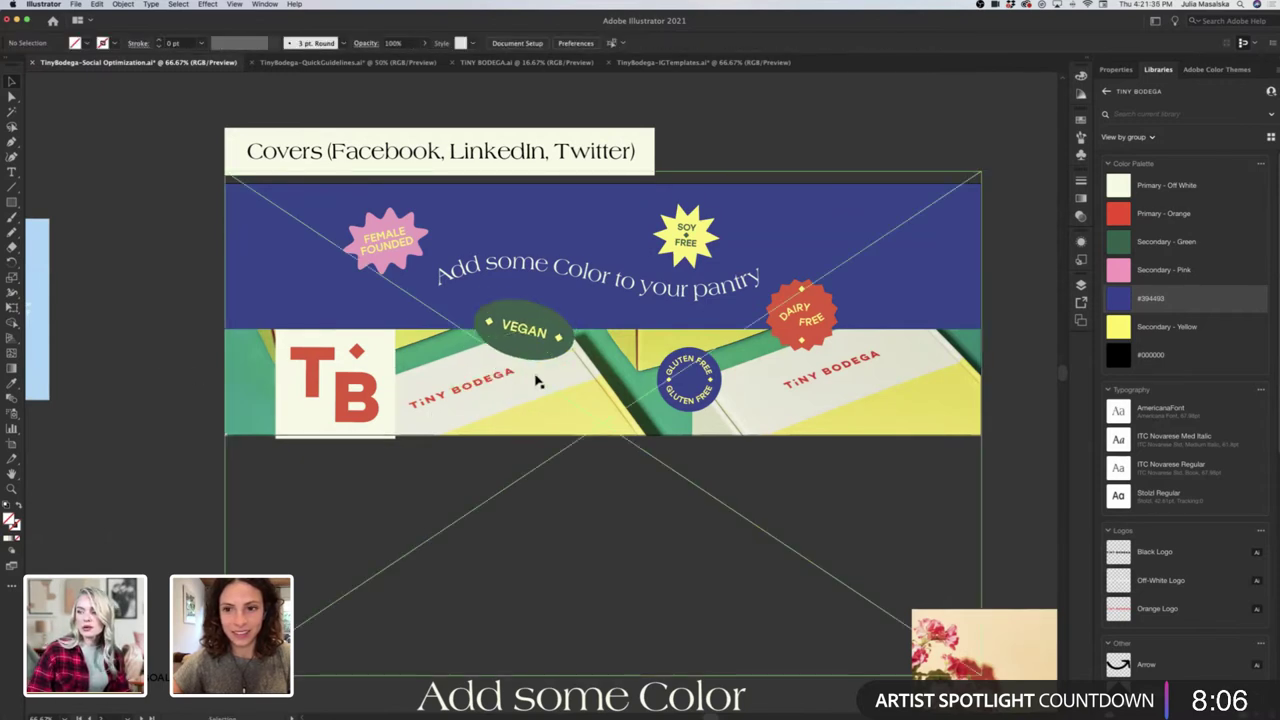
Move the Female Founded badge on the first cover slightly lower, closer to the start of the tagline.
{"action": "scroll", "coordinate": [989, 302], "scroll_direction": "right", "scroll_amount": 3}
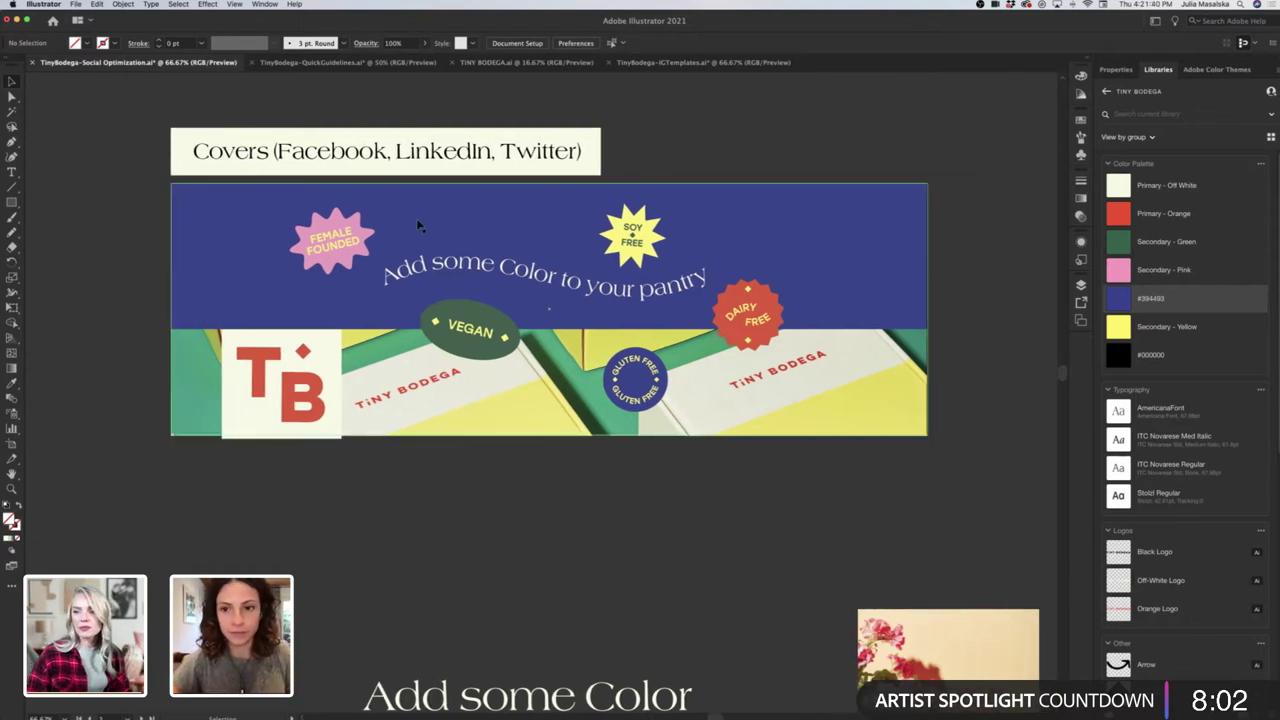
{"action": "left_click", "coordinate": [330, 258]}
{"action": "left_click_drag", "start_coordinate": [330, 258], "coordinate": [342, 255]}
{"action": "left_click_drag", "start_coordinate": [590, 292], "coordinate": [592, 297]}
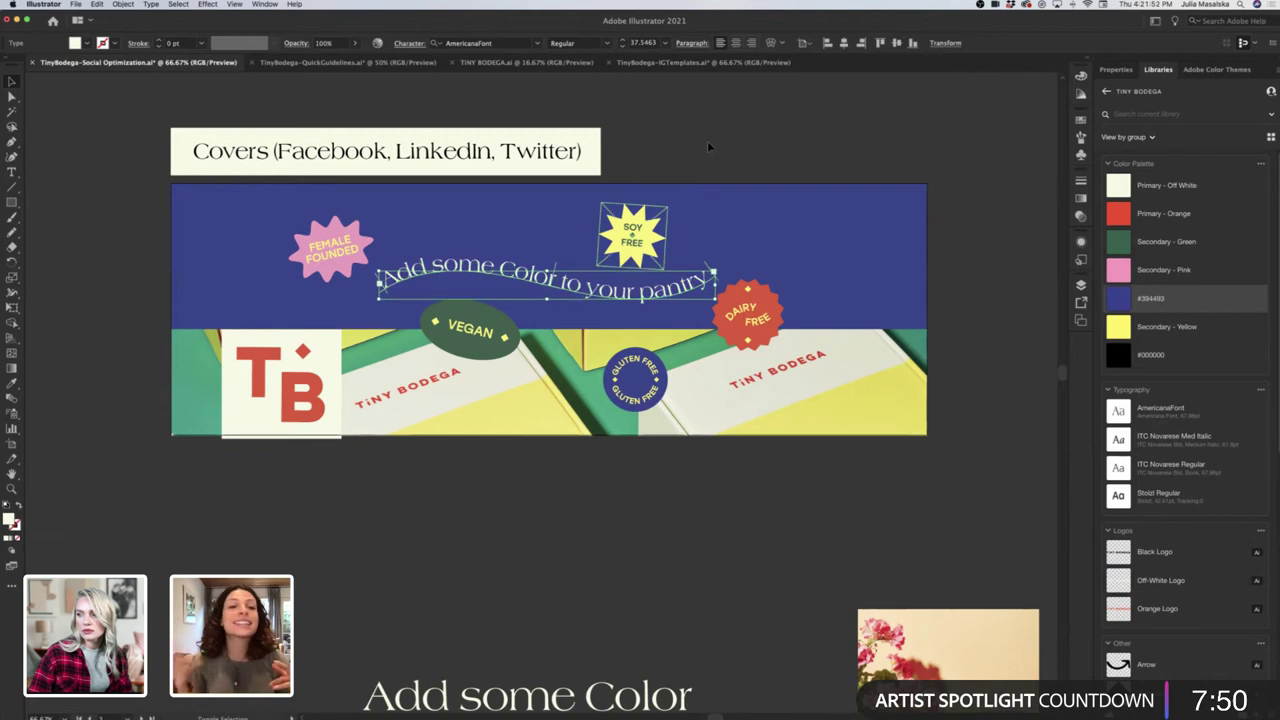
{"action": "left_click", "coordinate": [707, 140]}
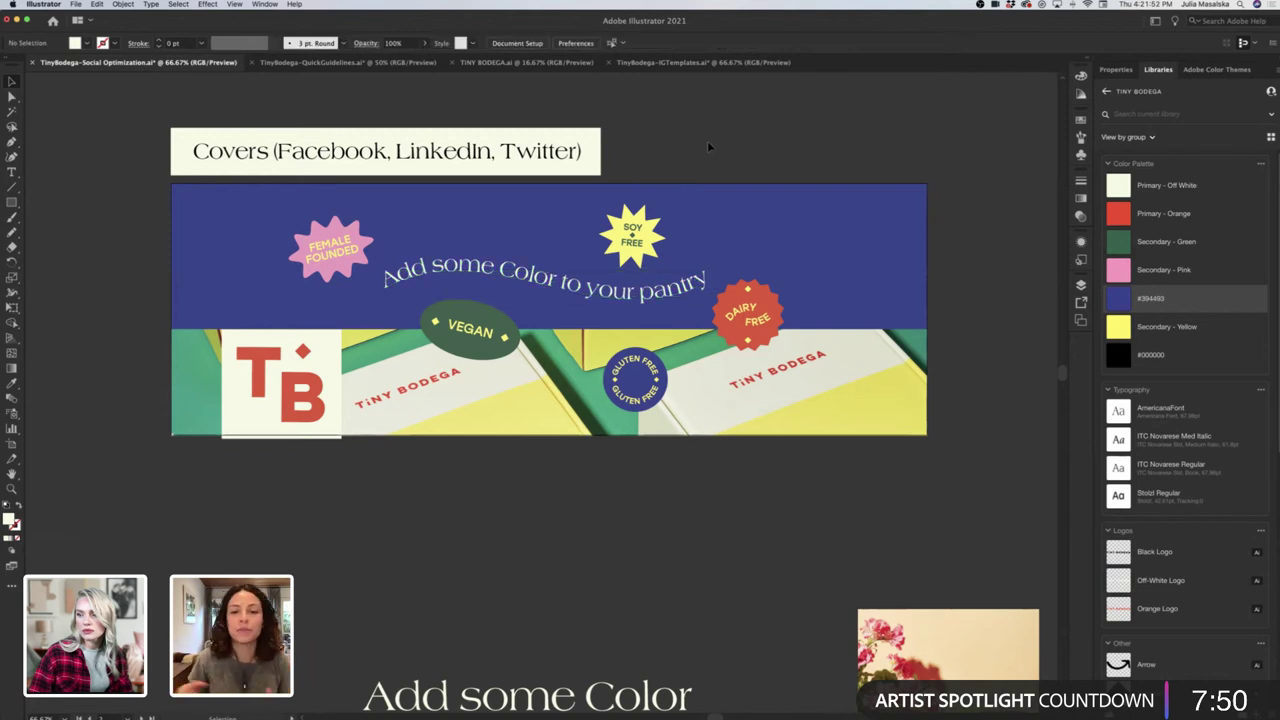
Enlarge the tagline on the first cover slightly and shift the Dairy Free badge a little right and down.
{"action": "left_click", "coordinate": [352, 252]}
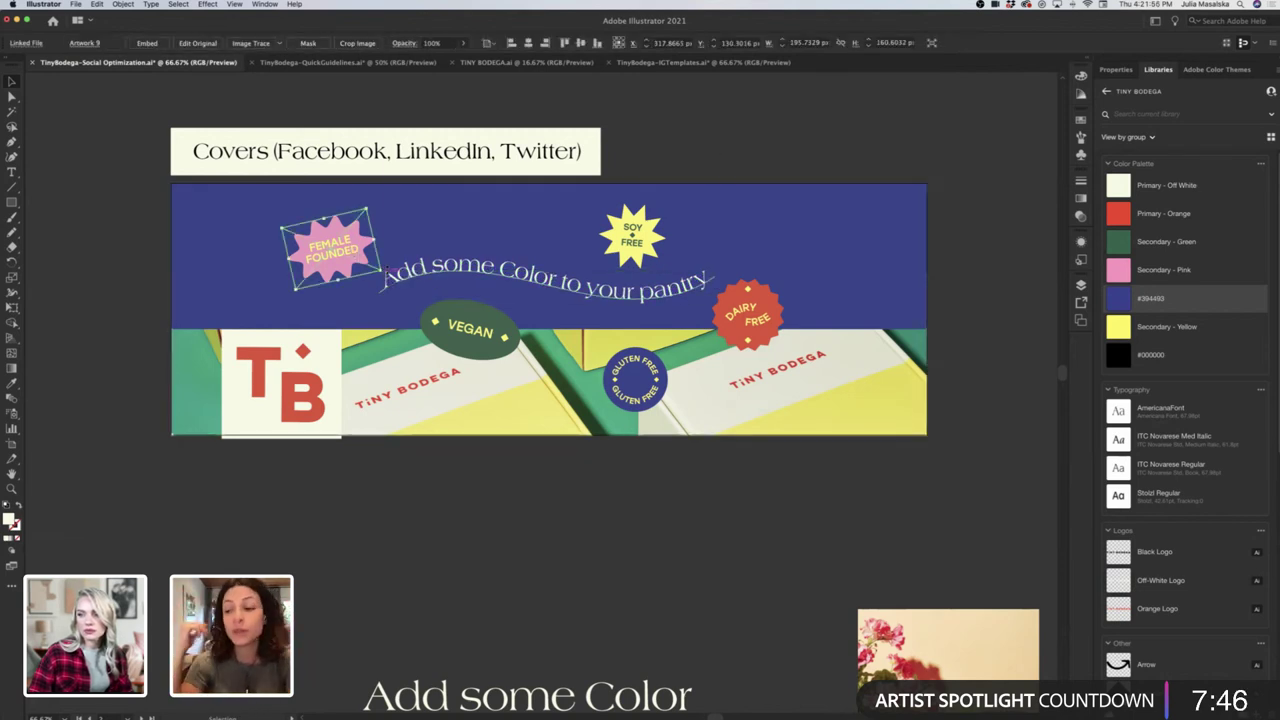
{"action": "left_click_drag", "start_coordinate": [390, 272], "coordinate": [392, 267]}
{"action": "left_click", "coordinate": [661, 148]}
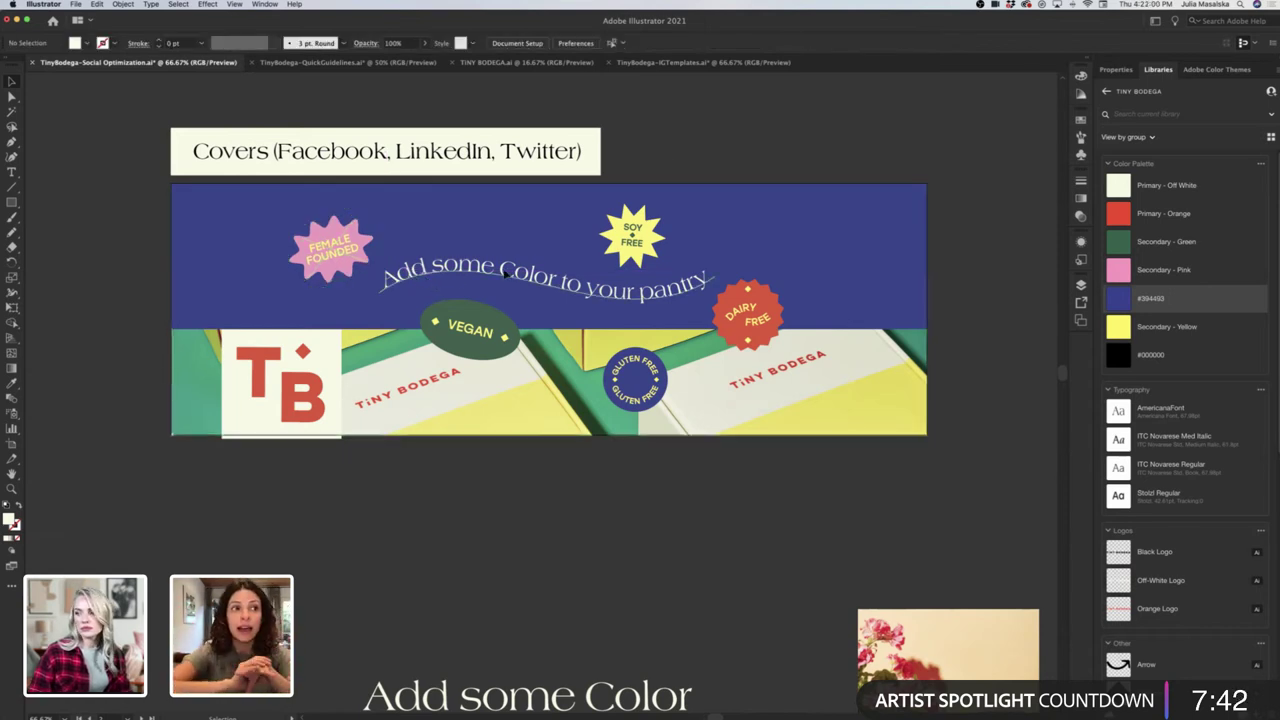
{"action": "left_click", "coordinate": [688, 280]}
{"action": "left_click_drag", "start_coordinate": [716, 285], "coordinate": [723, 288]}
{"action": "left_click", "coordinate": [754, 162]}
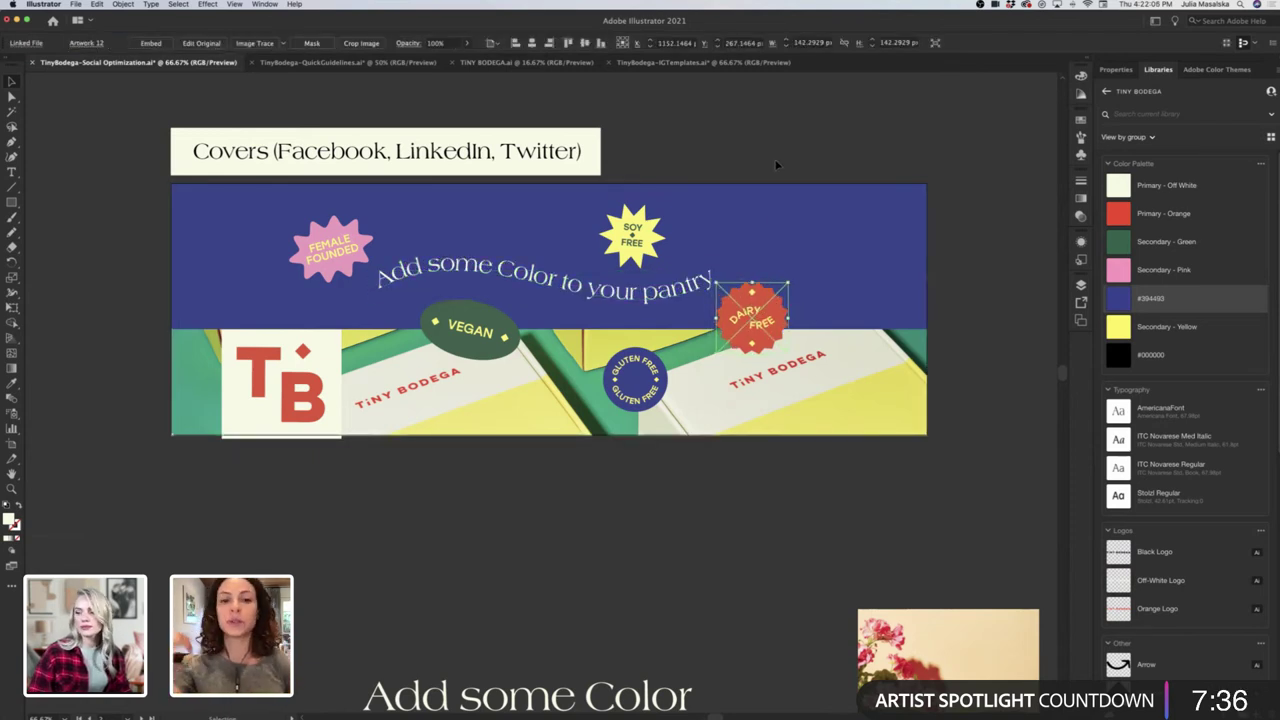
Nudge the Vegan badge on the first cover slightly to the right.
{"action": "scroll", "coordinate": [776, 165], "scroll_direction": "right", "scroll_amount": 3}
{"action": "scroll", "coordinate": [776, 165], "scroll_direction": "down", "scroll_amount": 2}
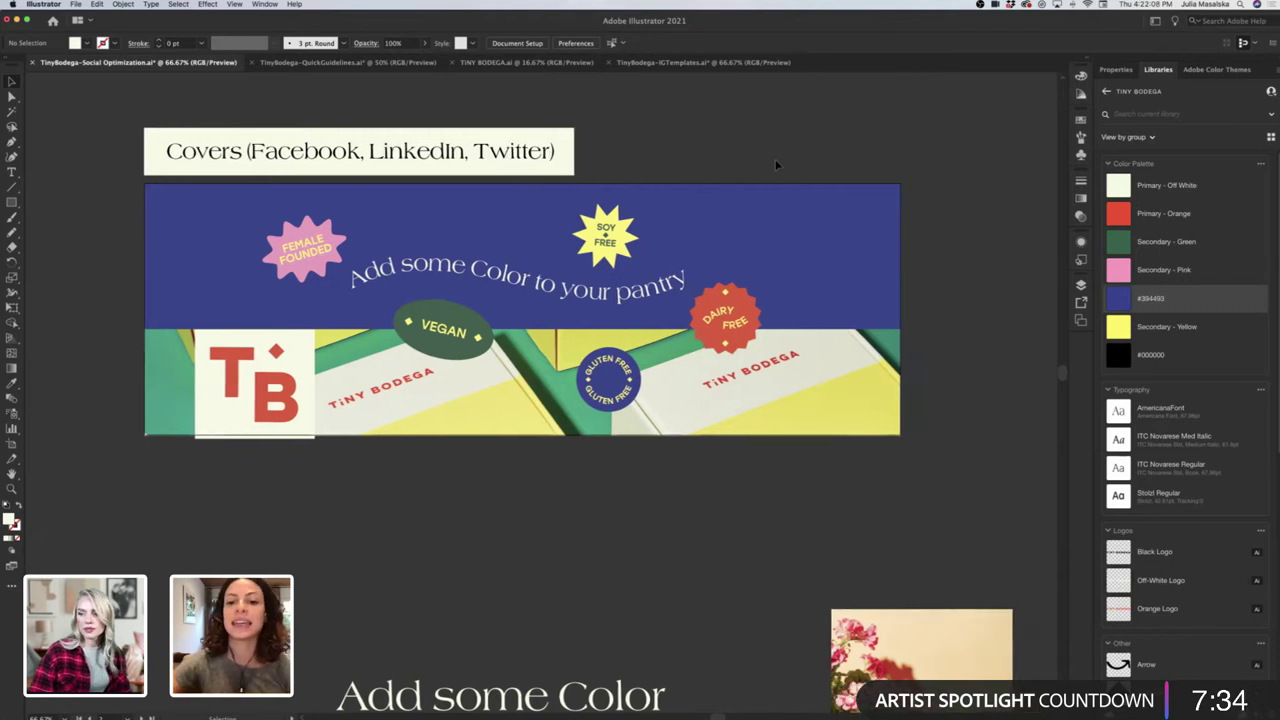
{"action": "left_click", "coordinate": [476, 332]}
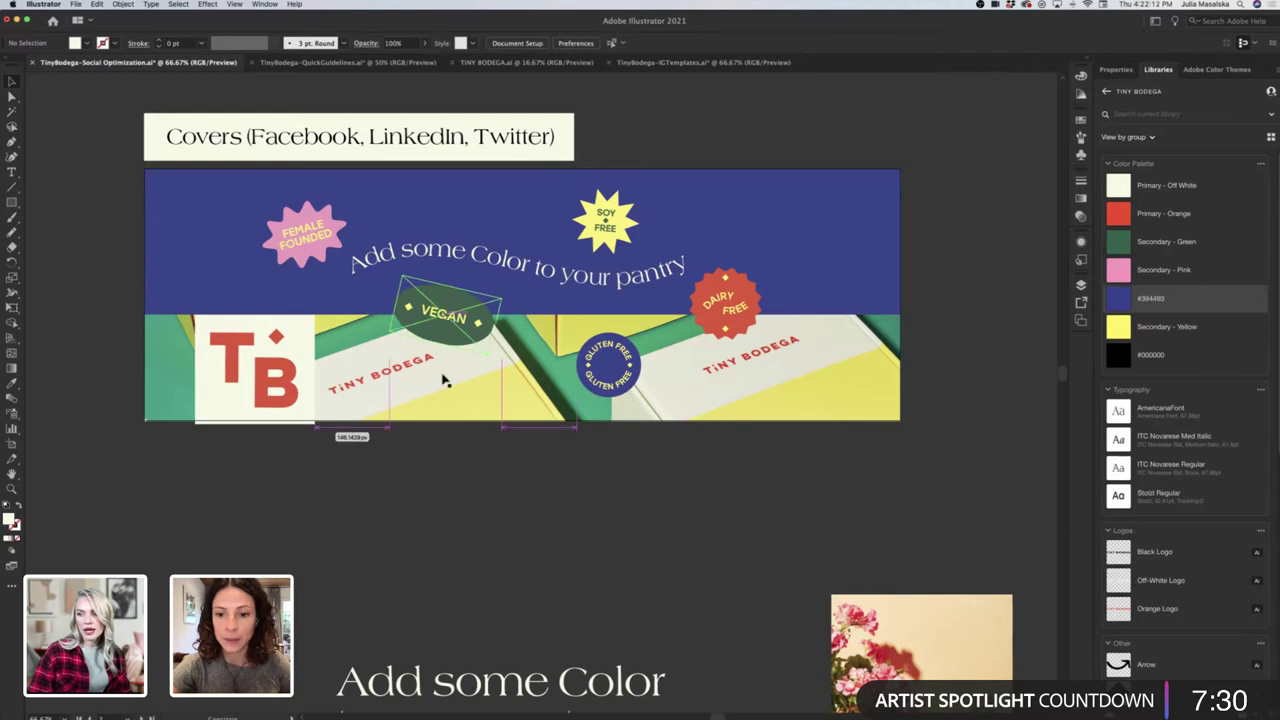
{"action": "left_click", "coordinate": [63, 443]}
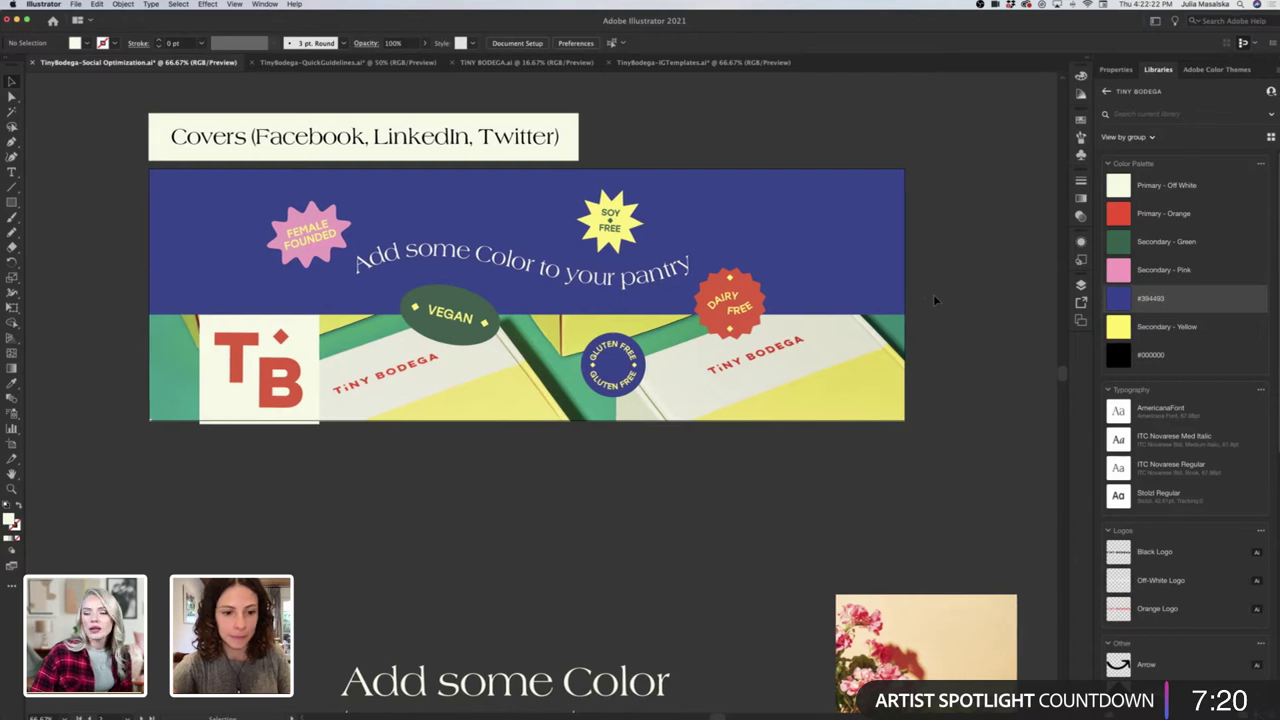
{"action": "scroll", "coordinate": [933, 294], "scroll_direction": "up", "scroll_amount": 2}
{"action": "scroll", "coordinate": [933, 294], "scroll_direction": "left", "scroll_amount": 2}
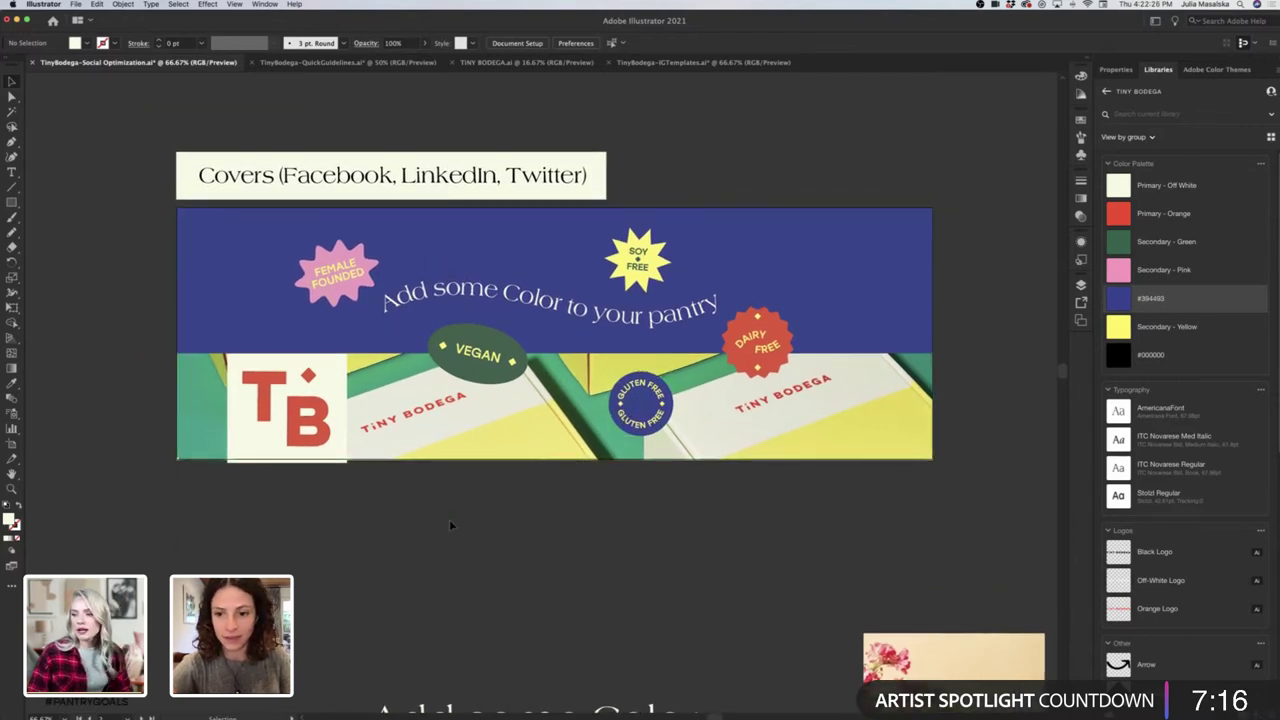
{"action": "scroll", "coordinate": [450, 525], "scroll_direction": "right", "scroll_amount": 2}
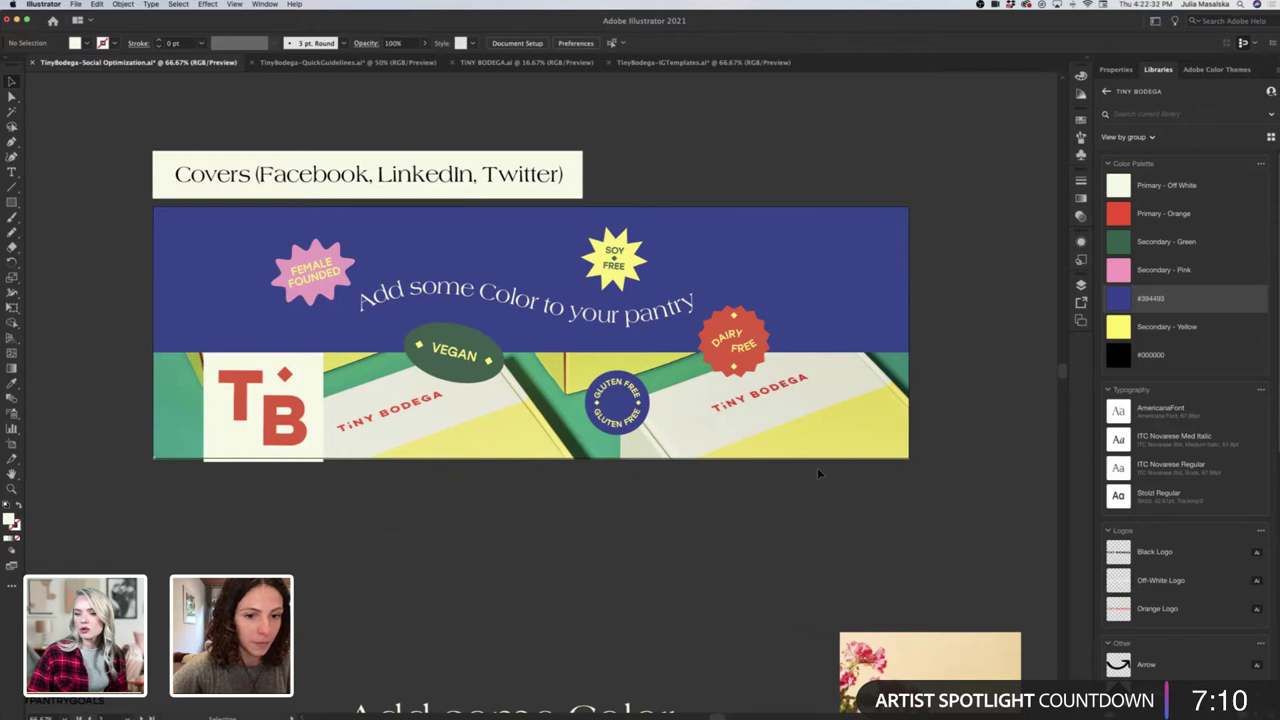
{"action": "scroll", "coordinate": [815, 488], "scroll_direction": "right", "scroll_amount": 1}
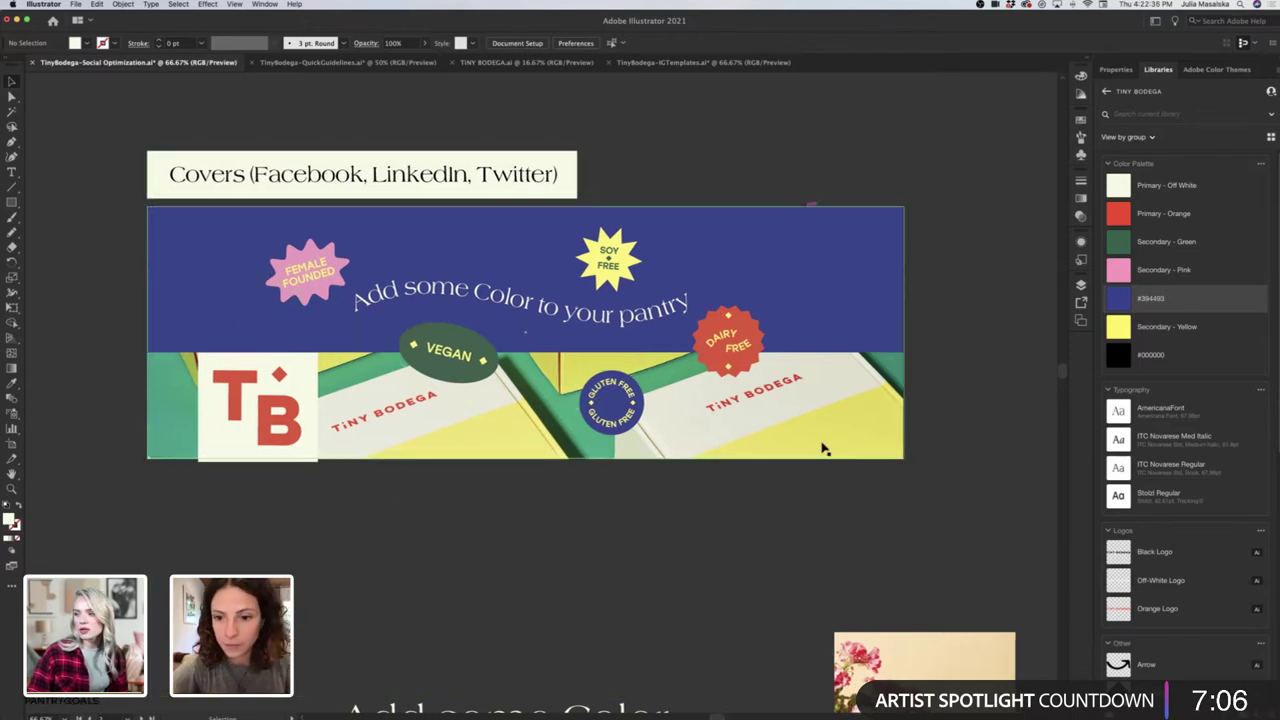
Copy the blue side bars from the safe-zone guide onto the first cover and scale them to span the cover's width.
{"action": "scroll", "coordinate": [950, 379], "scroll_direction": "down", "scroll_amount": 2}
{"action": "scroll", "coordinate": [391, 383], "scroll_direction": "right", "scroll_amount": 3}
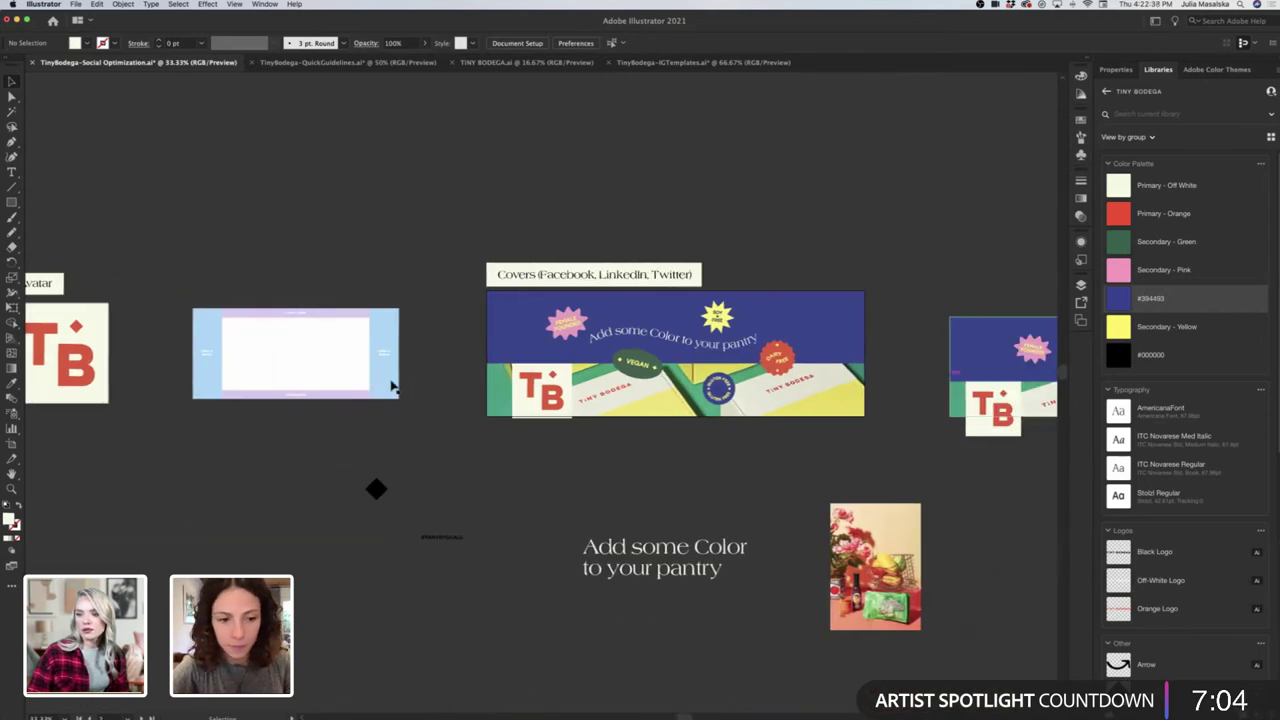
{"action": "left_click", "coordinate": [235, 398]}
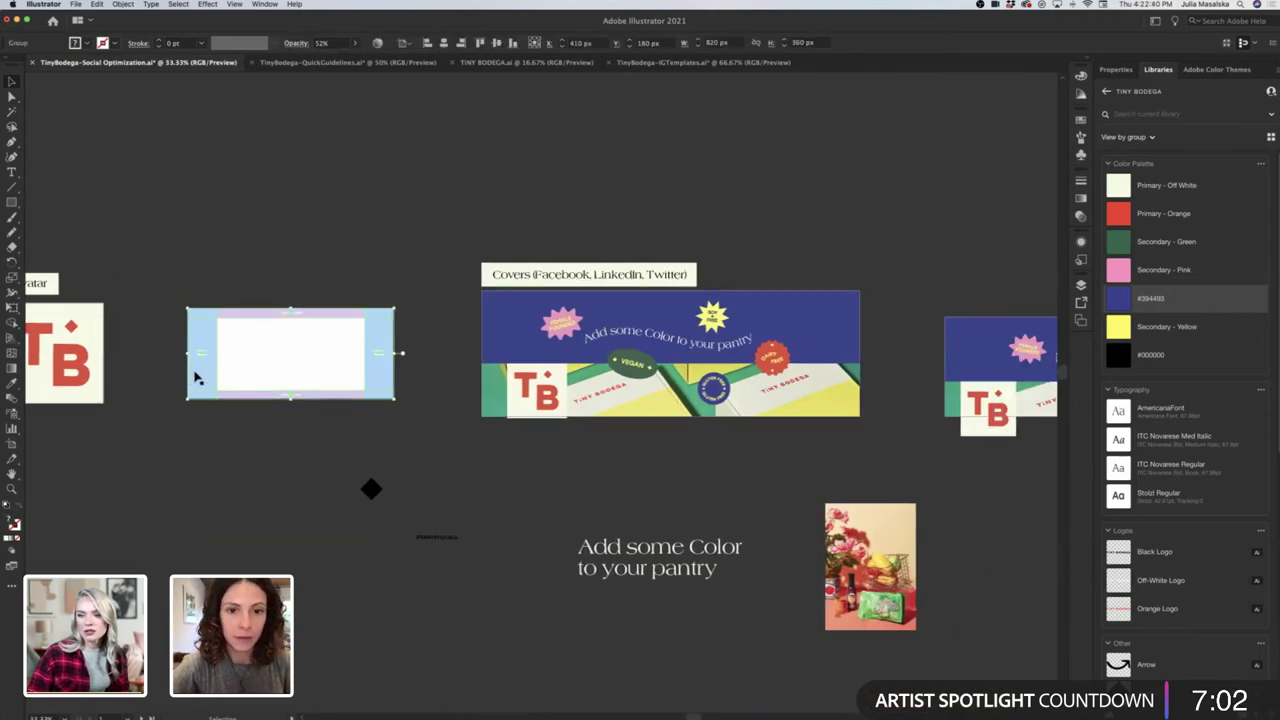
{"action": "double_click", "coordinate": [198, 378]}
{"action": "left_click", "coordinate": [370, 385]}
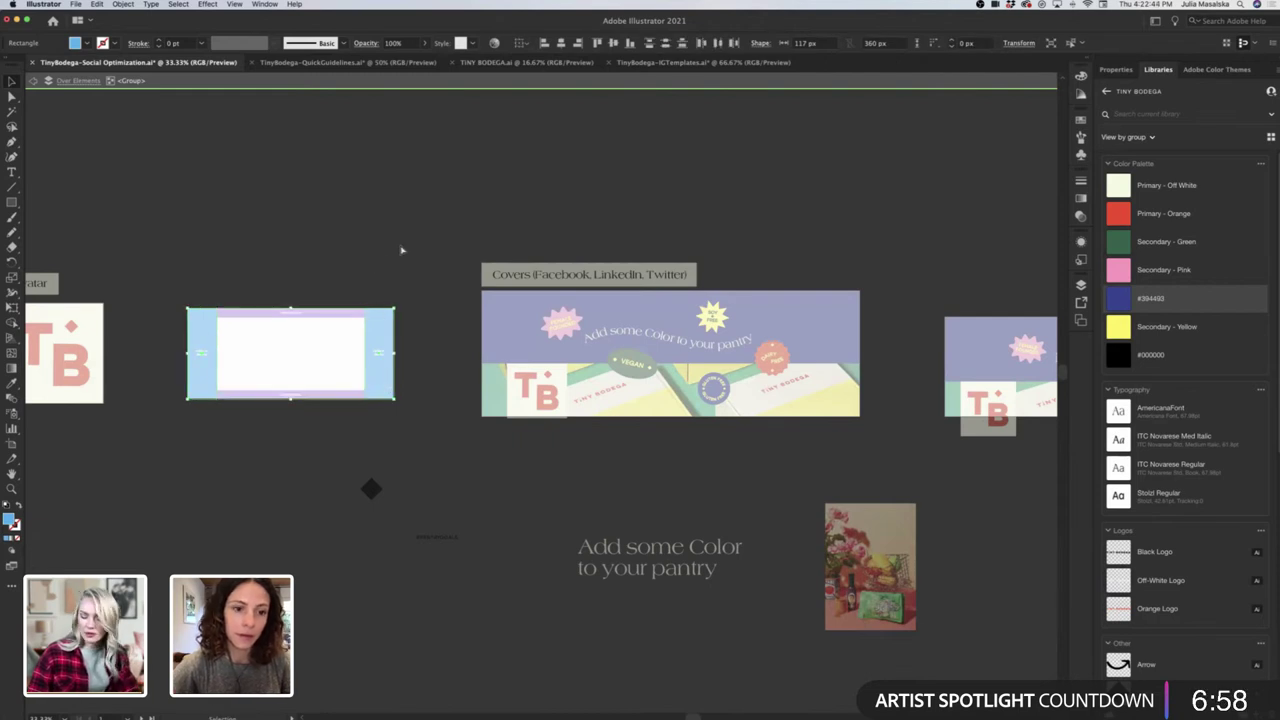
{"action": "key", "text": "Escape"}
{"action": "key", "text": "ctrl+v"}
{"action": "left_click_drag", "start_coordinate": [636, 410], "coordinate": [700, 384]}
{"action": "left_click_drag", "start_coordinate": [482, 291], "coordinate": [862, 457]}
{"action": "scroll", "coordinate": [714, 418], "scroll_direction": "up", "scroll_amount": 2}
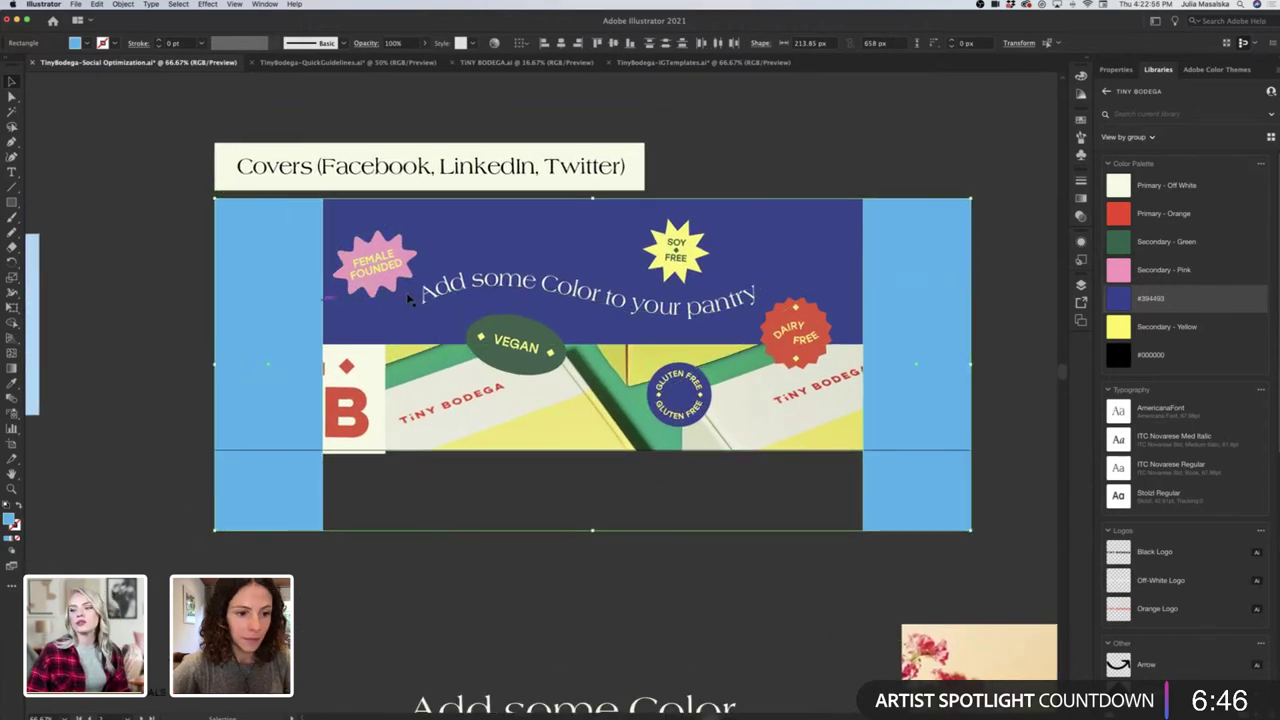
Move the Dairy Free badge on the first cover slightly right and up, keeping it inside the blue side bars.
{"action": "left_click", "coordinate": [806, 343]}
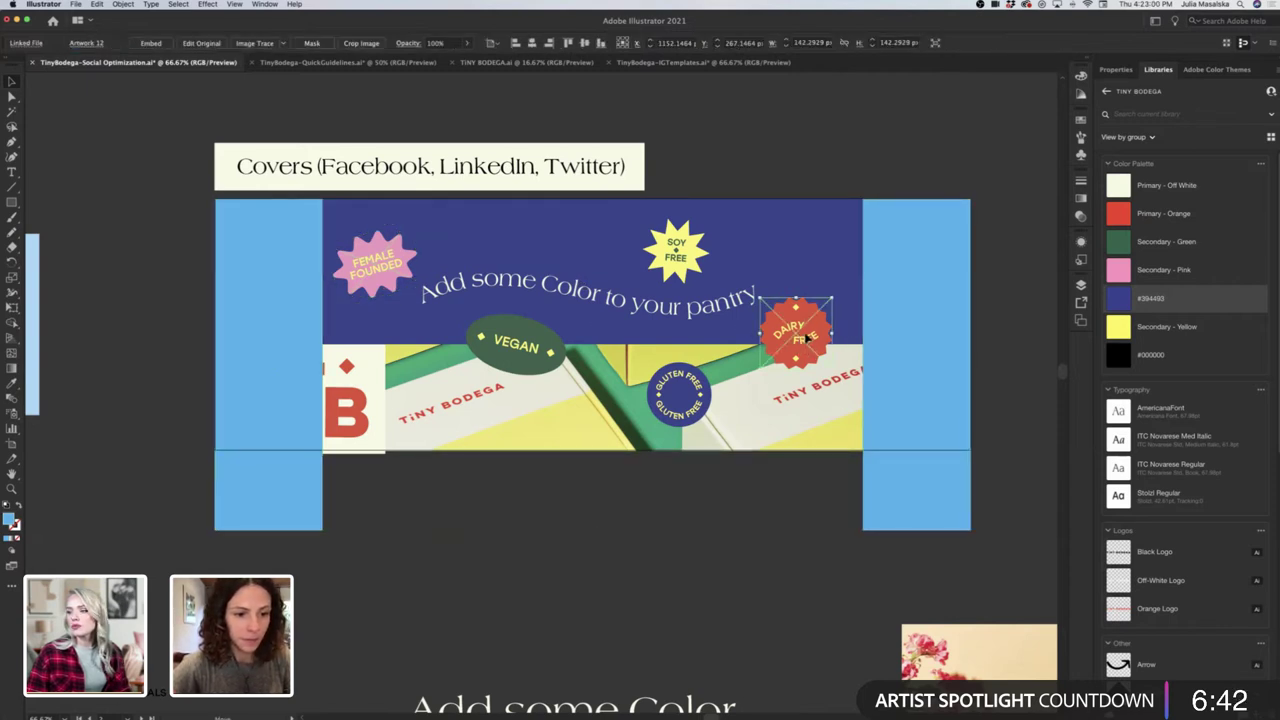
{"action": "left_click_drag", "start_coordinate": [815, 342], "coordinate": [820, 334]}
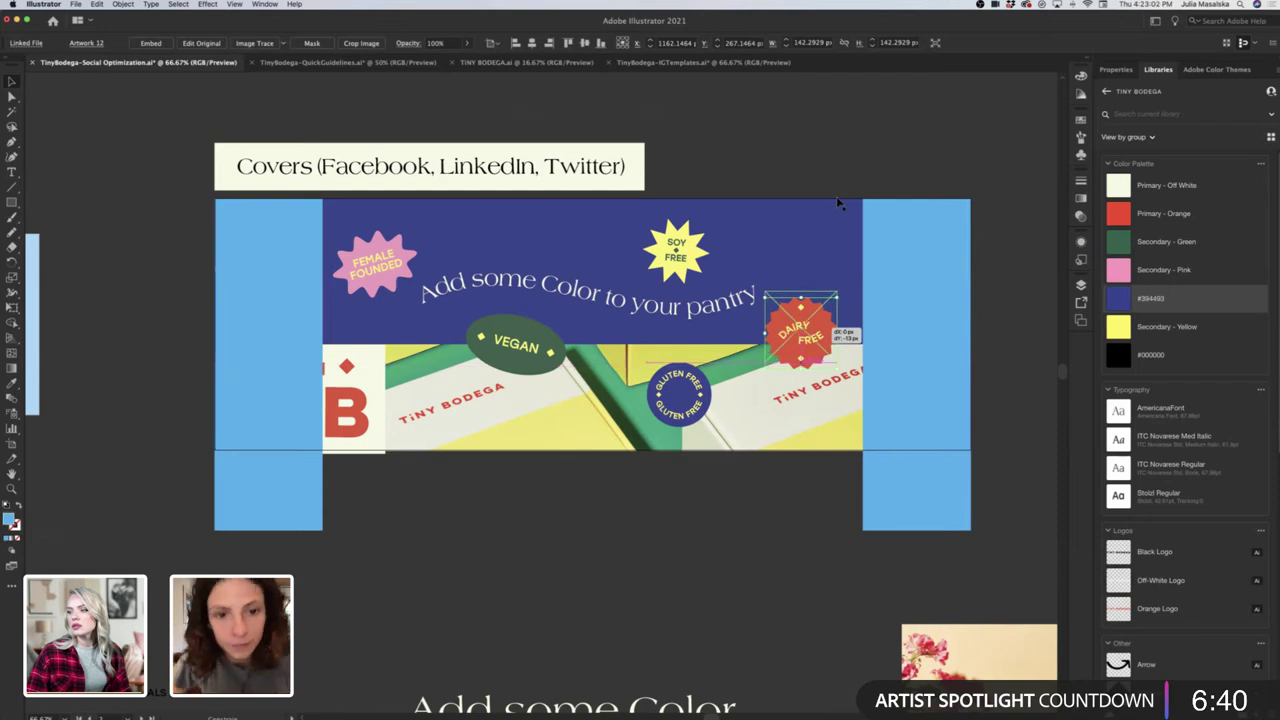
{"action": "left_click", "coordinate": [828, 153]}
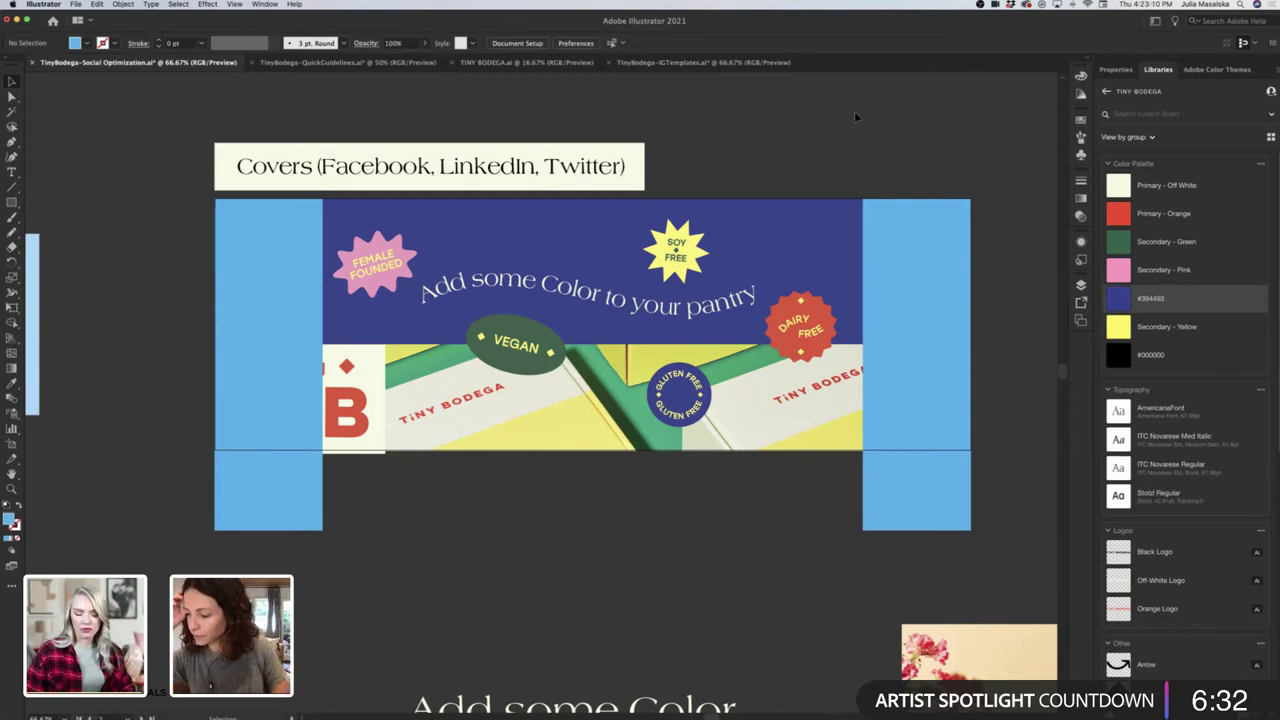
Delete both blue side bars from the first cover.
{"action": "left_click", "coordinate": [903, 218]}
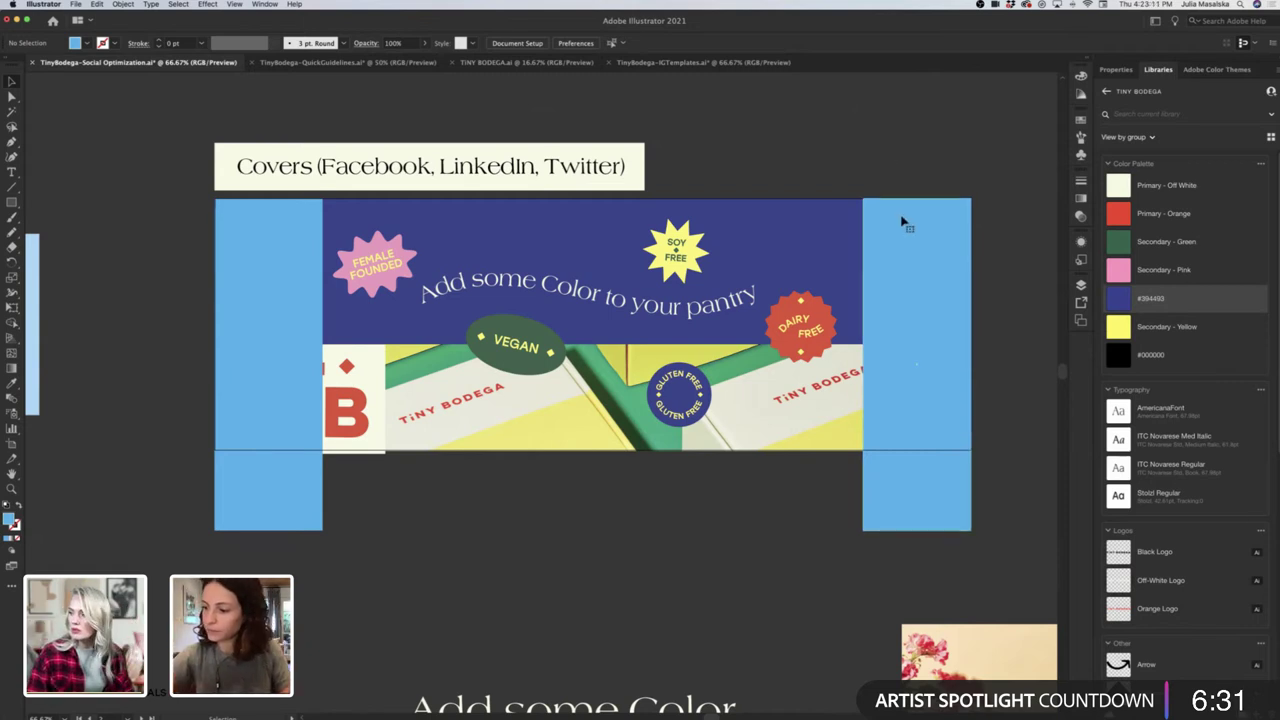
{"action": "left_click", "coordinate": [287, 332], "text": "shift"}
{"action": "key", "text": "Delete"}
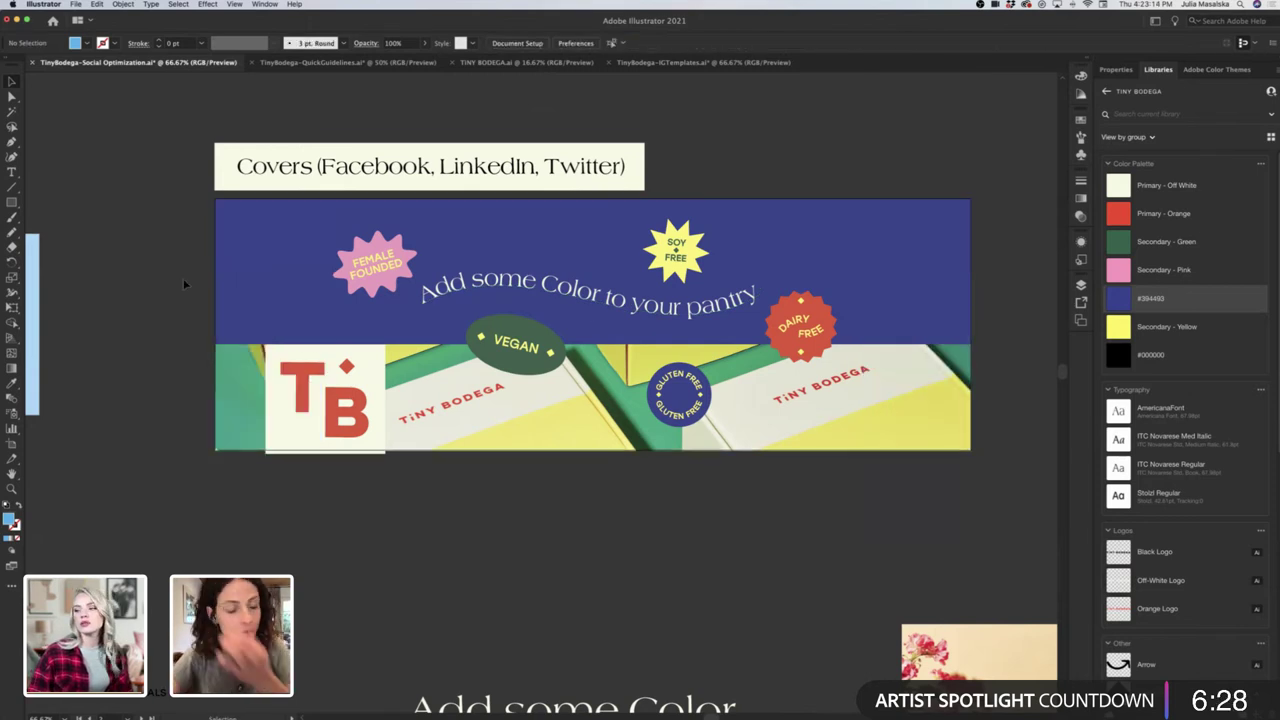
Compare the badge and tagline layouts of the two covers, examining the second one up close.
{"action": "key", "text": "super+minus"}
{"action": "key", "text": "super+minus"}
{"action": "key", "text": "super+minus"}
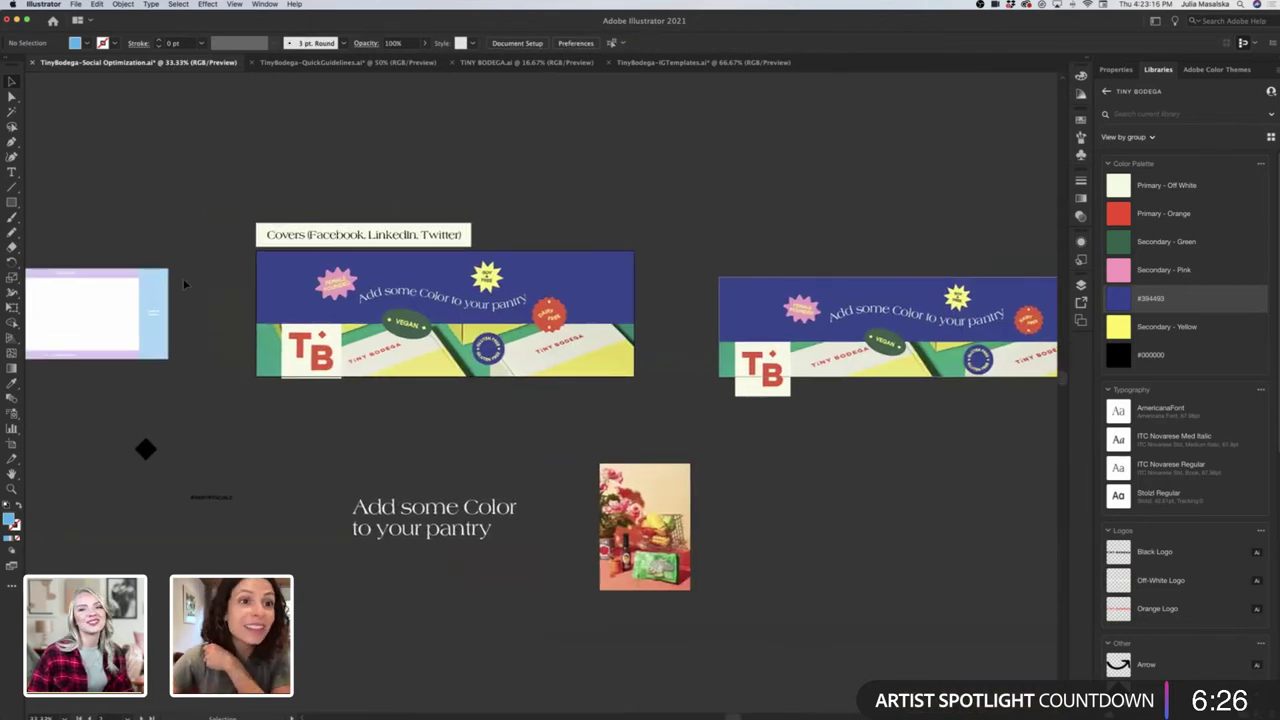
{"action": "scroll", "coordinate": [183, 278], "scroll_direction": "right", "scroll_amount": 5}
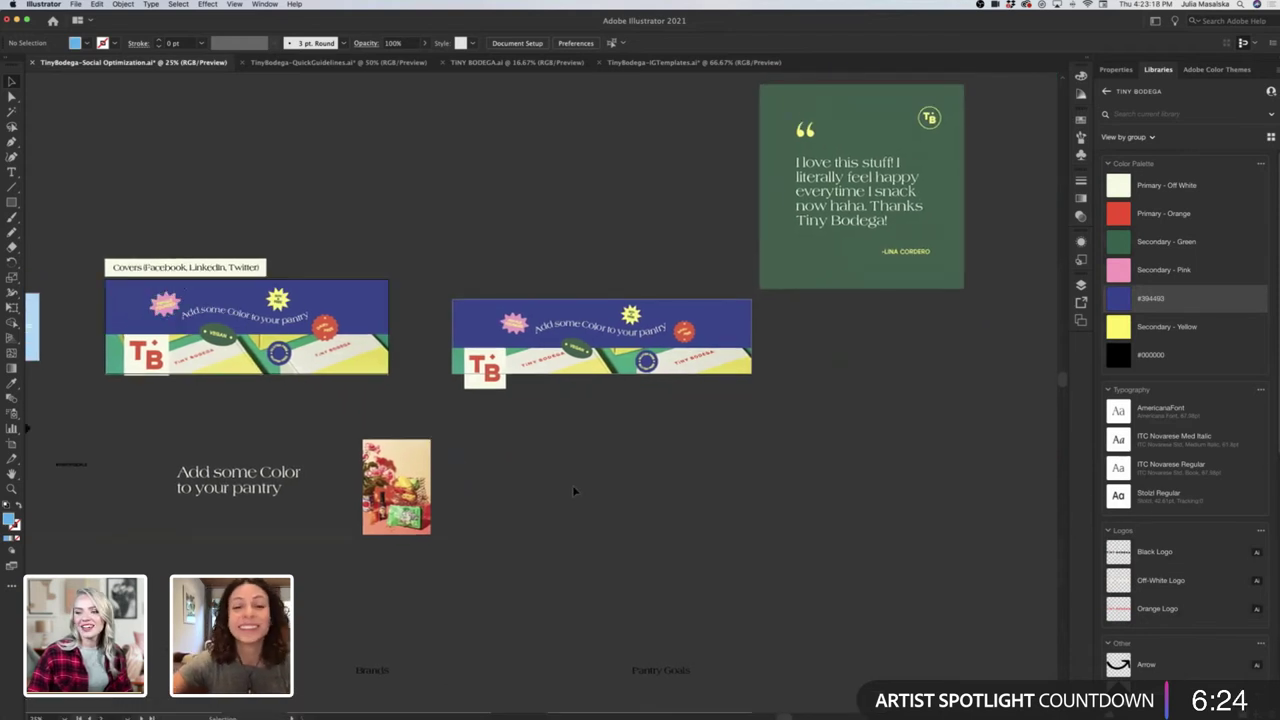
{"action": "scroll", "coordinate": [573, 491], "scroll_direction": "left", "scroll_amount": 5}
{"action": "scroll", "coordinate": [573, 491], "scroll_direction": "right", "scroll_amount": 5}
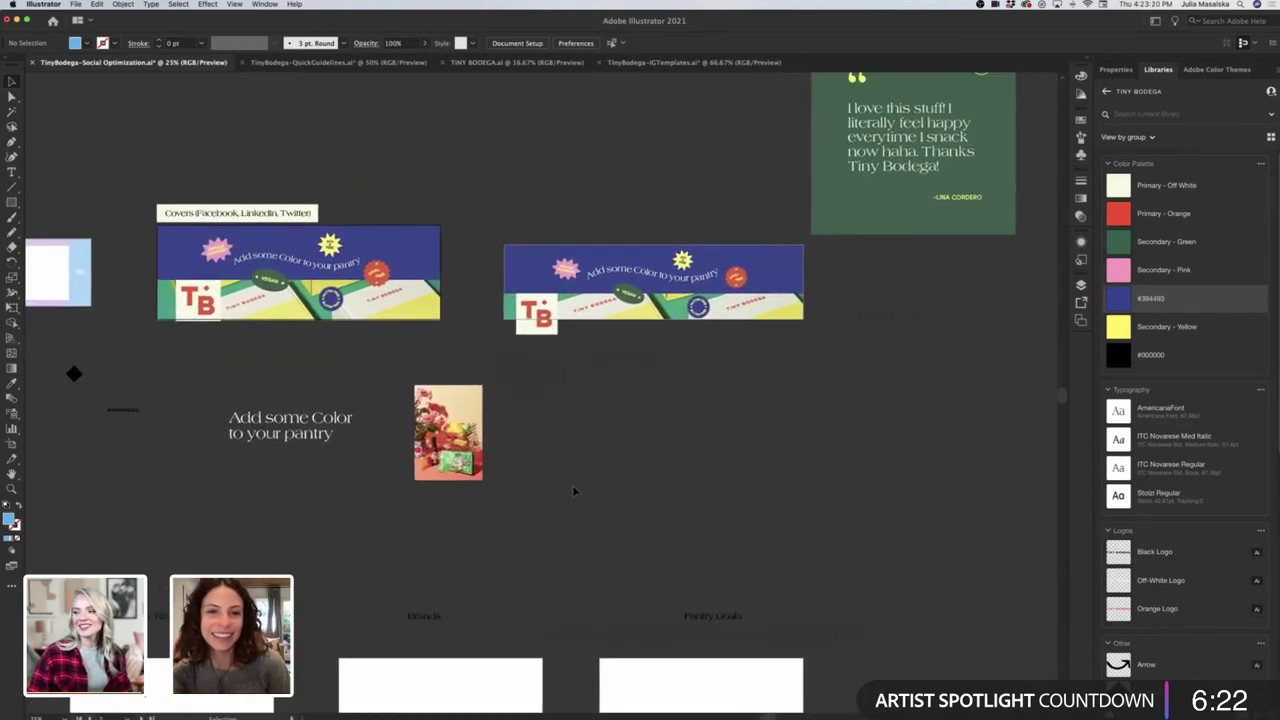
{"action": "scroll", "coordinate": [614, 439], "scroll_direction": "right", "scroll_amount": 3}
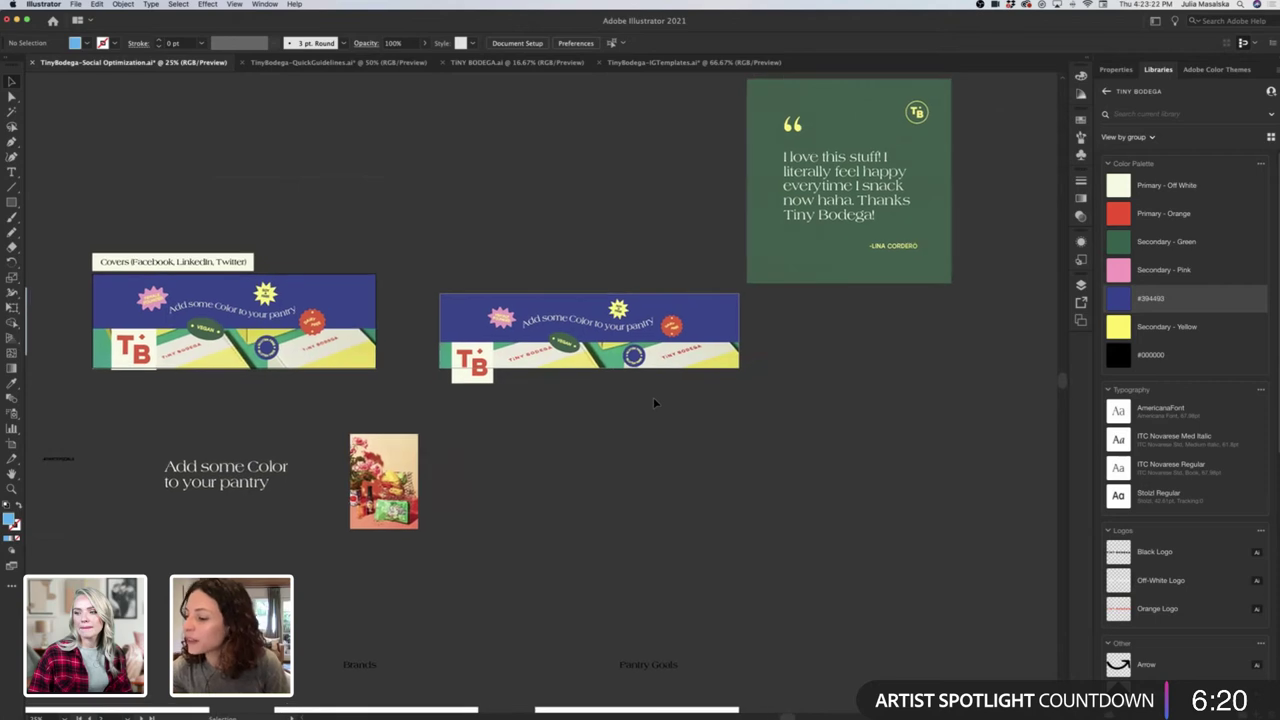
{"action": "scroll", "coordinate": [653, 397], "scroll_direction": "up", "scroll_amount": 3}
{"action": "scroll", "coordinate": [653, 397], "scroll_direction": "up", "scroll_amount": 2}
{"action": "scroll", "coordinate": [653, 397], "scroll_direction": "left", "scroll_amount": 4}
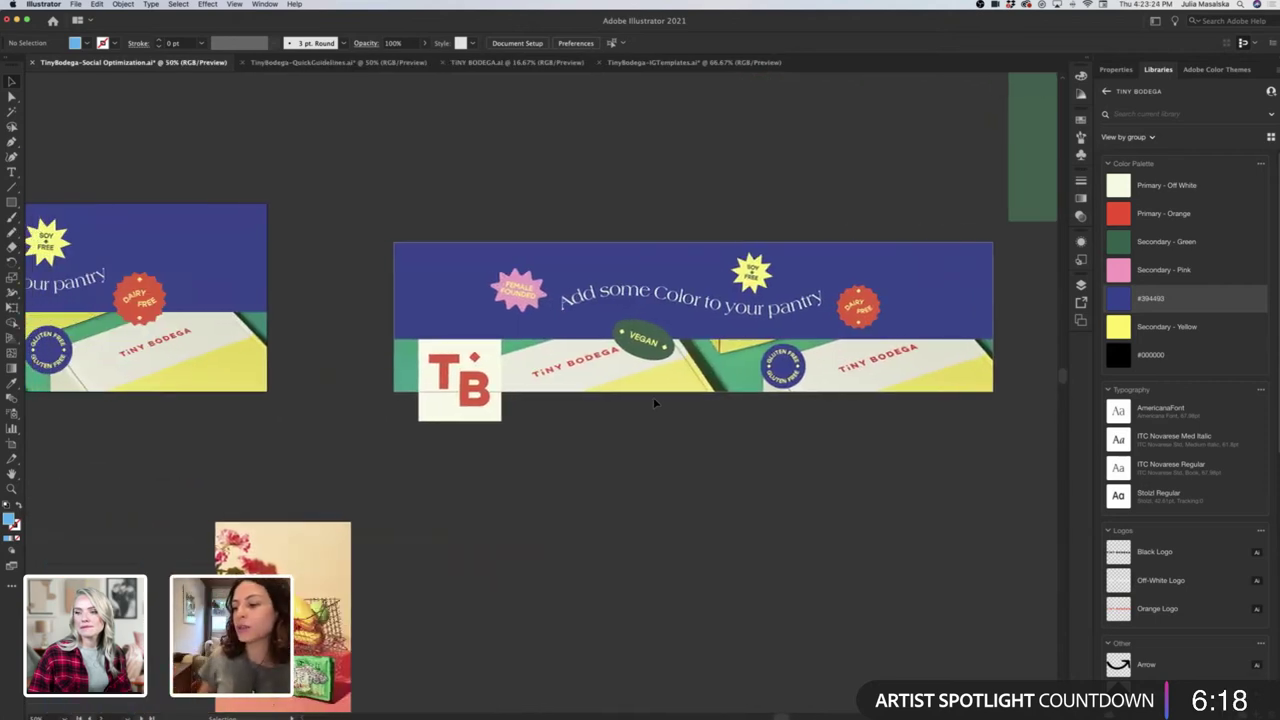
{"action": "scroll", "coordinate": [653, 397], "scroll_direction": "down", "scroll_amount": 3}
{"action": "scroll", "coordinate": [653, 397], "scroll_direction": "left", "scroll_amount": 3}
{"action": "scroll", "coordinate": [653, 397], "scroll_direction": "down", "scroll_amount": 2}
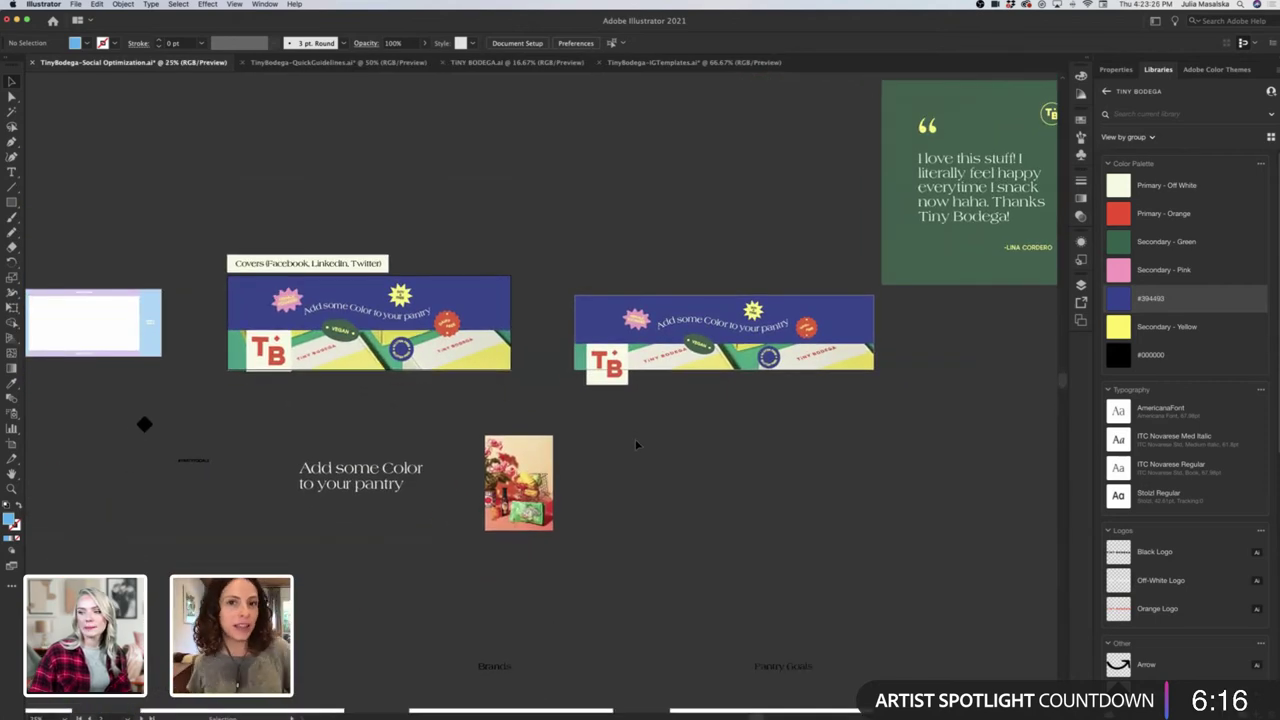
Select the tagline on the second cover and show the options for adding its elements to the TINY BODEGA library.
{"action": "left_click", "coordinate": [738, 333]}
{"action": "scroll", "coordinate": [738, 333], "scroll_direction": "up", "scroll_amount": 5}
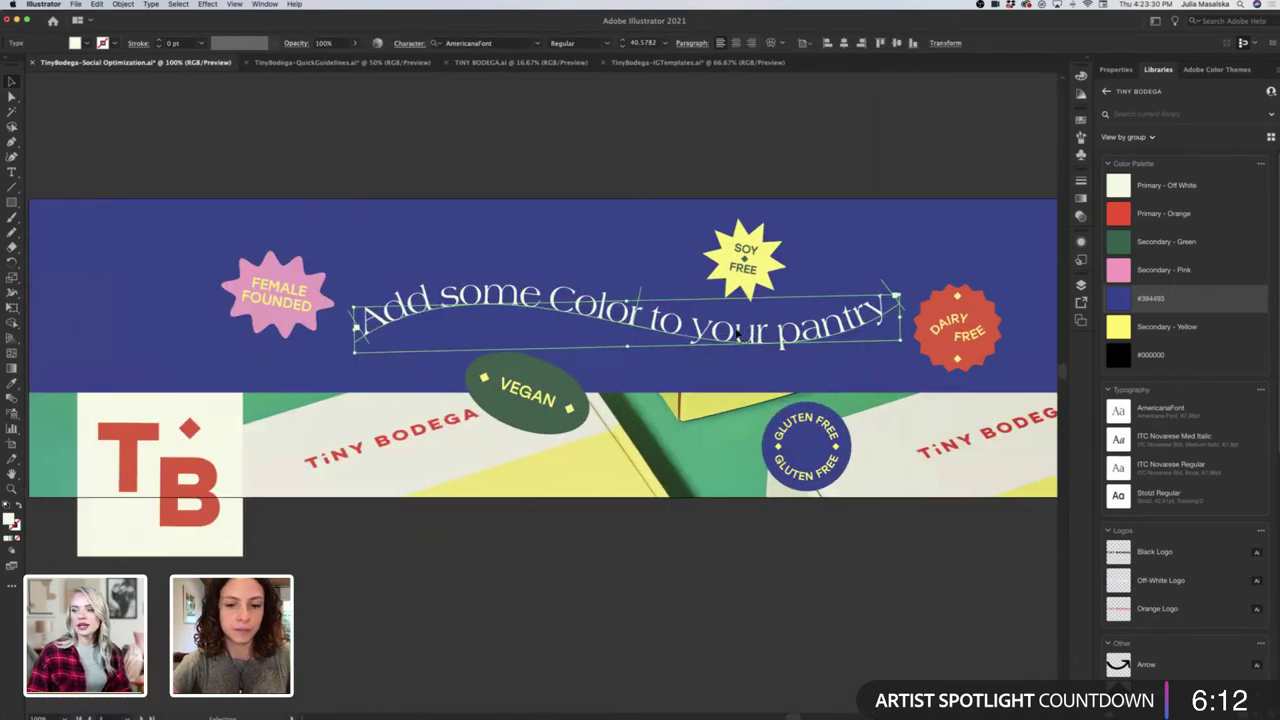
{"action": "scroll", "coordinate": [349, 338], "scroll_direction": "right", "scroll_amount": 2}
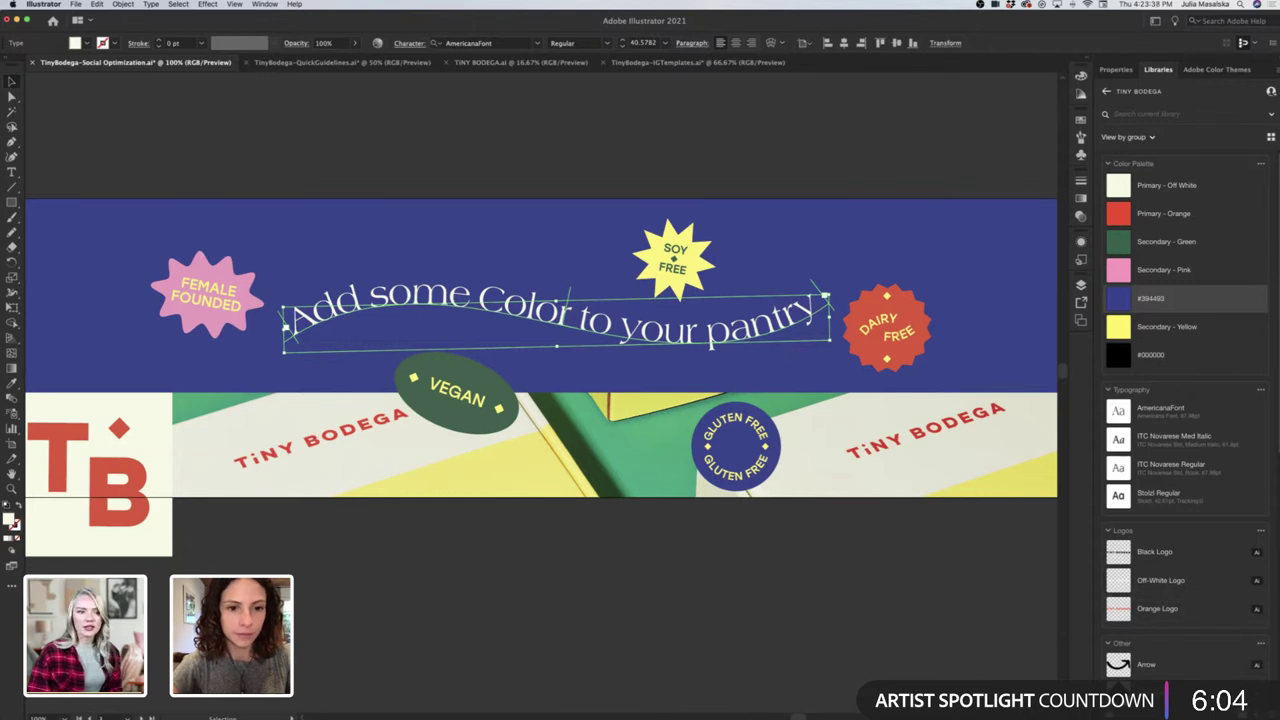
{"action": "mouse_move", "coordinate": [770, 712]}
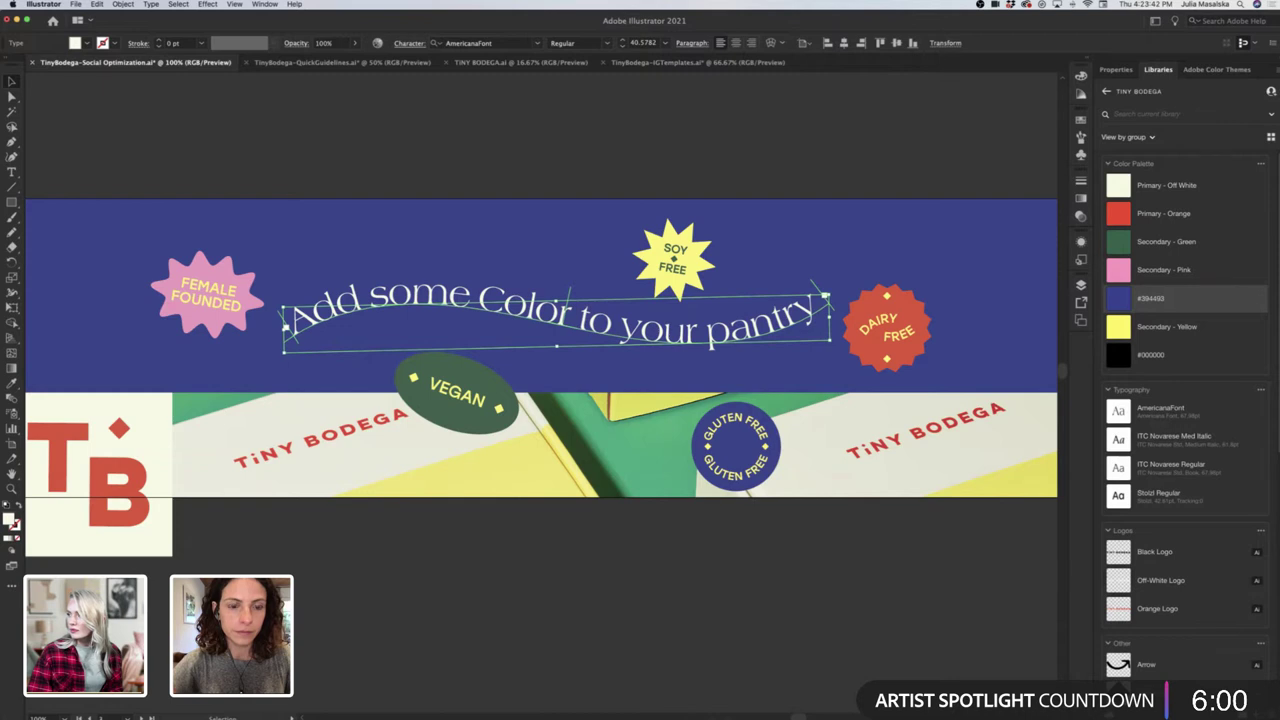
{"action": "left_click_drag", "start_coordinate": [1243, 350], "coordinate": [880, 354]}
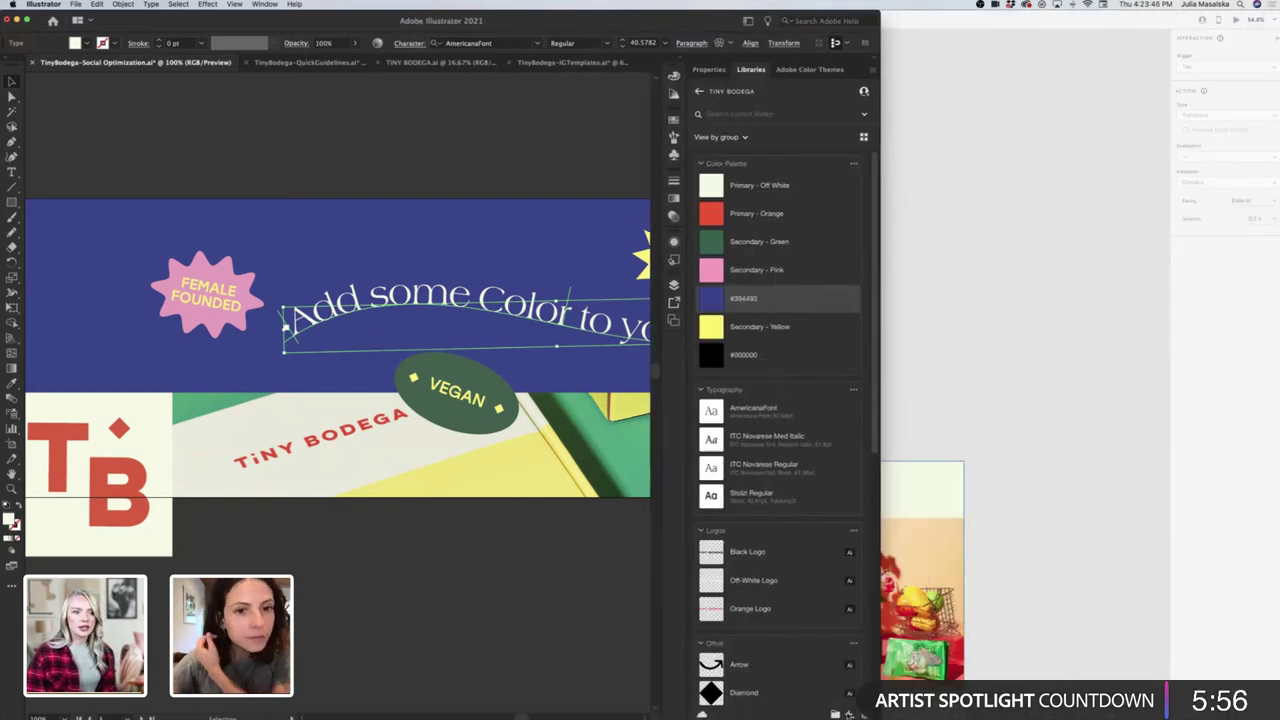
{"action": "left_click", "coordinate": [849, 714]}
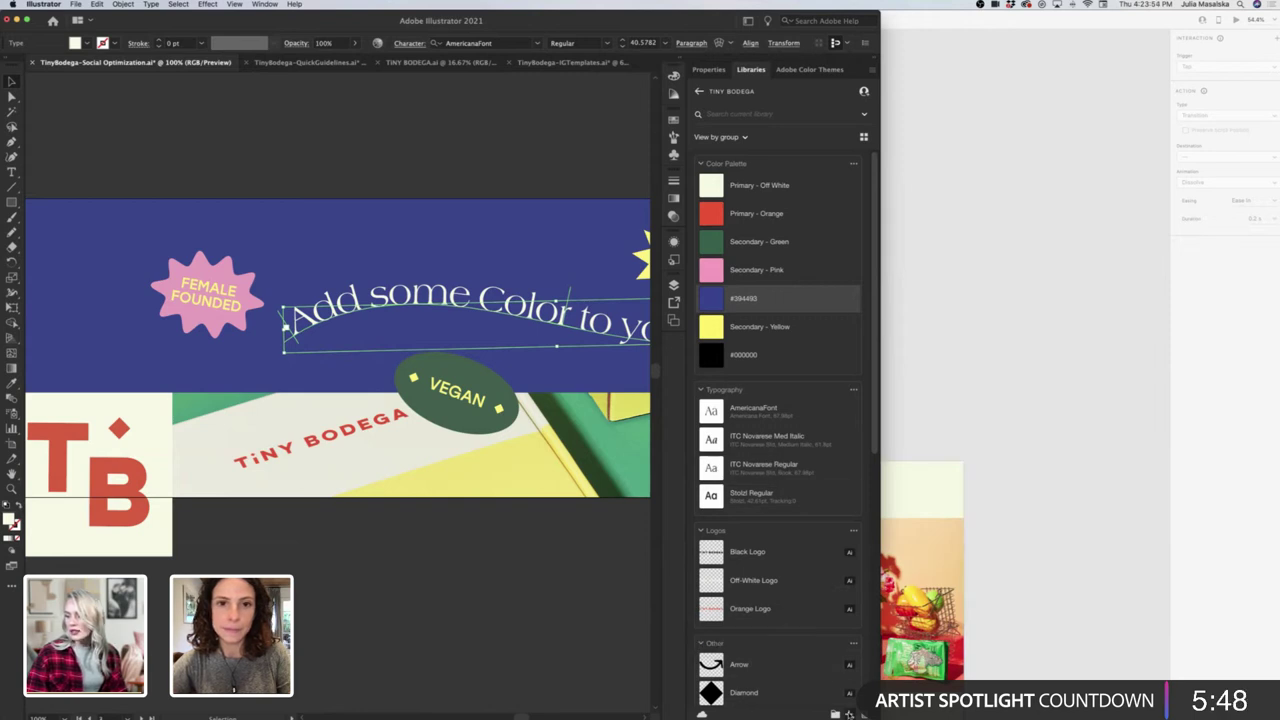
{"action": "left_click", "coordinate": [848, 714]}
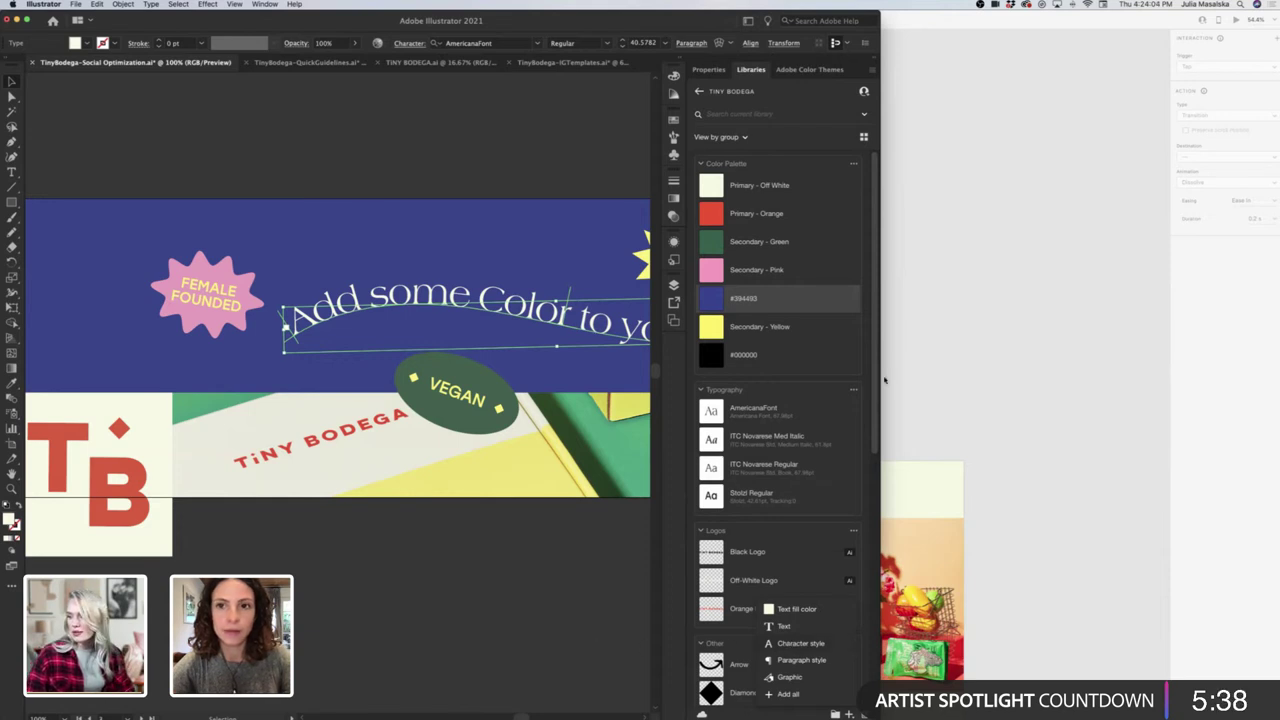
{"action": "left_click_drag", "start_coordinate": [1153, 356], "coordinate": [1278, 355]}
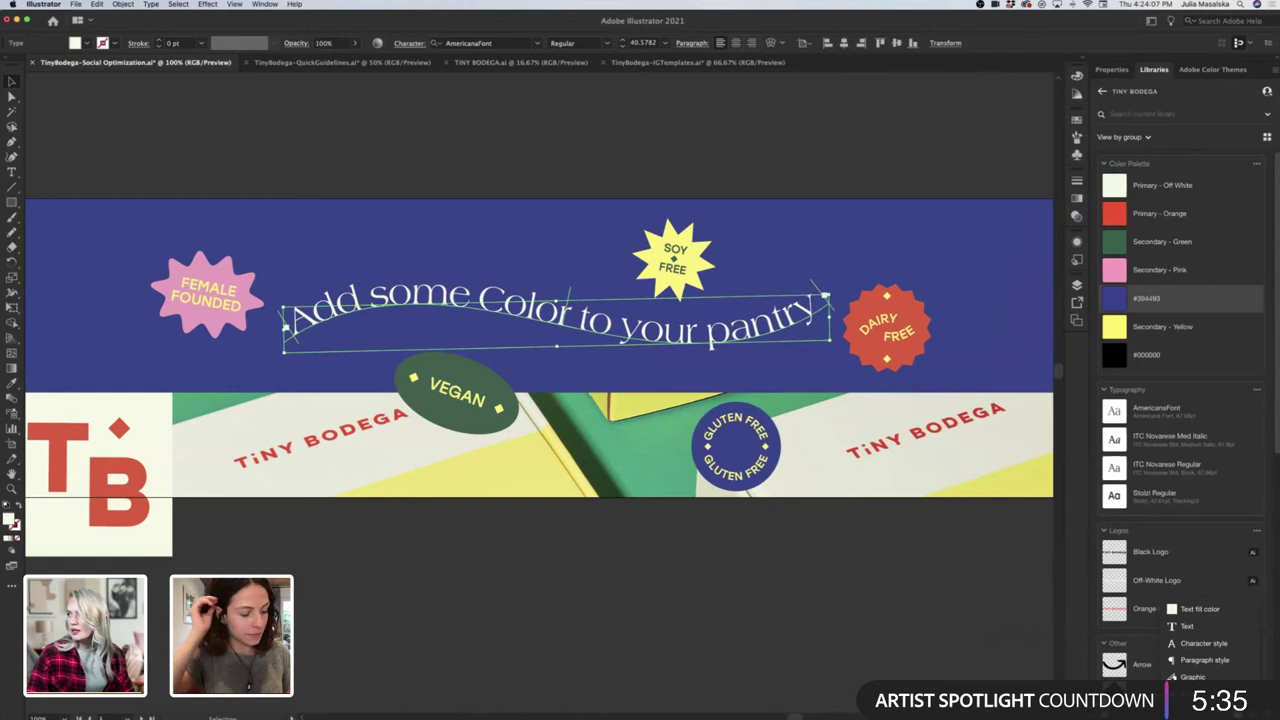
{"action": "left_click", "coordinate": [870, 547]}
{"action": "scroll", "coordinate": [870, 547], "scroll_direction": "down", "scroll_amount": 3}
{"action": "scroll", "coordinate": [870, 547], "scroll_direction": "down", "scroll_amount": 3}
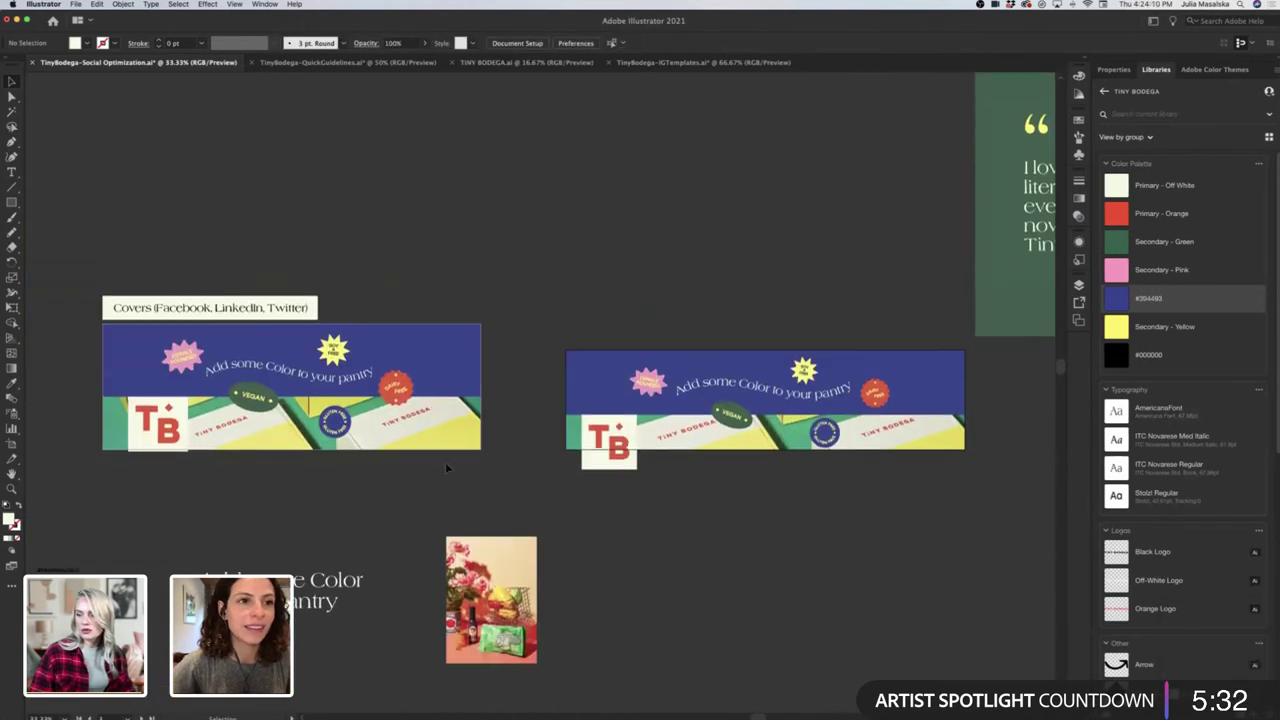
Review both cover banners up close, then look over the surrounding avatar, quote post and blank highlight cover artboards.
{"action": "scroll", "coordinate": [456, 460], "scroll_direction": "left", "scroll_amount": 5}
{"action": "key", "text": "super+plus"}
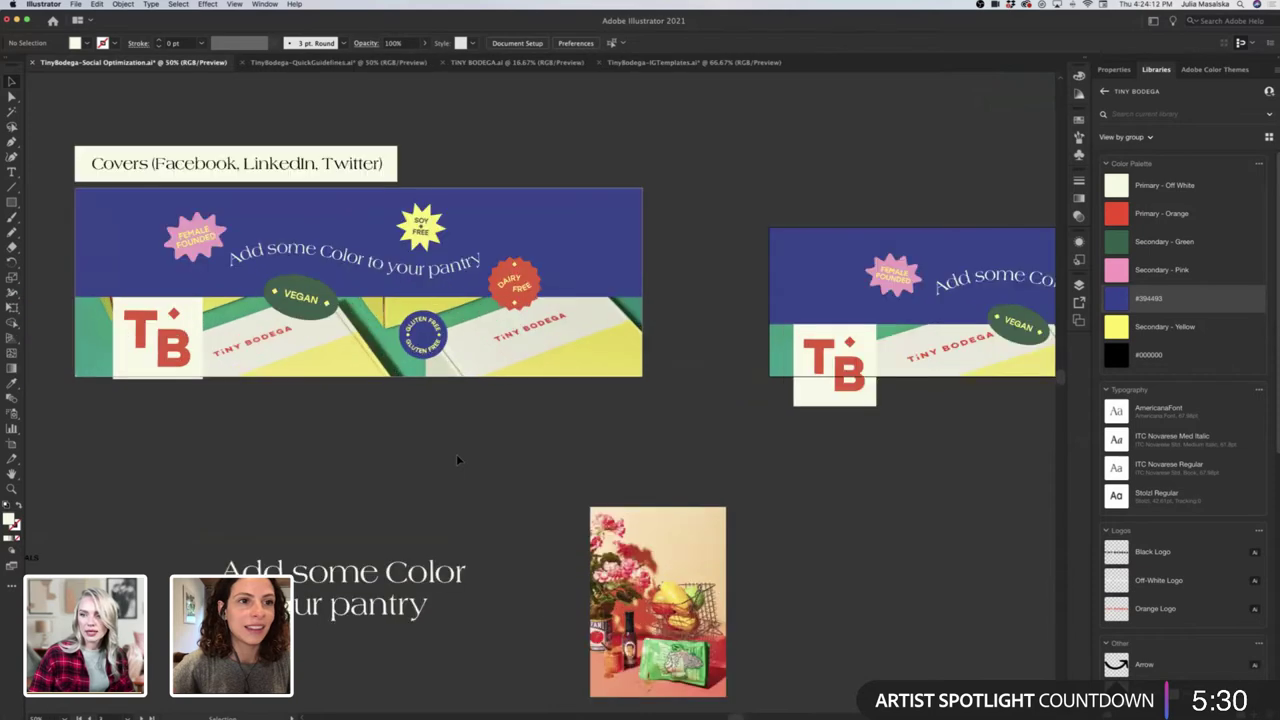
{"action": "scroll", "coordinate": [456, 460], "scroll_direction": "left", "scroll_amount": 2}
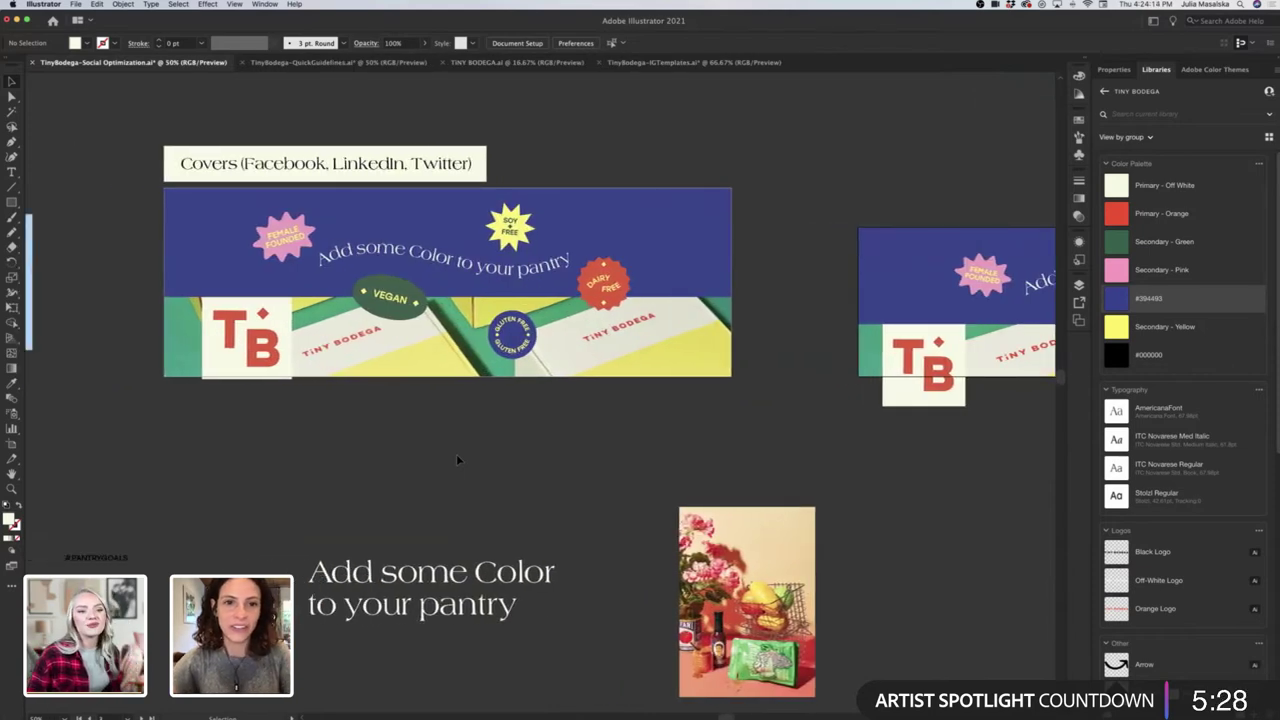
{"action": "scroll", "coordinate": [457, 460], "scroll_direction": "down", "scroll_amount": 3}
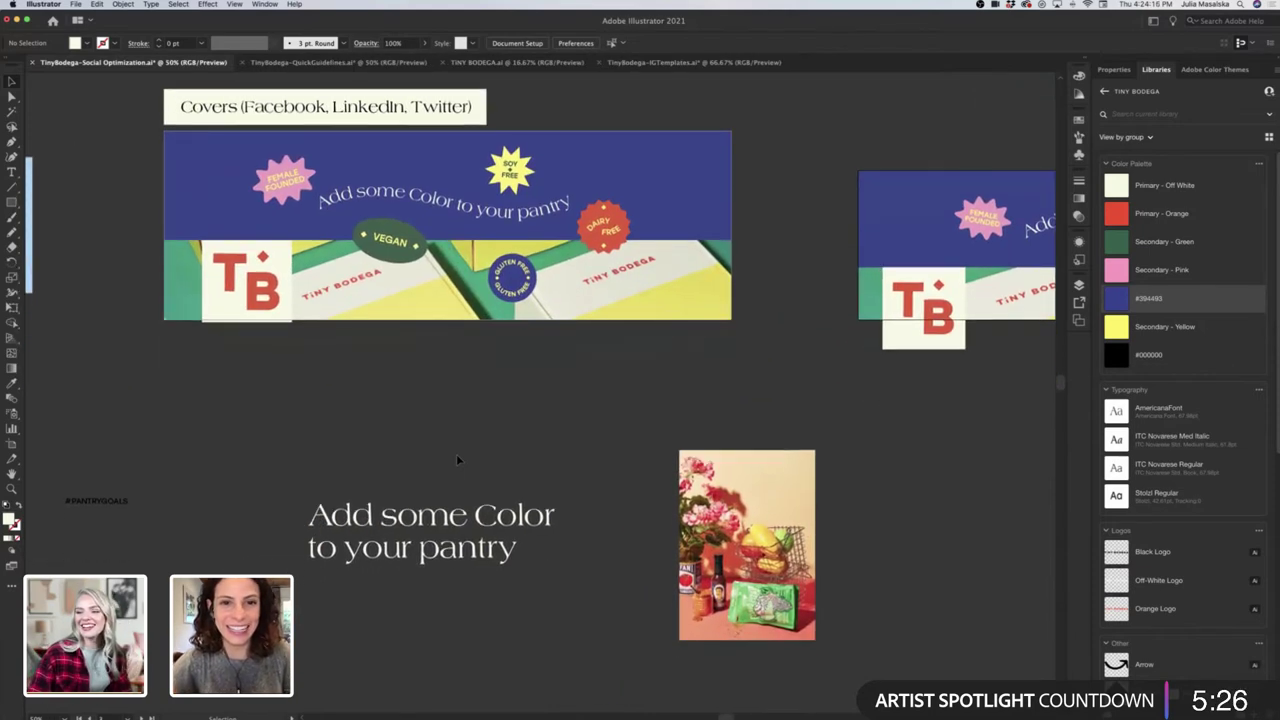
{"action": "key", "text": "super+minus"}
{"action": "scroll", "coordinate": [456, 460], "scroll_direction": "down", "scroll_amount": 5}
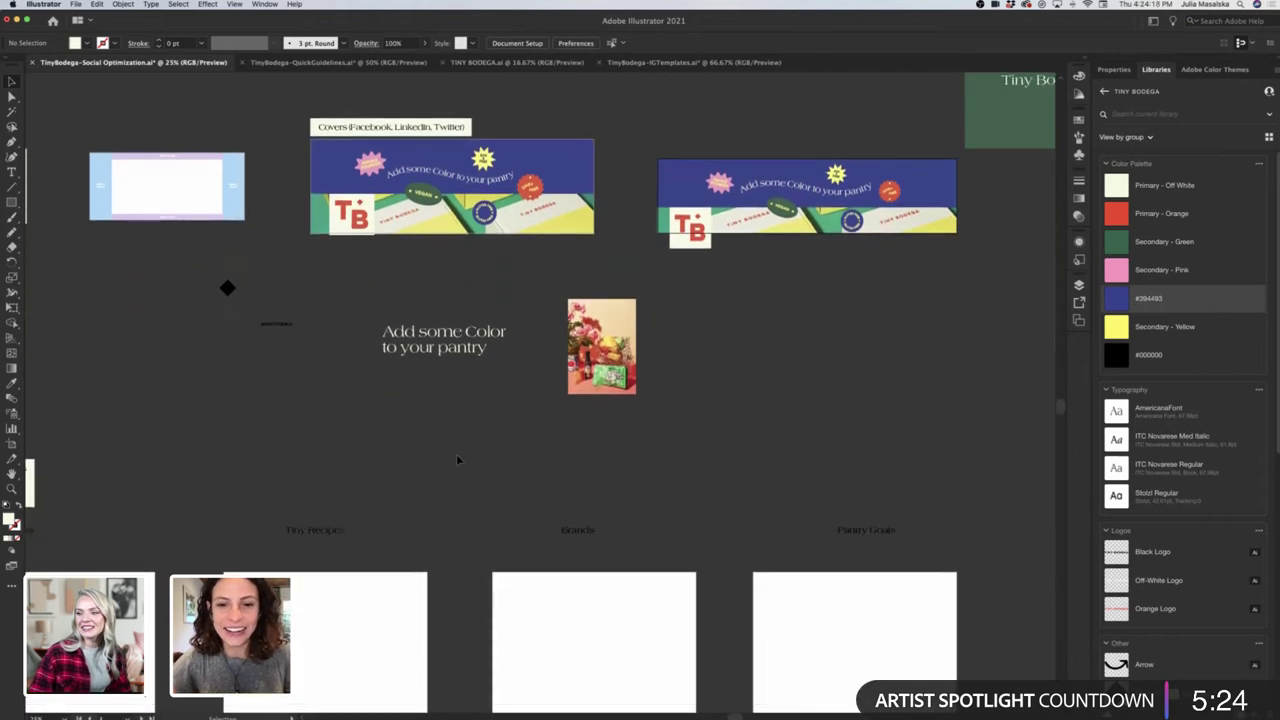
{"action": "scroll", "coordinate": [456, 456], "scroll_direction": "down", "scroll_amount": 2}
{"action": "scroll", "coordinate": [456, 456], "scroll_direction": "down", "scroll_amount": 2}
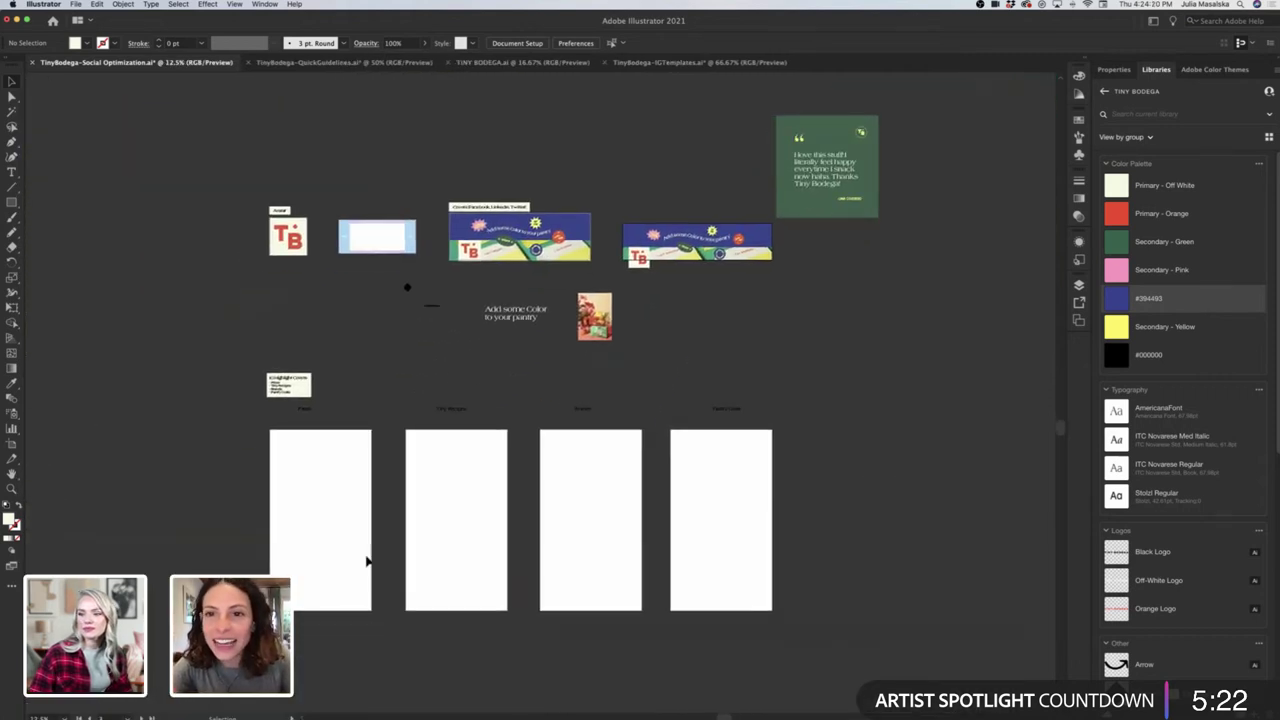
{"action": "scroll", "coordinate": [366, 557], "scroll_direction": "up", "scroll_amount": 1}
{"action": "scroll", "coordinate": [365, 555], "scroll_direction": "right", "scroll_amount": 2}
{"action": "scroll", "coordinate": [365, 555], "scroll_direction": "up", "scroll_amount": 1}
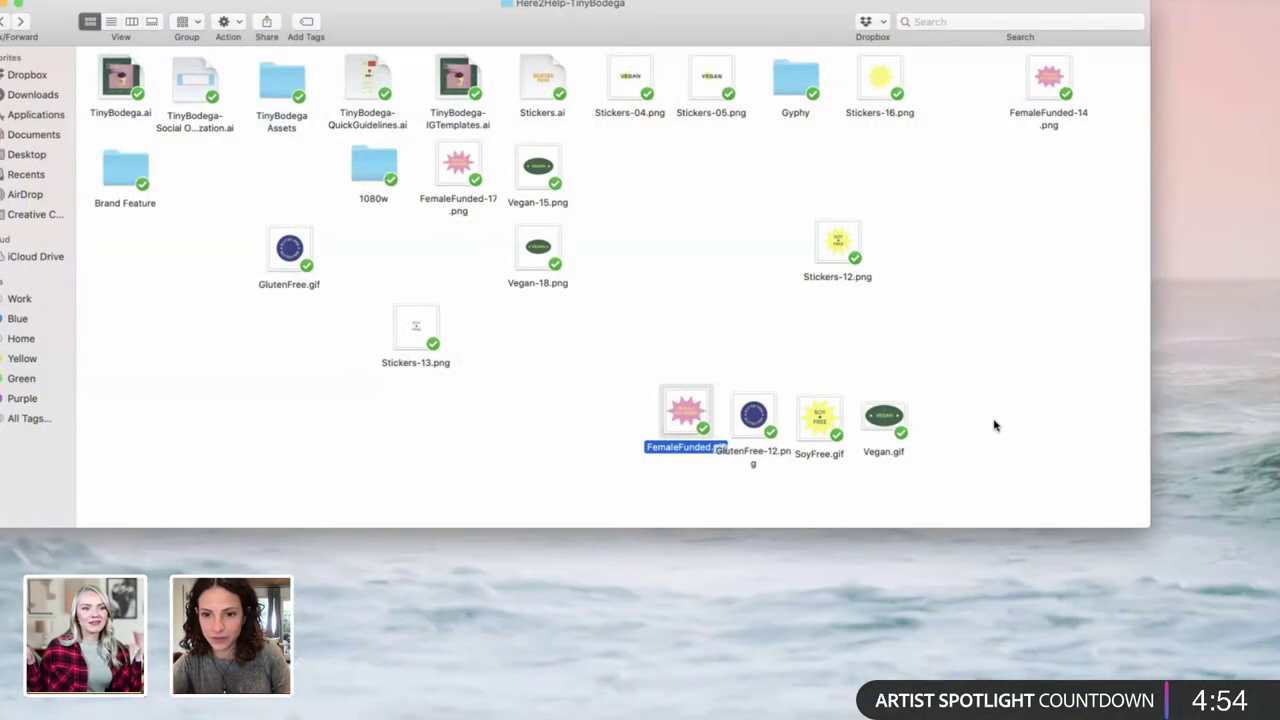
Preview FemaleFunded.gif and GlutenFree-12.png in the Here2Help-TinyBodega folder in Finder.
{"action": "left_click", "coordinate": [687, 414]}
{"action": "left_click_drag", "start_coordinate": [687, 414], "coordinate": [689, 420]}
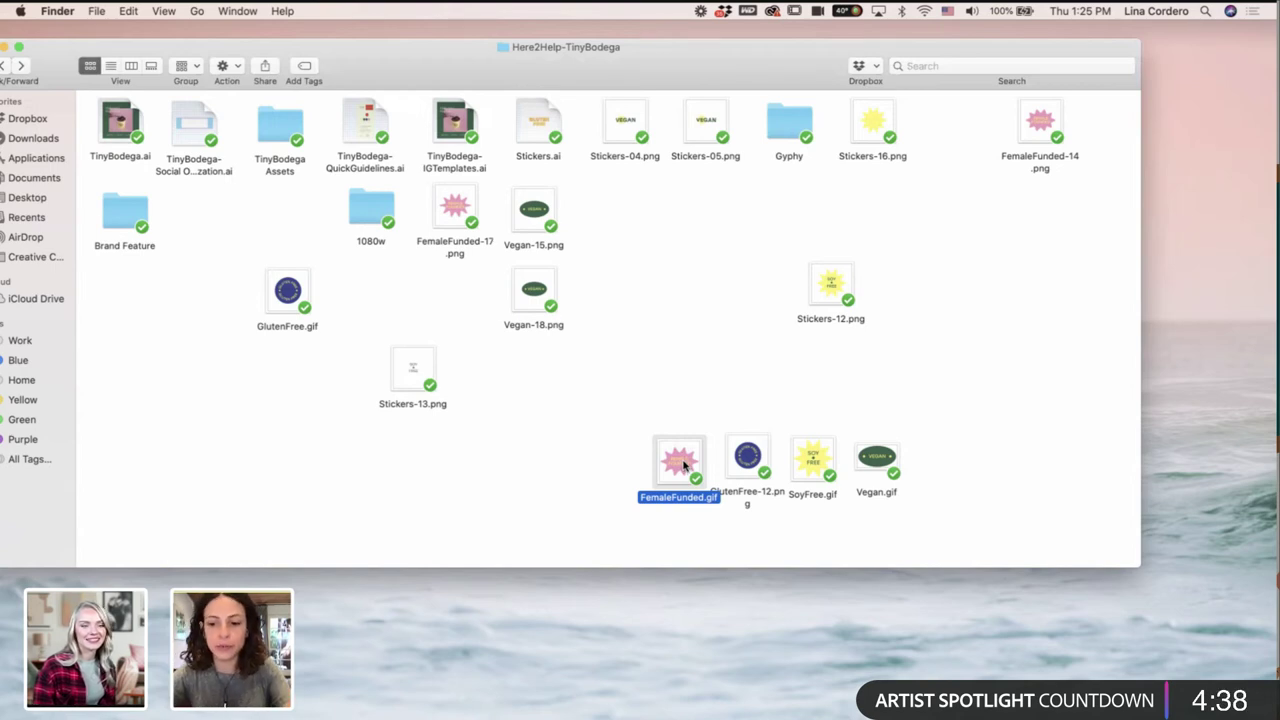
{"action": "key", "text": "space"}
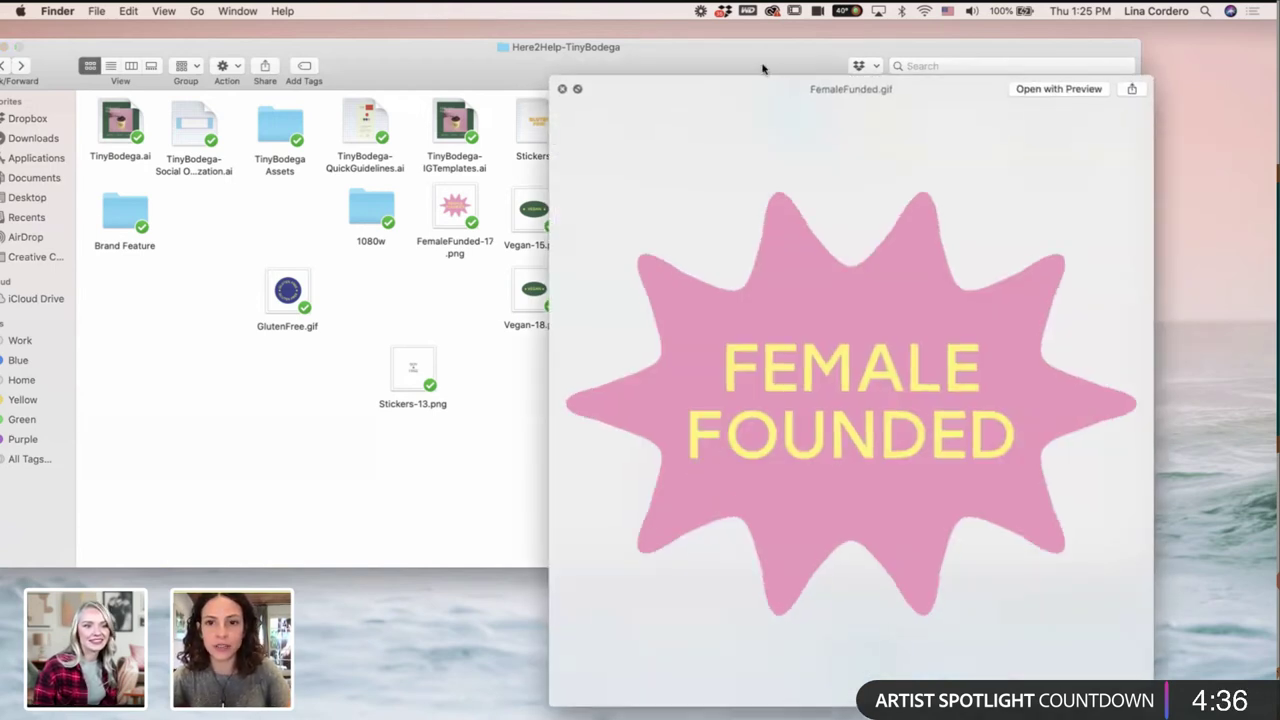
{"action": "left_click_drag", "start_coordinate": [705, 95], "coordinate": [644, 95]}
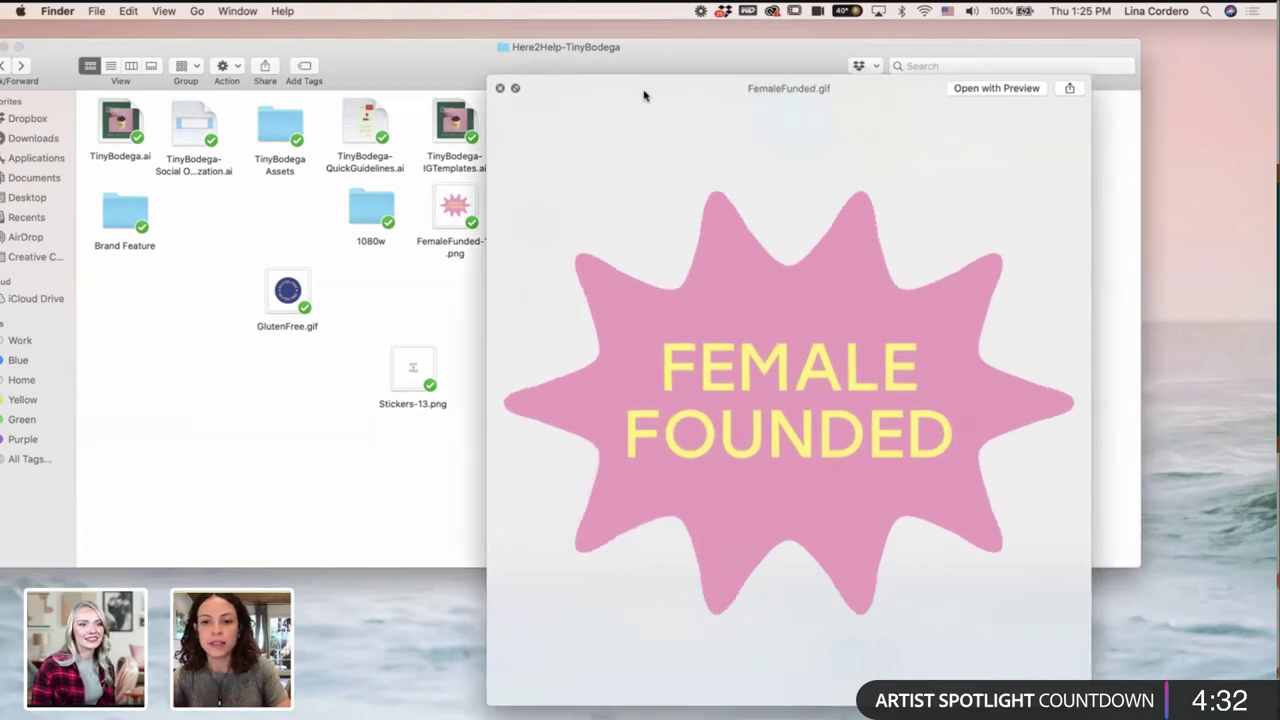
{"action": "key", "text": "Right"}
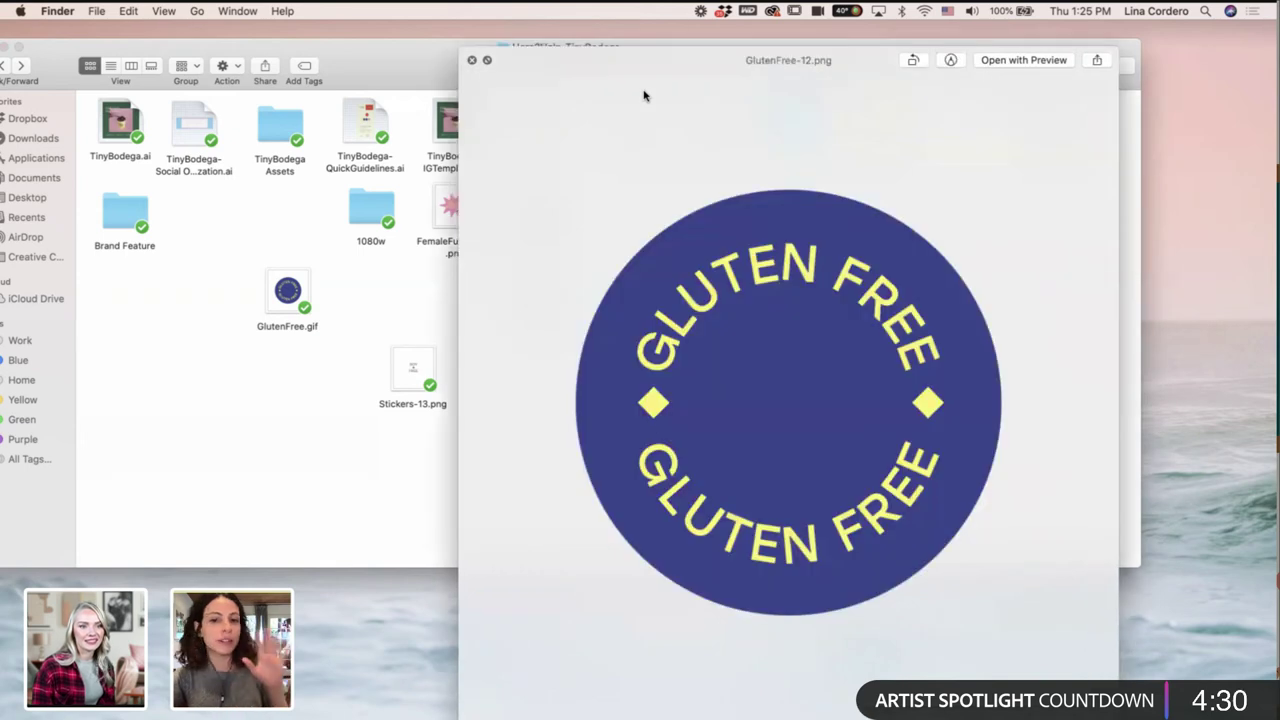
{"action": "key", "text": "space"}
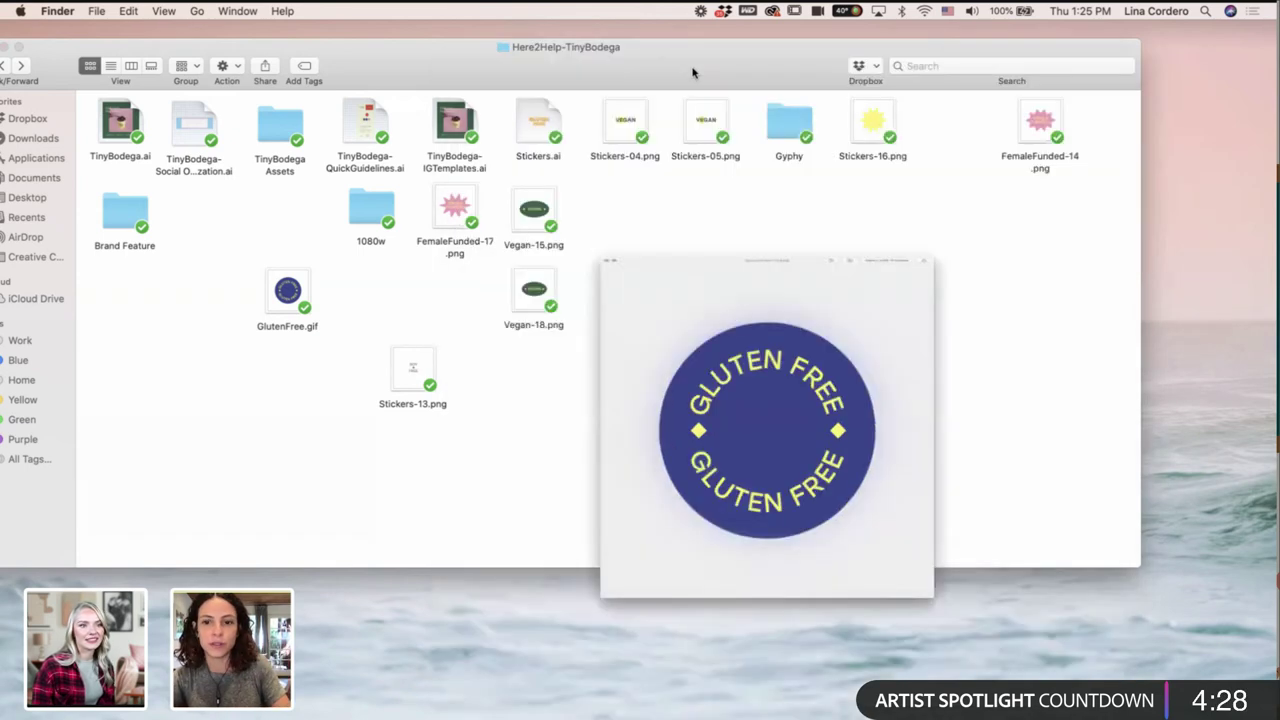
Swap GlutenFree-12.png for GlutenFree.gif in the row of sticker GIFs and preview all four animations.
{"action": "left_click_drag", "start_coordinate": [752, 458], "coordinate": [677, 217]}
{"action": "left_click_drag", "start_coordinate": [272, 294], "coordinate": [733, 464]}
{"action": "left_click", "coordinate": [677, 465]}
{"action": "key", "text": "space"}
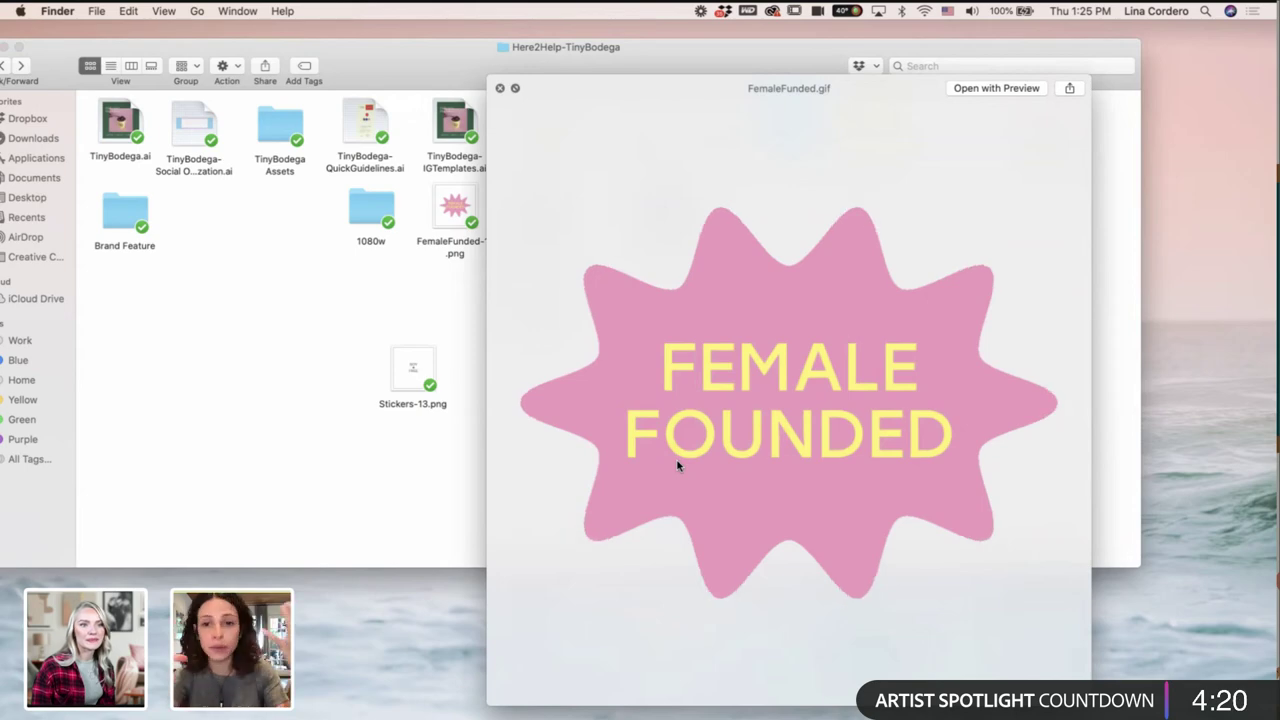
{"action": "key", "text": "Right"}
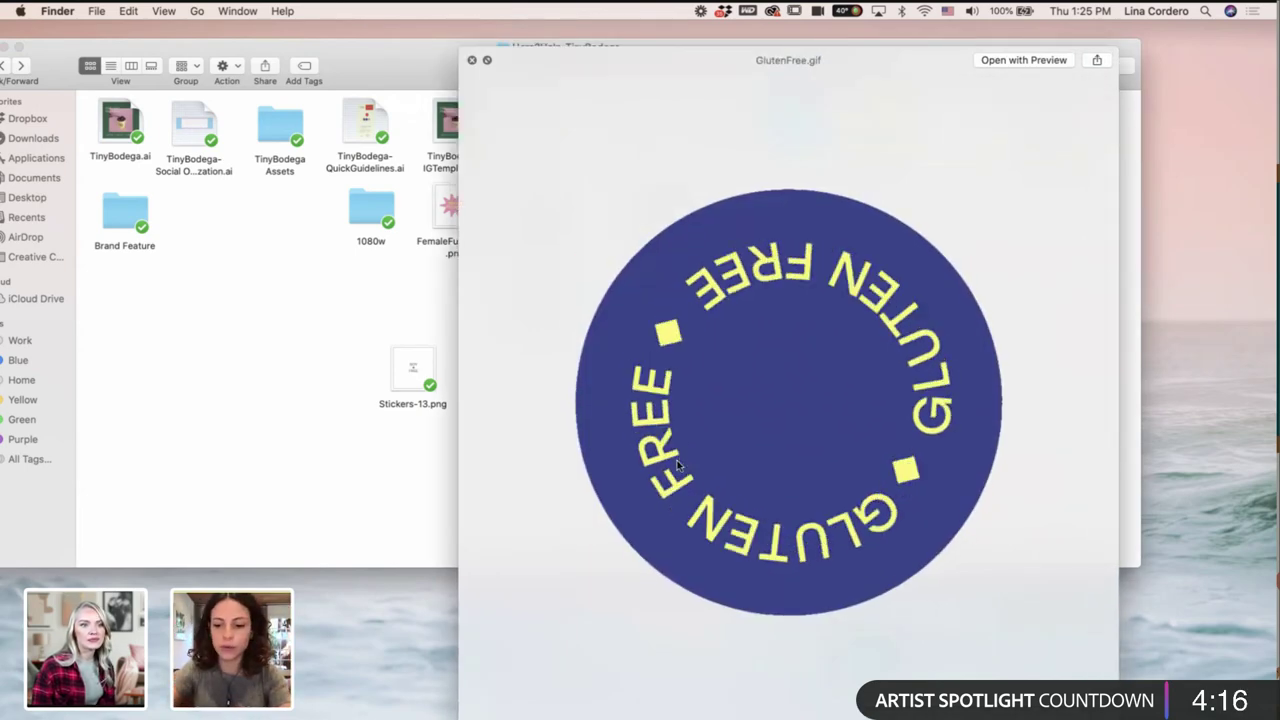
{"action": "key", "text": "Right"}
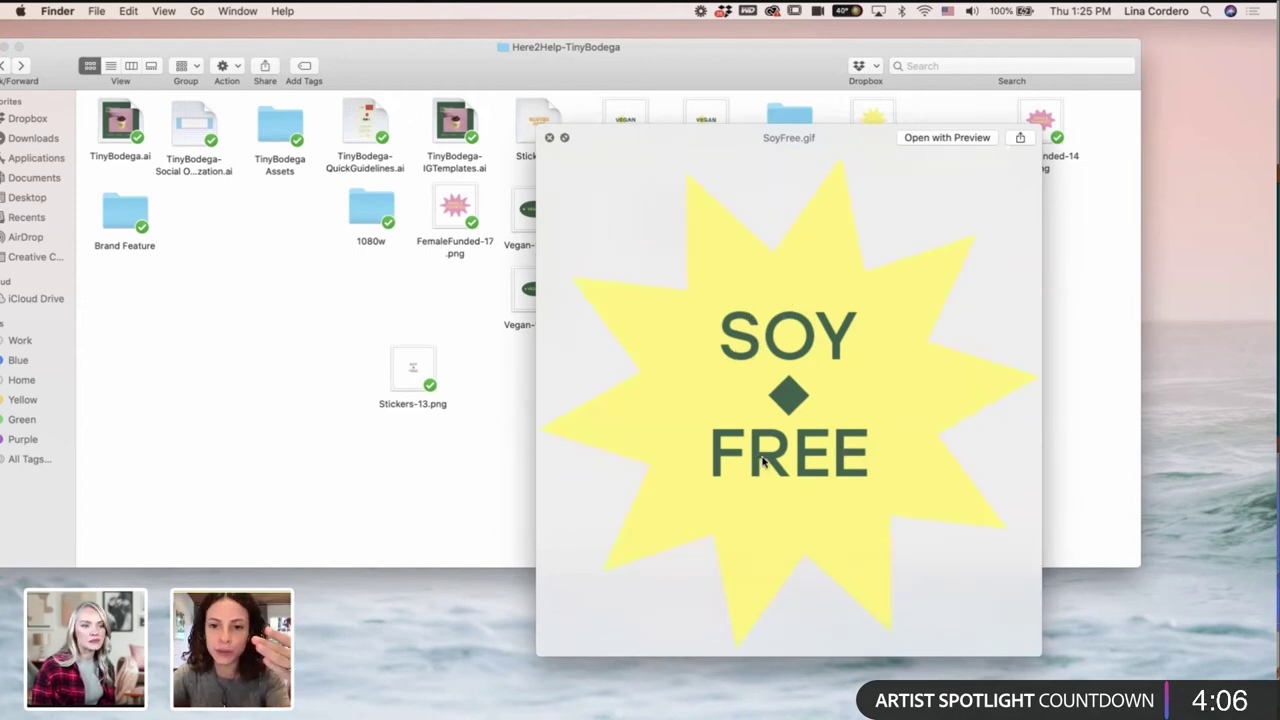
{"action": "key", "text": "Left"}
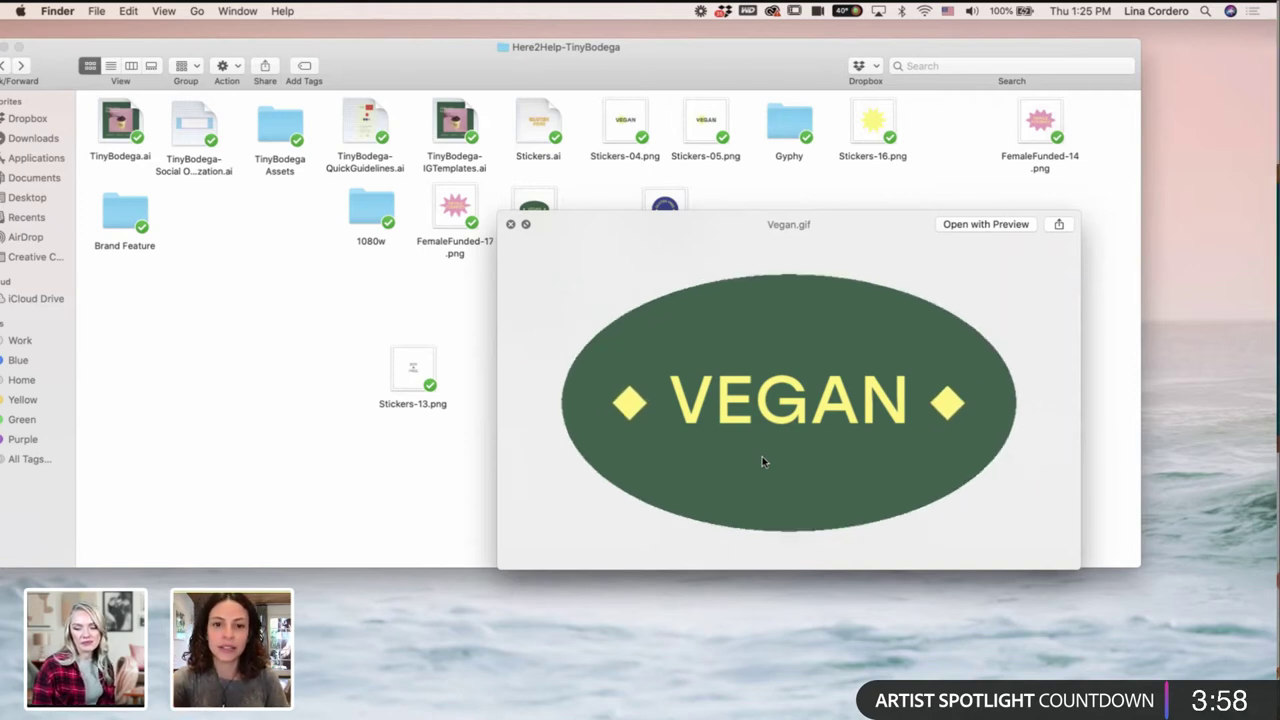
{"action": "key", "text": "space"}
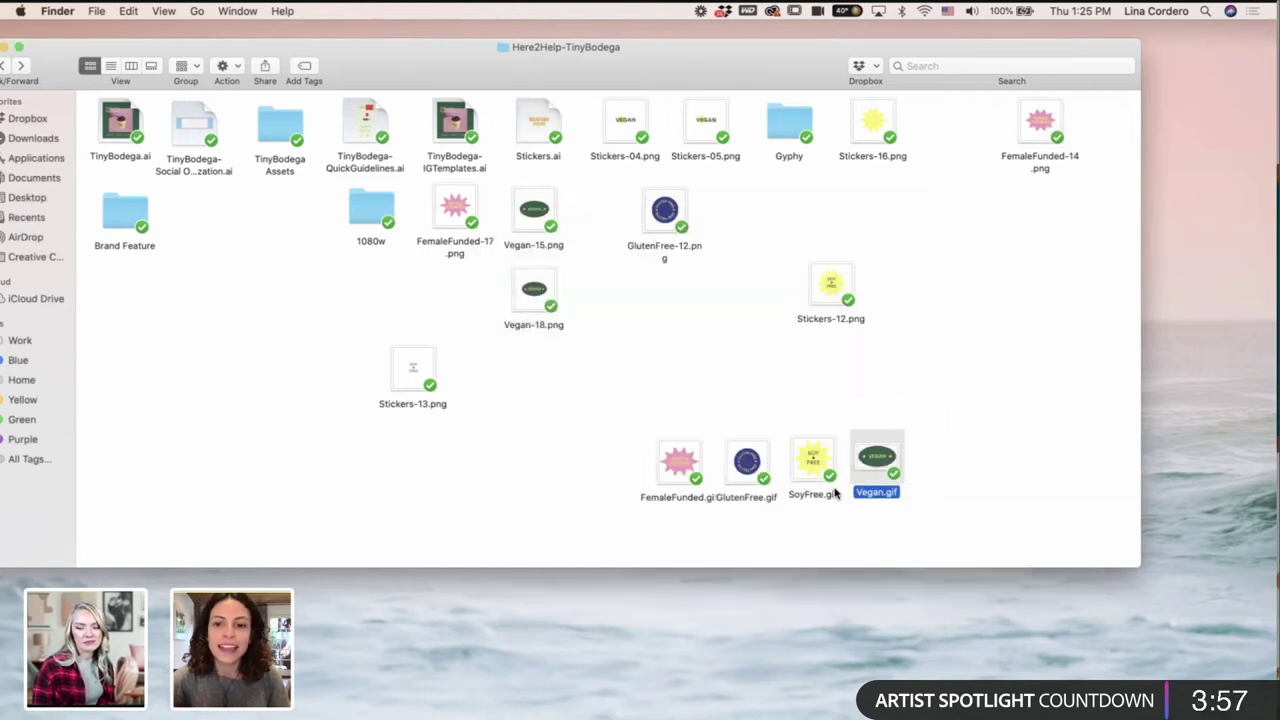
Switch to Stickers.ai in Illustrator, exit artboard editing with the Selection tool, and go to the numbered sticker artboards.
{"action": "left_click", "coordinate": [851, 414]}
{"action": "left_click", "coordinate": [811, 715]}
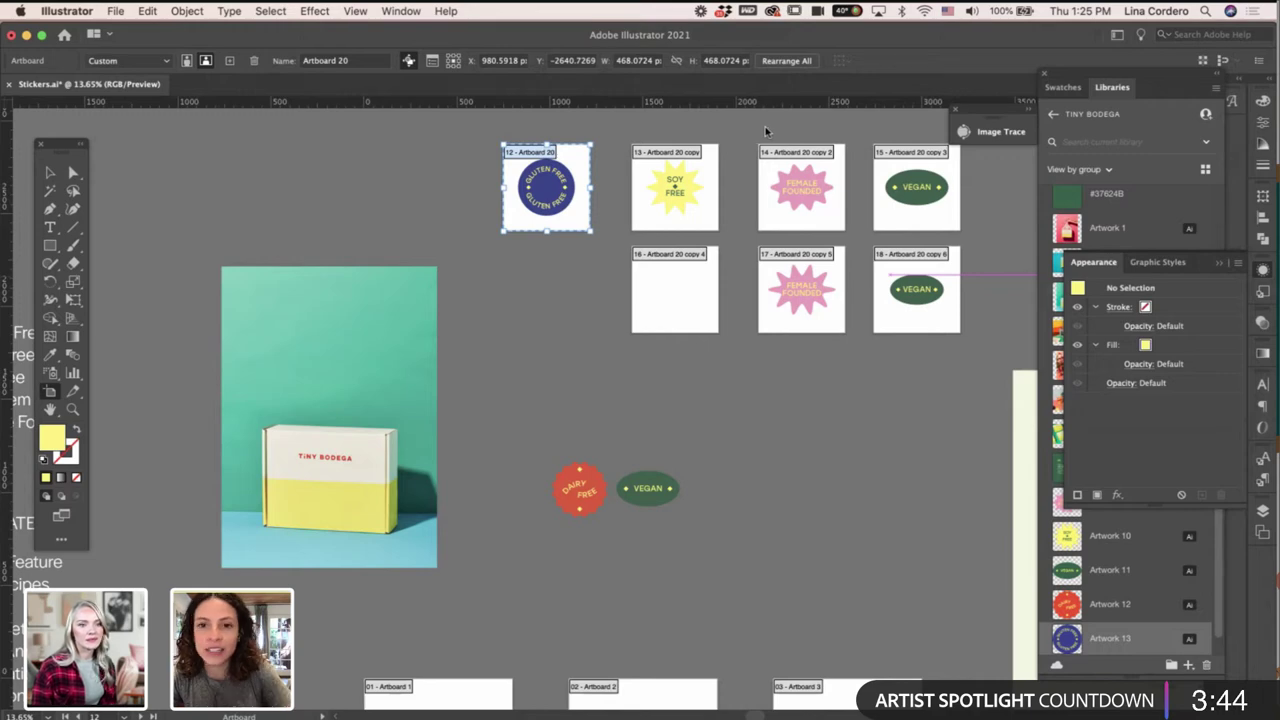
{"action": "left_click", "coordinate": [752, 460]}
{"action": "scroll", "coordinate": [752, 460], "scroll_direction": "down", "scroll_amount": 3}
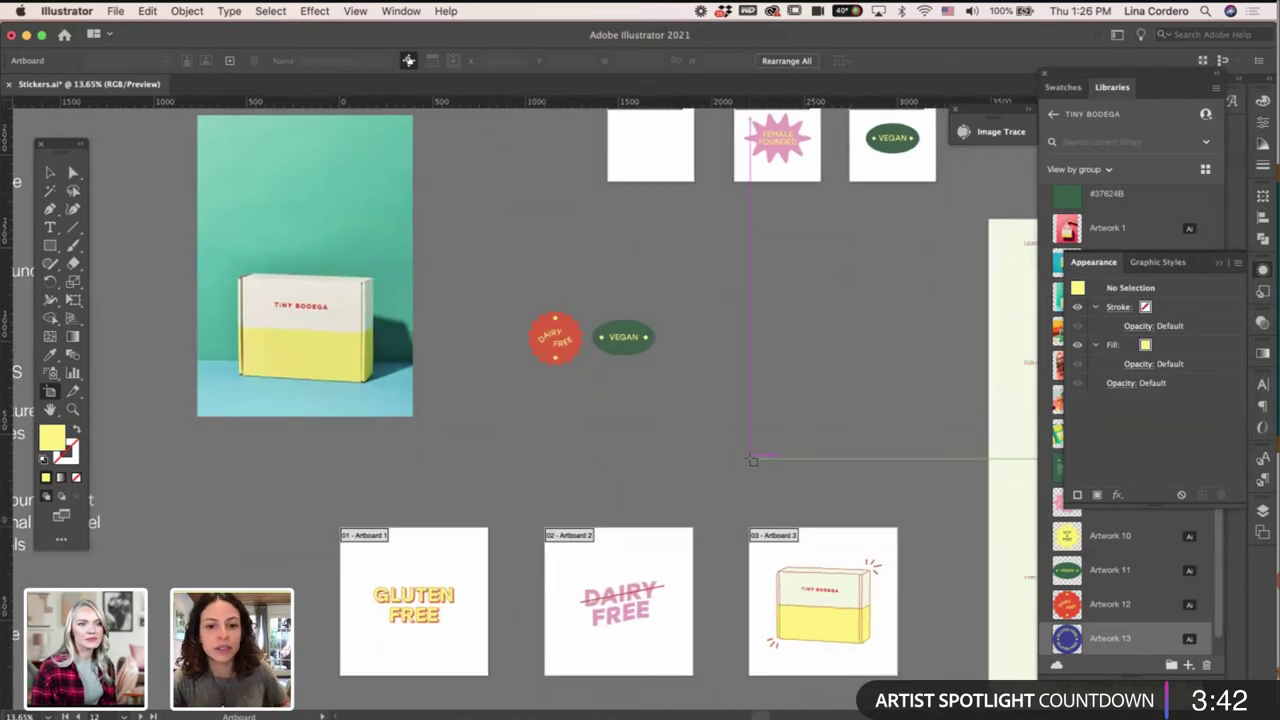
{"action": "scroll", "coordinate": [750, 460], "scroll_direction": "up", "scroll_amount": 2}
{"action": "scroll", "coordinate": [749, 460], "scroll_direction": "down", "scroll_amount": 2}
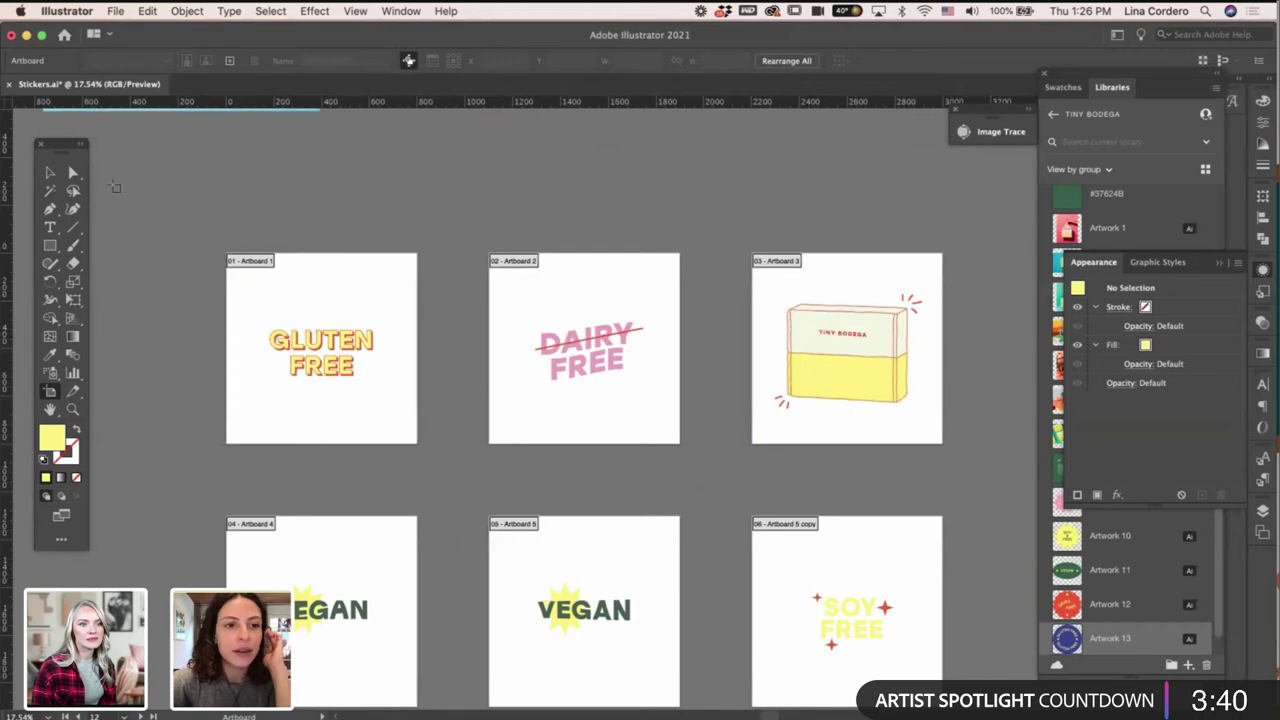
{"action": "left_click", "coordinate": [50, 172]}
Examine the Gluten Free, Dairy Free, Vegan and Soy Free lettering stickers and the Tiny Bodega box illustration.
{"action": "scroll", "coordinate": [204, 430], "scroll_direction": "down", "scroll_amount": 3}
{"action": "scroll", "coordinate": [204, 430], "scroll_direction": "up", "scroll_amount": 1}
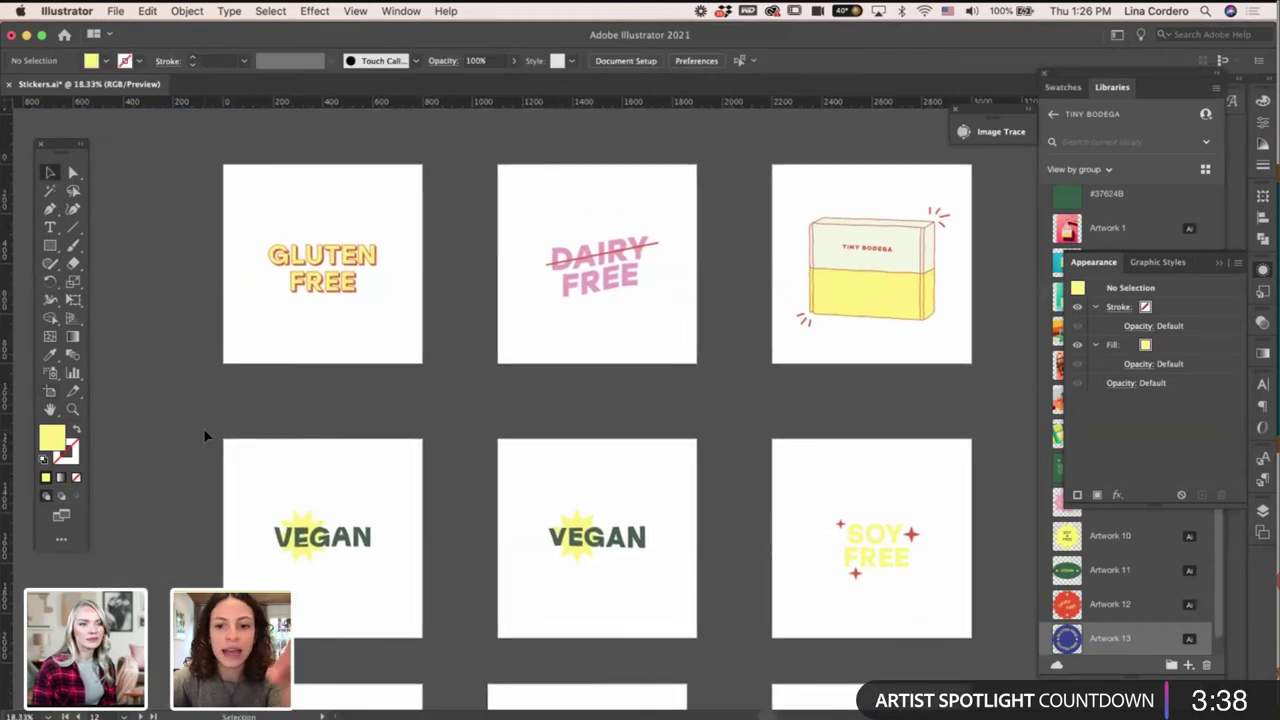
{"action": "scroll", "coordinate": [204, 430], "scroll_direction": "right", "scroll_amount": 1}
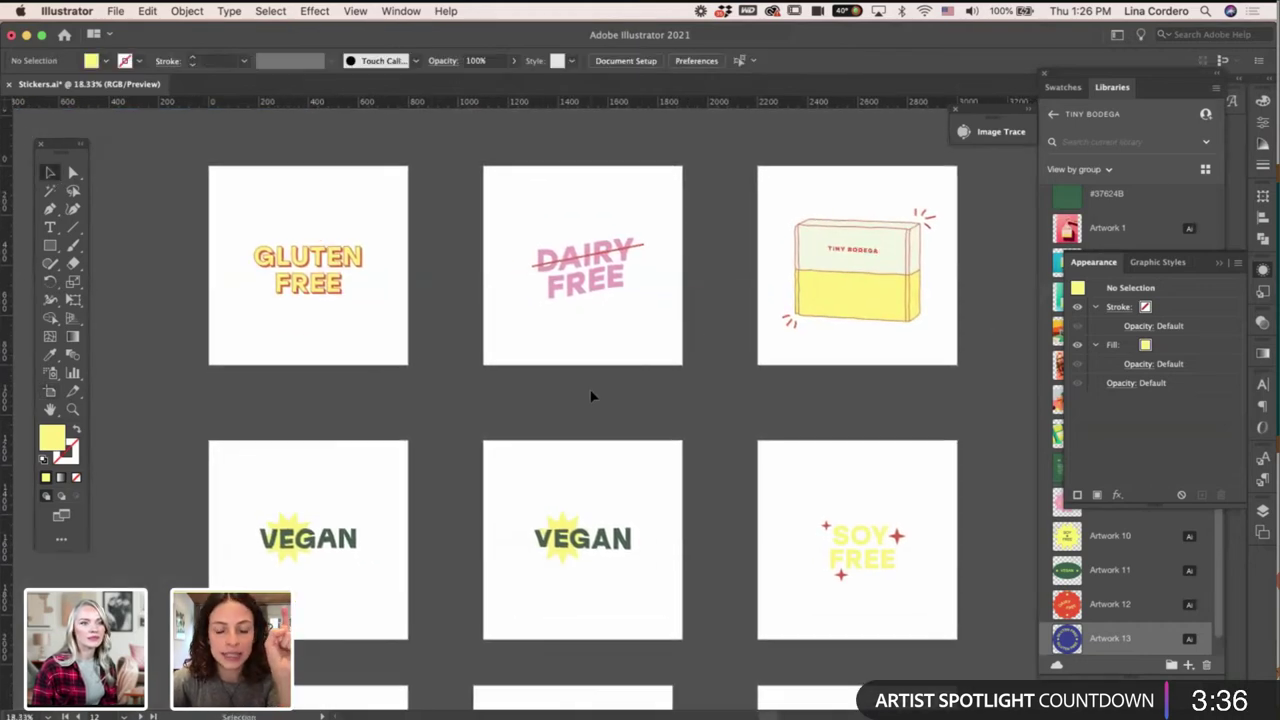
{"action": "scroll", "coordinate": [594, 394], "scroll_direction": "down", "scroll_amount": 5}
{"action": "scroll", "coordinate": [640, 525], "scroll_direction": "down", "scroll_amount": 2}
{"action": "scroll", "coordinate": [640, 525], "scroll_direction": "up", "scroll_amount": 5}
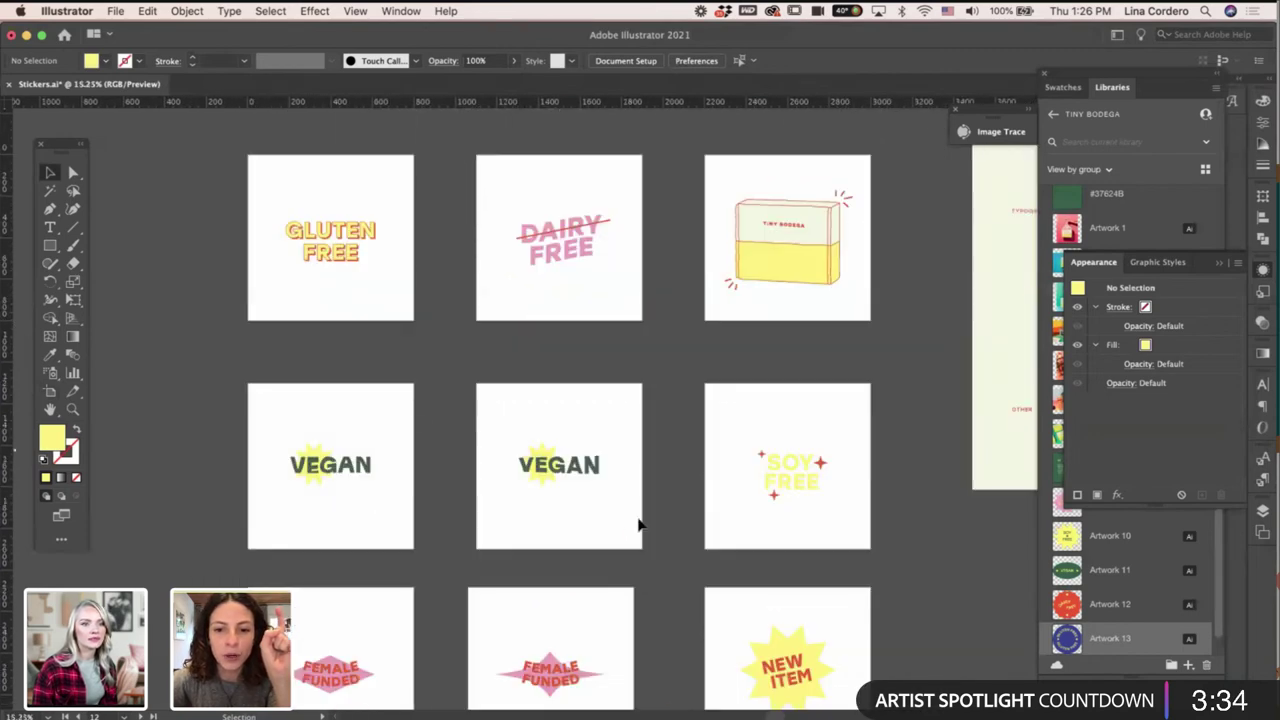
{"action": "scroll", "coordinate": [640, 525], "scroll_direction": "up", "scroll_amount": 2}
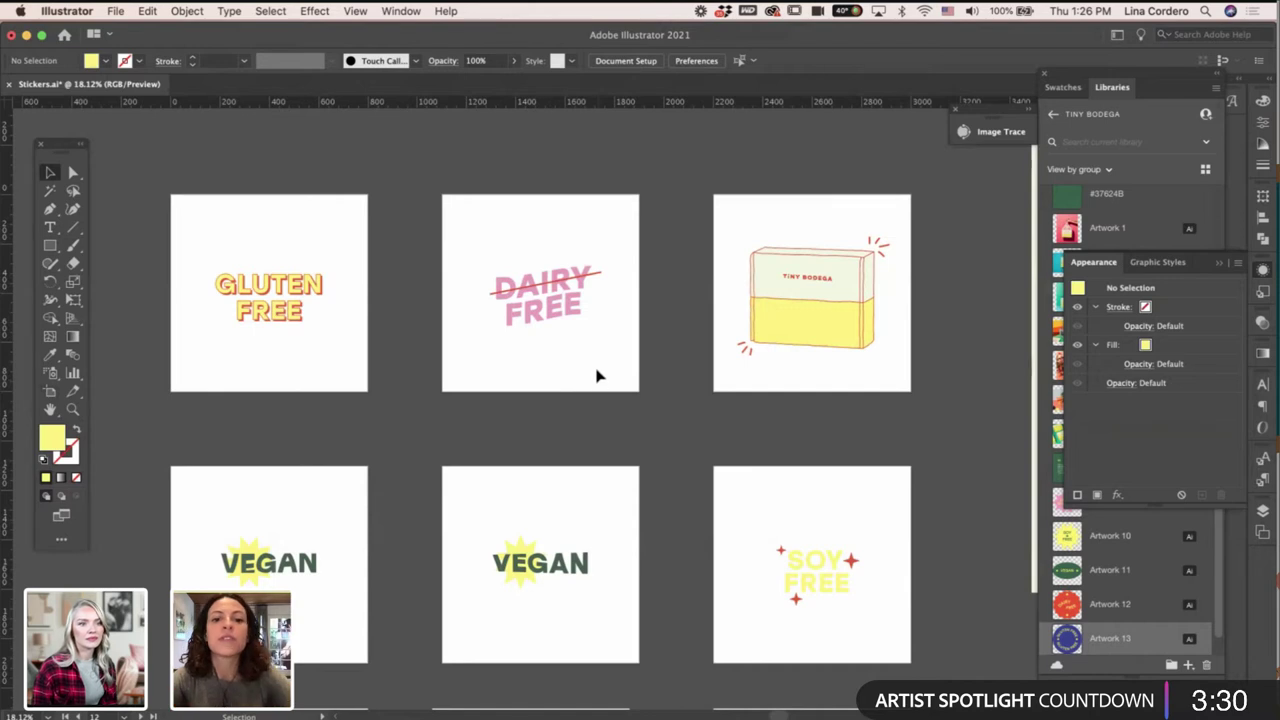
{"action": "scroll", "coordinate": [530, 346], "scroll_direction": "up", "scroll_amount": 2}
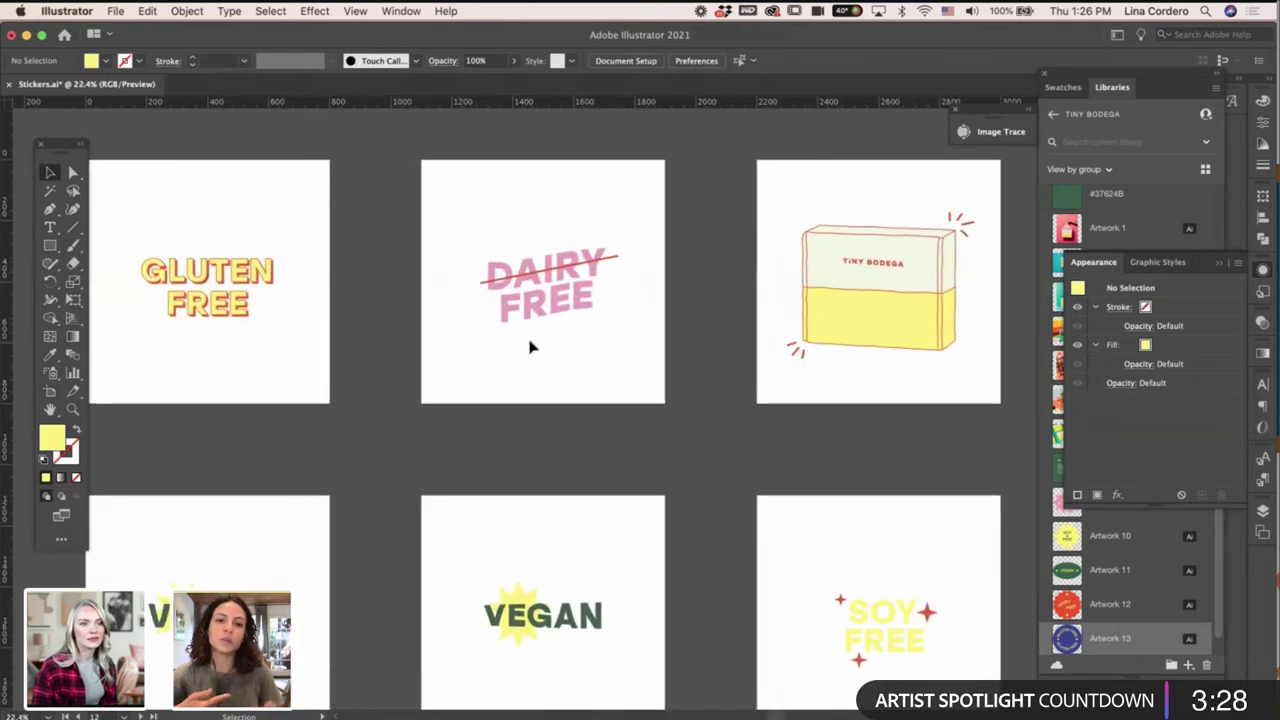
{"action": "scroll", "coordinate": [585, 389], "scroll_direction": "down", "scroll_amount": 1}
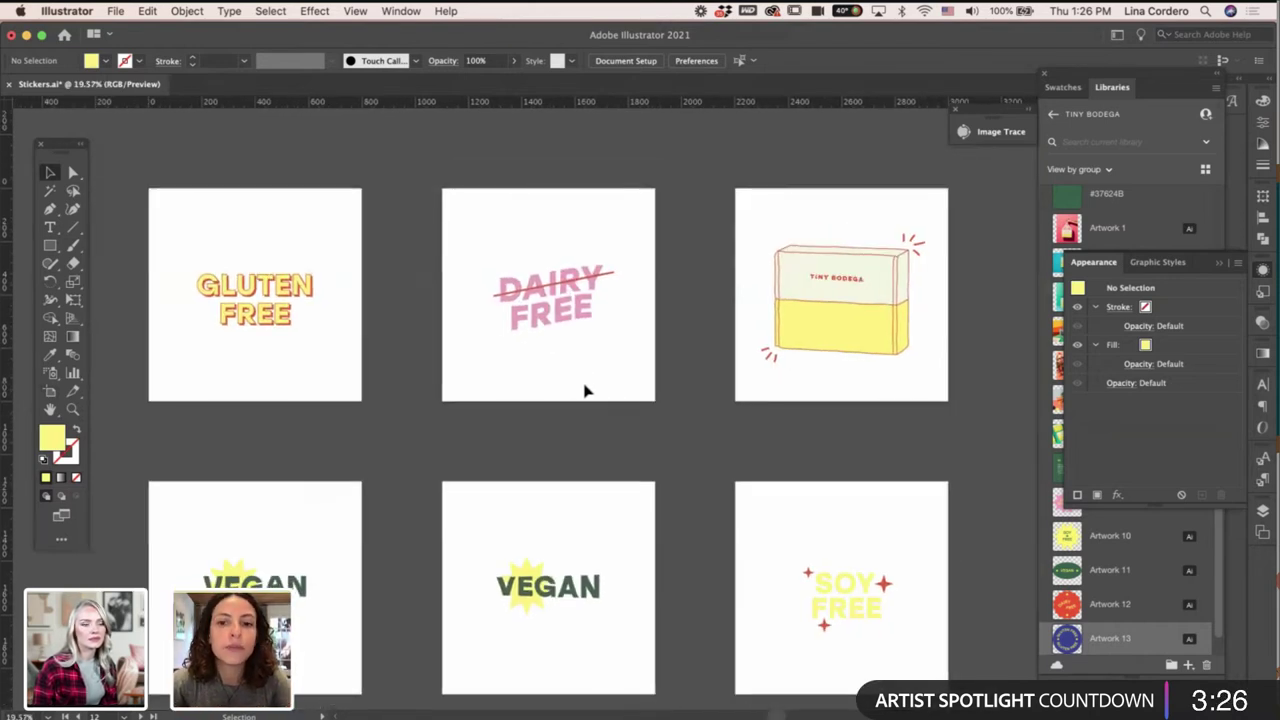
{"action": "scroll", "coordinate": [851, 408], "scroll_direction": "up", "scroll_amount": 4}
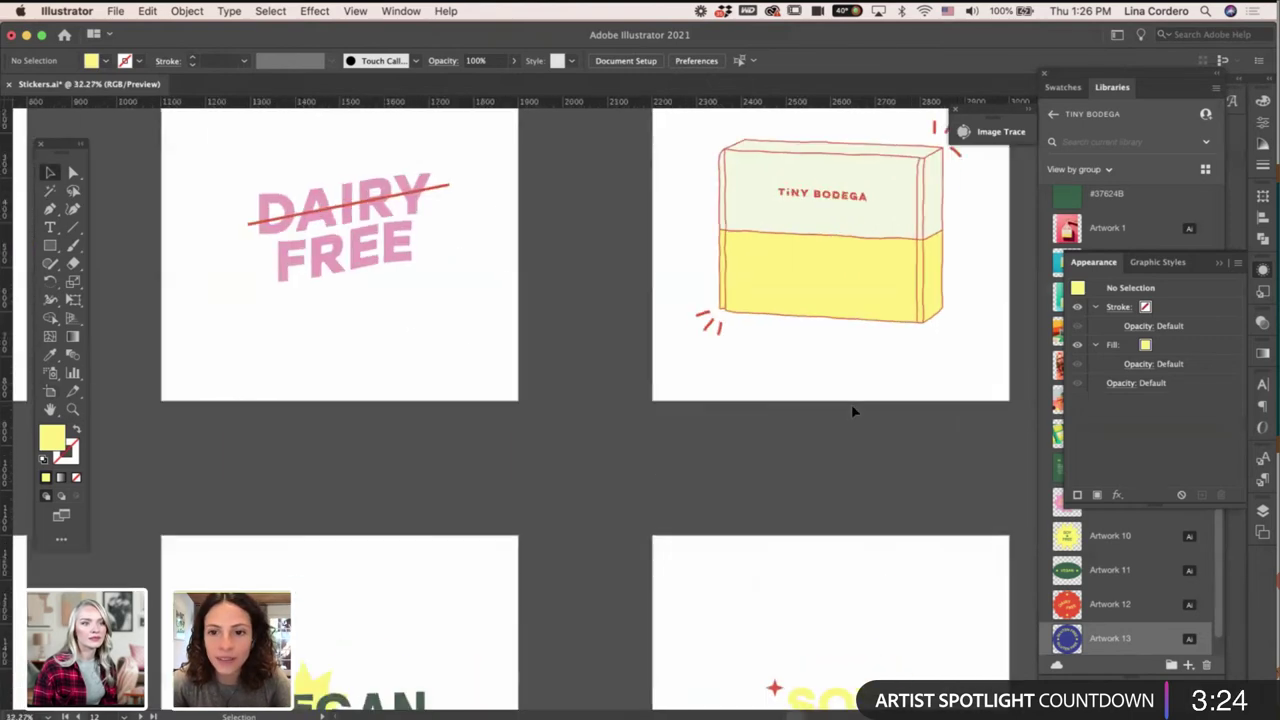
{"action": "scroll", "coordinate": [634, 229], "scroll_direction": "right", "scroll_amount": 3}
{"action": "scroll", "coordinate": [640, 330], "scroll_direction": "down", "scroll_amount": 2}
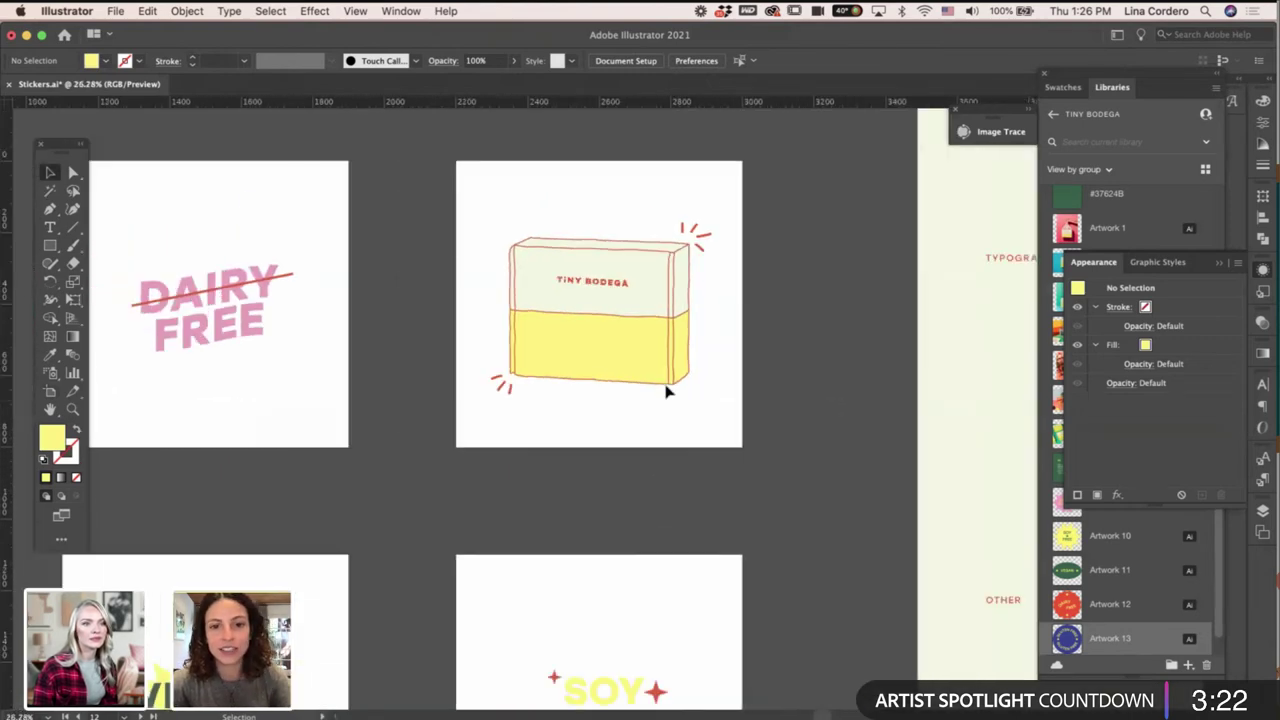
Set the stroke weight of the accent lines at both corners of the Tiny Bodega box illustration to 0.6 pt.
{"action": "scroll", "coordinate": [700, 385], "scroll_direction": "up", "scroll_amount": 1}
{"action": "left_click_drag", "start_coordinate": [646, 372], "coordinate": [714, 487]}
{"action": "left_click", "coordinate": [740, 454]}
{"action": "scroll", "coordinate": [740, 454], "scroll_direction": "up", "scroll_amount": 3}
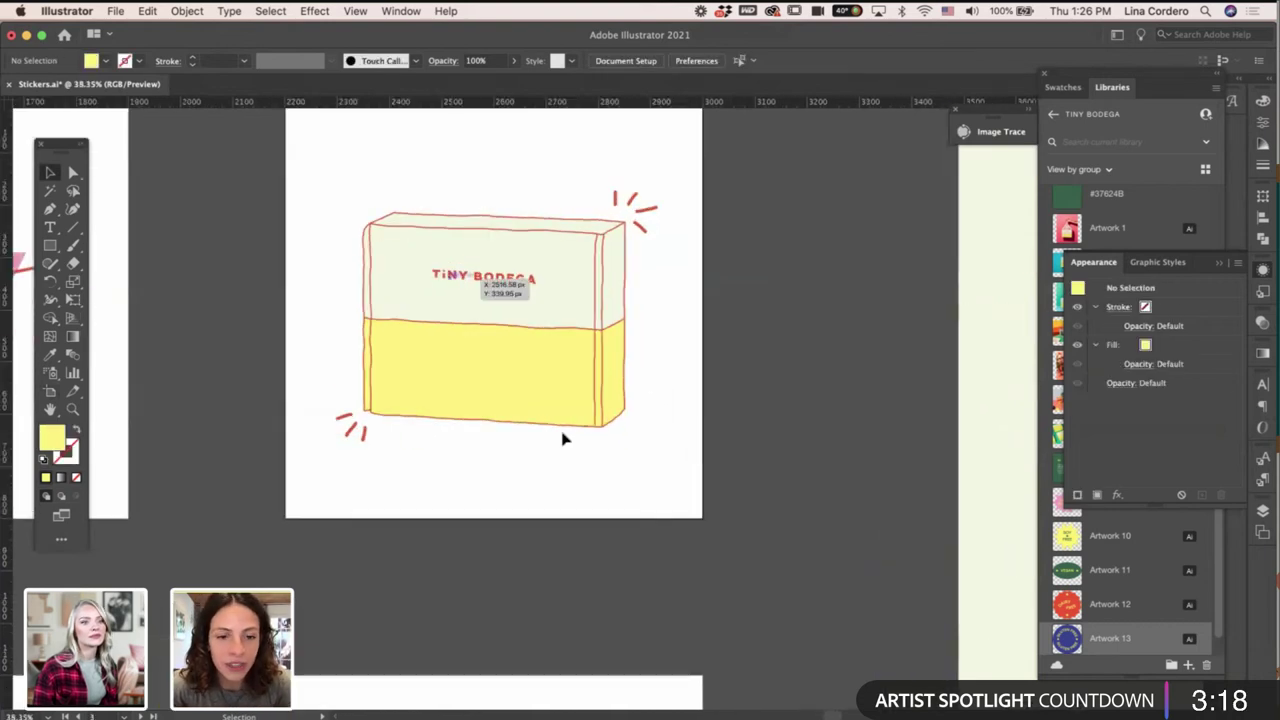
{"action": "scroll", "coordinate": [428, 316], "scroll_direction": "down", "scroll_amount": 1}
{"action": "scroll", "coordinate": [436, 322], "scroll_direction": "up", "scroll_amount": 2}
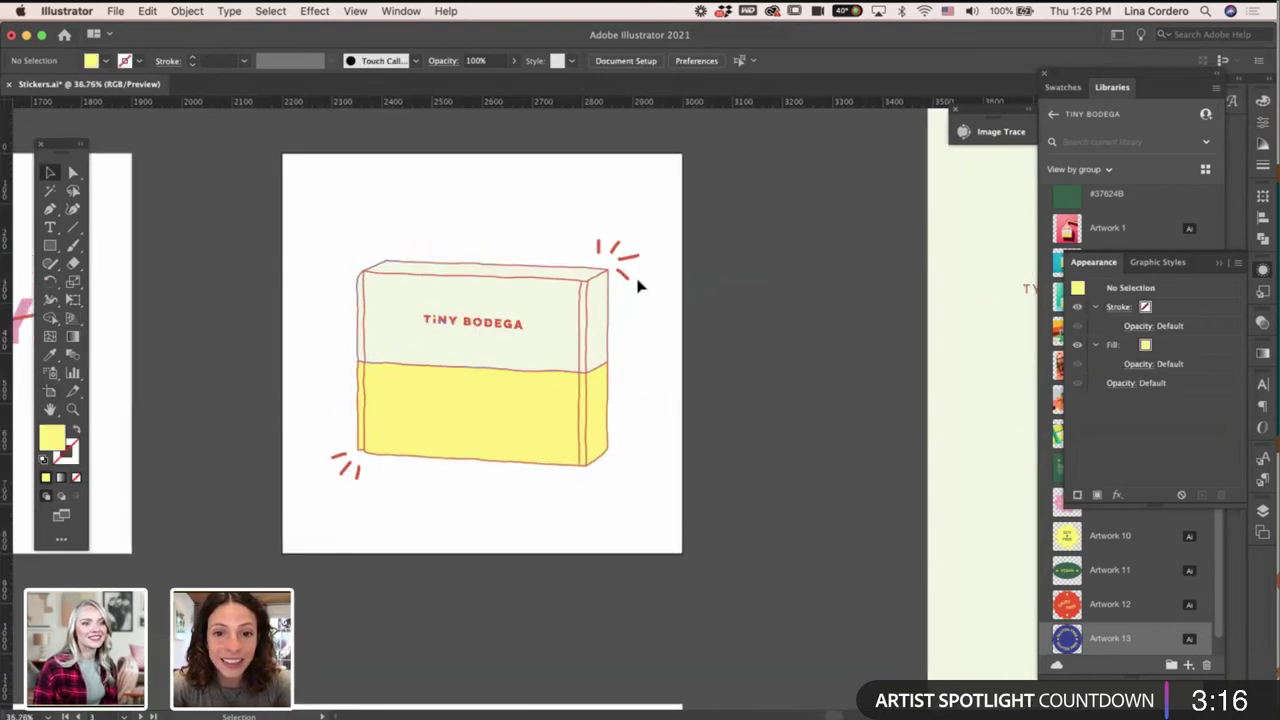
{"action": "left_click", "coordinate": [600, 250]}
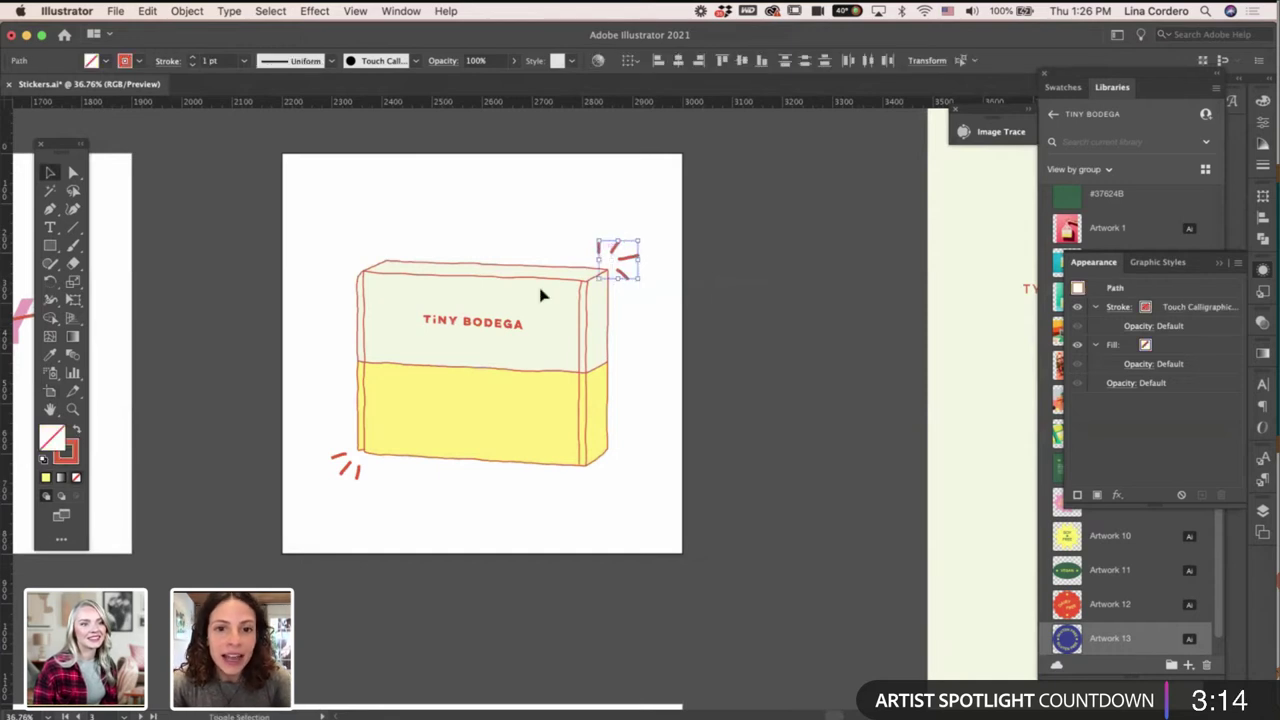
{"action": "left_click", "coordinate": [342, 465], "text": "shift"}
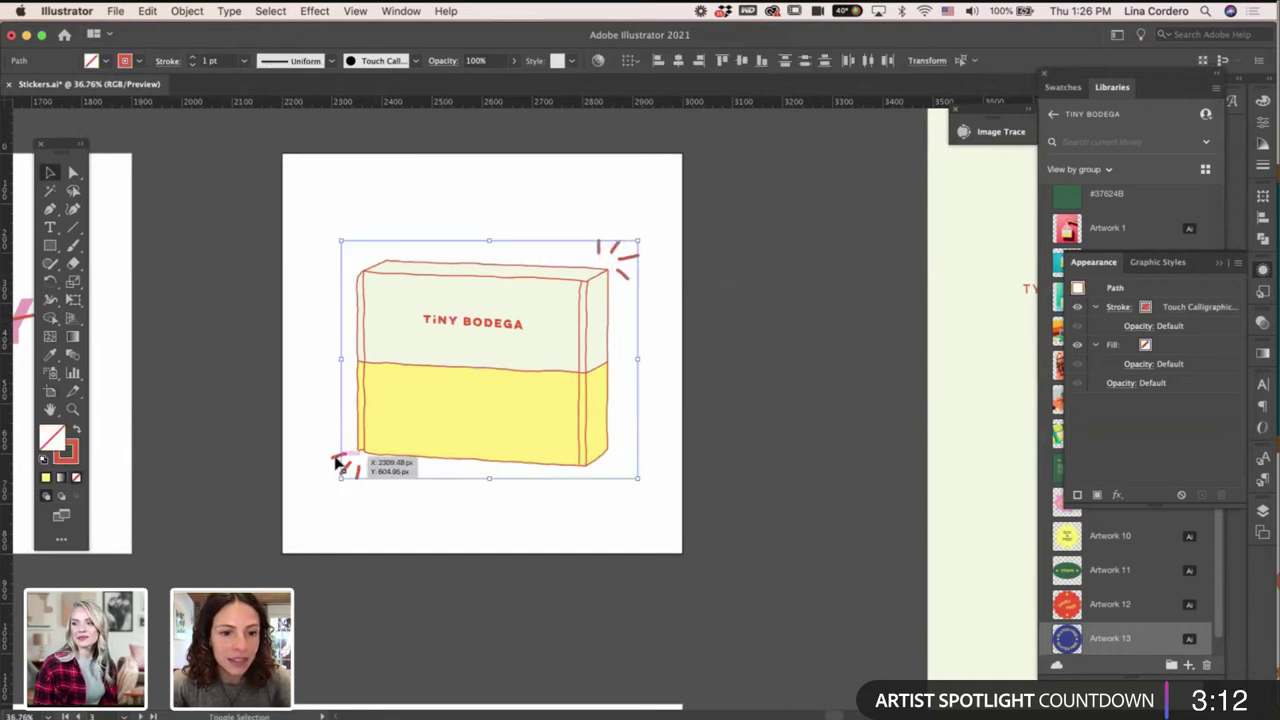
{"action": "left_click", "coordinate": [218, 60]}
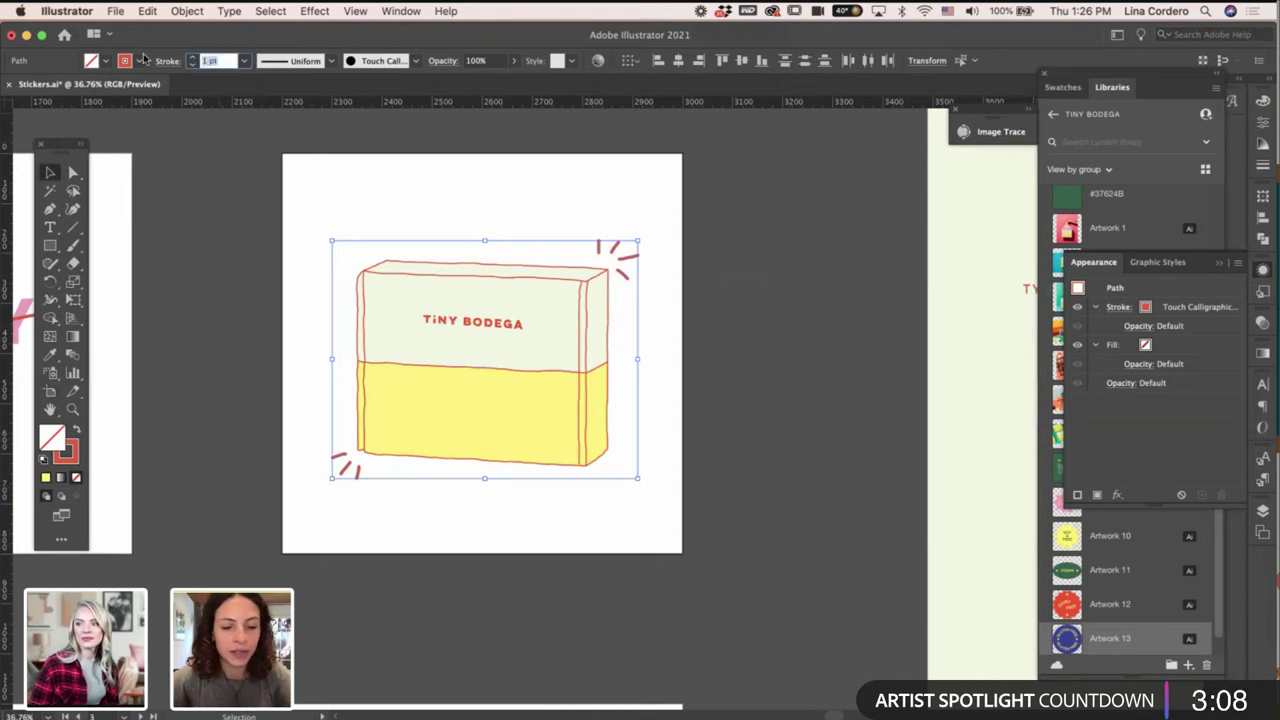
{"action": "type", "text": "0.6"}
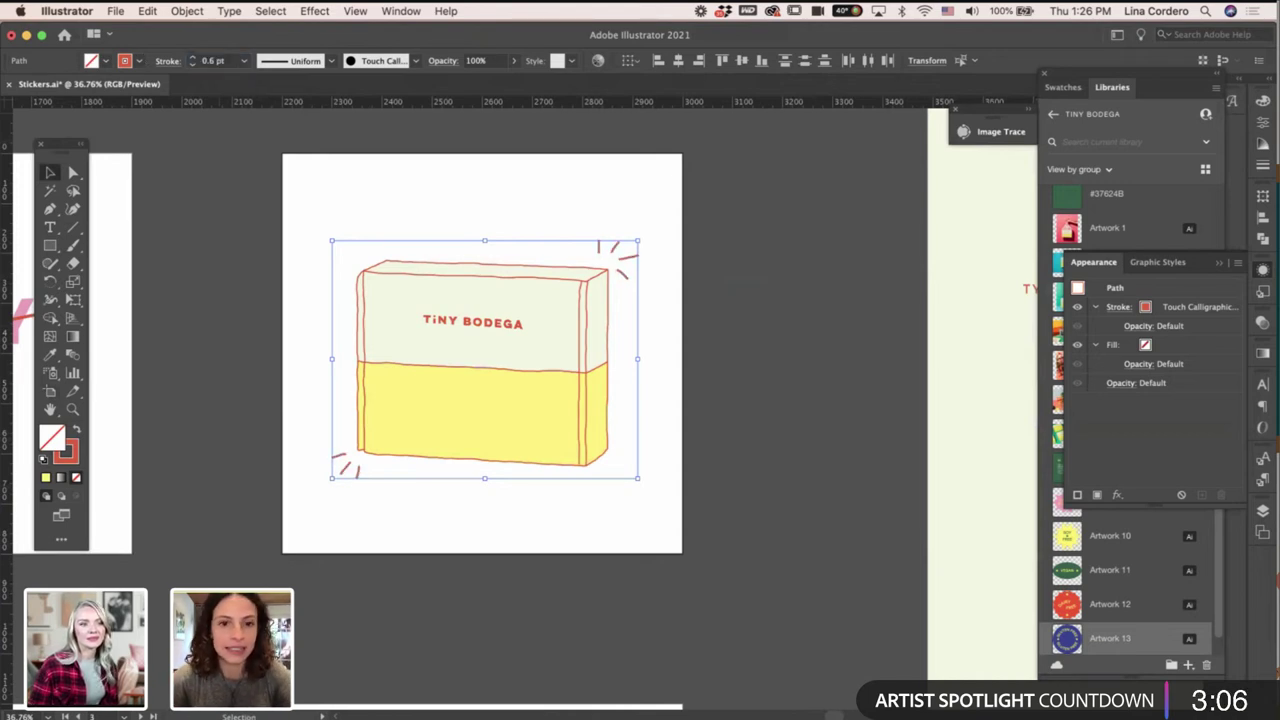
{"action": "left_click", "coordinate": [454, 187]}
{"action": "scroll", "coordinate": [454, 187], "scroll_direction": "down", "scroll_amount": 2}
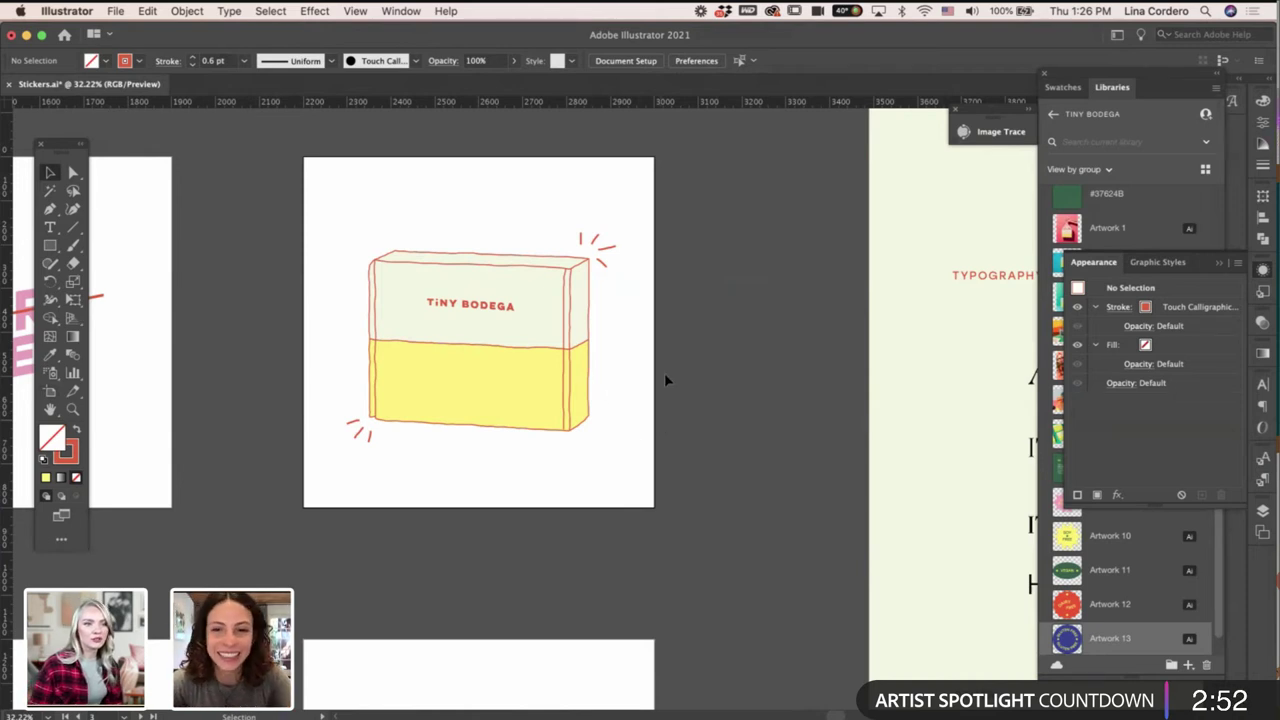
{"action": "scroll", "coordinate": [666, 378], "scroll_direction": "down", "scroll_amount": 1}
{"action": "scroll", "coordinate": [666, 378], "scroll_direction": "up", "scroll_amount": 4}
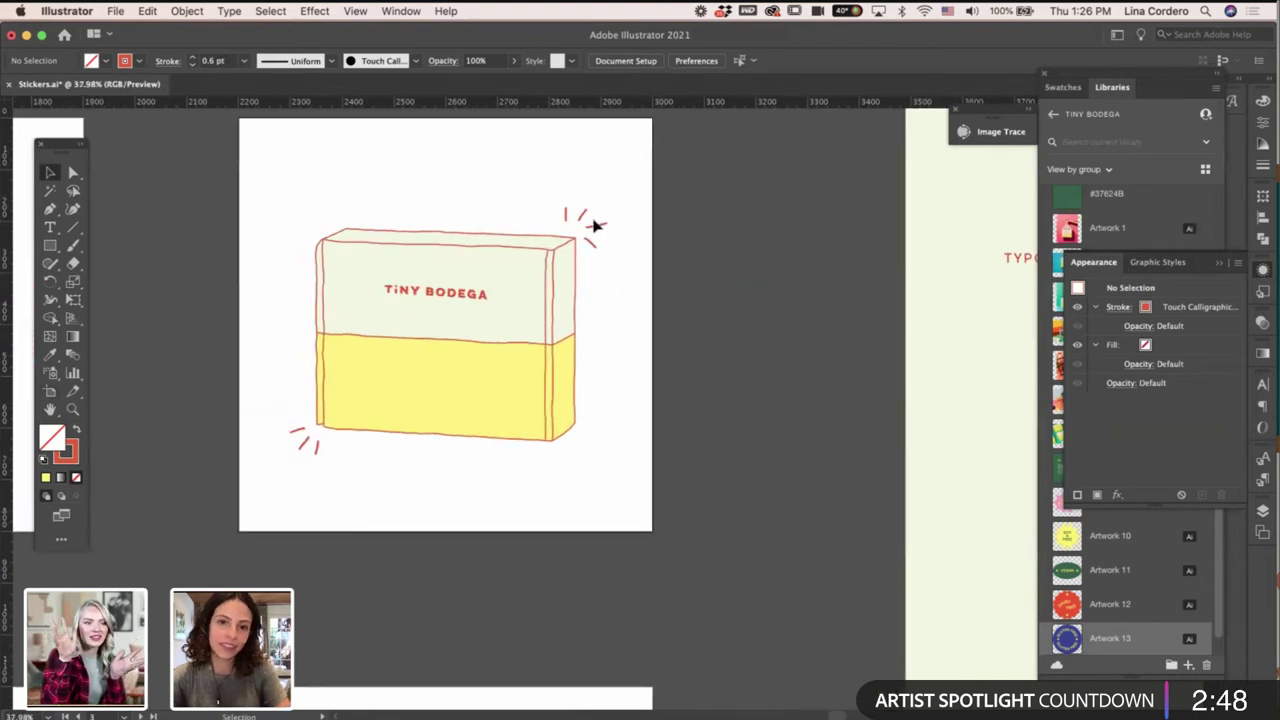
Duplicate Artboard 3 with its Tiny Bodega box illustration into the empty area below the brand guide artboard.
{"action": "scroll", "coordinate": [651, 230], "scroll_direction": "down", "scroll_amount": 2}
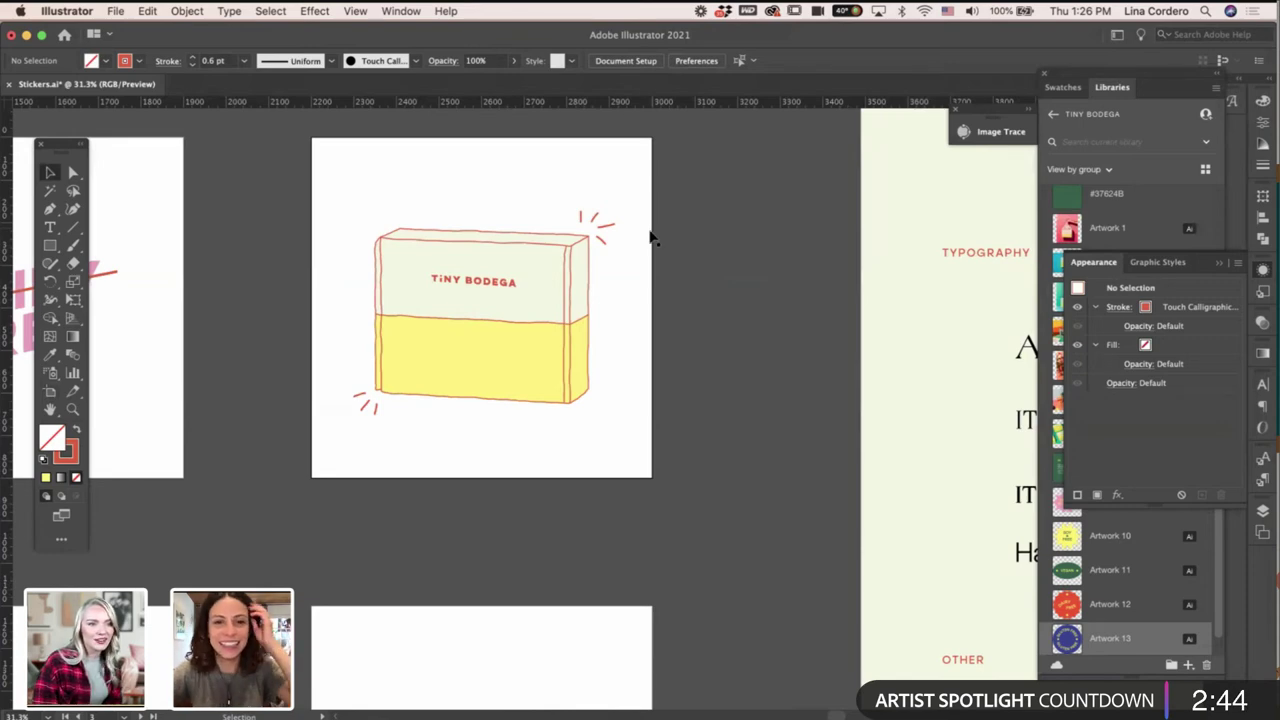
{"action": "scroll", "coordinate": [576, 368], "scroll_direction": "down", "scroll_amount": 5}
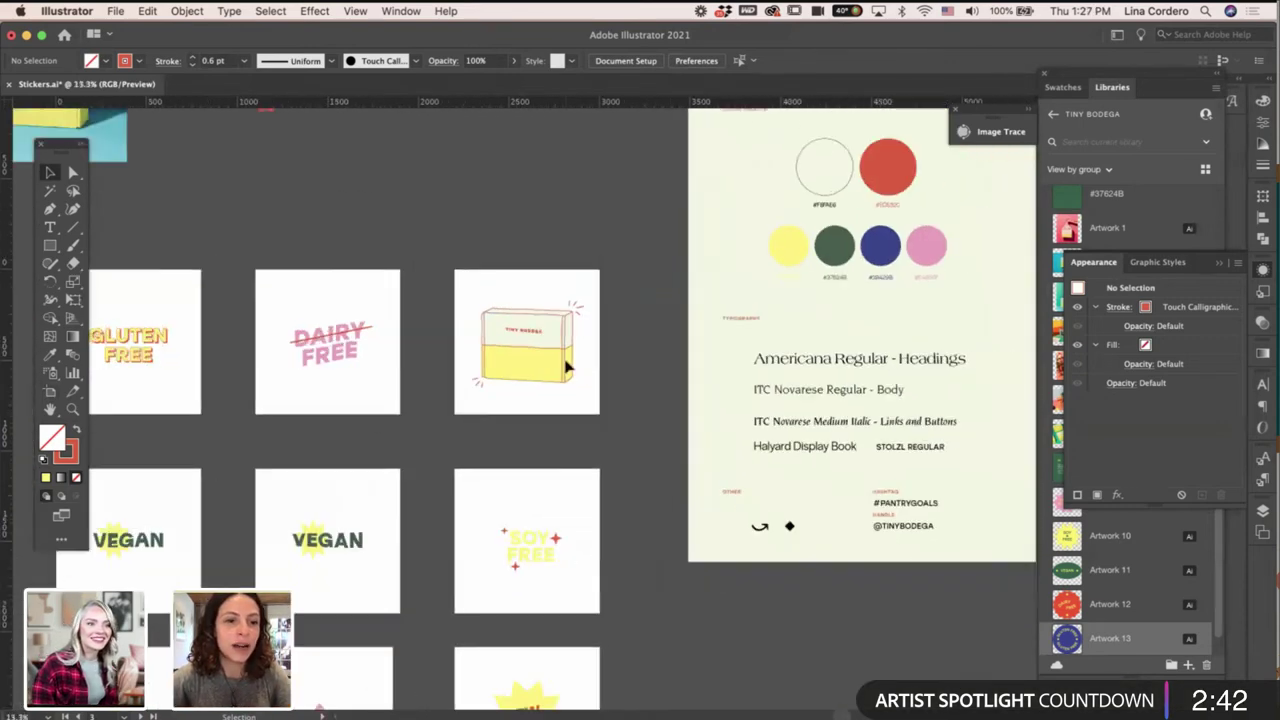
{"action": "scroll", "coordinate": [566, 367], "scroll_direction": "down", "scroll_amount": 1}
{"action": "left_click", "coordinate": [50, 391]}
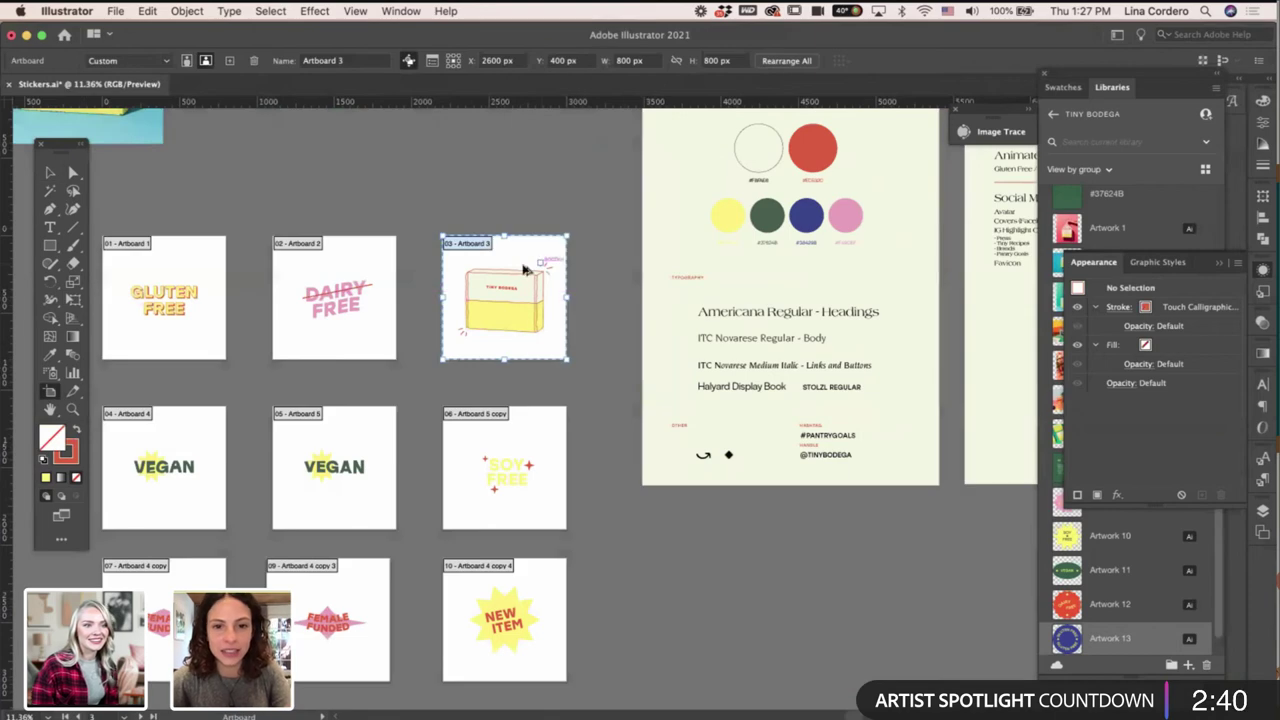
{"action": "left_click_drag", "start_coordinate": [546, 265], "coordinate": [572, 288]}
{"action": "left_click_drag", "start_coordinate": [763, 584], "coordinate": [787, 589]}
{"action": "scroll", "coordinate": [786, 589], "scroll_direction": "right", "scroll_amount": 4}
{"action": "scroll", "coordinate": [786, 589], "scroll_direction": "down", "scroll_amount": 3}
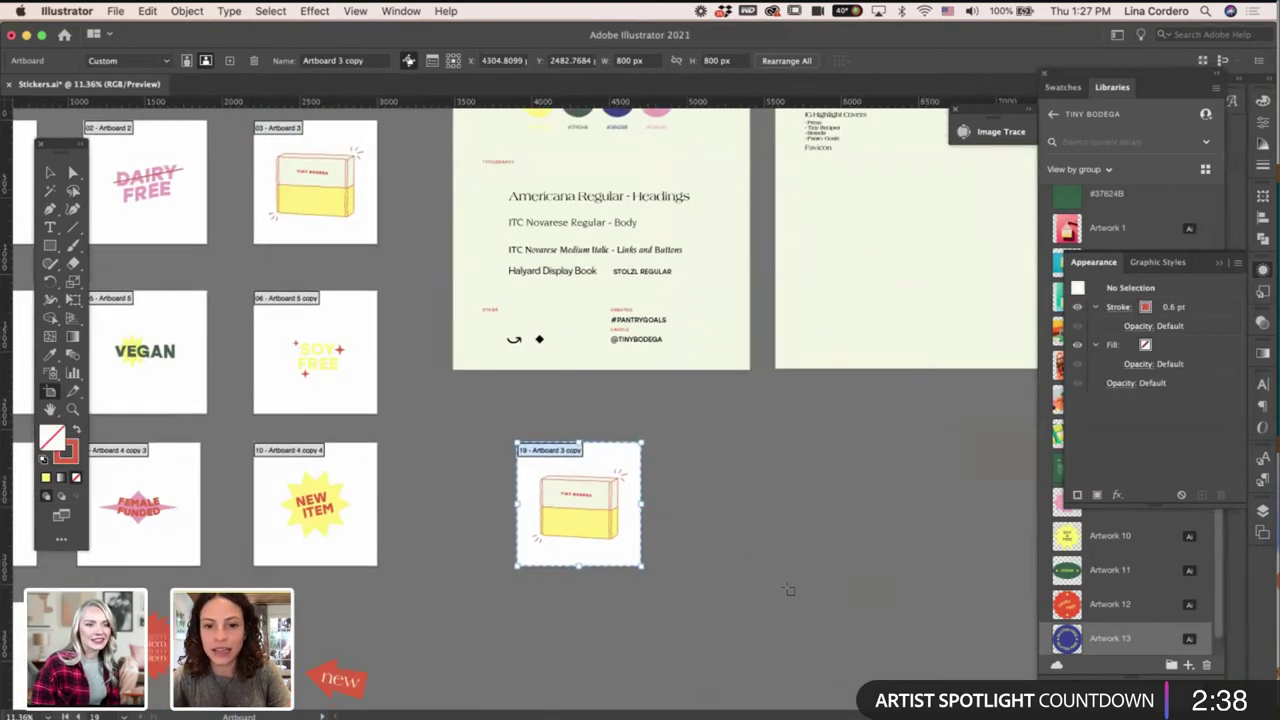
Duplicate the copied box artboard three more times to form a row of four.
{"action": "scroll", "coordinate": [642, 514], "scroll_direction": "up", "scroll_amount": 5}
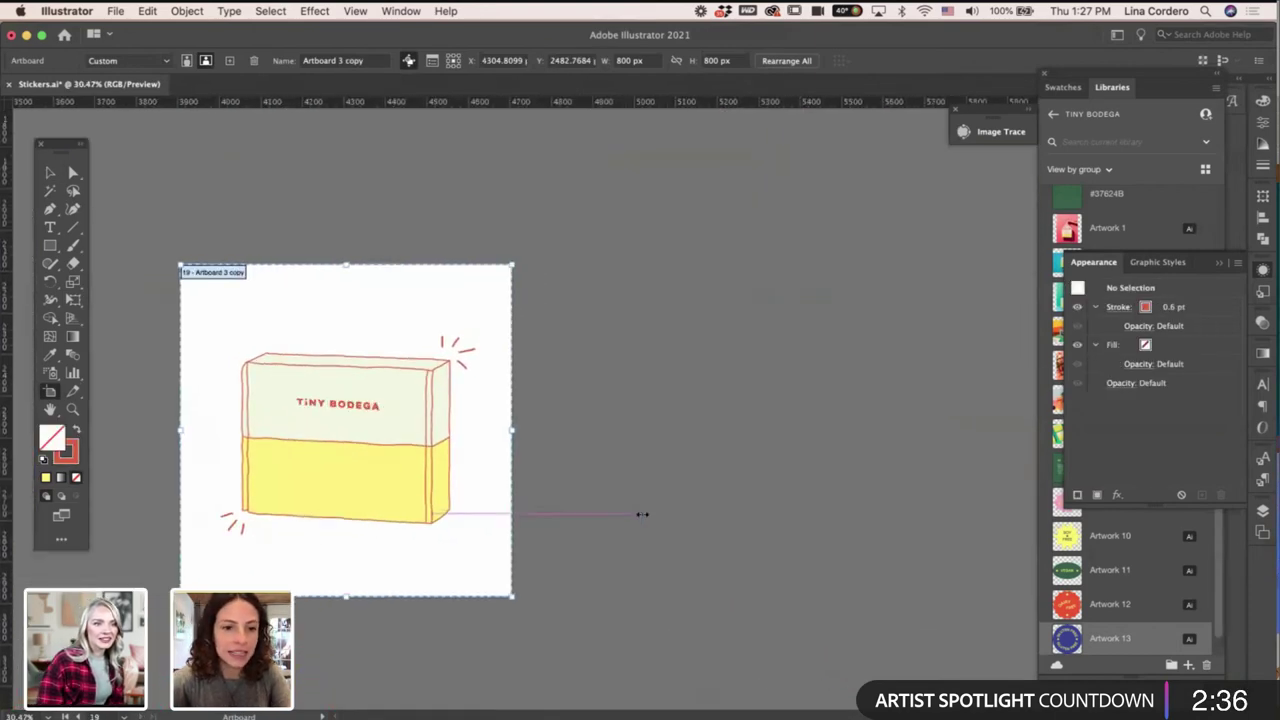
{"action": "left_click_drag", "start_coordinate": [371, 463], "coordinate": [645, 463]}
{"action": "scroll", "coordinate": [600, 465], "scroll_direction": "right", "scroll_amount": 3}
{"action": "left_click_drag", "start_coordinate": [534, 466], "coordinate": [809, 458]}
{"action": "scroll", "coordinate": [762, 516], "scroll_direction": "down", "scroll_amount": 2}
{"action": "scroll", "coordinate": [760, 517], "scroll_direction": "up", "scroll_amount": 2}
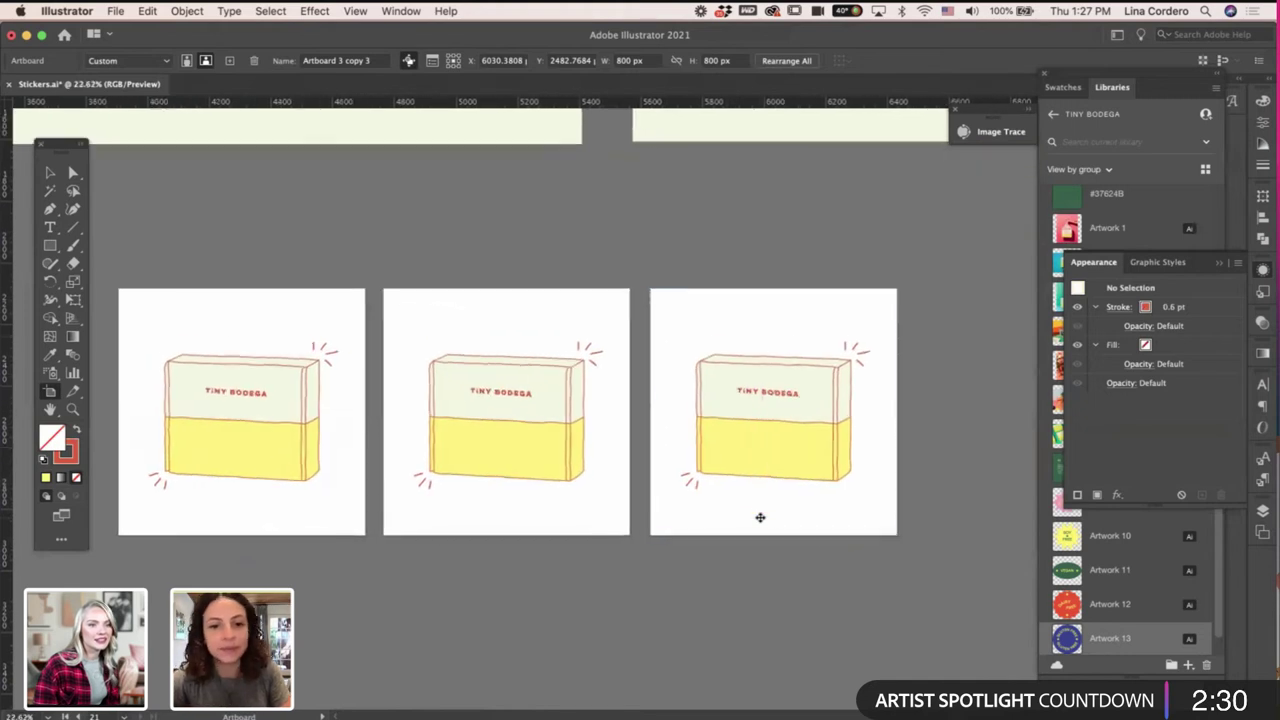
{"action": "scroll", "coordinate": [760, 517], "scroll_direction": "right", "scroll_amount": 2}
{"action": "left_click_drag", "start_coordinate": [666, 491], "coordinate": [931, 492]}
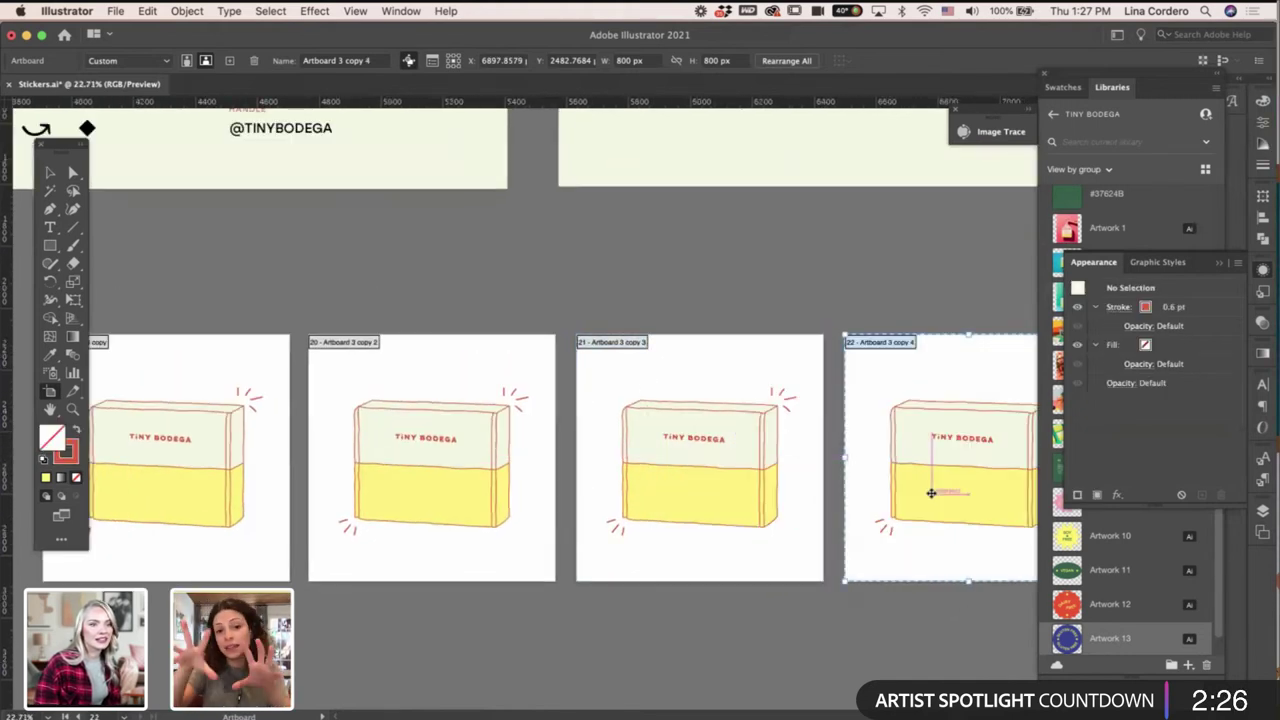
Delete the accent lines at both corners of the box on the second artboard of the row.
{"action": "key", "text": "v"}
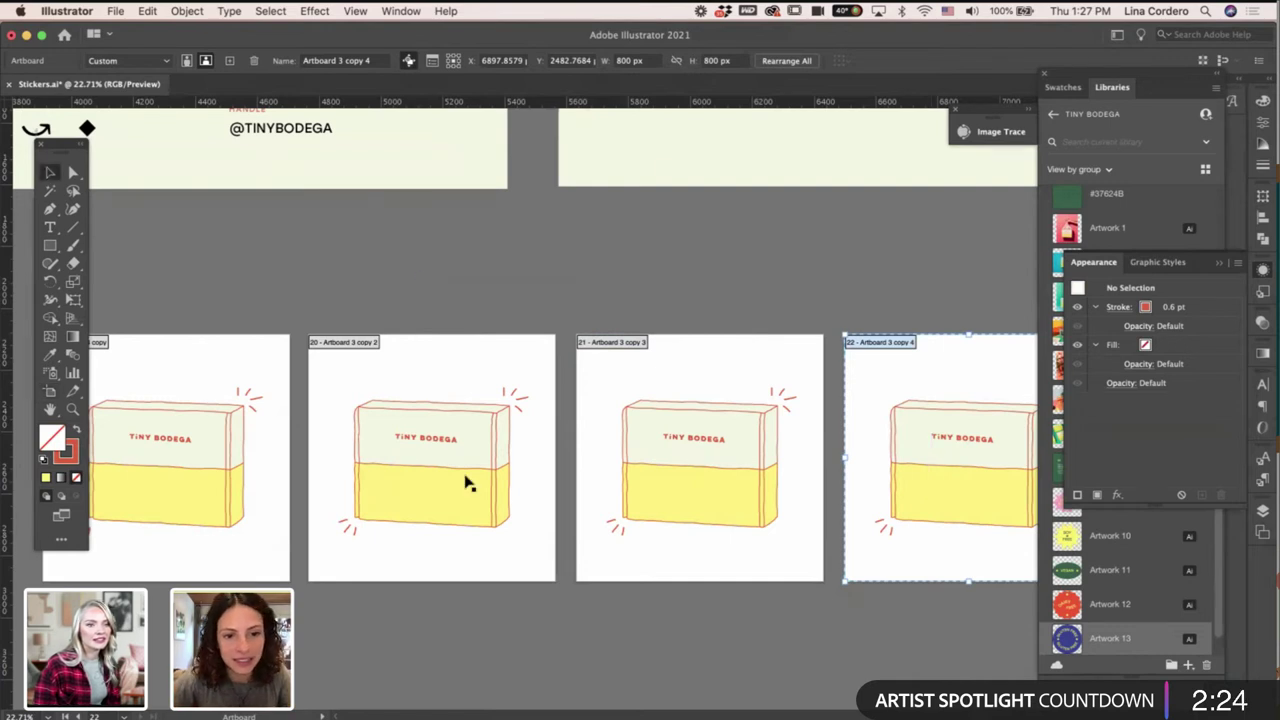
{"action": "scroll", "coordinate": [466, 483], "scroll_direction": "left", "scroll_amount": 2}
{"action": "left_click", "coordinate": [418, 488]}
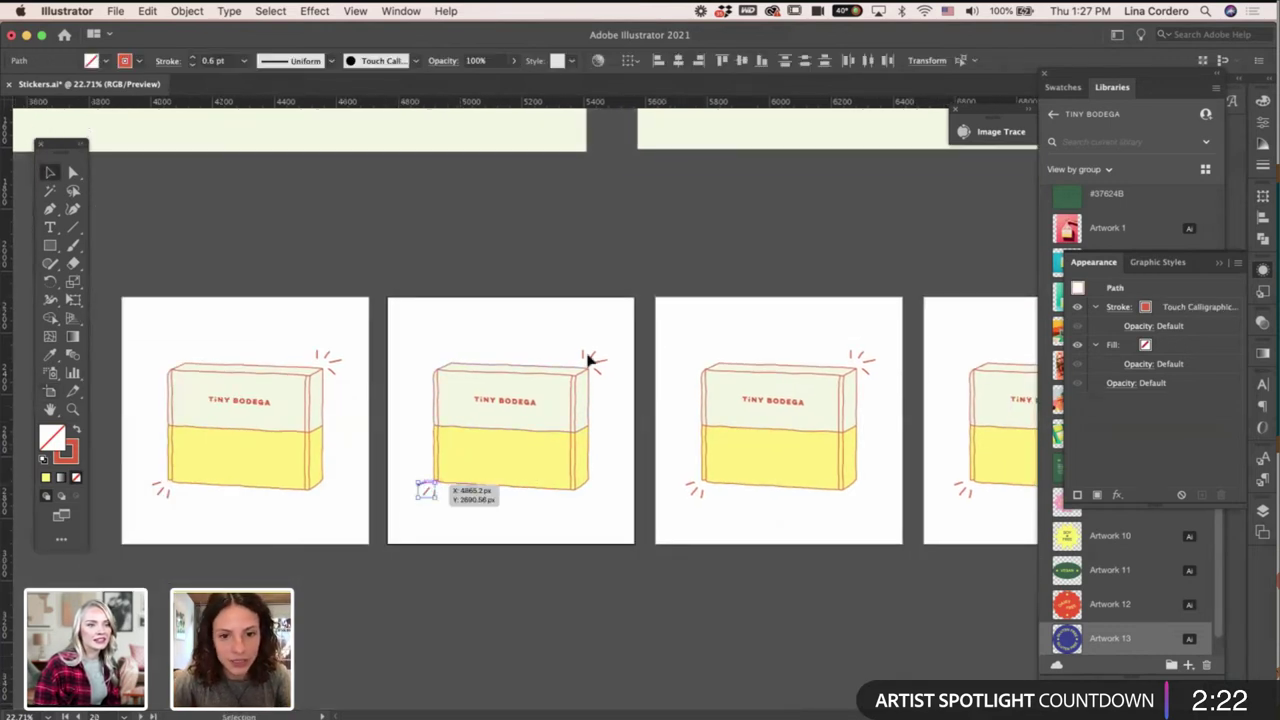
{"action": "key", "text": "Delete"}
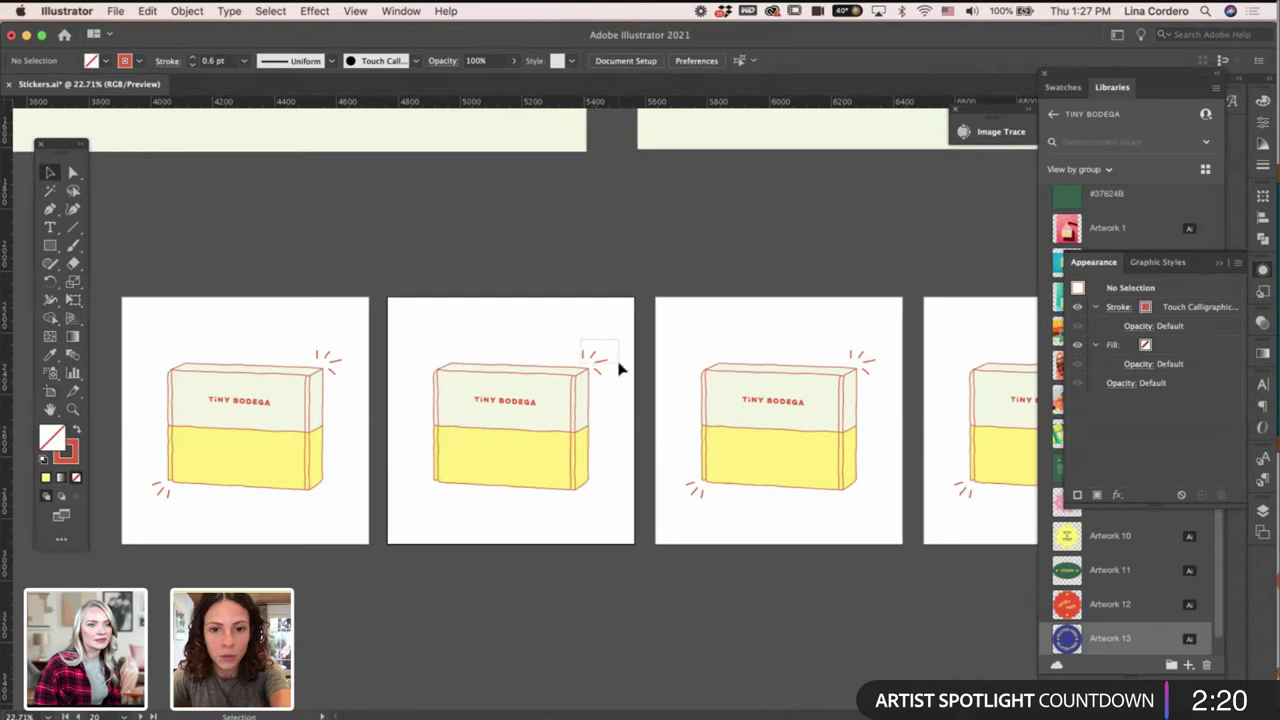
{"action": "scroll", "coordinate": [600, 378], "scroll_direction": "down", "scroll_amount": 1}
{"action": "scroll", "coordinate": [600, 378], "scroll_direction": "down", "scroll_amount": 1}
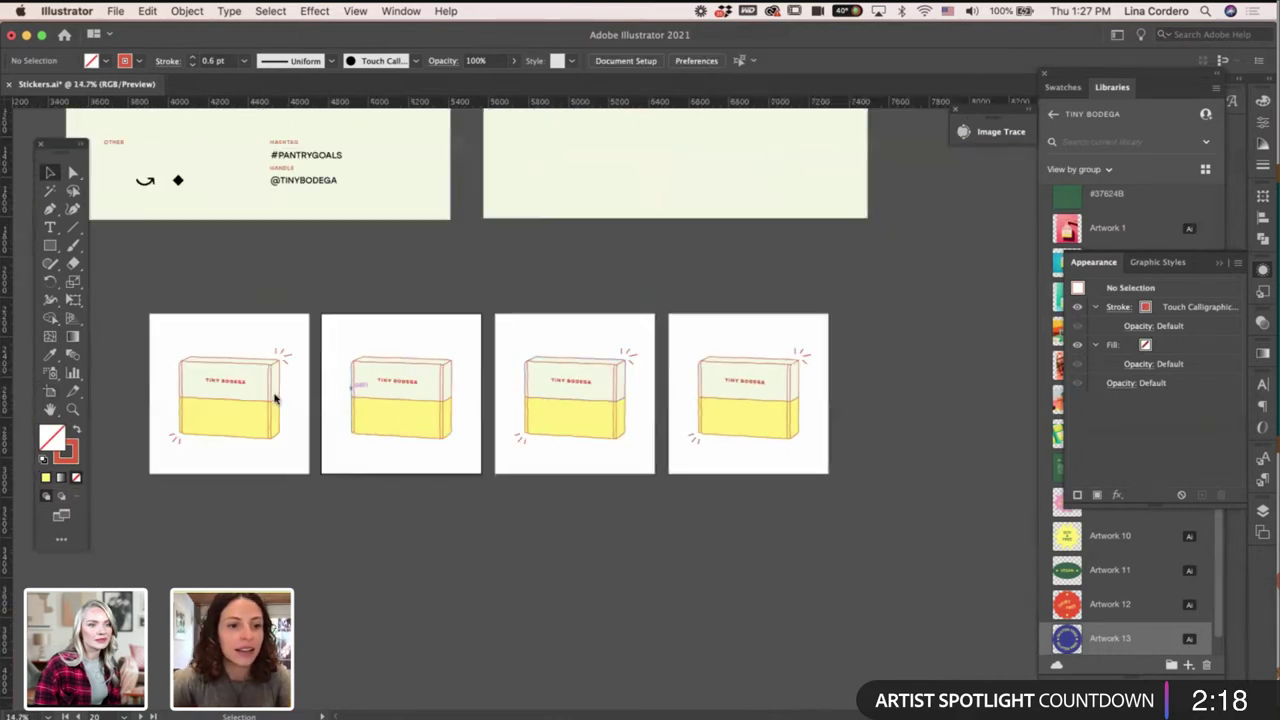
Move the third and fourth box artboards beneath the first two to form a two-by-two grid.
{"action": "key", "text": "shift+o"}
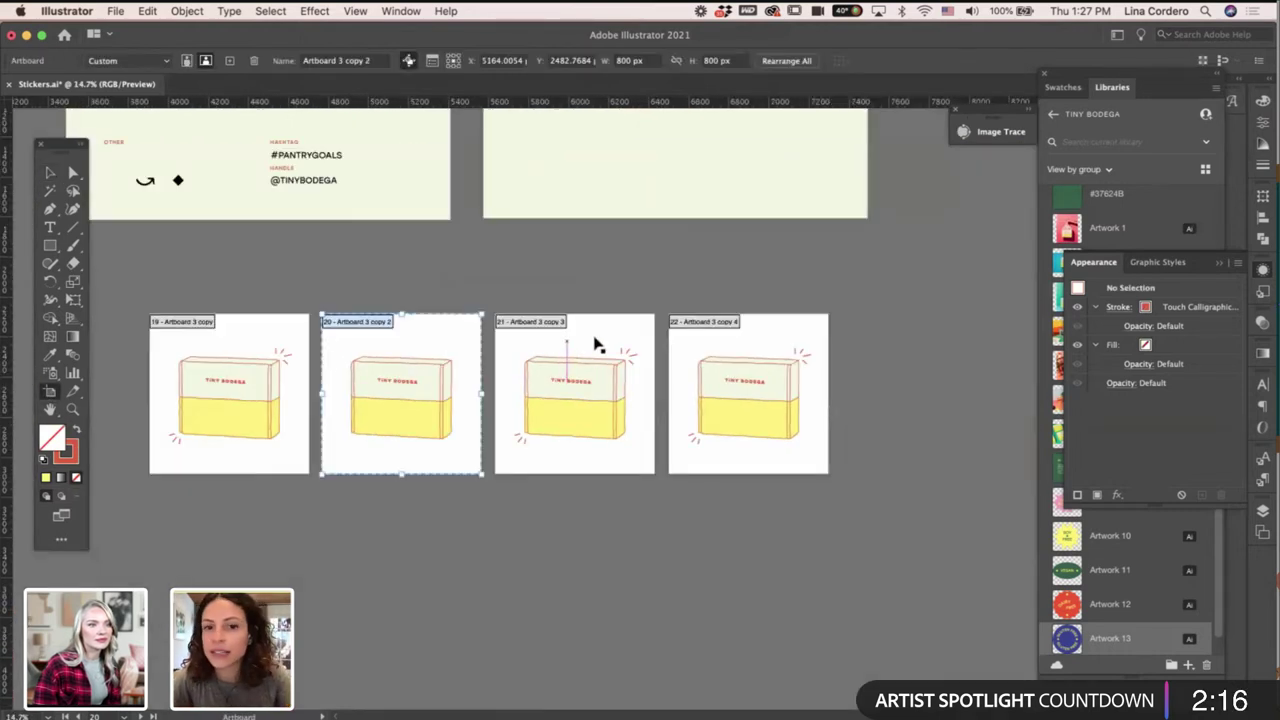
{"action": "left_click_drag", "start_coordinate": [611, 326], "coordinate": [268, 507]}
{"action": "left_click_drag", "start_coordinate": [681, 350], "coordinate": [337, 520]}
{"action": "scroll", "coordinate": [441, 541], "scroll_direction": "left", "scroll_amount": 2}
{"action": "scroll", "coordinate": [441, 541], "scroll_direction": "up", "scroll_amount": 3}
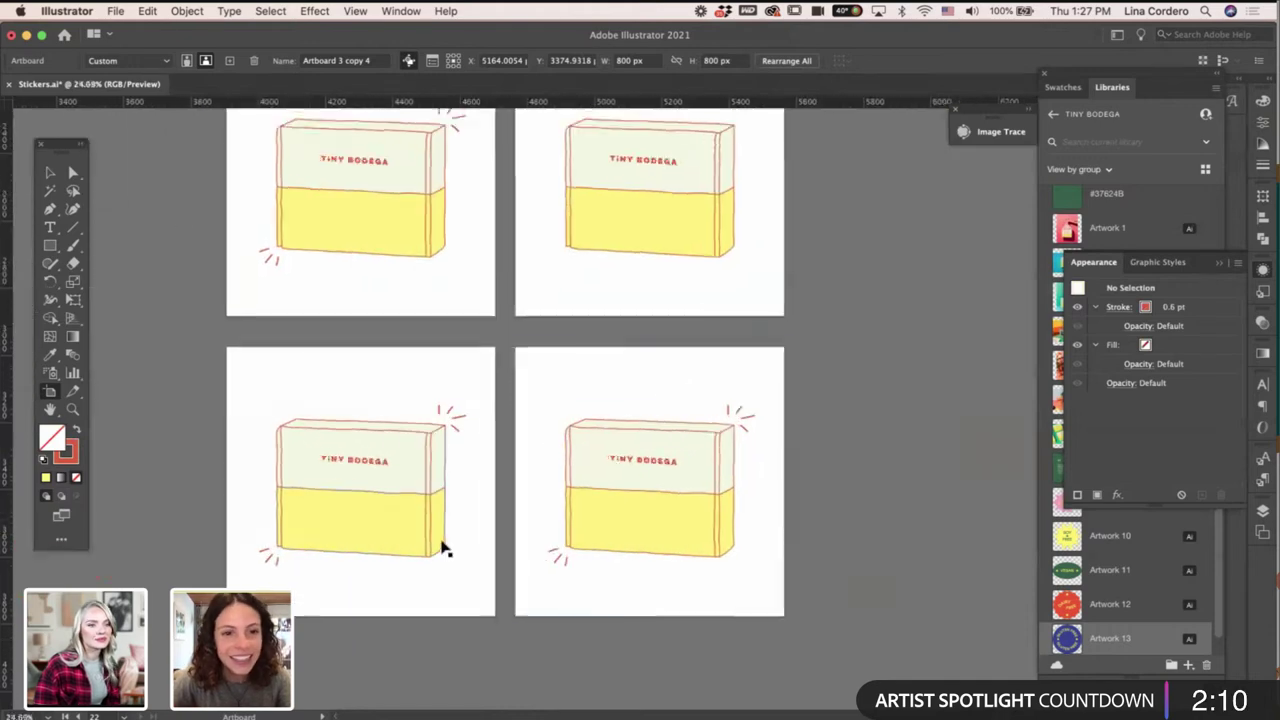
Exit artboard editing with the Selection tool and examine the accent lines on the four box artboards.
{"action": "left_click", "coordinate": [50, 172]}
{"action": "scroll", "coordinate": [480, 357], "scroll_direction": "up", "scroll_amount": 3}
{"action": "scroll", "coordinate": [540, 385], "scroll_direction": "right", "scroll_amount": 1}
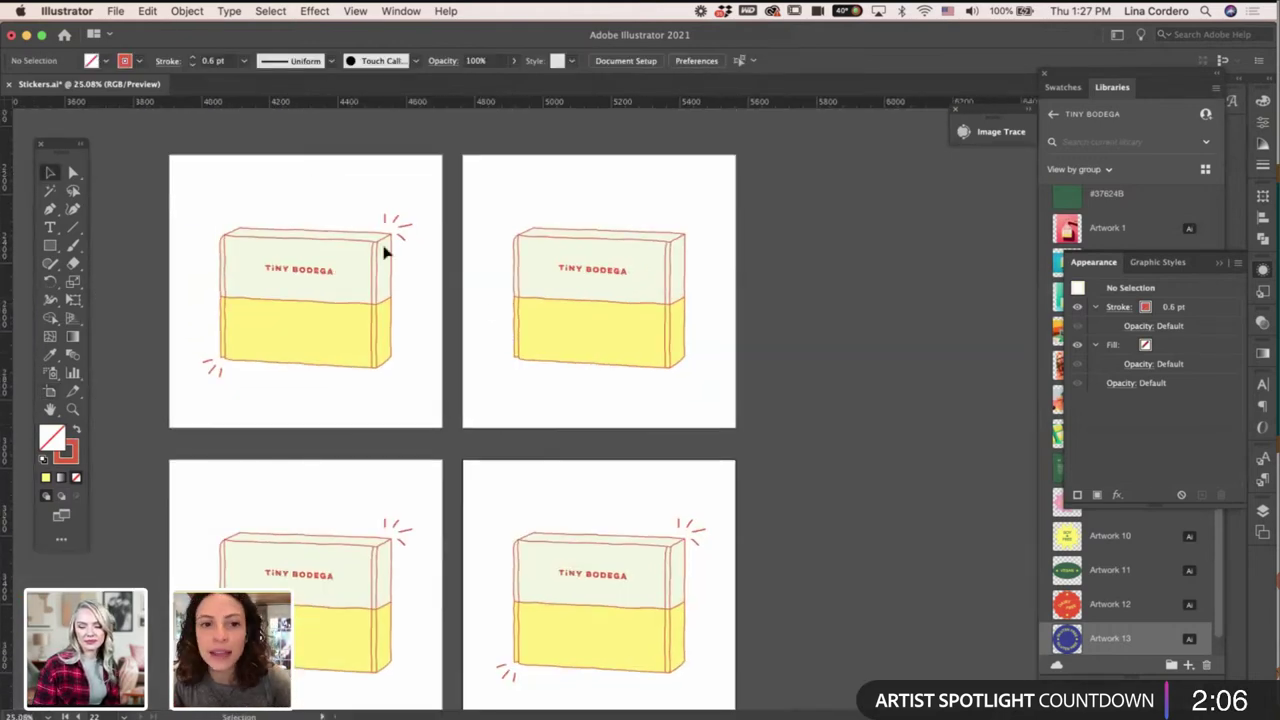
{"action": "scroll", "coordinate": [380, 223], "scroll_direction": "right", "scroll_amount": 2}
{"action": "scroll", "coordinate": [380, 223], "scroll_direction": "up", "scroll_amount": 1}
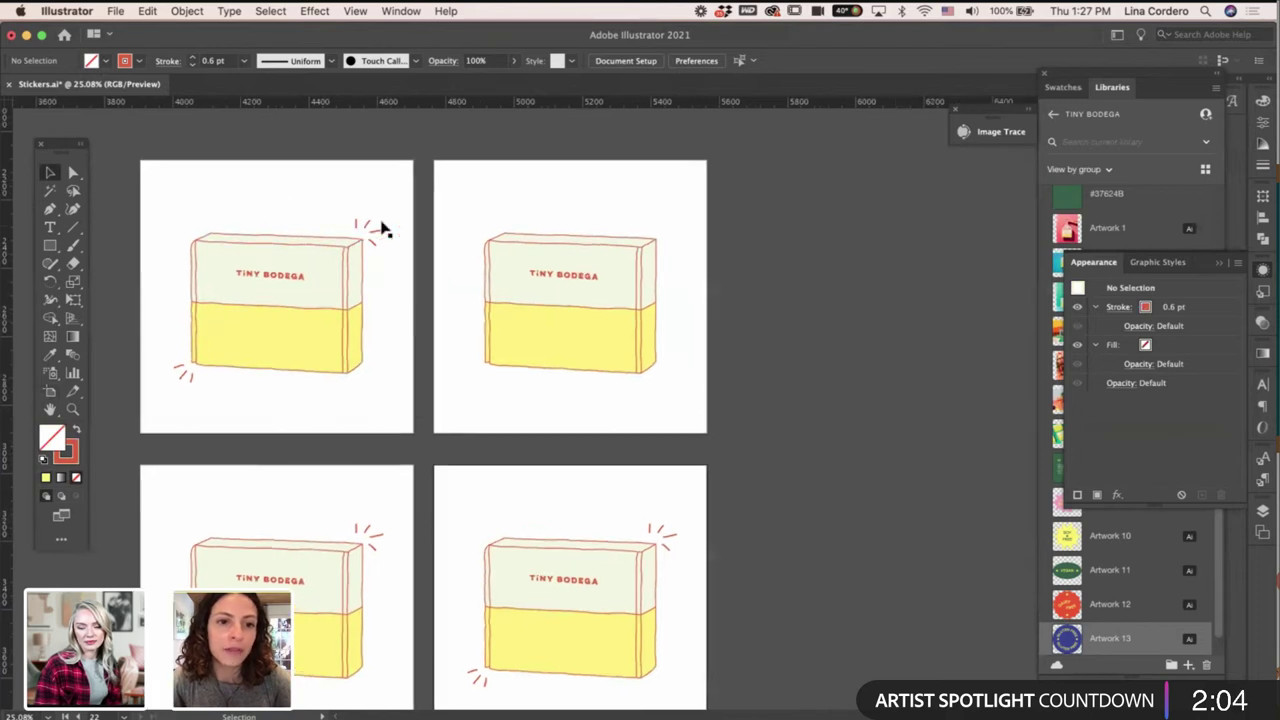
{"action": "scroll", "coordinate": [507, 362], "scroll_direction": "down", "scroll_amount": 5}
{"action": "scroll", "coordinate": [507, 362], "scroll_direction": "left", "scroll_amount": 2}
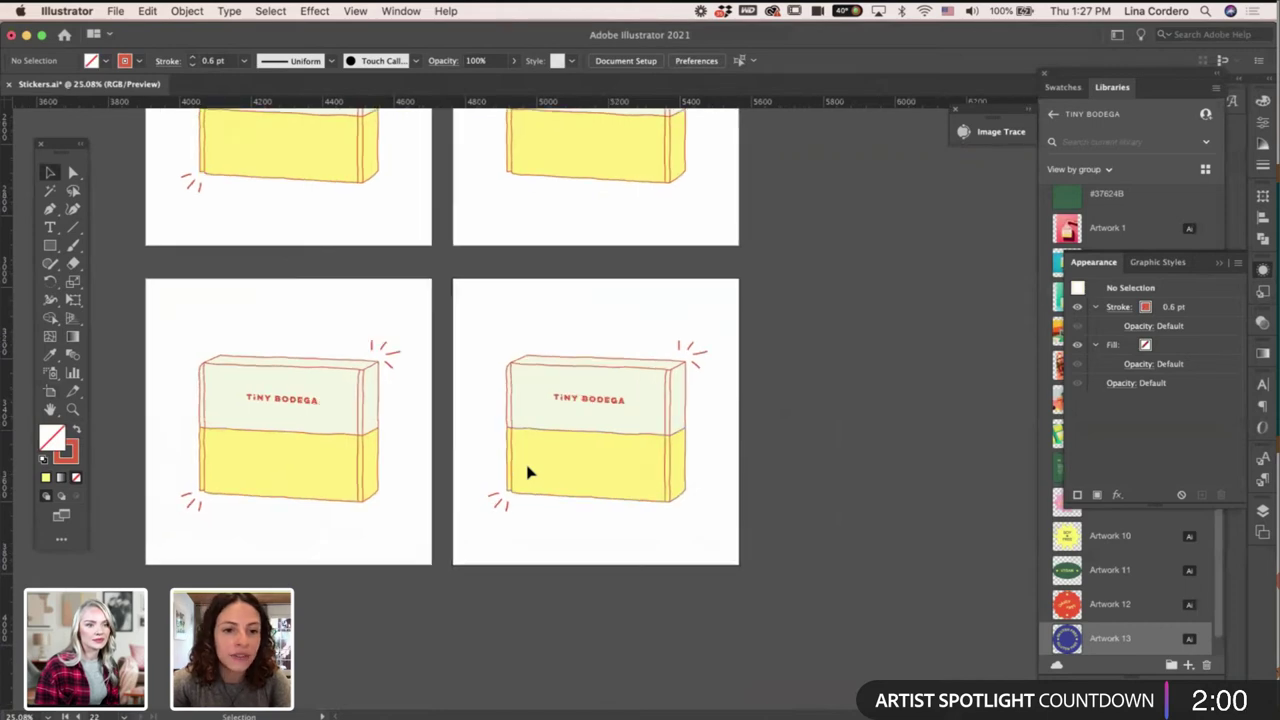
{"action": "scroll", "coordinate": [437, 543], "scroll_direction": "up", "scroll_amount": 3}
{"action": "scroll", "coordinate": [437, 537], "scroll_direction": "left", "scroll_amount": 2}
{"action": "scroll", "coordinate": [512, 355], "scroll_direction": "up", "scroll_amount": 3}
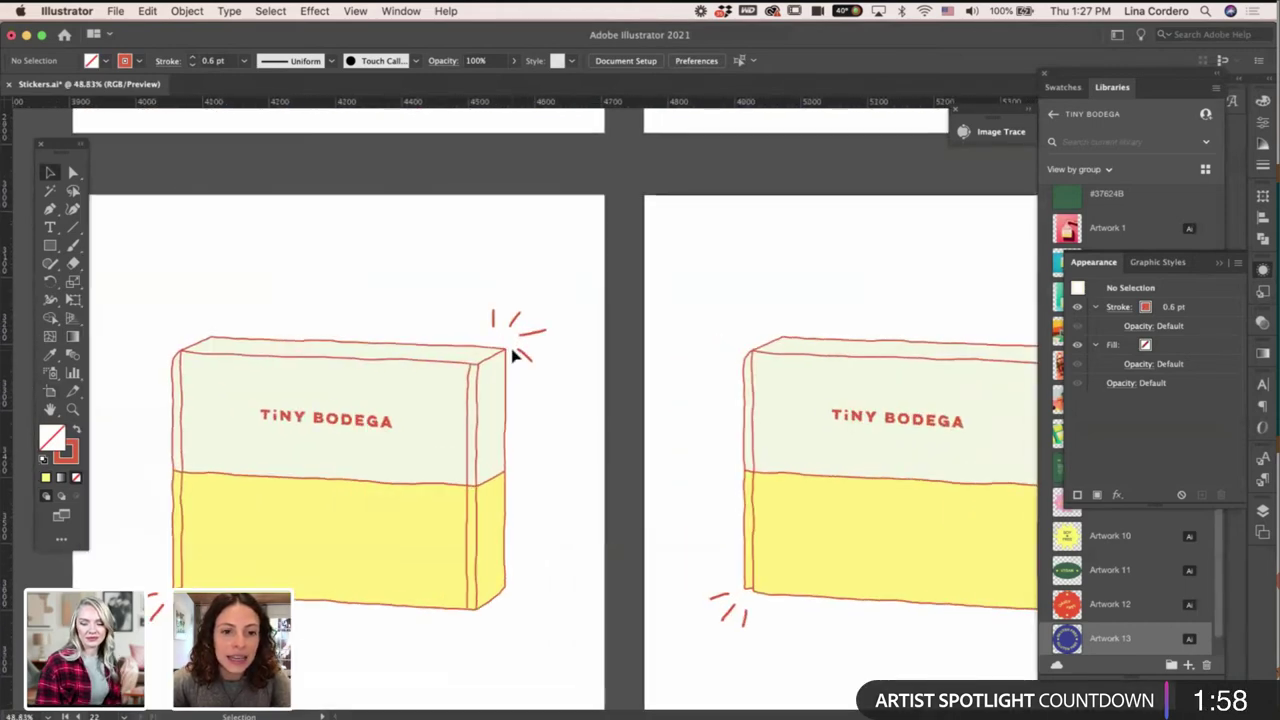
{"action": "scroll", "coordinate": [512, 355], "scroll_direction": "down", "scroll_amount": 1}
{"action": "scroll", "coordinate": [531, 491], "scroll_direction": "down", "scroll_amount": 3}
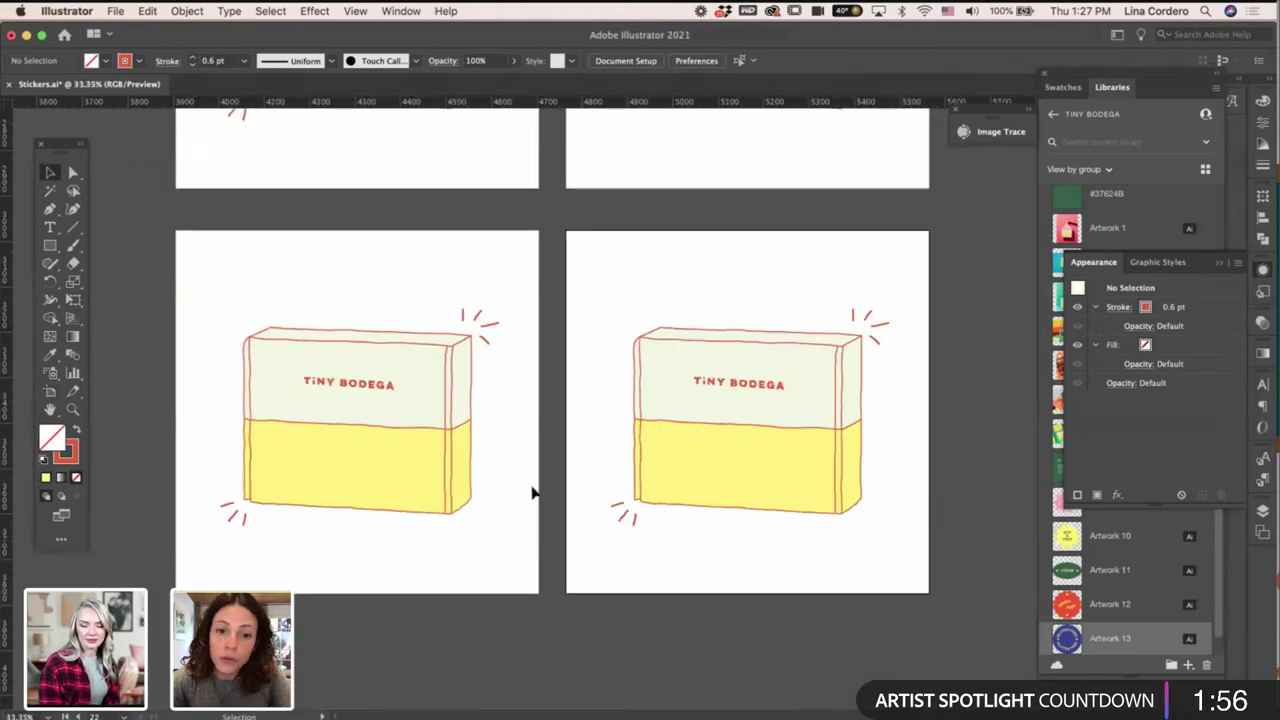
{"action": "scroll", "coordinate": [797, 511], "scroll_direction": "down", "scroll_amount": 2}
{"action": "scroll", "coordinate": [797, 511], "scroll_direction": "right", "scroll_amount": 2}
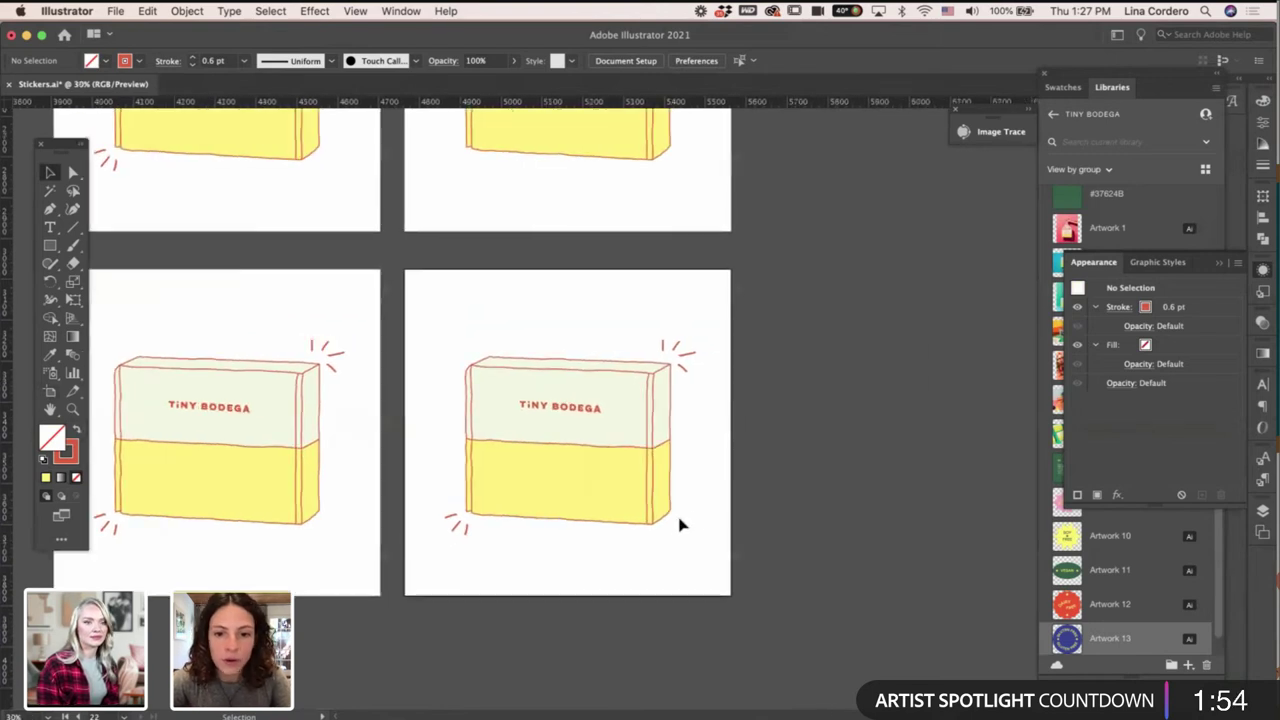
{"action": "left_click", "coordinate": [465, 368]}
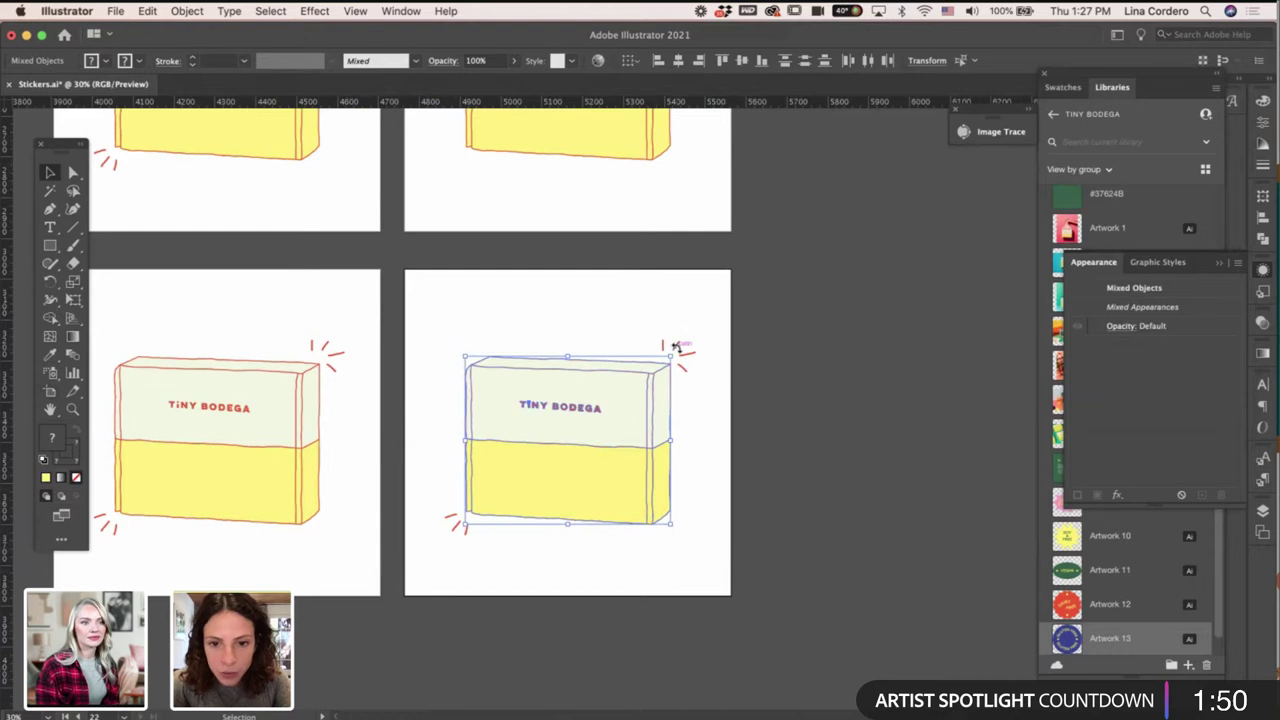
{"action": "left_click_drag", "start_coordinate": [676, 348], "coordinate": [672, 353]}
{"action": "scroll", "coordinate": [676, 346], "scroll_direction": "up", "scroll_amount": 3}
{"action": "left_click", "coordinate": [748, 523]}
{"action": "scroll", "coordinate": [748, 523], "scroll_direction": "down", "scroll_amount": 3}
{"action": "scroll", "coordinate": [718, 462], "scroll_direction": "up", "scroll_amount": 5}
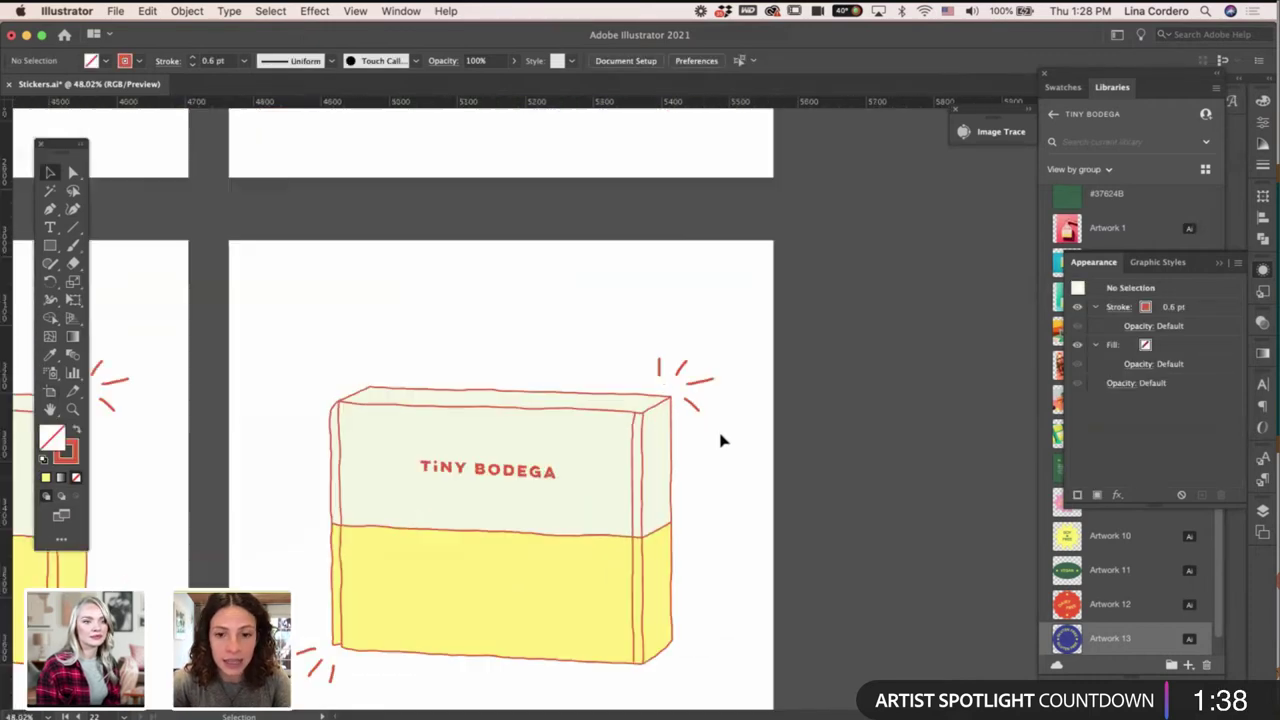
Select the lowest accent line at the fourth box's upper-right corner to pick up its brush stroke settings, and deselect it.
{"action": "scroll", "coordinate": [697, 415], "scroll_direction": "up", "scroll_amount": 2}
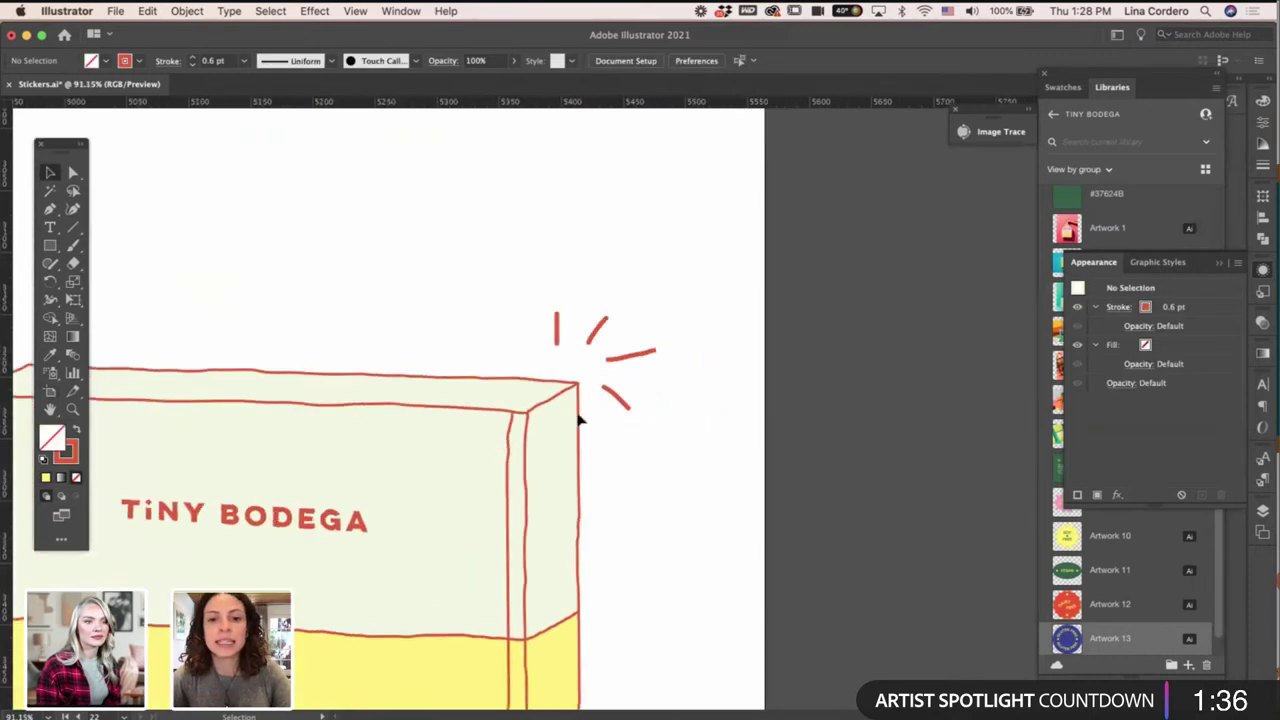
{"action": "left_click", "coordinate": [617, 395]}
{"action": "scroll", "coordinate": [617, 397], "scroll_direction": "down", "scroll_amount": 3}
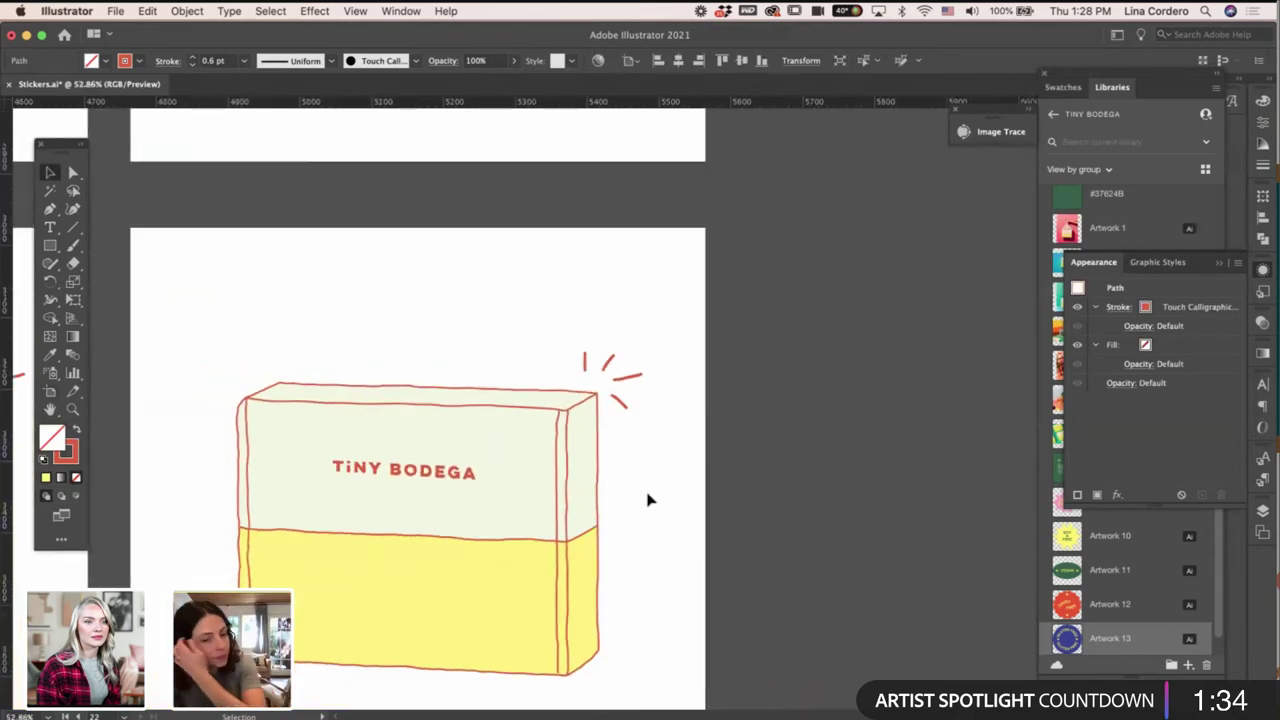
{"action": "scroll", "coordinate": [647, 499], "scroll_direction": "up", "scroll_amount": 3}
{"action": "left_click", "coordinate": [647, 499]}
{"action": "scroll", "coordinate": [647, 499], "scroll_direction": "down", "scroll_amount": 4}
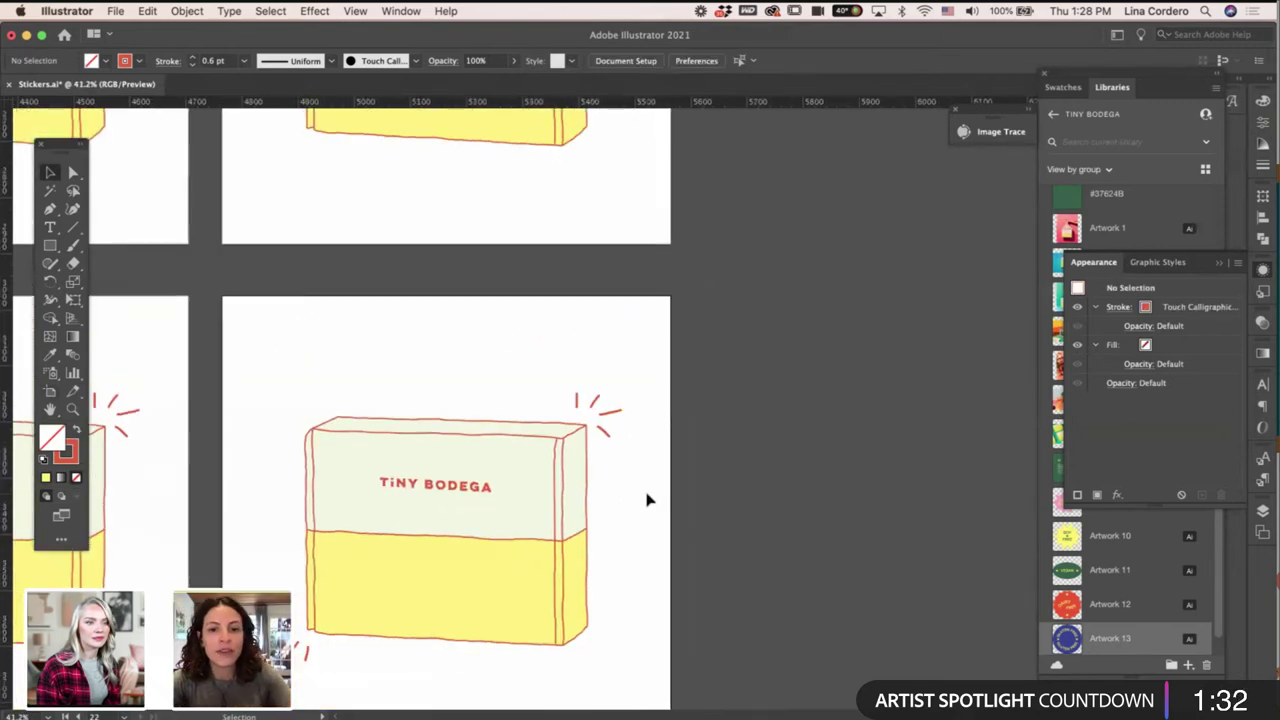
{"action": "scroll", "coordinate": [631, 423], "scroll_direction": "up", "scroll_amount": 1}
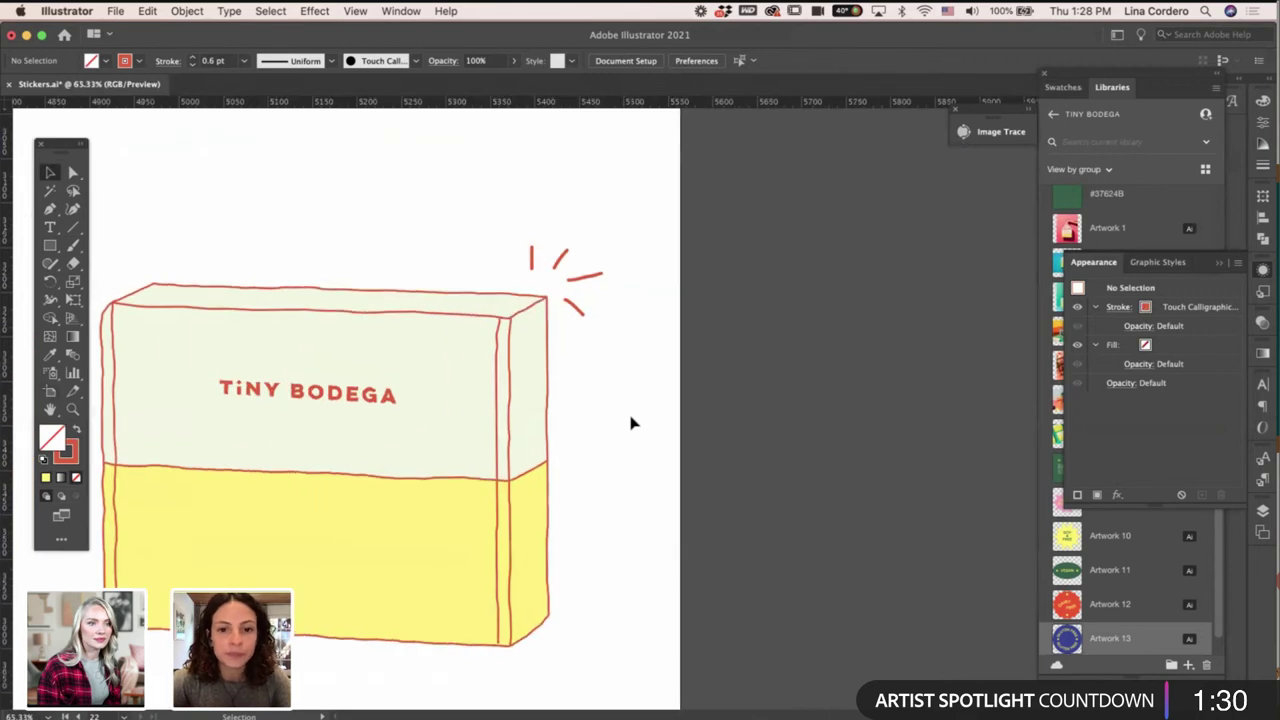
{"action": "scroll", "coordinate": [645, 345], "scroll_direction": "up", "scroll_amount": 1}
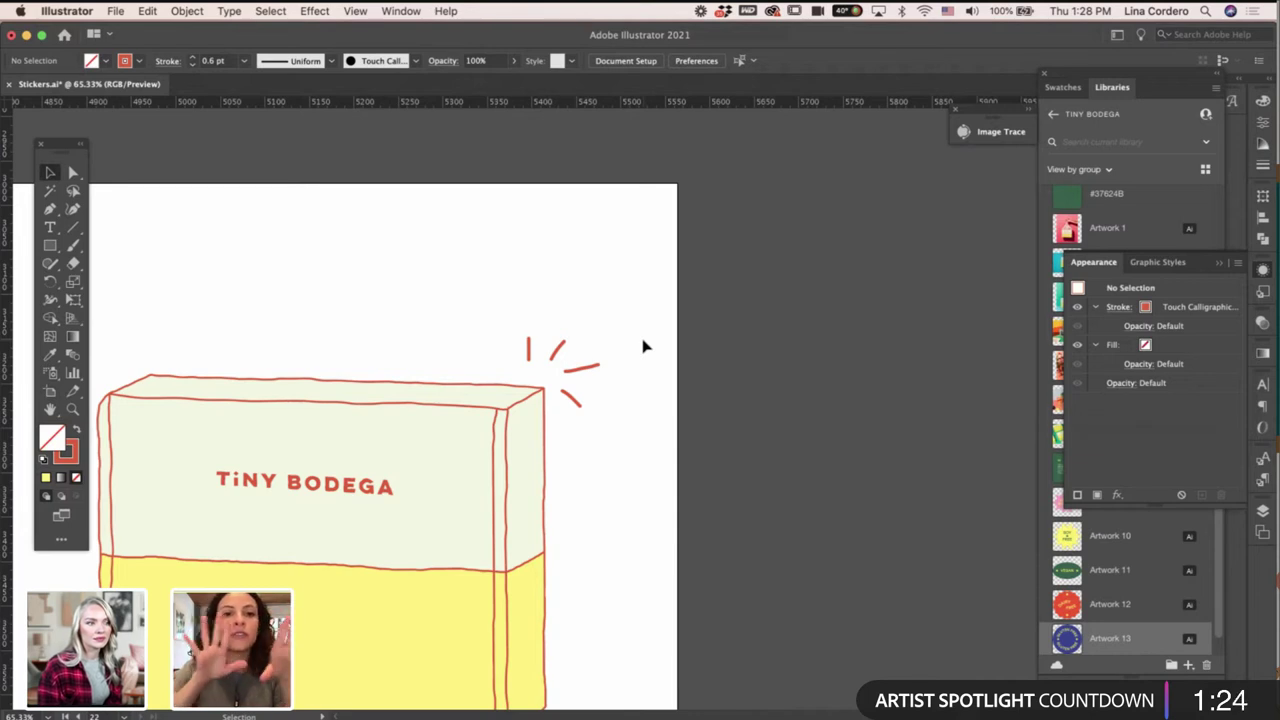
{"action": "scroll", "coordinate": [645, 345], "scroll_direction": "up", "scroll_amount": 3}
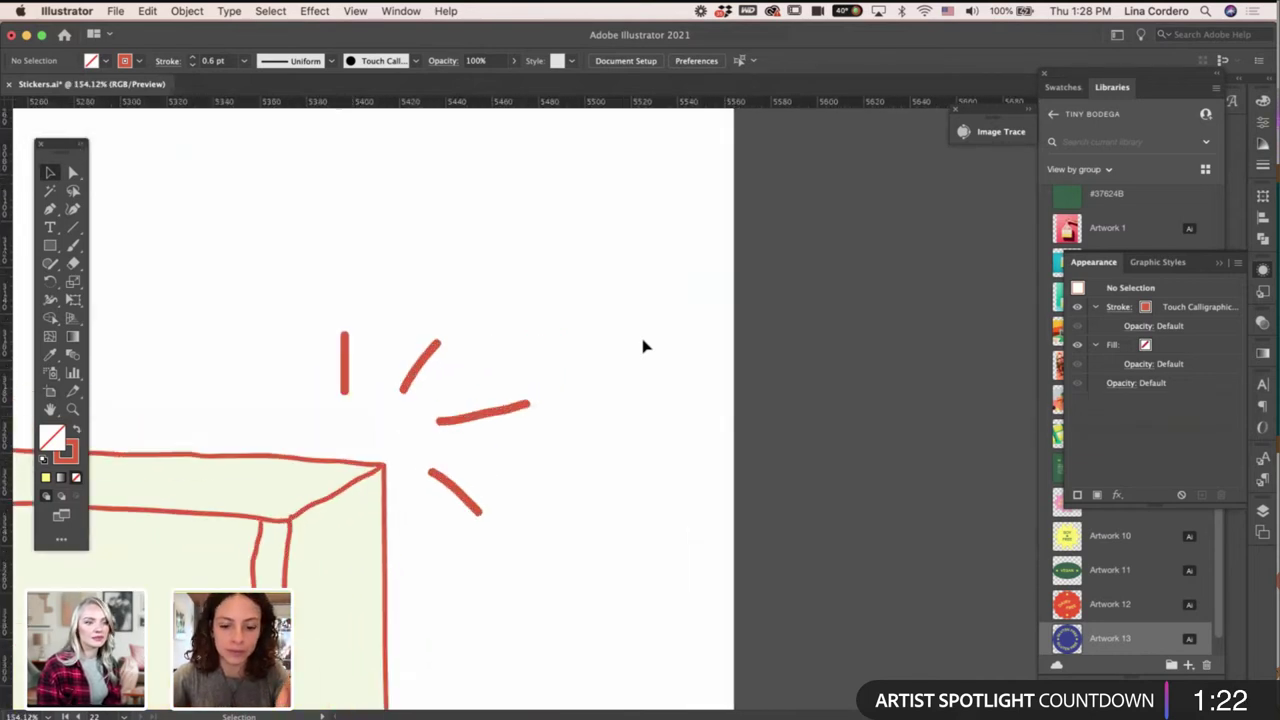
Switch to the Paintbrush tool and set the stroke colour to bright blue.
{"action": "key", "text": "b"}
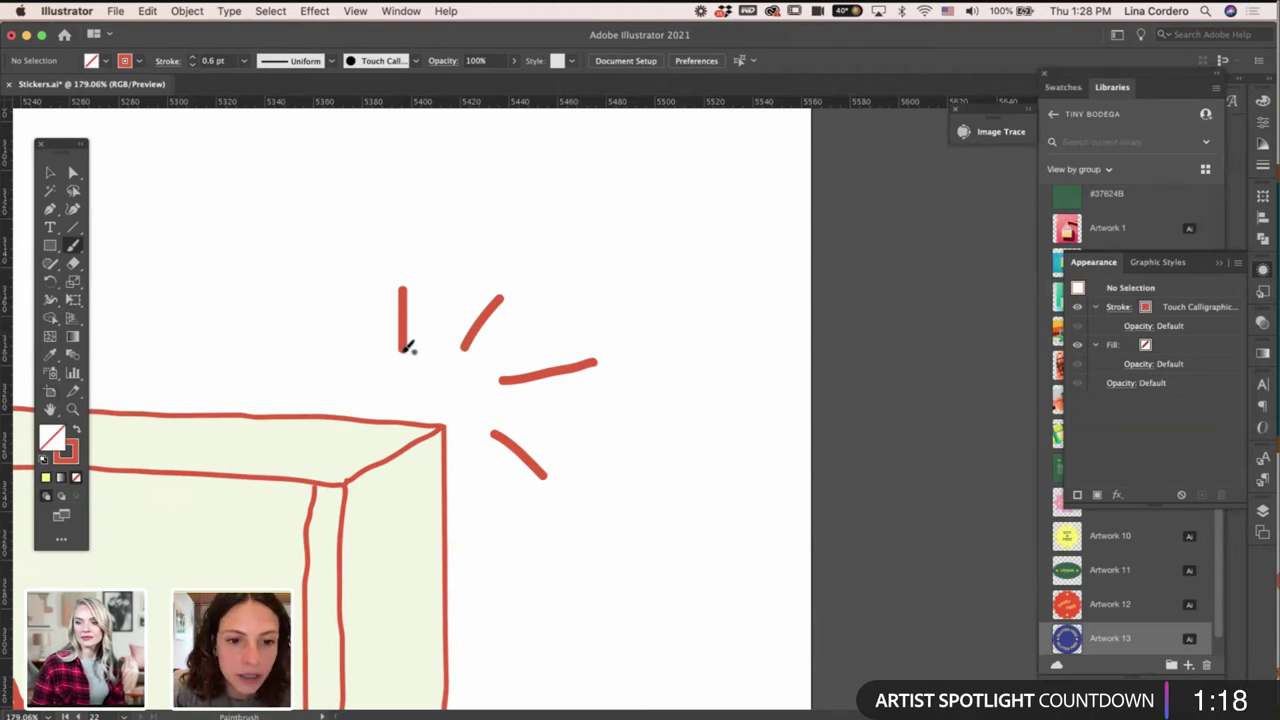
{"action": "left_click", "coordinate": [137, 64]}
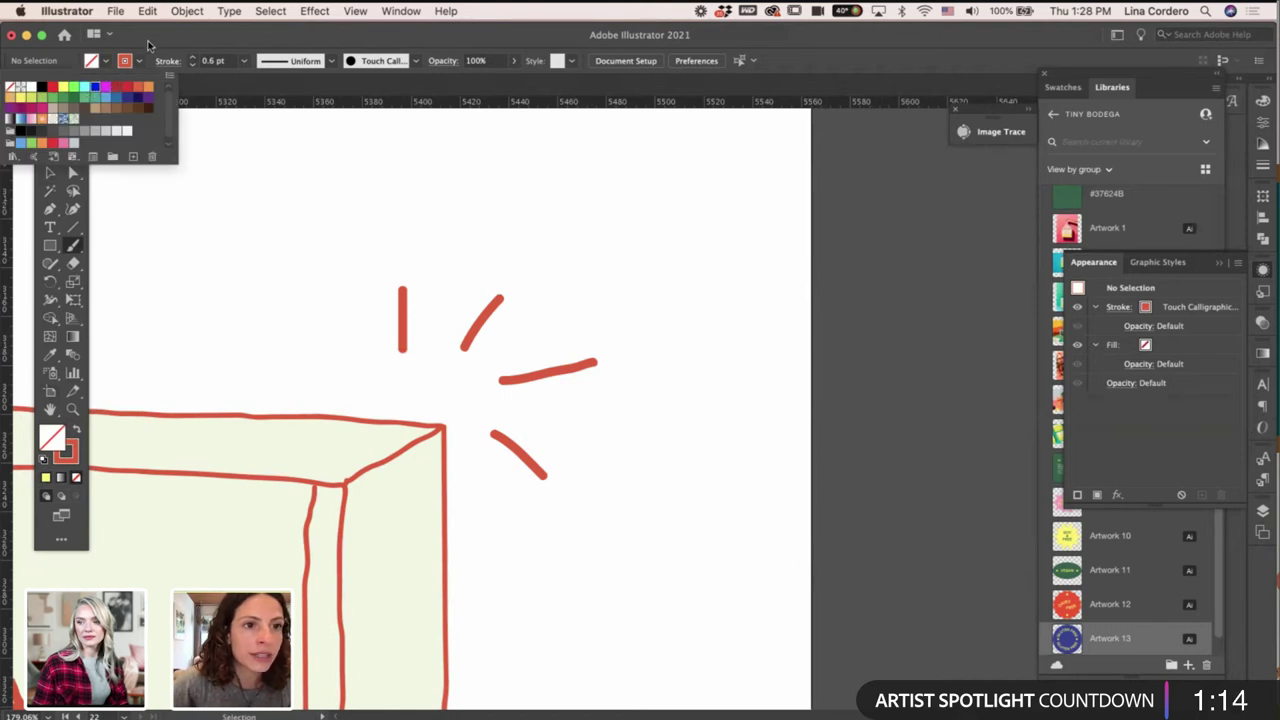
{"action": "left_click", "coordinate": [95, 88]}
{"action": "left_click", "coordinate": [442, 340]}
{"action": "scroll", "coordinate": [428, 339], "scroll_direction": "up", "scroll_amount": 2}
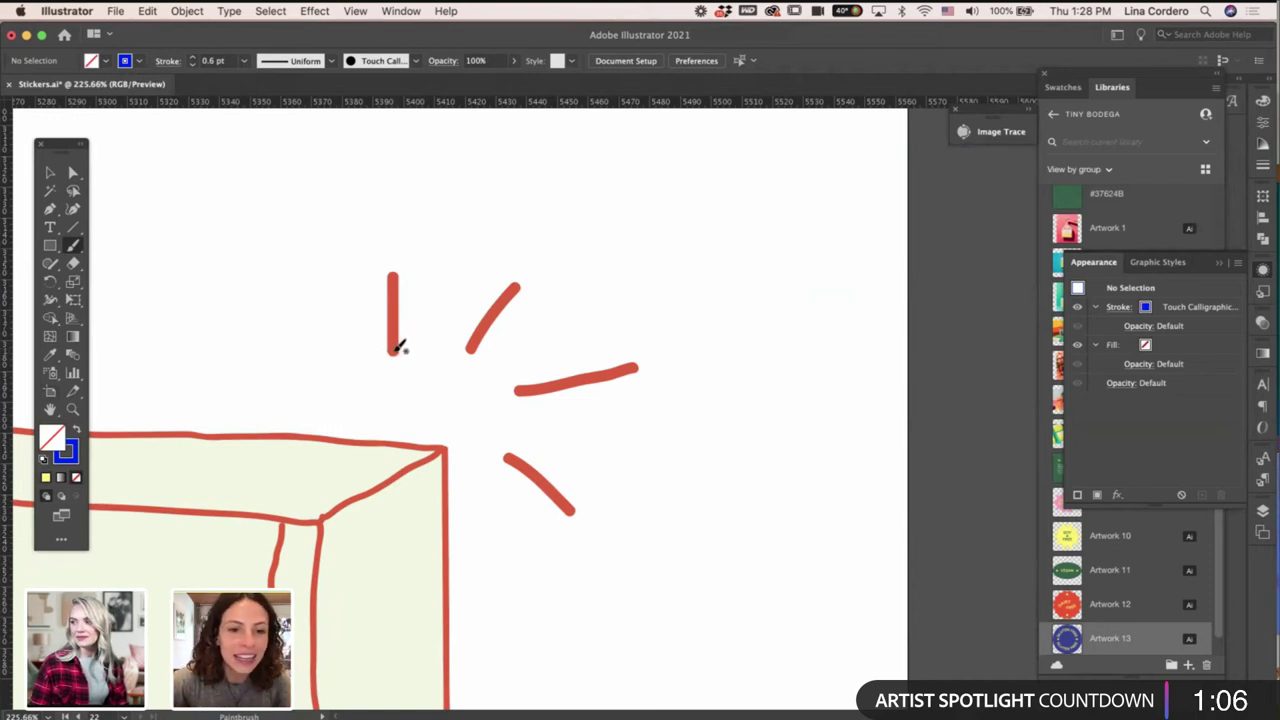
Paint four blue brush strokes over the red accent lines at the fourth box's upper-right corner.
{"action": "left_click_drag", "start_coordinate": [398, 346], "coordinate": [394, 266]}
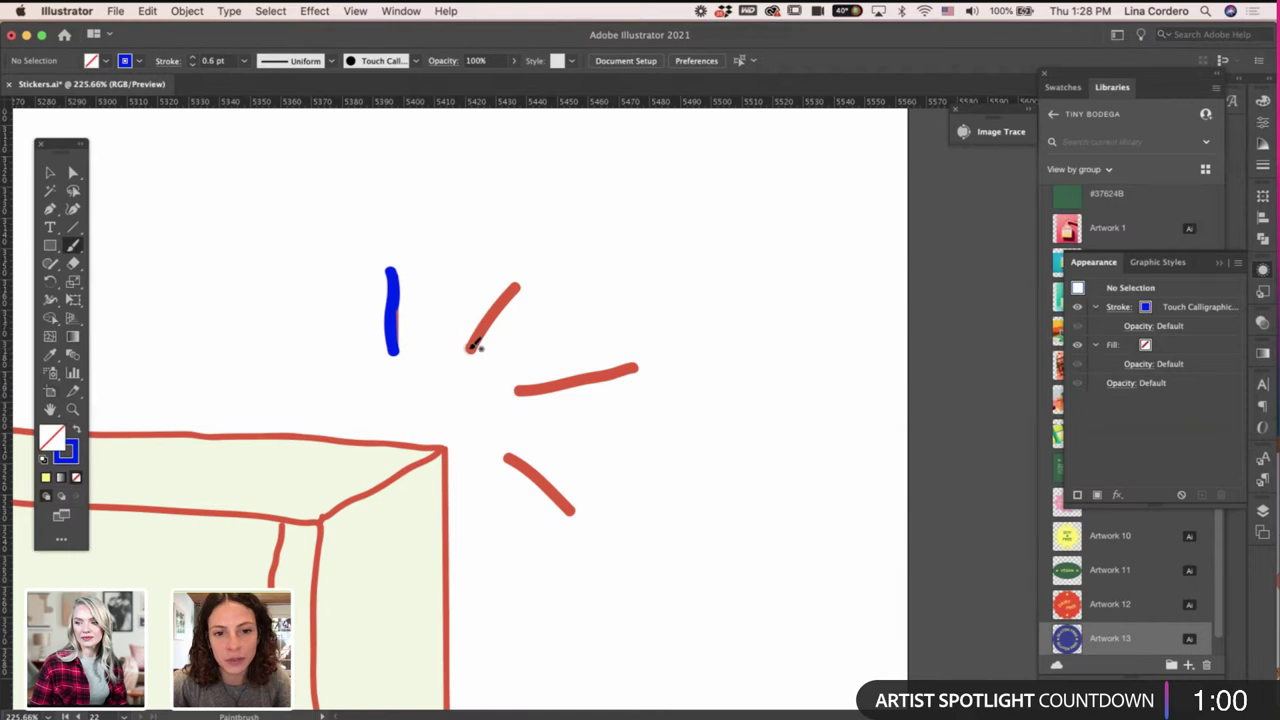
{"action": "left_click_drag", "start_coordinate": [469, 348], "coordinate": [519, 279]}
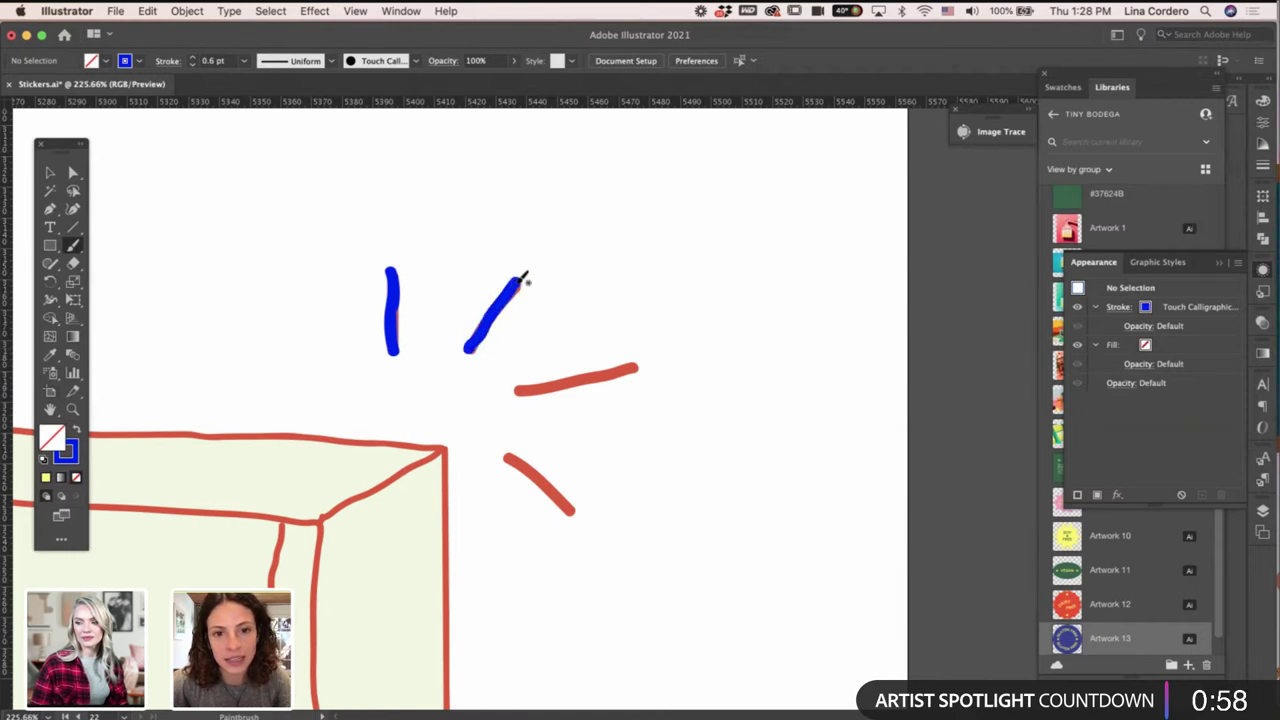
{"action": "left_click_drag", "start_coordinate": [543, 388], "coordinate": [638, 366]}
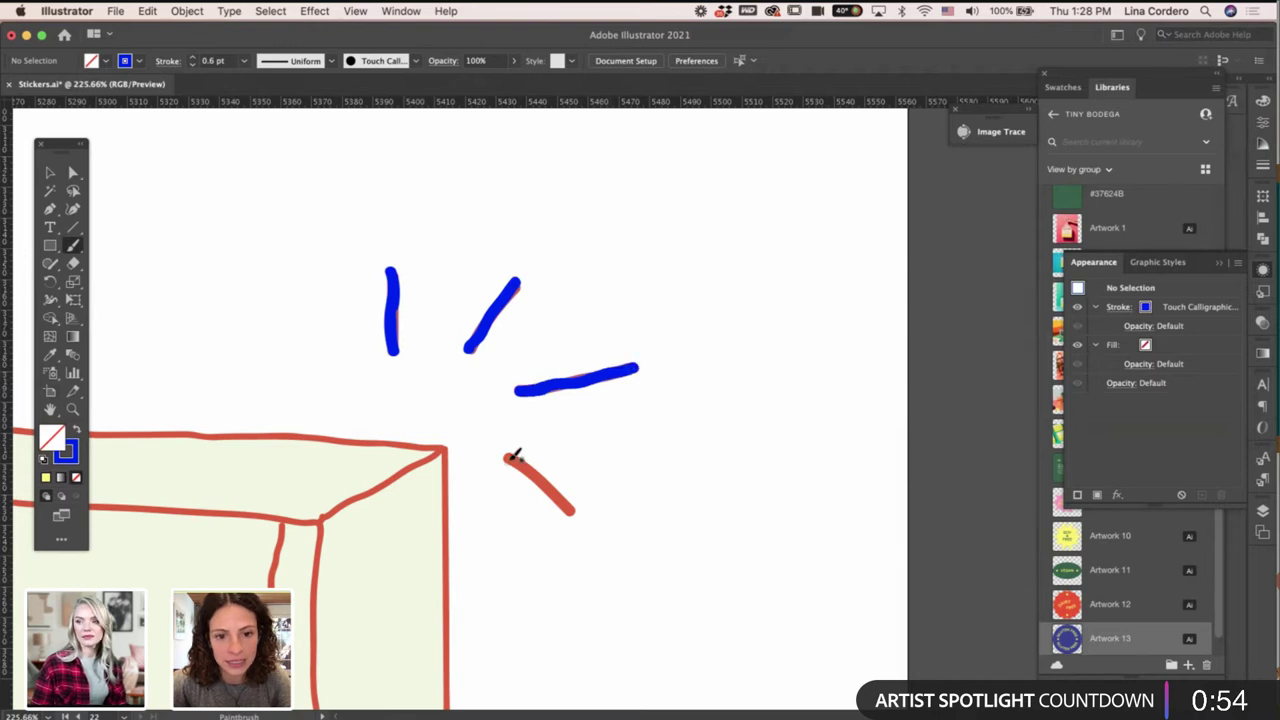
{"action": "left_click_drag", "start_coordinate": [507, 456], "coordinate": [571, 509]}
{"action": "scroll", "coordinate": [652, 616], "scroll_direction": "down", "scroll_amount": 3}
{"action": "scroll", "coordinate": [652, 616], "scroll_direction": "down", "scroll_amount": 3}
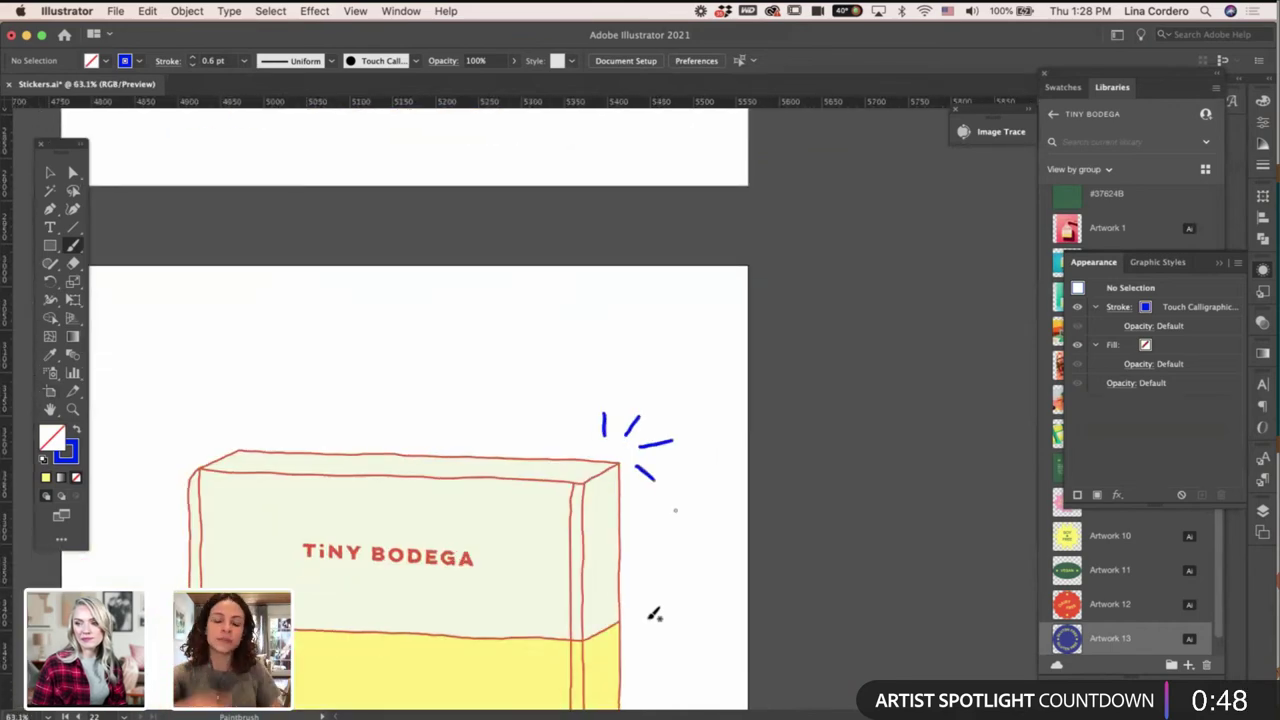
Paint three blue brush strokes over the red accent lines at the fourth box's lower-left corner.
{"action": "scroll", "coordinate": [566, 589], "scroll_direction": "down", "scroll_amount": 3}
{"action": "scroll", "coordinate": [400, 563], "scroll_direction": "left", "scroll_amount": 2}
{"action": "scroll", "coordinate": [326, 554], "scroll_direction": "up", "scroll_amount": 3}
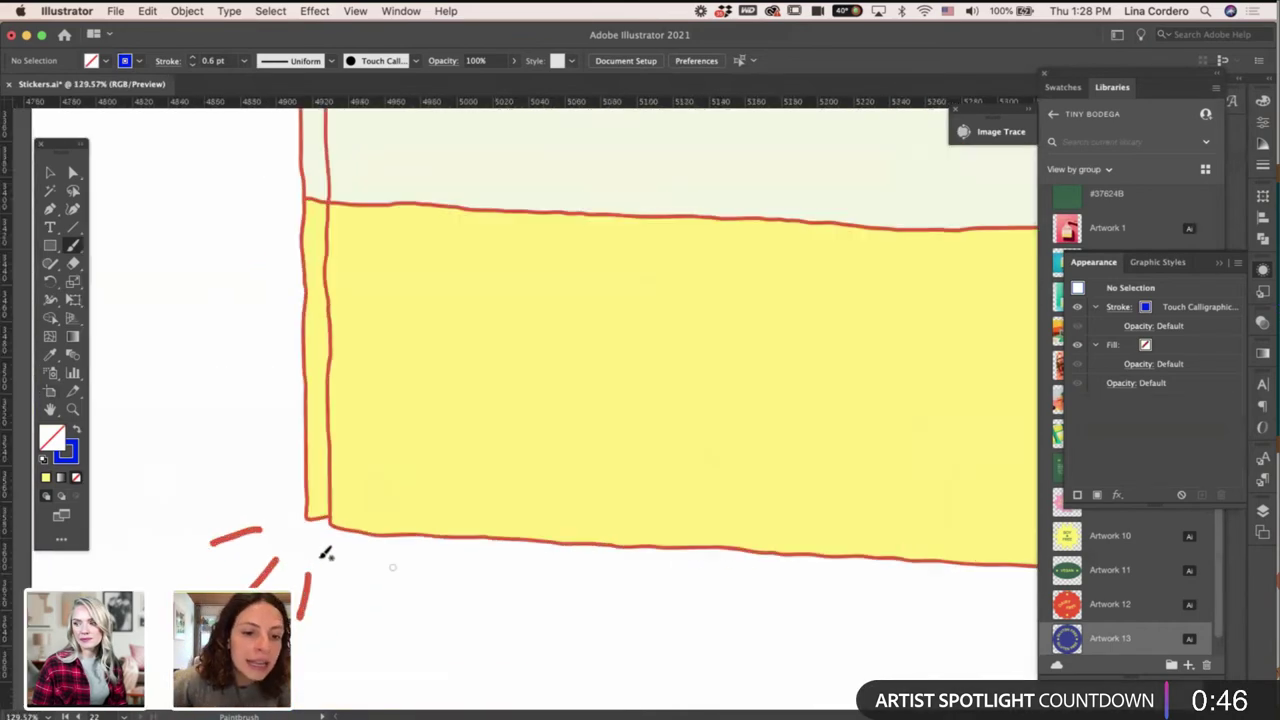
{"action": "scroll", "coordinate": [298, 487], "scroll_direction": "down", "scroll_amount": 1}
{"action": "scroll", "coordinate": [298, 487], "scroll_direction": "left", "scroll_amount": 1}
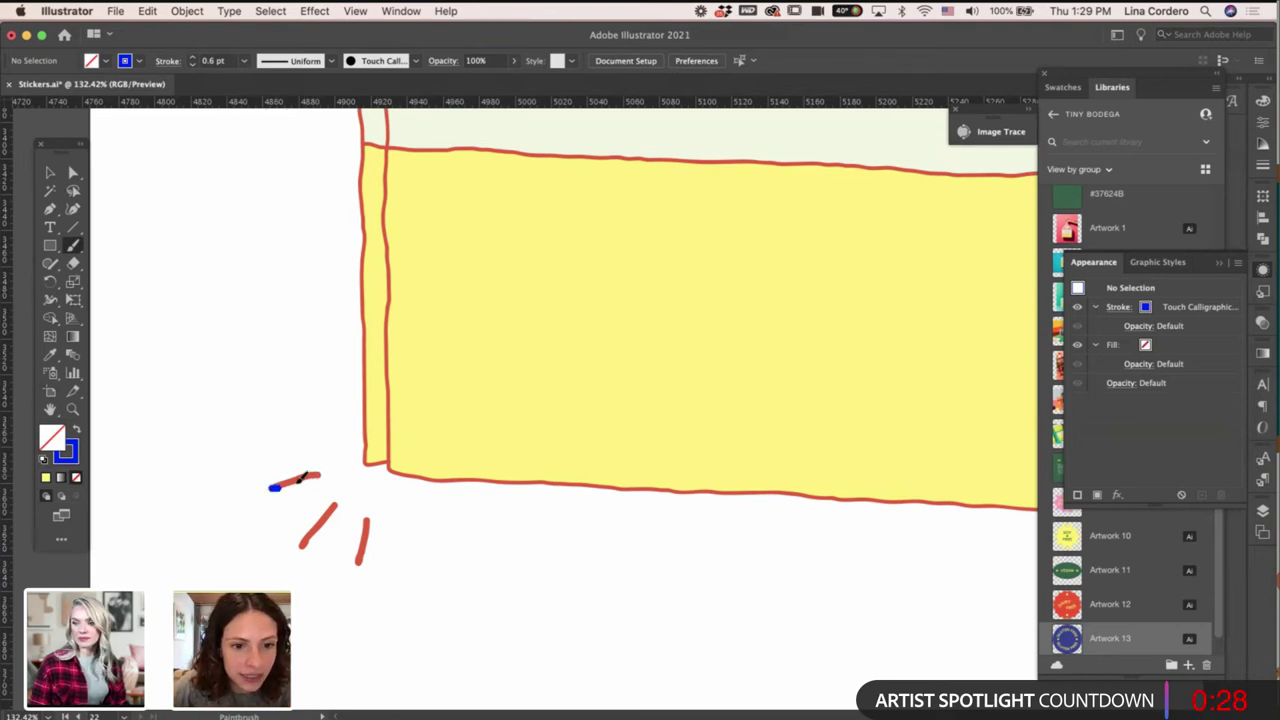
{"action": "left_click_drag", "start_coordinate": [298, 482], "coordinate": [318, 474]}
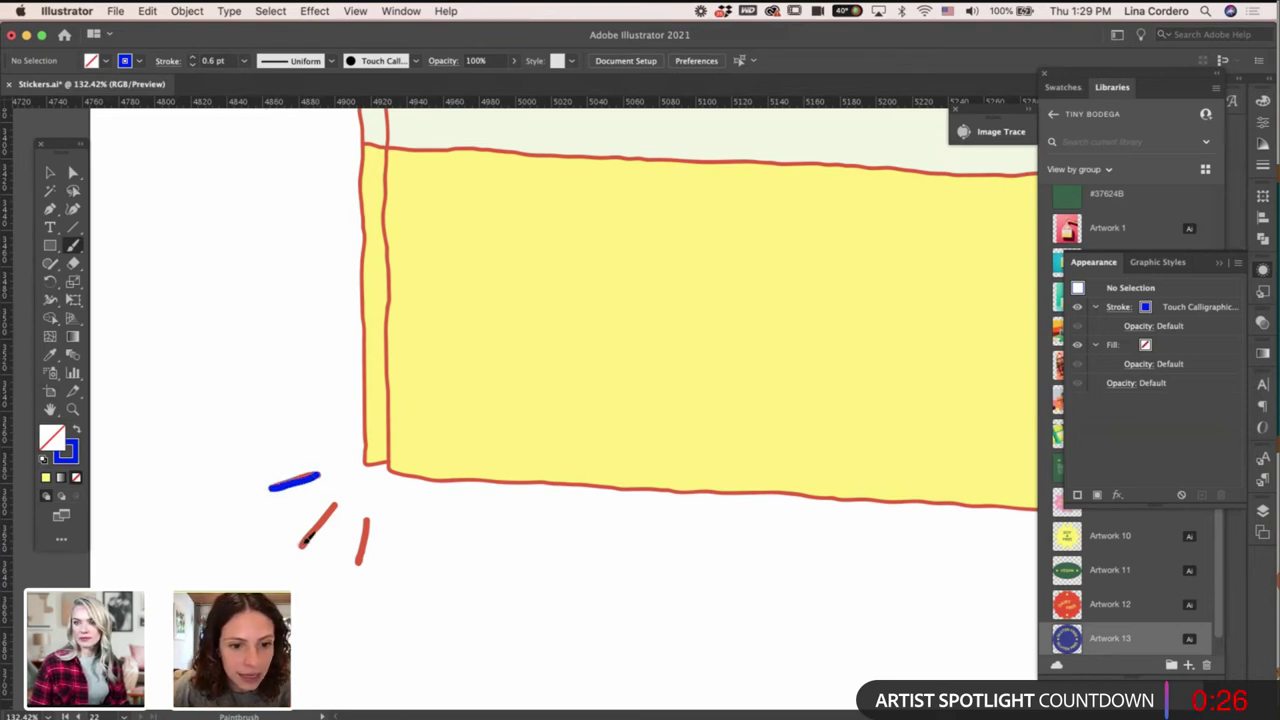
{"action": "mouse_move", "coordinate": [322, 519]}
{"action": "left_mouse_down"}
{"action": "mouse_move", "coordinate": [336, 505]}
{"action": "mouse_move", "coordinate": [362, 543]}
{"action": "mouse_move", "coordinate": [358, 562]}
{"action": "left_mouse_up"}
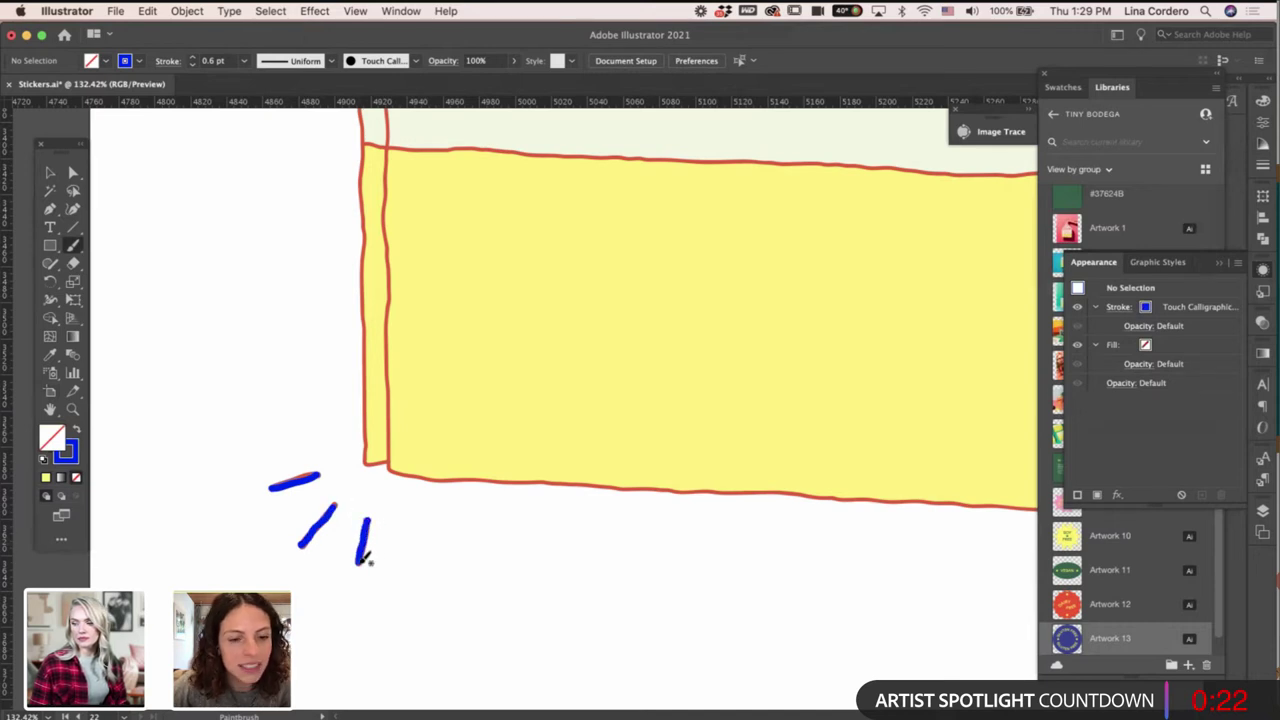
Remove the red accent lines beneath the three blue strokes at the box's lower-left corner, keeping the blue strokes in place.
{"action": "scroll", "coordinate": [196, 275], "scroll_direction": "down", "scroll_amount": 2}
{"action": "scroll", "coordinate": [196, 275], "scroll_direction": "down", "scroll_amount": 1}
{"action": "key", "text": "v"}
{"action": "scroll", "coordinate": [291, 488], "scroll_direction": "up", "scroll_amount": 5}
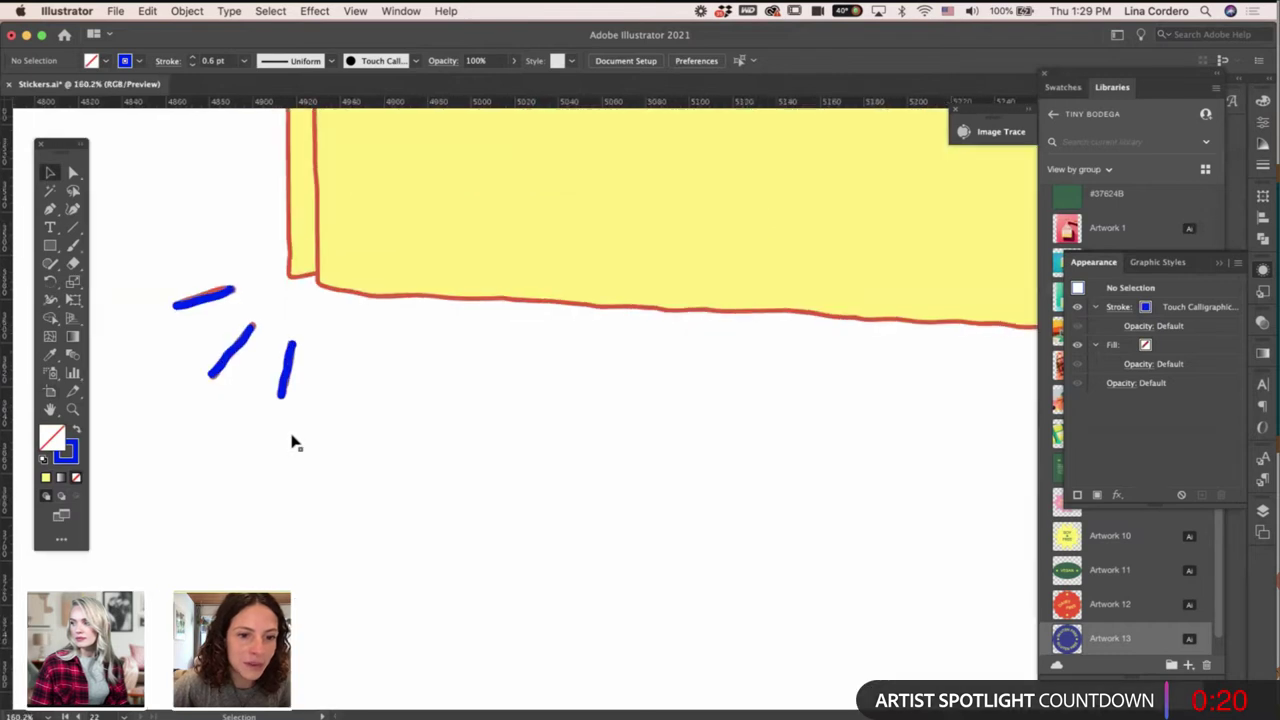
{"action": "left_click", "coordinate": [287, 370]}
{"action": "left_click", "coordinate": [229, 359], "text": "shift"}
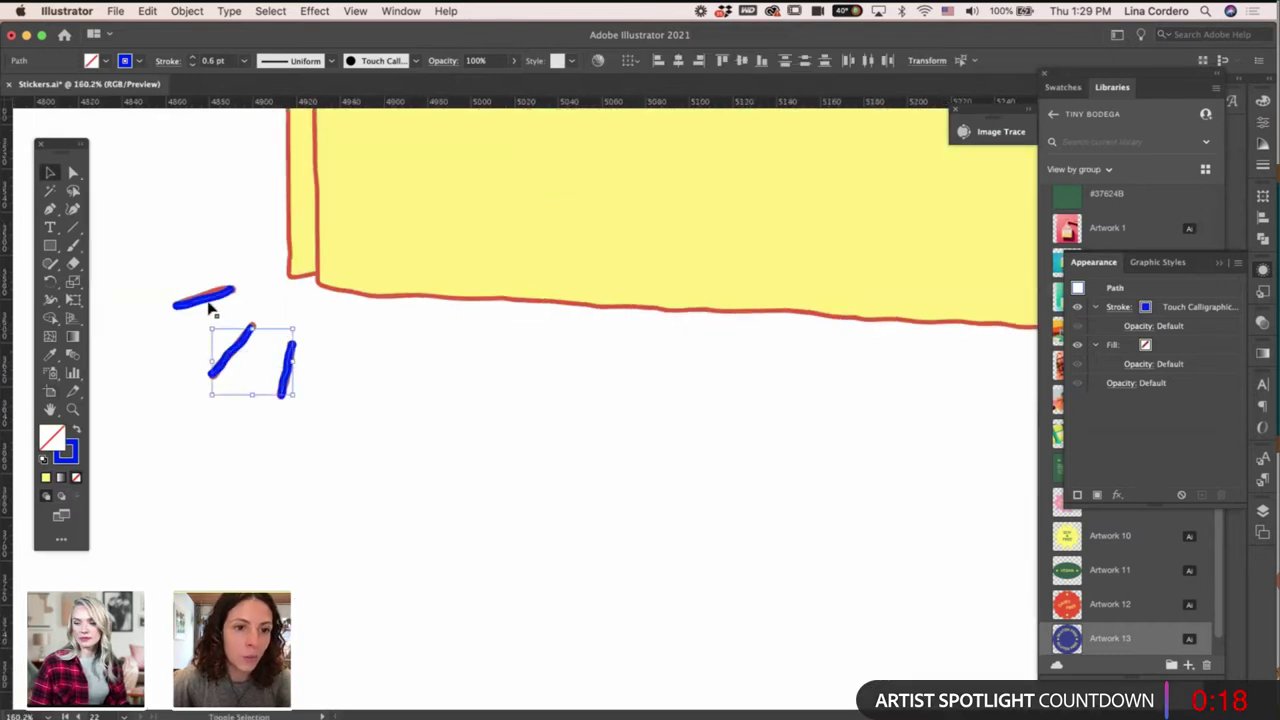
{"action": "left_click", "coordinate": [204, 300], "text": "shift"}
{"action": "left_click_drag", "start_coordinate": [337, 428], "coordinate": [172, 303]}
{"action": "key", "text": "Delete"}
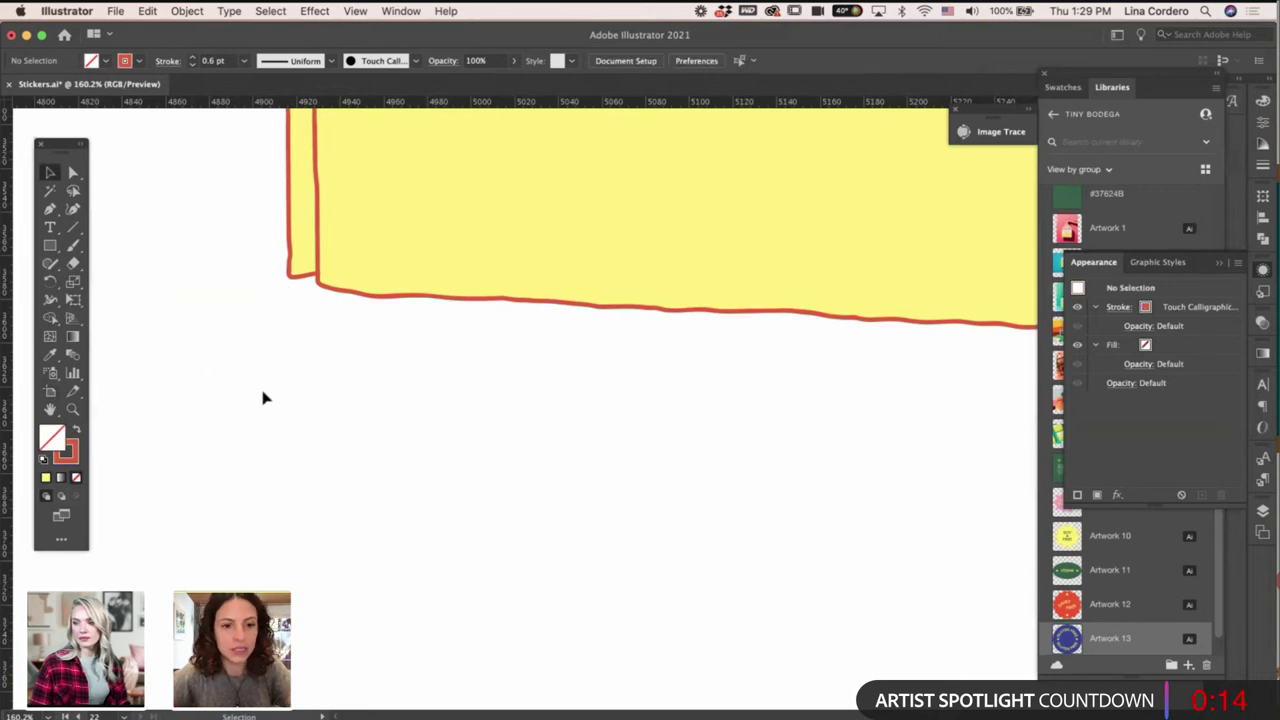
{"action": "key", "text": "super+z"}
Remove the red accent lines beneath the four blue strokes at the box's upper-right corner, keep the blue strokes, and deselect them.
{"action": "scroll", "coordinate": [263, 396], "scroll_direction": "down", "scroll_amount": 6}
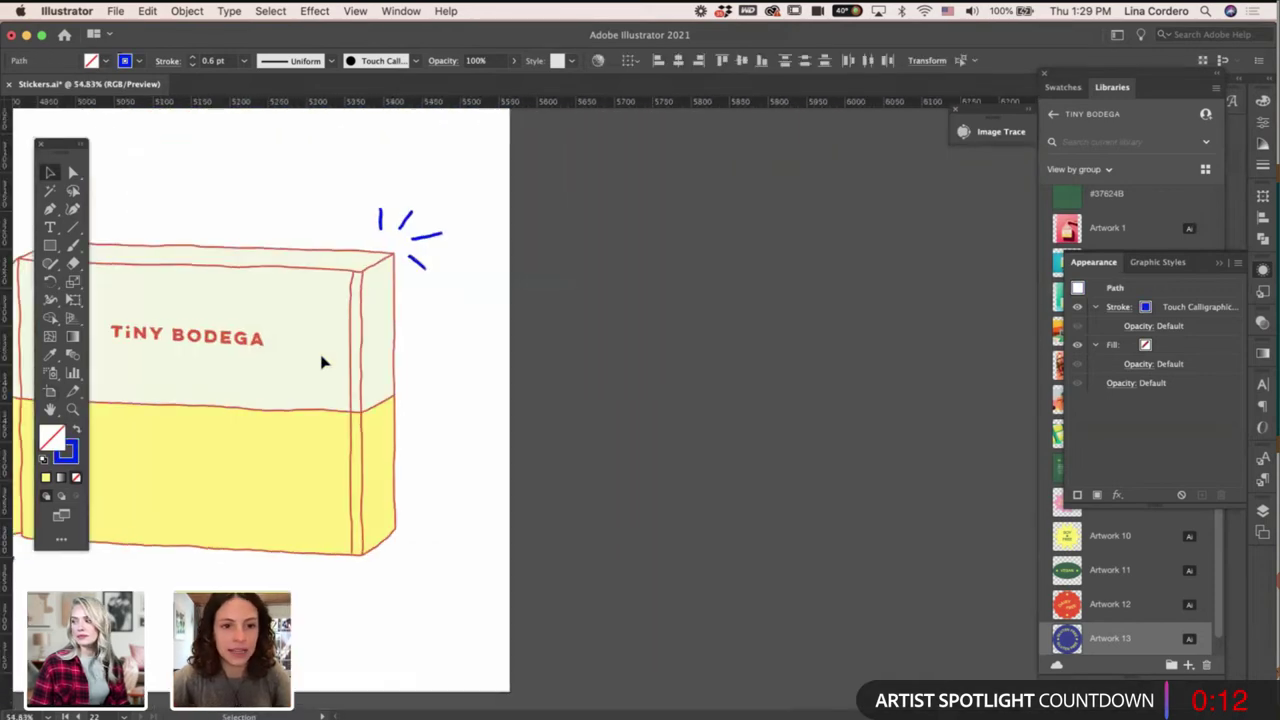
{"action": "scroll", "coordinate": [455, 255], "scroll_direction": "up", "scroll_amount": 2}
{"action": "left_click", "coordinate": [400, 263]}
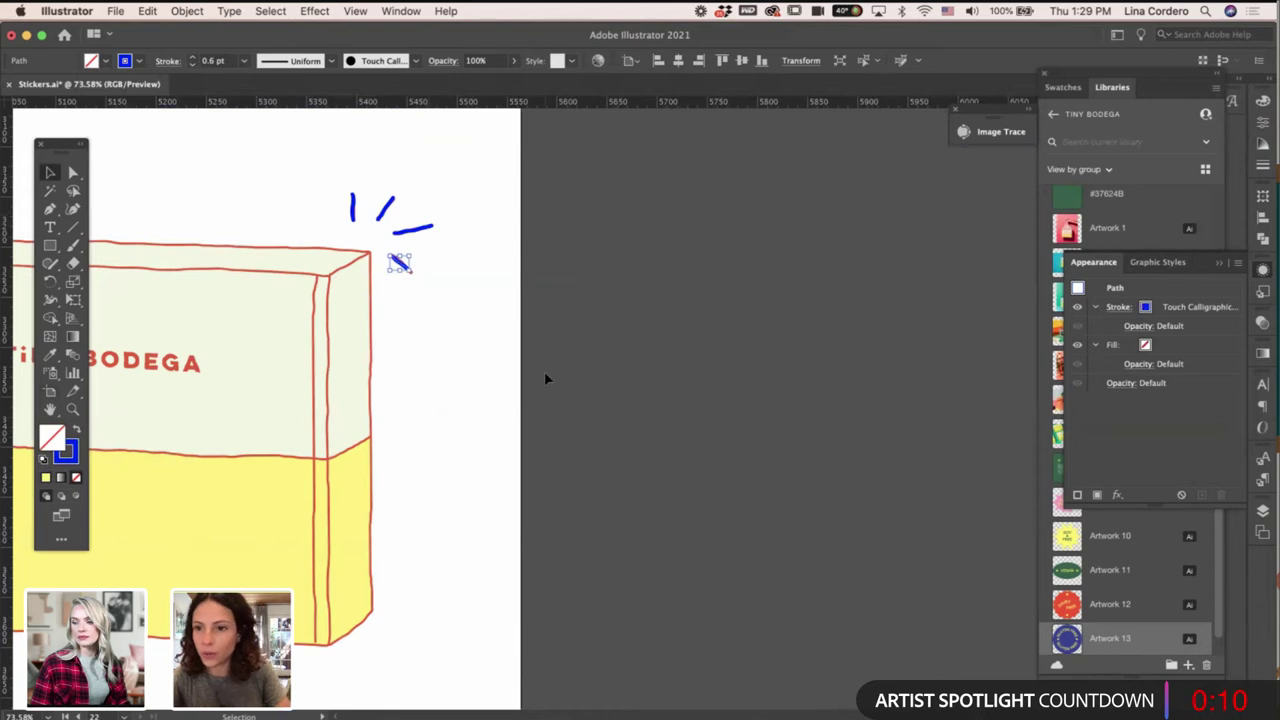
{"action": "left_click", "coordinate": [412, 230], "text": "shift"}
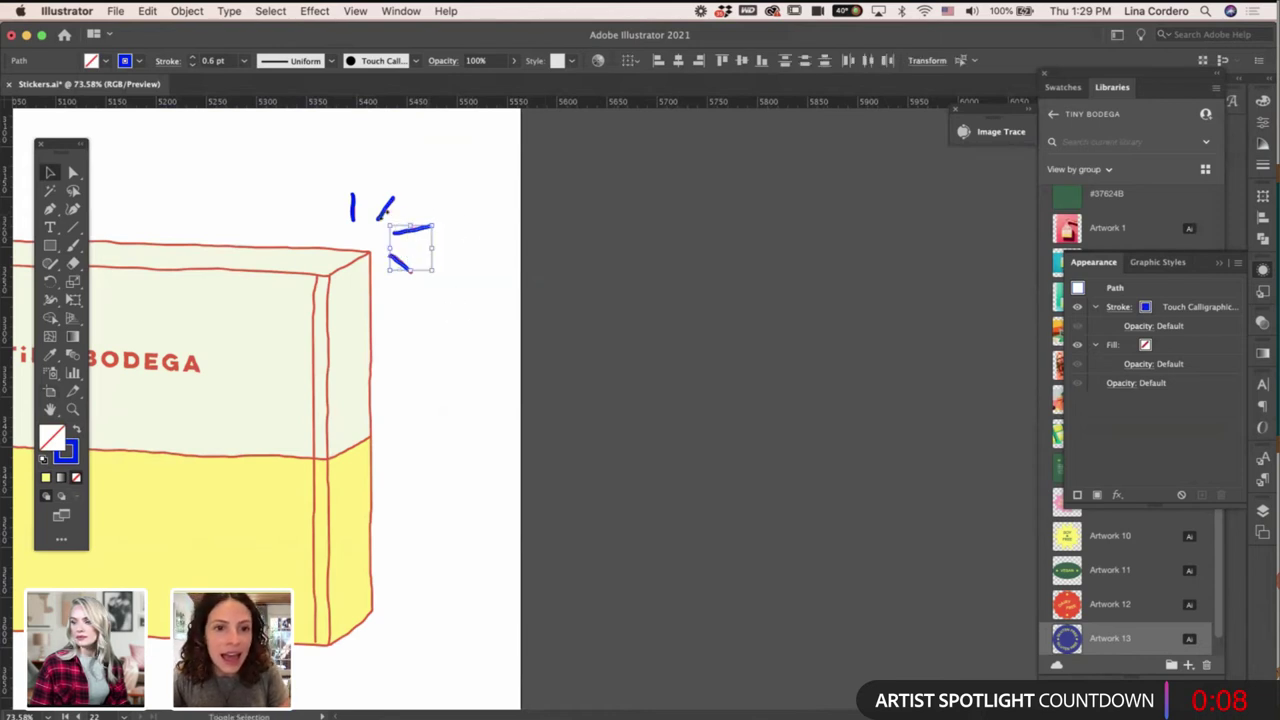
{"action": "left_click", "coordinate": [388, 206], "text": "shift"}
{"action": "left_click", "coordinate": [352, 210], "text": "shift"}
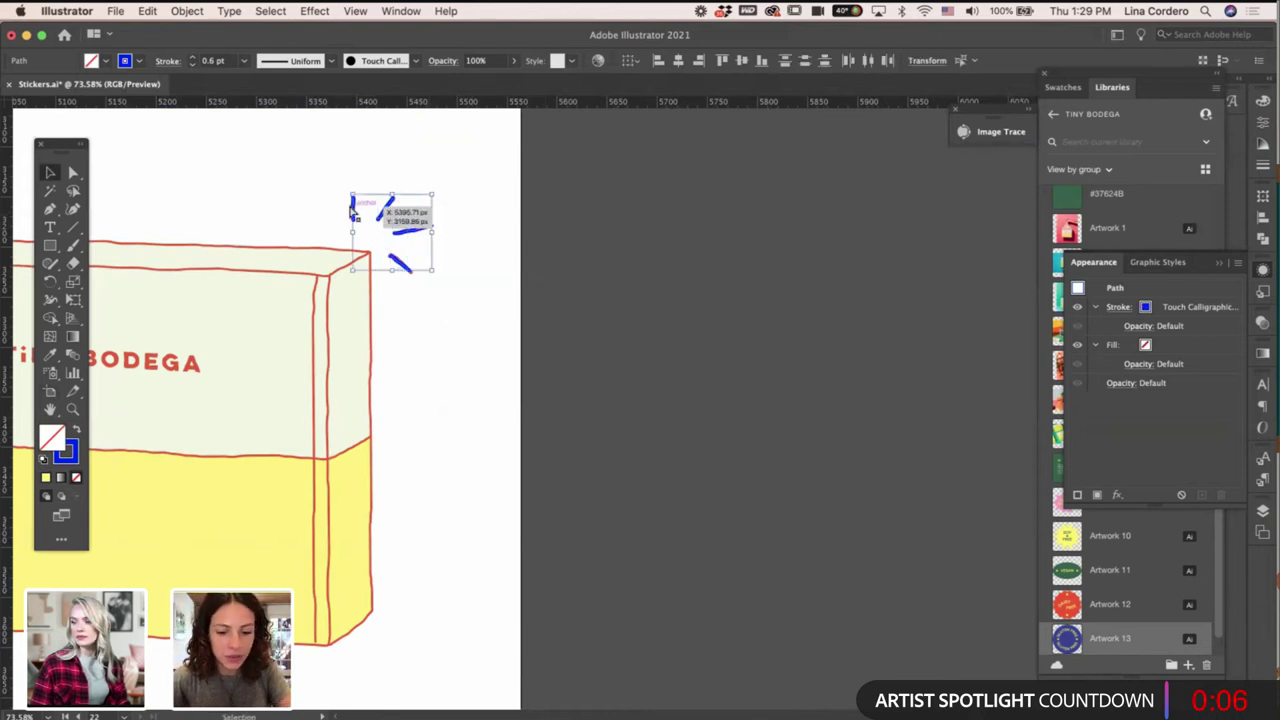
{"action": "key", "text": "Delete"}
{"action": "left_click_drag", "start_coordinate": [336, 188], "coordinate": [430, 239]}
{"action": "left_click", "coordinate": [403, 265], "text": "shift"}
{"action": "key", "text": "Delete"}
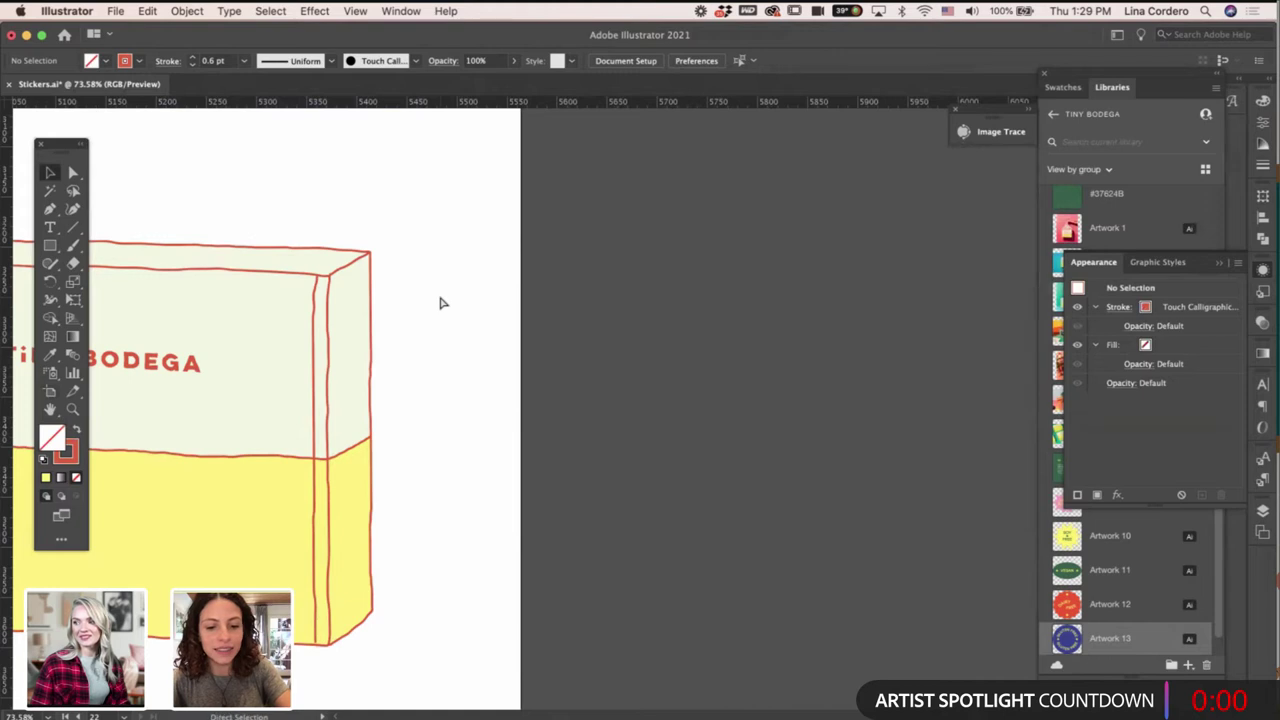
{"action": "key", "text": "super+z"}
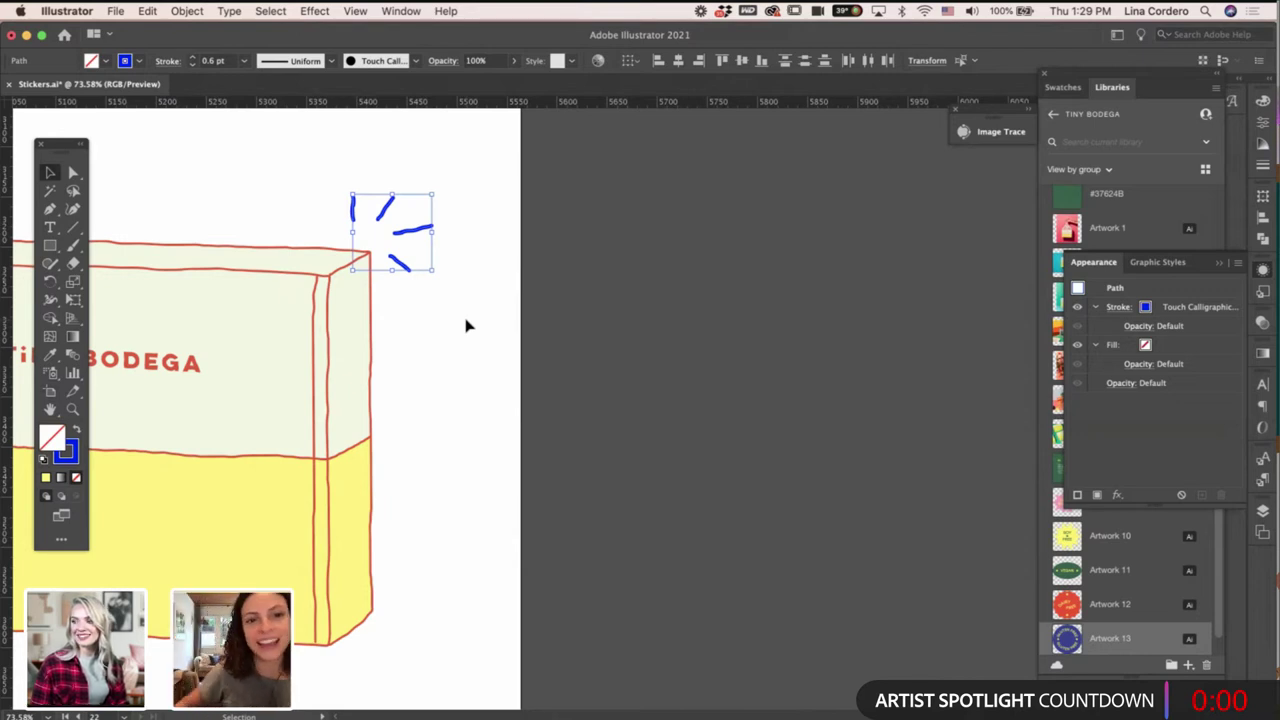
{"action": "left_click", "coordinate": [466, 325]}
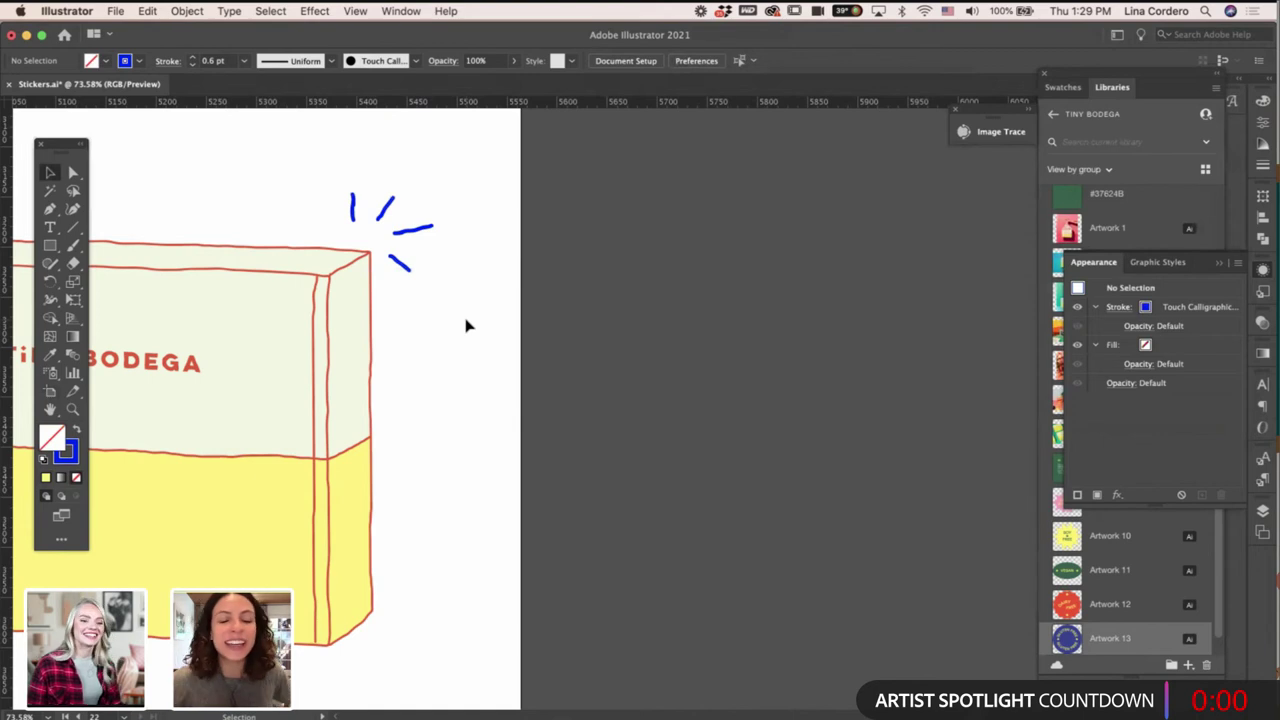
{"action": "scroll", "coordinate": [466, 325], "scroll_direction": "left", "scroll_amount": 3}
{"action": "scroll", "coordinate": [466, 325], "scroll_direction": "down", "scroll_amount": 1}
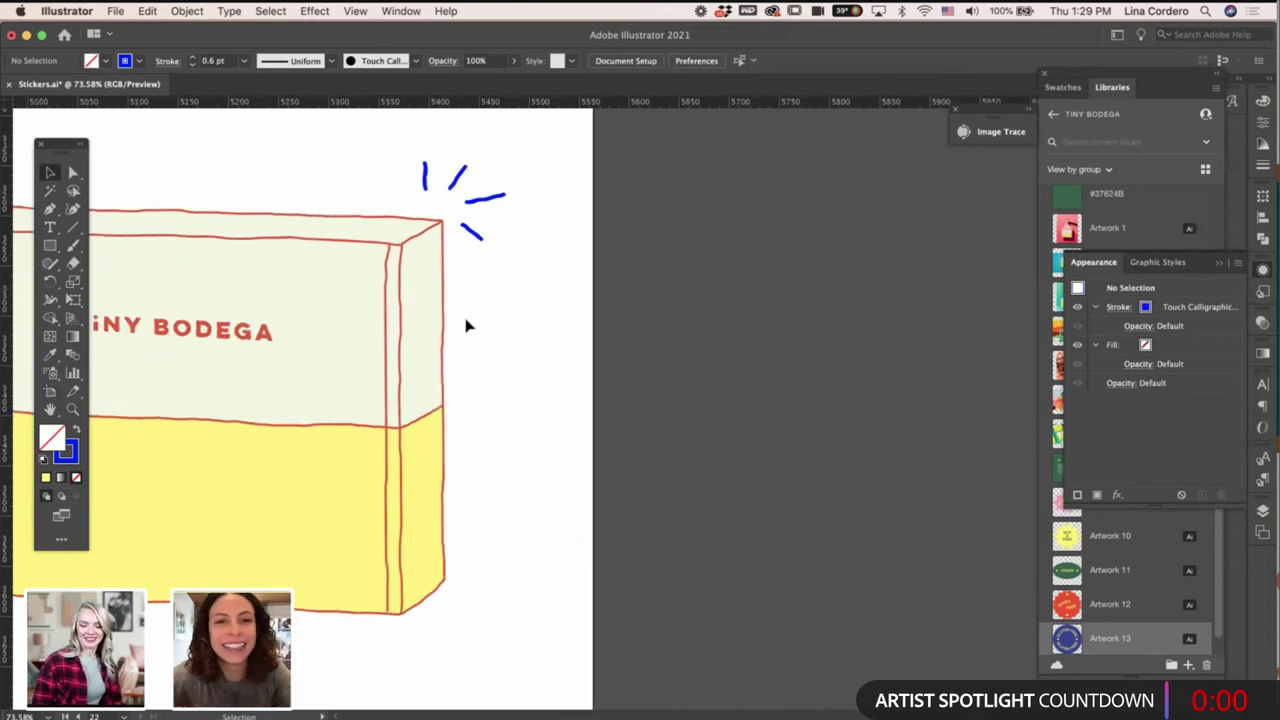
{"action": "scroll", "coordinate": [466, 325], "scroll_direction": "left", "scroll_amount": 2}
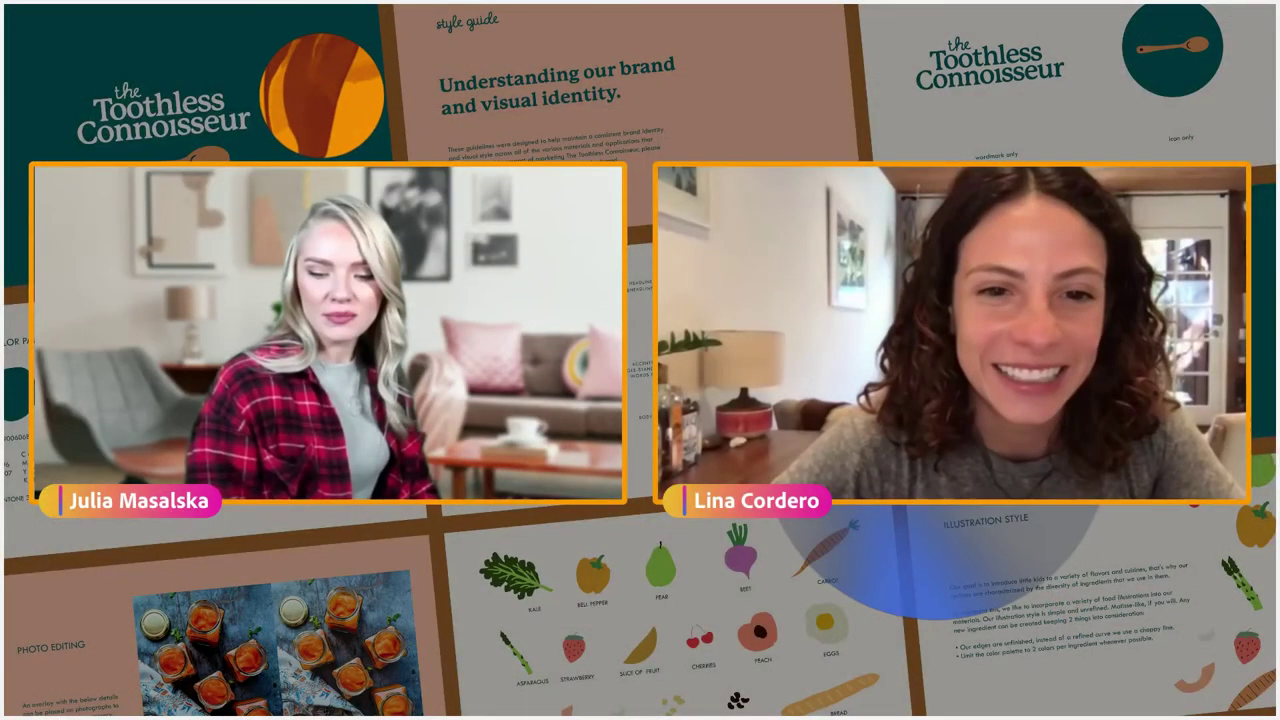
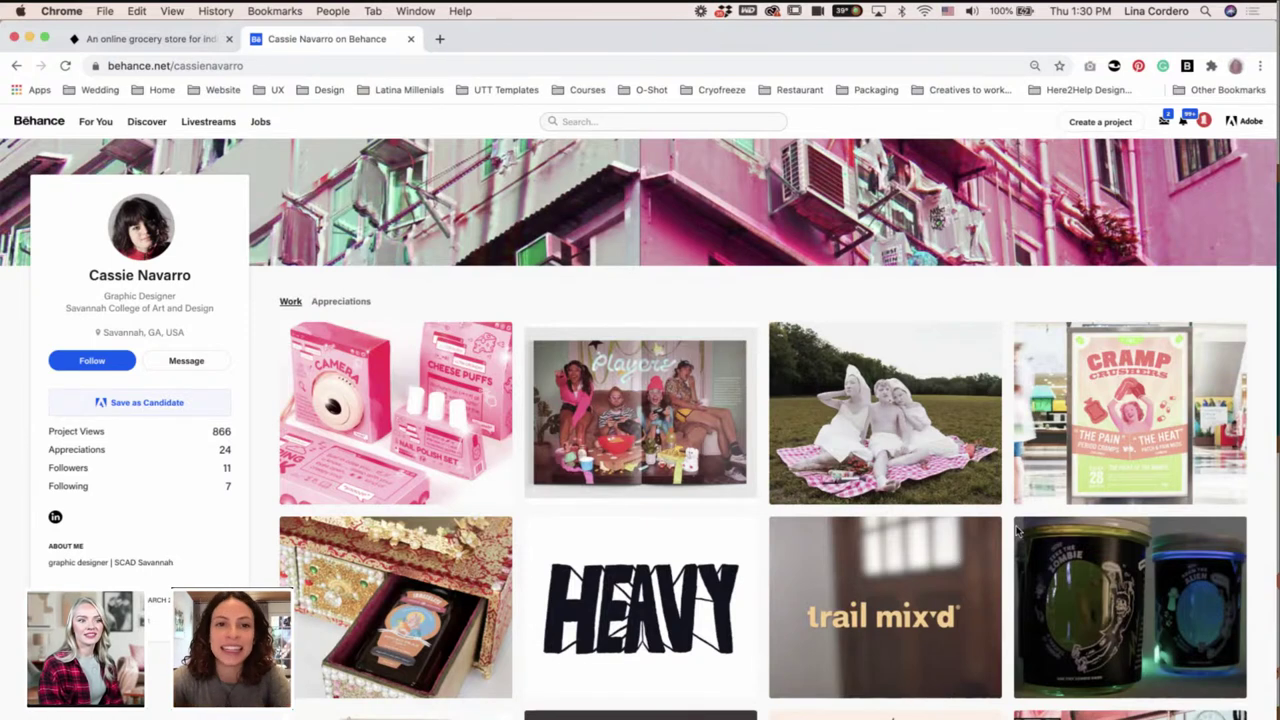
Switch to Chrome, look through the designer's Behance work grid, and open the Couch Potatoes package design project.
{"action": "scroll", "coordinate": [560, 400], "scroll_direction": "down", "scroll_amount": 2}
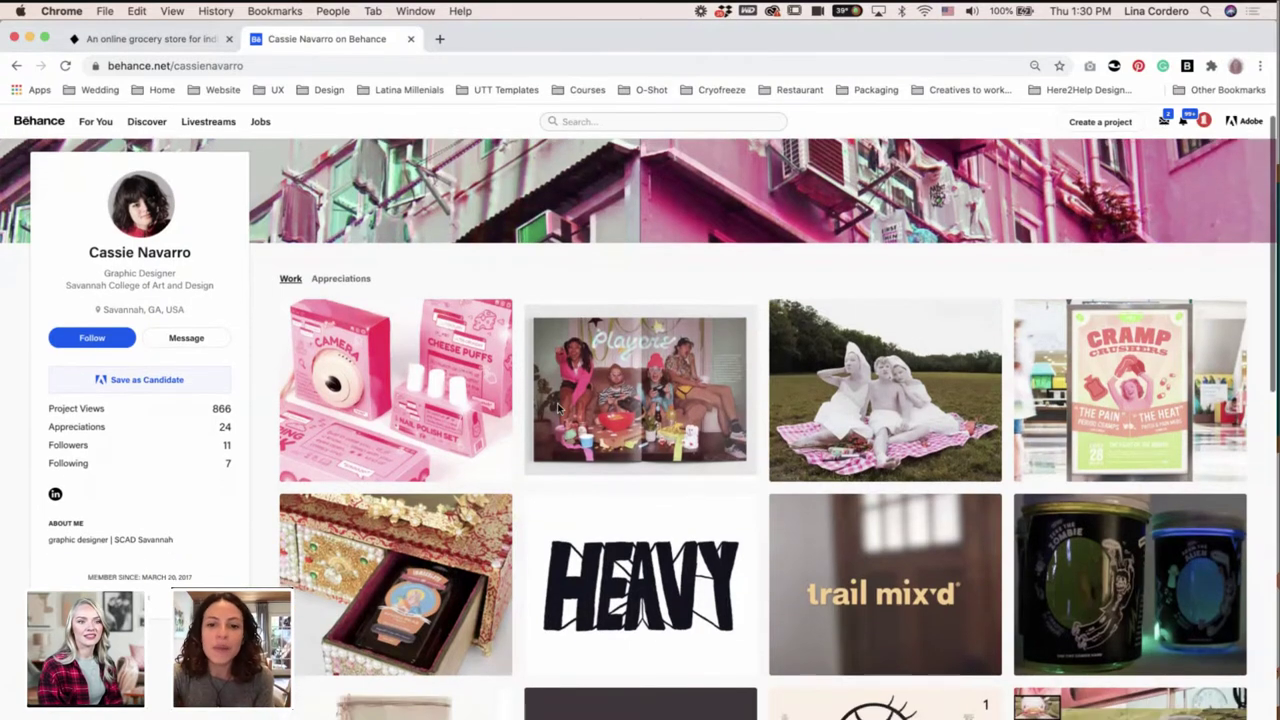
{"action": "scroll", "coordinate": [558, 408], "scroll_direction": "up", "scroll_amount": 1}
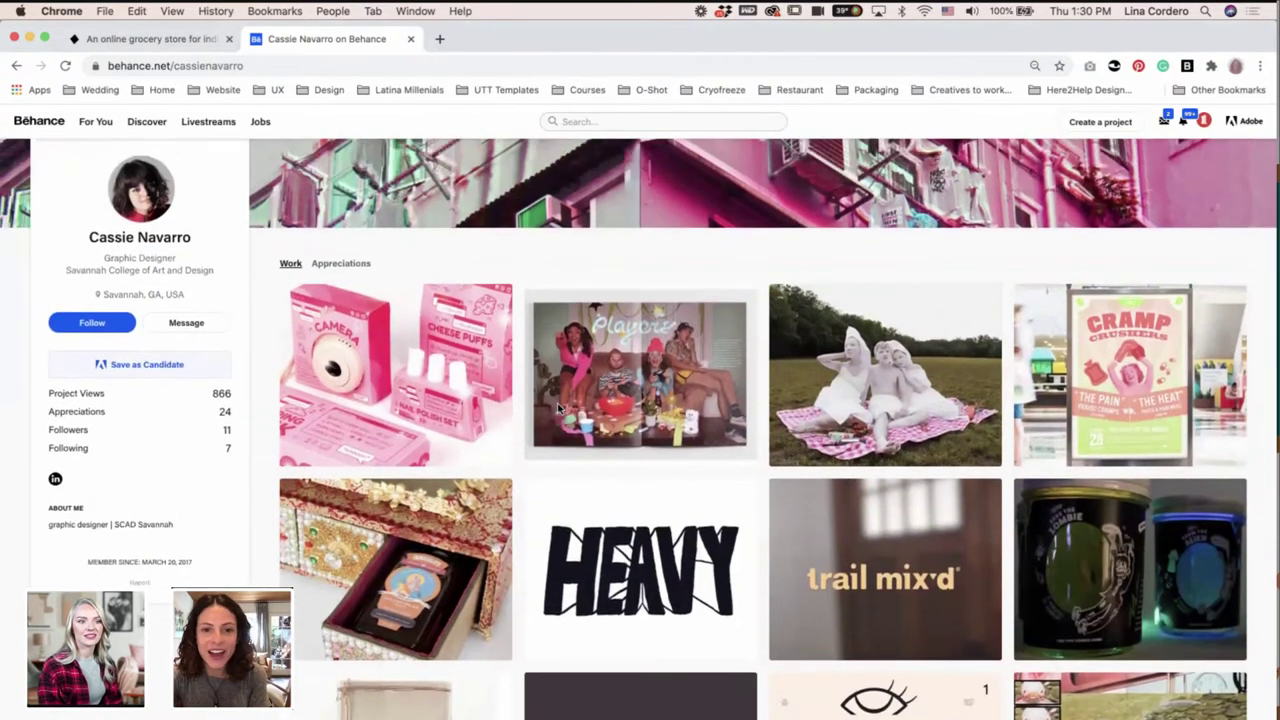
{"action": "scroll", "coordinate": [558, 408], "scroll_direction": "down", "scroll_amount": 1}
{"action": "scroll", "coordinate": [558, 408], "scroll_direction": "down", "scroll_amount": 1}
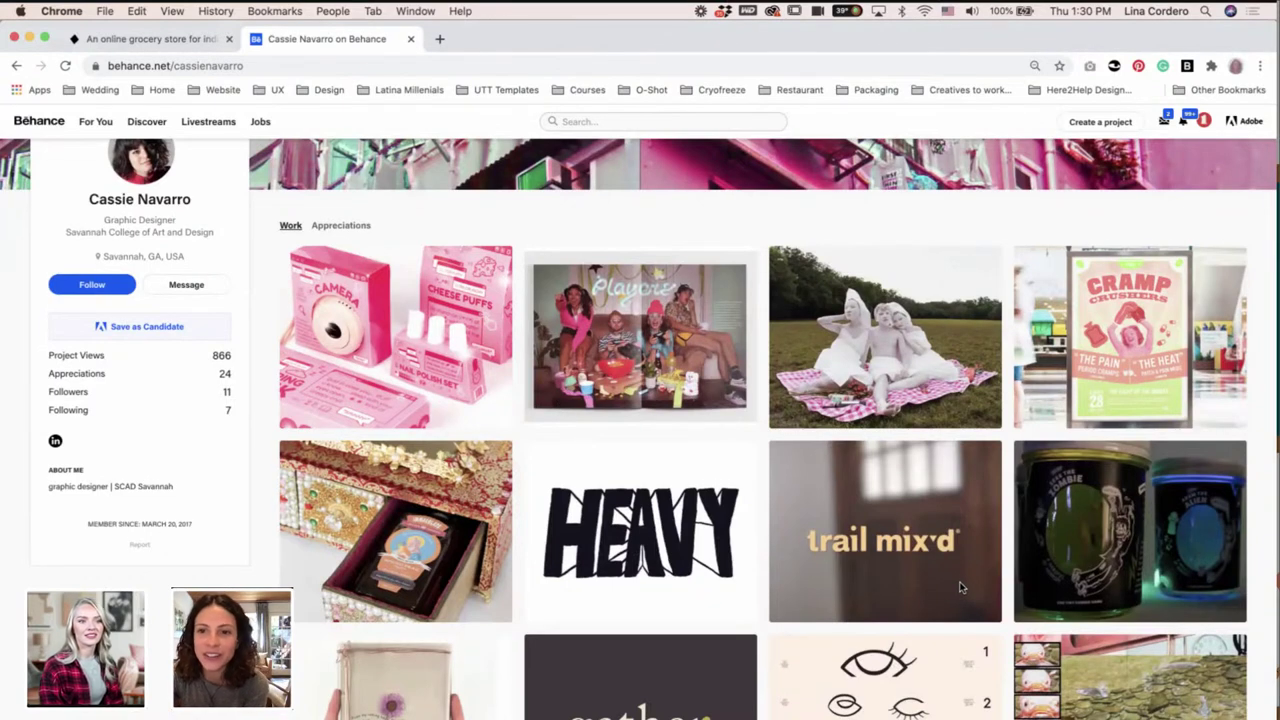
{"action": "scroll", "coordinate": [960, 587], "scroll_direction": "down", "scroll_amount": 1}
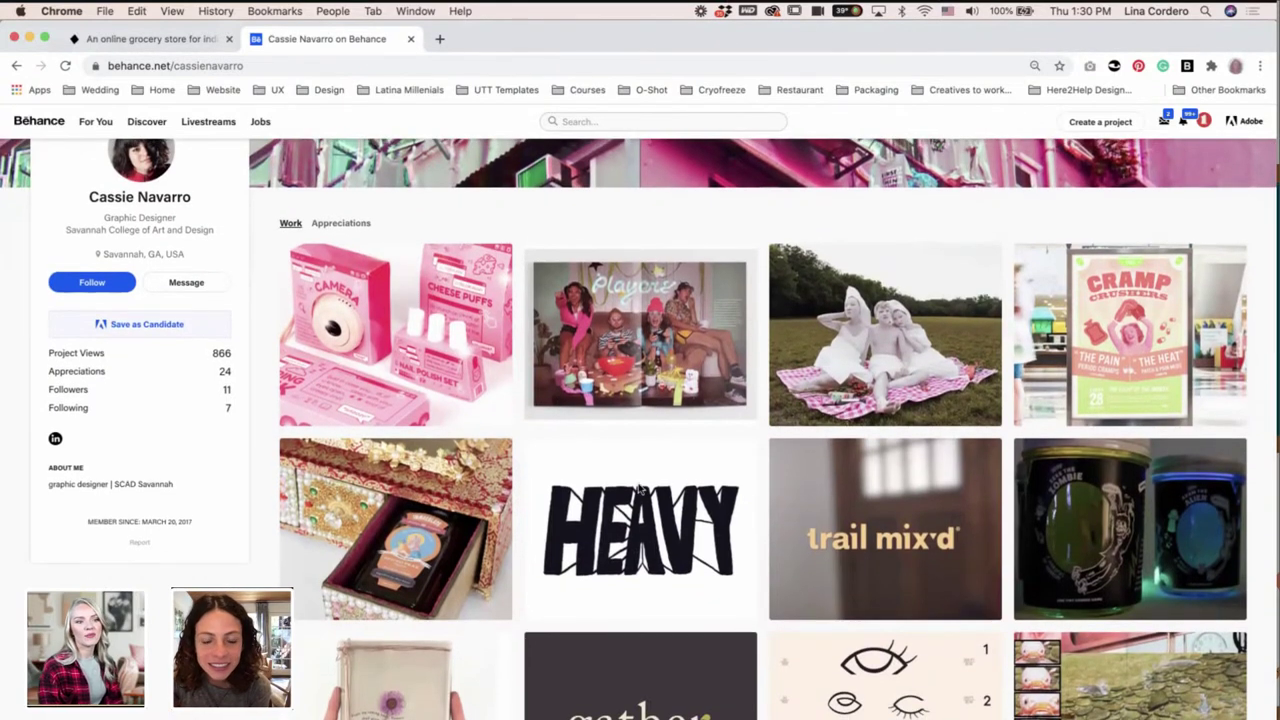
{"action": "scroll", "coordinate": [640, 488], "scroll_direction": "down", "scroll_amount": 1}
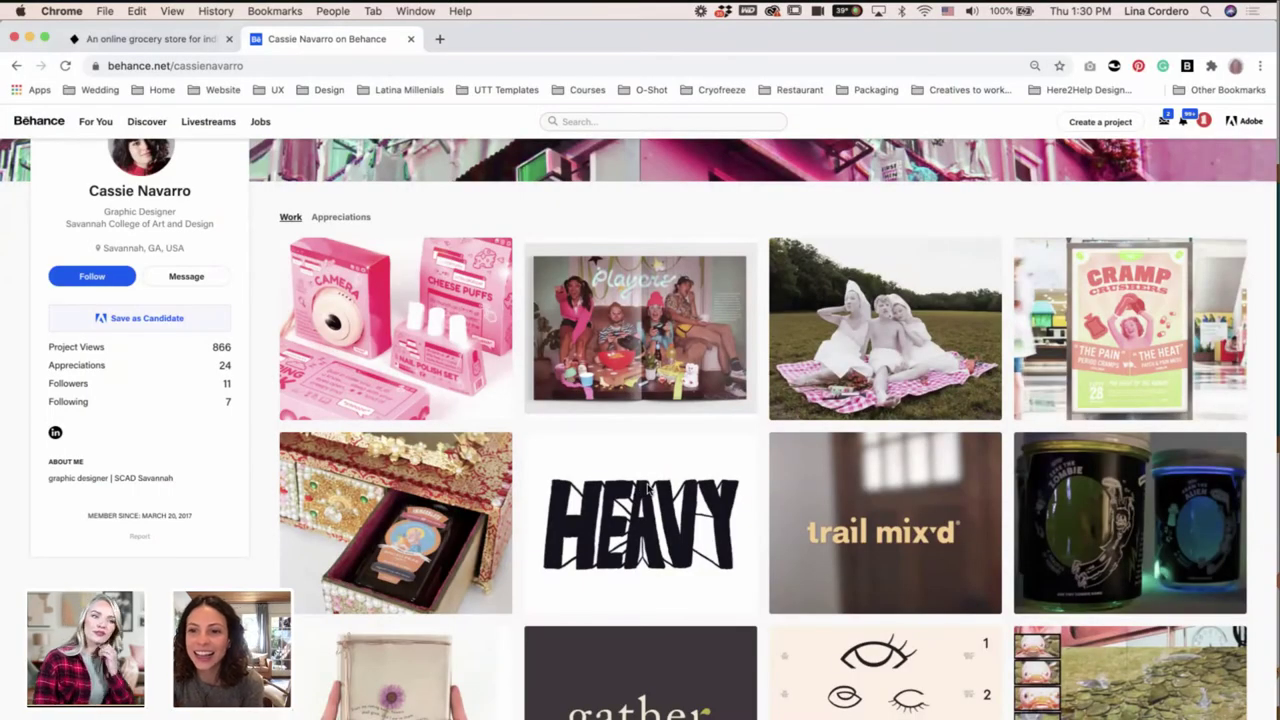
{"action": "left_click", "coordinate": [406, 304]}
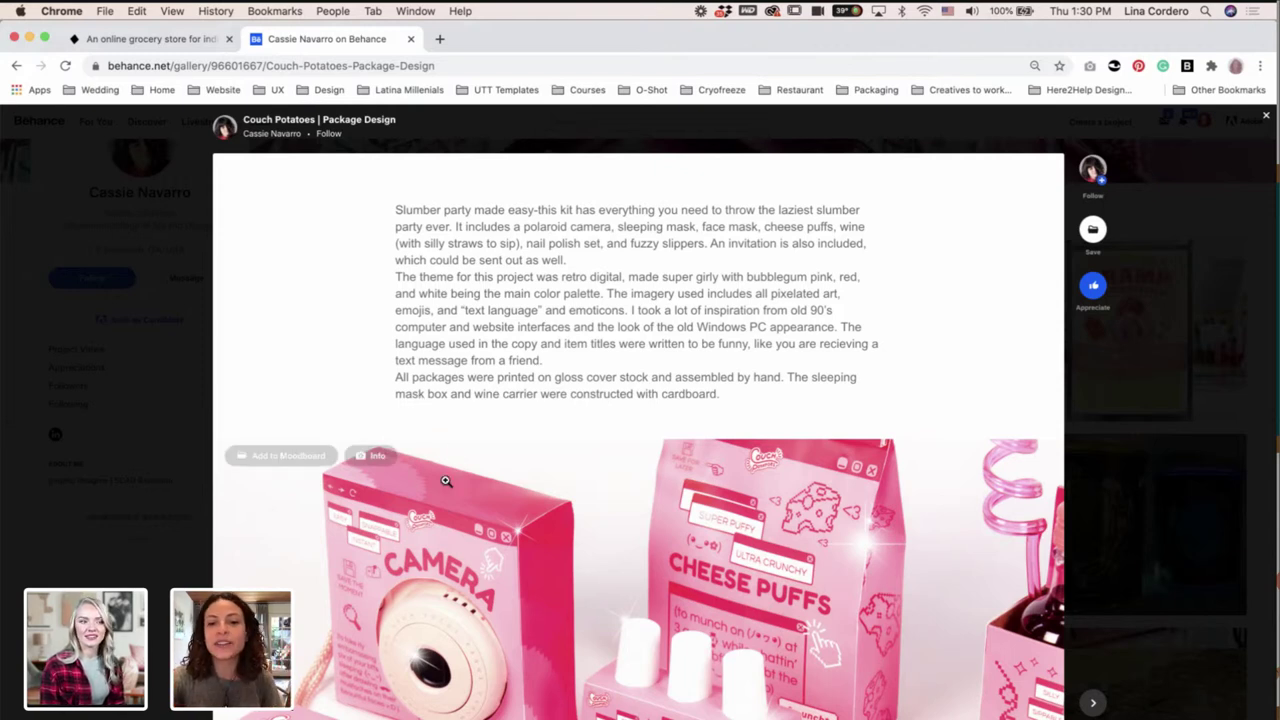
Examine the project description and the photo of the pink camera, cheese puffs, nail polish and sleeping mask packaging.
{"action": "scroll", "coordinate": [446, 481], "scroll_direction": "down", "scroll_amount": 2}
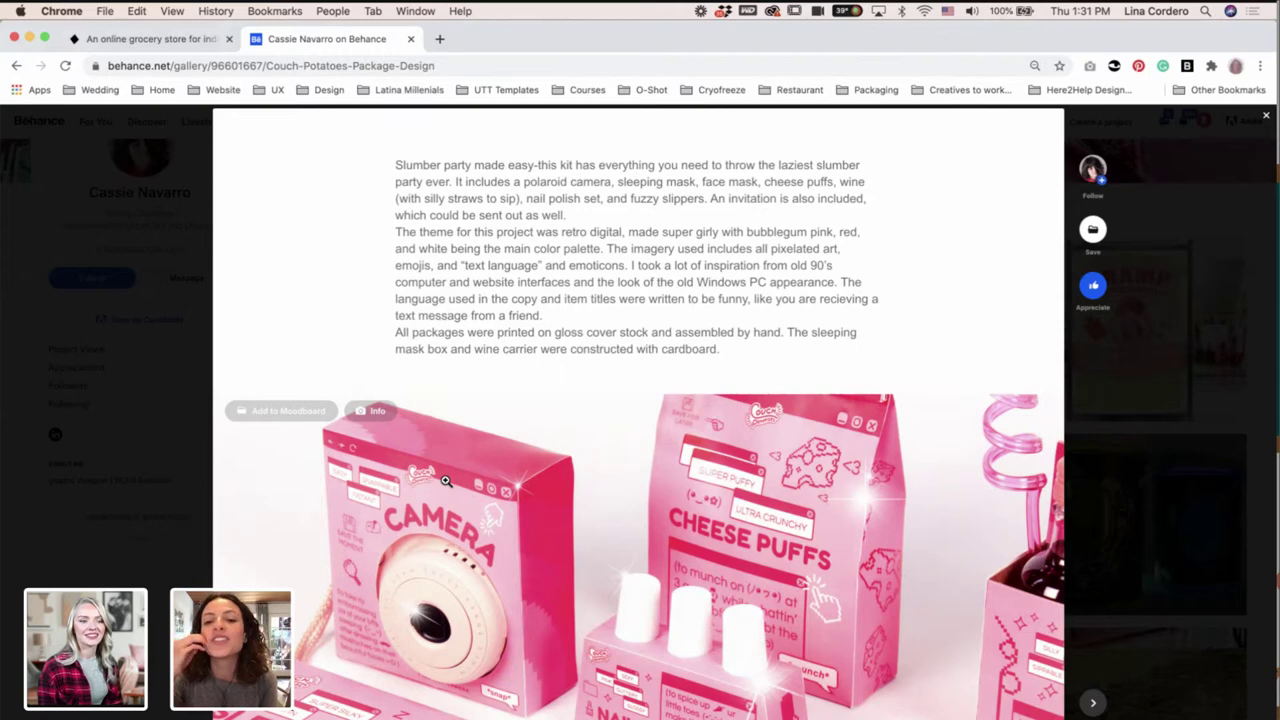
{"action": "scroll", "coordinate": [446, 481], "scroll_direction": "down", "scroll_amount": 6}
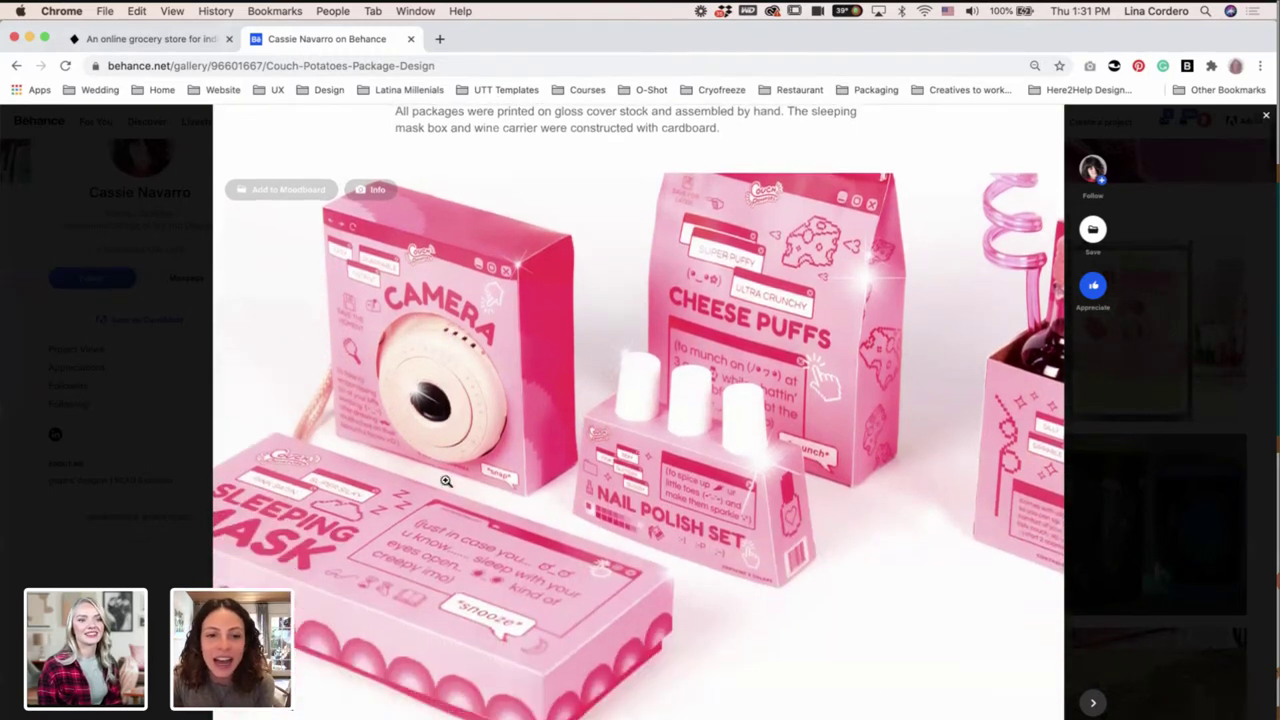
{"action": "scroll", "coordinate": [446, 481], "scroll_direction": "up", "scroll_amount": 1}
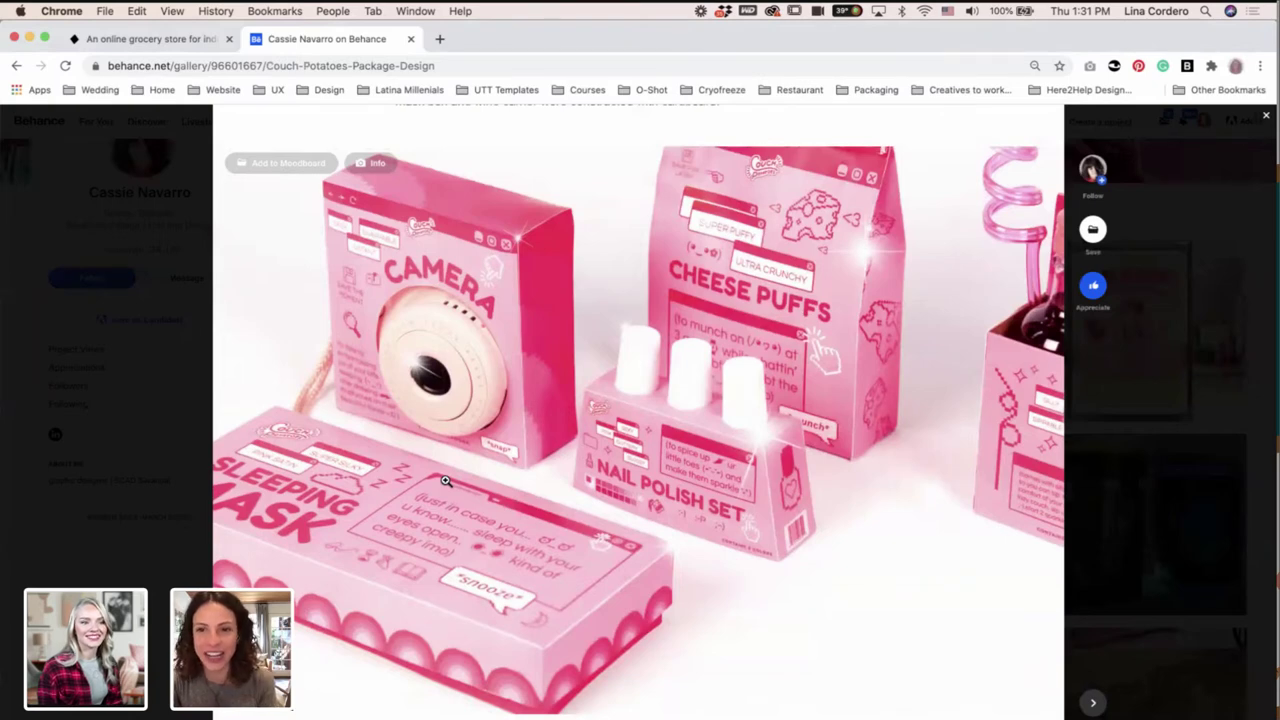
{"action": "scroll", "coordinate": [446, 481], "scroll_direction": "down", "scroll_amount": 1}
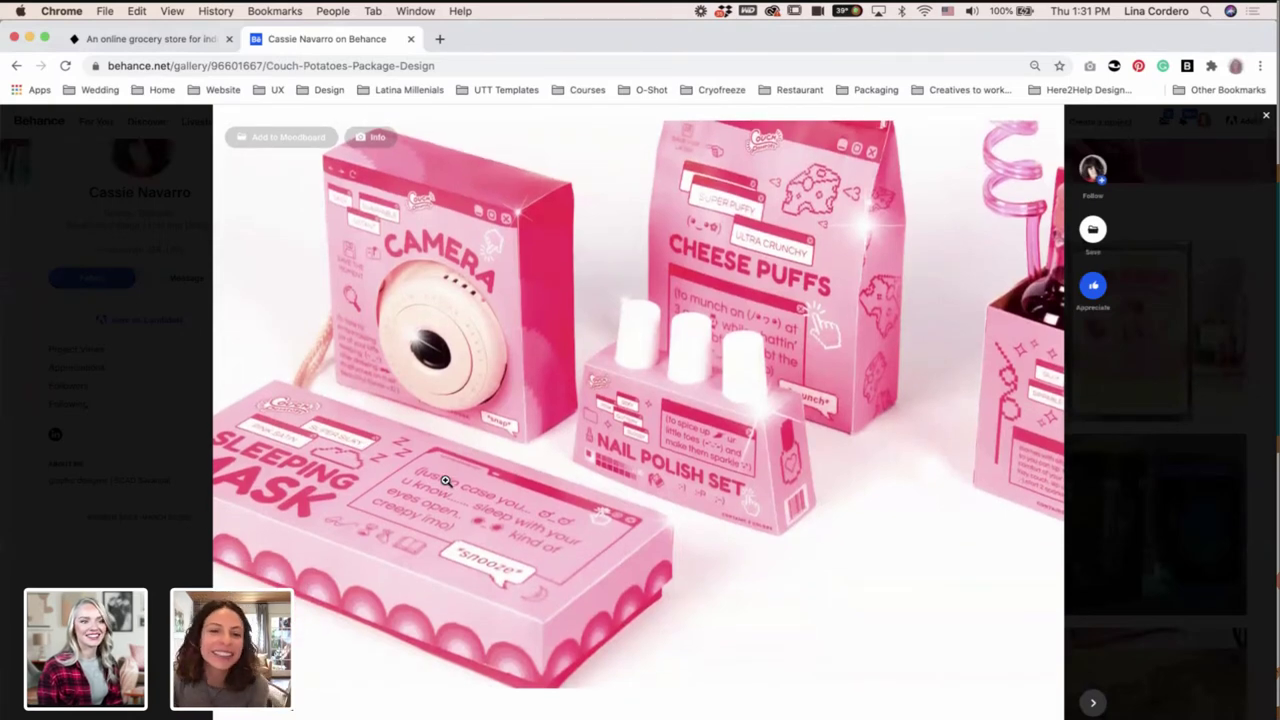
{"action": "scroll", "coordinate": [446, 481], "scroll_direction": "up", "scroll_amount": 2}
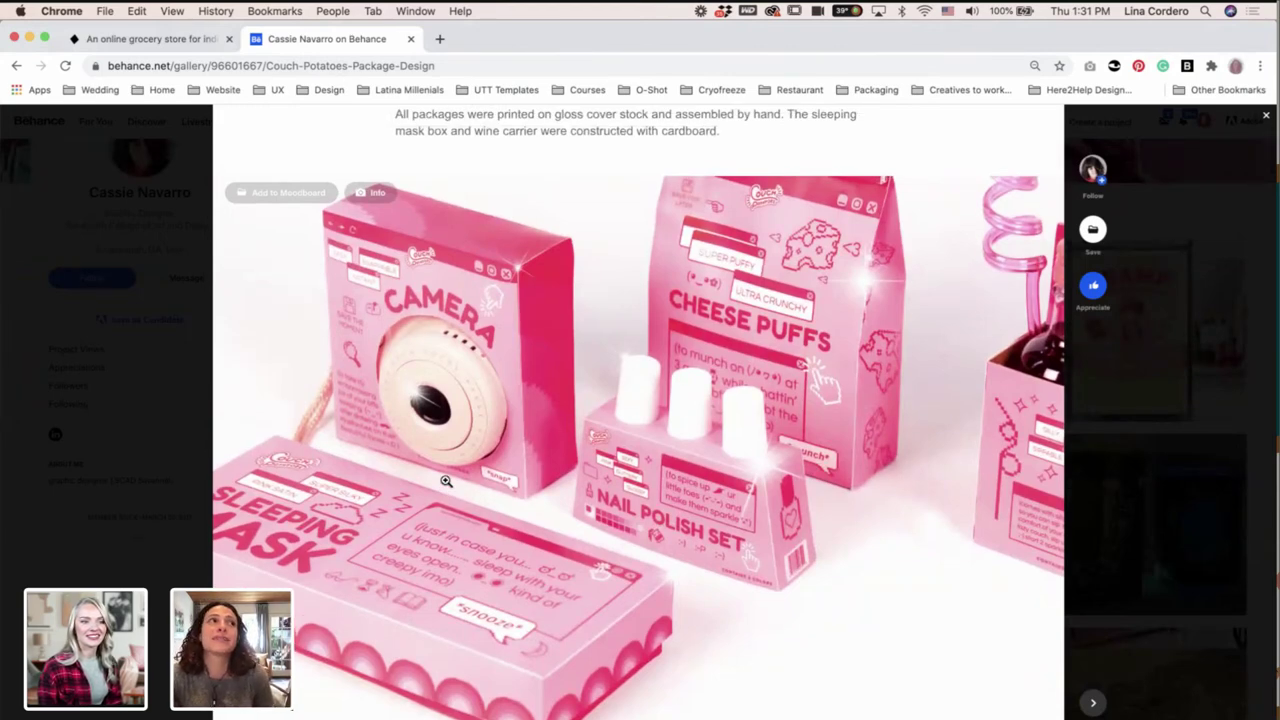
{"action": "scroll", "coordinate": [446, 481], "scroll_direction": "down", "scroll_amount": 1}
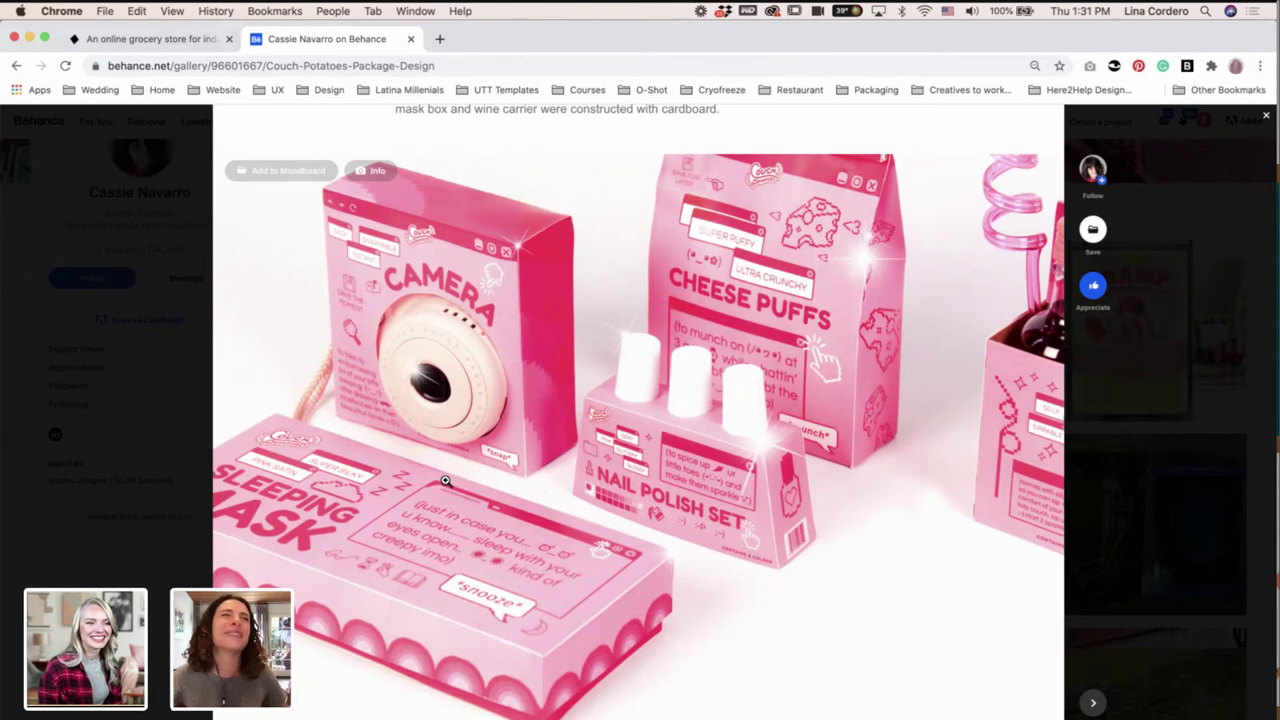
{"action": "scroll", "coordinate": [530, 562], "scroll_direction": "down", "scroll_amount": 1}
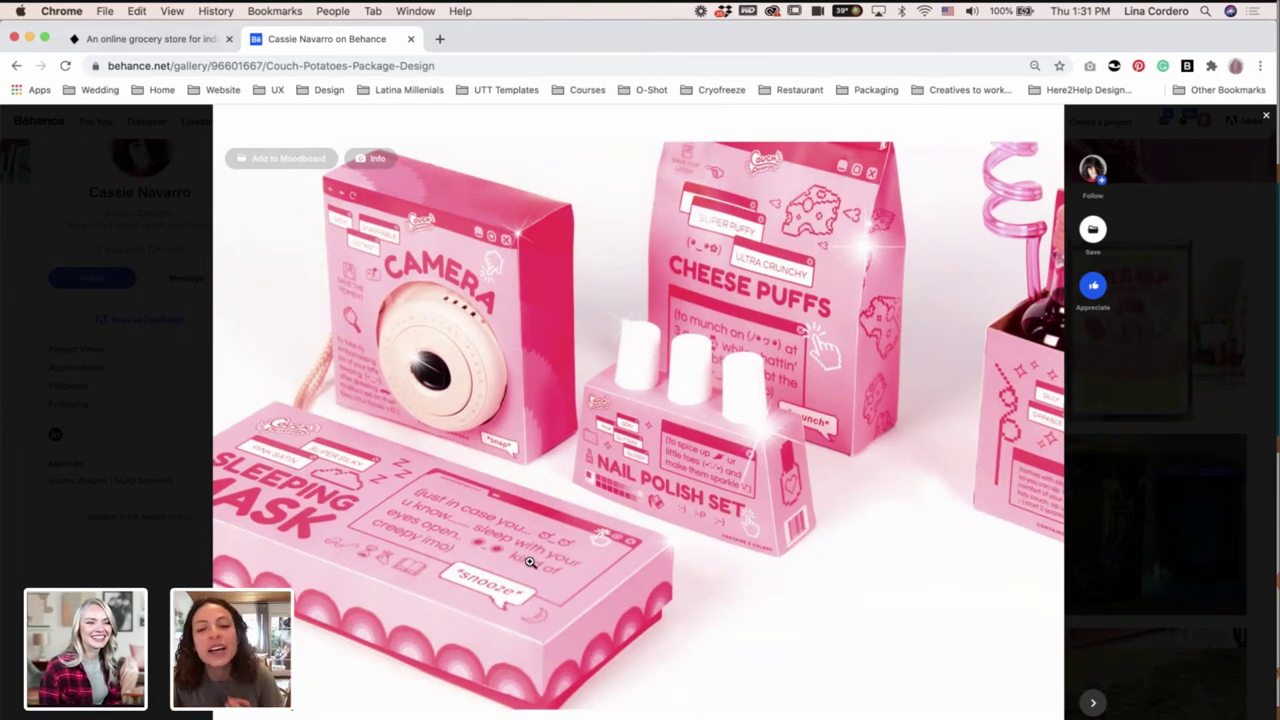
{"action": "scroll", "coordinate": [530, 562], "scroll_direction": "up", "scroll_amount": 2}
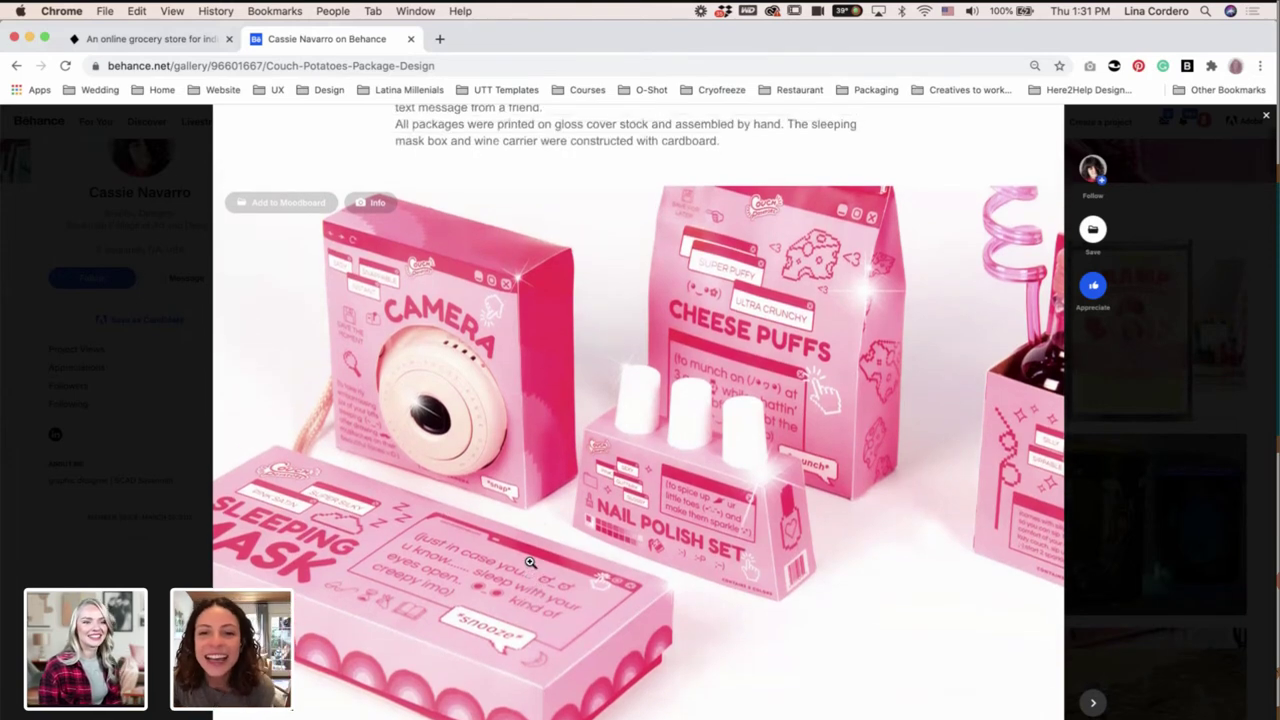
{"action": "scroll", "coordinate": [530, 562], "scroll_direction": "down", "scroll_amount": 1}
{"action": "scroll", "coordinate": [530, 562], "scroll_direction": "down", "scroll_amount": 1}
{"action": "scroll", "coordinate": [543, 587], "scroll_direction": "down", "scroll_amount": 3}
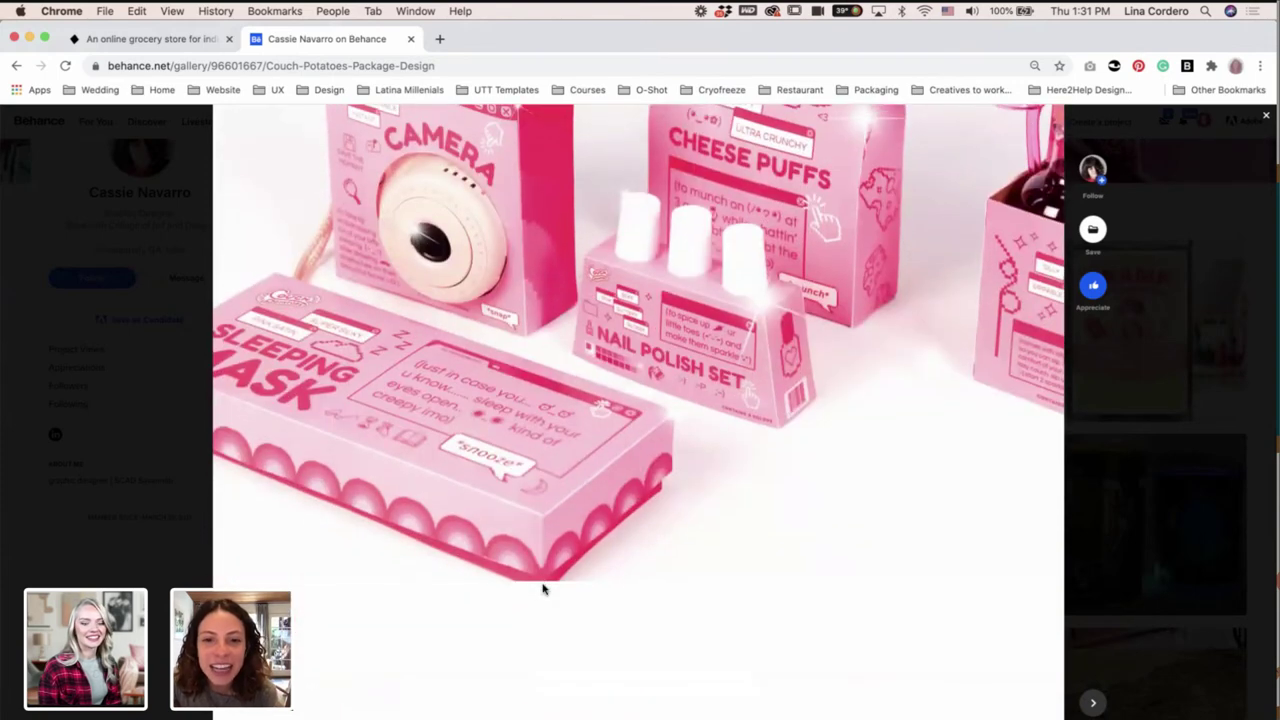
Examine the rosé bottle carrier and the printed invitation further down the Couch Potatoes project.
{"action": "scroll", "coordinate": [543, 588], "scroll_direction": "down", "scroll_amount": 12}
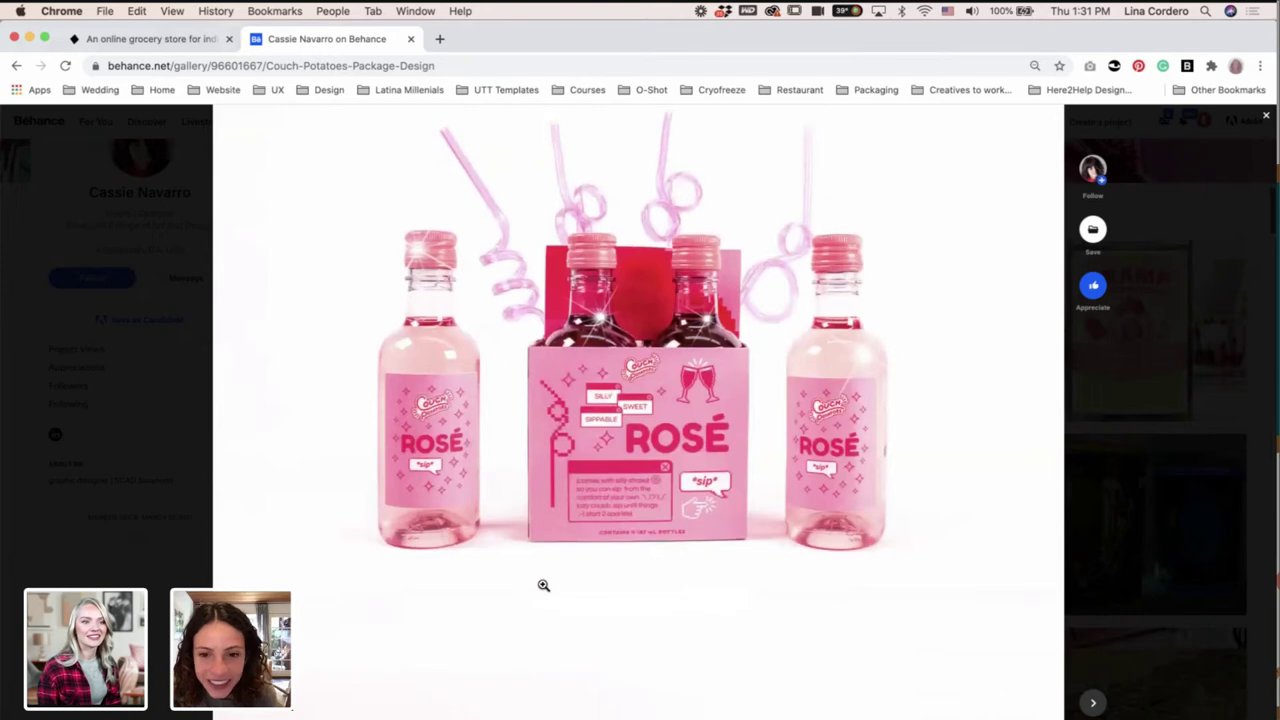
{"action": "scroll", "coordinate": [543, 587], "scroll_direction": "down", "scroll_amount": 3}
{"action": "scroll", "coordinate": [543, 588], "scroll_direction": "down", "scroll_amount": 10}
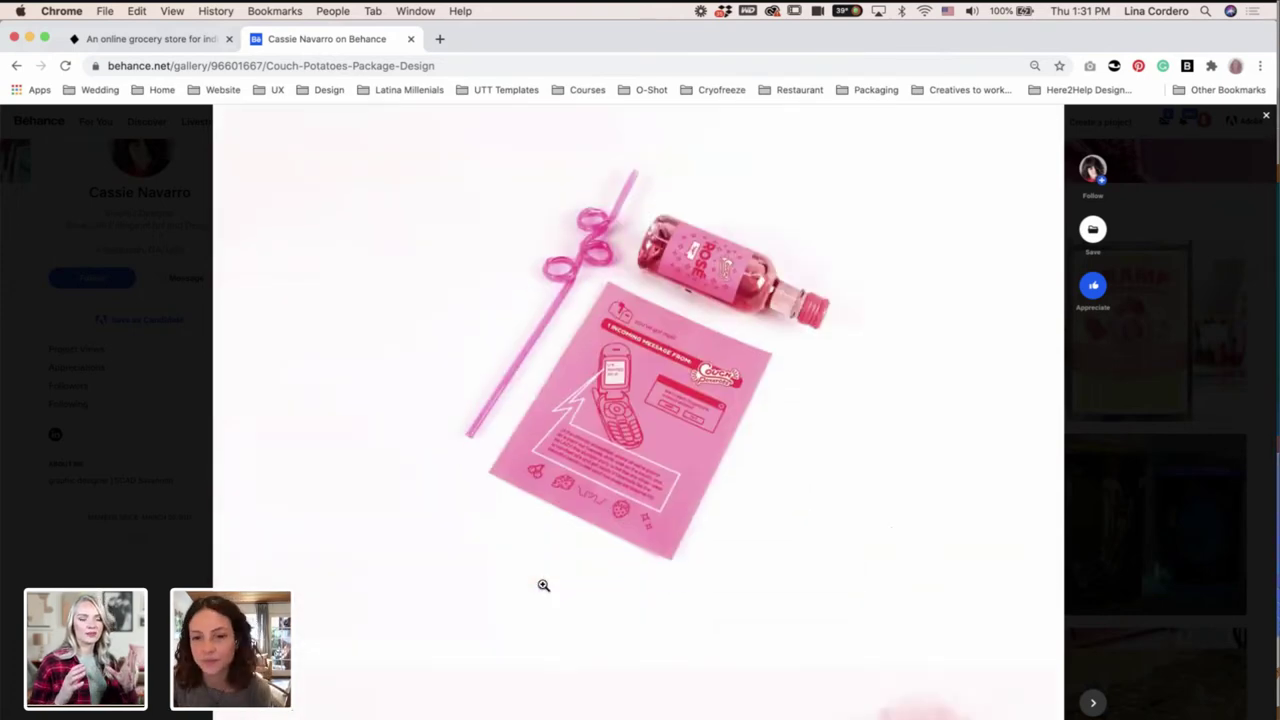
{"action": "scroll", "coordinate": [543, 588], "scroll_direction": "down", "scroll_amount": 1}
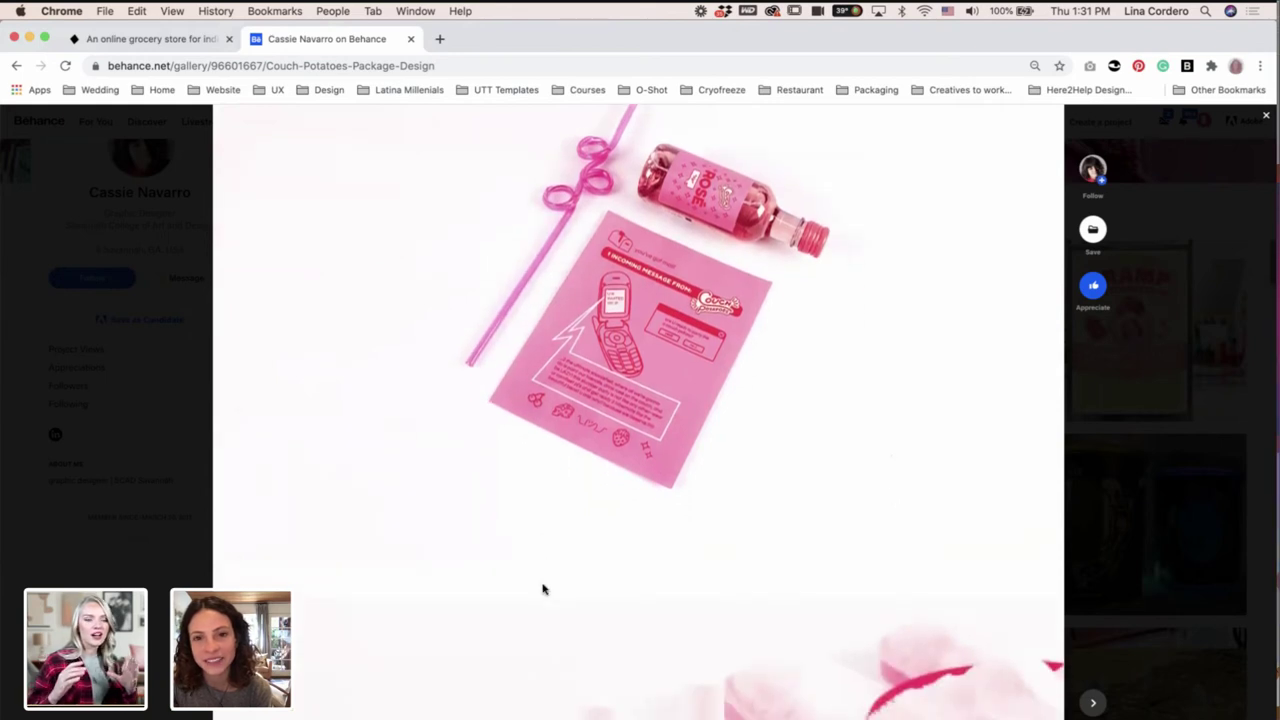
Examine the nail polish, sheet mask and open sleeping mask box, plus the full product lineup in the Couch Potatoes project.
{"action": "scroll", "coordinate": [543, 588], "scroll_direction": "up", "scroll_amount": 3}
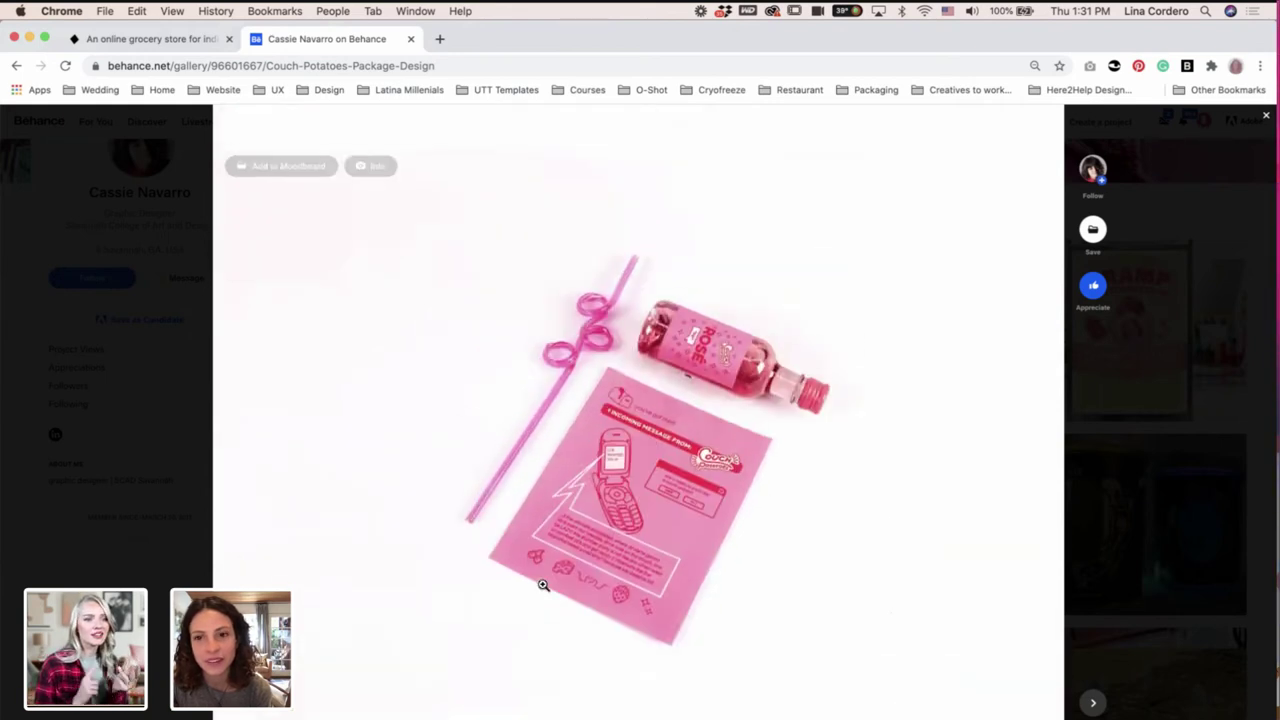
{"action": "scroll", "coordinate": [543, 585], "scroll_direction": "down", "scroll_amount": 8}
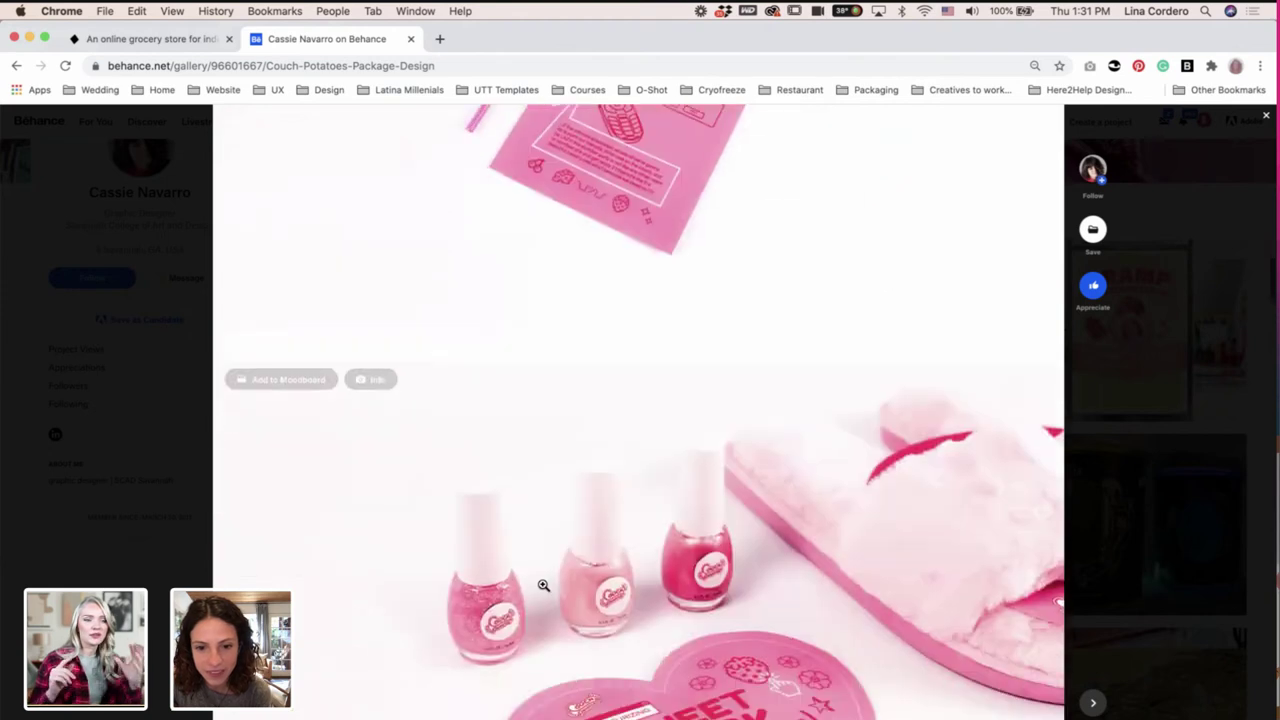
{"action": "scroll", "coordinate": [543, 585], "scroll_direction": "down", "scroll_amount": 1}
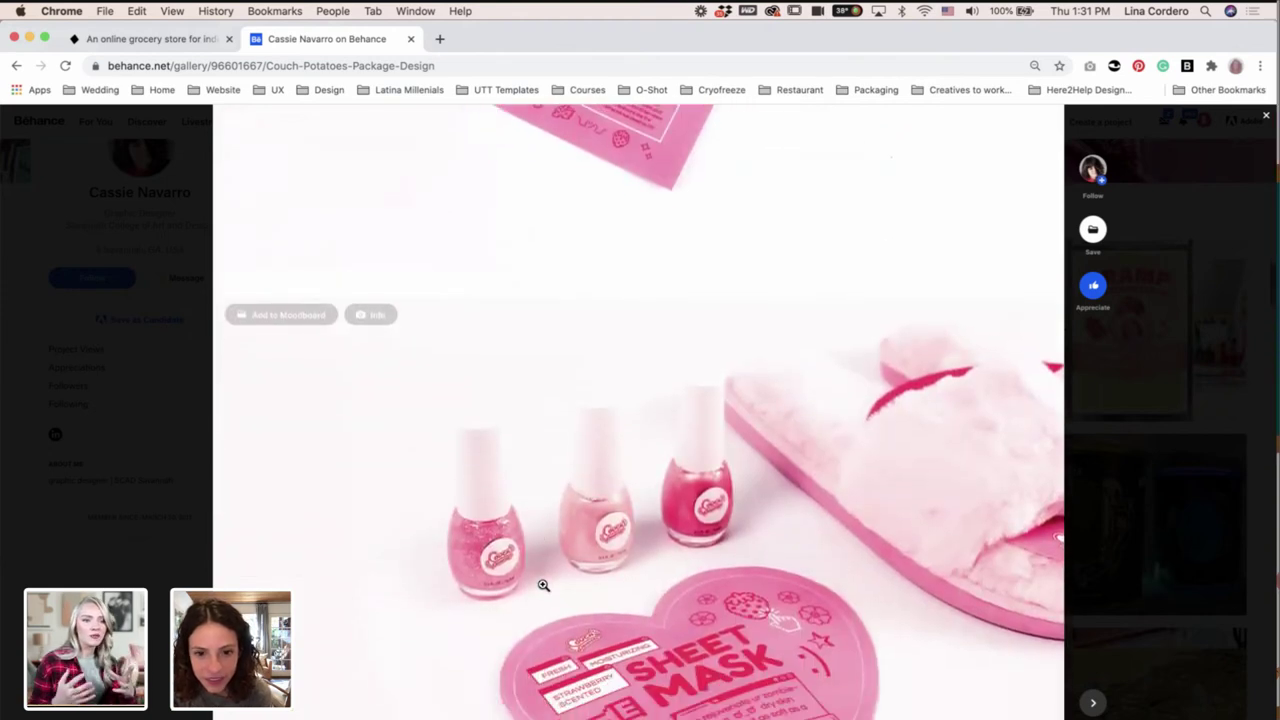
{"action": "scroll", "coordinate": [543, 585], "scroll_direction": "down", "scroll_amount": 1}
{"action": "scroll", "coordinate": [543, 585], "scroll_direction": "down", "scroll_amount": 1}
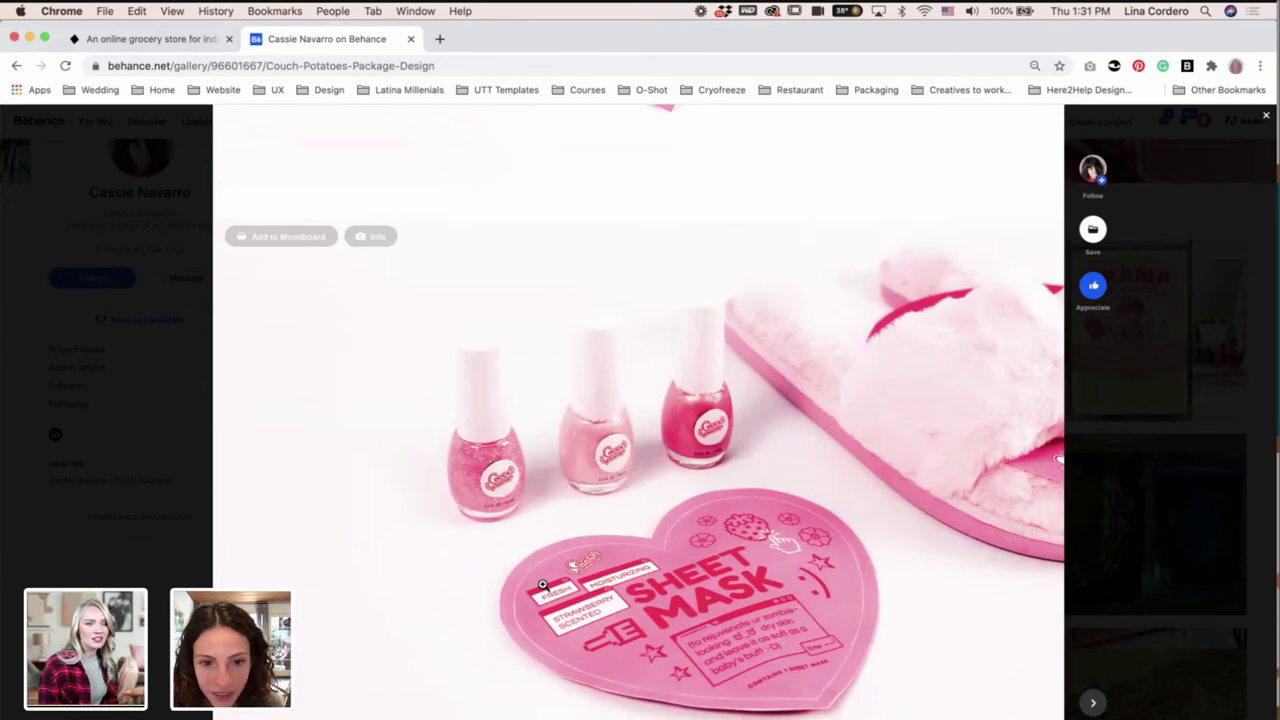
{"action": "scroll", "coordinate": [543, 585], "scroll_direction": "down", "scroll_amount": 15}
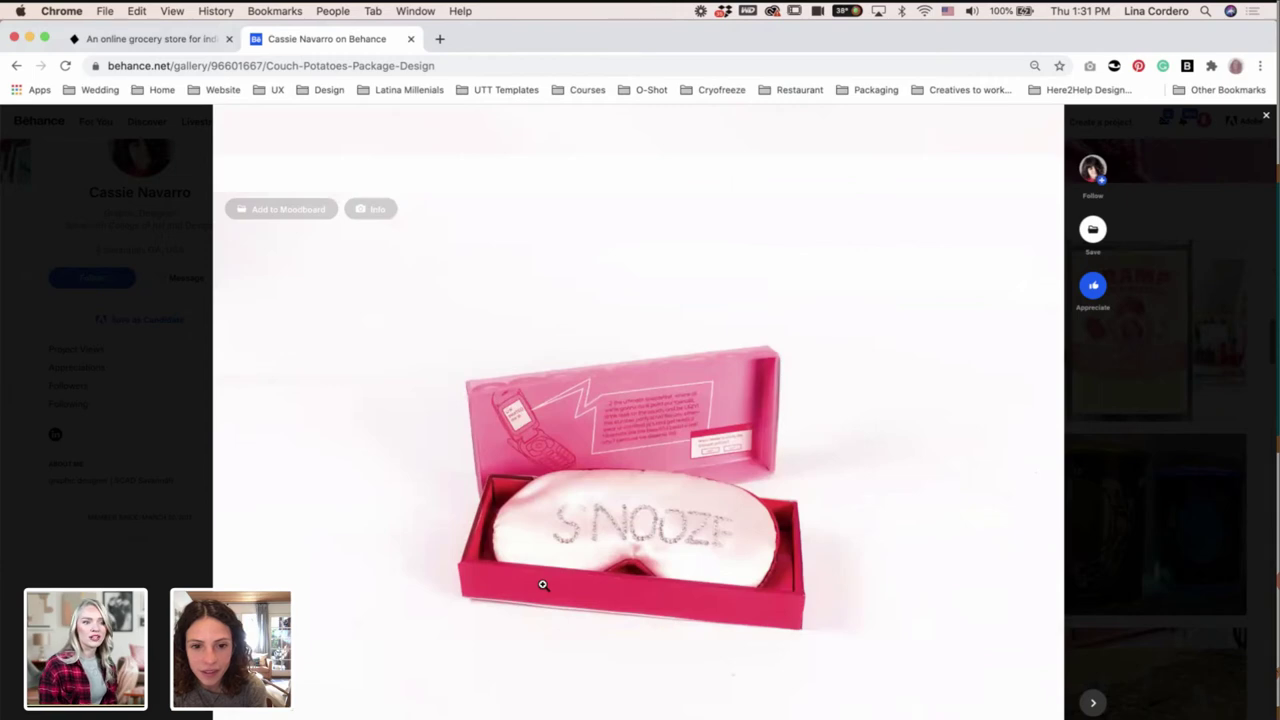
{"action": "scroll", "coordinate": [543, 585], "scroll_direction": "down", "scroll_amount": 5}
{"action": "scroll", "coordinate": [543, 585], "scroll_direction": "down", "scroll_amount": 4}
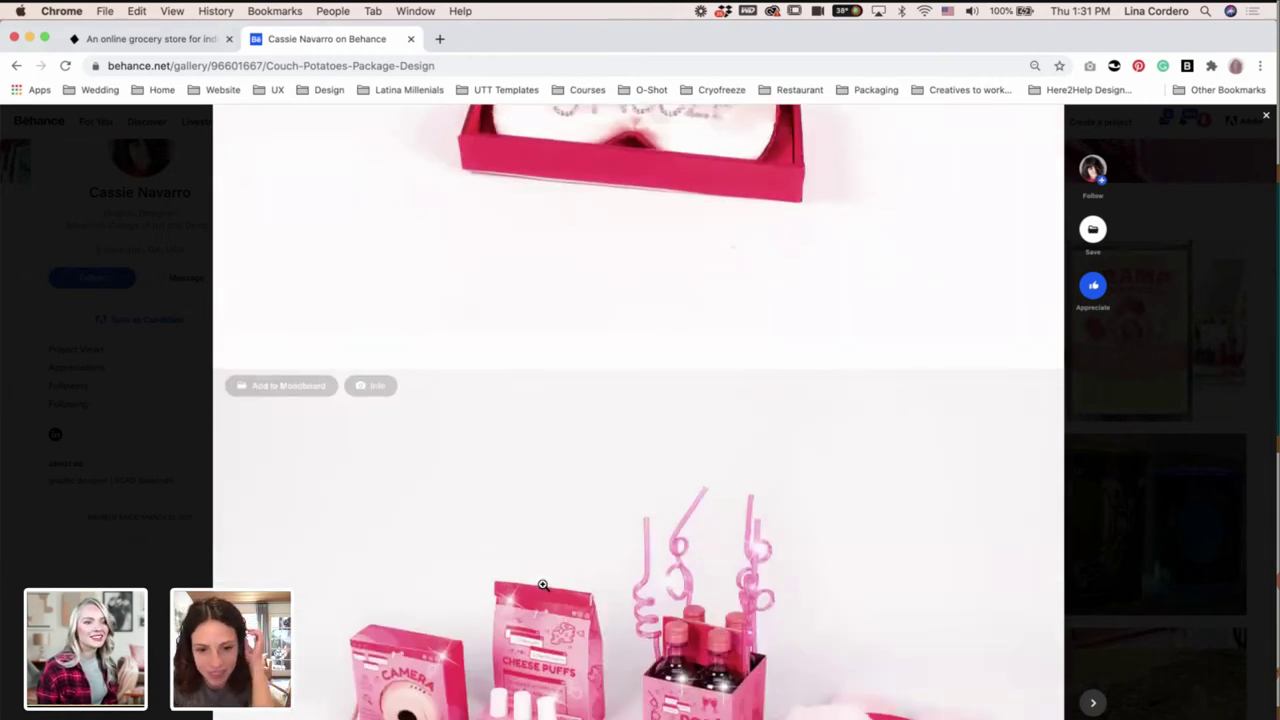
{"action": "scroll", "coordinate": [543, 585], "scroll_direction": "down", "scroll_amount": 7}
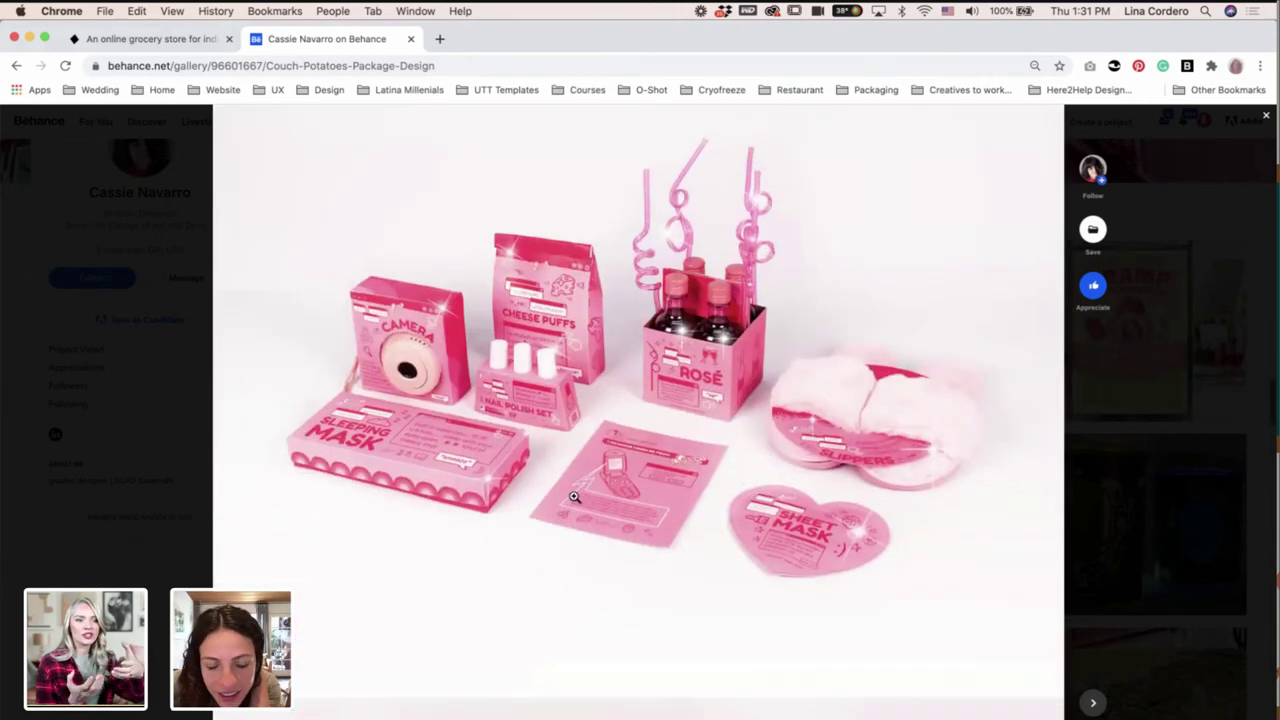
{"action": "scroll", "coordinate": [574, 497], "scroll_direction": "down", "scroll_amount": 1}
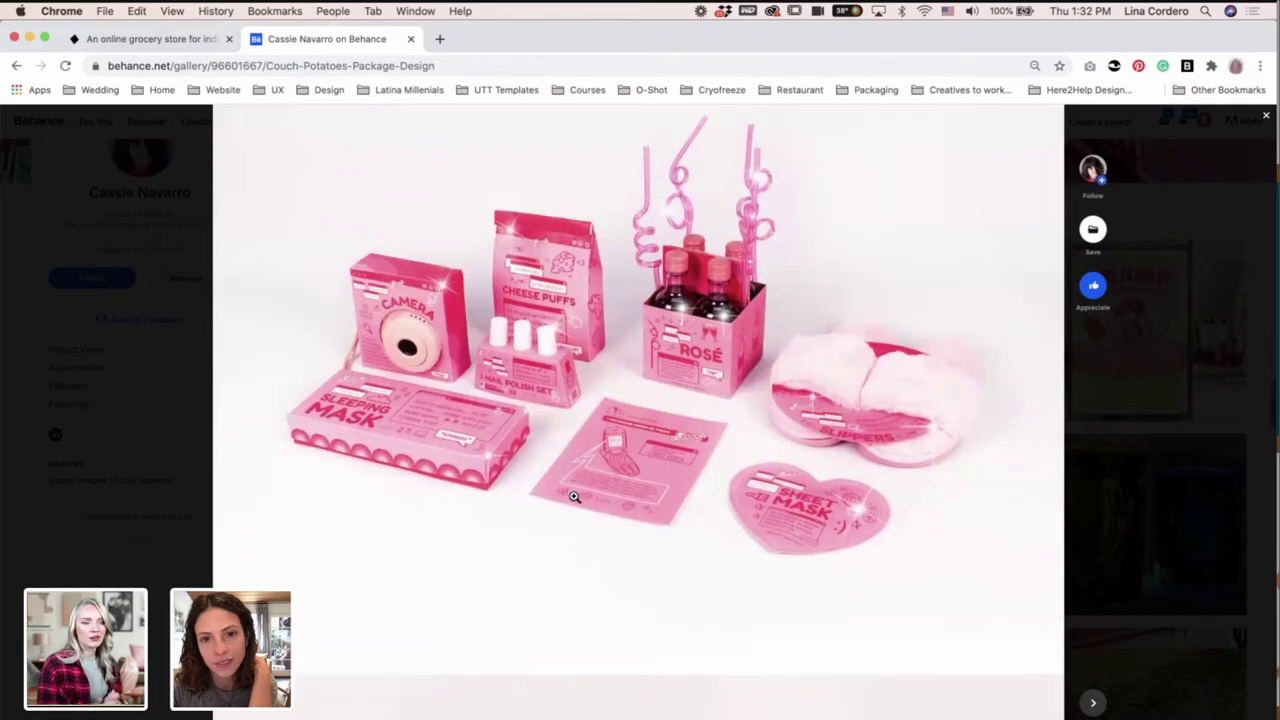
Examine the slippers, cheese puffs, rosé bottles and heart-shaped sheet mask close-ups, and revisit the earlier packaging photos.
{"action": "scroll", "coordinate": [574, 497], "scroll_direction": "down", "scroll_amount": 10}
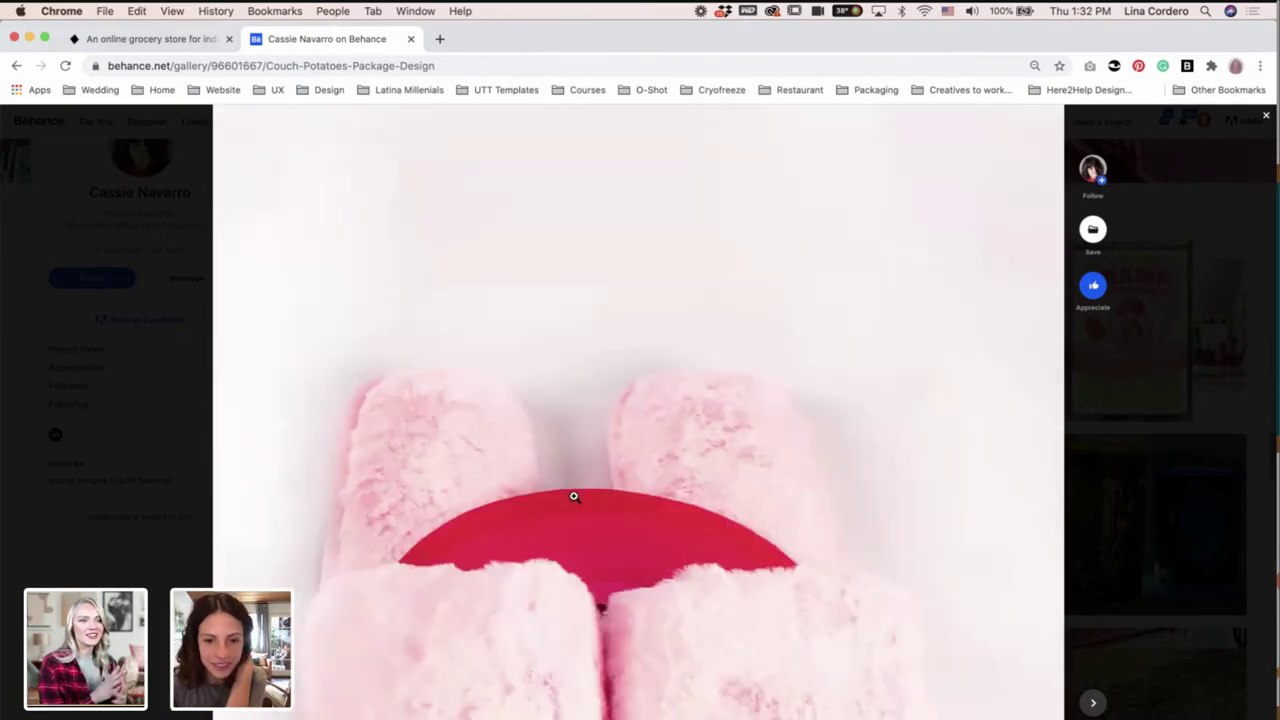
{"action": "scroll", "coordinate": [574, 497], "scroll_direction": "down", "scroll_amount": 3}
{"action": "scroll", "coordinate": [574, 497], "scroll_direction": "down", "scroll_amount": 4}
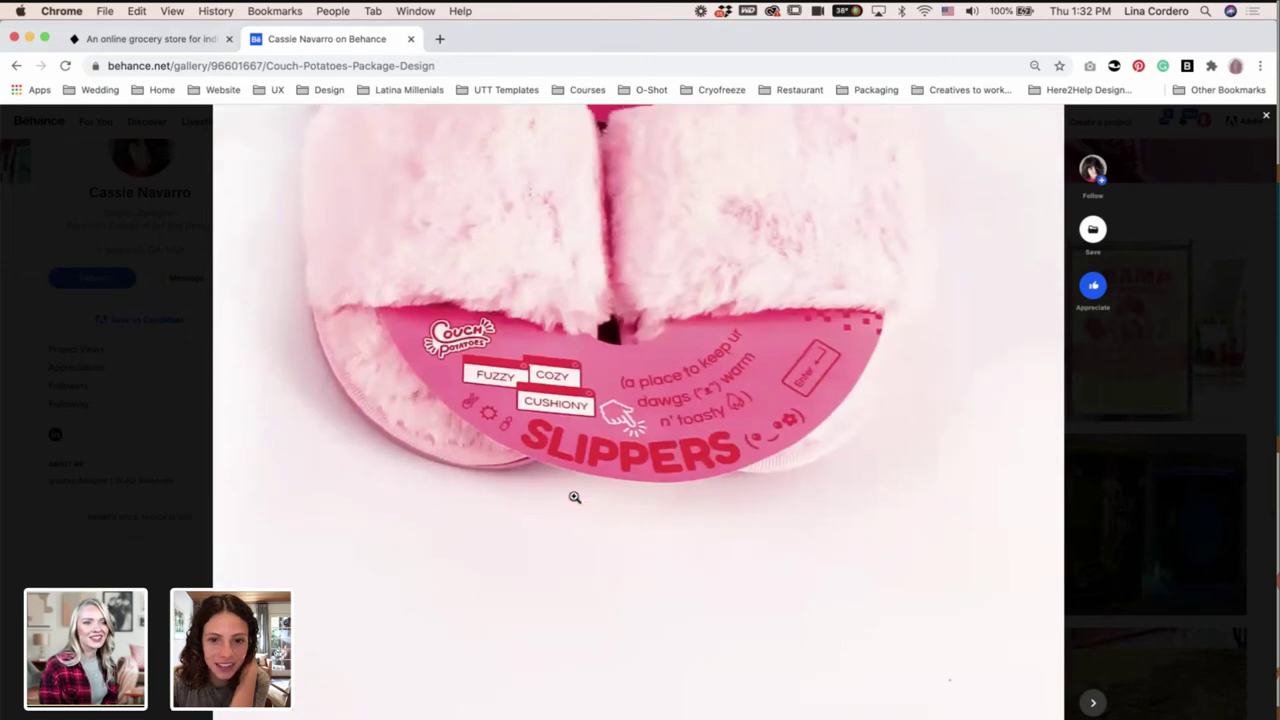
{"action": "scroll", "coordinate": [574, 497], "scroll_direction": "down", "scroll_amount": 8}
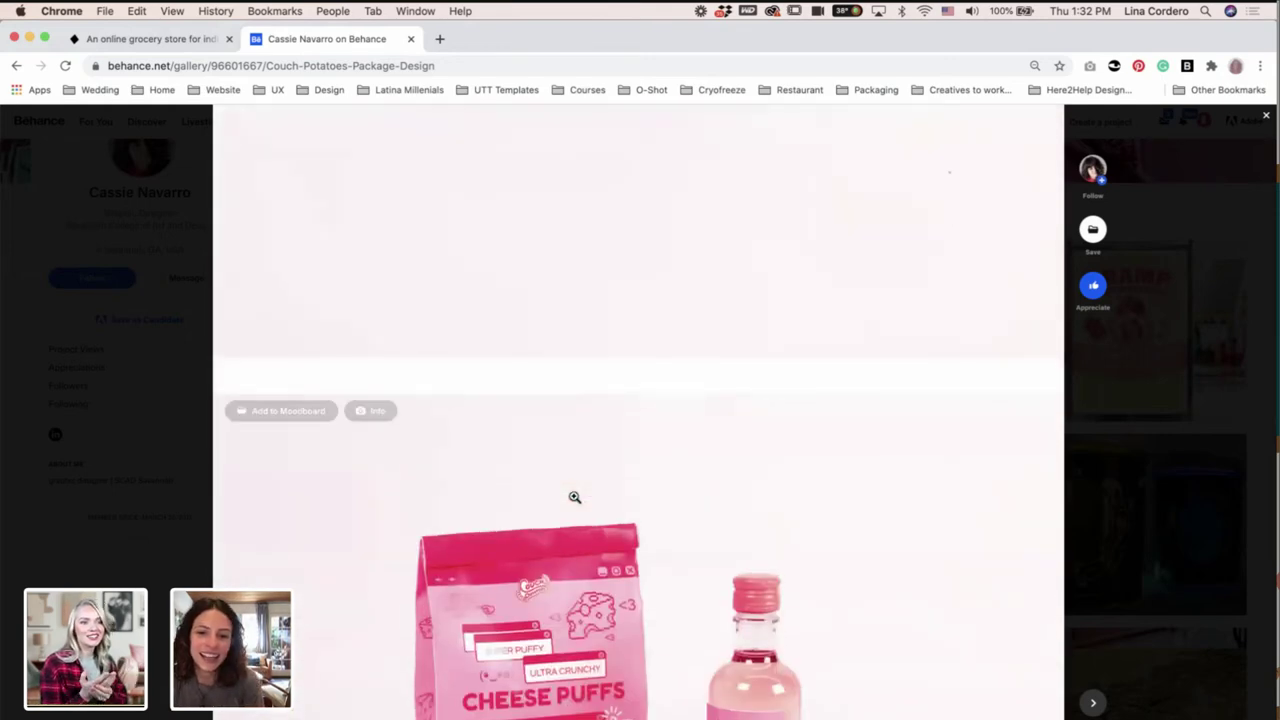
{"action": "scroll", "coordinate": [574, 497], "scroll_direction": "down", "scroll_amount": 3}
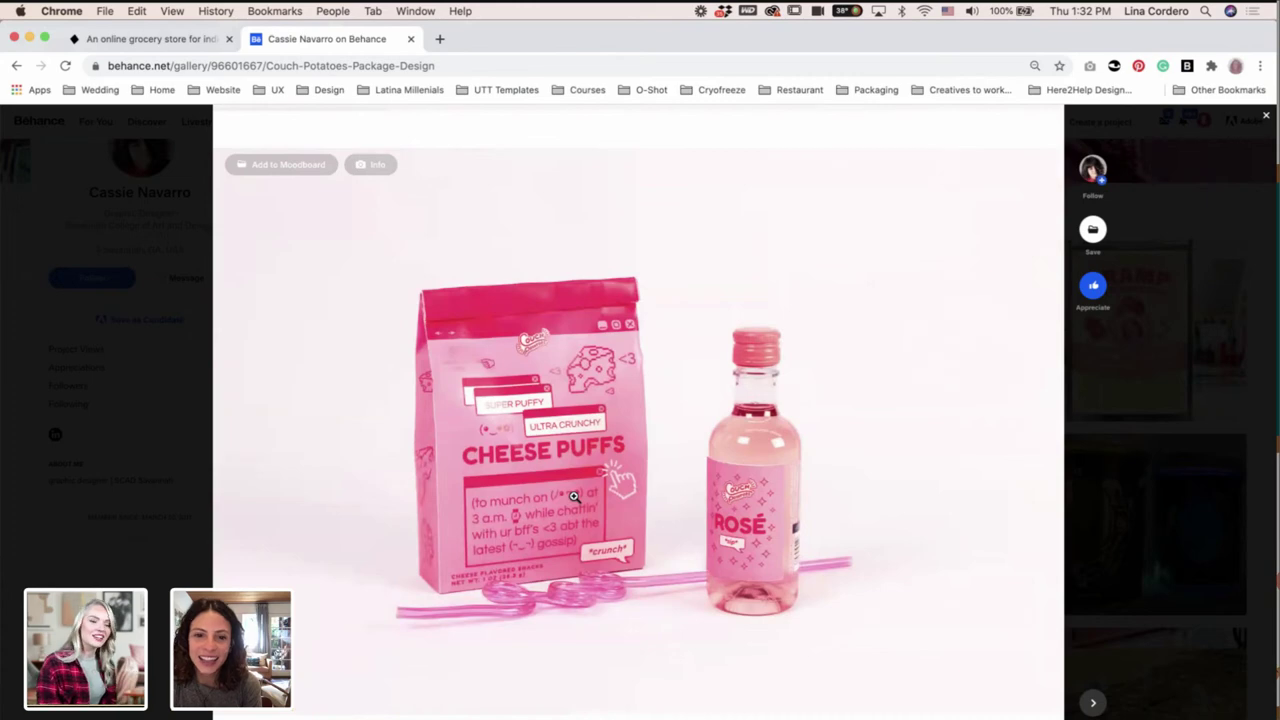
{"action": "scroll", "coordinate": [574, 497], "scroll_direction": "down", "scroll_amount": 7}
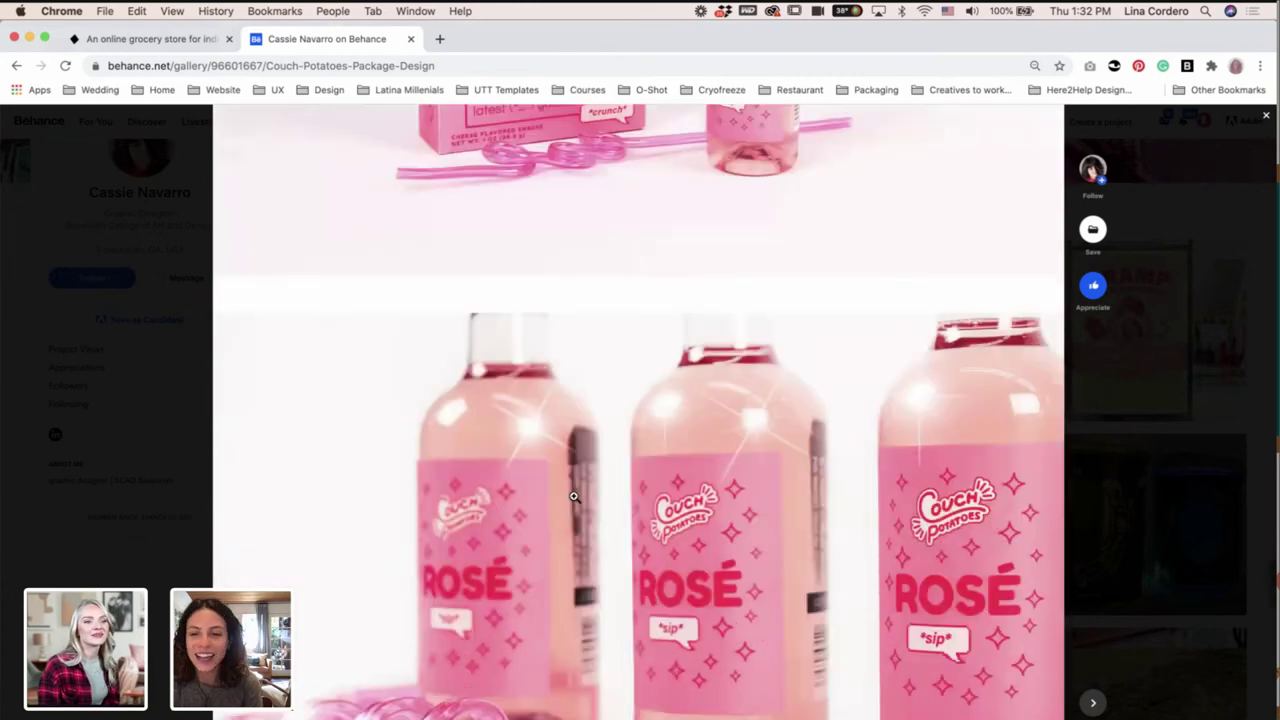
{"action": "scroll", "coordinate": [574, 497], "scroll_direction": "down", "scroll_amount": 1}
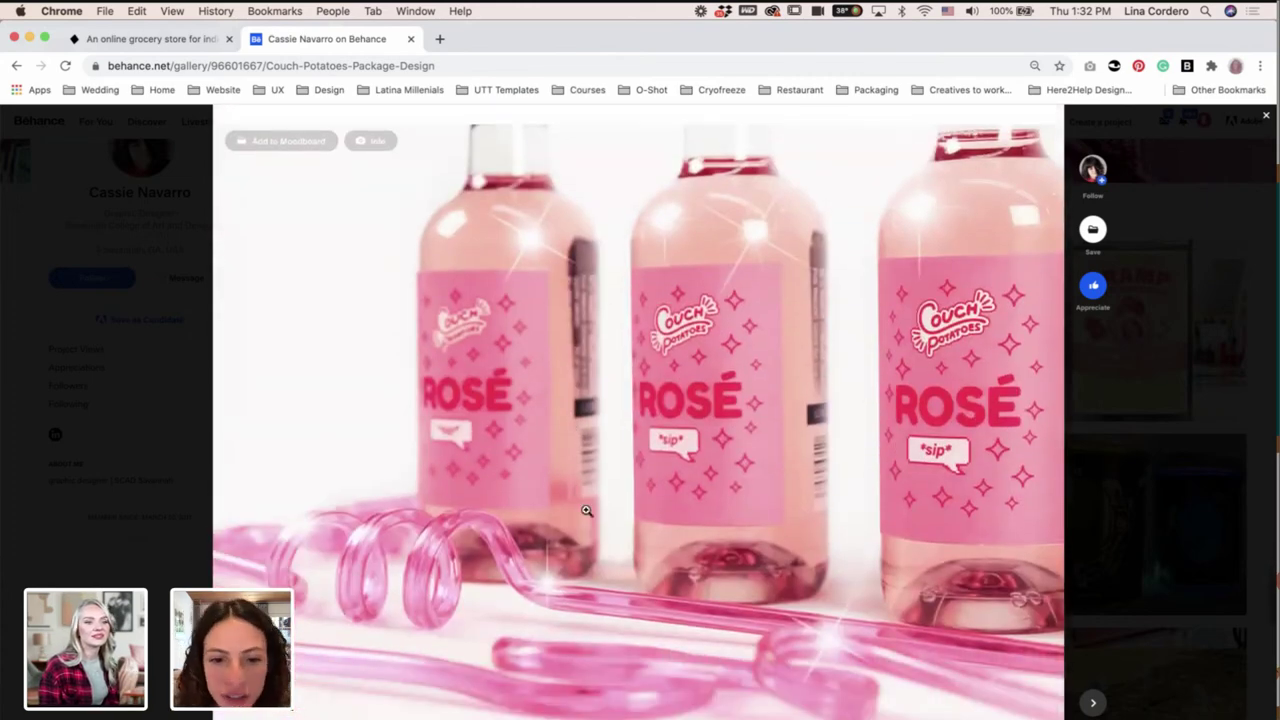
{"action": "scroll", "coordinate": [591, 478], "scroll_direction": "down", "scroll_amount": 1}
{"action": "scroll", "coordinate": [591, 478], "scroll_direction": "down", "scroll_amount": 6}
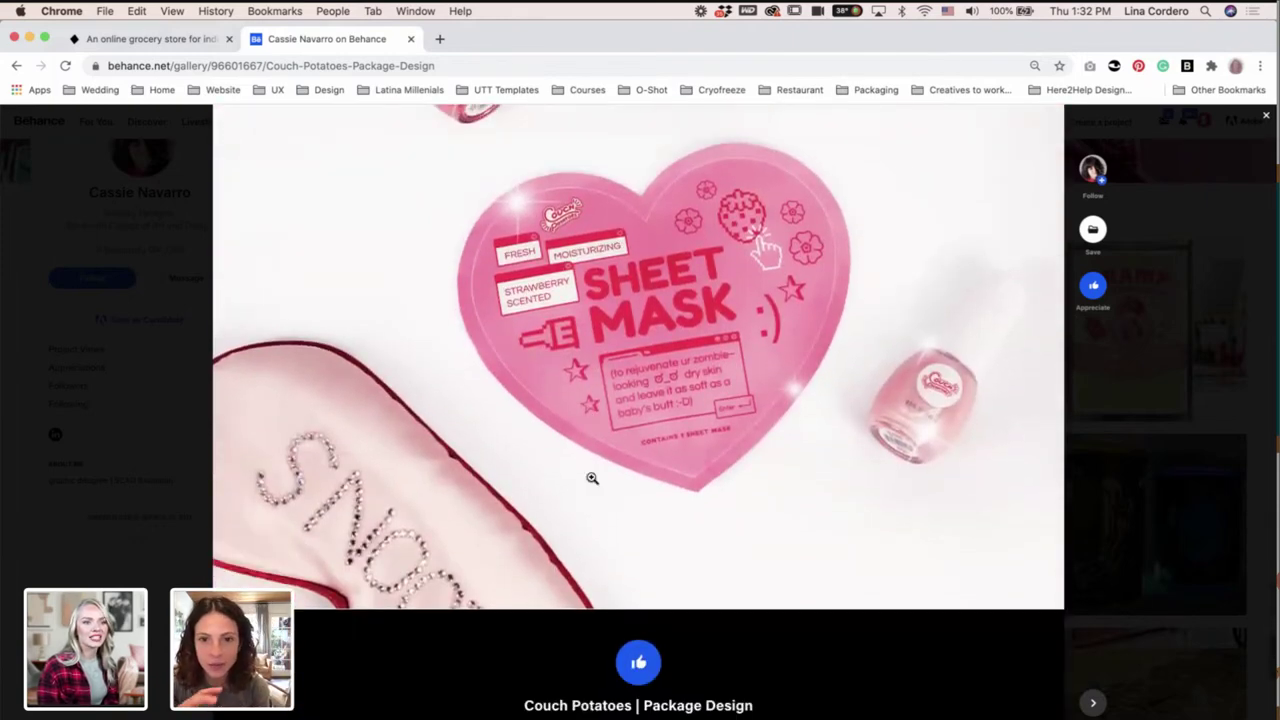
{"action": "scroll", "coordinate": [591, 478], "scroll_direction": "up", "scroll_amount": 3}
{"action": "scroll", "coordinate": [591, 478], "scroll_direction": "down", "scroll_amount": 7}
{"action": "scroll", "coordinate": [591, 478], "scroll_direction": "up", "scroll_amount": 20}
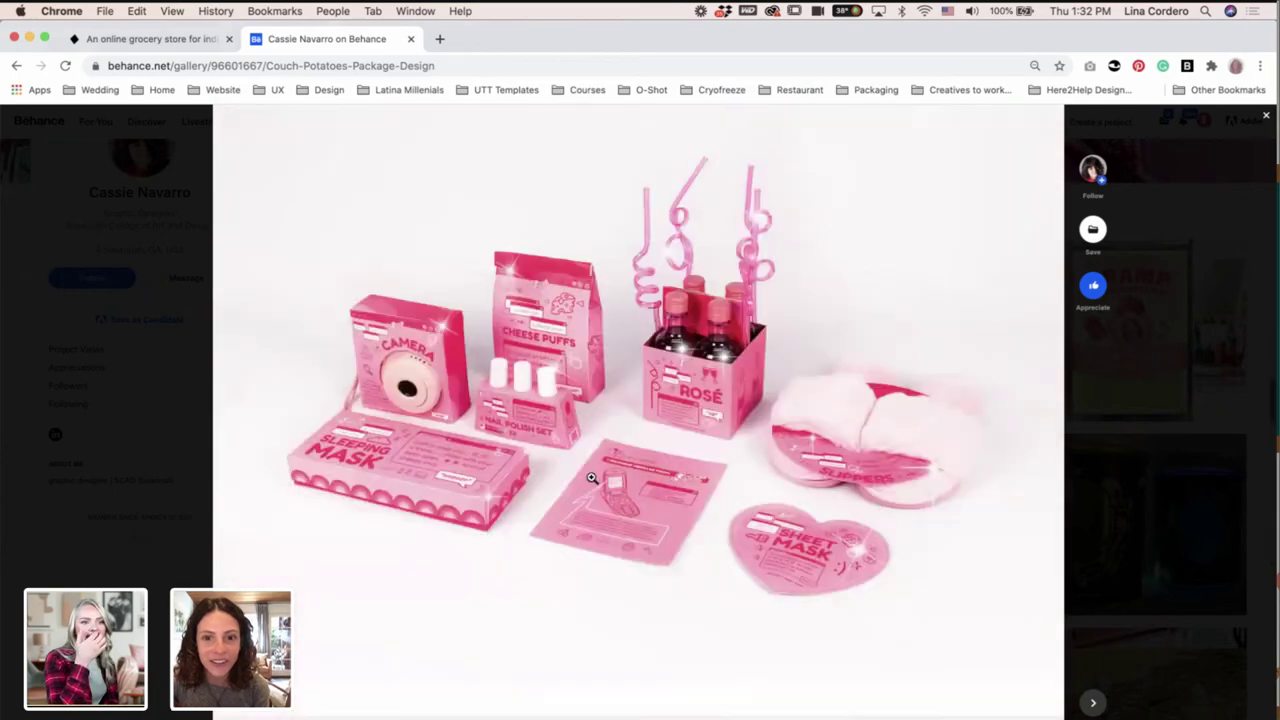
{"action": "scroll", "coordinate": [591, 482], "scroll_direction": "up", "scroll_amount": 10}
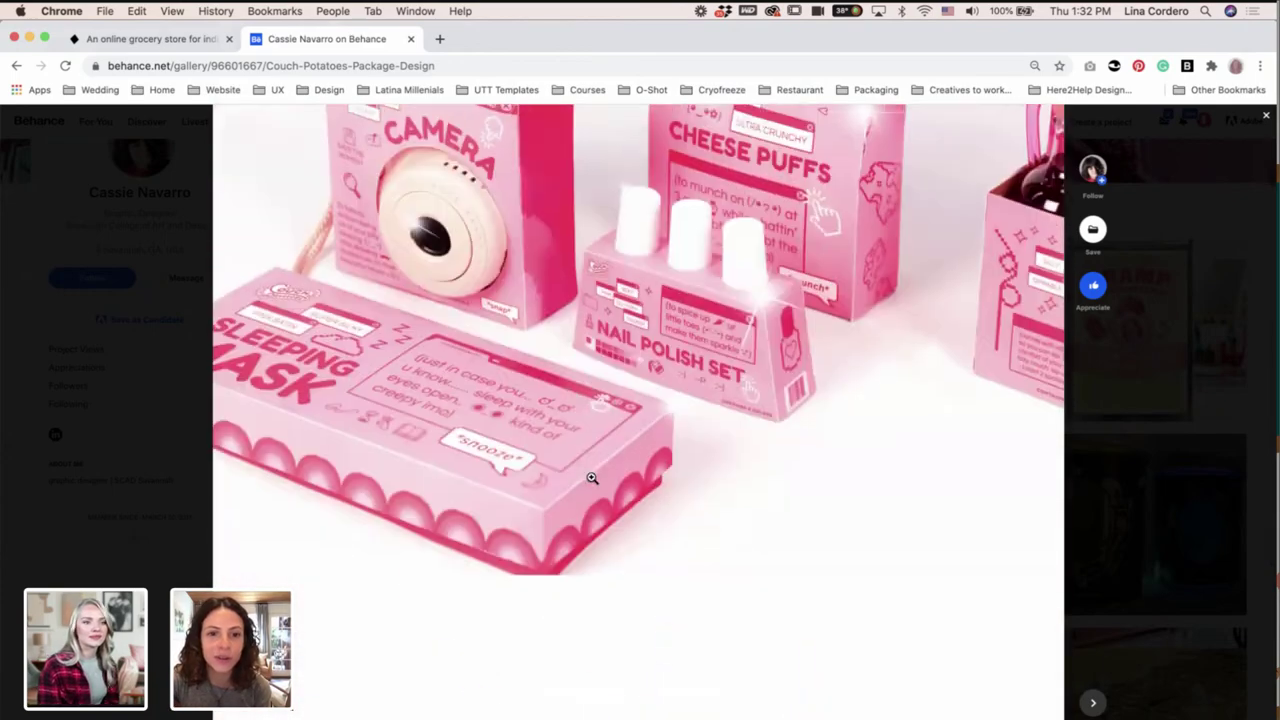
Return to the designer's work grid, open the Aire Magazine project, and view its project brief.
{"action": "left_click", "coordinate": [16, 66]}
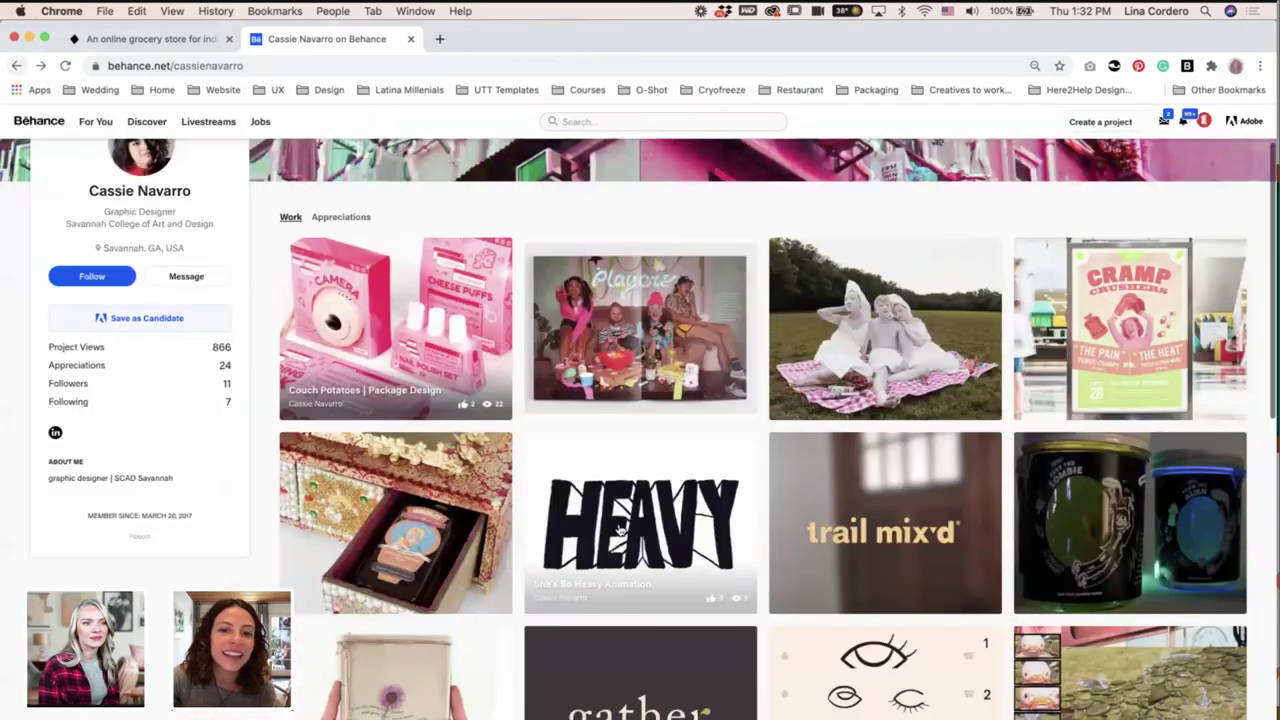
{"action": "left_click", "coordinate": [695, 273]}
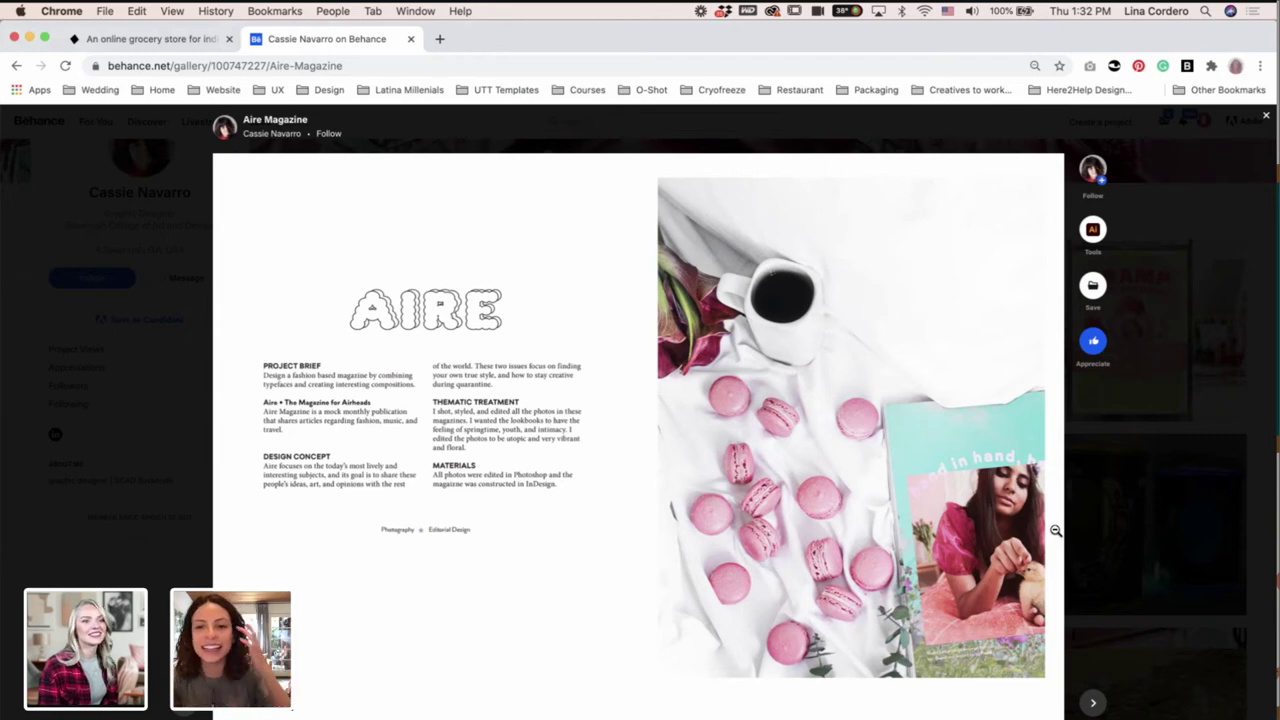
{"action": "scroll", "coordinate": [953, 566], "scroll_direction": "down", "scroll_amount": 3}
{"action": "scroll", "coordinate": [953, 566], "scroll_direction": "down", "scroll_amount": 1}
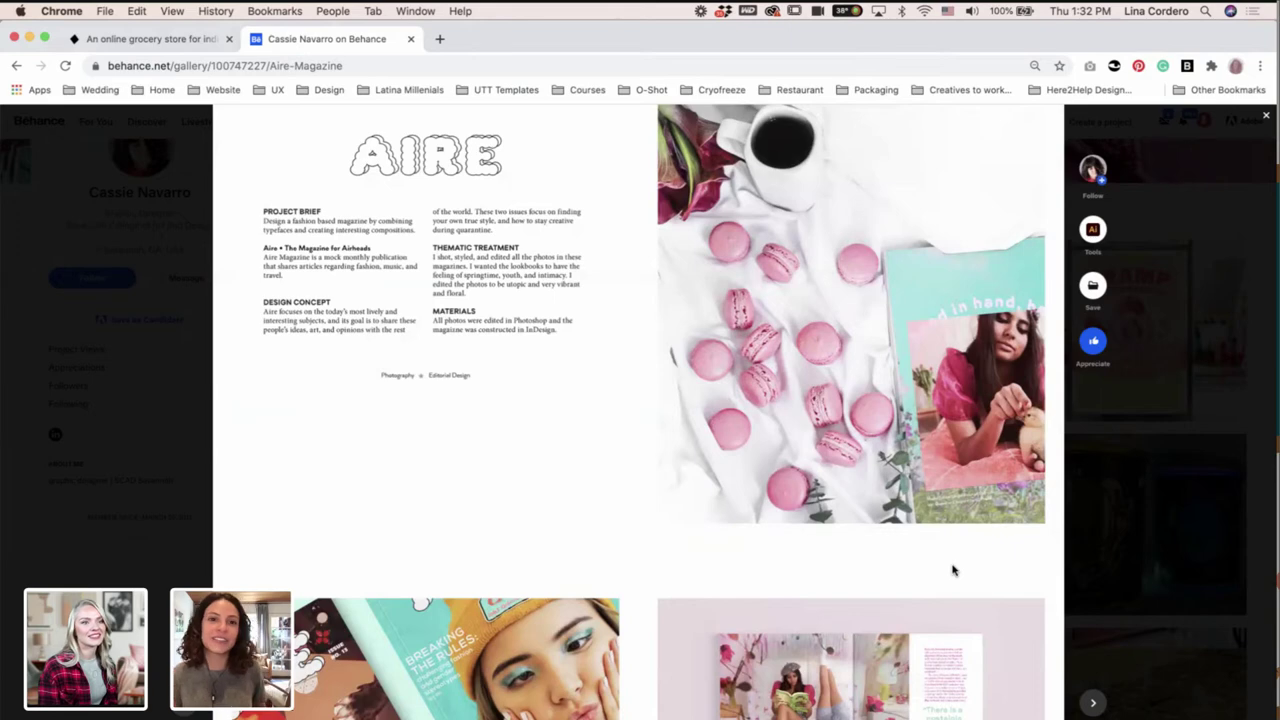
Examine the Aire magazine covers, the inside spreads and the Players feature, rechecking the project brief along the way.
{"action": "scroll", "coordinate": [860, 580], "scroll_direction": "down", "scroll_amount": 7}
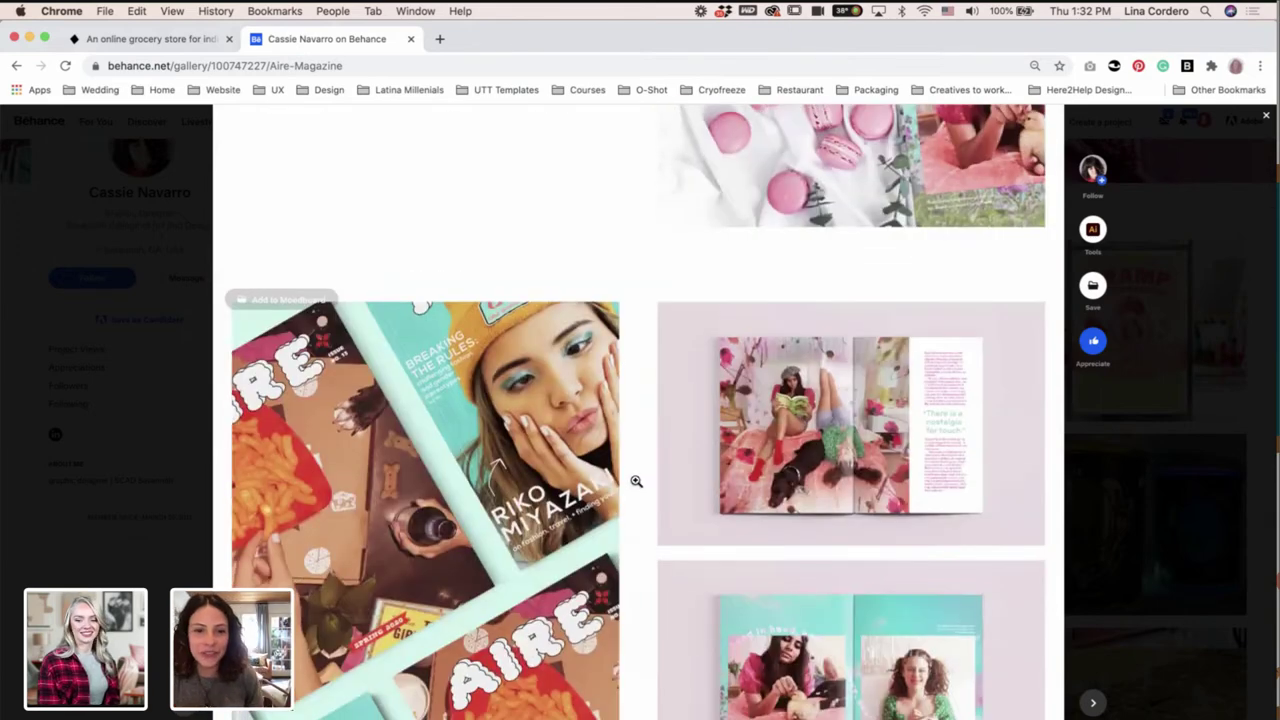
{"action": "scroll", "coordinate": [636, 481], "scroll_direction": "down", "scroll_amount": 2}
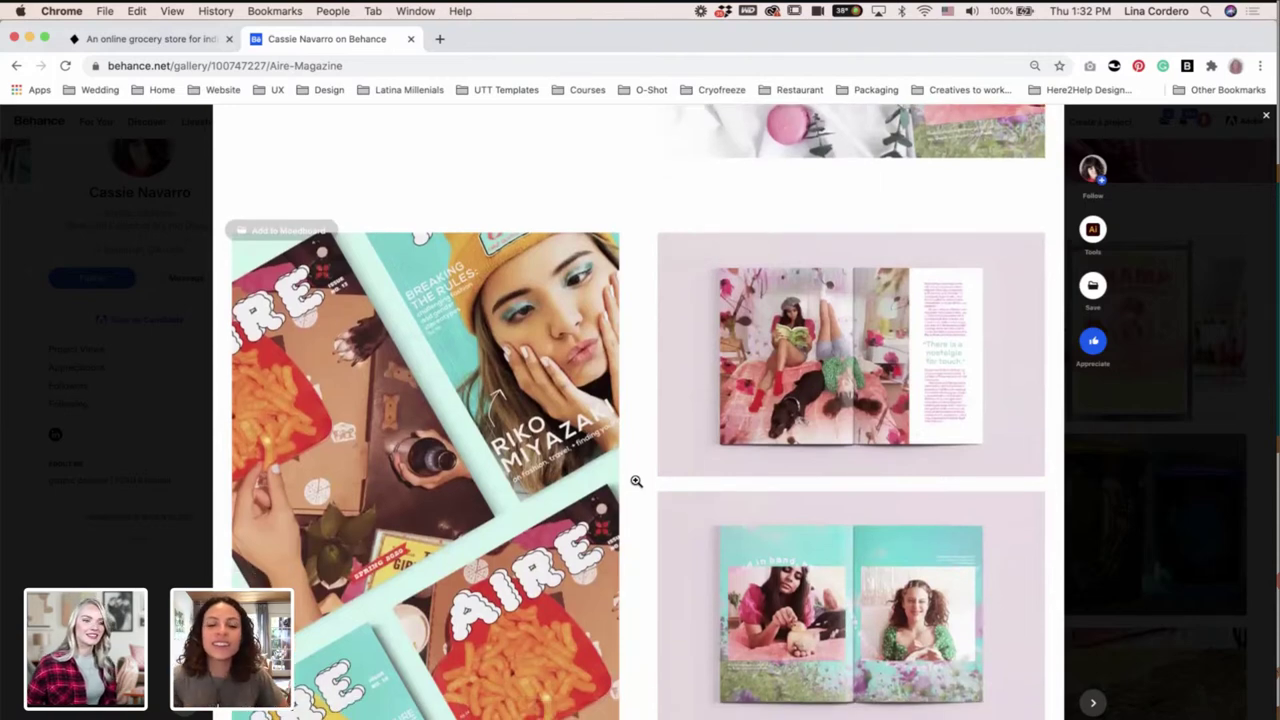
{"action": "scroll", "coordinate": [636, 481], "scroll_direction": "down", "scroll_amount": 2}
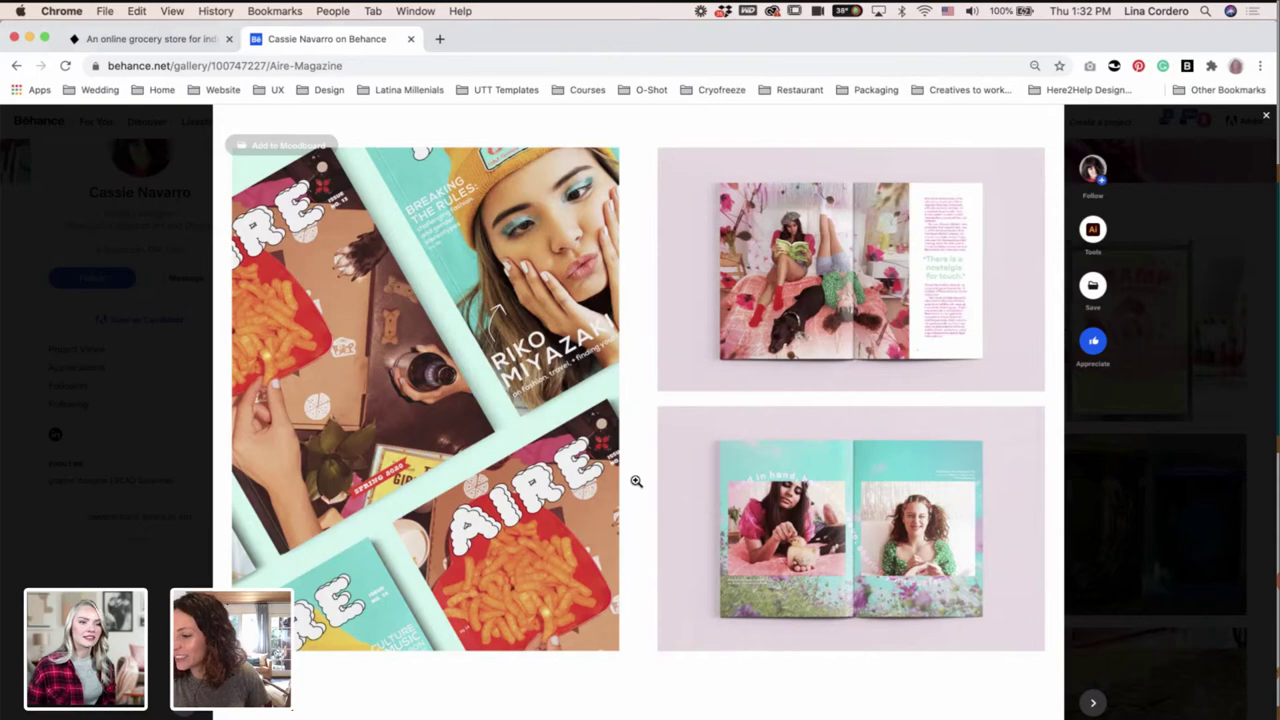
{"action": "scroll", "coordinate": [640, 542], "scroll_direction": "down", "scroll_amount": 7}
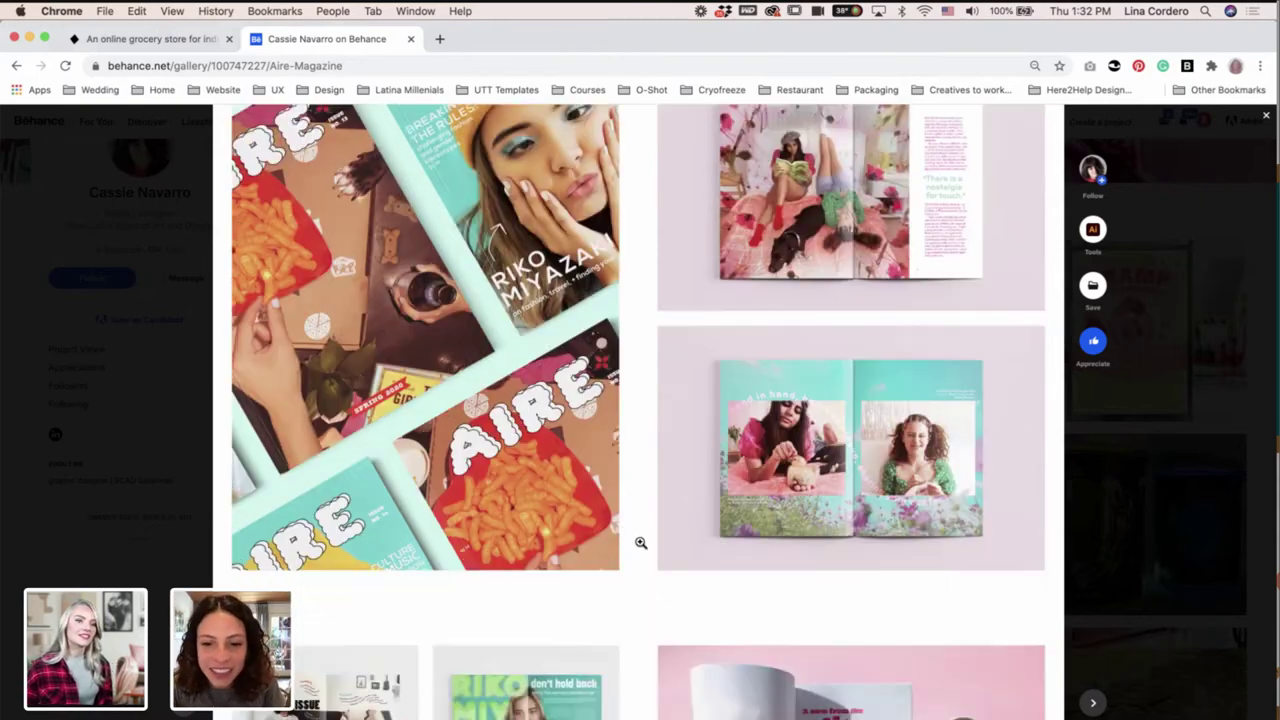
{"action": "scroll", "coordinate": [640, 542], "scroll_direction": "down", "scroll_amount": 2}
{"action": "scroll", "coordinate": [640, 542], "scroll_direction": "up", "scroll_amount": 15}
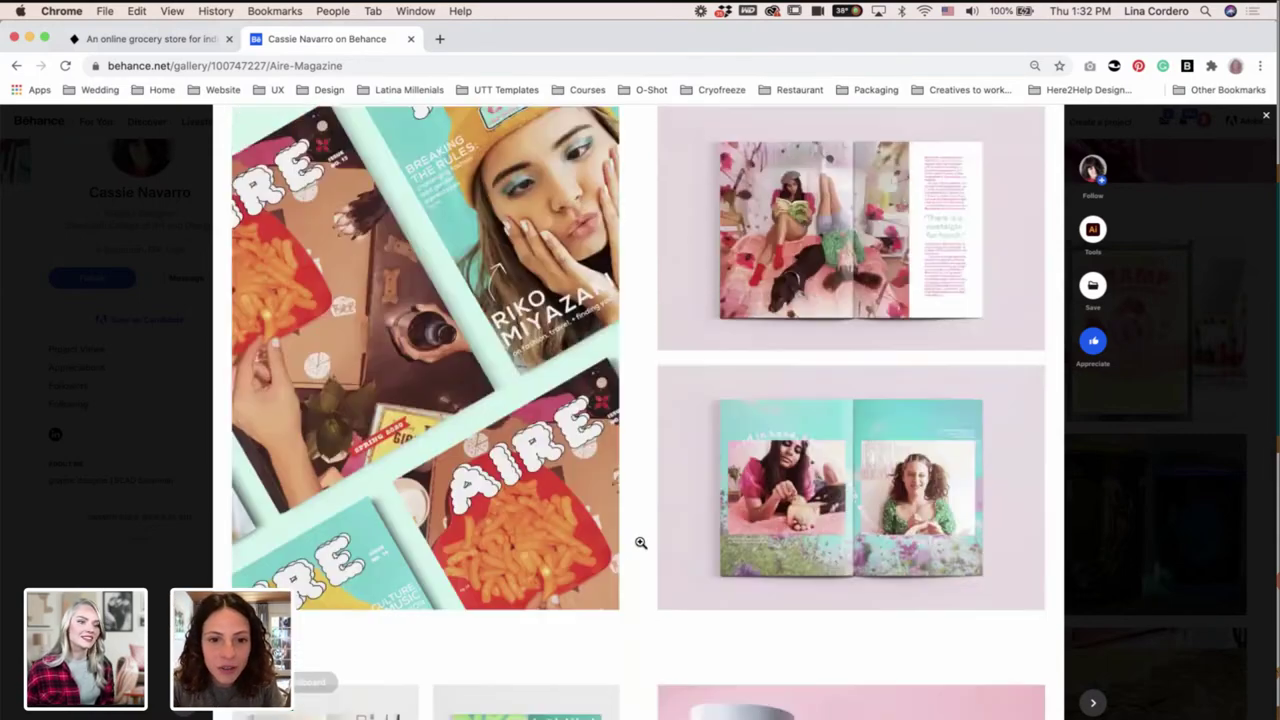
{"action": "scroll", "coordinate": [641, 542], "scroll_direction": "down", "scroll_amount": 1}
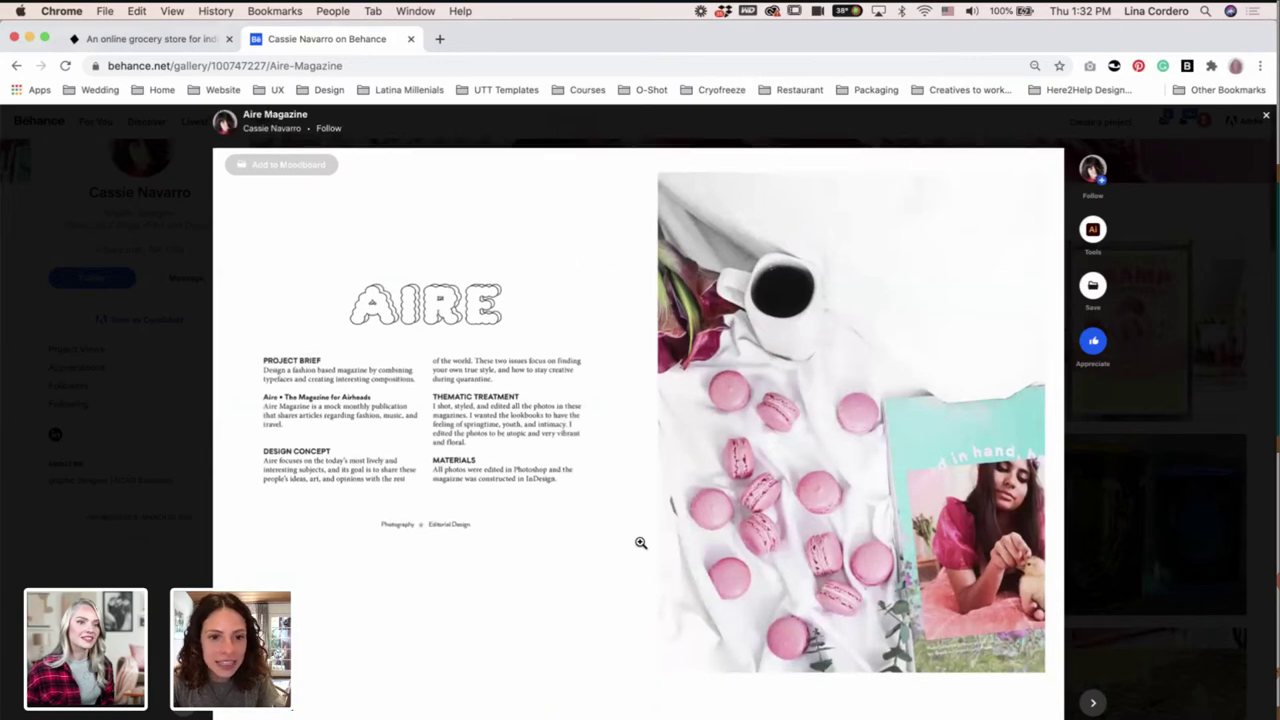
{"action": "scroll", "coordinate": [640, 542], "scroll_direction": "down", "scroll_amount": 7}
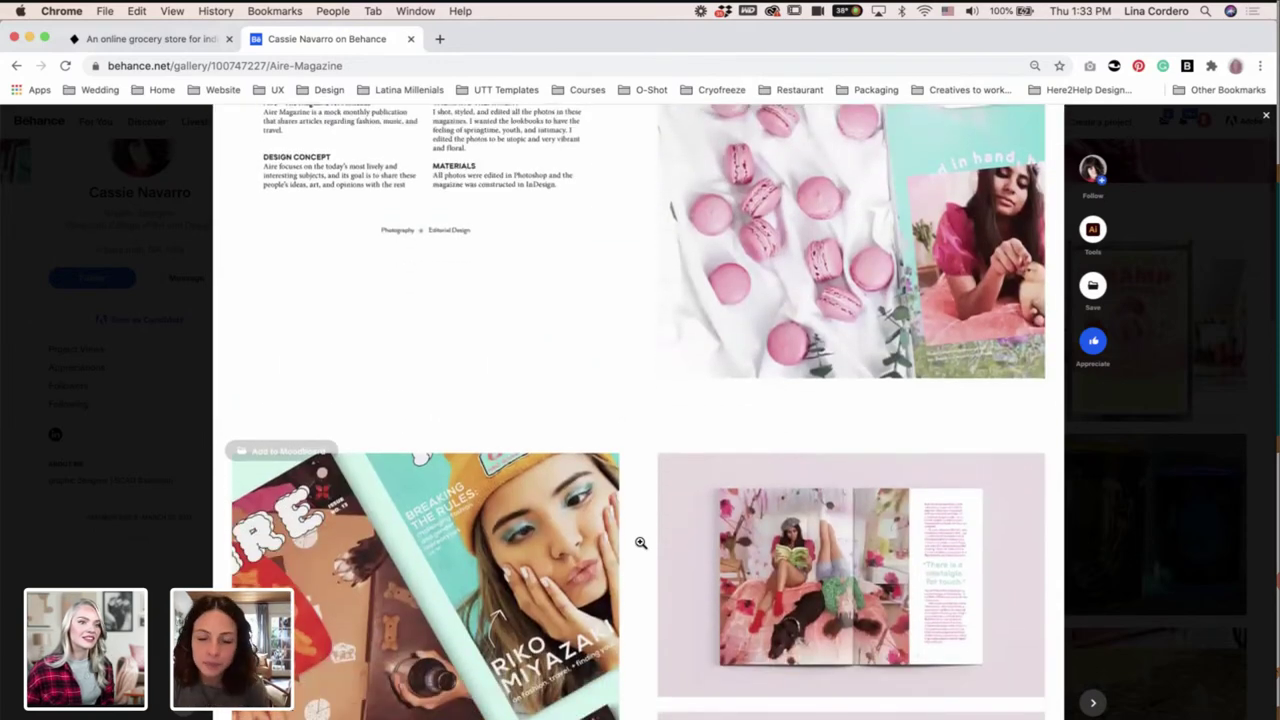
{"action": "scroll", "coordinate": [640, 542], "scroll_direction": "down", "scroll_amount": 5}
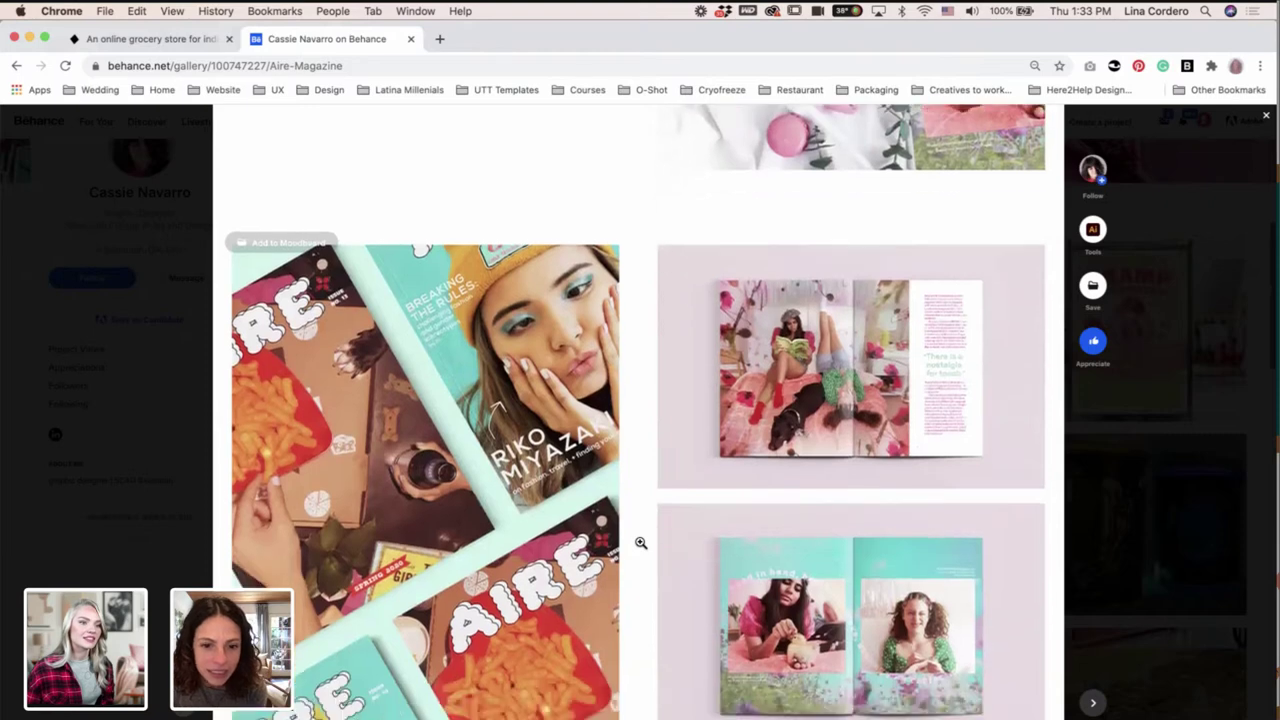
{"action": "scroll", "coordinate": [640, 542], "scroll_direction": "down", "scroll_amount": 3}
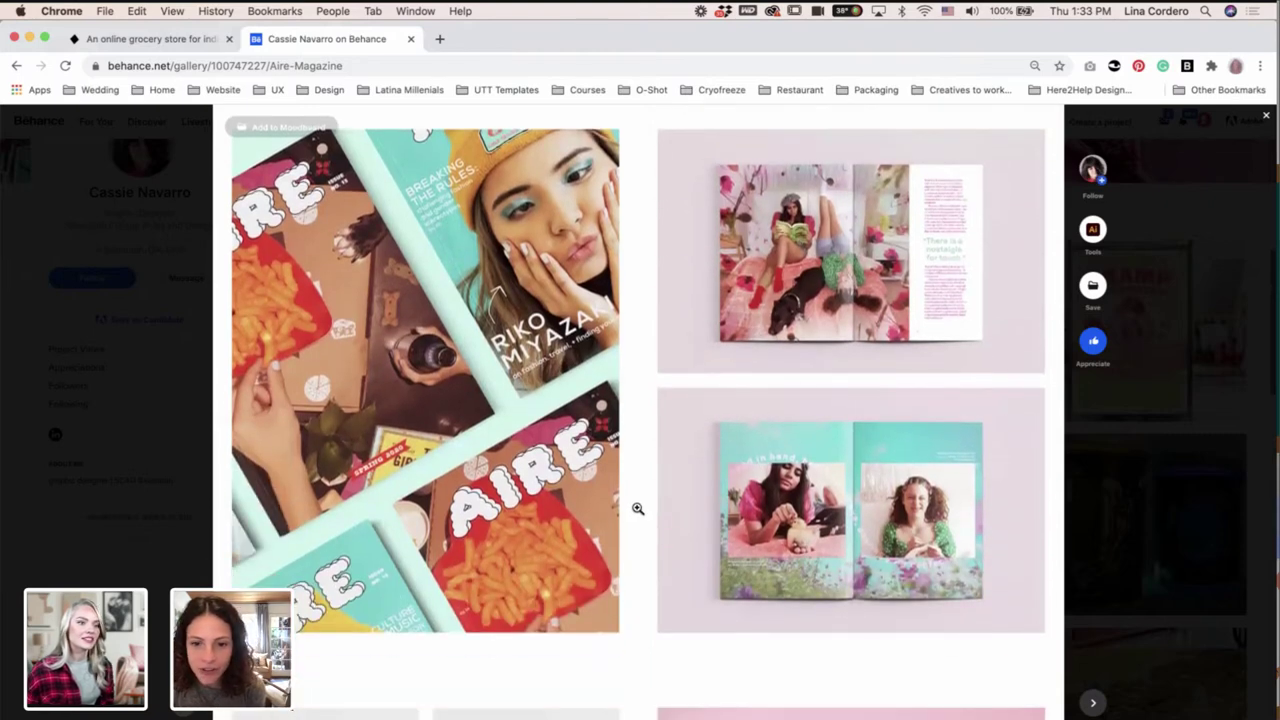
{"action": "scroll", "coordinate": [637, 508], "scroll_direction": "down", "scroll_amount": 9}
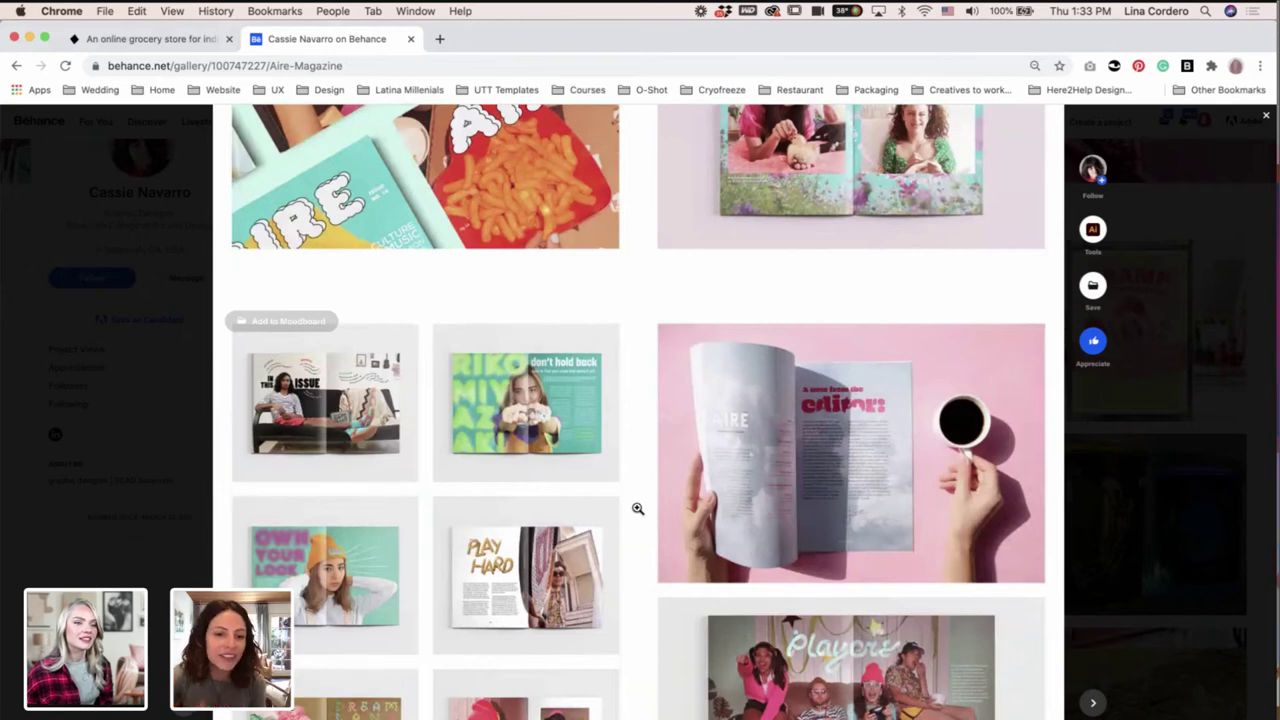
{"action": "scroll", "coordinate": [637, 508], "scroll_direction": "down", "scroll_amount": 3}
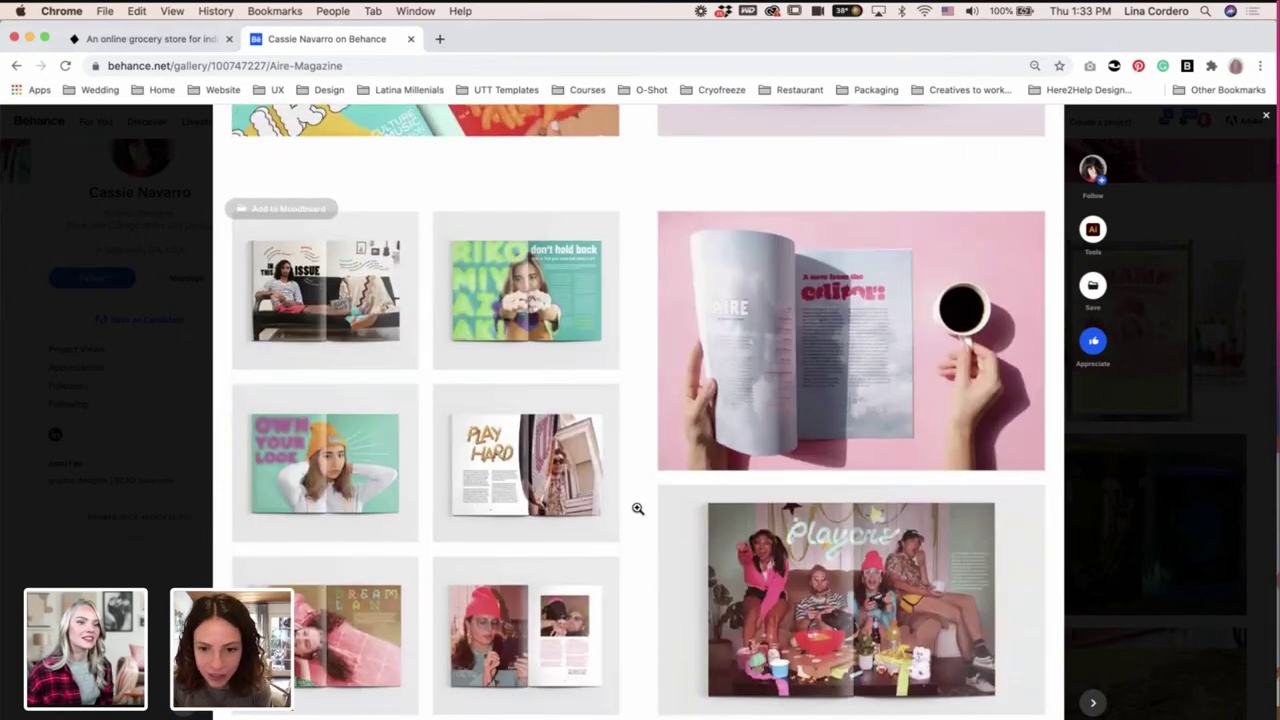
{"action": "scroll", "coordinate": [637, 508], "scroll_direction": "down", "scroll_amount": 2}
{"action": "scroll", "coordinate": [637, 508], "scroll_direction": "down", "scroll_amount": 1}
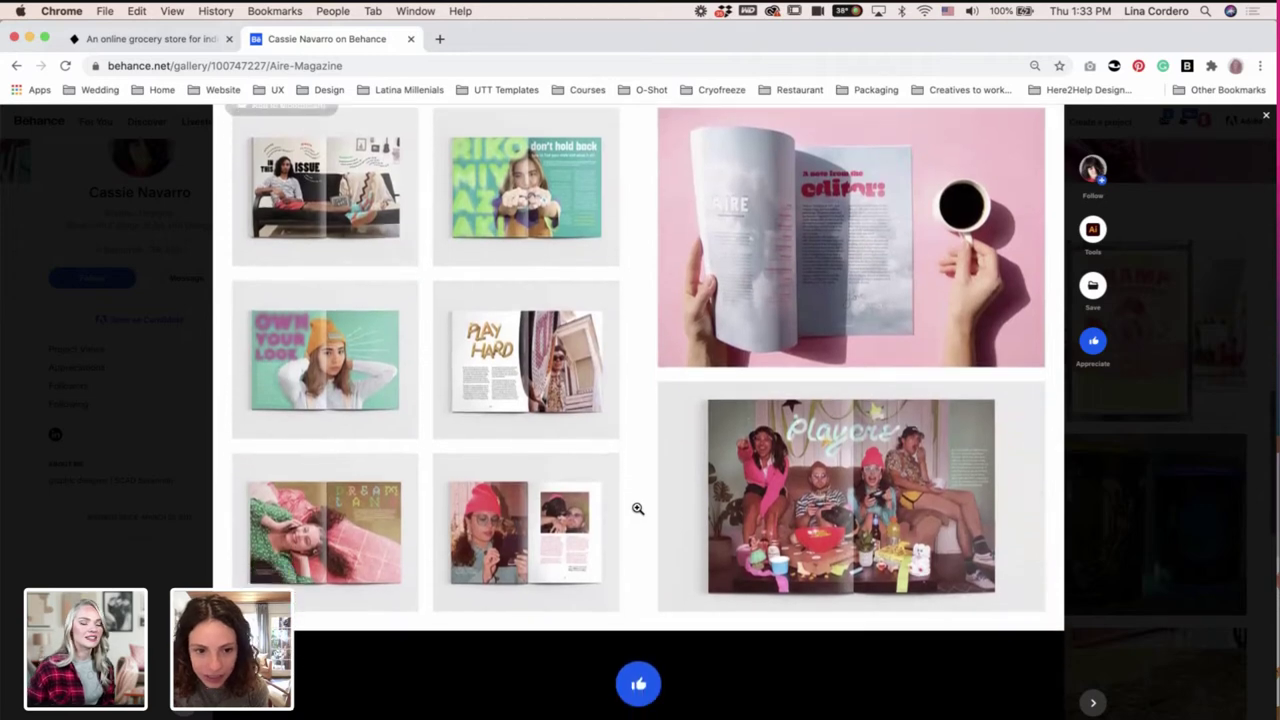
Open the Immaculate Liqueurs project from the designer's other works shown beneath Aire Magazine.
{"action": "scroll", "coordinate": [637, 508], "scroll_direction": "down", "scroll_amount": 5}
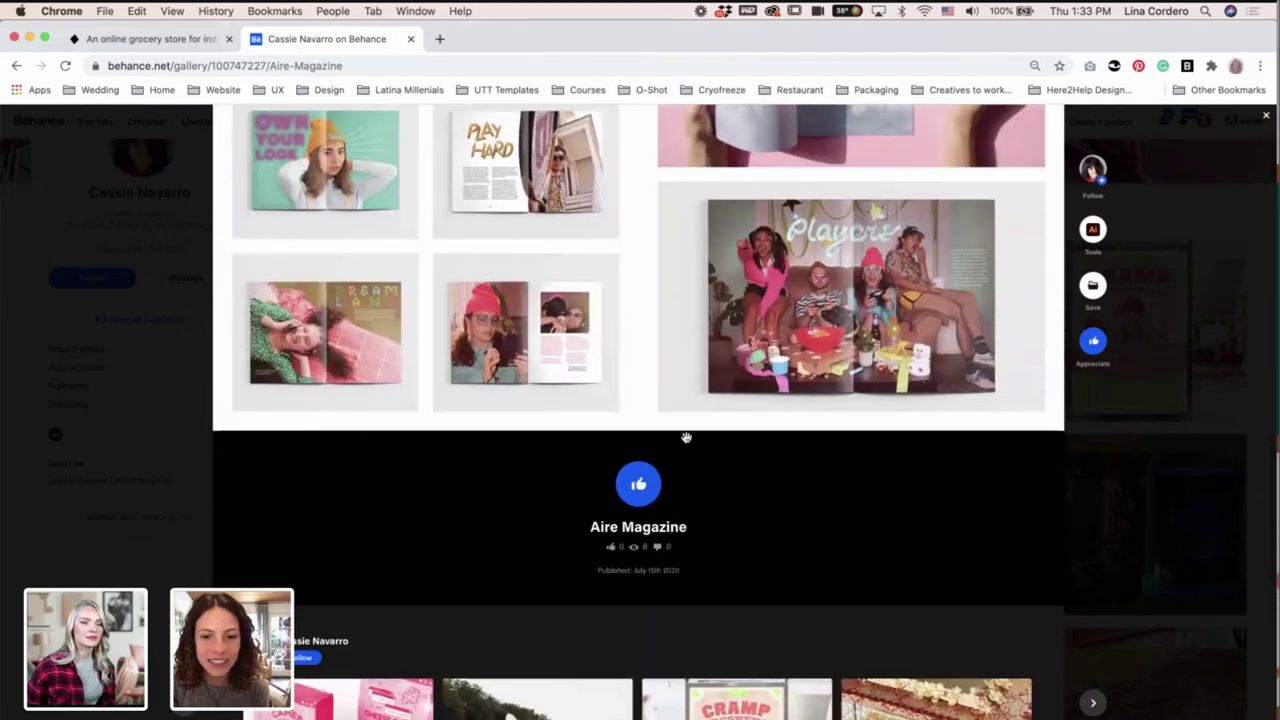
{"action": "scroll", "coordinate": [686, 438], "scroll_direction": "down", "scroll_amount": 5}
{"action": "scroll", "coordinate": [740, 610], "scroll_direction": "down", "scroll_amount": 1}
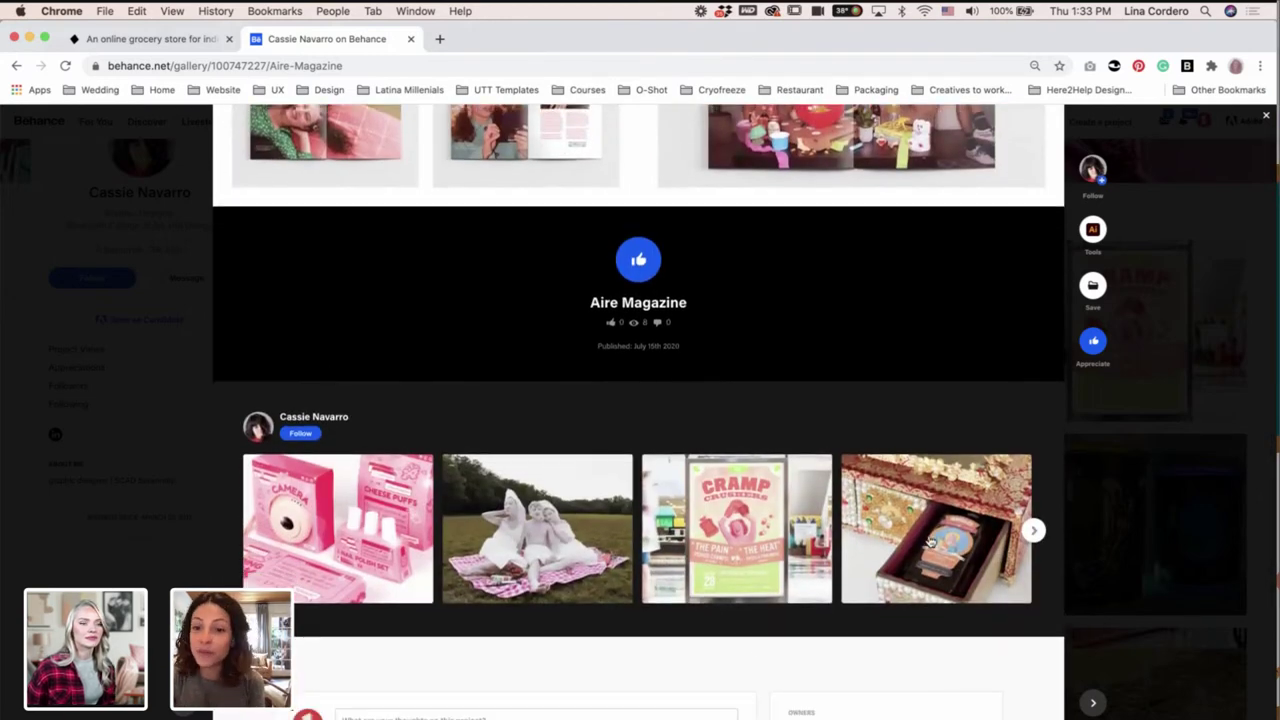
{"action": "left_click", "coordinate": [928, 530]}
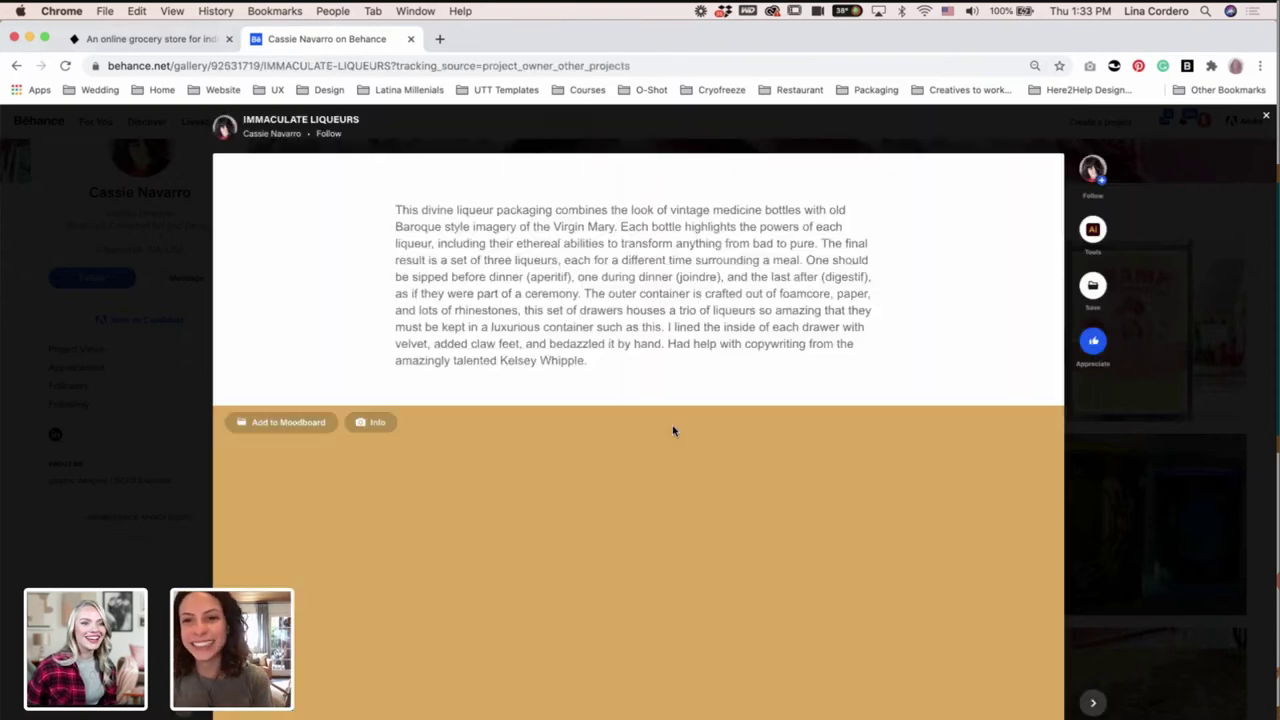
Read the Immaculate Liqueurs project brief and examine the photo of the open drawer holding the Spiced Pear bottle.
{"action": "scroll", "coordinate": [672, 430], "scroll_direction": "down", "scroll_amount": 3}
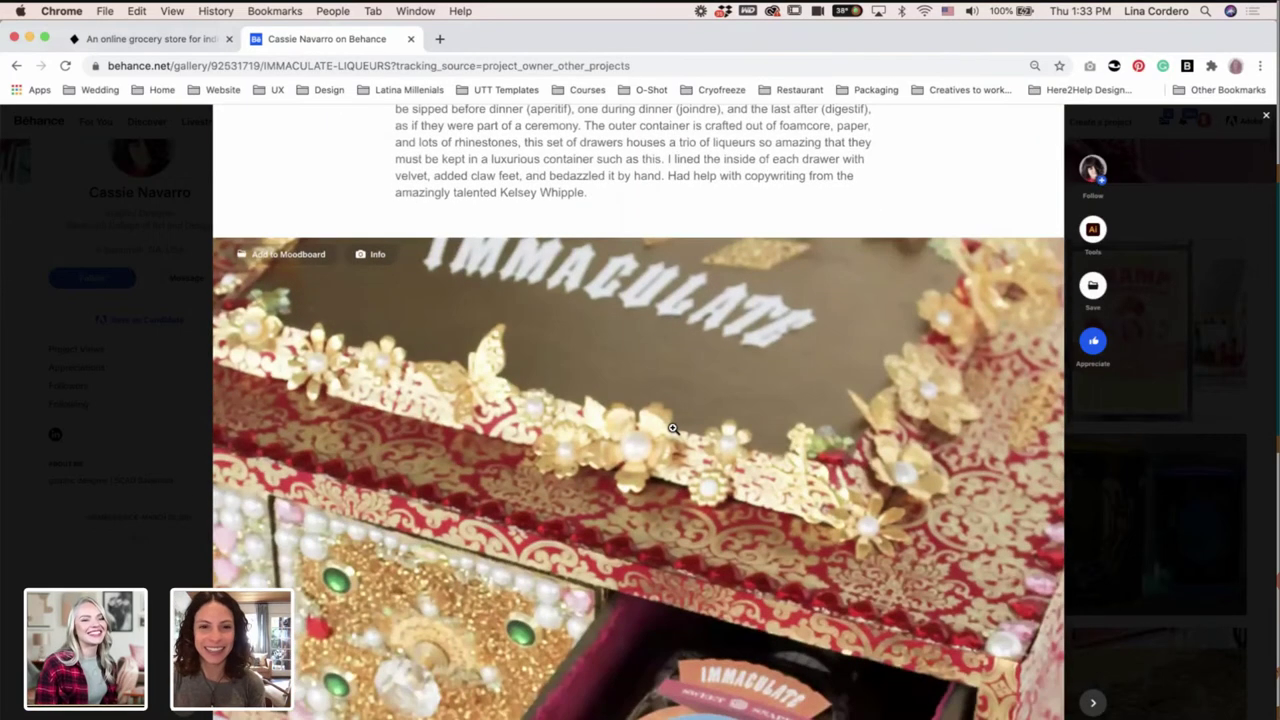
{"action": "scroll", "coordinate": [672, 428], "scroll_direction": "up", "scroll_amount": 3}
{"action": "scroll", "coordinate": [672, 428], "scroll_direction": "down", "scroll_amount": 1}
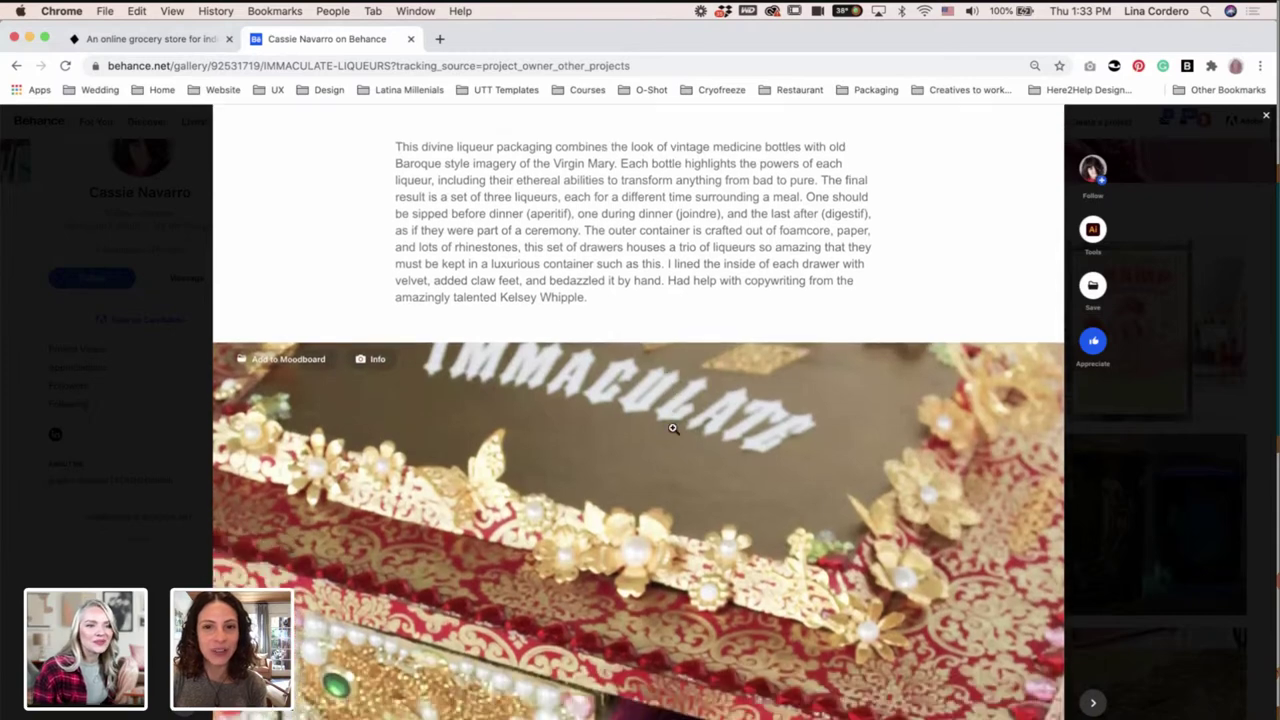
{"action": "scroll", "coordinate": [672, 428], "scroll_direction": "down", "scroll_amount": 5}
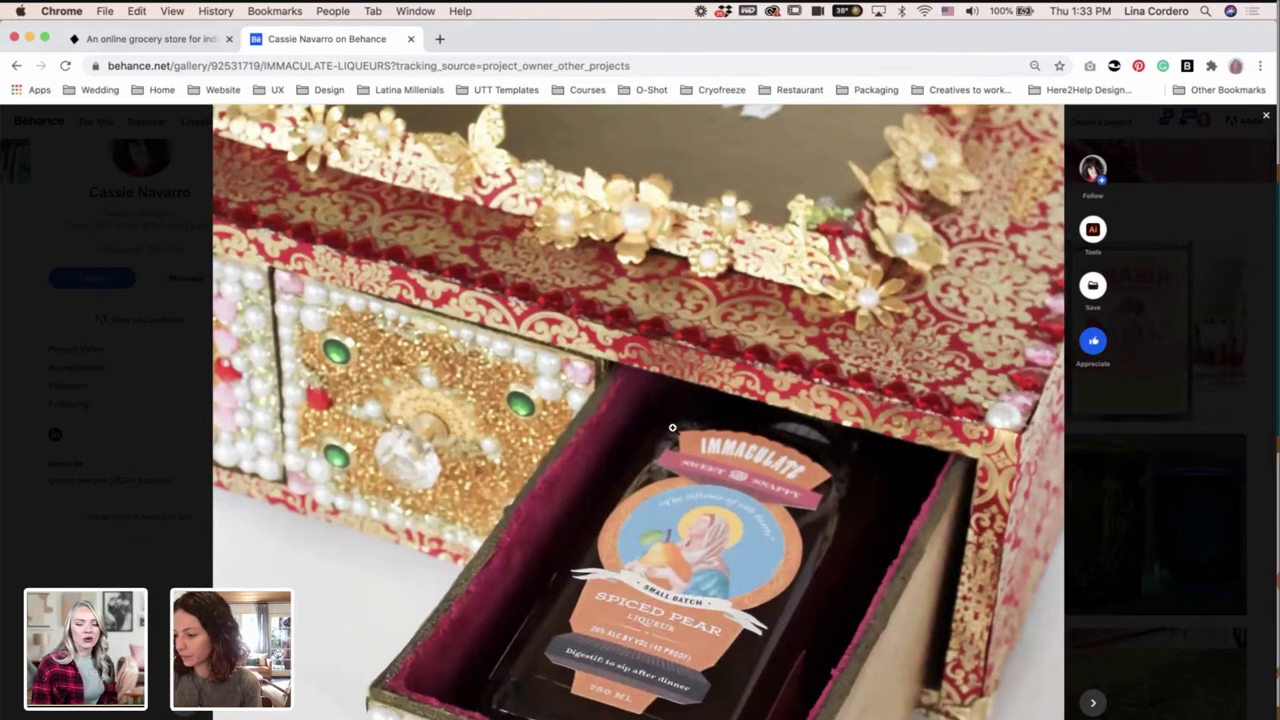
{"action": "scroll", "coordinate": [672, 428], "scroll_direction": "down", "scroll_amount": 3}
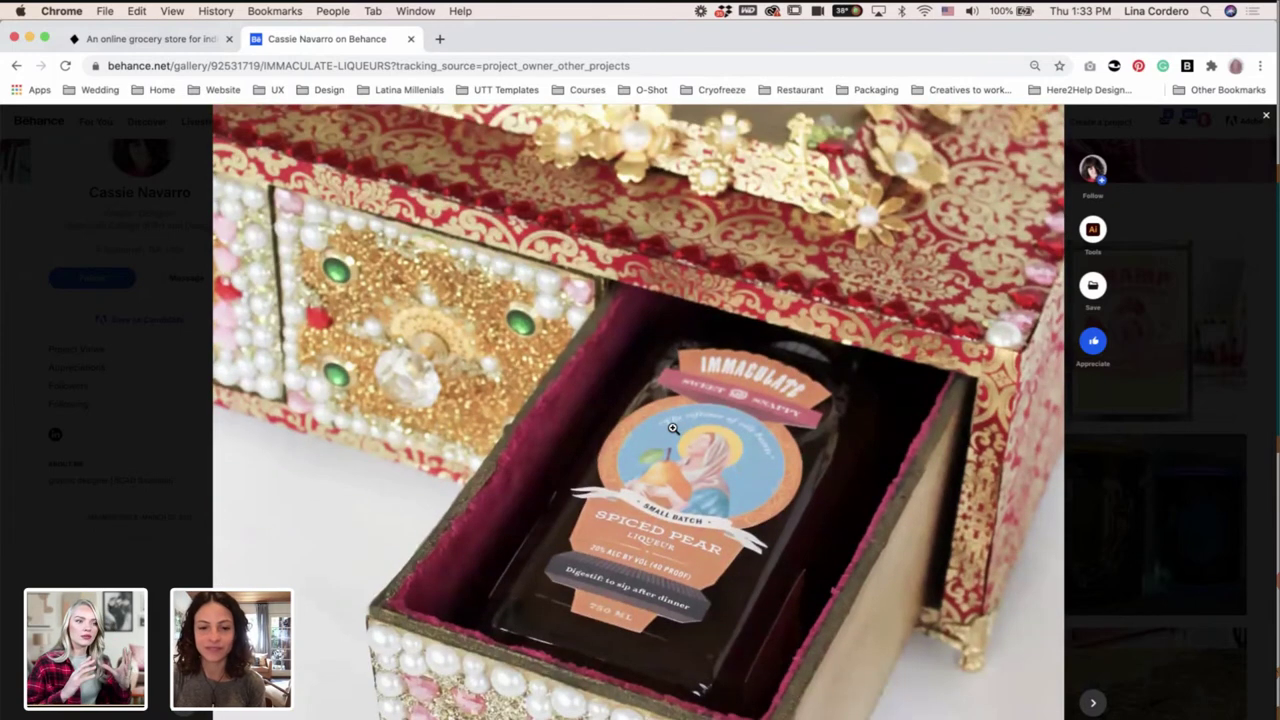
{"action": "scroll", "coordinate": [672, 428], "scroll_direction": "down", "scroll_amount": 2}
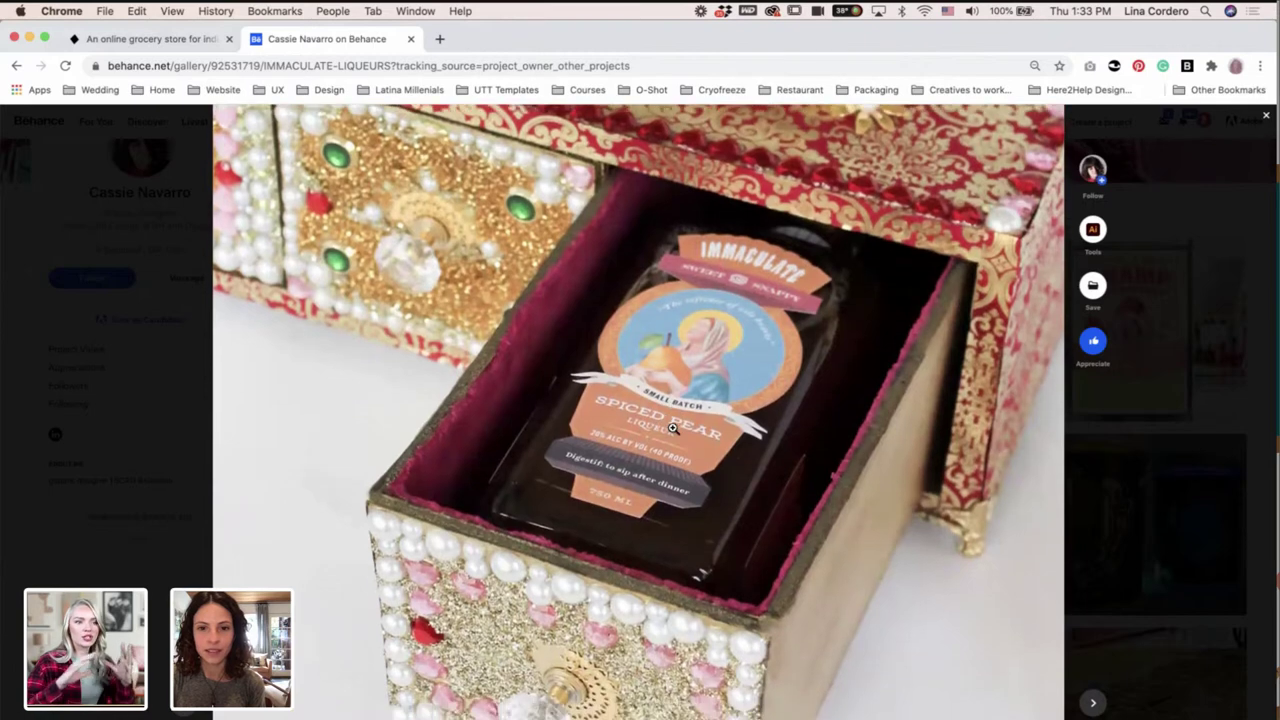
{"action": "scroll", "coordinate": [672, 428], "scroll_direction": "down", "scroll_amount": 1}
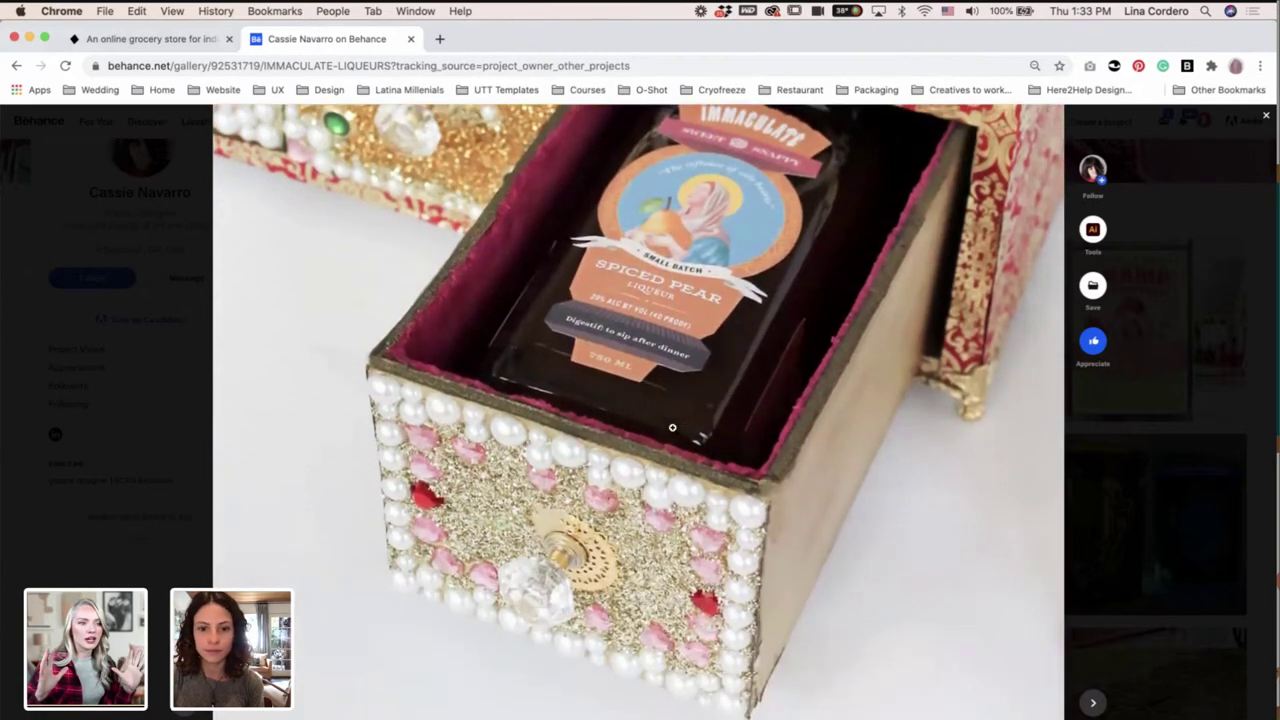
{"action": "scroll", "coordinate": [672, 428], "scroll_direction": "down", "scroll_amount": 3}
{"action": "scroll", "coordinate": [672, 428], "scroll_direction": "down", "scroll_amount": 2}
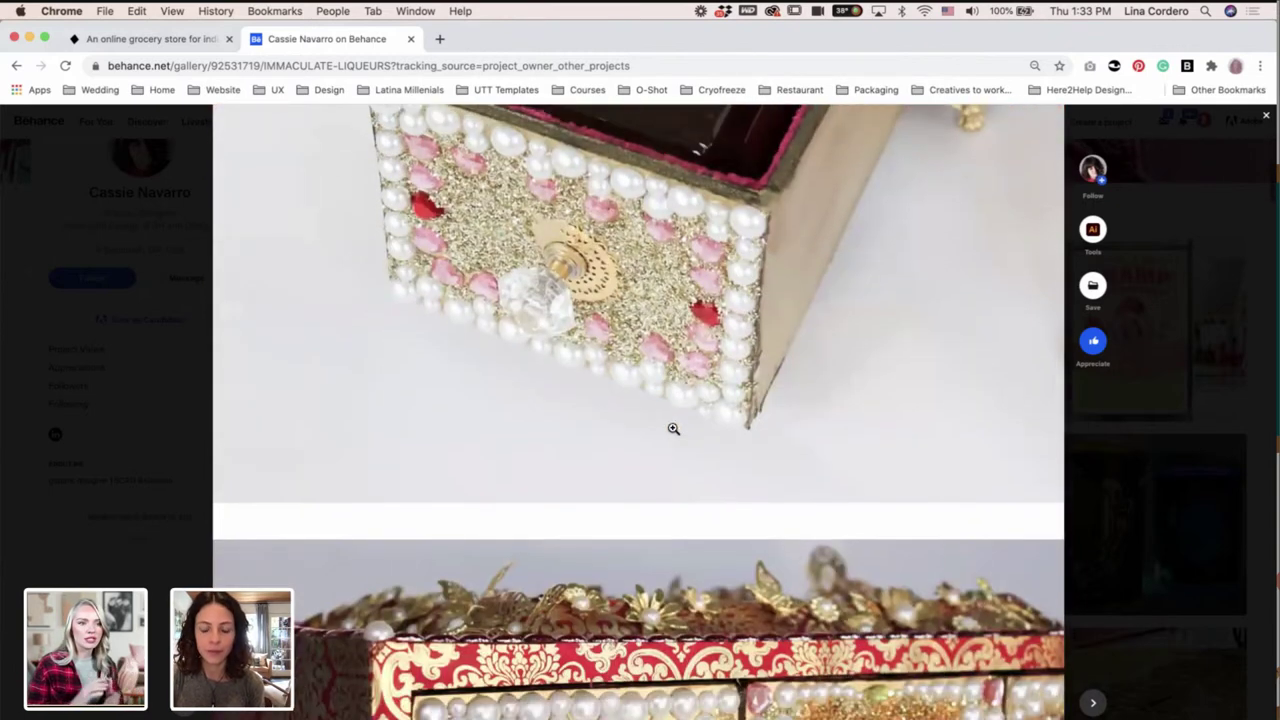
Examine the bejeweled liqueur box's drawer fronts, its printed back panel text, and the lid with the Immaculate lettering.
{"action": "scroll", "coordinate": [672, 428], "scroll_direction": "down", "scroll_amount": 3}
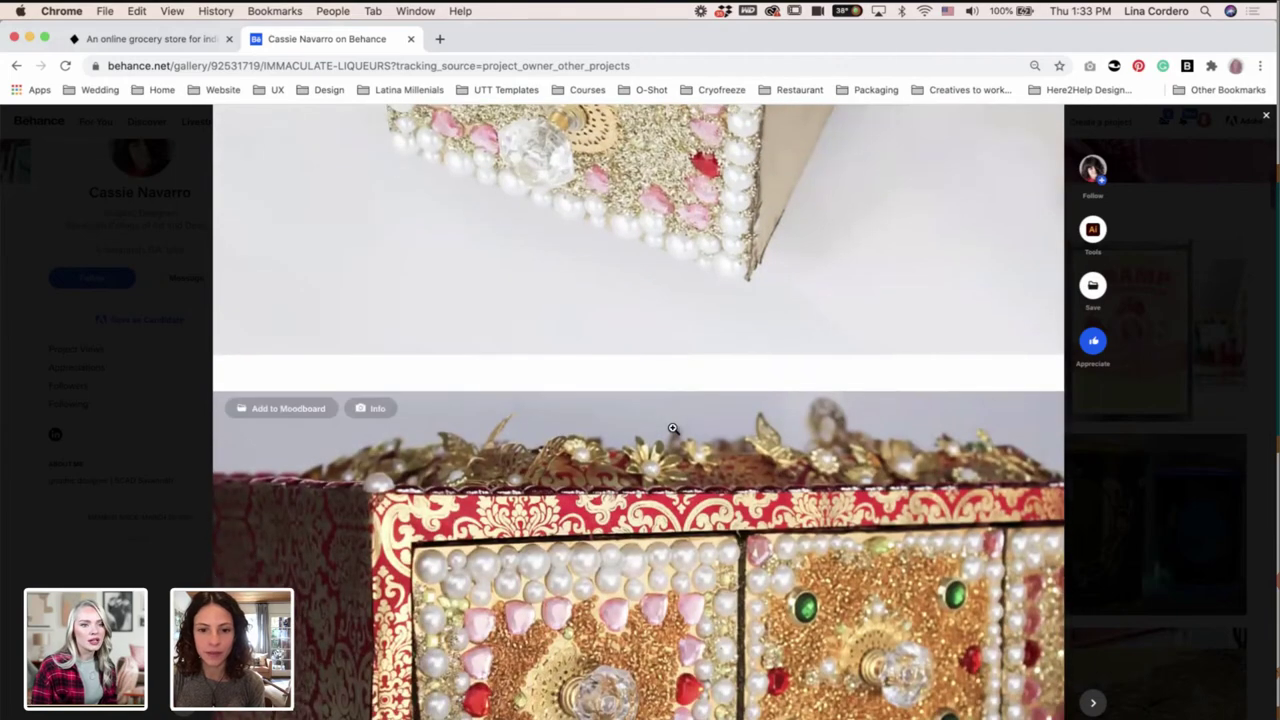
{"action": "scroll", "coordinate": [672, 428], "scroll_direction": "down", "scroll_amount": 3}
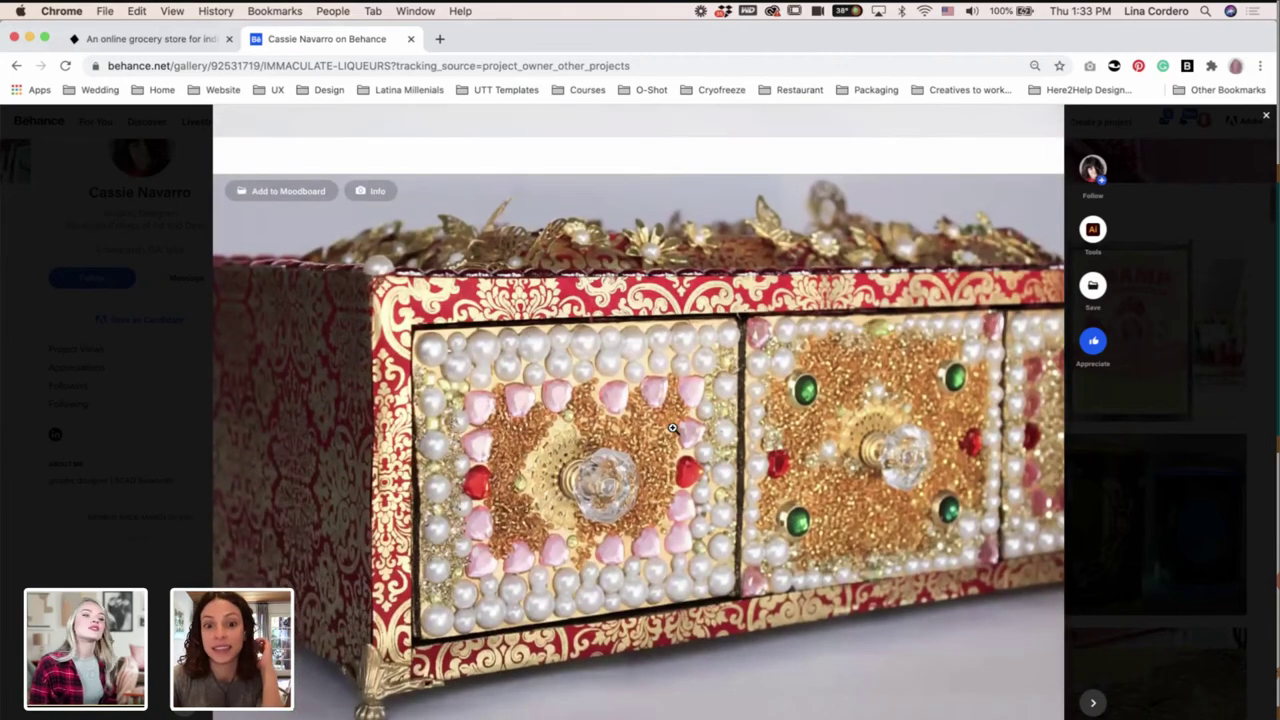
{"action": "scroll", "coordinate": [672, 428], "scroll_direction": "down", "scroll_amount": 3}
{"action": "scroll", "coordinate": [672, 428], "scroll_direction": "down", "scroll_amount": 2}
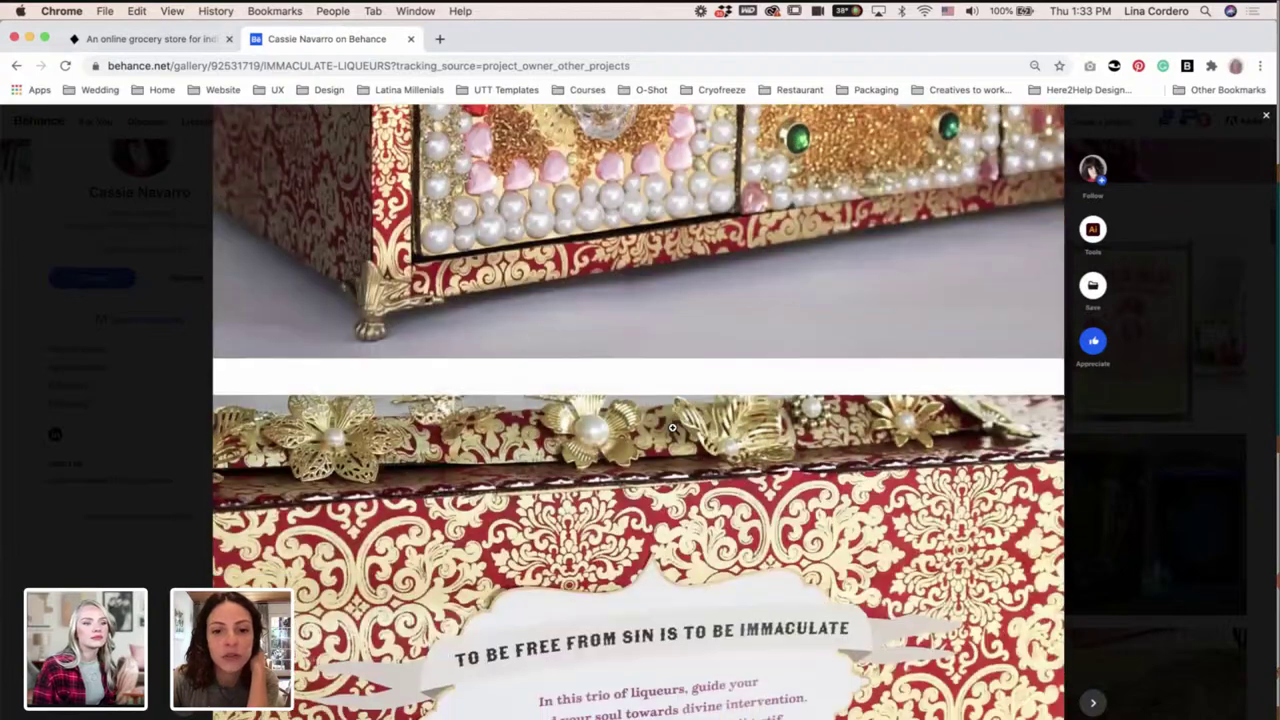
{"action": "scroll", "coordinate": [672, 428], "scroll_direction": "down", "scroll_amount": 2}
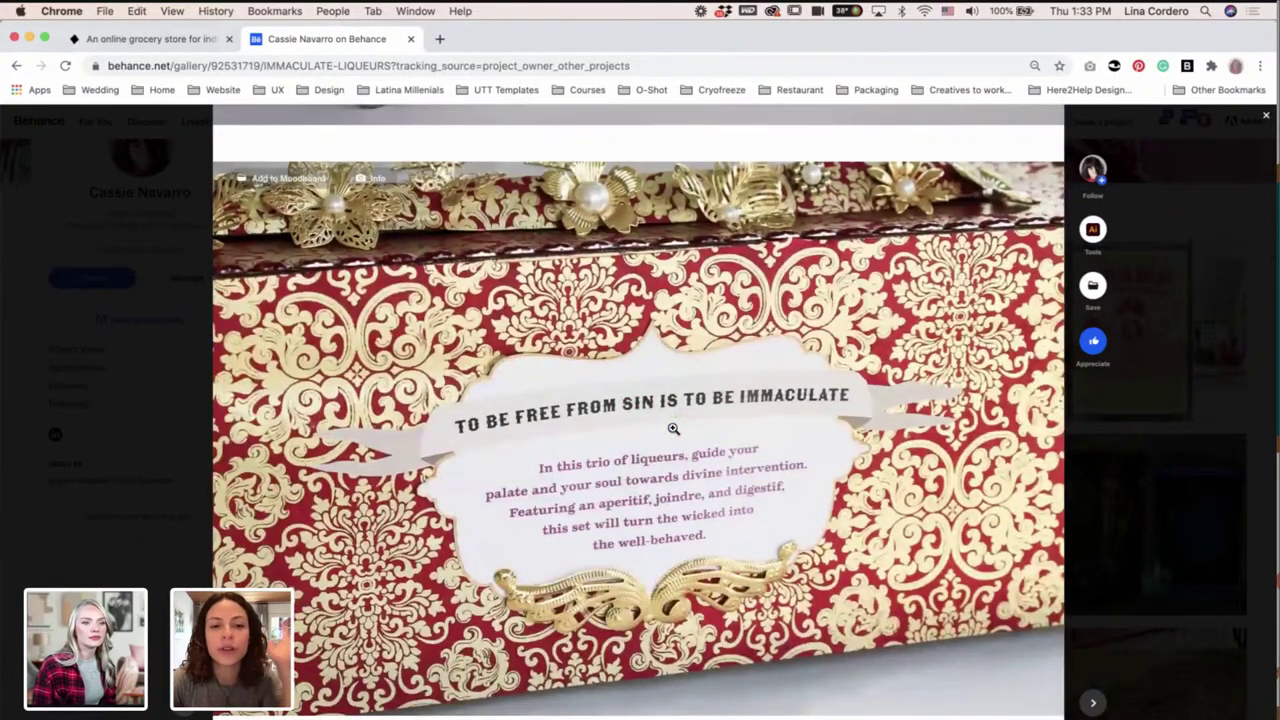
{"action": "scroll", "coordinate": [673, 428], "scroll_direction": "down", "scroll_amount": 1}
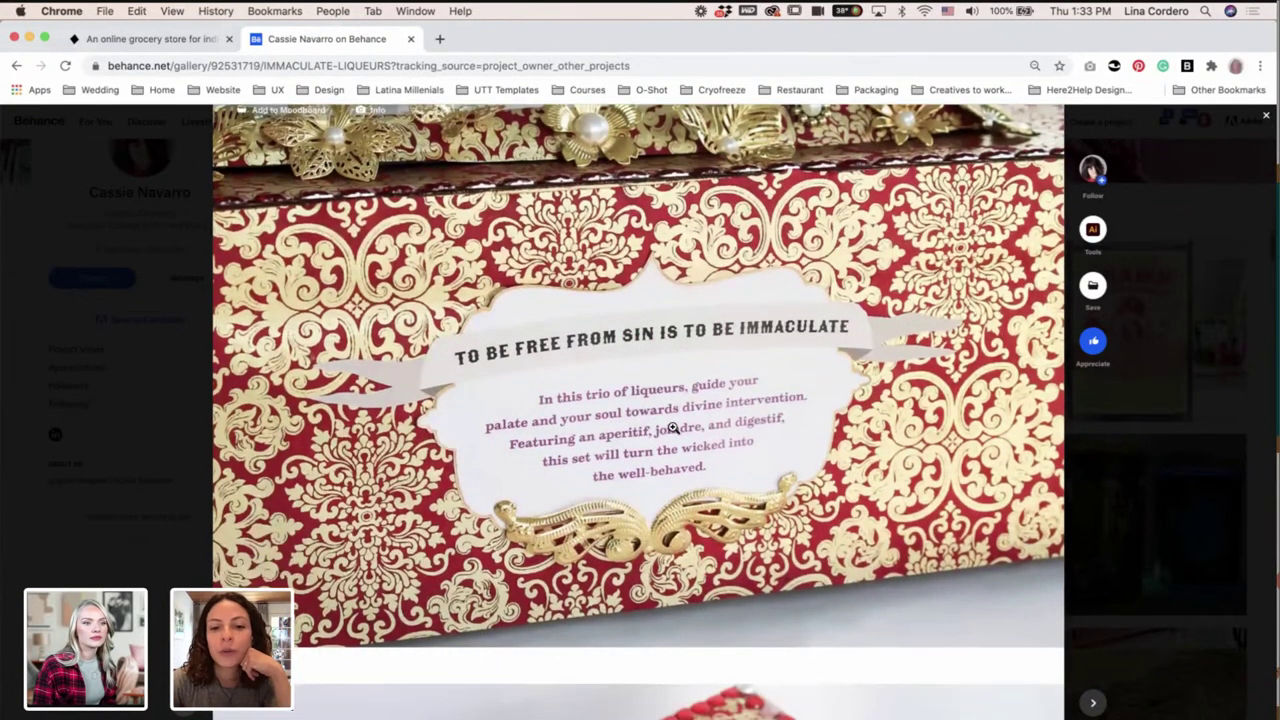
{"action": "scroll", "coordinate": [673, 428], "scroll_direction": "down", "scroll_amount": 1}
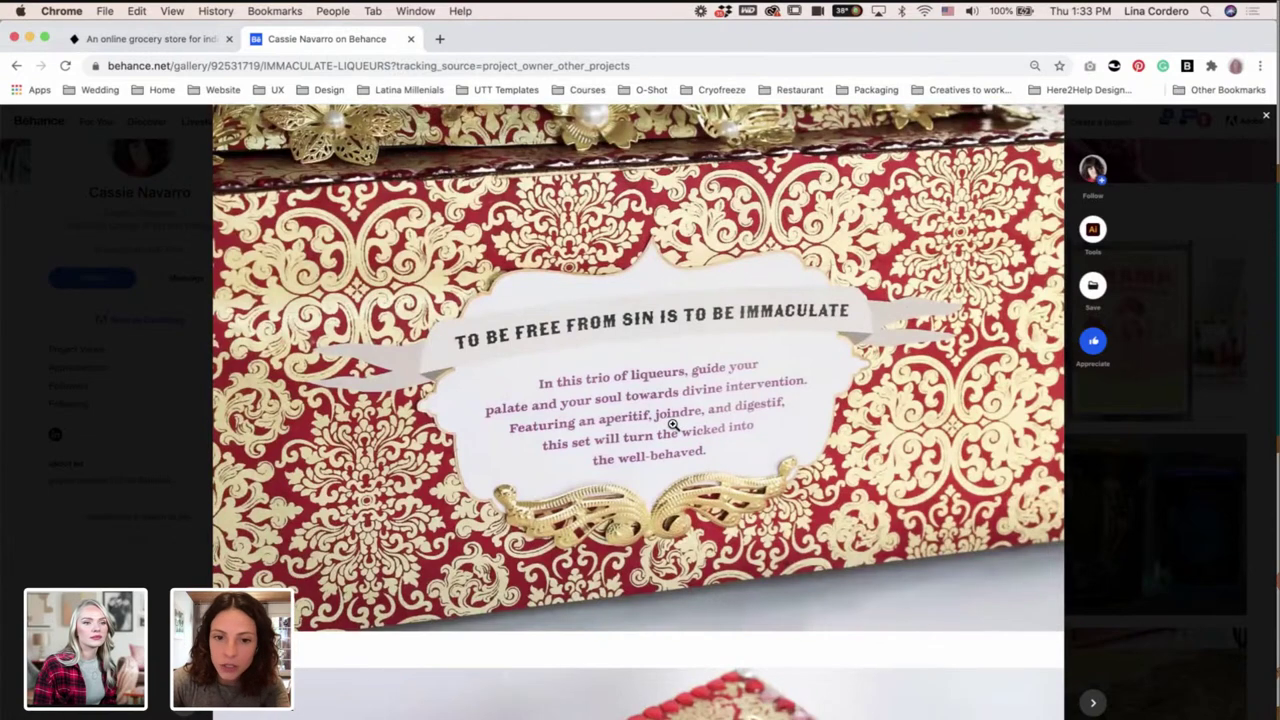
{"action": "scroll", "coordinate": [673, 424], "scroll_direction": "down", "scroll_amount": 4}
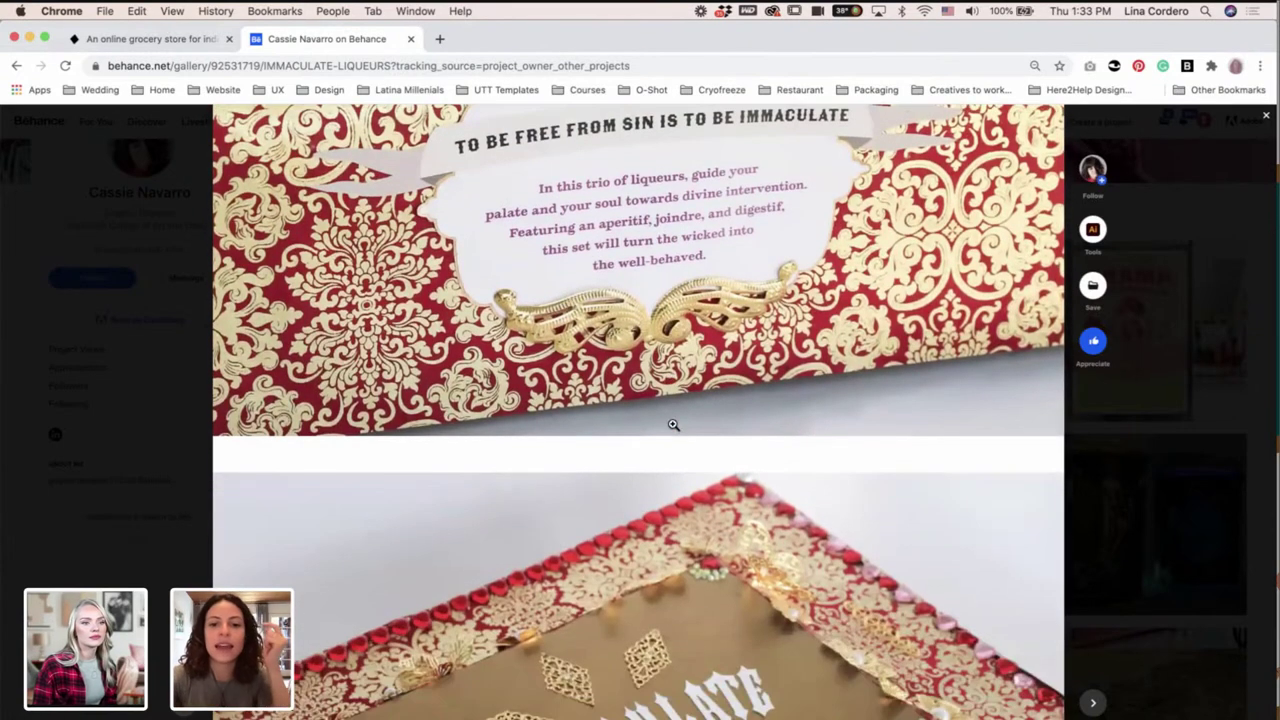
{"action": "scroll", "coordinate": [673, 424], "scroll_direction": "down", "scroll_amount": 8}
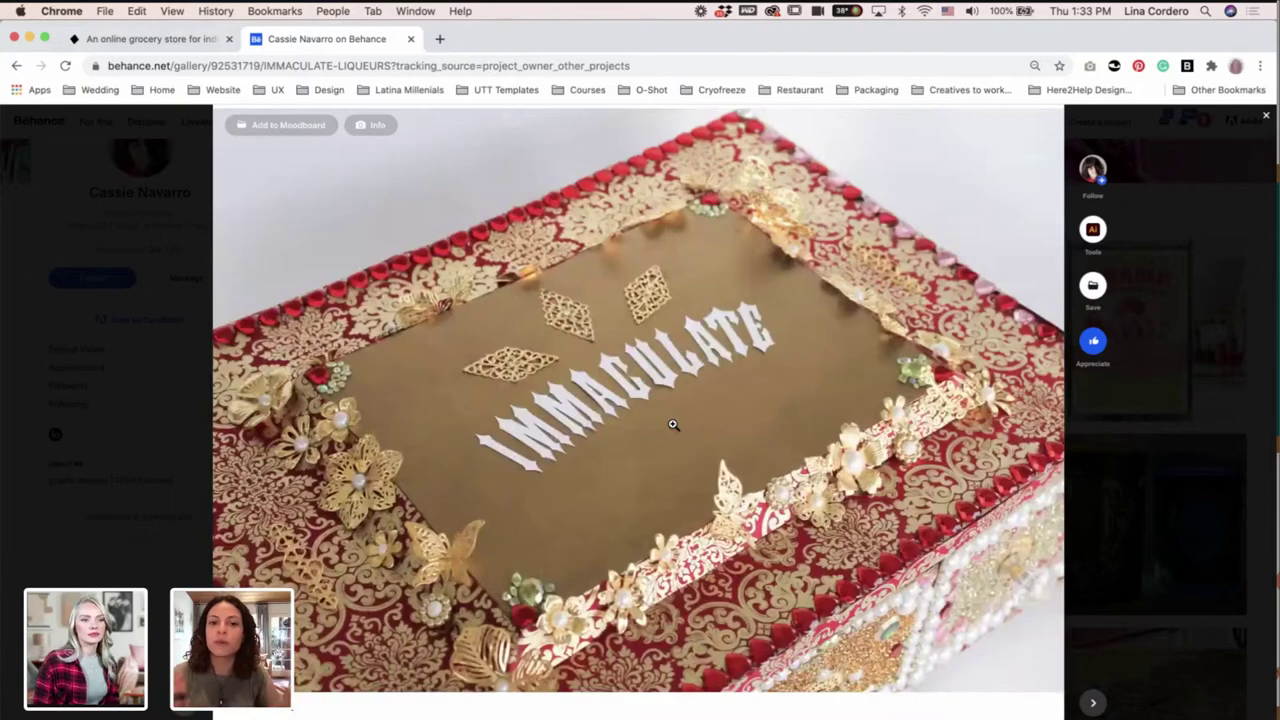
{"action": "scroll", "coordinate": [673, 424], "scroll_direction": "down", "scroll_amount": 12}
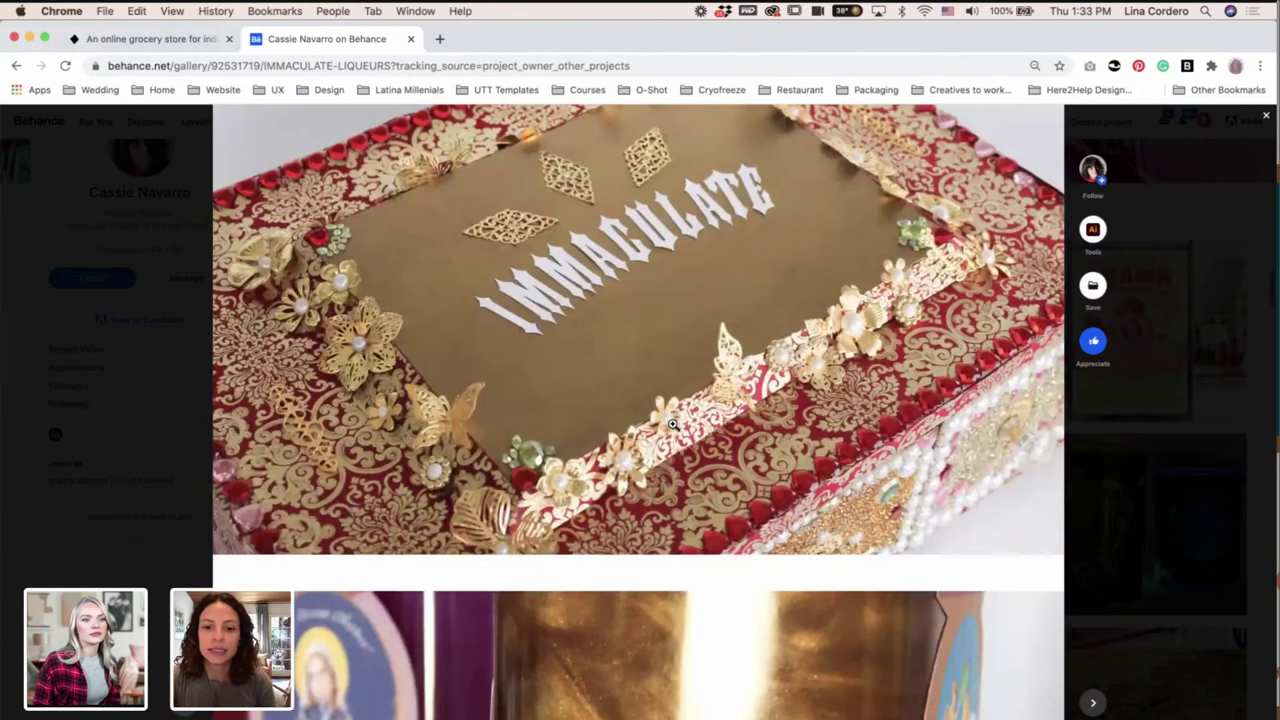
Examine the liqueur bottles' front and back labels and the heart-shaped stopper, and return to the designer's work grid.
{"action": "scroll", "coordinate": [673, 424], "scroll_direction": "down", "scroll_amount": 4}
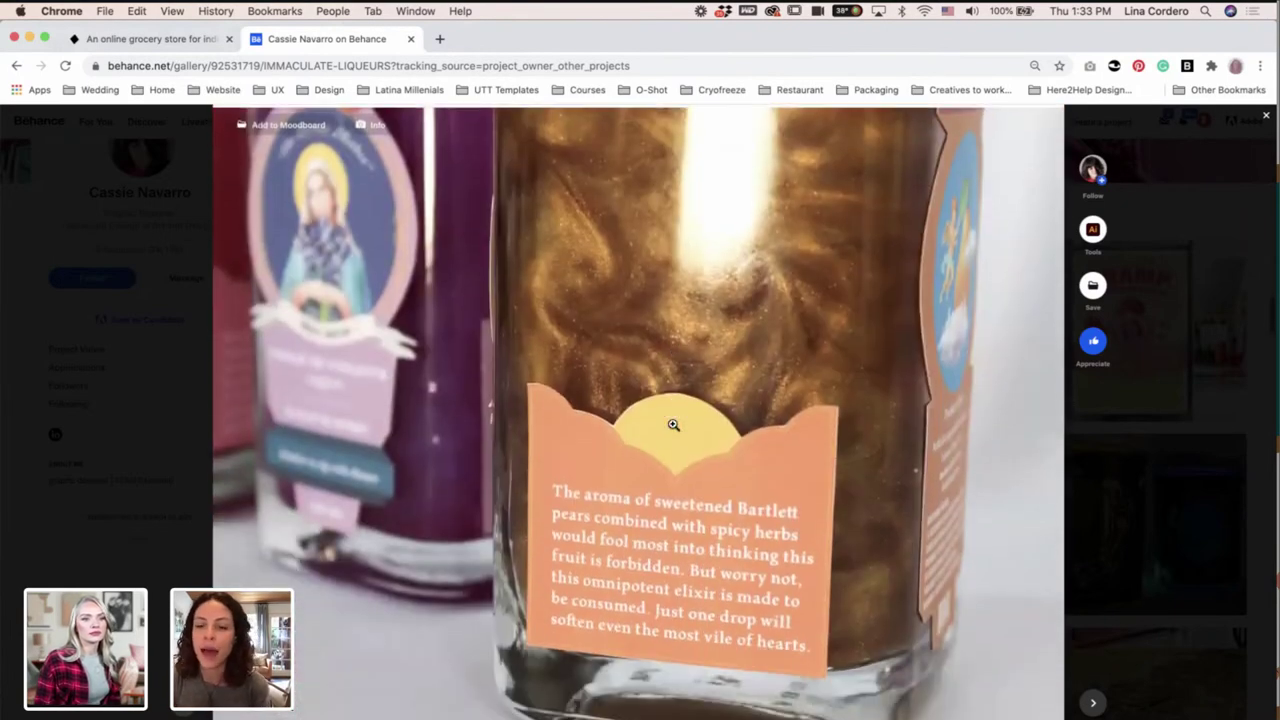
{"action": "scroll", "coordinate": [673, 424], "scroll_direction": "down", "scroll_amount": 11}
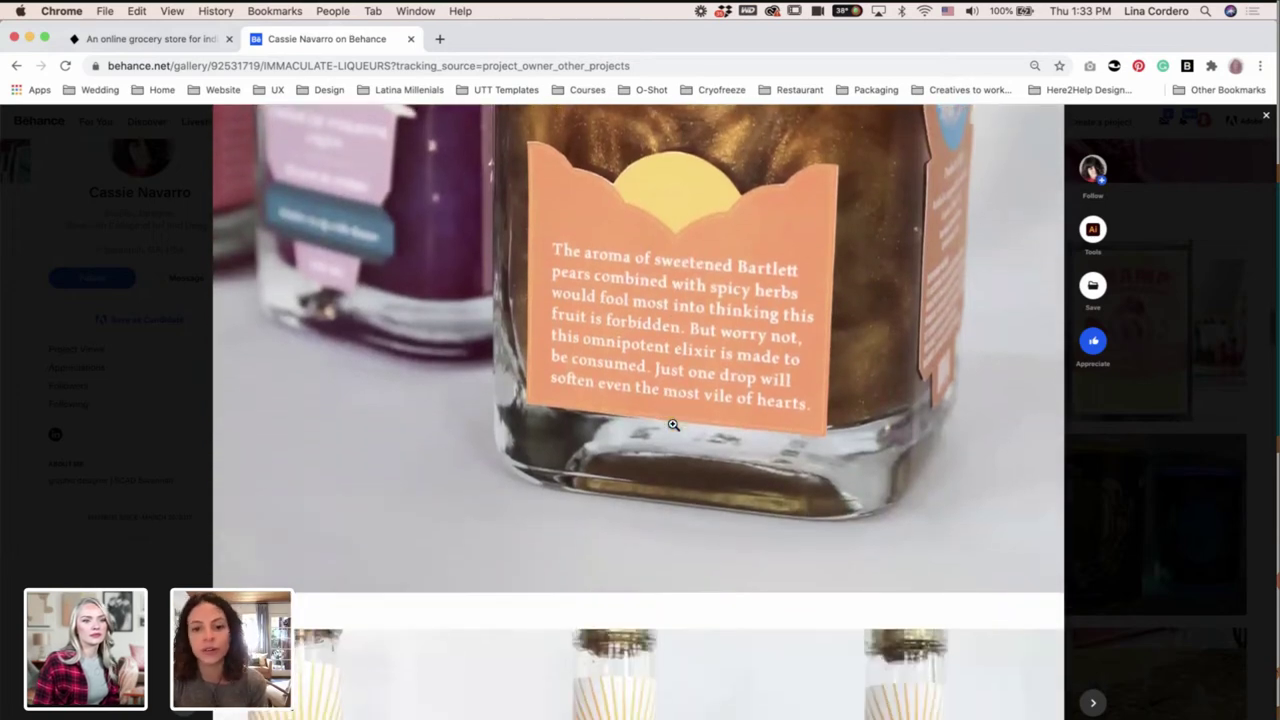
{"action": "scroll", "coordinate": [673, 424], "scroll_direction": "down", "scroll_amount": 2}
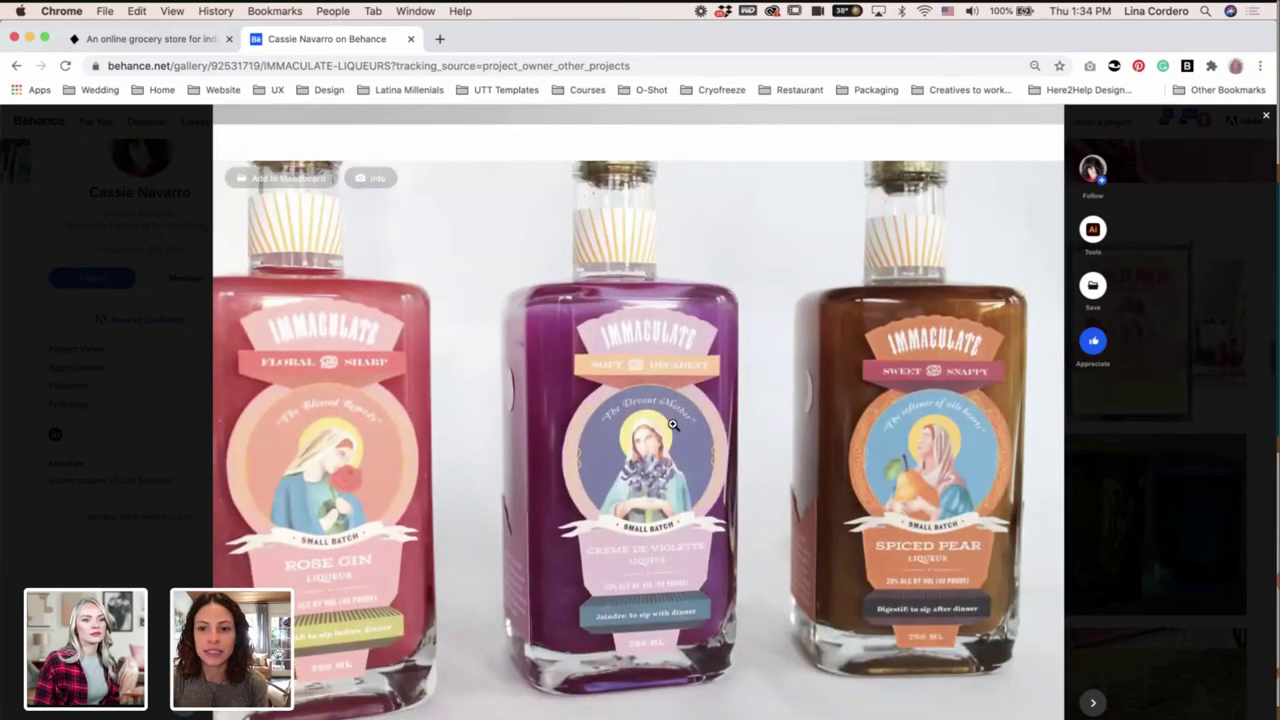
{"action": "scroll", "coordinate": [673, 424], "scroll_direction": "down", "scroll_amount": 5}
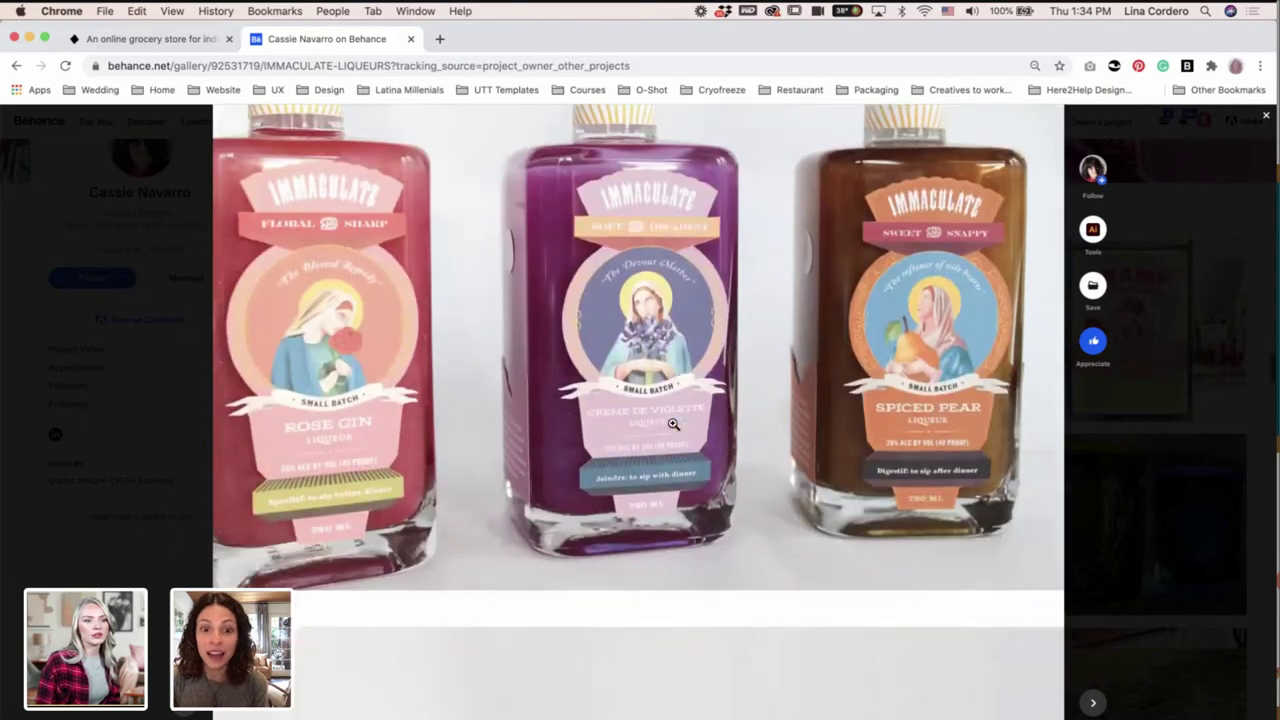
{"action": "scroll", "coordinate": [673, 424], "scroll_direction": "down", "scroll_amount": 5}
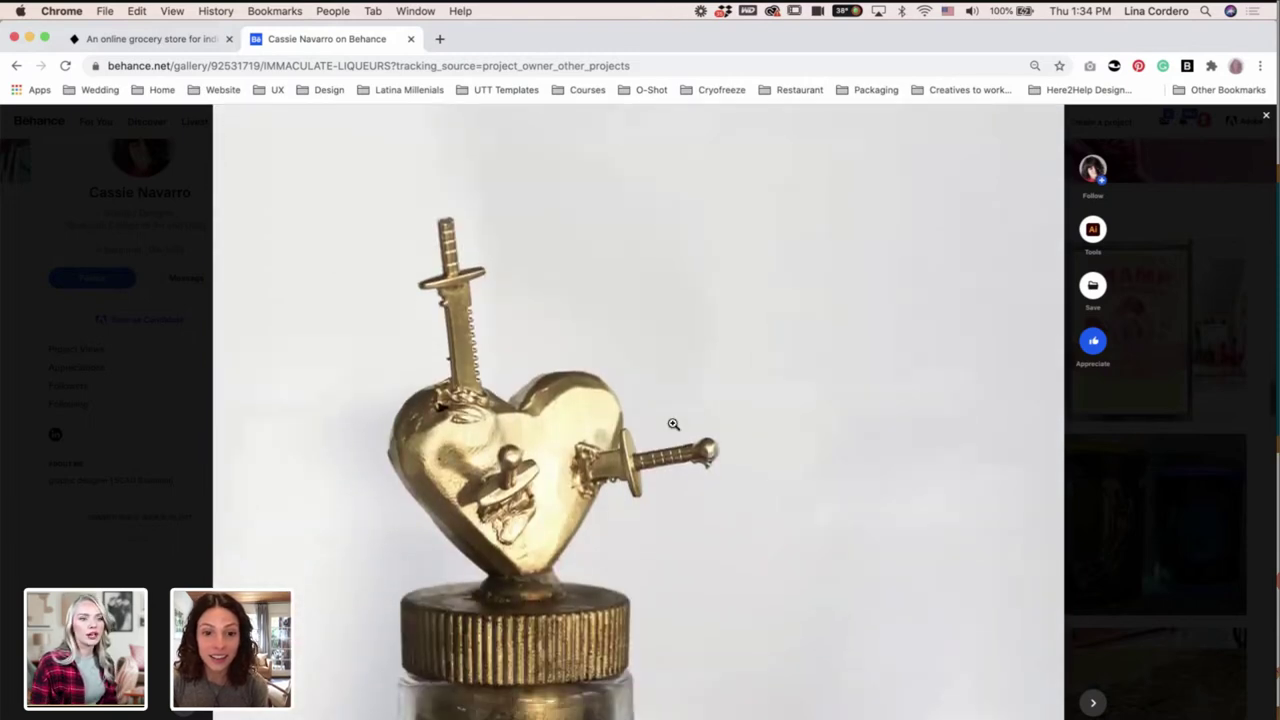
{"action": "scroll", "coordinate": [673, 424], "scroll_direction": "down", "scroll_amount": 1}
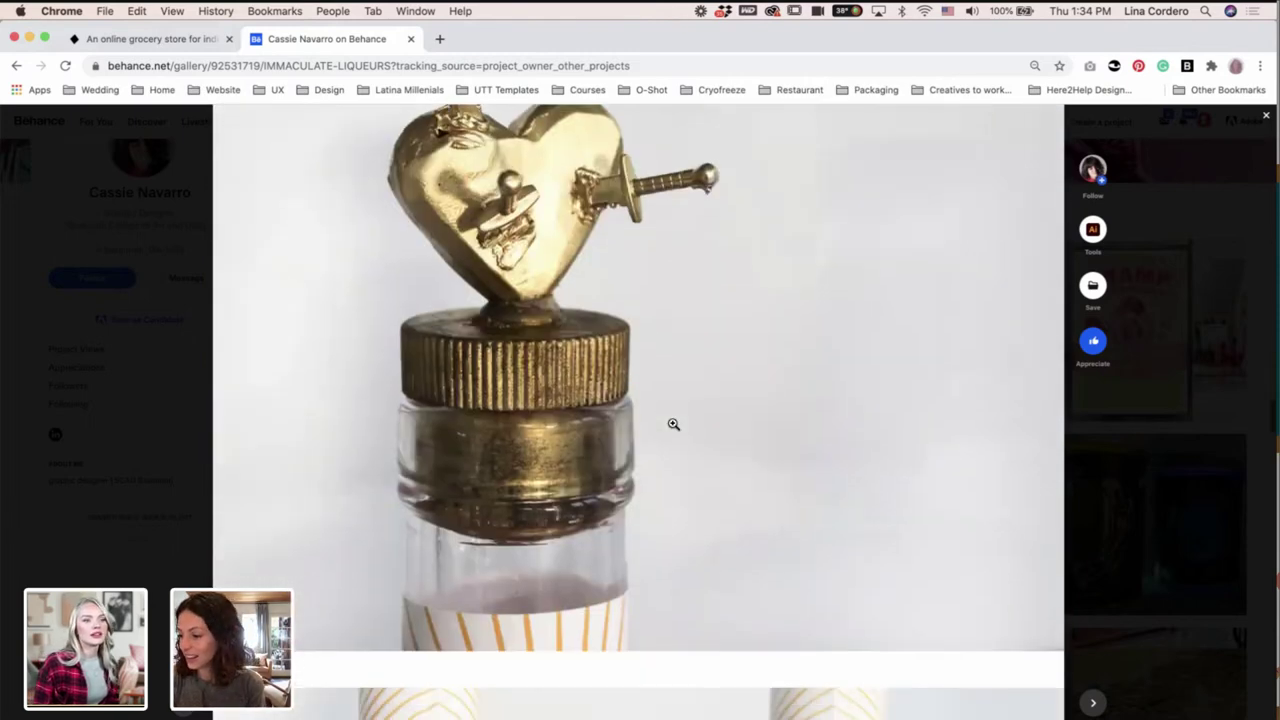
{"action": "scroll", "coordinate": [673, 424], "scroll_direction": "down", "scroll_amount": 4}
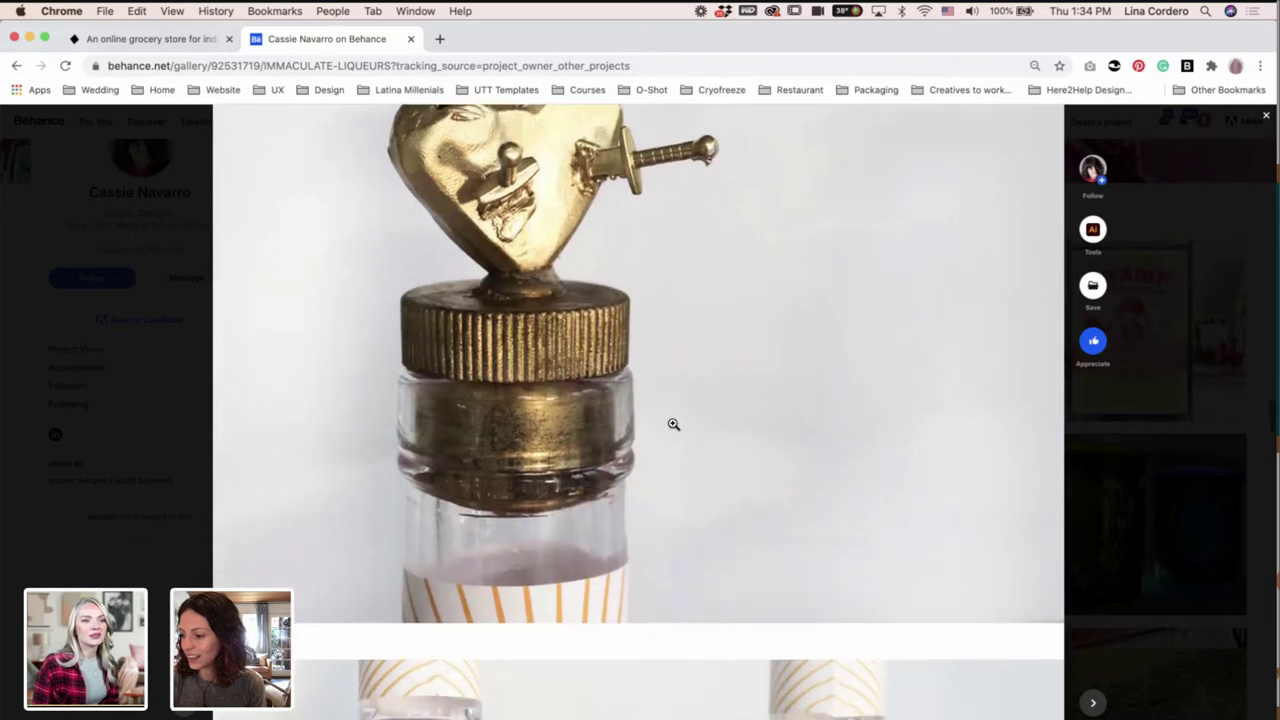
{"action": "scroll", "coordinate": [673, 424], "scroll_direction": "down", "scroll_amount": 8}
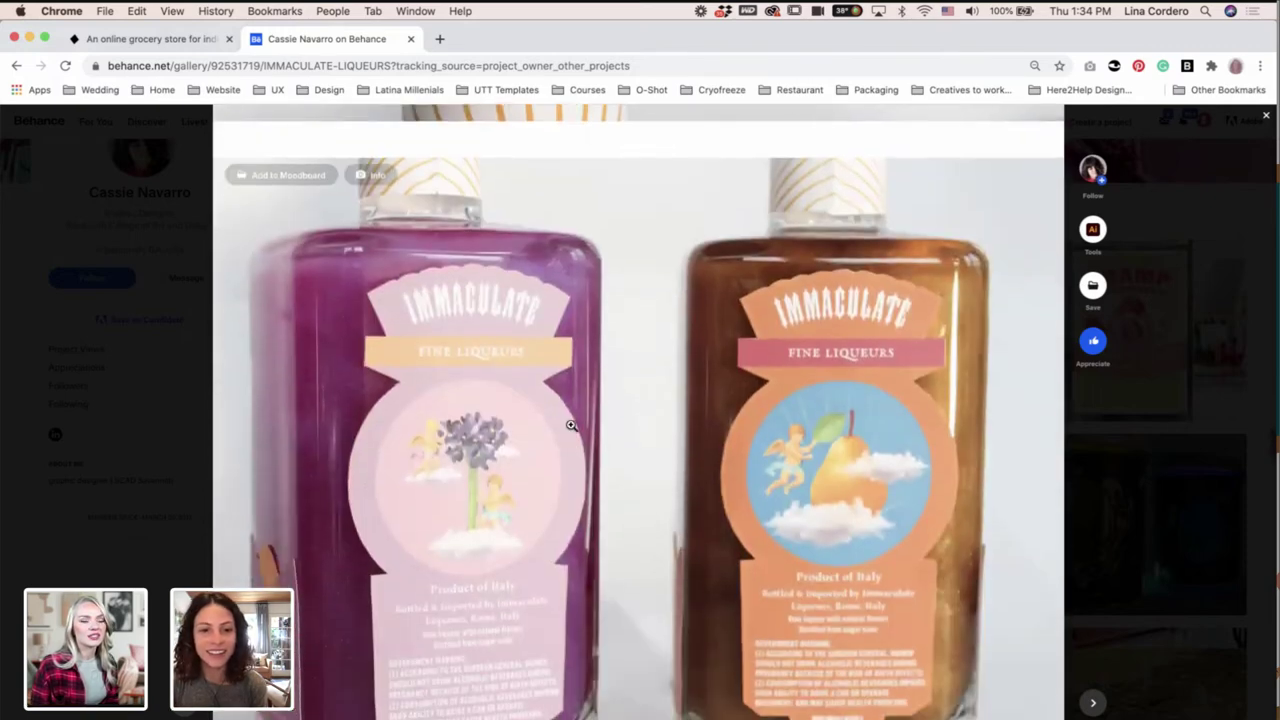
{"action": "left_click", "coordinate": [165, 365]}
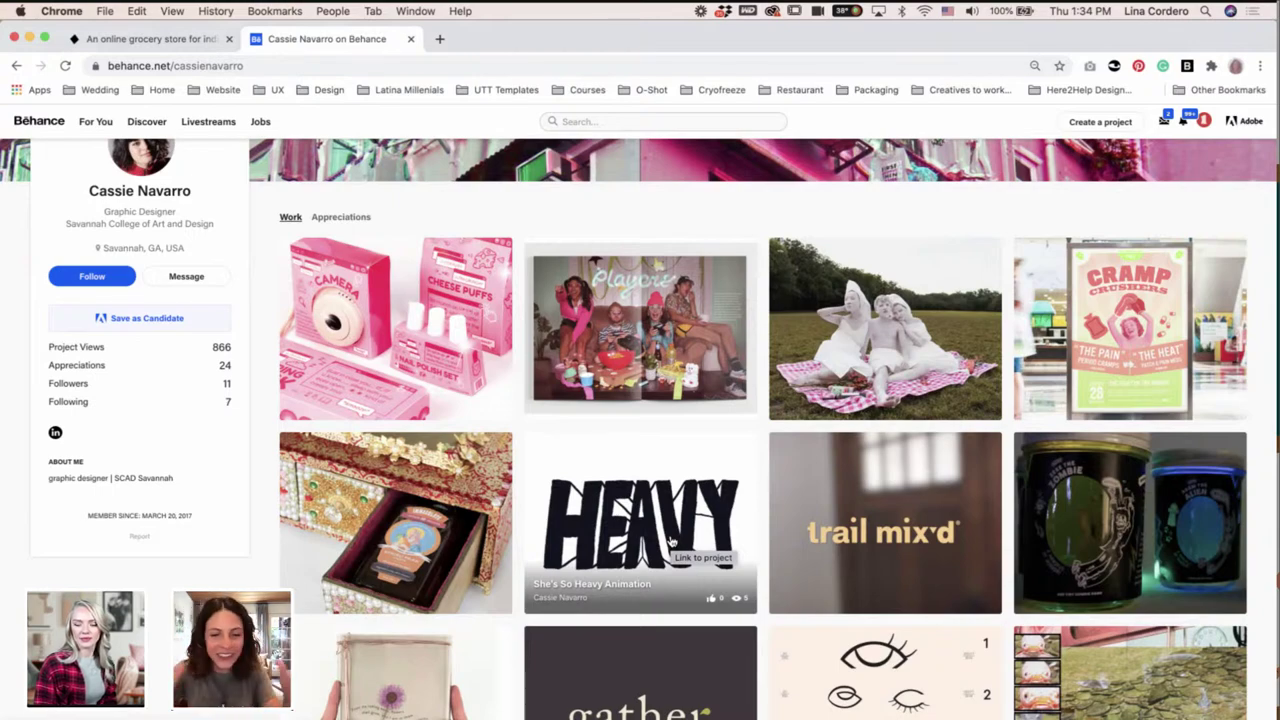
Reopen the Immaculate Liqueurs project to revisit the open drawer photo, and return to the work grid.
{"action": "left_click", "coordinate": [408, 513]}
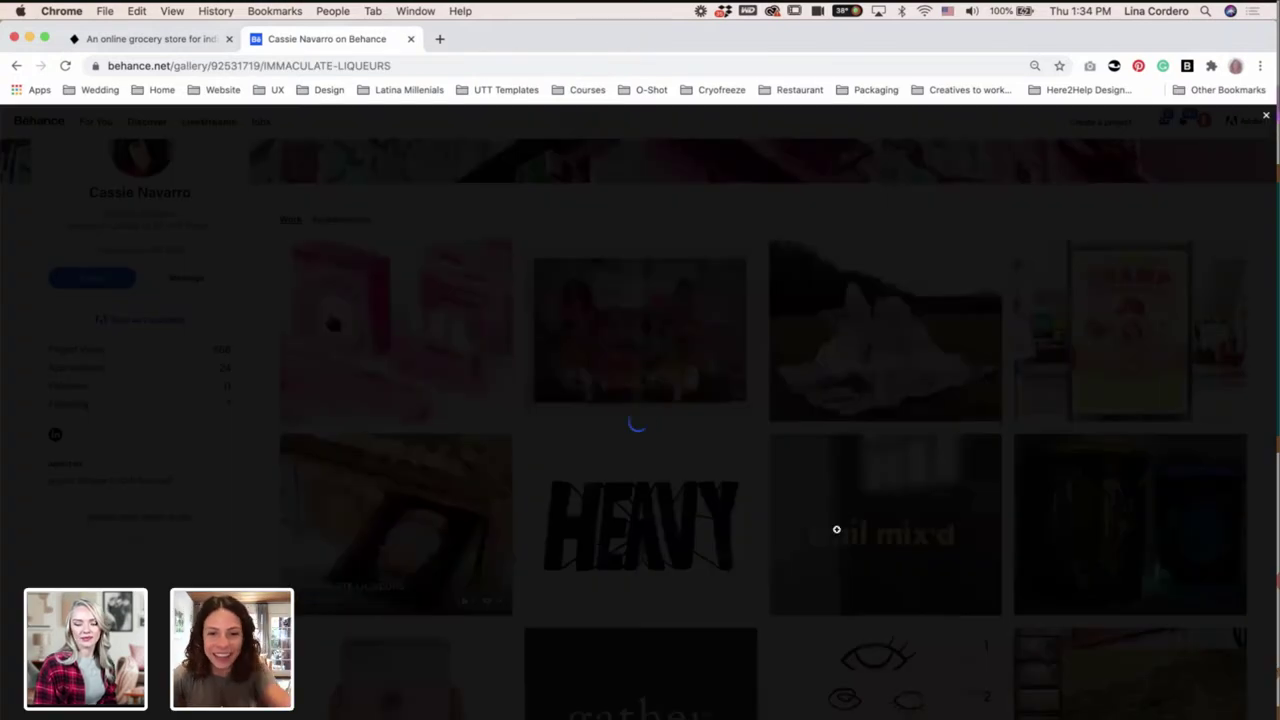
{"action": "scroll", "coordinate": [838, 530], "scroll_direction": "down", "scroll_amount": 5}
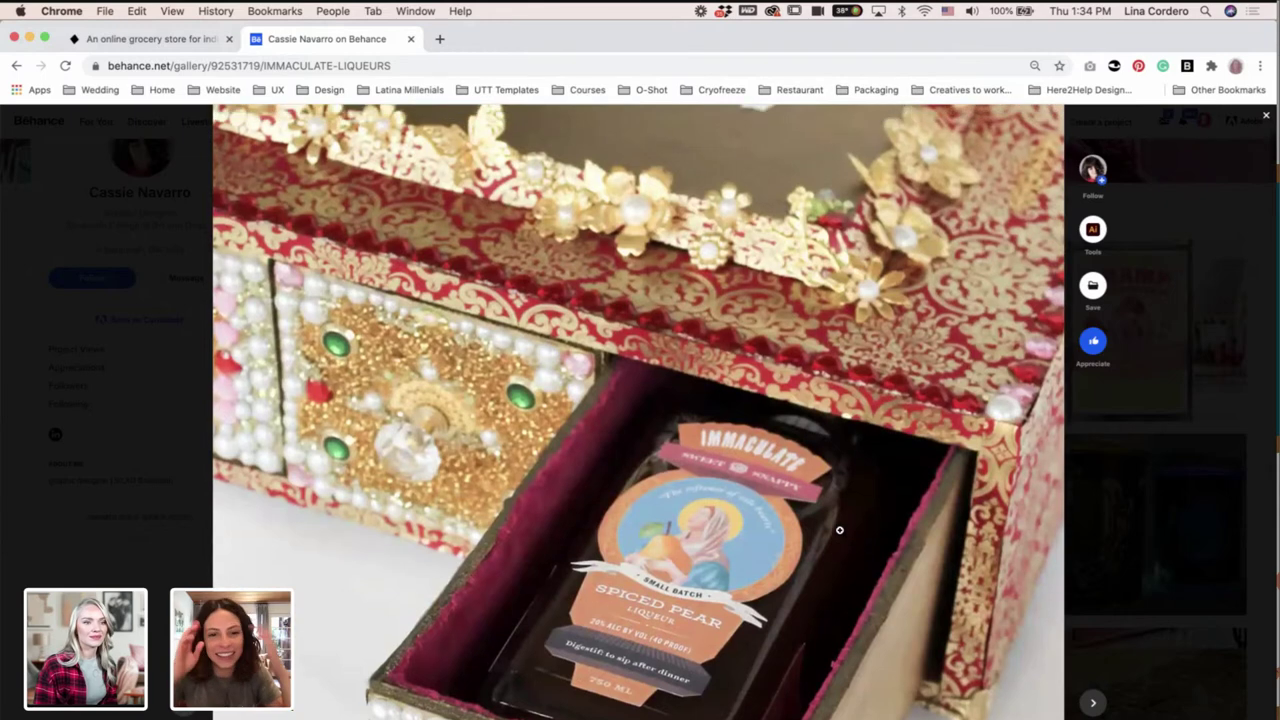
{"action": "left_click", "coordinate": [1193, 605]}
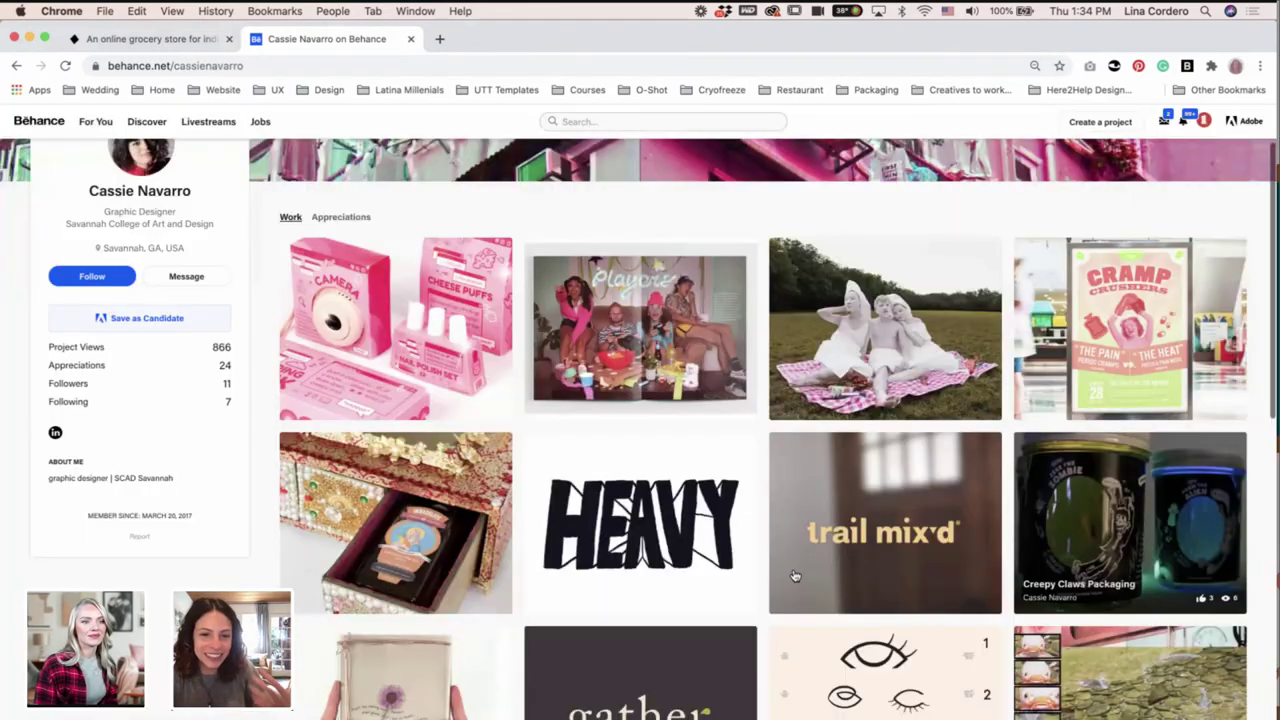
Watch the video in the She's So Heavy Animation project, then return to the portfolio grid.
{"action": "scroll", "coordinate": [790, 590], "scroll_direction": "down", "scroll_amount": 1}
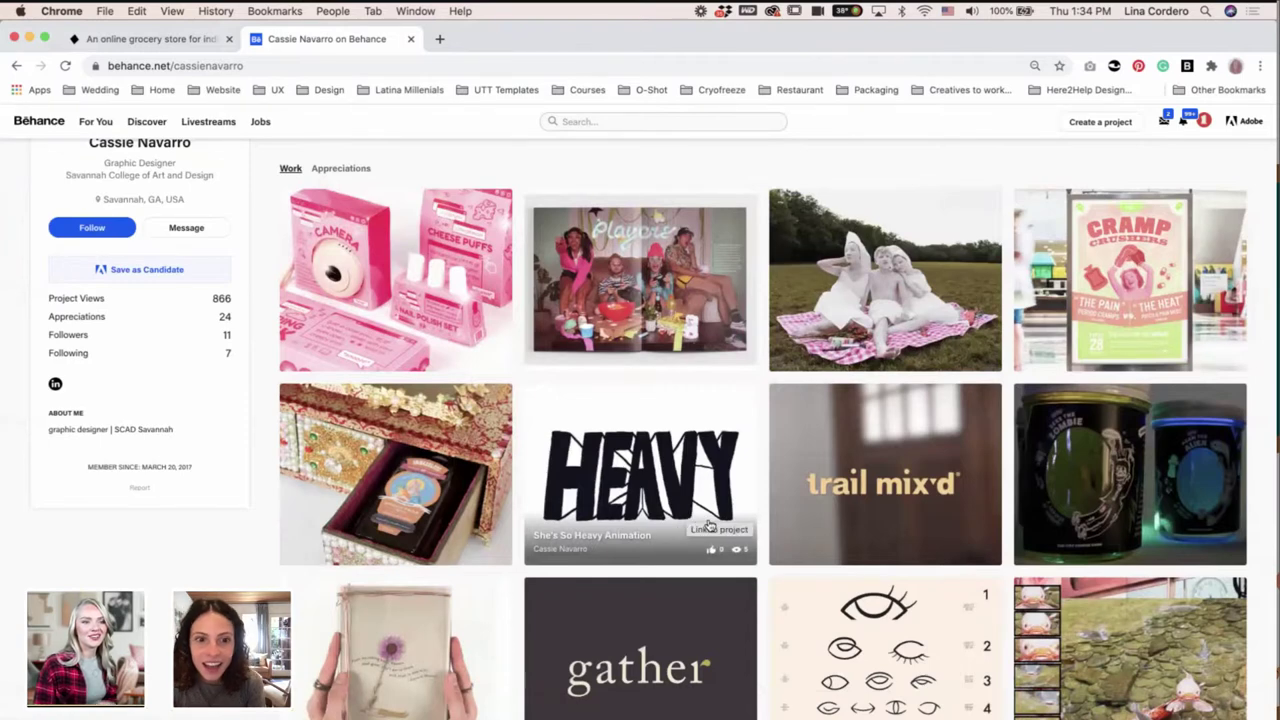
{"action": "left_click", "coordinate": [684, 442]}
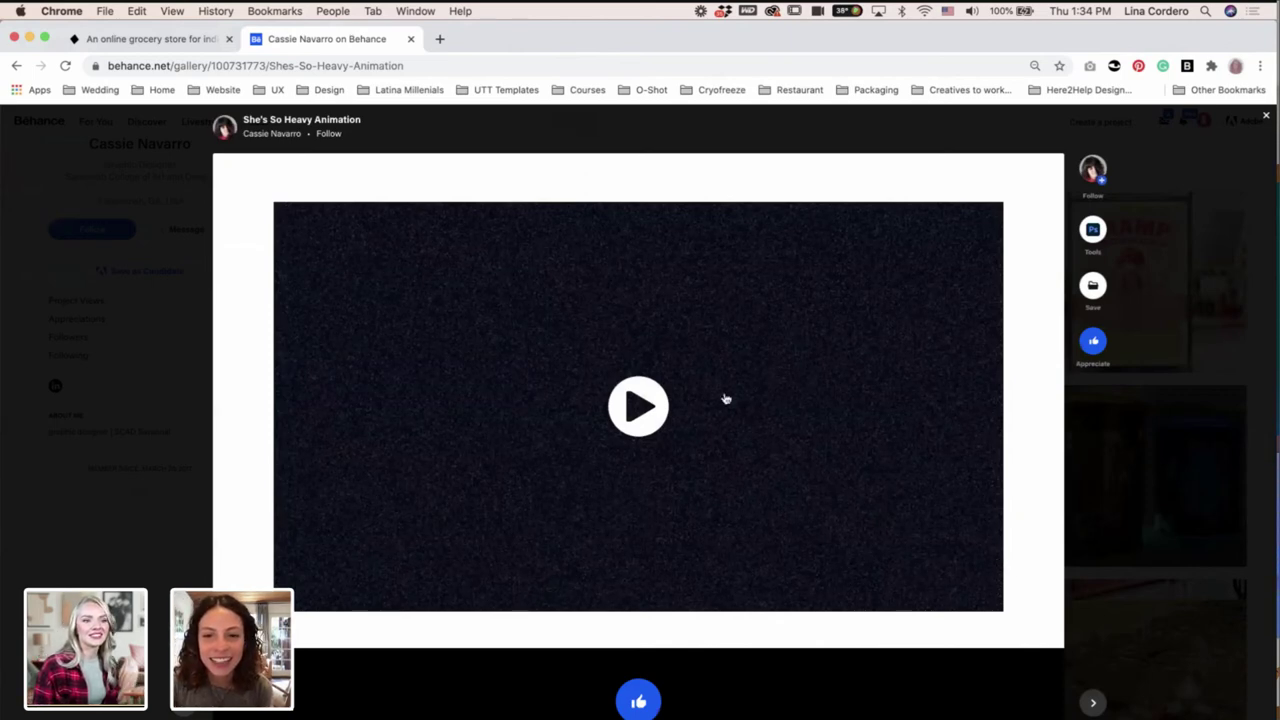
{"action": "left_click", "coordinate": [632, 404]}
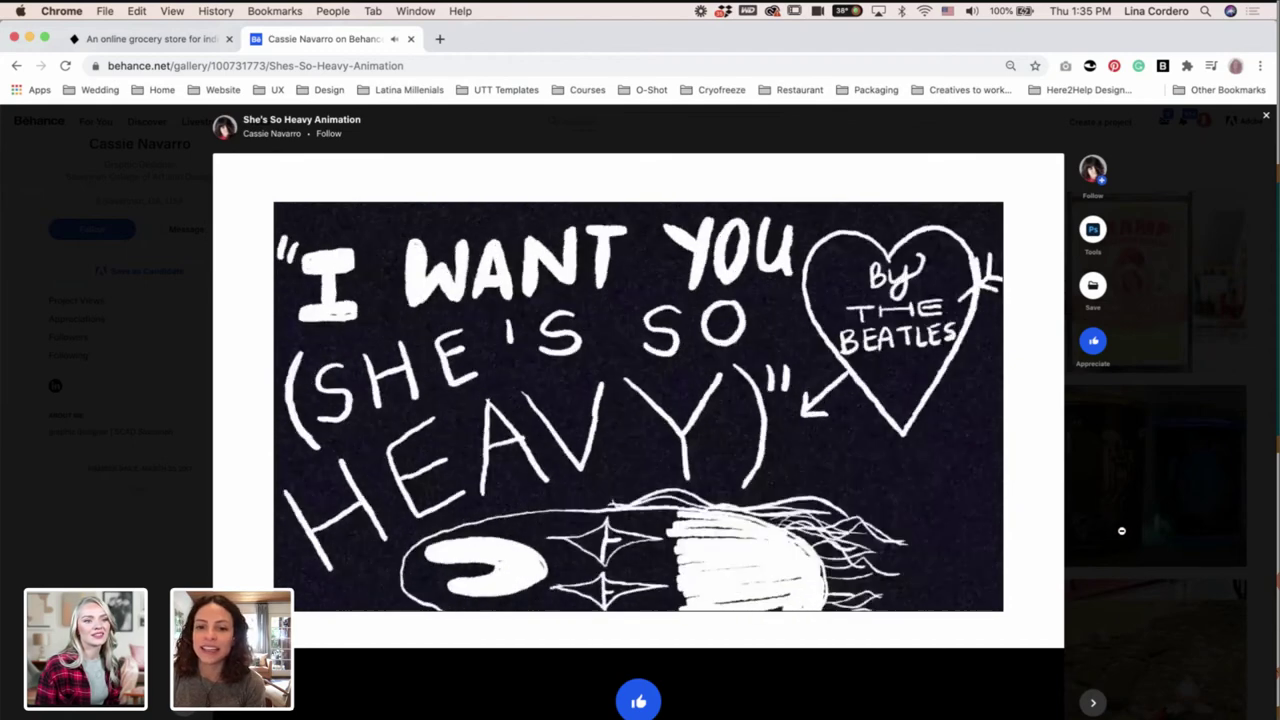
{"action": "left_click", "coordinate": [1123, 536]}
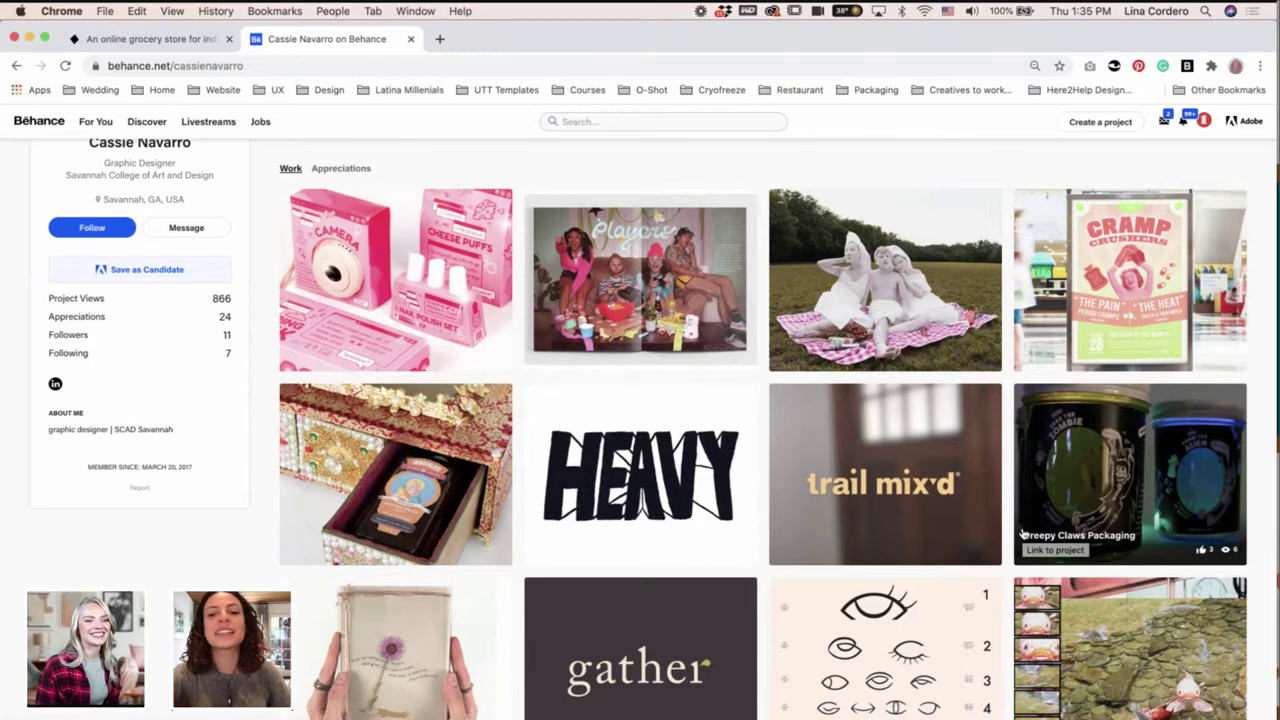
Browse the portfolio's project thumbnails and open the GATHER Website Prototype project.
{"action": "scroll", "coordinate": [580, 290], "scroll_direction": "up", "scroll_amount": 1}
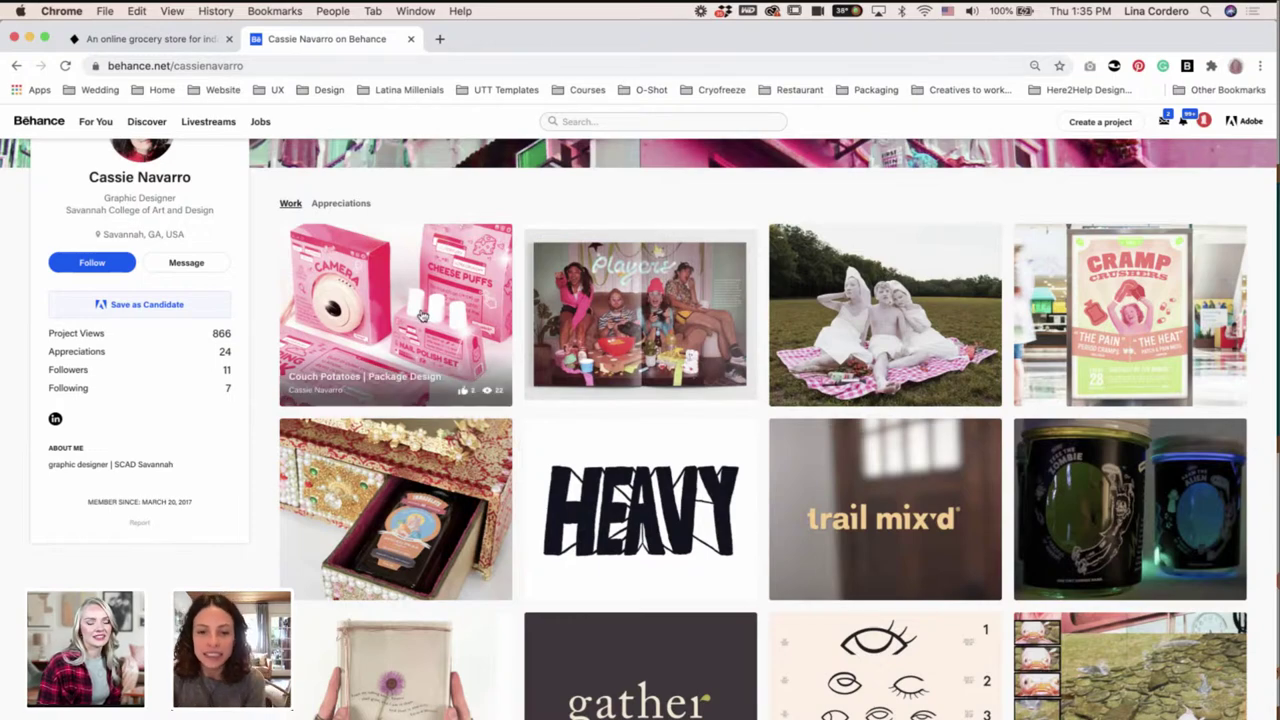
{"action": "scroll", "coordinate": [613, 457], "scroll_direction": "down", "scroll_amount": 5}
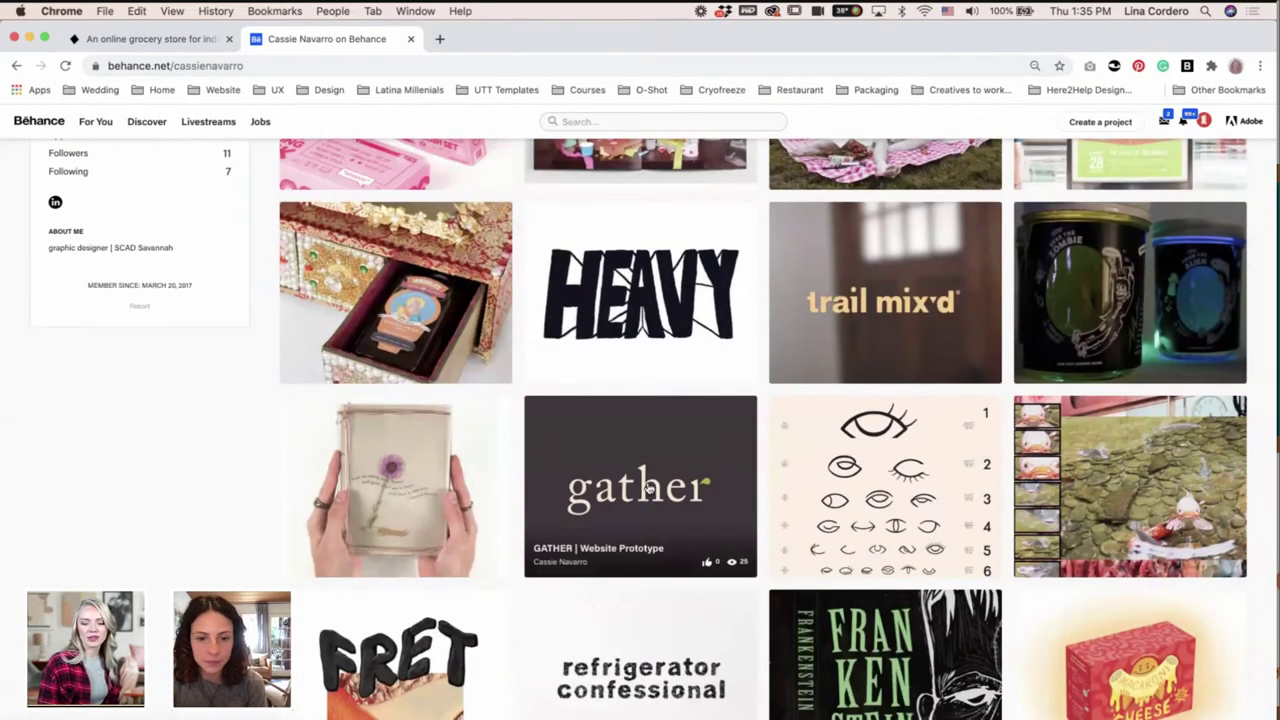
{"action": "scroll", "coordinate": [648, 490], "scroll_direction": "down", "scroll_amount": 1}
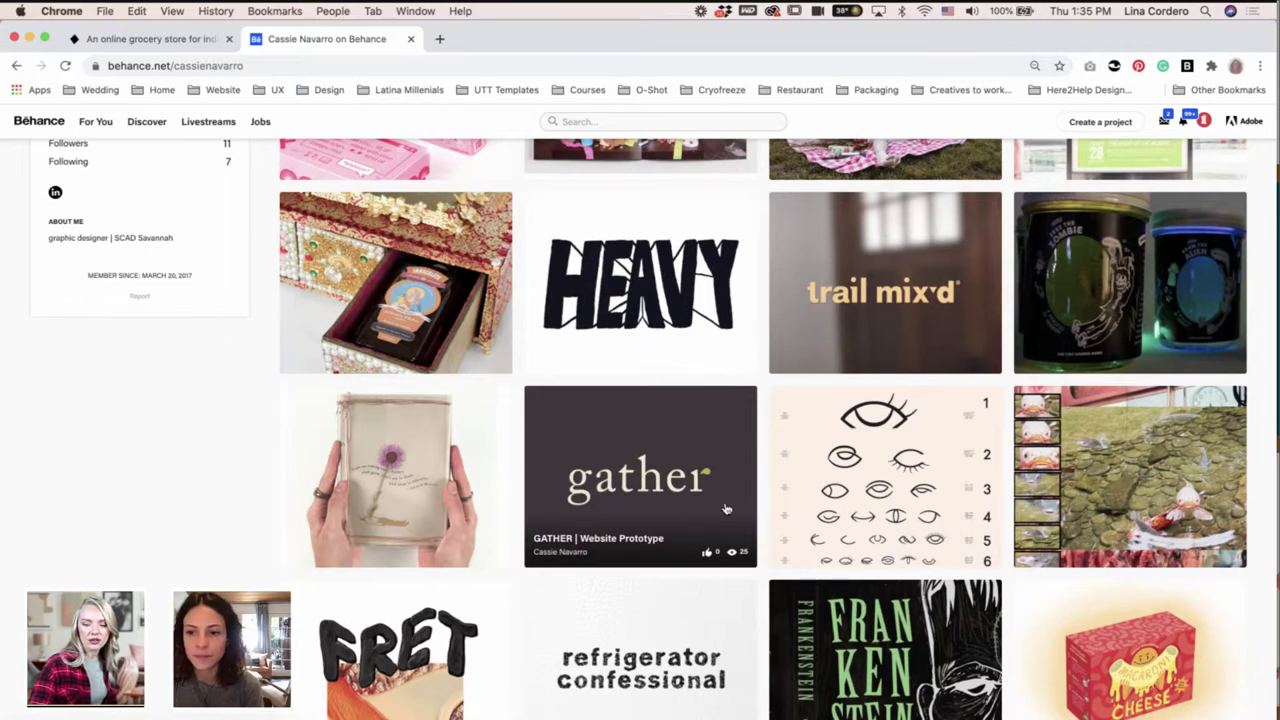
{"action": "scroll", "coordinate": [726, 509], "scroll_direction": "down", "scroll_amount": 3}
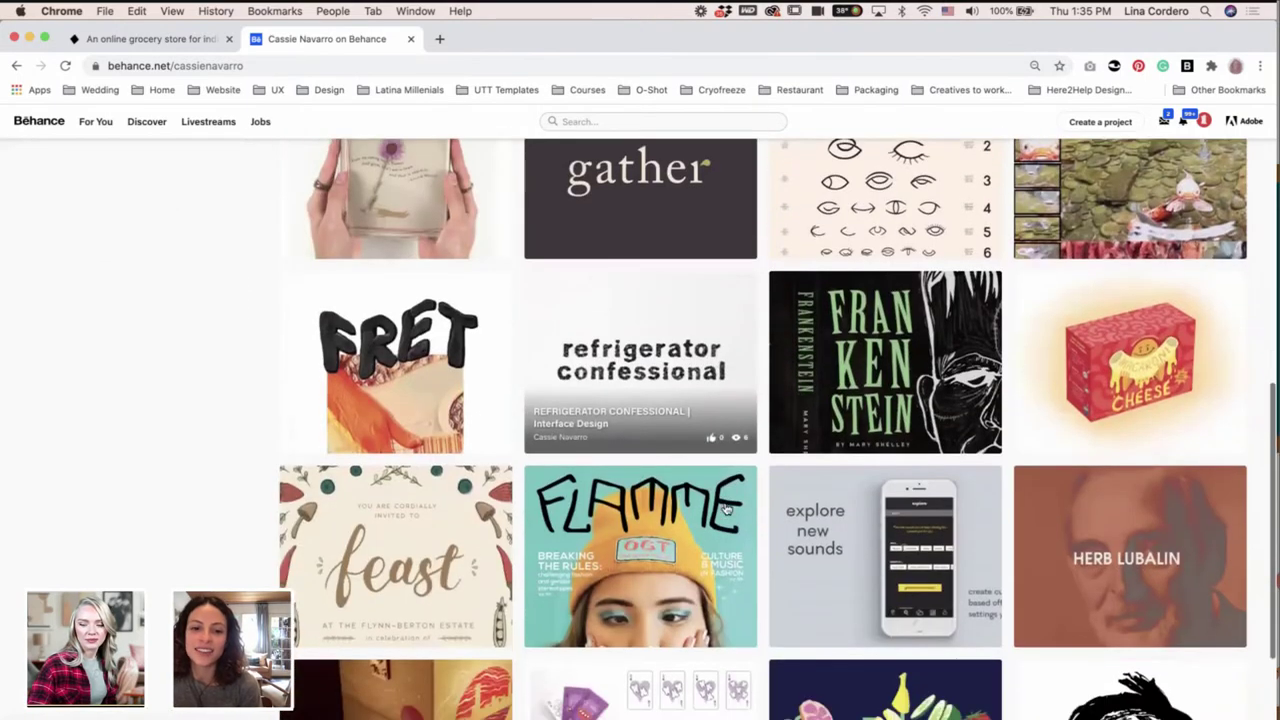
{"action": "scroll", "coordinate": [726, 509], "scroll_direction": "down", "scroll_amount": 2}
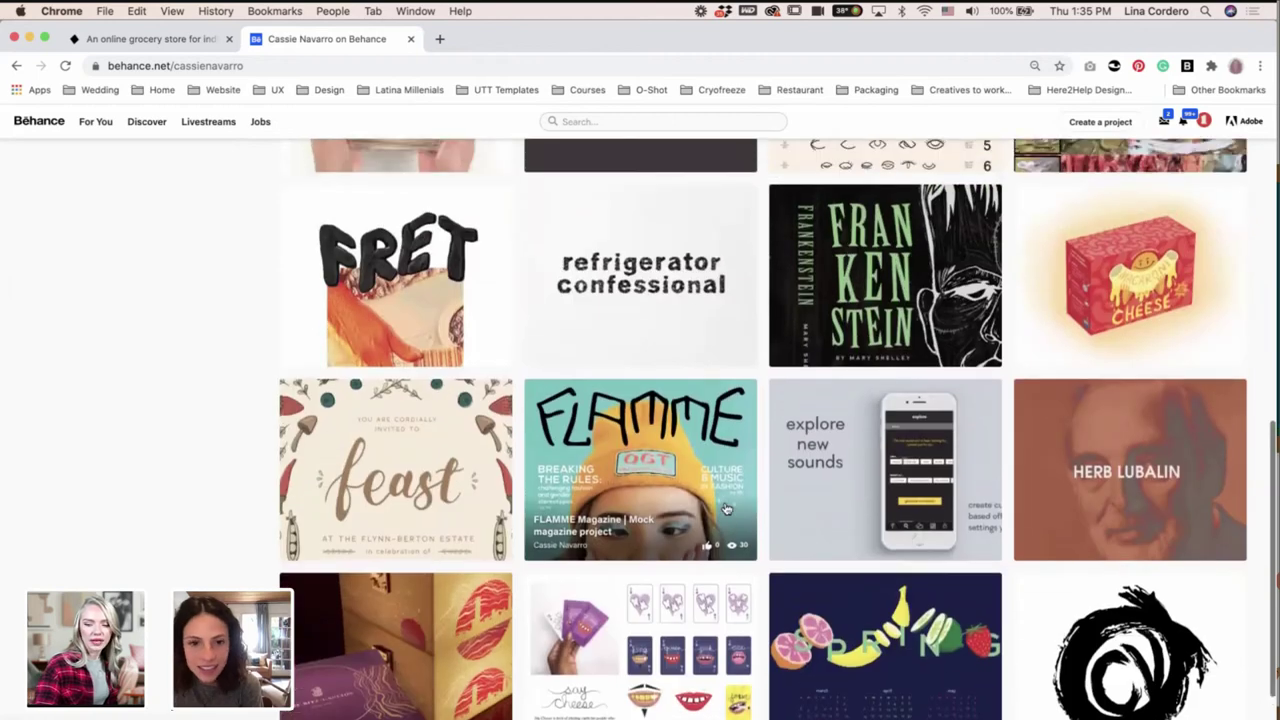
{"action": "scroll", "coordinate": [726, 509], "scroll_direction": "up", "scroll_amount": 3}
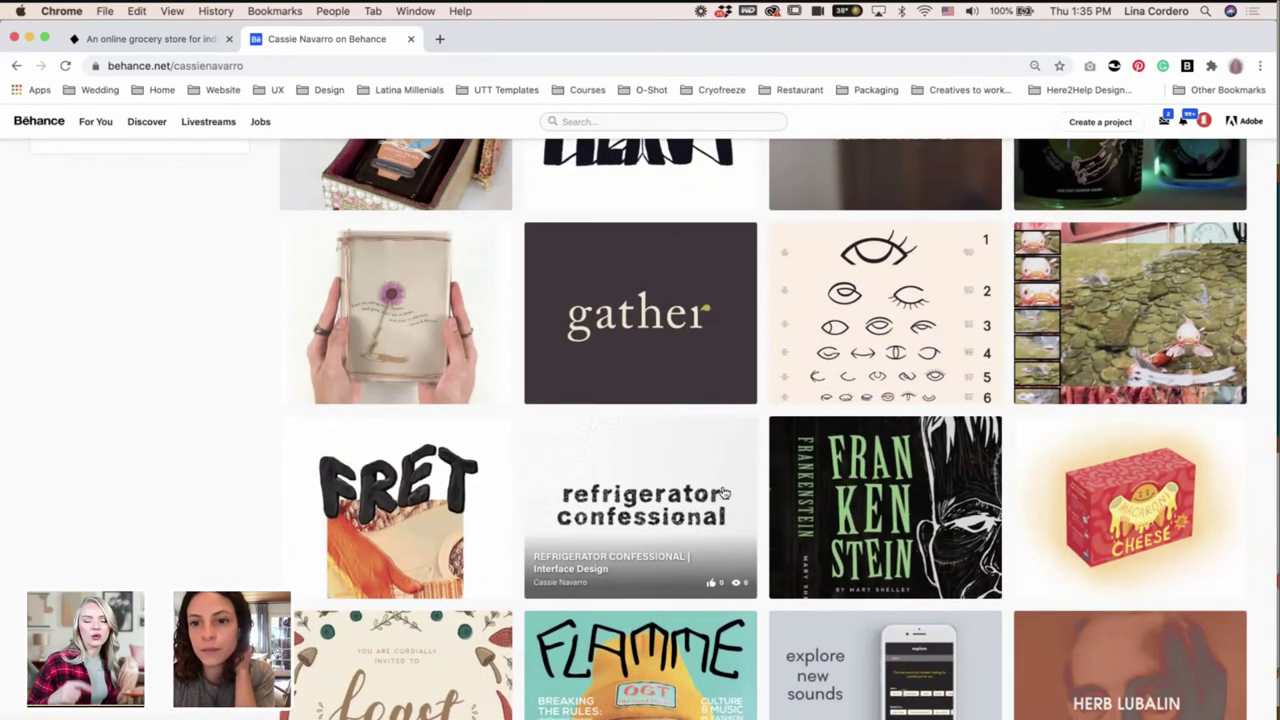
{"action": "left_click", "coordinate": [640, 310]}
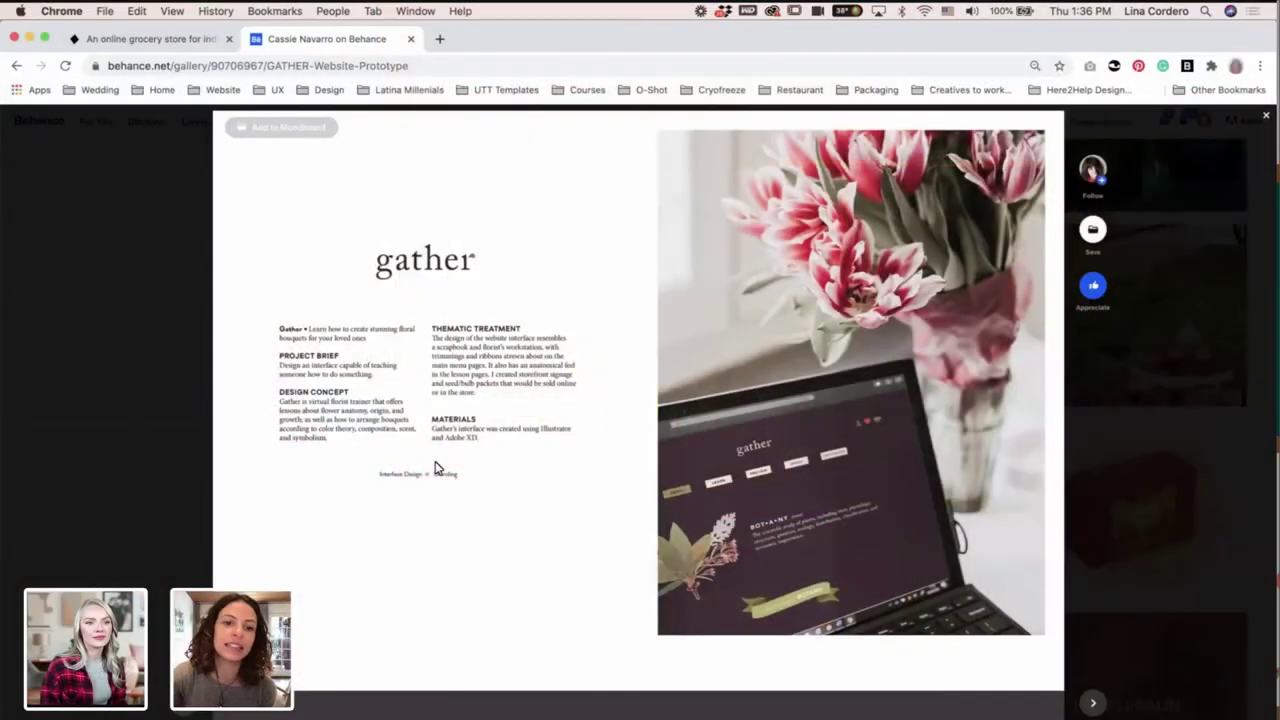
Read the Gather project brief, design concept and materials, and examine the large logo image beneath them.
{"action": "scroll", "coordinate": [436, 453], "scroll_direction": "down", "scroll_amount": 5}
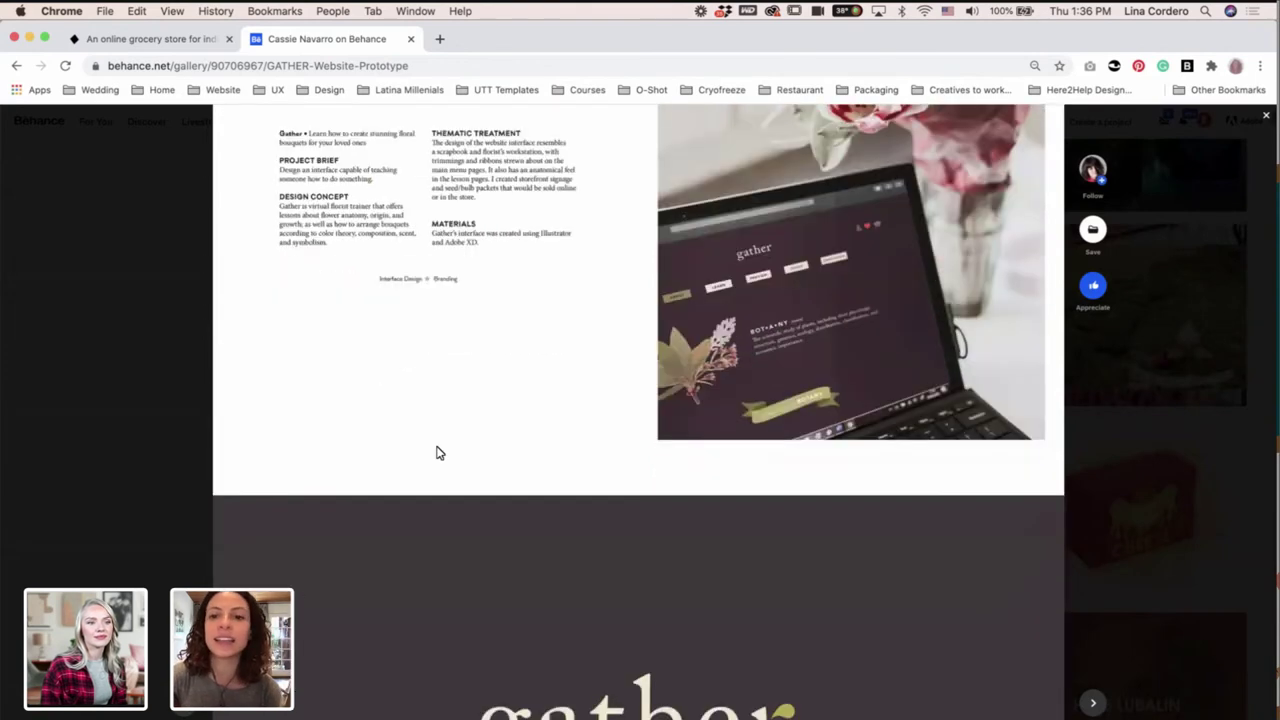
{"action": "scroll", "coordinate": [436, 453], "scroll_direction": "up", "scroll_amount": 1}
{"action": "scroll", "coordinate": [436, 453], "scroll_direction": "down", "scroll_amount": 3}
{"action": "scroll", "coordinate": [436, 453], "scroll_direction": "down", "scroll_amount": 2}
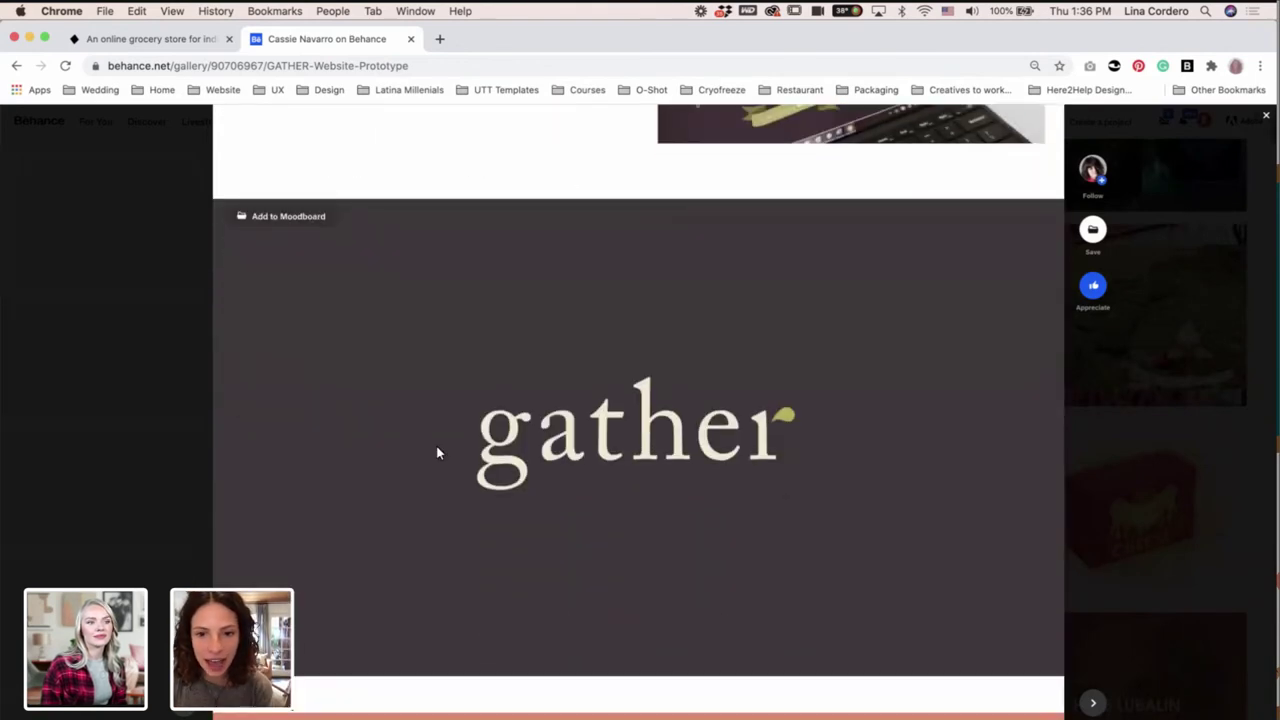
{"action": "scroll", "coordinate": [436, 453], "scroll_direction": "down", "scroll_amount": 1}
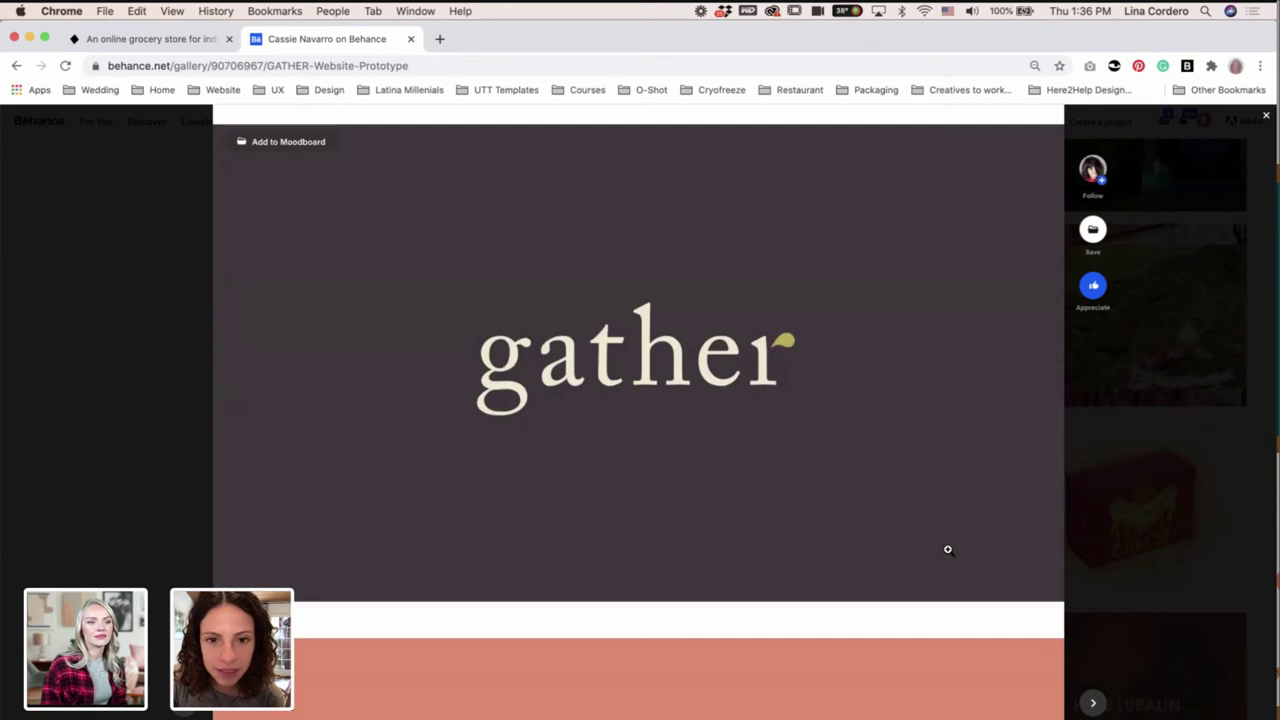
{"action": "scroll", "coordinate": [948, 549], "scroll_direction": "down", "scroll_amount": 1}
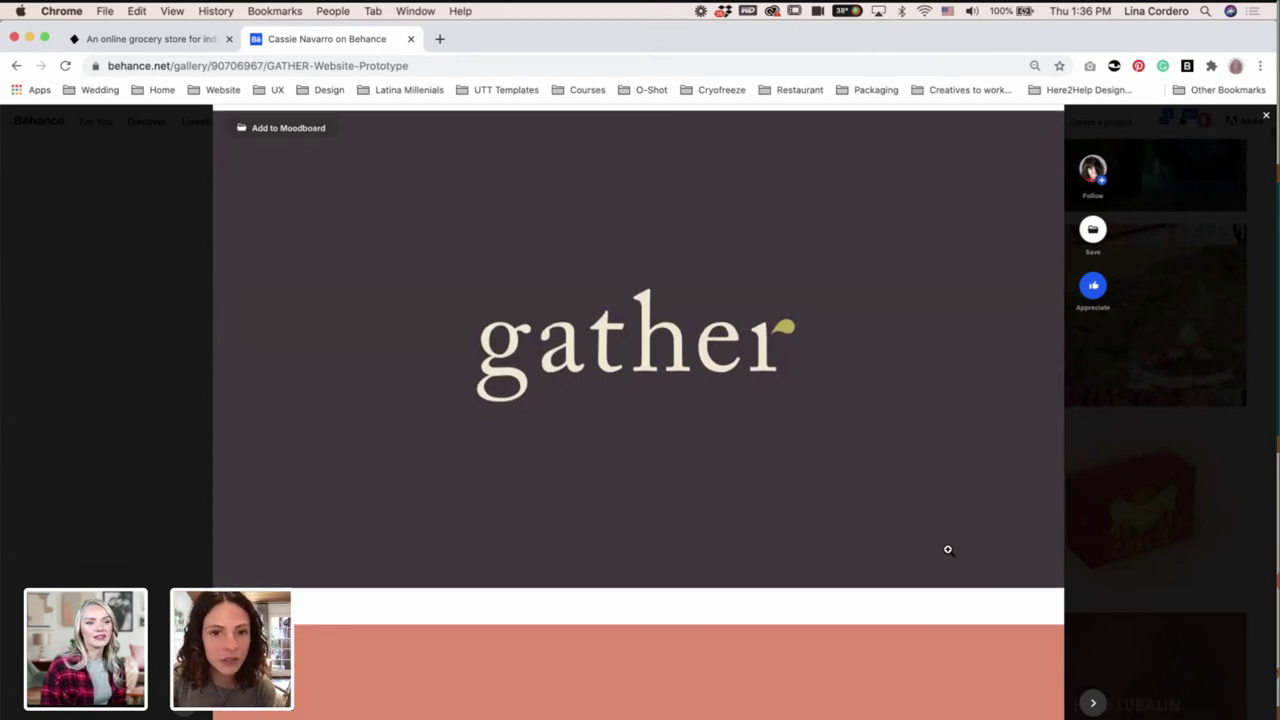
{"action": "scroll", "coordinate": [948, 549], "scroll_direction": "down", "scroll_amount": 7}
{"action": "scroll", "coordinate": [948, 549], "scroll_direction": "up", "scroll_amount": 2}
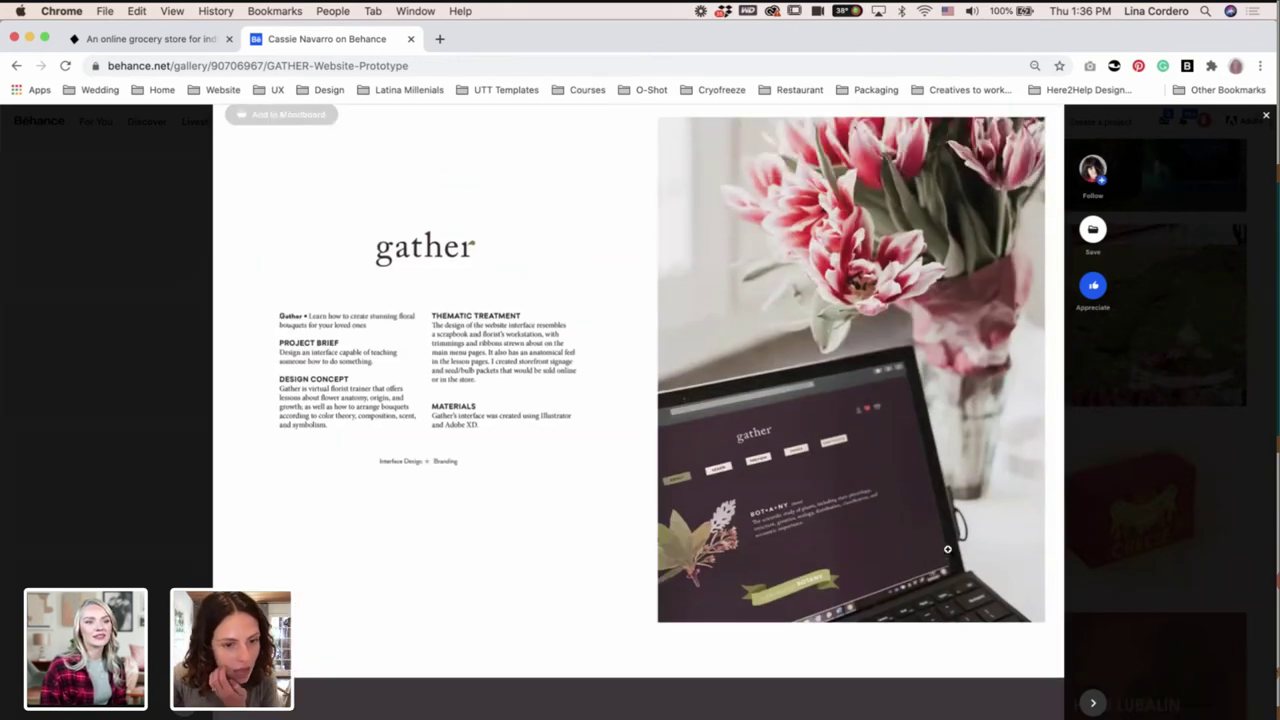
{"action": "scroll", "coordinate": [948, 549], "scroll_direction": "down", "scroll_amount": 5}
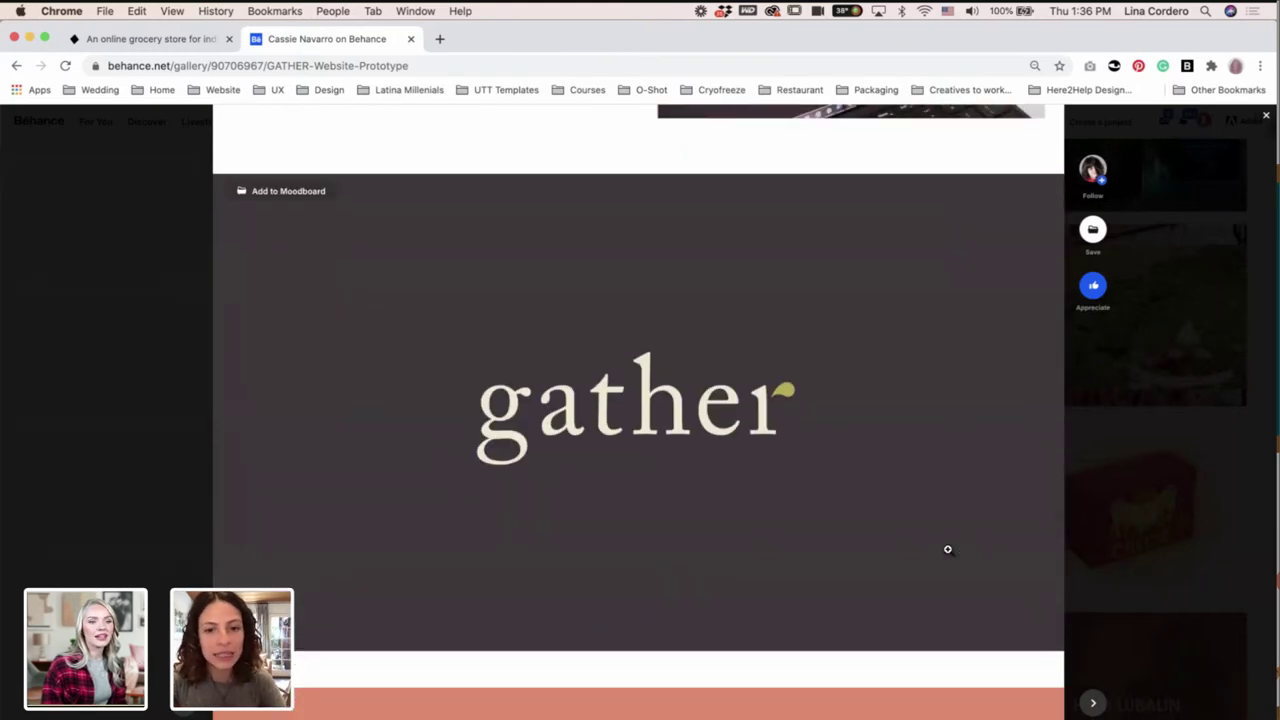
{"action": "scroll", "coordinate": [948, 549], "scroll_direction": "down", "scroll_amount": 1}
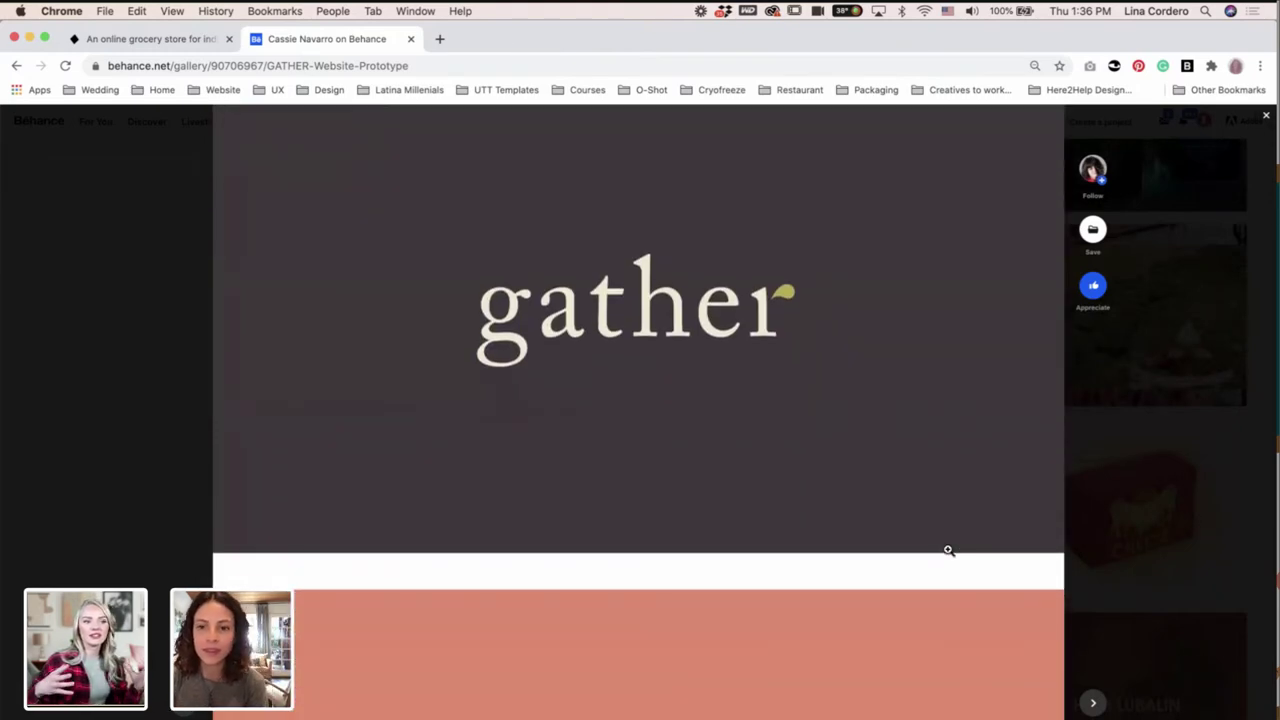
Read the Gather project's pitch statement and its user persona profile.
{"action": "scroll", "coordinate": [948, 549], "scroll_direction": "down", "scroll_amount": 5}
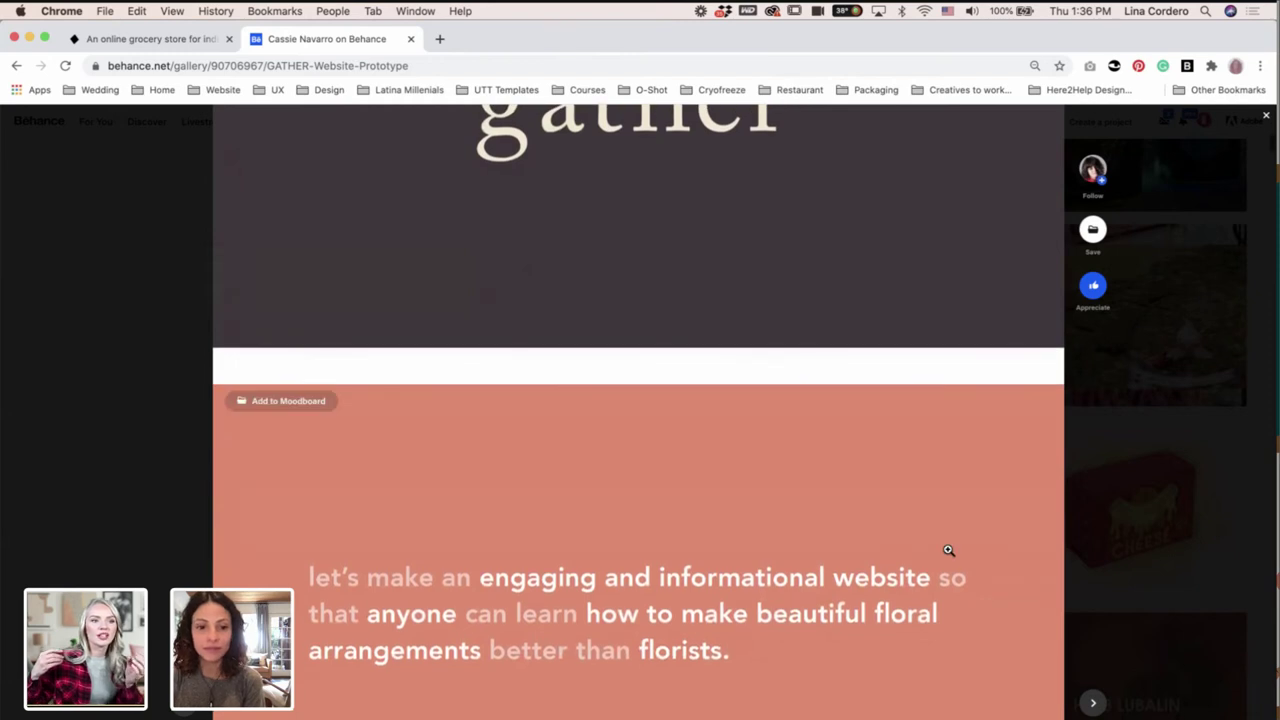
{"action": "scroll", "coordinate": [948, 549], "scroll_direction": "down", "scroll_amount": 3}
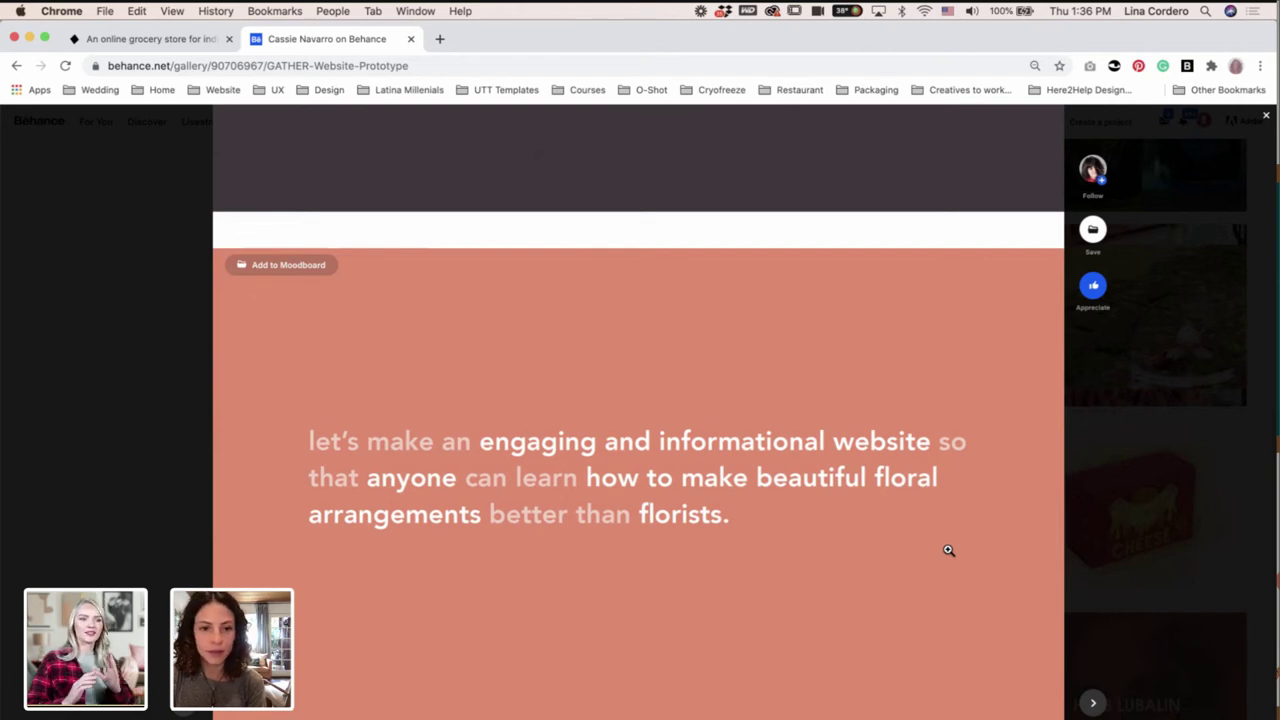
{"action": "scroll", "coordinate": [948, 549], "scroll_direction": "down", "scroll_amount": 1}
{"action": "scroll", "coordinate": [948, 549], "scroll_direction": "down", "scroll_amount": 2}
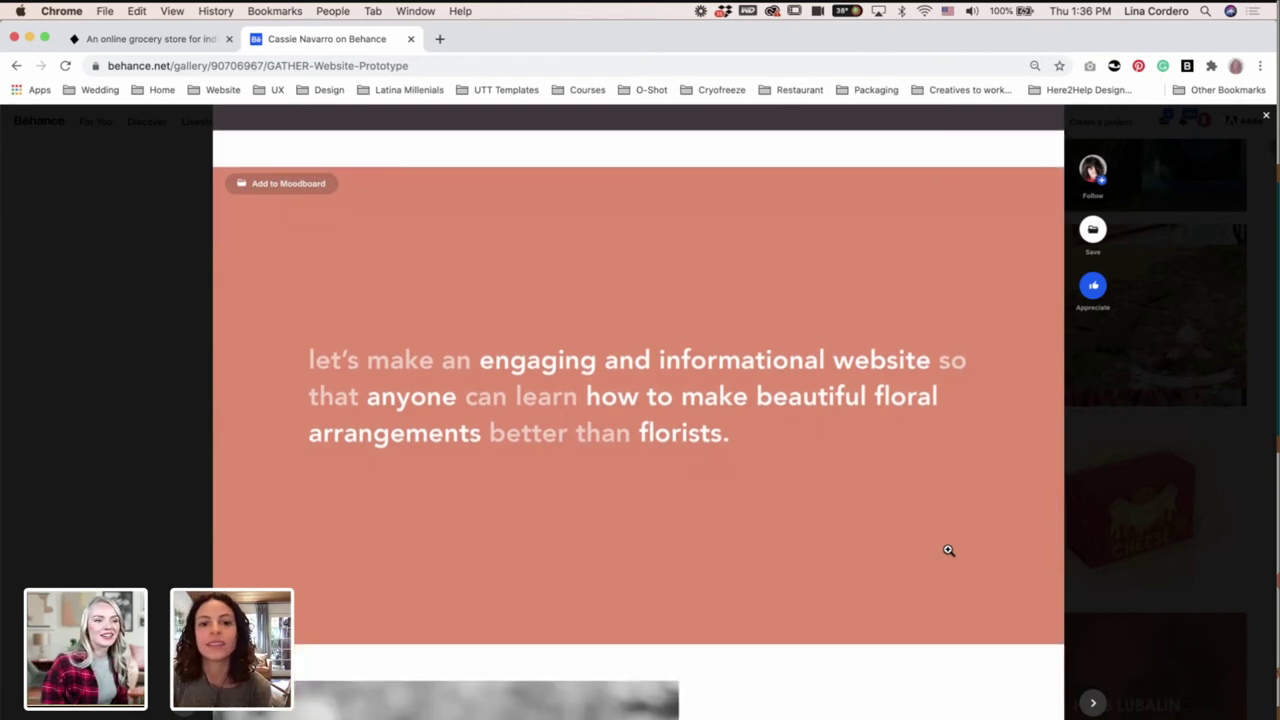
{"action": "scroll", "coordinate": [948, 549], "scroll_direction": "down", "scroll_amount": 3}
{"action": "scroll", "coordinate": [948, 549], "scroll_direction": "down", "scroll_amount": 7}
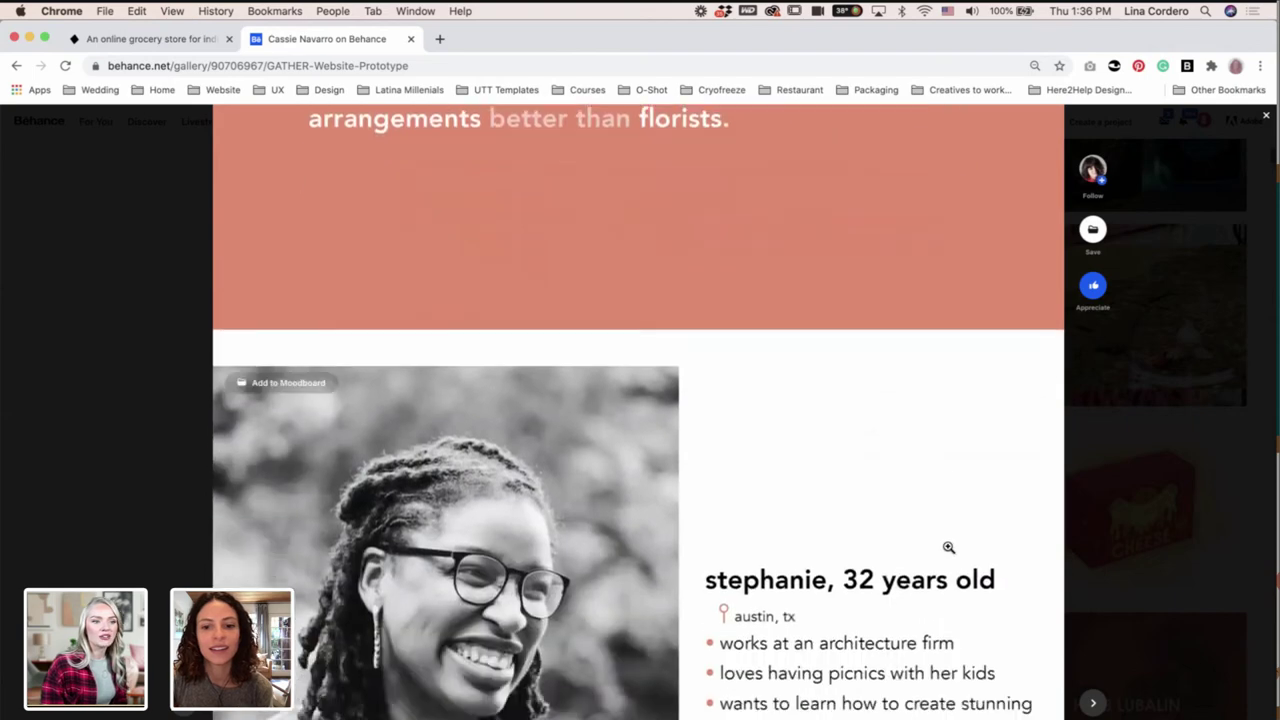
{"action": "scroll", "coordinate": [948, 549], "scroll_direction": "down", "scroll_amount": 2}
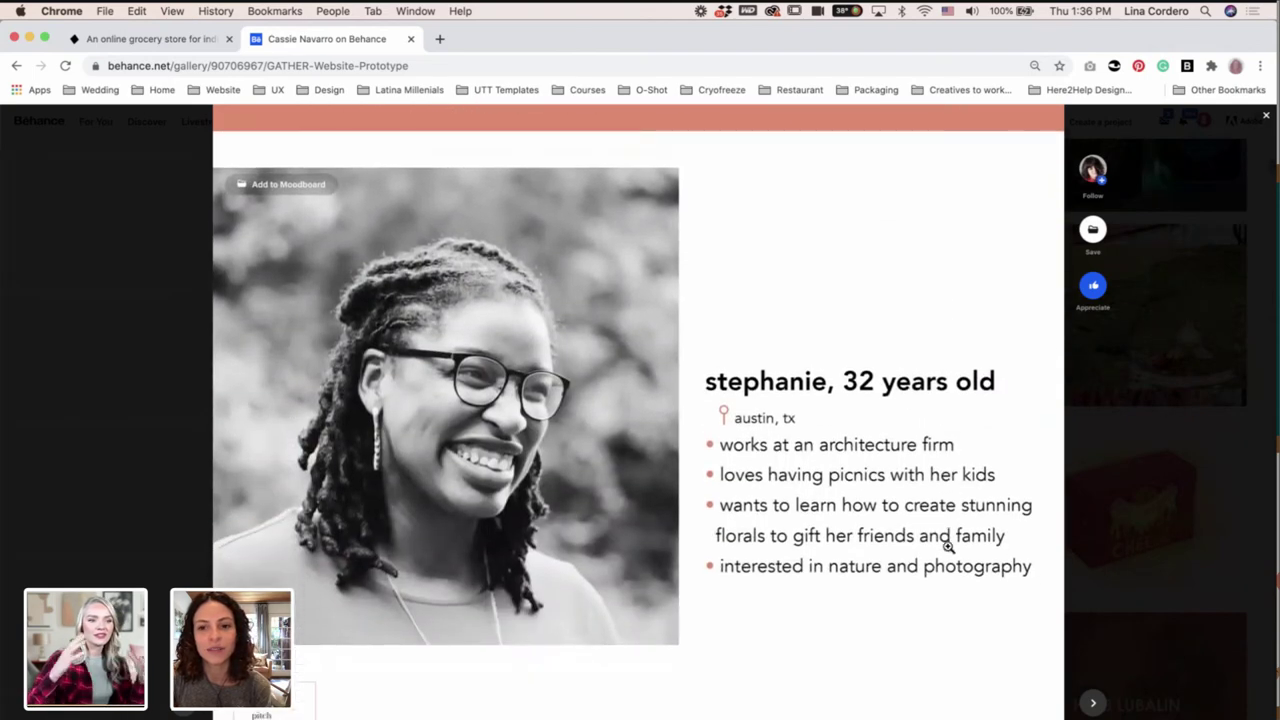
{"action": "scroll", "coordinate": [948, 548], "scroll_direction": "down", "scroll_amount": 3}
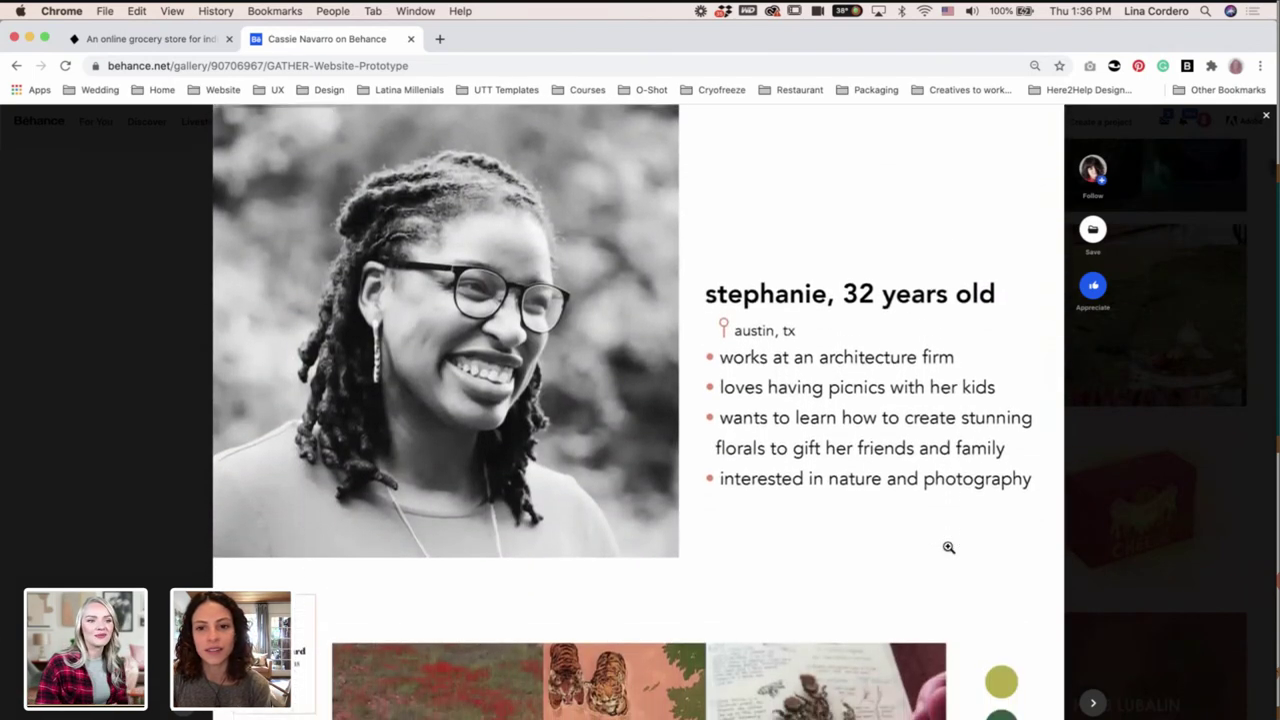
Examine the "poppy field" moodboard and the style guide with its logos, typefaces, buttons and color swatches.
{"action": "scroll", "coordinate": [948, 548], "scroll_direction": "down", "scroll_amount": 6}
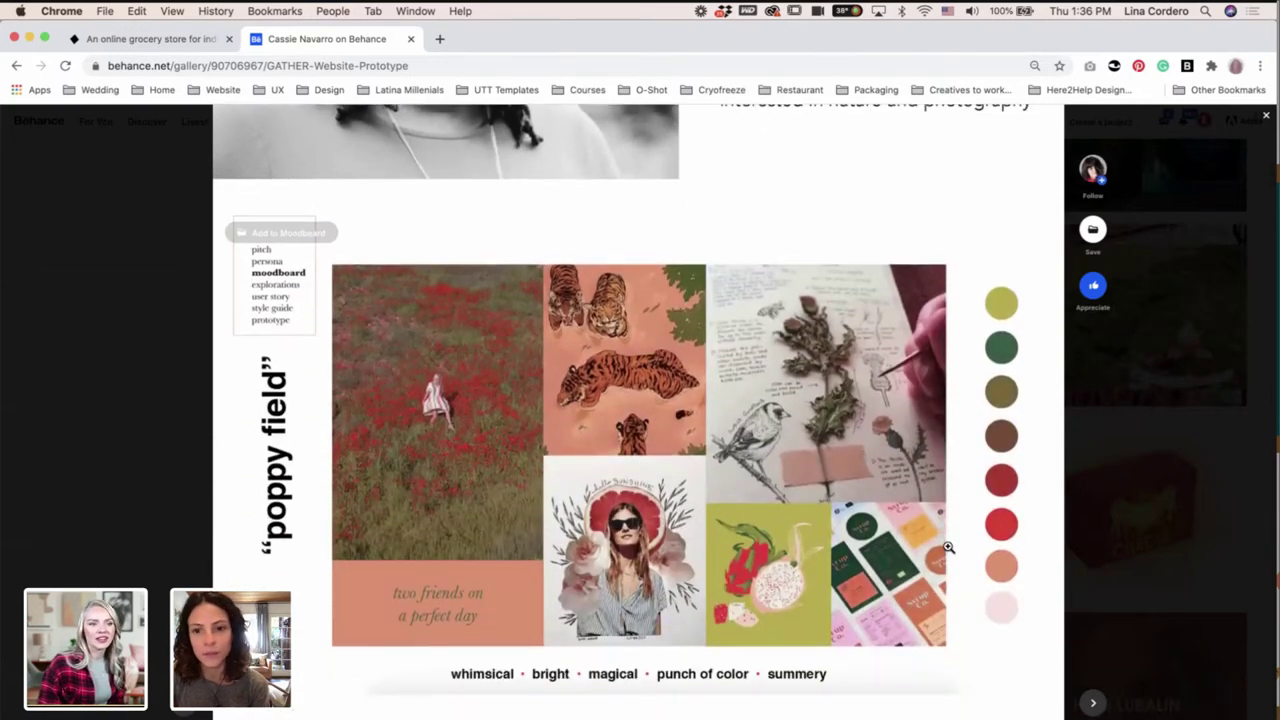
{"action": "scroll", "coordinate": [948, 548], "scroll_direction": "down", "scroll_amount": 2}
{"action": "scroll", "coordinate": [948, 548], "scroll_direction": "down", "scroll_amount": 5}
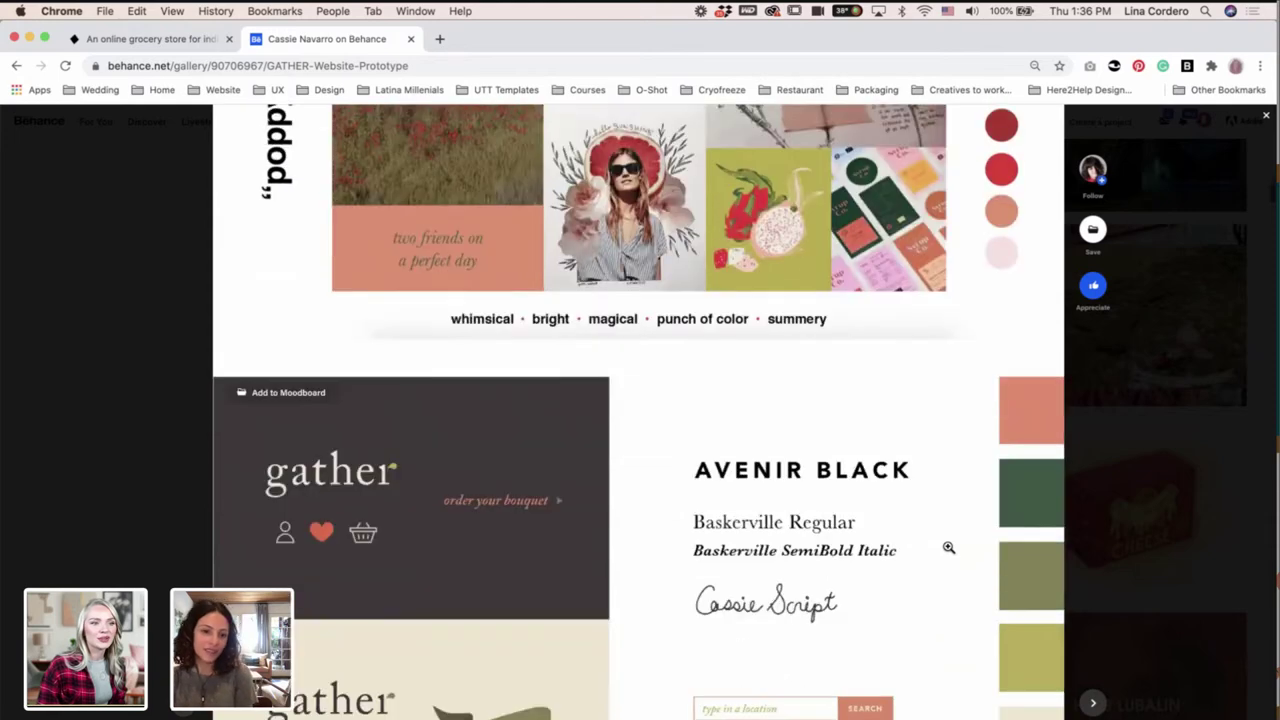
{"action": "scroll", "coordinate": [948, 548], "scroll_direction": "down", "scroll_amount": 2}
{"action": "scroll", "coordinate": [948, 548], "scroll_direction": "down", "scroll_amount": 3}
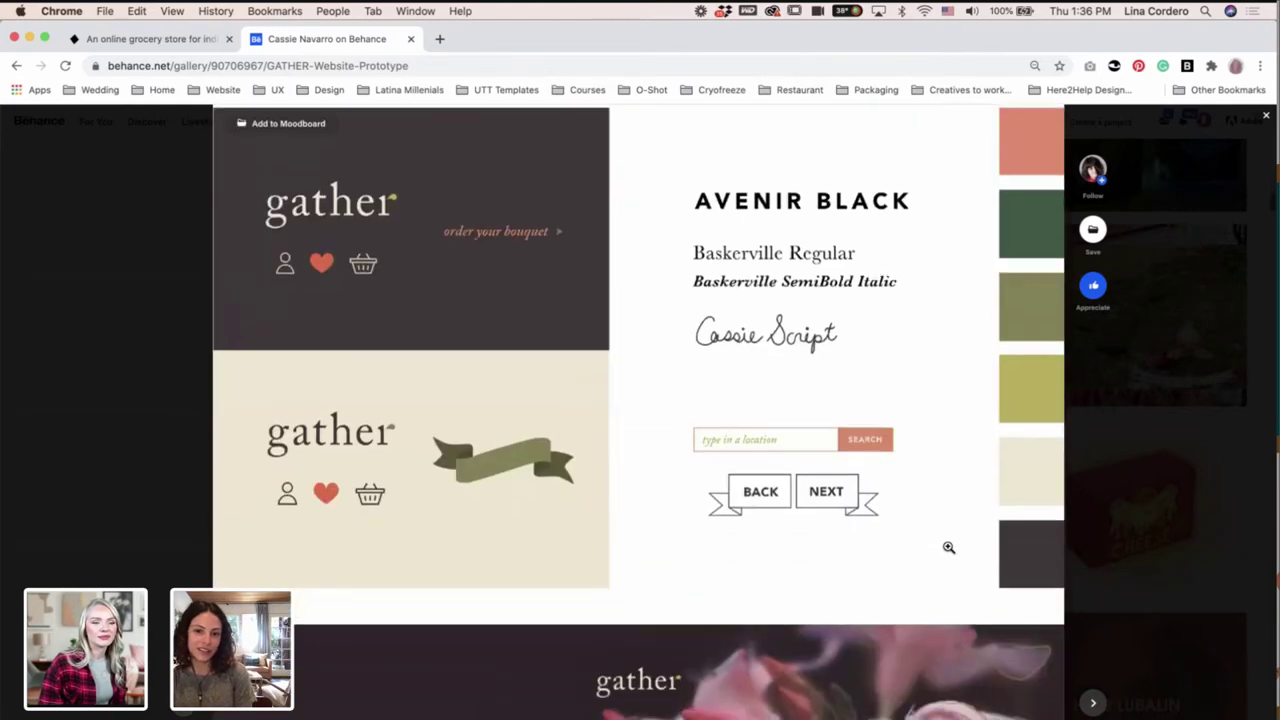
{"action": "scroll", "coordinate": [949, 547], "scroll_direction": "up", "scroll_amount": 2}
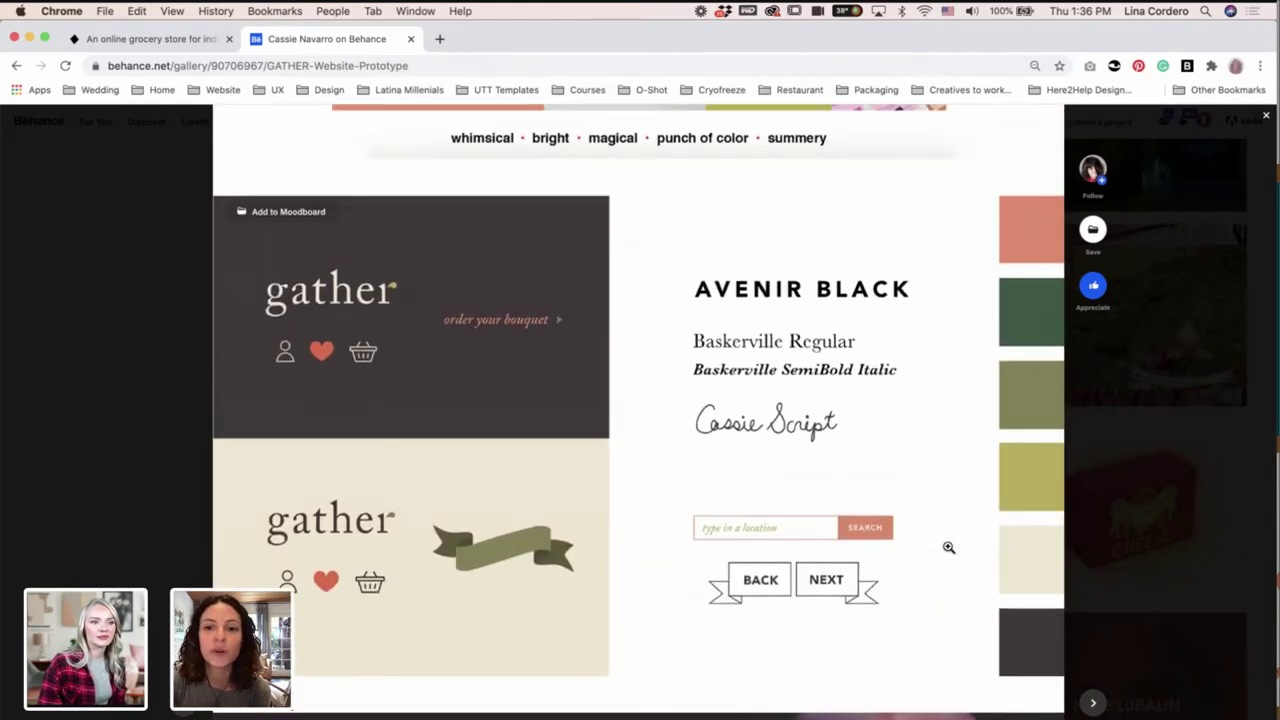
Examine the Gather home page mockup and the botany About page mockup from header to footer.
{"action": "scroll", "coordinate": [948, 547], "scroll_direction": "down", "scroll_amount": 9}
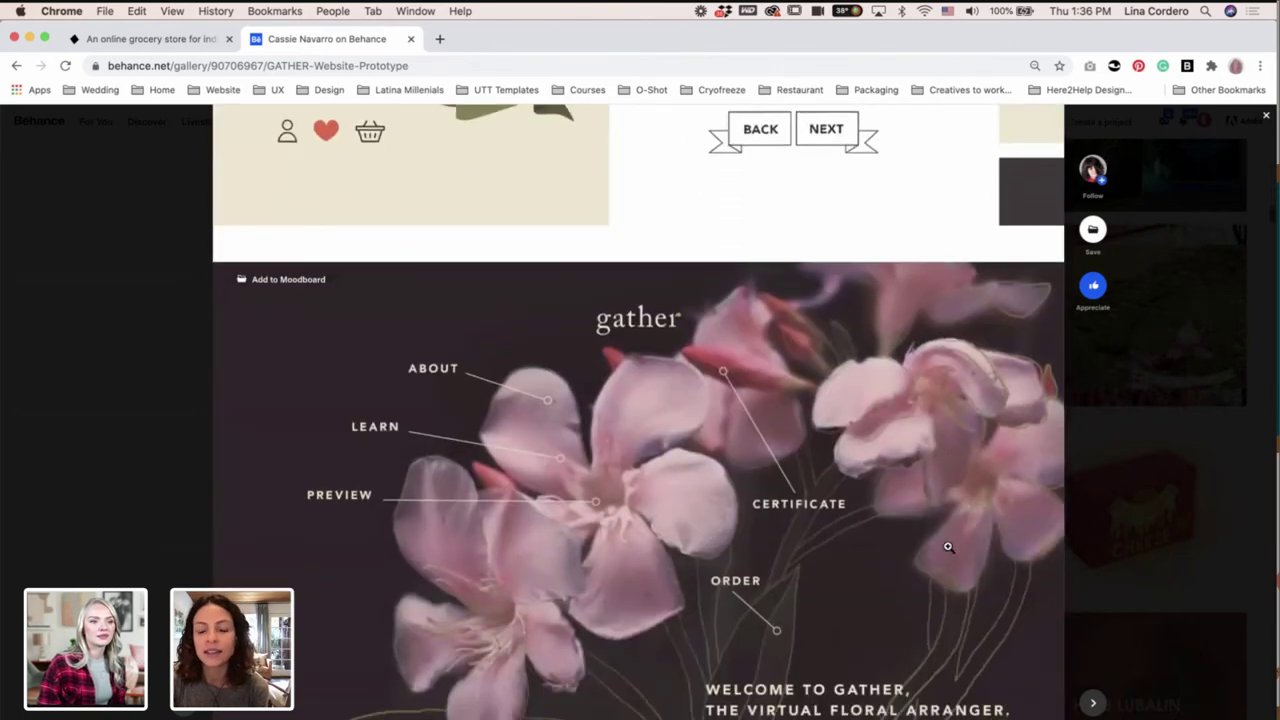
{"action": "scroll", "coordinate": [948, 547], "scroll_direction": "down", "scroll_amount": 3}
{"action": "scroll", "coordinate": [948, 546], "scroll_direction": "down", "scroll_amount": 12}
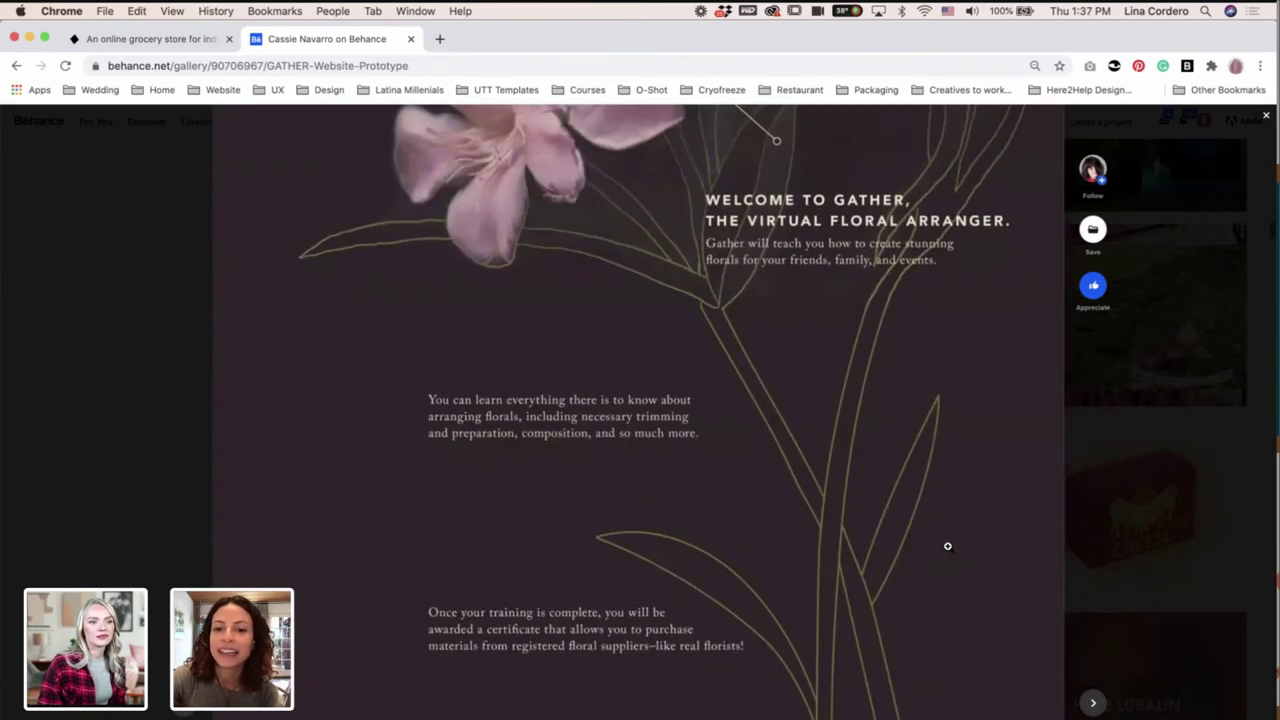
{"action": "scroll", "coordinate": [948, 546], "scroll_direction": "down", "scroll_amount": 11}
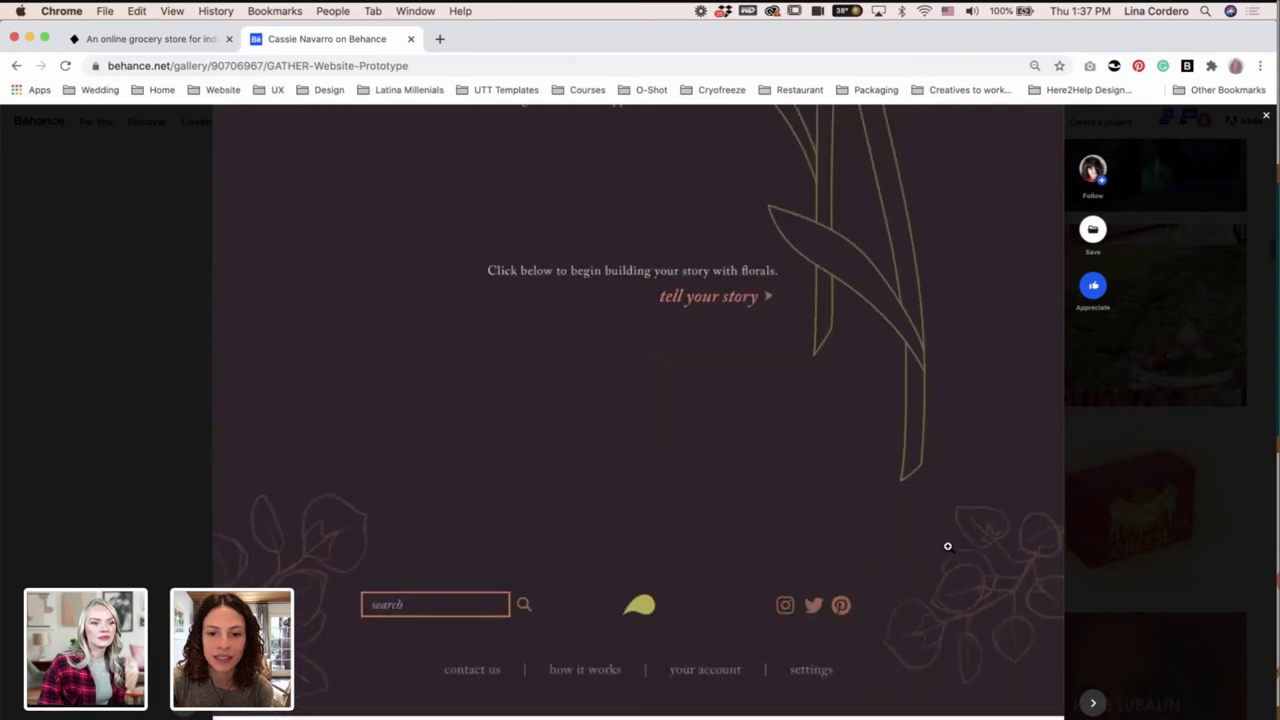
{"action": "scroll", "coordinate": [947, 545], "scroll_direction": "down", "scroll_amount": 6}
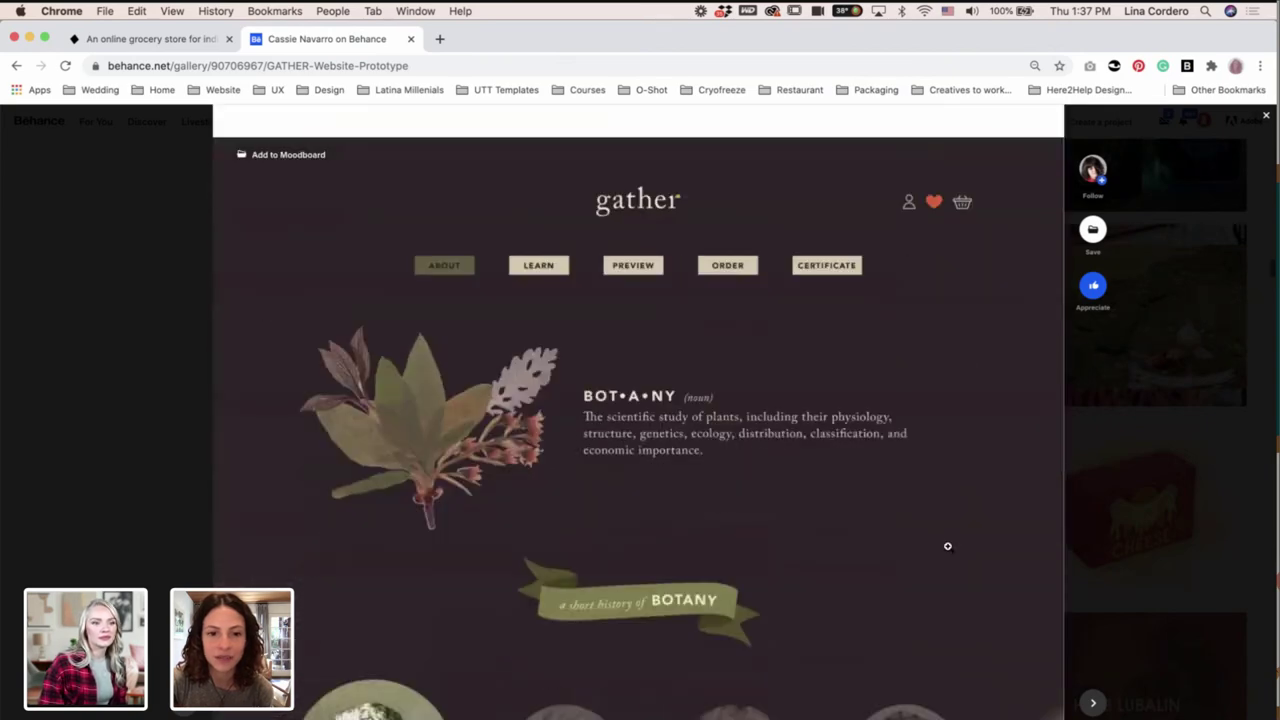
{"action": "scroll", "coordinate": [948, 546], "scroll_direction": "down", "scroll_amount": 9}
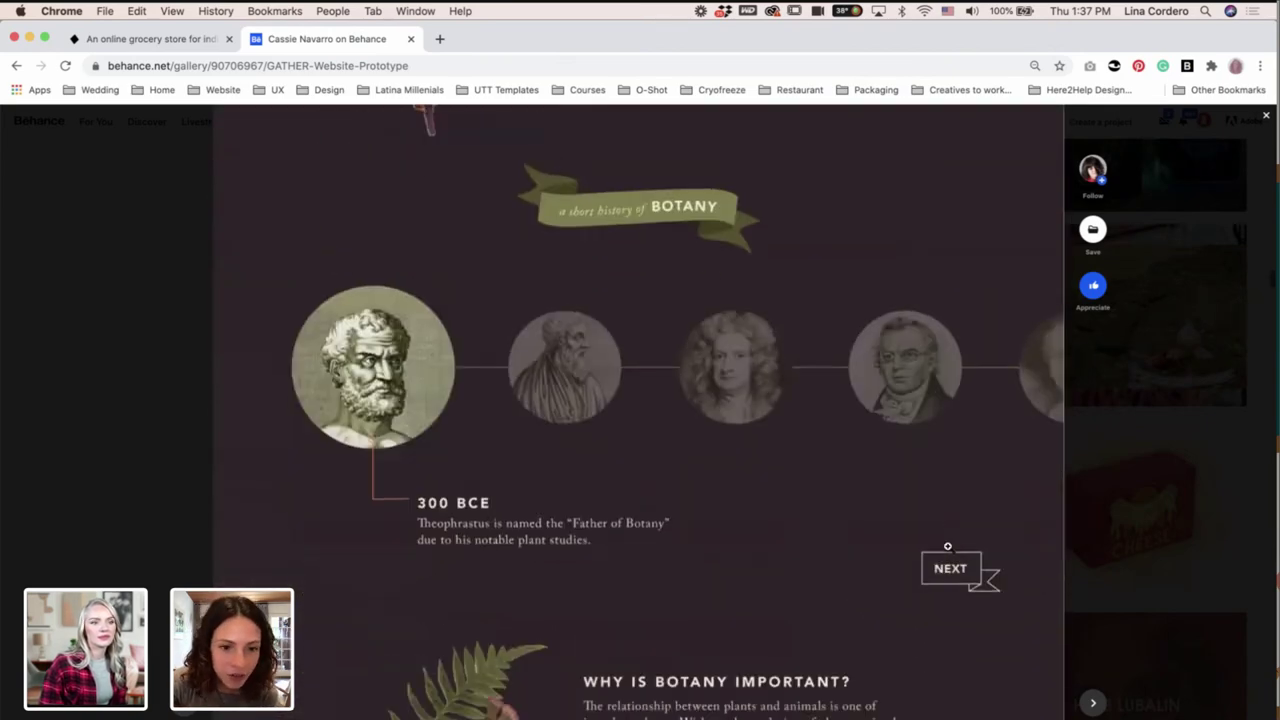
{"action": "scroll", "coordinate": [948, 546], "scroll_direction": "down", "scroll_amount": 9}
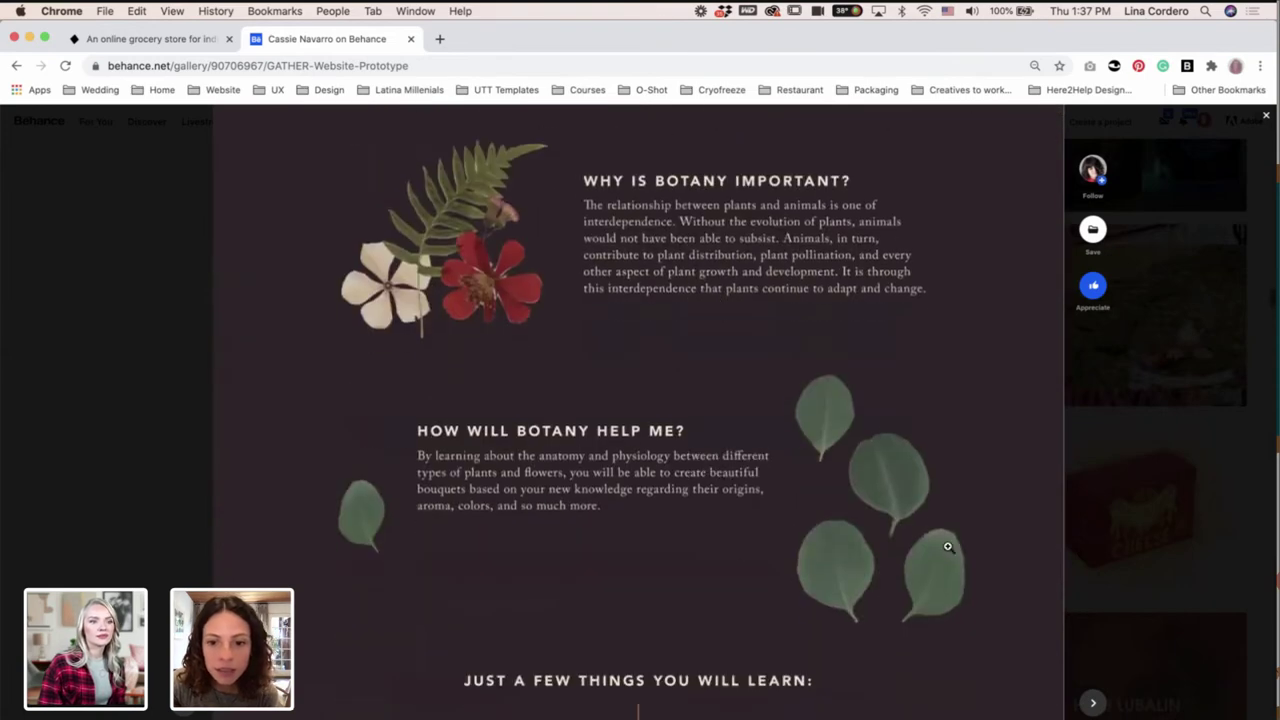
{"action": "scroll", "coordinate": [948, 546], "scroll_direction": "down", "scroll_amount": 20}
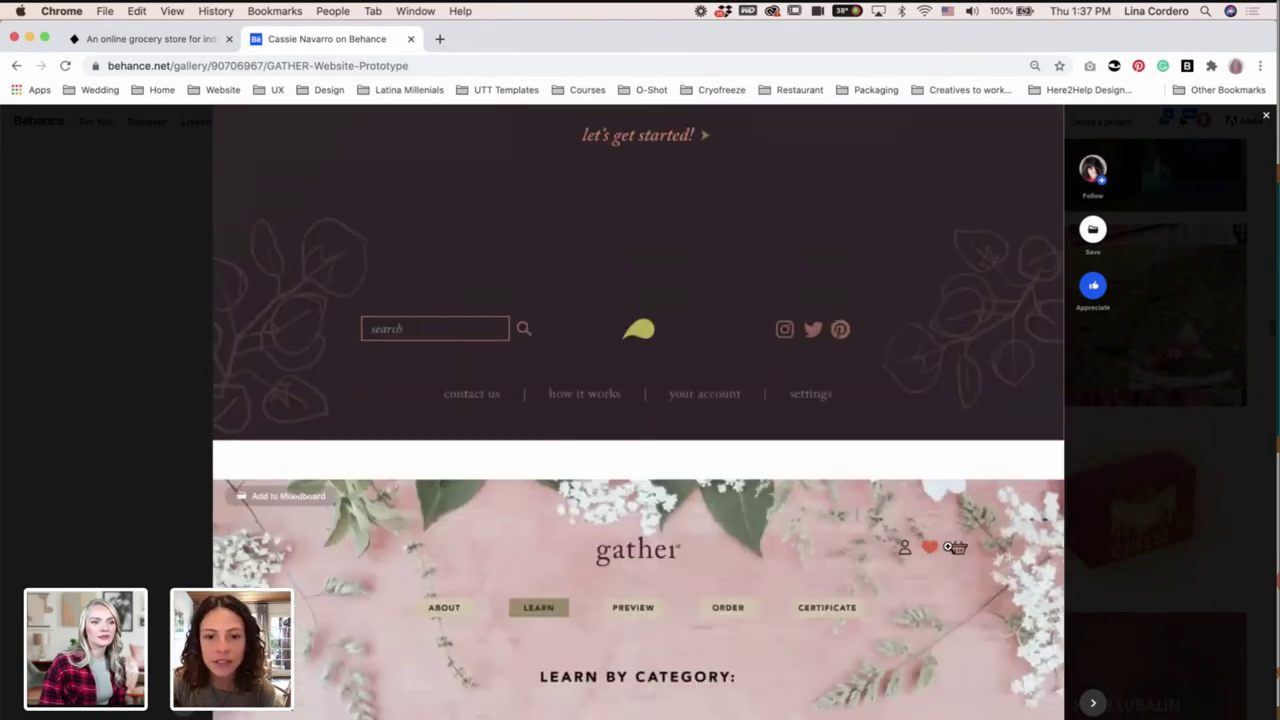
Examine the Gather Learn page mockup and the flower origin page with its dahlia map of Mexico.
{"action": "scroll", "coordinate": [948, 546], "scroll_direction": "down", "scroll_amount": 15}
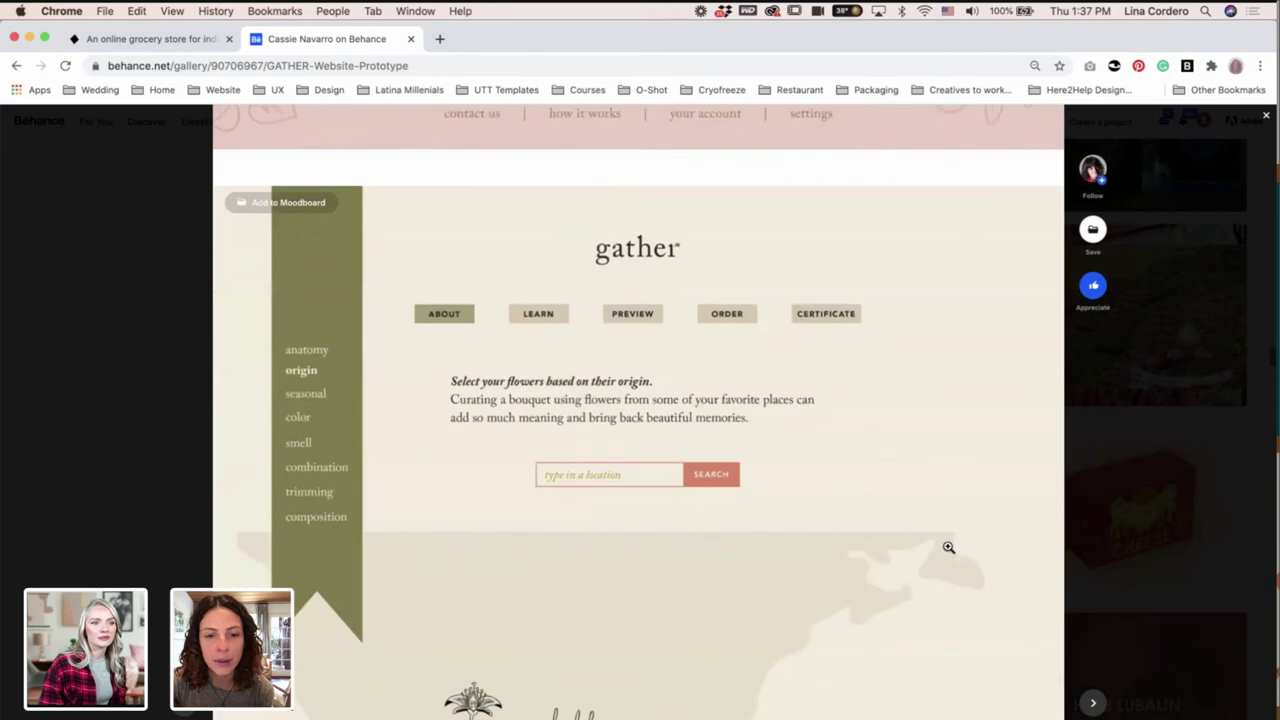
{"action": "scroll", "coordinate": [948, 546], "scroll_direction": "down", "scroll_amount": 2}
{"action": "scroll", "coordinate": [948, 547], "scroll_direction": "down", "scroll_amount": 5}
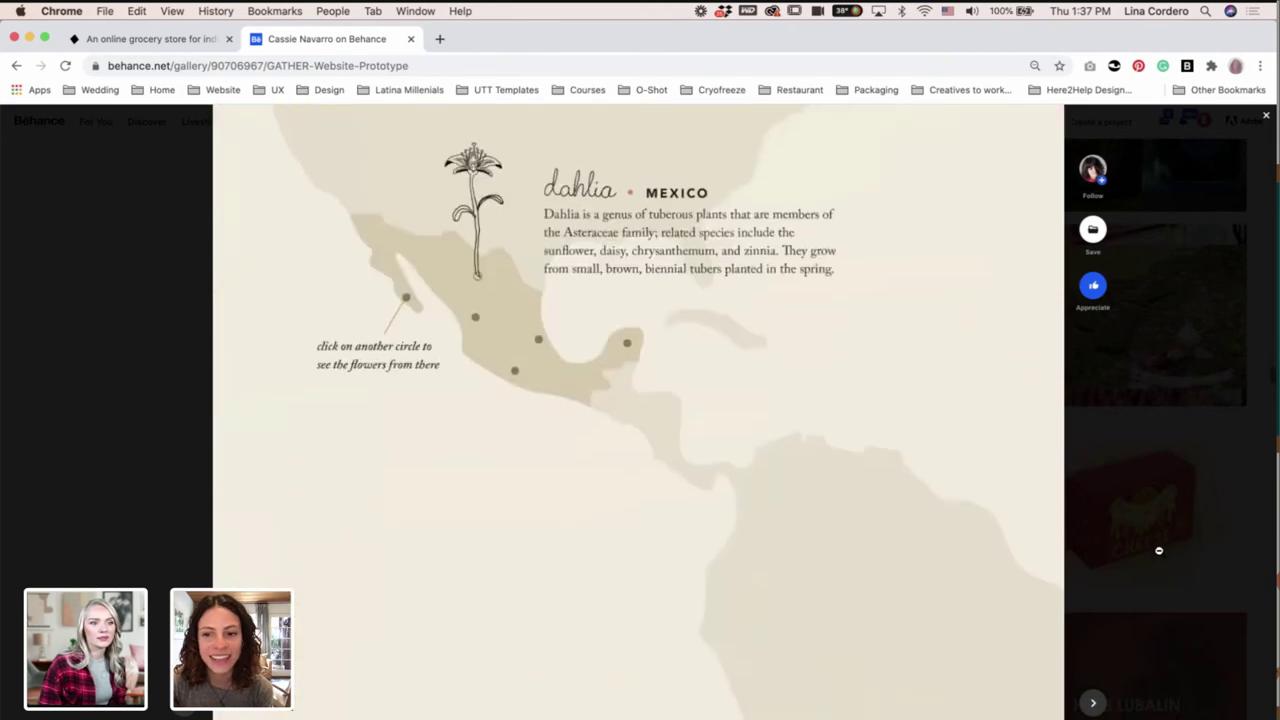
Close the Gather project and open "Paragon: Branding, Packaging, Website and Social Media" from the designer's portfolio.
{"action": "key", "text": "Escape"}
{"action": "scroll", "coordinate": [532, 505], "scroll_direction": "up", "scroll_amount": 10}
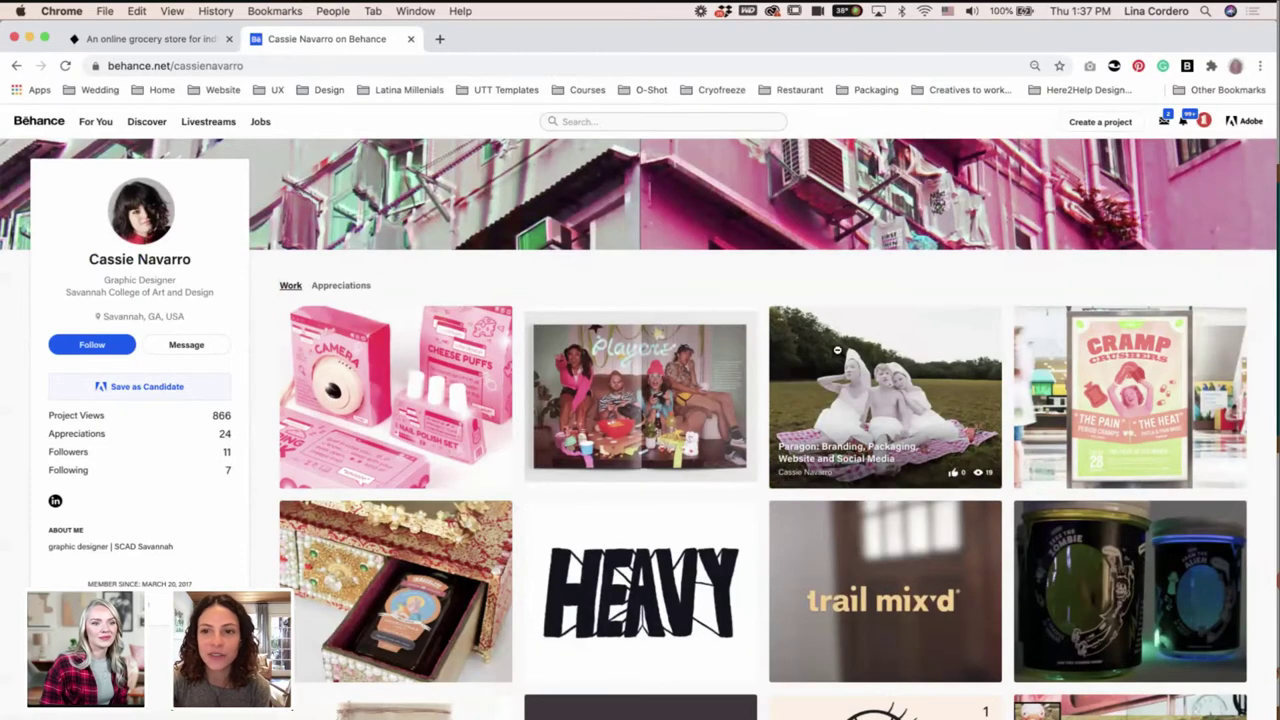
{"action": "left_click", "coordinate": [837, 350]}
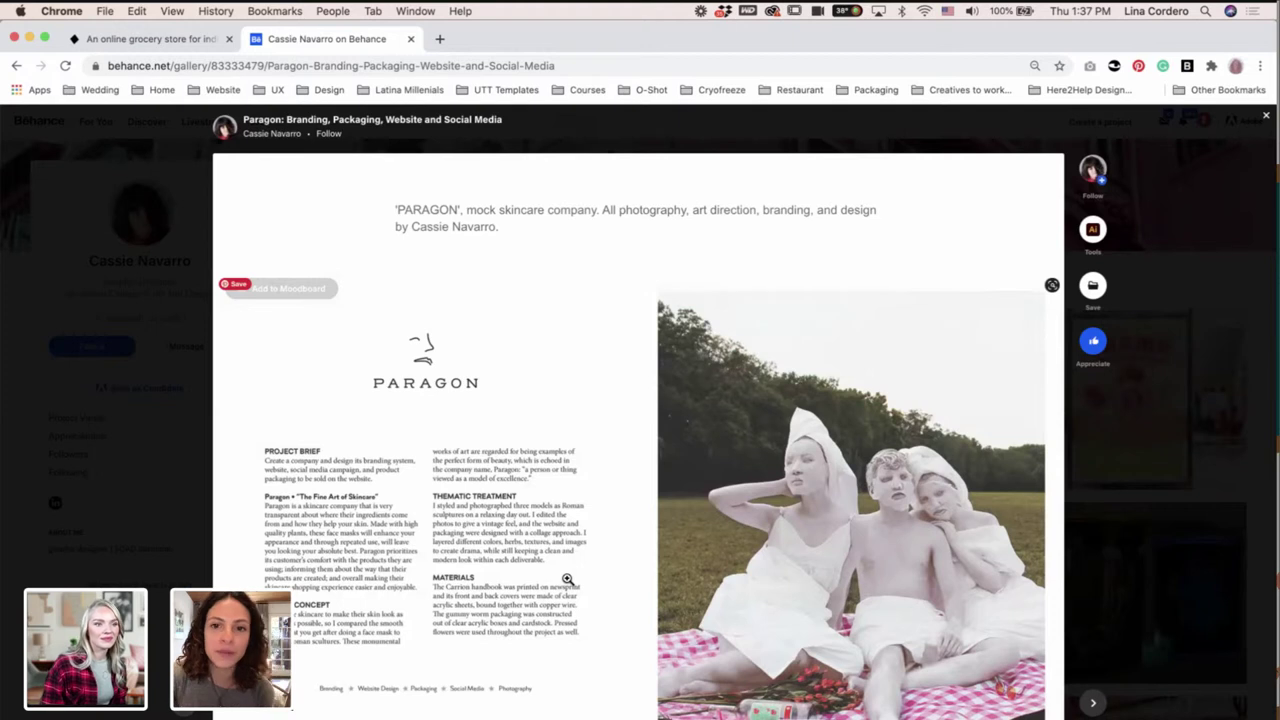
Read the Paragon project brief, design concept and materials, and view the picnic photo and logo sheet with its color palette.
{"action": "scroll", "coordinate": [567, 579], "scroll_direction": "down", "scroll_amount": 1}
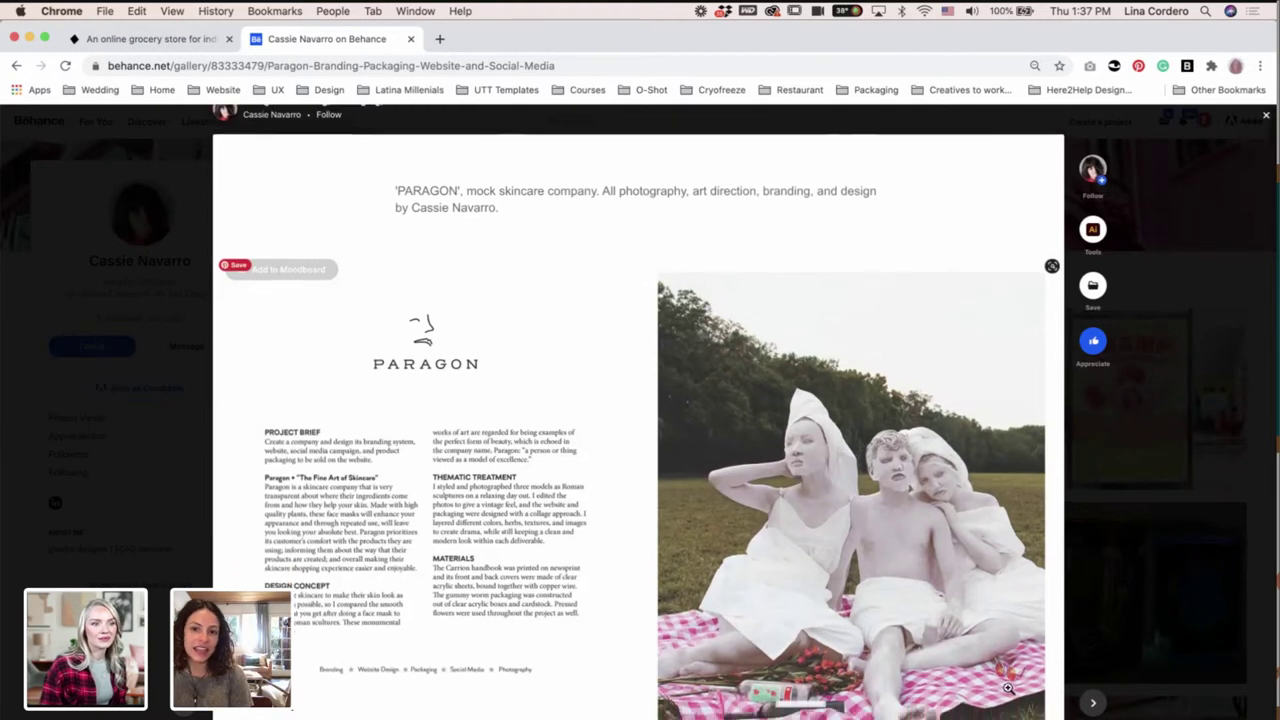
{"action": "scroll", "coordinate": [896, 558], "scroll_direction": "down", "scroll_amount": 2}
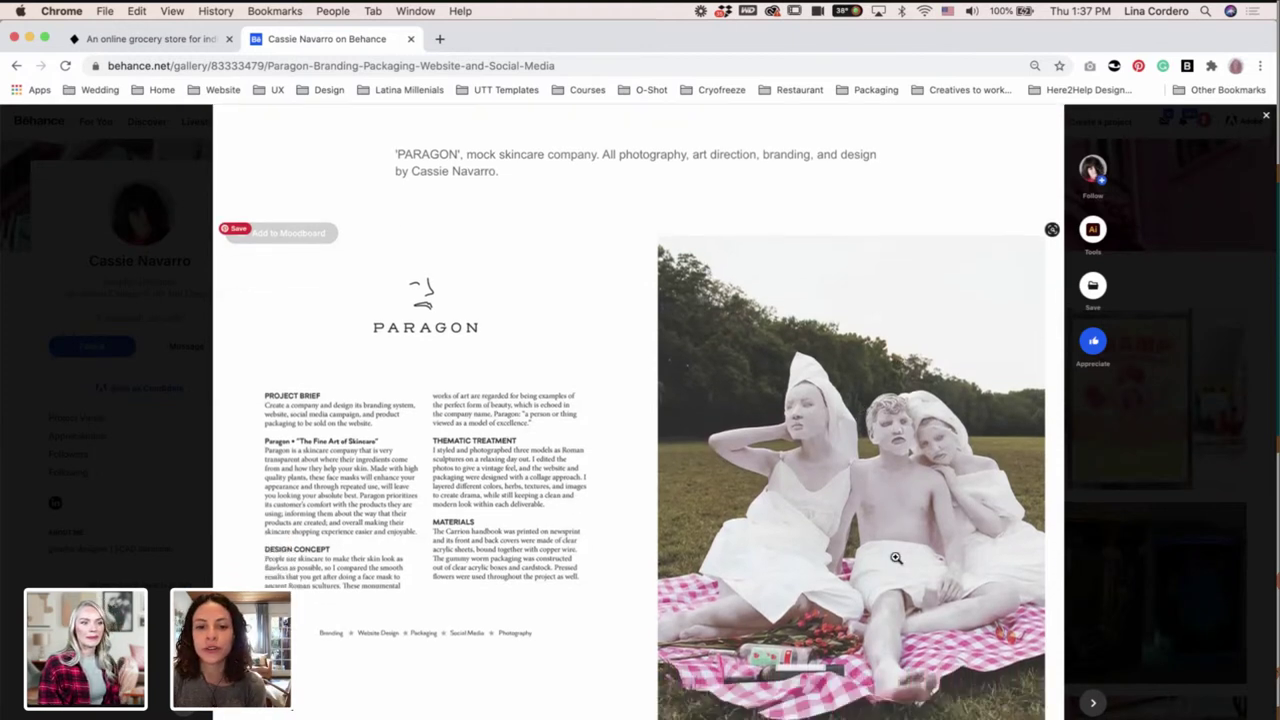
{"action": "scroll", "coordinate": [821, 565], "scroll_direction": "down", "scroll_amount": 6}
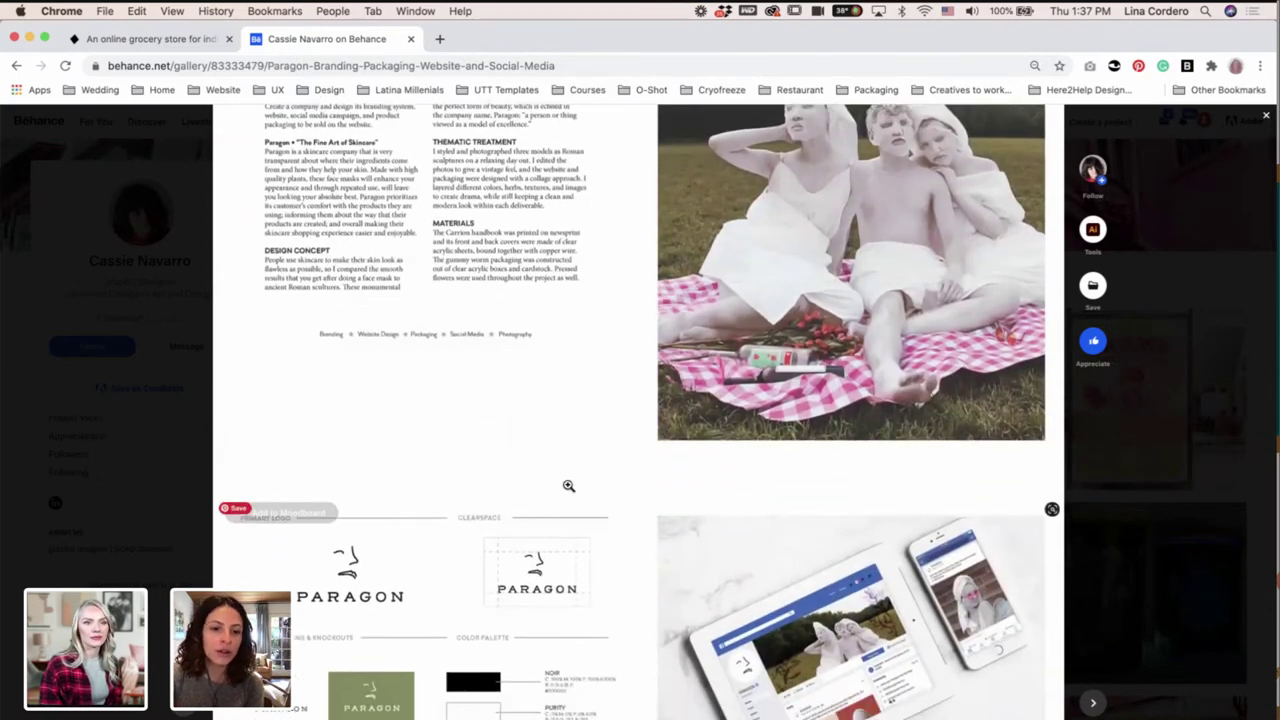
{"action": "scroll", "coordinate": [569, 487], "scroll_direction": "down", "scroll_amount": 2}
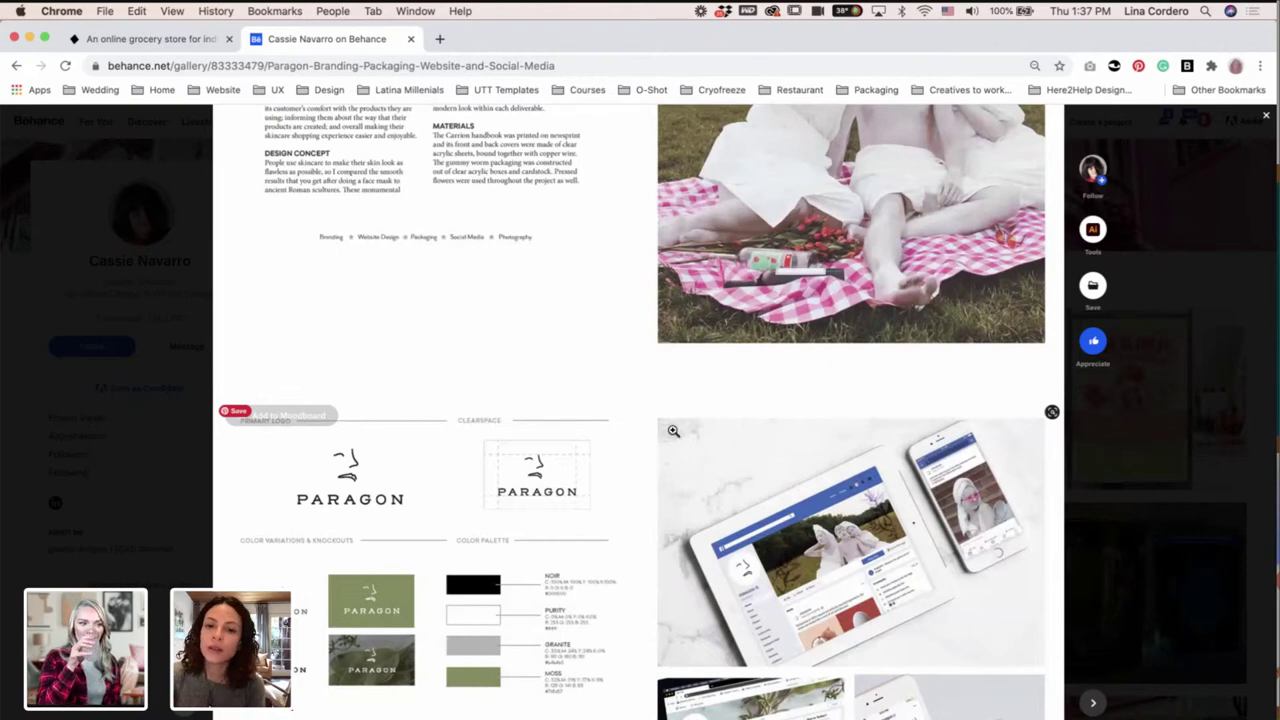
{"action": "scroll", "coordinate": [673, 434], "scroll_direction": "up", "scroll_amount": 6}
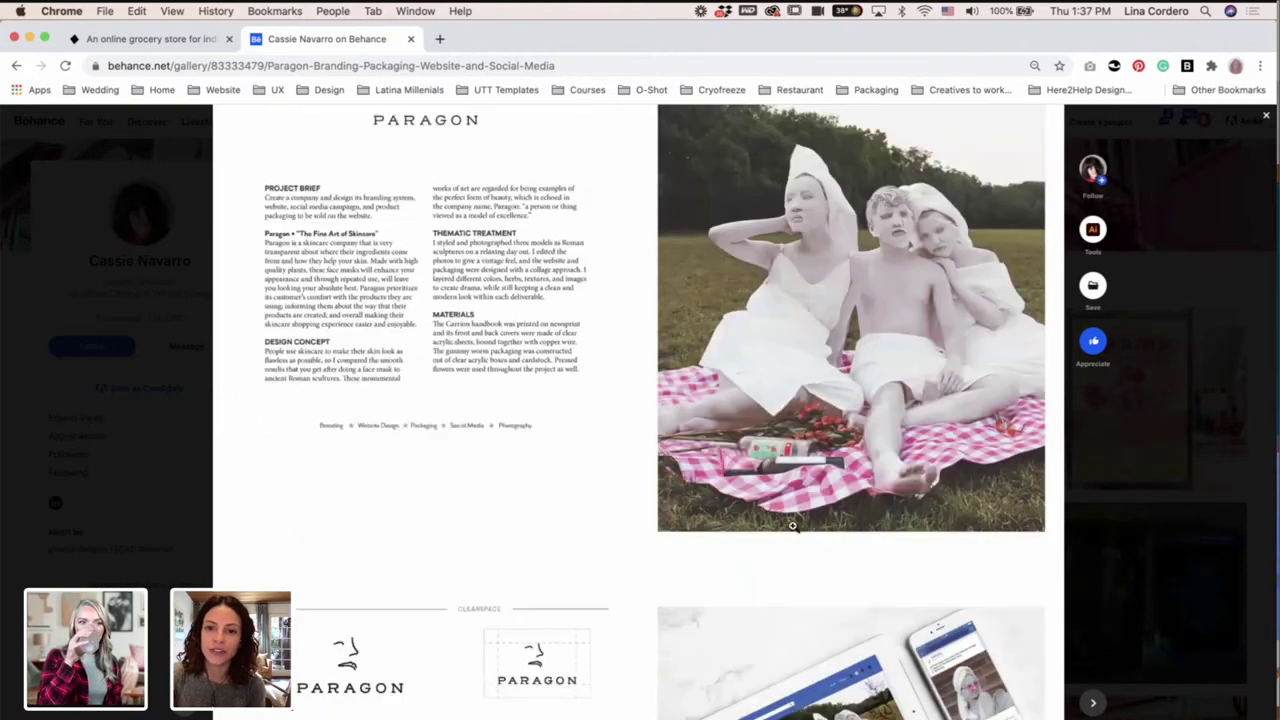
{"action": "scroll", "coordinate": [824, 523], "scroll_direction": "down", "scroll_amount": 9}
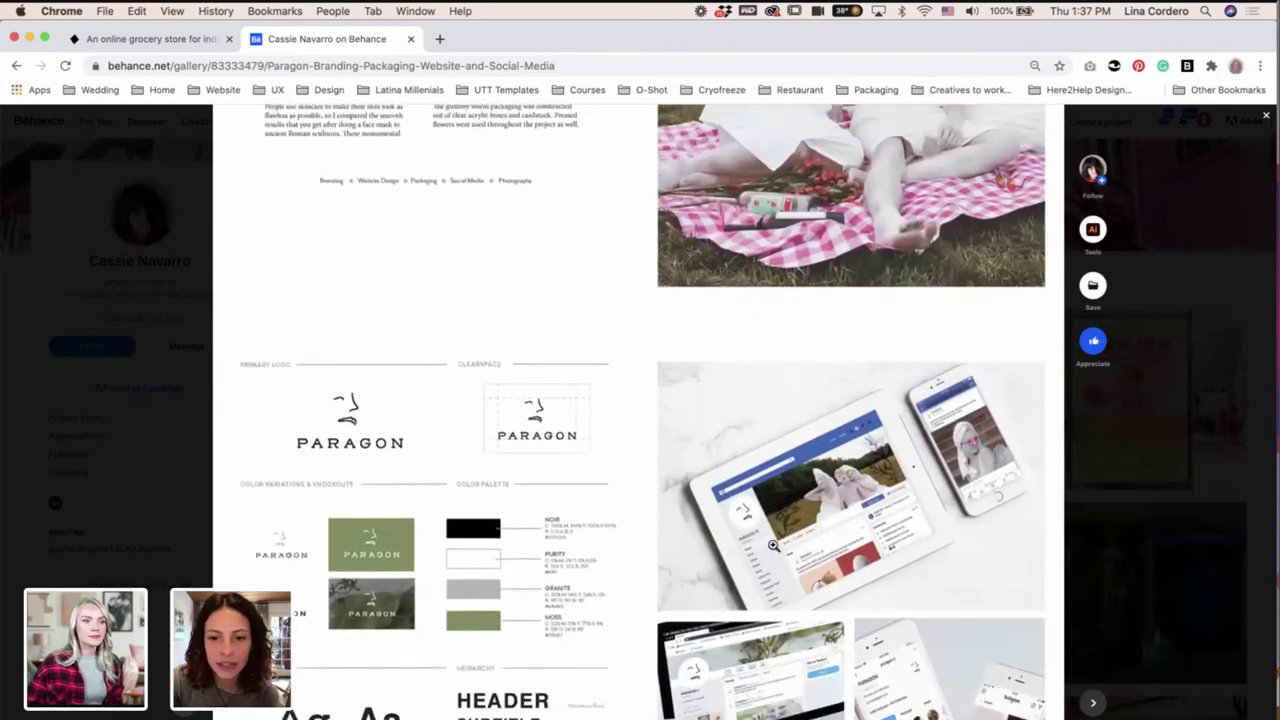
Examine Paragon's typefaces, alternative logos, website mockups and sheet mask packaging.
{"action": "scroll", "coordinate": [773, 545], "scroll_direction": "down", "scroll_amount": 14}
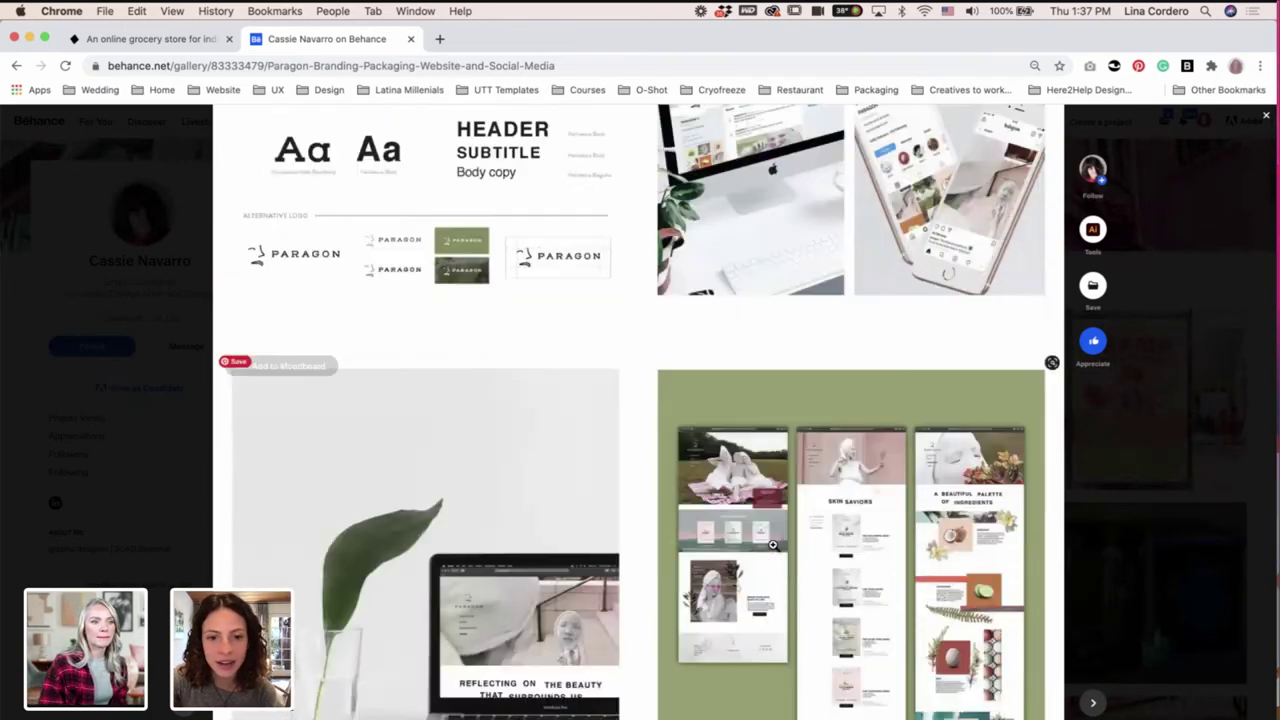
{"action": "scroll", "coordinate": [797, 591], "scroll_direction": "down", "scroll_amount": 10}
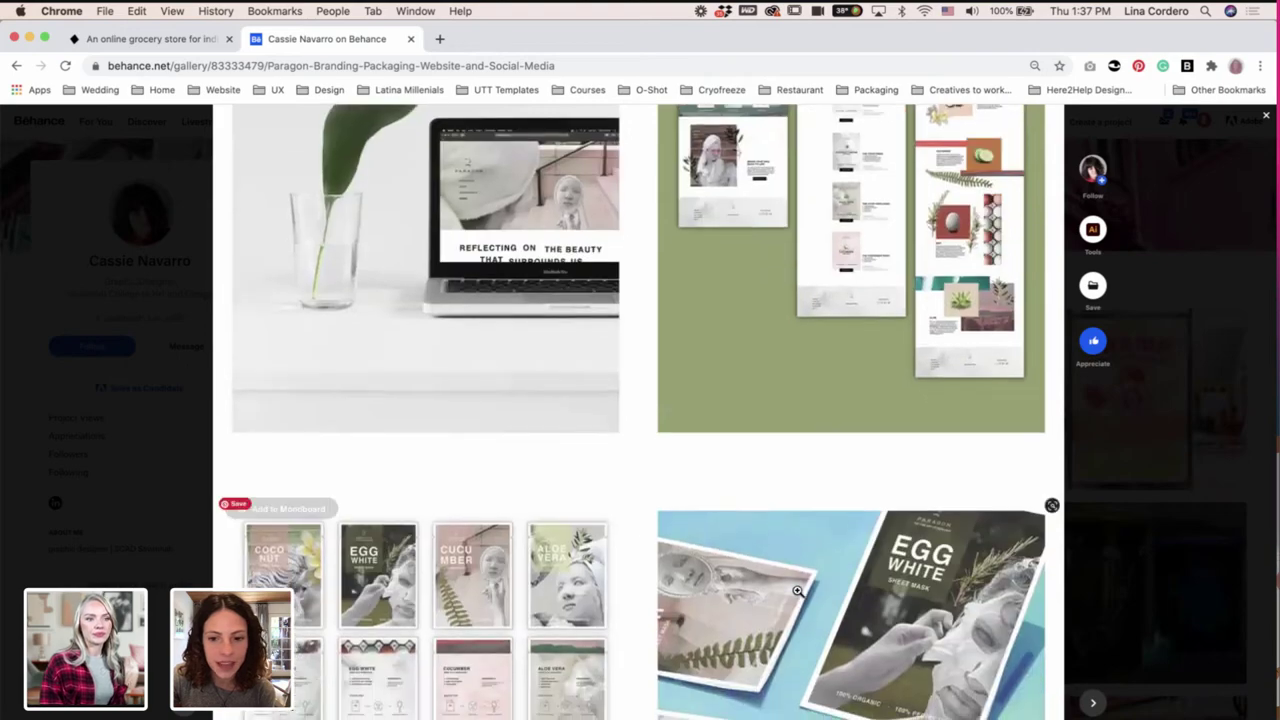
{"action": "scroll", "coordinate": [797, 591], "scroll_direction": "down", "scroll_amount": 16}
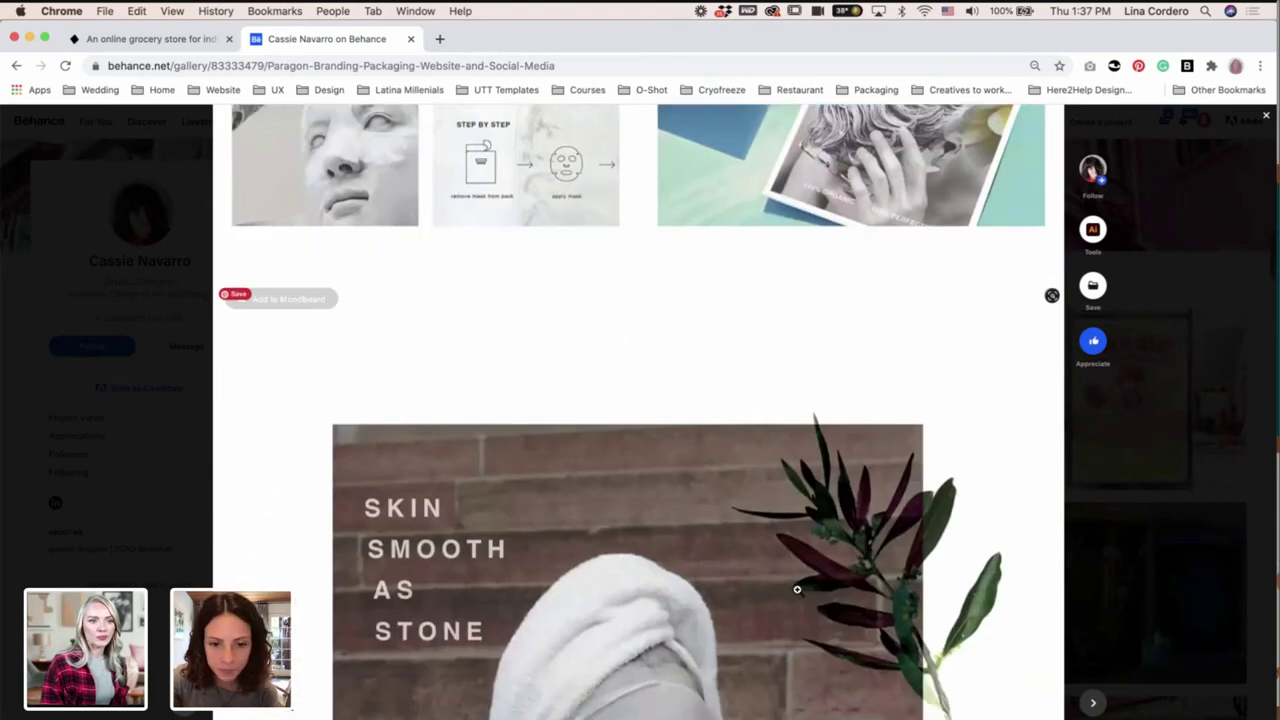
Examine the "Skin smooth as stone" poster in the Paragon project from its headline to its lower edge.
{"action": "scroll", "coordinate": [797, 591], "scroll_direction": "down", "scroll_amount": 5}
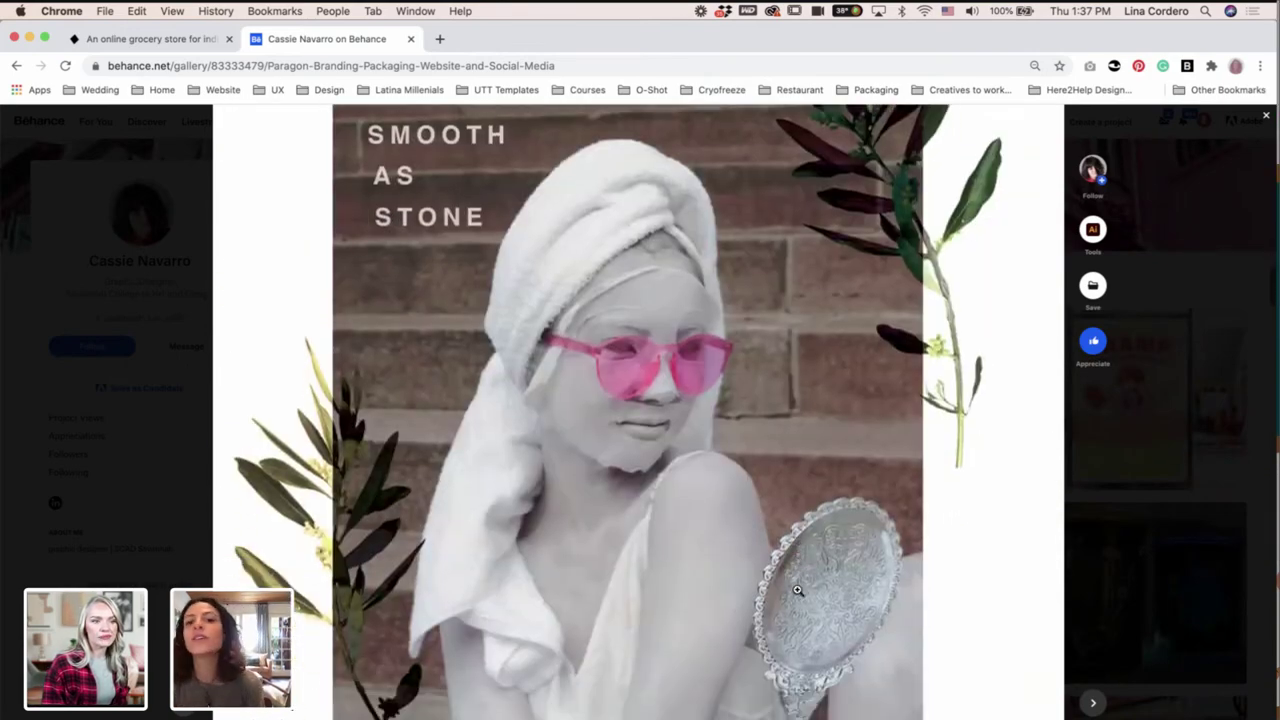
{"action": "scroll", "coordinate": [797, 591], "scroll_direction": "down", "scroll_amount": 2}
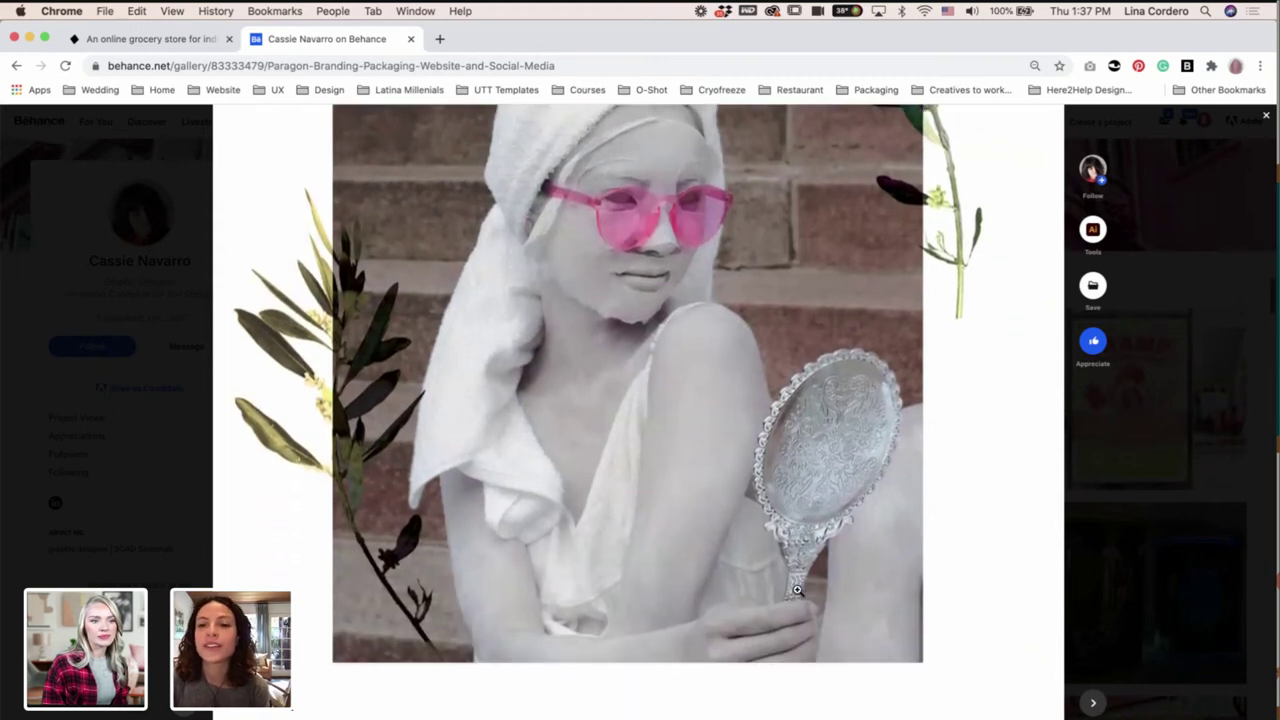
{"action": "scroll", "coordinate": [797, 591], "scroll_direction": "down", "scroll_amount": 4}
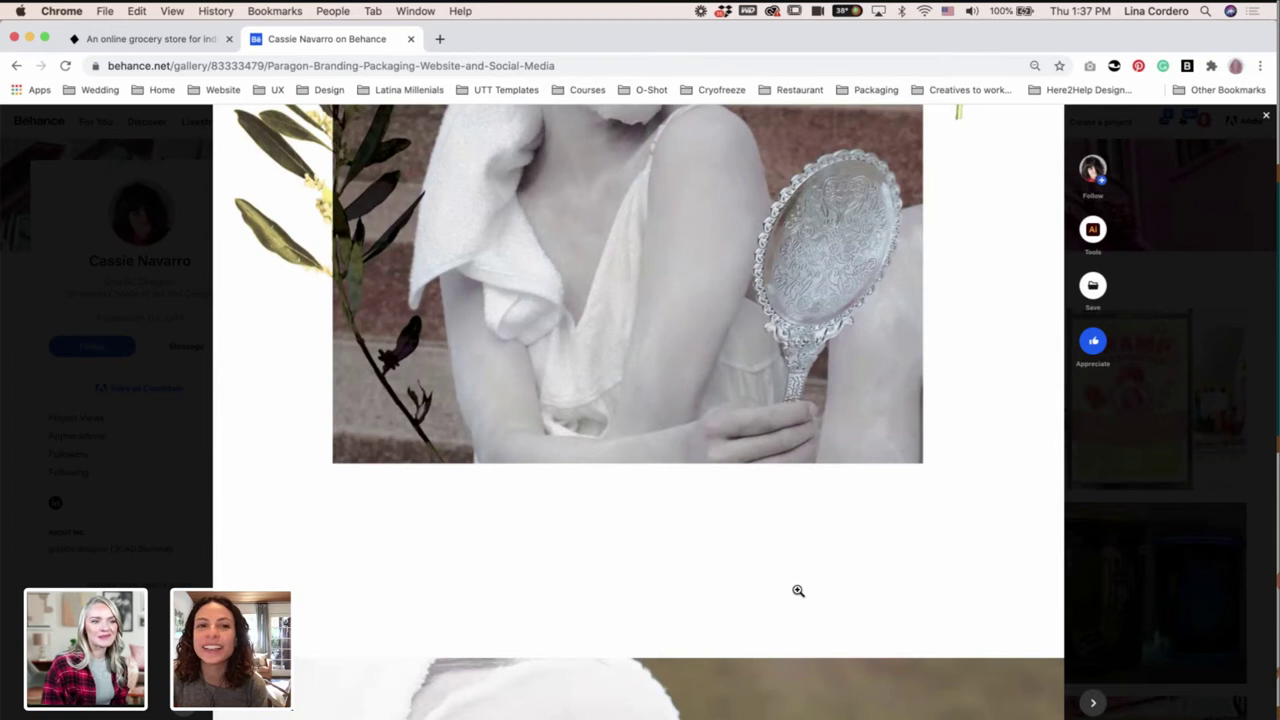
{"action": "scroll", "coordinate": [797, 591], "scroll_direction": "down", "scroll_amount": 1}
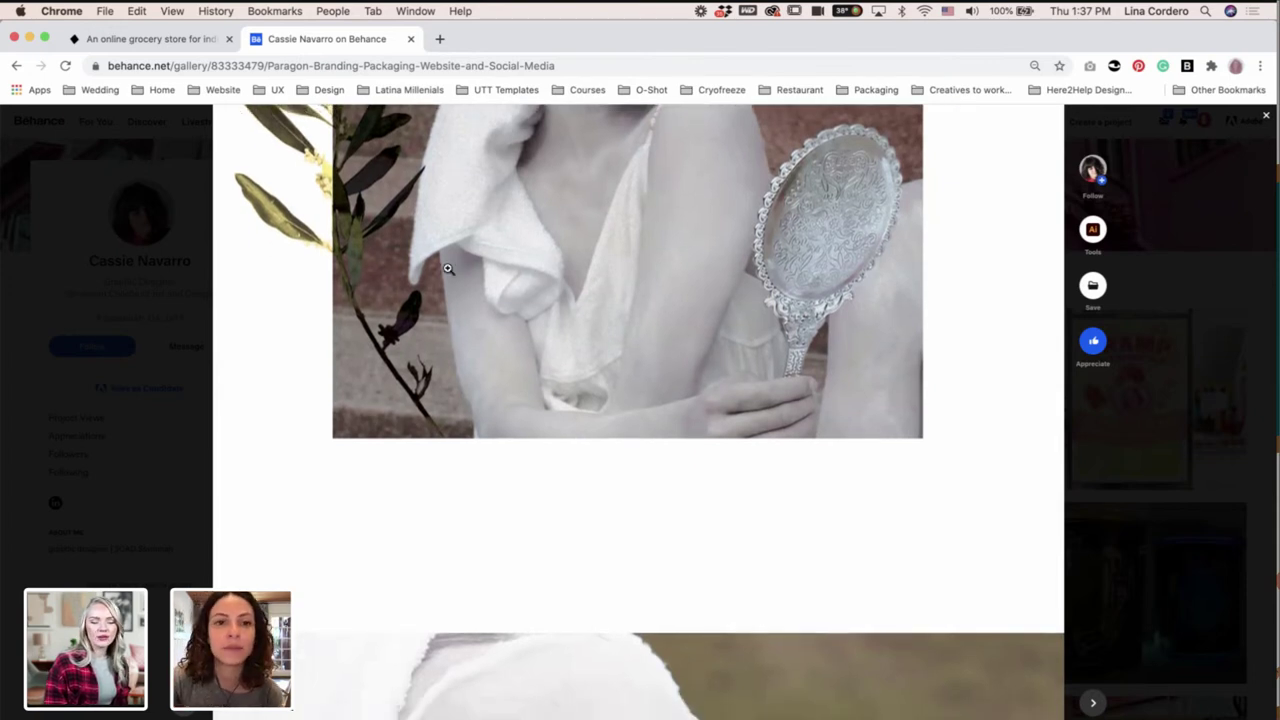
Examine Paragon's full-width photographs of the masked face with flowers, the picnic group and the models on the steps.
{"action": "left_click", "coordinate": [436, 66]}
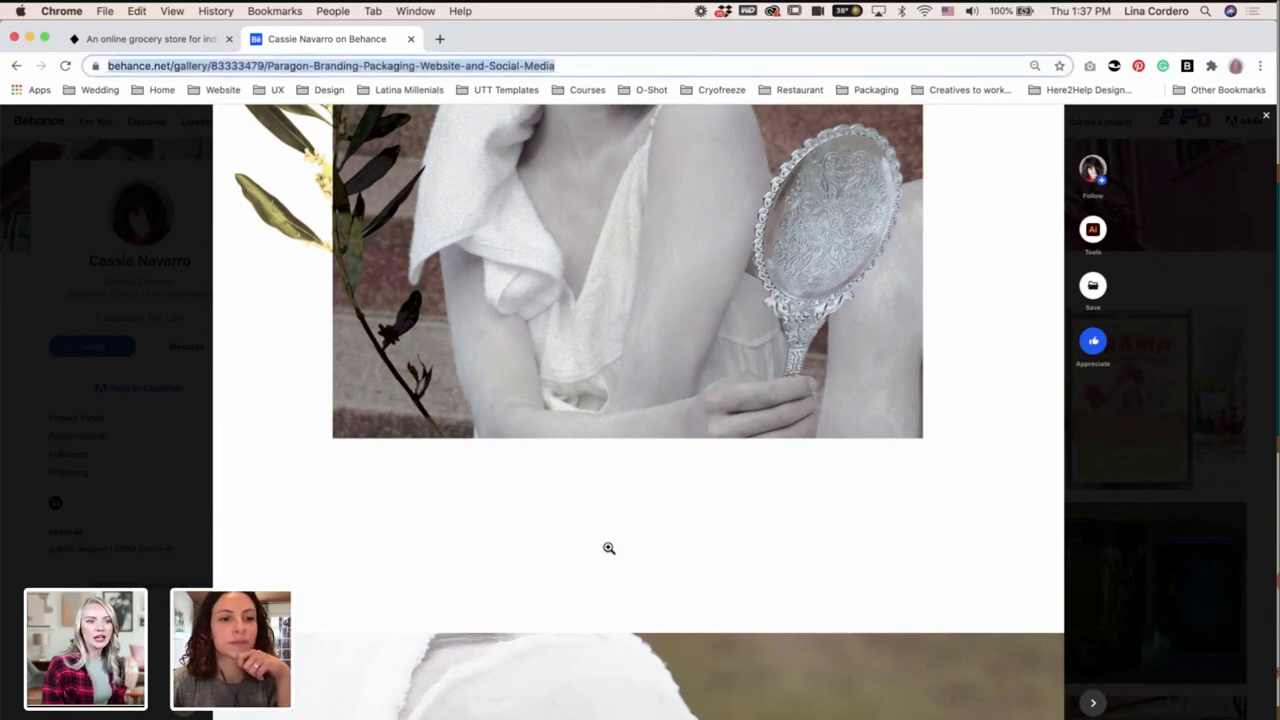
{"action": "scroll", "coordinate": [609, 548], "scroll_direction": "down", "scroll_amount": 1}
{"action": "scroll", "coordinate": [609, 548], "scroll_direction": "down", "scroll_amount": 10}
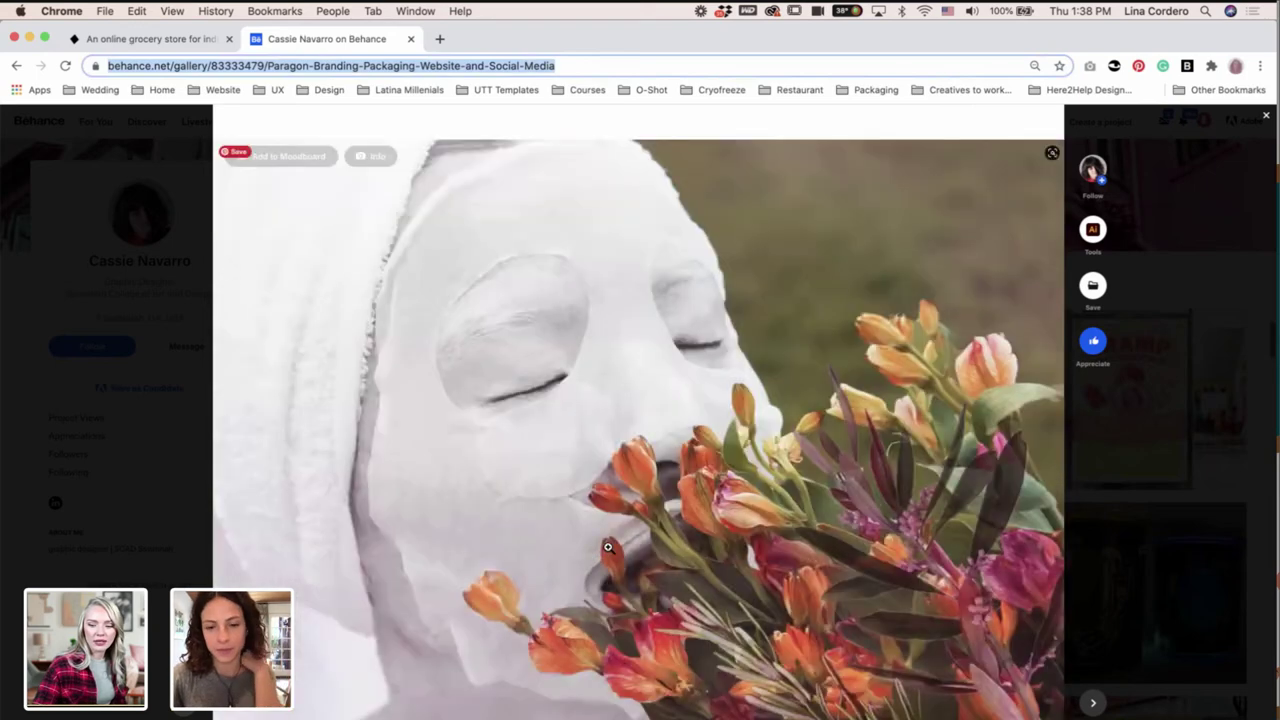
{"action": "scroll", "coordinate": [608, 547], "scroll_direction": "down", "scroll_amount": 9}
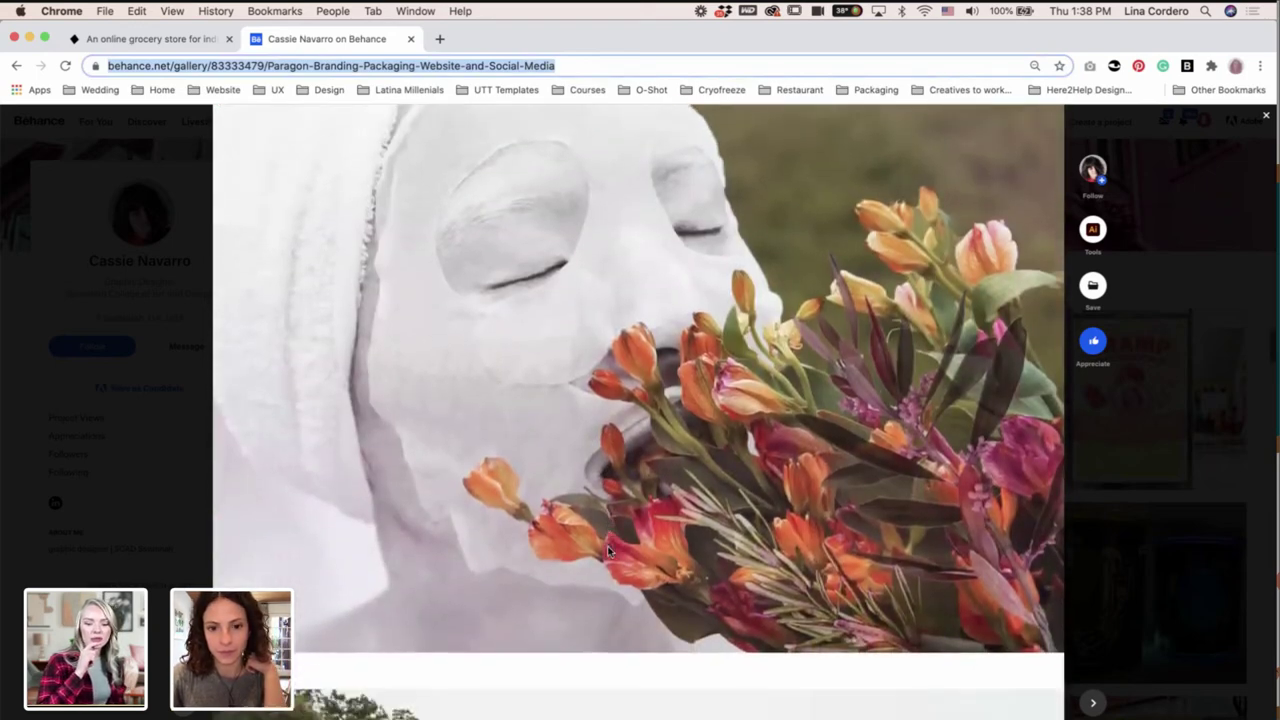
{"action": "scroll", "coordinate": [608, 547], "scroll_direction": "down", "scroll_amount": 2}
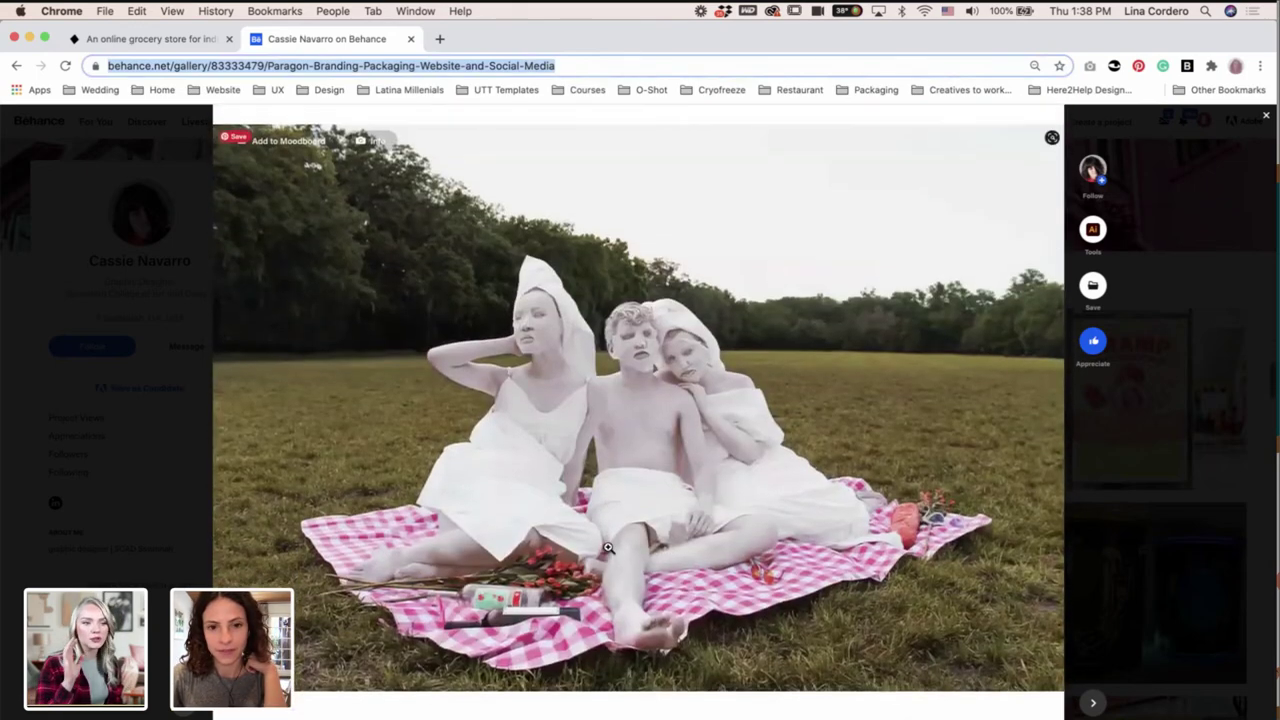
{"action": "scroll", "coordinate": [608, 547], "scroll_direction": "down", "scroll_amount": 1}
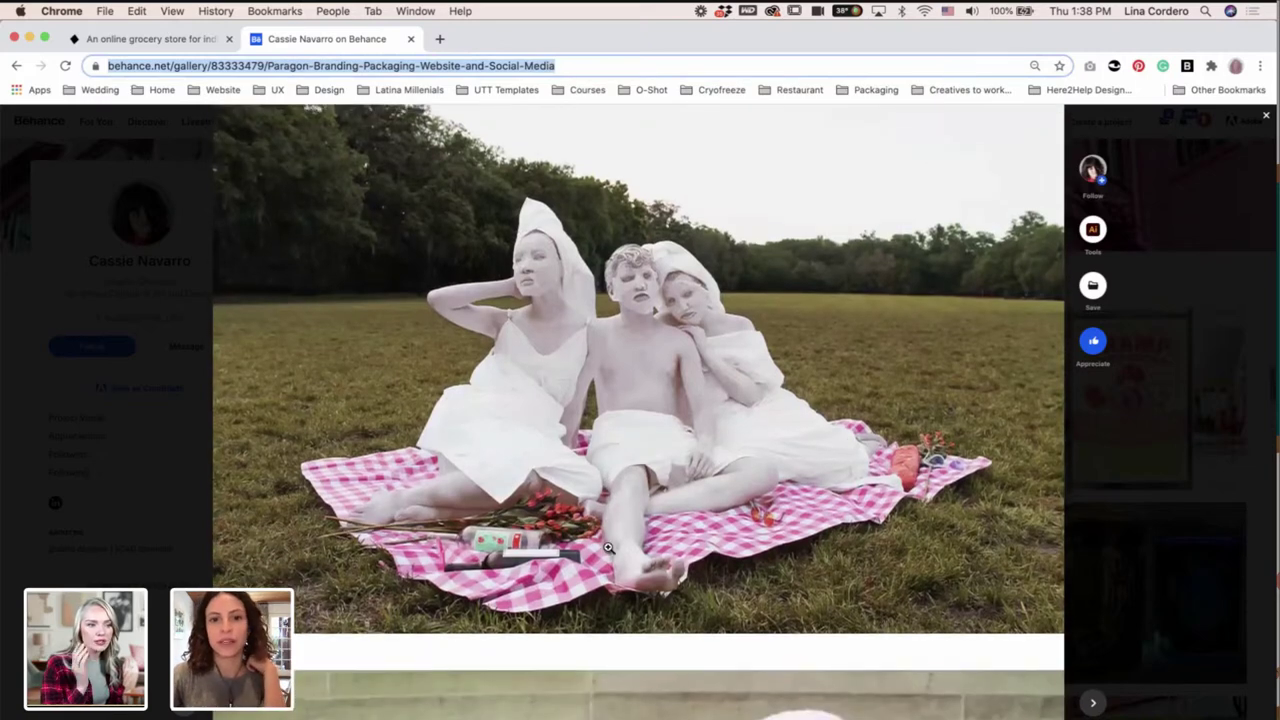
{"action": "scroll", "coordinate": [608, 547], "scroll_direction": "down", "scroll_amount": 2}
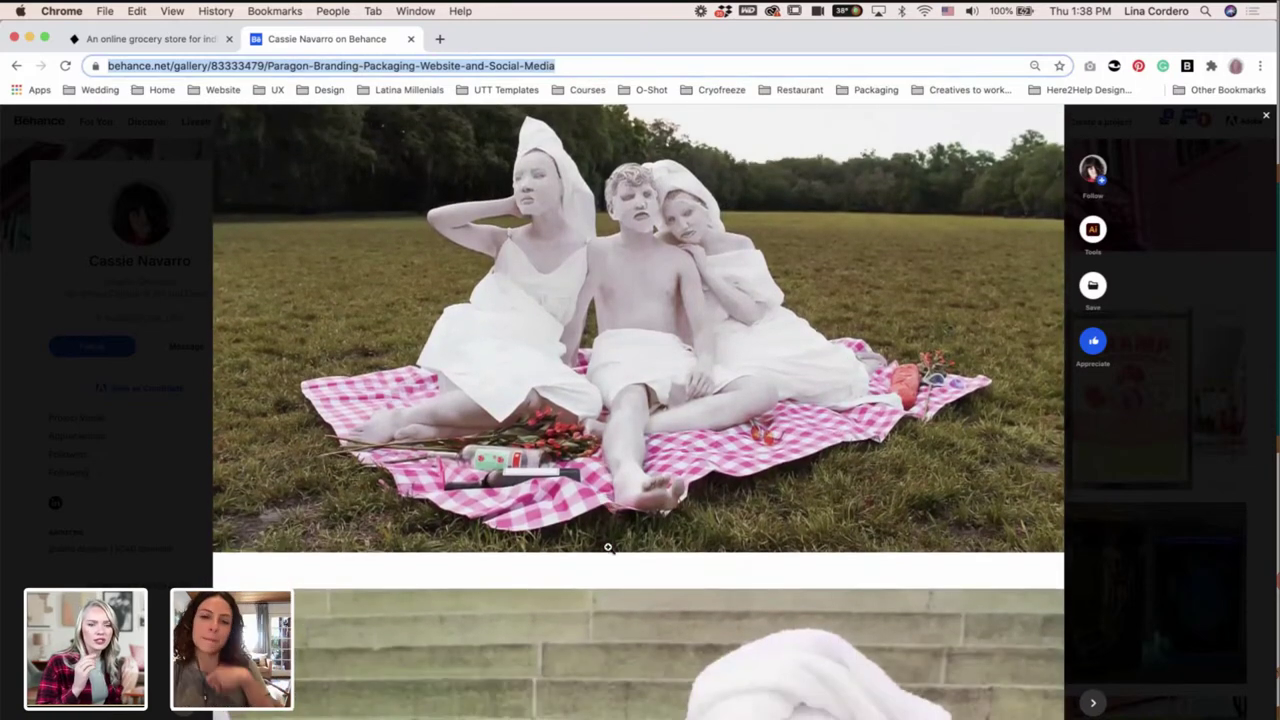
{"action": "scroll", "coordinate": [628, 608], "scroll_direction": "down", "scroll_amount": 10}
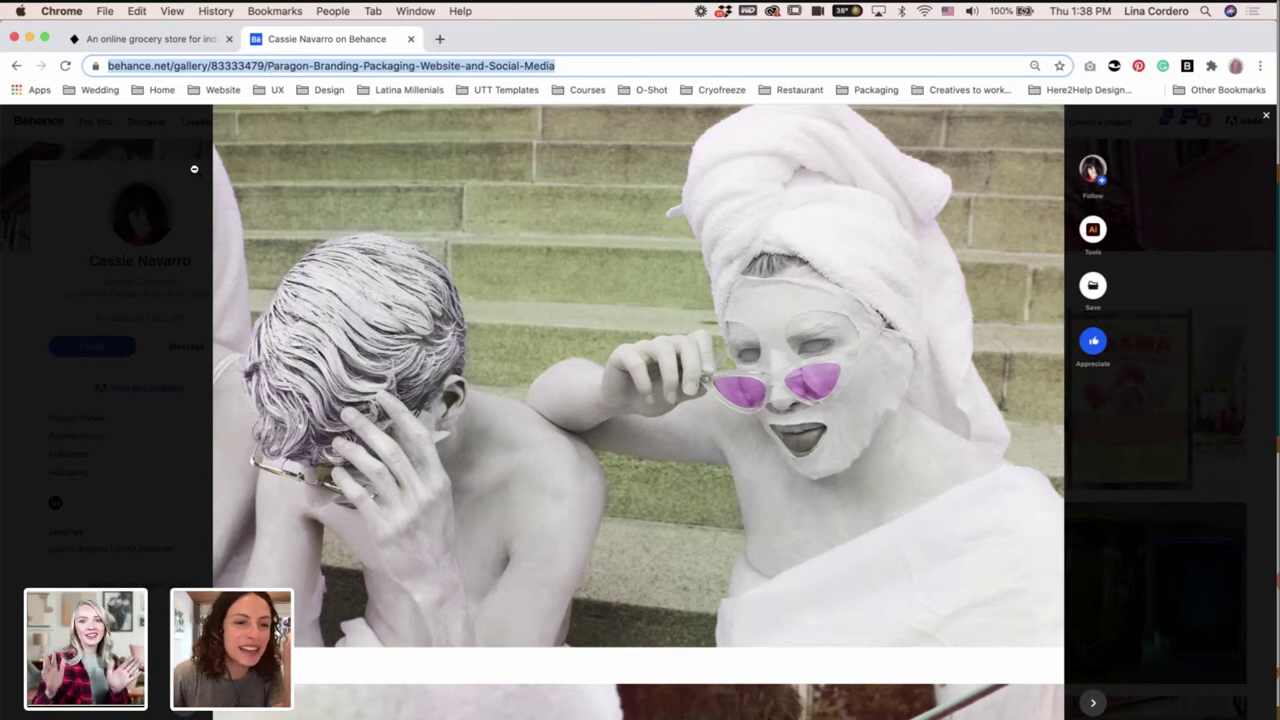
Select the full web address of the Paragon project.
{"action": "left_click", "coordinate": [245, 66]}
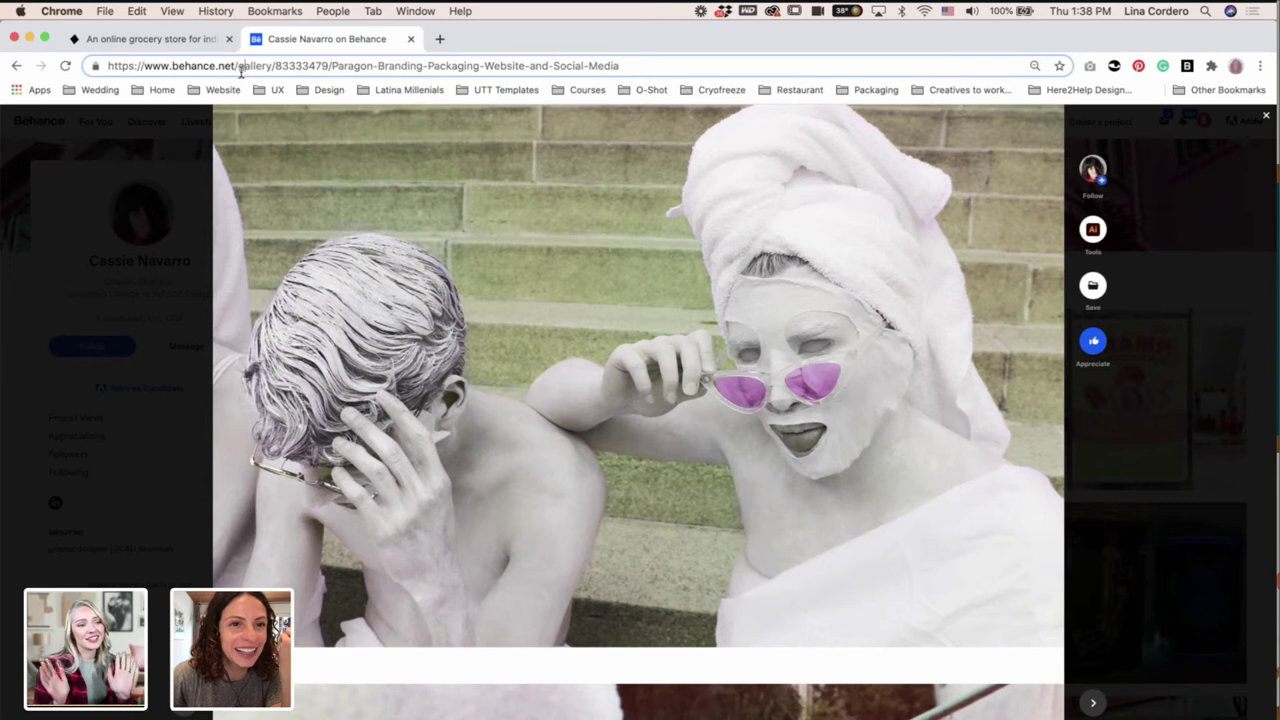
{"action": "left_click_drag", "start_coordinate": [237, 66], "coordinate": [622, 66]}
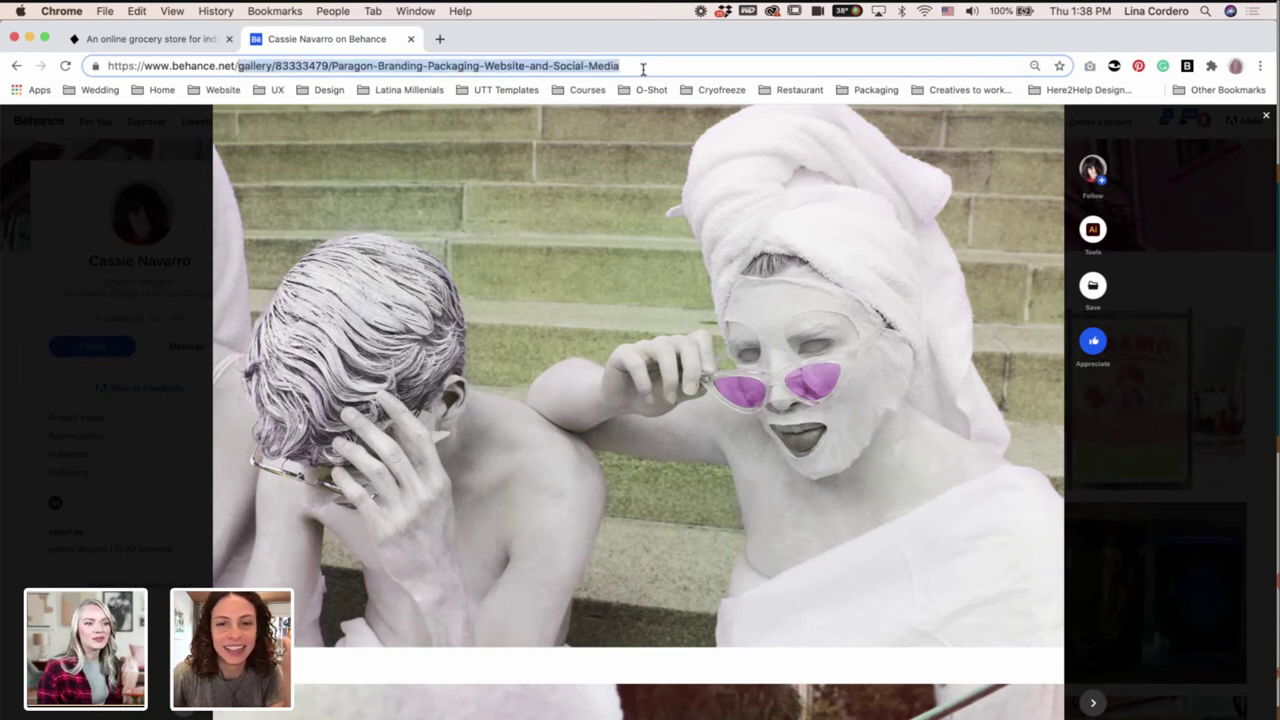
{"action": "triple_click", "coordinate": [643, 66]}
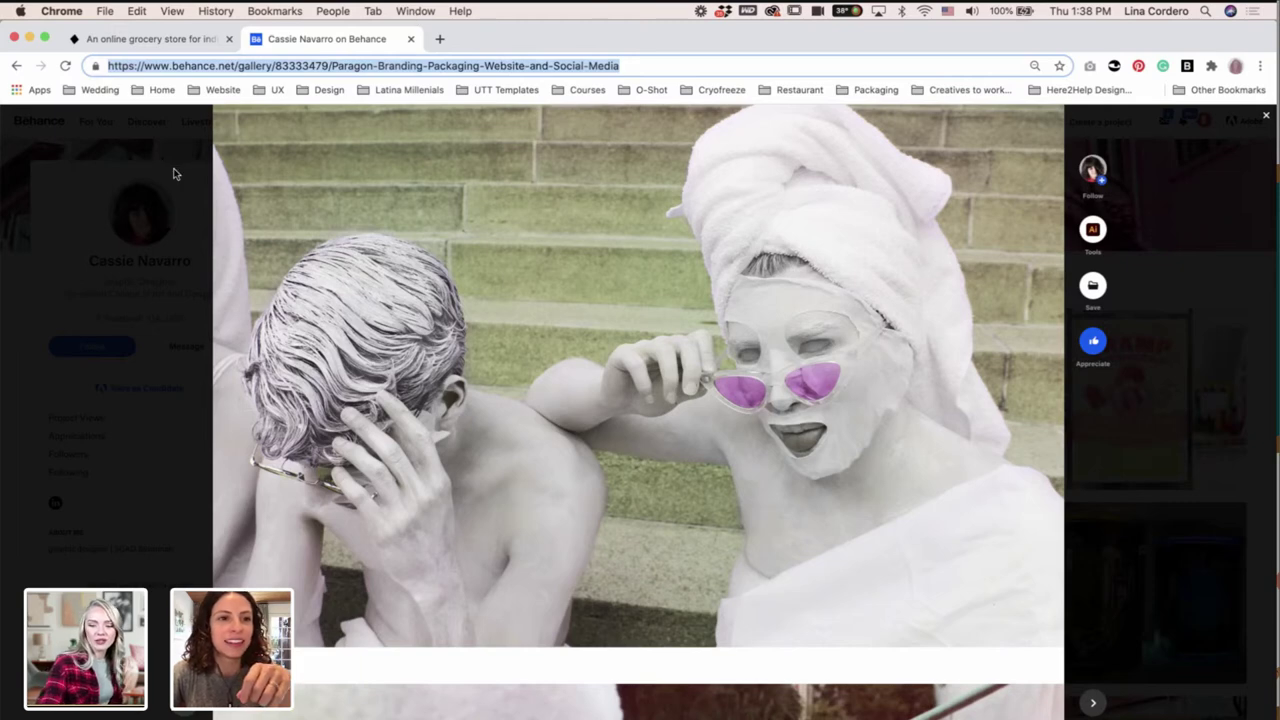
Close the Paragon project and follow the designer from the profile page.
{"action": "left_click", "coordinate": [186, 133]}
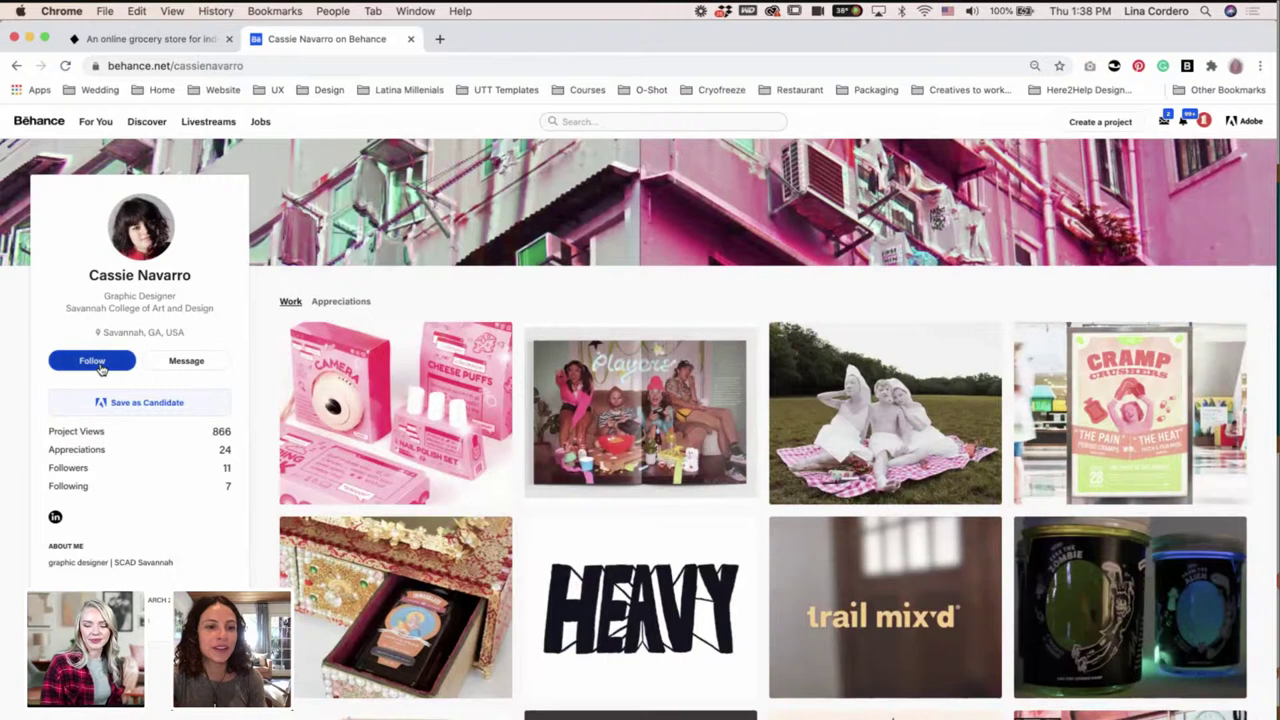
{"action": "left_click", "coordinate": [92, 361]}
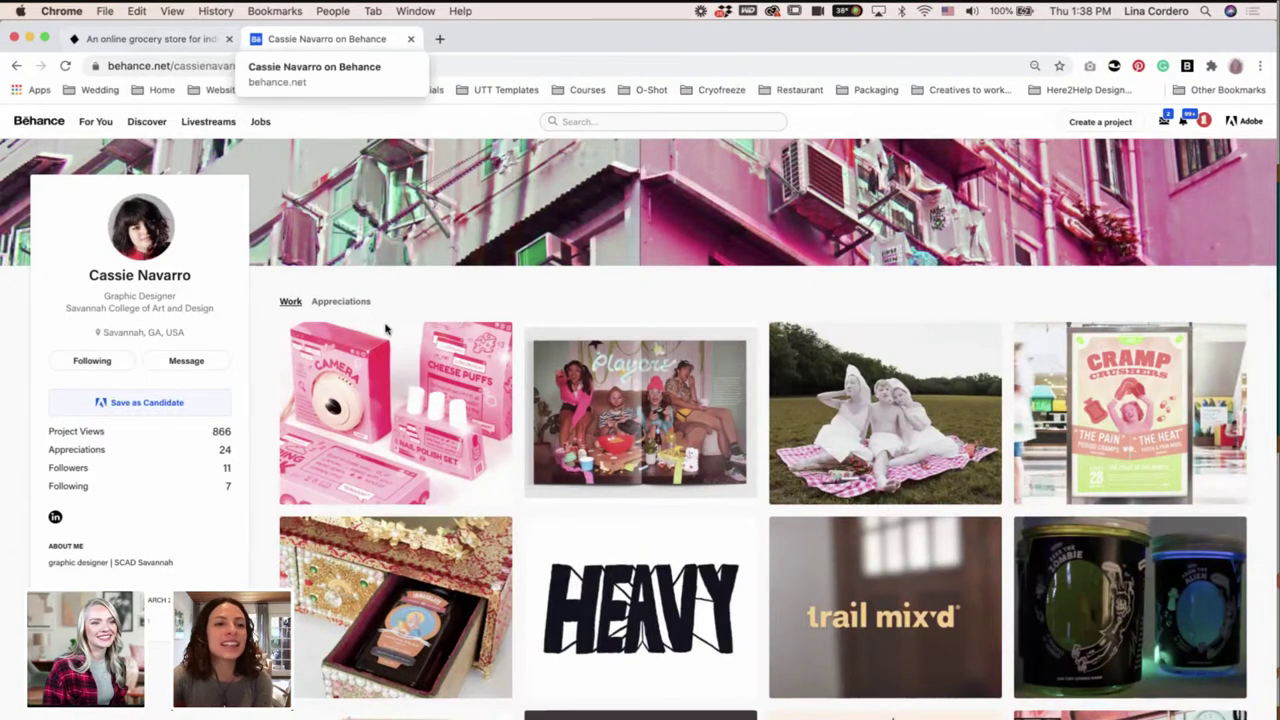
Switch to Illustrator and select all the blue accent strokes at both corners of the TiNY BODEGA box on the last artboard.
{"action": "left_click", "coordinate": [28, 37]}
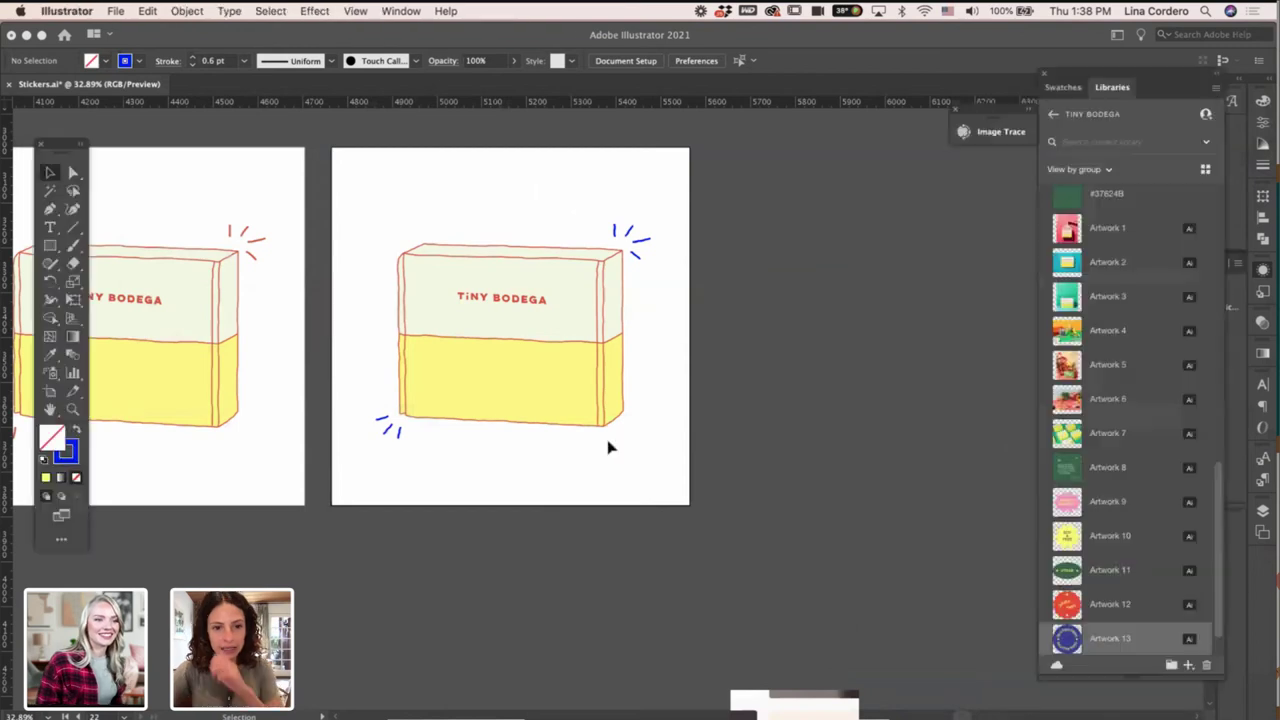
{"action": "scroll", "coordinate": [608, 448], "scroll_direction": "down", "scroll_amount": 2}
{"action": "scroll", "coordinate": [629, 403], "scroll_direction": "up", "scroll_amount": 4}
{"action": "scroll", "coordinate": [611, 298], "scroll_direction": "up", "scroll_amount": 3}
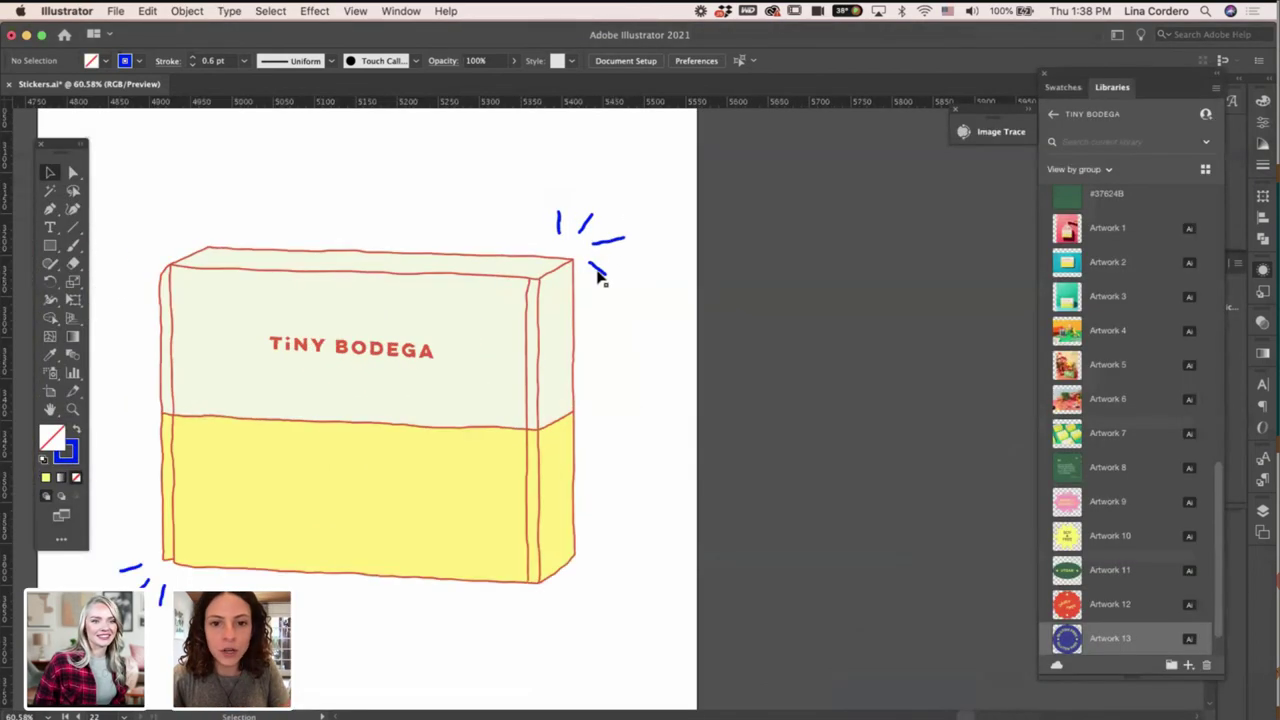
{"action": "left_click", "coordinate": [598, 270]}
{"action": "left_click", "coordinate": [599, 243], "text": "shift"}
{"action": "left_click", "coordinate": [585, 225], "text": "shift"}
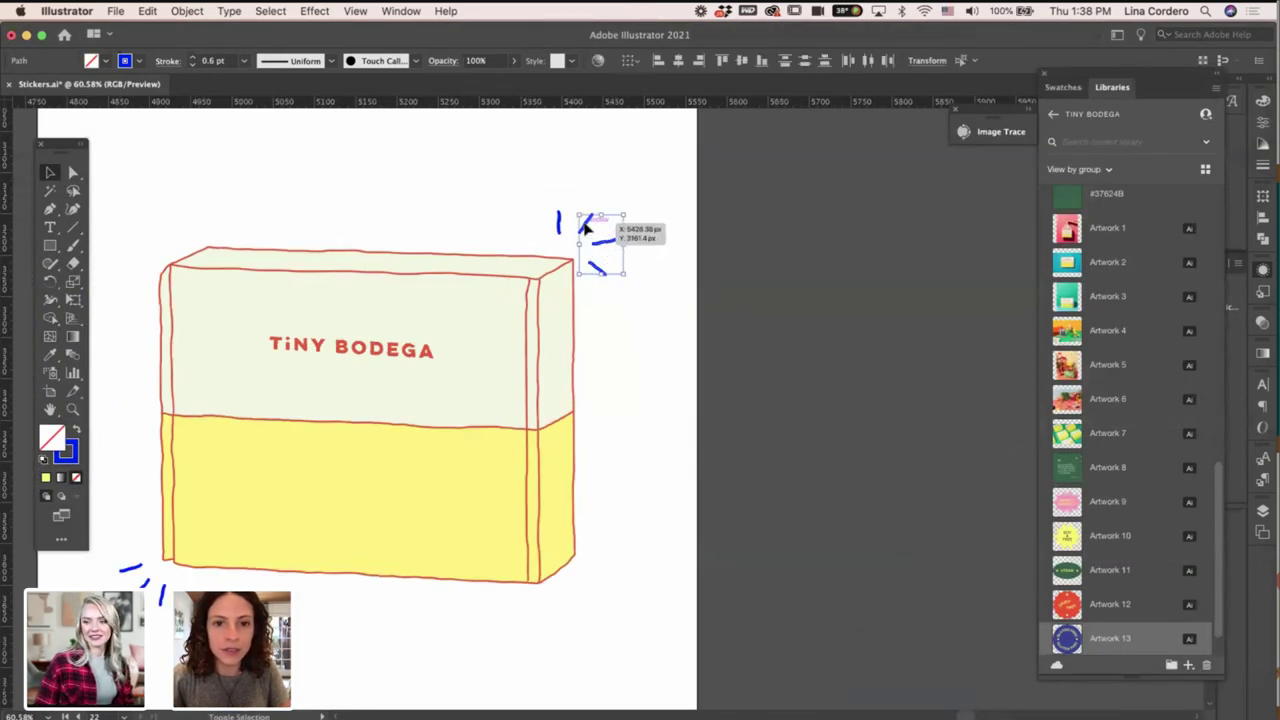
{"action": "left_click", "coordinate": [559, 224], "text": "shift"}
{"action": "left_click", "coordinate": [162, 596], "text": "shift"}
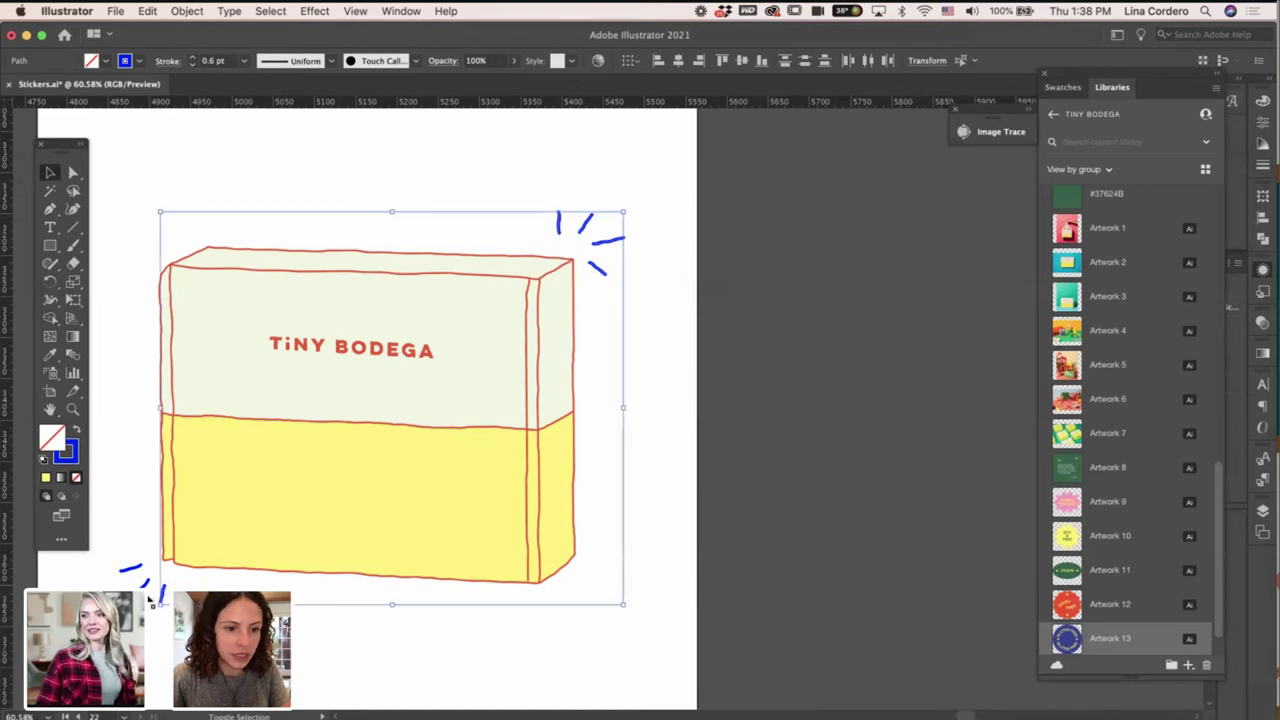
{"action": "left_click", "coordinate": [146, 597], "text": "shift"}
{"action": "left_click", "coordinate": [138, 568], "text": "shift"}
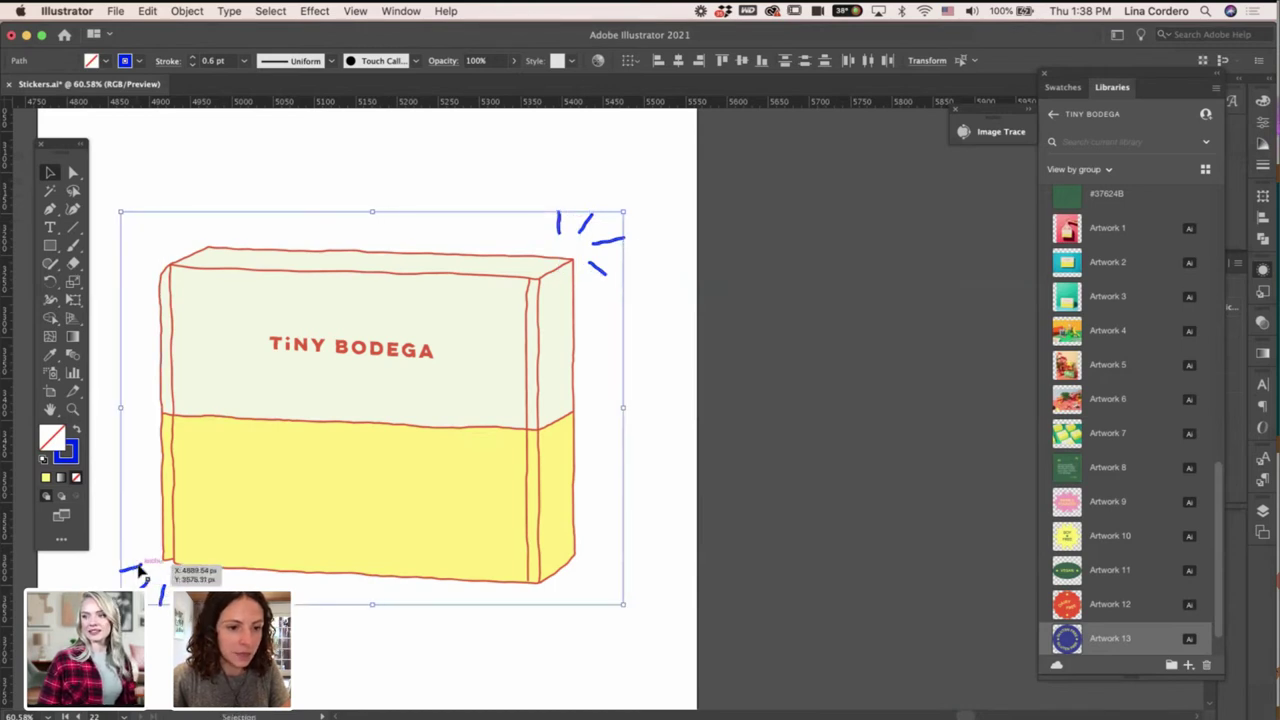
Recolor the selected blue accent strokes to match the red accent strokes on the neighbouring box artboard, and deselect them.
{"action": "left_click", "coordinate": [50, 355]}
{"action": "scroll", "coordinate": [514, 470], "scroll_direction": "down", "scroll_amount": 3}
{"action": "scroll", "coordinate": [511, 472], "scroll_direction": "left", "scroll_amount": 4}
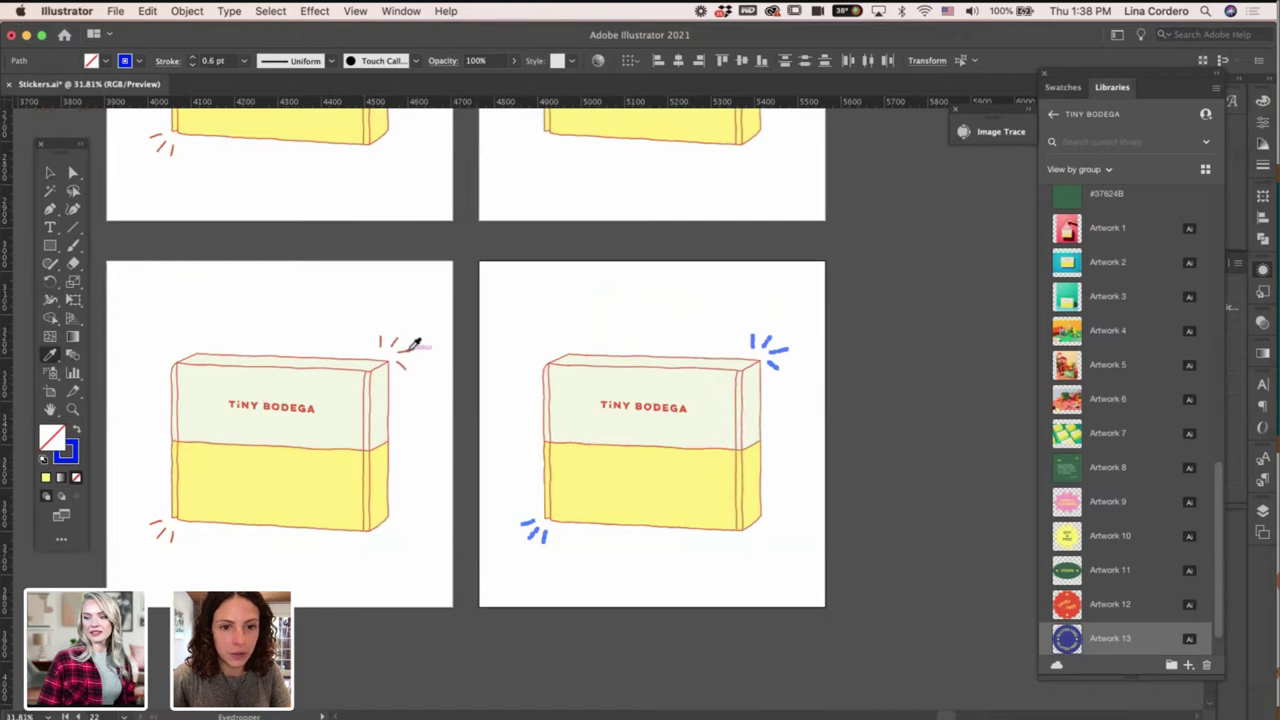
{"action": "left_click", "coordinate": [406, 351]}
{"action": "left_click", "coordinate": [49, 172]}
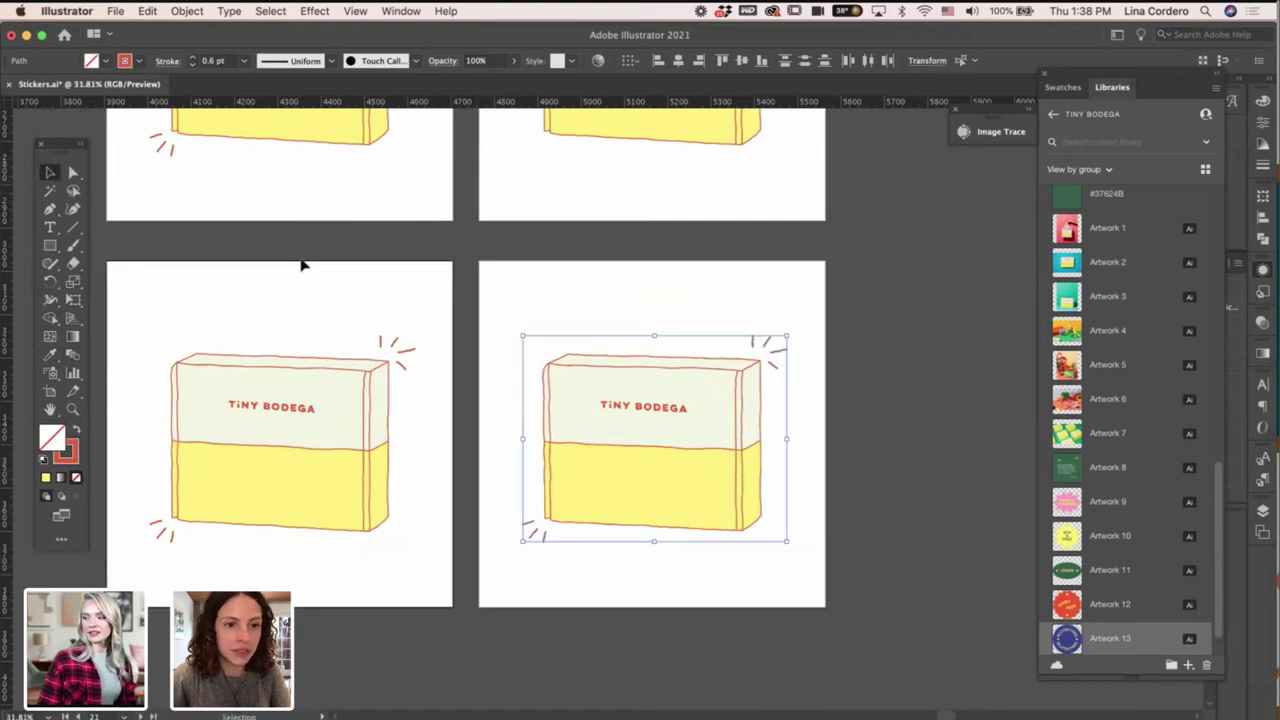
{"action": "left_click", "coordinate": [303, 263]}
{"action": "scroll", "coordinate": [680, 537], "scroll_direction": "down", "scroll_amount": 2}
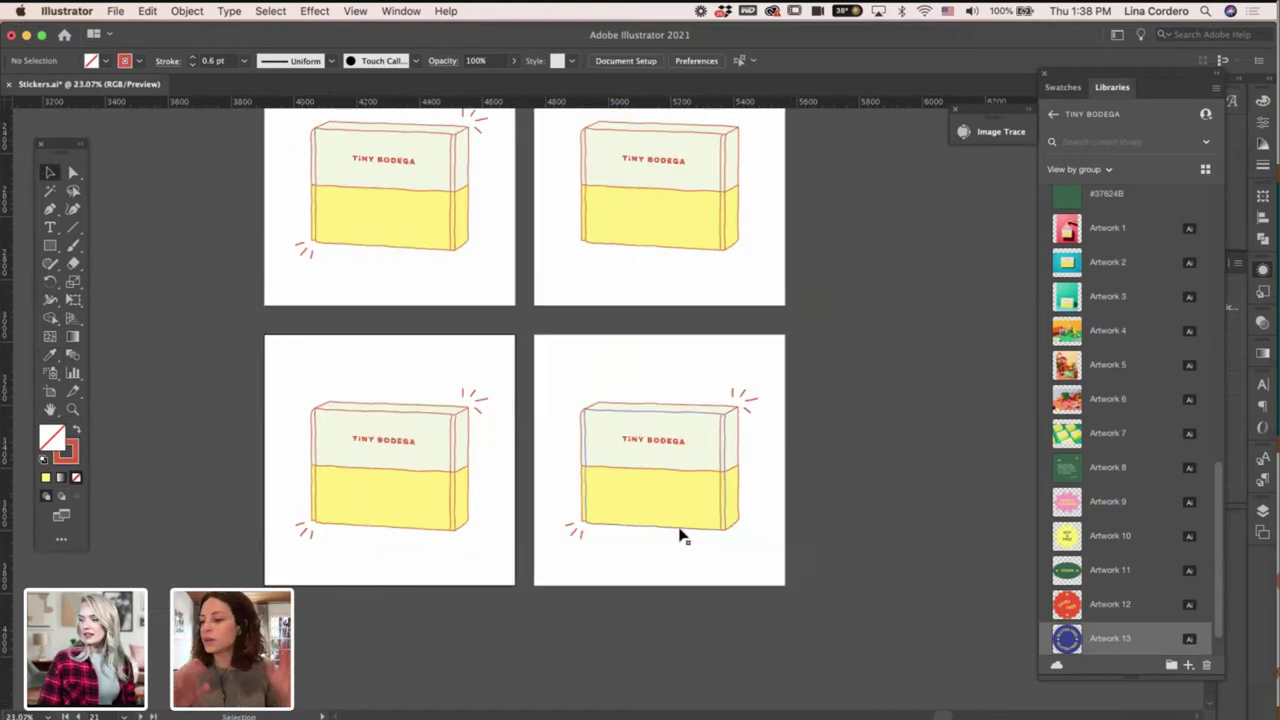
{"action": "scroll", "coordinate": [761, 618], "scroll_direction": "up", "scroll_amount": 3}
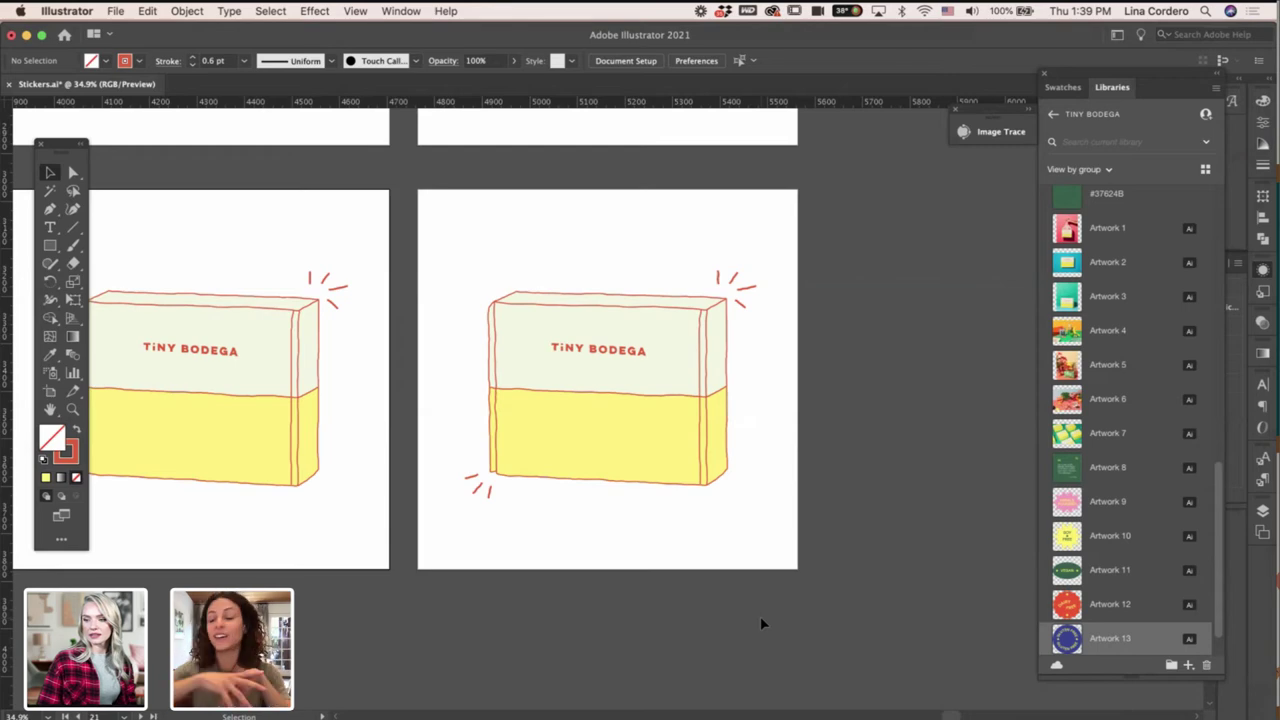
{"action": "scroll", "coordinate": [765, 610], "scroll_direction": "down", "scroll_amount": 3}
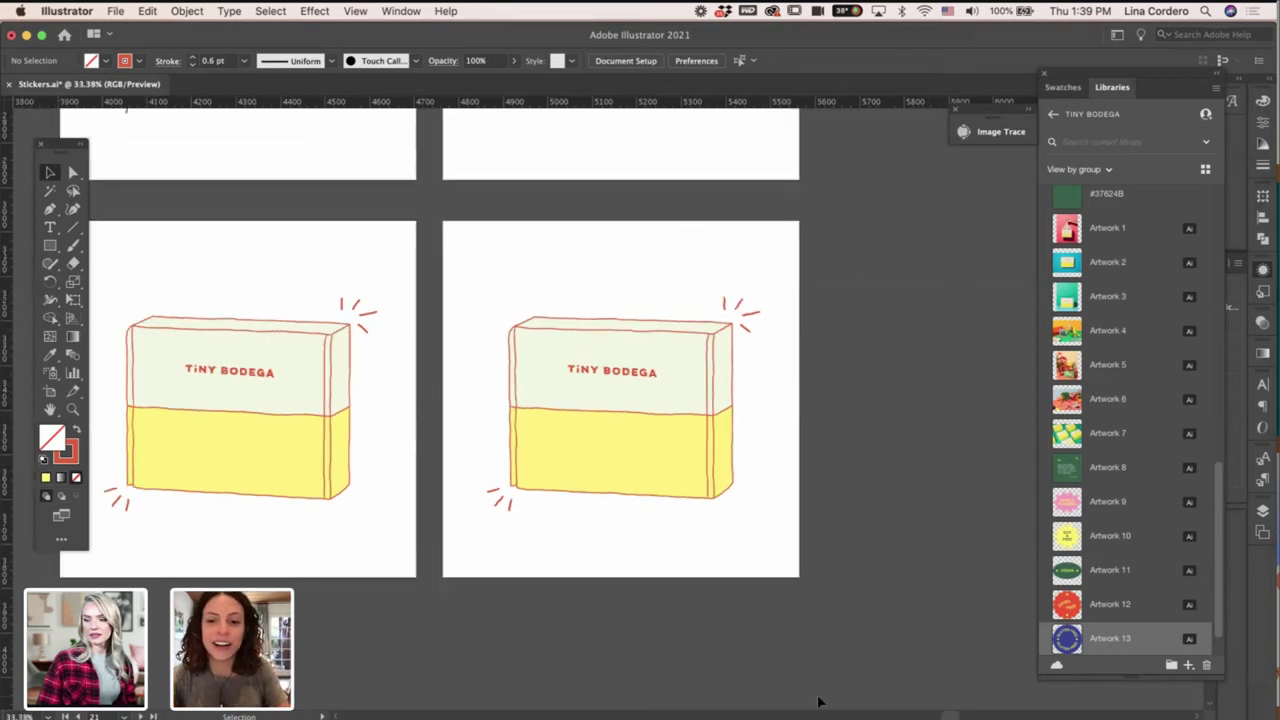
{"action": "scroll", "coordinate": [771, 604], "scroll_direction": "down", "scroll_amount": 1}
{"action": "scroll", "coordinate": [771, 604], "scroll_direction": "up", "scroll_amount": 4}
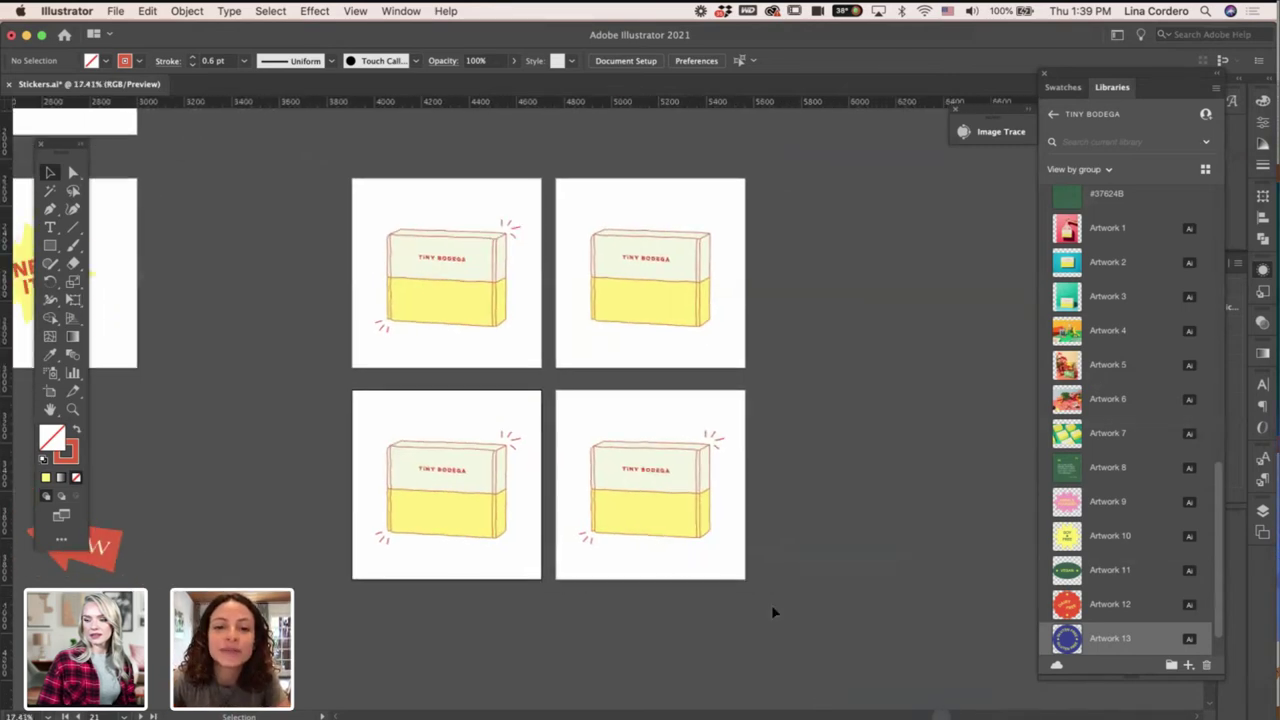
{"action": "scroll", "coordinate": [744, 616], "scroll_direction": "up", "scroll_amount": 1}
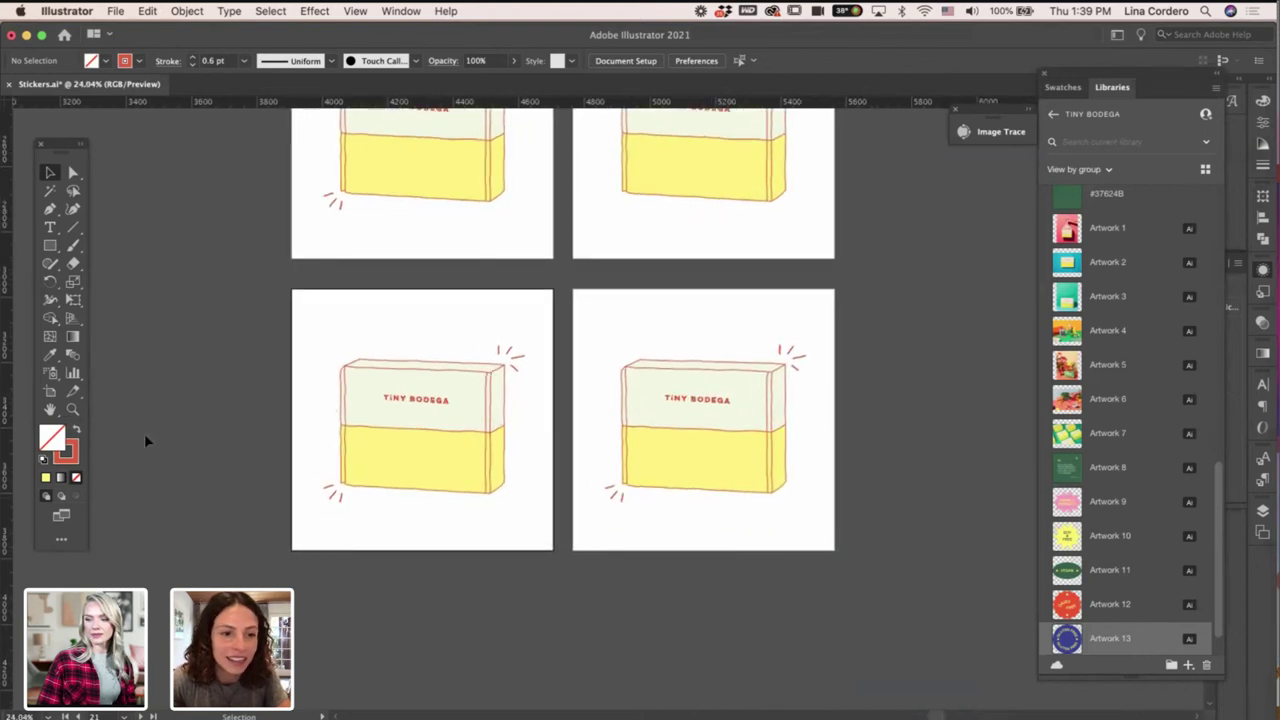
{"action": "left_click", "coordinate": [50, 393]}
{"action": "scroll", "coordinate": [208, 428], "scroll_direction": "up", "scroll_amount": 4}
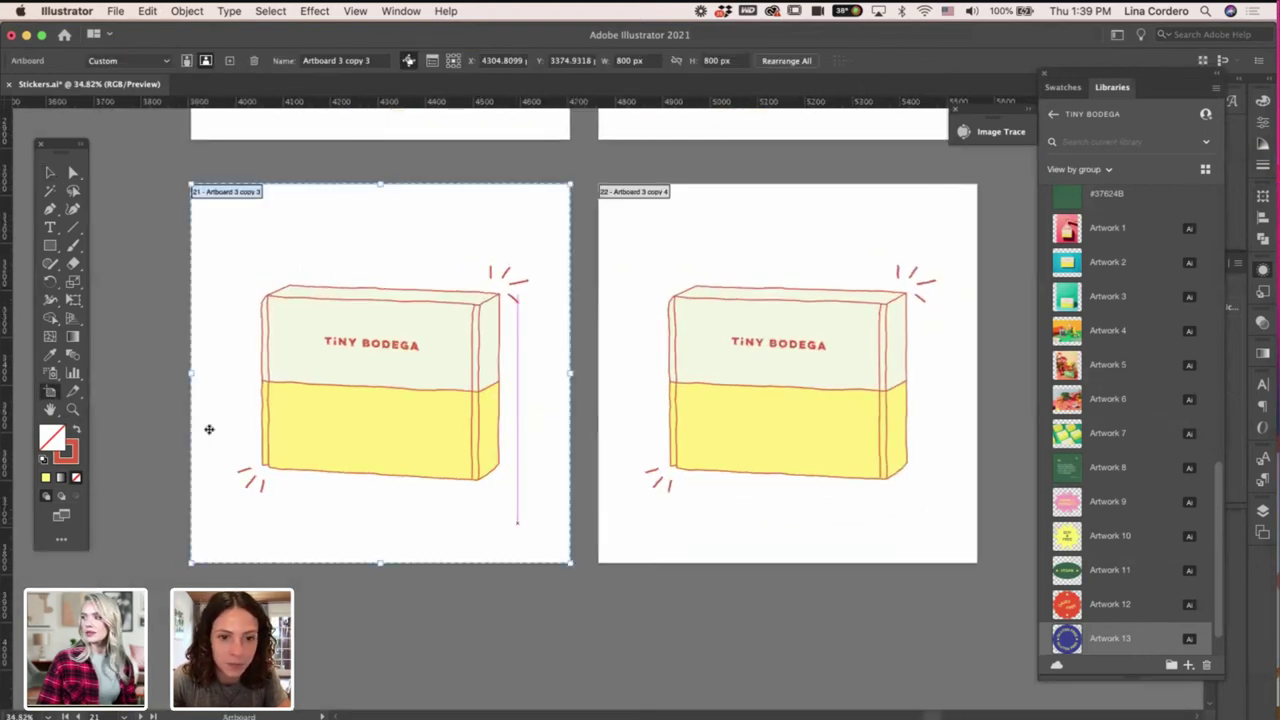
{"action": "key", "text": "super+minus"}
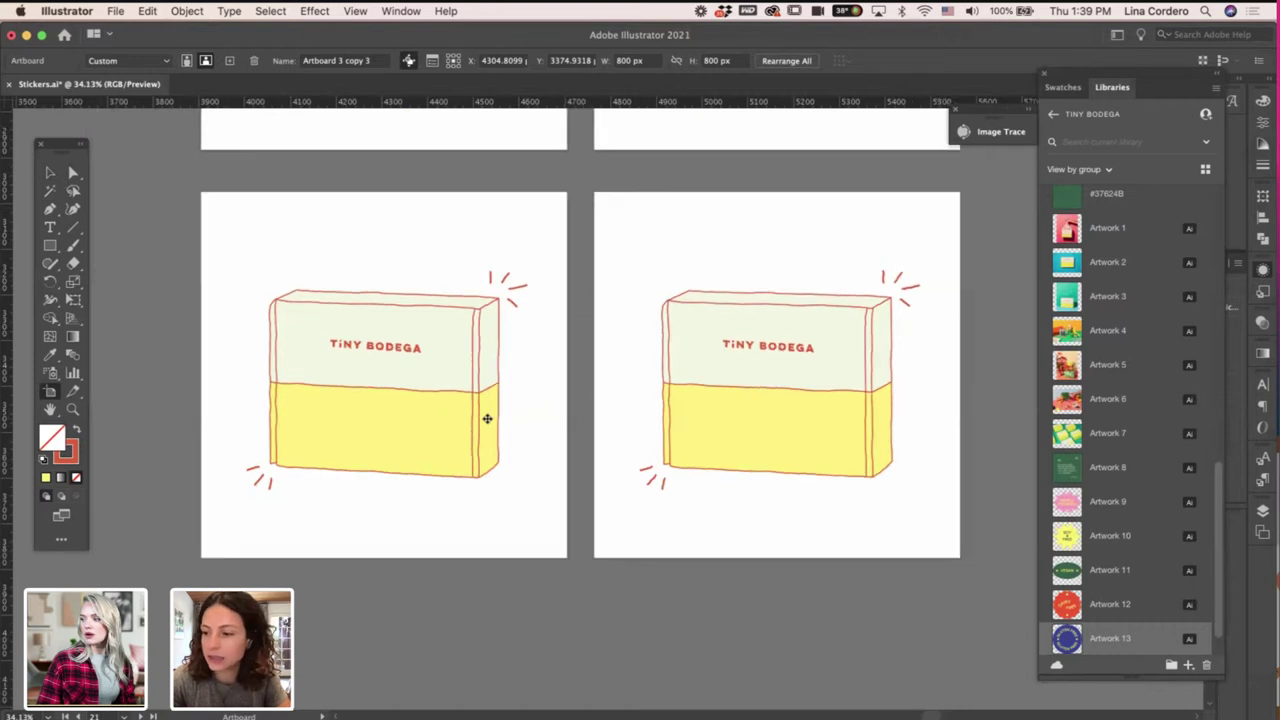
{"action": "key", "text": "v"}
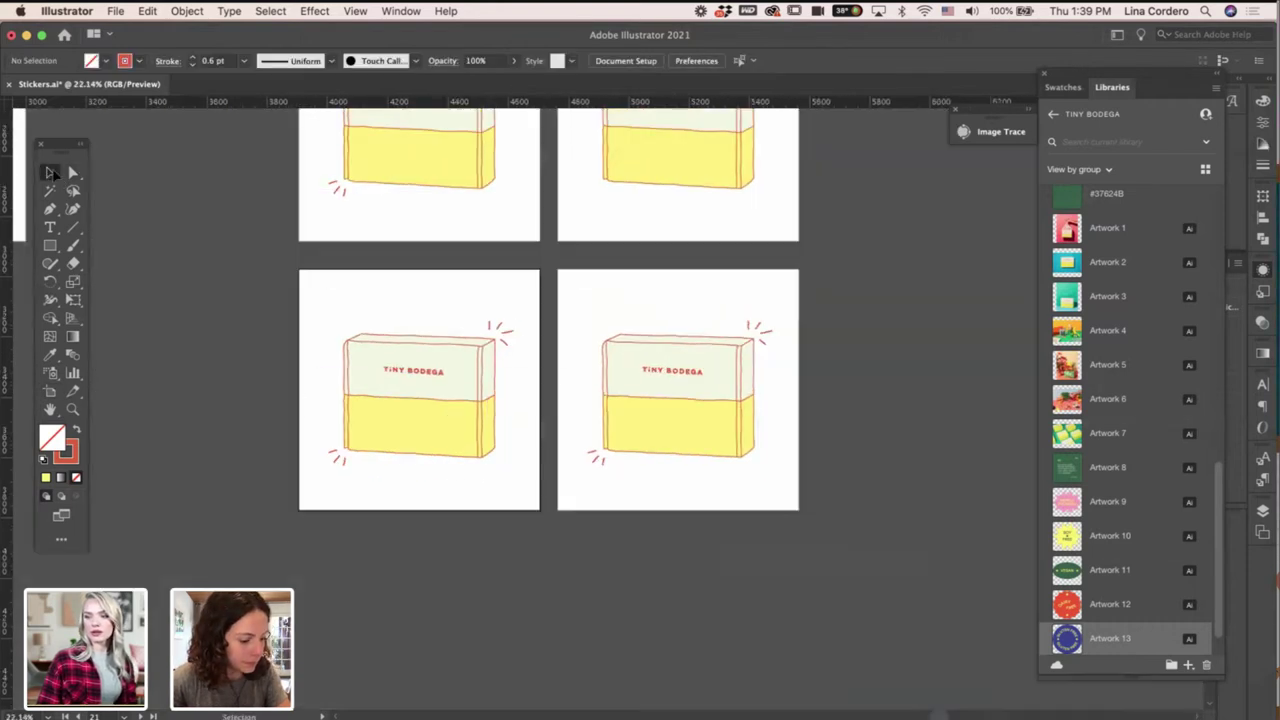
Compare the box illustrations and their corner accent strokes across the four TiNY BODEGA artboards.
{"action": "scroll", "coordinate": [451, 377], "scroll_direction": "up", "scroll_amount": 3}
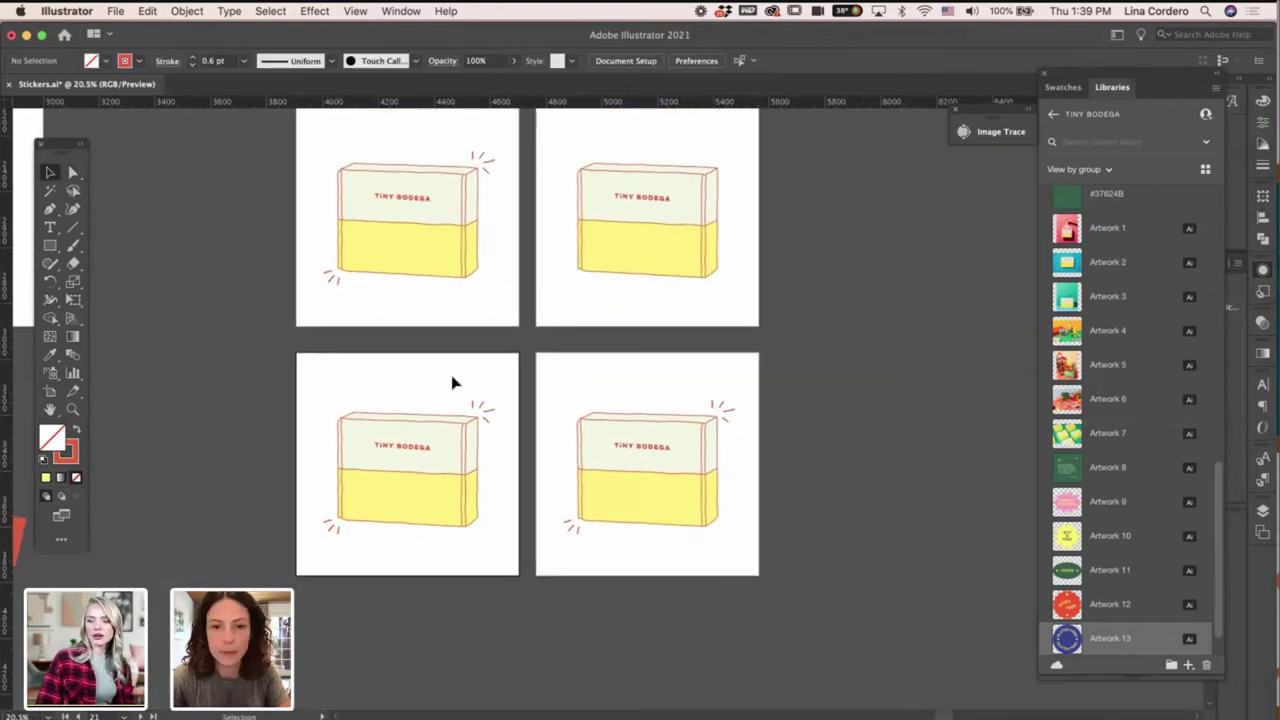
{"action": "scroll", "coordinate": [333, 331], "scroll_direction": "right", "scroll_amount": 1}
{"action": "scroll", "coordinate": [537, 451], "scroll_direction": "up", "scroll_amount": 3}
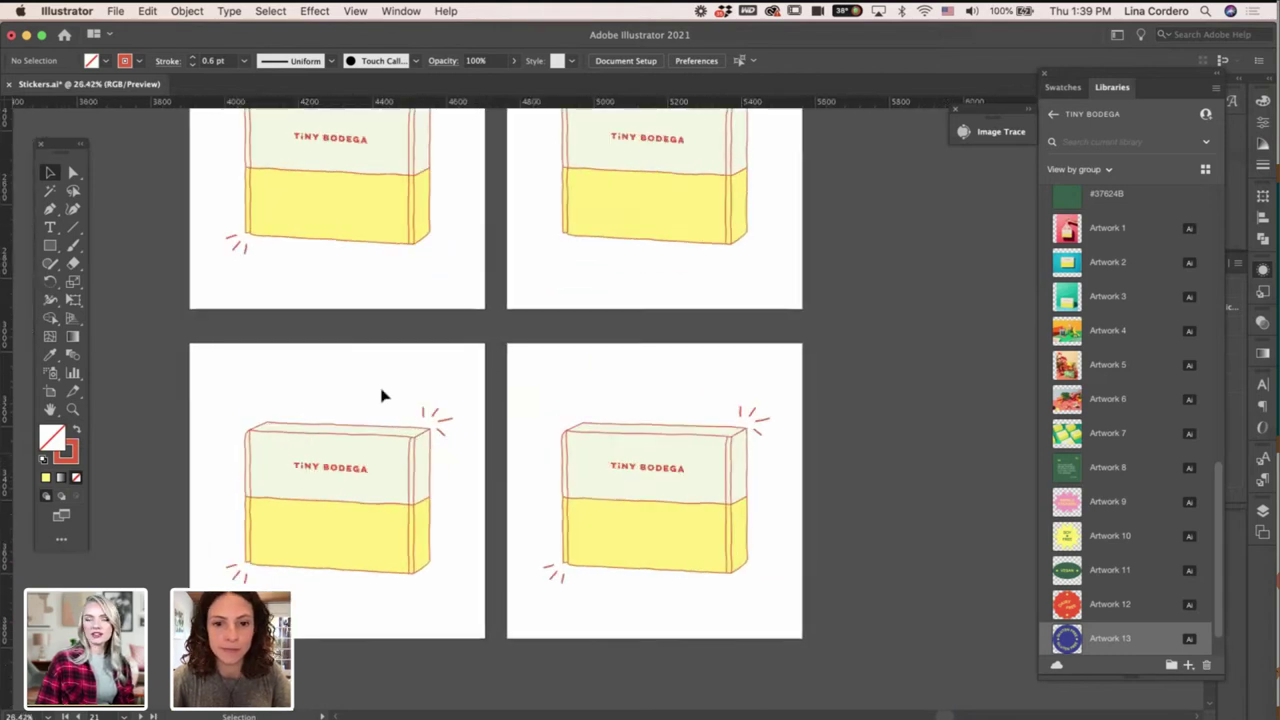
{"action": "scroll", "coordinate": [250, 346], "scroll_direction": "down", "scroll_amount": 1}
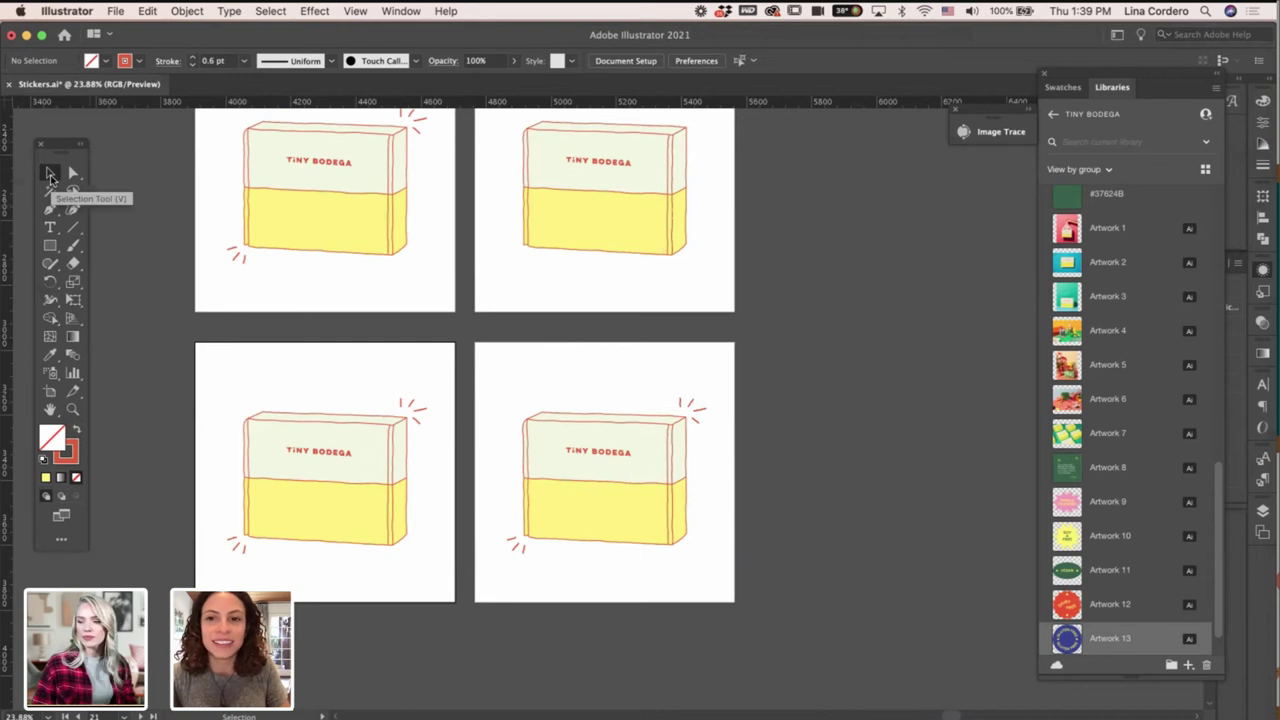
{"action": "scroll", "coordinate": [270, 452], "scroll_direction": "up", "scroll_amount": 2}
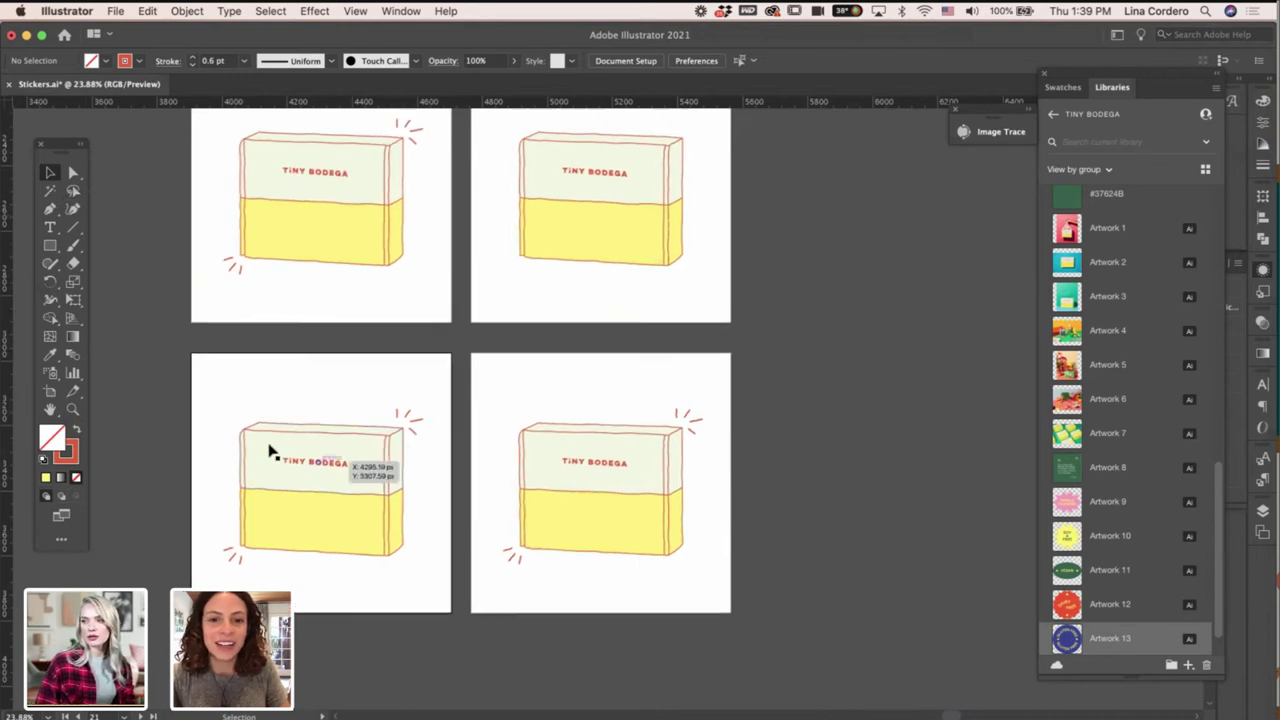
{"action": "scroll", "coordinate": [380, 368], "scroll_direction": "up", "scroll_amount": 2}
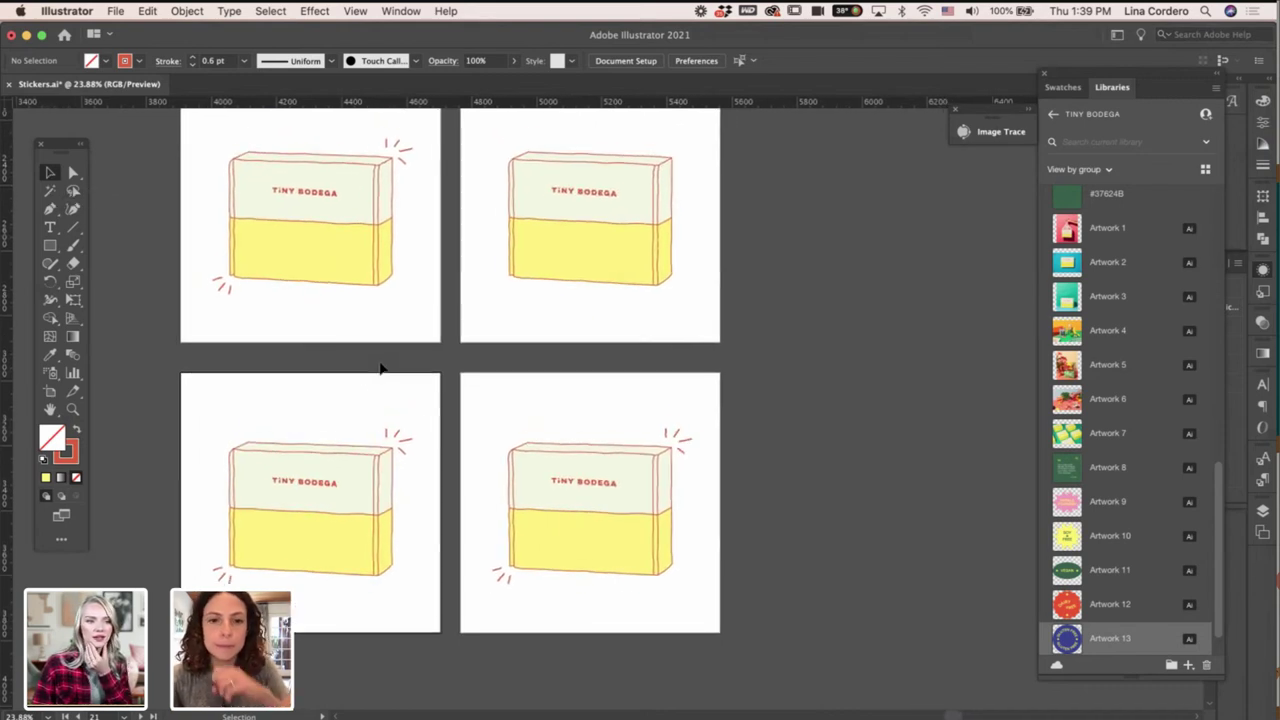
{"action": "scroll", "coordinate": [464, 417], "scroll_direction": "up", "scroll_amount": 1}
{"action": "scroll", "coordinate": [464, 417], "scroll_direction": "down", "scroll_amount": 1}
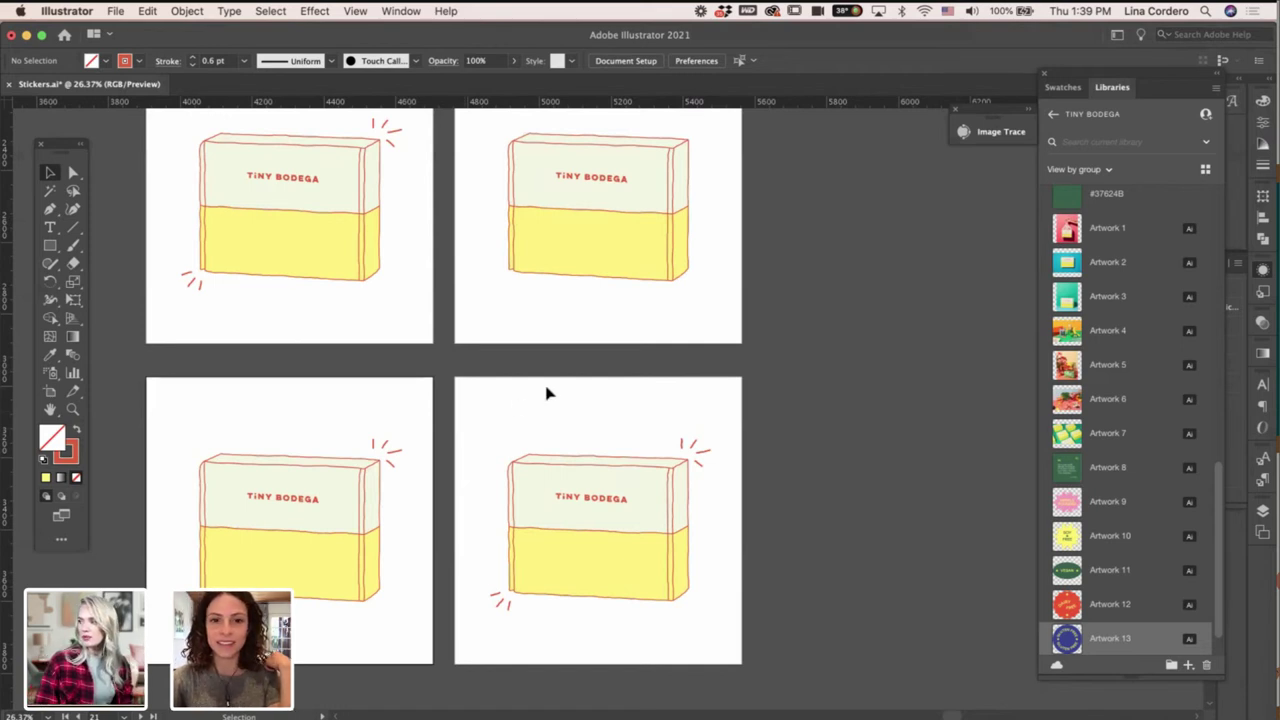
{"action": "scroll", "coordinate": [547, 393], "scroll_direction": "up", "scroll_amount": 2}
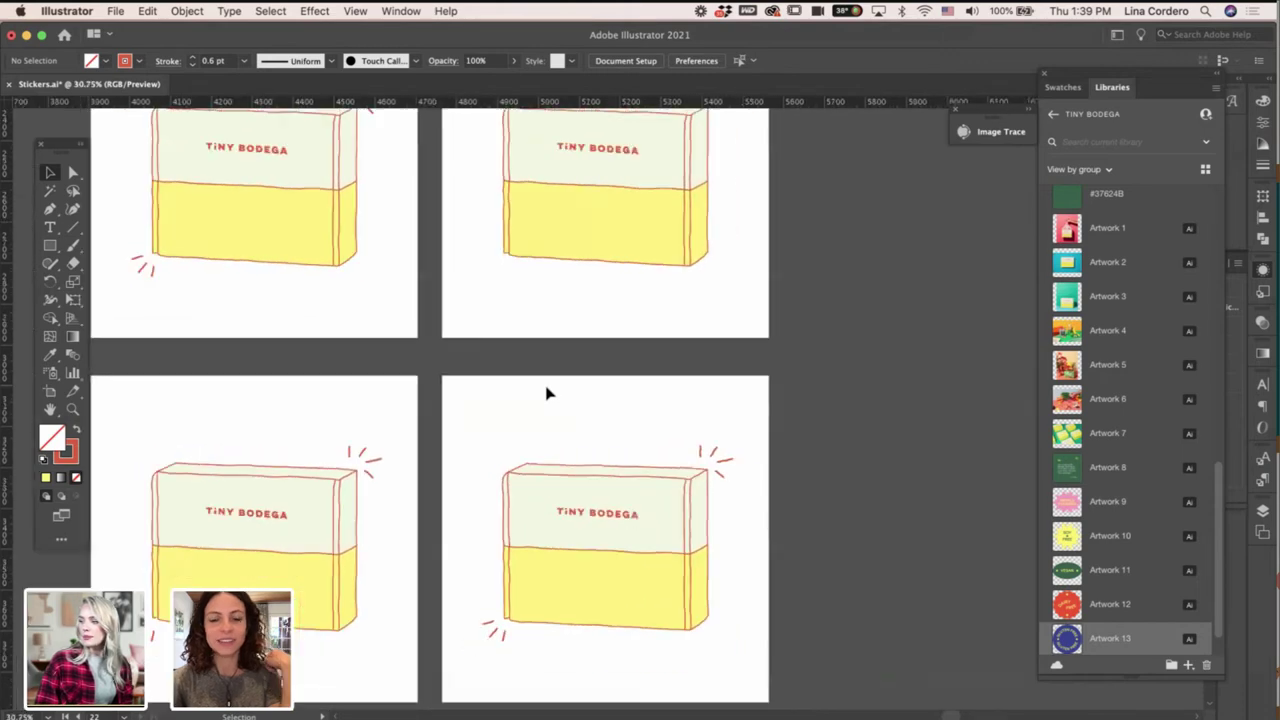
{"action": "scroll", "coordinate": [547, 393], "scroll_direction": "down", "scroll_amount": 1}
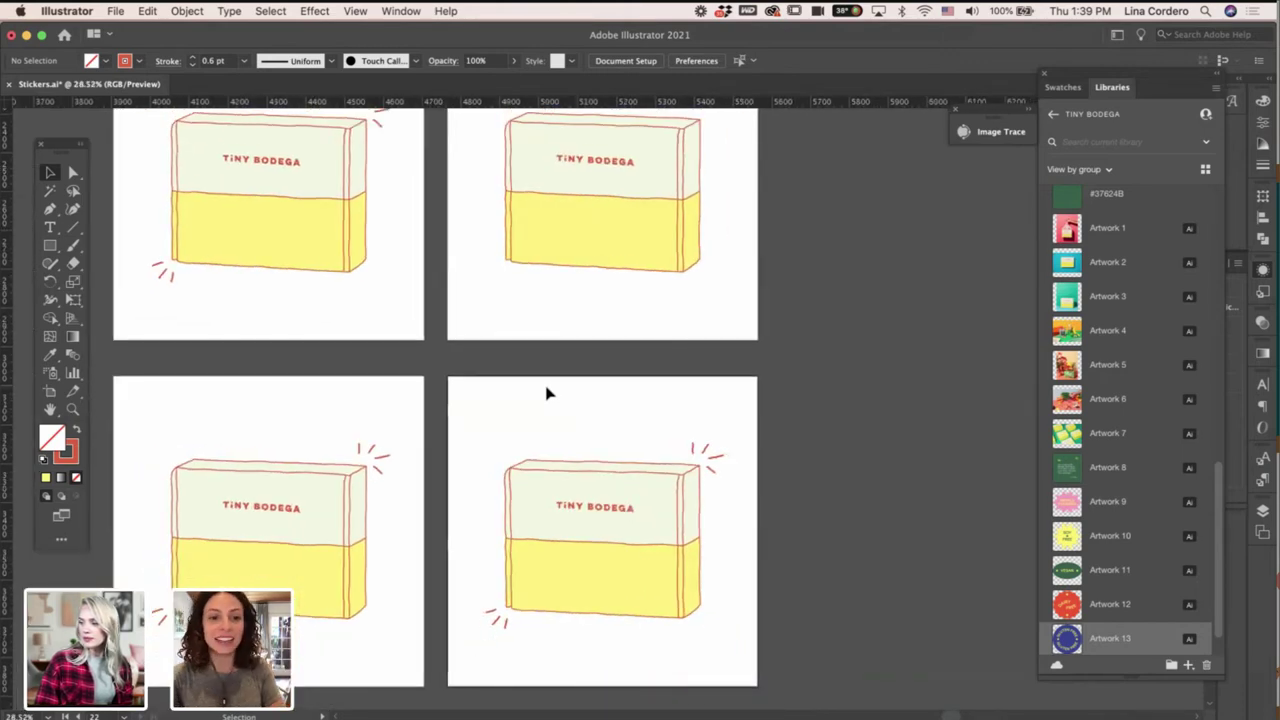
{"action": "scroll", "coordinate": [547, 393], "scroll_direction": "down", "scroll_amount": 1}
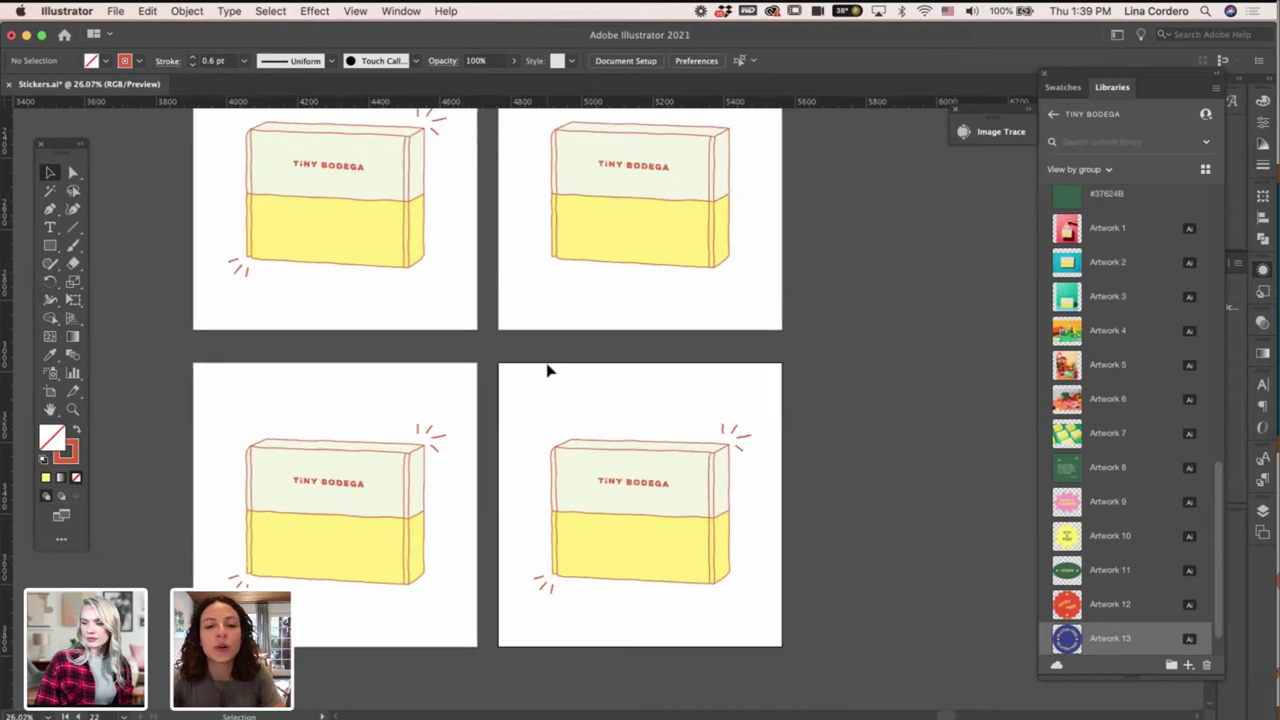
{"action": "scroll", "coordinate": [547, 371], "scroll_direction": "up", "scroll_amount": 2}
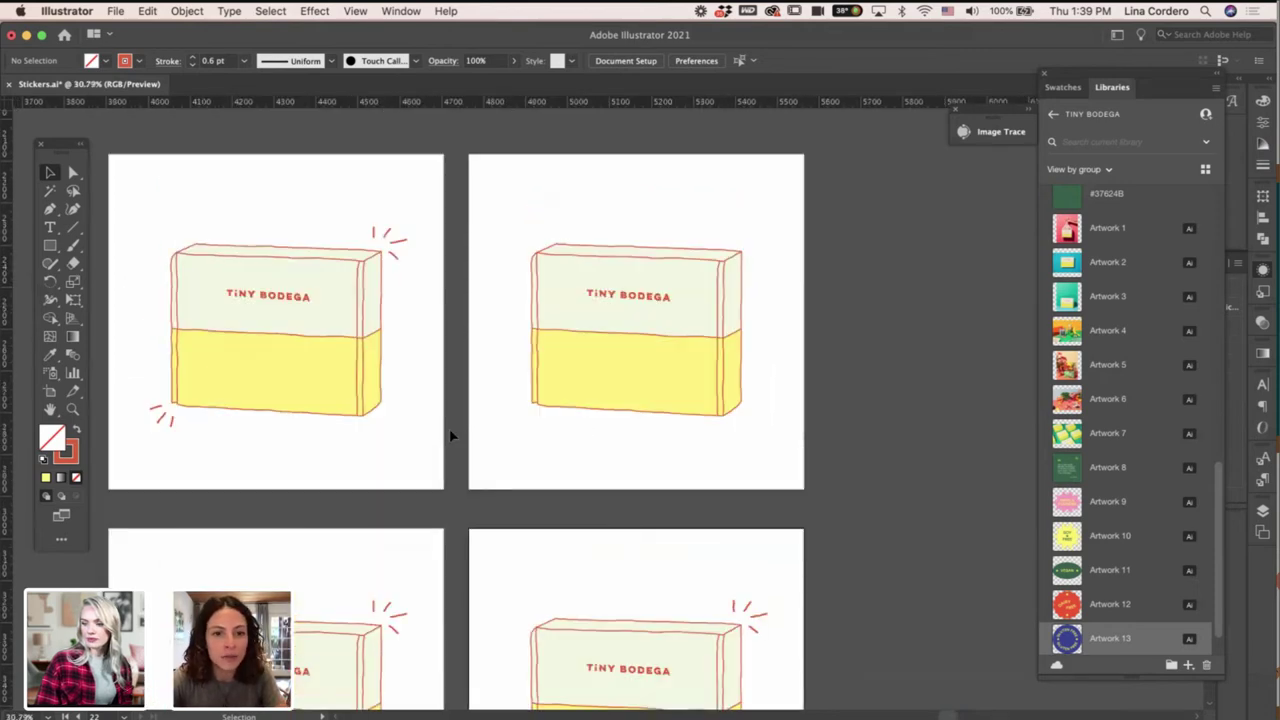
{"action": "scroll", "coordinate": [450, 435], "scroll_direction": "up", "scroll_amount": 2}
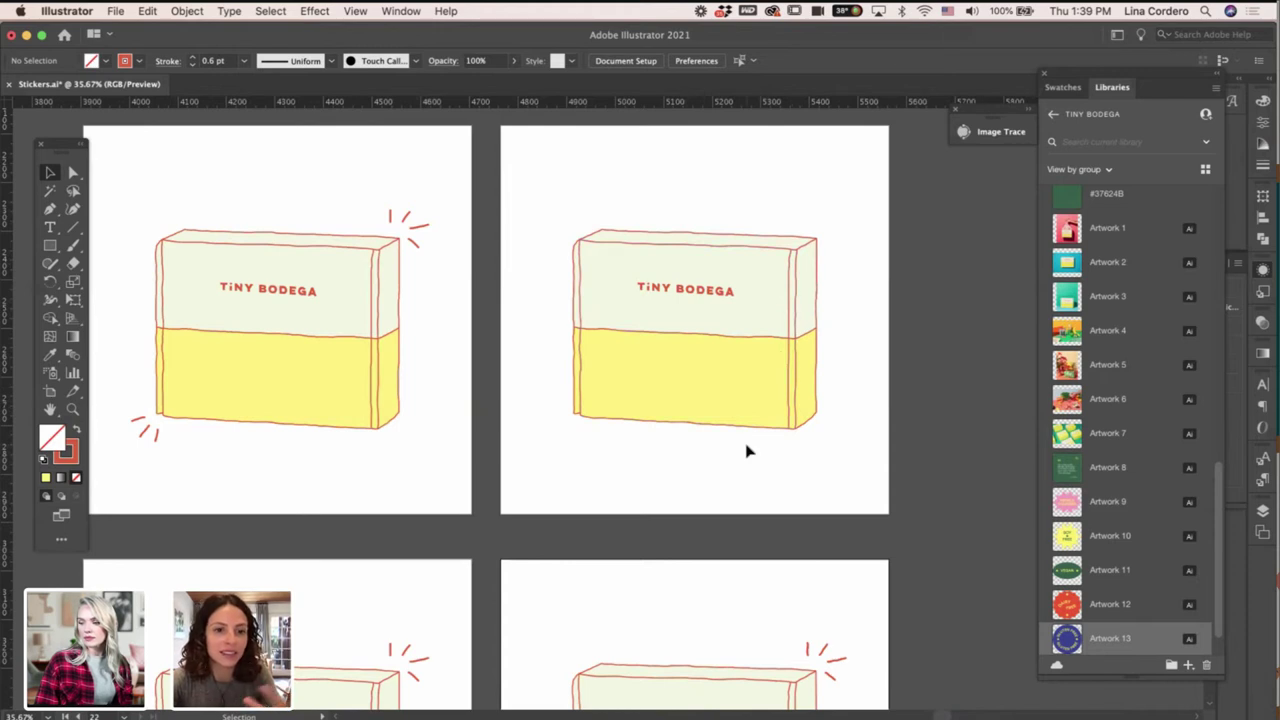
{"action": "scroll", "coordinate": [746, 451], "scroll_direction": "up", "scroll_amount": 1}
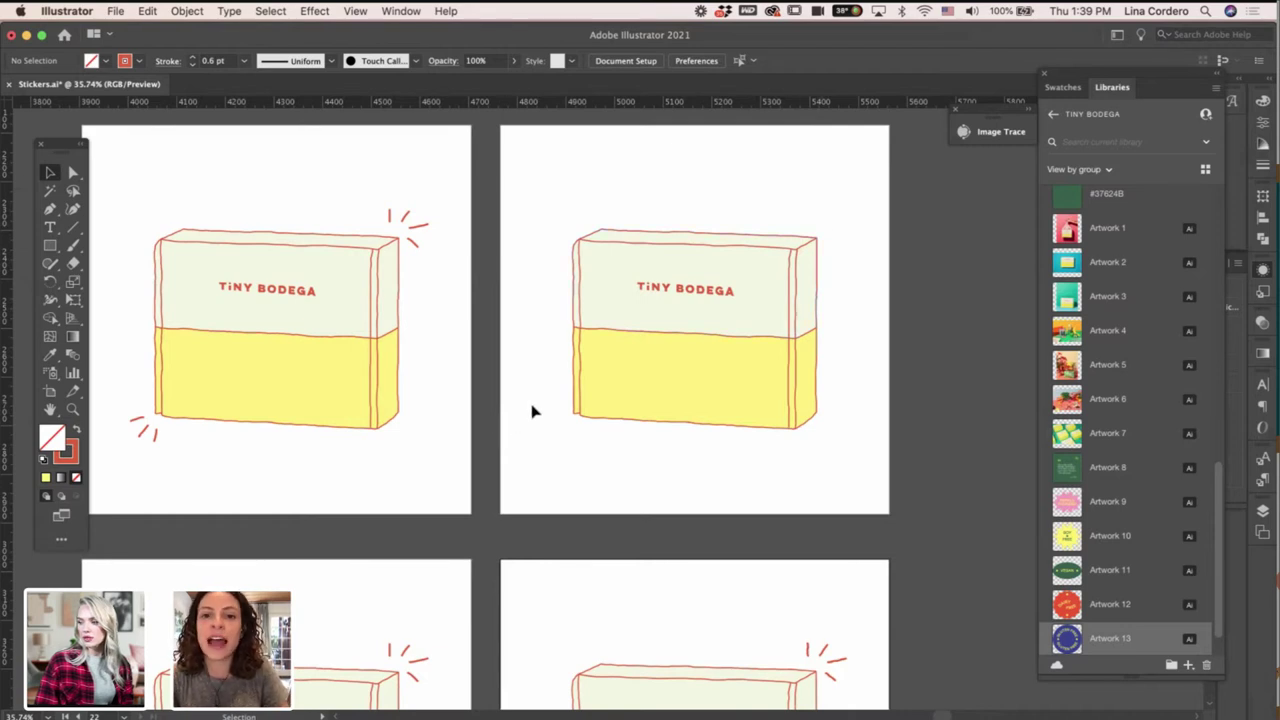
{"action": "scroll", "coordinate": [531, 412], "scroll_direction": "down", "scroll_amount": 4}
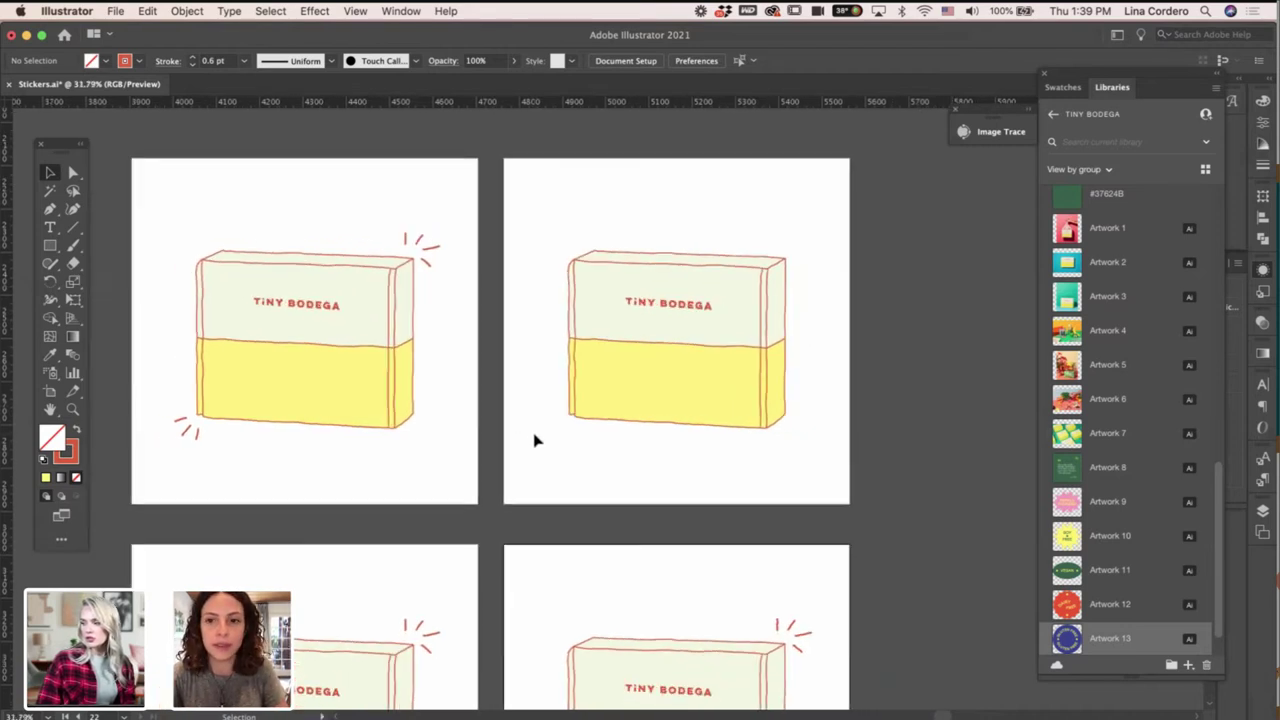
Display the artboard numbers with the Artboard tool and select the first of the four box artboards.
{"action": "scroll", "coordinate": [534, 440], "scroll_direction": "up", "scroll_amount": 4}
{"action": "left_click", "coordinate": [50, 391]}
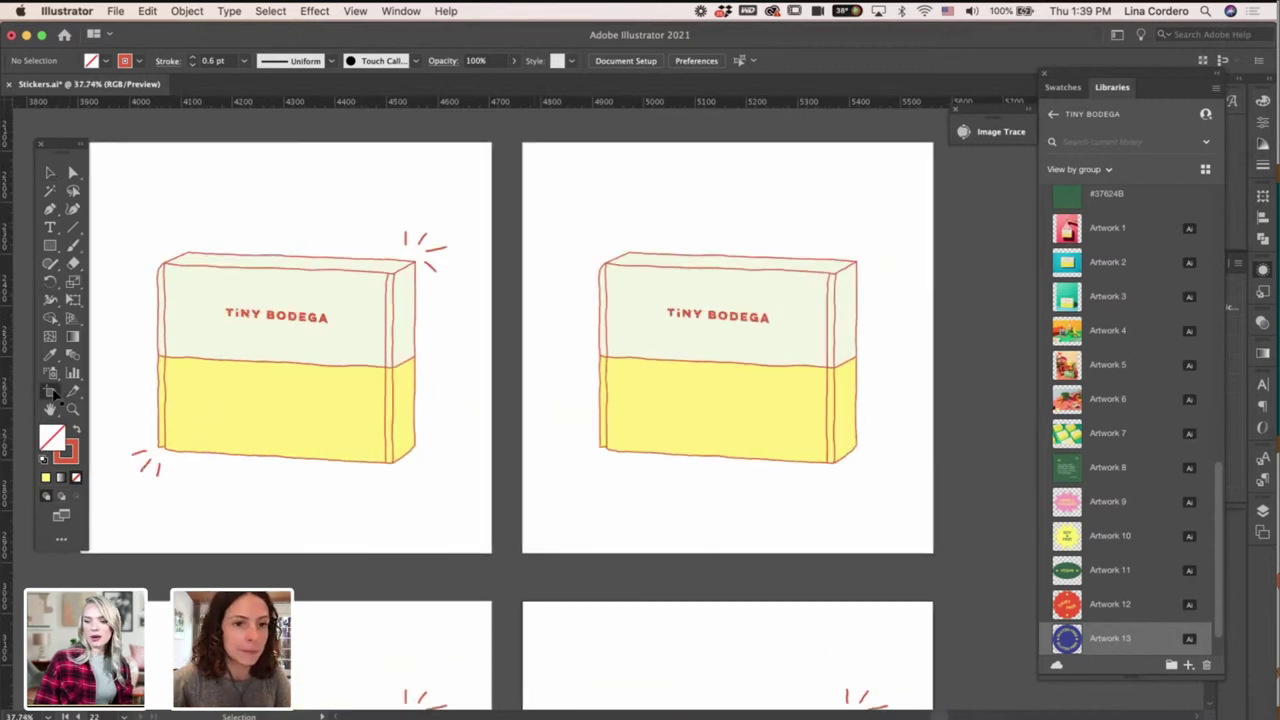
{"action": "left_click", "coordinate": [298, 213]}
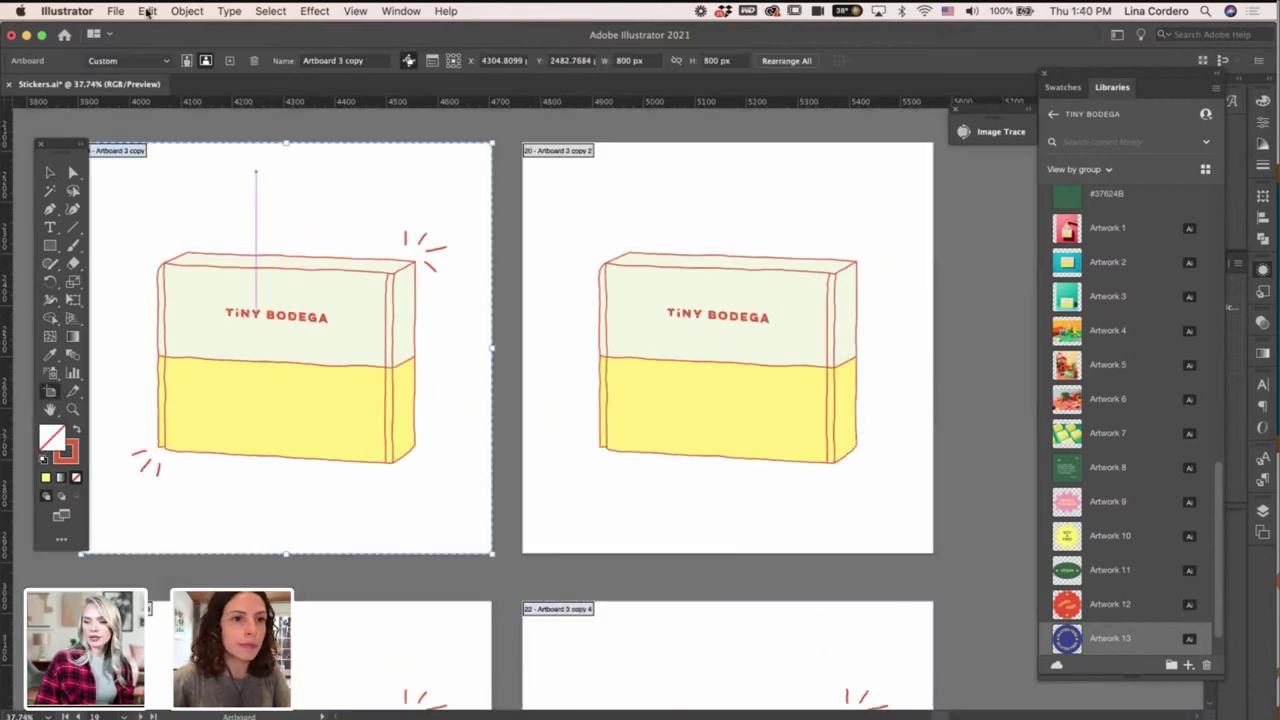
{"action": "scroll", "coordinate": [303, 233], "scroll_direction": "left", "scroll_amount": 1}
{"action": "scroll", "coordinate": [303, 233], "scroll_direction": "down", "scroll_amount": 1}
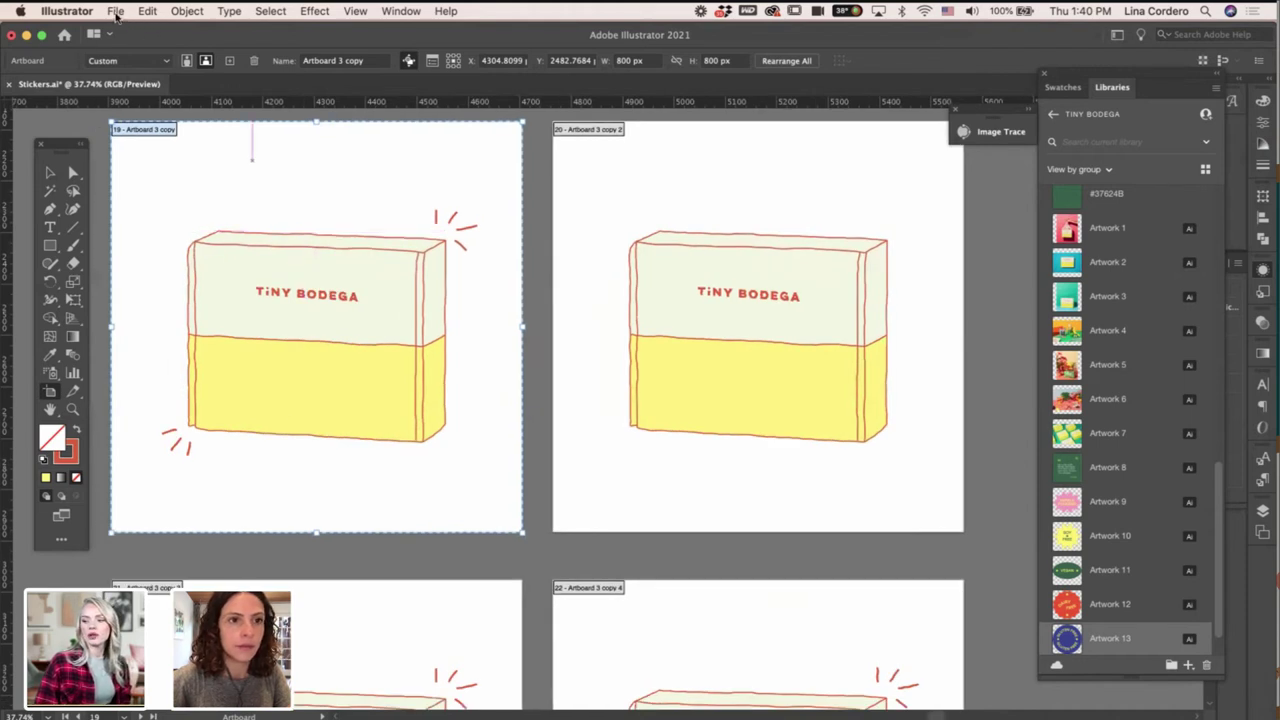
Start exporting the artwork as a PNG and name the file Box in the Here2Help-TinyBodega folder.
{"action": "left_click", "coordinate": [115, 12]}
{"action": "mouse_move", "coordinate": [150, 273]}
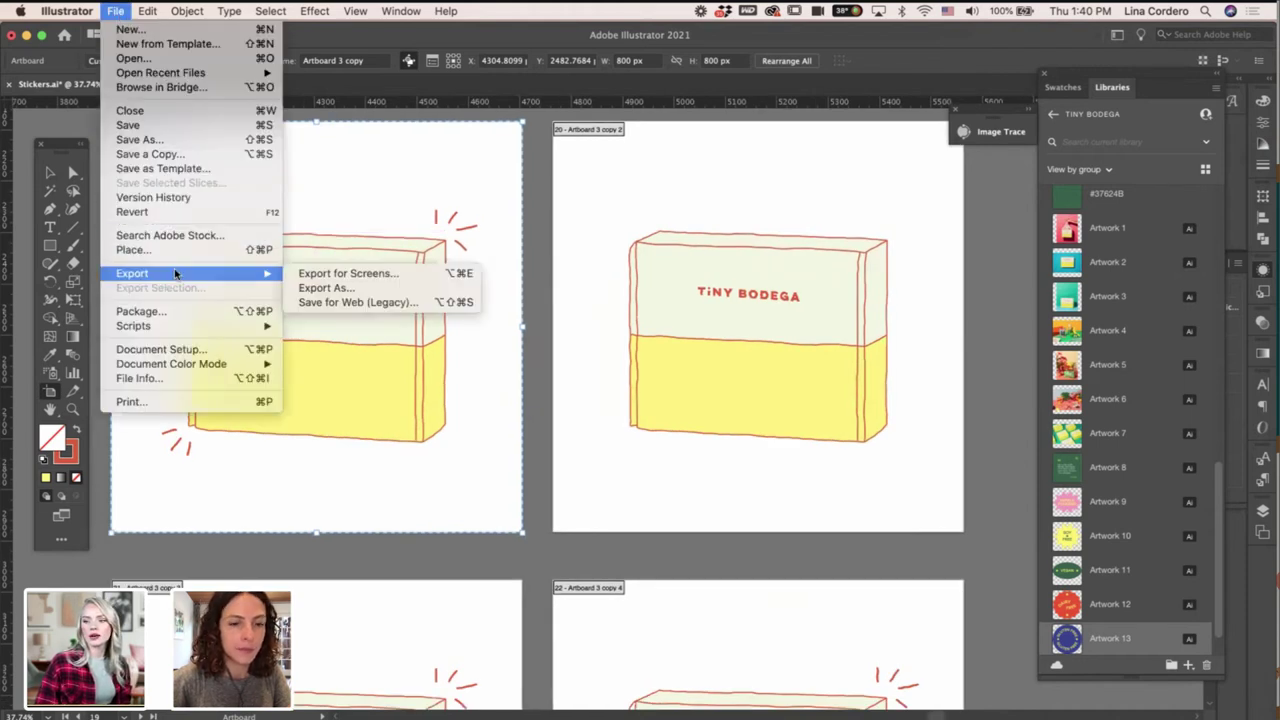
{"action": "left_click", "coordinate": [337, 286]}
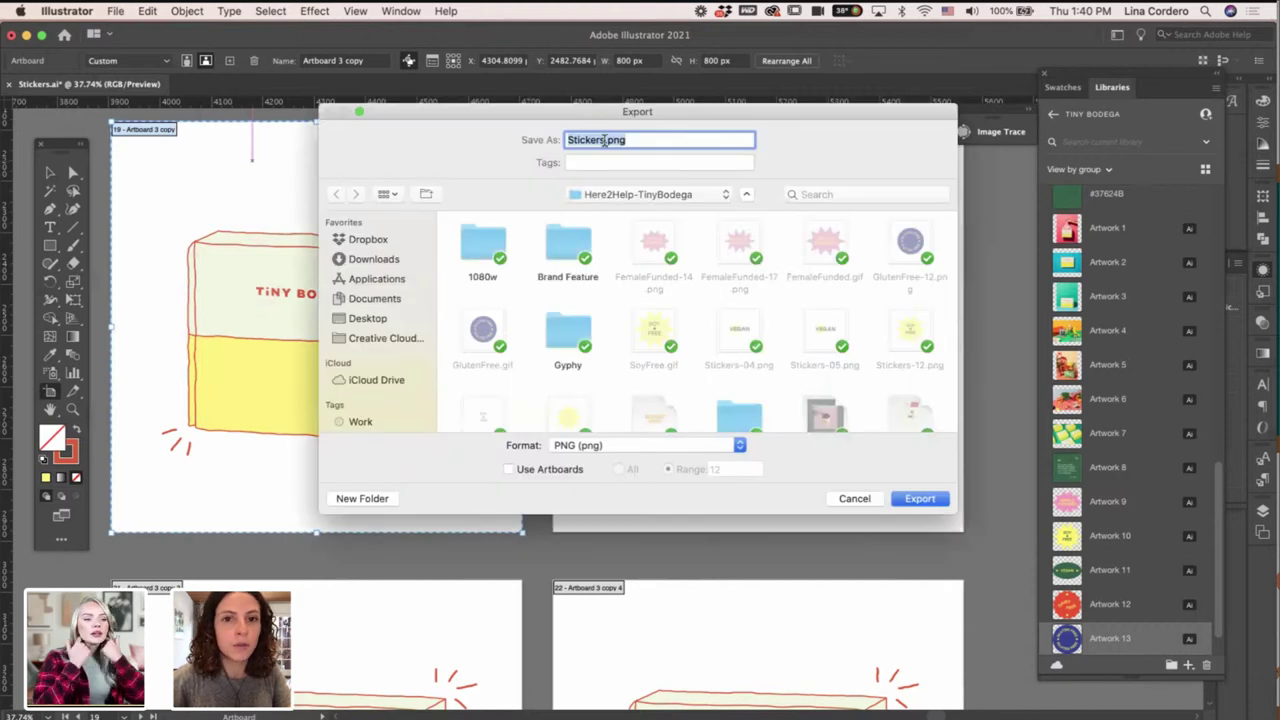
{"action": "double_click", "coordinate": [600, 140]}
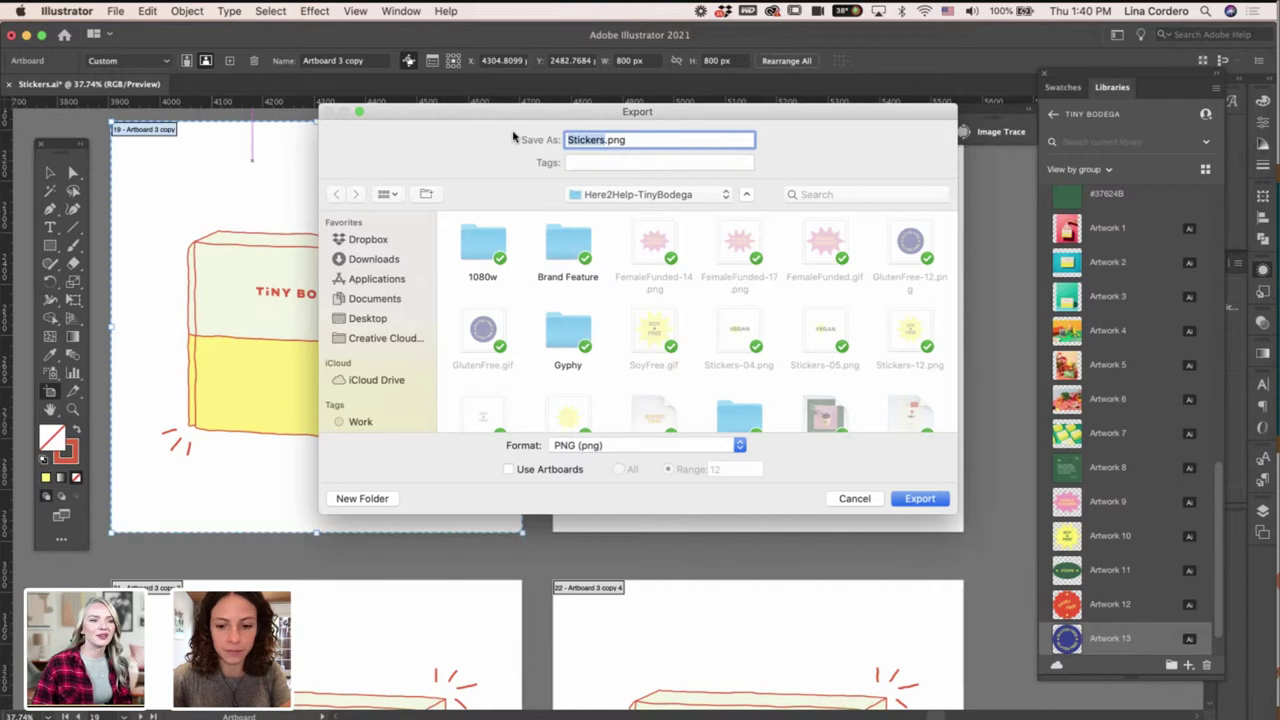
{"action": "type", "text": "Box"}
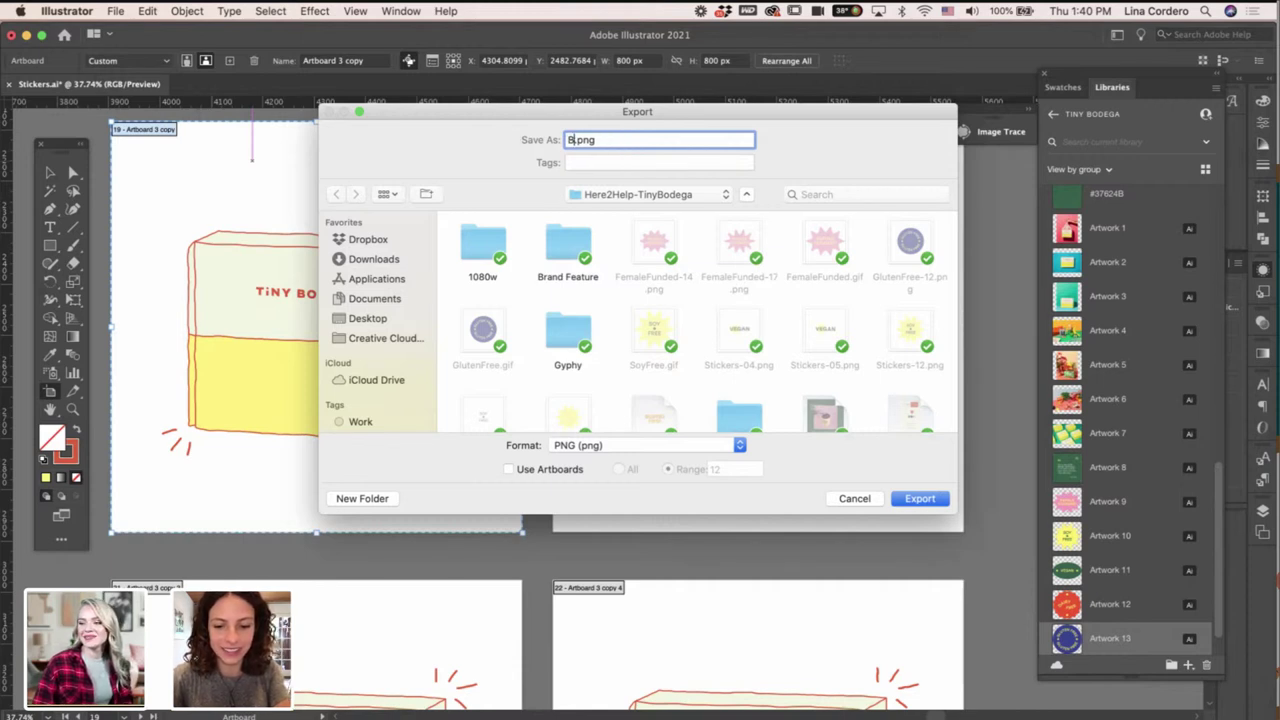
Export by artboards, limiting the range to the four box artboards starting at 19.
{"action": "left_click", "coordinate": [545, 469]}
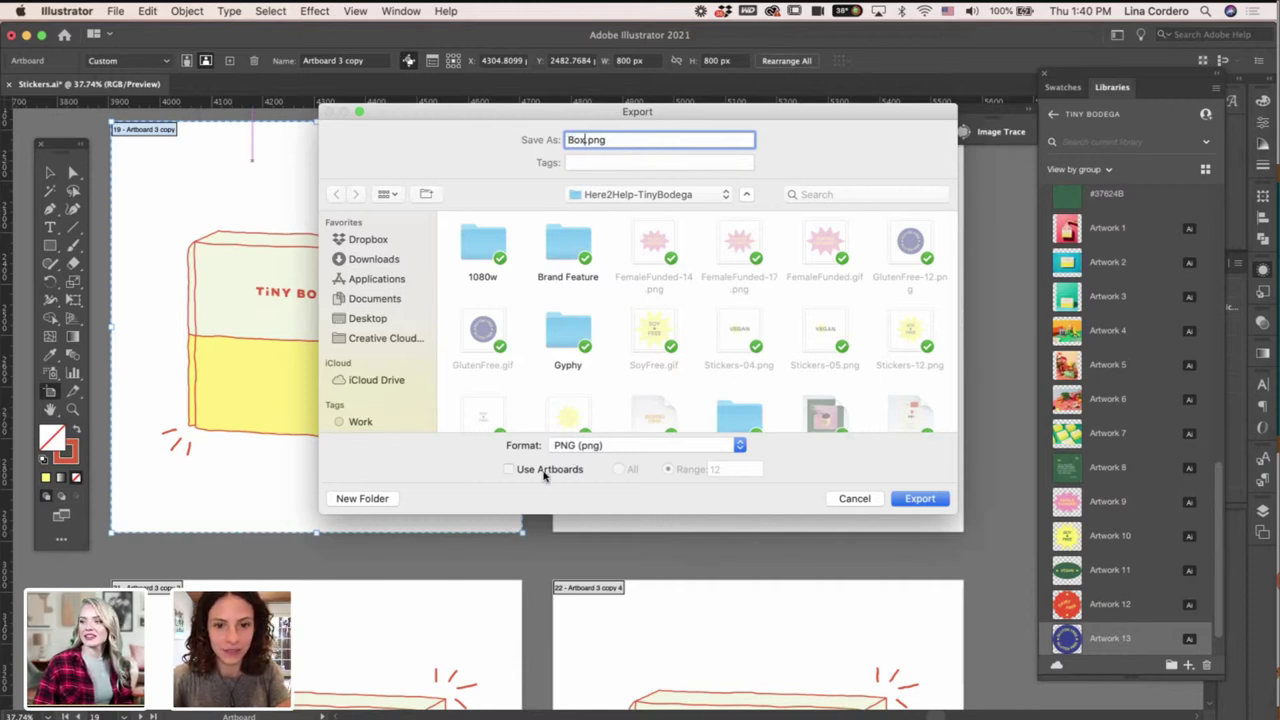
{"action": "left_click", "coordinate": [668, 469]}
{"action": "left_click", "coordinate": [720, 470]}
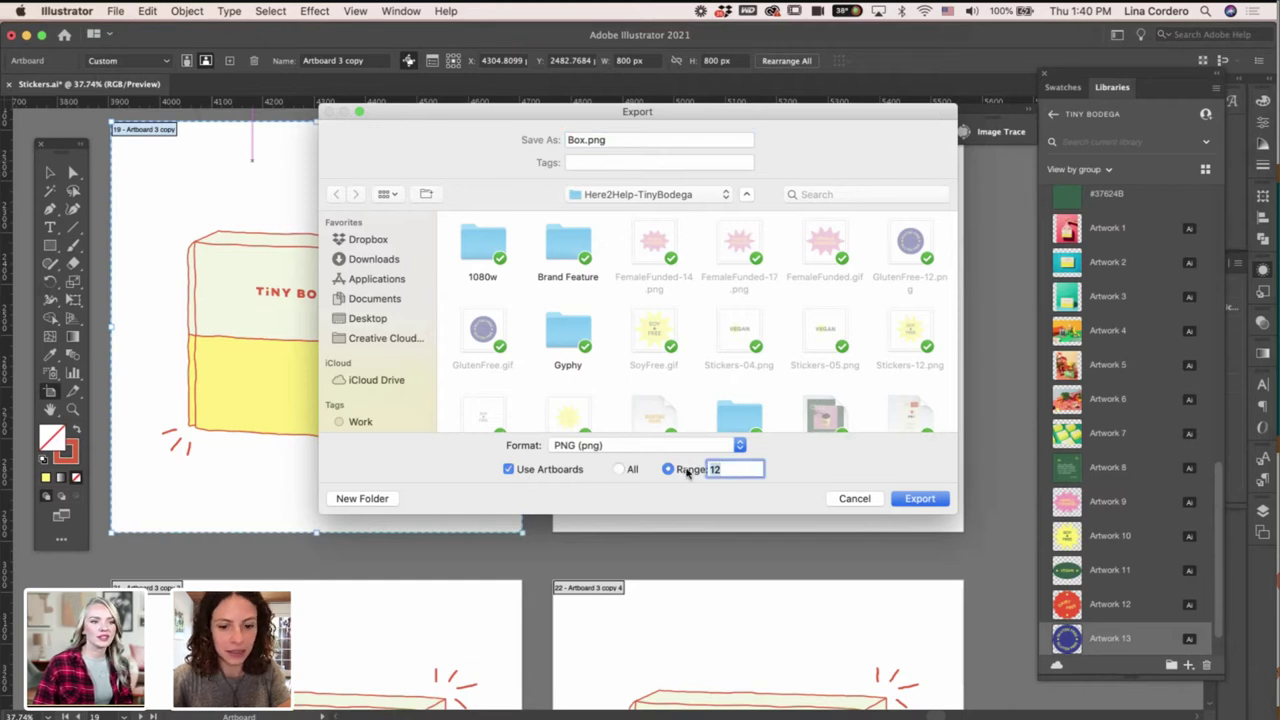
{"action": "type", "text": "1"}
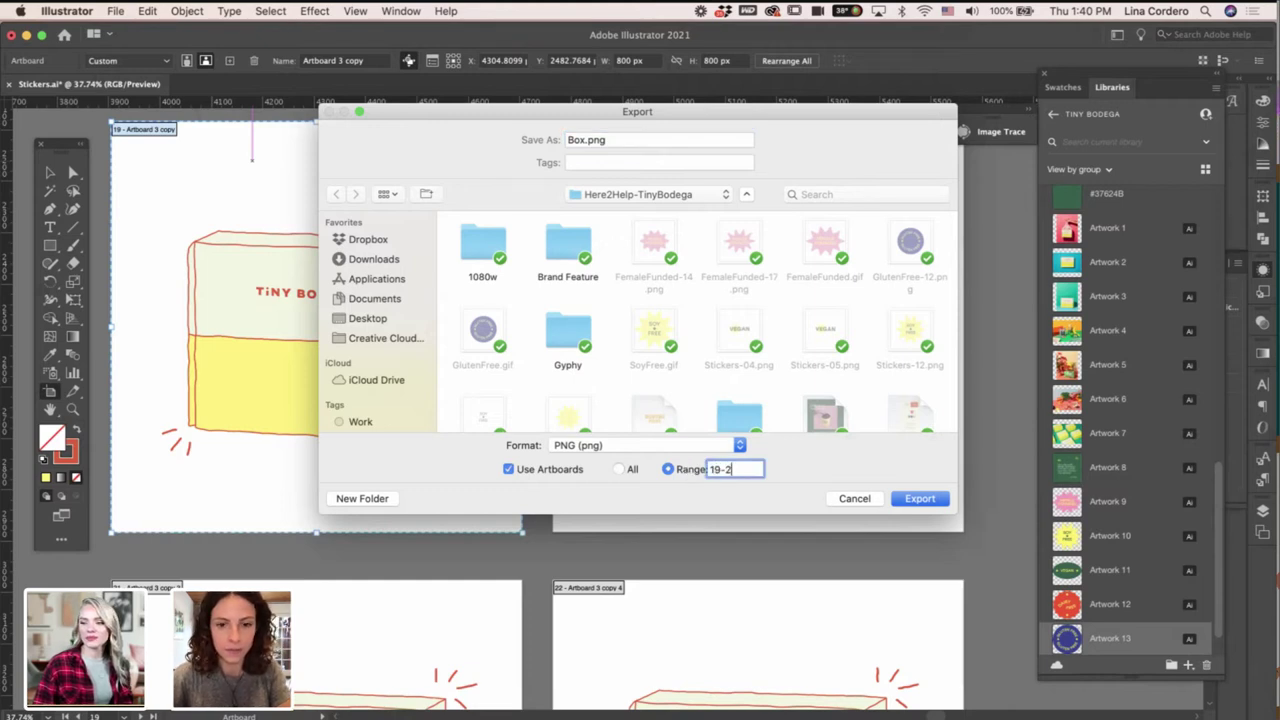
{"action": "left_click", "coordinate": [921, 499]}
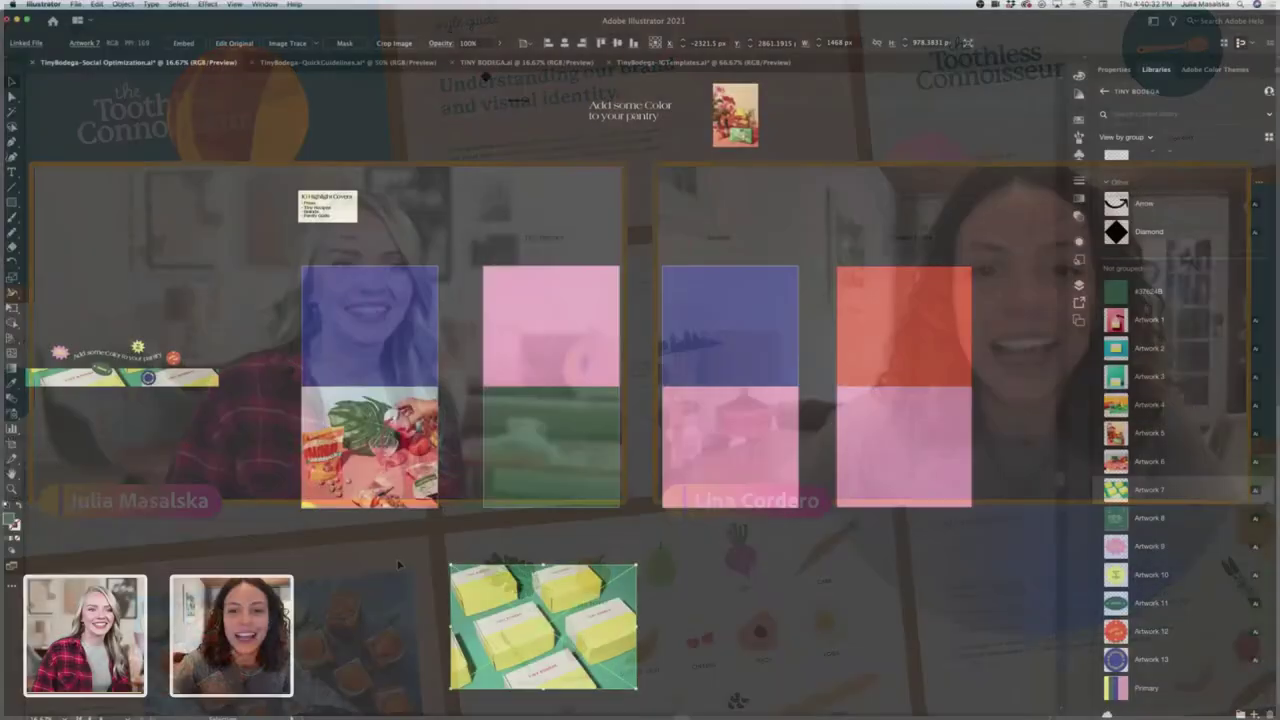
{"action": "scroll", "coordinate": [397, 565], "scroll_direction": "up", "scroll_amount": 2}
{"action": "scroll", "coordinate": [397, 565], "scroll_direction": "down", "scroll_amount": 1}
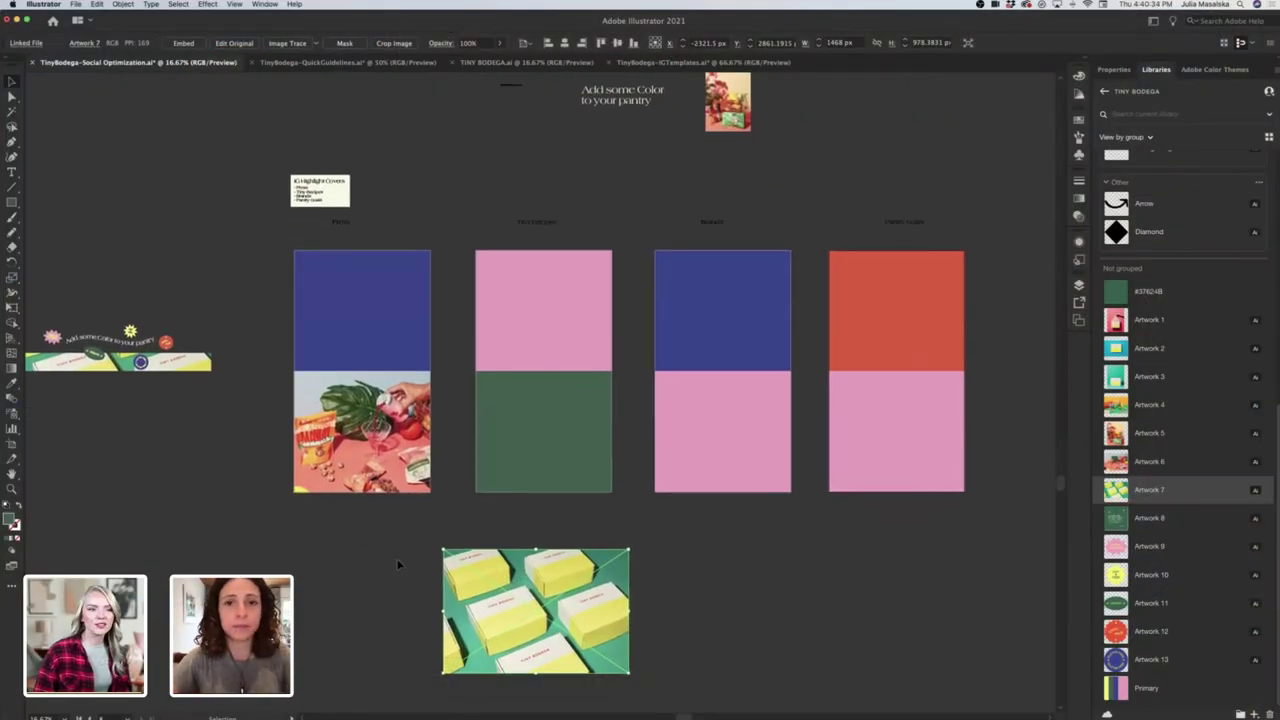
Review the Facebook, LinkedIn and Twitter cover designs, then examine the four two-colour IG highlight cover artboards.
{"action": "scroll", "coordinate": [397, 565], "scroll_direction": "up", "scroll_amount": 5}
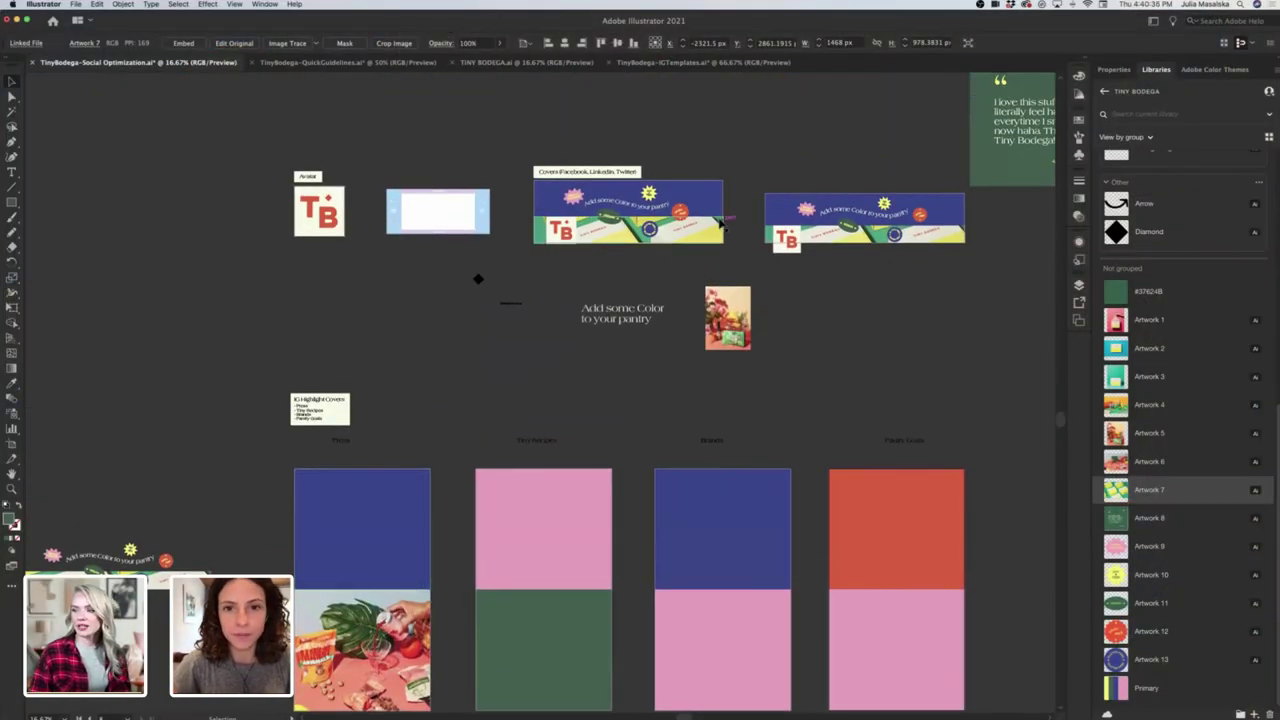
{"action": "scroll", "coordinate": [722, 222], "scroll_direction": "up", "scroll_amount": 3}
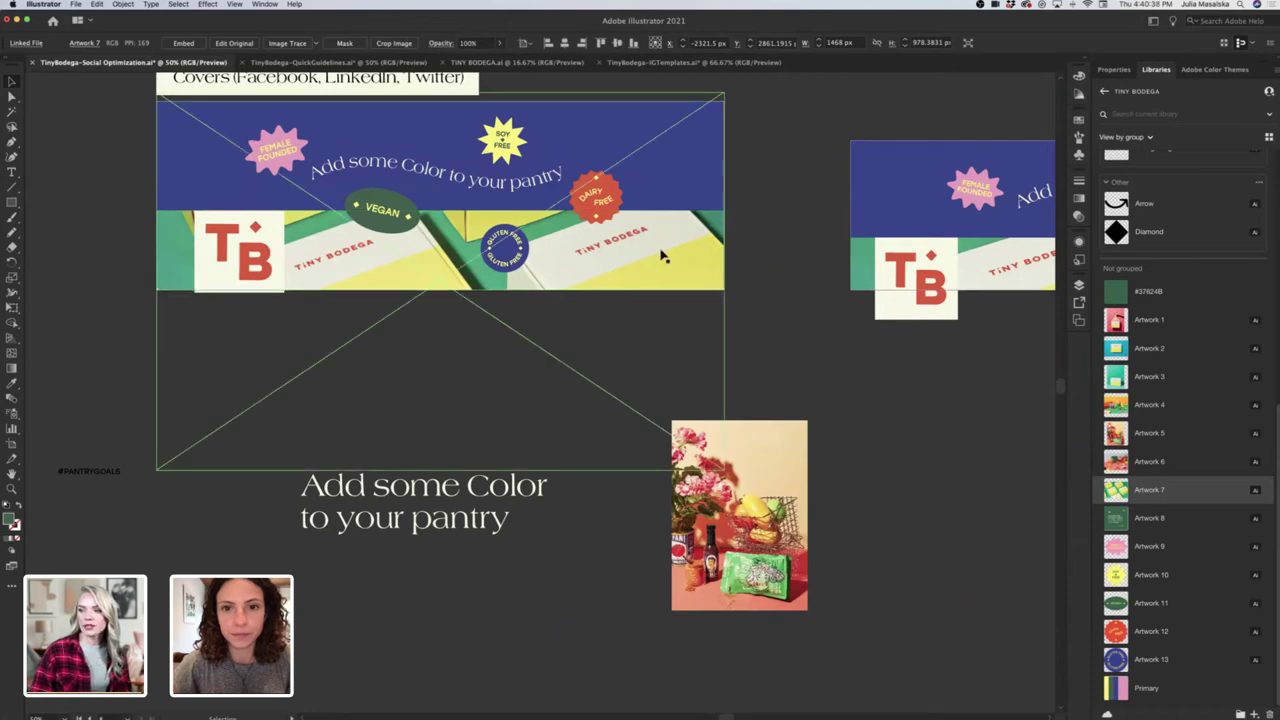
{"action": "scroll", "coordinate": [661, 256], "scroll_direction": "down", "scroll_amount": 4}
{"action": "scroll", "coordinate": [365, 503], "scroll_direction": "down", "scroll_amount": 2}
{"action": "scroll", "coordinate": [365, 503], "scroll_direction": "up", "scroll_amount": 1}
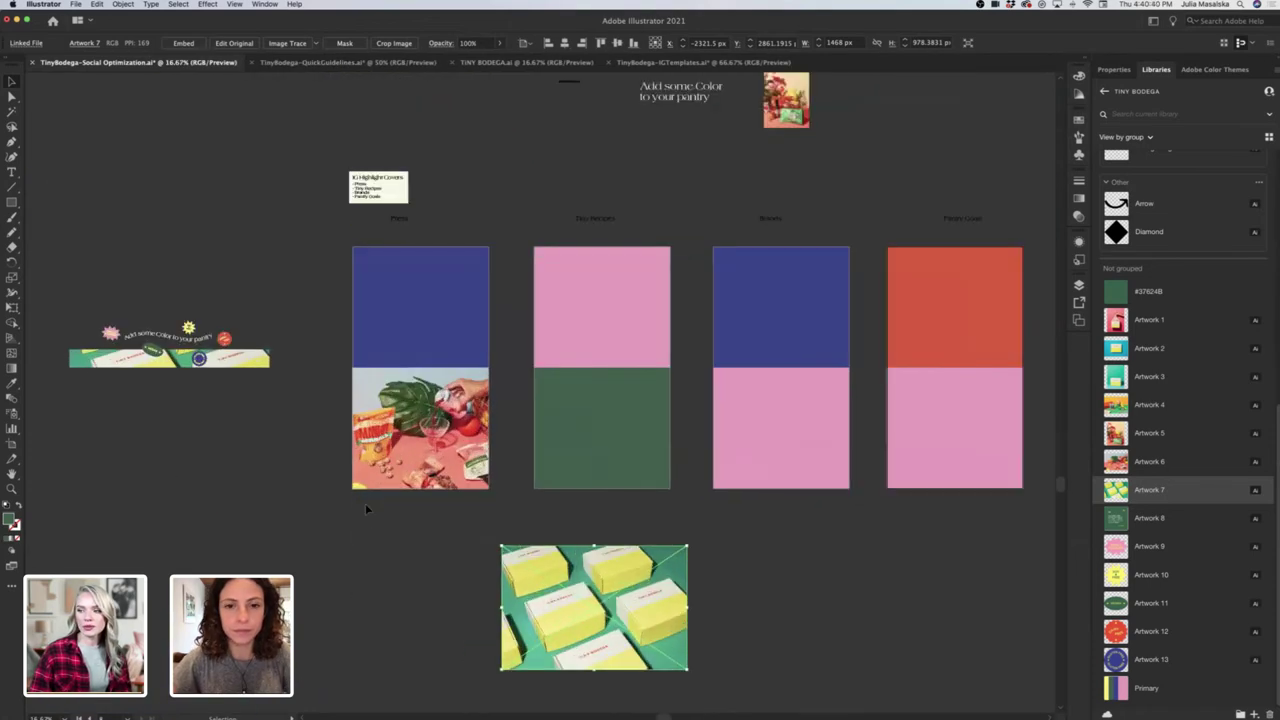
{"action": "scroll", "coordinate": [366, 508], "scroll_direction": "right", "scroll_amount": 3}
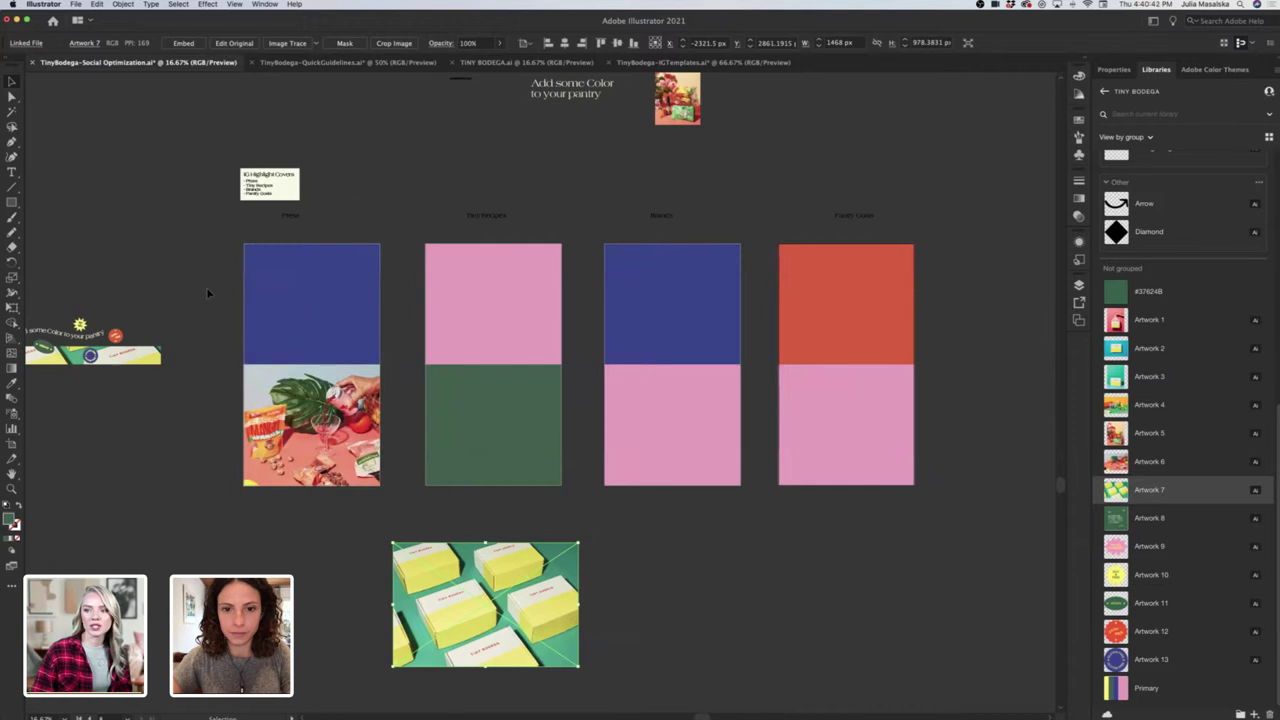
{"action": "scroll", "coordinate": [205, 301], "scroll_direction": "right", "scroll_amount": 1}
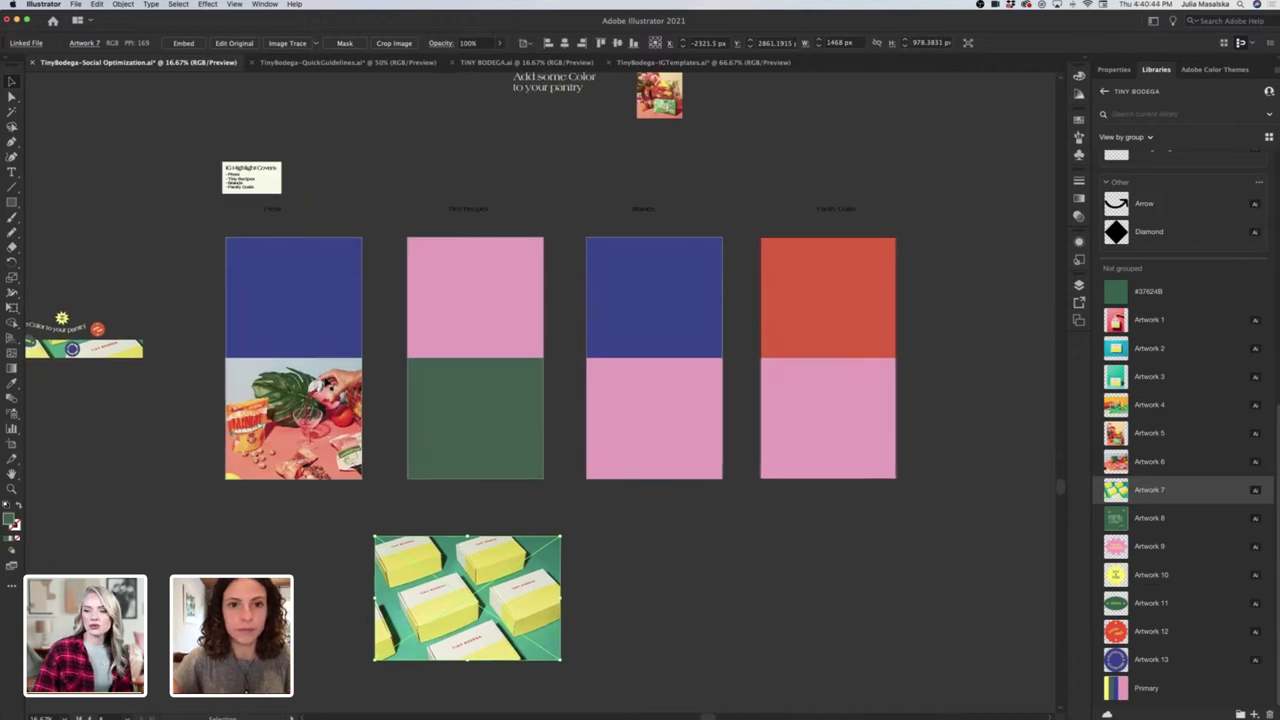
{"action": "left_click", "coordinate": [318, 425]}
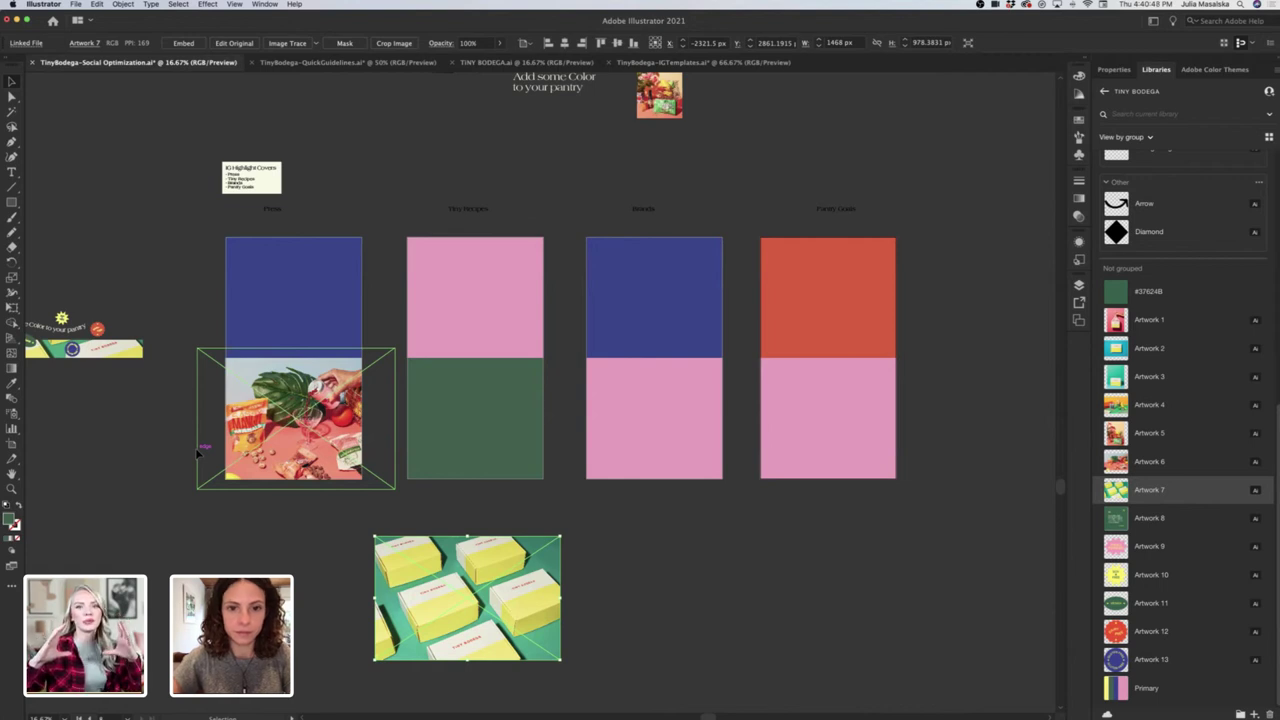
{"action": "left_click", "coordinate": [191, 494]}
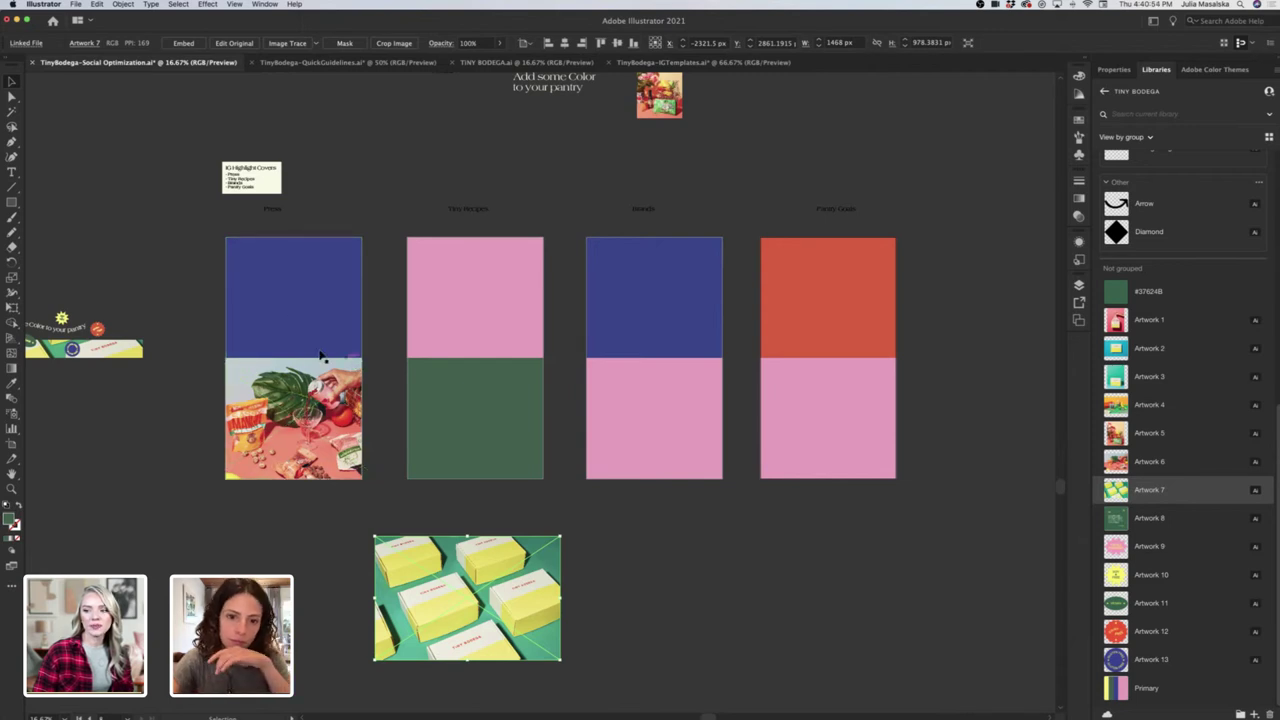
Draw a circle about 1107 px wide with the Ellipse tool and centre it on the Press highlight cover.
{"action": "scroll", "coordinate": [320, 363], "scroll_direction": "up", "scroll_amount": 1}
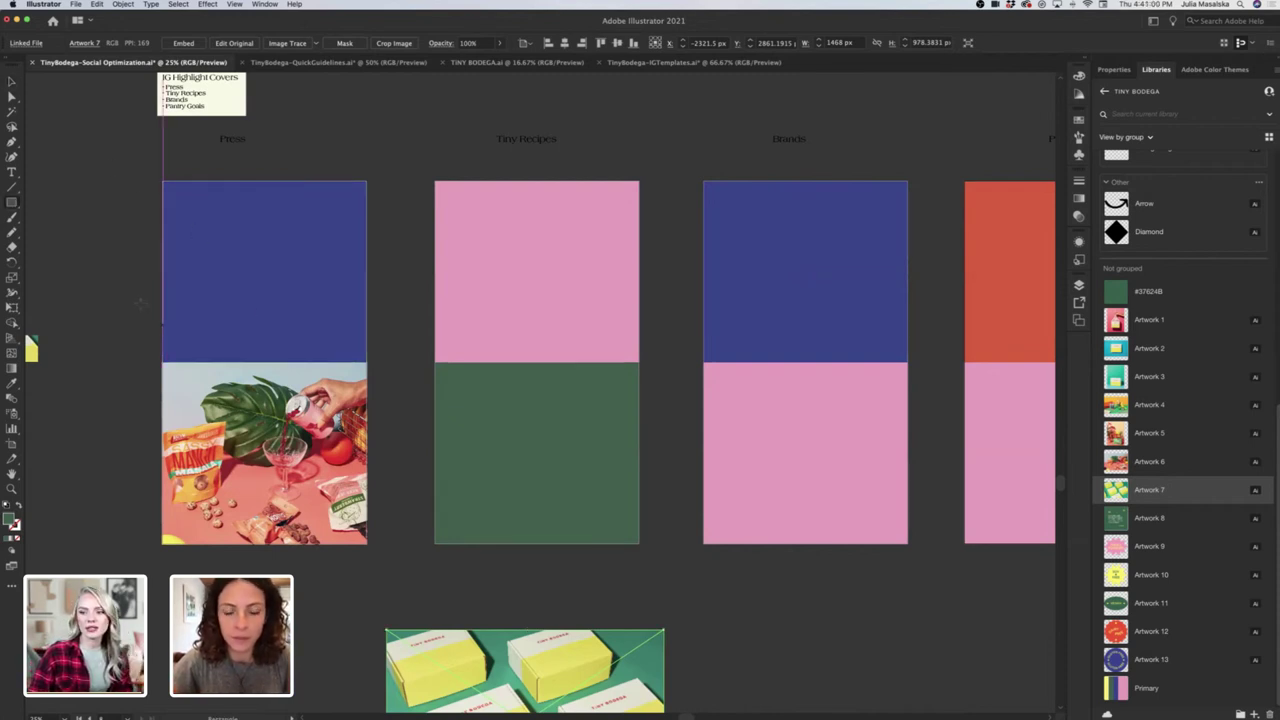
{"action": "left_click_drag", "start_coordinate": [141, 296], "coordinate": [323, 486]}
{"action": "key", "text": "super+z"}
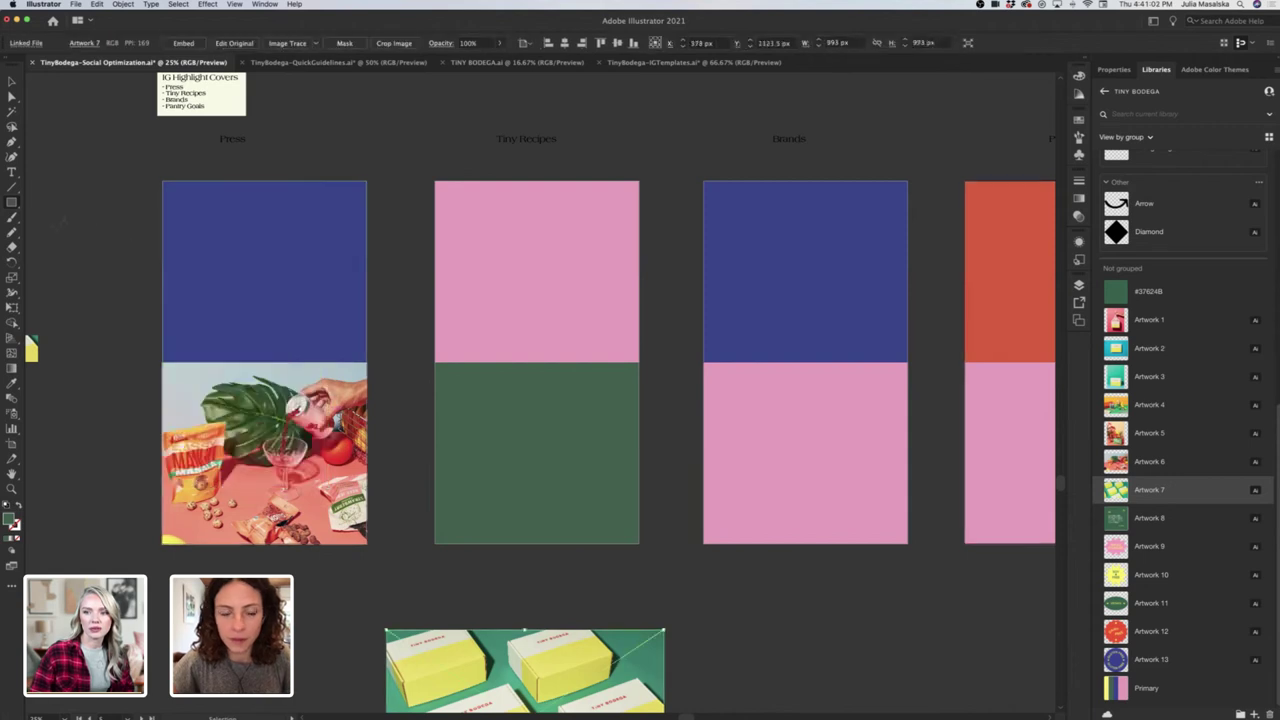
{"action": "left_click_drag", "start_coordinate": [10, 203], "coordinate": [88, 229]}
{"action": "left_click_drag", "start_coordinate": [137, 297], "coordinate": [345, 507]}
{"action": "left_click", "coordinate": [12, 81]}
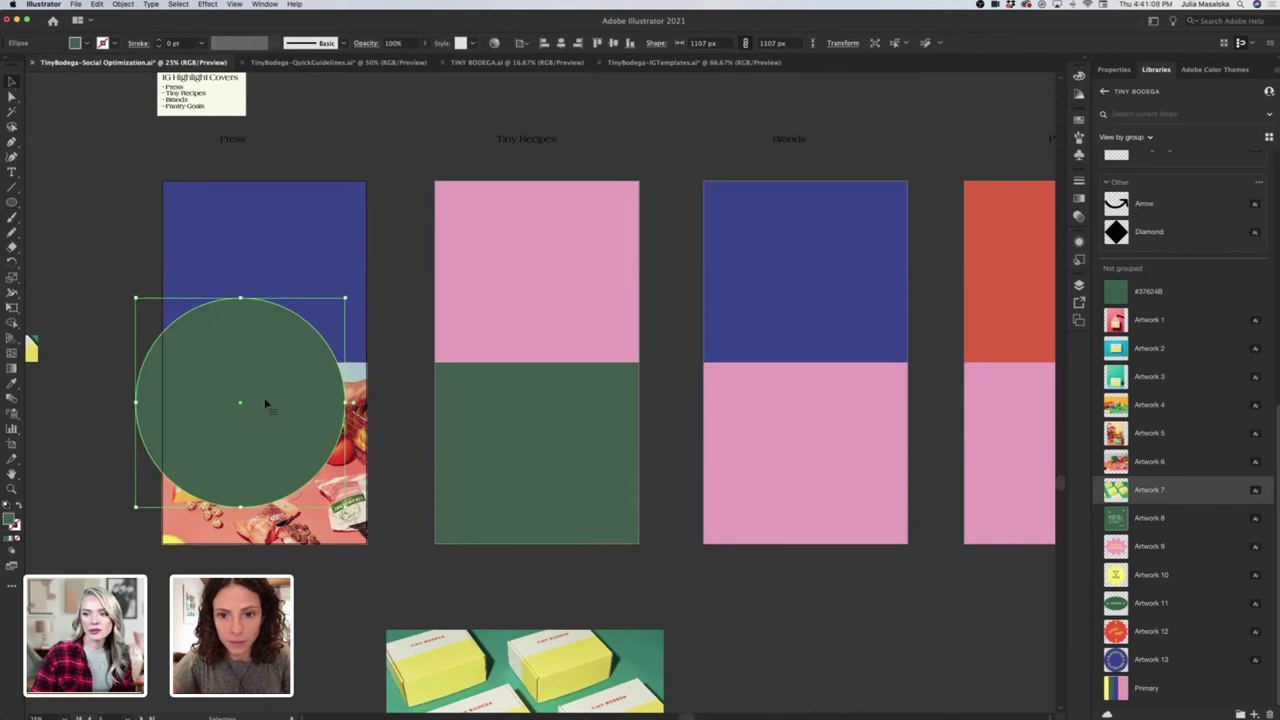
{"action": "left_click_drag", "start_coordinate": [271, 420], "coordinate": [294, 377]}
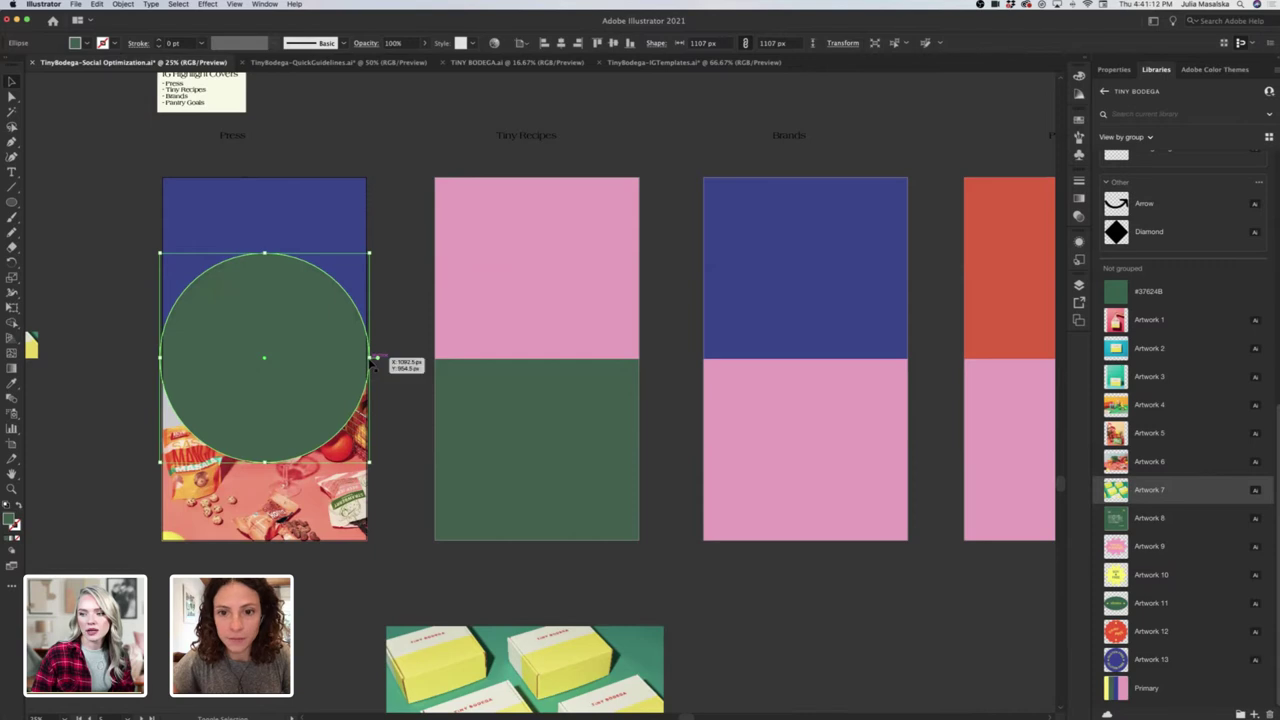
Resize the circle to 1081 px so that its sides meet the edges of the Press artboard.
{"action": "left_click", "coordinate": [384, 361]}
{"action": "scroll", "coordinate": [380, 360], "scroll_direction": "down", "scroll_amount": 1}
{"action": "scroll", "coordinate": [365, 352], "scroll_direction": "up", "scroll_amount": 1}
{"action": "left_click", "coordinate": [371, 347]}
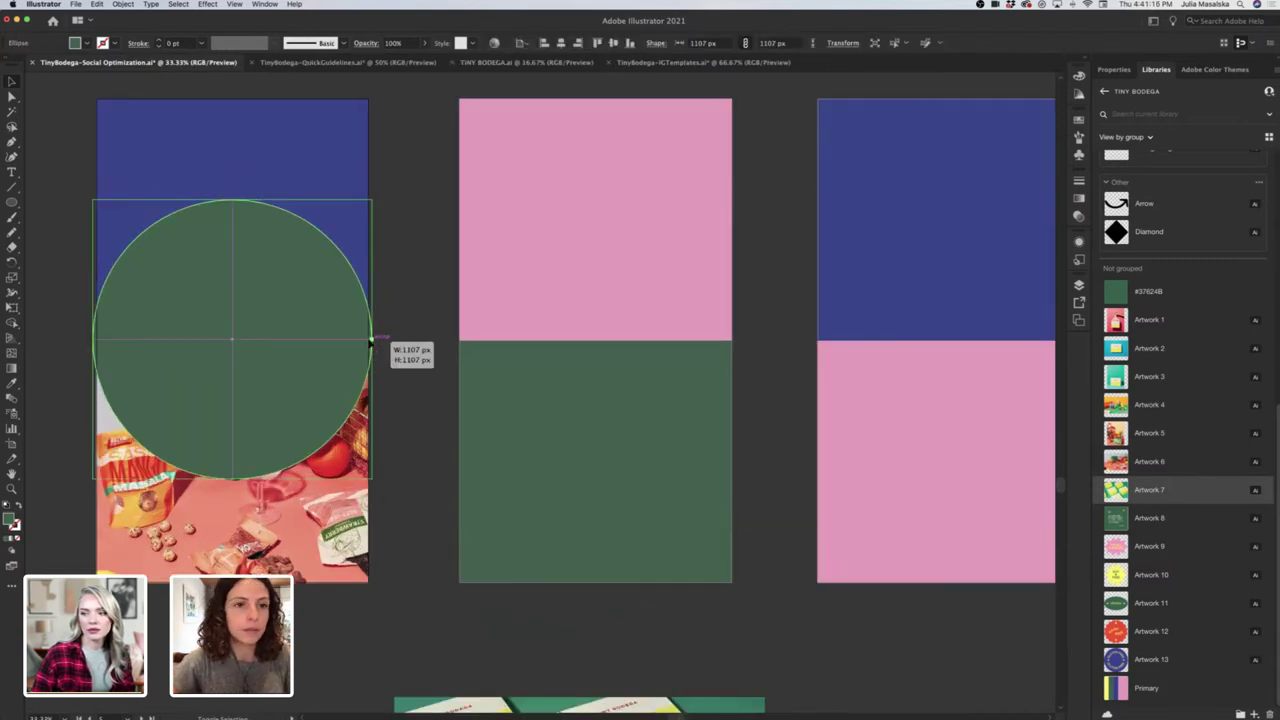
{"action": "left_click_drag", "start_coordinate": [376, 340], "coordinate": [369, 340]}
{"action": "left_click_drag", "start_coordinate": [93, 339], "coordinate": [96, 340]}
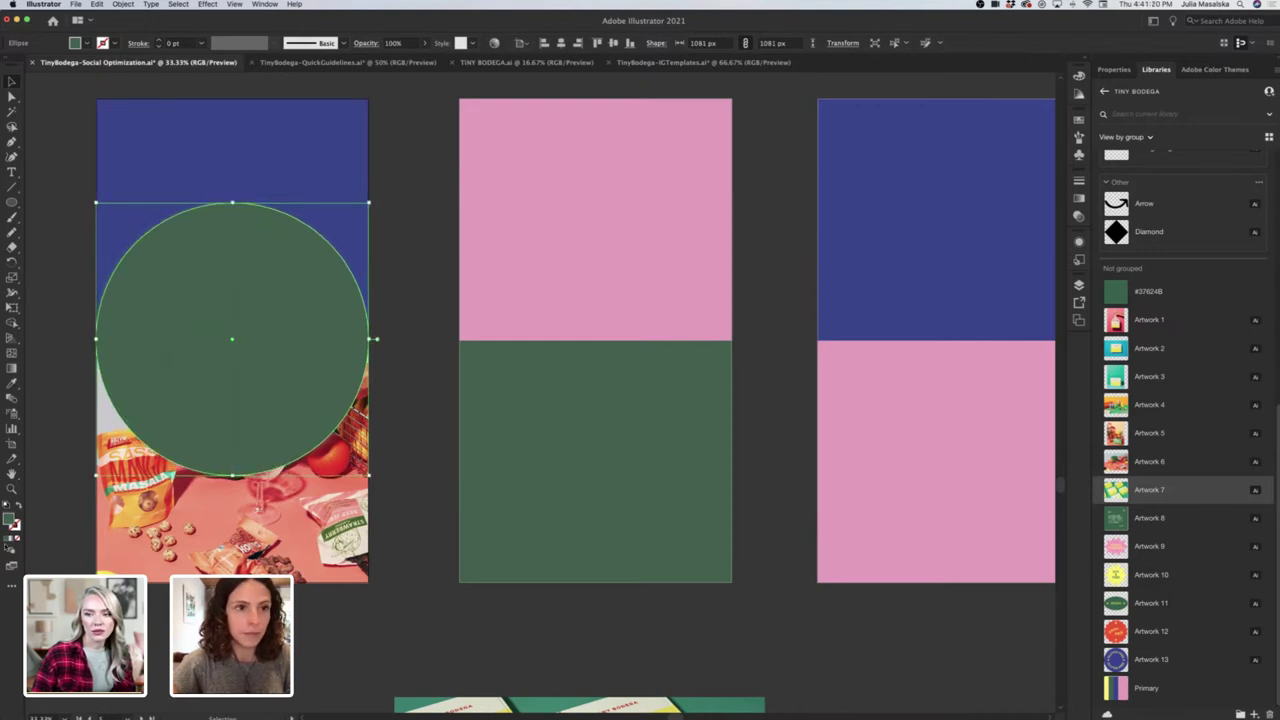
Turn the circle into an outline without fill and set its stroke colour to black, 000000.
{"action": "left_click", "coordinate": [18, 505]}
{"action": "left_click", "coordinate": [60, 471]}
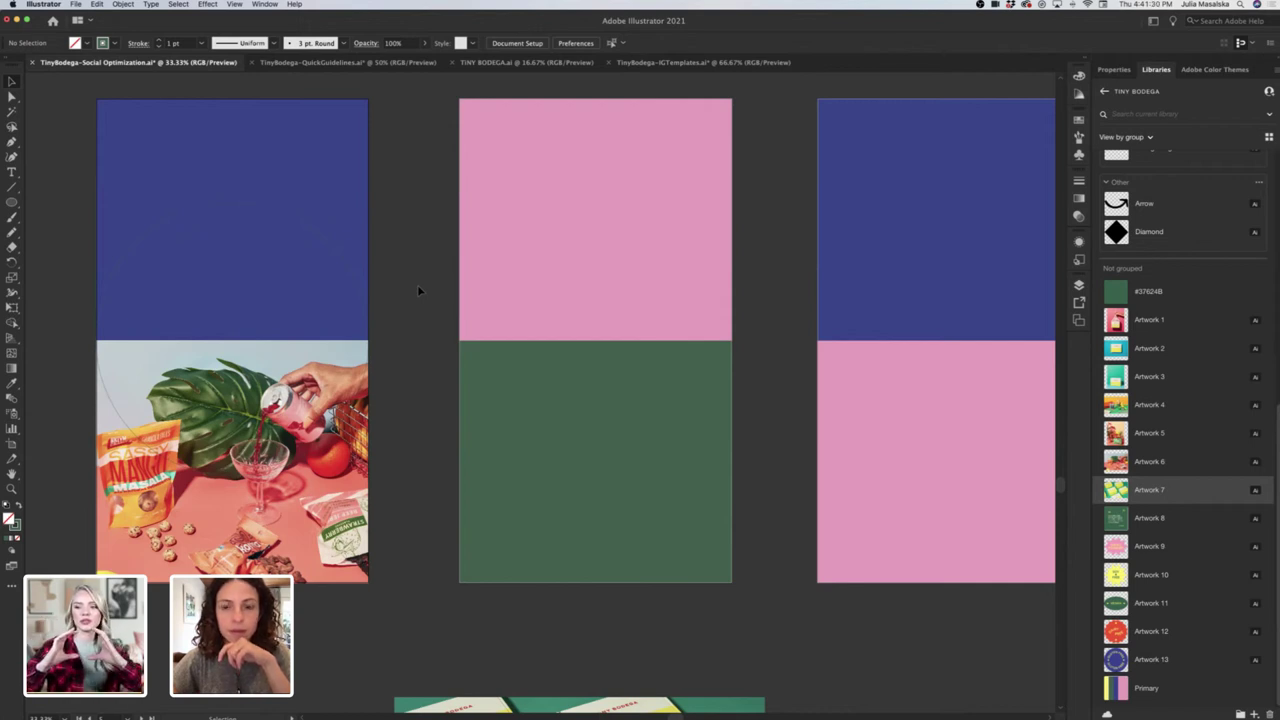
{"action": "left_click", "coordinate": [356, 284]}
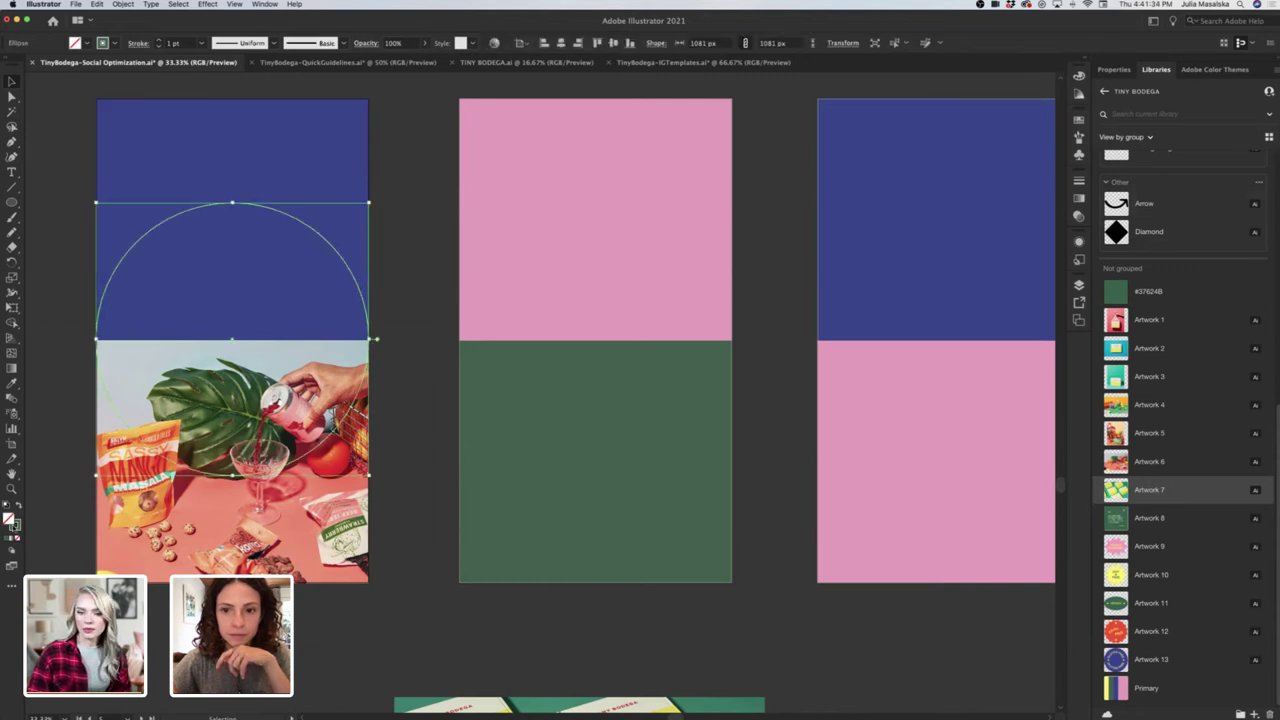
{"action": "double_click", "coordinate": [14, 524]}
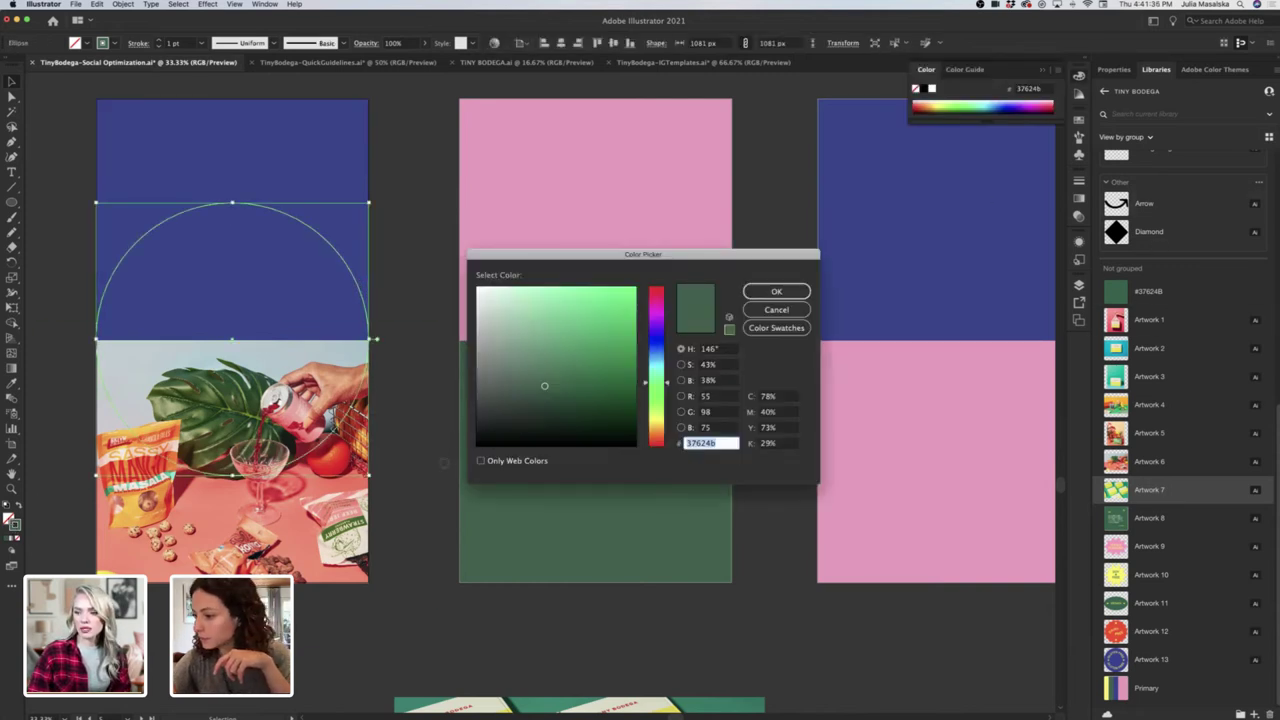
{"action": "left_click", "coordinate": [543, 387]}
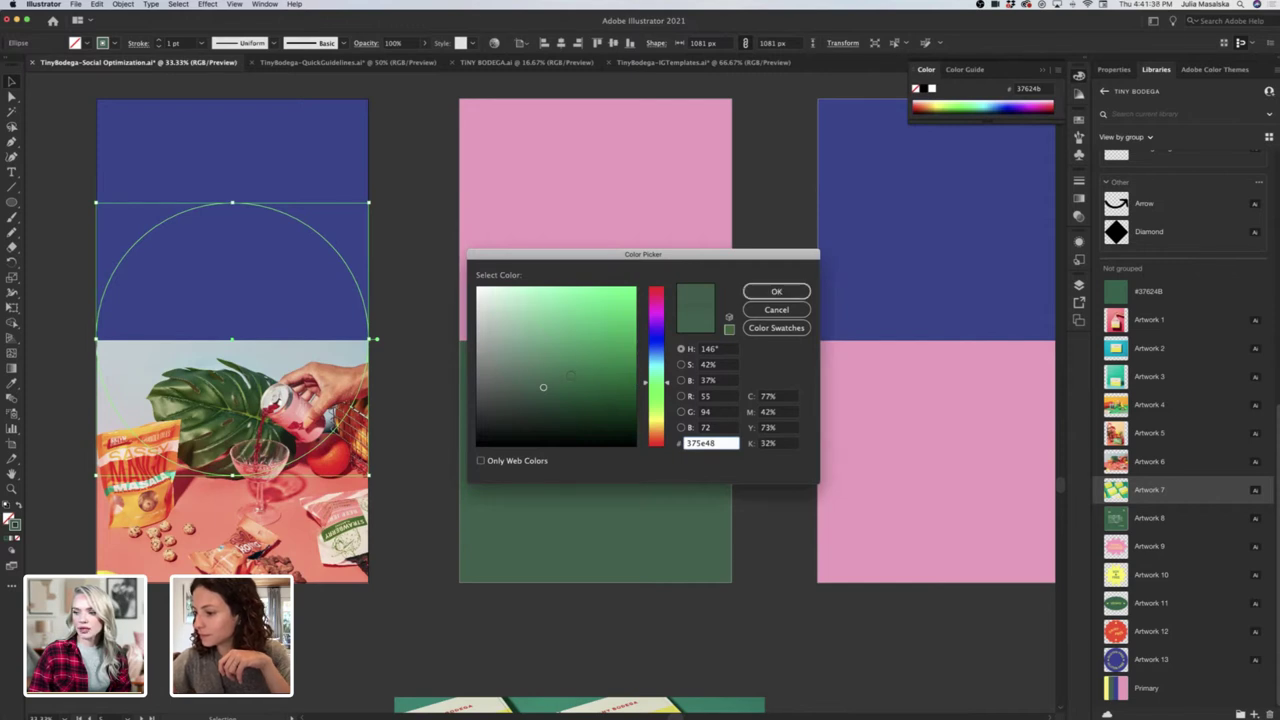
{"action": "left_click_drag", "start_coordinate": [543, 388], "coordinate": [470, 446]}
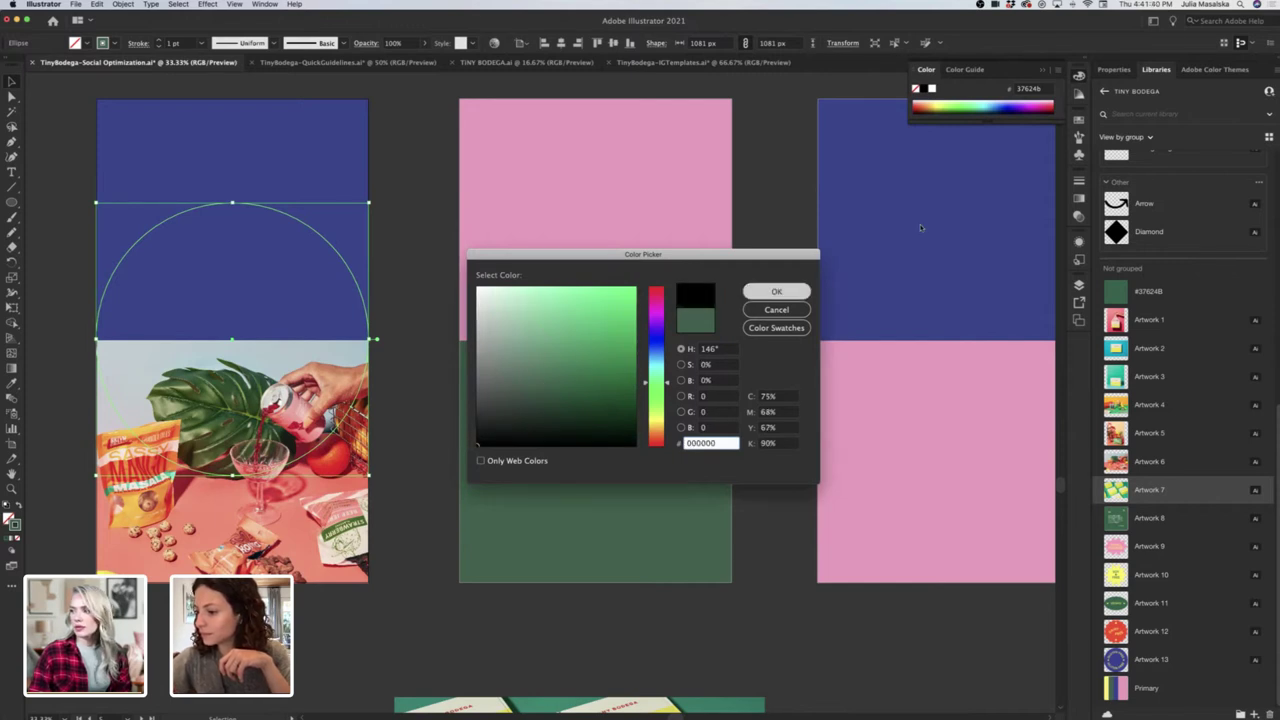
{"action": "left_click", "coordinate": [776, 291]}
Increase the circle outline's stroke weight to 8 pt.
{"action": "left_click", "coordinate": [1113, 72]}
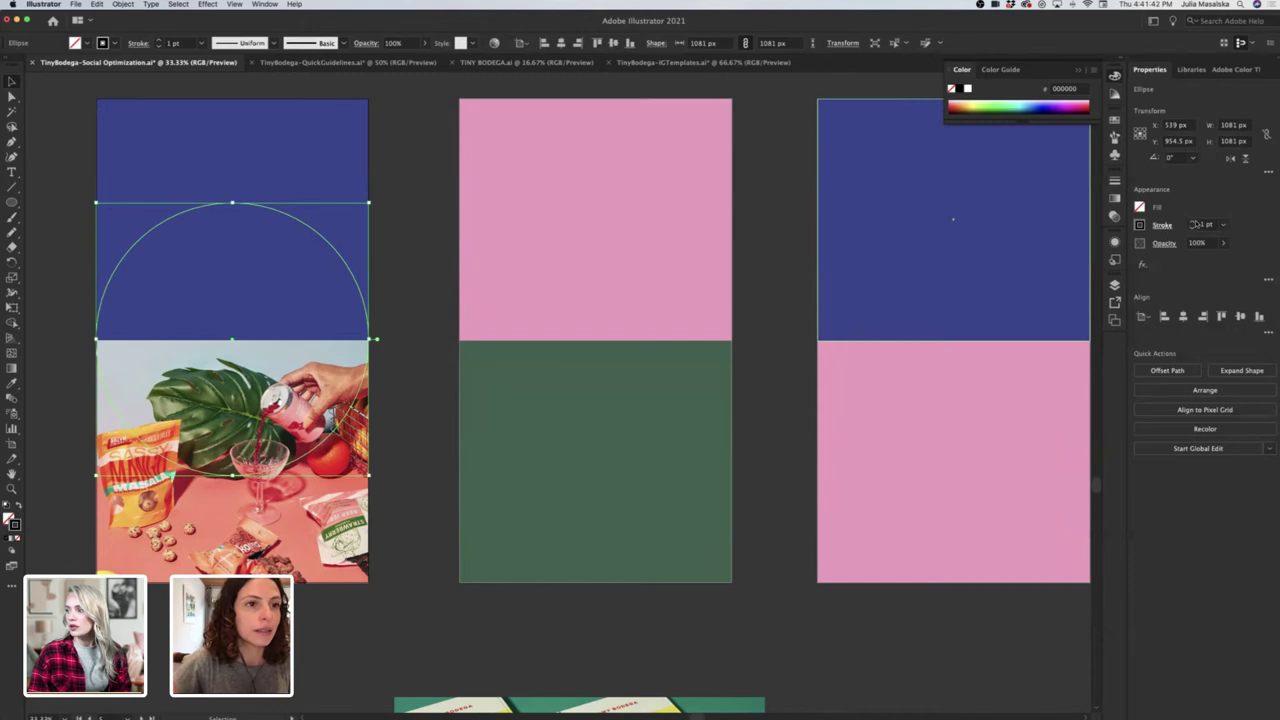
{"action": "left_click", "coordinate": [1192, 221]}
{"action": "left_click", "coordinate": [1192, 221]}
{"action": "left_click", "coordinate": [1192, 221]}
{"action": "left_click", "coordinate": [1192, 221]}
{"action": "left_click", "coordinate": [1192, 221]}
{"action": "left_click", "coordinate": [1192, 221]}
{"action": "left_click", "coordinate": [1192, 221]}
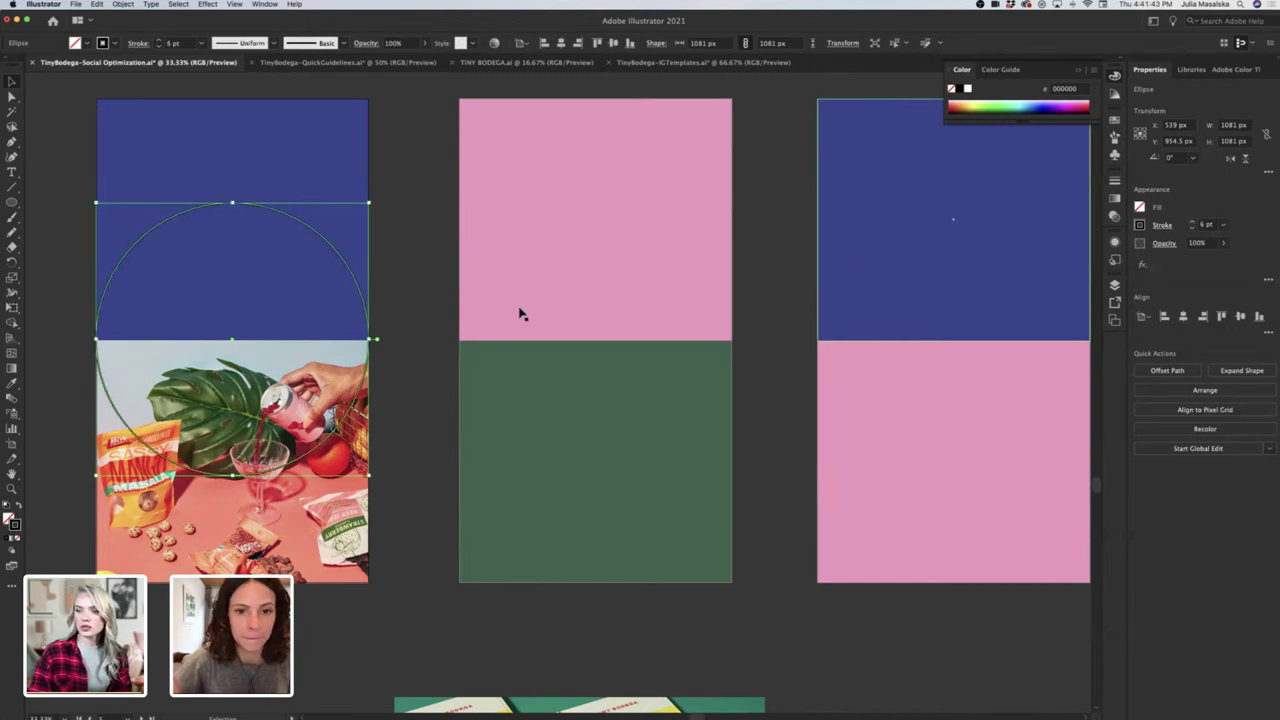
{"action": "left_click", "coordinate": [434, 322]}
Duplicate the outlined circle onto the same position of the Tiny Recipes, Brands and Pantry Goals covers.
{"action": "key", "text": "super+minus"}
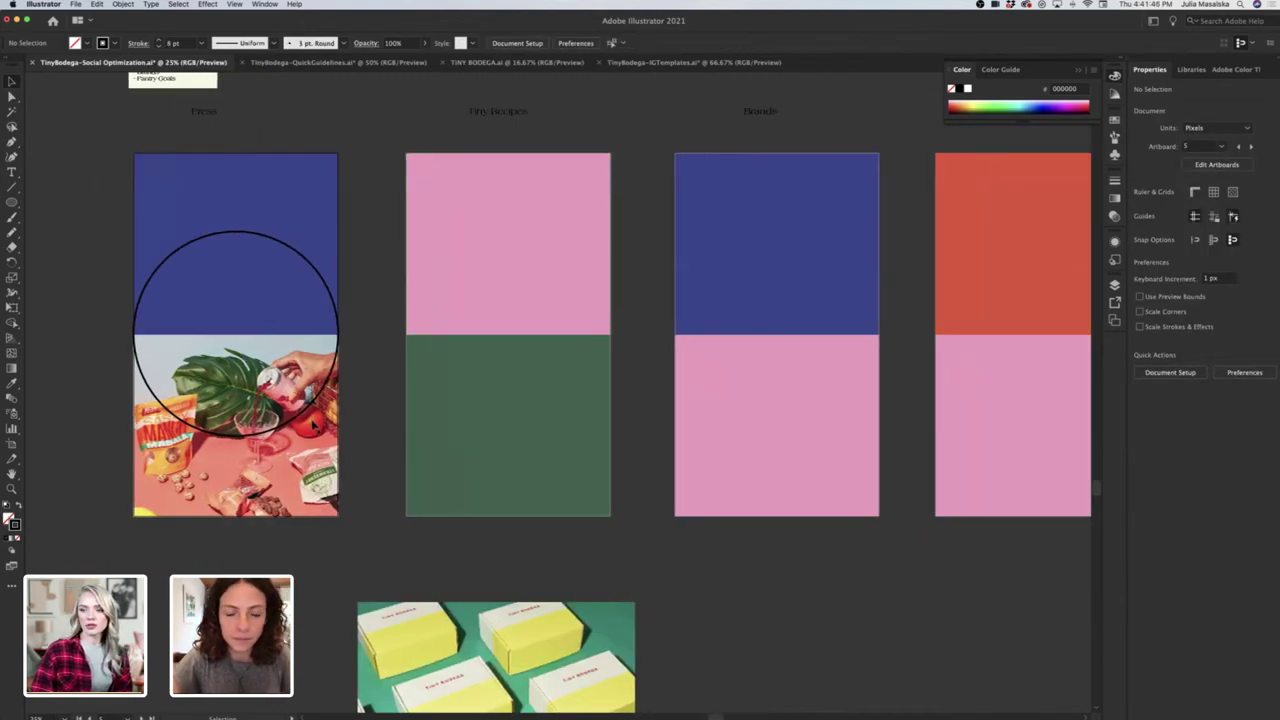
{"action": "left_click_drag", "start_coordinate": [303, 416], "coordinate": [577, 413]}
{"action": "scroll", "coordinate": [551, 414], "scroll_direction": "right", "scroll_amount": 3}
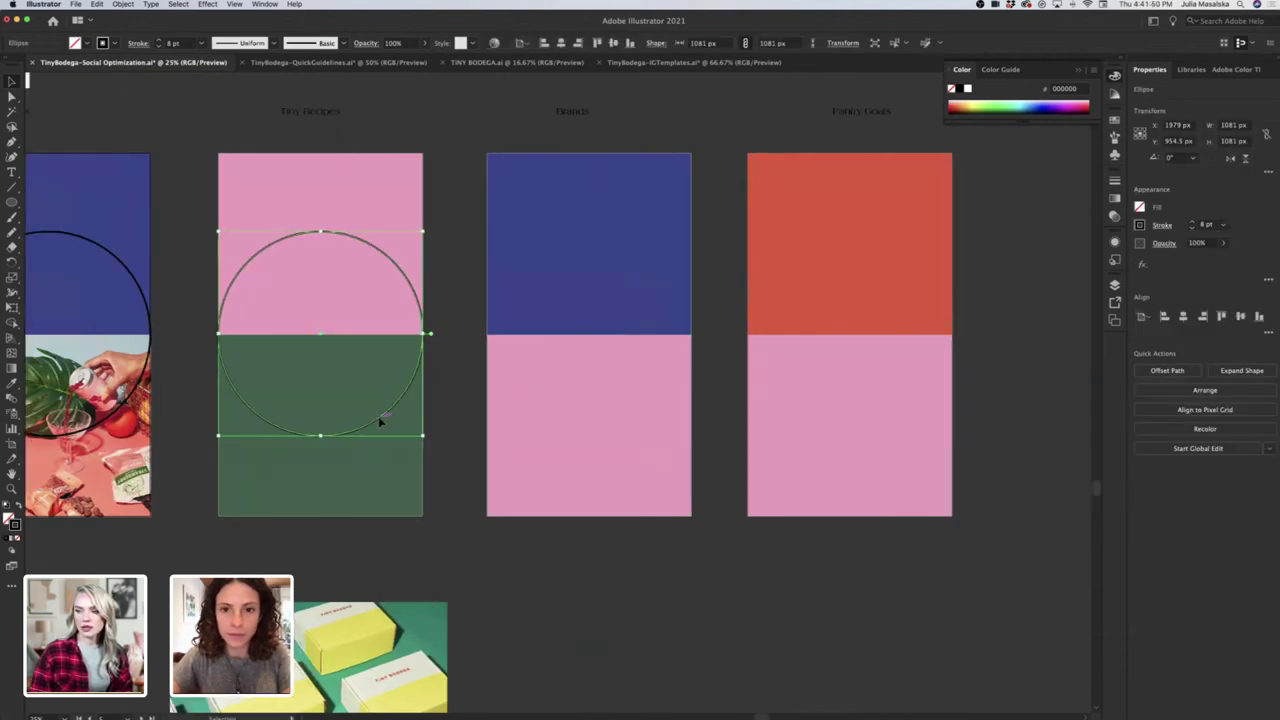
{"action": "left_click_drag", "start_coordinate": [385, 415], "coordinate": [651, 417]}
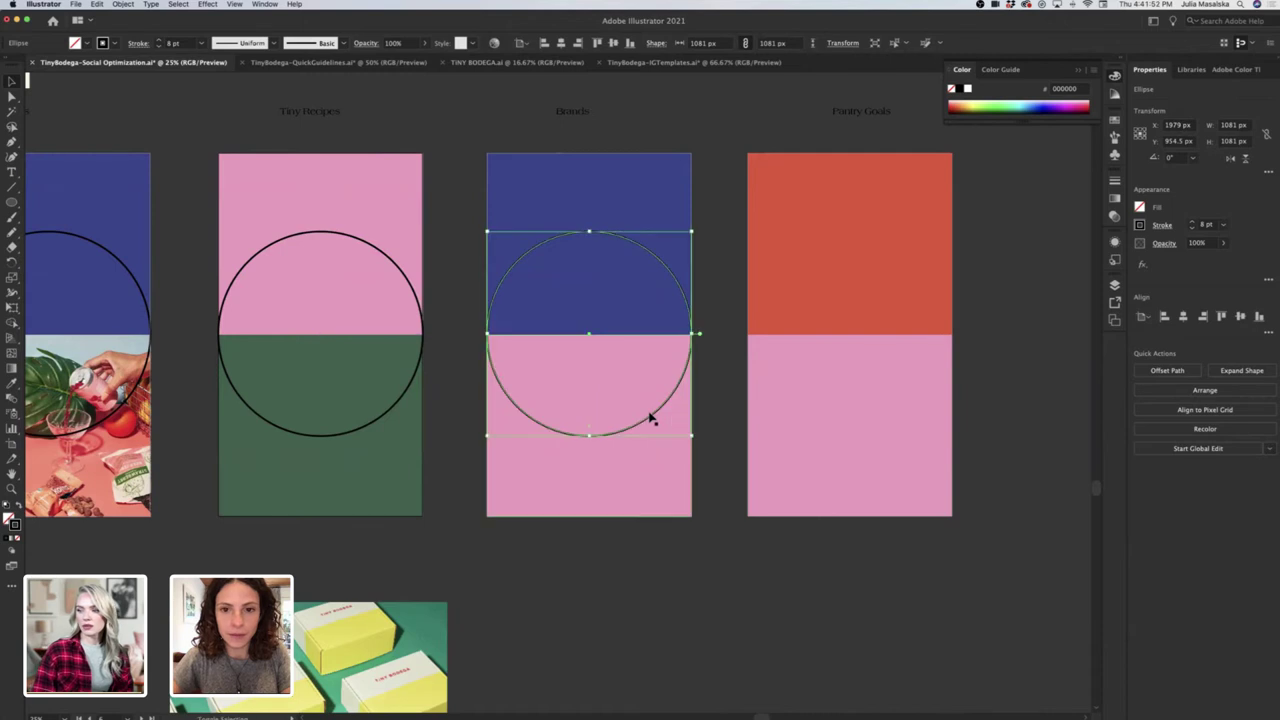
{"action": "scroll", "coordinate": [462, 418], "scroll_direction": "right", "scroll_amount": 3}
{"action": "left_click_drag", "start_coordinate": [463, 416], "coordinate": [714, 410]}
Select the outlined circles on all four highlight covers together and lock them.
{"action": "left_click", "coordinate": [406, 437], "text": "shift"}
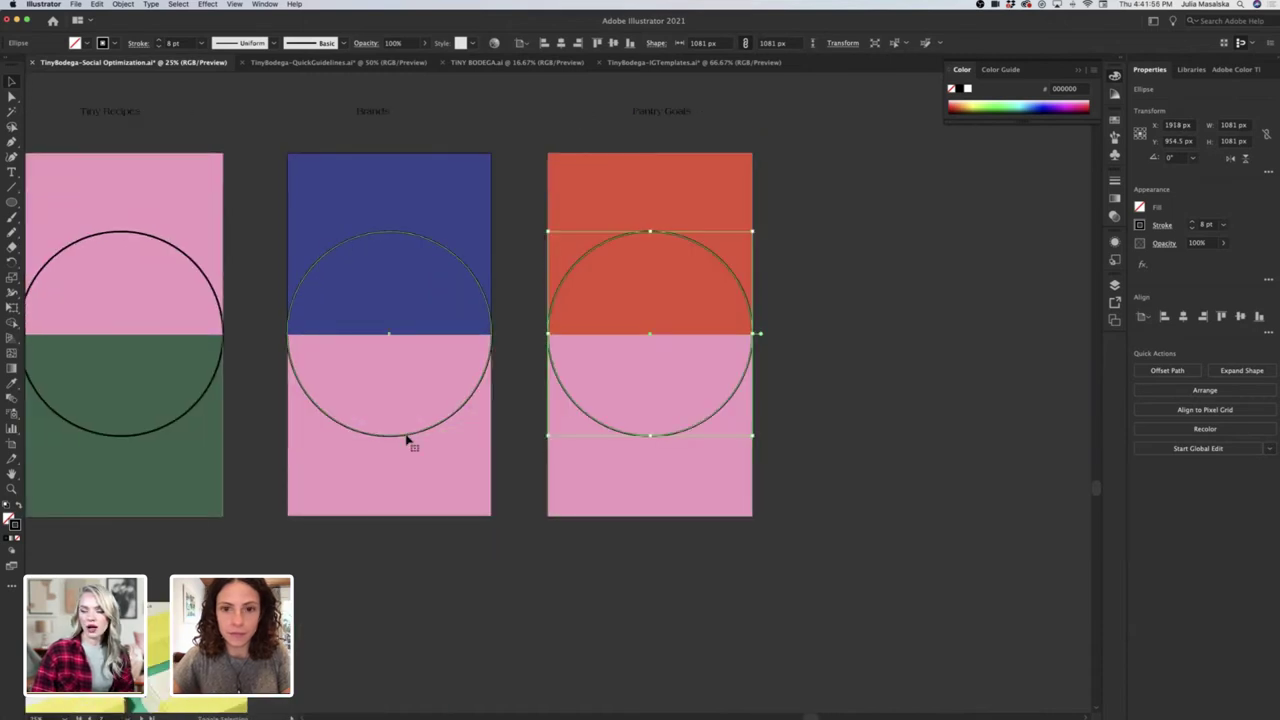
{"action": "scroll", "coordinate": [400, 440], "scroll_direction": "left", "scroll_amount": 3}
{"action": "left_click", "coordinate": [388, 432], "text": "shift"}
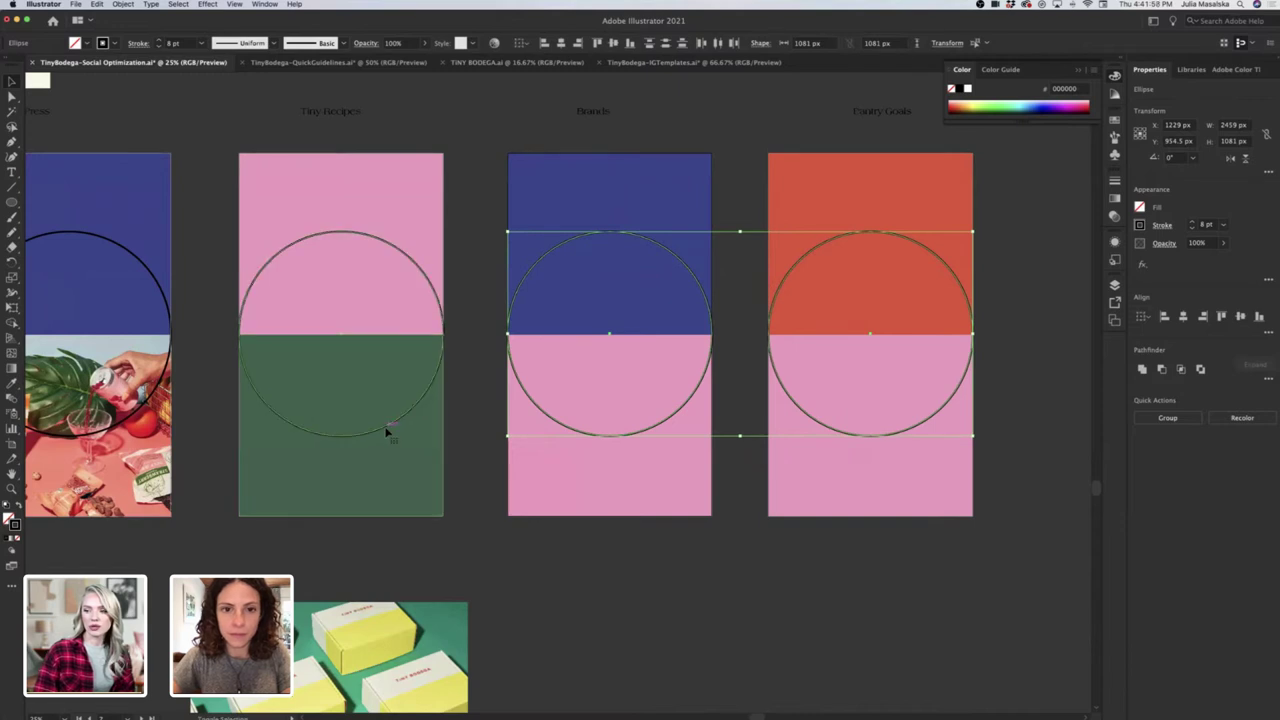
{"action": "scroll", "coordinate": [400, 430], "scroll_direction": "left", "scroll_amount": 5}
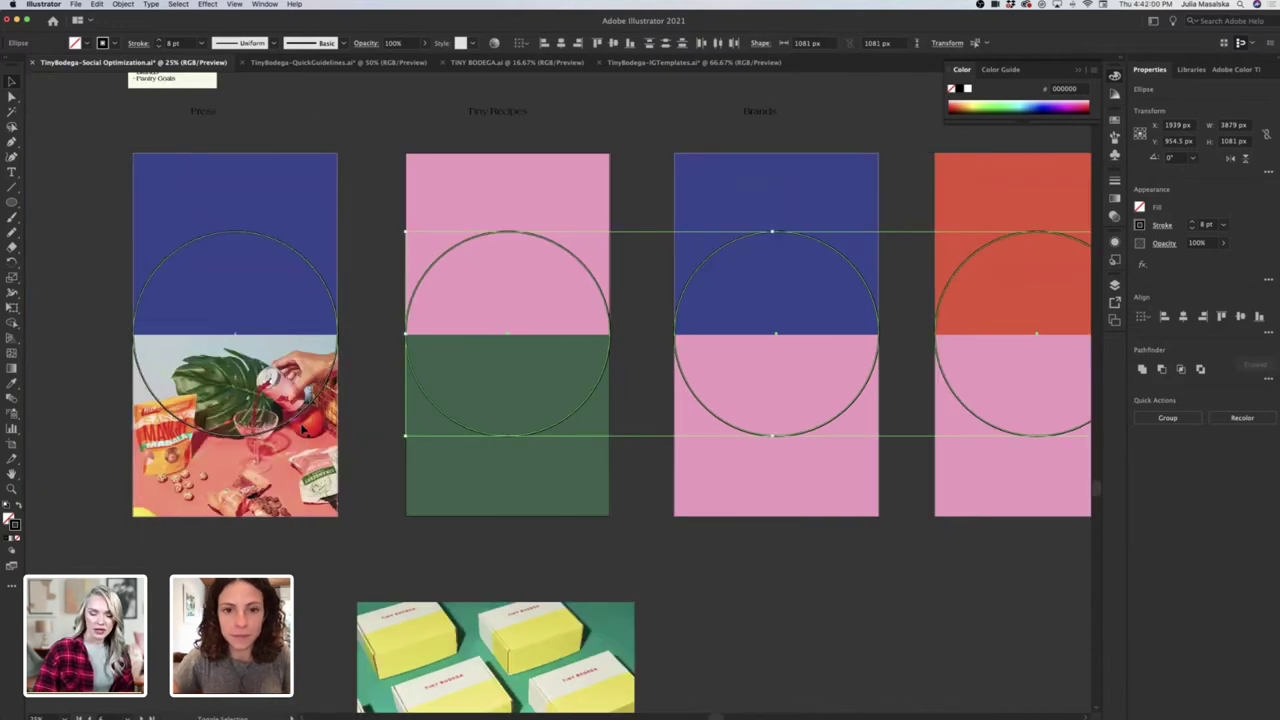
{"action": "left_click", "coordinate": [298, 428], "text": "shift"}
{"action": "key", "text": "super+shift+a"}
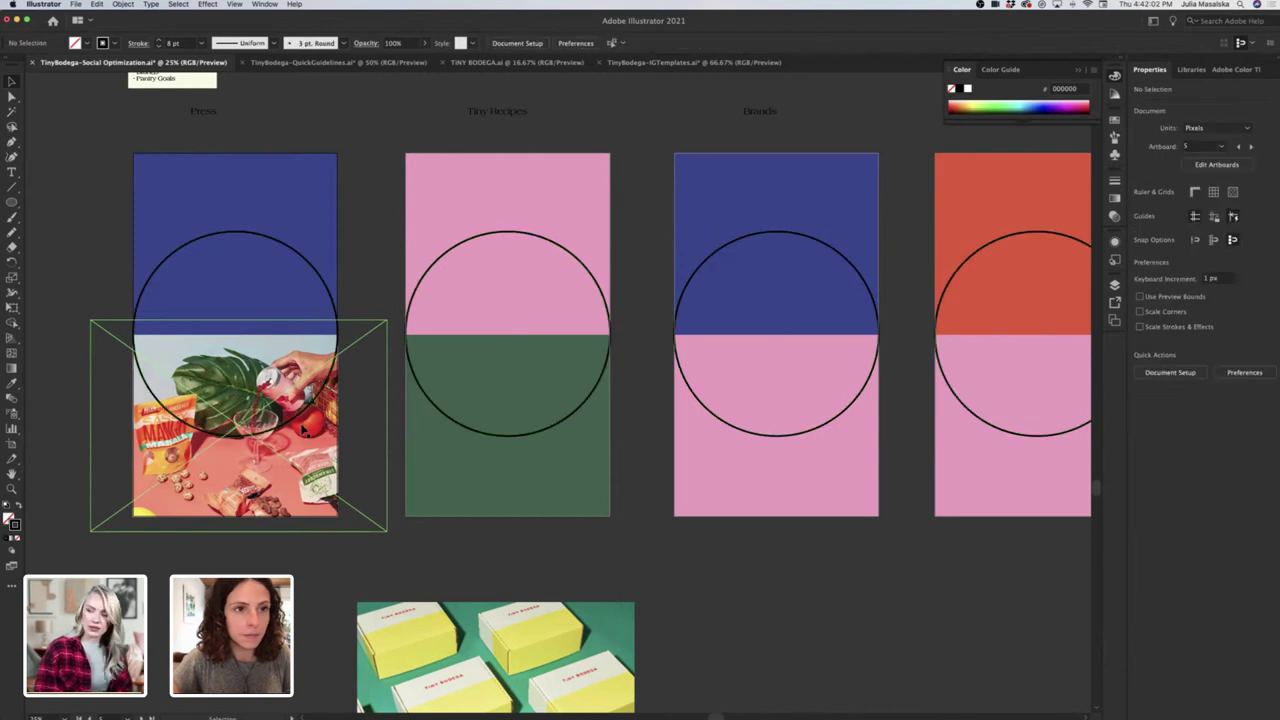
Place the Artwork 4 photo from the TINY BODEGA library on the canvas below the Brands and Pantry Goals covers.
{"action": "scroll", "coordinate": [84, 311], "scroll_direction": "right", "scroll_amount": 3}
{"action": "scroll", "coordinate": [84, 311], "scroll_direction": "down", "scroll_amount": 1}
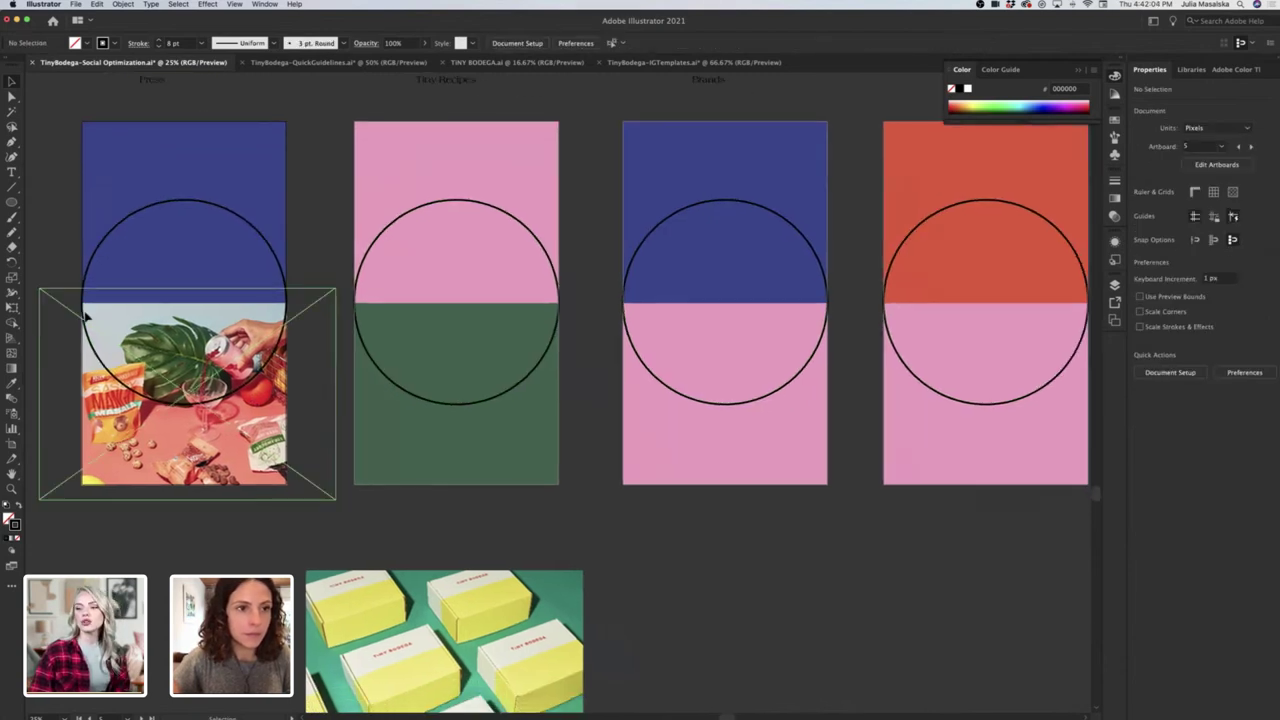
{"action": "scroll", "coordinate": [429, 519], "scroll_direction": "up", "scroll_amount": 1}
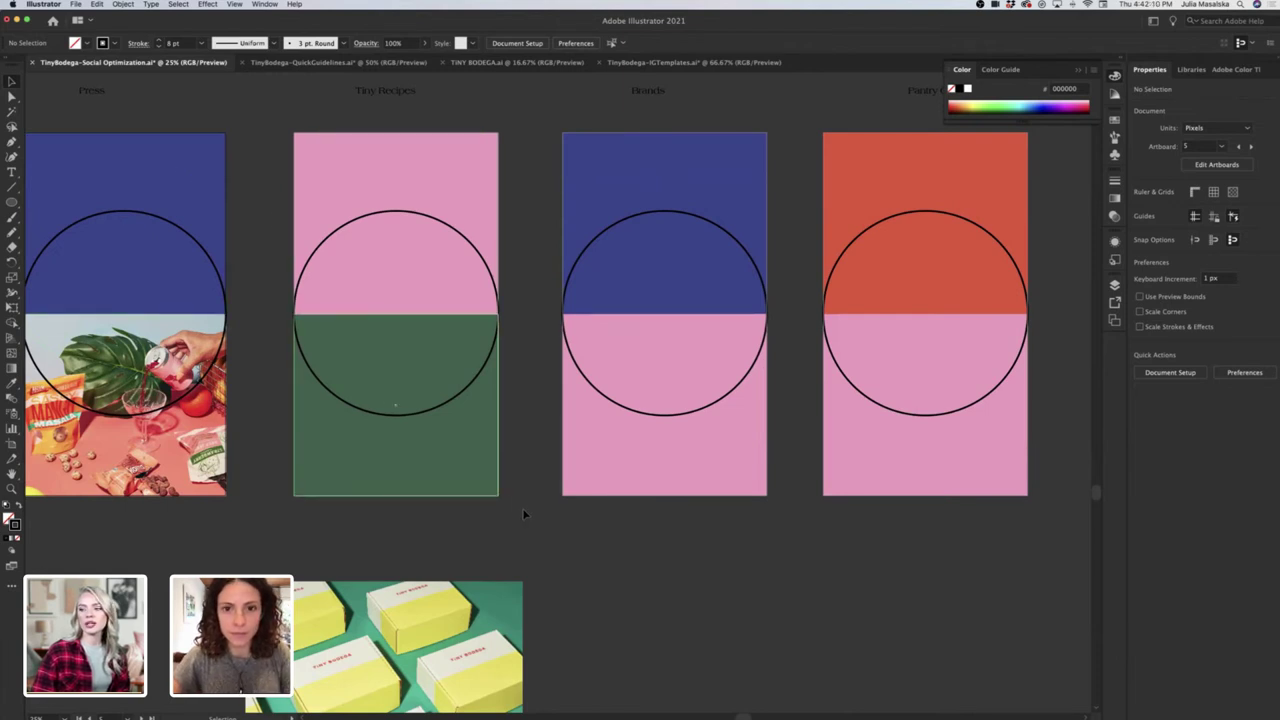
{"action": "scroll", "coordinate": [522, 508], "scroll_direction": "down", "scroll_amount": 1}
{"action": "scroll", "coordinate": [522, 508], "scroll_direction": "down", "scroll_amount": 3}
{"action": "scroll", "coordinate": [522, 513], "scroll_direction": "down", "scroll_amount": 3}
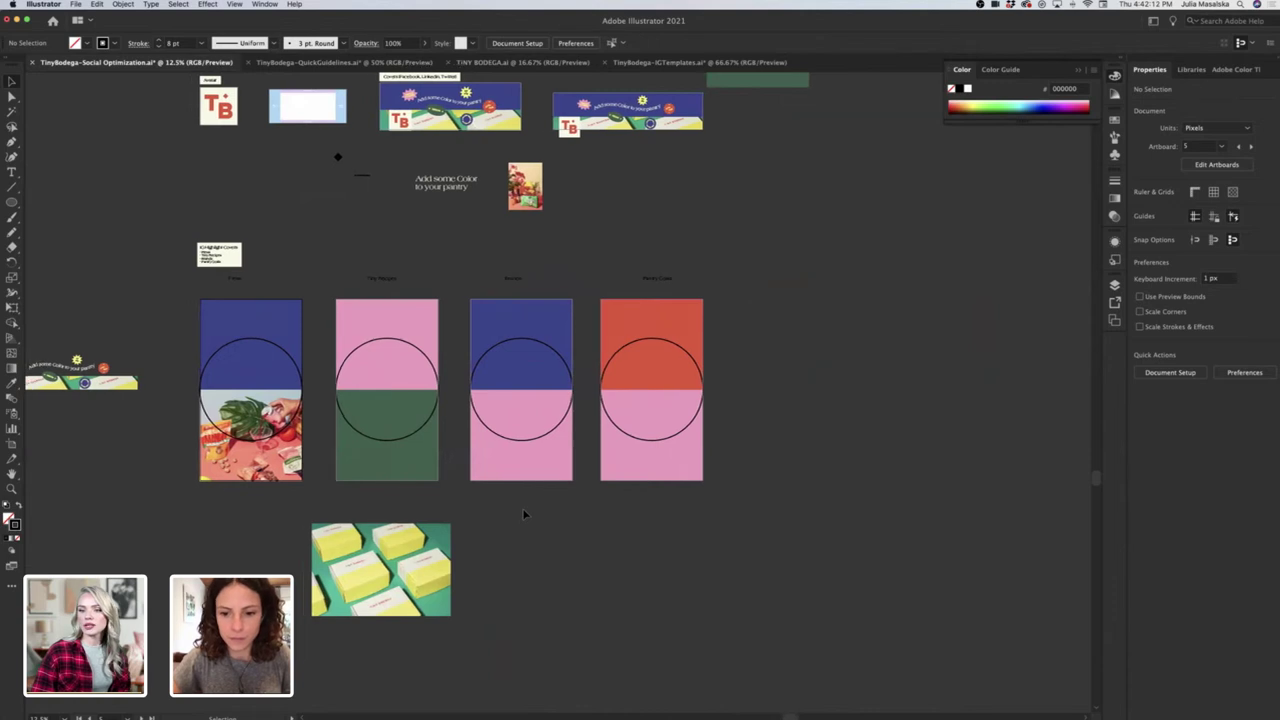
{"action": "scroll", "coordinate": [522, 513], "scroll_direction": "up", "scroll_amount": 3}
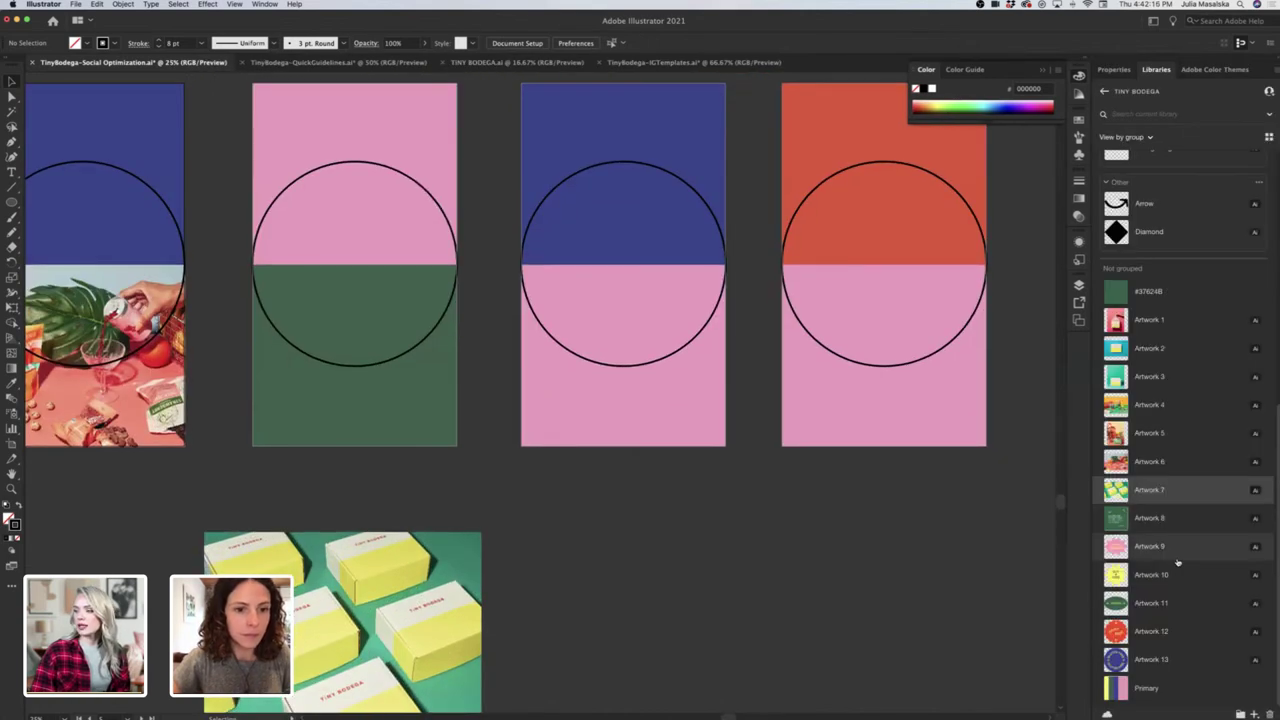
{"action": "scroll", "coordinate": [1151, 457], "scroll_direction": "up", "scroll_amount": 1}
{"action": "left_click_drag", "start_coordinate": [1130, 426], "coordinate": [550, 502]}
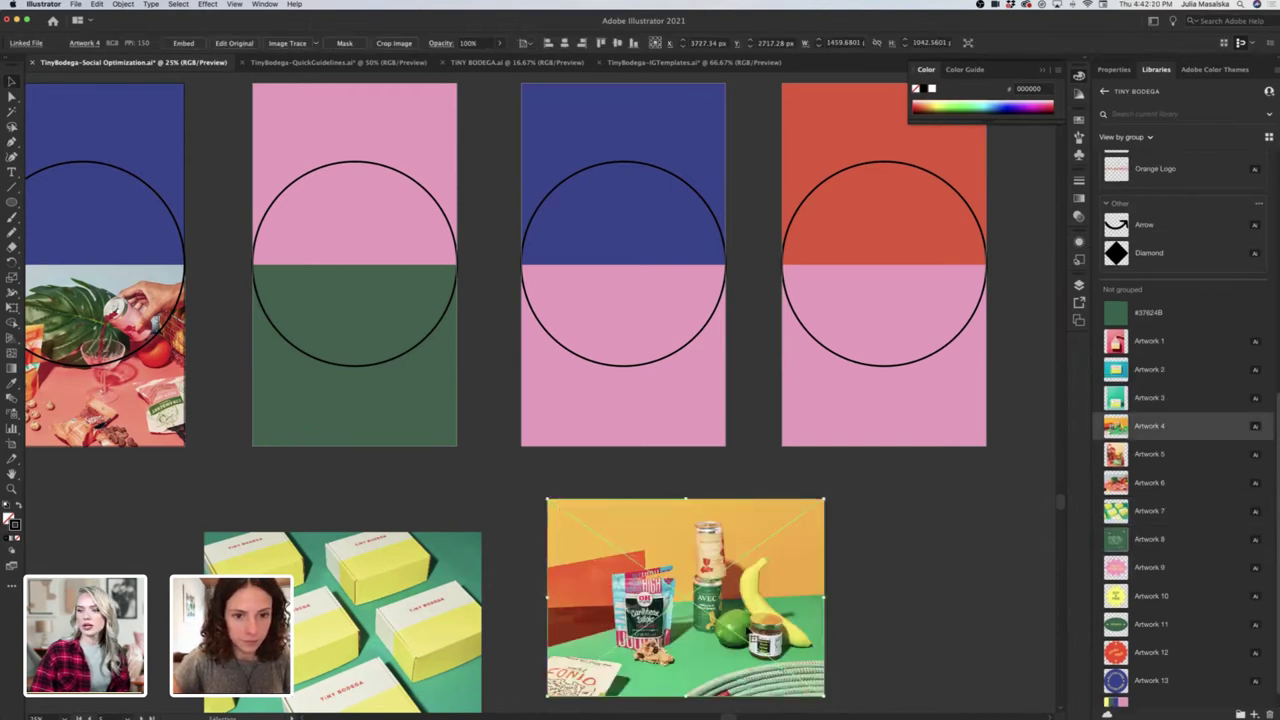
Move the Artwork 4 photo over the lower half of the Pantry Goals cover, aligning its upper edge with the colour split.
{"action": "scroll", "coordinate": [746, 630], "scroll_direction": "left", "scroll_amount": 1}
{"action": "scroll", "coordinate": [746, 630], "scroll_direction": "up", "scroll_amount": 2}
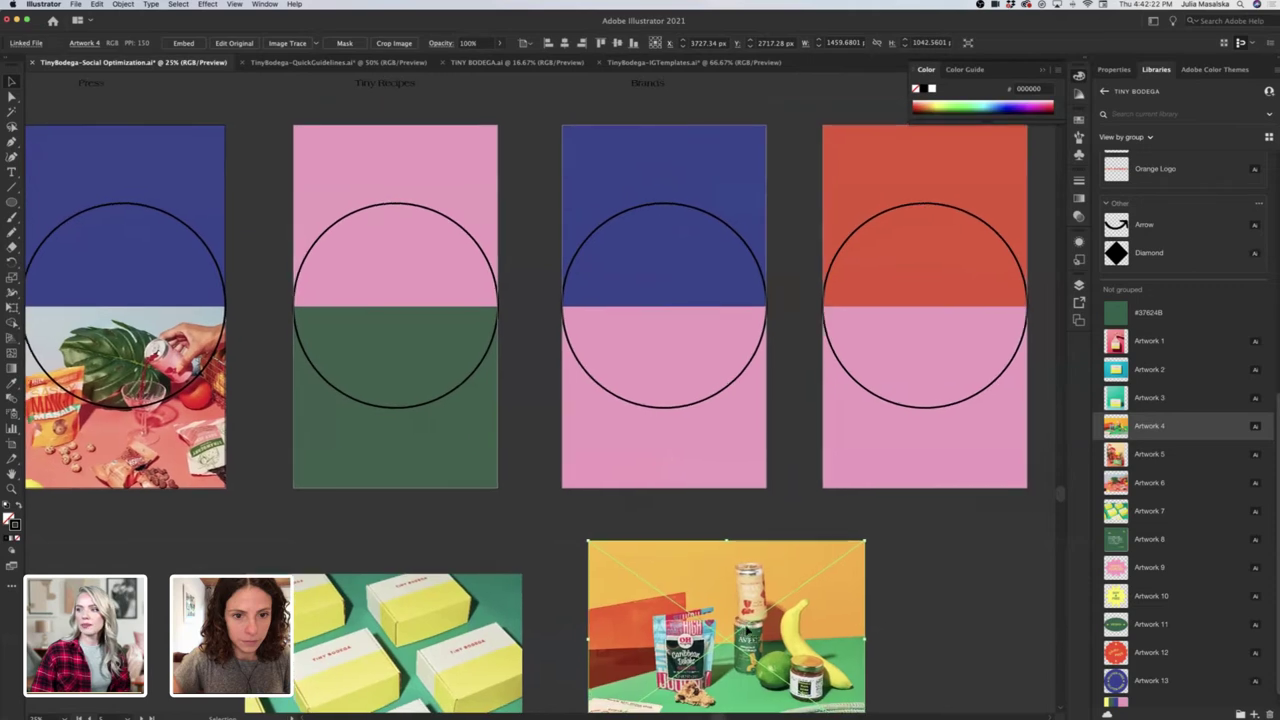
{"action": "scroll", "coordinate": [746, 630], "scroll_direction": "right", "scroll_amount": 2}
{"action": "scroll", "coordinate": [746, 630], "scroll_direction": "down", "scroll_amount": 1}
{"action": "left_click_drag", "start_coordinate": [746, 548], "coordinate": [894, 406]}
{"action": "scroll", "coordinate": [894, 406], "scroll_direction": "right", "scroll_amount": 2}
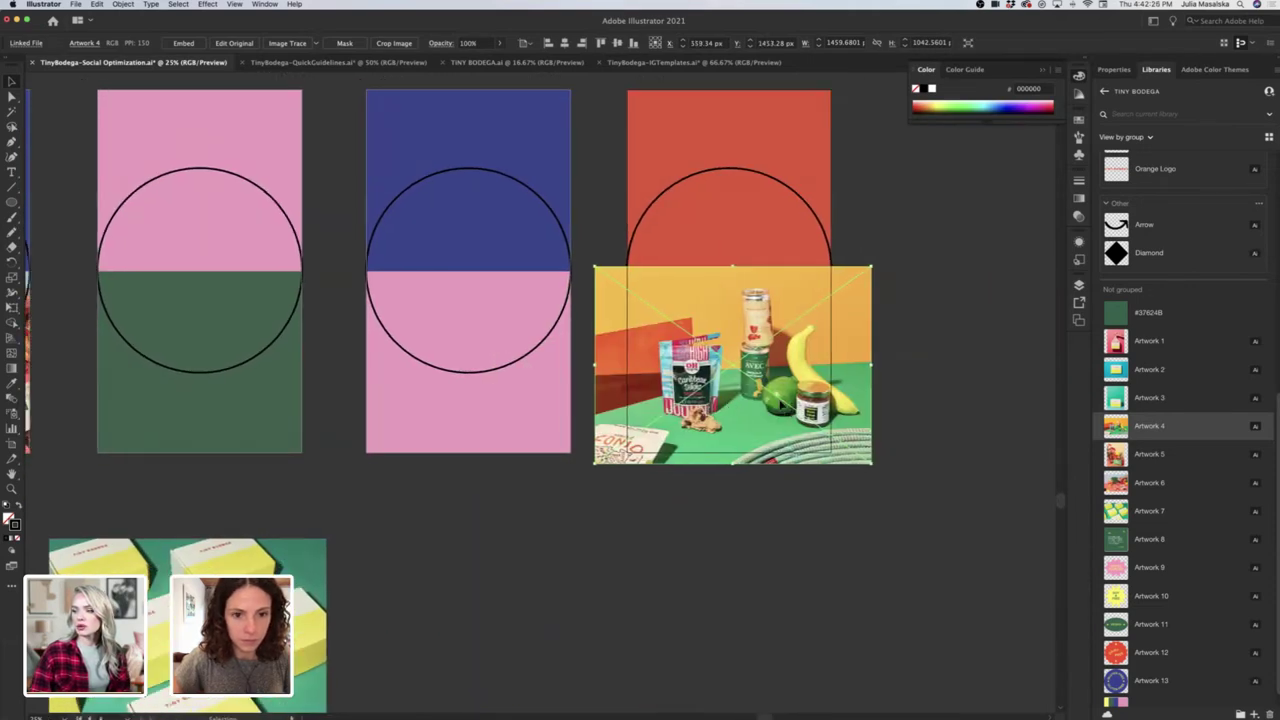
{"action": "scroll", "coordinate": [780, 403], "scroll_direction": "up", "scroll_amount": 1}
{"action": "left_click_drag", "start_coordinate": [780, 403], "coordinate": [771, 410]}
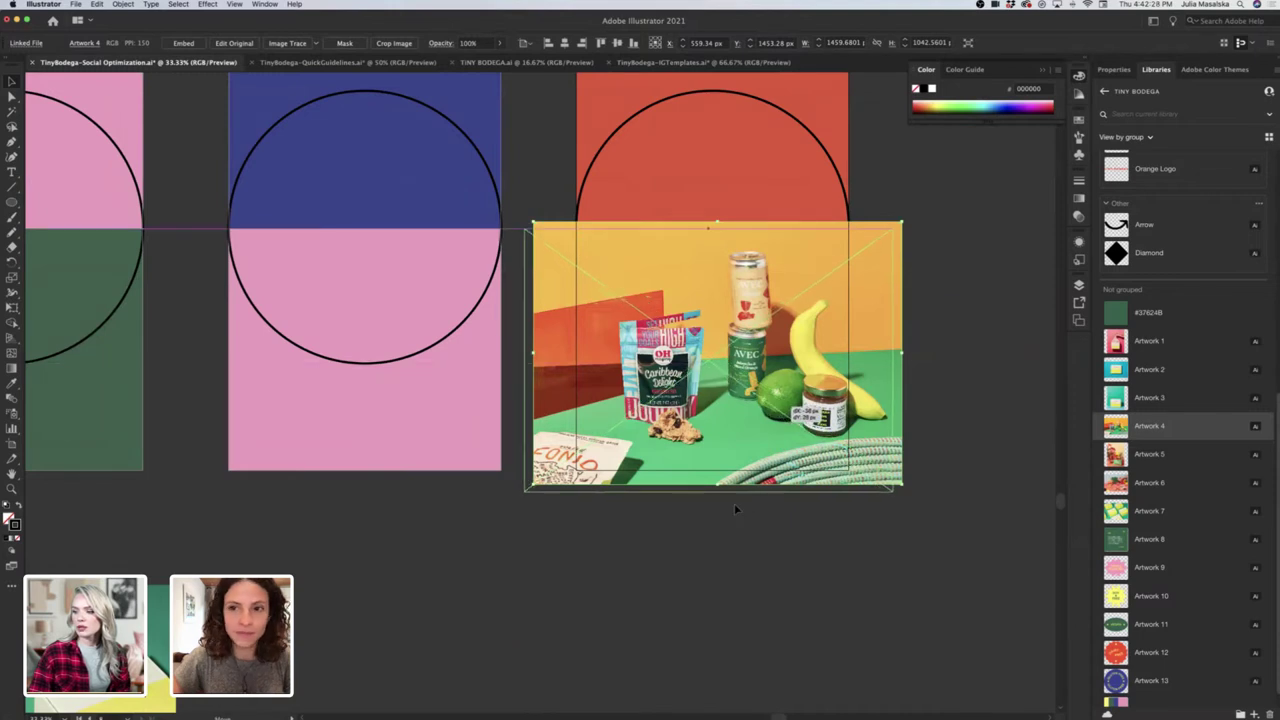
Scale the Artwork 4 photo to 960 px high and position it across the lower half of the Pantry Goals cover.
{"action": "left_click_drag", "start_coordinate": [734, 509], "coordinate": [709, 470]}
{"action": "scroll", "coordinate": [709, 474], "scroll_direction": "up", "scroll_amount": 2}
{"action": "scroll", "coordinate": [709, 474], "scroll_direction": "right", "scroll_amount": 2}
{"action": "key", "text": "super+shift+a"}
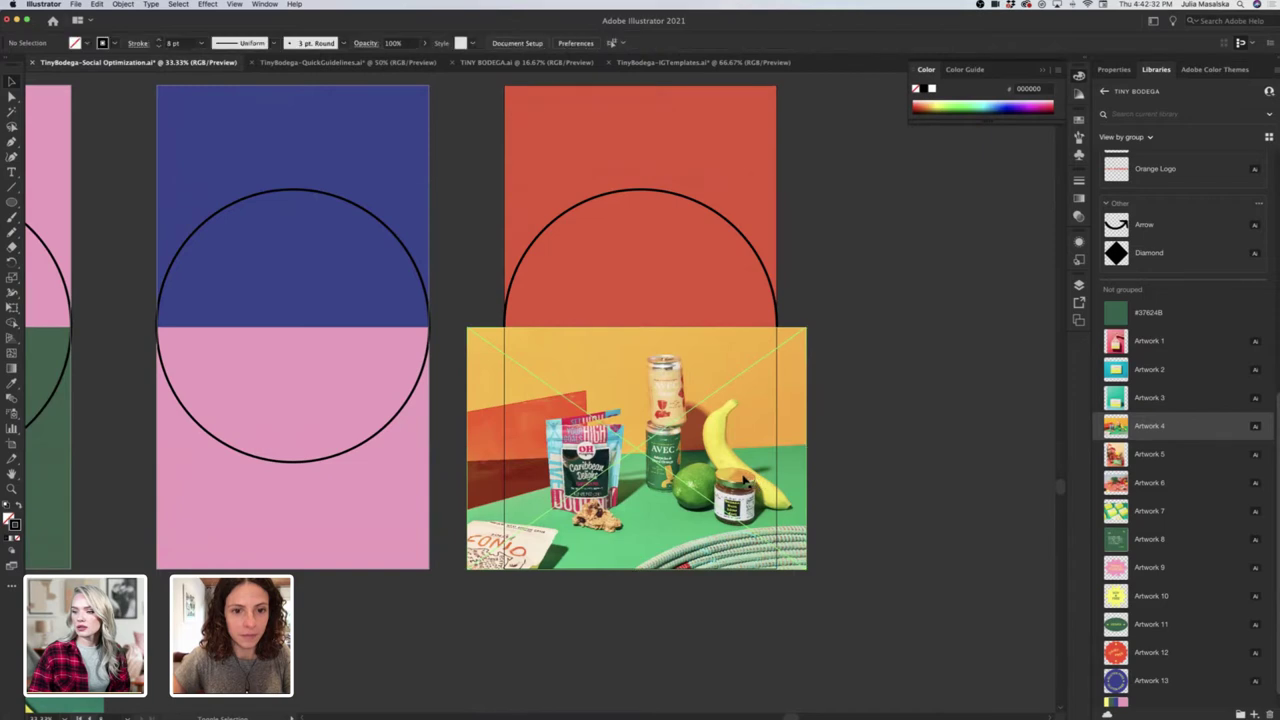
{"action": "left_click_drag", "start_coordinate": [742, 482], "coordinate": [720, 470]}
{"action": "key", "text": "super+shift+a"}
{"action": "left_click", "coordinate": [705, 465]}
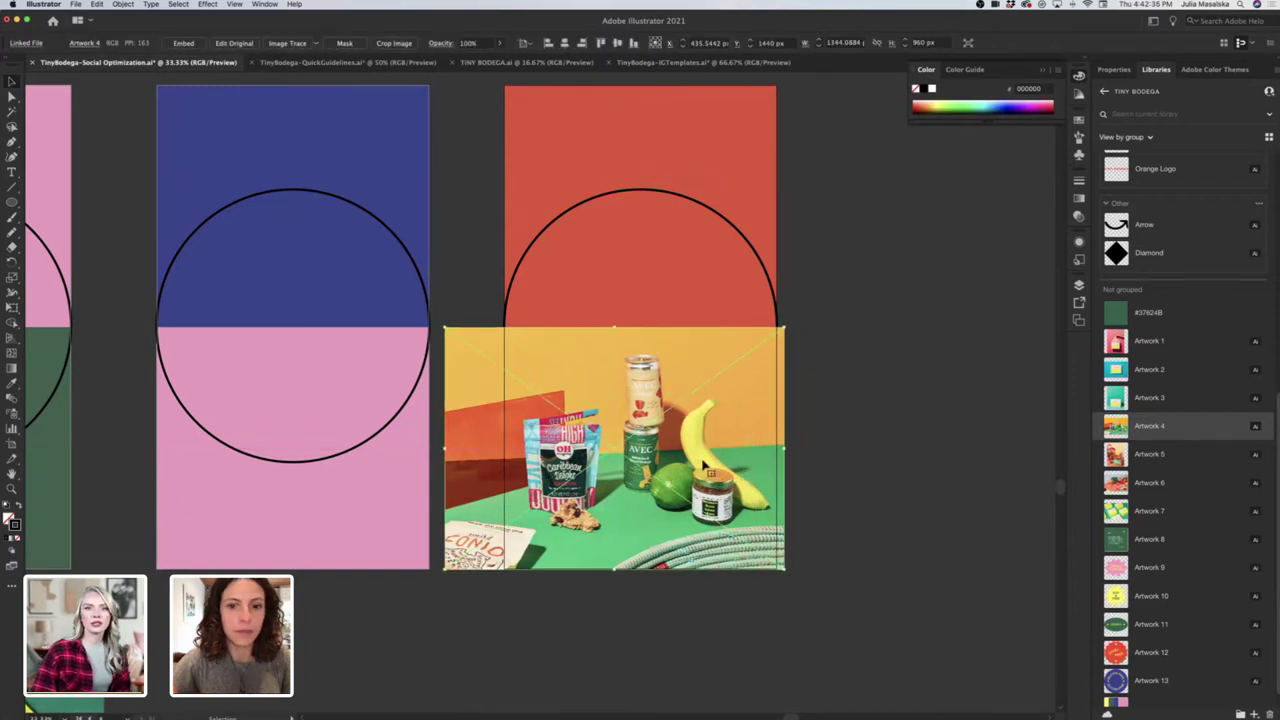
Send the Artwork 4 photo to the back, behind the Pantry Goals cover's colour blocks.
{"action": "right_click", "coordinate": [705, 465]}
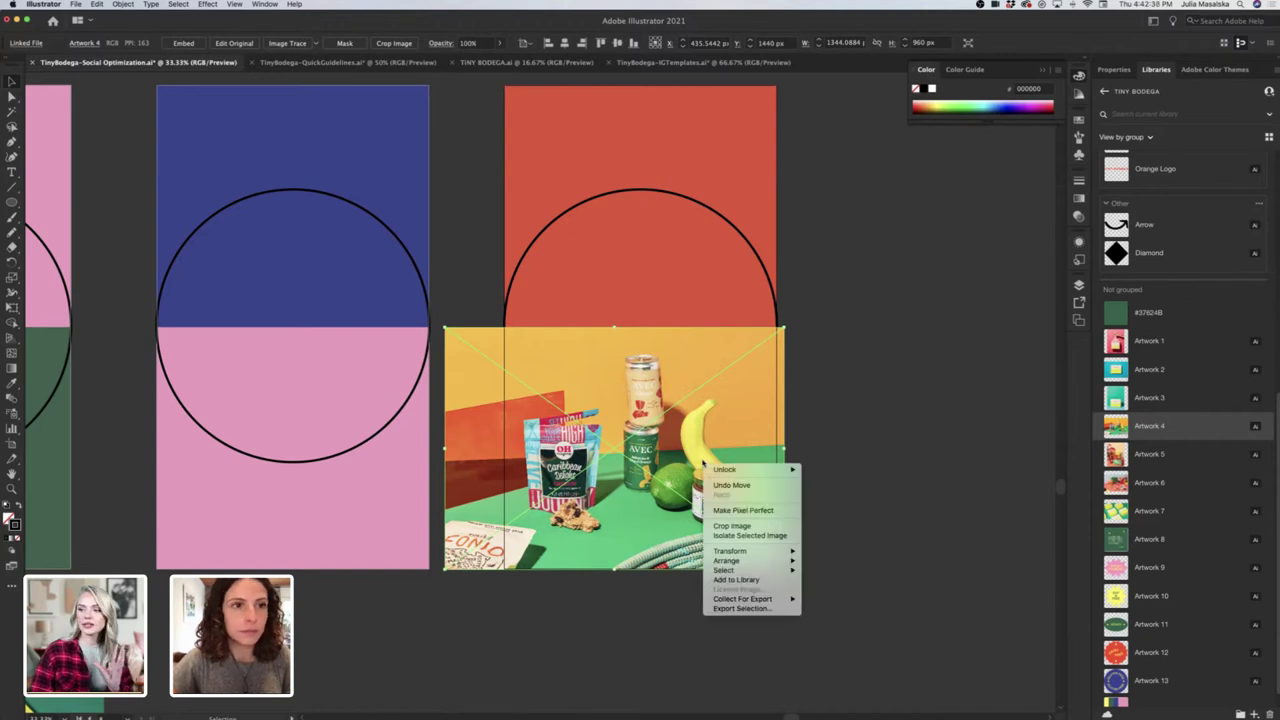
{"action": "mouse_move", "coordinate": [740, 560]}
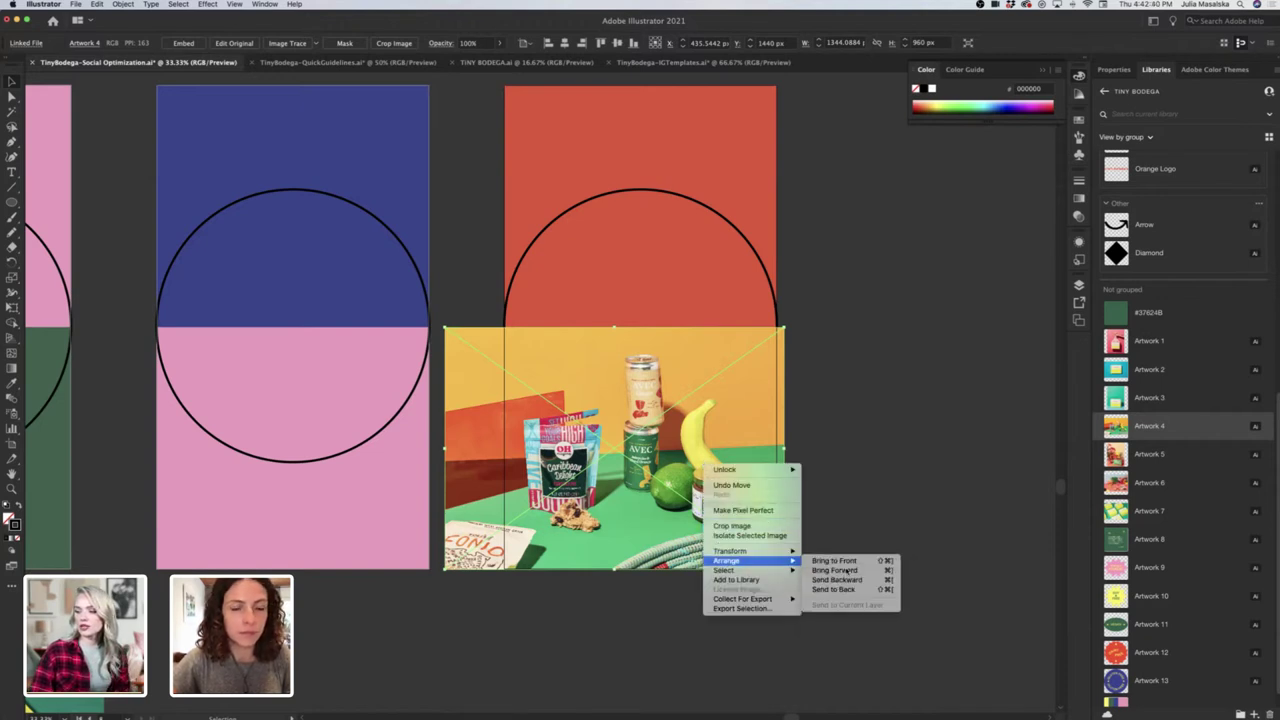
{"action": "left_click", "coordinate": [848, 589]}
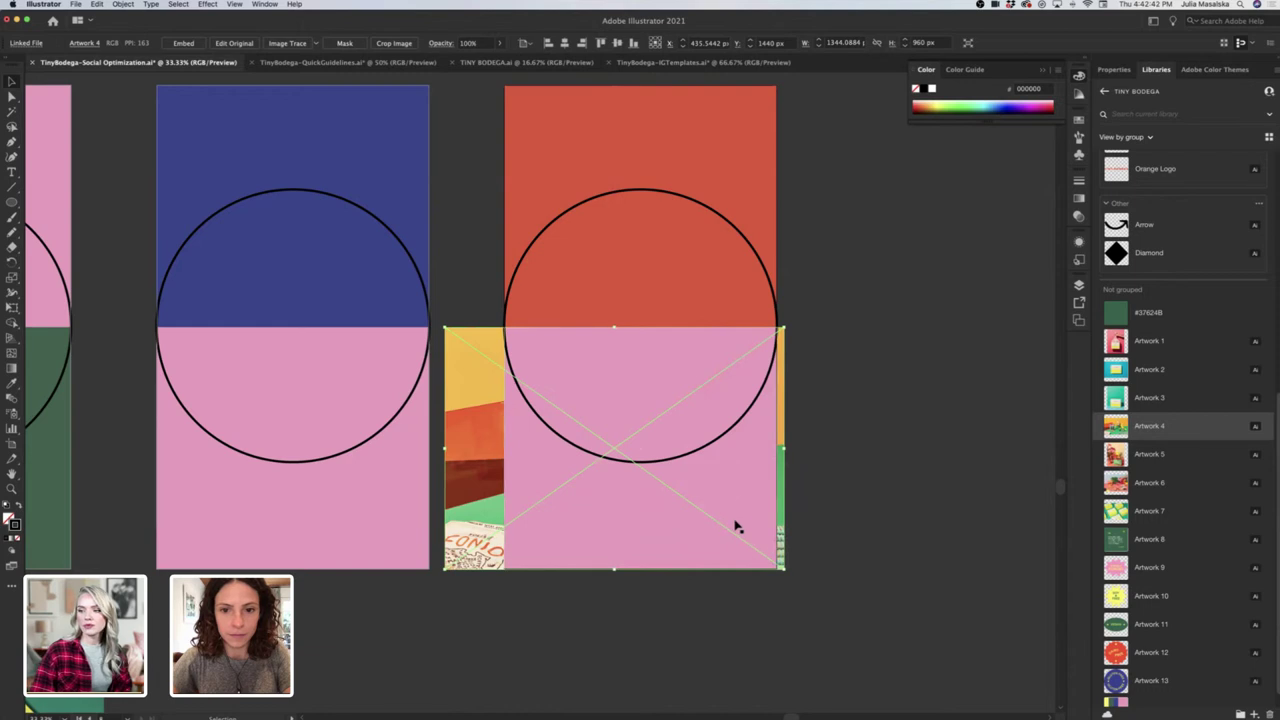
{"action": "left_click", "coordinate": [796, 638]}
Make a clipping mask from the pink rectangle on the Pantry Goals cover and the Artwork 4 photo.
{"action": "left_click", "coordinate": [557, 560]}
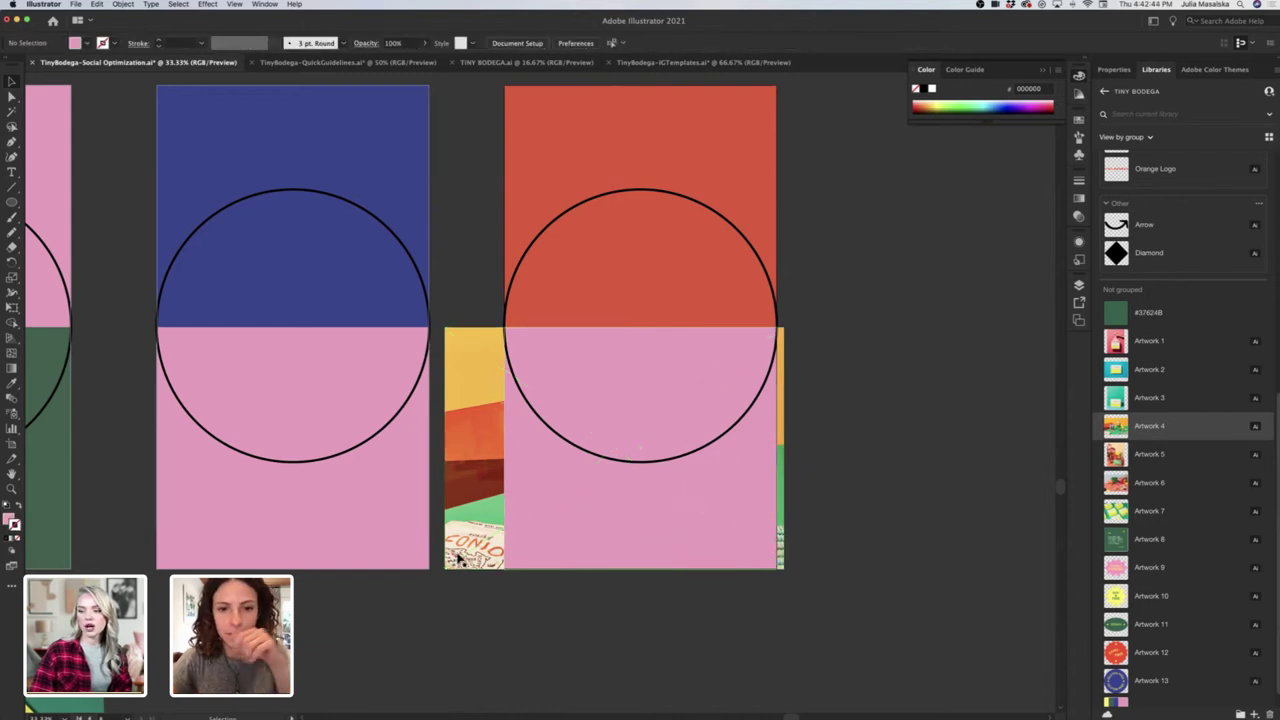
{"action": "left_click", "coordinate": [476, 556], "text": "shift"}
{"action": "left_click", "coordinate": [476, 553], "text": "shift"}
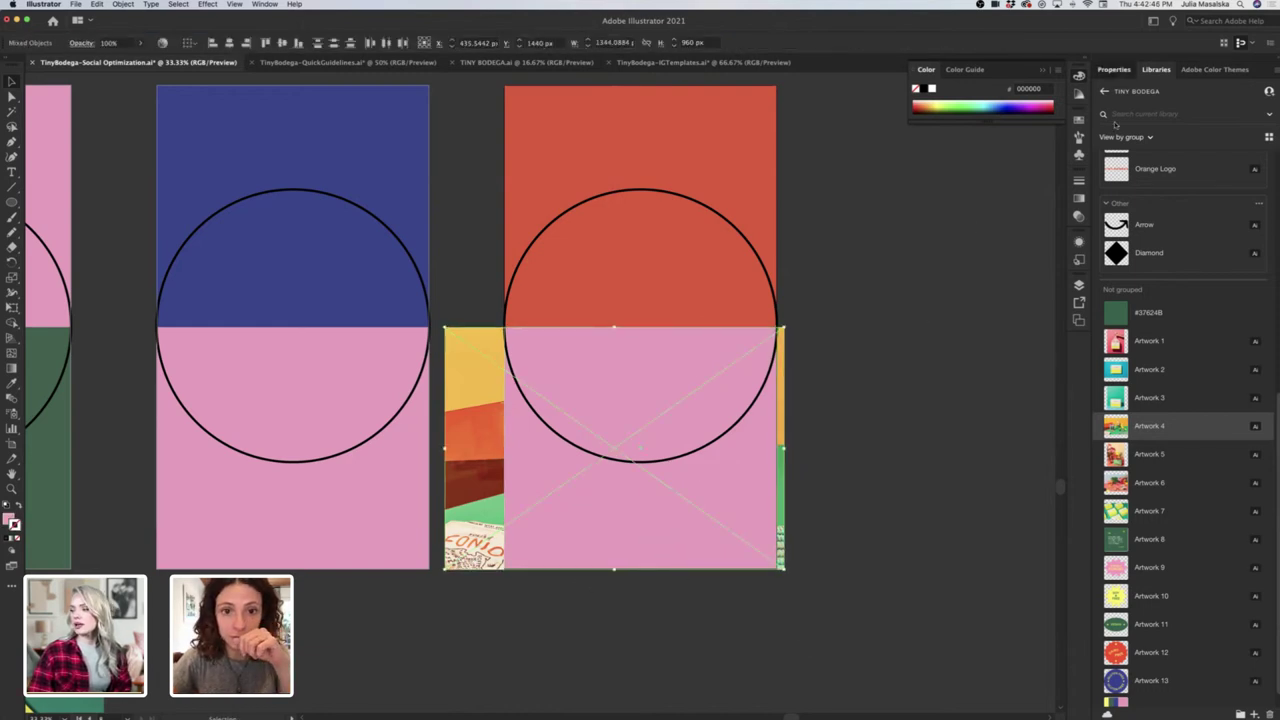
{"action": "left_click", "coordinate": [1114, 69]}
{"action": "left_click", "coordinate": [1186, 412]}
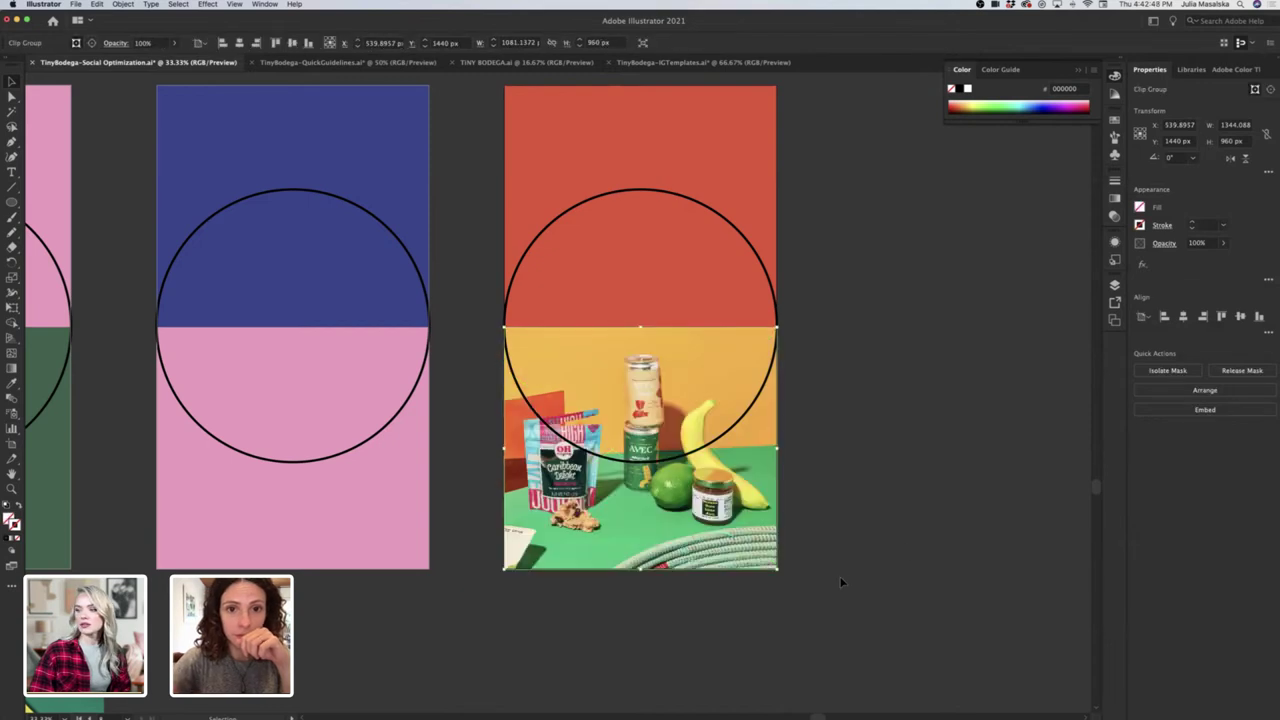
{"action": "left_click", "coordinate": [841, 581]}
Shift the photo inside the Pantry Goals clip group 28 px to the right within its mask.
{"action": "scroll", "coordinate": [841, 581], "scroll_direction": "left", "scroll_amount": 2}
{"action": "scroll", "coordinate": [841, 581], "scroll_direction": "left", "scroll_amount": 2}
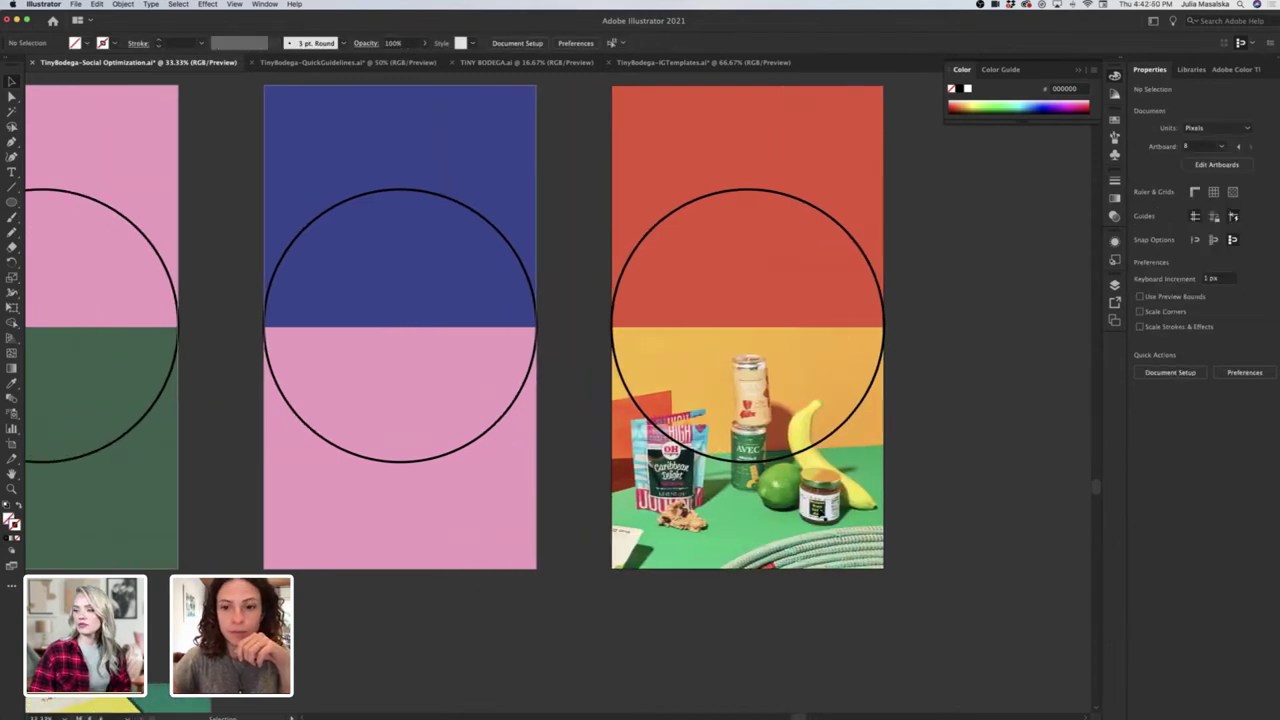
{"action": "double_click", "coordinate": [820, 513]}
{"action": "left_click_drag", "start_coordinate": [820, 513], "coordinate": [983, 515]}
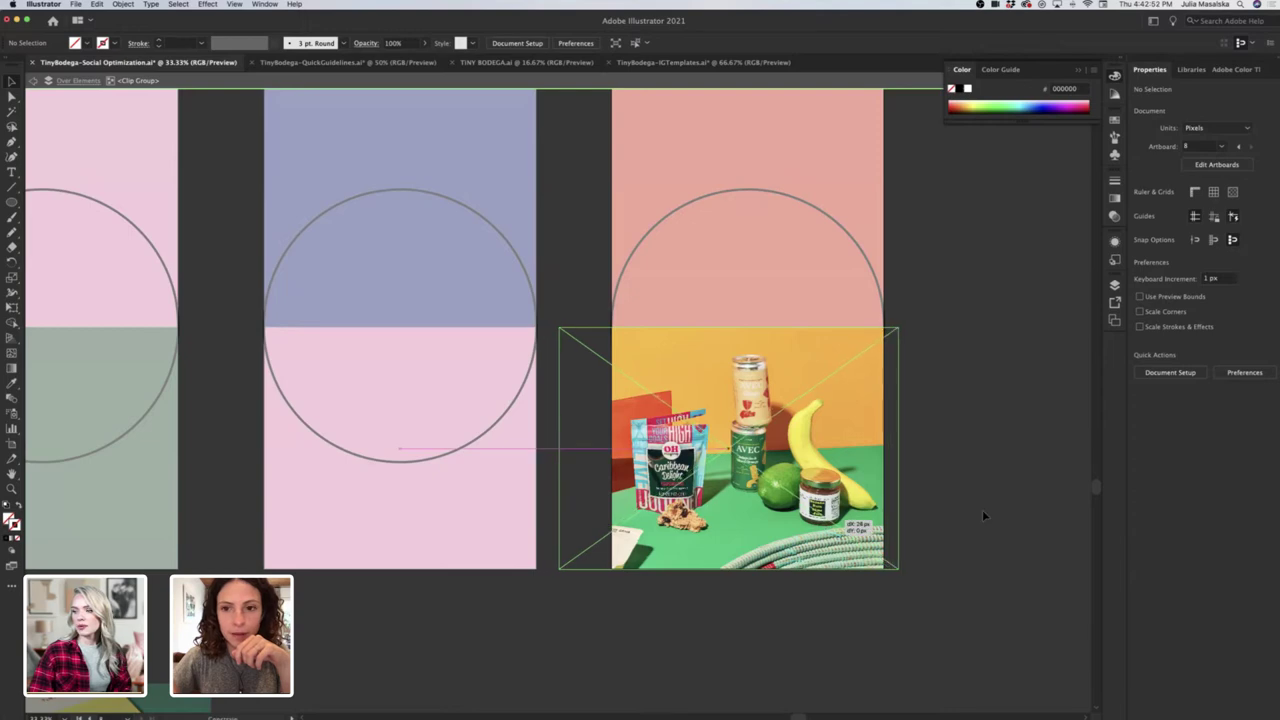
{"action": "left_click", "coordinate": [976, 512]}
{"action": "double_click", "coordinate": [974, 514]}
Place the Artwork 5 photo from the TINY BODEGA library over the Brands cover, aligned with its lower edge.
{"action": "scroll", "coordinate": [790, 560], "scroll_direction": "left", "scroll_amount": 3}
{"action": "scroll", "coordinate": [610, 600], "scroll_direction": "up", "scroll_amount": 1}
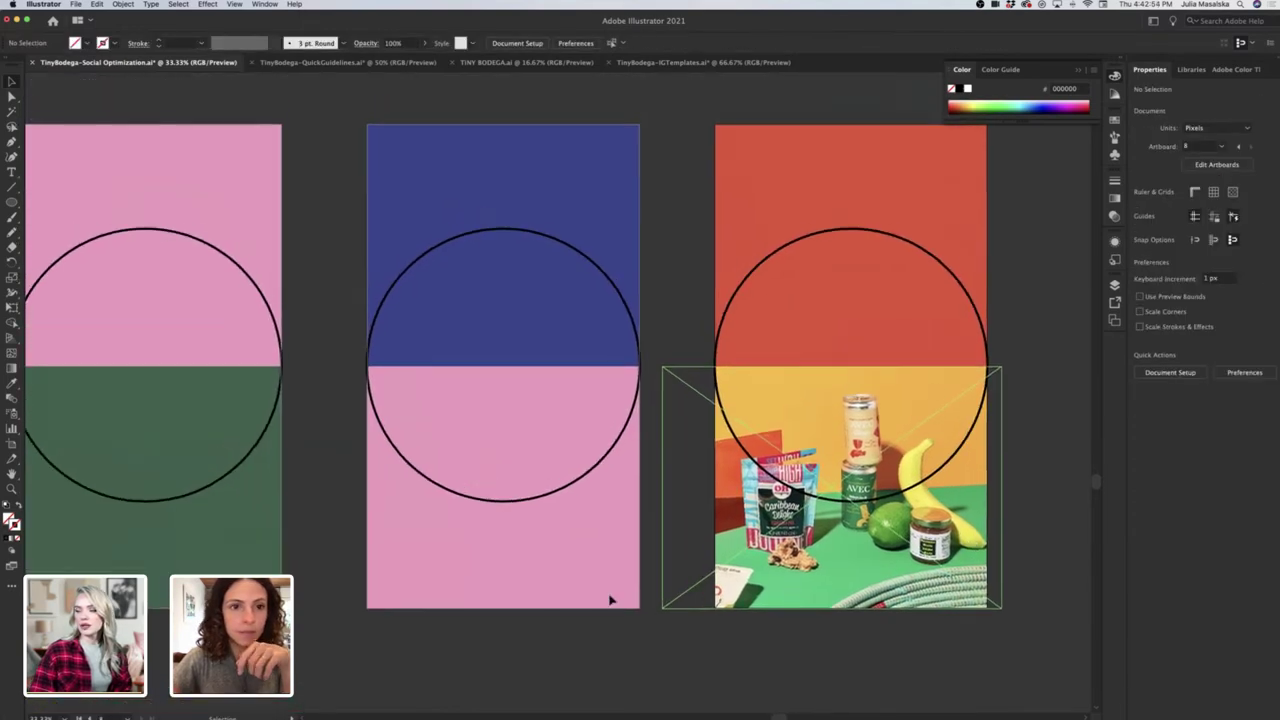
{"action": "scroll", "coordinate": [610, 600], "scroll_direction": "left", "scroll_amount": 2}
{"action": "scroll", "coordinate": [610, 600], "scroll_direction": "down", "scroll_amount": 1}
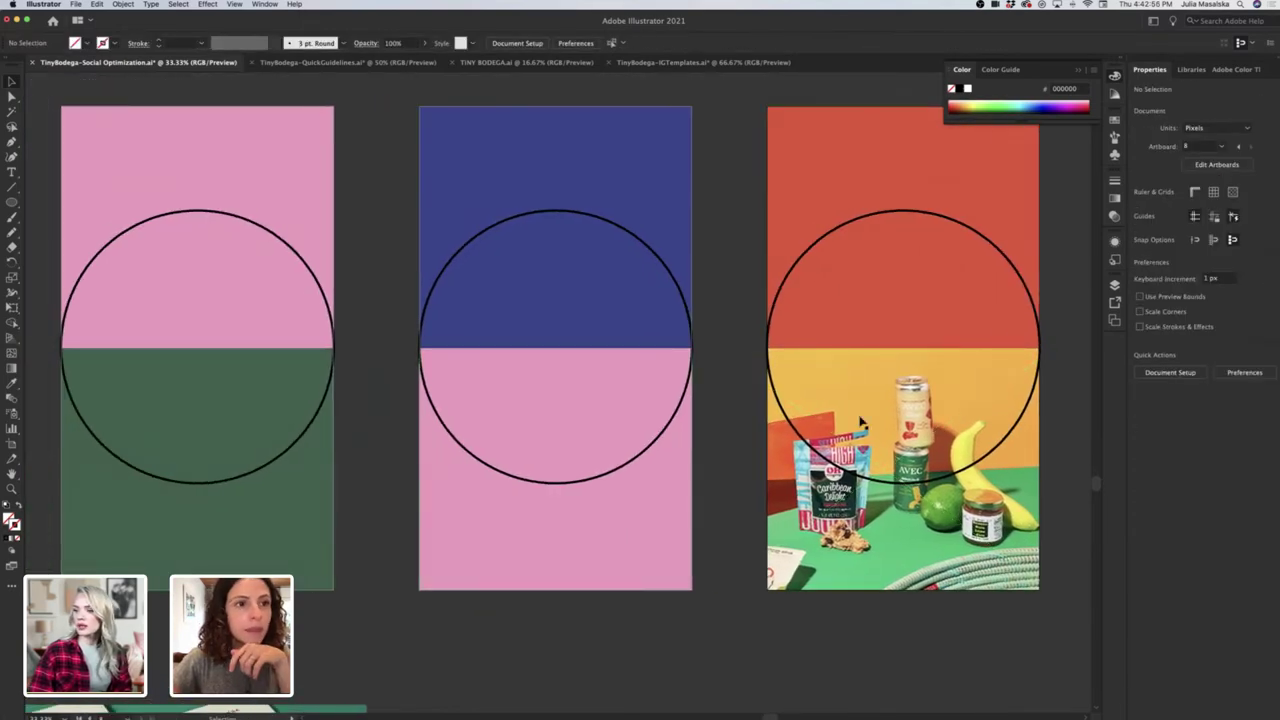
{"action": "scroll", "coordinate": [861, 421], "scroll_direction": "down", "scroll_amount": 1}
{"action": "scroll", "coordinate": [861, 421], "scroll_direction": "up", "scroll_amount": 1}
{"action": "scroll", "coordinate": [861, 421], "scroll_direction": "right", "scroll_amount": 1}
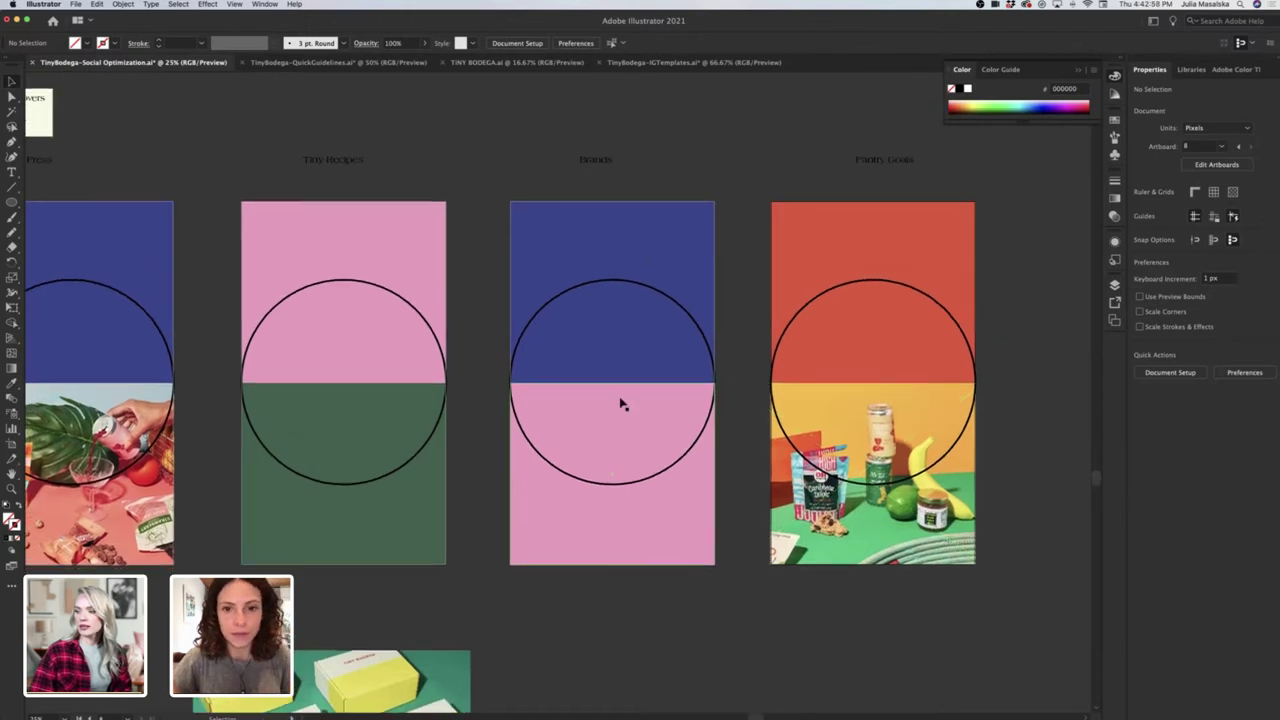
{"action": "scroll", "coordinate": [620, 403], "scroll_direction": "down", "scroll_amount": 2}
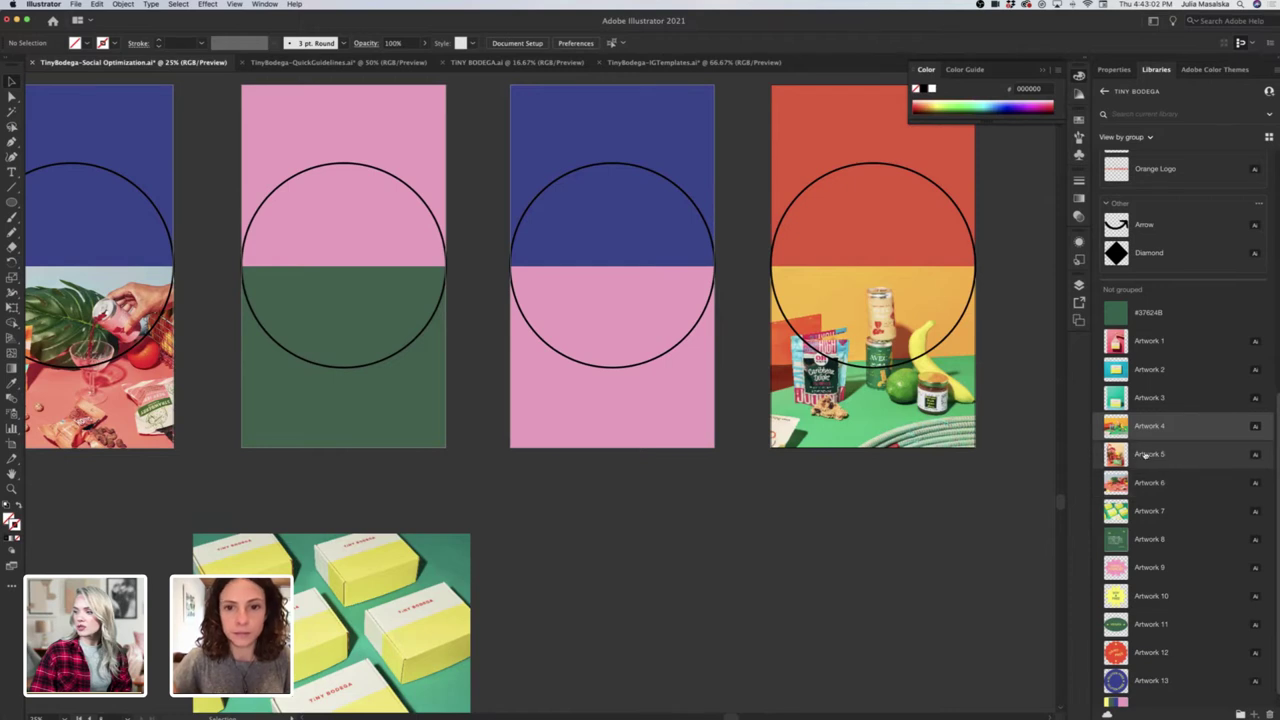
{"action": "left_click_drag", "start_coordinate": [797, 525], "coordinate": [675, 348]}
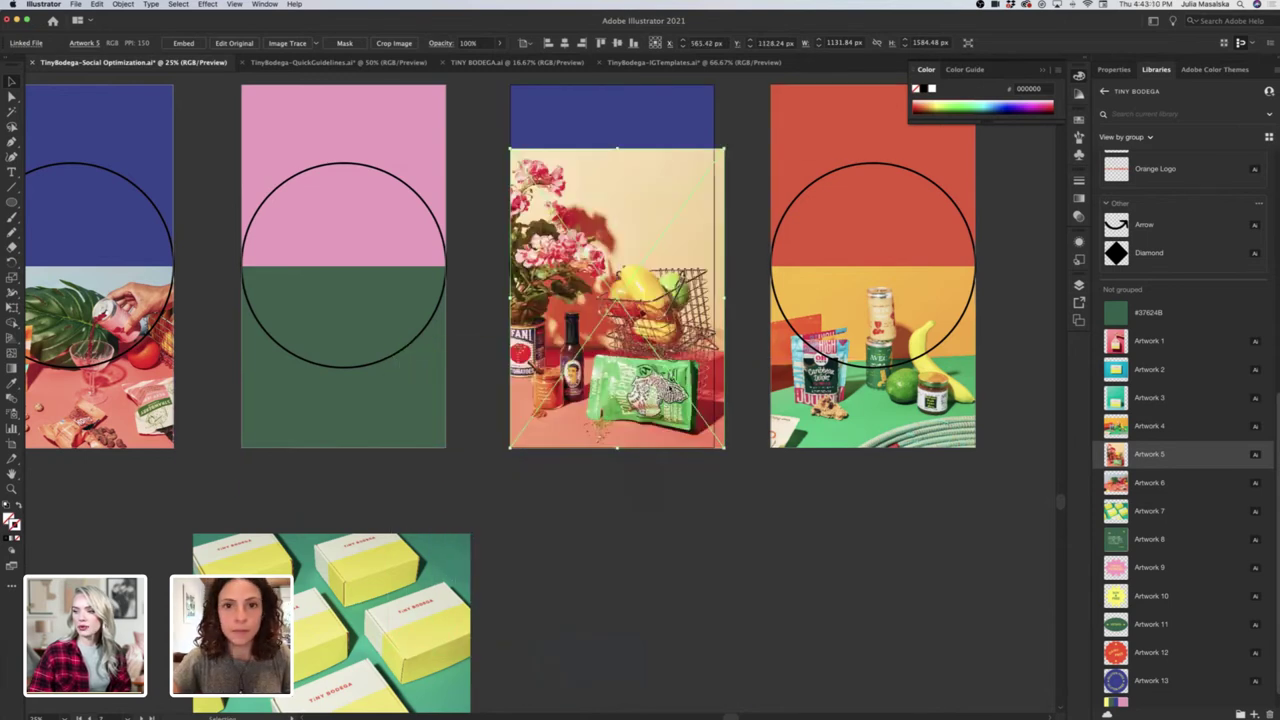
Send the Artwork 5 photo to the back and clip it with the pink rectangle on the Brands cover.
{"action": "right_click", "coordinate": [666, 372]}
{"action": "mouse_move", "coordinate": [700, 457]}
{"action": "left_click", "coordinate": [800, 485]}
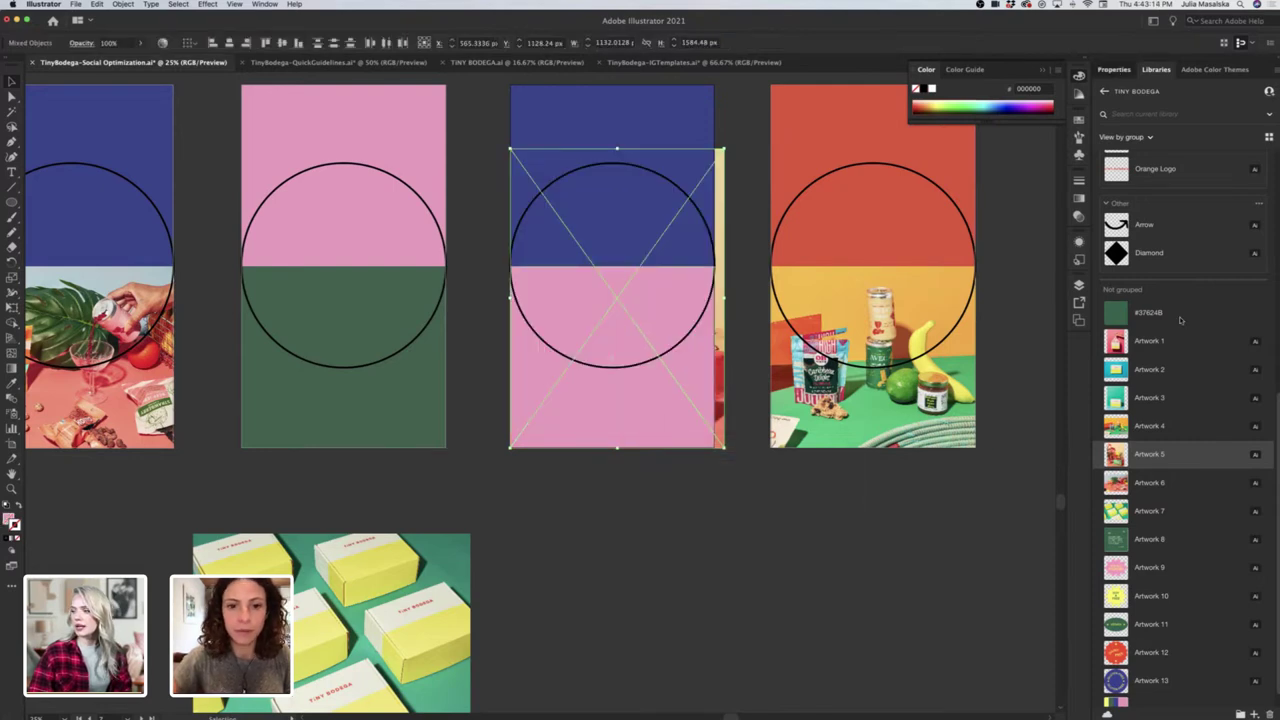
{"action": "left_click", "coordinate": [1113, 69]}
{"action": "key", "text": "super+7"}
{"action": "left_click", "coordinate": [796, 523]}
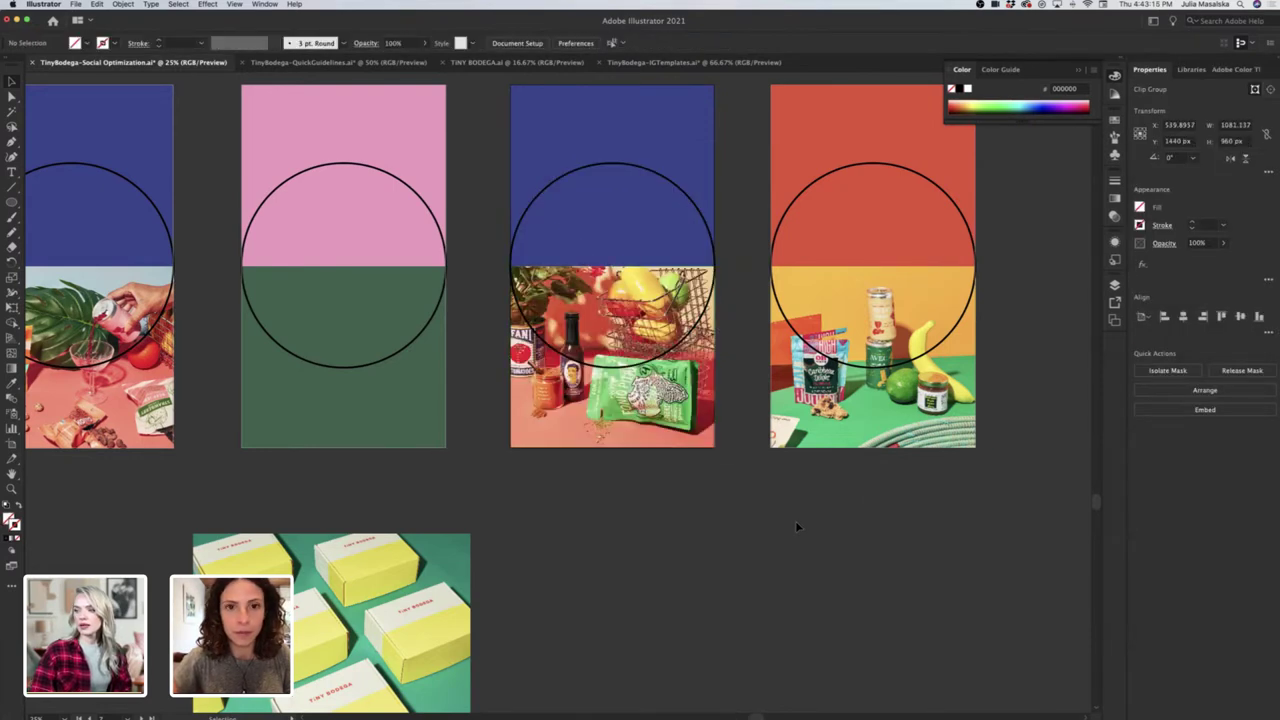
Try the library's Secondary - Pink and Secondary - Yellow colours on the blue upper rectangle of the Brands cover.
{"action": "scroll", "coordinate": [795, 520], "scroll_direction": "left", "scroll_amount": 3}
{"action": "scroll", "coordinate": [795, 520], "scroll_direction": "down", "scroll_amount": 1}
{"action": "scroll", "coordinate": [795, 520], "scroll_direction": "up", "scroll_amount": 2}
{"action": "scroll", "coordinate": [795, 520], "scroll_direction": "right", "scroll_amount": 1}
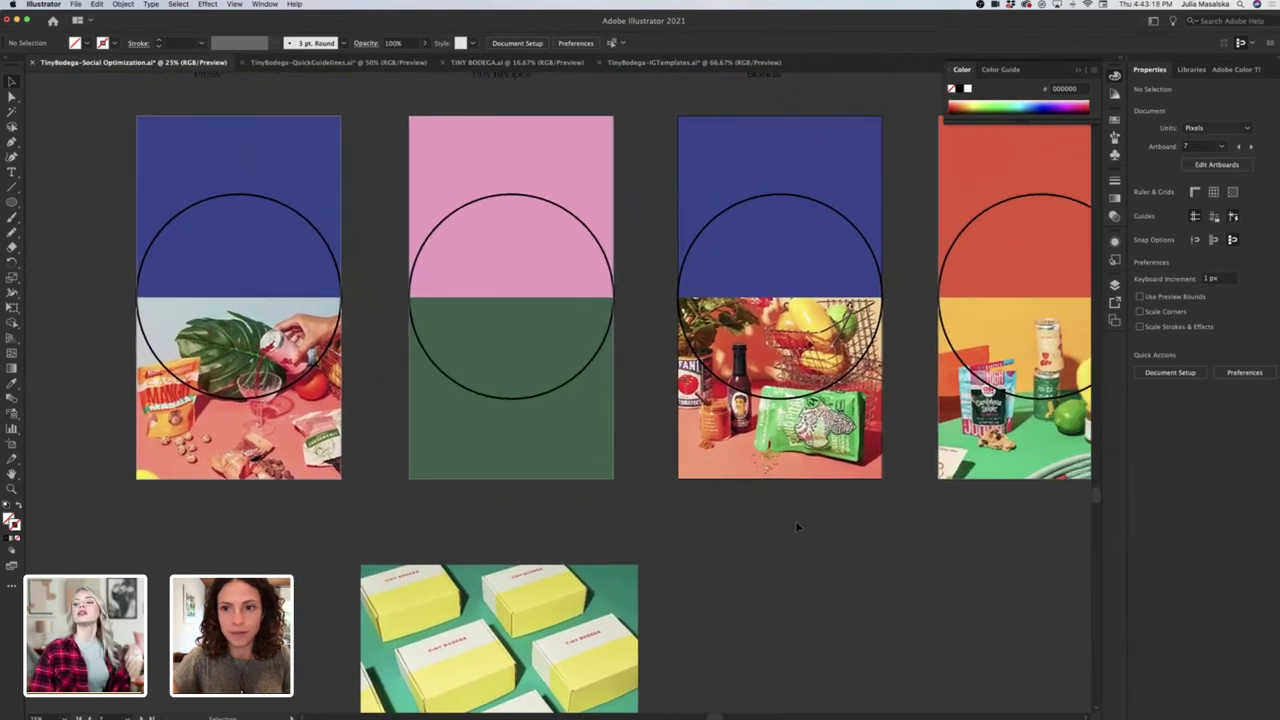
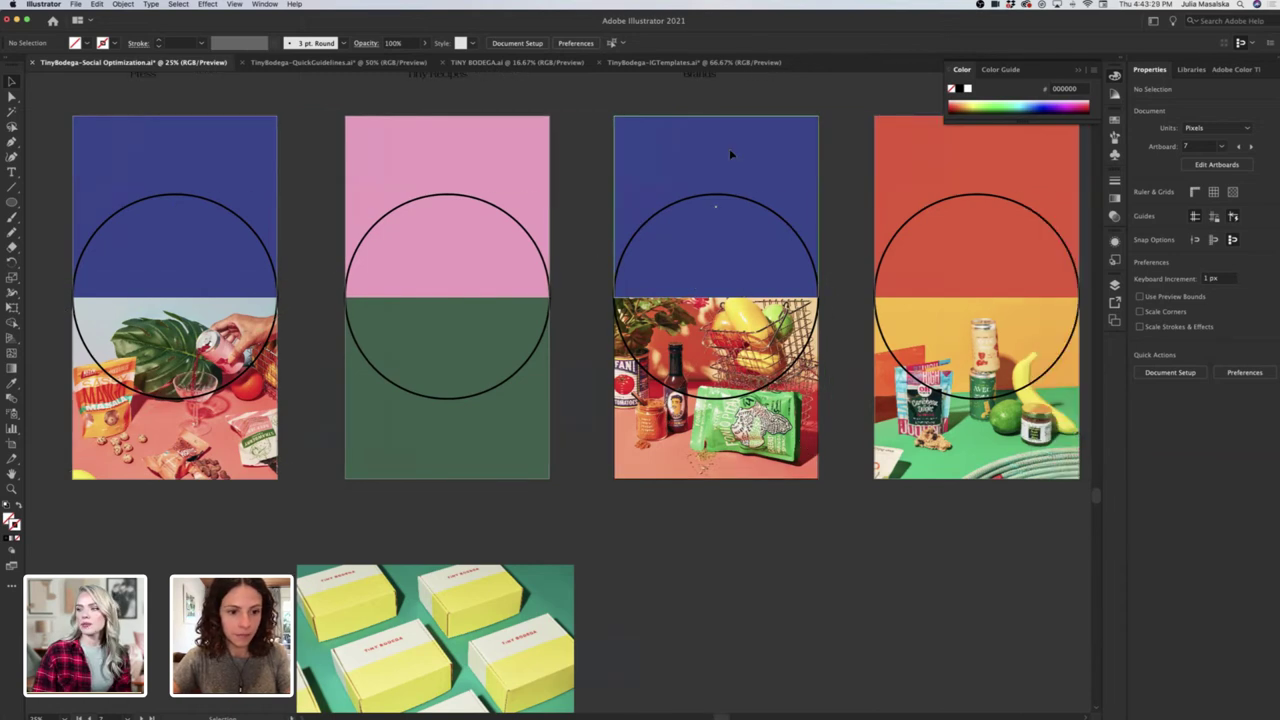
{"action": "scroll", "coordinate": [729, 150], "scroll_direction": "right", "scroll_amount": 3}
{"action": "left_click", "coordinate": [729, 148]}
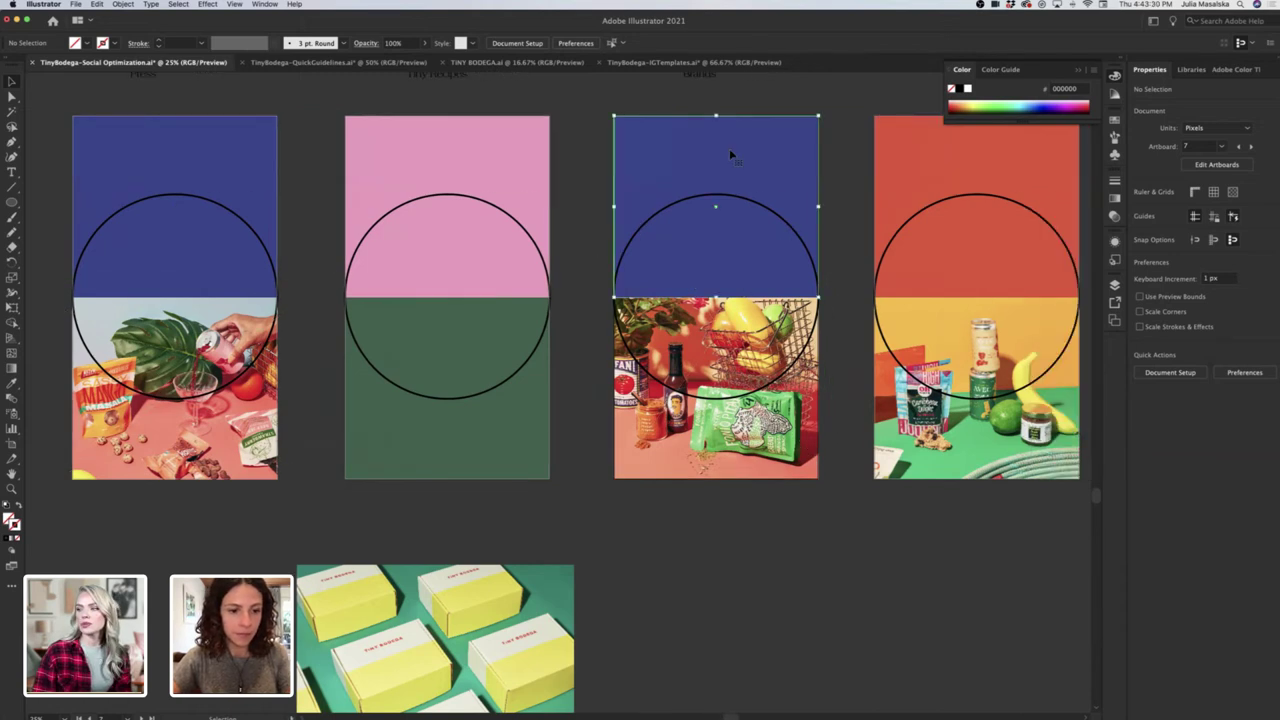
{"action": "scroll", "coordinate": [729, 150], "scroll_direction": "right", "scroll_amount": 5}
{"action": "left_click", "coordinate": [1190, 72]}
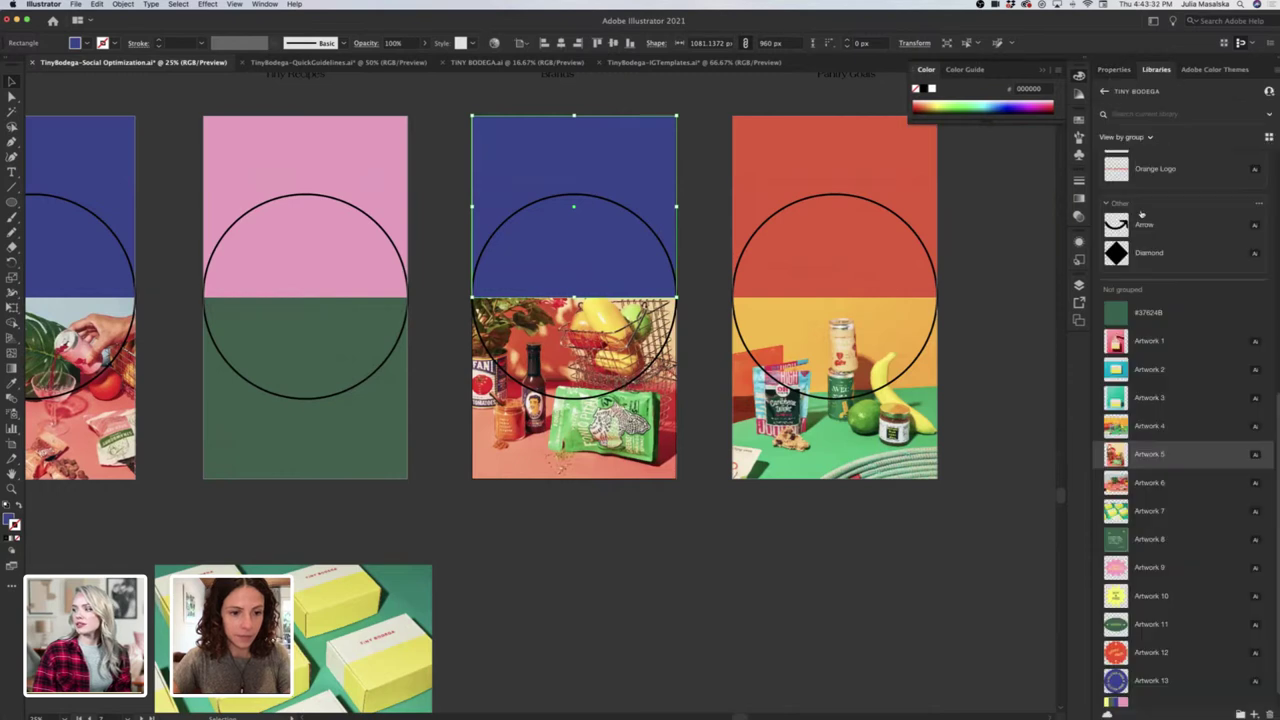
{"action": "scroll", "coordinate": [1120, 250], "scroll_direction": "up", "scroll_amount": 5}
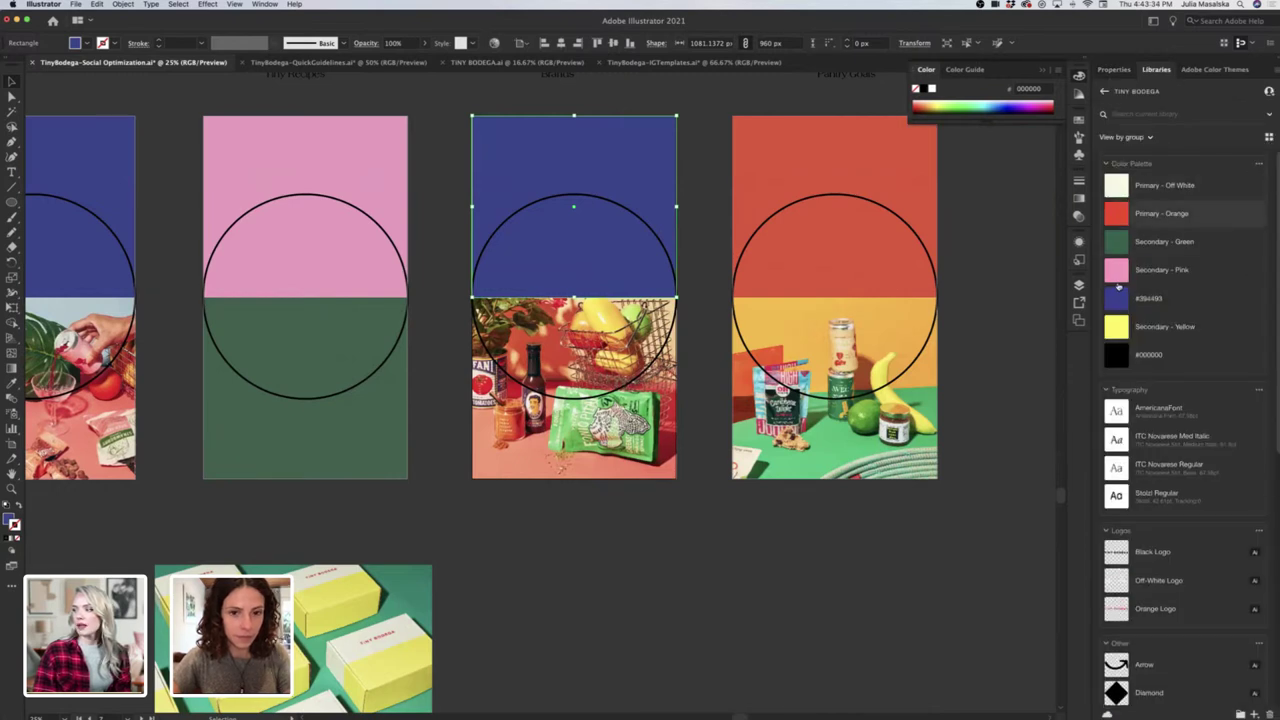
{"action": "left_click", "coordinate": [1115, 275]}
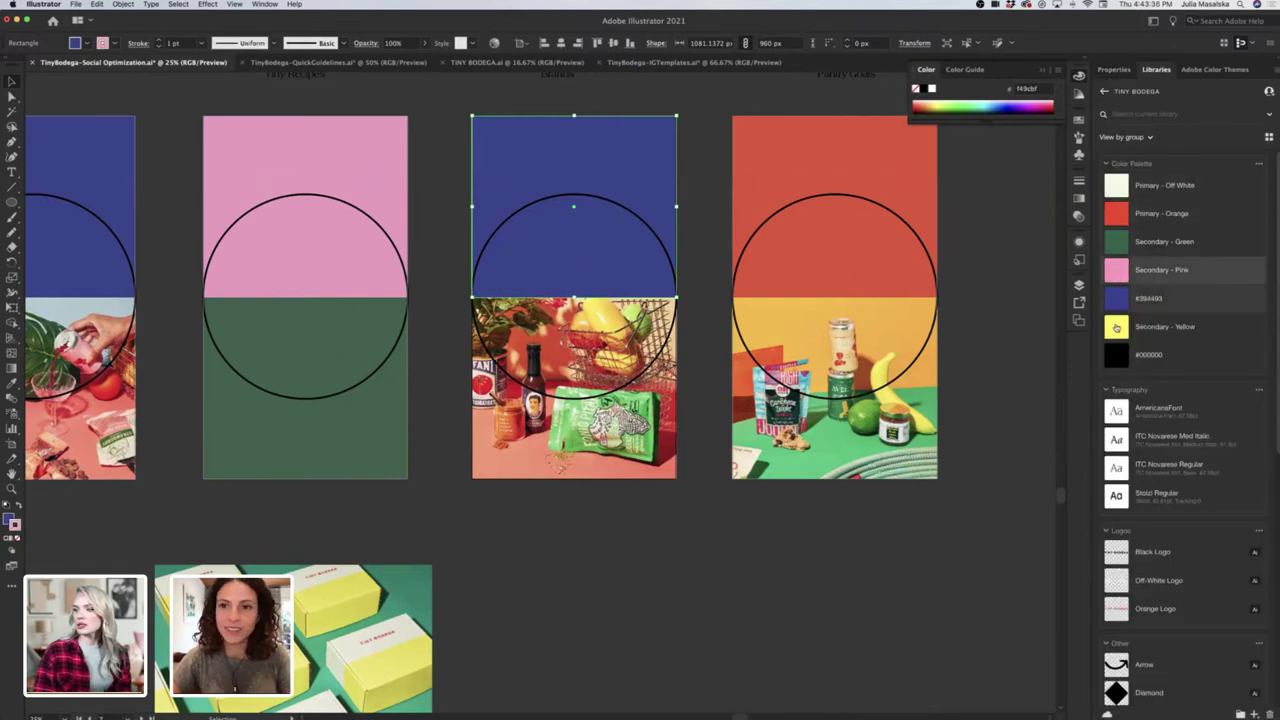
{"action": "left_click", "coordinate": [1116, 326]}
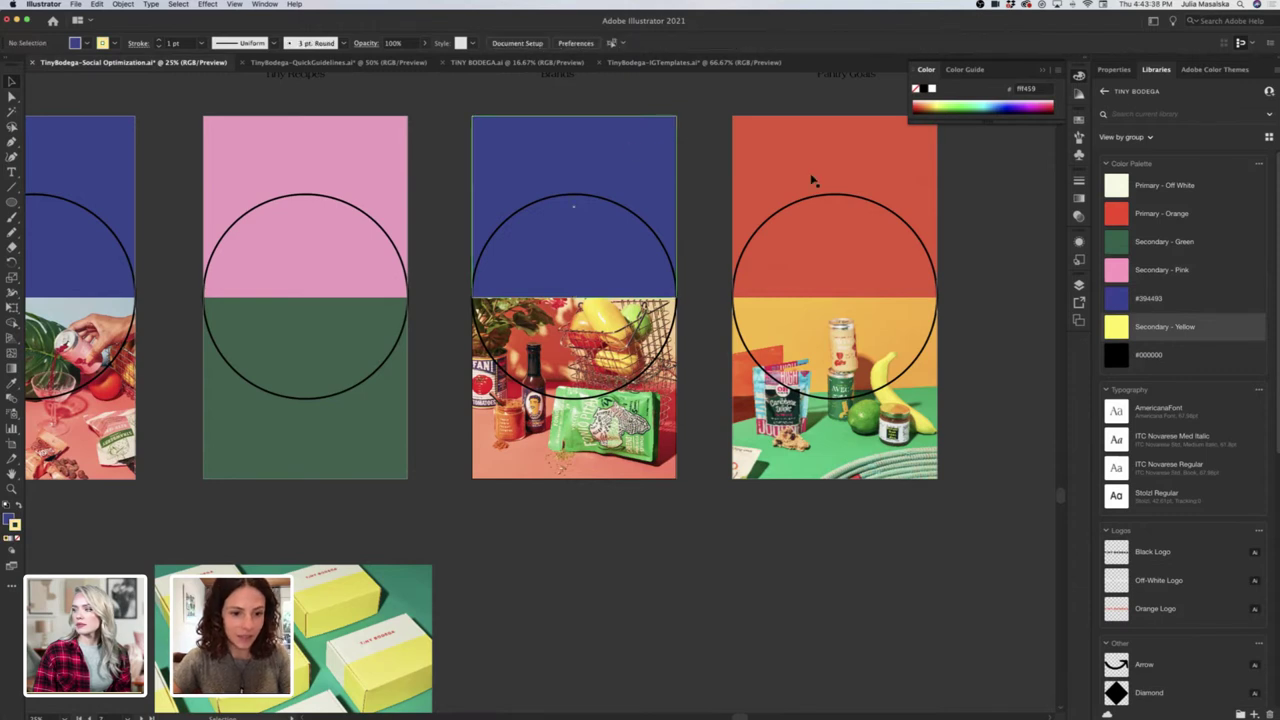
{"action": "double_click", "coordinate": [1116, 324]}
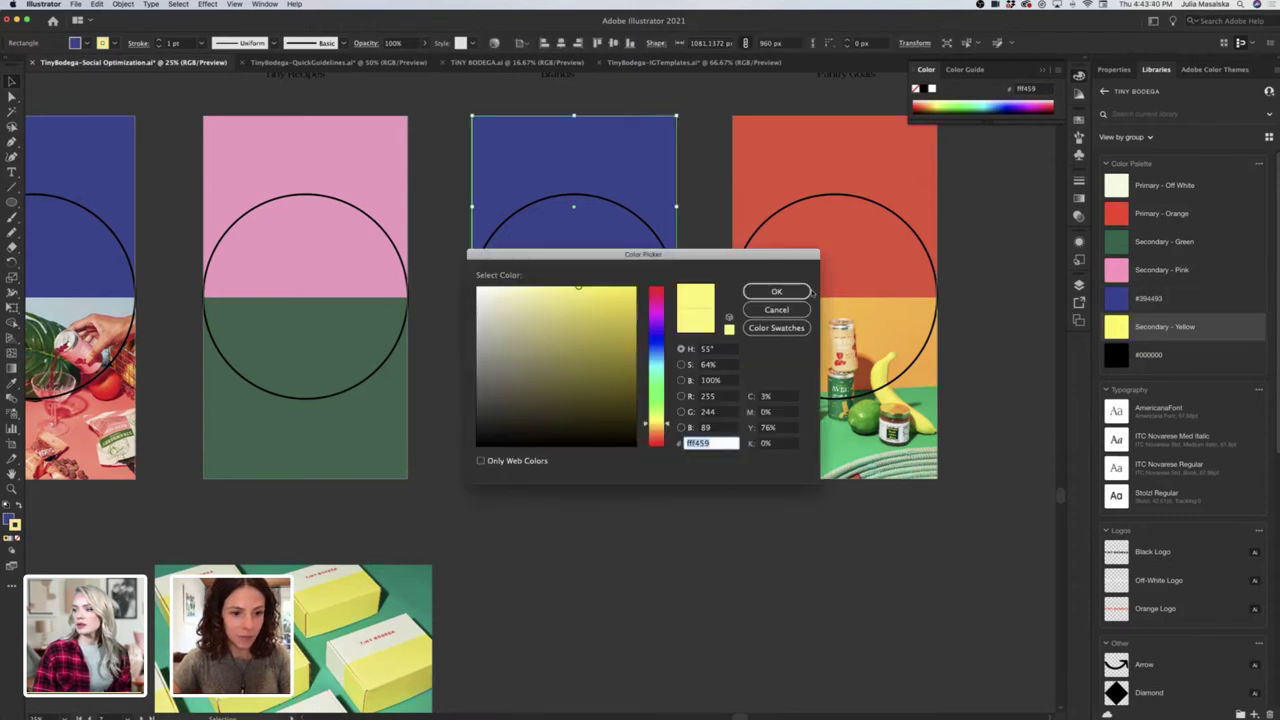
{"action": "key", "text": "Return"}
{"action": "left_click", "coordinate": [703, 583]}
{"action": "scroll", "coordinate": [743, 146], "scroll_direction": "left", "scroll_amount": 2}
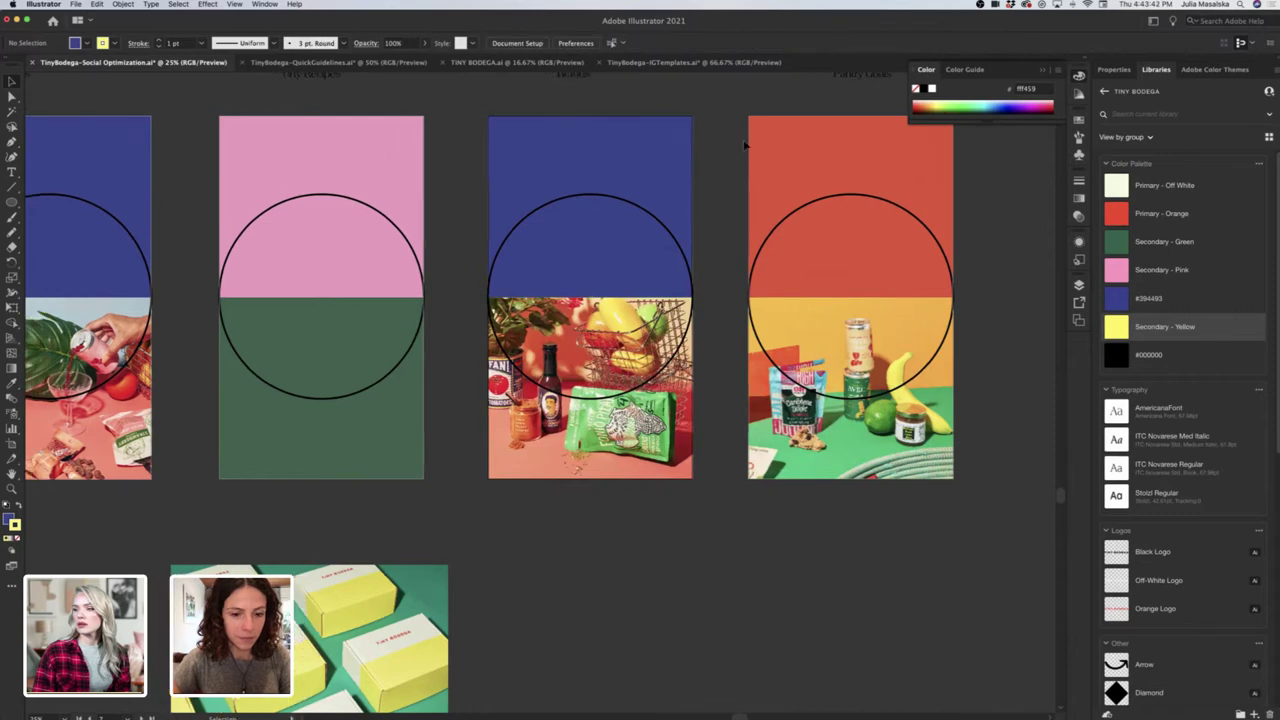
Try the library's Secondary - Green colour on the blue upper rectangle of the Brands cover.
{"action": "left_click", "coordinate": [709, 150]}
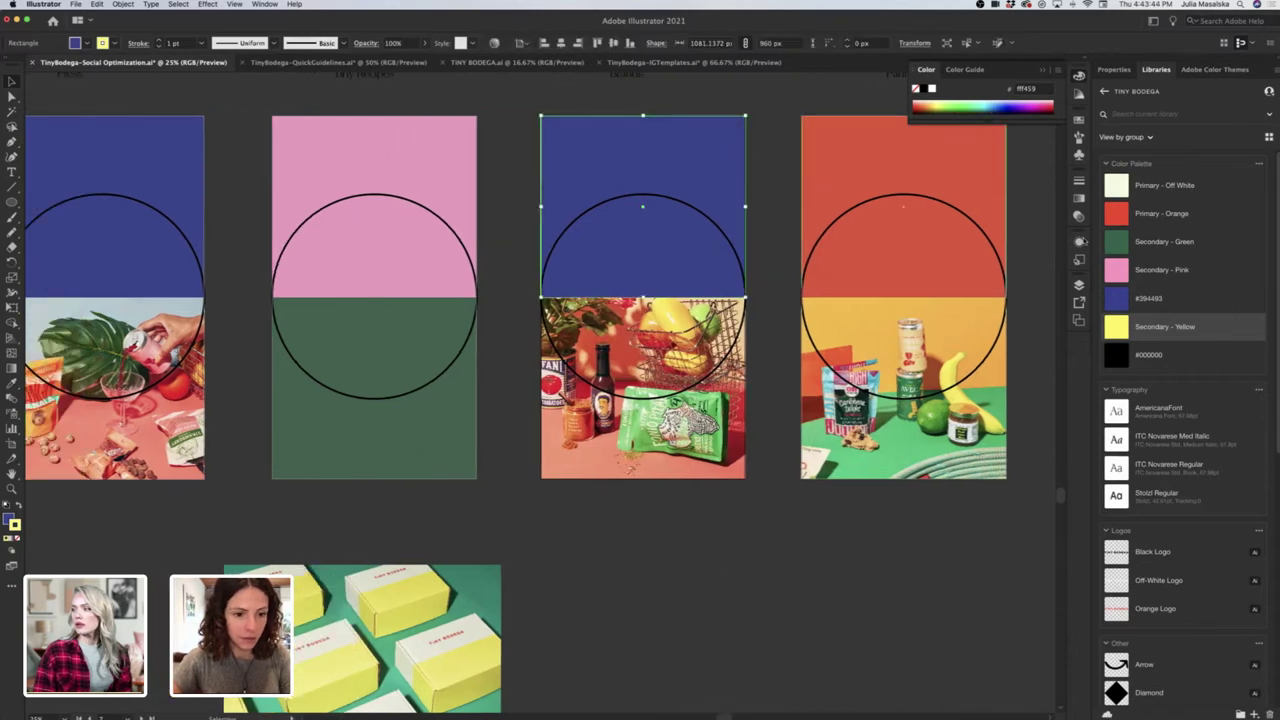
{"action": "left_click", "coordinate": [1112, 241]}
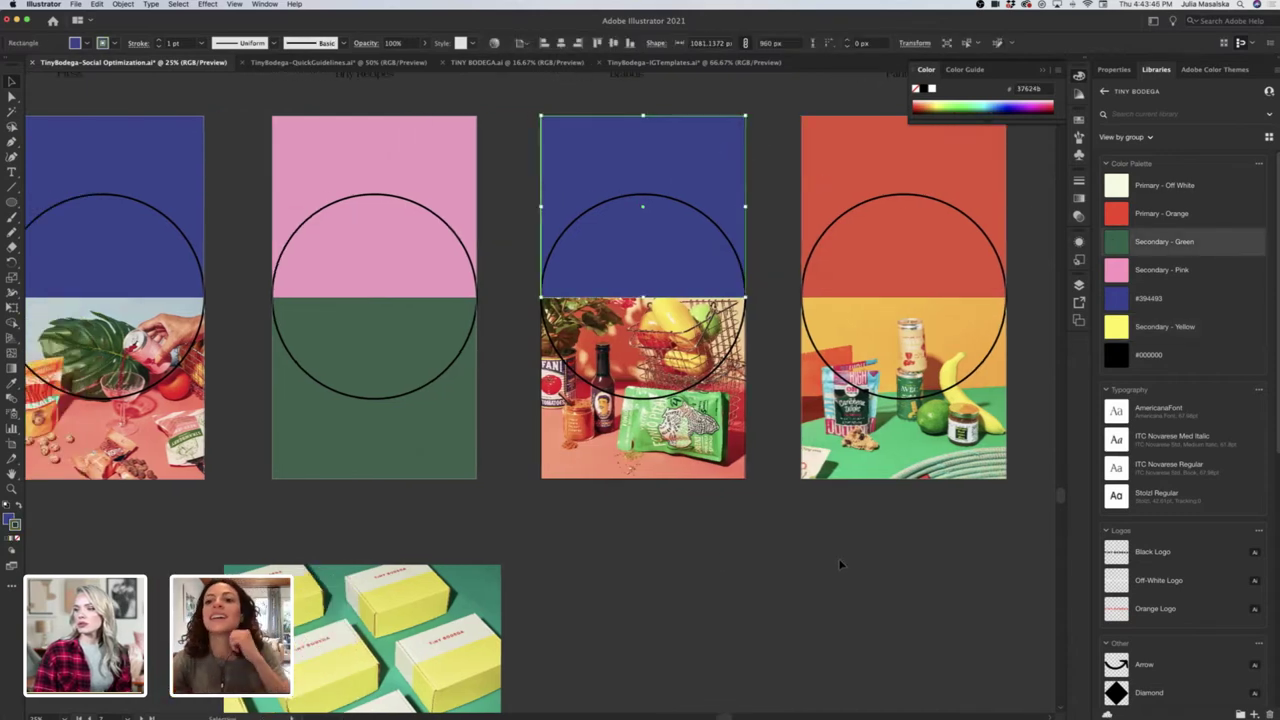
{"action": "left_click", "coordinate": [799, 532]}
Recolour the upper rectangle of the Brands cover with the green sampled from the Tiny Recipes cover's lower half.
{"action": "key", "text": "super+minus"}
{"action": "key", "text": "super+minus"}
{"action": "key", "text": "super+minus"}
{"action": "scroll", "coordinate": [663, 516], "scroll_direction": "up", "scroll_amount": 2}
{"action": "scroll", "coordinate": [672, 300], "scroll_direction": "down", "scroll_amount": 1}
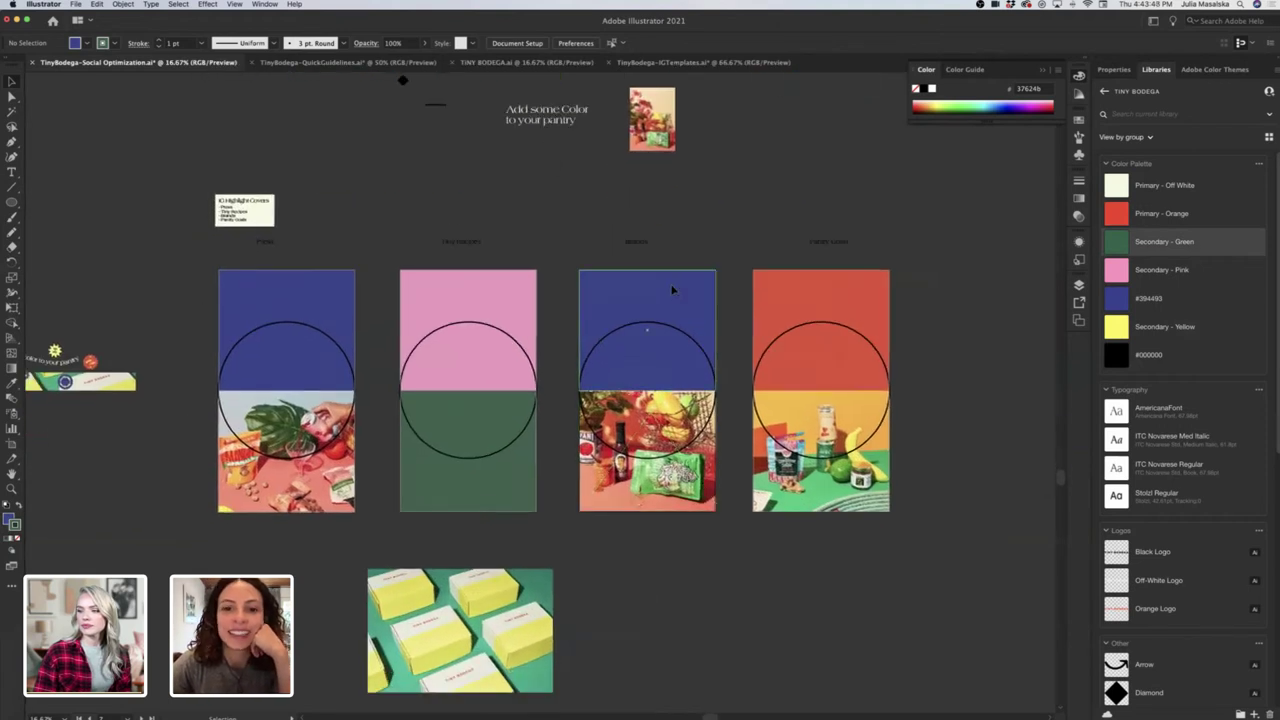
{"action": "left_click", "coordinate": [604, 387]}
{"action": "key", "text": "i"}
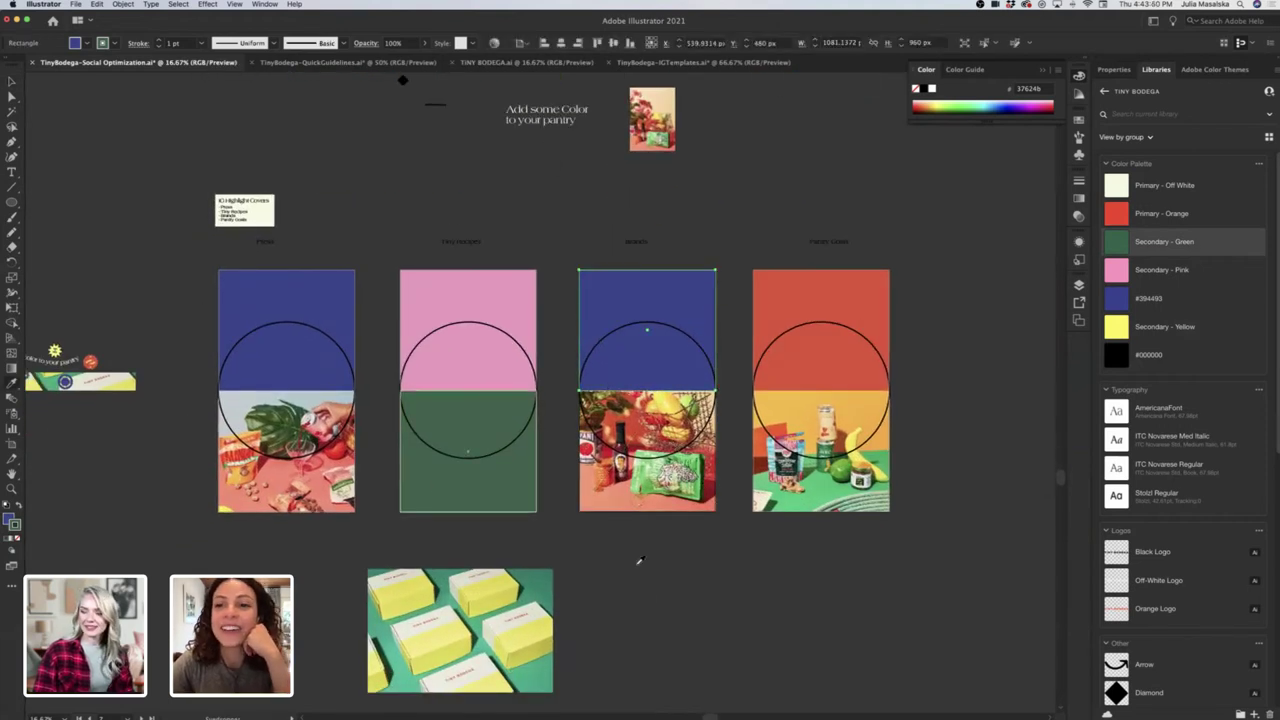
{"action": "left_click", "coordinate": [445, 482]}
{"action": "key", "text": "v"}
{"action": "left_click", "coordinate": [684, 582]}
Review the four highlight covers and the boxes photo below them for colour and image balance.
{"action": "scroll", "coordinate": [684, 582], "scroll_direction": "down", "scroll_amount": 2}
{"action": "scroll", "coordinate": [684, 582], "scroll_direction": "left", "scroll_amount": 1}
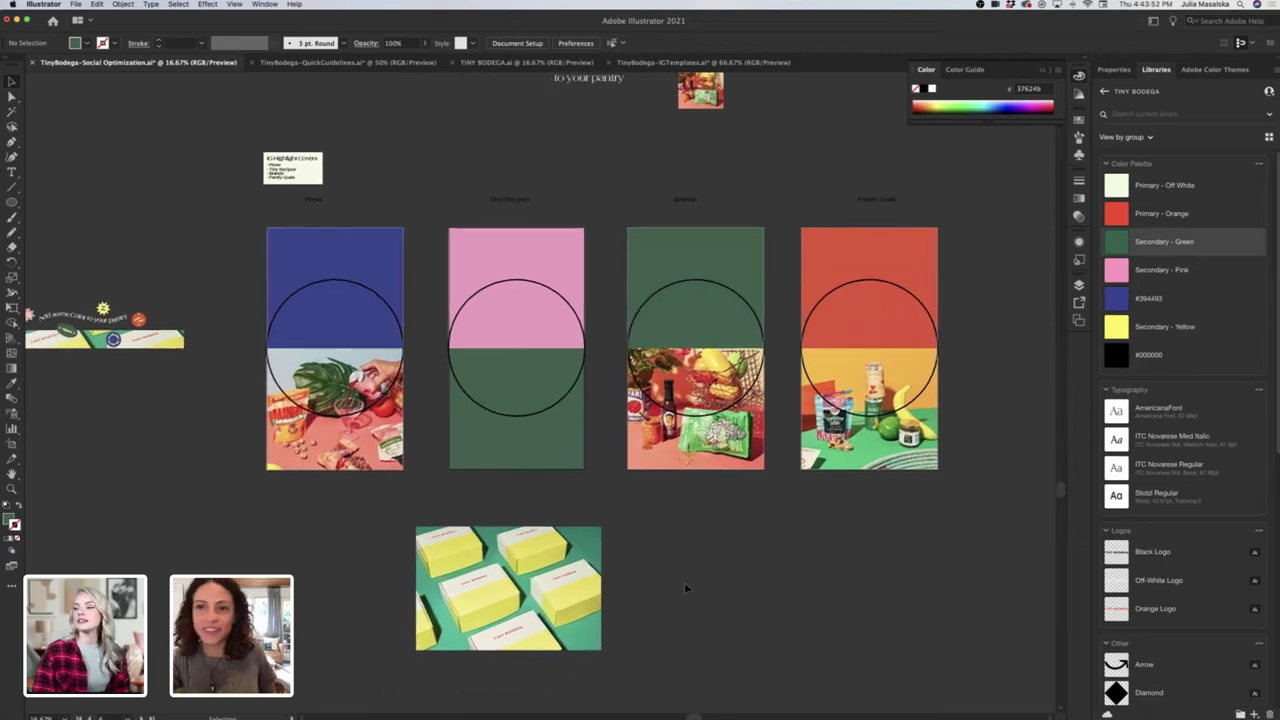
{"action": "scroll", "coordinate": [528, 556], "scroll_direction": "up", "scroll_amount": 1}
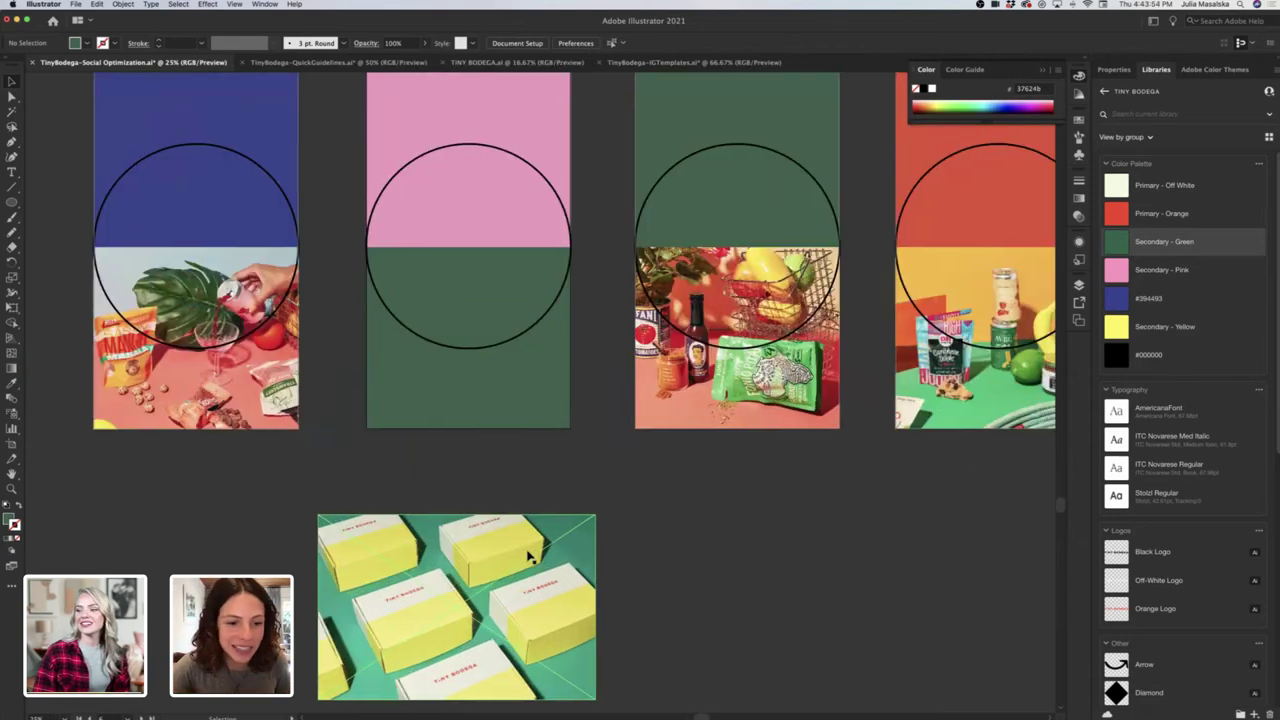
{"action": "scroll", "coordinate": [528, 556], "scroll_direction": "right", "scroll_amount": 1}
{"action": "scroll", "coordinate": [529, 557], "scroll_direction": "down", "scroll_amount": 2}
{"action": "scroll", "coordinate": [529, 557], "scroll_direction": "up", "scroll_amount": 2}
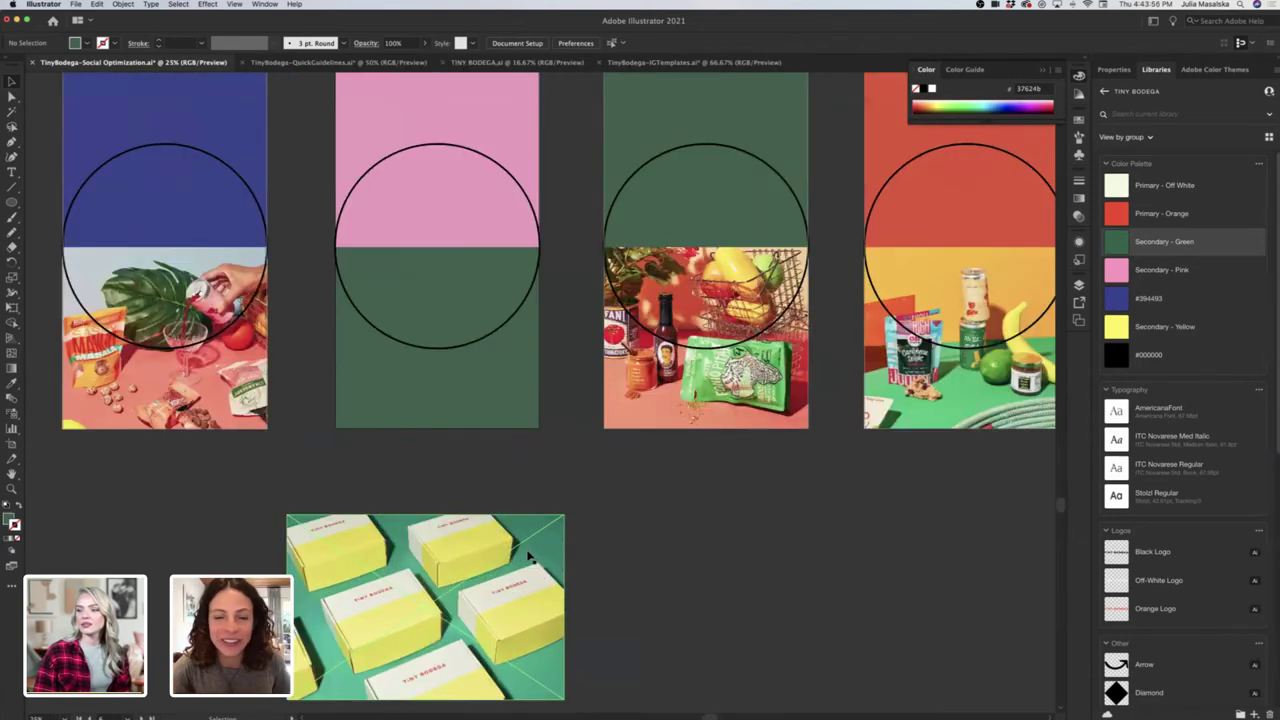
{"action": "scroll", "coordinate": [529, 557], "scroll_direction": "up", "scroll_amount": 2}
{"action": "scroll", "coordinate": [529, 557], "scroll_direction": "up", "scroll_amount": 2}
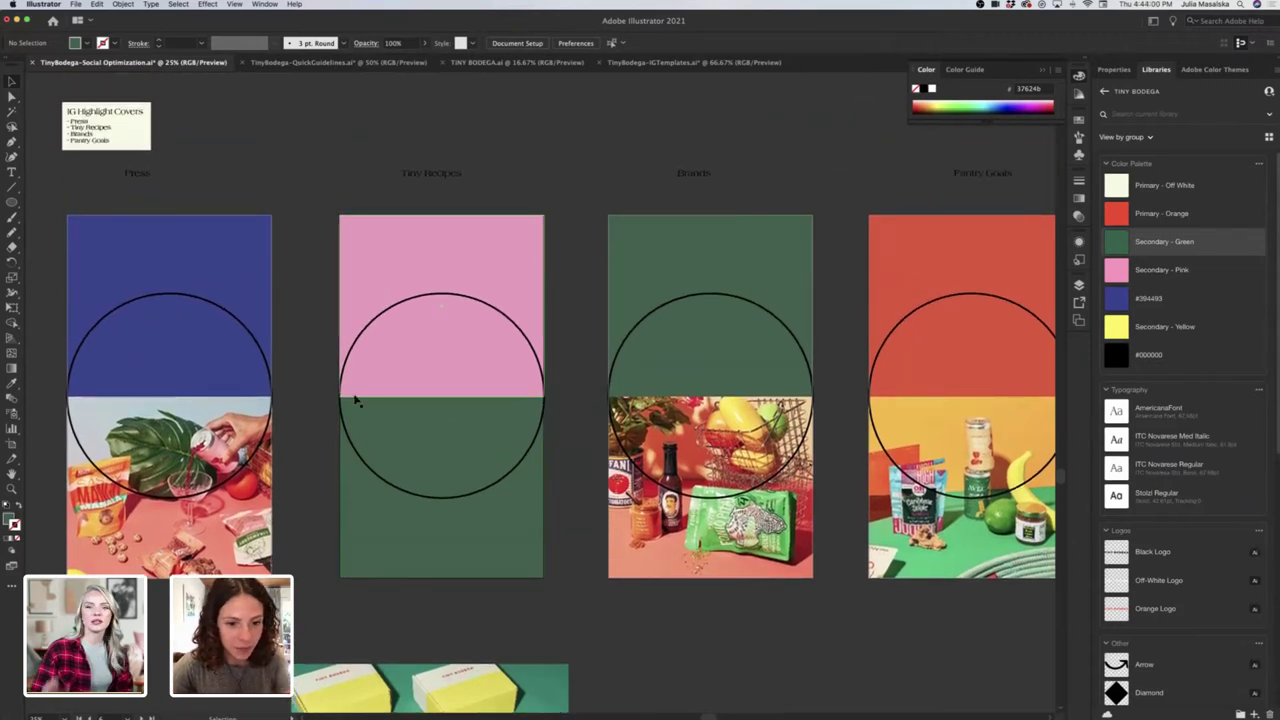
{"action": "scroll", "coordinate": [357, 400], "scroll_direction": "down", "scroll_amount": 4}
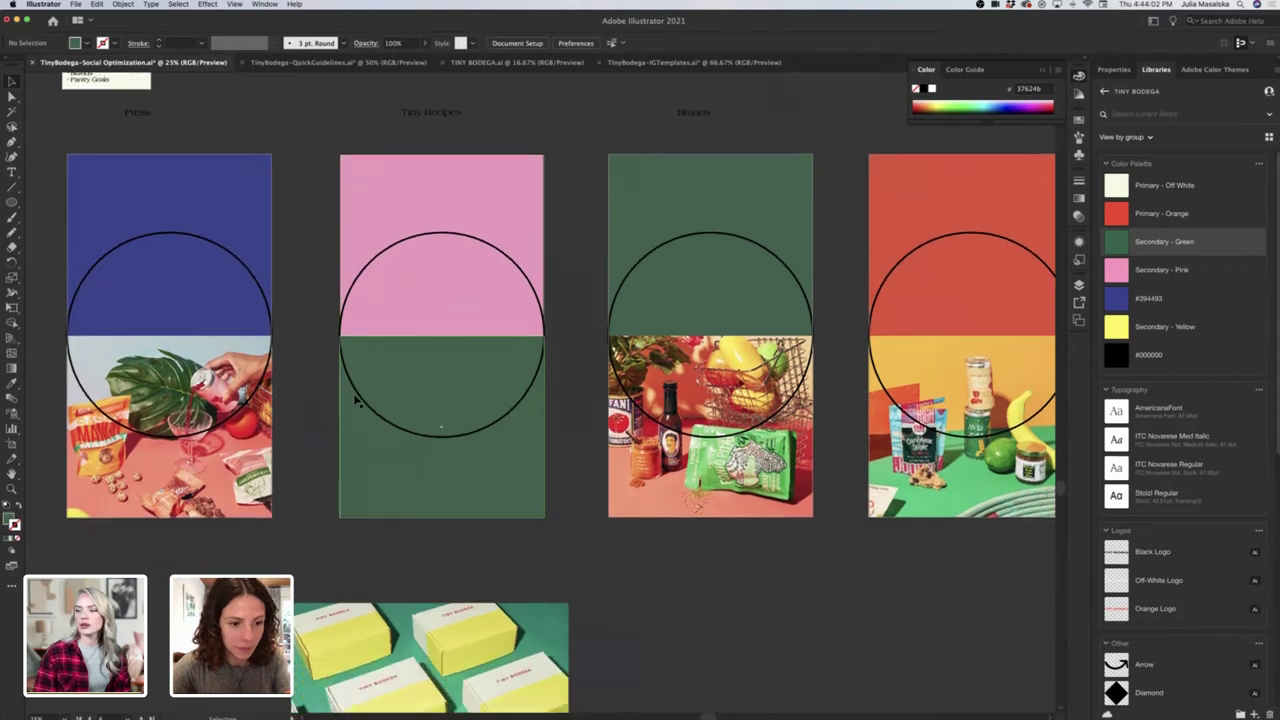
Find the vegan gambian peanut stew recipe post in TinyBodega-IGTemplates.ai and copy its photo together with the pink badge.
{"action": "scroll", "coordinate": [543, 598], "scroll_direction": "down", "scroll_amount": 3}
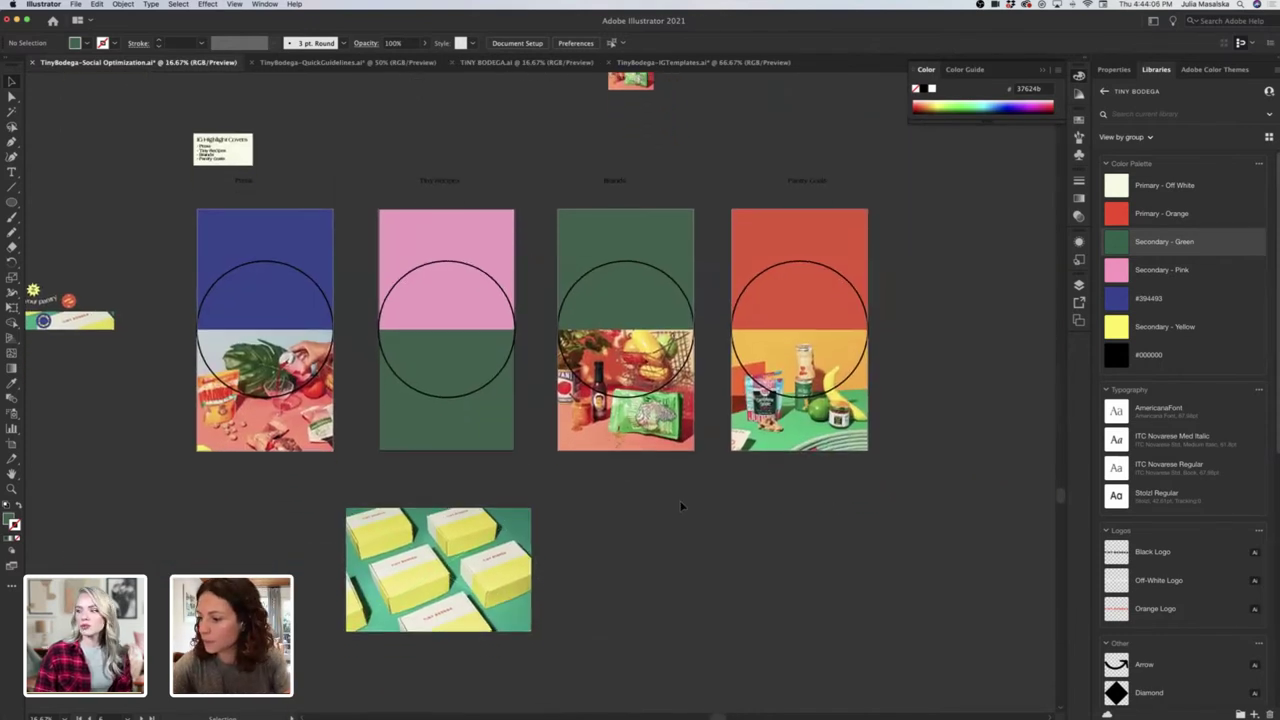
{"action": "scroll", "coordinate": [1201, 539], "scroll_direction": "down", "scroll_amount": 10}
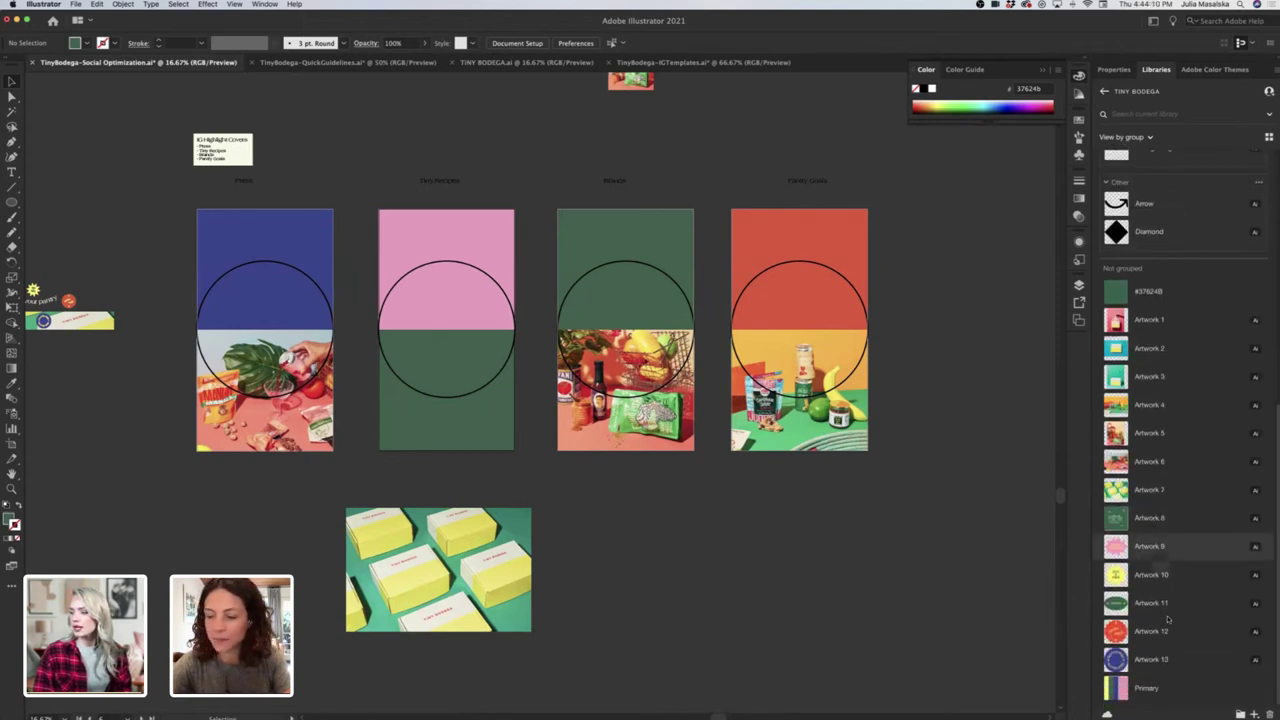
{"action": "scroll", "coordinate": [1160, 565], "scroll_direction": "up", "scroll_amount": 4}
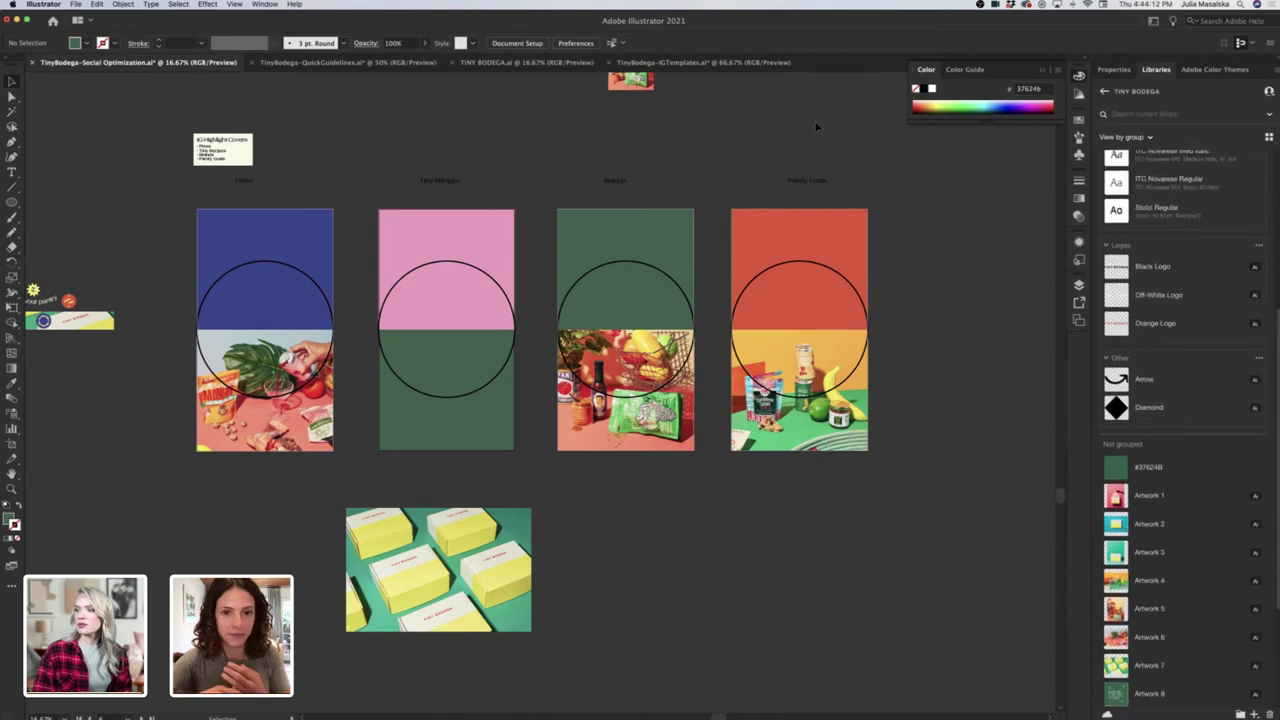
{"action": "left_click", "coordinate": [683, 63]}
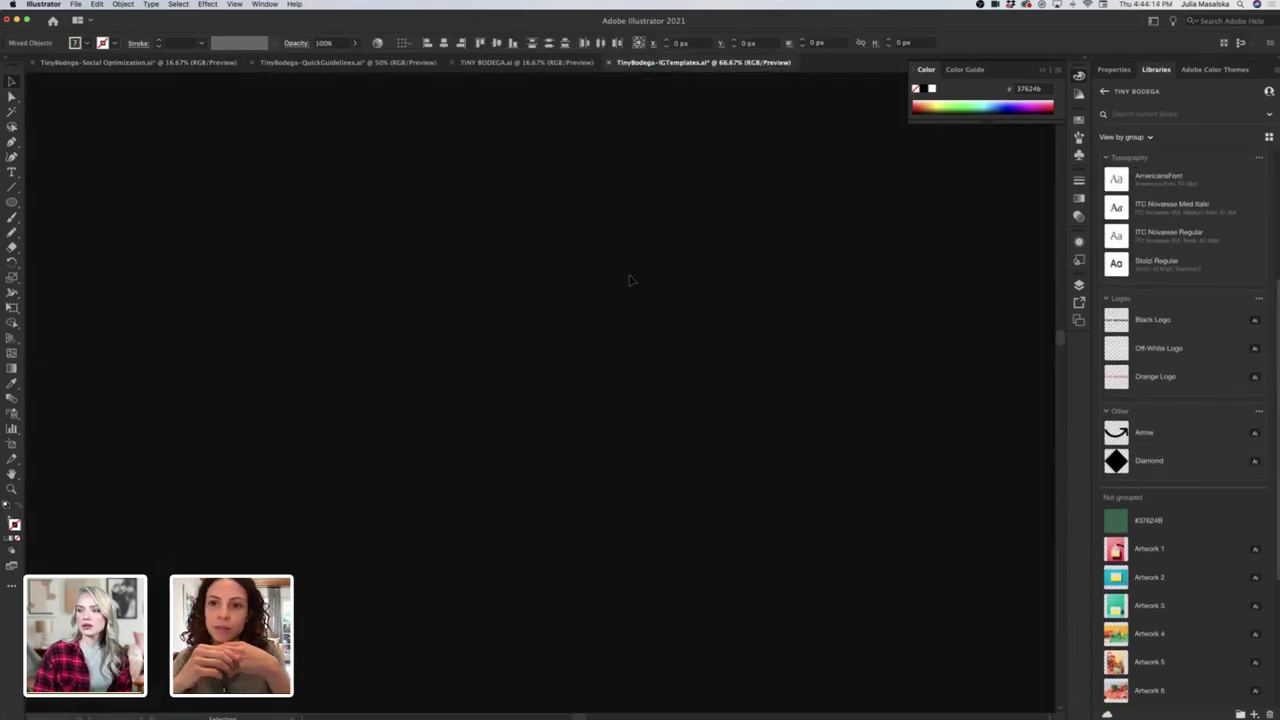
{"action": "scroll", "coordinate": [429, 443], "scroll_direction": "left", "scroll_amount": 2}
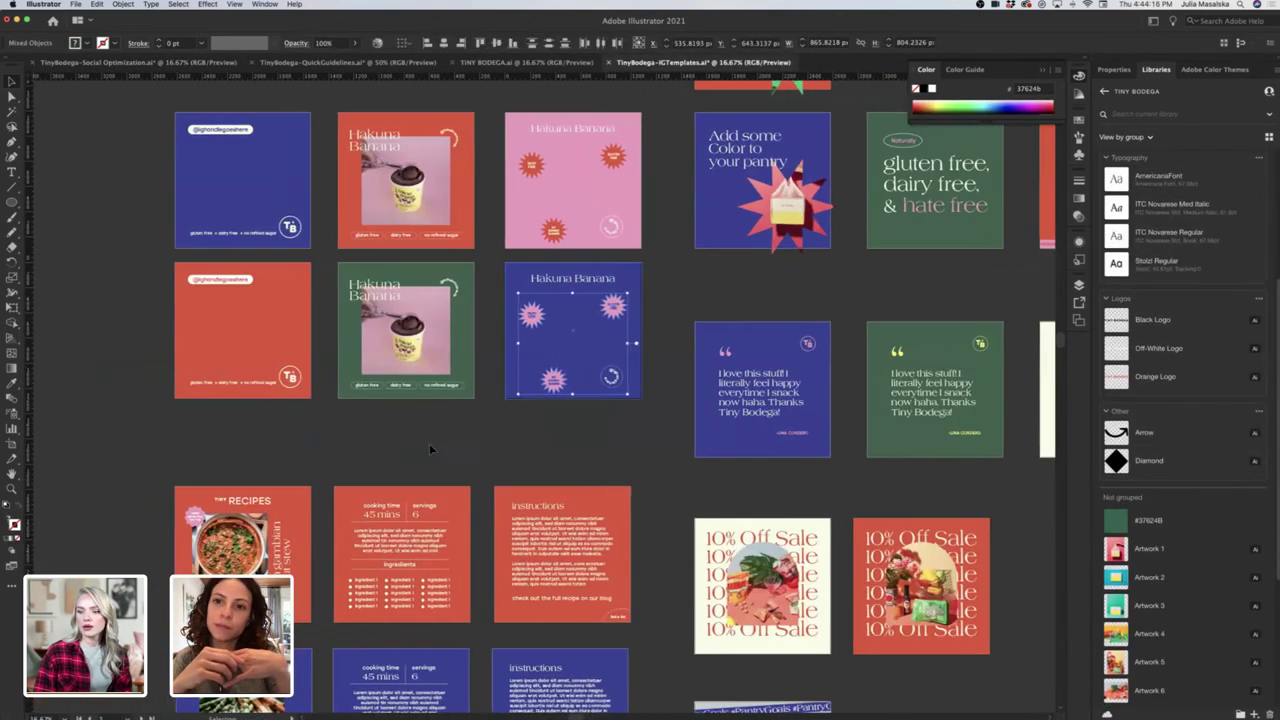
{"action": "scroll", "coordinate": [428, 443], "scroll_direction": "down", "scroll_amount": 3}
{"action": "scroll", "coordinate": [145, 460], "scroll_direction": "left", "scroll_amount": 1}
{"action": "scroll", "coordinate": [145, 460], "scroll_direction": "down", "scroll_amount": 1}
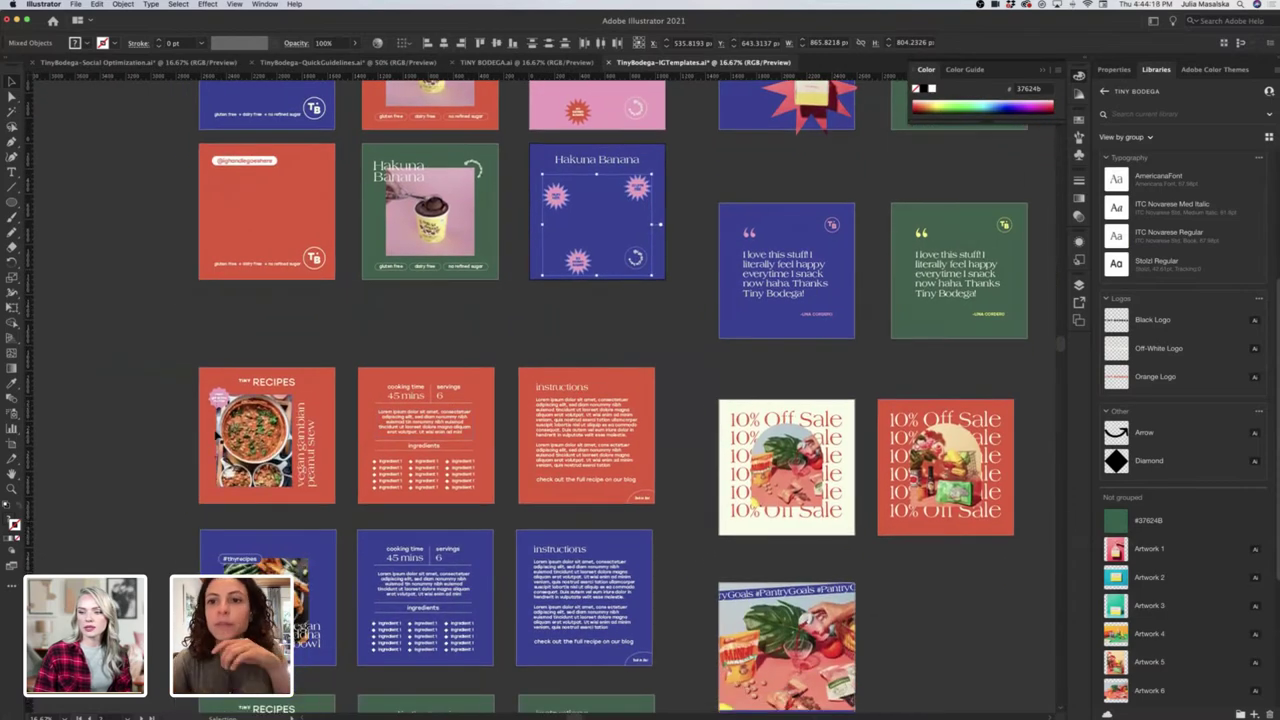
{"action": "scroll", "coordinate": [212, 426], "scroll_direction": "up", "scroll_amount": 5}
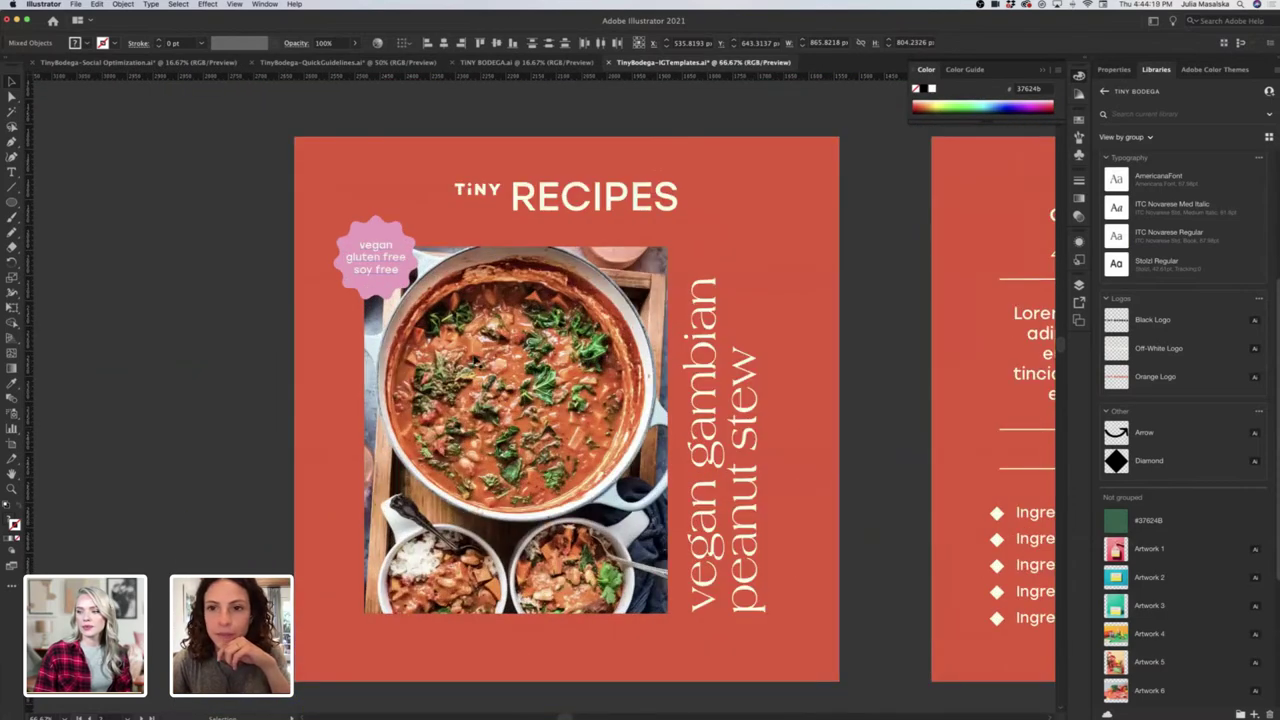
{"action": "left_click", "coordinate": [363, 245]}
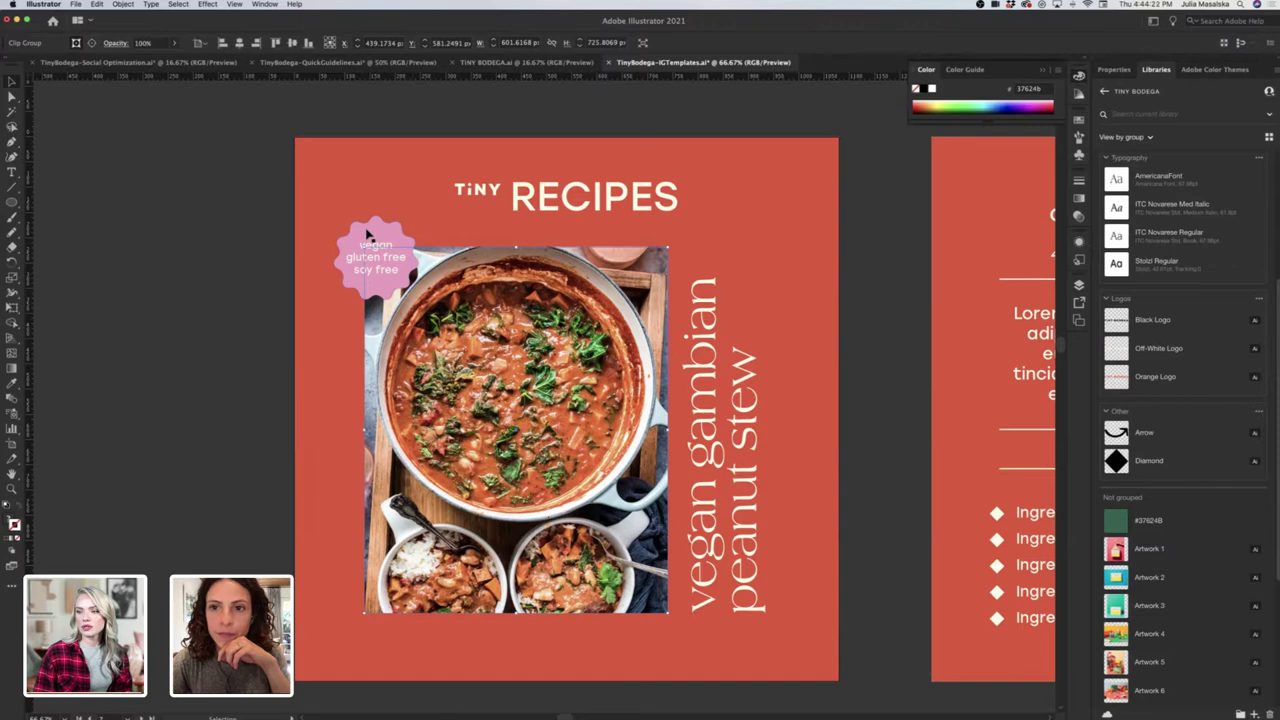
{"action": "left_click", "coordinate": [395, 270]}
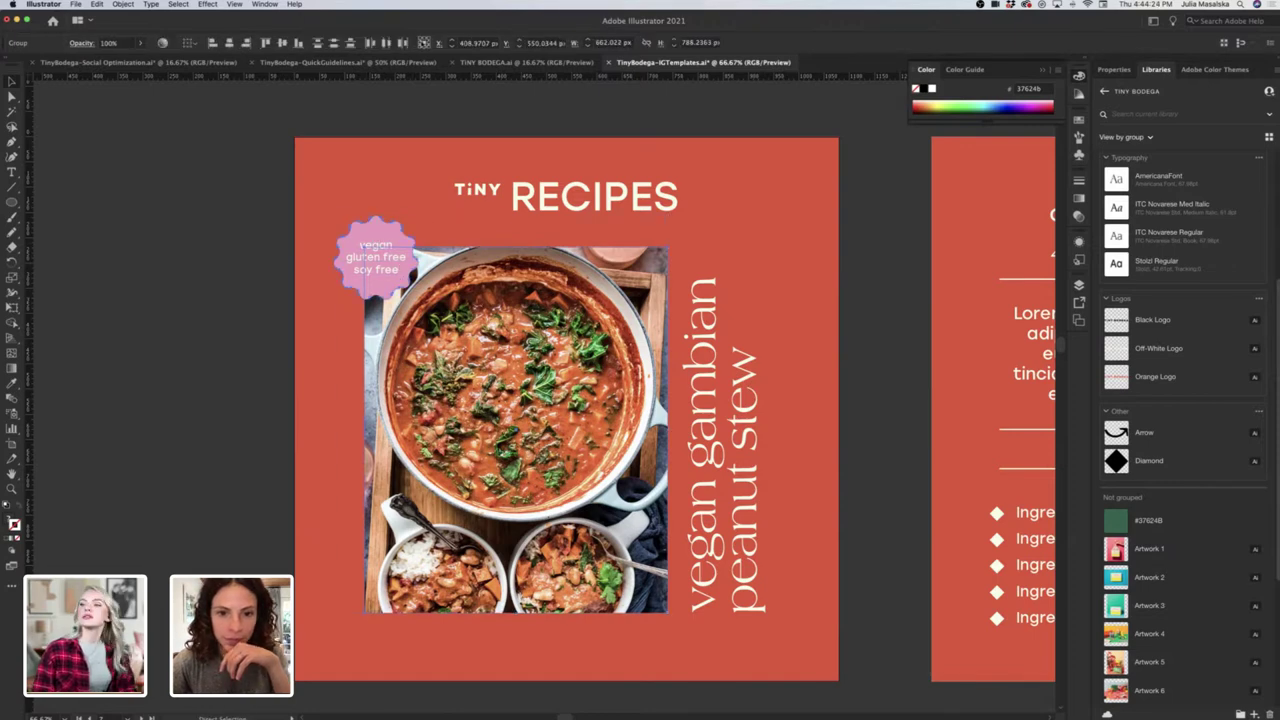
Paste the stew photo group into TinyBodega-Social Optimization.ai, place it below the Brands cover and delete its pink badge.
{"action": "left_click", "coordinate": [563, 63]}
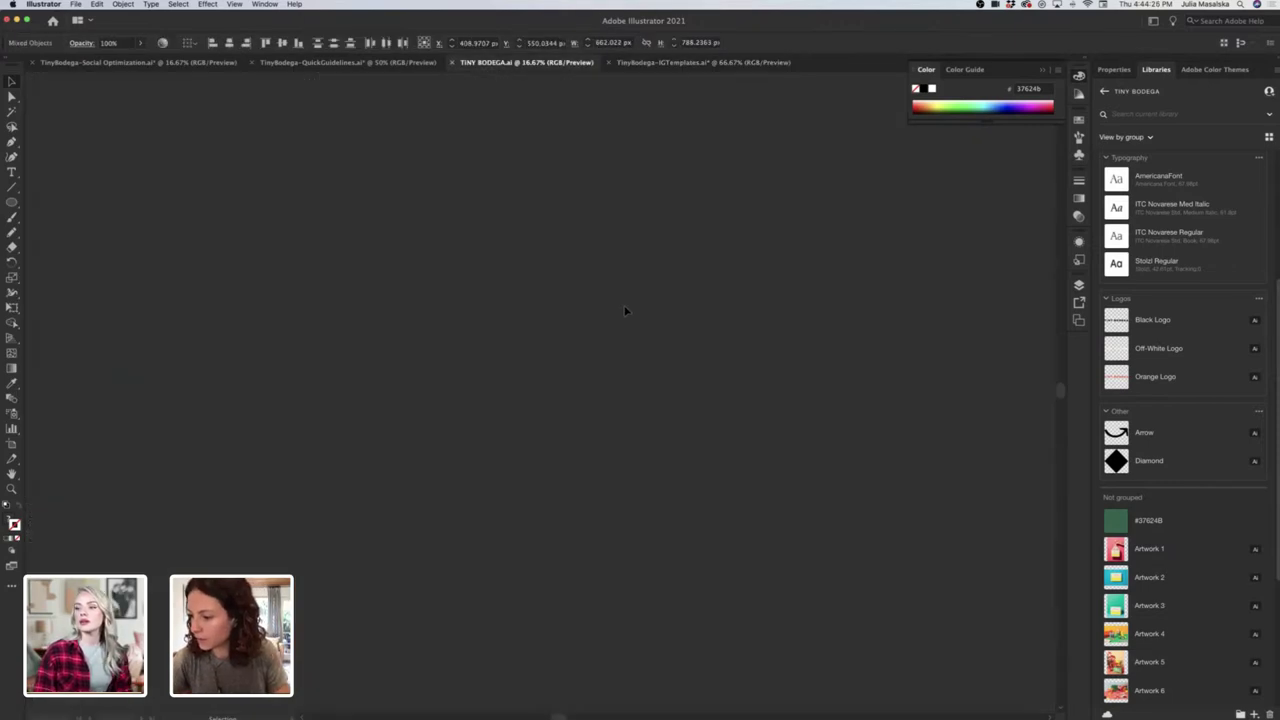
{"action": "left_click", "coordinate": [152, 63]}
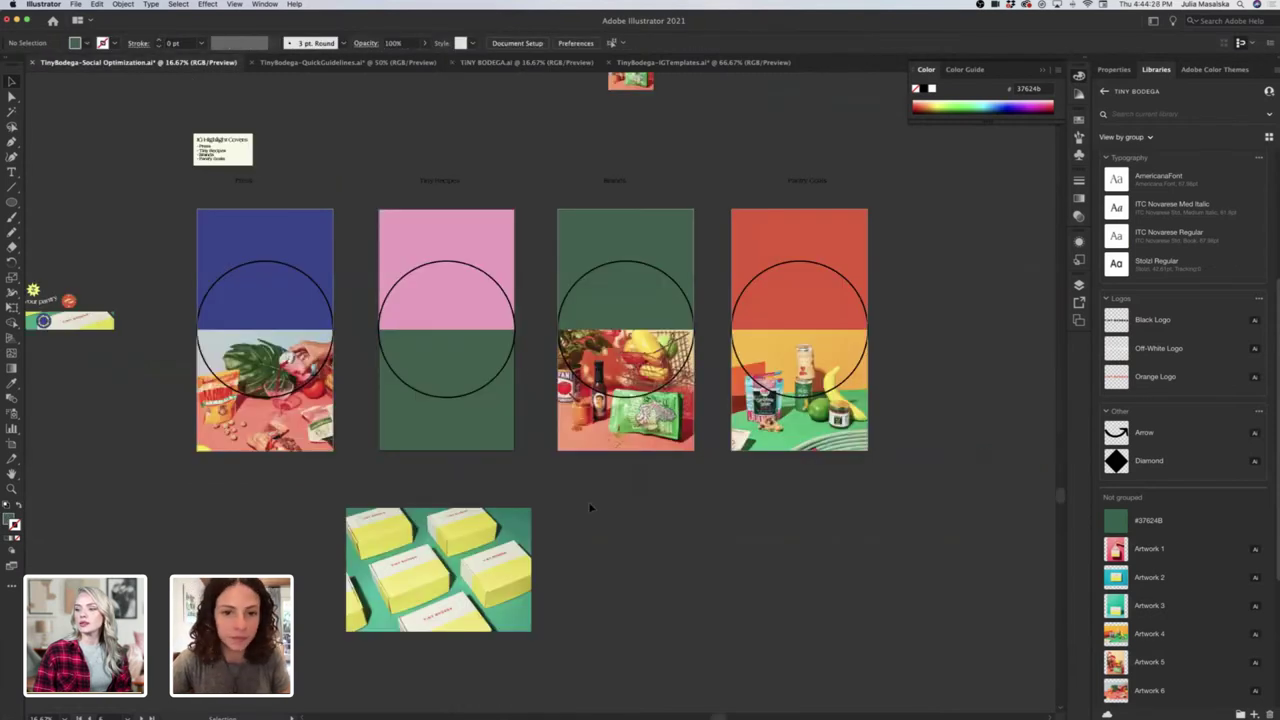
{"action": "scroll", "coordinate": [590, 507], "scroll_direction": "right", "scroll_amount": 2}
{"action": "key", "text": "super+v"}
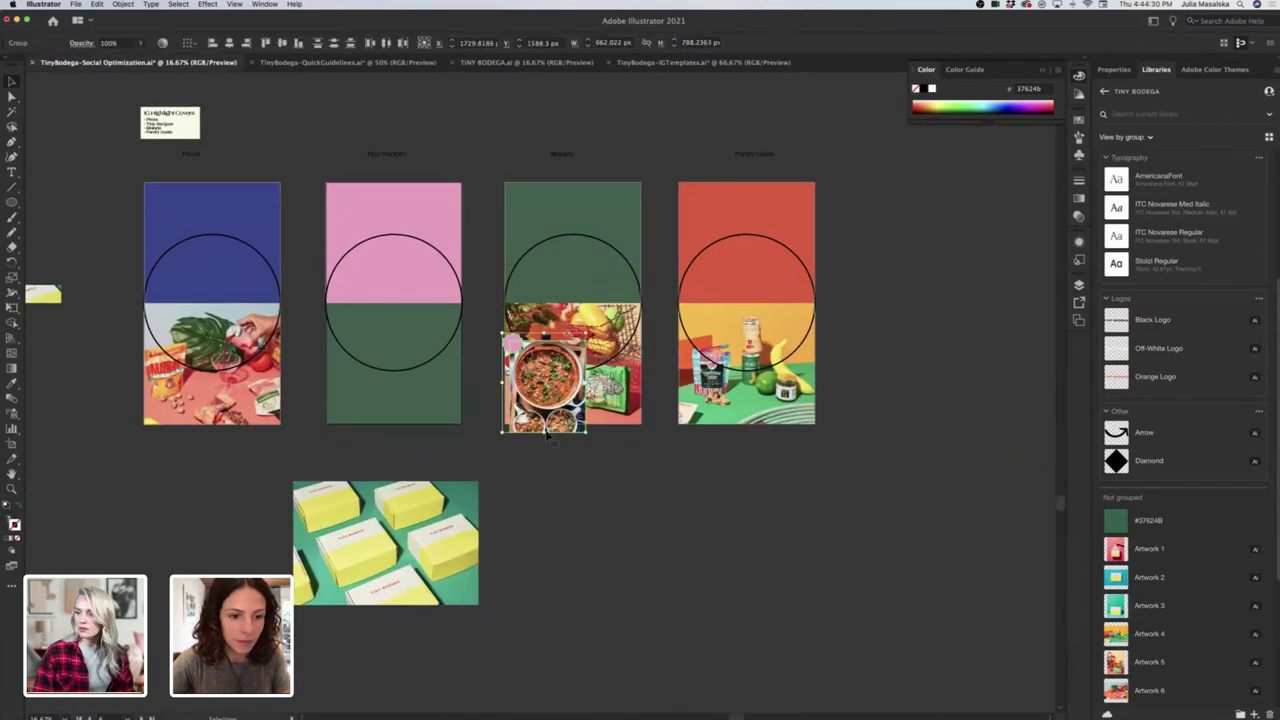
{"action": "left_click_drag", "start_coordinate": [558, 382], "coordinate": [593, 496]}
{"action": "left_click", "coordinate": [652, 492]}
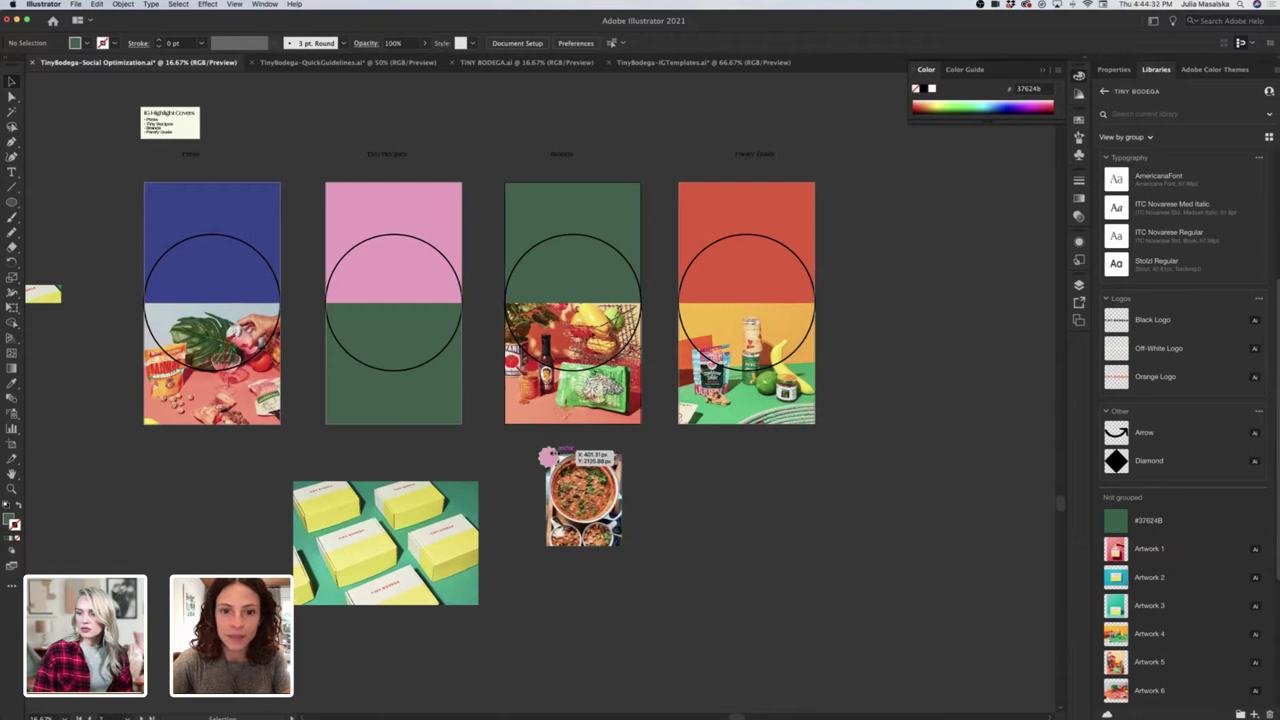
{"action": "left_click", "coordinate": [549, 458]}
{"action": "key", "text": "Delete"}
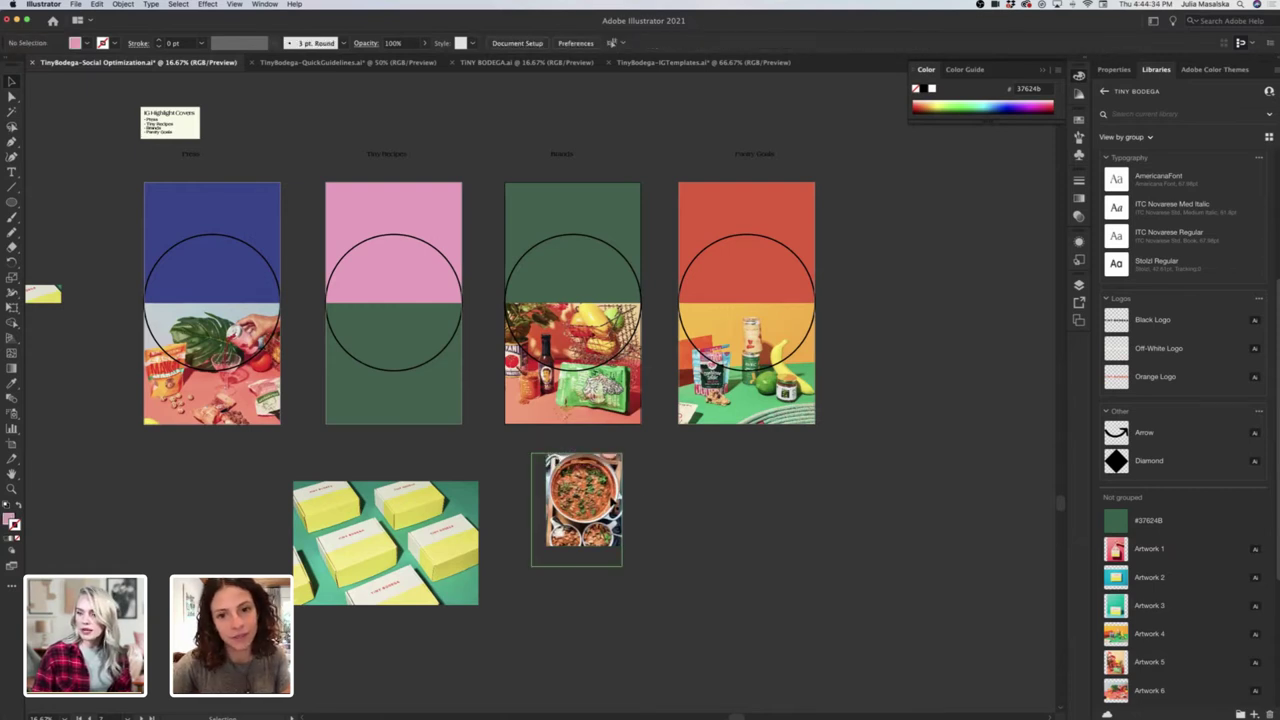
Move the stew photo onto the Tiny Recipes cover's lower half, enlarge it to about the cover's width and rotate it 180°.
{"action": "left_click_drag", "start_coordinate": [615, 507], "coordinate": [470, 472]}
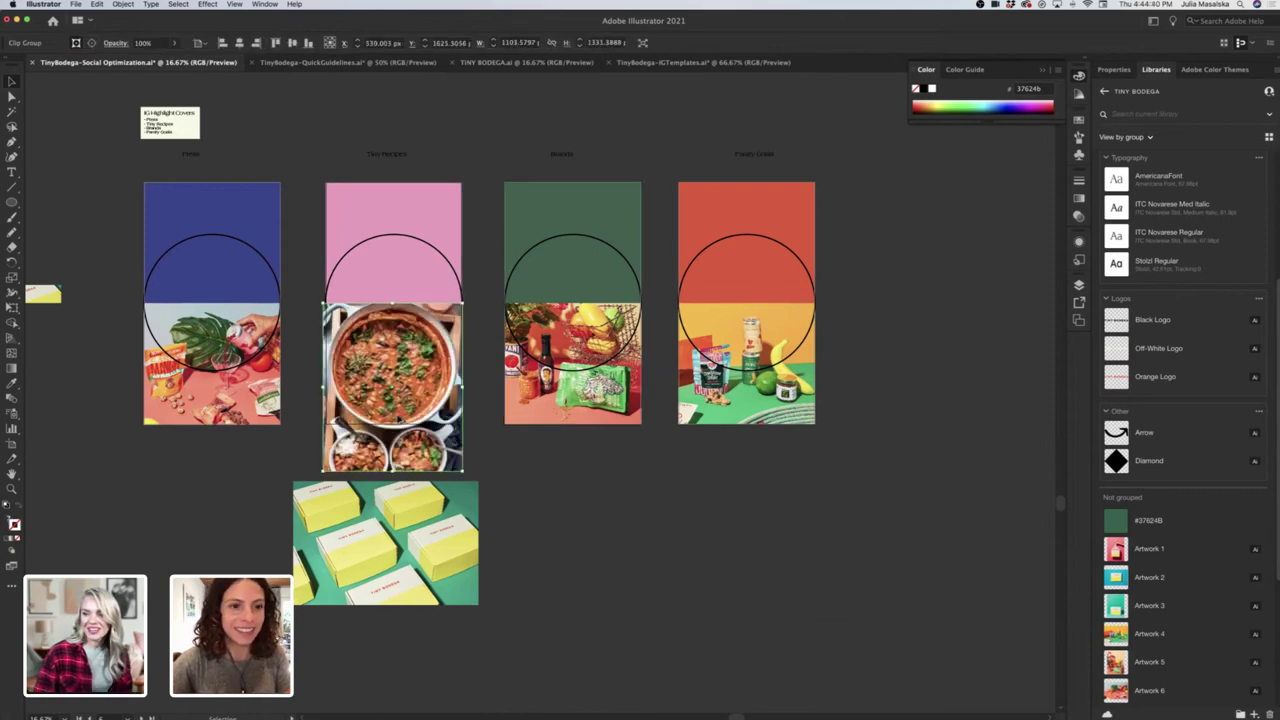
{"action": "scroll", "coordinate": [399, 417], "scroll_direction": "up", "scroll_amount": 1}
{"action": "left_click_drag", "start_coordinate": [287, 514], "coordinate": [498, 372]}
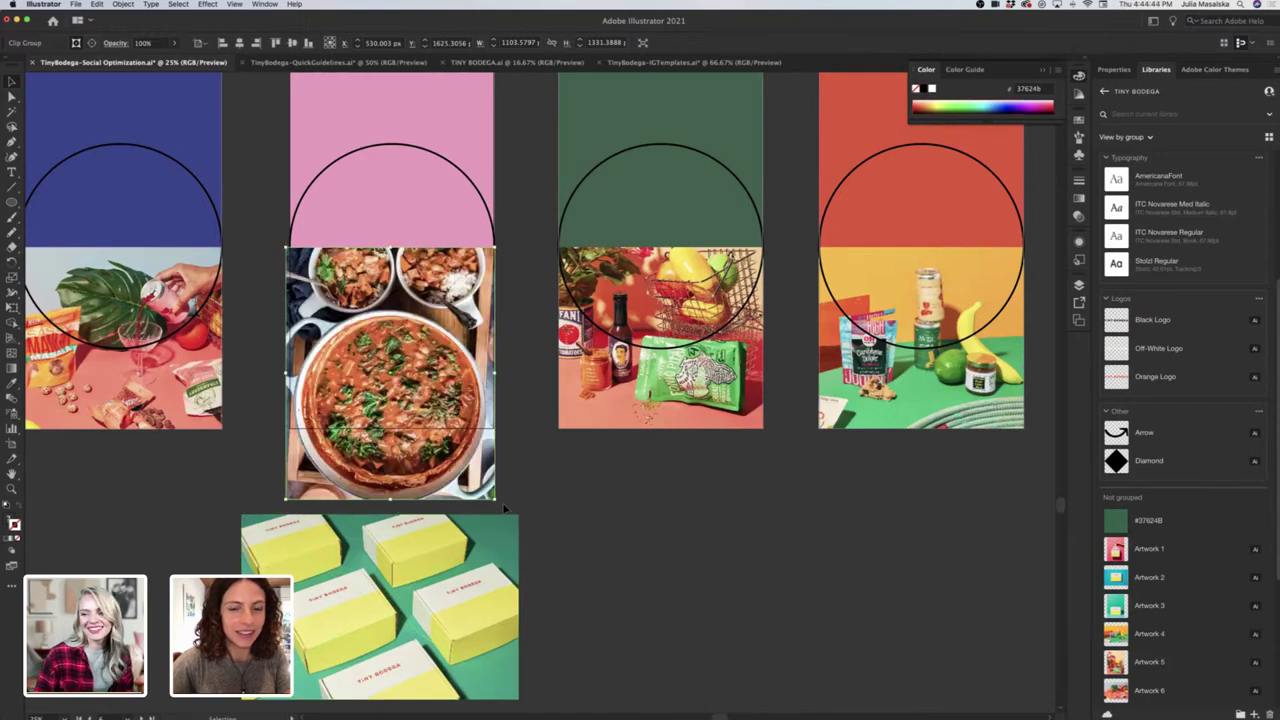
{"action": "left_click", "coordinate": [586, 515]}
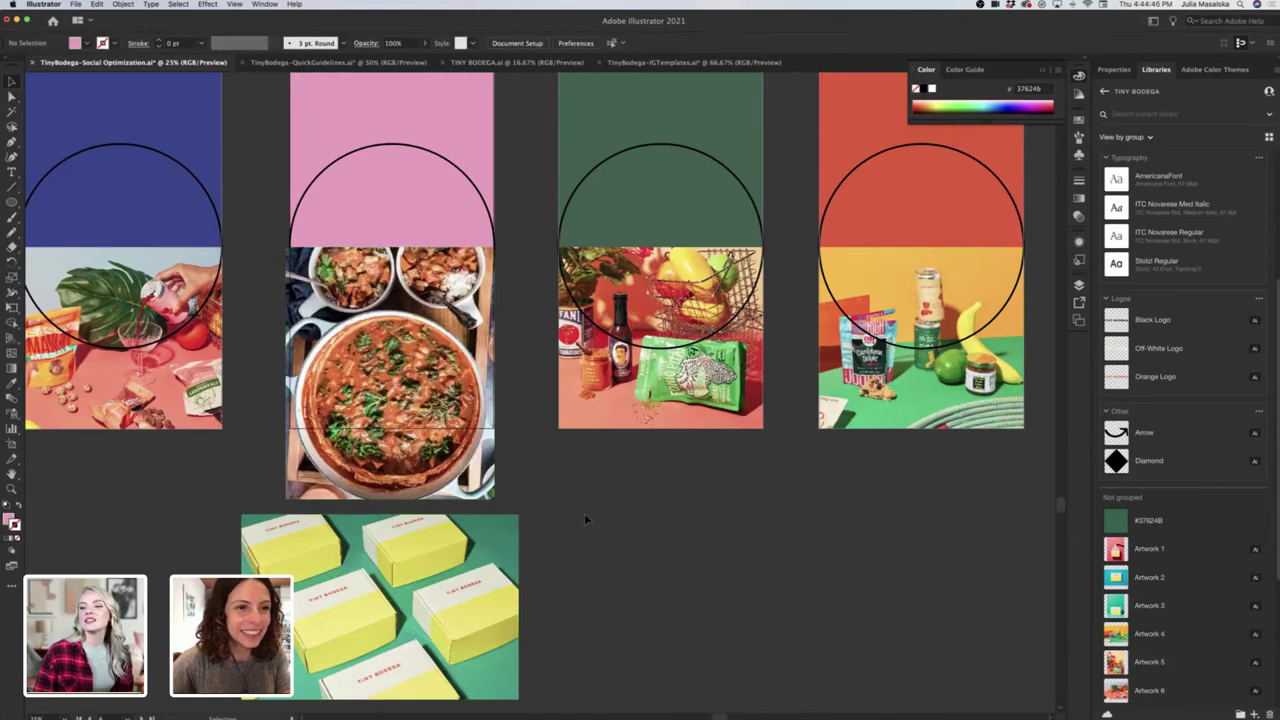
Send the stew photo to the back and clip it with the green lower rectangle of the Tiny Recipes cover.
{"action": "left_click", "coordinate": [489, 478]}
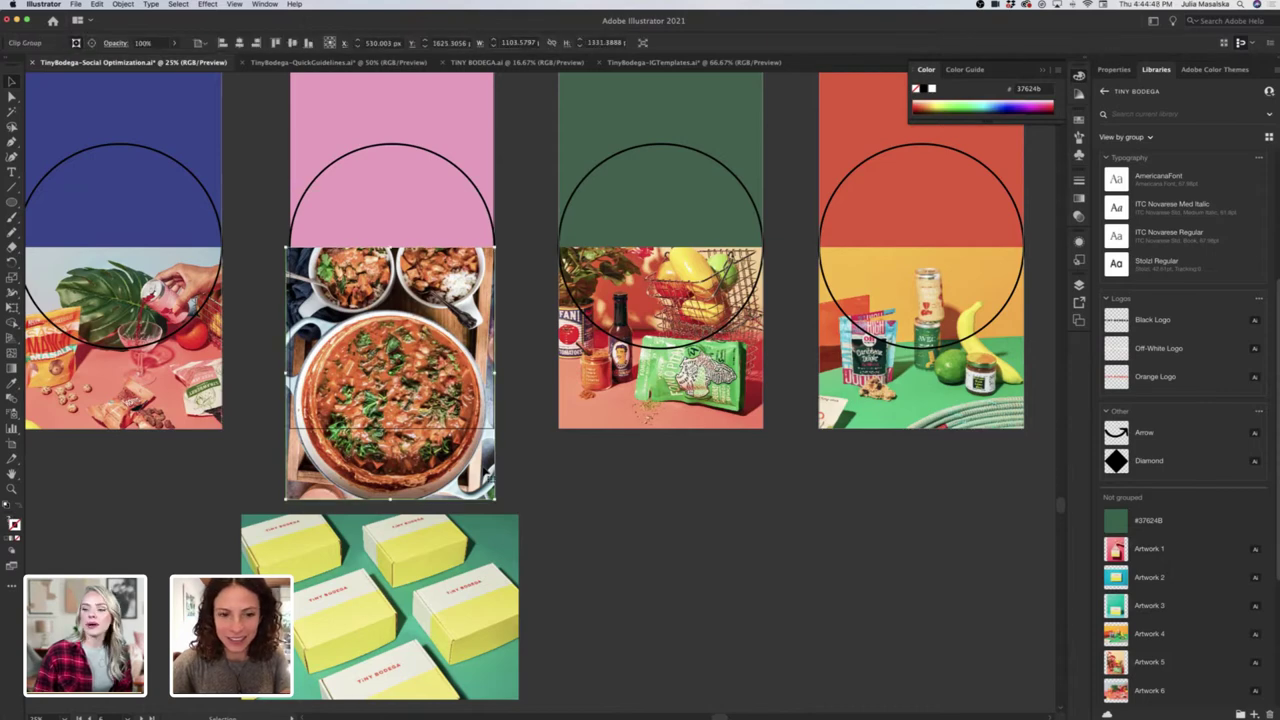
{"action": "right_click", "coordinate": [484, 468]}
{"action": "mouse_move", "coordinate": [533, 591]}
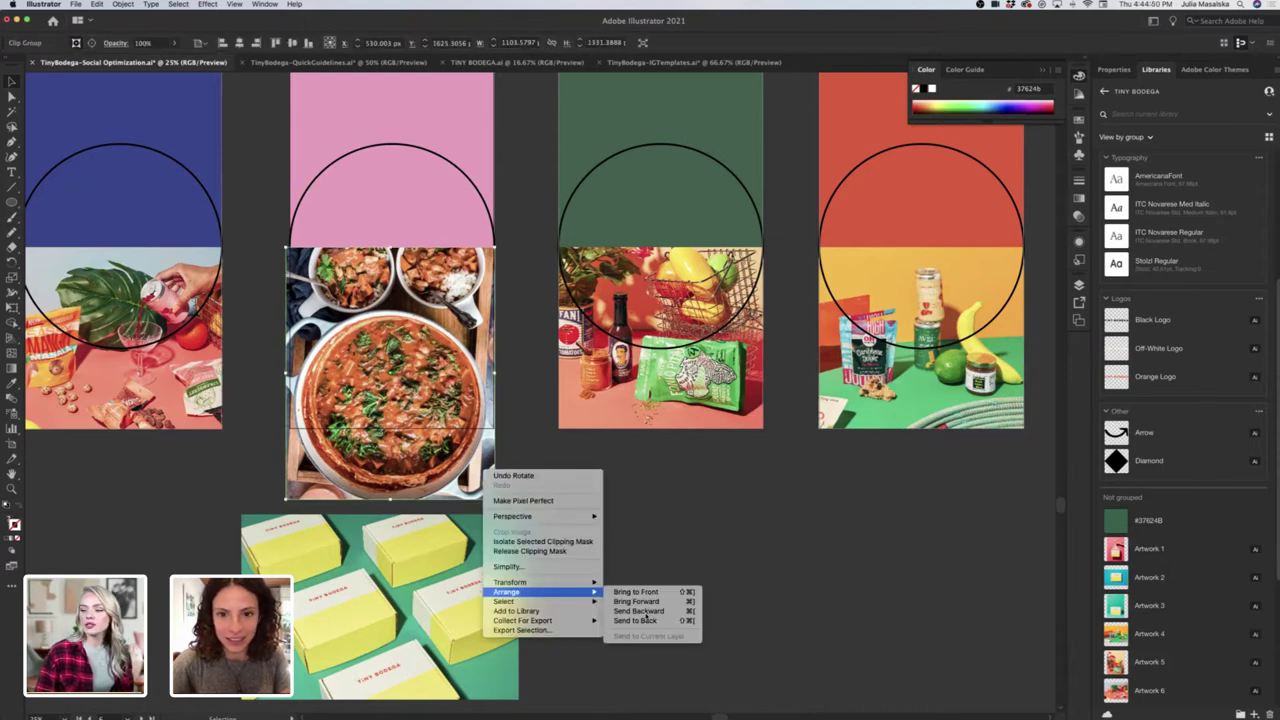
{"action": "left_click", "coordinate": [648, 621]}
{"action": "left_click", "coordinate": [440, 371]}
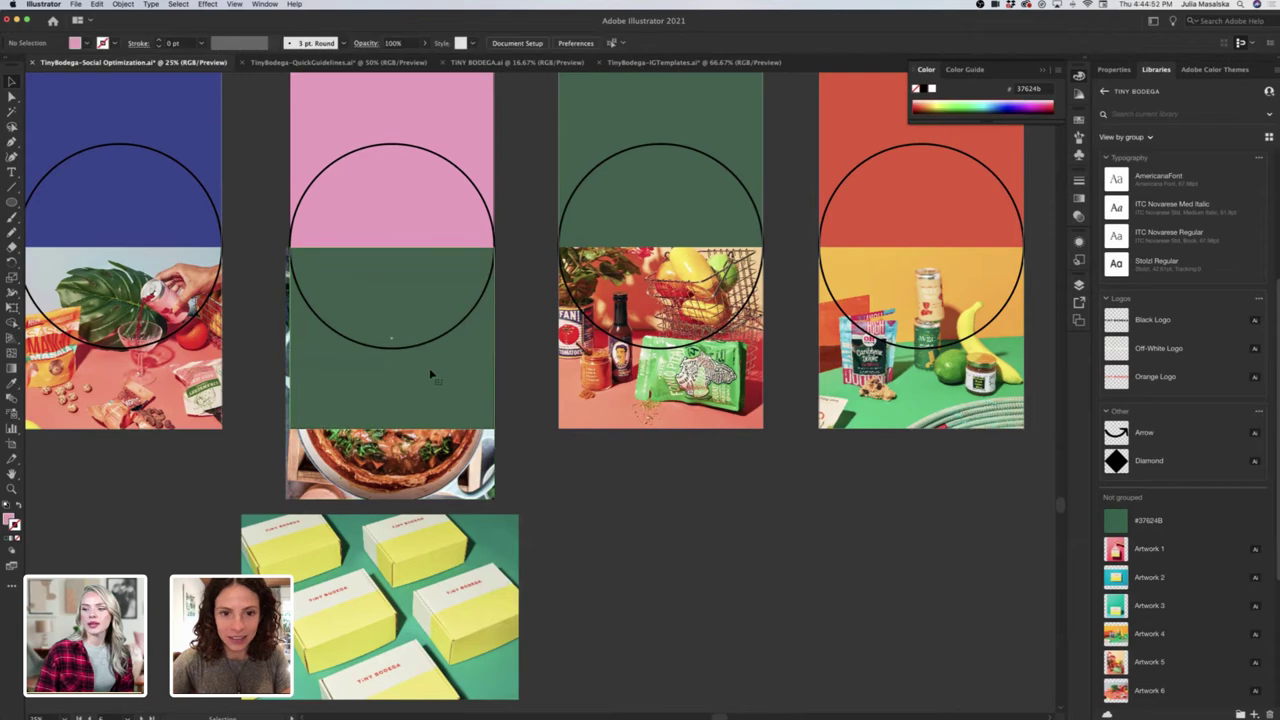
{"action": "left_click", "coordinate": [468, 464], "text": "shift"}
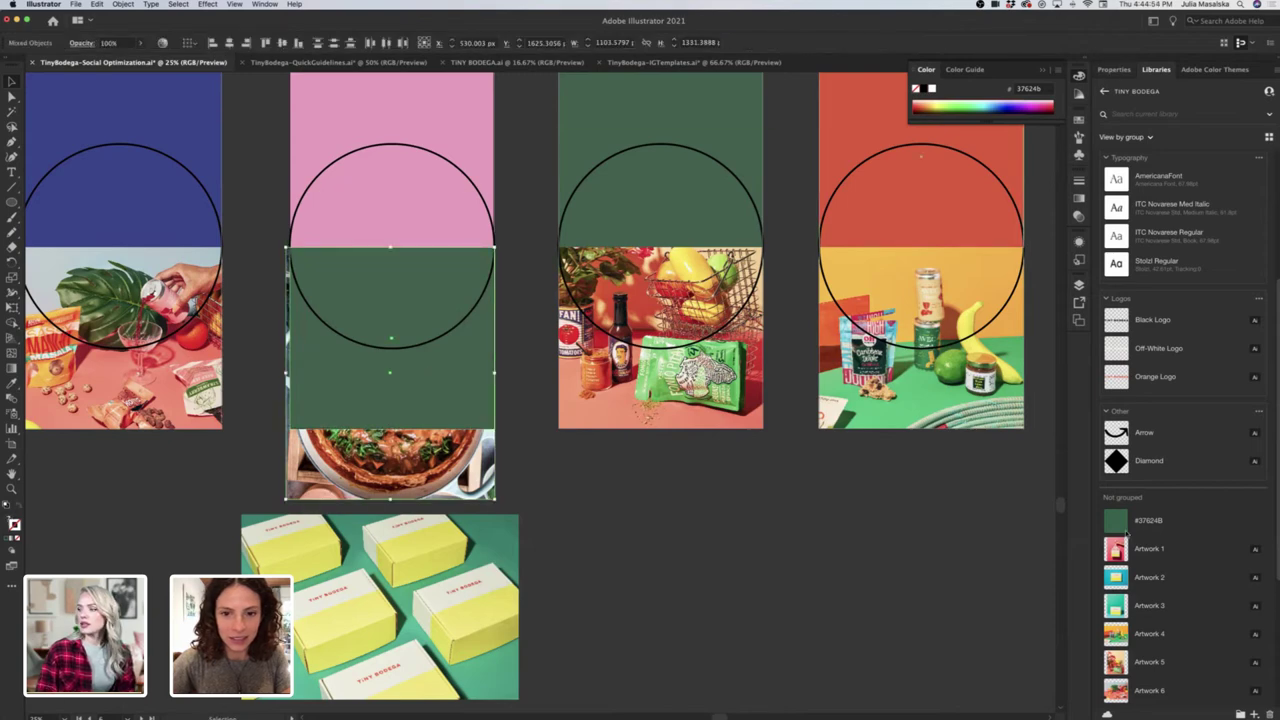
{"action": "left_click", "coordinate": [1113, 69]}
{"action": "left_click", "coordinate": [1204, 409]}
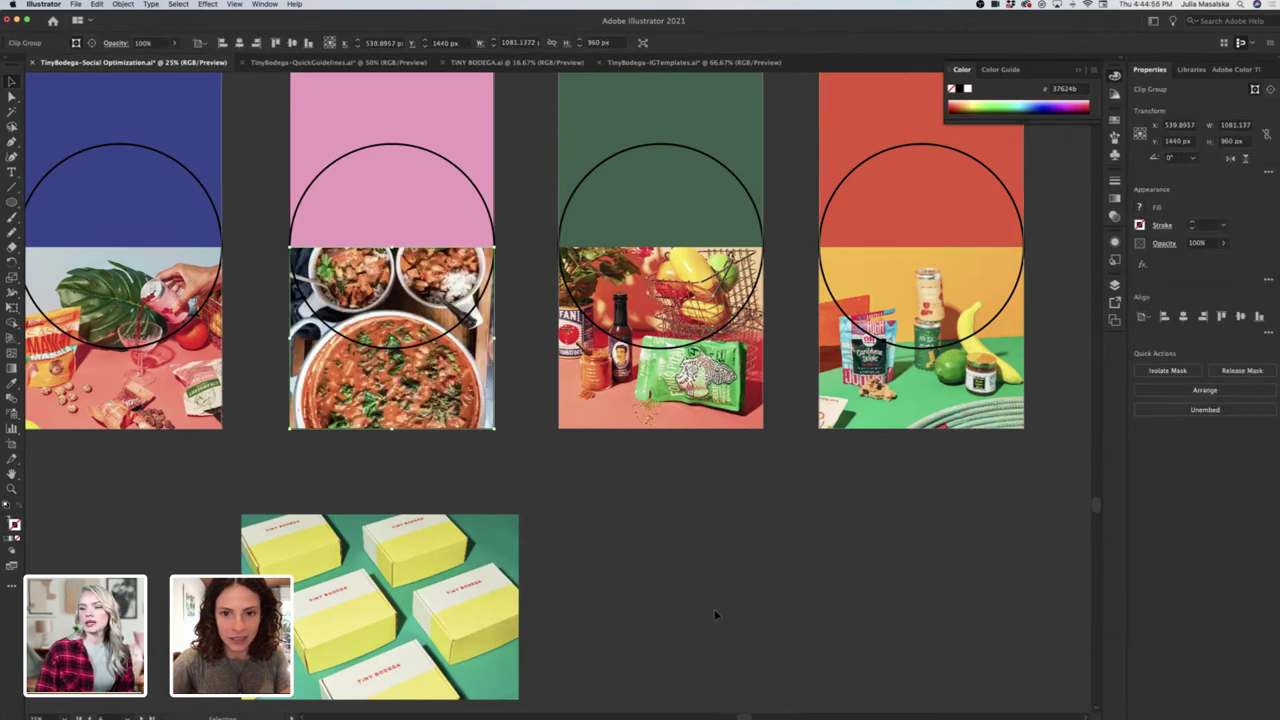
{"action": "left_click", "coordinate": [715, 614]}
Move the yellow boxes photo from below the covers to the empty area left of the Press cover.
{"action": "scroll", "coordinate": [715, 614], "scroll_direction": "up", "scroll_amount": 2}
{"action": "scroll", "coordinate": [715, 614], "scroll_direction": "right", "scroll_amount": 4}
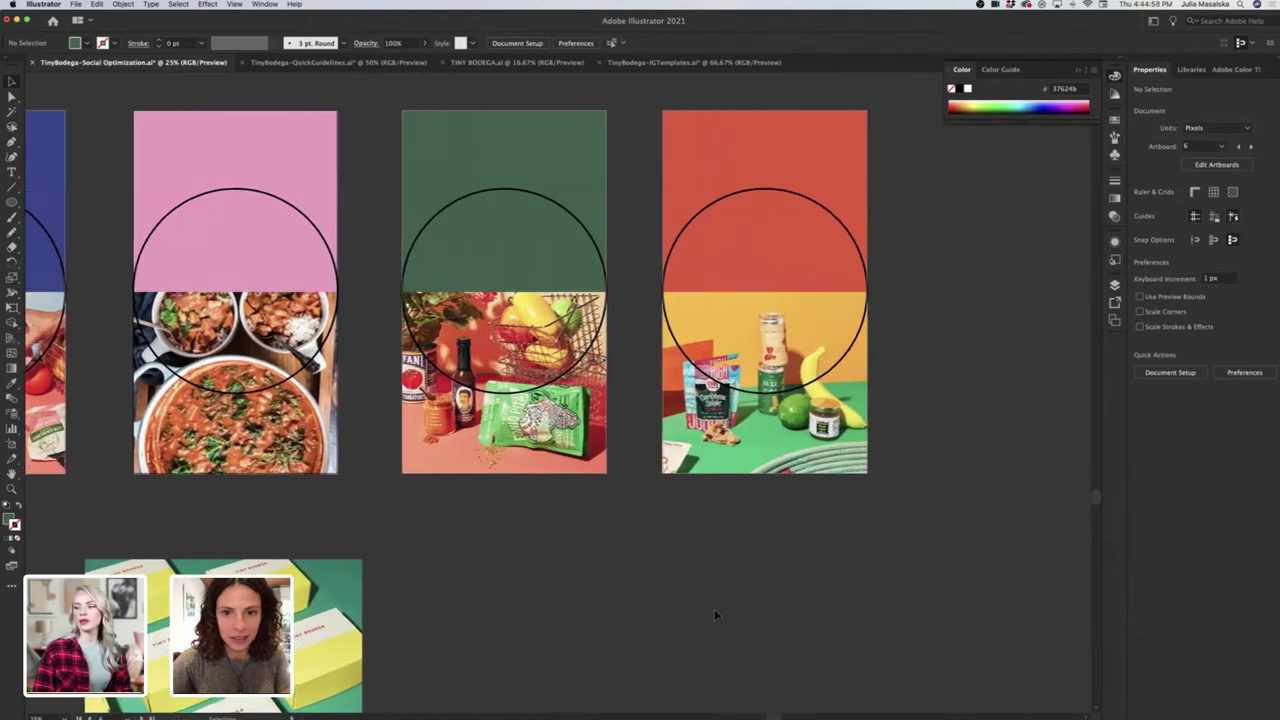
{"action": "scroll", "coordinate": [714, 609], "scroll_direction": "left", "scroll_amount": 3}
{"action": "scroll", "coordinate": [714, 609], "scroll_direction": "down", "scroll_amount": 1}
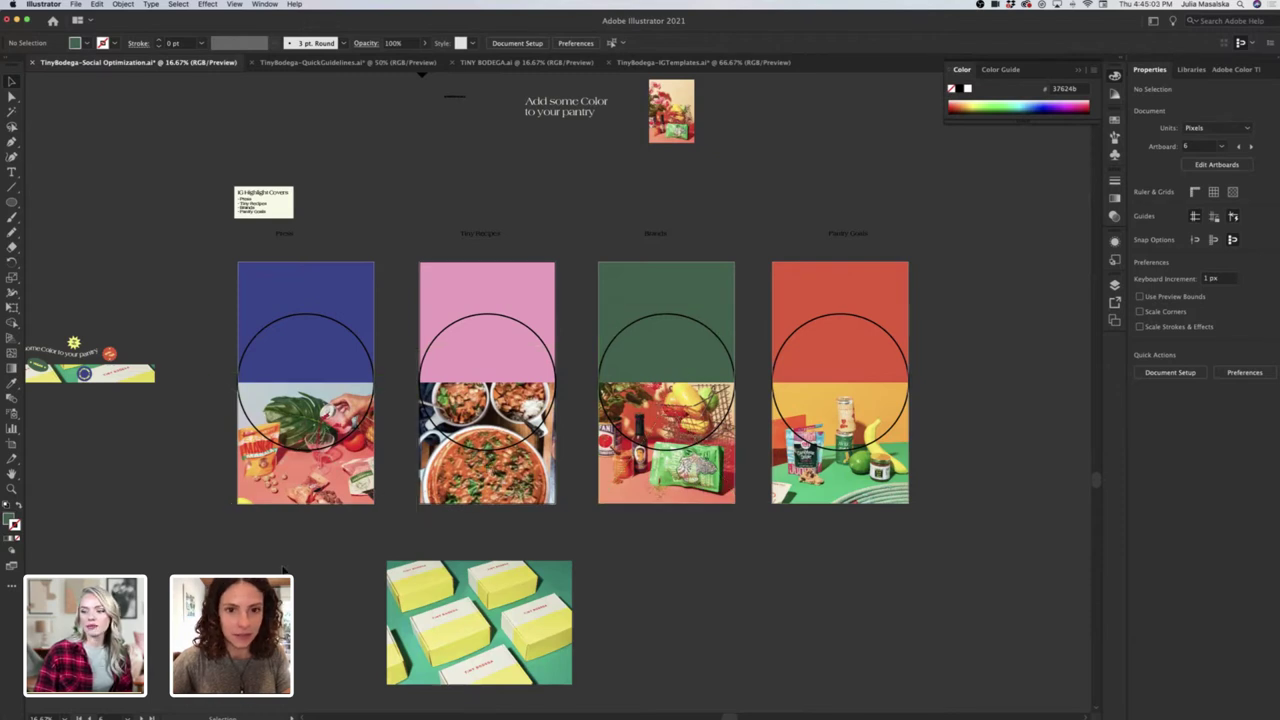
{"action": "scroll", "coordinate": [507, 591], "scroll_direction": "down", "scroll_amount": 2}
{"action": "left_click_drag", "start_coordinate": [507, 591], "coordinate": [160, 551]}
{"action": "left_click", "coordinate": [160, 553]}
{"action": "scroll", "coordinate": [258, 443], "scroll_direction": "up", "scroll_amount": 2}
{"action": "scroll", "coordinate": [258, 443], "scroll_direction": "left", "scroll_amount": 2}
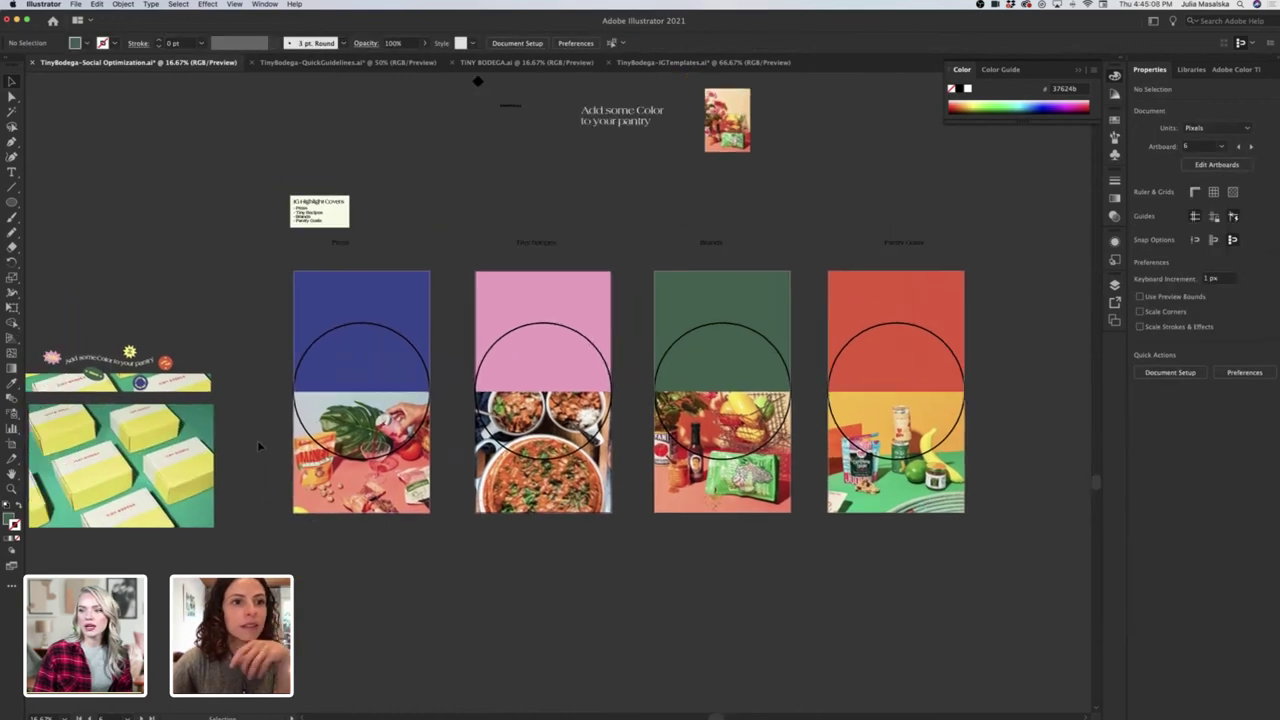
Draw a circle over the Press cover, centre it inside the circle guide and resize it to about 668 px.
{"action": "scroll", "coordinate": [258, 443], "scroll_direction": "up", "scroll_amount": 1}
{"action": "scroll", "coordinate": [258, 443], "scroll_direction": "right", "scroll_amount": 3}
{"action": "scroll", "coordinate": [257, 440], "scroll_direction": "down", "scroll_amount": 1}
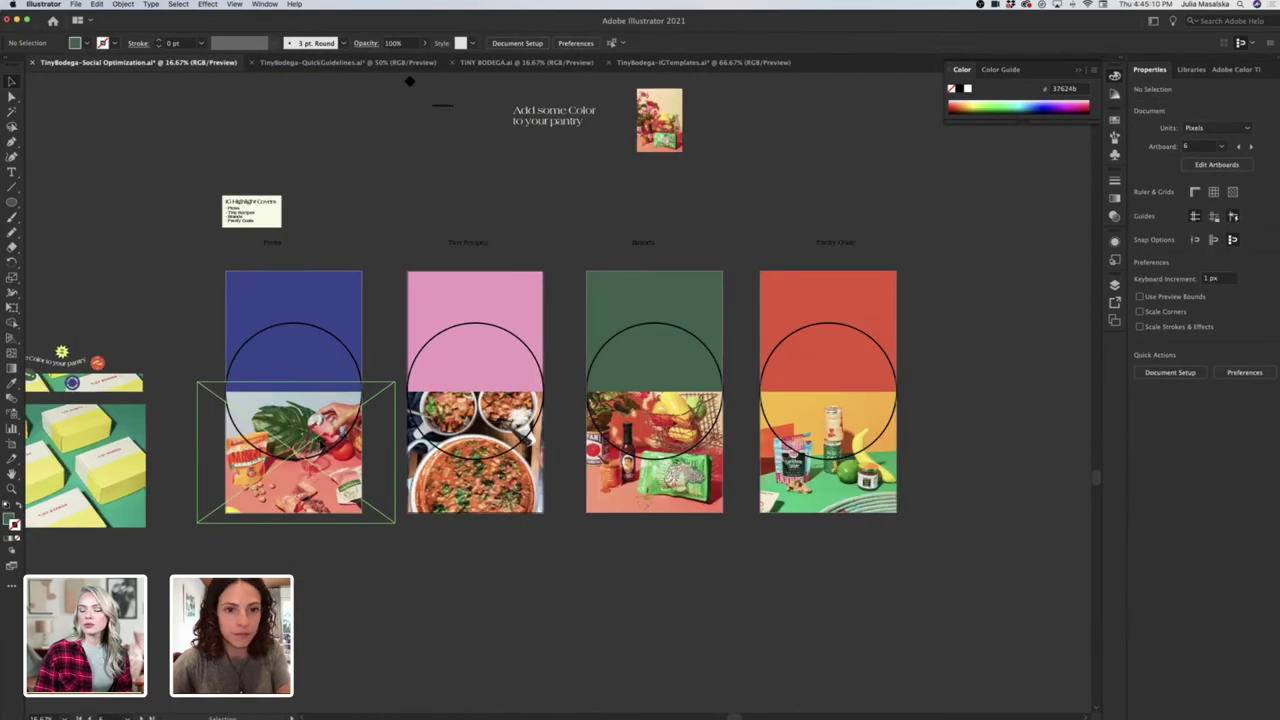
{"action": "scroll", "coordinate": [340, 369], "scroll_direction": "up", "scroll_amount": 2}
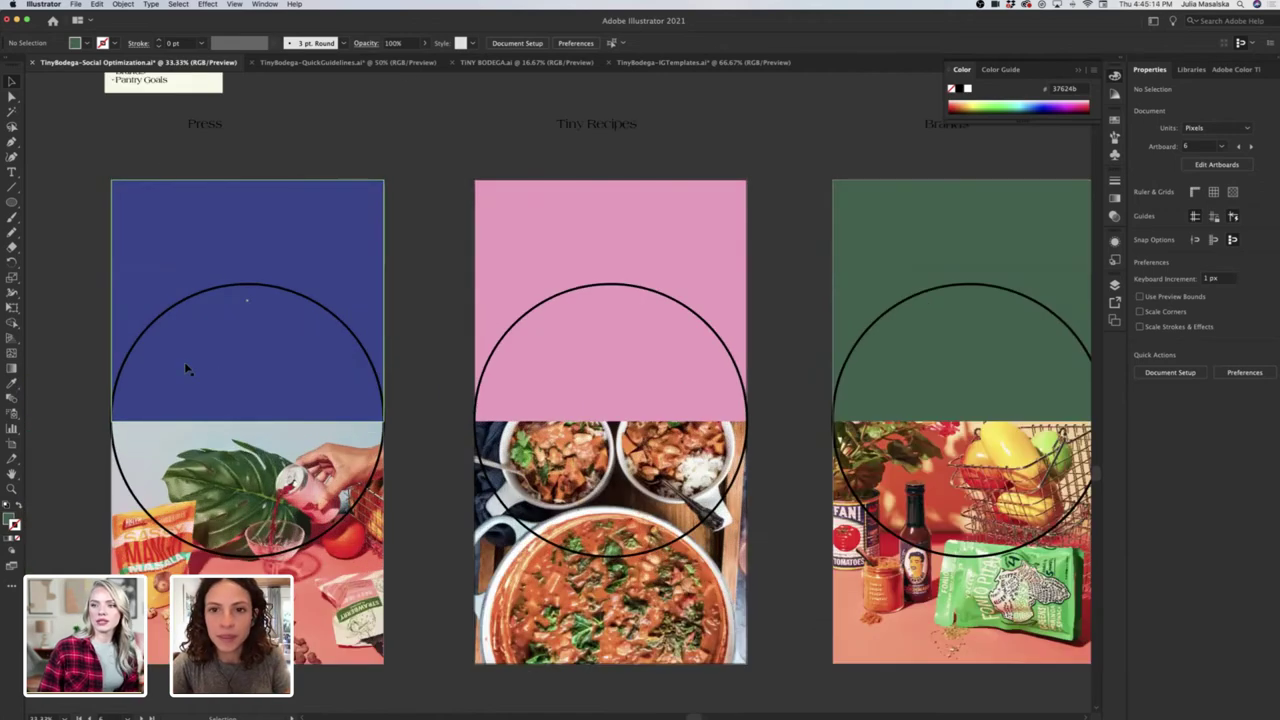
{"action": "scroll", "coordinate": [185, 367], "scroll_direction": "down", "scroll_amount": 1}
{"action": "scroll", "coordinate": [185, 367], "scroll_direction": "up", "scroll_amount": 1}
{"action": "scroll", "coordinate": [185, 367], "scroll_direction": "left", "scroll_amount": 1}
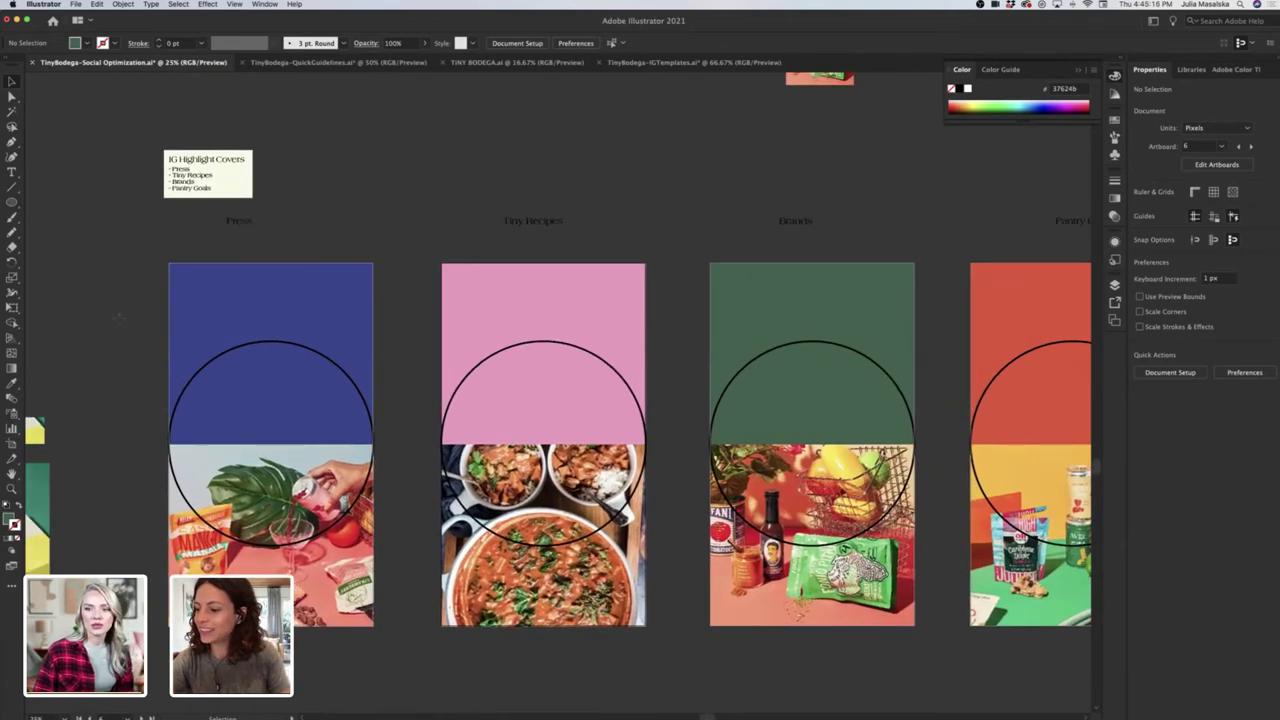
{"action": "key", "text": "l"}
{"action": "left_click_drag", "start_coordinate": [119, 323], "coordinate": [284, 487]}
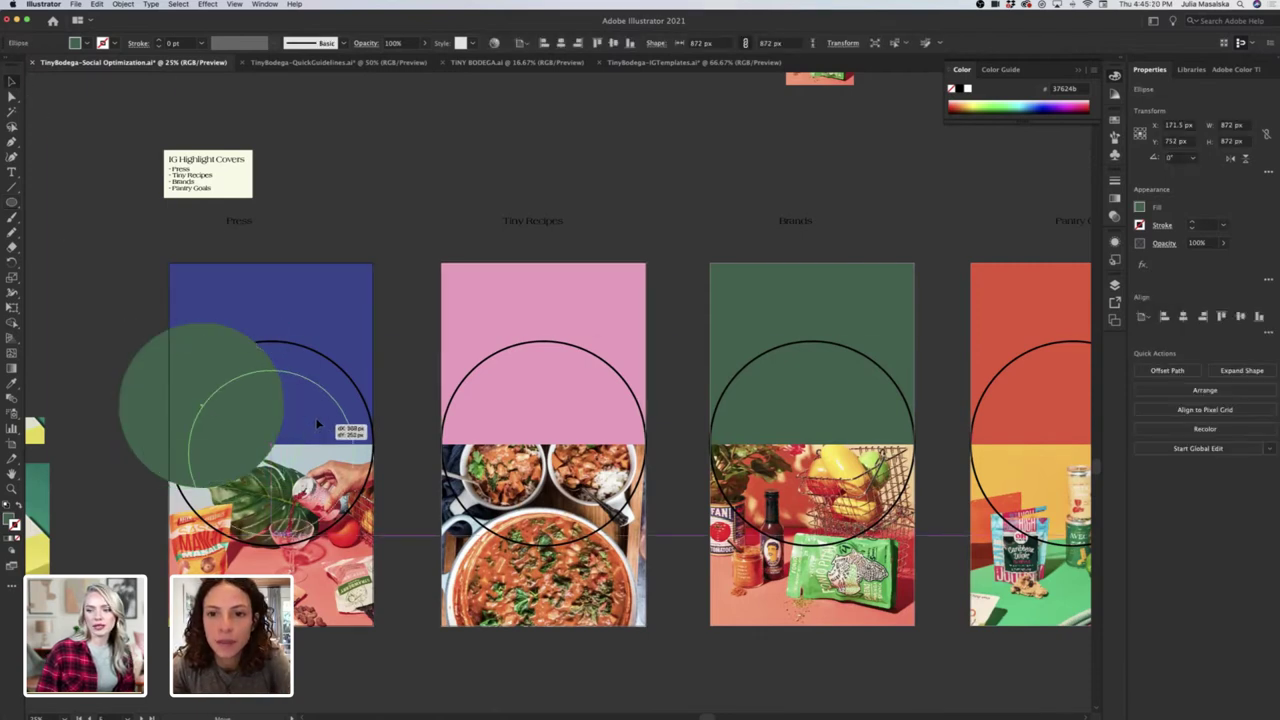
{"action": "left_click_drag", "start_coordinate": [201, 335], "coordinate": [271, 384]}
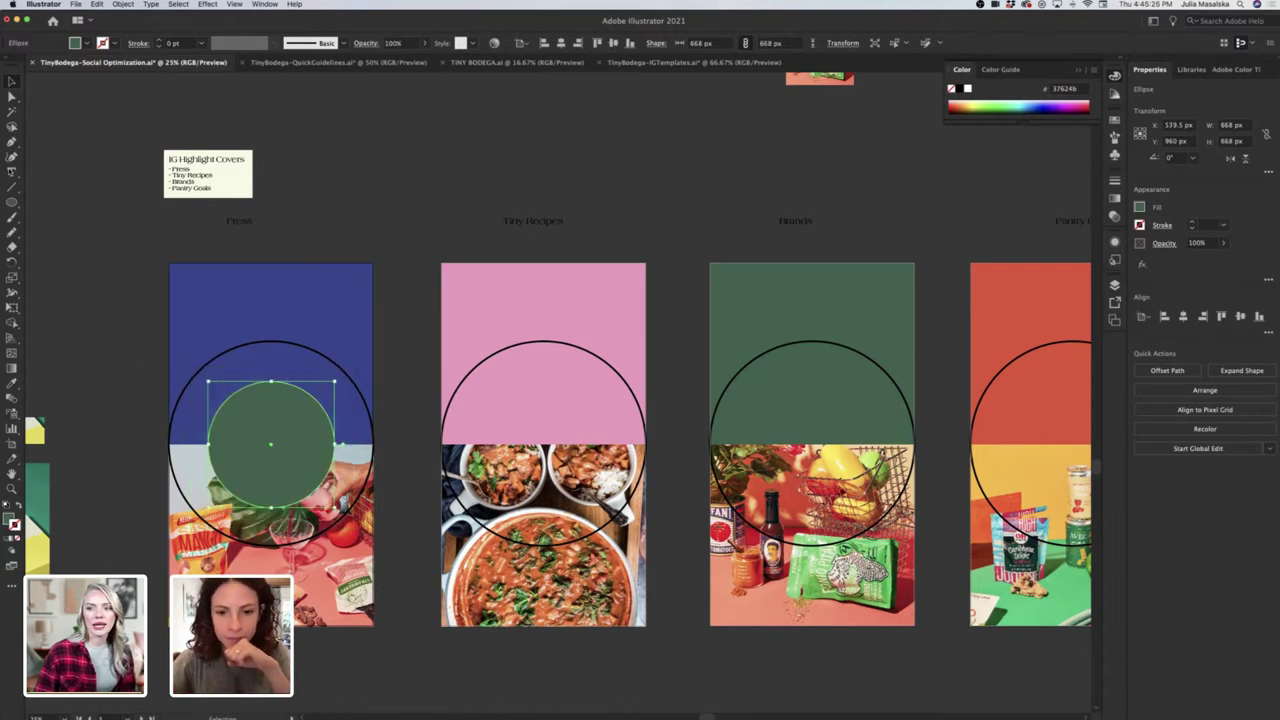
Turn the small circle on the Press cover into a type path reading "Press" with a 120 pt font size.
{"action": "left_click_drag", "start_coordinate": [12, 172], "coordinate": [70, 198]}
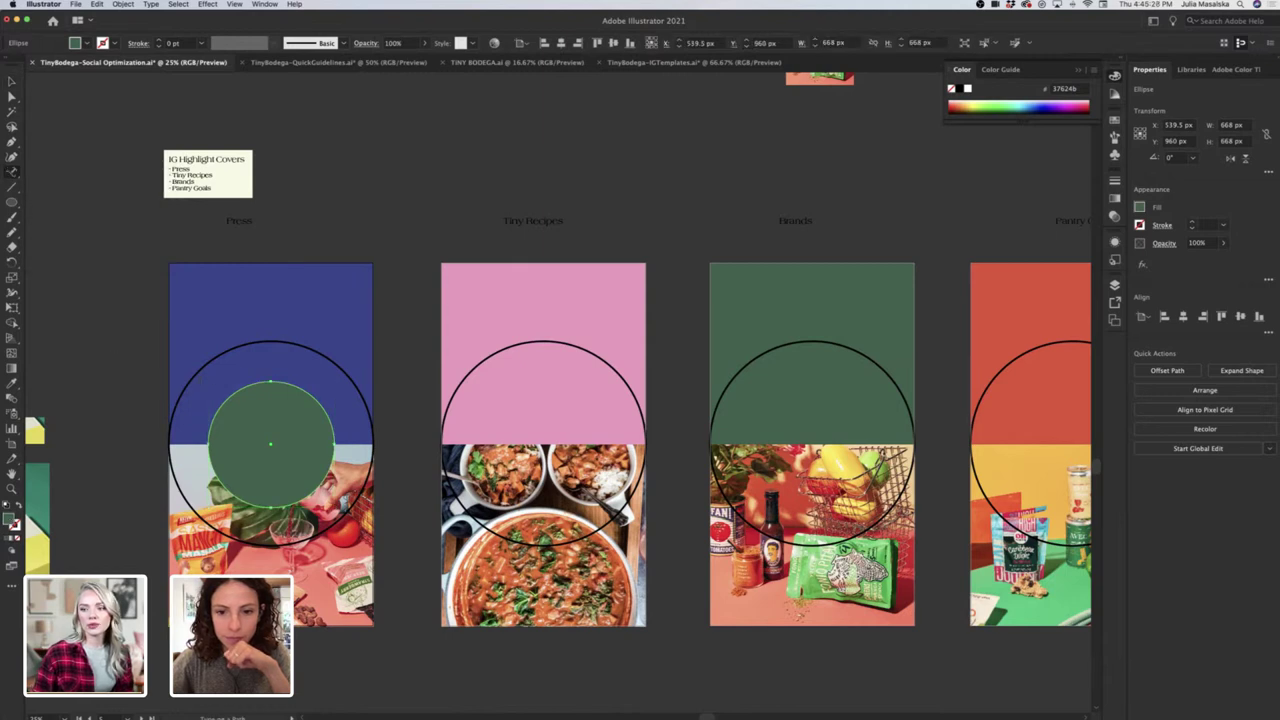
{"action": "left_click", "coordinate": [208, 444]}
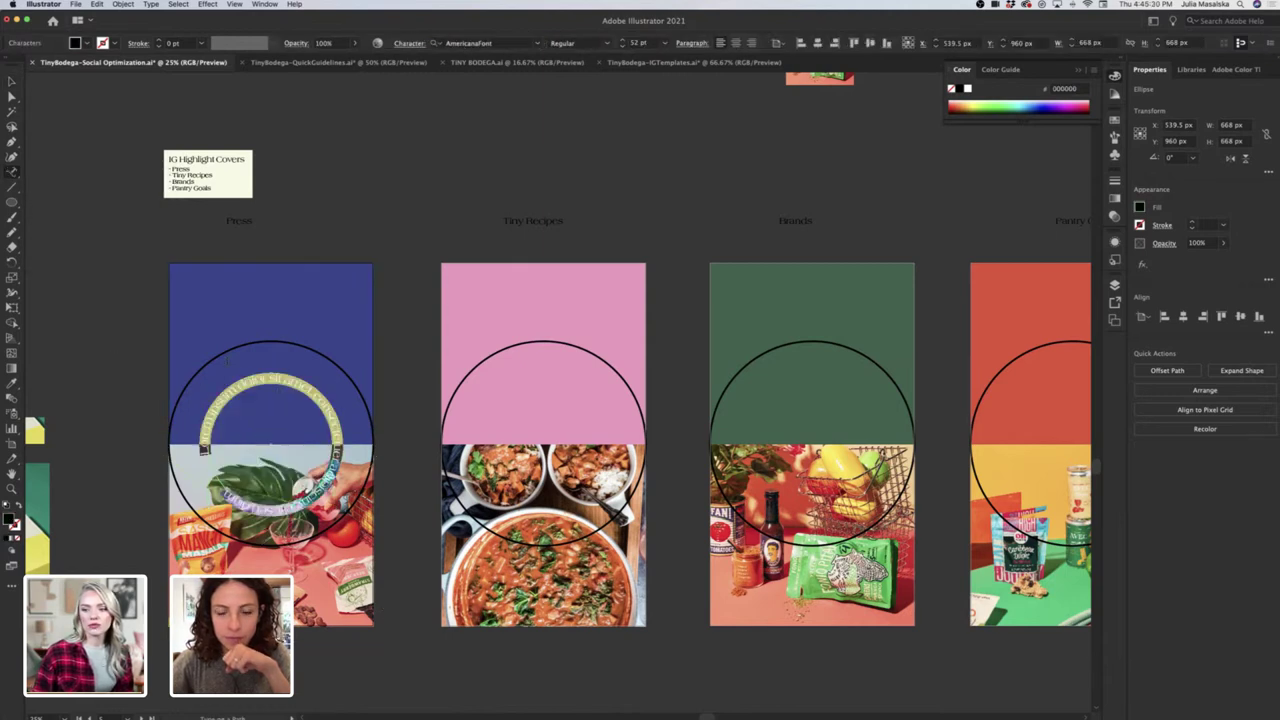
{"action": "scroll", "coordinate": [78, 365], "scroll_direction": "left", "scroll_amount": 2}
{"action": "scroll", "coordinate": [78, 365], "scroll_direction": "up", "scroll_amount": 2}
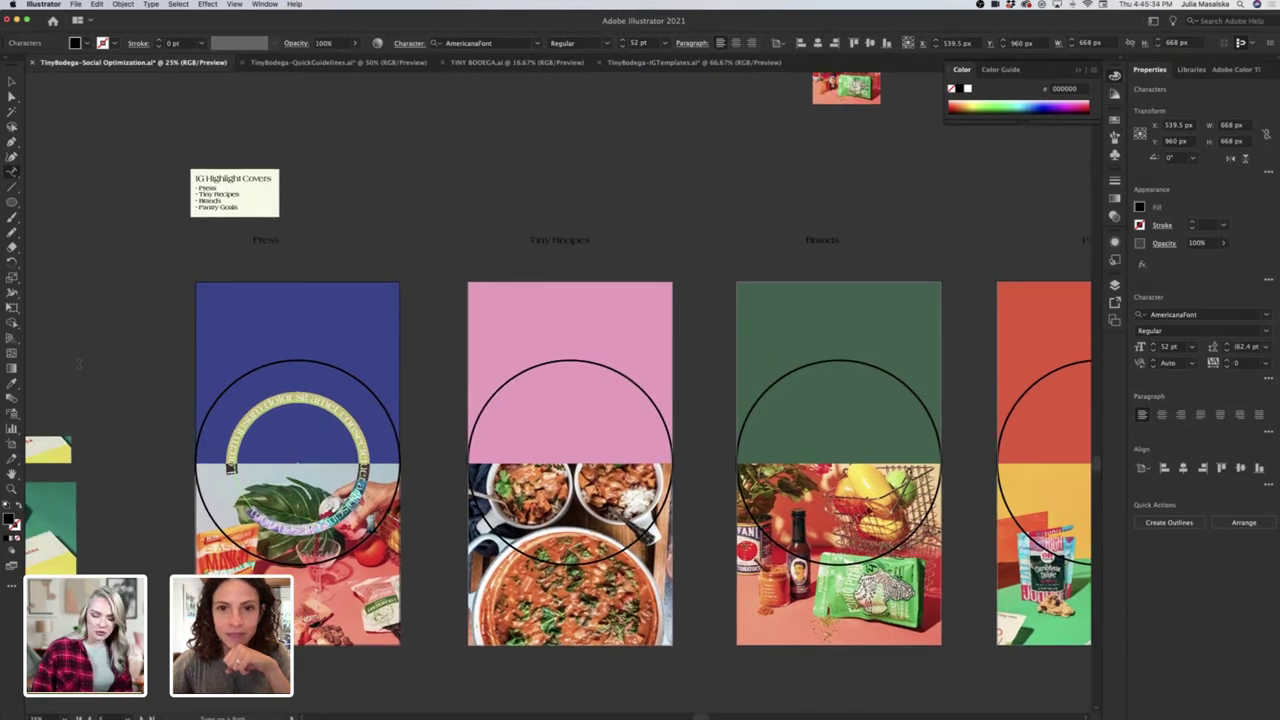
{"action": "key", "text": "BackSpace"}
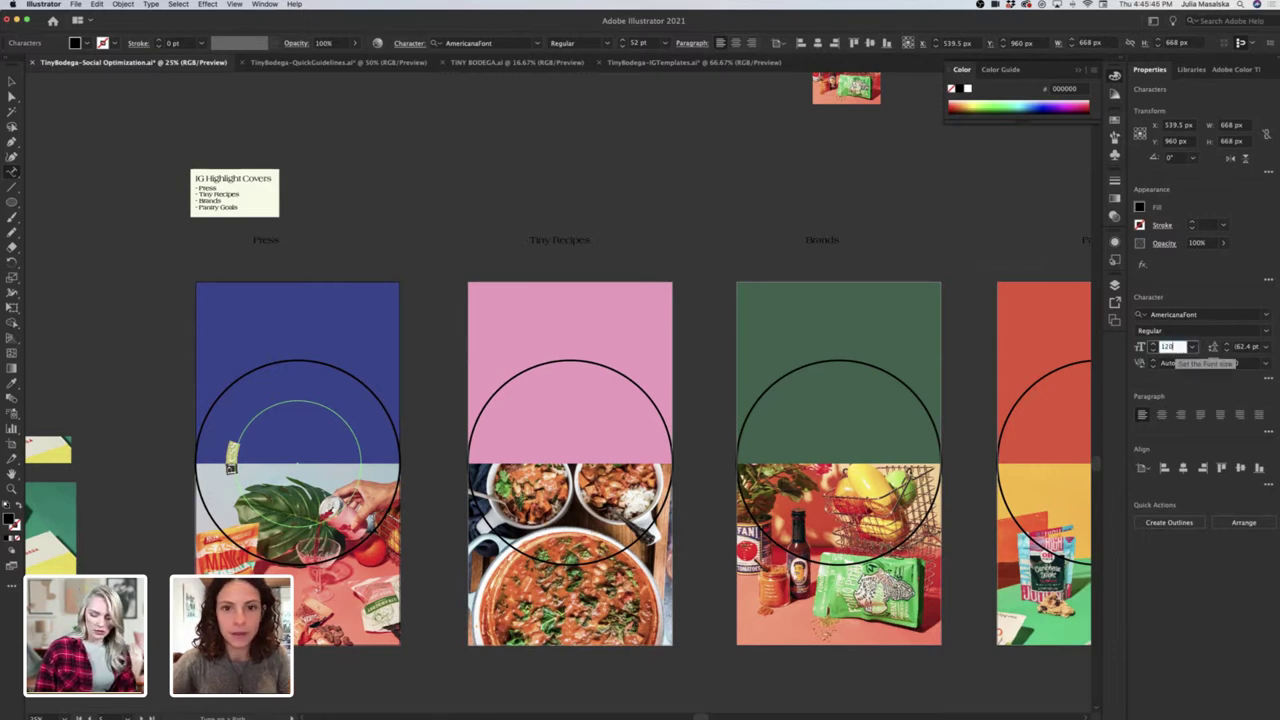
{"action": "key", "text": "Return"}
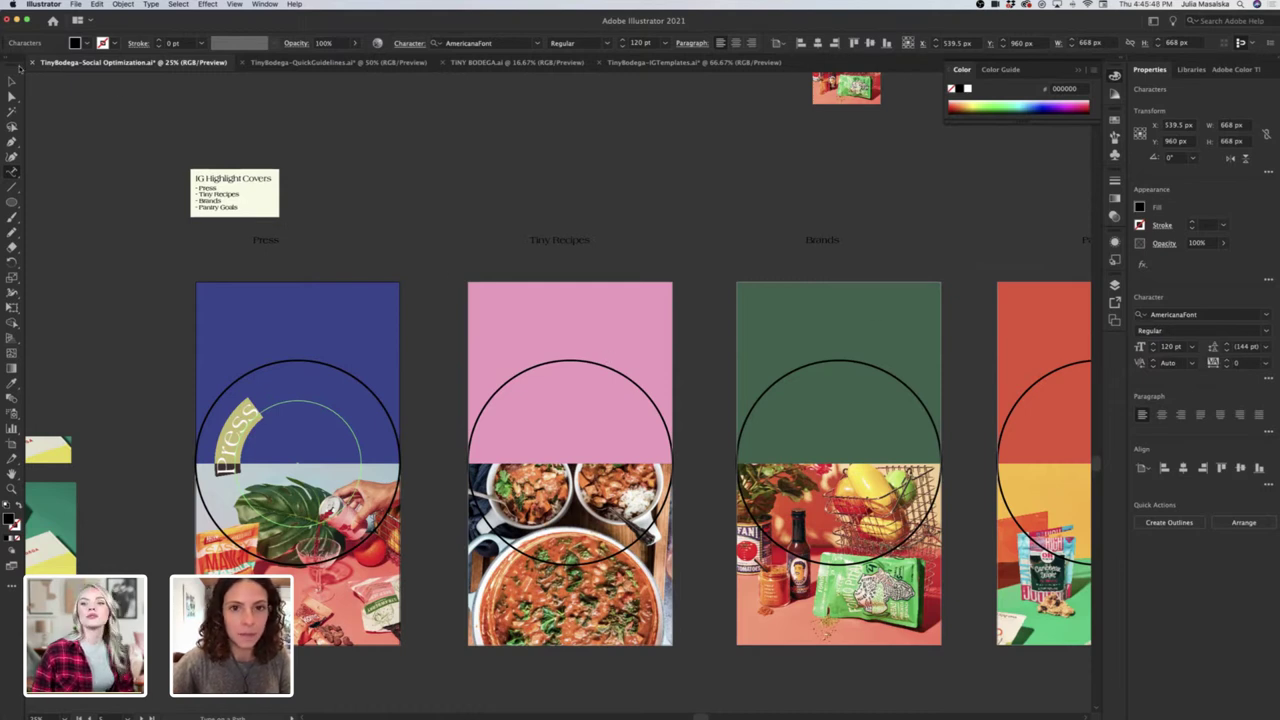
Slide the curved "Press" title along its circle path so it sits over the upper arc.
{"action": "left_click", "coordinate": [13, 82]}
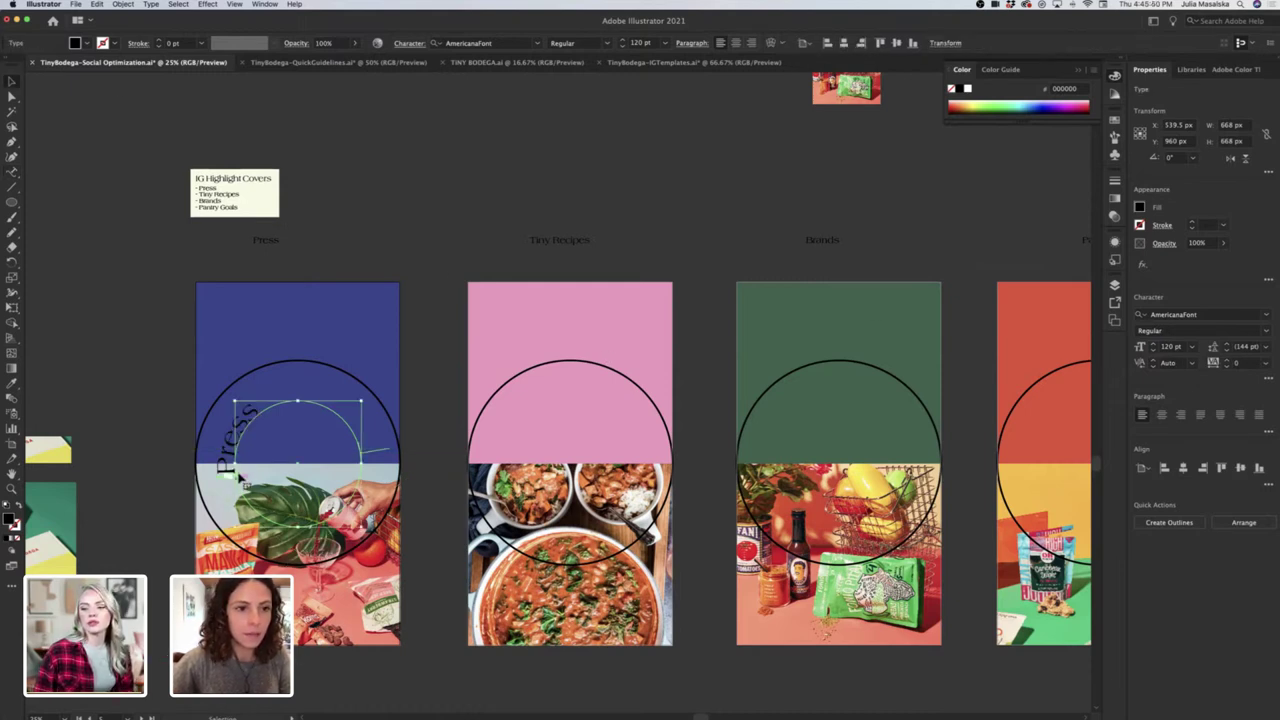
{"action": "left_click_drag", "start_coordinate": [240, 455], "coordinate": [242, 447]}
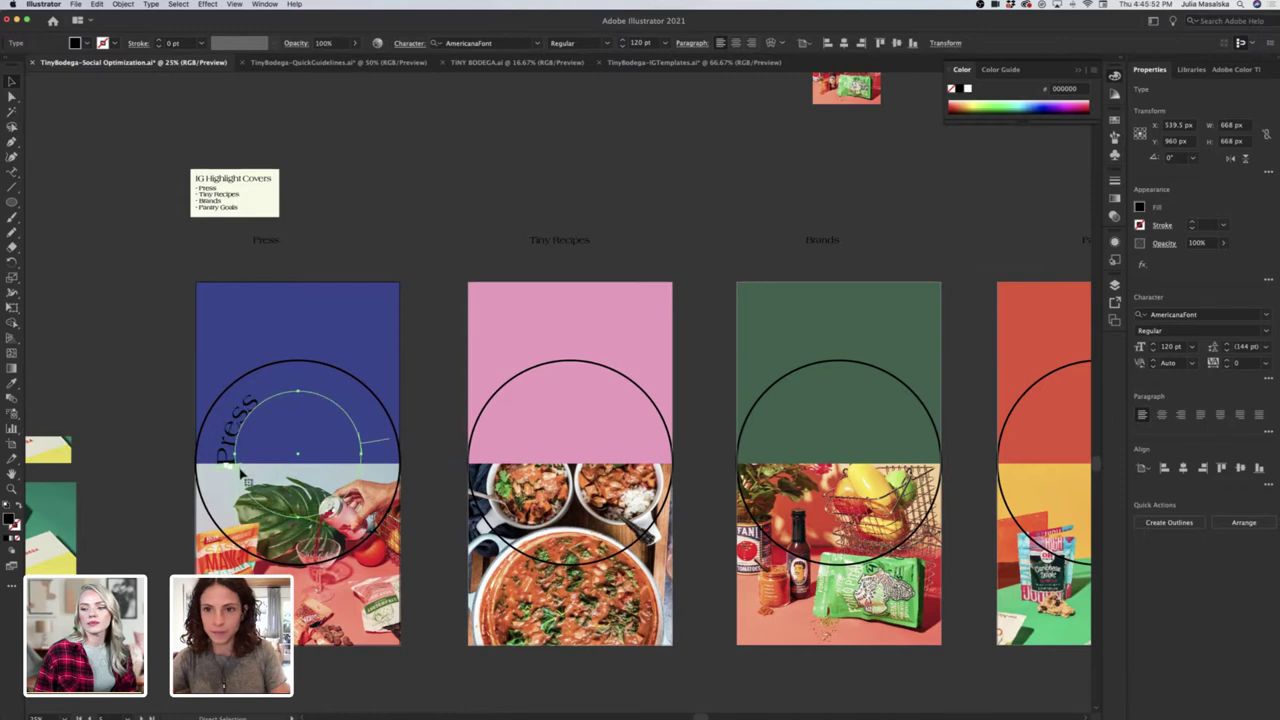
{"action": "key", "text": "super+z"}
{"action": "scroll", "coordinate": [235, 467], "scroll_direction": "up", "scroll_amount": 5}
{"action": "left_click_drag", "start_coordinate": [248, 503], "coordinate": [438, 188]}
{"action": "key", "text": "super+minus"}
{"action": "key", "text": "super+minus"}
{"action": "key", "text": "super+minus"}
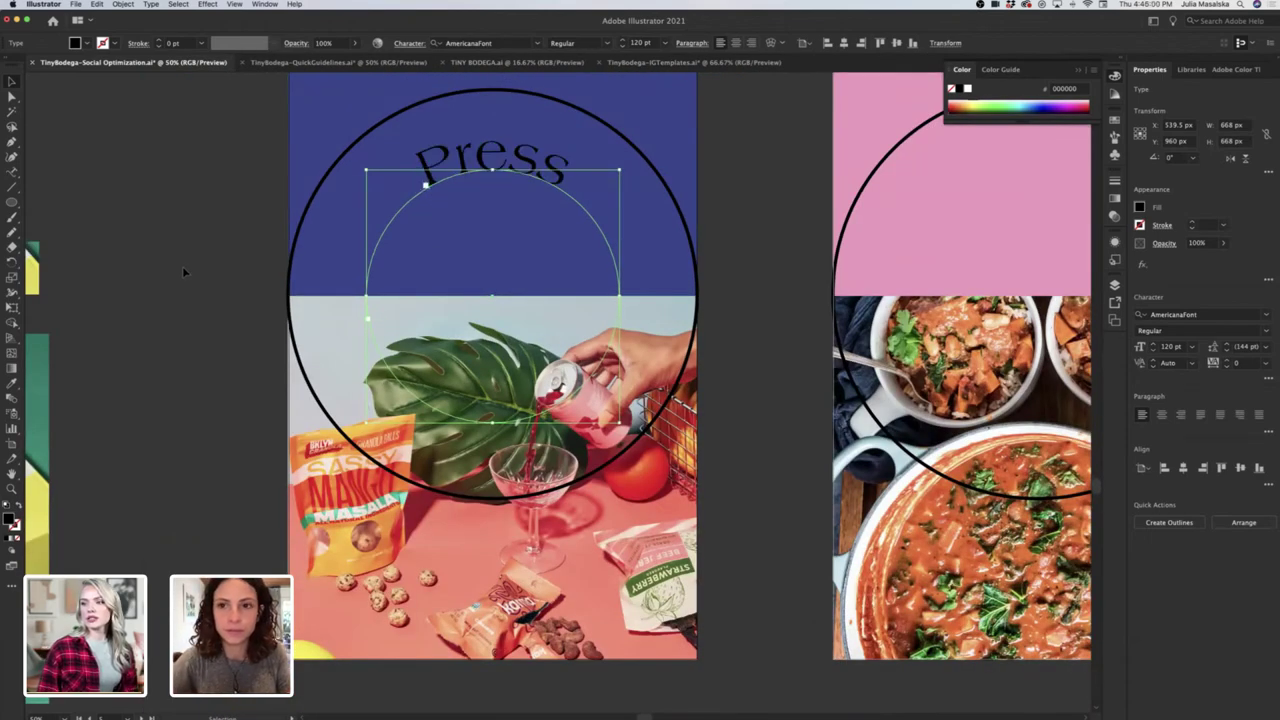
{"action": "scroll", "coordinate": [183, 271], "scroll_direction": "down", "scroll_amount": 3}
{"action": "scroll", "coordinate": [258, 243], "scroll_direction": "up", "scroll_amount": 1}
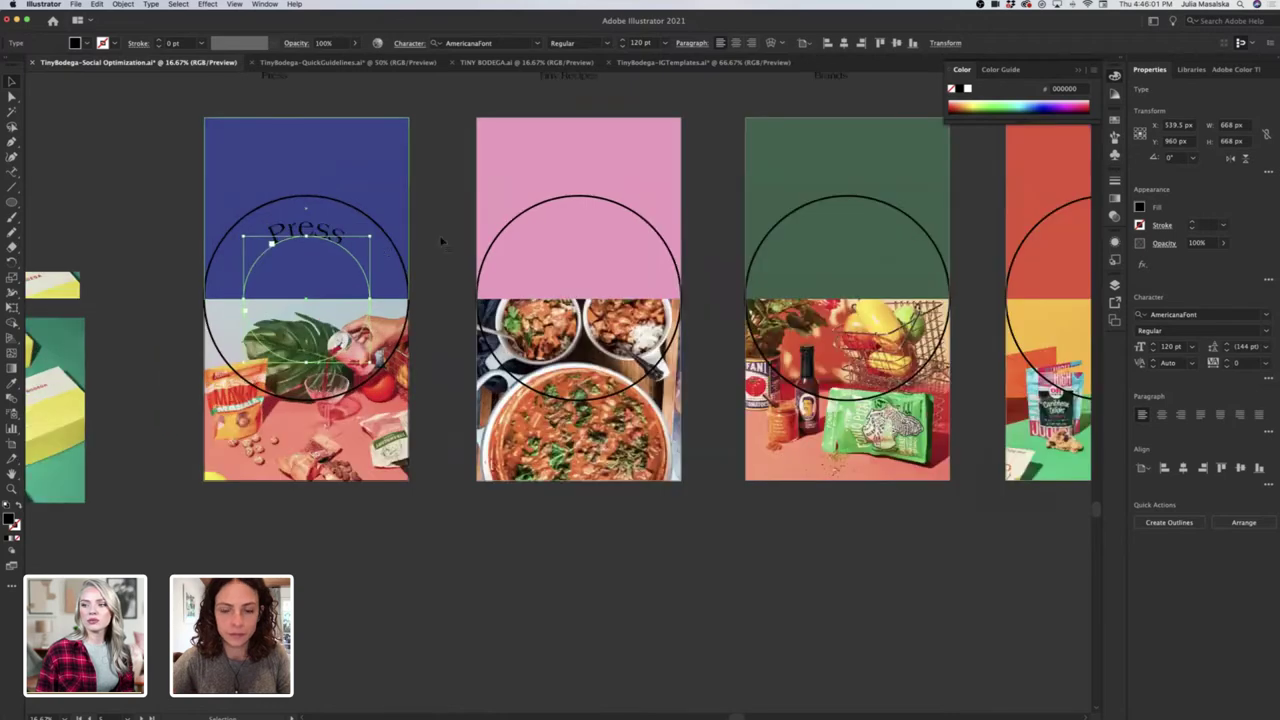
Enlarge the curved "Press" title's font size to 164 pt.
{"action": "key", "text": "super+equal"}
{"action": "key", "text": "super+equal"}
{"action": "key", "text": "super+equal"}
{"action": "double_click", "coordinate": [432, 240]}
{"action": "key", "text": "super+a"}
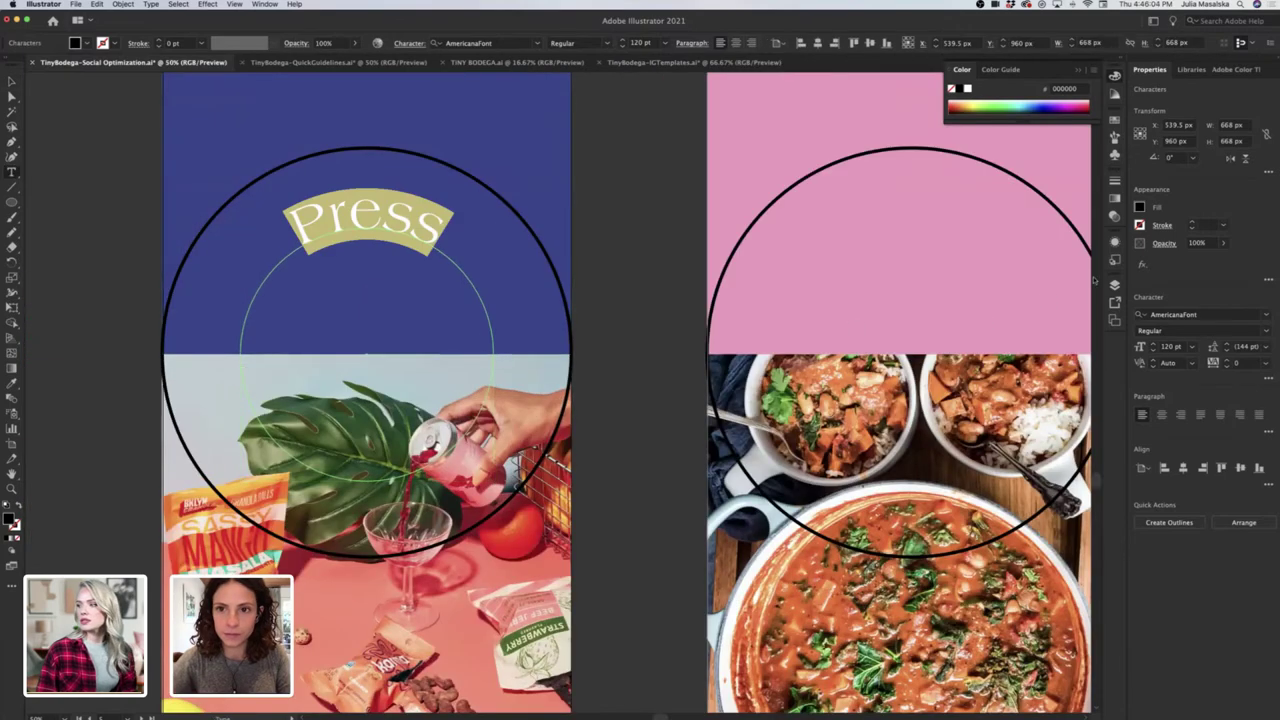
{"action": "key", "text": "super+shift+period"}
{"action": "key", "text": "super+shift+period"}
{"action": "key", "text": "super+shift+period"}
{"action": "key", "text": "super+shift+period"}
{"action": "key", "text": "super+shift+period"}
{"action": "key", "text": "super+shift+period"}
{"action": "key", "text": "super+shift+period"}
{"action": "key", "text": "super+shift+period"}
{"action": "key", "text": "super+shift+period"}
{"action": "key", "text": "super+shift+period"}
{"action": "key", "text": "super+shift+period"}
{"action": "key", "text": "super+shift+period"}
{"action": "key", "text": "super+shift+period"}
{"action": "key", "text": "super+shift+period"}
{"action": "key", "text": "super+shift+period"}
{"action": "key", "text": "super+shift+period"}
{"action": "key", "text": "super+shift+period"}
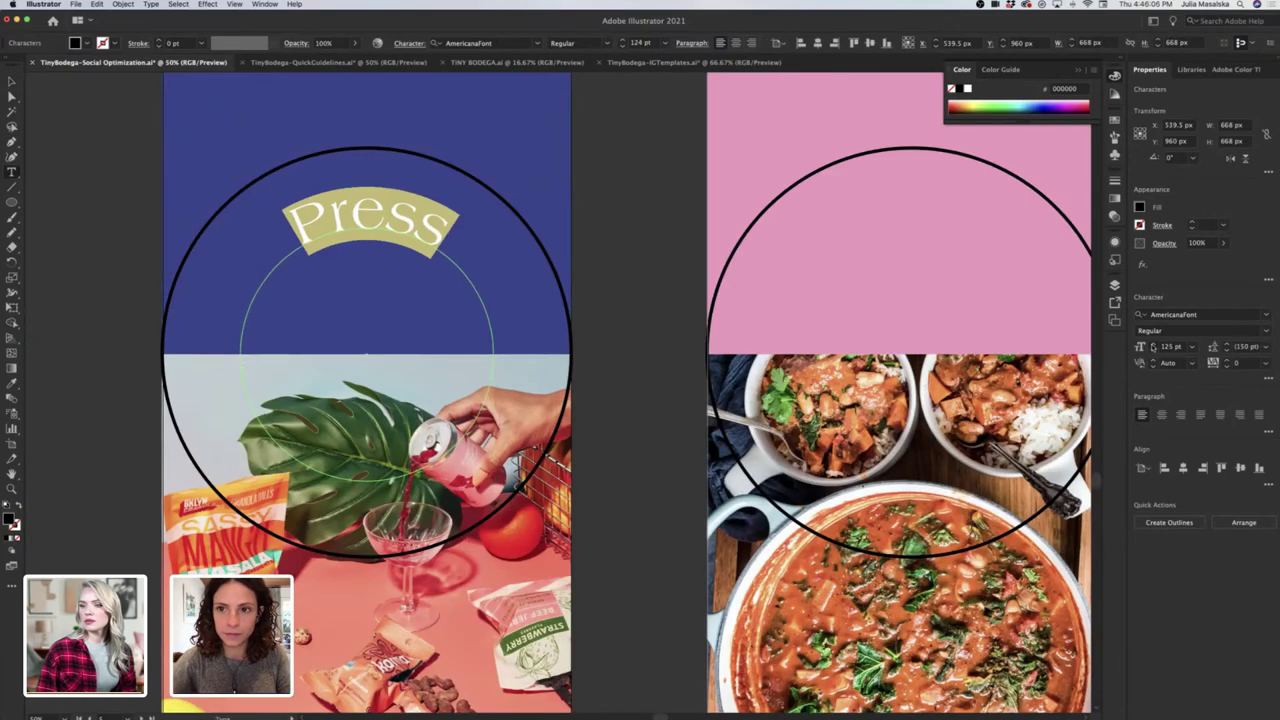
{"action": "key", "text": "super+shift+period"}
{"action": "key", "text": "super+shift+period"}
{"action": "key", "text": "super+shift+period"}
{"action": "key", "text": "super+shift+period"}
{"action": "key", "text": "super+shift+period"}
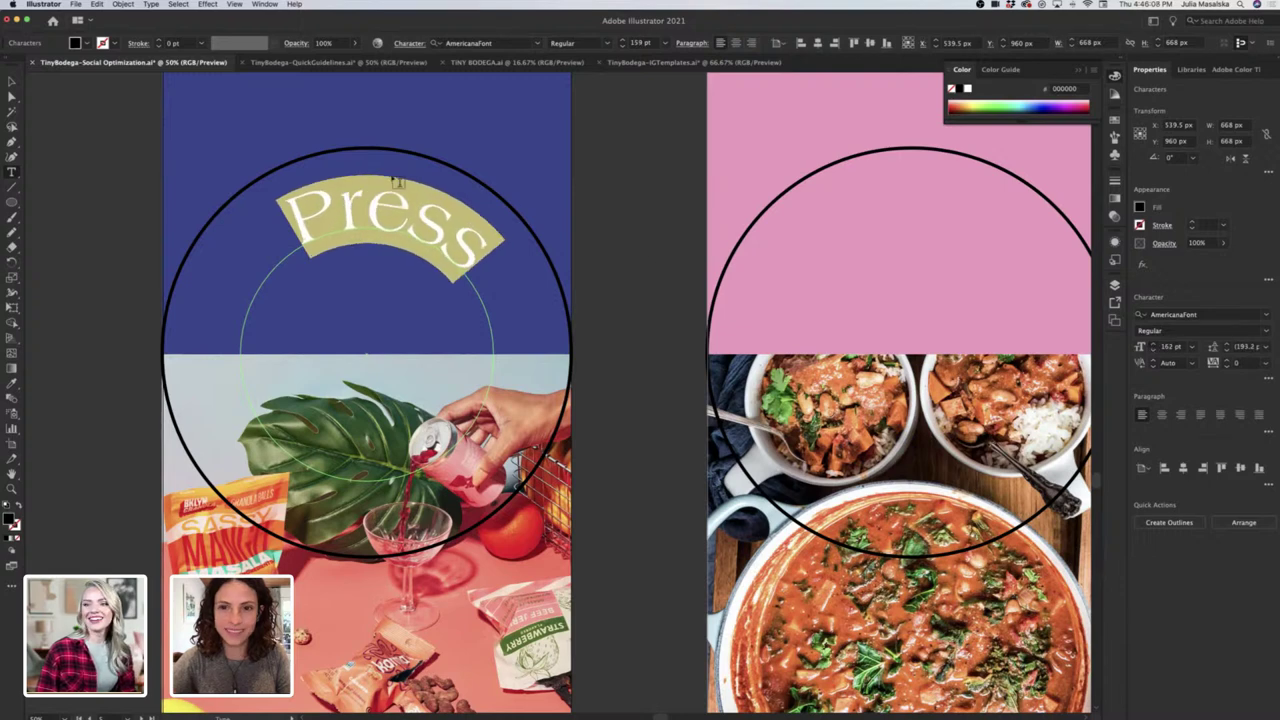
{"action": "key", "text": "Escape"}
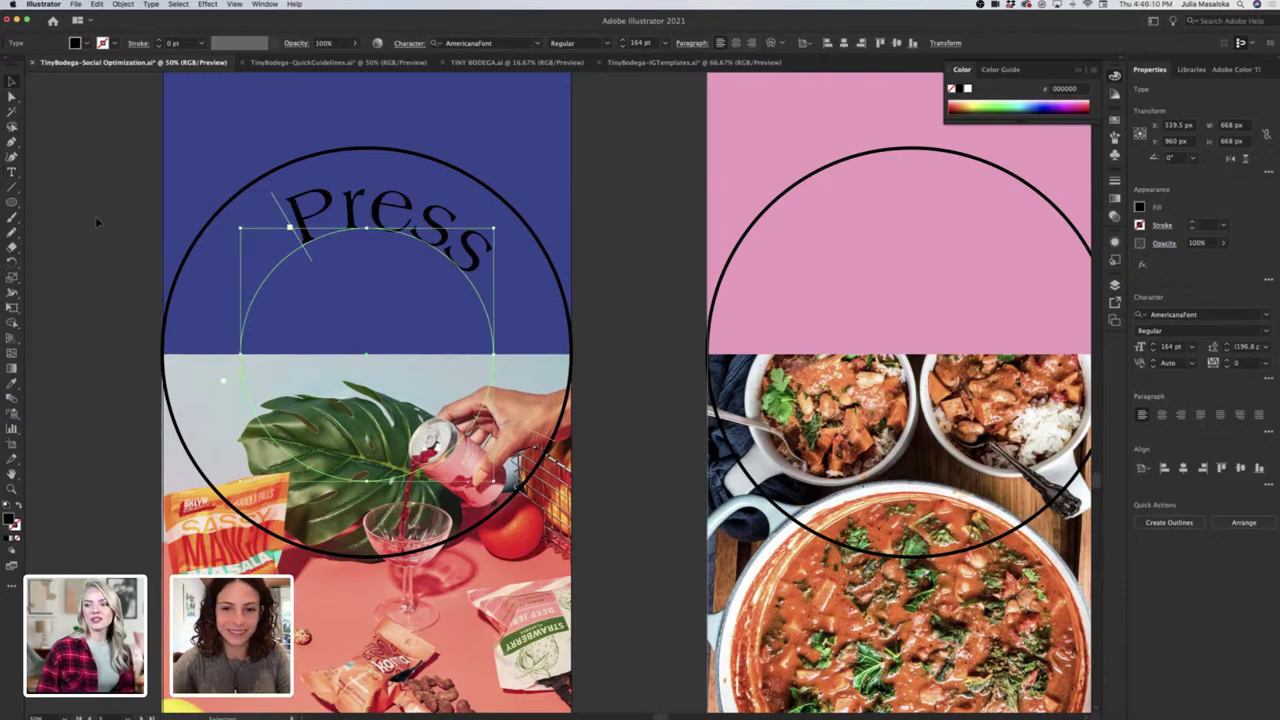
{"action": "left_click", "coordinate": [95, 216]}
Centre-align the "Press" title and rotate its circle path until the word is centred over the top.
{"action": "key", "text": "super+minus"}
{"action": "left_click", "coordinate": [238, 234]}
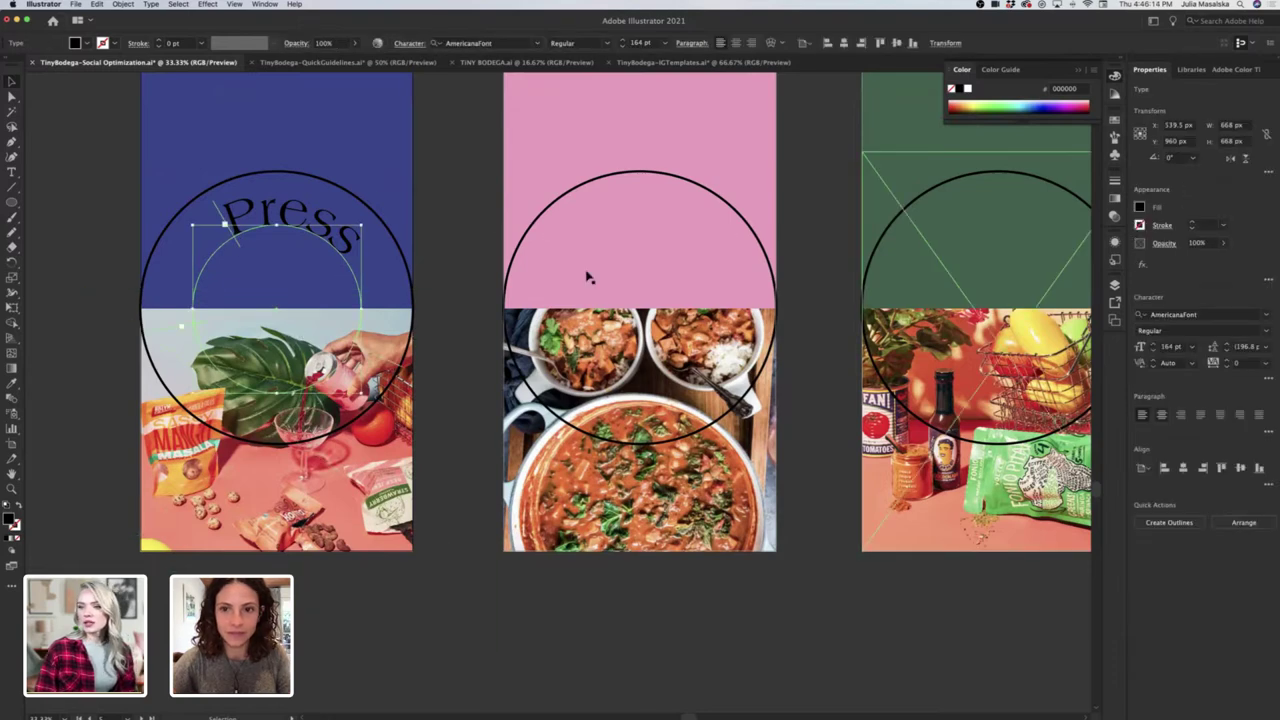
{"action": "key", "text": "super+shift+c"}
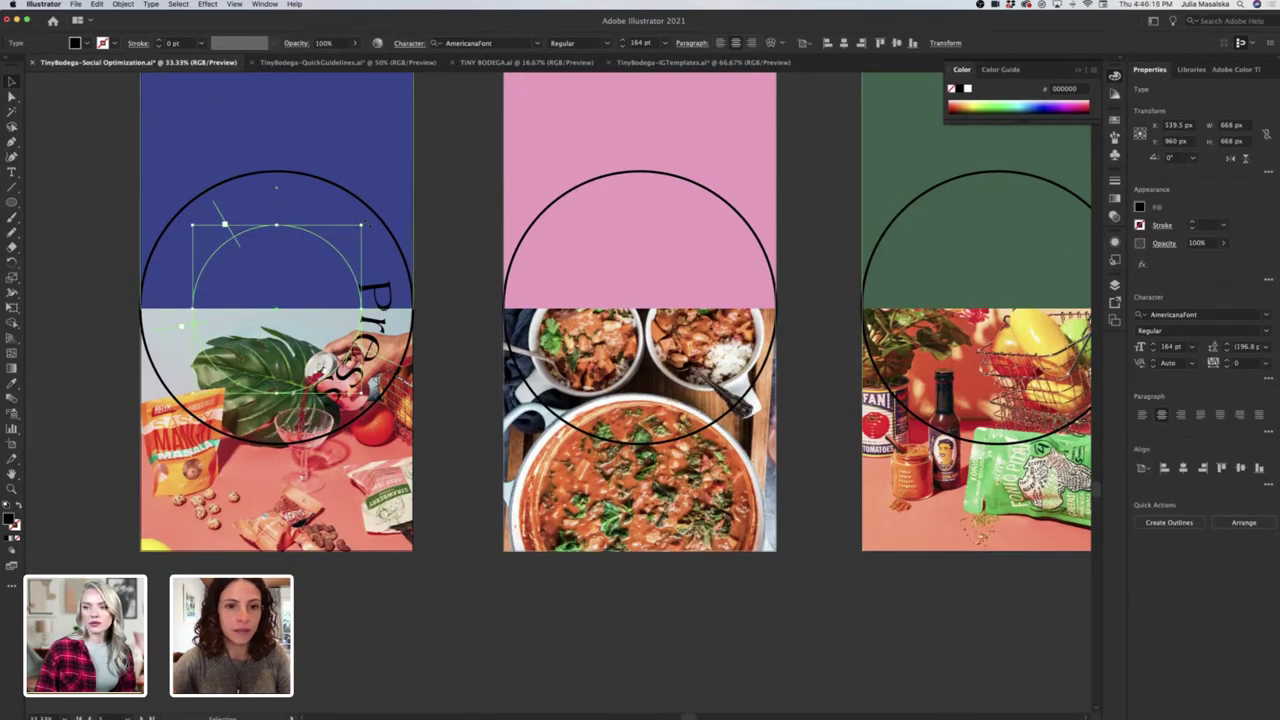
{"action": "left_click_drag", "start_coordinate": [225, 225], "coordinate": [160, 268]}
{"action": "left_click", "coordinate": [86, 300]}
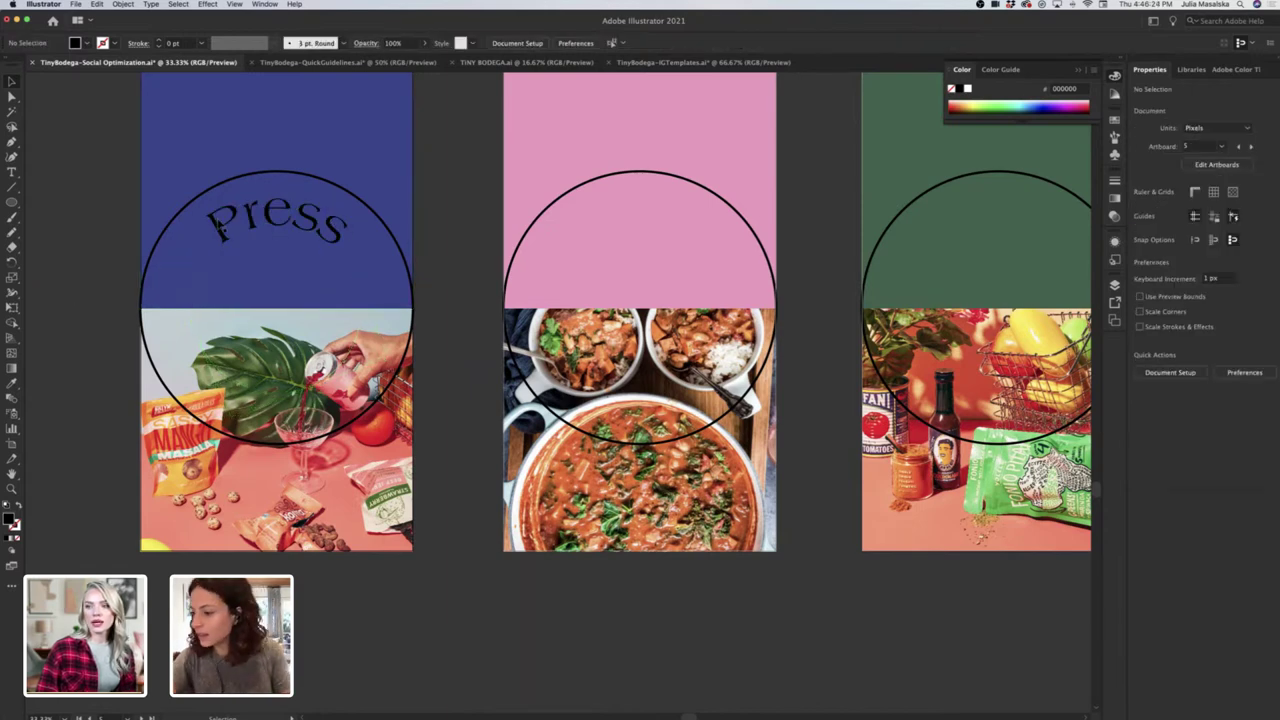
Fill the "Press" title with the library colour Primary - Off White.
{"action": "left_click", "coordinate": [278, 222]}
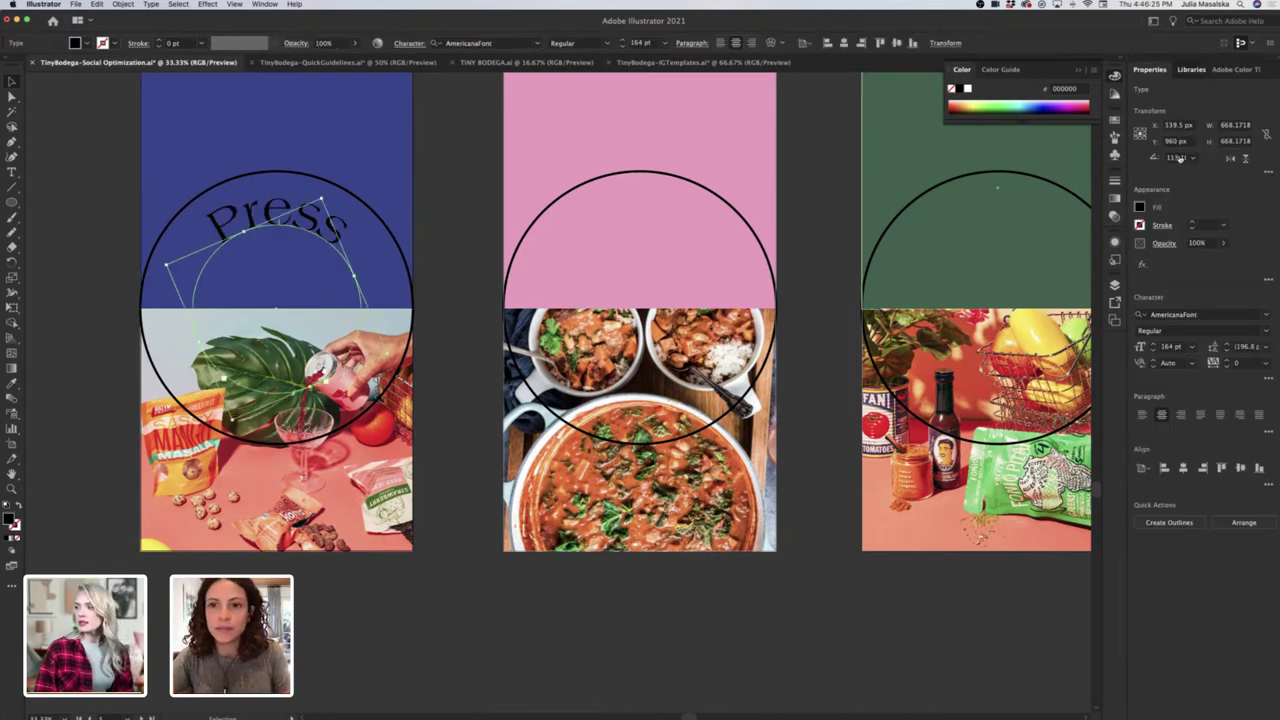
{"action": "left_click", "coordinate": [1191, 69]}
{"action": "scroll", "coordinate": [1134, 212], "scroll_direction": "up", "scroll_amount": 5}
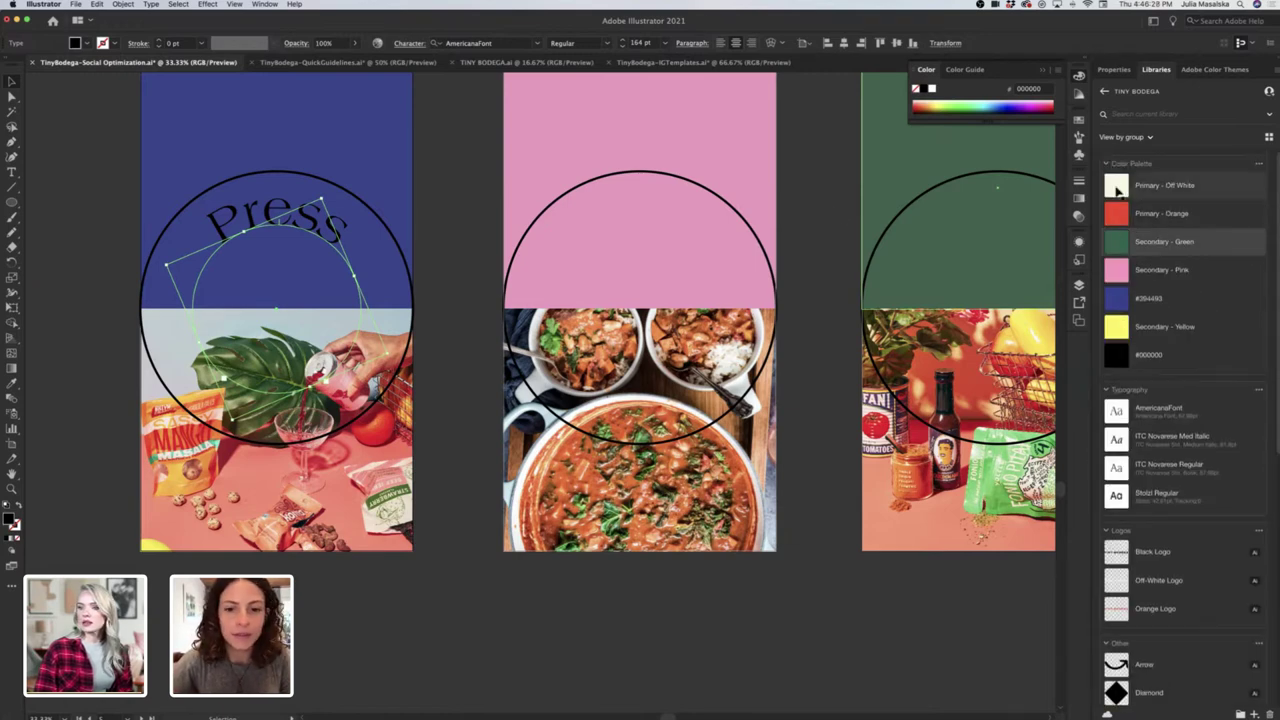
{"action": "left_click", "coordinate": [1116, 186]}
{"action": "left_click", "coordinate": [83, 288]}
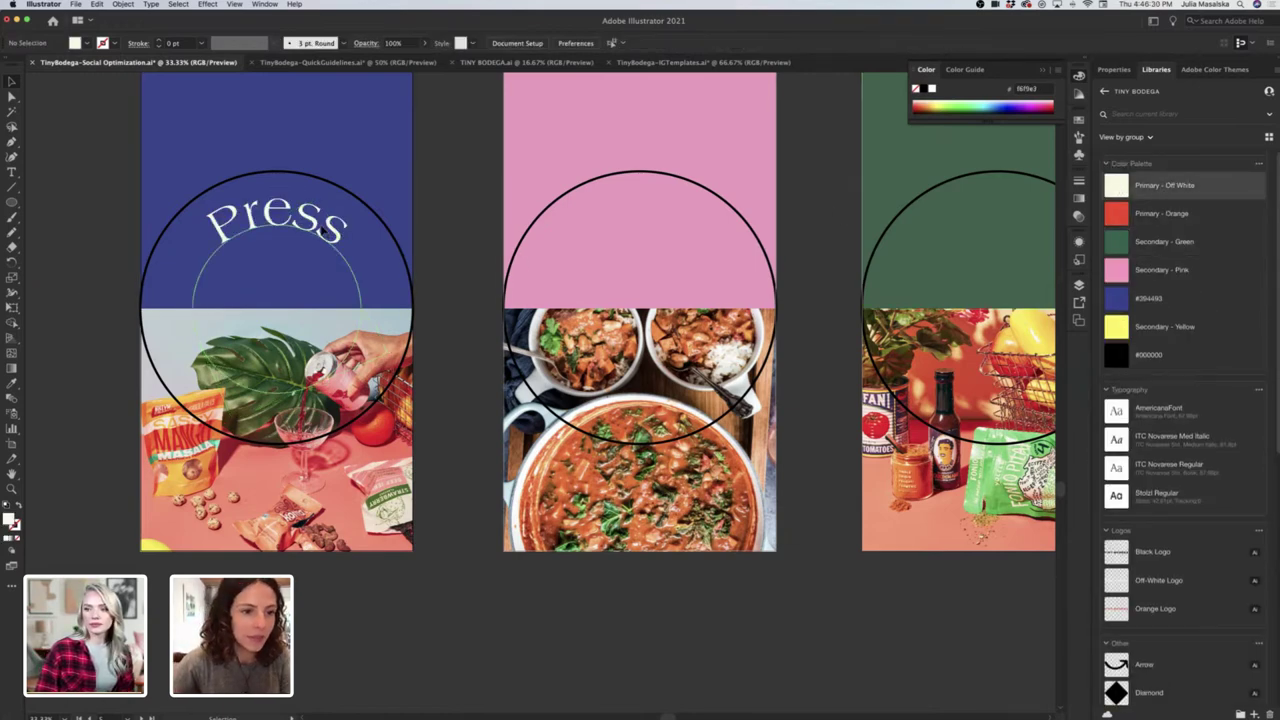
Scale the "Press" title's circle down to about 598 px and set its font size to 187 pt.
{"action": "left_click", "coordinate": [322, 231]}
{"action": "left_click_drag", "start_coordinate": [322, 200], "coordinate": [316, 210]}
{"action": "left_click", "coordinate": [1114, 69]}
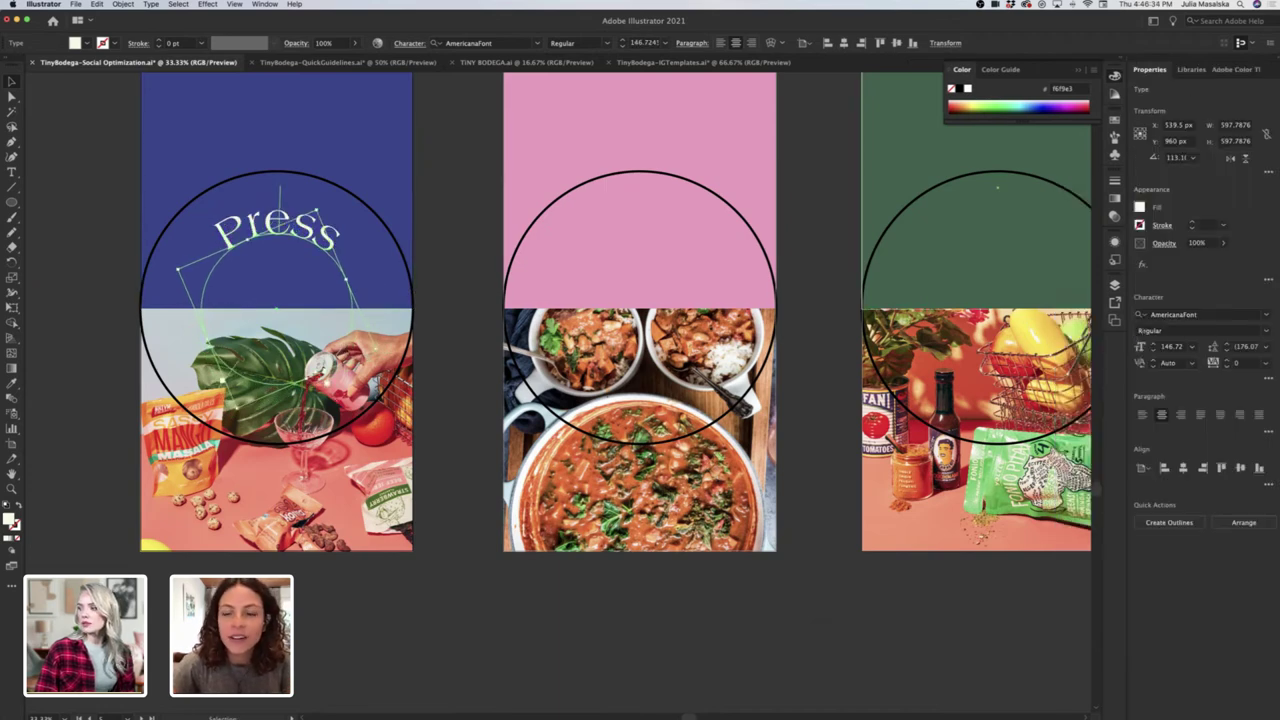
{"action": "left_click", "coordinate": [1154, 344]}
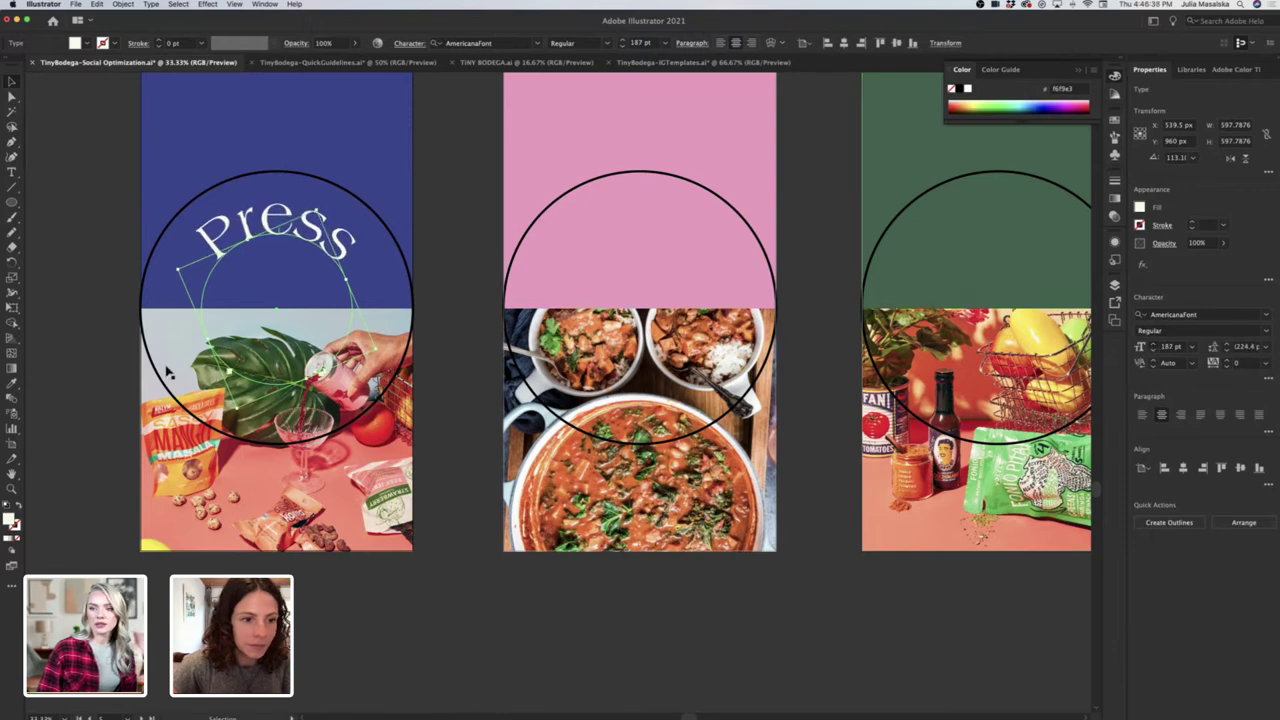
{"action": "left_click", "coordinate": [75, 361]}
{"action": "key", "text": "super+minus"}
{"action": "scroll", "coordinate": [75, 361], "scroll_direction": "up", "scroll_amount": 3}
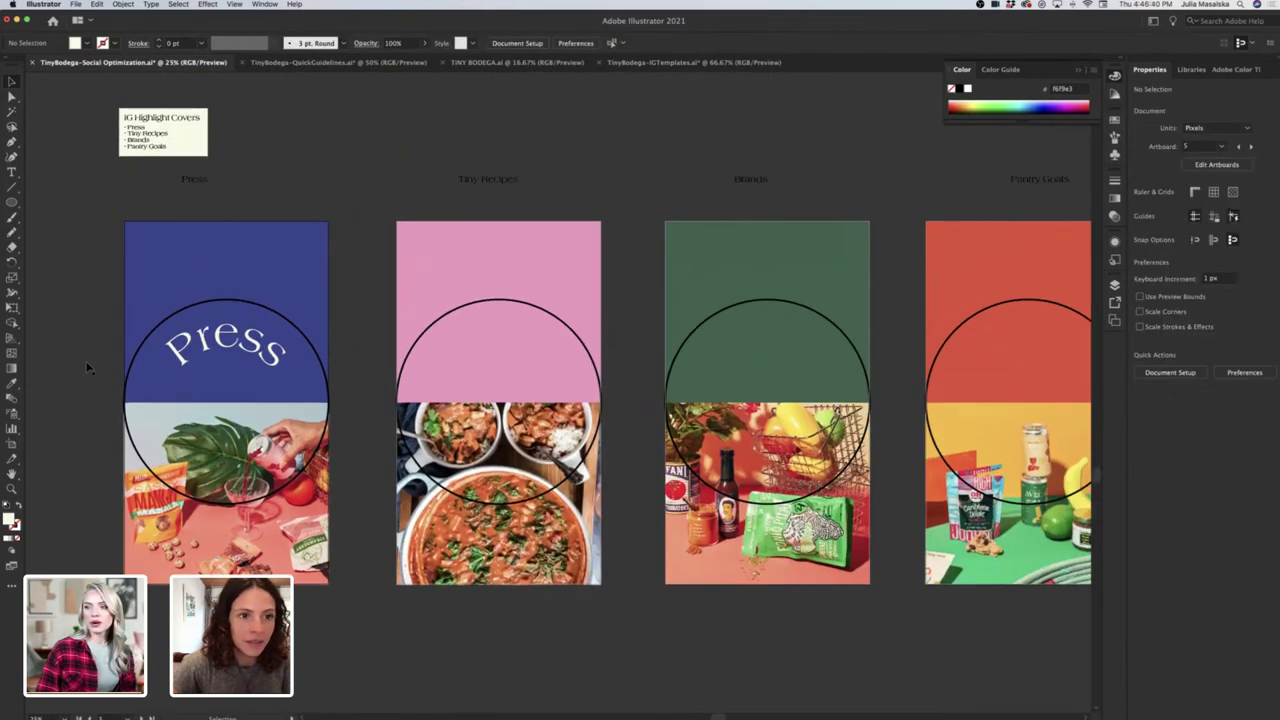
Duplicate the "Press" title onto the pink cover and replace its text with "Tiny Recipes".
{"action": "left_click_drag", "start_coordinate": [447, 360], "coordinate": [506, 347]}
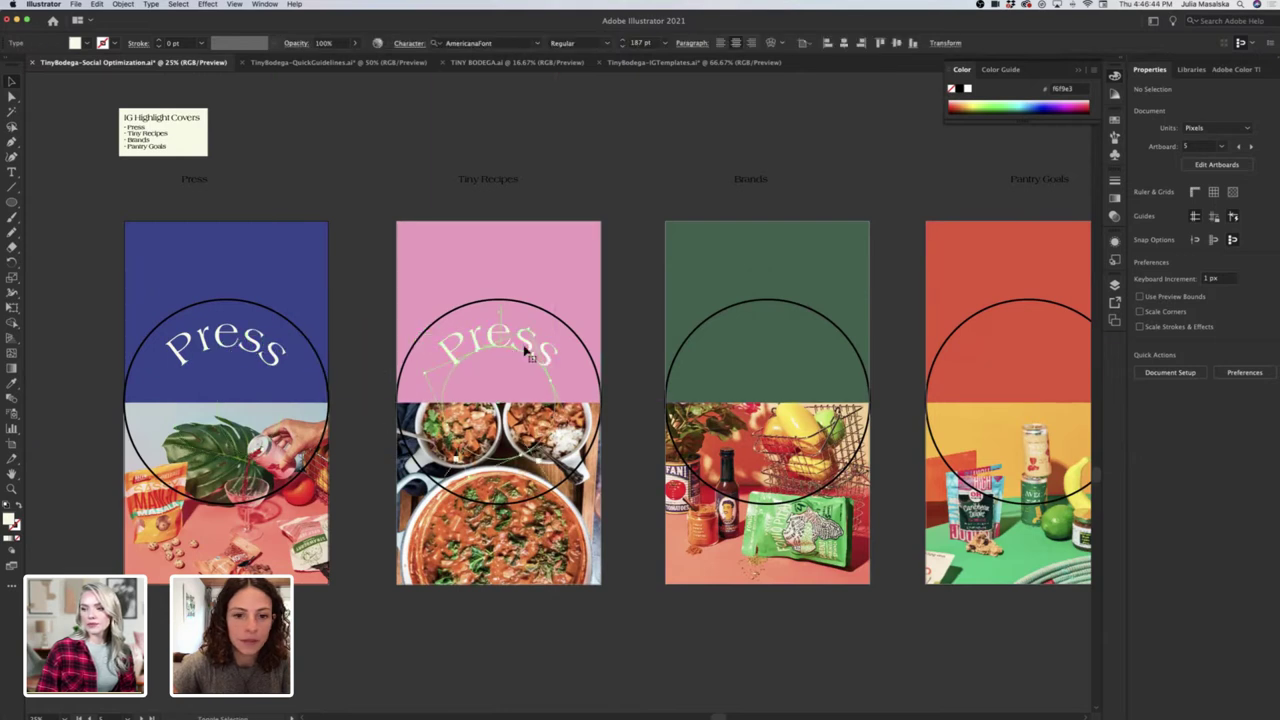
{"action": "triple_click", "coordinate": [525, 349]}
{"action": "type", "text": "Tiny"}
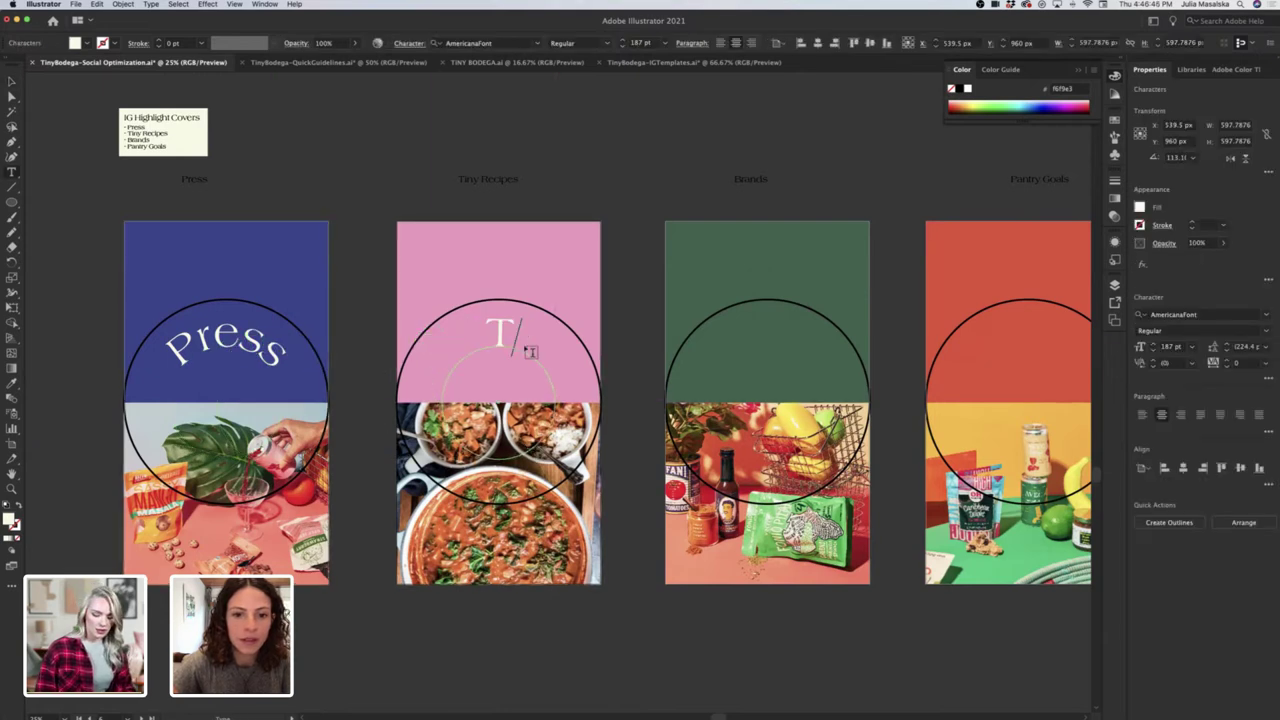
{"action": "type", "text": " Recipes"}
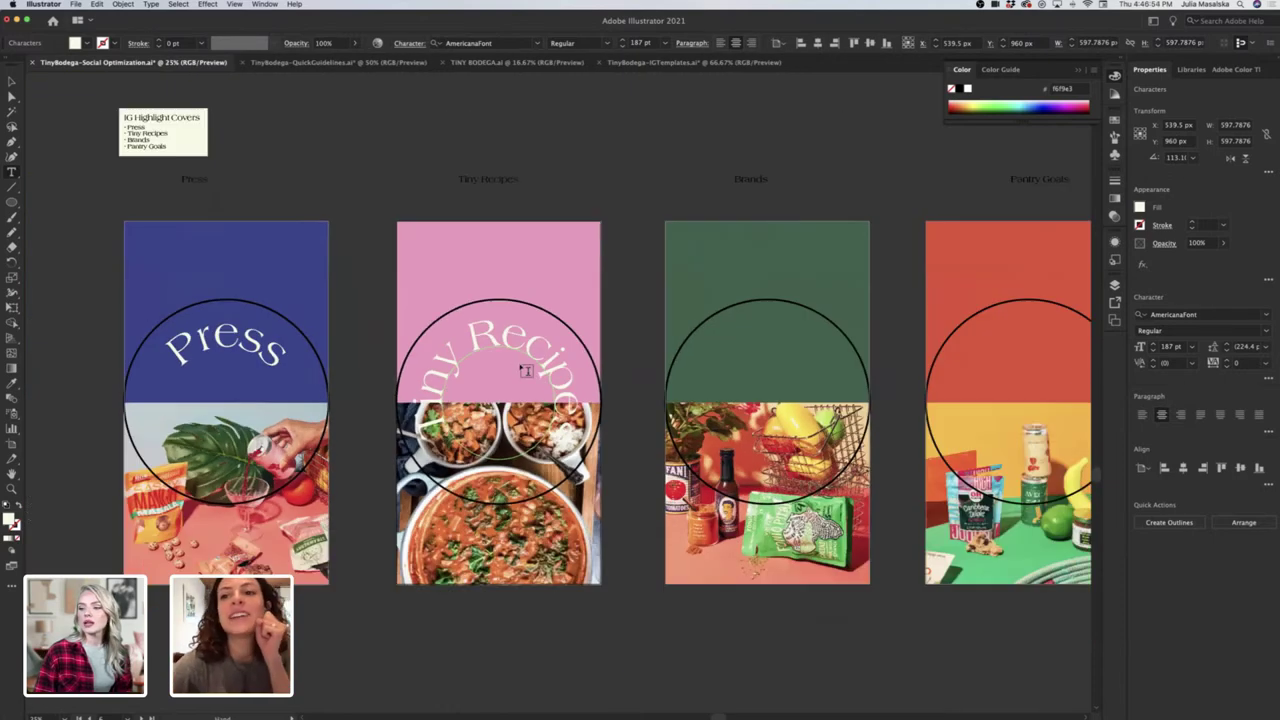
{"action": "scroll", "coordinate": [519, 364], "scroll_direction": "right", "scroll_amount": 3}
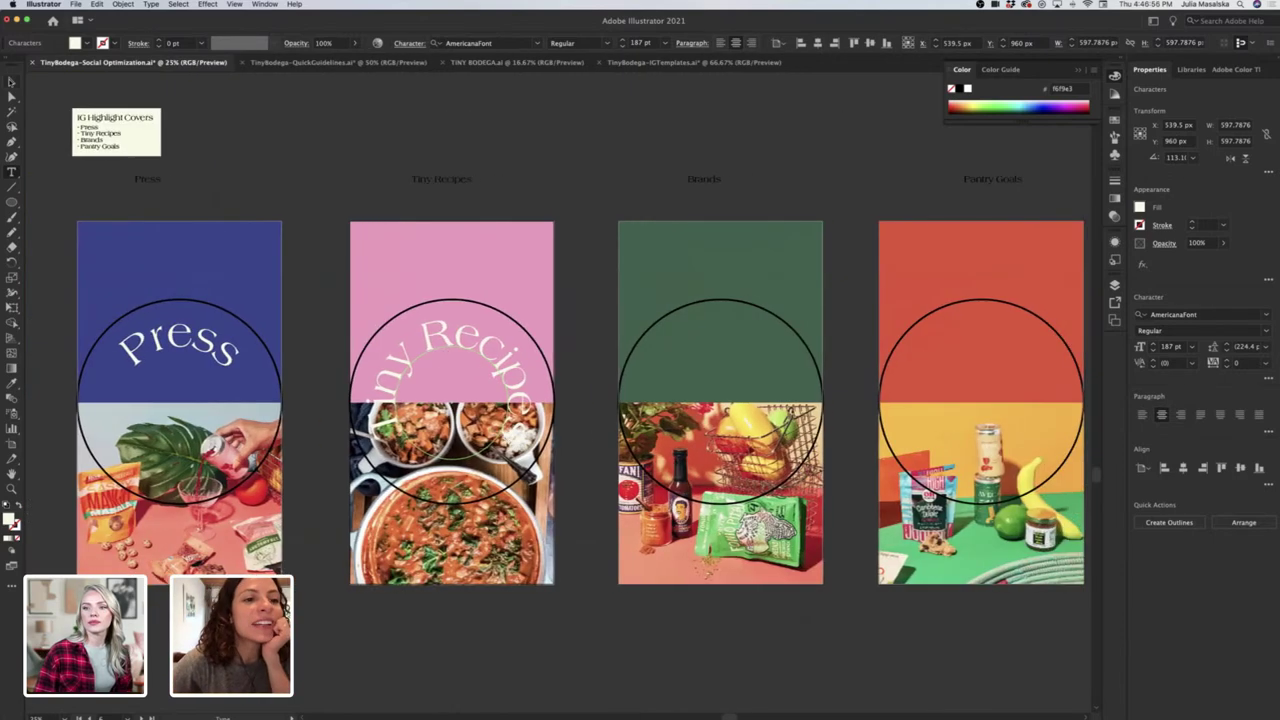
{"action": "left_click", "coordinate": [11, 82]}
{"action": "left_click", "coordinate": [61, 228]}
Reduce the curved "Tiny Recipes" title's font size to 137 pt.
{"action": "left_click", "coordinate": [481, 347]}
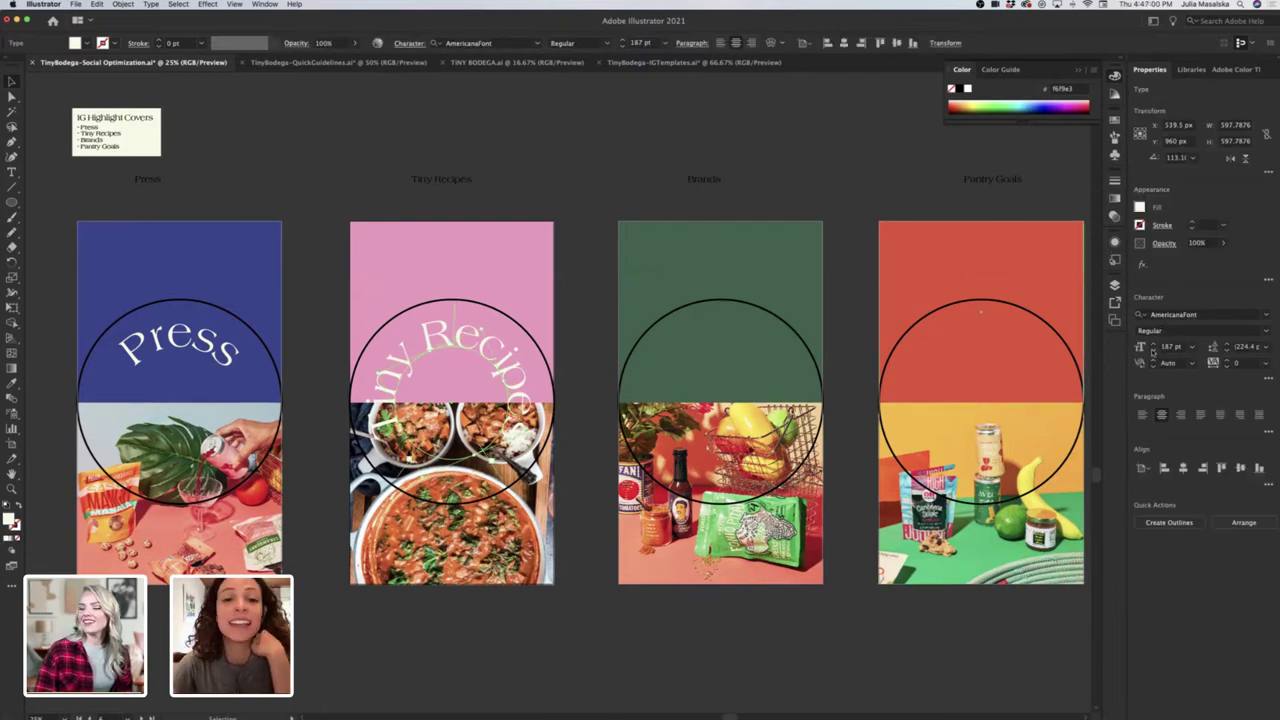
{"action": "left_click", "coordinate": [1152, 350]}
{"action": "left_click", "coordinate": [1152, 350]}
{"action": "left_click", "coordinate": [1152, 350]}
{"action": "left_click", "coordinate": [1152, 350]}
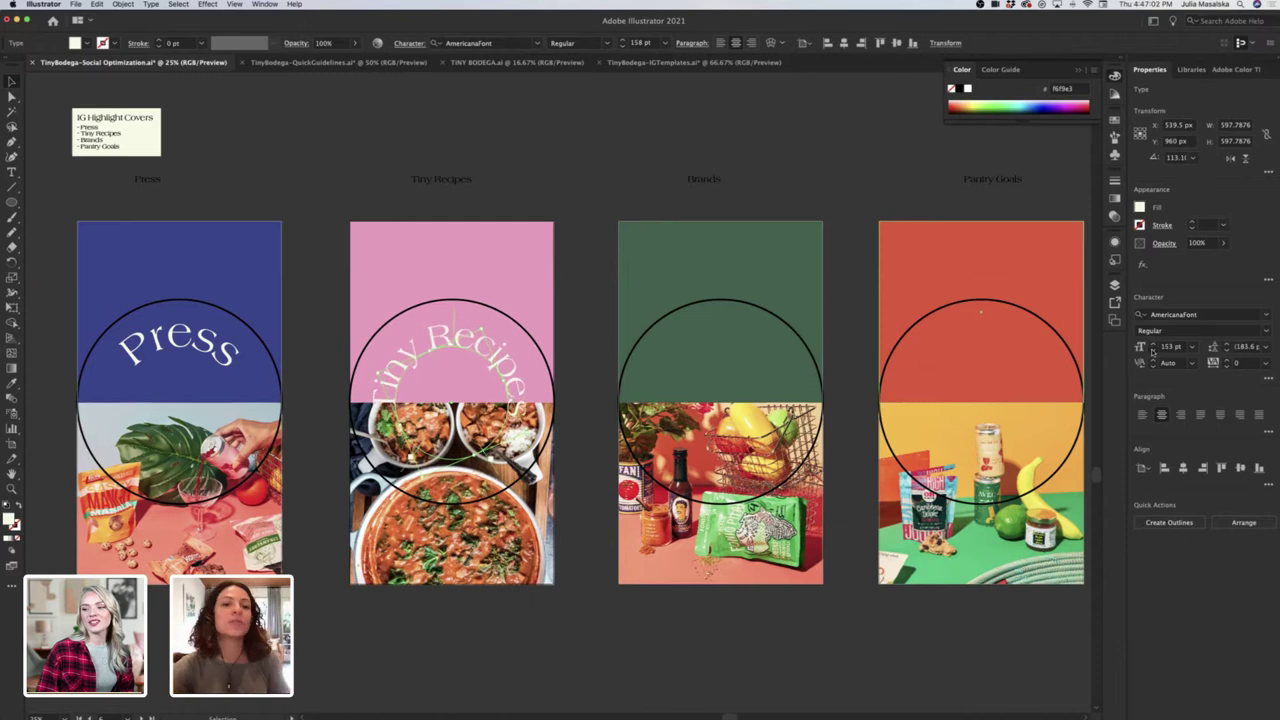
{"action": "left_click", "coordinate": [1152, 350]}
{"action": "left_click", "coordinate": [1152, 350]}
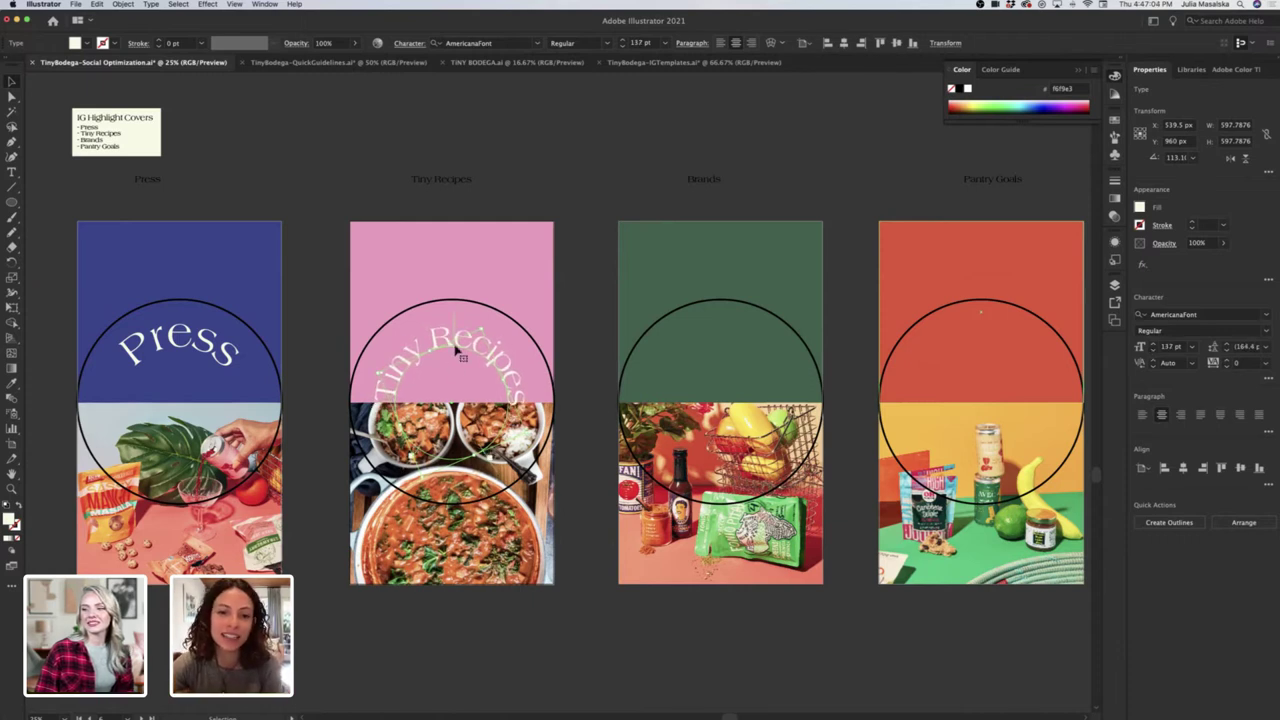
{"action": "key", "text": "super+shift+comma"}
Enlarge the "Tiny Recipes" title's circle to about 684 px and set its font size to 138 pt.
{"action": "left_click_drag", "start_coordinate": [481, 328], "coordinate": [486, 317]}
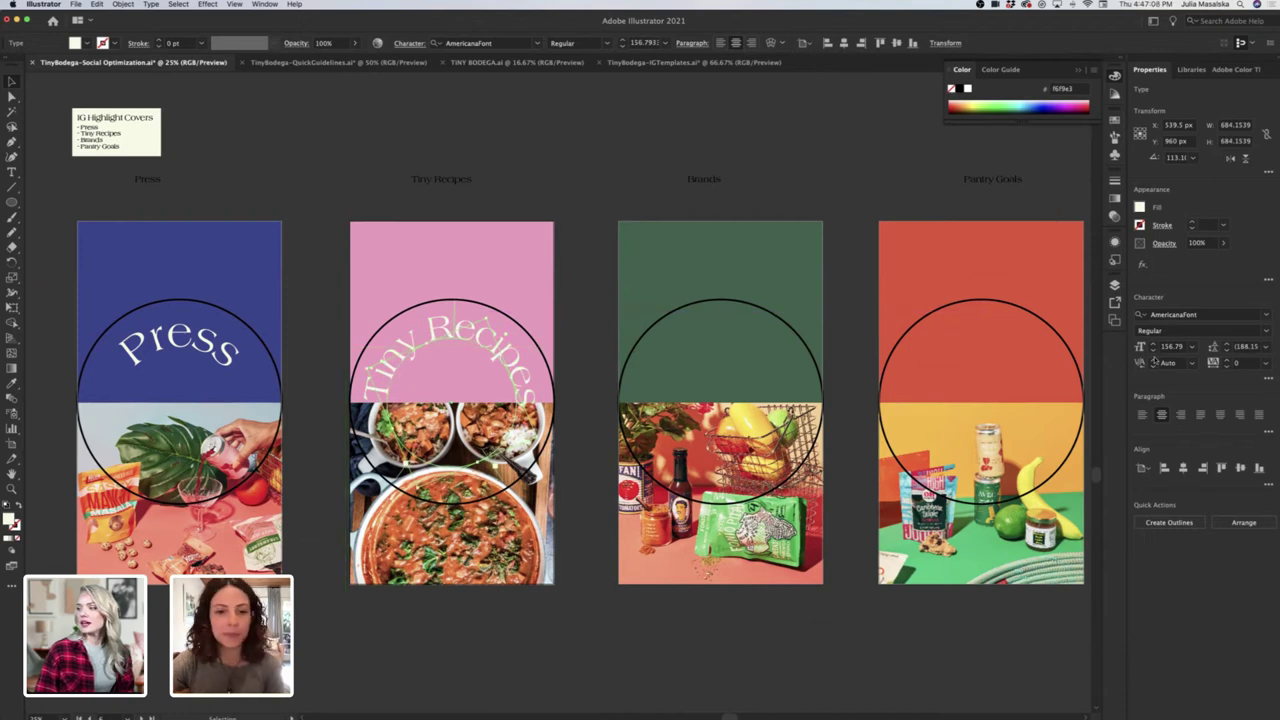
{"action": "left_click", "coordinate": [1152, 351]}
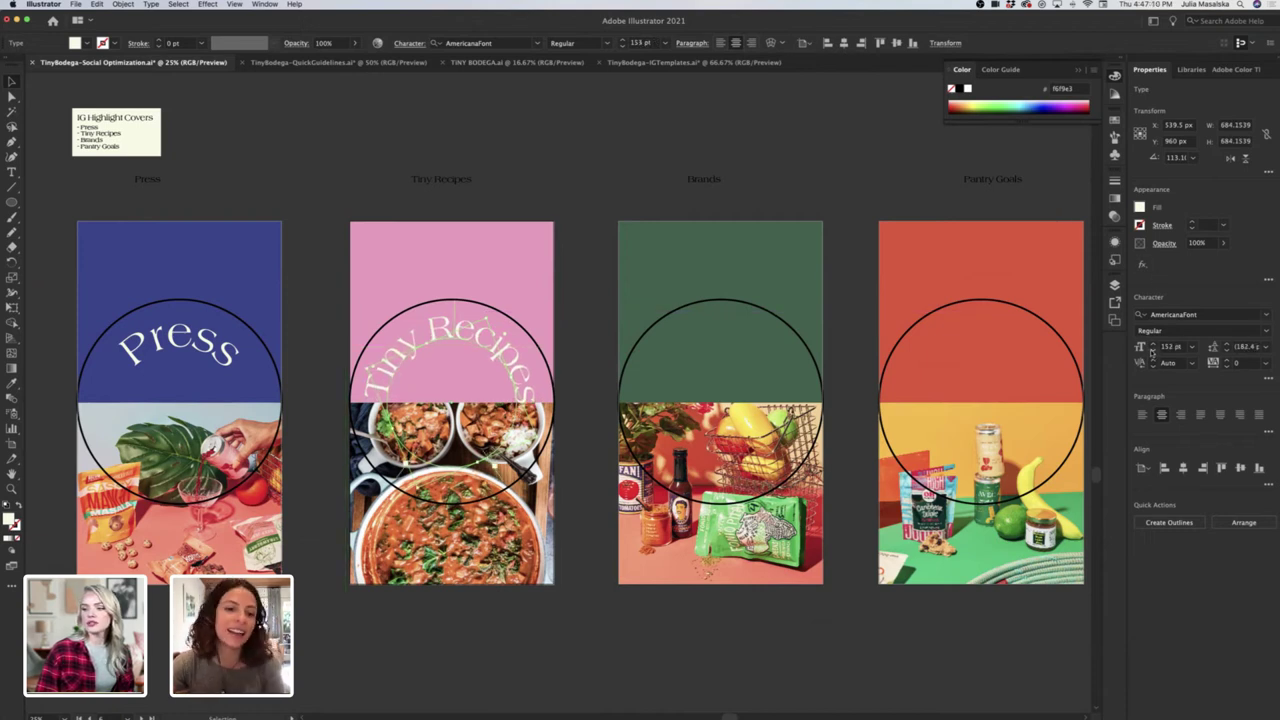
{"action": "left_click", "coordinate": [1152, 351]}
{"action": "left_click", "coordinate": [1152, 351]}
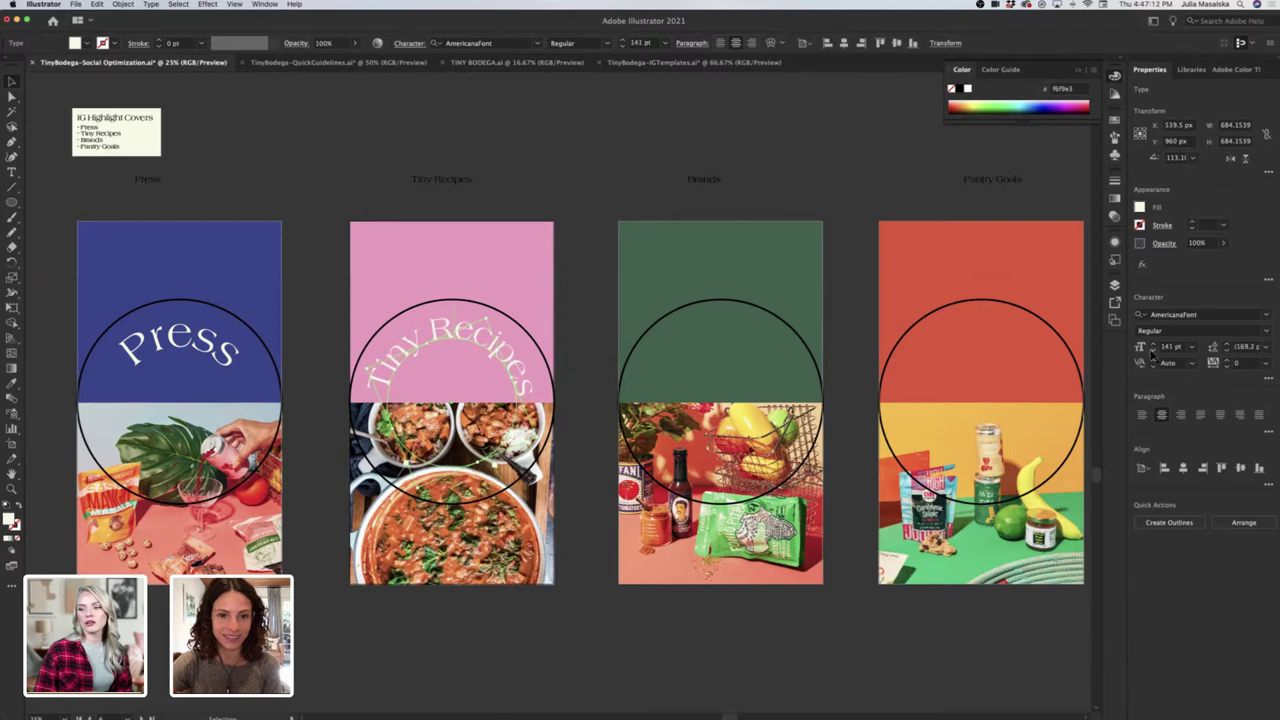
{"action": "left_click", "coordinate": [1152, 351]}
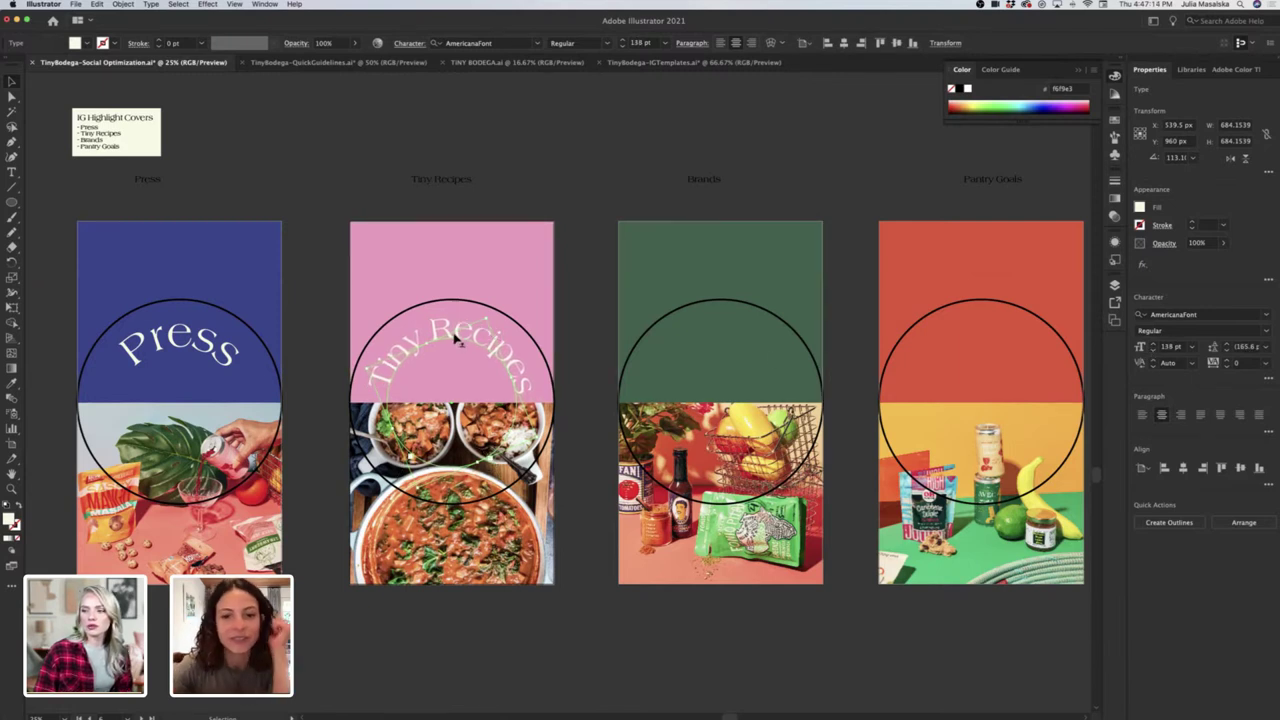
{"action": "left_click", "coordinate": [337, 355]}
{"action": "scroll", "coordinate": [420, 350], "scroll_direction": "right", "scroll_amount": 3}
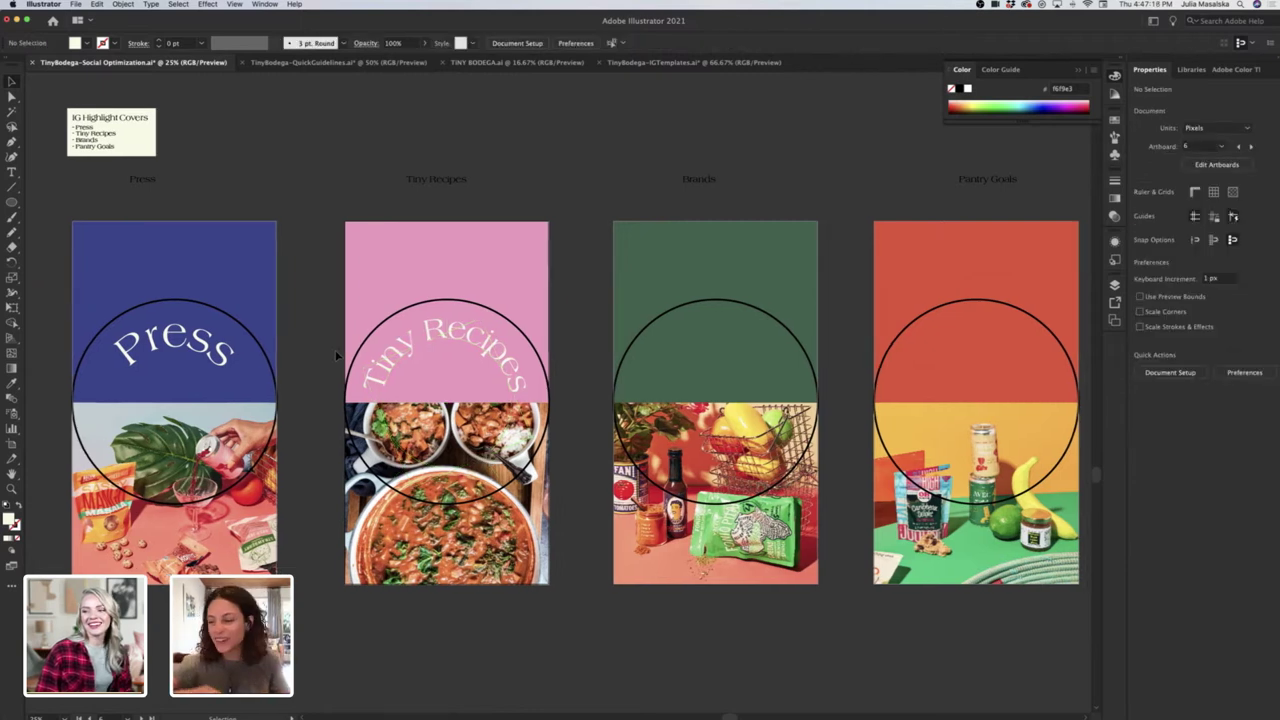
Duplicate the "Tiny Recipes" title onto the green cover and replace its text with "Brands".
{"action": "left_click_drag", "start_coordinate": [450, 345], "coordinate": [718, 355]}
{"action": "left_click_drag", "start_coordinate": [718, 354], "coordinate": [612, 352]}
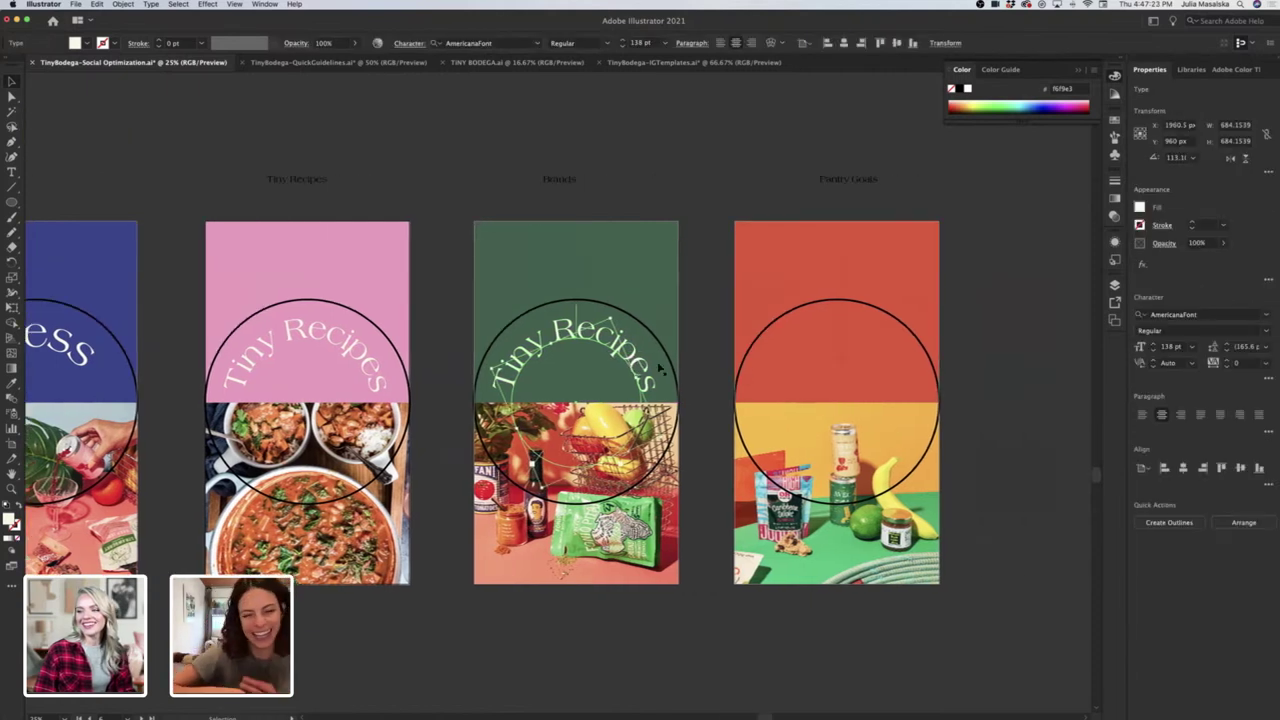
{"action": "double_click", "coordinate": [612, 345]}
{"action": "key", "text": "ctrl+a"}
{"action": "type", "text": "Br"}
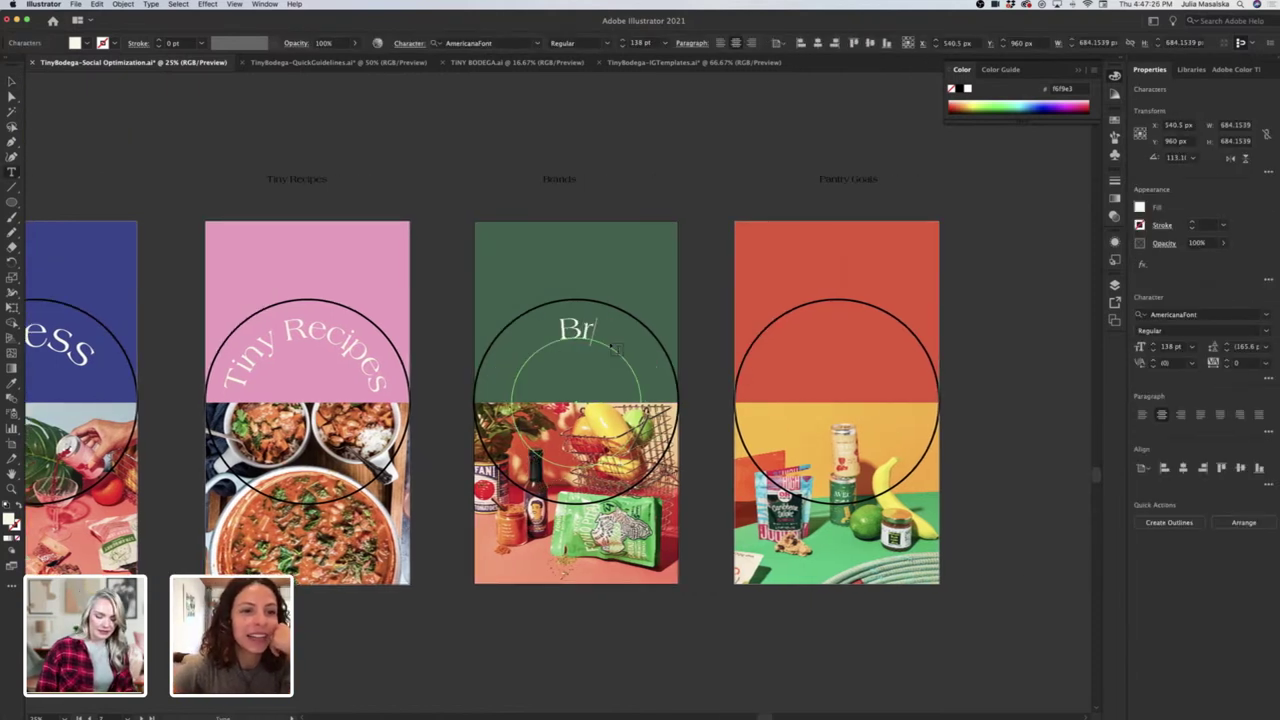
{"action": "type", "text": "ands"}
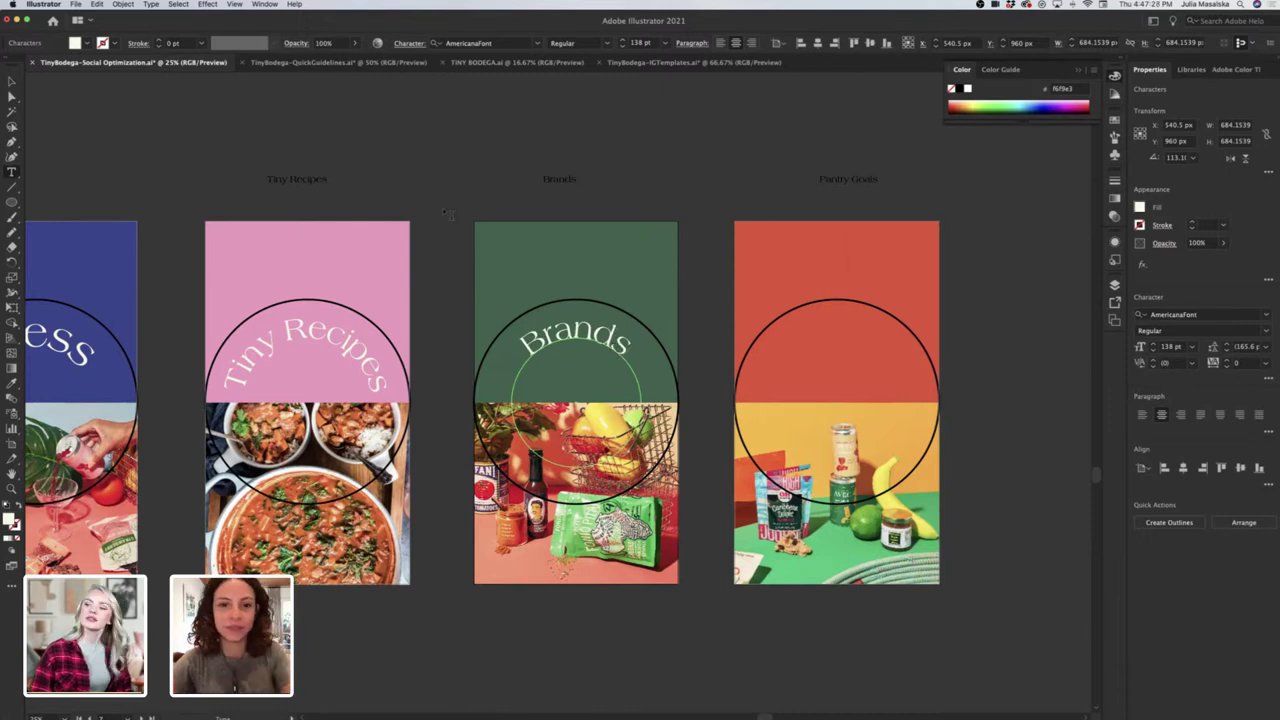
{"action": "key", "text": "Escape"}
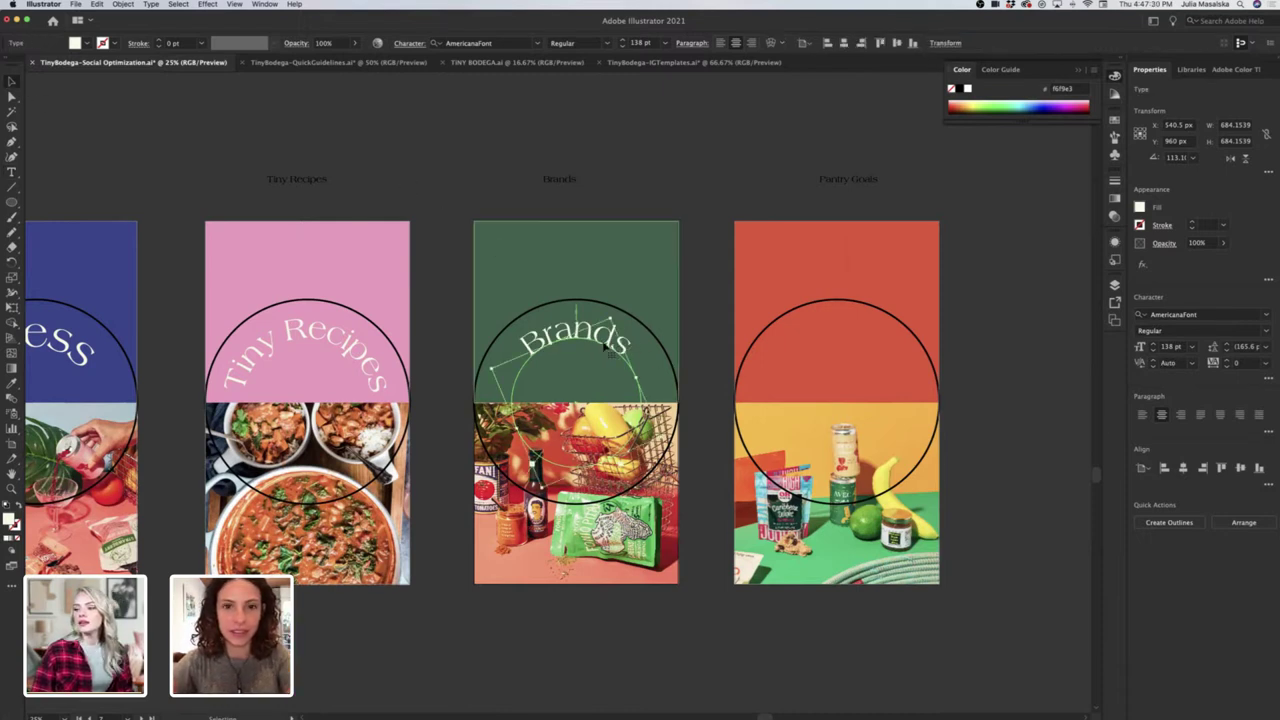
Duplicate the curved "Brands" title onto the orange Pantry Goals cover, inside its circle guide.
{"action": "left_click_drag", "start_coordinate": [609, 348], "coordinate": [863, 350]}
{"action": "scroll", "coordinate": [862, 352], "scroll_direction": "right", "scroll_amount": 3}
{"action": "scroll", "coordinate": [862, 352], "scroll_direction": "down", "scroll_amount": 5}
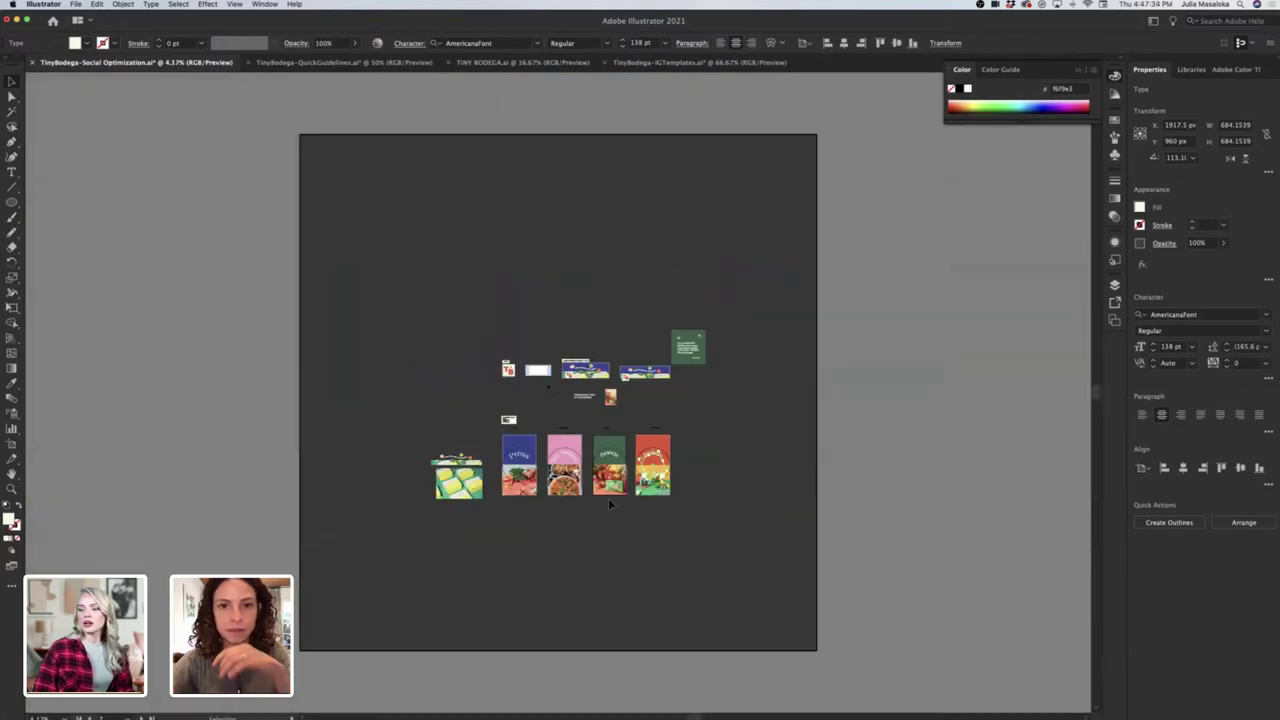
{"action": "scroll", "coordinate": [608, 498], "scroll_direction": "up", "scroll_amount": 2}
{"action": "key", "text": "super+plus"}
{"action": "key", "text": "super+plus"}
{"action": "key", "text": "super+plus"}
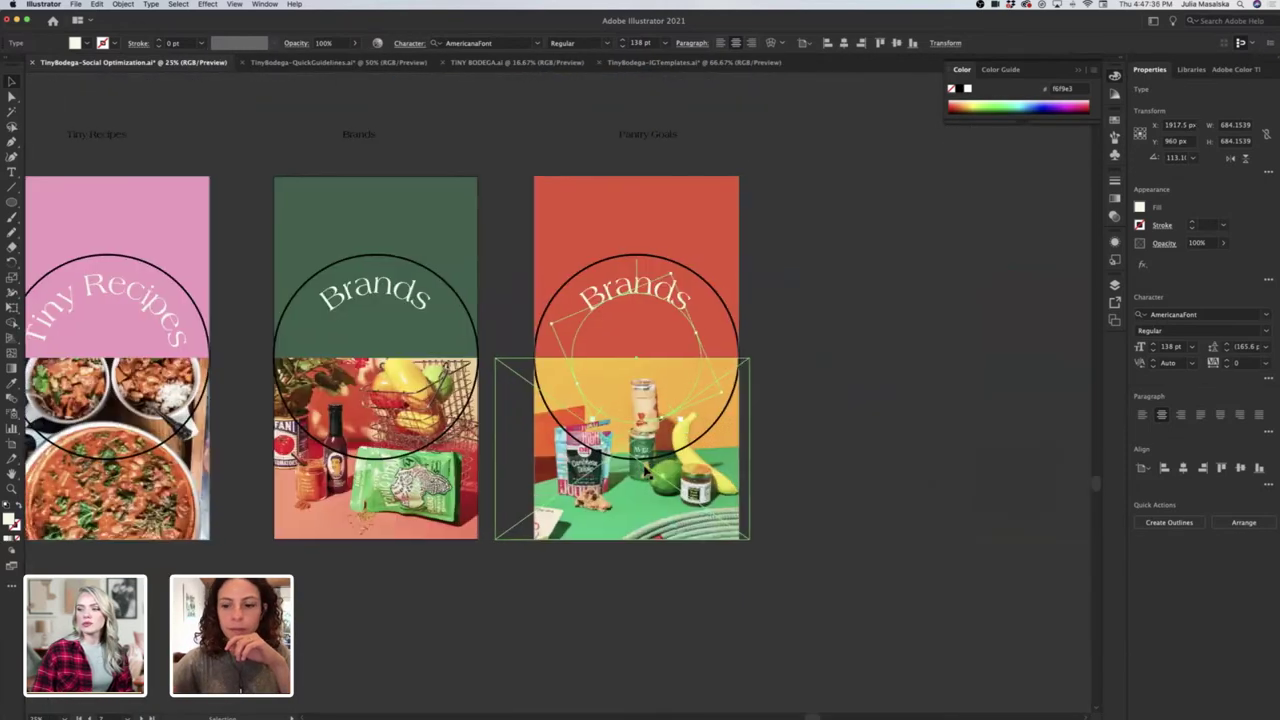
Recolour the blue block on the Press cover with the library's Secondary - Yellow swatch.
{"action": "scroll", "coordinate": [692, 441], "scroll_direction": "right", "scroll_amount": 2}
{"action": "scroll", "coordinate": [692, 441], "scroll_direction": "up", "scroll_amount": 2}
{"action": "scroll", "coordinate": [692, 441], "scroll_direction": "right", "scroll_amount": 2}
{"action": "scroll", "coordinate": [692, 441], "scroll_direction": "up", "scroll_amount": 2}
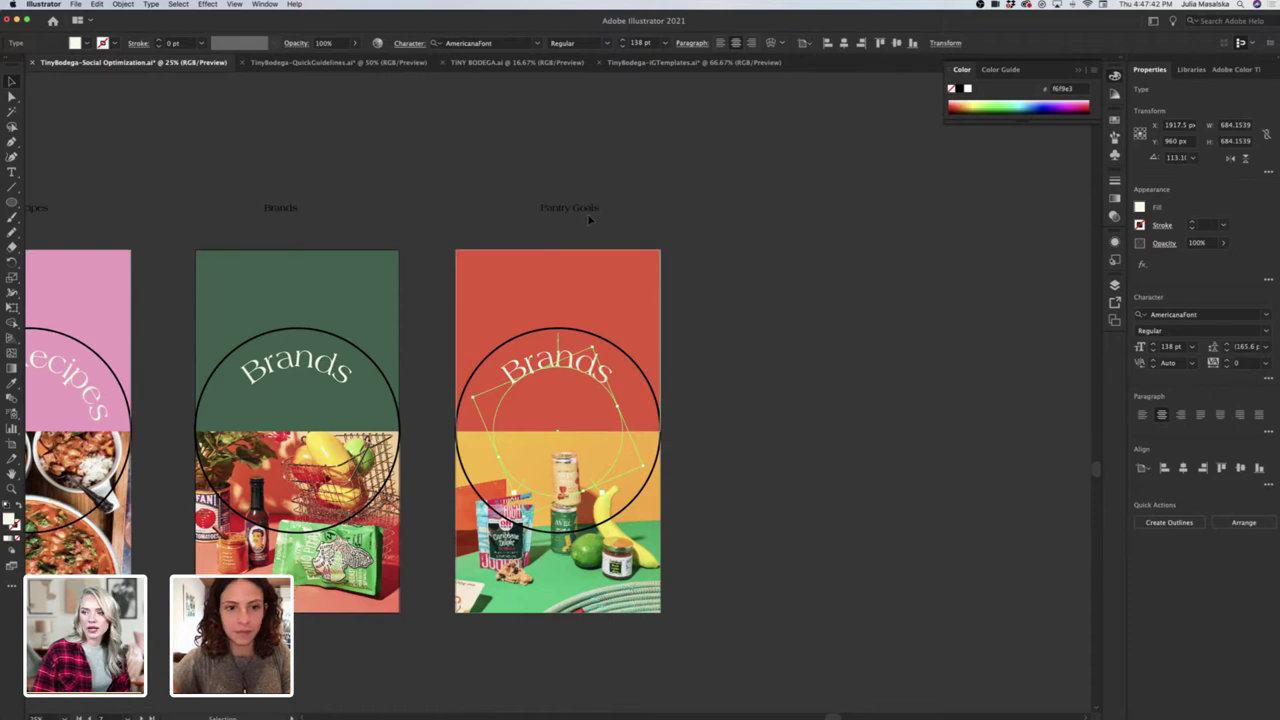
{"action": "scroll", "coordinate": [370, 378], "scroll_direction": "left", "scroll_amount": 5}
{"action": "scroll", "coordinate": [370, 378], "scroll_direction": "left", "scroll_amount": 4}
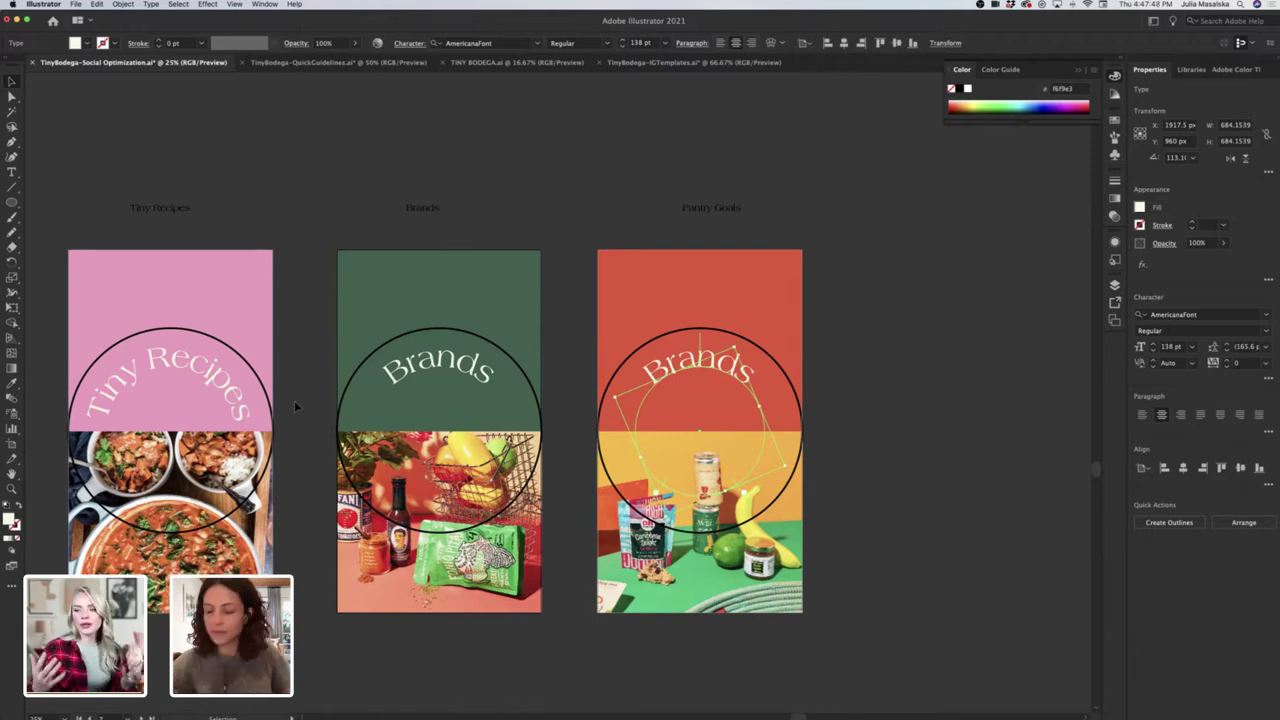
{"action": "scroll", "coordinate": [205, 263], "scroll_direction": "left", "scroll_amount": 14}
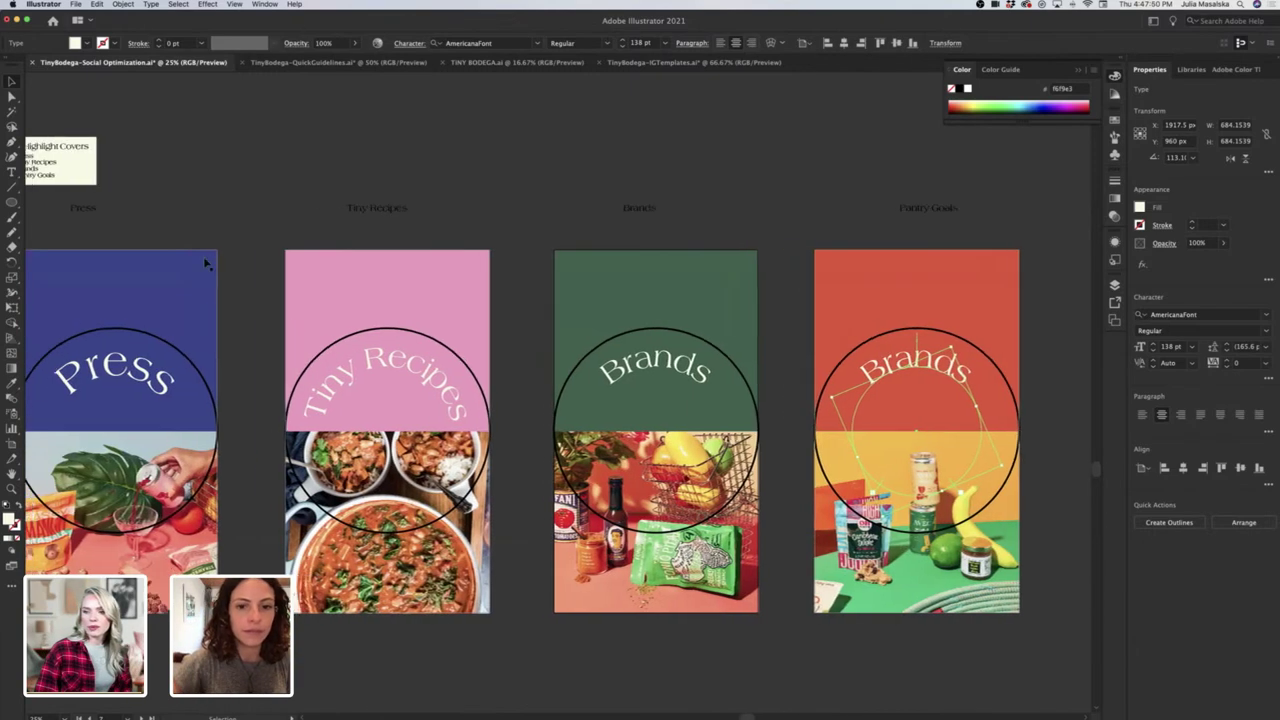
{"action": "scroll", "coordinate": [205, 263], "scroll_direction": "left", "scroll_amount": 4}
{"action": "left_click", "coordinate": [198, 254]}
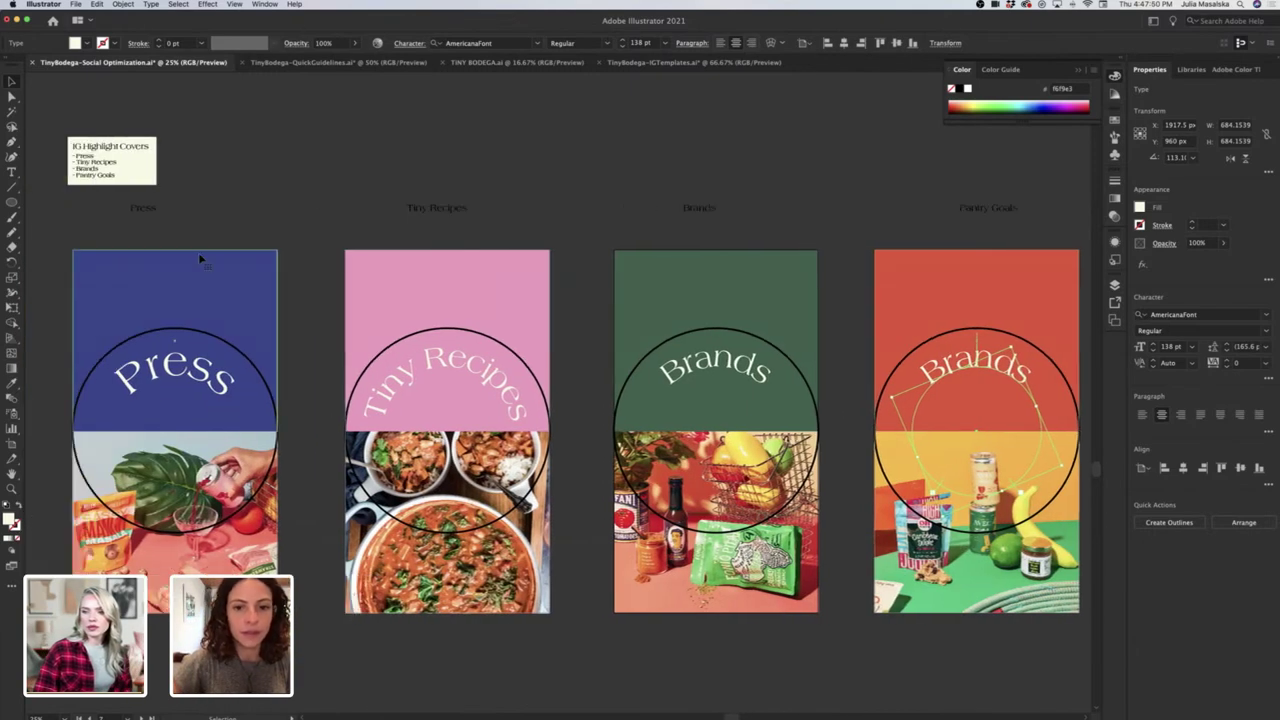
{"action": "left_click", "coordinate": [1191, 70]}
{"action": "left_click", "coordinate": [1160, 326]}
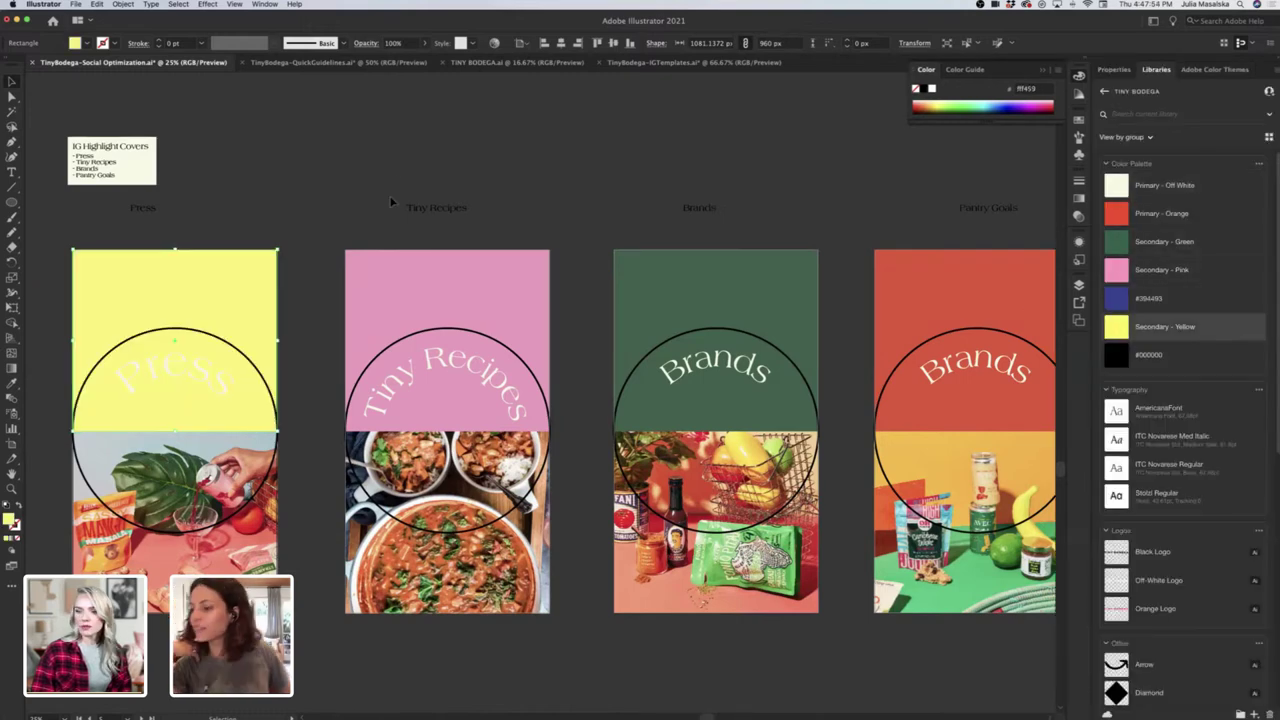
{"action": "left_click", "coordinate": [391, 202]}
Recolour the curved titles on all four highlight covers black (#000000).
{"action": "scroll", "coordinate": [367, 312], "scroll_direction": "down", "scroll_amount": 2}
{"action": "scroll", "coordinate": [368, 312], "scroll_direction": "up", "scroll_amount": 1}
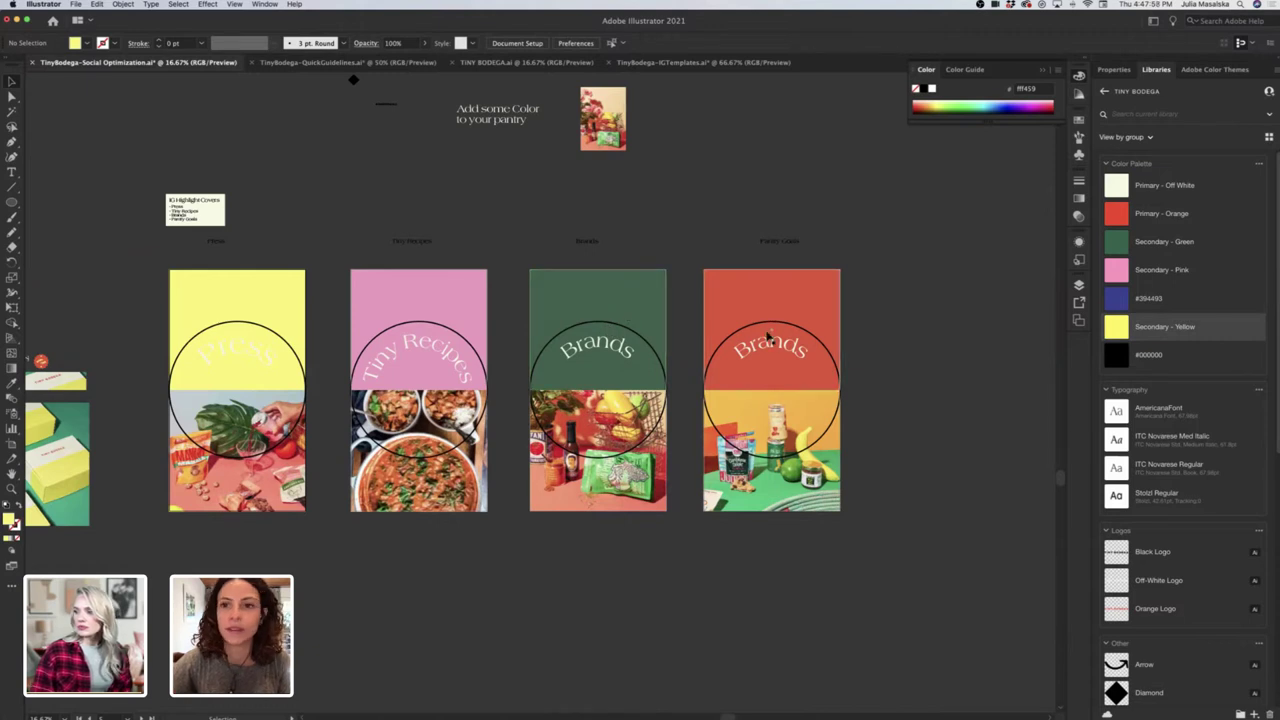
{"action": "left_click", "coordinate": [580, 350]}
{"action": "left_click", "coordinate": [578, 350], "text": "shift"}
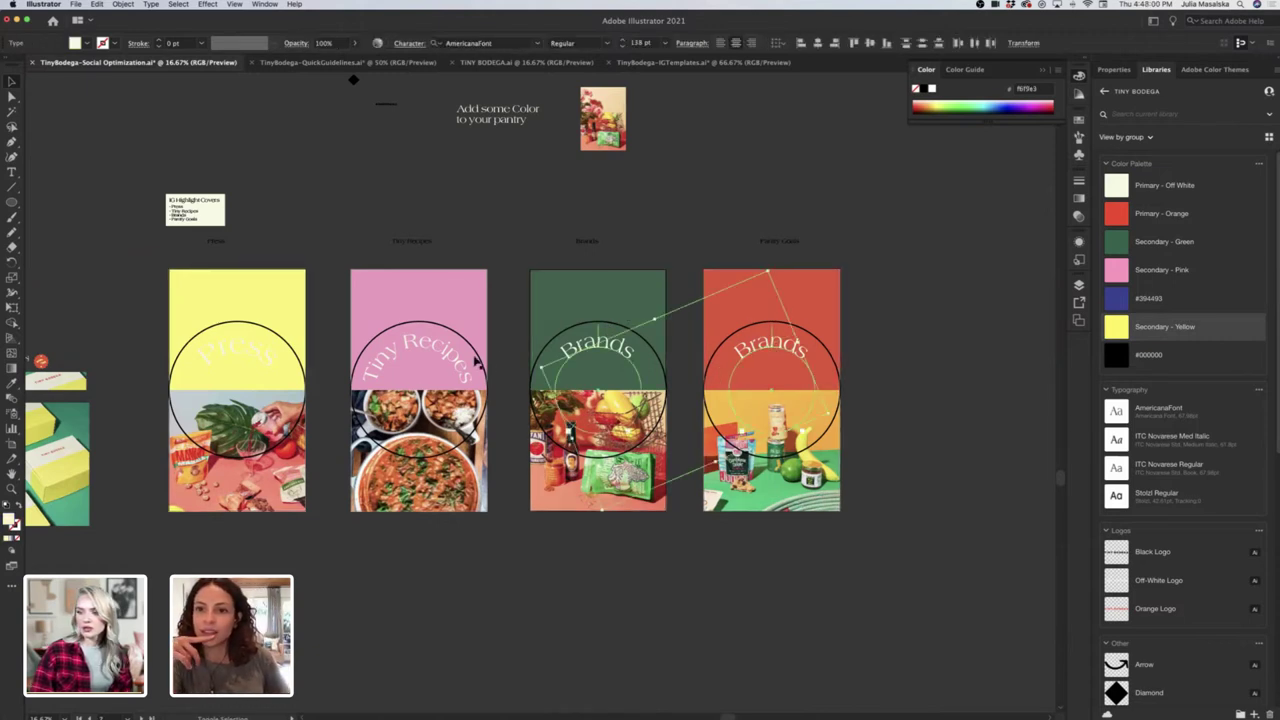
{"action": "left_click", "coordinate": [400, 355], "text": "shift"}
{"action": "left_click", "coordinate": [262, 356], "text": "shift"}
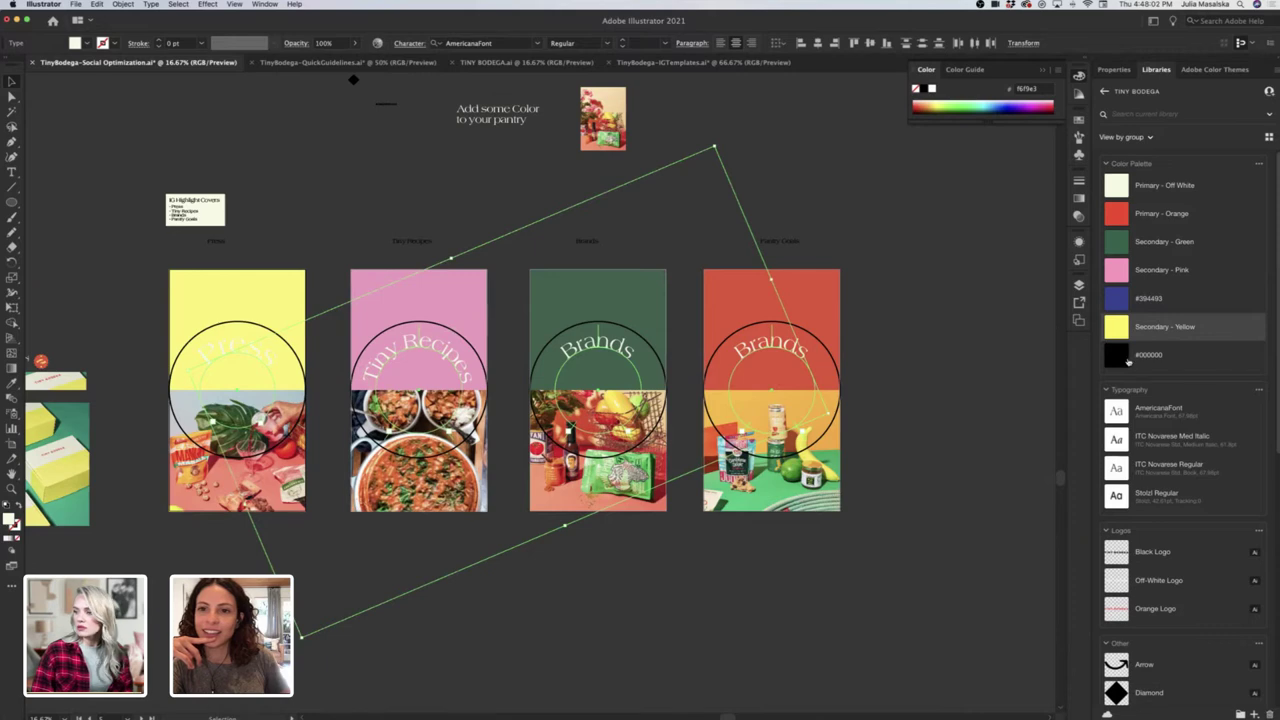
{"action": "left_click", "coordinate": [1119, 359]}
{"action": "left_click", "coordinate": [995, 440]}
{"action": "scroll", "coordinate": [950, 436], "scroll_direction": "right", "scroll_amount": 2}
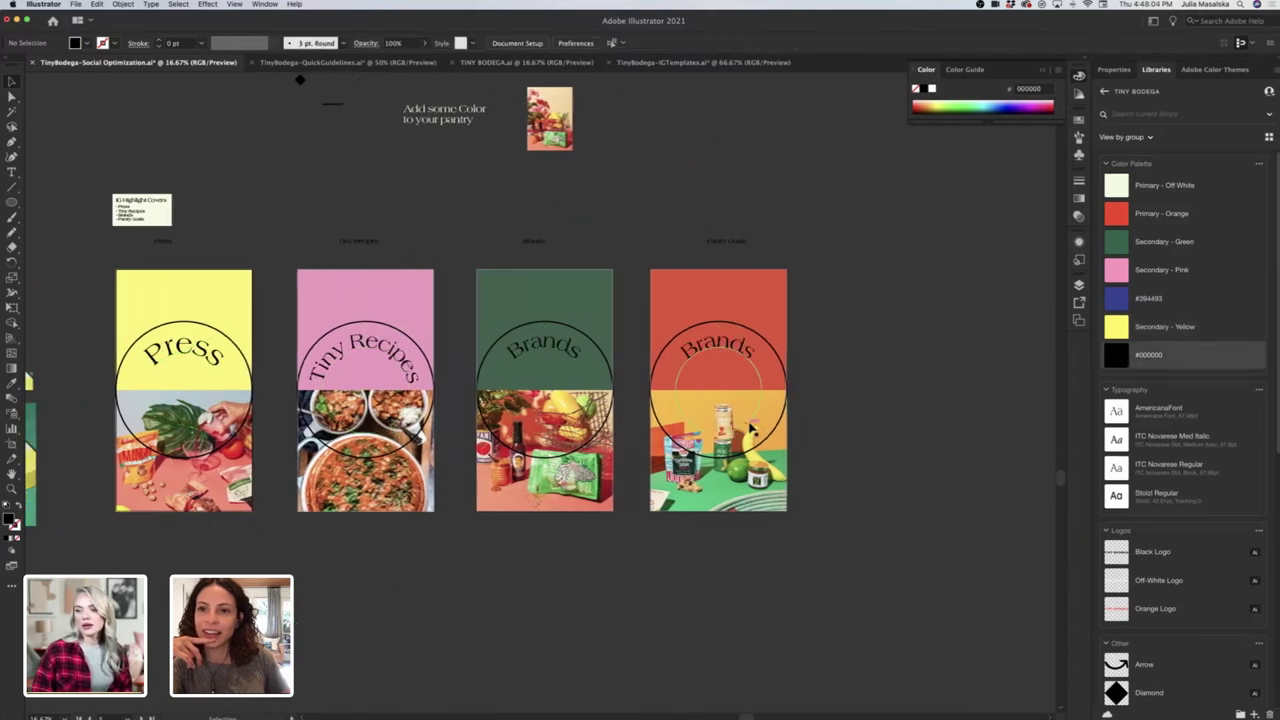
Replace the curved "Brands" text on the orange cover with "Pantry Goals".
{"action": "scroll", "coordinate": [750, 428], "scroll_direction": "up", "scroll_amount": 2}
{"action": "scroll", "coordinate": [749, 428], "scroll_direction": "right", "scroll_amount": 1}
{"action": "scroll", "coordinate": [683, 329], "scroll_direction": "up", "scroll_amount": 1}
{"action": "left_click", "coordinate": [668, 308]}
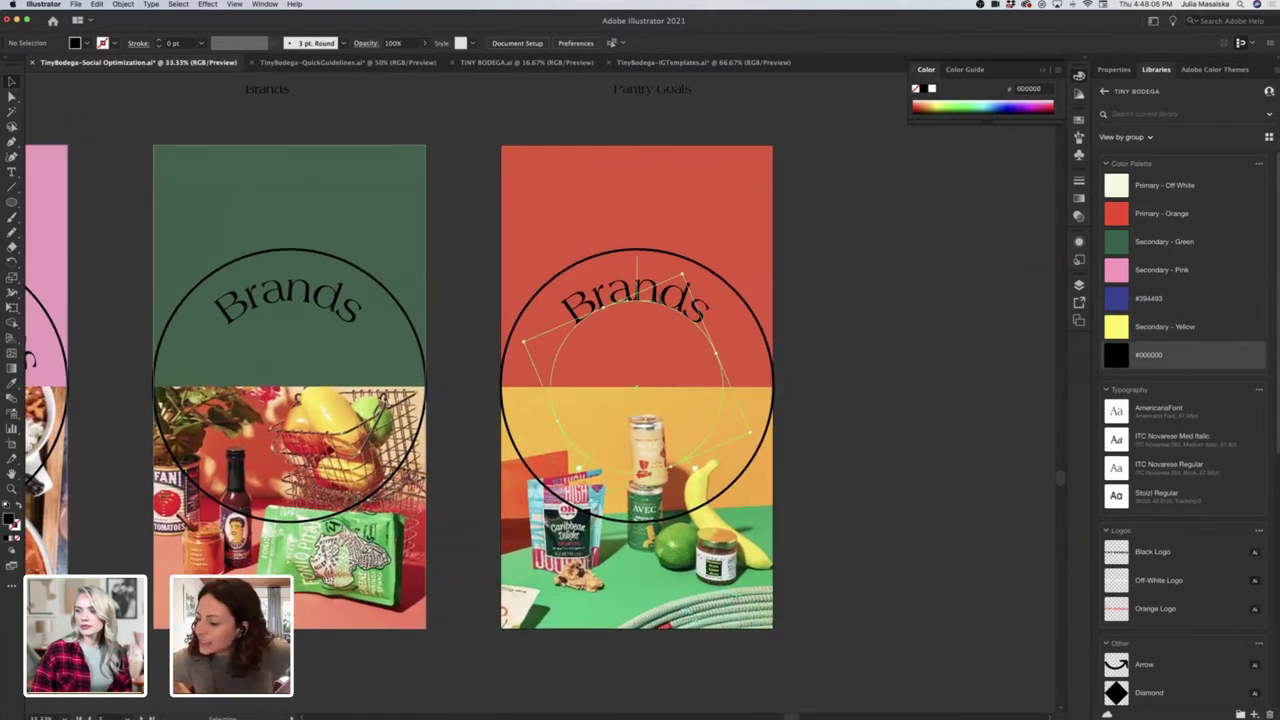
{"action": "double_click", "coordinate": [664, 307]}
{"action": "type", "text": "Pantry"}
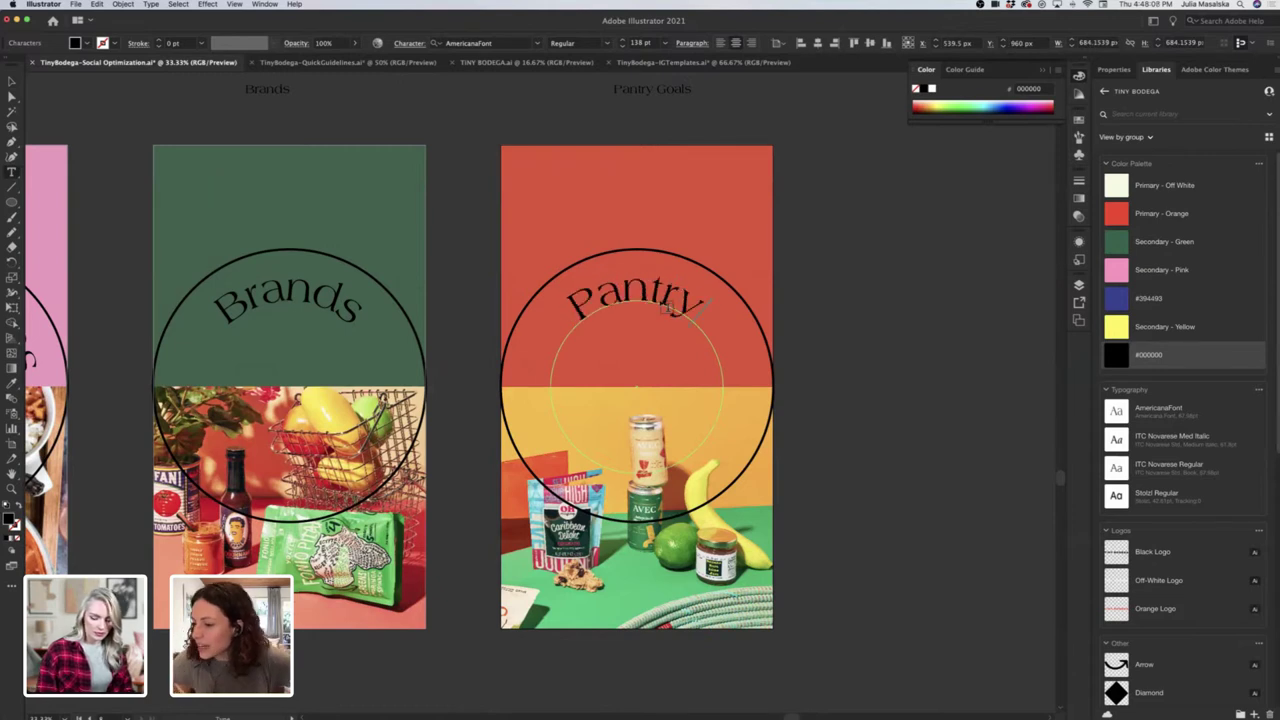
{"action": "type", "text": " Goals"}
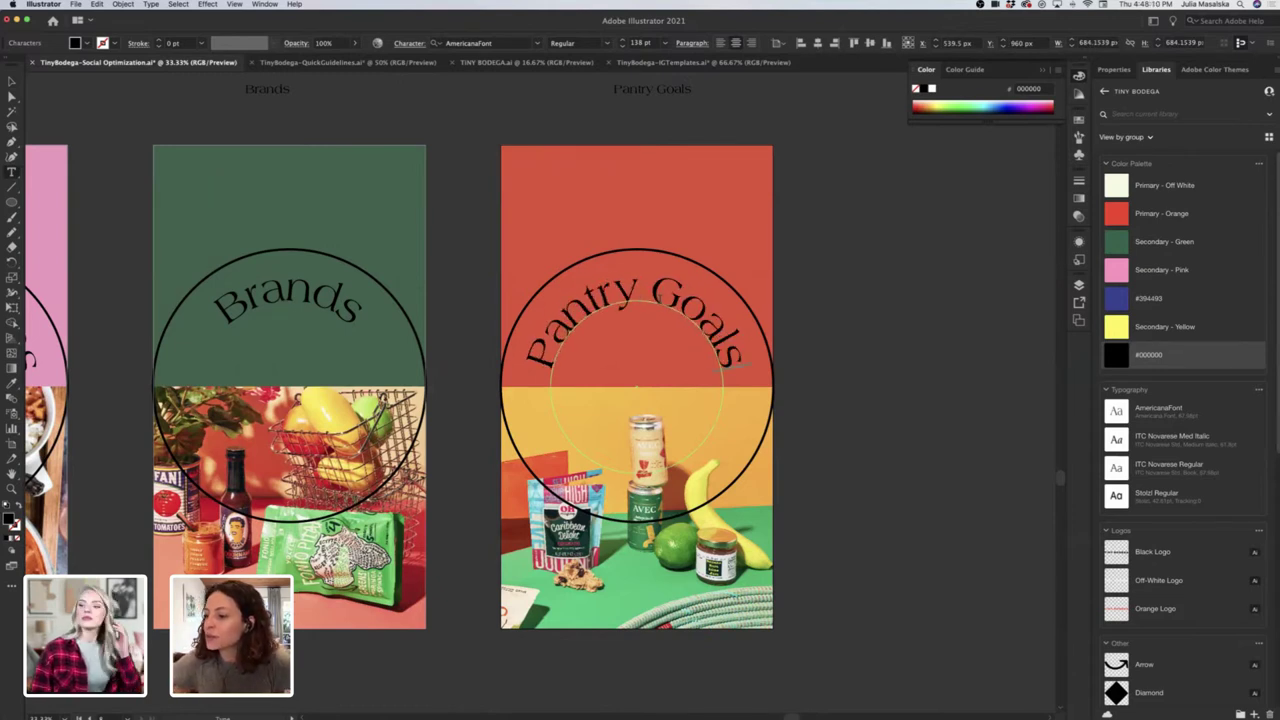
{"action": "key", "text": "Escape"}
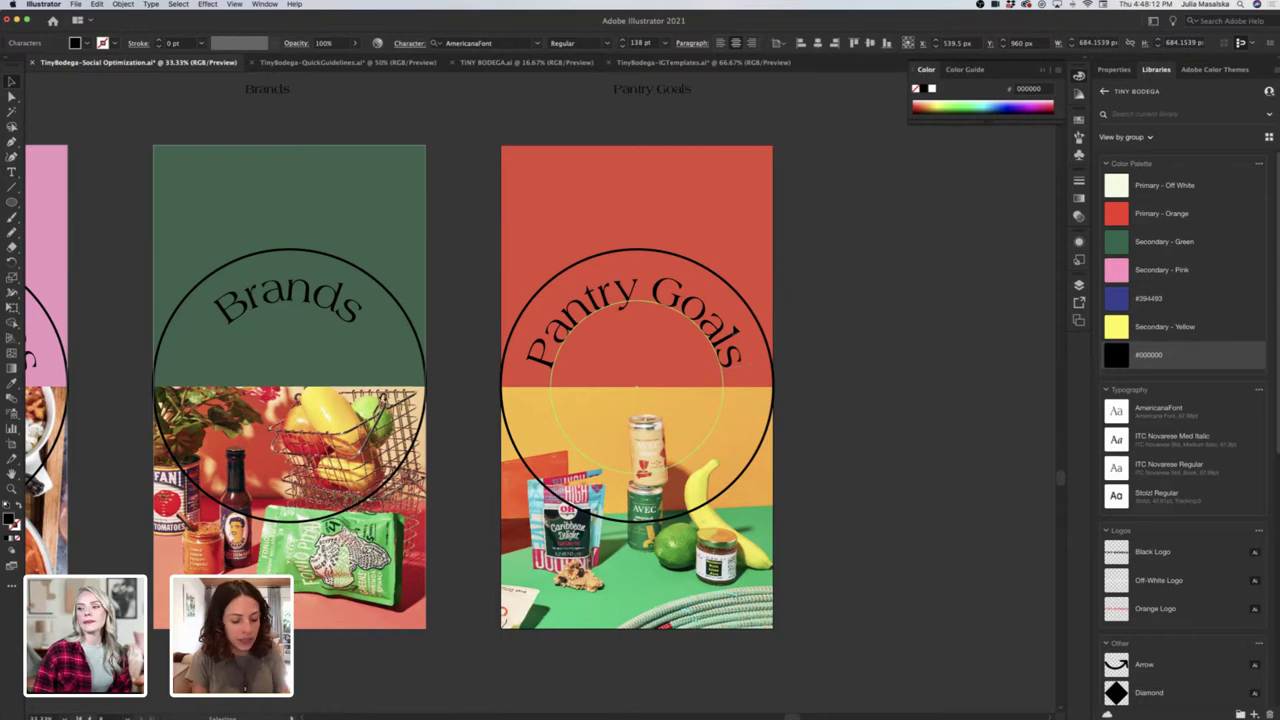
{"action": "left_click", "coordinate": [869, 407]}
Replace the oversized title on the yellow cover with a 138 pt curved title reading "Press", matching the other covers.
{"action": "scroll", "coordinate": [869, 407], "scroll_direction": "down", "scroll_amount": 1}
{"action": "scroll", "coordinate": [869, 407], "scroll_direction": "down", "scroll_amount": 1}
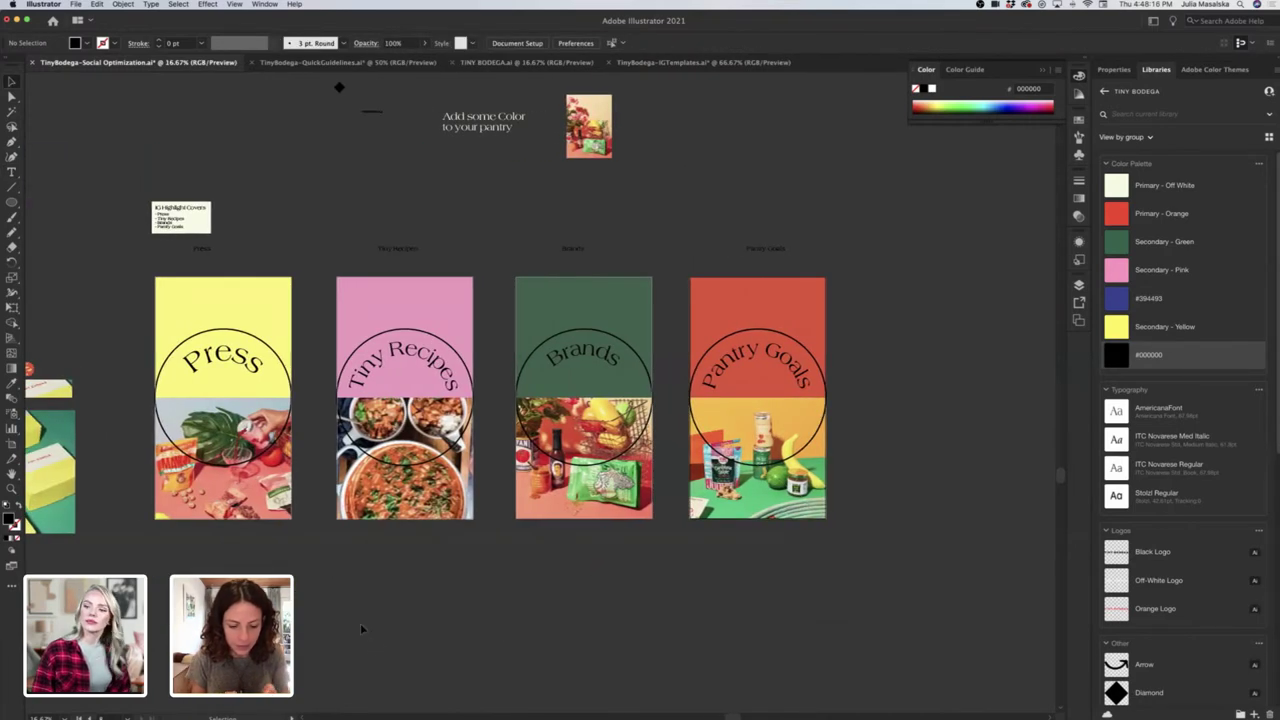
{"action": "left_click", "coordinate": [224, 355]}
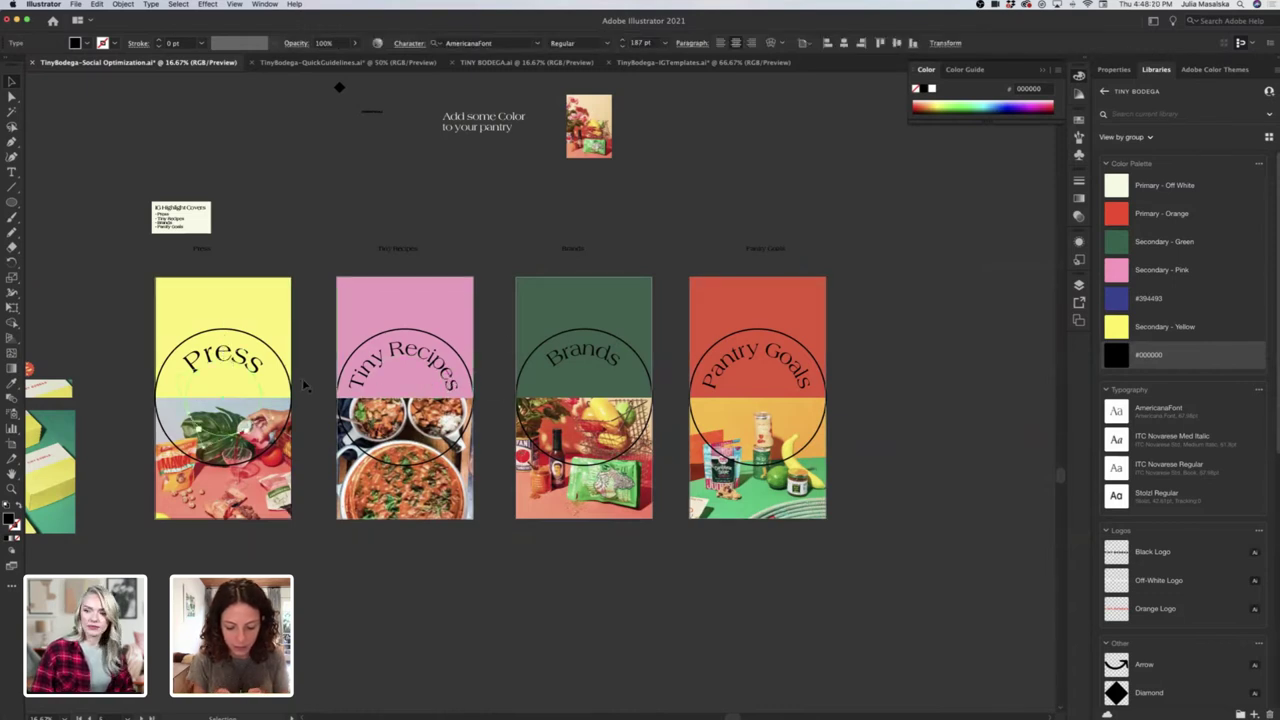
{"action": "key", "text": "Delete"}
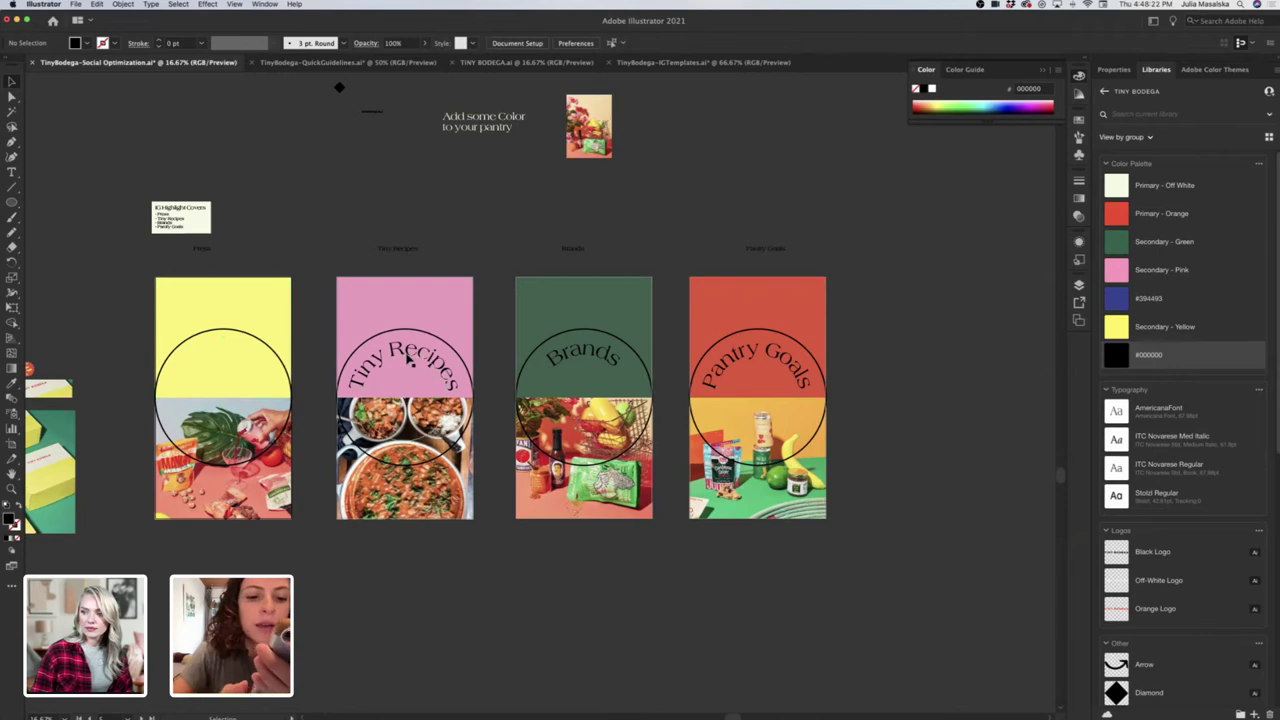
{"action": "left_click_drag", "start_coordinate": [226, 355], "coordinate": [226, 355]}
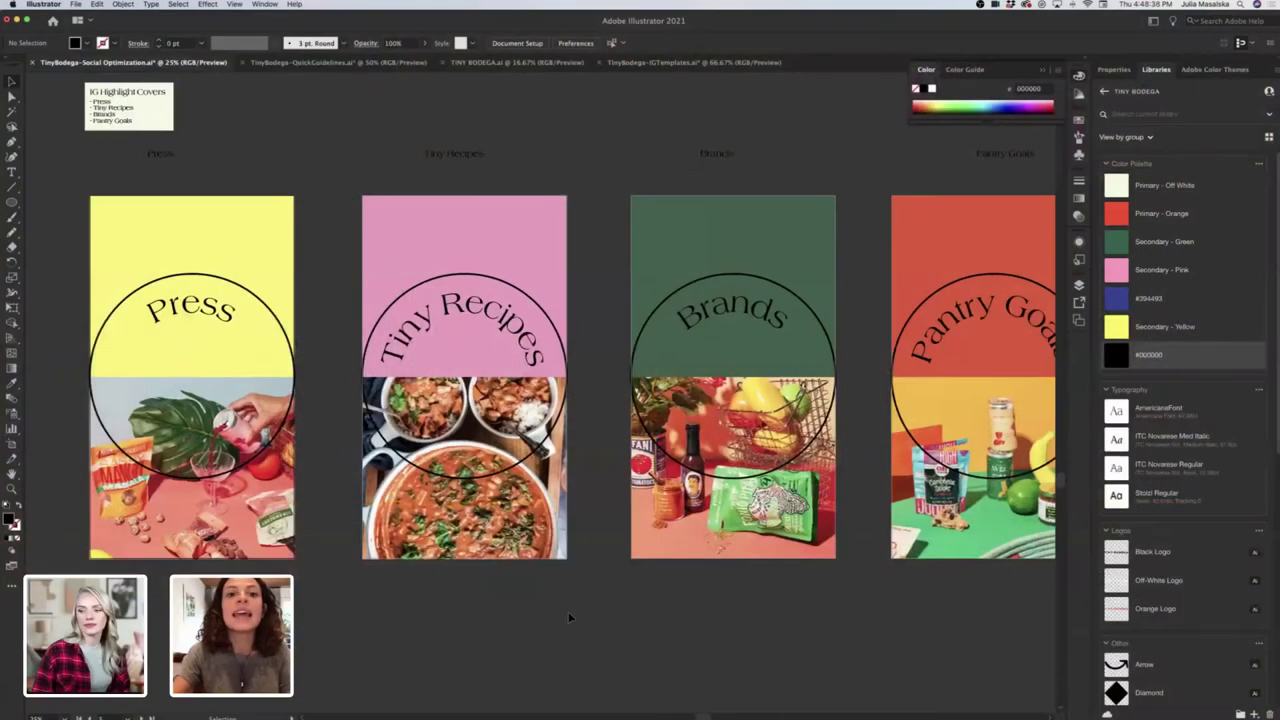
Review the four highlight covers against the social covers, the IG recipe templates and the TINY BODEGA post designs.
{"action": "scroll", "coordinate": [569, 617], "scroll_direction": "down", "scroll_amount": 3}
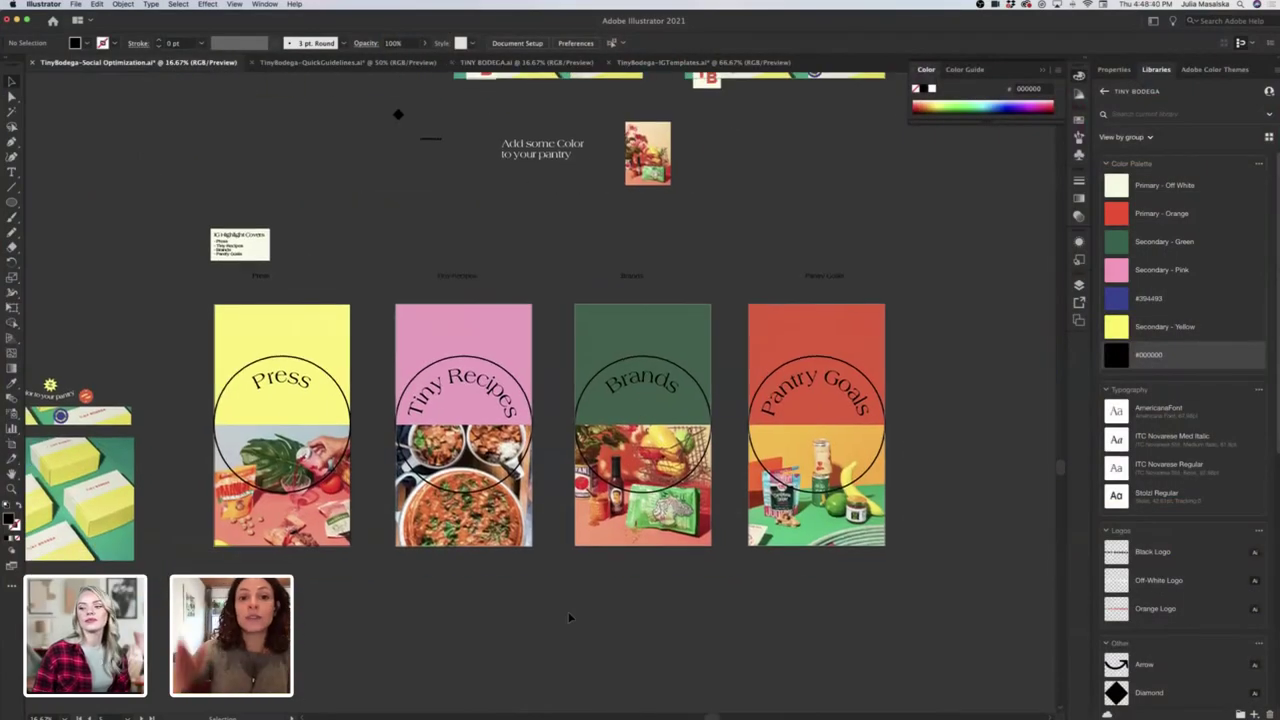
{"action": "scroll", "coordinate": [569, 617], "scroll_direction": "right", "scroll_amount": 1}
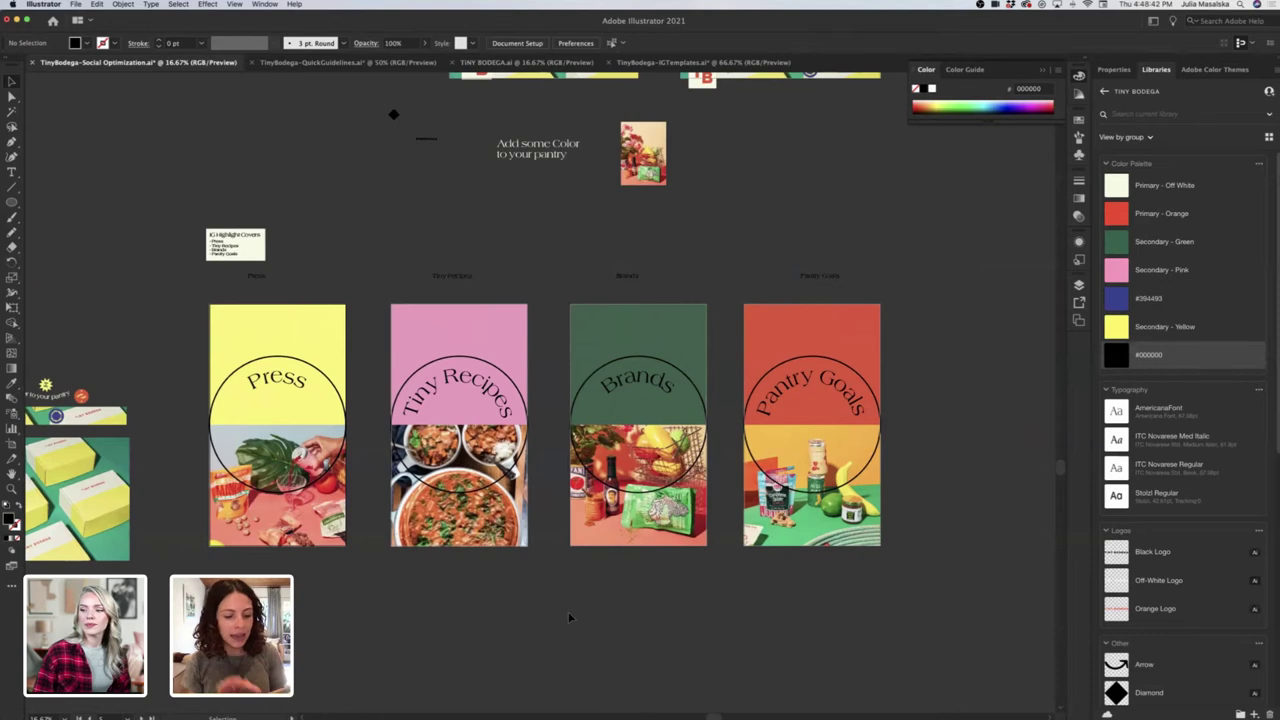
{"action": "scroll", "coordinate": [569, 617], "scroll_direction": "right", "scroll_amount": 1}
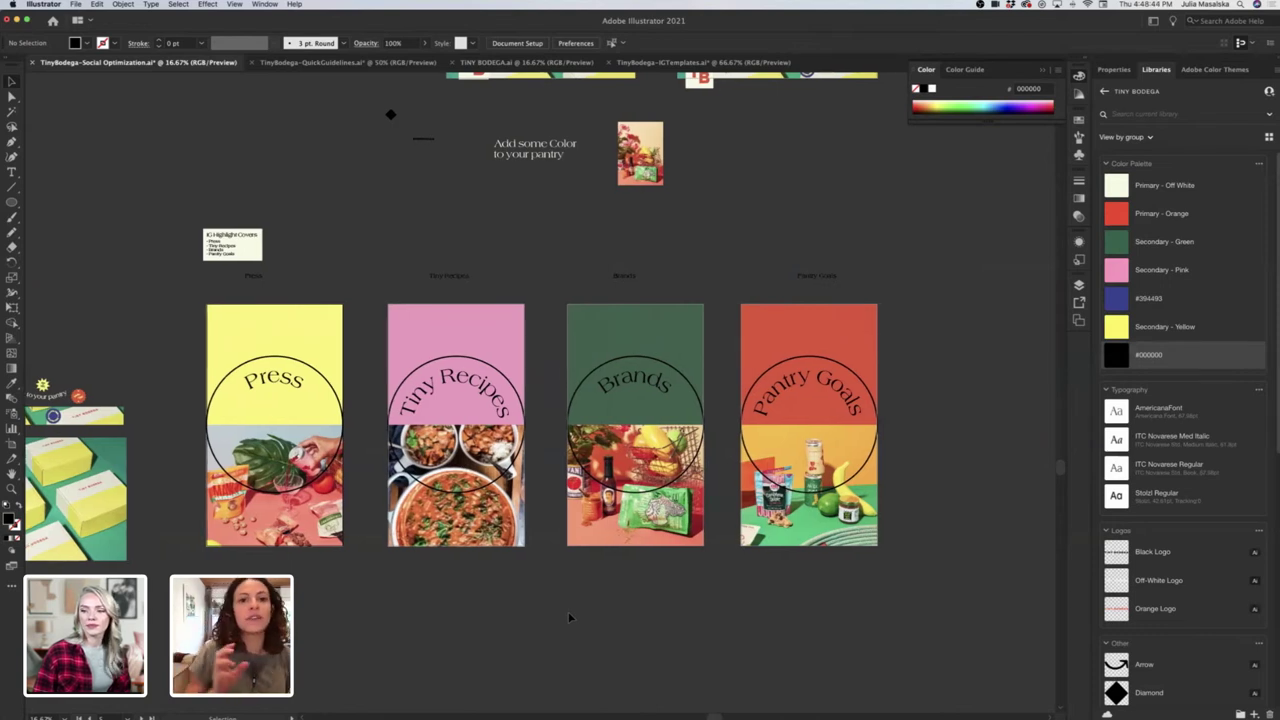
{"action": "scroll", "coordinate": [560, 608], "scroll_direction": "up", "scroll_amount": 5}
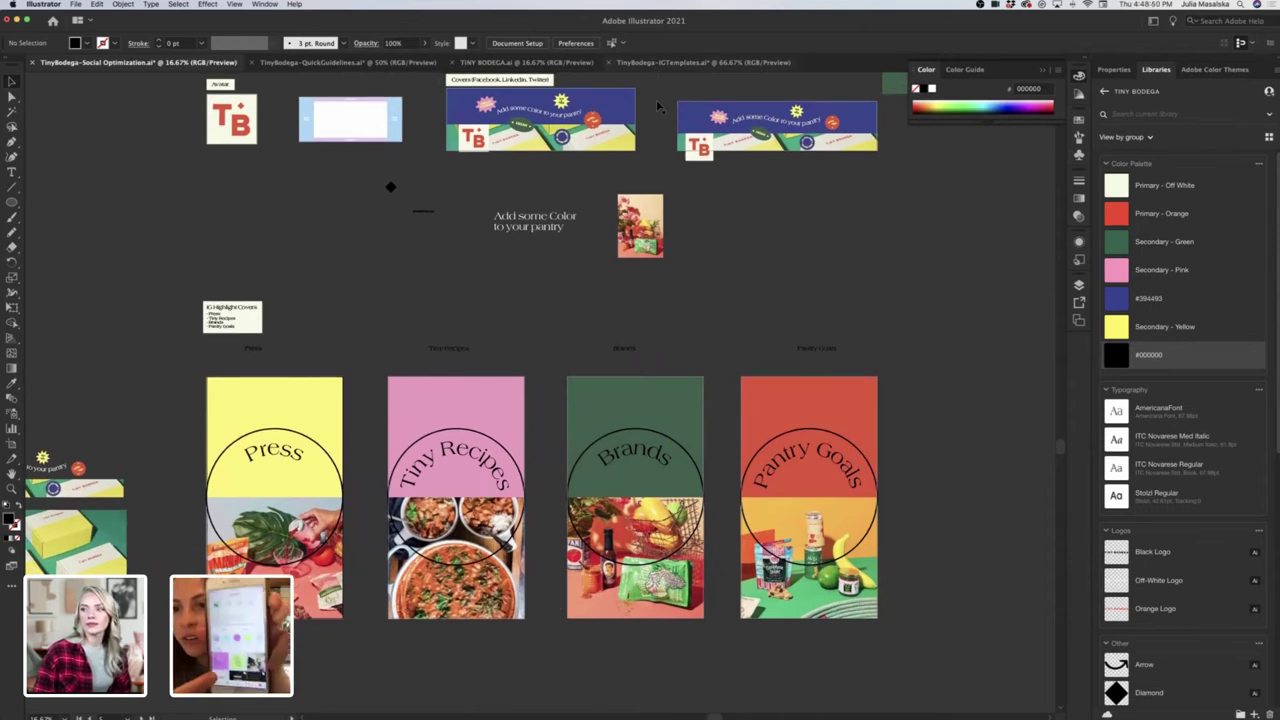
{"action": "left_click", "coordinate": [700, 62]}
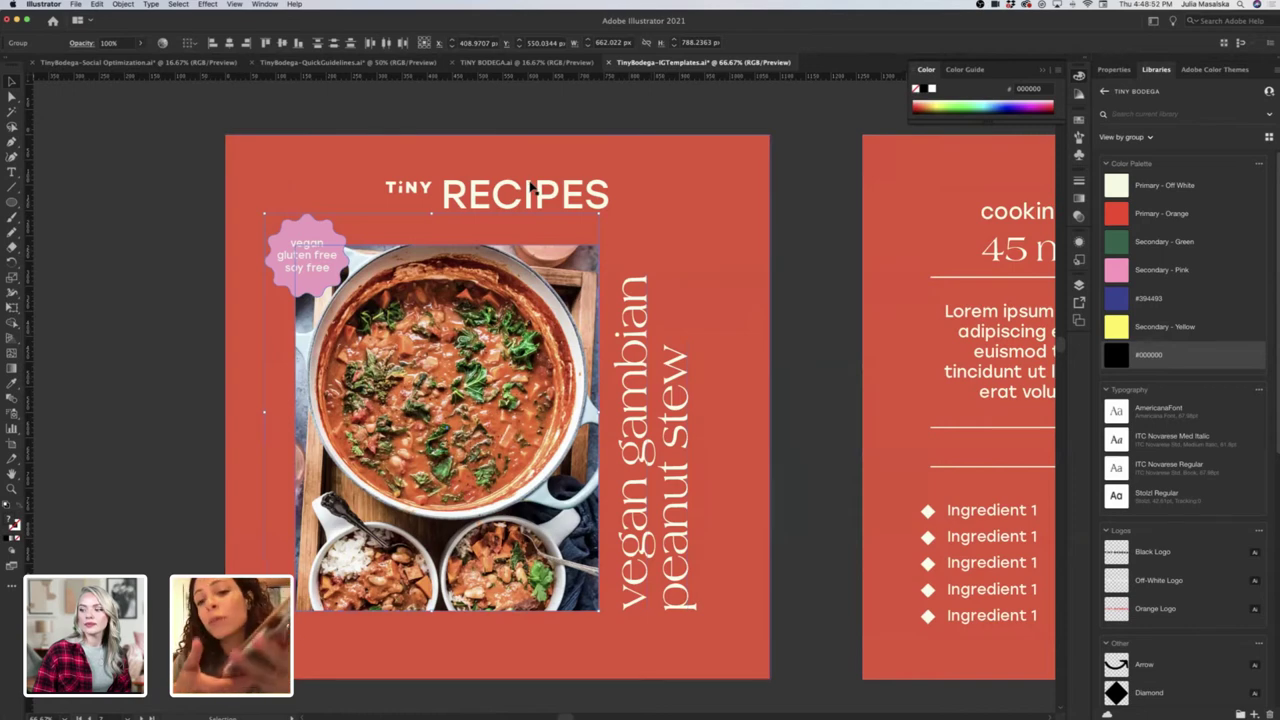
{"action": "scroll", "coordinate": [531, 189], "scroll_direction": "right", "scroll_amount": 10}
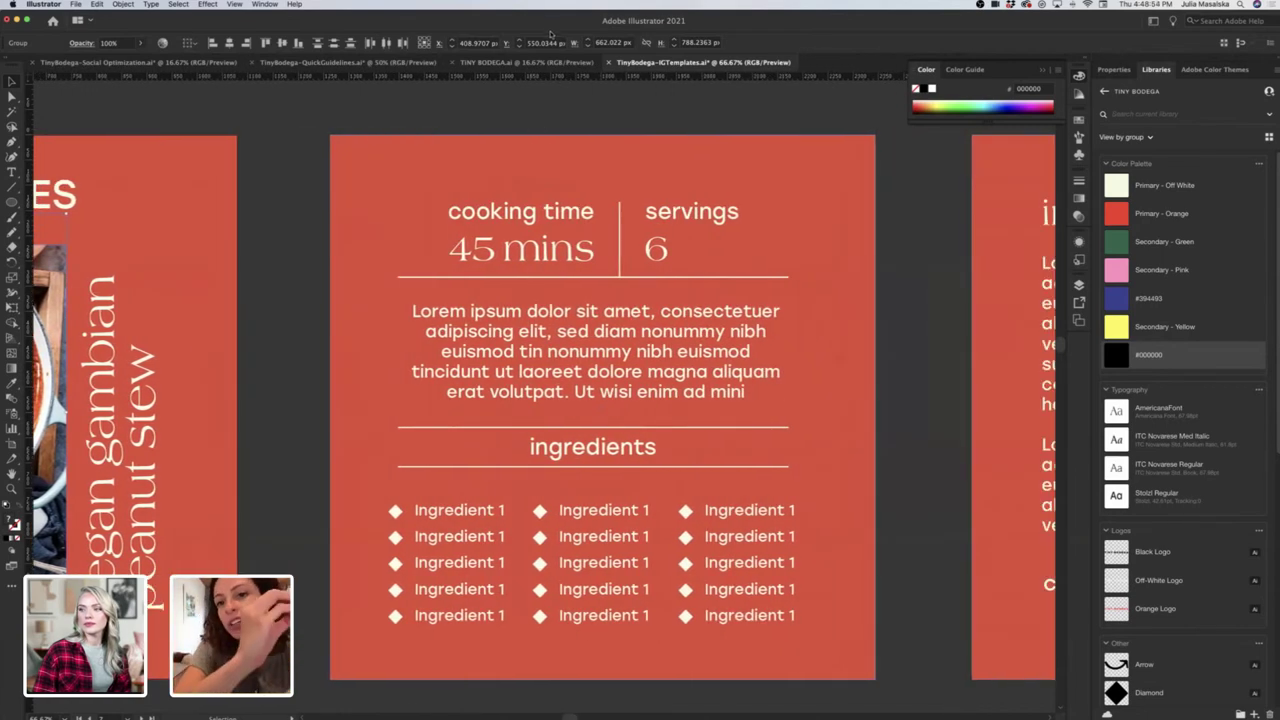
{"action": "left_click", "coordinate": [548, 62]}
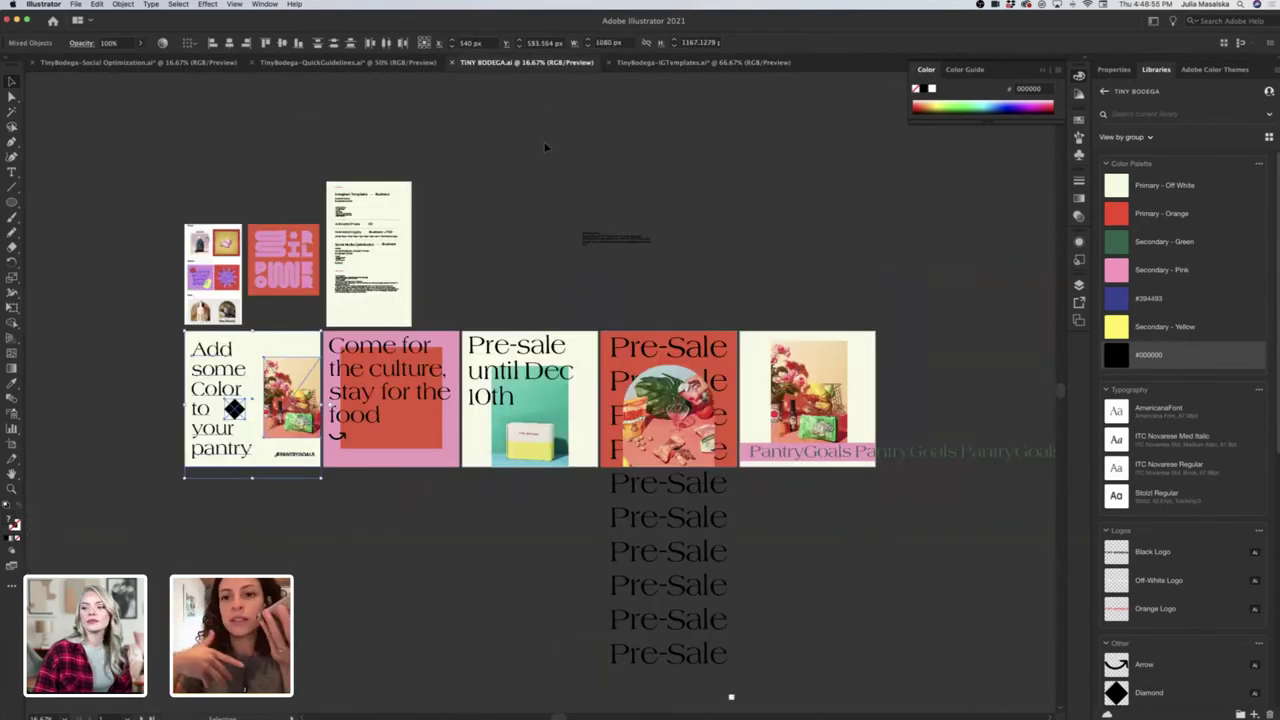
{"action": "scroll", "coordinate": [535, 156], "scroll_direction": "down", "scroll_amount": 2}
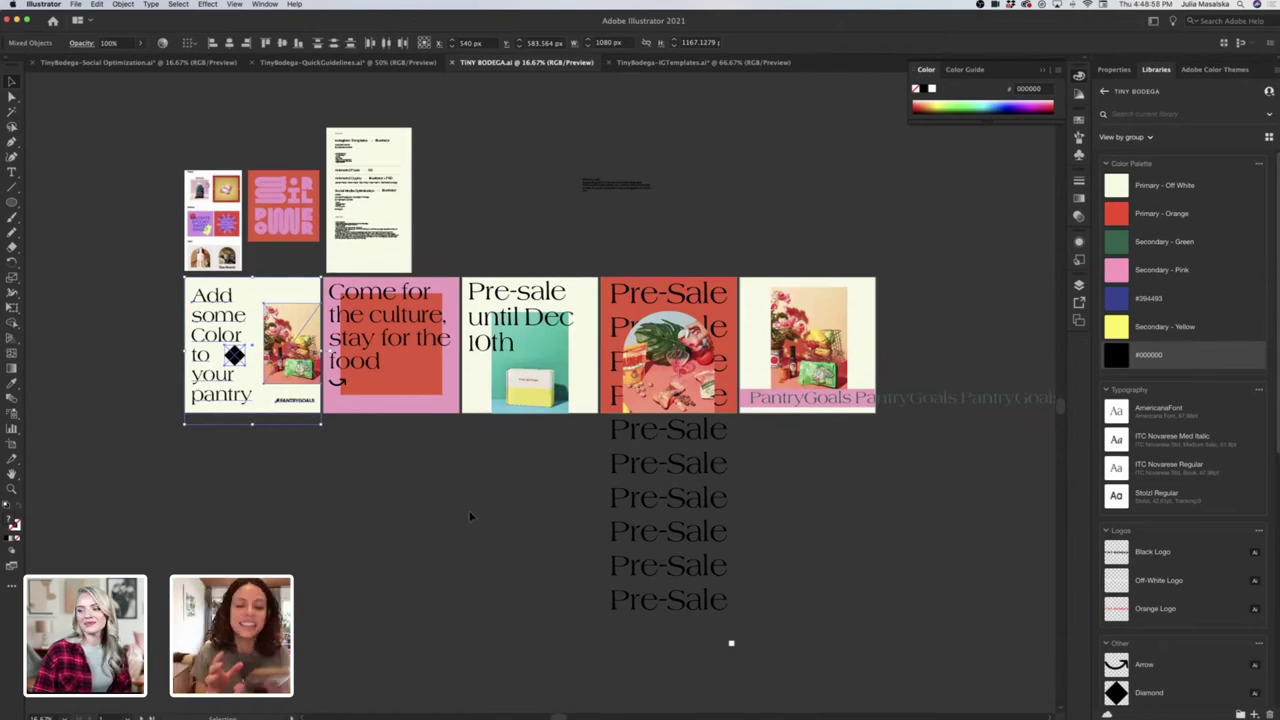
{"action": "left_click", "coordinate": [470, 516]}
{"action": "scroll", "coordinate": [441, 115], "scroll_direction": "right", "scroll_amount": 2}
Copy the "ITC Novarese Medium Italic - Links and Buttons" sample from the quick guidelines and place it beside the Press cover.
{"action": "left_click", "coordinate": [393, 66]}
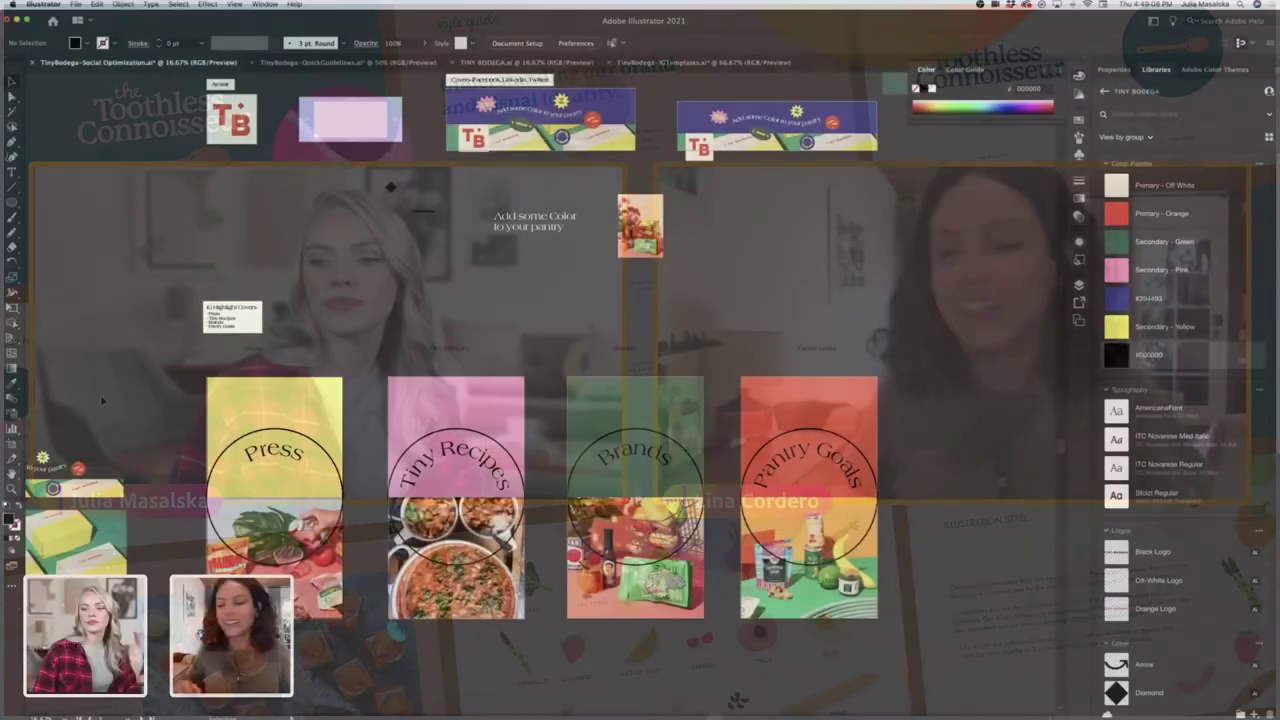
{"action": "scroll", "coordinate": [105, 400], "scroll_direction": "down", "scroll_amount": 2}
{"action": "type", "text": "ITC Novarese Medium Italic - Links and Buttons"}
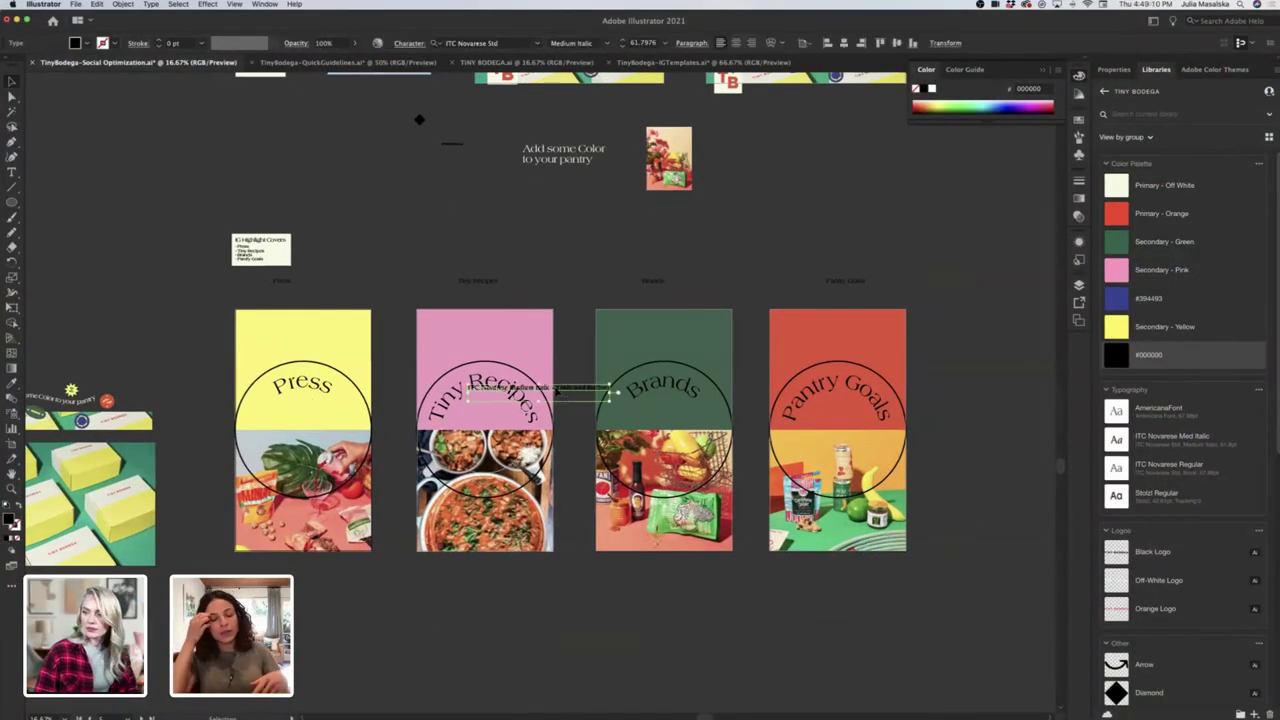
{"action": "left_click_drag", "start_coordinate": [568, 390], "coordinate": [226, 346]}
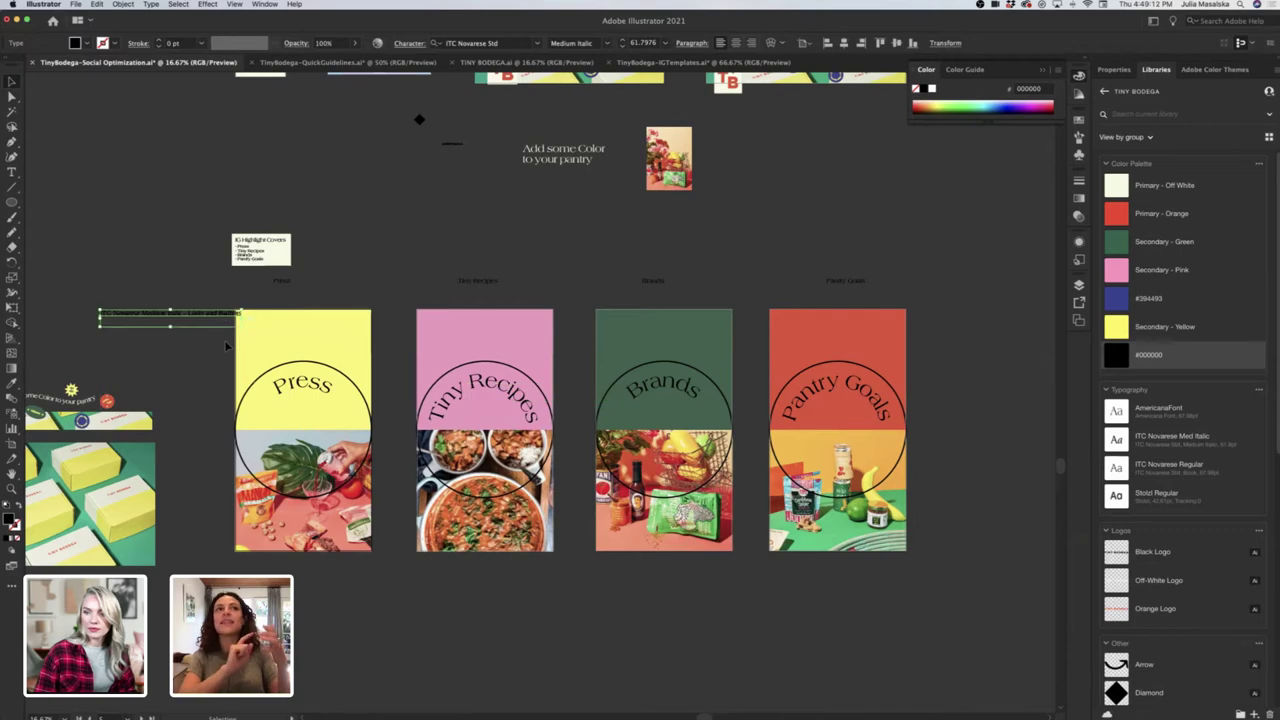
Apply the ITC Novarese Medium Italic sample's text style to the curved "Press" title with the Eyedropper.
{"action": "scroll", "coordinate": [226, 346], "scroll_direction": "up", "scroll_amount": 4}
{"action": "scroll", "coordinate": [384, 416], "scroll_direction": "left", "scroll_amount": 2}
{"action": "scroll", "coordinate": [384, 416], "scroll_direction": "down", "scroll_amount": 1}
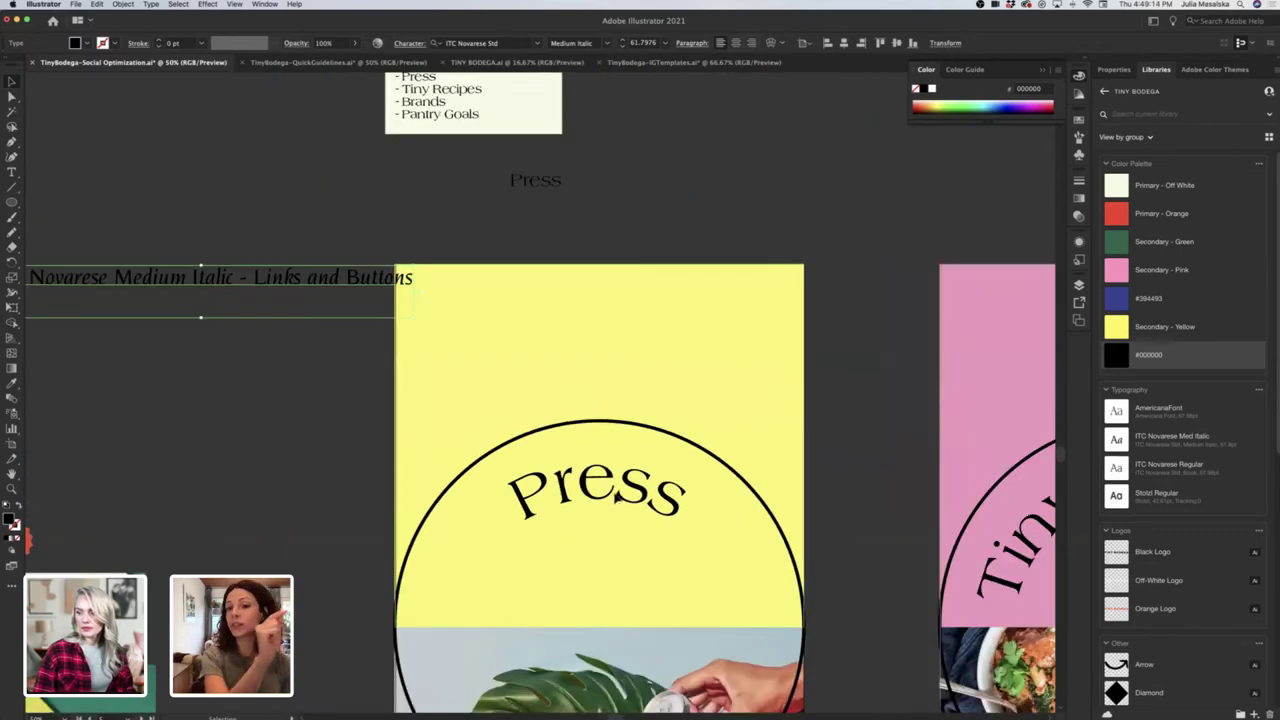
{"action": "double_click", "coordinate": [623, 506]}
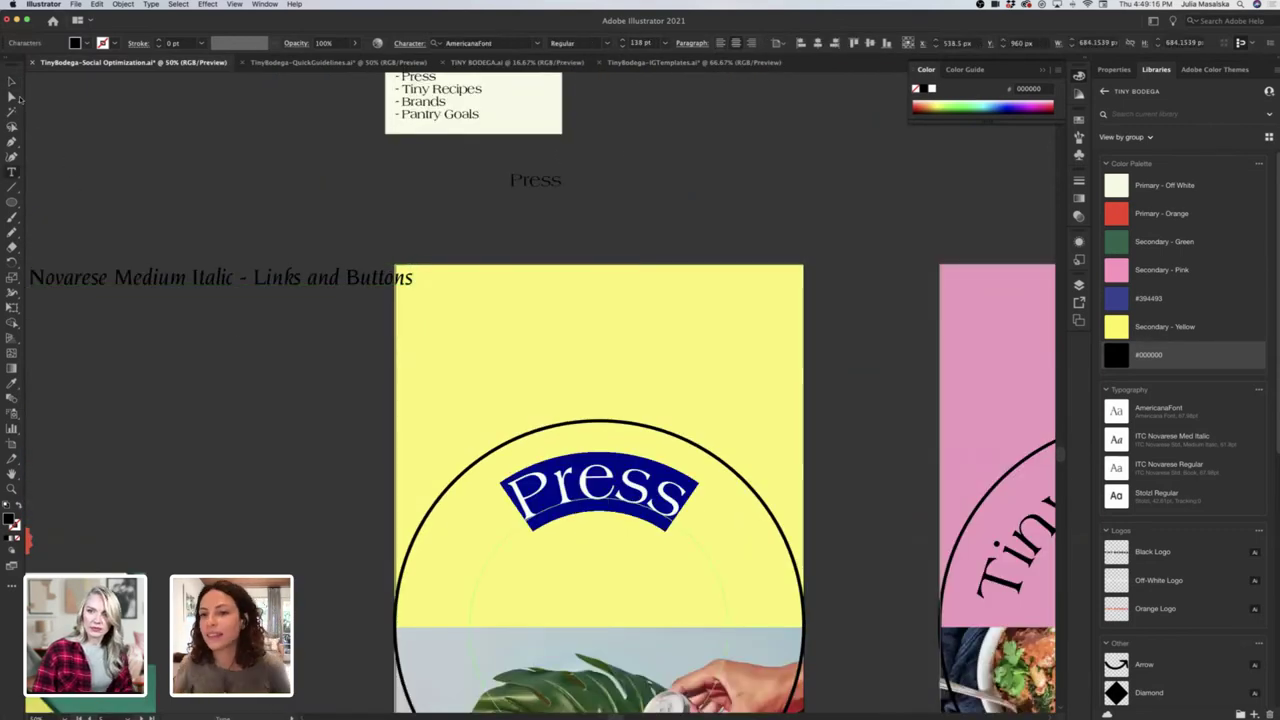
{"action": "left_click", "coordinate": [12, 84]}
{"action": "key", "text": "i"}
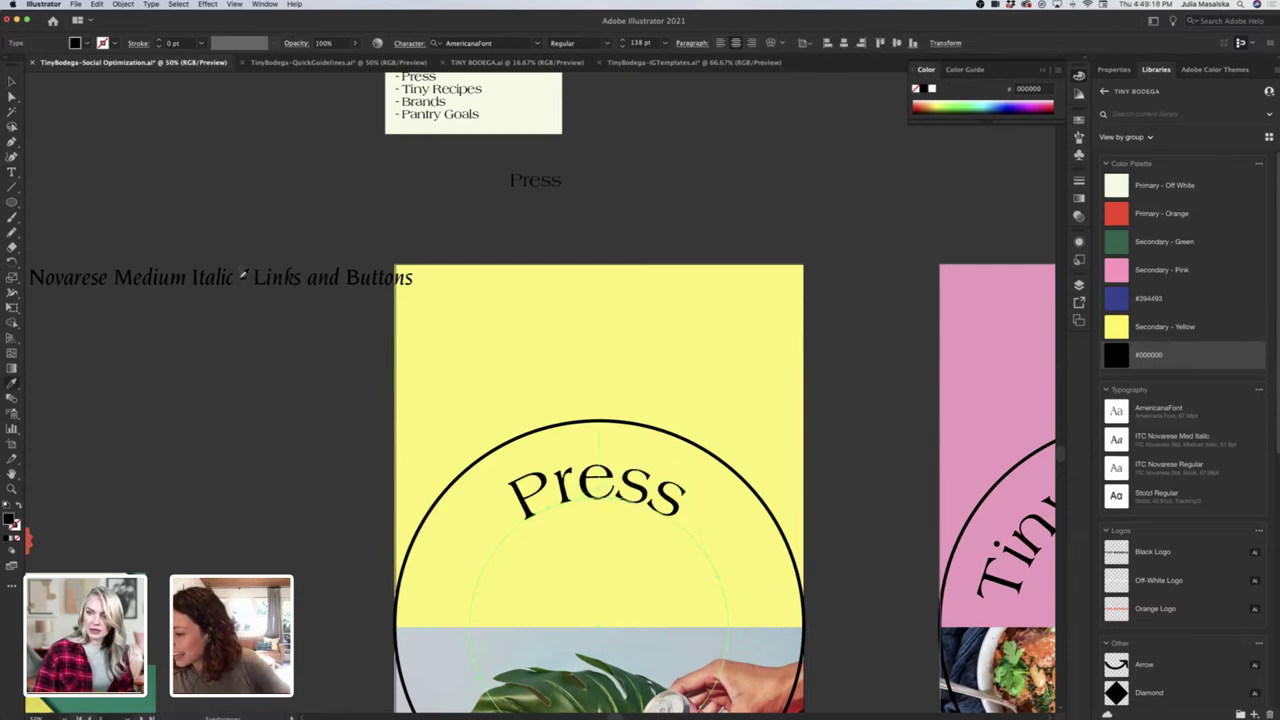
{"action": "left_click", "coordinate": [241, 275]}
Centre-align the "Press" title on its circular path so it sits over the yellow block.
{"action": "scroll", "coordinate": [370, 343], "scroll_direction": "down", "scroll_amount": 4}
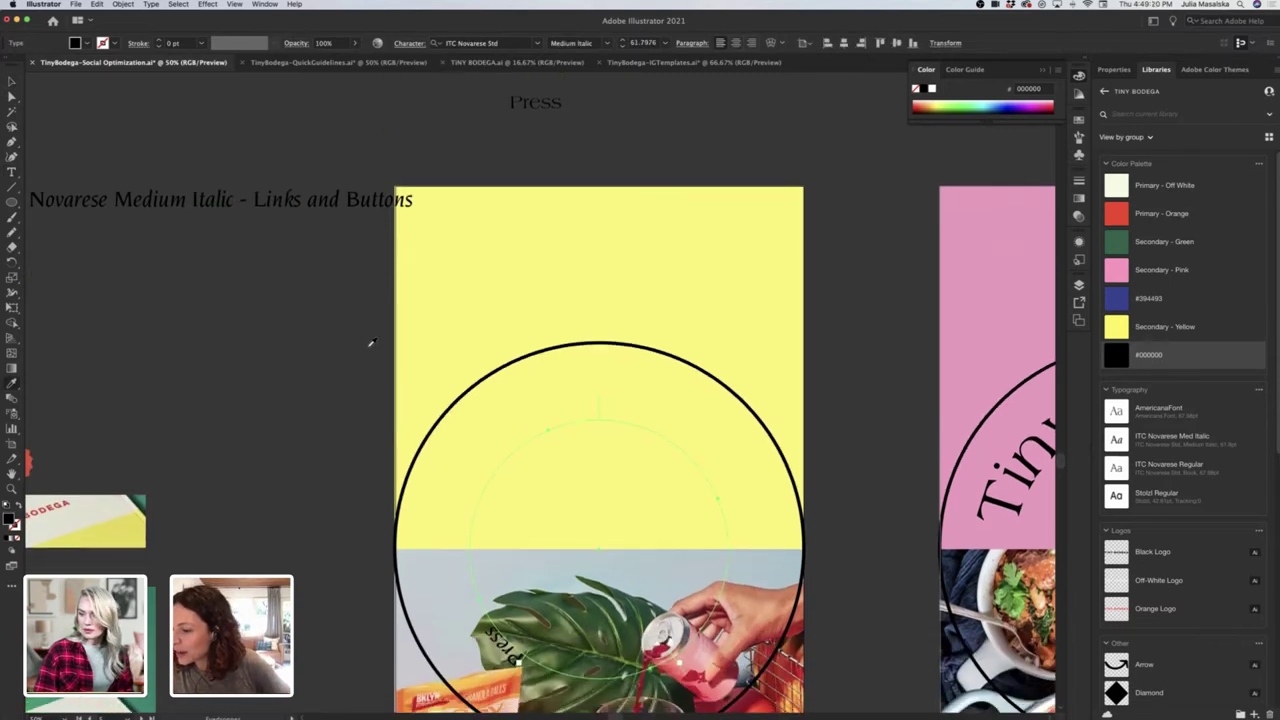
{"action": "left_click", "coordinate": [1113, 69]}
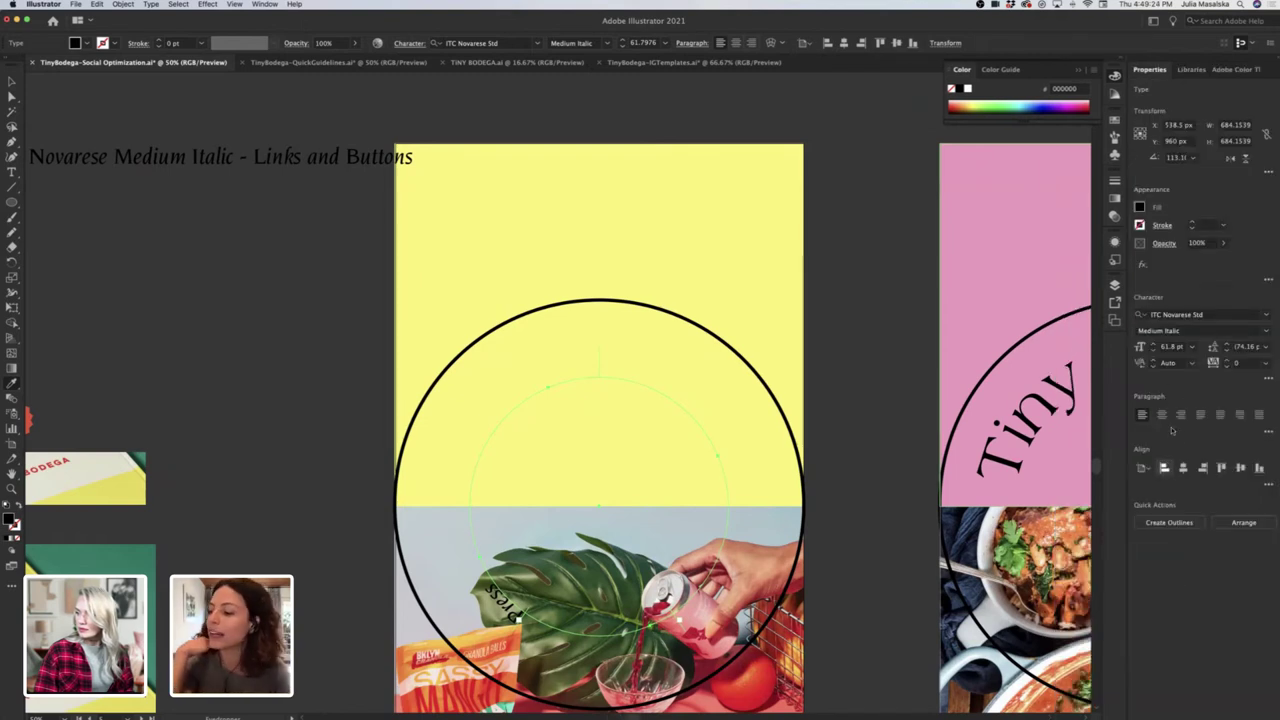
{"action": "left_click", "coordinate": [1161, 414]}
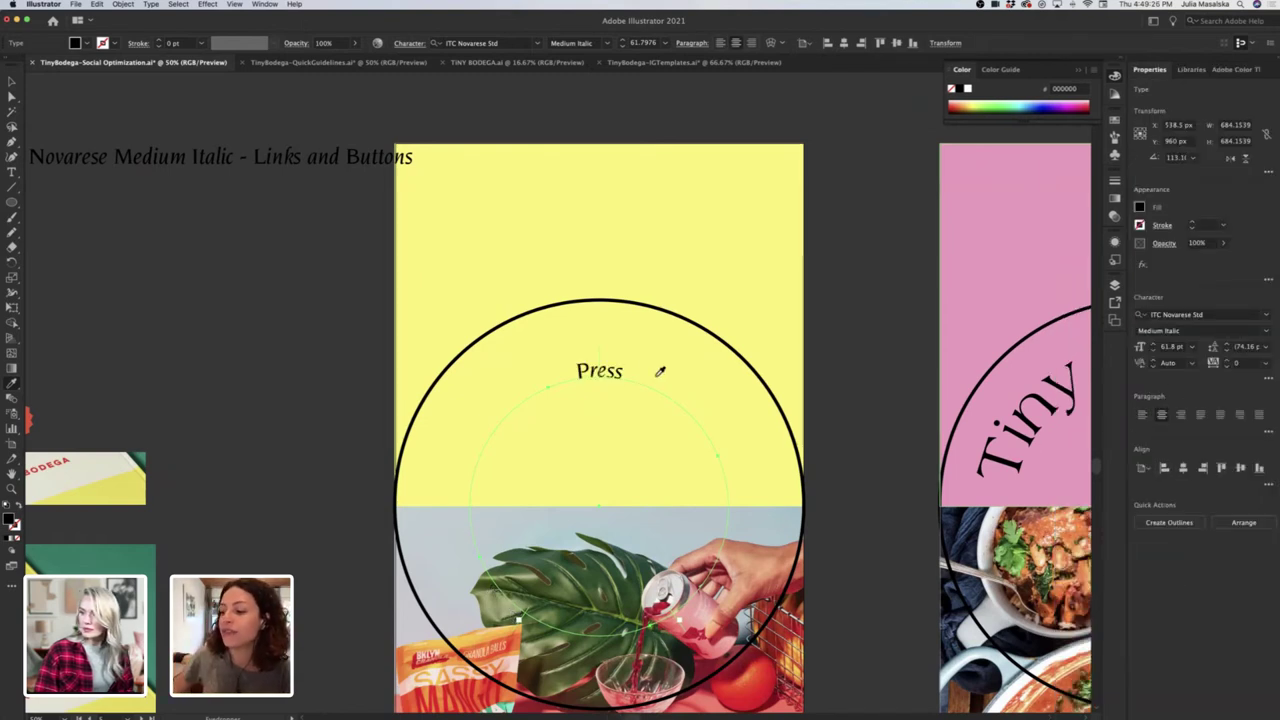
{"action": "key", "text": "t"}
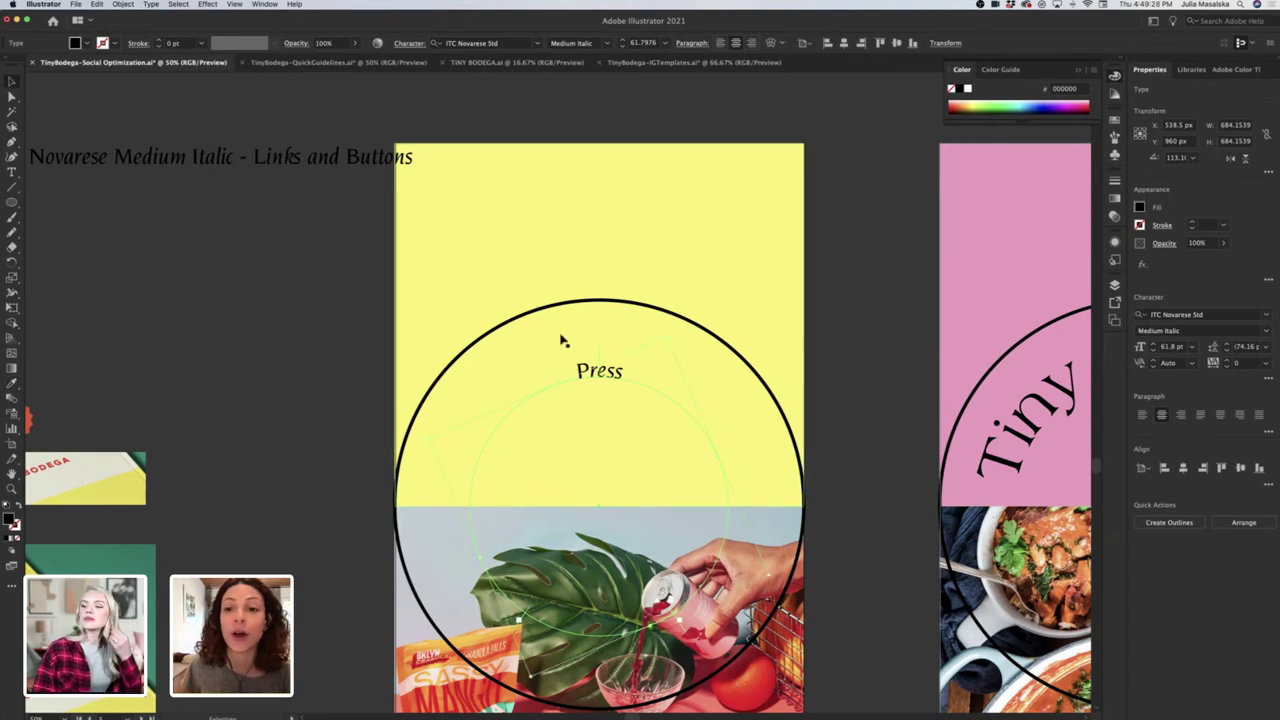
Change the curved title on the yellow cover to lowercase "press" and select the whole word.
{"action": "left_click", "coordinate": [588, 371]}
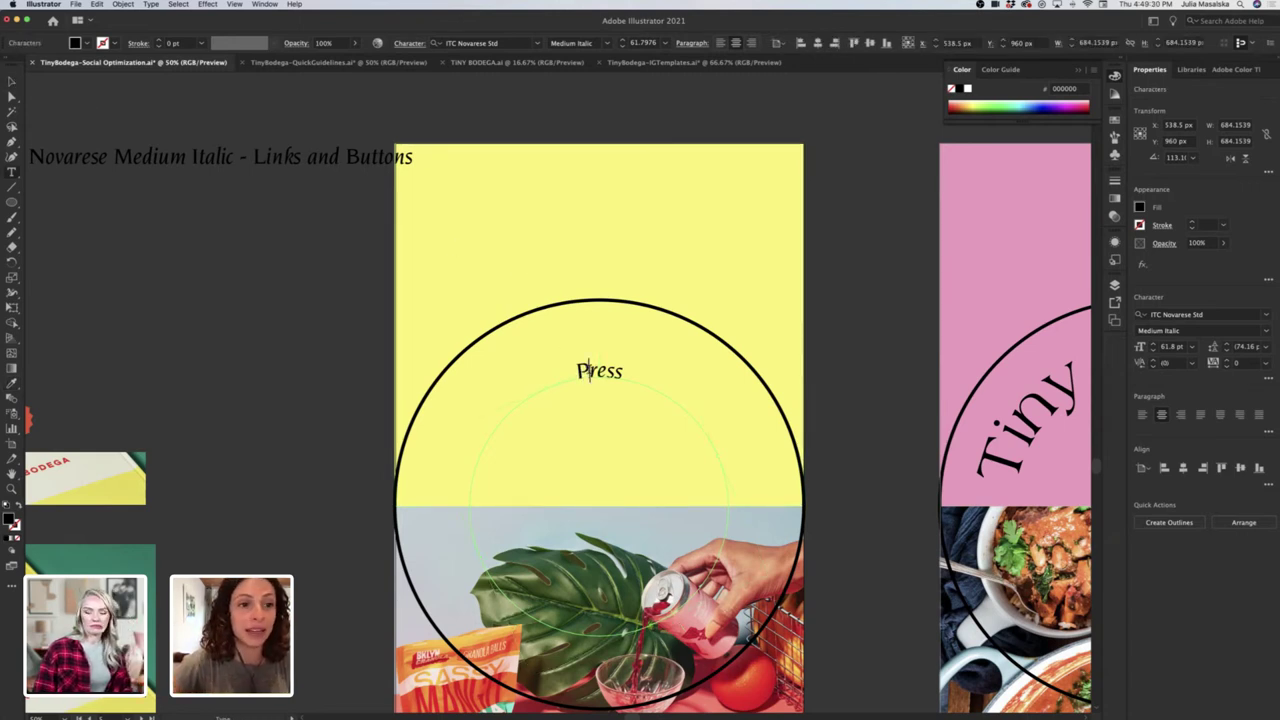
{"action": "key", "text": "BackSpace"}
{"action": "type", "text": "p"}
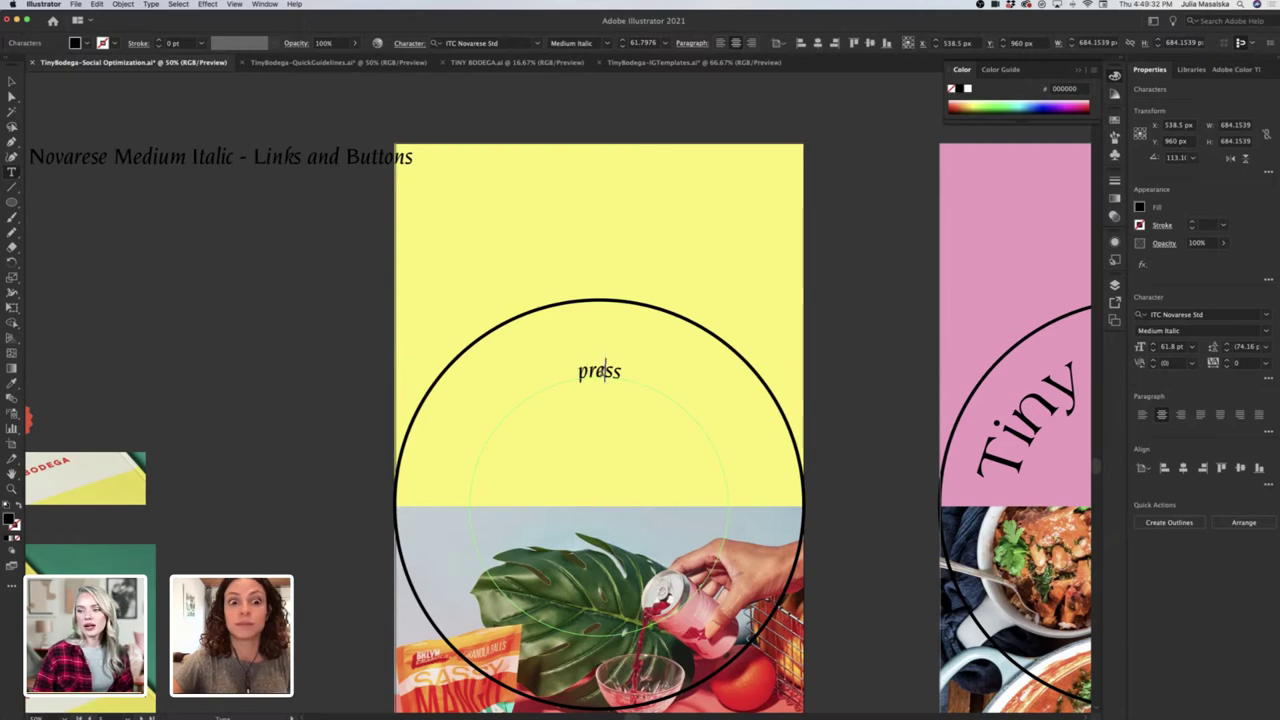
{"action": "key", "text": "super+a"}
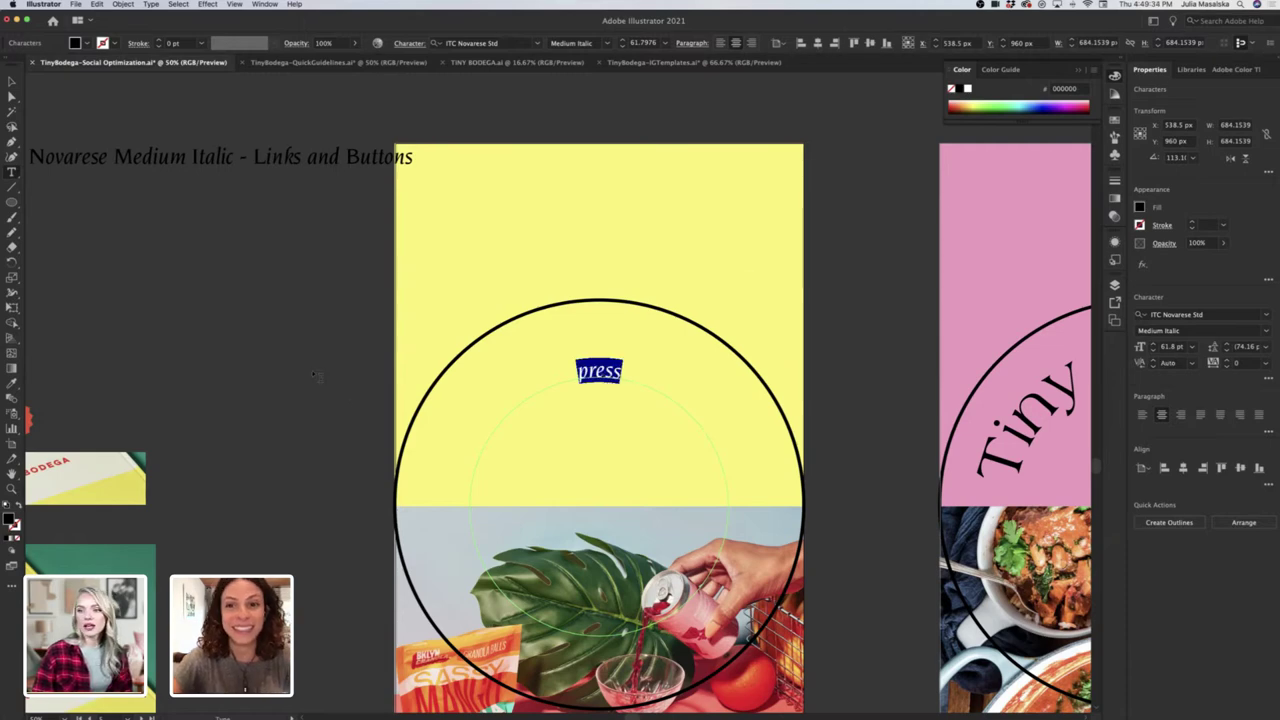
{"action": "scroll", "coordinate": [311, 366], "scroll_direction": "down", "scroll_amount": 2}
{"action": "scroll", "coordinate": [311, 366], "scroll_direction": "up", "scroll_amount": 2}
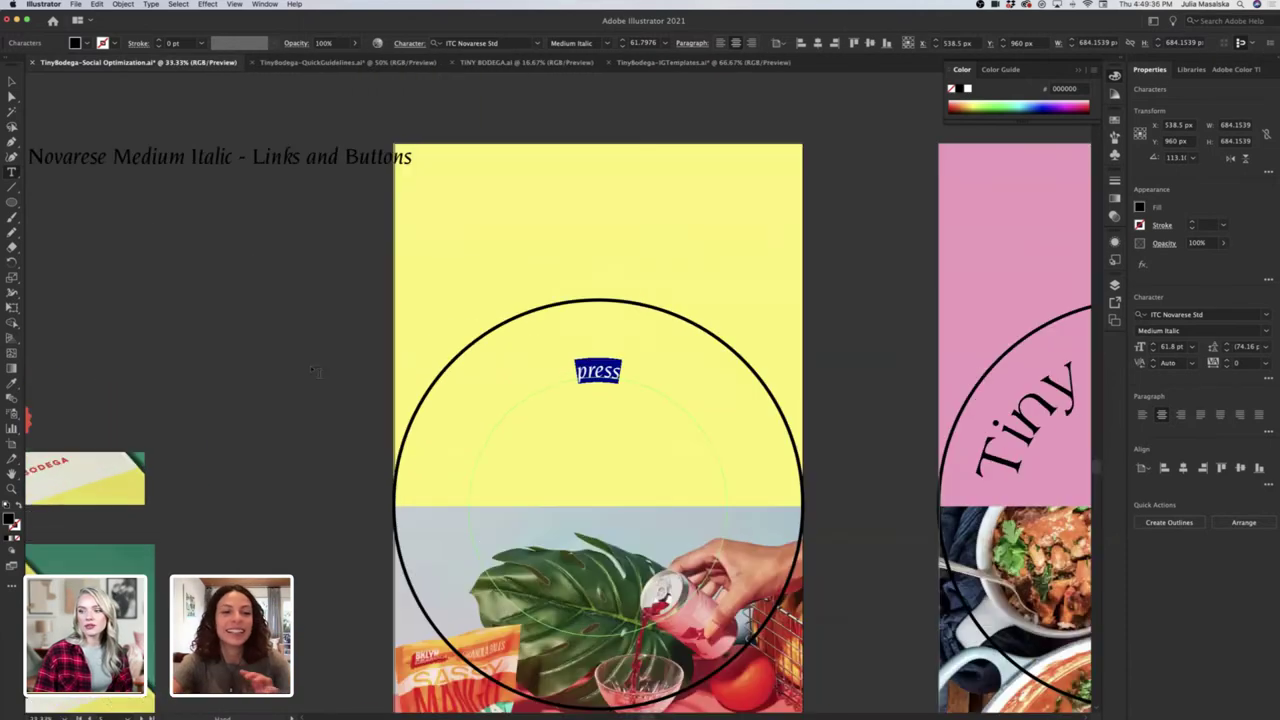
{"action": "scroll", "coordinate": [311, 366], "scroll_direction": "right", "scroll_amount": 2}
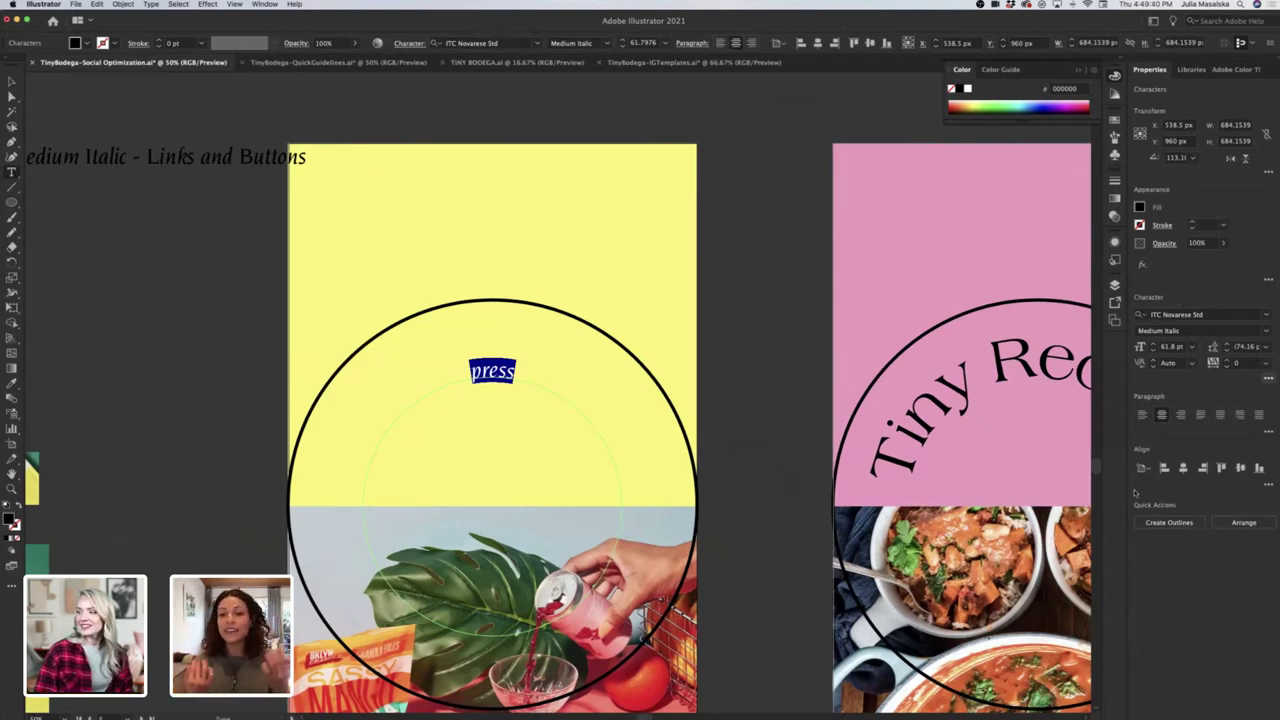
Try All Caps on the "press" title and switch it off again.
{"action": "left_click", "coordinate": [1267, 384]}
{"action": "left_click", "coordinate": [1133, 509]}
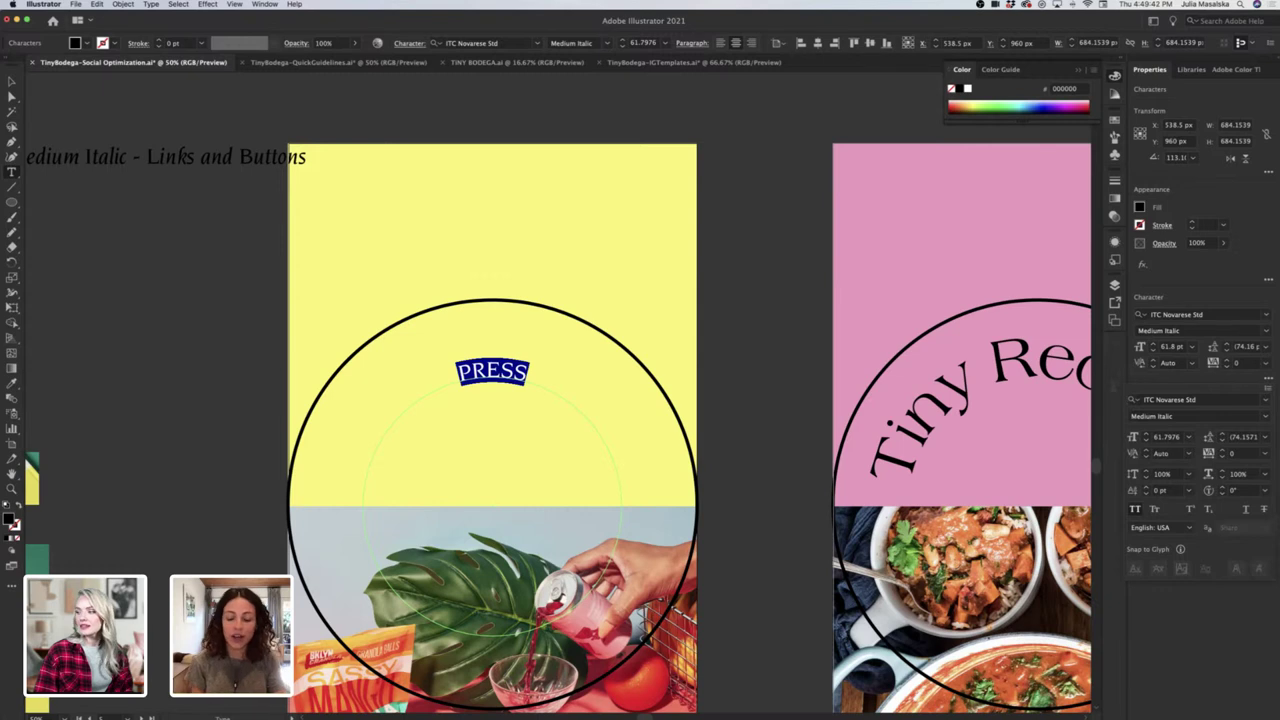
{"action": "left_click", "coordinate": [1134, 509]}
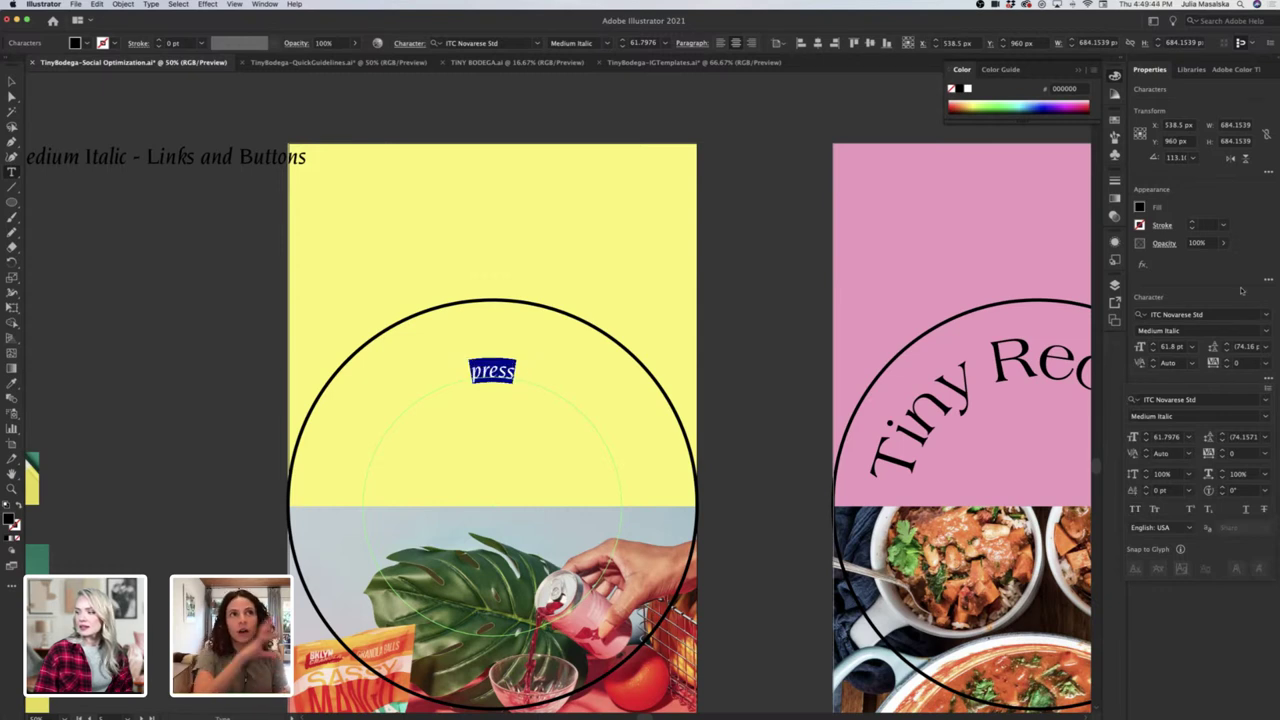
{"action": "left_click", "coordinate": [1264, 311]}
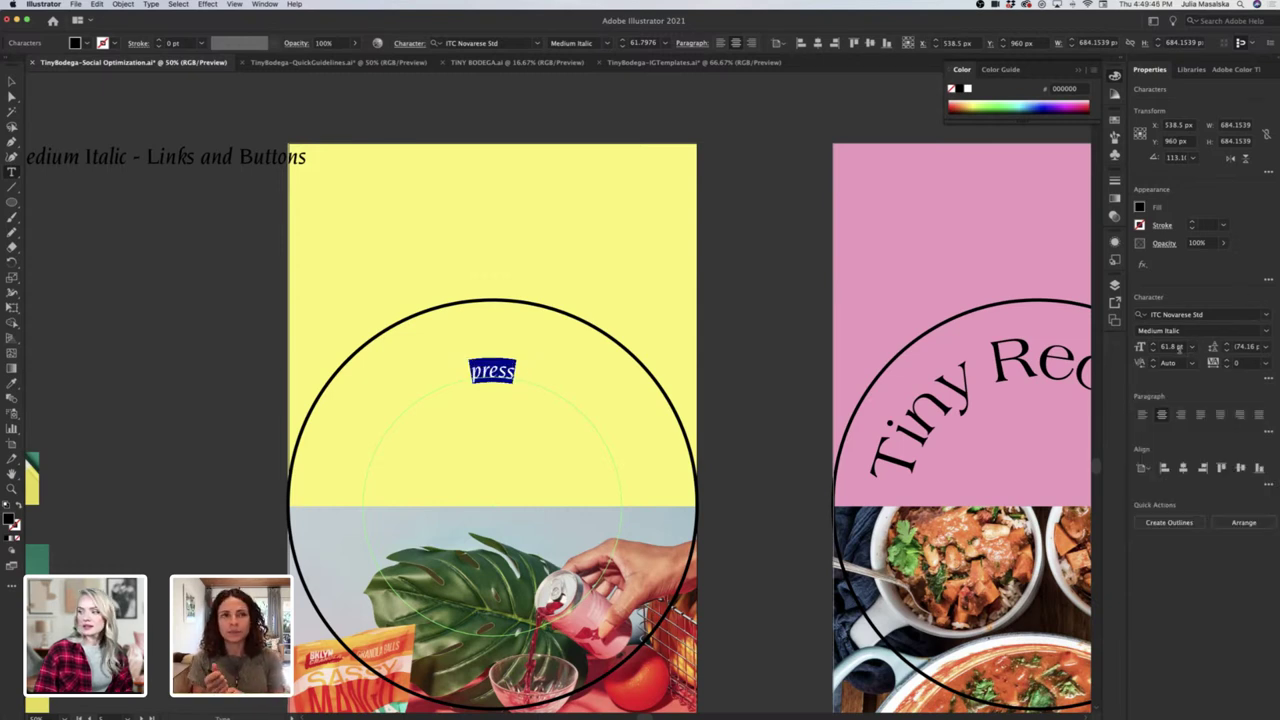
Try a 150 pt font size on the "press" title, then undo it.
{"action": "left_click", "coordinate": [1172, 347]}
{"action": "type", "text": "150"}
{"action": "key", "text": "Return"}
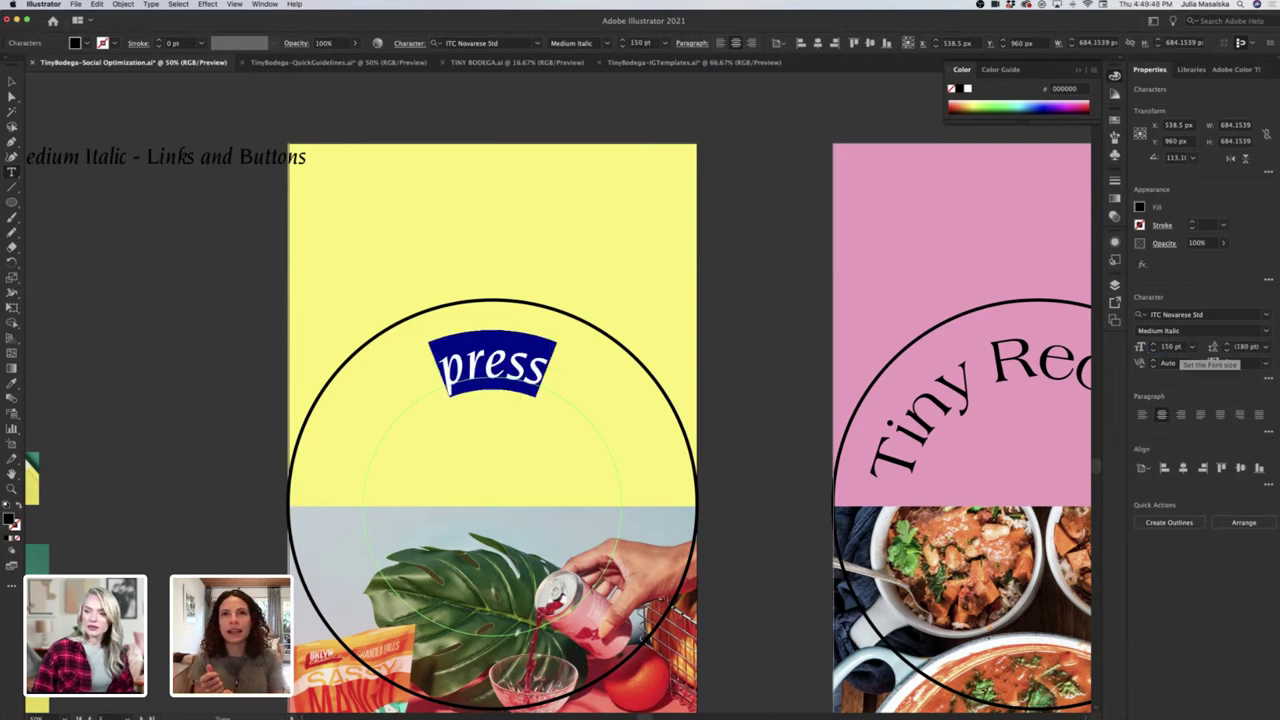
{"action": "key", "text": "super+z"}
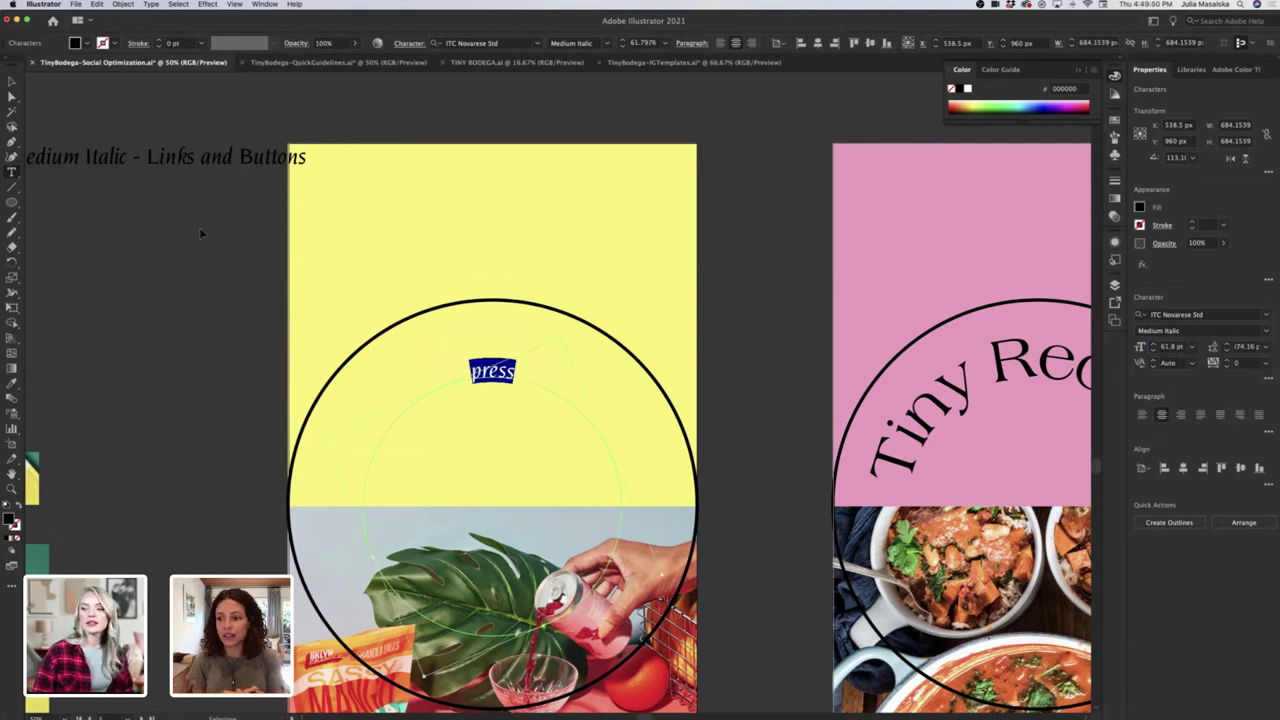
Undo the title edits back to the original serif "Press" lettering and deselect it.
{"action": "left_click", "coordinate": [12, 81]}
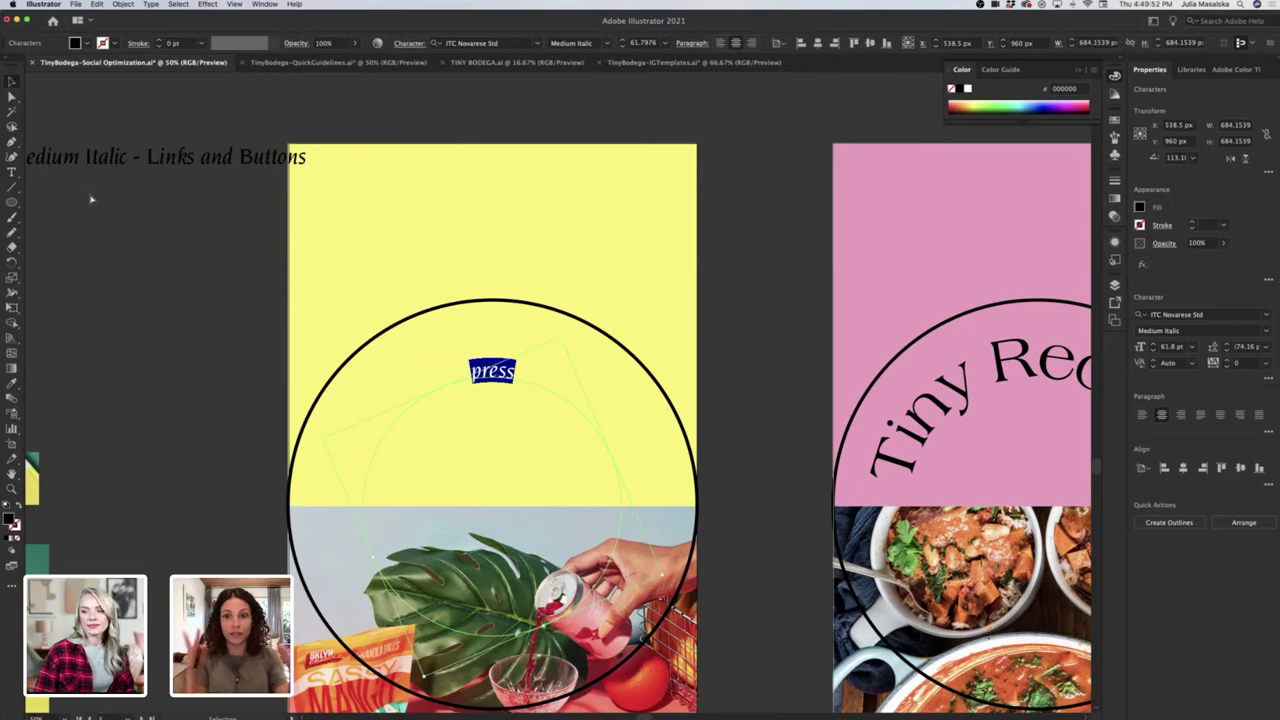
{"action": "key", "text": "super+z"}
{"action": "key", "text": "super+z"}
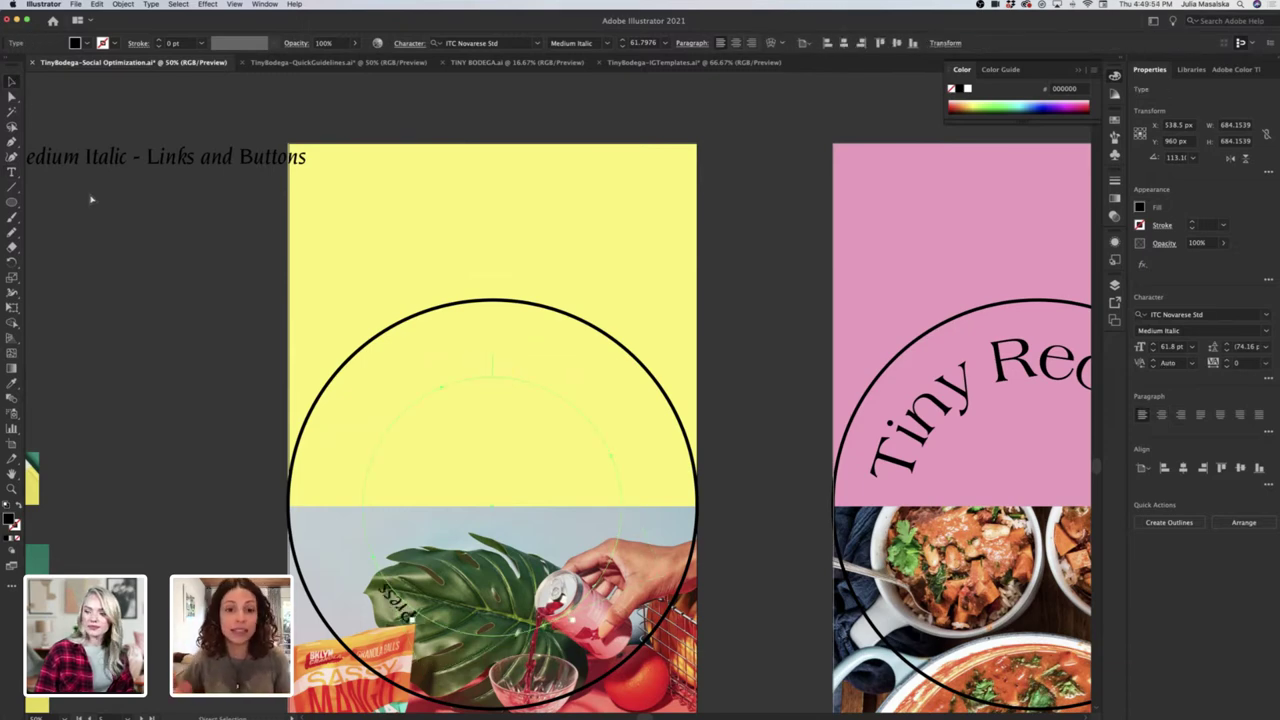
{"action": "key", "text": "super+z"}
{"action": "left_click", "coordinate": [154, 312]}
Review the Press, Tiny Recipes, Brands and Pantry Goals covers side by side, both as a set and up close.
{"action": "key", "text": "super+minus"}
{"action": "key", "text": "super+minus"}
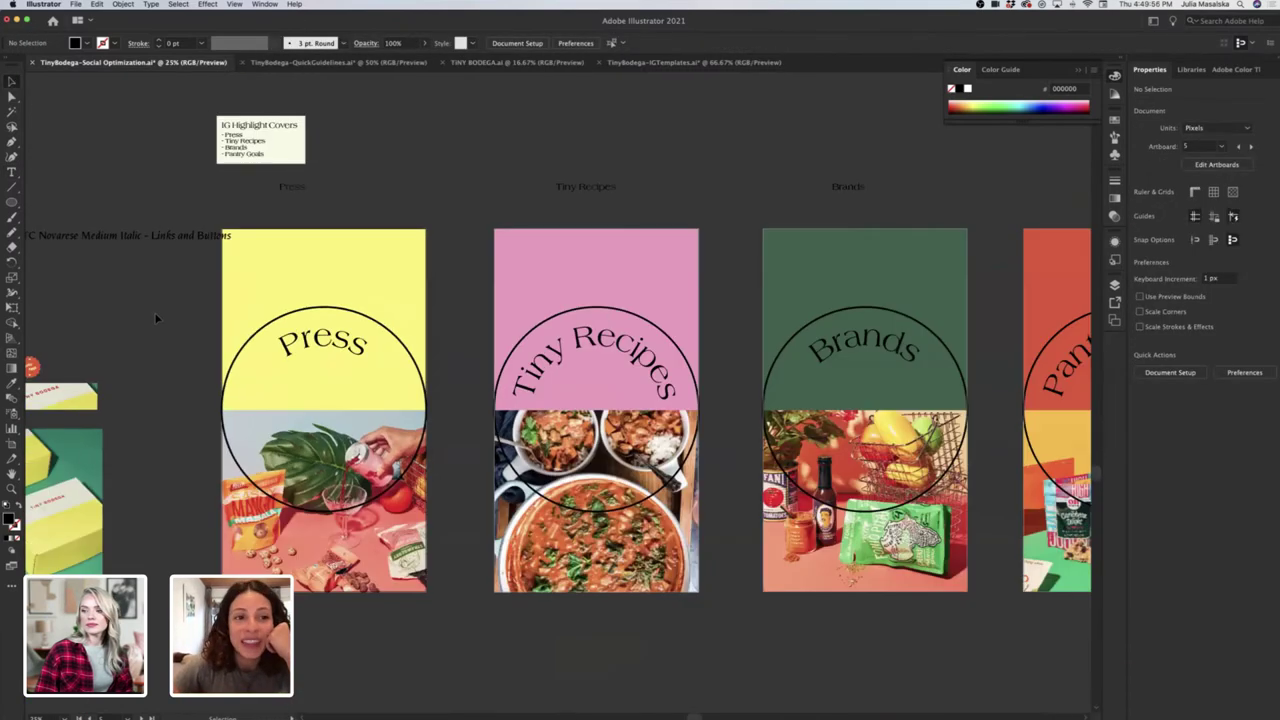
{"action": "scroll", "coordinate": [154, 312], "scroll_direction": "right", "scroll_amount": 1}
{"action": "key", "text": "super+minus"}
{"action": "key", "text": "super+minus"}
{"action": "key", "text": "super+minus"}
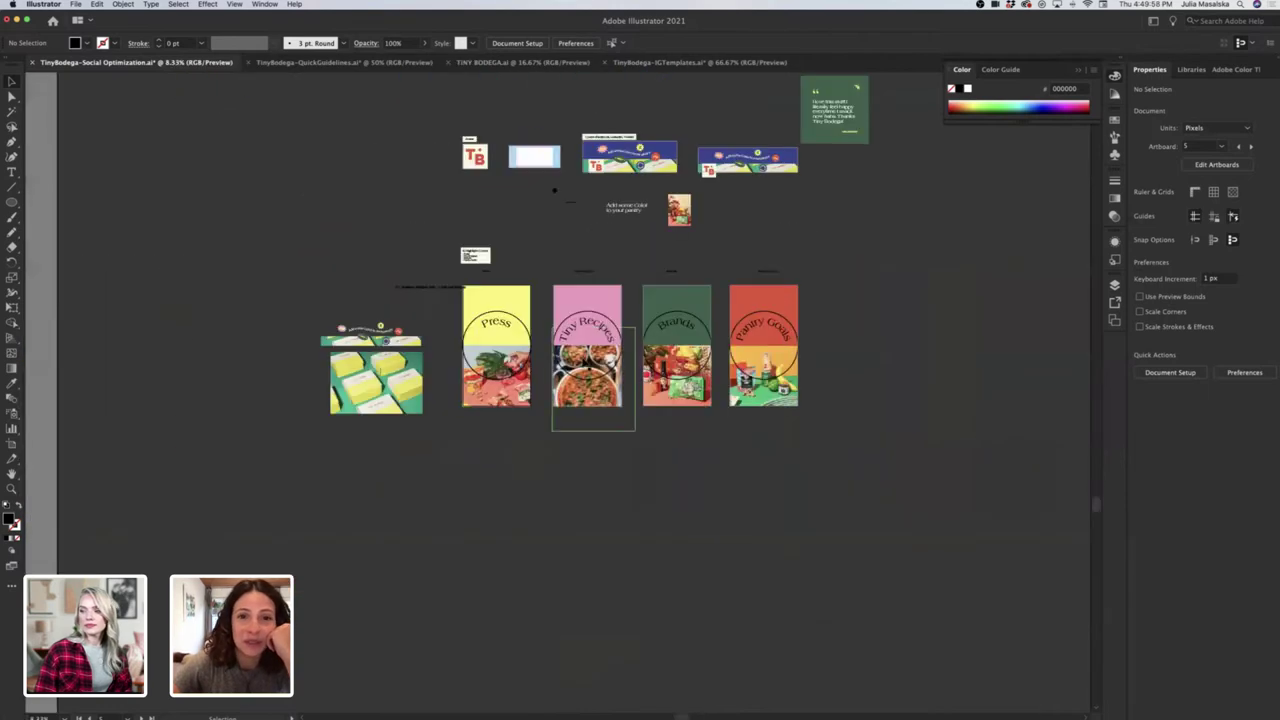
{"action": "scroll", "coordinate": [587, 360], "scroll_direction": "up", "scroll_amount": 1}
{"action": "scroll", "coordinate": [587, 360], "scroll_direction": "right", "scroll_amount": 2}
{"action": "scroll", "coordinate": [587, 360], "scroll_direction": "up", "scroll_amount": 1}
{"action": "scroll", "coordinate": [590, 366], "scroll_direction": "right", "scroll_amount": 1}
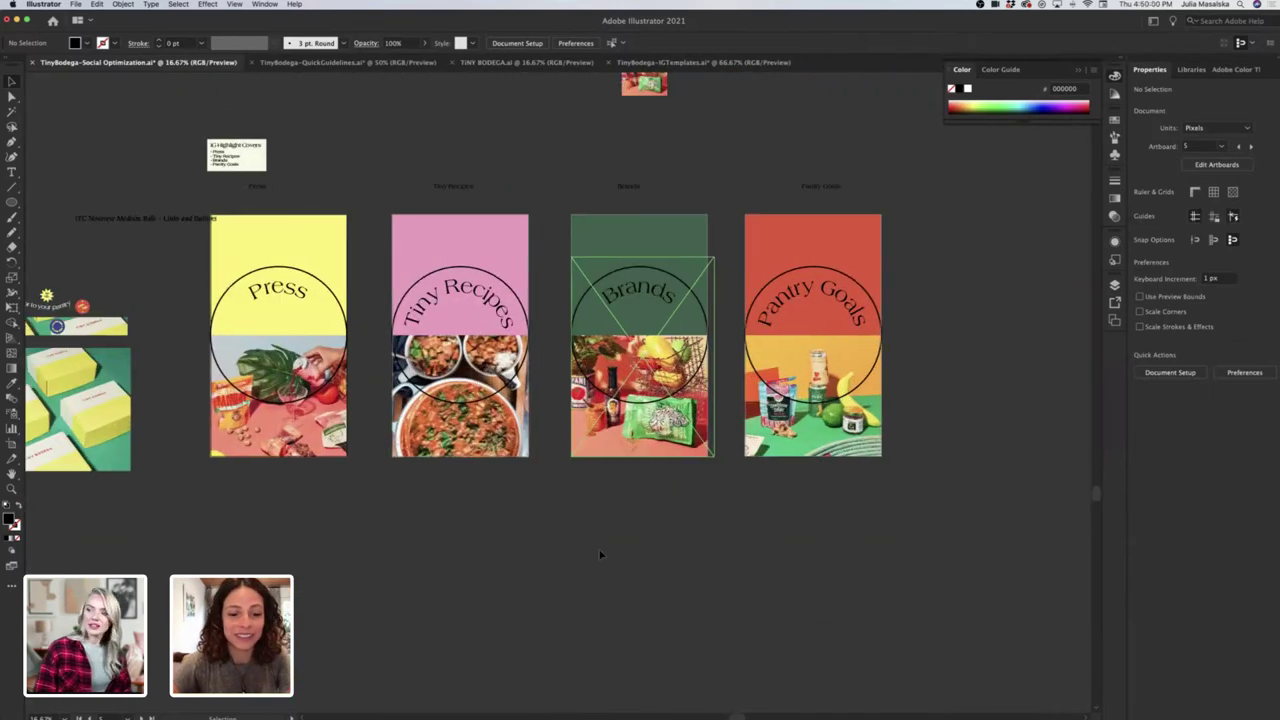
{"action": "scroll", "coordinate": [600, 554], "scroll_direction": "right", "scroll_amount": 2}
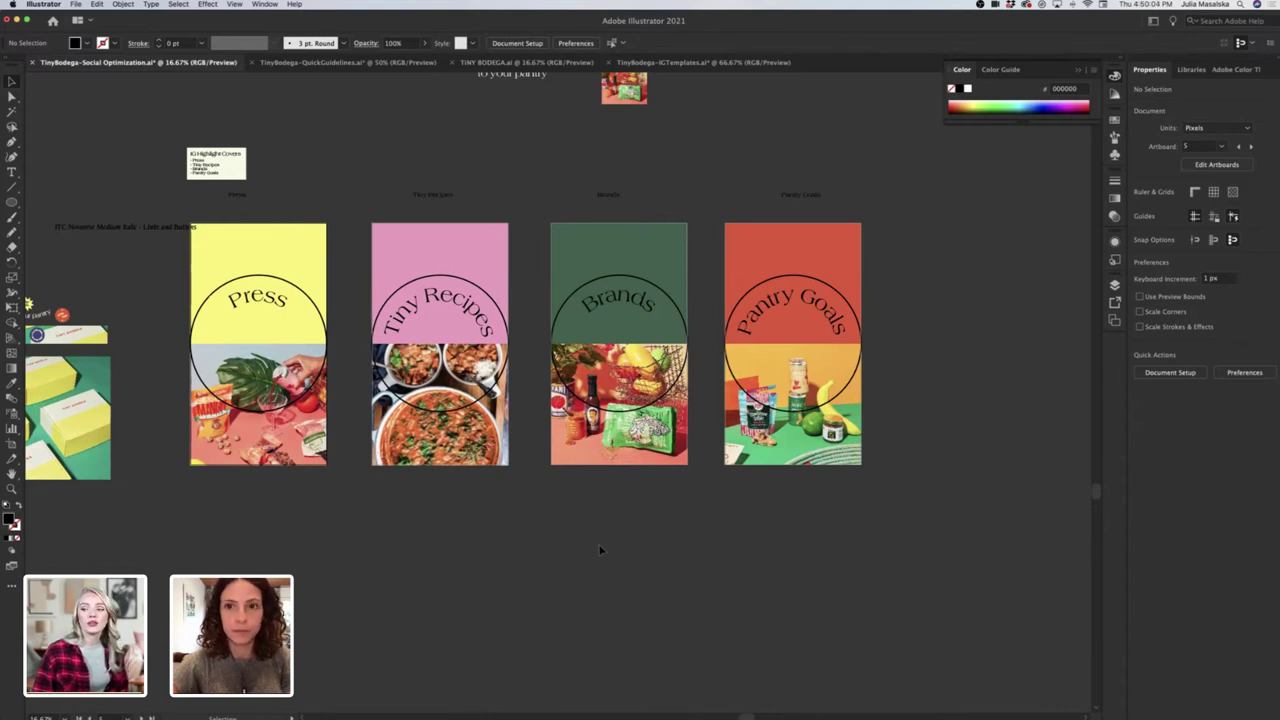
{"action": "scroll", "coordinate": [600, 549], "scroll_direction": "right", "scroll_amount": 2}
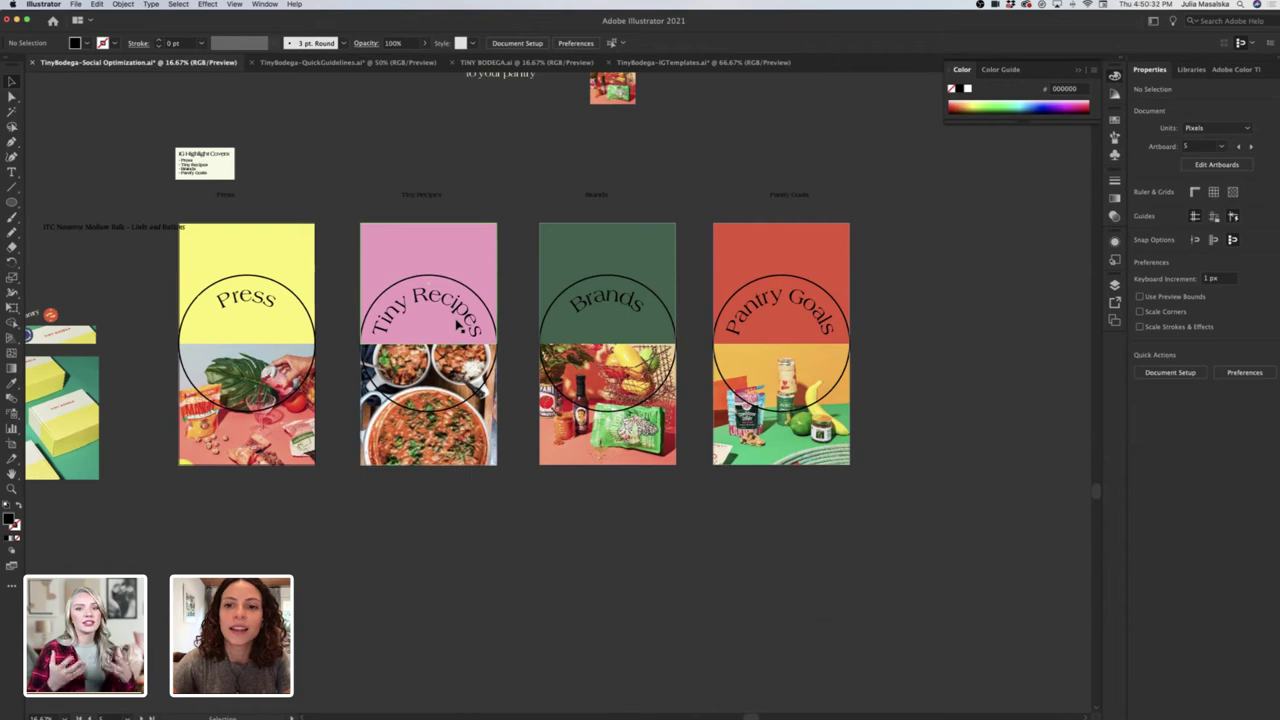
{"action": "scroll", "coordinate": [440, 345], "scroll_direction": "left", "scroll_amount": 4}
{"action": "scroll", "coordinate": [440, 345], "scroll_direction": "up", "scroll_amount": 1}
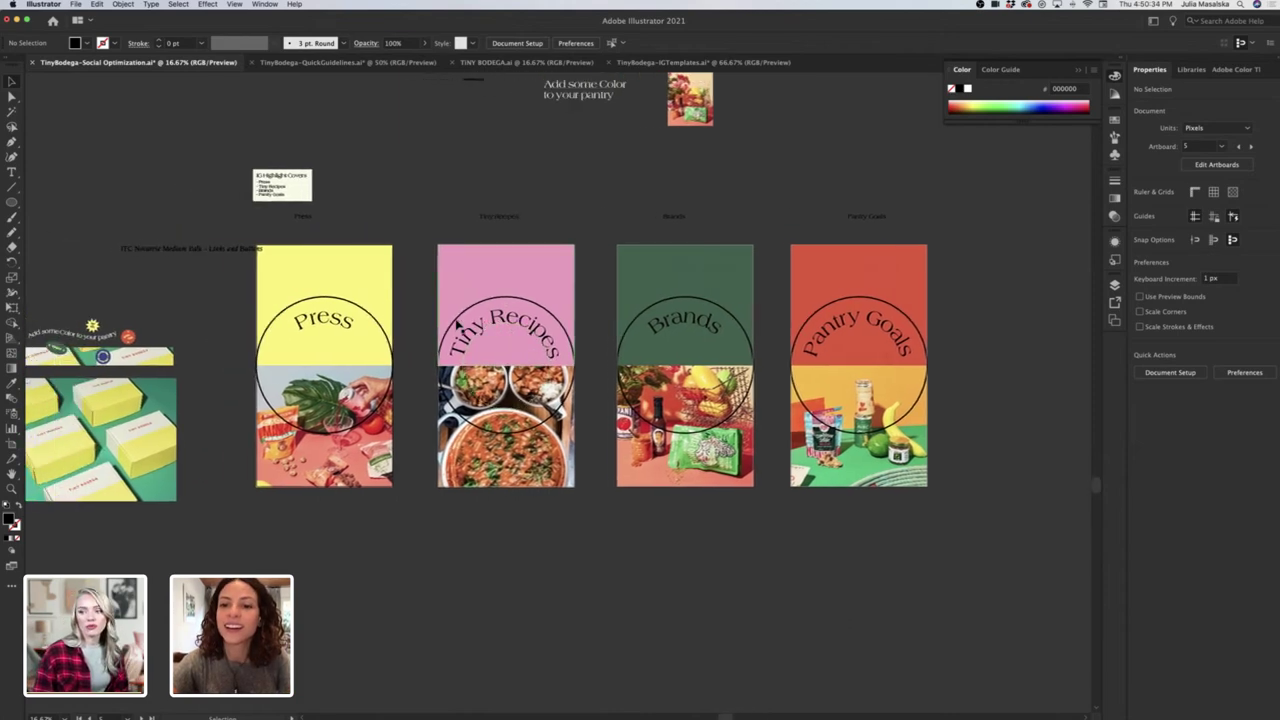
{"action": "scroll", "coordinate": [408, 483], "scroll_direction": "up", "scroll_amount": 2}
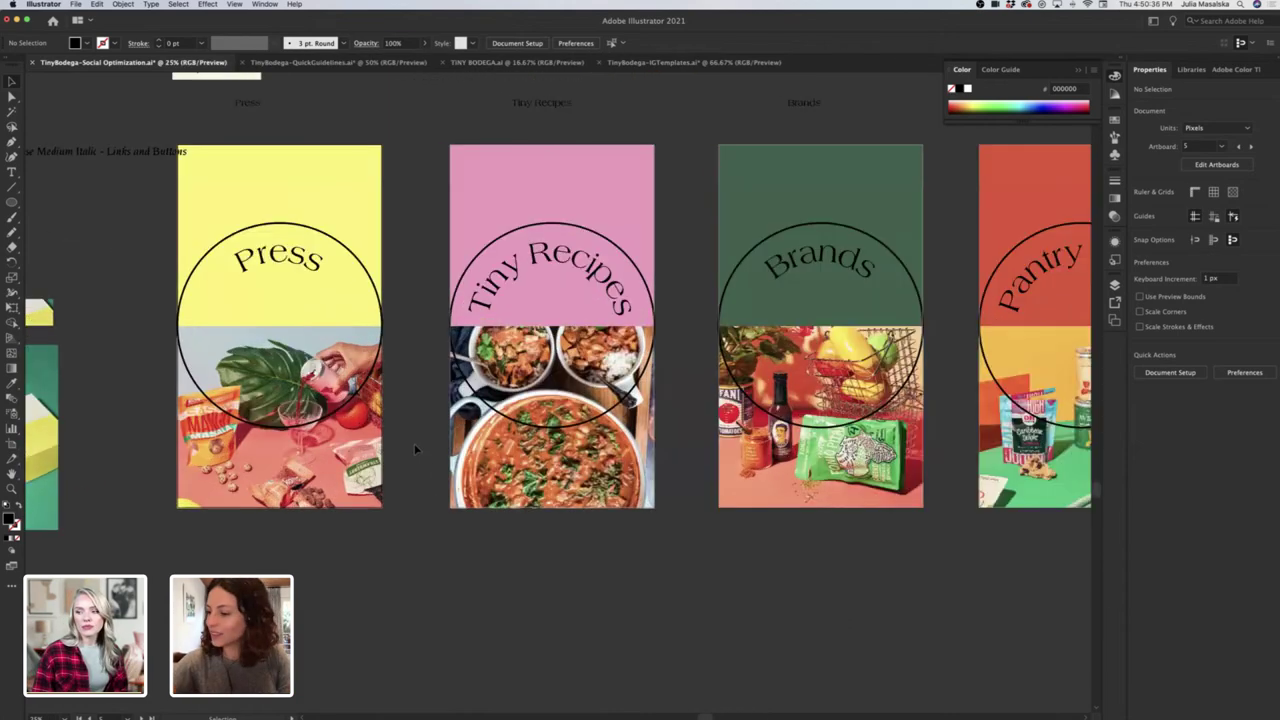
{"action": "scroll", "coordinate": [414, 443], "scroll_direction": "right", "scroll_amount": 2}
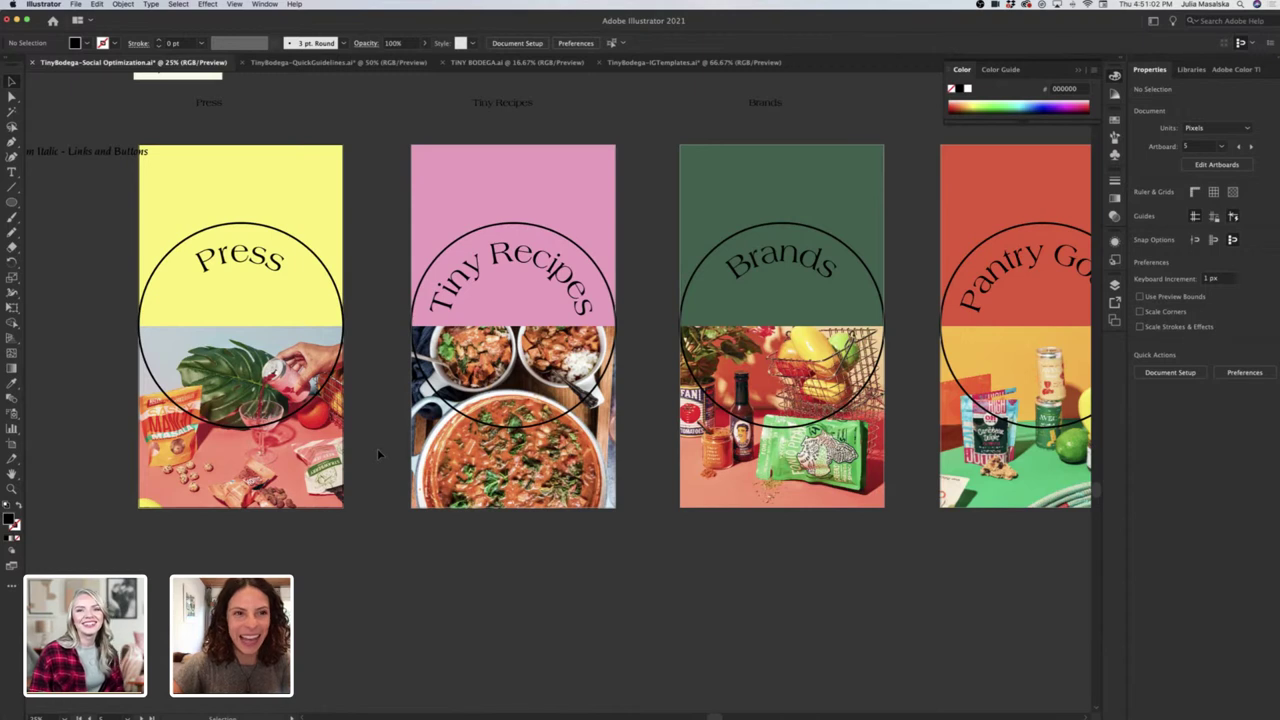
{"action": "scroll", "coordinate": [377, 448], "scroll_direction": "right", "scroll_amount": 3}
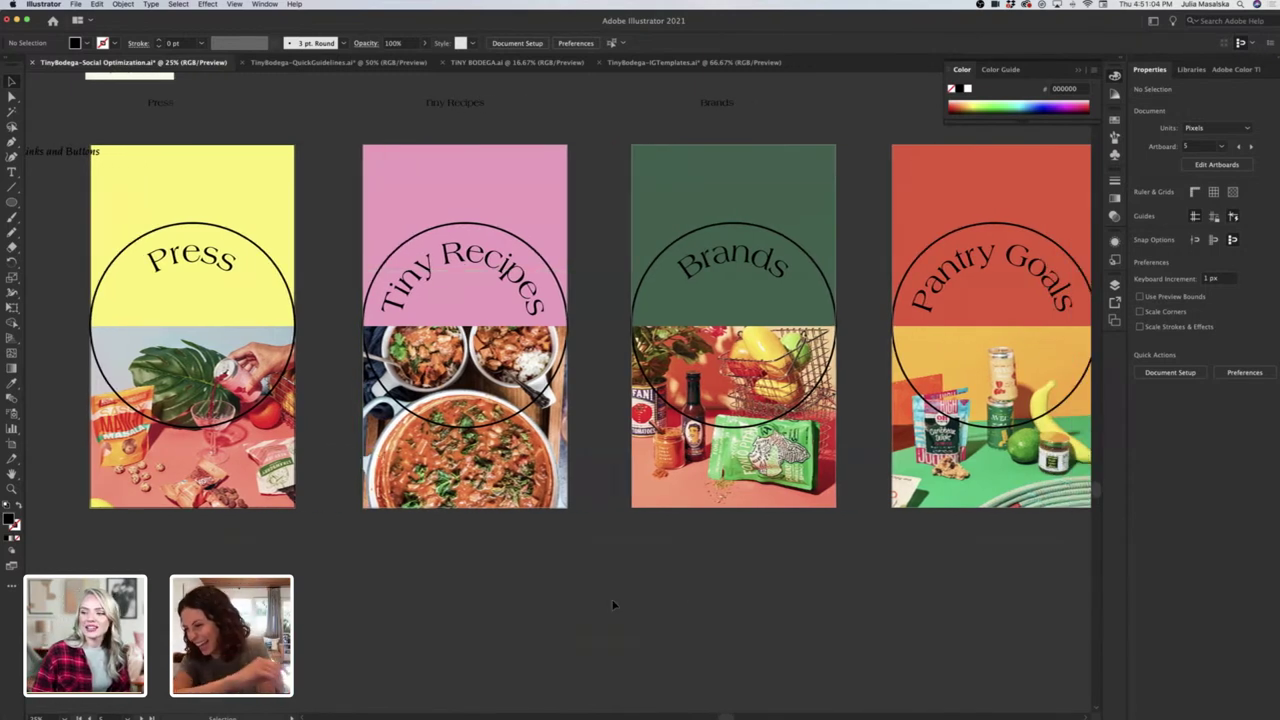
{"action": "scroll", "coordinate": [686, 593], "scroll_direction": "right", "scroll_amount": 2}
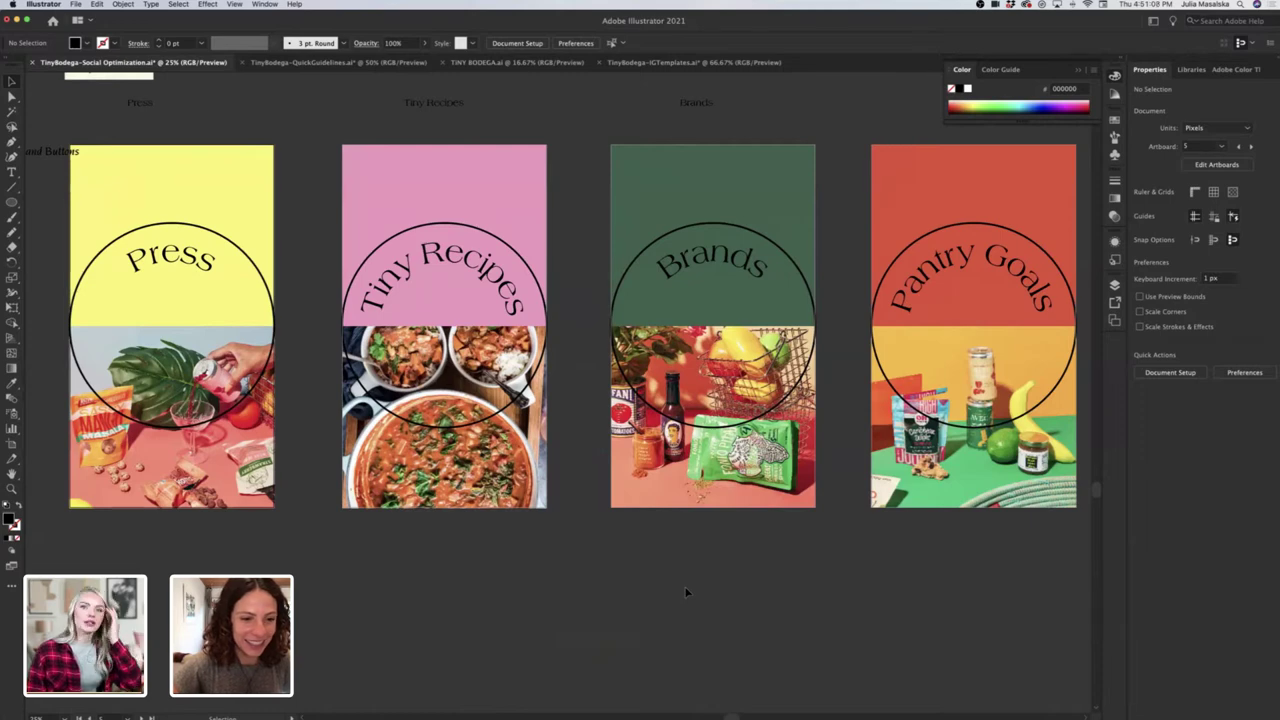
{"action": "scroll", "coordinate": [686, 593], "scroll_direction": "left", "scroll_amount": 1}
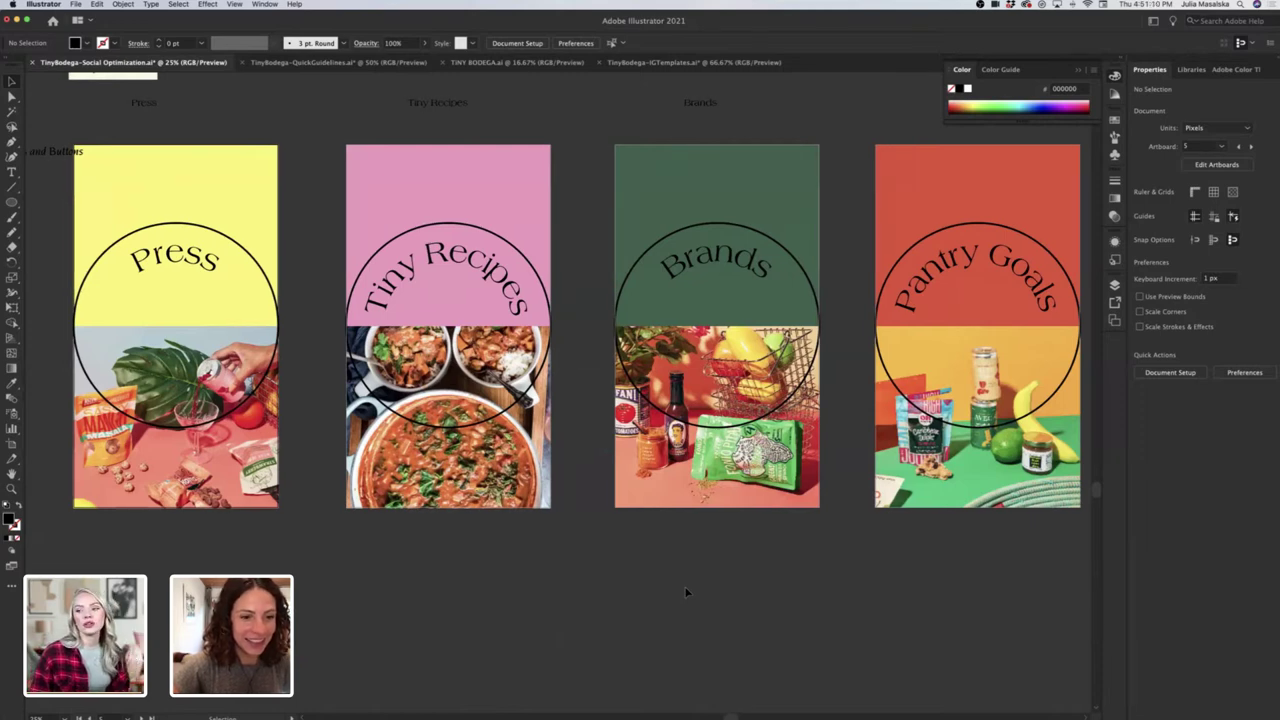
{"action": "key", "text": "super+minus"}
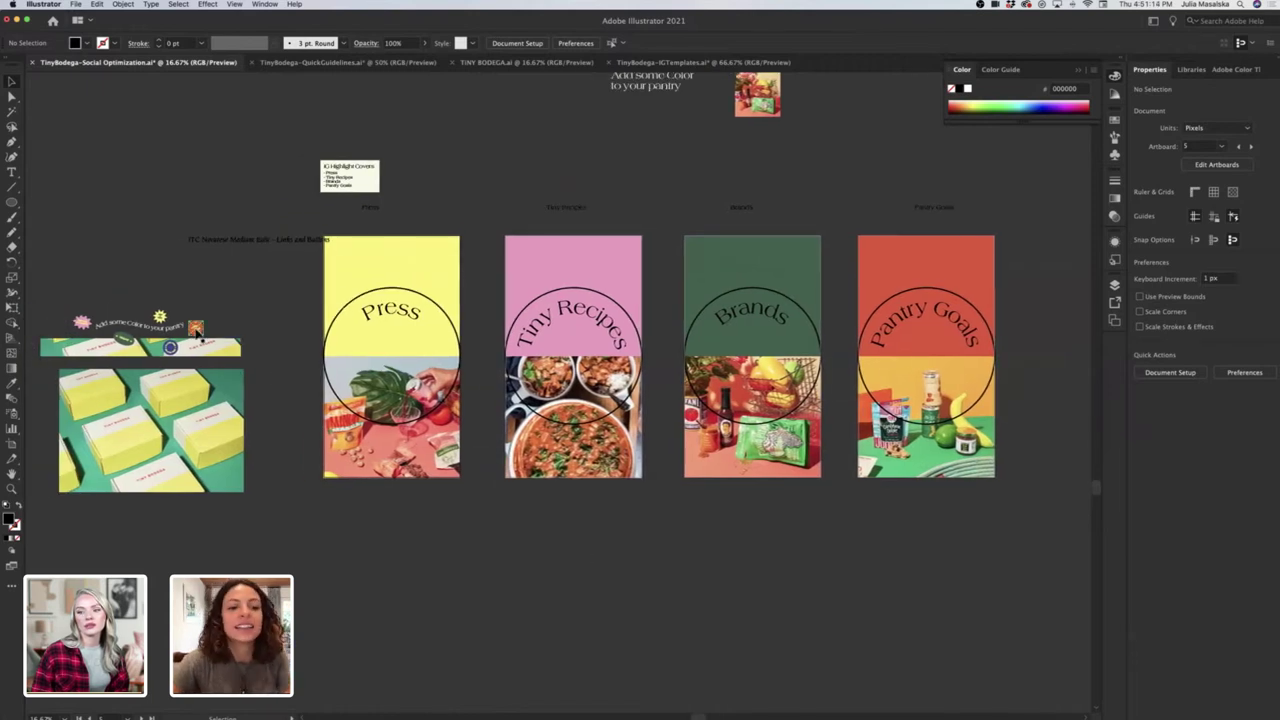
Move the red Dairy Free badge onto the middle of the Press cover, enlarge it to about 461 px wide and embed it.
{"action": "left_click_drag", "start_coordinate": [196, 330], "coordinate": [422, 329]}
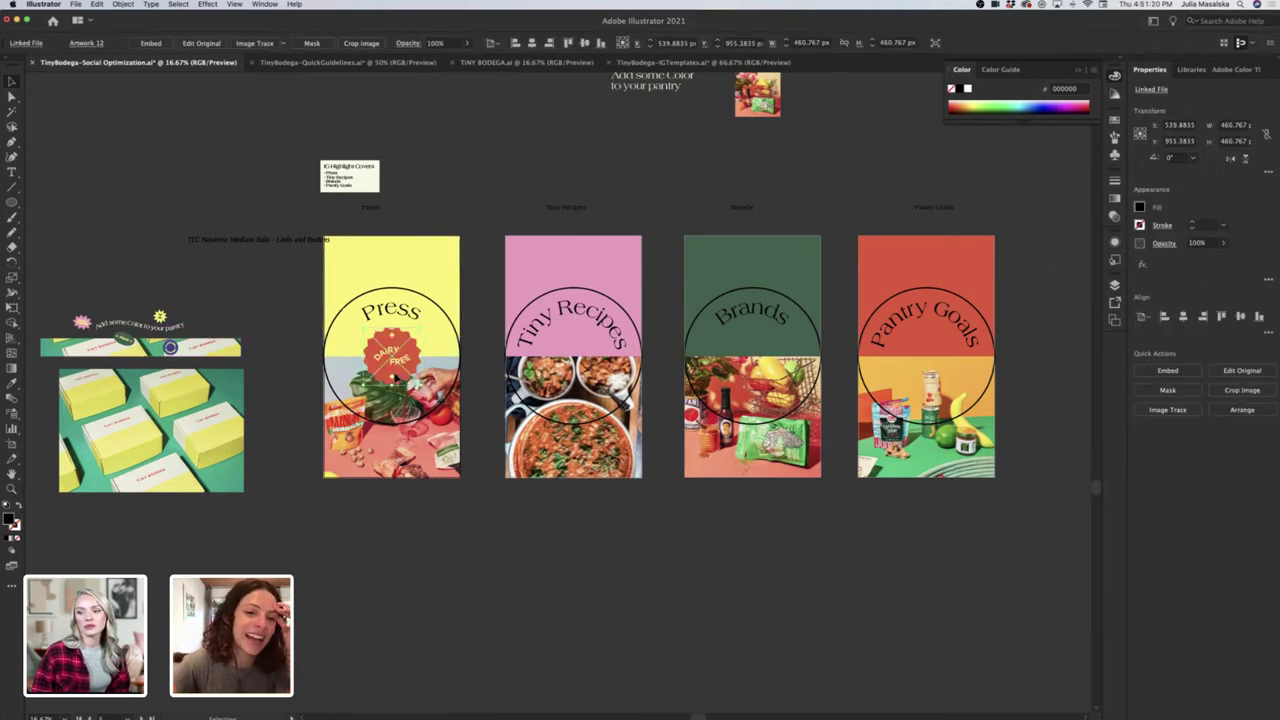
{"action": "scroll", "coordinate": [394, 374], "scroll_direction": "up", "scroll_amount": 4}
{"action": "double_click", "coordinate": [385, 315]}
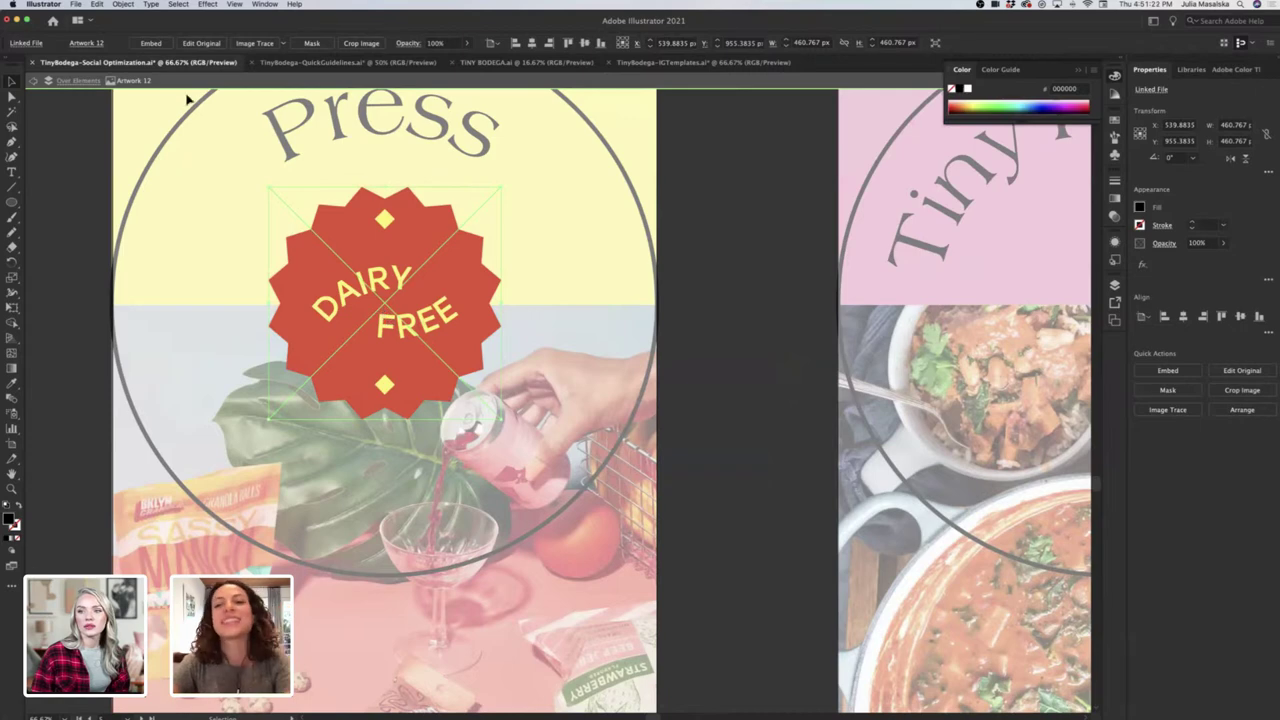
{"action": "left_click", "coordinate": [153, 44]}
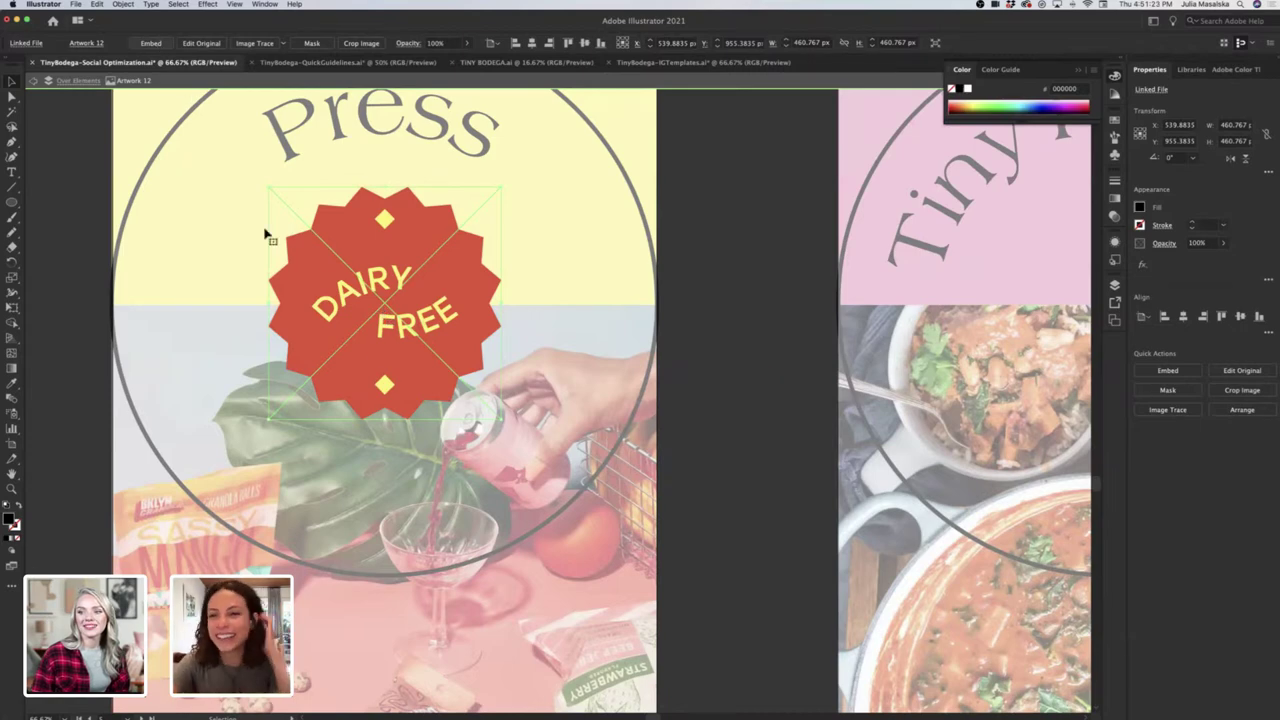
Delete the yellow "DAIRY FREE" lettering and diamonds from inside the embedded red badge.
{"action": "double_click", "coordinate": [381, 338]}
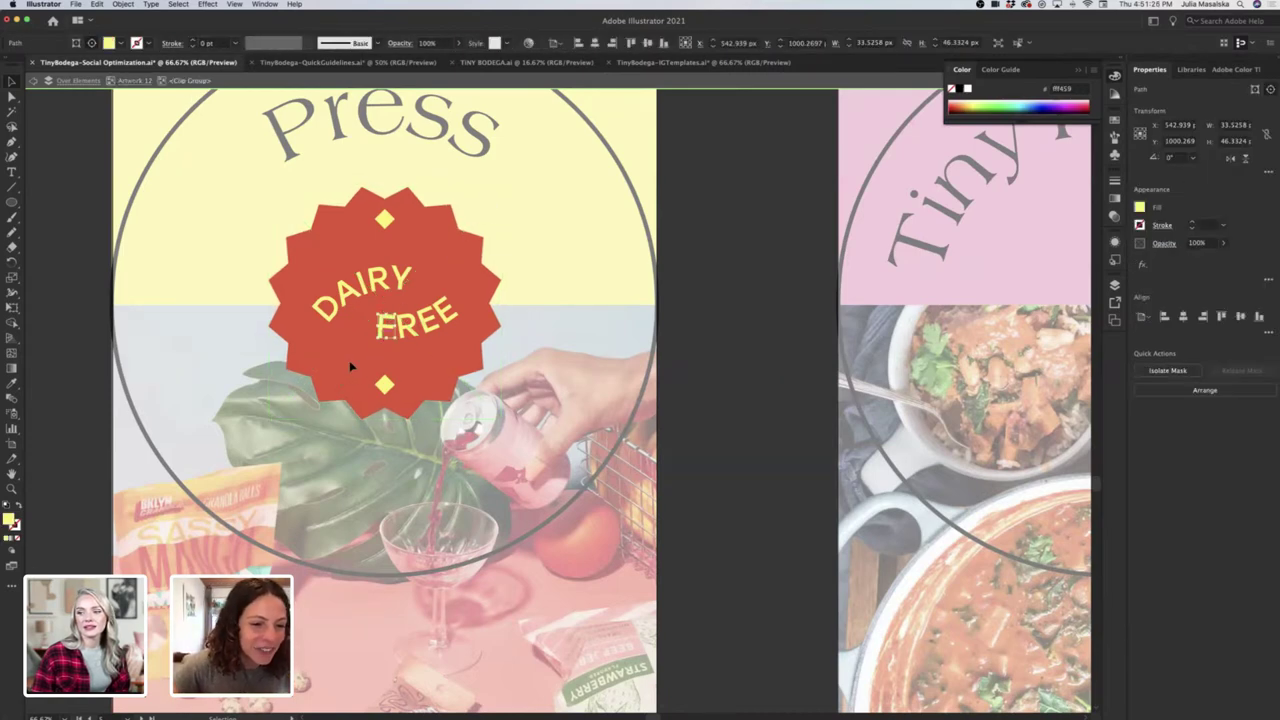
{"action": "key", "text": "super+a"}
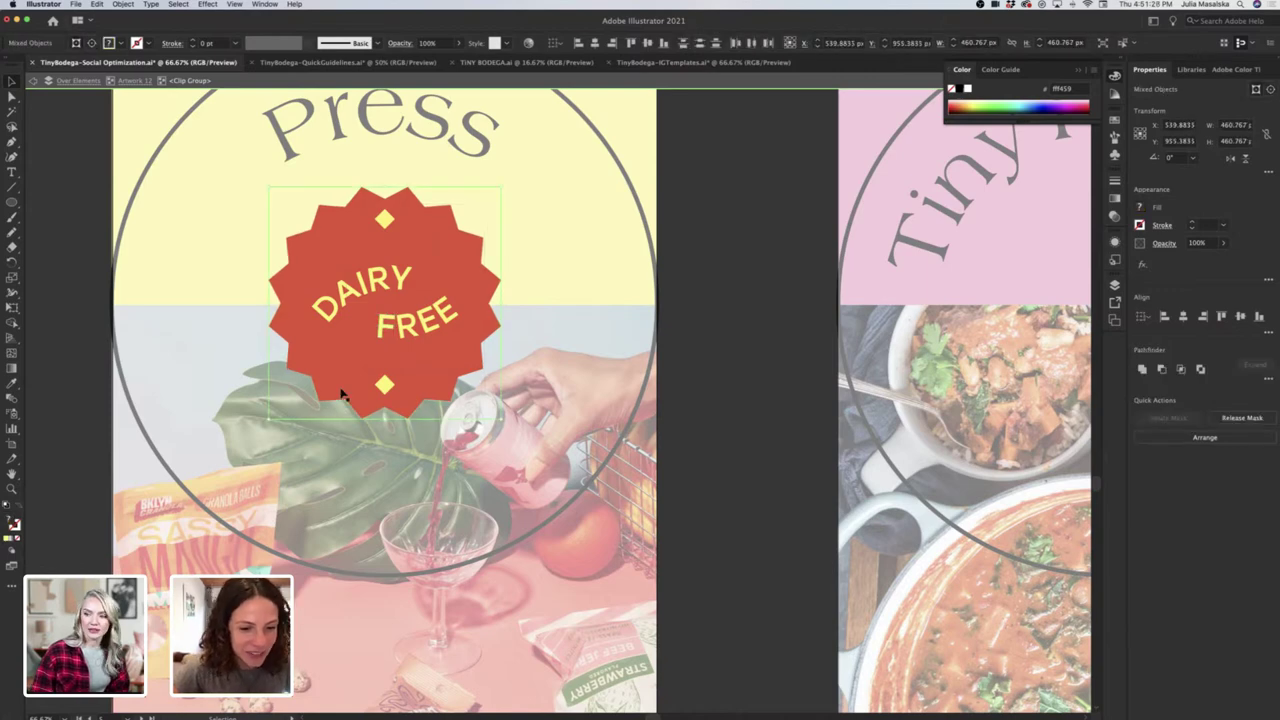
{"action": "key", "text": "Delete"}
{"action": "scroll", "coordinate": [340, 393], "scroll_direction": "down", "scroll_amount": 5}
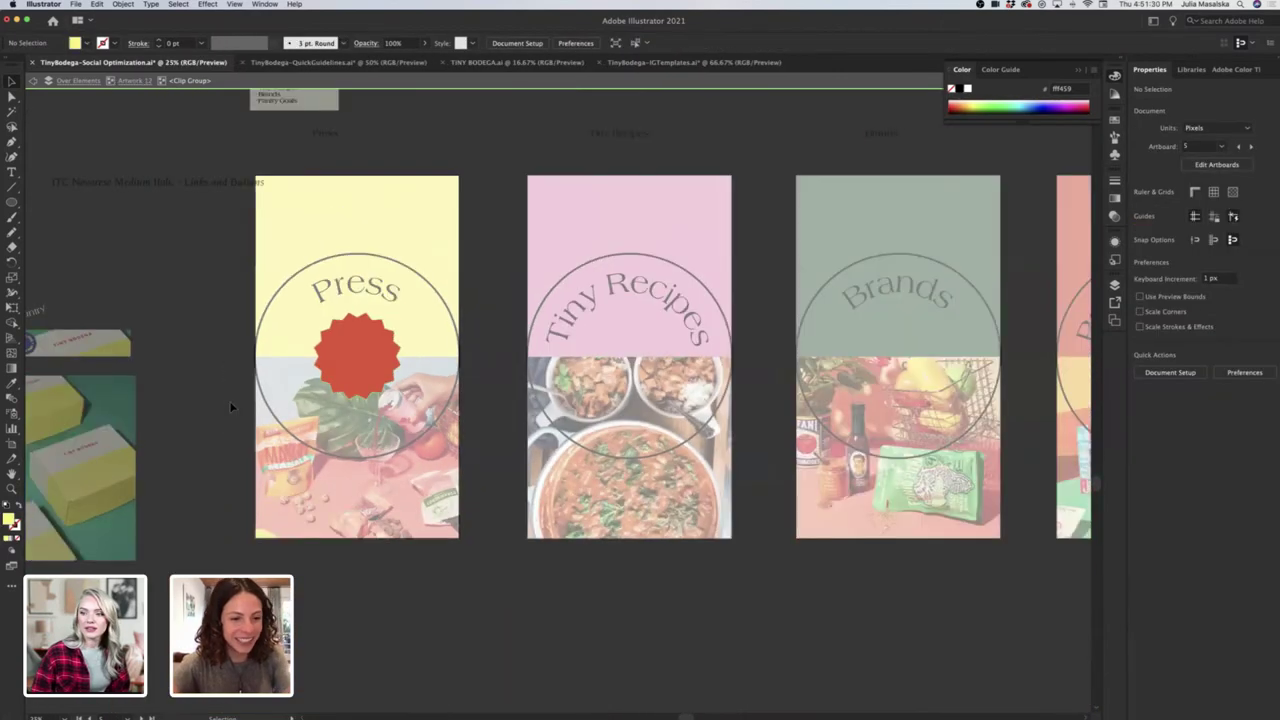
{"action": "double_click", "coordinate": [229, 400]}
Scale the plain red starburst down slightly around its centre on the Press cover.
{"action": "left_click", "coordinate": [400, 315]}
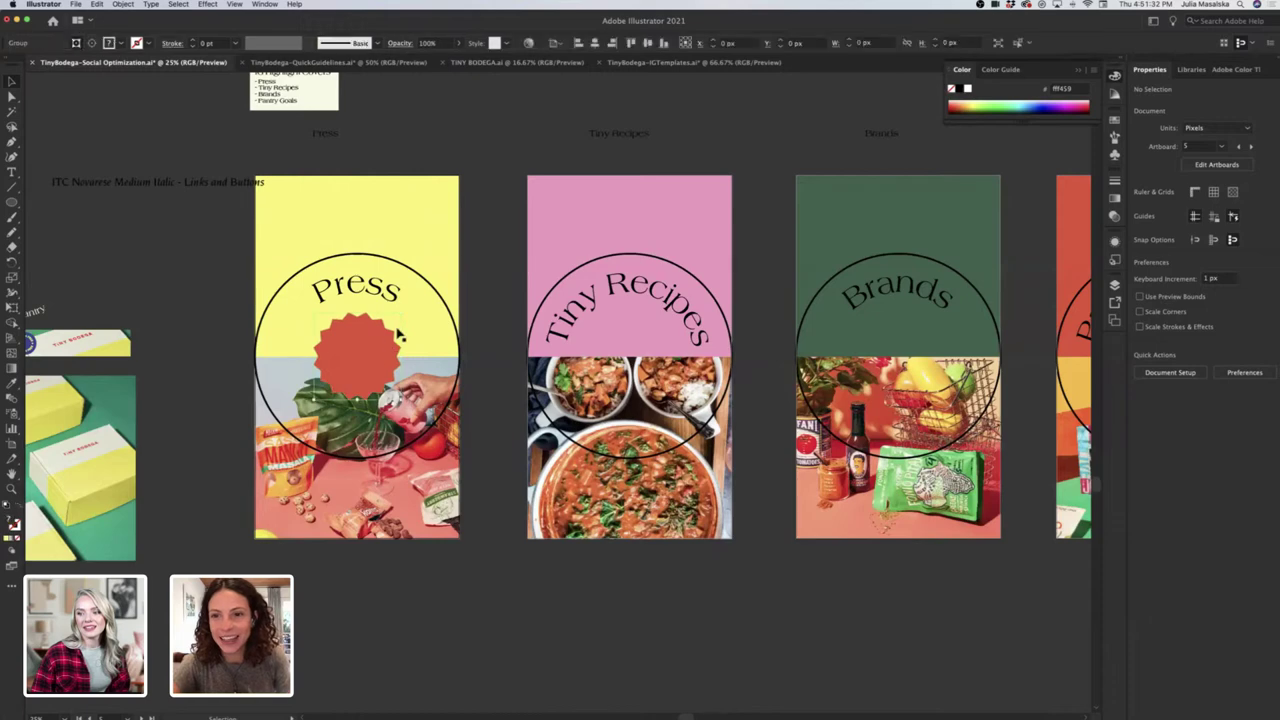
{"action": "left_click_drag", "start_coordinate": [400, 315], "coordinate": [390, 323]}
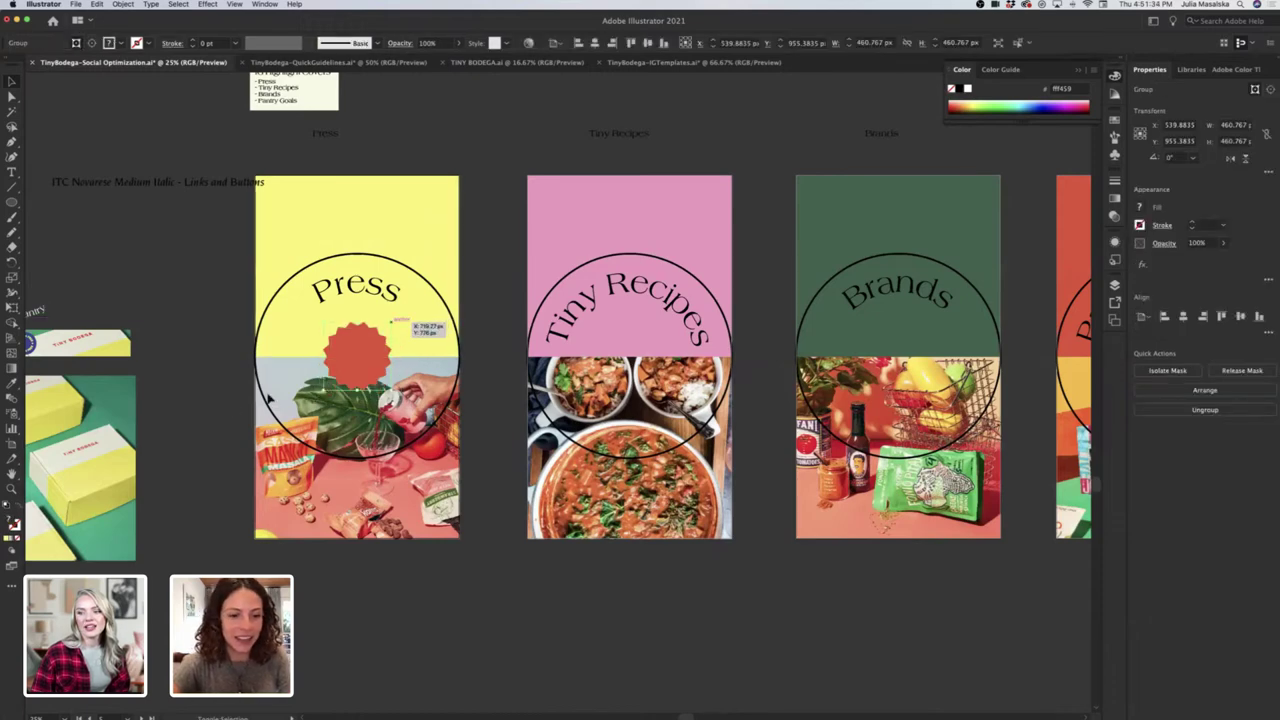
{"action": "left_click", "coordinate": [211, 410]}
{"action": "scroll", "coordinate": [211, 410], "scroll_direction": "down", "scroll_amount": 2}
{"action": "scroll", "coordinate": [211, 410], "scroll_direction": "left", "scroll_amount": 2}
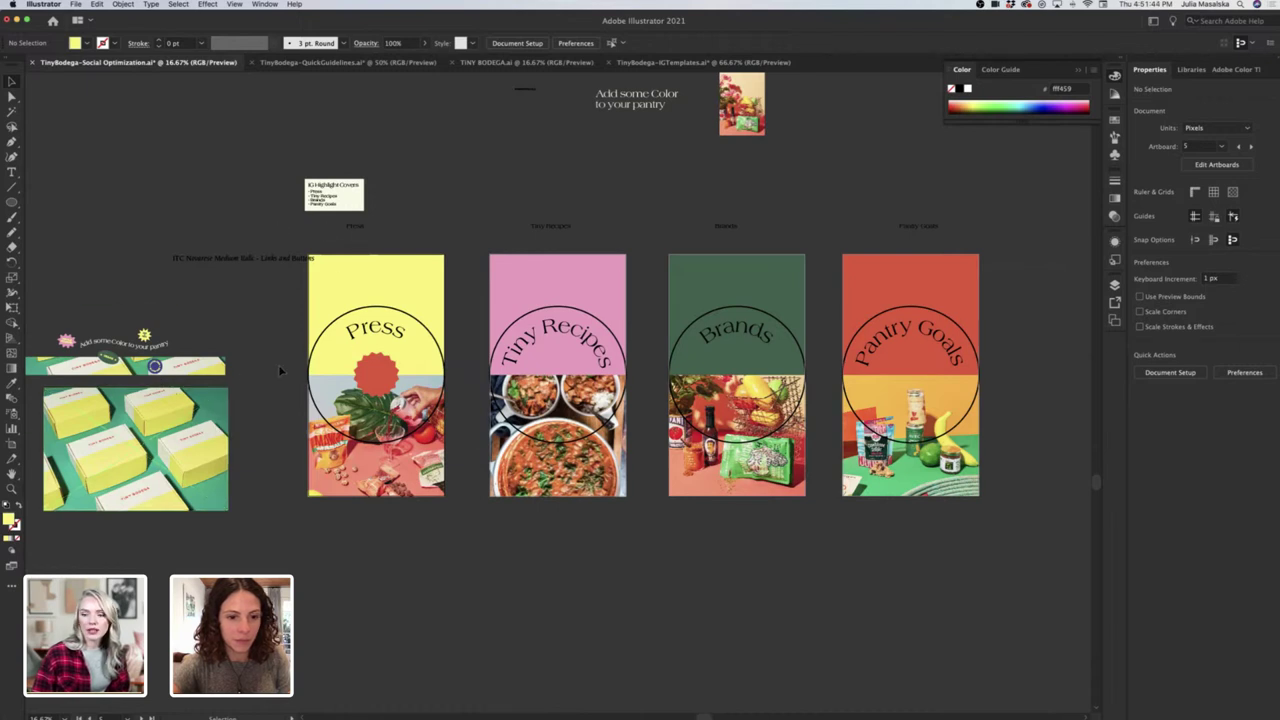
Place a copy of the pink Female Founded badge in the middle of the Brands cover, enlarge it to about 557 px wide and embed it.
{"action": "scroll", "coordinate": [298, 371], "scroll_direction": "left", "scroll_amount": 1}
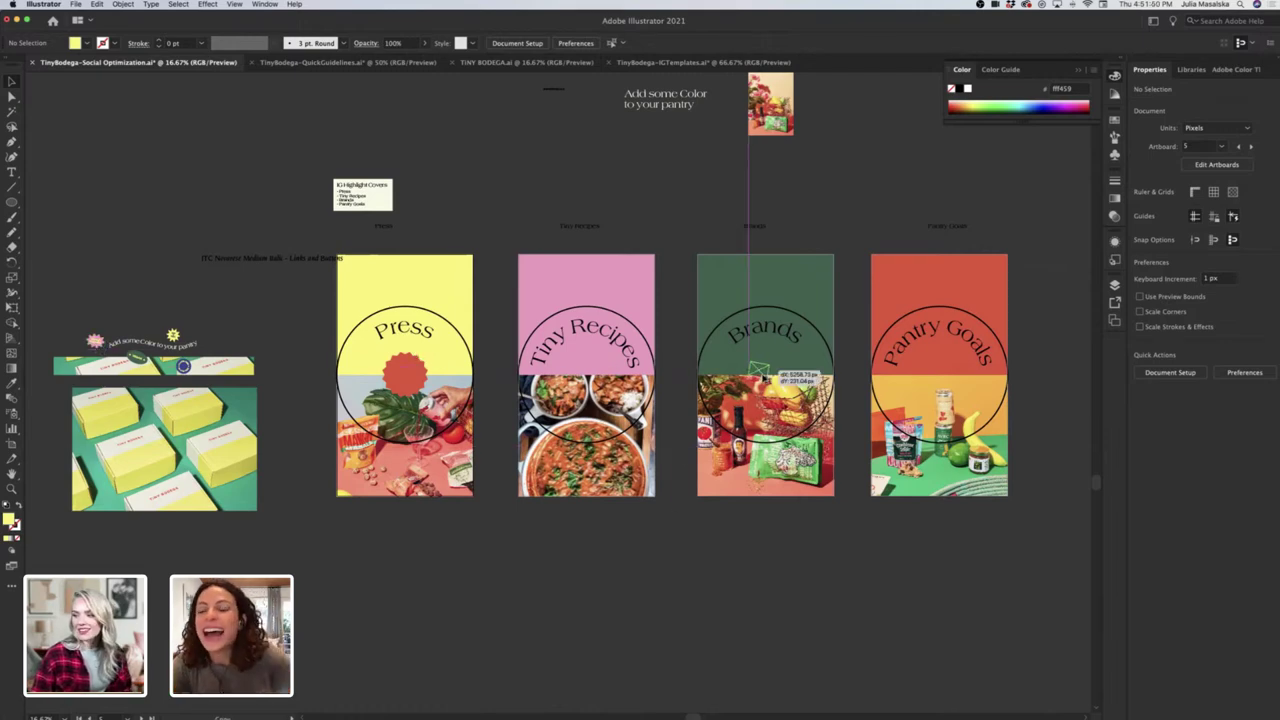
{"action": "left_click", "coordinate": [767, 377]}
{"action": "key", "text": "super+="}
{"action": "key", "text": "super+="}
{"action": "key", "text": "super+="}
{"action": "key", "text": "super+="}
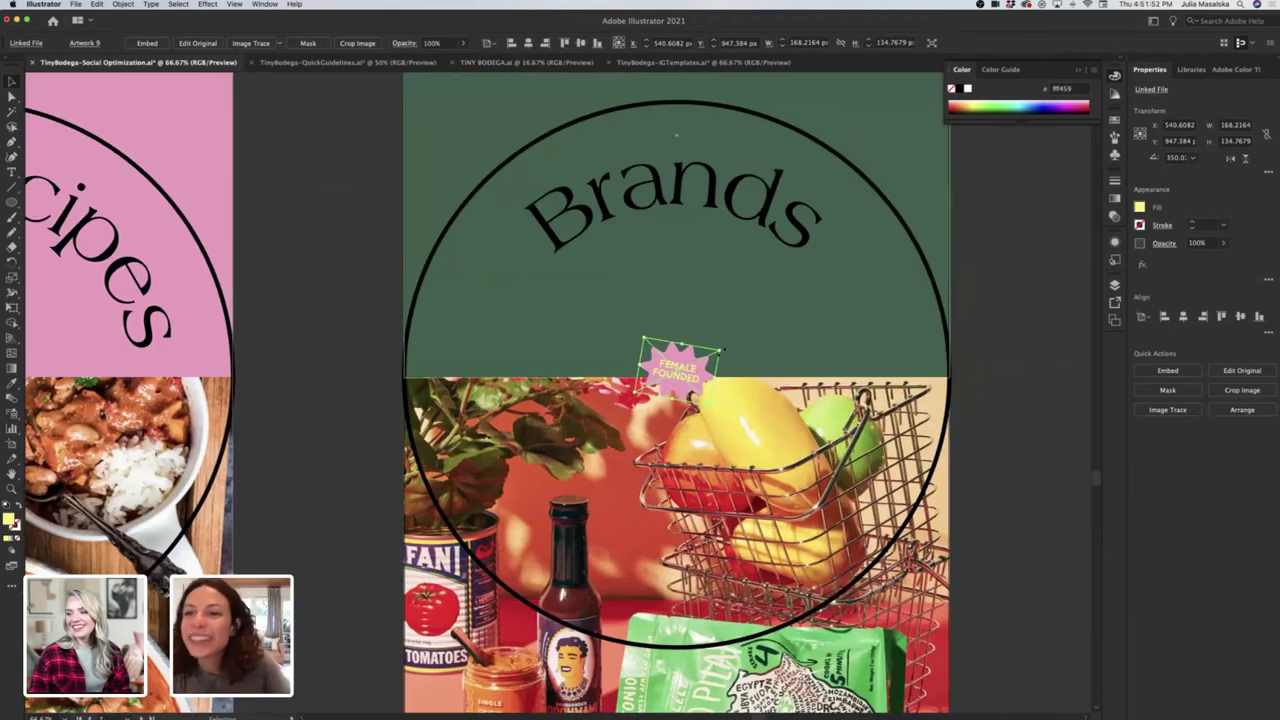
{"action": "left_click_drag", "start_coordinate": [719, 349], "coordinate": [817, 302]}
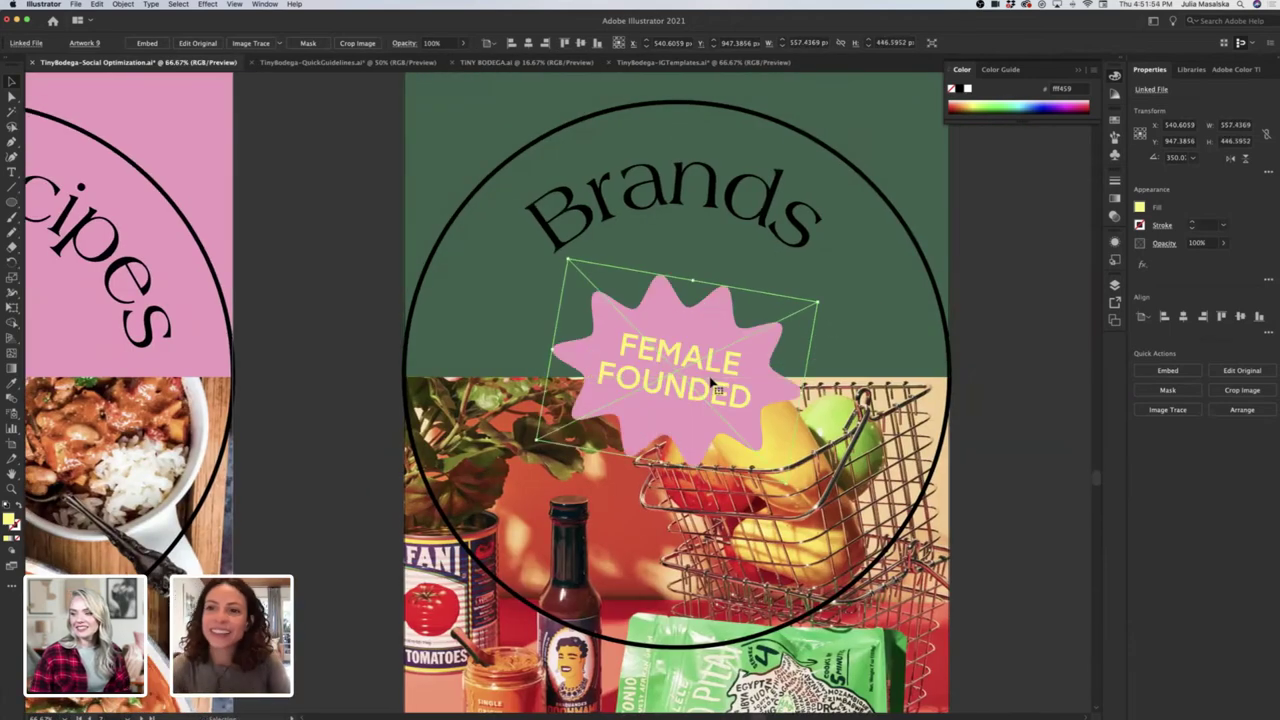
{"action": "left_click", "coordinate": [660, 390]}
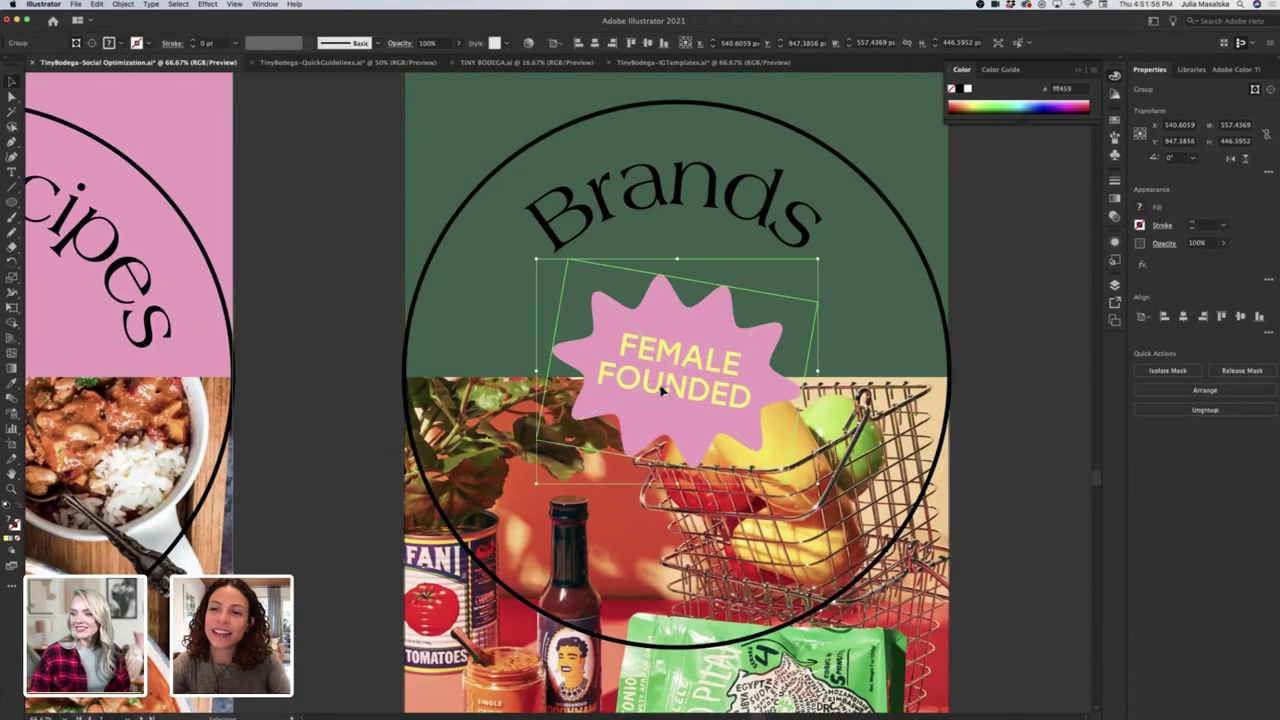
Try to separate the pink starburst from the lettering inside the embedded Female Founded badge.
{"action": "double_click", "coordinate": [660, 390]}
{"action": "left_click", "coordinate": [764, 343]}
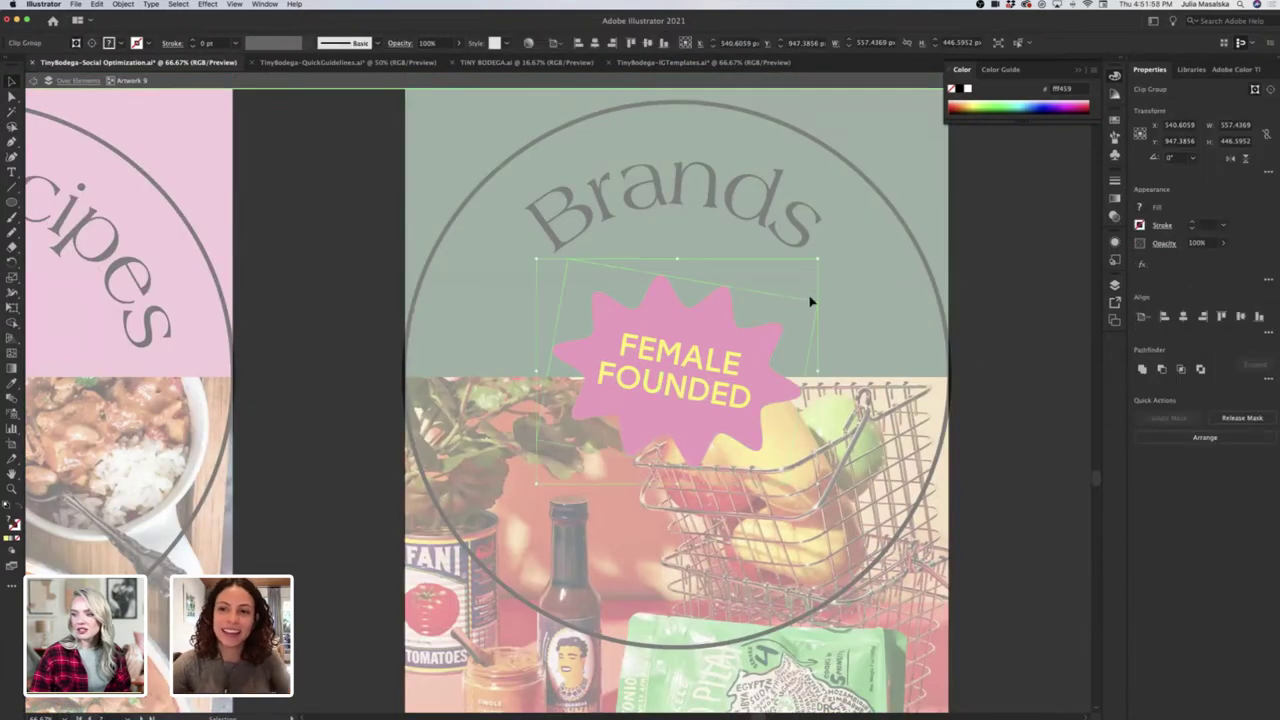
{"action": "double_click", "coordinate": [717, 370]}
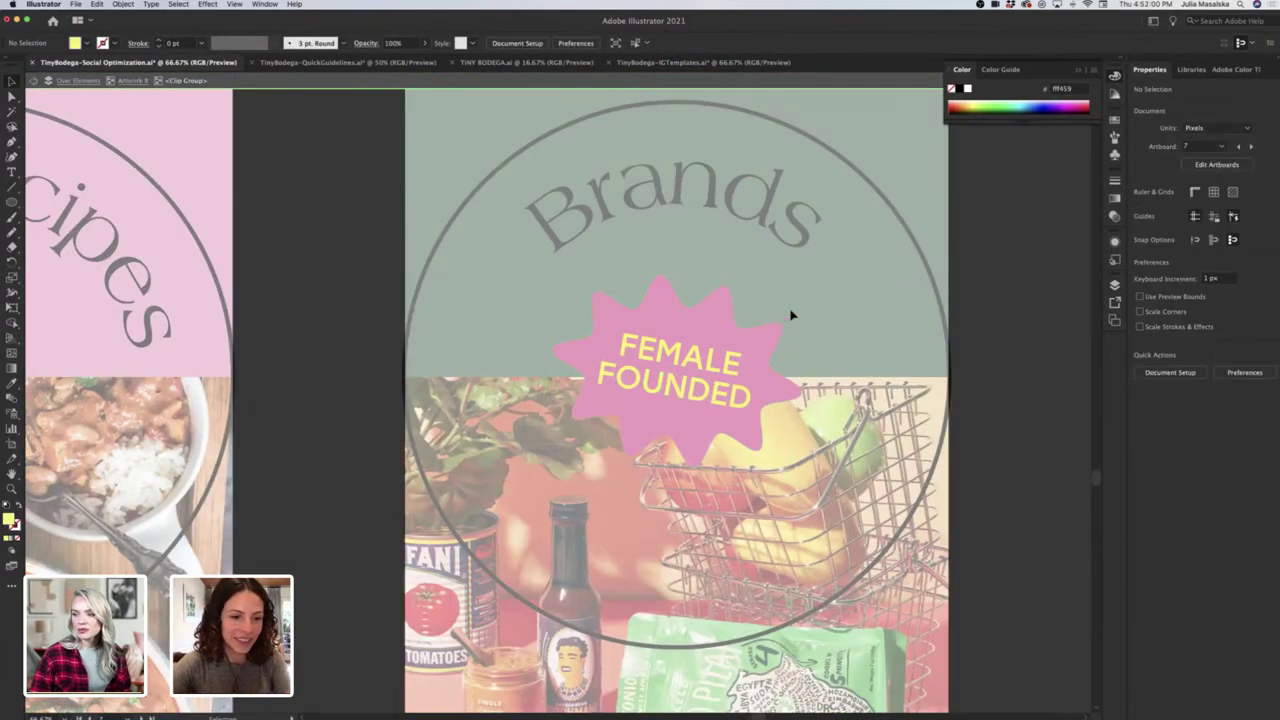
{"action": "left_click", "coordinate": [631, 426]}
{"action": "left_click", "coordinate": [642, 439]}
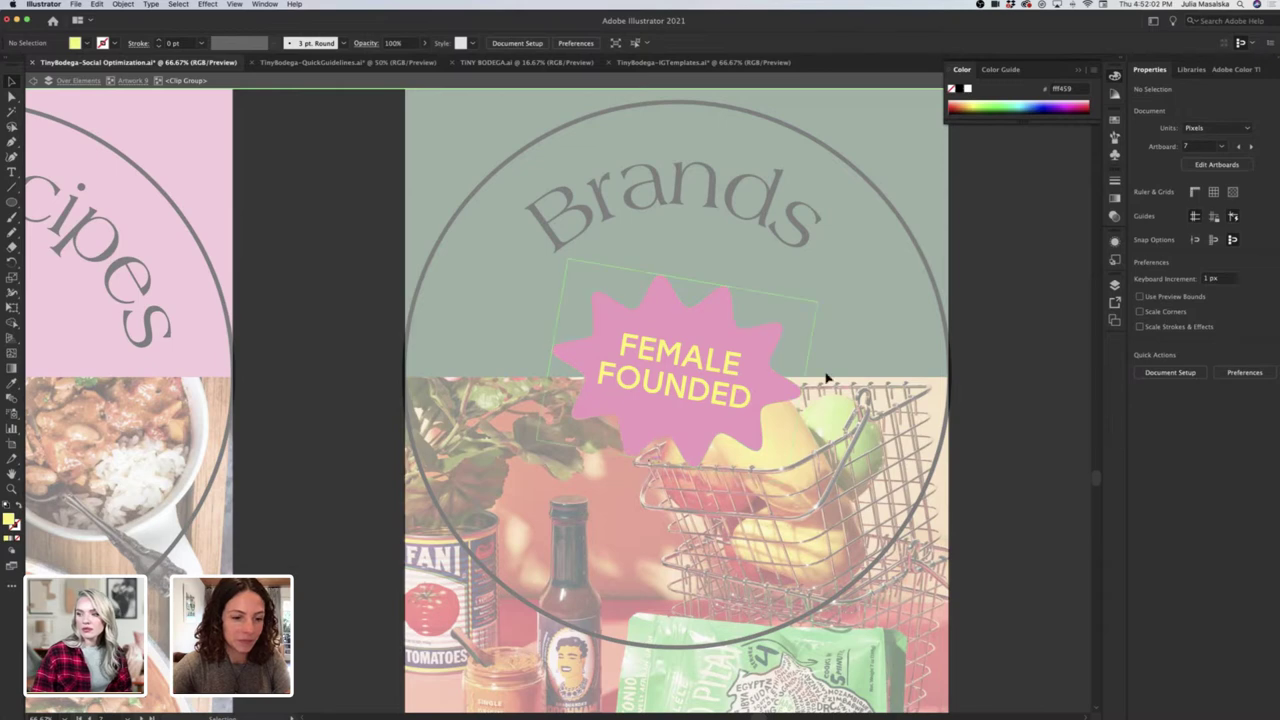
{"action": "double_click", "coordinate": [684, 395]}
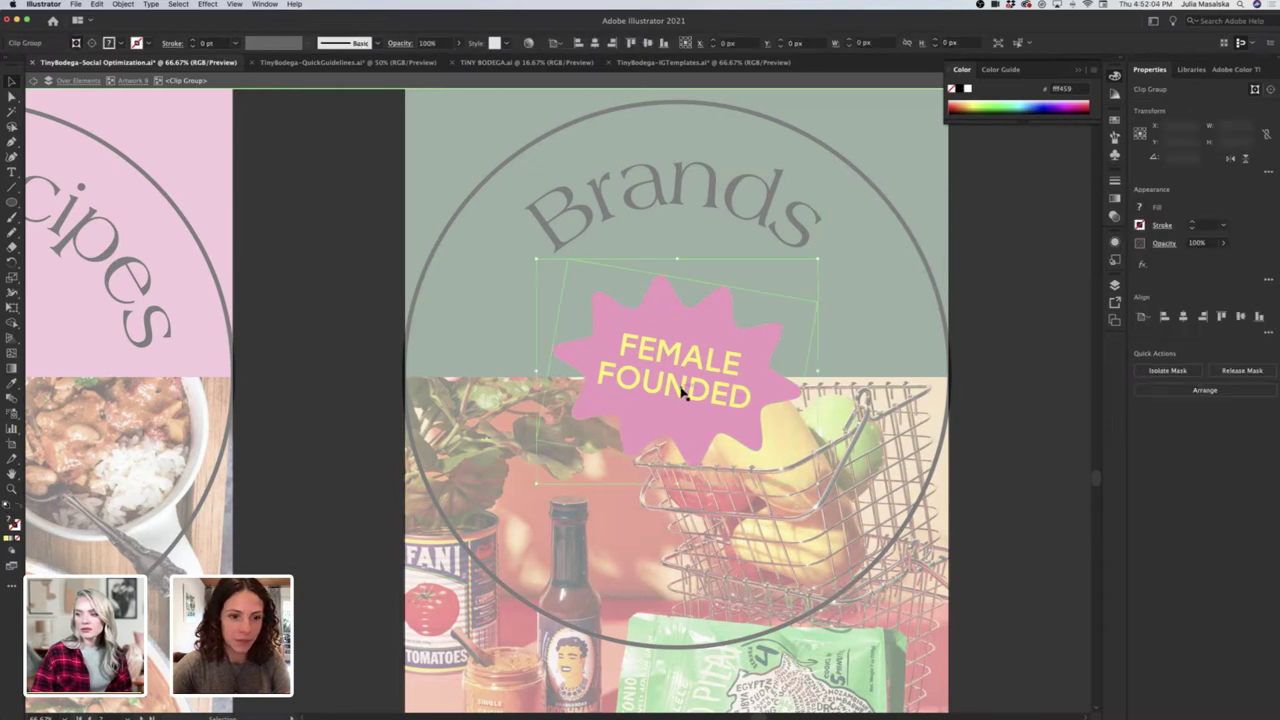
{"action": "left_click_drag", "start_coordinate": [617, 425], "coordinate": [617, 425]}
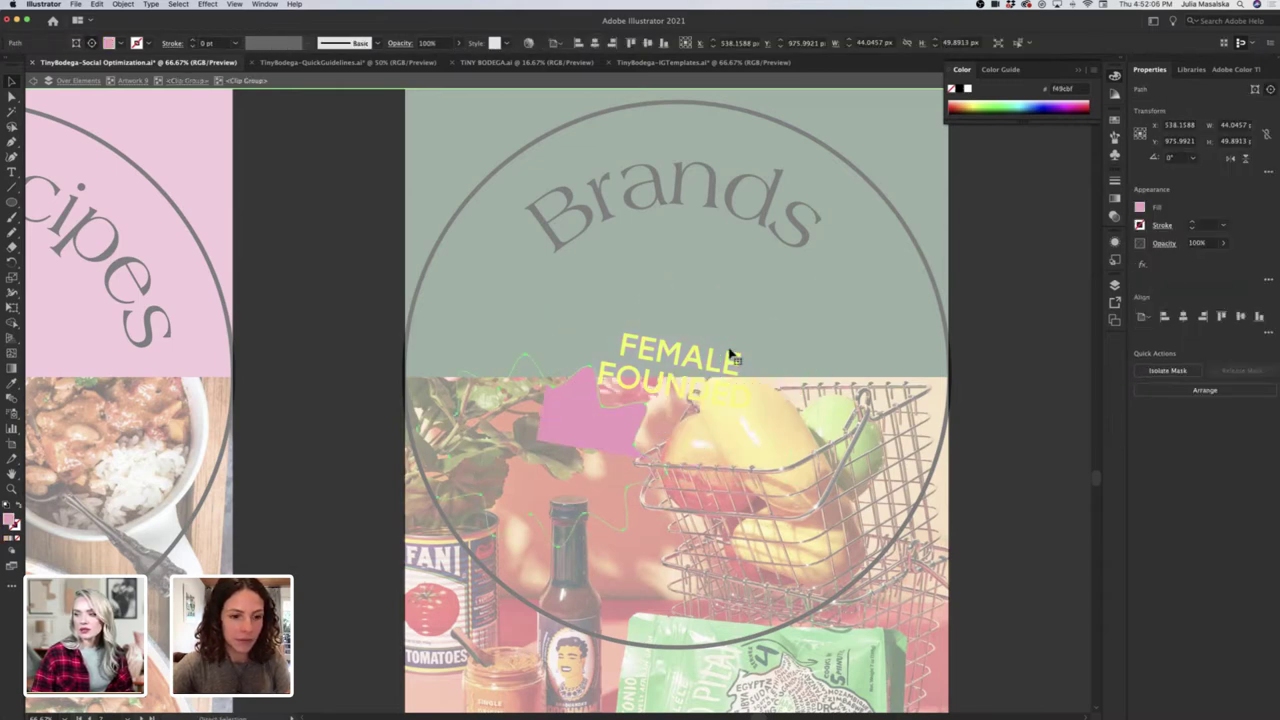
{"action": "key", "text": "super+z"}
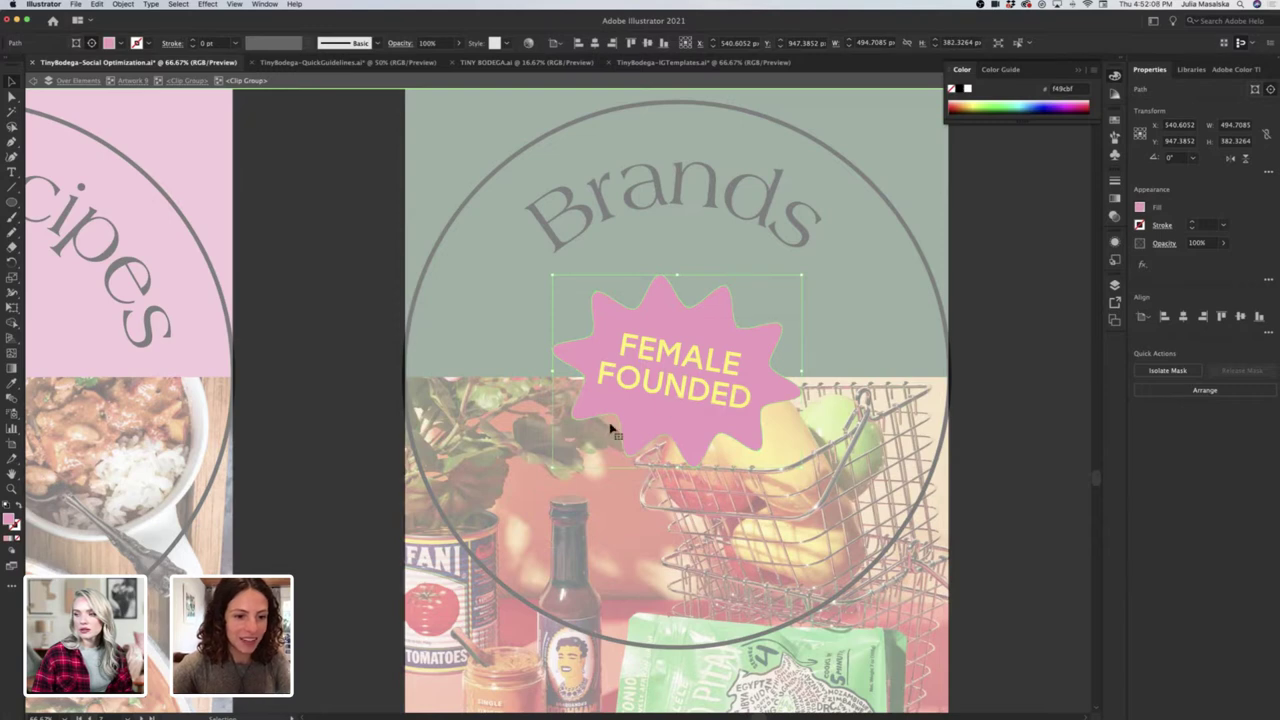
{"action": "left_click", "coordinate": [734, 397], "text": "shift"}
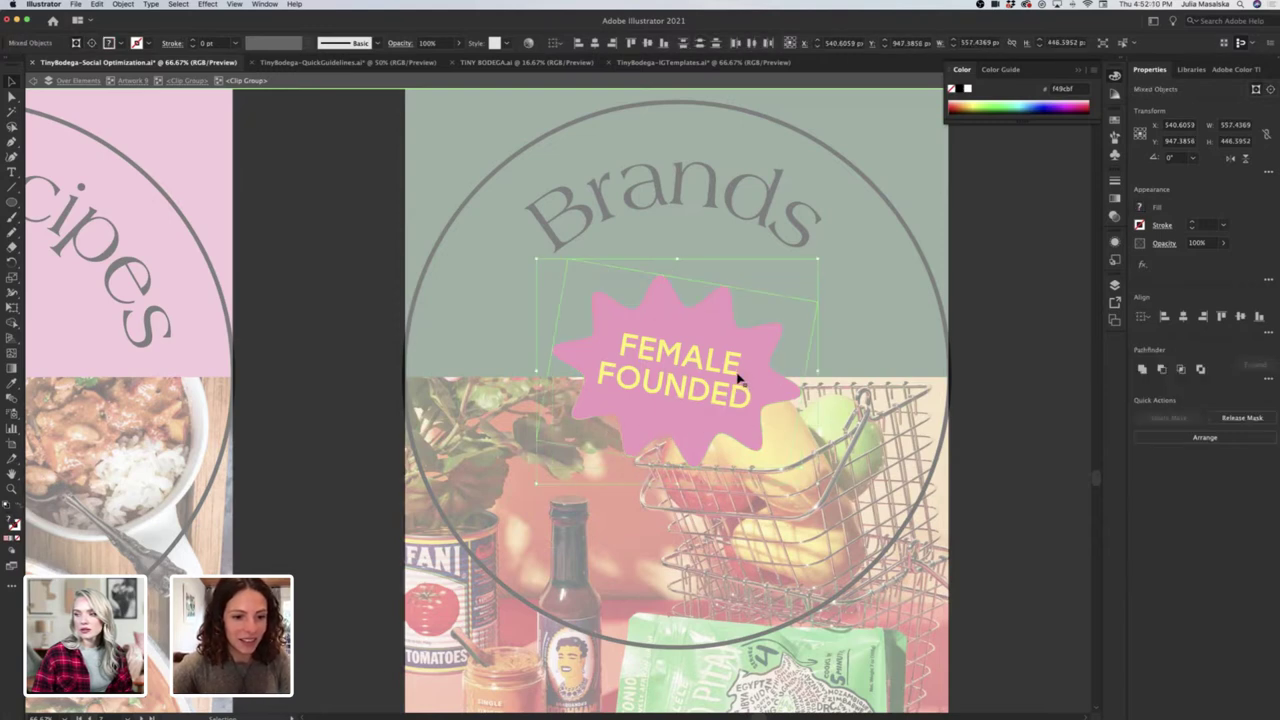
{"action": "double_click", "coordinate": [737, 372]}
{"action": "key", "text": "Escape"}
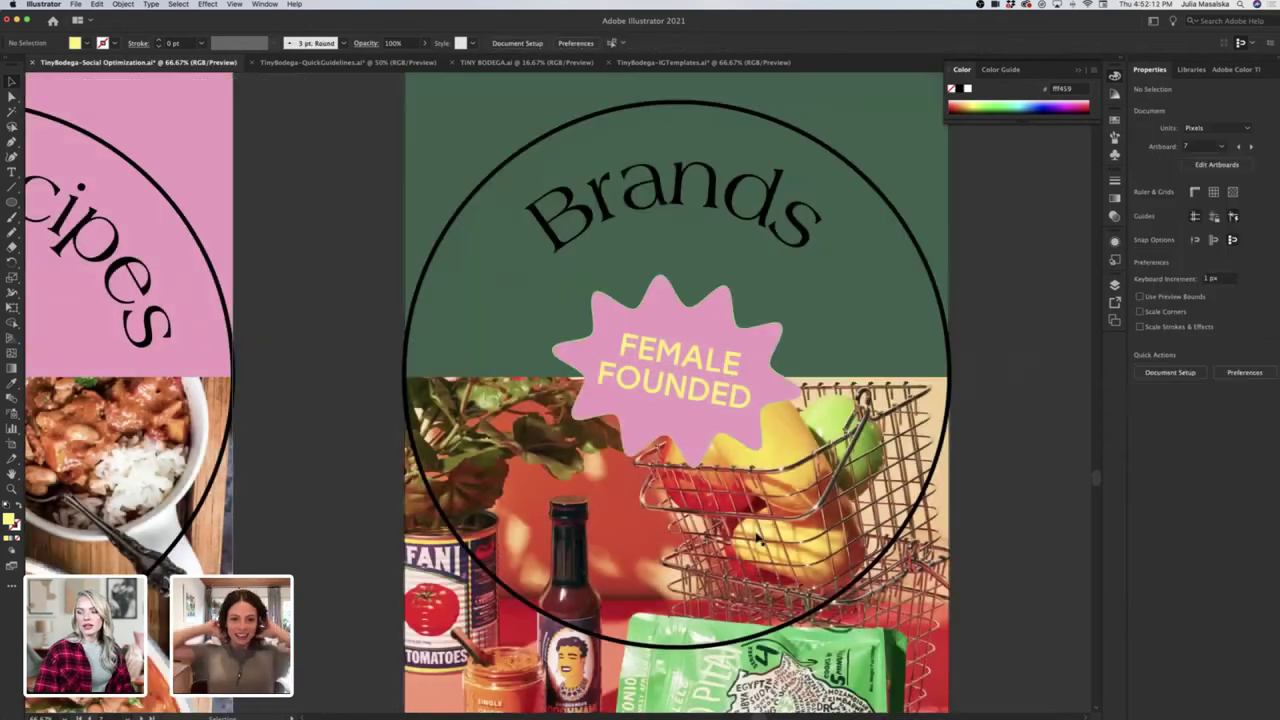
Place a copy of the yellow Soy Free badge in the middle of the Tiny Recipes cover and enlarge it.
{"action": "scroll", "coordinate": [756, 531], "scroll_direction": "down", "scroll_amount": 5}
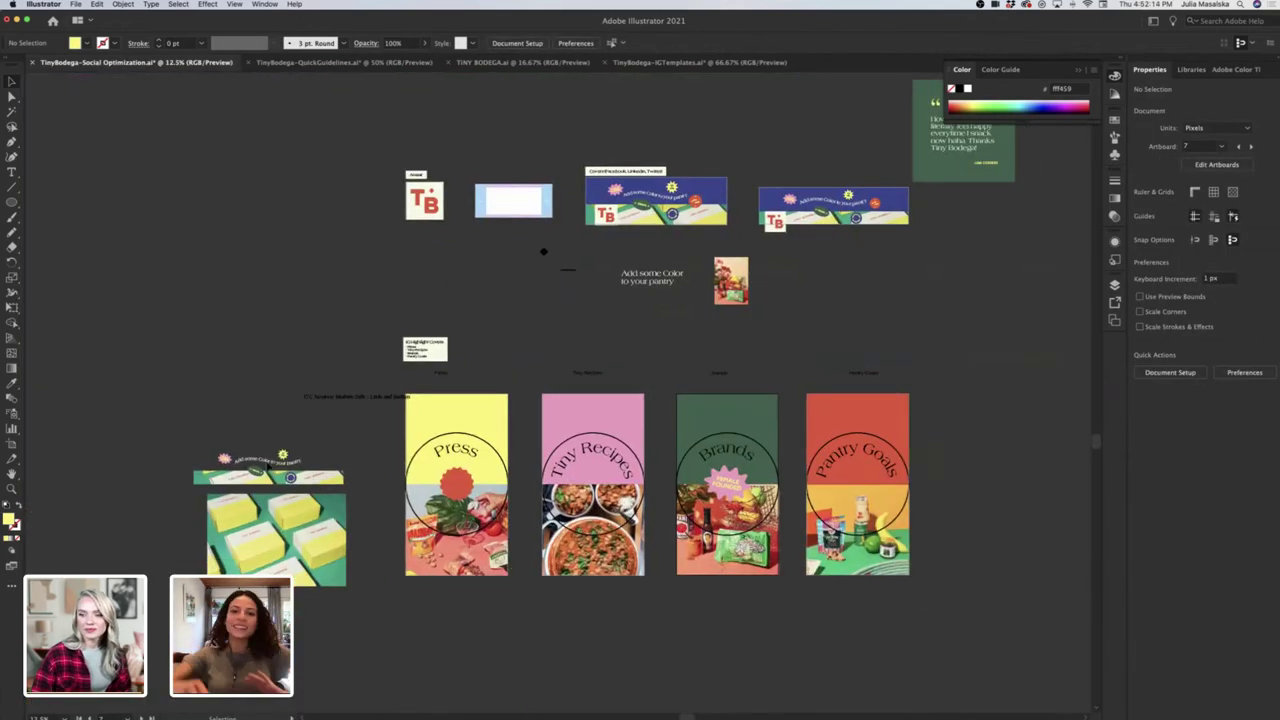
{"action": "key", "text": "super+equal"}
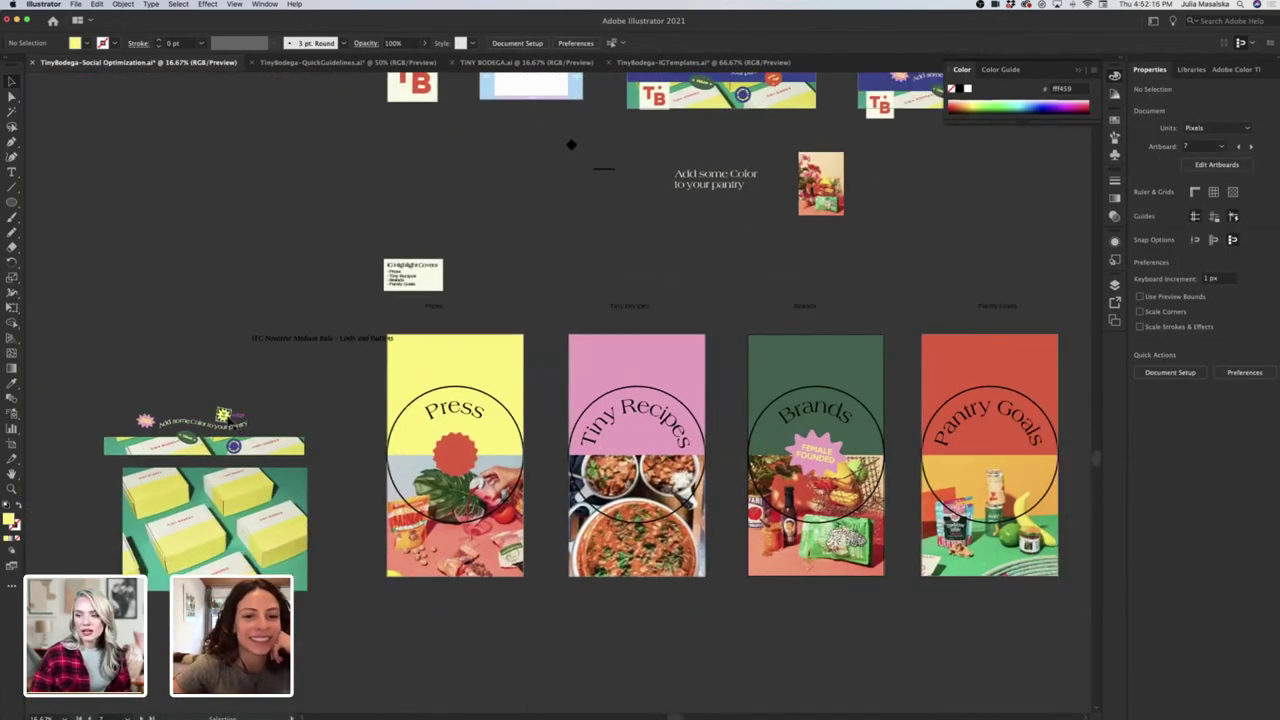
{"action": "left_click_drag", "start_coordinate": [224, 416], "coordinate": [657, 437]}
{"action": "left_click", "coordinate": [645, 445]}
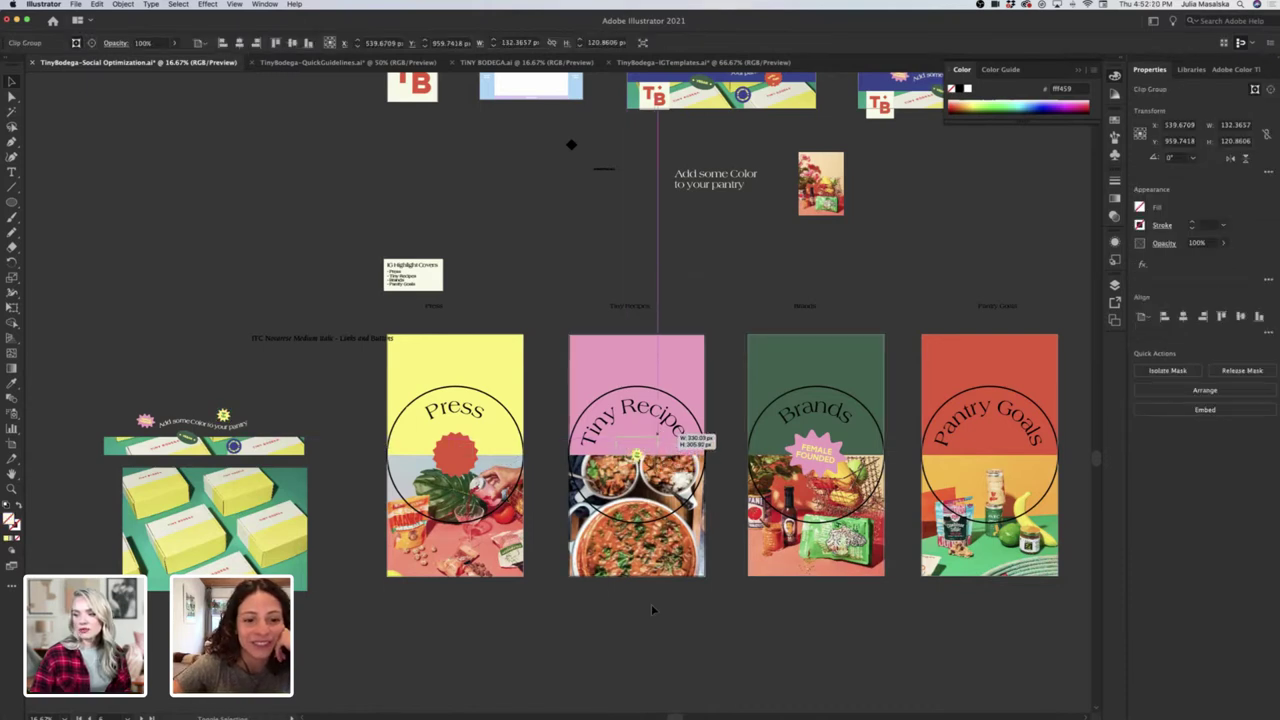
{"action": "left_click", "coordinate": [650, 613]}
{"action": "scroll", "coordinate": [650, 613], "scroll_direction": "right", "scroll_amount": 1}
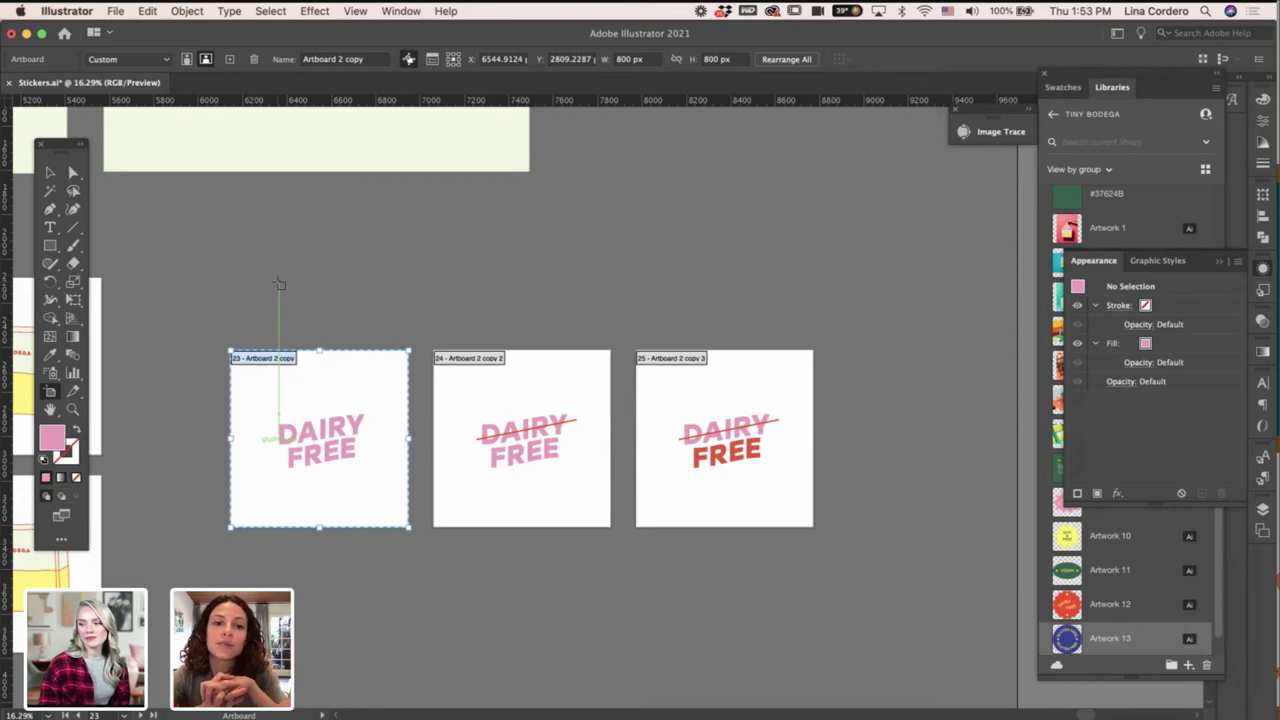
Examine the artboards in Stickers.ai, from the Dairy Free variations and box illustrations to the Vegan, Soy Free, Female Funded and New Item stickers.
{"action": "scroll", "coordinate": [231, 386], "scroll_direction": "down", "scroll_amount": 3}
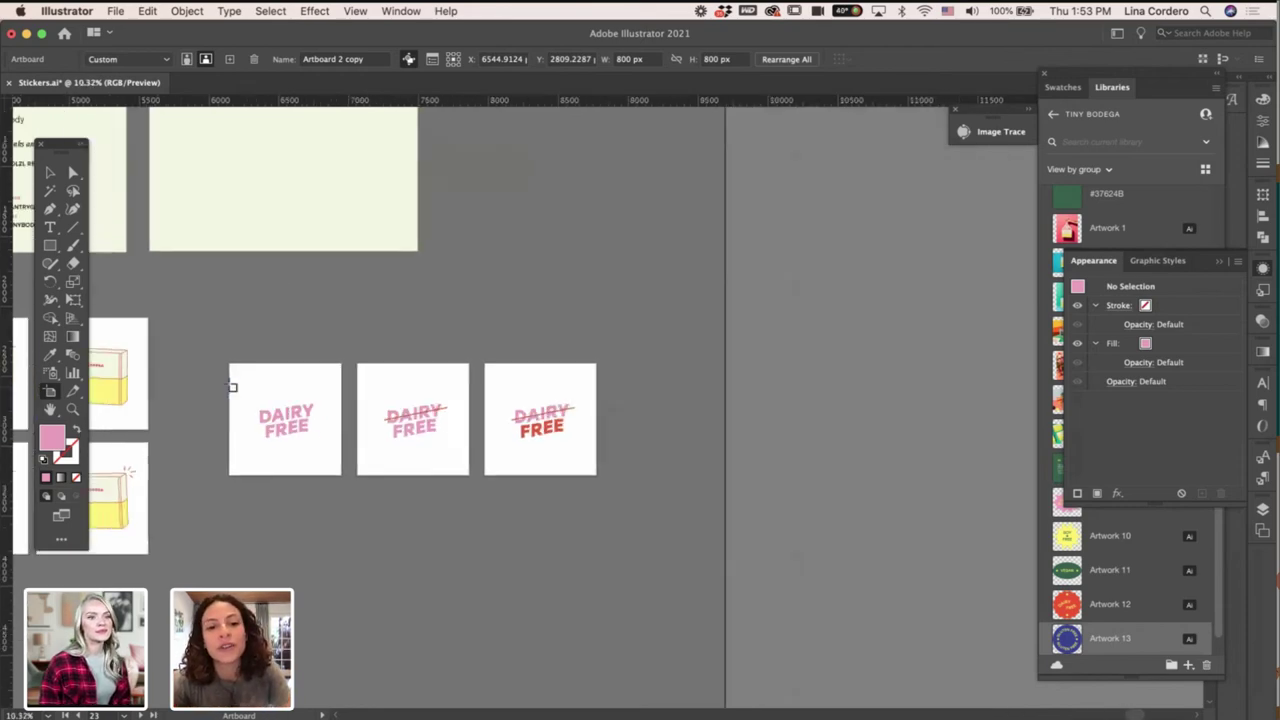
{"action": "scroll", "coordinate": [230, 386], "scroll_direction": "left", "scroll_amount": 5}
{"action": "scroll", "coordinate": [231, 386], "scroll_direction": "down", "scroll_amount": 1}
{"action": "scroll", "coordinate": [231, 386], "scroll_direction": "left", "scroll_amount": 3}
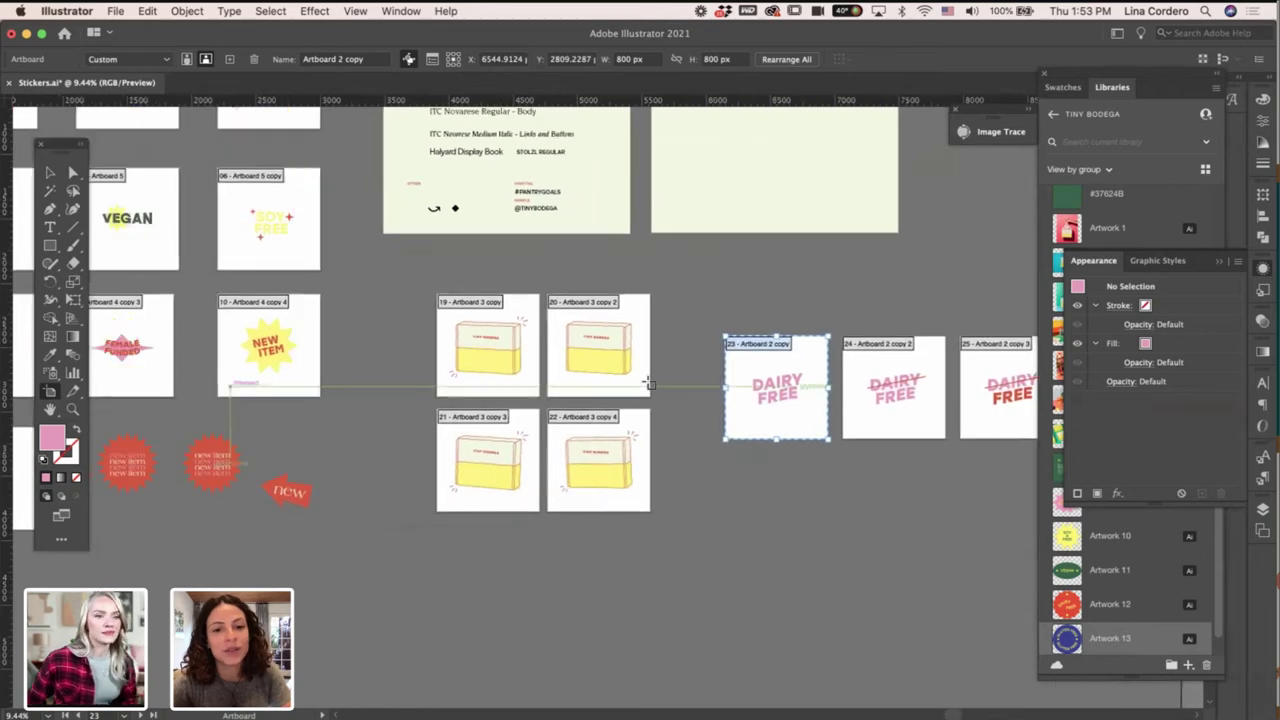
{"action": "scroll", "coordinate": [280, 251], "scroll_direction": "up", "scroll_amount": 2}
{"action": "scroll", "coordinate": [280, 251], "scroll_direction": "left", "scroll_amount": 5}
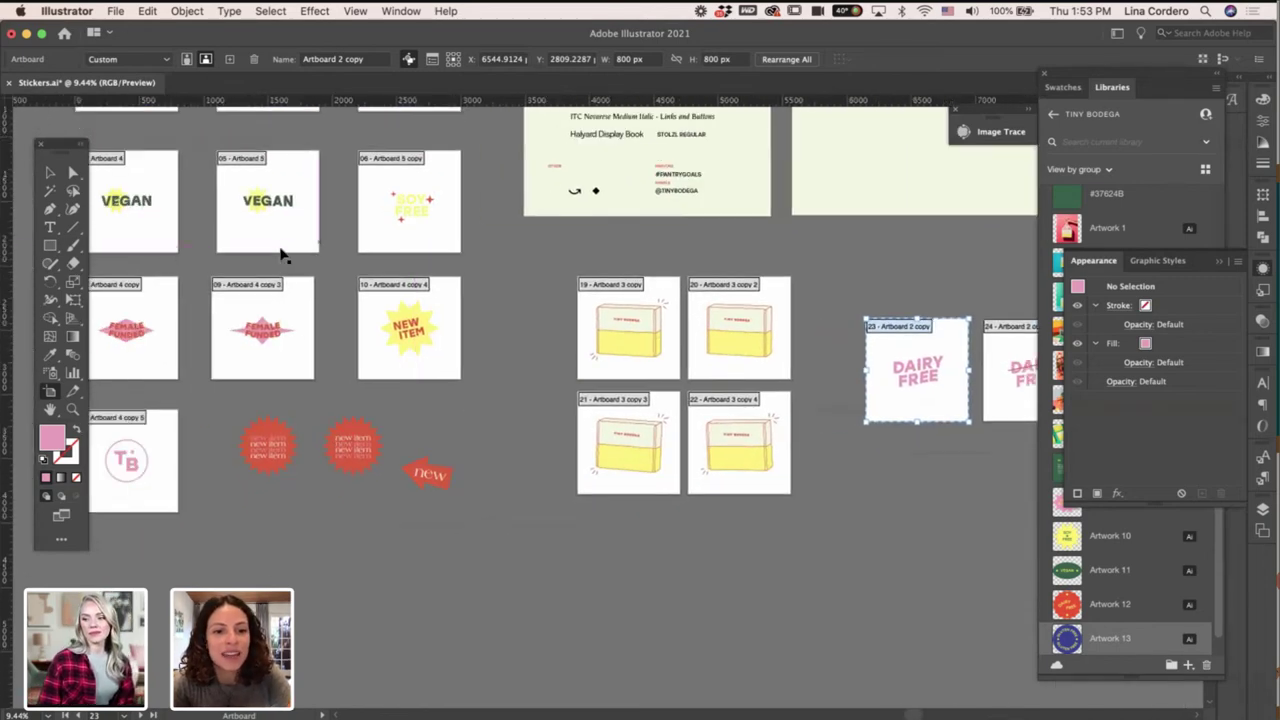
{"action": "scroll", "coordinate": [280, 255], "scroll_direction": "up", "scroll_amount": 1}
{"action": "scroll", "coordinate": [280, 255], "scroll_direction": "up", "scroll_amount": 5}
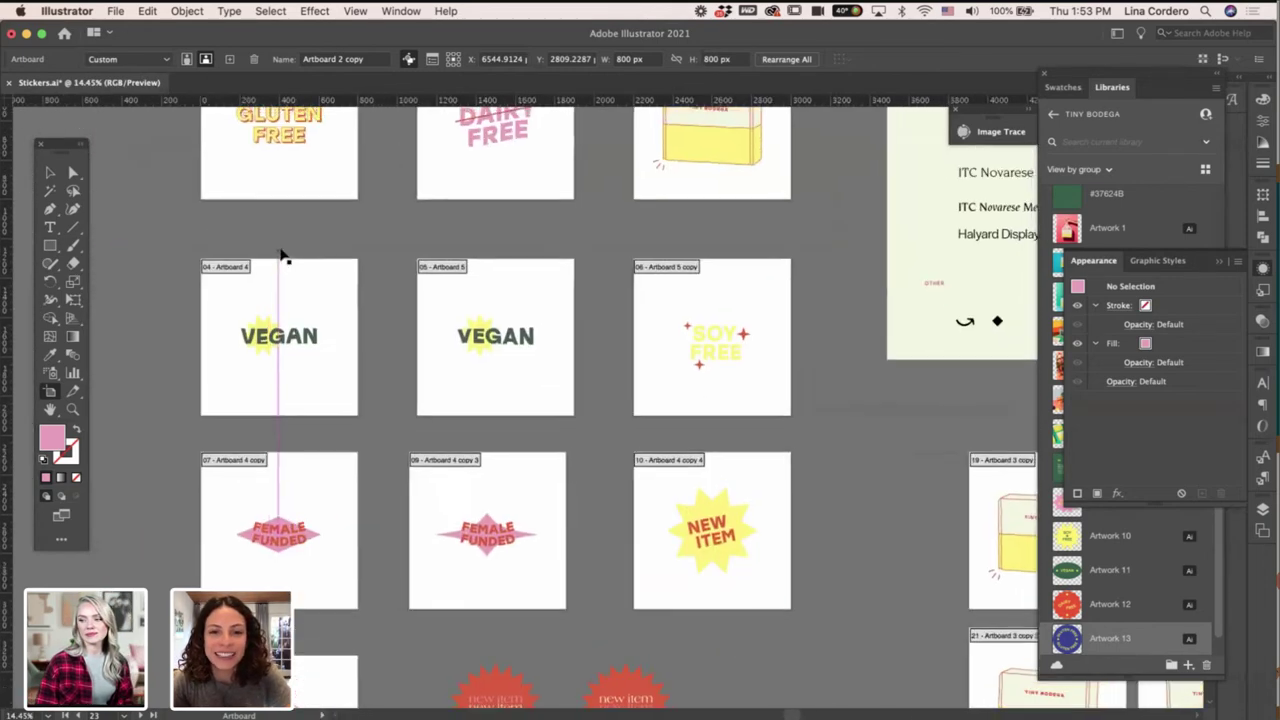
{"action": "scroll", "coordinate": [280, 255], "scroll_direction": "right", "scroll_amount": 3}
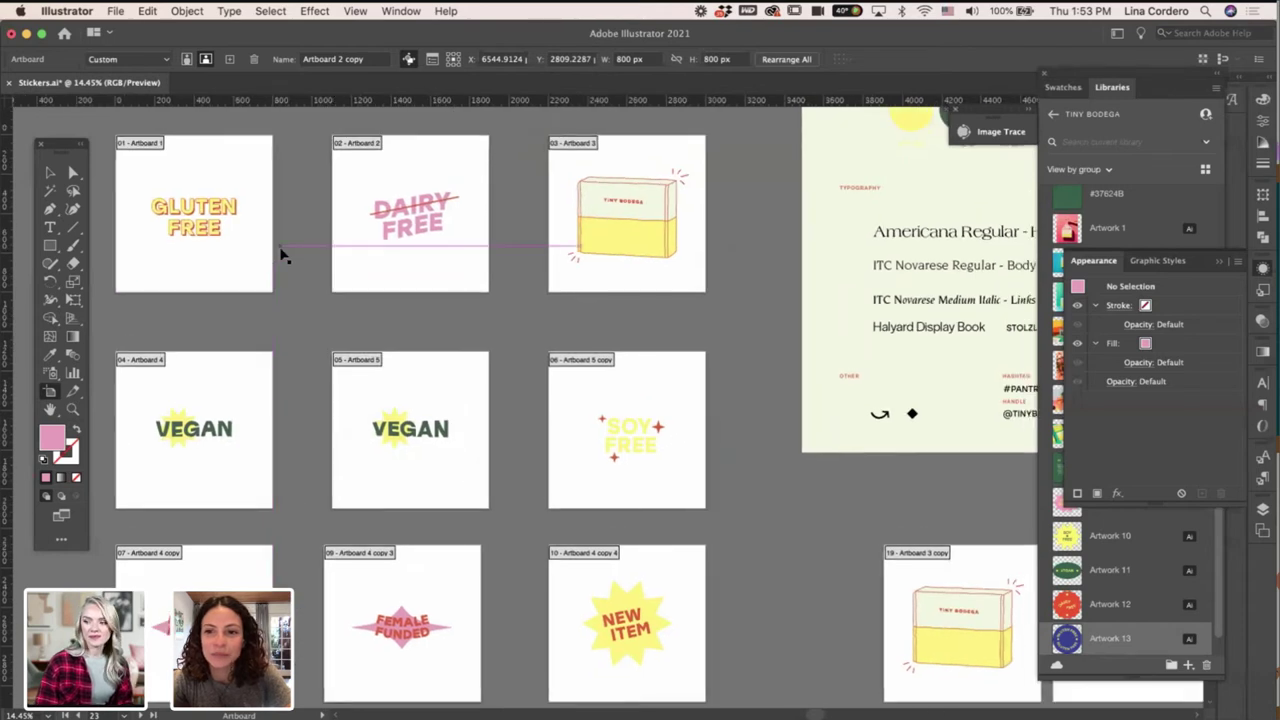
{"action": "scroll", "coordinate": [282, 255], "scroll_direction": "right", "scroll_amount": 2}
{"action": "scroll", "coordinate": [282, 255], "scroll_direction": "up", "scroll_amount": 1}
{"action": "scroll", "coordinate": [281, 256], "scroll_direction": "down", "scroll_amount": 1}
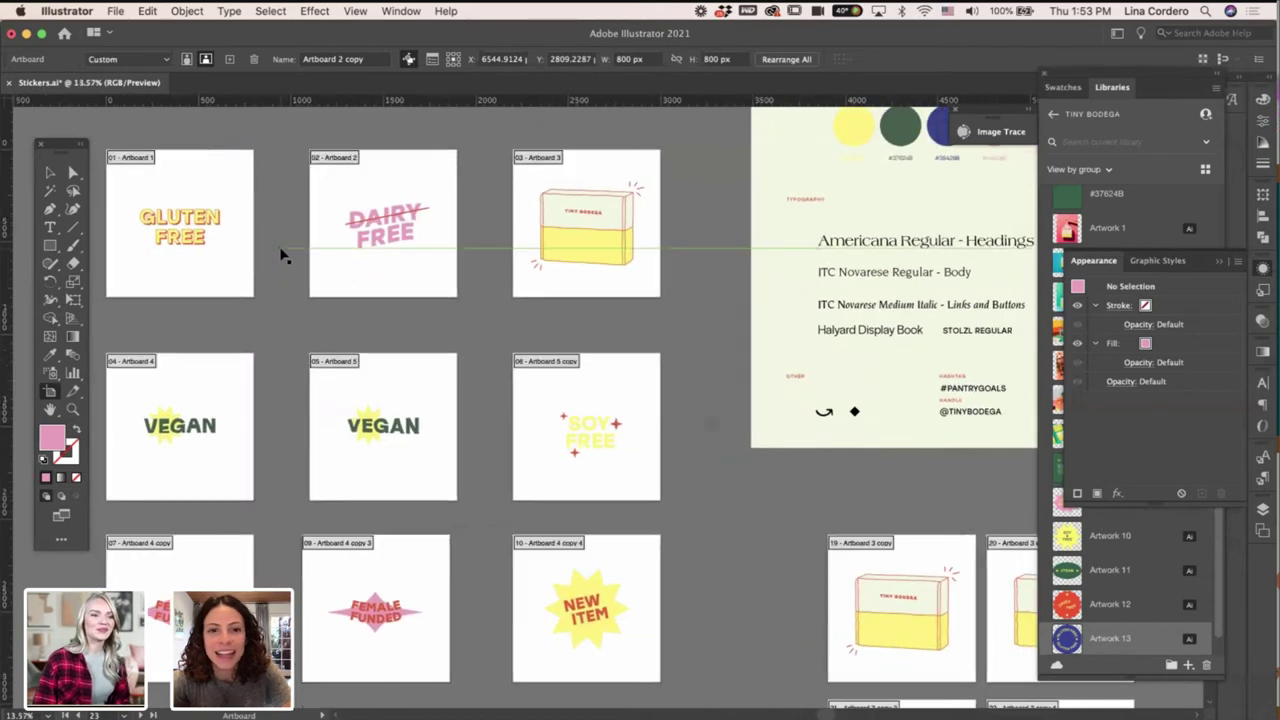
{"action": "scroll", "coordinate": [281, 256], "scroll_direction": "up", "scroll_amount": 1}
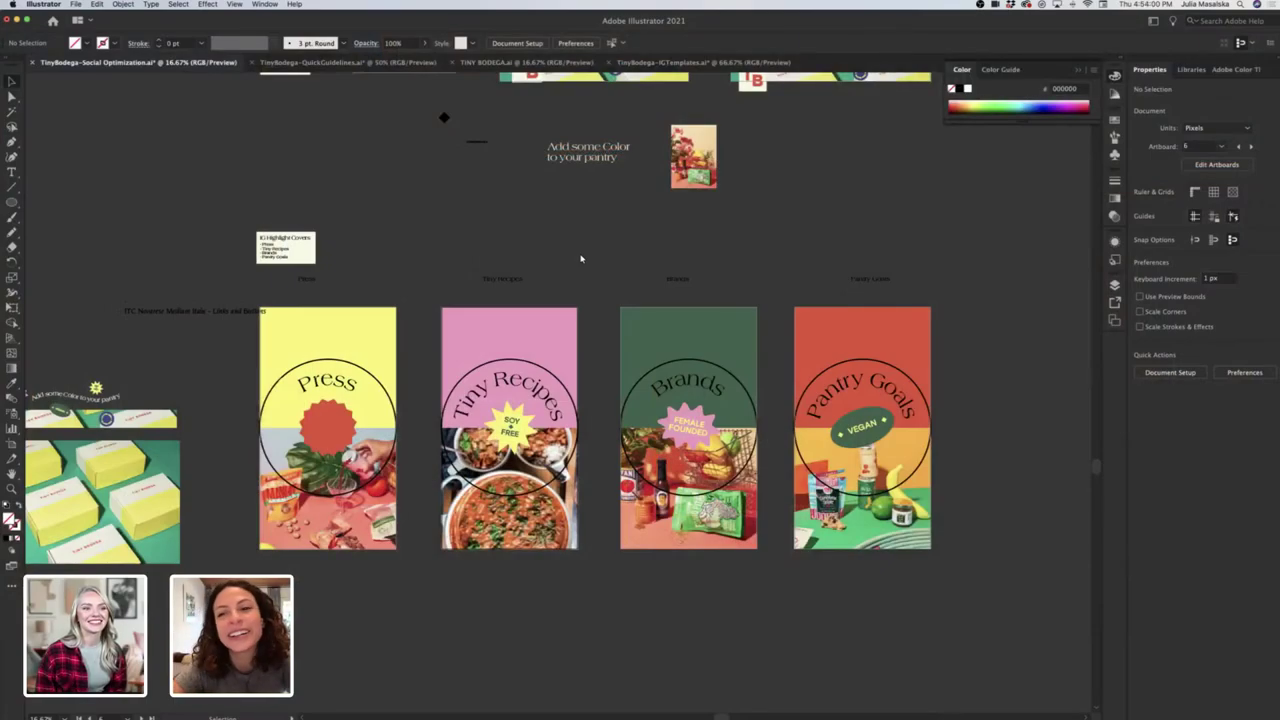
Review the four badged highlight covers and the Facebook, LinkedIn and Twitter banners, both as a set and up close.
{"action": "key", "text": "super+minus"}
{"action": "key", "text": "super+minus"}
{"action": "key", "text": "super+minus"}
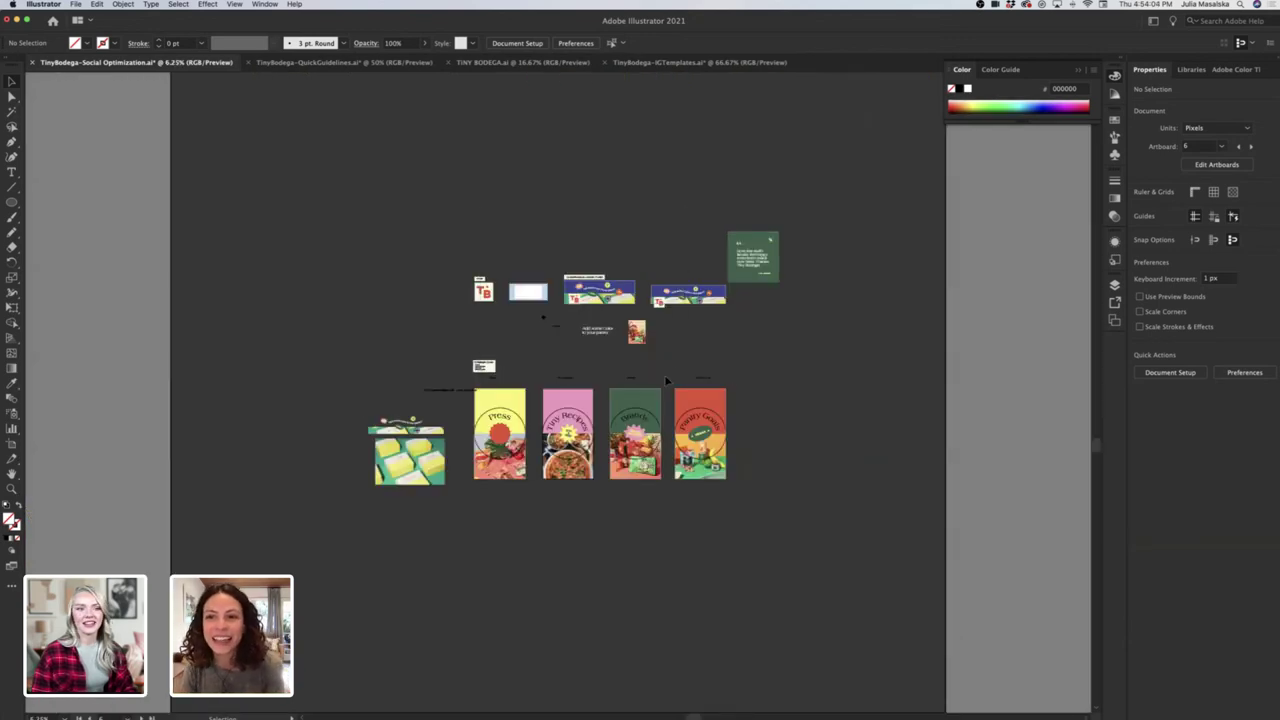
{"action": "scroll", "coordinate": [665, 380], "scroll_direction": "down", "scroll_amount": 2}
{"action": "scroll", "coordinate": [665, 380], "scroll_direction": "up", "scroll_amount": 6}
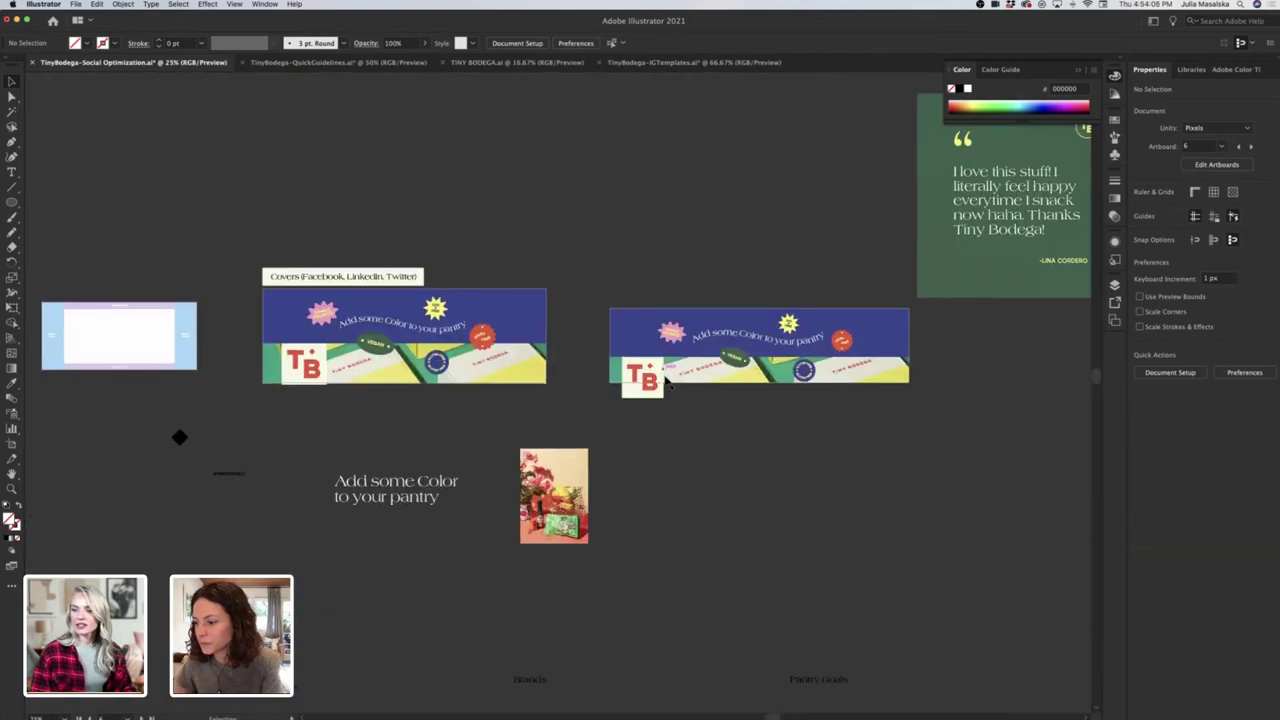
{"action": "scroll", "coordinate": [665, 380], "scroll_direction": "down", "scroll_amount": 4}
{"action": "scroll", "coordinate": [666, 381], "scroll_direction": "down", "scroll_amount": 5}
{"action": "scroll", "coordinate": [666, 381], "scroll_direction": "left", "scroll_amount": 3}
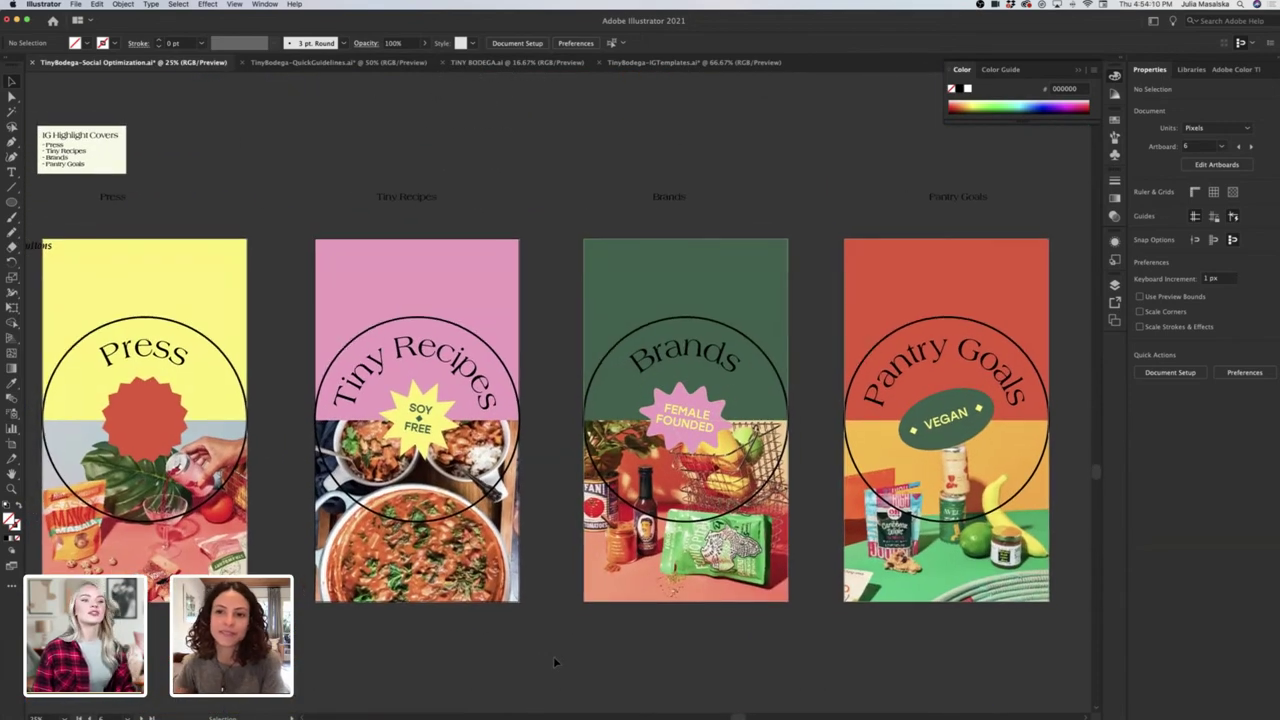
{"action": "scroll", "coordinate": [553, 656], "scroll_direction": "left", "scroll_amount": 1}
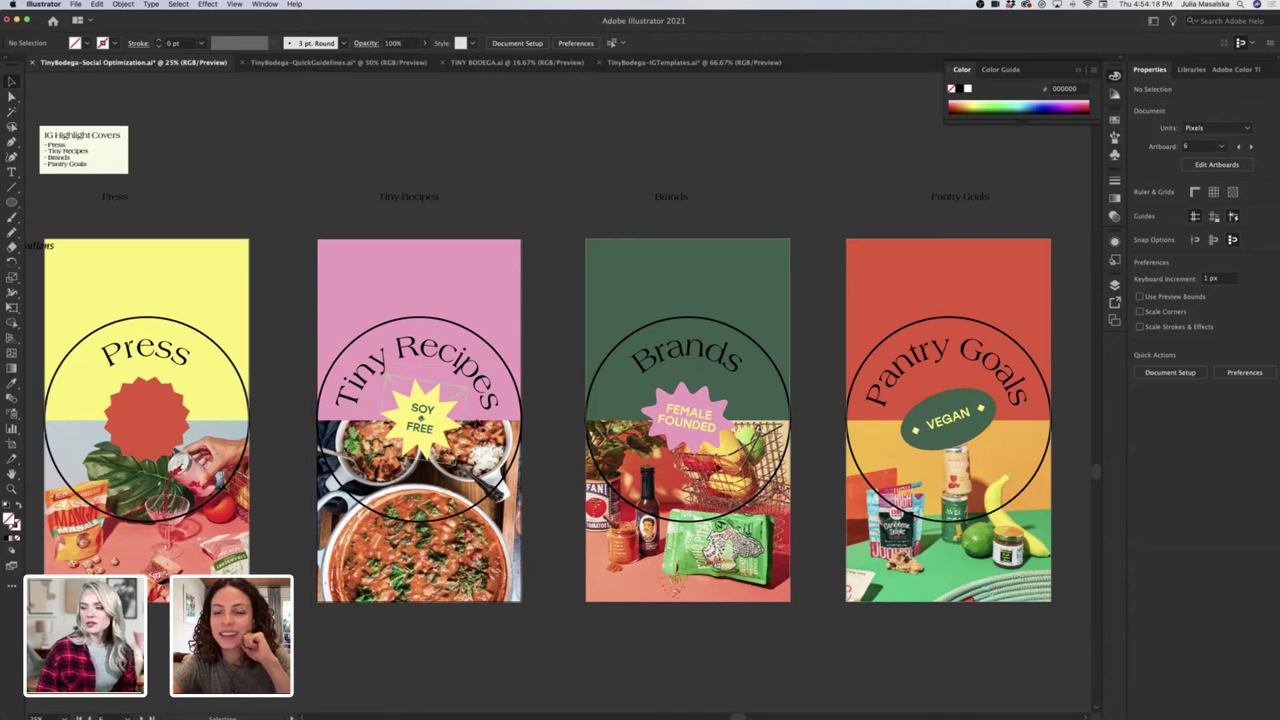
{"action": "scroll", "coordinate": [669, 466], "scroll_direction": "down", "scroll_amount": 1}
{"action": "scroll", "coordinate": [670, 470], "scroll_direction": "down", "scroll_amount": 1}
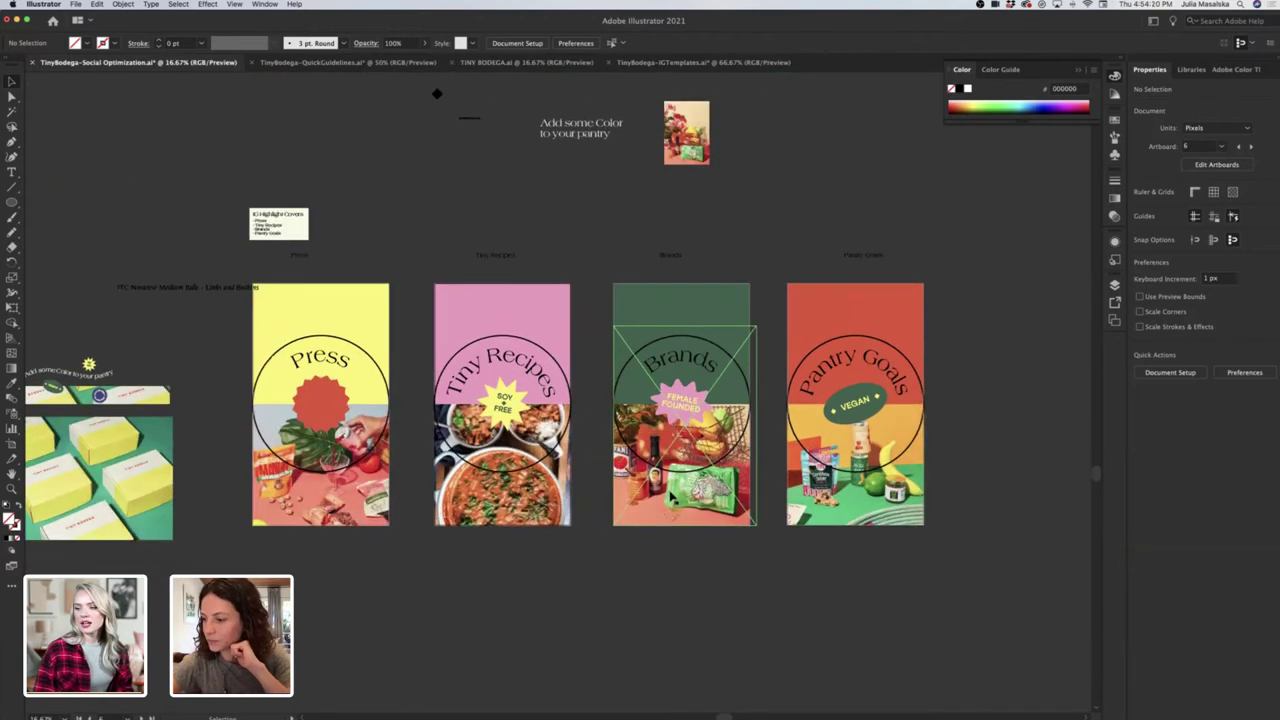
{"action": "scroll", "coordinate": [672, 497], "scroll_direction": "right", "scroll_amount": 1}
{"action": "scroll", "coordinate": [672, 497], "scroll_direction": "up", "scroll_amount": 1}
{"action": "scroll", "coordinate": [672, 497], "scroll_direction": "left", "scroll_amount": 1}
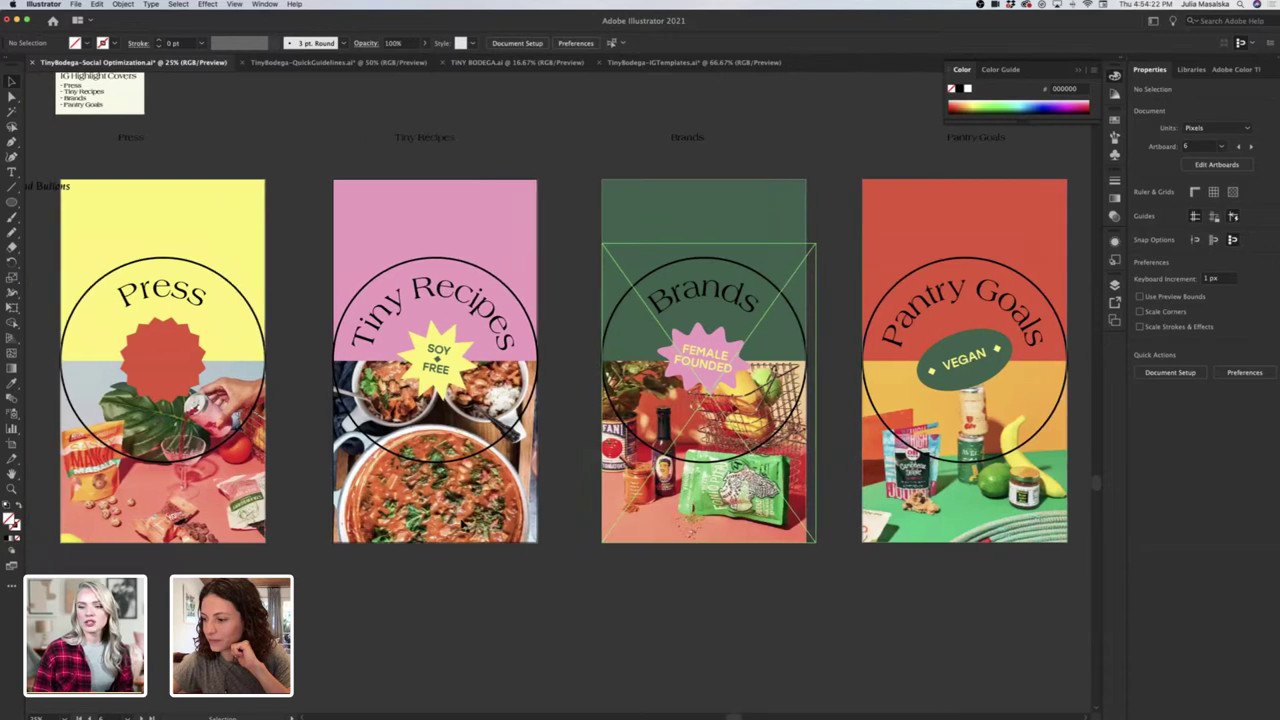